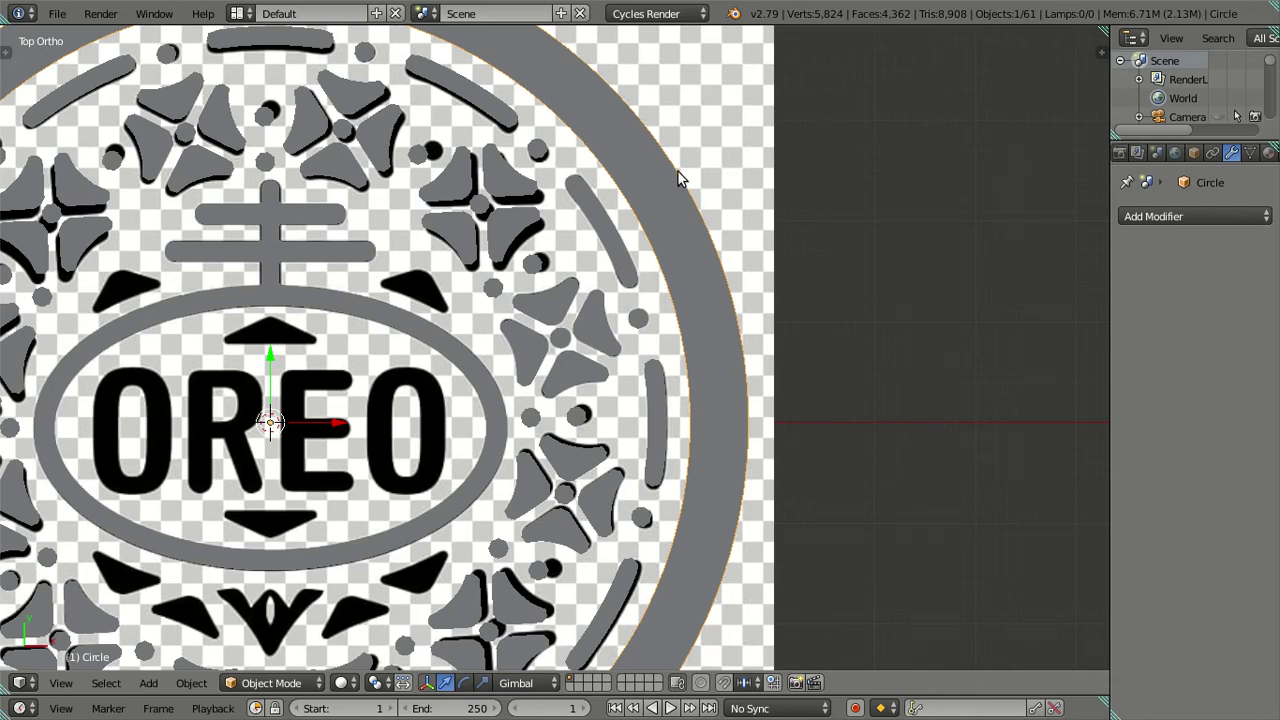
Step: Inspect the gray outer ring's wireframe in Edit Mode from the top view, then return to Object Mode
key("Tab")
middle_click_drag(678, 199, 790, 280, "shift")
middle_click_drag(133, 175, 339, 123, "shift")
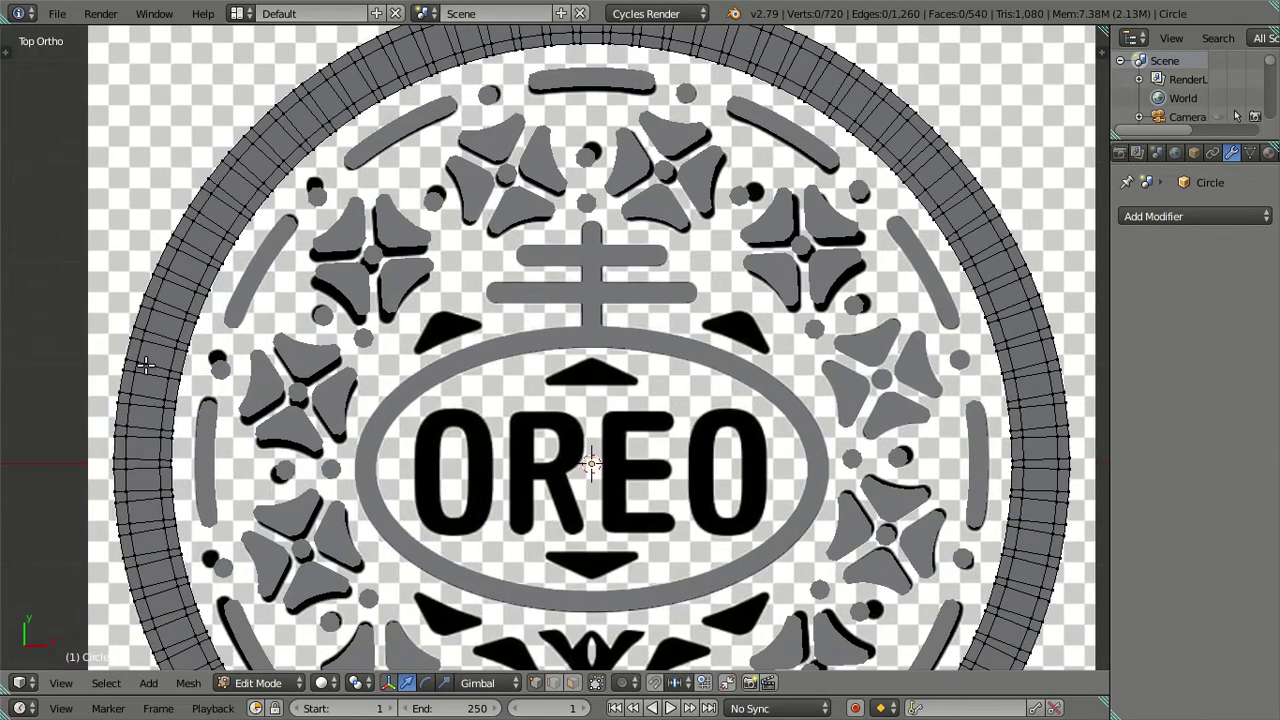
scroll(158, 468, "down", 5, "shift")
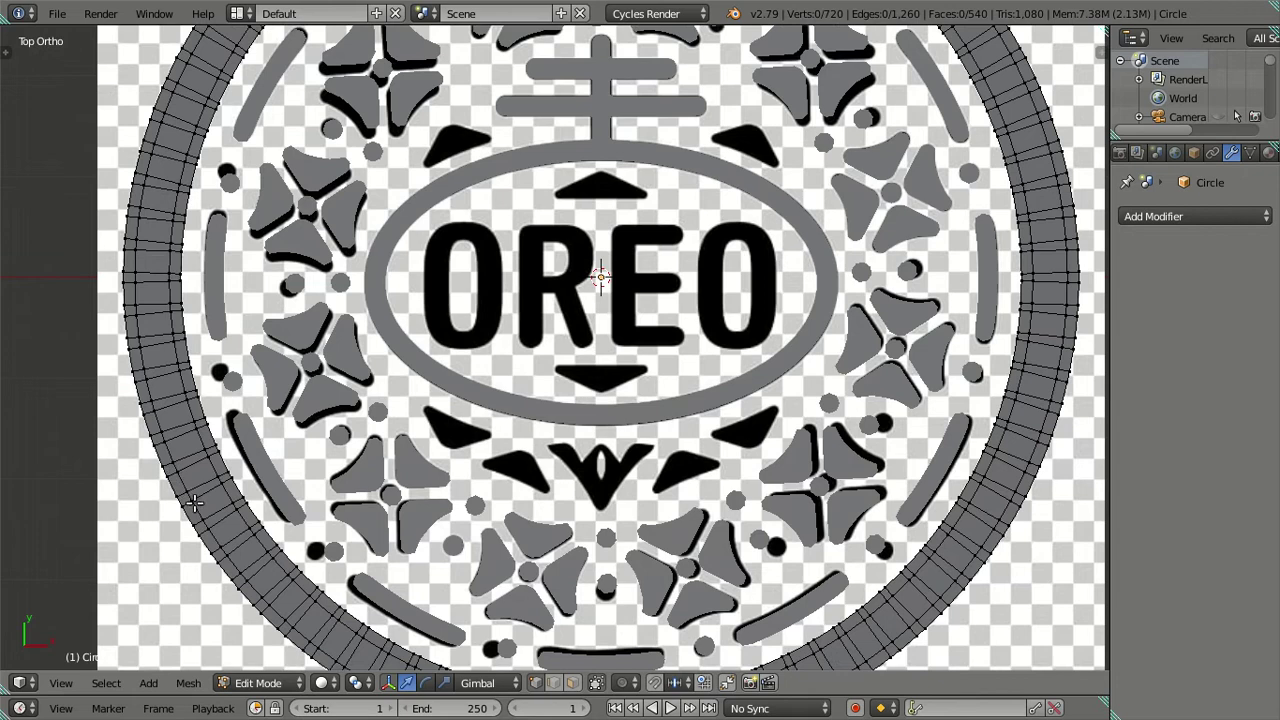
middle_click_drag(236, 546, 210, 410, "shift")
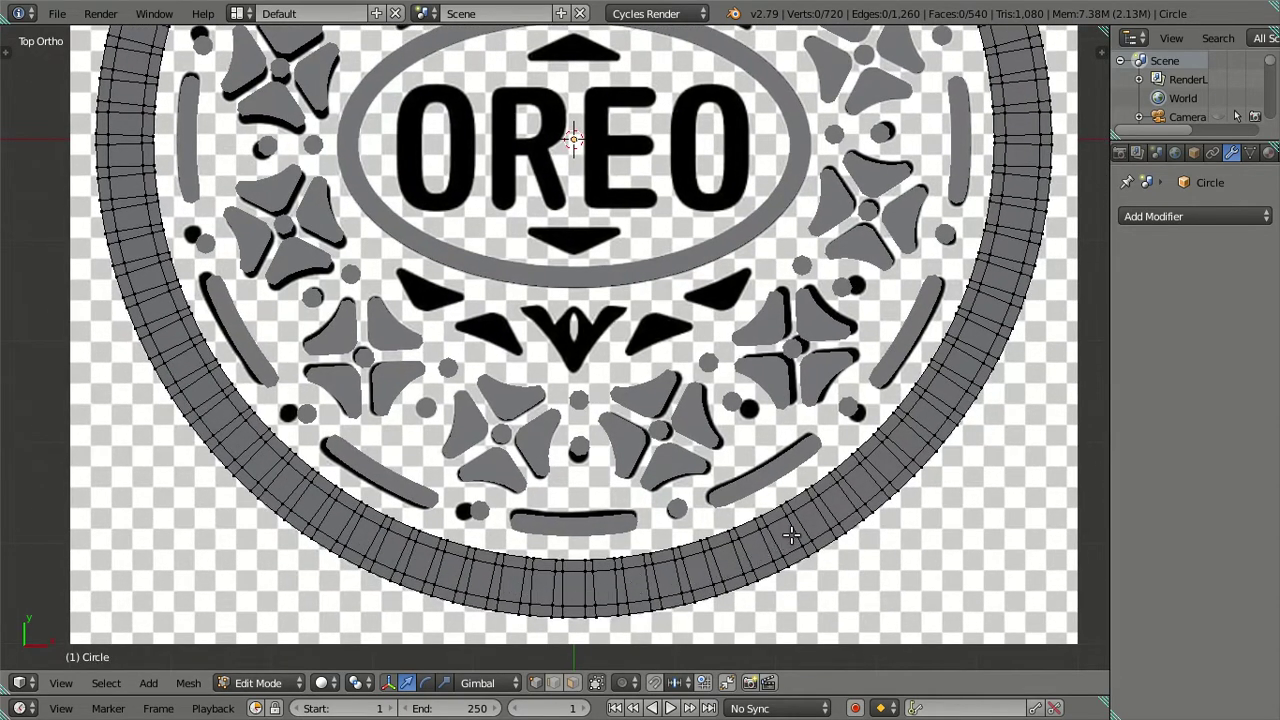
middle_click_drag(1022, 198, 933, 485, "shift")
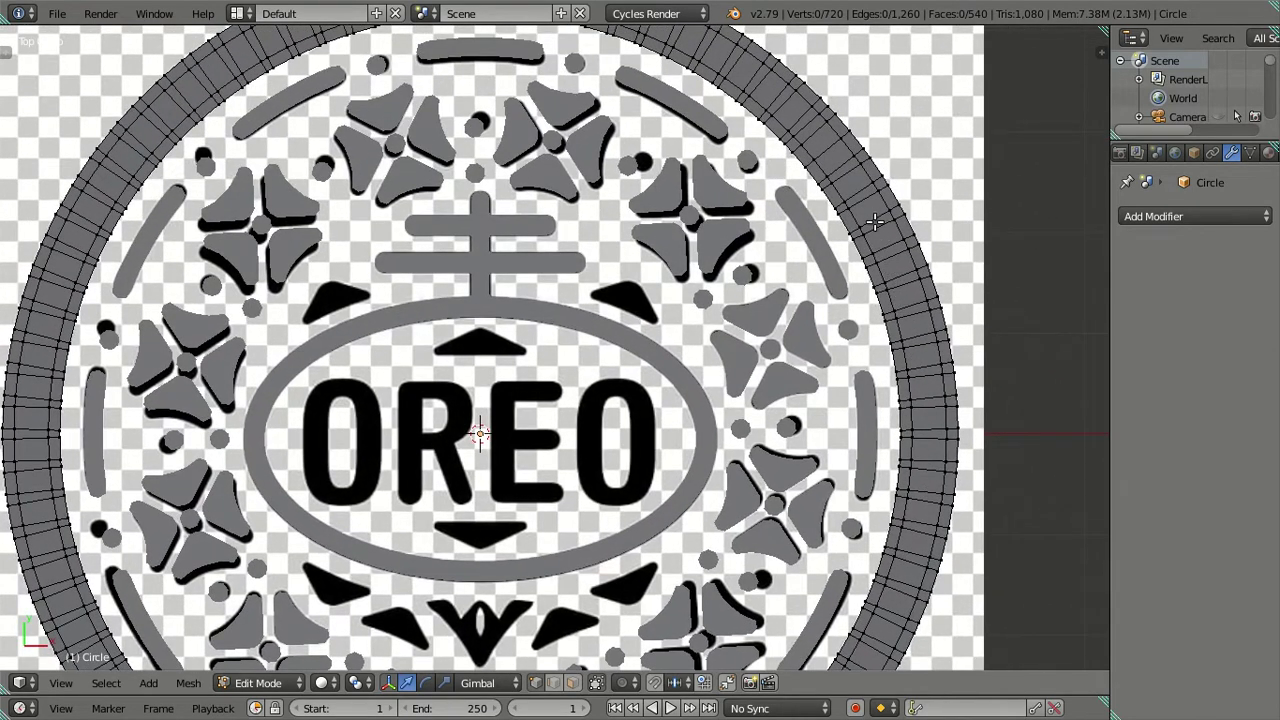
key("KP_7")
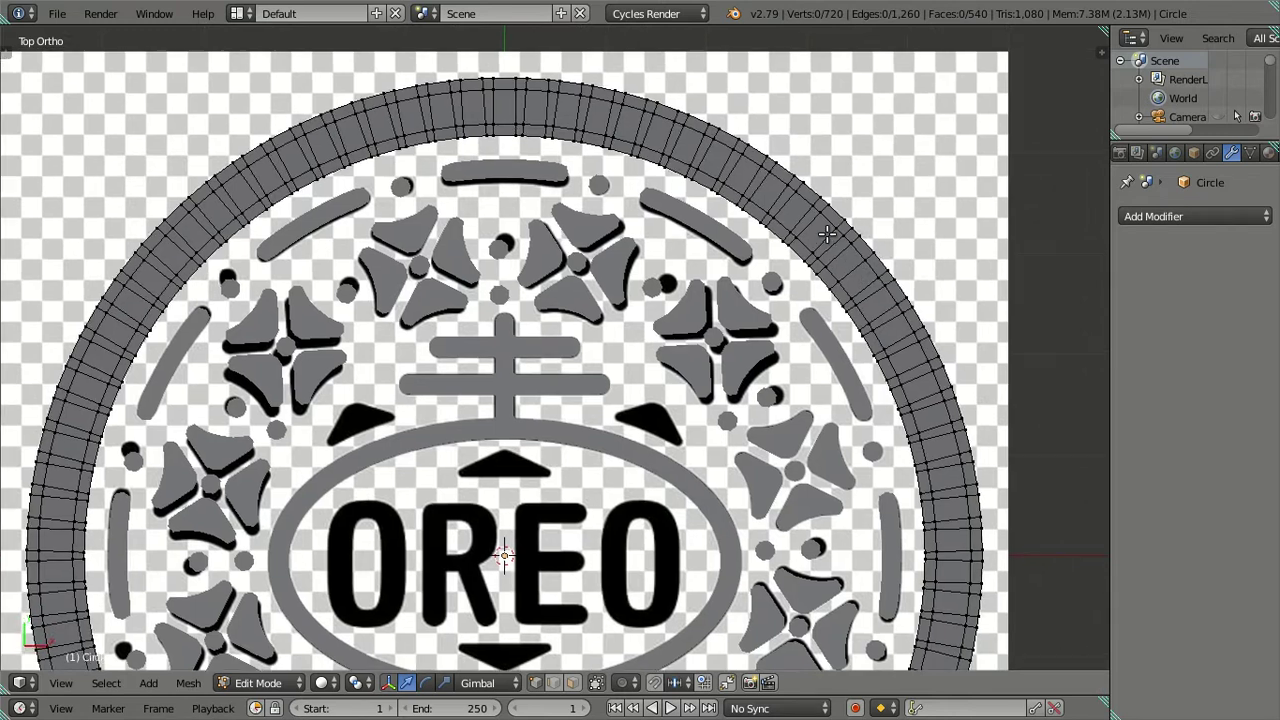
middle_click_drag(837, 232, 788, 243, "shift")
key("Tab")
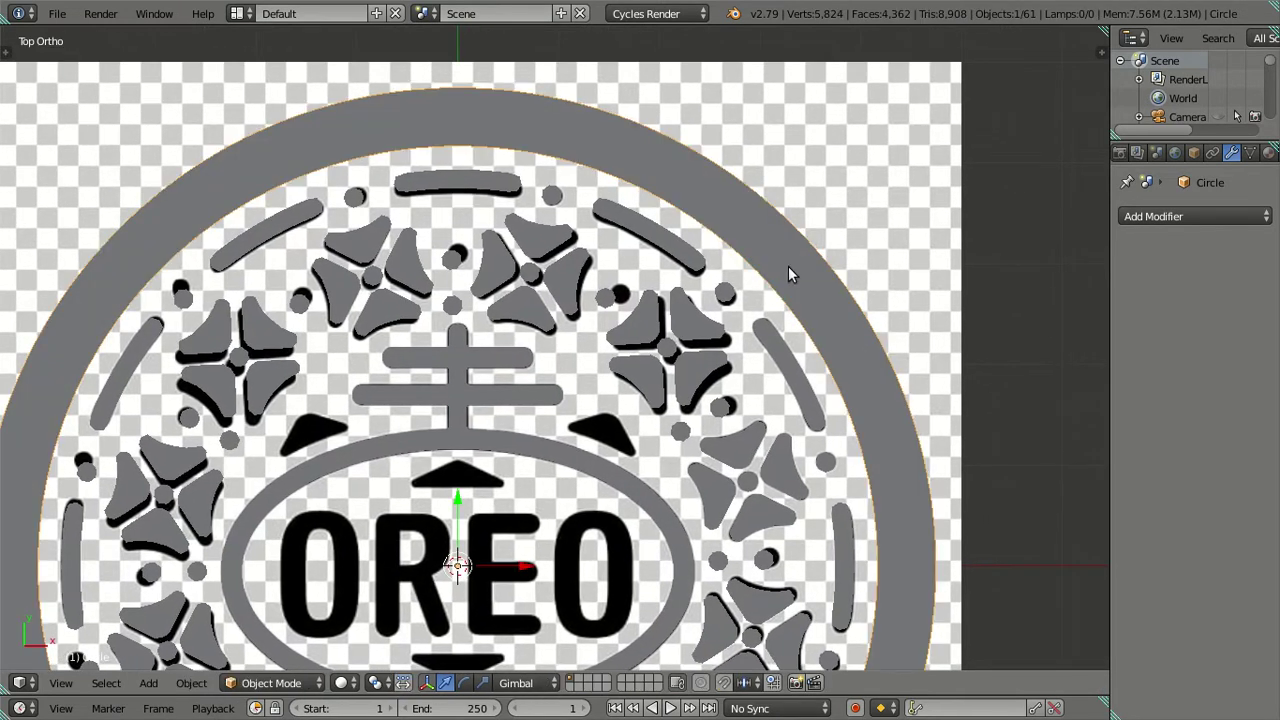
Step: Delete the gray outer ring object
key("x")
left_click(788, 266)
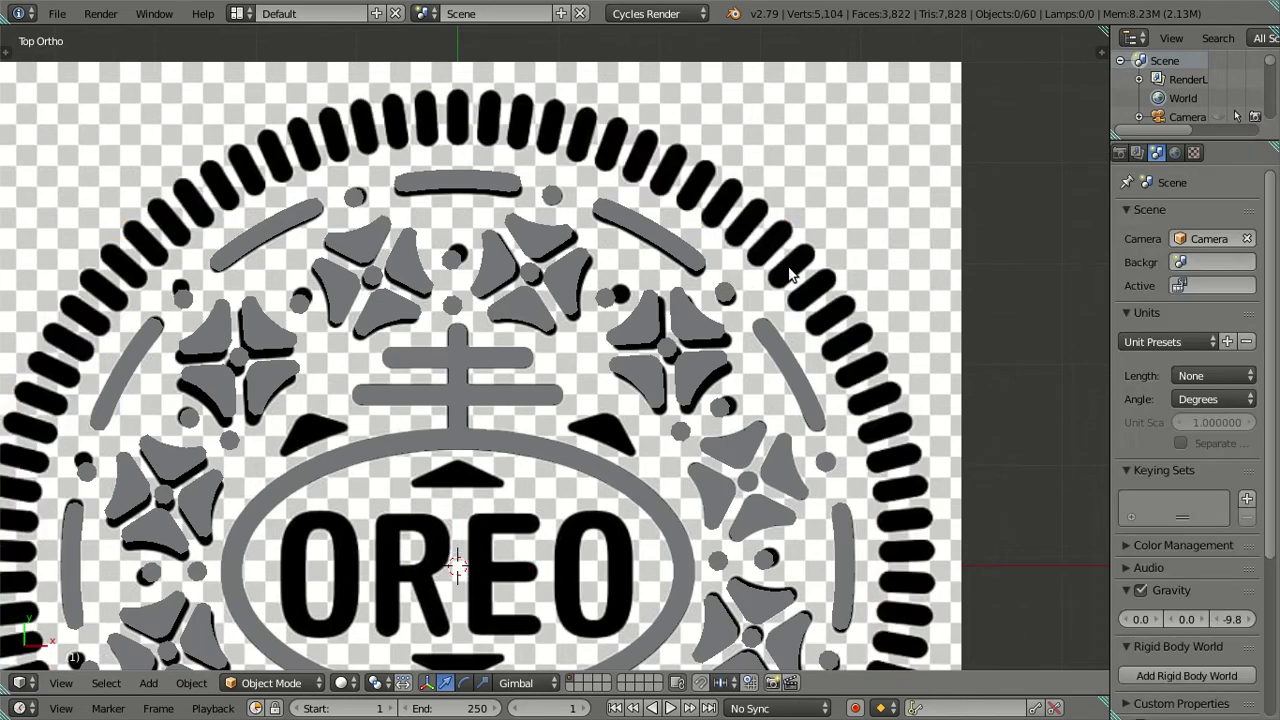
scroll(788, 266, "down", 3)
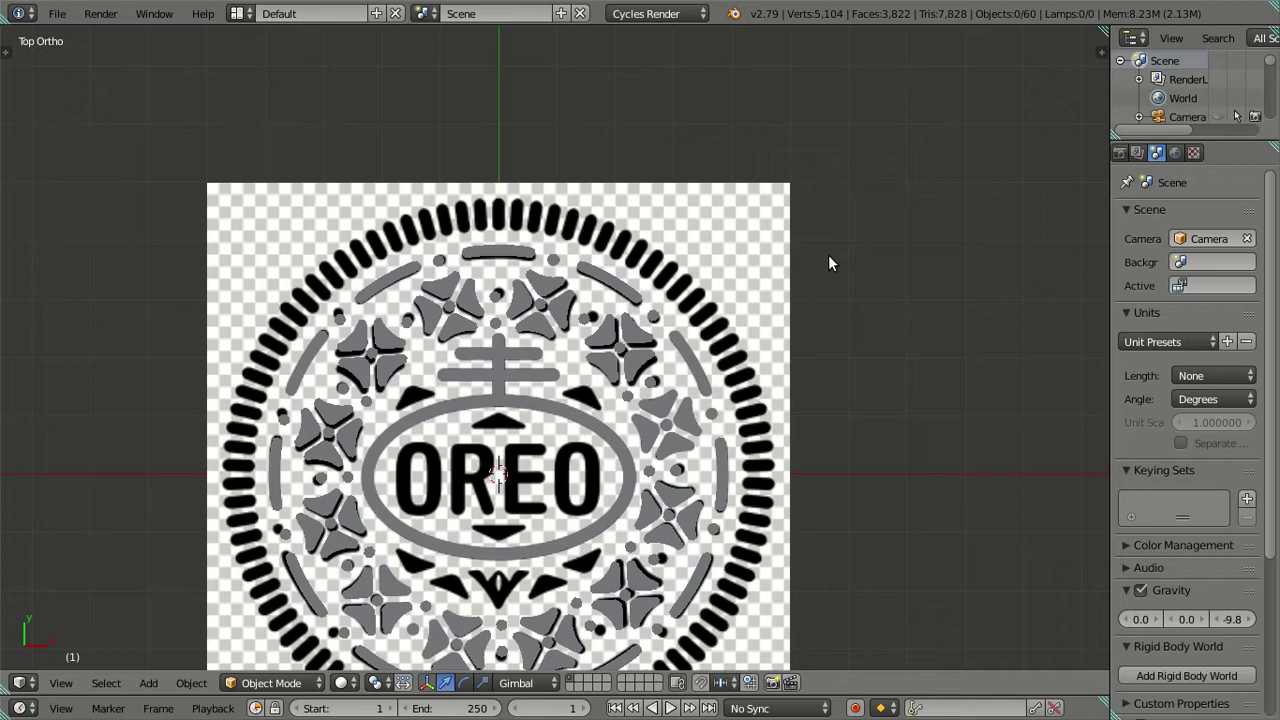
Step: Snap the 3D cursor to the world centre and add a 270-vertex circle mesh there
key("shift+s")
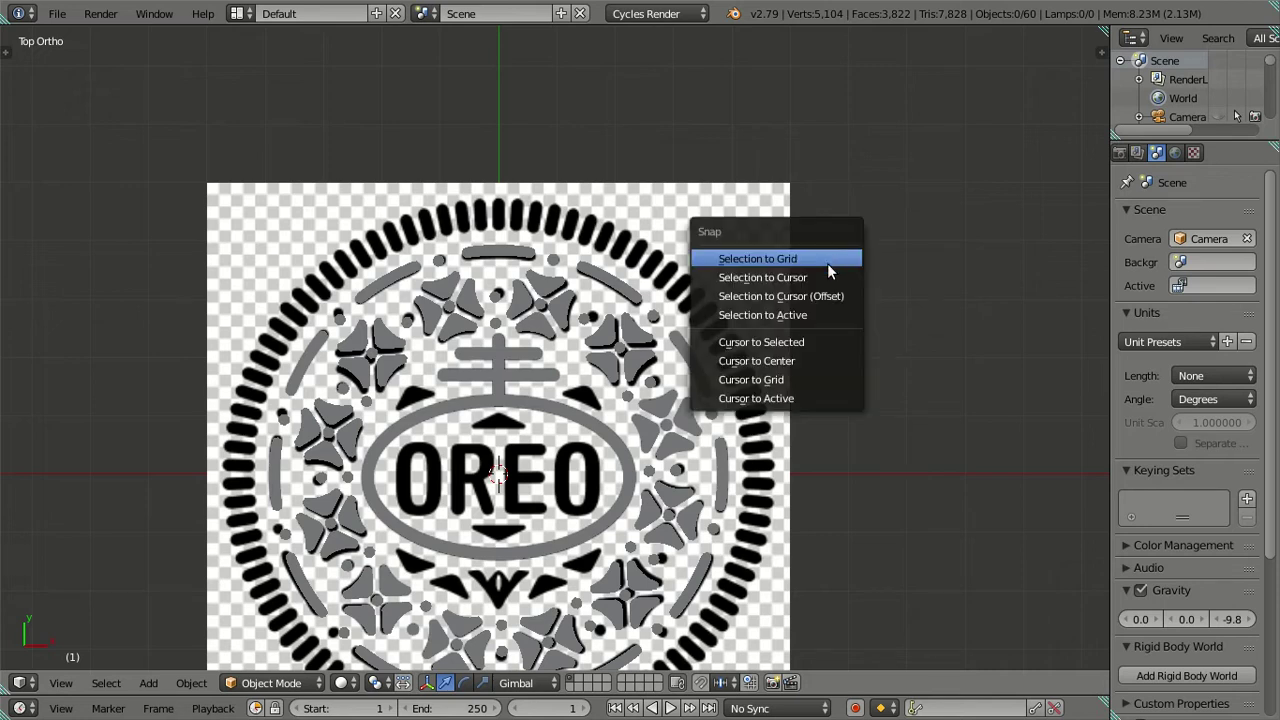
left_click(812, 360)
key("shift+a")
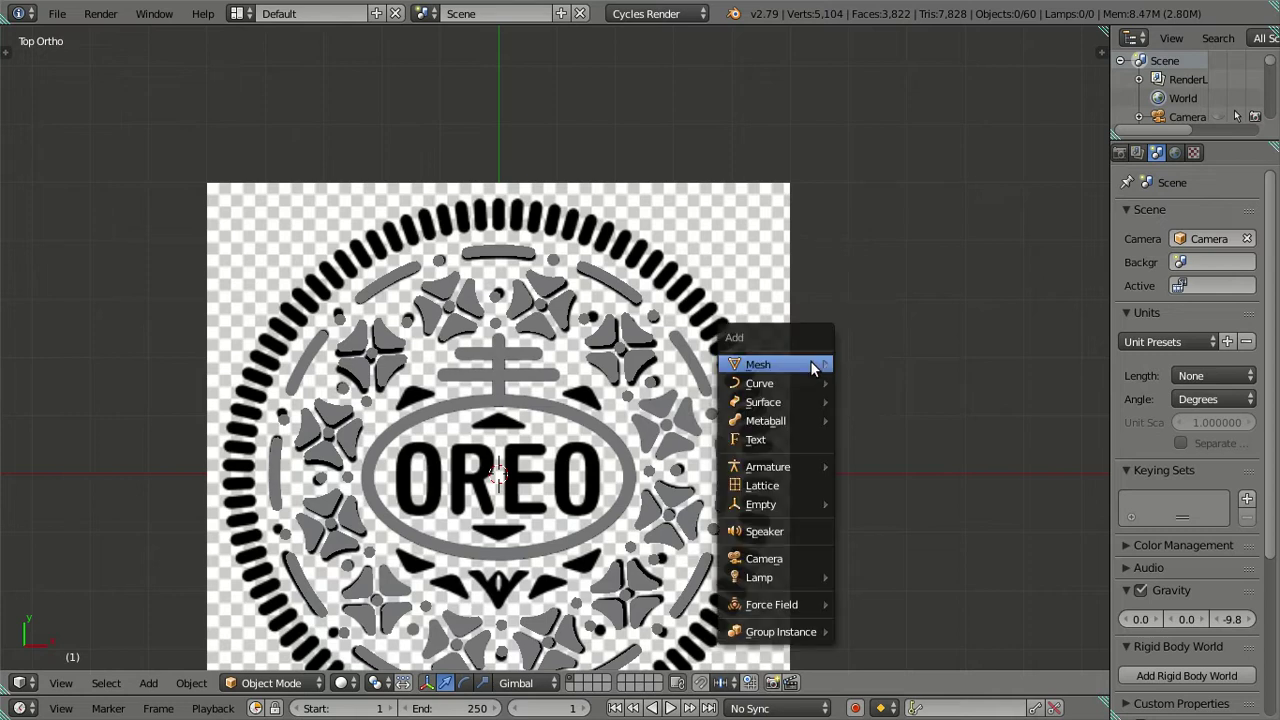
mouse_move(775, 364)
left_click(890, 400)
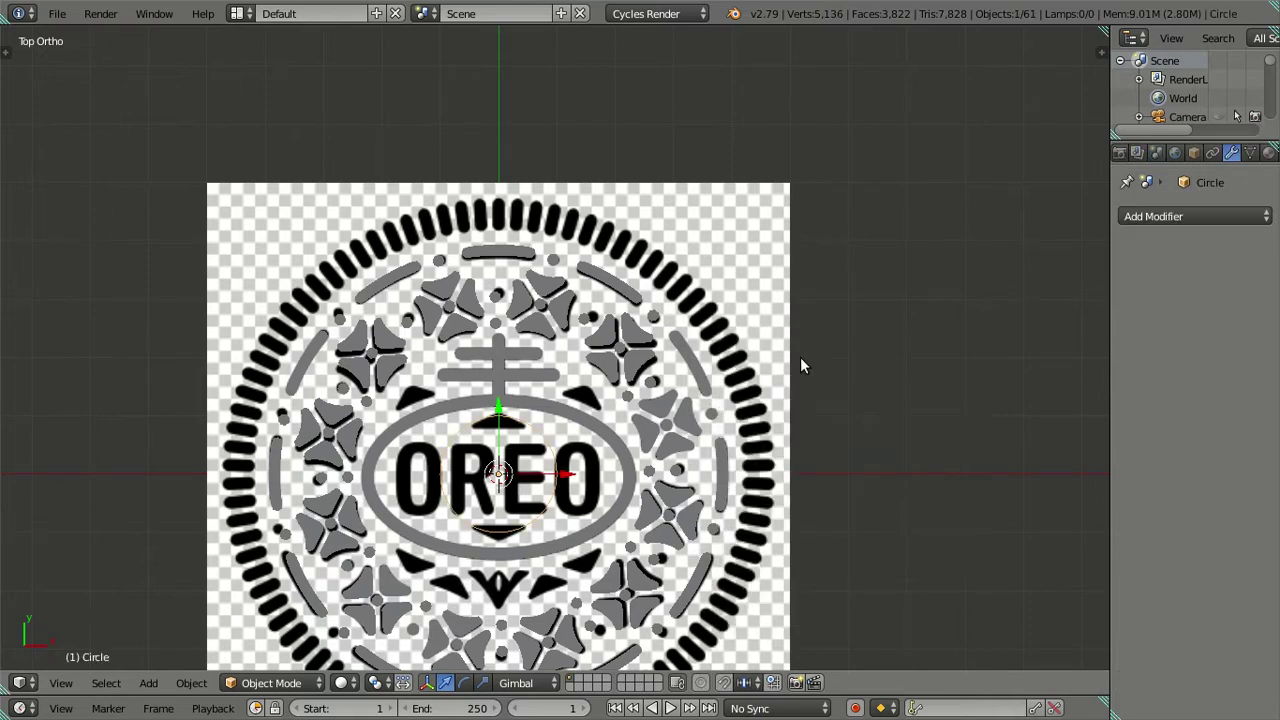
key("t")
left_click(100, 526)
type("270")
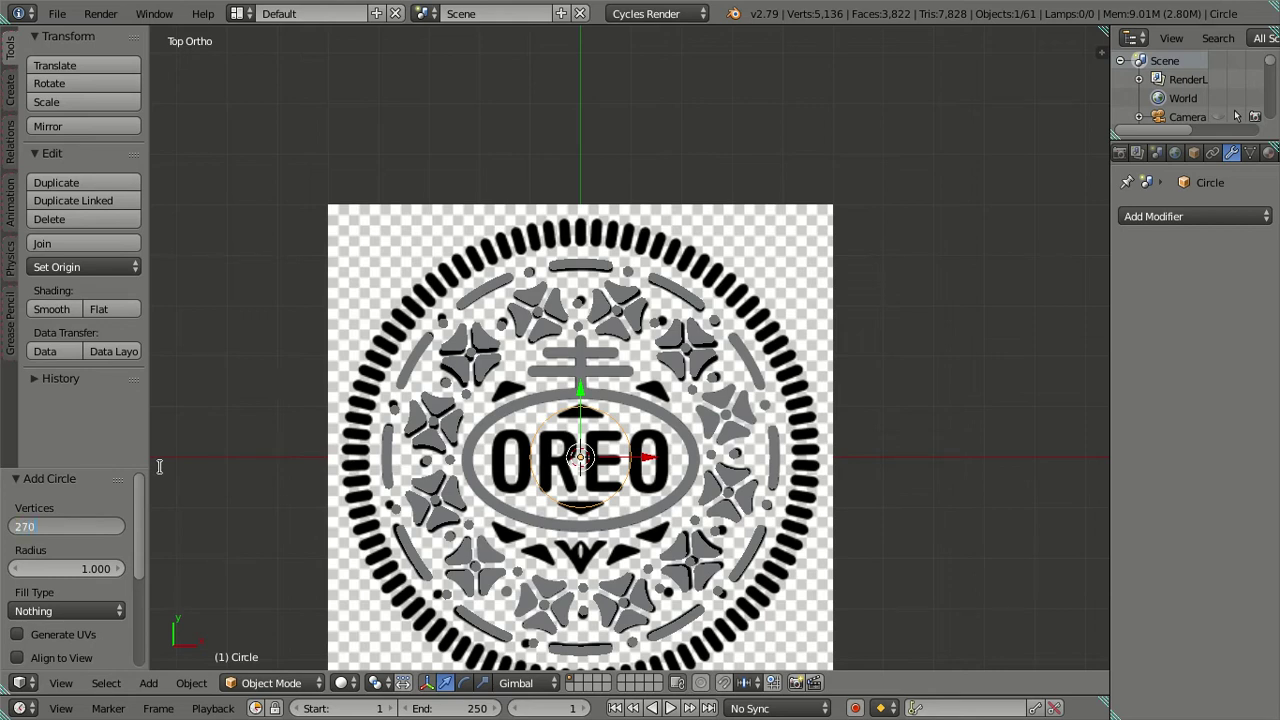
key("Return")
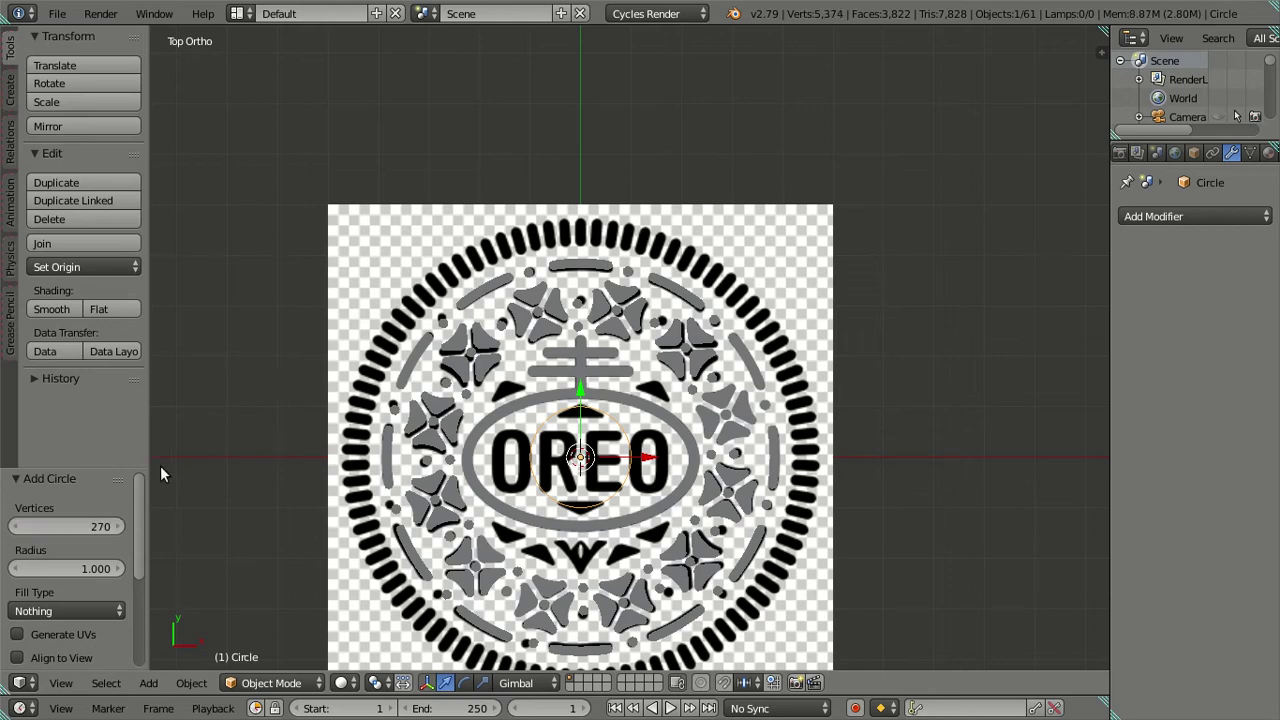
key("t")
scroll(467, 326, "up", 1)
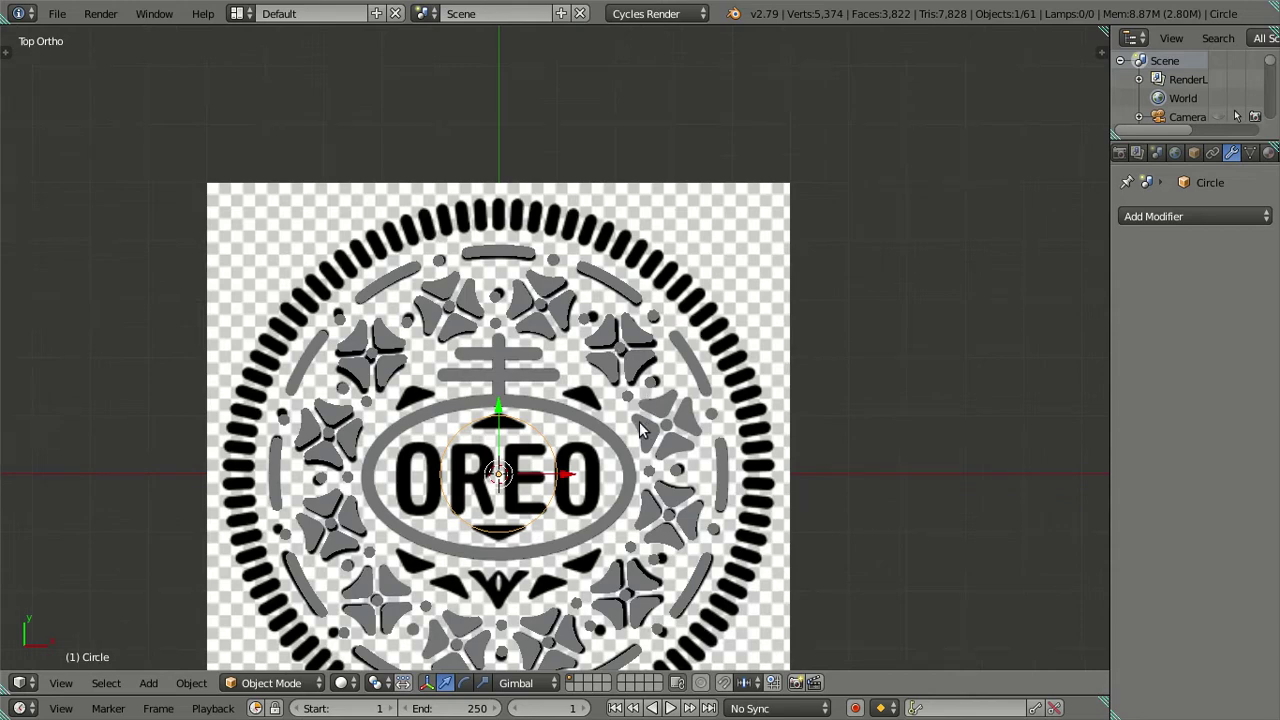
Step: Enter Edit Mode on the circle and select all its vertices
middle_click_drag(645, 420, 639, 345, "shift")
scroll(650, 350, "up", 3)
key("Tab")
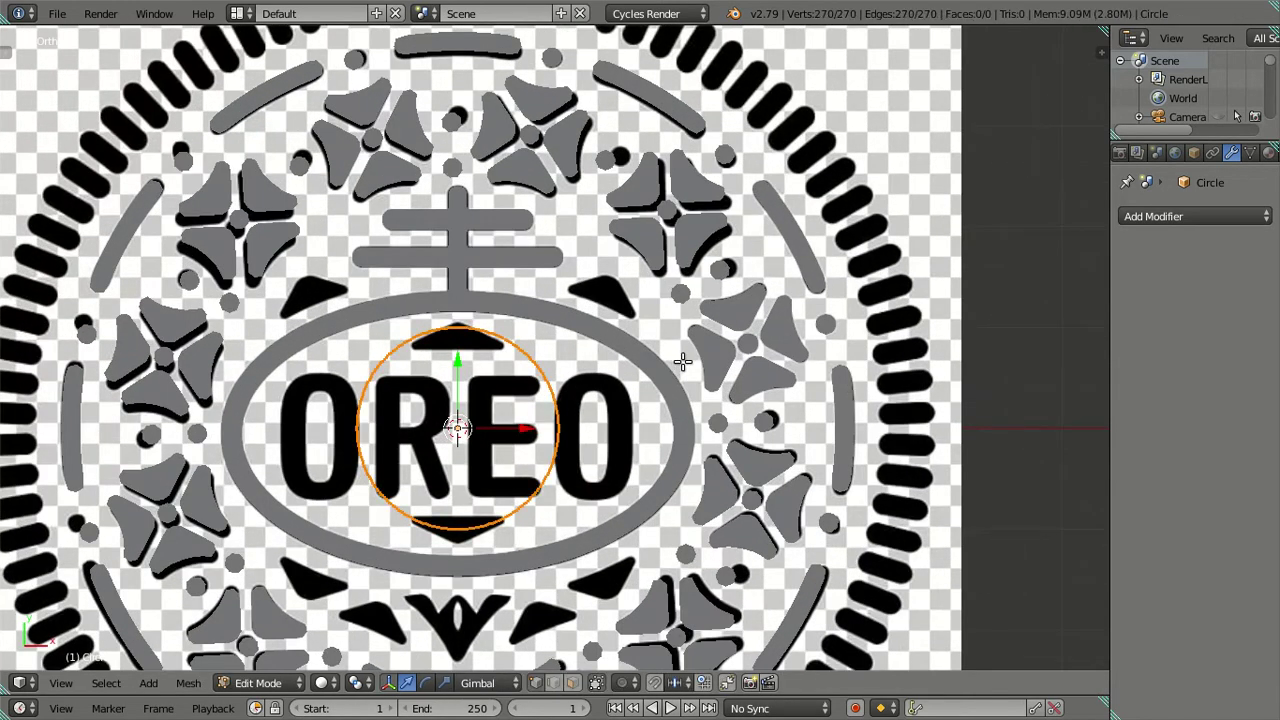
scroll(668, 358, "up", 2)
key("a")
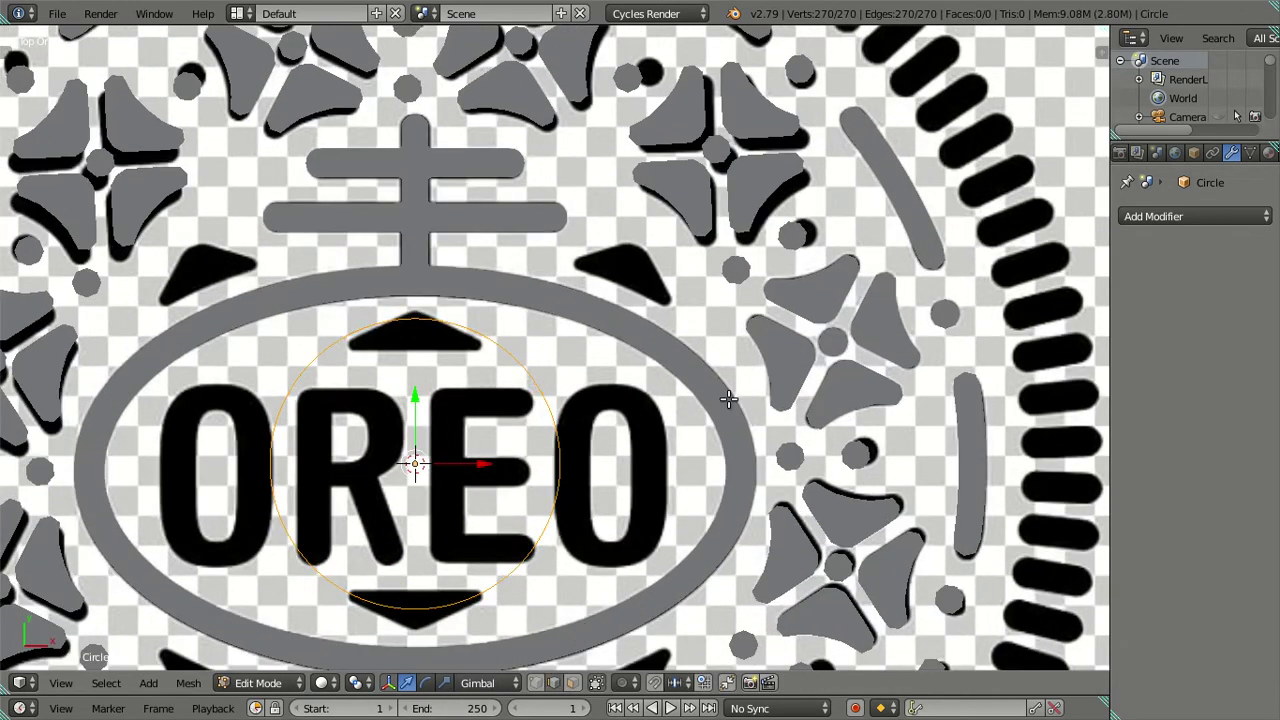
middle_click_drag(794, 403, 562, 378, "shift")
Step: Scale the circle to 4.74 to meet the outer rim and extrude its edges in place
type("s4")
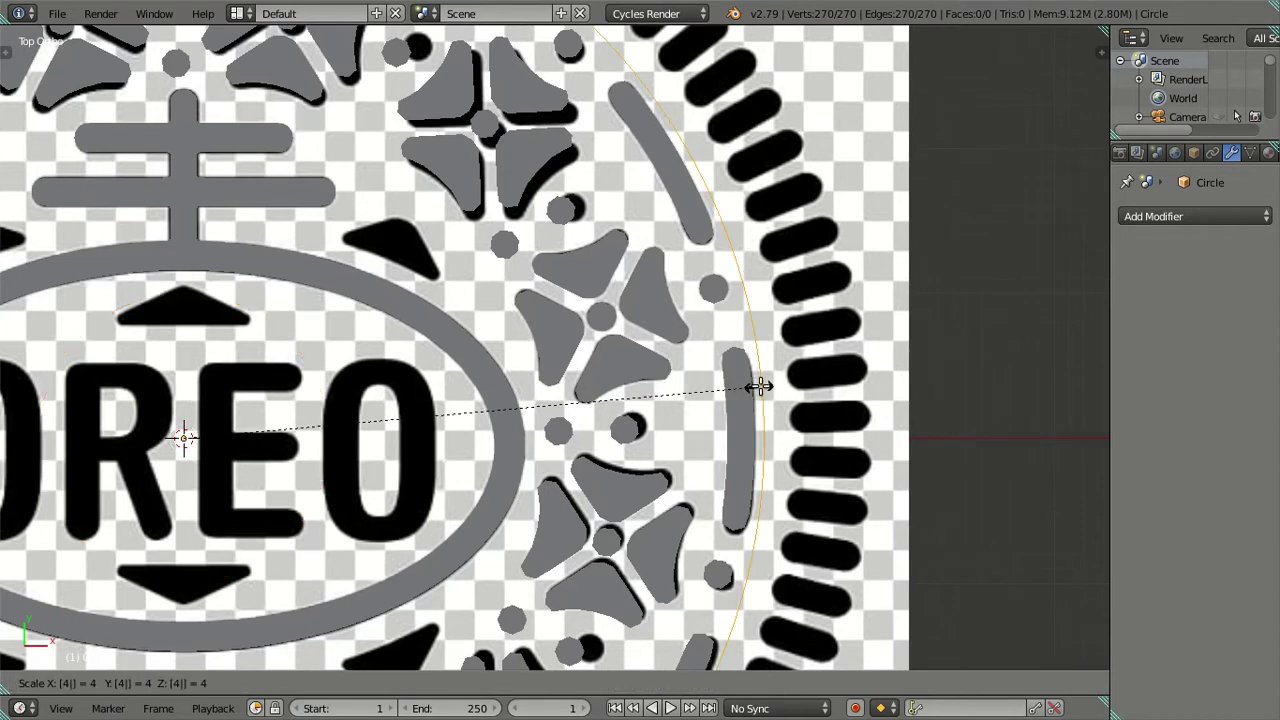
key("Escape")
key("s")
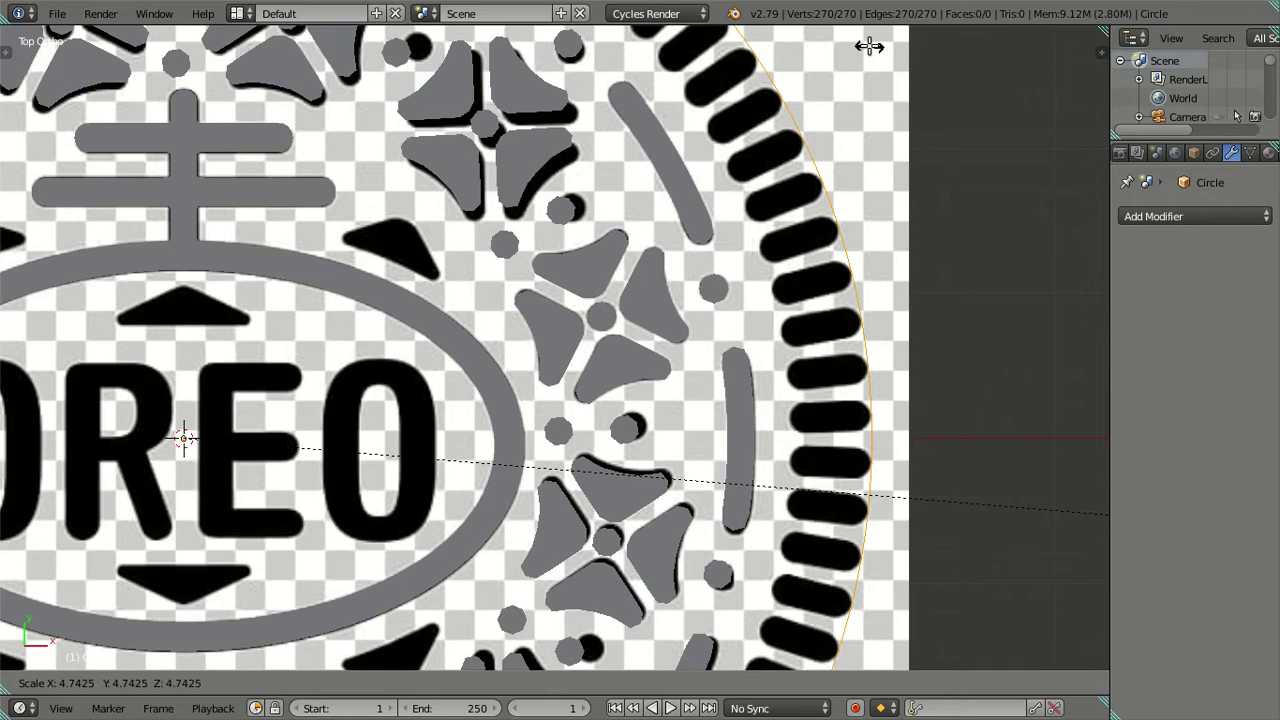
type("4.74")
key("Return")
key("e")
right_click(852, 42)
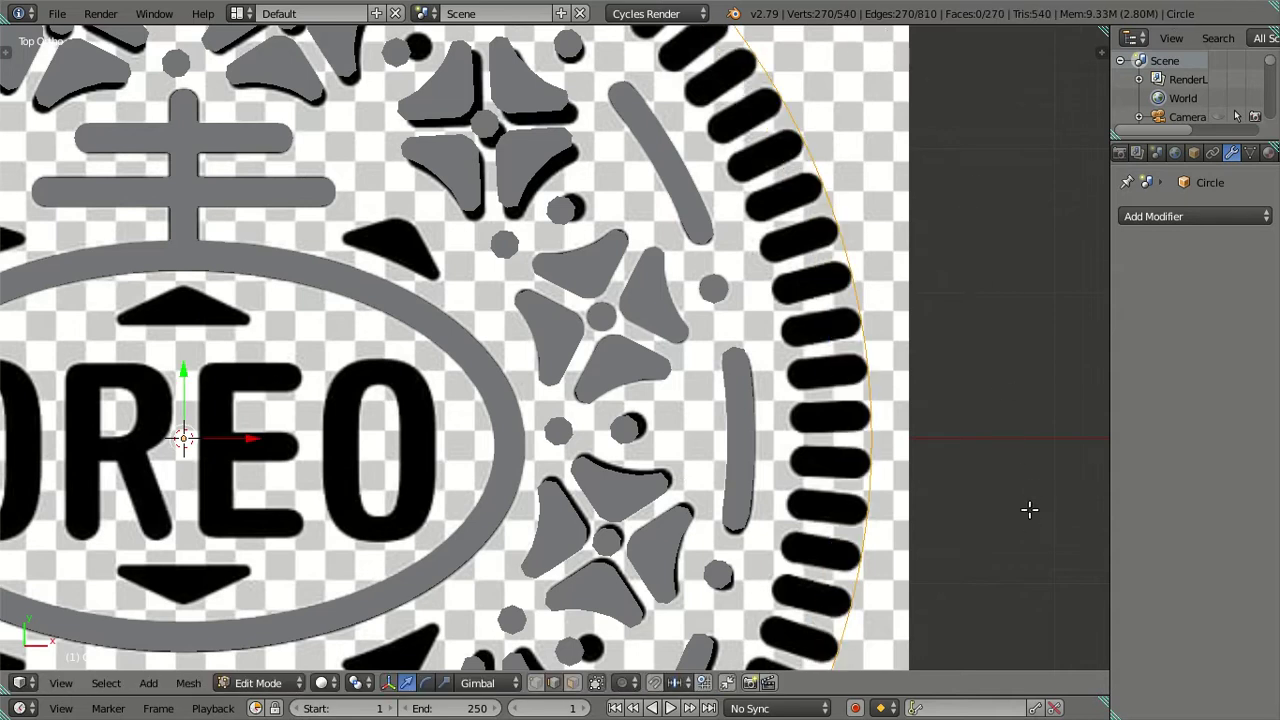
Step: In wireframe, shrink the extruded loop inward to about 0.88 over the notches, then deselect all
key("z")
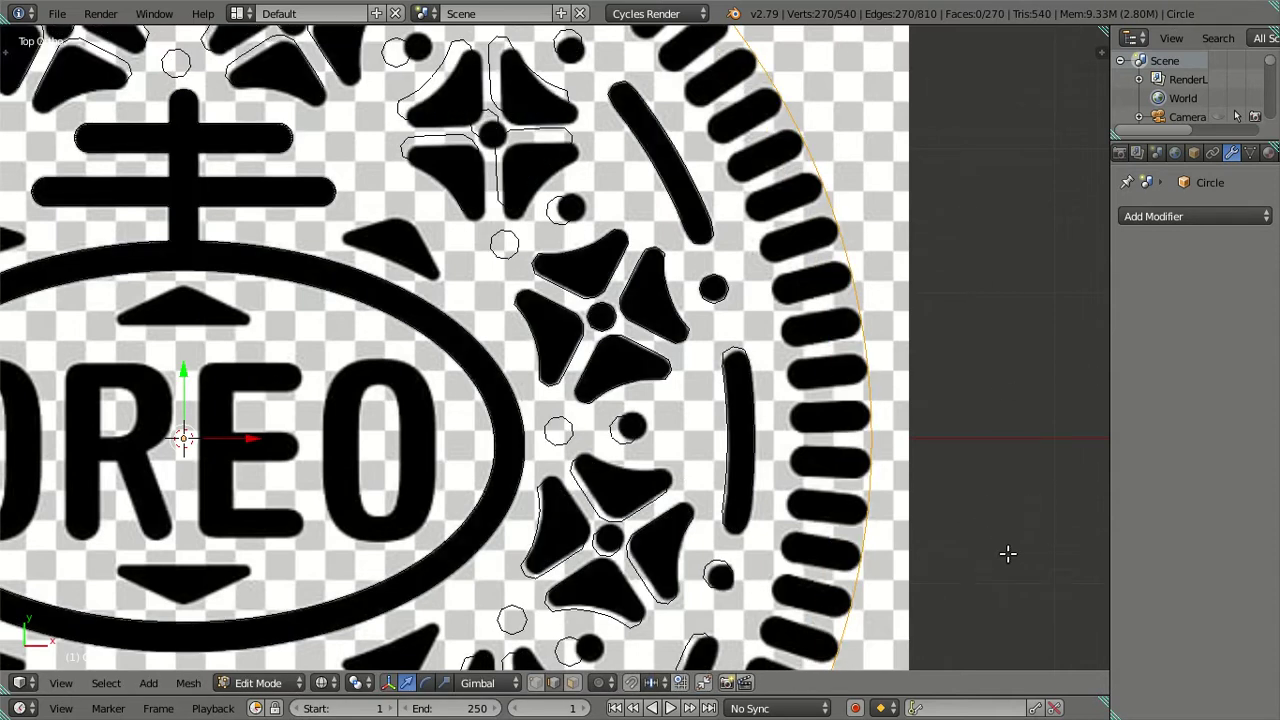
key("s")
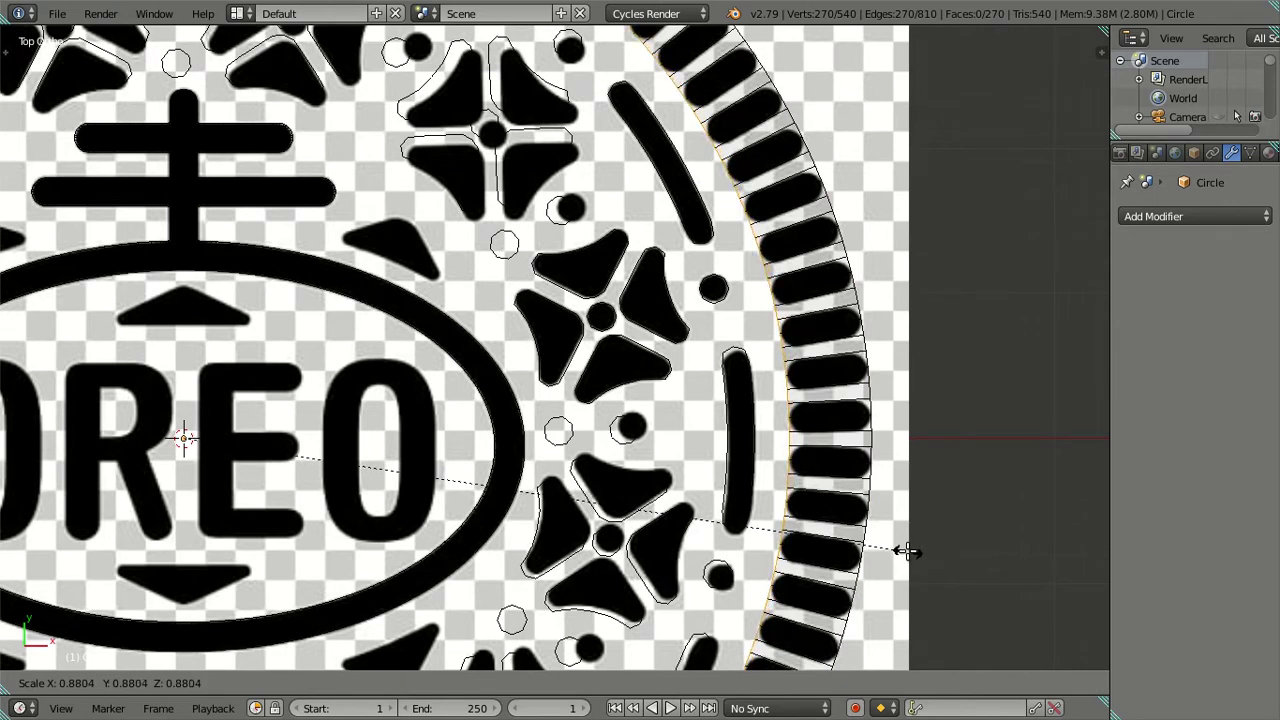
left_click(905, 550)
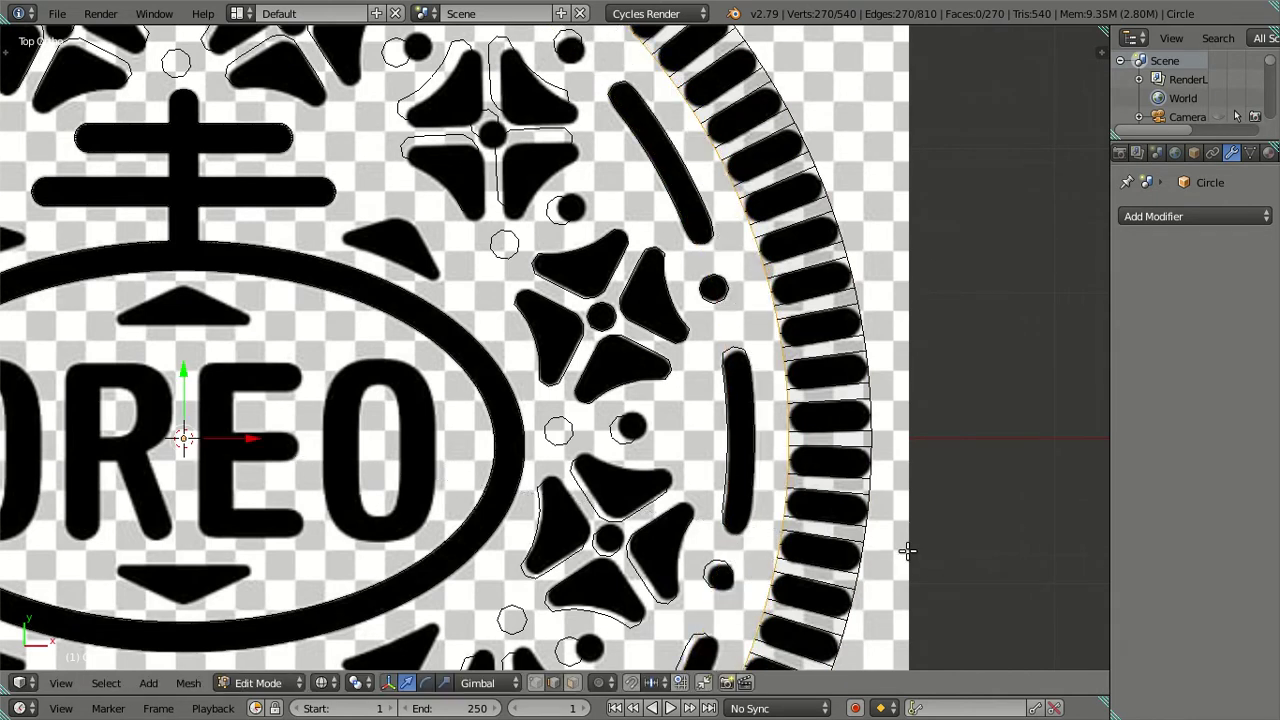
key("z")
key("a")
key("z")
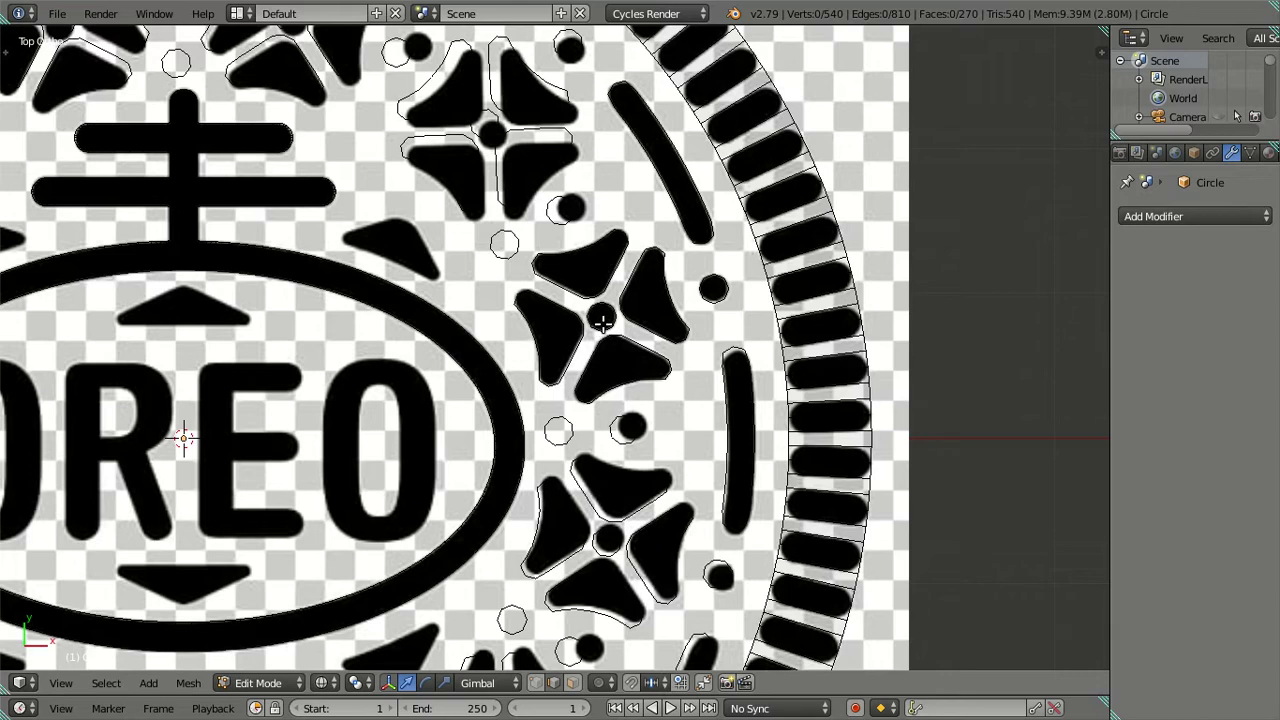
scroll(602, 320, "down", 1)
scroll(529, 334, "down", 4, "ctrl")
scroll(422, 337, "up", 1)
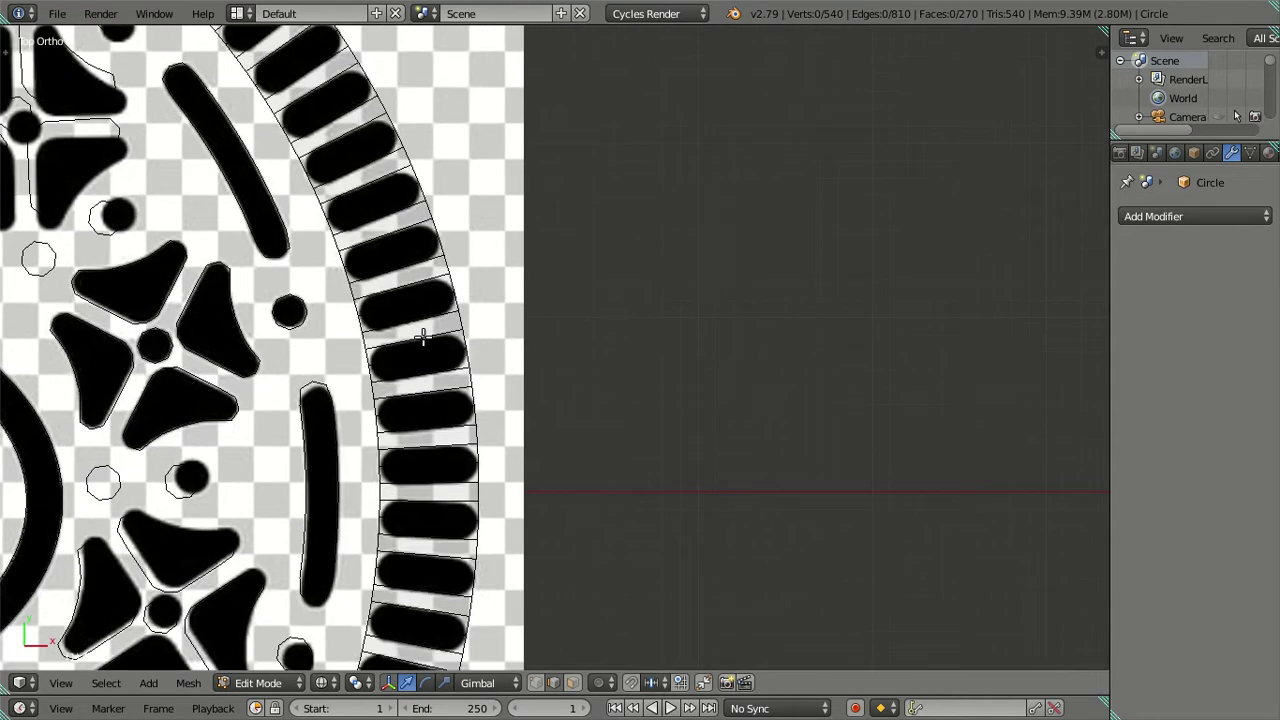
scroll(420, 350, "up", 2)
Step: Switch to edge select mode and select the first 12 radial edges through the notch bars
middle_click_drag(420, 367, 516, 362, "shift")
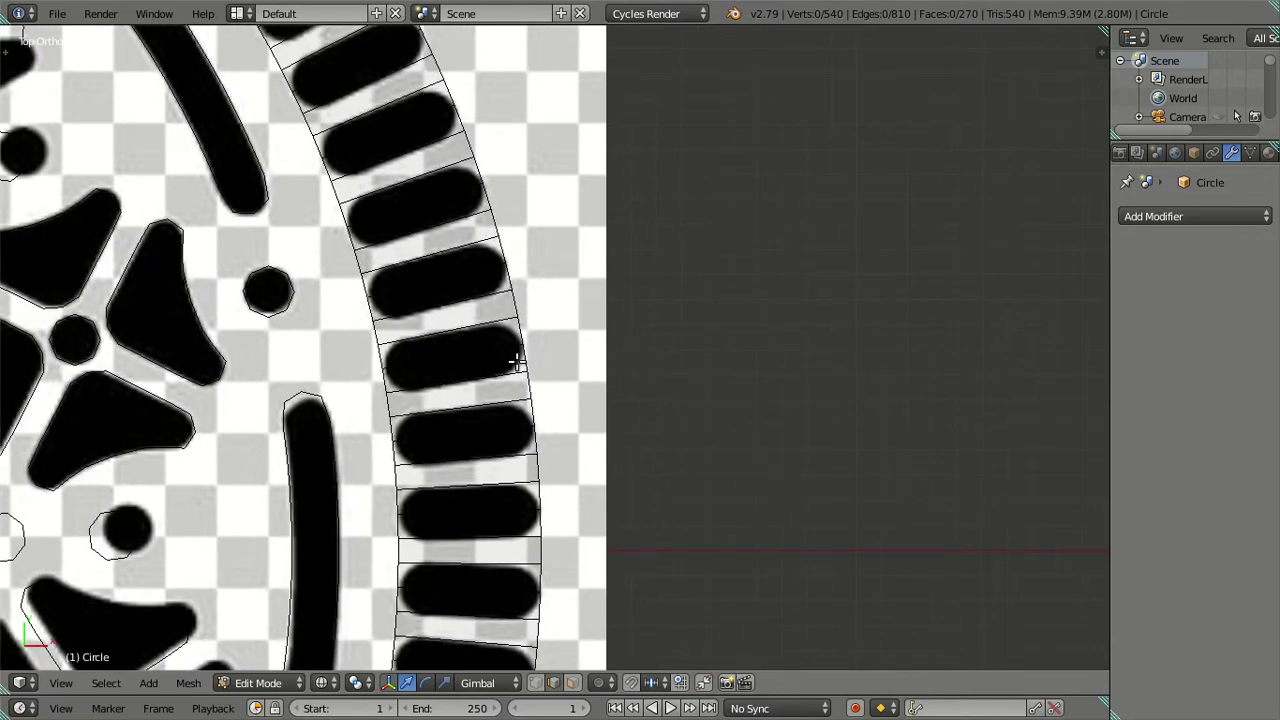
left_click(572, 682)
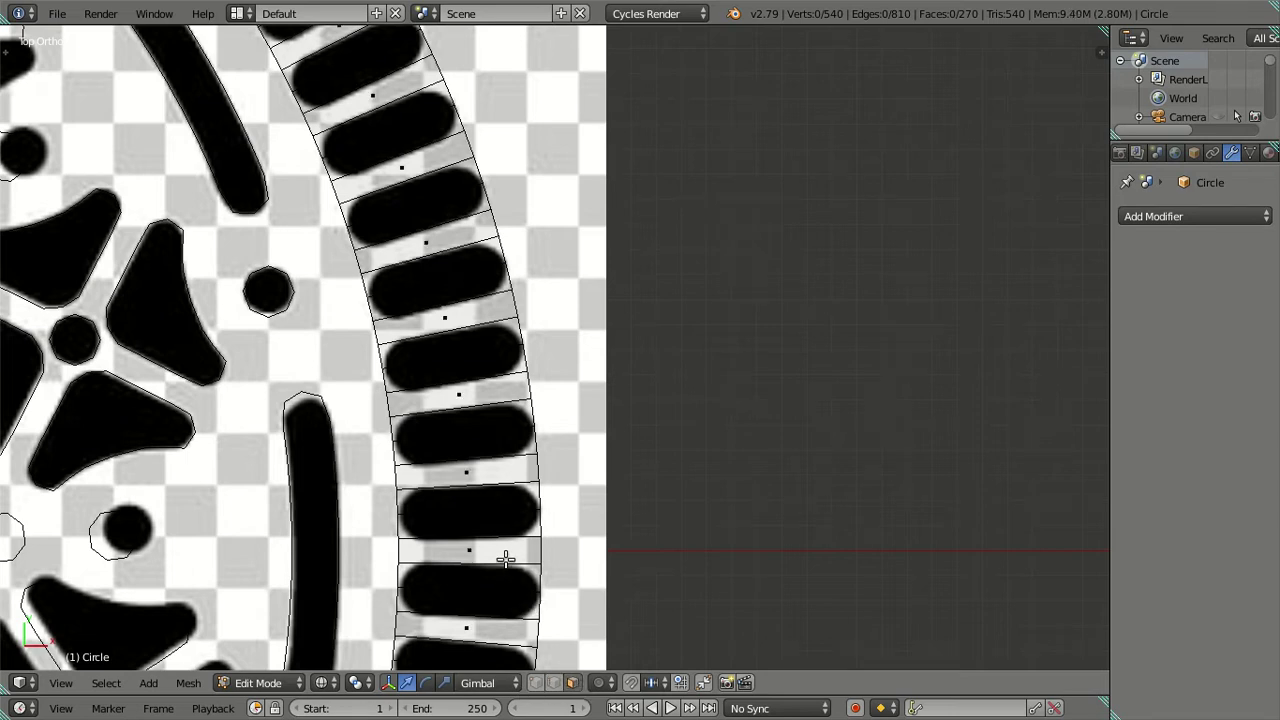
left_click(553, 682)
right_click(472, 512)
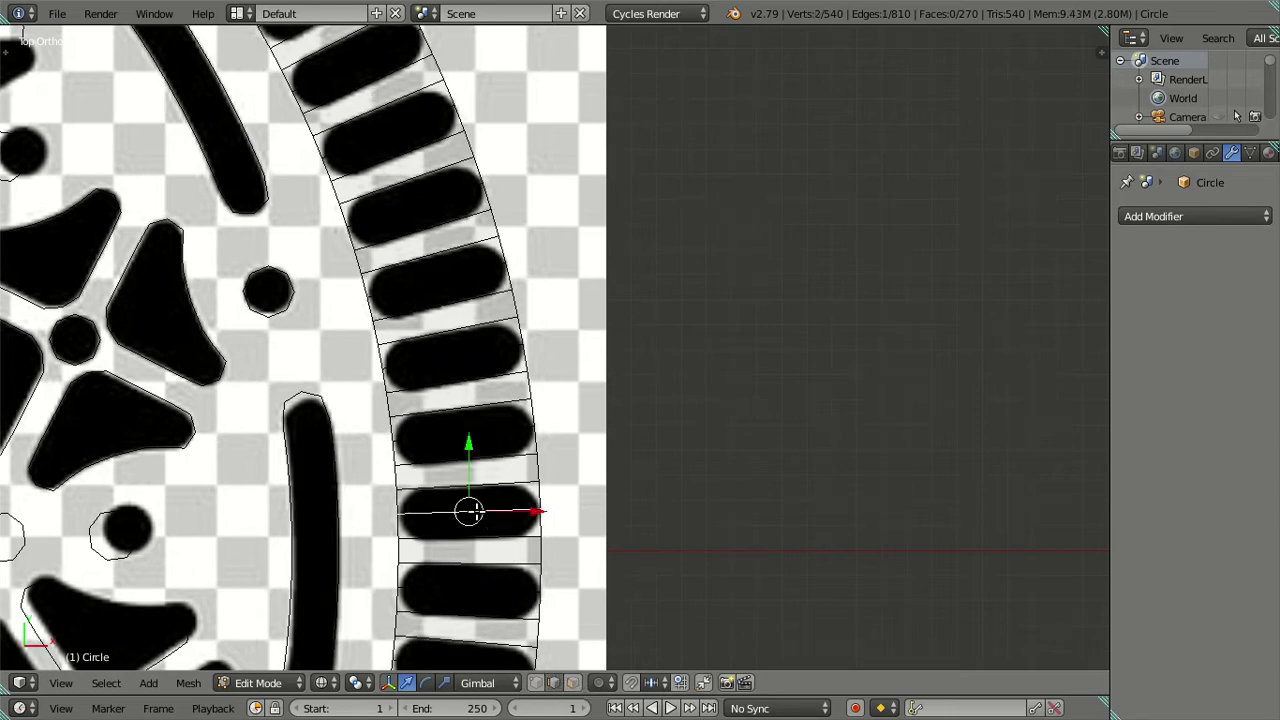
right_click(452, 433, "shift")
right_click(434, 360, "shift")
right_click(429, 265, "shift")
right_click(413, 197, "shift")
right_click(392, 128, "shift")
mouse_move(389, 129)
middle_mouse_down("shift")
mouse_move(640, 329)
mouse_move(832, 432)
middle_mouse_up("shift")
right_click(813, 386, "shift")
right_click(775, 331, "shift")
right_click(747, 268, "shift")
right_click(700, 194, "shift")
right_click(655, 136, "shift")
right_click(603, 91, "shift")
Step: Add 10 more radial notch-bar edges along the next arc of the ring
middle_click_drag(575, 107, 806, 381, "shift")
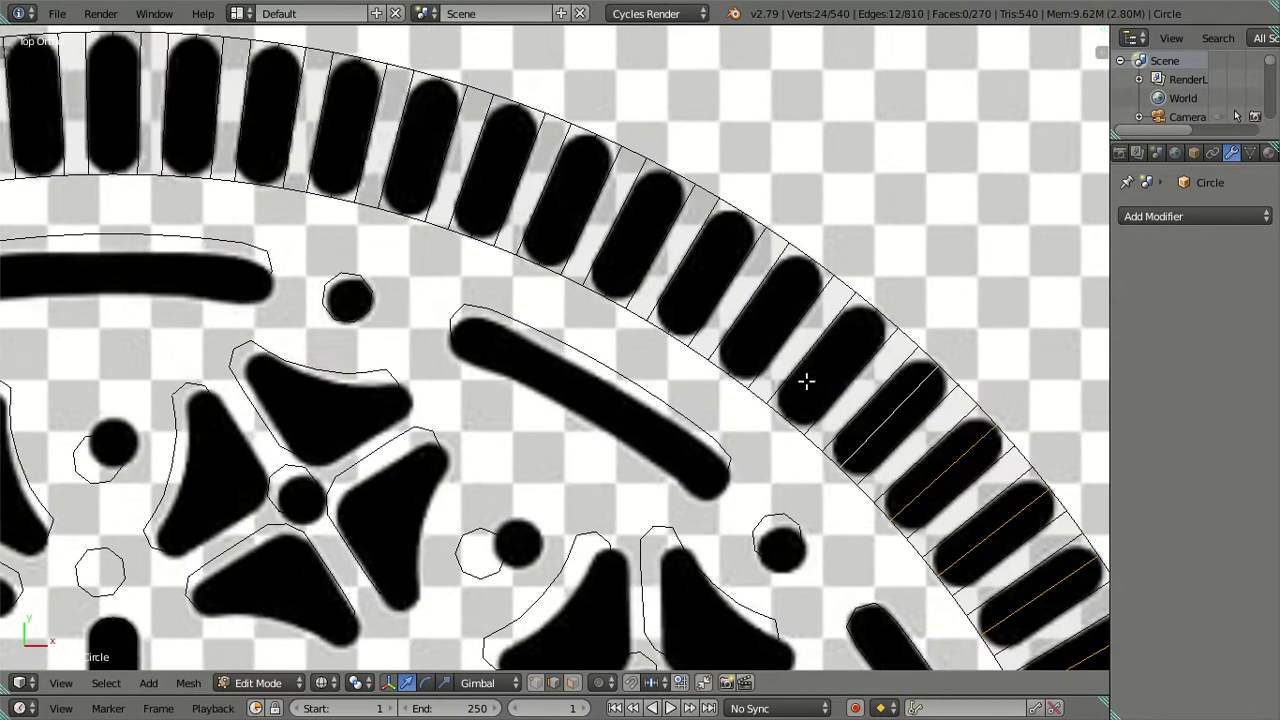
right_click(823, 371, "shift")
right_click(768, 322, "shift")
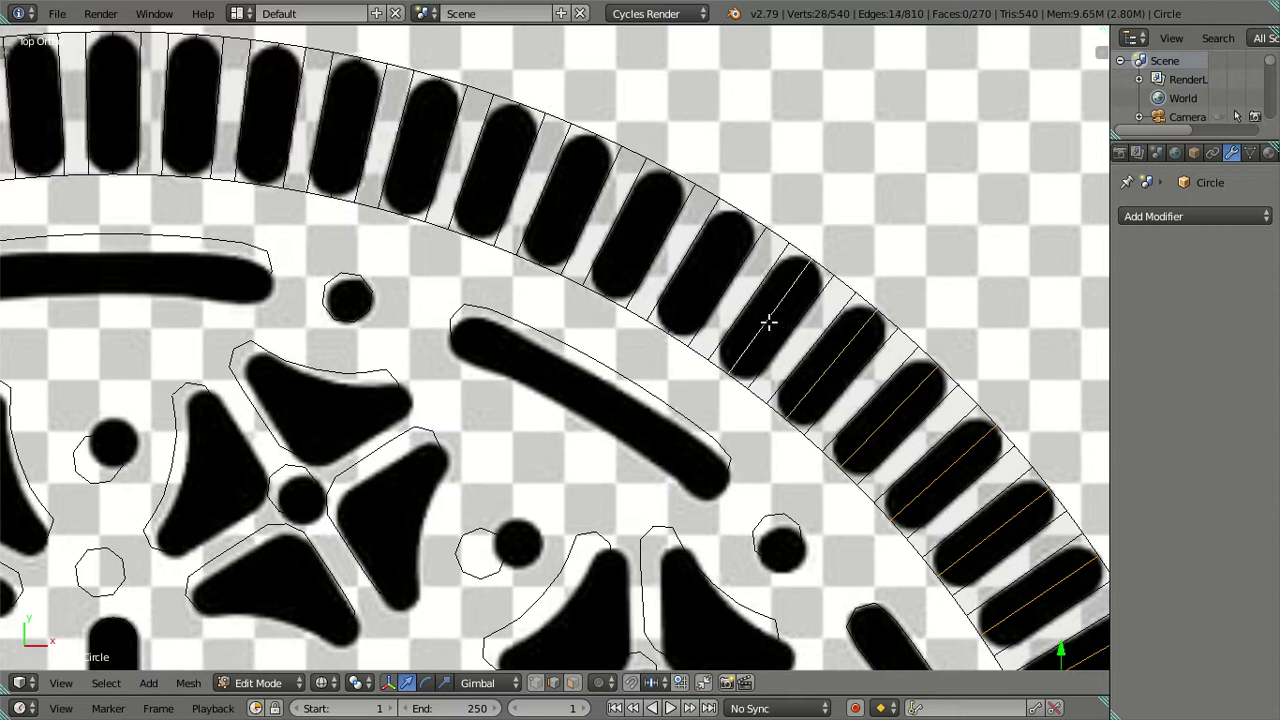
right_click(712, 266, "shift")
right_click(640, 240, "shift")
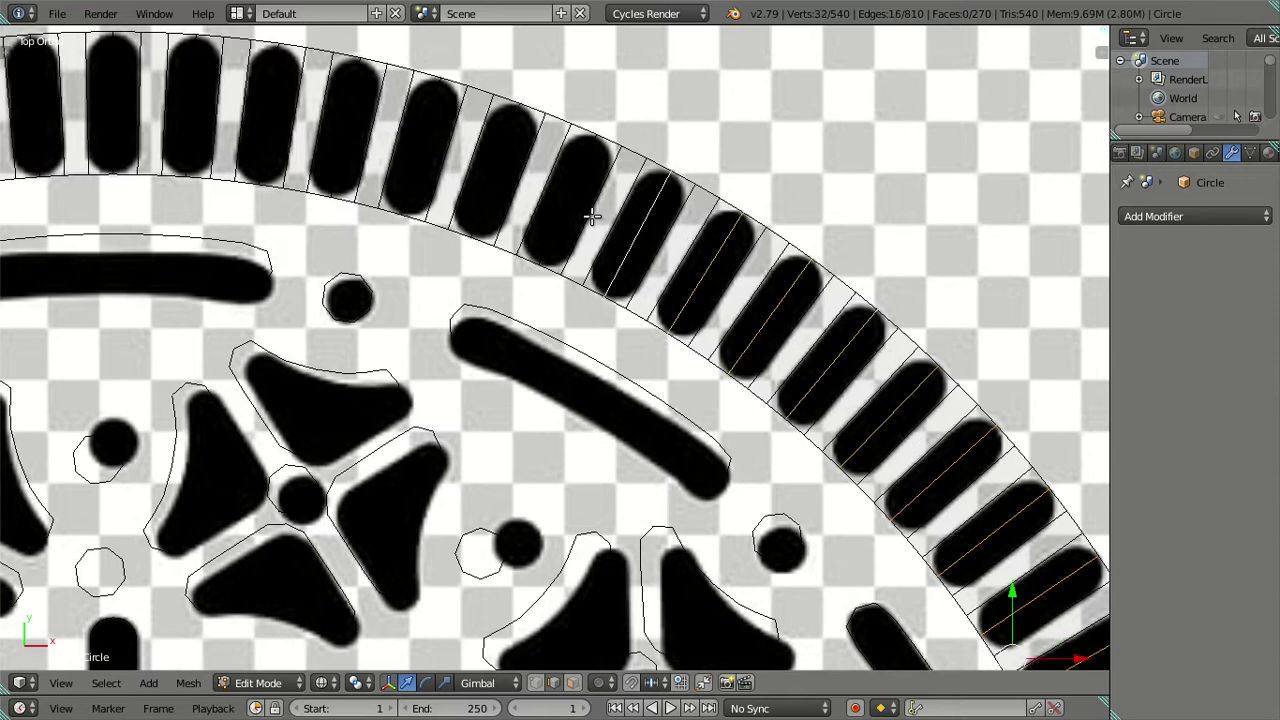
right_click(566, 204, "shift")
right_click(493, 178, "shift")
right_click(421, 160, "shift")
right_click(343, 140, "shift")
right_click(268, 133, "shift")
right_click(187, 134, "shift")
Step: Add the remaining 12 radial edges on the top arc, completing 34 selected edges
middle_click_drag(160, 204, 857, 309, "shift")
right_click(813, 208, "shift")
right_click(740, 213, "shift")
right_click(666, 229, "shift")
right_click(592, 245, "shift")
right_click(512, 259, "shift")
right_click(448, 286, "shift")
right_click(358, 328, "shift")
right_click(303, 349, "shift")
right_click(224, 394, "shift")
right_click(131, 474, "shift")
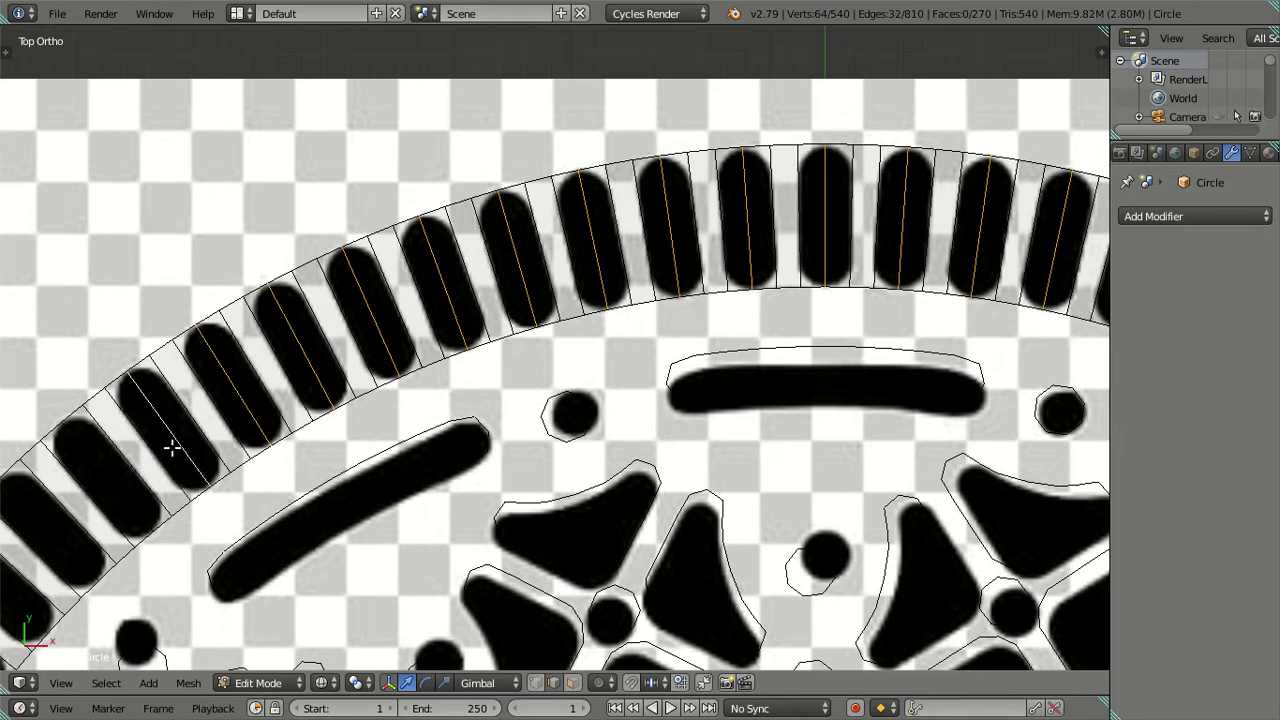
scroll(171, 457, "down", 4)
scroll(710, 178, "up", 4)
right_click(624, 213, "shift")
right_click(562, 265, "shift")
scroll(560, 263, "down", 2)
Step: Add the centre edge of each tooth along the top and left side of the outer ring to the selection
scroll(660, 240, "down", 4)
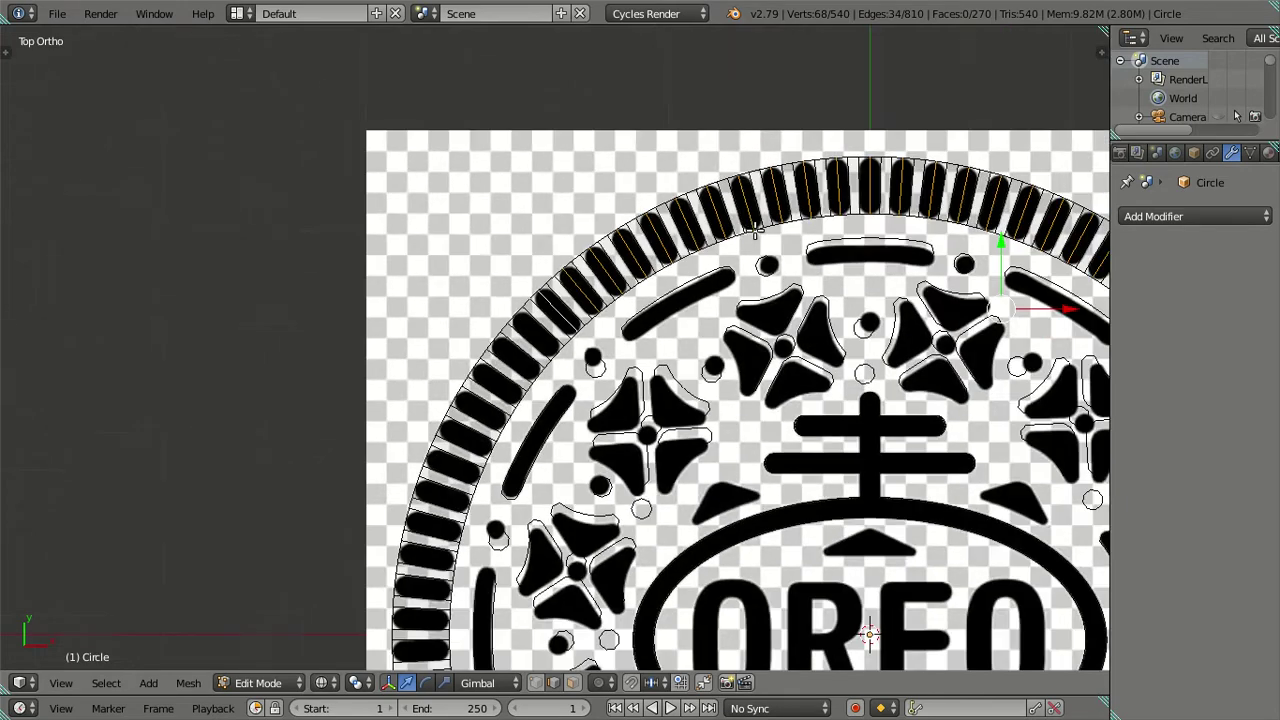
mouse_move(850, 250)
middle_mouse_down("shift")
mouse_move(608, 216)
mouse_move(830, 220)
middle_mouse_up("shift")
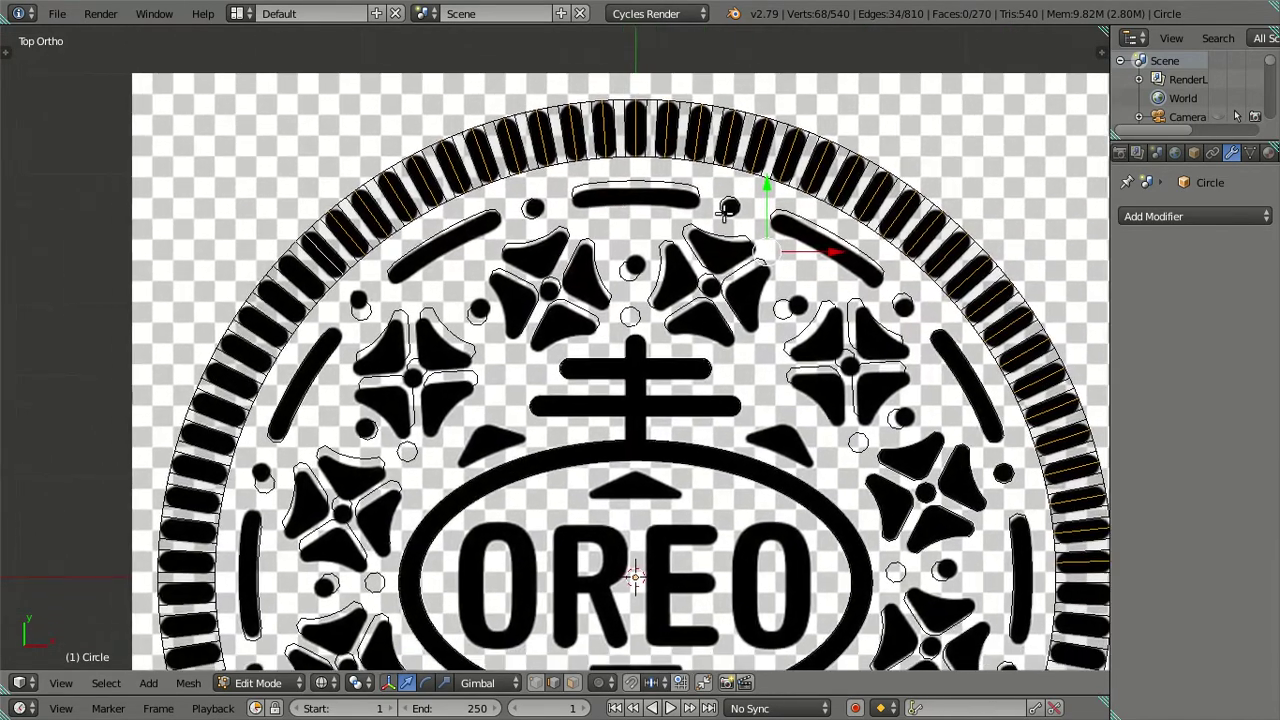
scroll(787, 220, "up", 5)
right_click(533, 212, "shift")
right_click(500, 273, "shift")
right_click(457, 315, "shift")
right_click(434, 371, "shift")
right_click(403, 422, "shift")
middle_click_drag(391, 451, 403, 180, "shift")
right_click(407, 178, "shift")
right_click(391, 234, "shift")
right_click(363, 311, "shift")
right_click(357, 369, "shift")
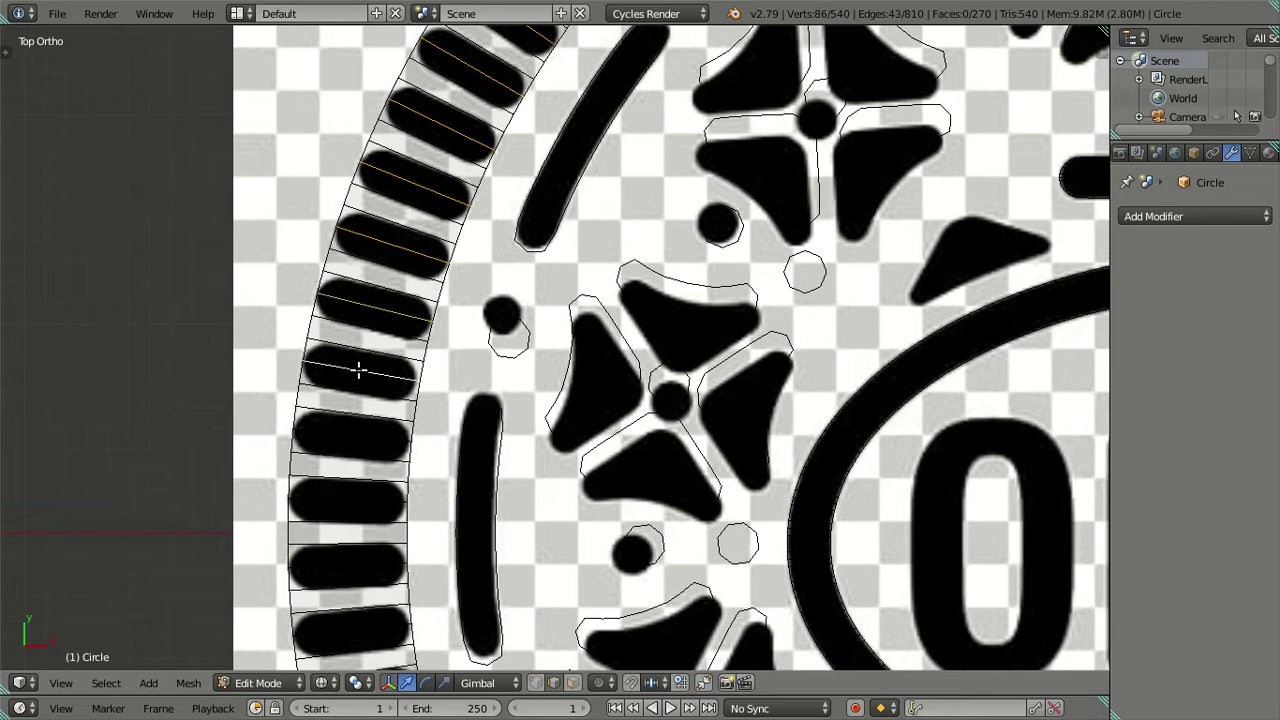
right_click(349, 434, "shift")
right_click(341, 502, "shift")
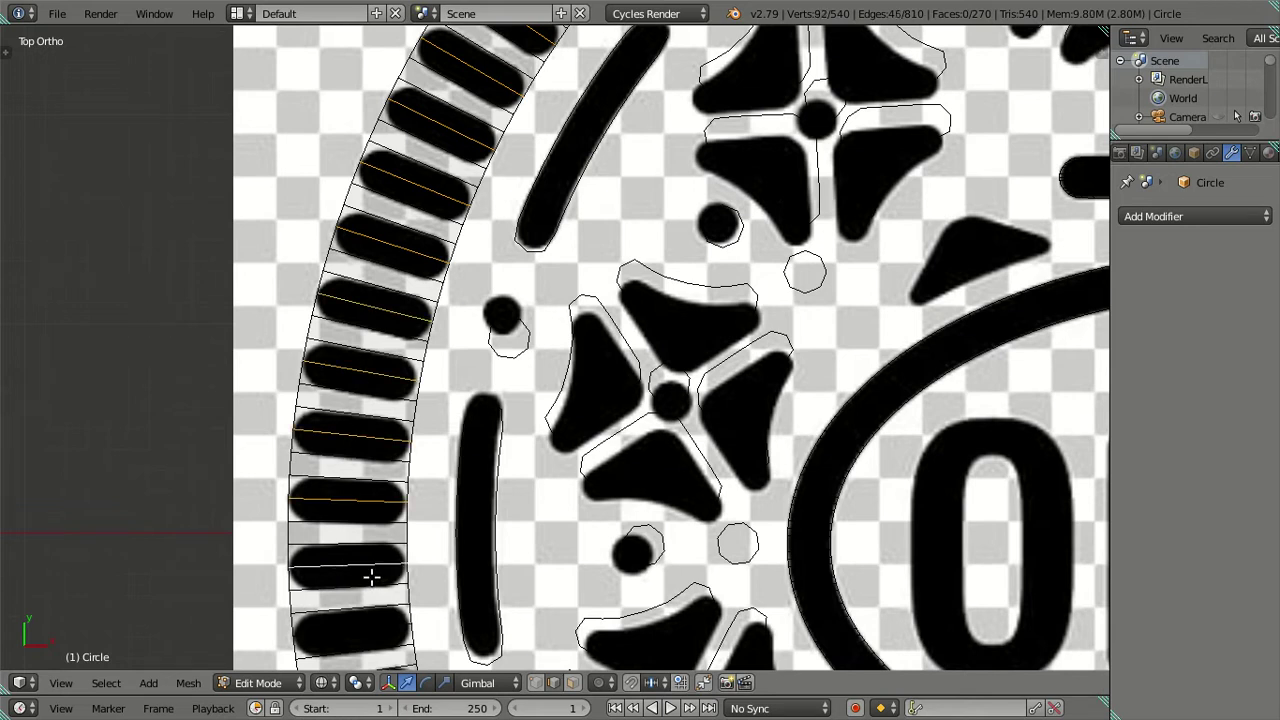
right_click(341, 569, "shift")
middle_click_drag(341, 569, 325, 170, "shift")
right_click(294, 218, "shift")
right_click(306, 285, "shift")
right_click(325, 353, "shift")
right_click(335, 404, "shift")
right_click(367, 475, "shift")
Step: Continue adding tooth-centre edges around the lower-left and bottom of the ring
middle_click_drag(375, 450, 283, 113, "shift")
right_click(295, 144, "shift")
right_click(298, 212, "shift")
right_click(333, 266, "shift")
right_click(371, 326, "shift")
right_click(419, 371, "shift")
right_click(457, 414, "shift")
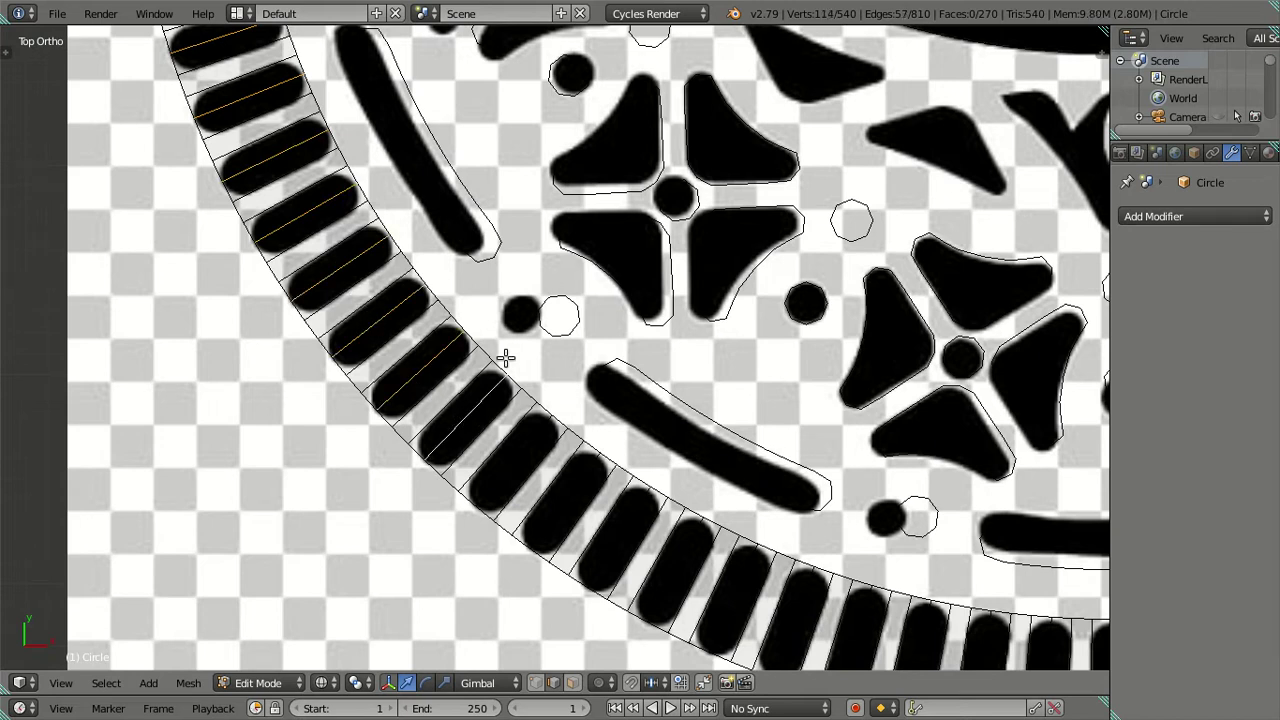
right_click(521, 476, "shift")
right_click(562, 500, "shift")
right_click(627, 552, "shift")
right_click(684, 576, "shift")
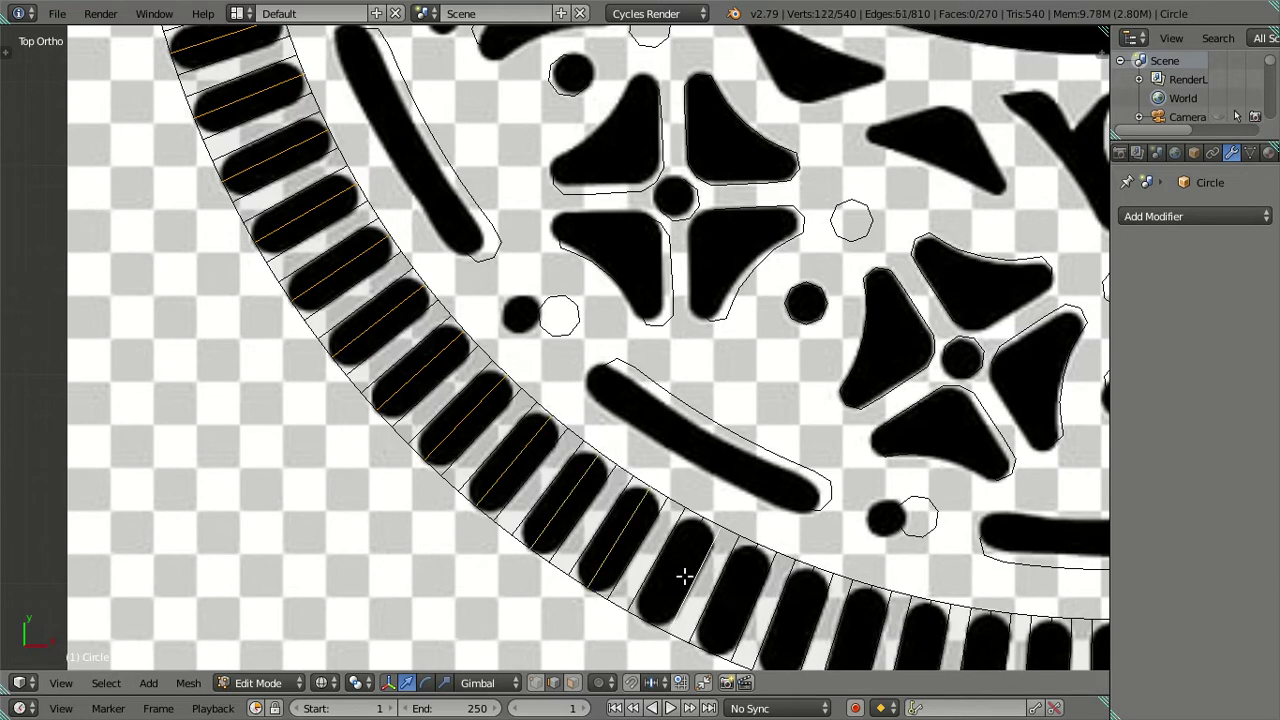
right_click(690, 570, "shift")
right_click(688, 568, "shift")
right_click(727, 595, "shift")
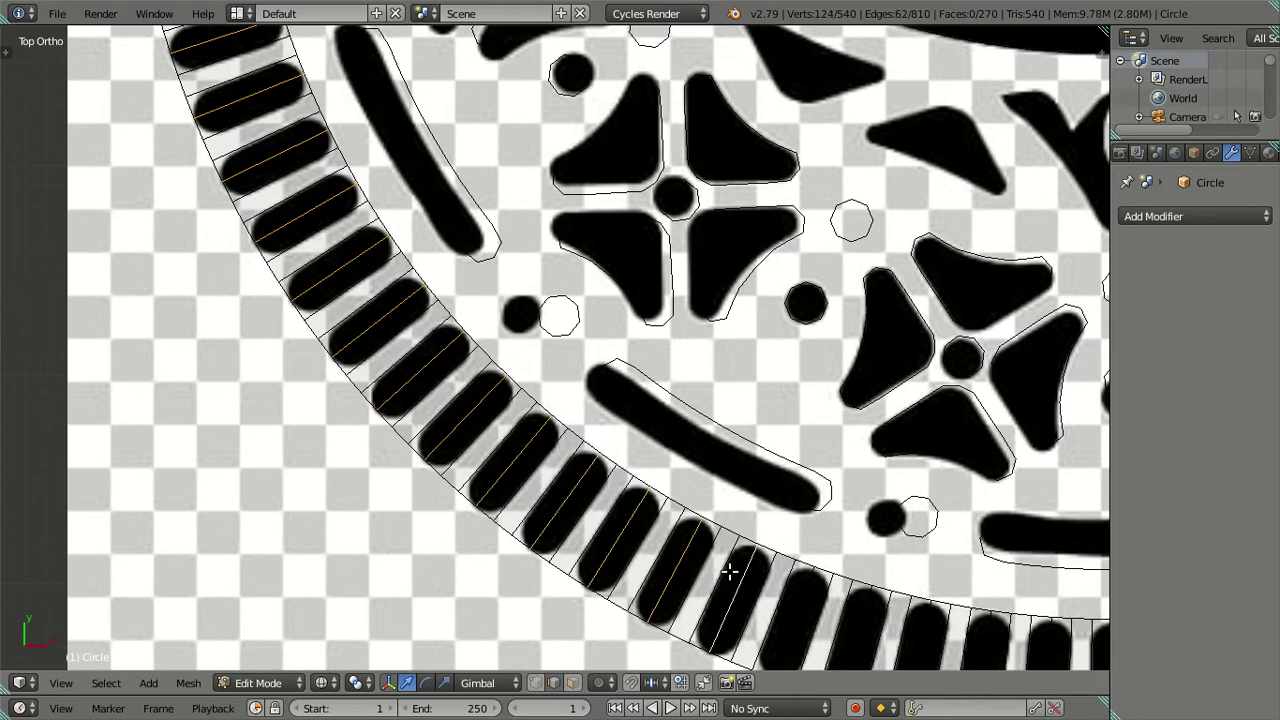
middle_click_drag(729, 566, 225, 285, "shift")
right_click(293, 341, "shift")
right_click(352, 360, "shift")
right_click(414, 368, "shift")
right_click(483, 379, "shift")
right_click(548, 385, "shift")
right_click(614, 387, "shift")
right_click(671, 386, "shift")
right_click(737, 384, "shift")
right_click(805, 365, "shift")
right_click(866, 346, "shift")
right_click(924, 327, "shift")
right_click(985, 308, "shift")
Step: Add the remaining tooth-centre edges up the right side, completing about 90 edges
middle_click_drag(985, 308, 357, 400)
right_click(423, 386, "shift")
right_click(473, 344, "shift")
right_click(545, 324, "shift")
right_click(610, 262, "shift")
right_click(627, 248, "shift")
right_click(662, 205, "shift")
right_click(708, 143, "shift")
mouse_move(708, 143)
middle_mouse_down("shift")
mouse_move(698, 193)
mouse_move(414, 567)
middle_mouse_up("shift")
right_click(410, 557, "shift")
right_click(451, 500, "shift")
scroll(470, 480, "down", 3)
scroll(470, 473, "down", 1)
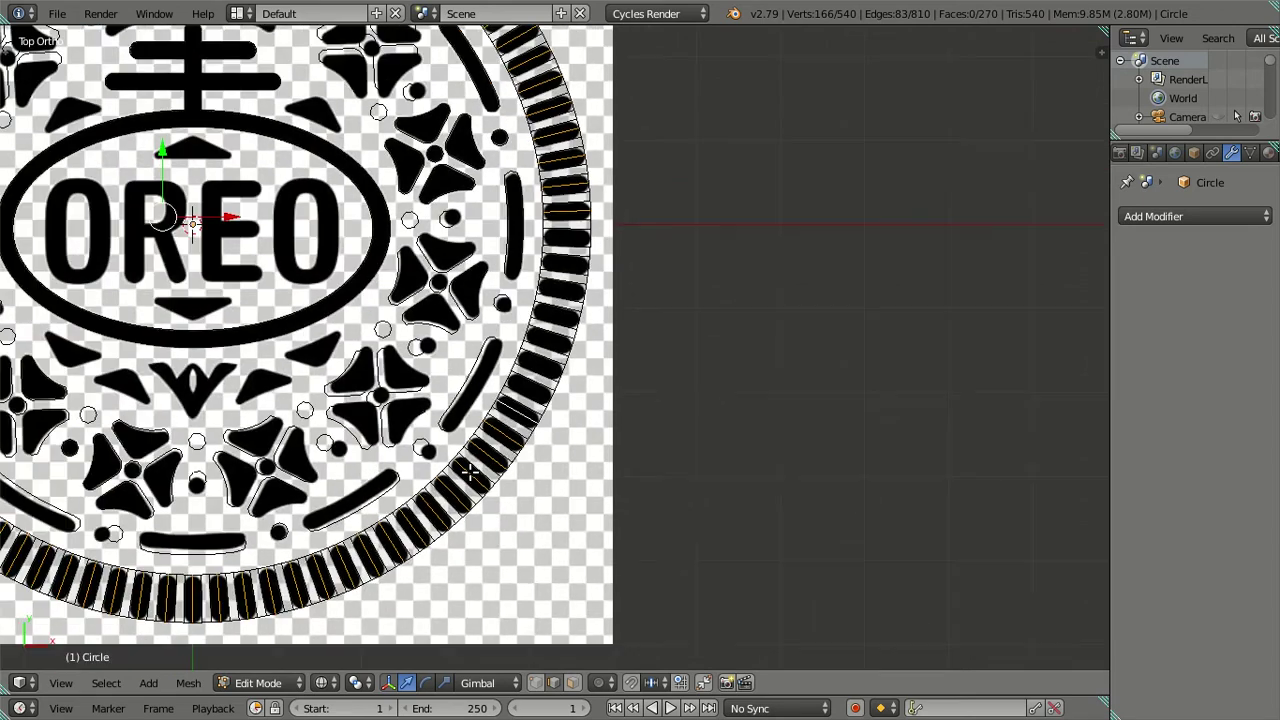
scroll(470, 473, "up", 5)
scroll(489, 380, "up", 3)
middle_click_drag(489, 380, 491, 446, "shift")
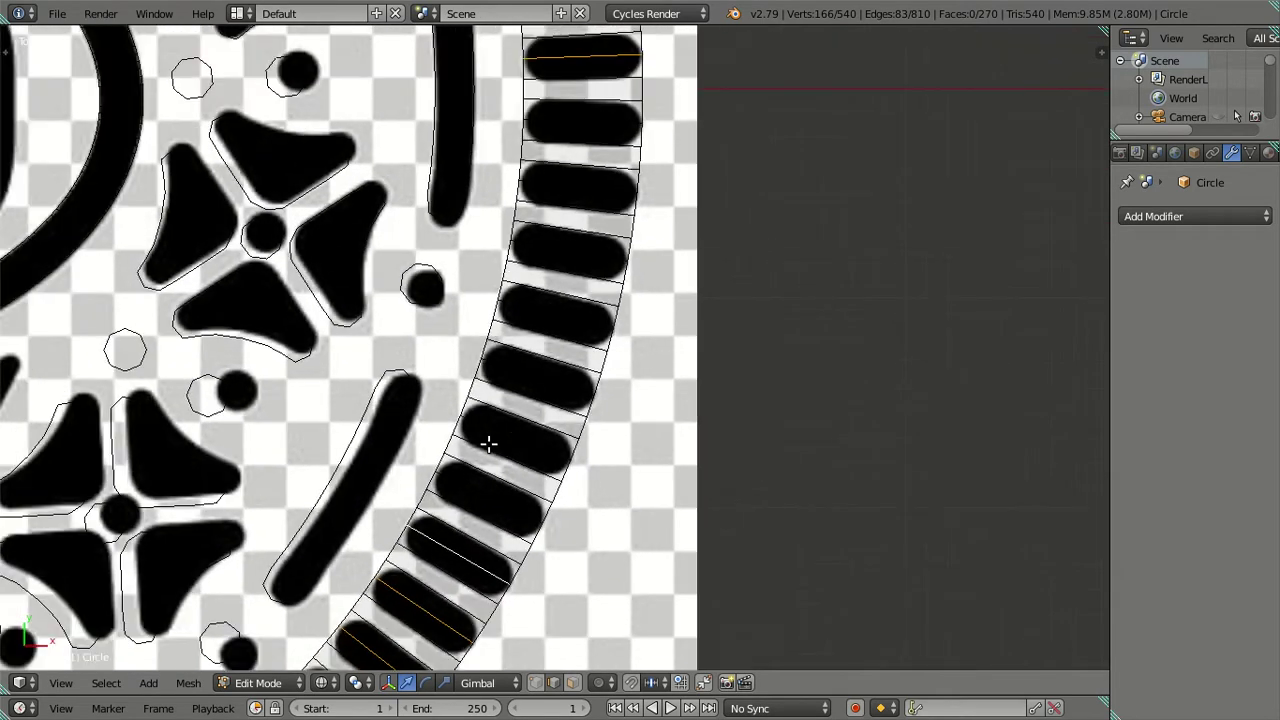
right_click(465, 495, "shift")
right_click(517, 438, "shift")
right_click(534, 375, "shift")
right_click(546, 310, "shift")
right_click(560, 246, "shift")
right_click(577, 190, "shift")
right_click(590, 122, "shift")
Step: Dissolve the 90 selected tooth edges, leaving 180 rim faces, and switch to face select mode
key("x")
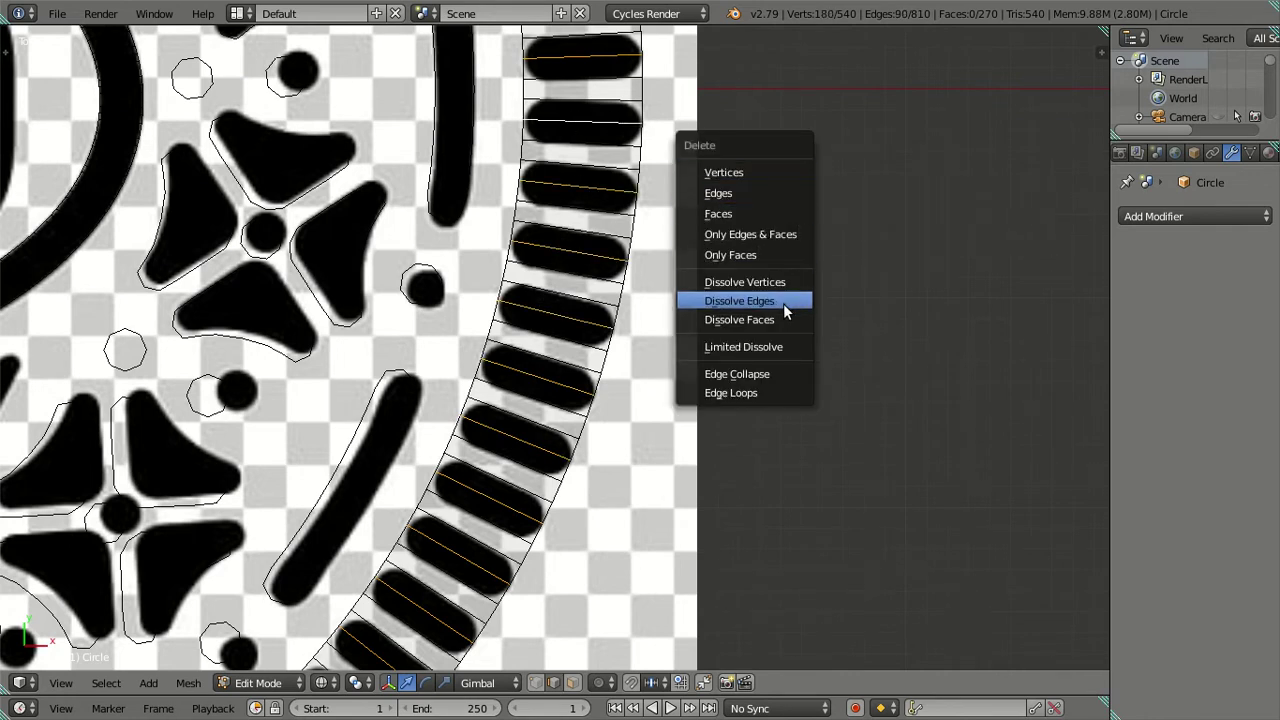
left_click(785, 313)
scroll(626, 331, "down", 3)
scroll(626, 331, "down", 3)
scroll(626, 331, "down", 2)
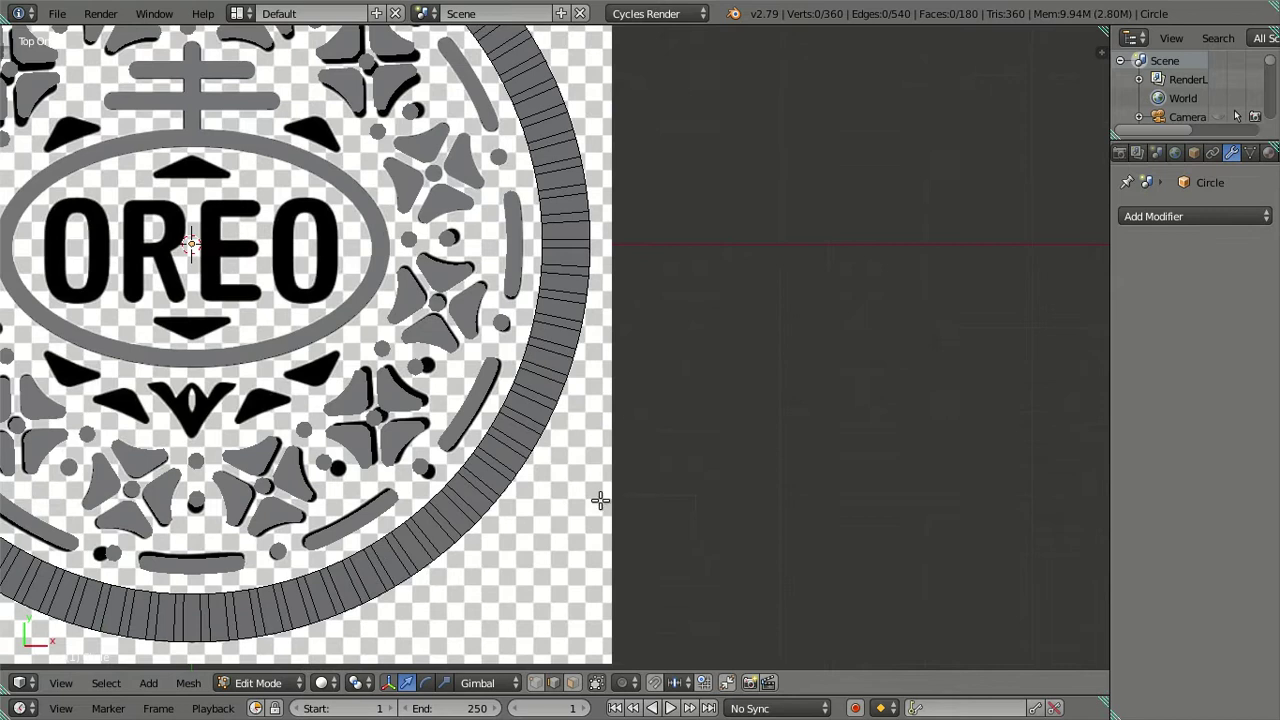
scroll(600, 500, "up", 3)
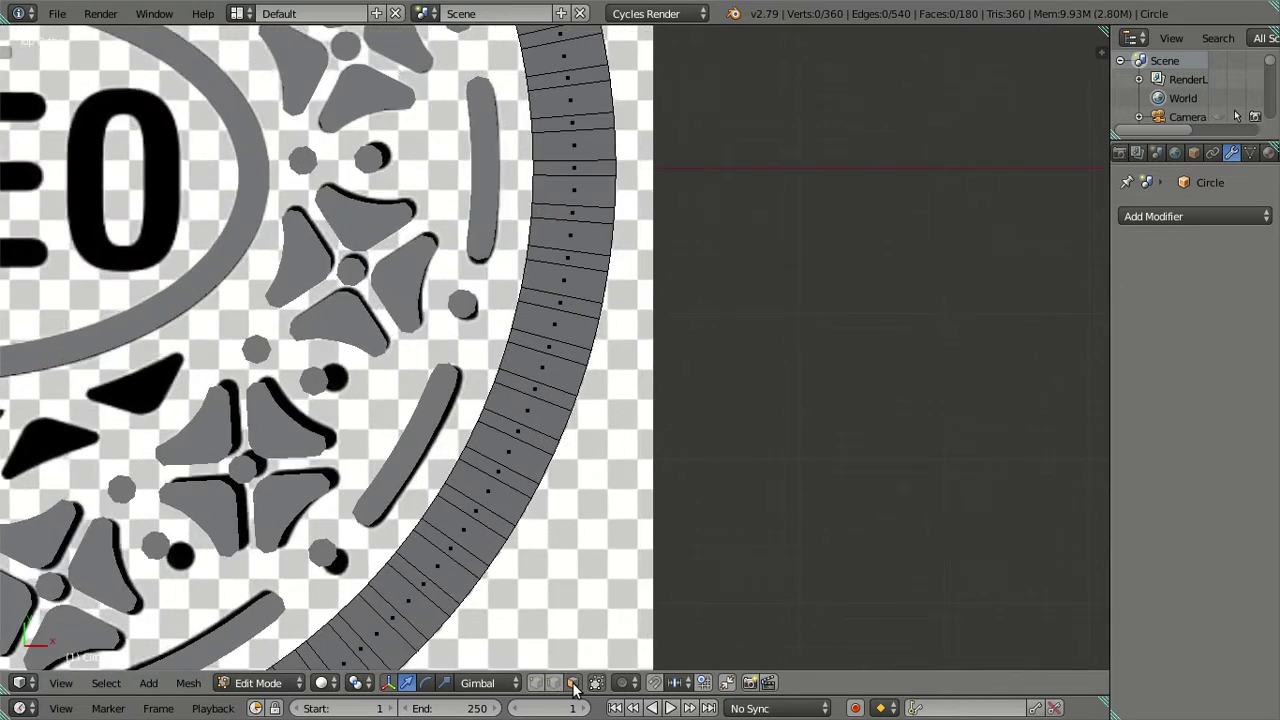
left_click(574, 688)
key("ctrl+z")
Step: Select a strip of eight rim faces and check them against the reference display
right_click(498, 470)
right_click(519, 431, "shift")
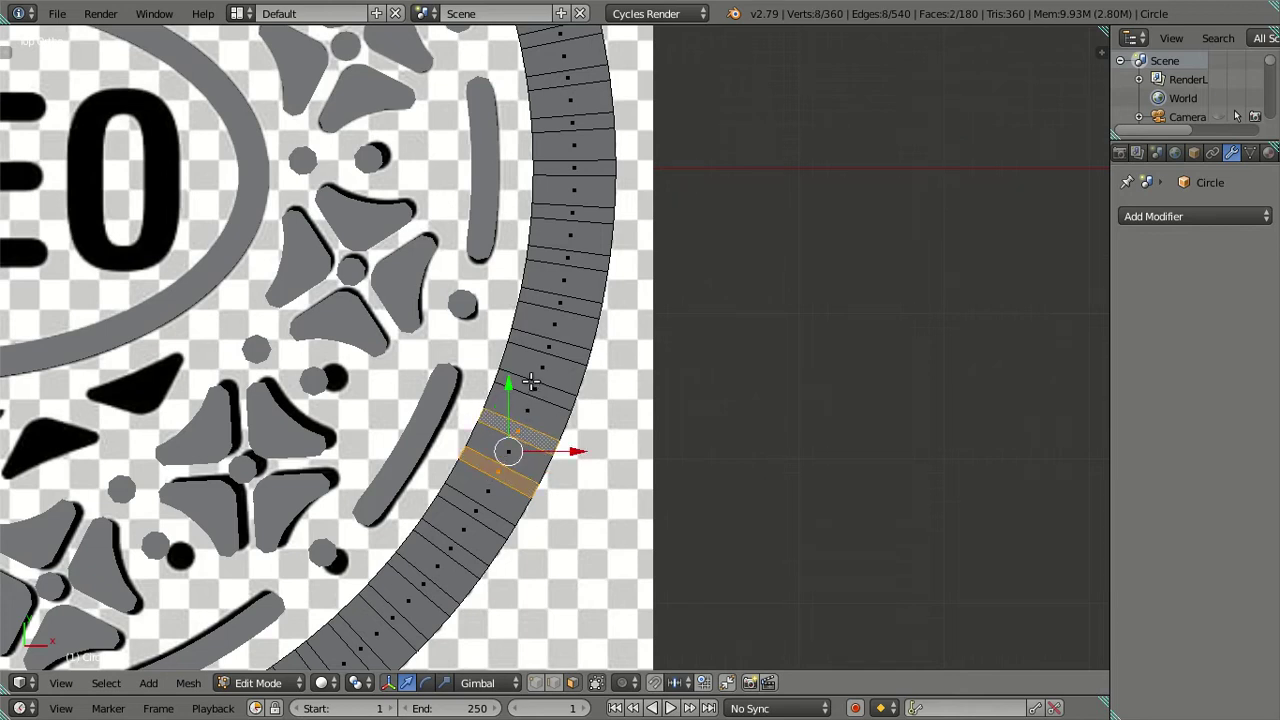
right_click(534, 389, "shift")
right_click(549, 347, "shift")
right_click(559, 303, "shift")
right_click(562, 256, "shift")
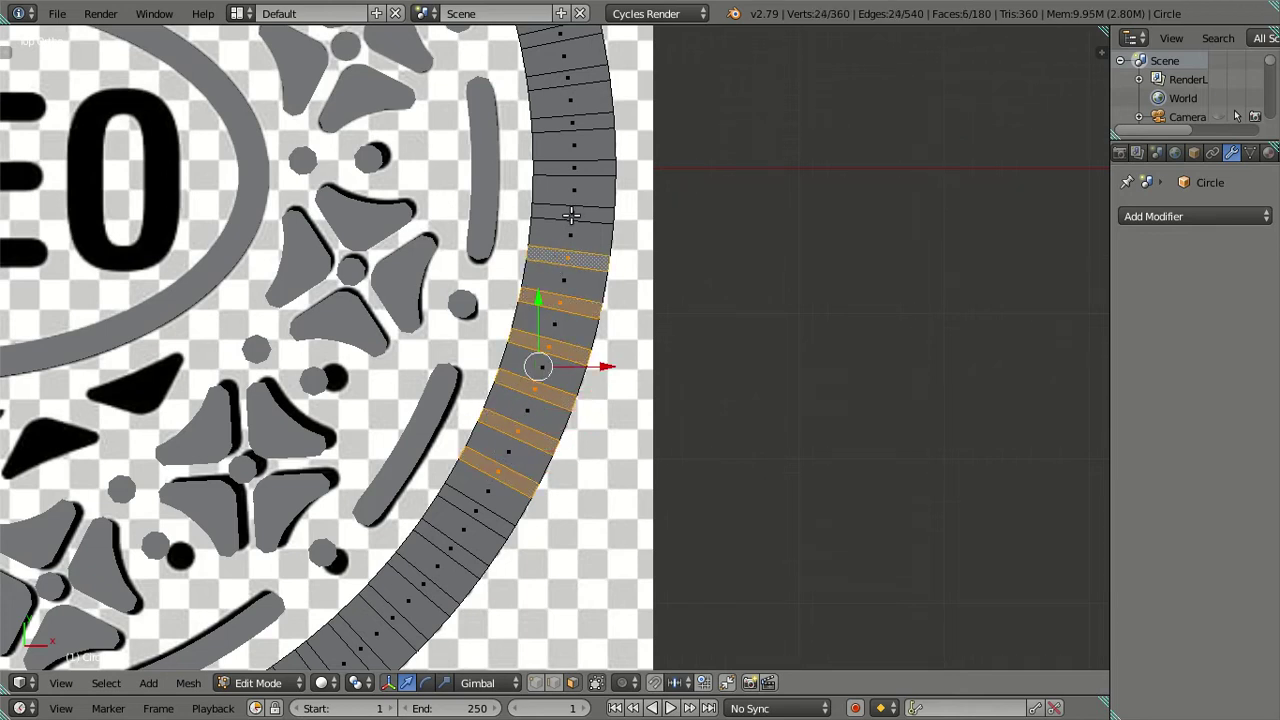
right_click(572, 214, "shift")
right_click(578, 170, "shift")
key("alt+z")
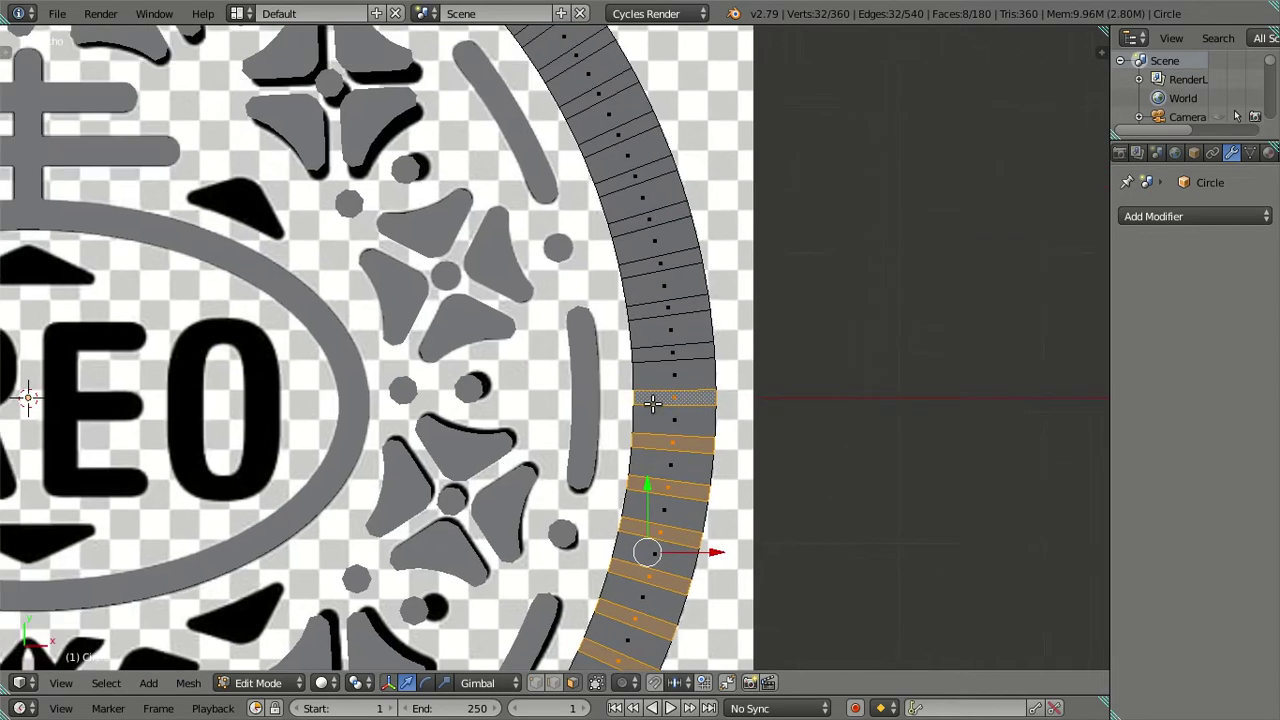
scroll(638, 415, "up", 2)
key("alt+z")
key("alt+z")
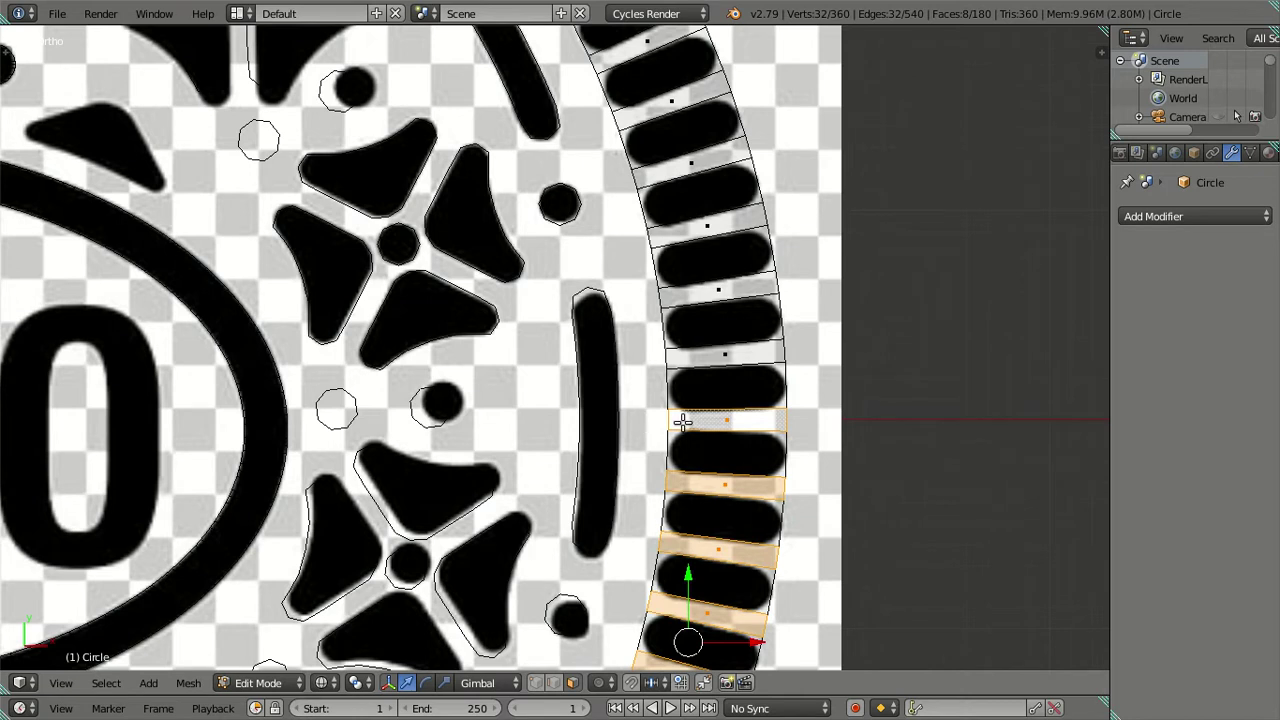
key("alt+z")
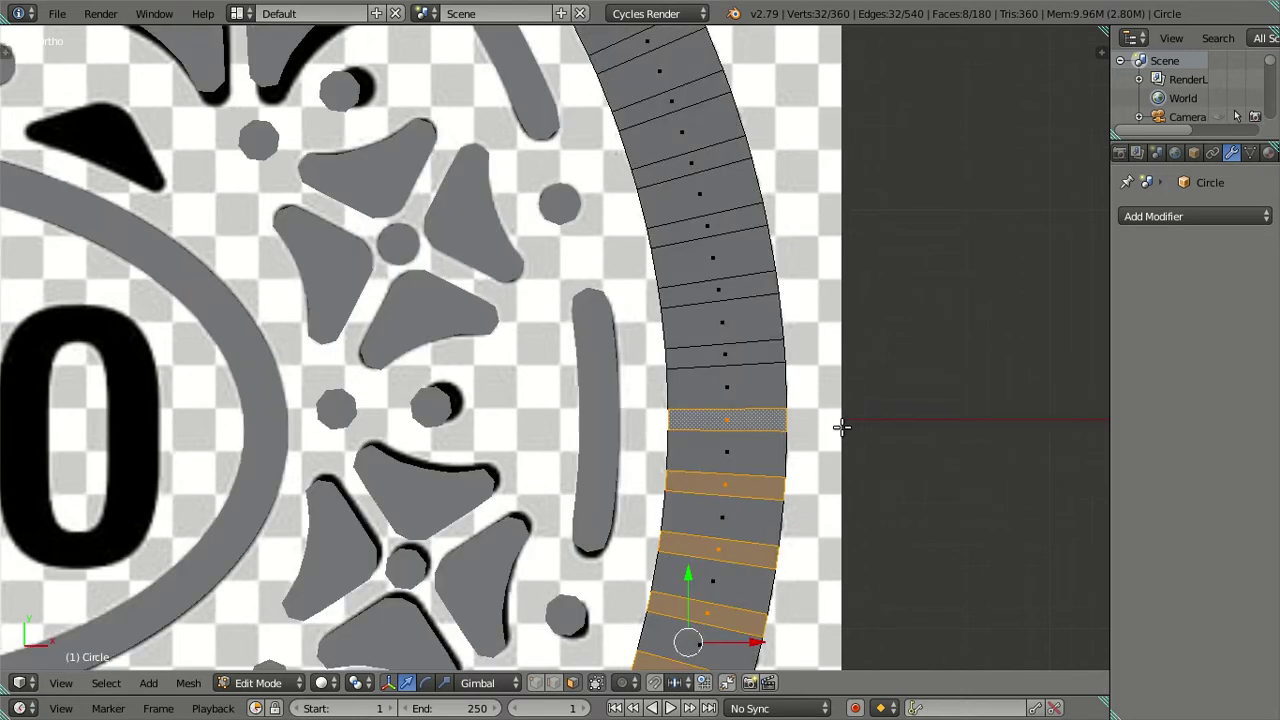
Step: Start a fresh selection of eight rim faces on another stretch of the ring
scroll(727, 444, "down", 2)
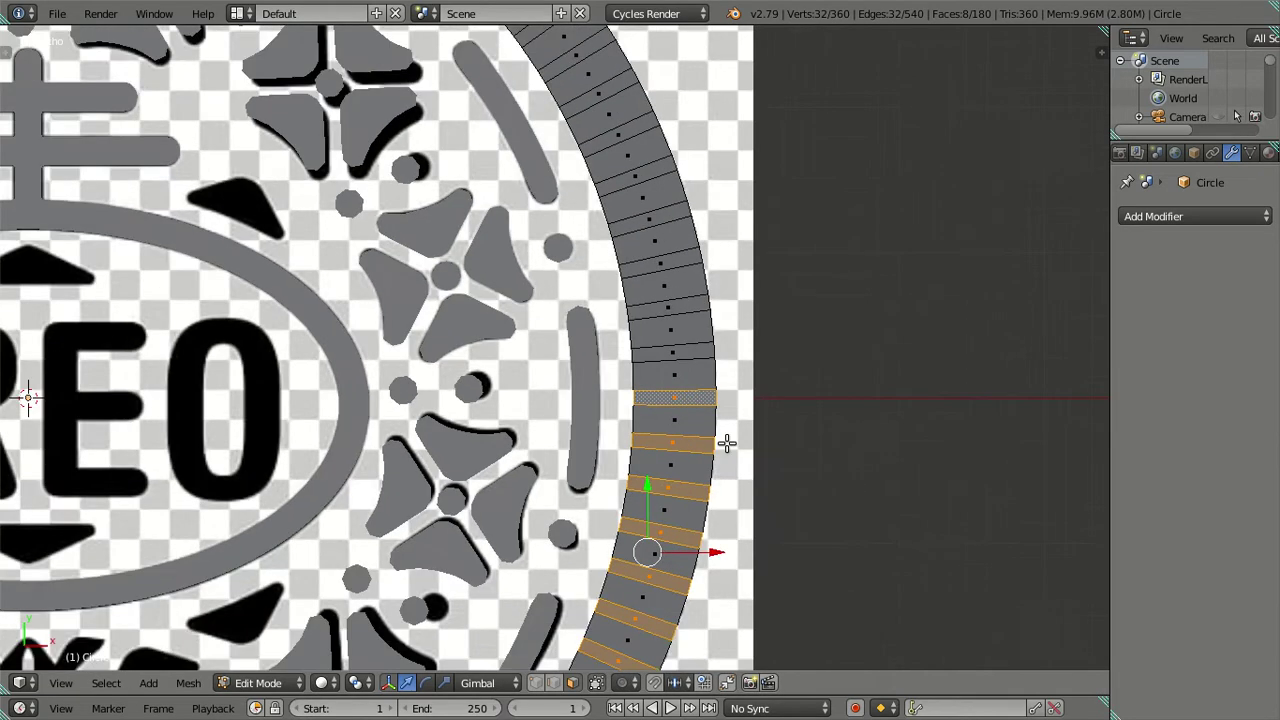
middle_click_drag(696, 551, 641, 288, "shift")
right_click(535, 460)
right_click(548, 425, "shift")
right_click(570, 378, "shift")
right_click(584, 333, "shift")
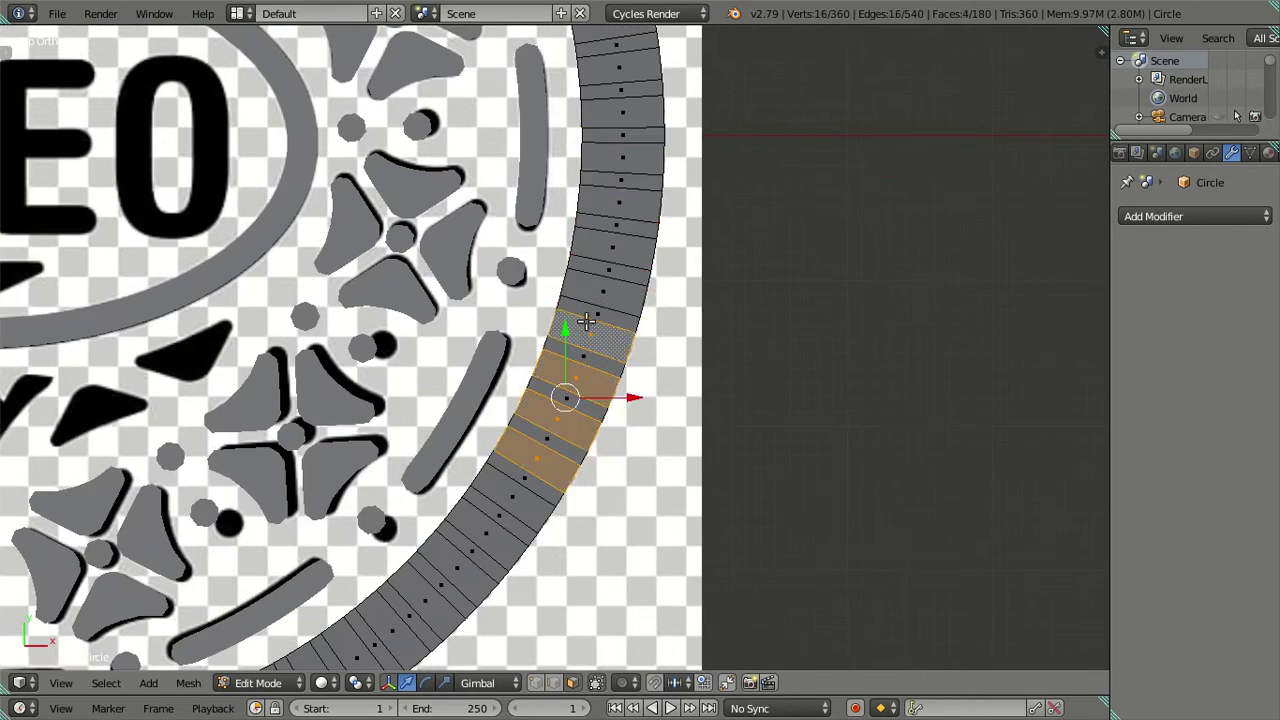
right_click(600, 287, "shift")
right_click(613, 248, "shift")
right_click(619, 204, "shift")
right_click(622, 157, "shift")
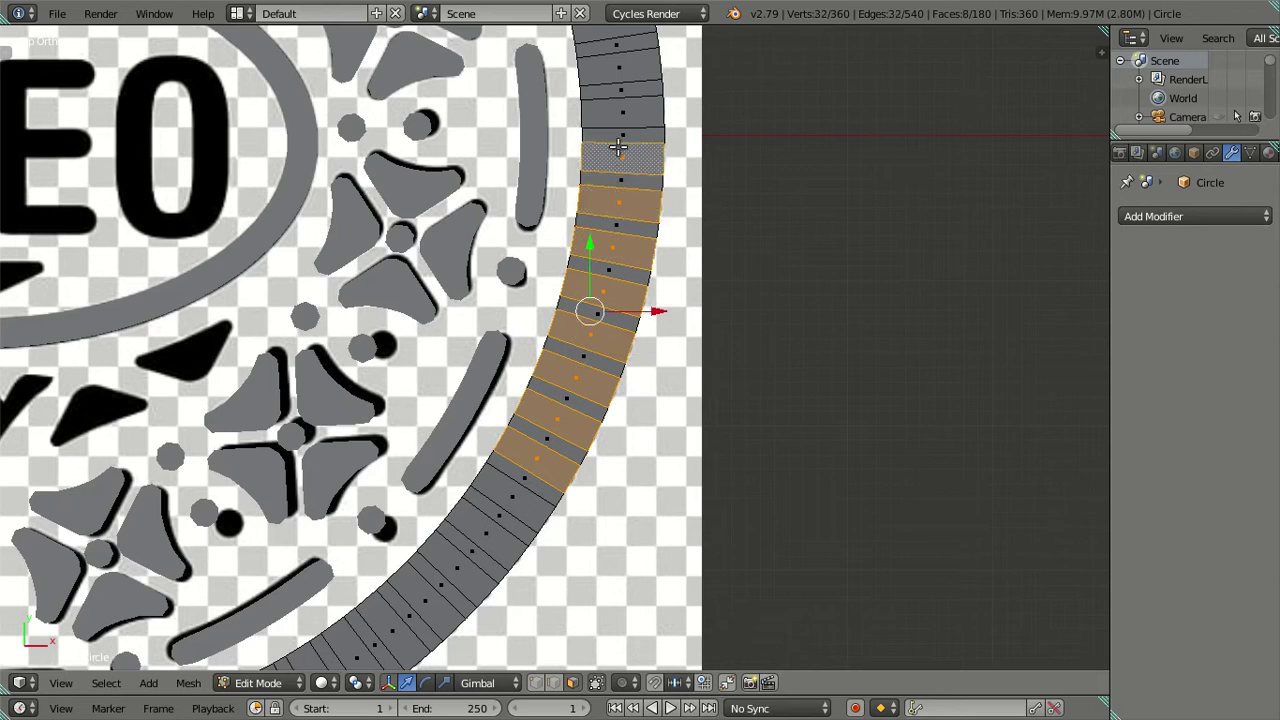
middle_click_drag(608, 205, 612, 288, "shift")
scroll(611, 288, "up", 4)
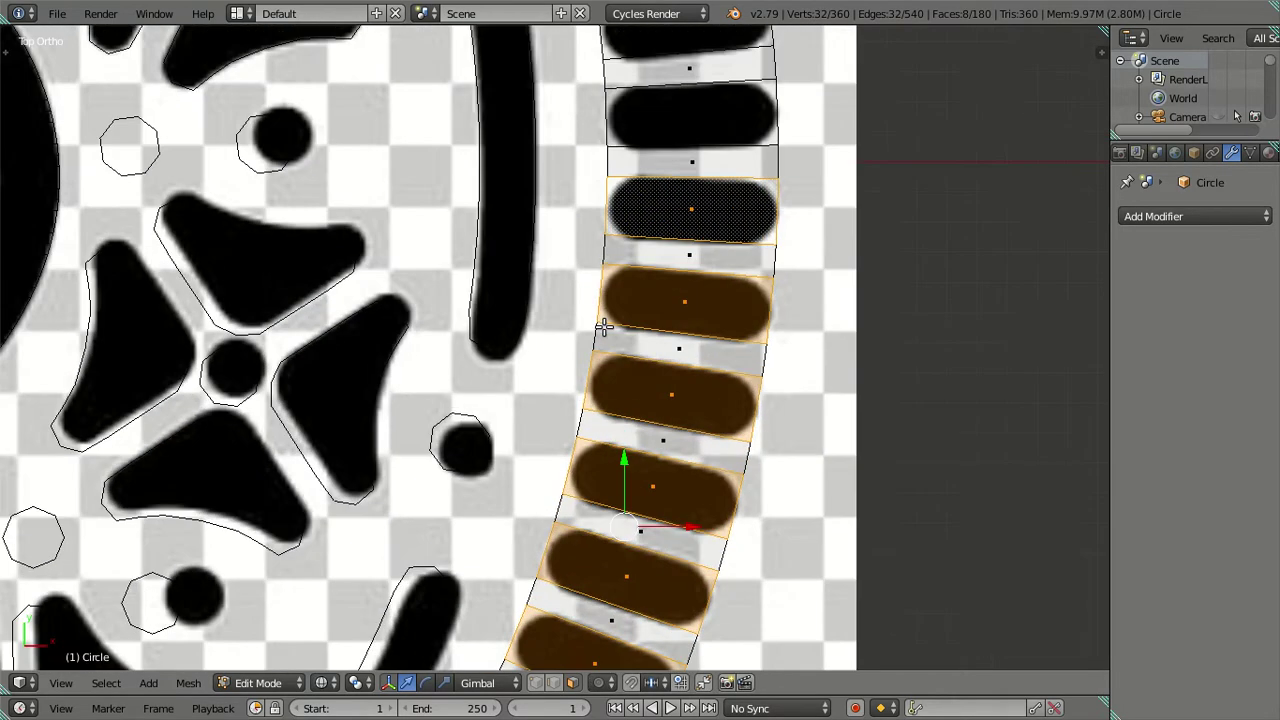
middle_click_drag(693, 276, 645, 364, "shift")
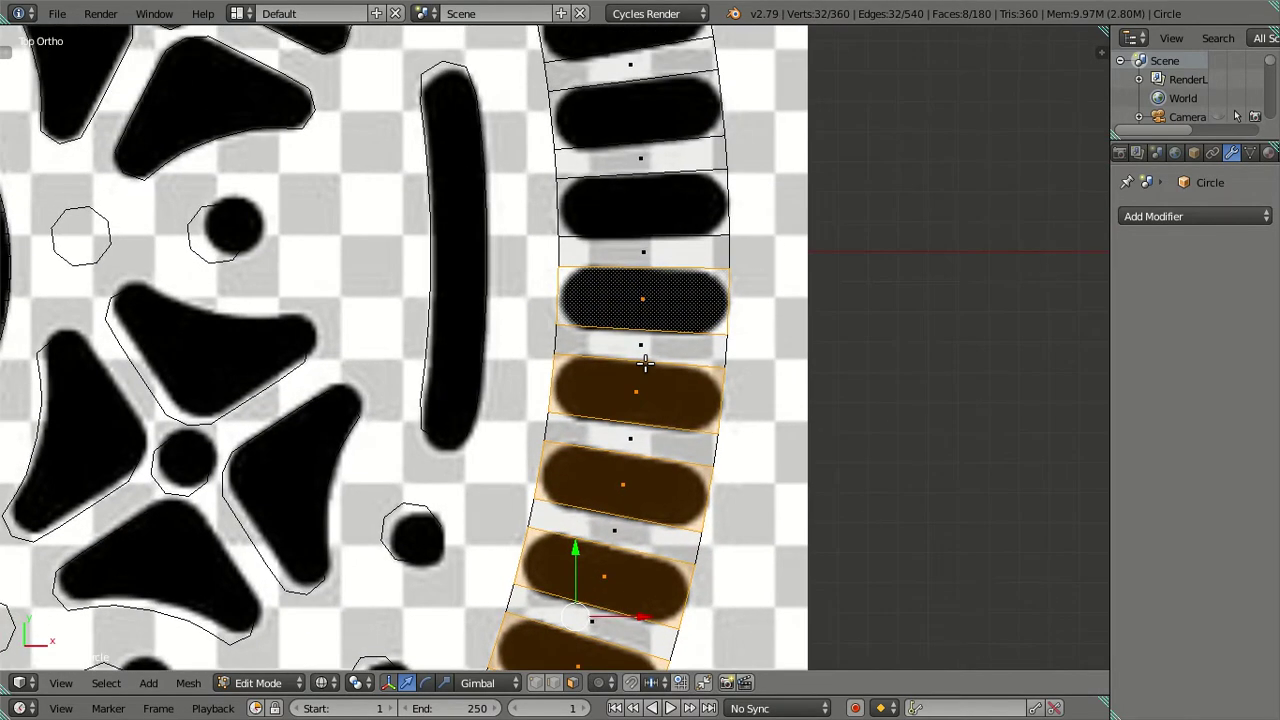
Step: Clear the selection and pick every other rim face up the ring, eight faces so far
key("a")
key("alt+z")
right_click(638, 346)
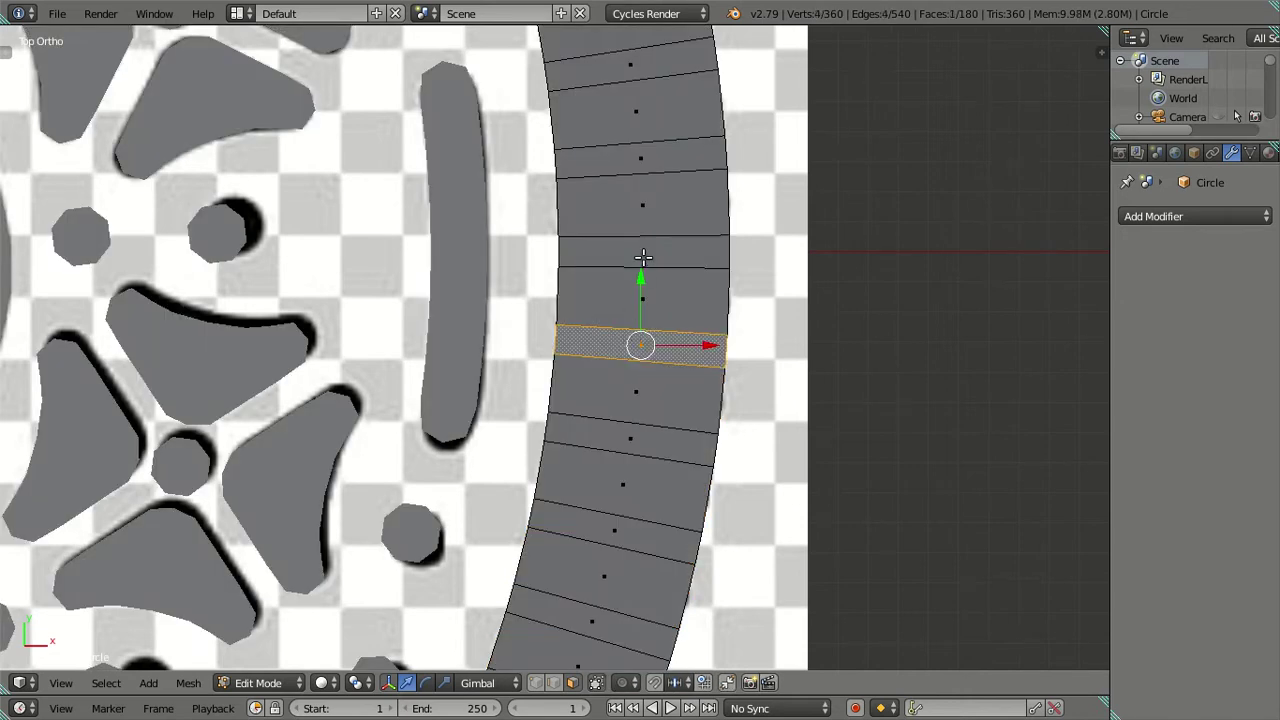
left_click(643, 258)
left_click(625, 155)
middle_click_drag(586, 197, 620, 503, "shift")
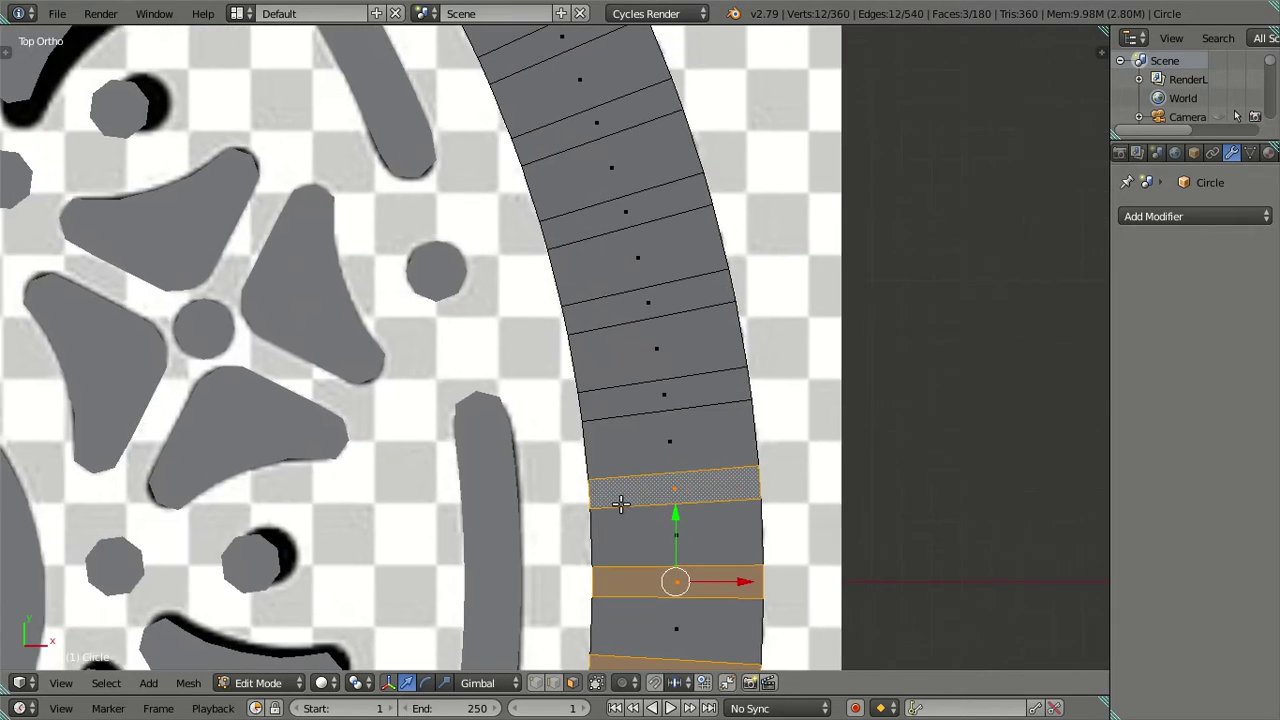
right_click(655, 395, "shift")
right_click(655, 295, "shift")
right_click(628, 200, "shift")
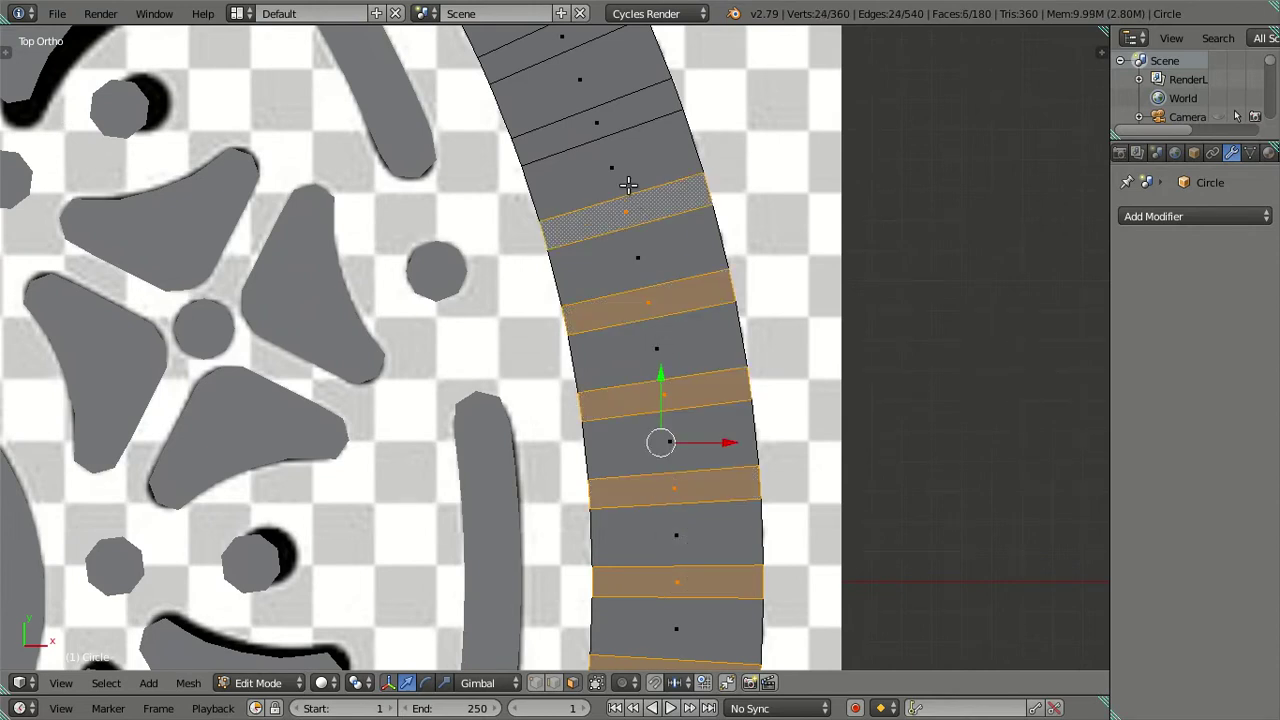
right_click(599, 127, "shift")
right_click(548, 42, "shift")
Step: Extend the alternating selection along the upper ring to 13 faces
mouse_move(606, 156)
middle_mouse_down("shift")
mouse_move(790, 441)
mouse_move(893, 501)
middle_mouse_up("shift")
right_click(833, 310, "shift")
right_click(790, 233, "shift")
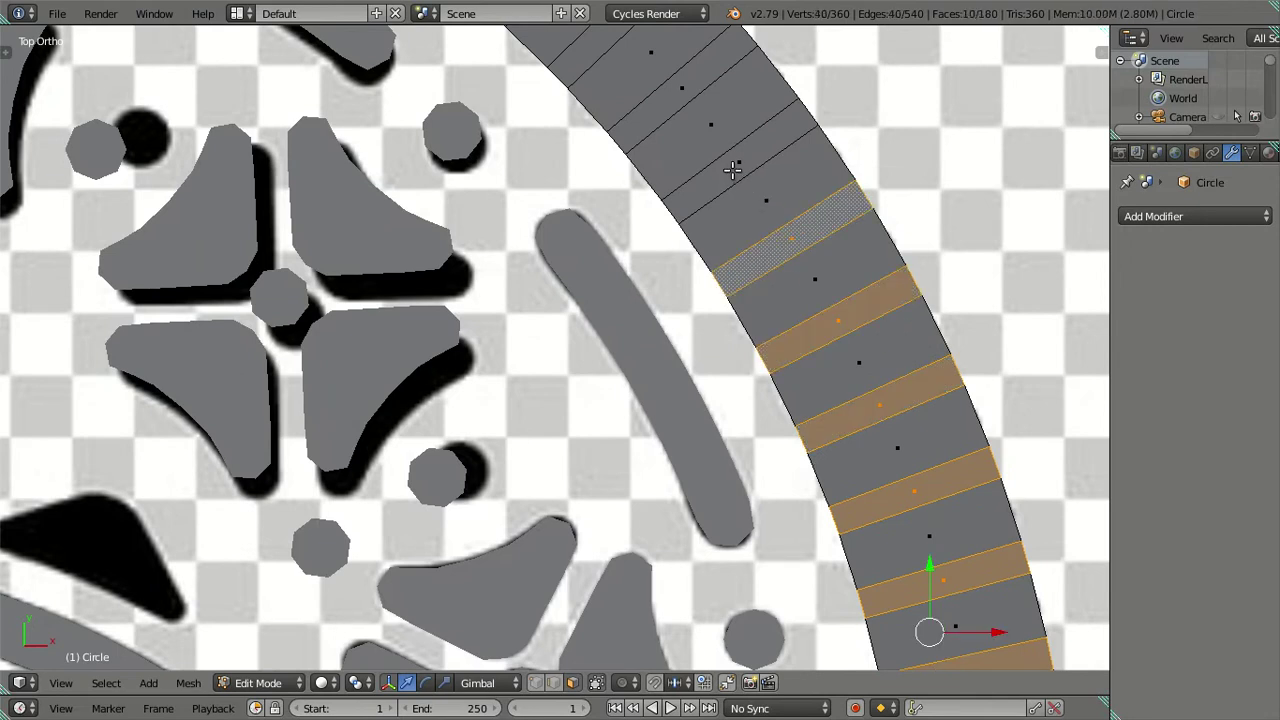
right_click(733, 170, "shift")
right_click(677, 94, "shift")
right_click(597, 57, "shift")
Step: Select every other rim face across the top of the ring, correcting one mis-picked face
scroll(587, 307, "down", 2)
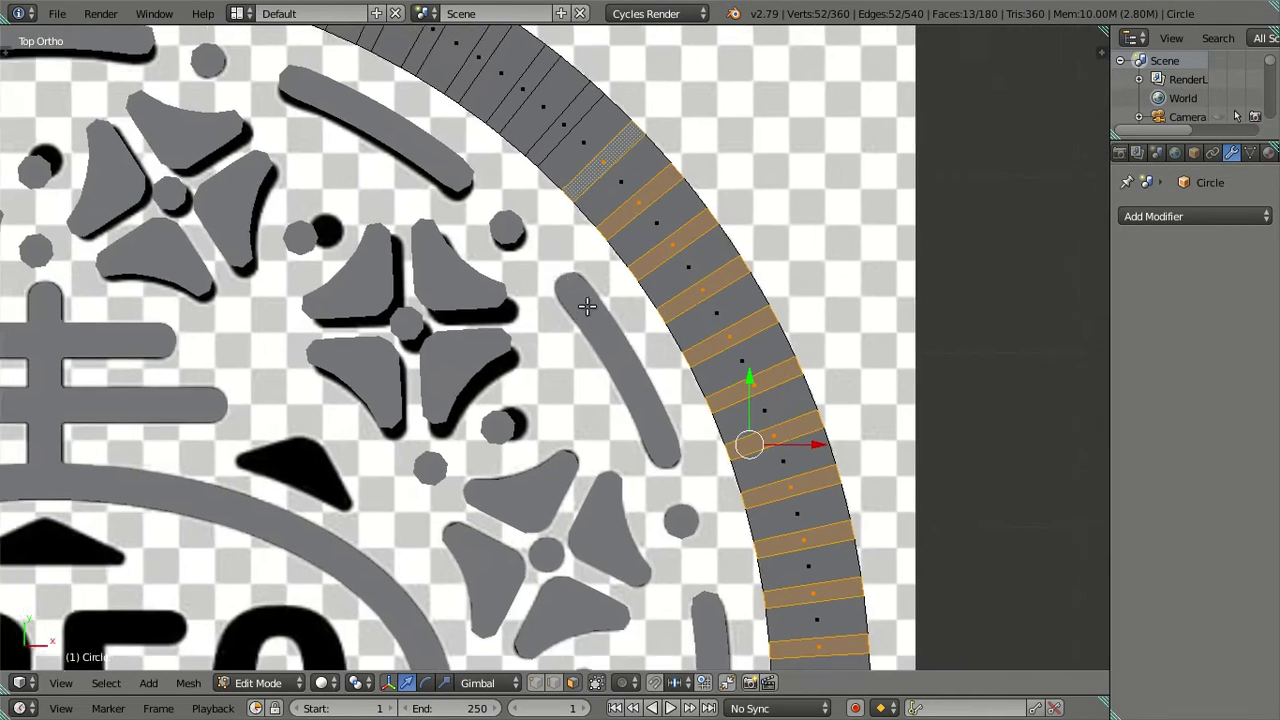
middle_click_drag(587, 307, 876, 415, "shift")
right_click(860, 365, "shift")
right_click(820, 336, "shift")
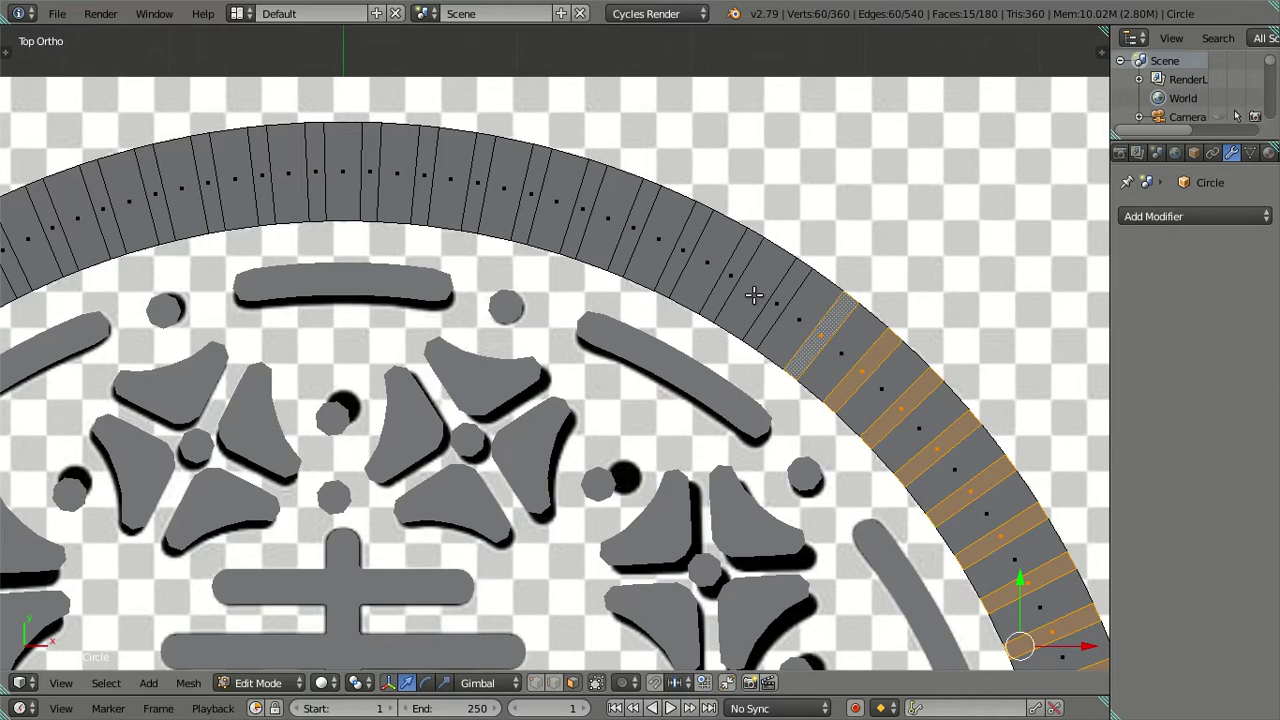
right_click(773, 305, "shift")
right_click(728, 272, "shift")
right_click(672, 259, "shift")
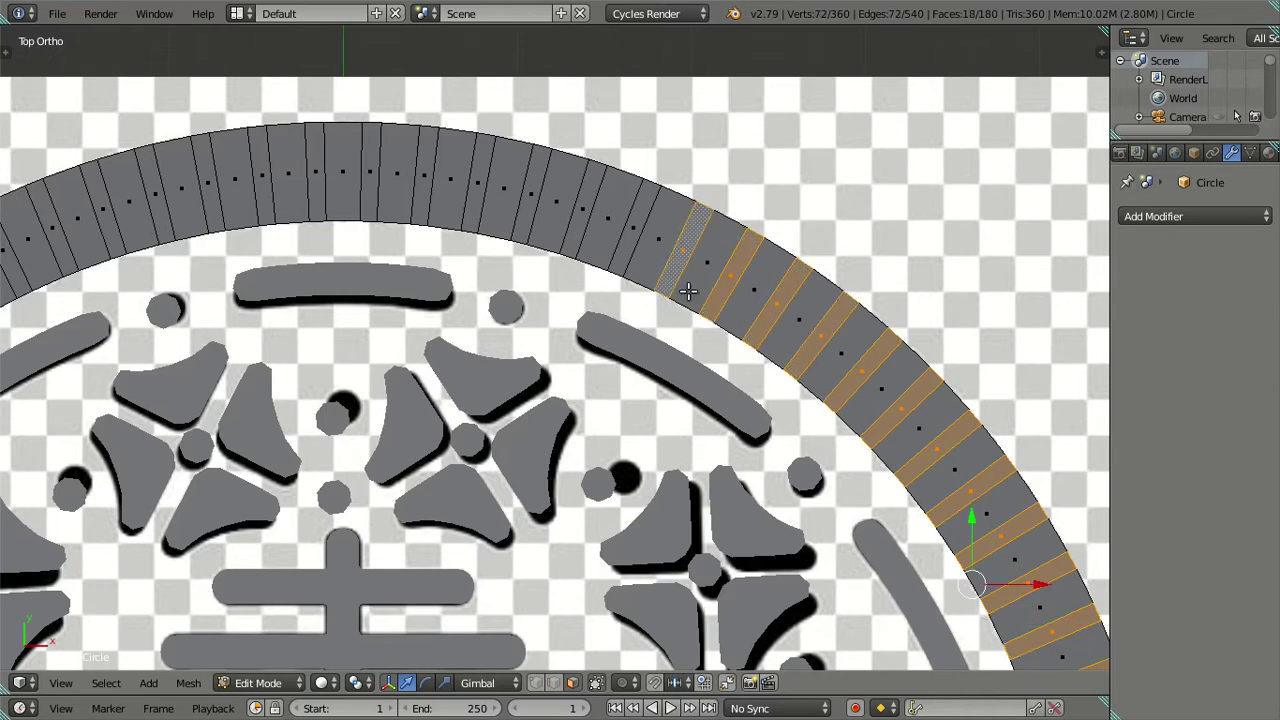
right_click(628, 230, "shift")
right_click(578, 210, "shift")
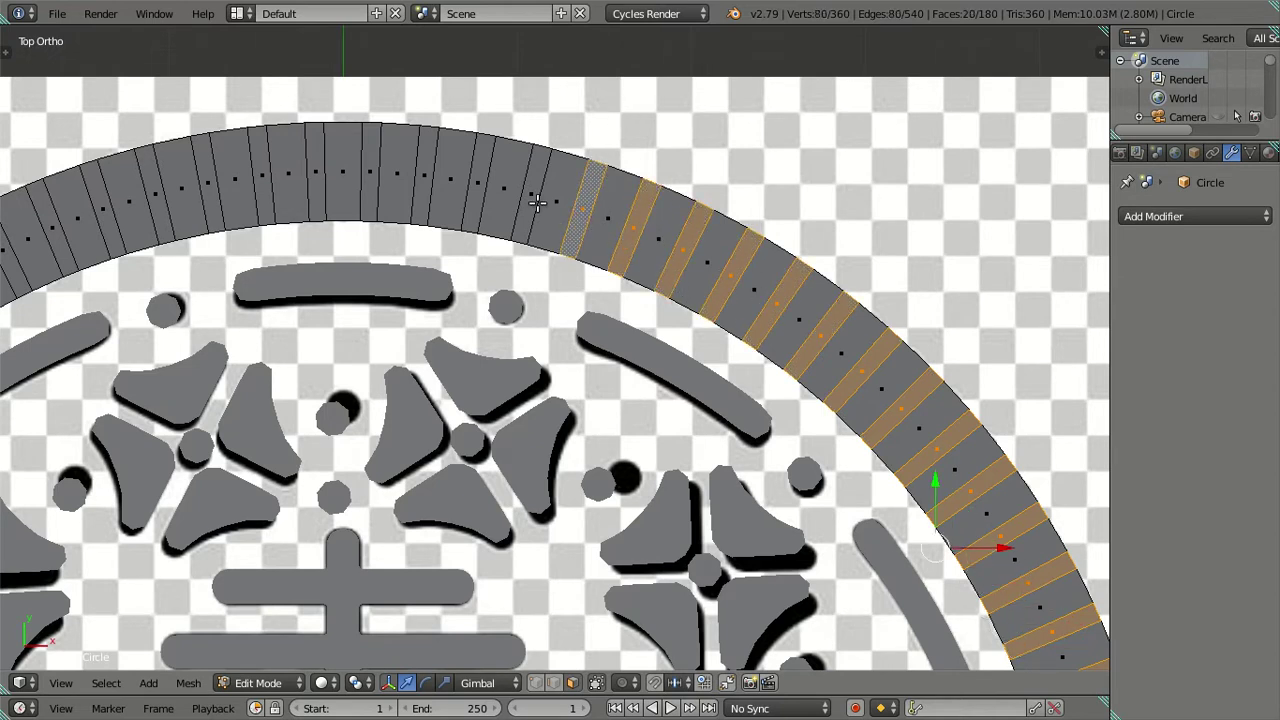
right_click(525, 195, "shift")
right_click(474, 187, "shift")
right_click(425, 196, "shift")
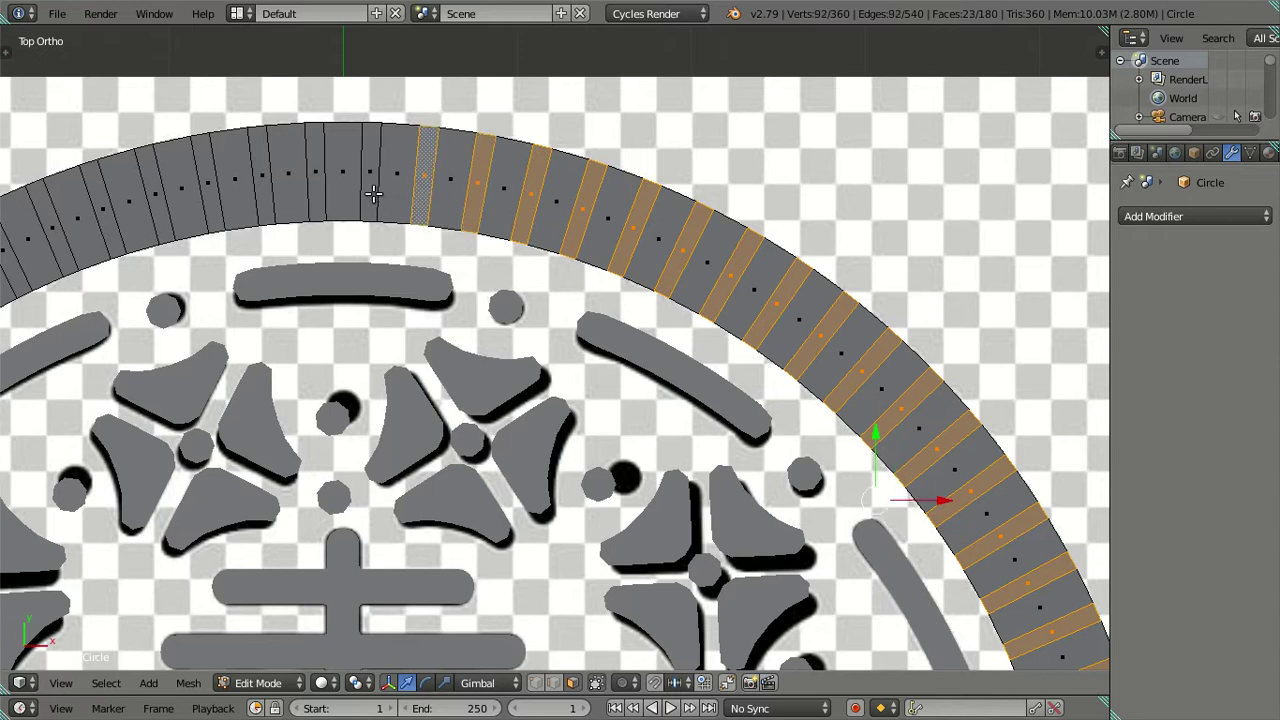
right_click(372, 195, "shift")
right_click(309, 187, "shift")
right_click(309, 187, "shift")
right_click(312, 185, "shift")
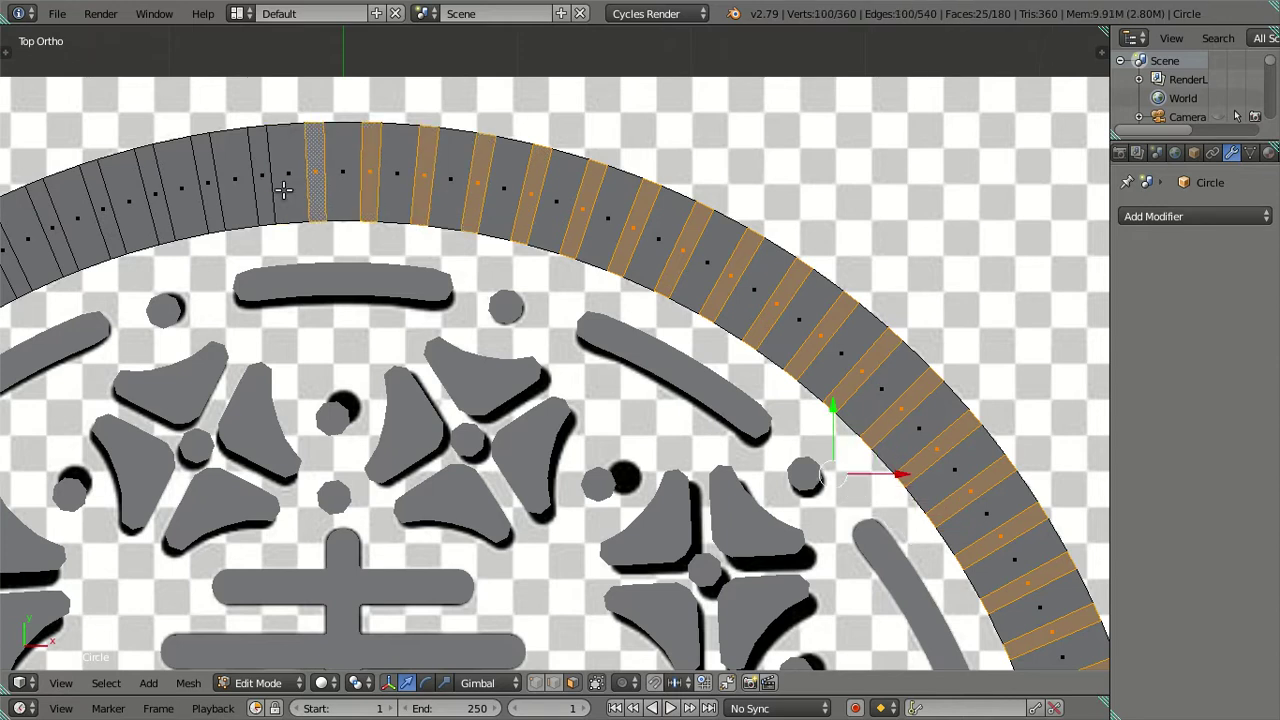
right_click(262, 190, "shift")
right_click(209, 195, "shift")
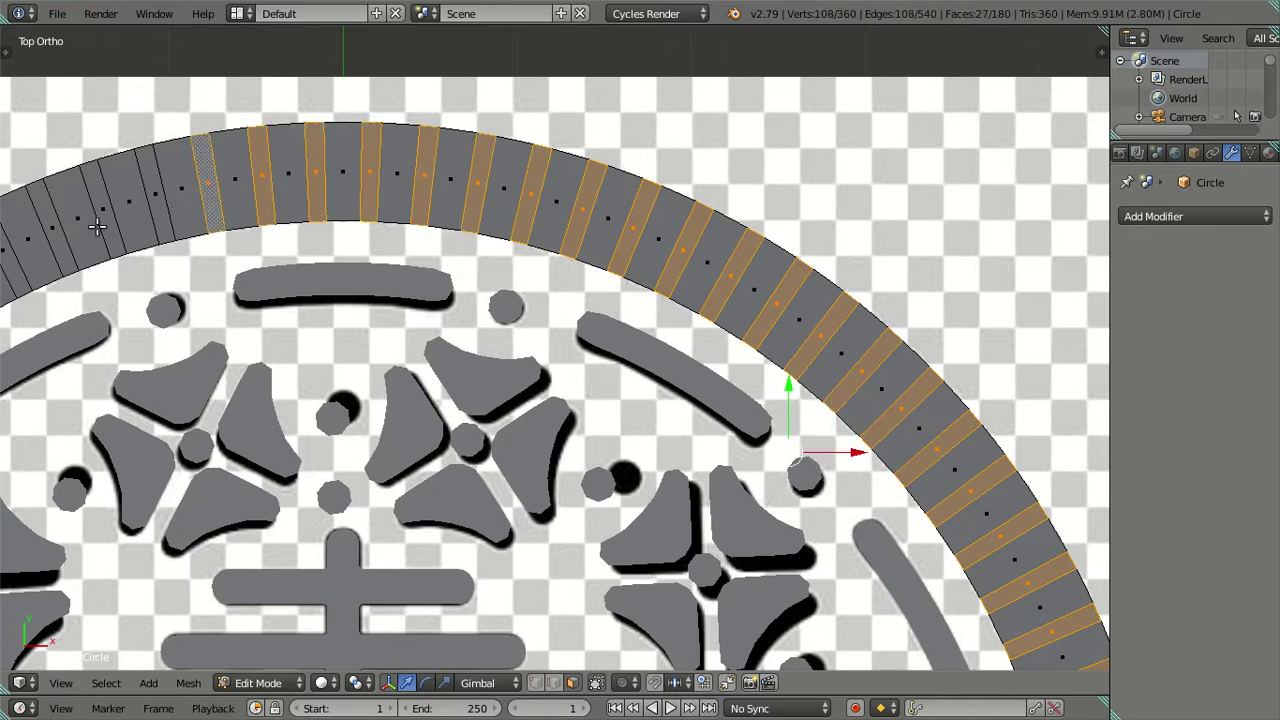
right_click(155, 190, "shift")
right_click(100, 212, "shift")
right_click(52, 232, "shift")
Step: Continue the alternating rim-face selection down the ring's upper-left arc
mouse_move(260, 310)
middle_mouse_down("shift")
mouse_move(398, 232)
mouse_move(686, 191)
middle_mouse_up("shift")
scroll(398, 232, "down", 2)
right_click(573, 143, "shift")
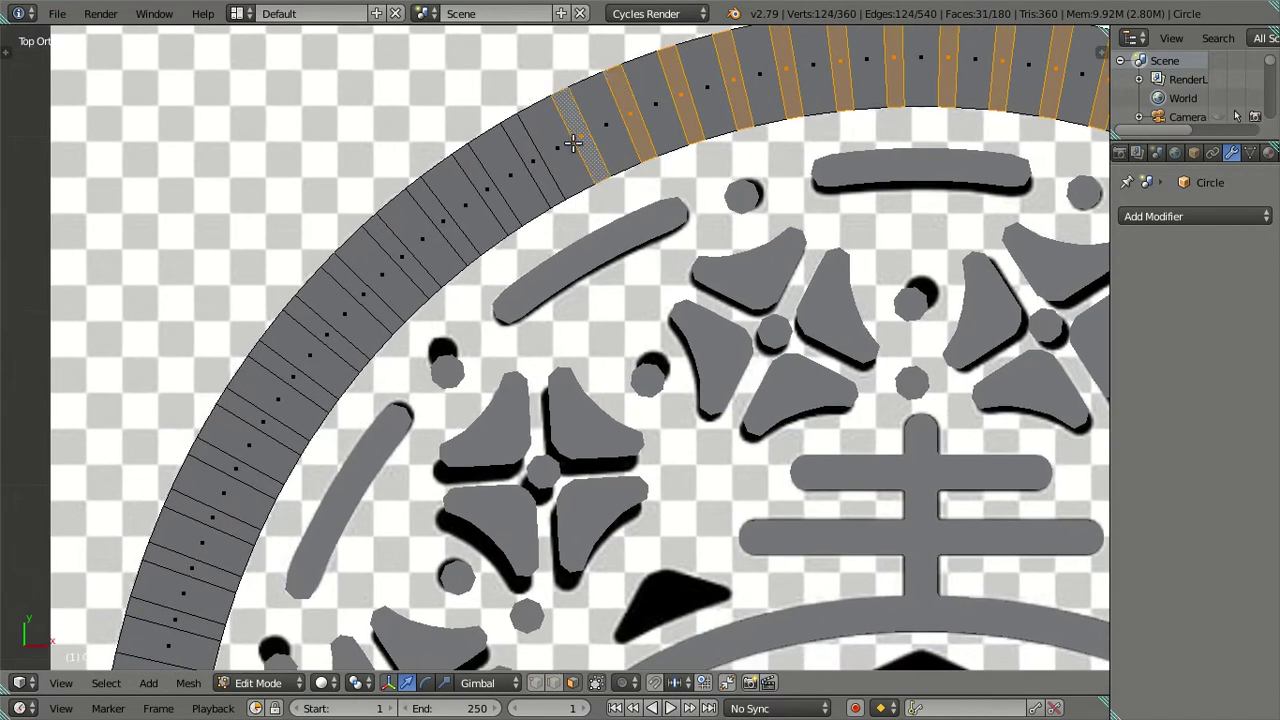
right_click(535, 162, "shift")
right_click(486, 180, "shift")
right_click(443, 214, "shift")
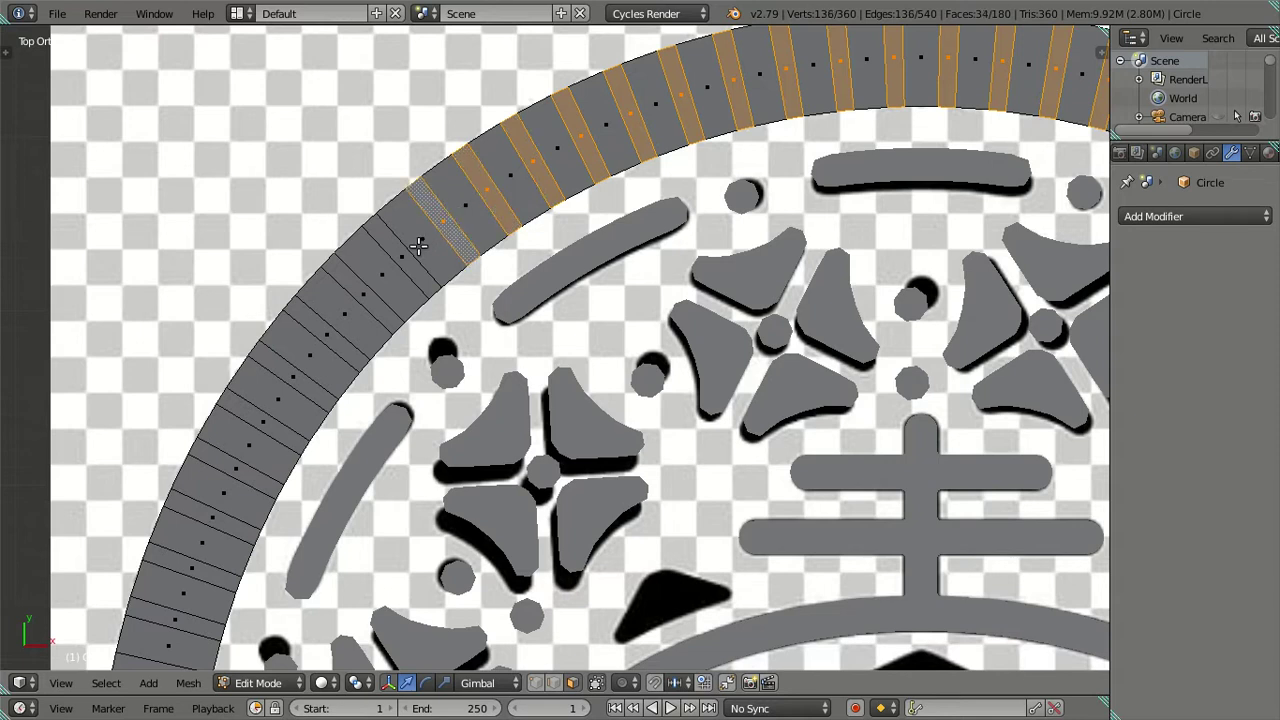
right_click(415, 248, "shift")
right_click(368, 300, "shift")
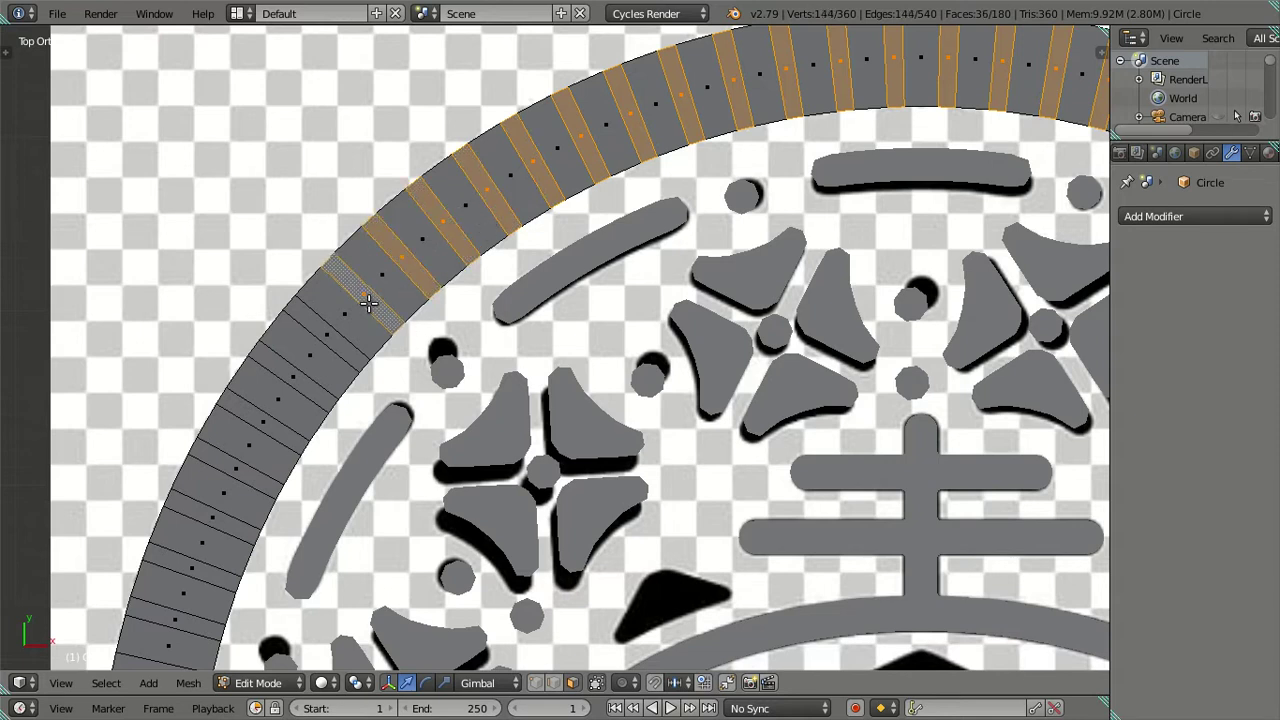
right_click(318, 328, "shift")
right_click(286, 368, "shift")
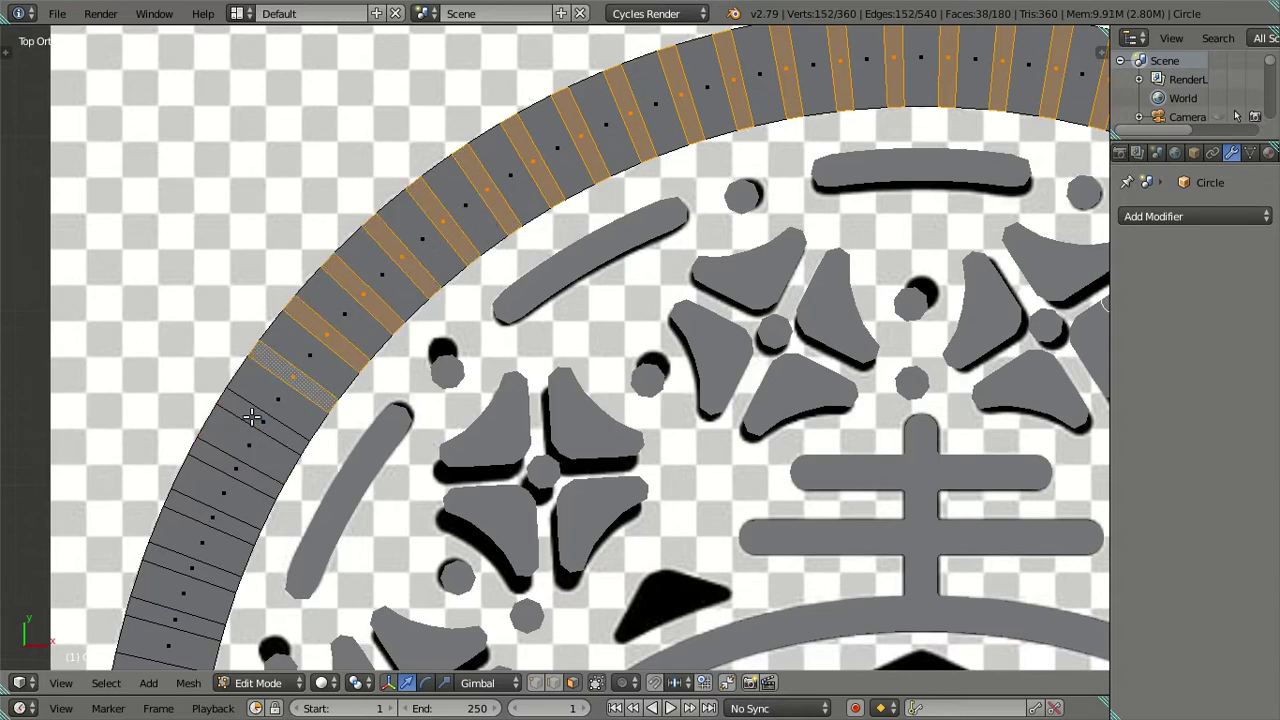
right_click(258, 421, "shift")
right_click(234, 466, "shift")
right_click(216, 514, "shift")
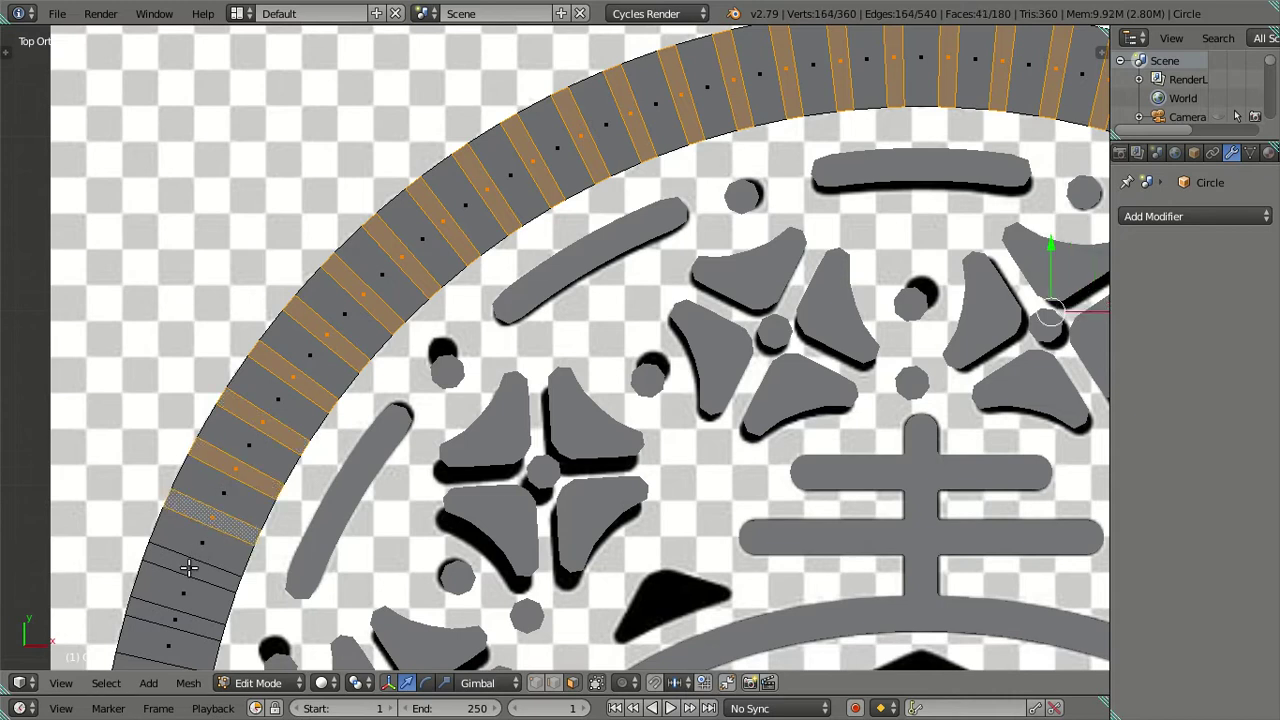
right_click(189, 567, "shift")
right_click(172, 621, "shift")
Step: Extend the alternating faces down the ring's left side, reaching 55 of 180 faces
middle_click_drag(205, 606, 381, 47, "shift")
right_click(331, 115, "shift")
right_click(324, 170, "shift")
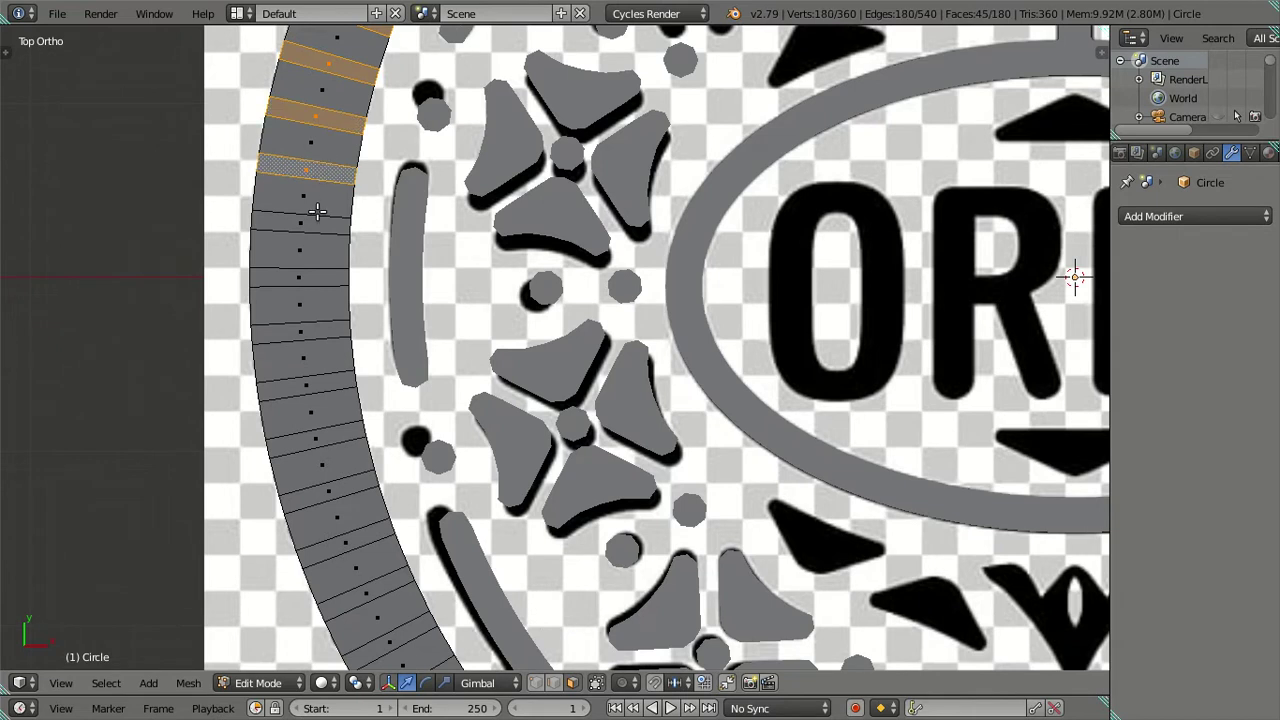
right_click(314, 224, "shift")
right_click(310, 277, "shift")
right_click(314, 330, "shift")
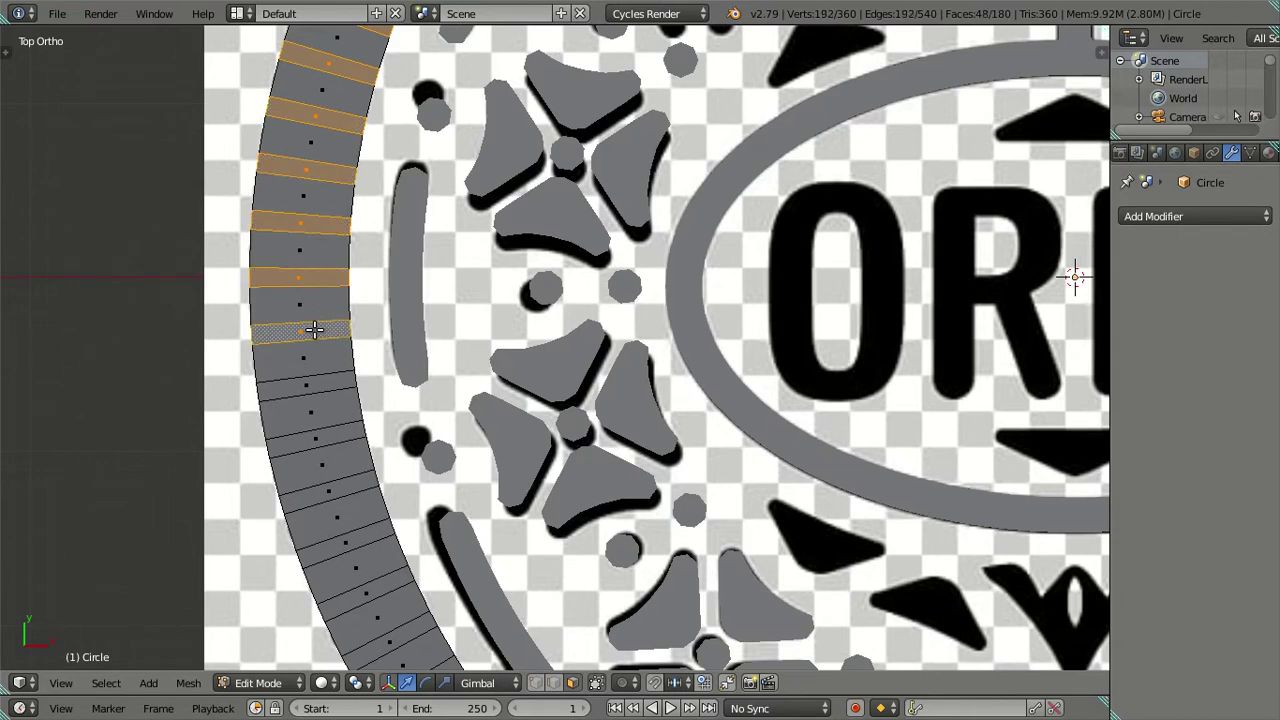
right_click(335, 386, "shift")
right_click(335, 440, "shift")
right_click(350, 489, "shift")
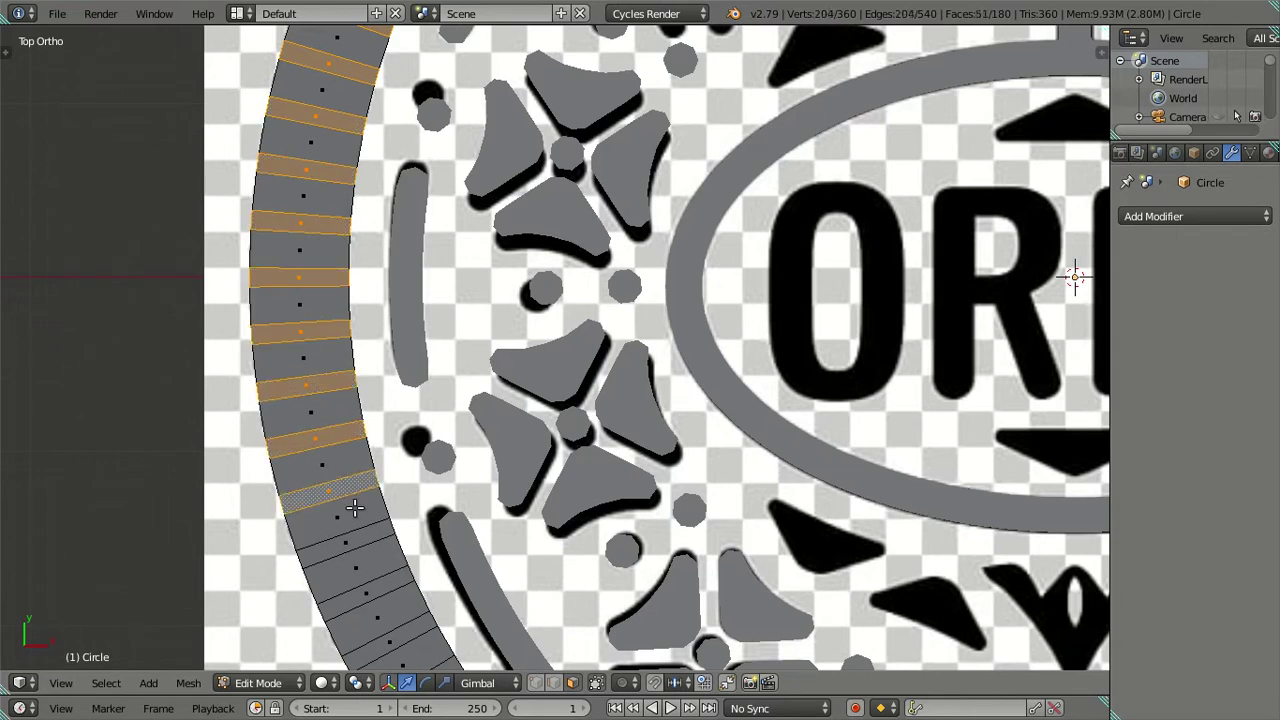
right_click(366, 536, "shift")
right_click(392, 592, "shift")
right_click(408, 624, "shift")
Step: Select every other rim face along the ring's bottom arc
middle_click_drag(510, 644, 285, 90, "shift")
right_click(195, 185, "shift")
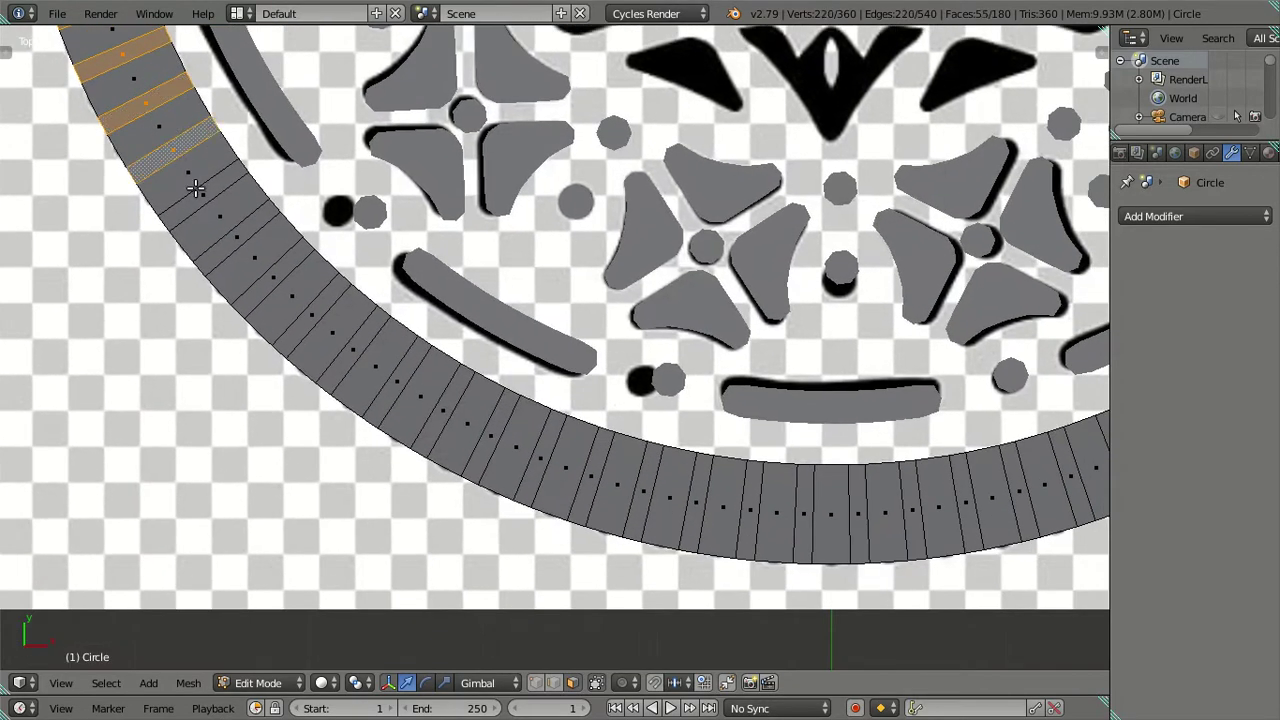
right_click(210, 188, "shift")
right_click(236, 240, "shift")
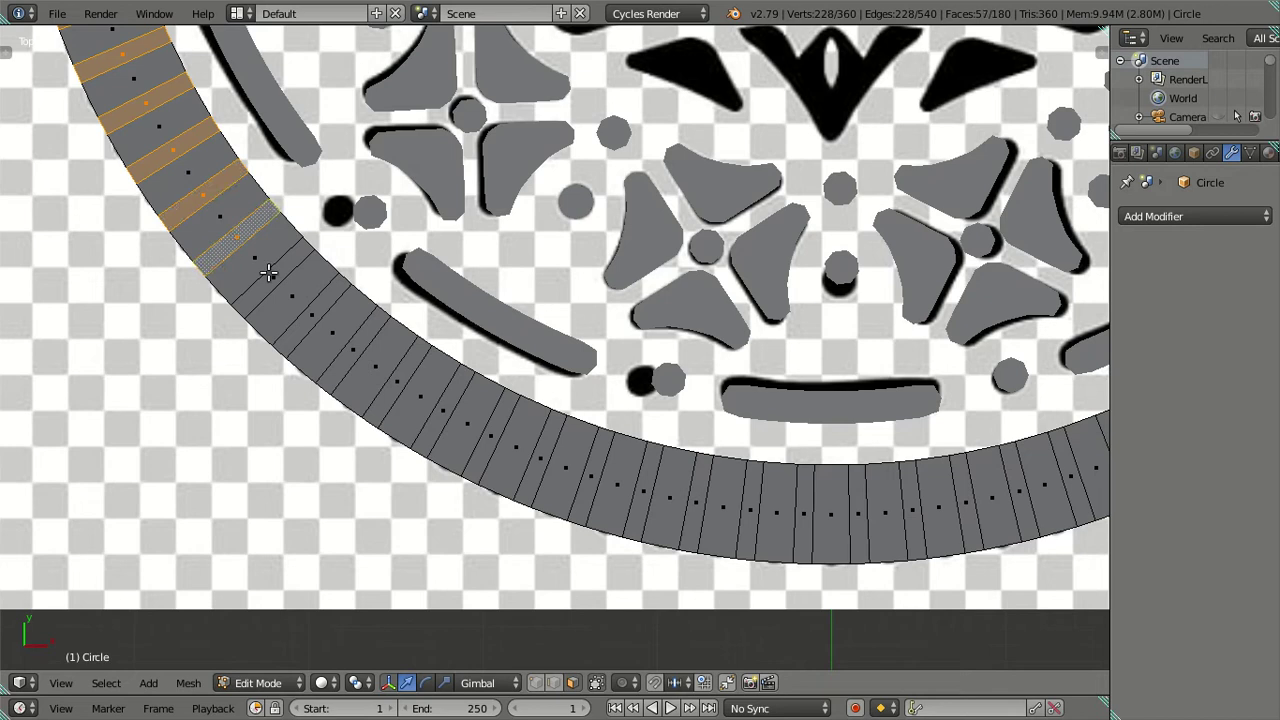
right_click(272, 278, "shift")
right_click(309, 318, "shift")
right_click(352, 350, "shift")
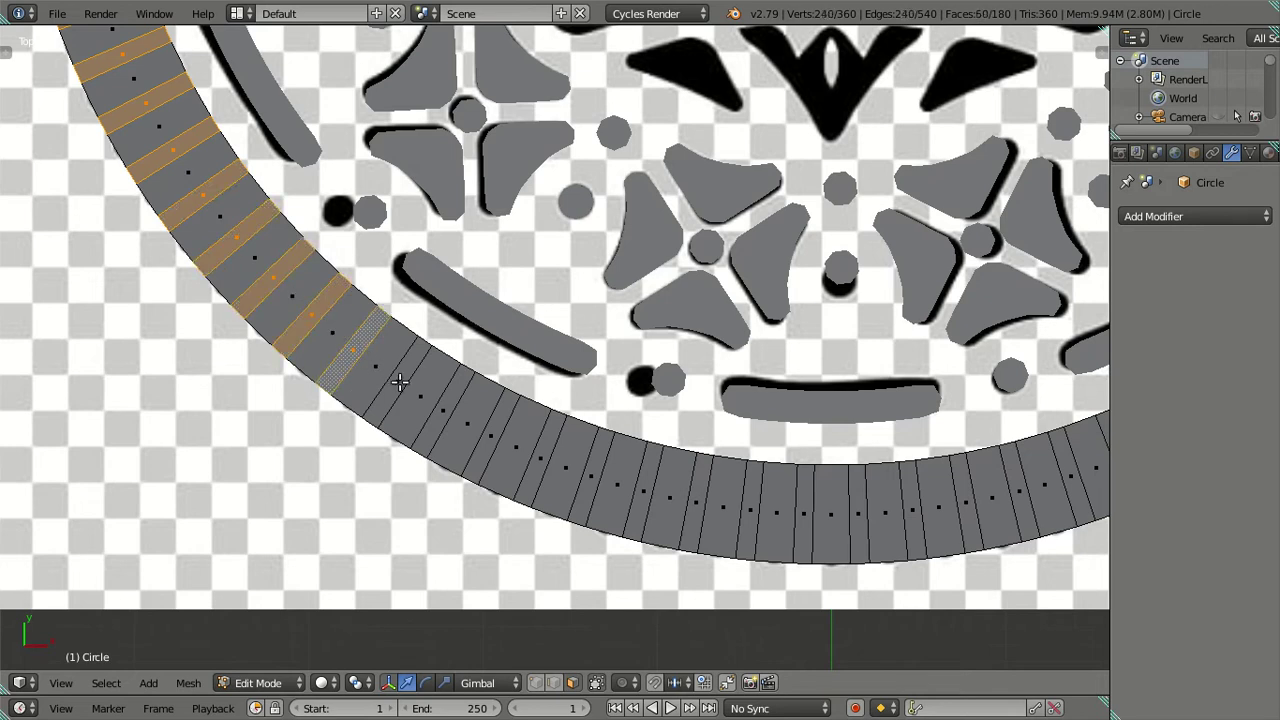
right_click(398, 382, "shift")
right_click(450, 410, "shift")
right_click(491, 440, "shift")
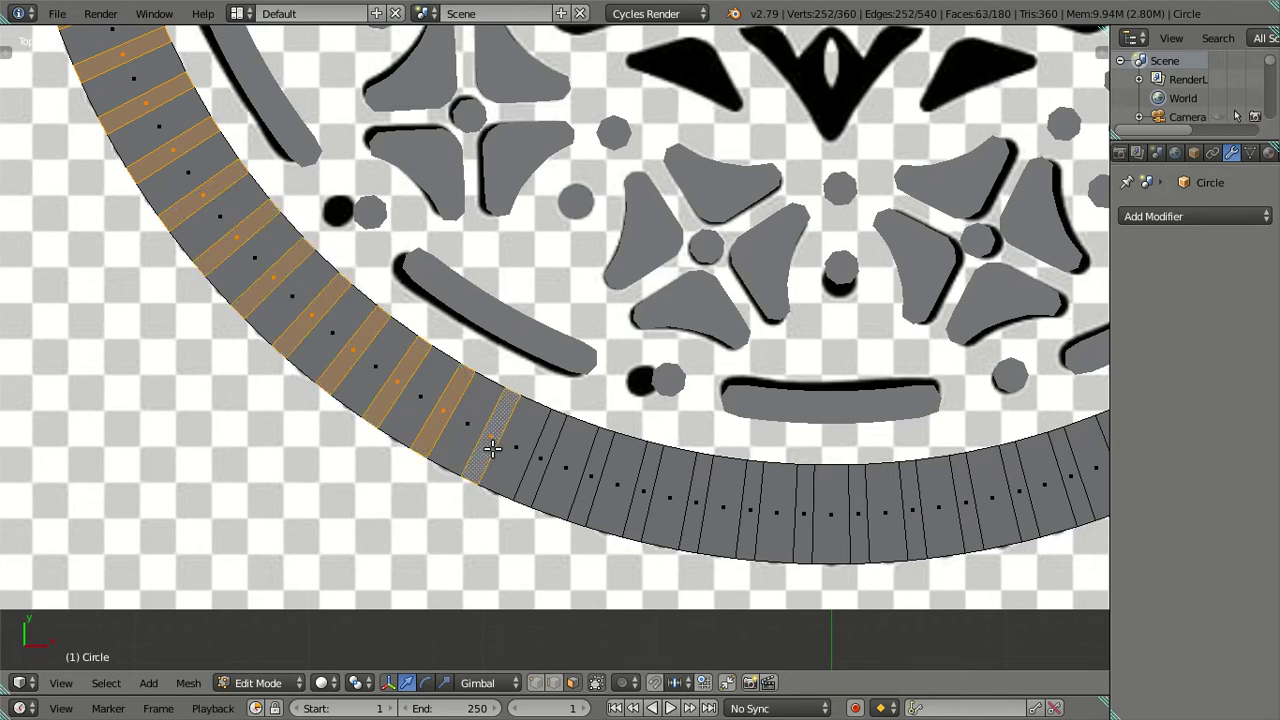
right_click(541, 460, "shift")
right_click(592, 478, "shift")
right_click(643, 490, "shift")
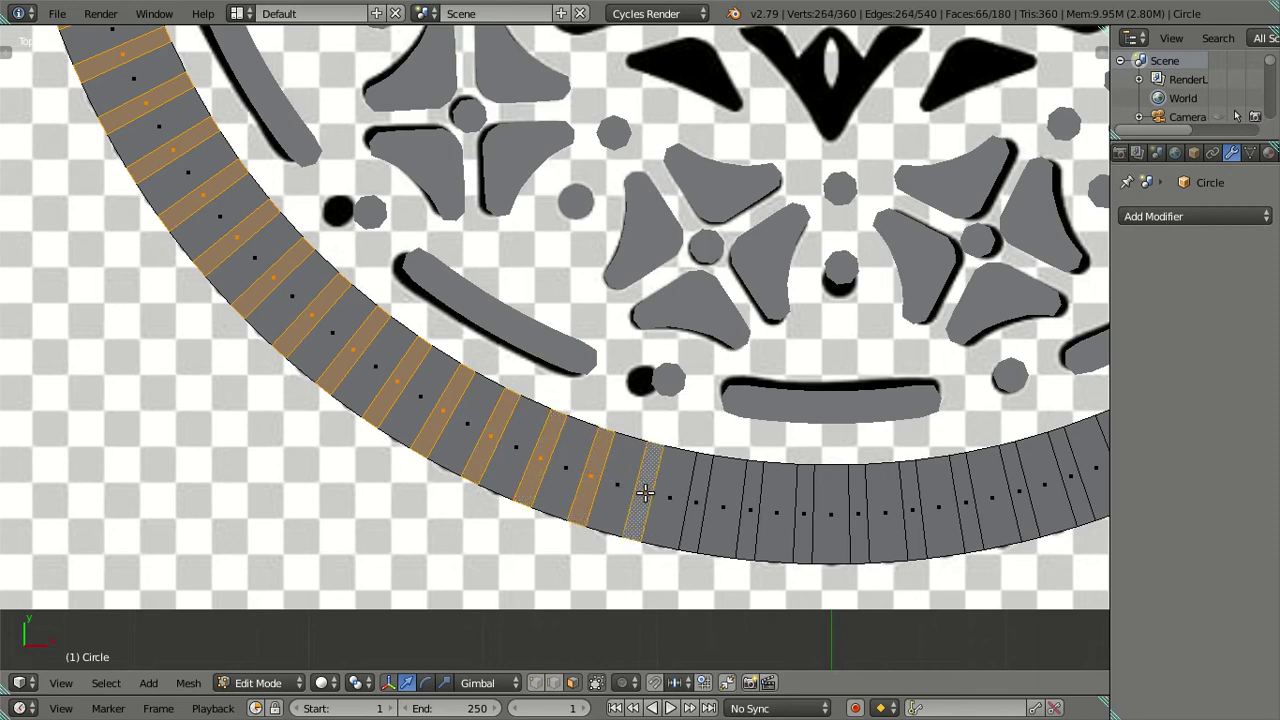
right_click(700, 502, "shift")
right_click(754, 514, "shift")
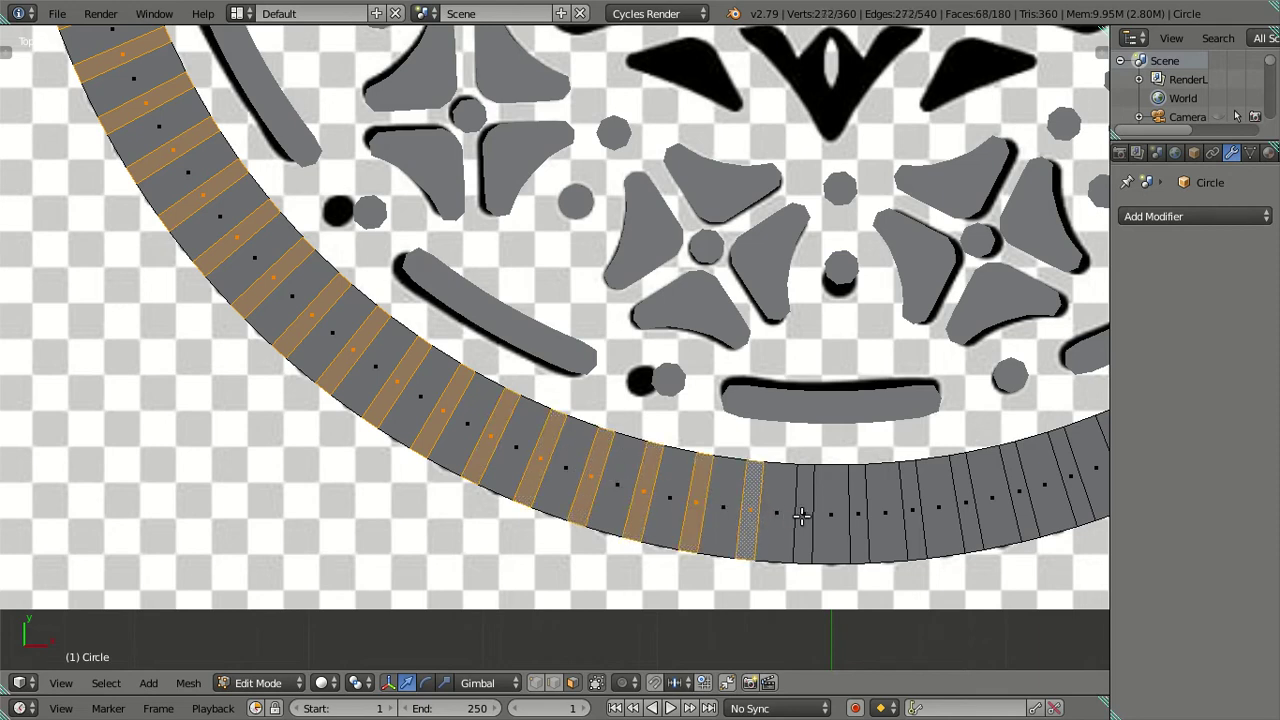
right_click(802, 514, "shift")
right_click(860, 514, "shift")
Step: Add alternating faces up the lower-right arc to reach 78 of 180, then view the whole cookie
middle_click_drag(860, 514, 321, 436, "shift")
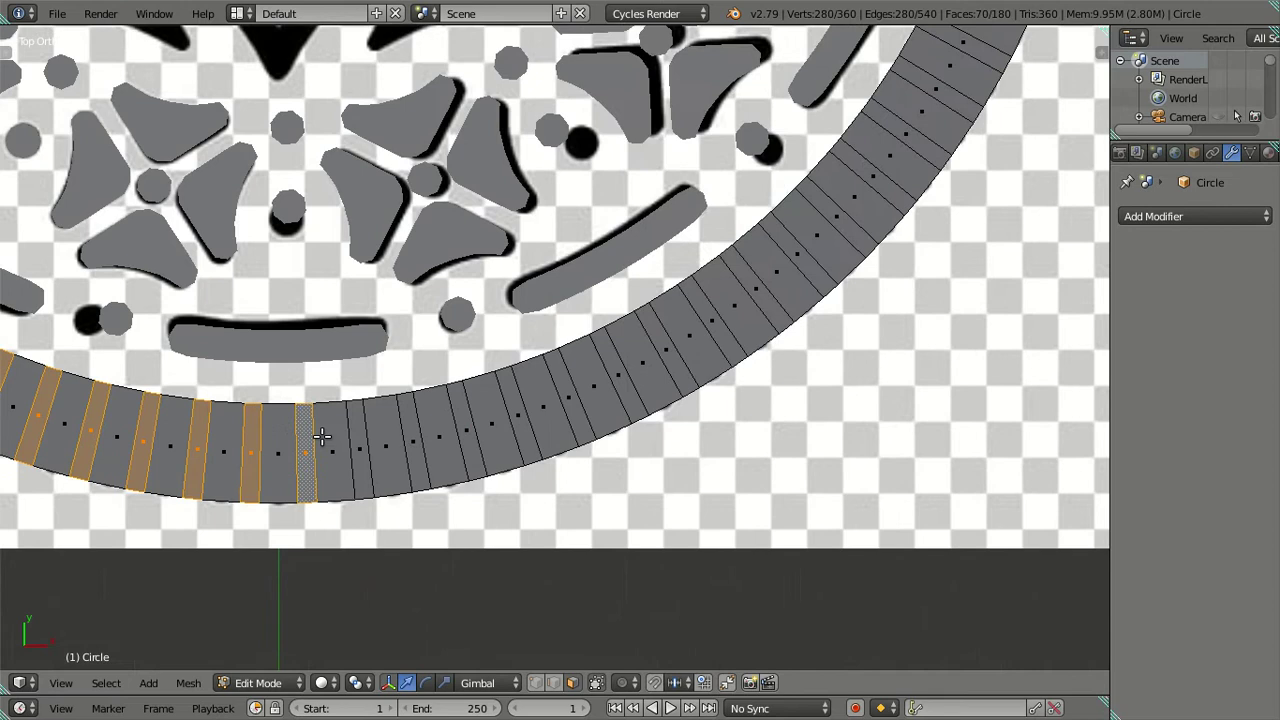
right_click(363, 451, "shift")
right_click(412, 439, "shift")
right_click(465, 428, "shift")
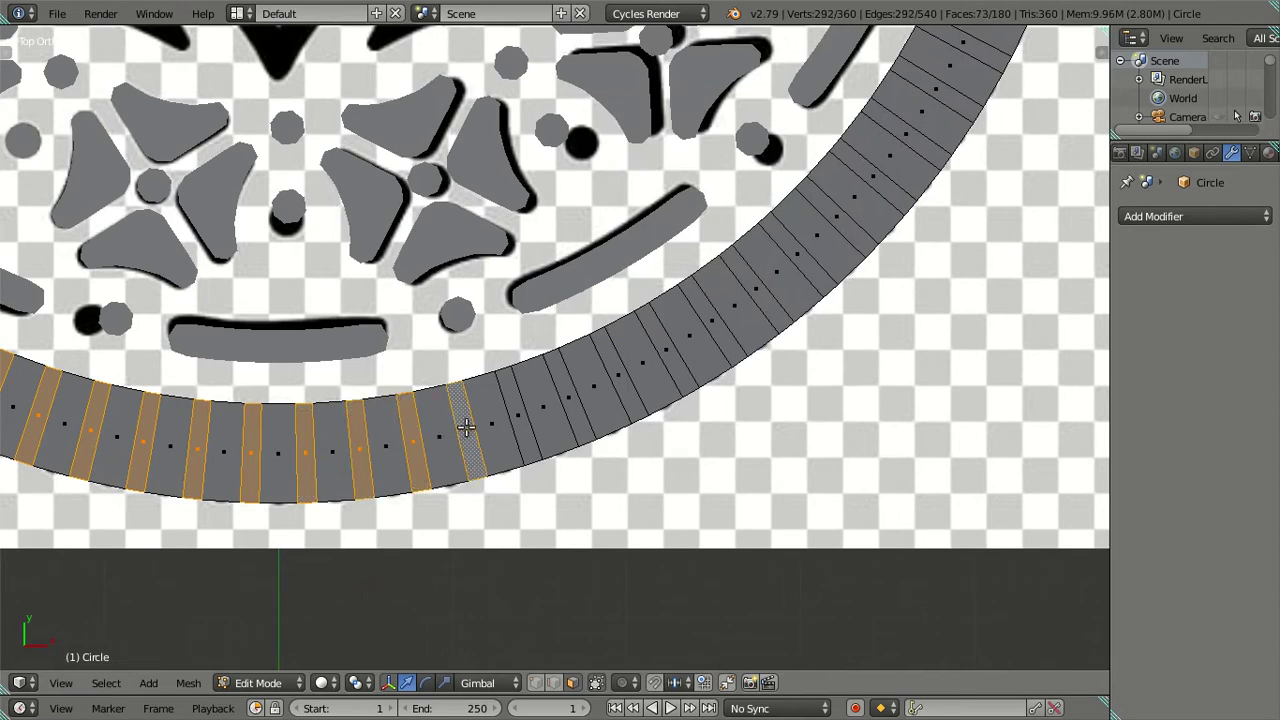
right_click(515, 417, "shift")
right_click(568, 398, "shift")
right_click(618, 366, "shift")
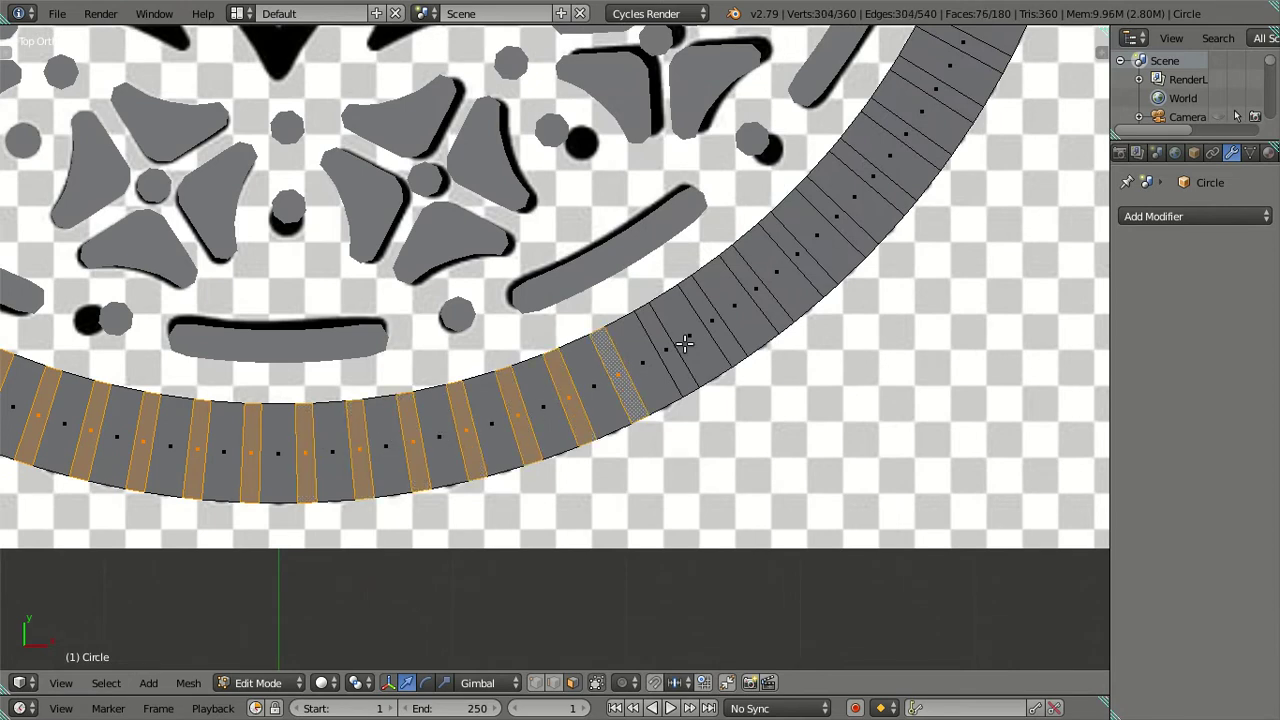
right_click(666, 342, "shift")
right_click(709, 315, "shift")
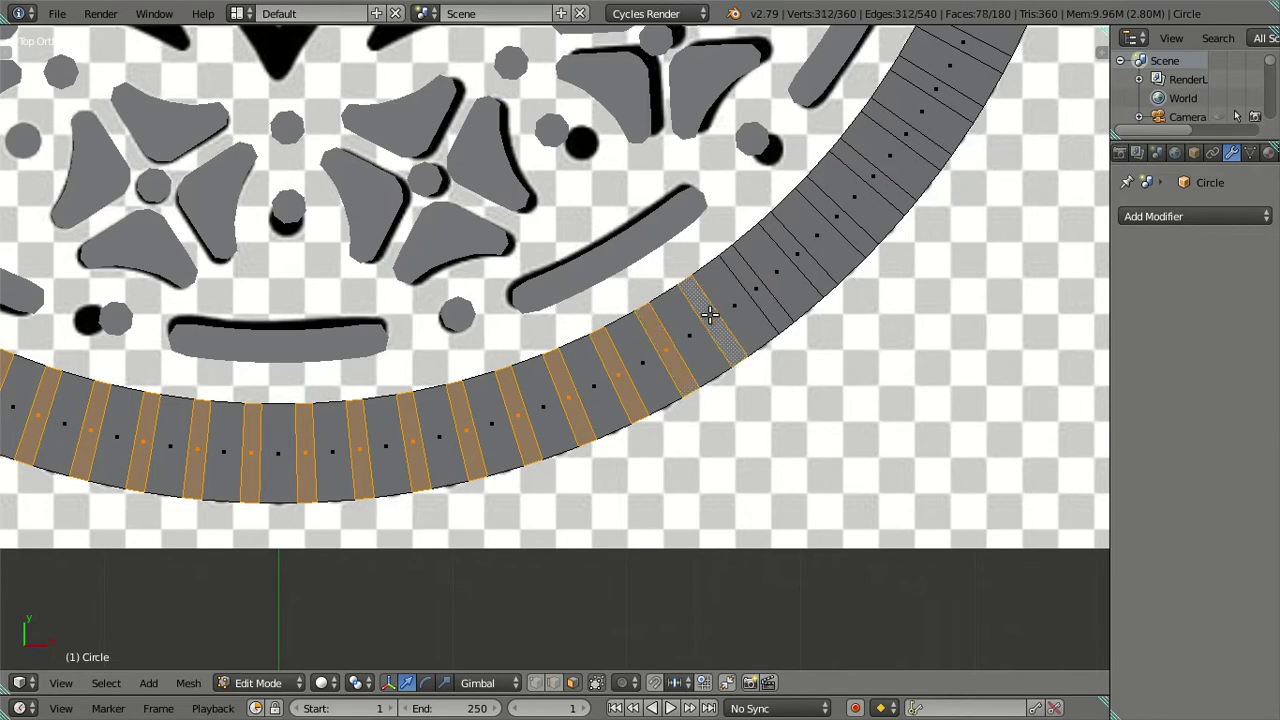
scroll(703, 312, "down", 4)
scroll(519, 375, "up", 4)
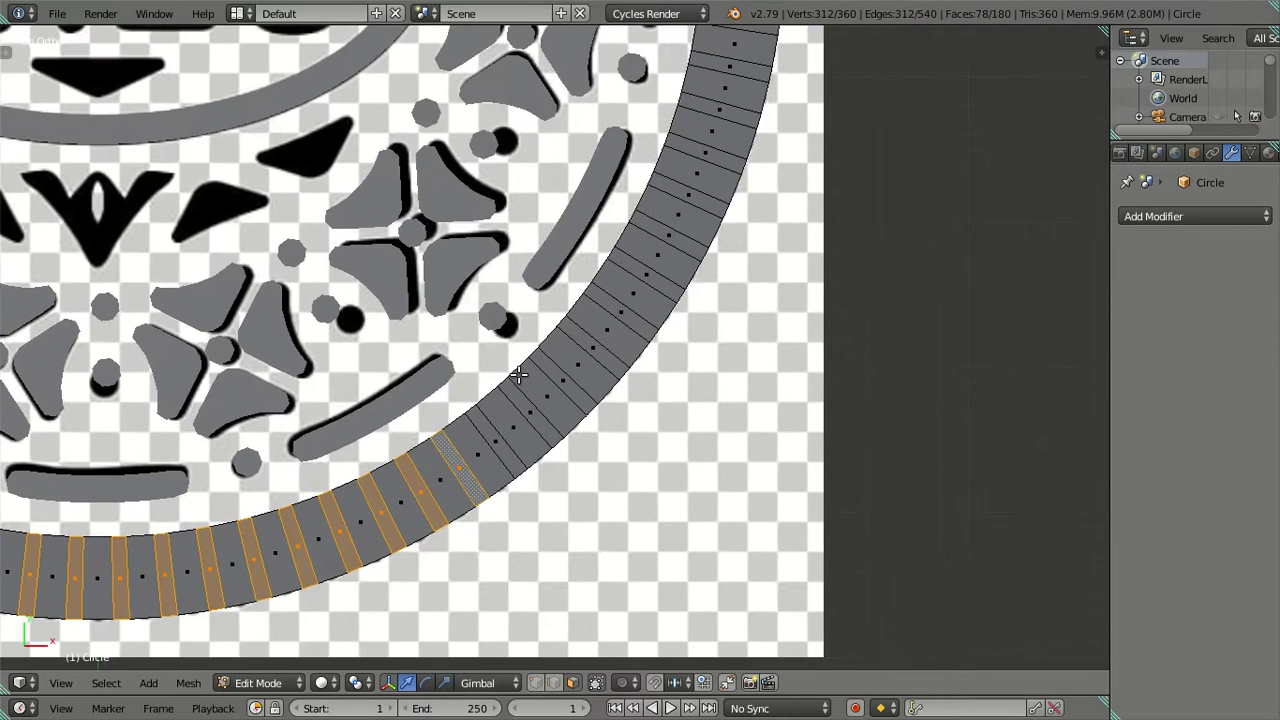
scroll(519, 375, "down", 3)
scroll(560, 370, "up", 1)
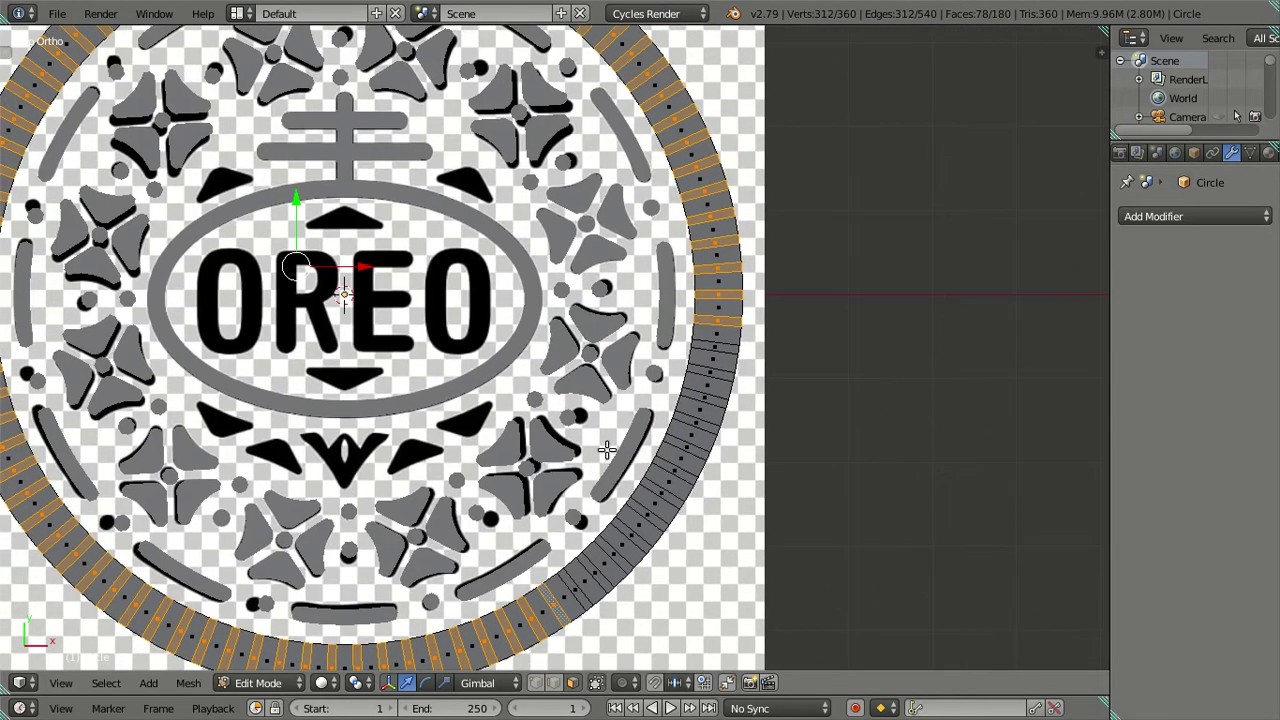
Step: Duplicate the rim ring as Circle.057 on another layer, then resume editing the original ring mesh
scroll(575, 367, "down", 1)
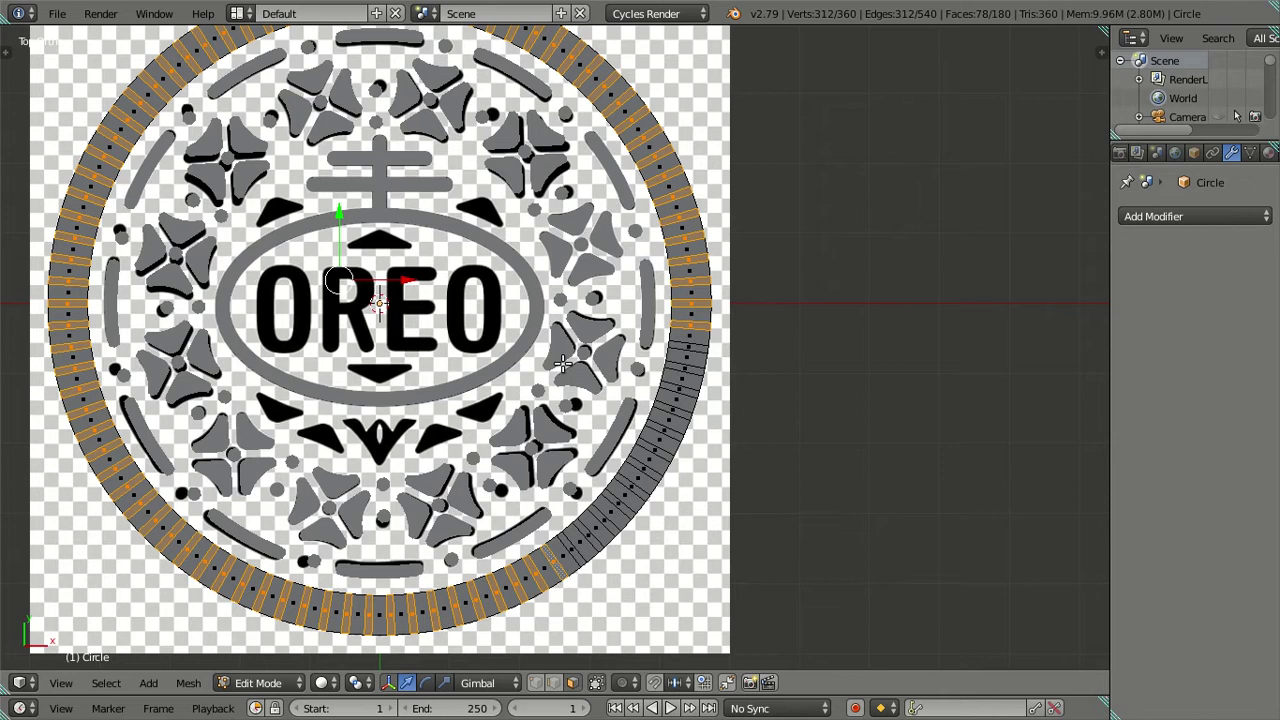
key("Tab")
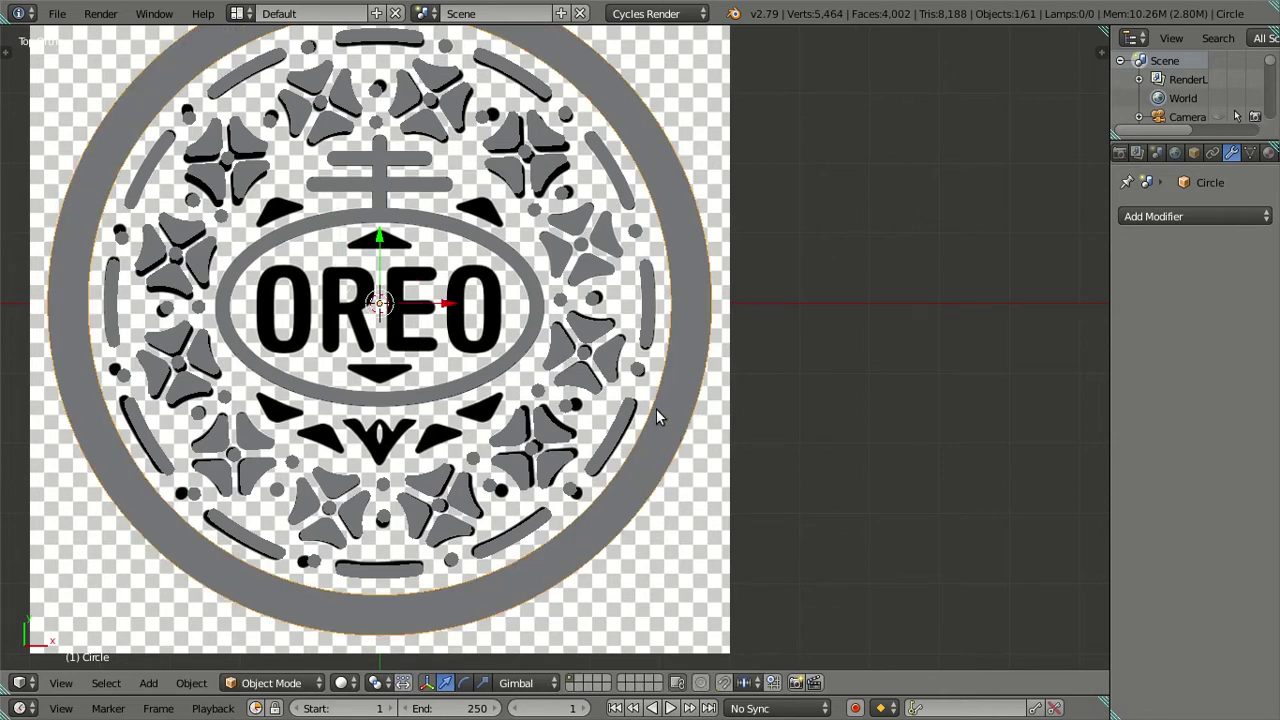
key("shift+d")
key("Escape")
key("m")
left_click(946, 358)
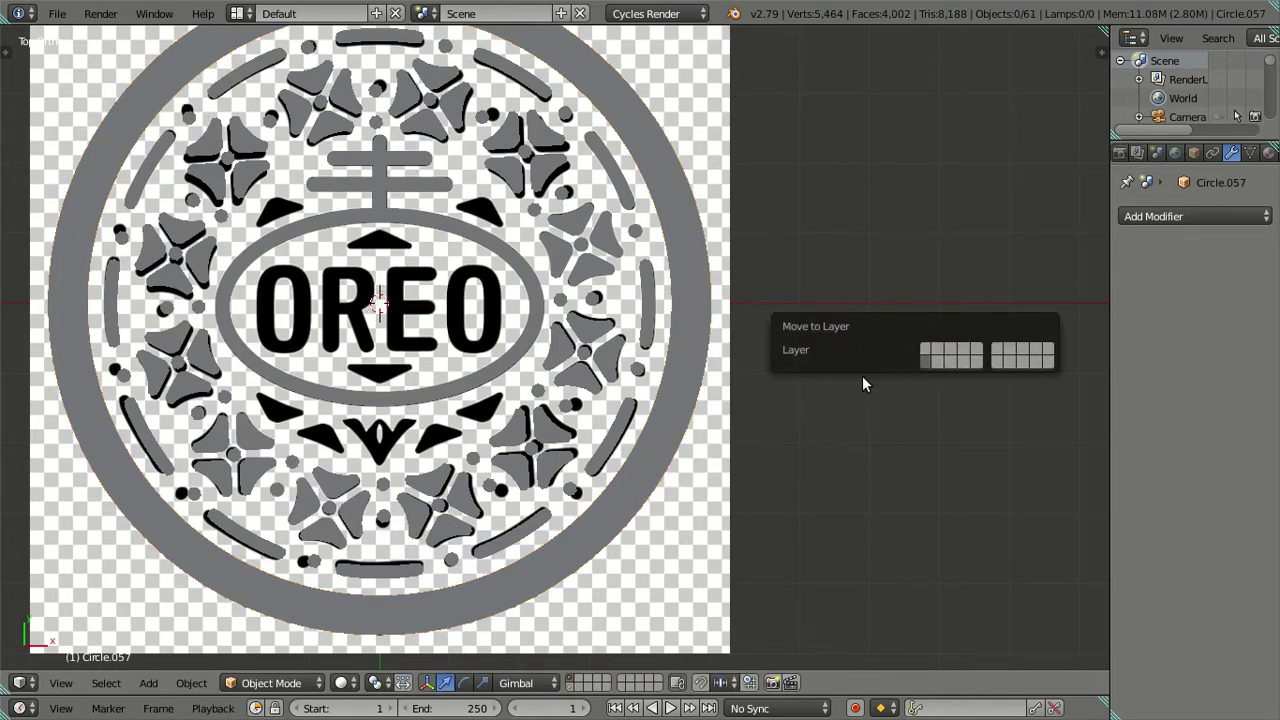
key("Tab")
scroll(700, 408, "up", 3)
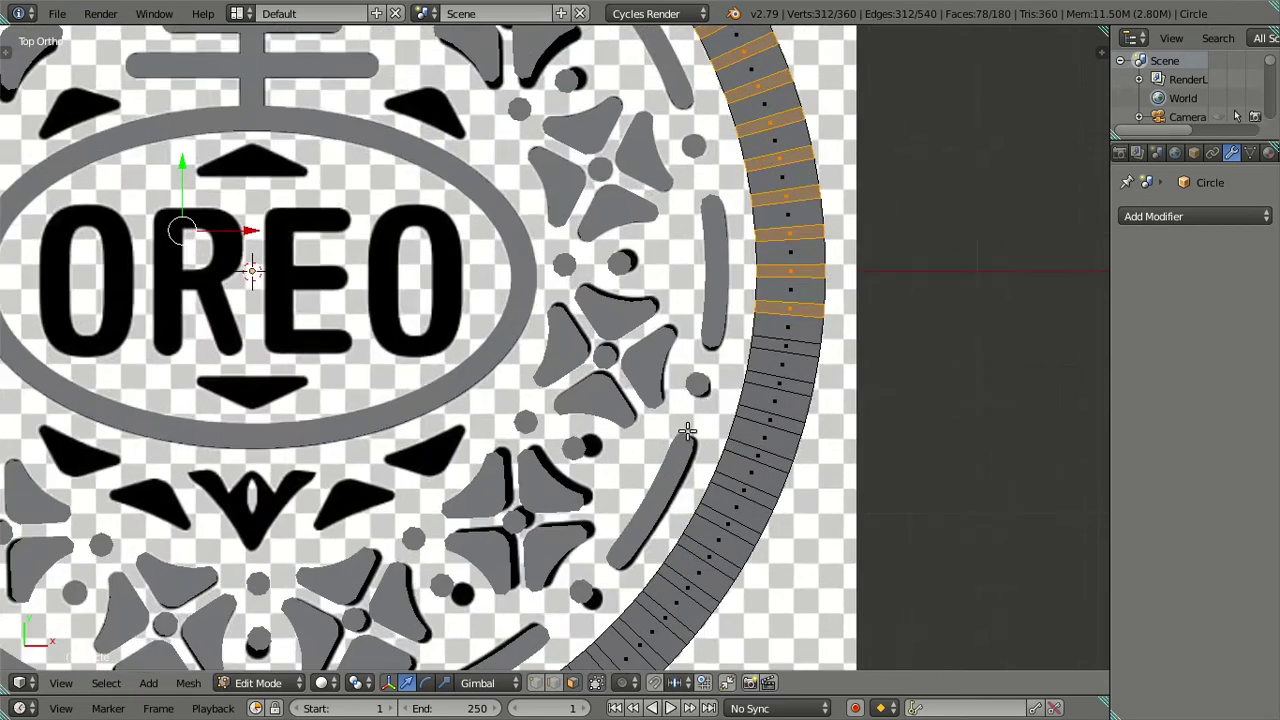
scroll(700, 408, "up", 2)
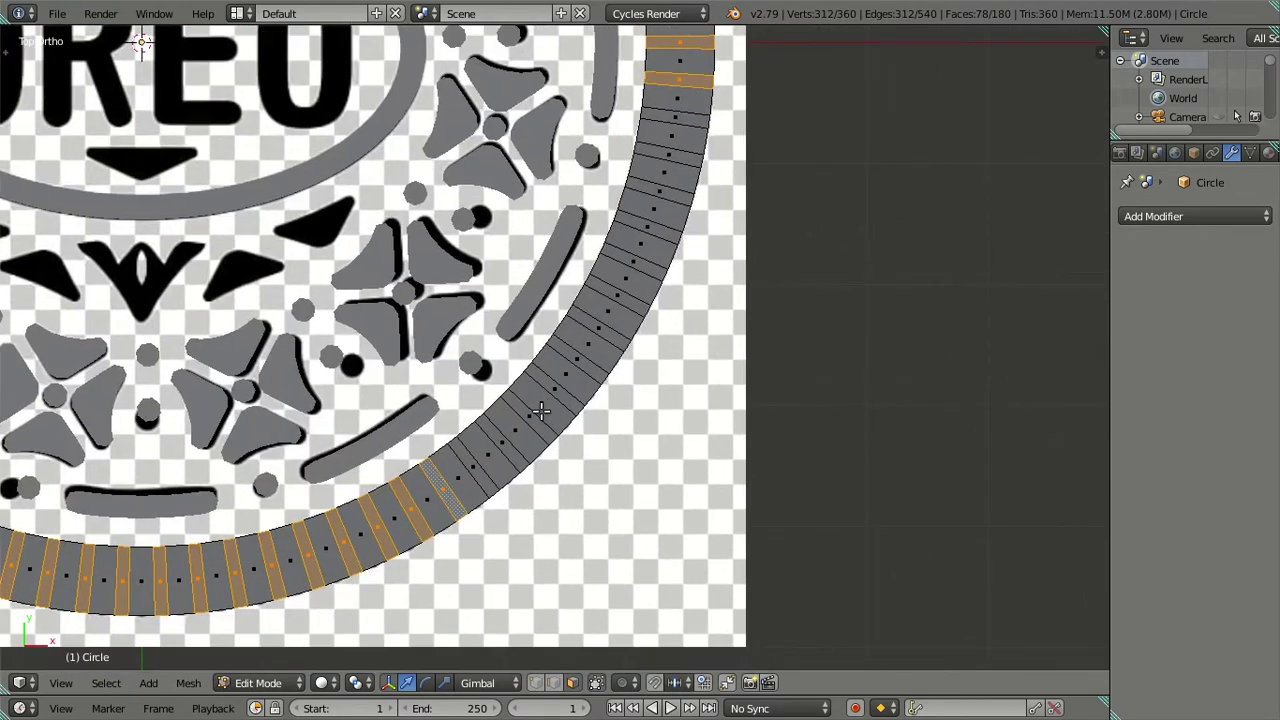
scroll(540, 410, "up", 1)
scroll(514, 463, "up", 1)
Step: Extrude the ring's inner border loop and scale it slightly inward
key("a")
scroll(482, 346, "up", 1)
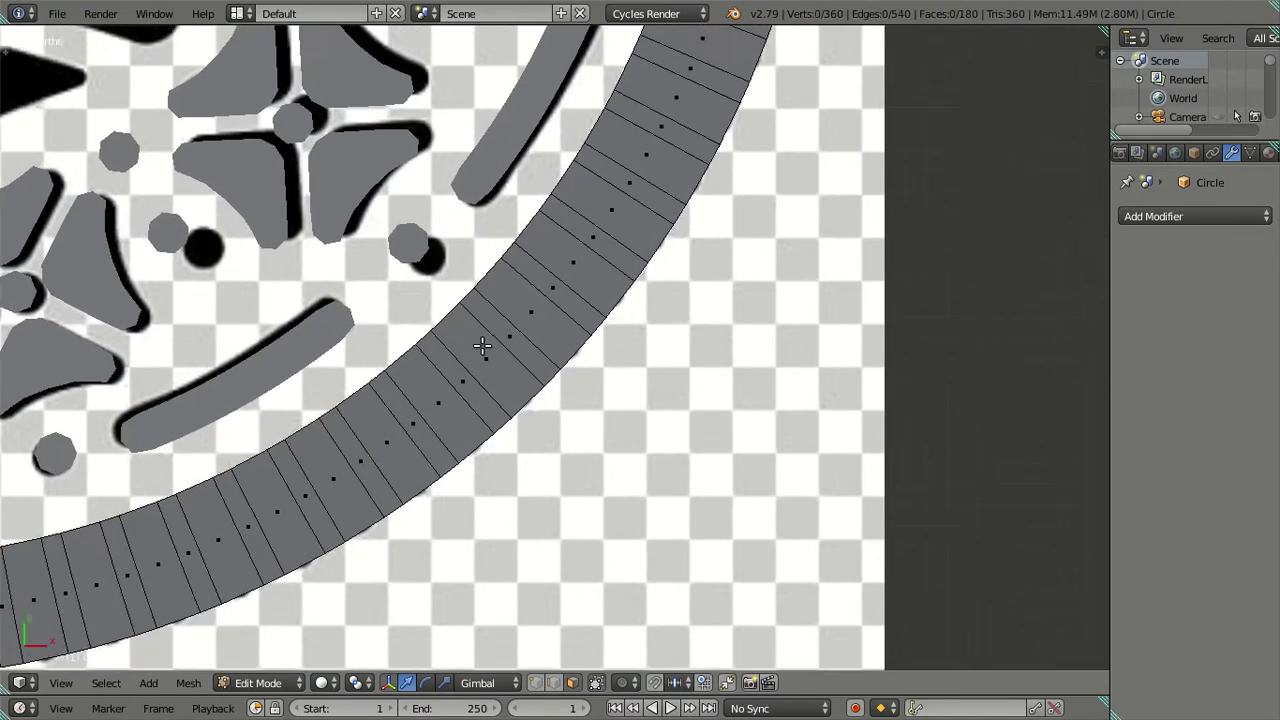
middle_click_drag(482, 346, 472, 368, "shift")
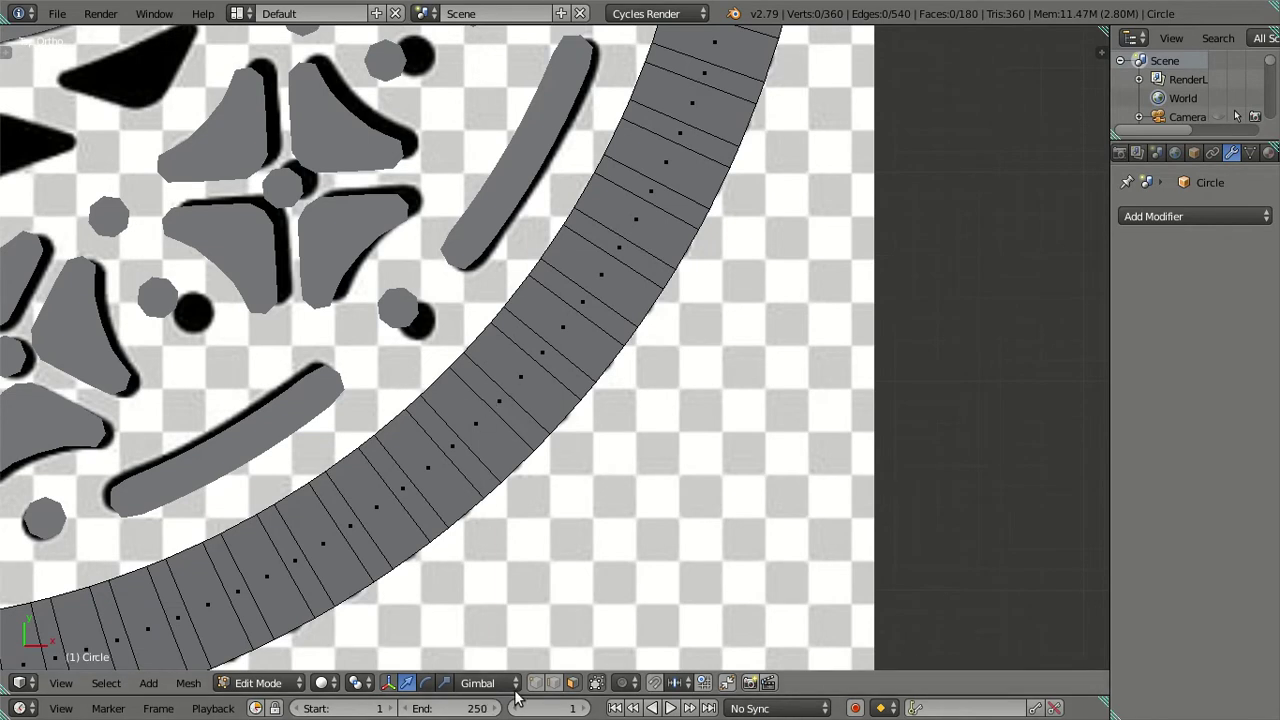
scroll(471, 463, "up", 2)
right_click(371, 366, "alt")
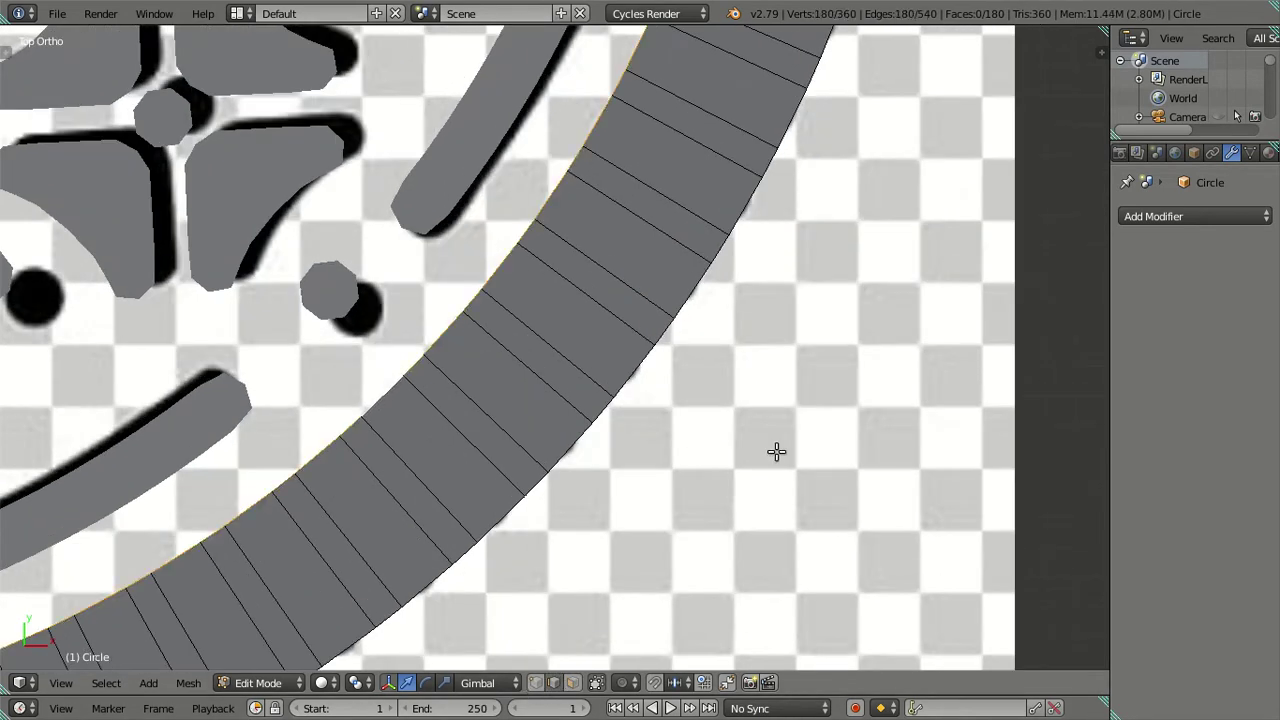
key("s")
key("Escape")
key("s")
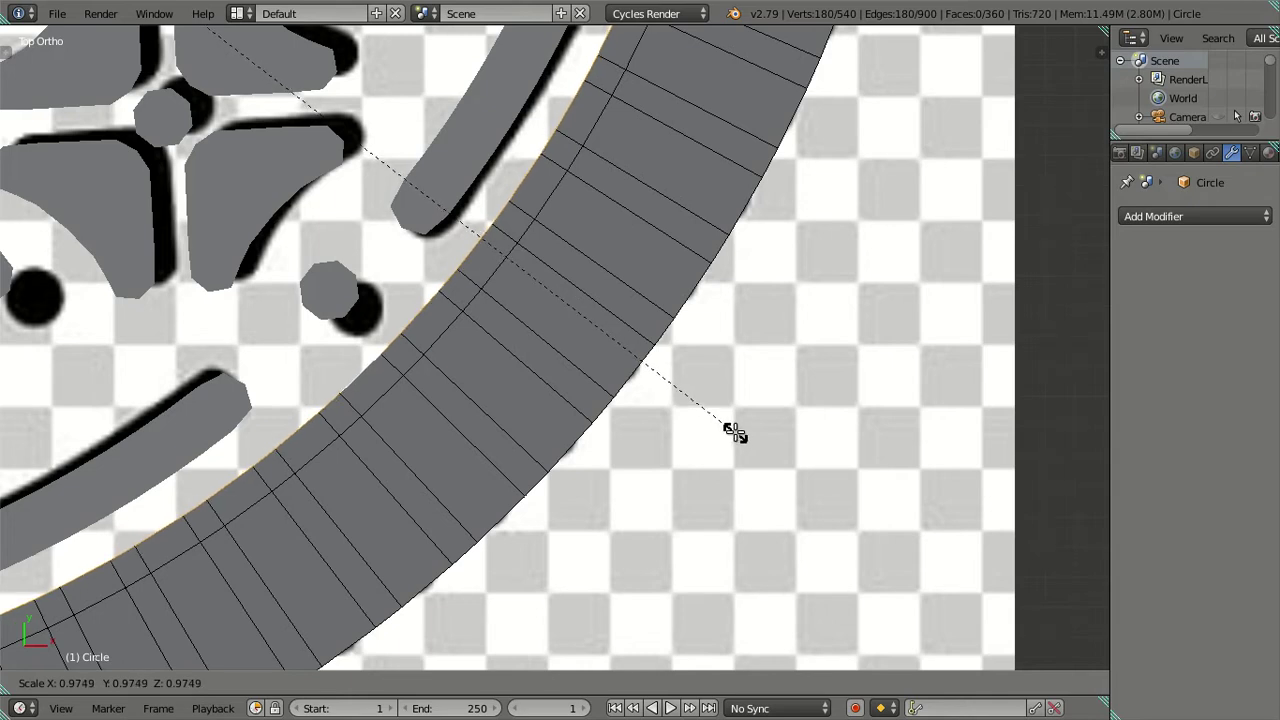
key("Return")
Step: Extrude the ring's outer border loop and scale it outward by 1.025
right_click(586, 457, "alt")
key("e")
left_click(745, 447)
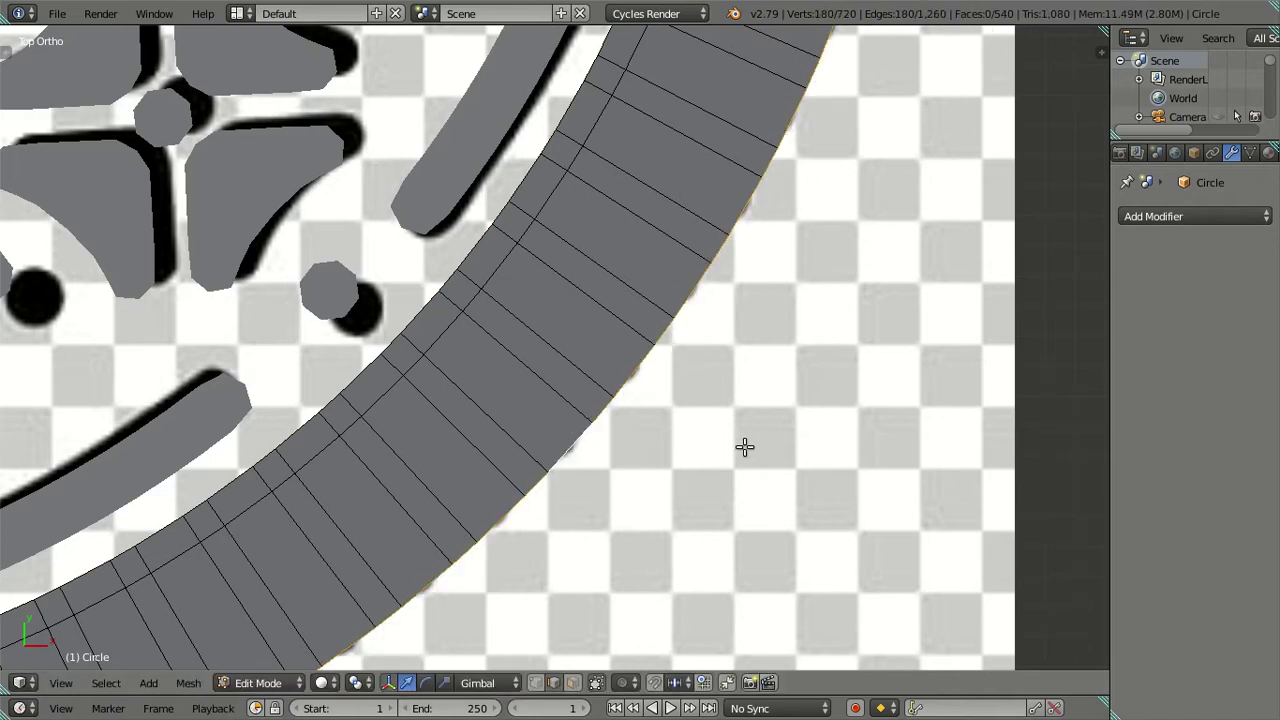
key("s")
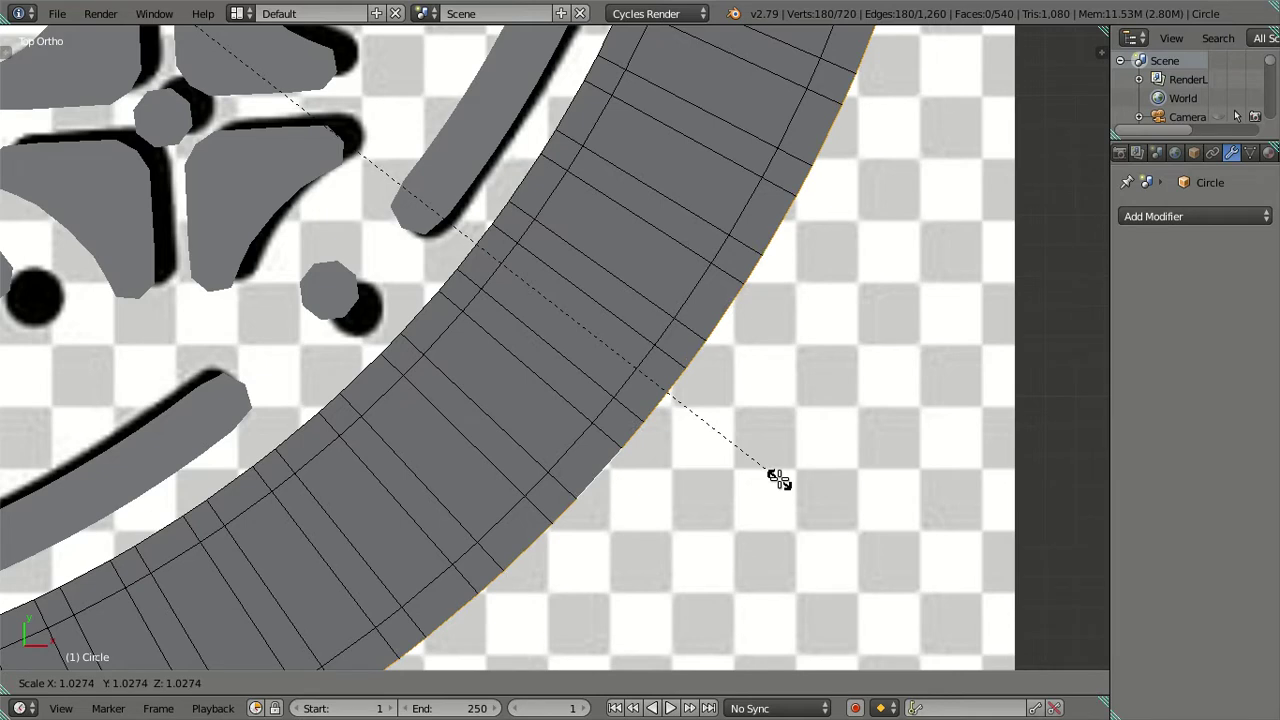
type("1.0")
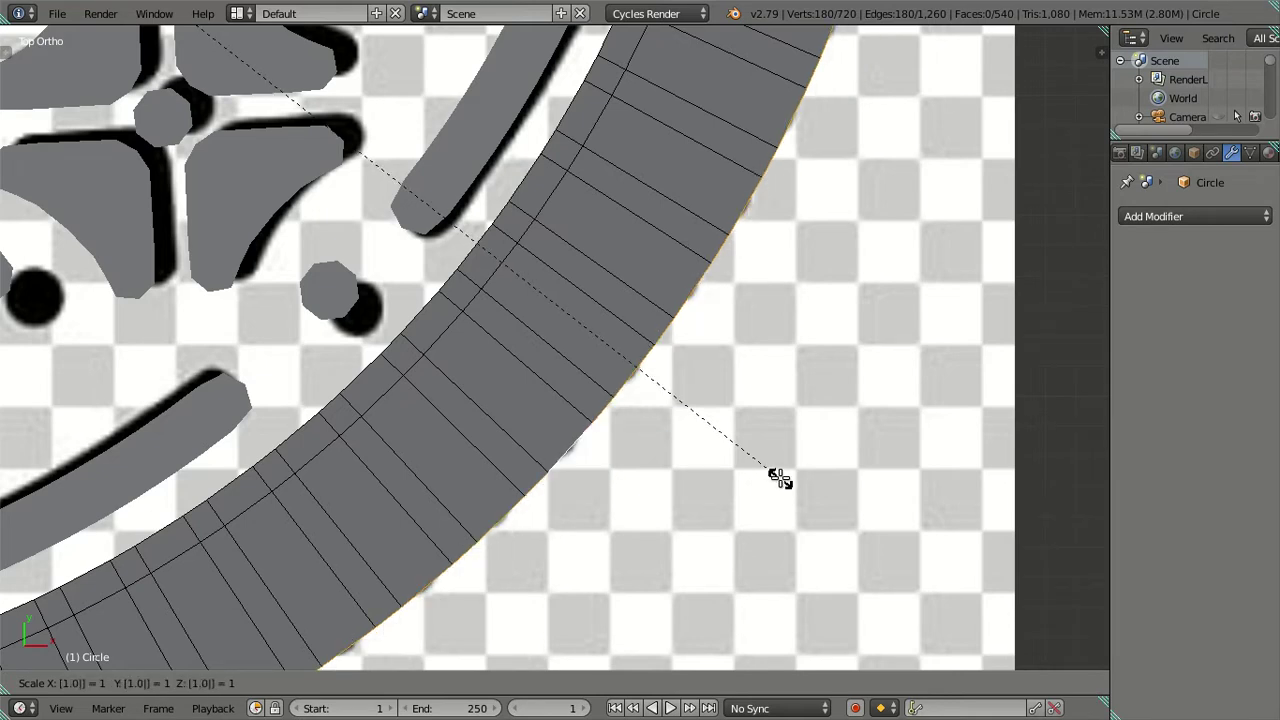
type("25")
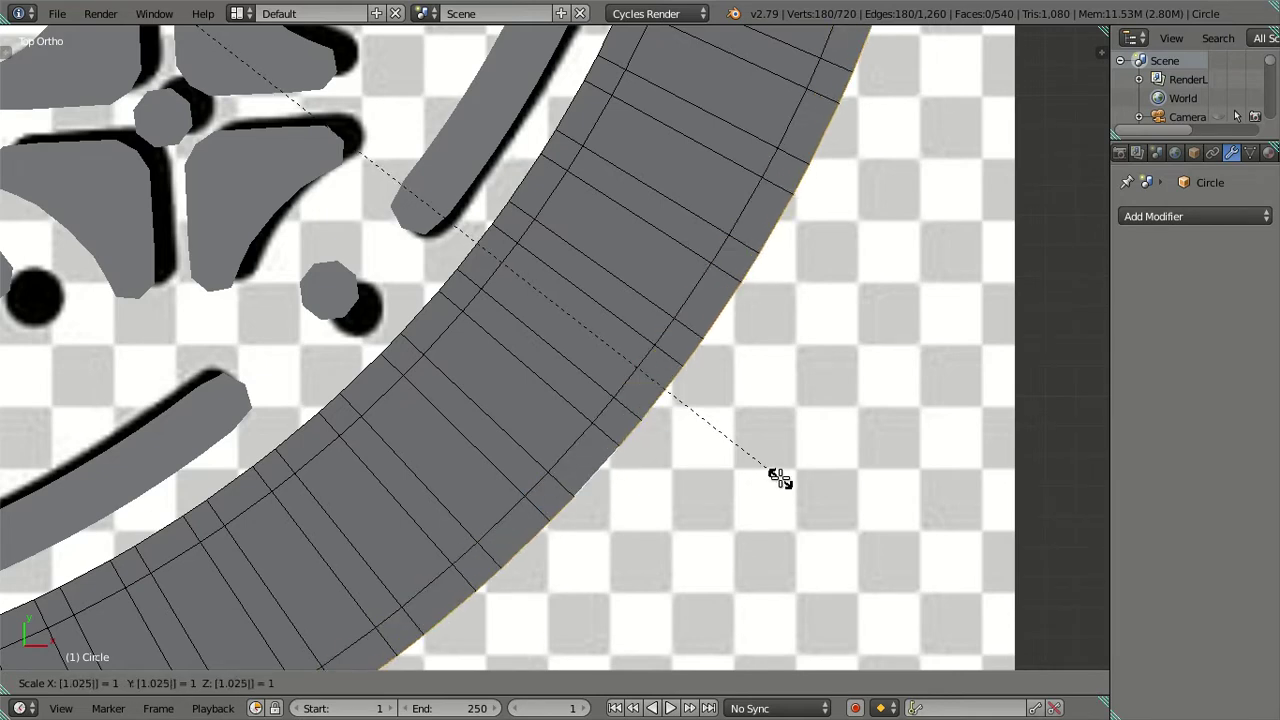
key("Return")
Step: In face select mode, pick the ring's outer and inner face loops, then deselect all
key("a")
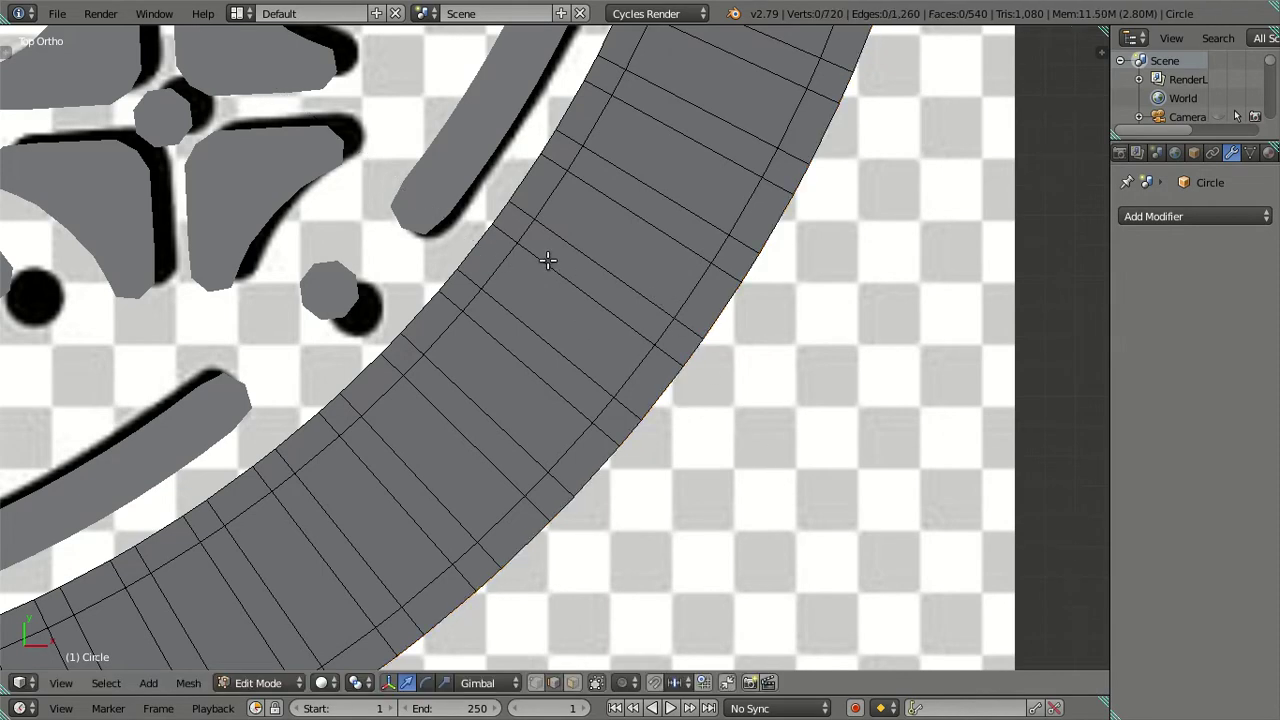
scroll(548, 262, "down", 2)
scroll(546, 268, "down", 2)
scroll(545, 277, "up", 2)
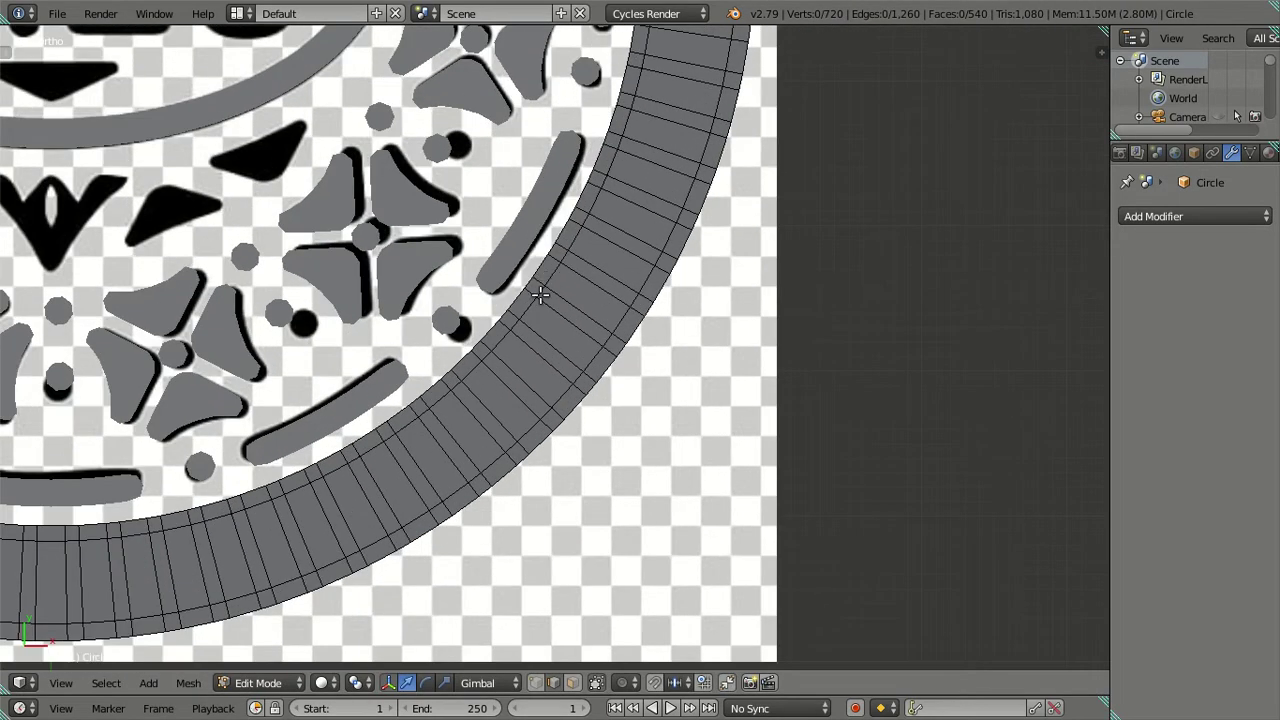
scroll(527, 395, "up", 2)
scroll(555, 365, "up", 2)
scroll(556, 336, "up", 1)
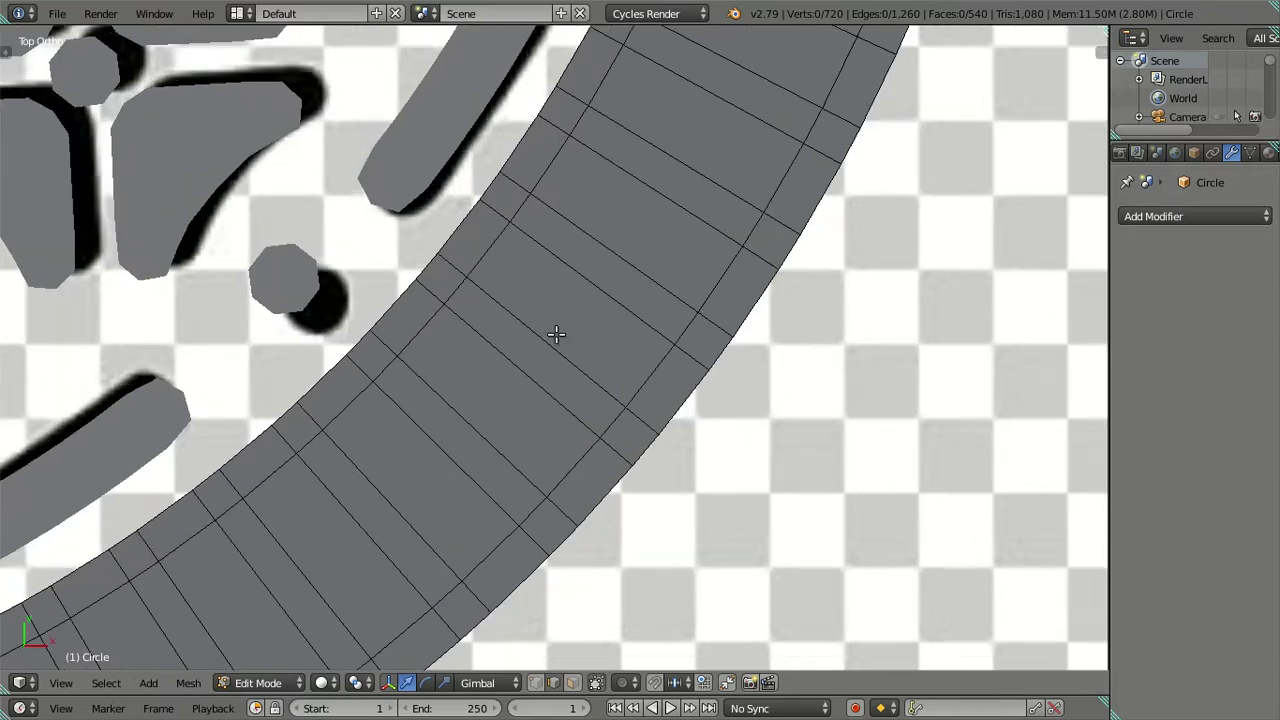
scroll(521, 320, "up", 1)
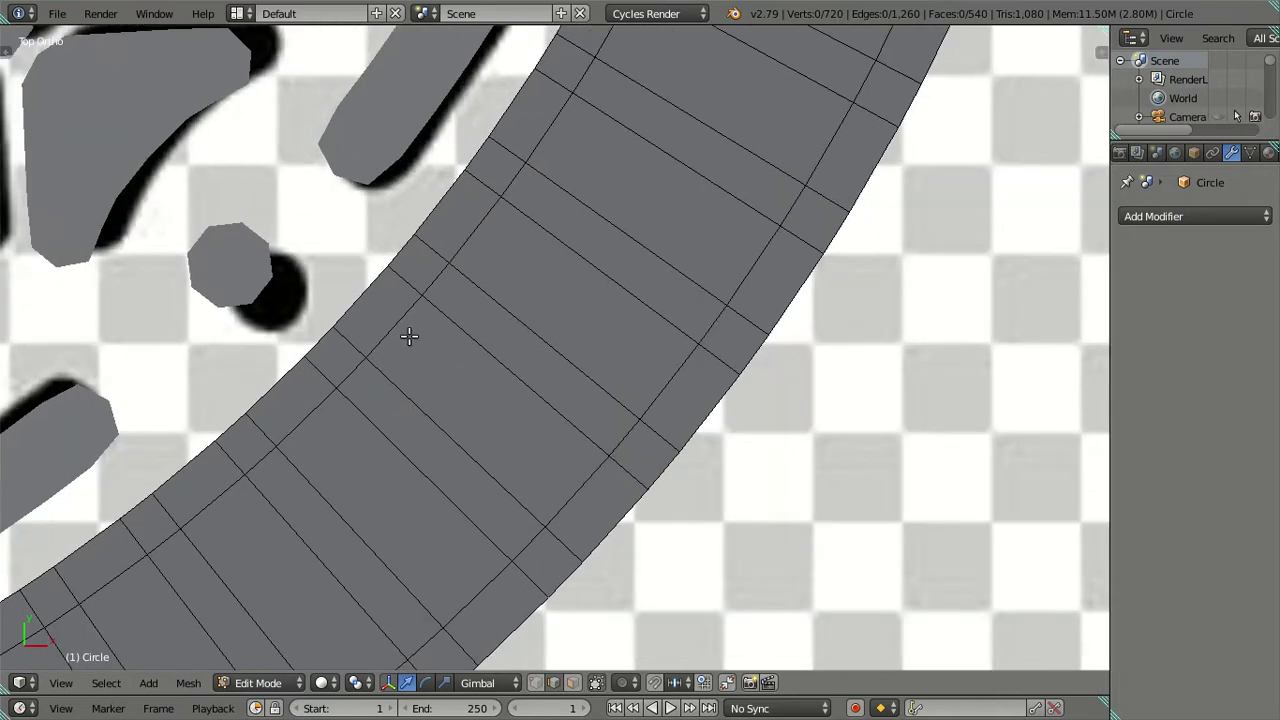
key("3")
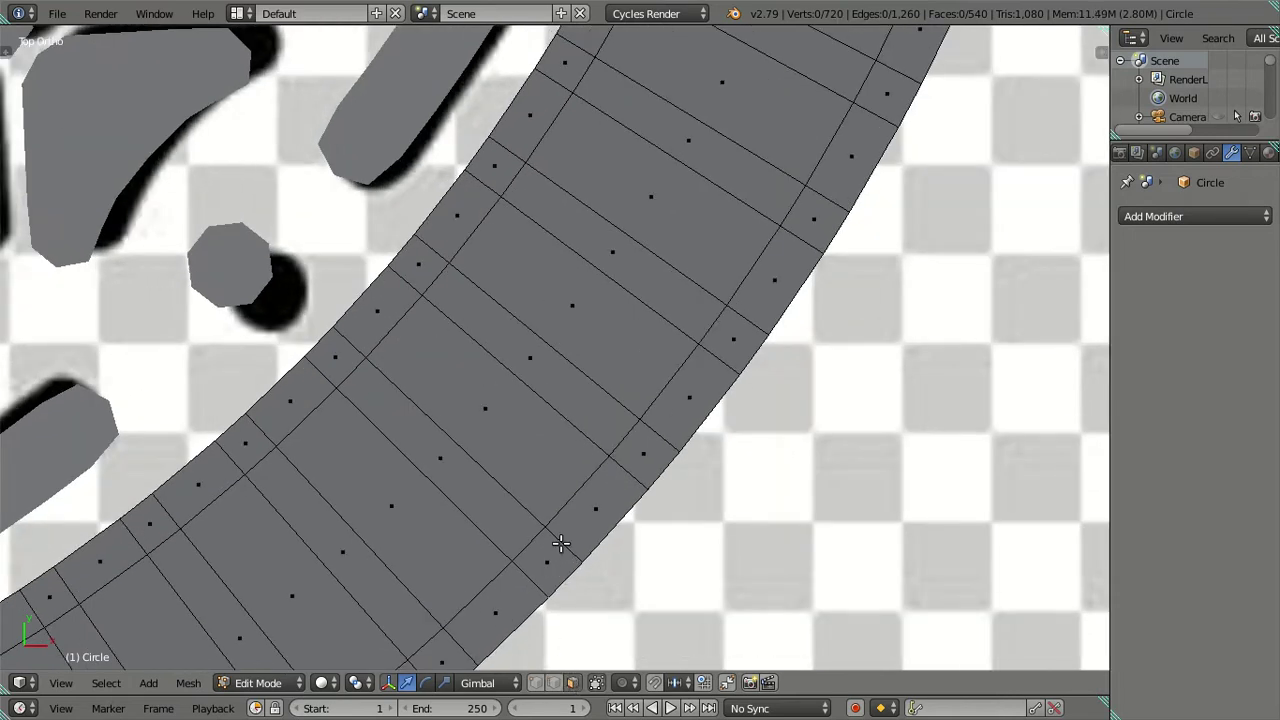
left_click(558, 550, "alt")
left_click(351, 347, "alt+shift")
key("a")
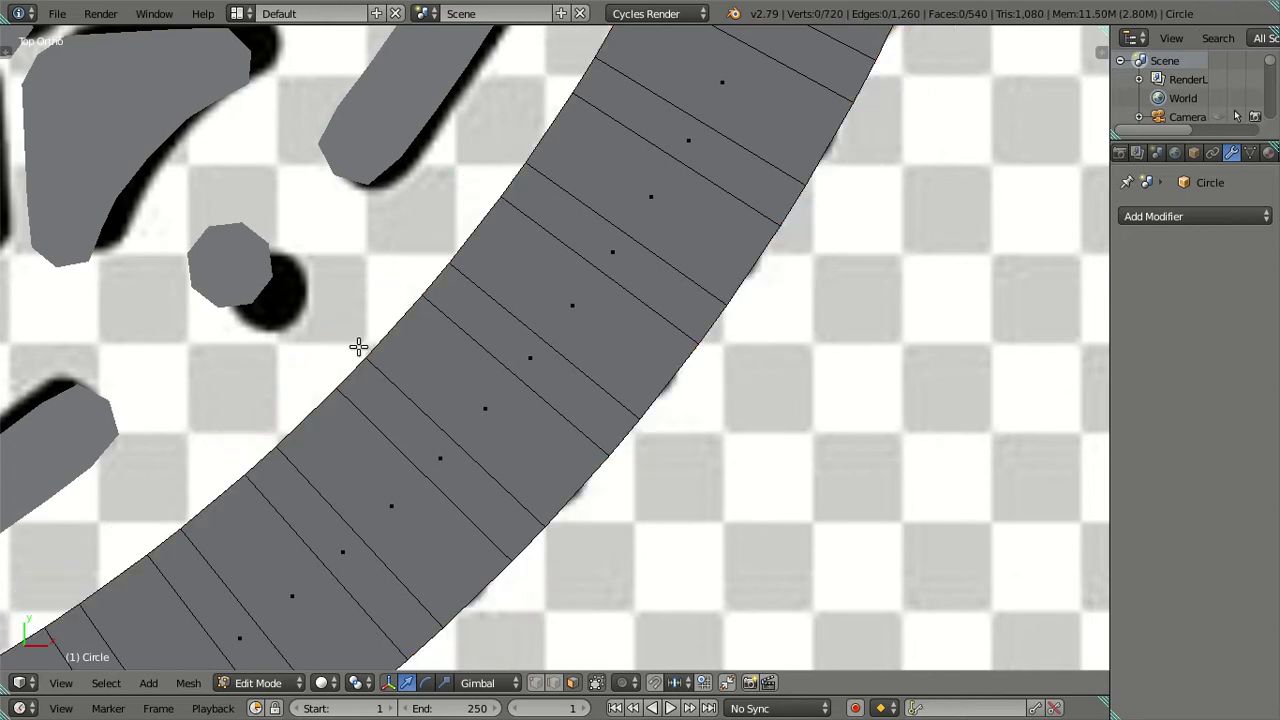
scroll(571, 524, "down", 3)
scroll(571, 524, "down", 3)
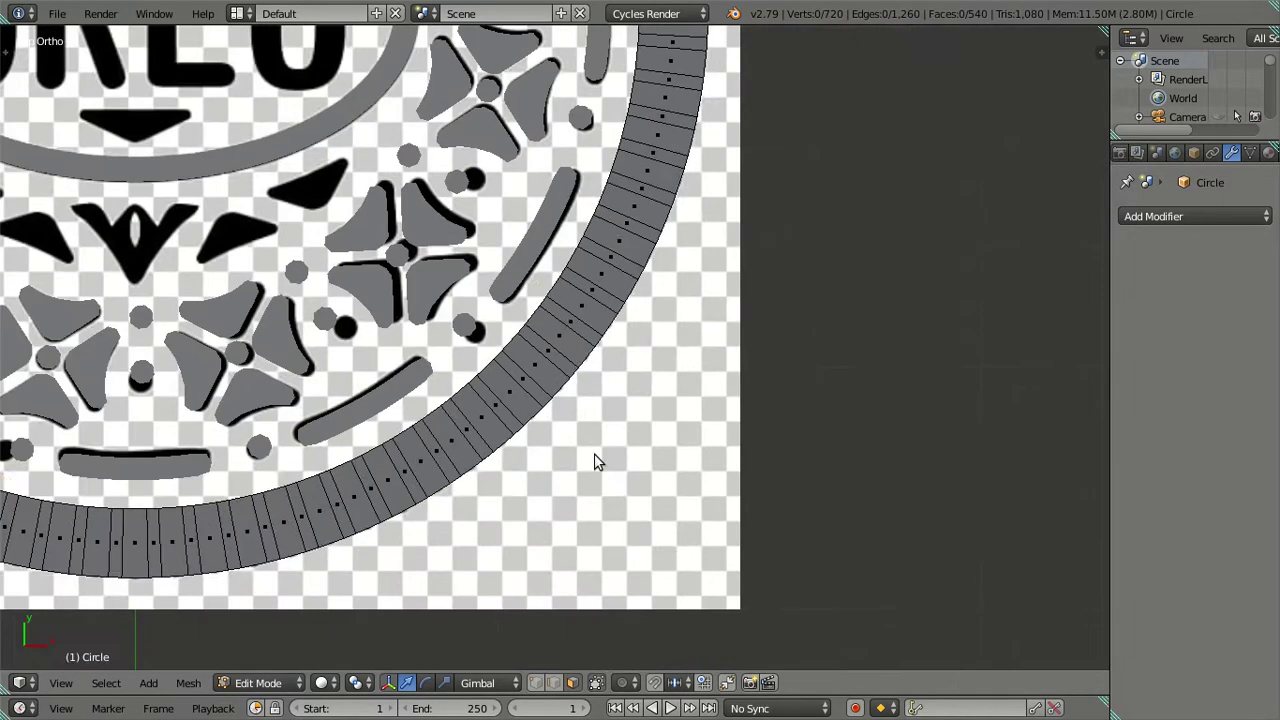
Step: Delete the old ring backup from the spare layer and return to the emblem layer
key("Tab")
left_click(568, 686)
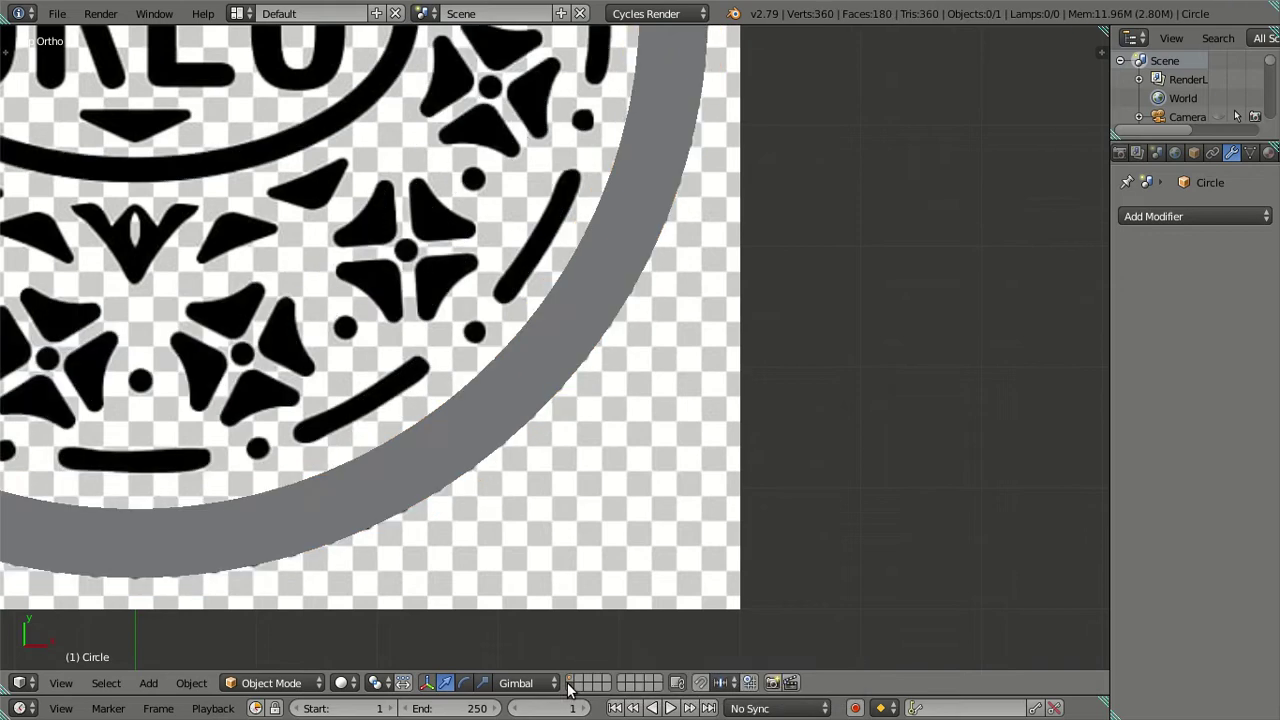
key("x")
left_click(528, 408)
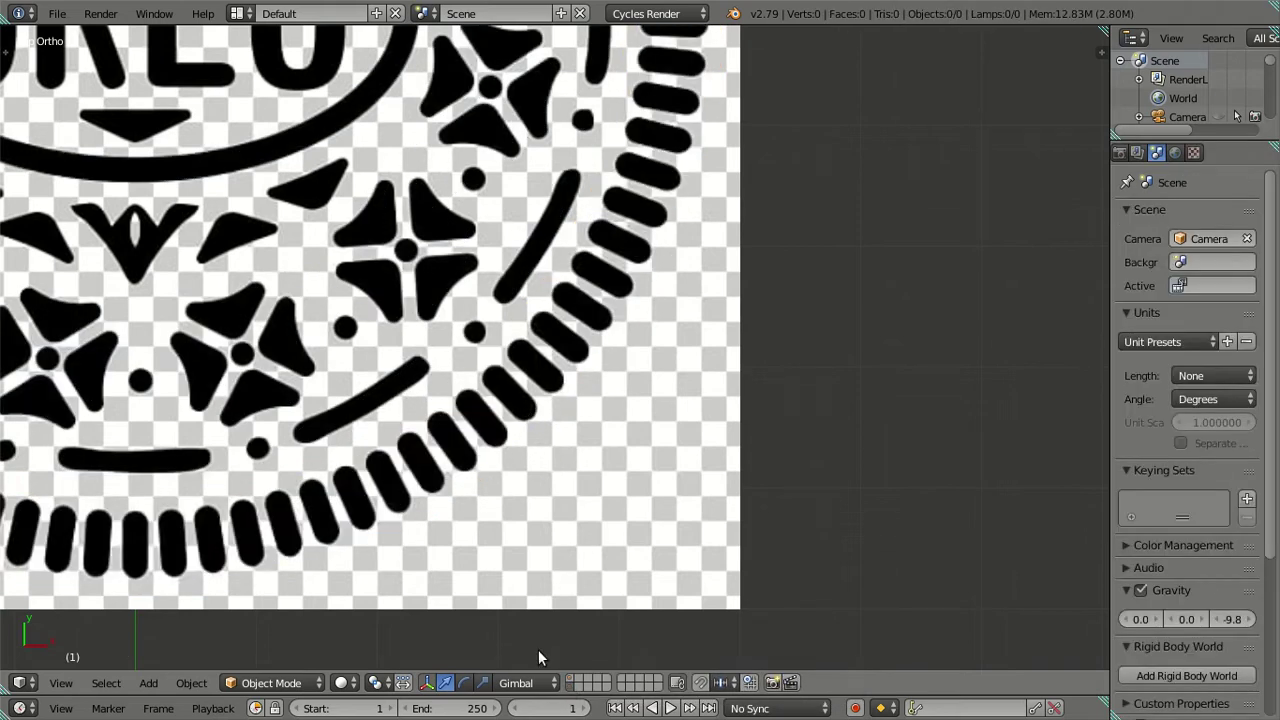
left_click(571, 686)
Step: Duplicate the Circle ring as Circle.057 onto another layer, then resume editing the original
right_click(537, 416)
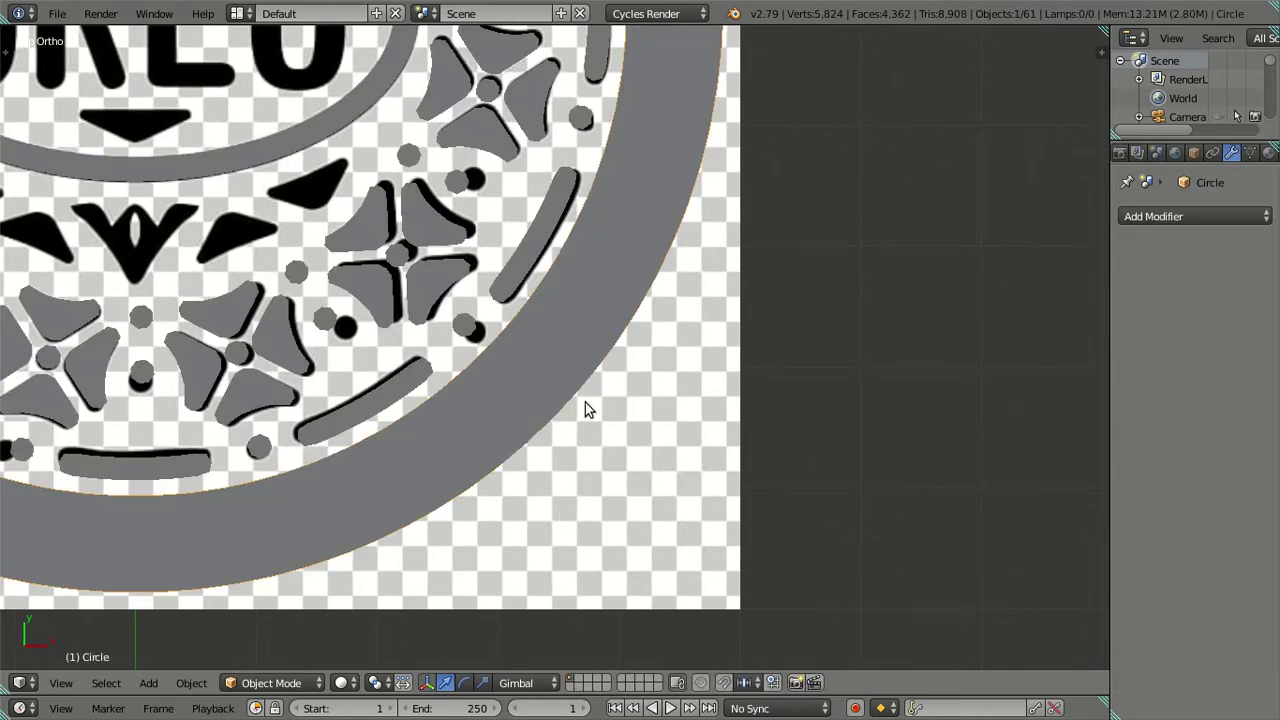
key("shift+d")
right_click(723, 323)
key("m")
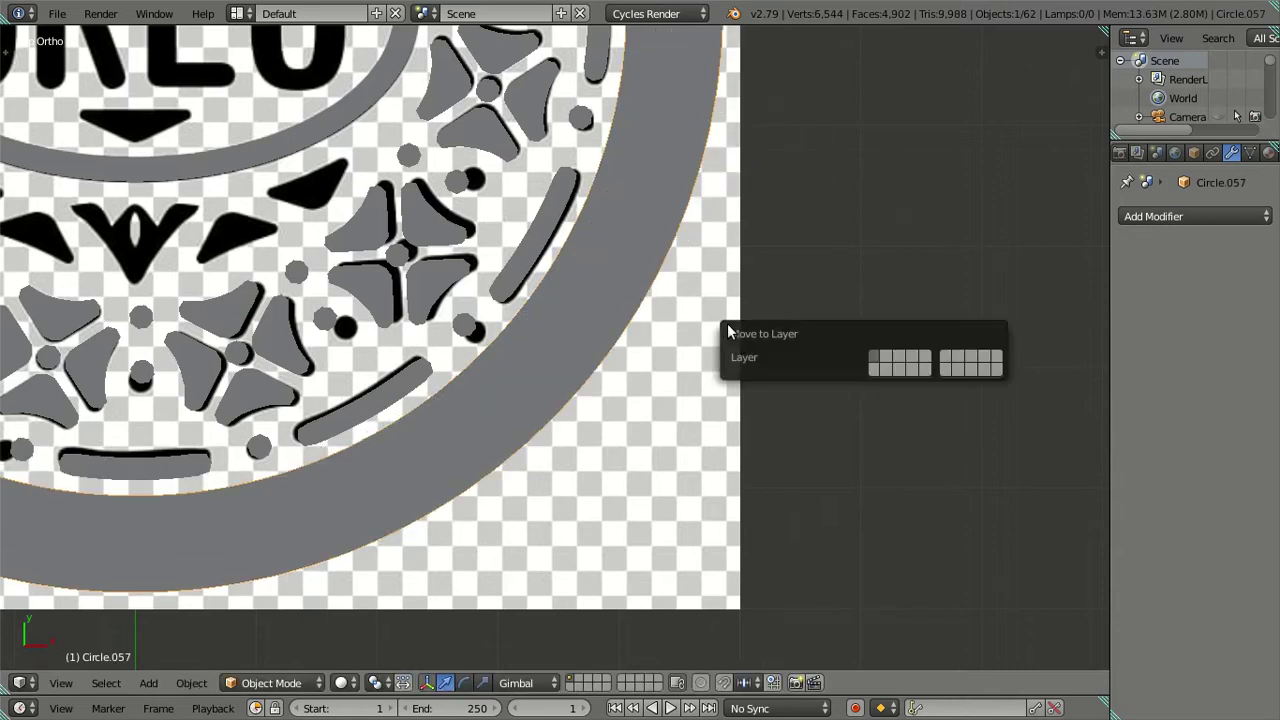
left_click(873, 371)
right_click(540, 368)
key("Tab")
scroll(545, 370, "up", 3)
Step: Clear the ring's selection and return to Edit Mode on the ring mesh
scroll(547, 371, "up", 3)
key("l")
key("a")
key("Tab")
key("Tab")
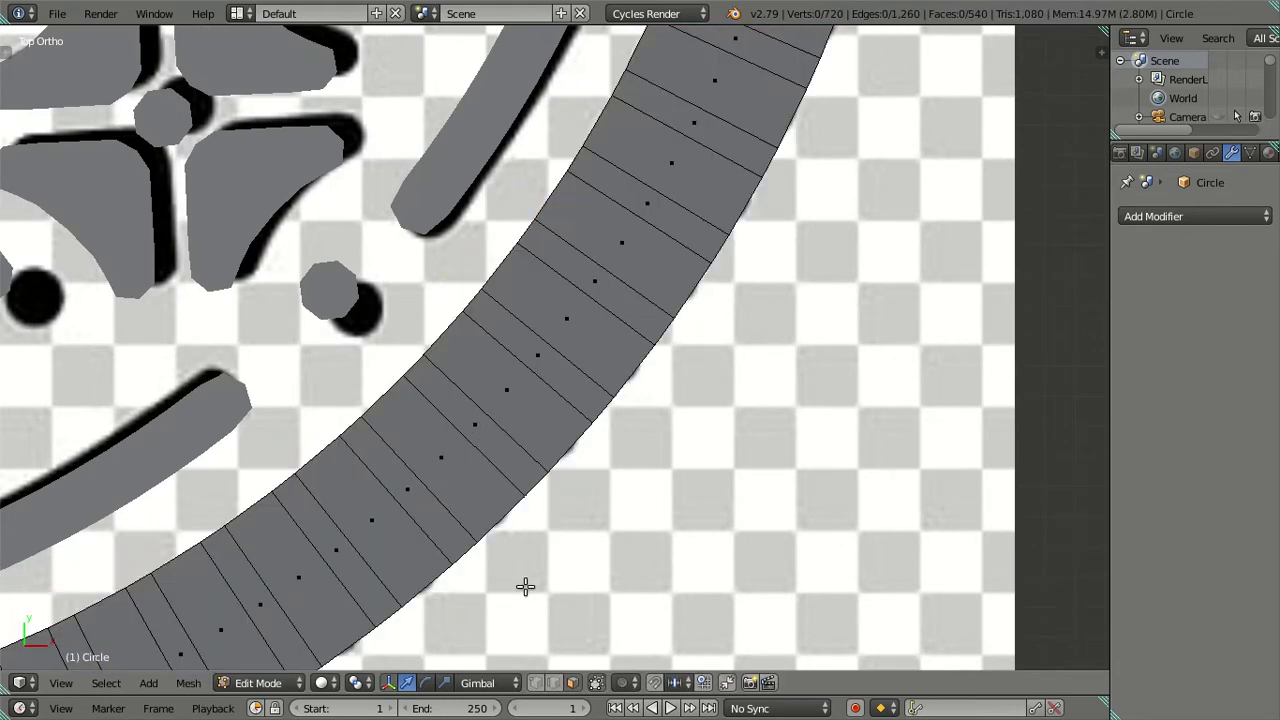
Step: Select the first alternating faces of the ring's middle band, starting on the right
right_click(480, 421)
right_click(542, 348, "shift")
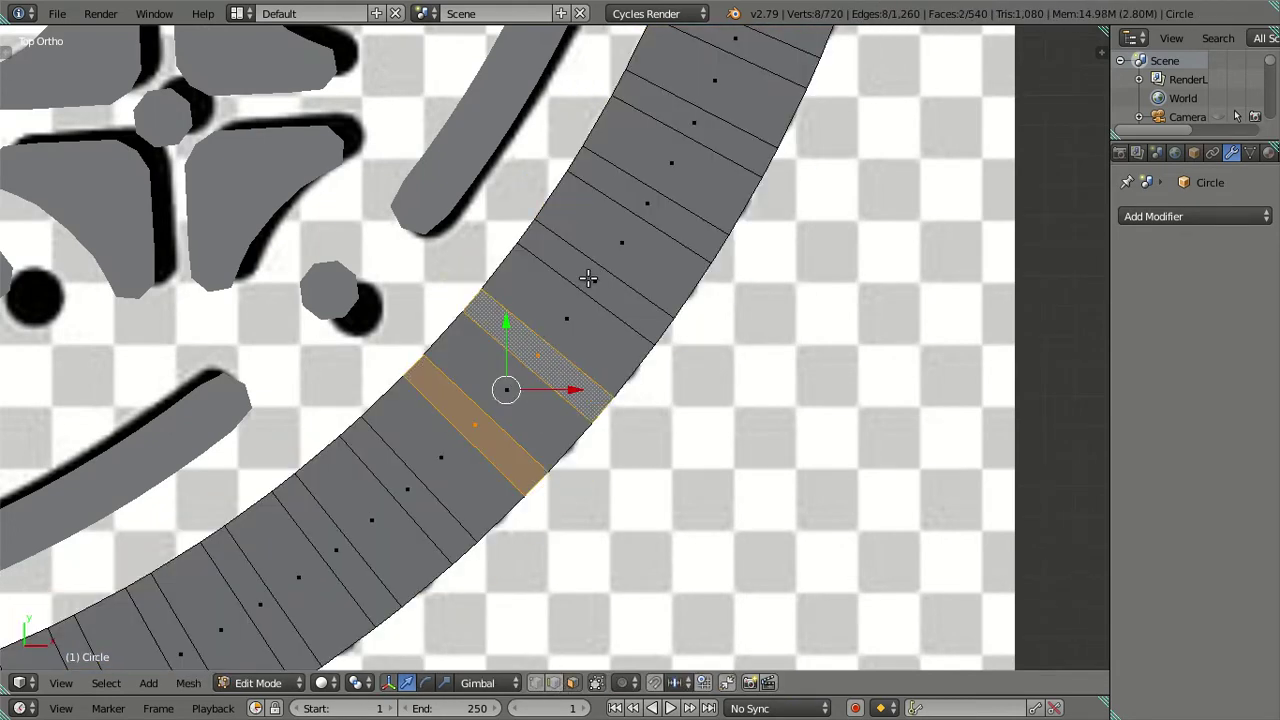
right_click(590, 274, "shift")
right_click(666, 189, "shift")
right_click(665, 195, "shift")
right_click(665, 195, "shift")
scroll(655, 203, "down", 6)
scroll(690, 432, "up", 3)
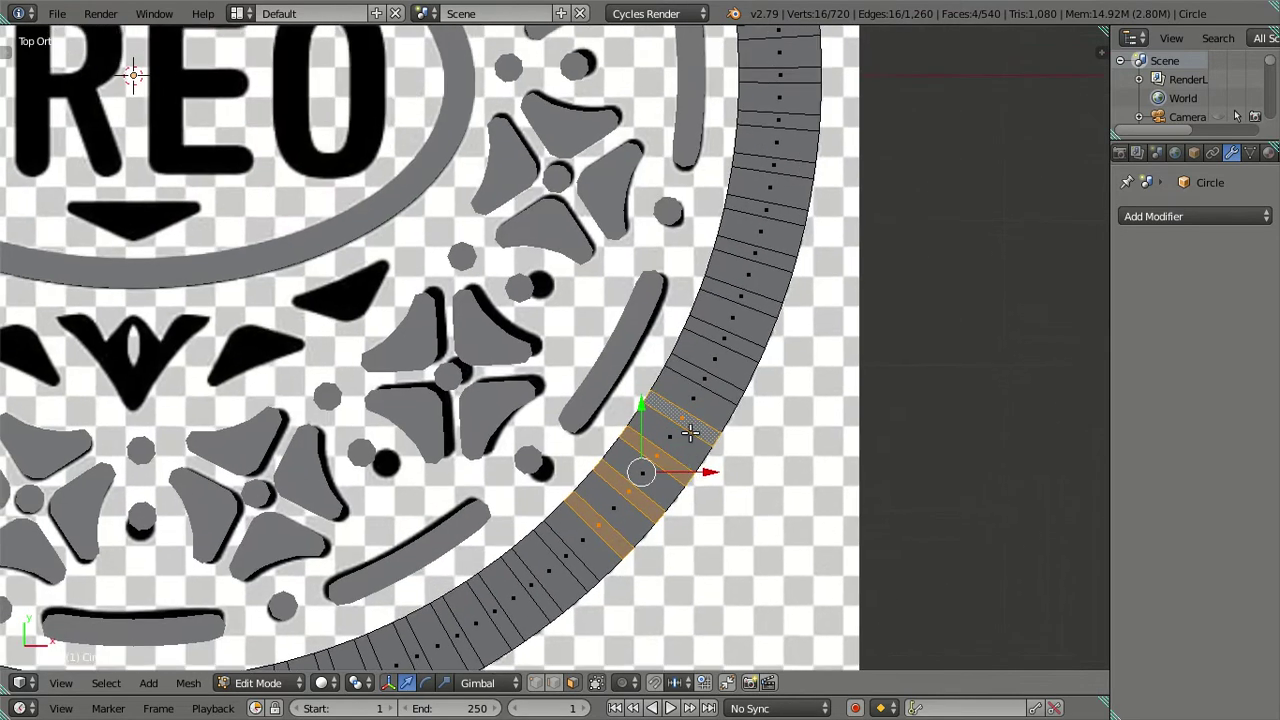
right_click(703, 367, "shift")
right_click(723, 323, "shift")
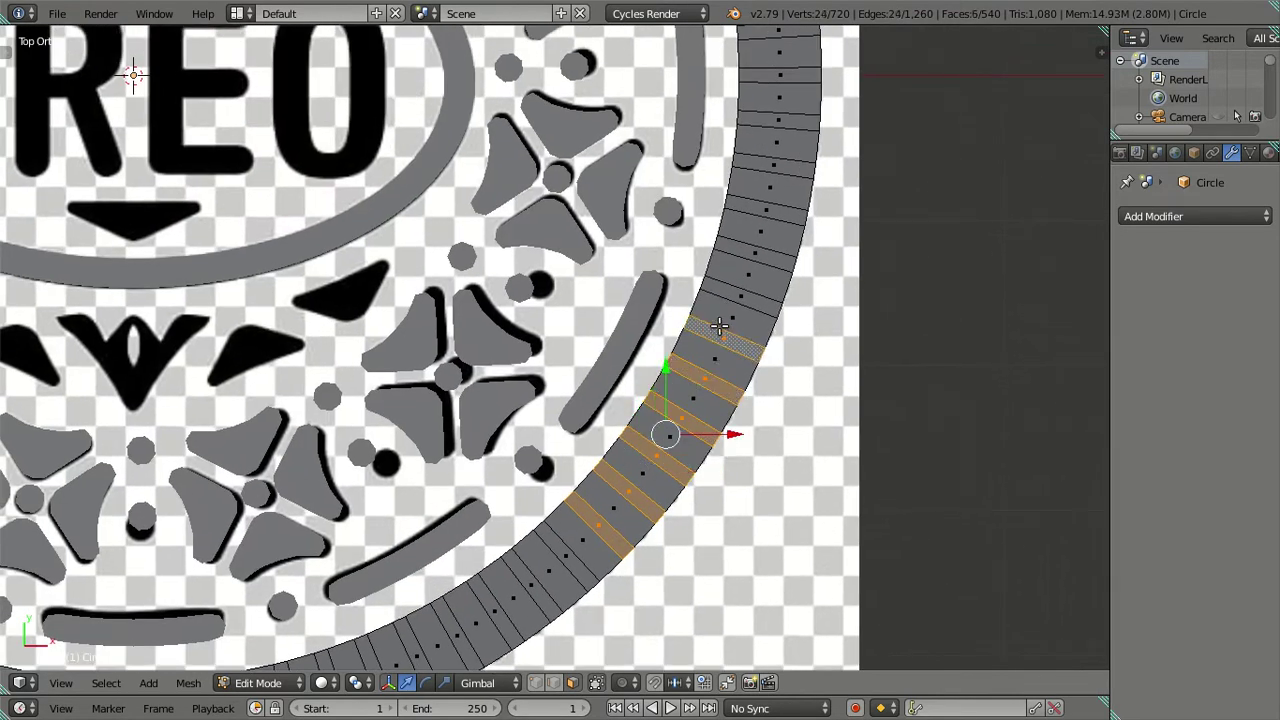
right_click(730, 294, "shift")
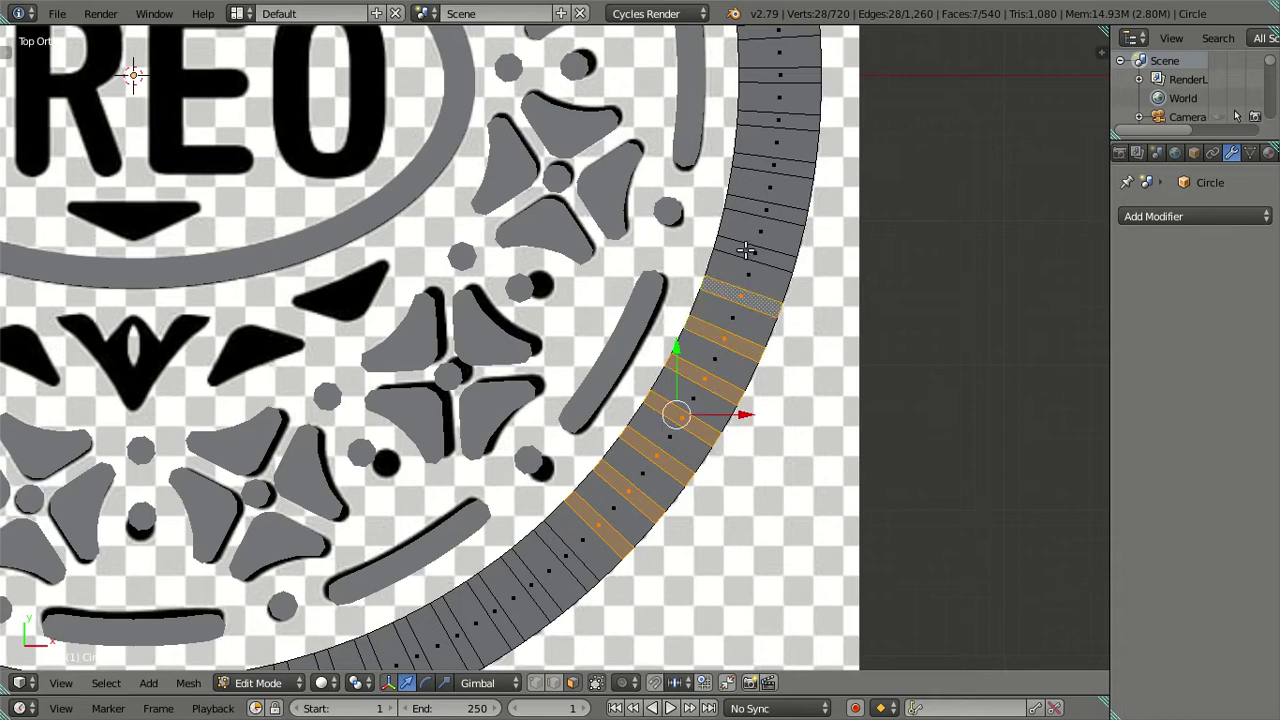
right_click(746, 251, "shift")
right_click(750, 207, "shift")
right_click(764, 163, "shift")
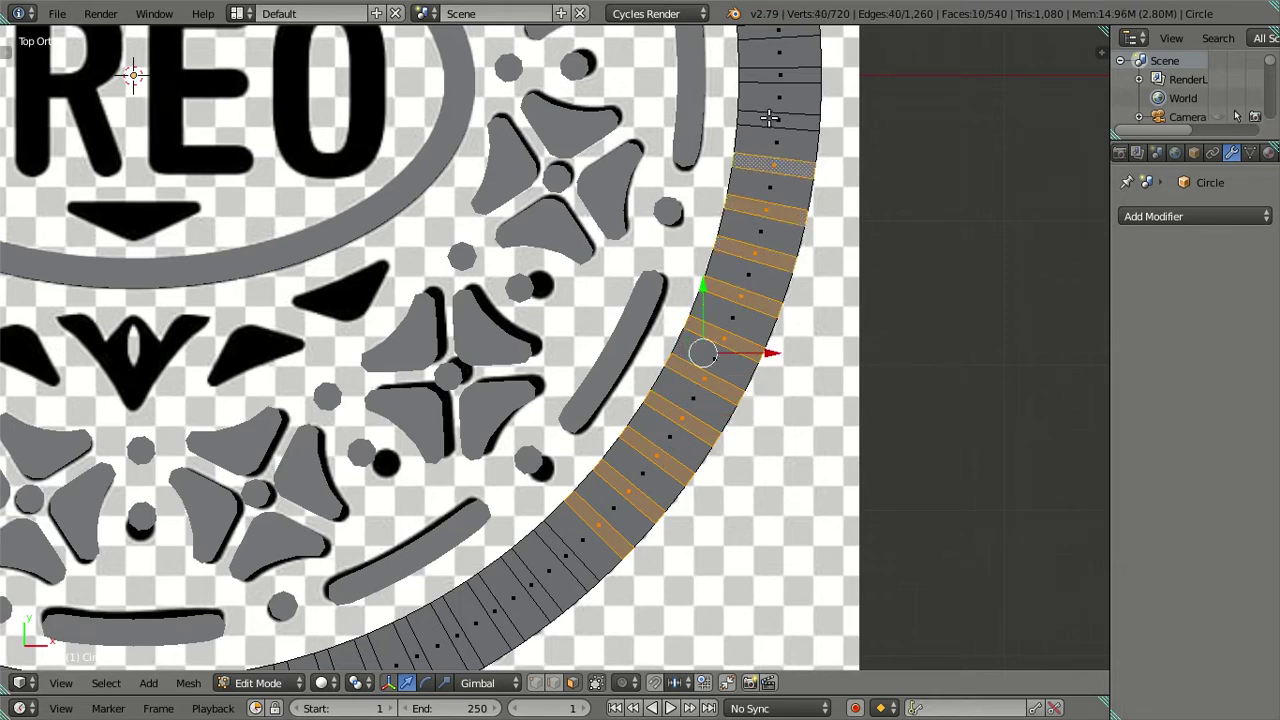
right_click(770, 118, "shift")
right_click(770, 72, "shift")
Step: Add every other middle-band face up the ring's right side
middle_click_drag(770, 72, 880, 490, "shift")
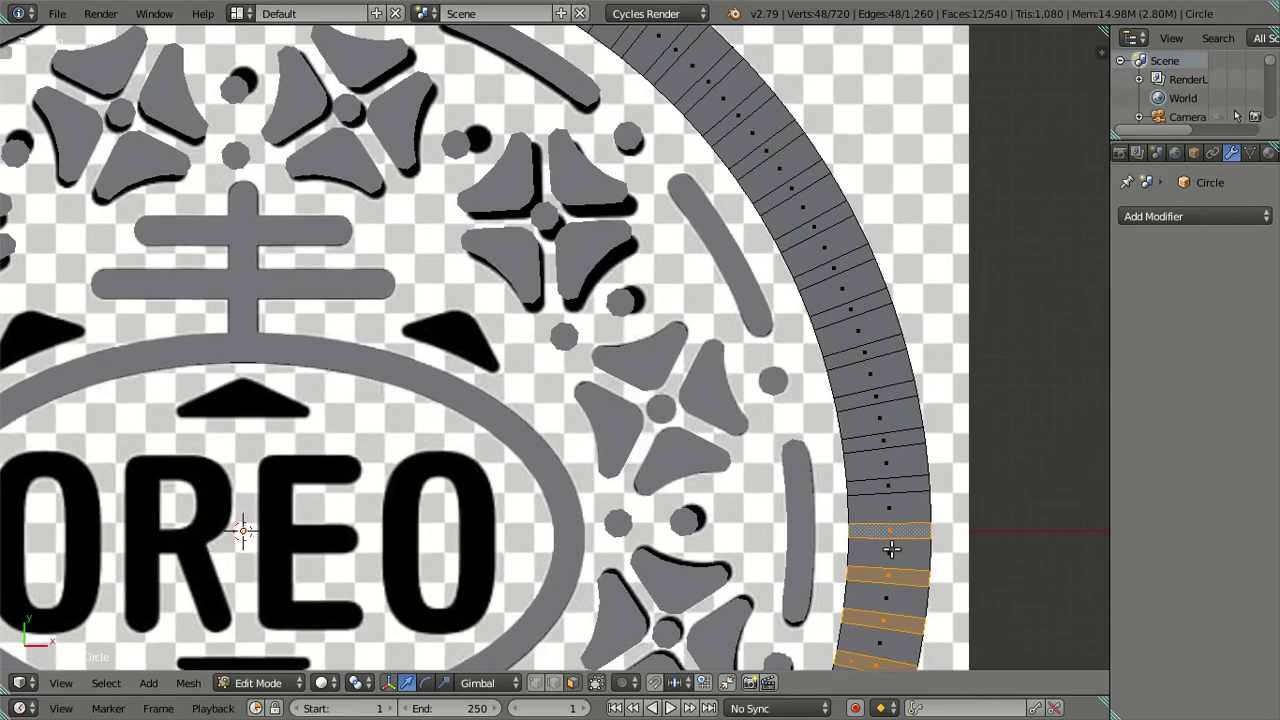
right_click(885, 487, "shift")
right_click(882, 442, "shift")
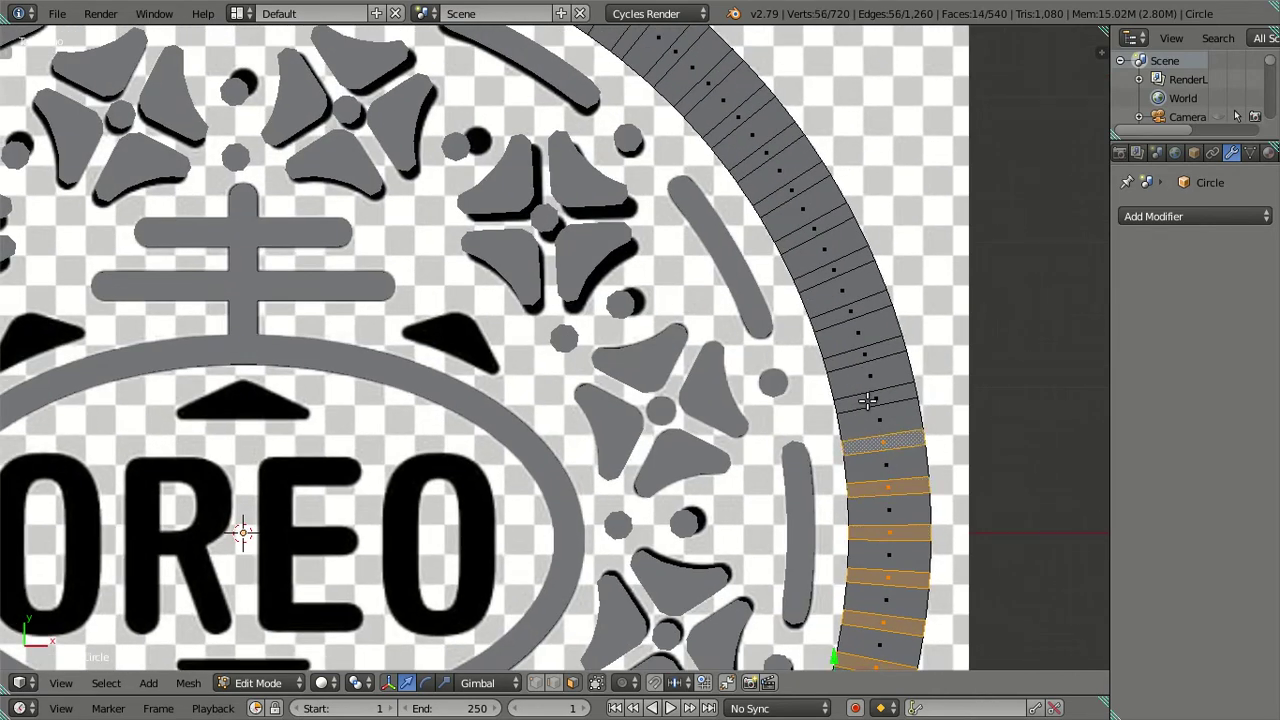
right_click(870, 398, "shift")
right_click(862, 354, "shift")
right_click(848, 312, "shift")
right_click(830, 268, "shift")
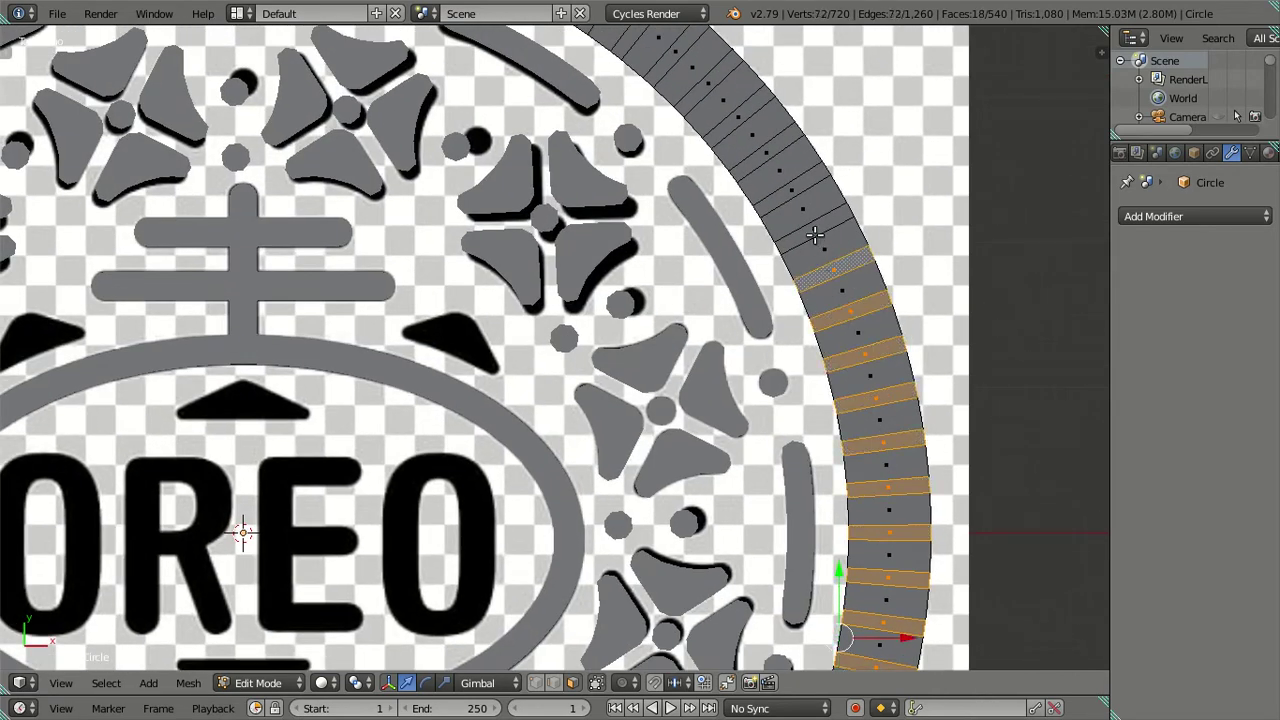
right_click(815, 232, "shift")
right_click(792, 190, "shift")
right_click(766, 152, "shift")
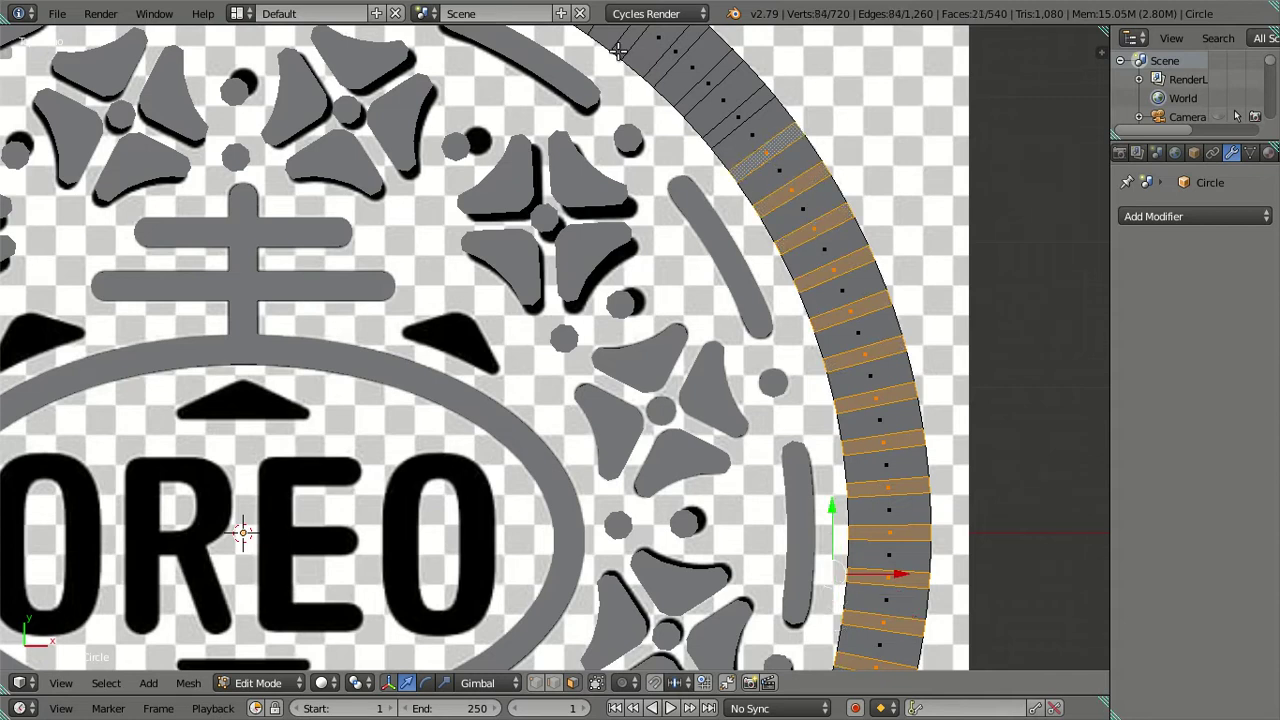
right_click(738, 115, "shift")
right_click(710, 78, "shift")
right_click(682, 44, "shift")
Step: Add alternating middle-band faces along the top of the ring, reaching about 35 selected
middle_click_drag(646, 168, 837, 257, "shift")
right_click(911, 151, "shift")
right_click(875, 124, "shift")
right_click(844, 102, "shift")
right_click(801, 88, "shift")
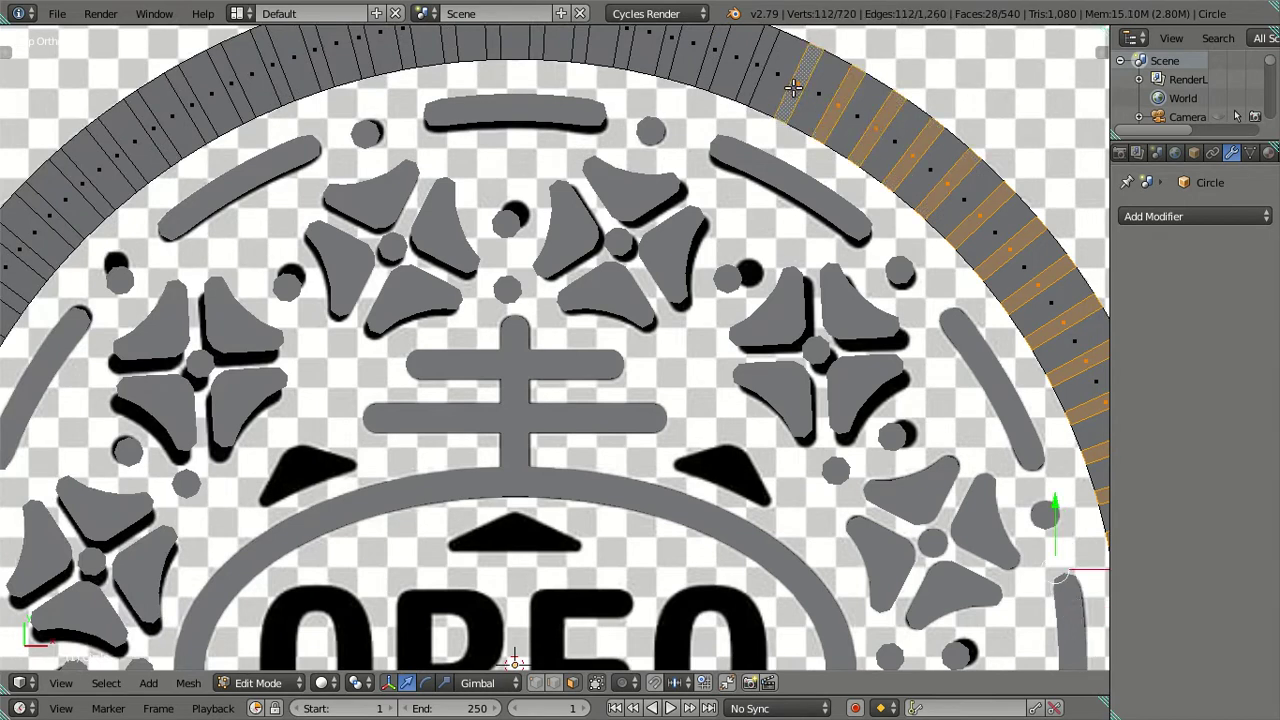
right_click(756, 78, "shift")
right_click(710, 57, "shift")
right_click(666, 57, "shift")
right_click(624, 59, "shift")
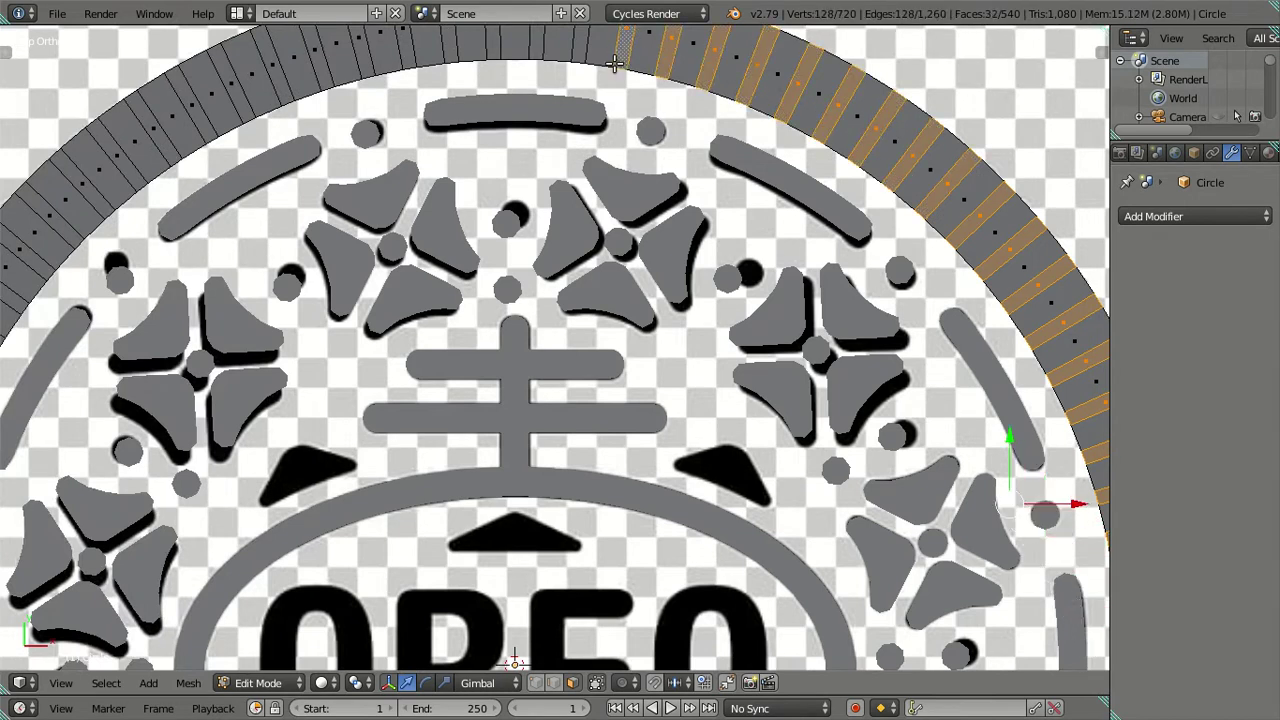
middle_click_drag(501, 139, 755, 256, "shift")
Step: Continue the alternating face selection across the top and toward the upper left
right_click(836, 135, "shift")
right_click(790, 132, "shift")
right_click(744, 134, "shift")
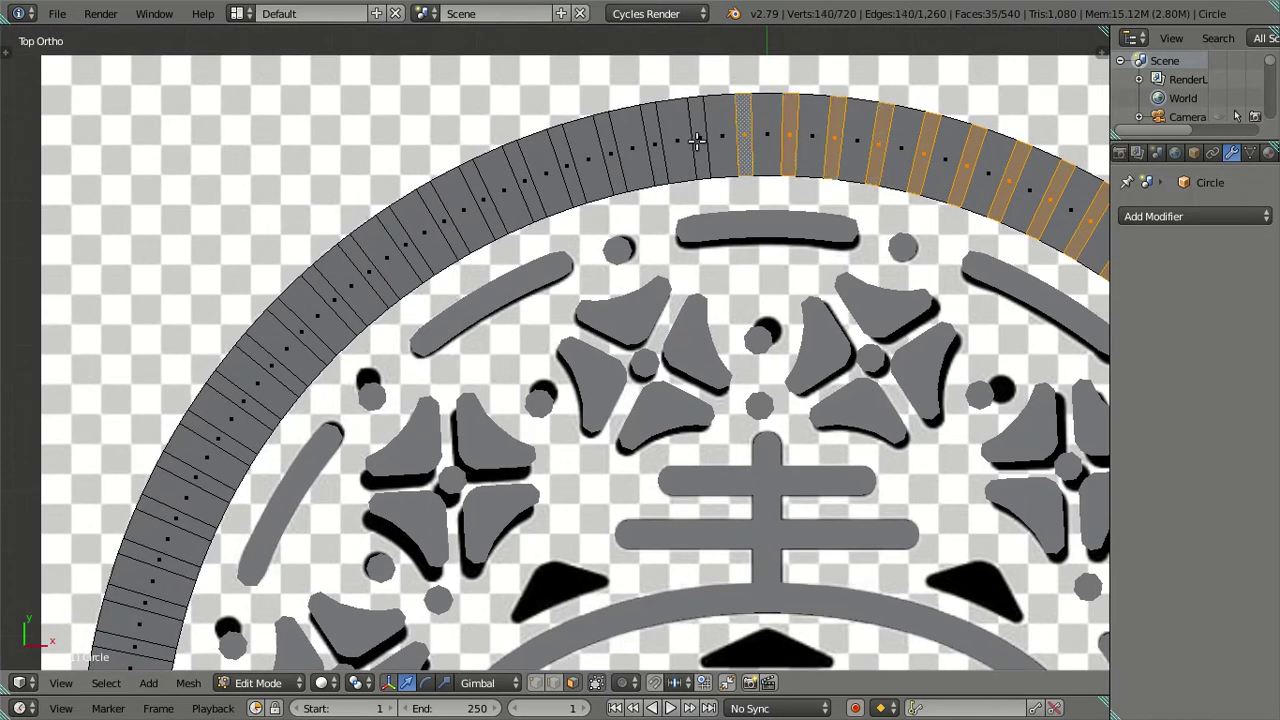
right_click(697, 141, "shift")
right_click(650, 147, "shift")
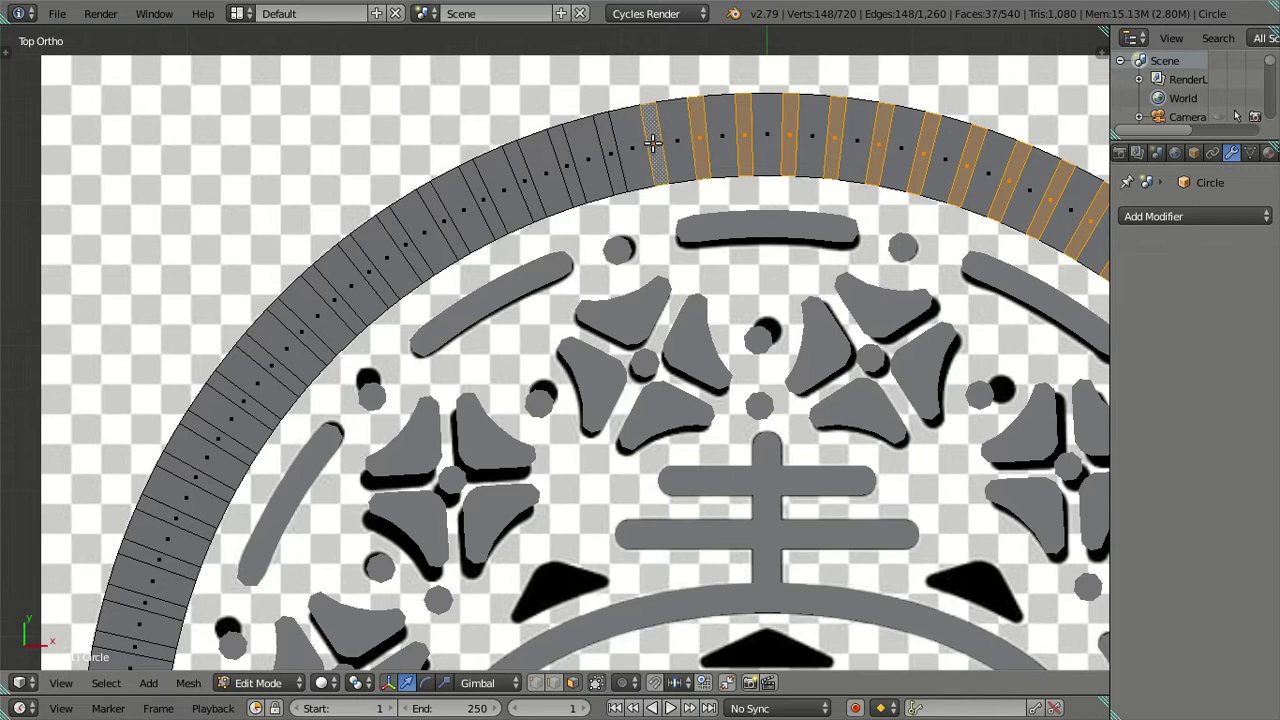
right_click(603, 154, "shift")
right_click(566, 165, "shift")
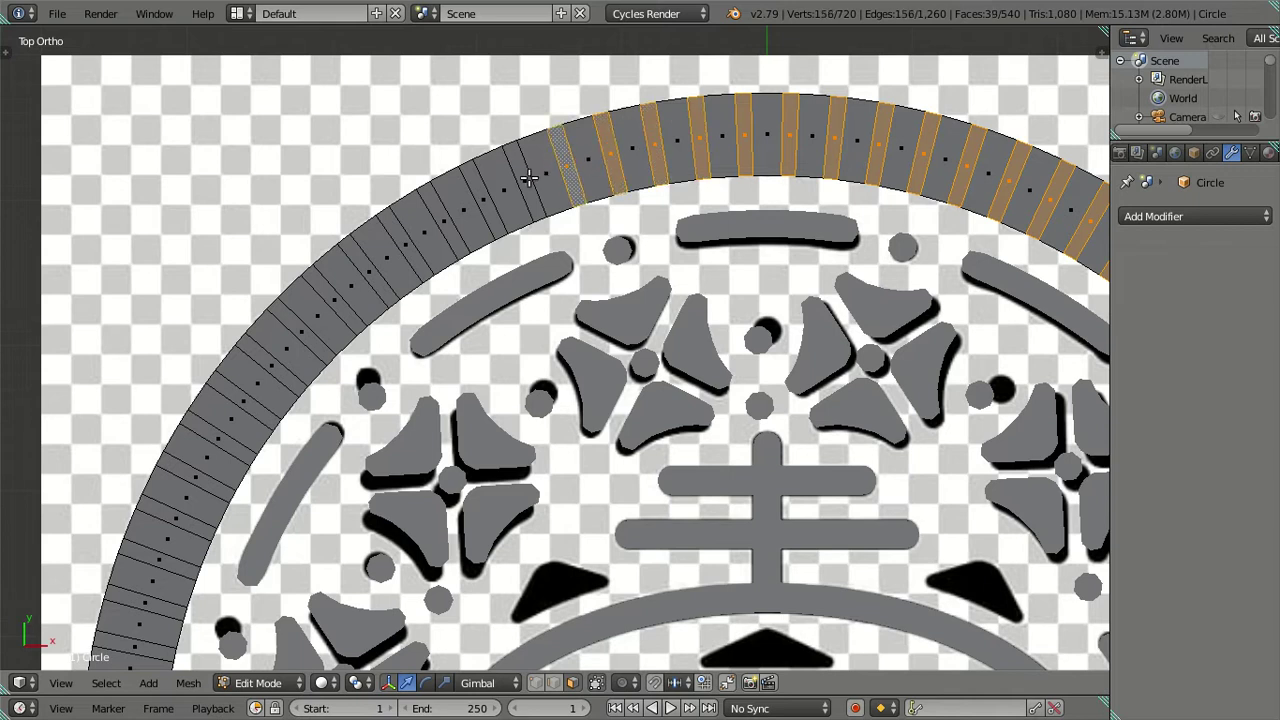
right_click(526, 176, "shift")
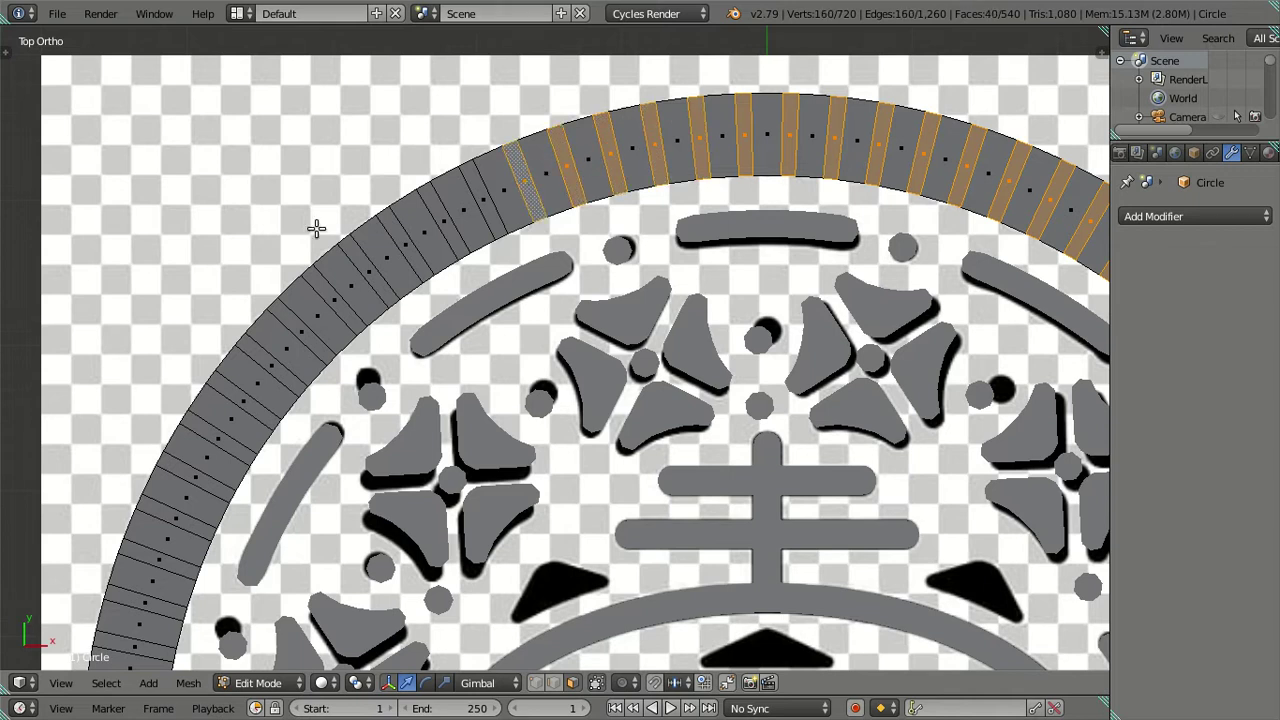
right_click(475, 193, "shift")
right_click(440, 222, "shift")
left_click(366, 275, "shift")
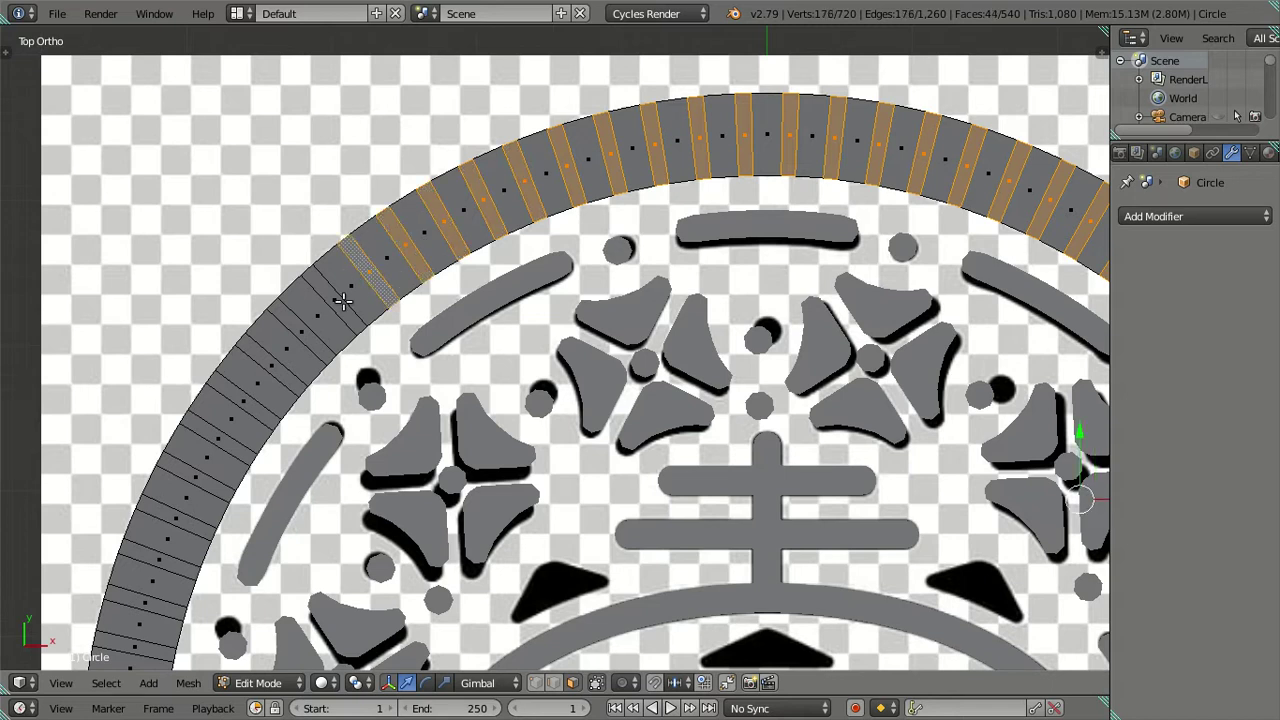
left_click(333, 302, "shift")
left_click(297, 333, "shift")
left_click(268, 371, "shift")
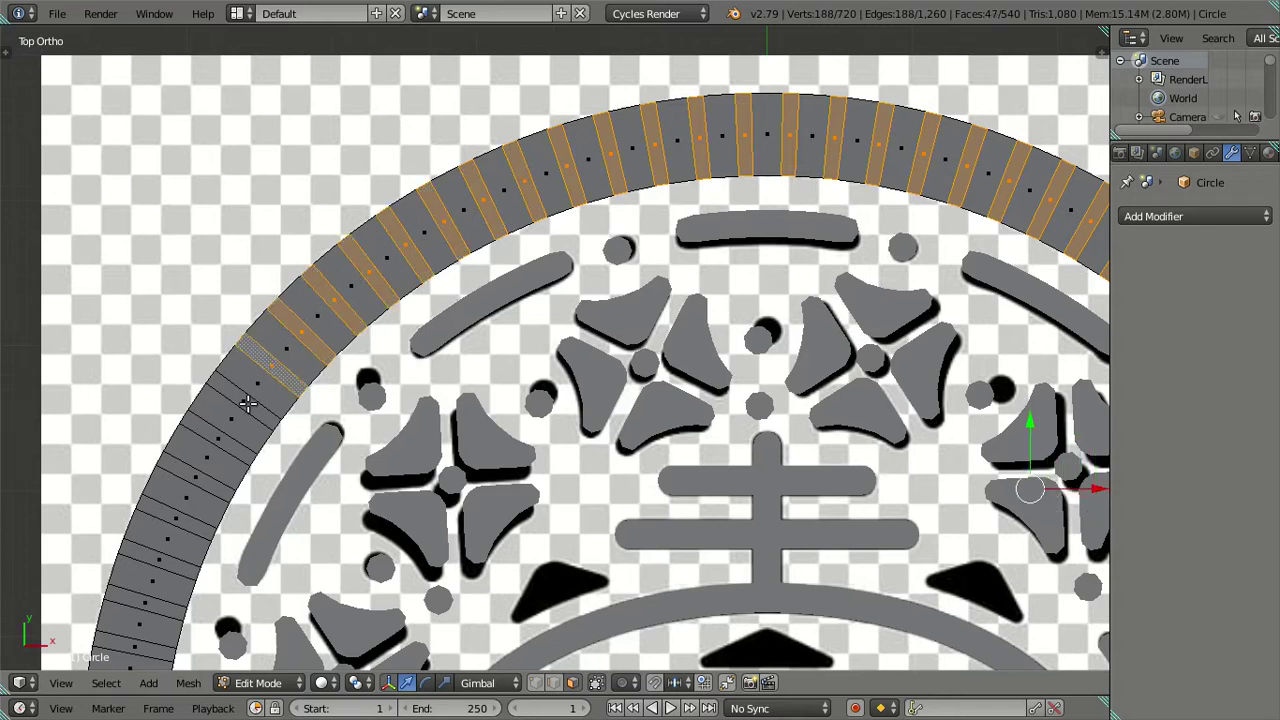
left_click(243, 403, "shift")
left_click(218, 440, "shift")
left_click(195, 478, "shift")
left_click(178, 515, "shift")
left_click(162, 557, "shift")
Step: Add alternating faces down the ring's left side beside the OREO lettering
middle_click_drag(162, 565, 305, 185, "shift")
left_click(288, 205, "shift")
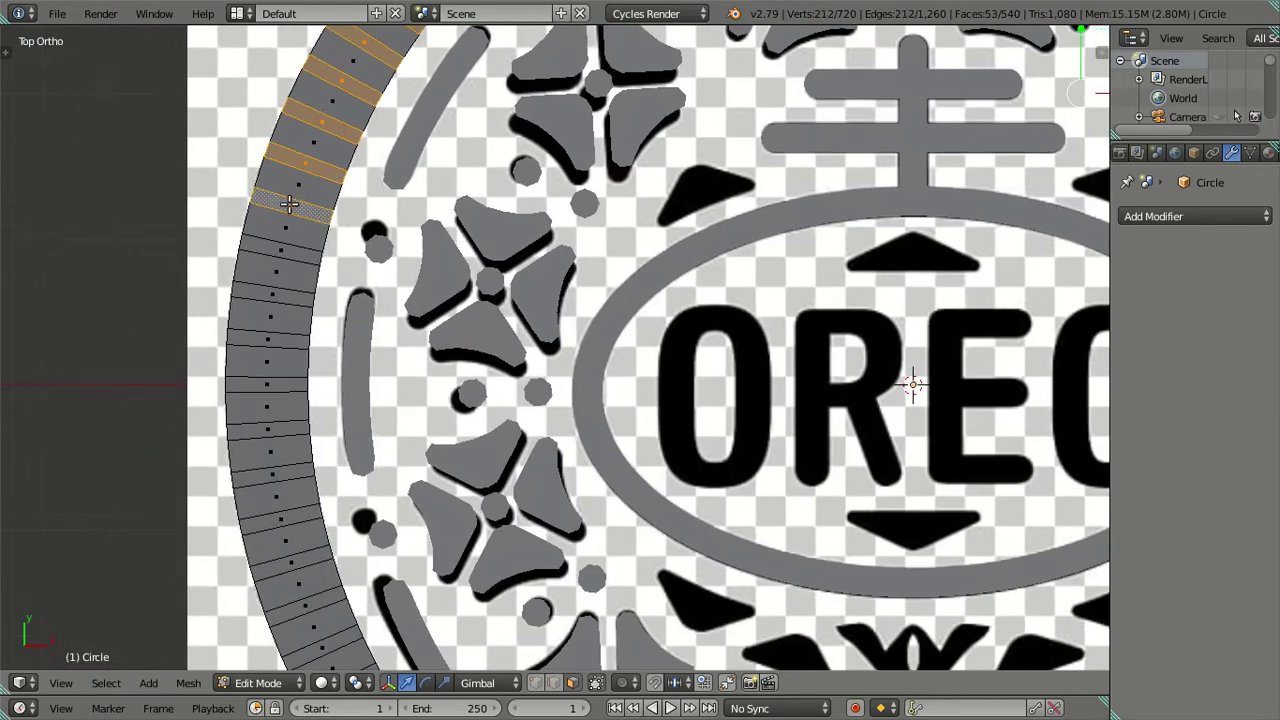
left_click(280, 250, "shift")
left_click(273, 293, "shift")
left_click(278, 343, "shift")
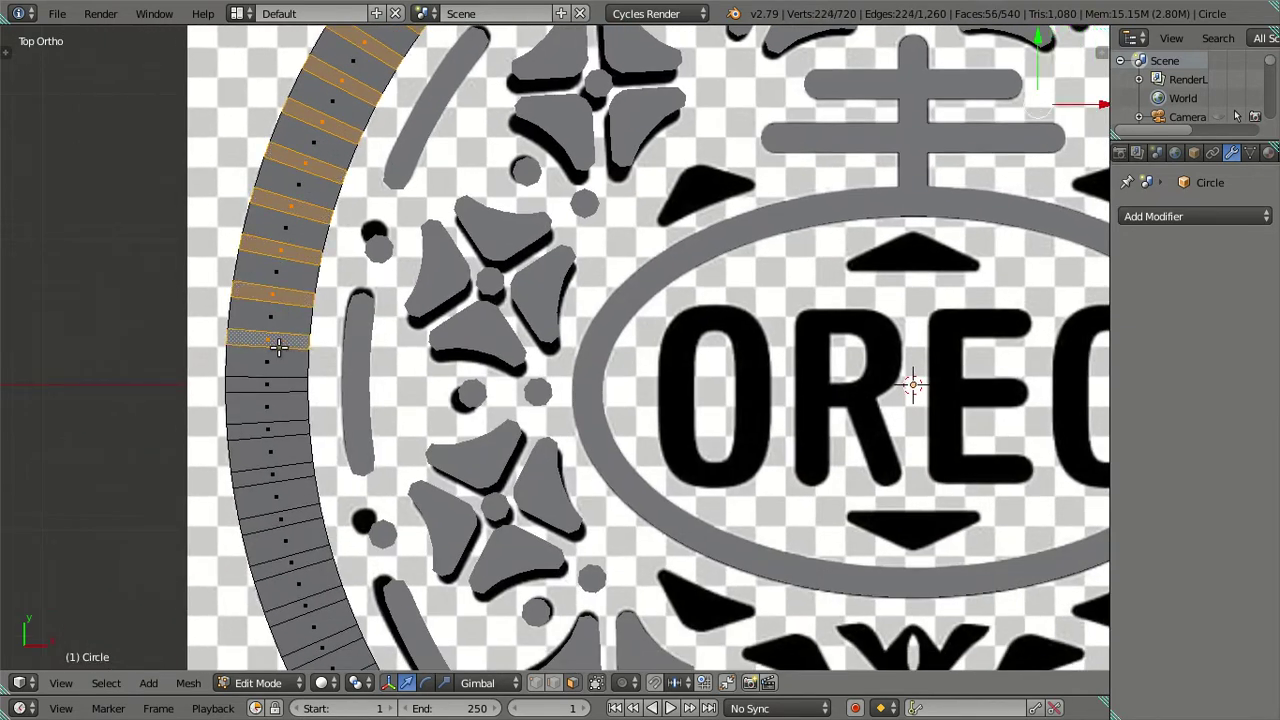
left_click(272, 387, "shift")
left_click(269, 430, "shift")
left_click(274, 473, "shift")
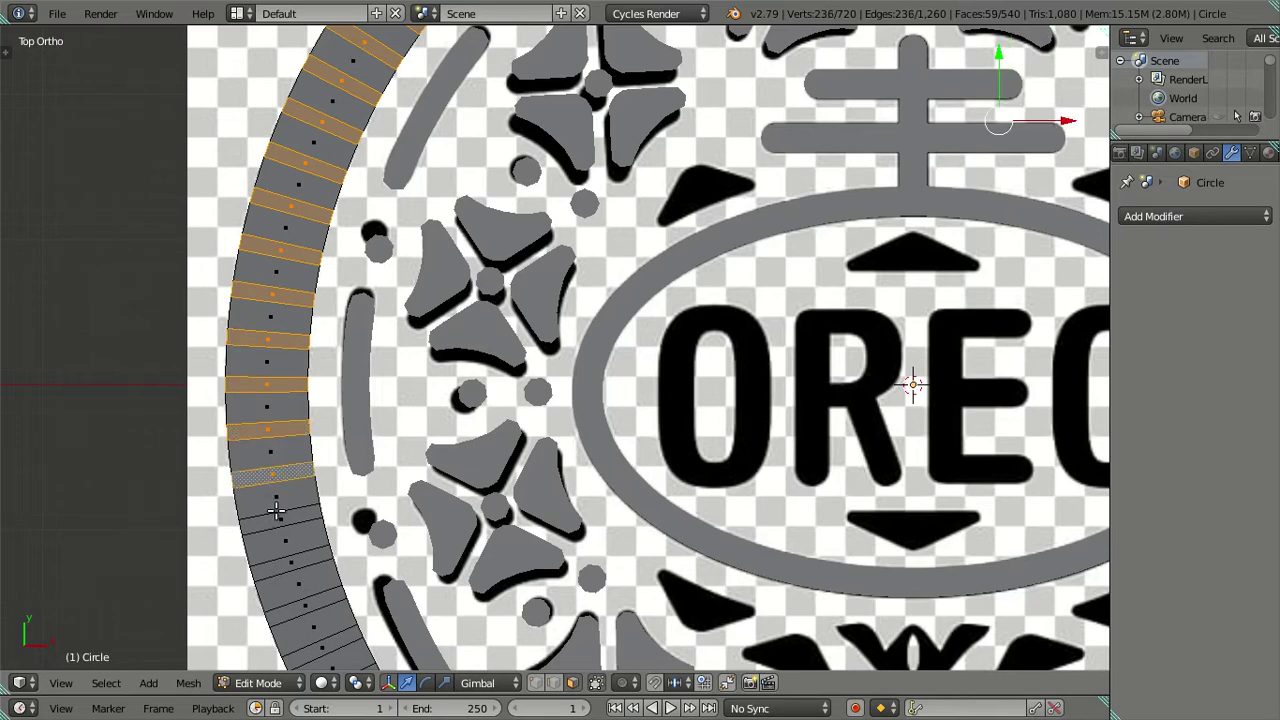
left_click(282, 518, "shift")
left_click(298, 560, "shift")
left_click(303, 605, "shift")
Step: Add alternating faces around the ring's lower-left arc
middle_click_drag(303, 605, 318, 190, "shift")
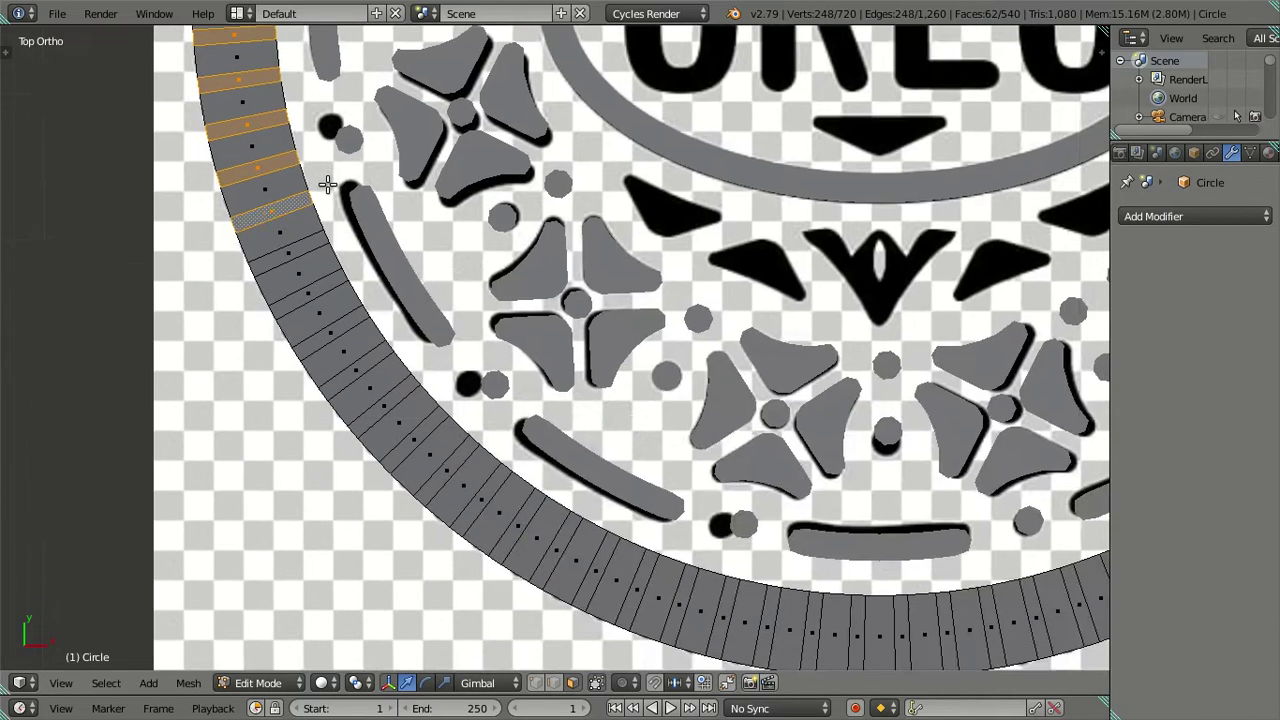
left_click(300, 207, "shift")
left_click(308, 260, "shift")
left_click(322, 290, "shift")
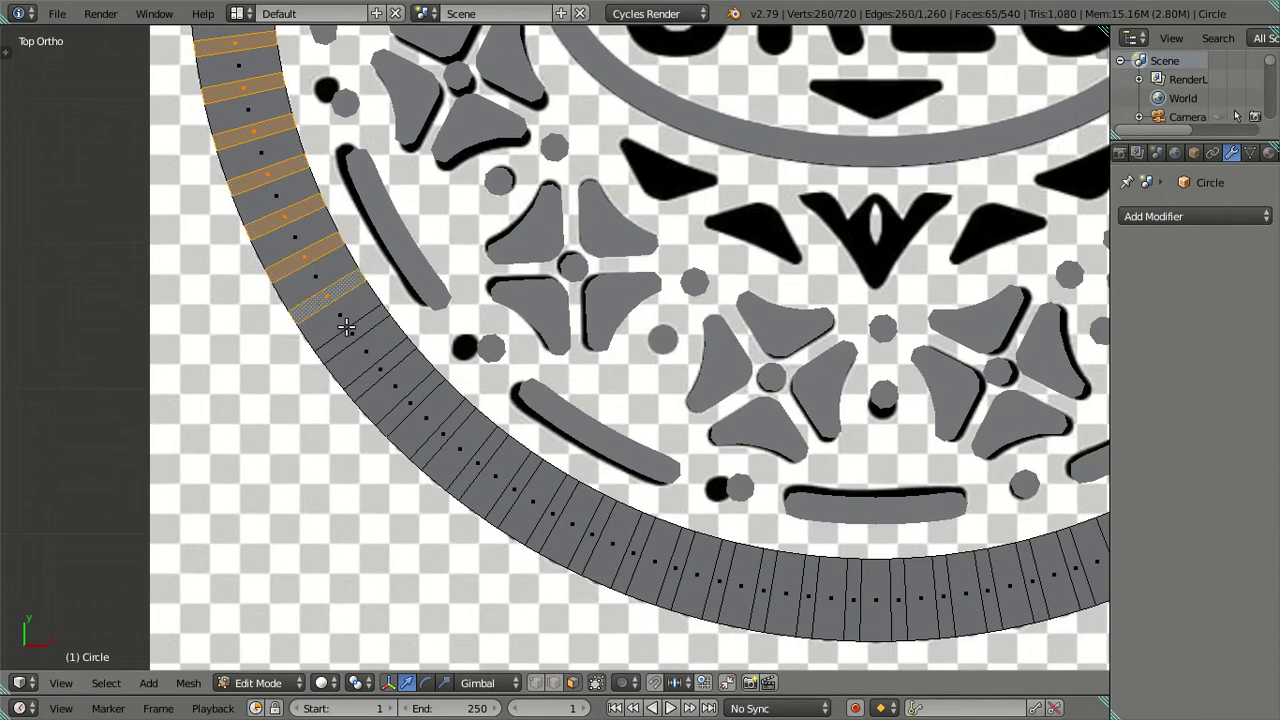
left_click(350, 333, "shift")
left_click(390, 385, "shift")
left_click(426, 421, "shift")
left_click(447, 436, "shift")
left_click(482, 458, "shift")
left_click(515, 482, "shift")
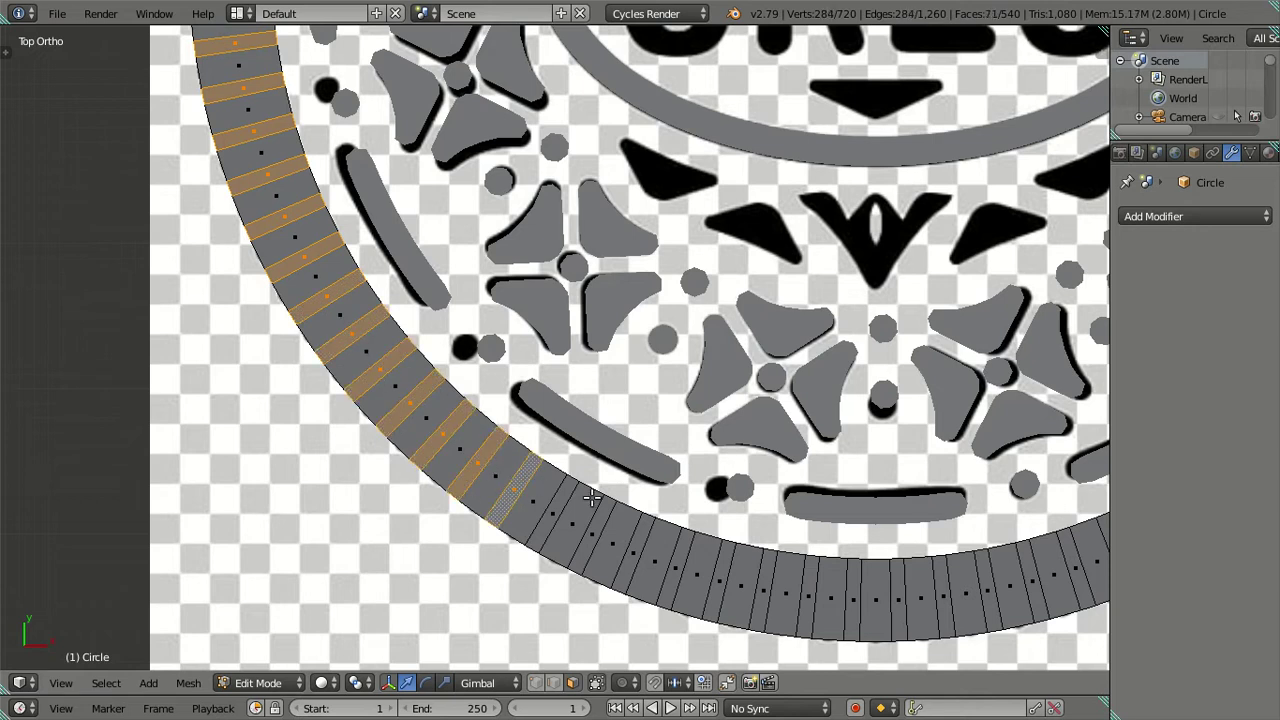
Step: Add alternating faces along the bottom and up the lower right, totalling 90 of 540
middle_click_drag(520, 485, 357, 237, "shift")
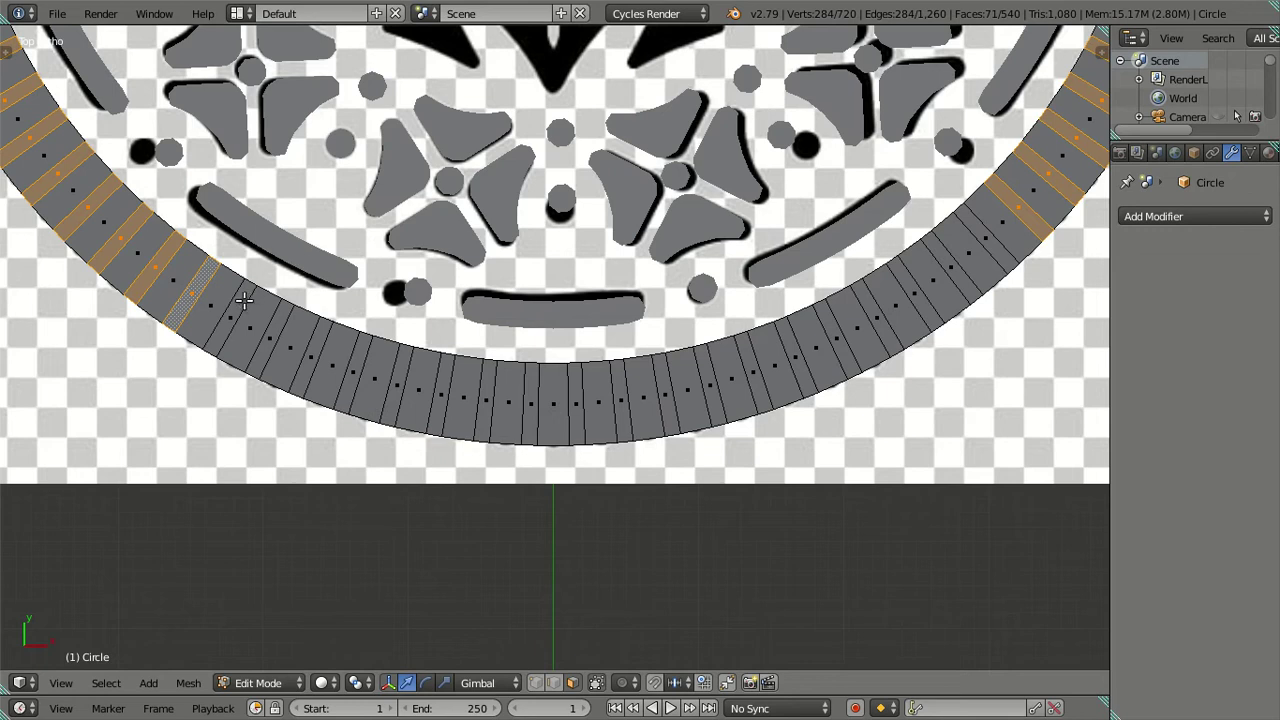
left_click(245, 305, "shift")
left_click(280, 335, "shift")
left_click(318, 358, "shift")
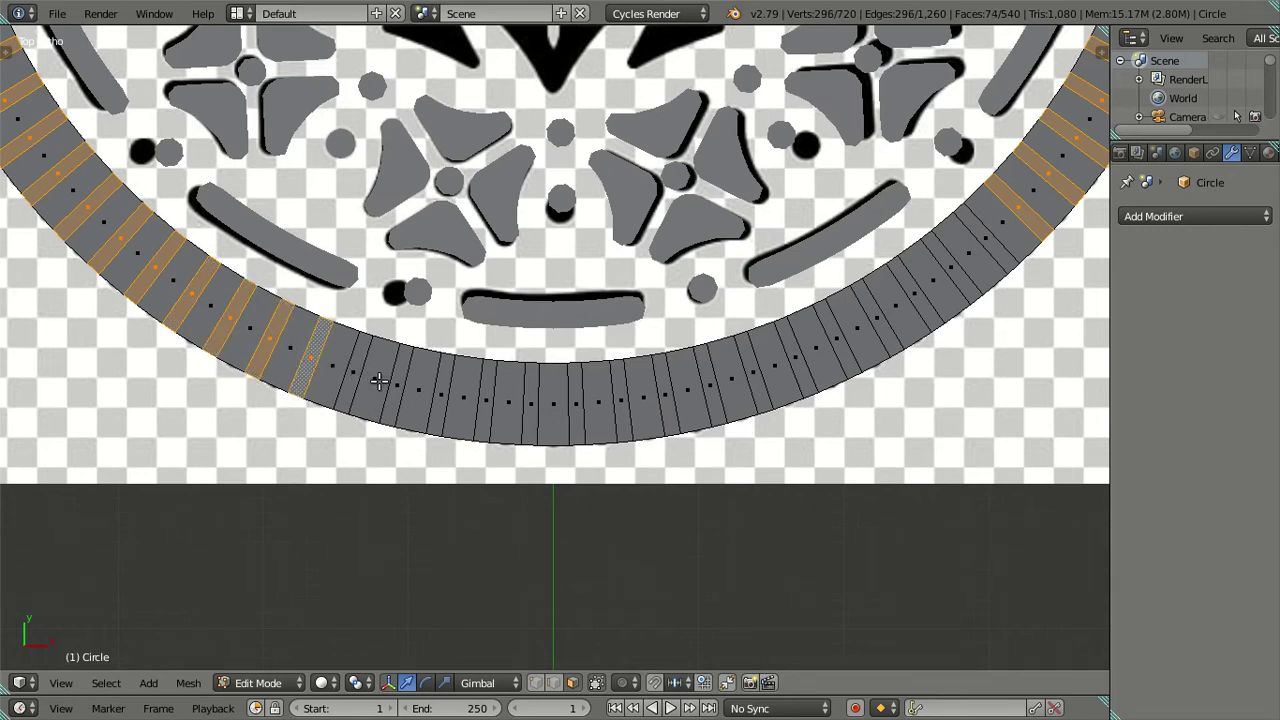
left_click(355, 377, "shift")
left_click(399, 386, "shift")
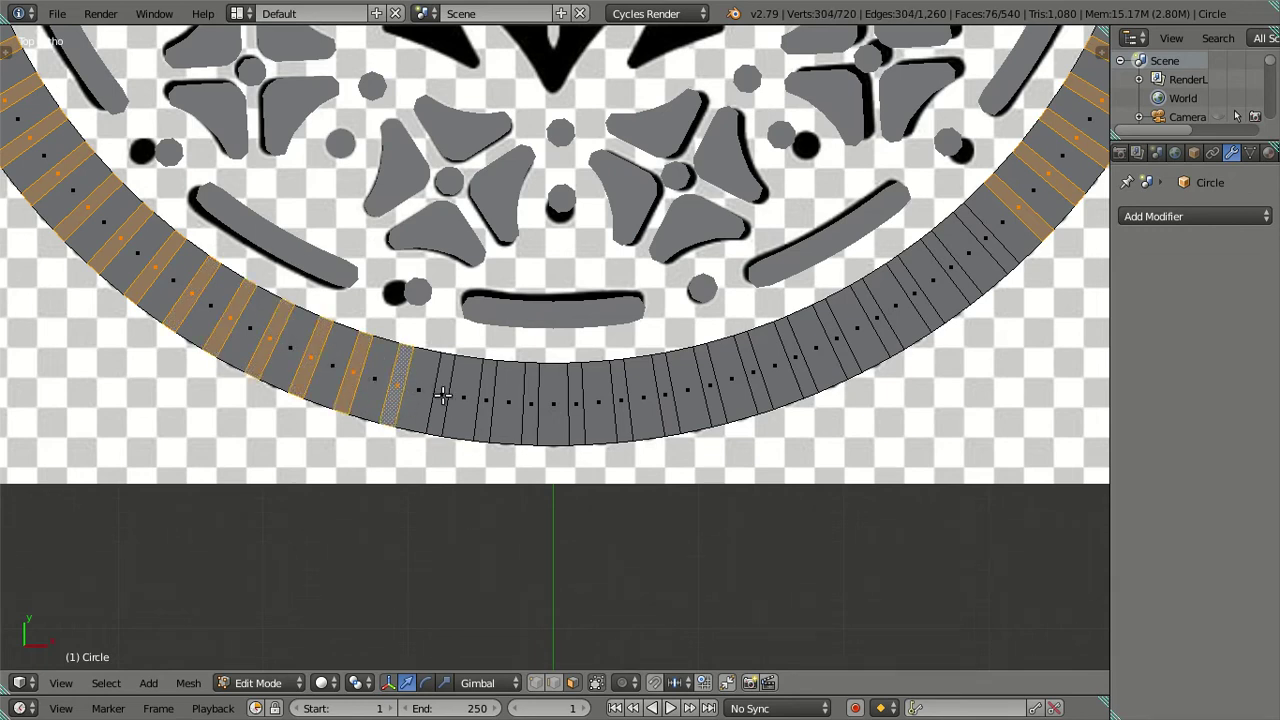
left_click(442, 395, "shift")
left_click(487, 398, "shift")
left_click(531, 401, "shift")
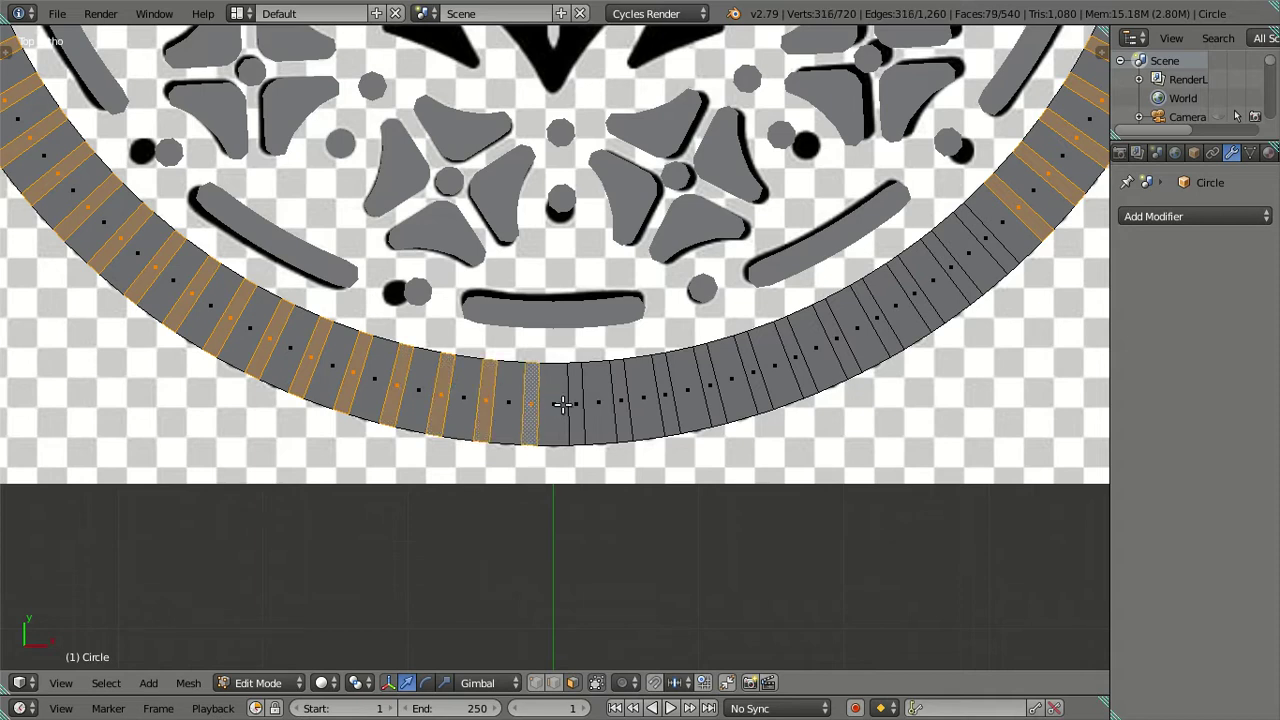
left_click(575, 402, "shift")
left_click(620, 399, "shift")
left_click(667, 396, "shift")
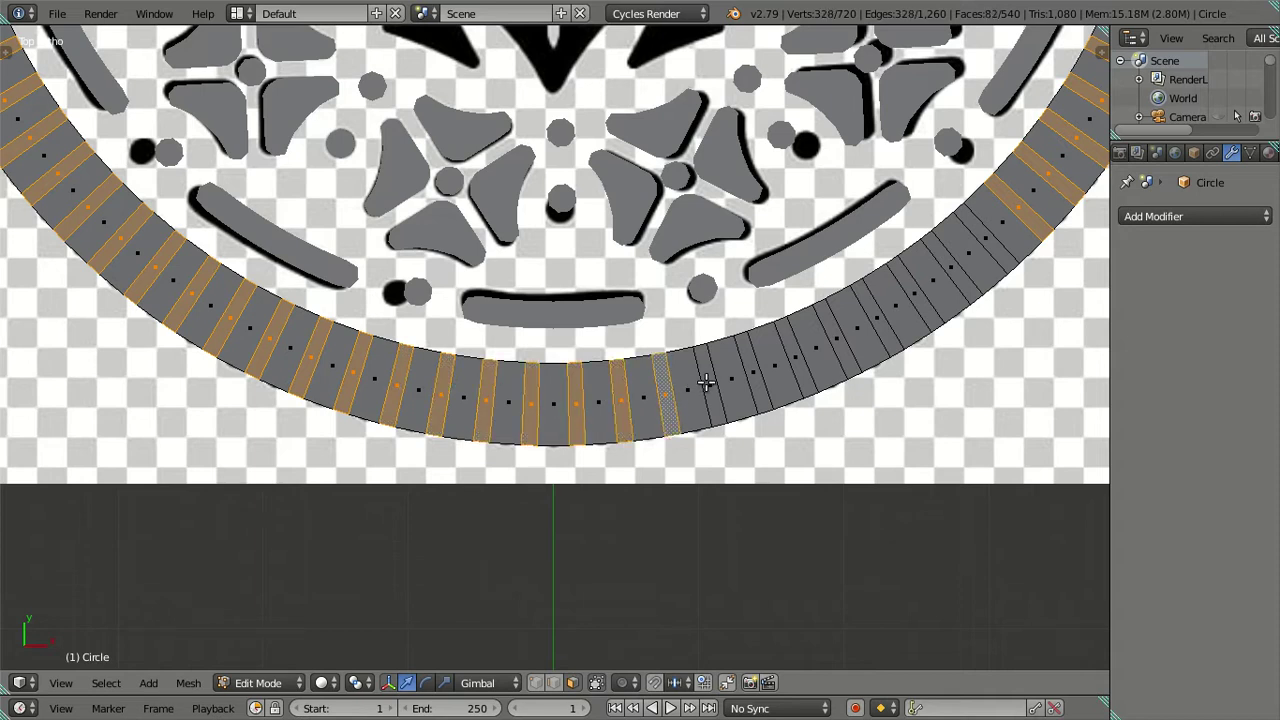
left_click(710, 384, "shift")
left_click(754, 369, "shift")
left_click(797, 352, "shift")
left_click(838, 333, "shift")
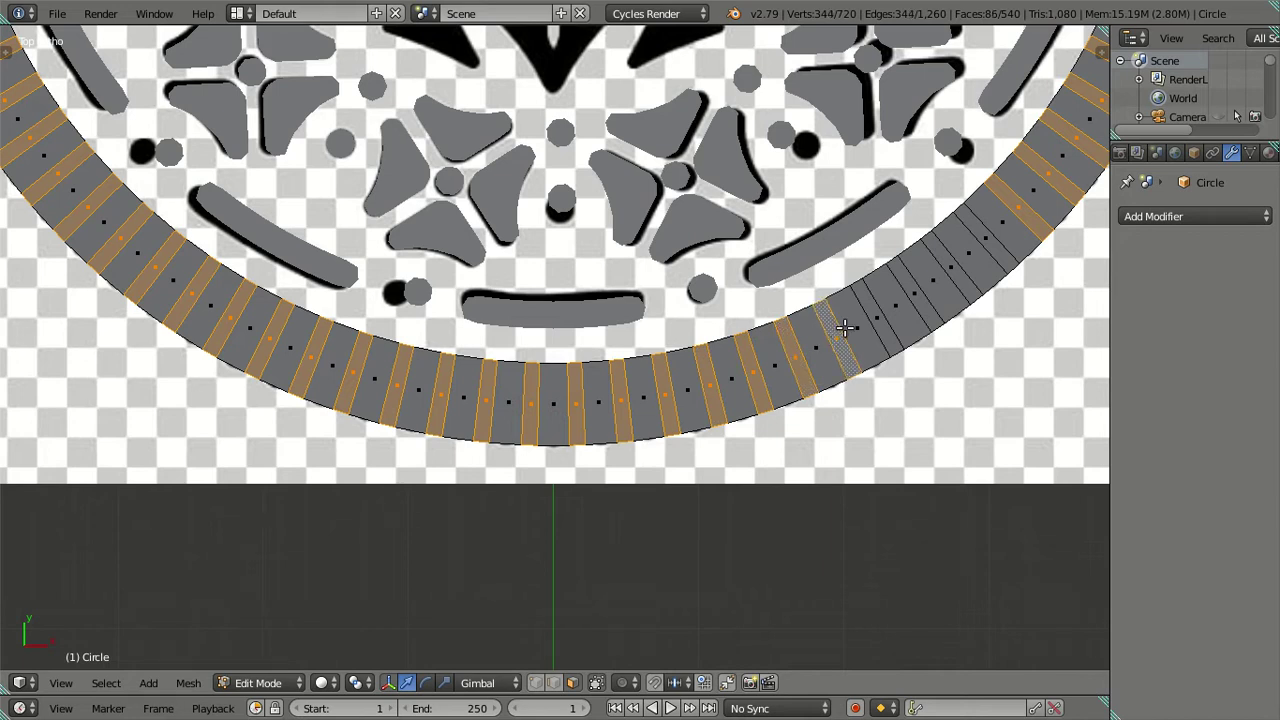
left_click(876, 313, "shift")
left_click(914, 290, "shift")
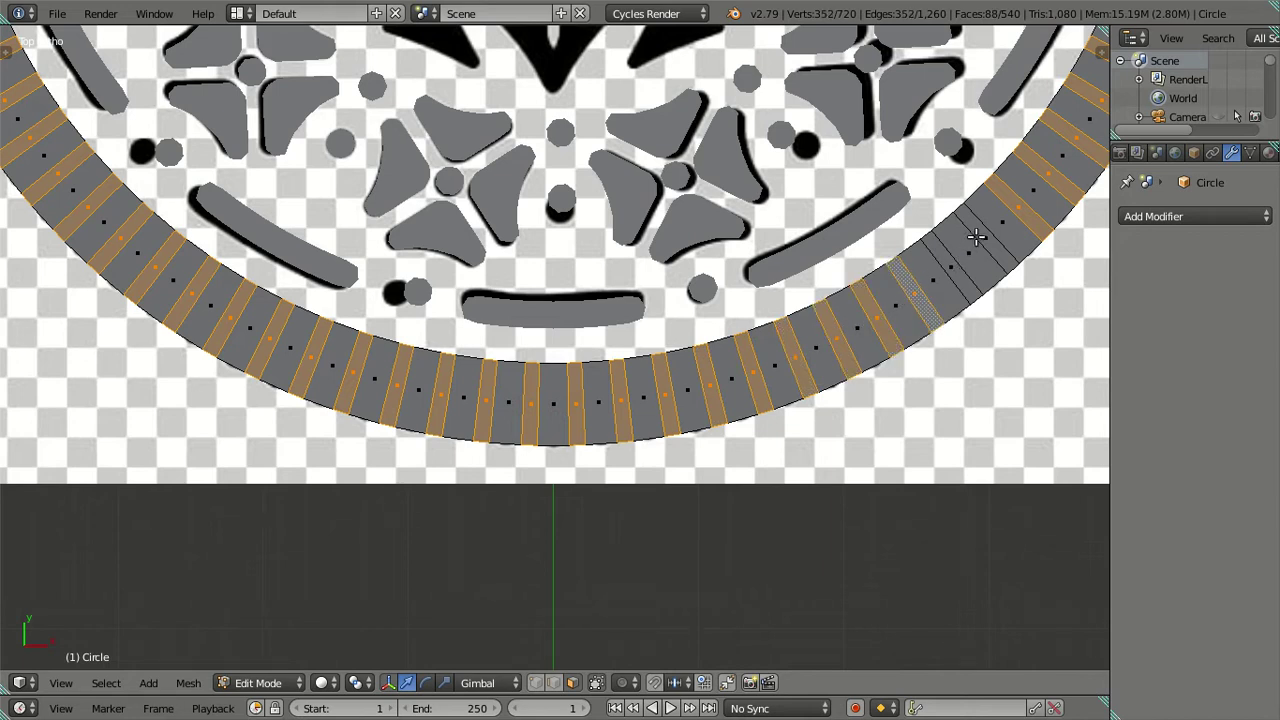
left_click(975, 245, "shift")
left_click(951, 263, "shift")
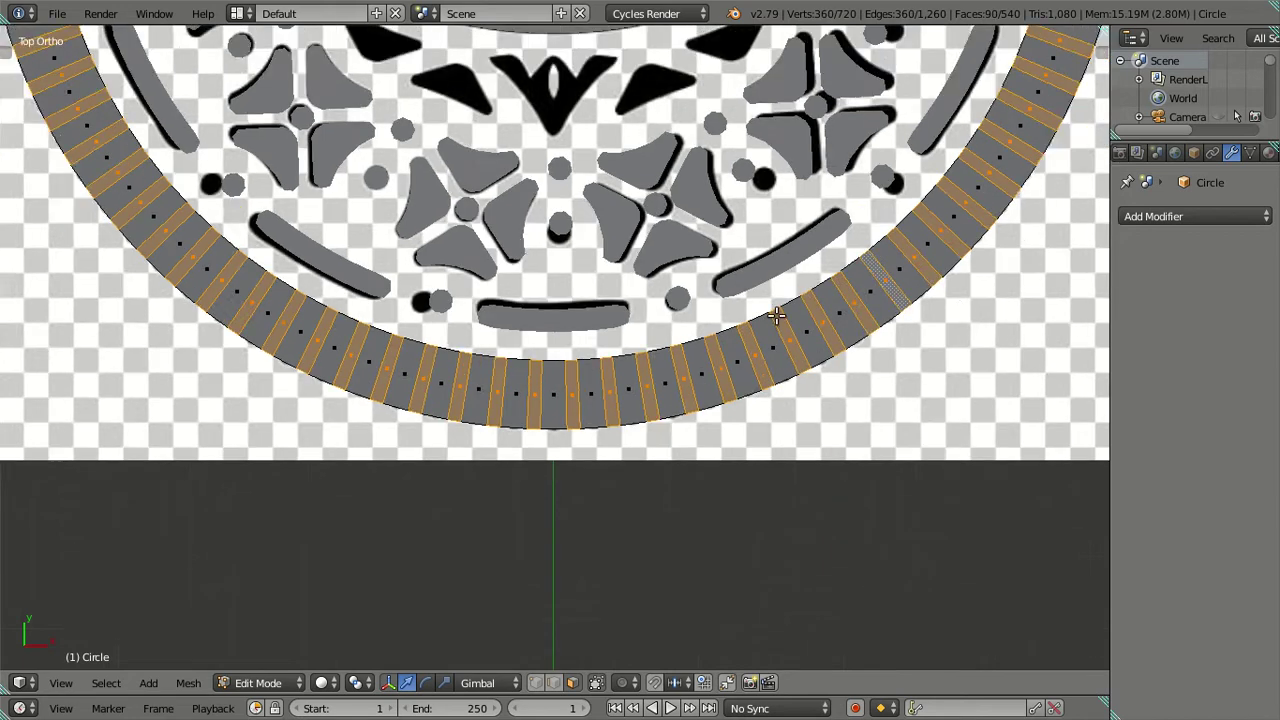
Step: Hide the Oreo image under Background Images in Object Mode, then return to Edit Mode
scroll(777, 316, "down", 3)
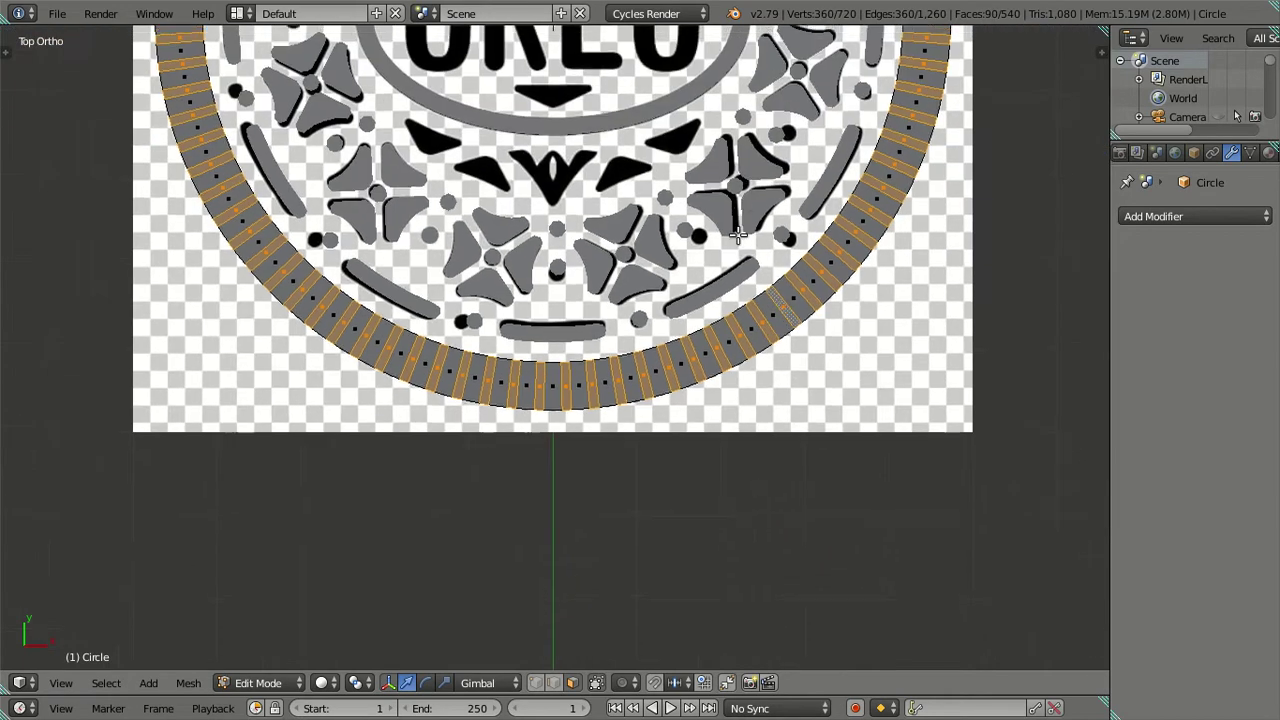
scroll(740, 350, "down", 1)
middle_click_drag(683, 356, 697, 398, "shift")
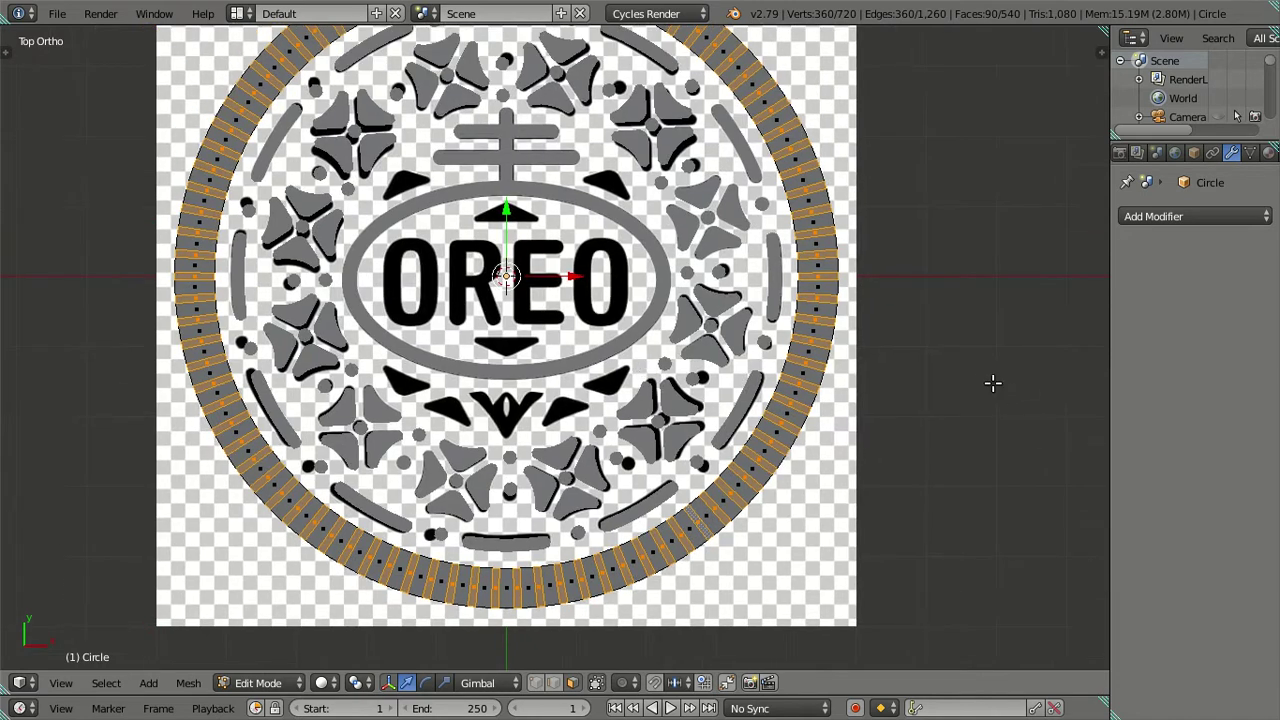
key("n")
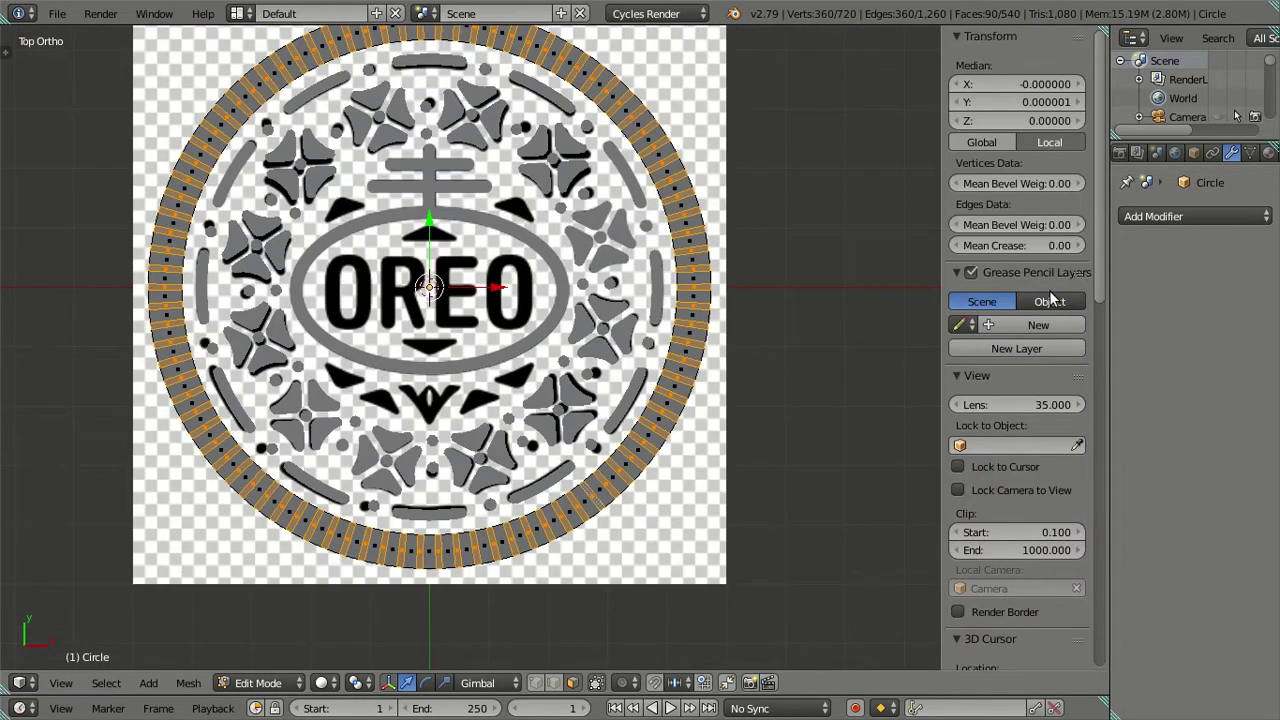
mouse_move(1092, 269)
left_mouse_down()
mouse_move(1111, 574)
mouse_move(1107, 418)
mouse_move(988, 316)
left_mouse_up()
key("Tab")
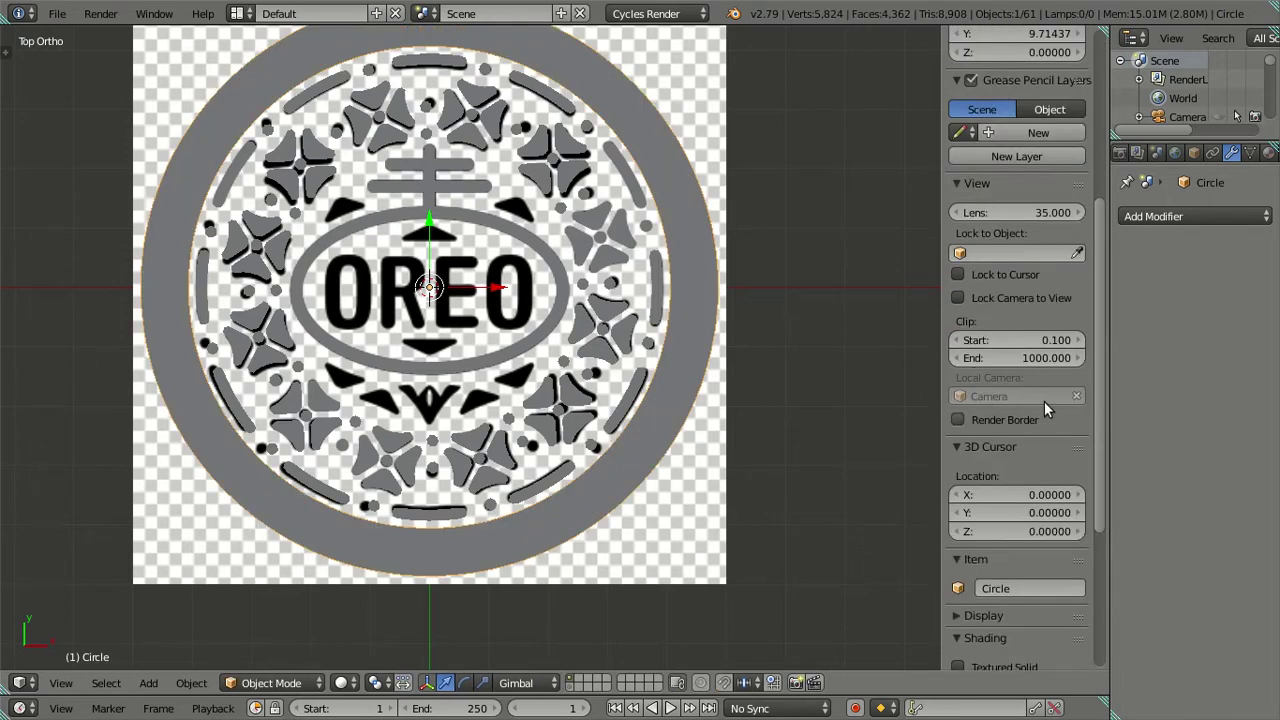
left_click_drag(1105, 350, 1098, 529)
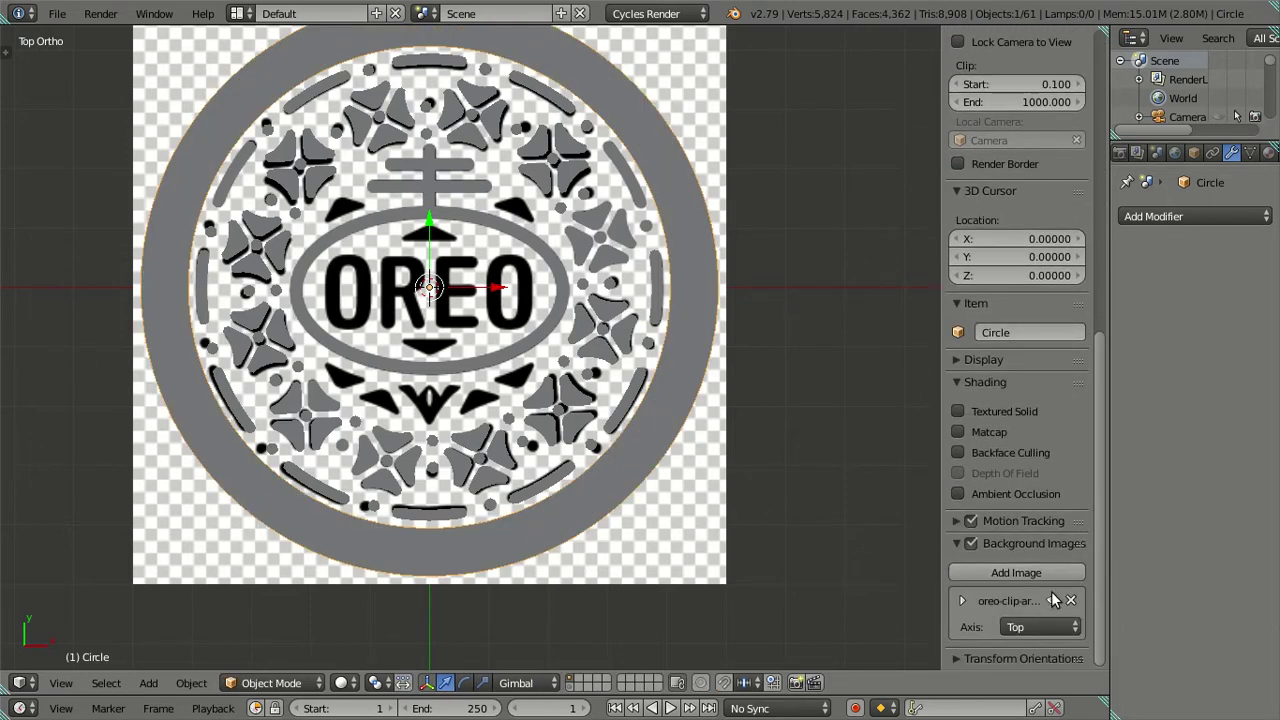
left_click(1051, 601)
key("n")
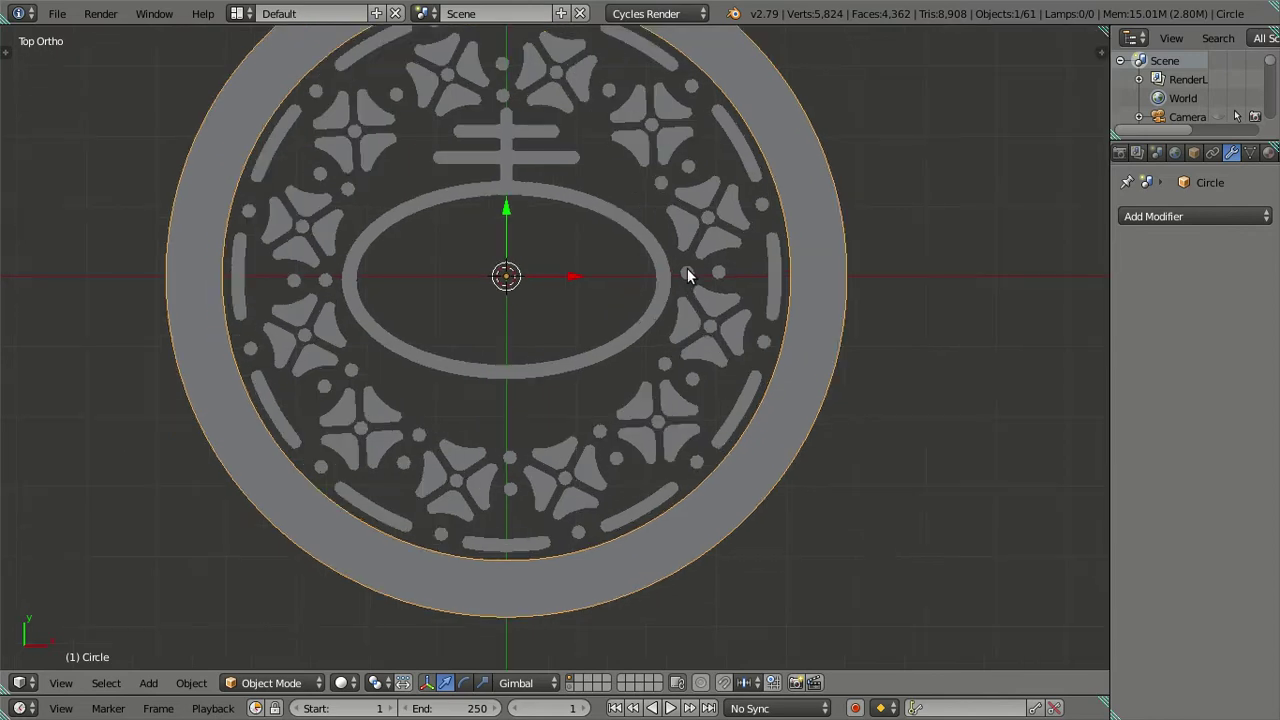
key("Tab")
scroll(686, 266, "up", 1)
scroll(688, 262, "up", 2)
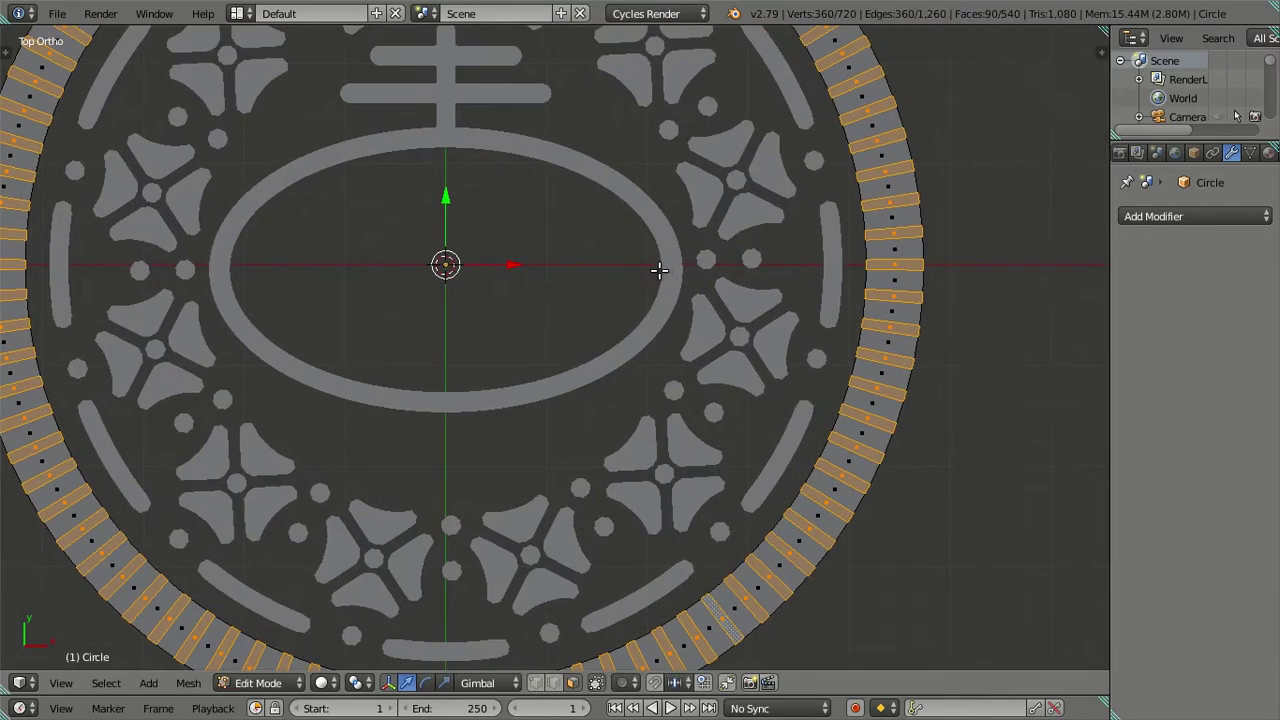
Step: Deselect all faces, switch to vertex select mode and display the ring in wireframe
scroll(654, 270, "down", 2)
key("a")
mouse_move(652, 215)
middle_mouse_down("shift")
mouse_move(654, 303)
mouse_move(654, 243)
mouse_move(591, 334)
middle_mouse_up("shift")
scroll(586, 486, "up", 3)
key("ctrl+Tab")
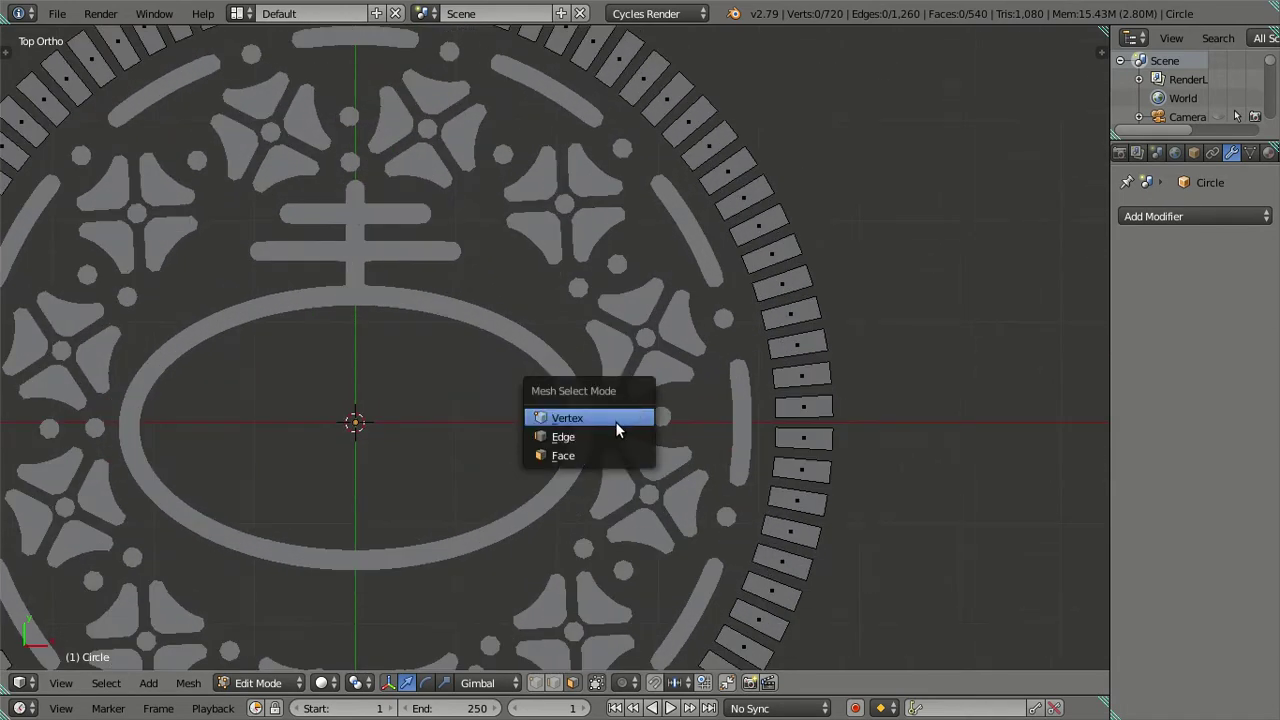
left_click(612, 420)
scroll(743, 408, "up", 2)
middle_click_drag(743, 408, 409, 383, "shift")
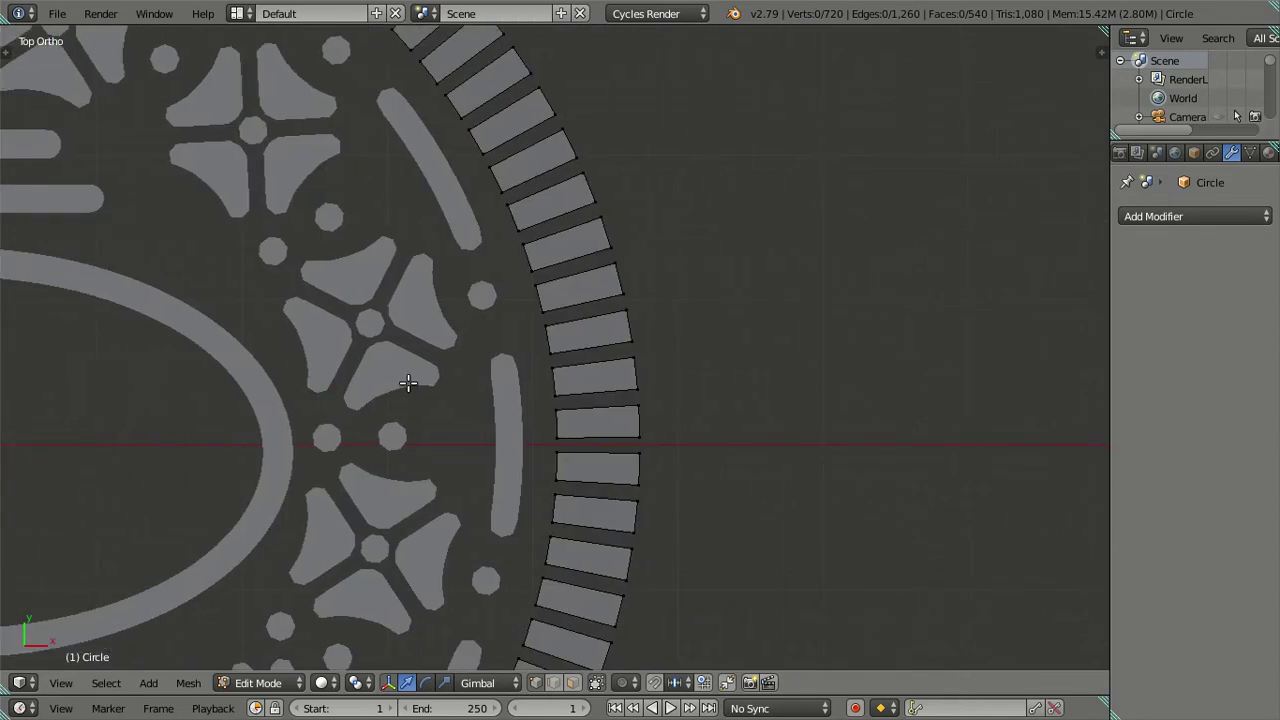
scroll(409, 383, "up", 2)
key("z")
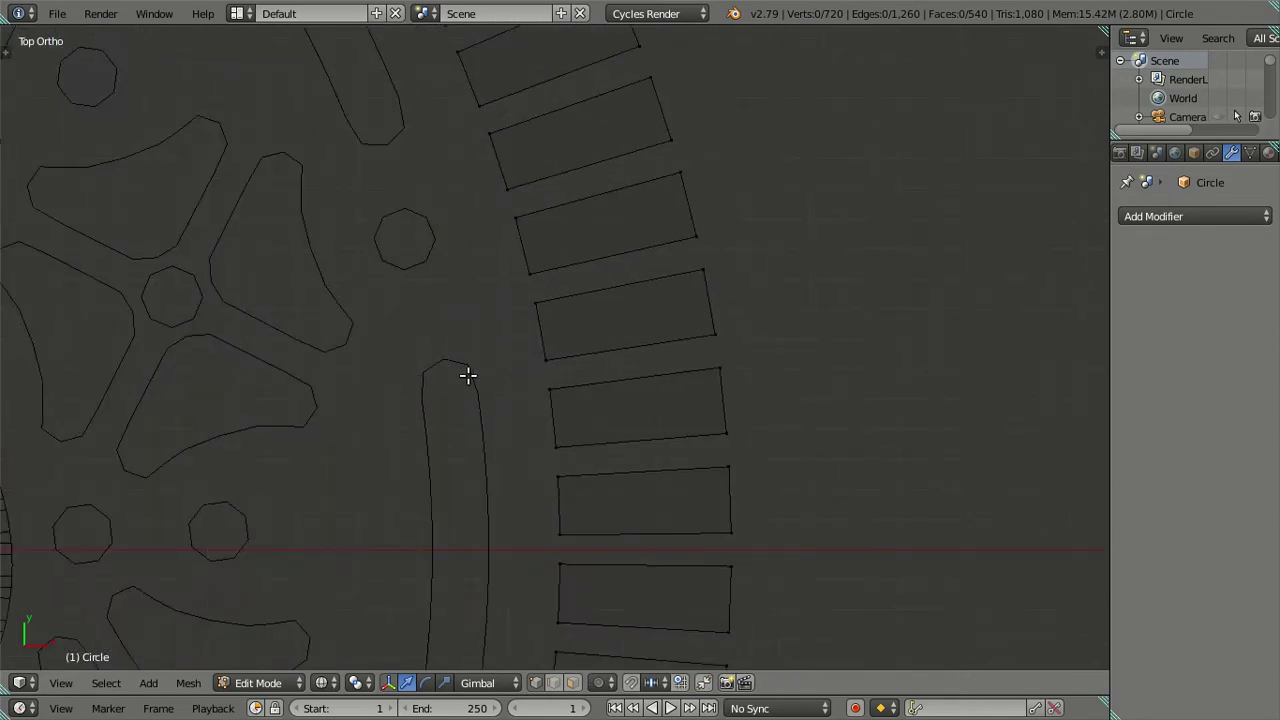
Step: Shift-select the inner corner vertex of each notch on the first stretch of the rim
right_click(557, 445)
right_click(545, 355, "shift")
right_click(529, 272, "shift")
right_click(505, 189, "shift")
scroll(437, 176, "down", 3)
middle_click_drag(437, 176, 636, 273, "shift")
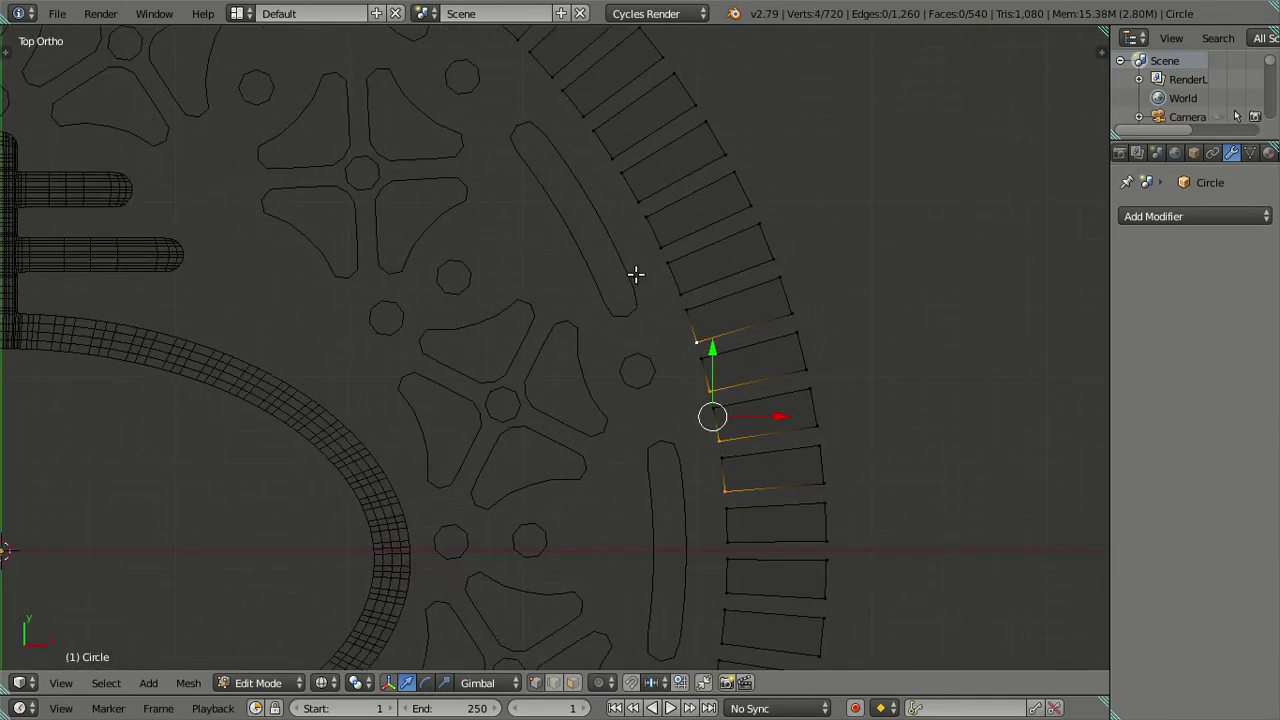
right_click(675, 292, "shift")
right_click(660, 249, "shift")
right_click(627, 192, "shift")
right_click(608, 164, "shift")
right_click(578, 120, "shift")
middle_click_drag(400, 163, 636, 334, "shift")
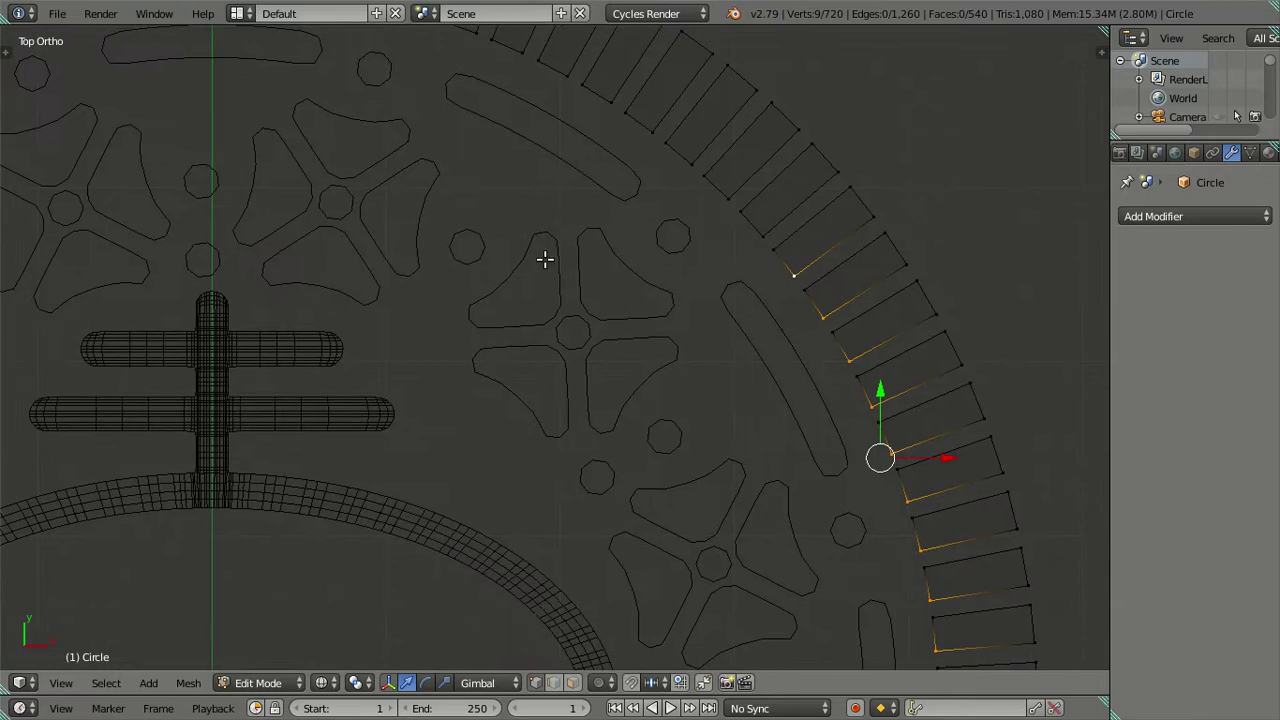
right_click(760, 226, "shift")
right_click(723, 190, "shift")
right_click(721, 198, "shift")
right_click(726, 197, "shift")
right_click(692, 164, "shift")
right_click(652, 132, "shift")
right_click(610, 102, "shift")
Step: Add the inner corner vertex of every notch across the top of the rim
middle_click_drag(559, 150, 819, 340, "shift")
right_click(804, 254, "shift")
right_click(758, 231, "shift")
right_click(714, 212, "shift")
right_click(668, 200, "shift")
right_click(620, 186, "shift")
right_click(569, 178, "shift")
right_click(528, 170, "shift")
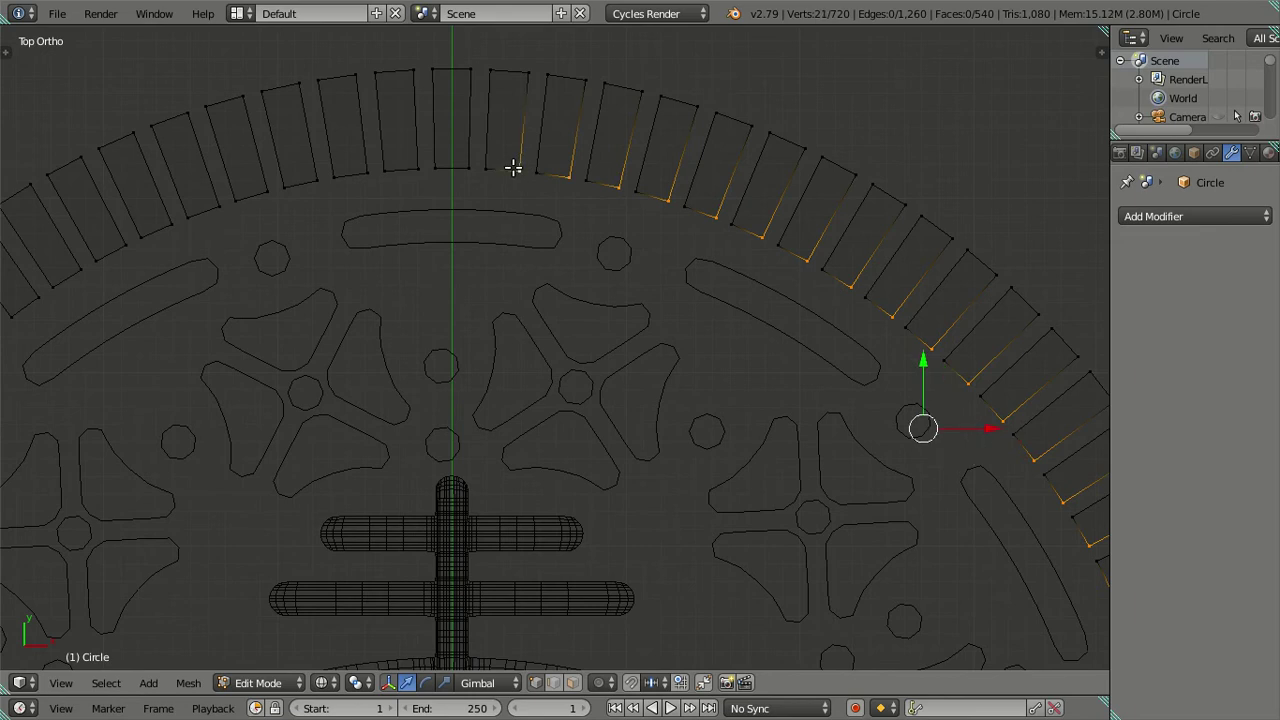
right_click(455, 175, "shift")
right_click(413, 173, "shift")
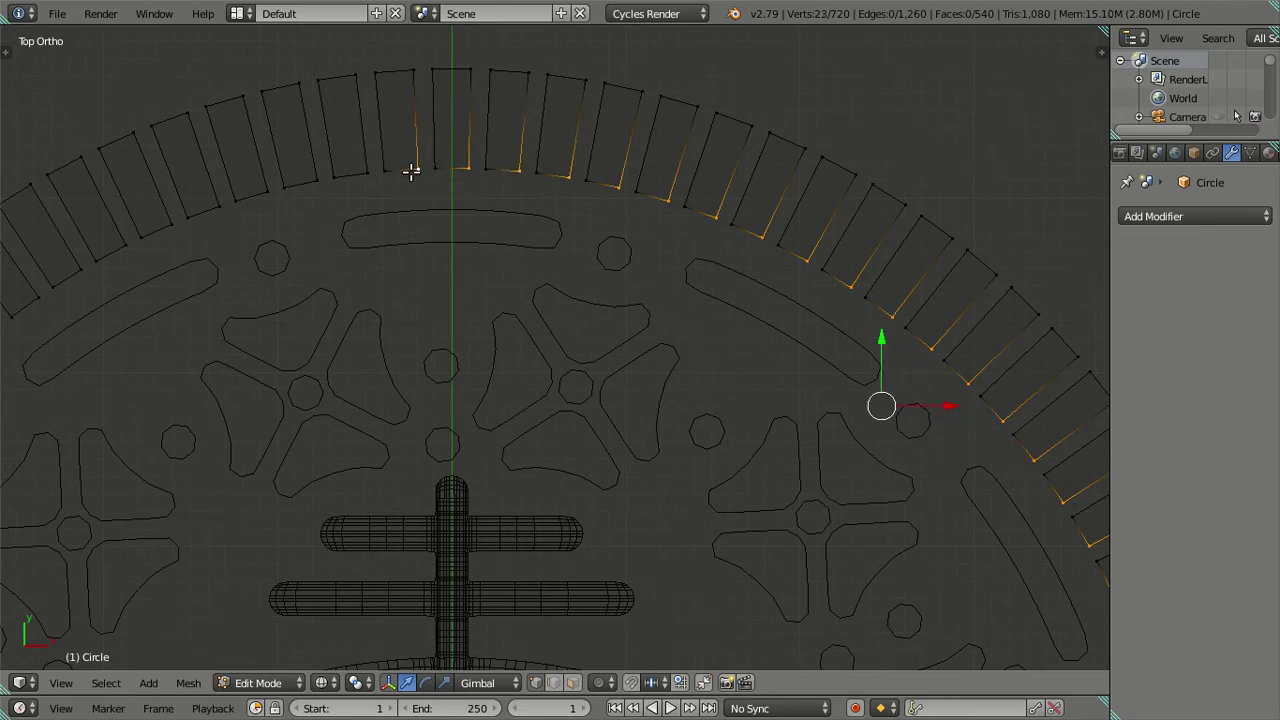
right_click(355, 172, "shift")
right_click(303, 181, "shift")
right_click(262, 187, "shift")
right_click(210, 211, "shift")
right_click(169, 230, "shift")
right_click(128, 250, "shift")
right_click(88, 270, "shift")
right_click(40, 295, "shift")
Step: Continue adding notch corner vertices down the rim's upper-left and left side
middle_click_drag(143, 329, 500, 213, "shift")
right_click(426, 201, "shift")
right_click(392, 238, "shift")
right_click(356, 275, "shift")
right_click(327, 314, "shift")
right_click(288, 352, "shift")
right_click(265, 398, "shift")
right_click(243, 443, "shift")
right_click(220, 486, "shift")
mouse_move(236, 520)
middle_mouse_down("shift")
mouse_move(377, 363)
mouse_move(422, 246)
middle_mouse_up("shift")
right_click(408, 229, "shift")
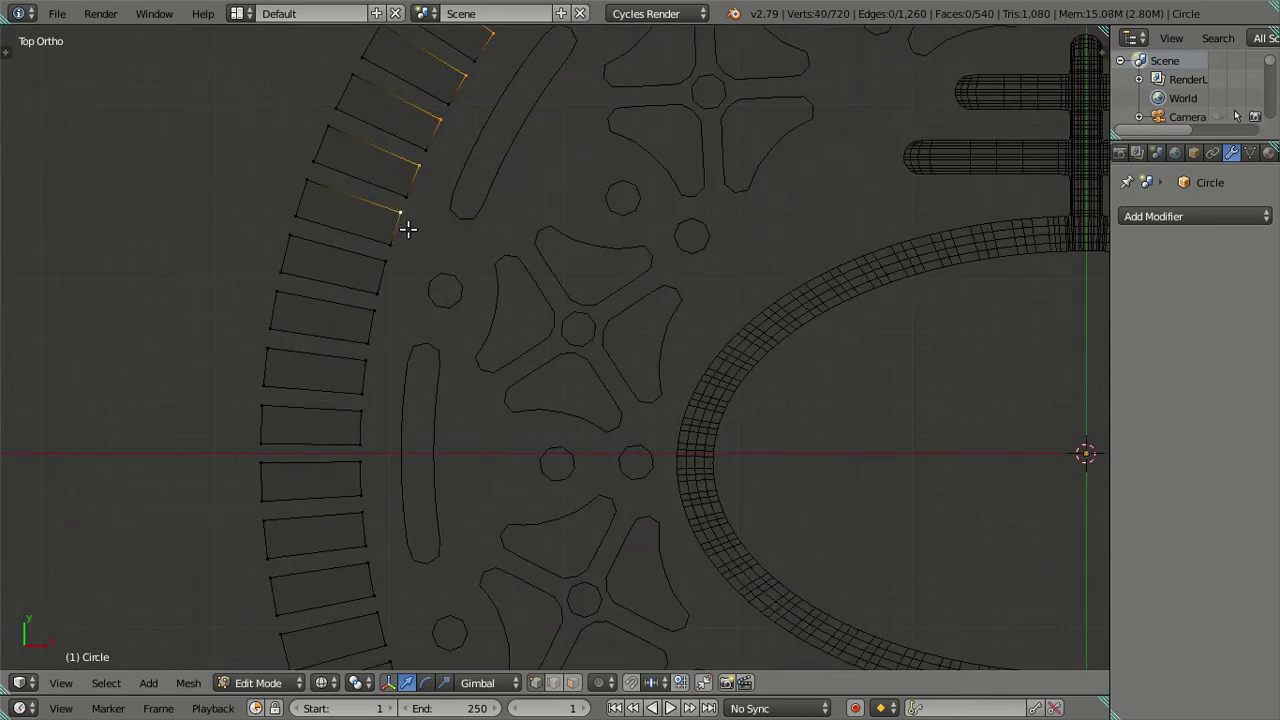
right_click(385, 322, "shift")
right_click(368, 365, "shift")
right_click(363, 467, "shift")
right_click(365, 516, "shift")
right_click(372, 576, "shift")
middle_click_drag(397, 583, 326, 271, "shift")
right_click(304, 311, "shift")
right_click(311, 363, "shift")
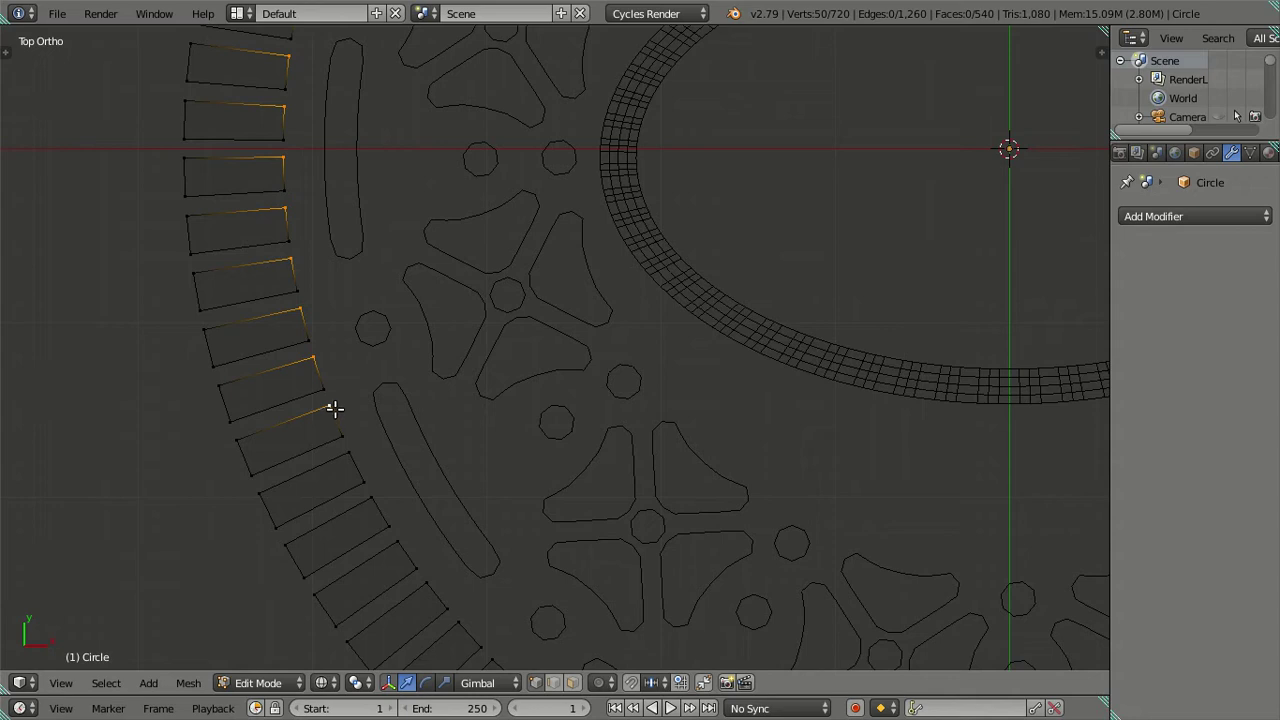
right_click(355, 444, "shift")
Step: Add the notch corner vertices from the lower left along the bottom of the rim
middle_click_drag(450, 520, 337, 254, "shift")
right_click(290, 284, "shift")
right_click(311, 322, "shift")
right_click(345, 367, "shift")
right_click(398, 397, "shift")
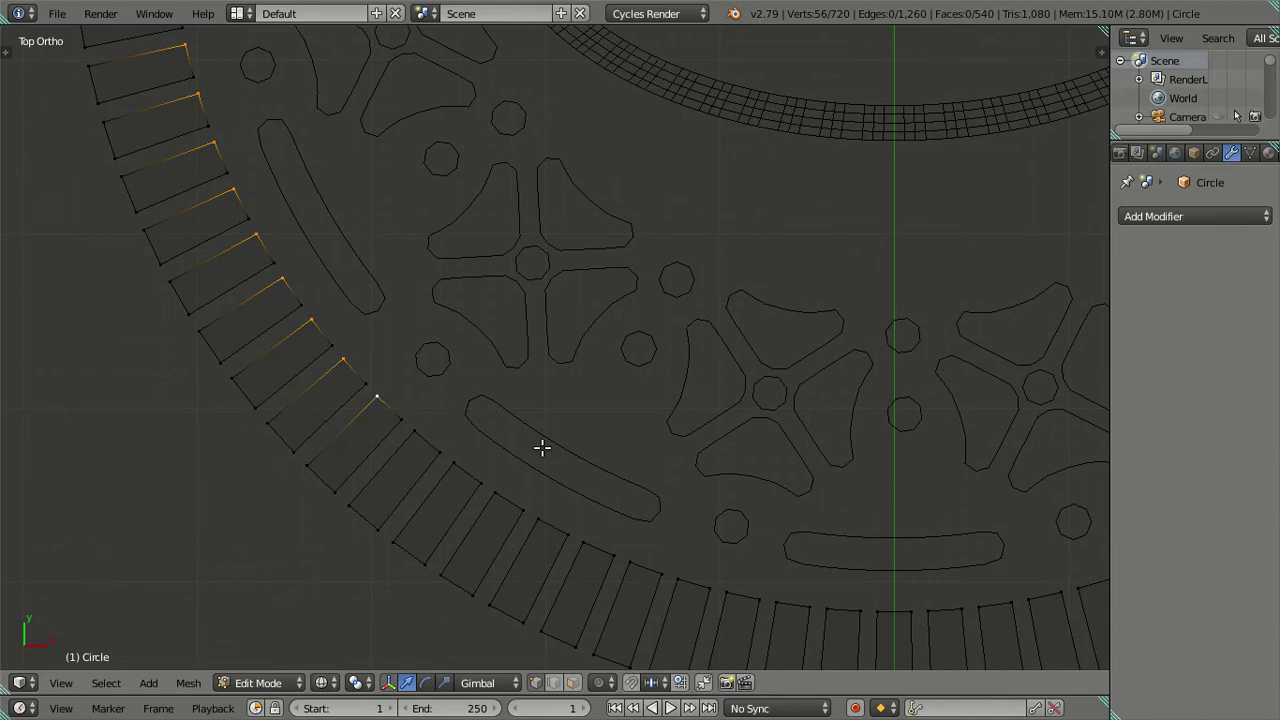
right_click(418, 438, "shift")
right_click(458, 466, "shift")
right_click(496, 492, "shift")
right_click(540, 515, "shift")
right_click(585, 540, "shift")
right_click(627, 559, "shift")
right_click(677, 578, "shift")
middle_click_drag(717, 574, 431, 466, "shift")
right_click(442, 492, "shift")
right_click(489, 498, "shift")
right_click(541, 507, "shift")
right_click(591, 510, "shift")
right_click(645, 508, "shift")
right_click(690, 502, "shift")
right_click(745, 495, "shift")
right_click(796, 483, "shift")
right_click(841, 470, "shift")
right_click(936, 428, "shift")
right_click(980, 408, "shift")
right_click(1018, 380, "shift")
Step: Add the right-side notch corners and the last remaining ones, reaching 90 of 720 vertices
middle_click_drag(992, 364, 594, 492, "shift")
right_click(647, 490, "shift")
right_click(686, 459, "shift")
right_click(720, 425, "shift")
right_click(755, 386, "shift")
right_click(788, 344, "shift")
right_click(812, 305, "shift")
right_click(836, 259, "shift")
right_click(857, 215, "shift")
right_click(874, 166, "shift")
right_click(886, 116, "shift")
right_click(906, 51, "shift")
middle_click_drag(851, 209, 526, 18, "shift")
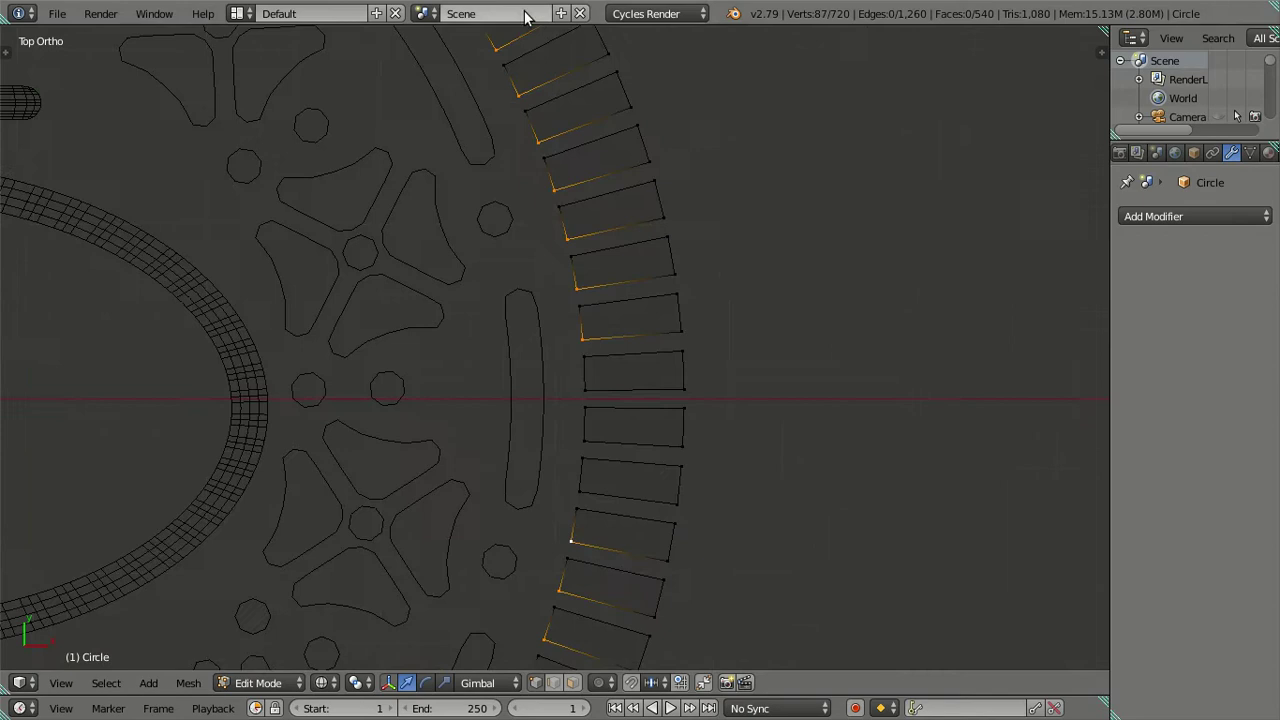
right_click(579, 490, "shift")
right_click(581, 438, "shift")
scroll(578, 381, "down", 10)
Step: Center the ring, scale the selected rim edges with S, then enlarge them again
scroll(629, 420, "up", 1)
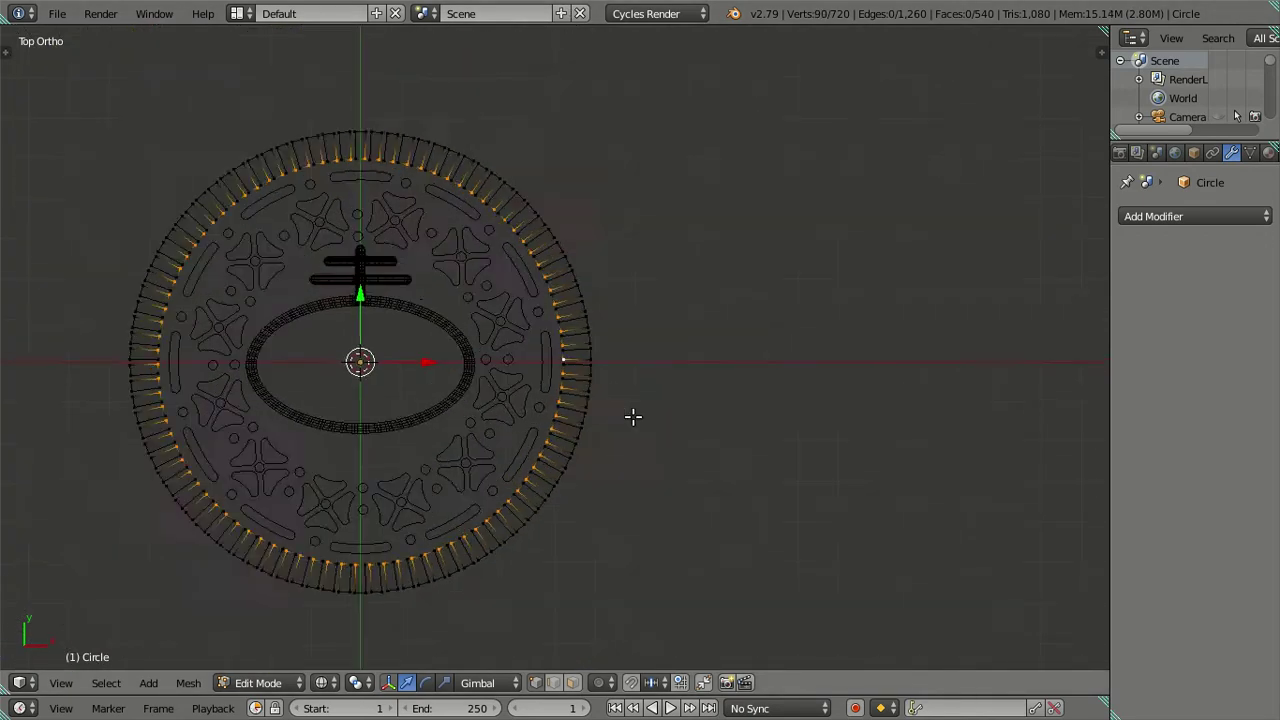
scroll(629, 420, "up", 2)
scroll(629, 420, "up", 1)
mouse_move(629, 420)
middle_mouse_down("shift")
mouse_move(736, 411)
mouse_move(757, 396)
middle_mouse_up("shift")
scroll(757, 397, "down", 1)
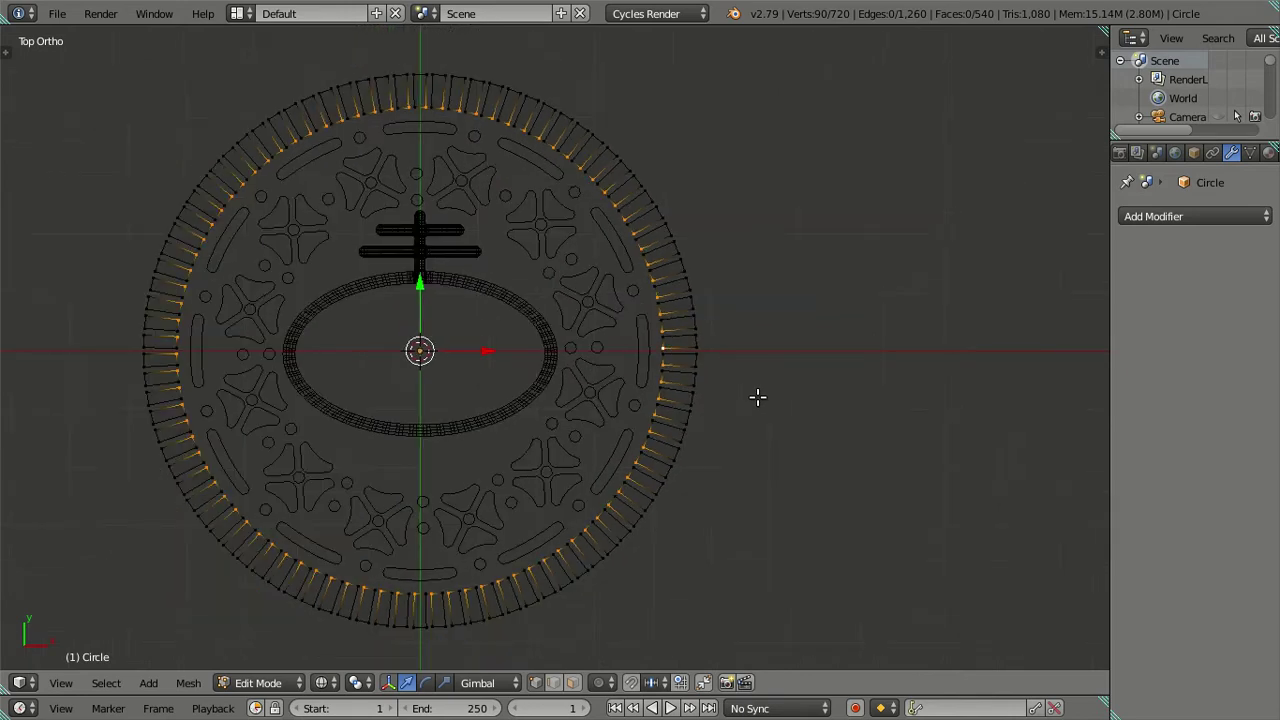
key("s")
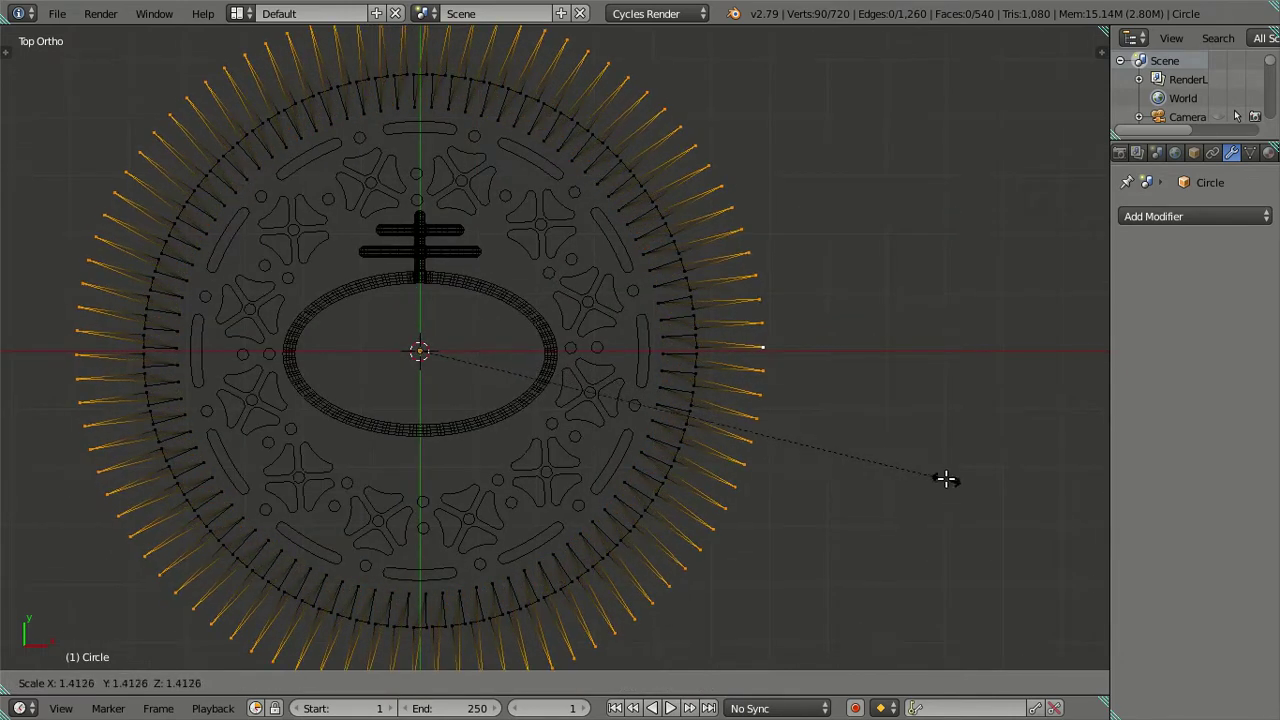
left_click(430, 362)
scroll(323, 423, "up", 1)
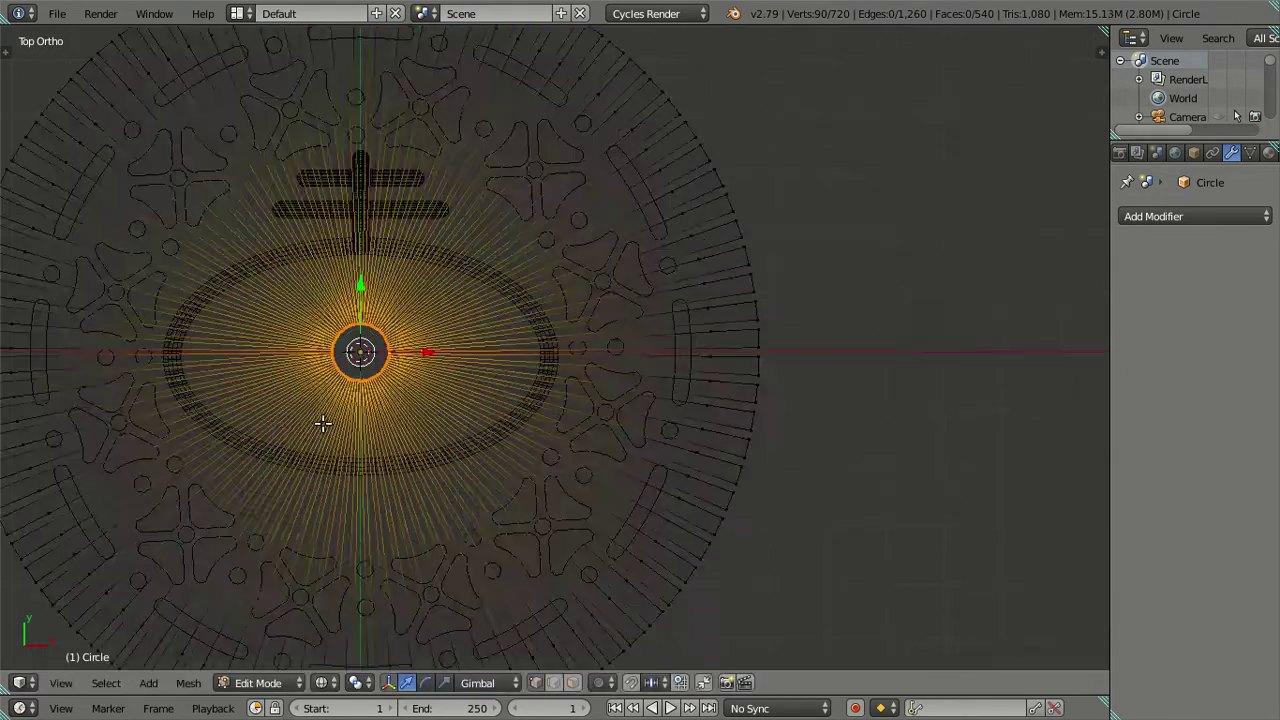
scroll(573, 462, "up", 3)
scroll(573, 462, "up", 4)
scroll(552, 467, "down", 2)
scroll(555, 445, "down", 2)
scroll(551, 466, "down", 2)
scroll(565, 463, "down", 1)
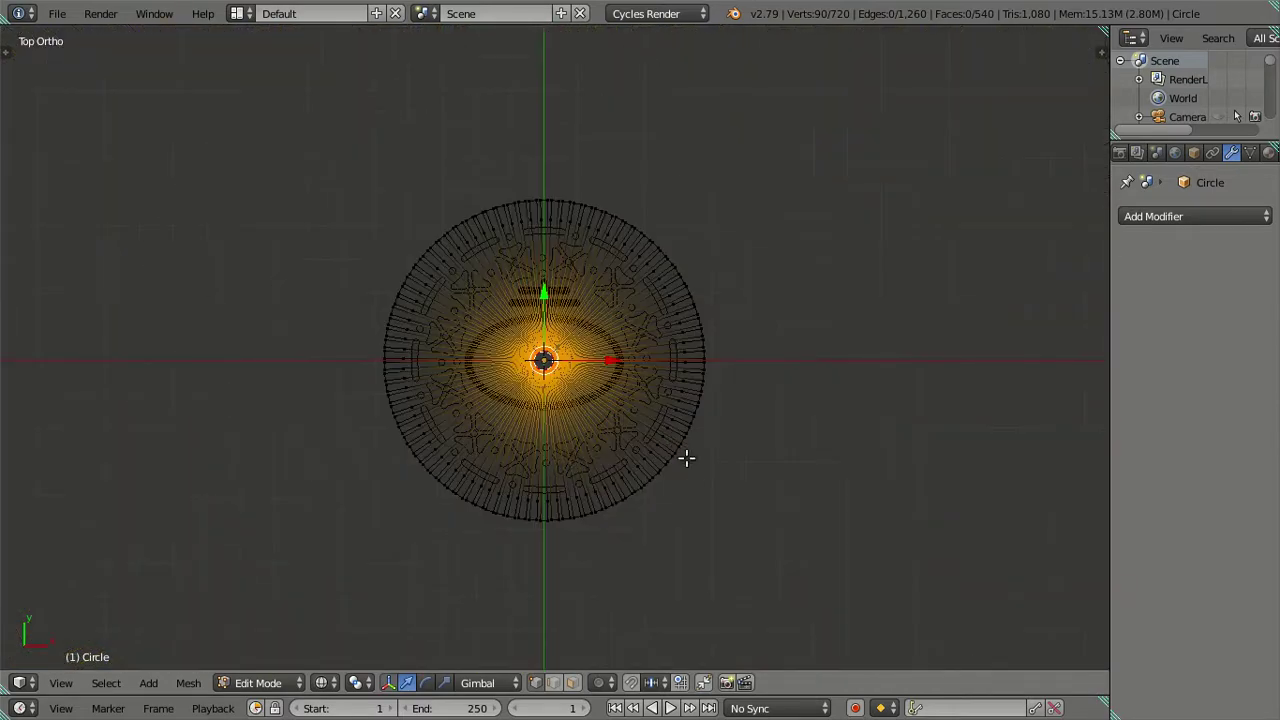
key("s")
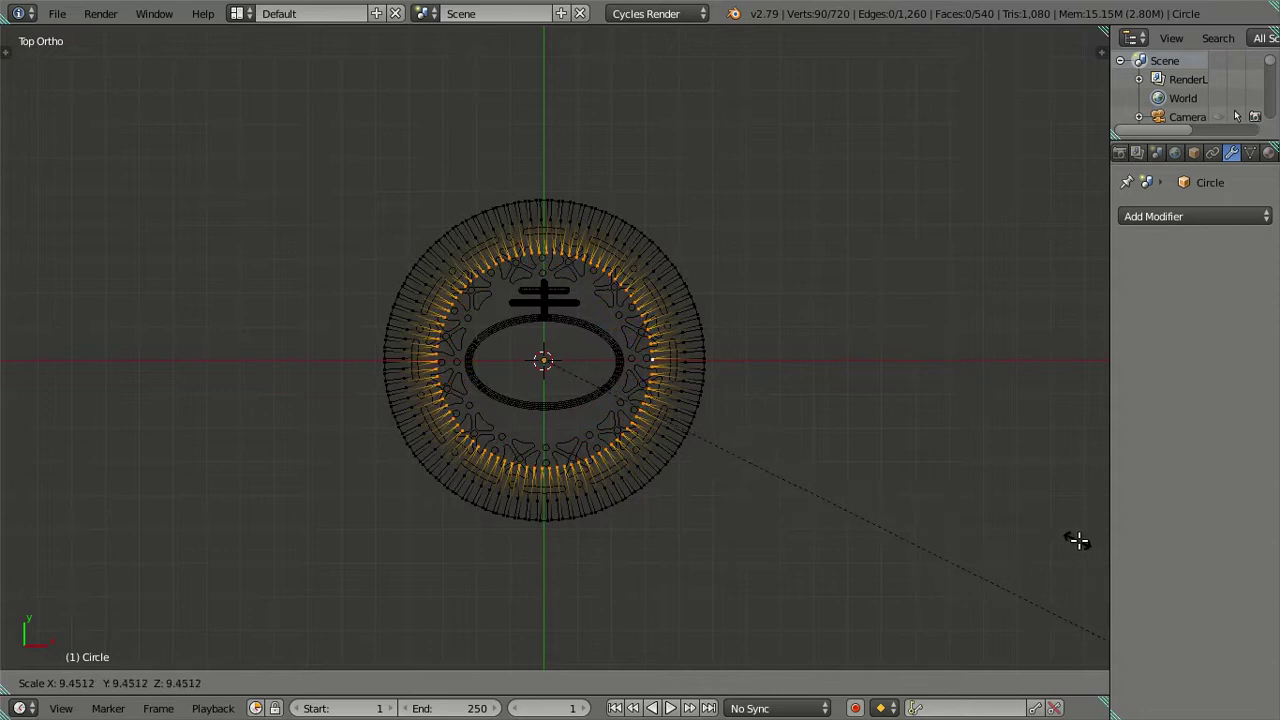
left_click(1075, 536)
Step: Scale the rim spikes to fit the reference teeth, then undo to work on the inner ends
scroll(945, 498, "up", 3)
key("s")
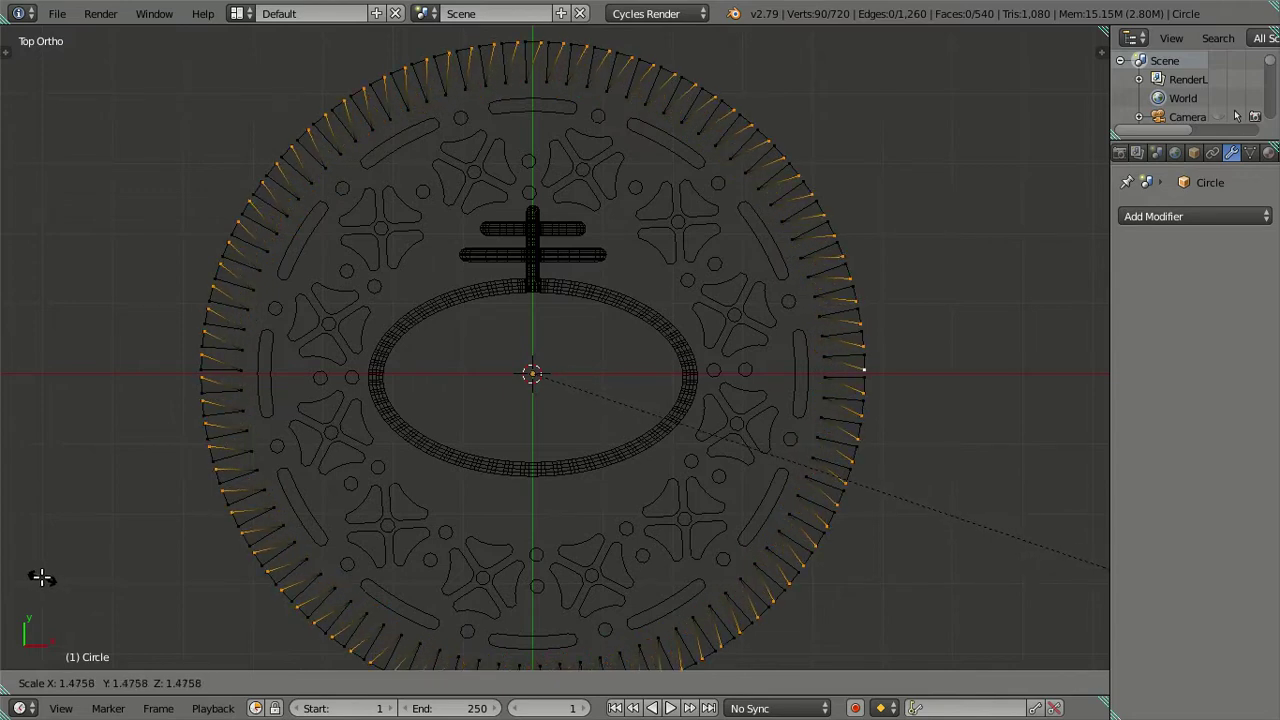
left_click(41, 577)
middle_click_drag(266, 457, 257, 423, "shift")
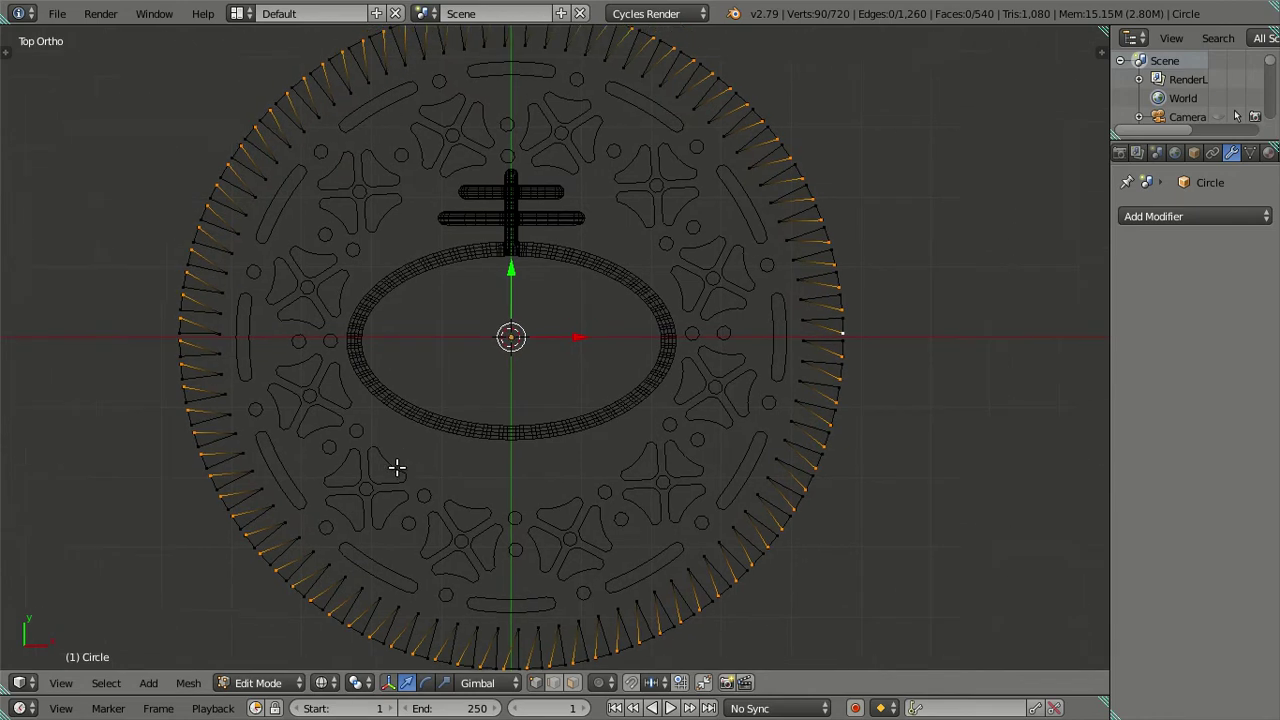
middle_click_drag(397, 467, 382, 487, "shift")
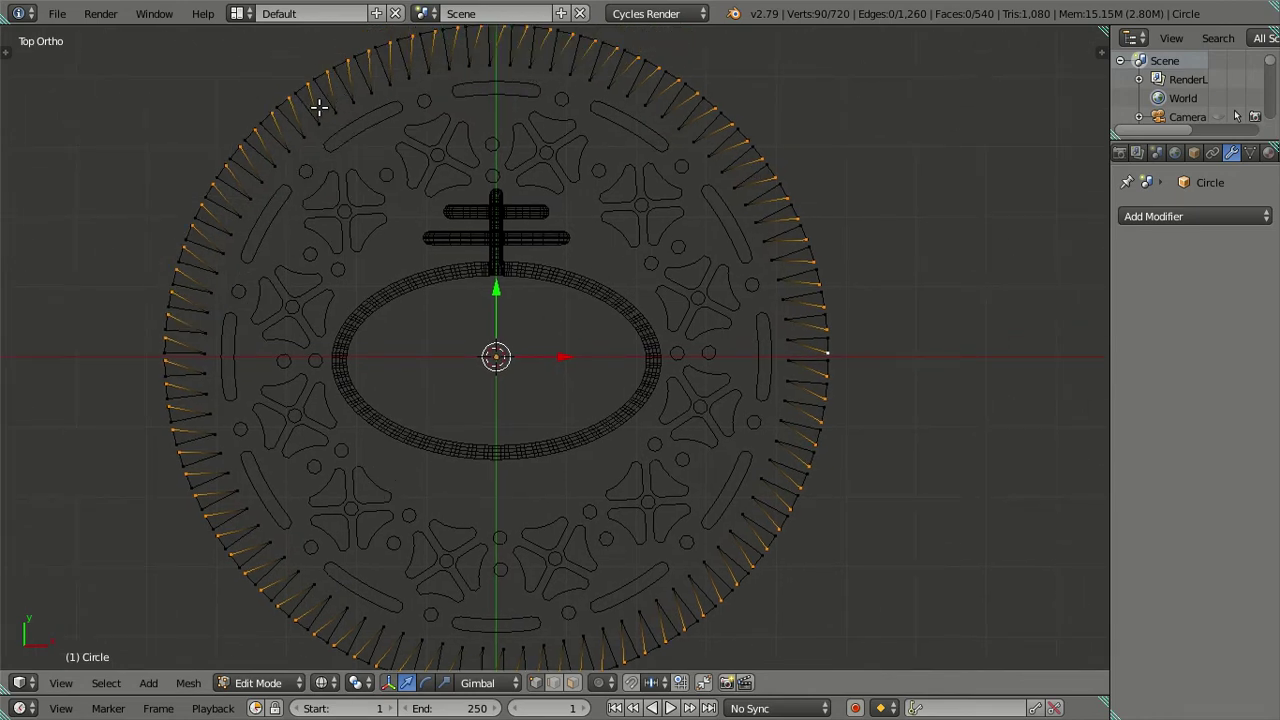
middle_click_drag(642, 619, 668, 470, "shift")
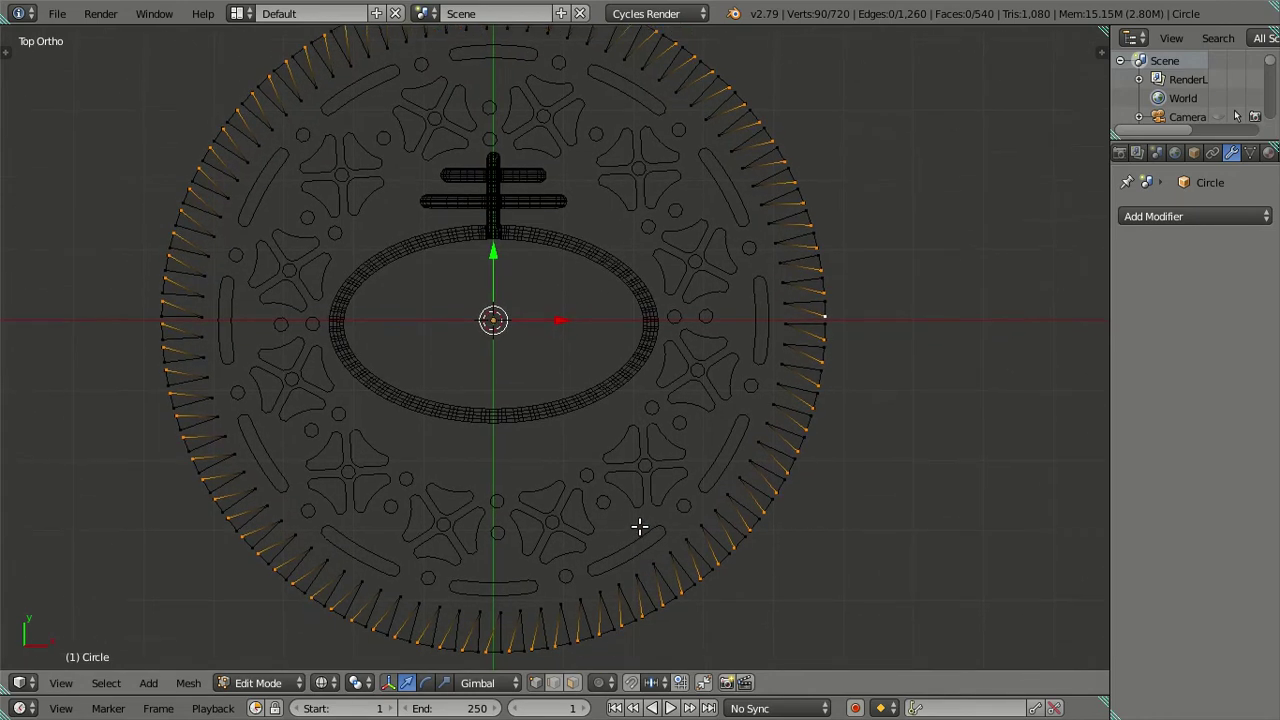
key("ctrl+z")
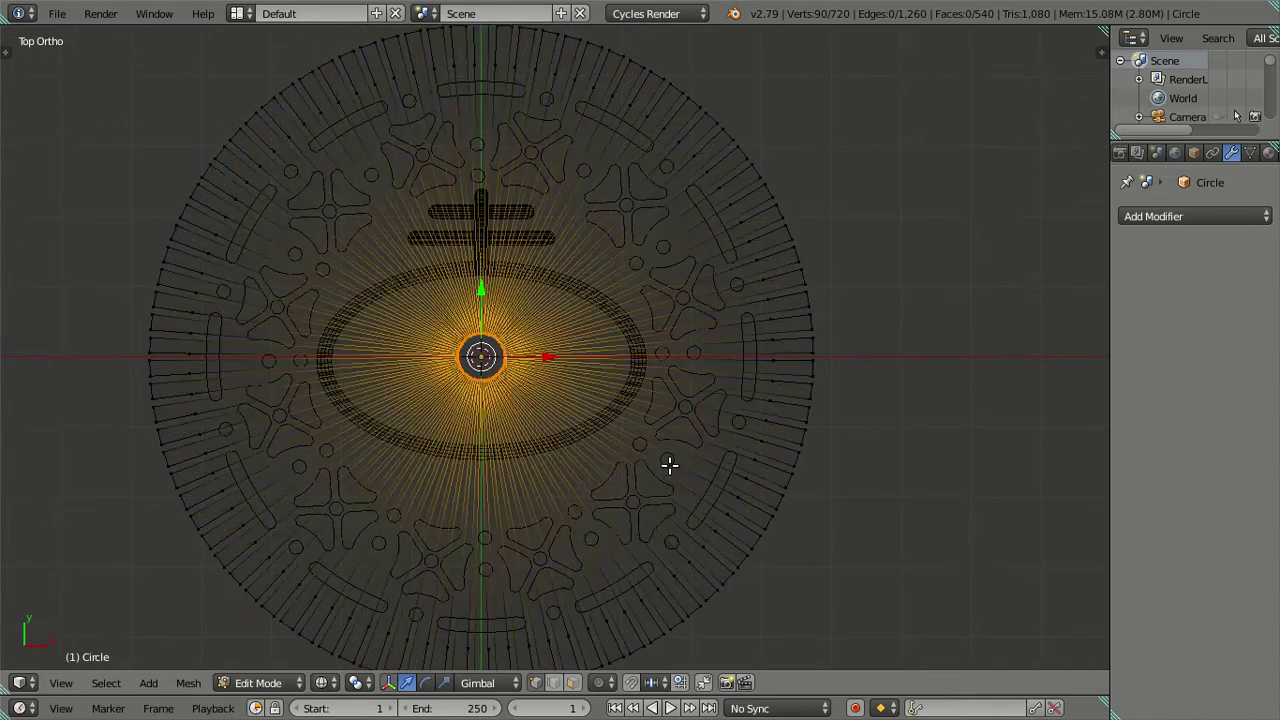
Step: Rotate the selected vertices around Z to line up the teeth near the X axis
scroll(680, 450, "up", 2)
scroll(680, 448, "up", 2)
scroll(603, 468, "up", 3)
middle_click_drag(603, 468, 664, 334, "shift")
scroll(672, 360, "up", 2)
scroll(710, 390, "up", 1)
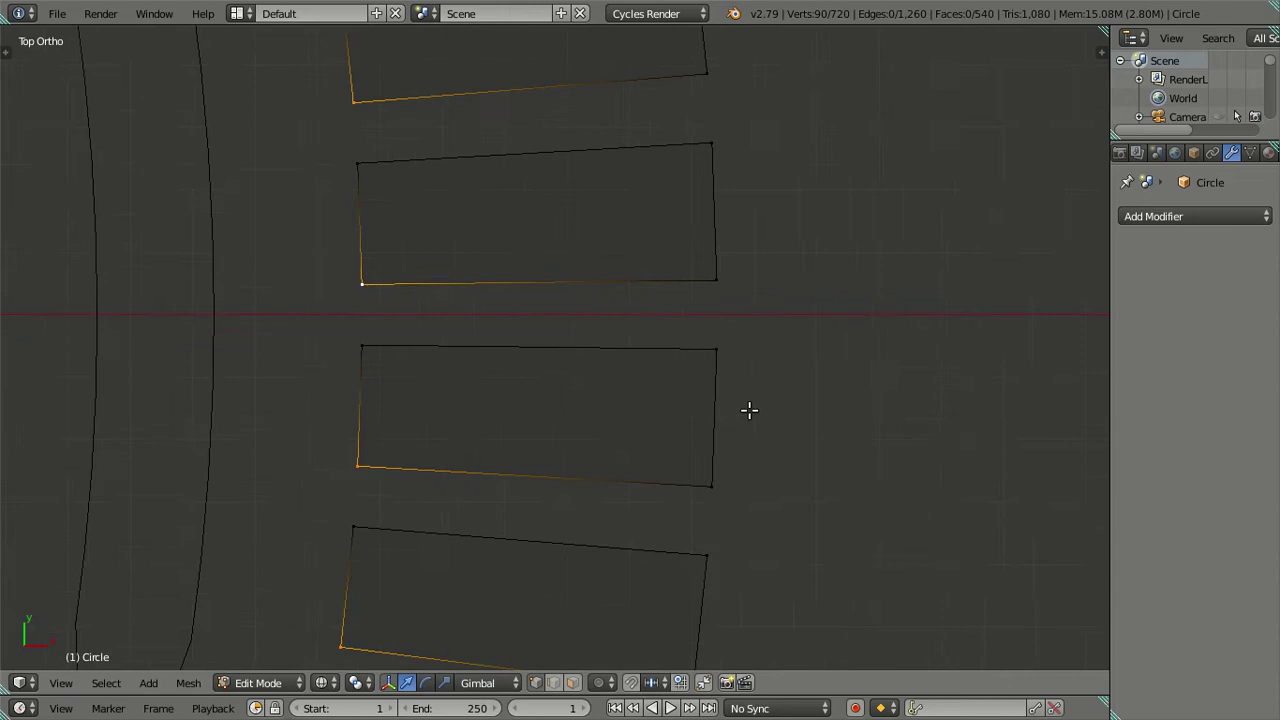
key("r")
key("z")
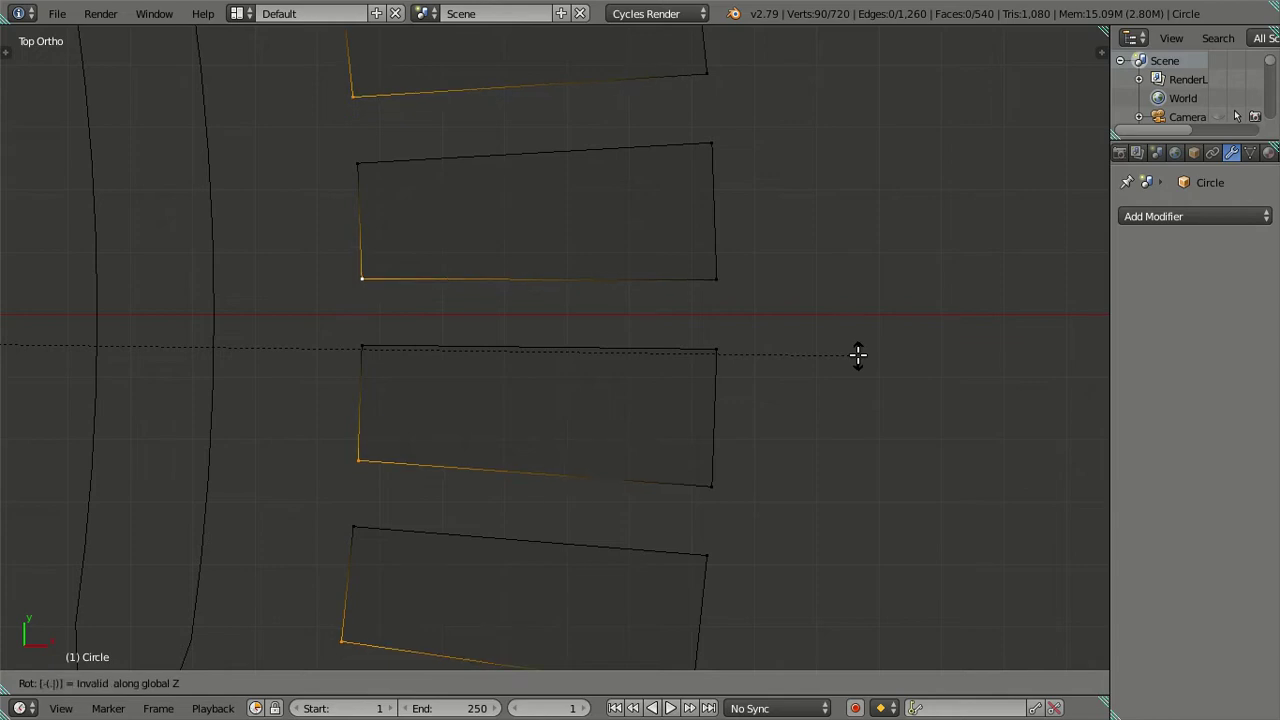
left_click(858, 354)
Step: Deselect all vertices and save the file, overwriting the existing version
scroll(394, 338, "down", 3)
key("a")
key("ctrl+s")
left_click(620, 292)
Step: Starting near the X axis, Shift-select the inner corner vertex of the first notches around the ring
middle_click_drag(431, 350, 510, 347, "shift")
right_click(510, 351)
right_click(508, 261, "shift")
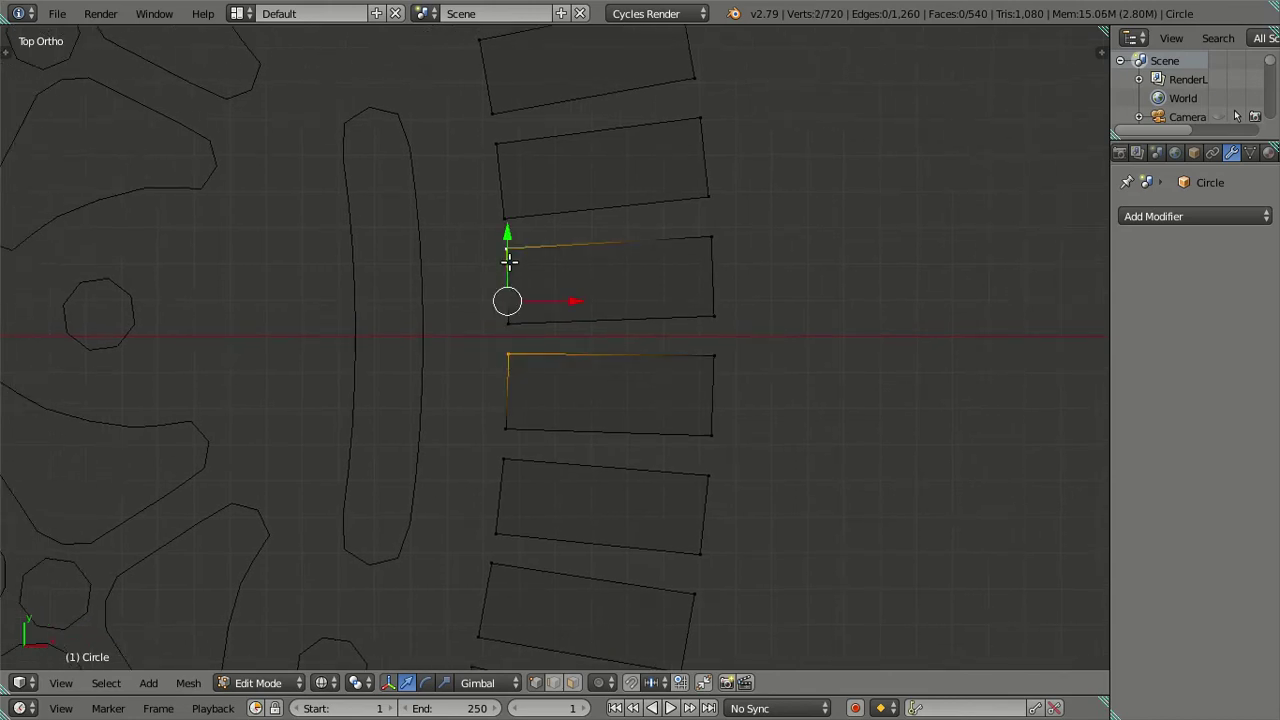
middle_click_drag(502, 453, 732, 637, "shift")
right_click(727, 322, "shift")
right_click(709, 224, "shift")
right_click(673, 117, "shift")
scroll(668, 115, "down", 3)
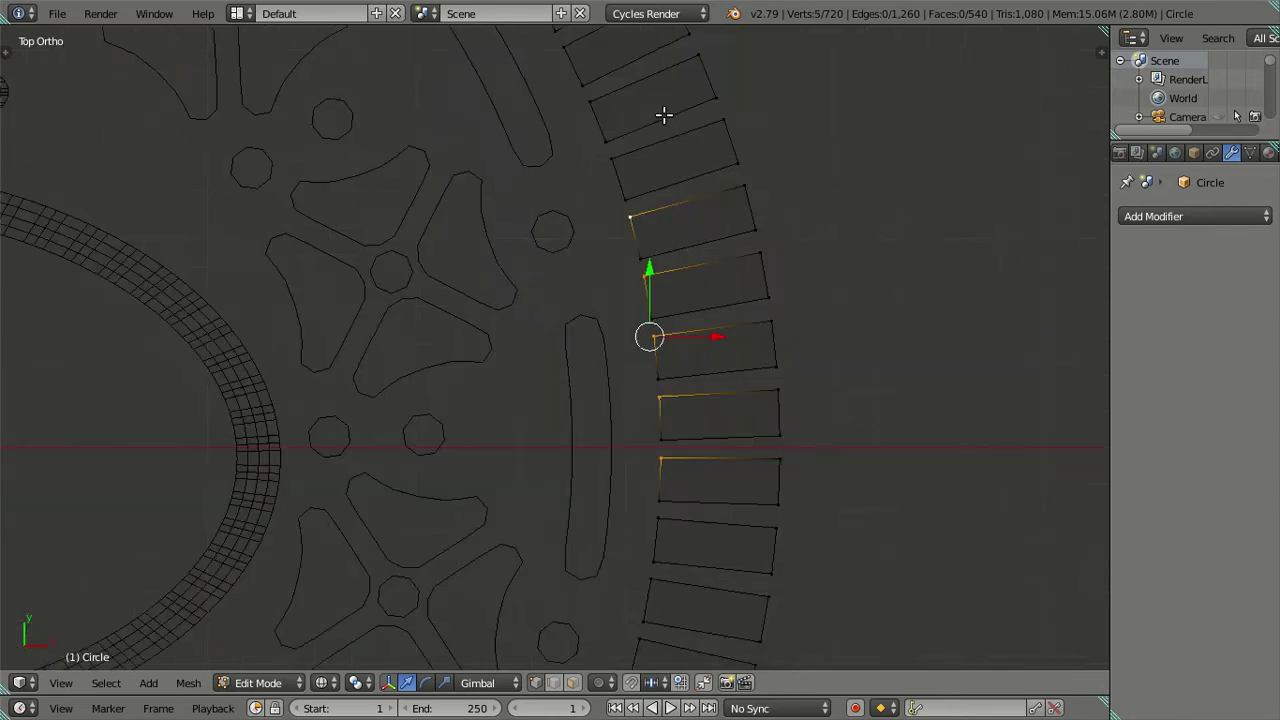
middle_click_drag(495, 137, 670, 297, "shift")
right_click(712, 237, "shift")
right_click(696, 182, "shift")
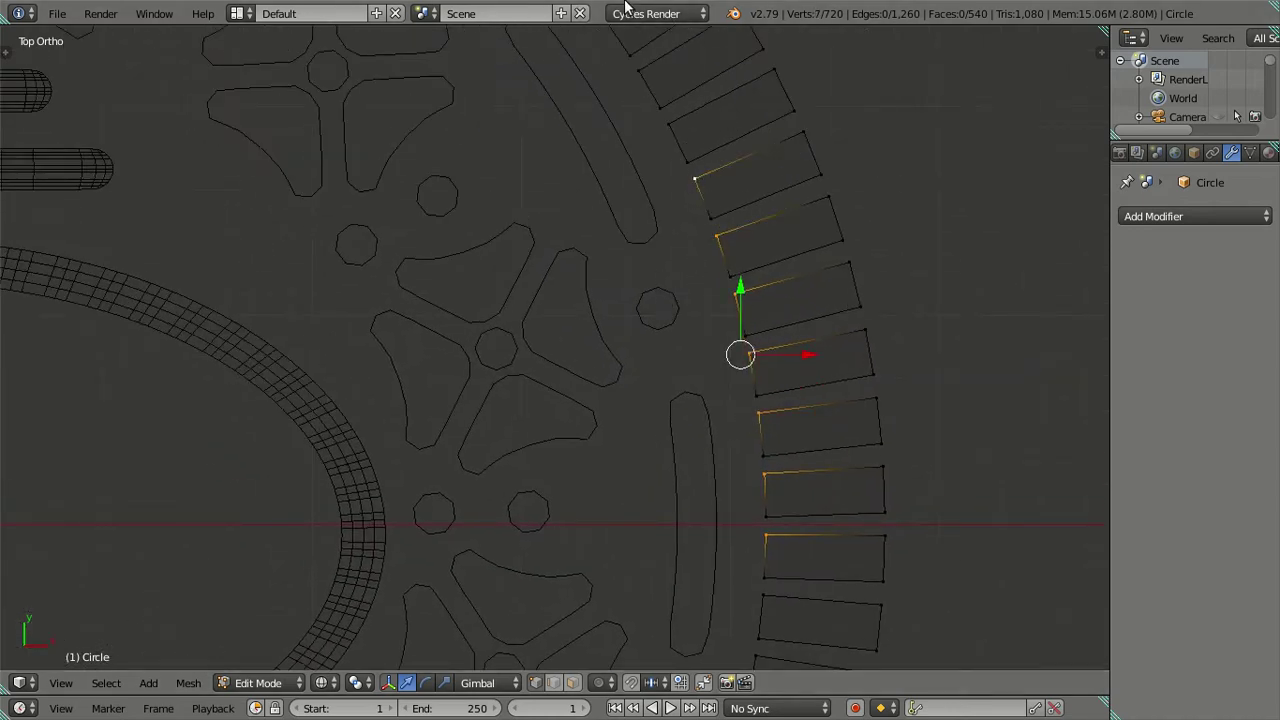
middle_click_drag(677, 163, 816, 394, "shift")
right_click(795, 398, "shift")
right_click(765, 346, "shift")
right_click(733, 297, "shift")
right_click(692, 246, "shift")
right_click(652, 197, "shift")
right_click(612, 159, "shift")
right_click(565, 118, "shift")
right_click(516, 83, "shift")
right_click(464, 50, "shift")
Step: Add notch inner corners along the next stretch of the ring, replacing two wrongly picked vertices
mouse_move(526, 263)
middle_mouse_down("shift")
mouse_move(578, 328)
mouse_move(954, 477)
middle_mouse_up("shift")
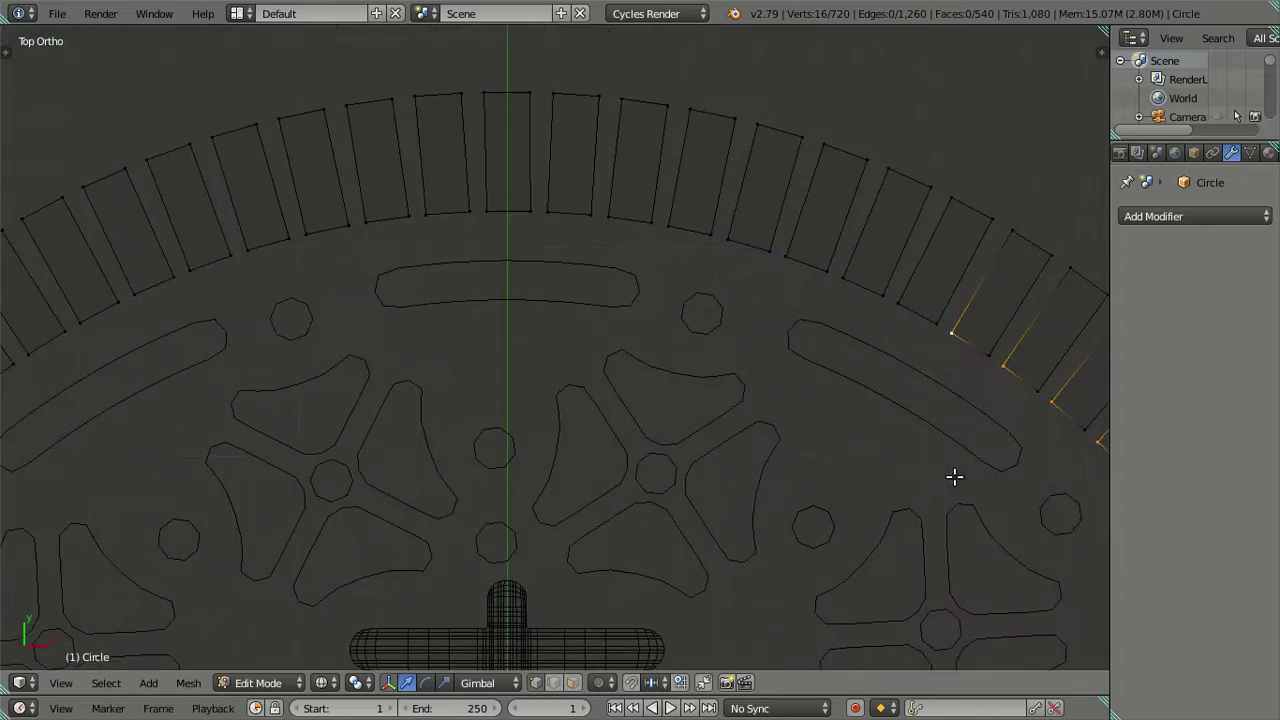
right_click(845, 278, "shift")
right_click(769, 250, "shift")
right_click(728, 239, "shift")
right_click(668, 225, "shift")
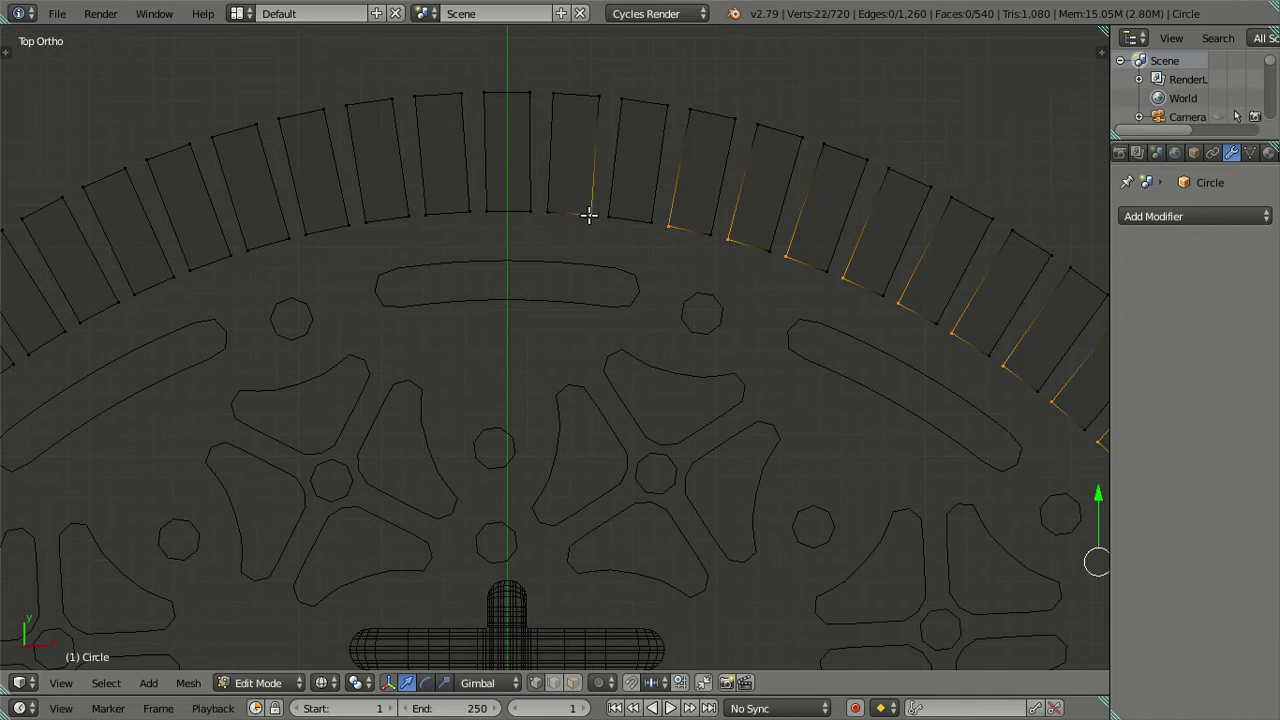
right_click(555, 212, "shift")
right_click(492, 208, "shift")
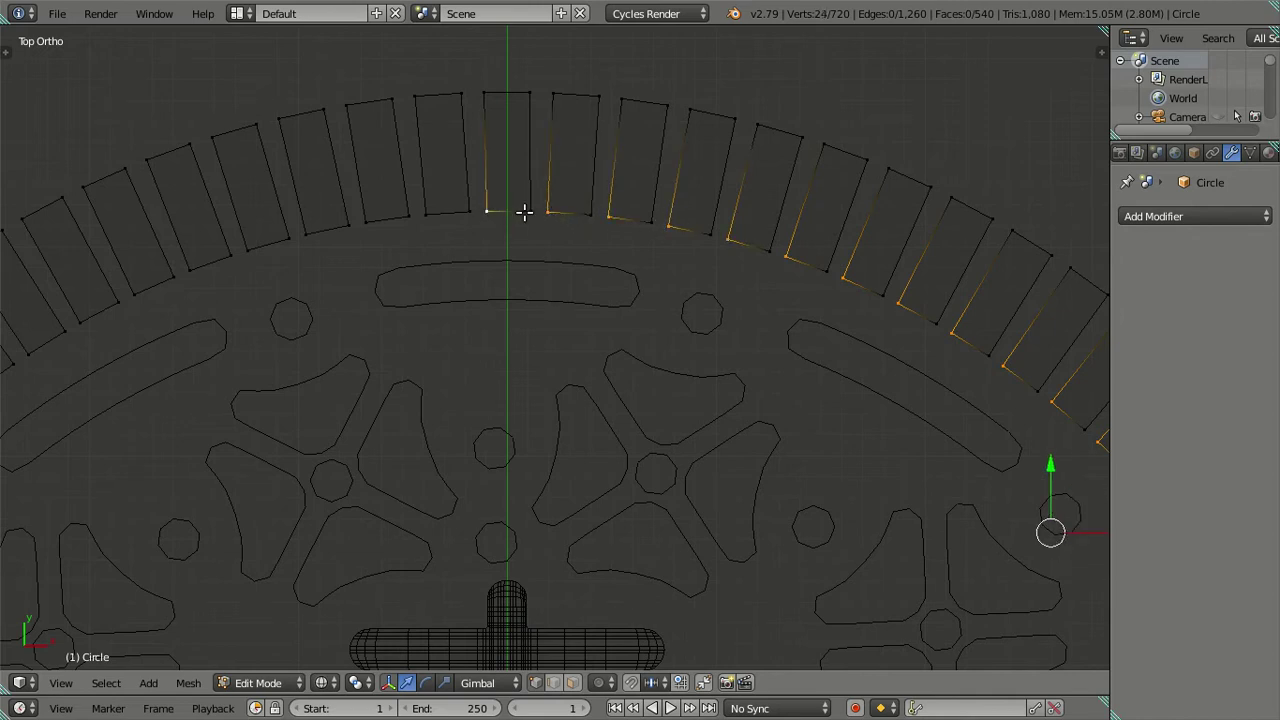
right_click(422, 212, "shift")
right_click(370, 222, "shift")
right_click(310, 234, "shift")
right_click(252, 251, "shift")
right_click(200, 274, "shift")
right_click(134, 300, "shift")
right_click(104, 328, "shift")
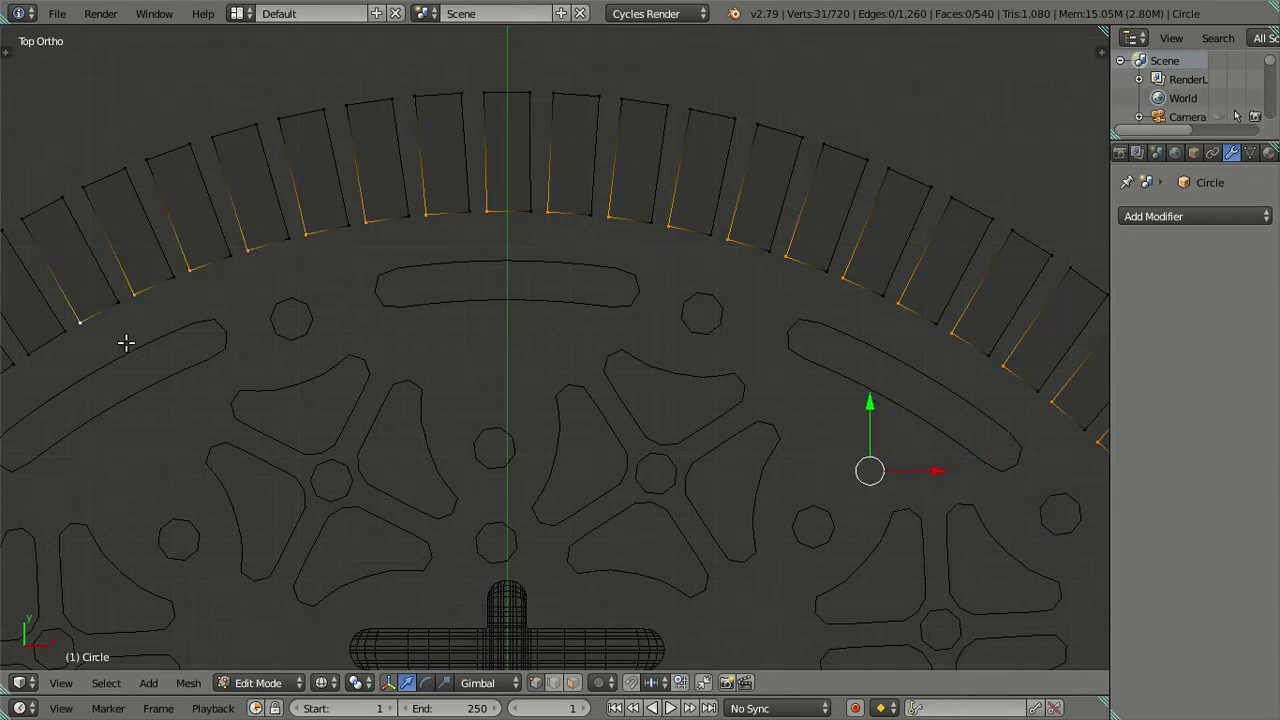
middle_click_drag(150, 340, 604, 154, "shift")
right_click(482, 158, "shift")
right_click(442, 206, "shift")
right_click(386, 236, "shift")
right_click(368, 279, "shift")
right_click(364, 284, "shift")
right_click(340, 316, "shift")
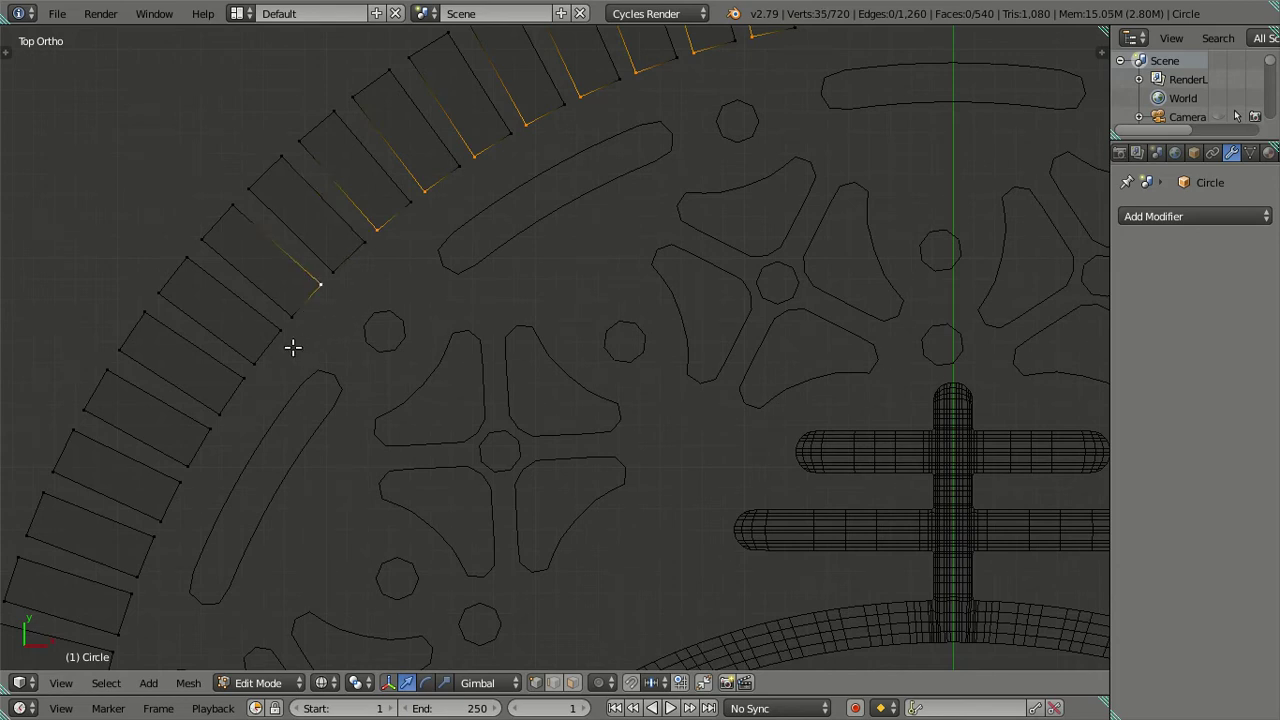
right_click(366, 318, "shift")
right_click(358, 271, "shift")
right_click(298, 350, "shift")
right_click(278, 364, "shift")
right_click(238, 422, "shift")
right_click(205, 470, "shift")
right_click(192, 516, "shift")
Step: Keep adding notch corners around the following section of the ring, undoing one mistaken pick
middle_click_drag(190, 518, 478, 160, "shift")
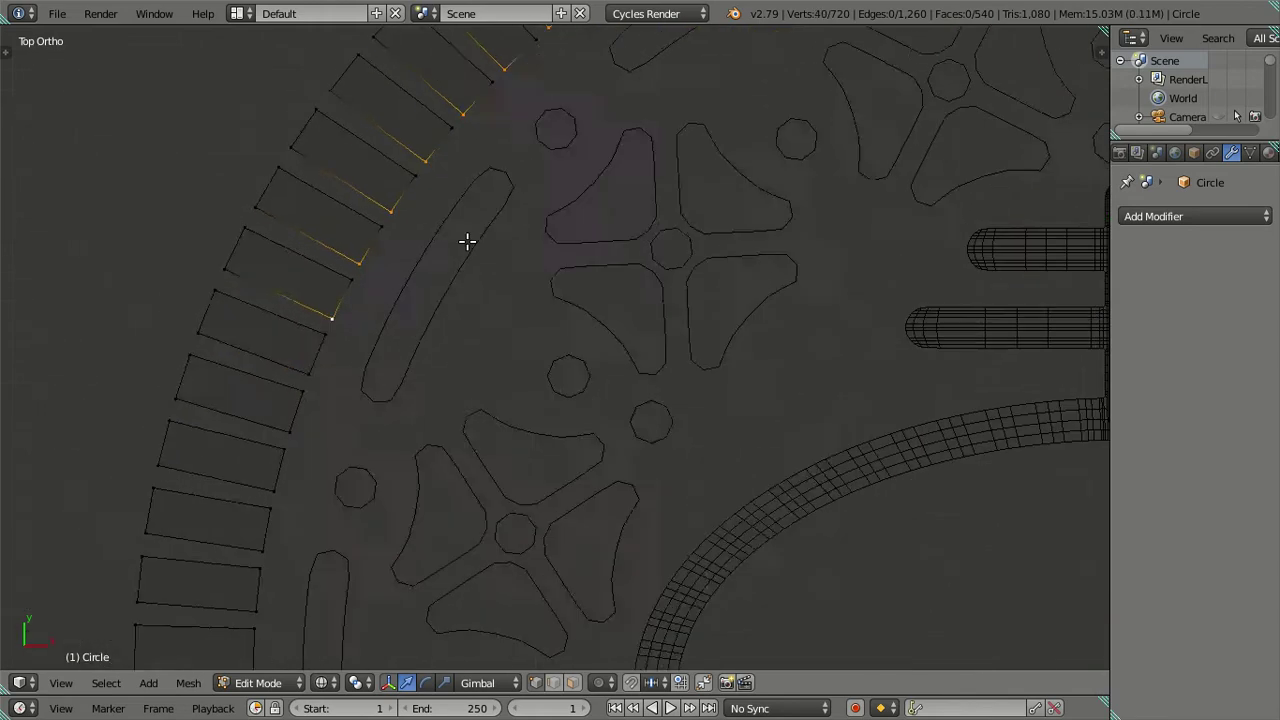
right_click(440, 222, "shift")
right_click(397, 338, "shift")
right_click(388, 396, "shift")
right_click(386, 455, "shift")
middle_click_drag(414, 475, 391, 129, "shift")
right_click(356, 212, "shift")
right_click(354, 273, "shift")
right_click(360, 321, "shift")
right_click(386, 395, "shift")
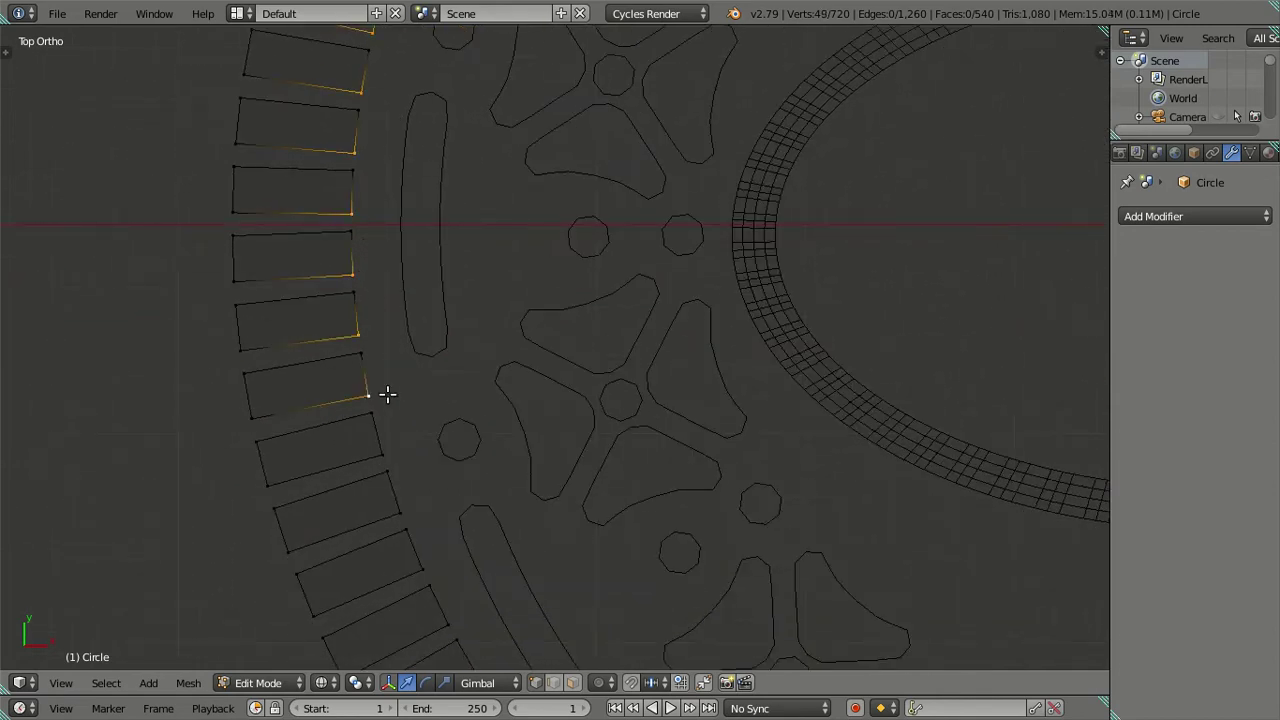
right_click(390, 452, "shift")
right_click(401, 508, "shift")
middle_click_drag(474, 541, 380, 237, "shift")
right_click(334, 258, "shift")
right_click(371, 323, "shift")
right_click(400, 372, "shift")
right_click(428, 401, "shift")
right_click(478, 454, "shift")
right_click(501, 517, "shift")
right_click(541, 561, "shift")
middle_click_drag(633, 527, 287, 168, "shift")
right_click(239, 244, "shift")
right_click(285, 286, "shift")
right_click(333, 321, "shift")
right_click(384, 353, "shift")
right_click(400, 362, "shift")
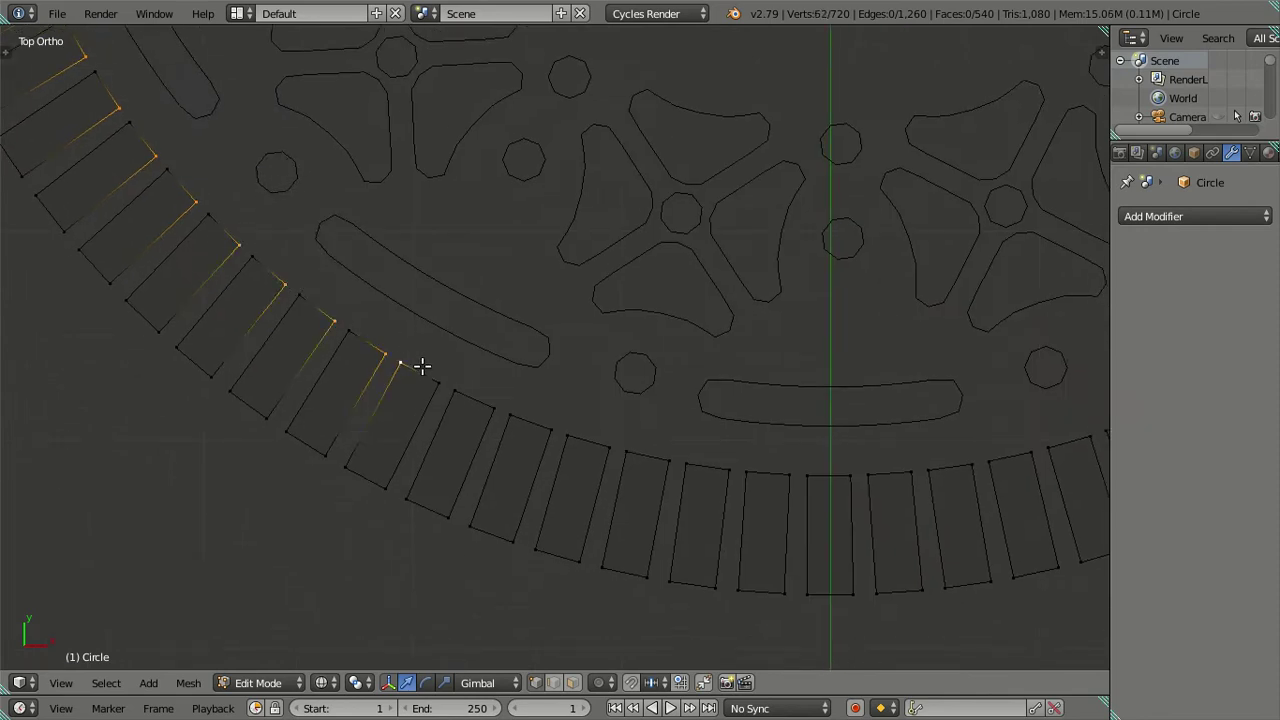
key("ctrl+z")
right_click(438, 380, "shift")
right_click(494, 406, "shift")
right_click(550, 429, "shift")
right_click(609, 446, "shift")
right_click(668, 461, "shift")
Step: Add the notch corners along the next part of the ring, deselecting one accidental extra vertex
middle_click_drag(745, 410, 386, 338, "shift")
right_click(373, 406, "shift")
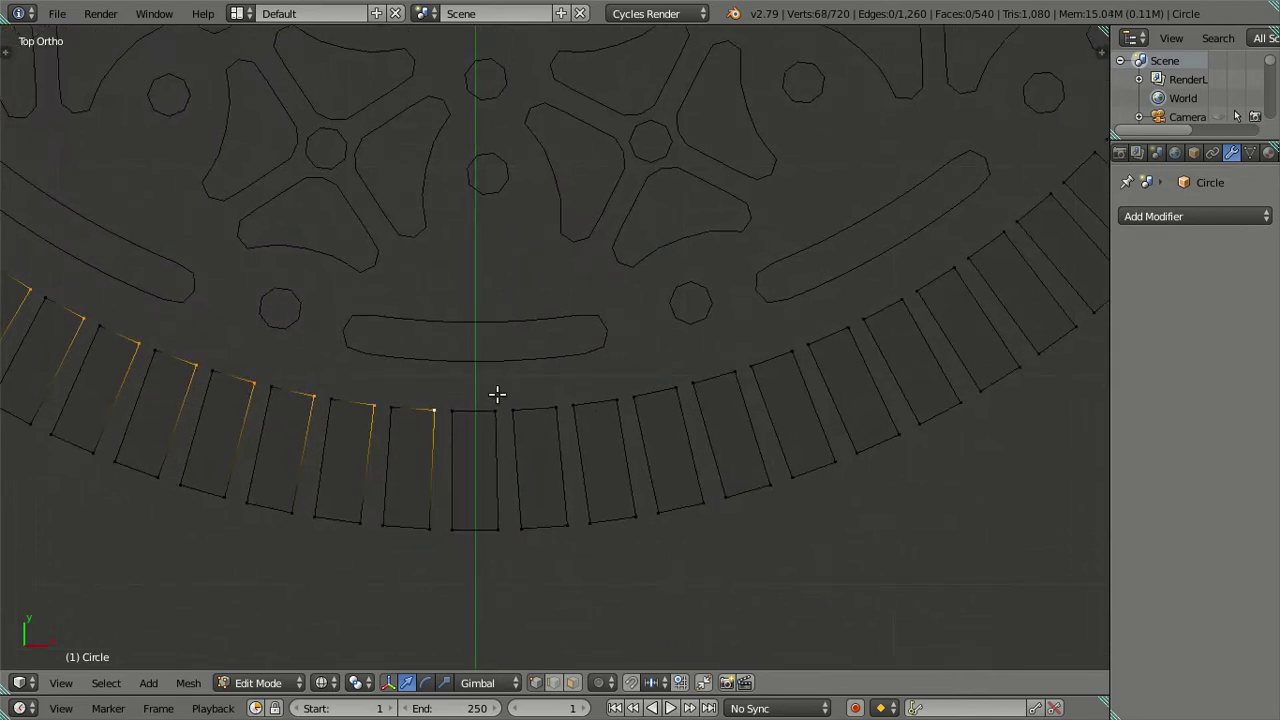
right_click(556, 402, "shift")
right_click(614, 390, "shift")
right_click(680, 378, "shift")
right_click(728, 364, "shift")
right_click(800, 334, "shift")
right_click(830, 314, "shift")
right_click(883, 299, "shift")
right_click(936, 260, "shift")
right_click(986, 223, "shift")
right_click(1029, 177, "shift")
mouse_move(1029, 177)
middle_mouse_down("shift")
mouse_move(480, 331)
mouse_move(281, 346)
middle_mouse_up("shift")
right_click(257, 381, "shift")
right_click(305, 330, "shift")
right_click(334, 296, "shift")
right_click(356, 258, "shift")
right_click(396, 196, "shift")
right_click(416, 160, "shift")
right_click(422, 158, "shift")
Step: Select the last notch corners to reach 90 vertices, then zoom out to show the whole ring
middle_click_drag(424, 160, 660, 458, "shift")
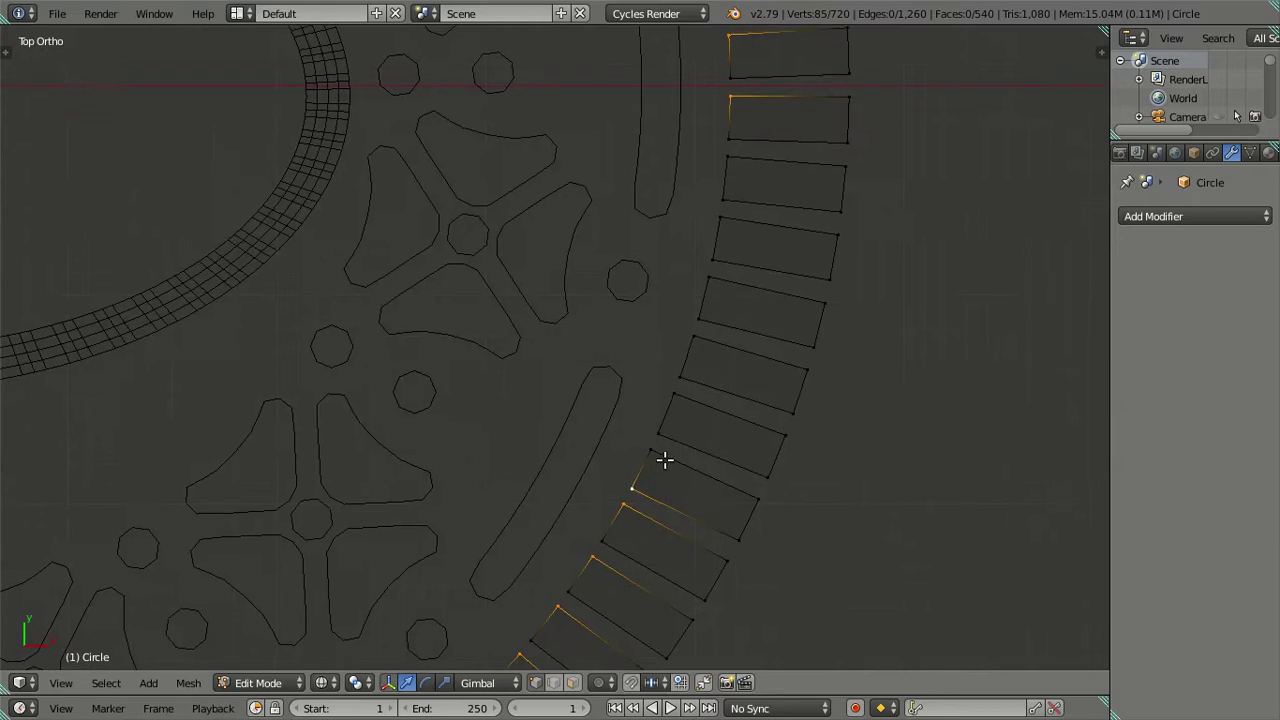
right_click(658, 446, "shift")
right_click(658, 400, "shift")
right_click(683, 343, "shift")
right_click(695, 286, "shift")
right_click(712, 220, "shift")
right_click(720, 160, "shift")
scroll(720, 162, "down", 4)
middle_click_drag(723, 174, 901, 457, "shift")
scroll(875, 437, "down", 2)
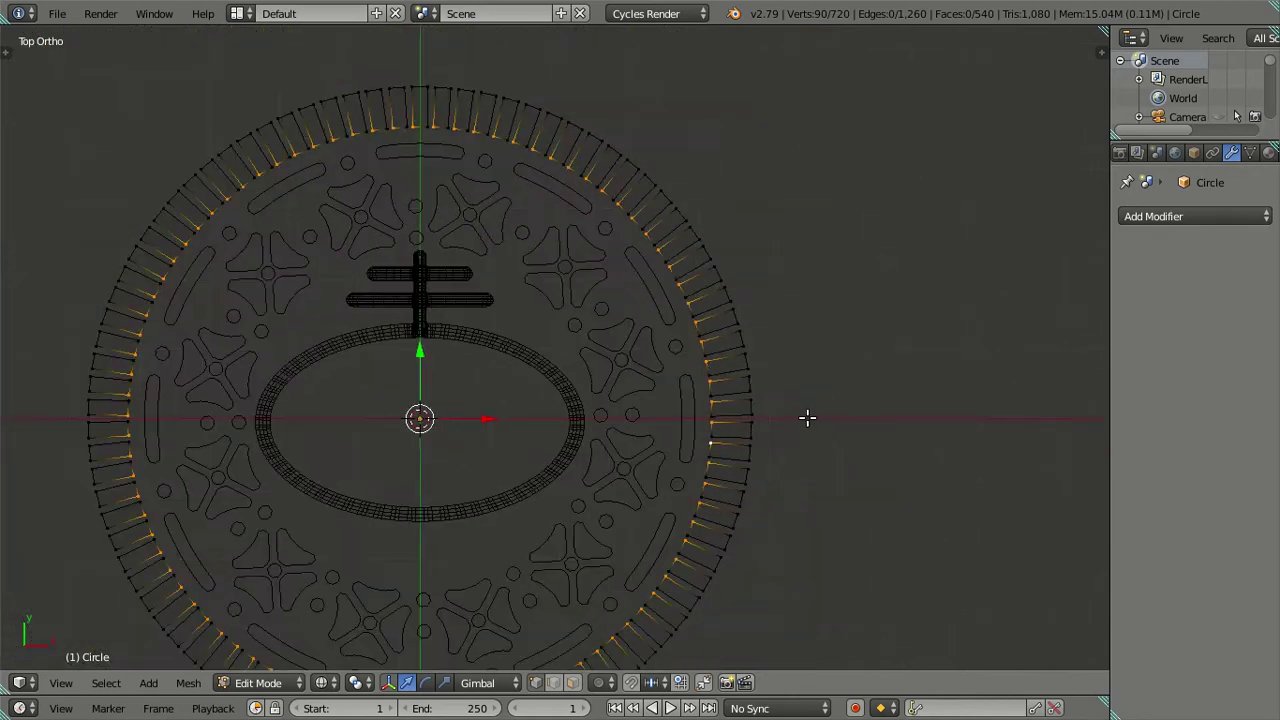
scroll(806, 420, "up", 3)
Step: Scale the selected notch corner vertices outward and inspect the ring's arcs
key("s")
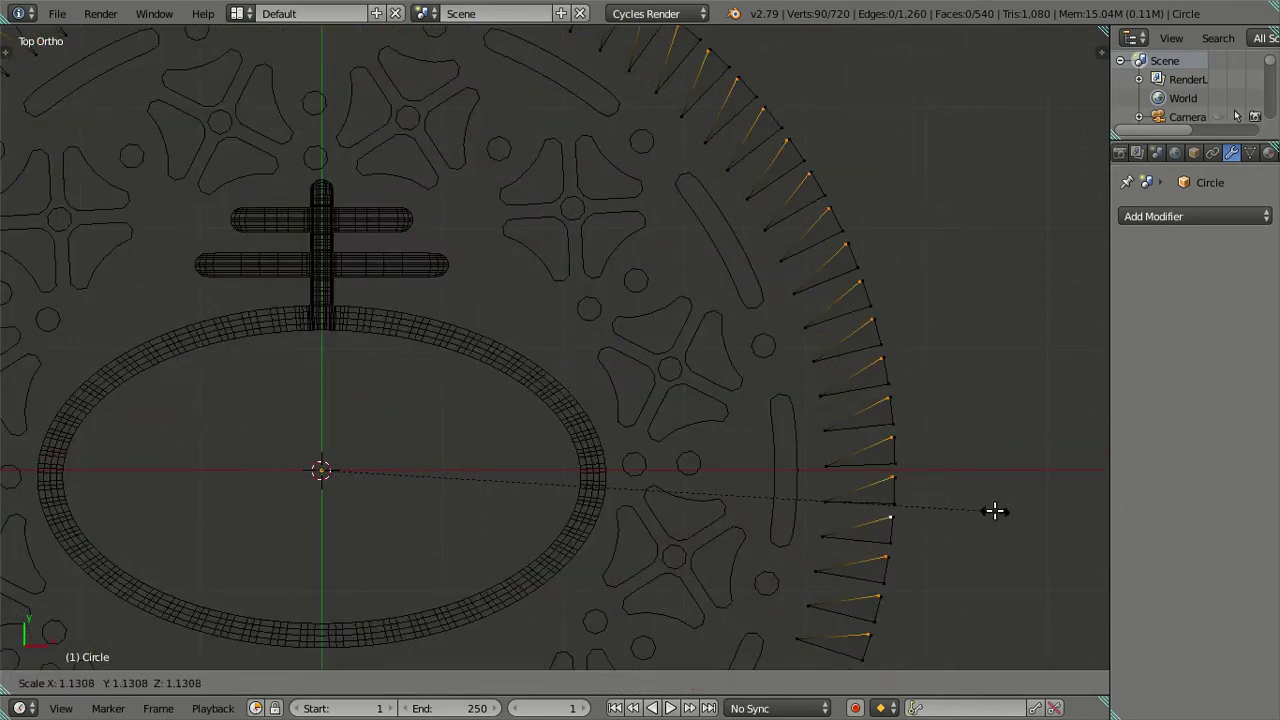
left_click(997, 511)
scroll(781, 446, "down", 4)
scroll(675, 343, "up", 2)
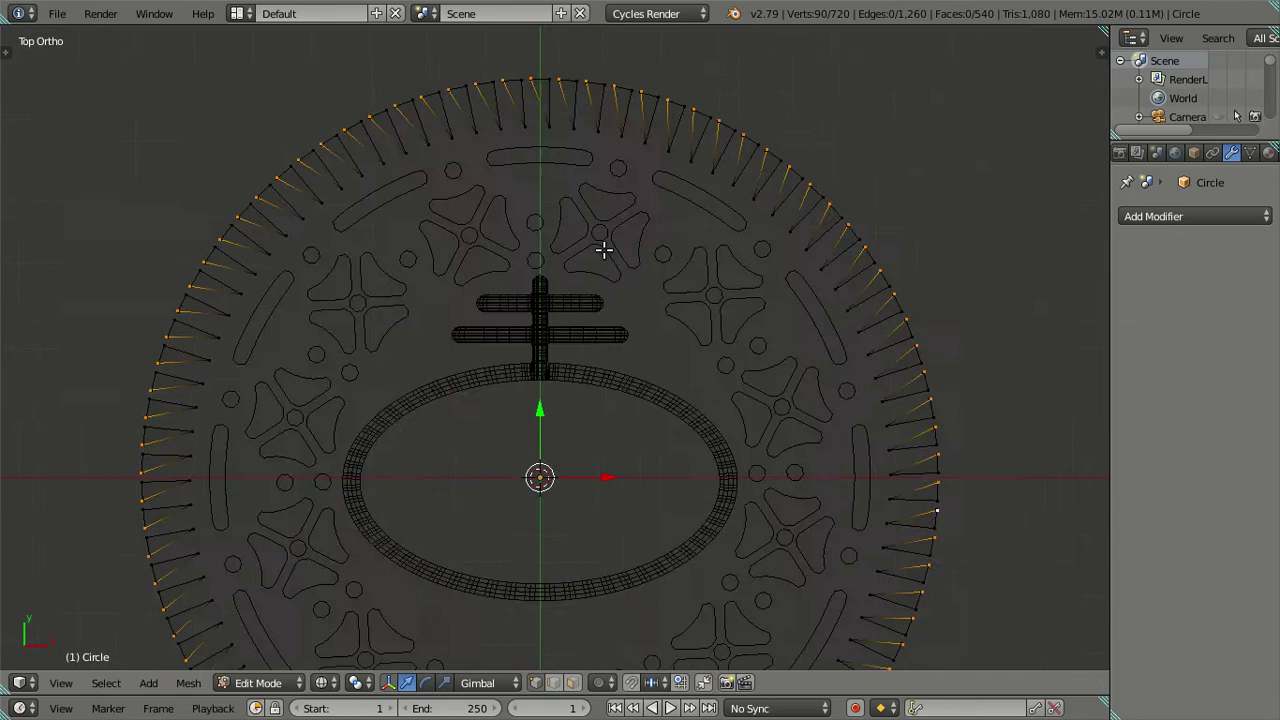
scroll(560, 300, "up", 3, "shift")
scroll(520, 372, "up", 1)
scroll(457, 494, "down", 1)
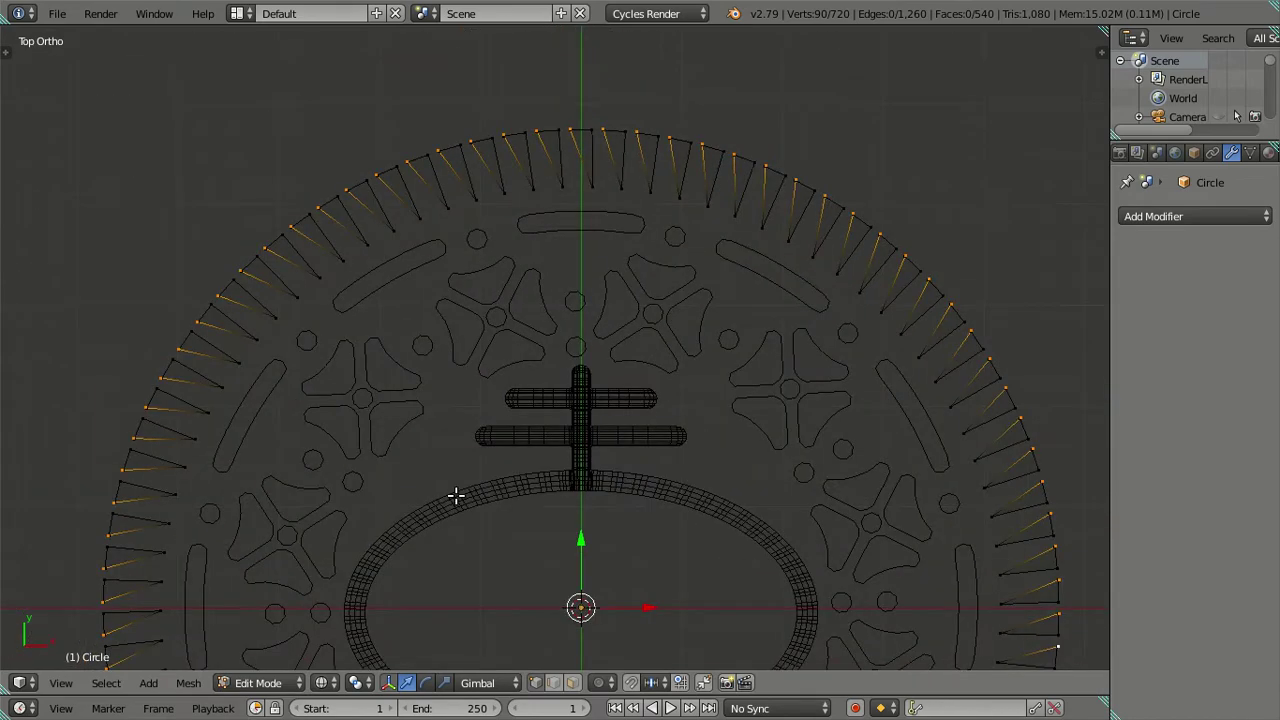
middle_click_drag(457, 494, 477, 137, "shift")
scroll(430, 323, "down", 1, "shift")
scroll(560, 306, "down", 2, "shift")
middle_click_drag(746, 306, 691, 534, "shift")
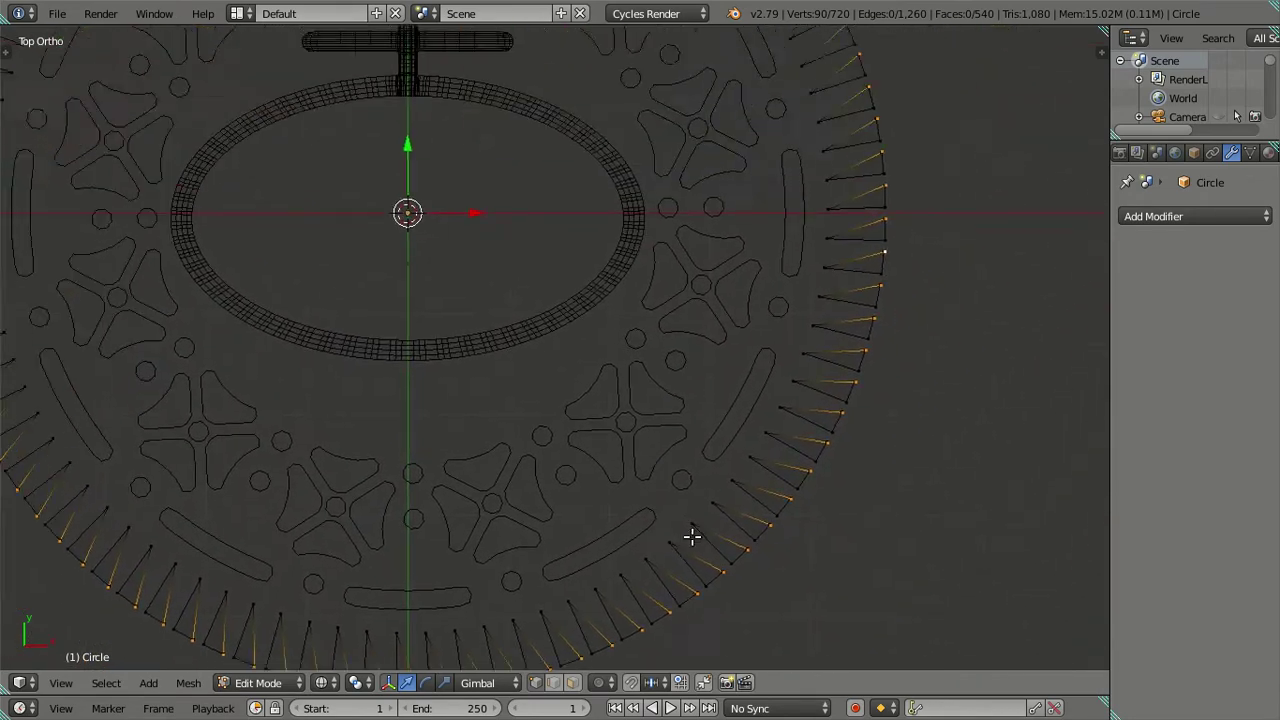
scroll(669, 343, "up", 2, "shift")
middle_click_drag(669, 343, 799, 497, "shift")
scroll(799, 497, "down", 2)
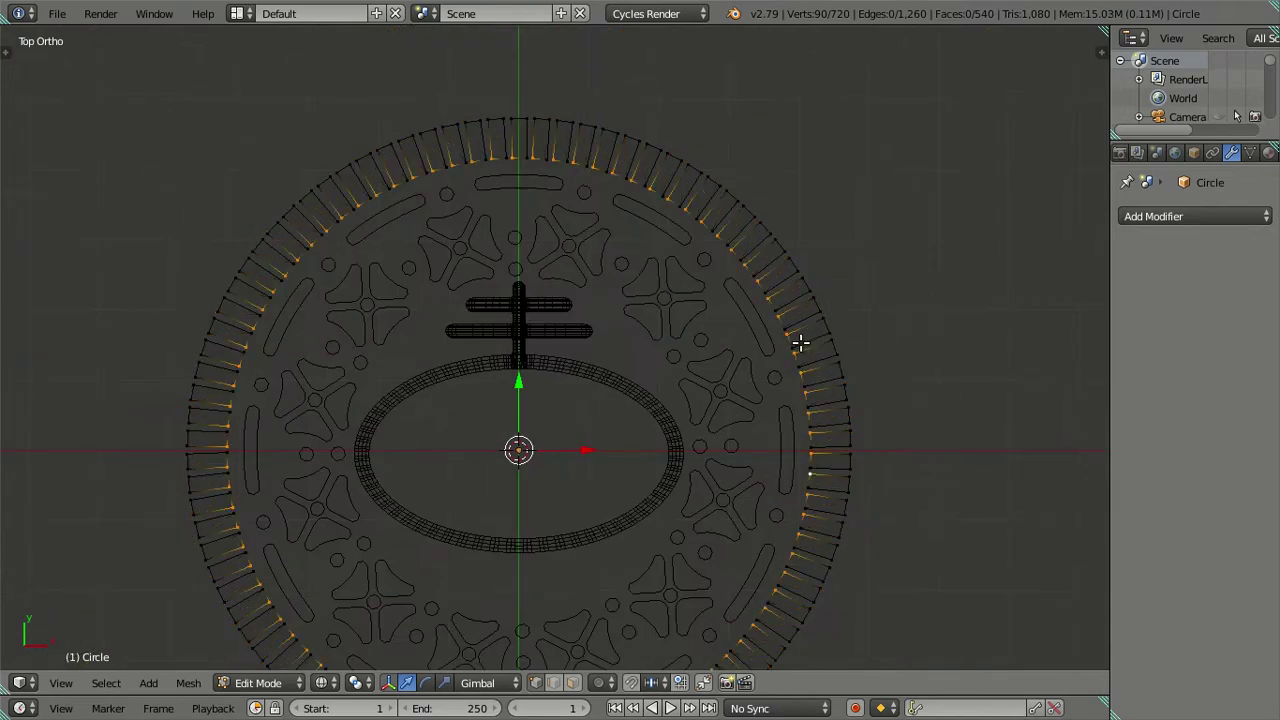
Step: Rotate the notch corners -2 degrees around the Z axis
scroll(800, 343, "up", 1)
scroll(831, 354, "up", 1)
middle_click_drag(831, 354, 533, 379, "shift")
scroll(533, 379, "up", 3)
middle_click_drag(889, 463, 674, 337, "shift")
scroll(866, 369, "up", 1)
key("r")
key("z")
key("equal")
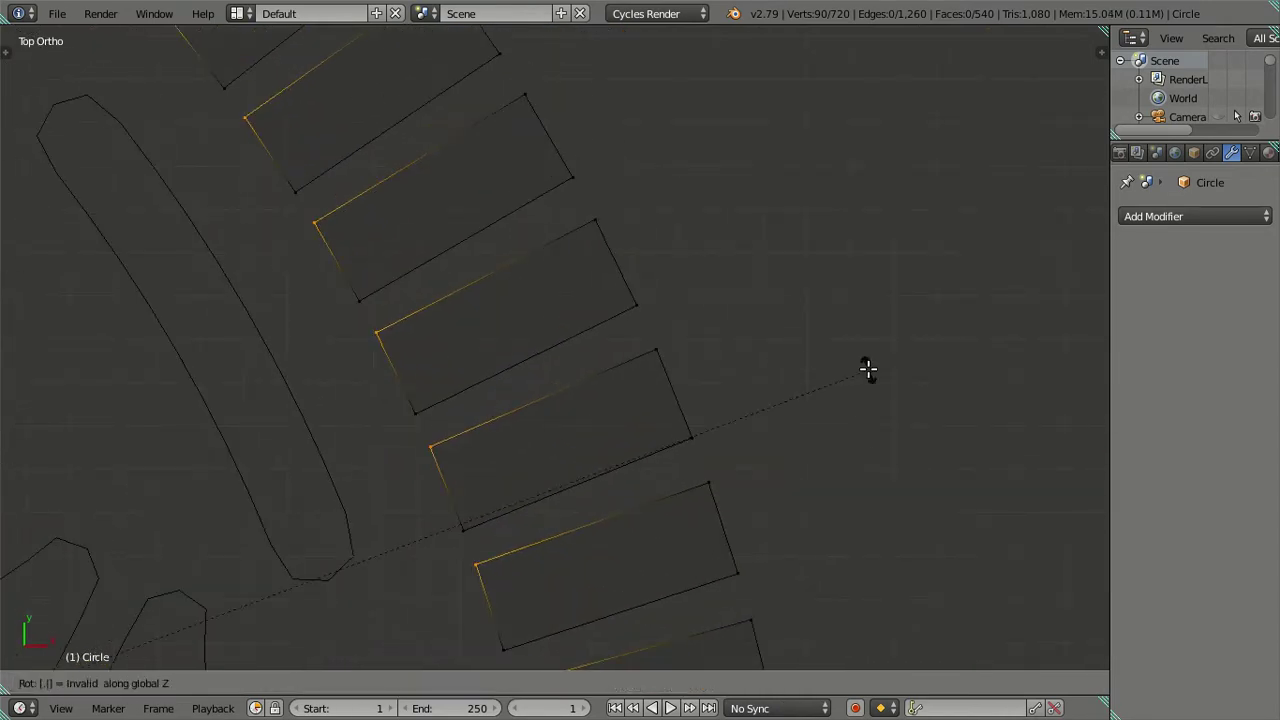
type("-2")
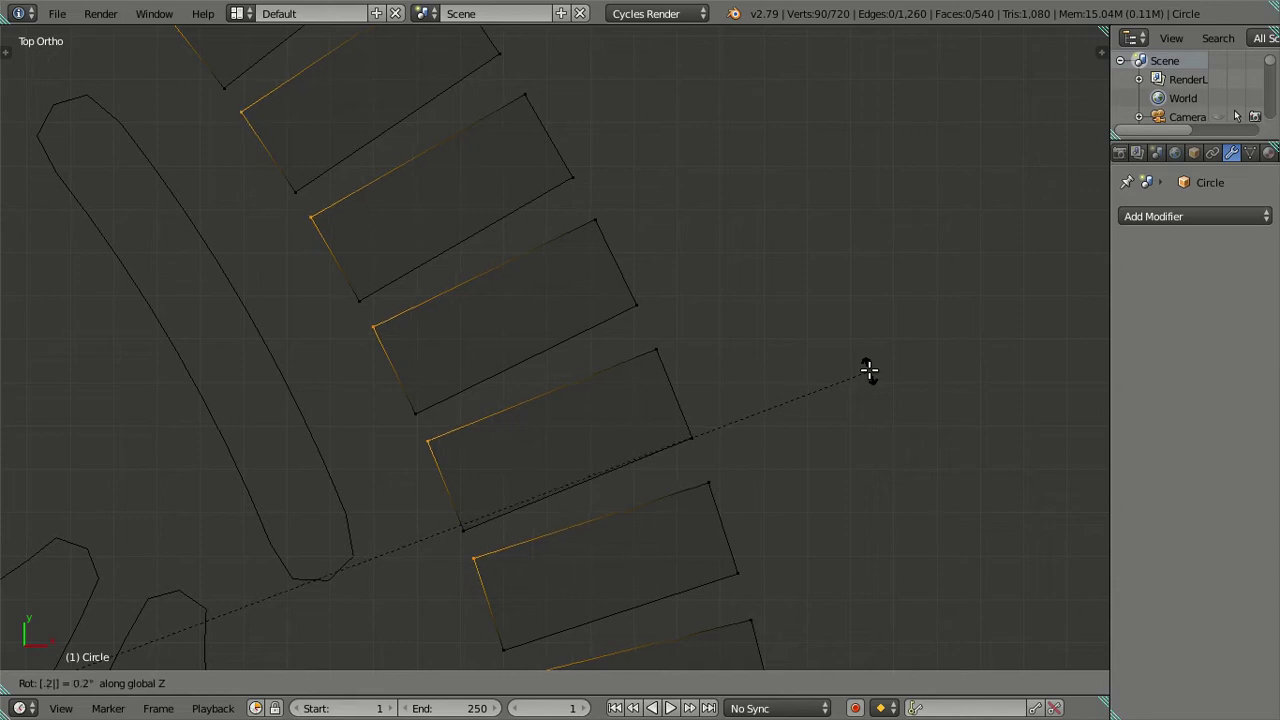
key("Return")
Step: Switch to solid shading, keeping the 90 notch-corner selection
scroll(750, 367, "down", 3)
scroll(680, 372, "down", 2)
key("ctrl+l")
key("a")
key("z")
key("l")
key("ctrl+z")
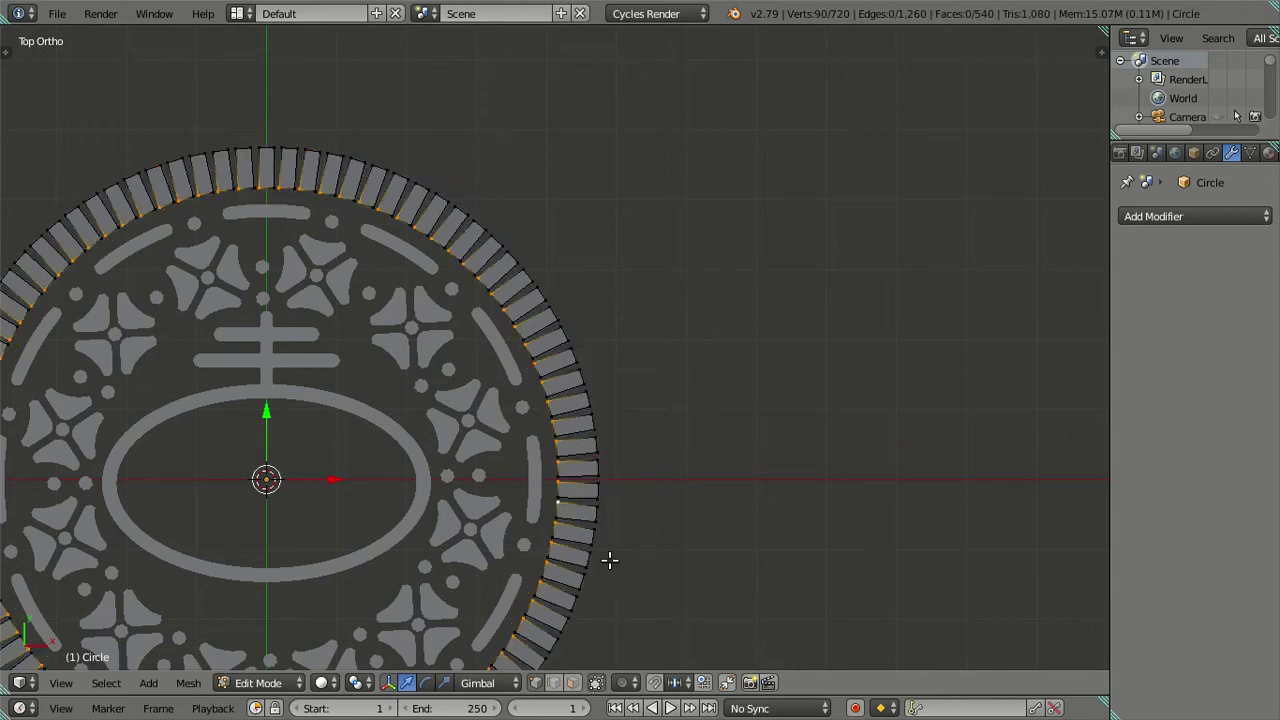
Step: Deselect all ring vertices and centre the view on the ring
key("a")
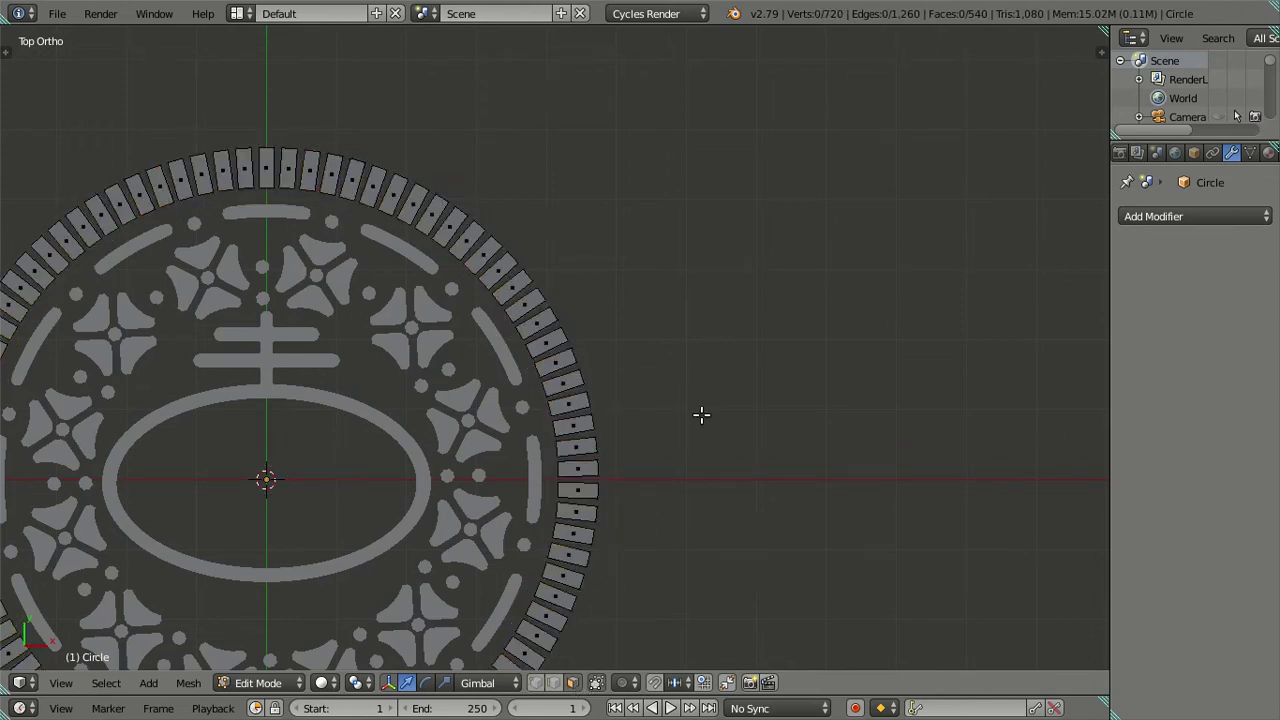
key("a")
scroll(660, 491, "up", 3)
key("a")
scroll(660, 491, "down", 3)
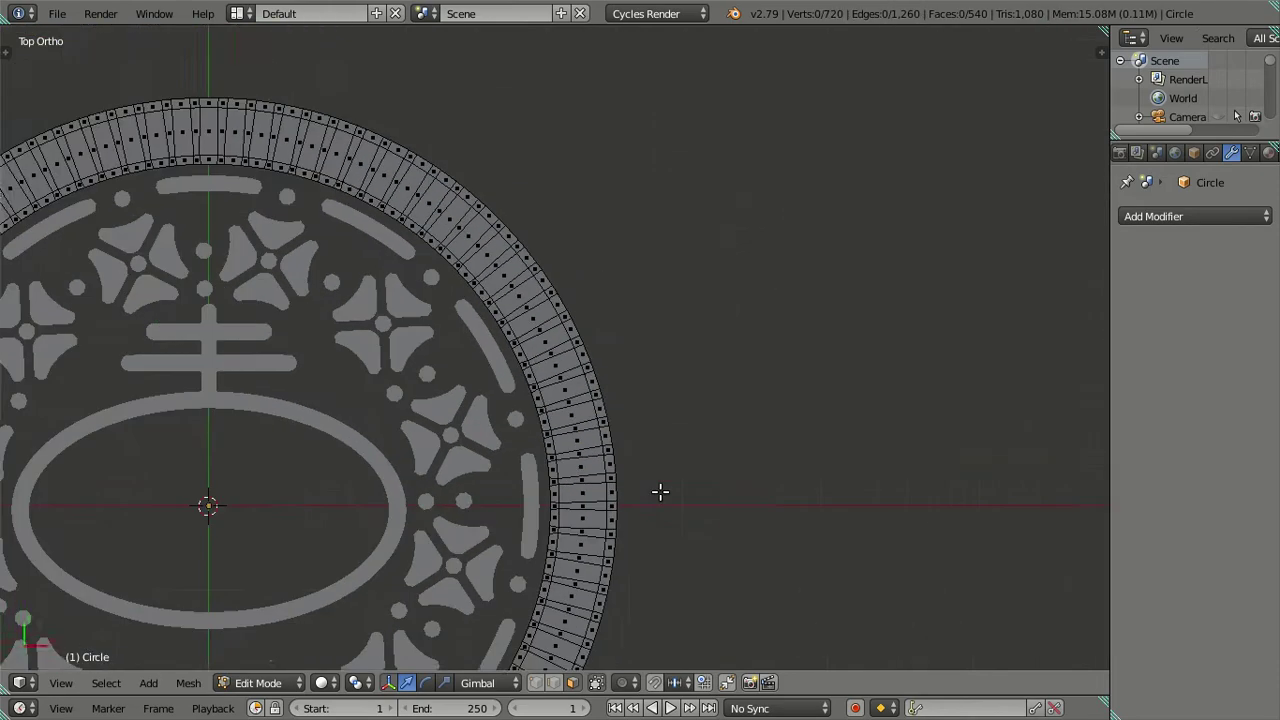
middle_click_drag(646, 417, 823, 260, "shift")
scroll(789, 477, "up", 2)
scroll(675, 420, "up", 2)
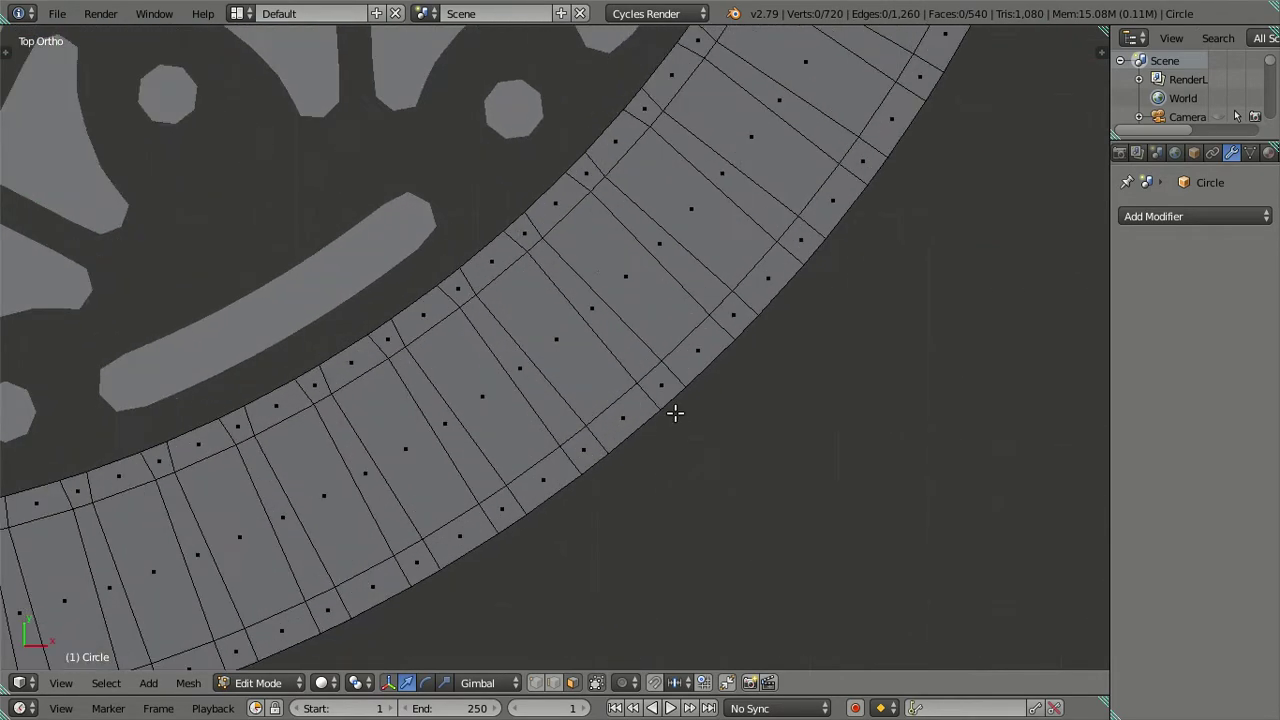
scroll(540, 449, "up", 1)
scroll(540, 449, "up", 2)
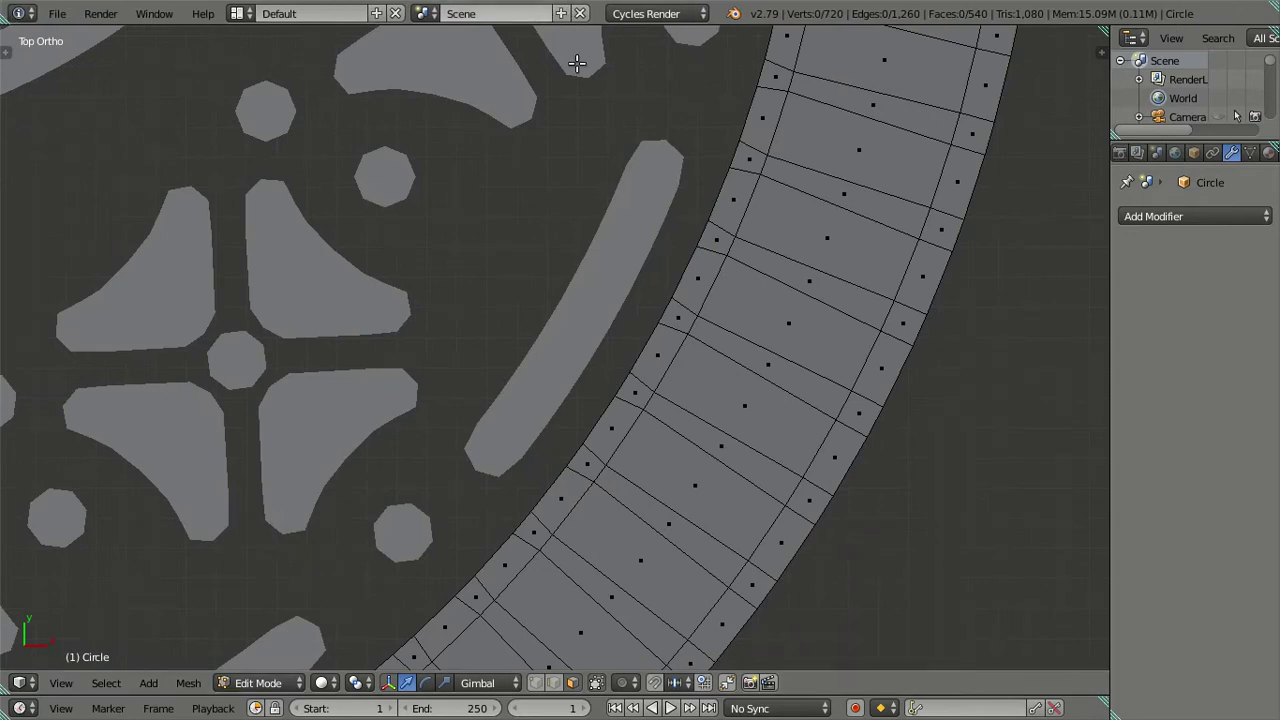
scroll(657, 280, "down", 2)
scroll(630, 280, "down", 1)
scroll(614, 280, "down", 2)
middle_click_drag(614, 280, 689, 399, "shift")
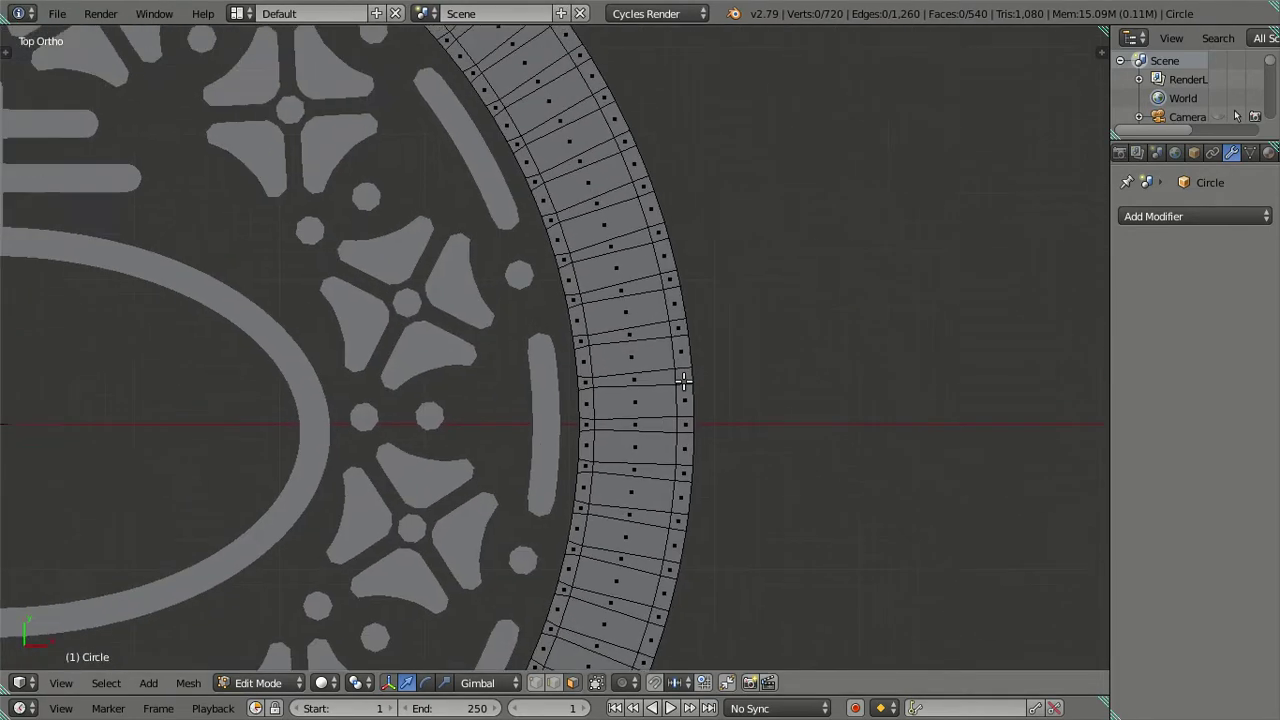
Step: Cut four evenly spaced edge loops around the ring with Ctrl+R
scroll(654, 355, "up", 3)
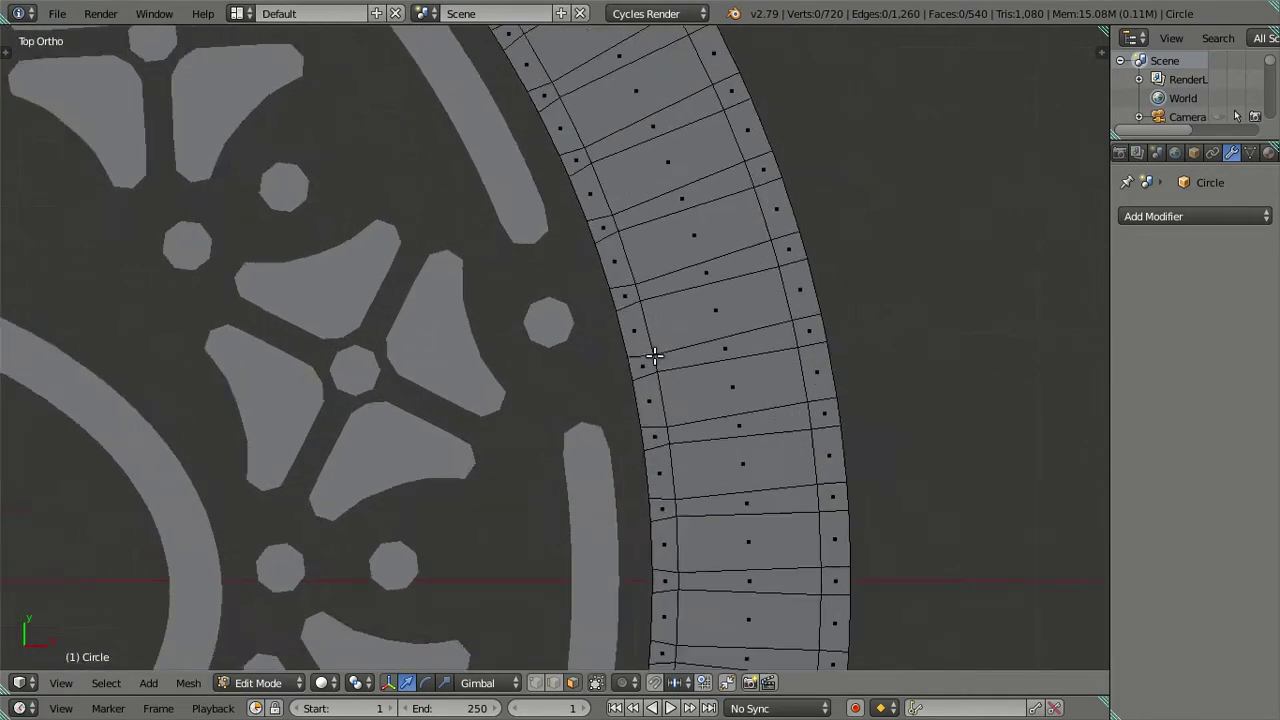
key("ctrl+r")
scroll(745, 350, "up", 3)
left_click(745, 350)
right_click(745, 350)
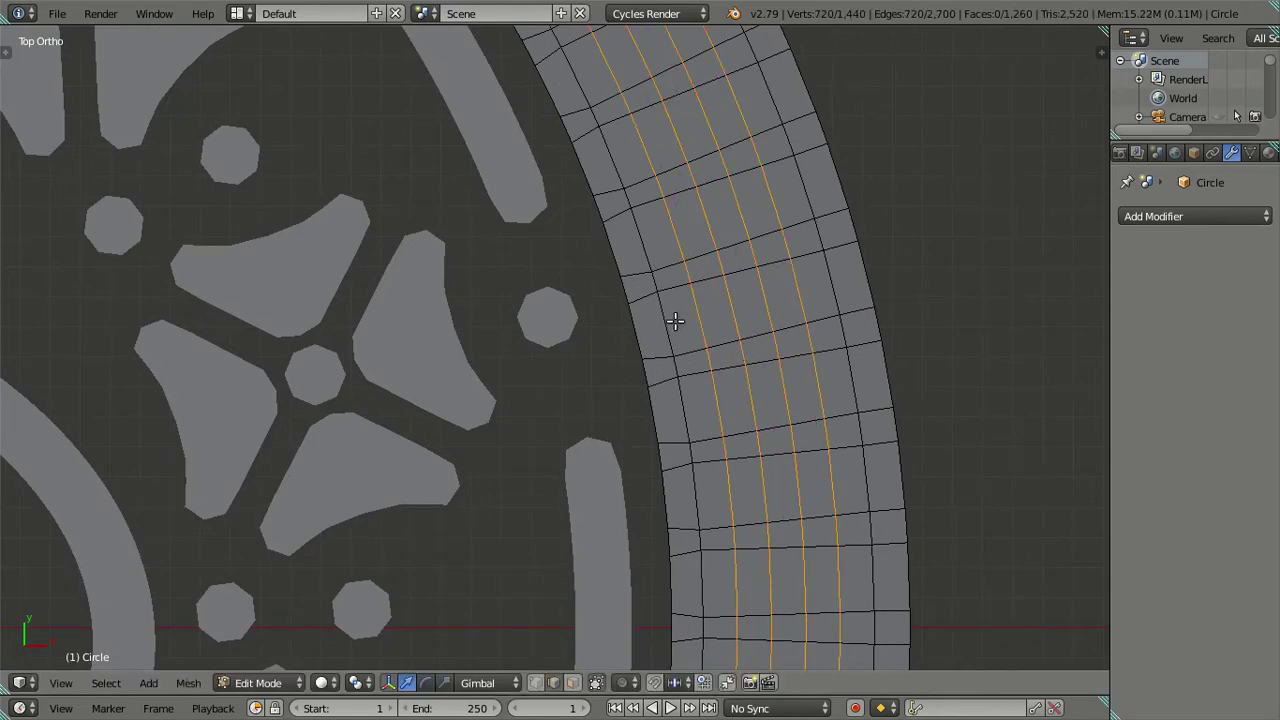
Step: Show the Oreo reference image behind the ring and display the mesh as wireframe
key("n")
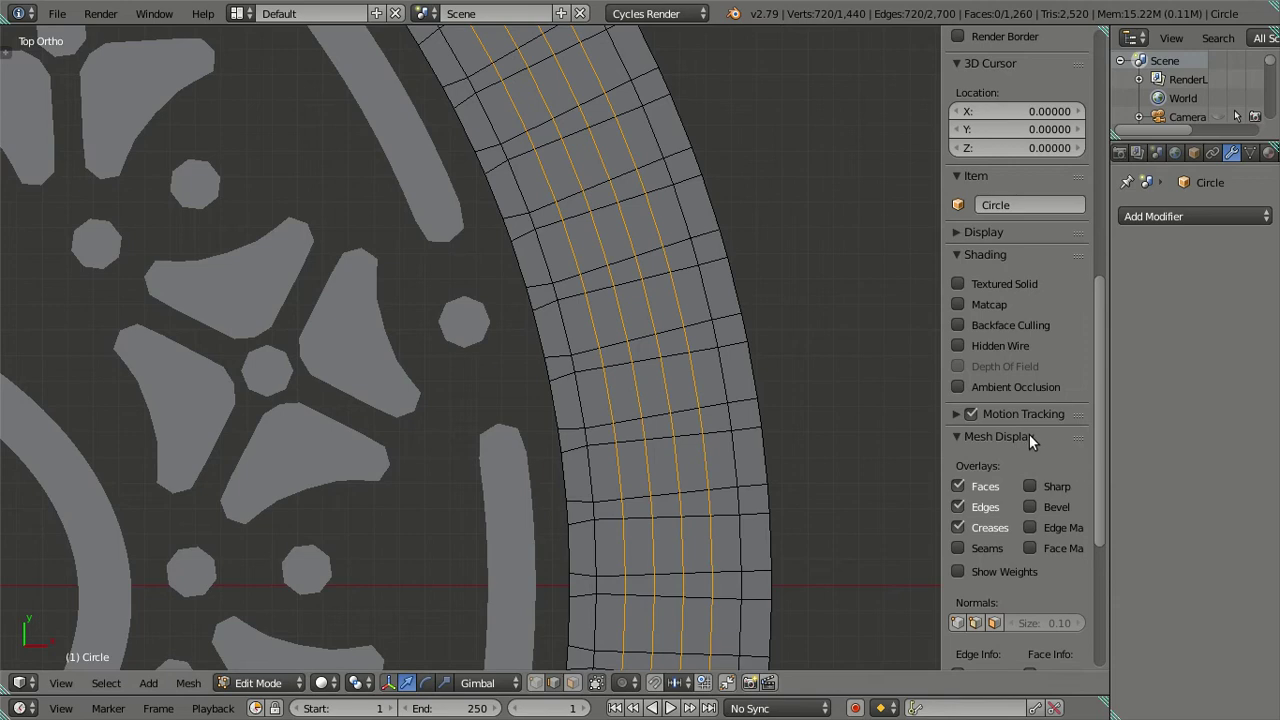
key("Tab")
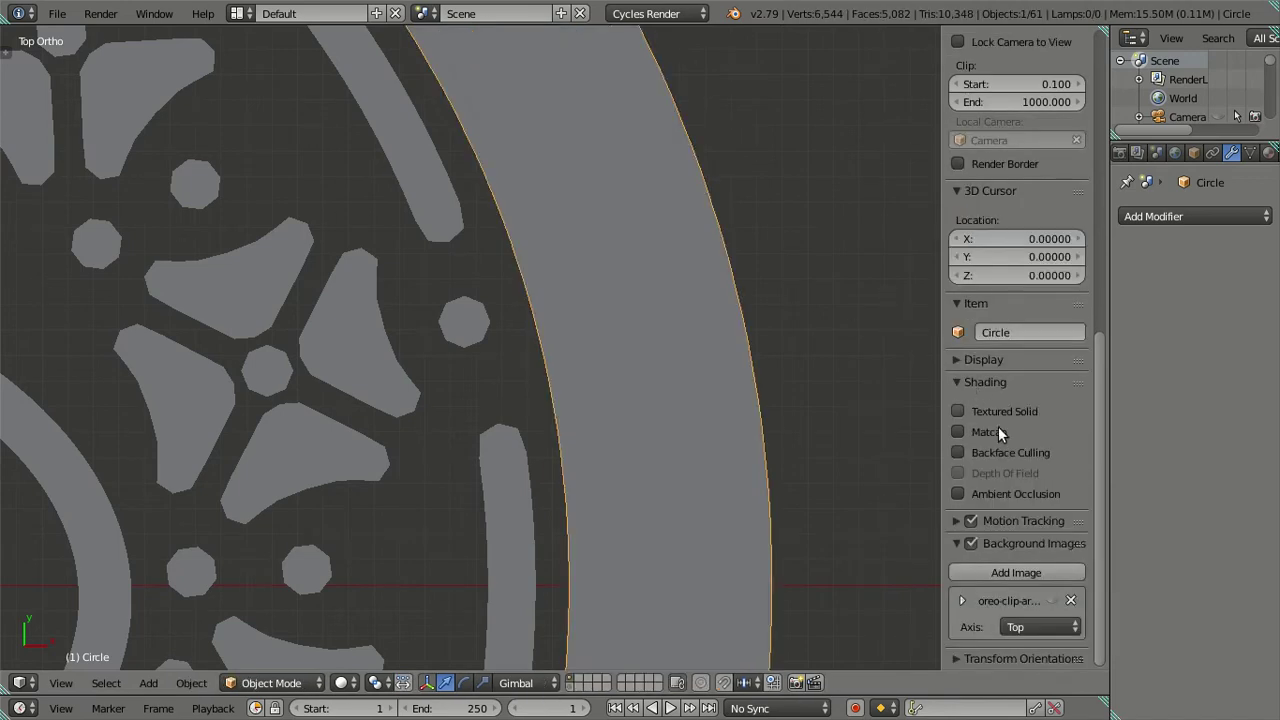
left_click(1050, 600)
key("Tab")
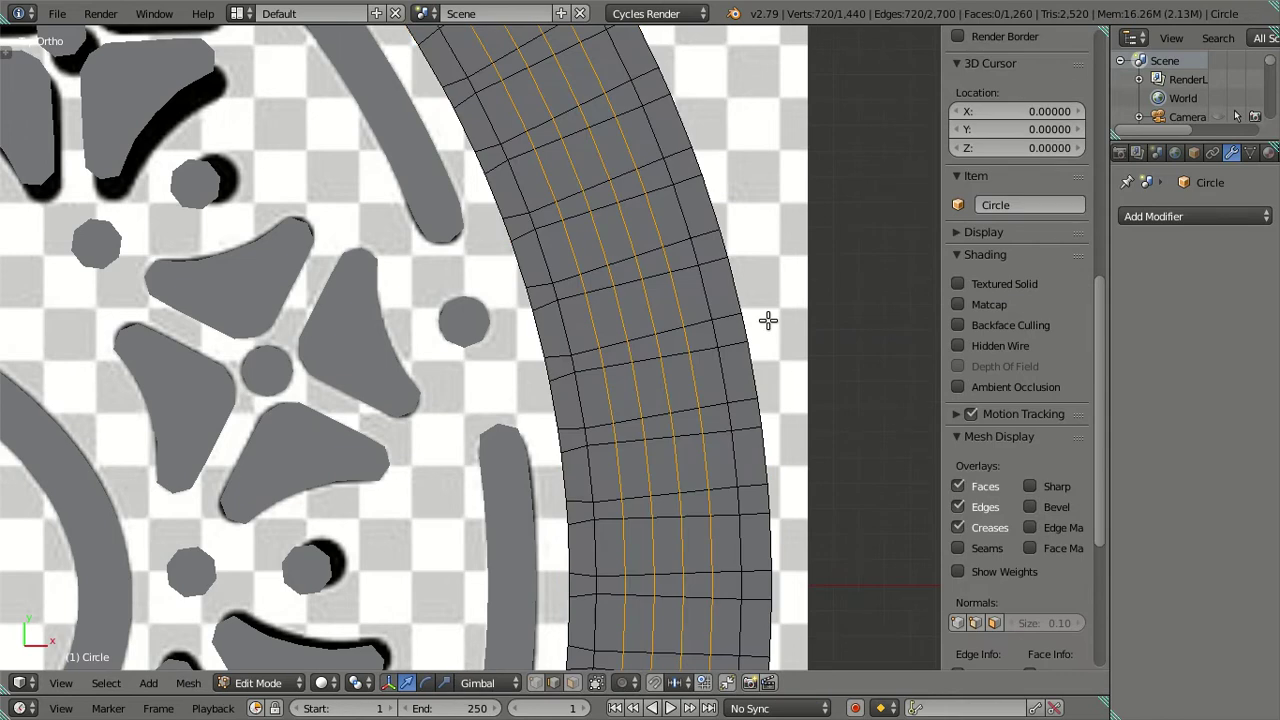
key("n")
key("z")
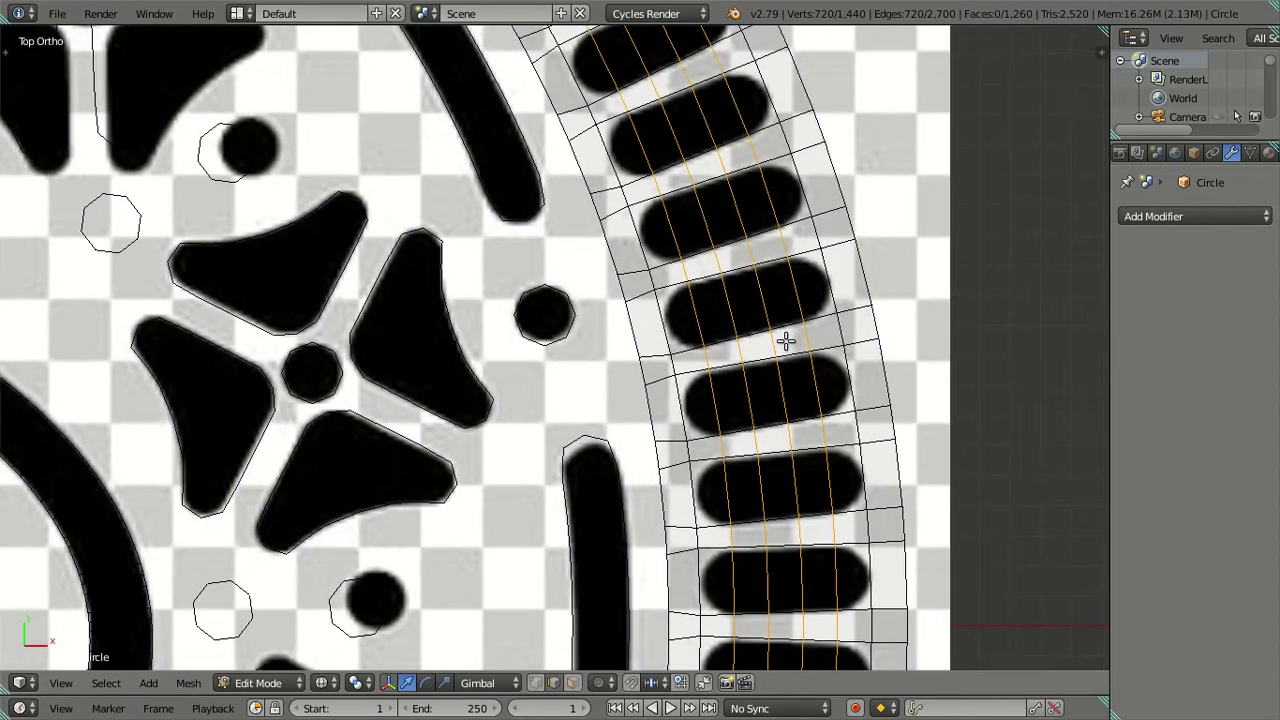
scroll(685, 340, "up", 2)
scroll(685, 340, "up", 2)
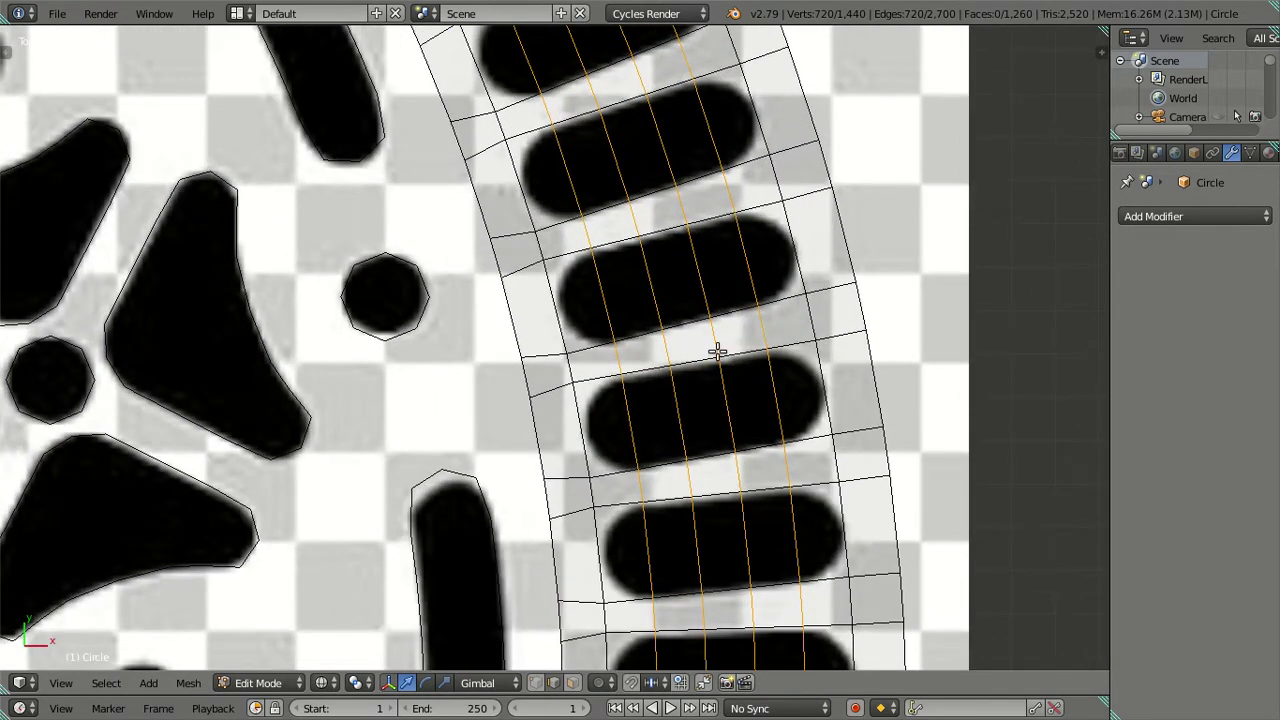
Step: Deselect the new loops and start another loop cut, cancelling it without changes
key("a")
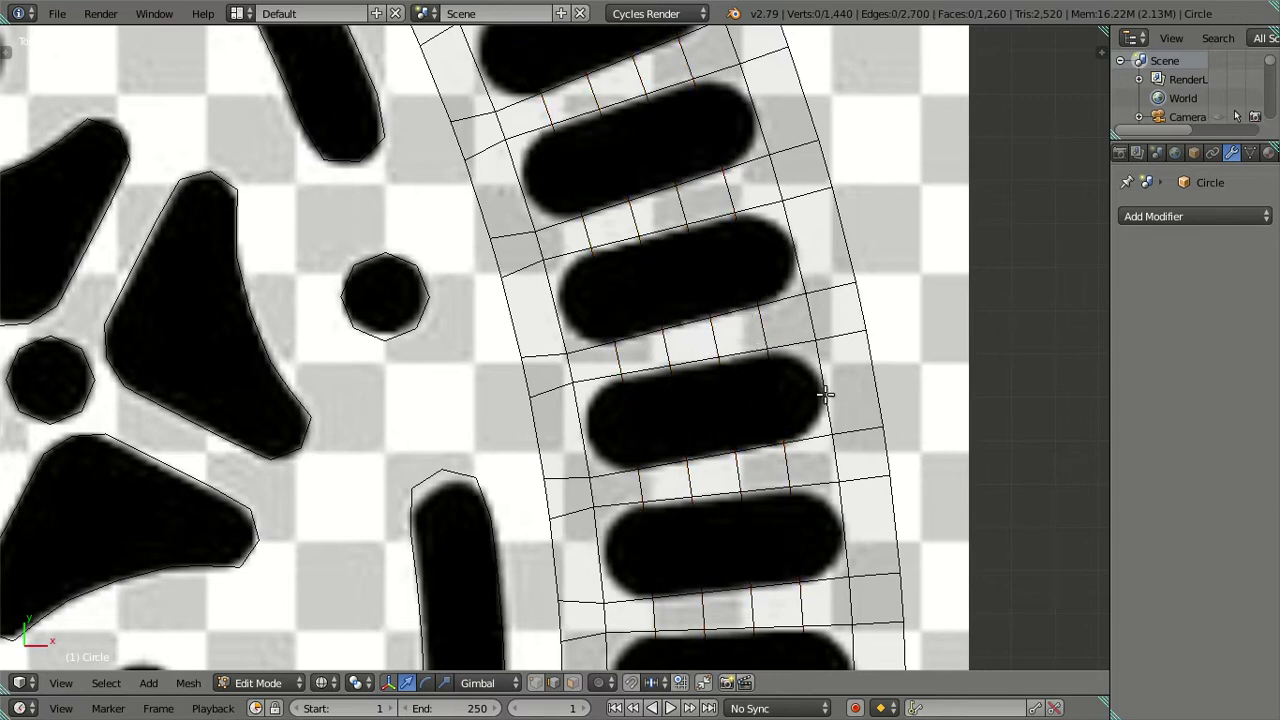
key("ctrl+r")
scroll(826, 394, "up", 1)
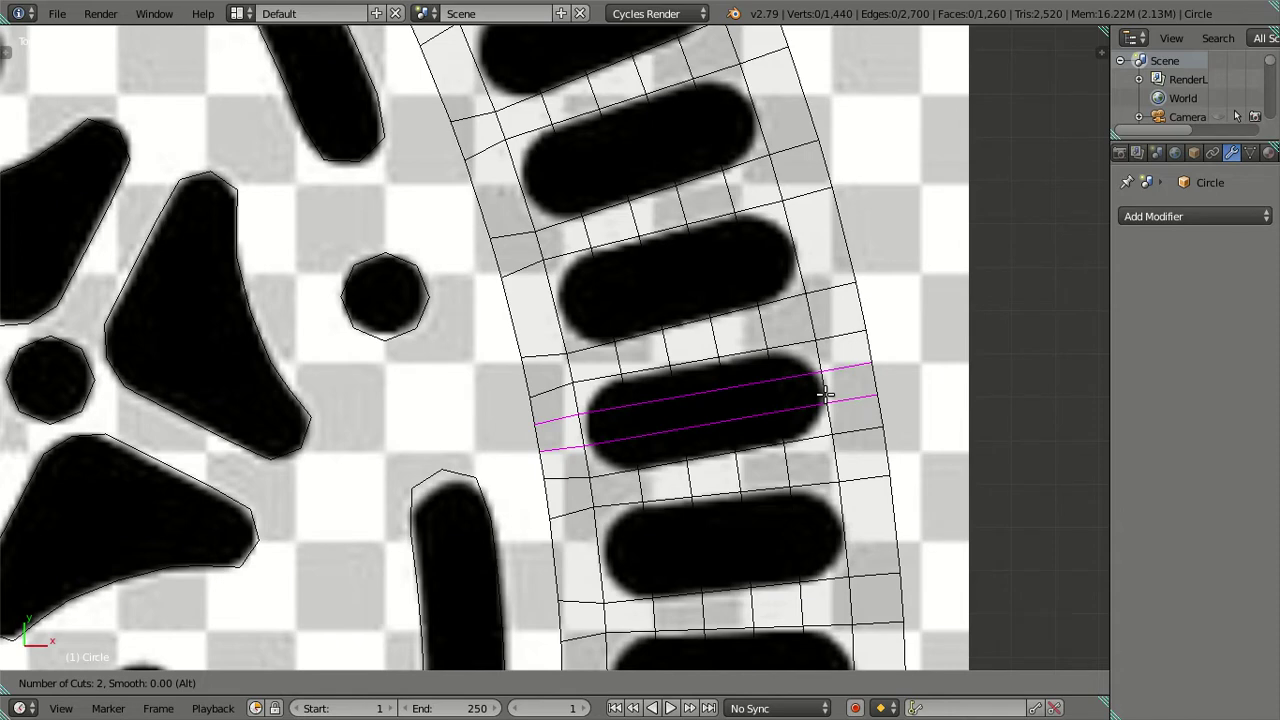
right_click(826, 386)
scroll(823, 380, "down", 4)
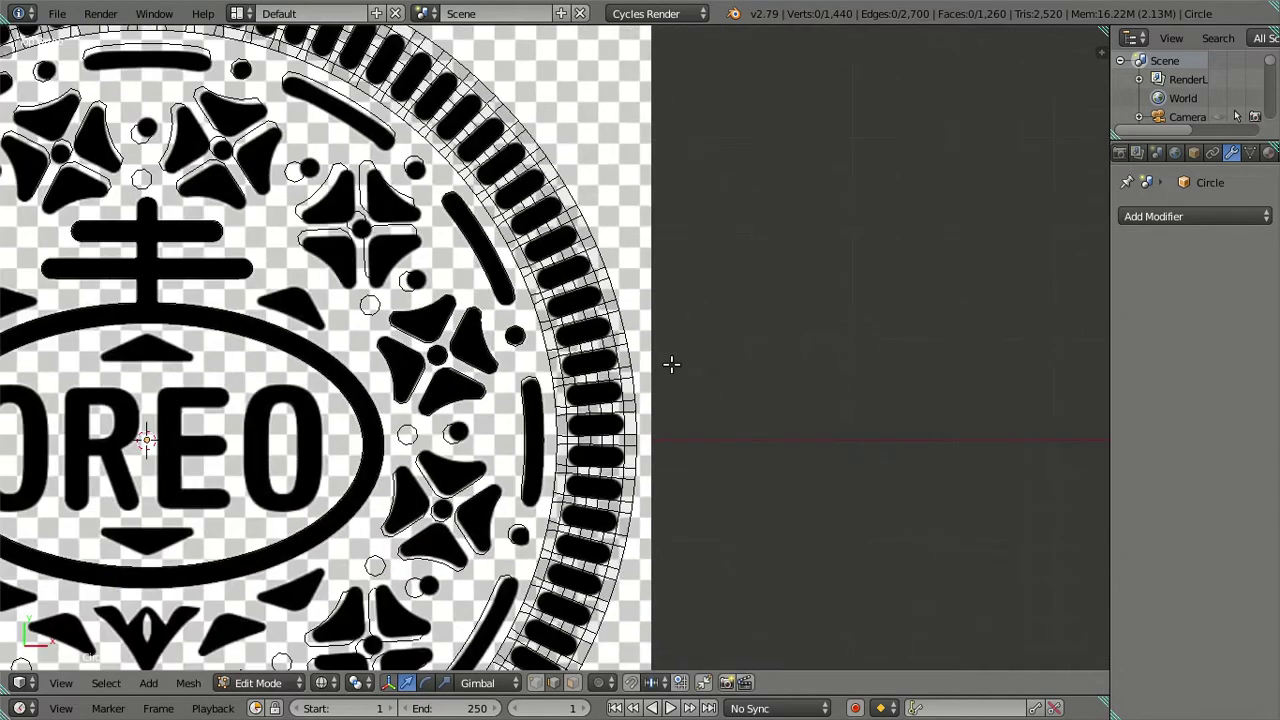
Step: Duplicate the ring in place as Circle.061, move it to another layer, and resume editing
scroll(866, 312, "up", 2)
key("Tab")
scroll(863, 313, "down", 1)
scroll(850, 330, "down", 3)
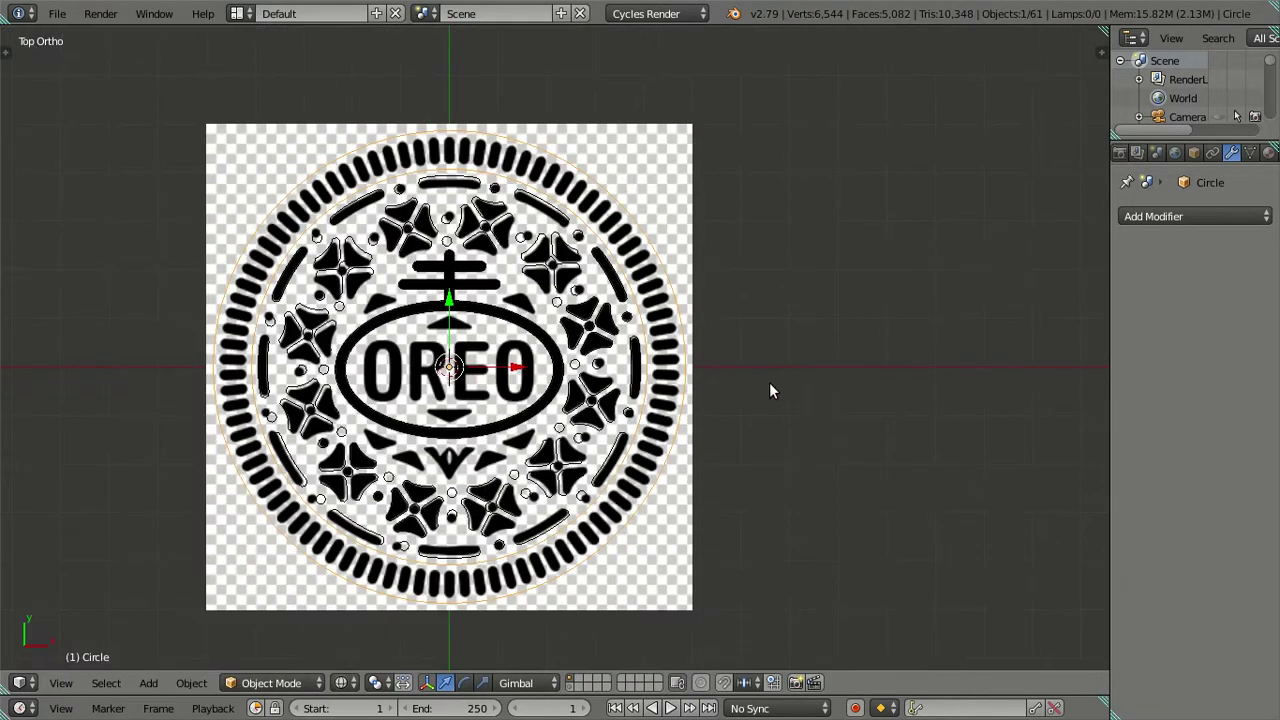
scroll(758, 383, "up", 1)
key("shift+d")
right_click(980, 341)
key("m")
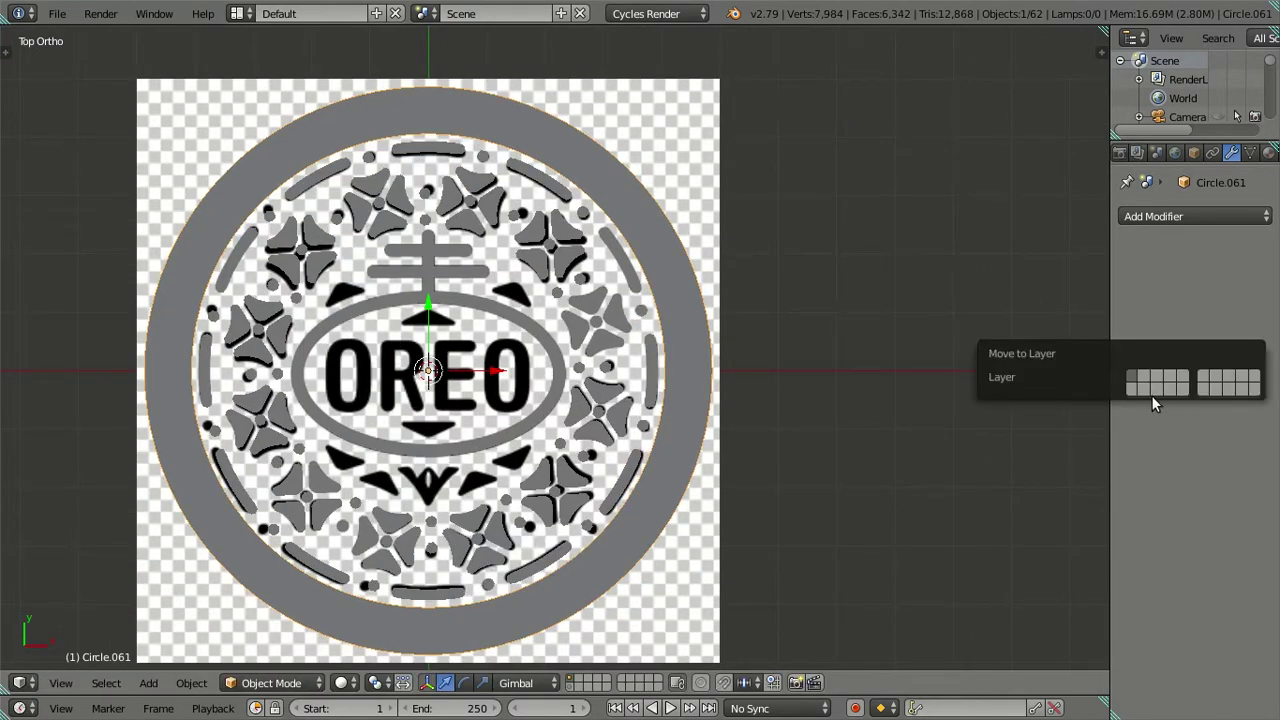
left_click(1144, 387)
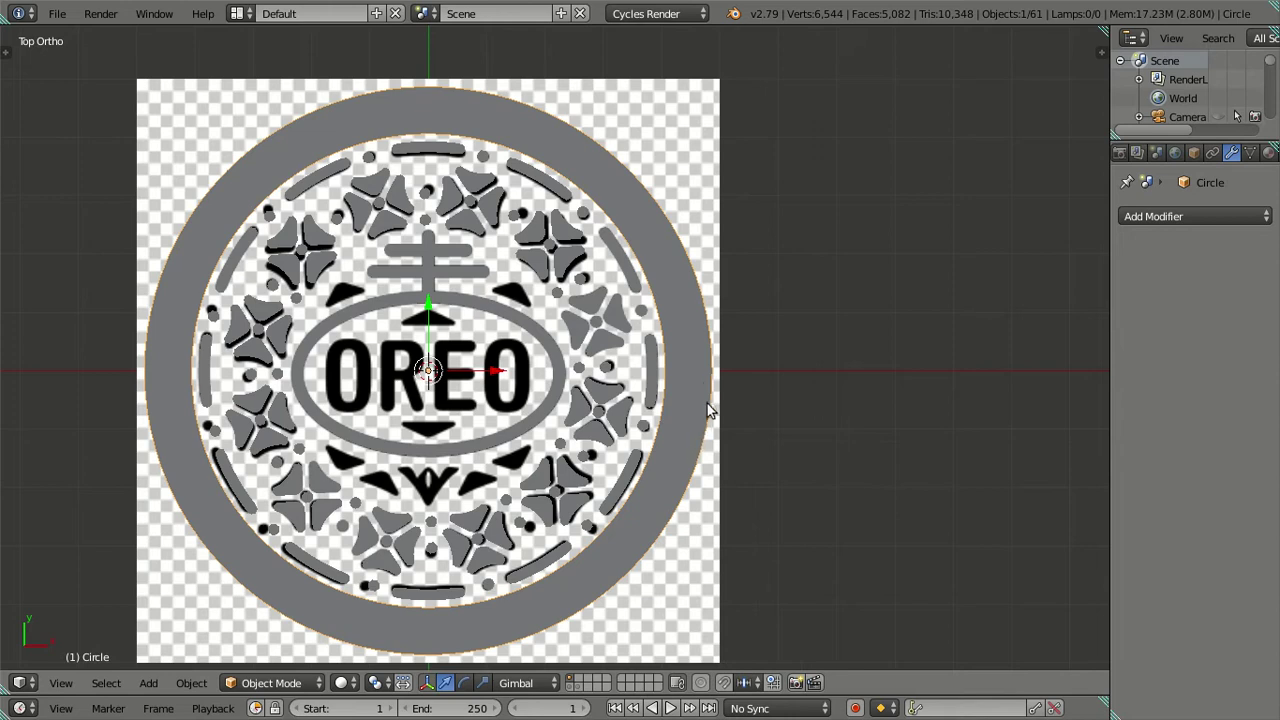
scroll(704, 390, "up", 2)
key("Tab")
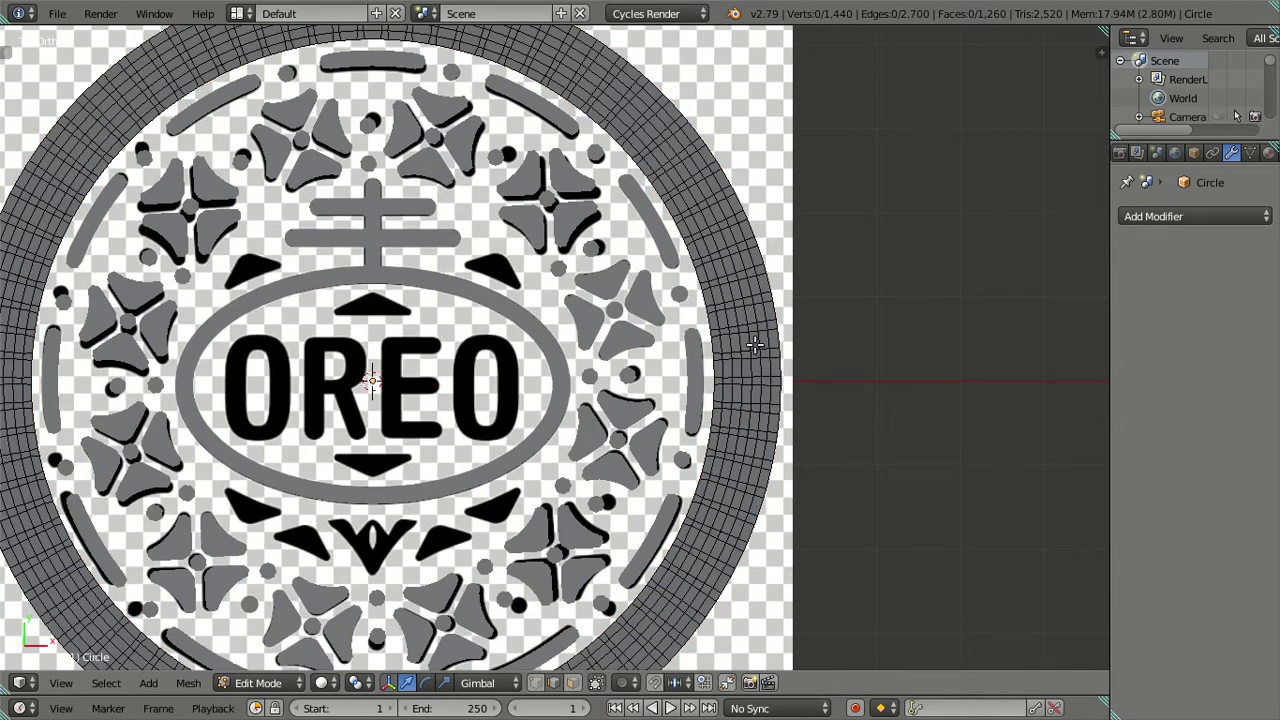
Step: Save over Oreo.blend, then exit and restore Blender's fullscreen window
key("ctrl+s")
left_click(833, 341)
left_click(170, 14)
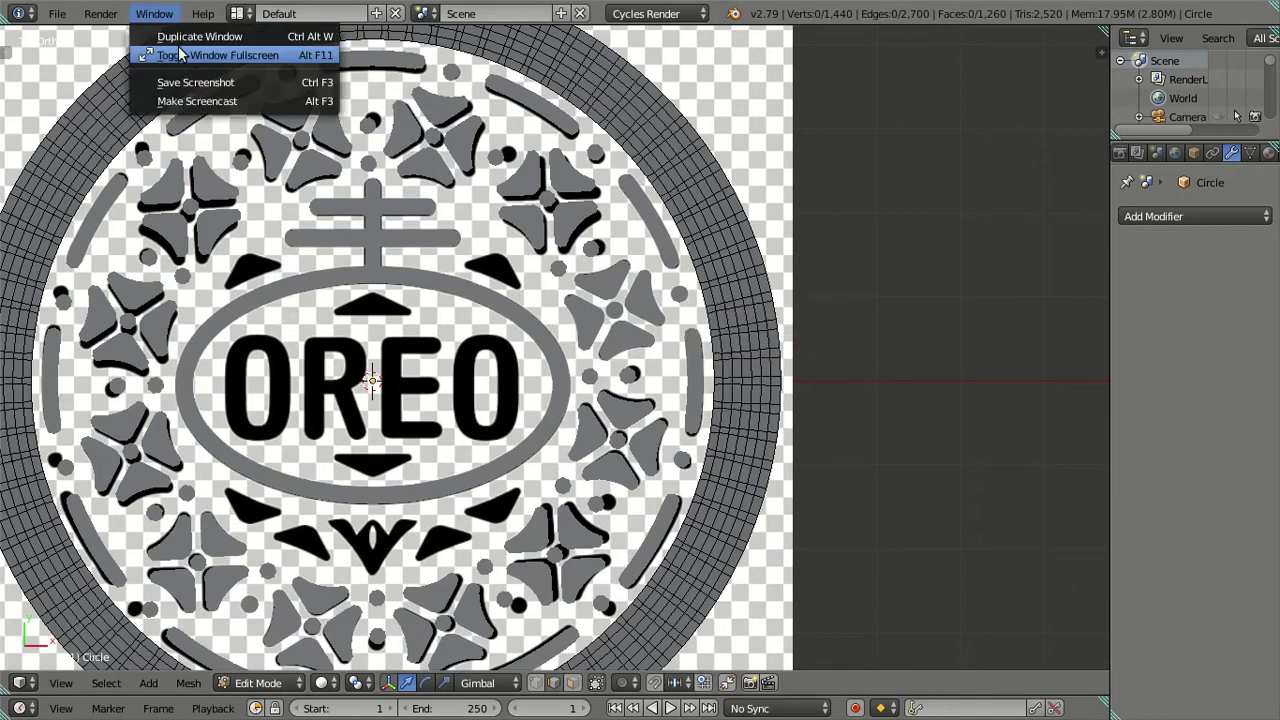
left_click(215, 55)
left_click(940, 12)
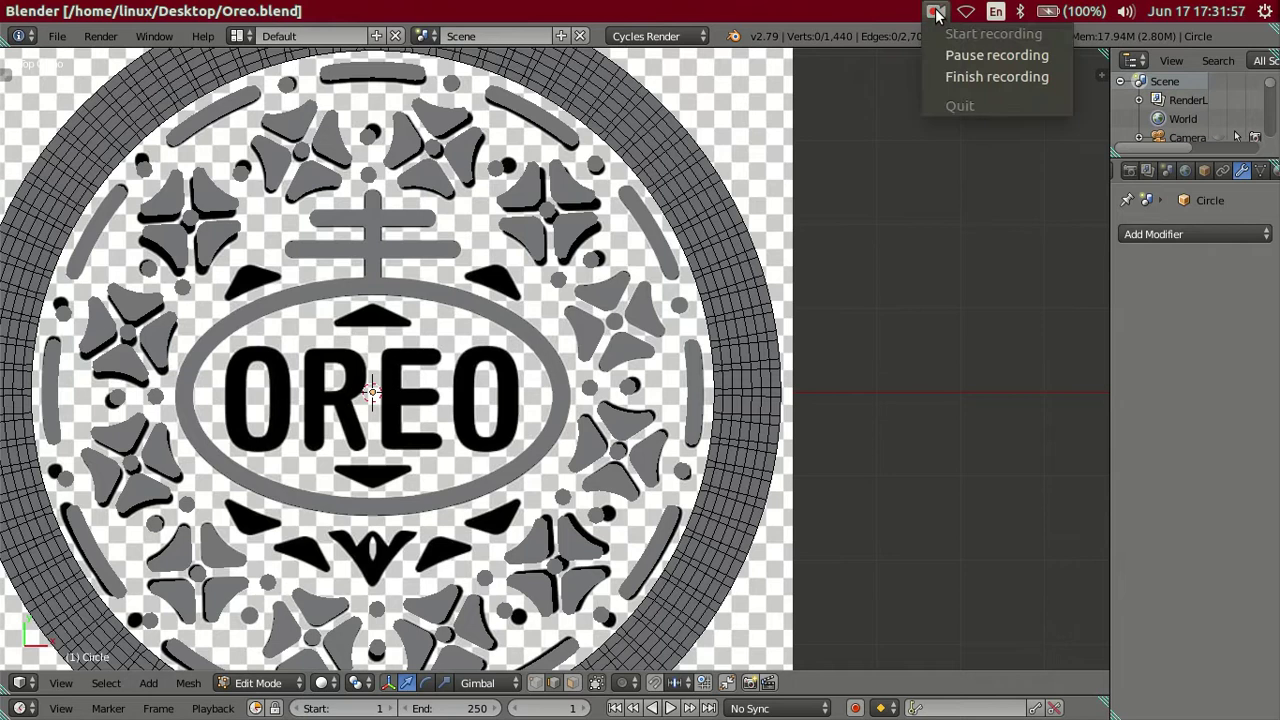
left_click(960, 54)
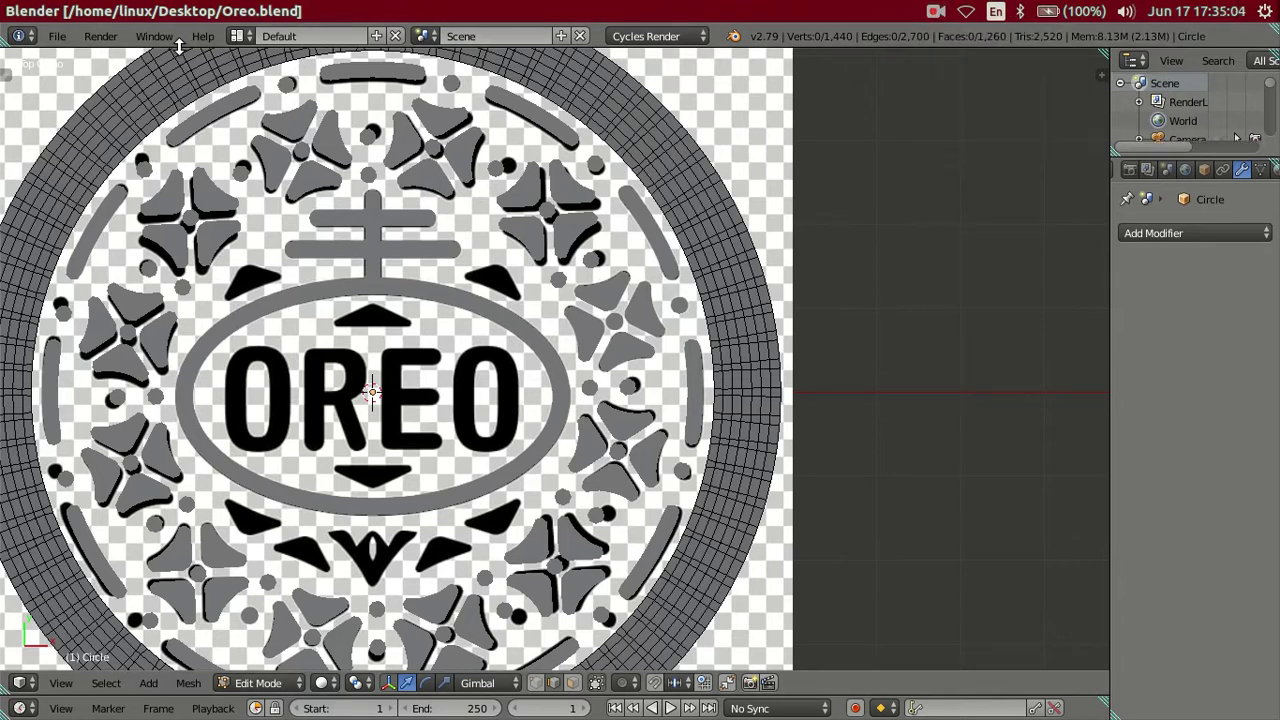
left_click(160, 36)
left_click(170, 80)
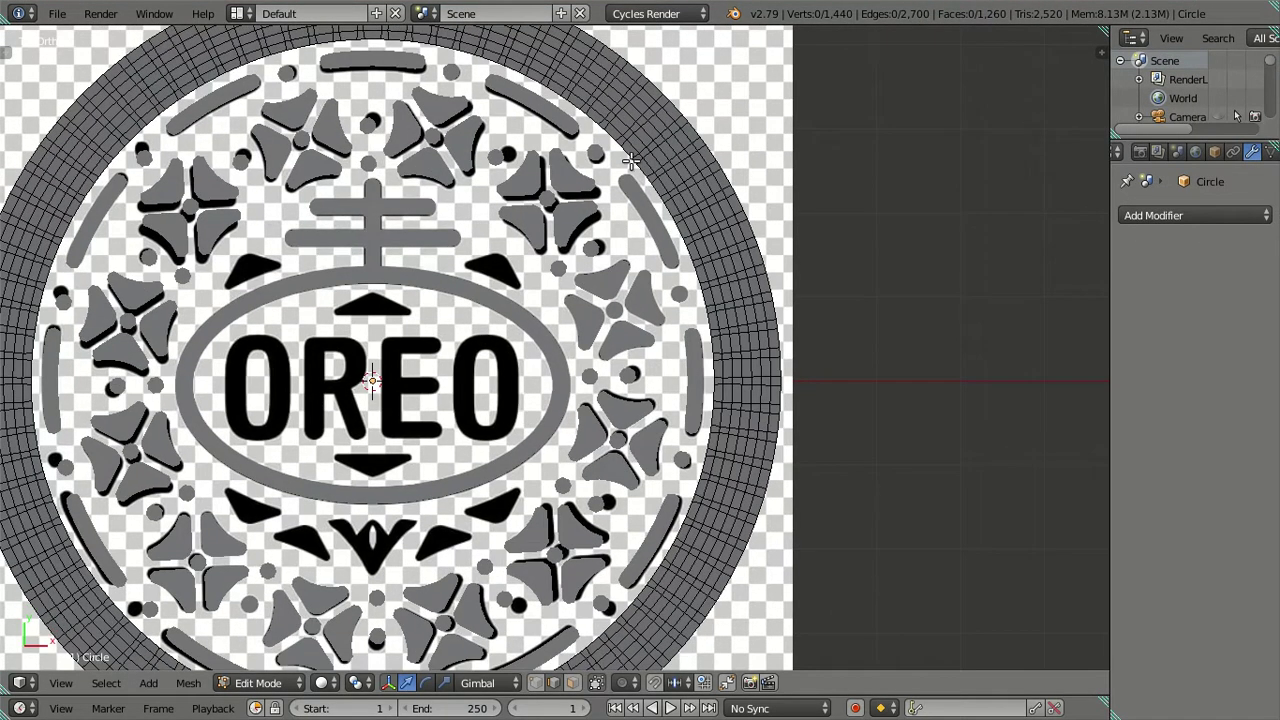
Step: Frame the outer ring section and switch to vertex selection mode
middle_click_drag(804, 379, 674, 251, "shift")
scroll(670, 300, "up", 3)
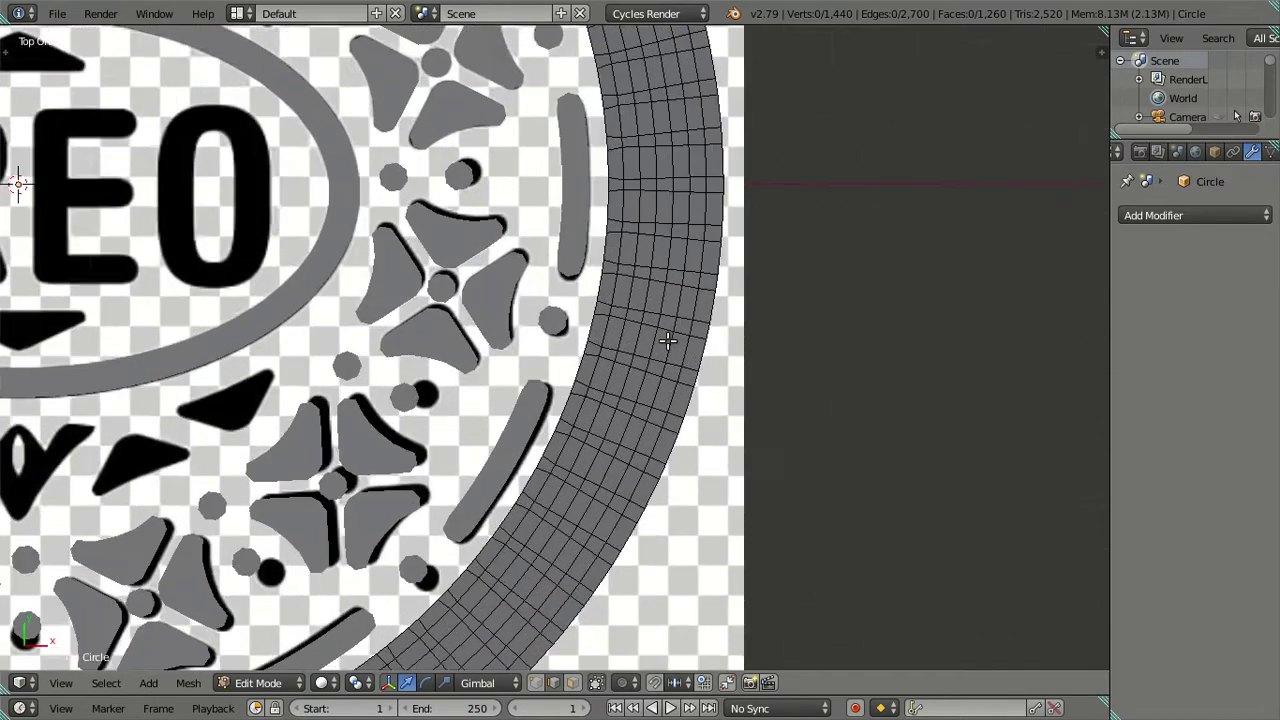
scroll(740, 337, "up", 3)
middle_click_drag(740, 337, 552, 322, "shift")
scroll(552, 322, "up", 1)
scroll(566, 234, "down", 3)
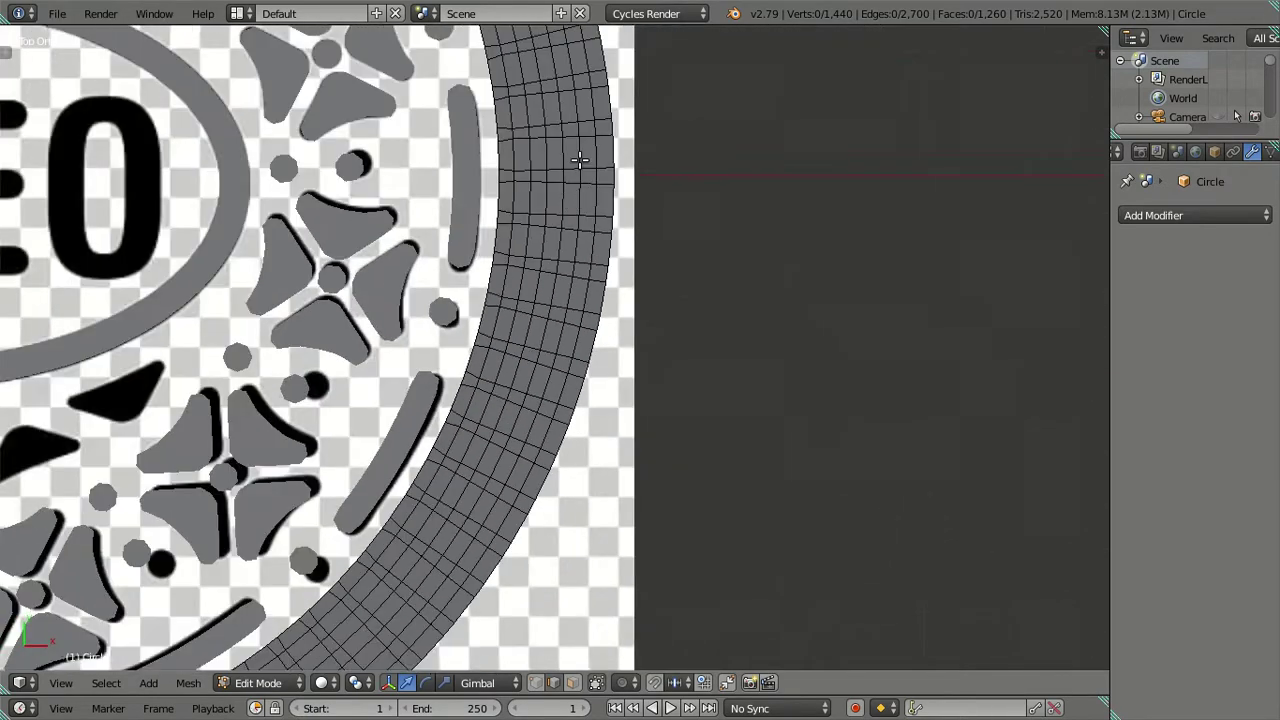
scroll(577, 166, "up", 2)
scroll(606, 349, "up", 1)
scroll(608, 310, "up", 3)
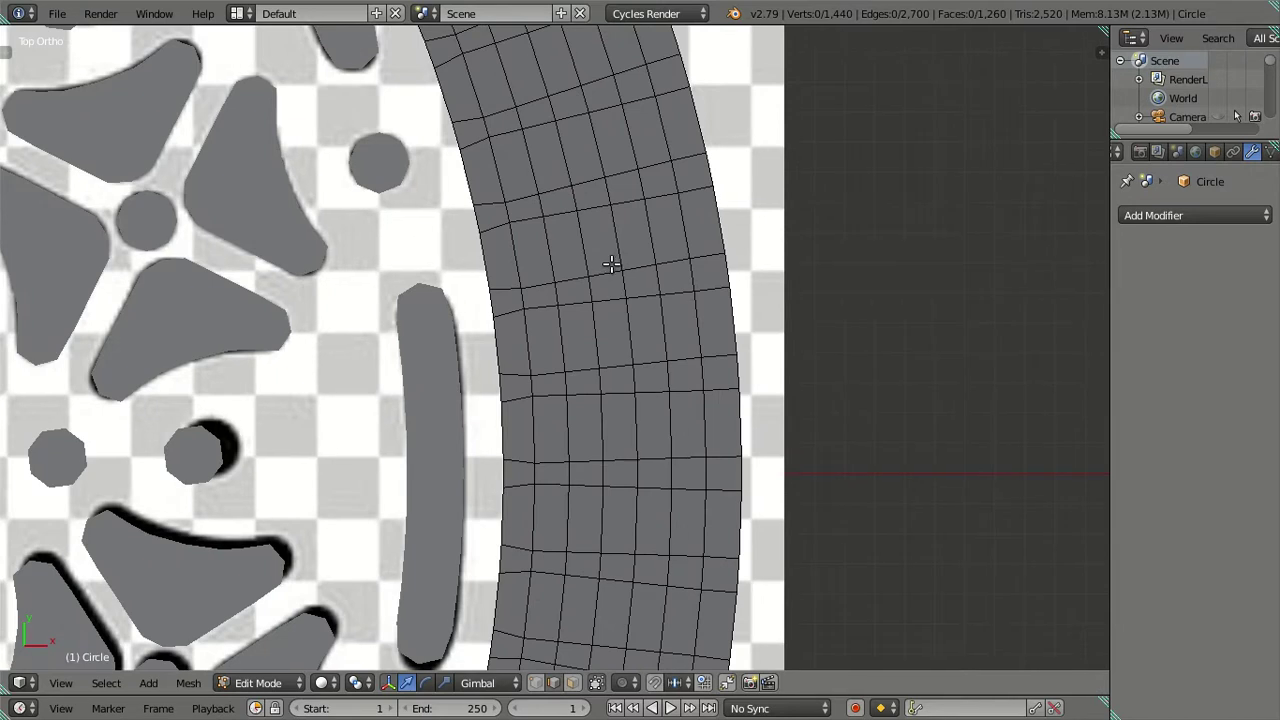
scroll(611, 266, "down", 1)
scroll(614, 249, "up", 1)
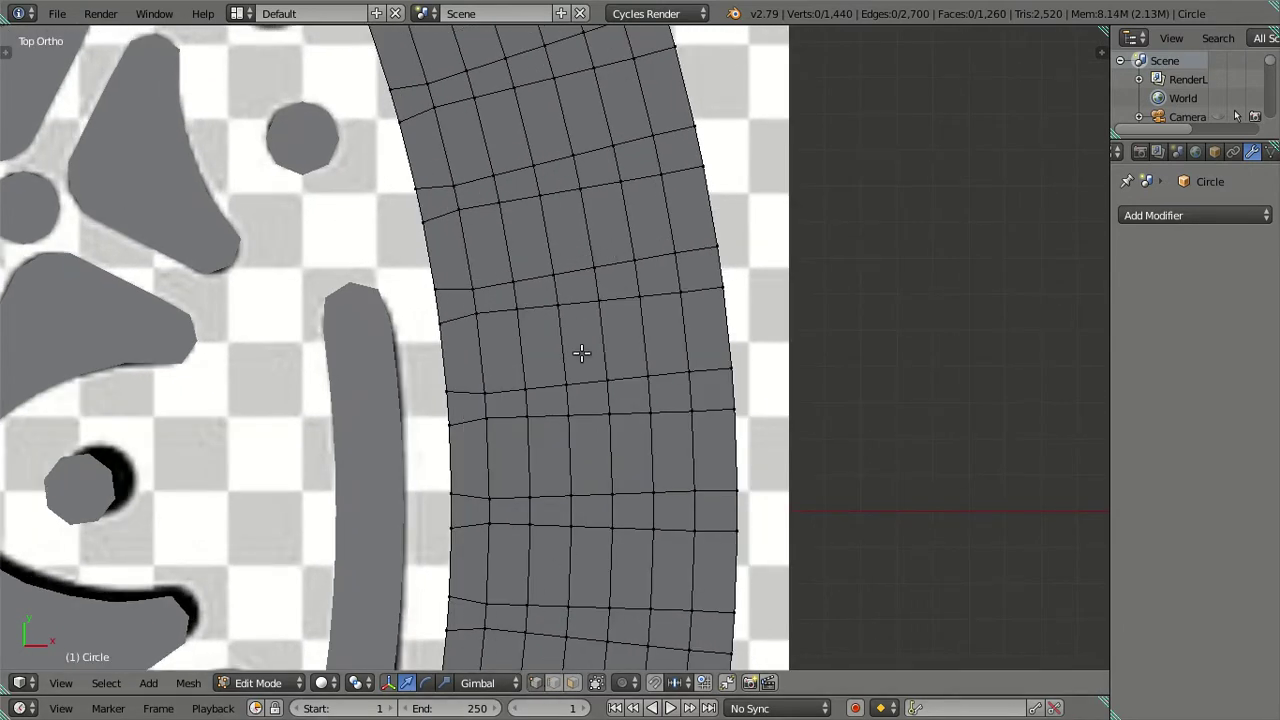
middle_click_drag(596, 281, 554, 404, "shift")
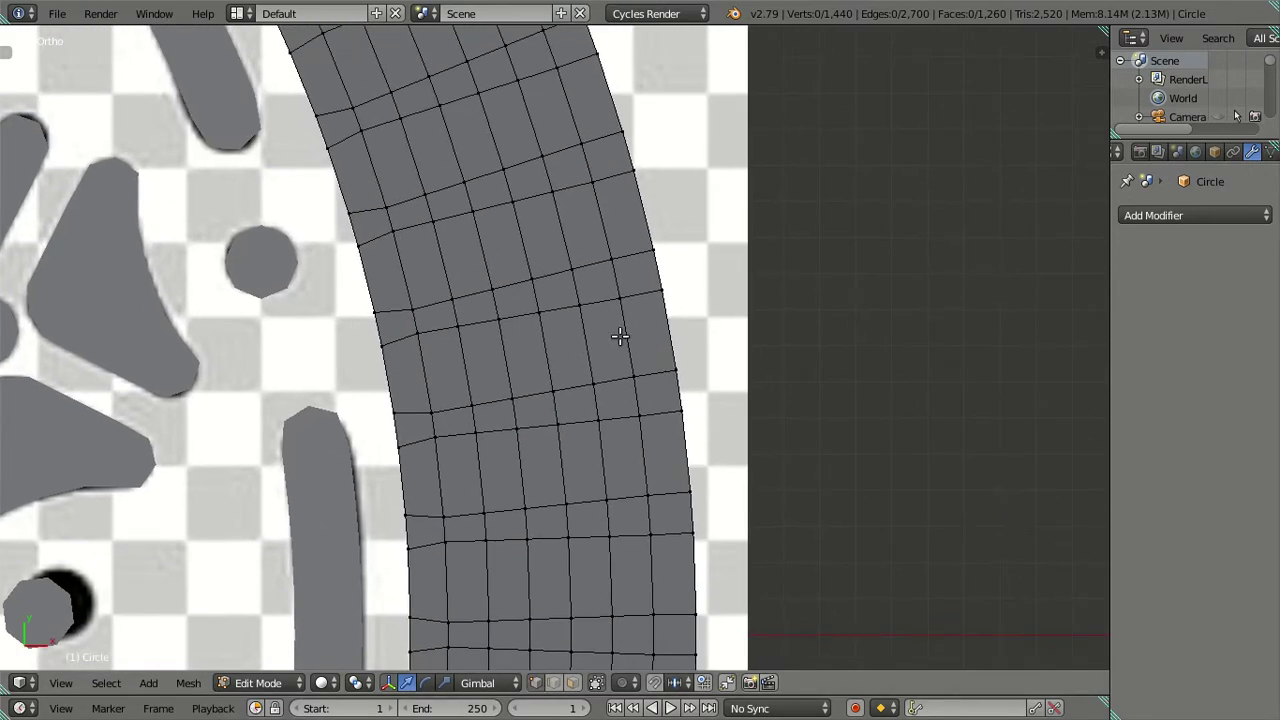
key("ctrl+r")
key("Escape")
key("2")
key("ctrl+Tab")
left_click(657, 362)
Step: Cut a single loop across the ring, then select four nearby vertices and scale them inward
key("ctrl+r")
left_click(593, 230)
right_click(590, 230)
right_click(392, 229)
right_click(411, 310, "shift")
right_click(612, 260, "shift")
right_click(592, 181, "shift")
key("s")
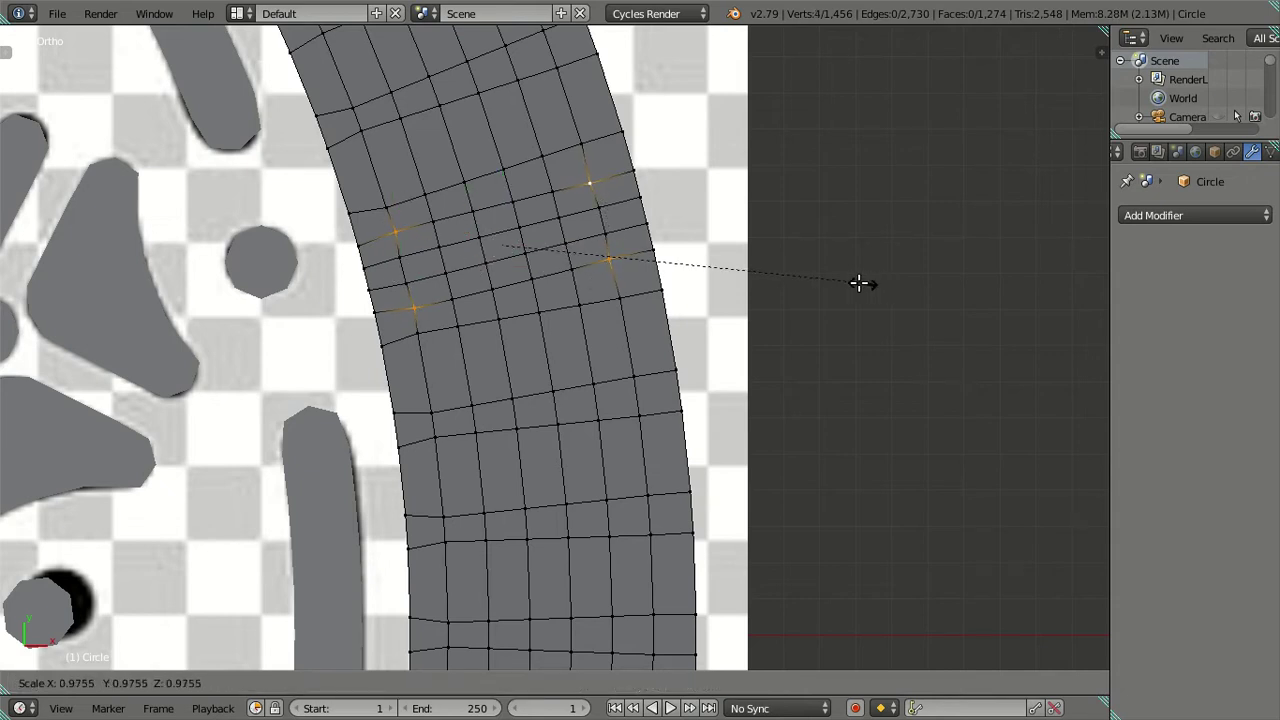
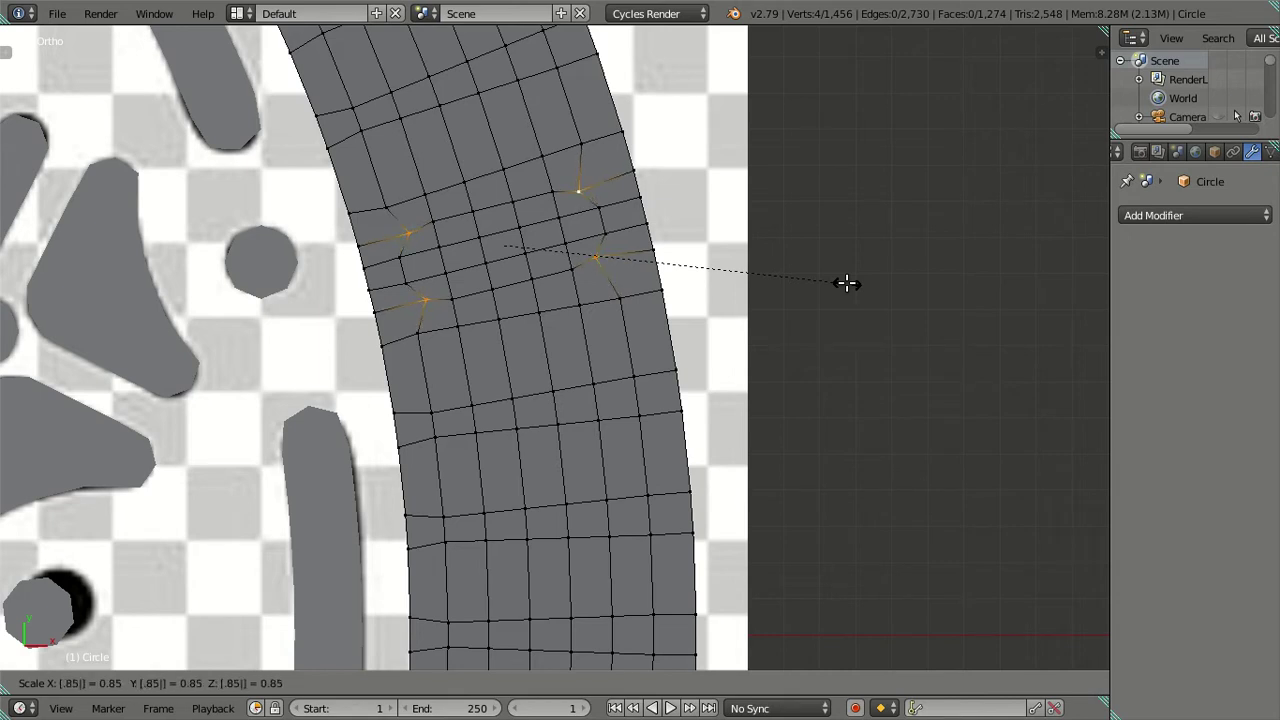
Step: Show the black pills through the mesh, loop-cut beside a pill, and scale its side edges to 0.9 in X
key("Return")
key("alt+z")
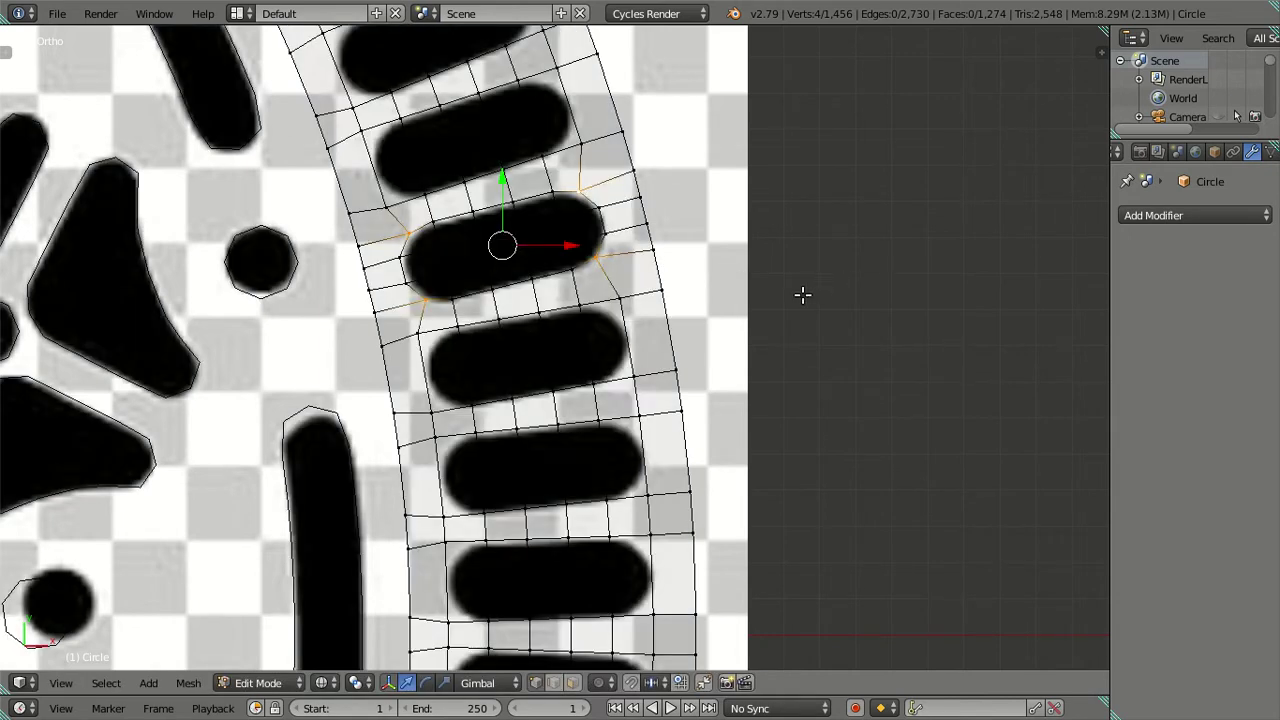
key("ctrl+r")
left_click(625, 350)
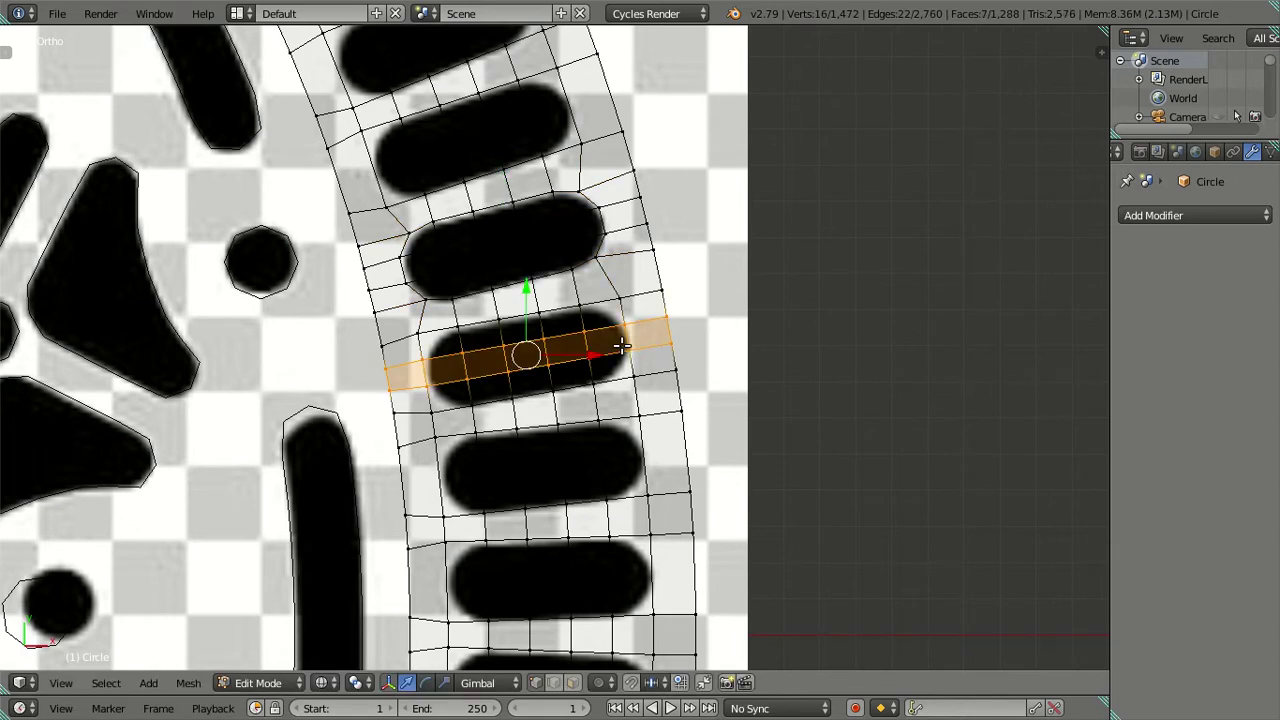
left_click(440, 400)
right_click(436, 414)
right_click(632, 376, "shift")
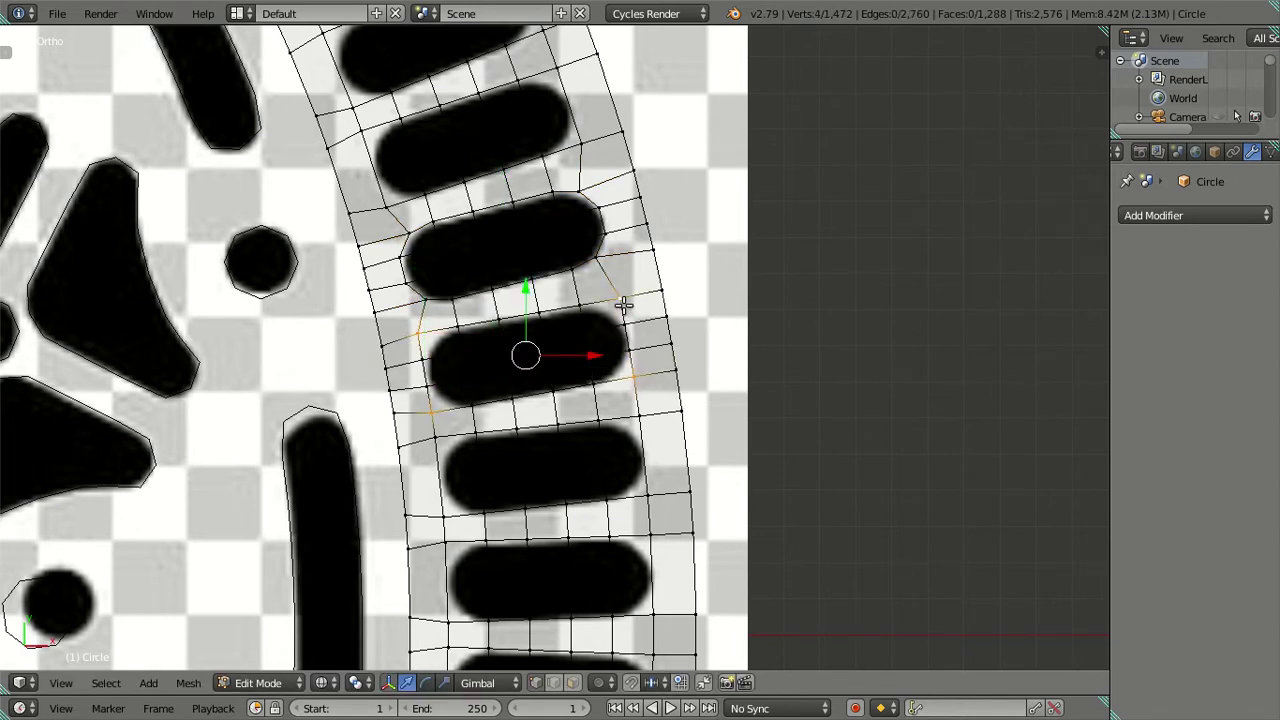
type("sx0.9")
key("Return")
key("KP_7")
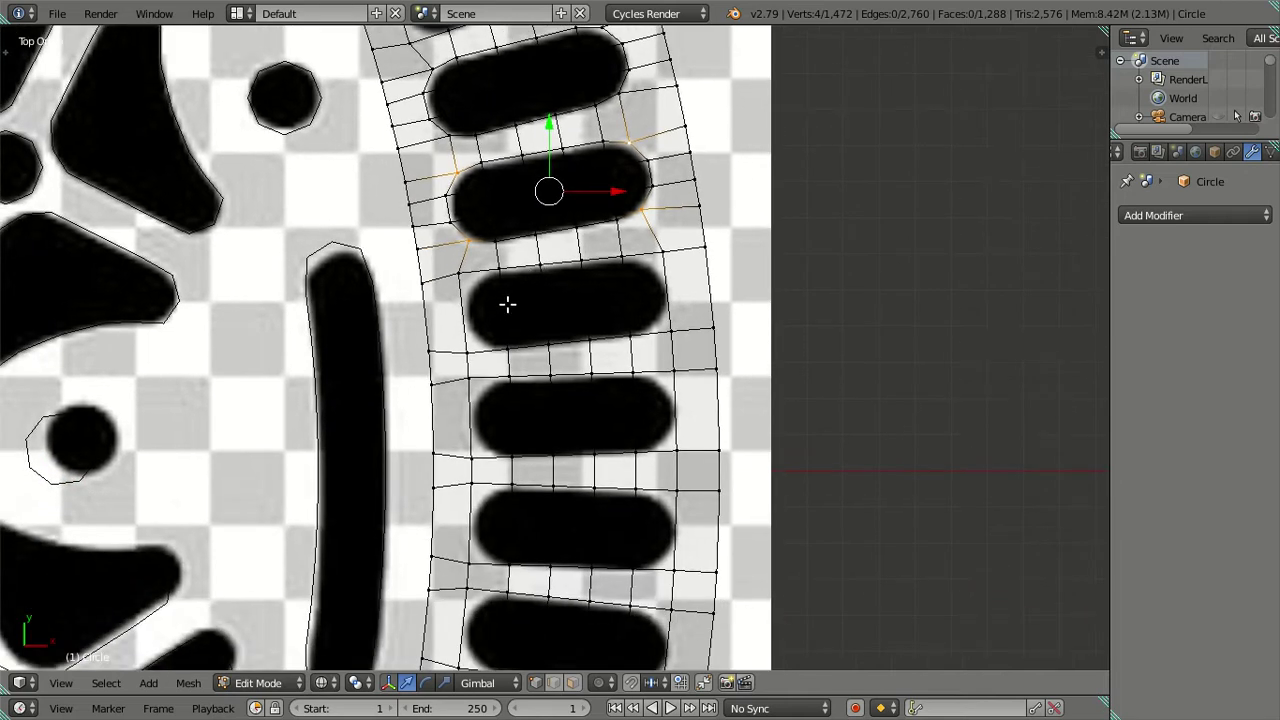
Step: Loop-cut across the next pill and shrink its four corner vertices inward to 0.88
key("ctrl+r")
left_click(505, 302)
right_click(467, 351)
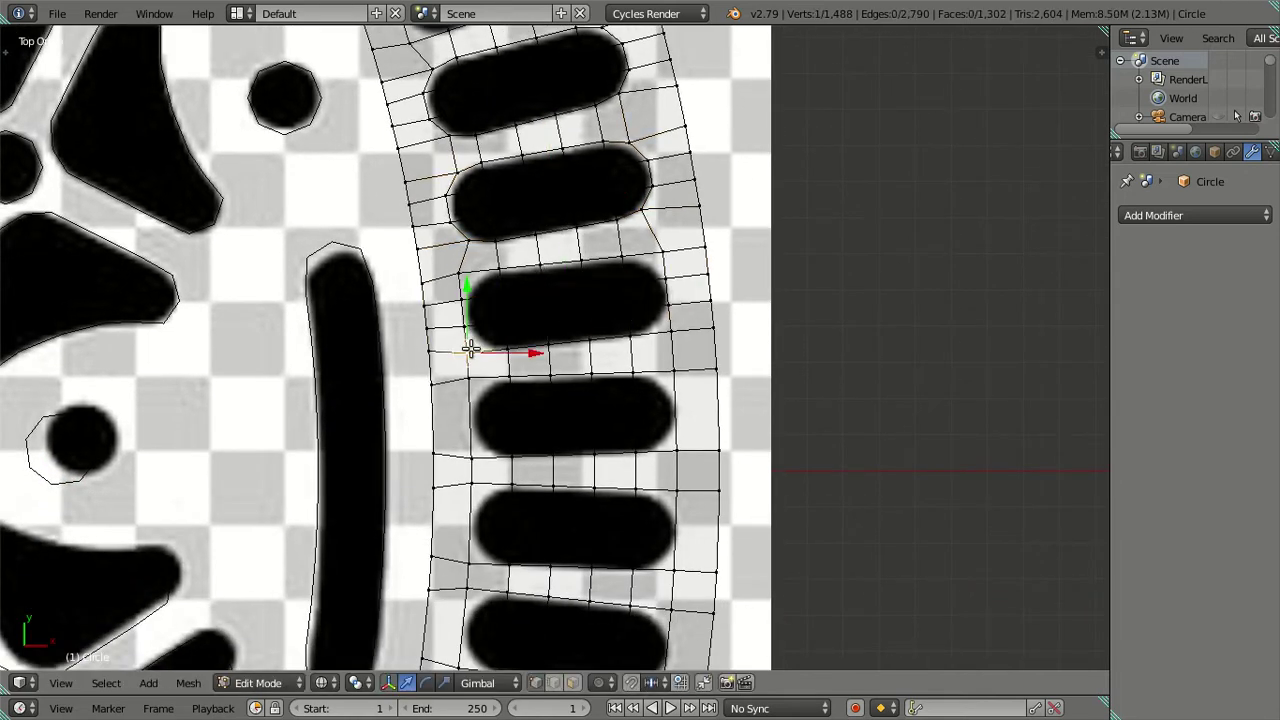
right_click(464, 282, "shift")
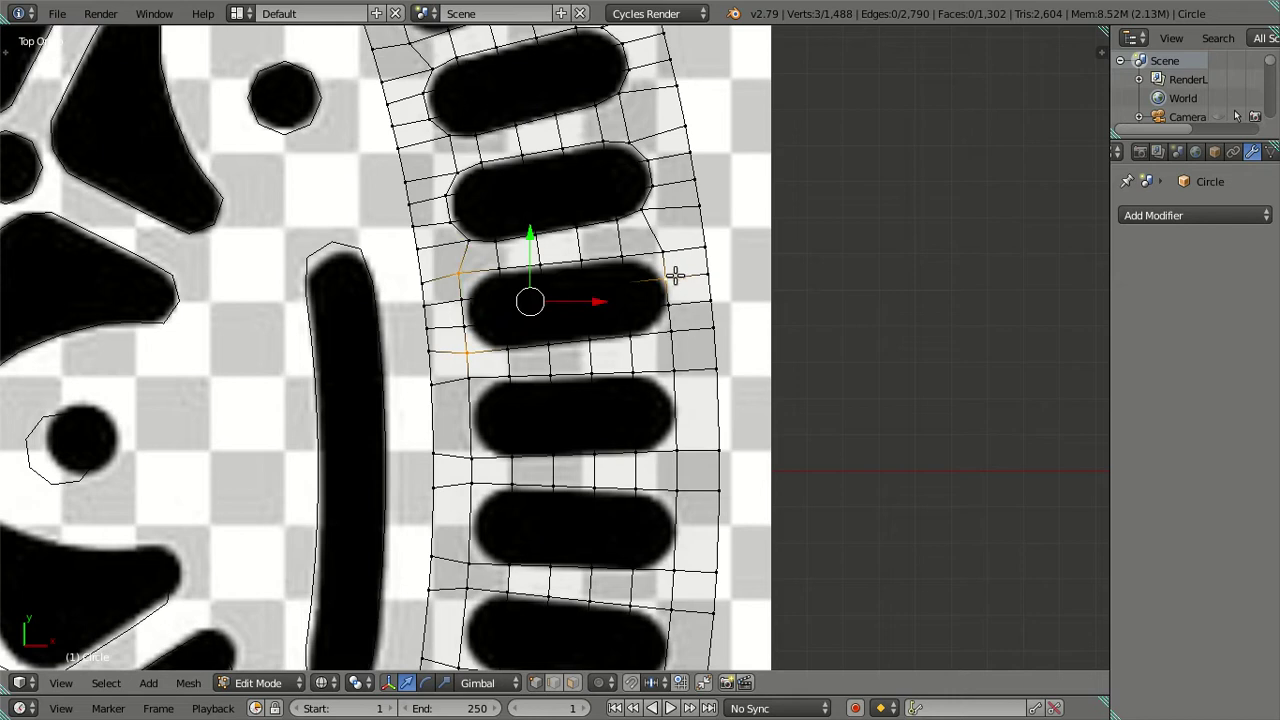
right_click(666, 254, "shift")
right_click(672, 328, "shift")
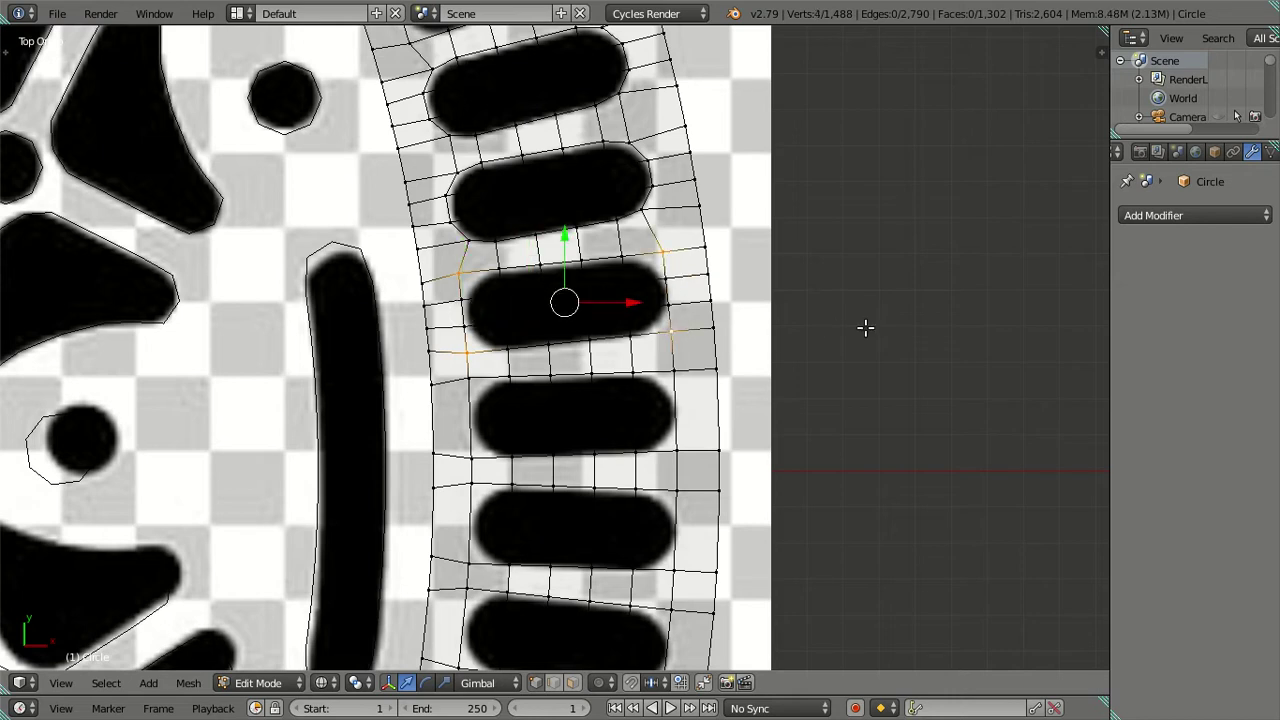
type("s.88")
key("Return")
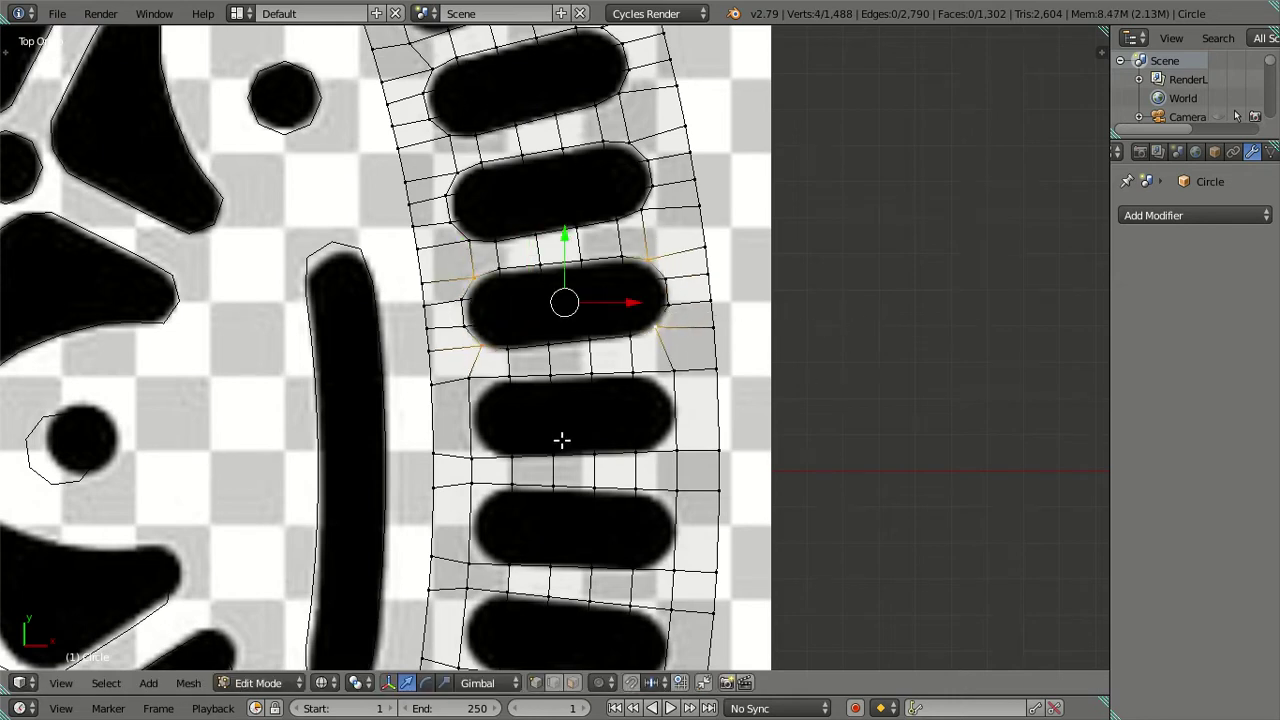
Step: Frame the following pill with a loop cut and scale its four corners to 0.85
middle_click_drag(562, 440, 620, 238, "shift")
key("ctrl+r")
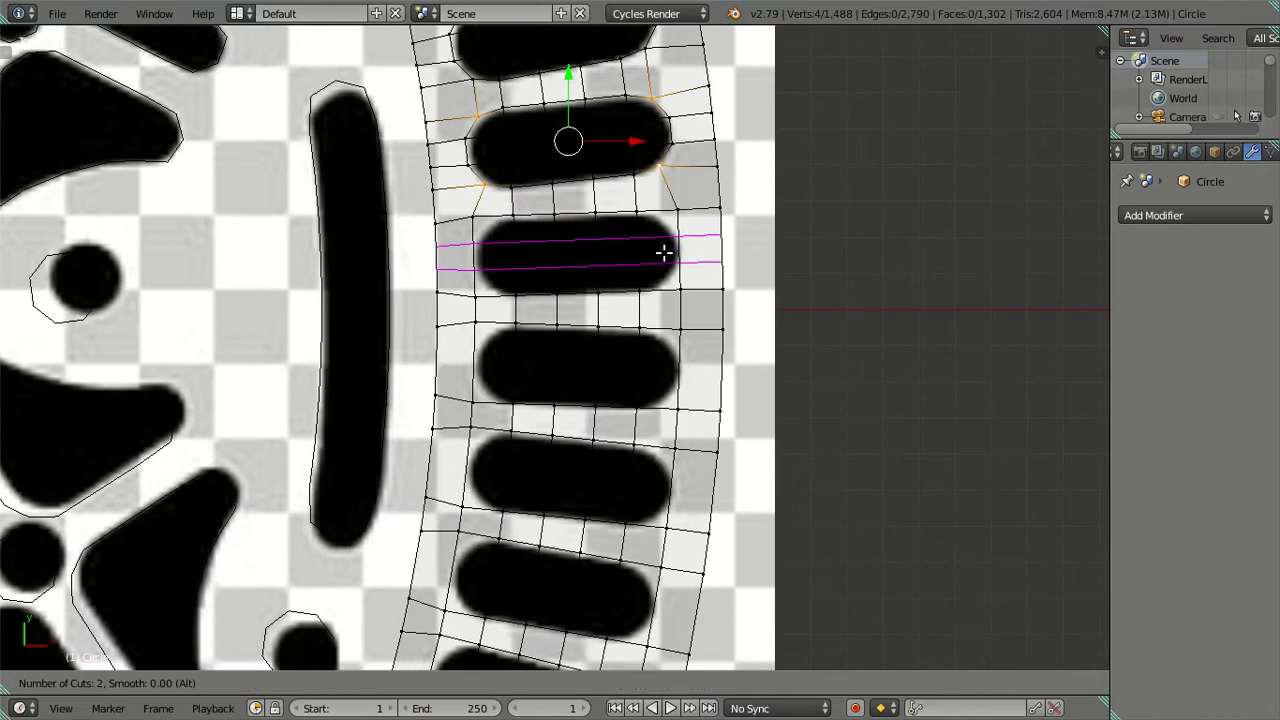
left_click(663, 251)
right_click(678, 210)
right_click(474, 217, "shift")
right_click(474, 295, "shift")
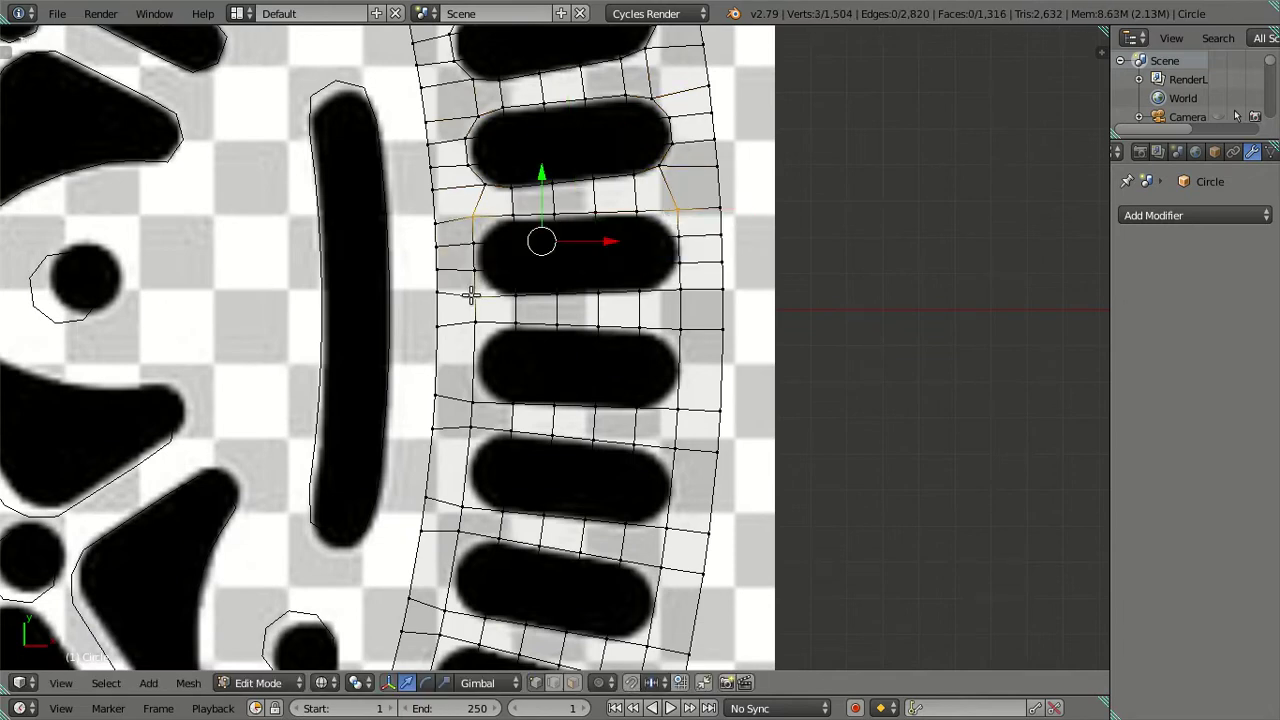
right_click(679, 289, "shift")
type("s")
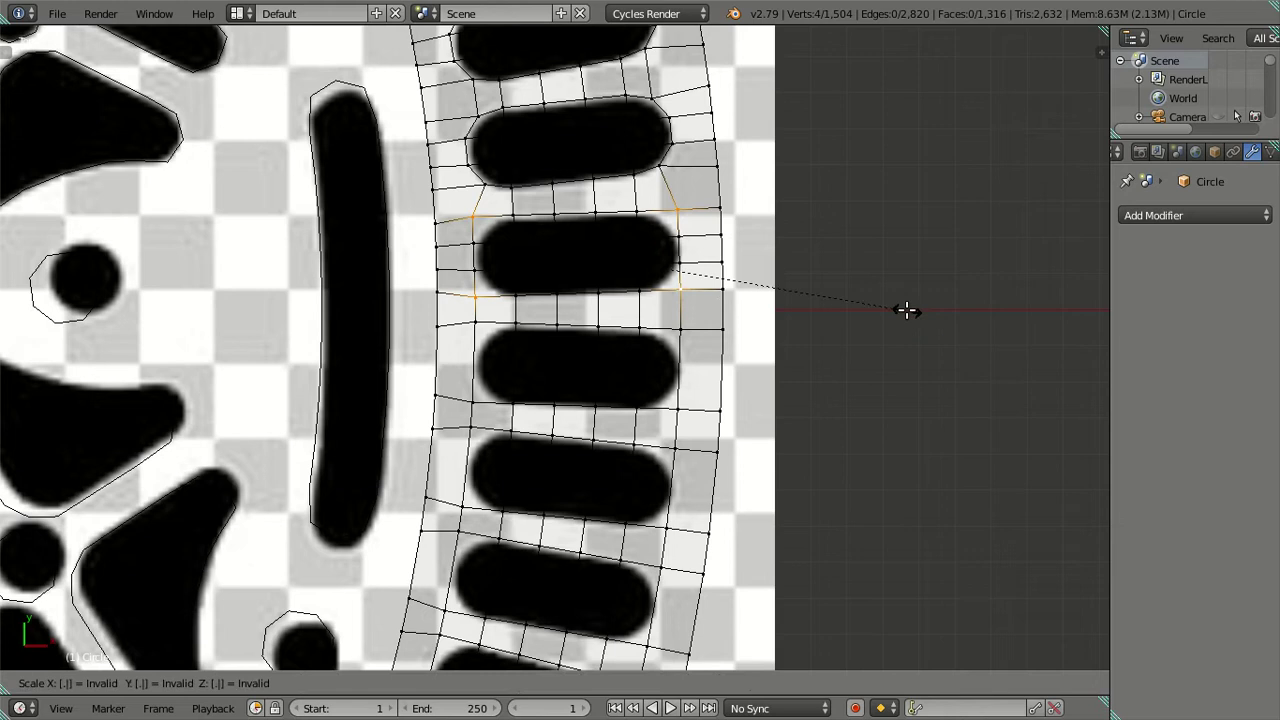
type(".85")
key("Return")
Step: Add an edge loop at the next pill and pull its corner vertices in to 0.85
middle_click_drag(693, 366, 651, 297, "shift")
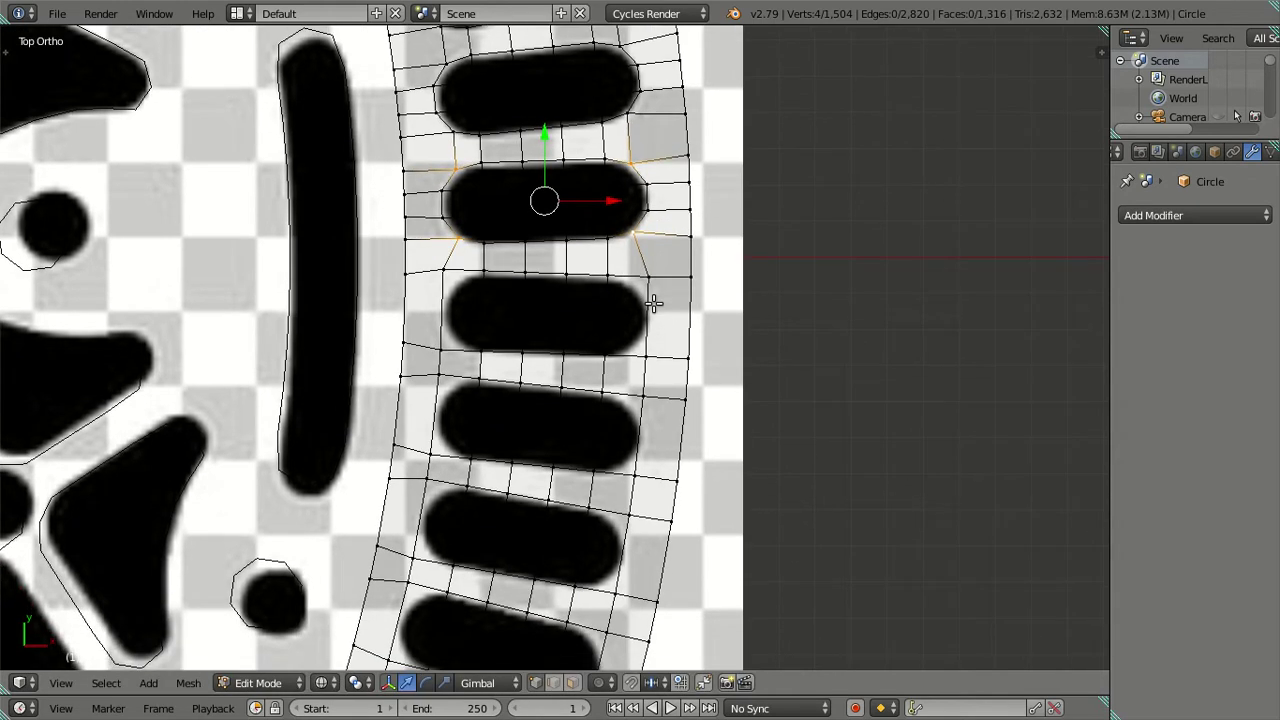
key("ctrl+r")
left_click(658, 300)
right_click(655, 290)
right_click(647, 277)
right_click(440, 350, "shift")
right_click(437, 278, "shift")
right_click(636, 368, "shift")
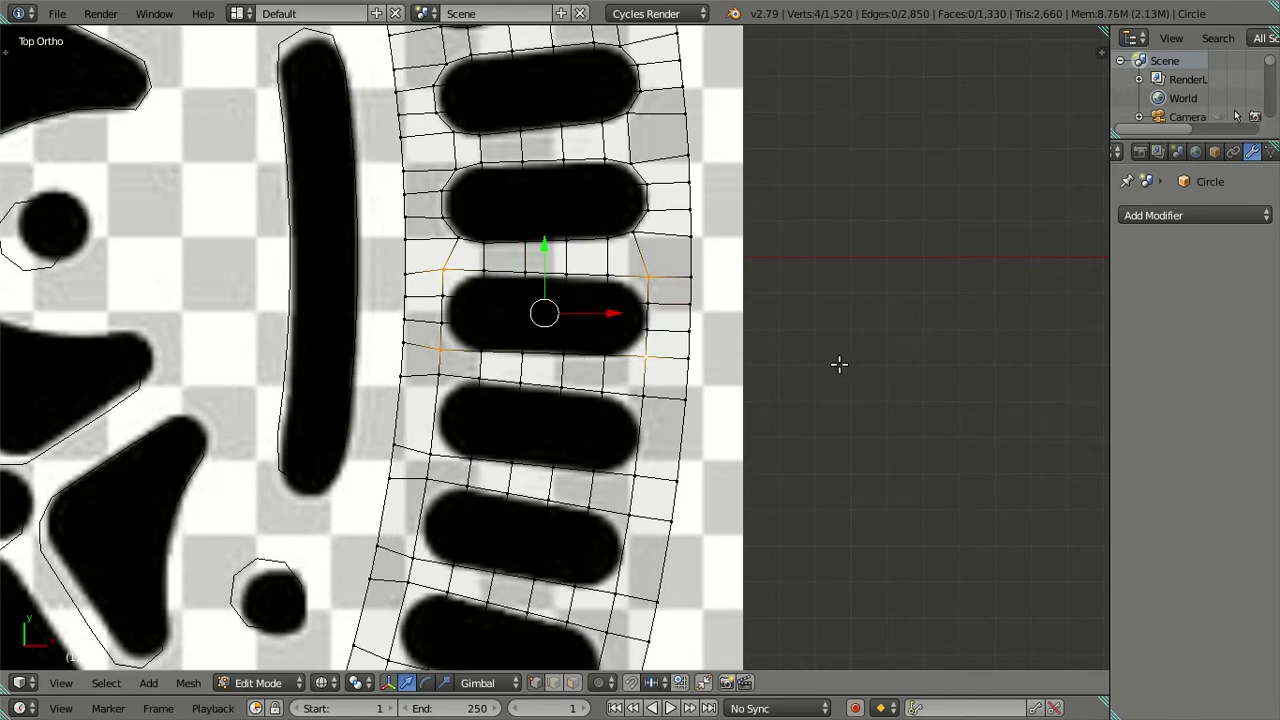
type("s.85")
key("Return")
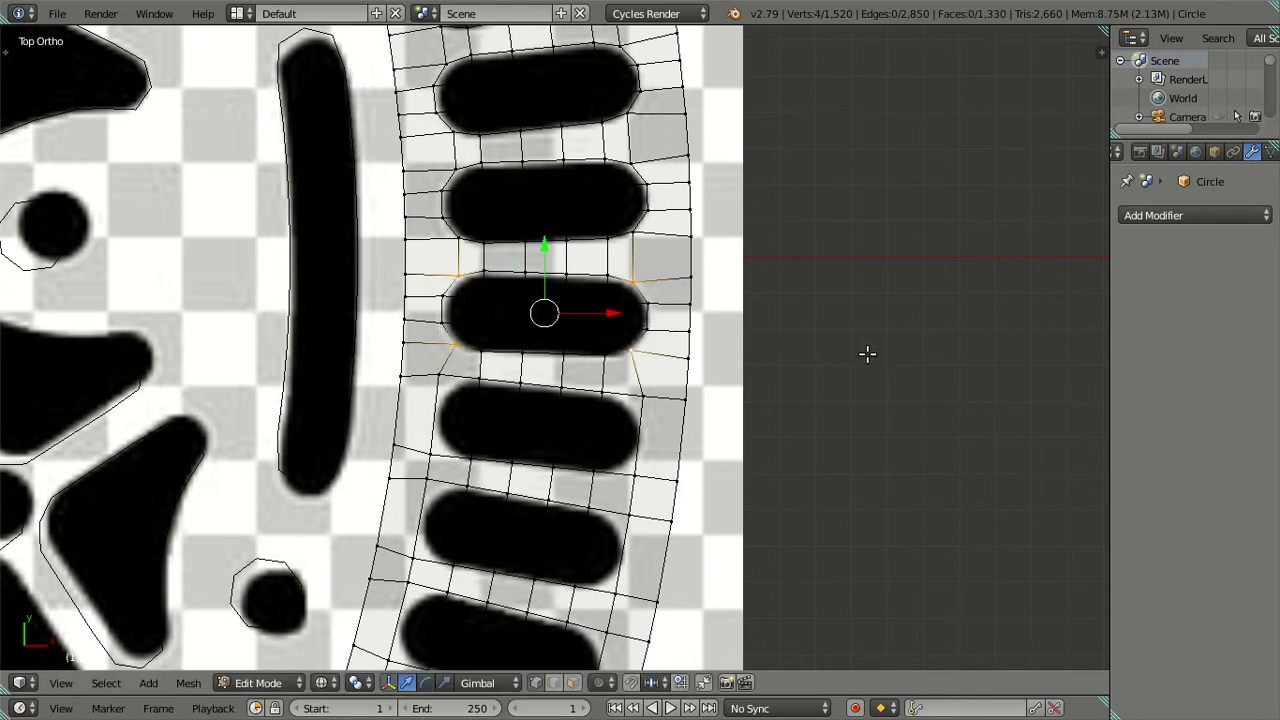
Step: Cut two edge loops beside the next pill and scale its four corner vertices inward
key("ctrl+r")
scroll(657, 437, "up", 1)
left_click(656, 441)
right_click(656, 441)
middle_click_drag(656, 441, 662, 212, "shift")
right_click(650, 165)
right_click(648, 230, "shift")
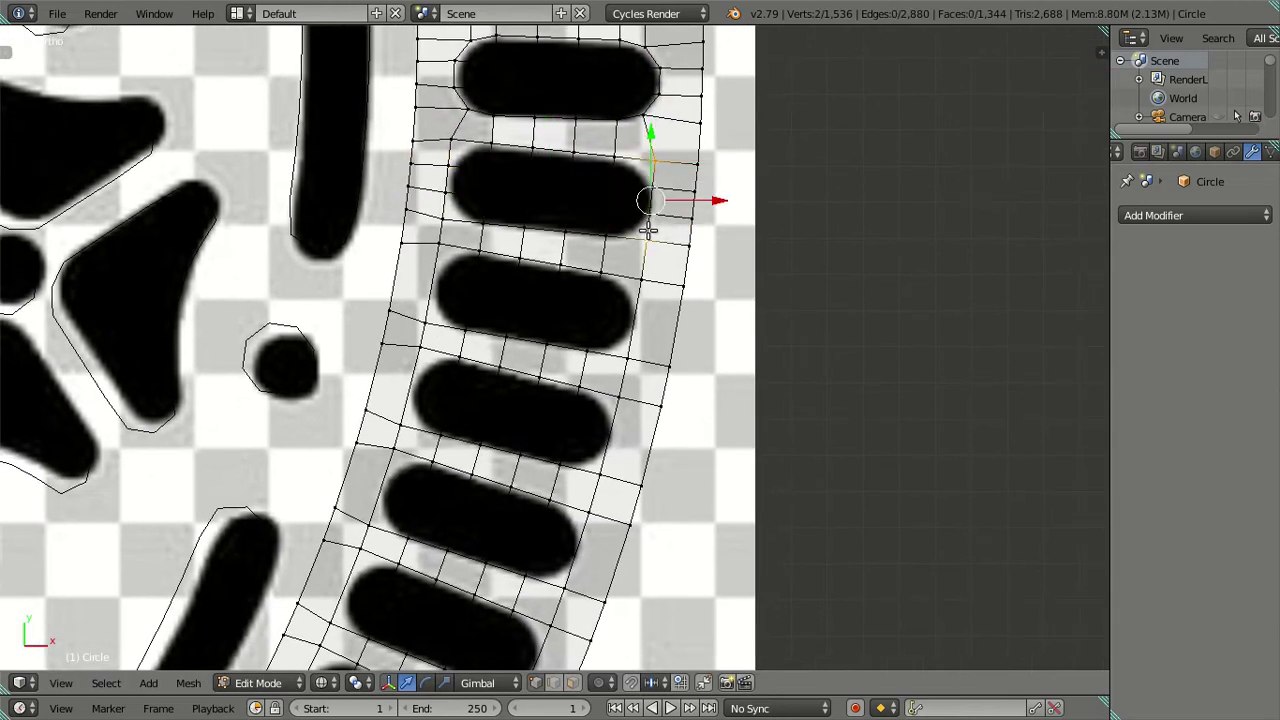
right_click(425, 215, "shift")
right_click(445, 145, "shift")
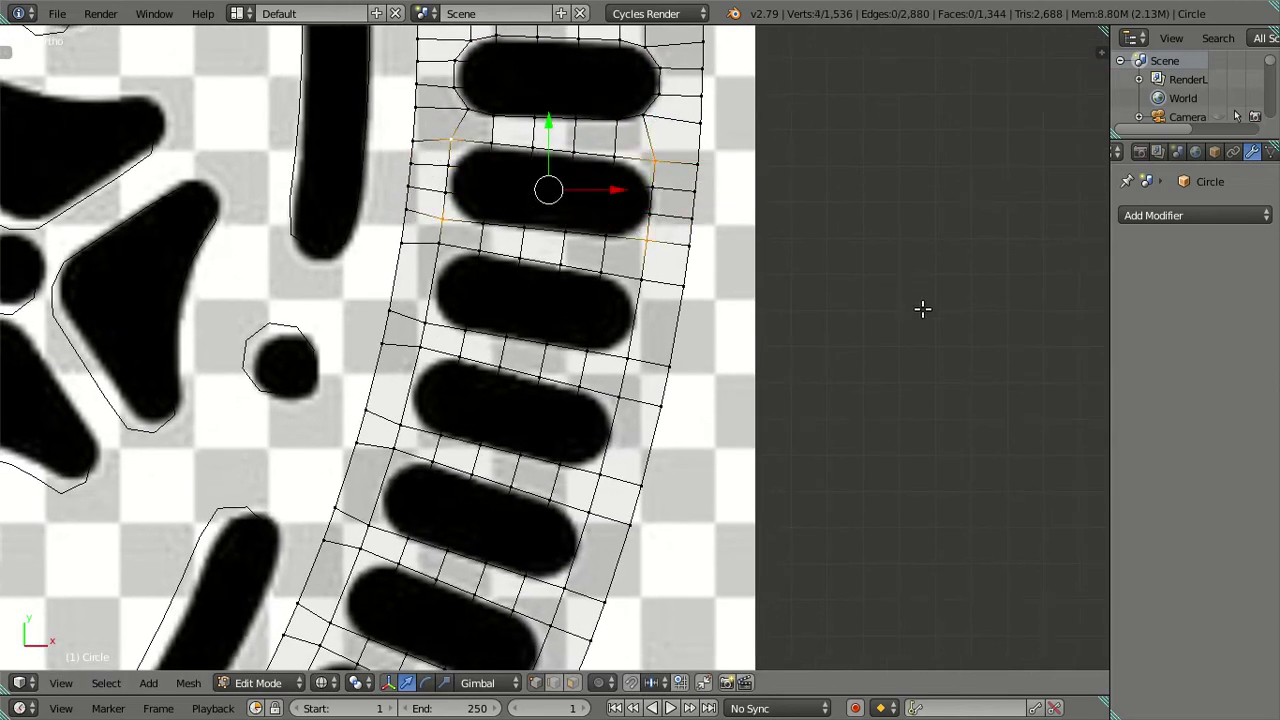
key("s")
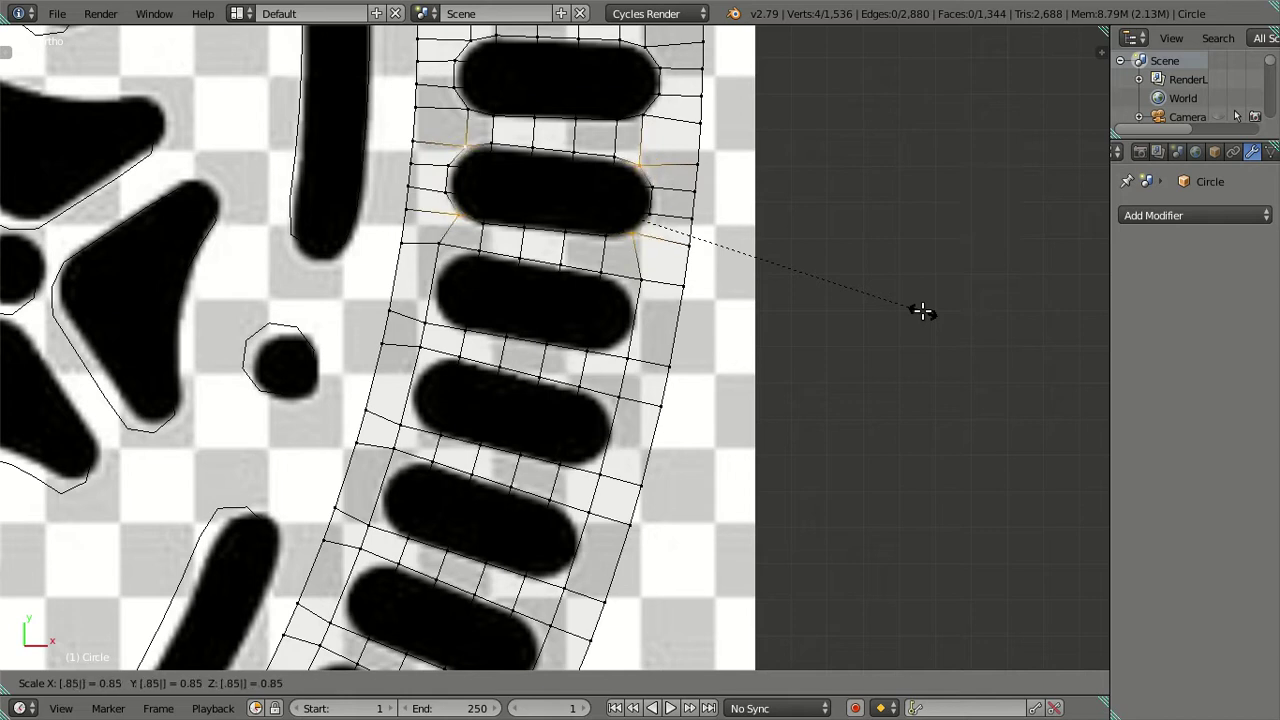
key("Return")
Step: Loop-cut across the third pill and scale its four corners to 0.85 along X
key("ctrl+r")
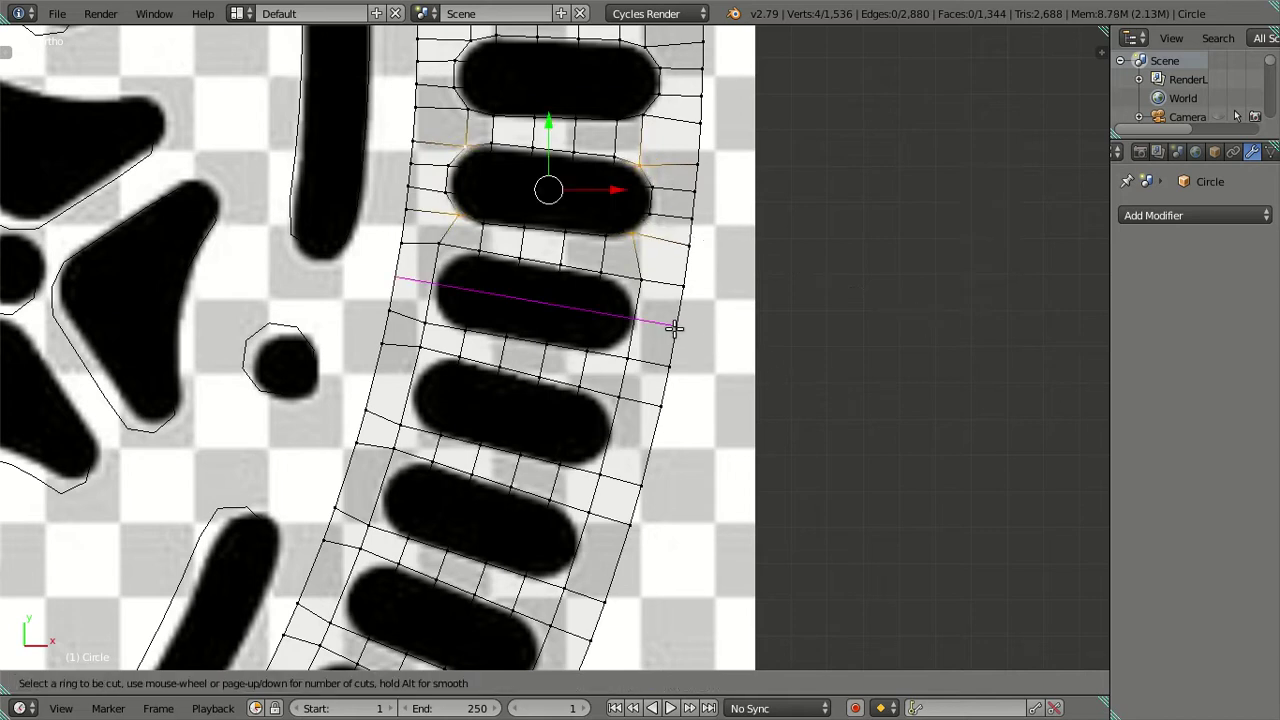
left_click(672, 325)
right_click(672, 325)
right_click(636, 349)
right_click(426, 233, "shift")
right_click(430, 324, "shift")
right_click(646, 296, "shift")
type("sx0.85")
key("Return")
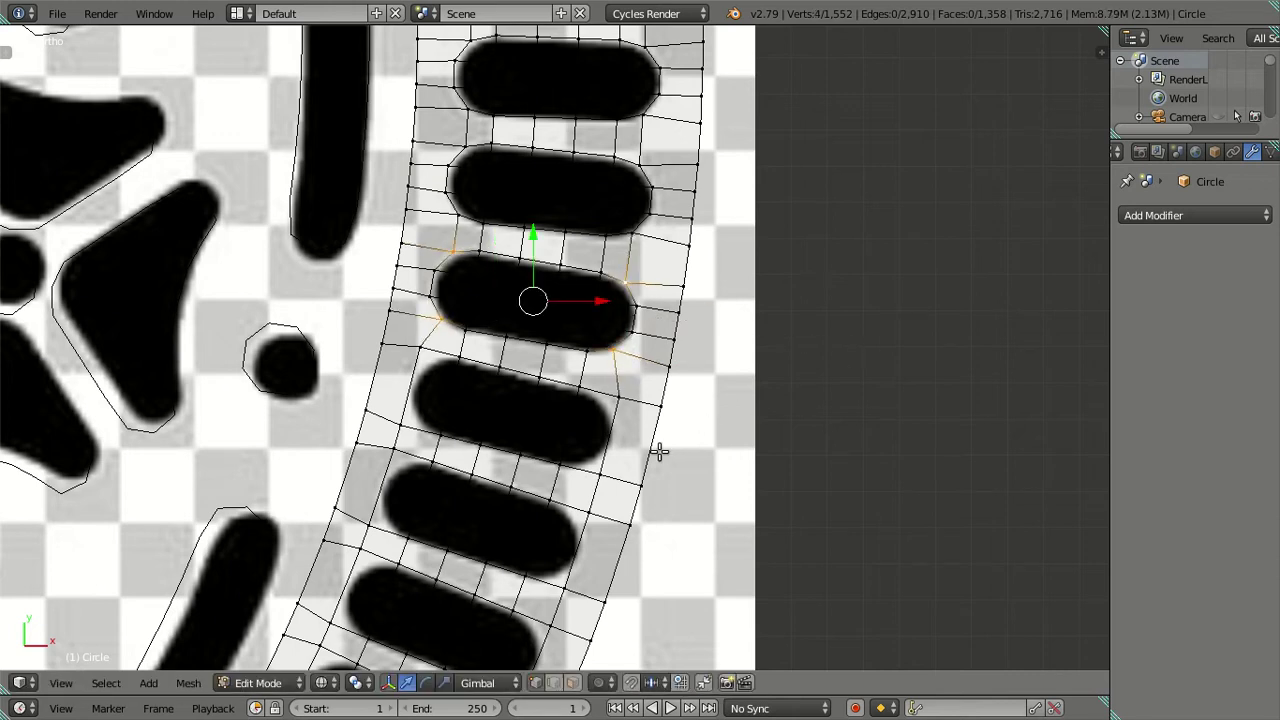
Step: Loop-cut across the lower pill and select its four corner vertices
key("ctrl+r")
left_click(655, 445)
right_click(600, 440)
right_click(600, 474)
right_click(612, 420, "shift")
right_click(620, 418, "shift")
right_click(618, 398, "shift")
right_click(418, 348, "shift")
right_click(402, 414, "shift")
Step: Start scaling the selected lower-pill corners, then cancel the operation
scroll(523, 317, "down", 5)
key("s")
key("equal")
key("BackSpace")
key("Escape")
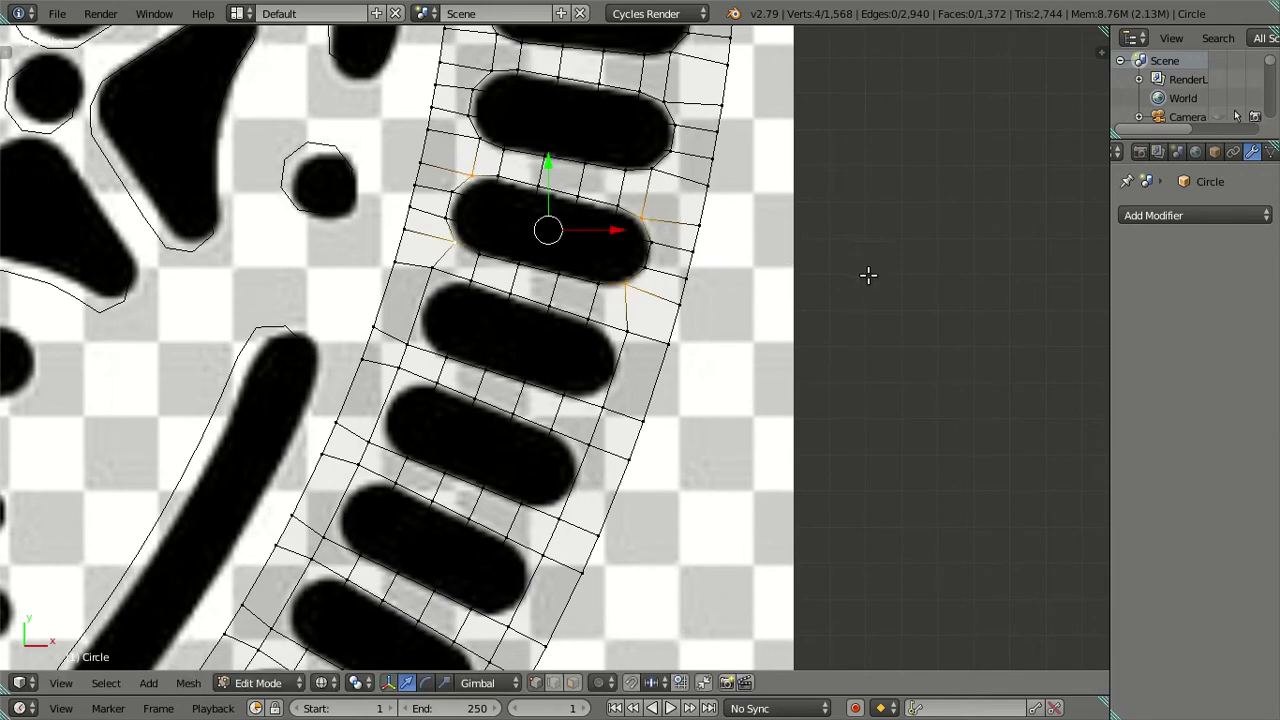
Step: Loop-cut the next pill and scale its four corner vertices inward to 0.9
scroll(700, 229, "down", 2)
key("ctrl+r")
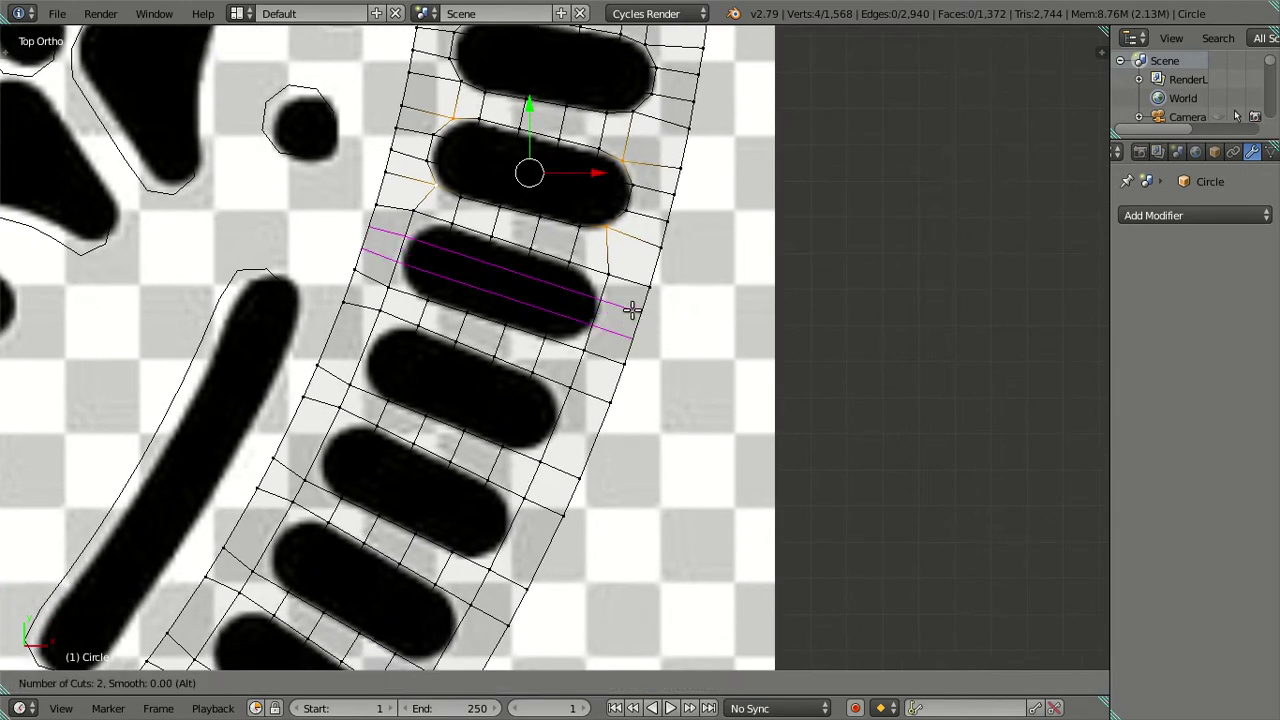
left_click(628, 304)
right_click(598, 318)
right_click(606, 280, "shift")
right_click(416, 212, "shift")
right_click(392, 286, "shift")
type("s")
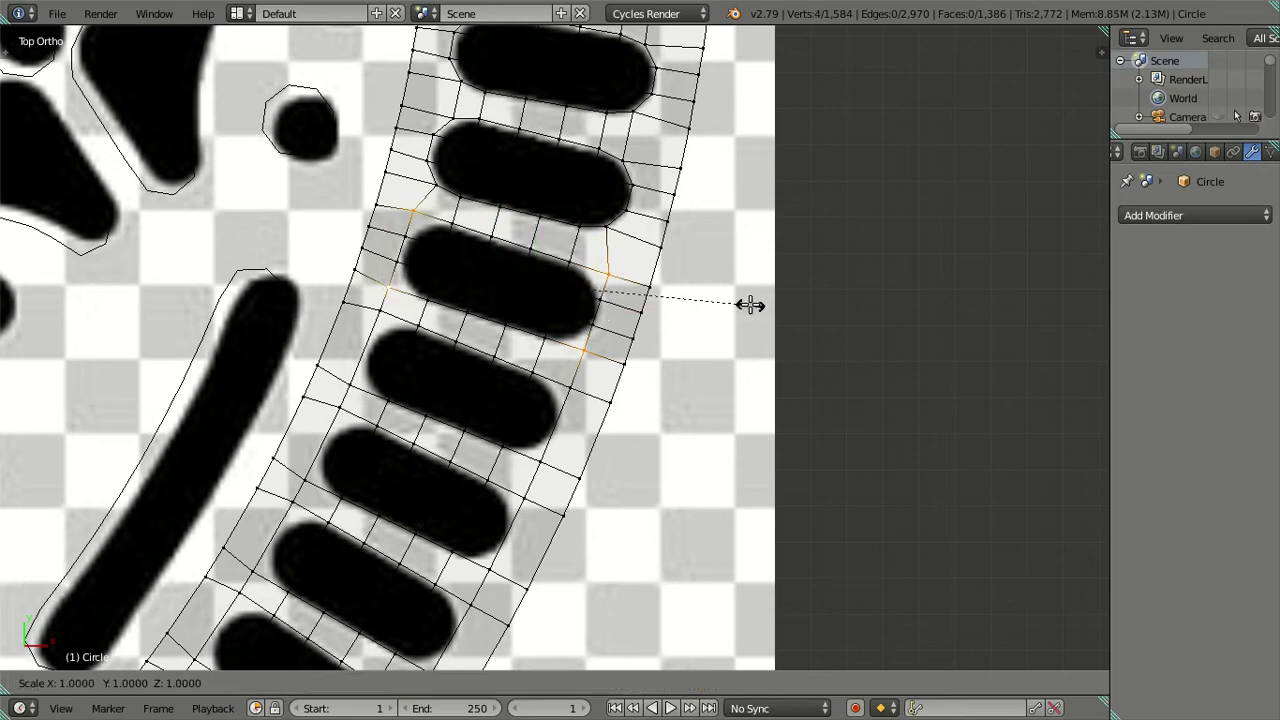
type("0.9")
key("Return")
Step: Add an edge loop at the following pill and scale its corners to 0.85
middle_click_drag(686, 323, 727, 214, "shift")
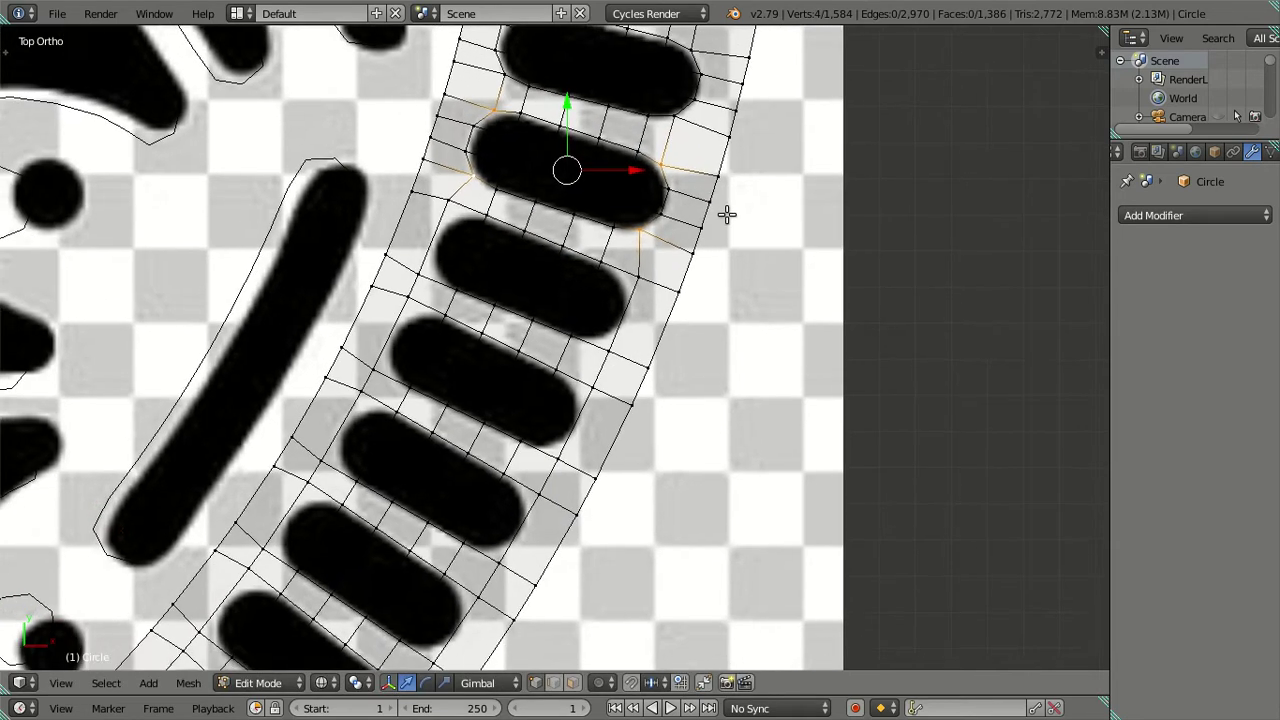
key("ctrl+r")
left_click(657, 322)
left_click(641, 280)
right_click(416, 274, "shift")
right_click(446, 201, "shift")
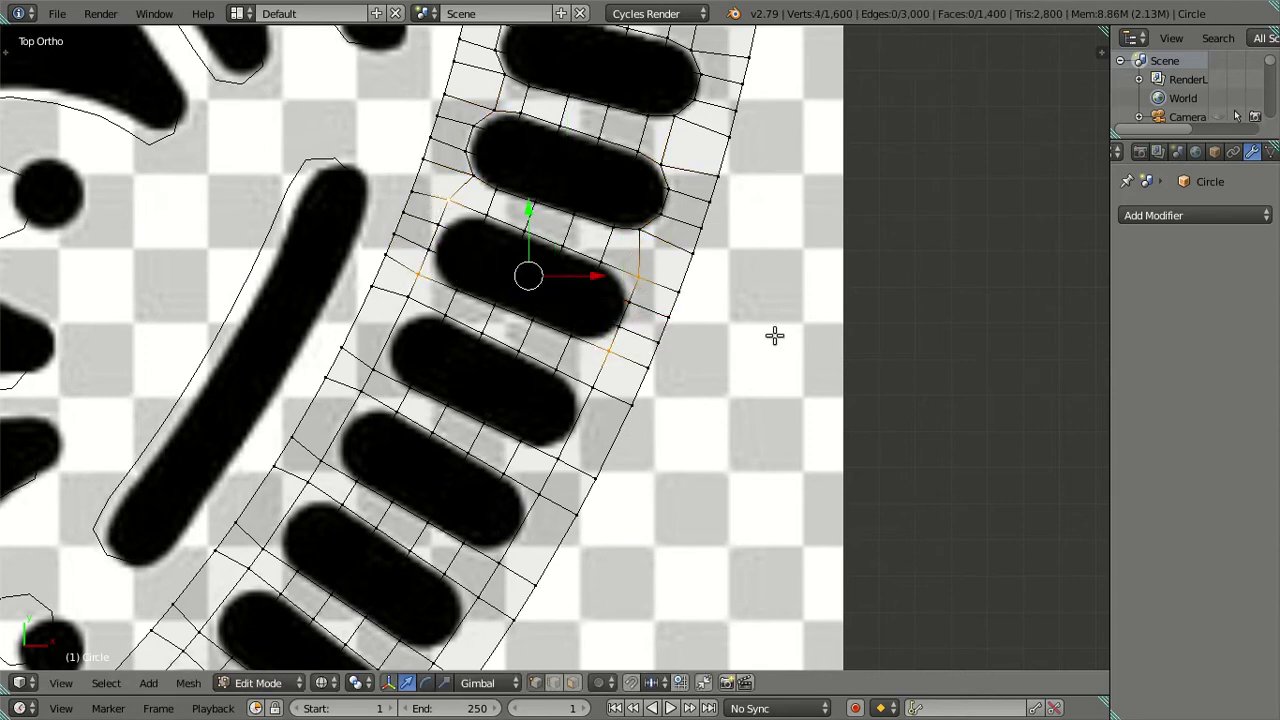
type("s0.85")
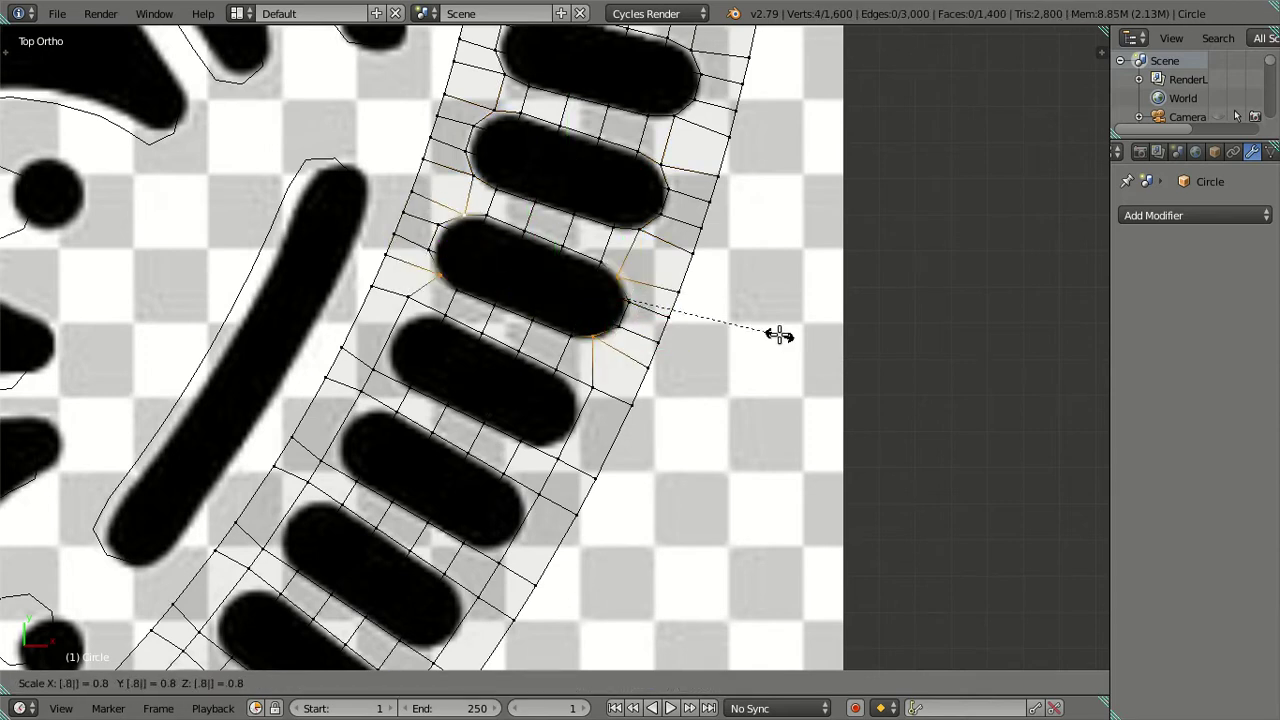
key("Return")
Step: Loop-cut the next pill along the strip and pull its four corners in to 0.85
scroll(779, 334, "down", 5, "shift")
key("ctrl+r")
left_click(660, 263)
right_click(631, 277)
right_click(606, 289)
right_click(617, 213, "shift")
right_click(448, 128, "shift")
right_click(413, 201, "shift")
type("s")
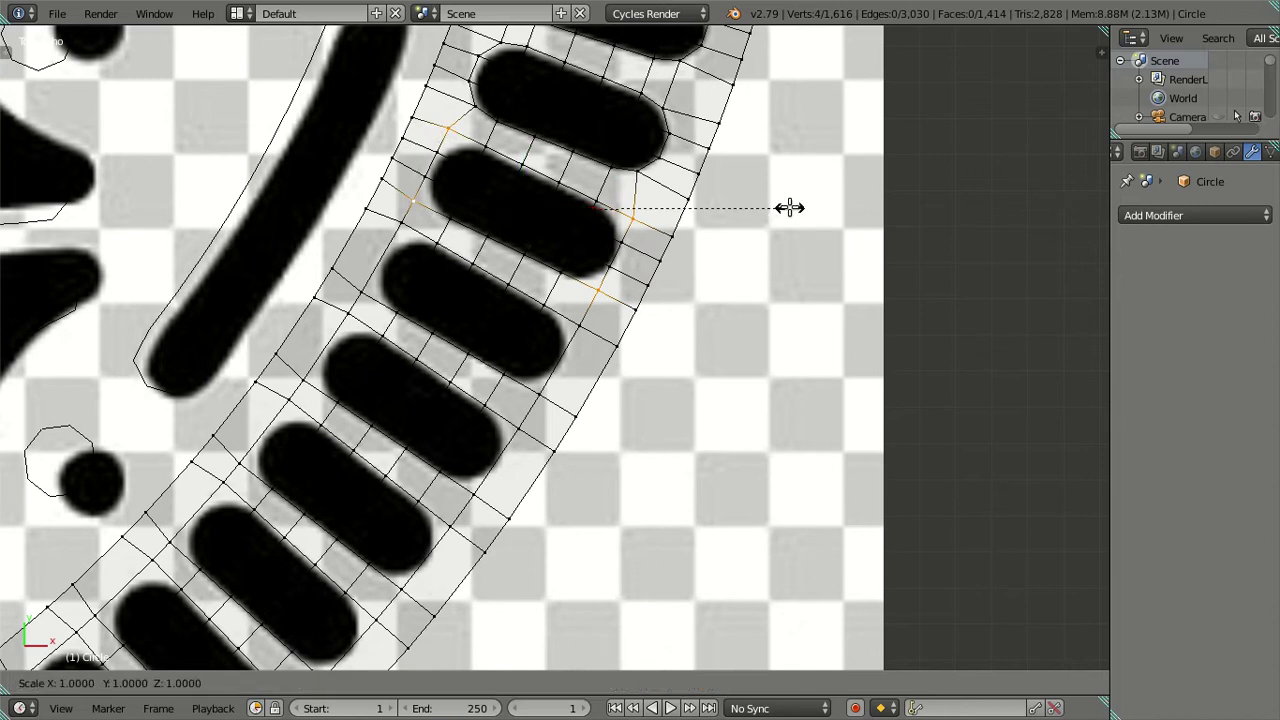
type(".85")
key("Return")
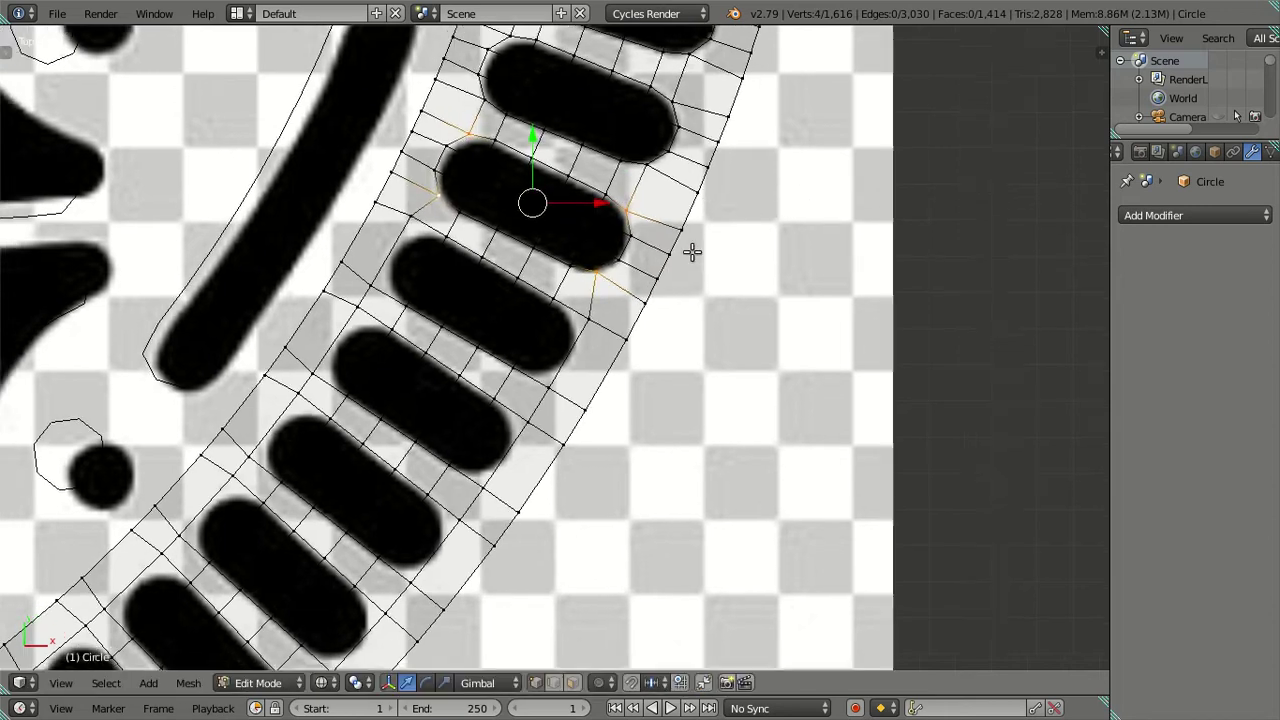
Step: Loop-cut the last pill and shrink the edges on either side toward it
middle_click_drag(692, 252, 675, 289, "shift")
key("ctrl+r")
left_click(670, 305)
right_click(670, 305)
right_click(632, 315)
right_click(651, 253)
right_click(432, 218, "shift")
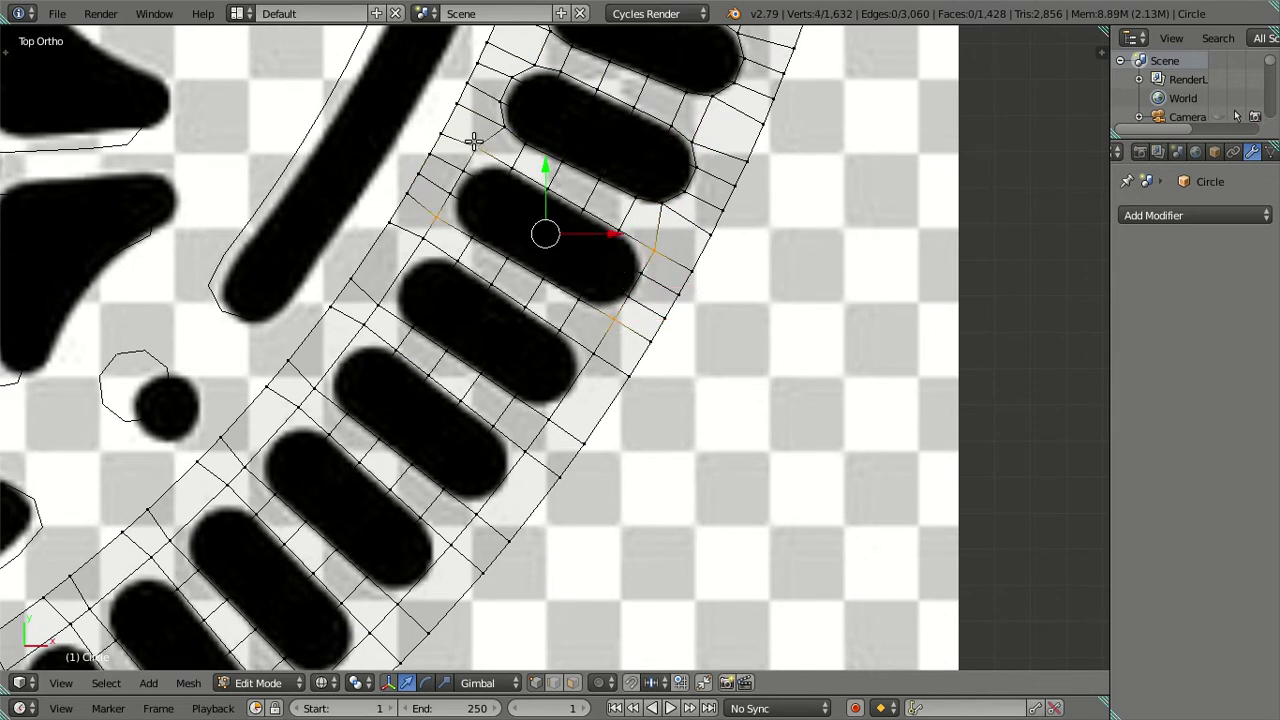
key("s")
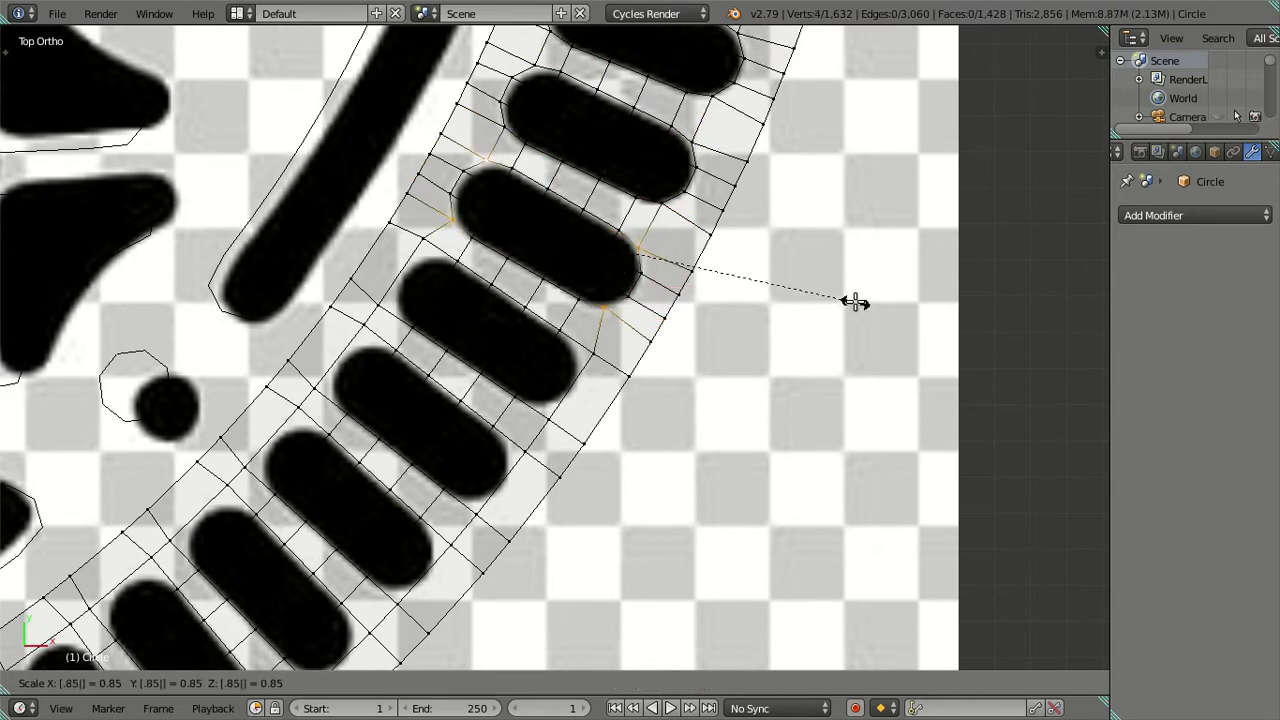
left_click(736, 343)
middle_click_drag(736, 343, 790, 275, "shift")
Step: Loop-cut beside the next pill and scale the selected edges in to 0.9
key("ctrl+r")
left_click(640, 334)
left_click(630, 320)
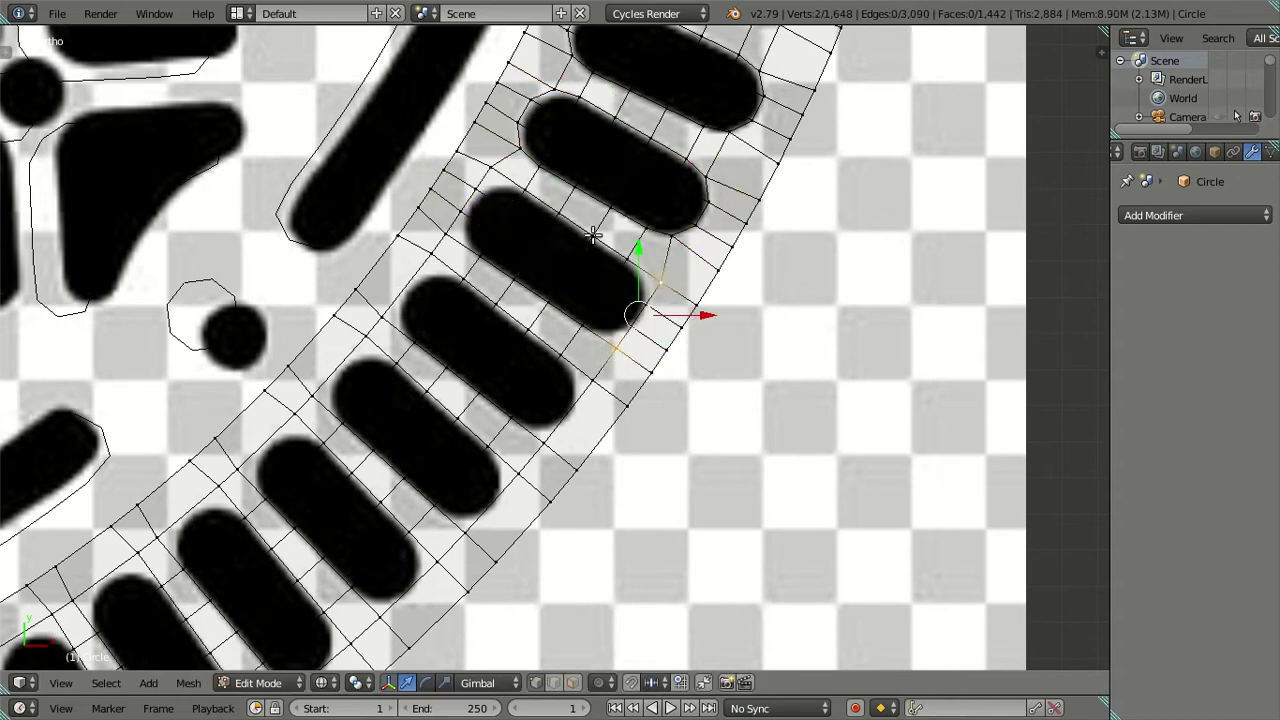
right_click(439, 237, "shift")
type("s")
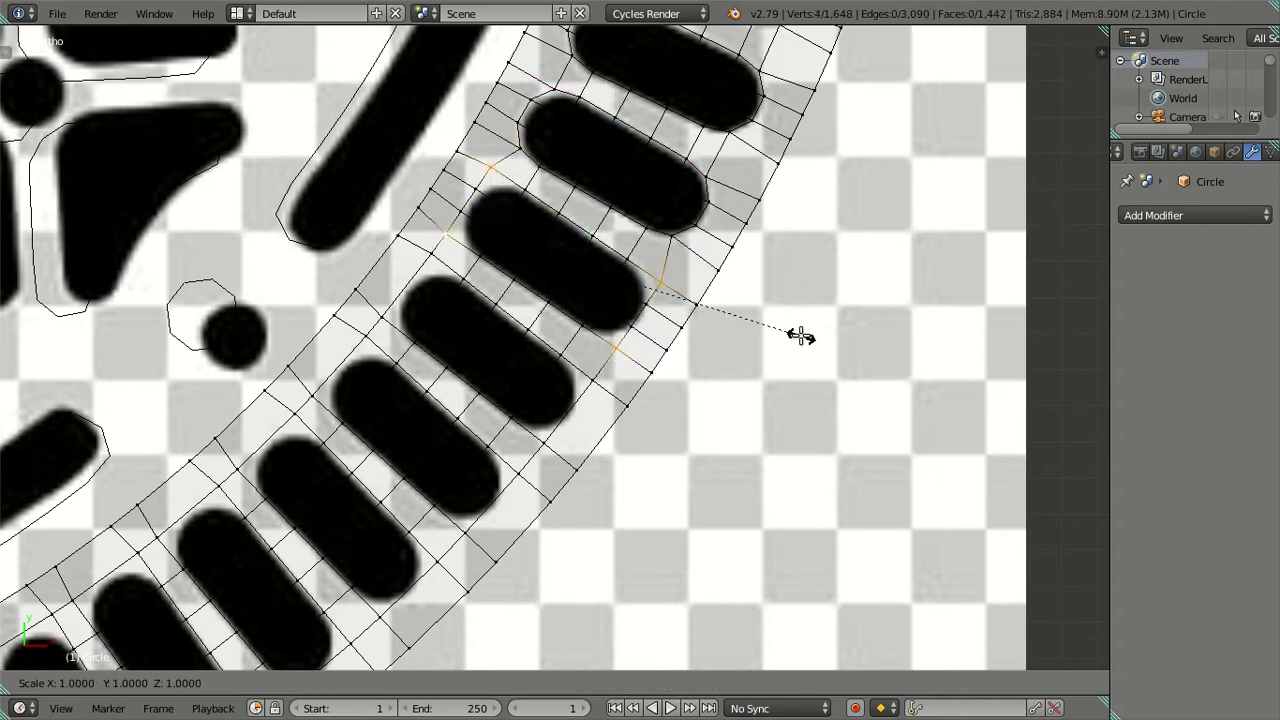
type("0.9")
key("Return")
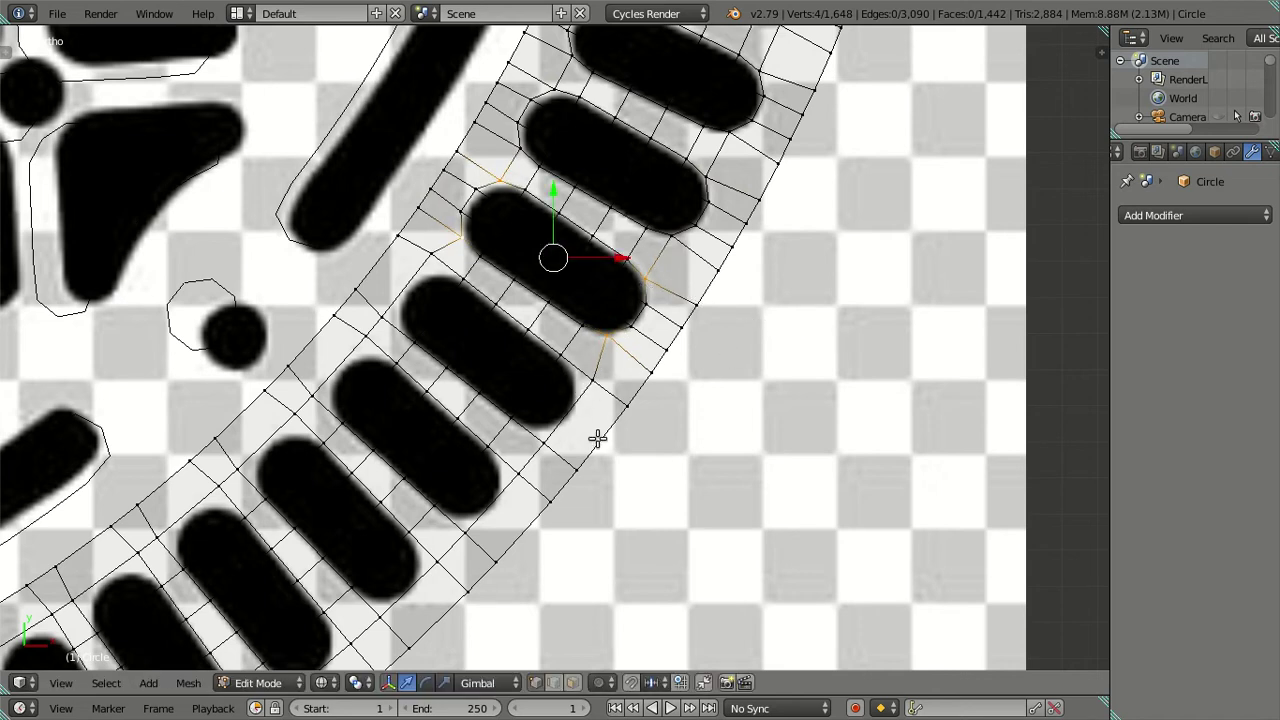
Step: Add a loop cut at the following pill and shrink its four corner vertices to 0.85
key("ctrl+r")
left_click(598, 437)
right_click(545, 442)
right_click(600, 377, "shift")
right_click(381, 317, "shift")
right_click(430, 256, "shift")
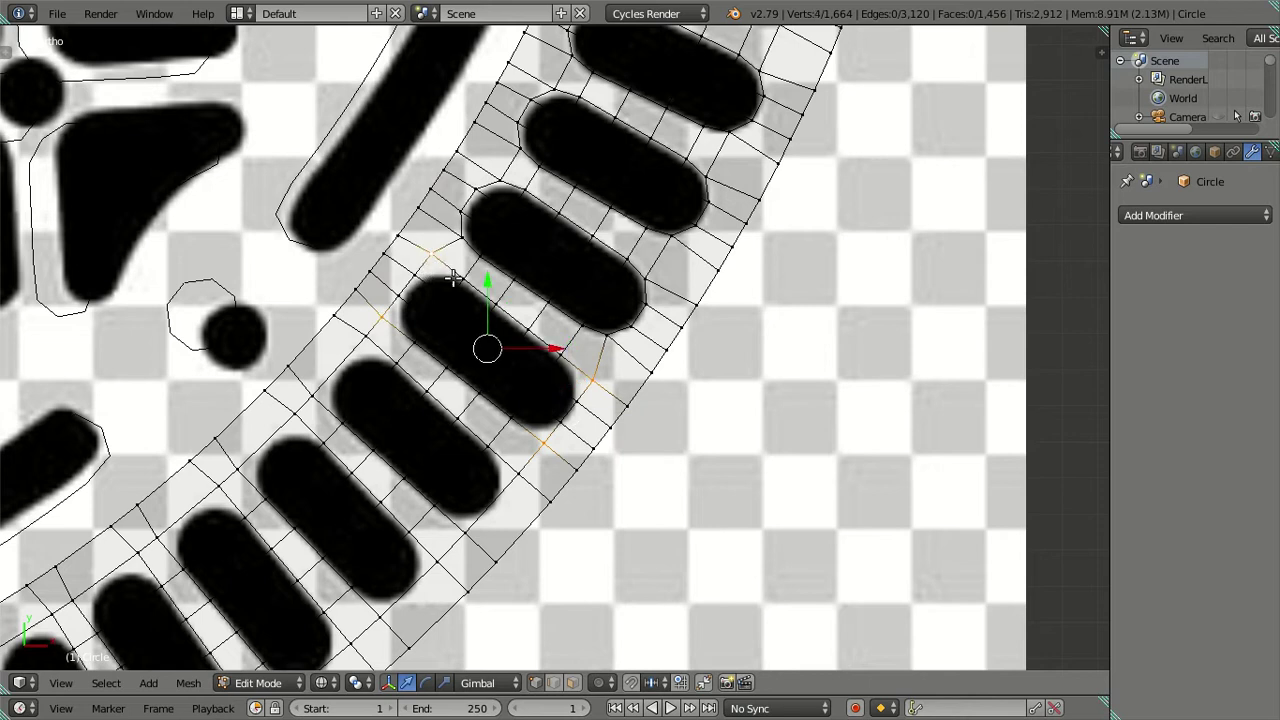
type("s0.85")
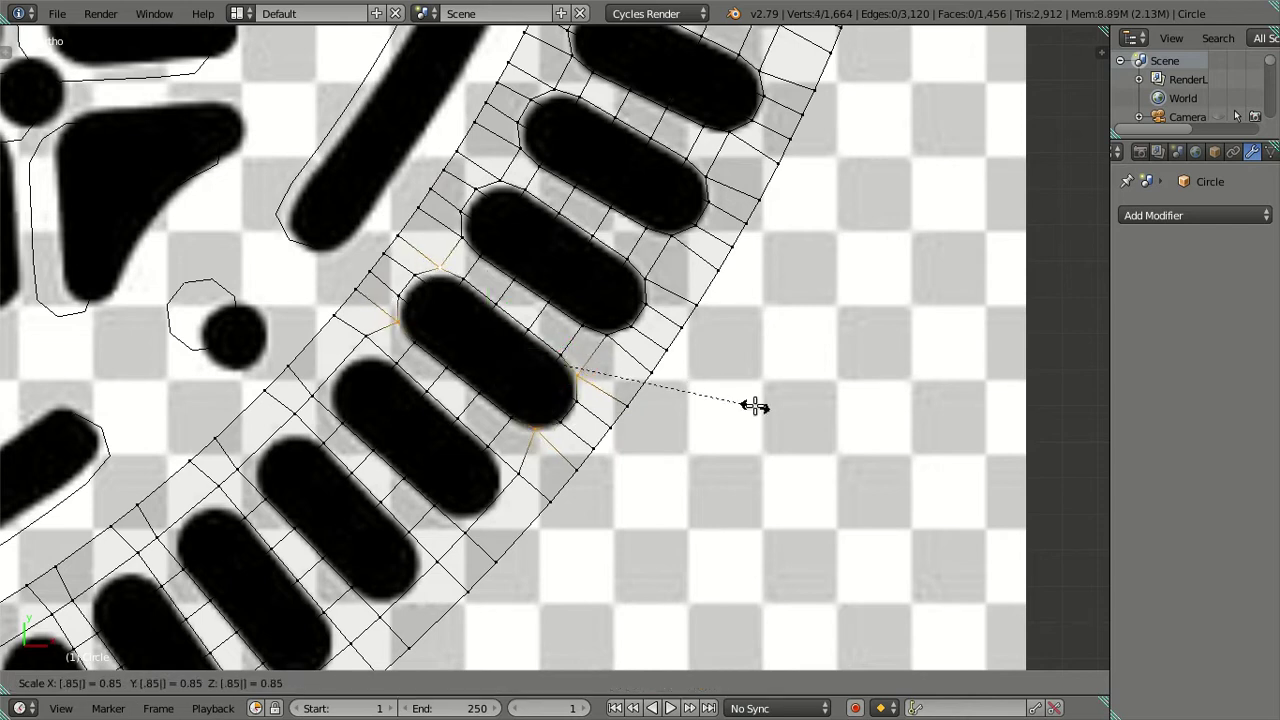
key("Return")
Step: Further along the ring, loop-cut through the next capsule and scale its four corners to 0.9
middle_click_drag(598, 395, 774, 231, "shift")
key("ctrl+r")
left_click(703, 345)
right_click(703, 345)
right_click(695, 362)
right_click(745, 312, "shift")
right_click(593, 175, "shift")
right_click(538, 235, "shift")
type("s")
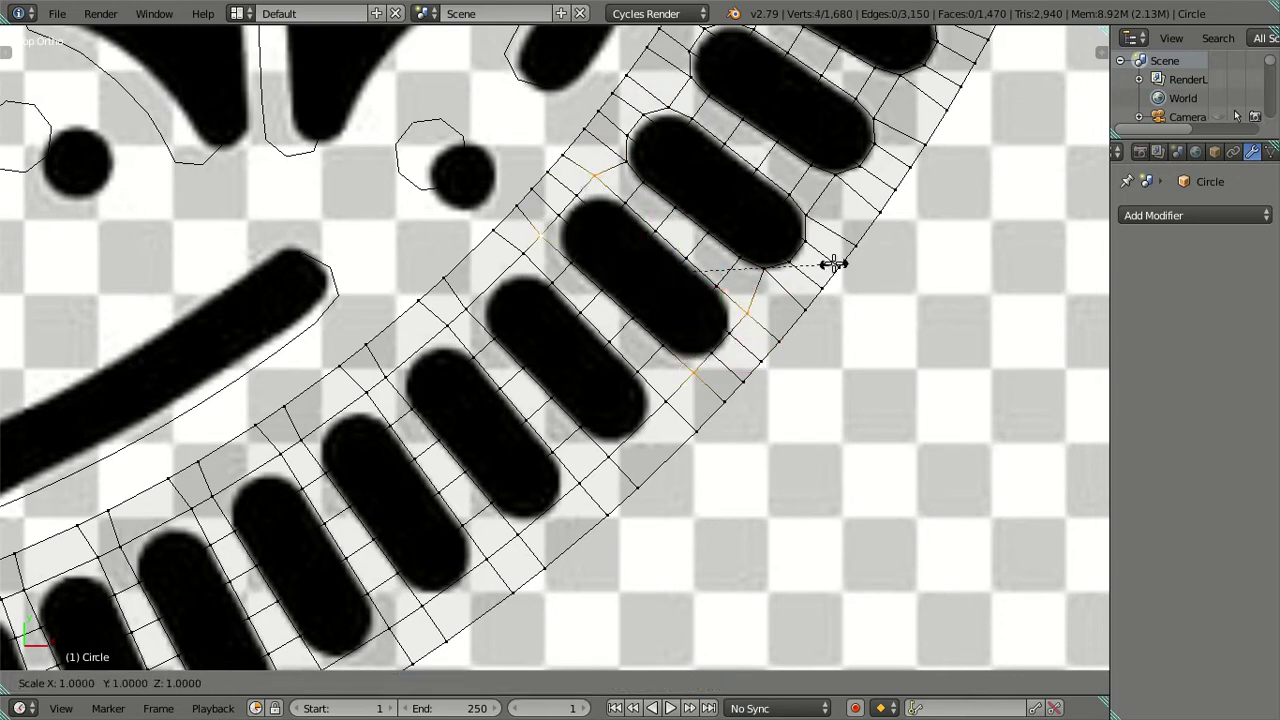
type(".9")
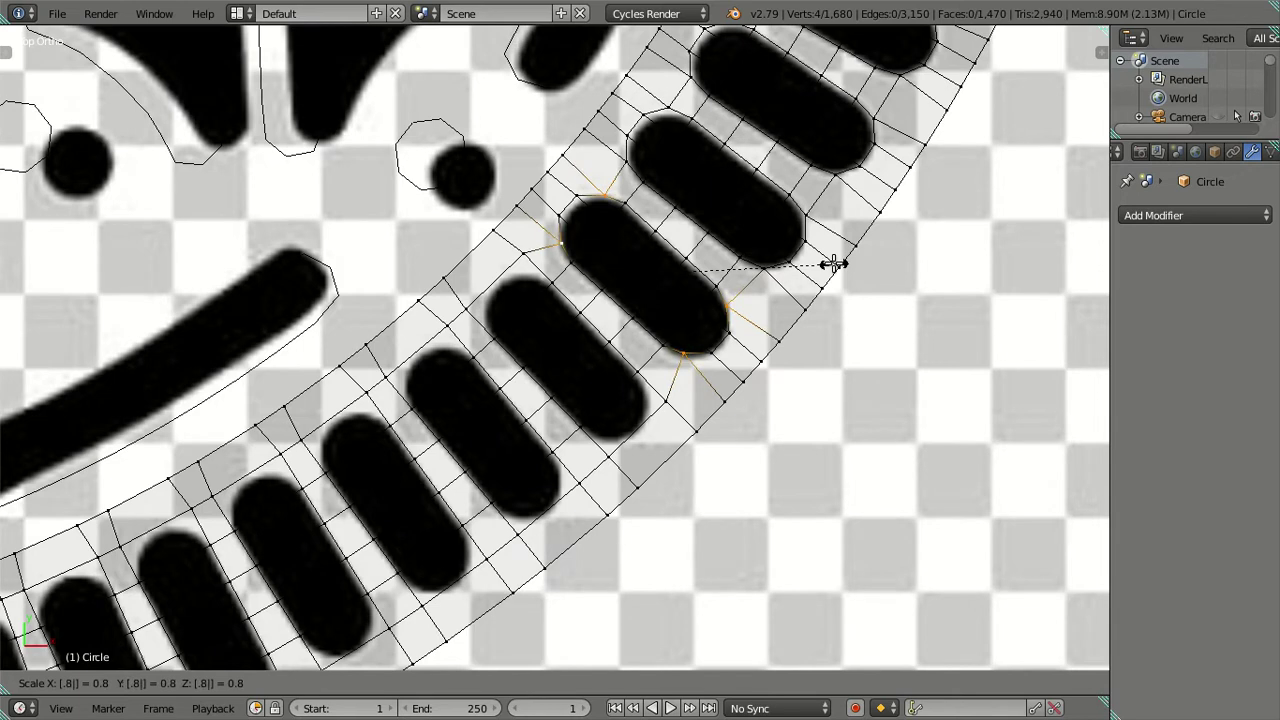
key("Return")
Step: Loop-cut beside the next pill and grab its four end vertices in toward the pill
right_click(835, 264)
middle_click_drag(603, 350, 631, 270, "shift")
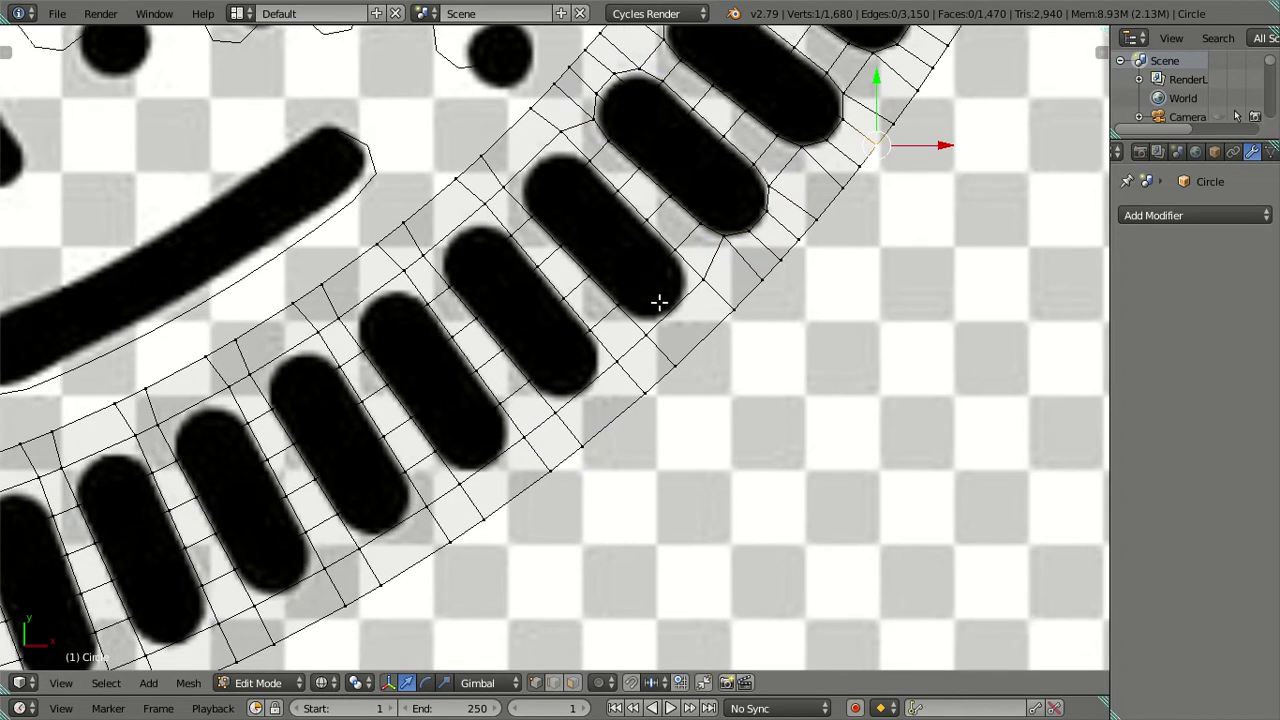
key("ctrl+r")
left_click(660, 297)
right_click(648, 330)
right_click(704, 280)
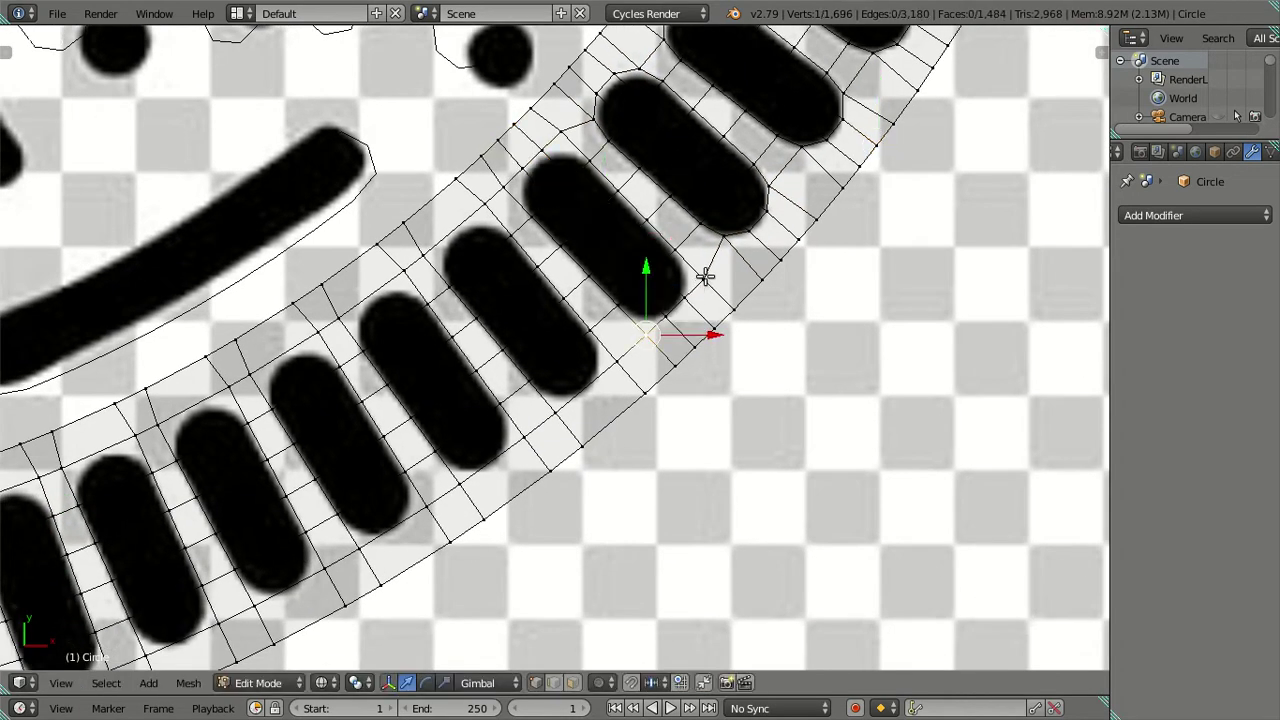
right_click(561, 130, "shift")
right_click(502, 186, "shift")
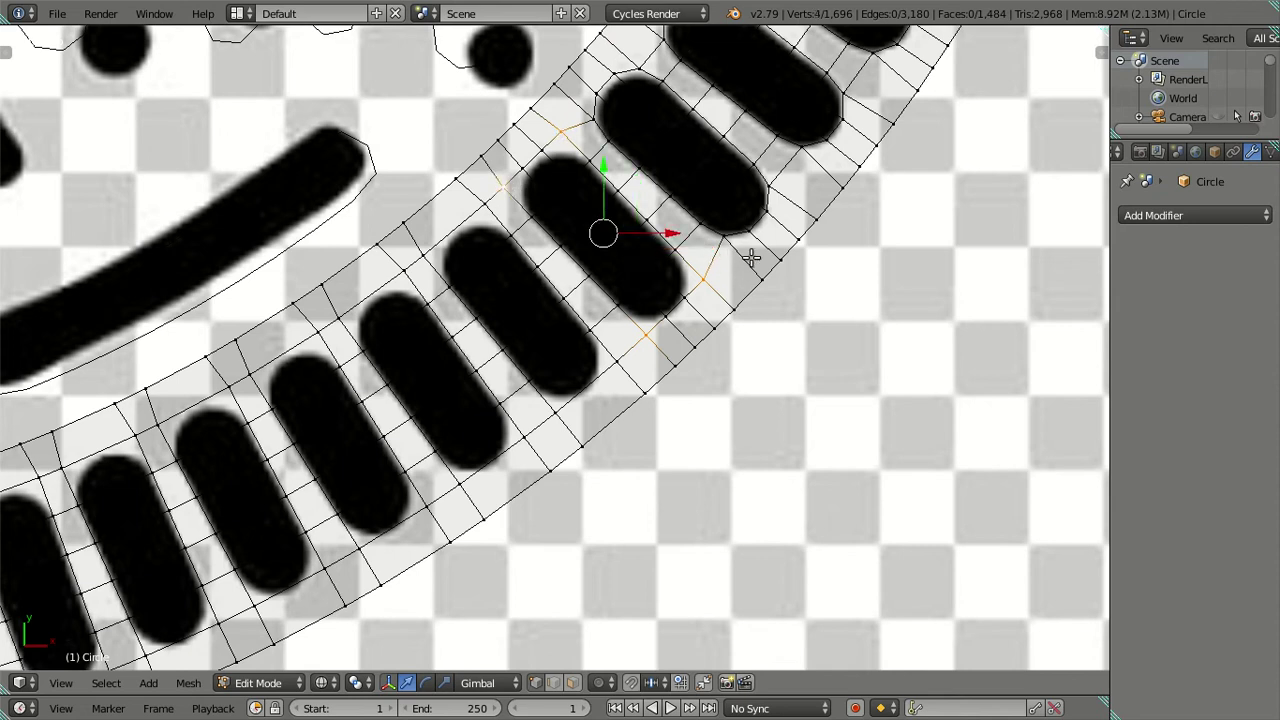
key("g")
left_click(751, 257)
Step: Cut a loop through the following pill and scale its four corner vertices in around it
right_click(751, 257)
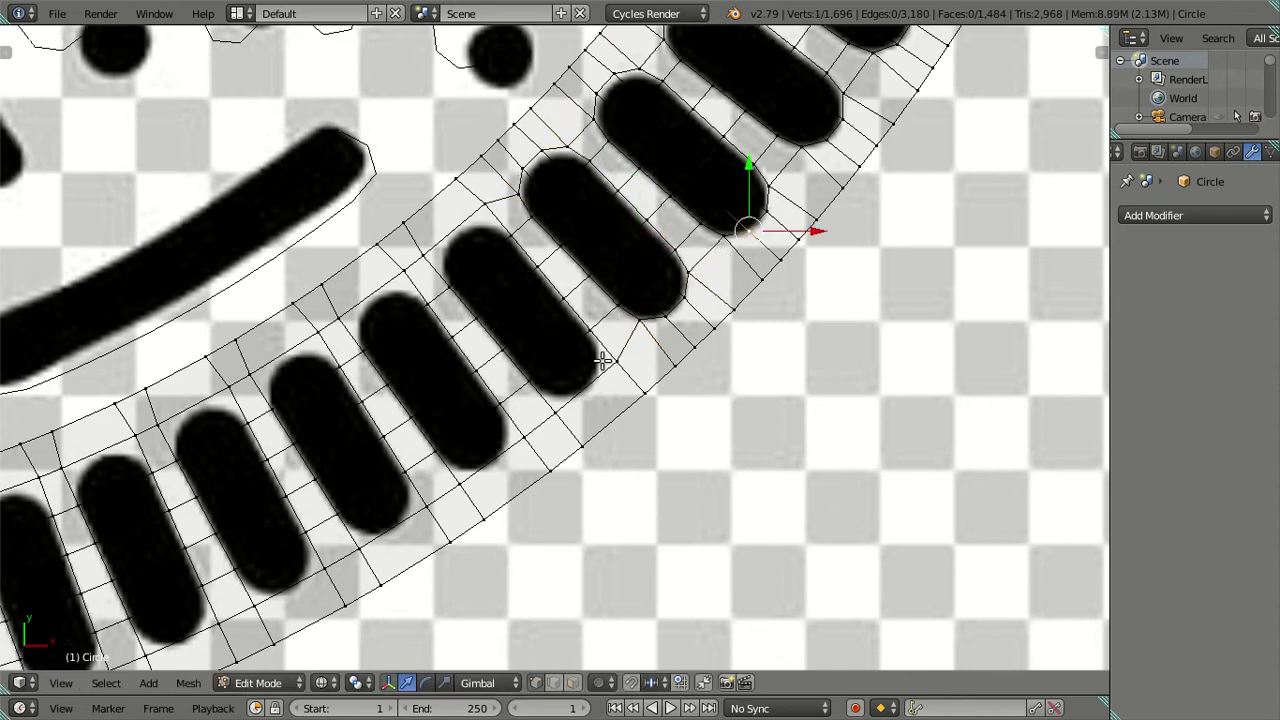
key("ctrl+r")
left_click(600, 434)
right_click(600, 434)
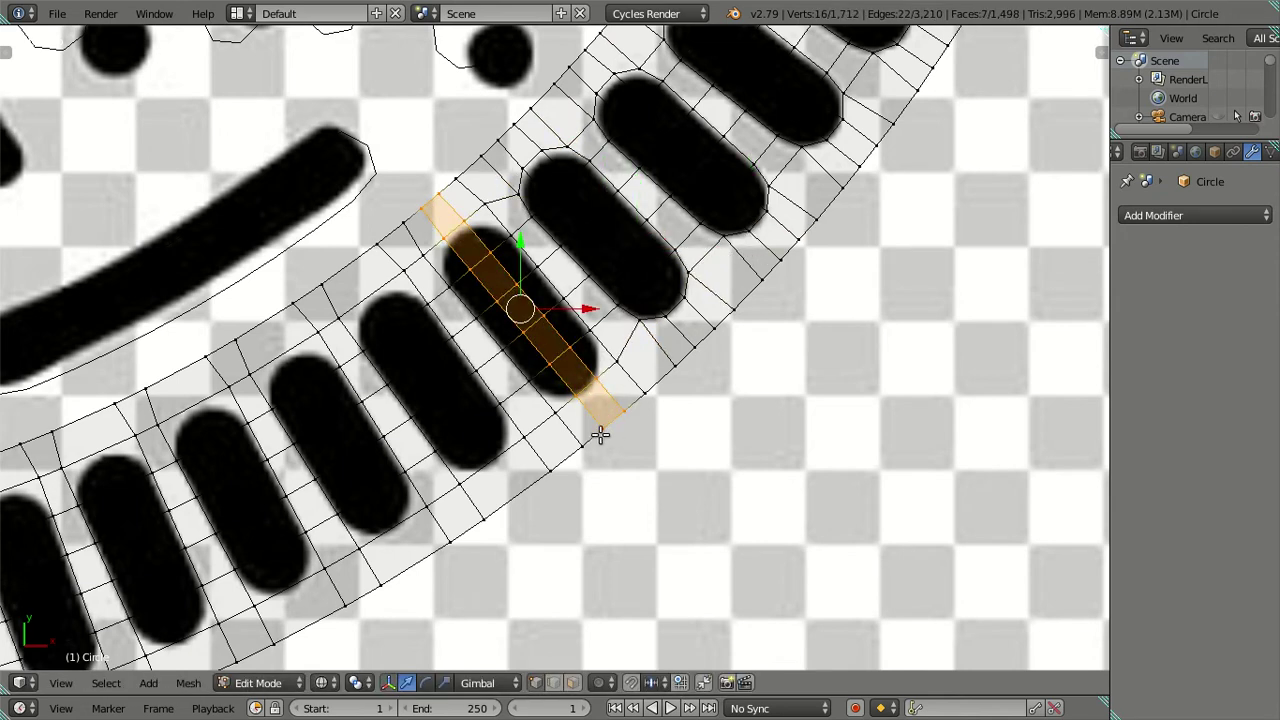
right_click(557, 406)
key("g")
right_click(603, 365)
right_click(617, 360, "shift")
right_click(485, 205, "shift")
right_click(422, 254, "shift")
type("s0")
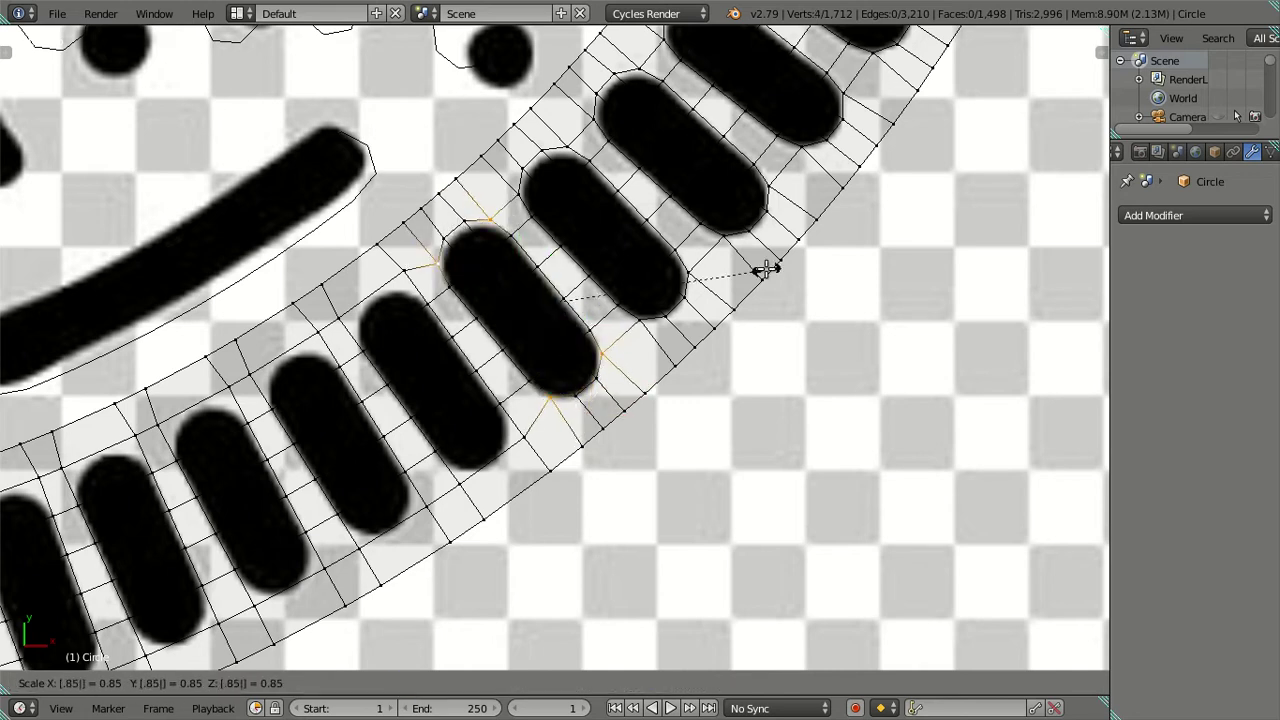
key("Return")
Step: Loop-cut the next pill along the ring and pull its four corner vertices in with G
right_click(765, 268)
middle_click_drag(594, 329, 664, 286, "shift")
key("ctrl+r")
left_click(665, 311)
left_click(660, 315)
right_click(654, 323)
right_click(637, 338)
right_click(705, 292, "shift")
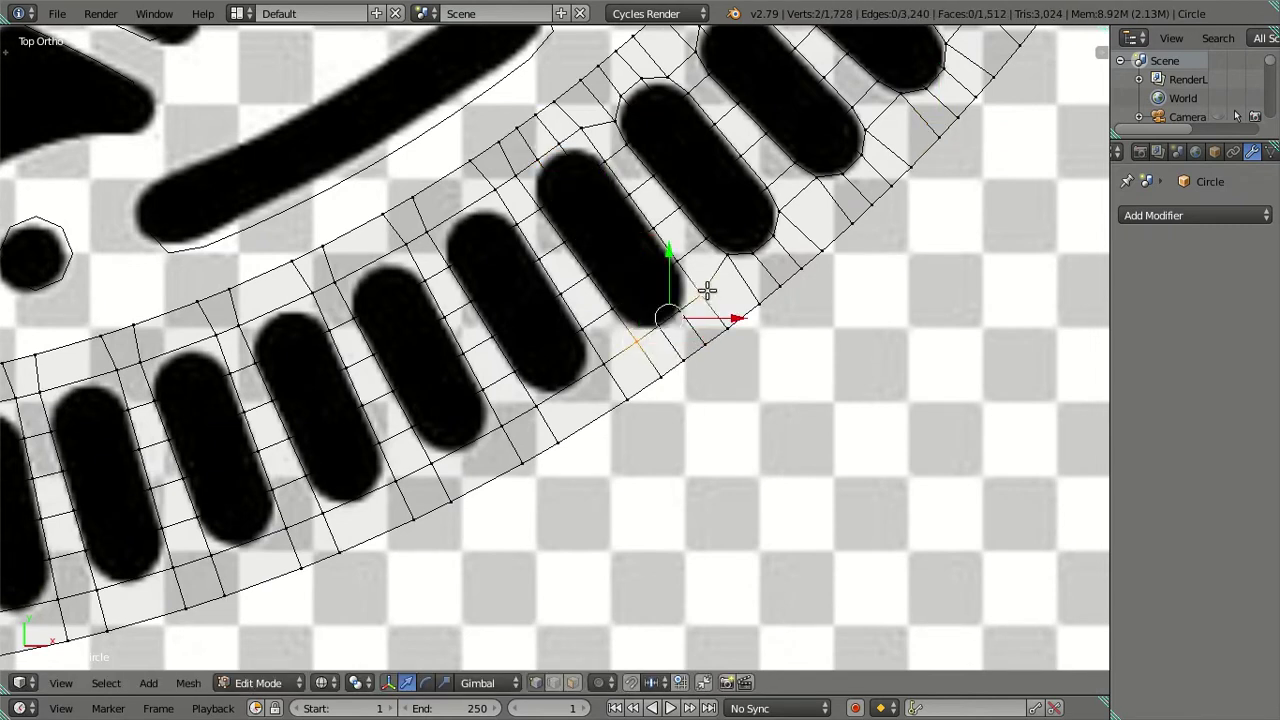
right_click(581, 130, "shift")
right_click(514, 174, "shift")
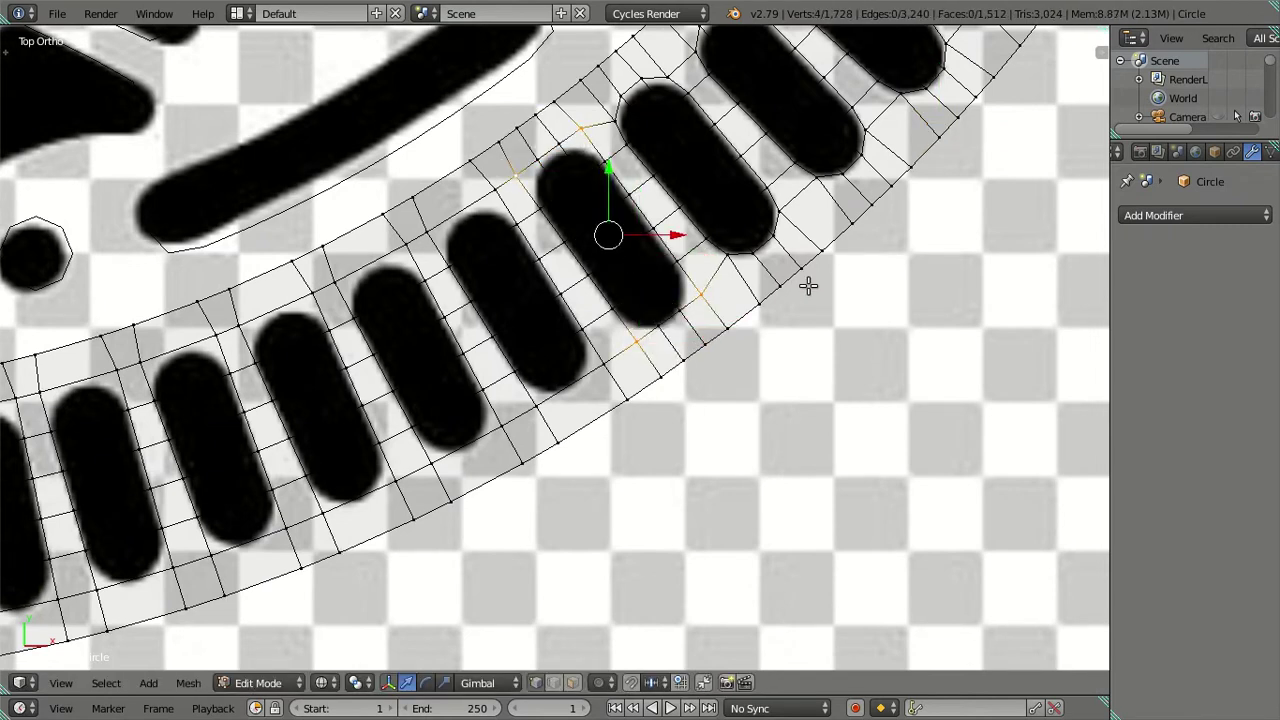
key("g")
key("g")
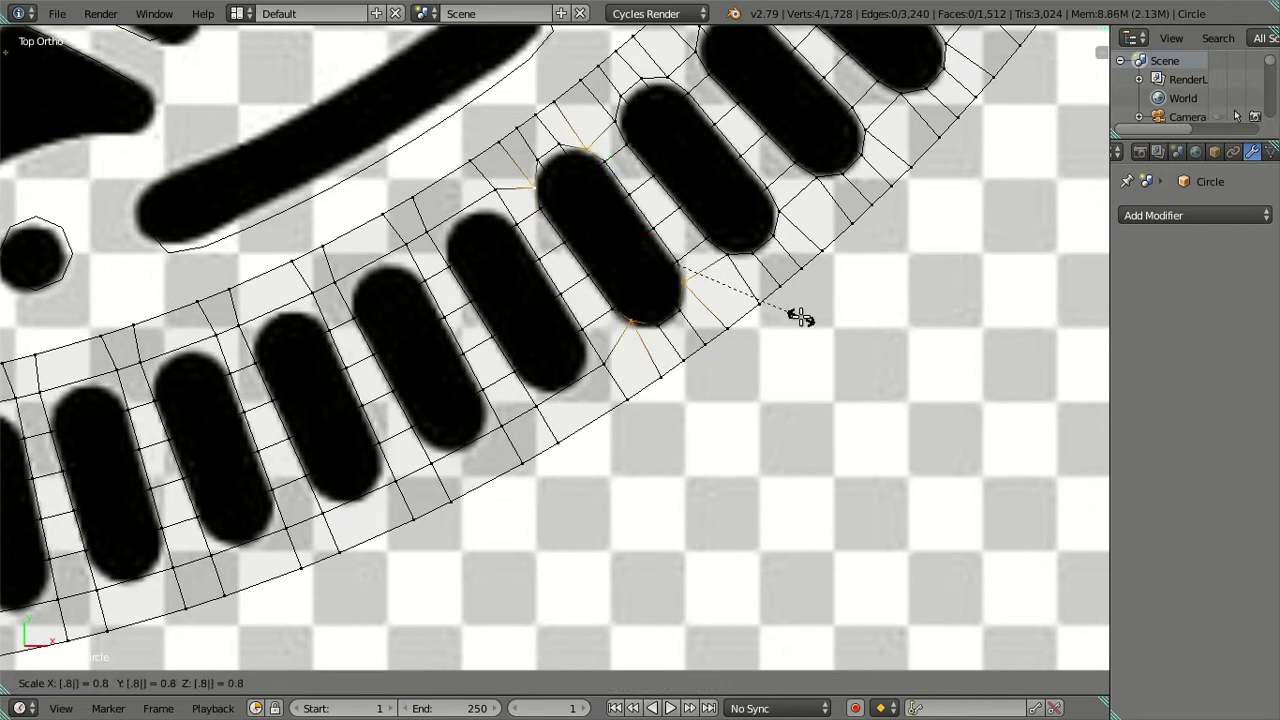
left_click(803, 316)
Step: Add a loop beside the next pill and scale its four corners to 0.85
right_click(803, 316)
key("ctrl+r")
left_click(582, 392)
right_click(582, 392)
right_click(600, 369)
right_click(426, 231, "shift")
right_click(495, 189, "shift")
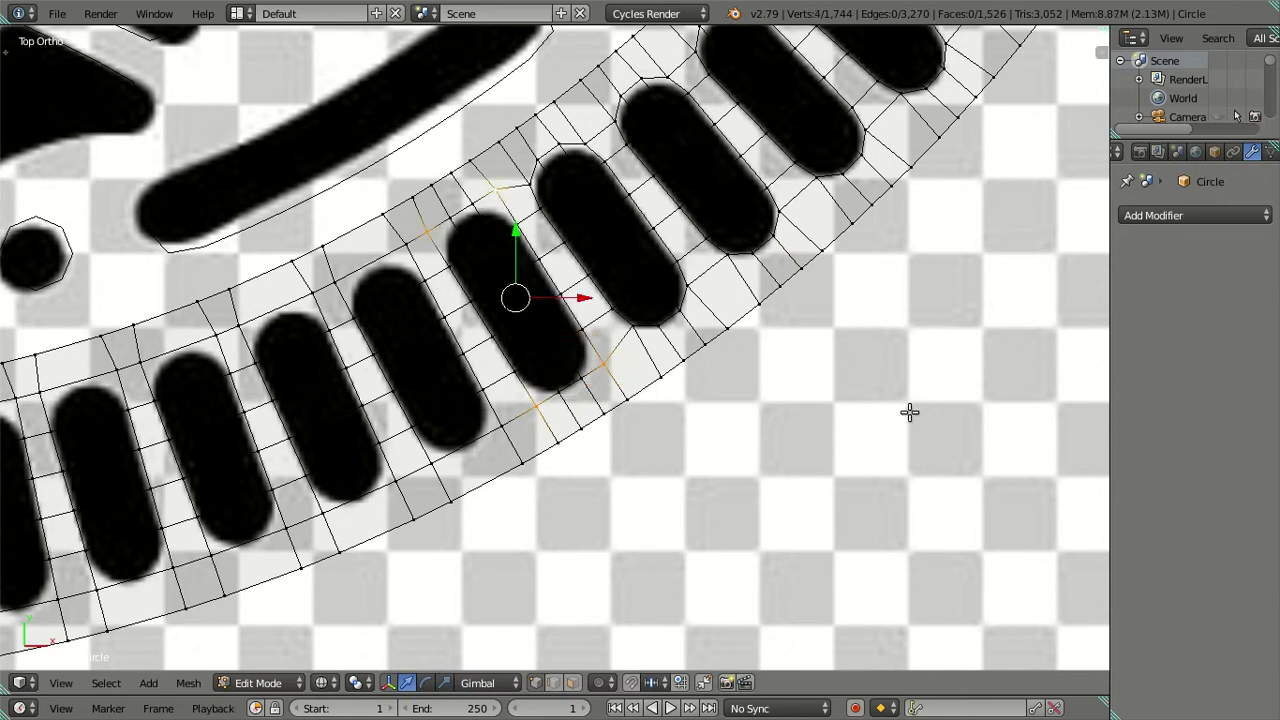
type("s0.85")
key("Return")
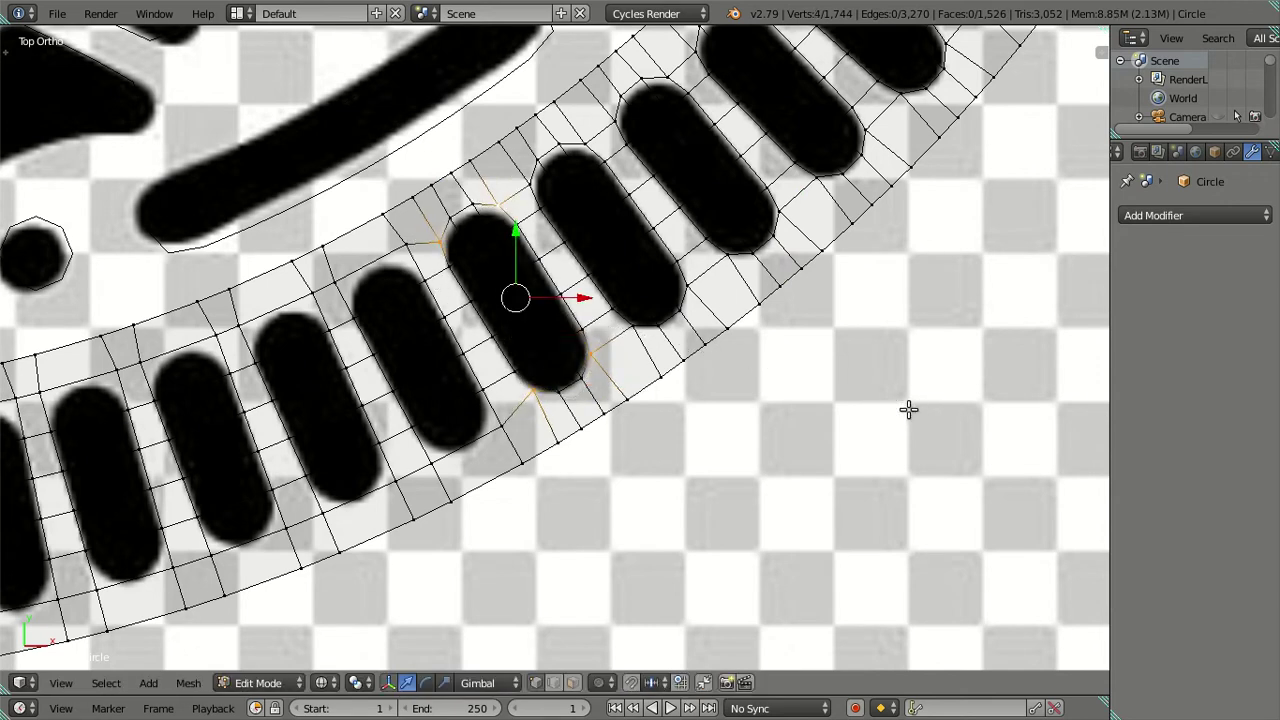
Step: Loop-cut the following pill, select its four surrounding vertices, and scale them to 0.9
key("ctrl+r")
left_click(475, 445)
right_click(468, 445)
right_click(465, 445)
right_click(499, 427, "shift")
right_click(336, 283, "shift")
right_click(390, 250, "shift")
right_click(398, 253, "shift")
right_click(398, 250, "shift")
scroll(420, 260, "down", 3)
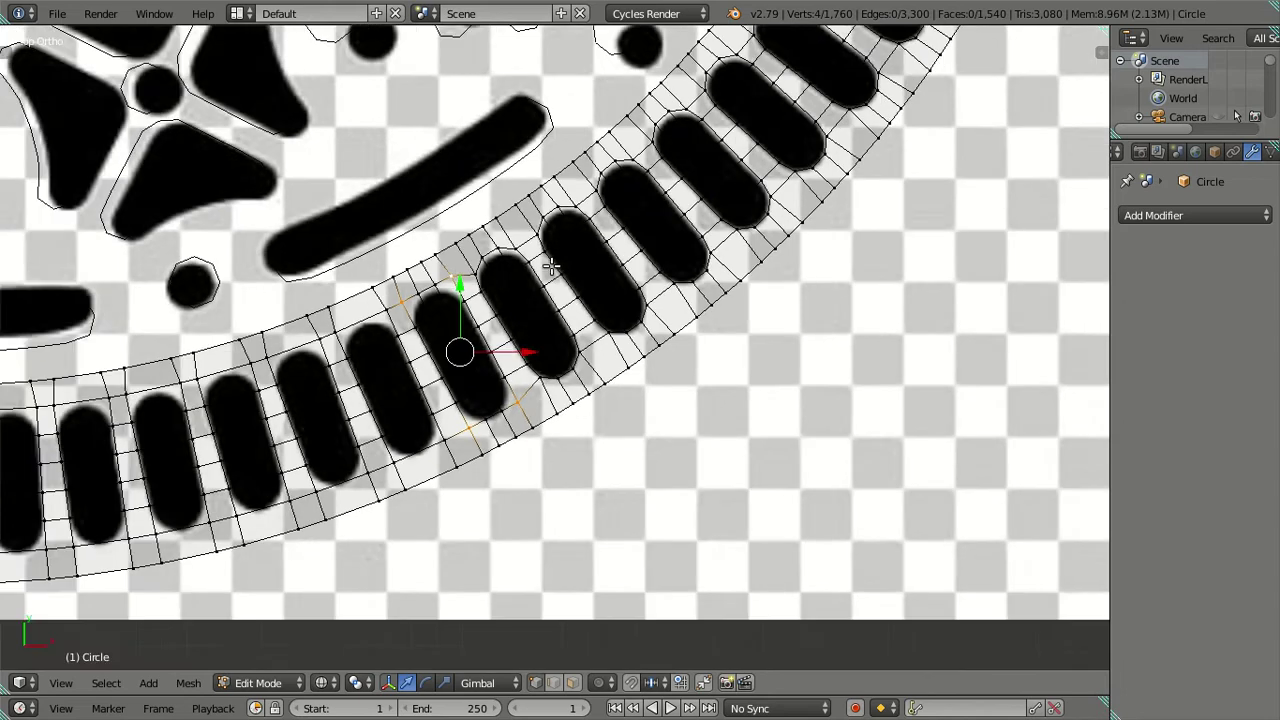
scroll(591, 294, "up", 1)
scroll(593, 337, "up", 1)
scroll(593, 337, "up", 1)
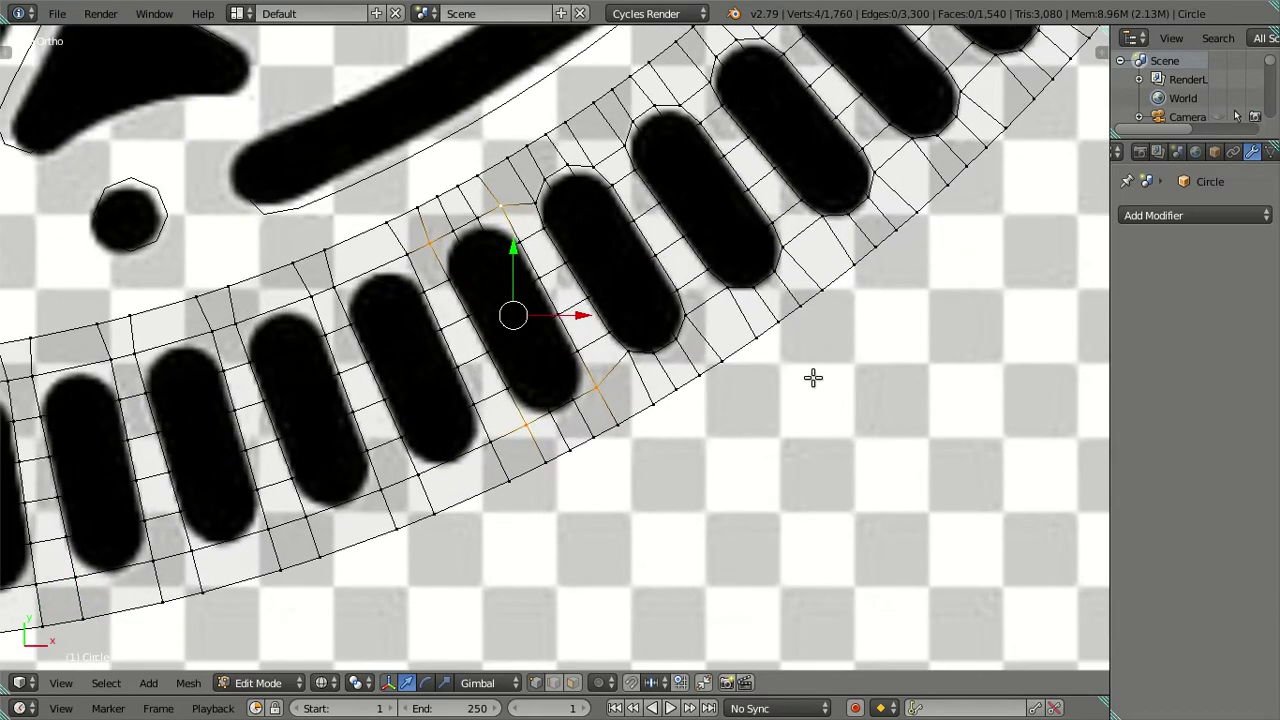
type("s0.9")
key("Return")
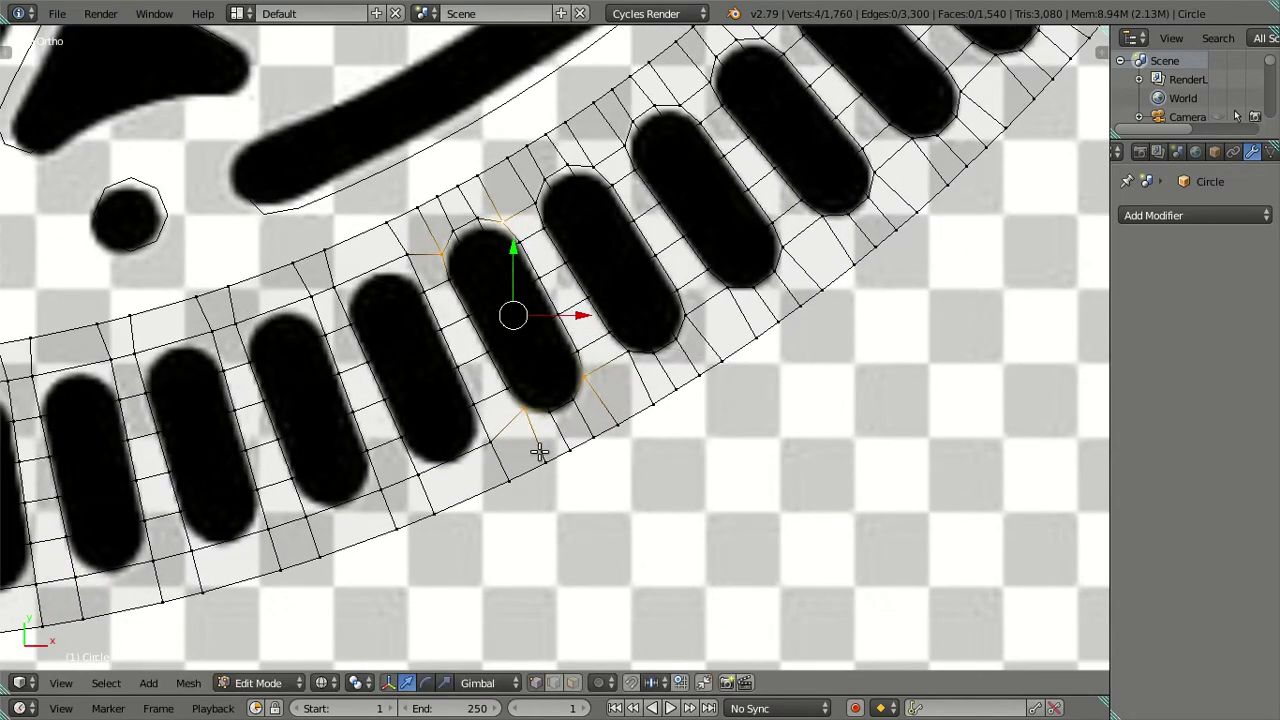
scroll(539, 452, "down", 1)
Step: Cut a loop through the next pill and shrink its four corner vertices to 0.8
key("ctrl+r")
left_click(520, 410)
right_click(520, 410)
right_click(422, 230)
right_click(490, 425, "shift")
right_click(563, 395, "shift")
right_click(482, 208, "shift")
right_click(482, 208, "shift")
right_click(482, 208, "shift")
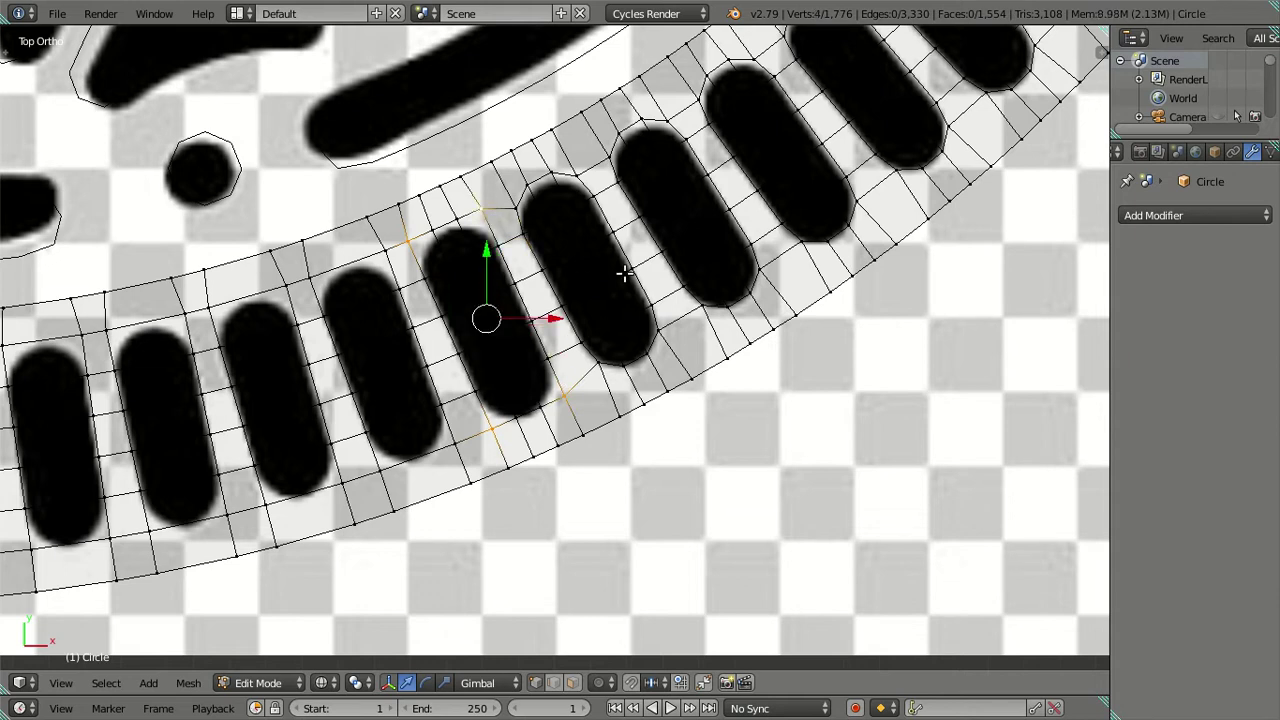
type("s0.8")
key("Return")
Step: Add a loop cut at the next pill and scale its two lower and two upper vertices to 0.9
right_click(790, 337)
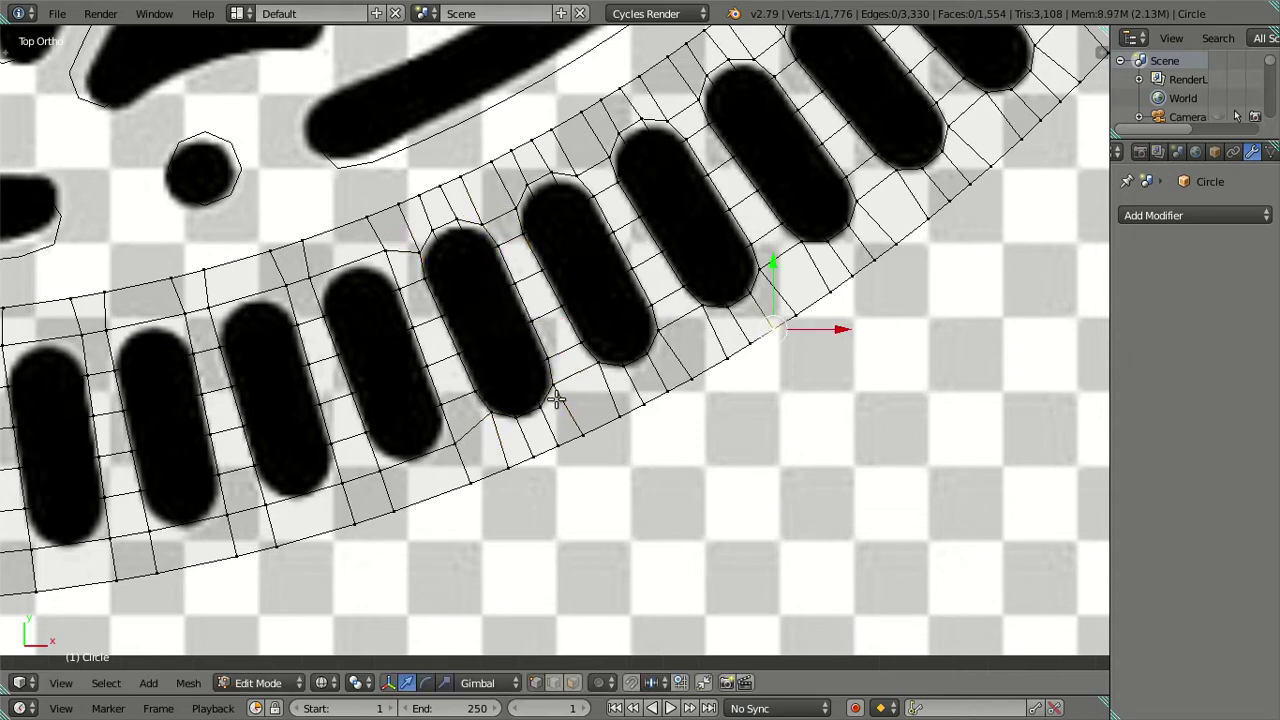
key("ctrl+r")
left_click(414, 452)
right_click(379, 471)
right_click(455, 443, "shift")
right_click(385, 252, "shift")
right_click(305, 275, "shift")
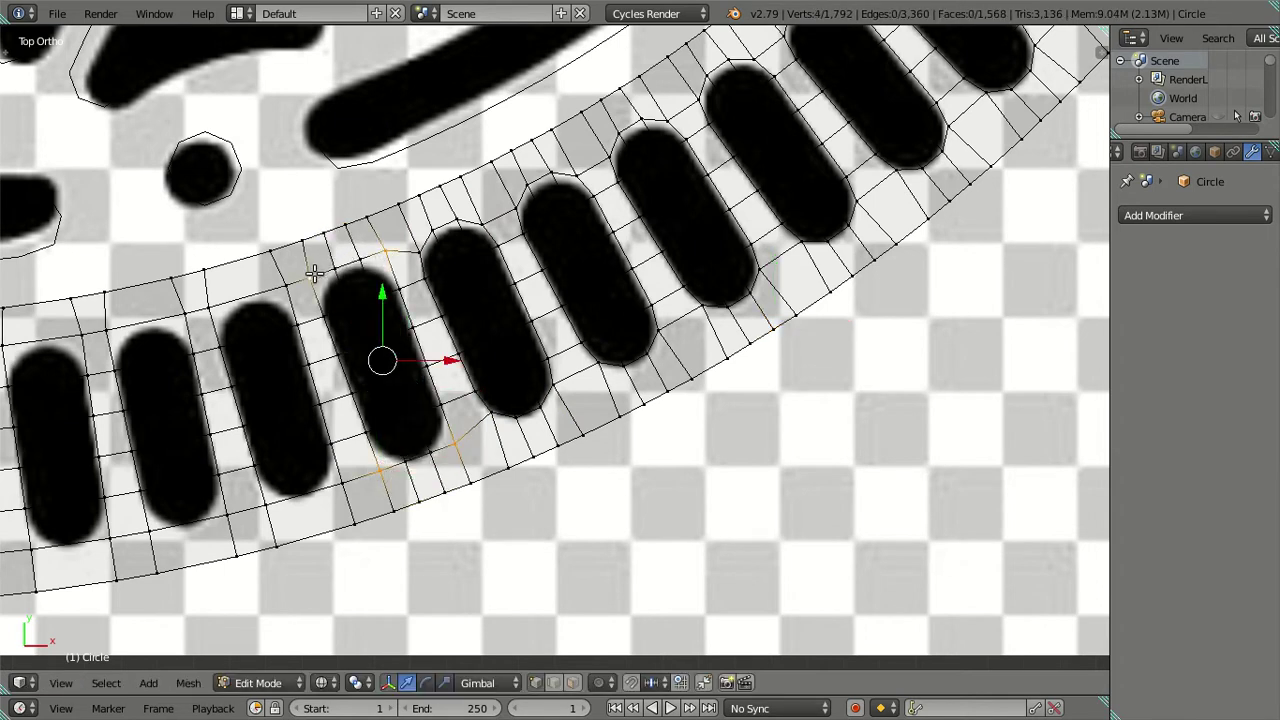
middle_click_drag(315, 275, 508, 205, "shift")
type("s0.9")
key("Return")
Step: Loop-cut through the following pill and start scaling its four corner vertices inward
right_click(718, 262)
key("ctrl+r")
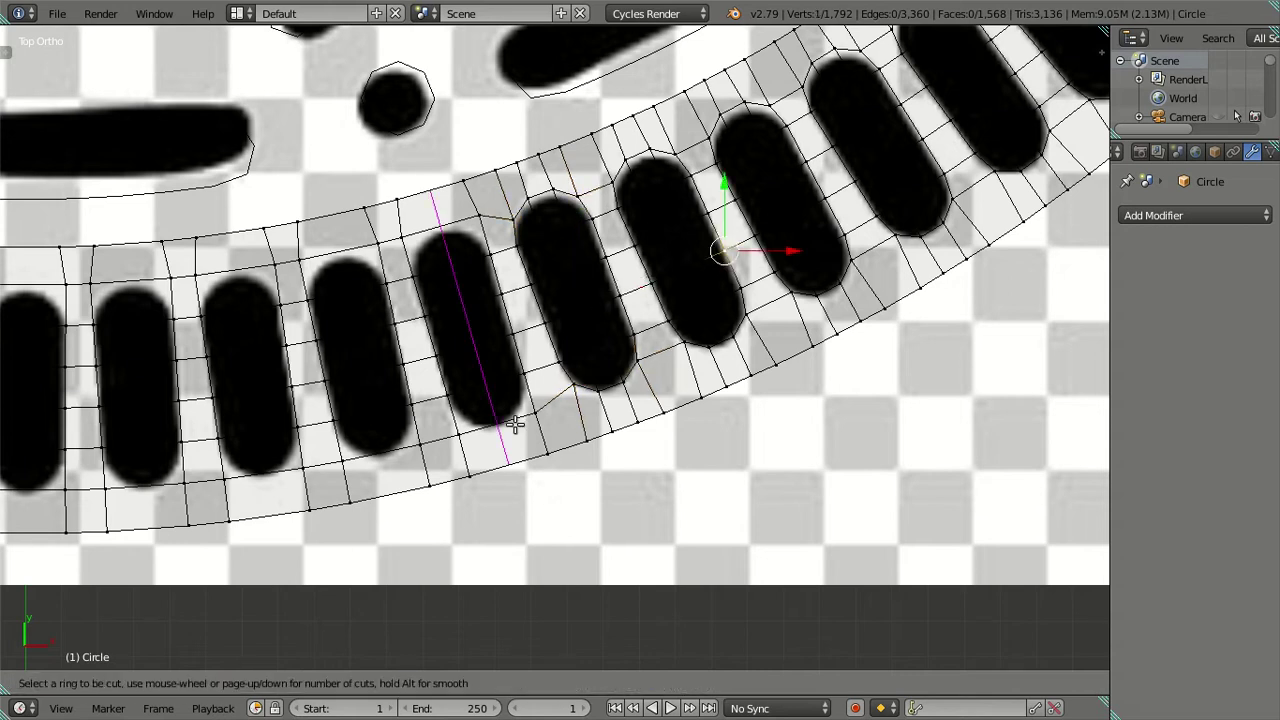
left_click(514, 424)
left_click(514, 422)
right_click(530, 415)
right_click(459, 433, "shift")
right_click(400, 237, "shift")
right_click(480, 216, "shift")
key("s")
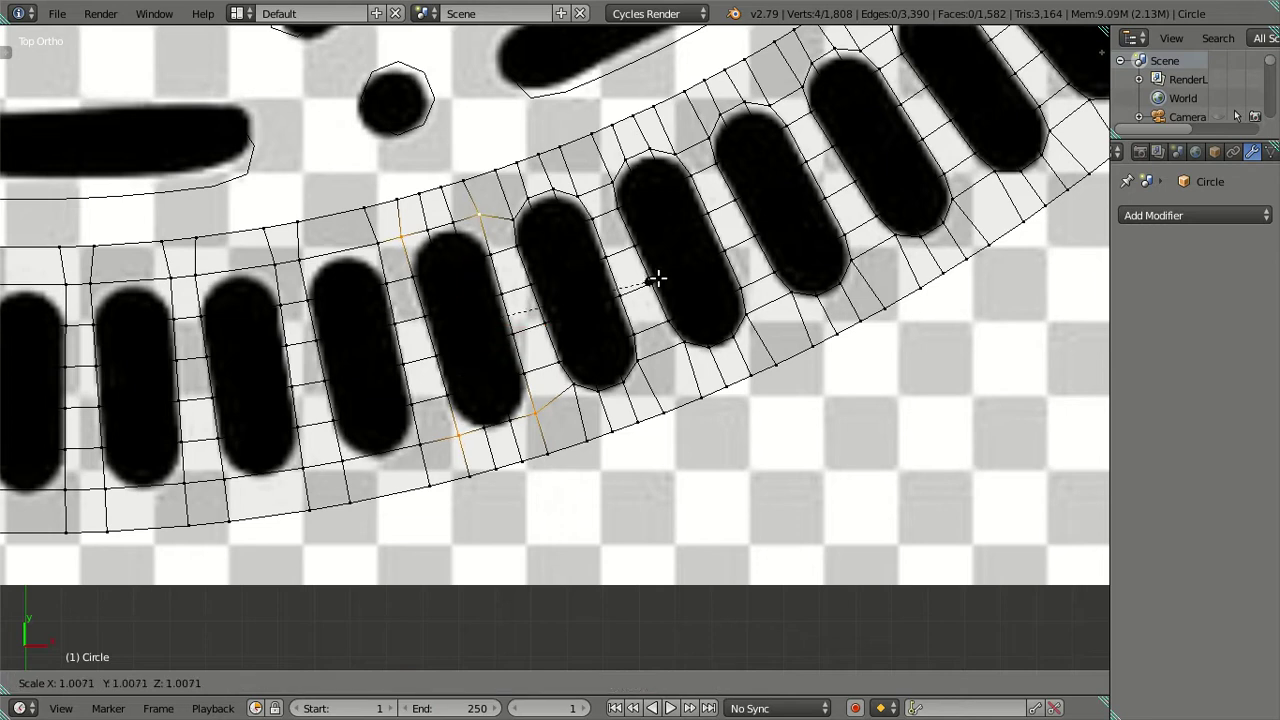
Step: Add a loop through the next pill and scale its lower and upper corner vertices to 0.8
right_click(655, 280)
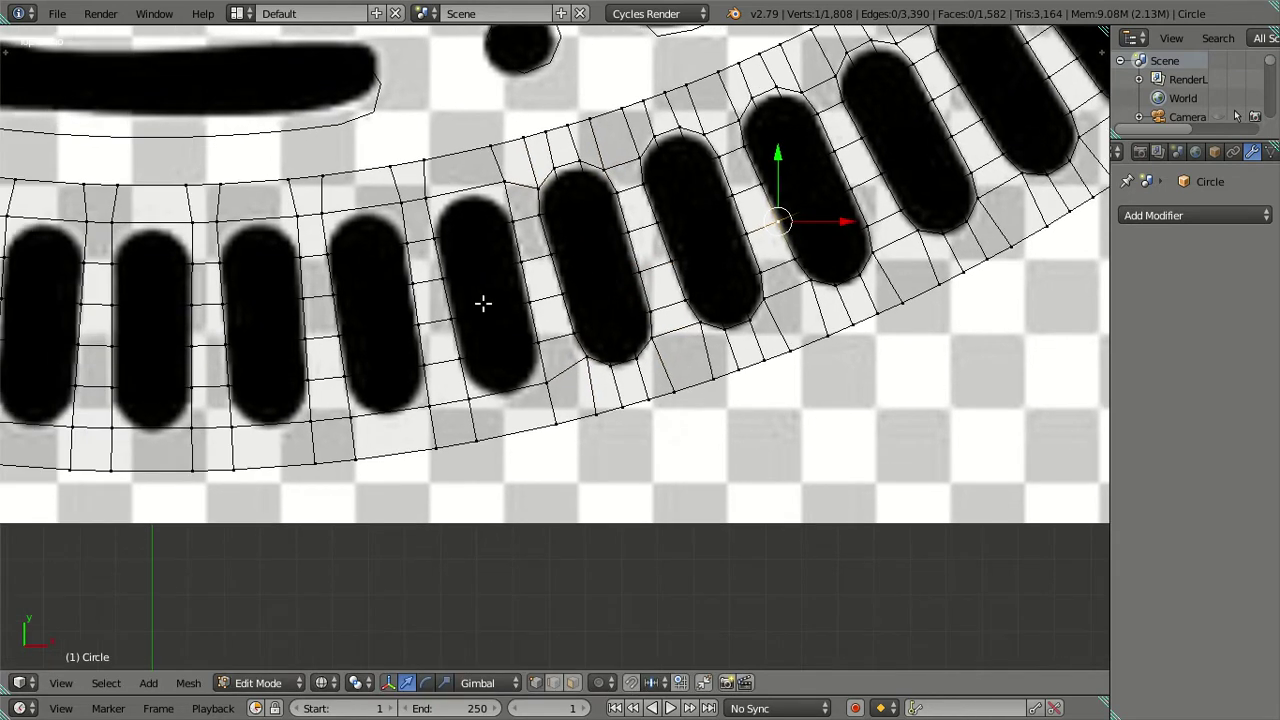
key("ctrl+r")
left_click(484, 301)
left_click(484, 301)
right_click(543, 381)
right_click(471, 401, "shift")
right_click(425, 198, "shift")
right_click(505, 185, "shift")
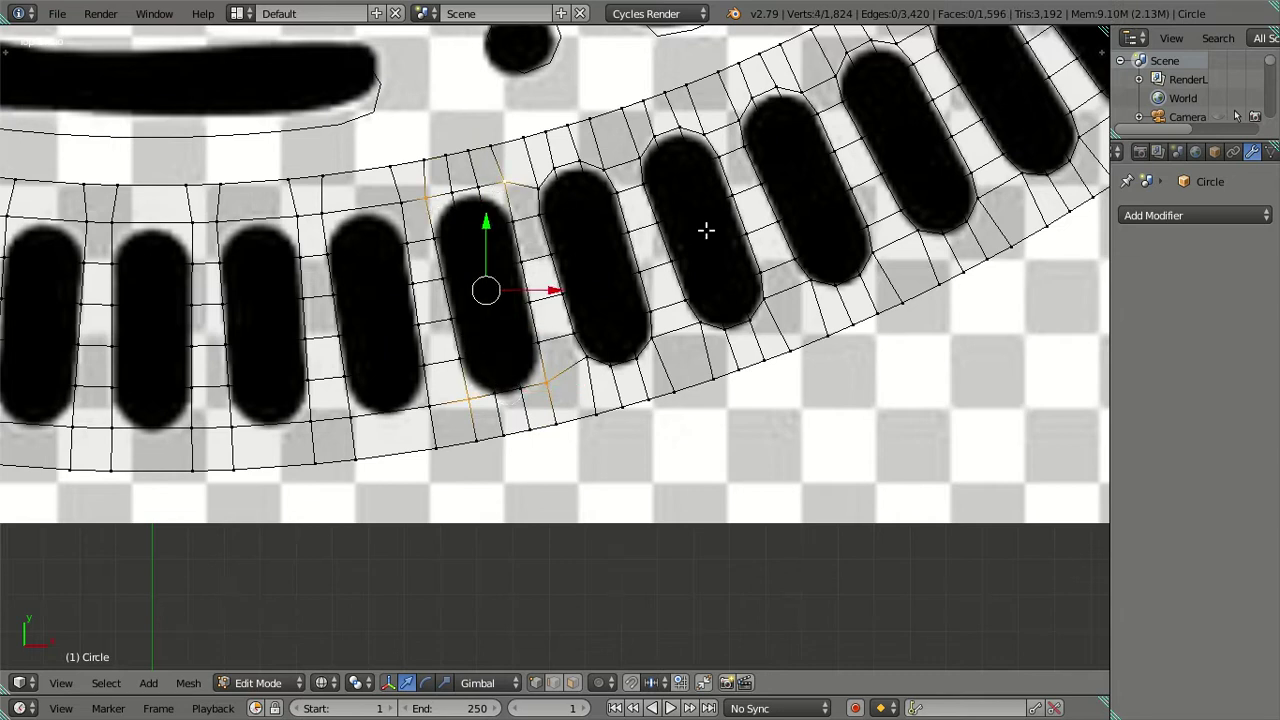
type("s.8")
key("Return")
Step: In top view, loop-cut the next pill and scale its corner vertices to 0.8
right_click(794, 256)
key("KP_7")
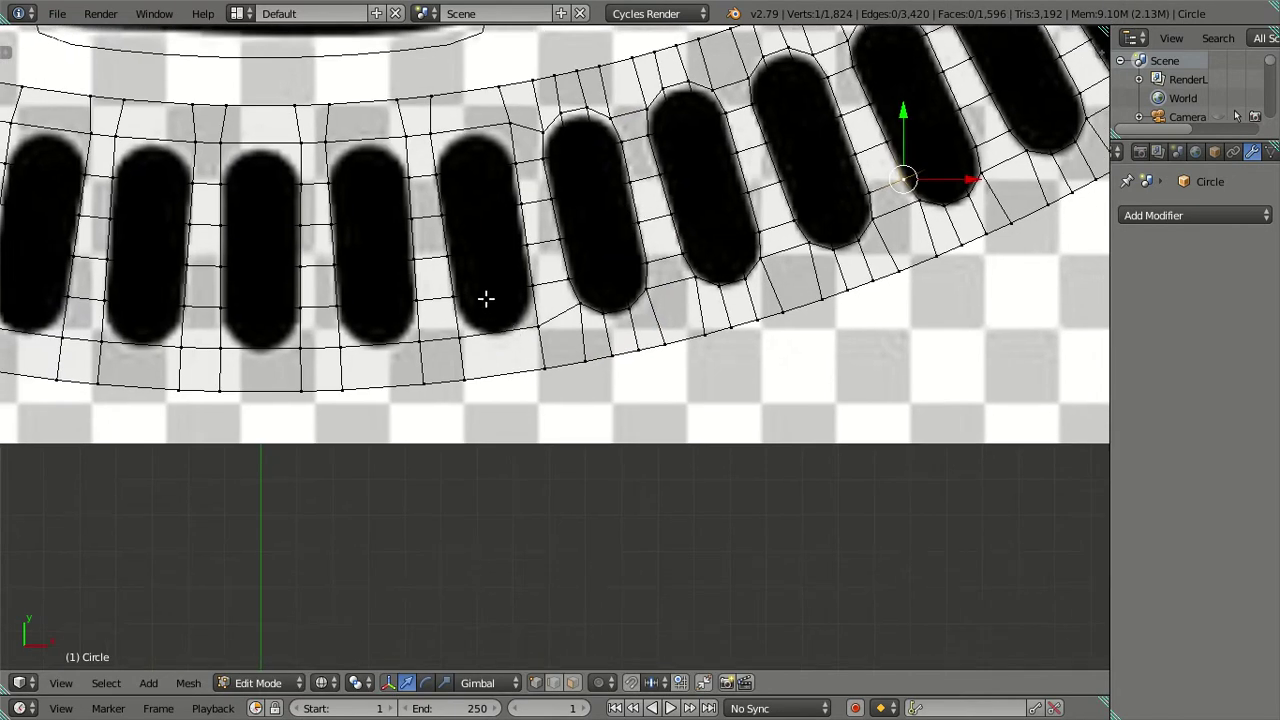
key("ctrl+r")
left_click(489, 294)
right_click(489, 294)
right_click(460, 336)
right_click(545, 310, "shift")
right_click(507, 128, "shift")
right_click(437, 135, "shift")
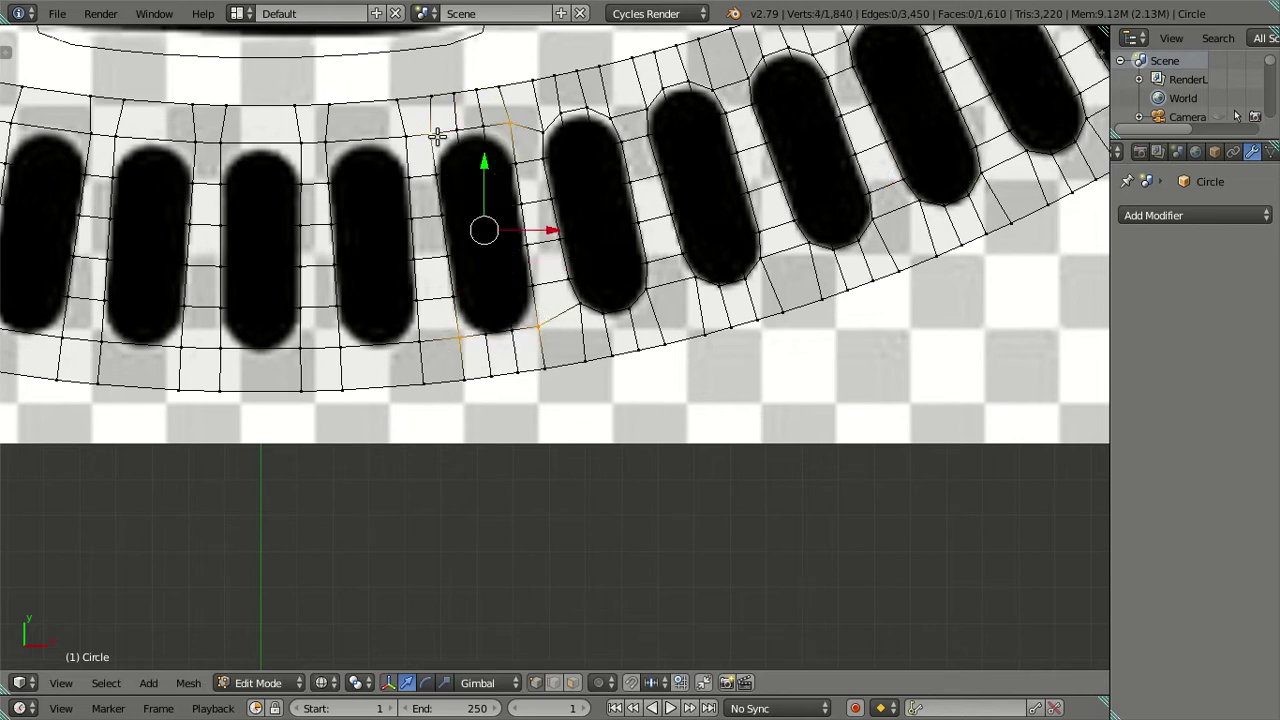
type("s.8")
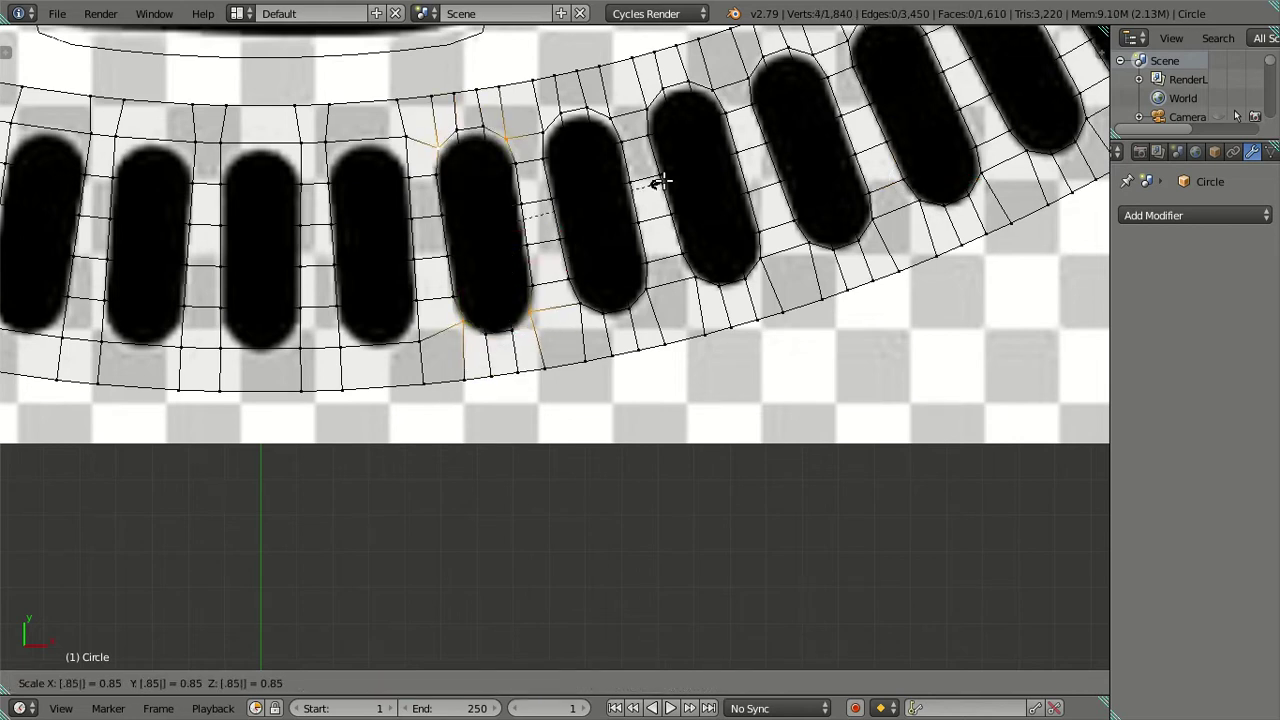
key("Return")
Step: Loop-cut through the next pill along the ring and narrow its four corners to 0.8
right_click(660, 176)
middle_click_drag(540, 210, 640, 225, "shift")
key("ctrl+r")
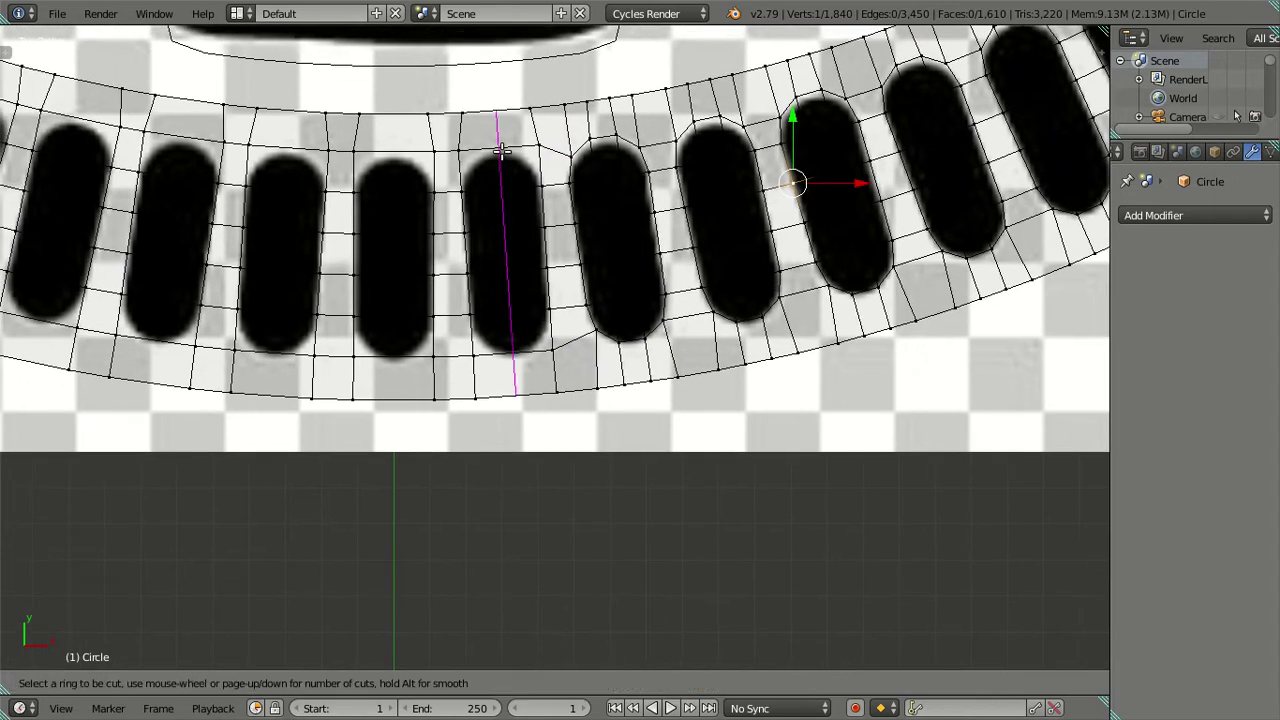
left_click(500, 152)
right_click(500, 152)
right_click(459, 147)
right_click(552, 349, "shift")
right_click(473, 355, "shift")
right_click(538, 147, "shift")
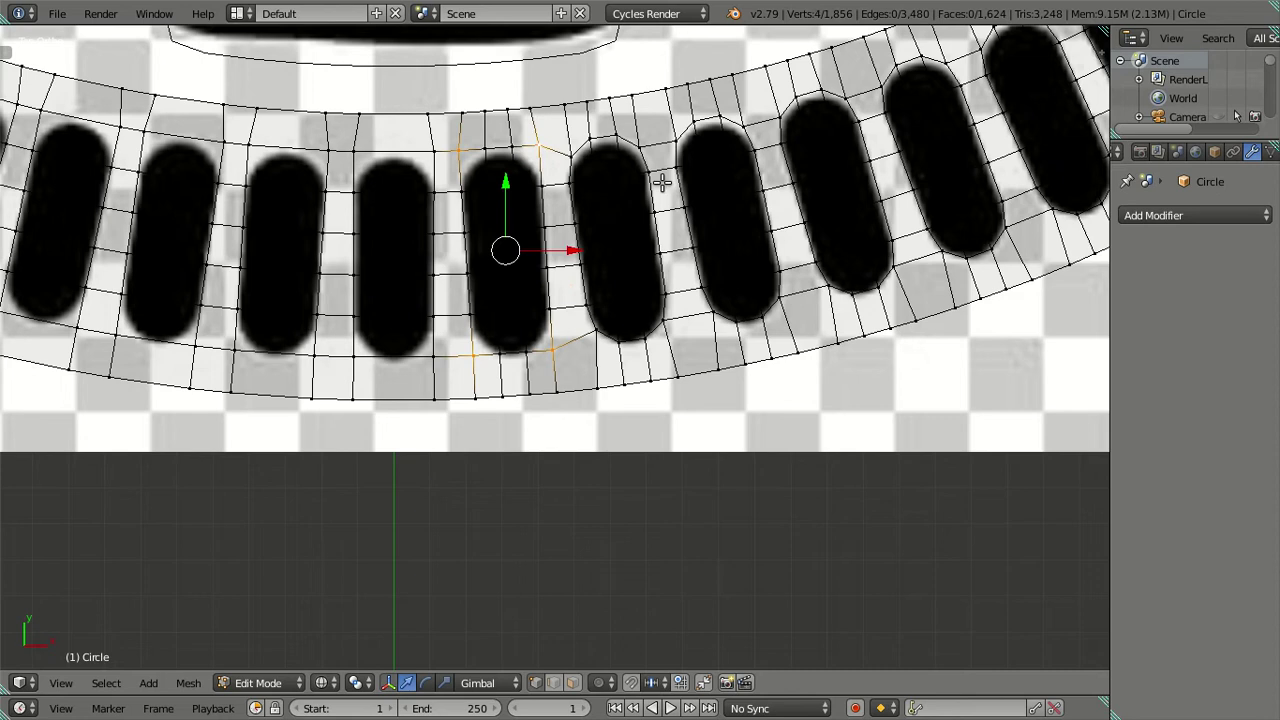
type("s.8")
key("Return")
Step: Loop-cut the middle pill and scale its corner vertices to 0.8 along X only
right_click(631, 190)
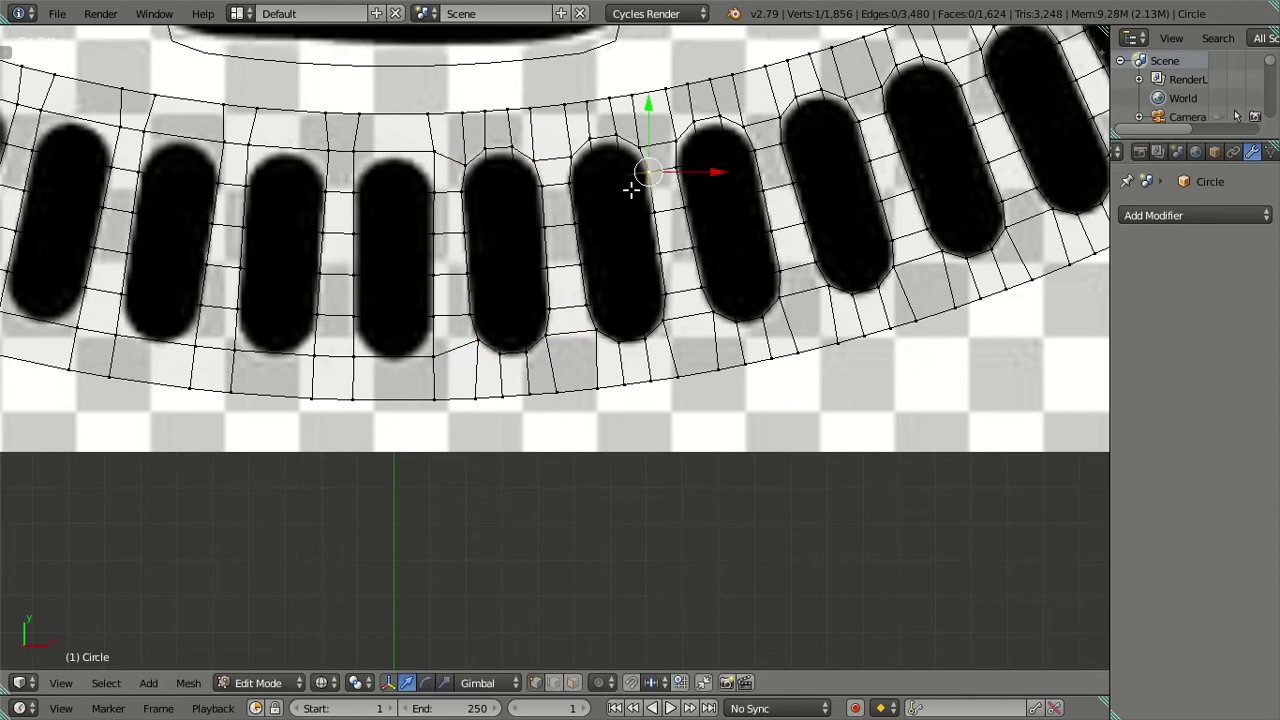
key("ctrl+r")
left_click(400, 275)
right_click(433, 358)
right_click(356, 351, "shift")
right_click(356, 152, "shift")
right_click(418, 150, "shift")
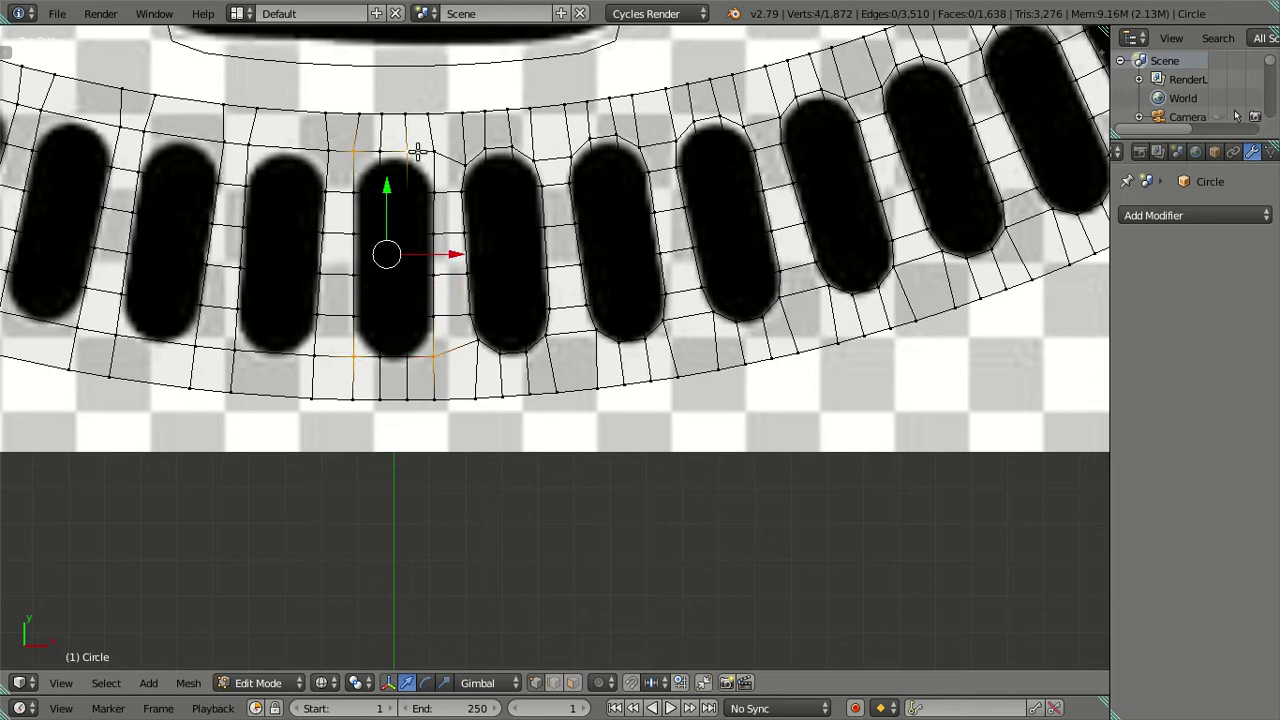
right_click(407, 150, "shift")
right_click(432, 150, "shift")
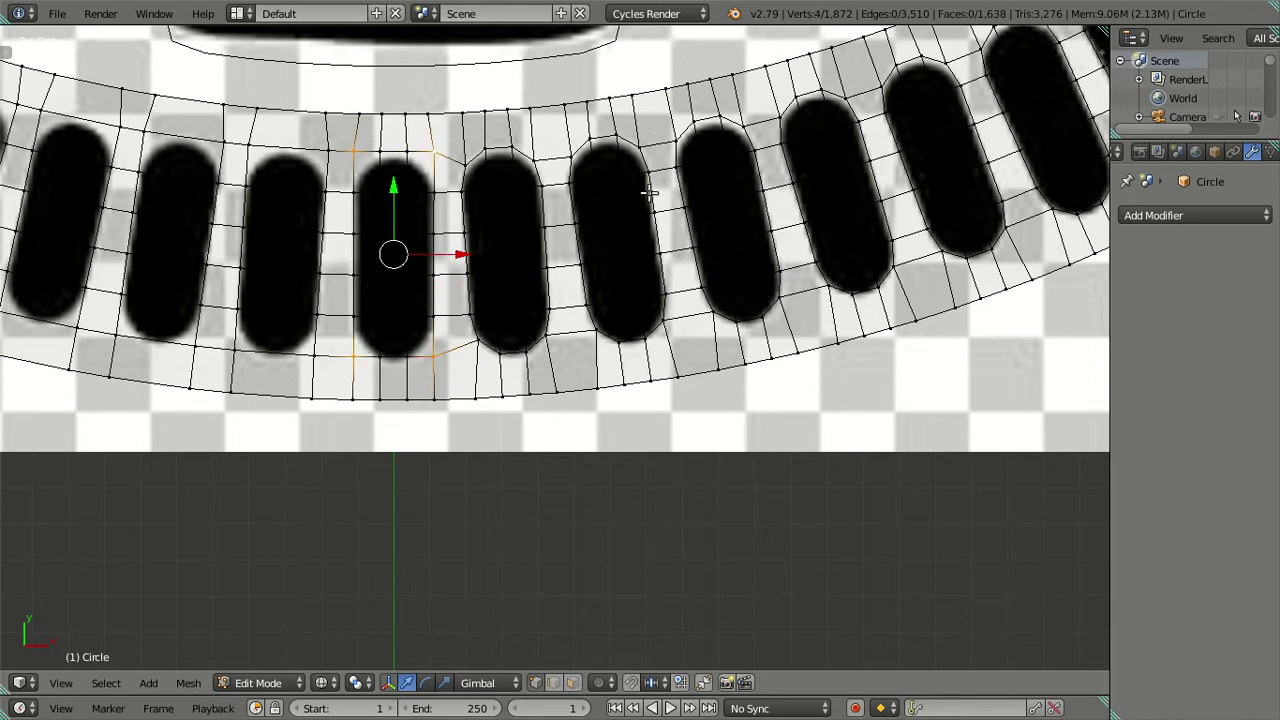
type("sx0.8")
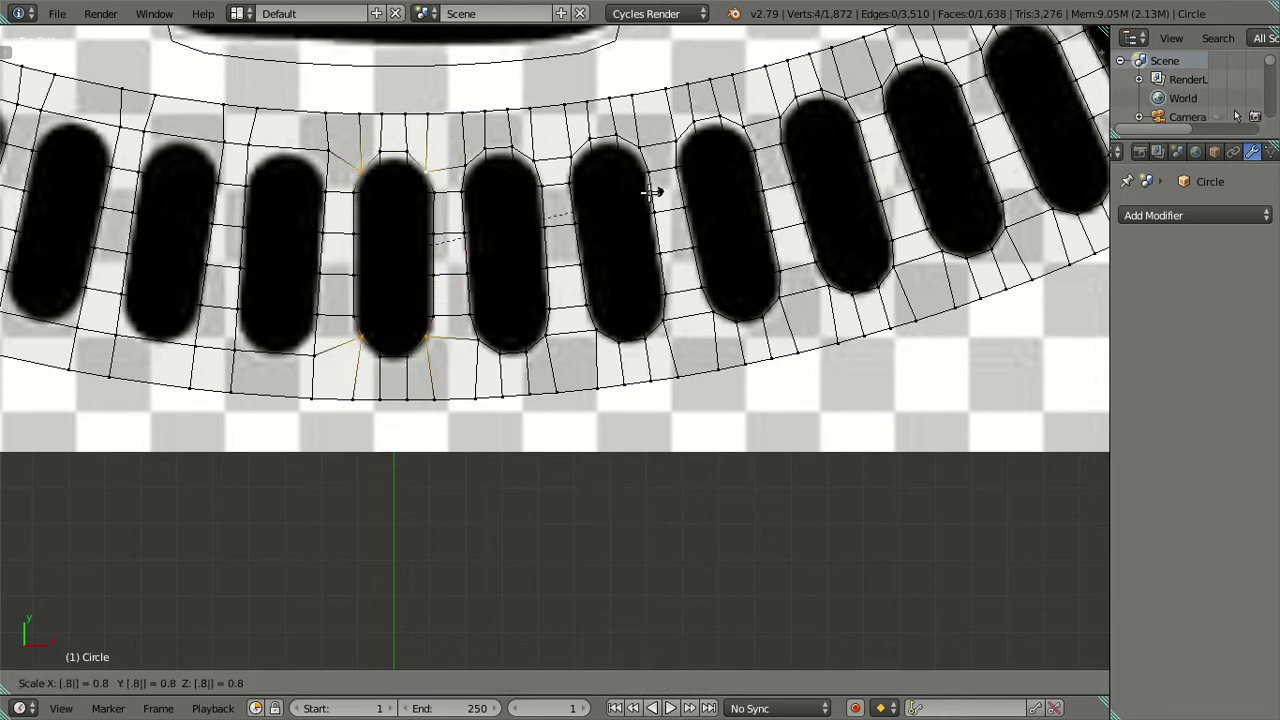
key("Return")
right_click(648, 172)
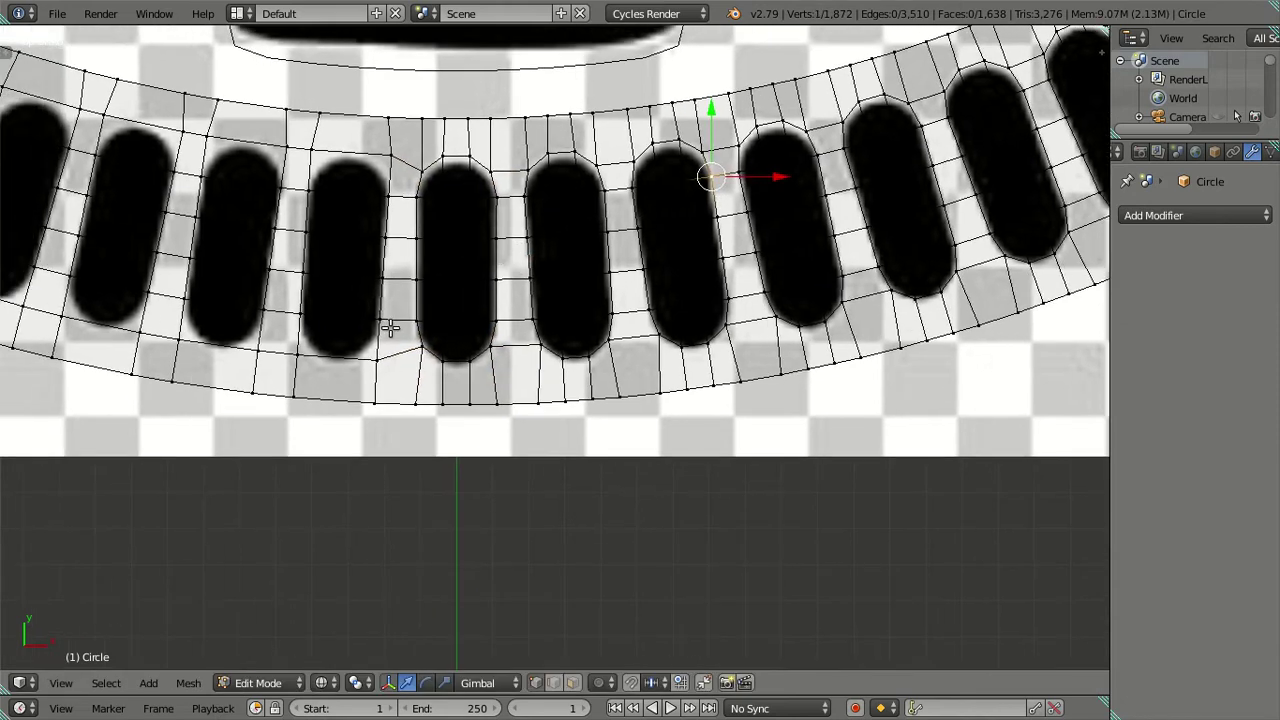
Step: Loop-cut through the next pill on the lower arc and scale its four corner vertices to 0.8
scroll(388, 330, "down", 2)
scroll(388, 328, "down", 2)
scroll(390, 325, "down", 2)
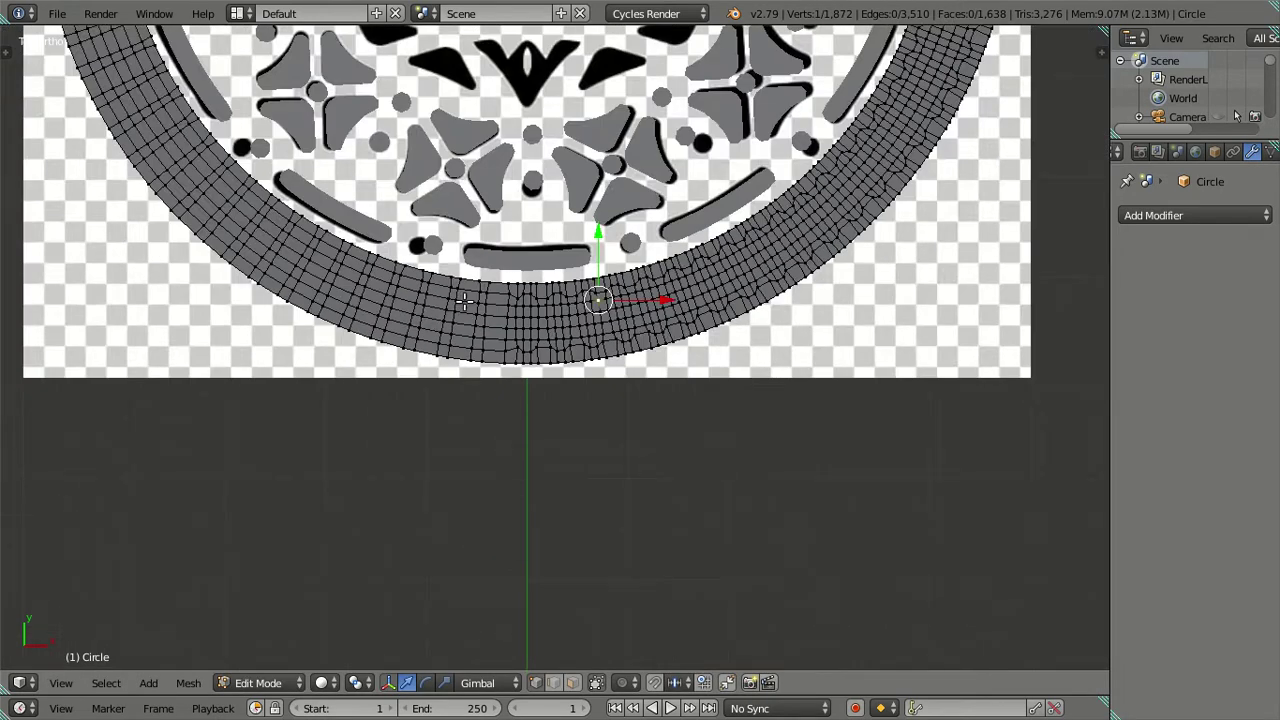
scroll(342, 505, "down", 1)
middle_click_drag(342, 505, 470, 325, "shift")
scroll(471, 323, "up", 4)
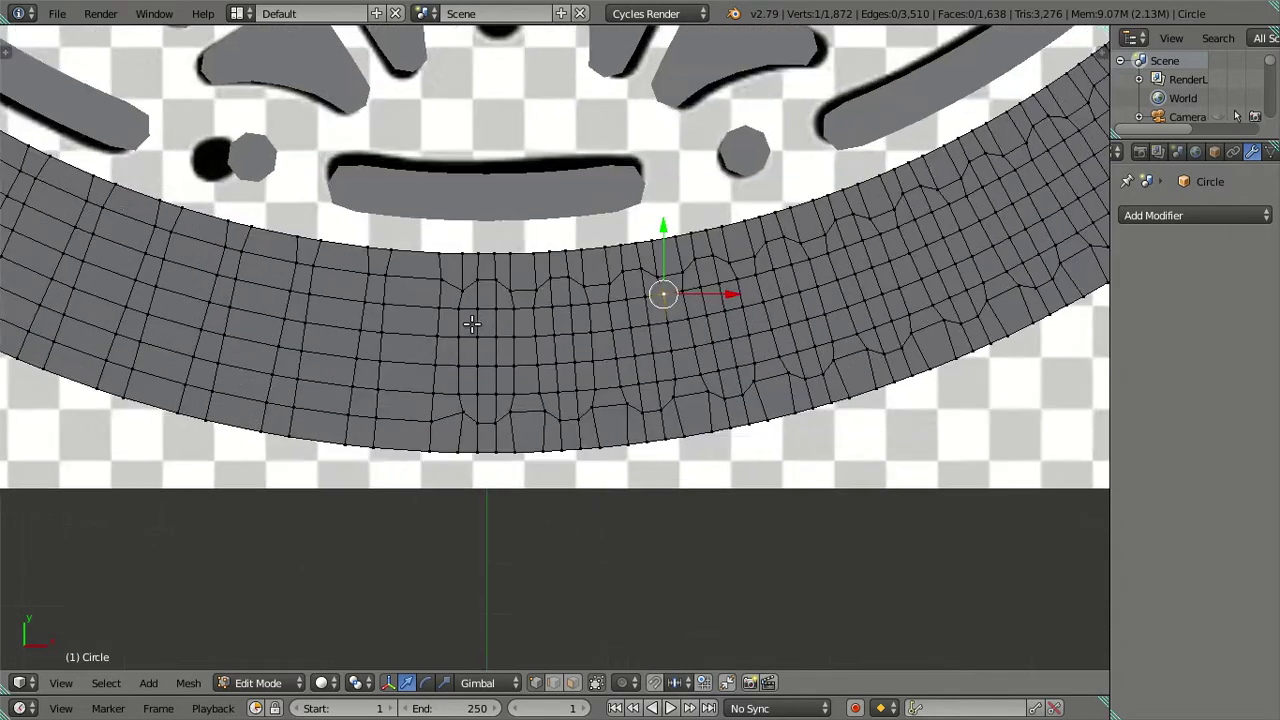
scroll(470, 325, "up", 4)
key("ctrl+r")
left_click(389, 363)
right_click(389, 363)
right_click(366, 232)
right_click(429, 441, "shift")
right_click(355, 432, "shift")
right_click(446, 250, "shift")
type("s.8")
key("Return")
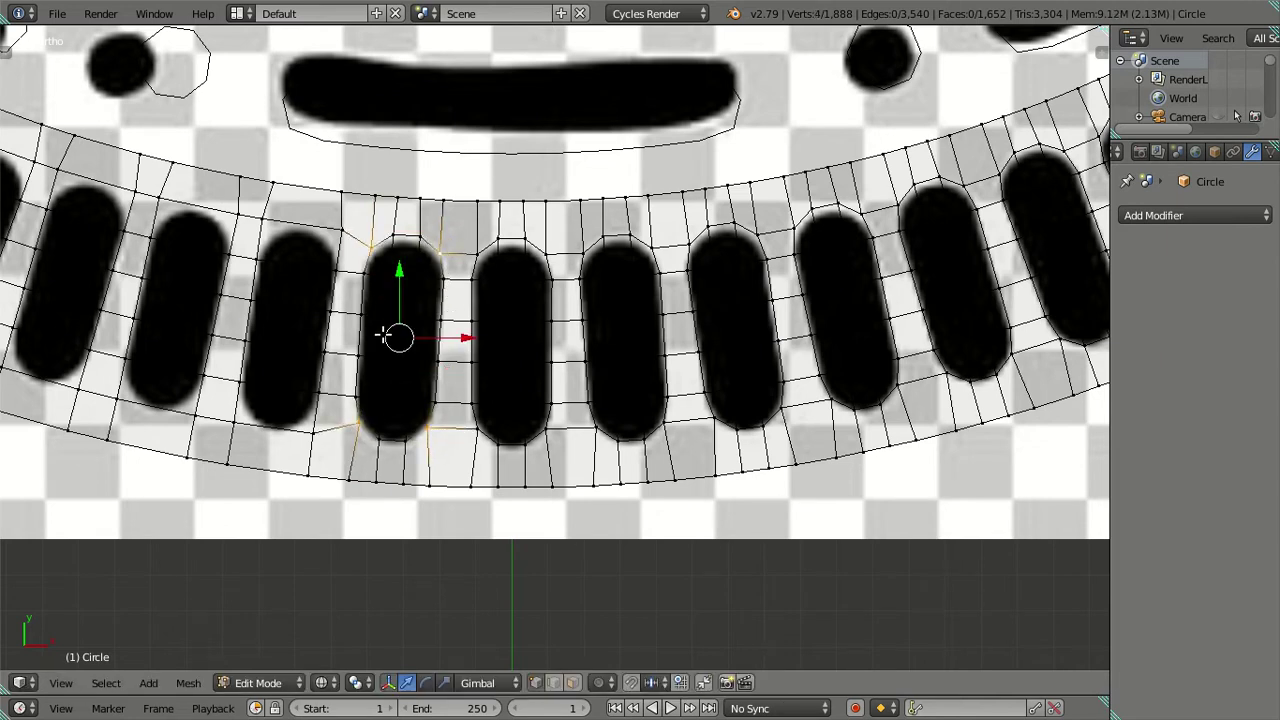
Step: Loop-cut the pill to the left and scale its four corners to 0.85 along X
middle_click_drag(314, 342, 592, 338, "shift")
key("ctrl+r")
left_click(546, 423)
right_click(548, 420)
right_click(500, 415, "shift")
right_click(530, 213, "shift")
right_click(608, 223, "shift")
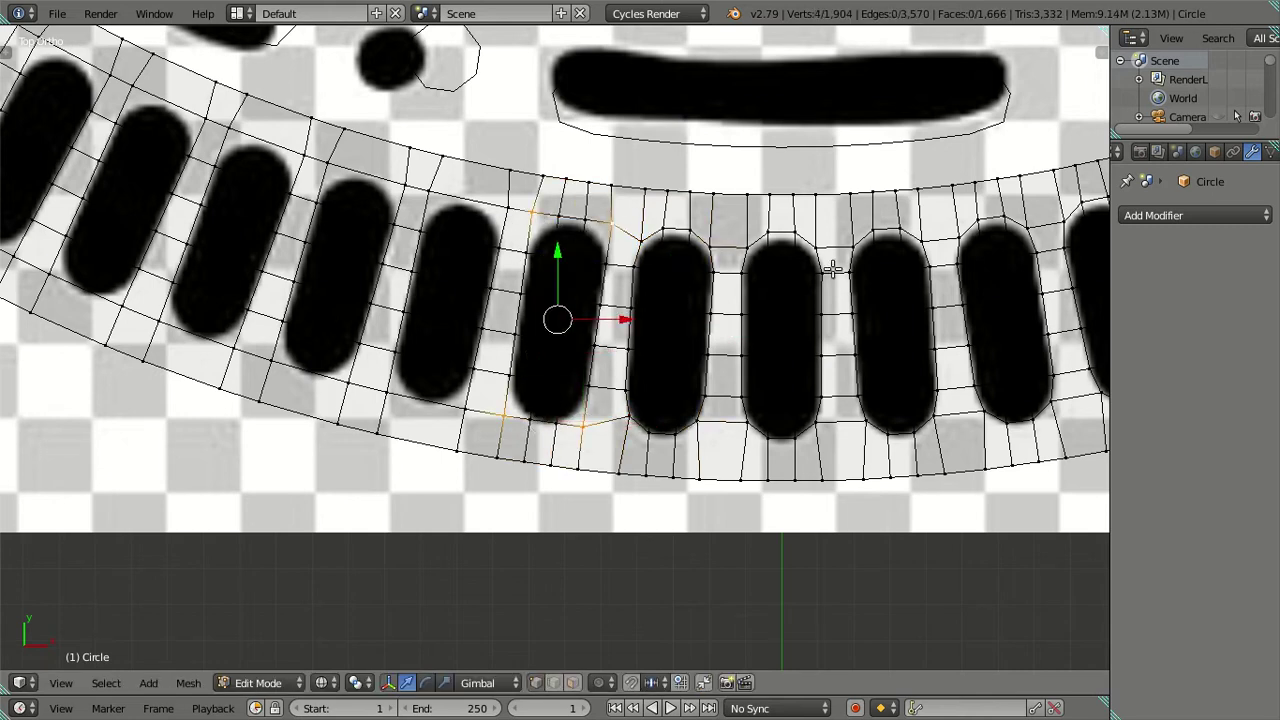
type("sx")
type("0.85")
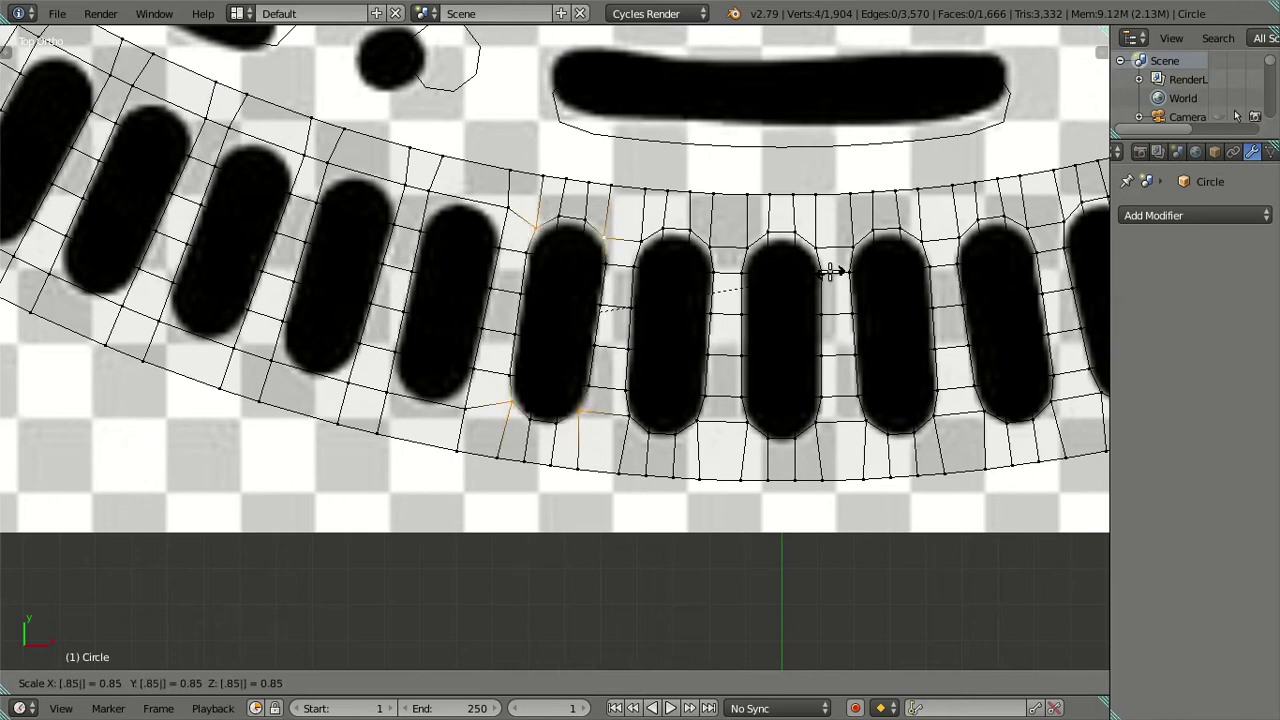
key("Return")
Step: Loop-cut the next pill and narrow its four corner vertices sideways
right_click(826, 272)
key("ctrl+r")
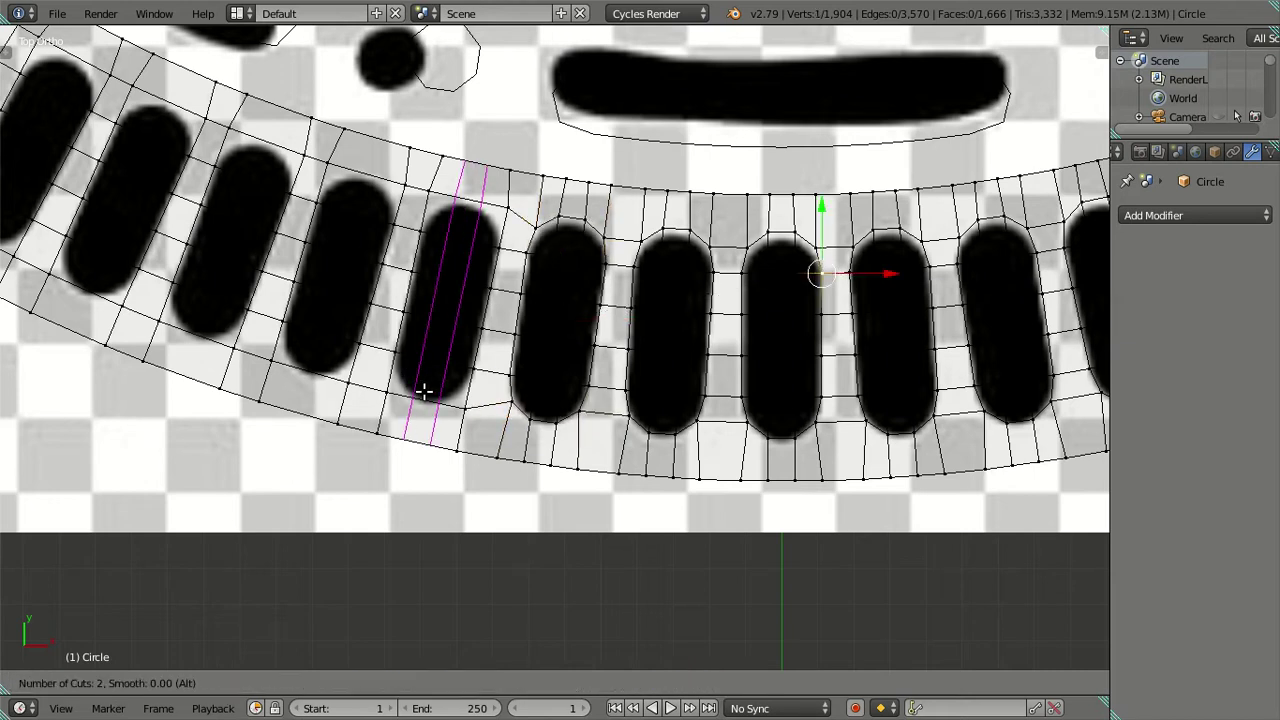
left_click(423, 391)
right_click(445, 403)
right_click(386, 393, "shift")
right_click(427, 190, "shift")
right_click(505, 206, "shift")
type("sx0.85")
key("Return")
Step: Loop-cut another pill further left and scale its four corners to 0.85
right_click(735, 275)
middle_click_drag(495, 315, 749, 325, "shift")
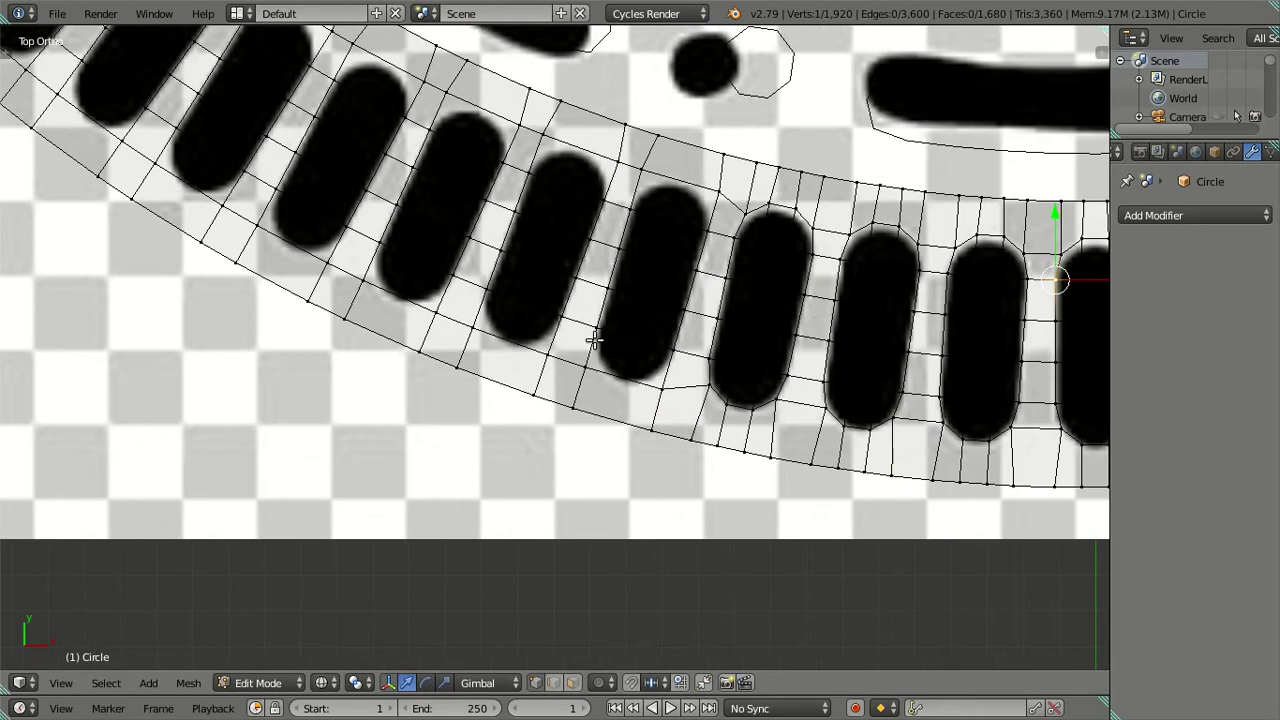
key("ctrl+r")
left_click(531, 334)
right_click(531, 318)
middle_click_drag(531, 314, 659, 414, "shift")
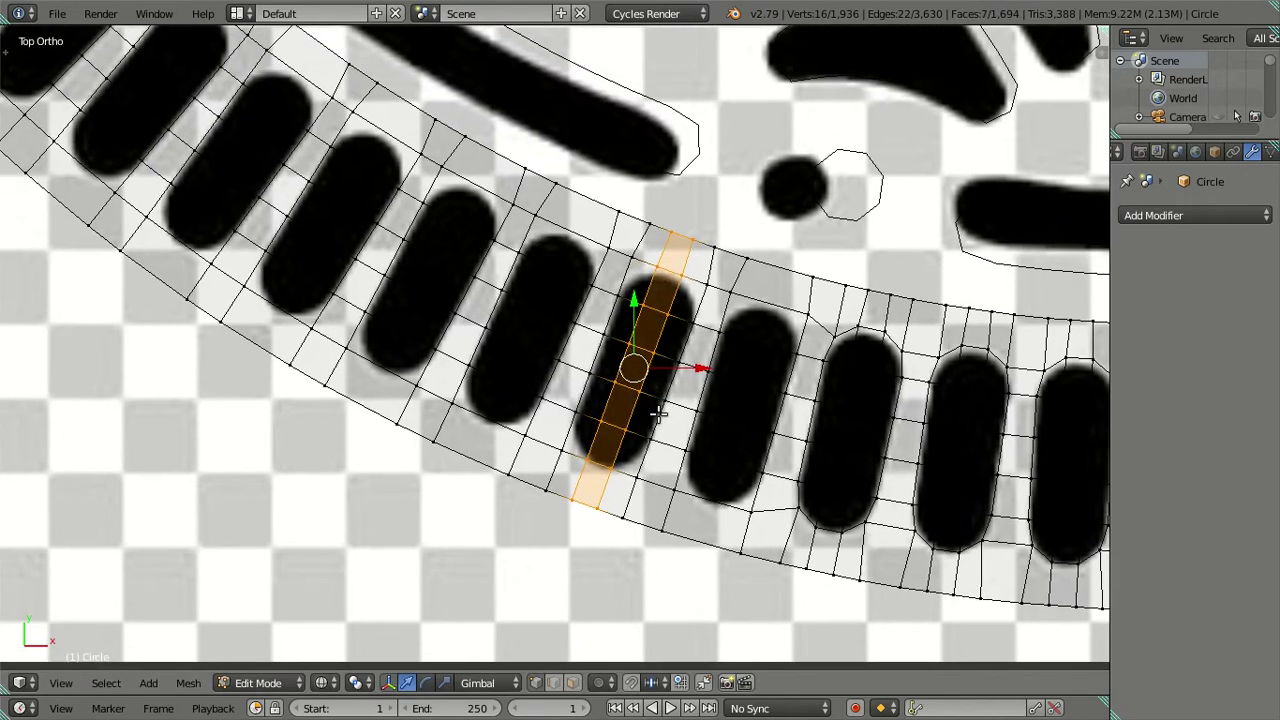
right_click(636, 479)
right_click(561, 452, "shift")
right_click(631, 258, "shift")
right_click(703, 280, "shift")
type("s")
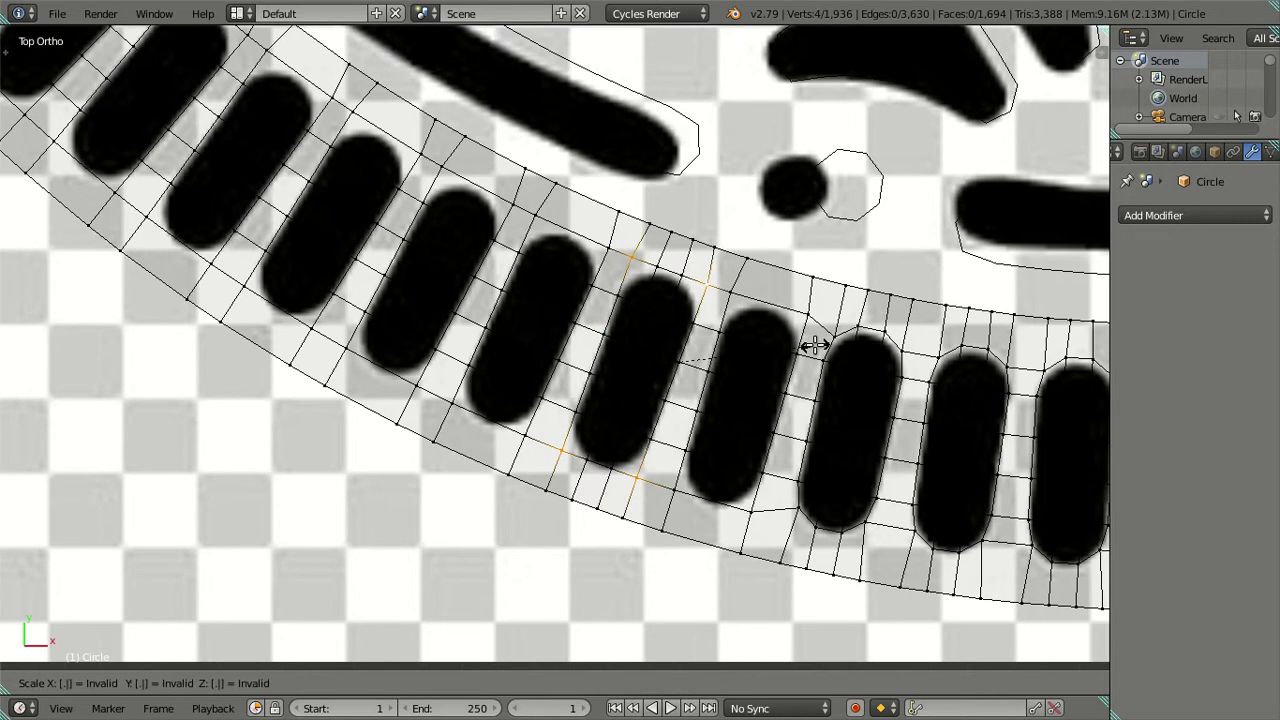
type(".85")
Step: Loop-cut the next pill and shrink its four corner vertices to 0.9
key("ctrl+r")
left_click(501, 416)
right_click(501, 415)
right_click(433, 404, "shift")
right_click(536, 213, "shift")
right_click(606, 243, "shift")
type("s0.9")
key("Return")
Step: Place a two-cut edge loop through the next pill and resize its corner vertices
scroll(497, 354, "down", 2)
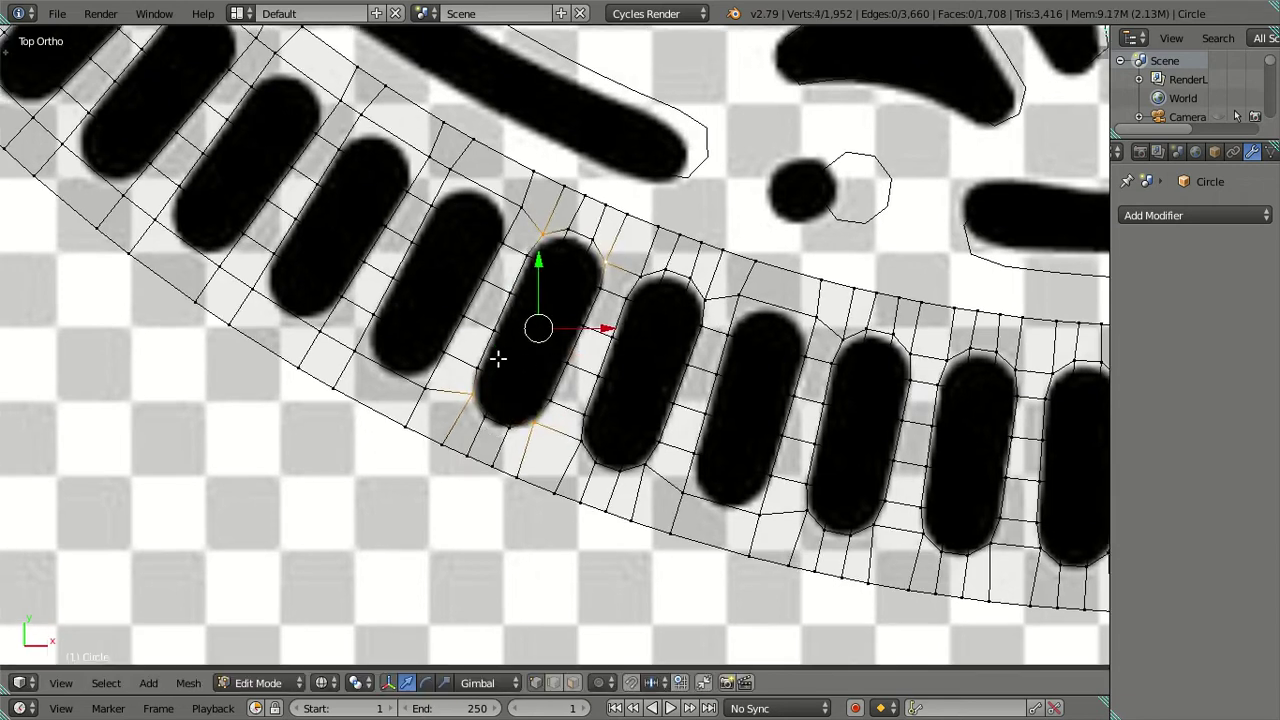
scroll(477, 380, "up", 2)
key("ctrl+r")
scroll(475, 377, "up", 1)
left_click(475, 377)
right_click(496, 438)
right_click(426, 394, "shift")
right_click(522, 216, "shift")
right_click(591, 246, "shift")
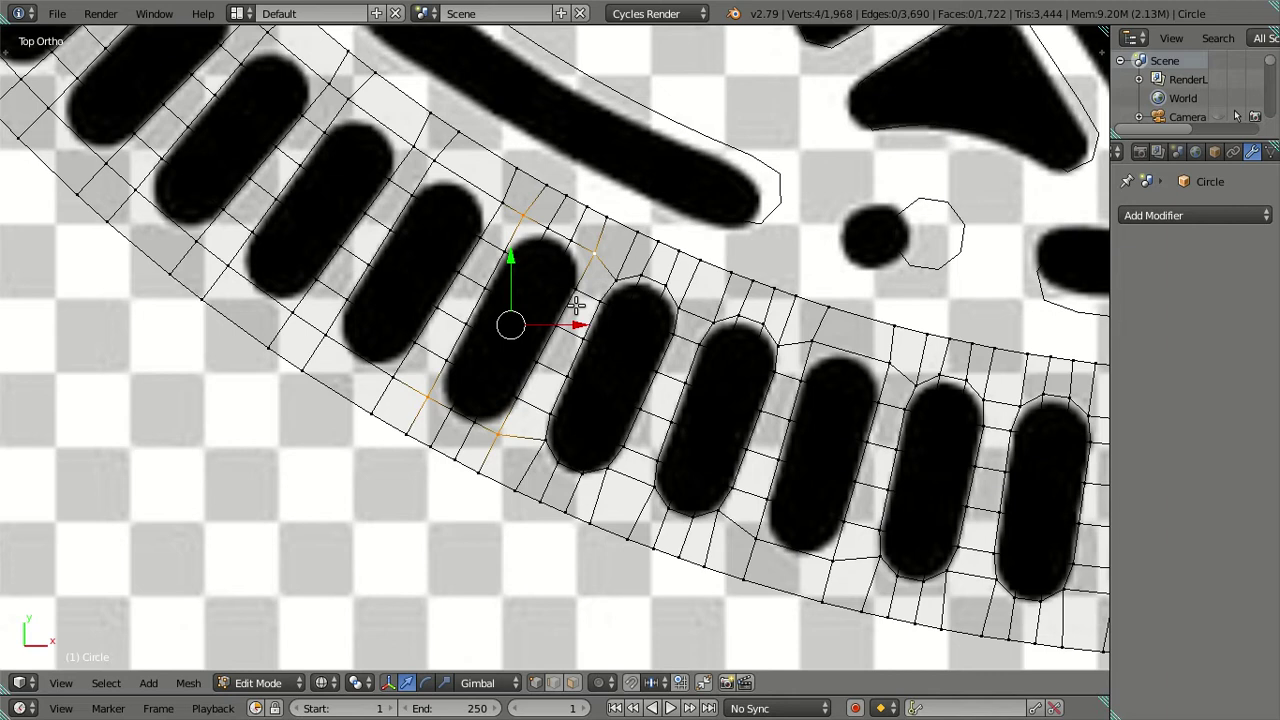
key("s")
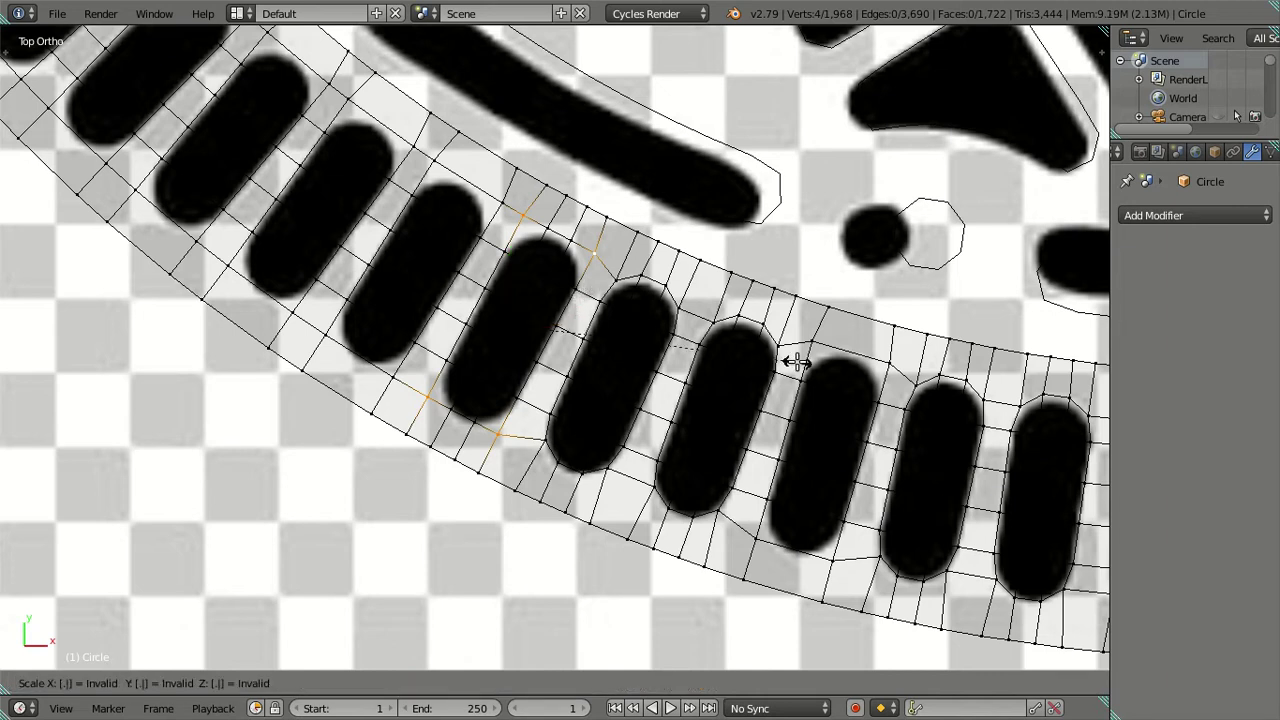
key("Return")
right_click(800, 380)
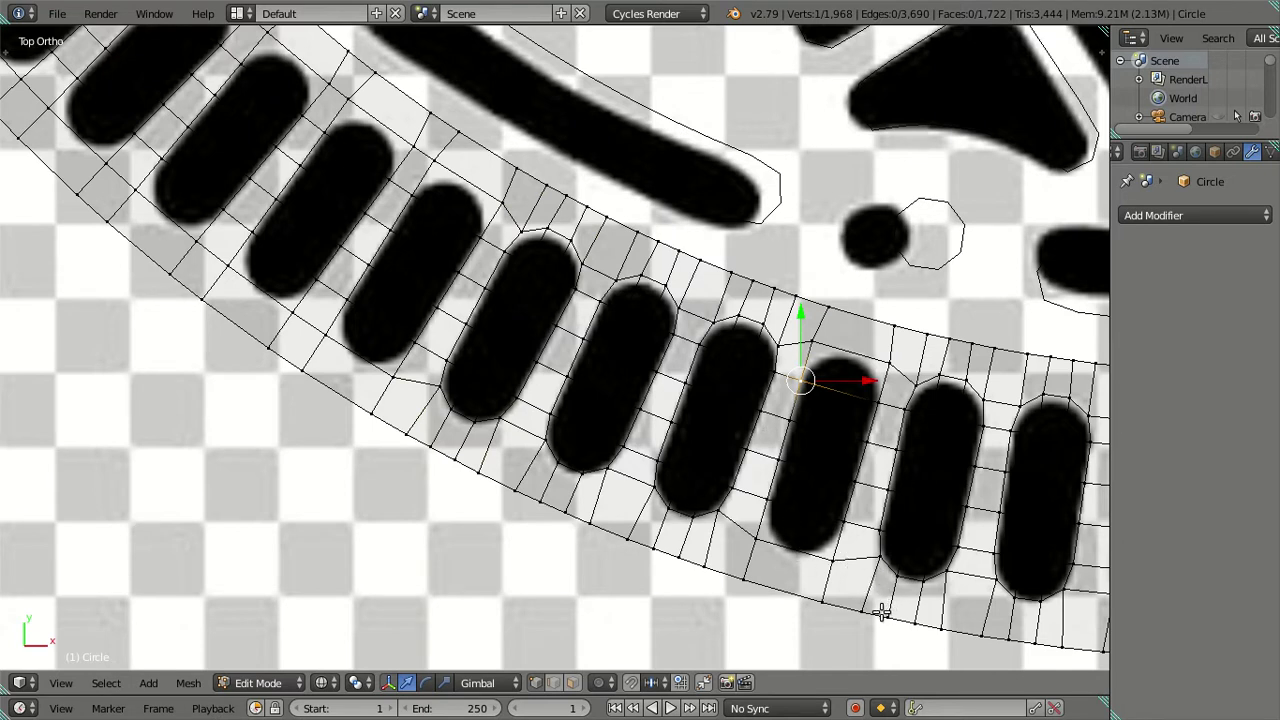
Step: Recentre the view, loop-cut one more pill, and shrink its four corners to 0.8
key("KP_Decimal")
key("a")
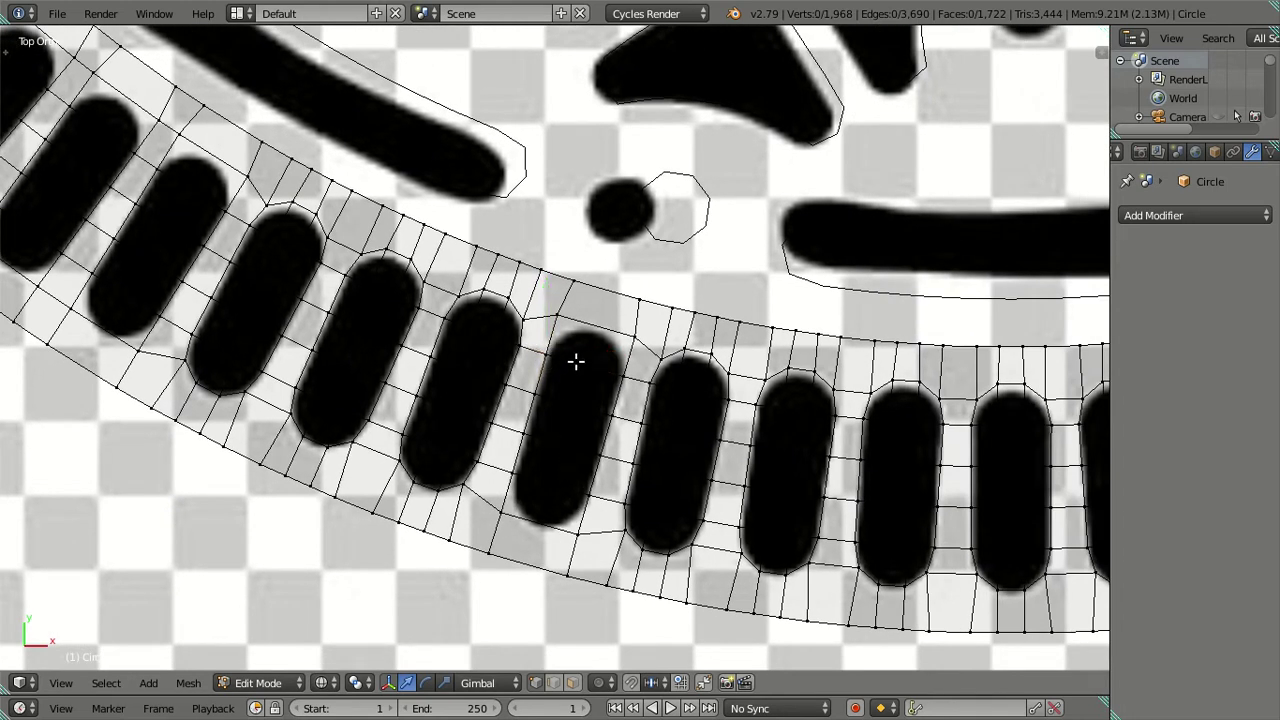
key("ctrl+r")
left_click(575, 361)
left_click(575, 361)
right_click(636, 332)
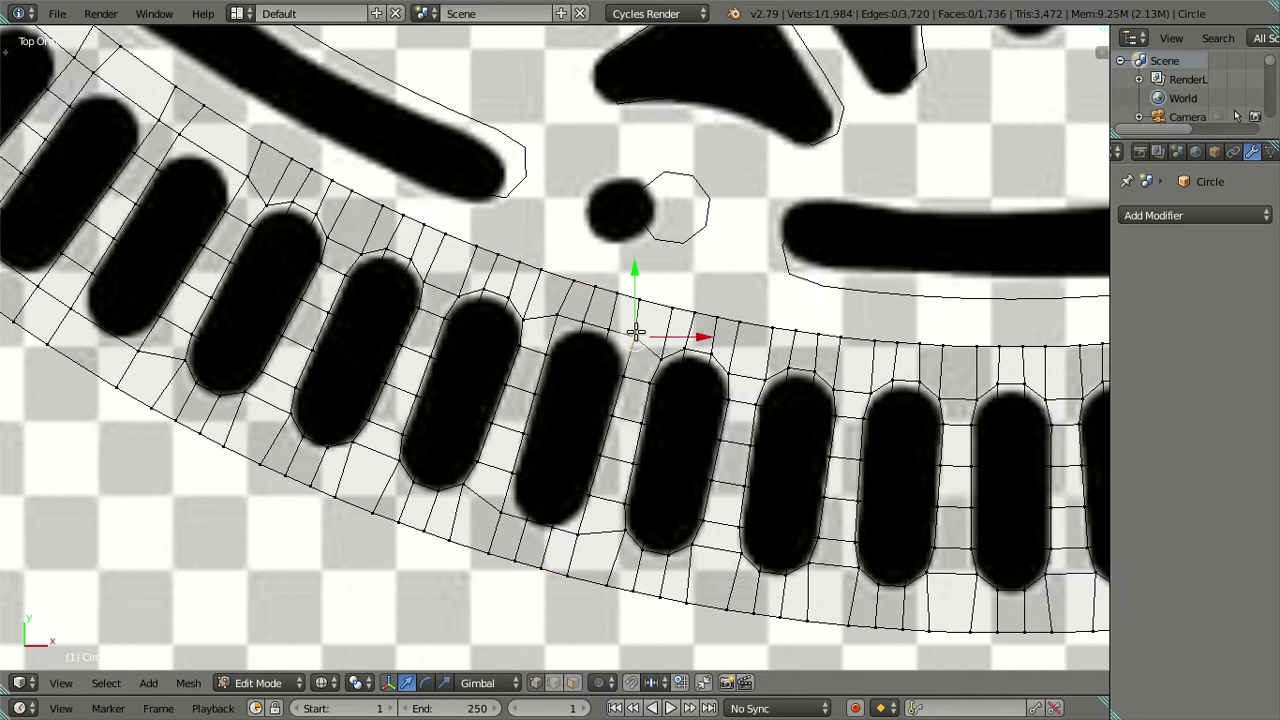
right_click(497, 512, "shift")
right_click(572, 533, "shift")
right_click(558, 320, "shift")
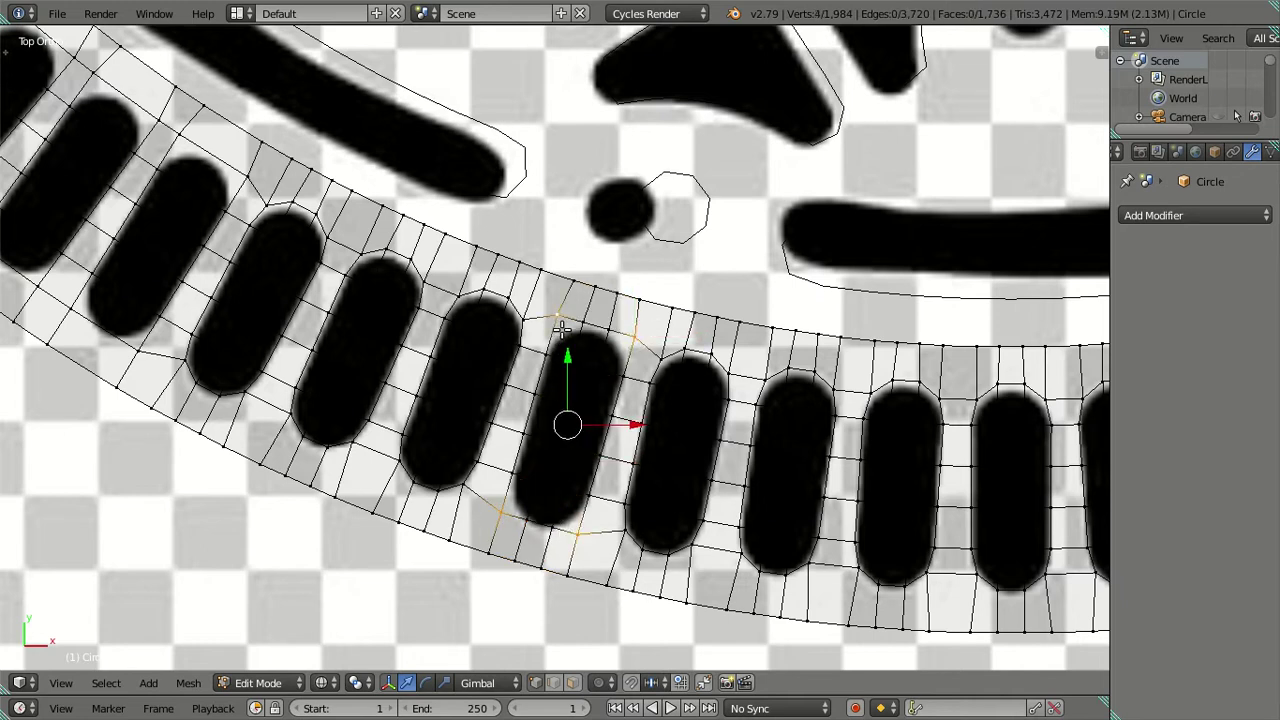
type("s0.8")
key("Return")
scroll(695, 387, "down", 3)
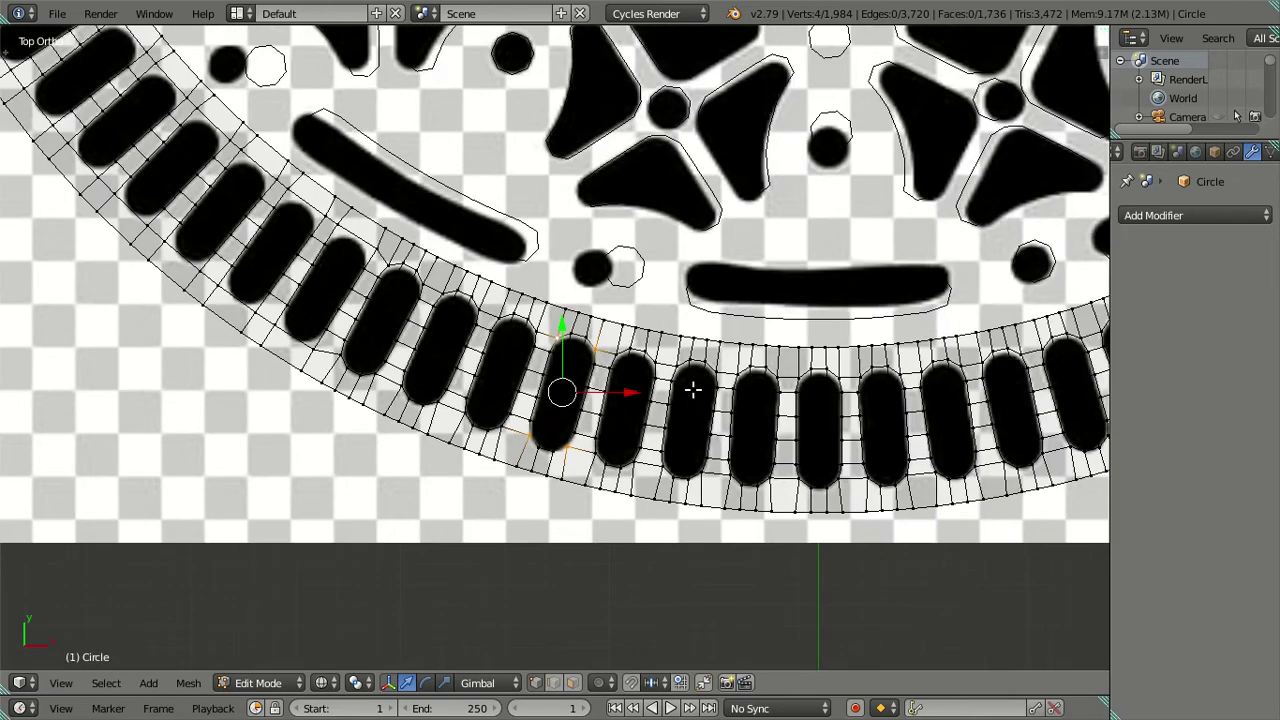
Step: Switch to solid shading, clear the selection, and look over the ring's sides
key("z")
scroll(693, 390, "down", 3)
key("a")
scroll(650, 400, "up", 2)
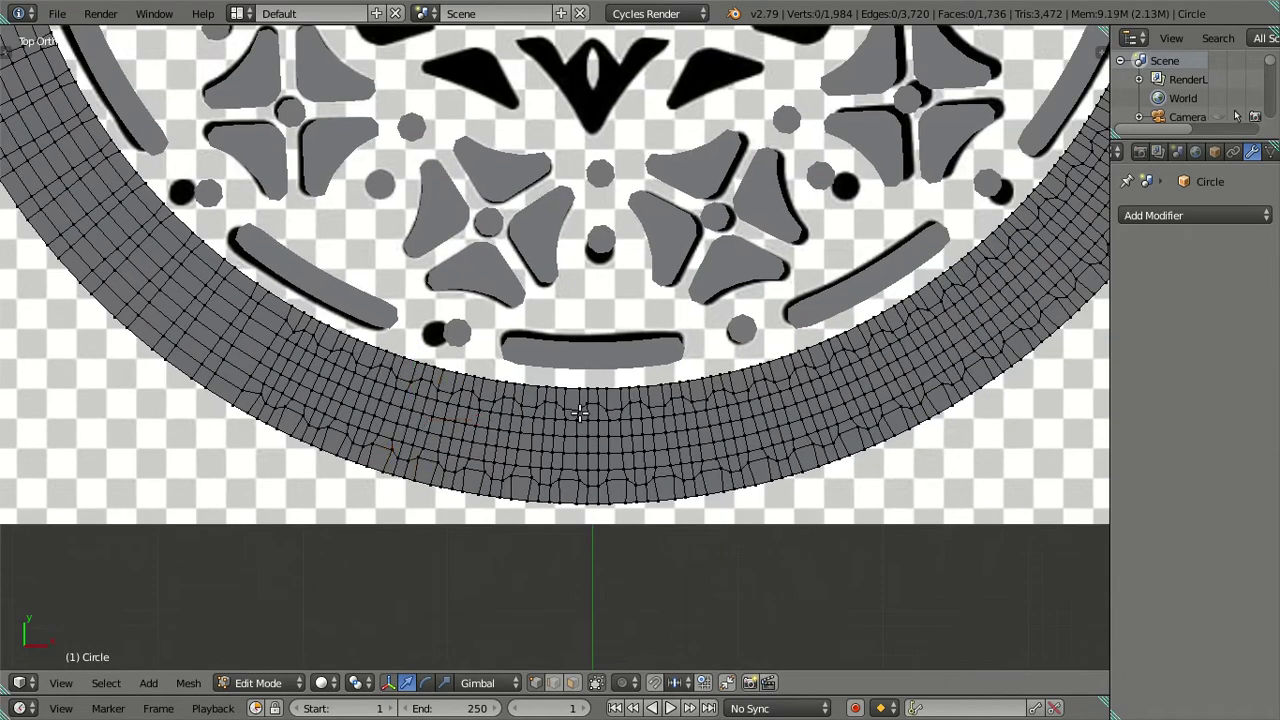
scroll(622, 405, "up", 2)
scroll(622, 405, "down", 3)
middle_click_drag(640, 400, 700, 430, "shift")
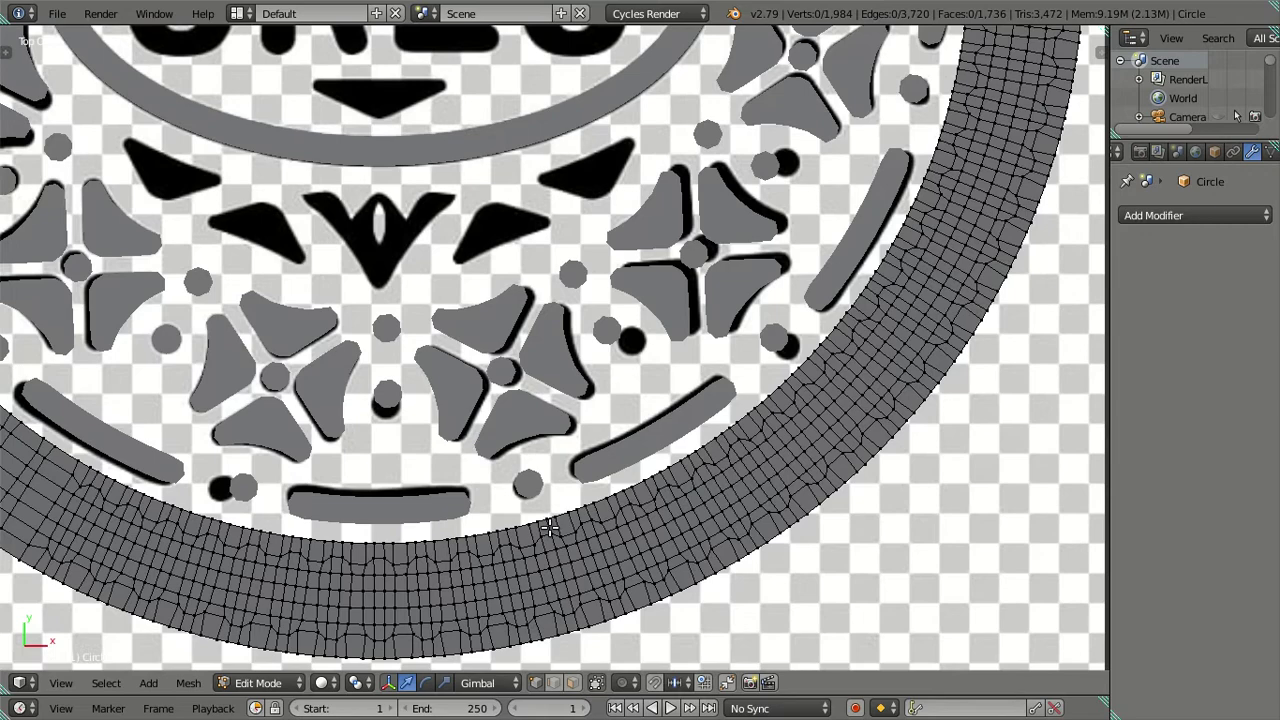
scroll(709, 423, "up", 2)
scroll(665, 493, "up", 2)
scroll(766, 234, "down", 3)
middle_click_drag(766, 234, 800, 460, "shift")
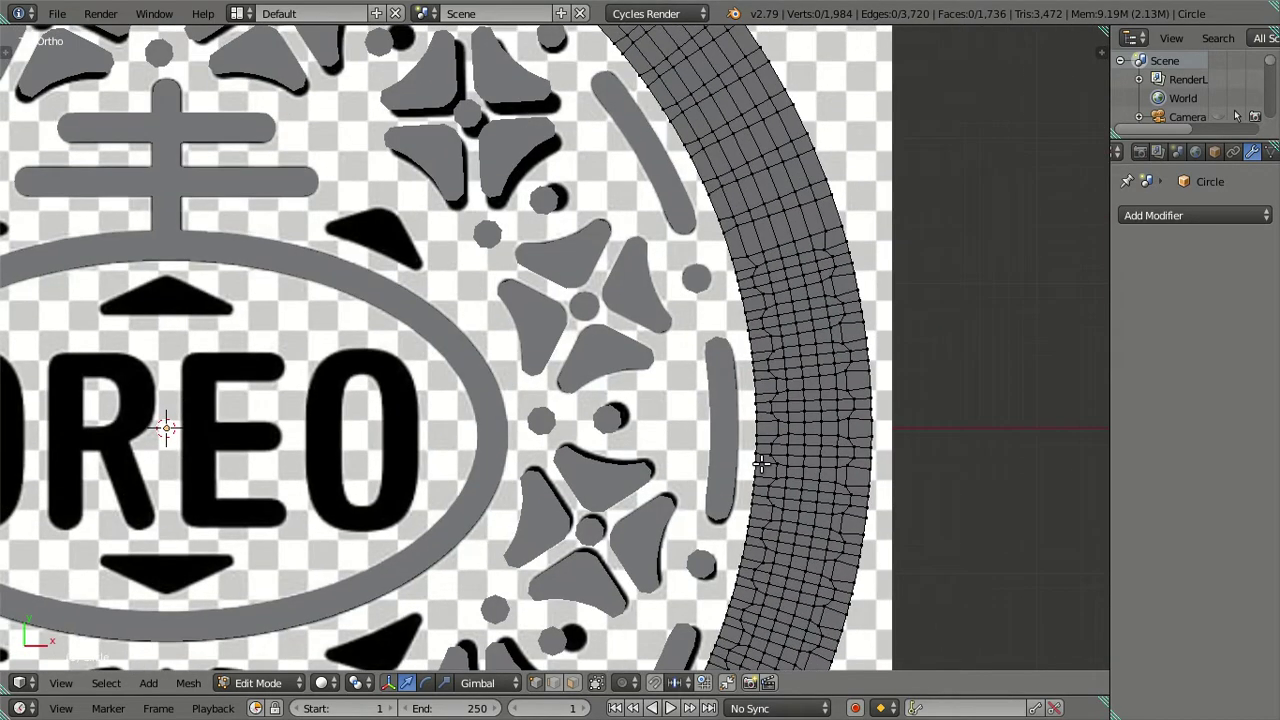
scroll(937, 634, "up", 2)
scroll(937, 634, "up", 1)
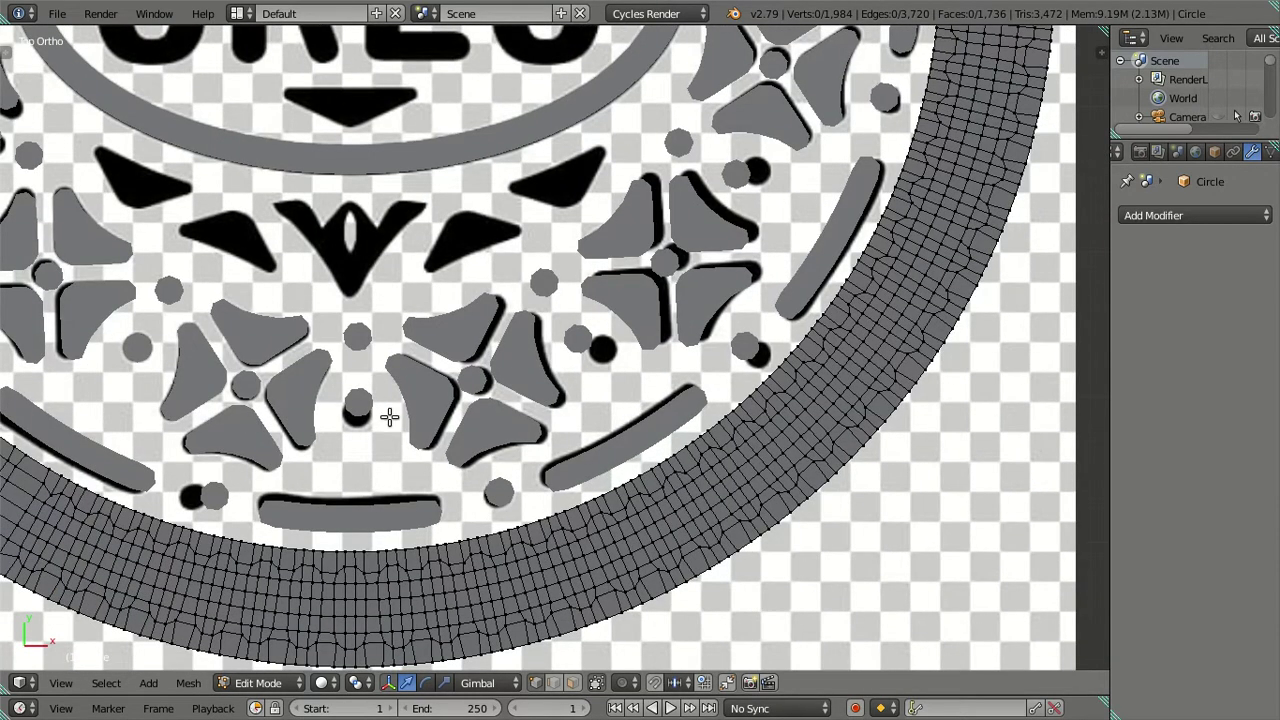
middle_click_drag(391, 414, 653, 349, "shift")
Step: Save the project file over the existing one
key("ctrl+s")
left_click(627, 361)
scroll(537, 423, "down", 1)
scroll(508, 474, "up", 2)
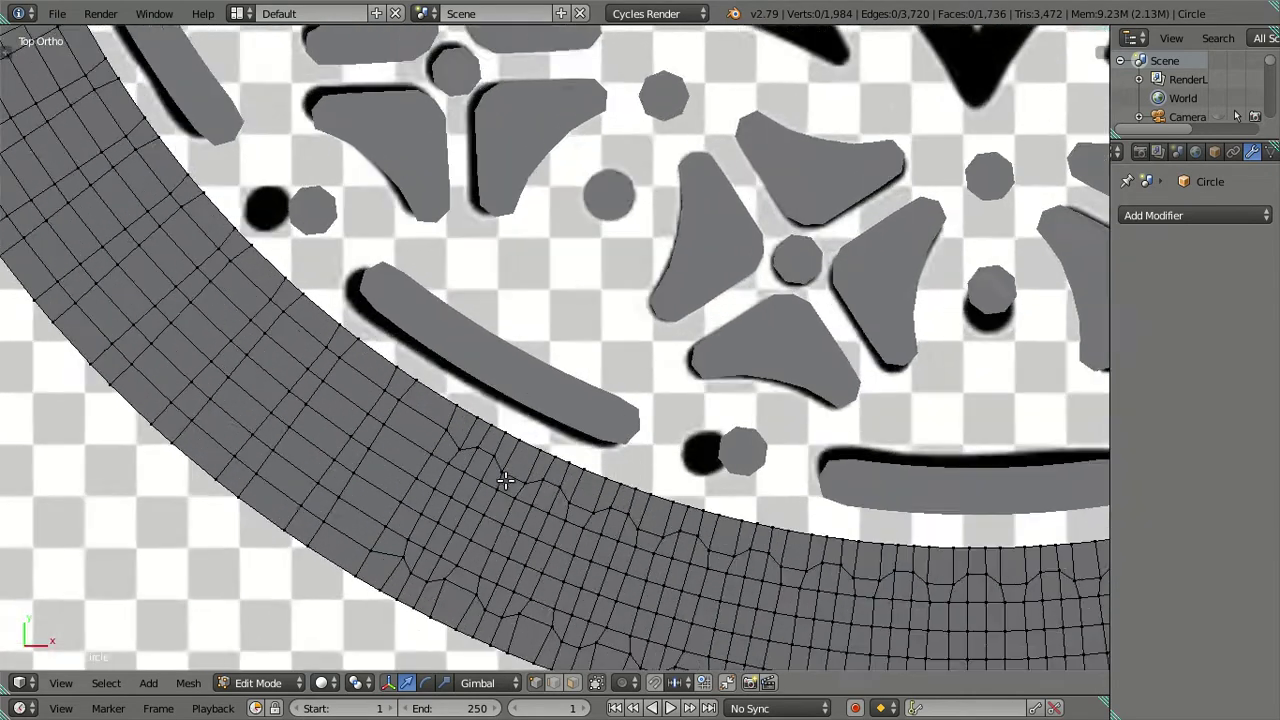
scroll(609, 286, "up", 2)
scroll(533, 279, "up", 2)
middle_click_drag(533, 279, 582, 302, "shift")
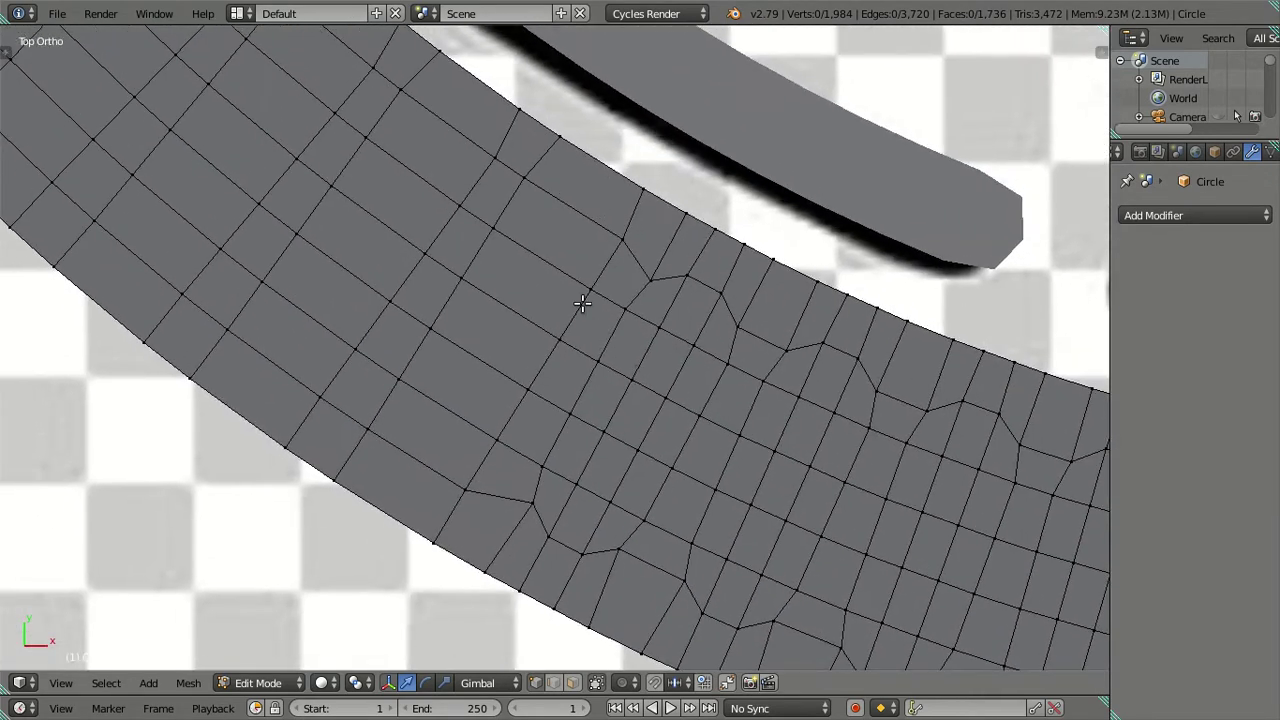
Step: Loop-cut across the ring and scale four of the new loop's vertices to 0.85
key("ctrl+r")
double_click(570, 212)
right_click(621, 239)
right_click(367, 428, "shift")
right_click(469, 467, "shift")
right_click(521, 198, "shift")
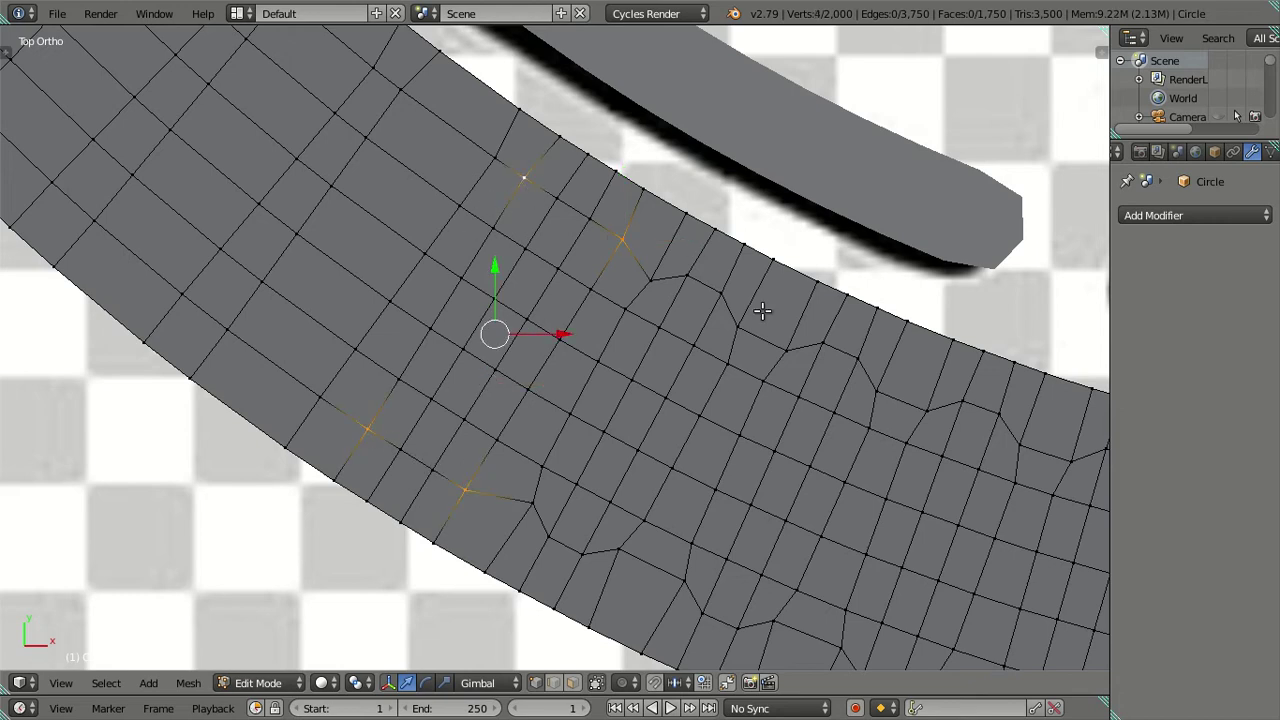
type("s.85")
key("Return")
Step: Add a two-cut loop across the strip and select four of its corner vertices
right_click(737, 323)
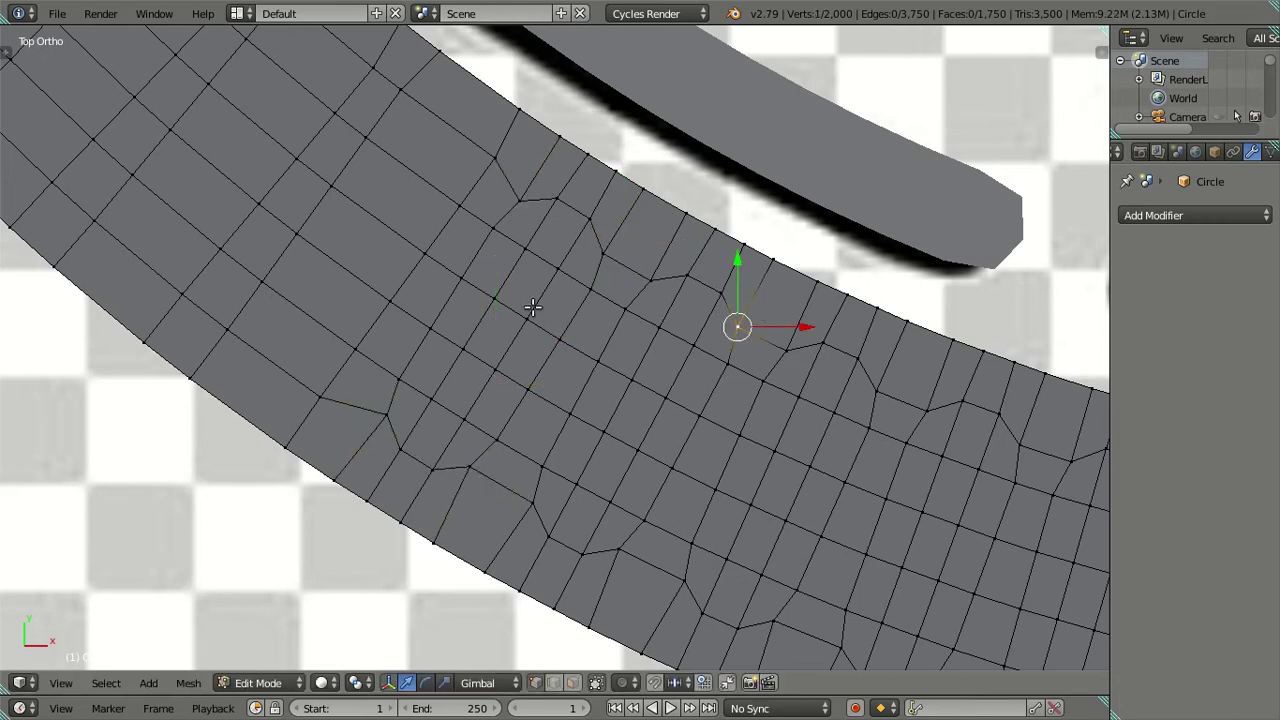
middle_click_drag(531, 306, 683, 388, "shift")
key("ctrl+r")
scroll(505, 351, "up", 1)
left_click(505, 351)
right_click(505, 351)
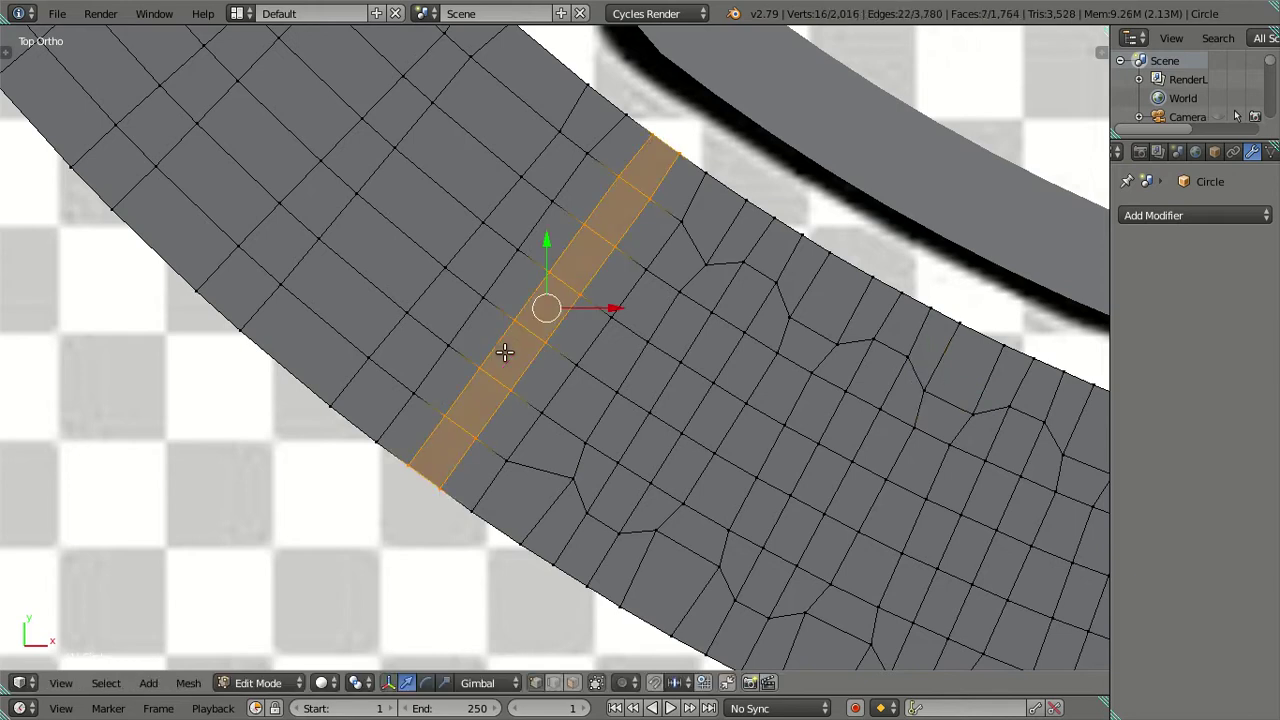
right_click(498, 458)
right_click(444, 414, "shift")
right_click(444, 415, "shift")
right_click(412, 393, "shift")
right_click(586, 155, "shift")
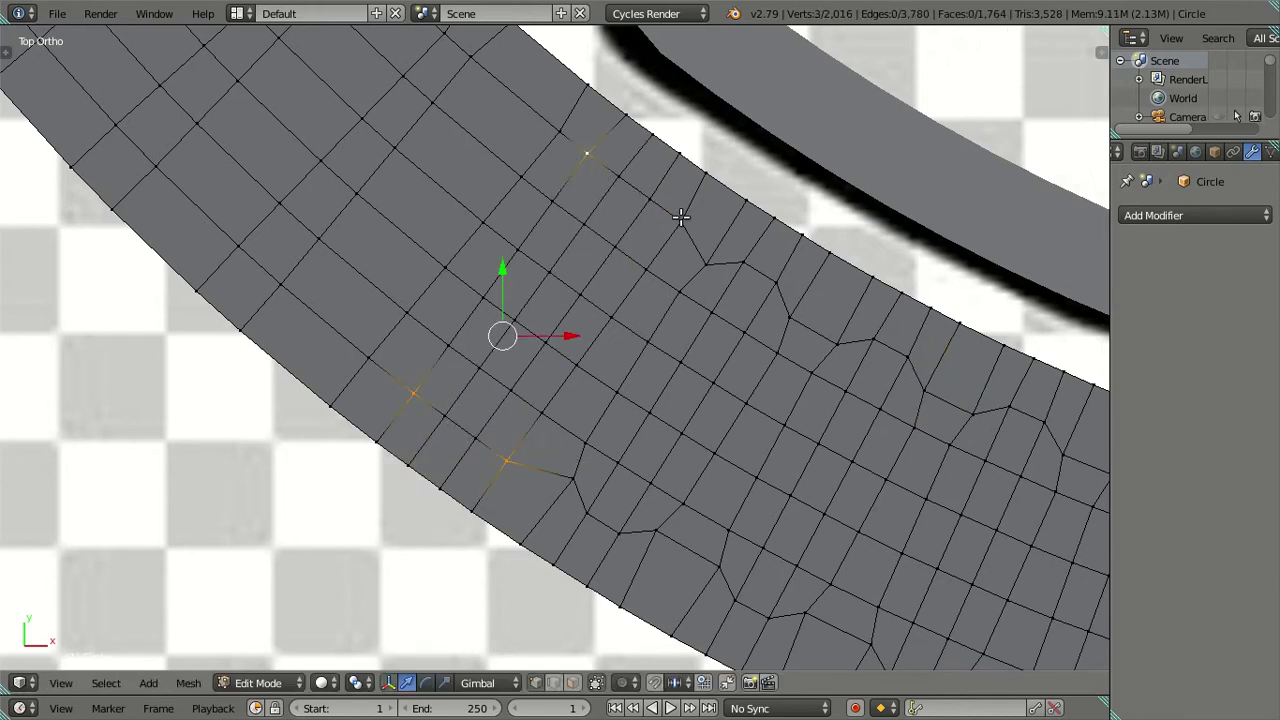
right_click(680, 217, "shift")
Step: Pinch the selected vertices to 0.9 toward the oval, with the reference image showing through
key("z")
type("s0.9")
key("Return")
right_click(757, 283)
scroll(634, 394, "down", 1)
scroll(571, 380, "up", 1)
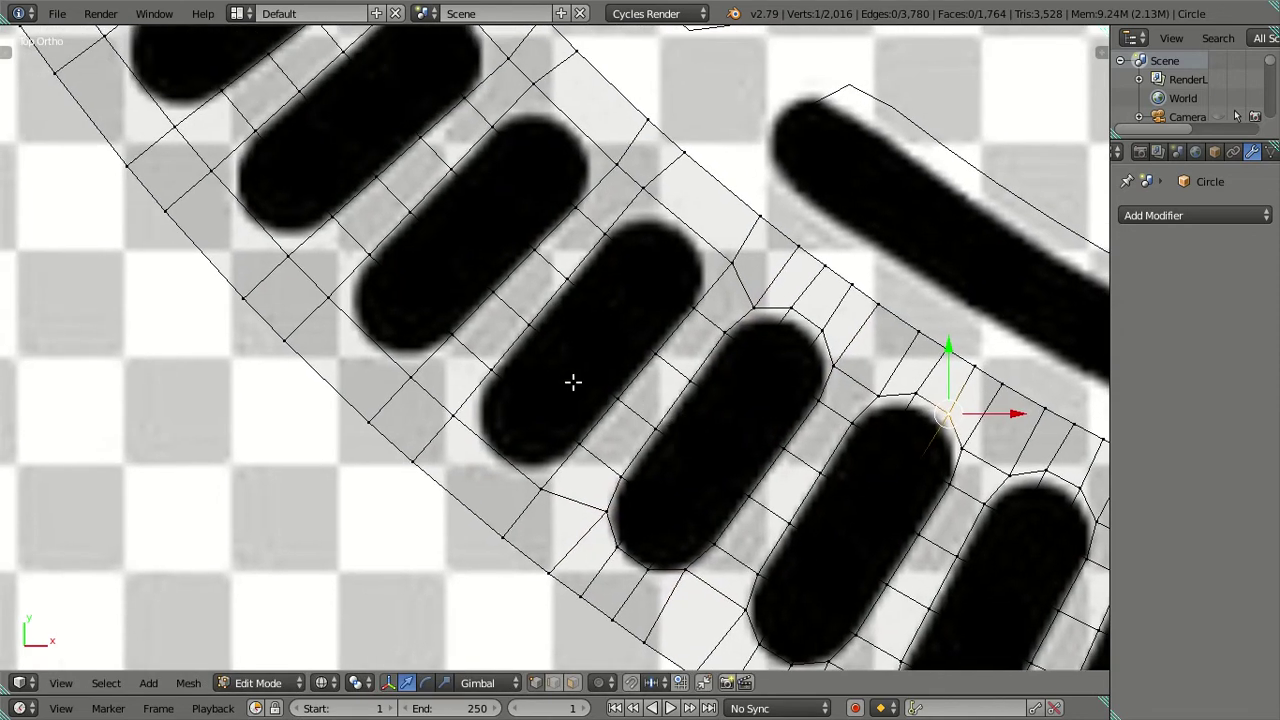
Step: Add two loop cuts across the next pill and scale its four framing vertices
key("ctrl+r")
scroll(571, 378, "up", 1)
left_click(571, 378)
right_click(571, 376)
right_click(540, 489)
right_click(454, 410, "shift")
right_click(642, 200, "shift")
right_click(722, 254, "shift")
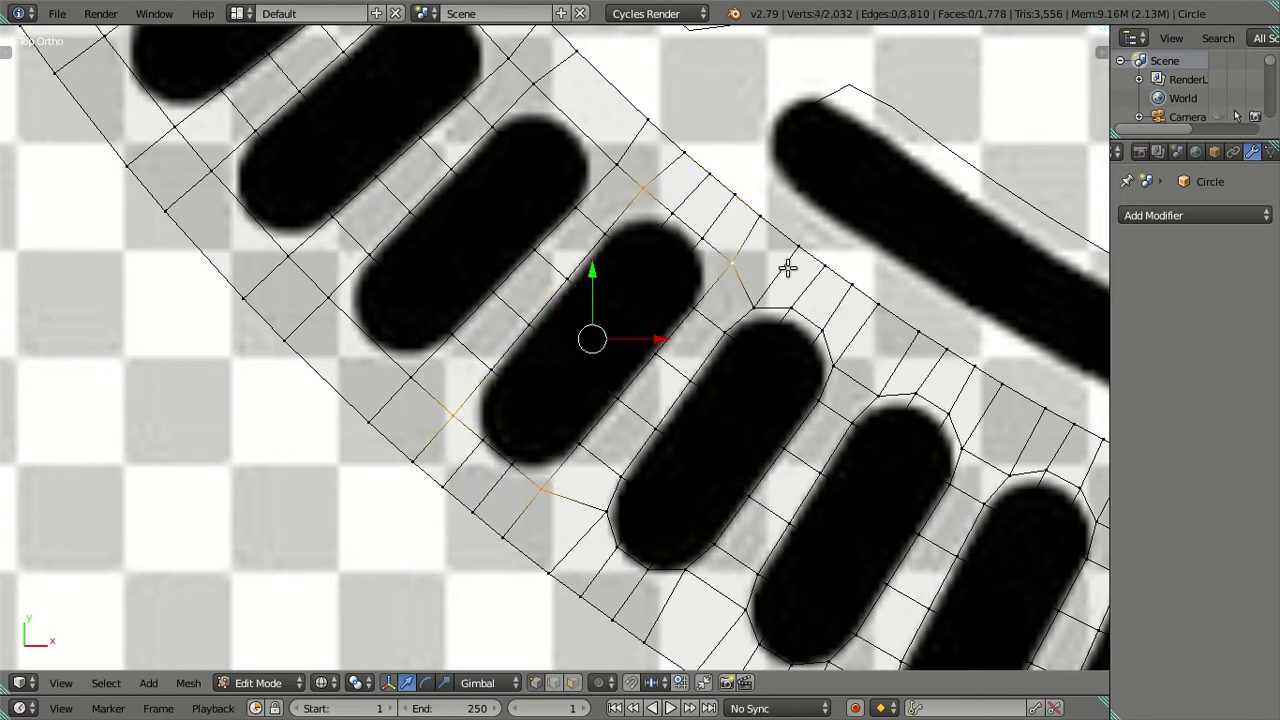
key("s")
Step: Loop-cut the following pill and shrink its four framing vertices to 0.85
right_click(788, 268)
right_click(788, 268)
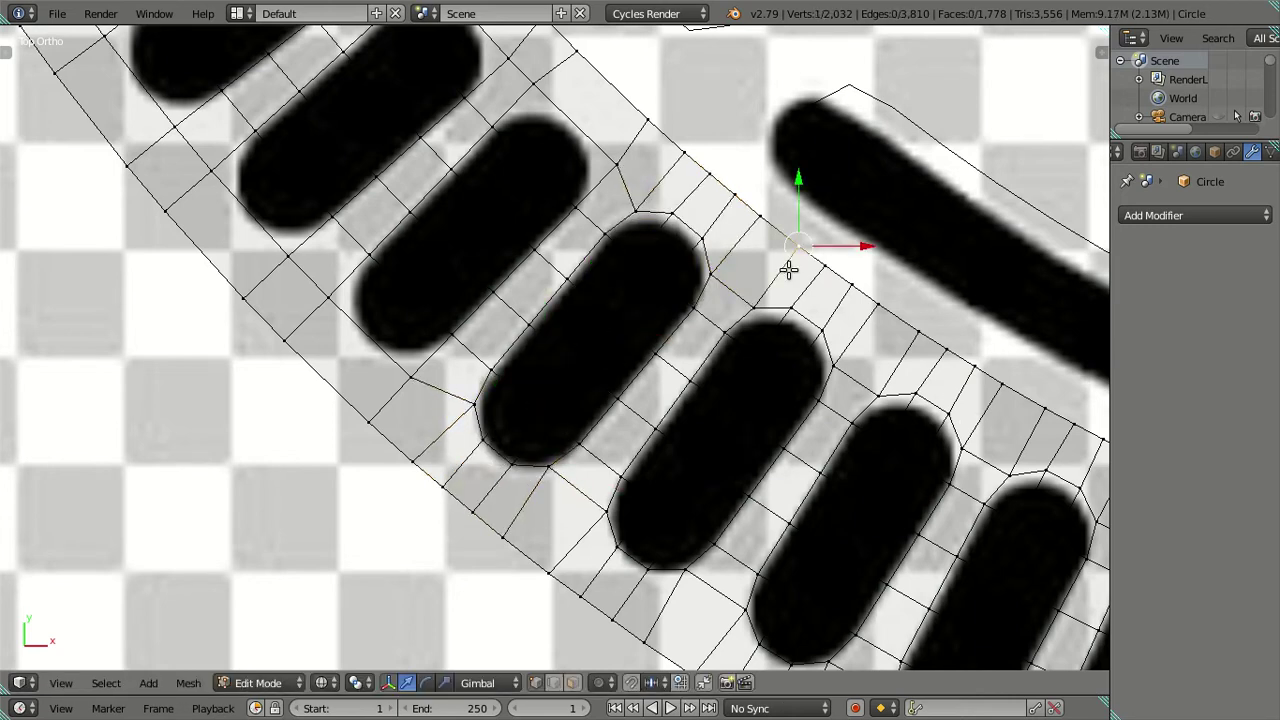
middle_click_drag(604, 353, 740, 458, "shift")
key("ctrl+r")
left_click(626, 349)
right_click(626, 349)
right_click(557, 522)
right_click(474, 446, "shift")
right_click(672, 231, "shift")
right_click(774, 316, "shift")
type("s.85")
key("Return")
Step: Add a centred loop through the next pill and scale its four vertices to fit it
right_click(822, 325)
middle_click_drag(559, 332, 635, 371, "shift")
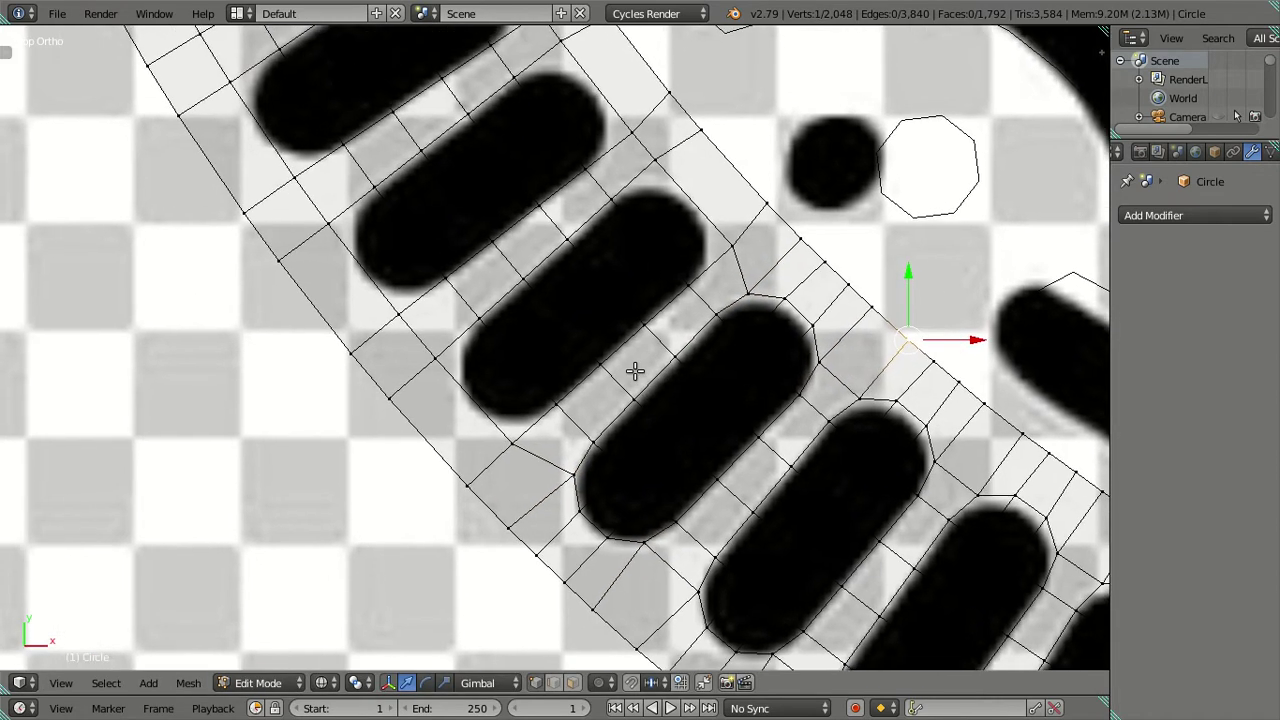
key("ctrl+r")
left_click(649, 261)
right_click(562, 412)
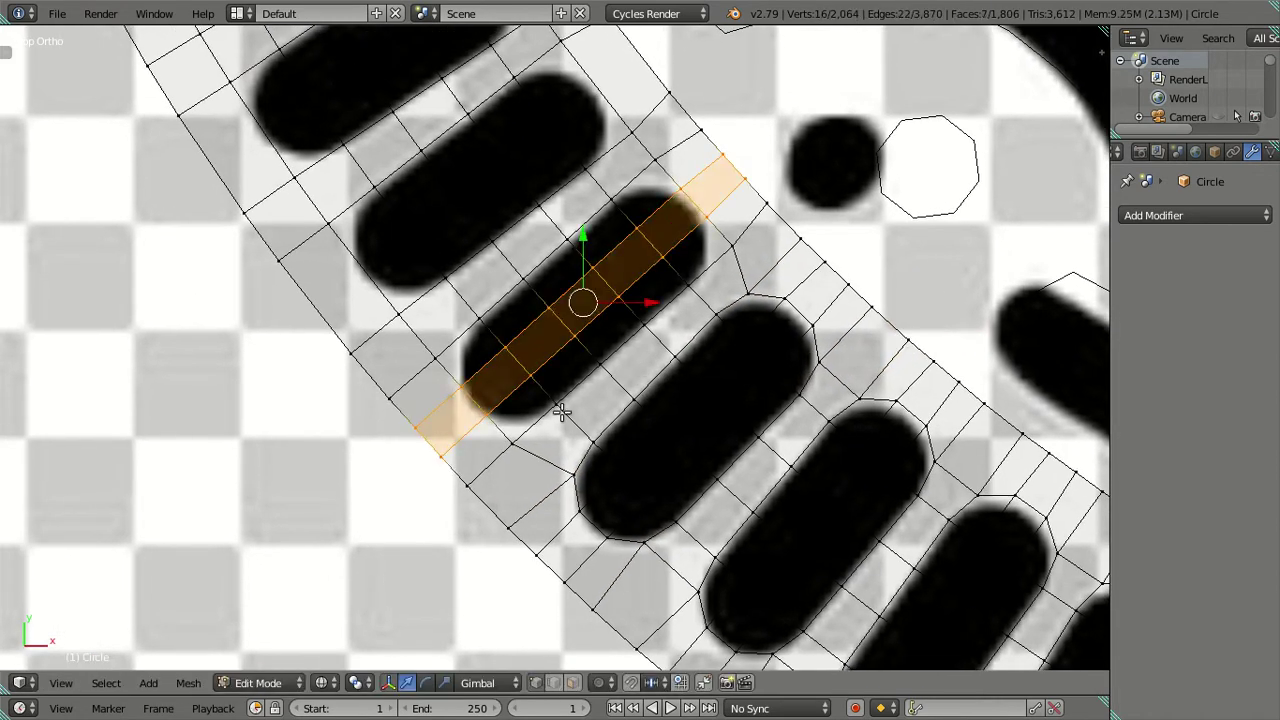
right_click(512, 440)
right_click(436, 357, "shift")
right_click(652, 158, "shift")
right_click(732, 245, "shift")
key("s")
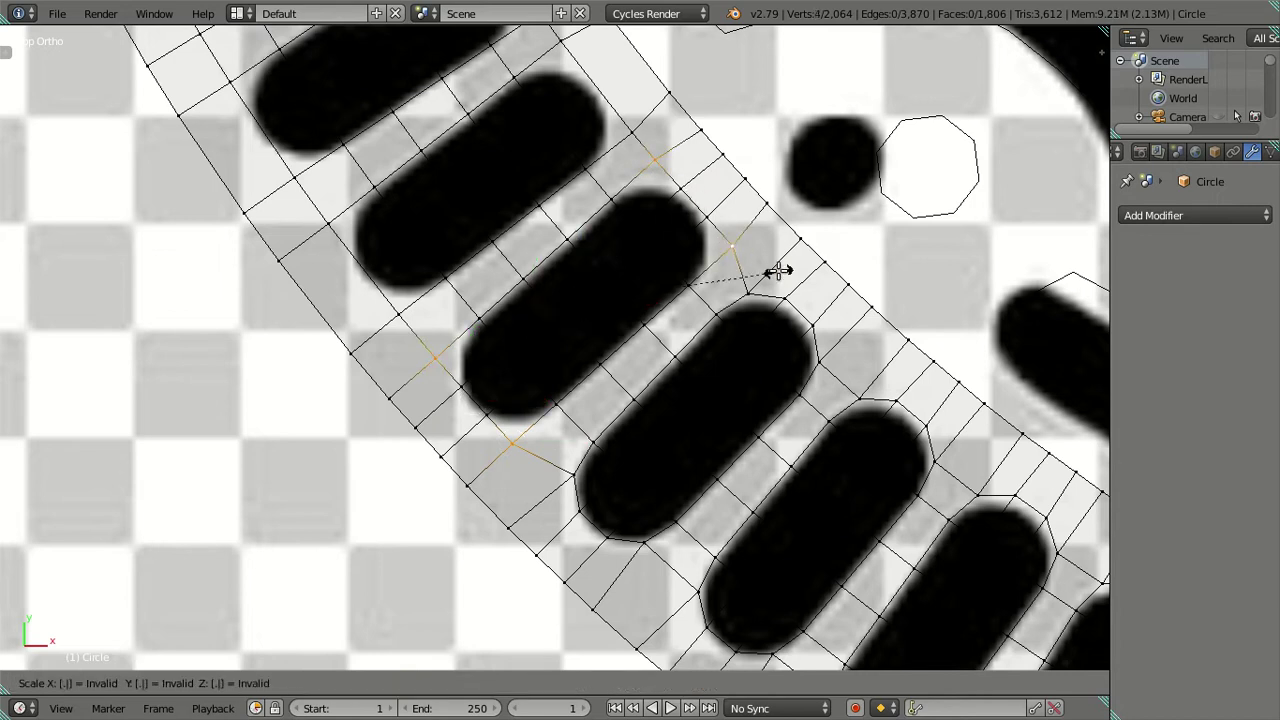
left_click(774, 271)
Step: Cut a loop across the next pill and pinch its four vertices inward
right_click(778, 275)
middle_click_drag(585, 260, 683, 267, "shift")
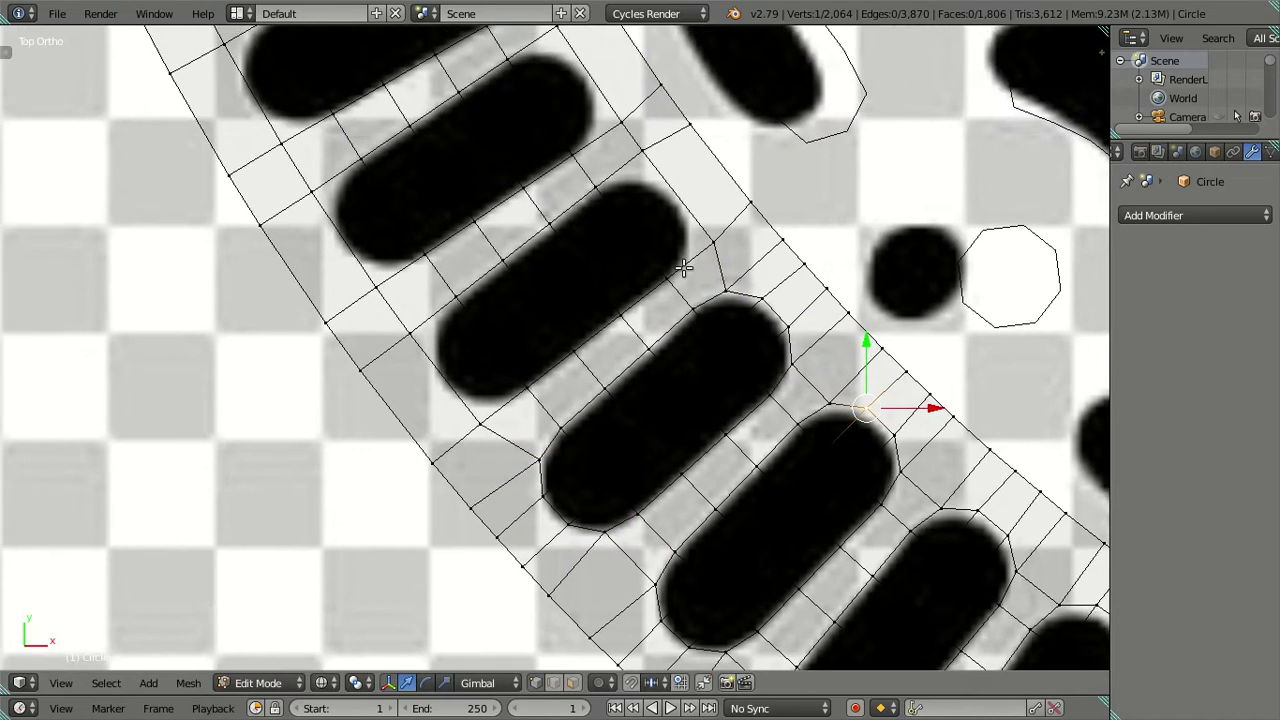
key("ctrl+r")
left_click(640, 215)
right_click(600, 240)
right_click(480, 425)
right_click(408, 330, "shift")
right_click(643, 150, "shift")
right_click(720, 240, "shift")
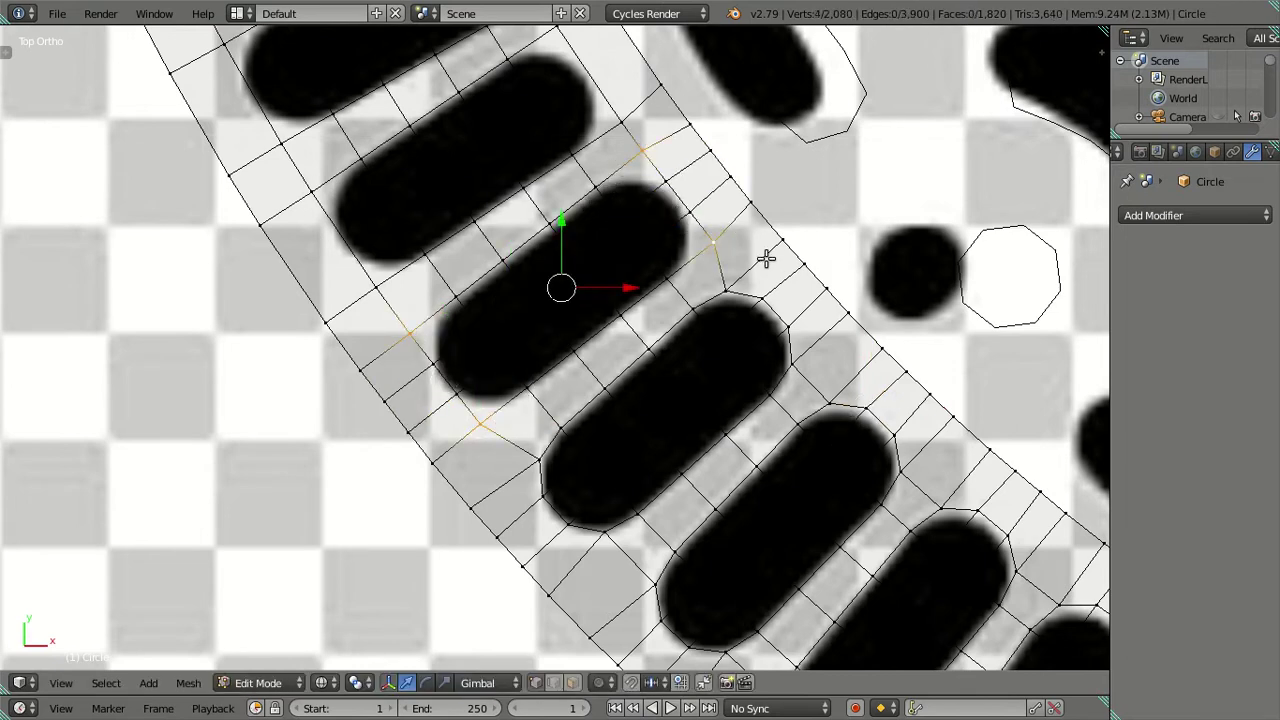
key("s")
key("minus")
key("Escape")
Step: Loop-cut the pill further down the ring and scale its four loop vertices to 0.9
right_click(766, 265)
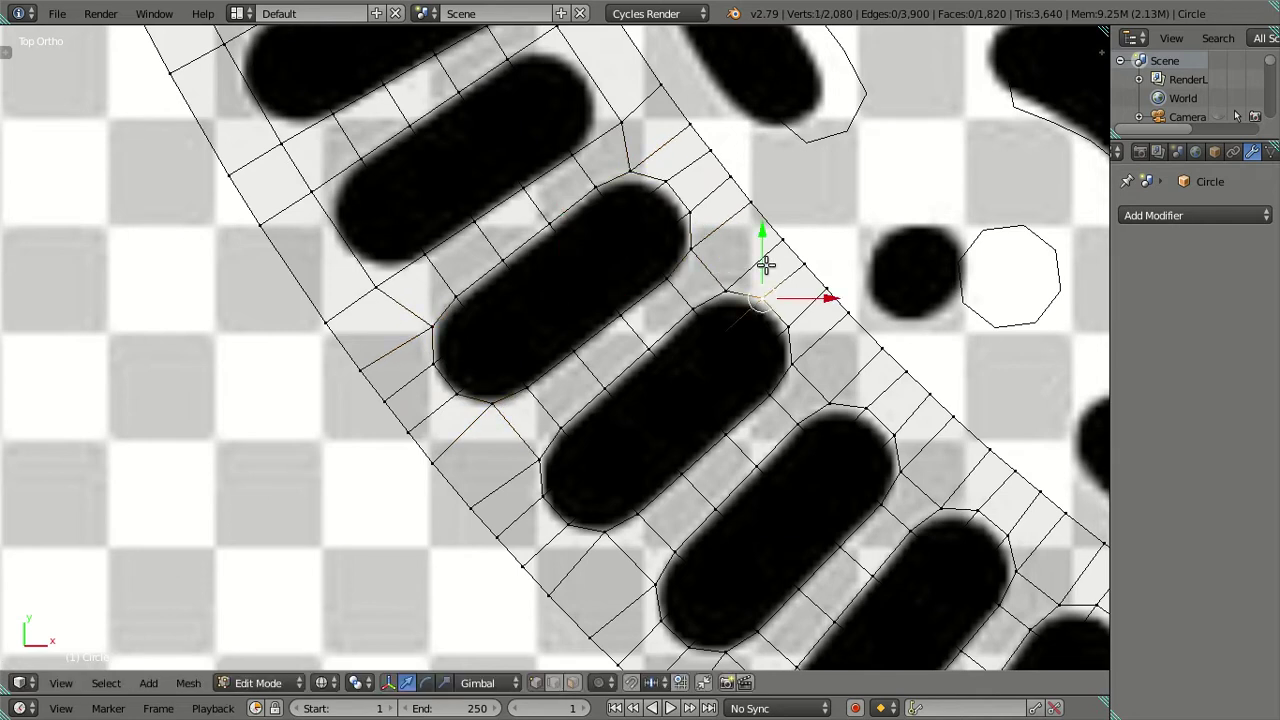
middle_click_drag(766, 265, 660, 394, "shift")
key("ctrl+r")
left_click(723, 263)
right_click(723, 263)
right_click(530, 470)
right_click(486, 378, "shift")
right_click(773, 302, "shift")
right_click(722, 207, "shift")
type("s.9")
key("Return")
Step: Add a loop across the next pill and enlarge its four vertices to 1.2
right_click(843, 277)
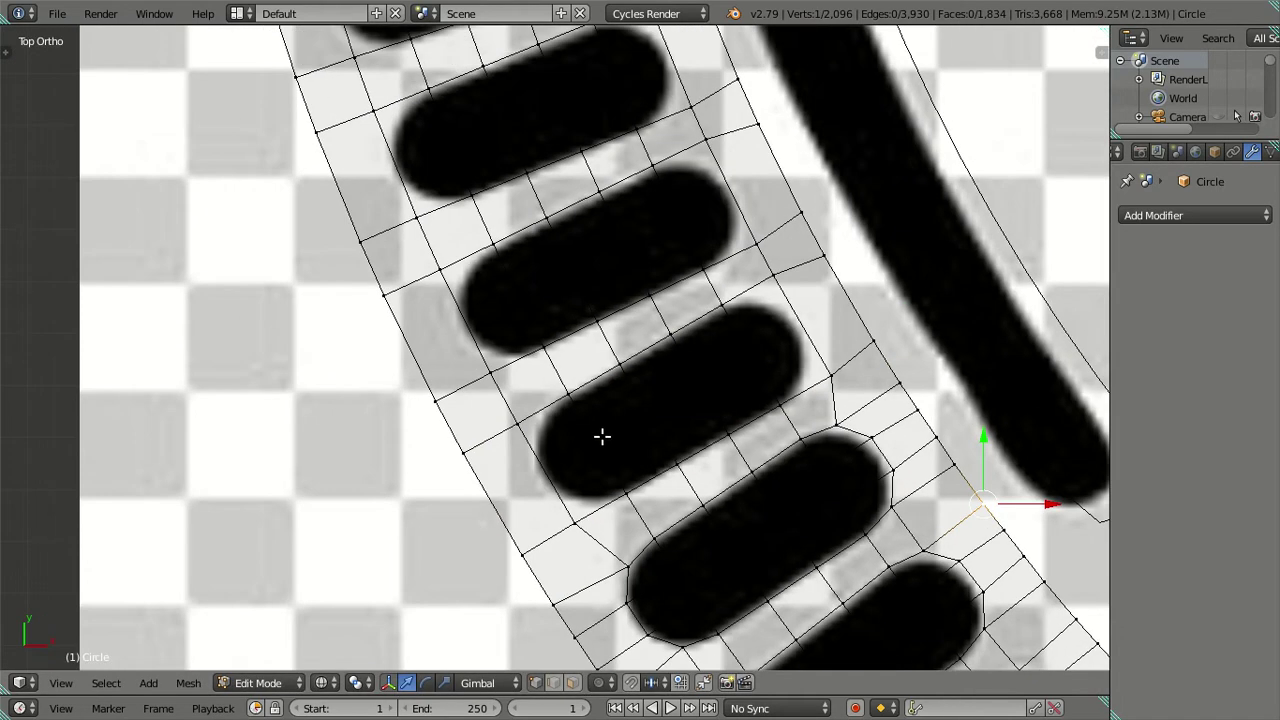
key("ctrl+r")
left_click(600, 434)
right_click(600, 434)
right_click(572, 518)
right_click(514, 418, "shift")
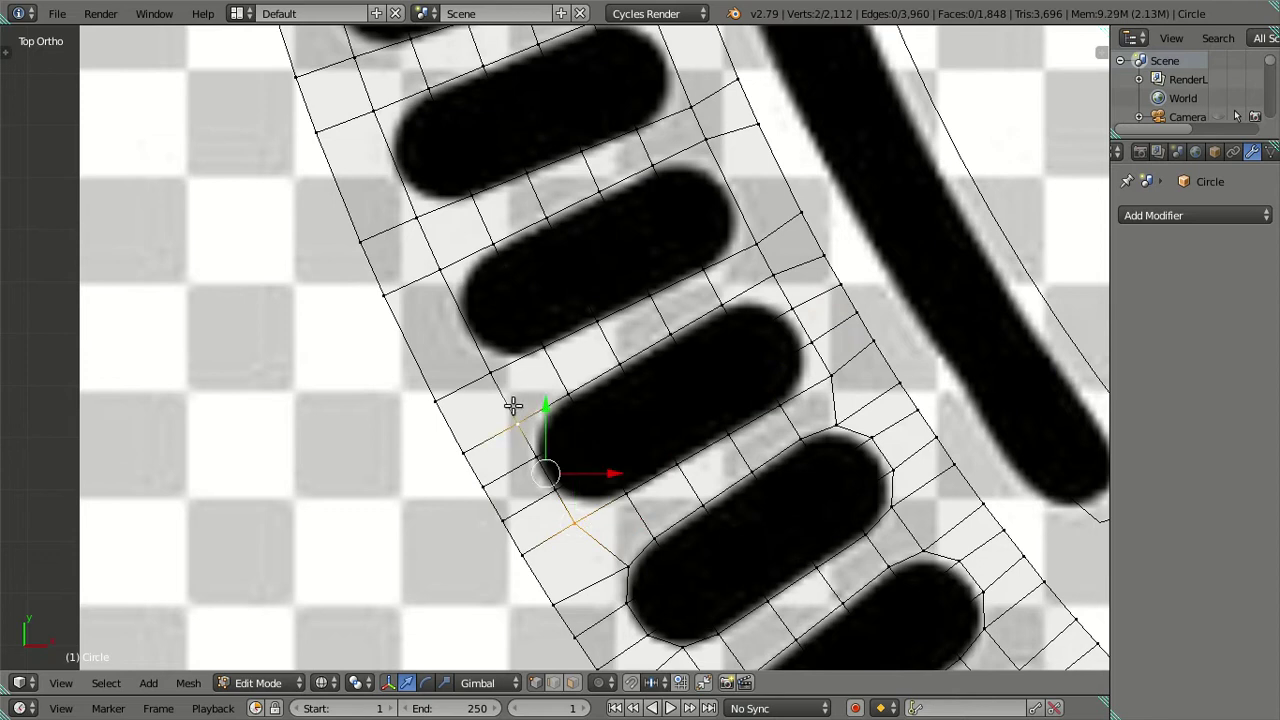
right_click(785, 290, "shift")
right_click(833, 373, "shift")
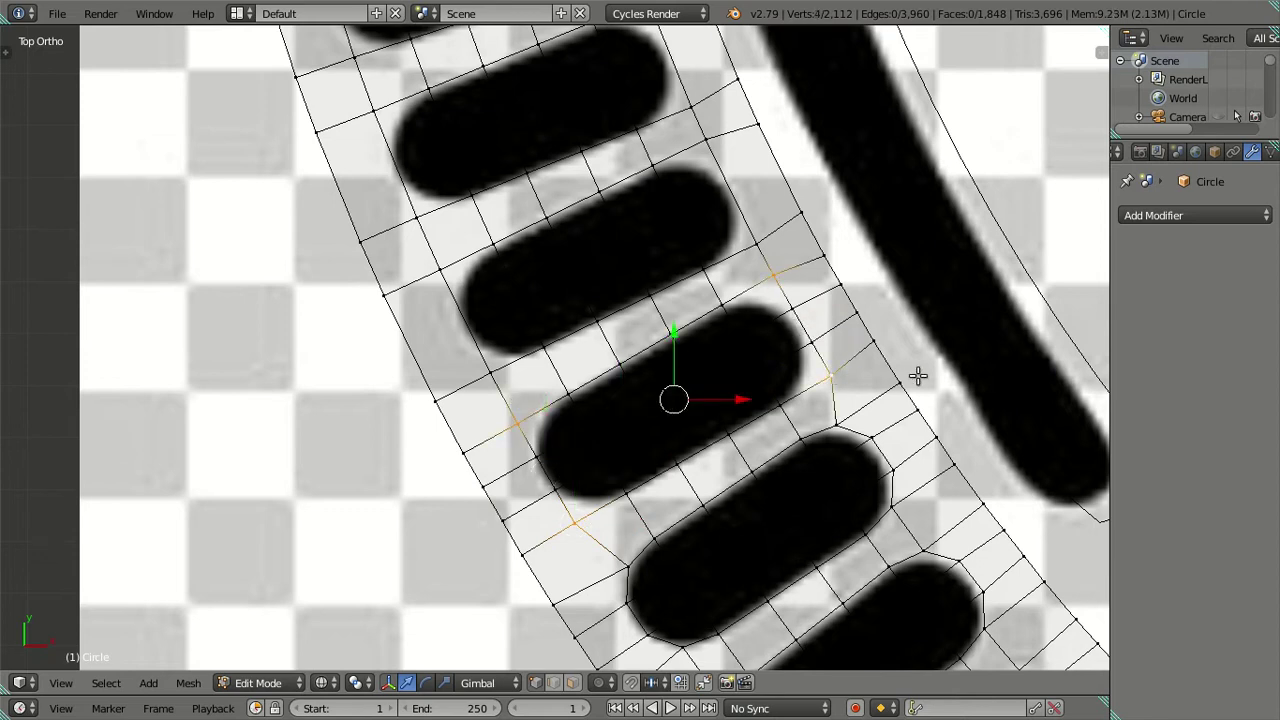
type("s1.2")
key("Return")
Step: Place two loop cuts across another pill and pinch its four vertices to 0.9
right_click(917, 376)
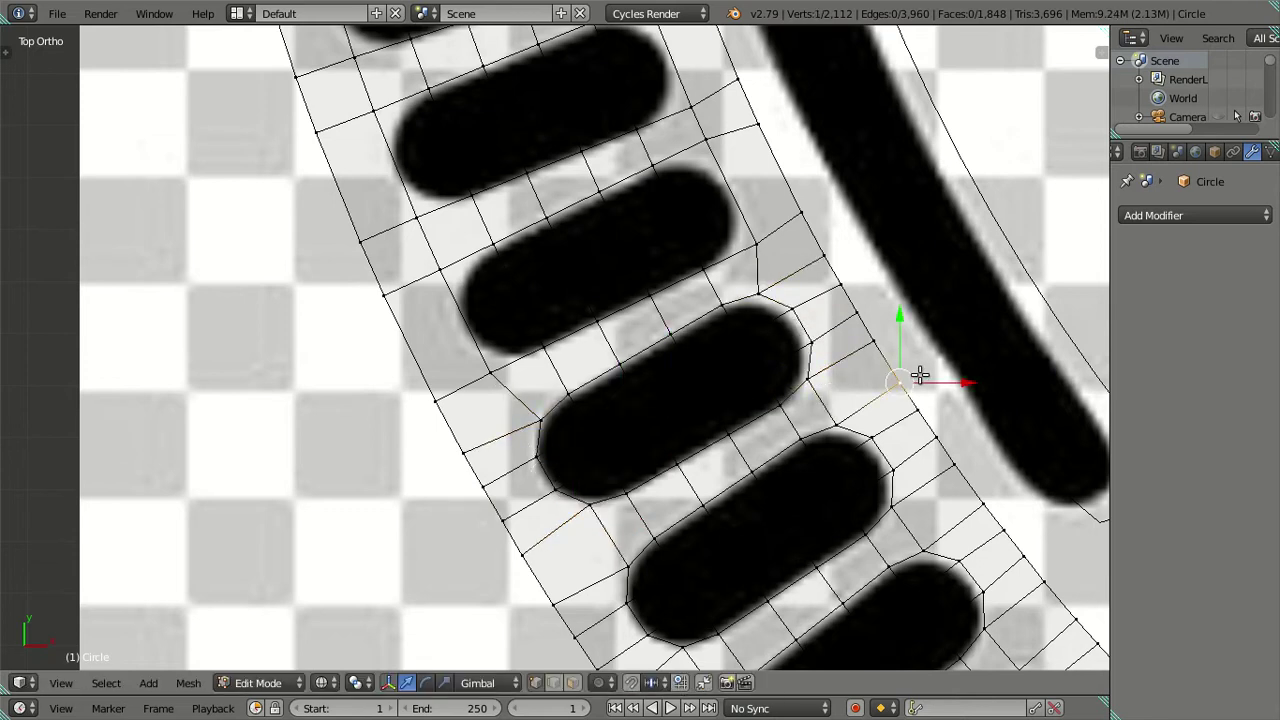
scroll(654, 346, "up", 2, "shift")
key("ctrl+r")
scroll(623, 351, "up", 1)
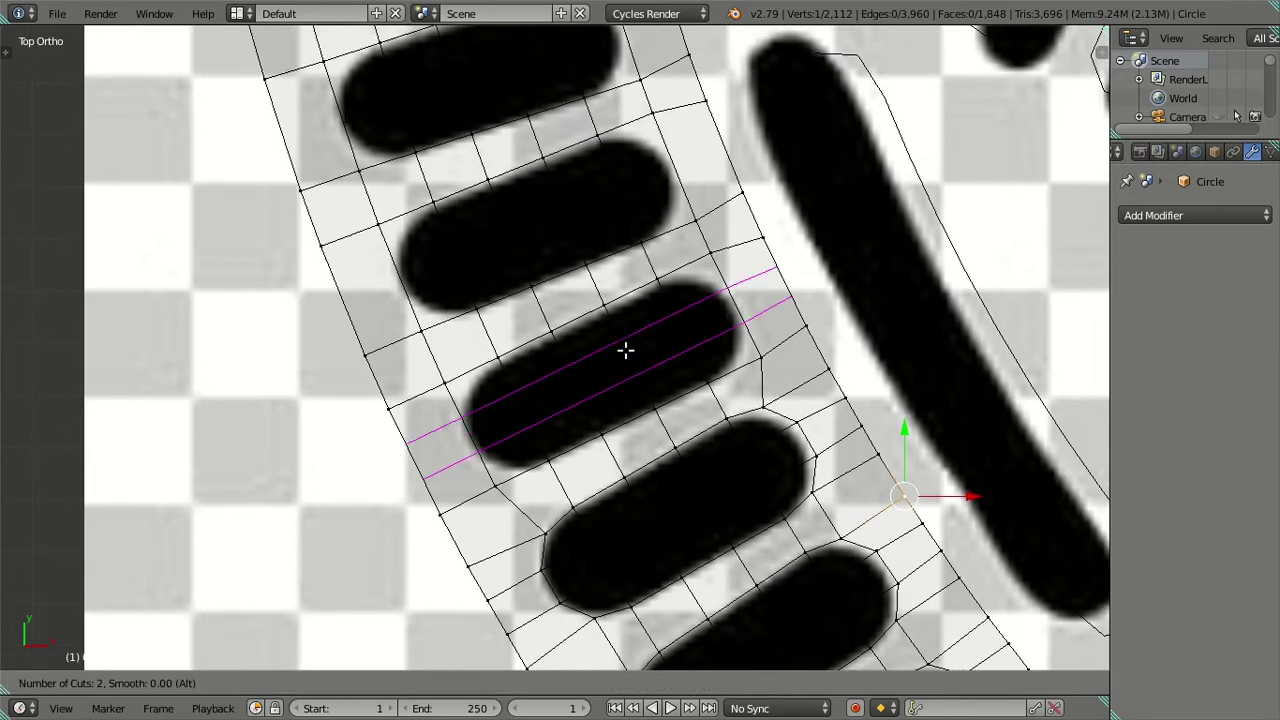
left_click(623, 351)
right_click(623, 351)
right_click(494, 483)
right_click(447, 379, "shift")
right_click(708, 258, "shift")
right_click(765, 352, "shift")
type("s.9")
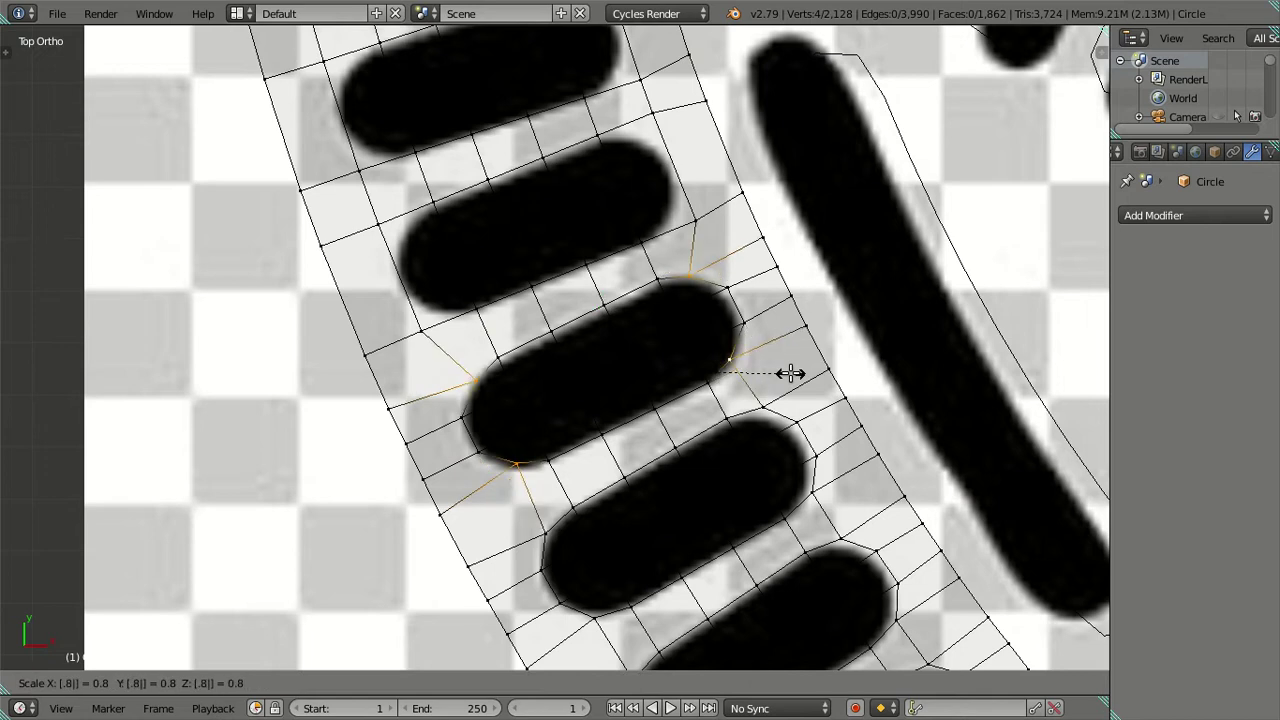
key("Return")
Step: Add two loops across the next strip and pinch its four vertices inward to 0.8
right_click(790, 373)
middle_click_drag(570, 200, 692, 352, "shift")
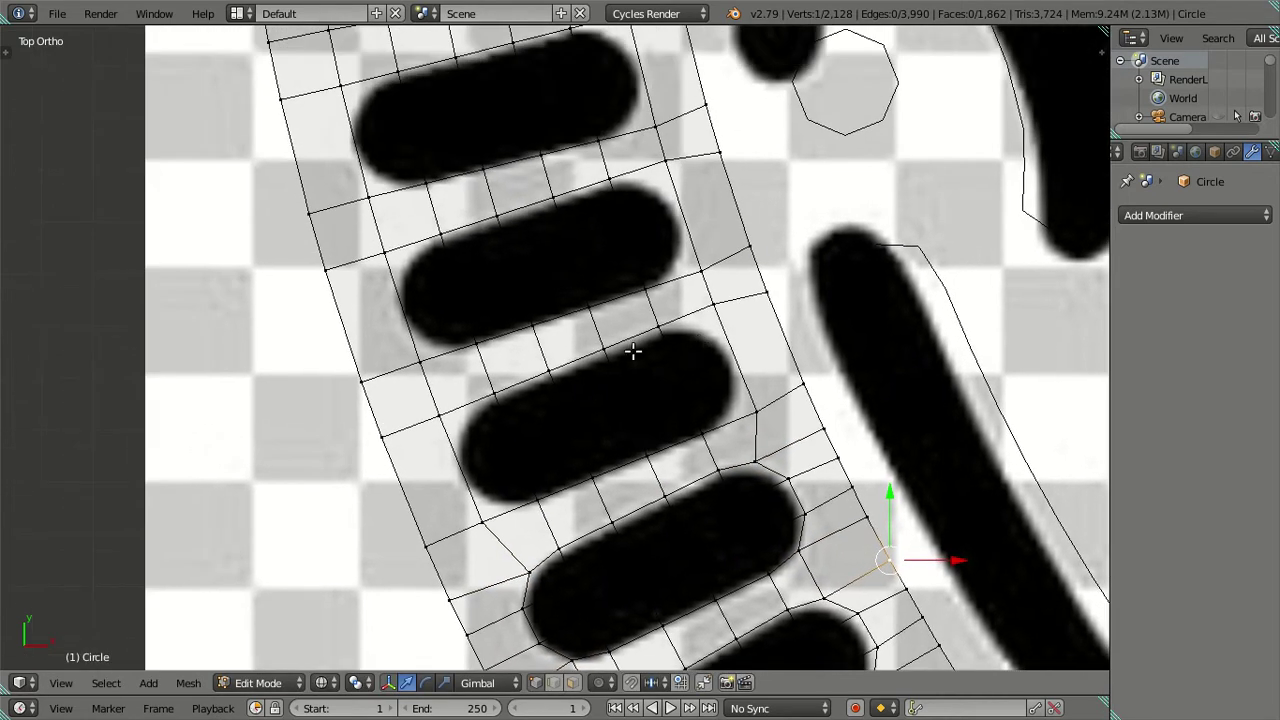
key("ctrl+r")
scroll(652, 370, "up", 1)
left_click(674, 373)
right_click(480, 522)
right_click(480, 522)
right_click(446, 409, "shift")
right_click(712, 308, "shift")
right_click(757, 409, "shift")
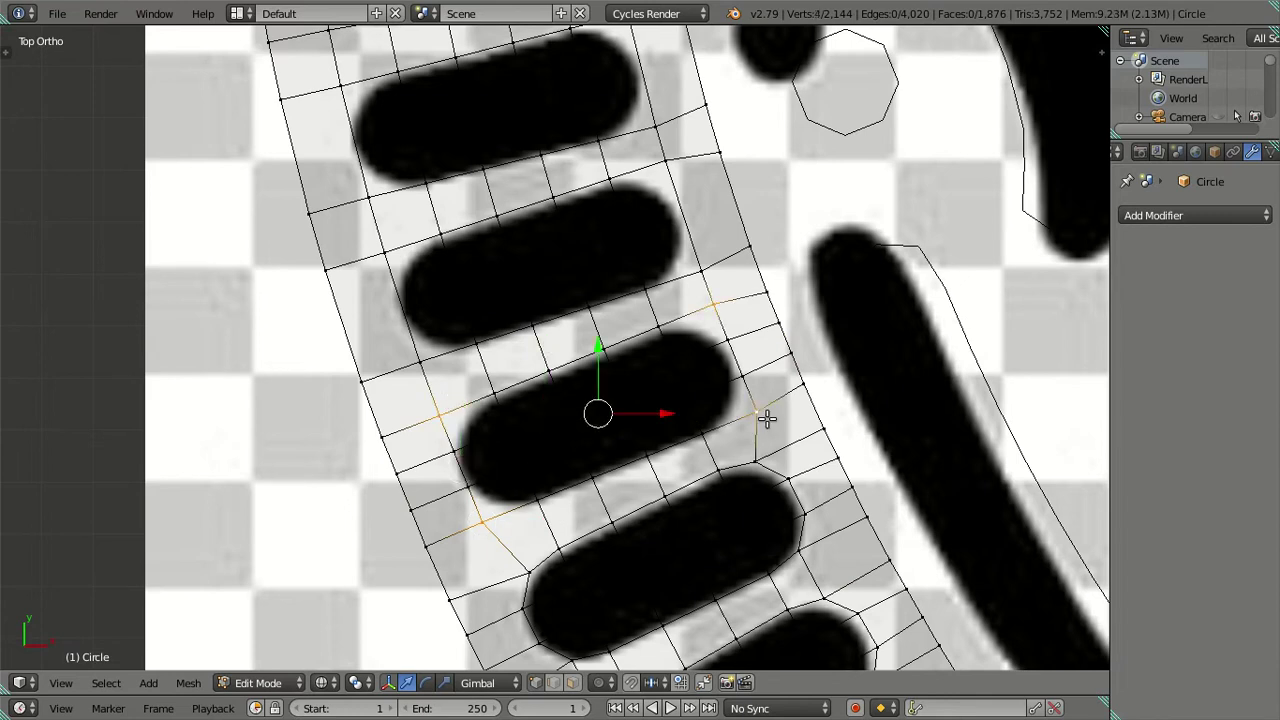
key("s")
left_click(806, 405)
right_click(806, 405)
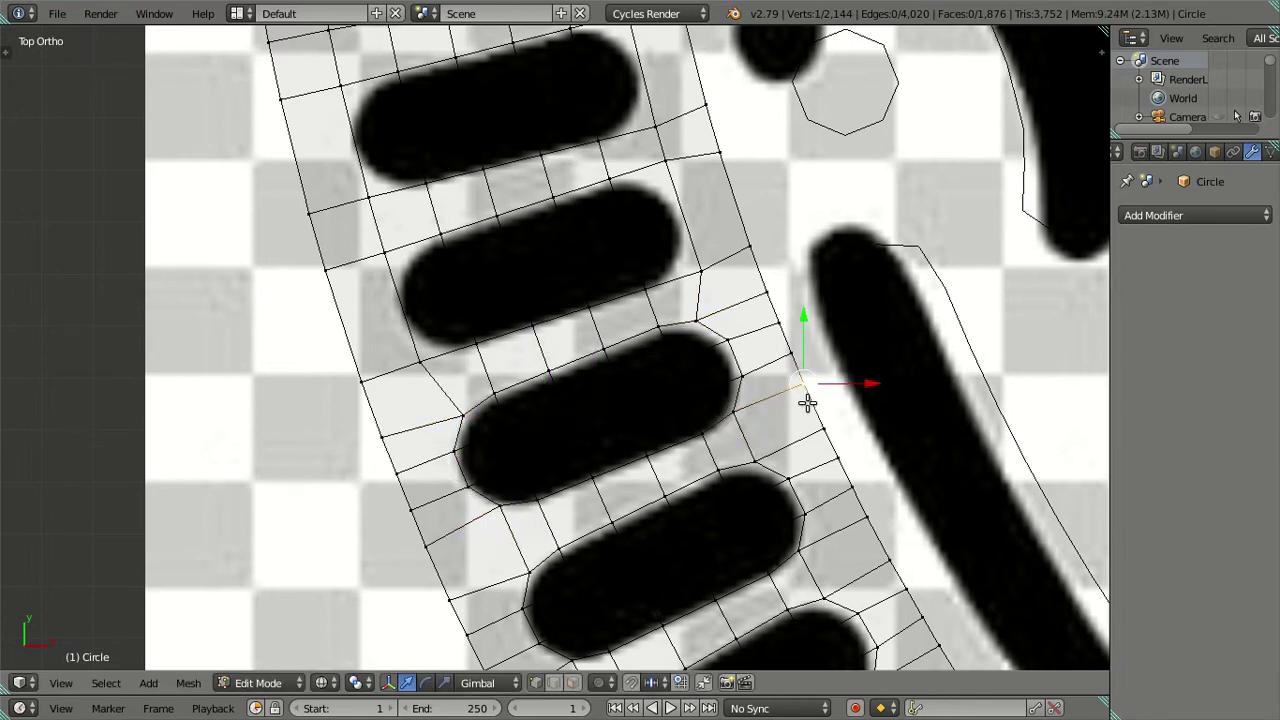
Step: Adjust the view and switch to wireframe so the reference shows through the ring mesh
scroll(634, 360, "down", 3)
scroll(640, 380, "down", 3)
scroll(645, 393, "down", 2)
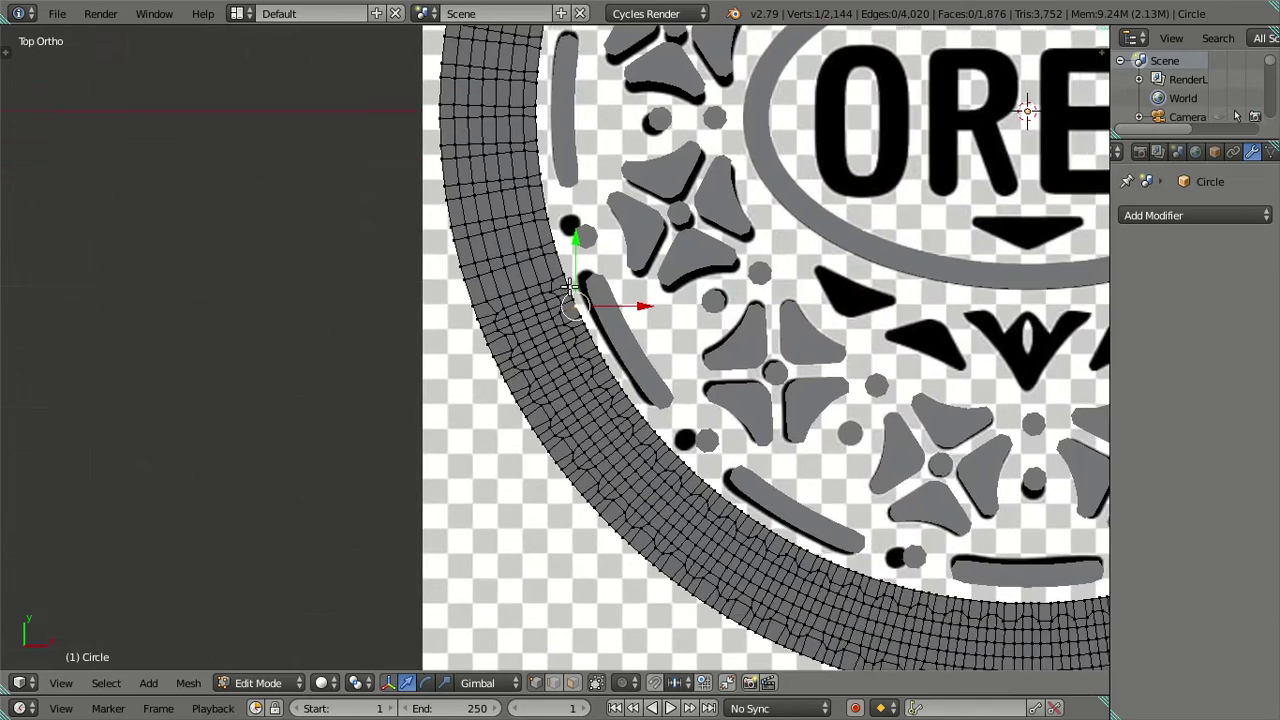
scroll(560, 380, "up", 2)
scroll(537, 366, "up", 4)
key("t")
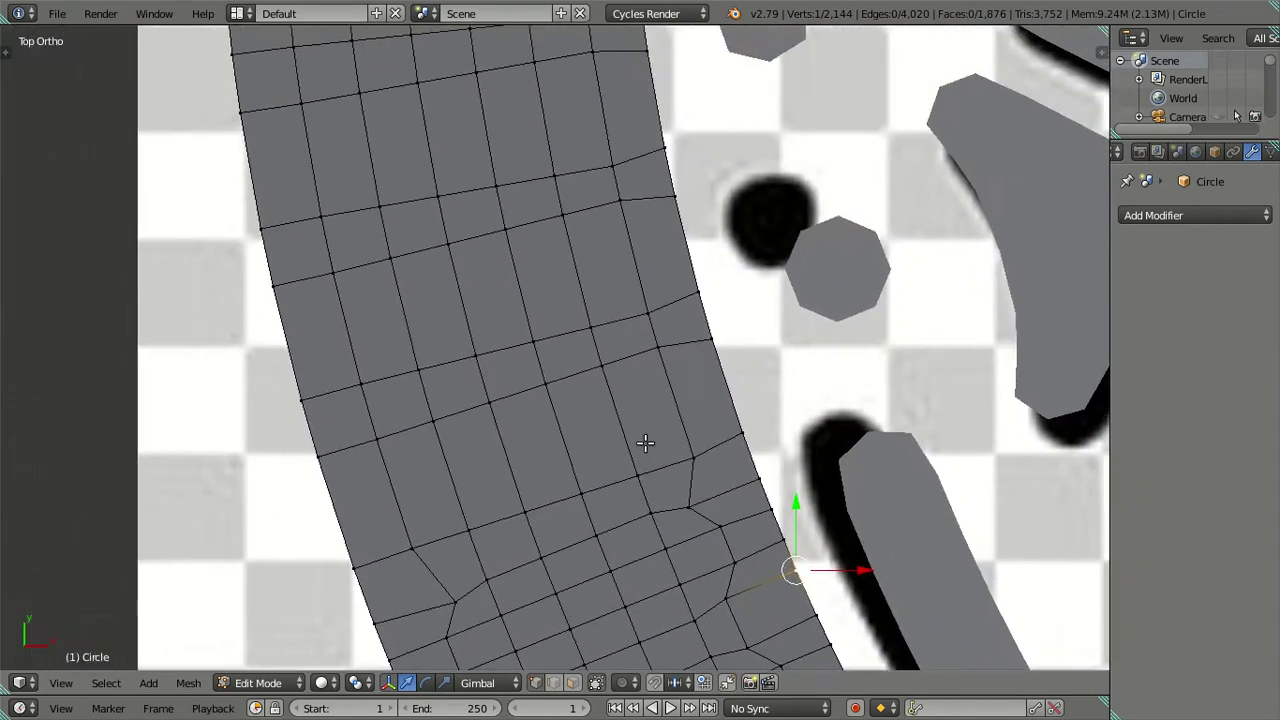
scroll(651, 408, "down", 3)
key("z")
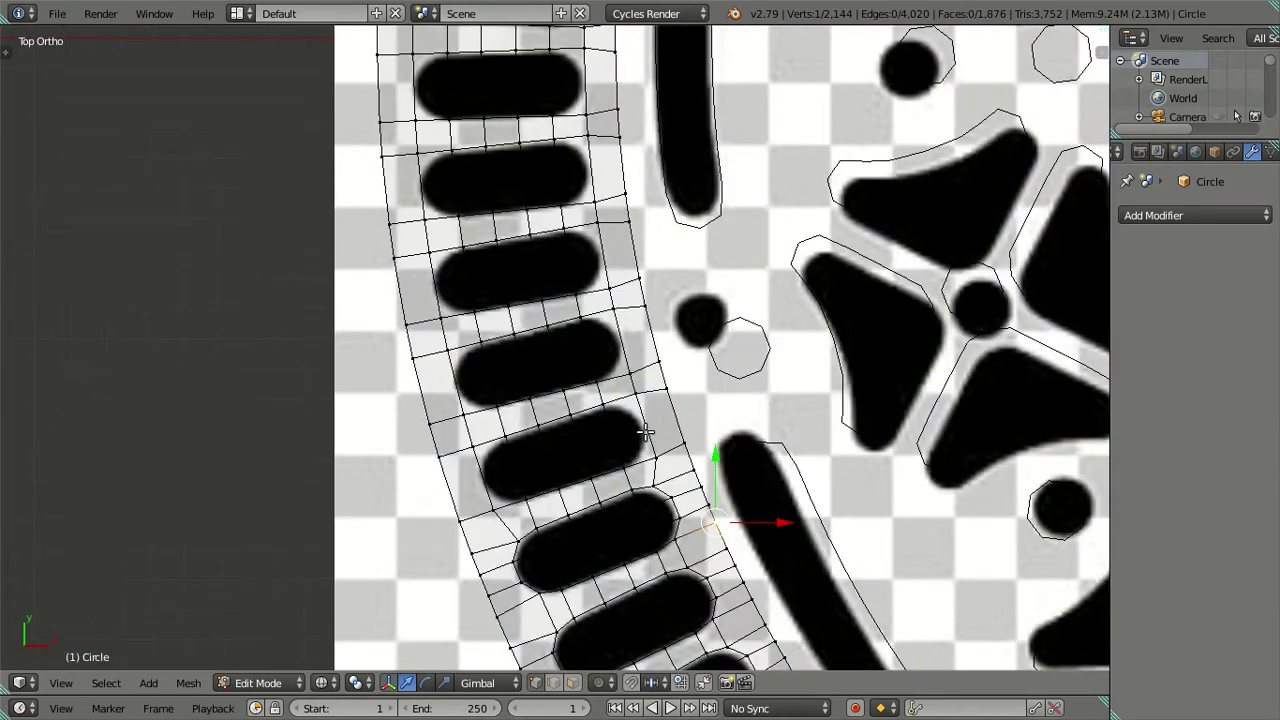
Step: Loop-cut across the next pill and scale its four corner vertices to 0.85
key("ctrl+r")
left_click(645, 432)
right_click(645, 432)
scroll(660, 431, "up", 2)
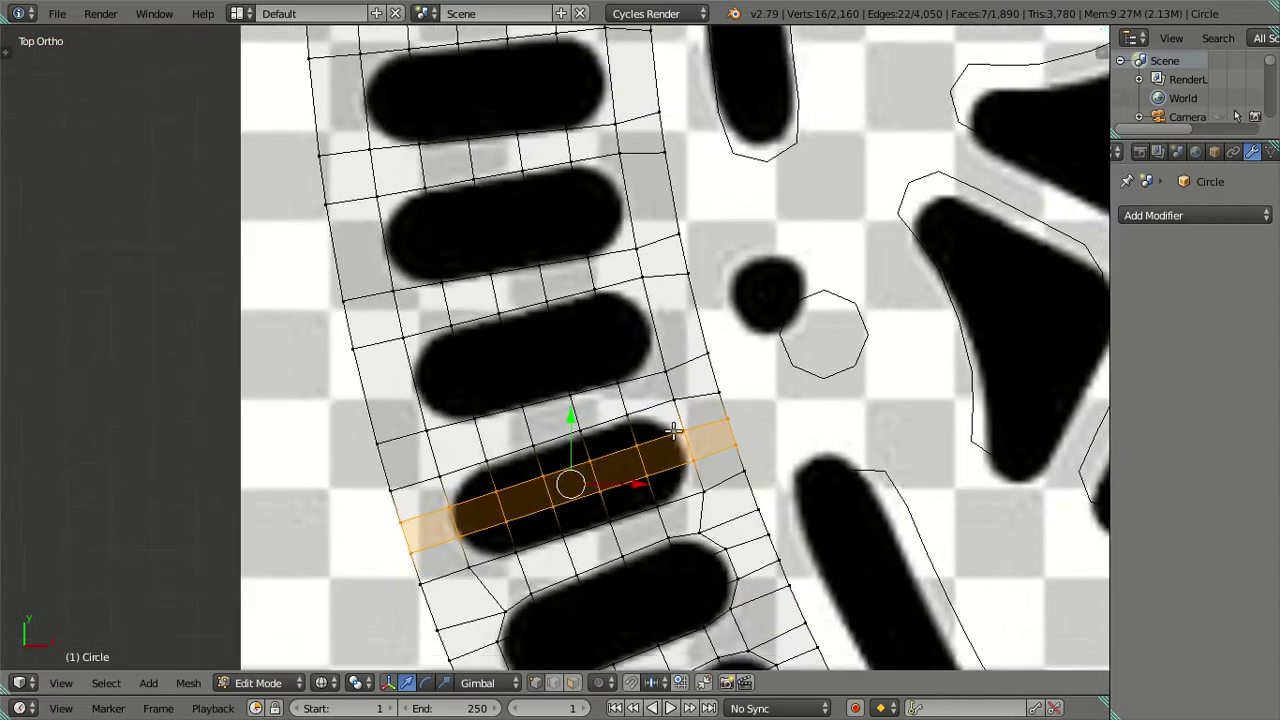
scroll(673, 430, "down", 2, "shift")
right_click(690, 372)
right_click(662, 279, "shift")
right_click(428, 355, "shift")
right_click(455, 446, "shift")
type("s")
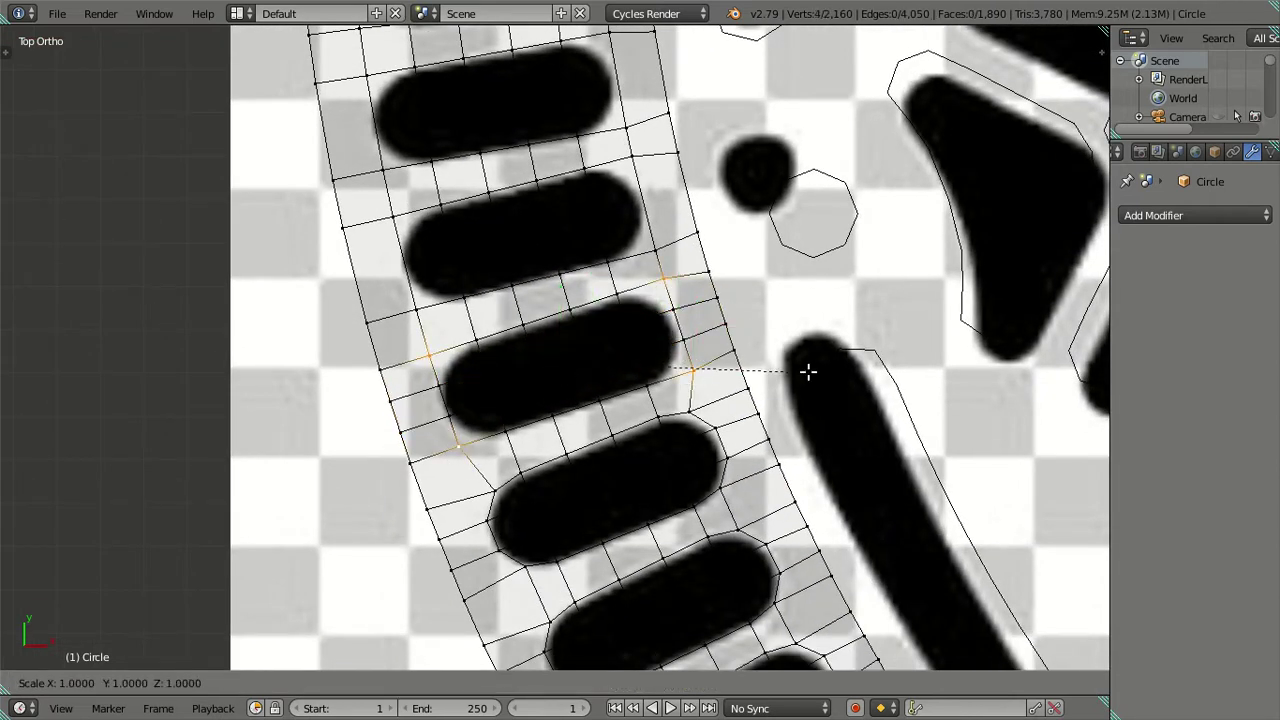
type("0.85")
key("Return")
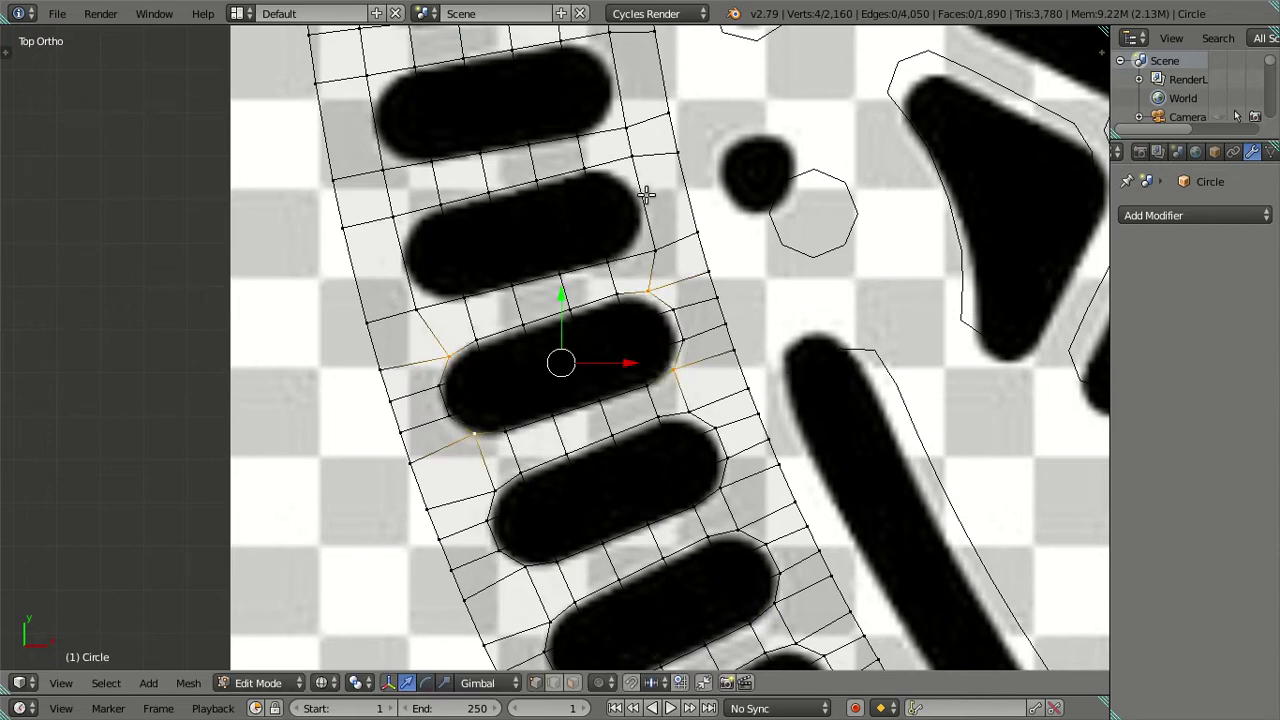
Step: Loop-cut the following pill and pull its four corners inward with the S85 scale
key("ctrl+r")
left_click(648, 235)
right_click(651, 245)
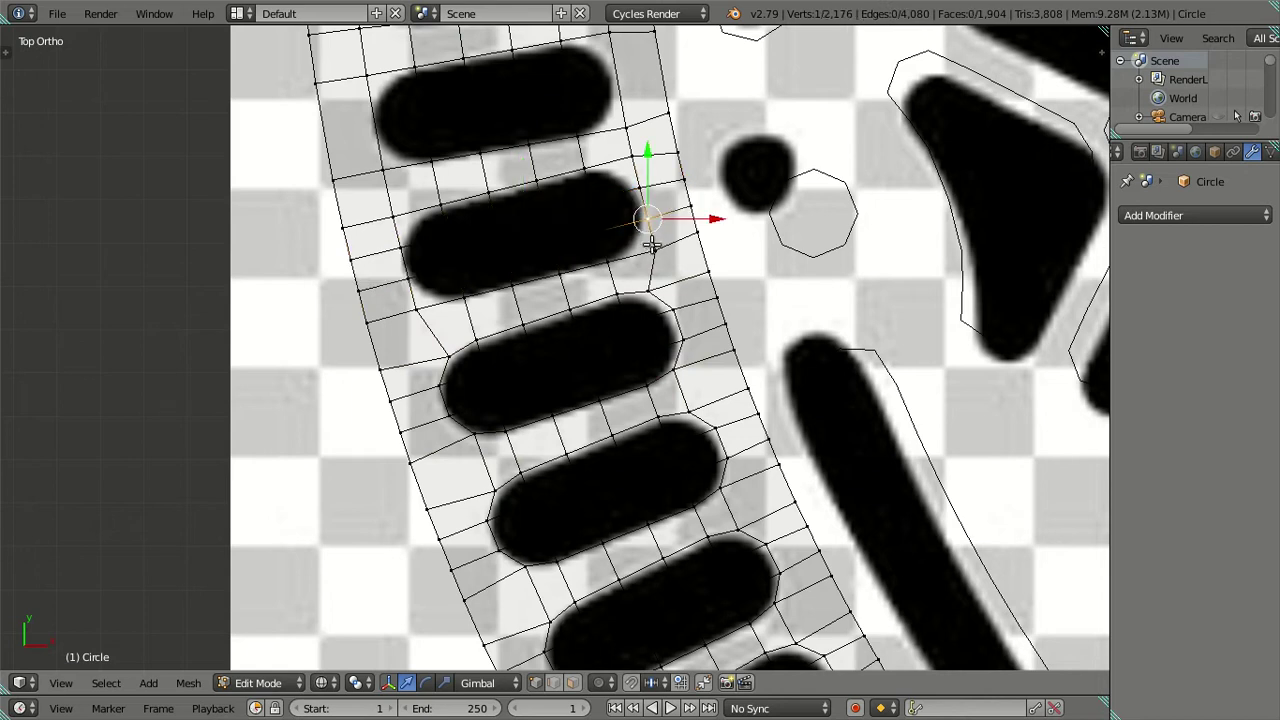
right_click(621, 158, "shift")
right_click(395, 216, "shift")
right_click(398, 290, "shift")
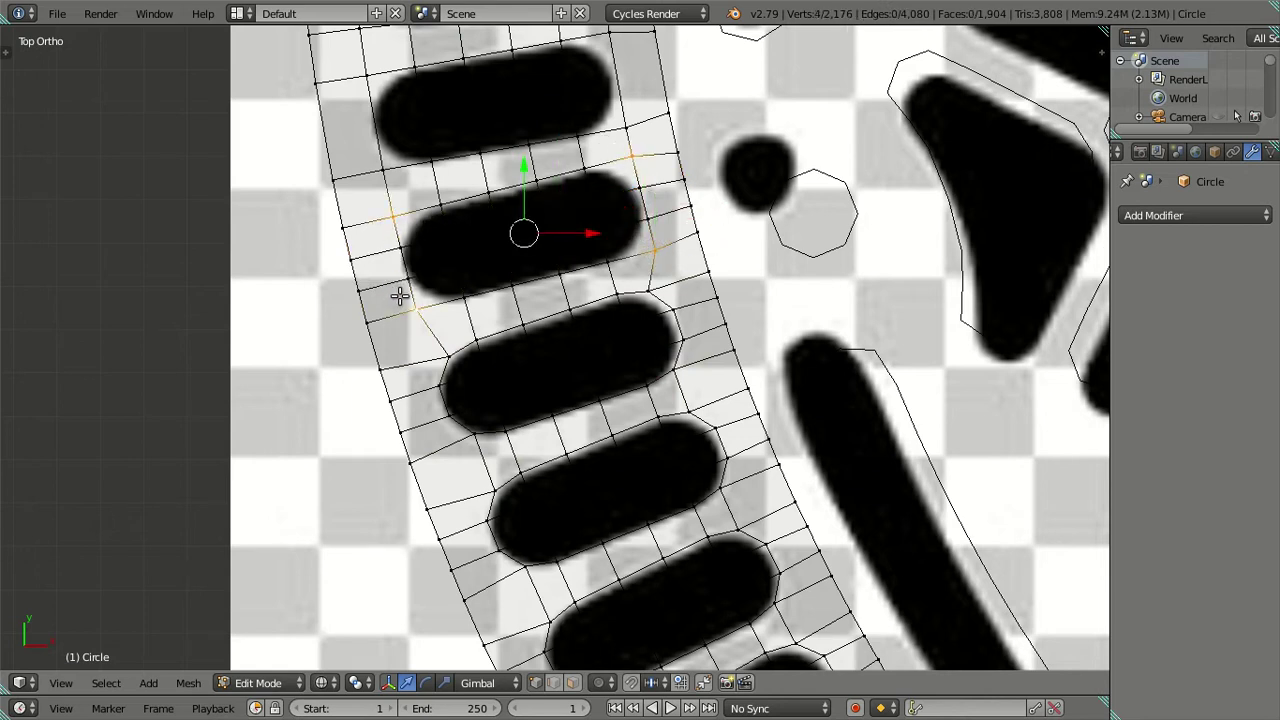
type("s85")
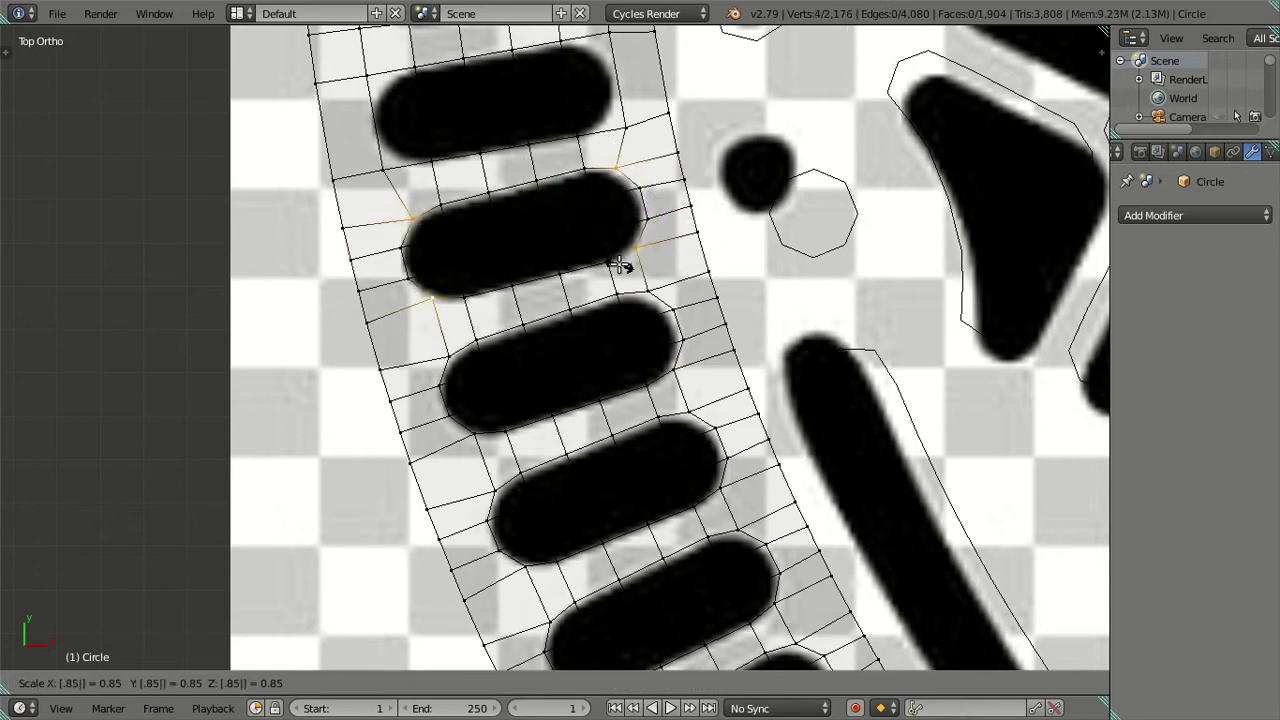
key("Return")
Step: Cut a centred edge loop through the third capsule and scale its corners toward it
middle_click_drag(593, 214, 733, 403)
key("ctrl+r")
scroll(728, 362, "up", 1)
left_click(728, 362)
right_click(728, 362)
right_click(730, 409)
right_click(715, 318, "shift")
right_click(471, 360, "shift")
right_click(487, 455, "shift")
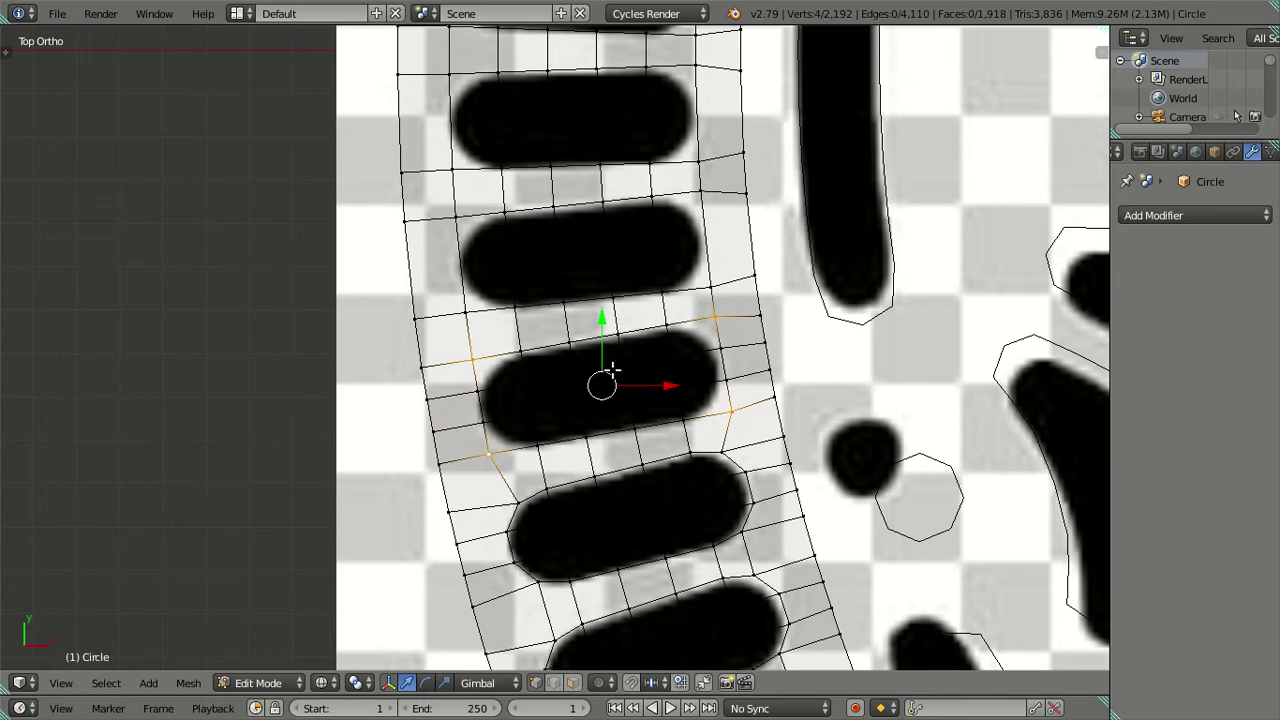
type("s0")
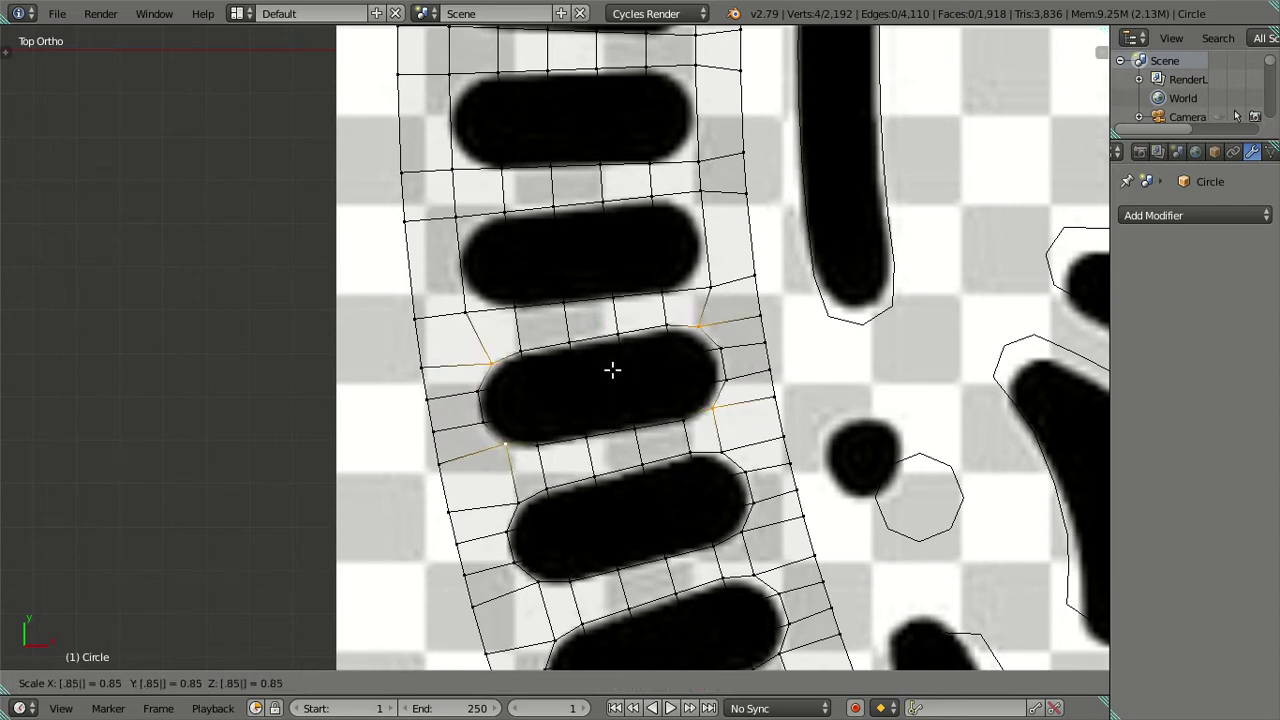
key("Return")
Step: Add a centred loop across the fourth capsule and scale its left and right corners inward
key("ctrl+r")
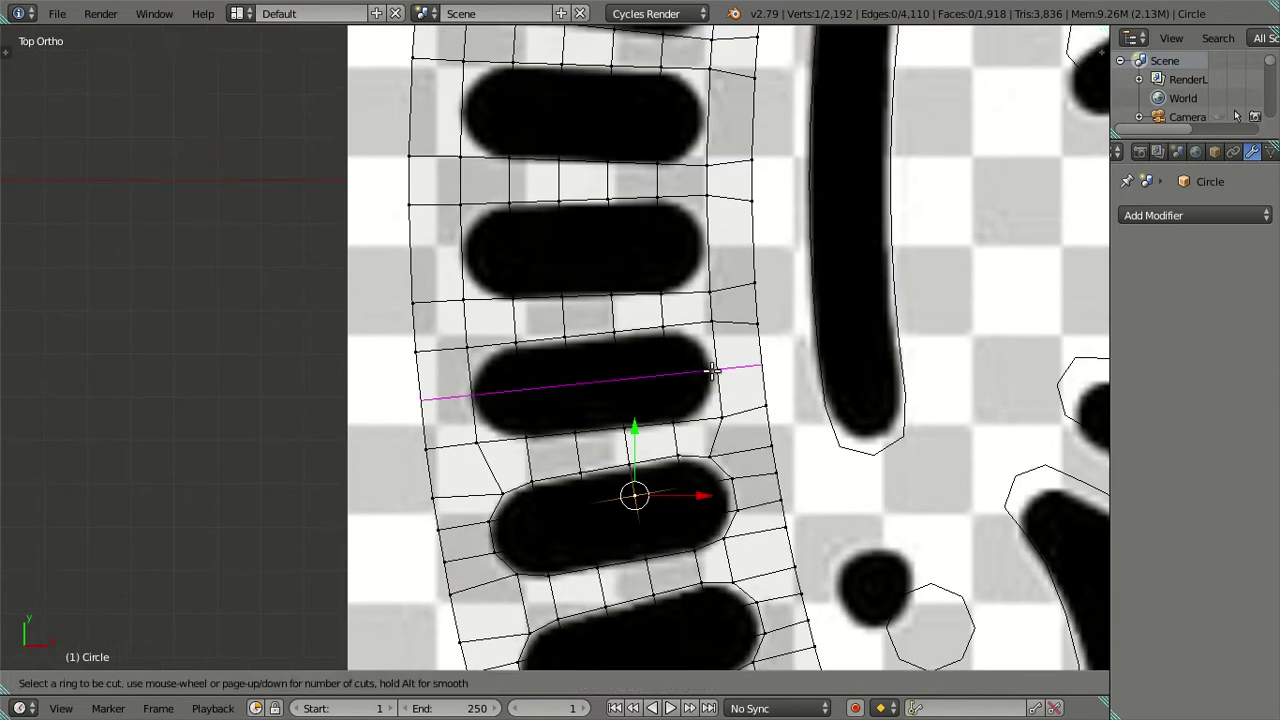
left_click(711, 371)
right_click(711, 371)
right_click(721, 414)
right_click(706, 319, "shift")
right_click(478, 352, "shift")
right_click(484, 428, "shift")
key("s")
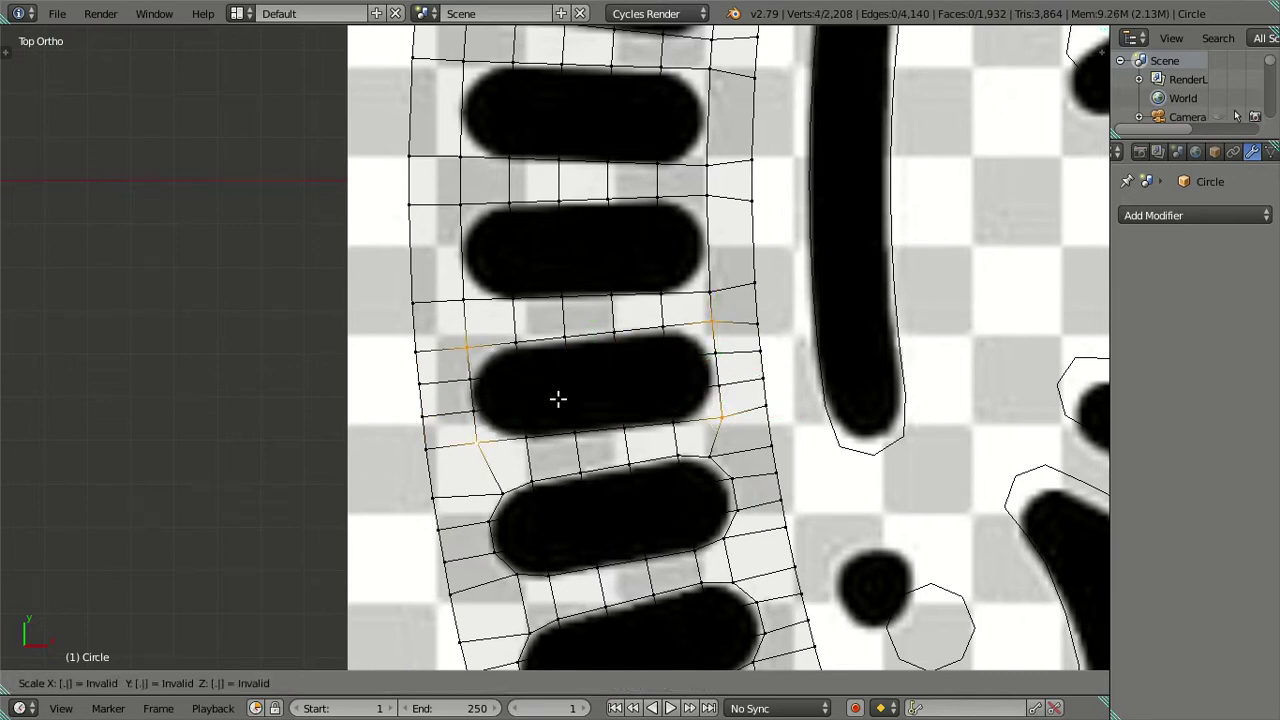
key("Return")
scroll(576, 491, "up", 2, "shift")
Step: Loop-cut the fifth capsule and shrink its four corner vertices inward
key("ctrl+r")
left_click(686, 371)
right_click(686, 371)
right_click(692, 412)
right_click(689, 328, "shift")
right_click(446, 331, "shift")
right_click(452, 427, "shift")
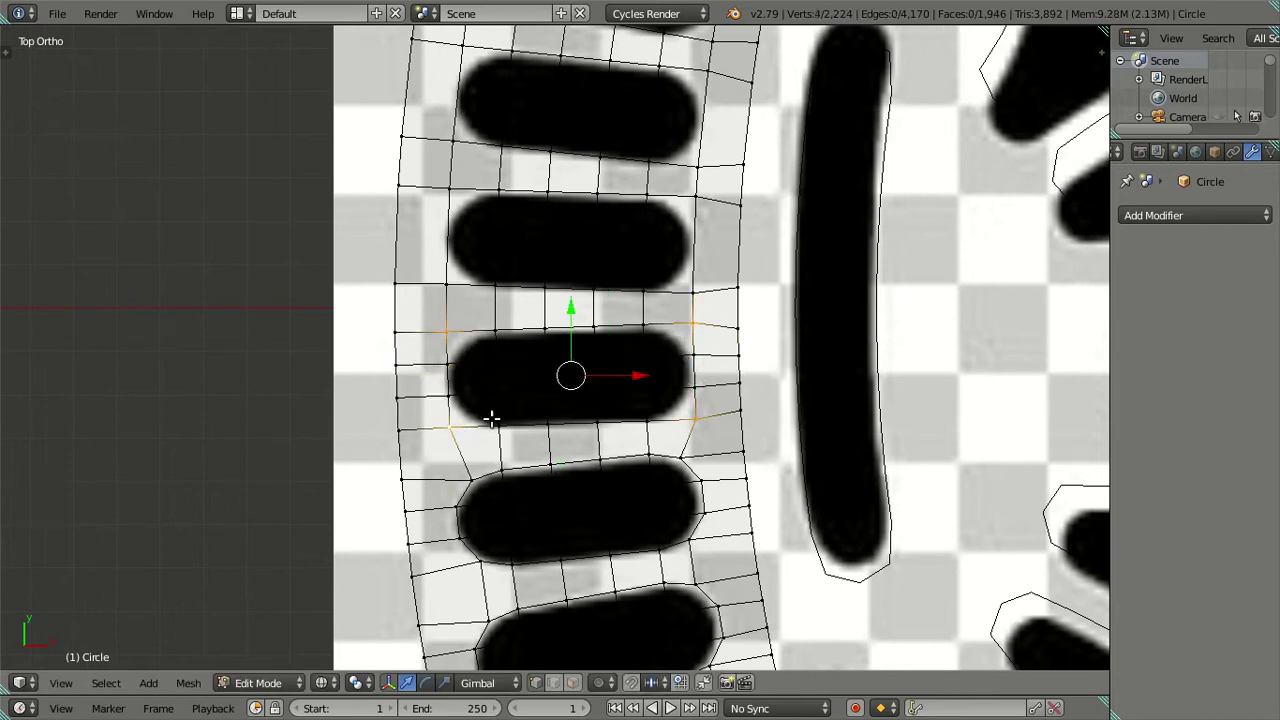
key("s")
key("Return")
Step: Frame the sixth capsule, loop-cut it, and scale its selected corners inward
right_click(550, 388)
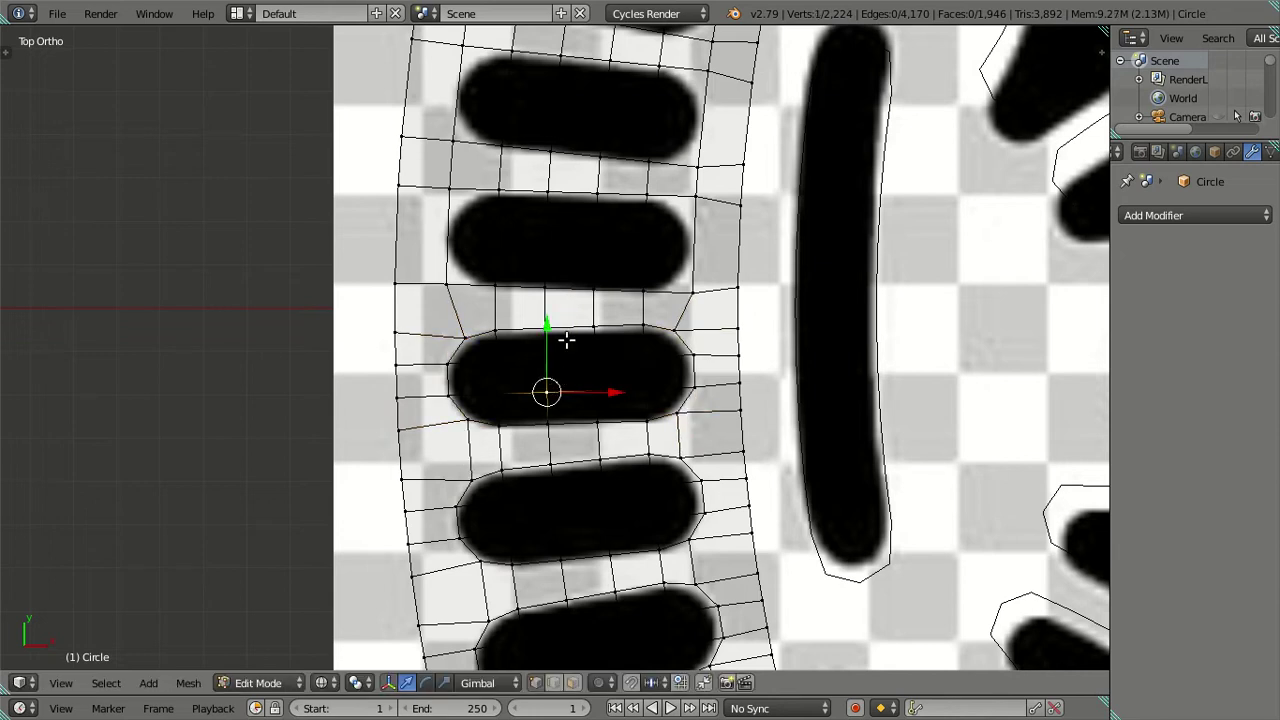
middle_click_drag(566, 340, 659, 461, "shift")
key("ctrl+r")
left_click(678, 456)
right_click(675, 508)
right_click(658, 410, "shift")
right_click(434, 412, "shift")
right_click(429, 498, "shift")
type("s.0")
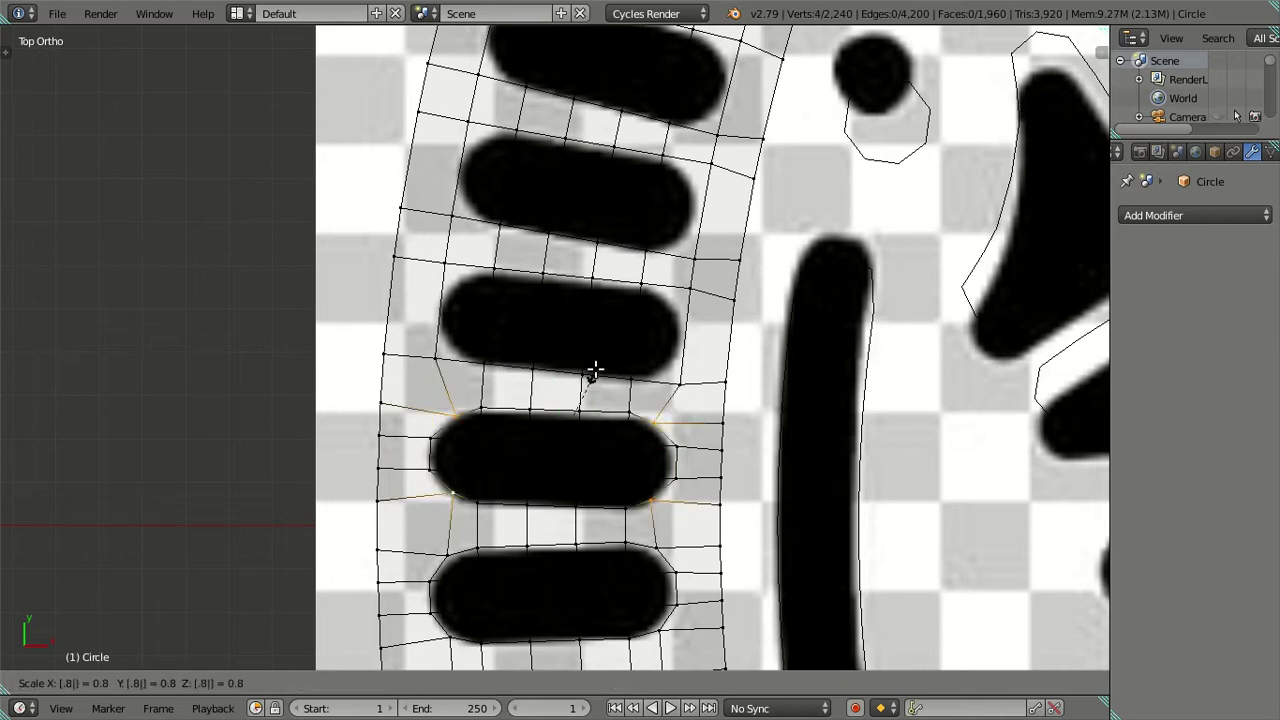
key("Return")
Step: Loop-cut the seventh capsule and scale its corner vertices to 0.85
right_click(588, 378)
middle_click_drag(586, 371, 571, 406, "shift")
key("ctrl+r")
left_click(666, 375)
left_click(666, 437)
right_click(655, 433)
right_click(412, 404, "shift")
right_click(419, 311, "shift")
right_click(652, 335, "shift")
type("s.85")
key("Return")
Step: Cut evenly spaced loops across the eighth capsule and scale its four corners to 0.8
right_click(660, 366)
middle_click_drag(696, 263, 627, 459, "shift")
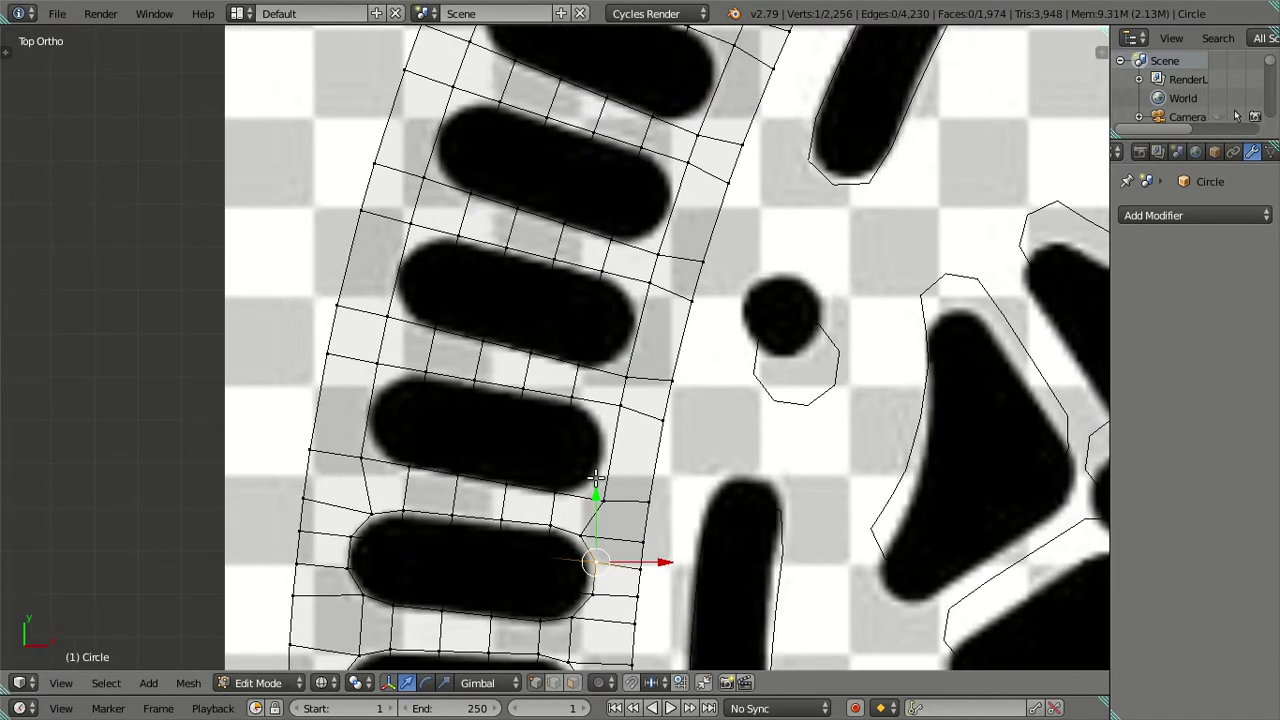
key("ctrl+r")
scroll(613, 437, "up", 1)
left_click(610, 435)
right_click(610, 435)
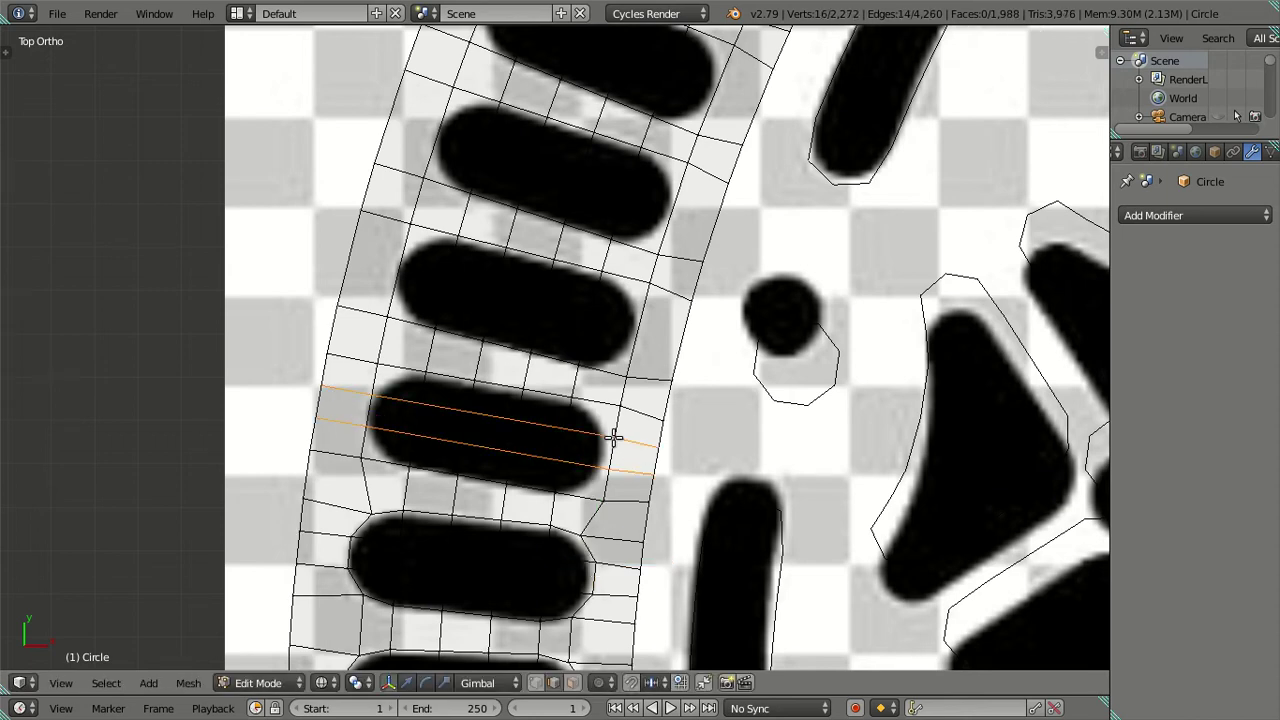
right_click(605, 500)
right_click(362, 458, "shift")
right_click(376, 363, "shift")
right_click(621, 410, "shift")
key("s")
key("x")
key("0")
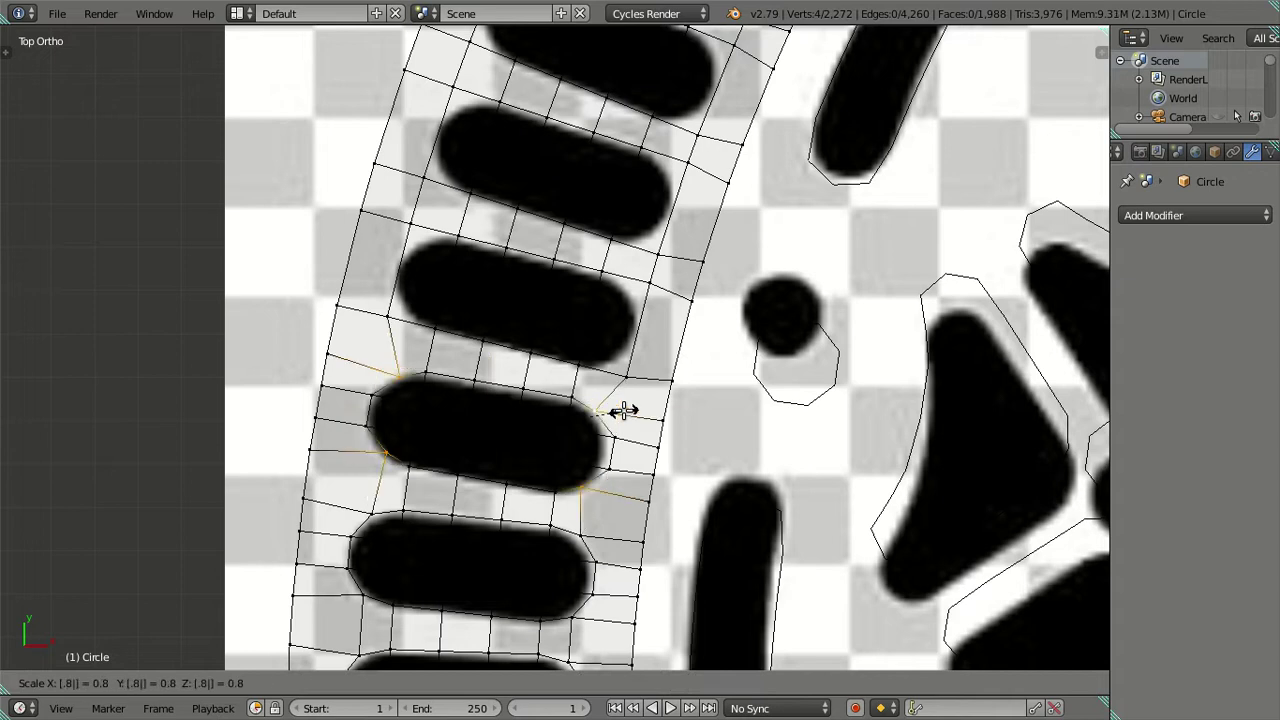
key("Return")
Step: Loop-cut the ninth capsule and pinch its four corners to 0.85
right_click(622, 410)
middle_click_drag(622, 410, 565, 495, "shift")
key("ctrl+r")
left_click(560, 500)
right_click(557, 507)
right_click(557, 507)
right_click(333, 450, "shift")
right_click(355, 352, "shift")
right_click(594, 410, "shift")
type("s.85")
key("Return")
Step: Loop-cut the tenth capsule and push its corners outward with a 1.2 scale
right_click(586, 450)
scroll(598, 452, "up", 5, "shift")
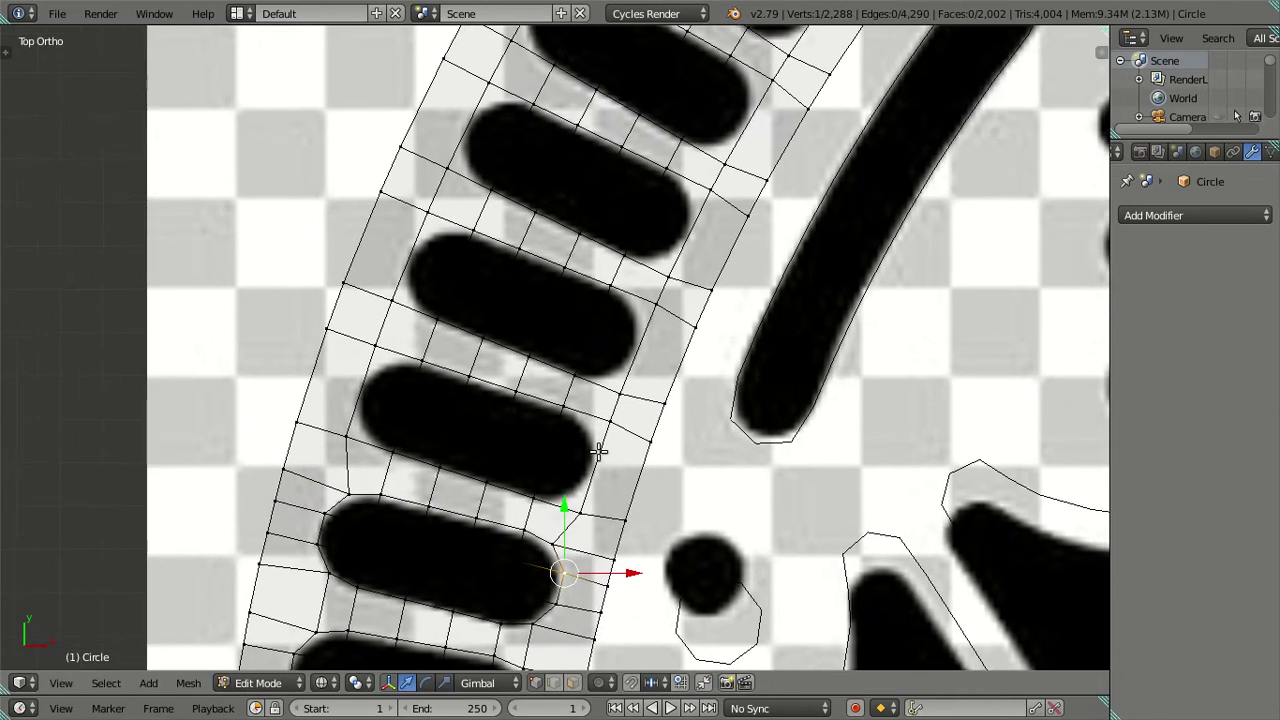
key("ctrl+r")
left_click(604, 452)
left_click(583, 526)
right_click(580, 512)
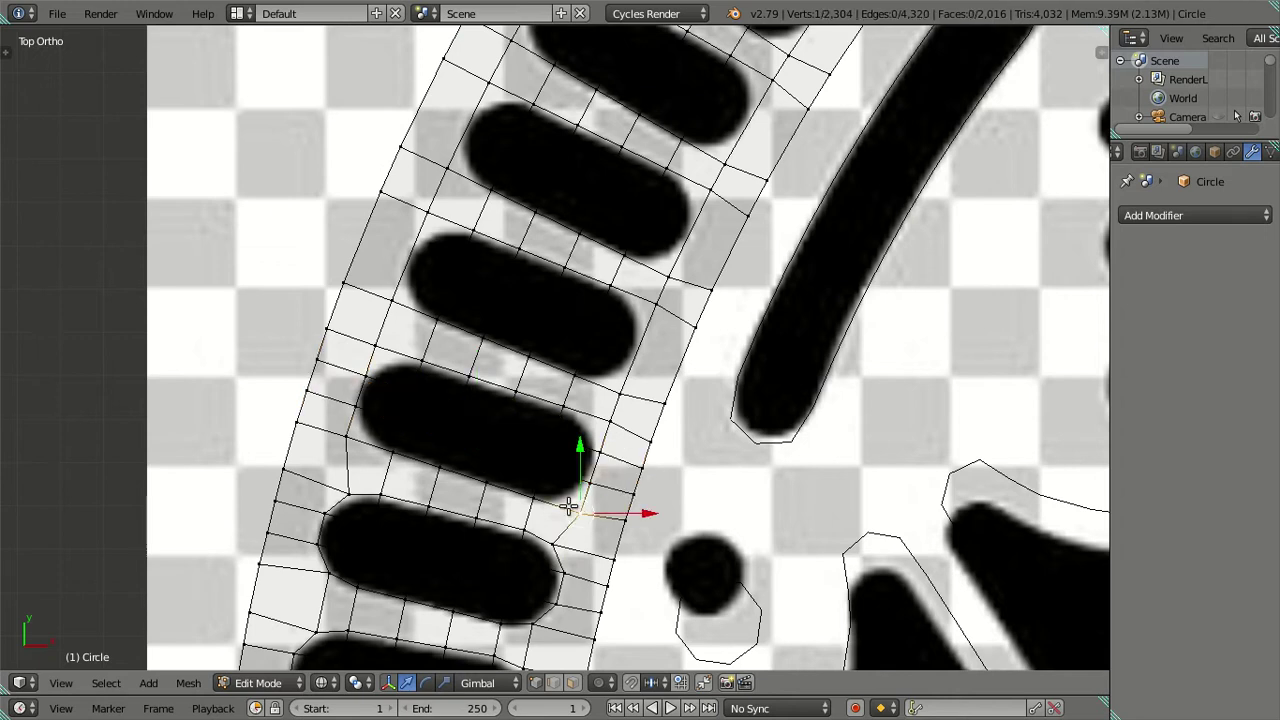
right_click(328, 442, "shift")
right_click(598, 427, "shift")
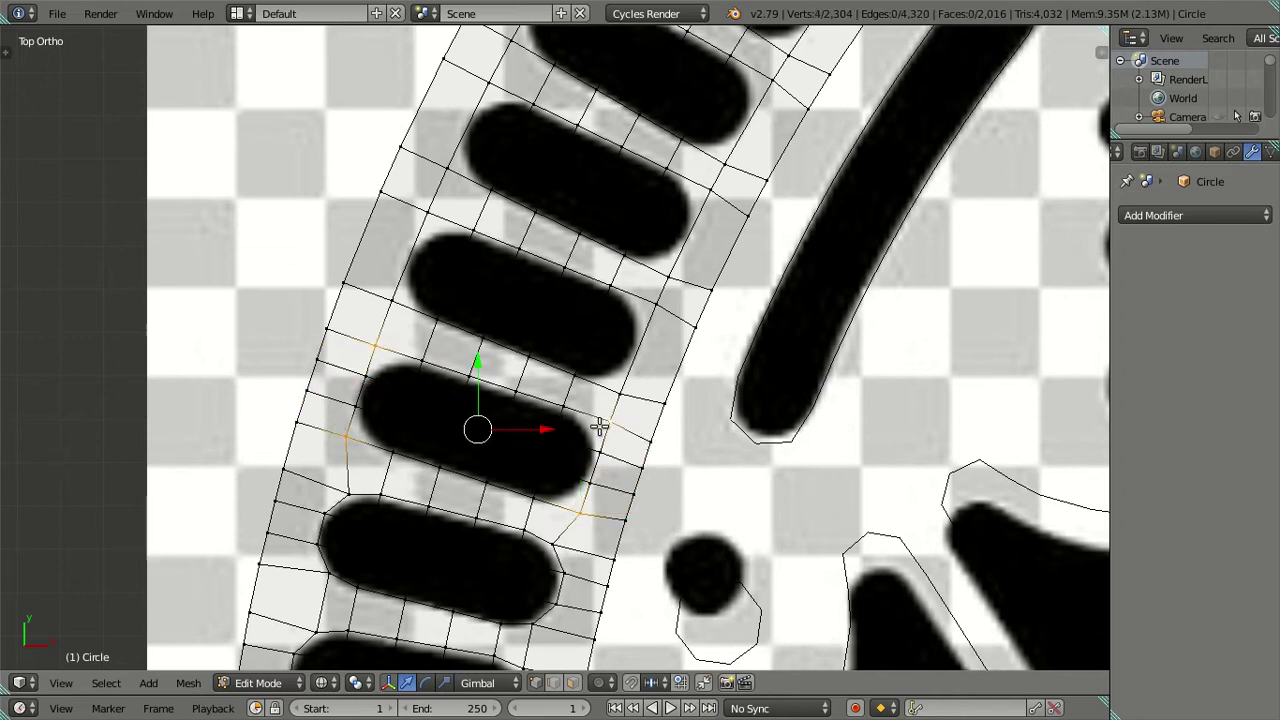
type("s1.2")
key("Return")
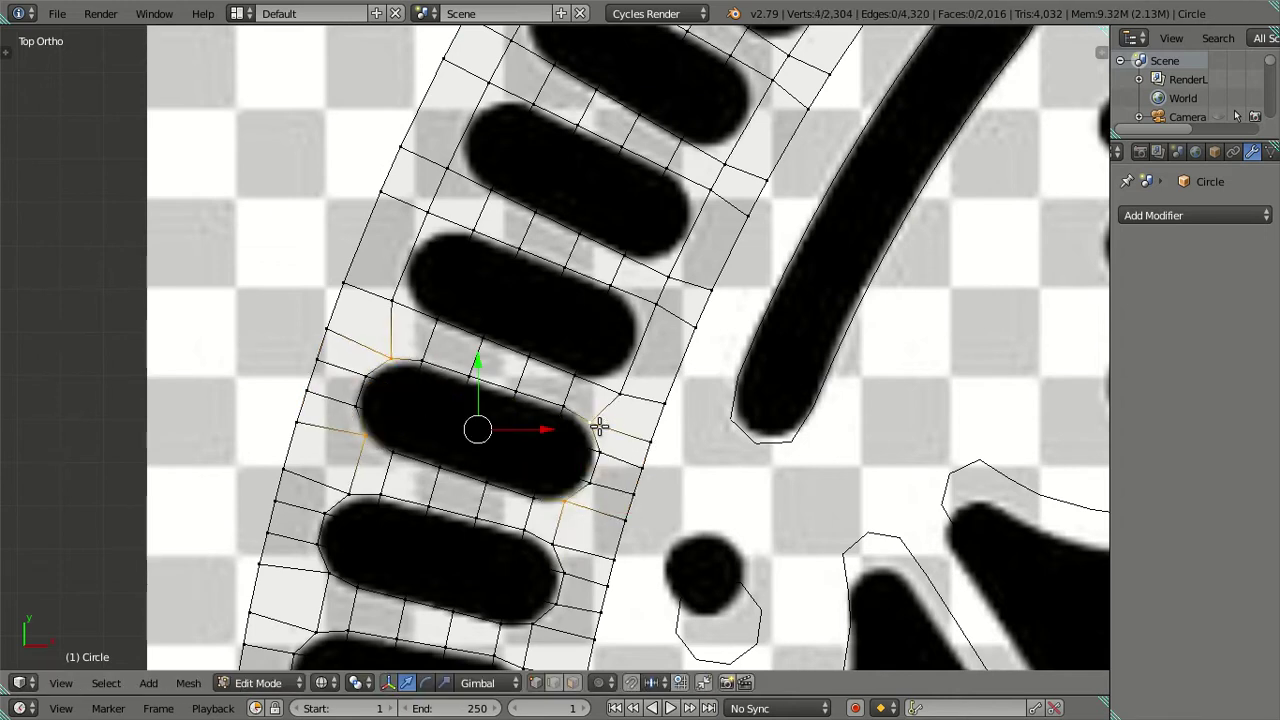
Step: Check the fit in solid view, return to wireframe, and deselect all vertices
scroll(590, 400, "down", 3)
key("z")
scroll(590, 400, "down", 2)
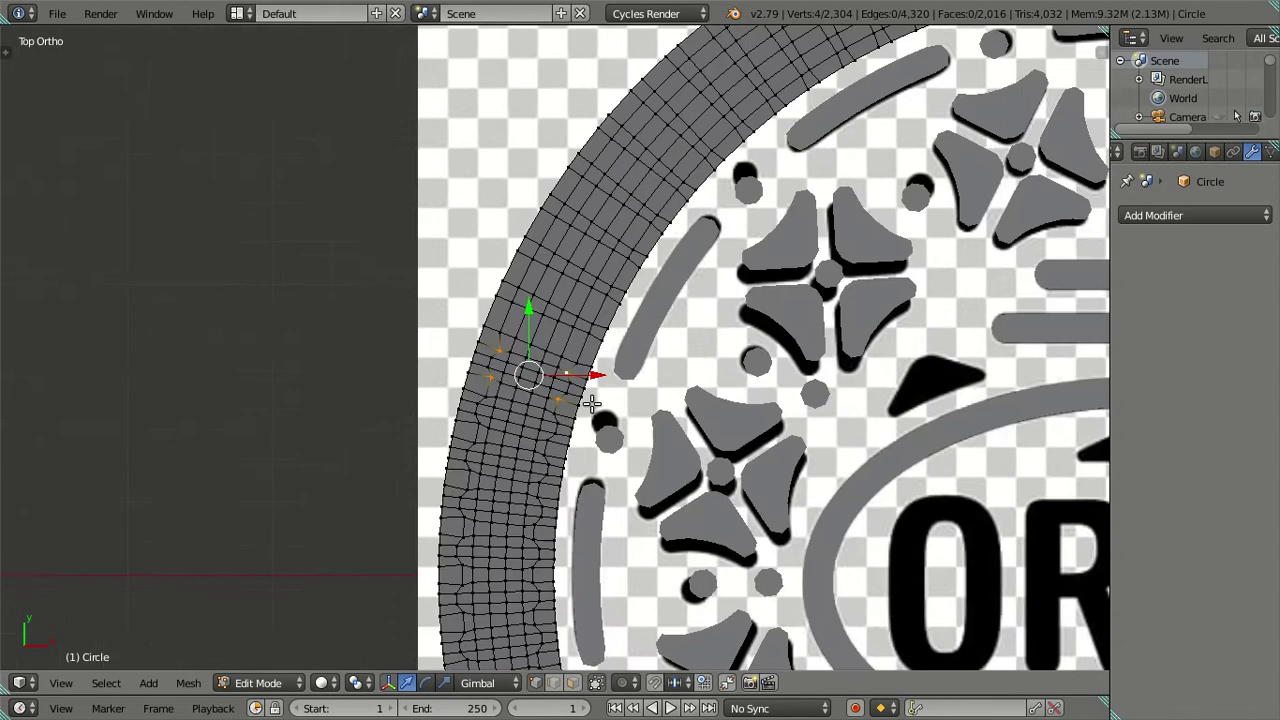
scroll(590, 400, "up", 5)
scroll(592, 400, "down", 1)
key("z")
key("a")
scroll(592, 400, "up", 3)
scroll(481, 443, "up", 2)
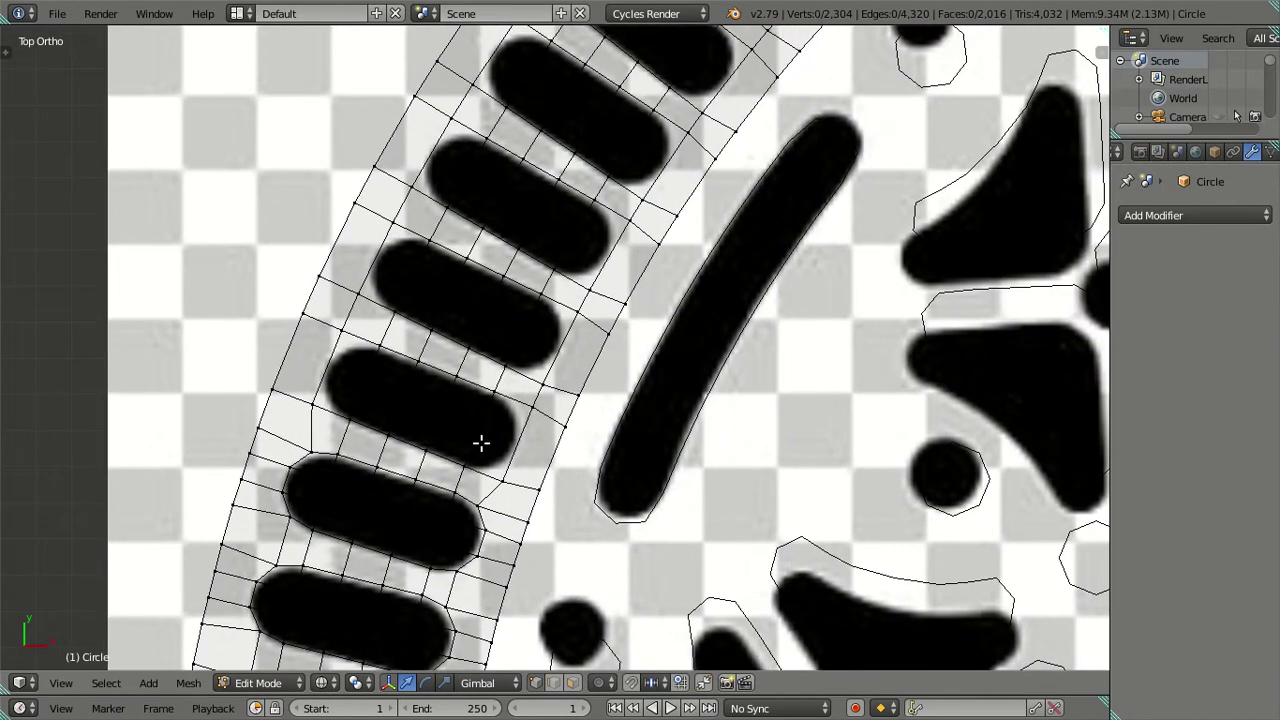
Step: Loop-cut the next capsule and scale its four corner vertices to 0.8
key("ctrl+r")
left_click(494, 441)
left_click(494, 441)
right_click(493, 472)
right_click(528, 404, "shift")
right_click(341, 331, "shift")
right_click(310, 405, "shift")
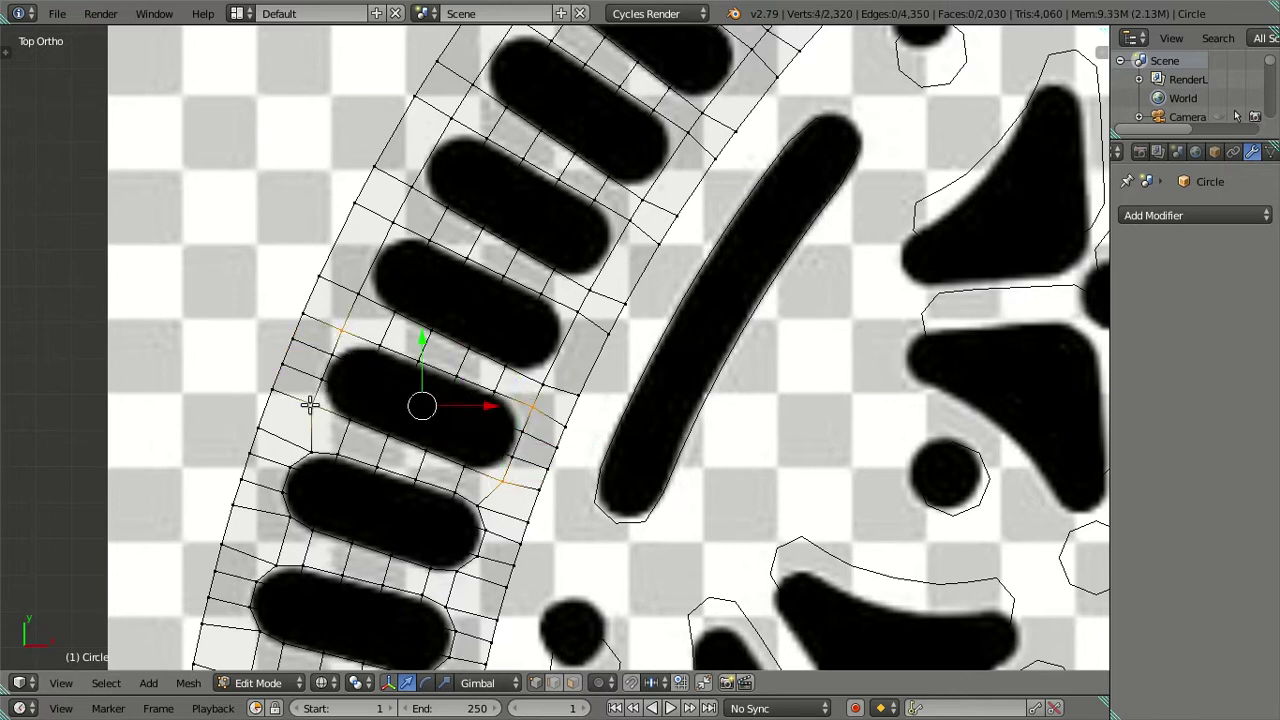
type("s0")
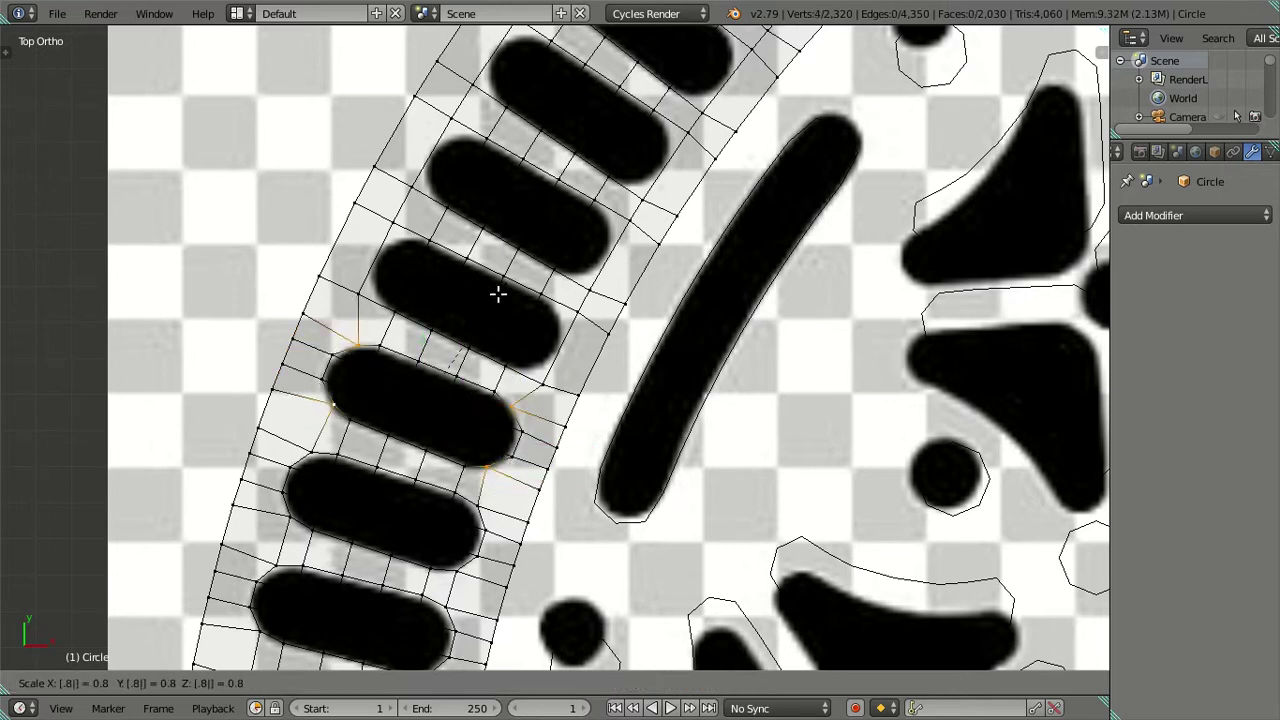
key("Return")
Step: Add an edge loop across the following capsule and scale its corners inward
key("ctrl+r")
left_click(556, 345)
left_click(556, 345)
right_click(543, 380)
right_click(578, 290, "shift")
left_click(572, 316)
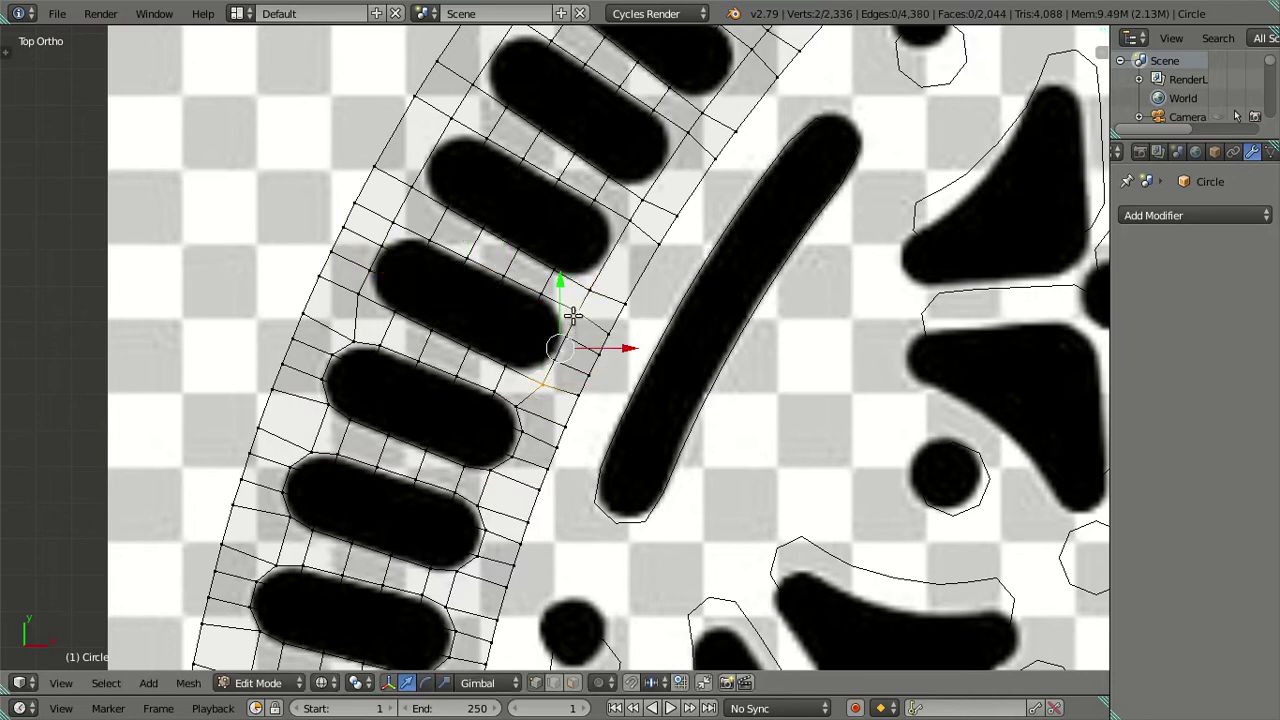
right_click(390, 222, "shift")
right_click(356, 293, "shift")
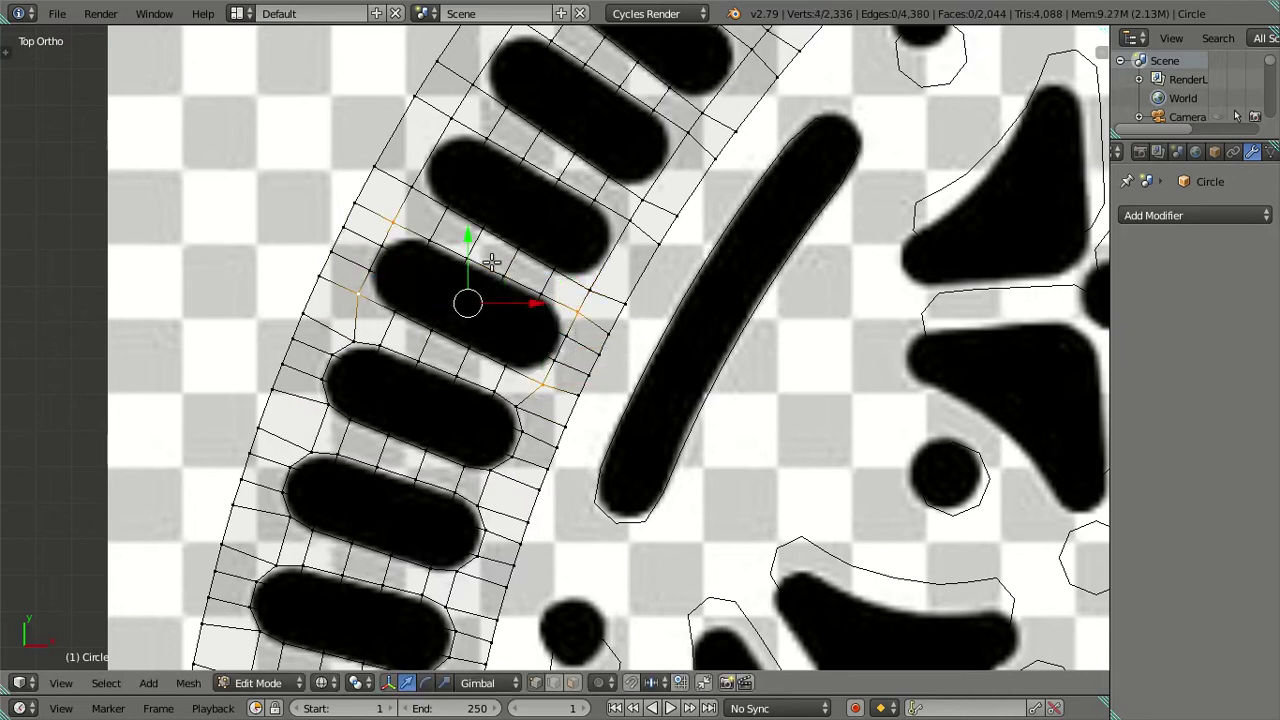
key("s")
key("0")
key("Return")
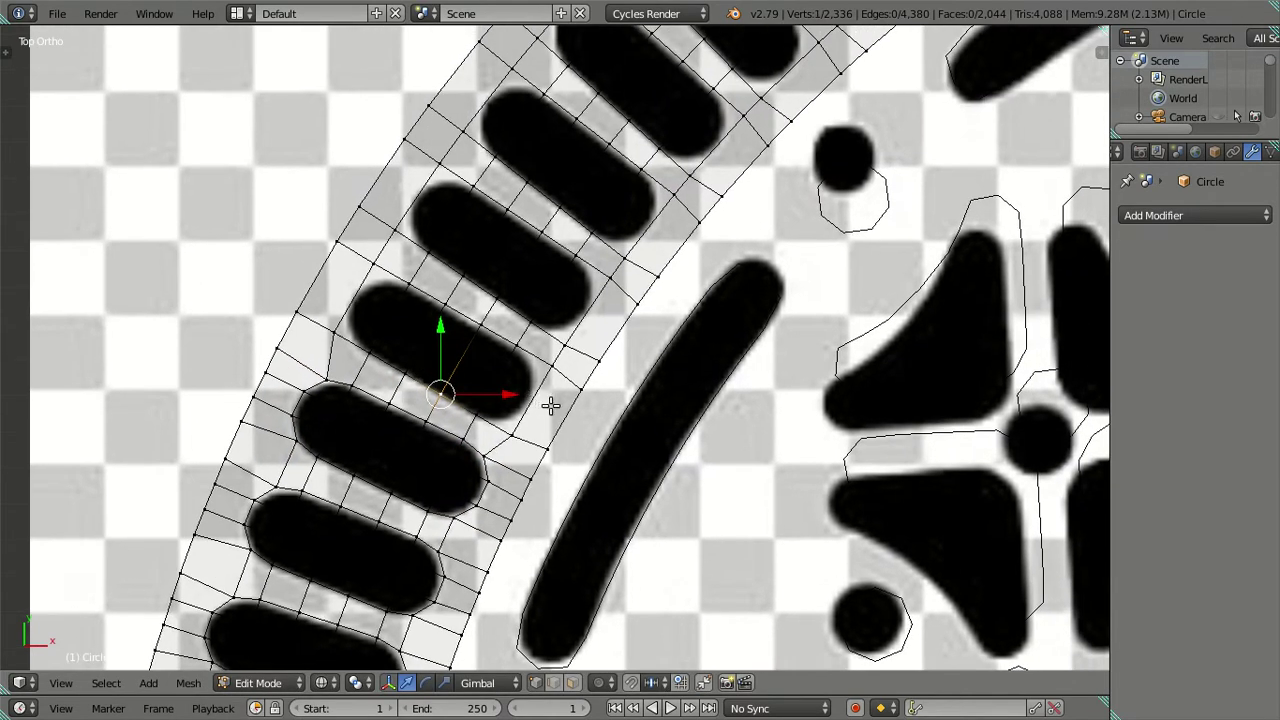
Step: Loop-cut another capsule and select its four corners, cancelling the unfinished scale
key("ctrl+r")
left_click(550, 403)
left_click(549, 406)
right_click(512, 435)
right_click(561, 362, "shift")
right_click(371, 268, "shift")
right_click(335, 329, "shift")
type("s.")
key("Escape")
Step: Loop-cut the last capsule in view and scale its four corners by 1.1
right_click(524, 281)
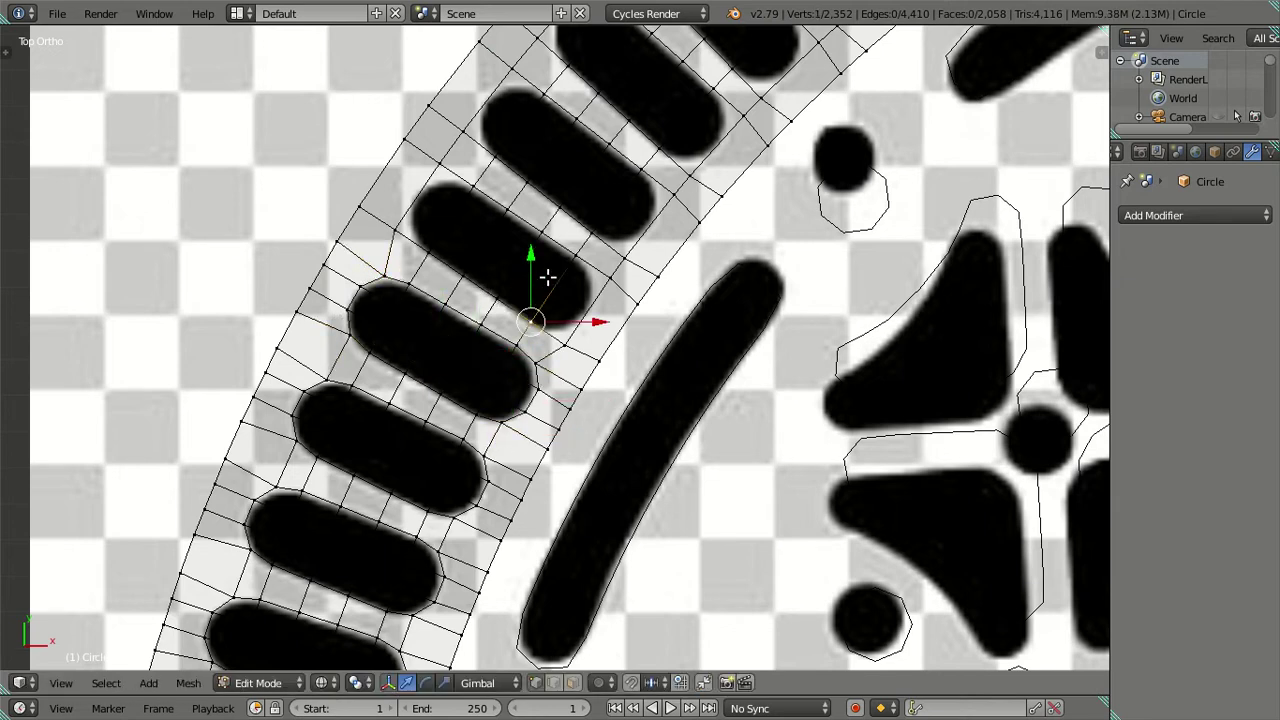
middle_click_drag(524, 281, 563, 367, "shift")
key("ctrl+r")
left_click(498, 386)
right_click(488, 410)
right_click(486, 420)
right_click(530, 355, "shift")
right_click(360, 243, "shift")
right_click(316, 308, "shift")
type("s1.1")
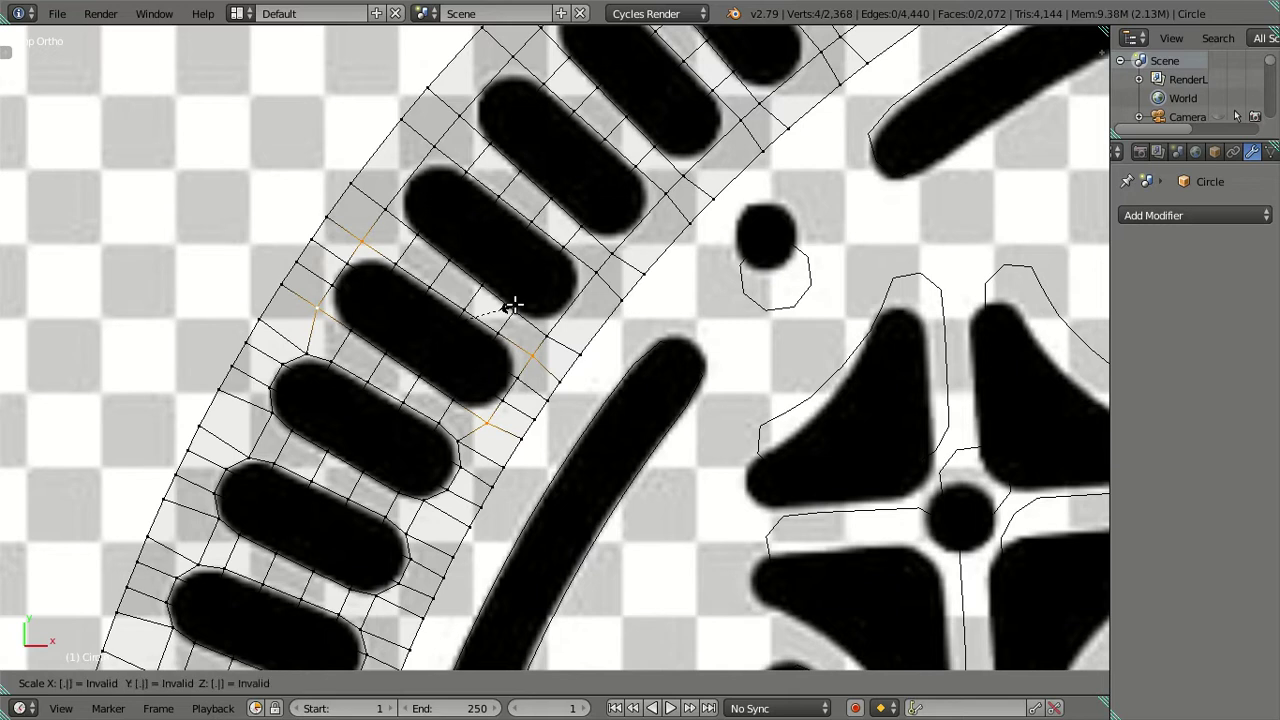
key("Return")
right_click(517, 303)
middle_click_drag(520, 303, 478, 334, "shift")
Step: Try a two-loop cut across the next pill, then undo it
scroll(481, 328, "up", 1)
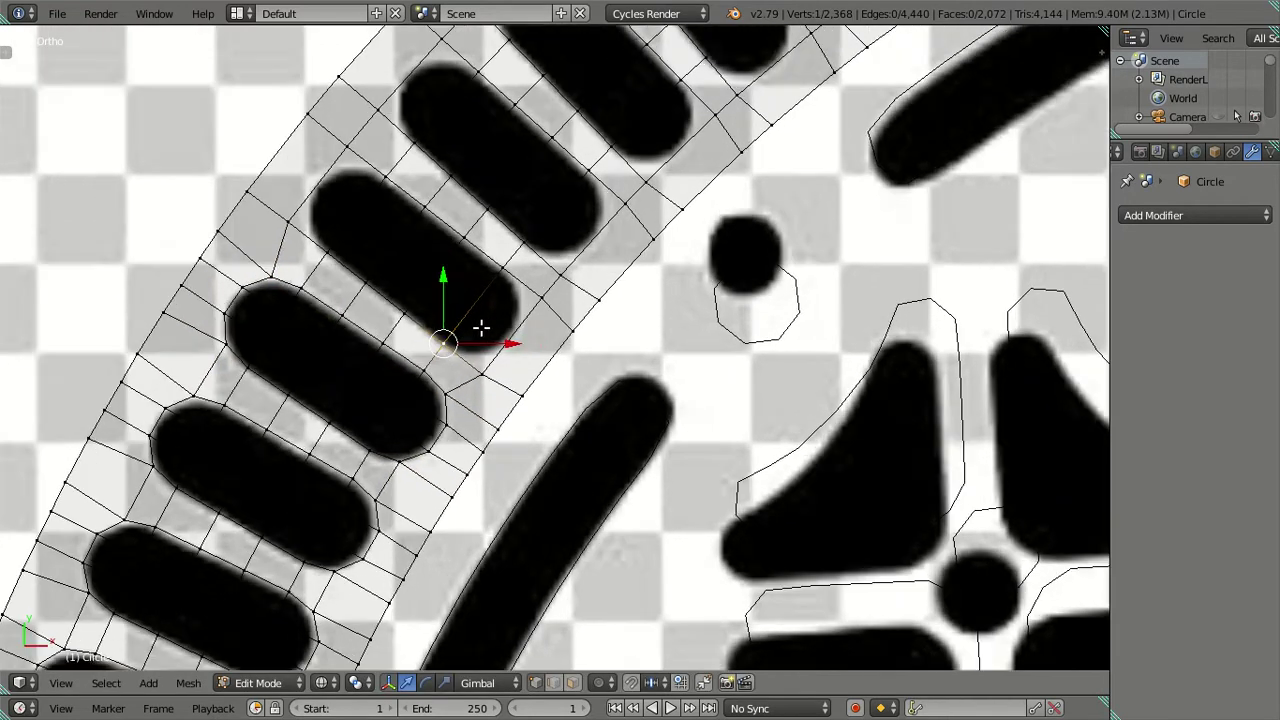
key("ctrl+r")
scroll(499, 328, "up", 1)
left_click(499, 328)
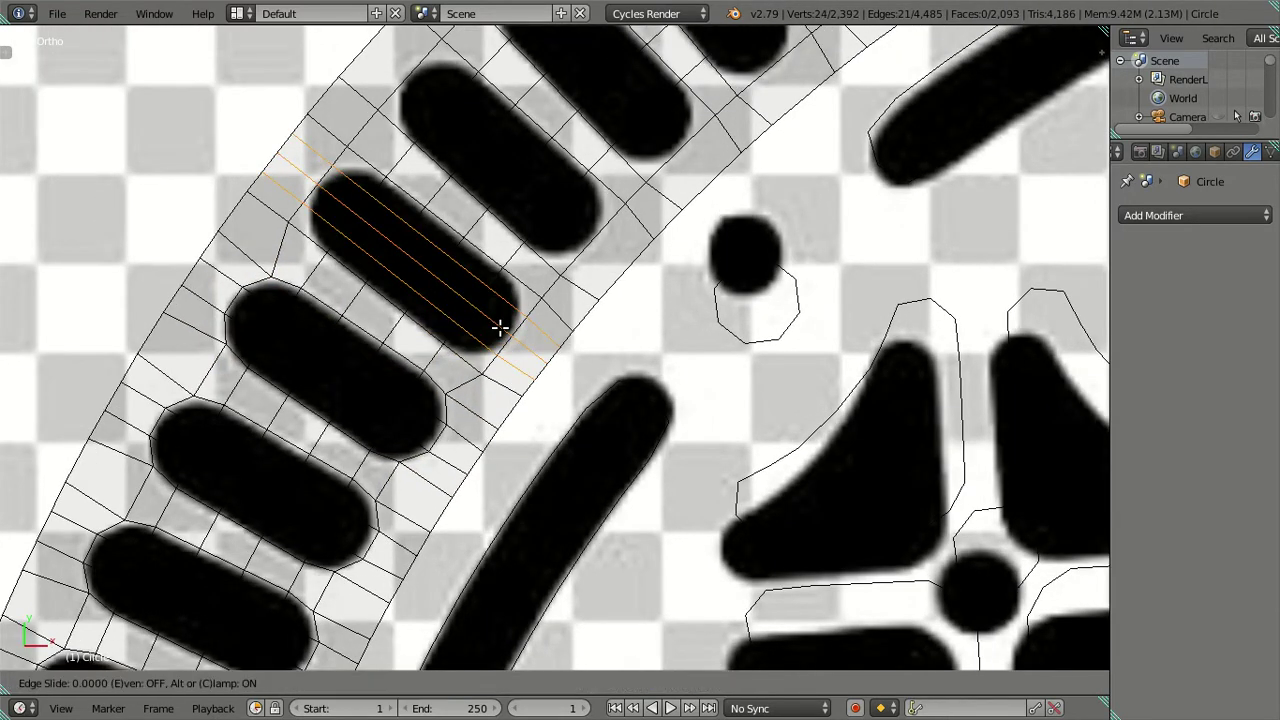
right_click(499, 328)
key("ctrl+z")
Step: Add a single centered loop cut across the pill and select its four corner vertices
key("ctrl+r")
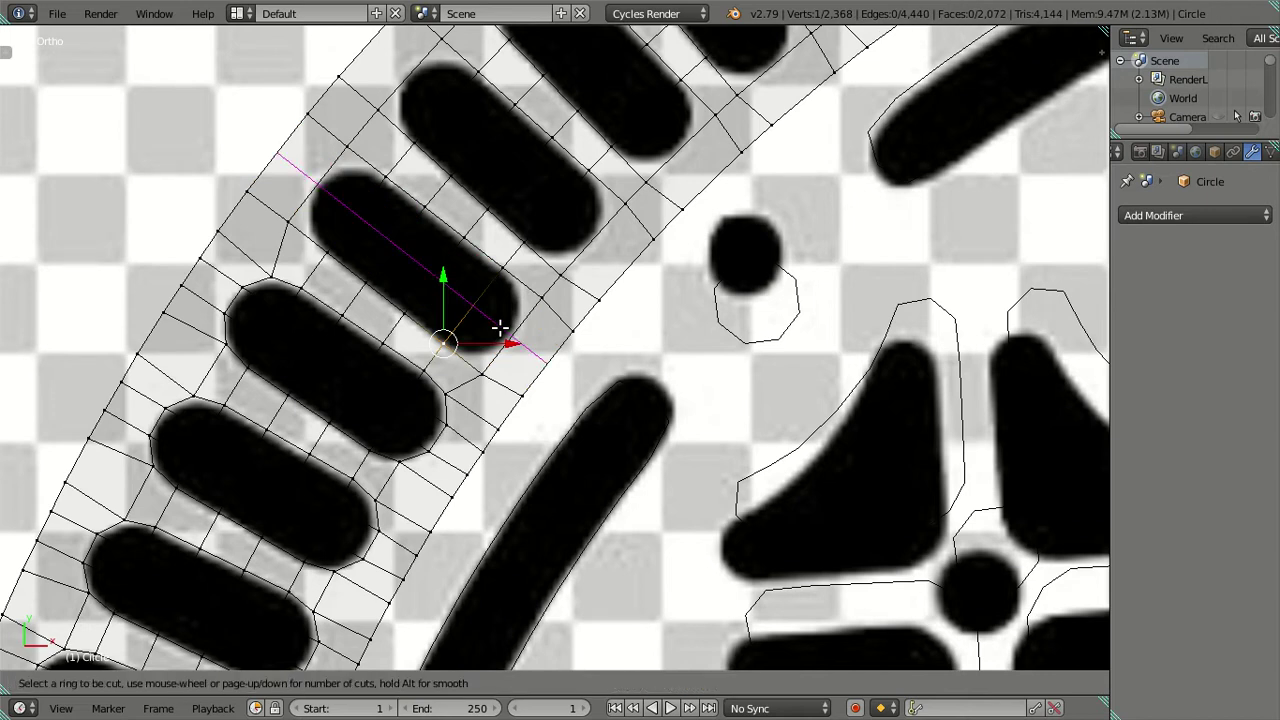
scroll(499, 328, "up", 1)
left_click(499, 328)
right_click(499, 328)
right_click(483, 365)
right_click(552, 300, "shift")
right_click(335, 152, "shift")
right_click(281, 216, "shift")
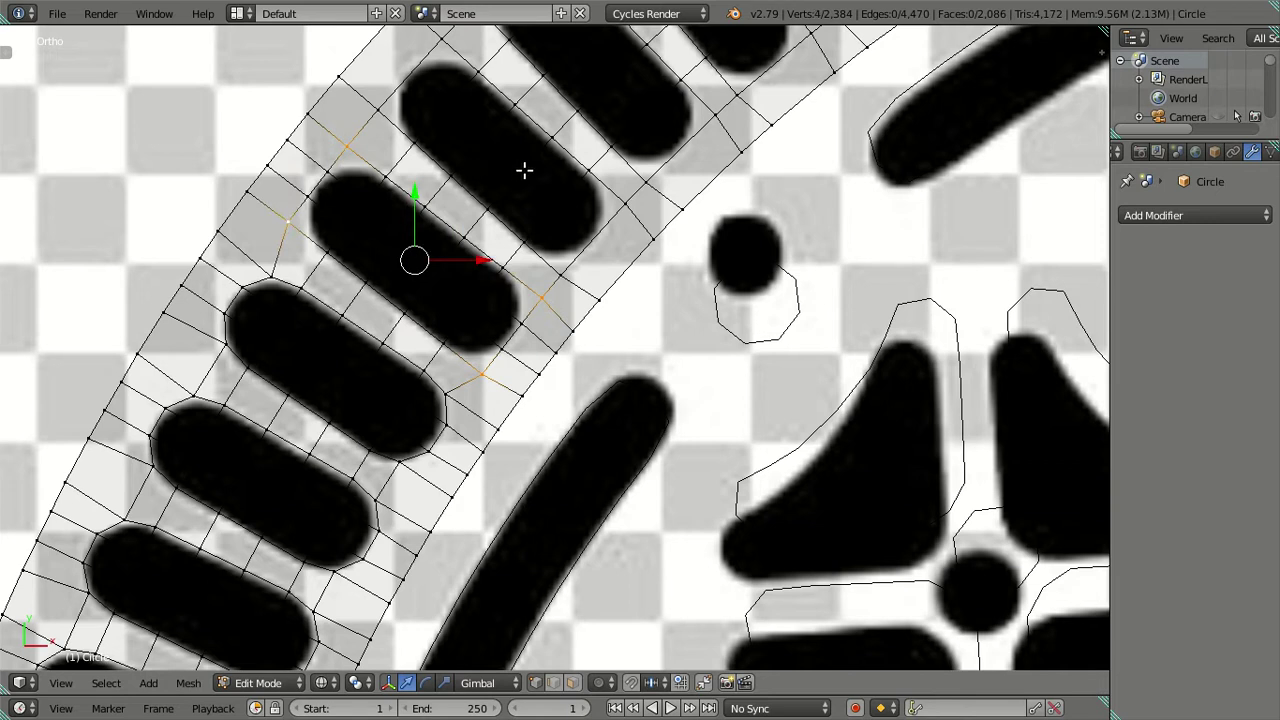
key("s")
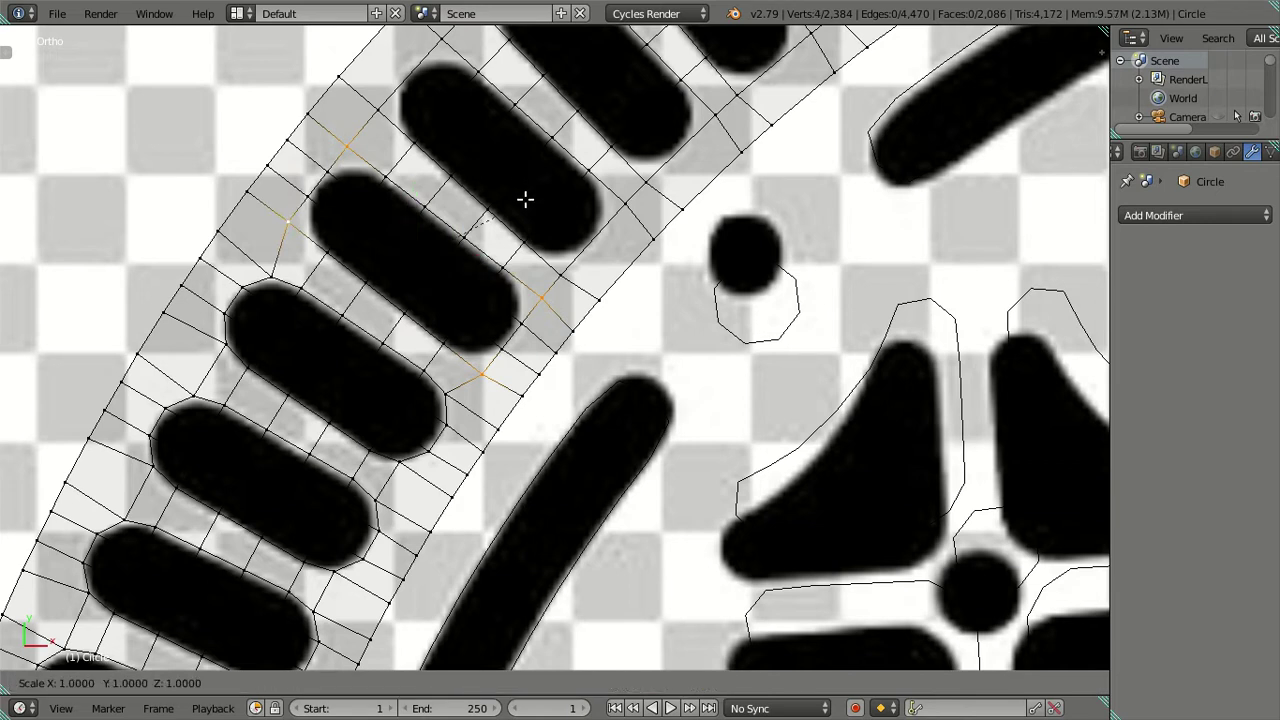
key("Escape")
Step: Center the view on the next pill, loop-cut beside it and scale its four corners inward
right_click(525, 200)
key("KP_Decimal")
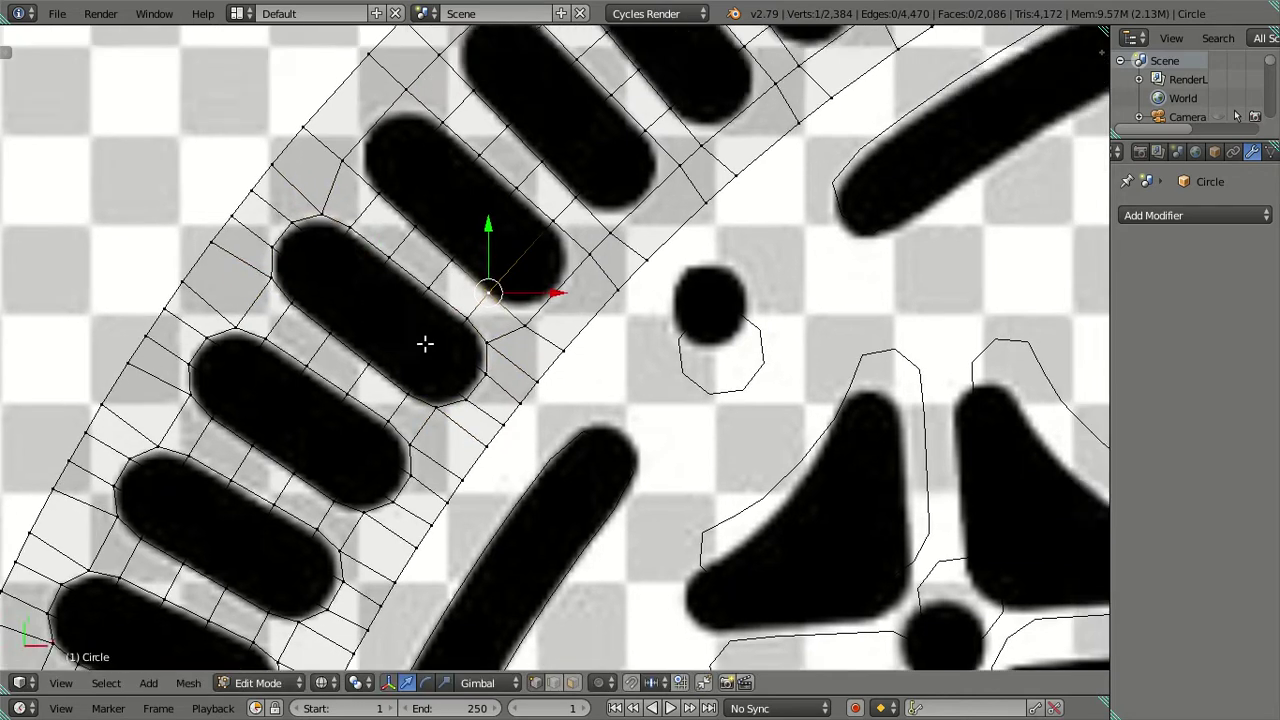
key("ctrl+r")
left_click(438, 461)
right_click(438, 461)
right_click(436, 464)
right_click(500, 395, "shift")
right_click(315, 230, "shift")
right_click(252, 300, "shift")
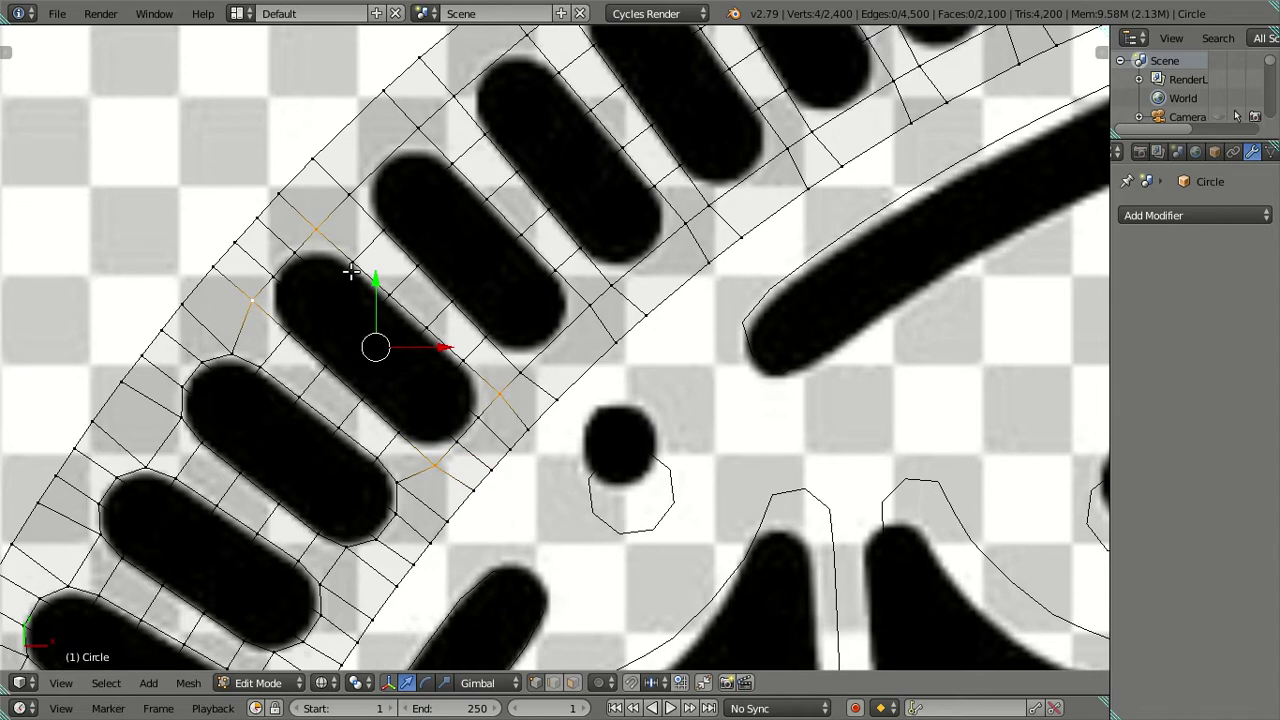
key("s")
key("Return")
Step: Loop-cut beside the following pill and shrink its surrounding vertices to 0.8
right_click(352, 262)
key("ctrl+r")
left_click(543, 345)
right_click(543, 345)
right_click(520, 368)
right_click(580, 306, "shift")
right_click(420, 133, "shift")
right_click(350, 193, "shift")
type("s.8")
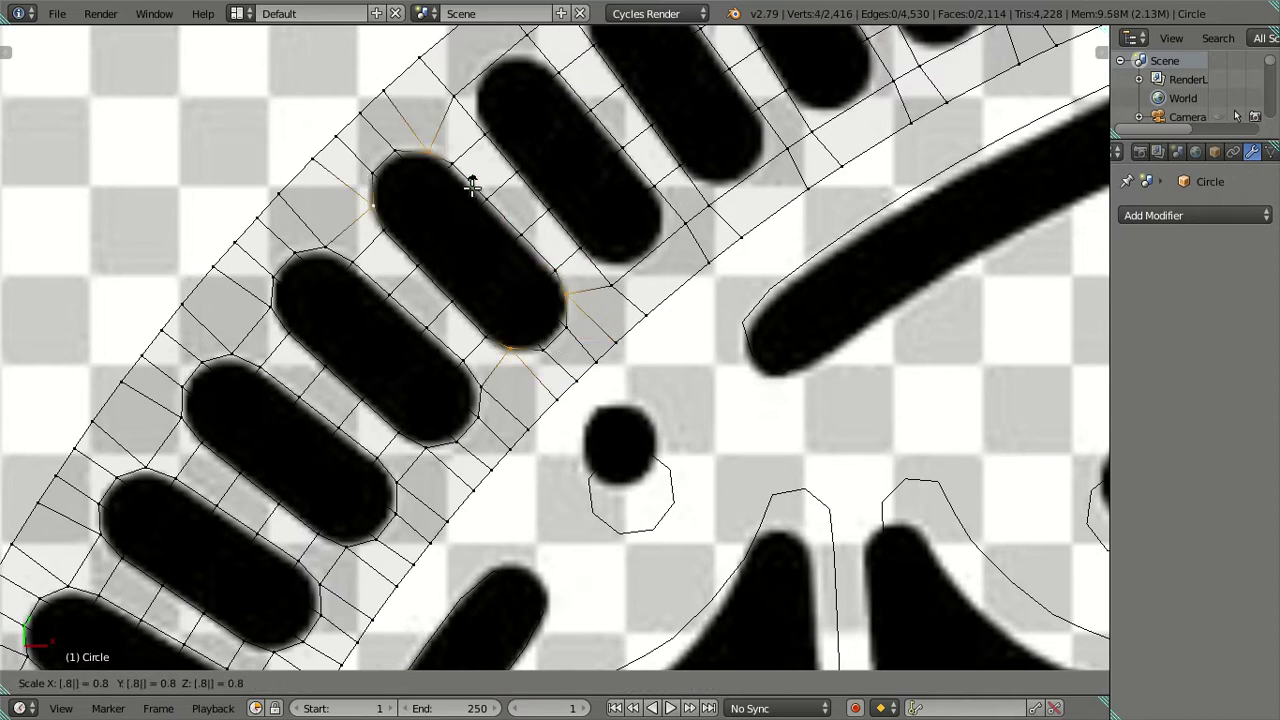
key("Return")
Step: Add an edge loop beside the next pill and scale its four surrounding vertices inward
right_click(486, 198)
middle_click_drag(486, 198, 398, 328, "shift")
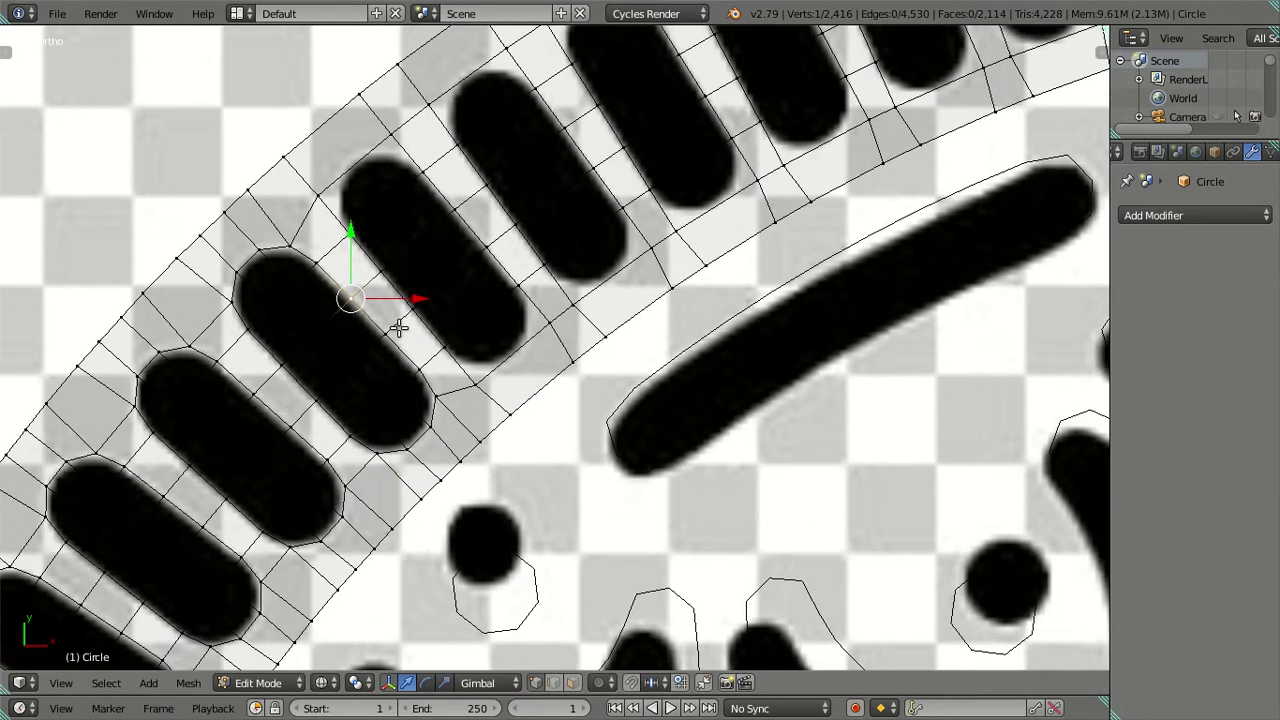
key("ctrl+r")
key("Escape")
key("ctrl+r")
left_click(510, 362)
right_click(485, 378)
right_click(548, 318, "shift")
right_click(390, 132, "shift")
right_click(320, 195, "shift")
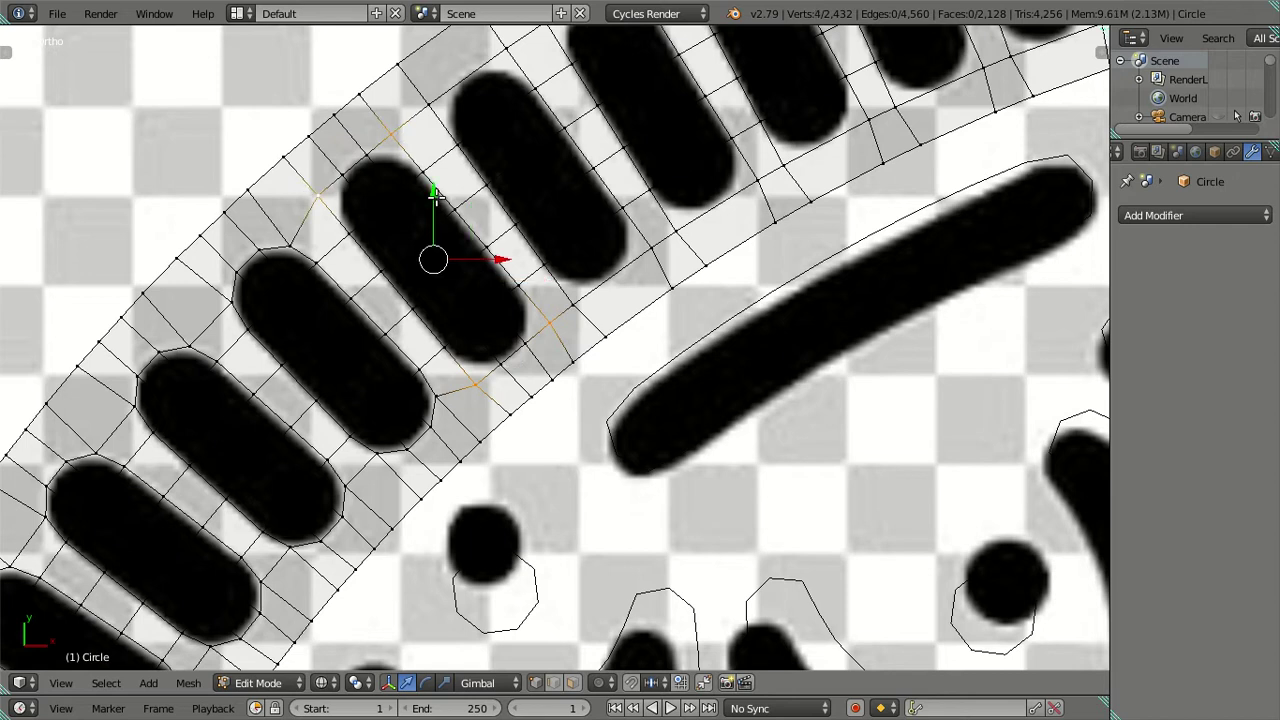
key("s")
left_click(590, 199)
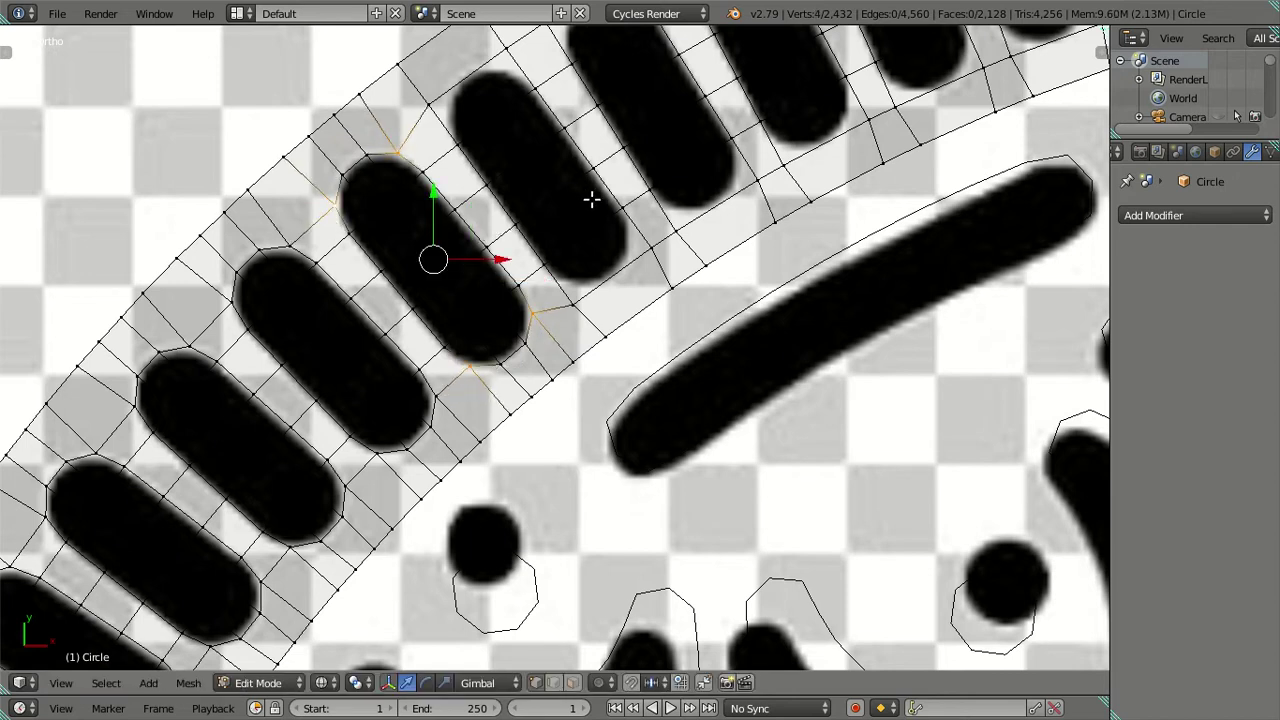
Step: In top view, loop-cut the next pill and collapse its four surrounding vertices with S 0
key("KP_7")
key("ctrl+r")
left_click(455, 381)
right_click(455, 381)
key("ctrl+space")
right_click(410, 405)
right_click(508, 341, "shift")
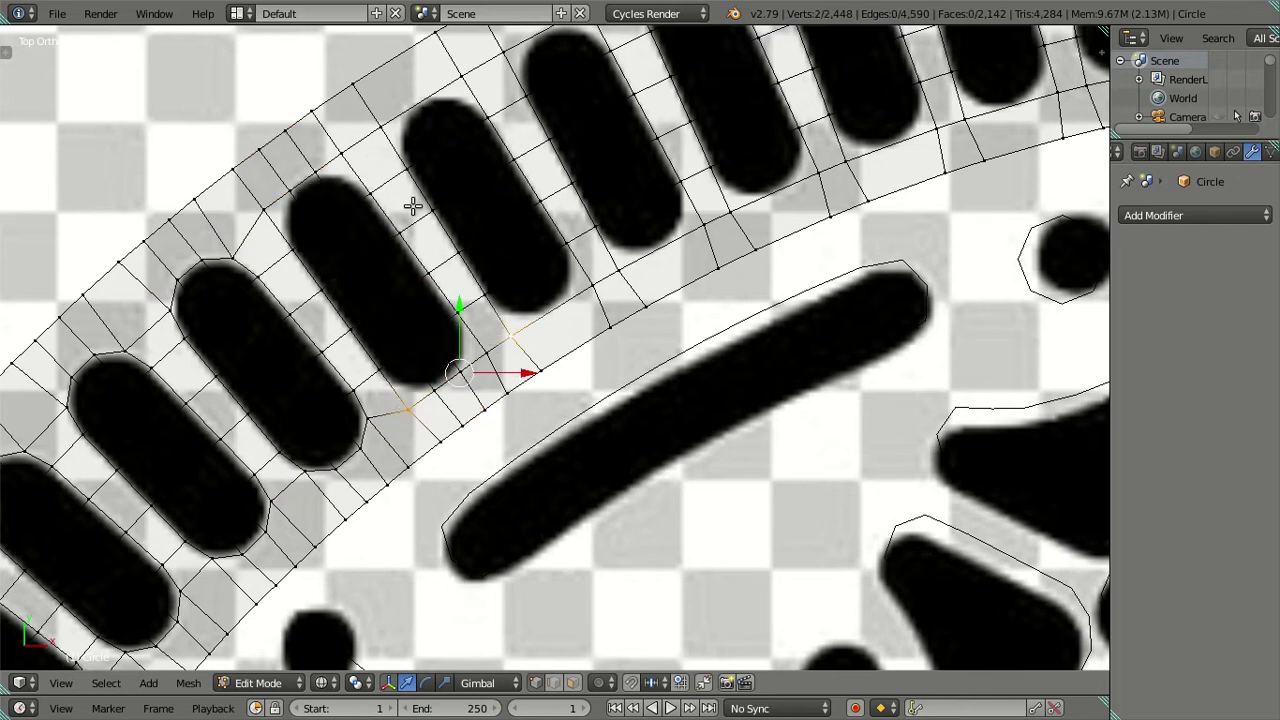
right_click(278, 205, "shift")
right_click(362, 146, "shift")
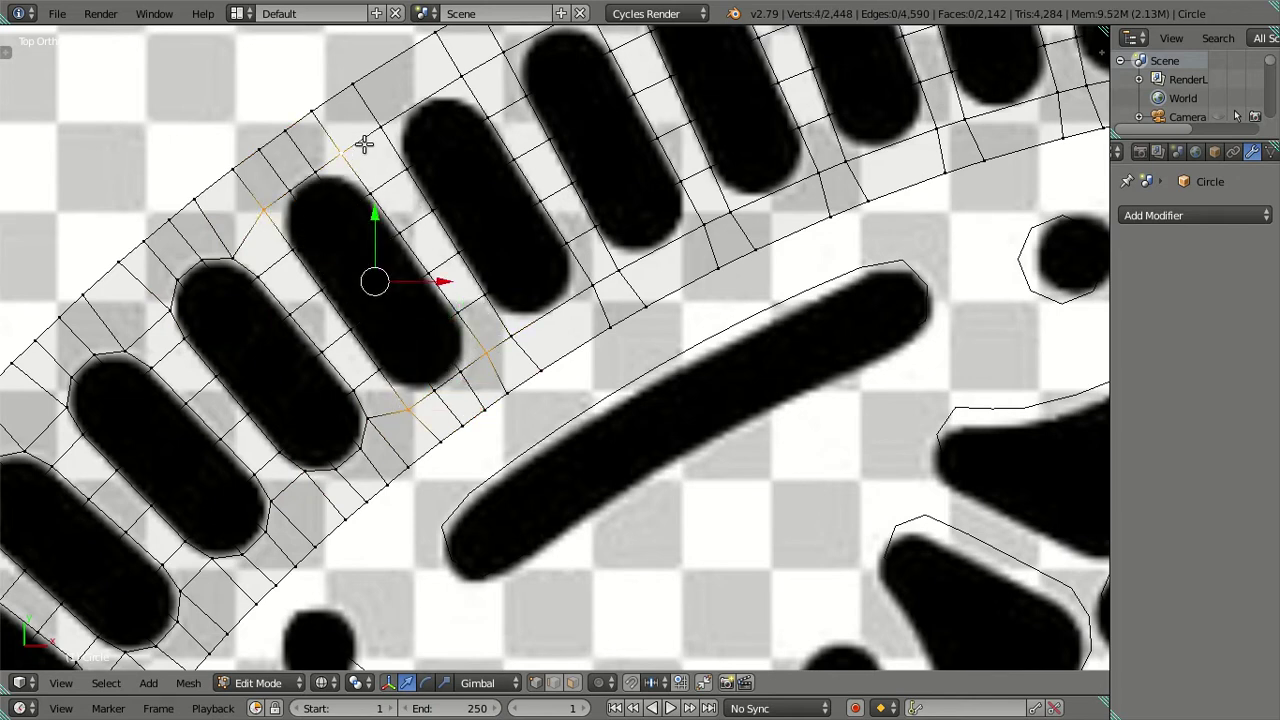
type("s0")
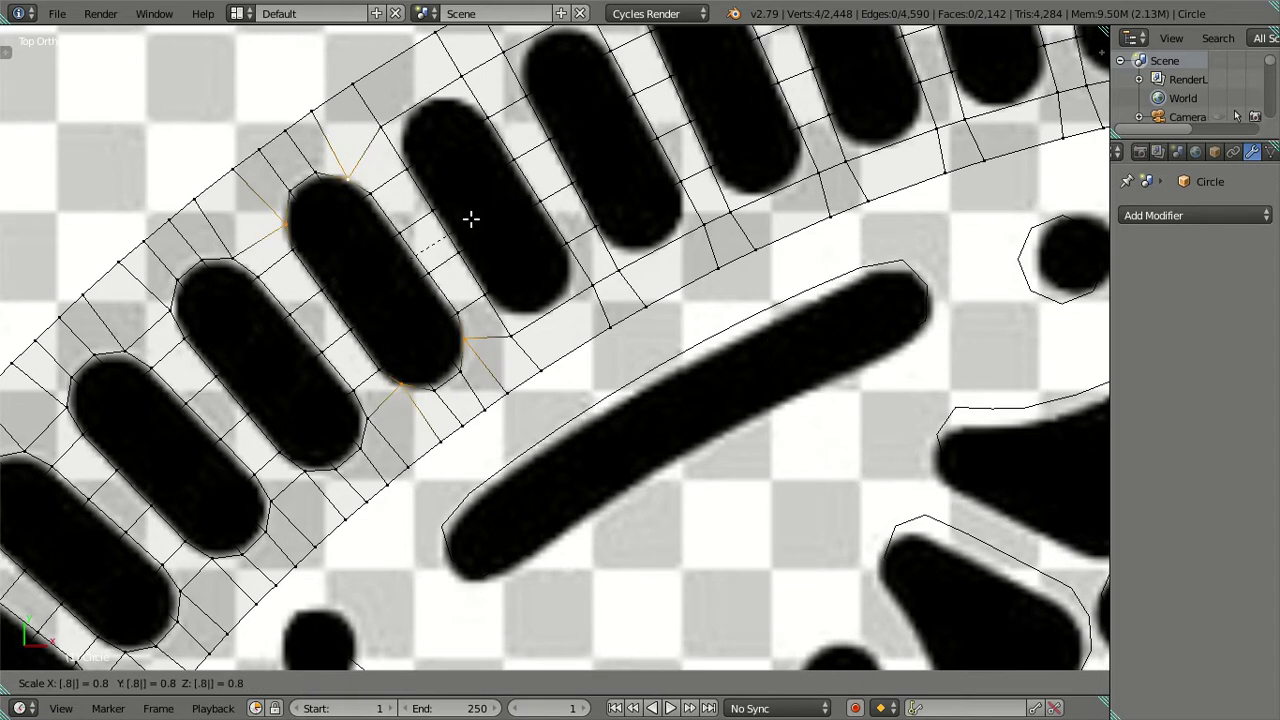
key("Return")
Step: Add two edge loops beside the next pill and scale its four corners to 0.8
middle_click_drag(471, 221, 417, 300, "shift")
key("ctrl+r")
scroll(490, 363, "up", 1)
left_click(490, 363)
right_click(446, 393)
right_click(520, 350, "shift")
right_click(395, 133, "shift")
right_click(296, 180, "shift")
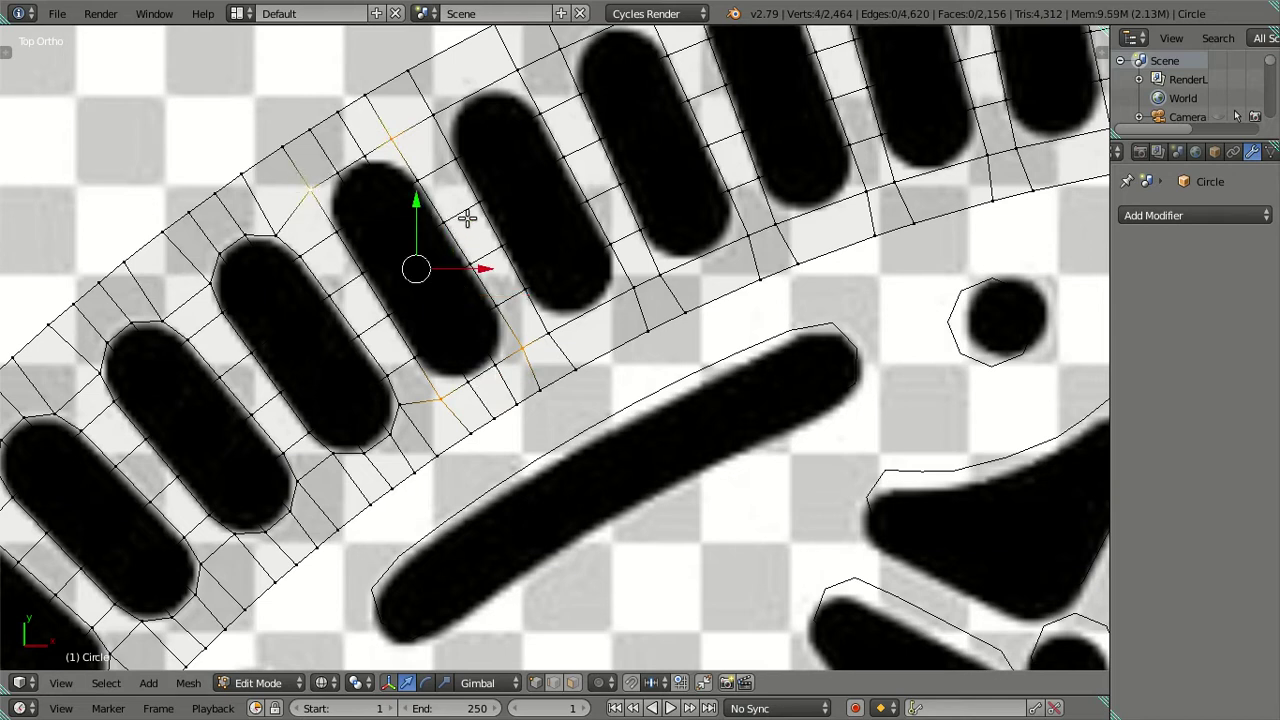
type("s.8")
key("Return")
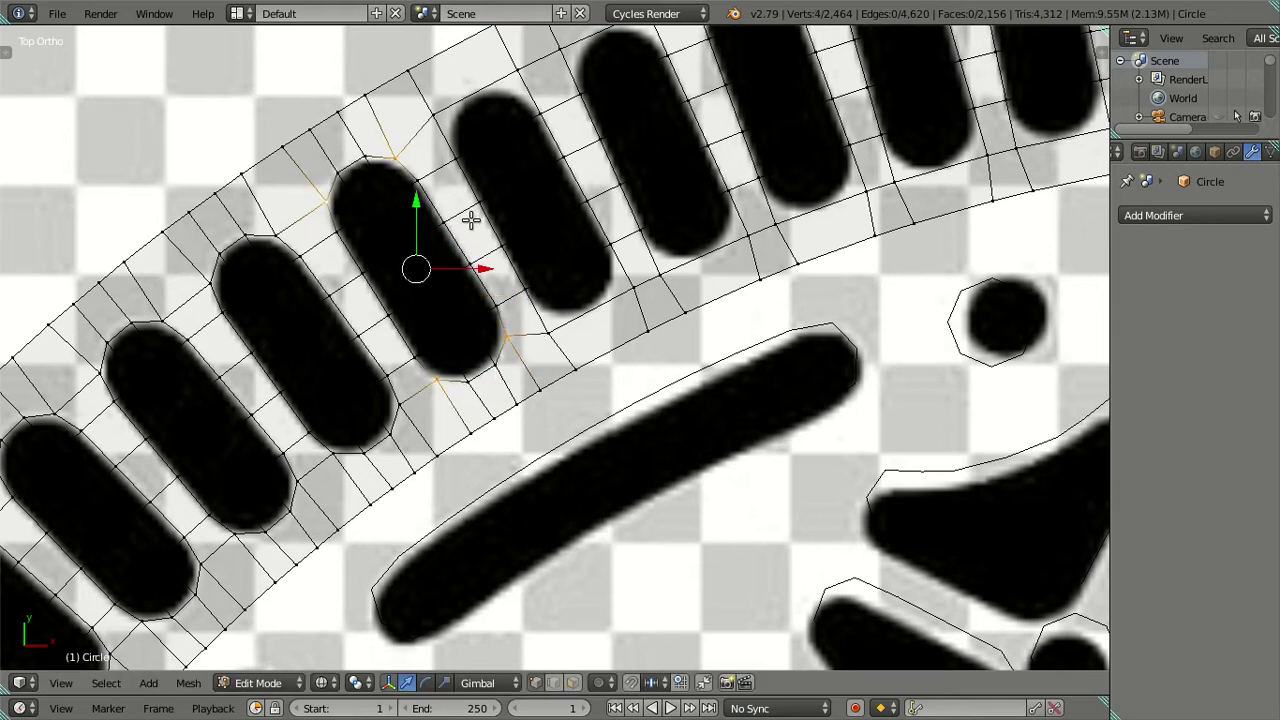
Step: Select a vertex near the next pill and begin another two-cut loop cut
right_click(471, 219)
scroll(386, 277, "down", 1, "ctrl")
scroll(400, 310, "down", 1, "ctrl")
key("ctrl+r")
Step: Apply the two-cut loop cut and select the four corner vertices around the next pill
left_click(428, 320)
right_click(455, 310)
right_click(368, 355, "shift")
right_click(256, 131, "shift")
right_click(329, 94, "shift")
key("s")
key("minus")
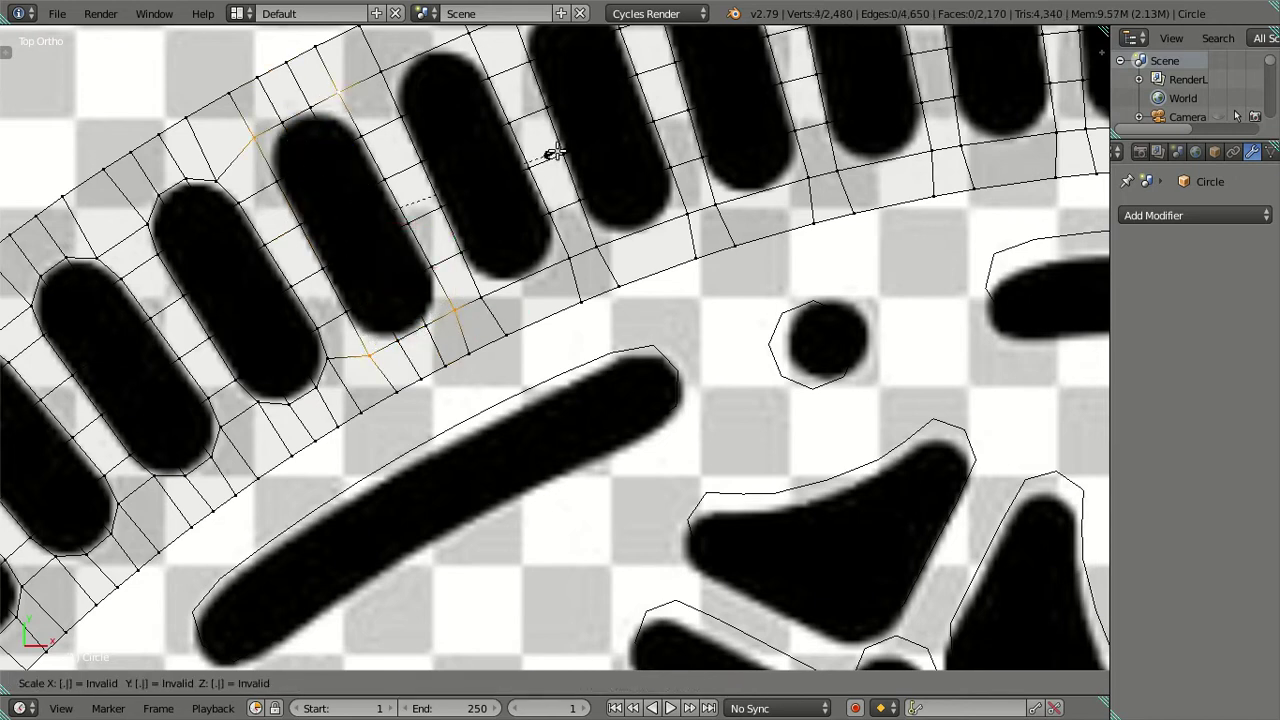
key("Escape")
Step: Cut a new edge loop beside the next pill and pinch its four corners together with S 0
middle_click_drag(534, 214, 378, 322, "shift")
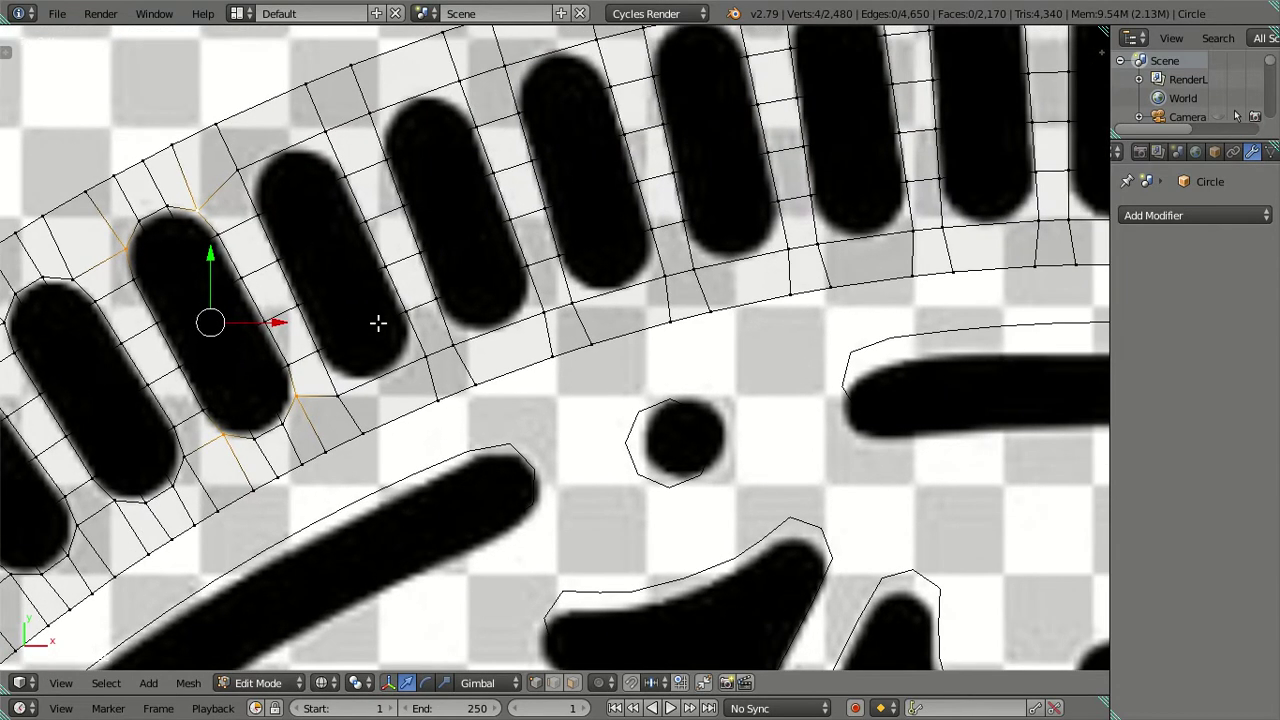
key("ctrl+r")
left_click(373, 325)
right_click(373, 325)
right_click(336, 395)
right_click(426, 355, "shift")
right_click(237, 170, "shift")
right_click(328, 126, "shift")
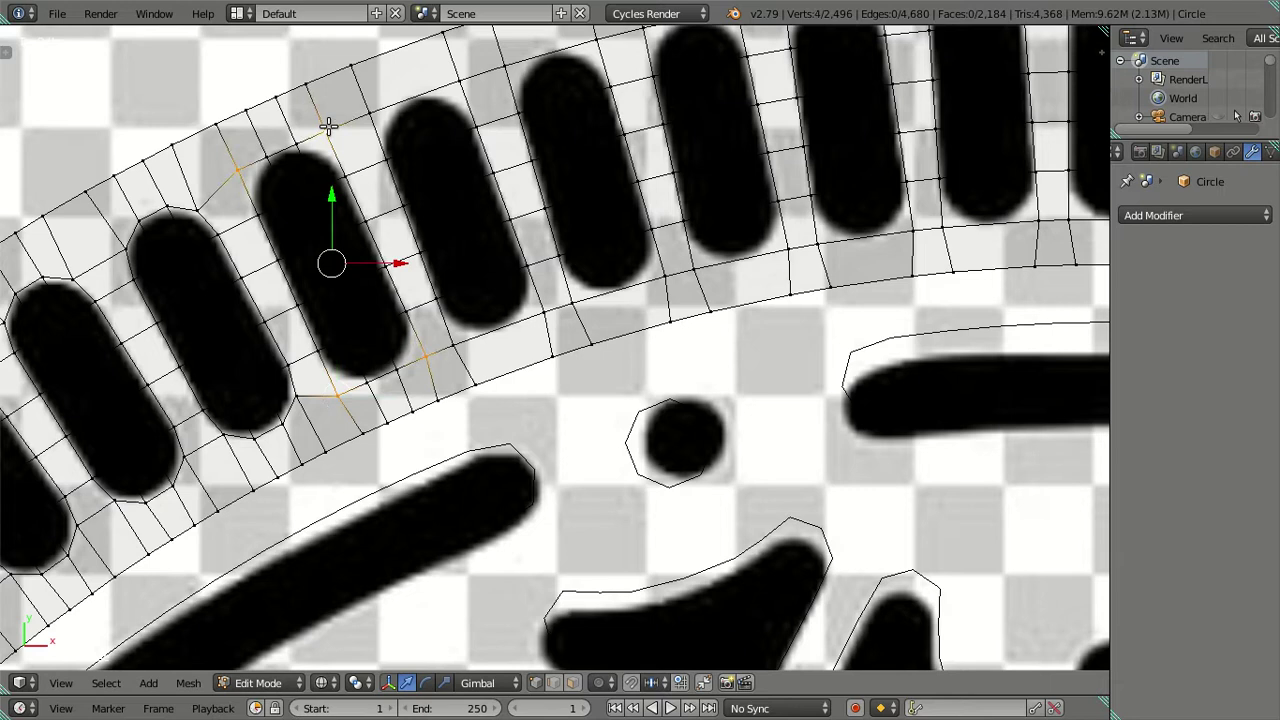
type("s0")
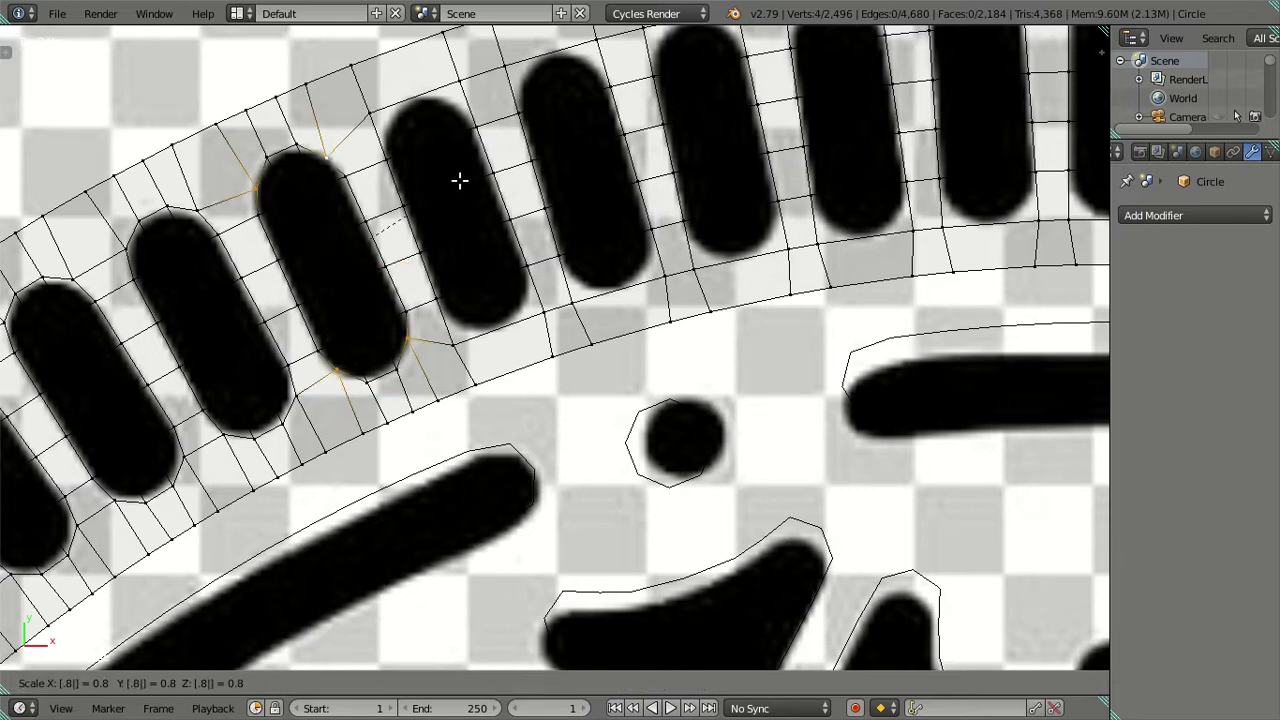
key("Return")
Step: On the following pill, add an edge loop and scale its four corner vertices to 0
middle_click_drag(459, 180, 344, 245, "shift")
key("ctrl+r")
left_click(366, 349)
right_click(408, 395)
right_click(422, 378)
right_click(332, 405, "shift")
right_click(250, 179, "shift")
right_click(328, 145, "shift")
type("s0")
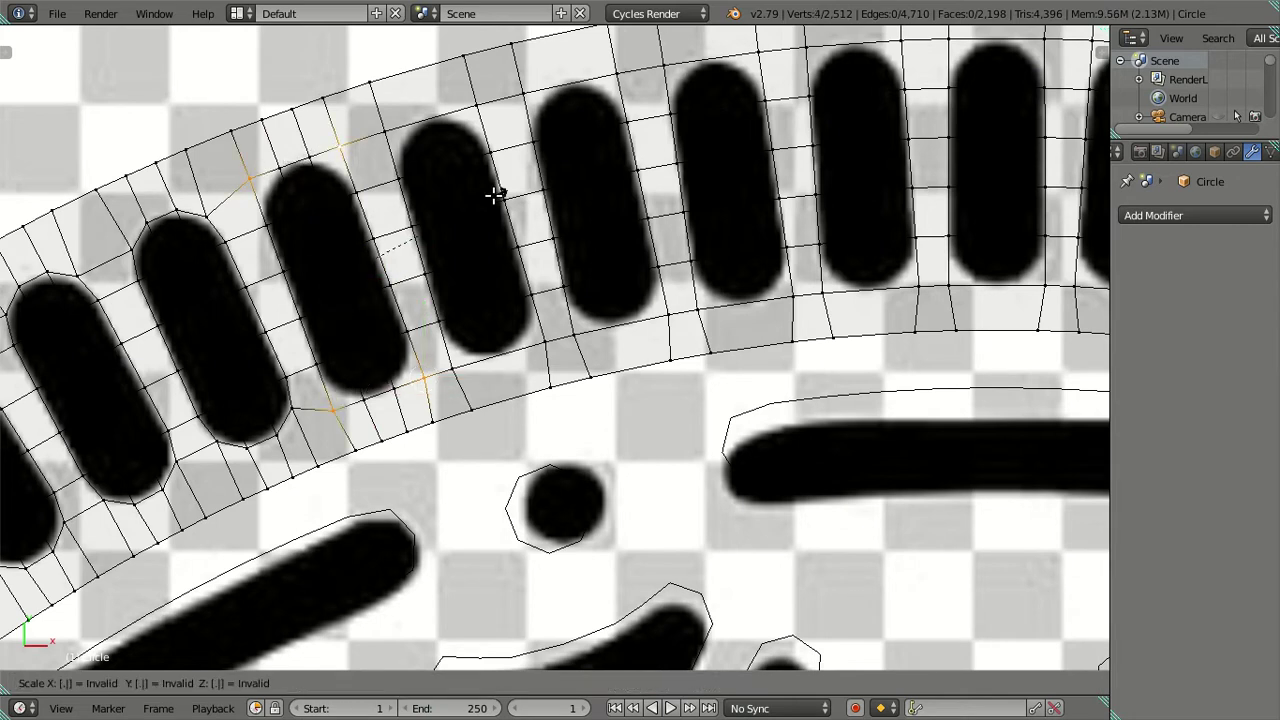
key("Return")
Step: Place an edge loop across the next pill and select a top vertex, cancelling a trial scale
middle_click_drag(507, 296, 414, 323, "shift")
key("ctrl+r")
left_click(414, 334)
left_click(378, 360)
right_click(310, 138, "shift")
type("s.")
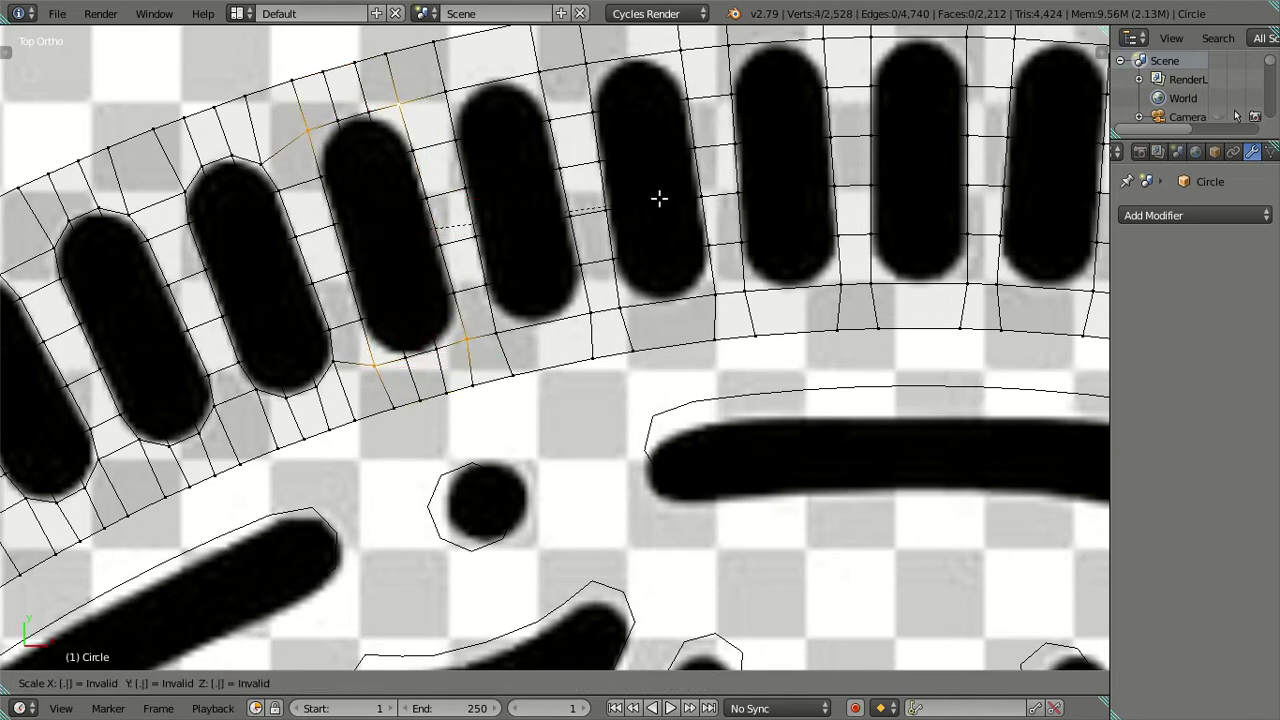
key("Escape")
right_click(648, 214)
Step: Loop-cut the following pill and select its four corner vertices, leaving them unscaled
middle_click_drag(648, 214, 410, 275, "shift")
key("ctrl+r")
left_click(371, 277)
right_click(340, 328)
right_click(430, 326, "shift")
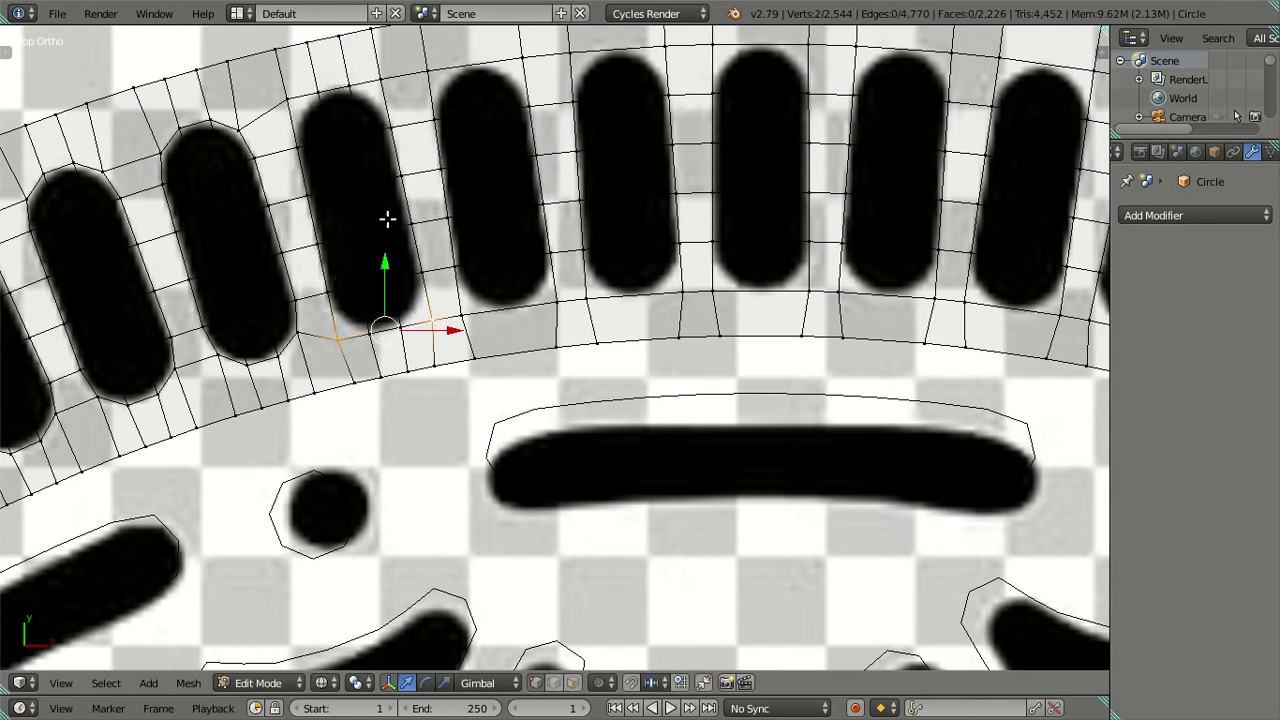
right_click(290, 99, "shift")
right_click(383, 80, "shift")
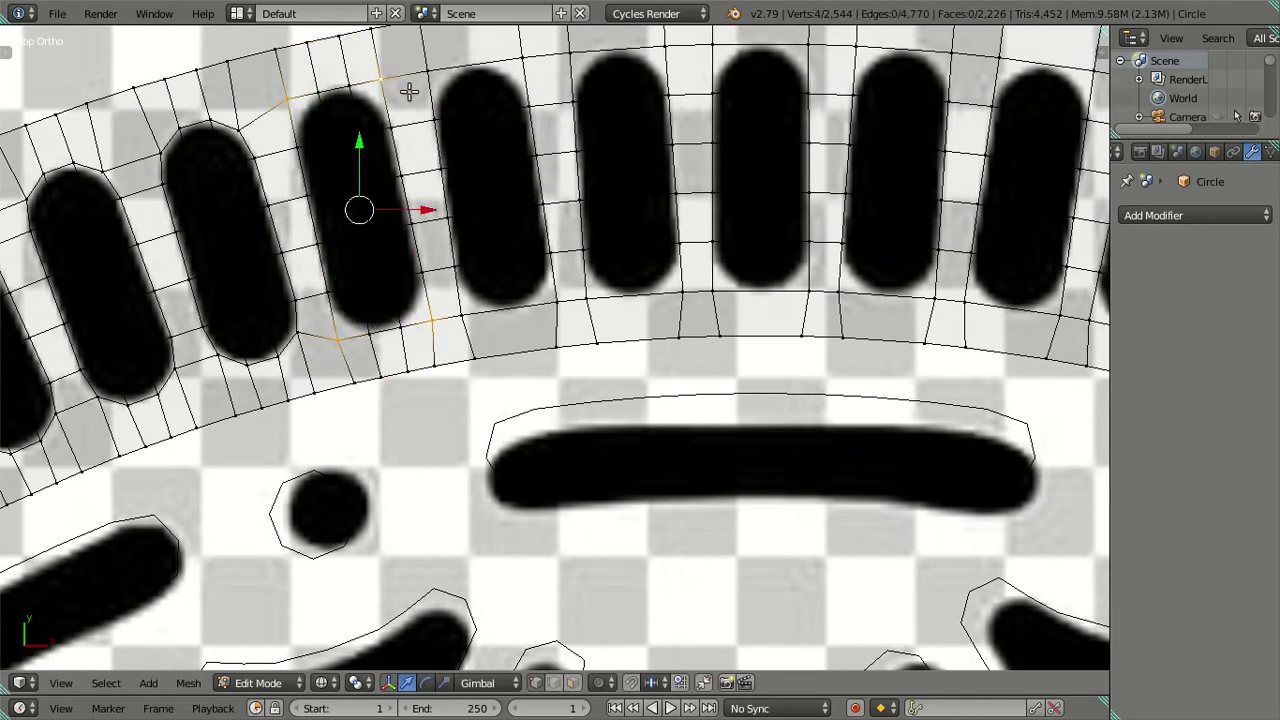
key("s")
key("Escape")
right_click(489, 112)
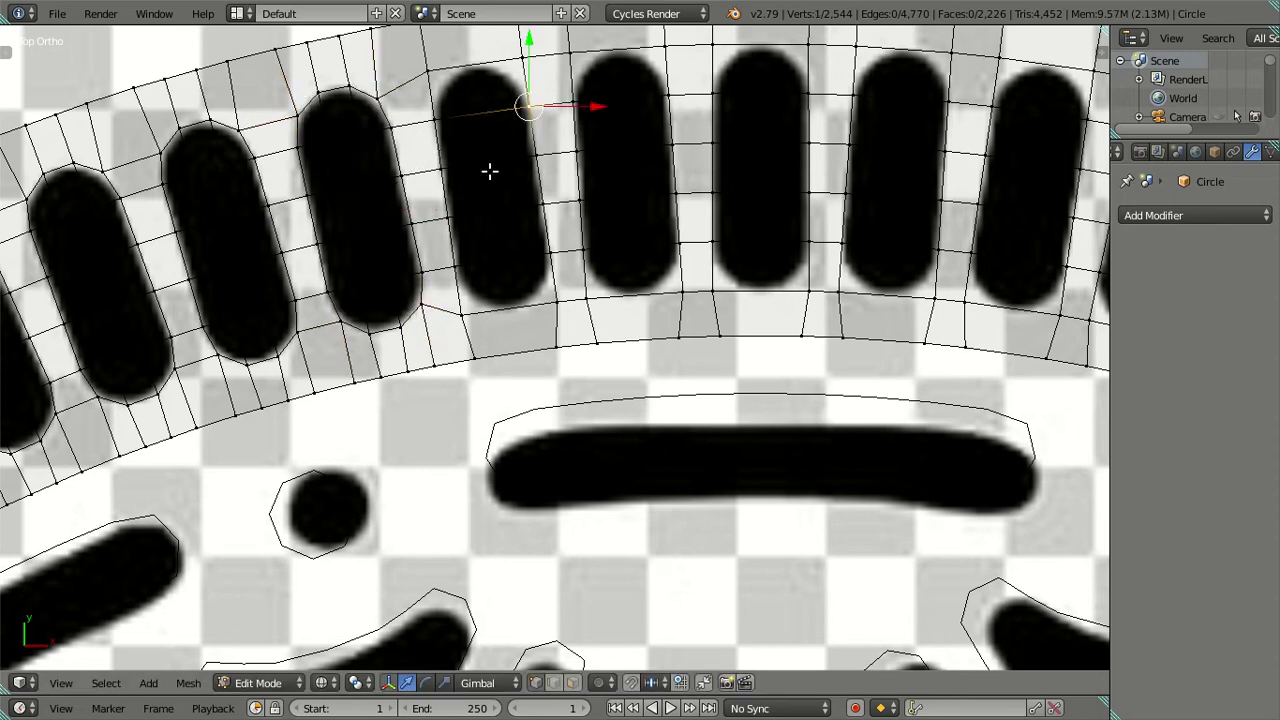
Step: Add two edge loops through the next column and narrow its four corners to 0.8 along X
middle_click_drag(489, 171, 377, 151, "shift")
key("ctrl+r")
scroll(383, 120, "up", 1)
left_click(383, 120)
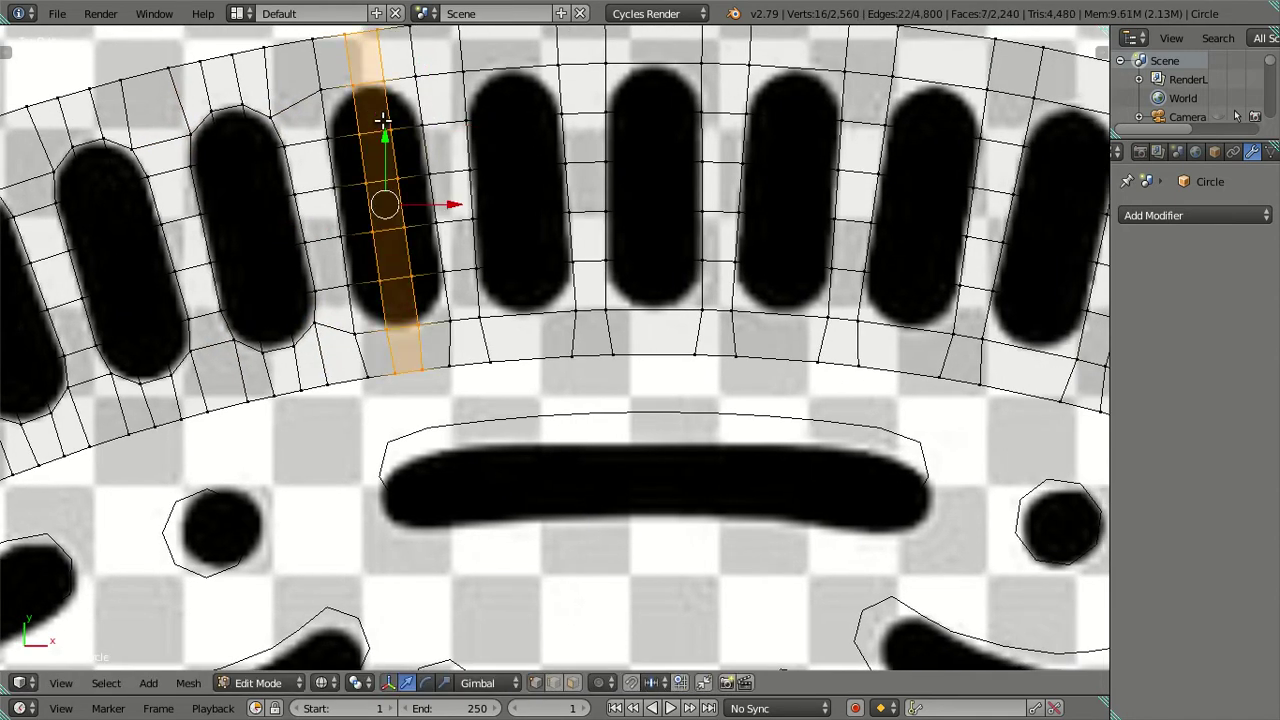
right_click(450, 320)
right_click(355, 333, "shift")
right_click(320, 90, "shift")
right_click(412, 74, "shift")
type("sx")
type("0.8")
key("Return")
right_click(538, 157)
Step: Loop-cut the last pill vertically and flatten its four corner vertices to 0 along X
middle_click_drag(538, 157, 400, 190, "shift")
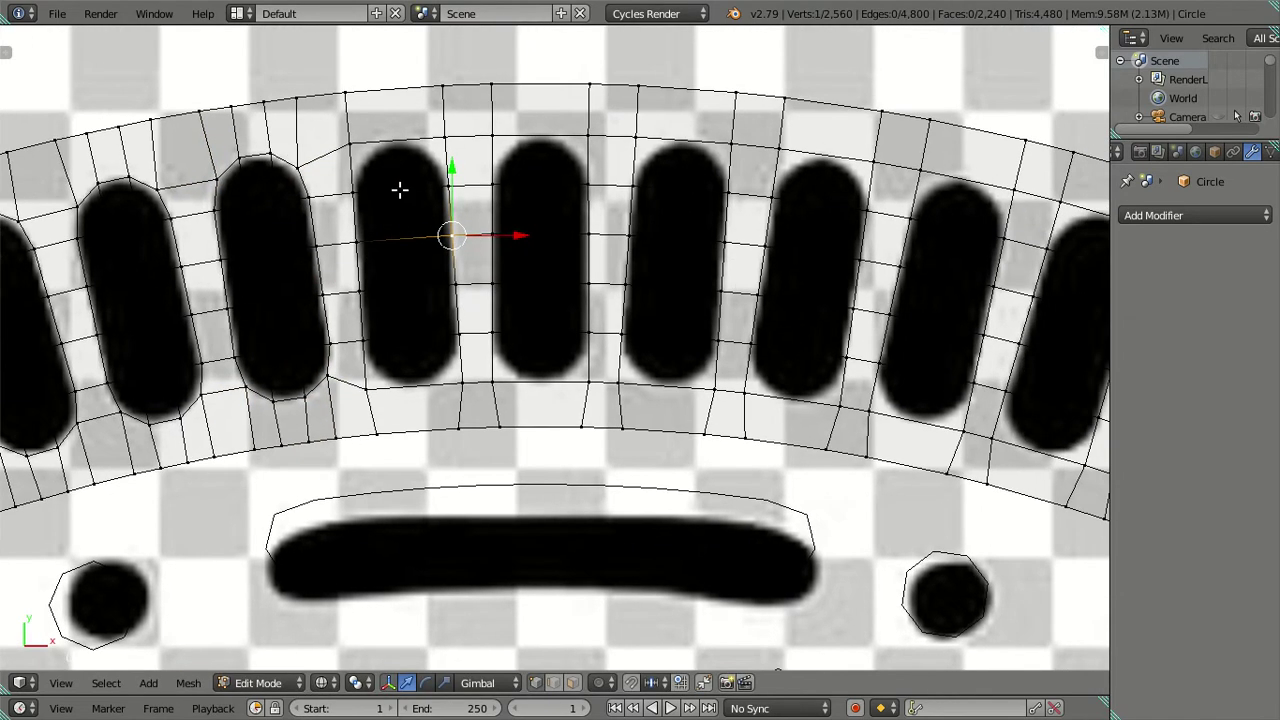
key("ctrl+r")
left_click(399, 190)
right_click(365, 388)
right_click(365, 388)
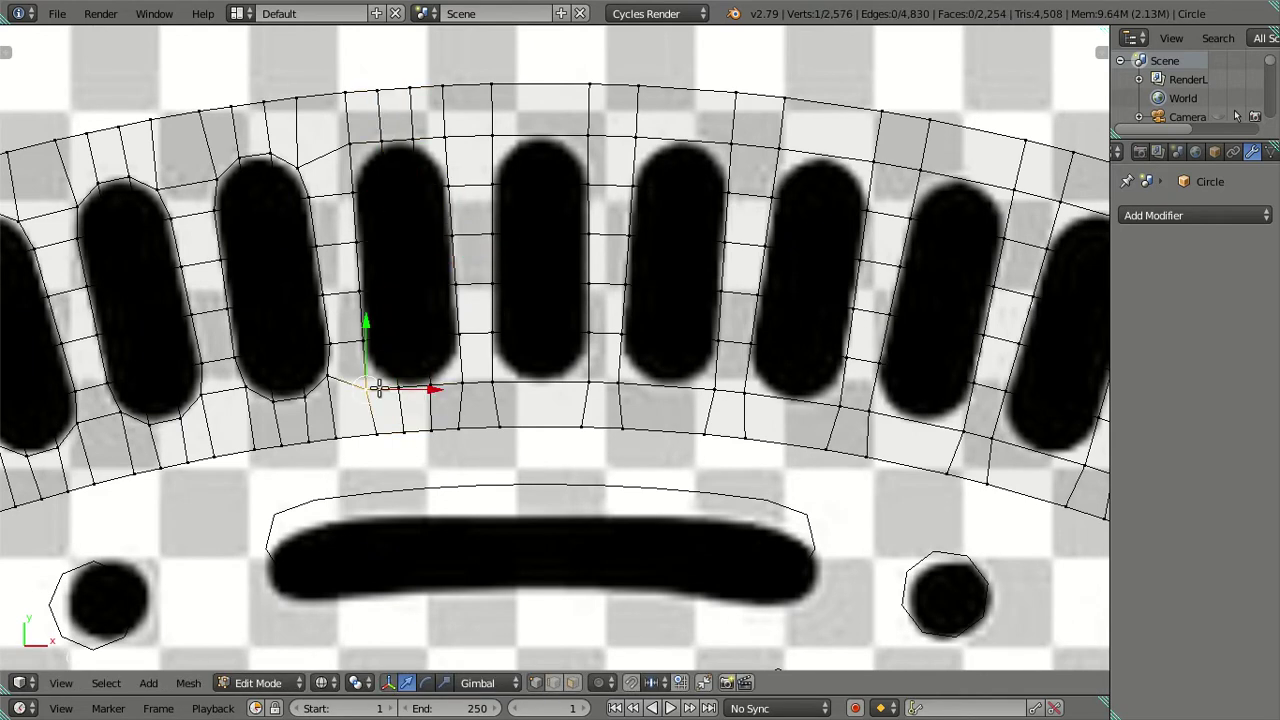
right_click(463, 383, "shift")
right_click(350, 145, "shift")
right_click(445, 135, "shift")
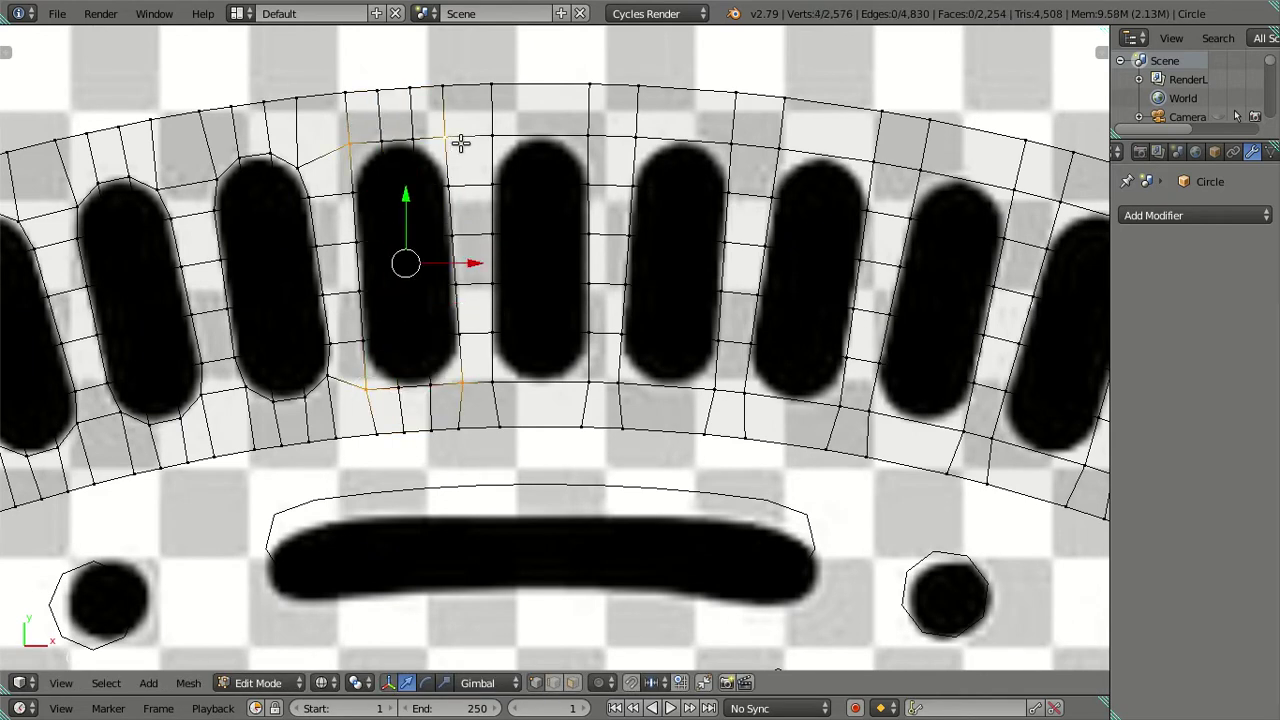
type("sx0")
key("Return")
right_click(590, 165)
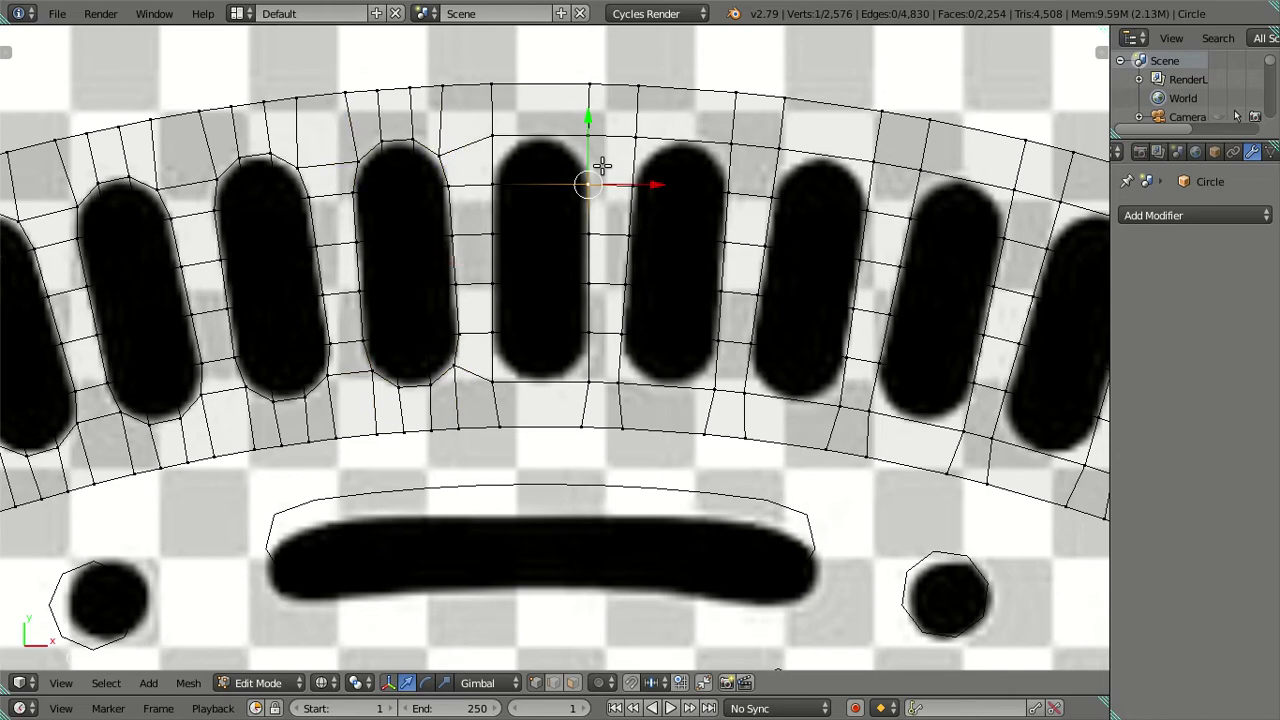
scroll(493, 311, "down", 4)
Step: Check the ring mesh in solid shading, then save the blend file, overwriting it
key("z")
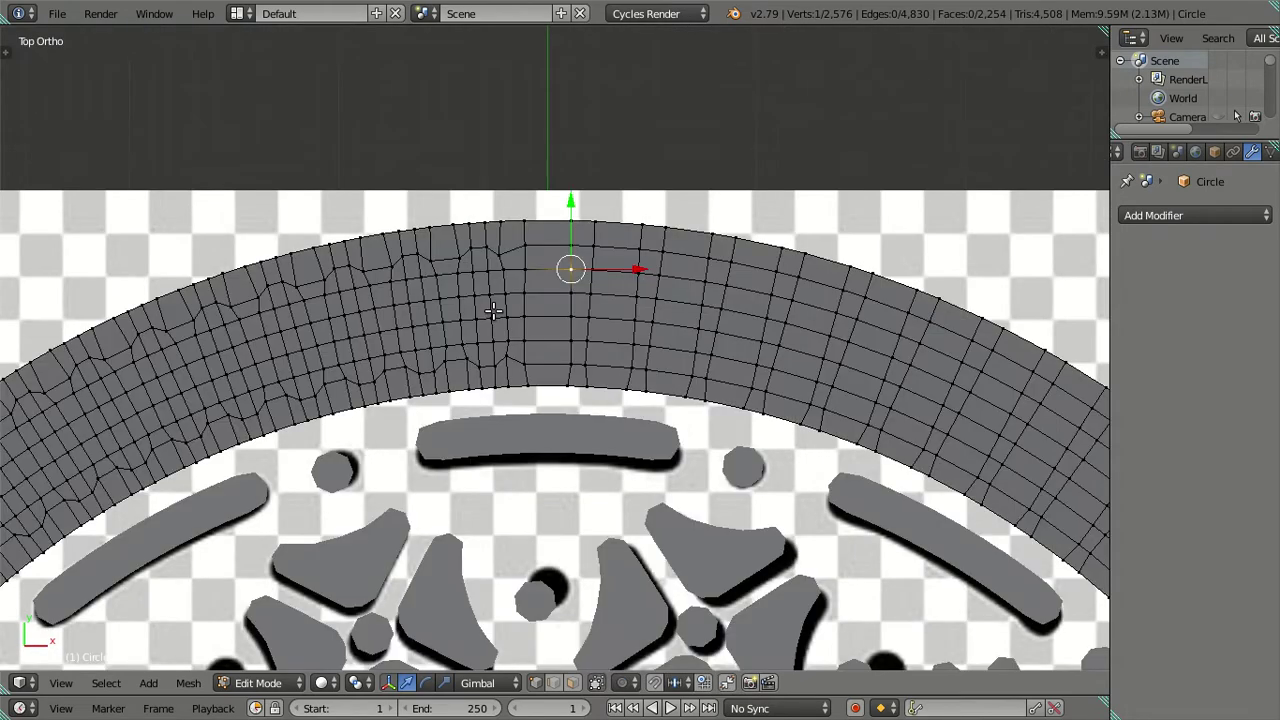
scroll(493, 311, "down", 2)
middle_click_drag(493, 311, 539, 107, "shift")
scroll(539, 107, "up", 4)
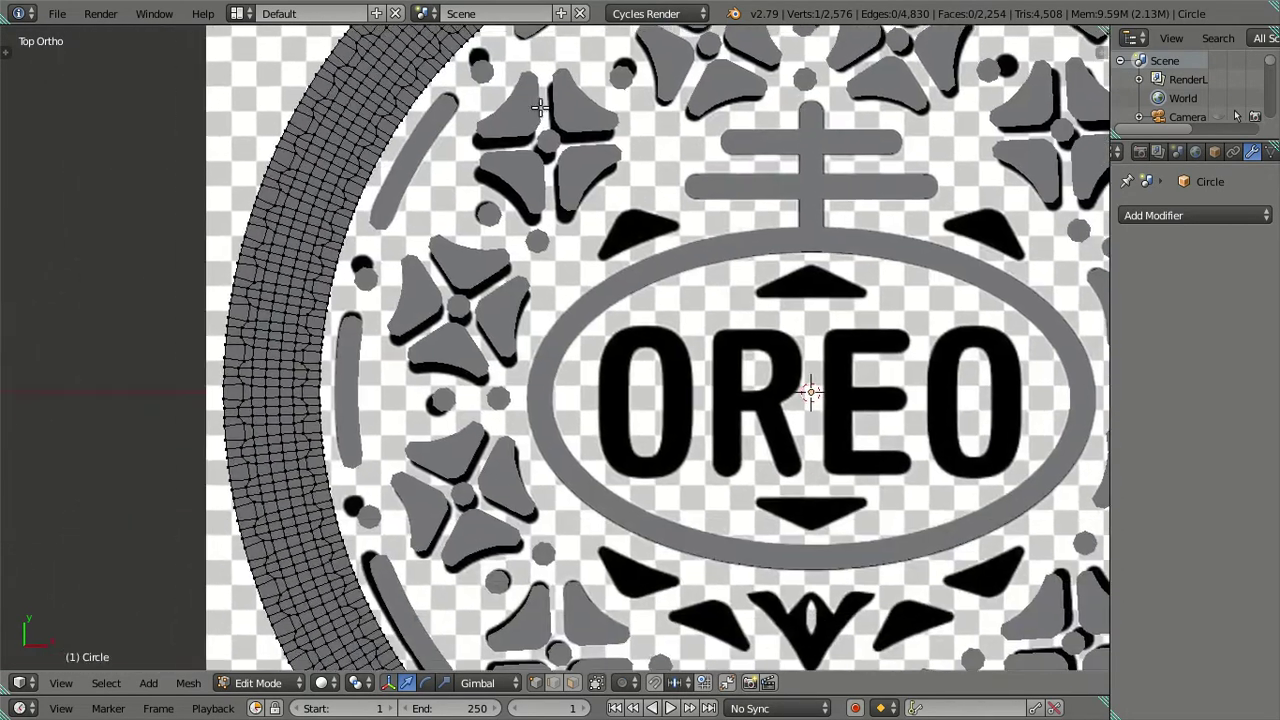
middle_click_drag(530, 412, 452, 185, "shift")
middle_click_drag(616, 513, 551, 367, "shift")
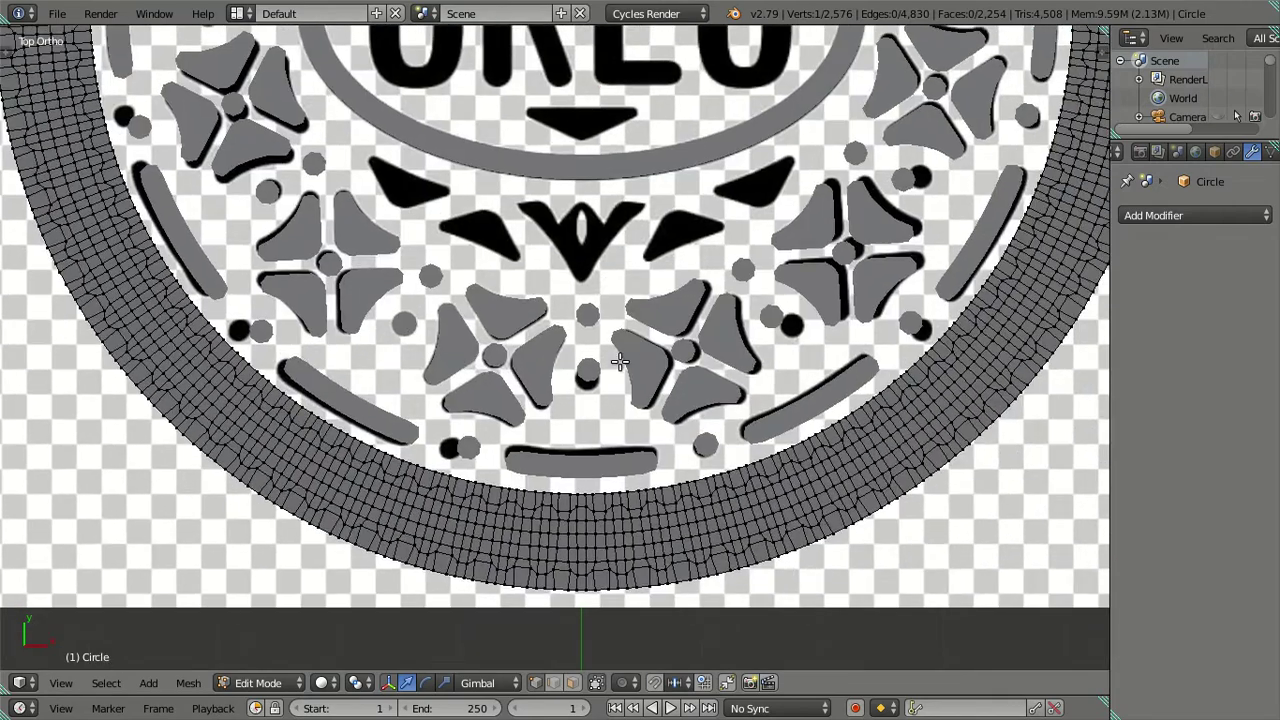
scroll(620, 362, "up", 8, "shift")
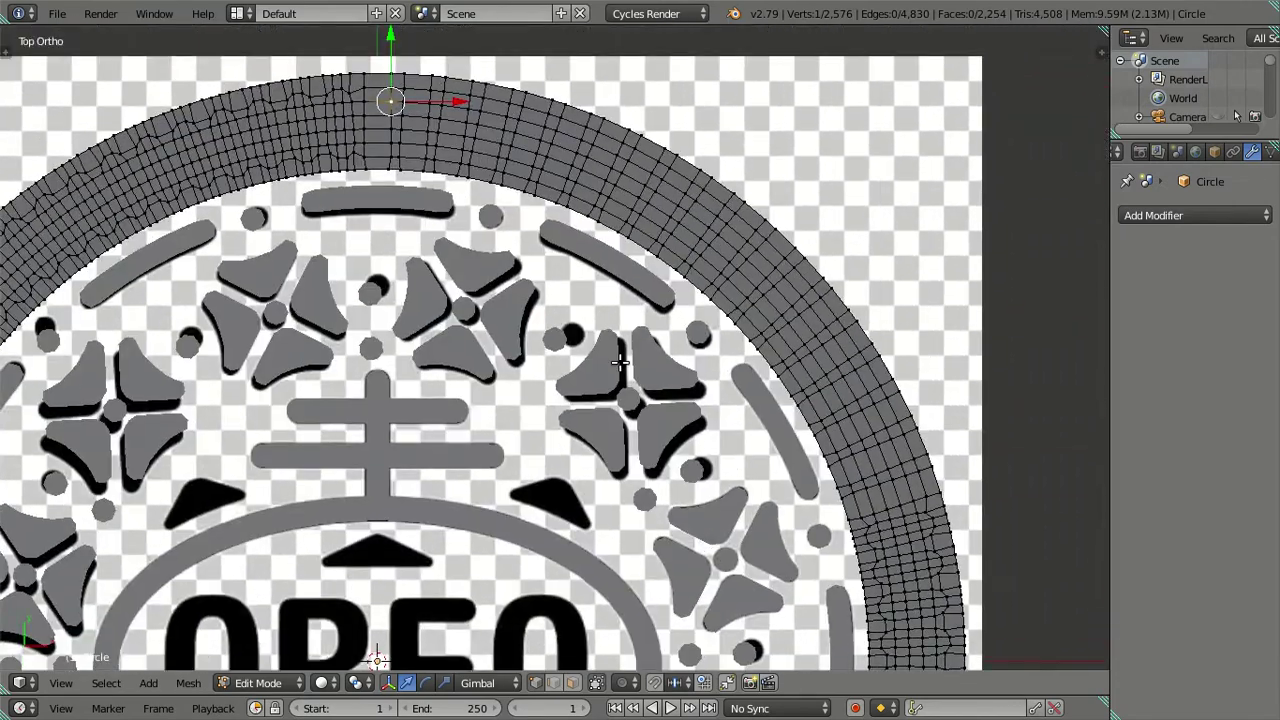
scroll(620, 362, "up", 2)
scroll(620, 362, "up", 3)
key("ctrl+s")
left_click(562, 330)
Step: Back in textured view, loop-cut around the first pill and scale its four corners to 0.9
scroll(375, 240, "up", 1)
key("alt+z")
key("ctrl+r")
left_click(350, 230)
left_click(306, 191)
right_click(303, 203)
right_click(303, 445, "shift")
right_click(393, 449, "shift")
right_click(420, 203, "shift")
type("s")
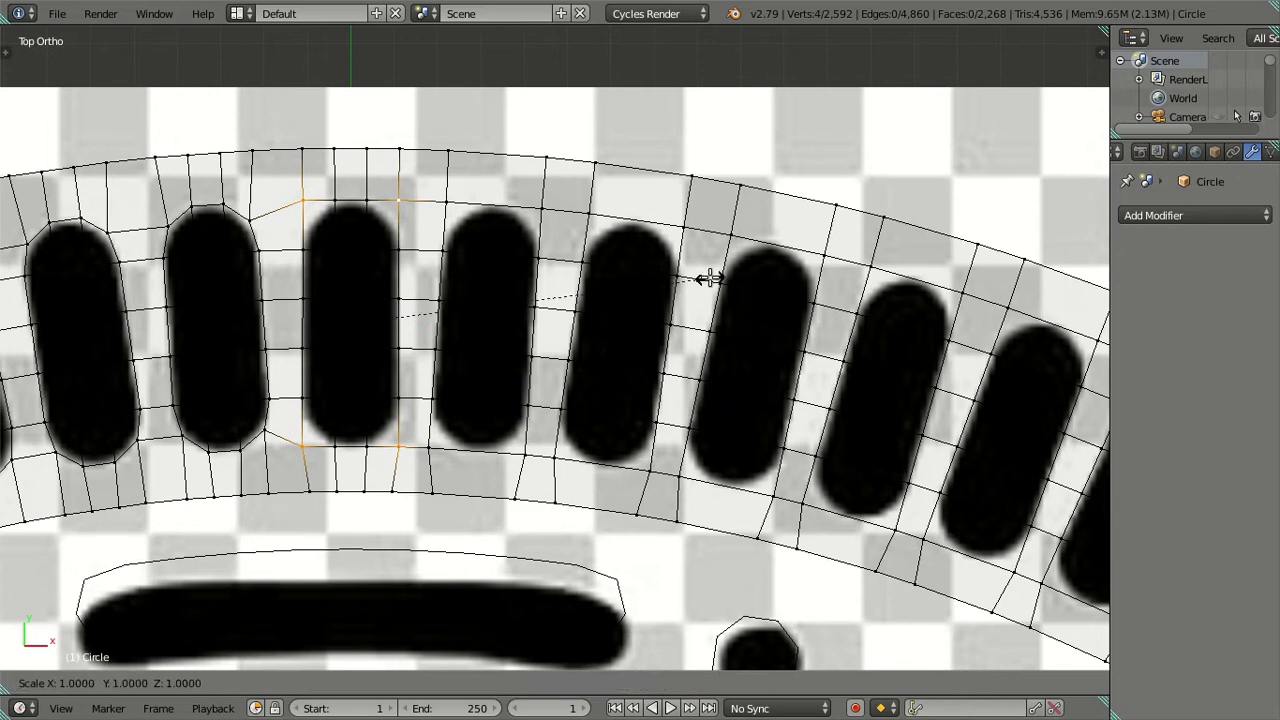
type("0.9")
key("Return")
Step: Add an edge loop across the column at the next pill and select its four corner vertices
right_click(709, 277)
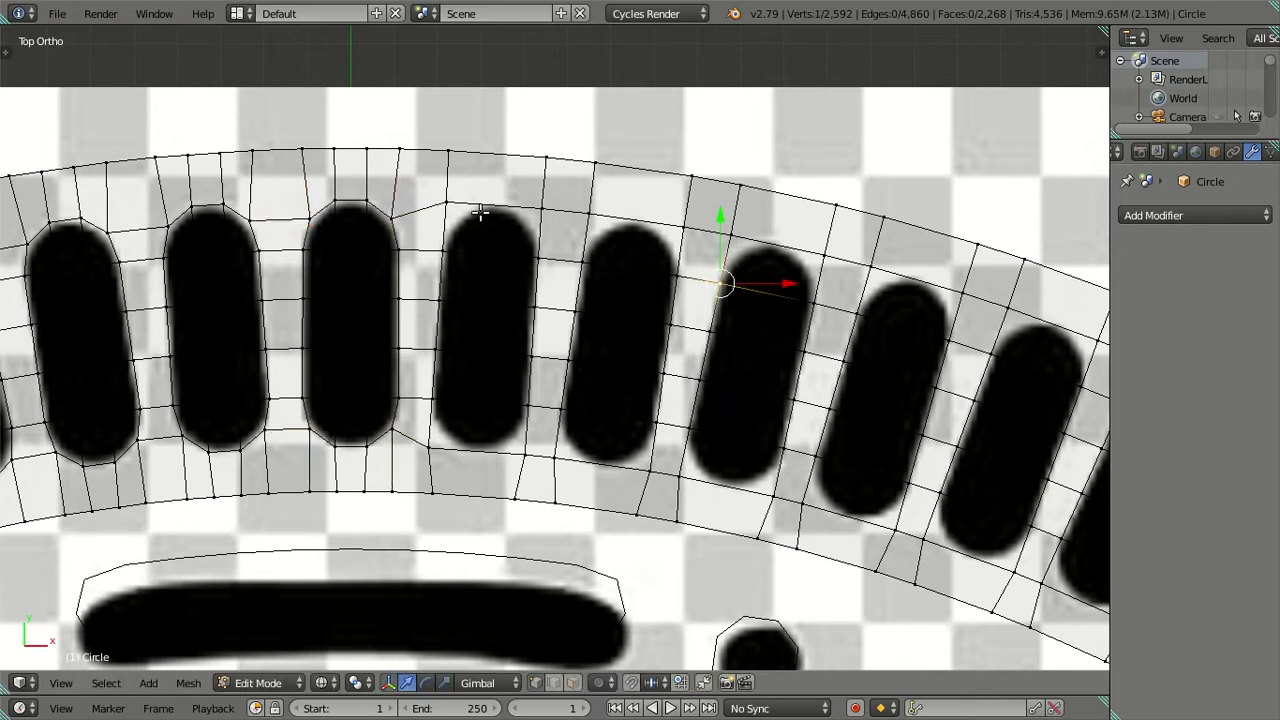
key("ctrl+r")
scroll(480, 213, "up", 1)
left_click(480, 213)
right_click(446, 203)
right_click(526, 457, "shift")
right_click(424, 443, "shift")
right_click(549, 214, "shift")
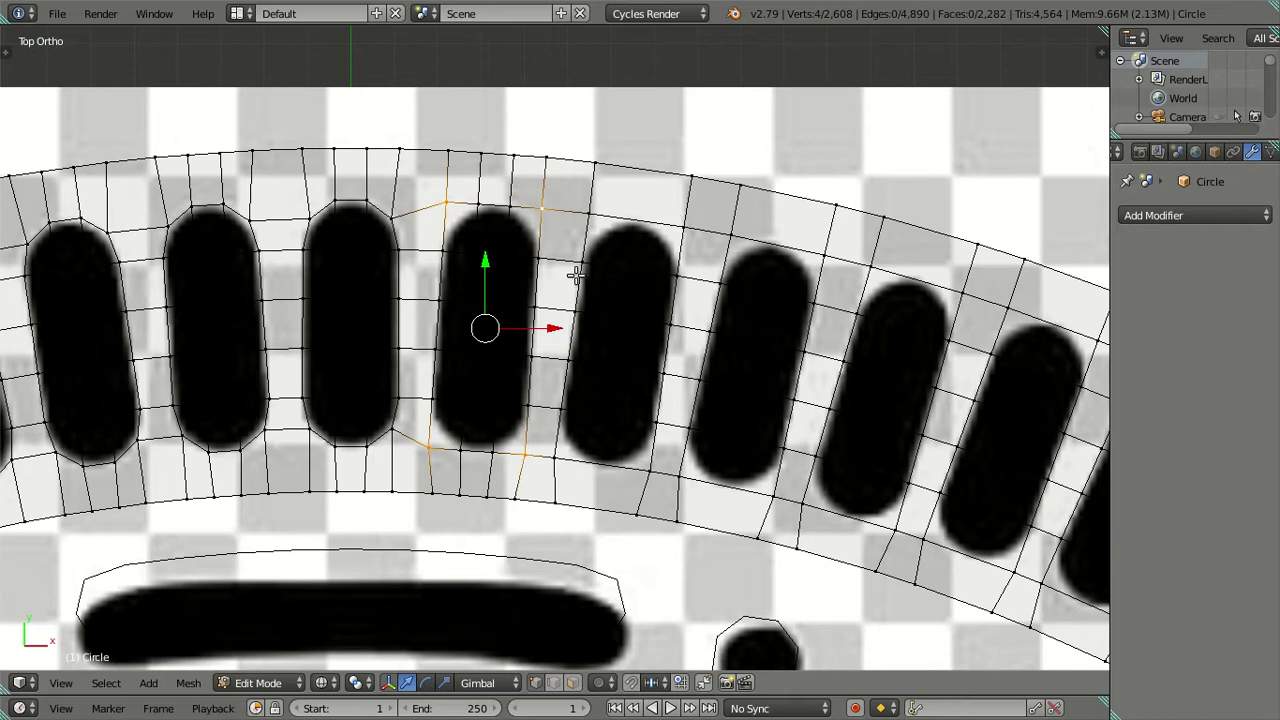
key("r")
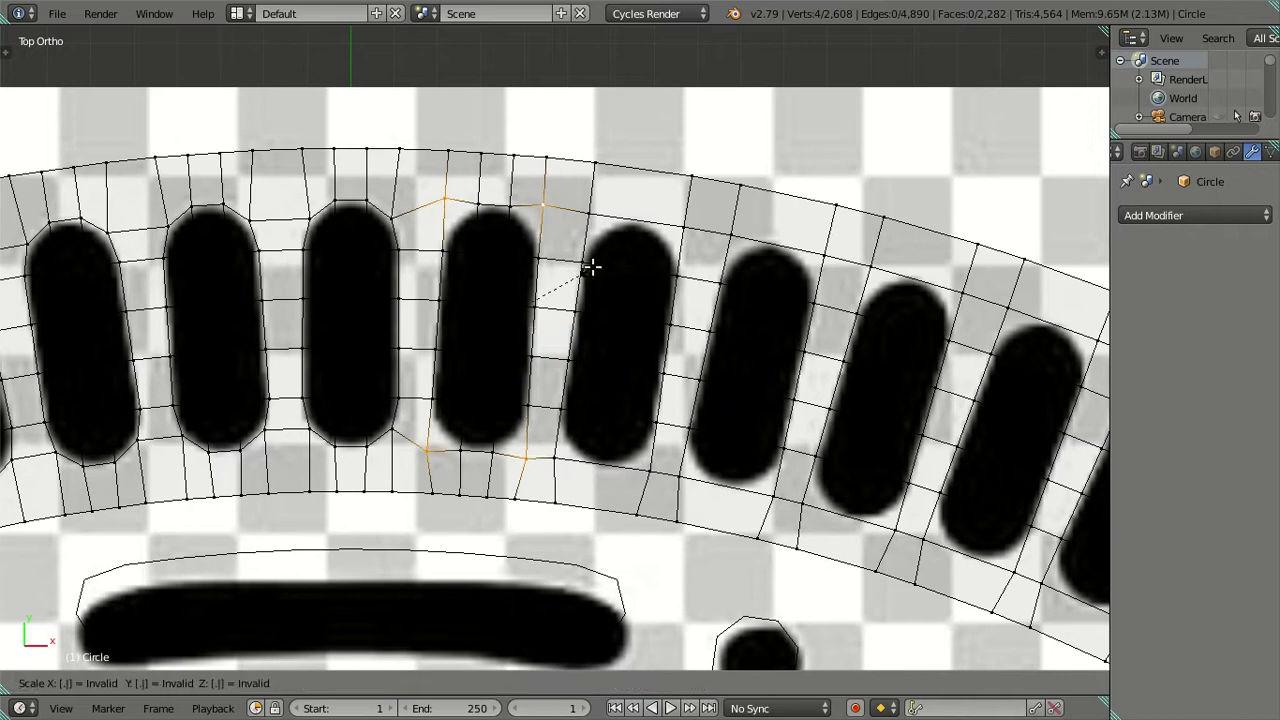
Step: Frame the following pill with a new loop cut and scale its corners inward to hug it
right_click(590, 268)
key("ctrl+r")
left_click(621, 376)
right_click(650, 470)
right_click(558, 446, "shift")
right_click(575, 208, "shift")
right_click(655, 222, "shift")
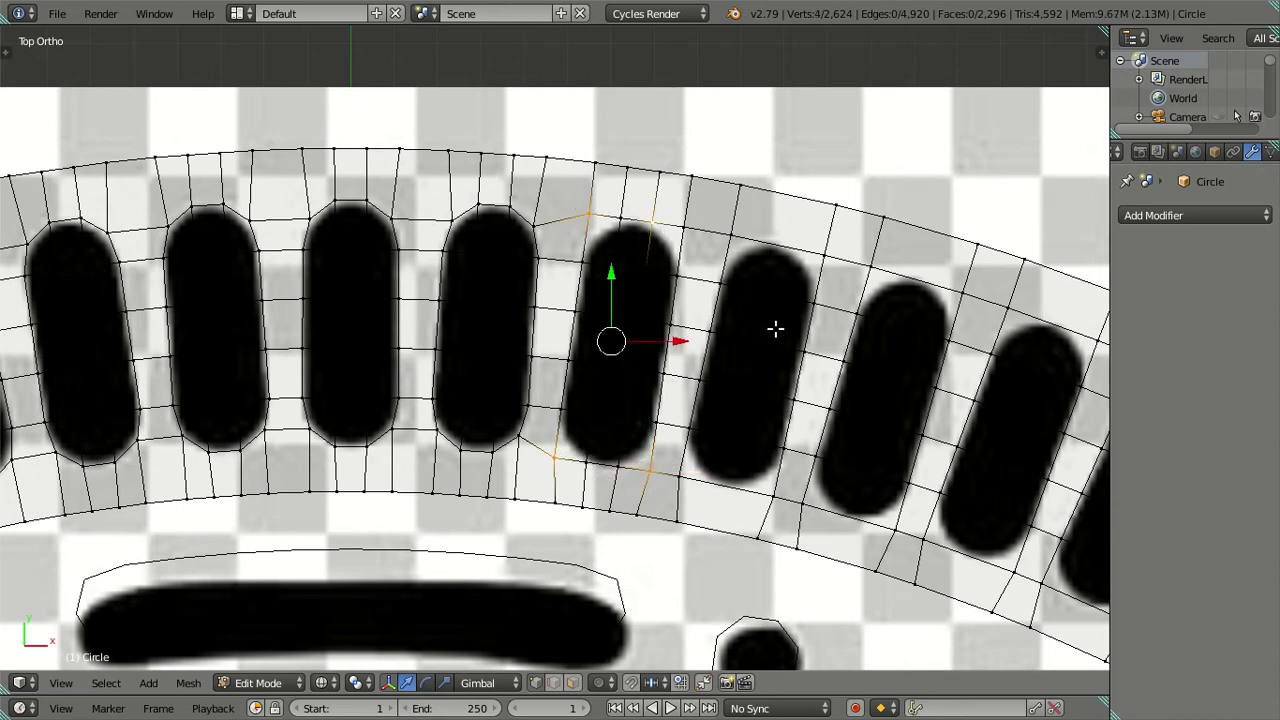
right_click(709, 224, "shift")
key("s")
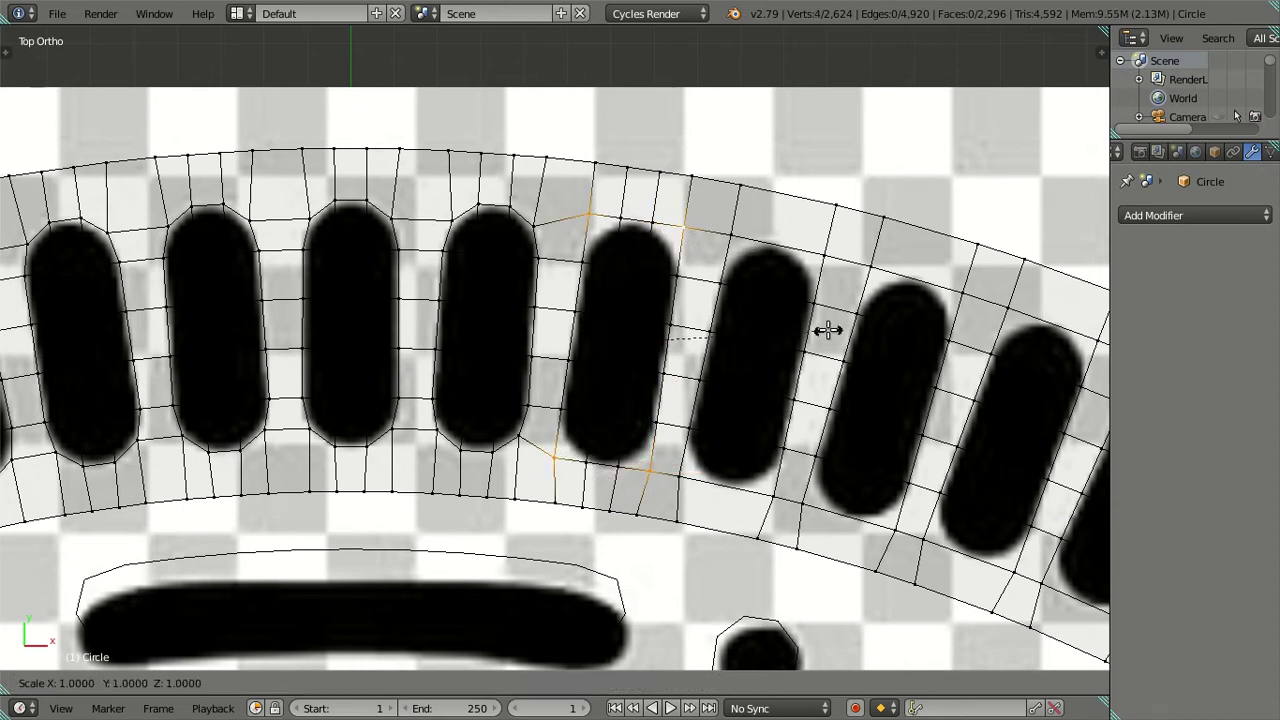
key("Return")
Step: Cut a centred edge loop through the next pill along the strip and tighten its corners
right_click(818, 310)
middle_click_drag(853, 383, 529, 409, "shift")
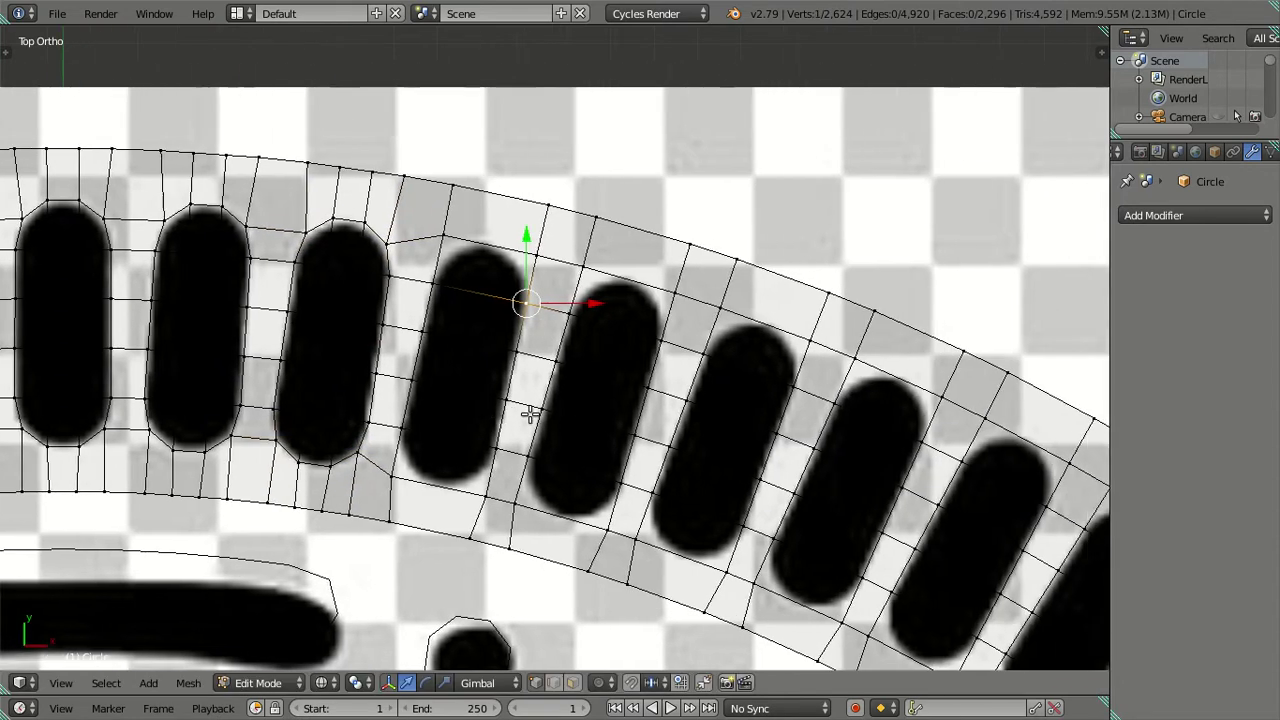
key("ctrl+r")
scroll(454, 357, "up", 1)
left_click(454, 357)
right_click(454, 357)
right_click(382, 470)
right_click(476, 490, "shift")
right_click(522, 247, "shift")
right_click(464, 242, "shift")
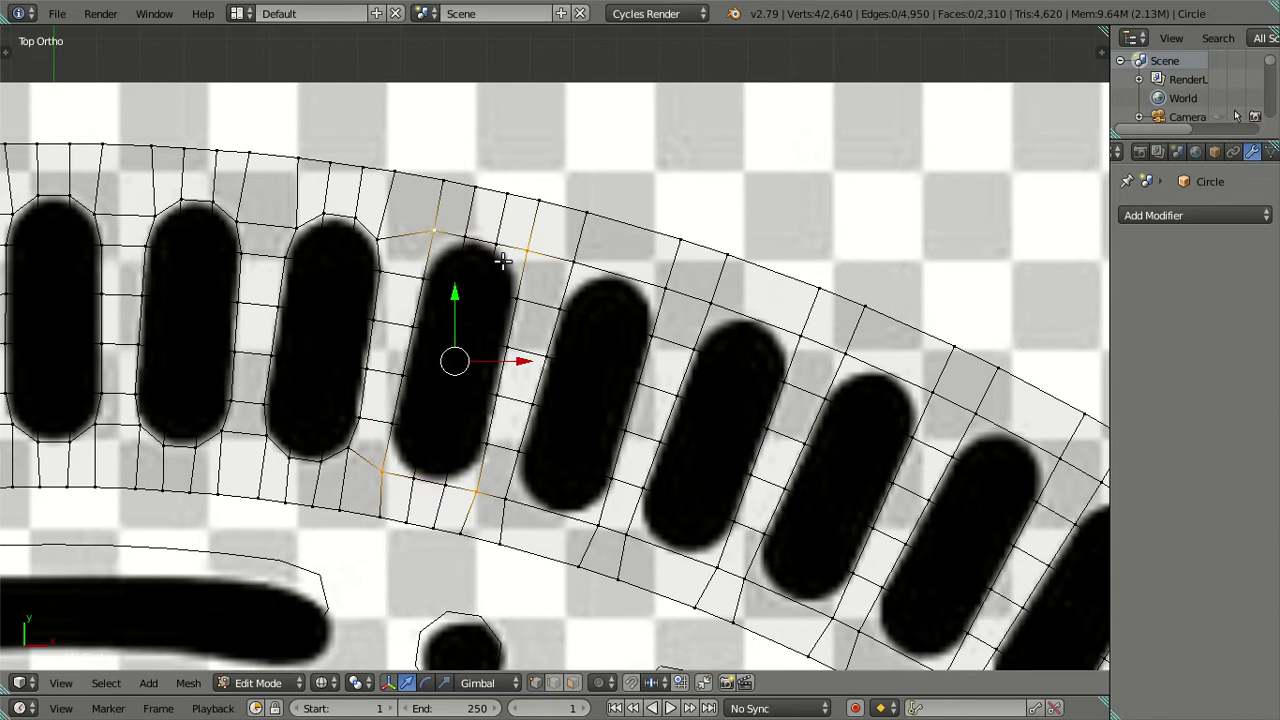
key("g")
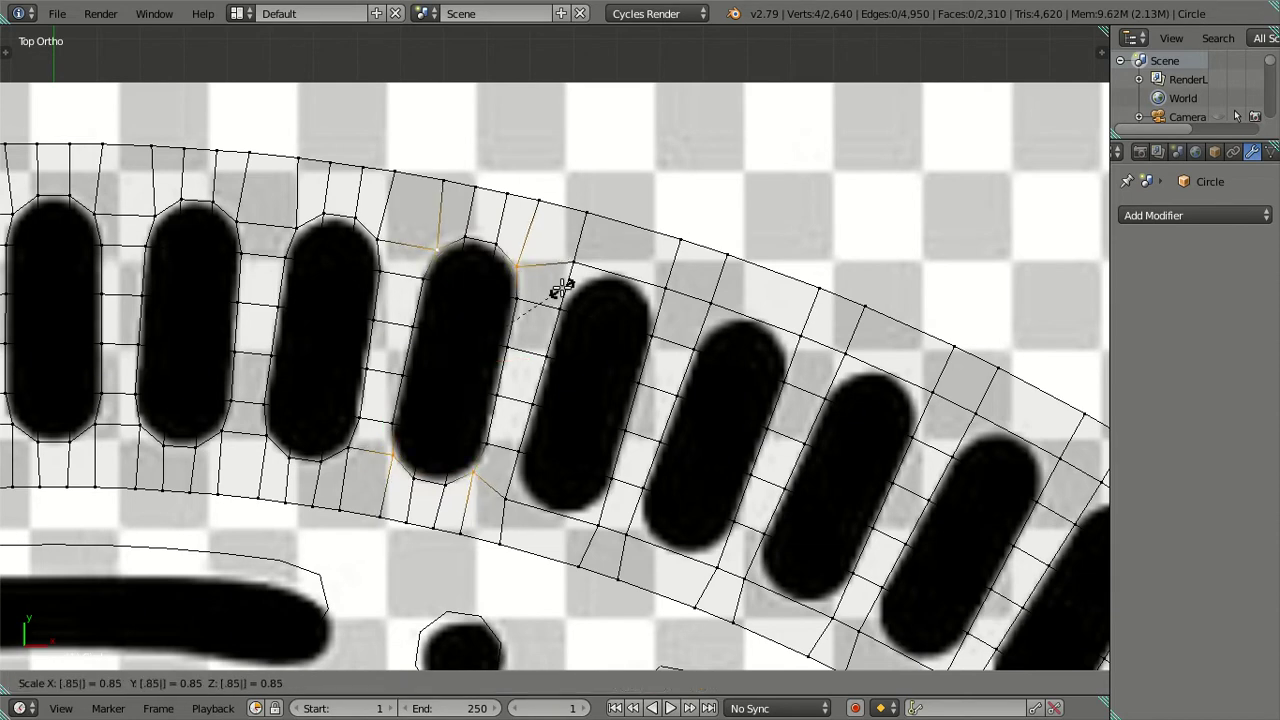
left_click(562, 288)
Step: Loop-cut the next pill and pull its four corner vertices in with a typed scale value
middle_click_drag(600, 357, 516, 175, "shift")
key("ctrl+r")
left_click(520, 144)
right_click(520, 144)
right_click(481, 125)
right_click(574, 151, "shift")
right_click(504, 389, "shift")
right_click(411, 361, "shift")
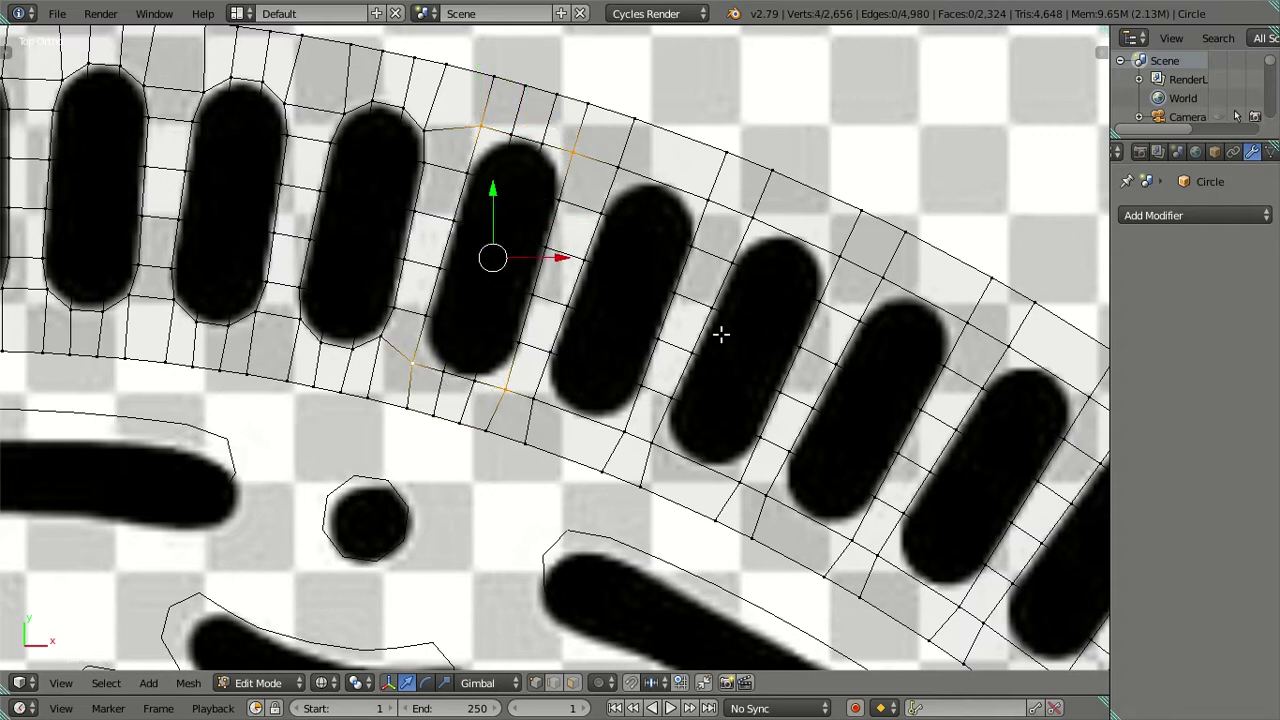
type("s.")
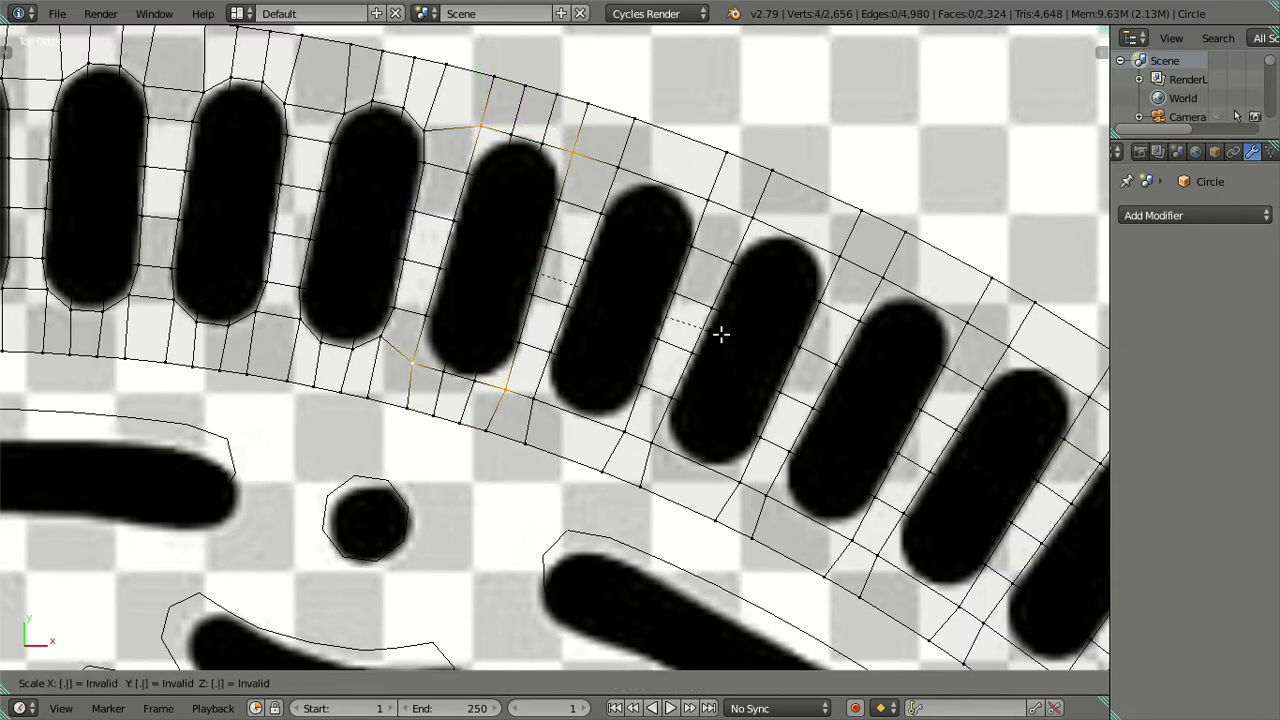
type("0")
key("Return")
key("KP_Decimal")
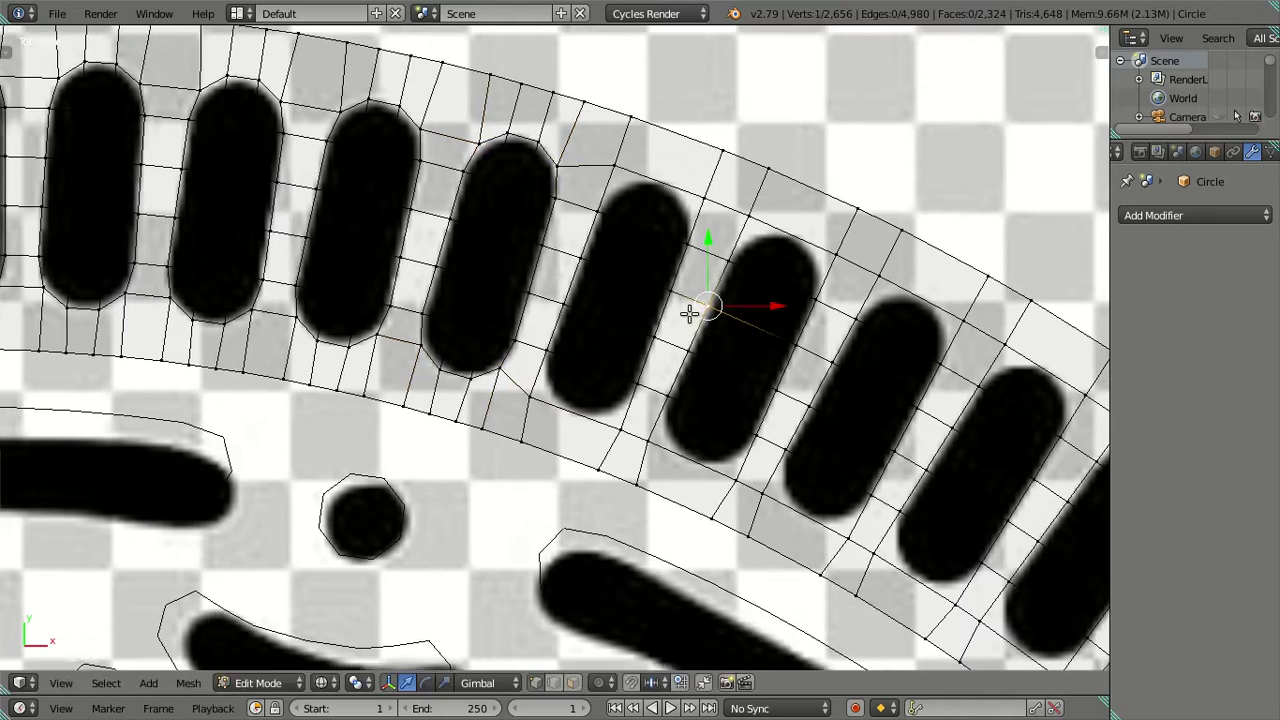
Step: Add another edge loop at the next pill and scale its corners in around it
key("ctrl+r")
left_click(510, 224)
left_click(544, 256)
right_click(544, 256)
right_click(455, 222, "shift")
right_click(372, 452, "shift")
right_click(462, 487, "shift")
key("s")
key("0")
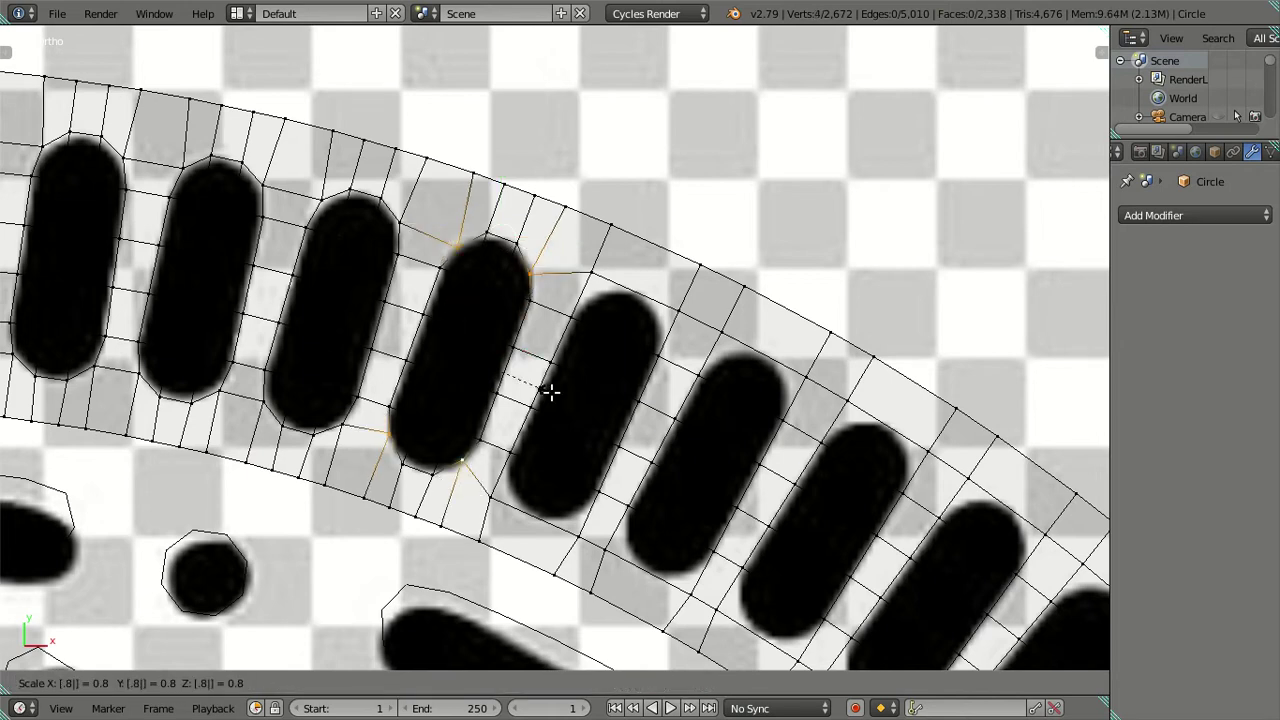
key("Return")
Step: Move further along the ring, loop-cut the next pill, fix the corner selection and scale it in
middle_click_drag(478, 275, 391, 200, "shift")
scroll(391, 200, "down", 2)
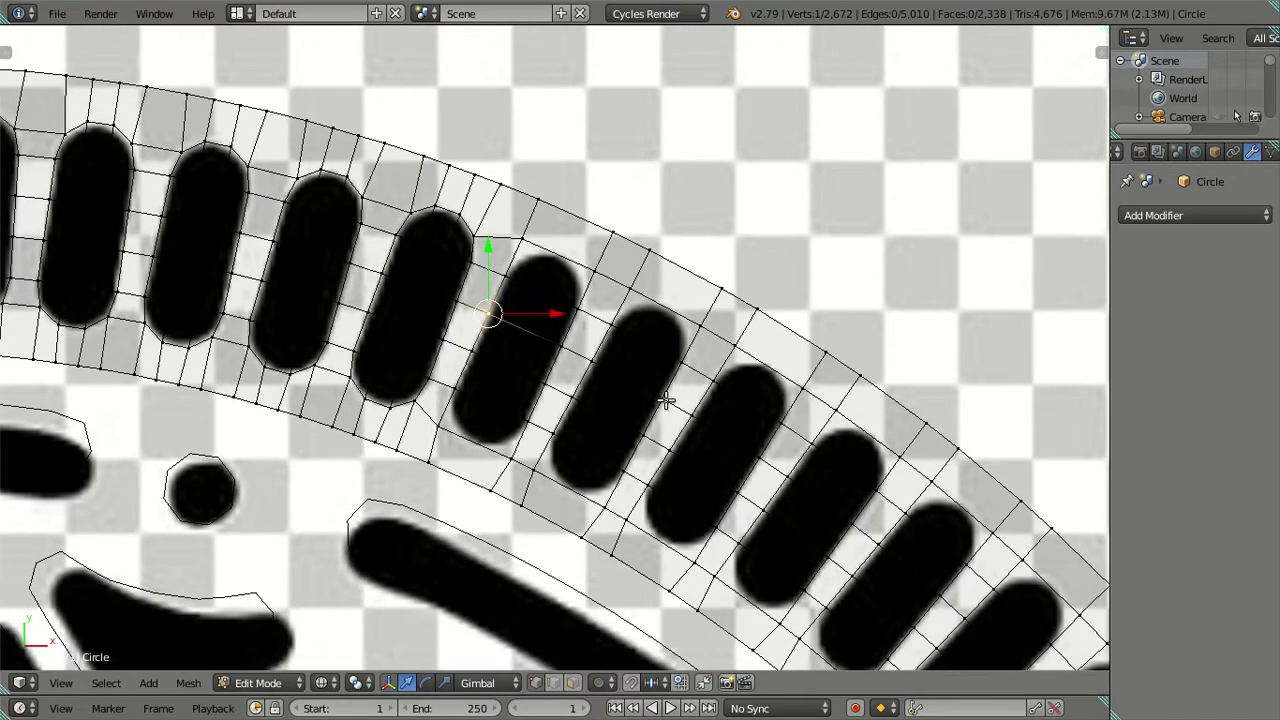
middle_click_drag(666, 400, 462, 203, "shift")
key("ctrl+r")
left_click(497, 263)
right_click(500, 265)
right_click(520, 268, "shift")
right_click(432, 450, "shift")
right_click(345, 402, "shift")
key("ctrl+z")
right_click(352, 412, "shift")
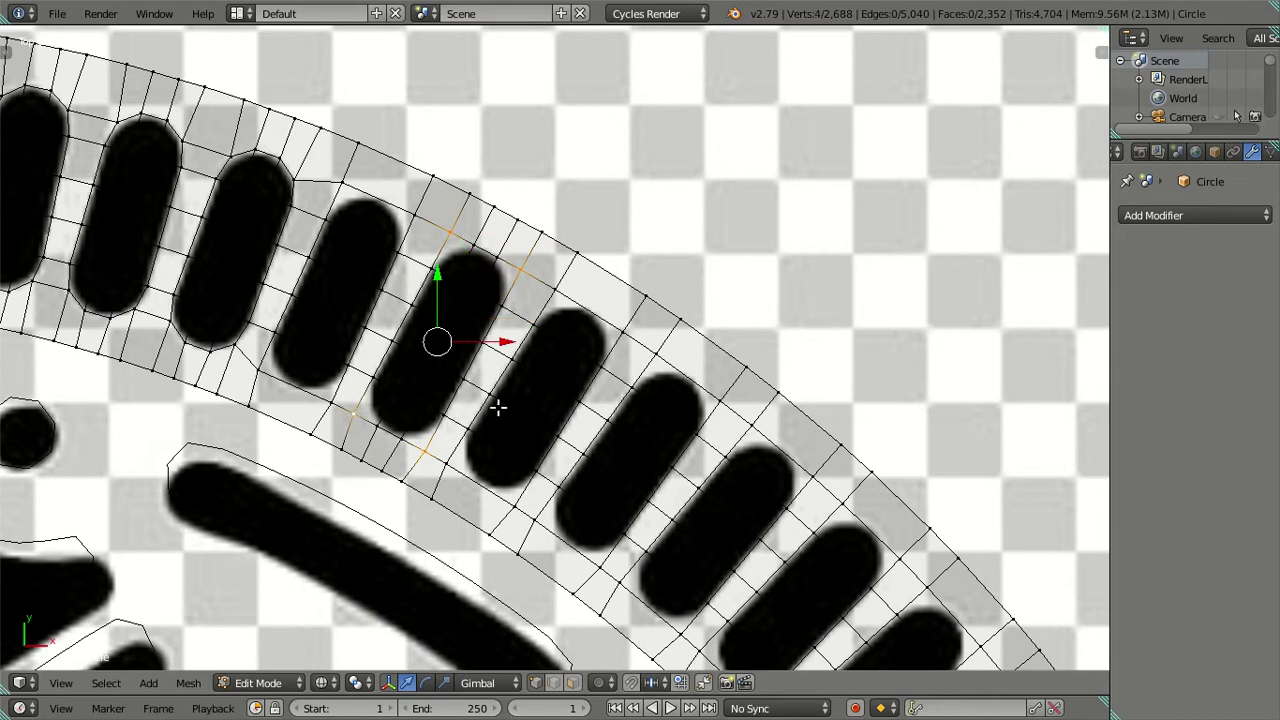
key("s")
left_click(571, 390)
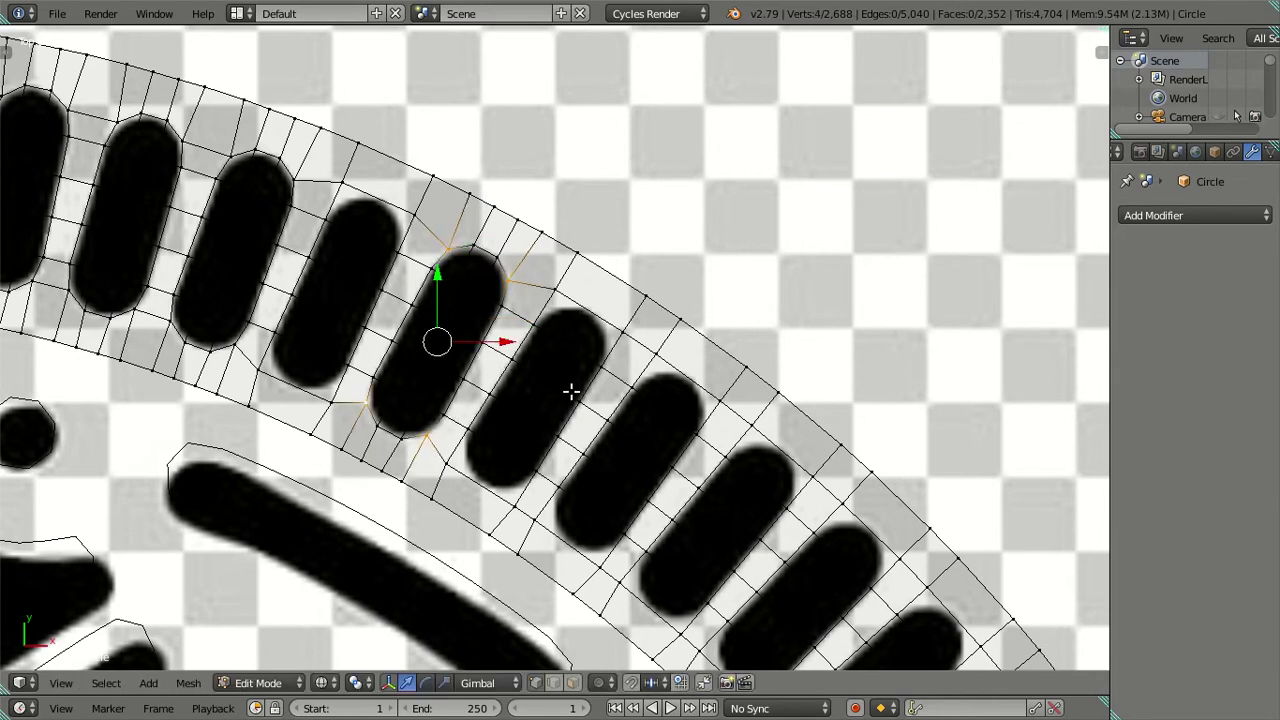
right_click(568, 390)
scroll(568, 390, "up", 2)
scroll(540, 330, "up", 1)
Step: Add two centred edge loops through the next pill and scale its four corner vertices to 0.85
key("ctrl+r")
scroll(494, 272, "up", 1)
left_click(494, 272)
right_click(494, 272)
right_click(411, 490)
right_click(311, 423, "shift")
right_click(472, 177, "shift")
right_click(564, 232, "shift")
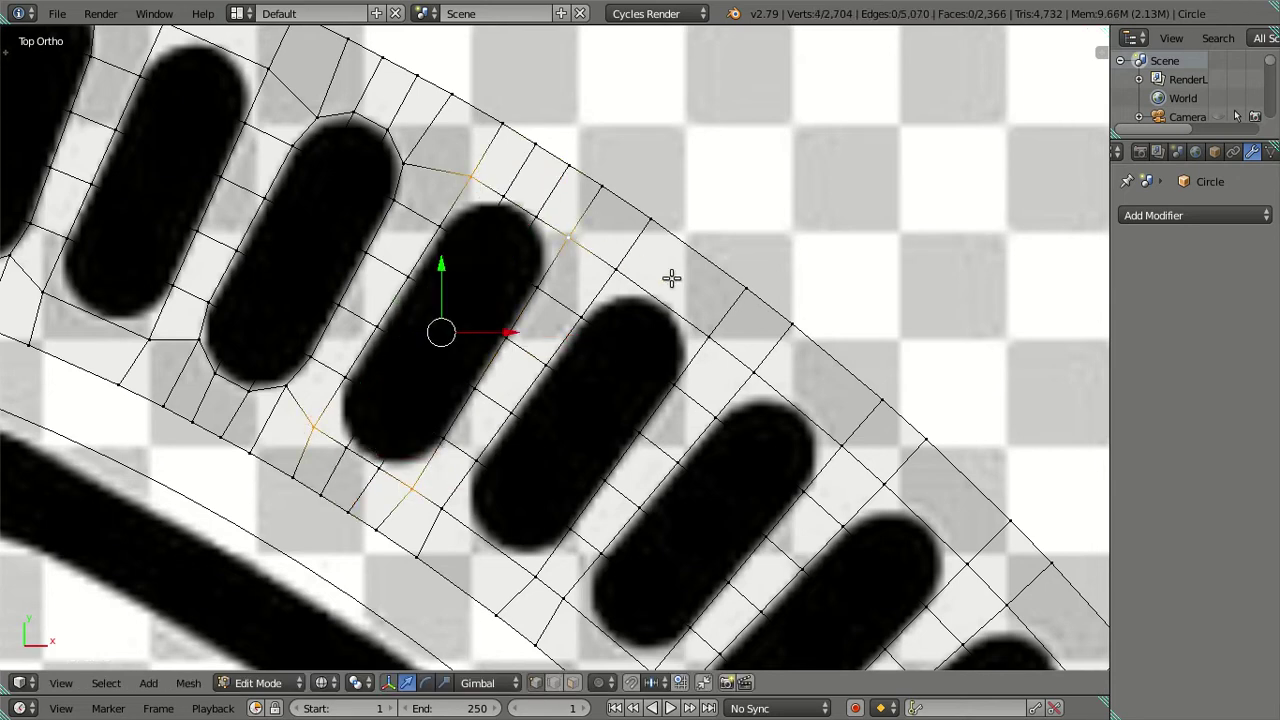
type("s.85")
key("Return")
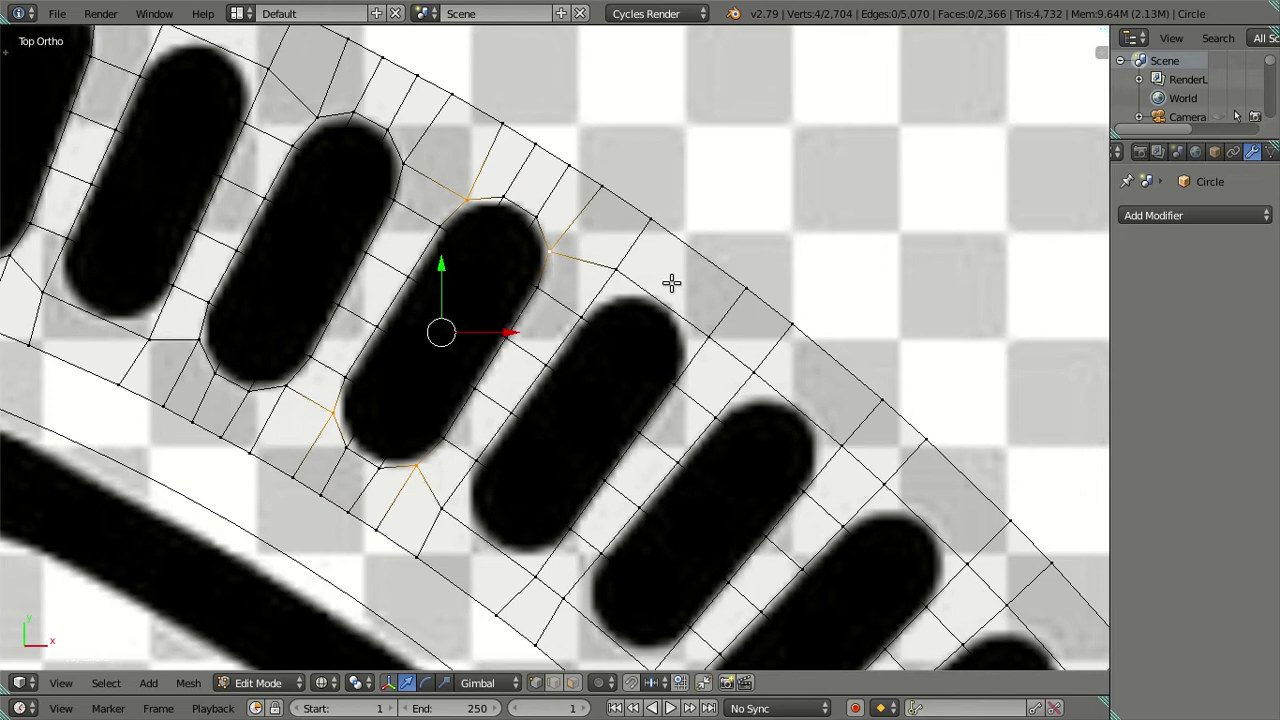
Step: Loop-cut through the following pill and pinch its four corners inward to 0.85
middle_click_drag(671, 283, 557, 240, "shift")
key("ctrl+r")
left_click(563, 209)
right_click(505, 172)
right_click(597, 246, "shift")
right_click(427, 483, "shift")
right_click(331, 411, "shift")
type("s")
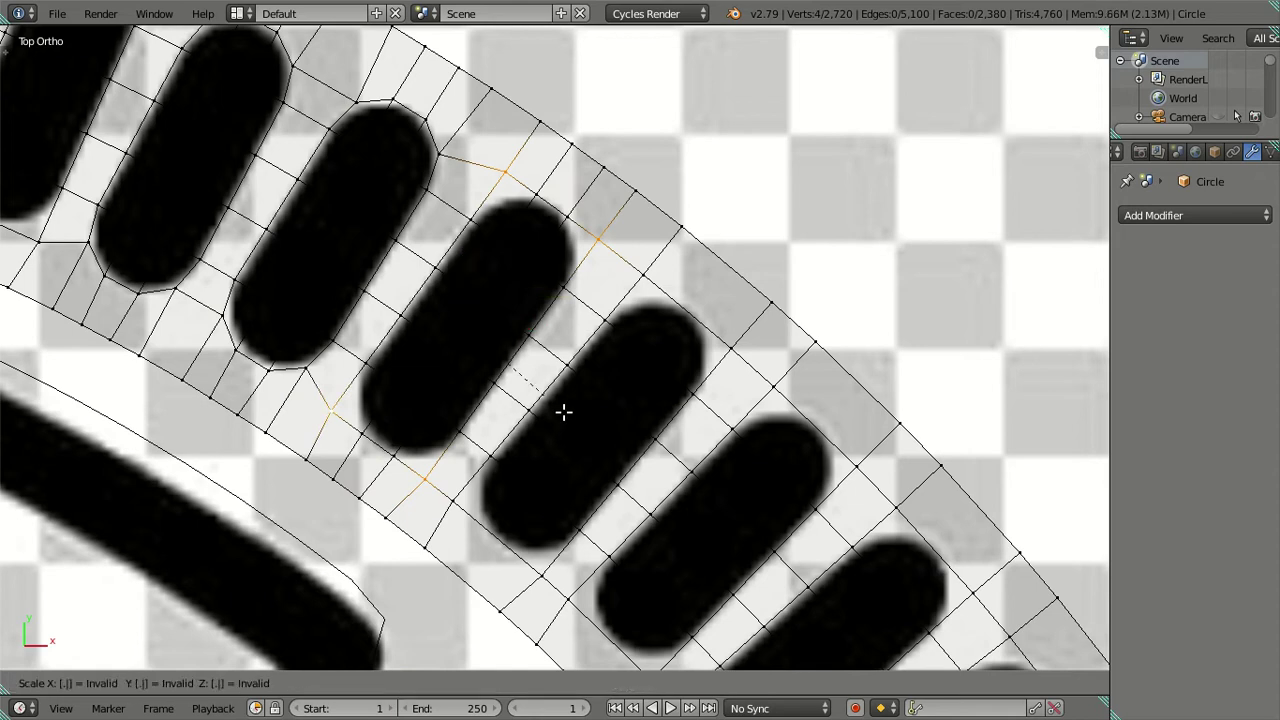
type(".85")
key("Return")
Step: Cut a loop through the pill further up and scale its four corner vertices inward
middle_click_drag(569, 412, 528, 277, "shift")
key("ctrl+r")
left_click(531, 252)
right_click(458, 435)
right_click(371, 359, "shift")
right_click(548, 132, "shift")
right_click(660, 204, "shift")
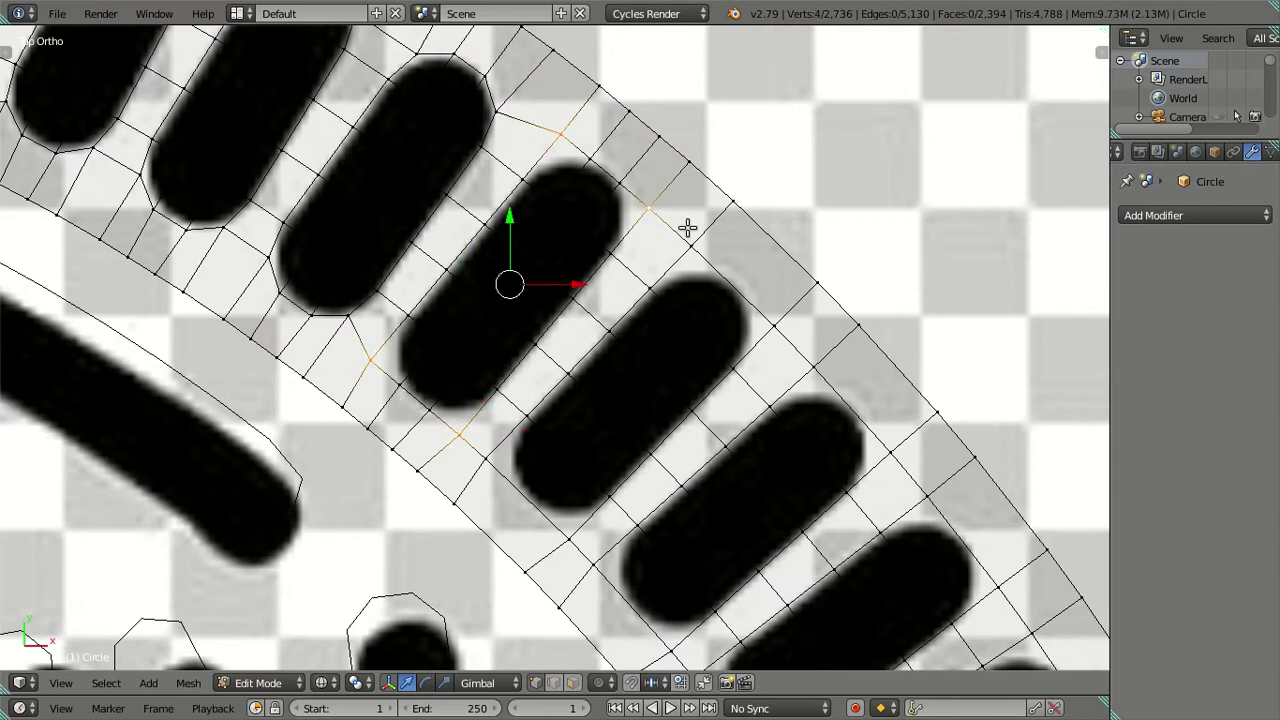
key("s")
left_click(687, 229)
Step: Add a centred loop through the next pill and scale its four corners to 0.8
mouse_move(680, 328)
middle_mouse_down("shift")
mouse_move(595, 250)
mouse_move(474, 263)
mouse_move(491, 197)
middle_mouse_up("shift")
scroll(483, 260, "down", 1)
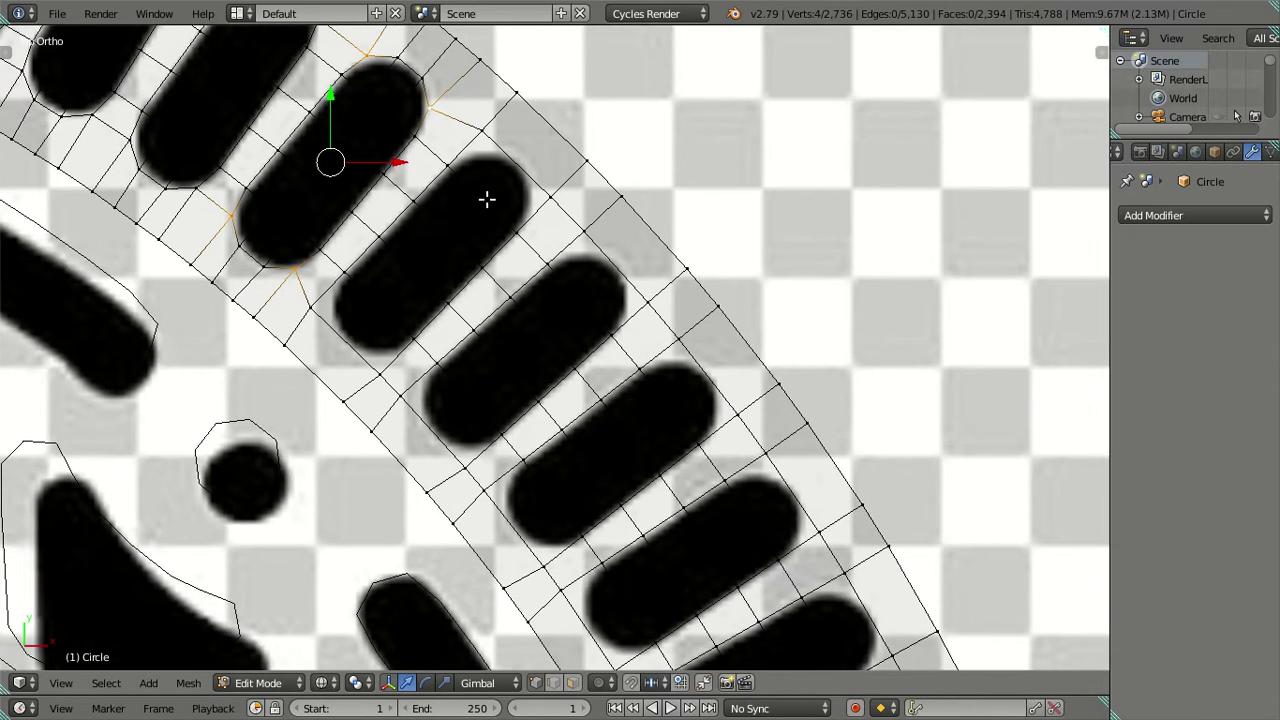
key("ctrl+r")
left_click(489, 193)
right_click(471, 143)
right_click(480, 130)
right_click(548, 200, "shift")
right_click(377, 370, "shift")
right_click(310, 316, "shift")
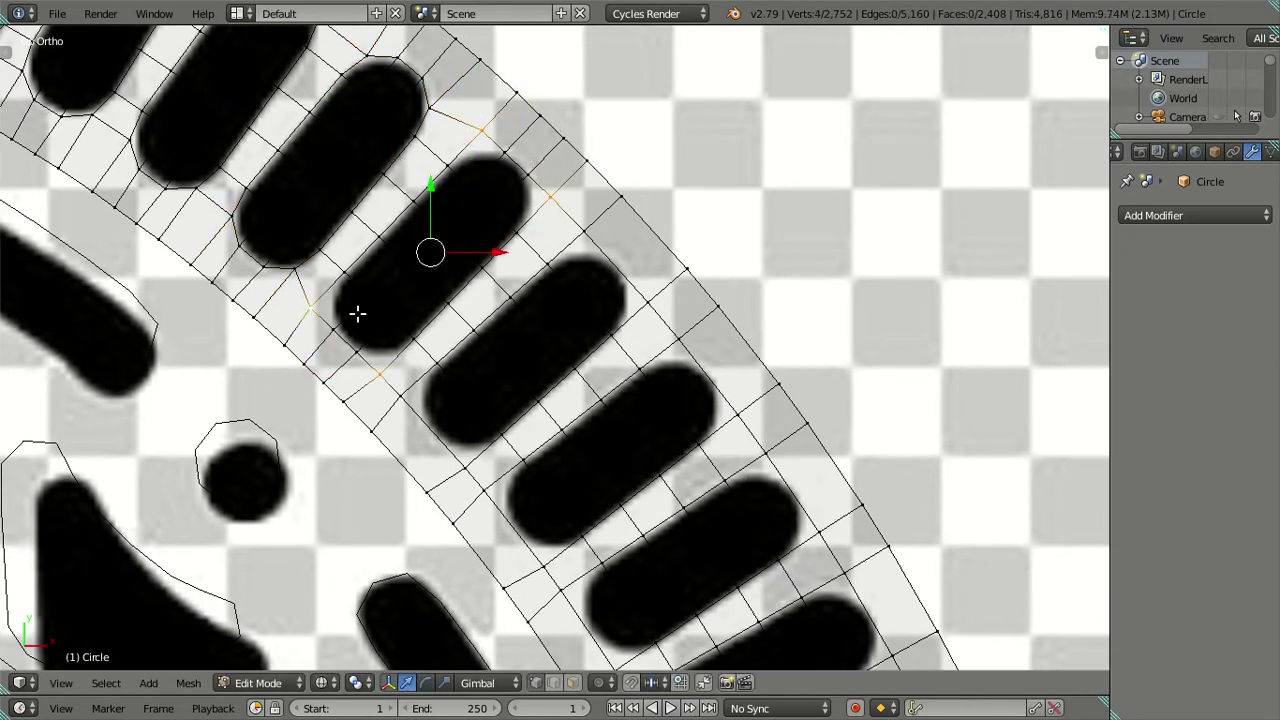
type("s.8")
key("Return")
Step: Loop-cut the next pill and scale its four corner vertices to 0.9
right_click(534, 309)
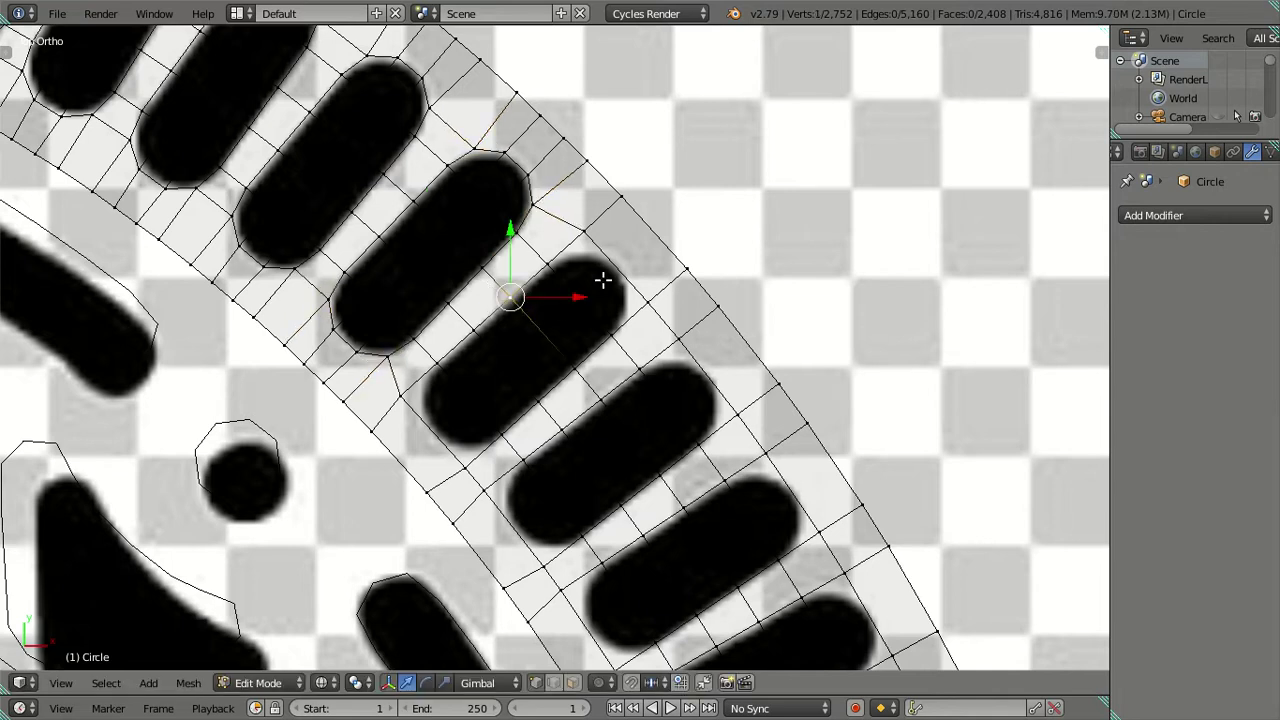
key("ctrl+r")
left_click(607, 260)
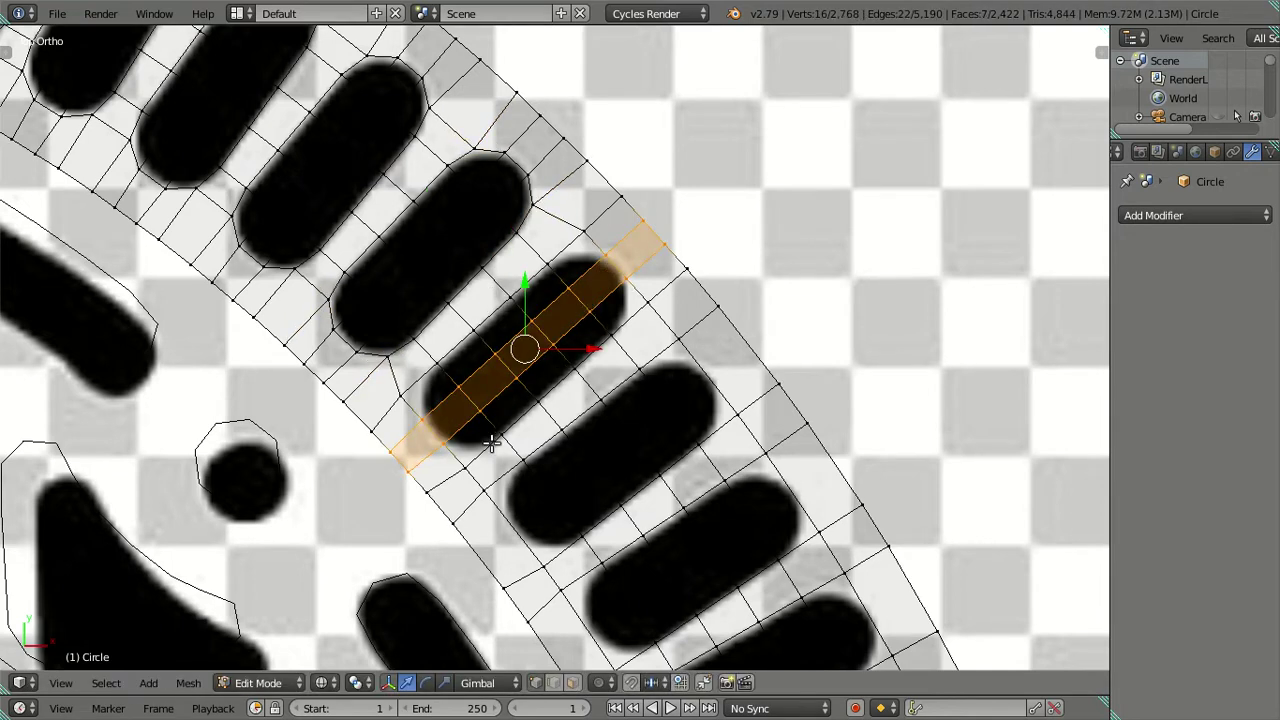
right_click(465, 466)
right_click(401, 396, "shift")
right_click(597, 240, "shift")
right_click(645, 300, "shift")
type("s.")
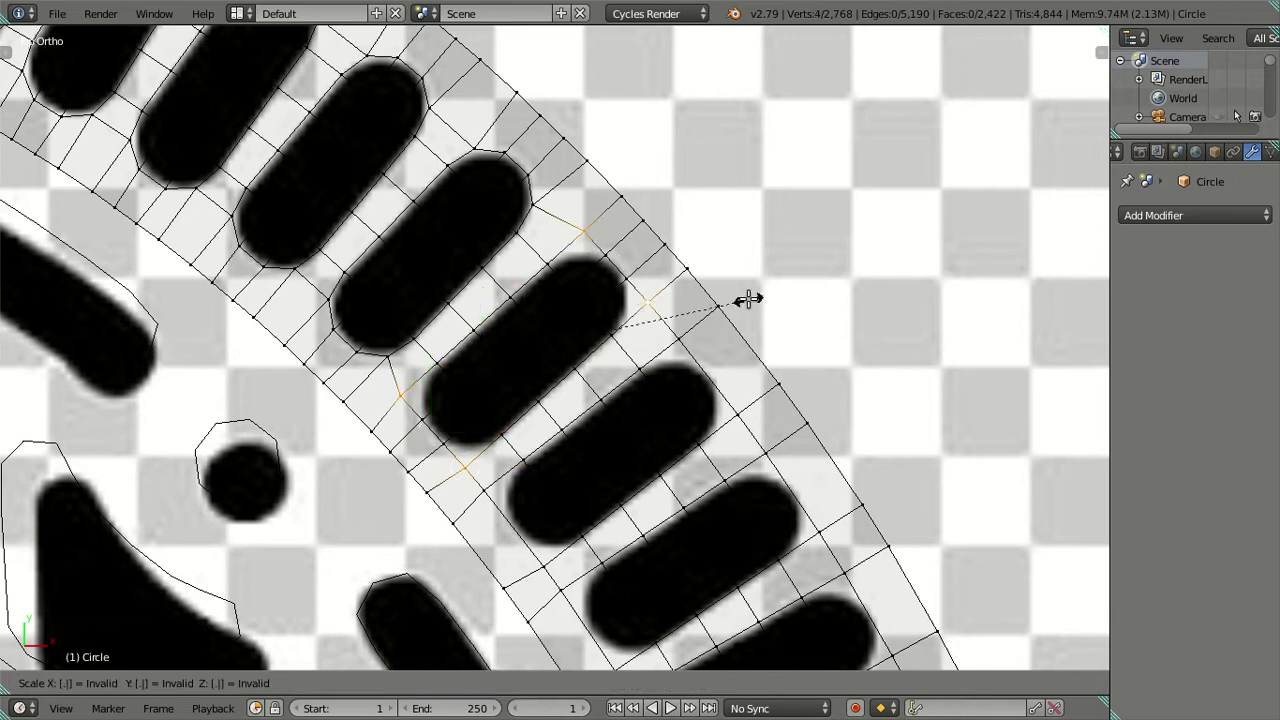
type("9")
key("Return")
Step: Cut a loop through the following pill and pinch its corners to 0.8
middle_click_drag(680, 451, 542, 240, "shift")
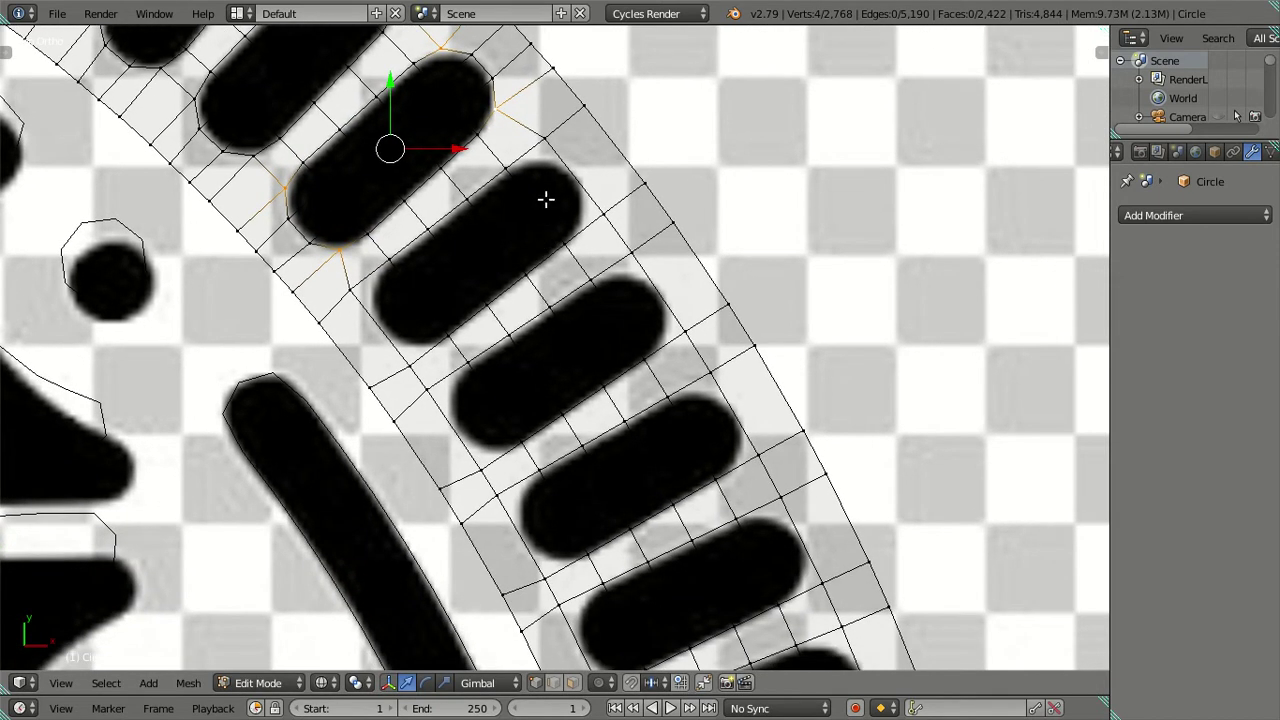
key("ctrl+r")
left_click(543, 196)
right_click(348, 295)
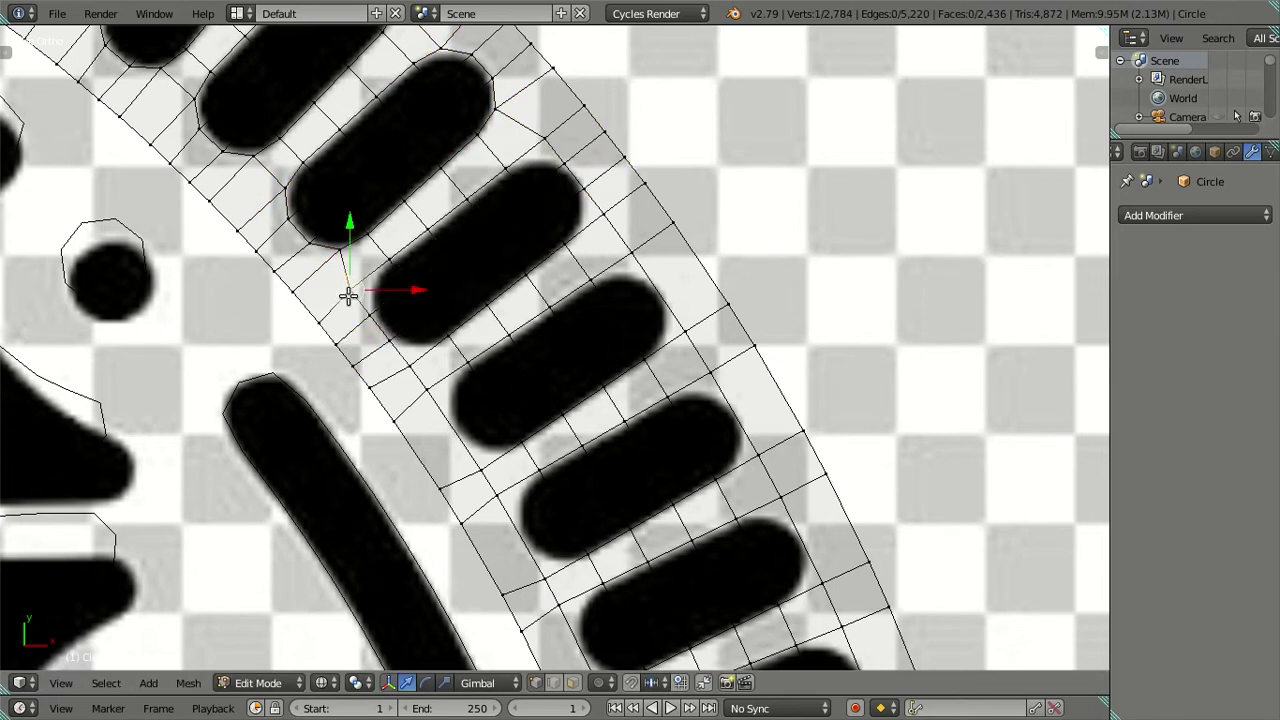
right_click(412, 365, "shift")
right_click(548, 139, "shift")
right_click(606, 219, "shift")
type("s.8")
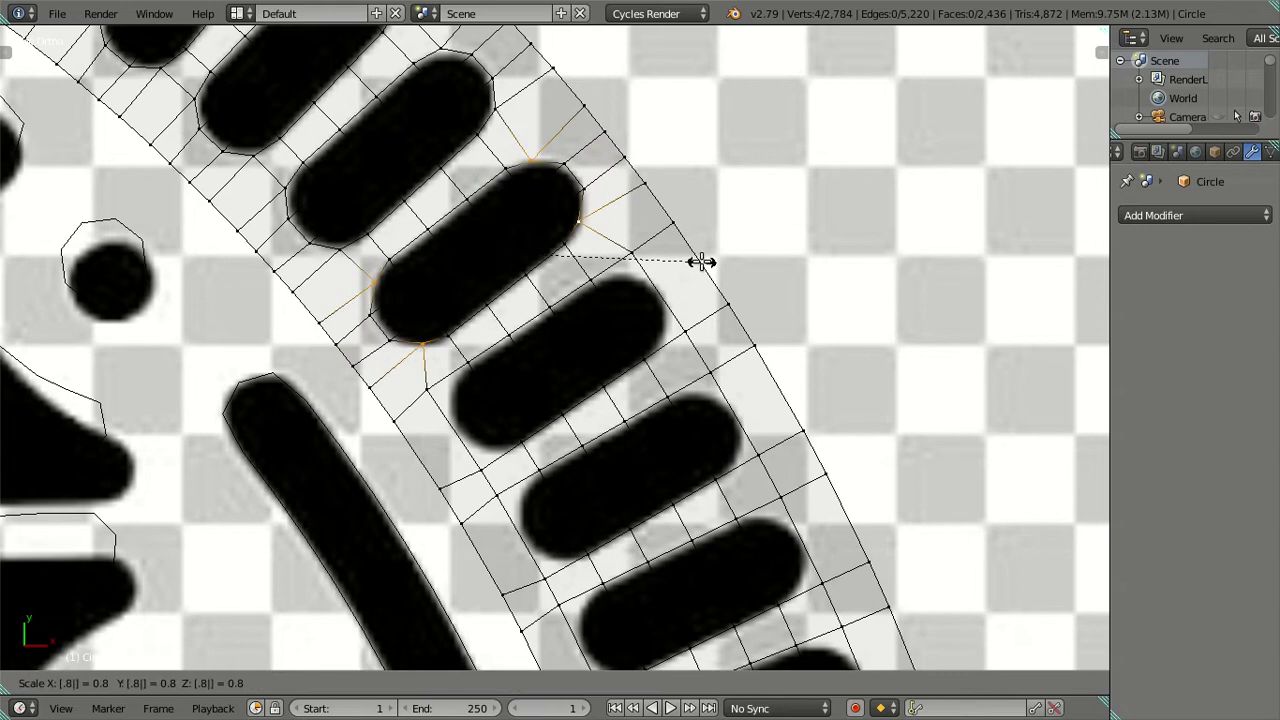
key("Return")
Step: Add a centred loop across the next pill and scale the selected corner vertices in
right_click(701, 262)
middle_click_drag(612, 318, 557, 238, "shift")
key("ctrl+r")
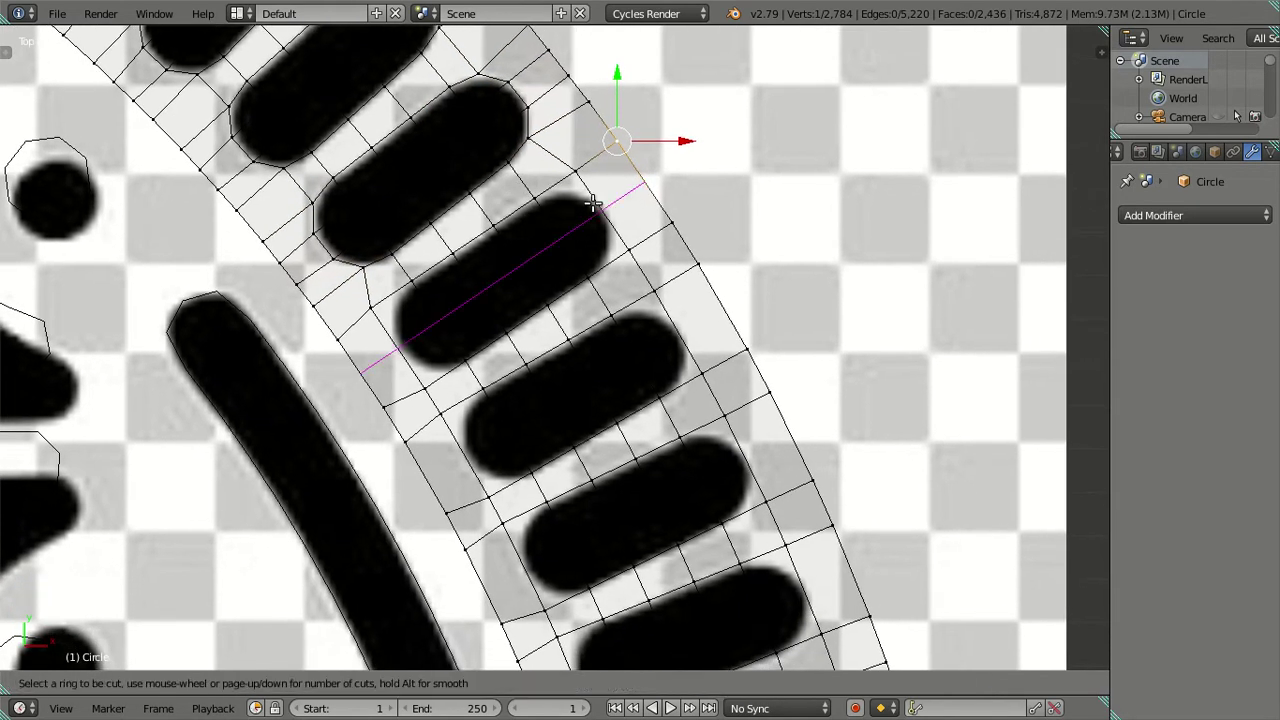
left_click(593, 203)
right_click(620, 250)
right_click(369, 304, "shift")
right_click(424, 389, "shift")
key("s")
key("0")
key("Return")
Step: Loop-cut the next pill and scale its four corner vertices inward around it
right_click(588, 331)
scroll(621, 359, "down", 2)
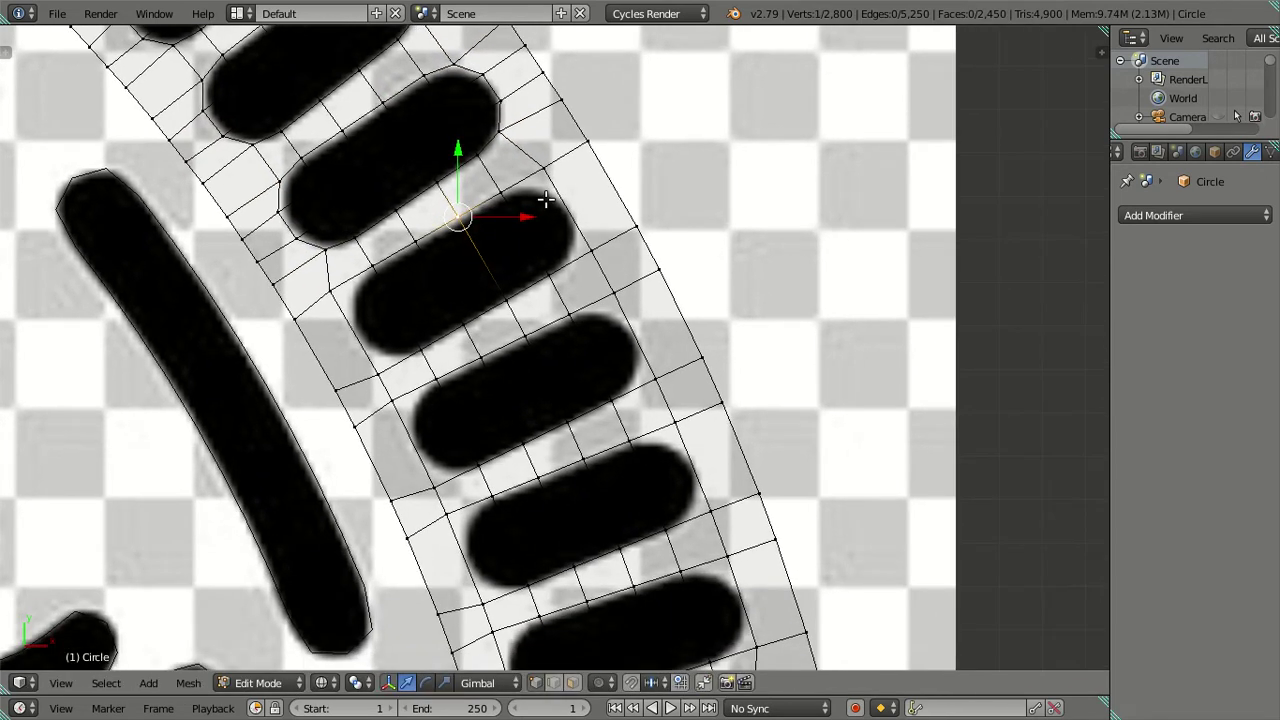
key("ctrl+r")
left_click(593, 241)
right_click(593, 241)
right_click(593, 243)
right_click(545, 170, "shift")
right_click(545, 170, "shift")
right_click(545, 170, "shift")
right_click(378, 374, "shift")
right_click(330, 290, "shift")
key("s")
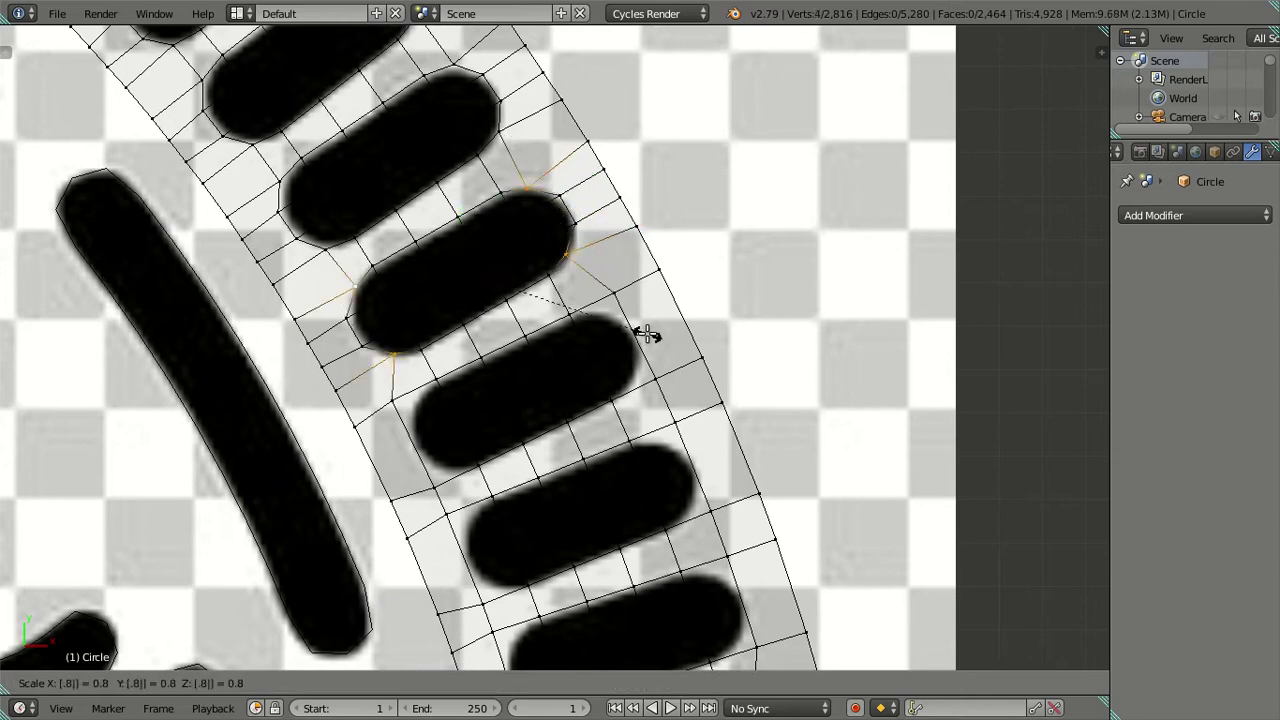
key("Return")
Step: Cut a loop beside the next pill and pull its strip vertices inward
right_click(655, 378)
middle_click_drag(640, 422, 508, 206, "shift")
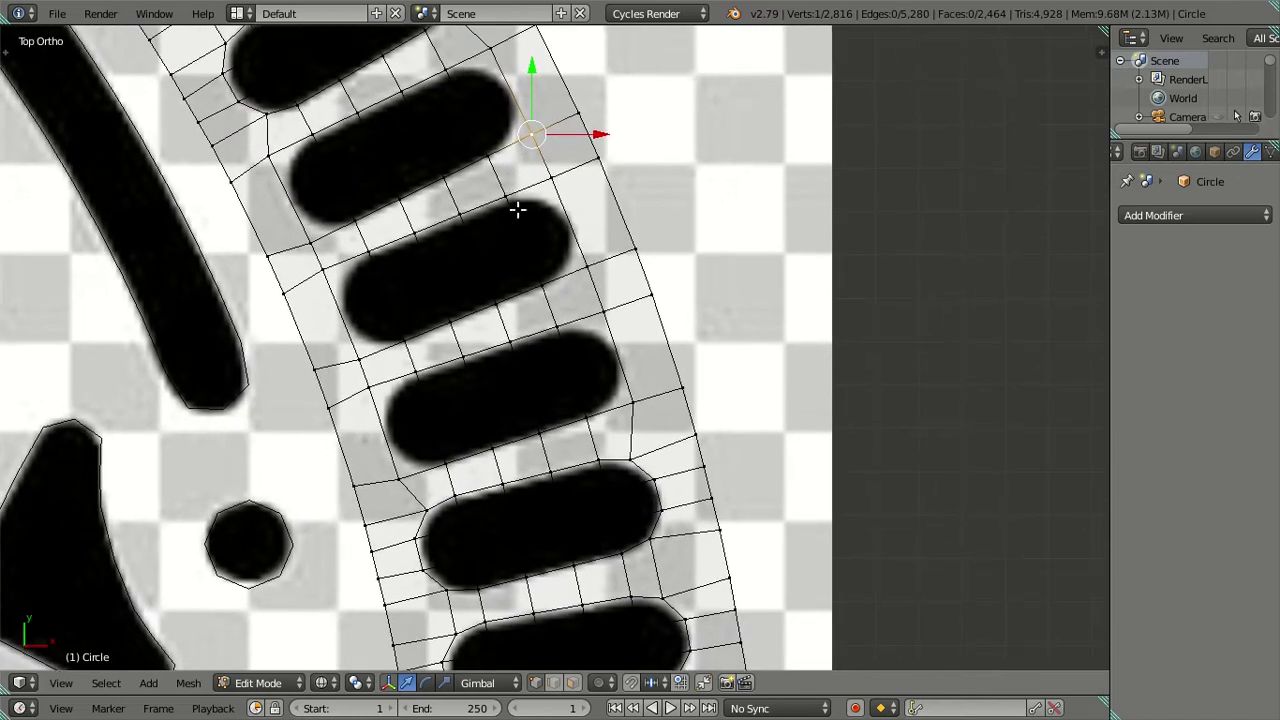
scroll(517, 170, "up", 1)
key("ctrl+r")
left_click(355, 240)
left_click(355, 240)
right_click(276, 208, "shift")
right_click(315, 289, "shift")
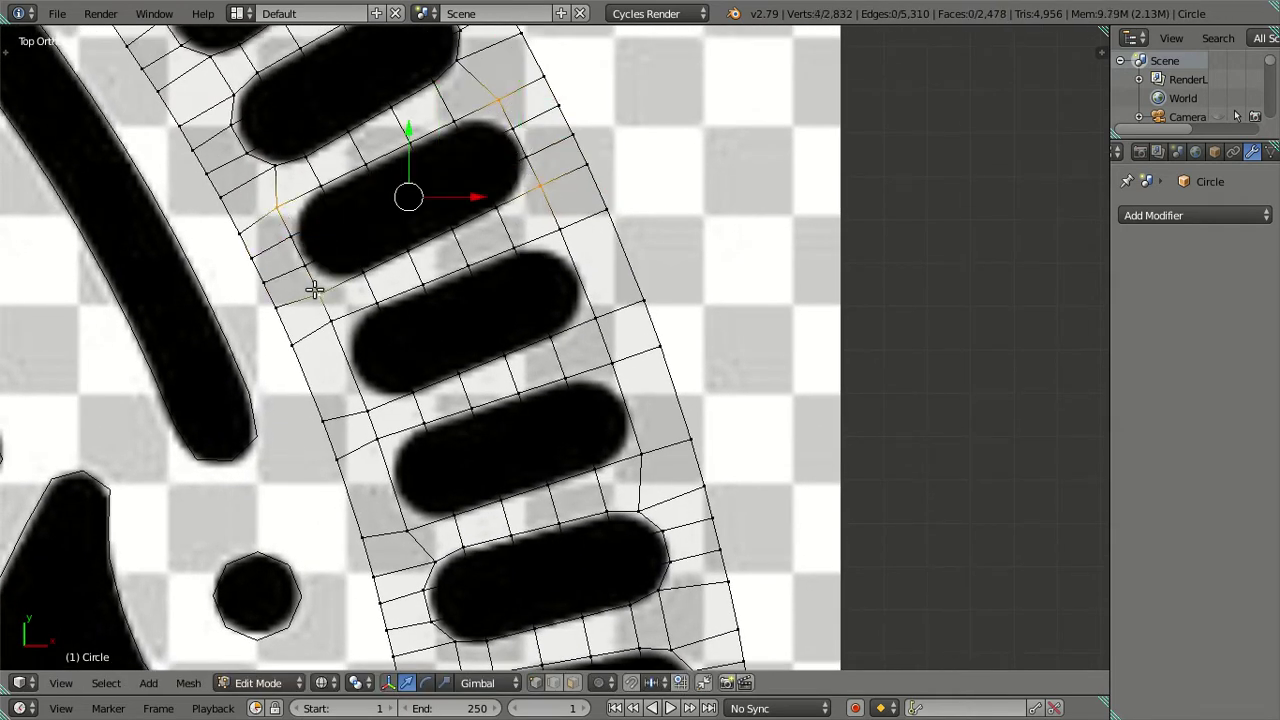
key("s")
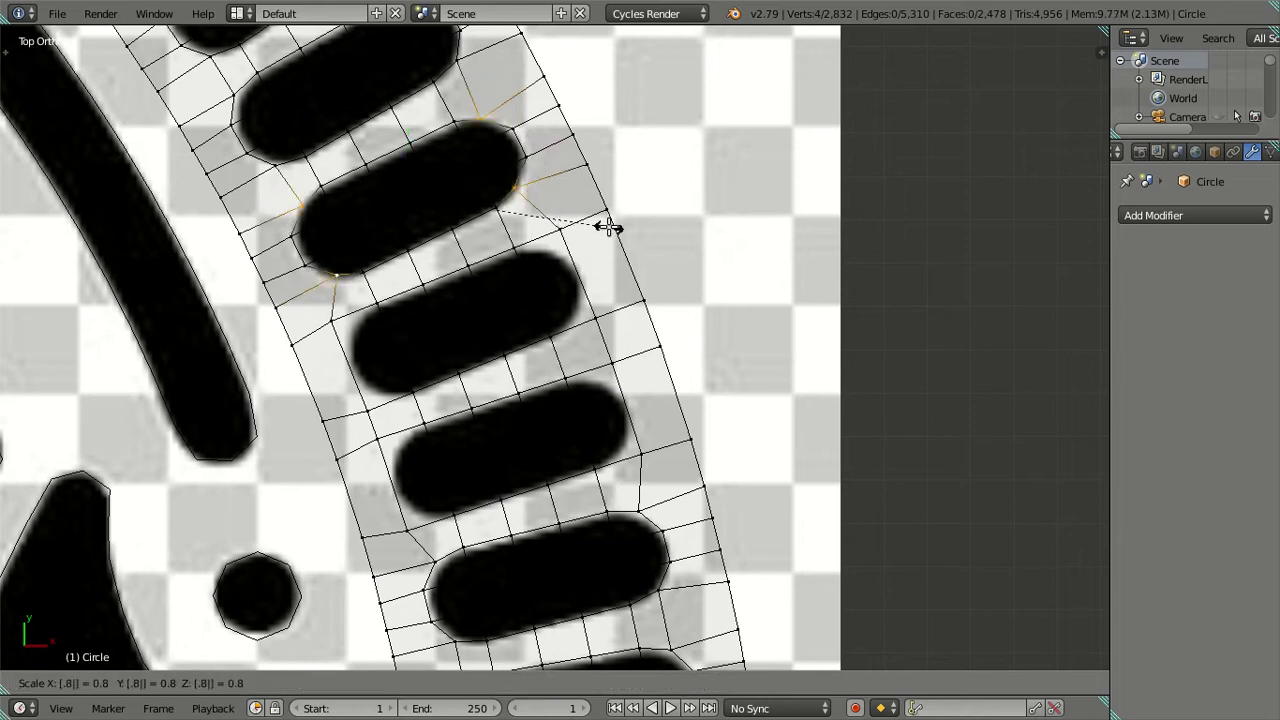
left_click(606, 223)
Step: Add another loop across the strip and scale its four vertices inward
right_click(606, 221)
key("ctrl+r")
left_click(589, 273)
left_click(463, 320)
right_click(561, 230)
right_click(597, 318, "shift")
right_click(332, 322, "shift")
right_click(367, 410, "shift")
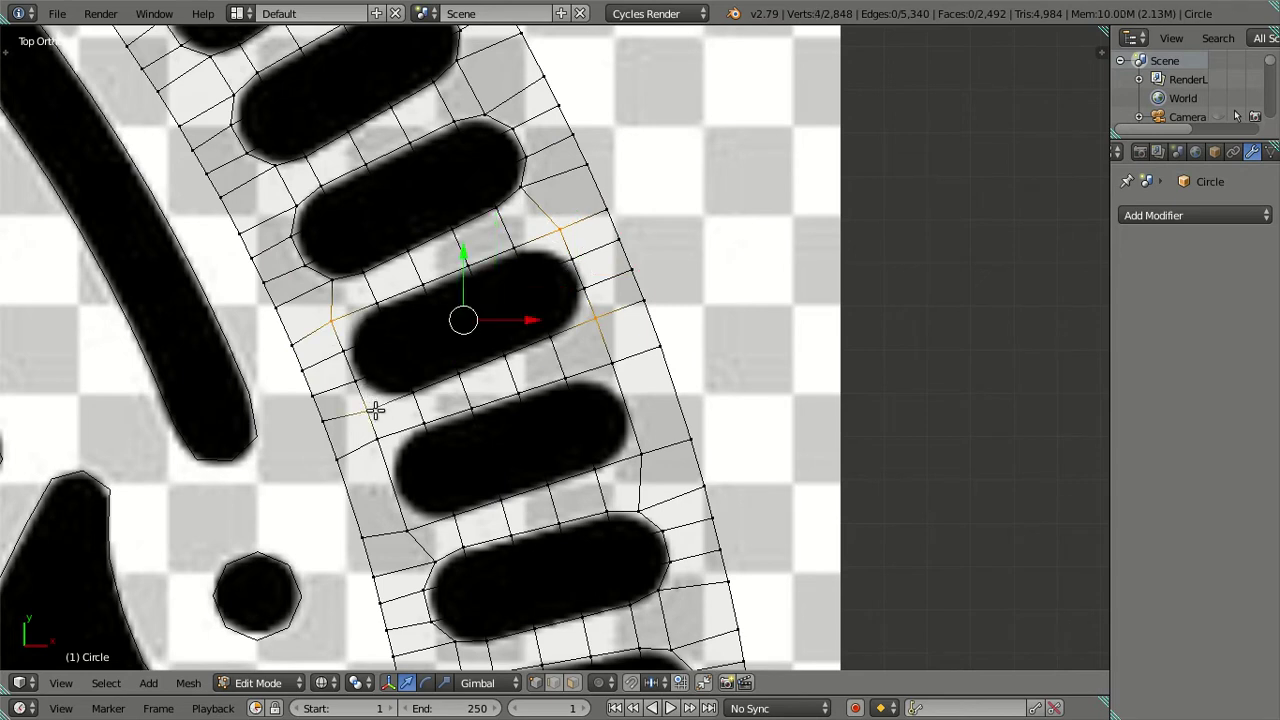
key("s")
left_click(604, 330)
Step: Cut one more loop beside the next pill and select its four vertices
right_click(610, 362)
key("ctrl+r")
left_click(618, 410)
right_click(612, 365)
right_click(640, 455, "shift")
right_click(378, 438, "shift")
right_click(407, 530, "shift")
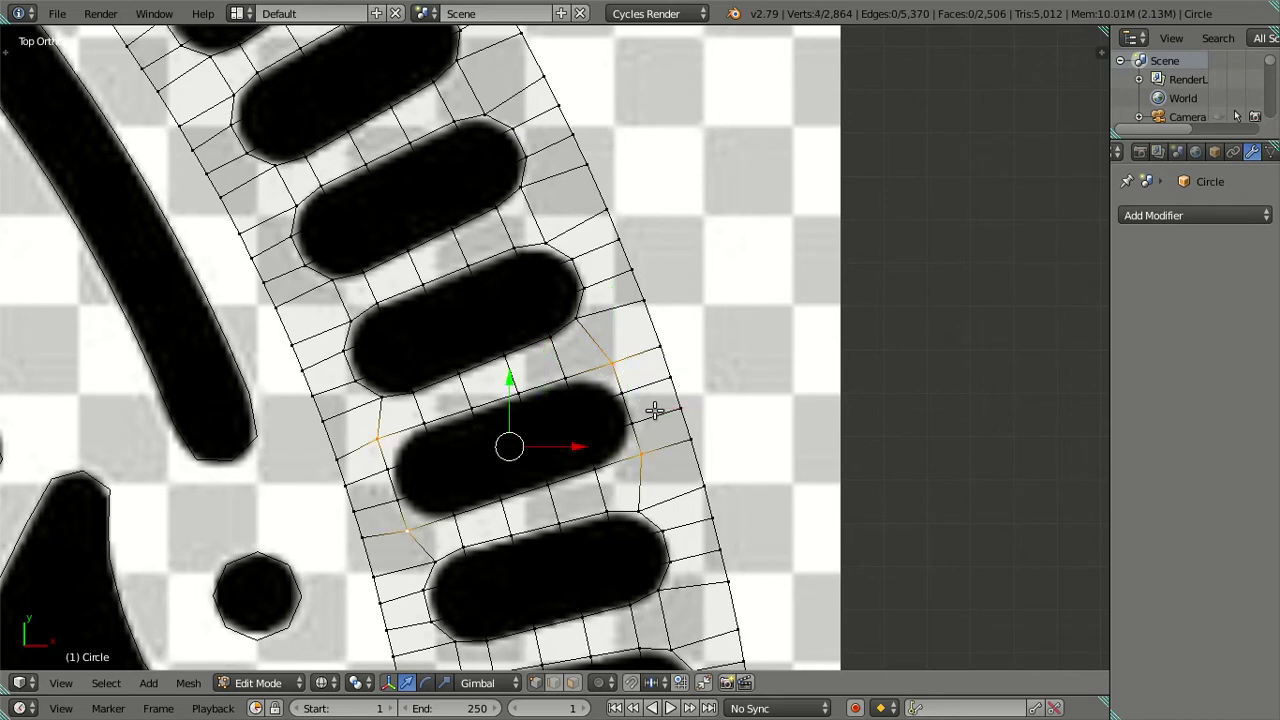
Step: Scale the last pill's loop vertices inward to fit around it
key("s")
left_click(655, 410)
right_click(655, 410)
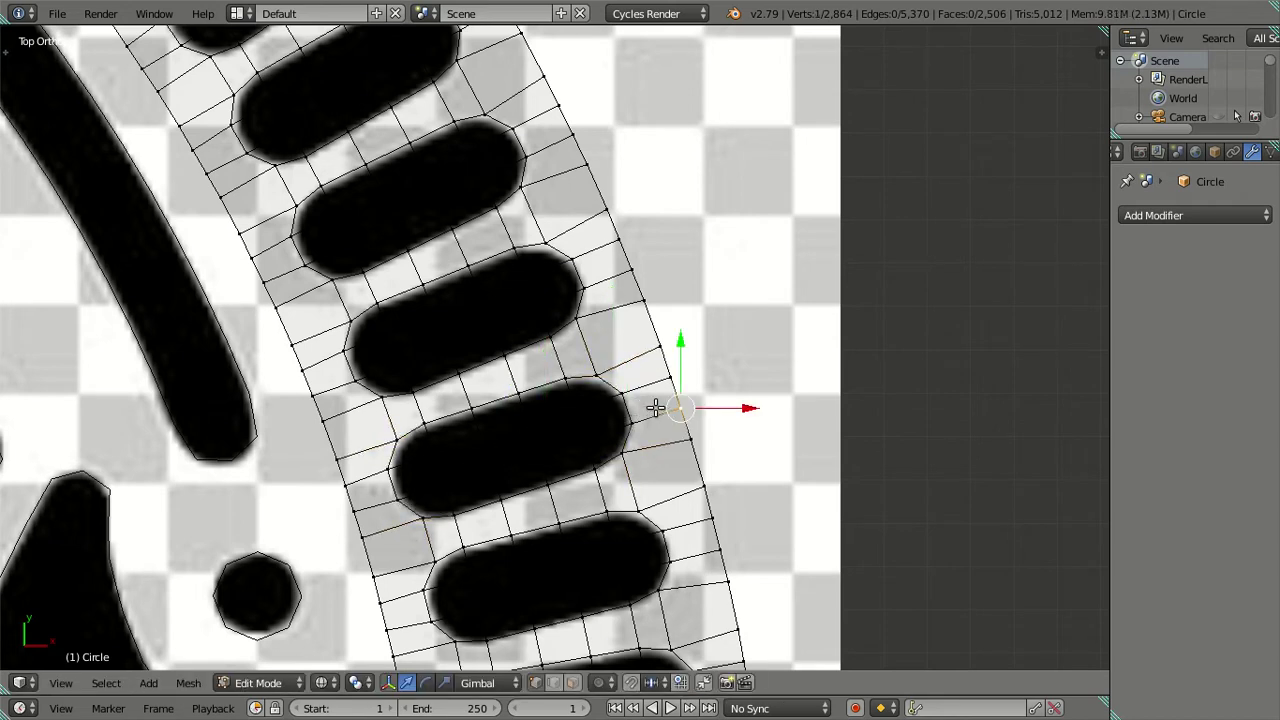
scroll(640, 400, "down", 3)
scroll(600, 398, "down", 2)
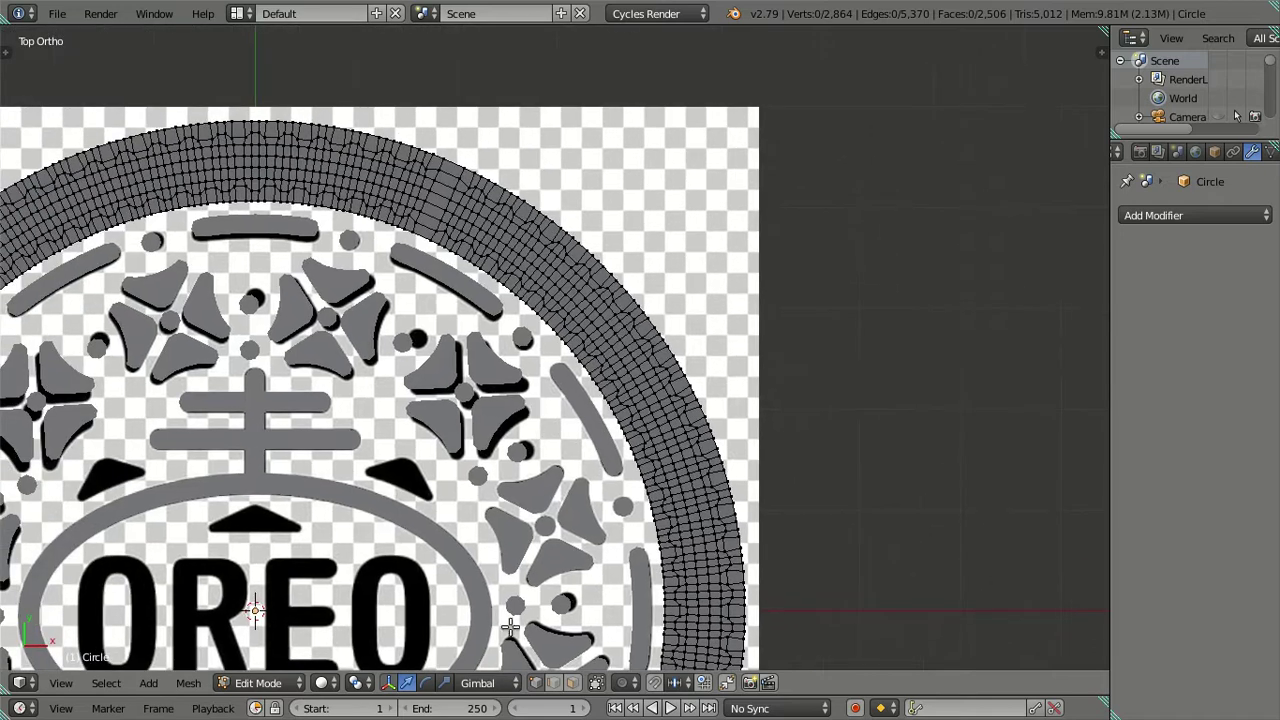
scroll(563, 538, "up", 3)
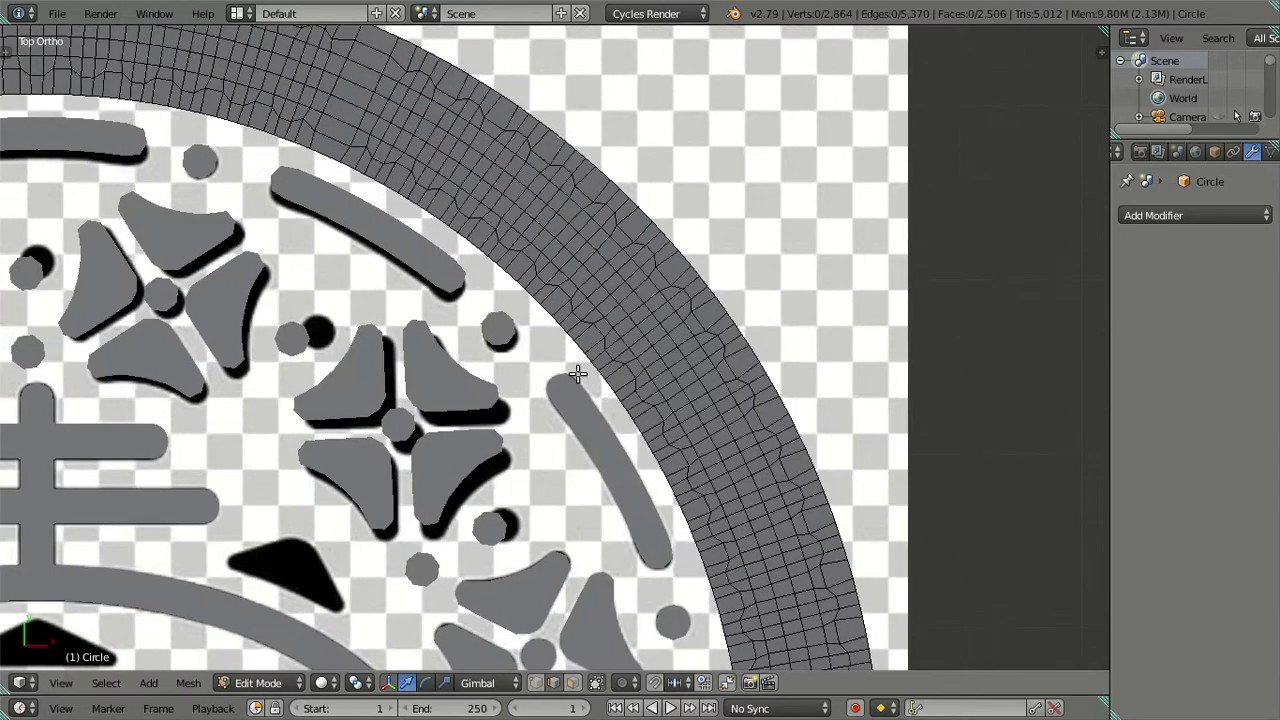
left_click(578, 374)
Step: Duplicate the ring as Circle.062 in Object Mode and move the copy to another layer
key("Tab")
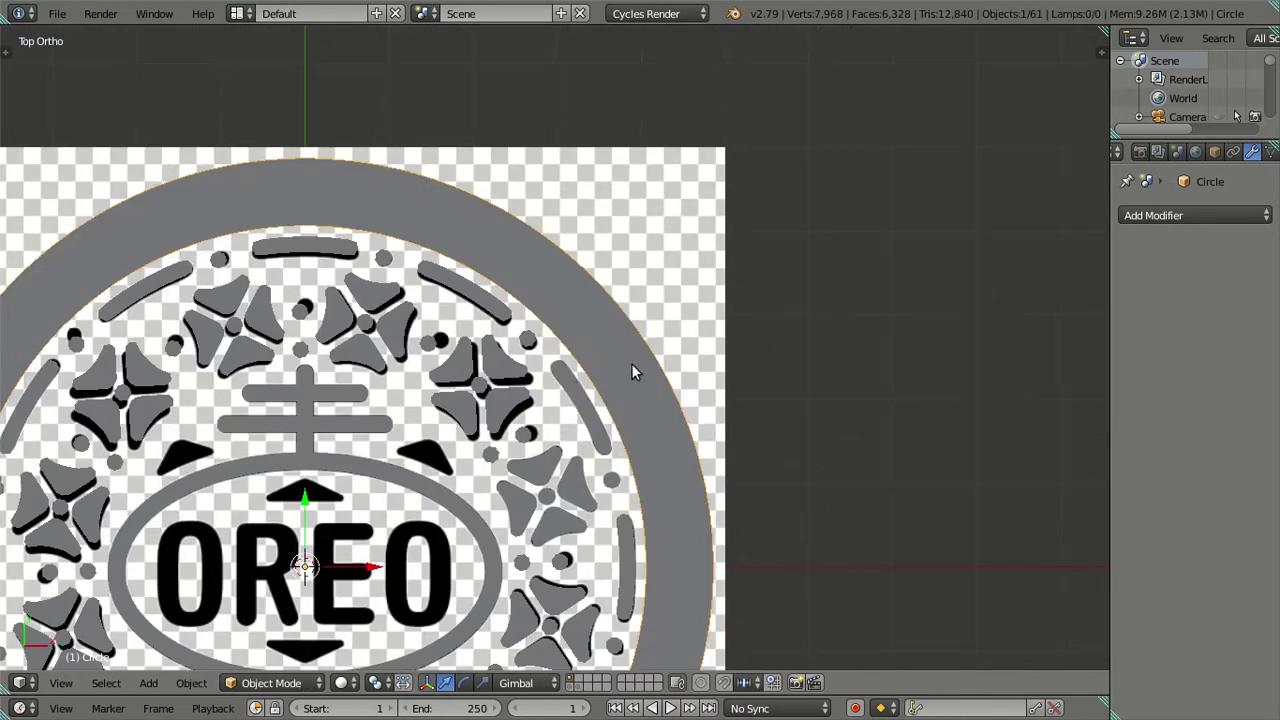
scroll(638, 365, "down", 3)
key("shift+d")
key("Escape")
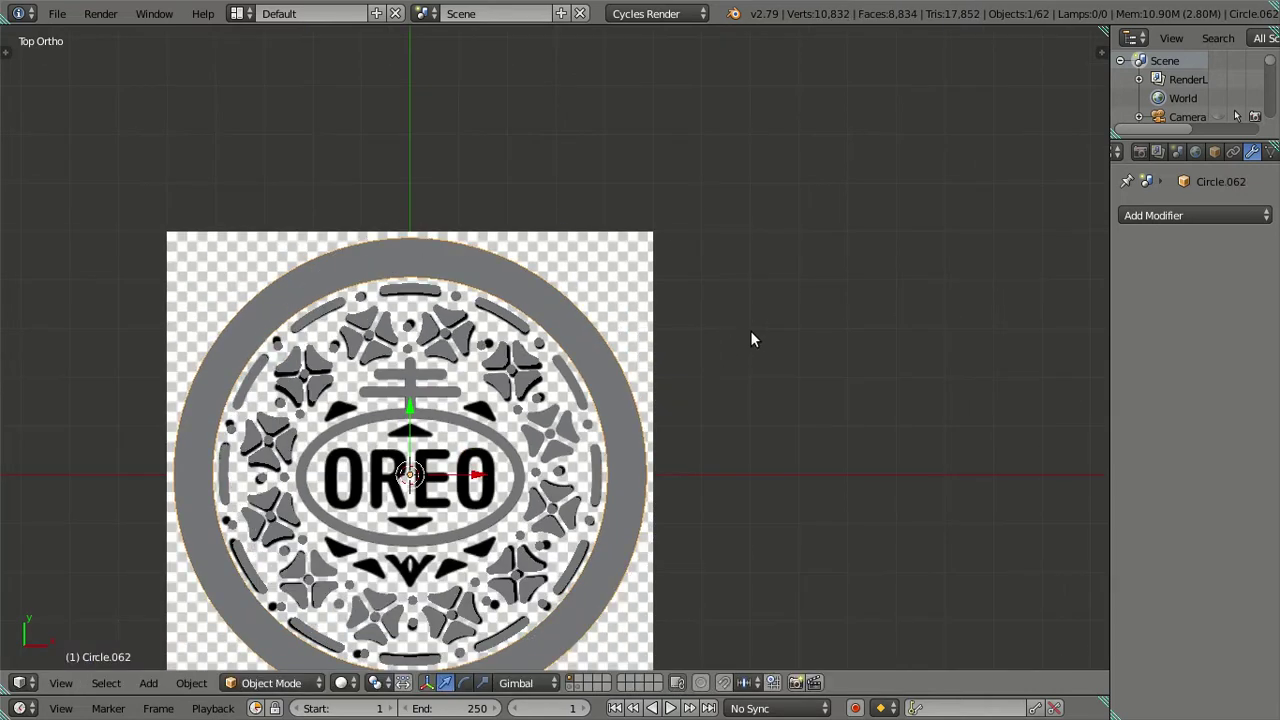
key("m")
left_click(935, 383)
Step: Select the outer ring, orbit to inspect it tilted, then return to top view
right_click(633, 466)
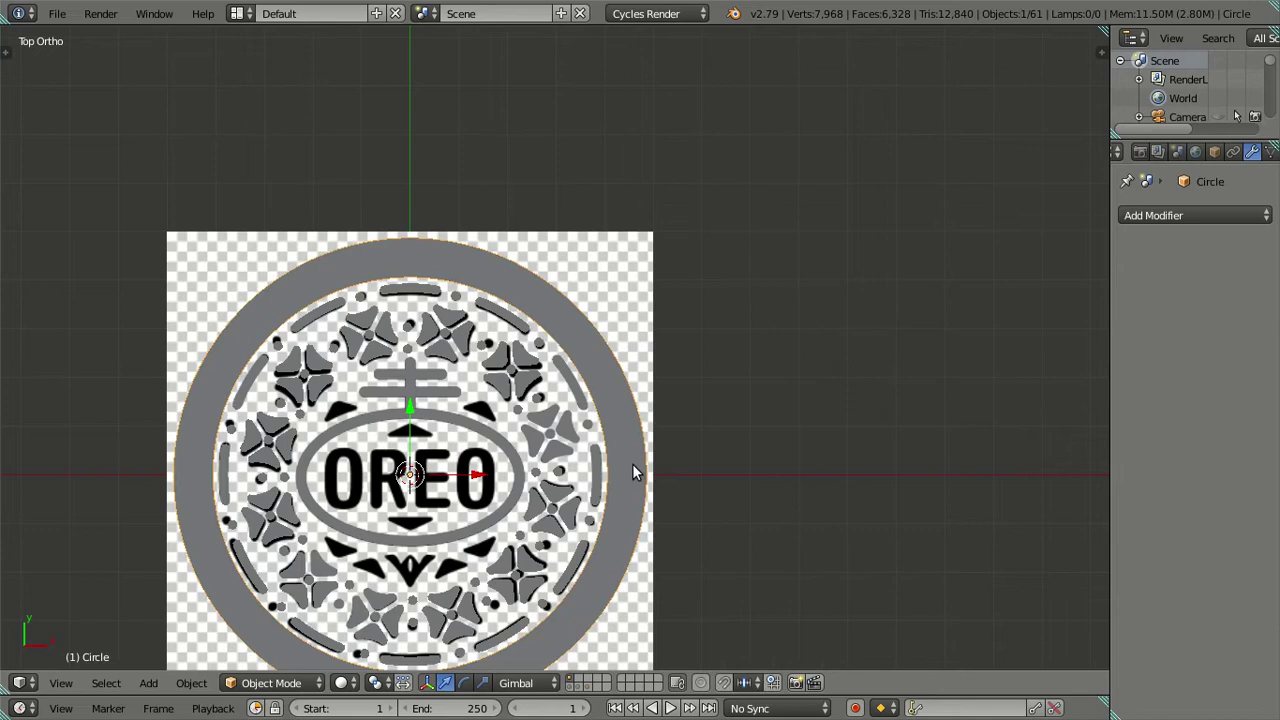
mouse_move(632, 463)
middle_mouse_down()
mouse_move(559, 533)
mouse_move(594, 540)
middle_mouse_up()
scroll(627, 527, "up", 3)
scroll(616, 513, "up", 2)
scroll(616, 510, "down", 5)
key("KP_7")
scroll(465, 375, "up", 2)
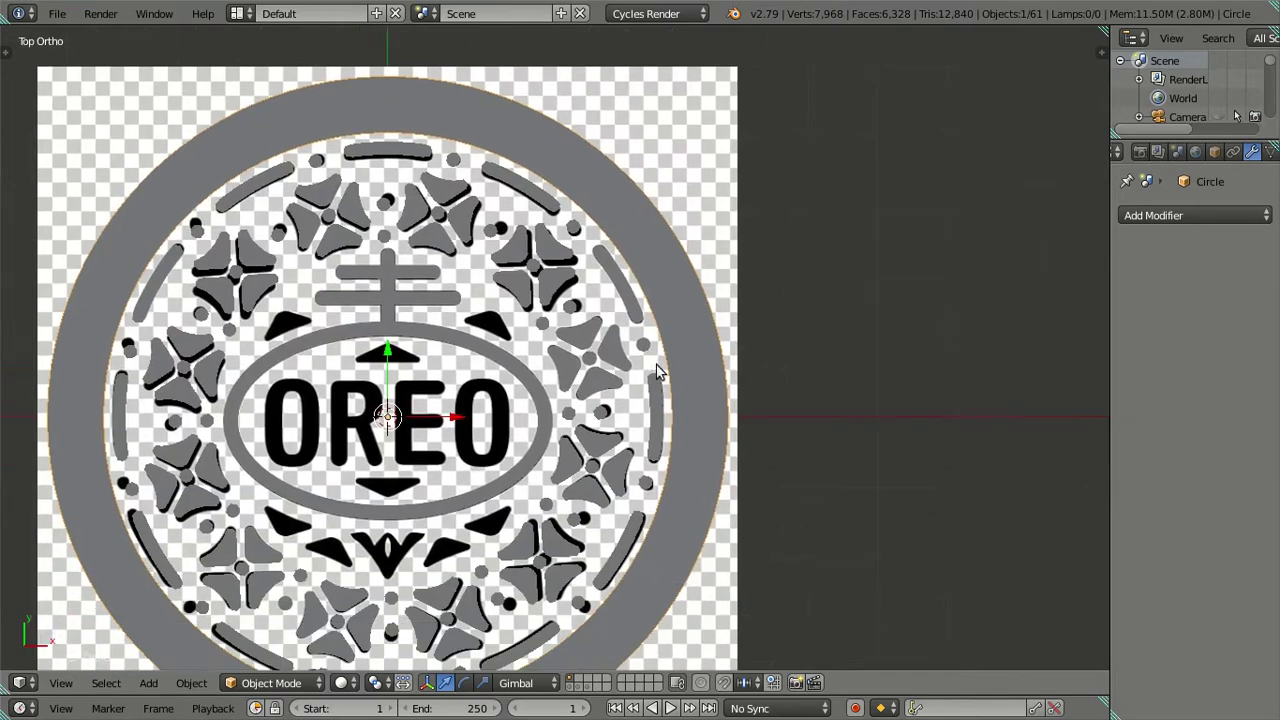
scroll(465, 375, "up", 3)
Step: Check the ring in Edit Mode, toggle perspective back to orthographic, and pan toward the flower shapes
key("Tab")
scroll(500, 380, "up", 1)
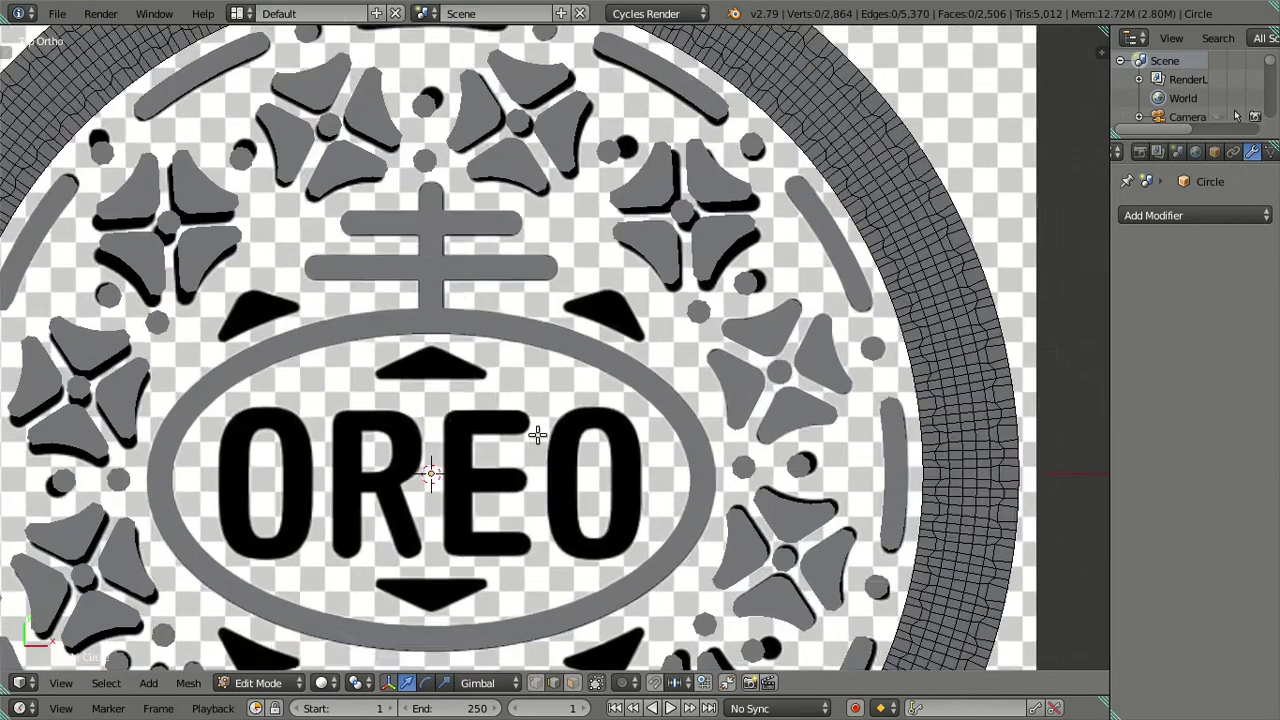
scroll(530, 388, "up", 1)
key("Tab")
key("KP_5")
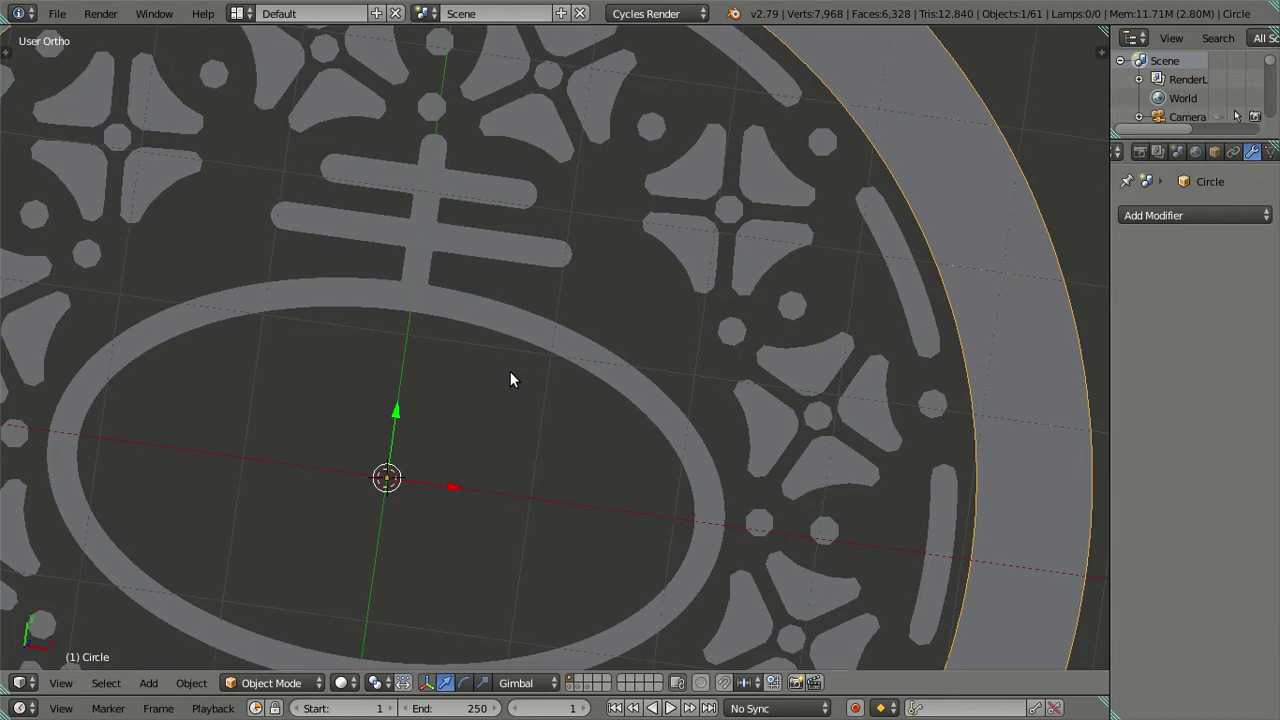
key("KP_5")
middle_click_drag(556, 471, 451, 404, "shift")
Step: Copy the flower's right petal out as its own object, Circle.063, and select it
right_click(697, 293)
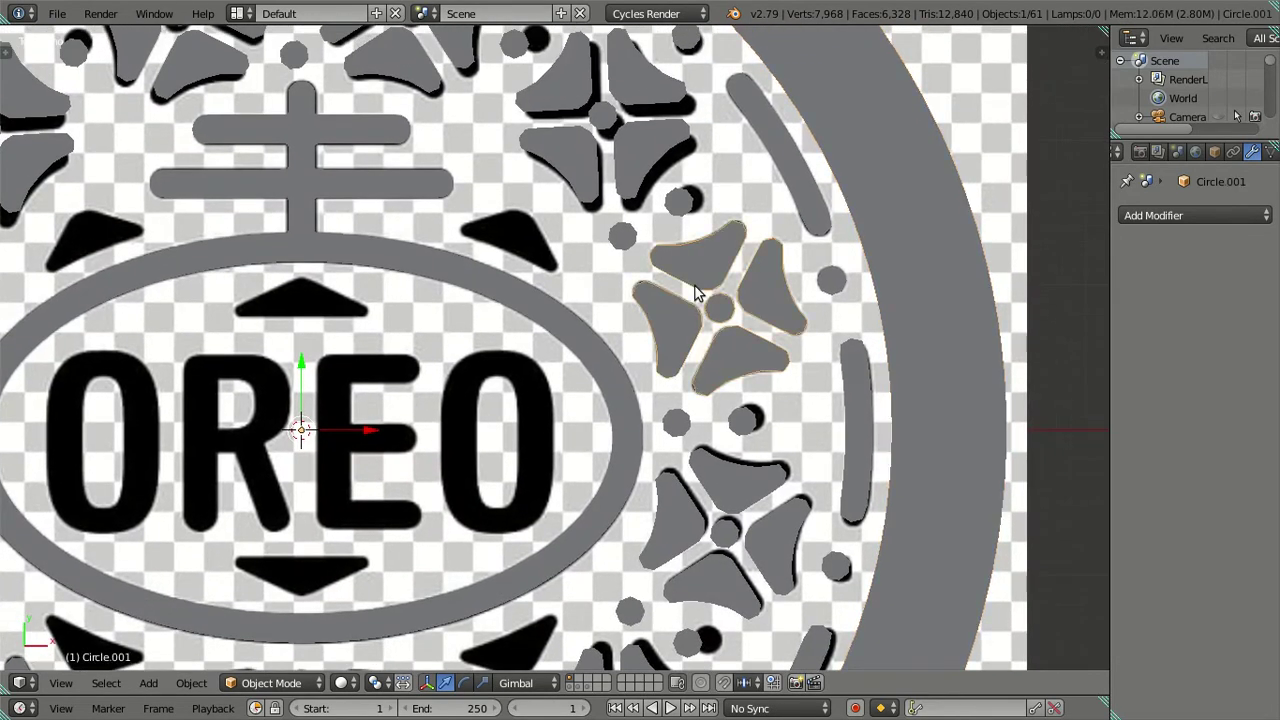
key("Tab")
right_click(763, 298)
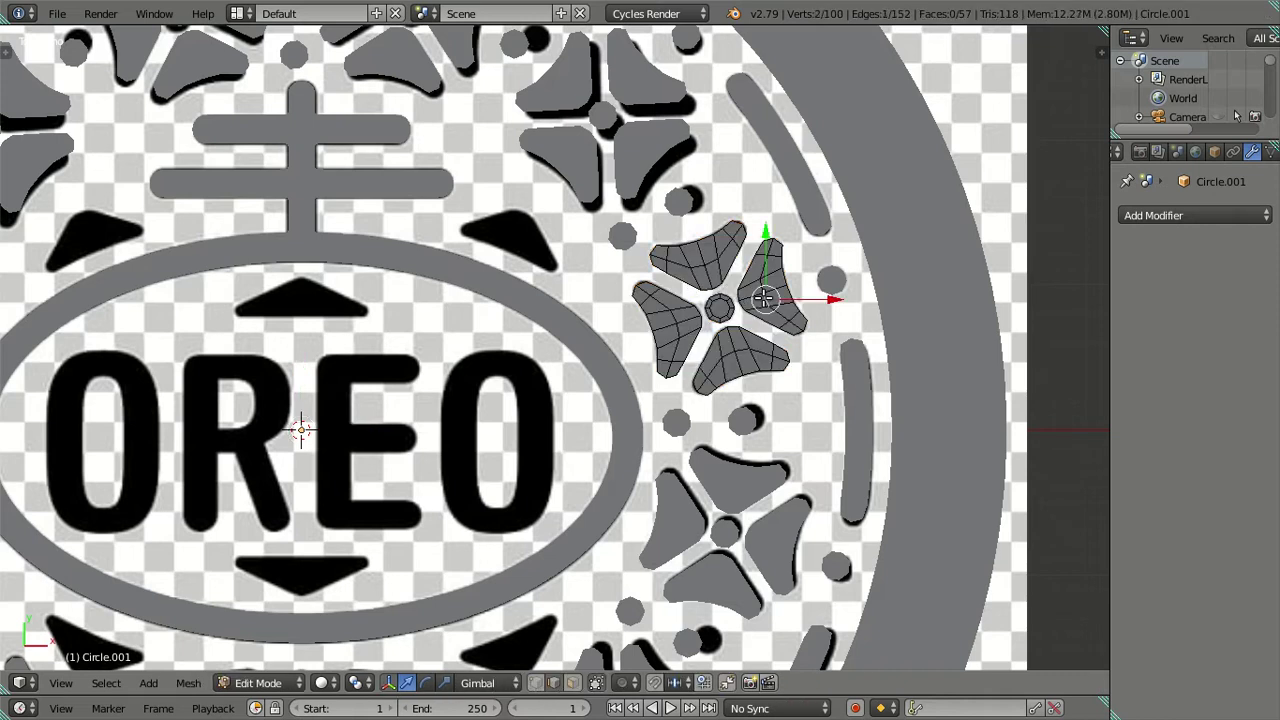
key("ctrl+l")
key("shift+d")
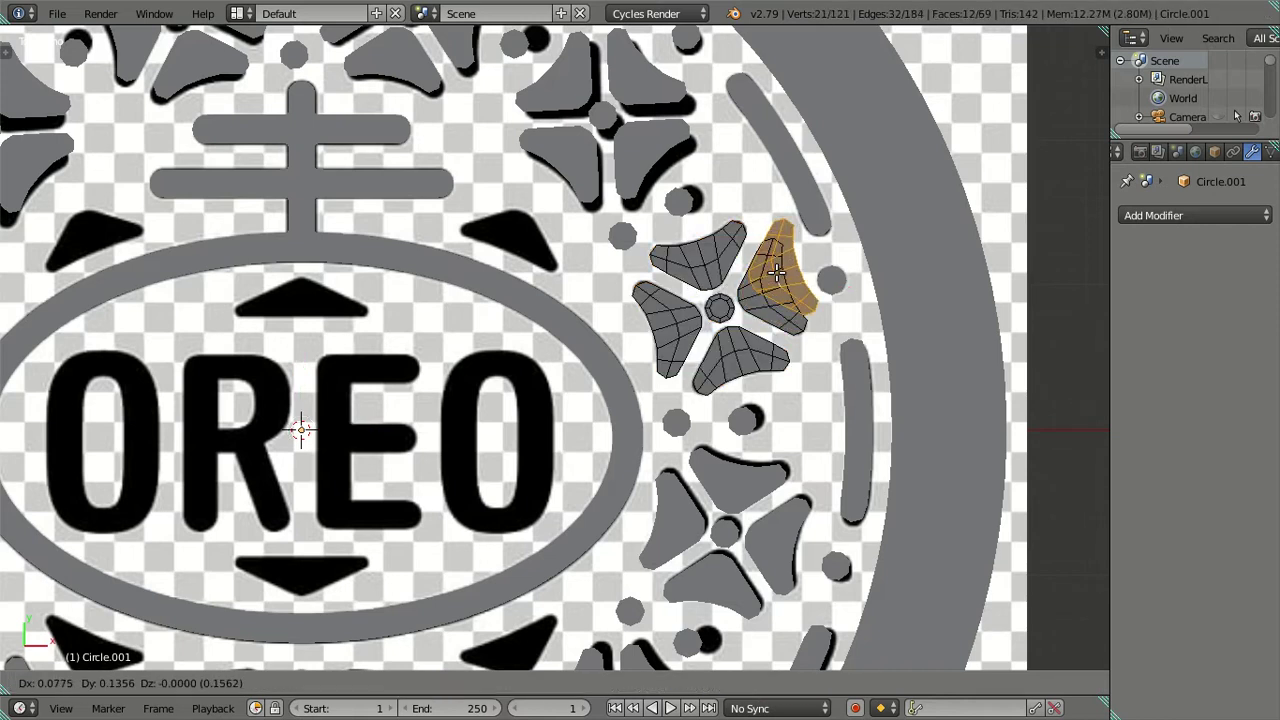
right_click(430, 277)
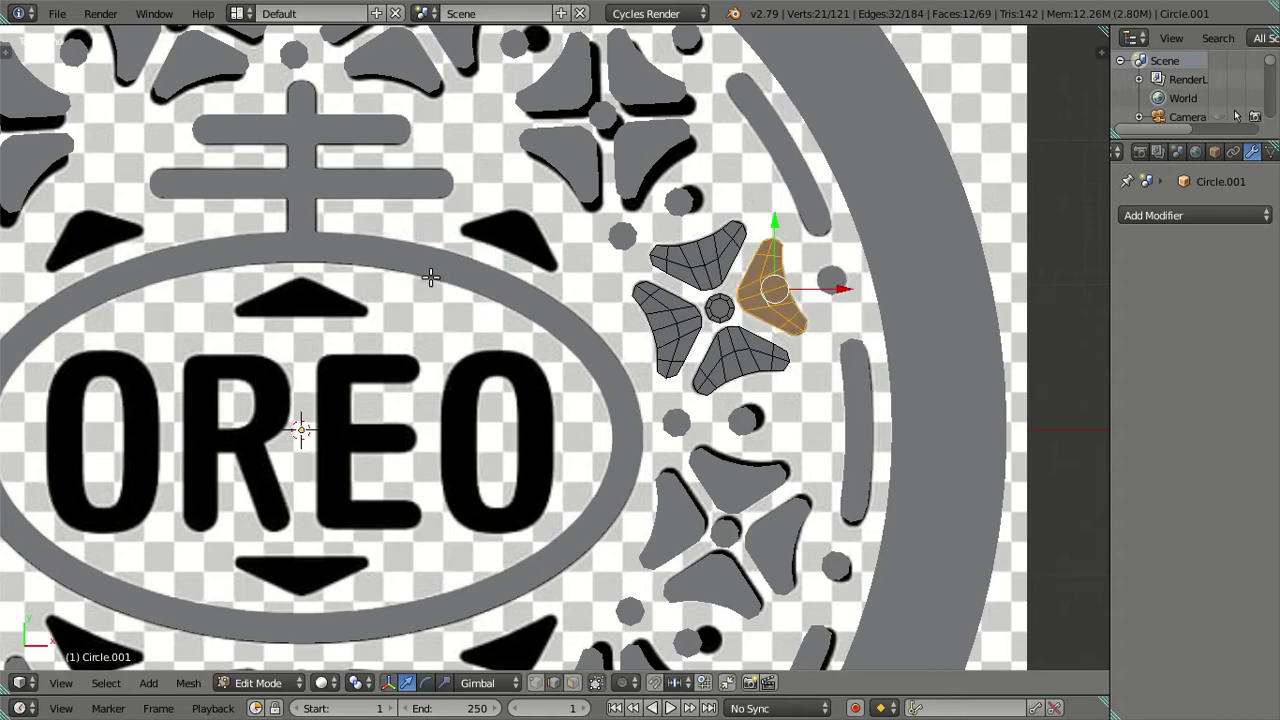
key("p")
left_click(430, 277)
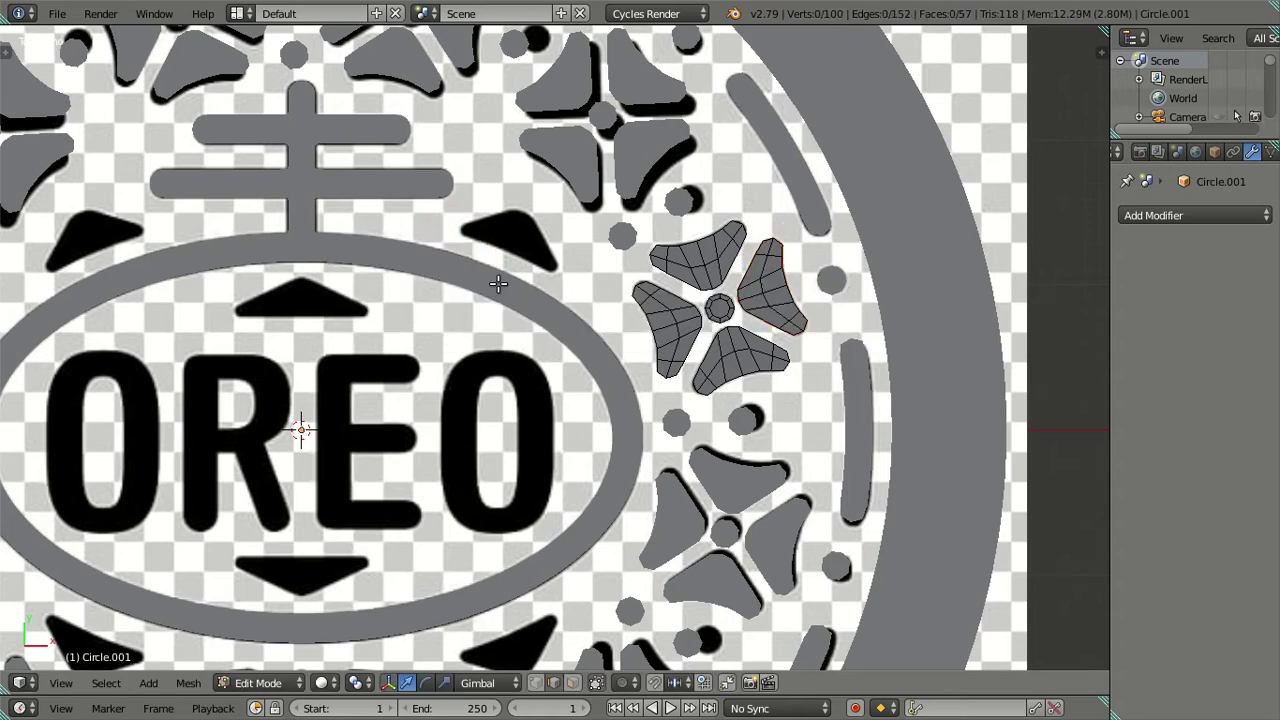
key("Tab")
right_click(761, 306)
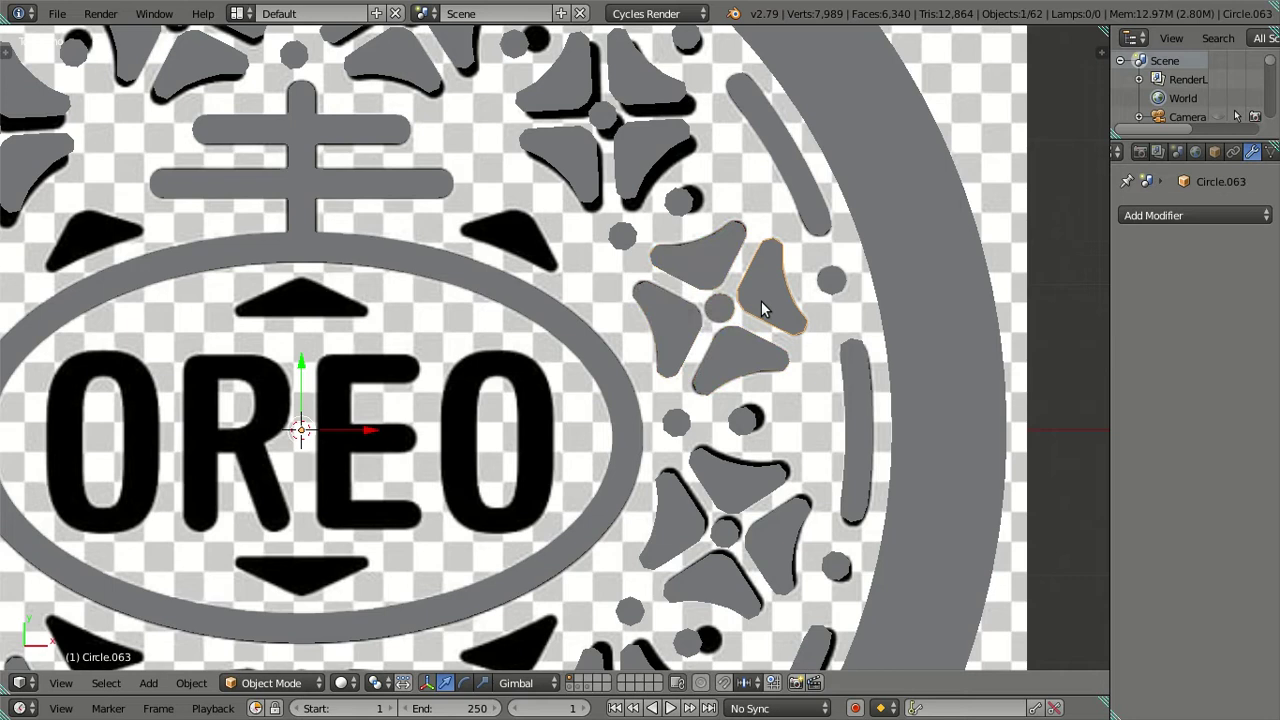
Step: Snap the petal to the 3D cursor and set the transform orientation to Global
key("Tab")
key("shift+a")
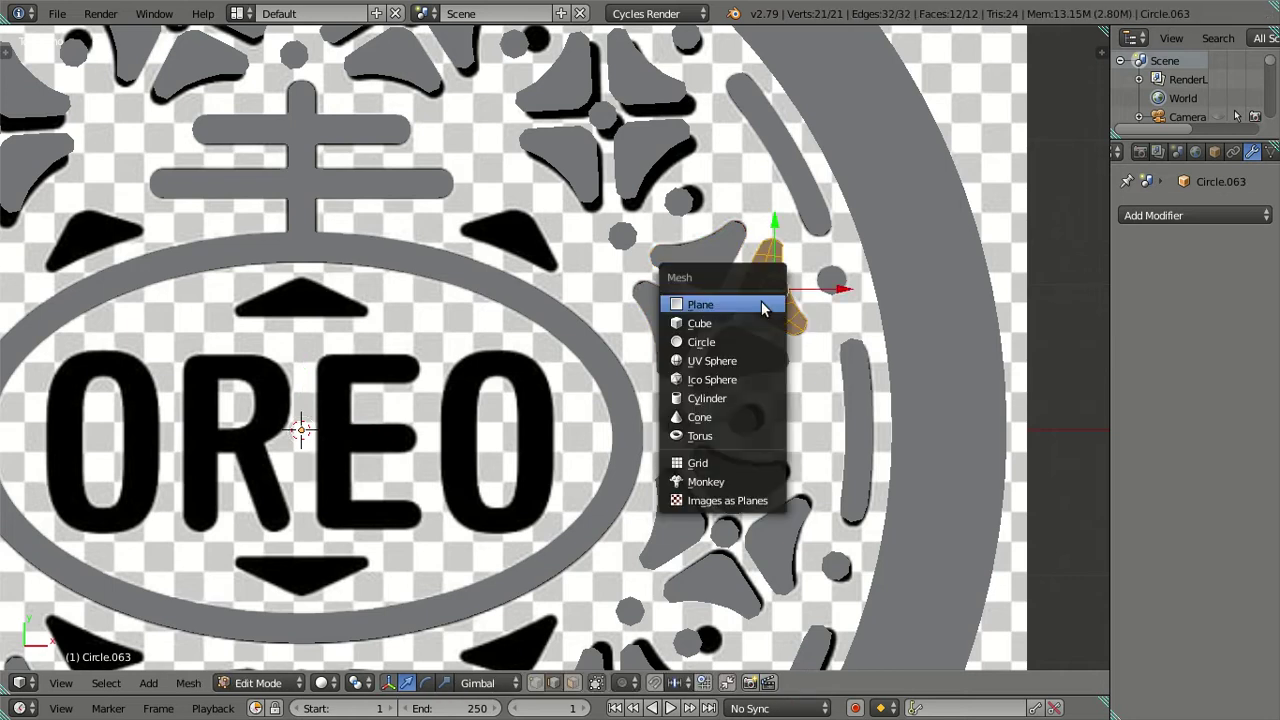
key("shift+s")
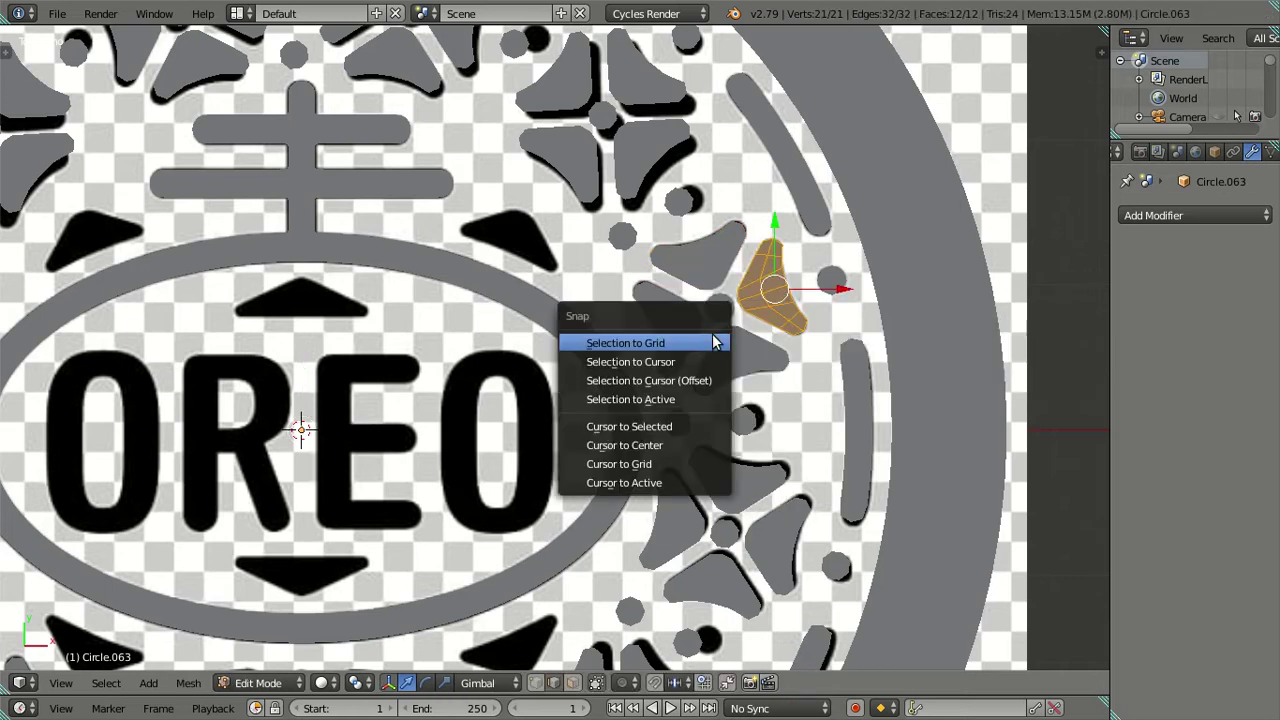
left_click(709, 380)
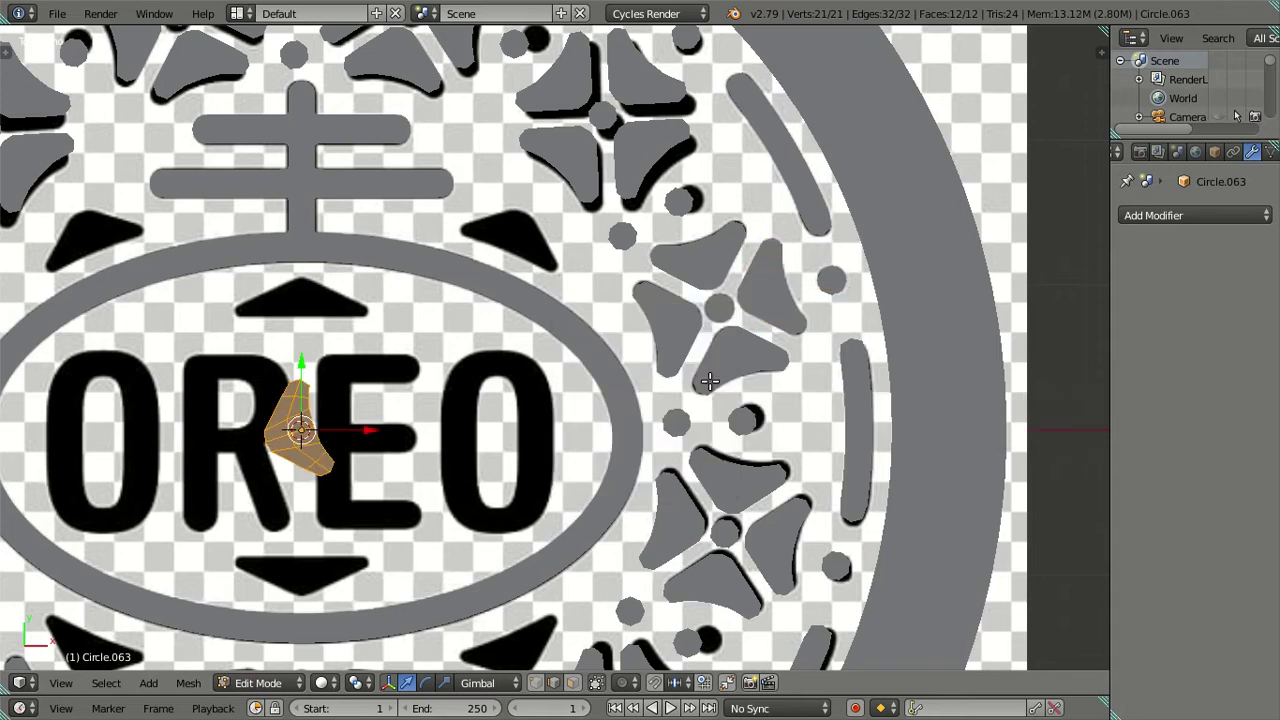
left_click(488, 682)
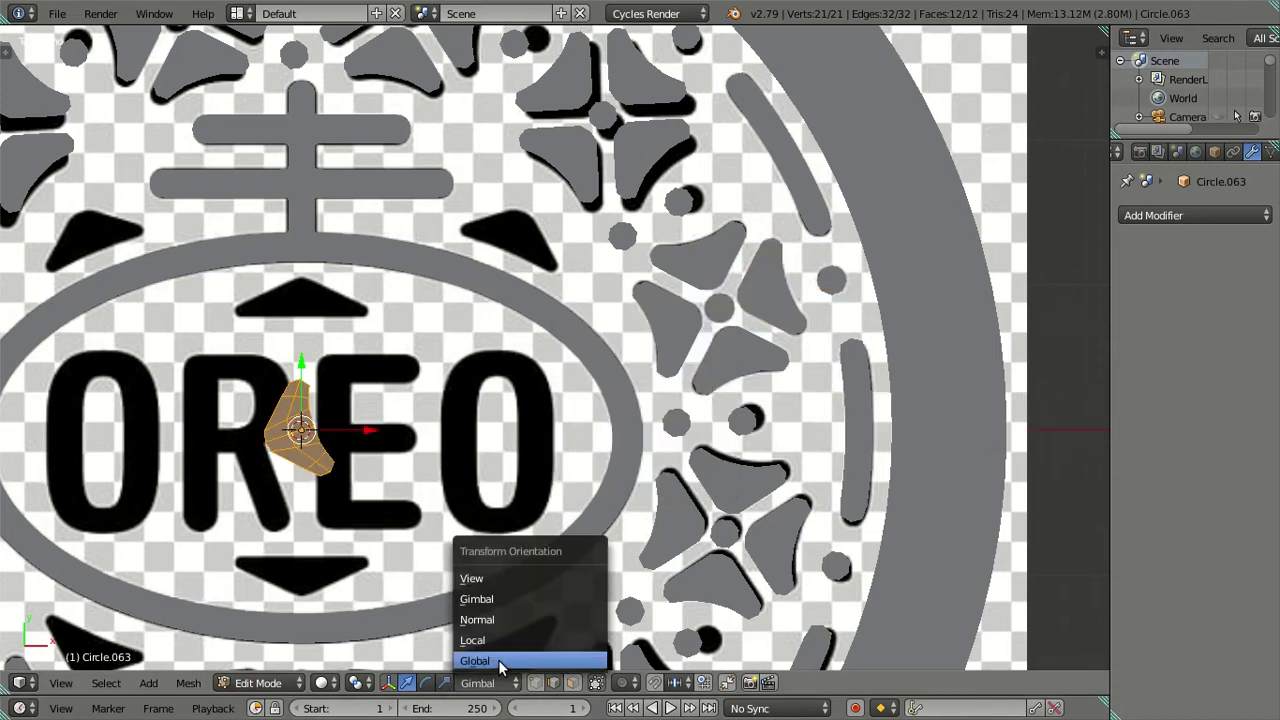
left_click(501, 663)
middle_click_drag(416, 491, 463, 463, "shift")
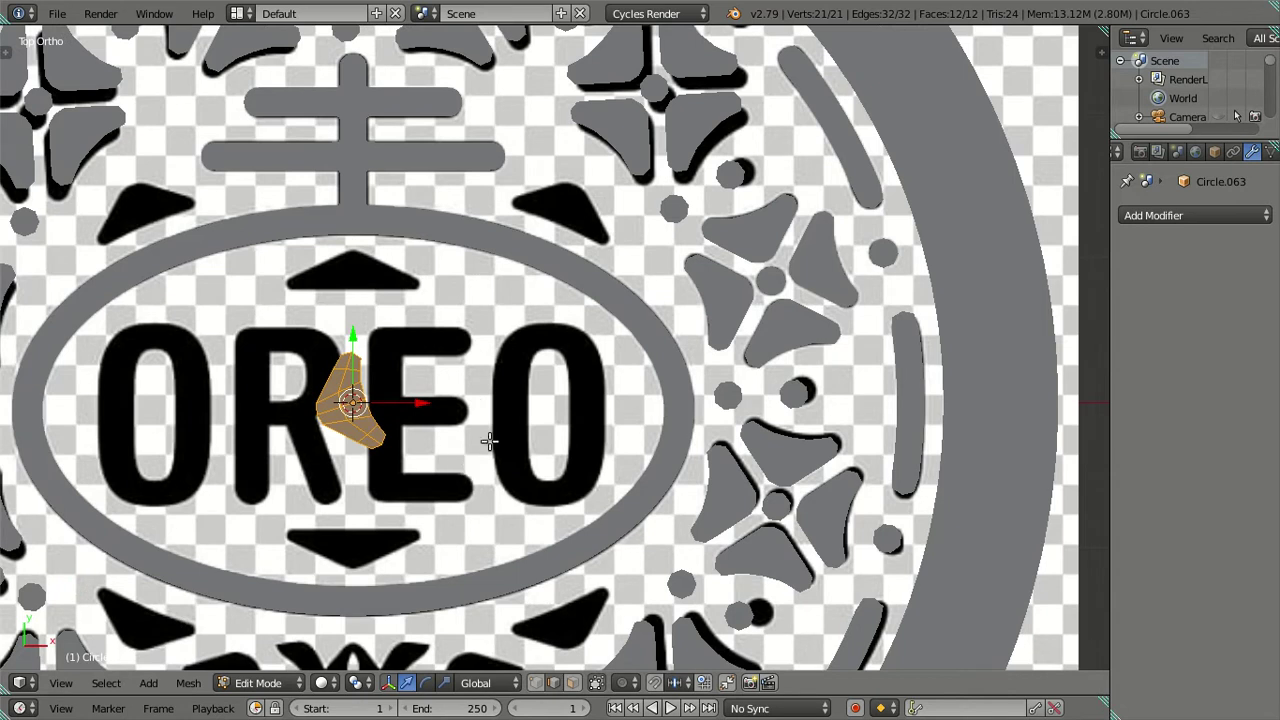
Step: Flip the petal 180 degrees around the Z axis
key("Tab")
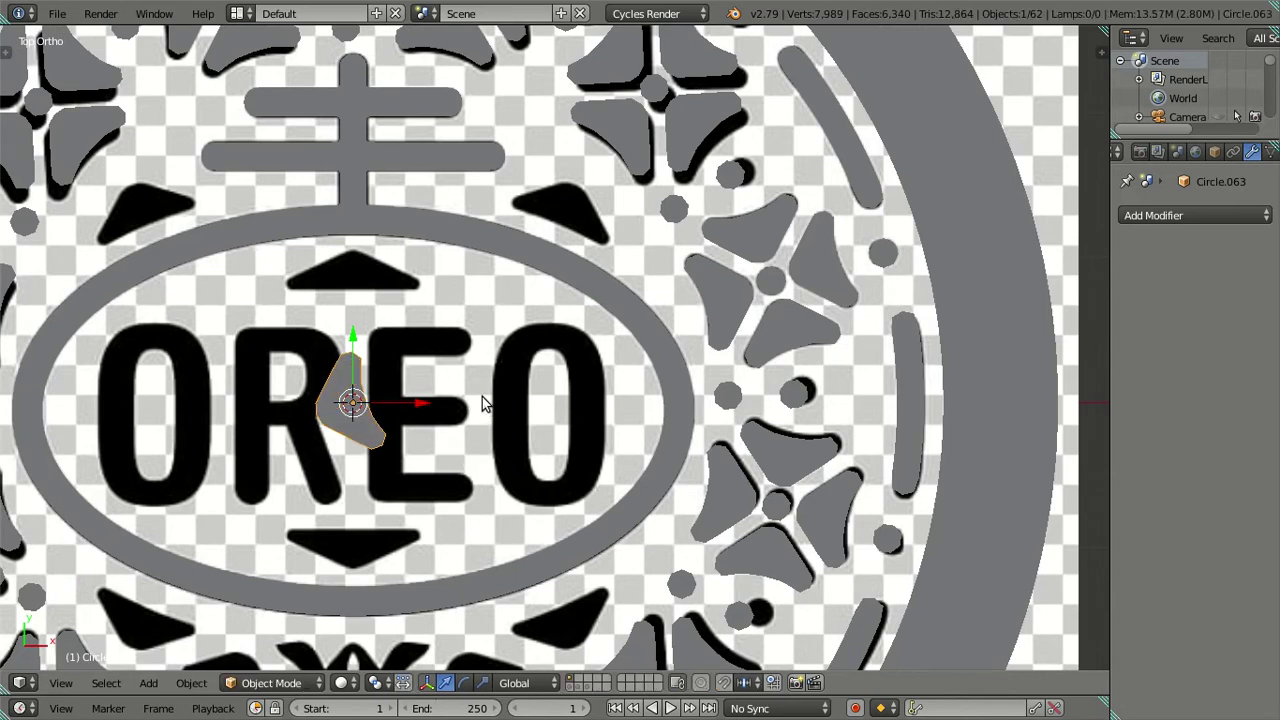
key("Tab")
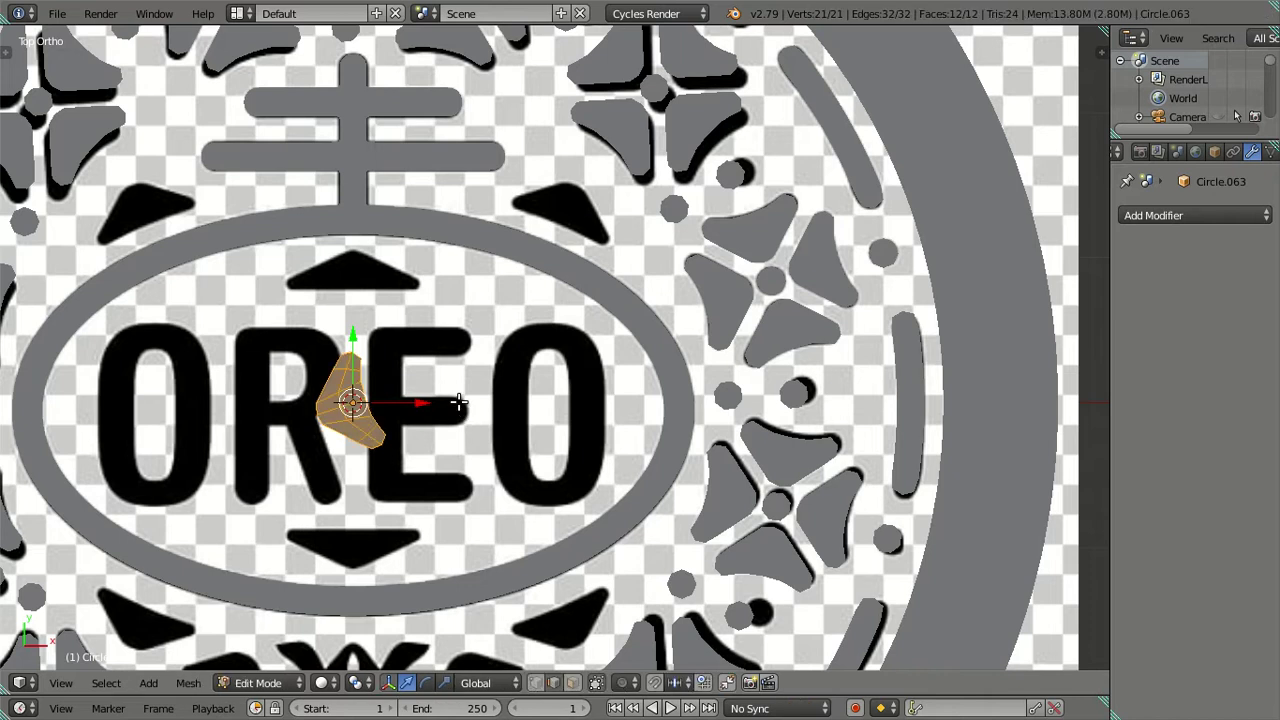
scroll(461, 410, "up", 1)
middle_click_drag(461, 410, 620, 362, "shift")
key("r")
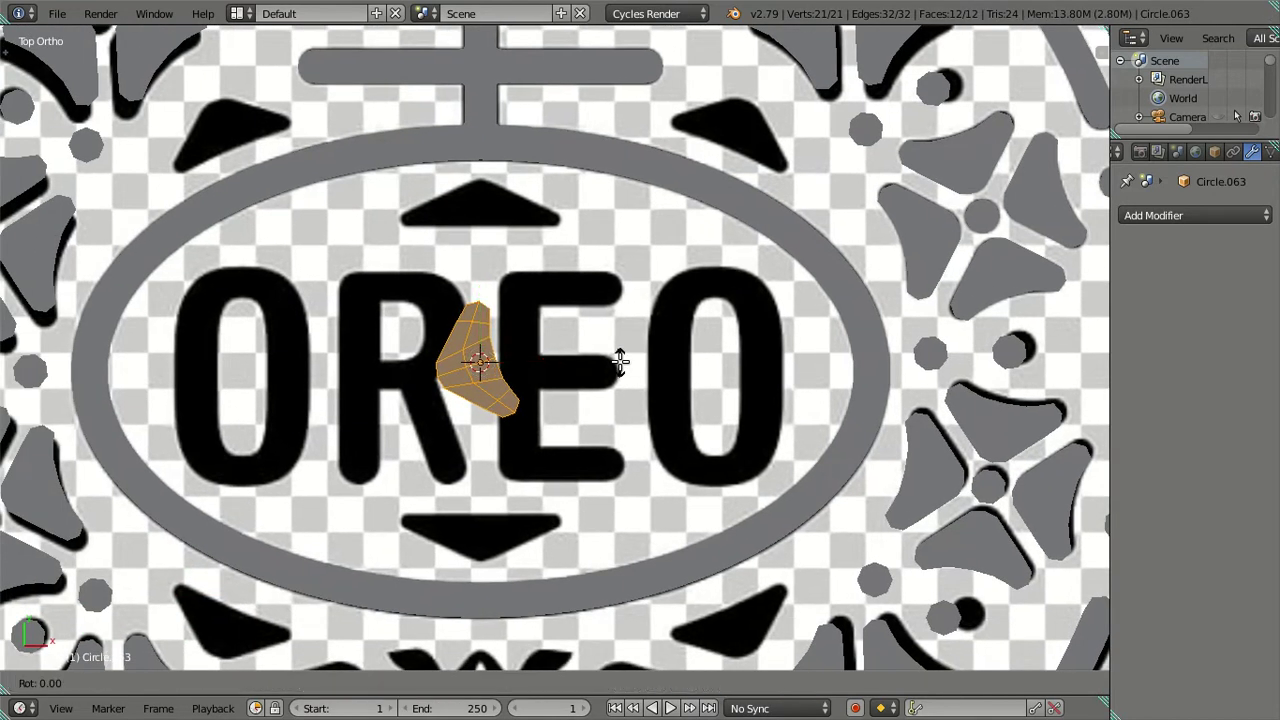
type("z")
type("180")
key("Return")
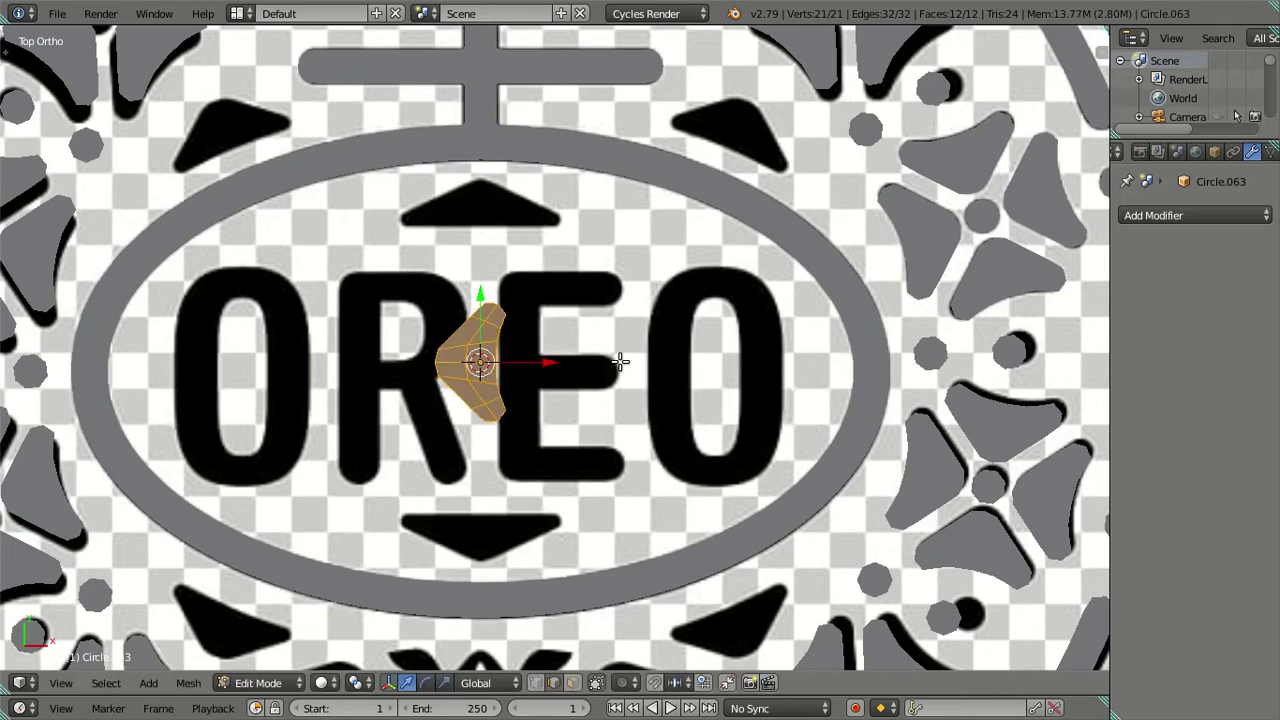
Step: Rotate the petal a further 90 degrees so it points upward
scroll(612, 367, "up", 1)
scroll(590, 378, "up", 2, "shift")
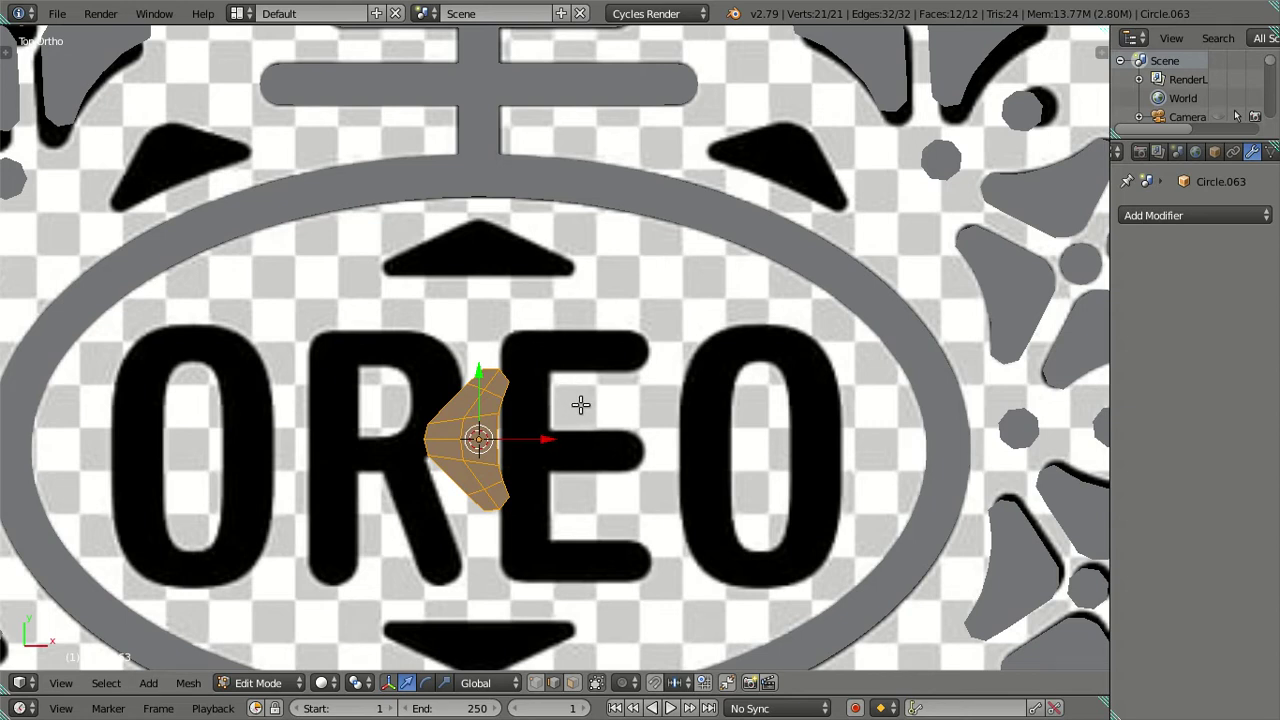
type("r-90")
key("Escape")
type("r-90")
key("Return")
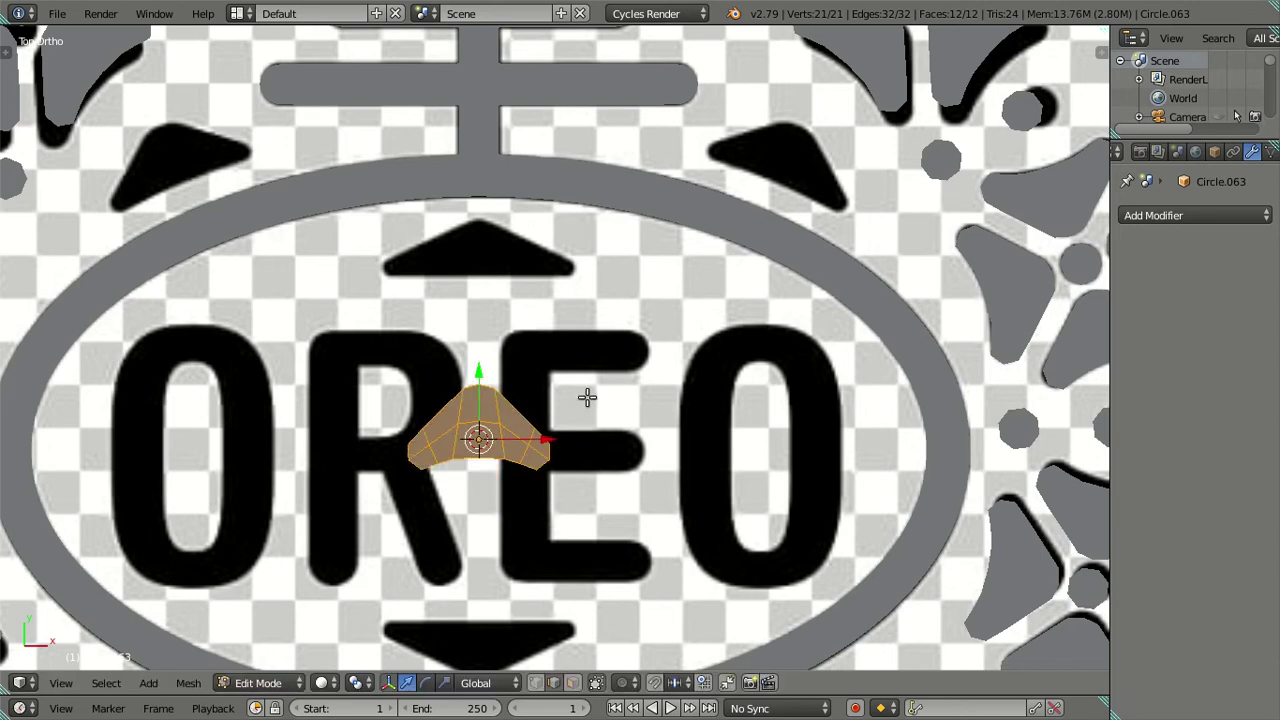
scroll(520, 420, "down", 1)
scroll(500, 451, "up", 2)
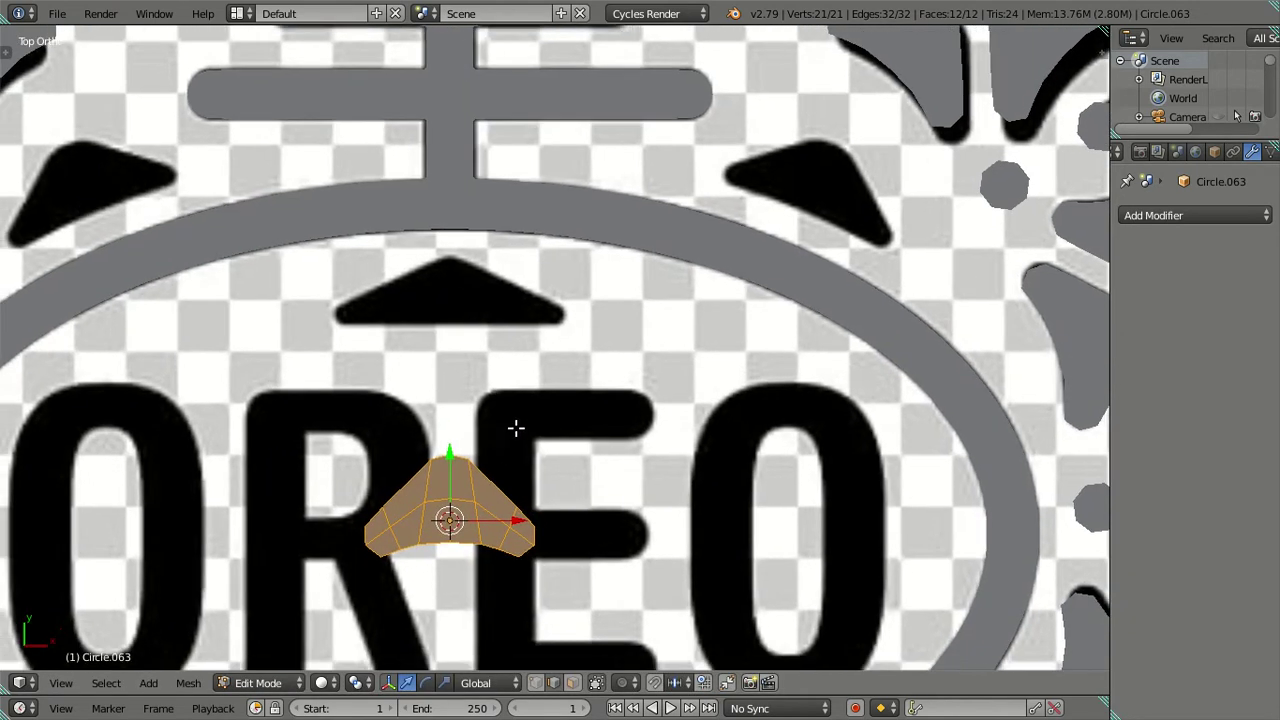
scroll(515, 470, "up", 2)
scroll(515, 519, "up", 1)
scroll(518, 514, "down", 2)
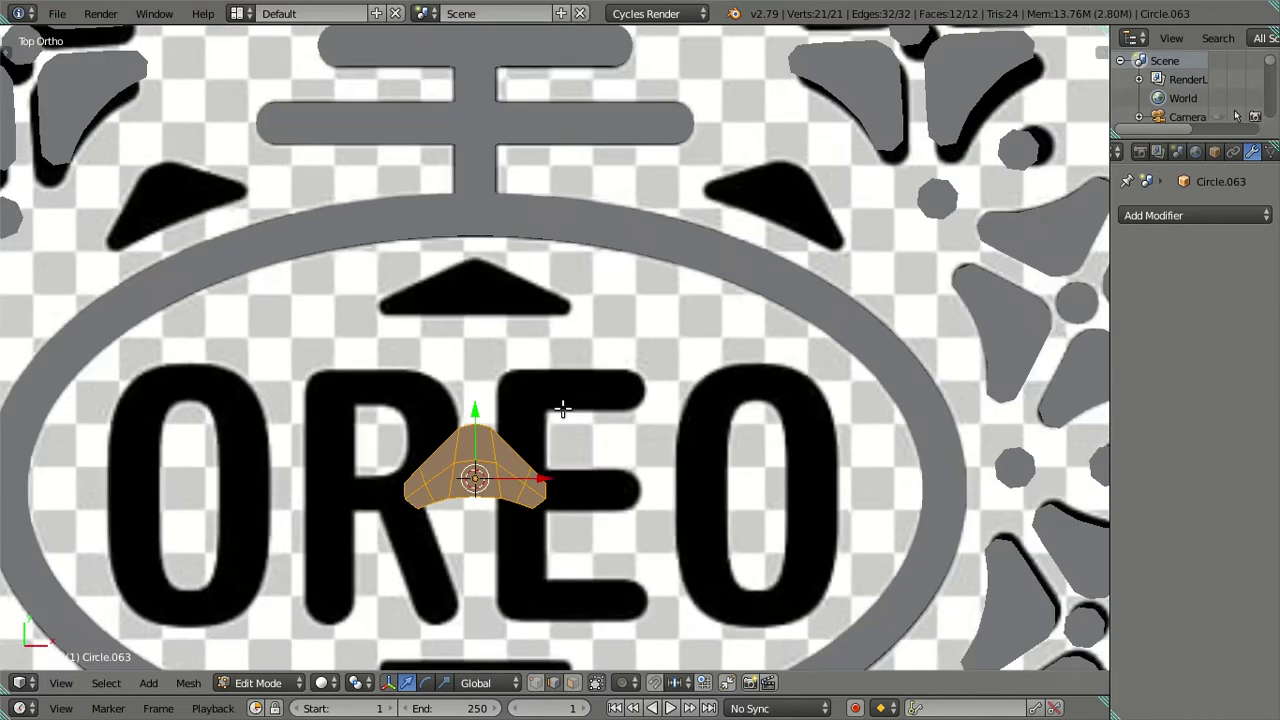
Step: Move the petal onto the black triangle beside the ellipse, checking it in top view
key("g")
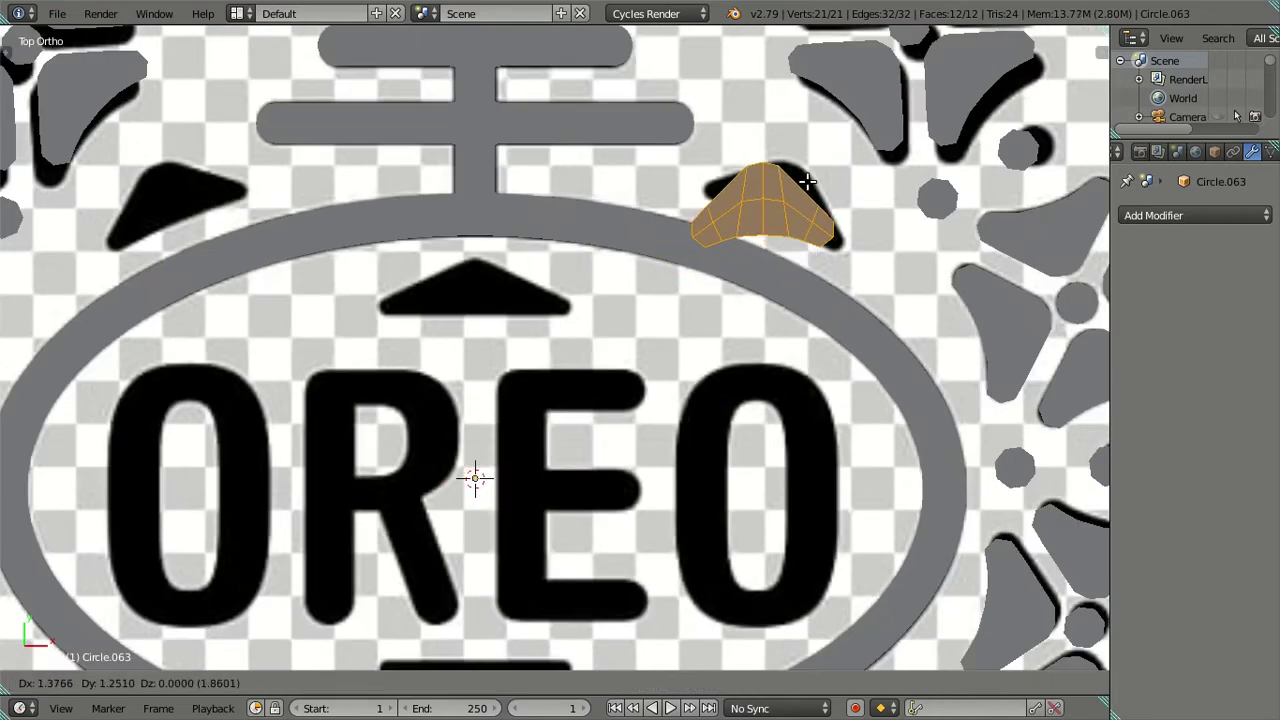
left_click(809, 188)
mouse_move(809, 188)
middle_mouse_down("shift")
mouse_move(503, 398)
mouse_move(657, 294)
middle_mouse_up("shift")
scroll(503, 398, "up", 2)
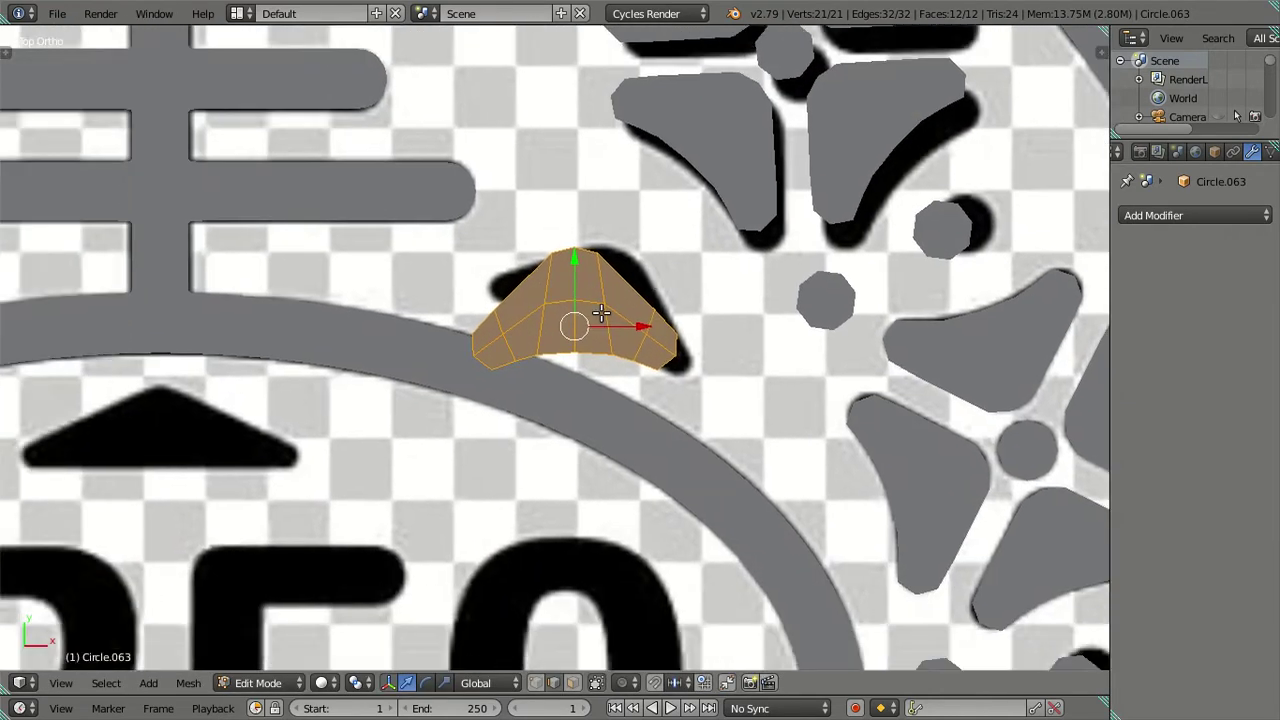
scroll(627, 366, "up", 2)
key("KP_7")
middle_click_drag(623, 363, 589, 346, "shift")
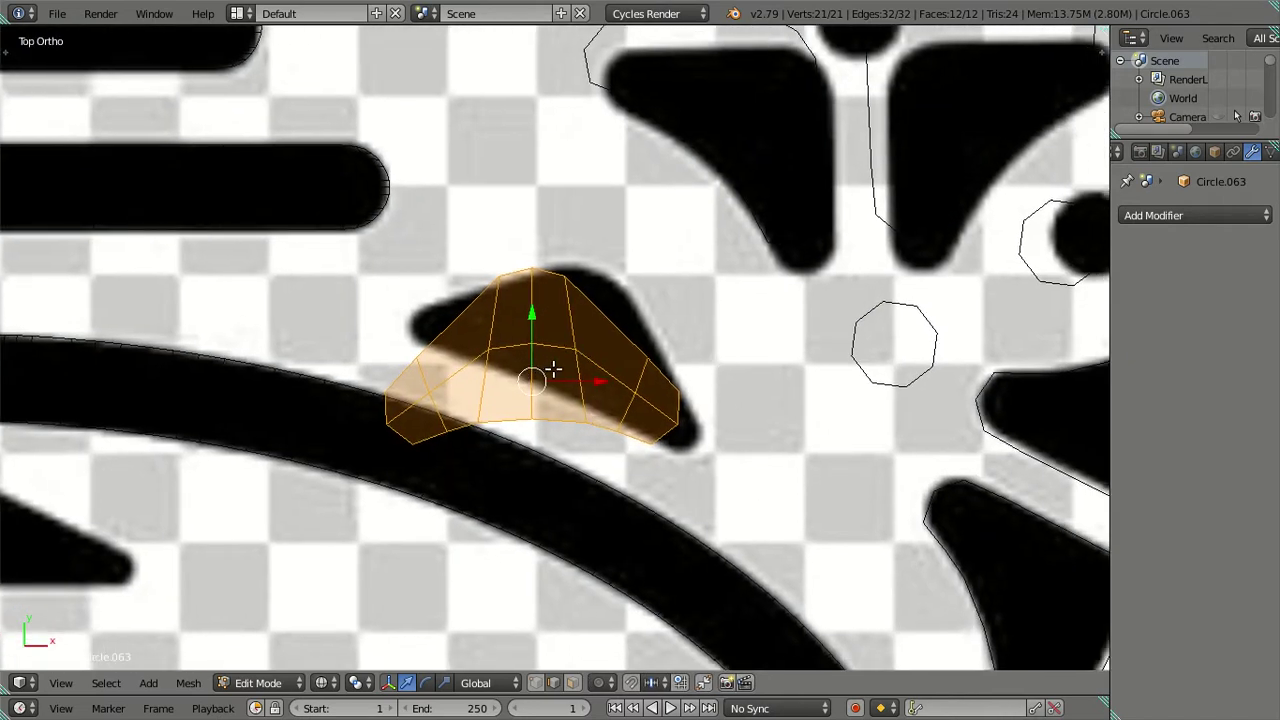
key("g")
left_click(601, 354)
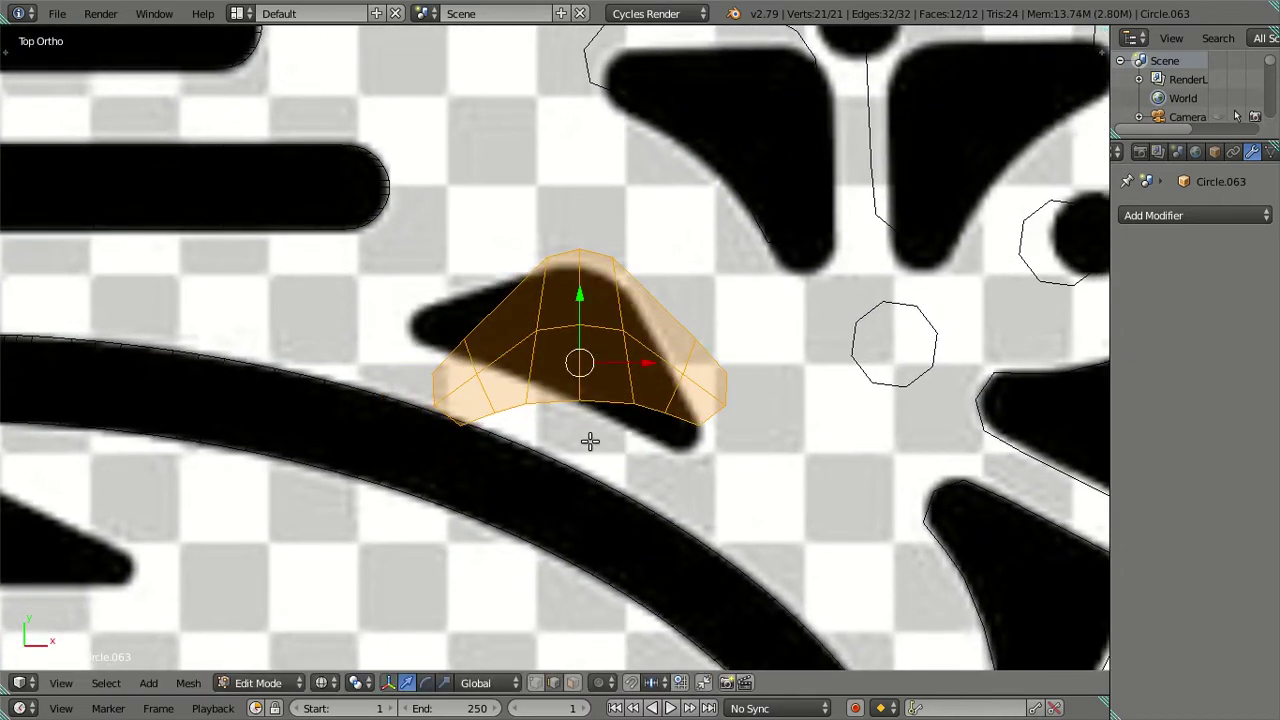
Step: With Gimbal orientation, pull one petal edge twice toward the triangle's tip, then leave edit mode
left_click(491, 688)
left_click(511, 595)
right_click(671, 300)
key("g")
left_click(722, 389)
key("g")
left_click(681, 419)
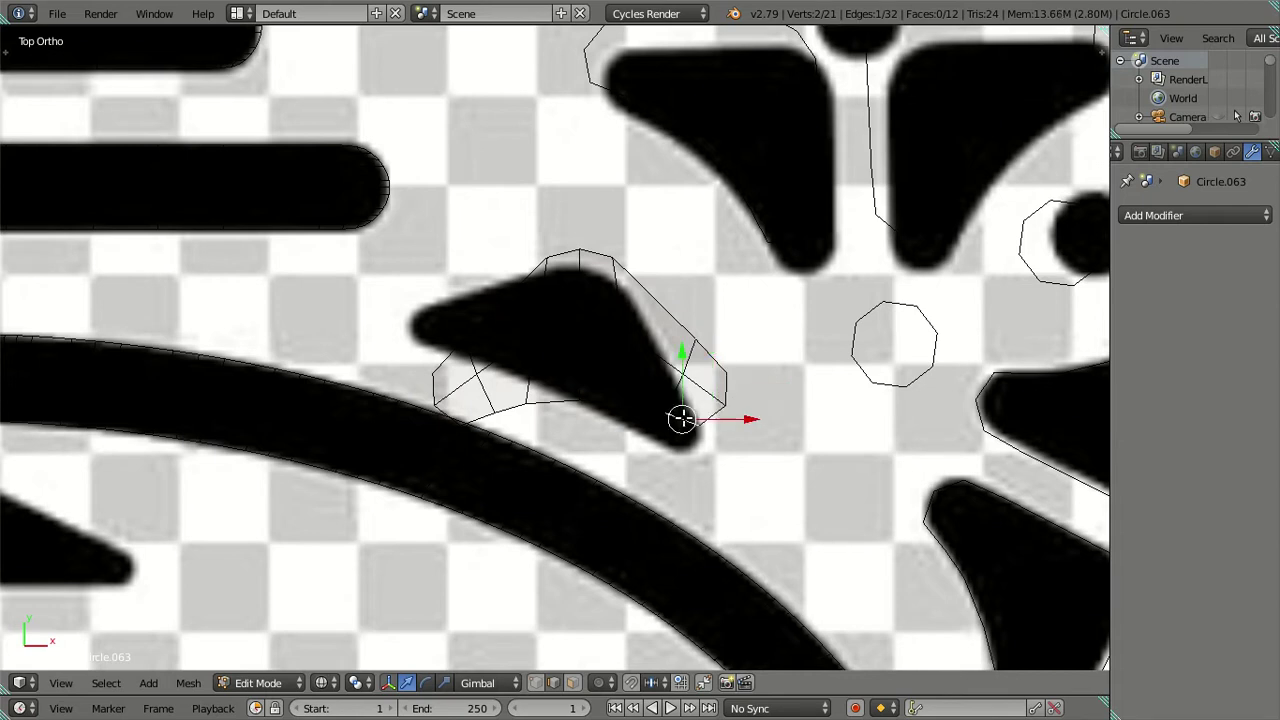
scroll(556, 387, "down", 3)
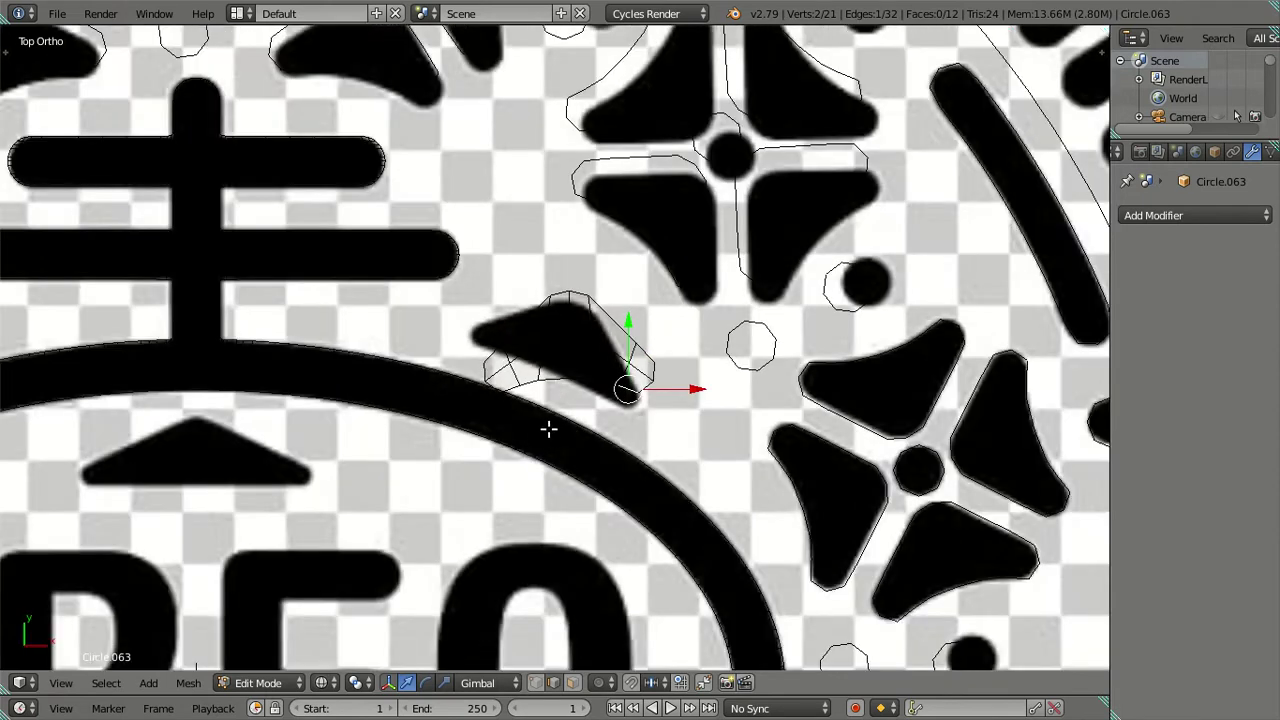
key("Tab")
Step: Delete the petal piece Circle.063 from the triangular slot
scroll(558, 438, "down", 1)
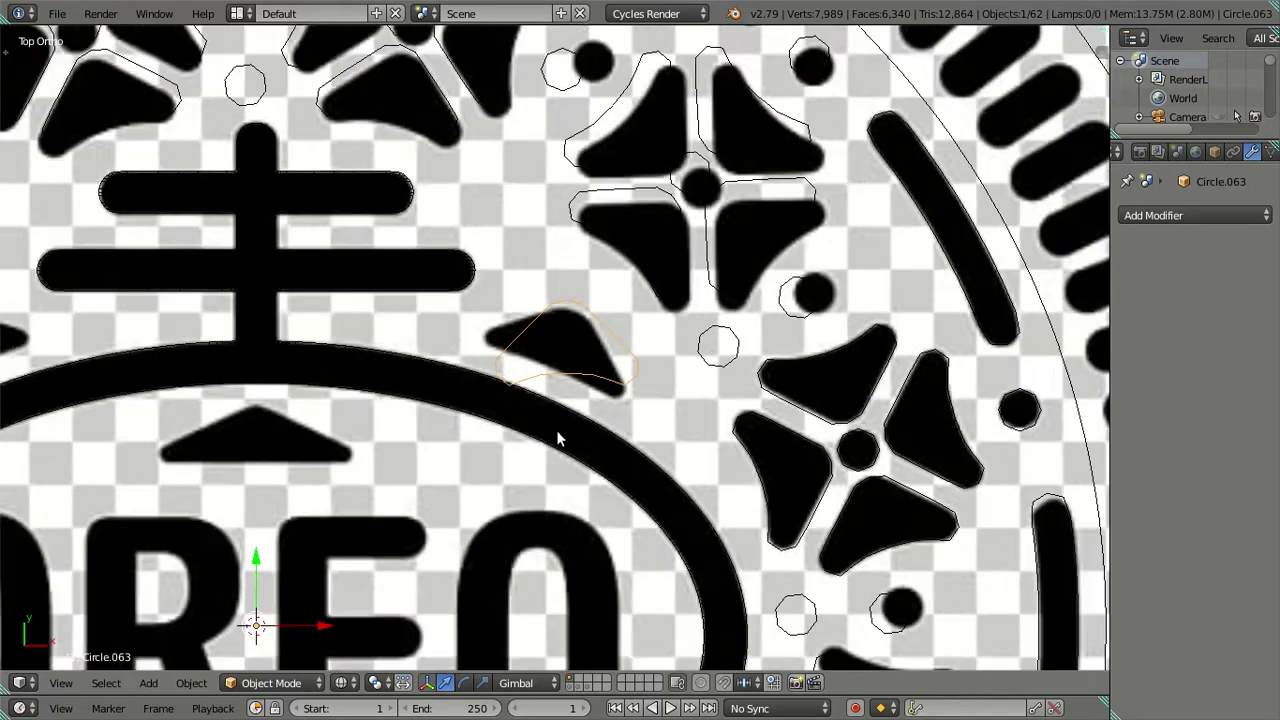
scroll(558, 438, "down", 2)
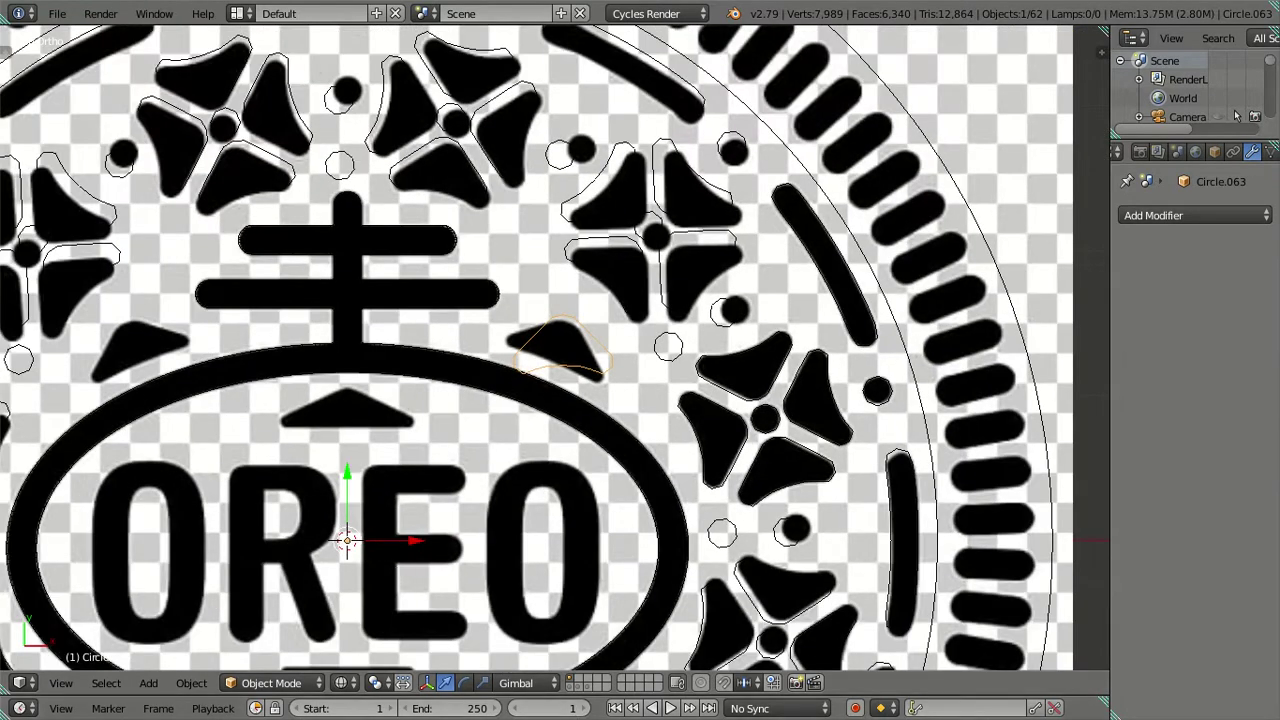
left_click(525, 683)
left_click(540, 598)
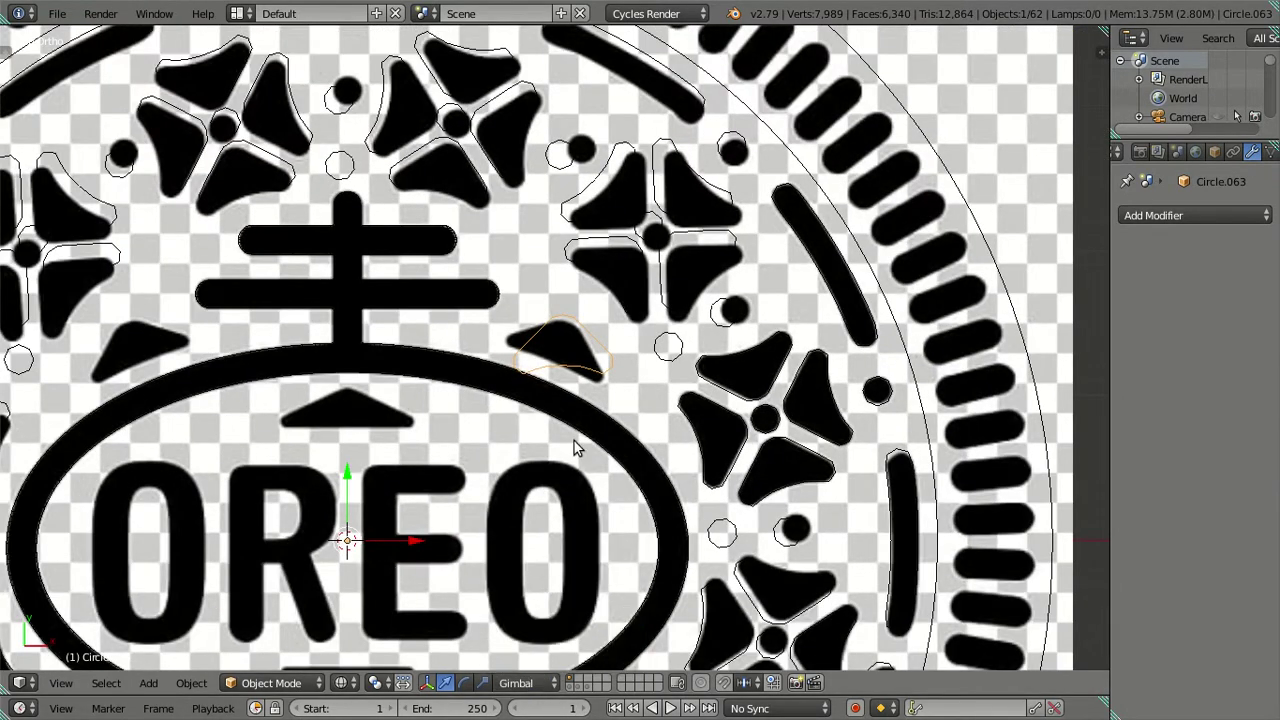
key("x")
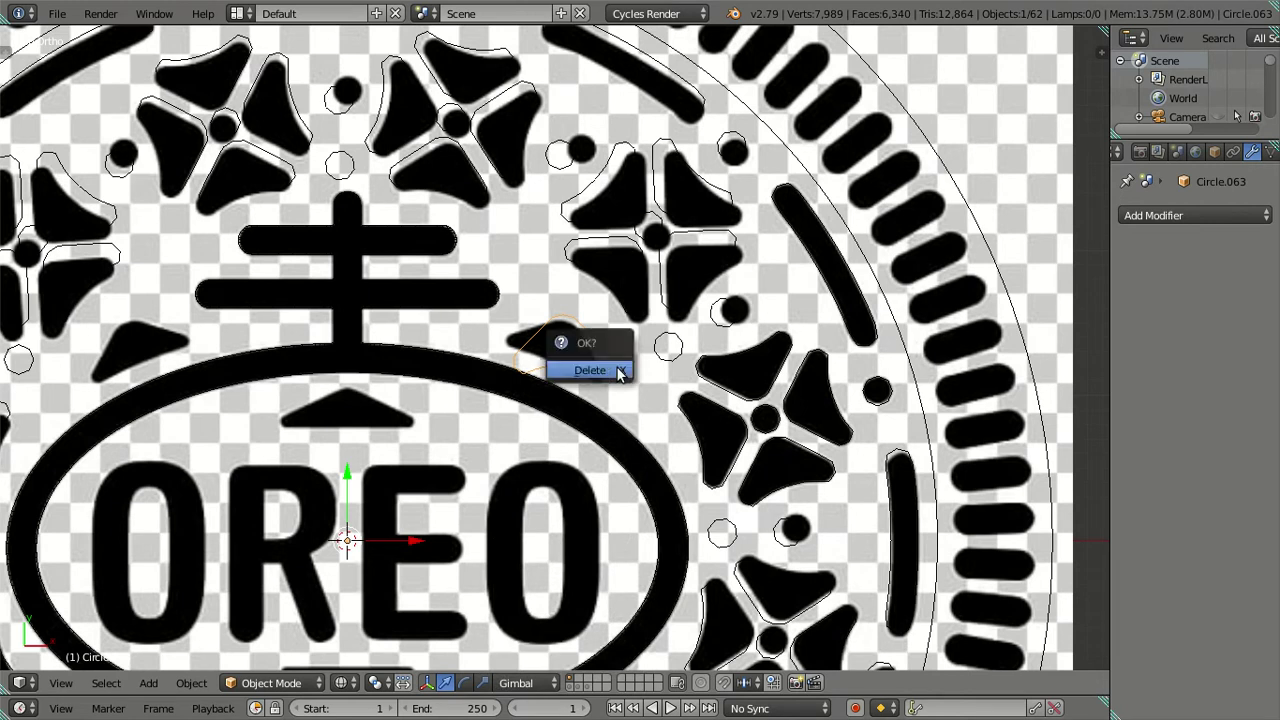
left_click(614, 368)
Step: Switch to solid shading, select the right-hand flower Circle.001 and inspect its petal vertices
key("z")
right_click(704, 200)
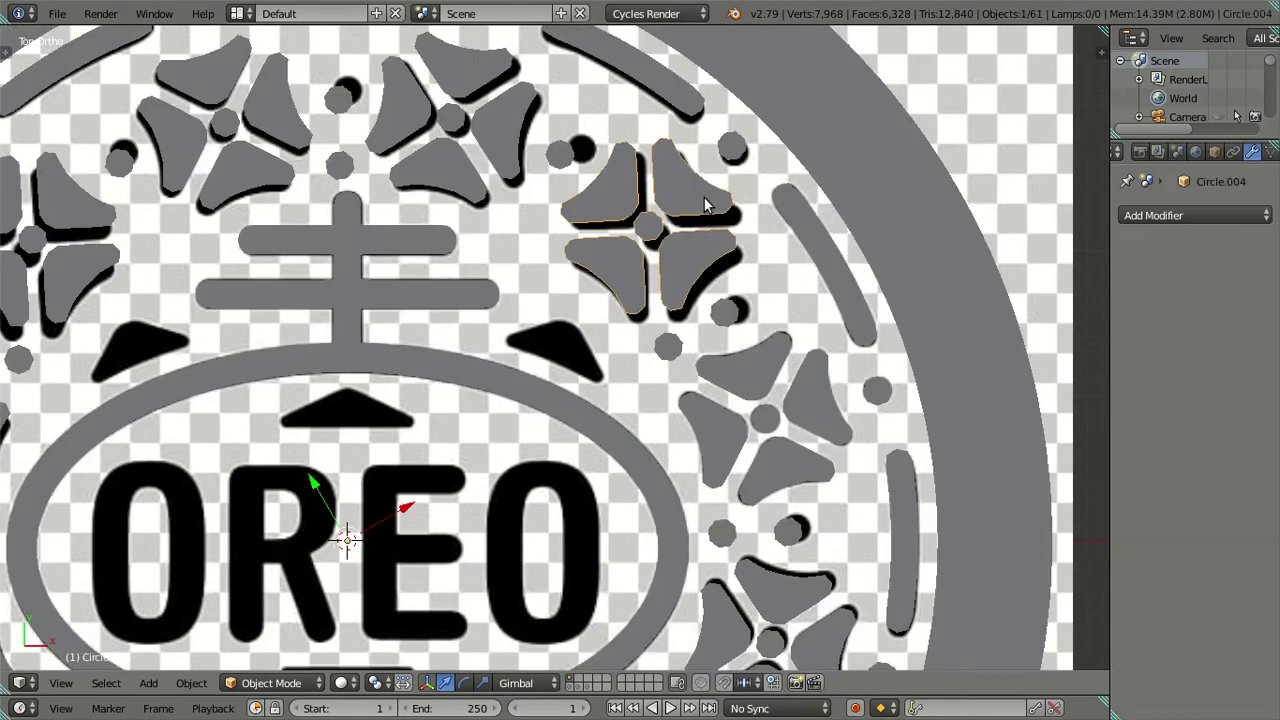
right_click(781, 420)
key("Tab")
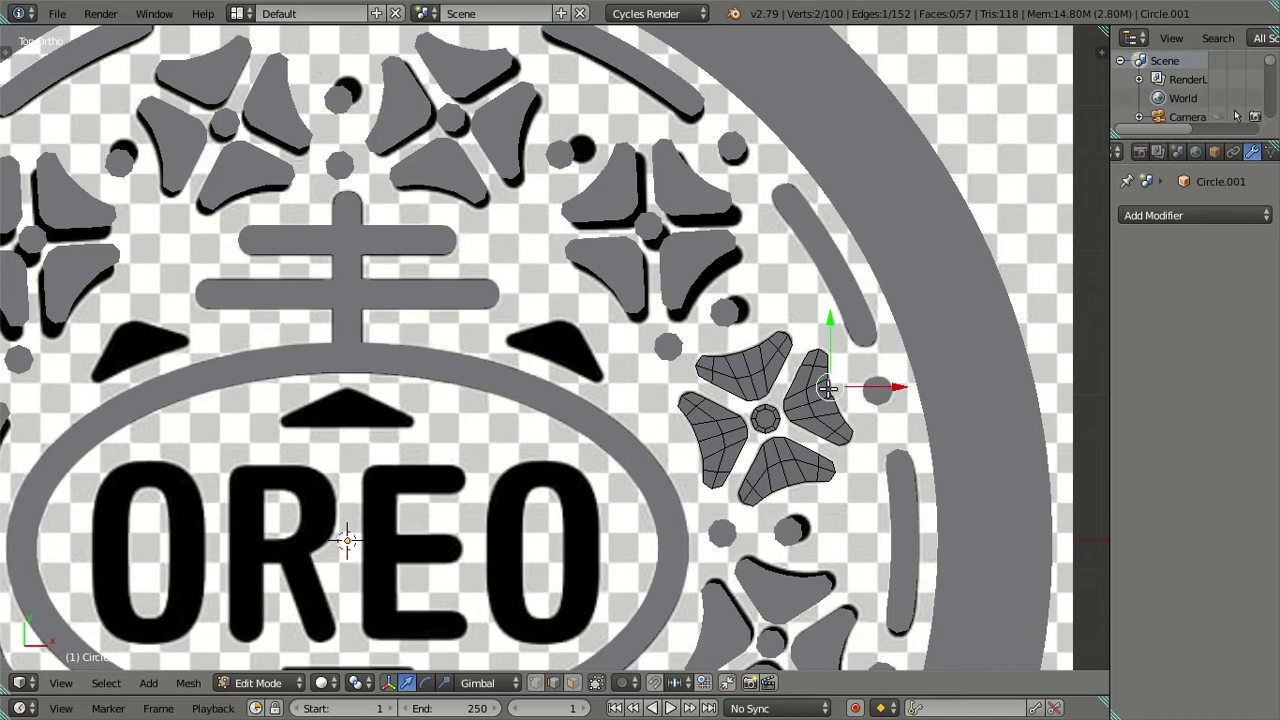
key("Tab")
key("Tab")
right_click(775, 458)
right_click(766, 358)
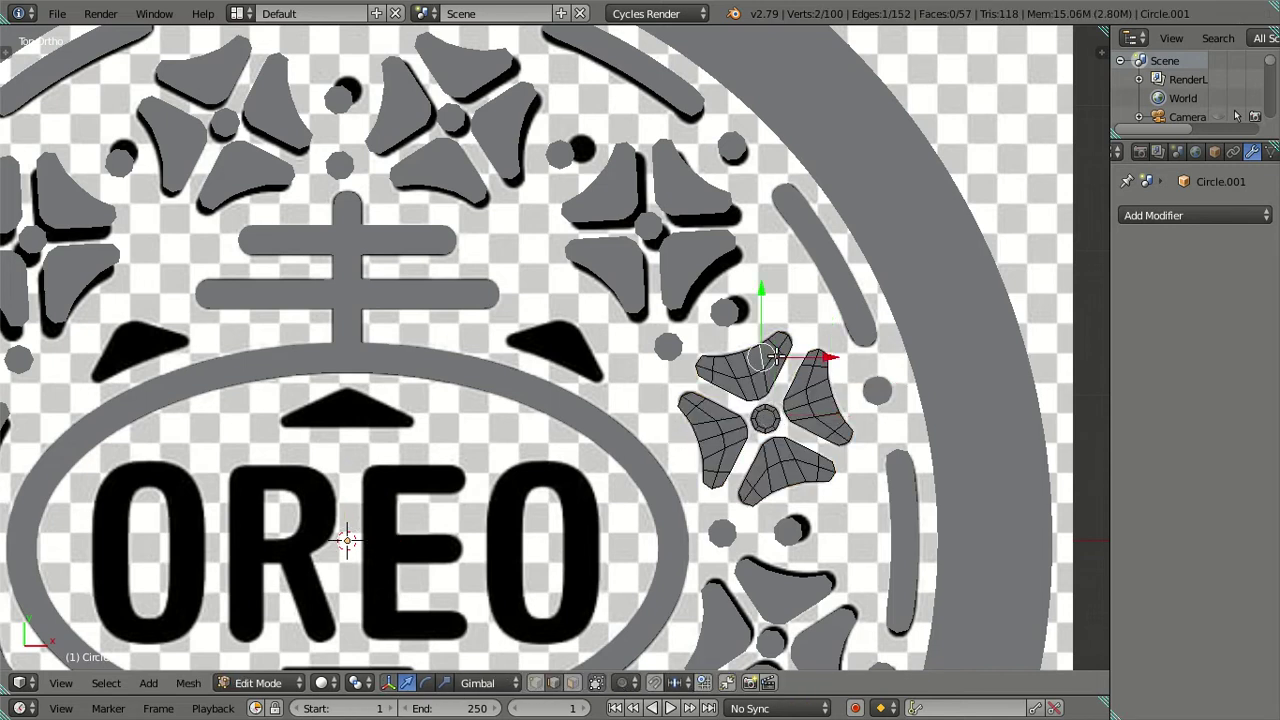
right_click(795, 383)
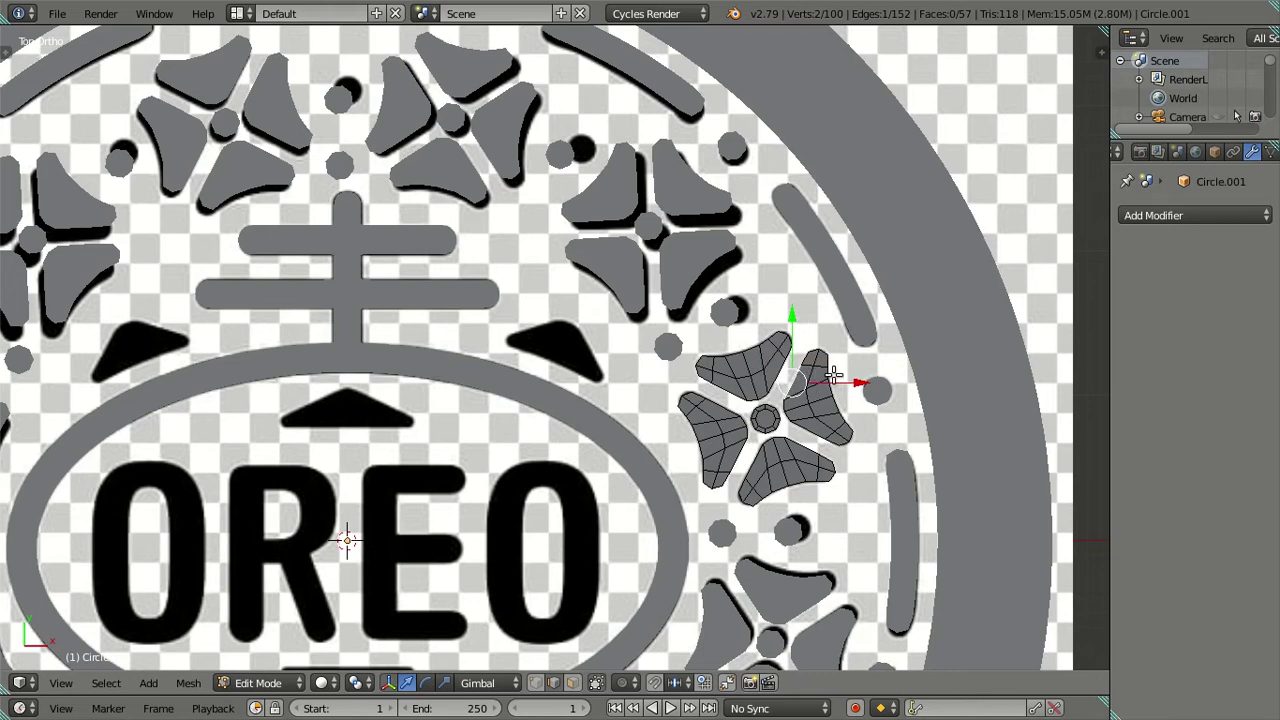
Step: Inspect the right petal's edges in Normal orientation, then set orientation back to Global
left_click(508, 683)
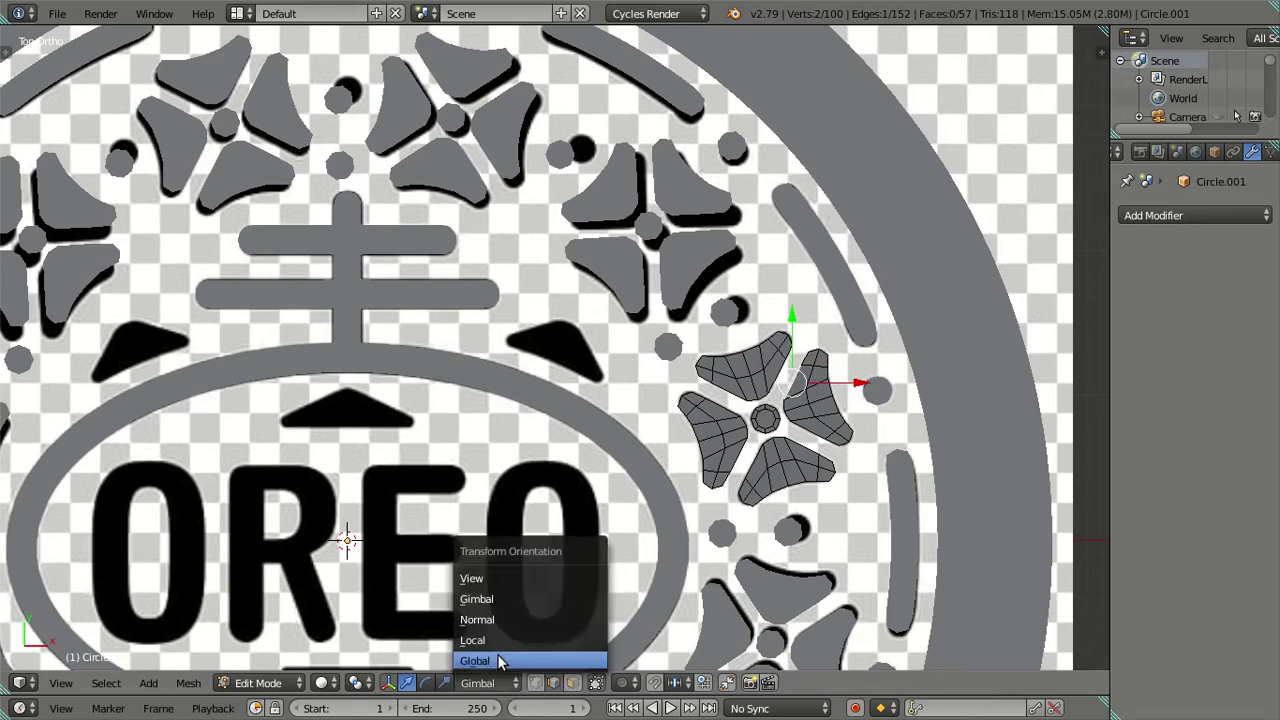
left_click(504, 615)
right_click(838, 392)
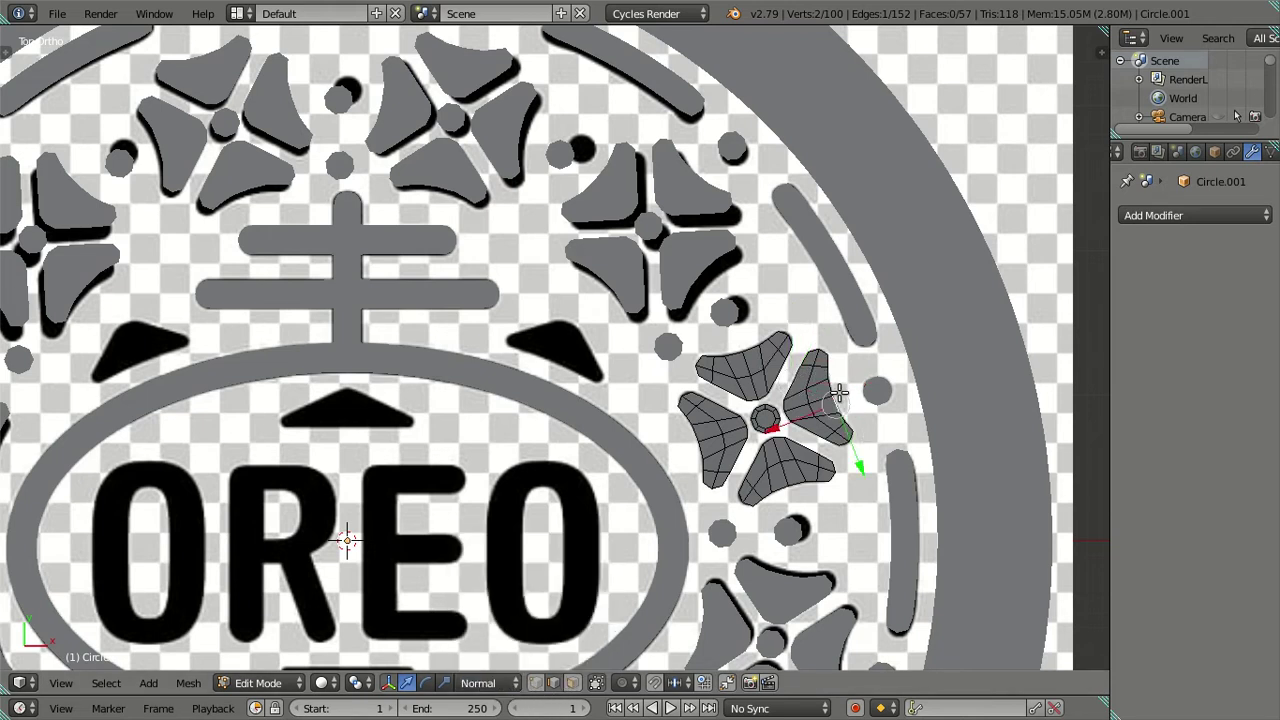
right_click(826, 414)
left_click(490, 683)
left_click(505, 660)
right_click(820, 380)
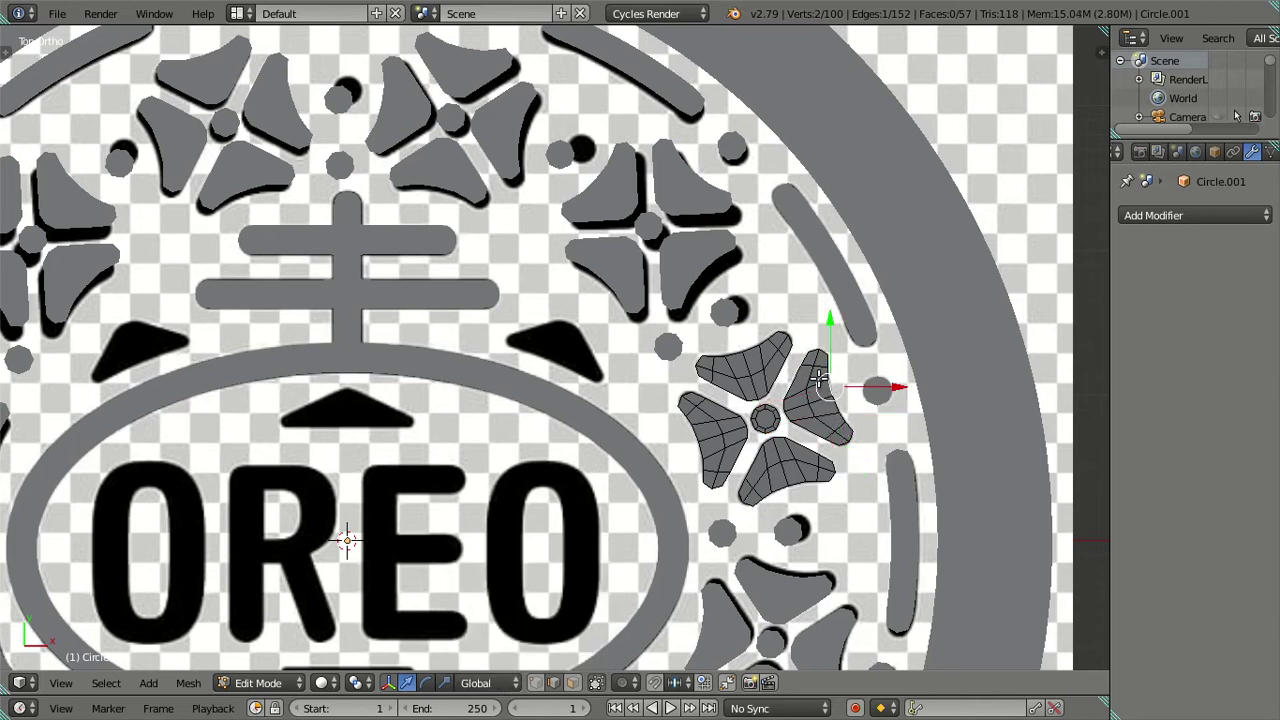
Step: Duplicate the whole flower in place on top of the original
key("Tab")
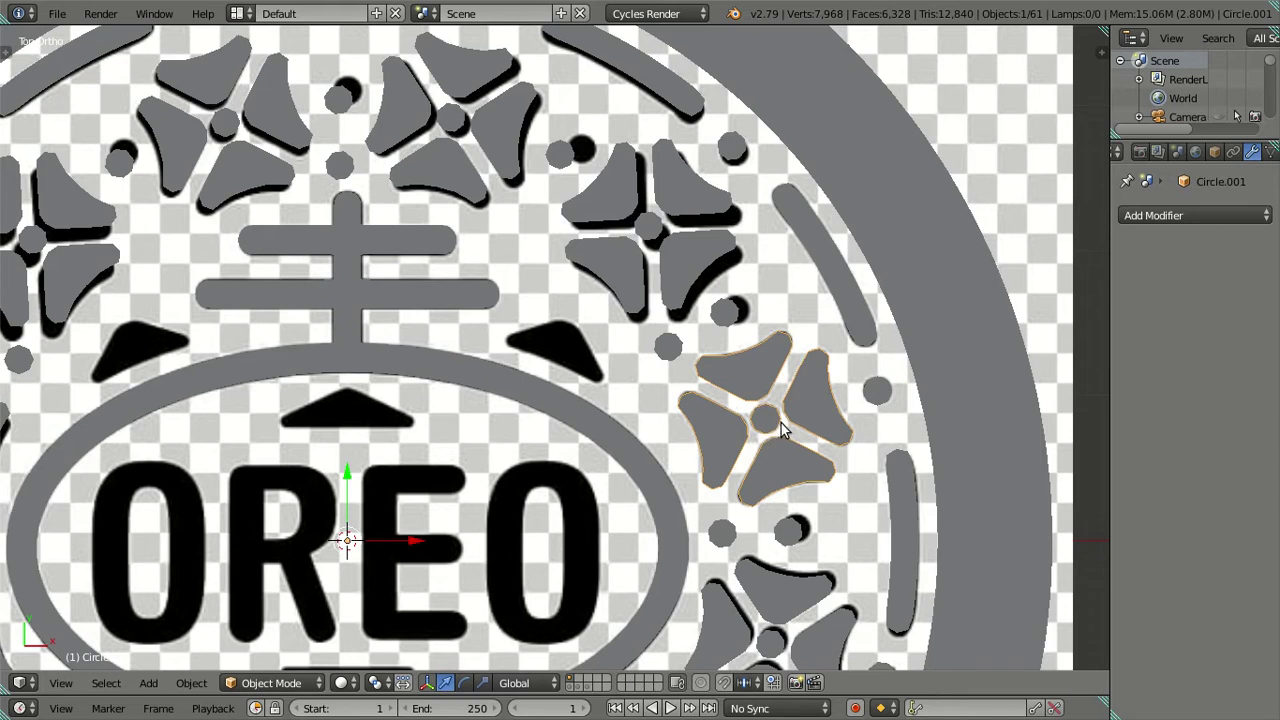
scroll(781, 423, "down", 2)
key("shift+d")
right_click(655, 410)
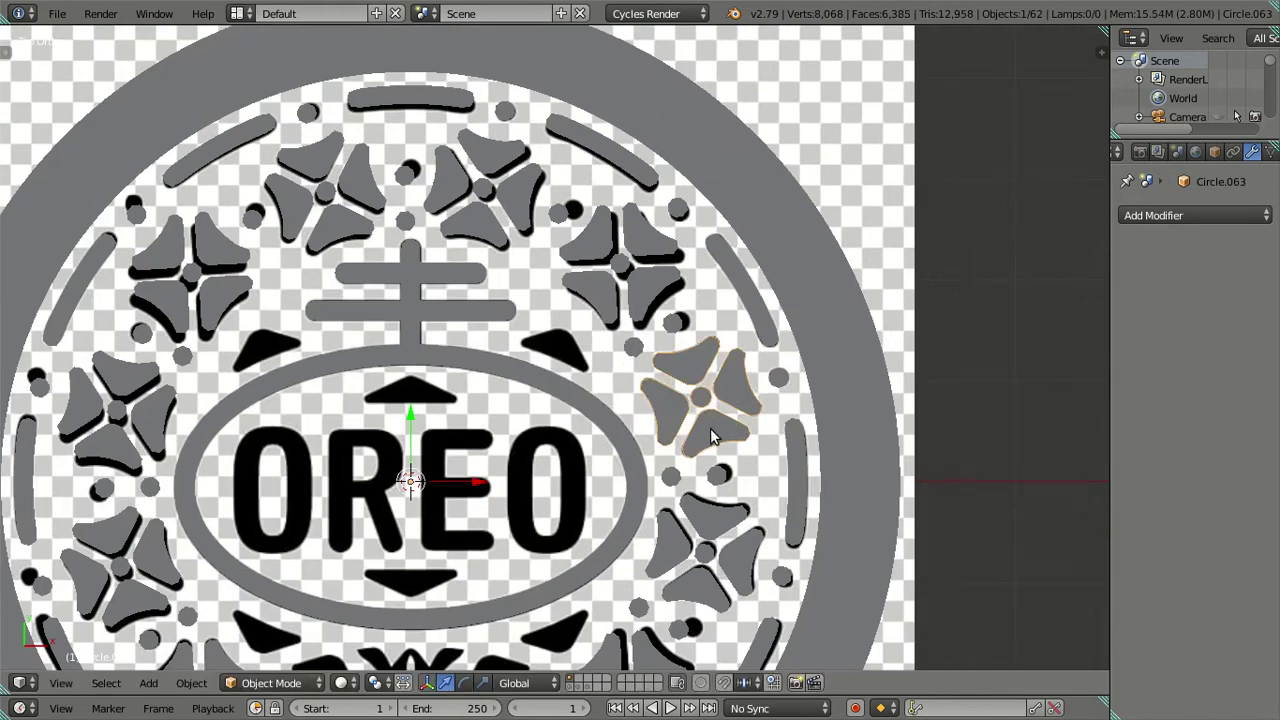
Step: Select the duplicated flower's entire right petal in edit mode
key("Tab")
scroll(760, 415, "up", 1)
scroll(820, 405, "up", 2)
right_click(857, 400)
right_click(874, 417)
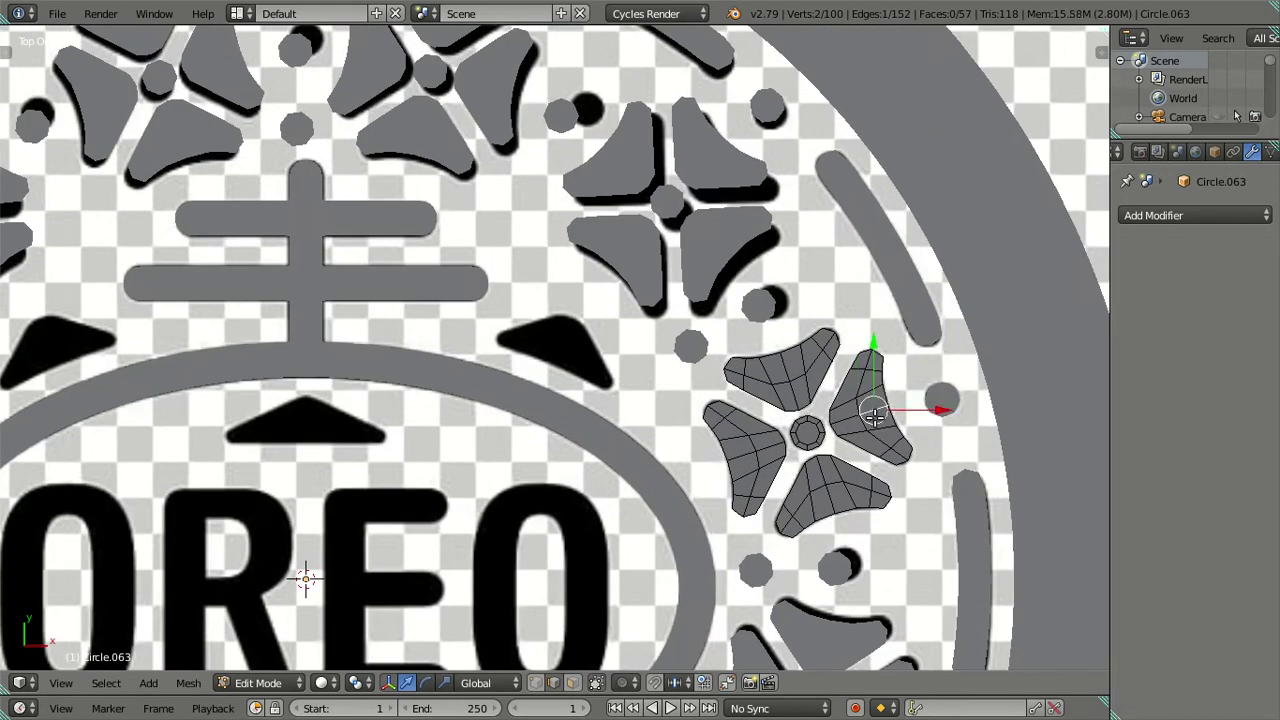
key("ctrl+l")
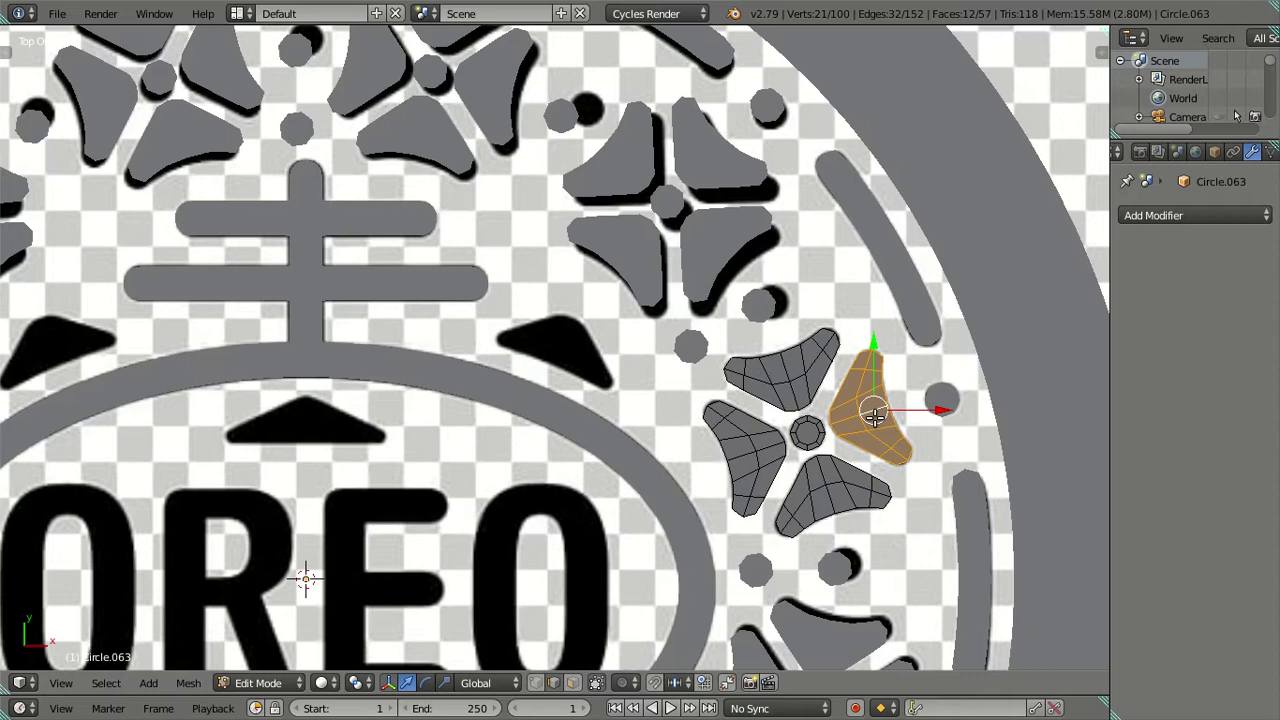
Step: Move the petal over the triangle beside the ellipse and rotate it about -130° around Z
key("g")
left_click(552, 350)
scroll(580, 395, "up", 1)
scroll(615, 441, "up", 1)
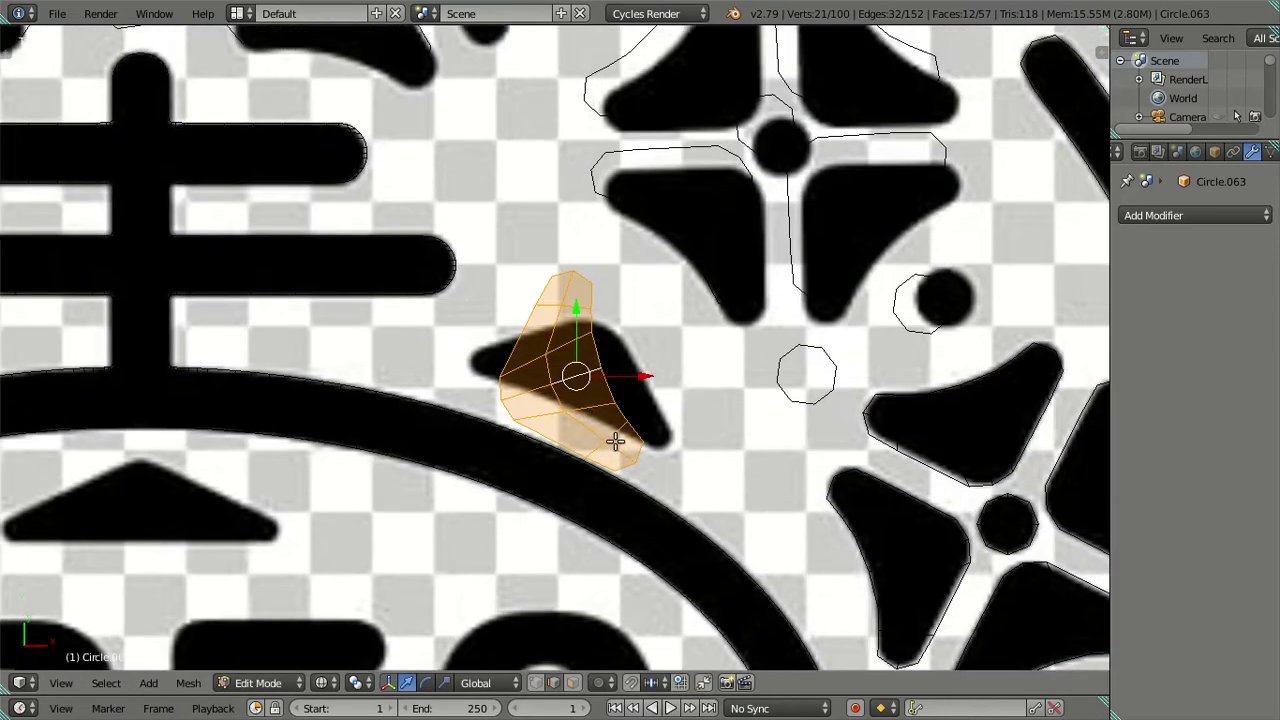
scroll(615, 441, "up", 1)
key("r")
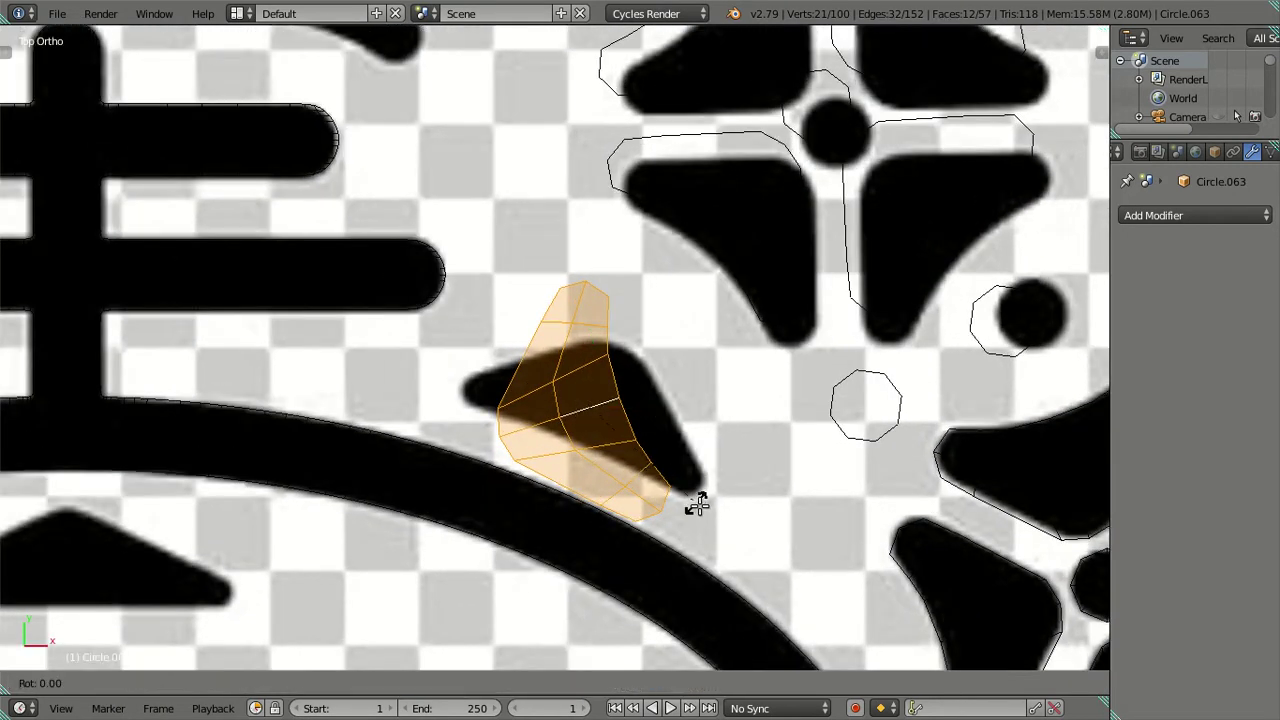
key("z")
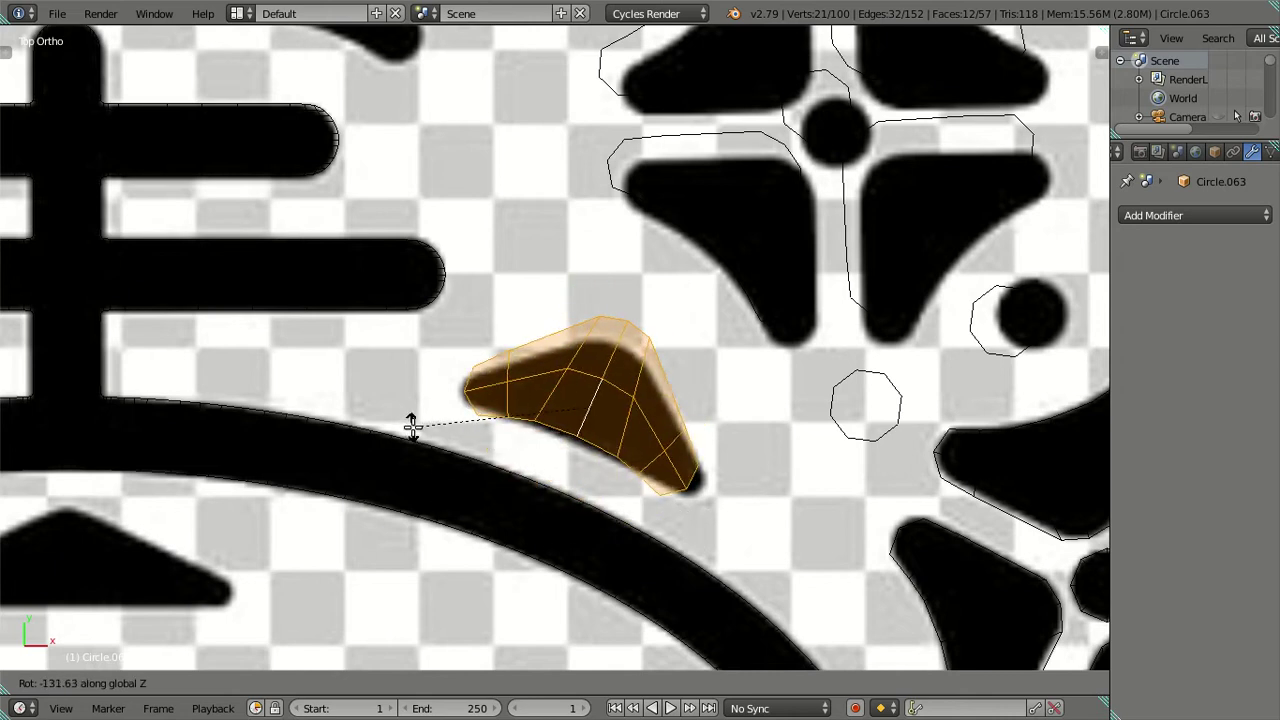
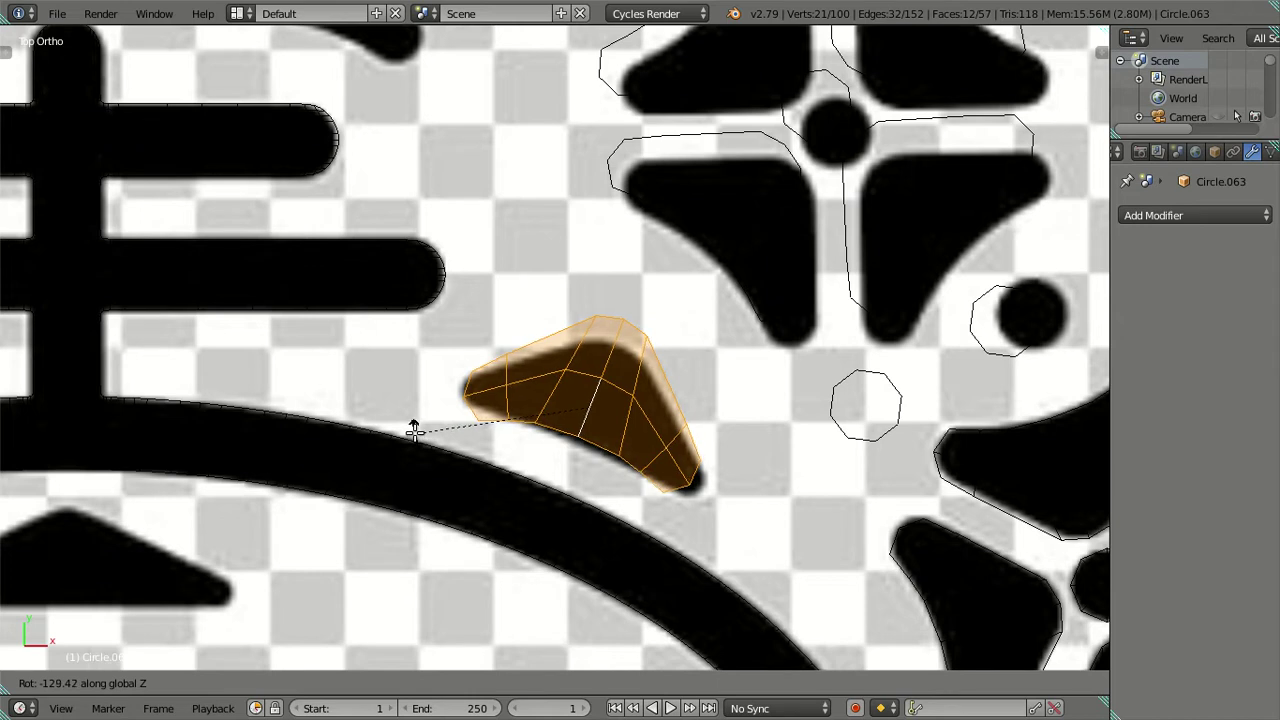
Step: Rotate the petal piece -128° and reposition it, then undo the rotation
type("-128")
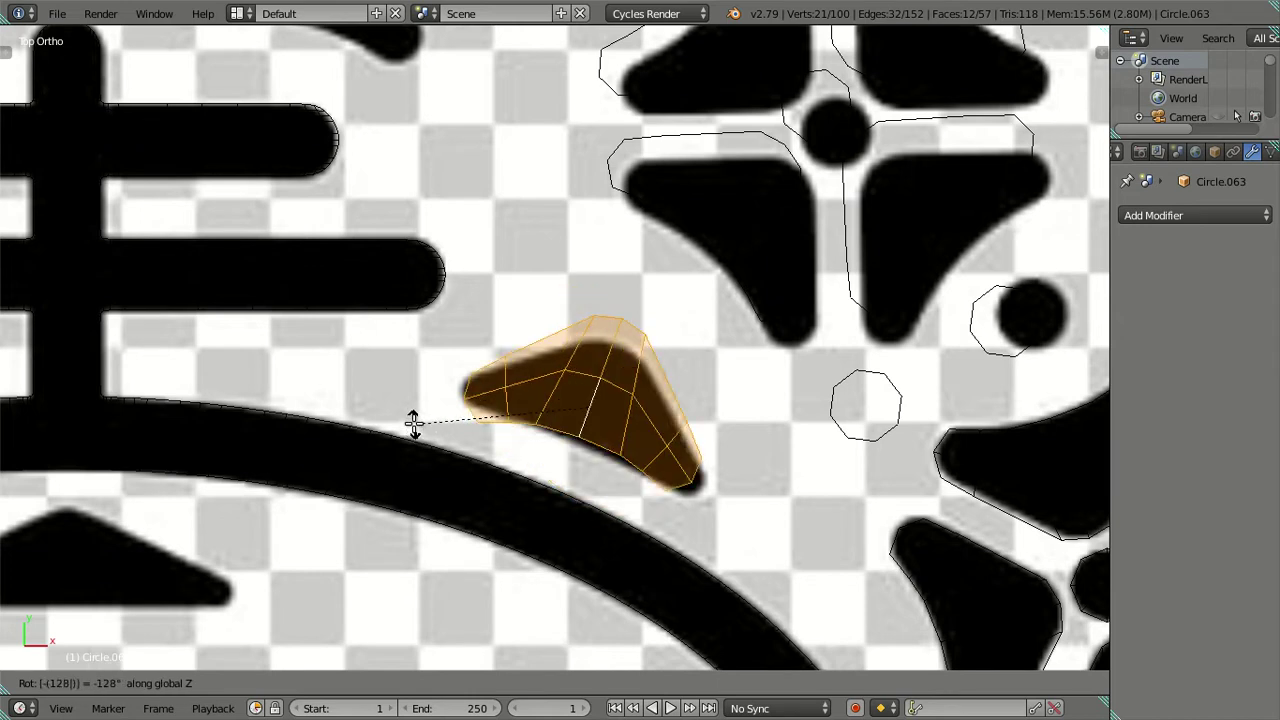
key("Return")
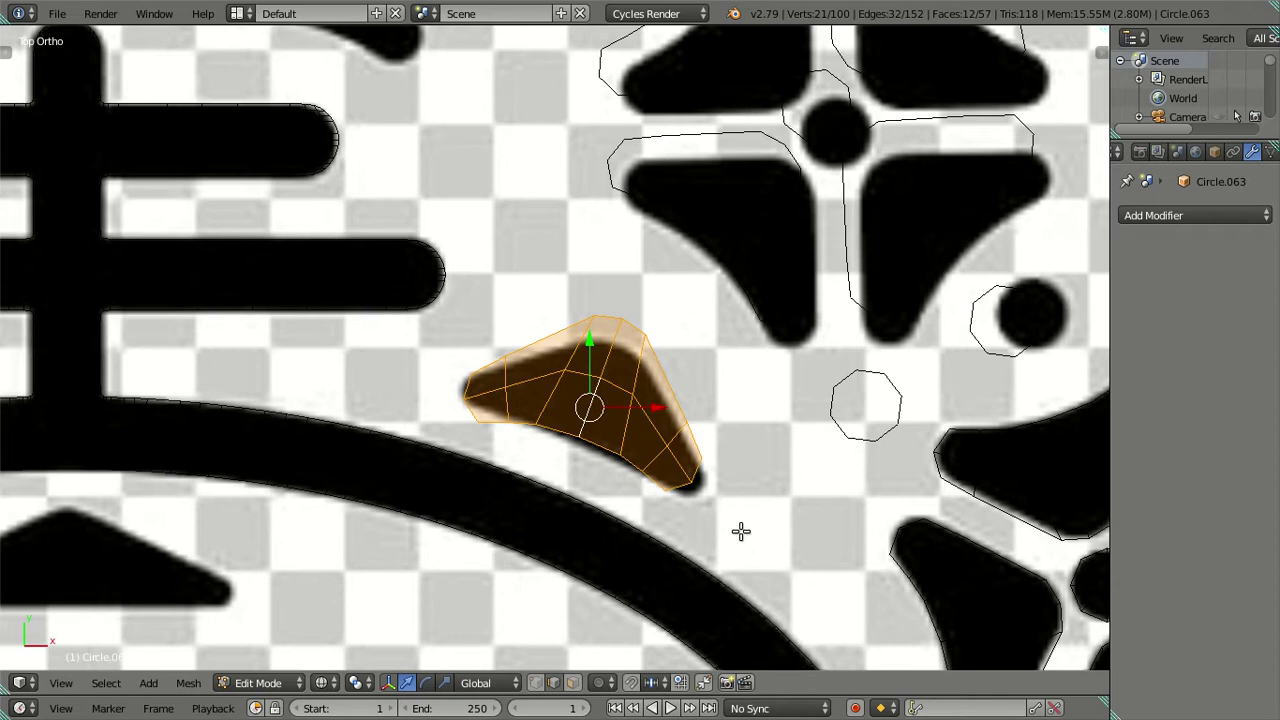
key("g")
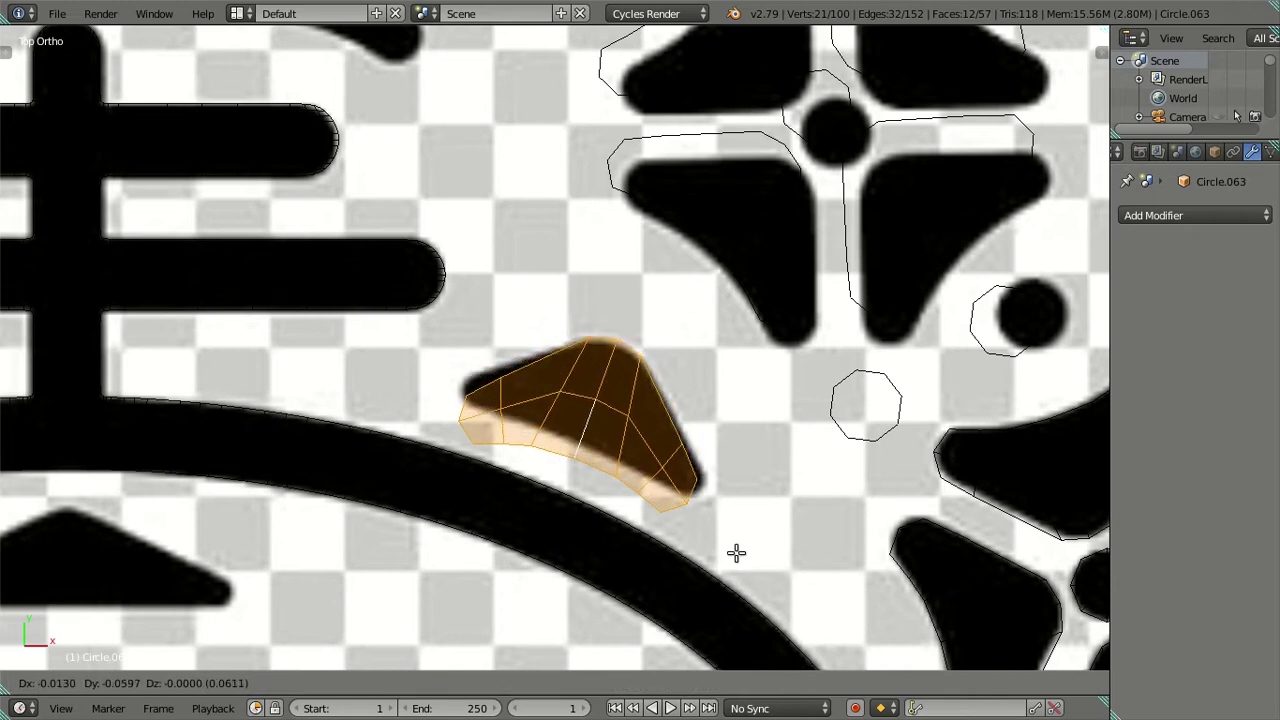
left_click(736, 553)
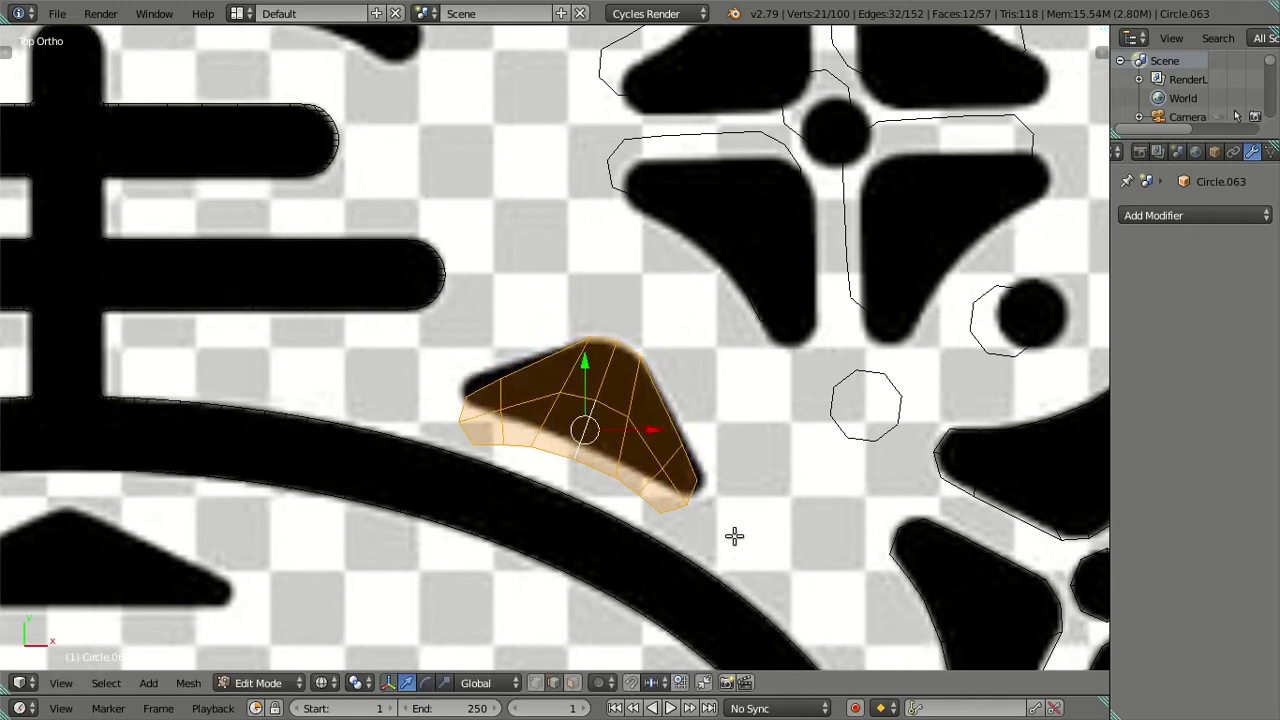
key("ctrl+z")
key("ctrl+z")
Step: Rotate the petal -120° about Z and nudge it slightly down
key("r")
key("z")
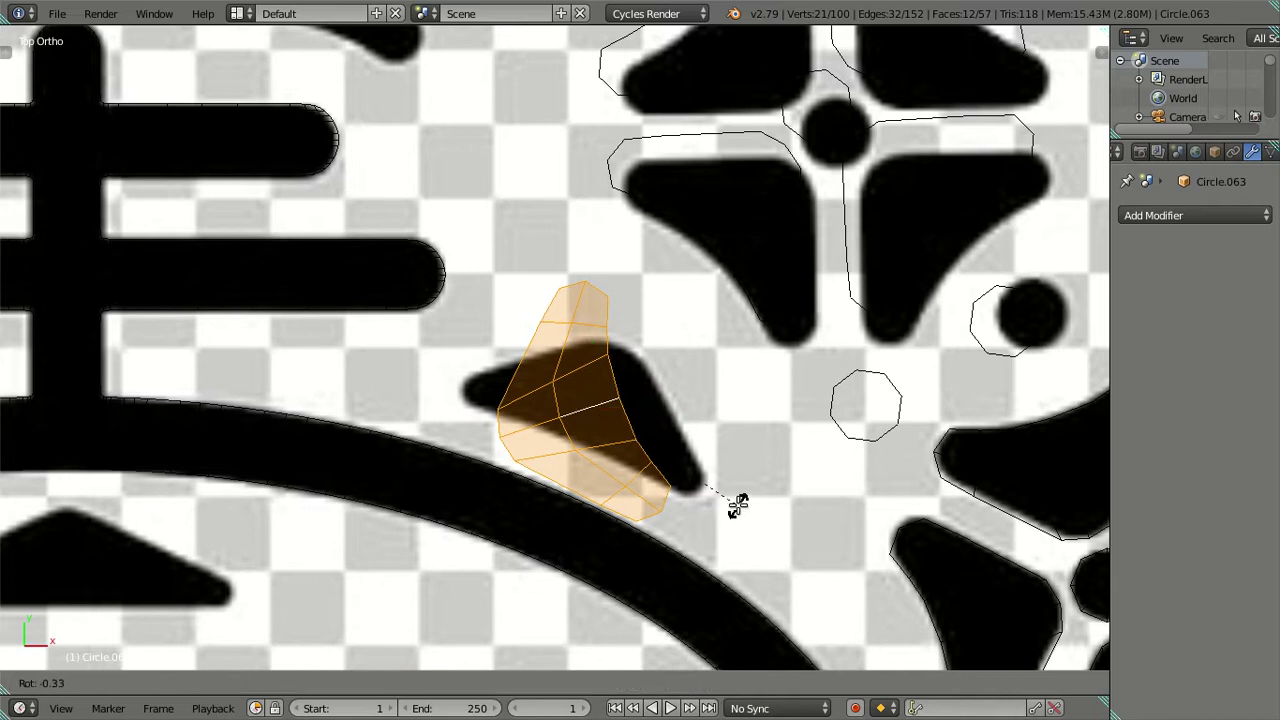
type("-12")
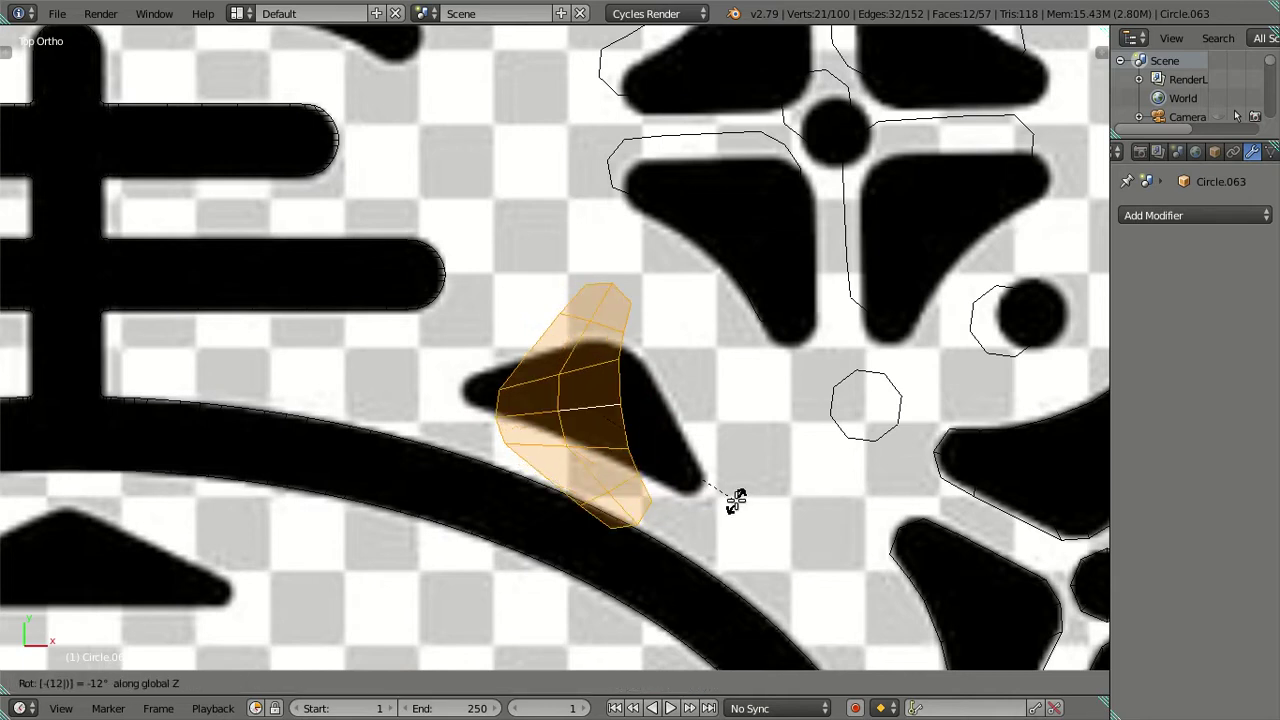
type("0")
key("Return")
key("g")
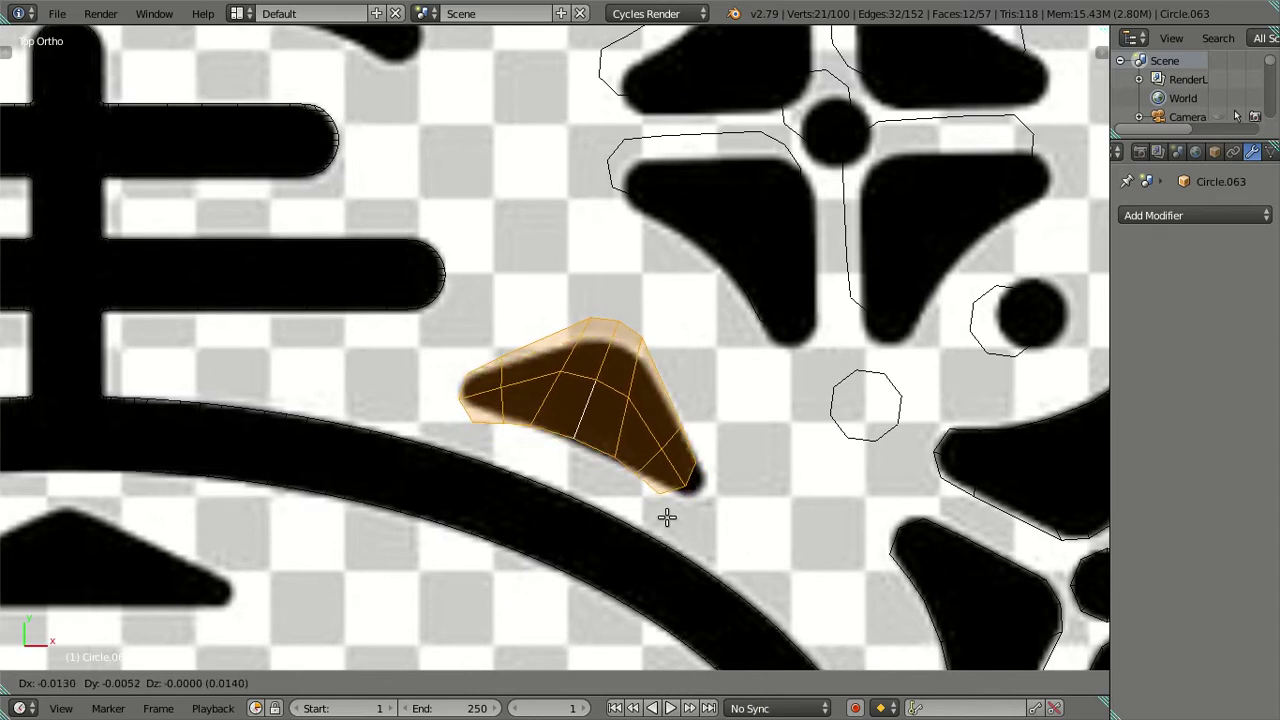
right_click(666, 518)
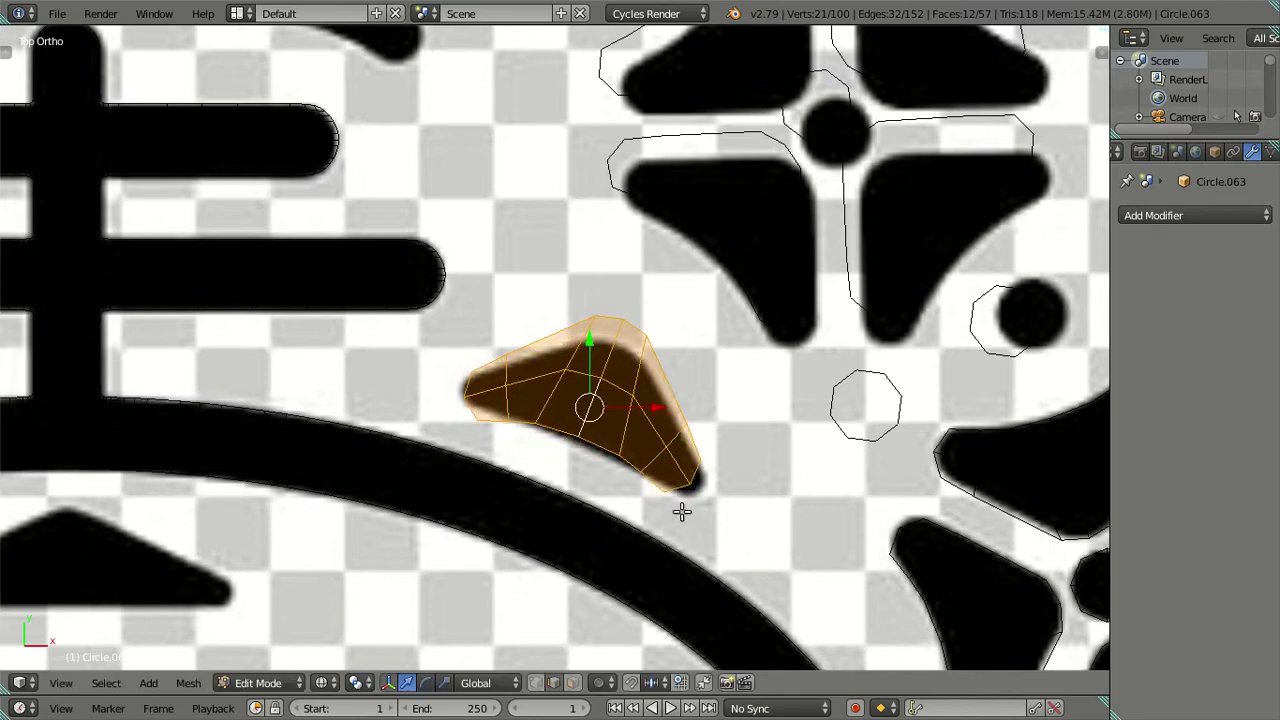
key("g")
right_click(759, 508)
key("g")
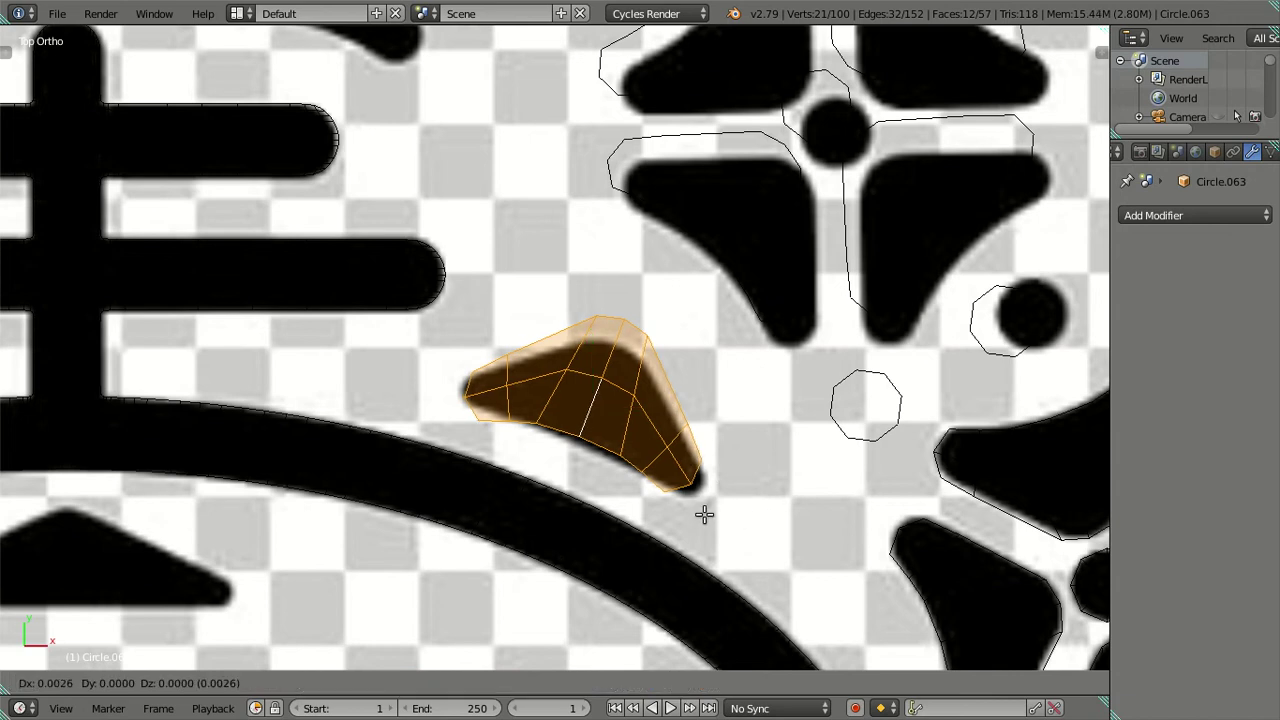
left_click(697, 533)
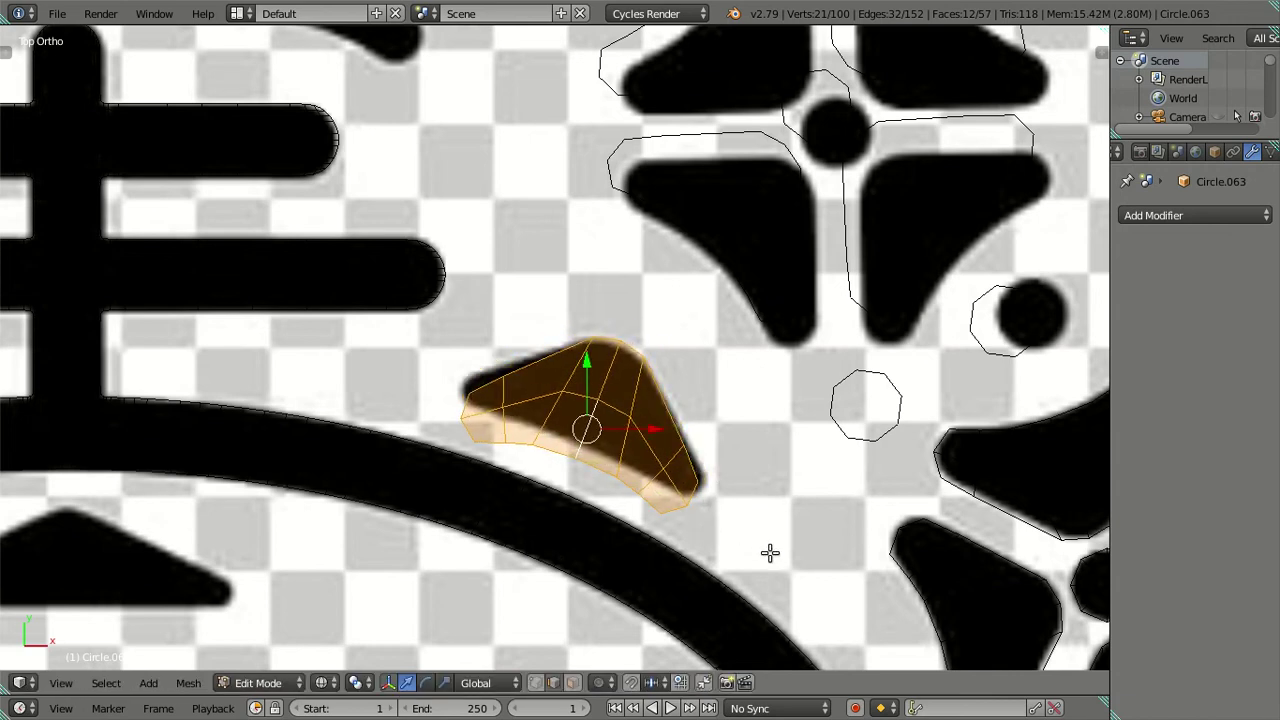
Step: Abandon further rotation attempts and undo back to an earlier petal pose
key("r")
right_click(752, 557)
key("r")
right_click(740, 560)
key("Tab")
key("Tab")
key("ctrl+z")
Step: Rotate the petal 112° about Z, step back with undo, and zoom out to the whole emblem
key("r")
type("z11")
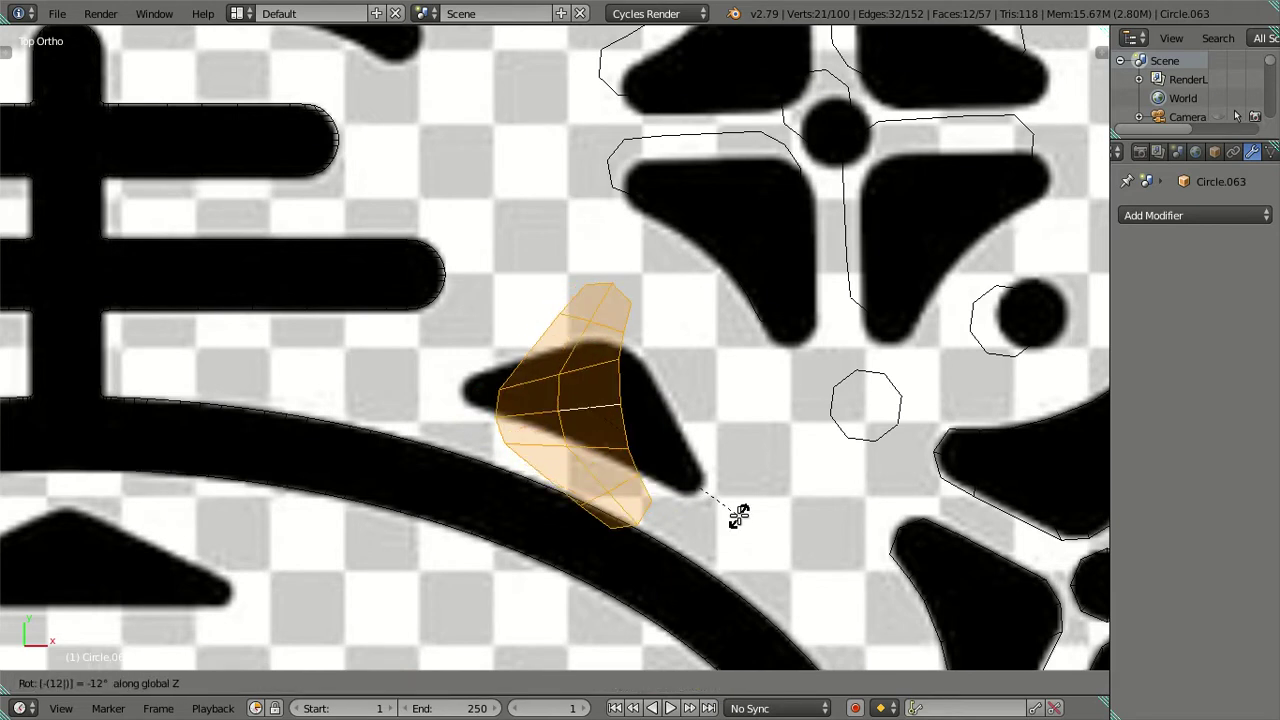
type("2")
key("Return")
key("g")
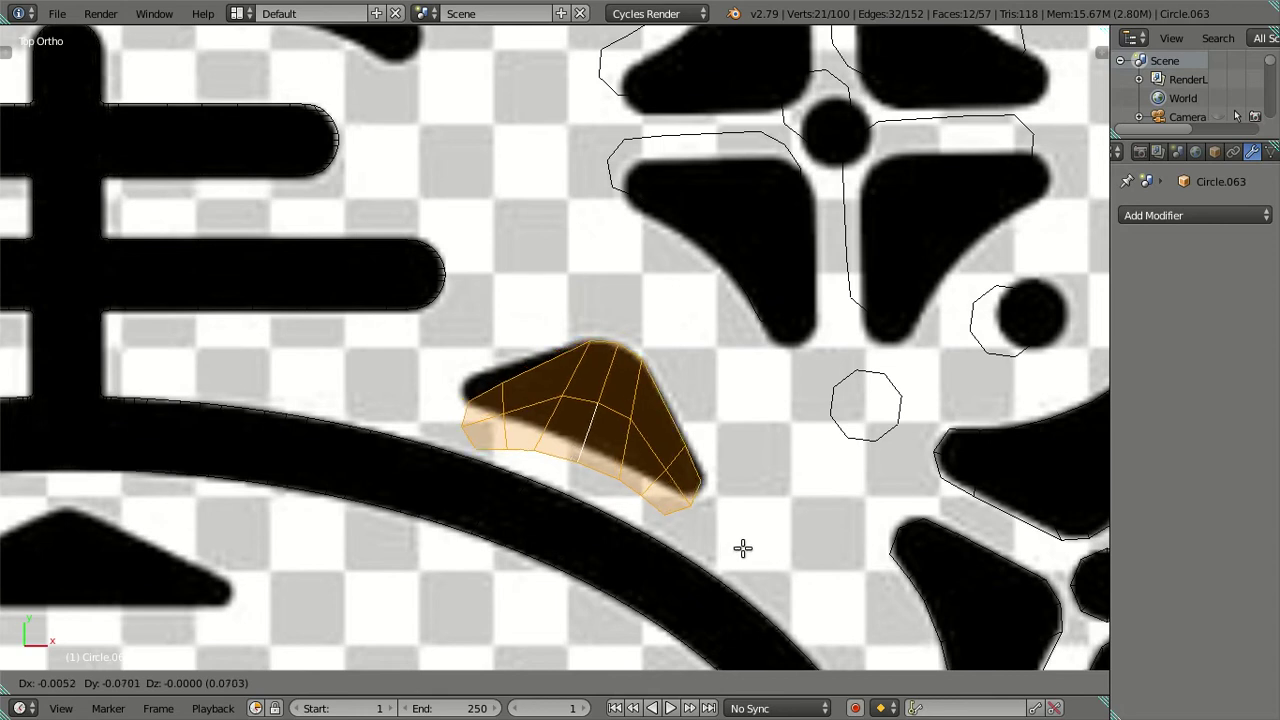
key("Escape")
key("ctrl+z")
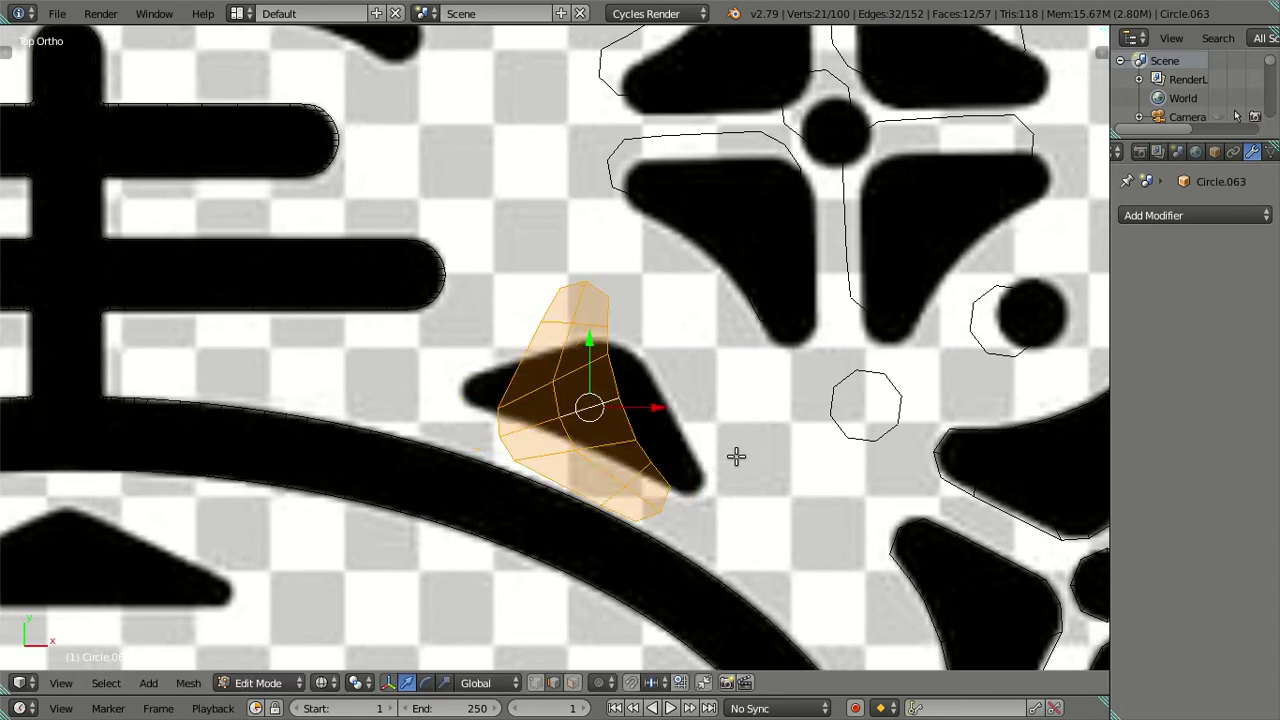
key("ctrl+z")
scroll(736, 457, "down", 5)
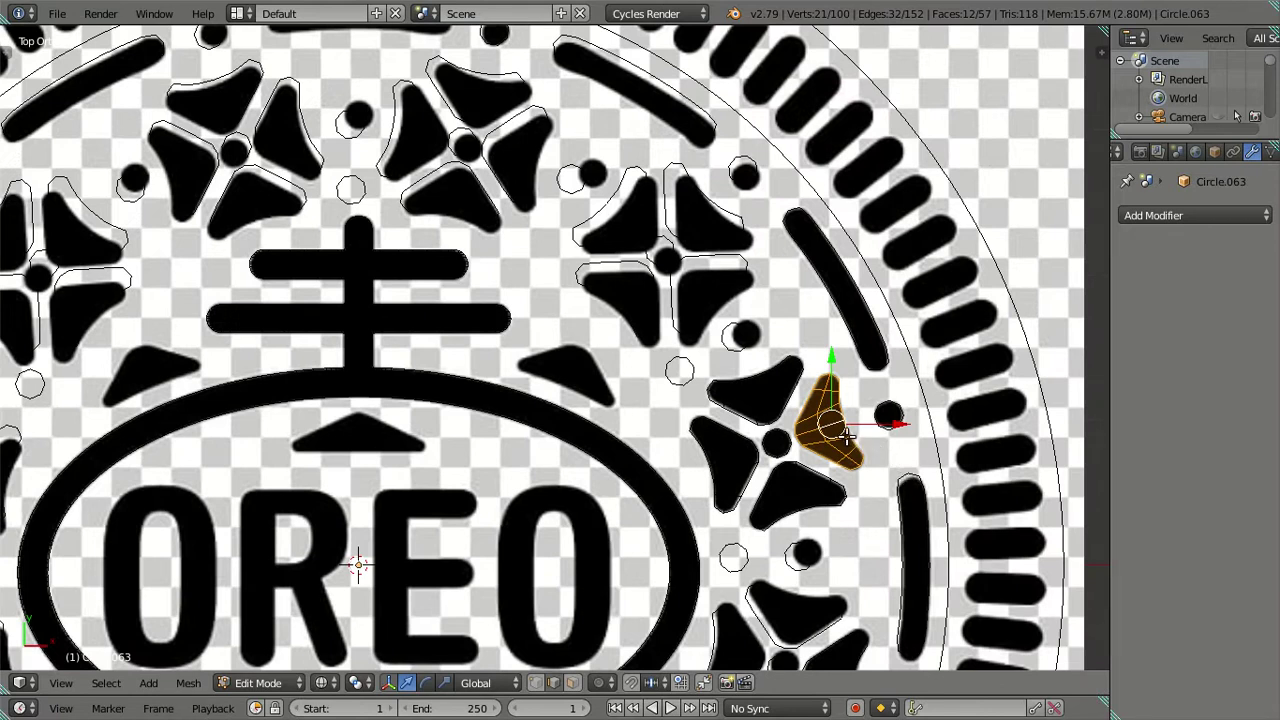
Step: Move the whole four-petal flower mesh over the petal group above the OREO arc
key("Tab")
key("z")
scroll(848, 436, "up", 1)
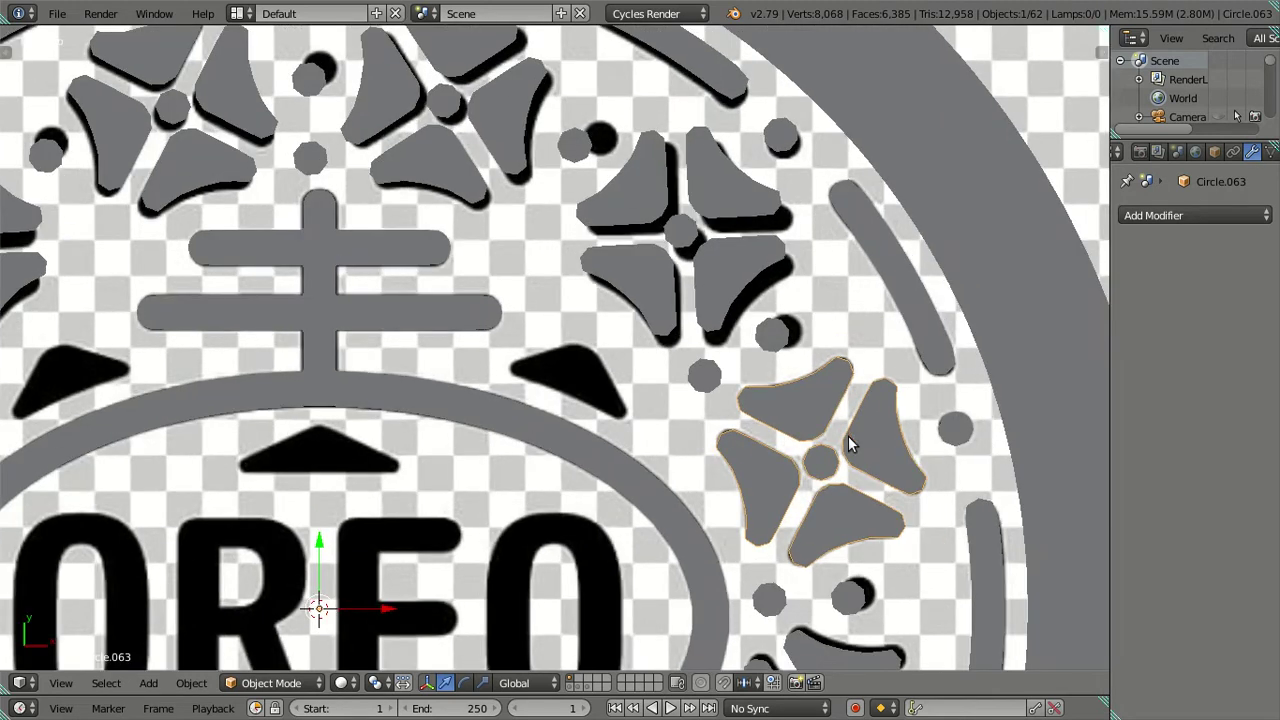
key("g")
key("Escape")
key("Tab")
key("a")
key("a")
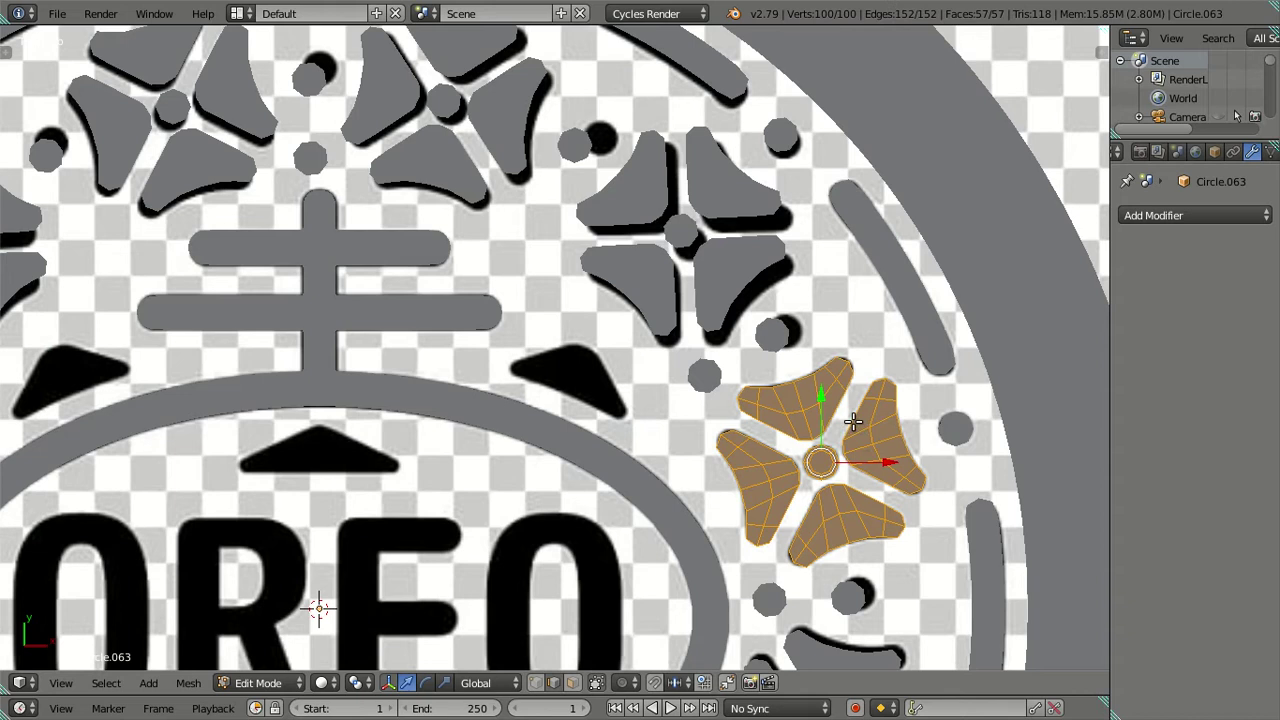
key("g")
left_click(479, 440)
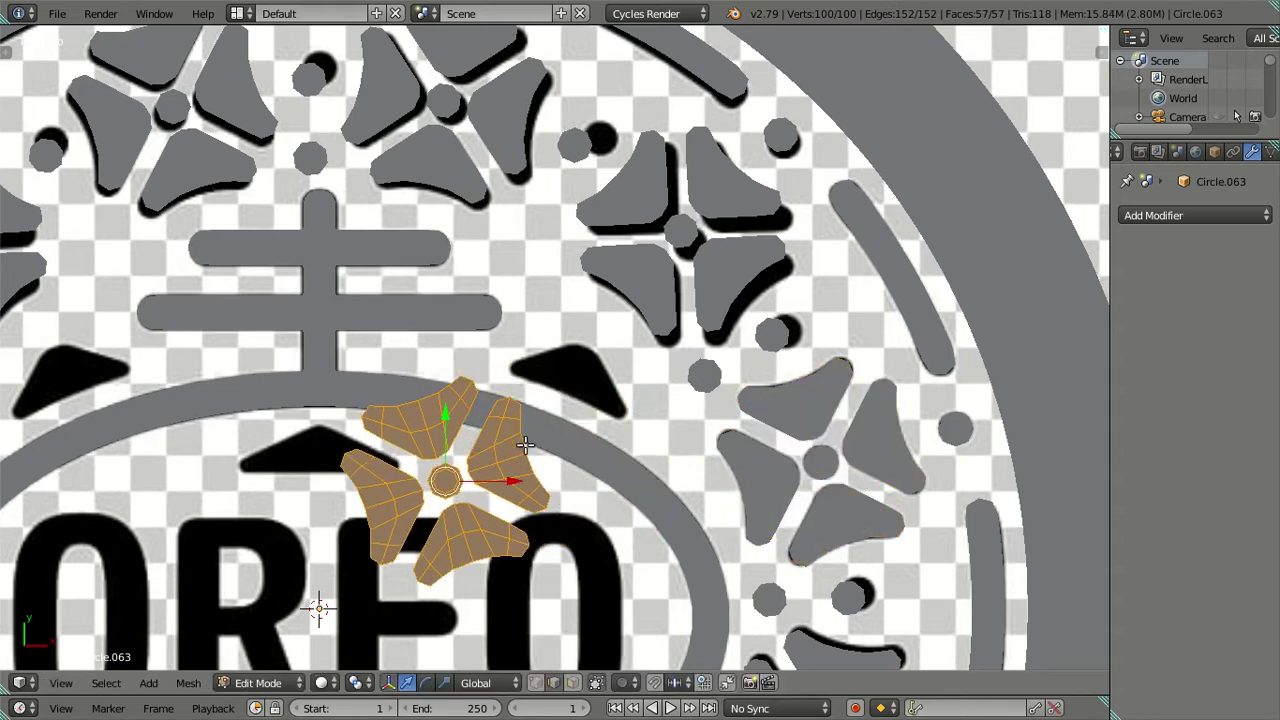
Step: Select one linked petal, then move and rotate it onto its black reference petal
scroll(530, 452, "up", 3)
key("Tab")
key("Tab")
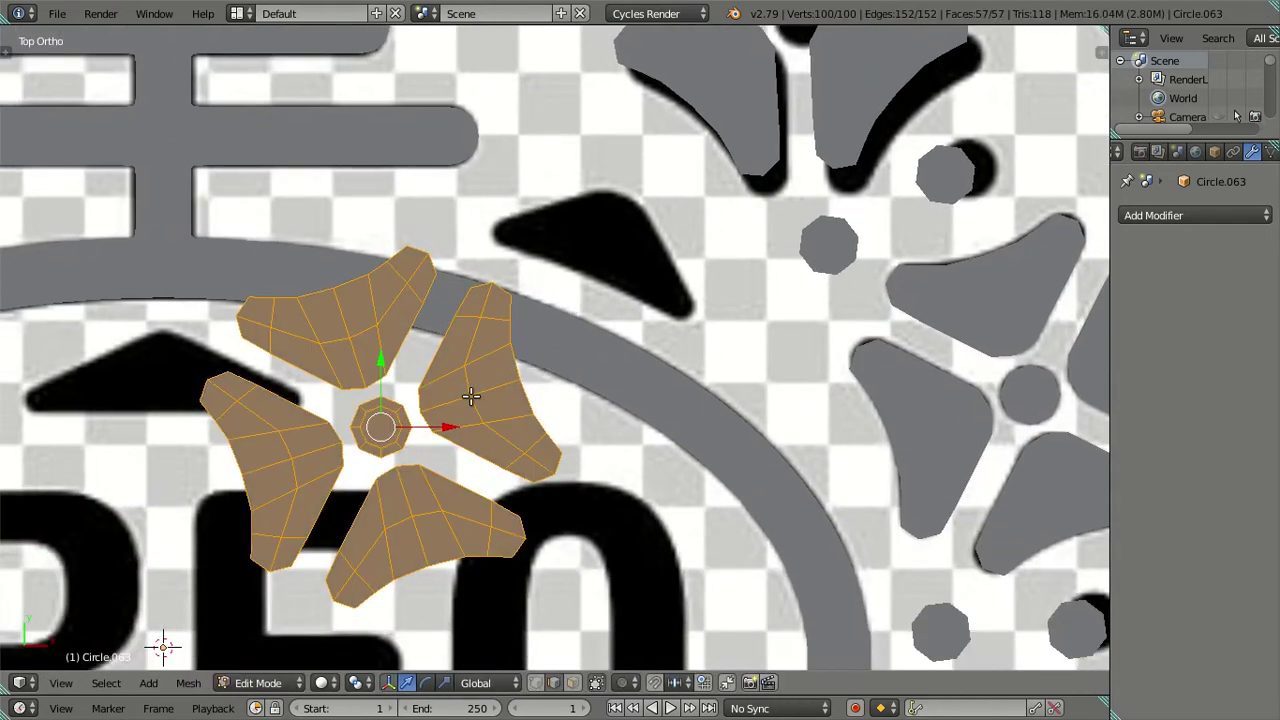
key("z")
right_click(467, 389)
key("l")
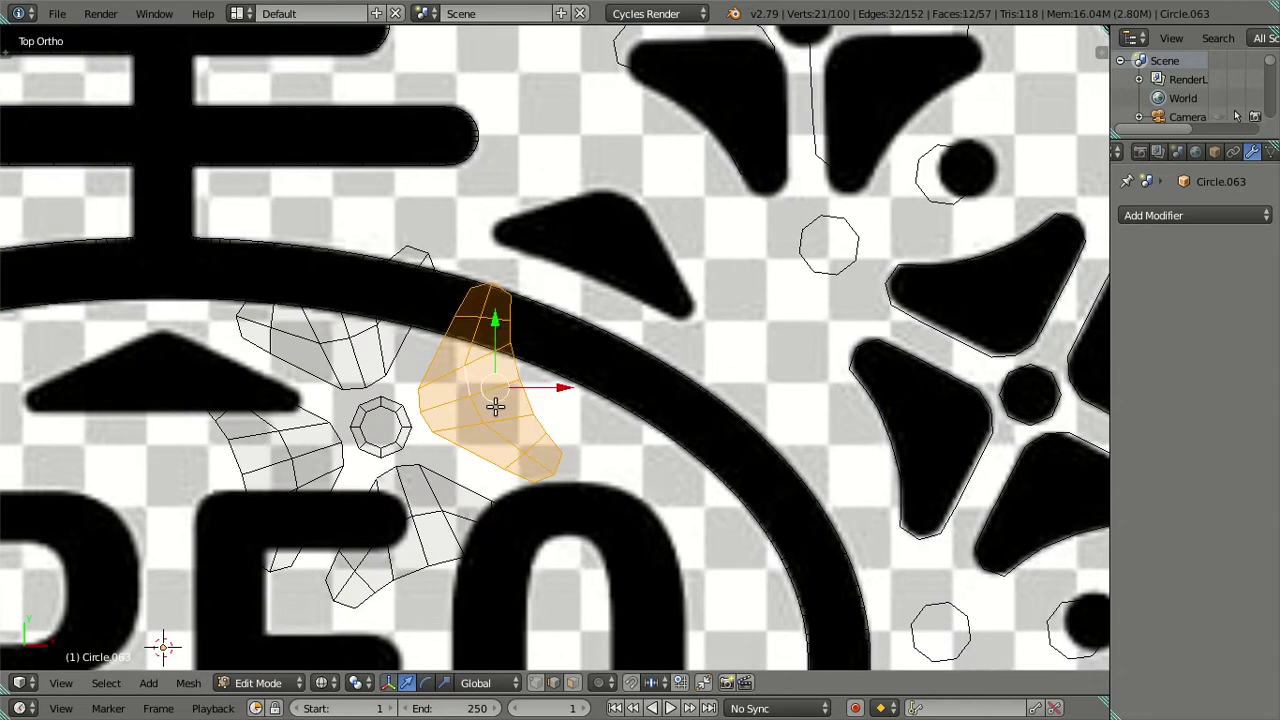
key("g")
left_click(604, 244)
scroll(643, 399, "up", 4, "shift")
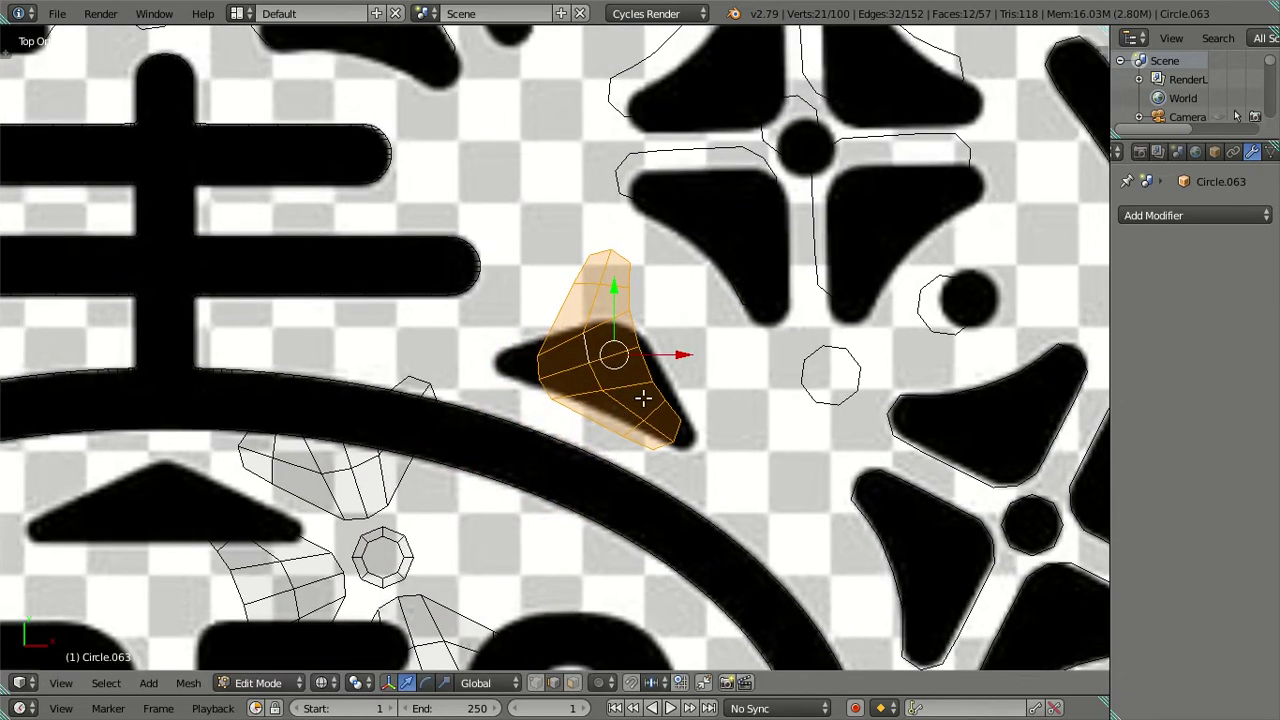
key("r")
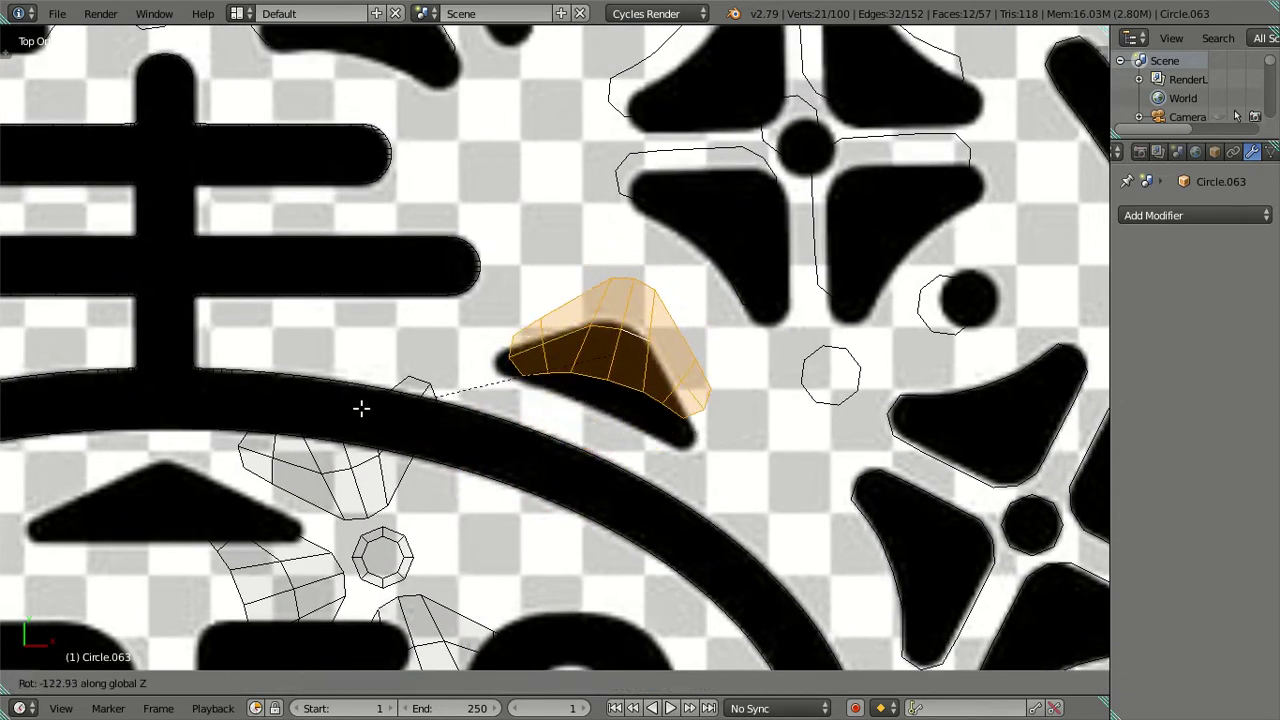
left_click(468, 374)
key("g")
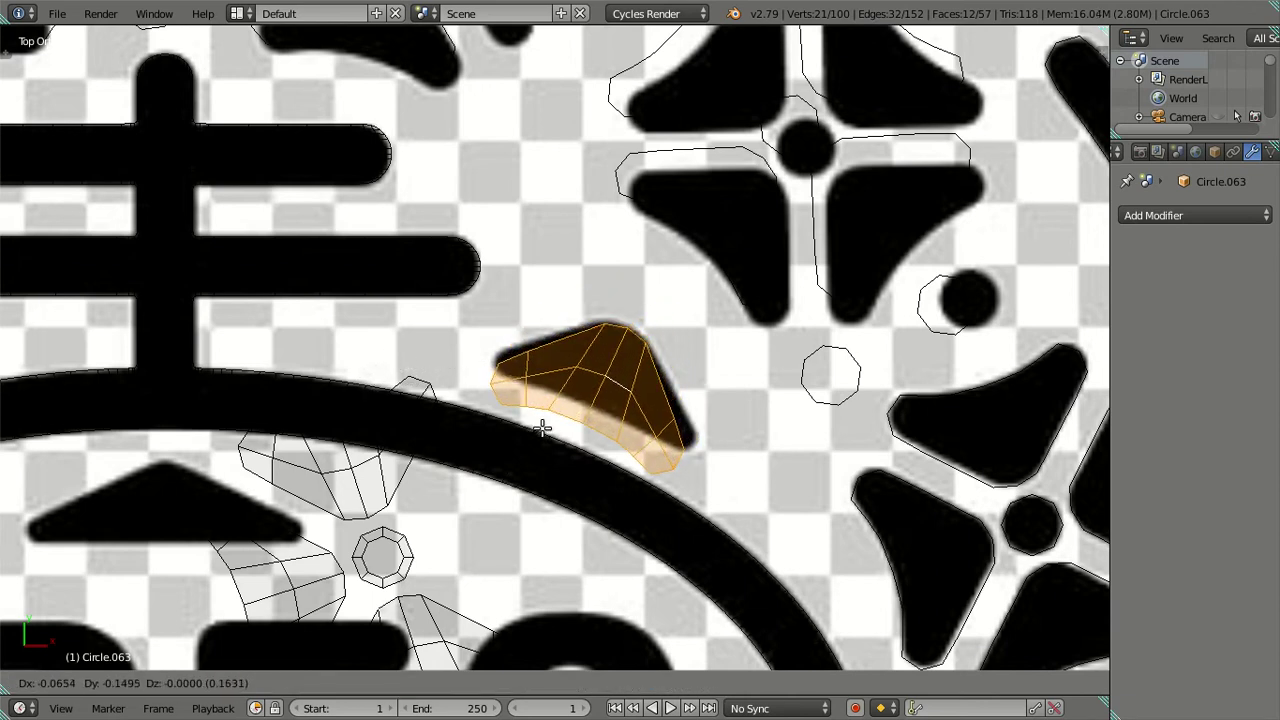
left_click(541, 428)
Step: Set the transform orientation to Normal, then to Gimbal
left_click(490, 683)
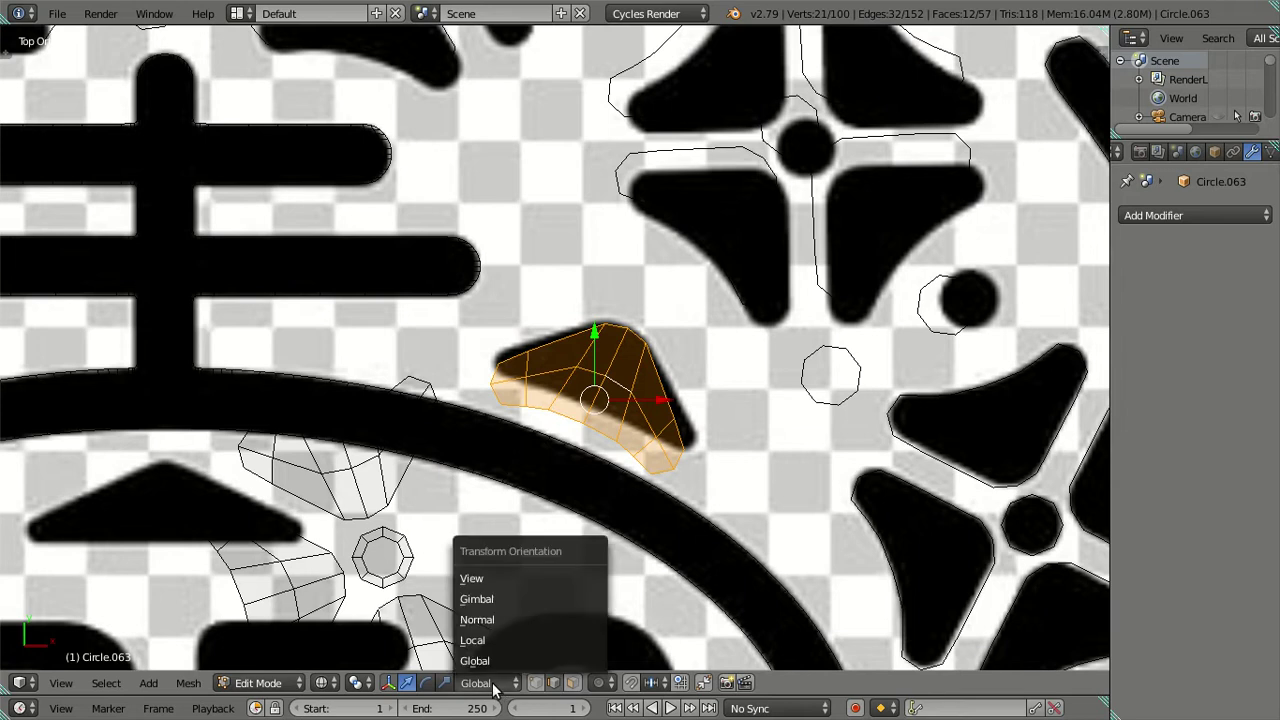
left_click(510, 617)
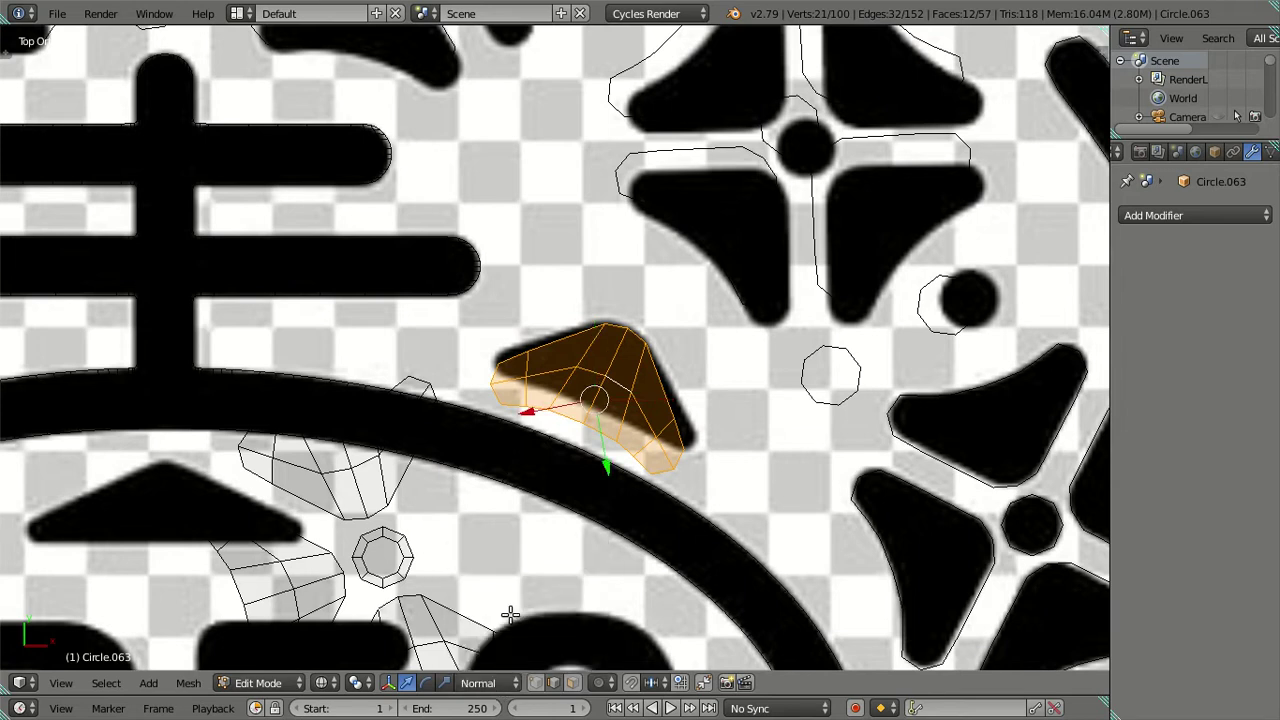
left_click(490, 683)
left_click(498, 595)
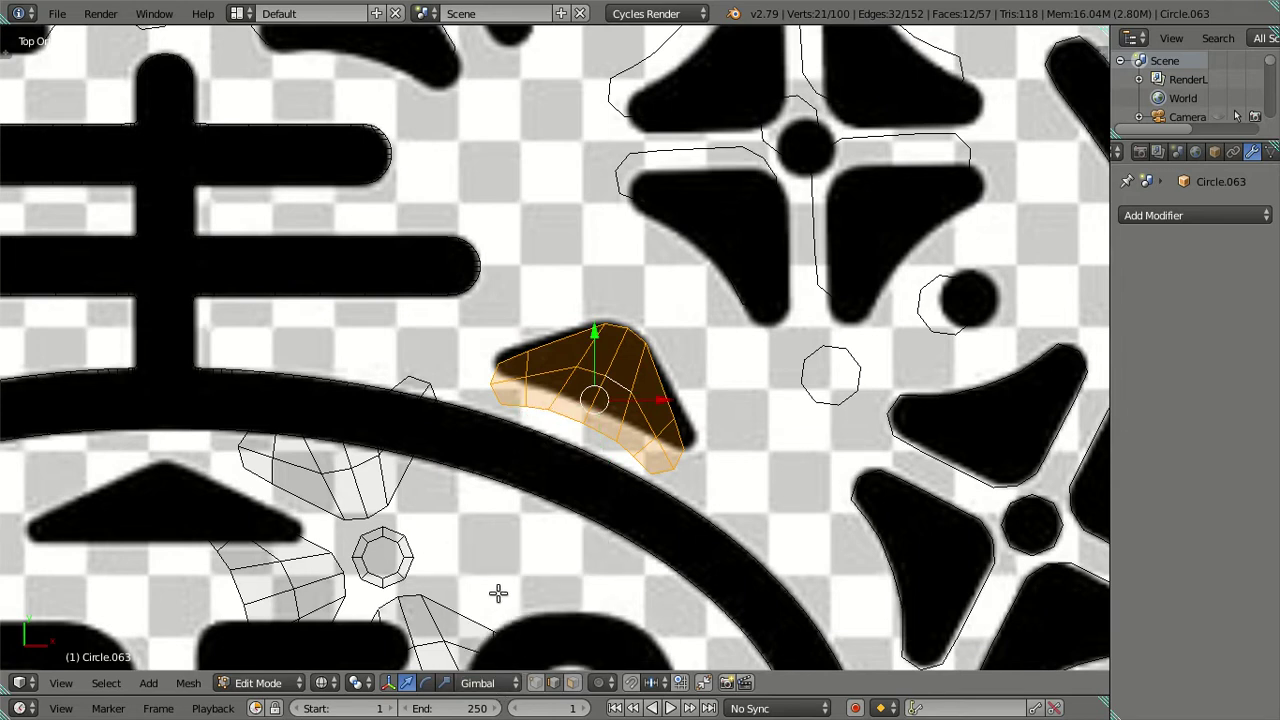
Step: Shrink the petal slightly, select the whole piece, and nudge it into position
key("s")
left_click(571, 531)
scroll(585, 515, "up", 2)
right_click(628, 323)
middle_click_drag(628, 323, 623, 266, "shift")
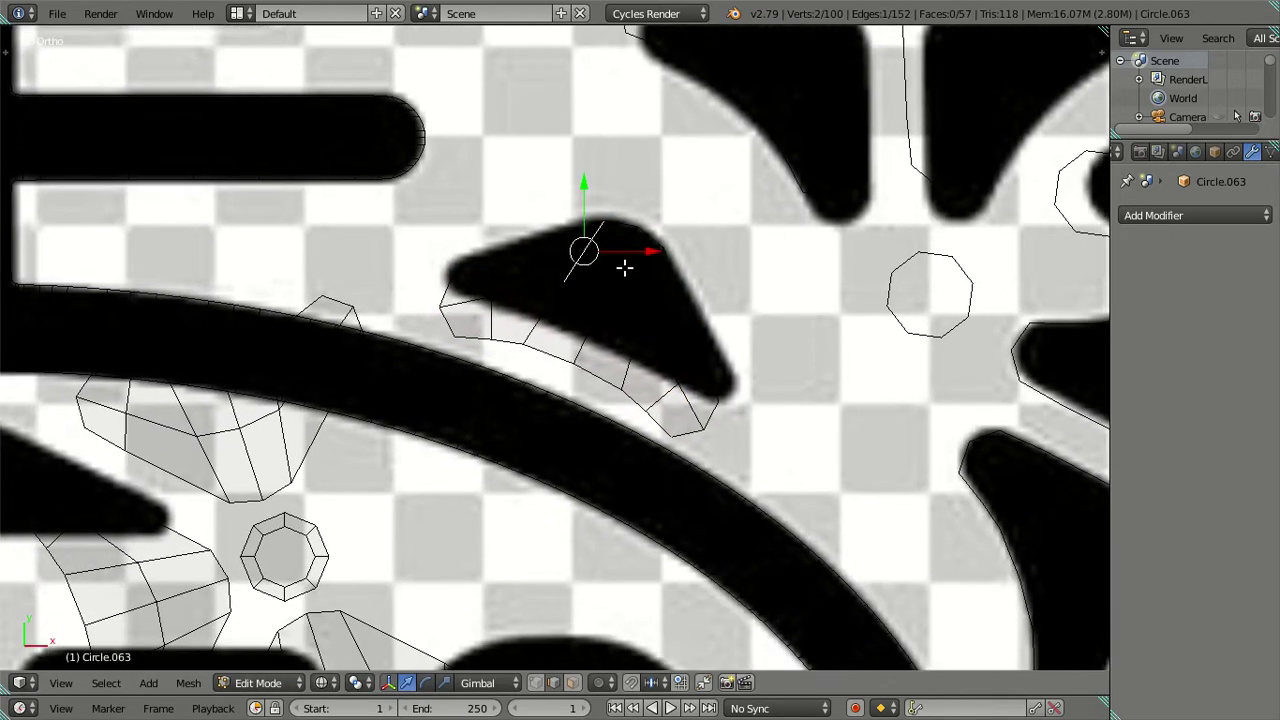
right_click(645, 237)
key("z")
key("z")
right_click(607, 305)
key("z")
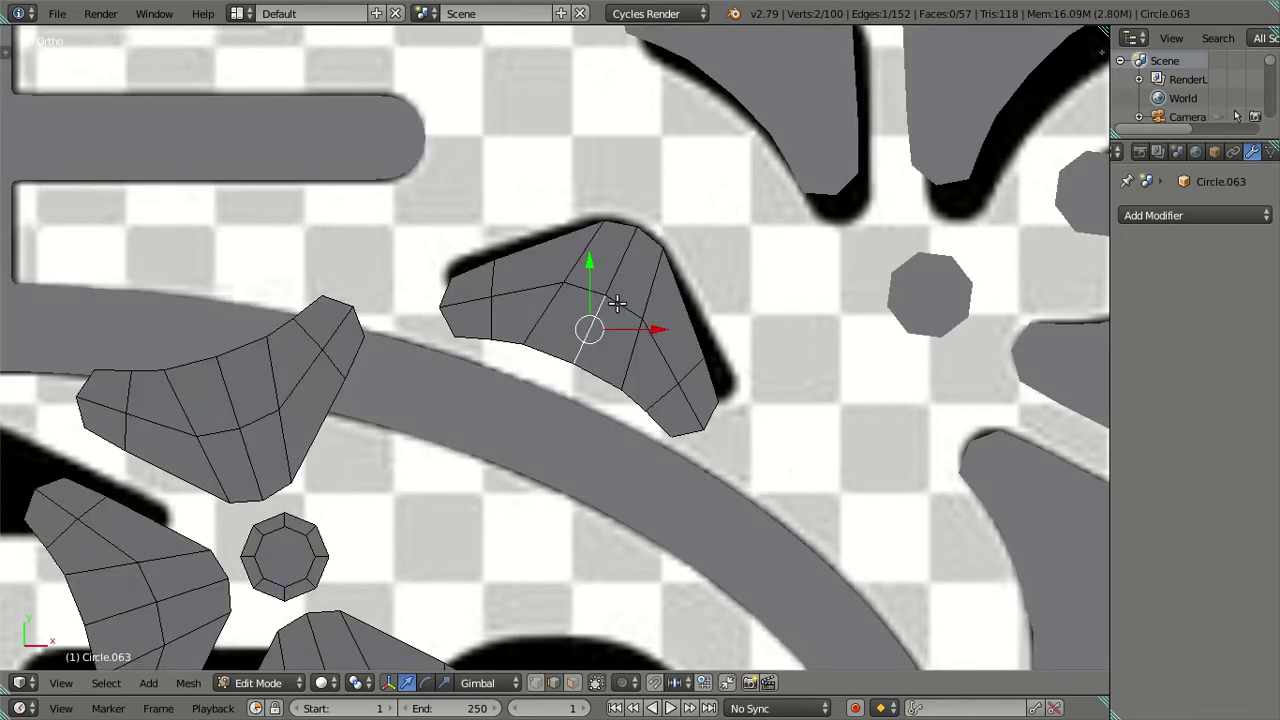
key("ctrl+l")
key("z")
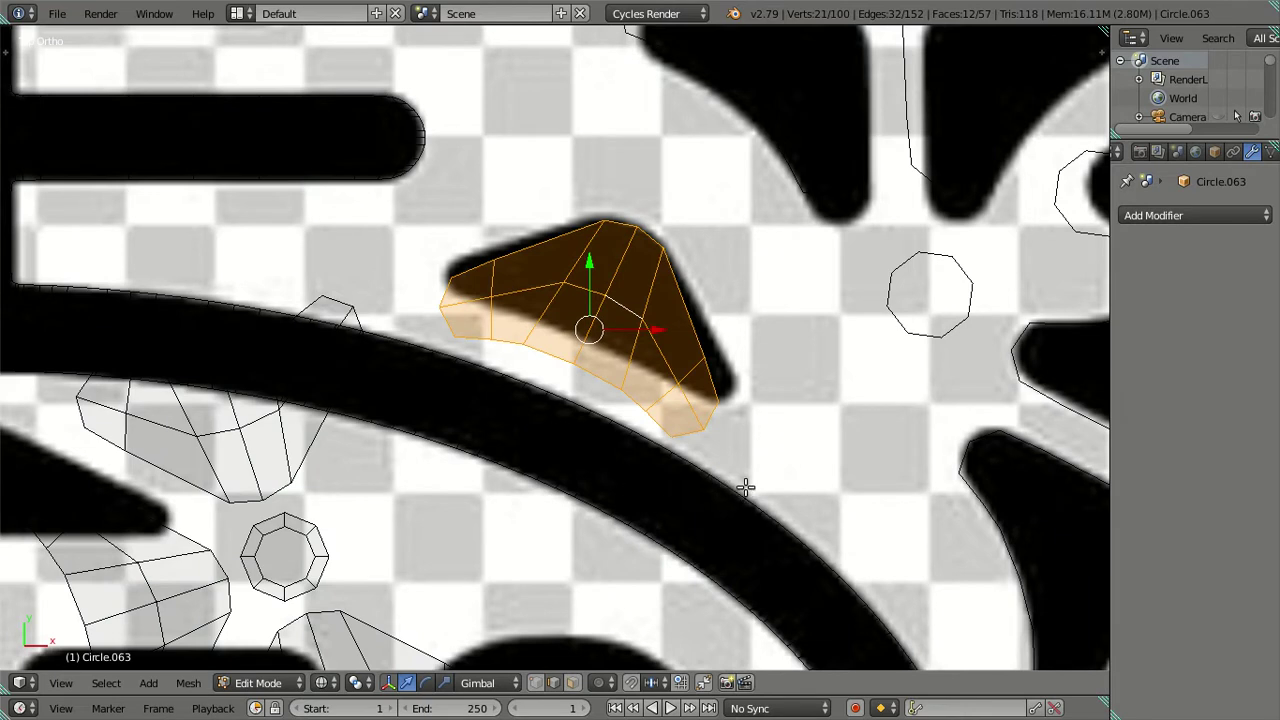
key("g")
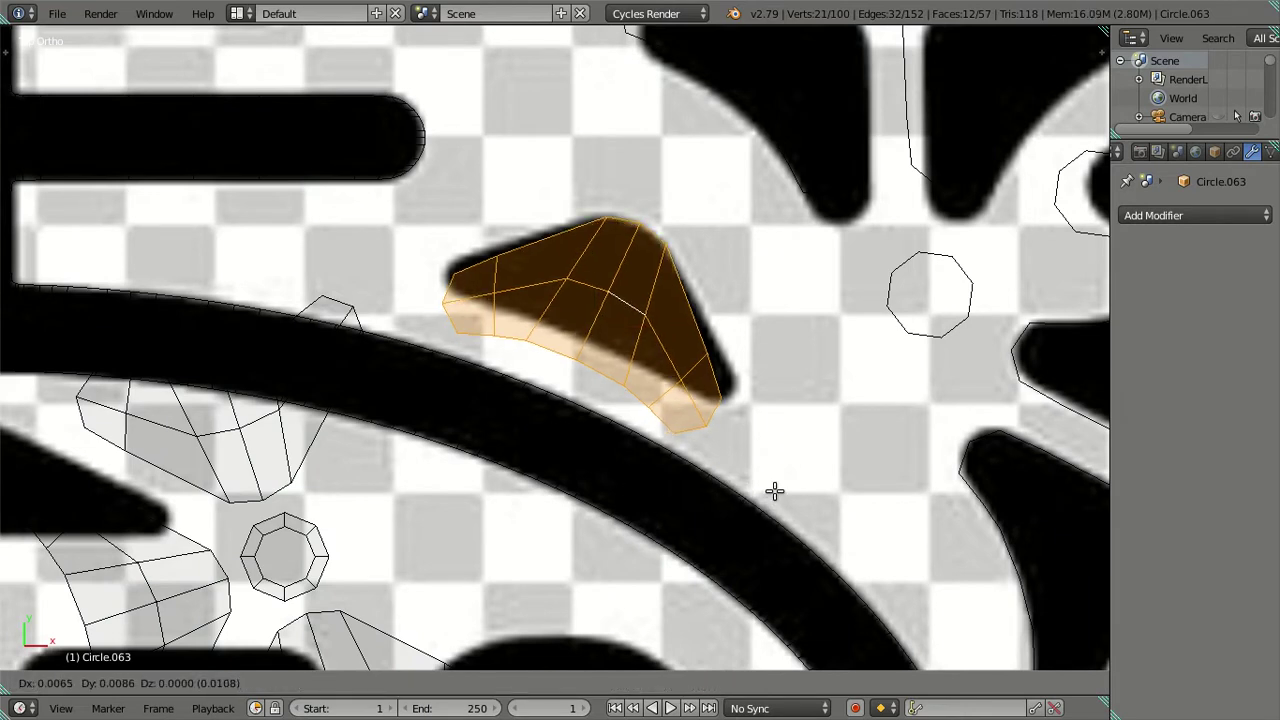
left_click(772, 491)
Step: With Normal orientation, scale the triangle's right and tip edges outward about 1.11 to cover it
left_click(520, 683)
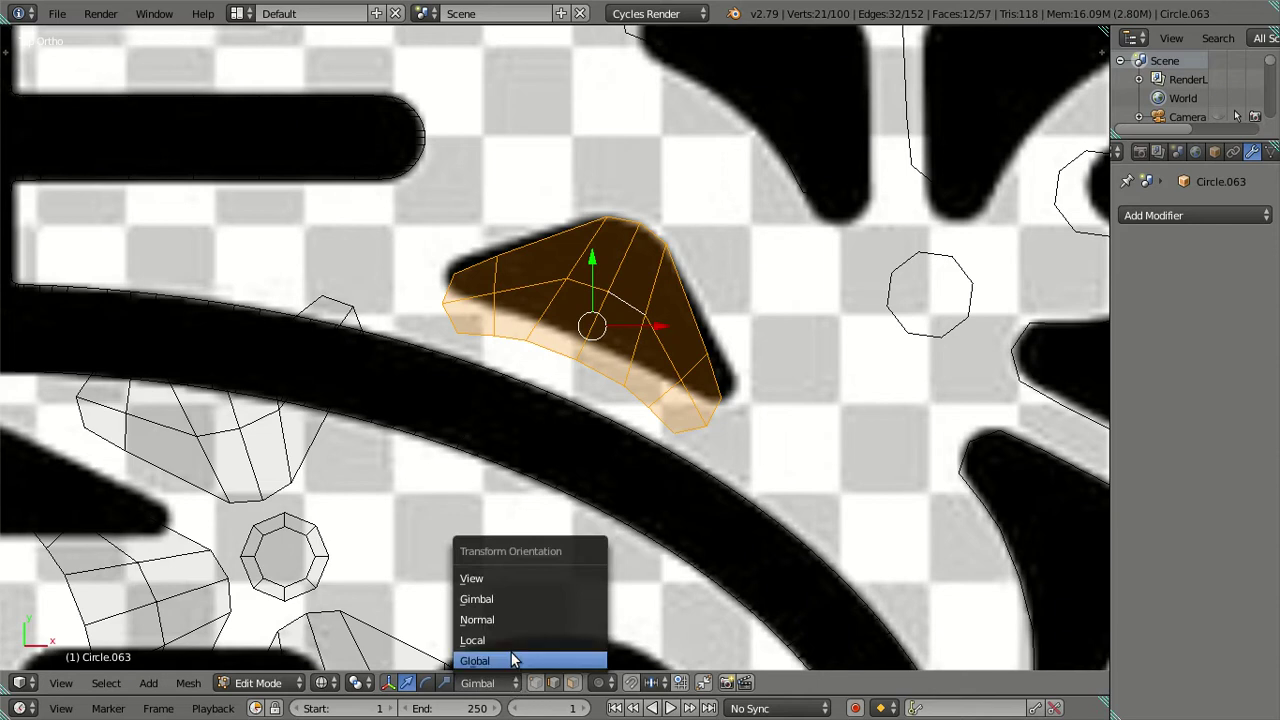
left_click(520, 612)
right_click(700, 335)
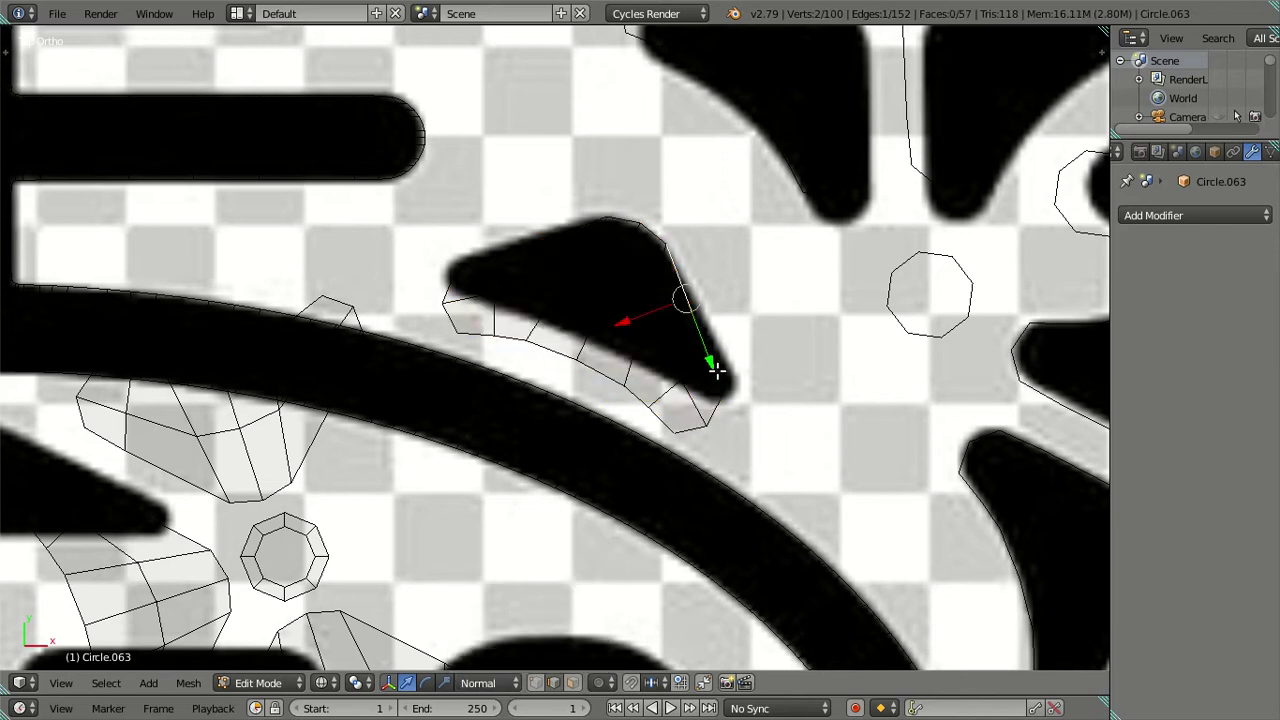
right_click(714, 372)
right_click(470, 262, "shift")
key("alt+z")
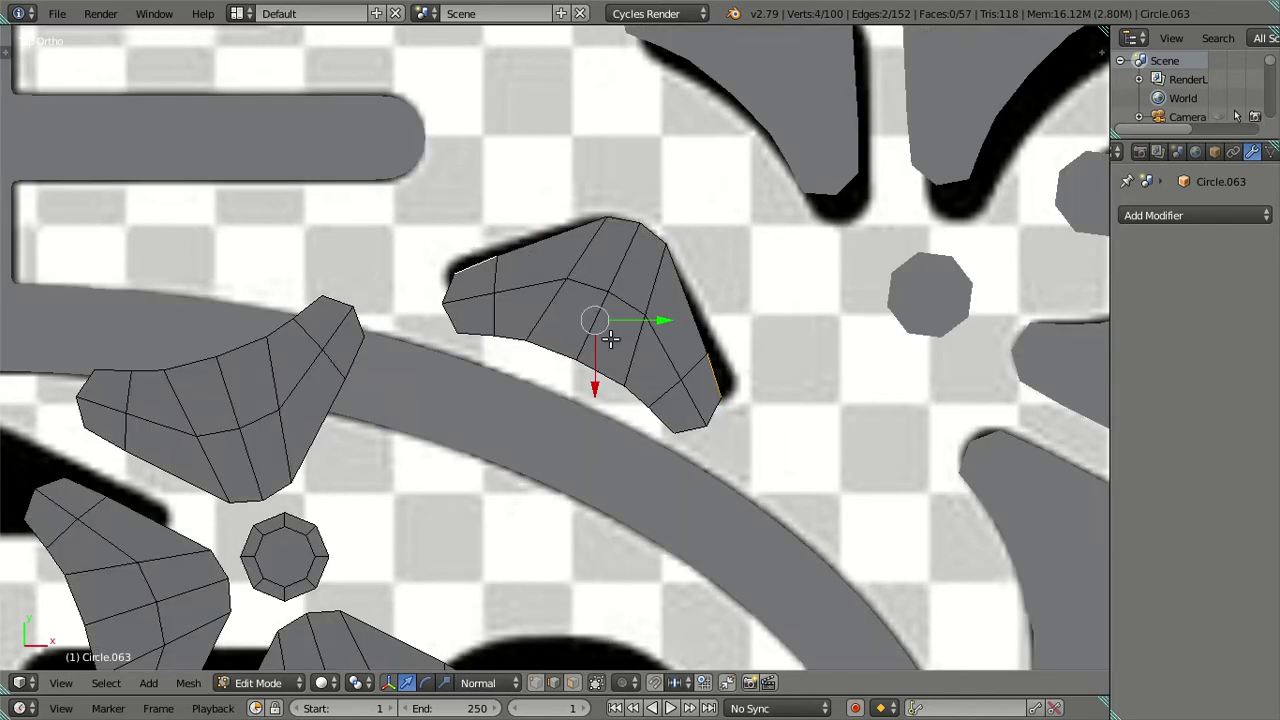
left_click(594, 383)
key("s")
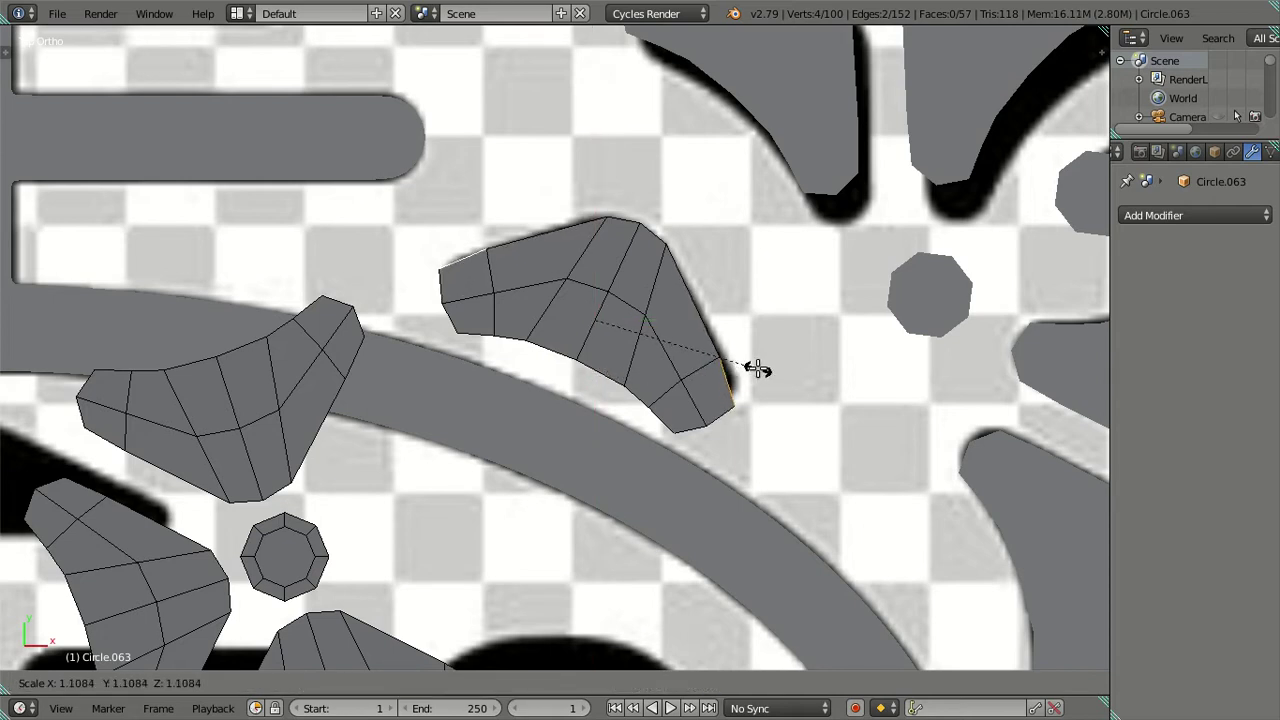
left_click(757, 369)
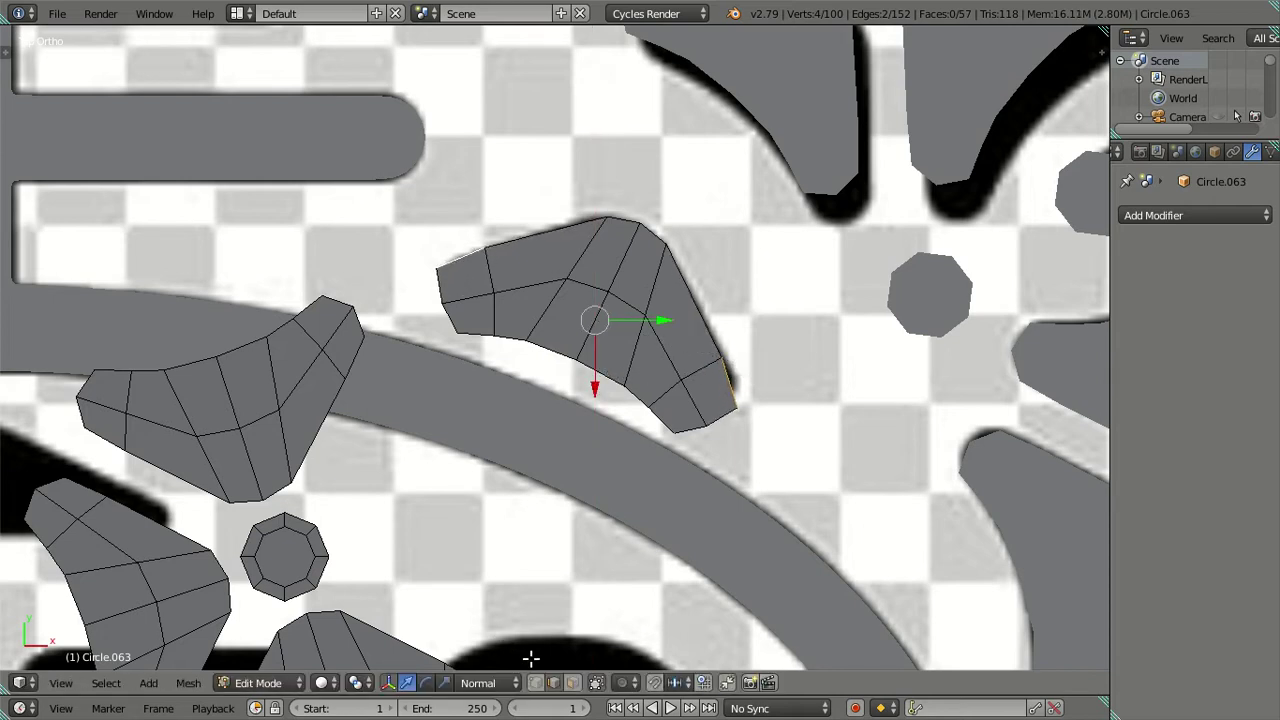
Step: Switch orientation back to Gimbal and select end vertices on the triangle and lower mesh
left_click(488, 683)
left_click(488, 603)
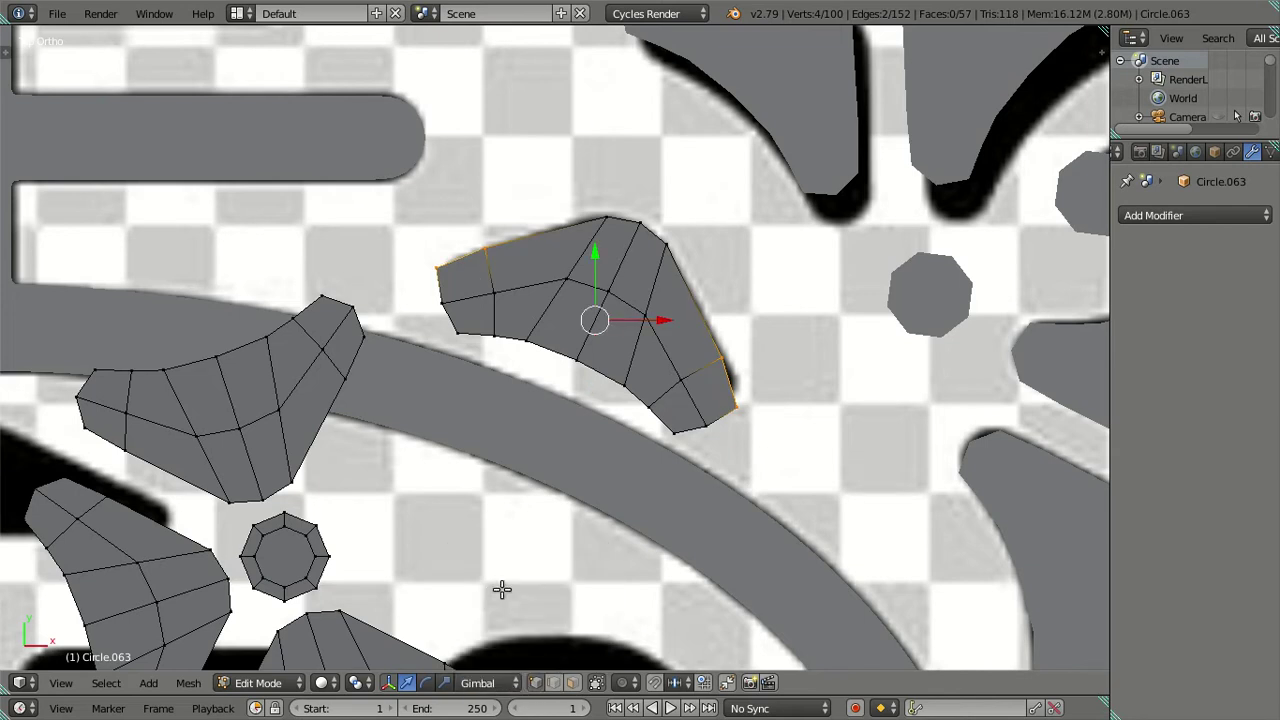
right_click(438, 262)
right_click(762, 408, "shift")
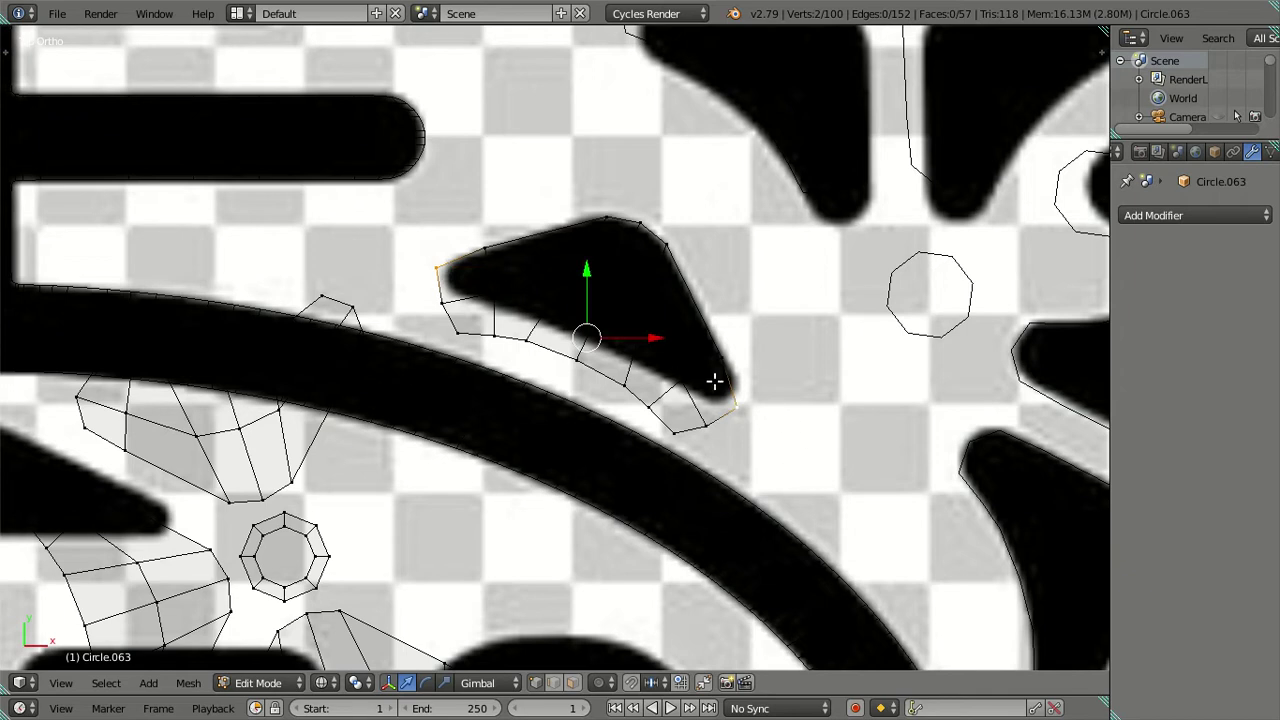
scroll(705, 395, "down", 3)
right_click(443, 536)
right_click(470, 575)
scroll(470, 575, "down", 4)
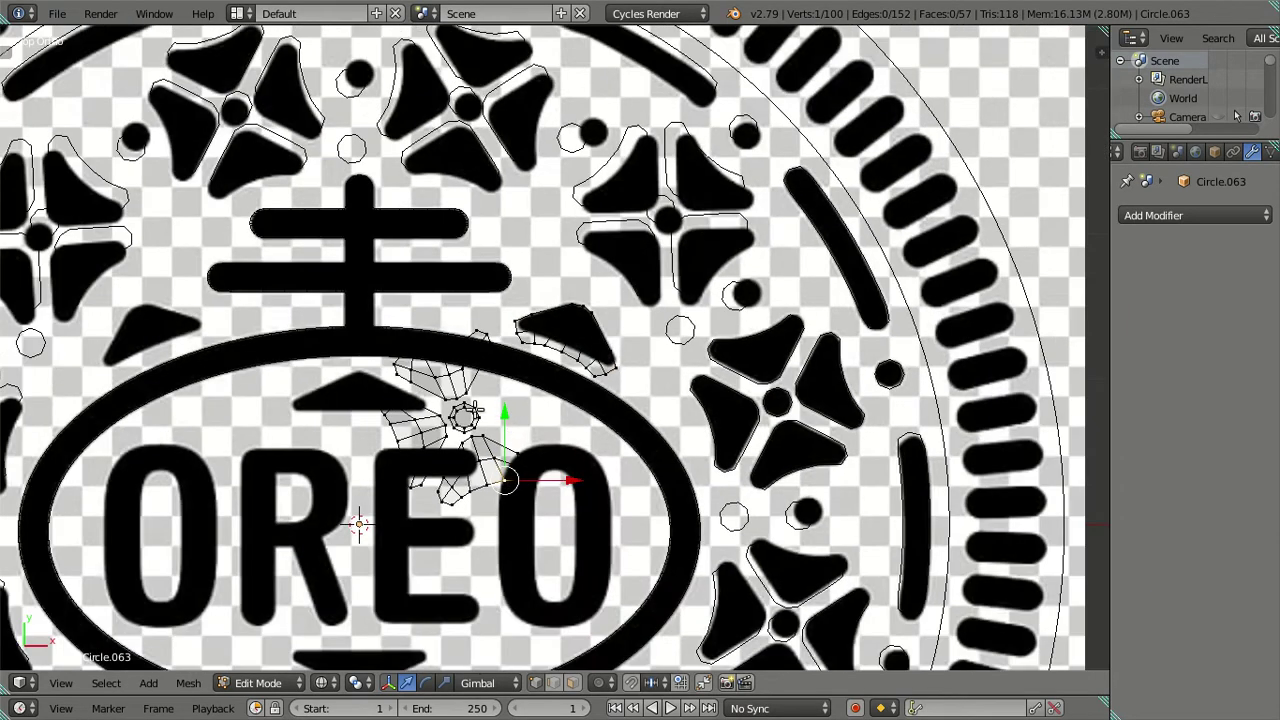
Step: Select the small triangle mesh in Object Mode and return the transform orientation to Gimbal
scroll(545, 465, "up", 4)
scroll(560, 440, "up", 3)
scroll(568, 410, "up", 1)
right_click(234, 274)
key("Tab")
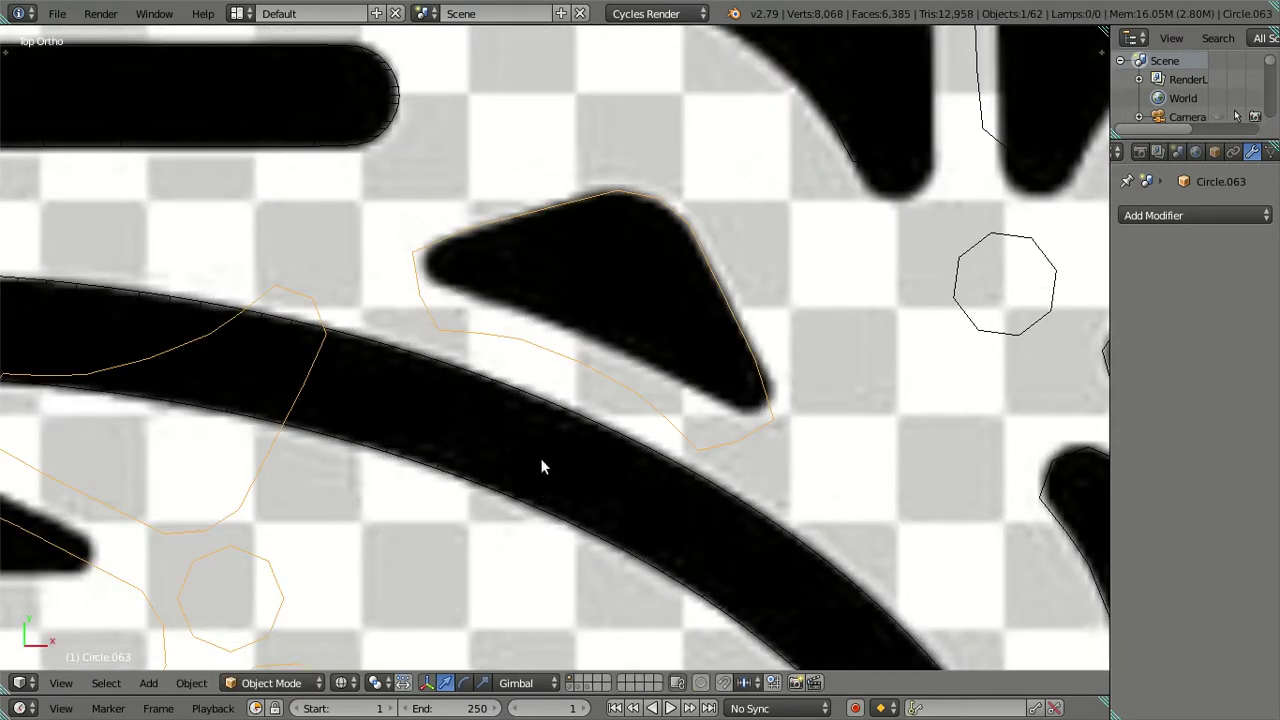
scroll(540, 466, "down", 2)
left_click(518, 682)
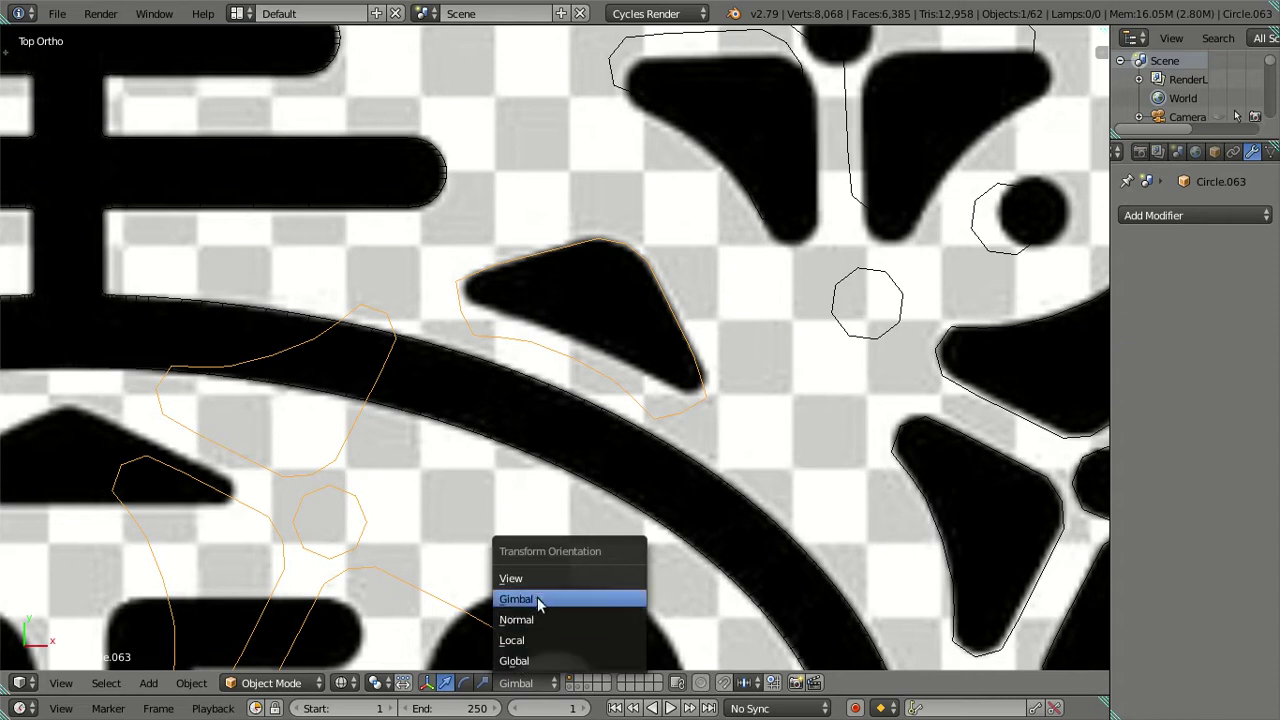
left_click(541, 599)
left_click(528, 682)
left_click(522, 662)
left_click(528, 682)
left_click(541, 599)
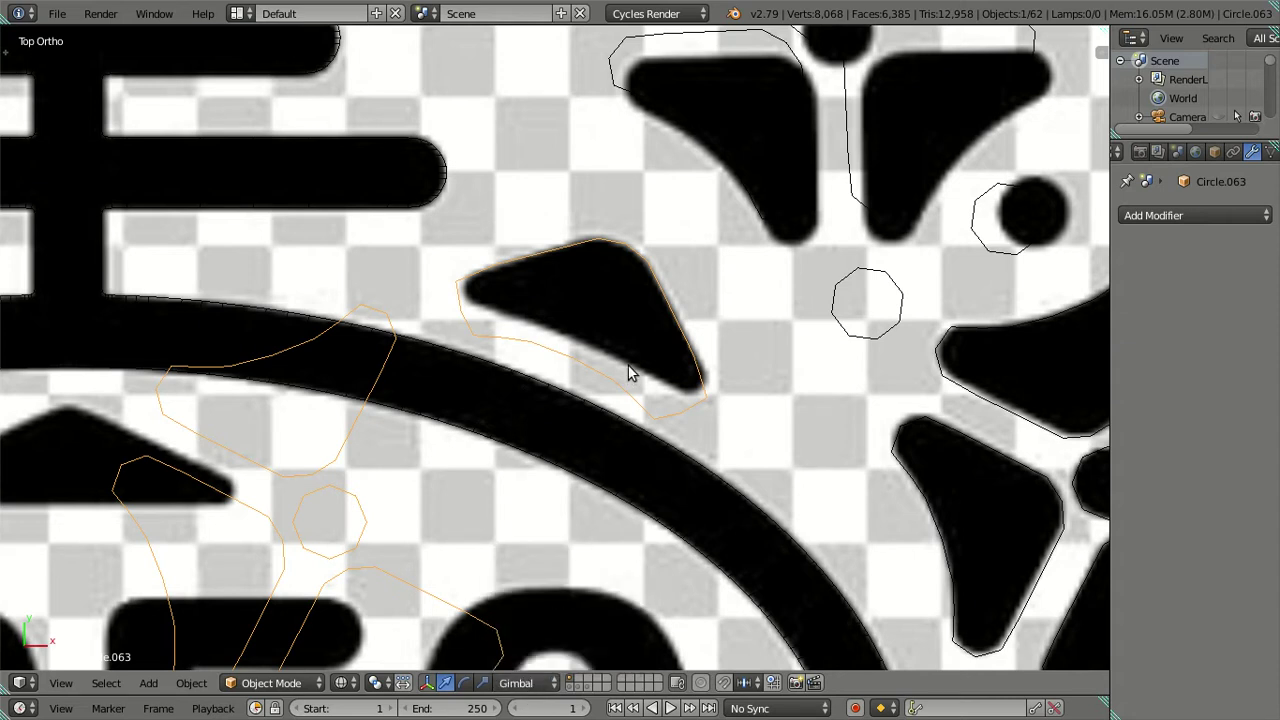
Step: Delete the Circle.063 trace mesh, leaving 61 objects in the scene
key("Tab")
scroll(651, 341, "up", 2)
scroll(651, 341, "down", 2)
scroll(653, 345, "down", 1)
scroll(655, 349, "down", 1)
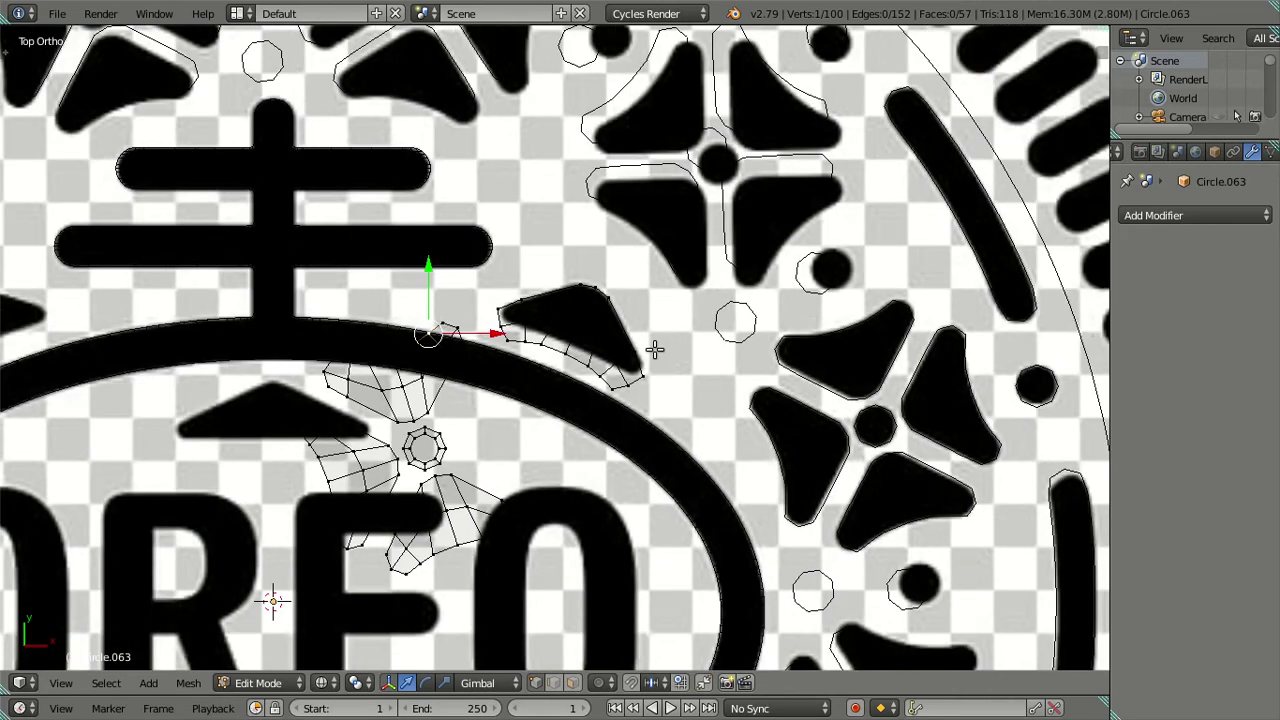
scroll(654, 348, "down", 4)
key("Tab")
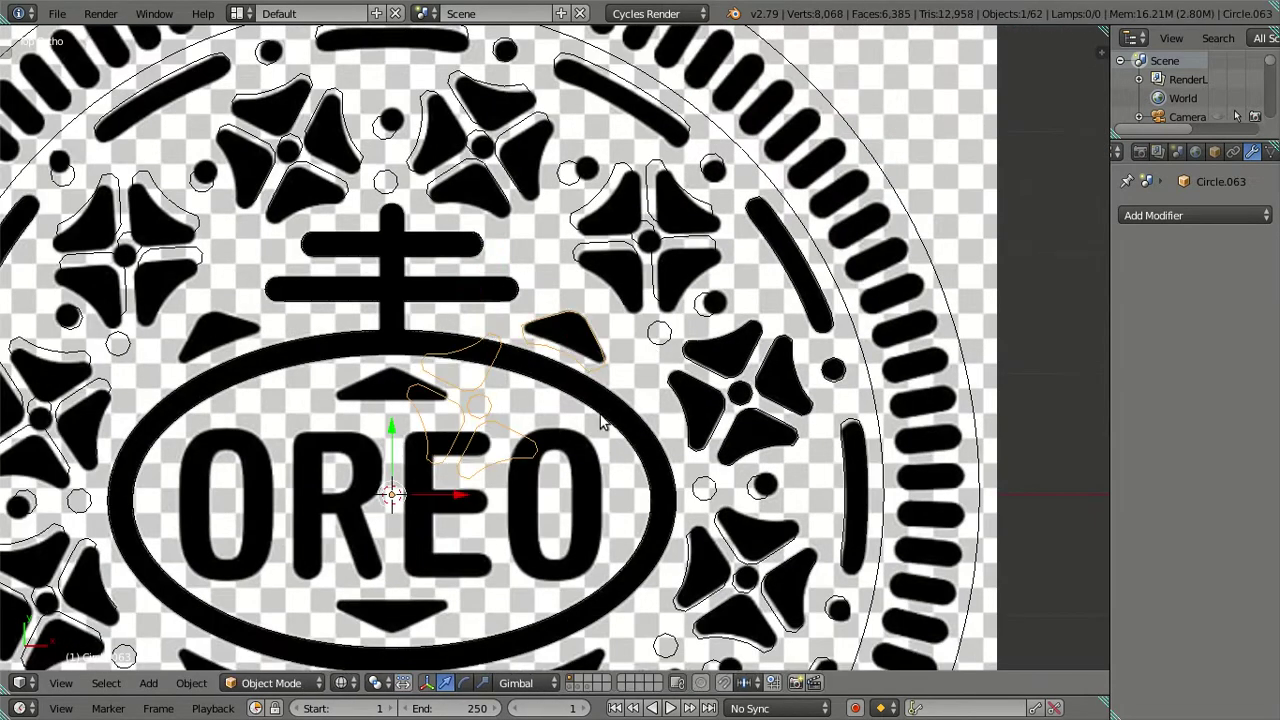
scroll(540, 450, "up", 3)
key("x")
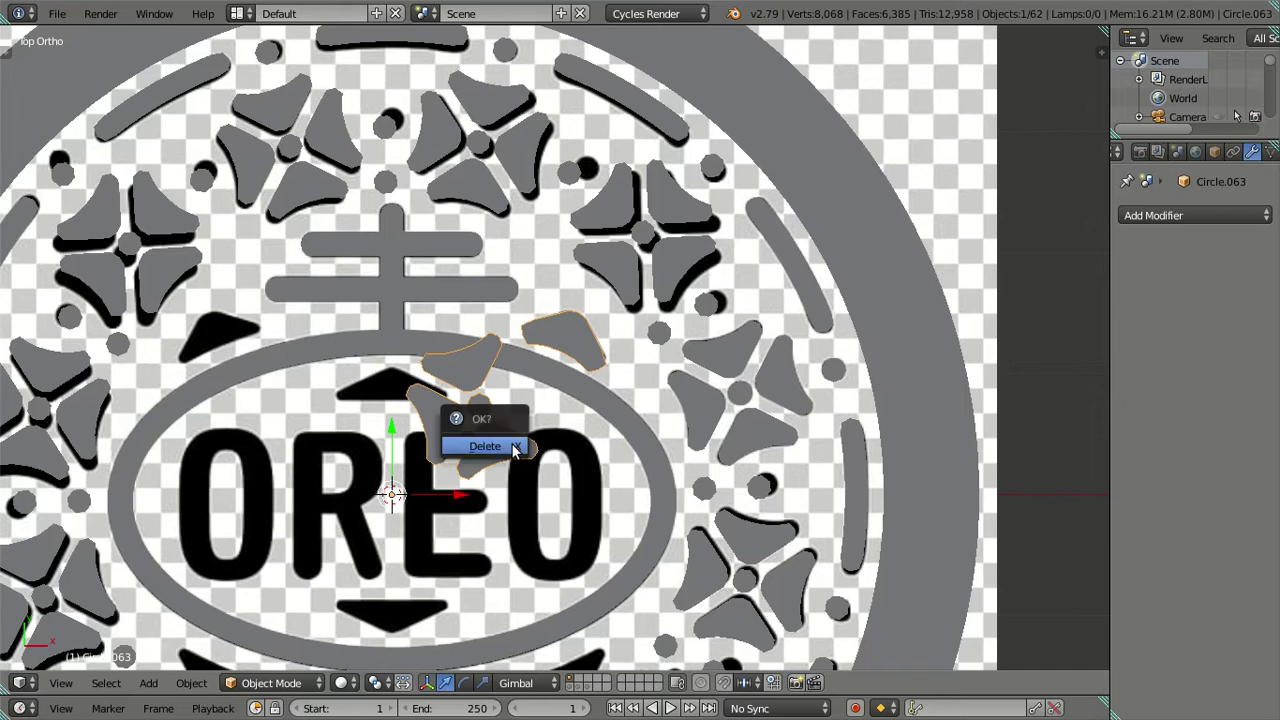
left_click(511, 445)
key("shift+a")
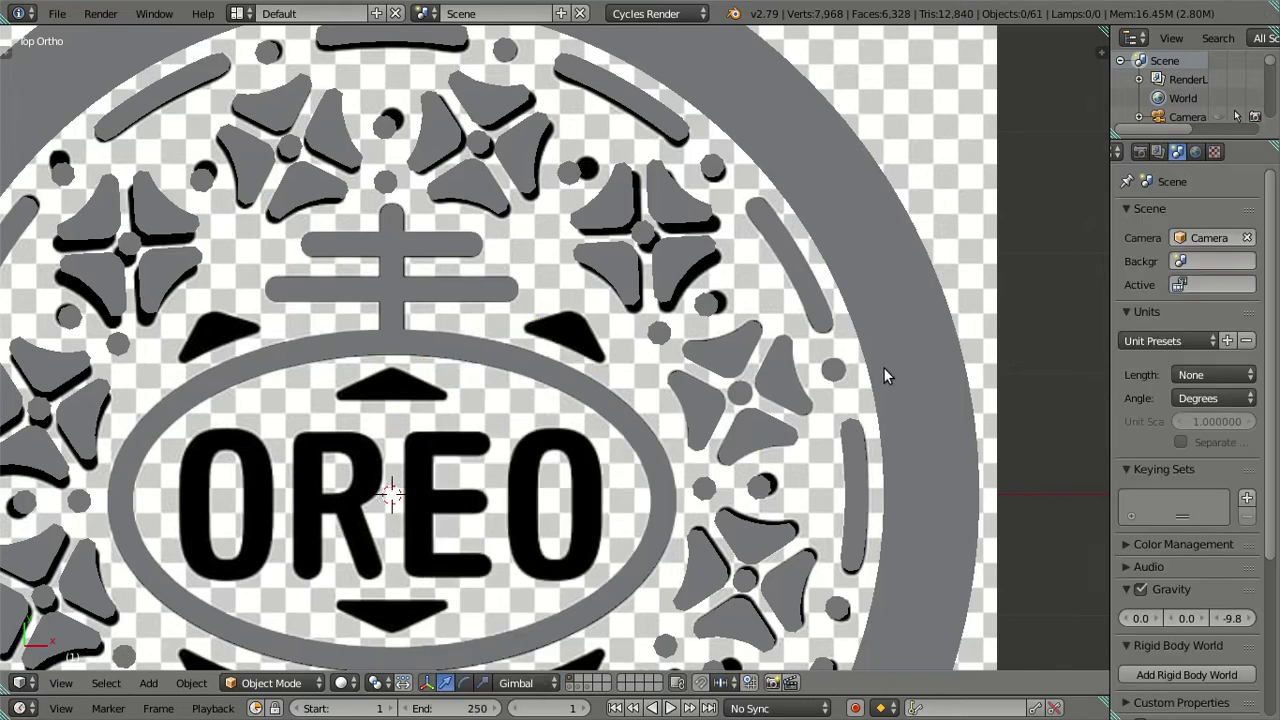
Step: Add a Plane at the OREO ellipse centre and put the 3D cursor on the triangle above it
key("shift+s")
key("shift+a")
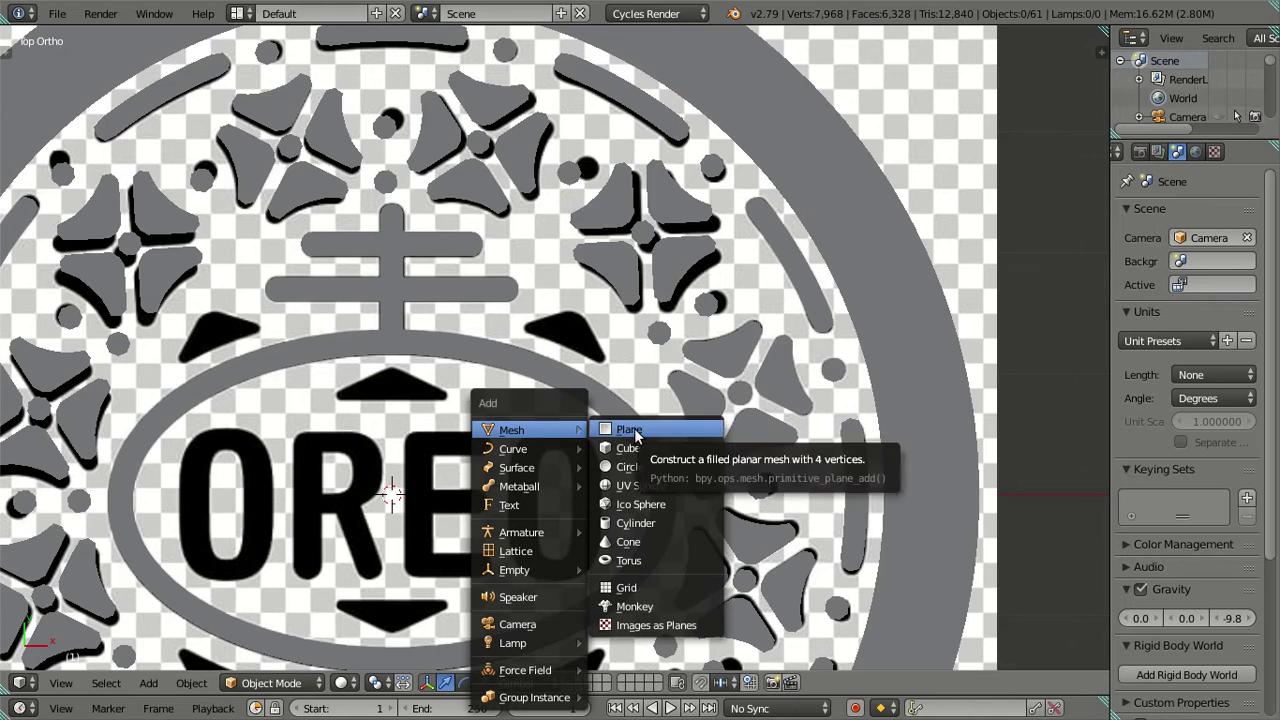
left_click(632, 430)
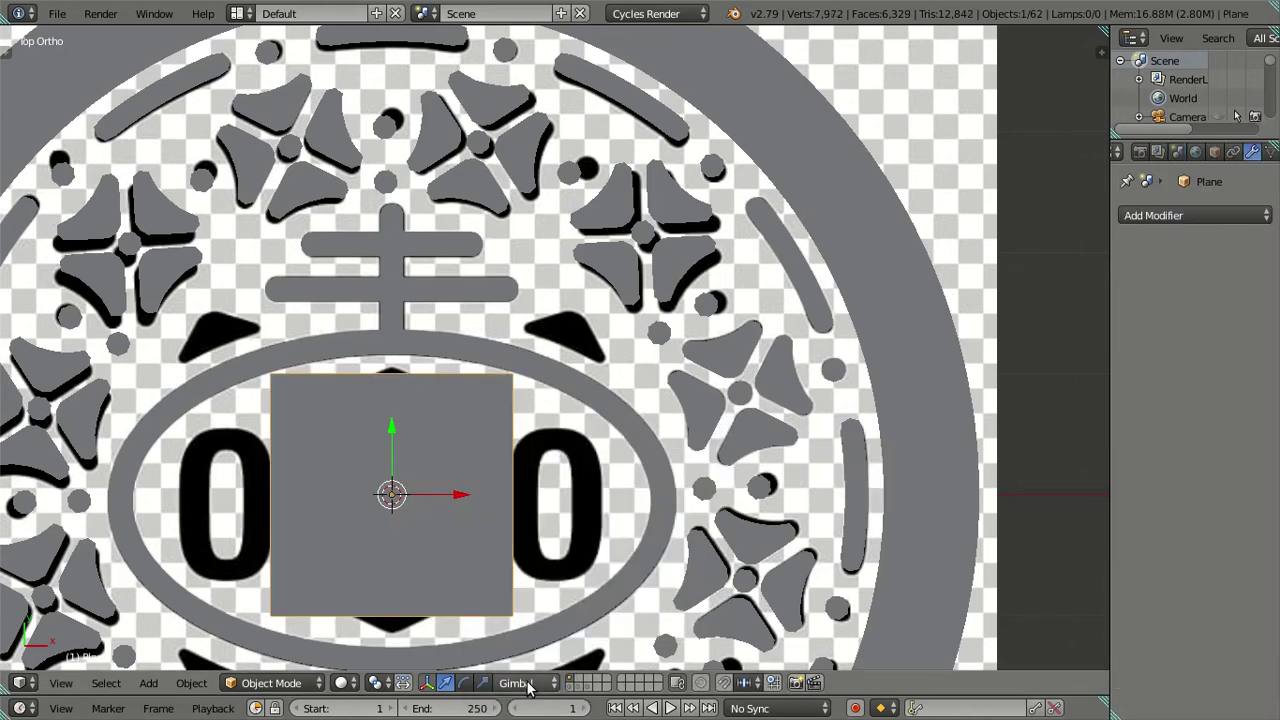
middle_click_drag(577, 493, 607, 386, "shift")
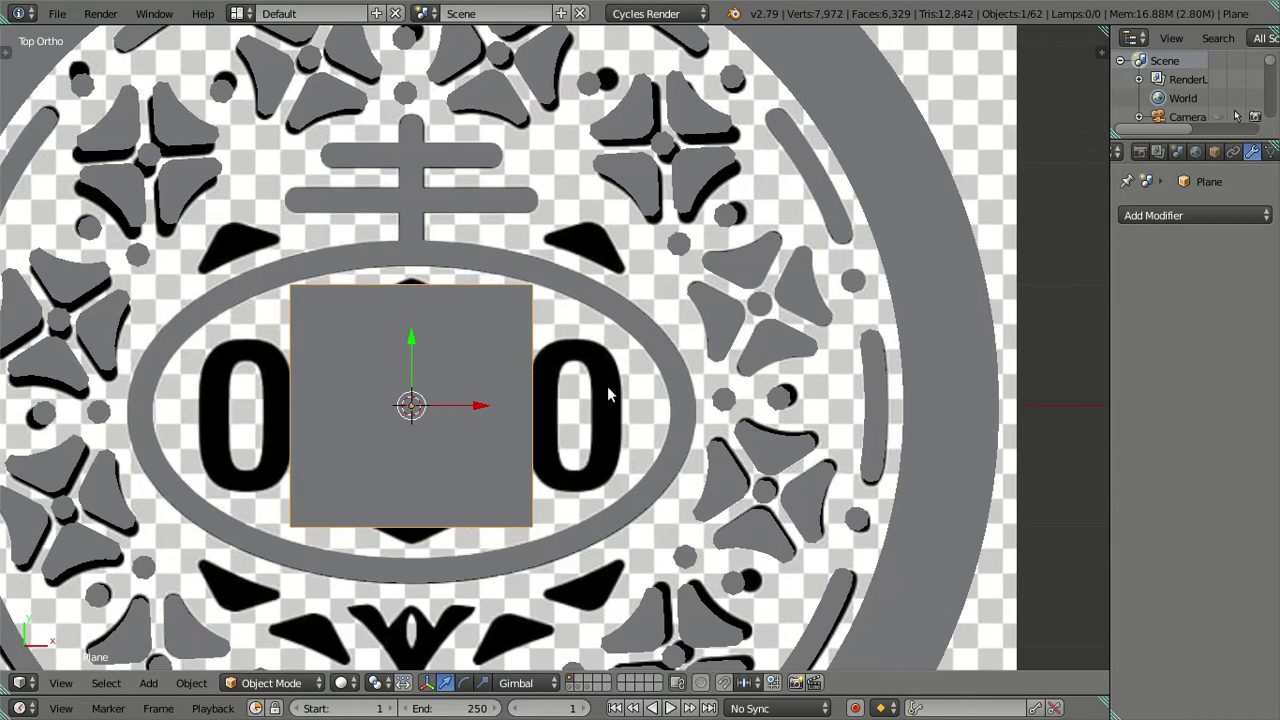
left_click(590, 244)
key("shift+a")
Step: Snap the plane to the 3D cursor on the triangle and switch to wireframe display
key("shift+s")
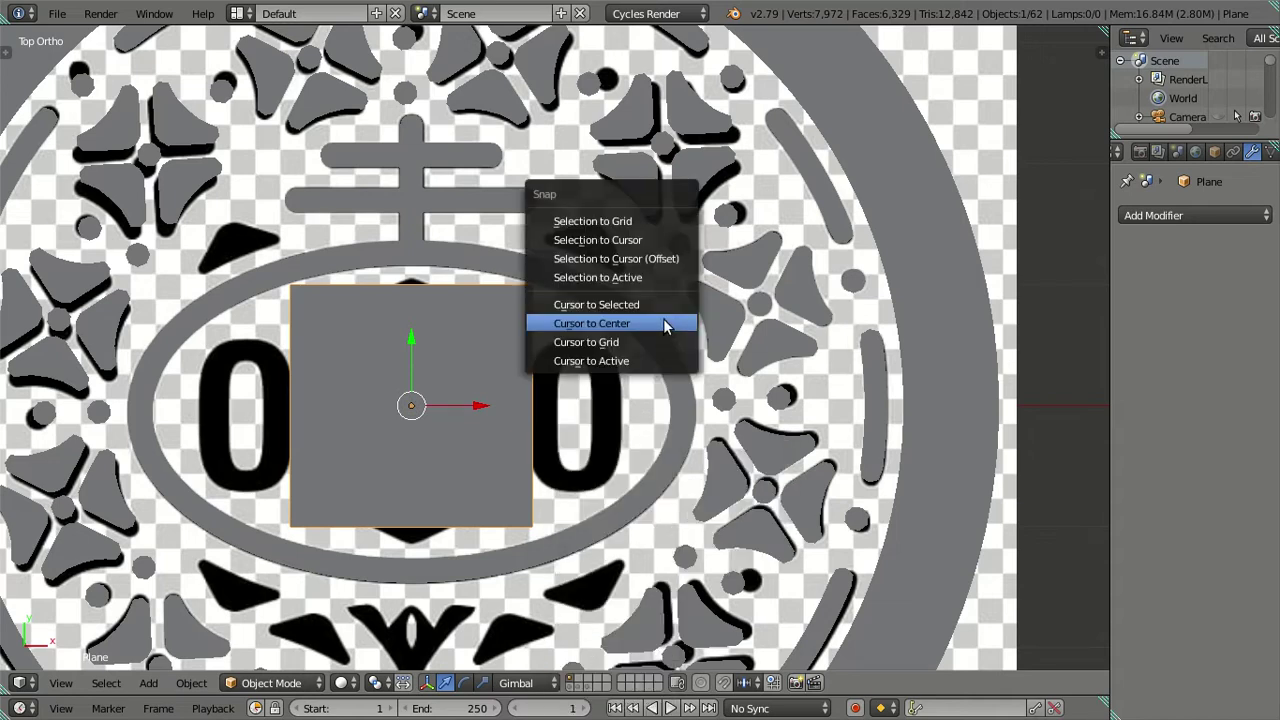
left_click(657, 262)
key("z")
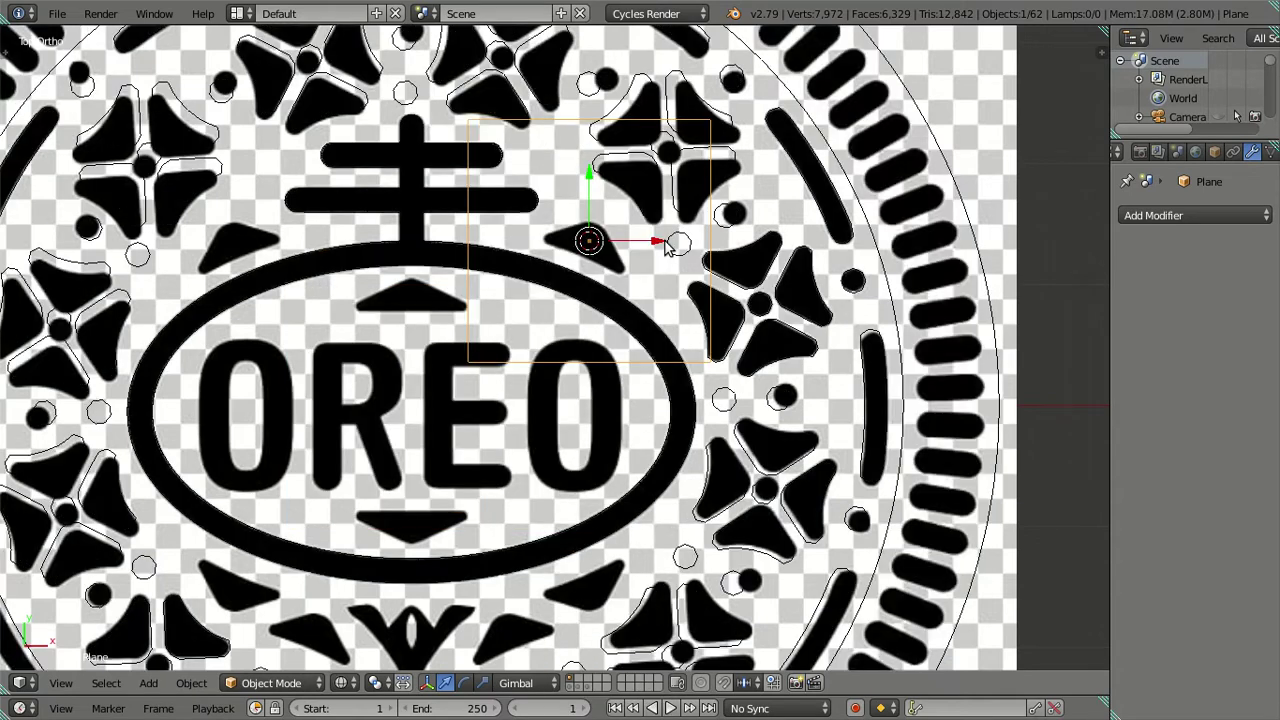
middle_click_drag(667, 248, 645, 381, "shift")
Step: Scale the plane by 0.5 twice and rotate it about -24° around Z to match the triangle
type("s.5")
key("Return")
type("s.5")
key("Return")
scroll(720, 407, "up", 5)
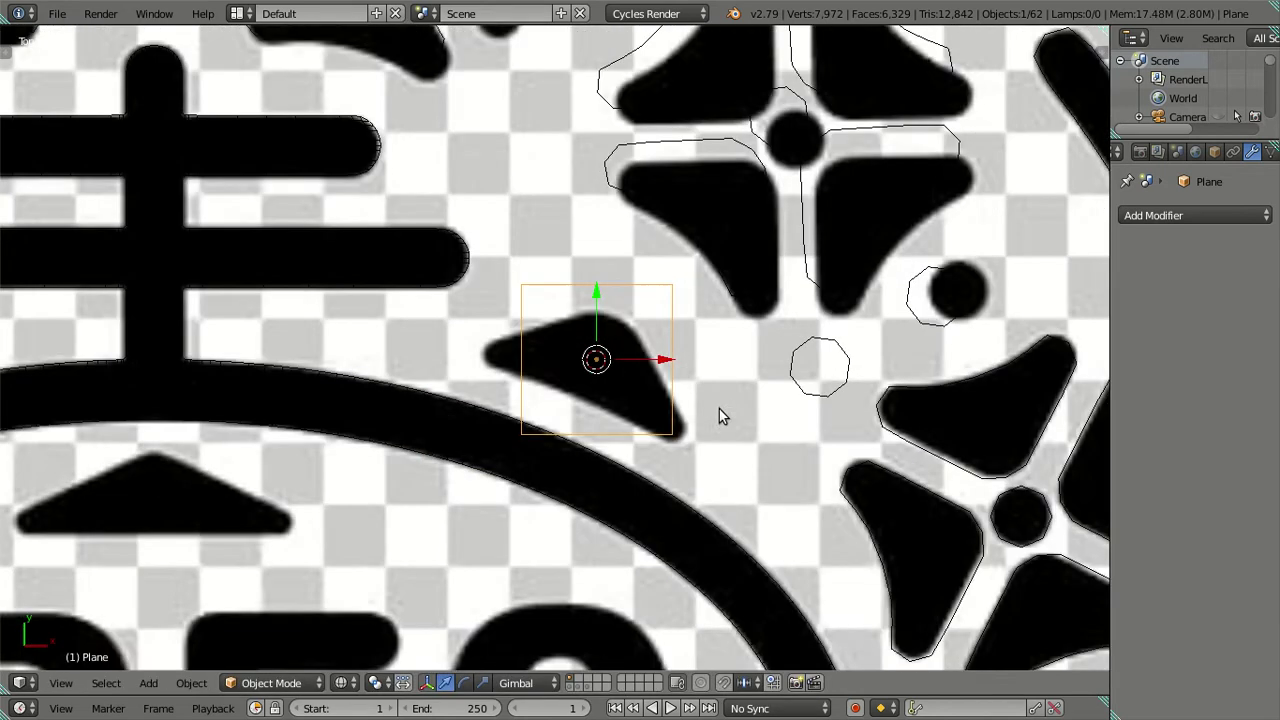
key("r")
key("z")
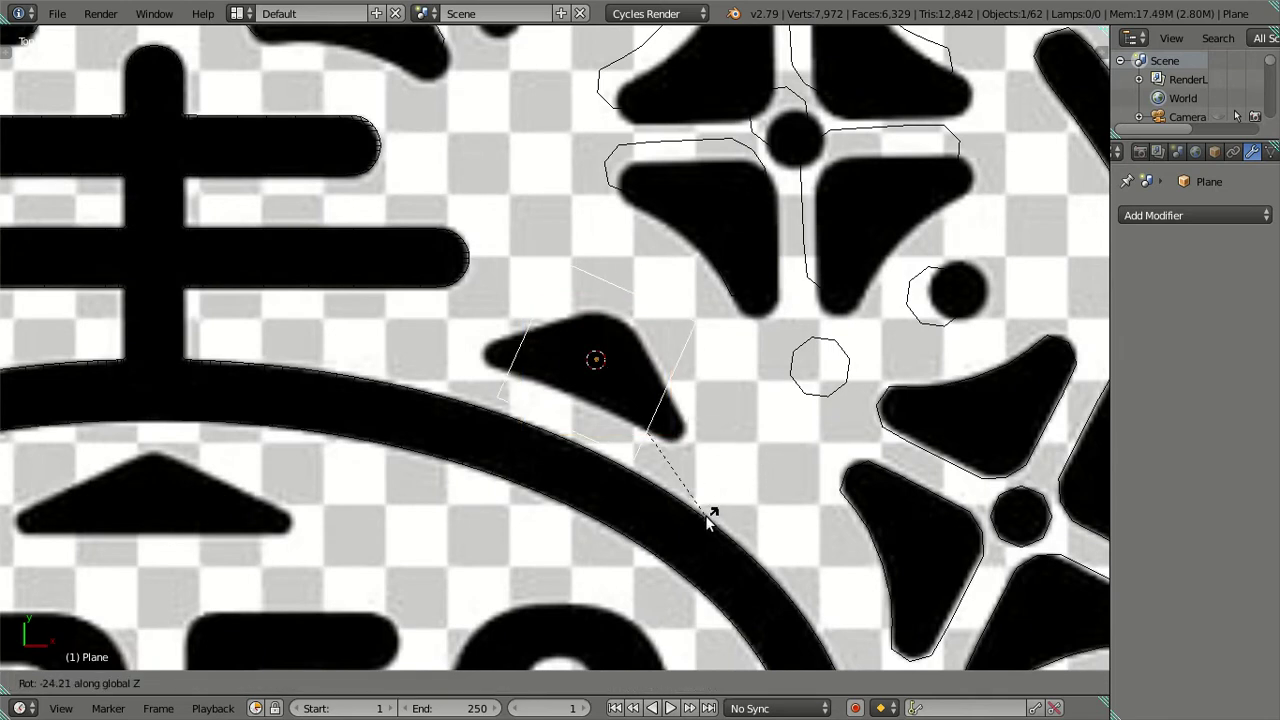
left_click(708, 518)
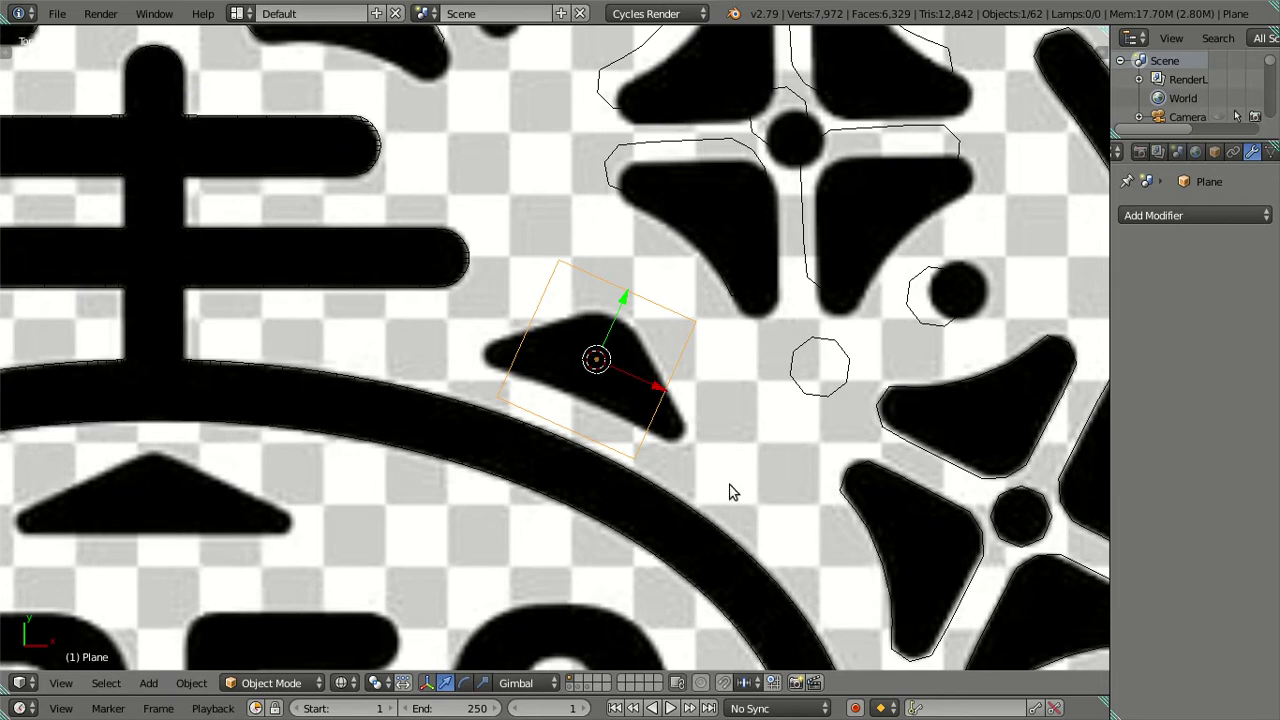
key("Tab")
scroll(673, 349, "up", 3)
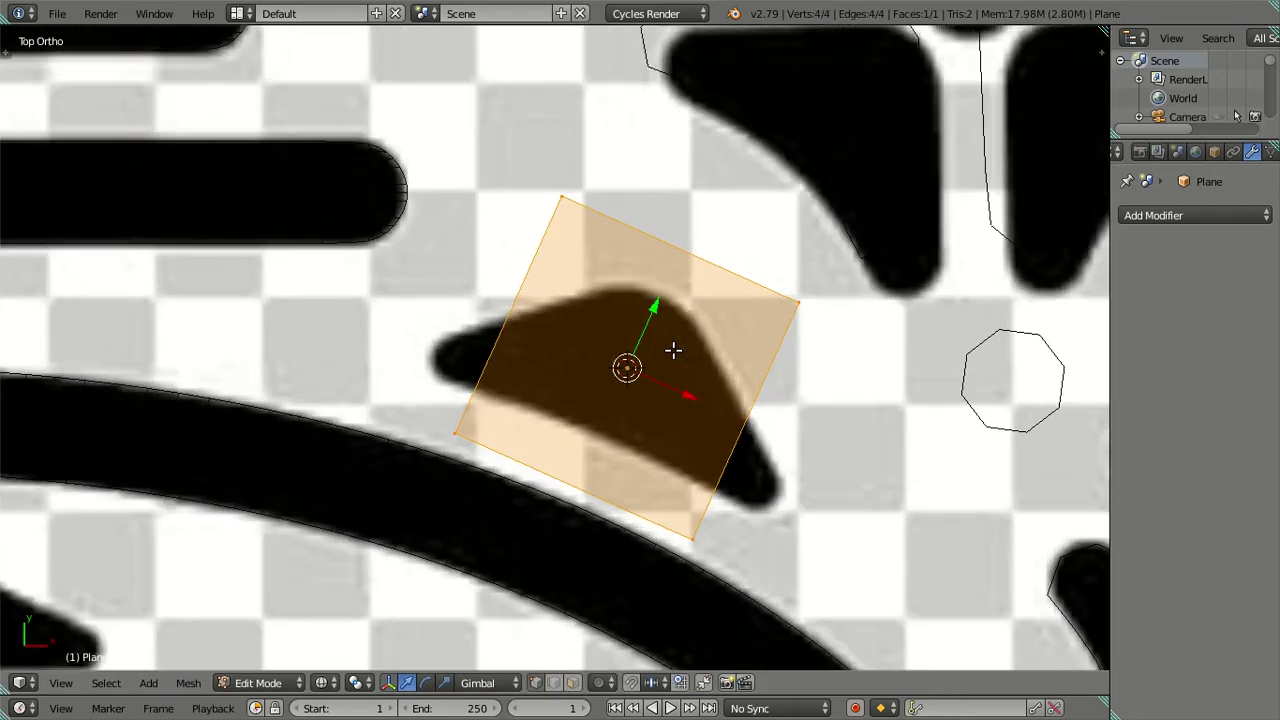
Step: Add two loop cuts across the plane to create extra vertices along its edges
right_click(585, 215)
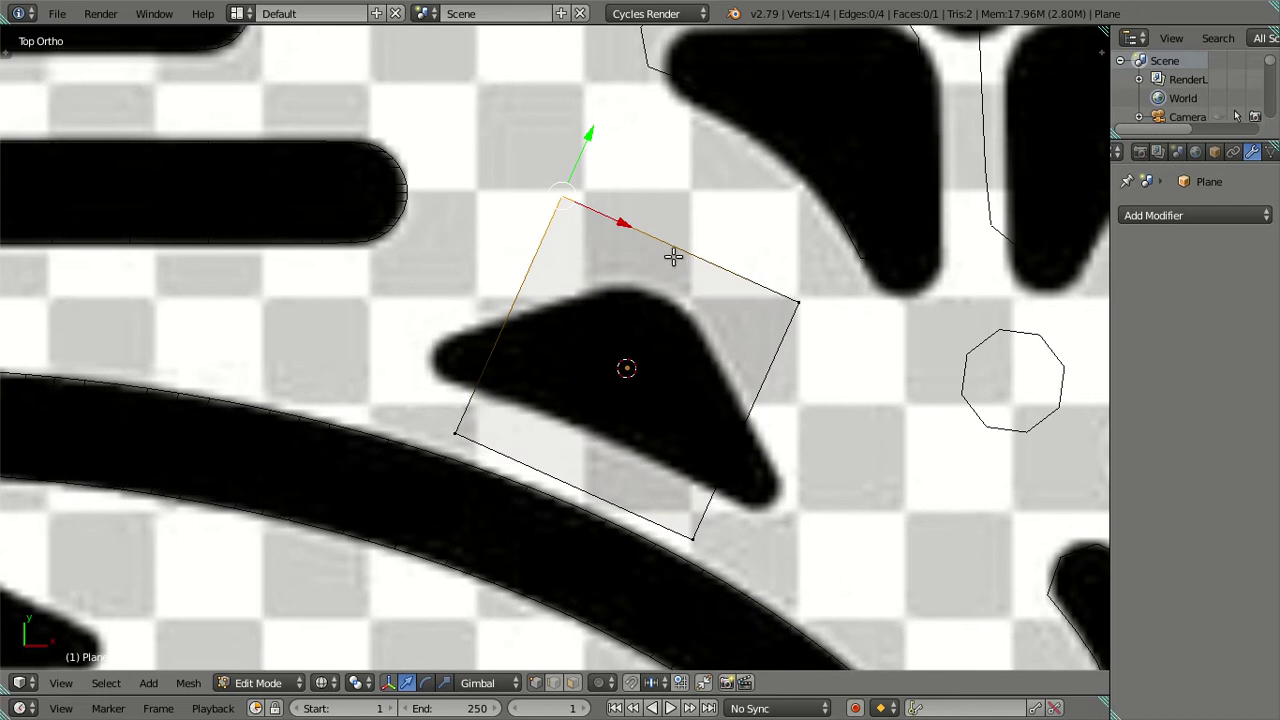
key("ctrl+r")
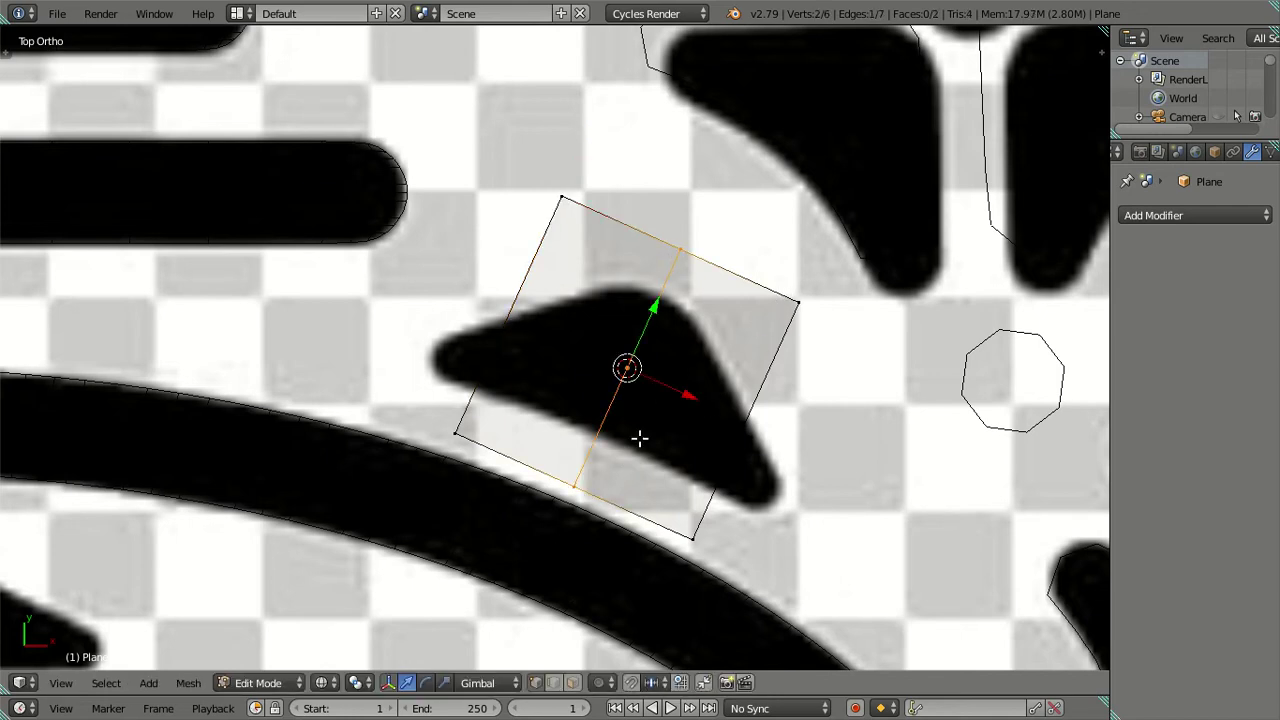
key("ctrl+r")
left_click(720, 271)
right_click(720, 271)
key("ctrl+r")
left_click(634, 249)
Step: Lower the top vertices along Y and draw them together onto the triangle's upper outline
right_click(634, 337)
right_click(680, 250, "shift")
key("g")
key("y")
key("y")
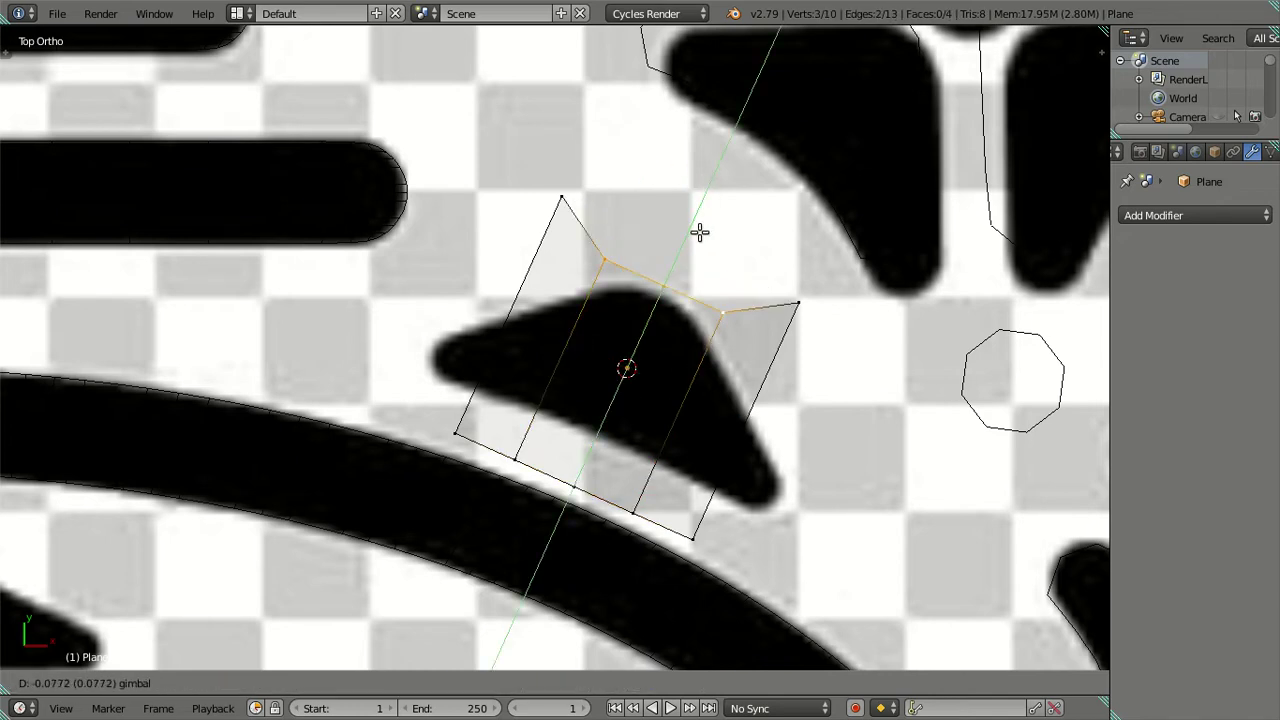
left_click(699, 242)
right_click(663, 295, "shift")
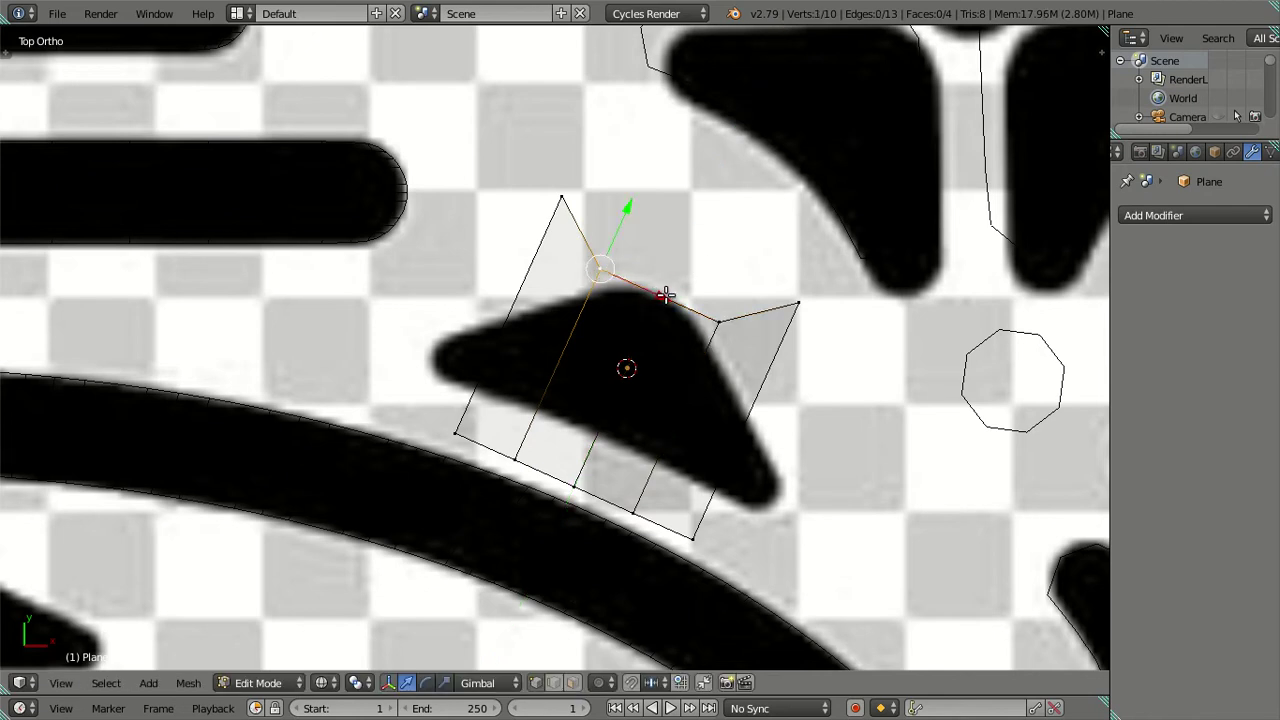
key("s")
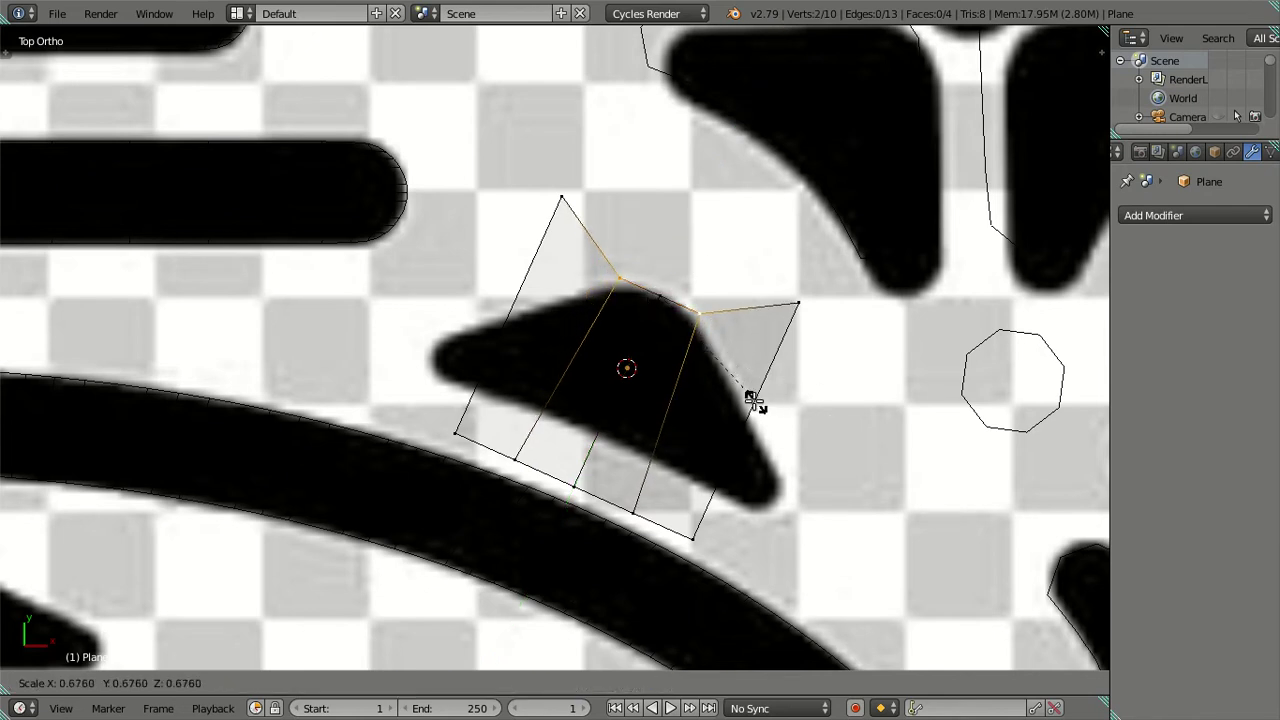
left_click(738, 400)
key("g")
key("y")
key("y")
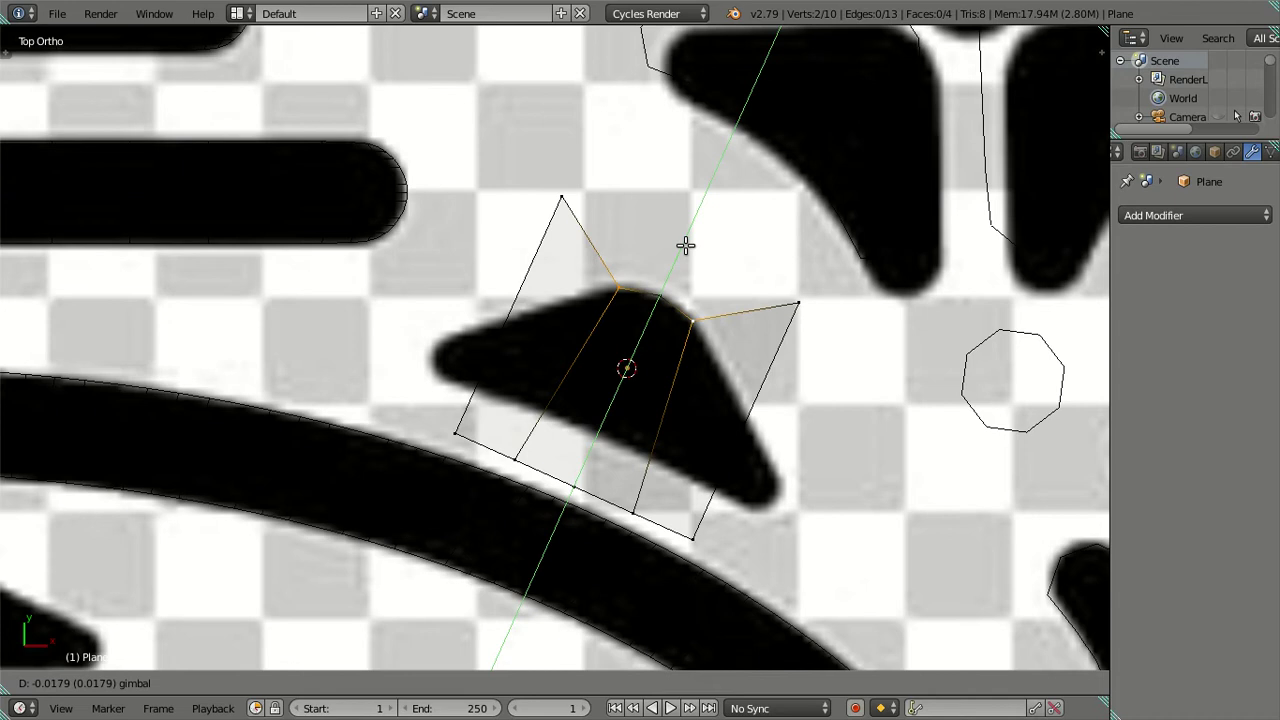
left_click(685, 245)
Step: Raise the three bottom vertices along Y to the triangle's base, then adjust the middle one
right_click(634, 511)
right_click(576, 486, "shift")
right_click(516, 459, "shift")
key("g")
key("y")
key("y")
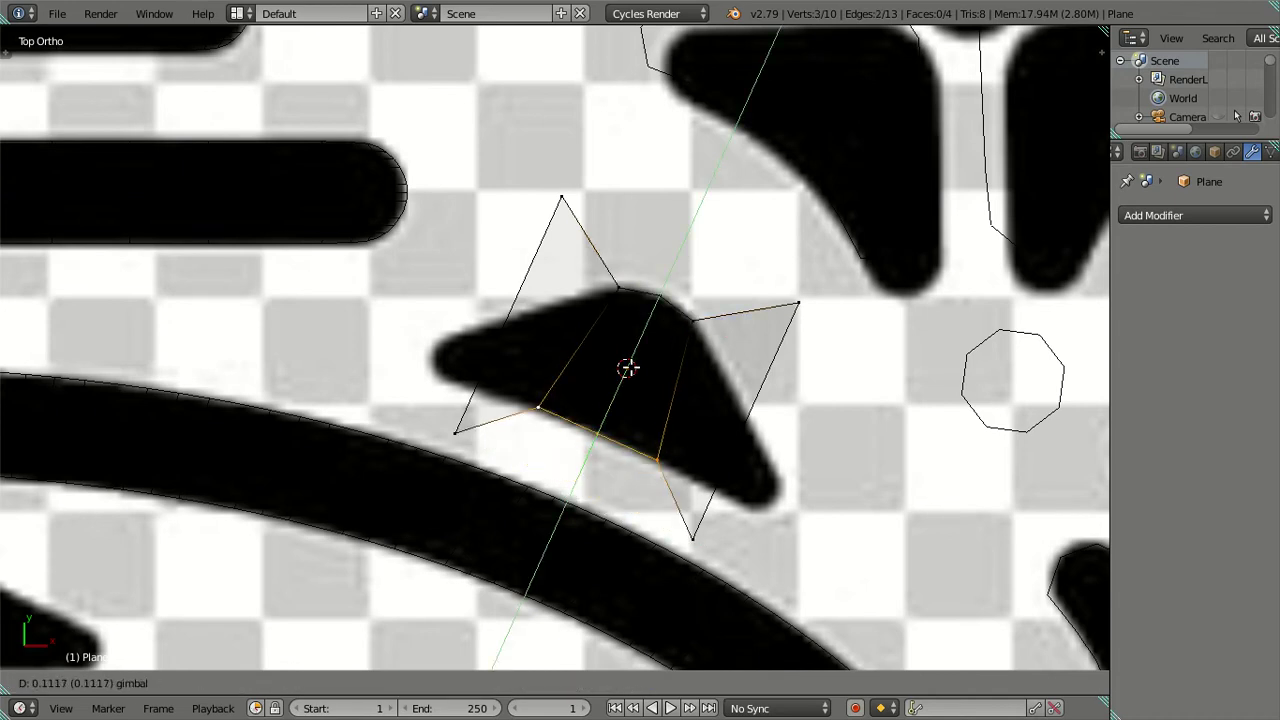
left_click(595, 415)
right_click(597, 430)
right_click(652, 463)
right_click(598, 432)
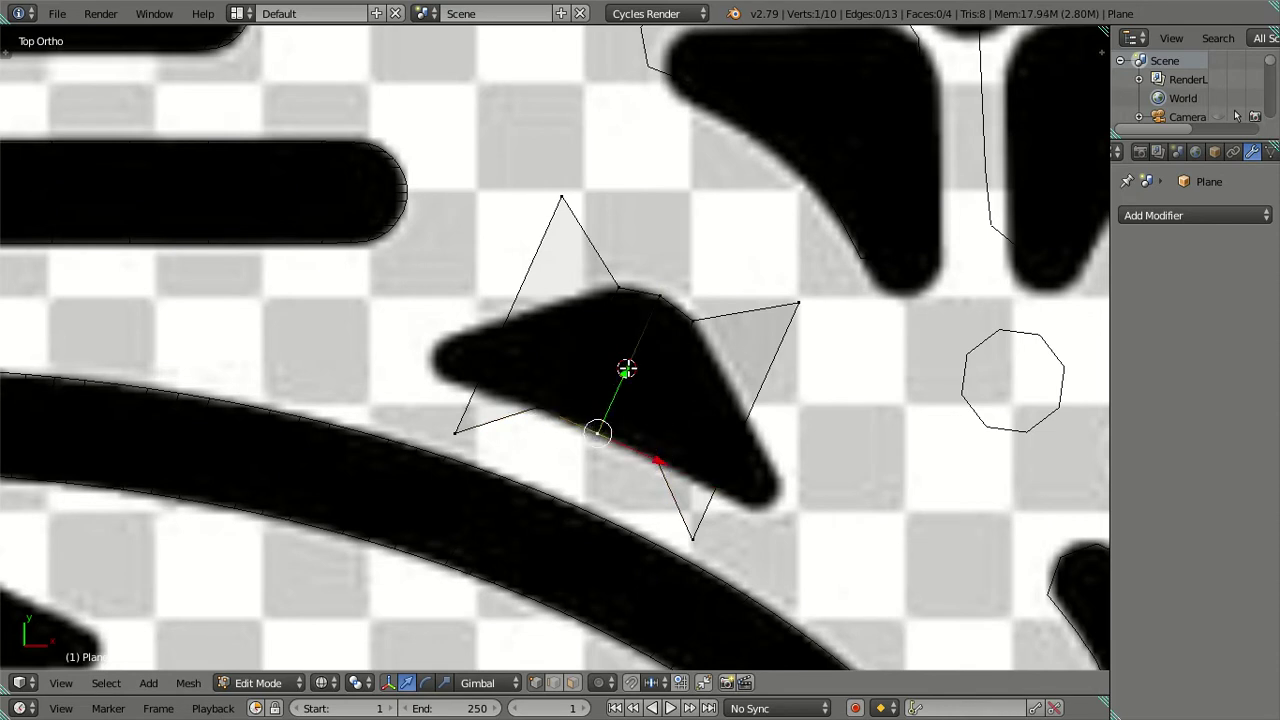
key("g")
key("y")
key("y")
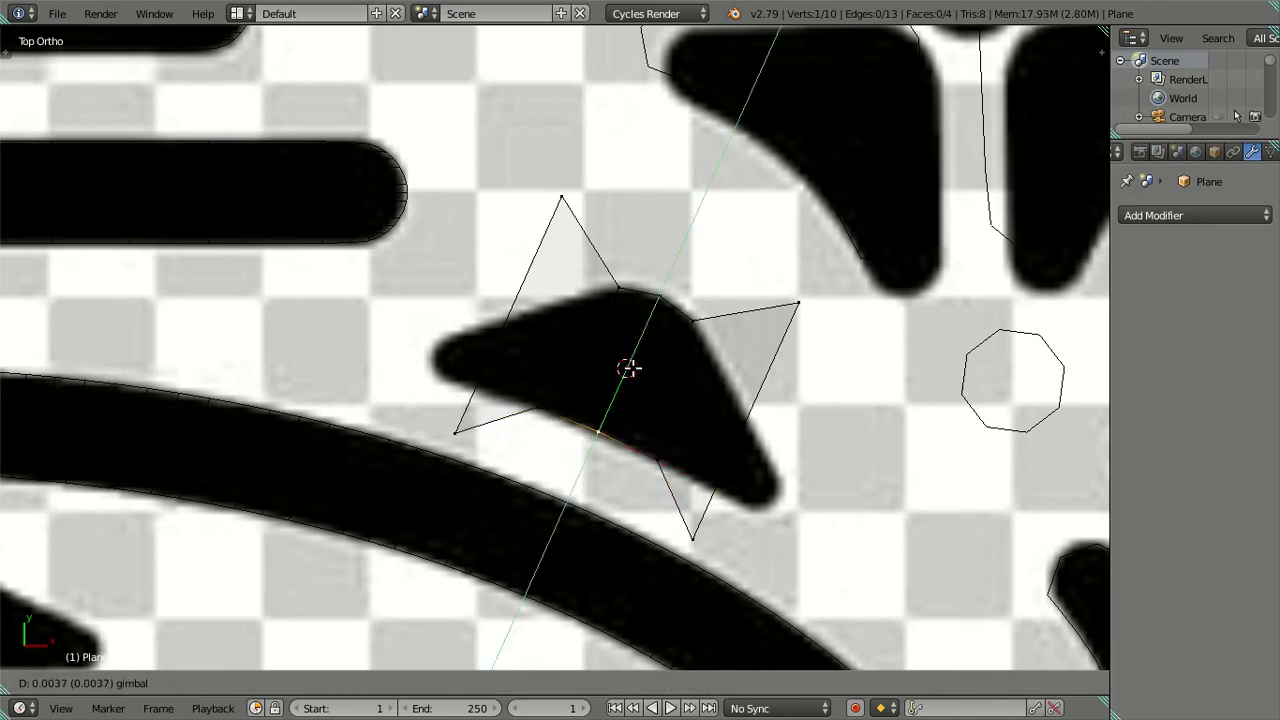
left_click(628, 368)
Step: Move the bottom-corner and left vertices along Y onto the wedge edge and scale them apart
right_click(695, 535)
right_click(458, 434, "shift")
key("g")
key("y")
key("y")
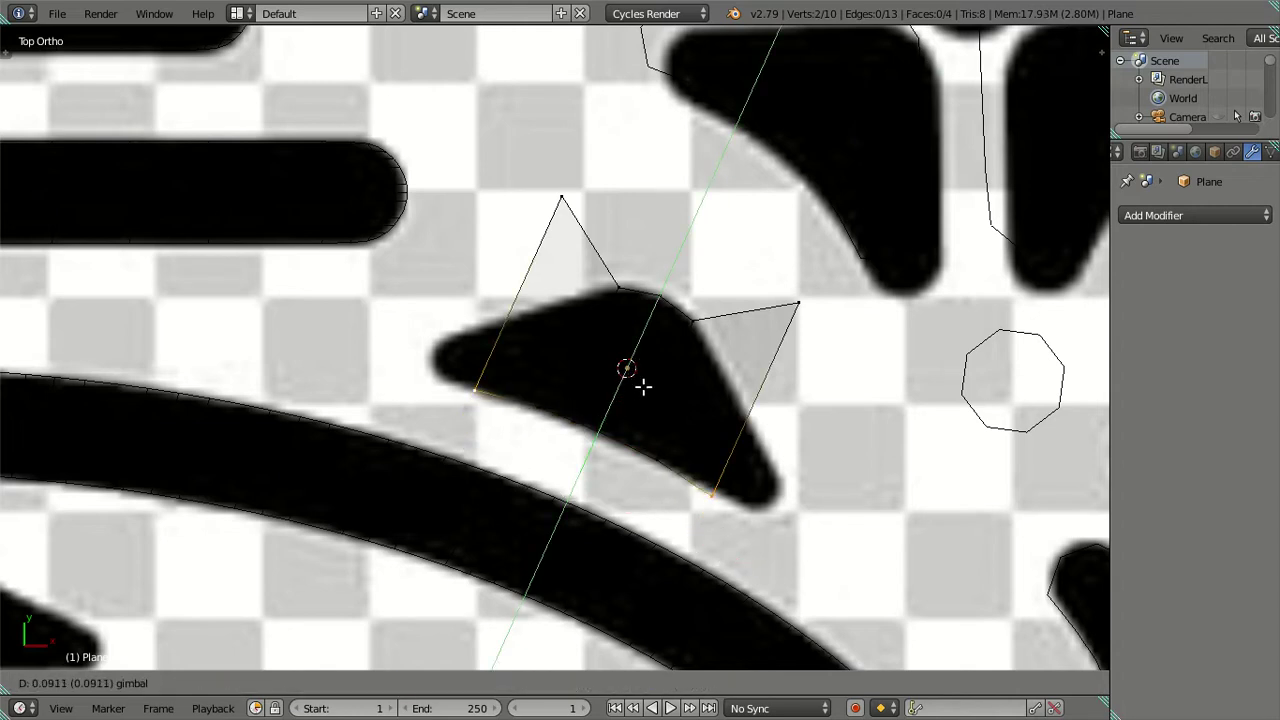
left_click(646, 387)
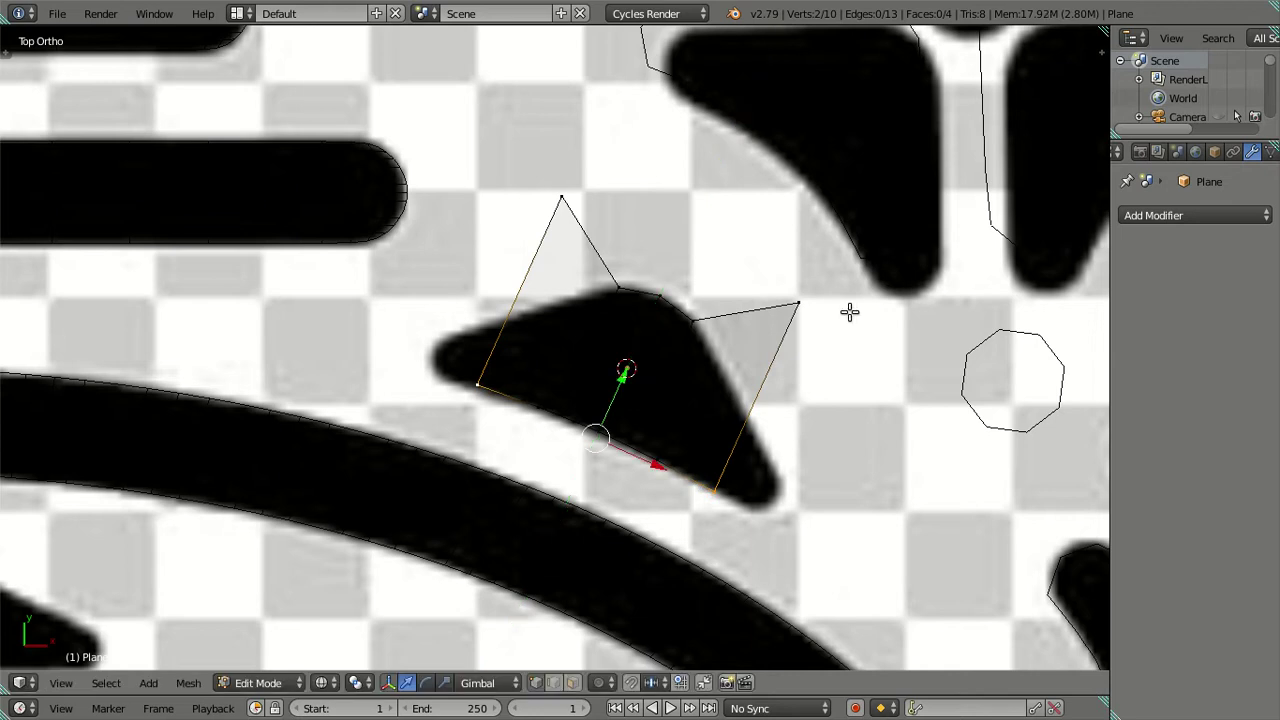
key("s")
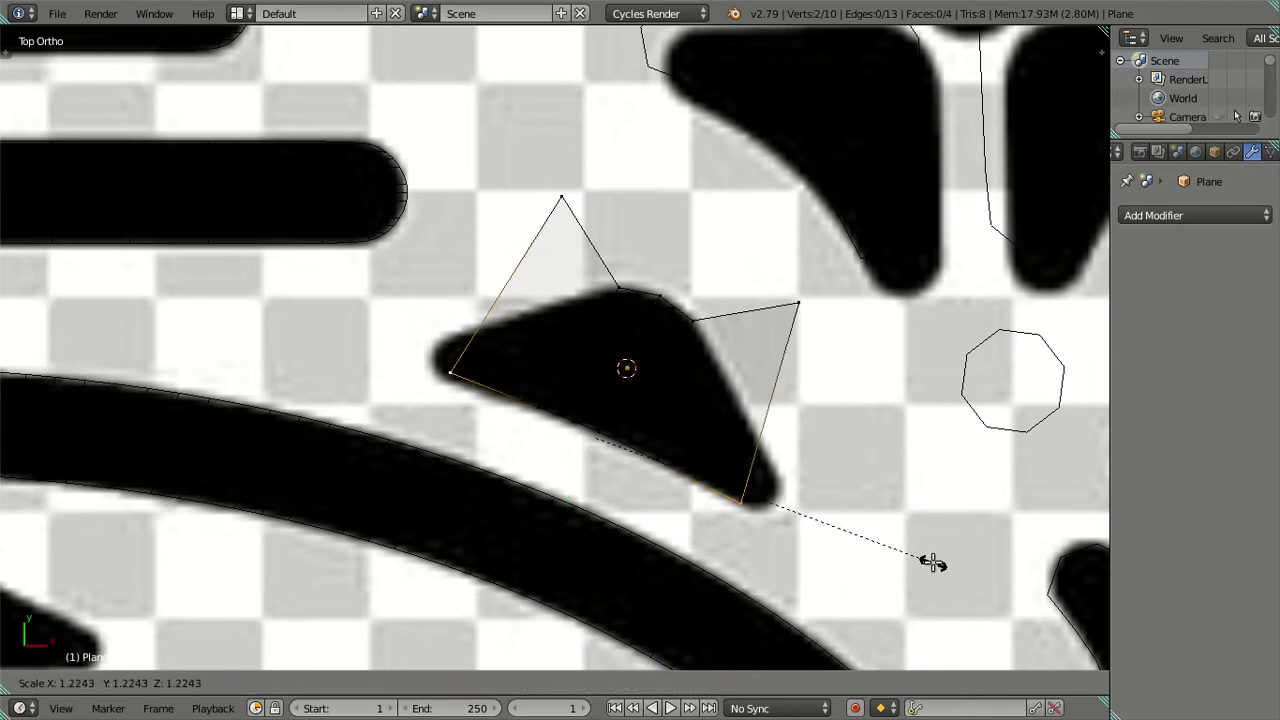
left_click(932, 563)
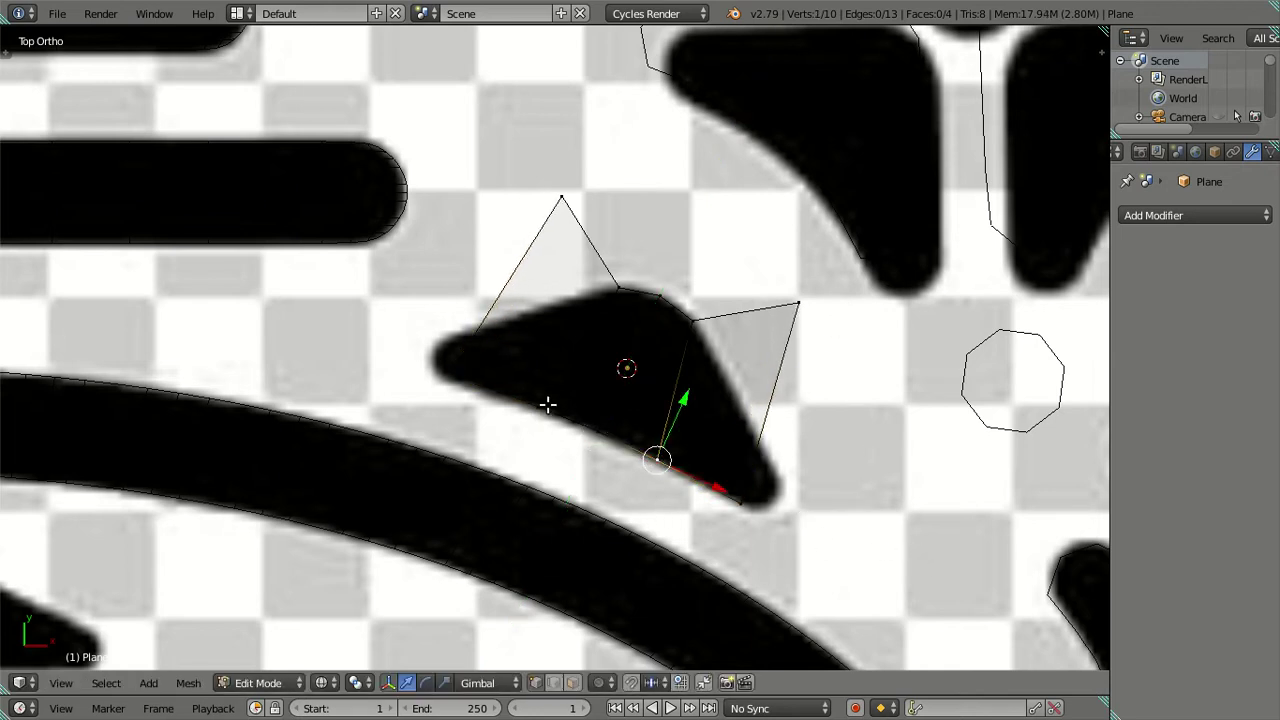
Step: Check the fit in solid shading, then begin moving the right-corner and top vertices along Y
key("z")
key("z")
right_click(797, 323)
right_click(546, 231, "shift")
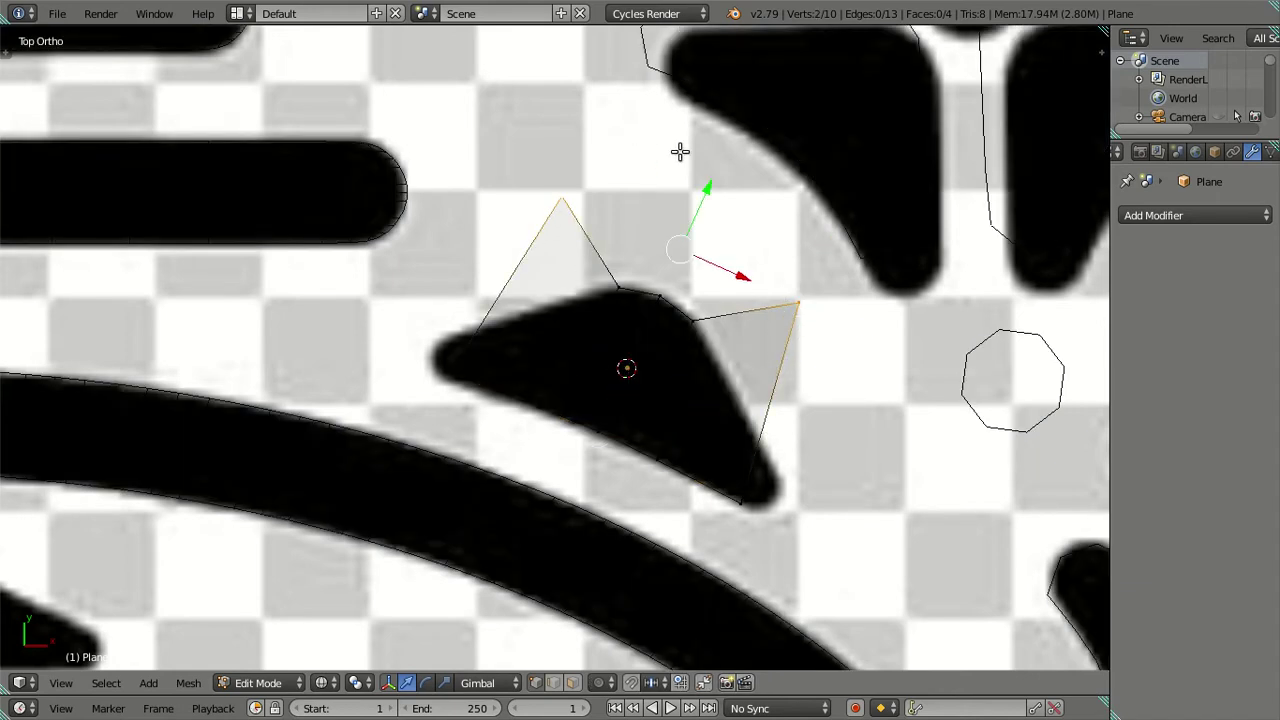
key("g")
key("y")
key("y")
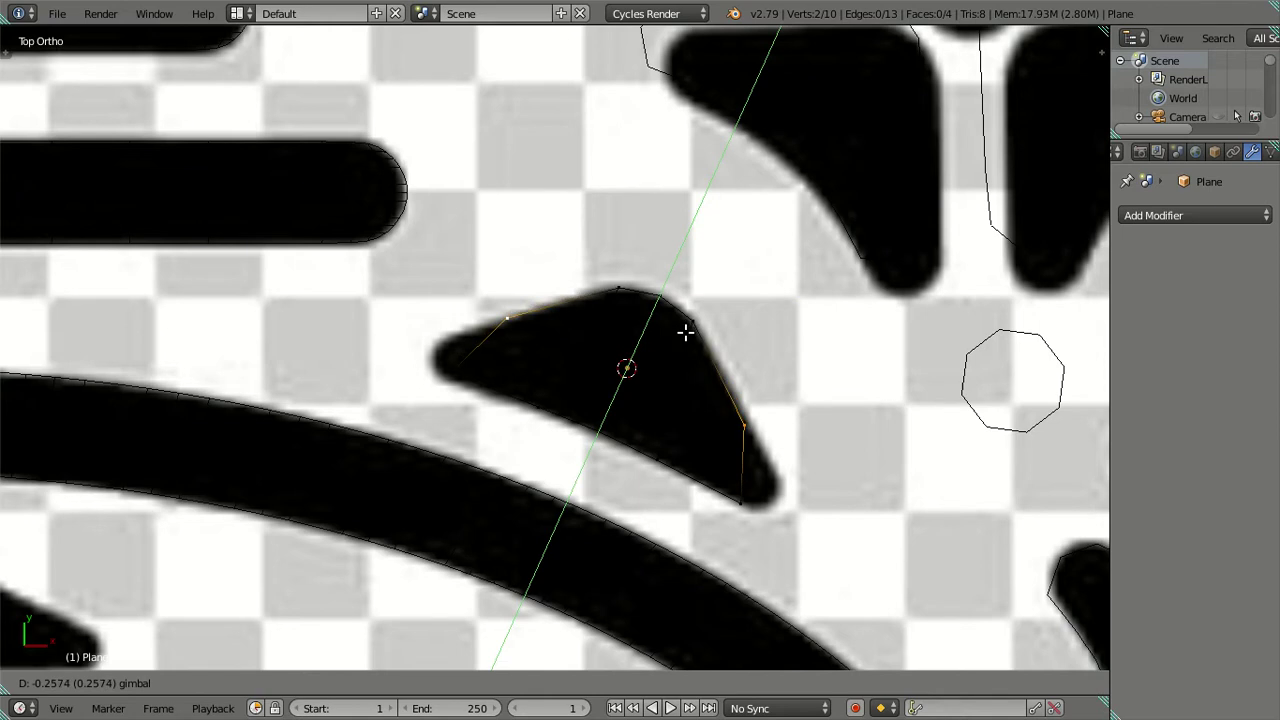
Step: Place the right-corner and top vertex pair along Y and scale them apart
left_click(688, 331)
key("s")
left_click(757, 400)
key("s")
key("y")
key("y")
key("y")
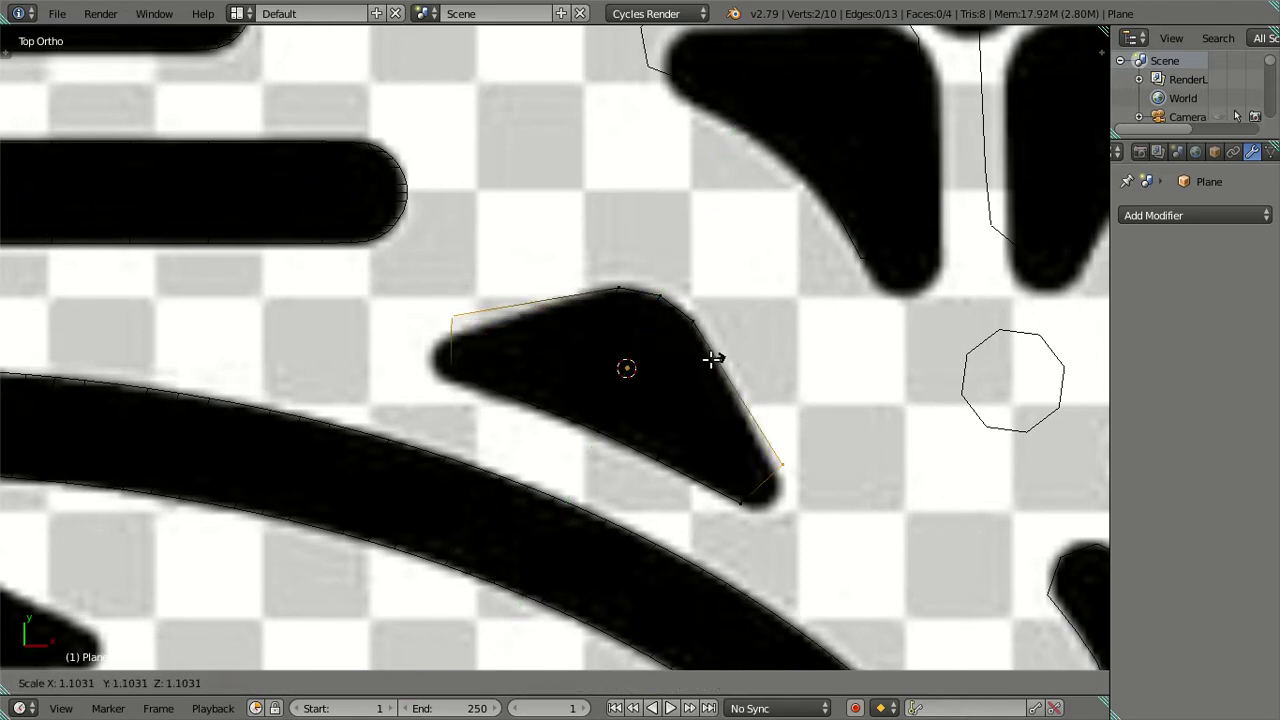
key("Escape")
key("g")
key("y")
key("y")
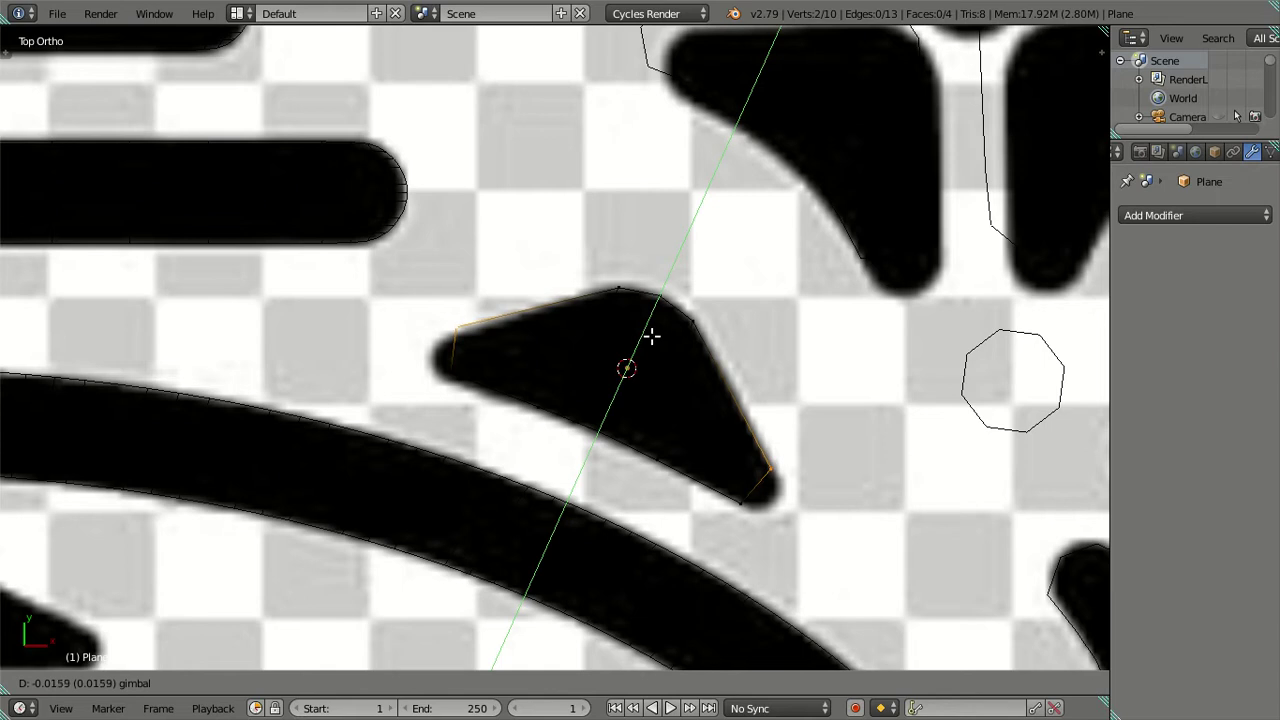
left_click(671, 343)
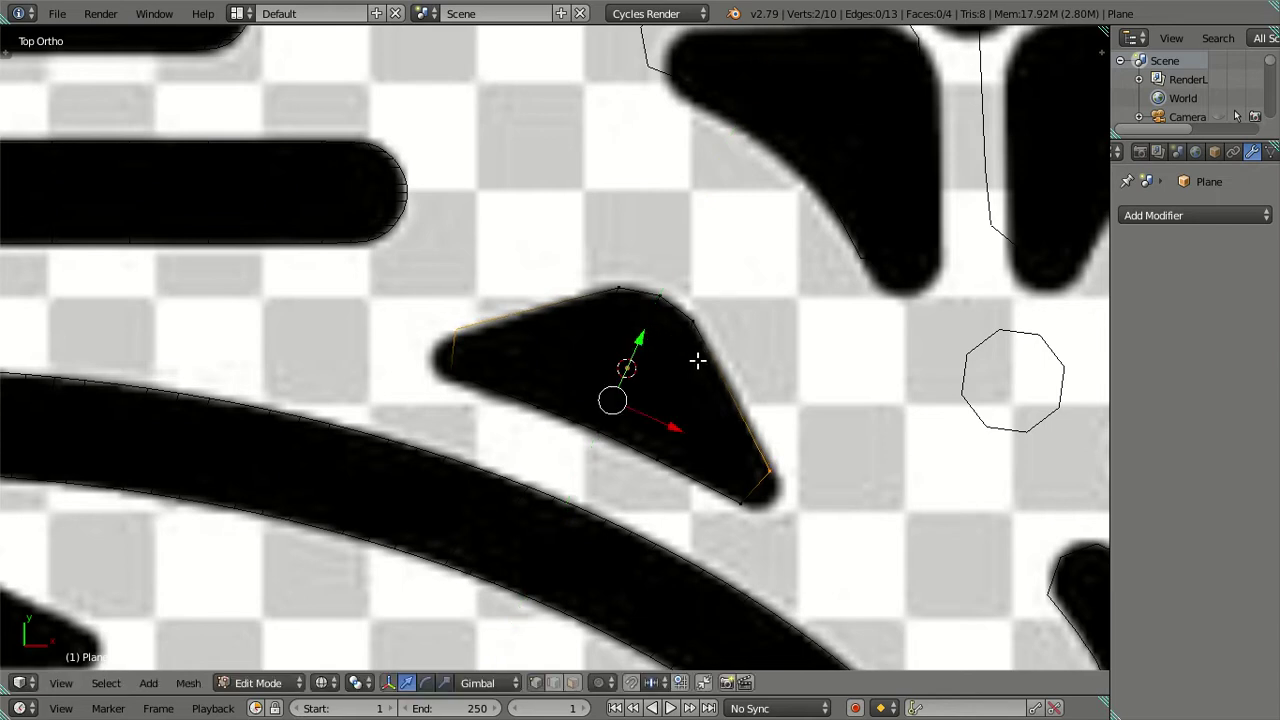
Step: Alternately slide and scale the right-edge vertices to a 0.984 fit, then zoom in on the wedge
left_click_drag(636, 338, 641, 338)
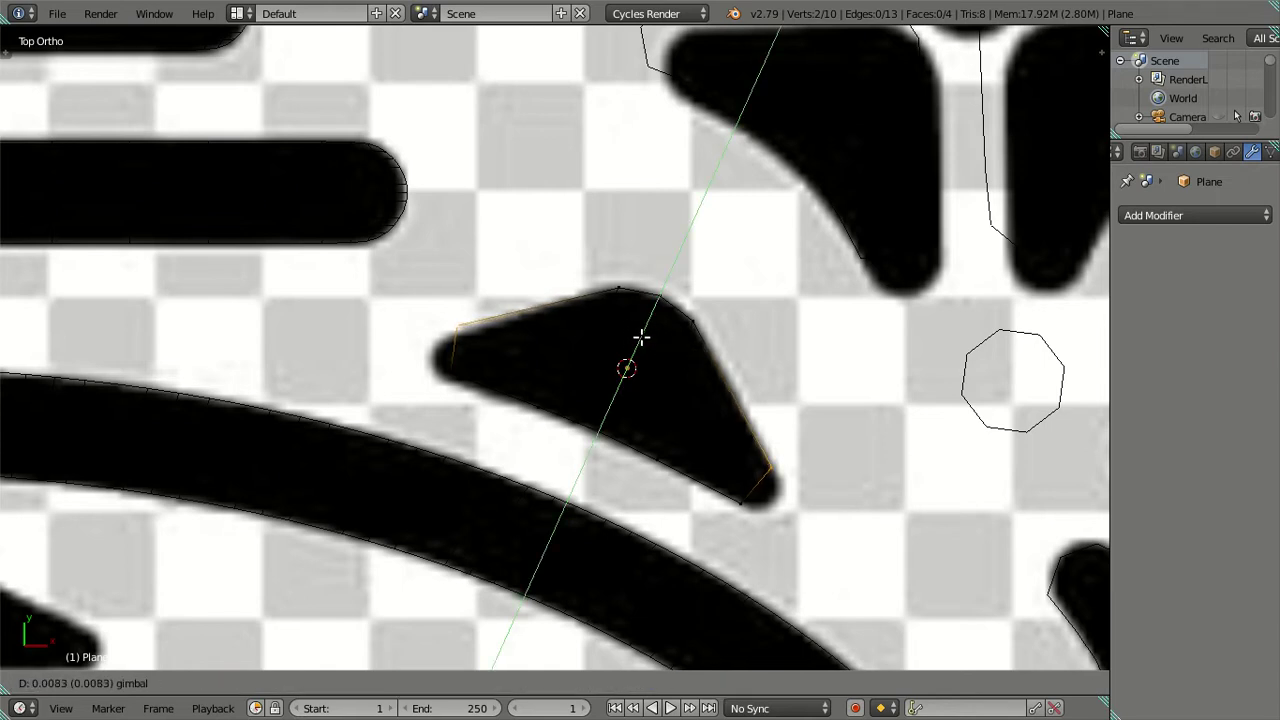
left_click(643, 340)
key("s")
left_click(796, 420)
left_click_drag(646, 337, 645, 345)
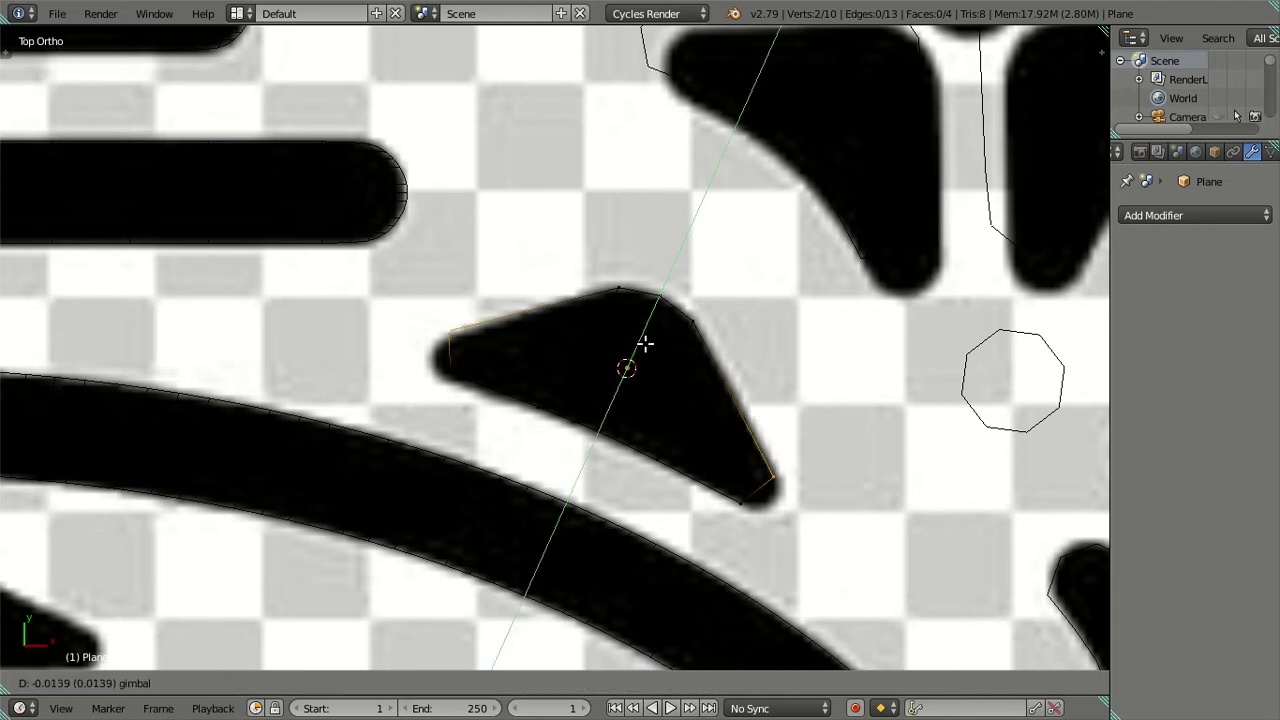
left_click(643, 341)
key("s")
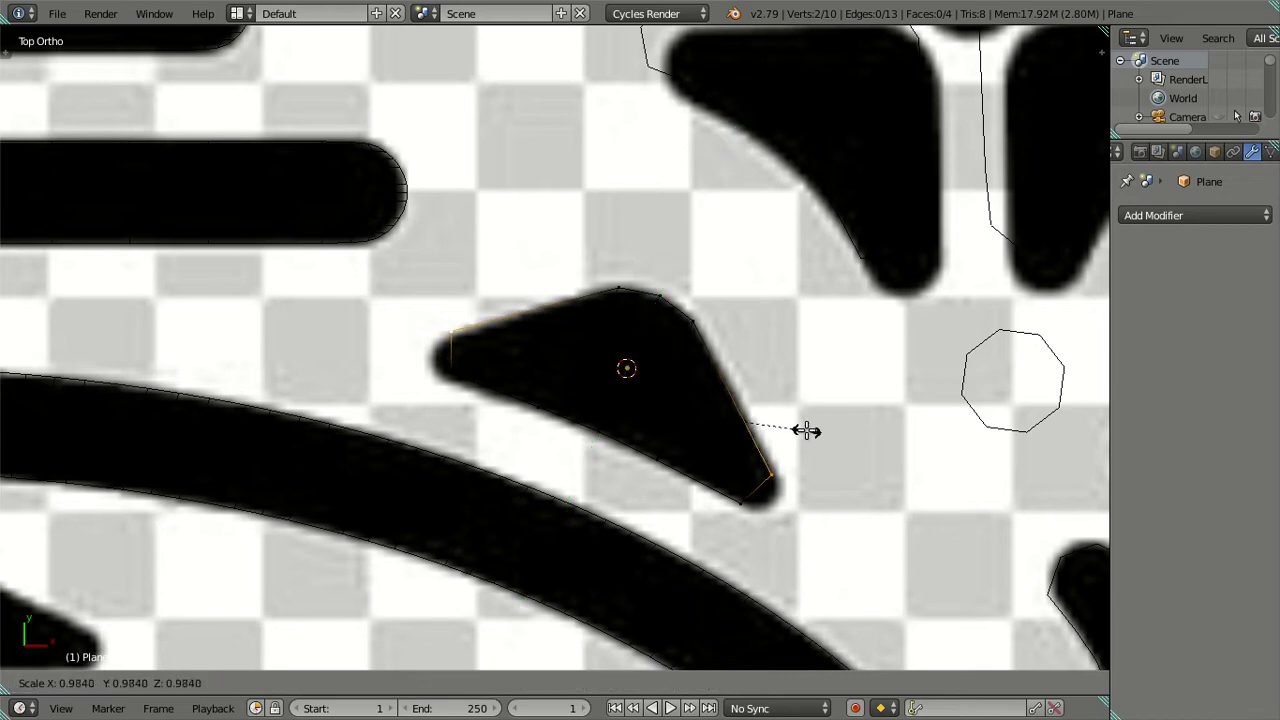
left_click(806, 430)
left_click_drag(636, 341, 634, 338)
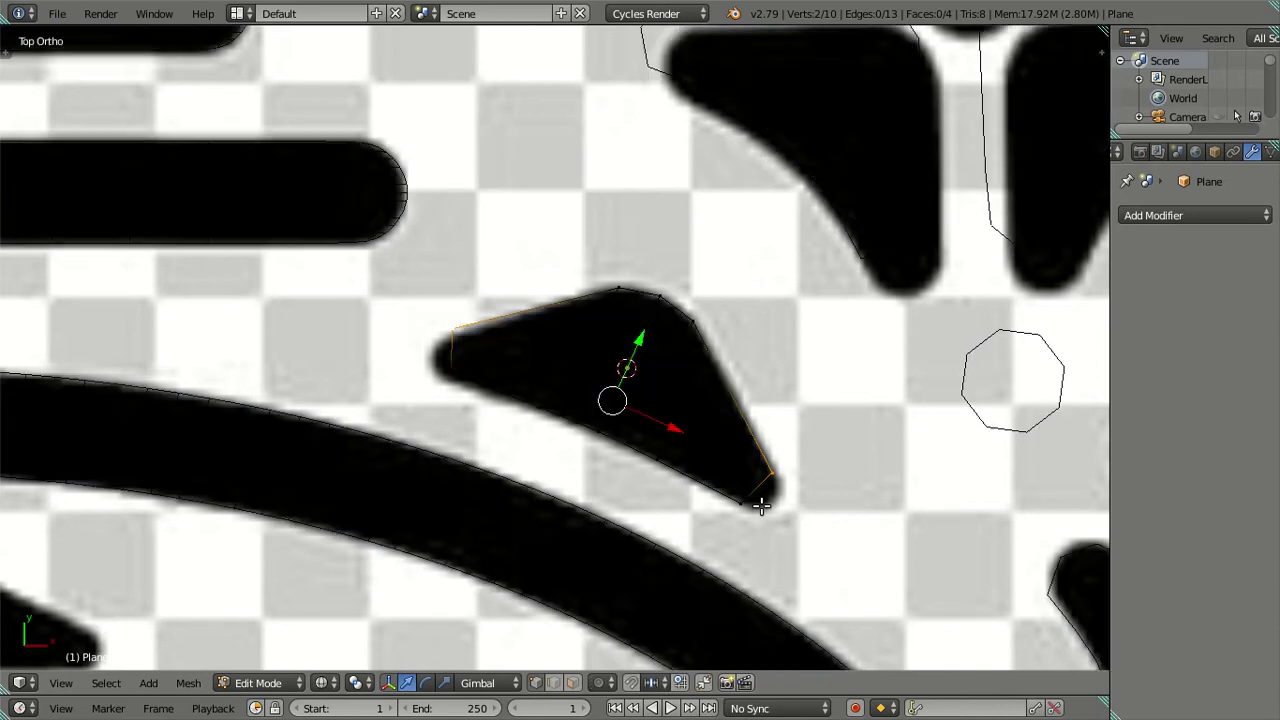
scroll(770, 490, "up", 2)
middle_click_drag(786, 474, 655, 363, "shift")
Step: Add centred loop cuts near the wedge's right and left ends
key("z")
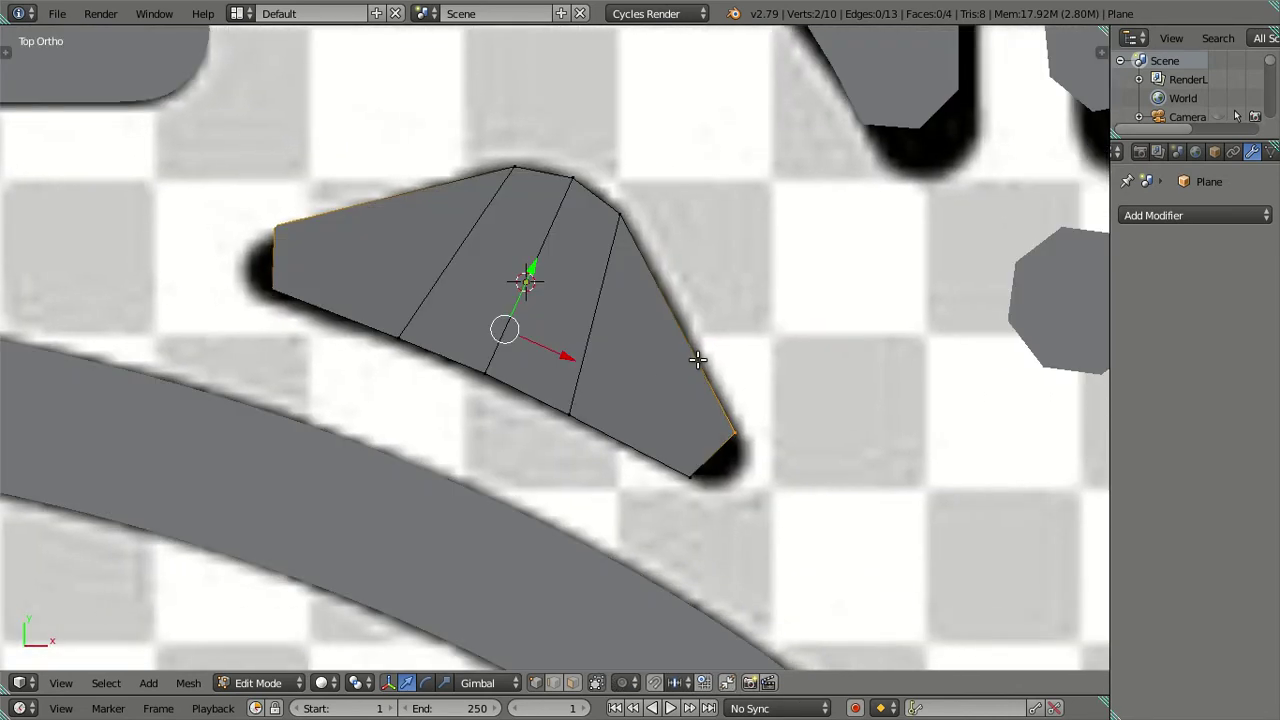
key("ctrl+r")
left_click(697, 360)
right_click(697, 360)
key("ctrl+r")
left_click(357, 200)
right_click(357, 200)
Step: Snap the right-side vertex onto the right tip edge using Cursor to Selected and Selection to Cursor
key("z")
key("z")
right_click(757, 434)
right_click(695, 335)
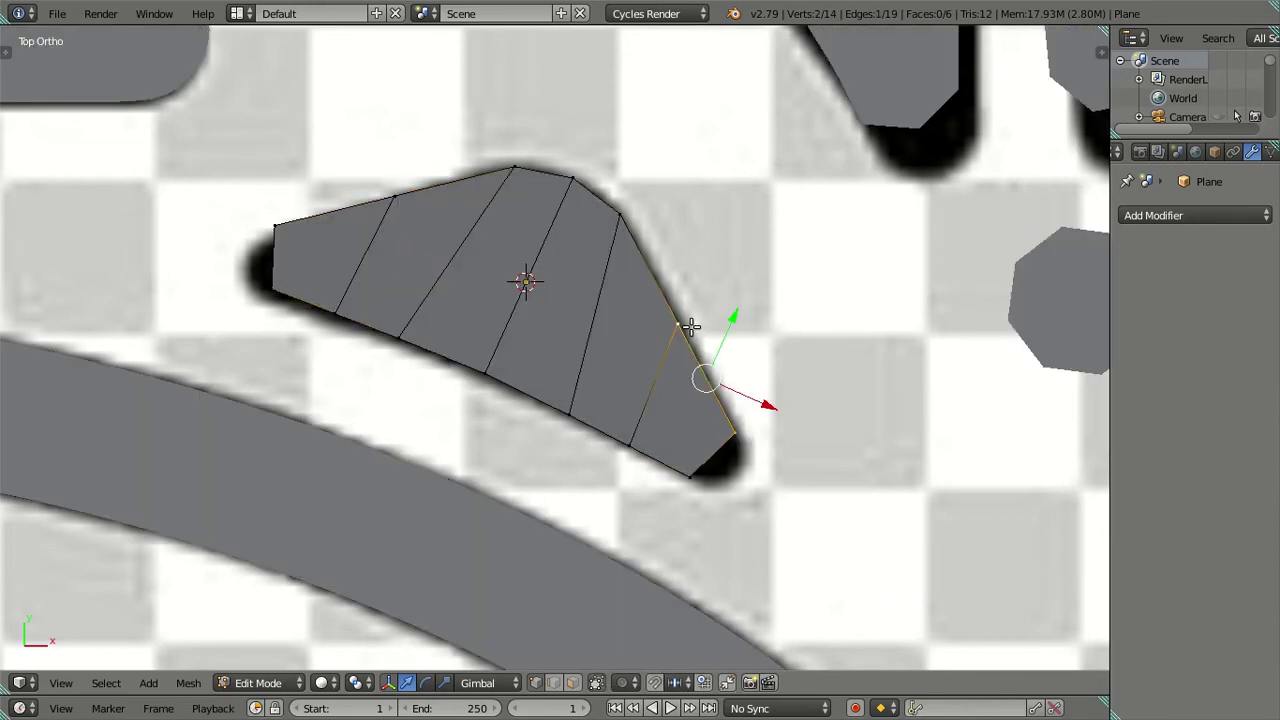
key("shift+s")
left_click(815, 455)
right_click(678, 326)
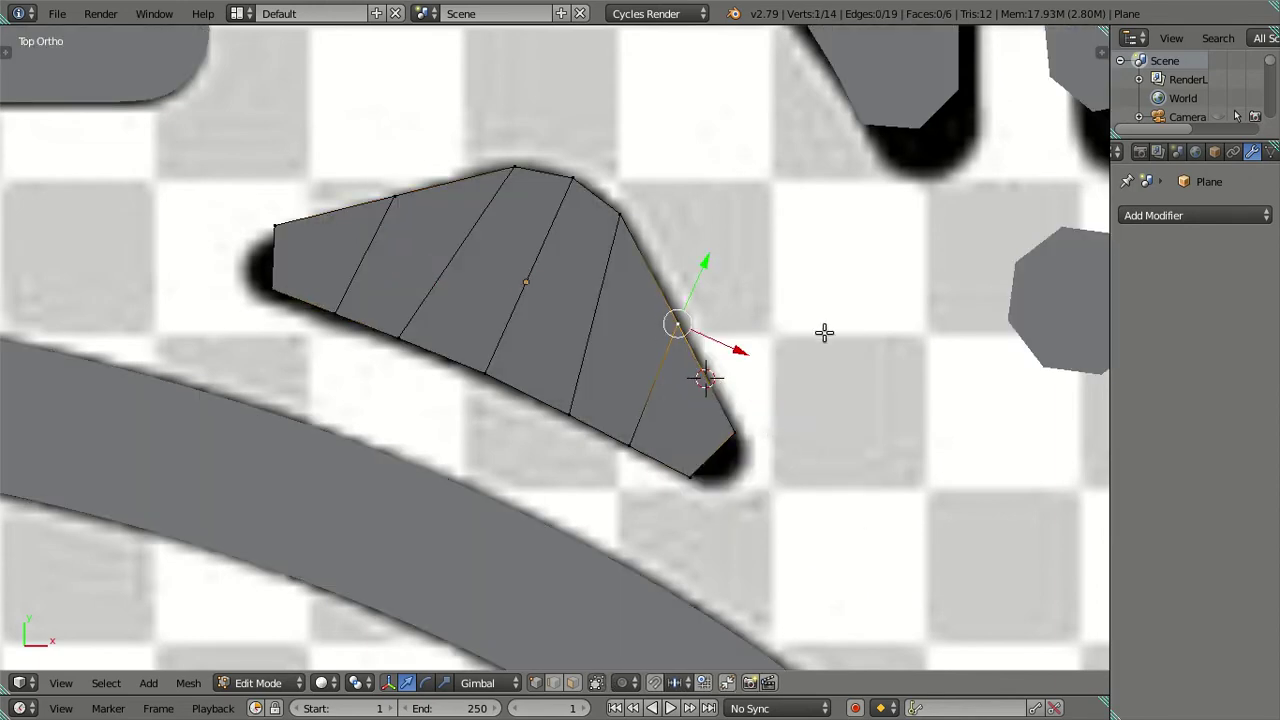
key("shift+s")
left_click(811, 289)
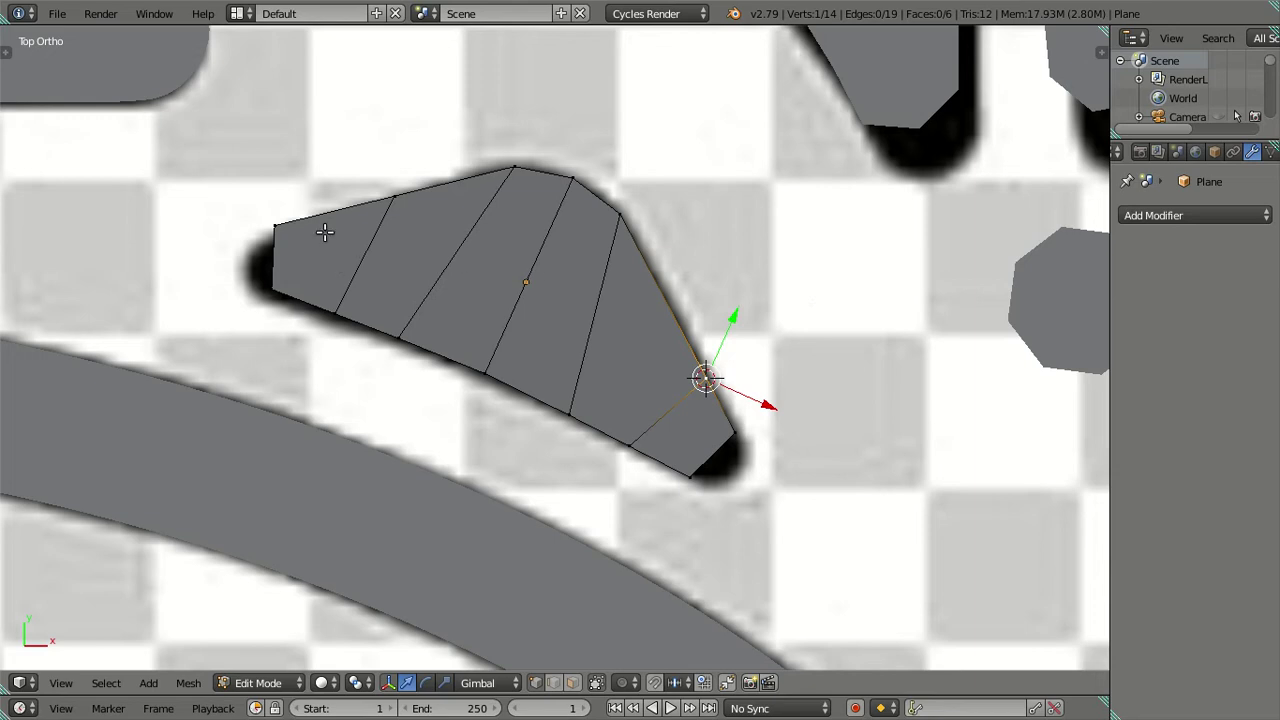
Step: Snap the left-side vertex onto the left tip vertices the same way
right_click(287, 215)
key("shift+s")
left_click(493, 250)
right_click(402, 194)
key("shift+s")
left_click(470, 124)
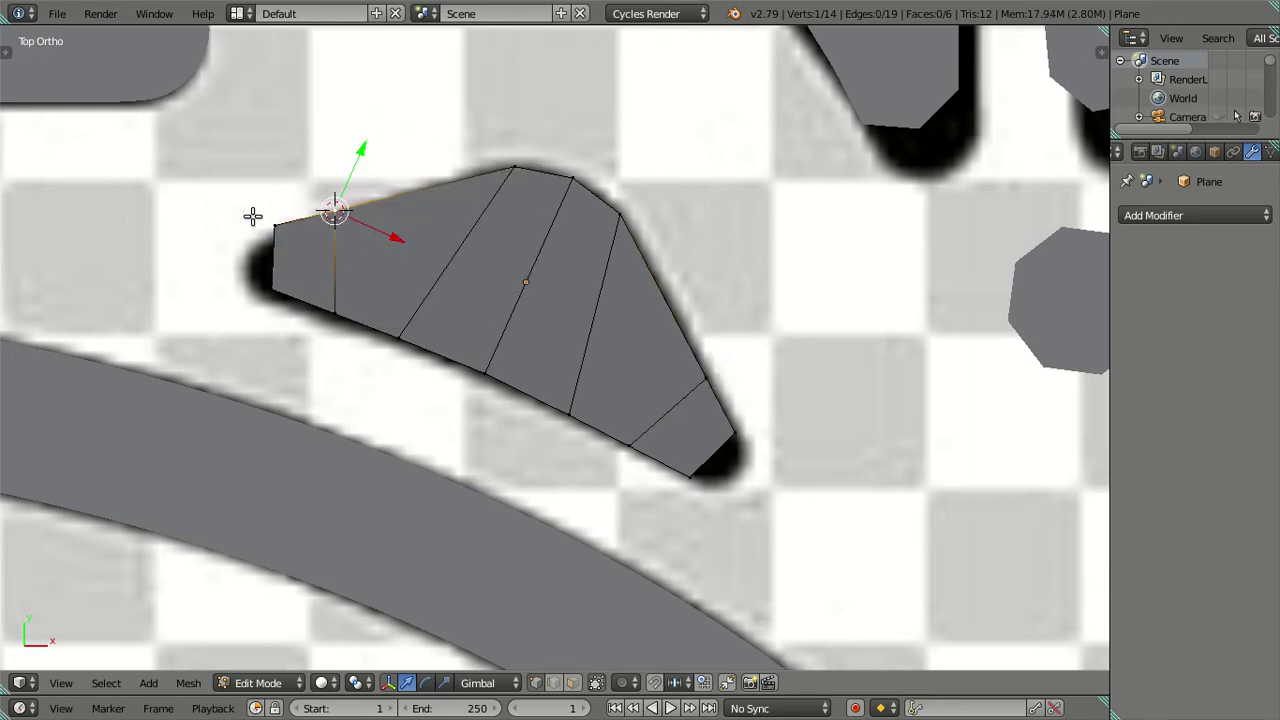
Step: Add a centred lengthwise loop cut along the wedge and select its tip vertex
key("z")
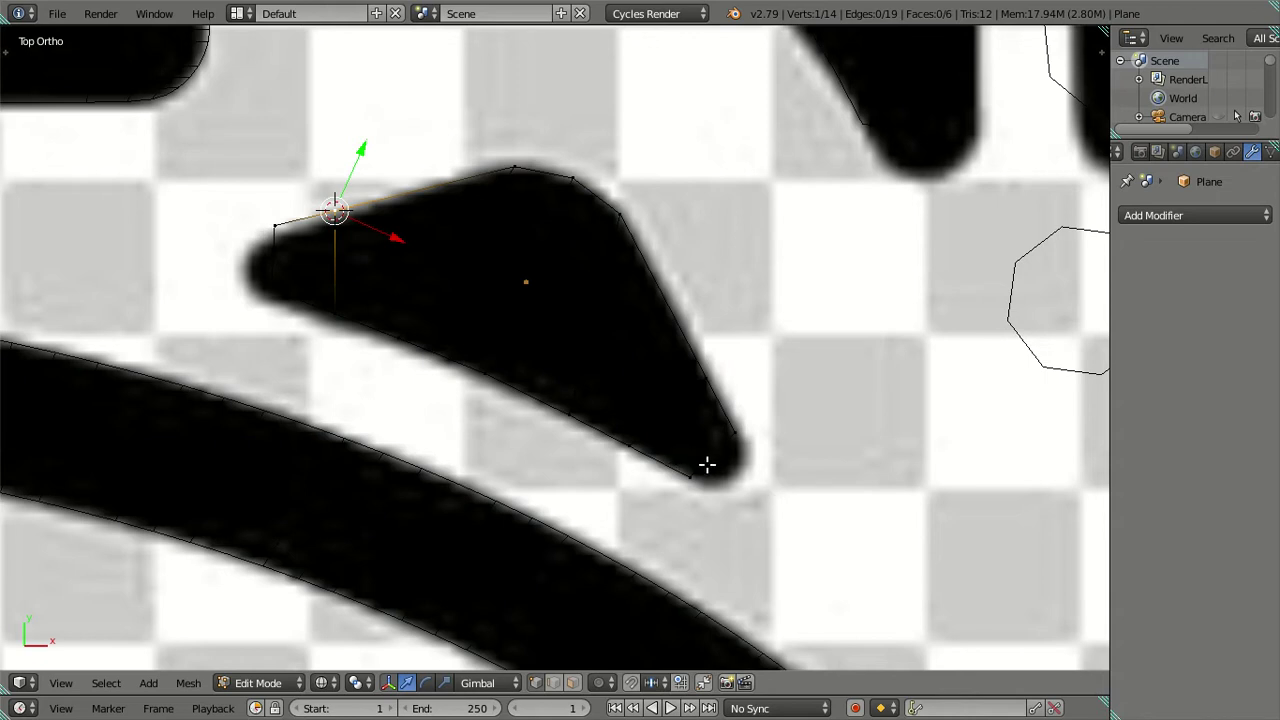
key("ctrl+r")
left_click(720, 456)
right_click(720, 457)
right_click(710, 460)
Step: Scale the tip and left-end vertex pair outward and shift it slightly down-left
right_click(268, 258, "shift")
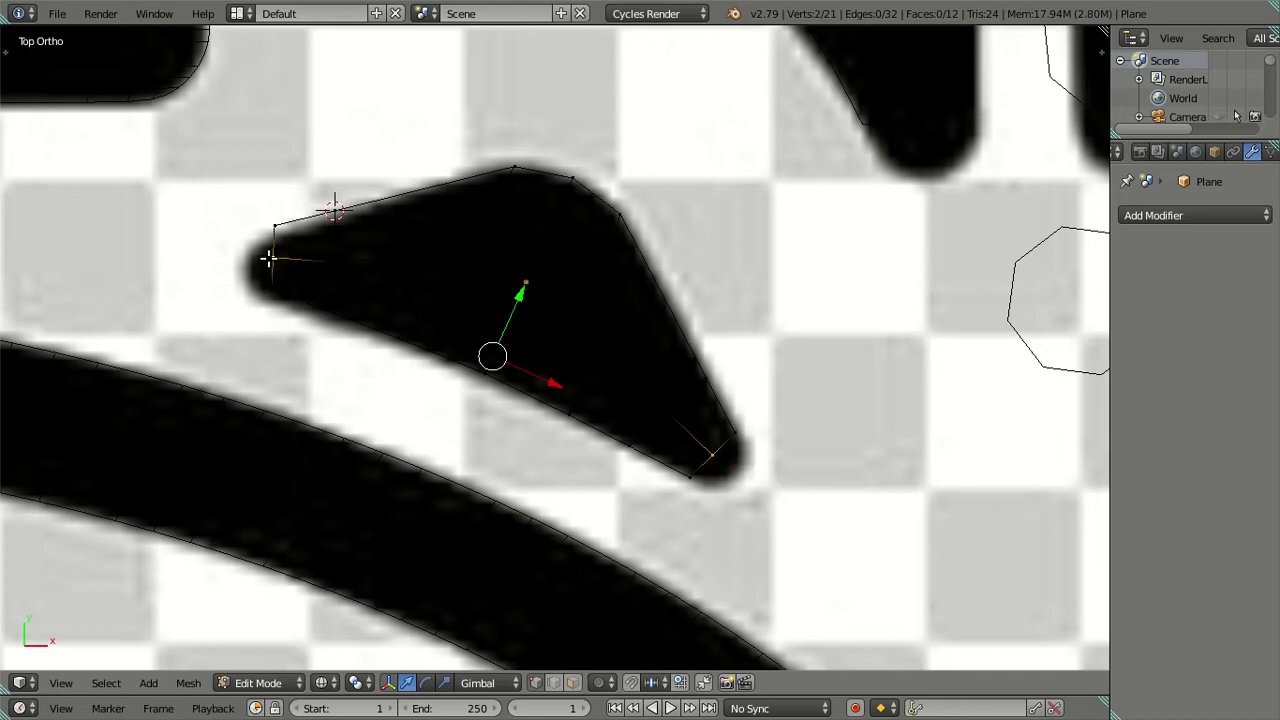
key("s")
left_click(781, 491)
key("g")
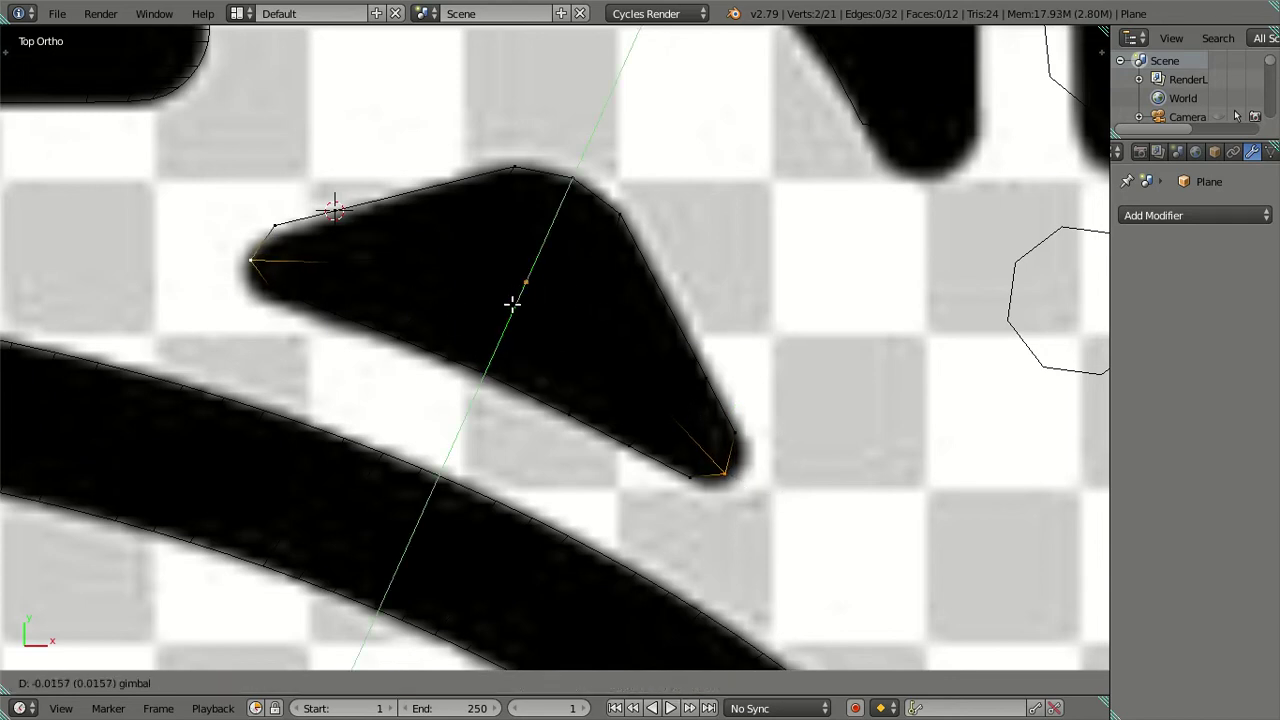
left_click(514, 297)
Step: Scale the bottom tip and left vertices outward, then slide another vertex pair along Y
left_click(683, 474)
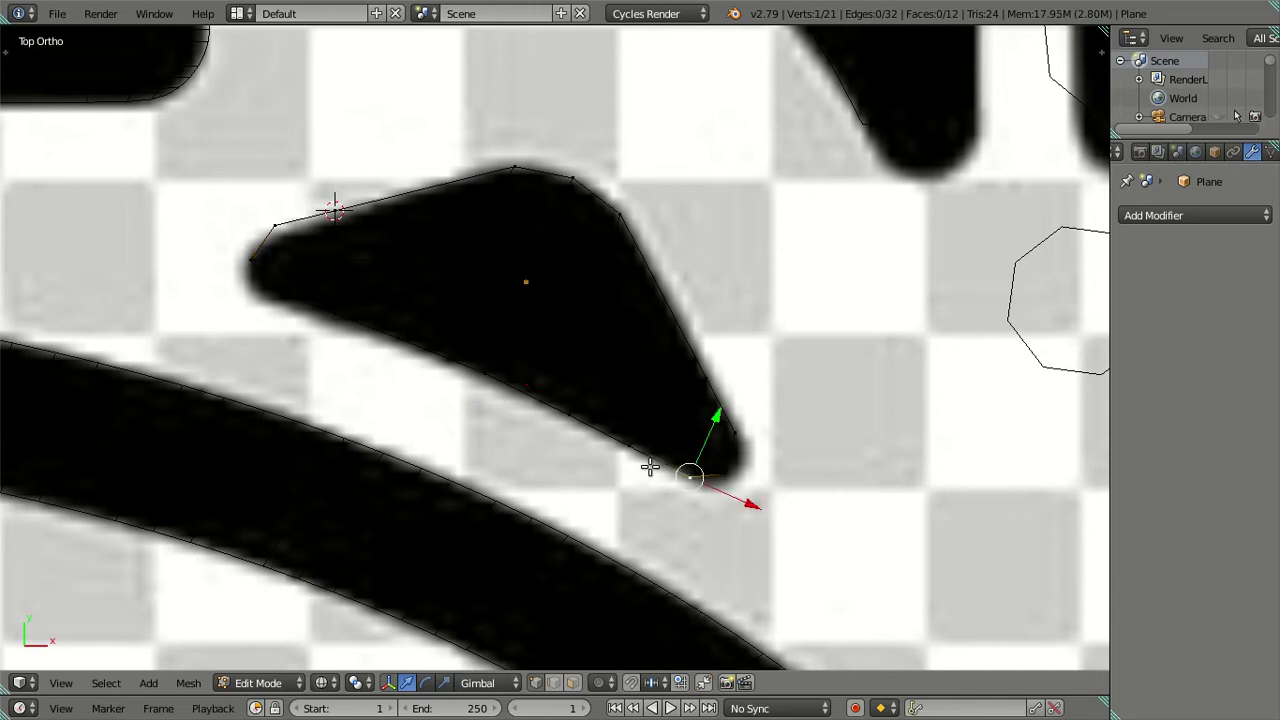
left_click(271, 293, "shift")
key("alt+z")
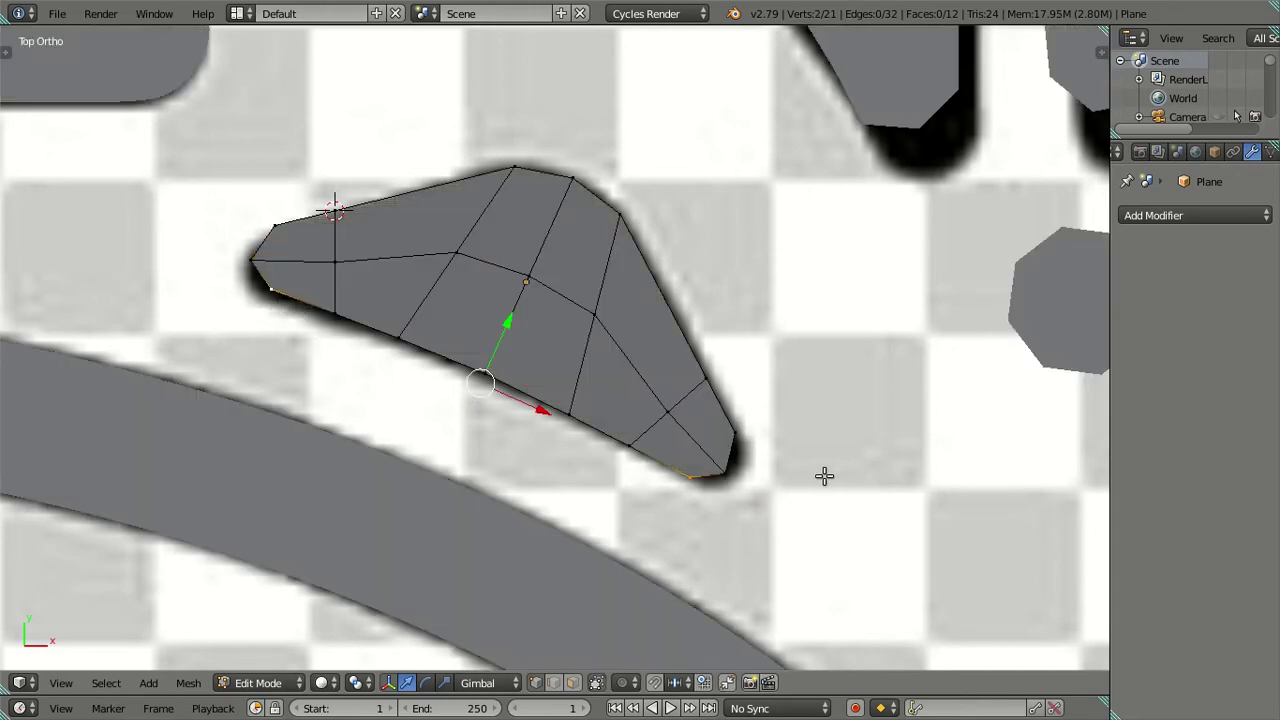
key("s")
left_click(836, 490)
left_click_drag(510, 315, 506, 325)
left_click(733, 432)
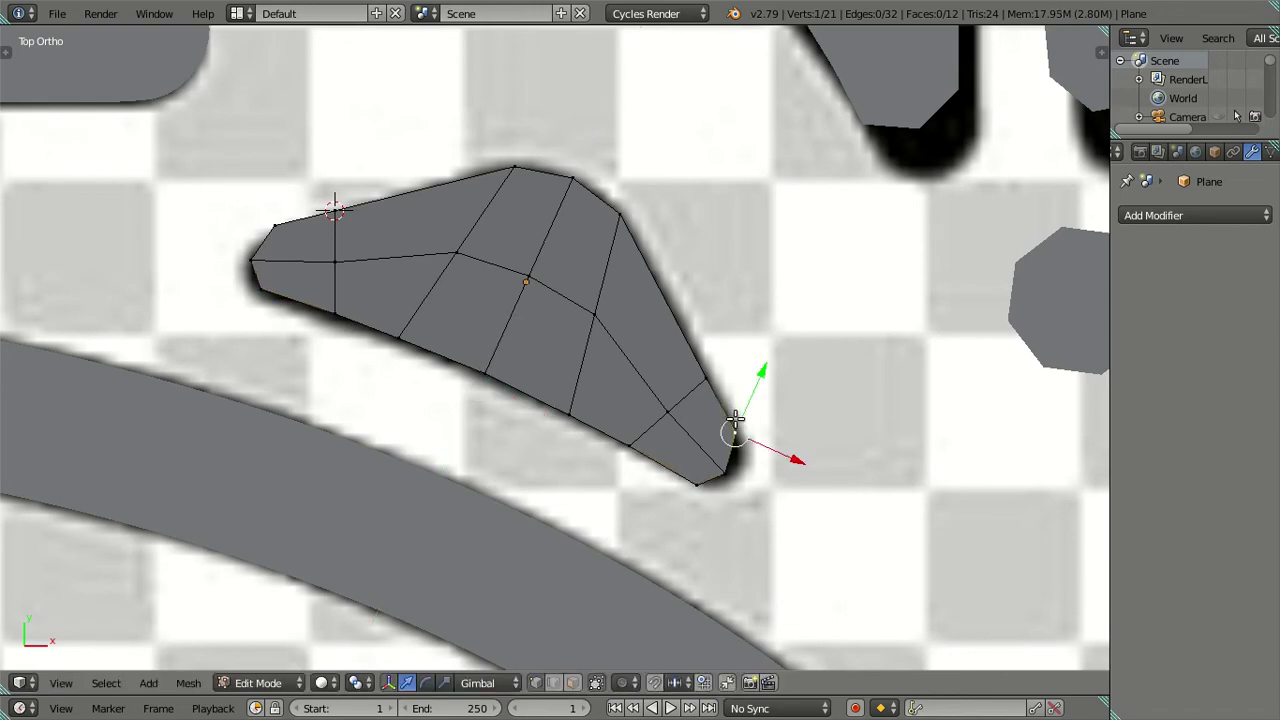
right_click(283, 207, "shift")
key("s")
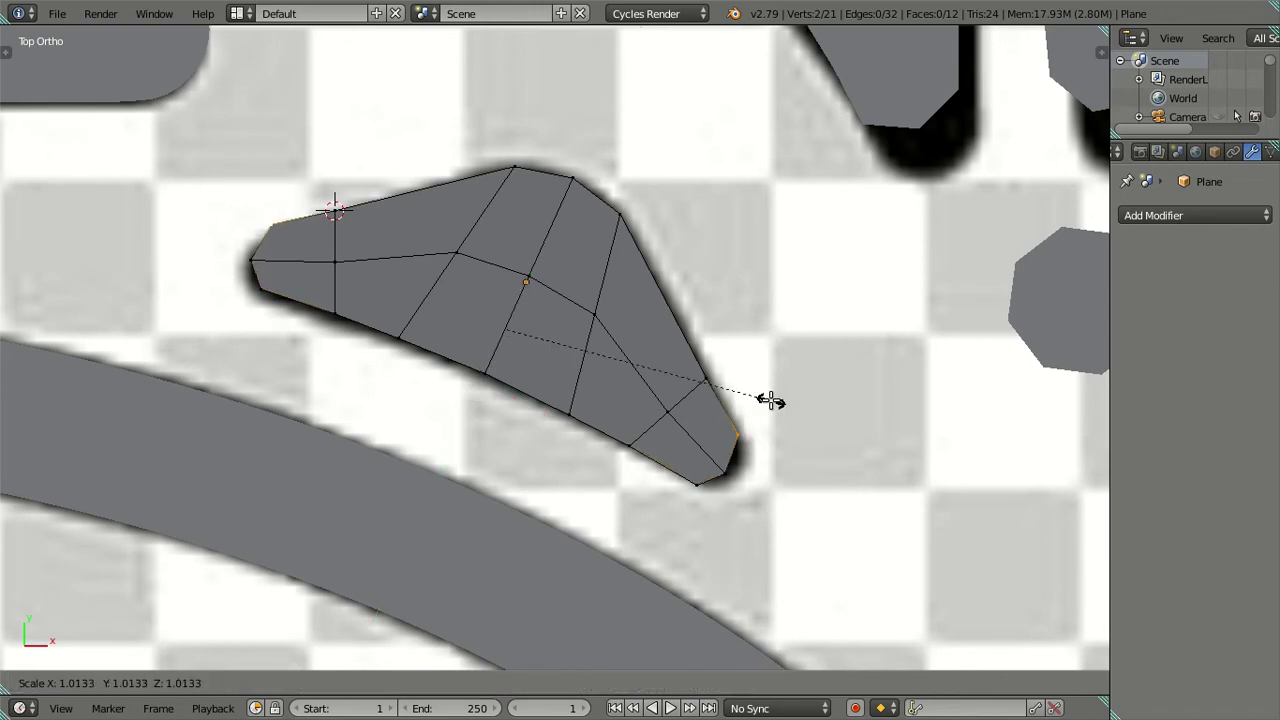
right_click(775, 402)
left_click_drag(529, 270, 541, 268)
Step: Scale the lengthwise loop's end vertices to fit the outline, then deselect all
right_click(667, 409)
right_click(335, 260, "shift")
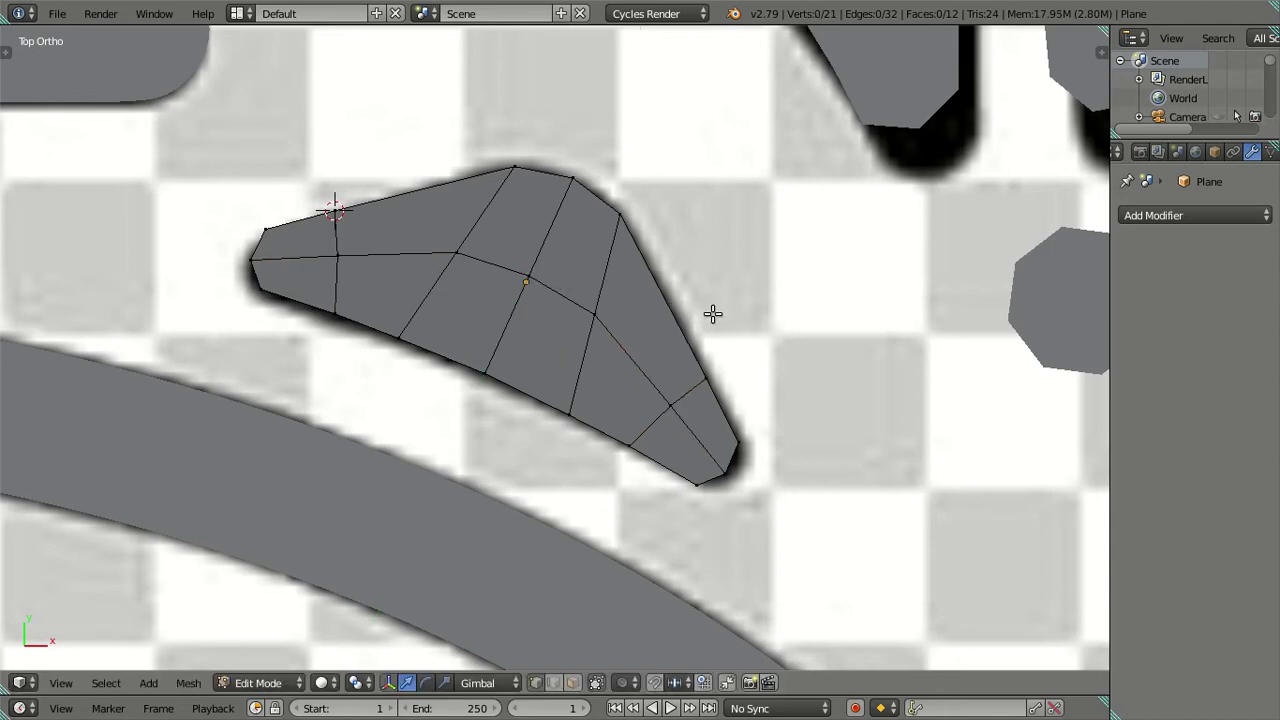
right_click(659, 403)
right_click(336, 256, "shift")
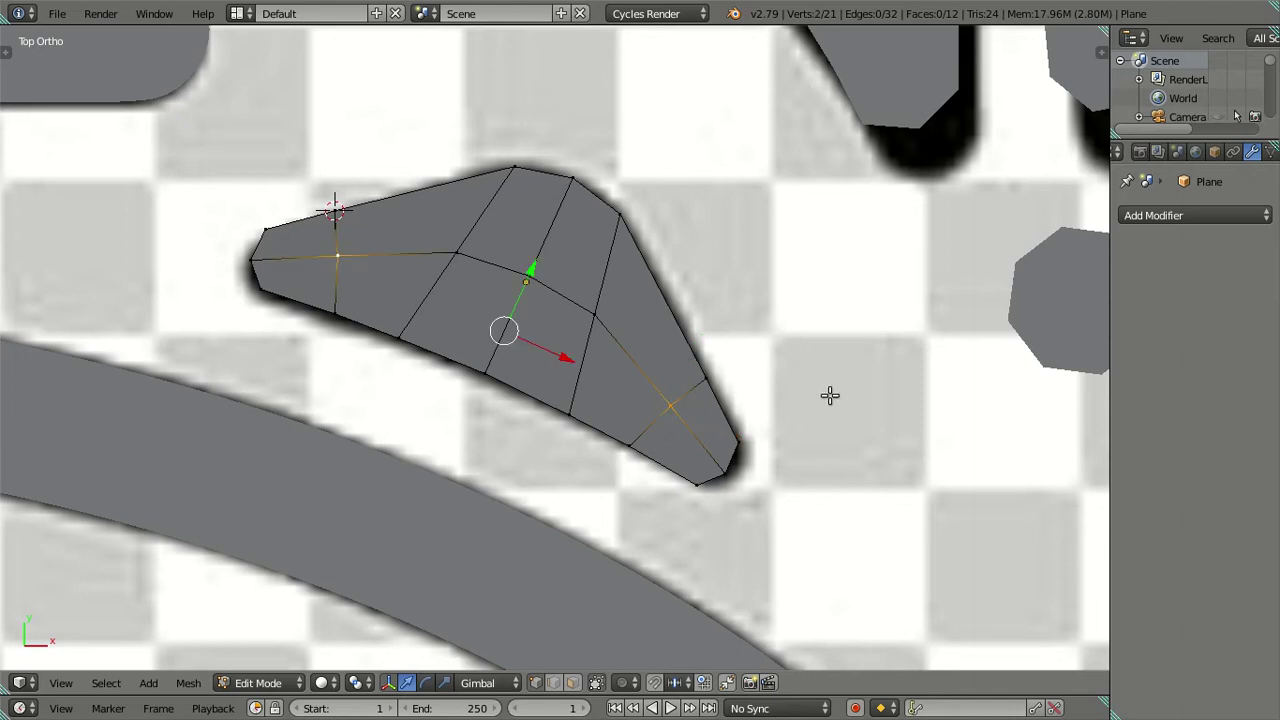
key("s")
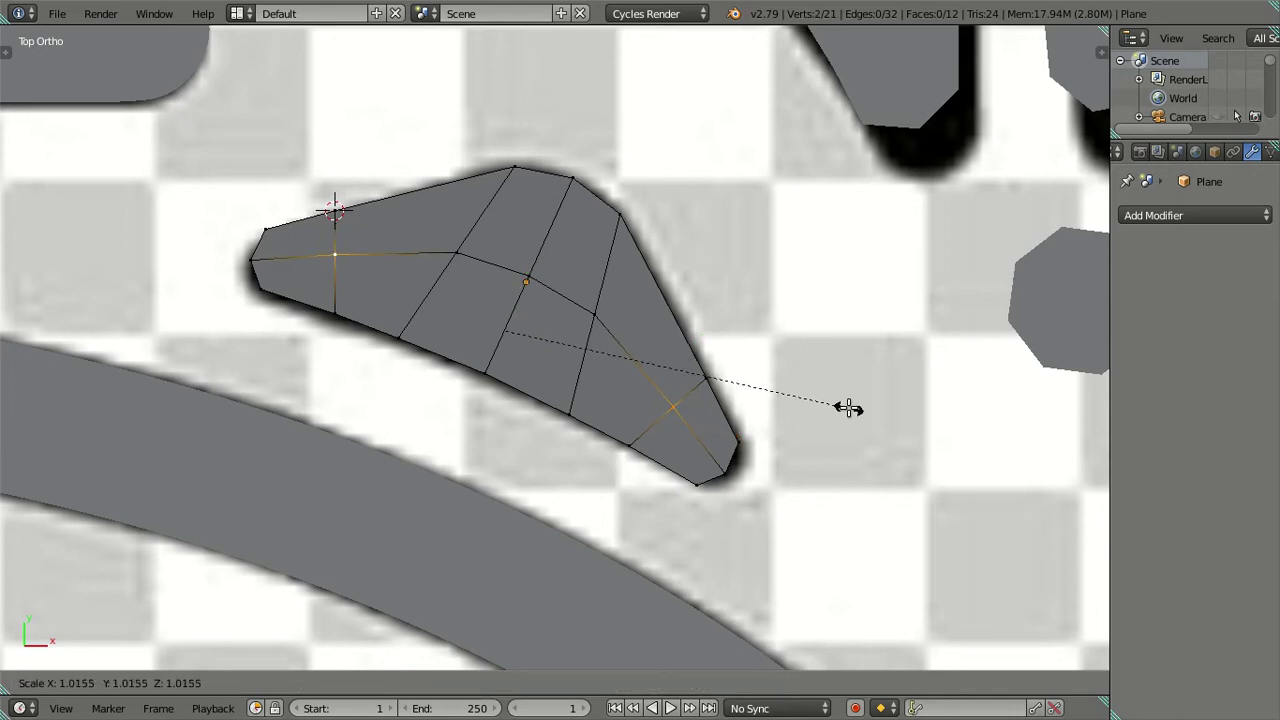
left_click(846, 405)
key("a")
Step: Compare the wedge's two tip vertices against the reference by toggling shading
key("alt+z")
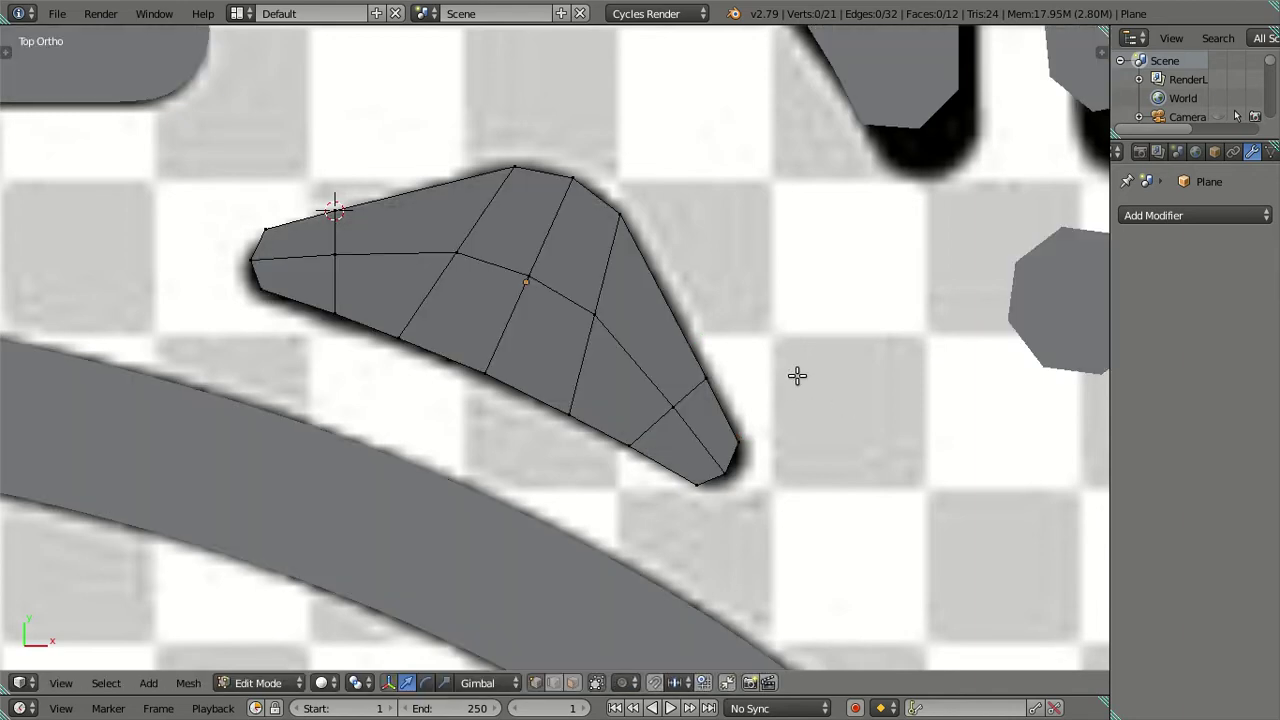
right_click(722, 468)
right_click(737, 443, "shift")
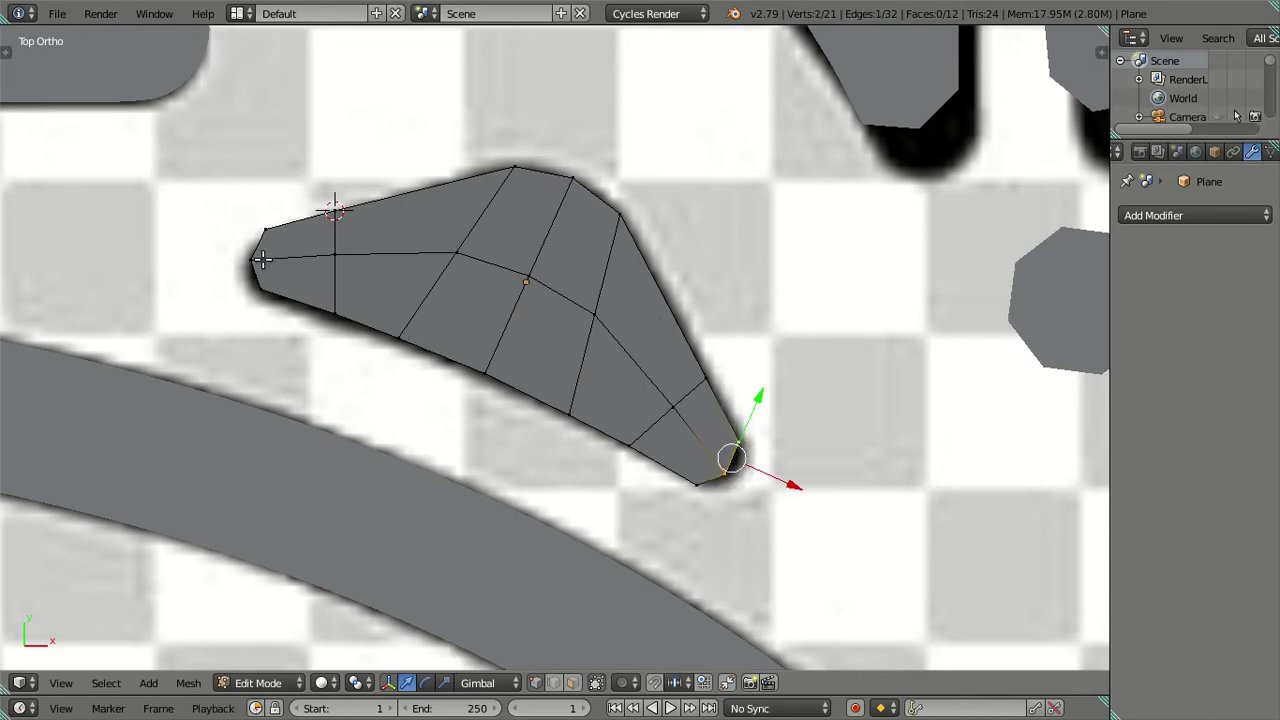
key("alt+z")
key("a")
key("alt+z")
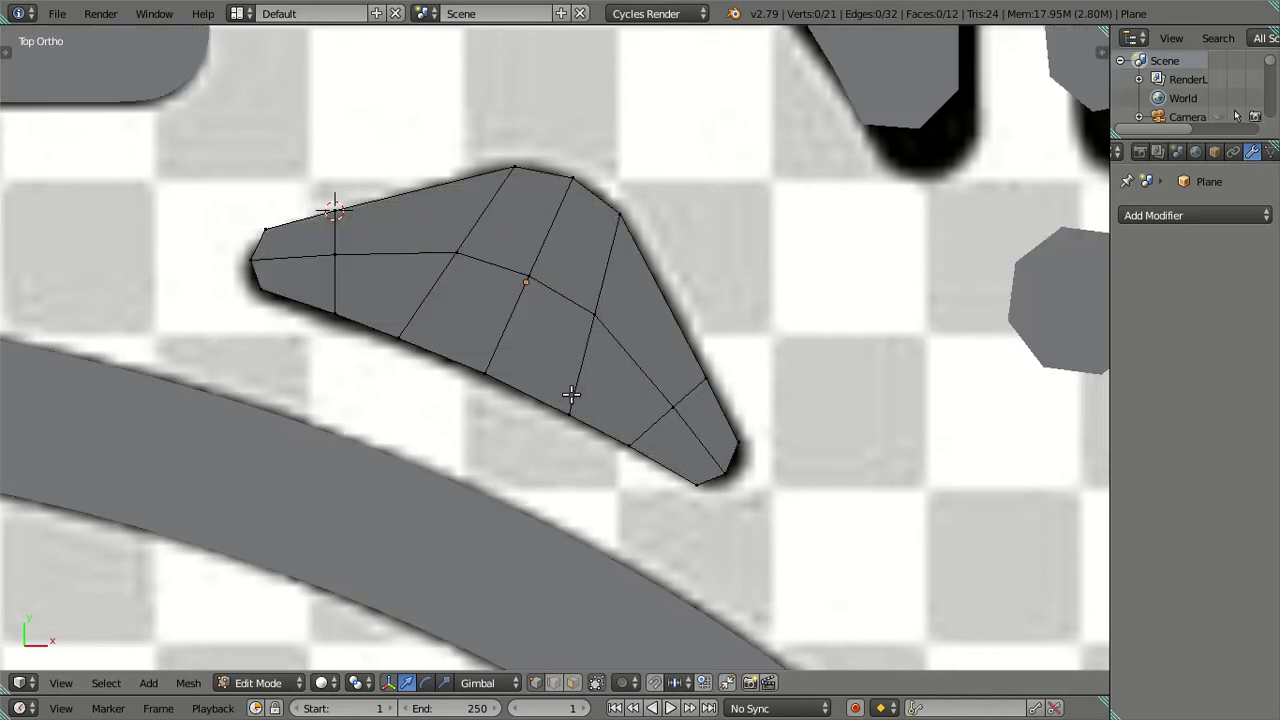
Step: Nudge three lower-edge vertices about 0.0038 outward to hug the triangle's base
right_click(570, 402)
right_click(486, 378, "shift")
right_click(396, 334, "shift")
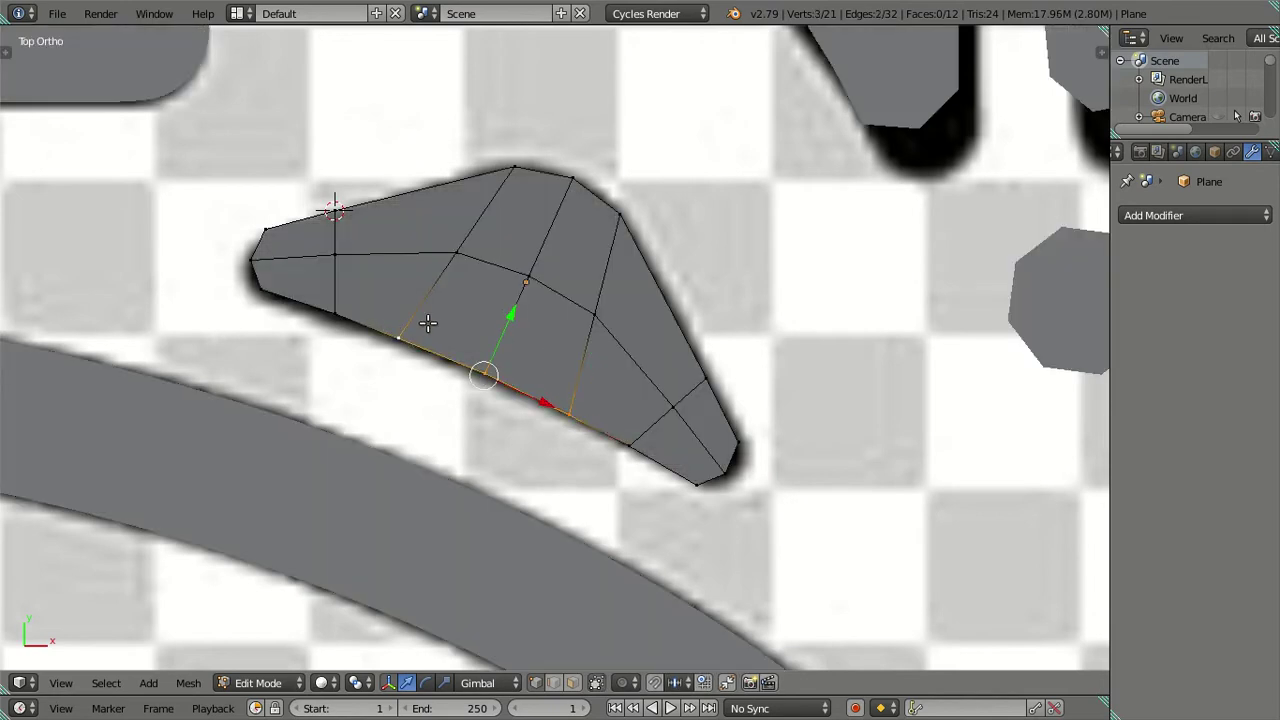
key("alt+z")
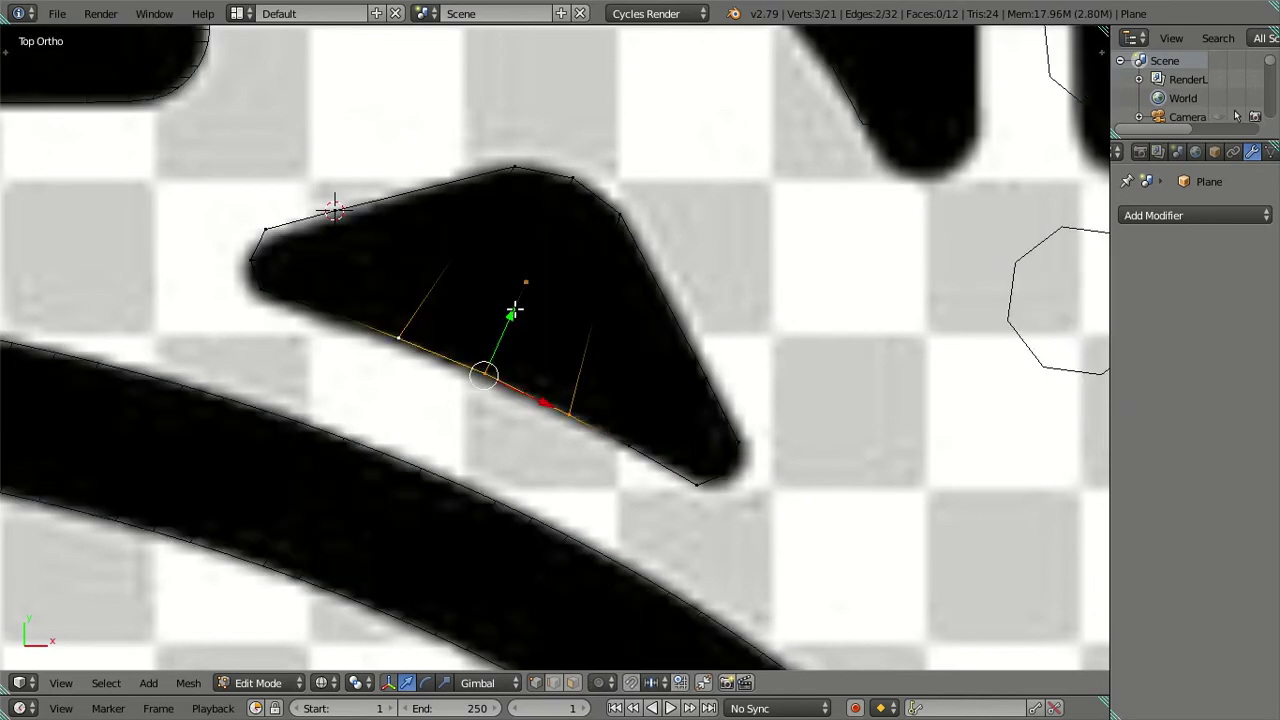
left_click_drag(512, 312, 517, 307)
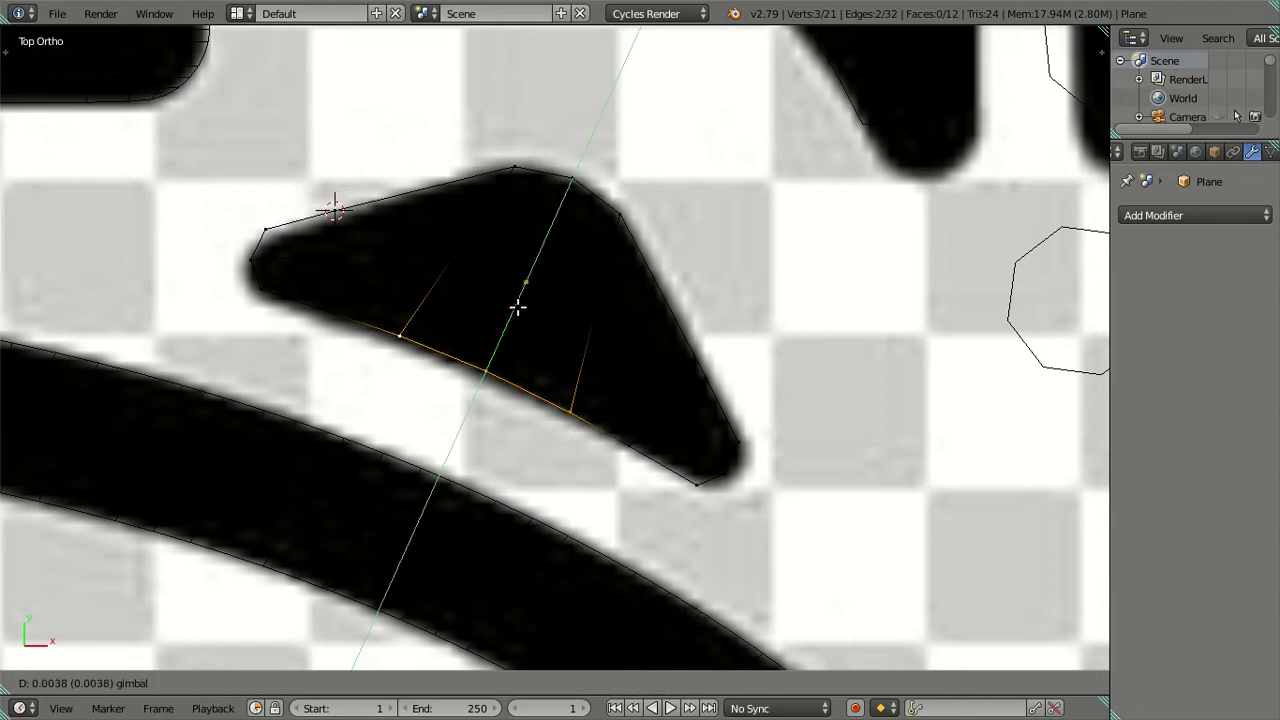
left_click(517, 307)
key("alt+z")
key("a")
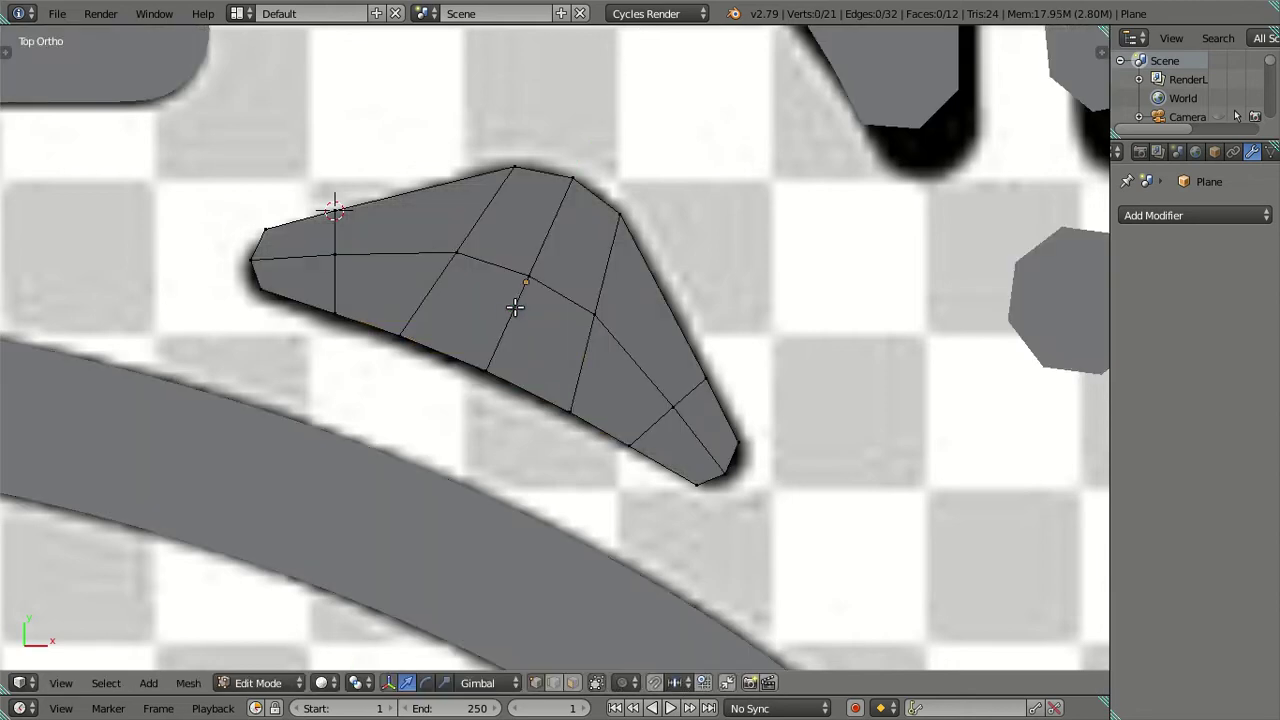
key("alt+z")
Step: Leave Edit Mode and place the 3D cursor near the logo
scroll(552, 270, "down", 5)
scroll(552, 272, "down", 5)
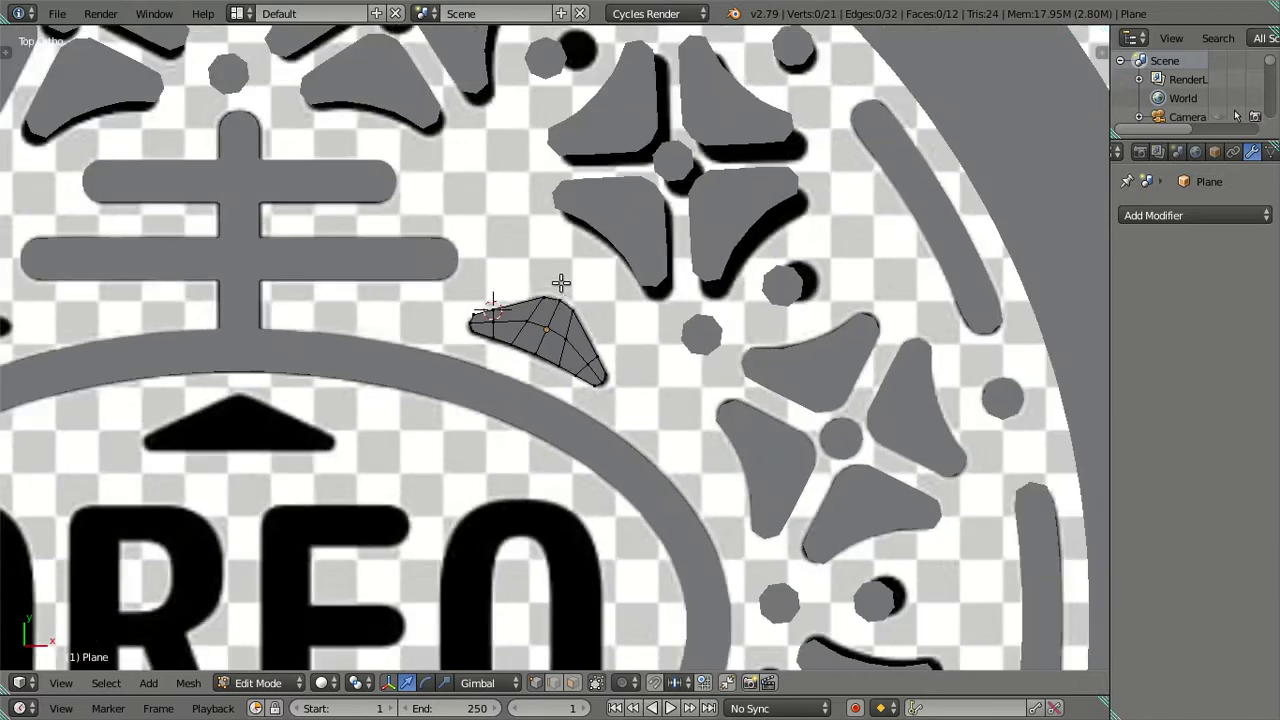
scroll(522, 320, "down", 1)
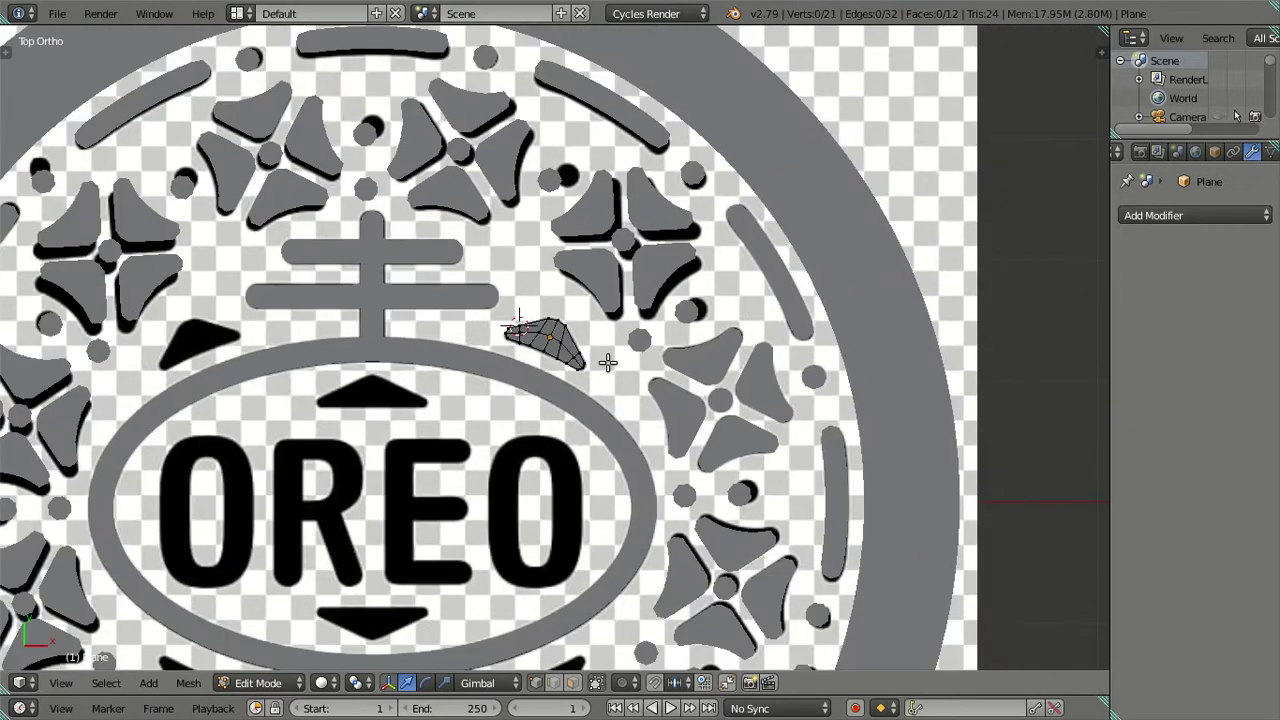
key("Tab")
left_click(608, 362)
key("shift+s")
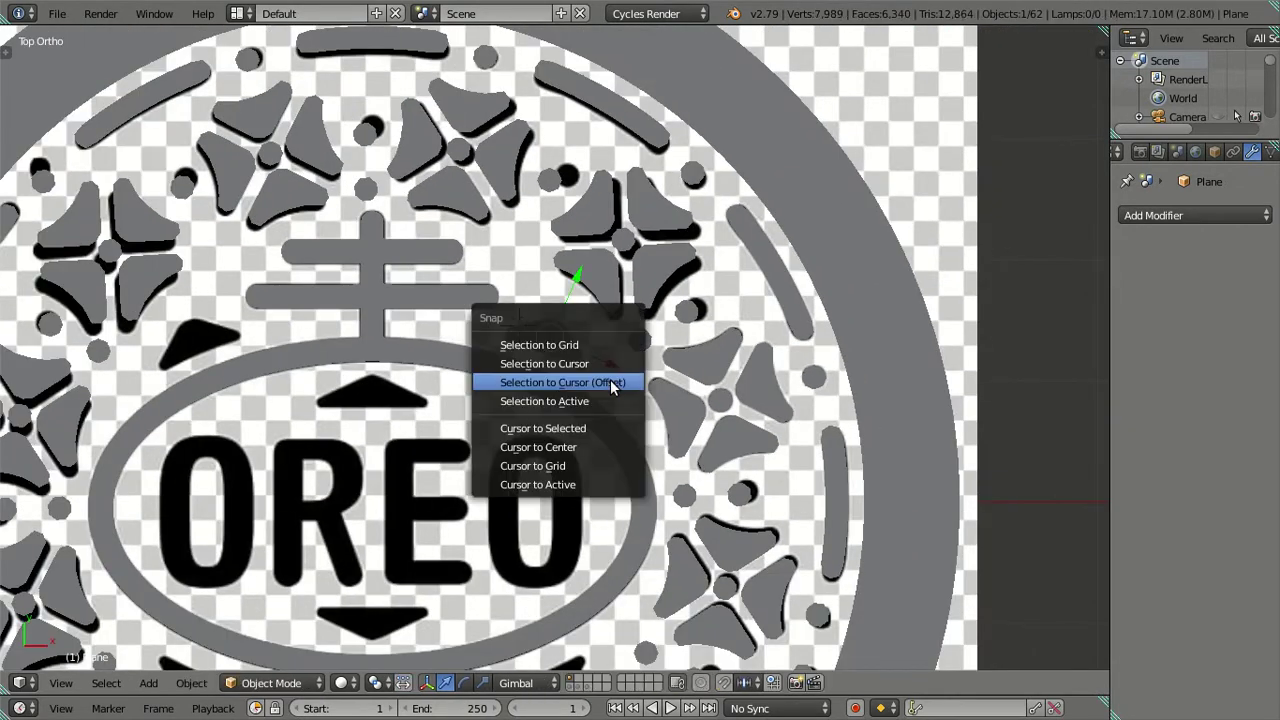
left_click(610, 382)
Step: Frame the logo and select the traced petal
right_click(700, 440)
scroll(705, 445, "down", 2)
scroll(705, 445, "down", 1)
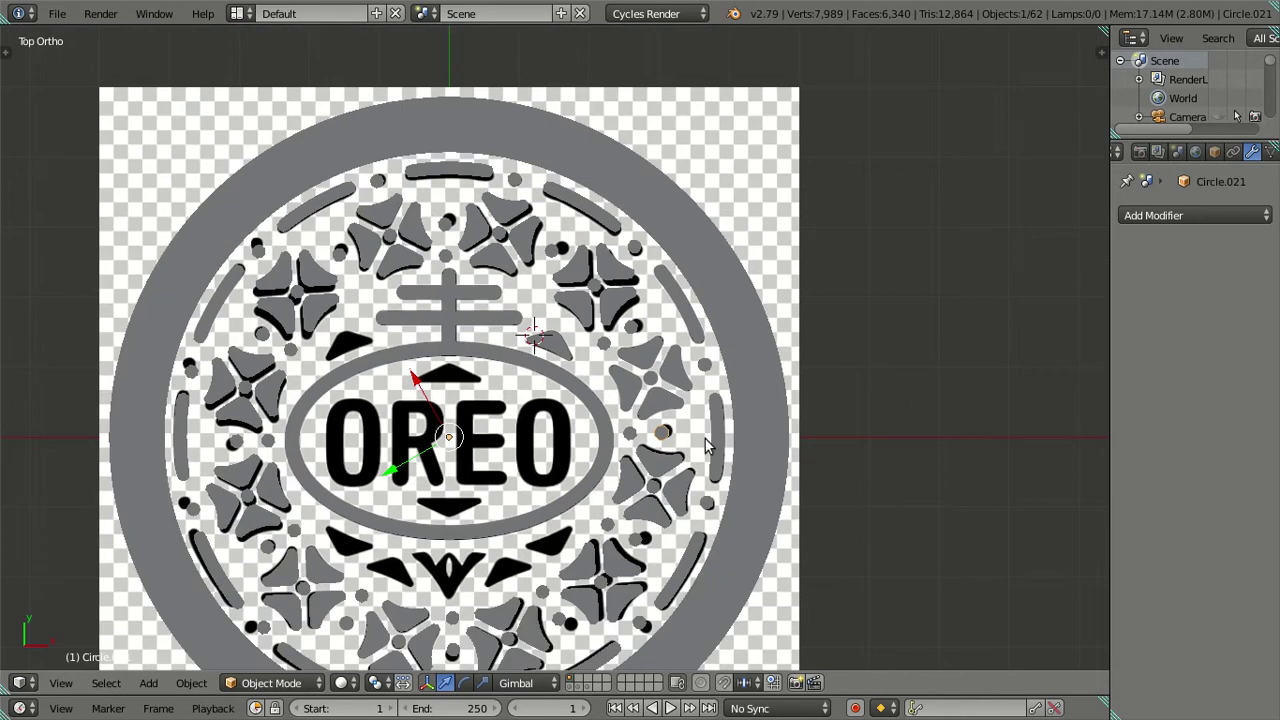
scroll(703, 443, "up", 2)
middle_click_drag(651, 371, 650, 322, "shift")
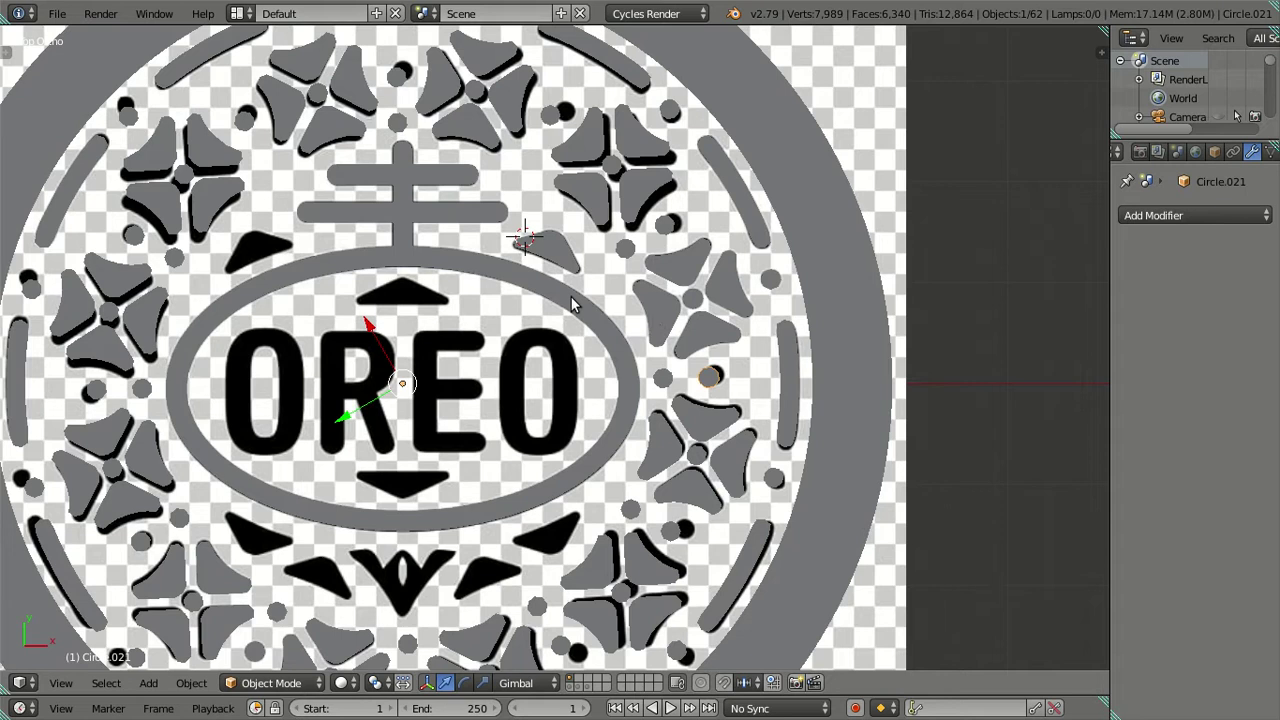
right_click(560, 258)
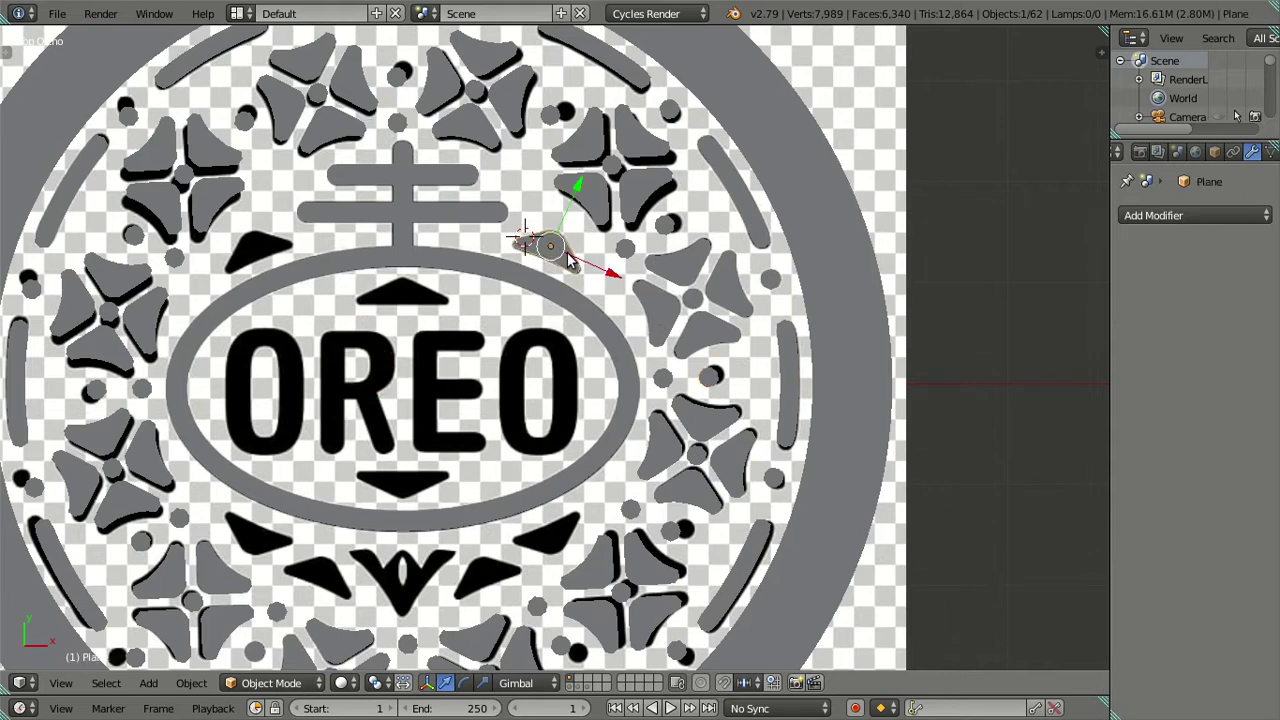
key("g")
right_click(625, 409)
Step: Snap the 3D cursor to the scene centre and move the petal's origin there
key("shift+s")
left_click(623, 406)
key("shift+ctrl+alt+c")
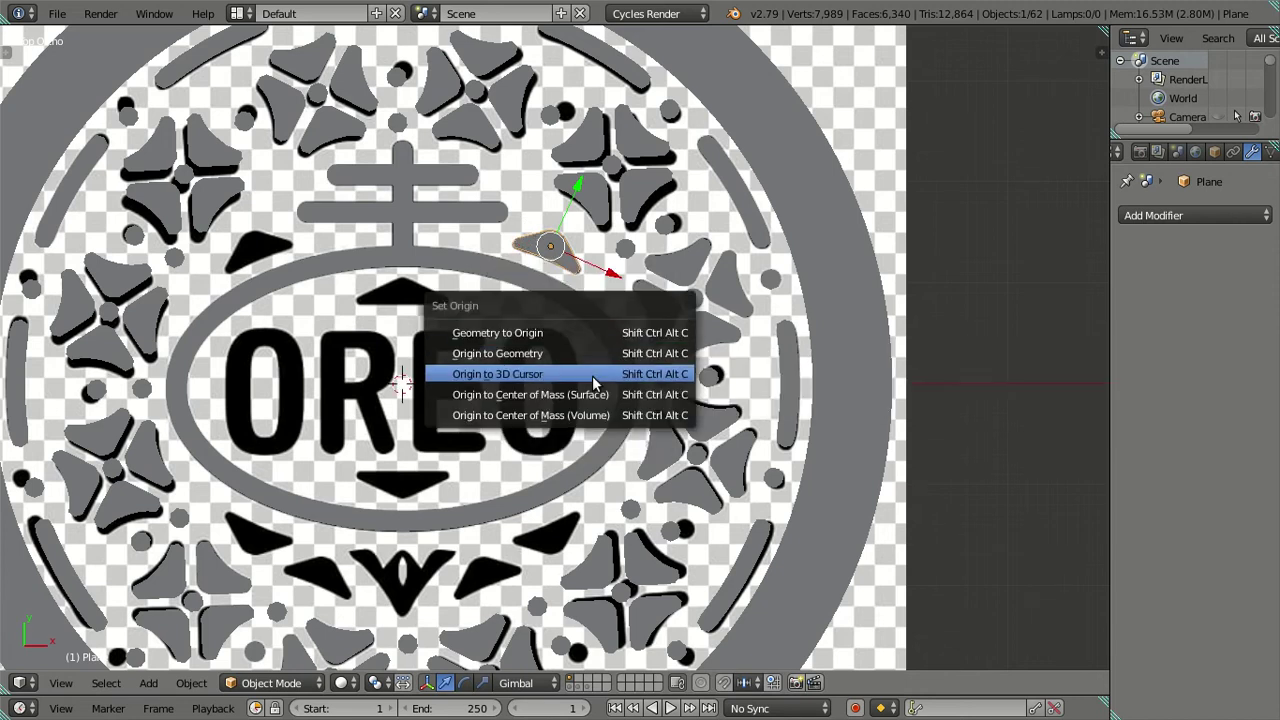
left_click(594, 374)
Step: Add and remove a Mirror modifier twice, switching transform orientation to Global in between
left_click(1150, 215)
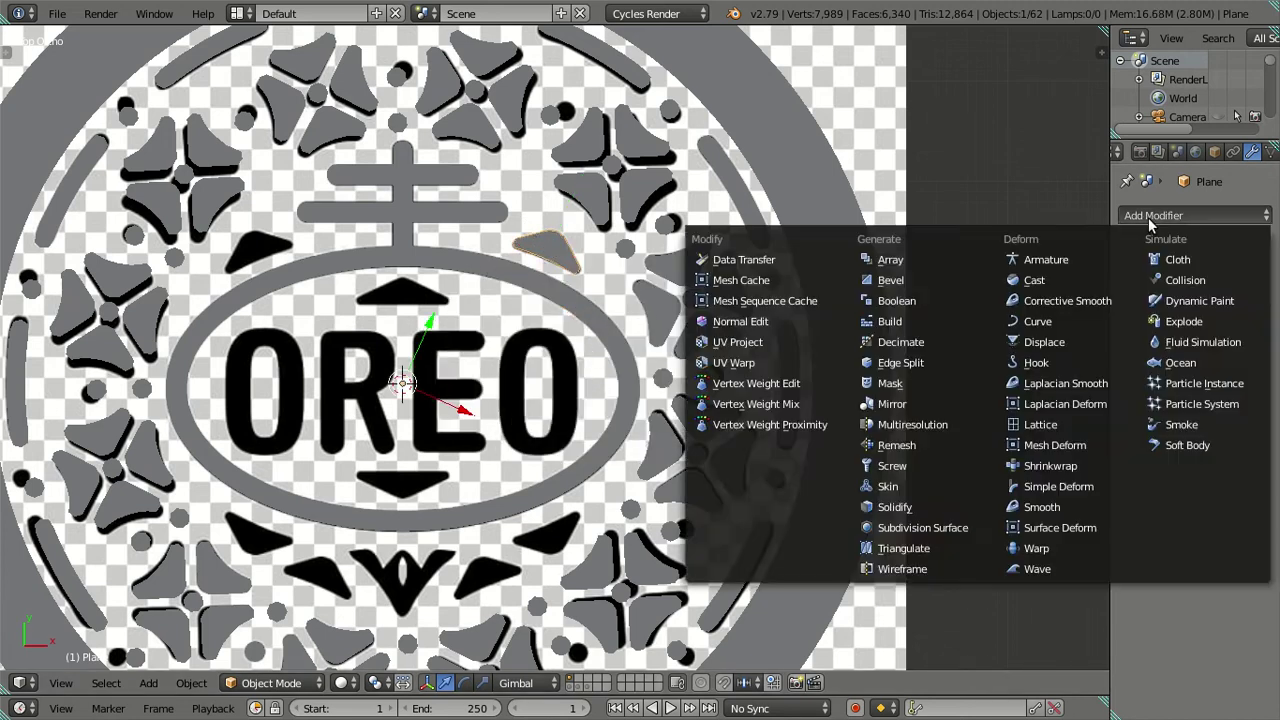
left_click(957, 404)
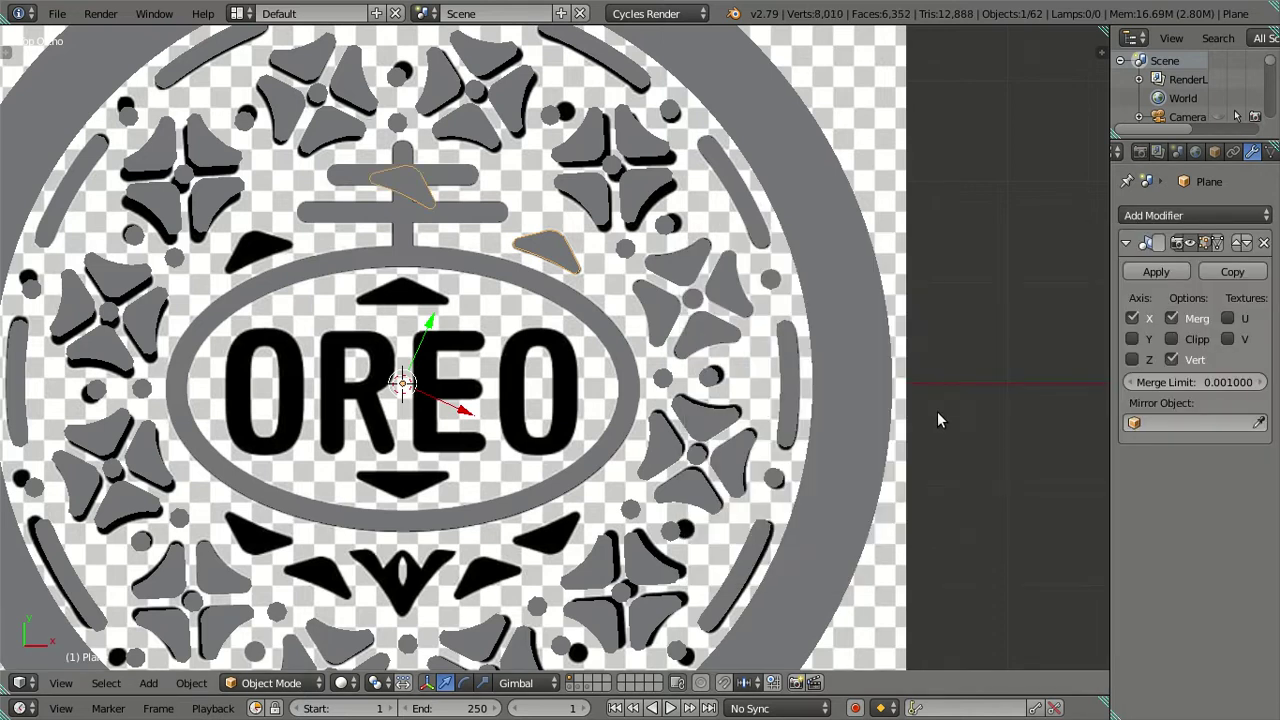
left_click(1264, 244)
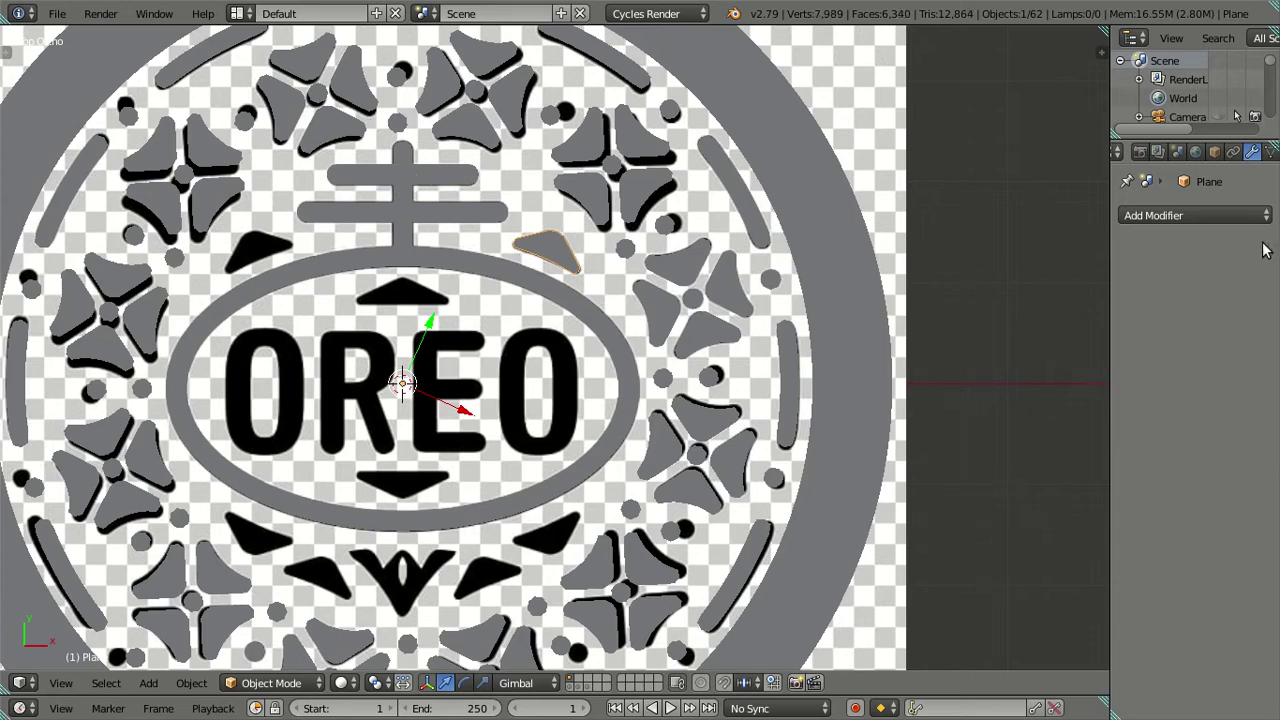
left_click(561, 682)
left_click(545, 657)
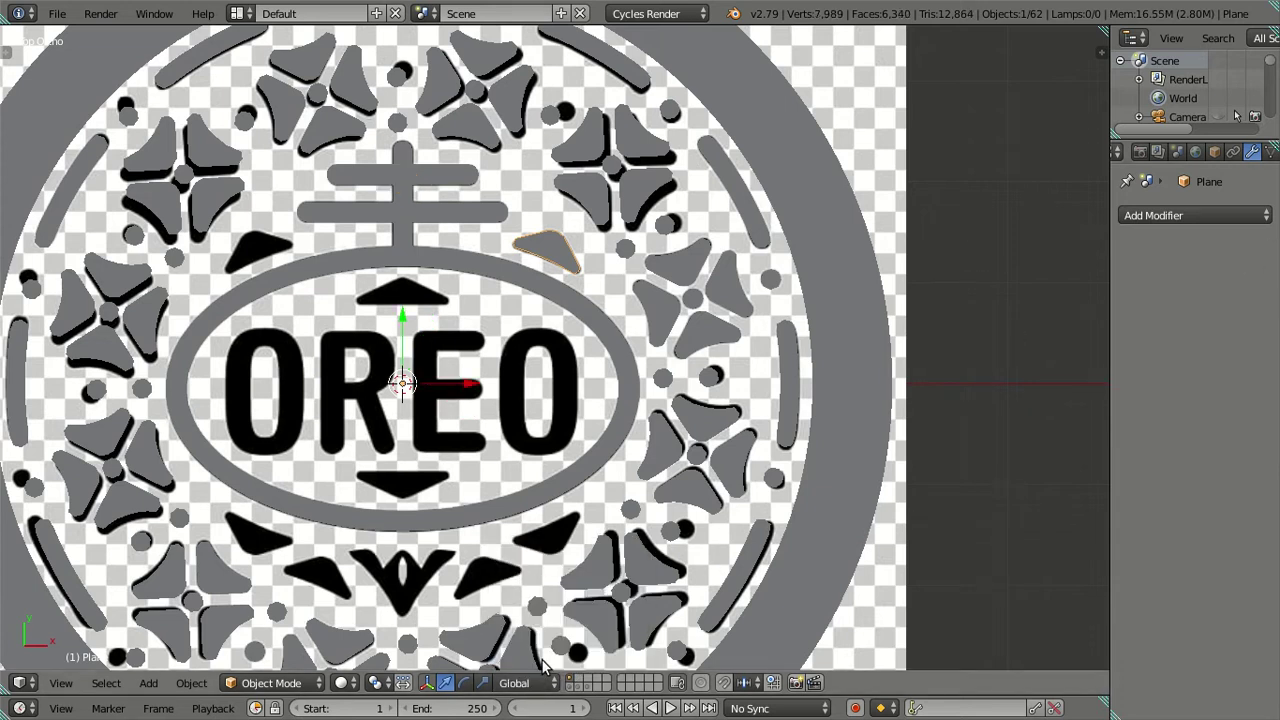
left_click(1138, 215)
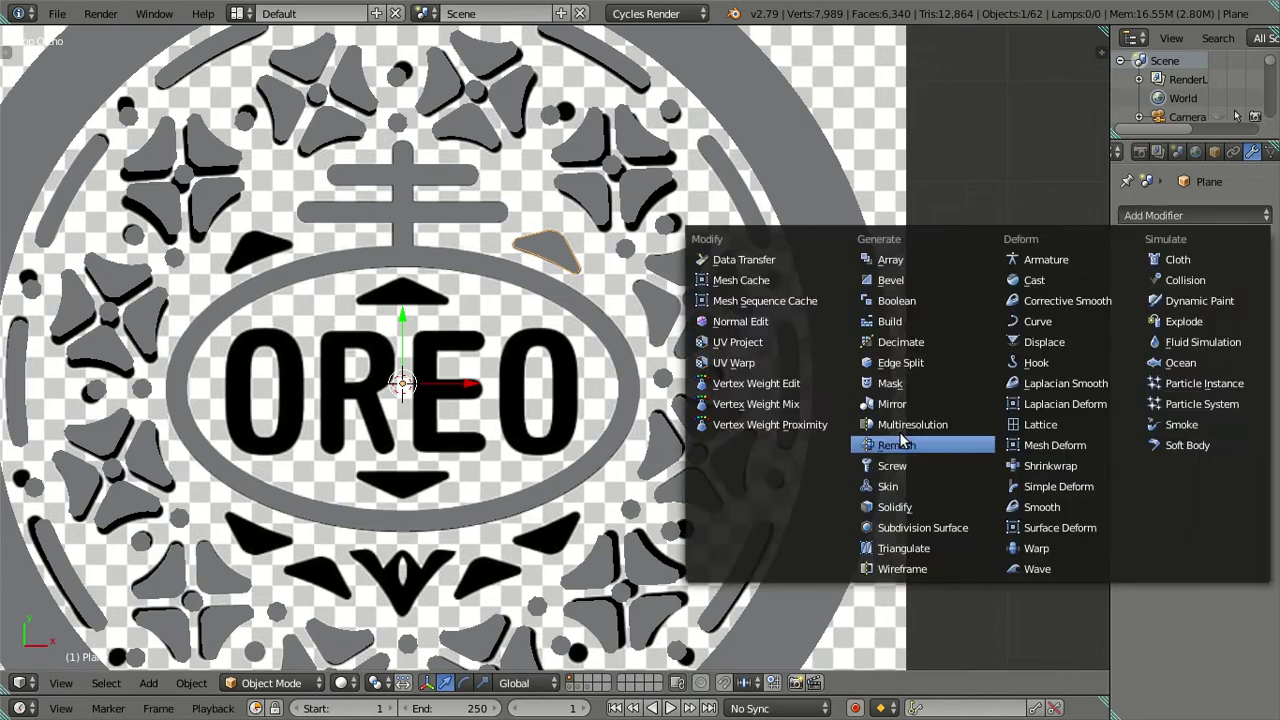
left_click(914, 405)
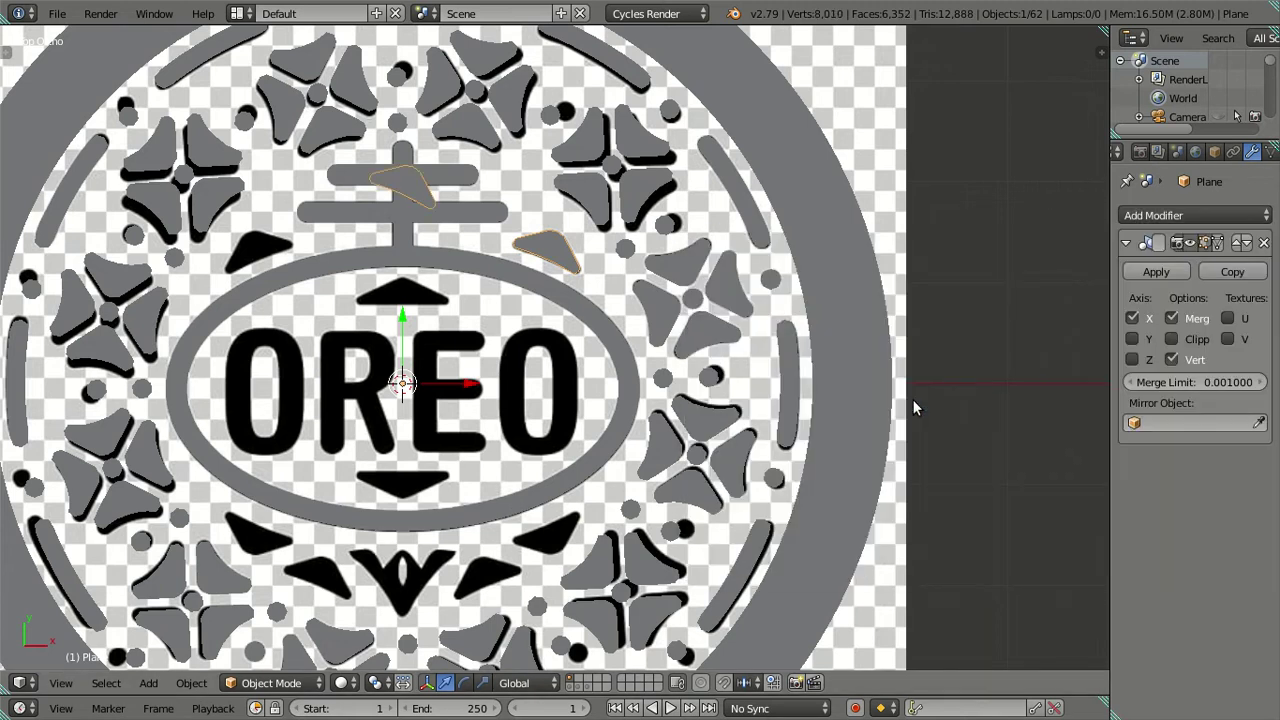
left_click(1263, 243)
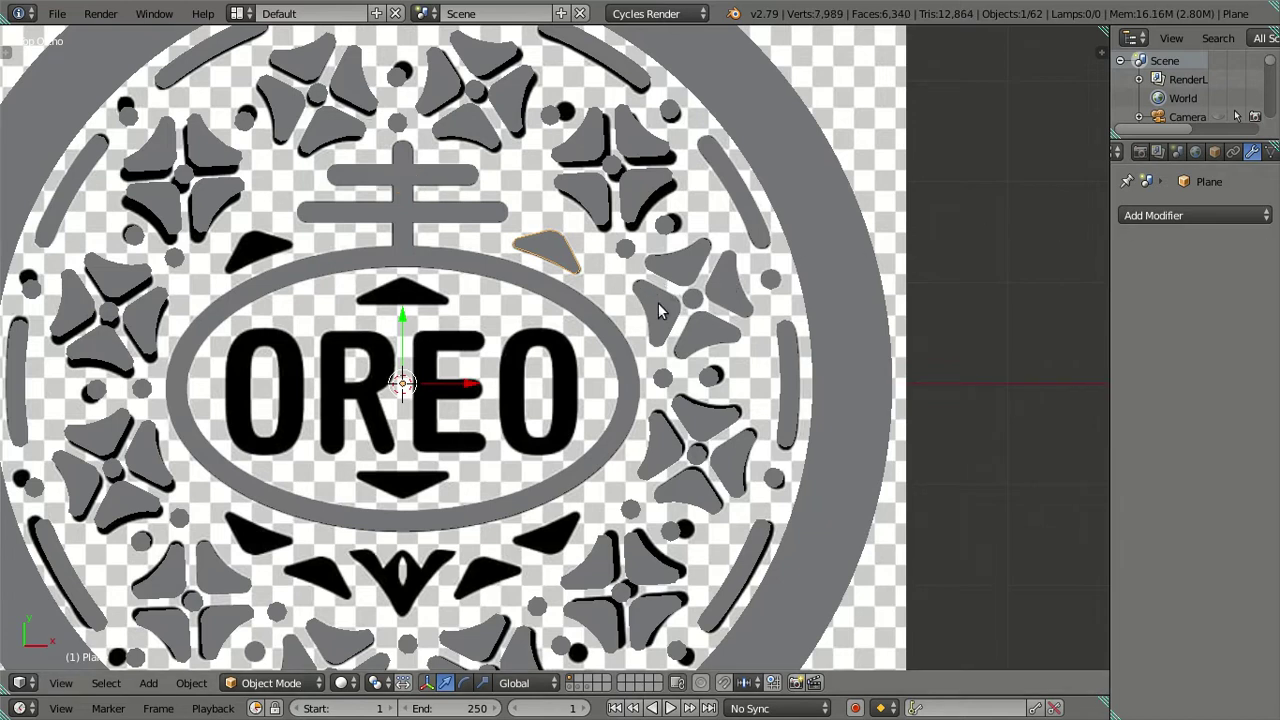
Step: Duplicate the petal and rotate the copy 180° about Y onto the left side
key("shift+d")
key("Escape")
key("r")
type("y1")
type("80")
key("Return")
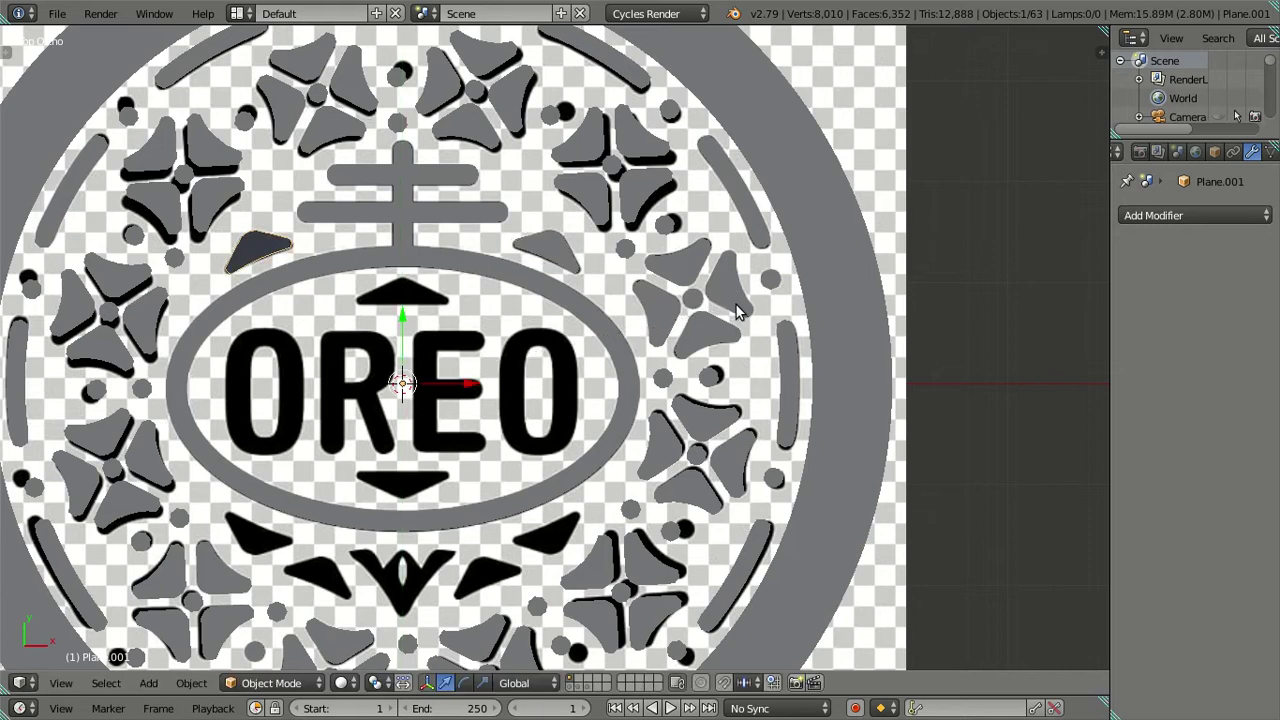
scroll(570, 248, "down", 1)
scroll(394, 374, "up", 4)
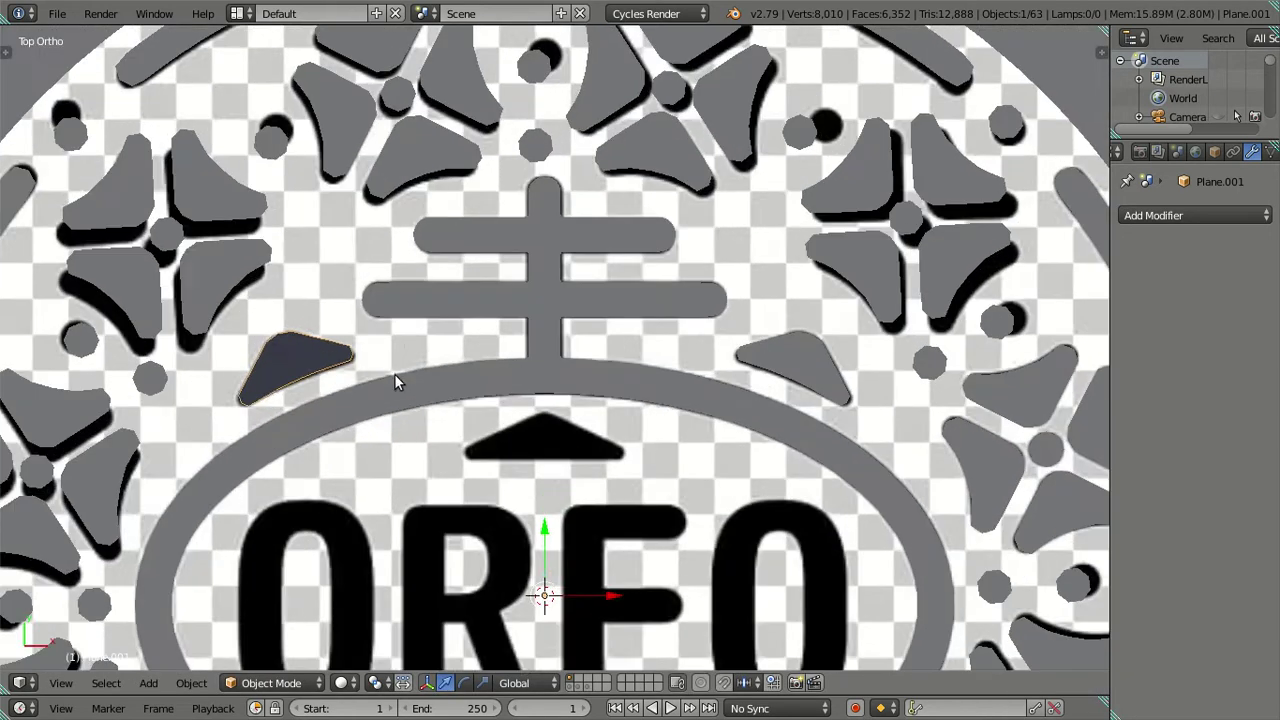
Step: Flip the normals of the left petal copy
key("Tab")
key("a")
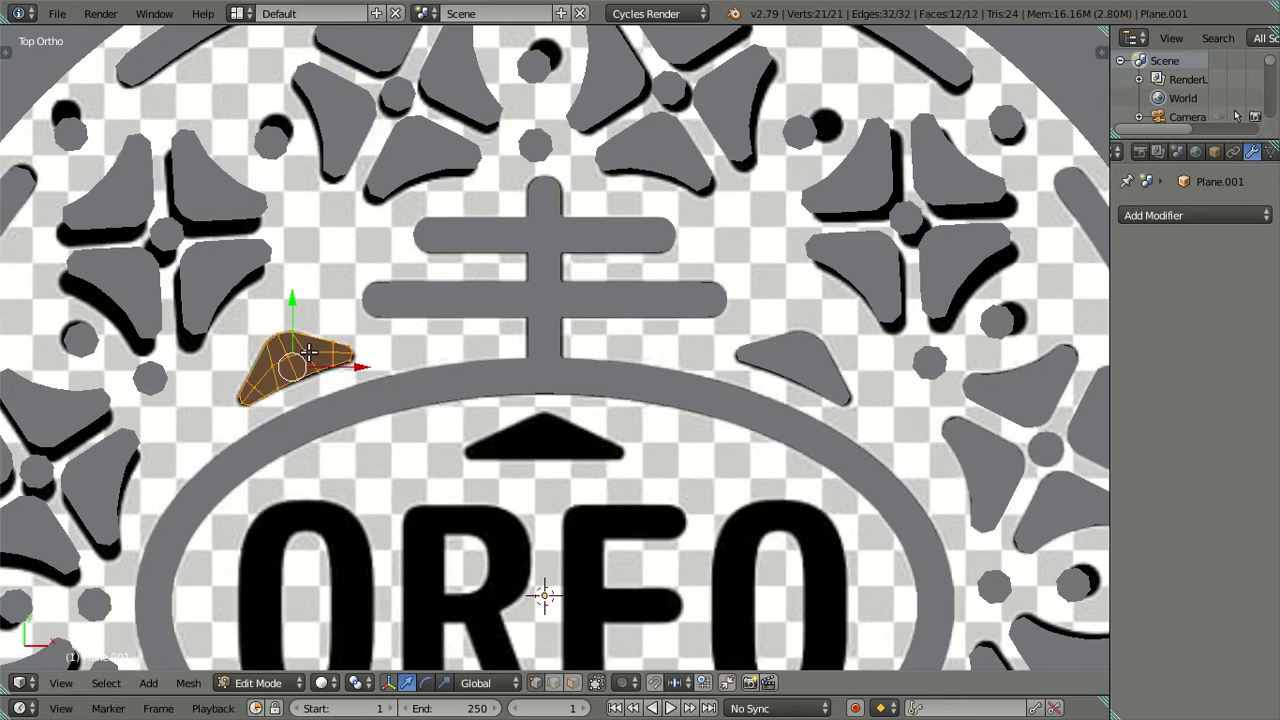
key("ctrl+f")
left_click(281, 210)
scroll(281, 218, "down", 5)
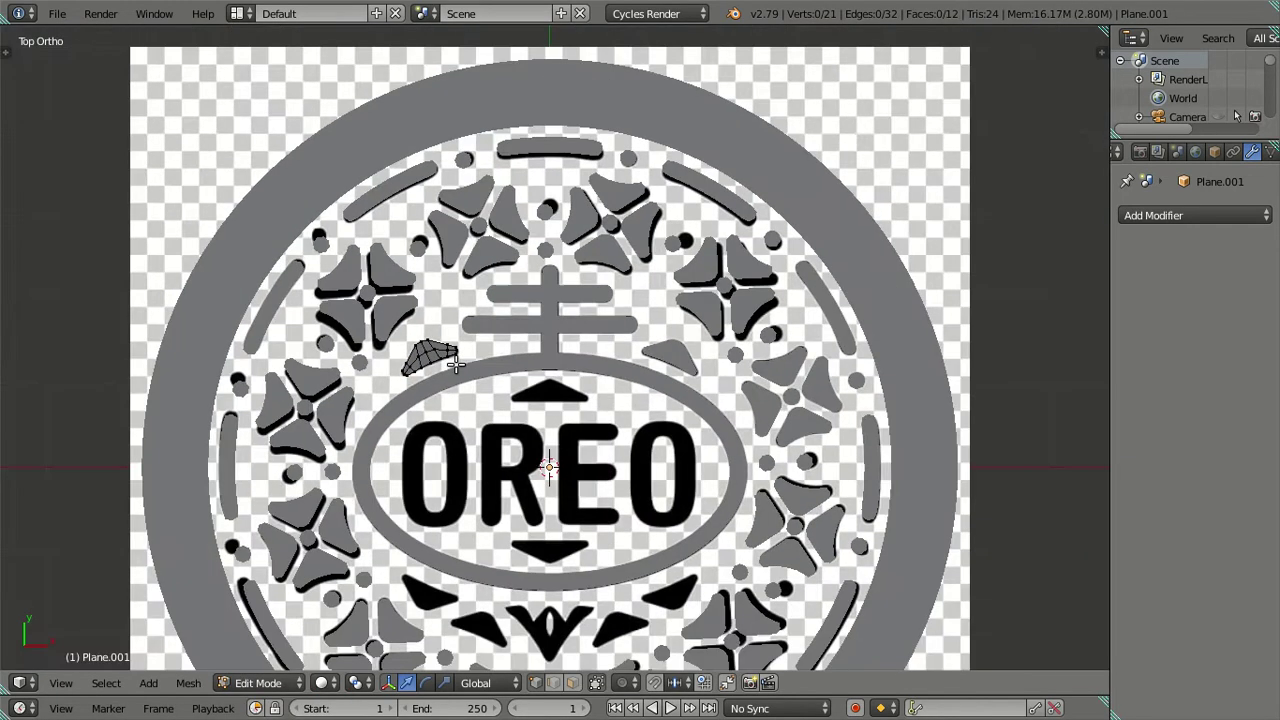
key("Tab")
Step: Duplicate both upper petals and rotate the copies 180° about X below the oval
middle_click_drag(554, 343, 503, 277, "shift")
right_click(614, 240, "shift")
key("shift+d")
right_click(673, 313)
type("rx180")
key("Return")
Step: Flip the normals of the lower-right petal copy
right_click(750, 320)
scroll(630, 450, "up", 2)
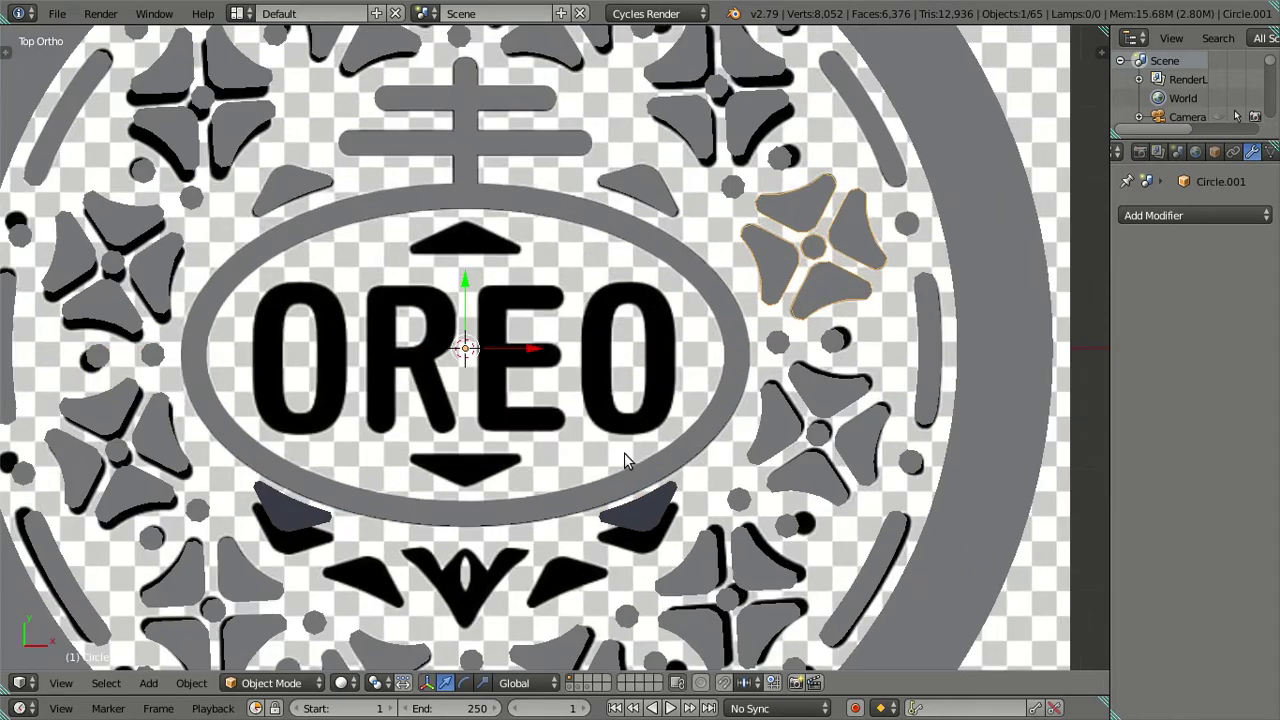
right_click(633, 541)
key("Tab")
right_click(648, 513)
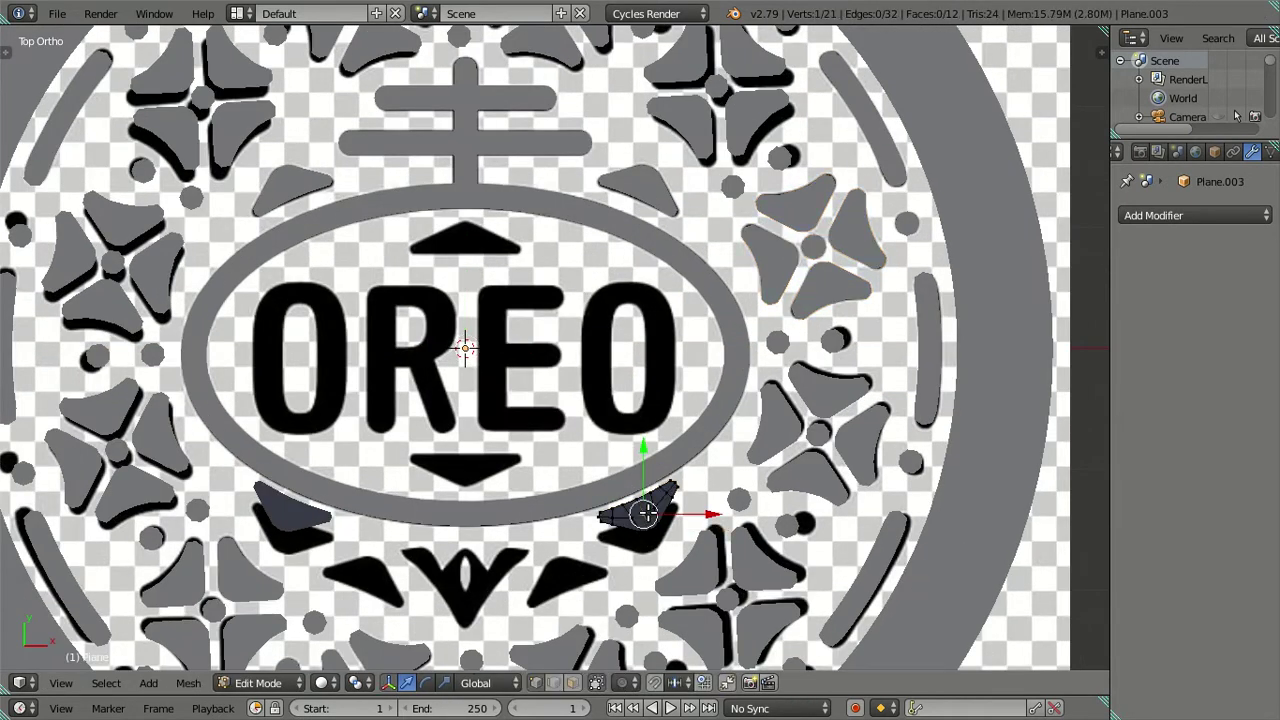
key("a")
key("a")
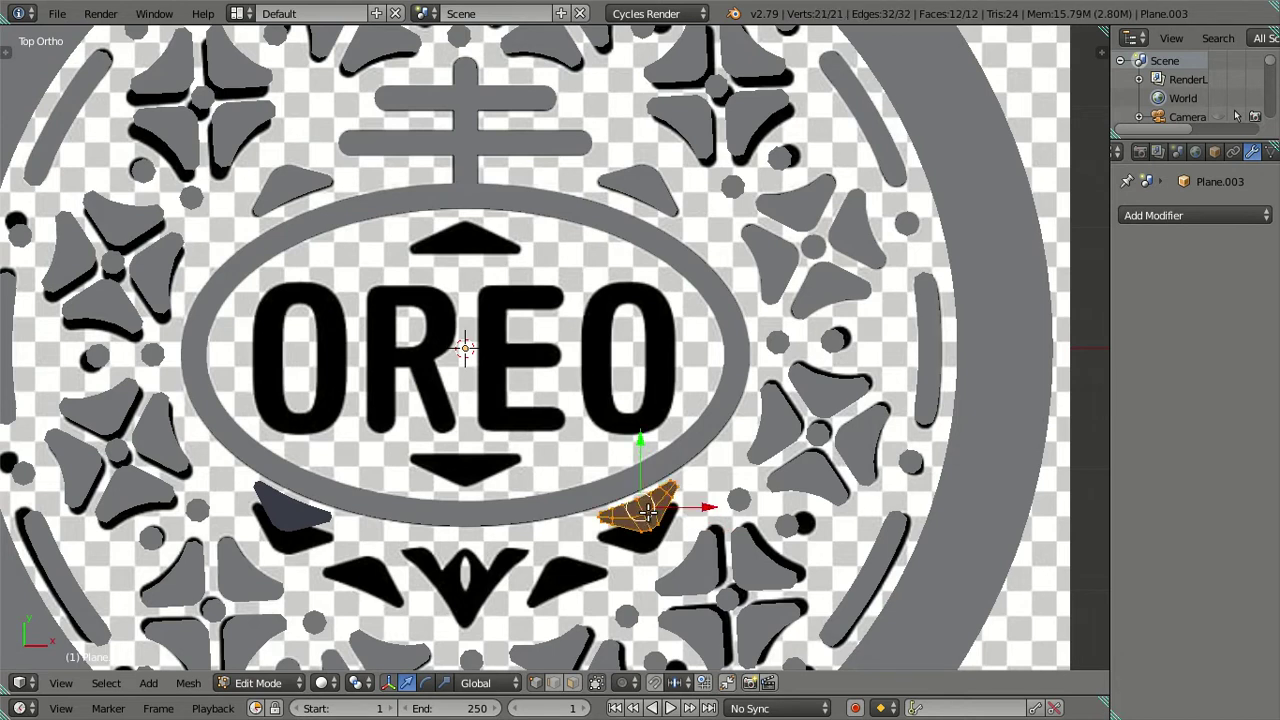
key("ctrl+f")
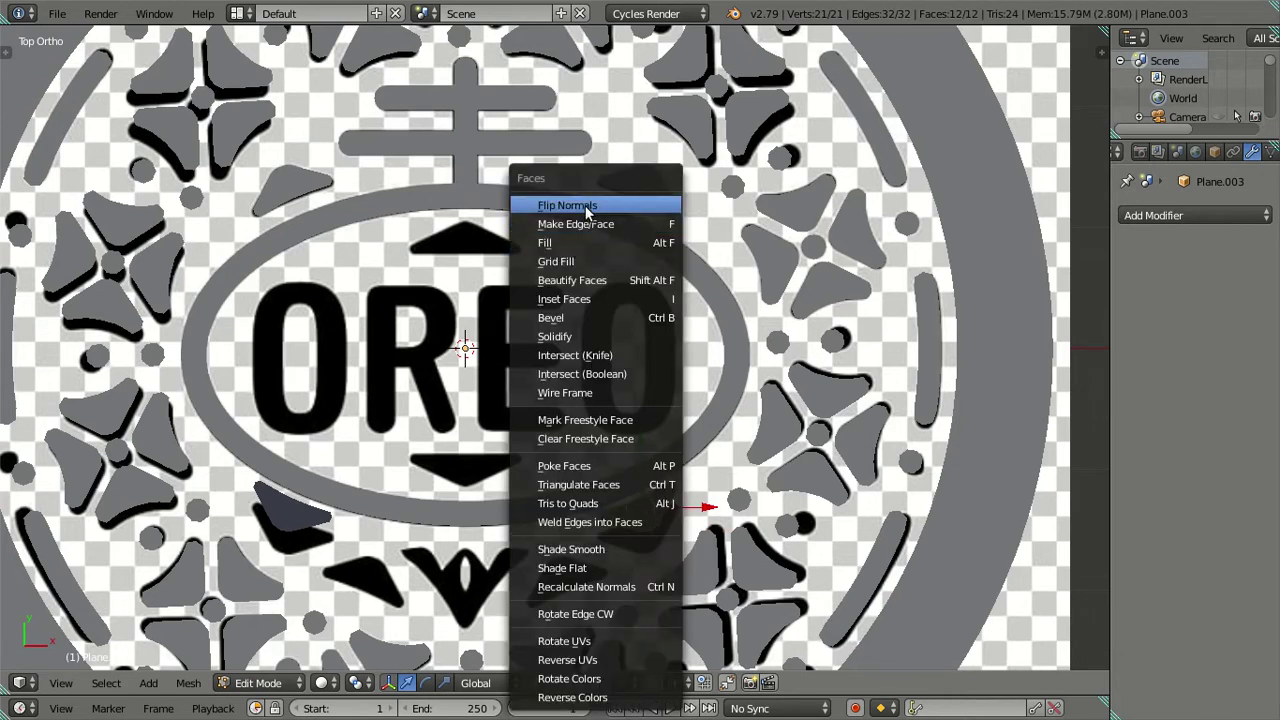
left_click(586, 205)
key("Tab")
Step: Flip the normals of the lower-left petal copy
right_click(302, 518)
key("Tab")
key("a")
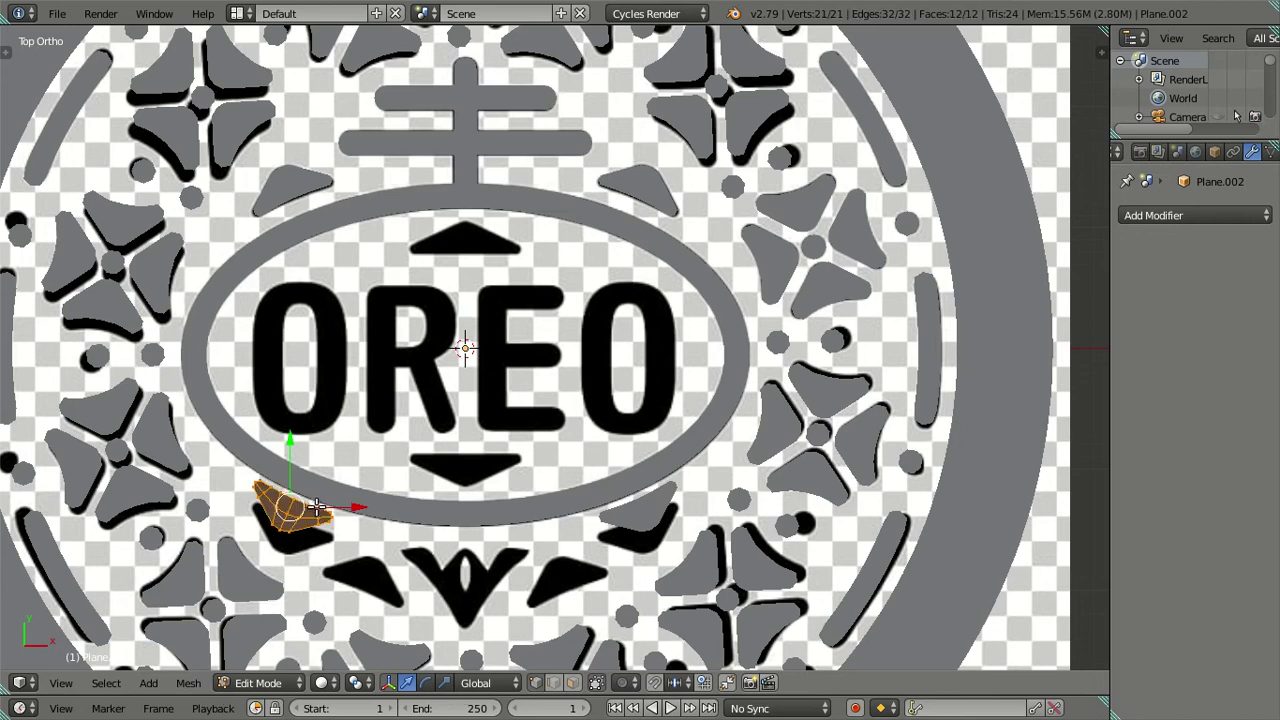
key("ctrl+f")
left_click(445, 202)
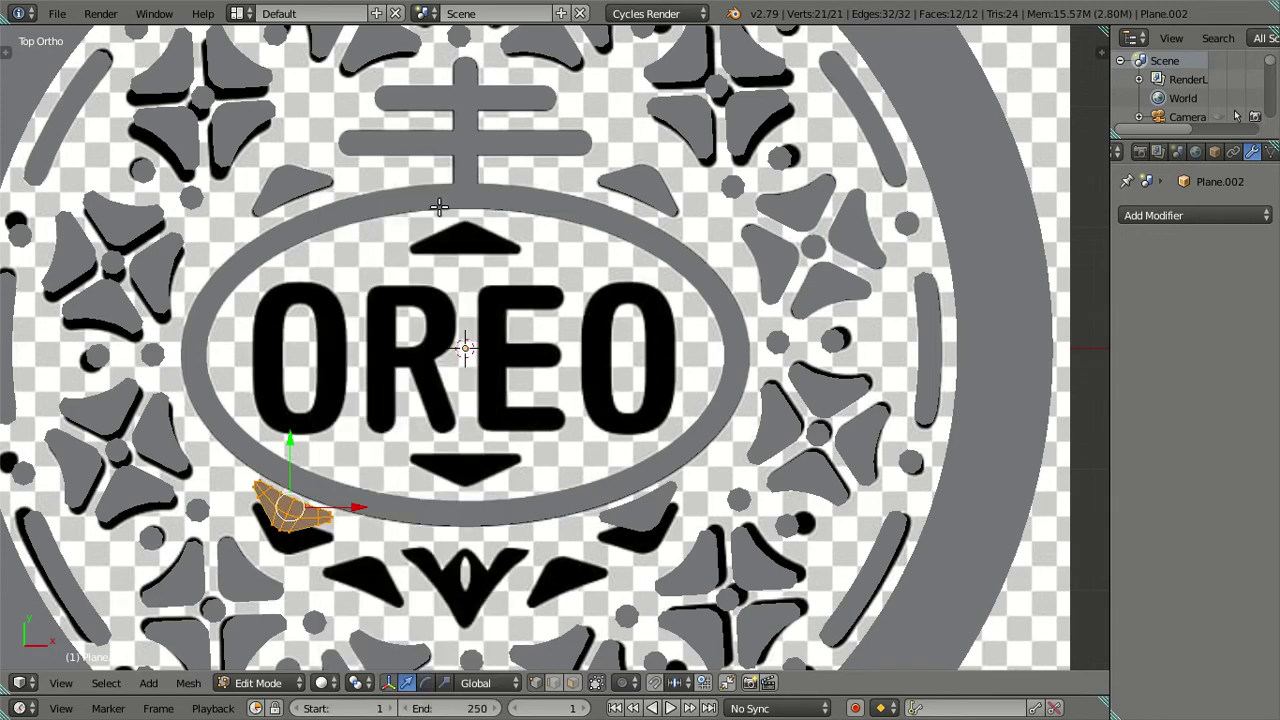
key("Tab")
Step: Move the two lower petals down along the Y axis
right_click(627, 525, "shift")
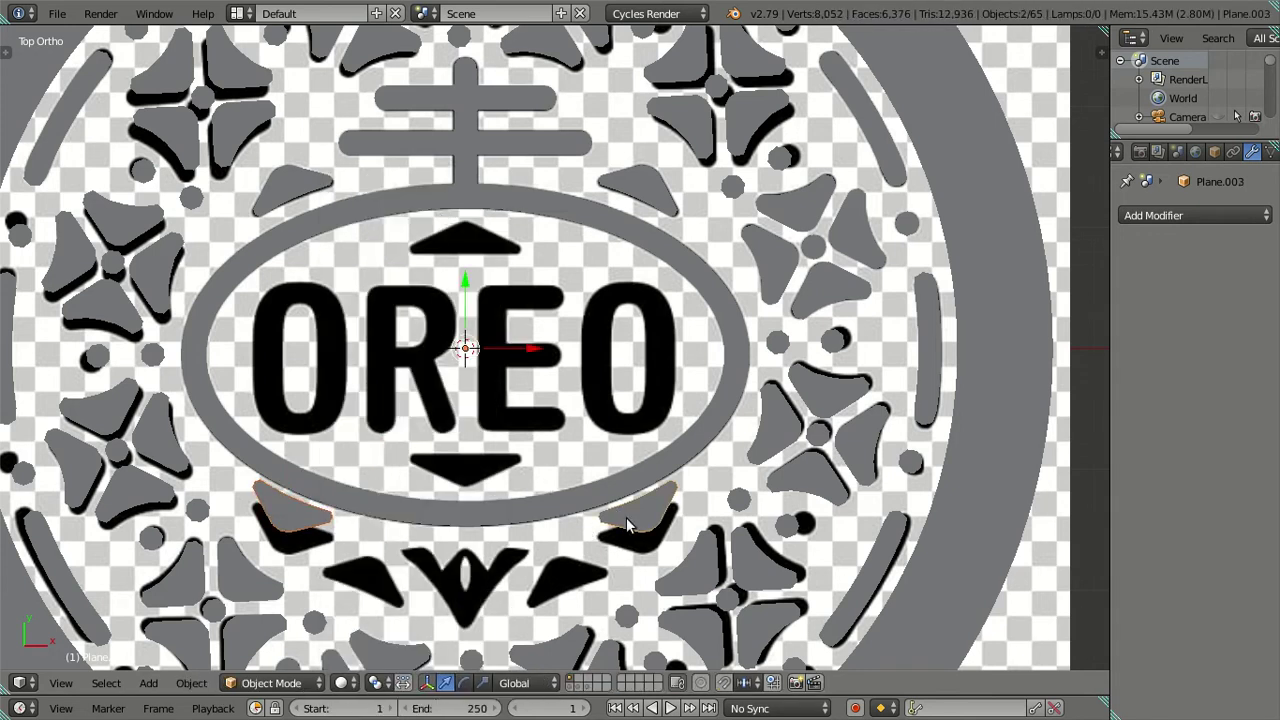
scroll(515, 305, "up", 1)
middle_click_drag(486, 320, 463, 220, "shift")
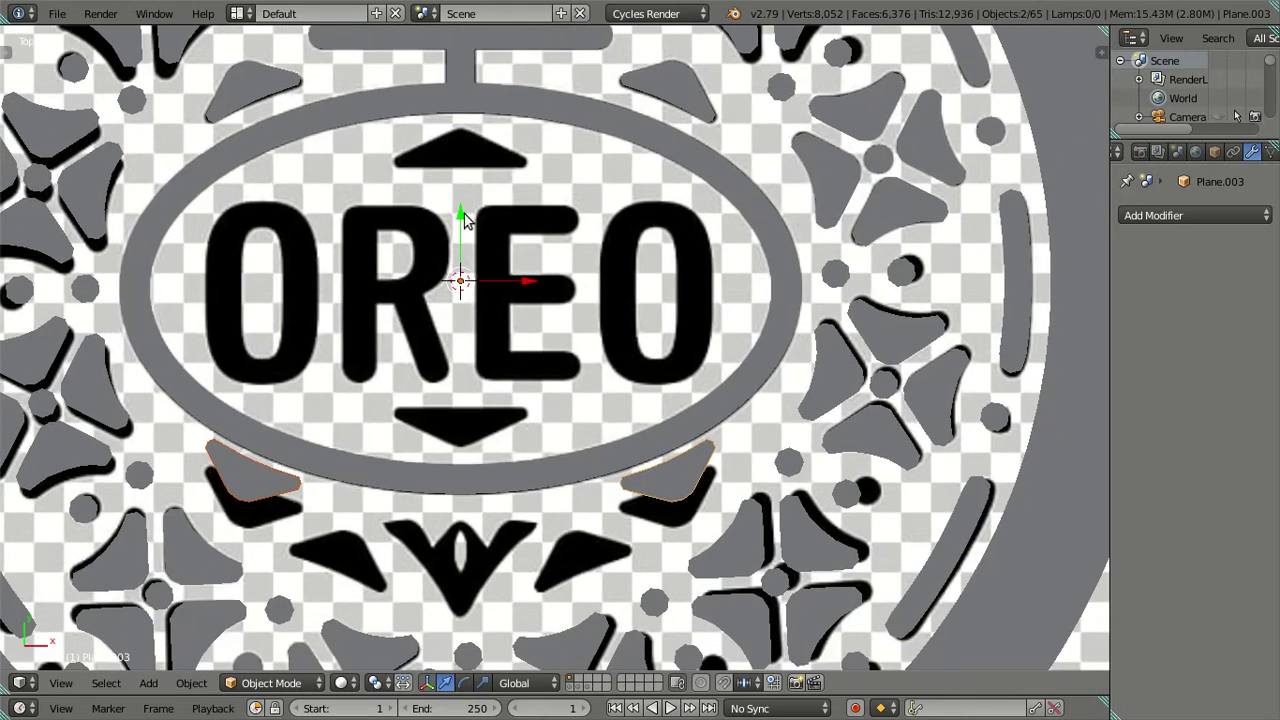
key("g")
key("y")
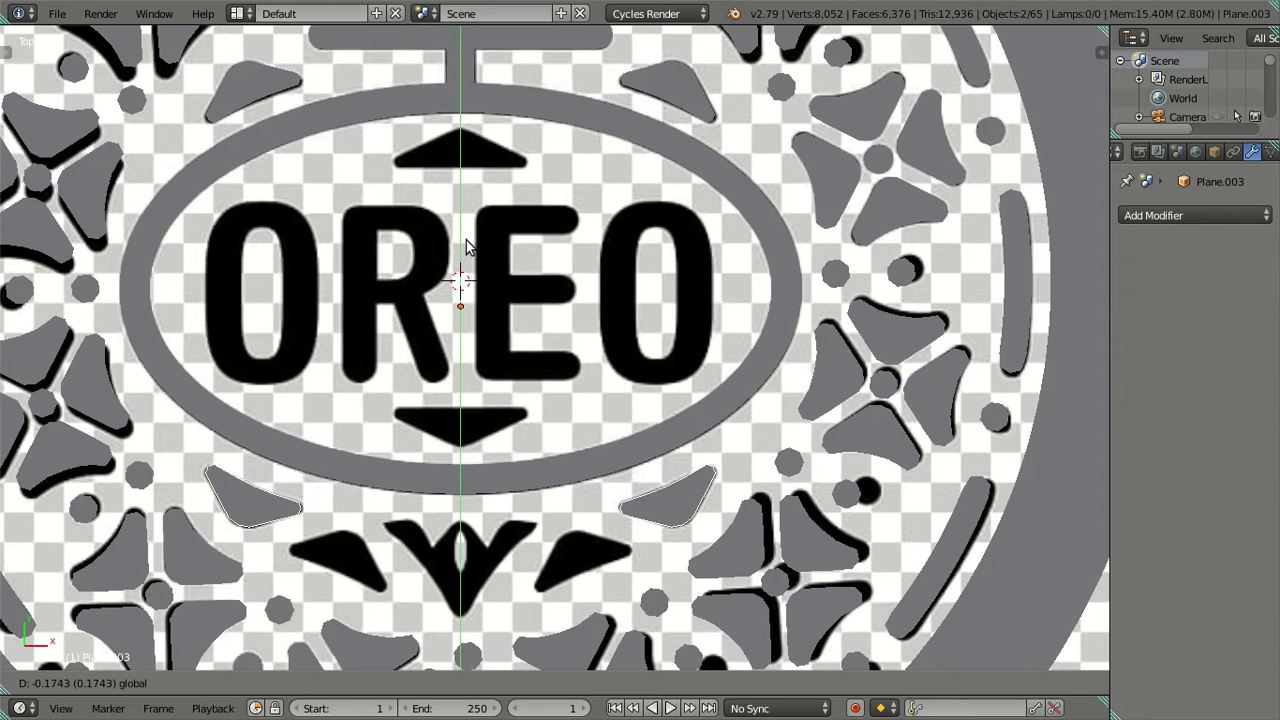
left_click(467, 247)
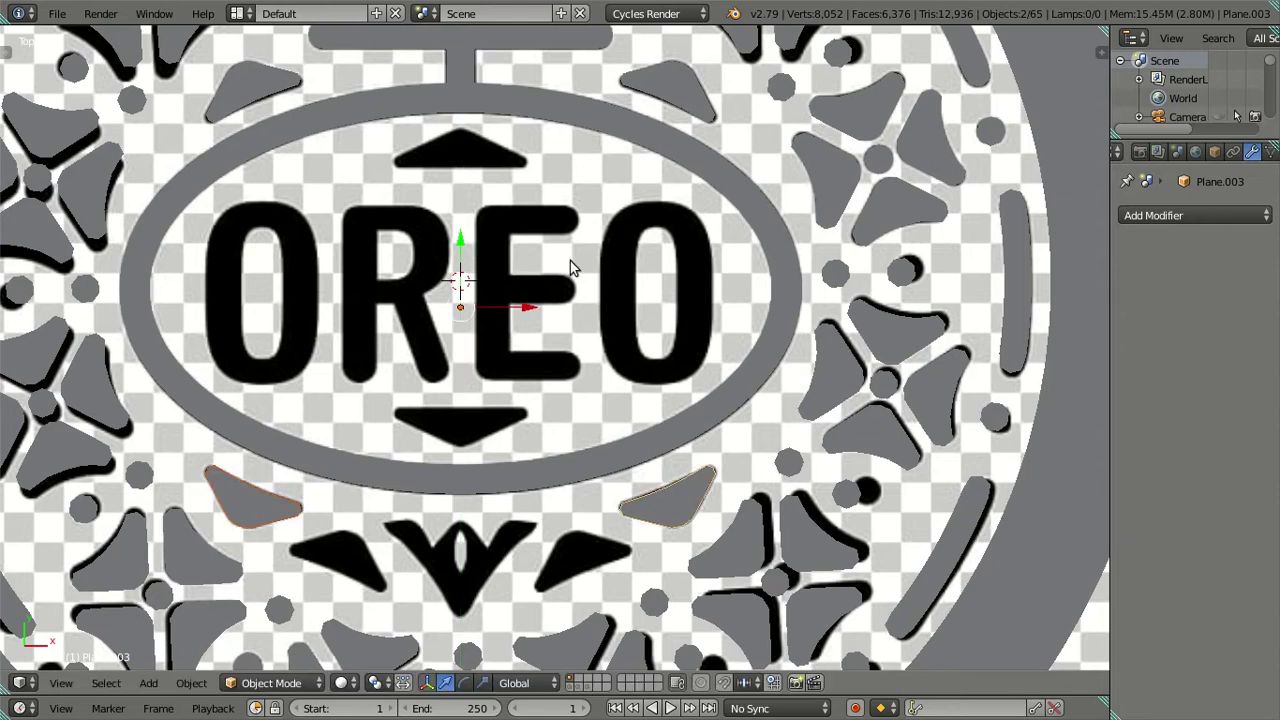
scroll(570, 290, "down", 2)
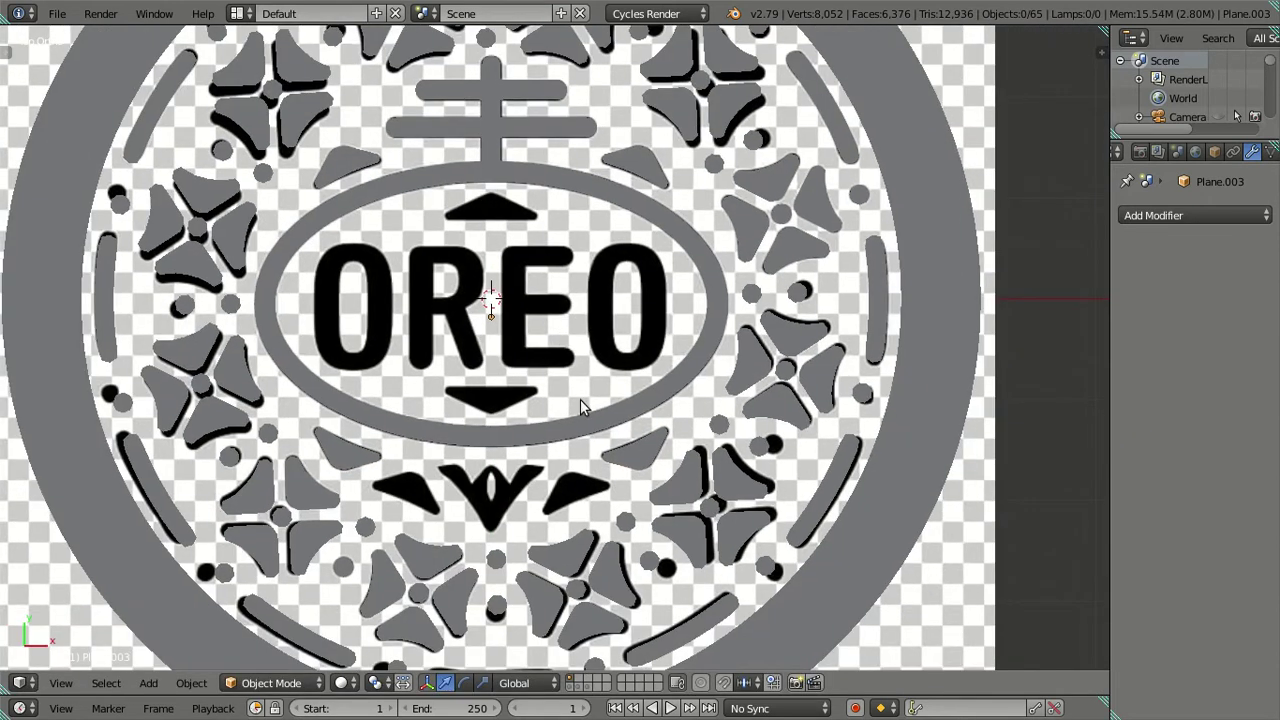
Step: Select the two upper leaf shapes and duplicate them in place
right_click(357, 170)
key("Tab")
key("Tab")
right_click(652, 182, "shift")
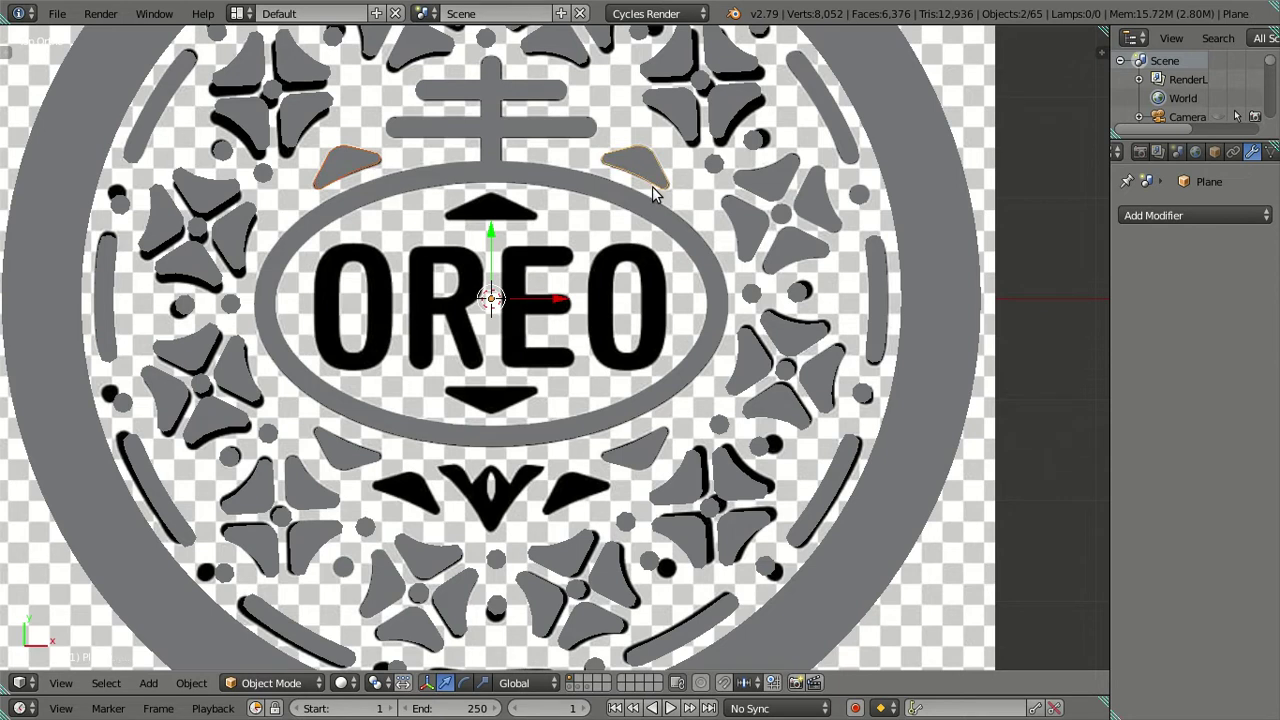
key("shift+d")
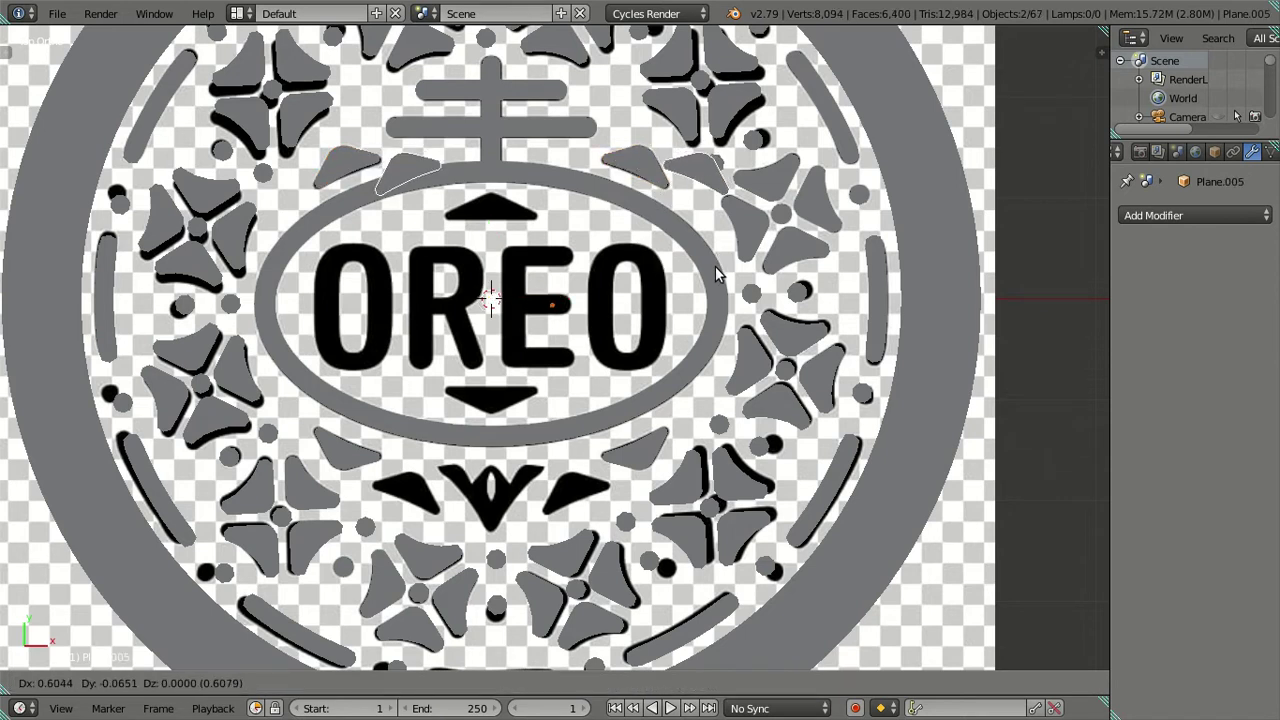
key("Escape")
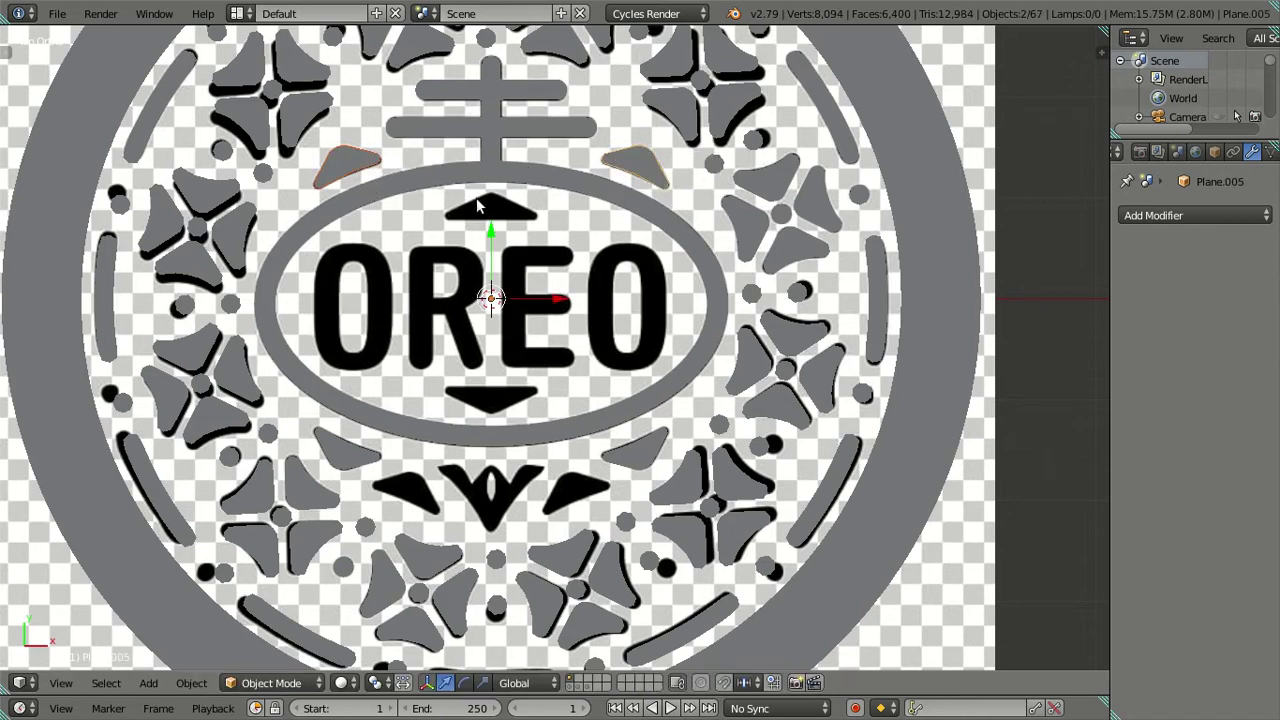
key("Tab")
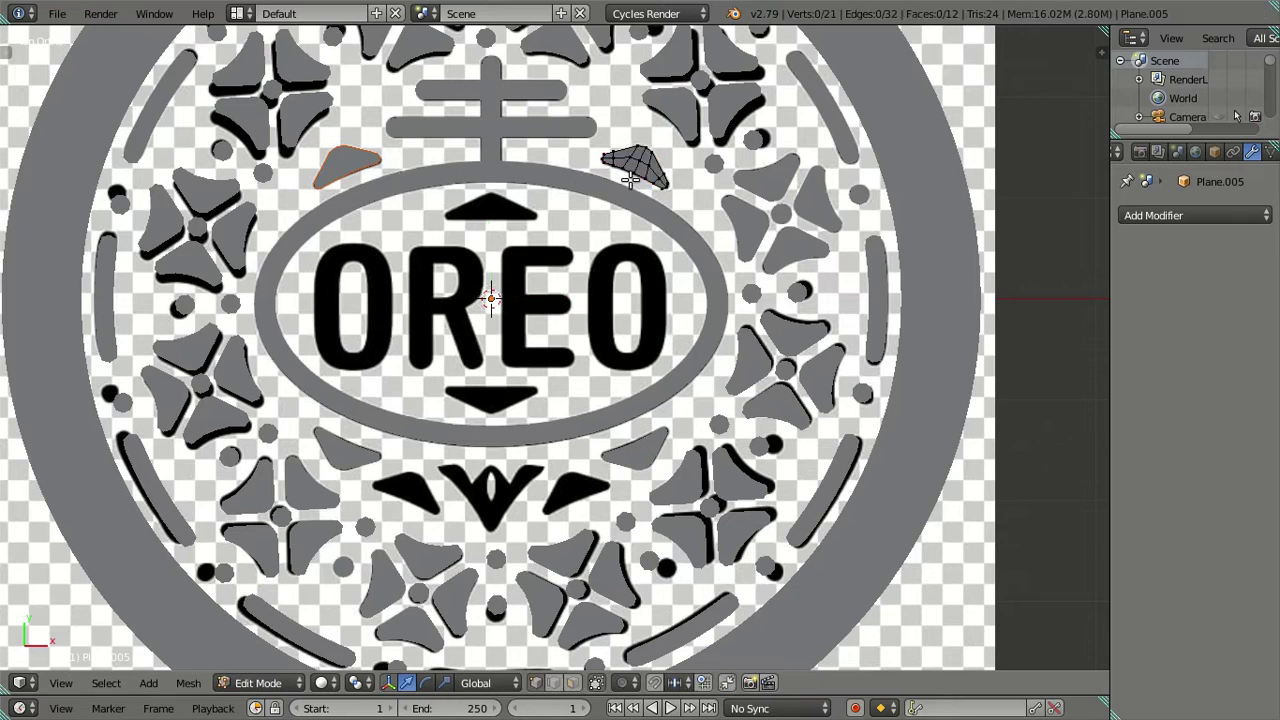
key("Tab")
Step: Move the two leaf copies down along Y below the oval ring
key("g")
key("y")
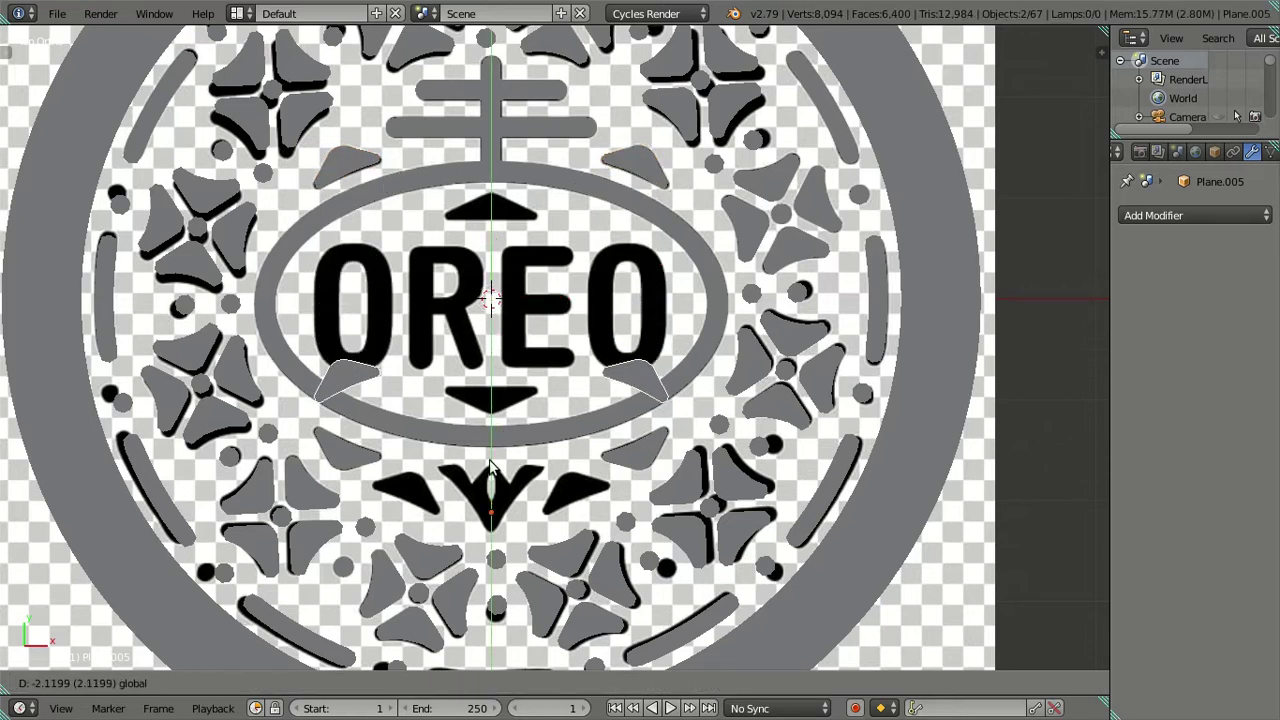
left_click(490, 565)
middle_click_drag(495, 560, 520, 349, "shift")
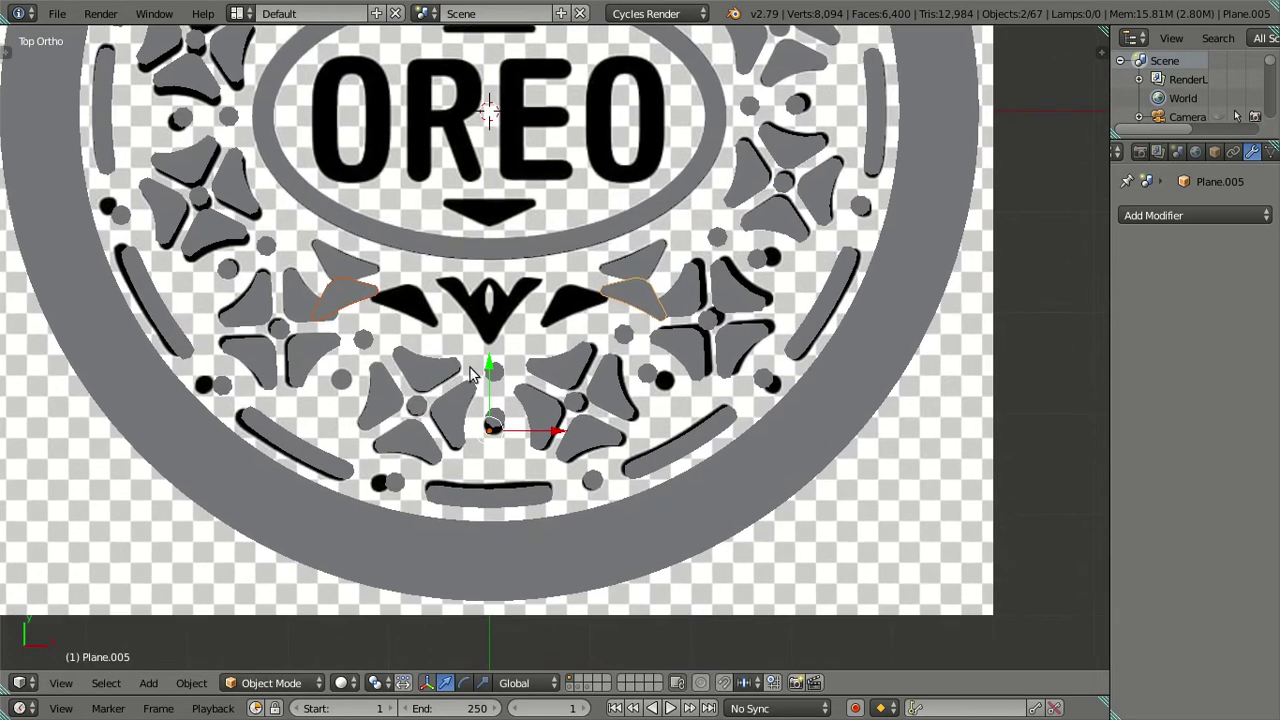
key("g")
key("y")
left_click(503, 285)
Step: Select the right leaf copy and all its vertices in Edit Mode
key("Tab")
right_click(634, 220)
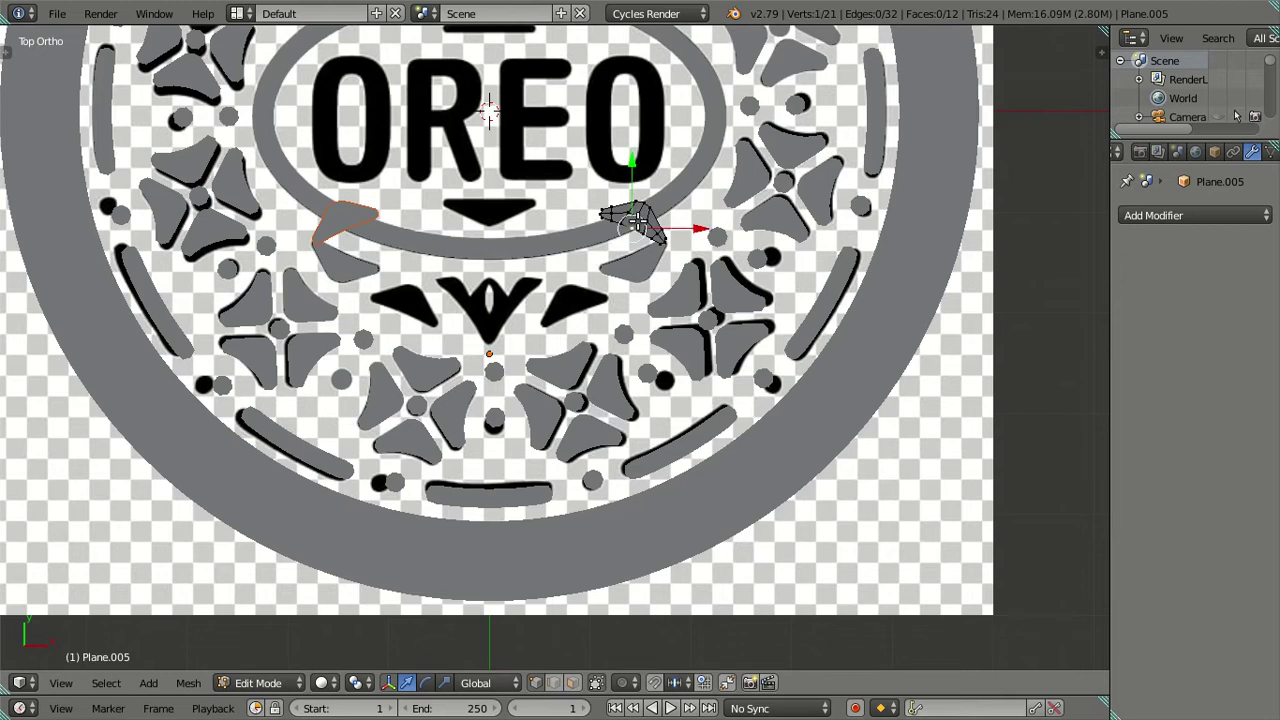
key("Tab")
key("Tab")
key("Tab")
right_click(636, 224)
key("Tab")
key("Tab")
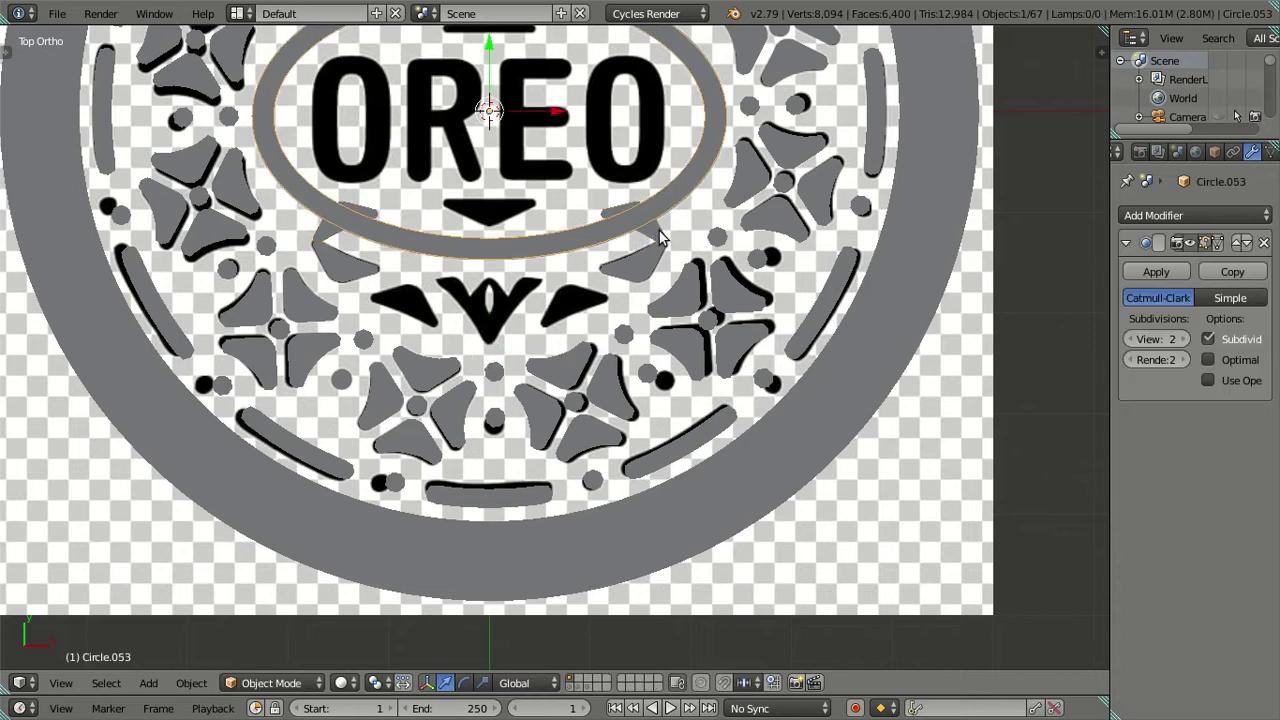
right_click(660, 238)
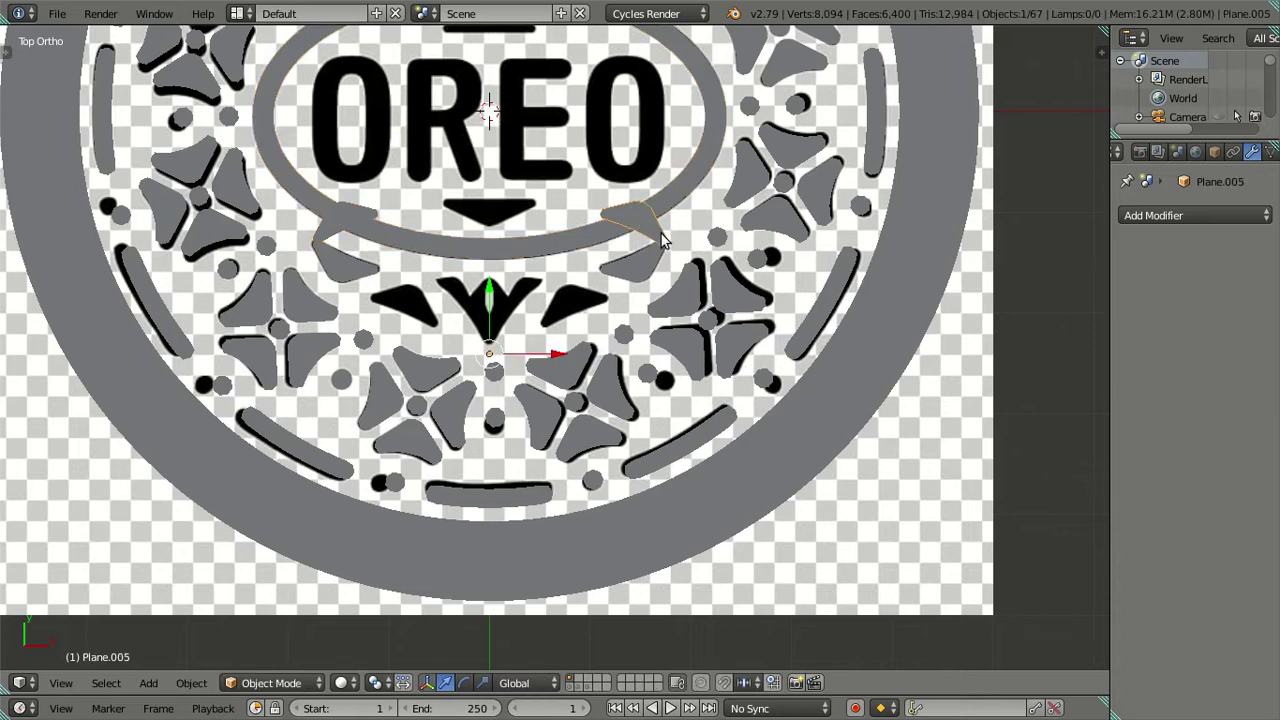
key("Tab")
key("a")
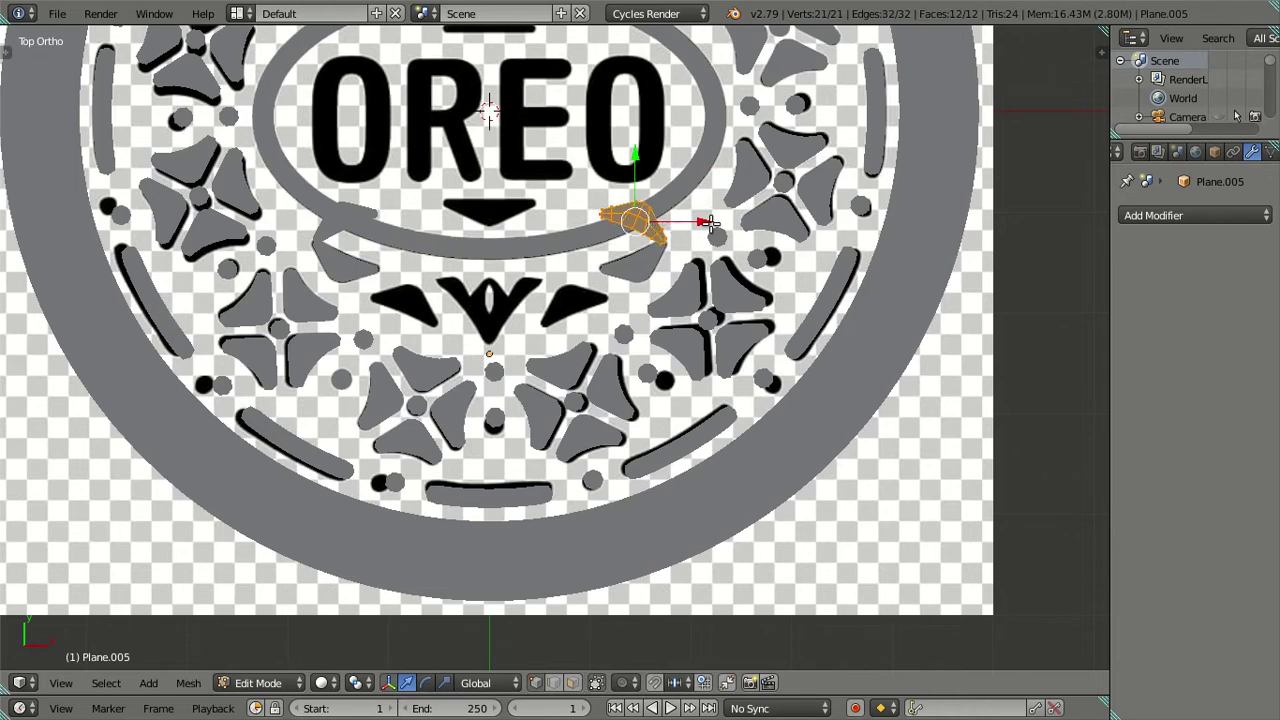
Step: Snap the 3D cursor to the right leaf copy and set its origin there
key("shift+s")
left_click(707, 226)
key("shift+s")
left_click(688, 204)
key("Tab")
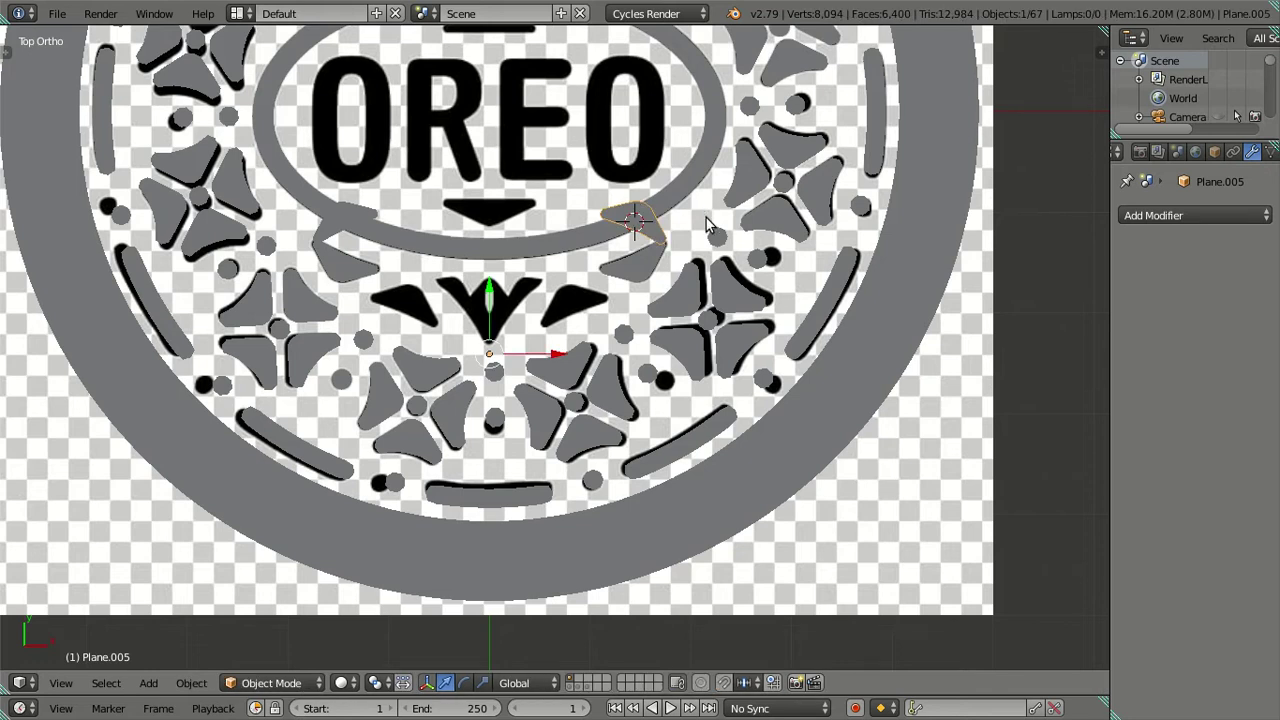
key("ctrl+shift+alt+c")
left_click(697, 216)
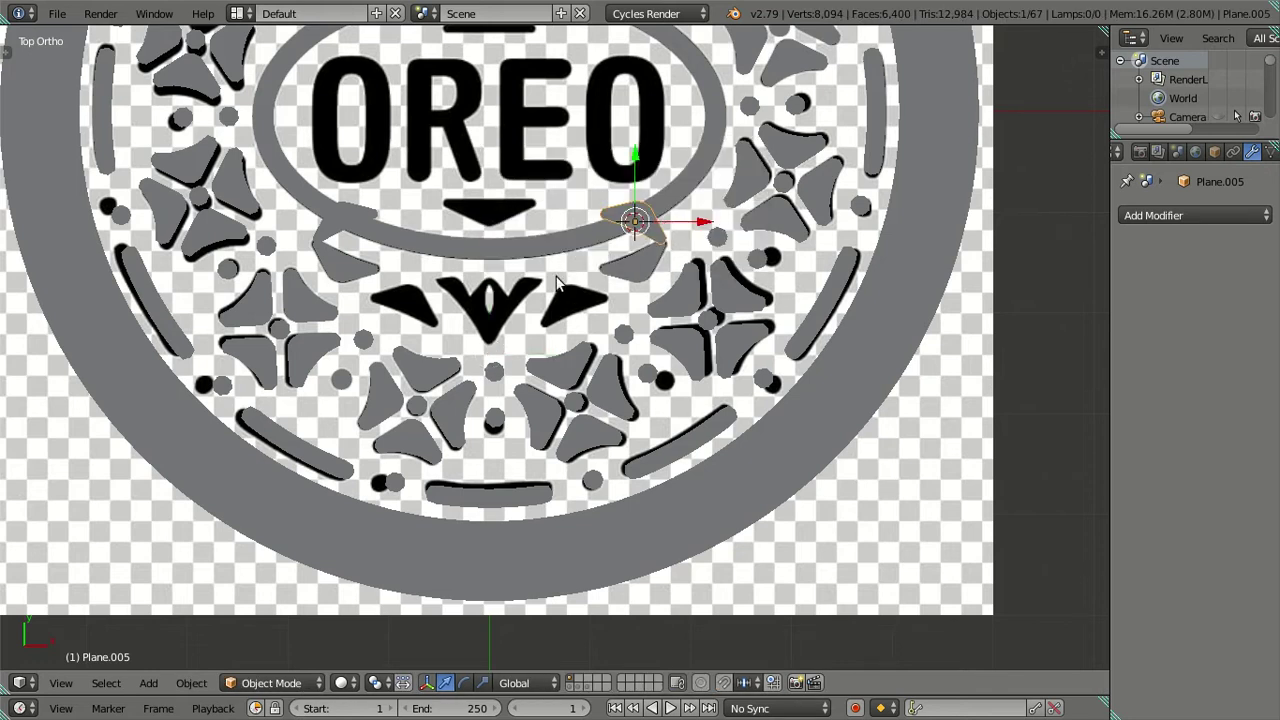
Step: Snap the 3D cursor to the left leaf copy and set its origin there
key("g")
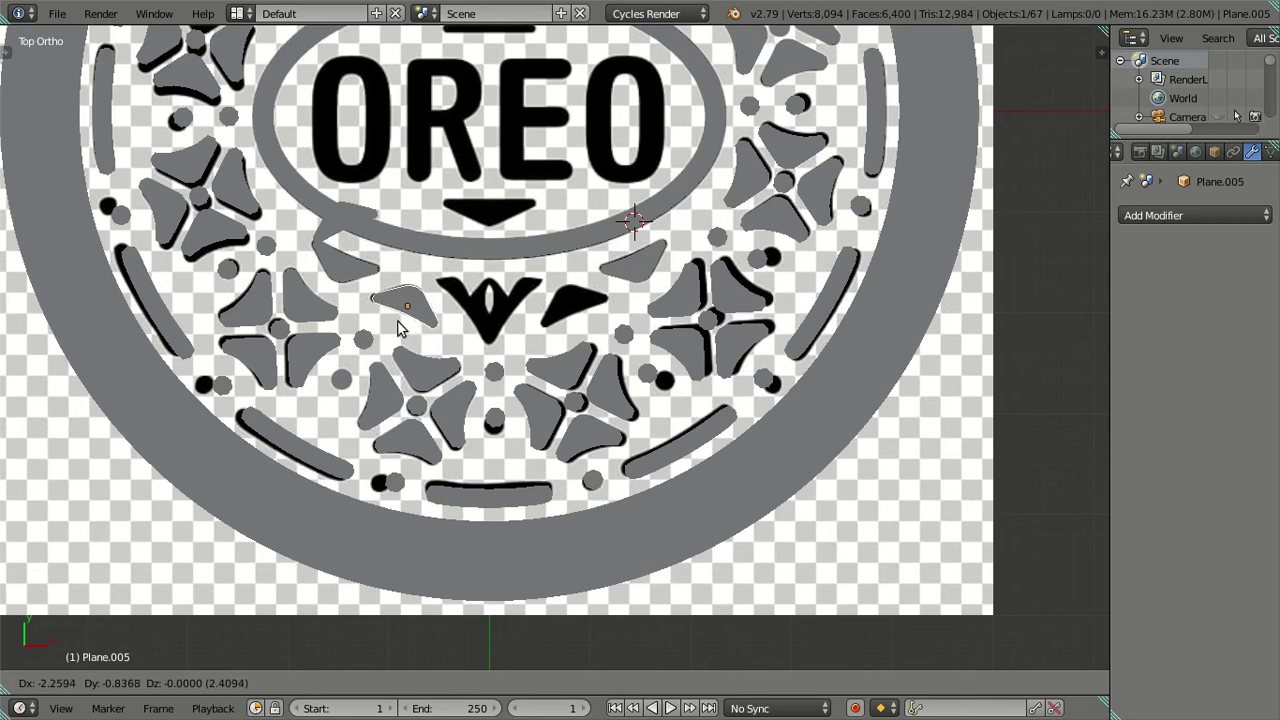
right_click(398, 327)
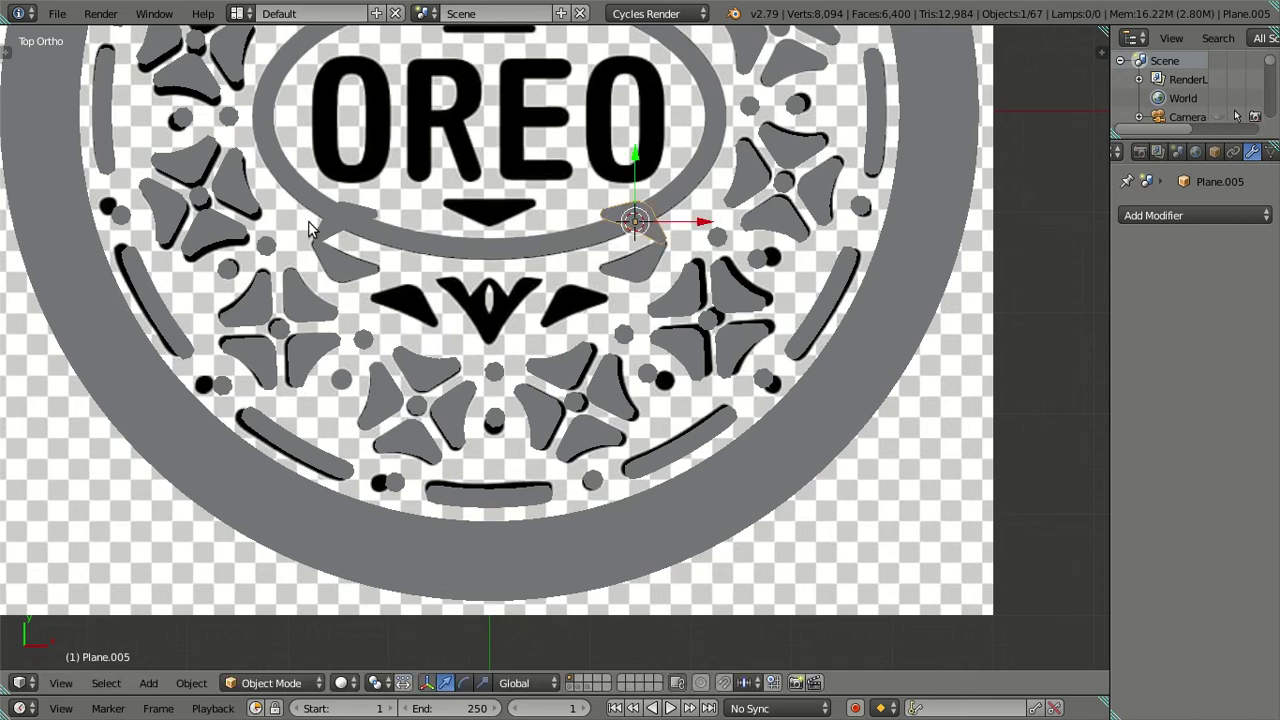
right_click(370, 208)
key("Tab")
key("a")
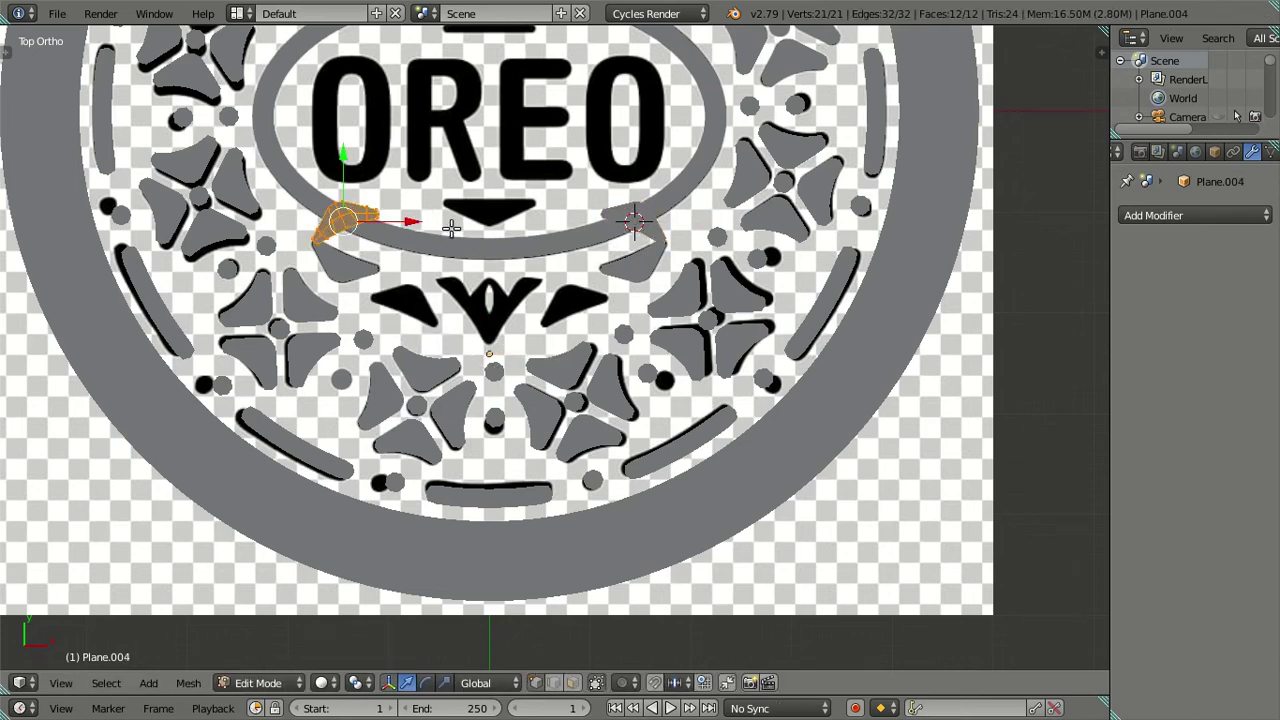
key("shift+s")
left_click(484, 236)
key("Tab")
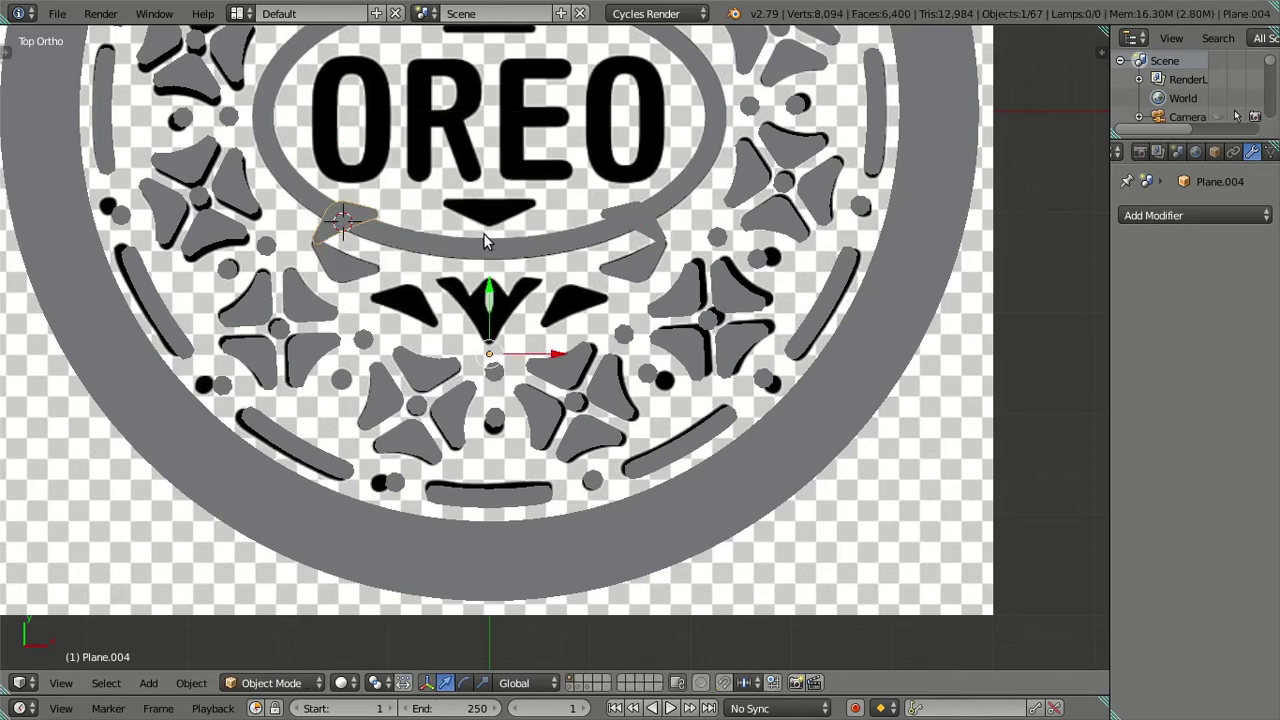
key("shift+ctrl+alt+c")
left_click(483, 233)
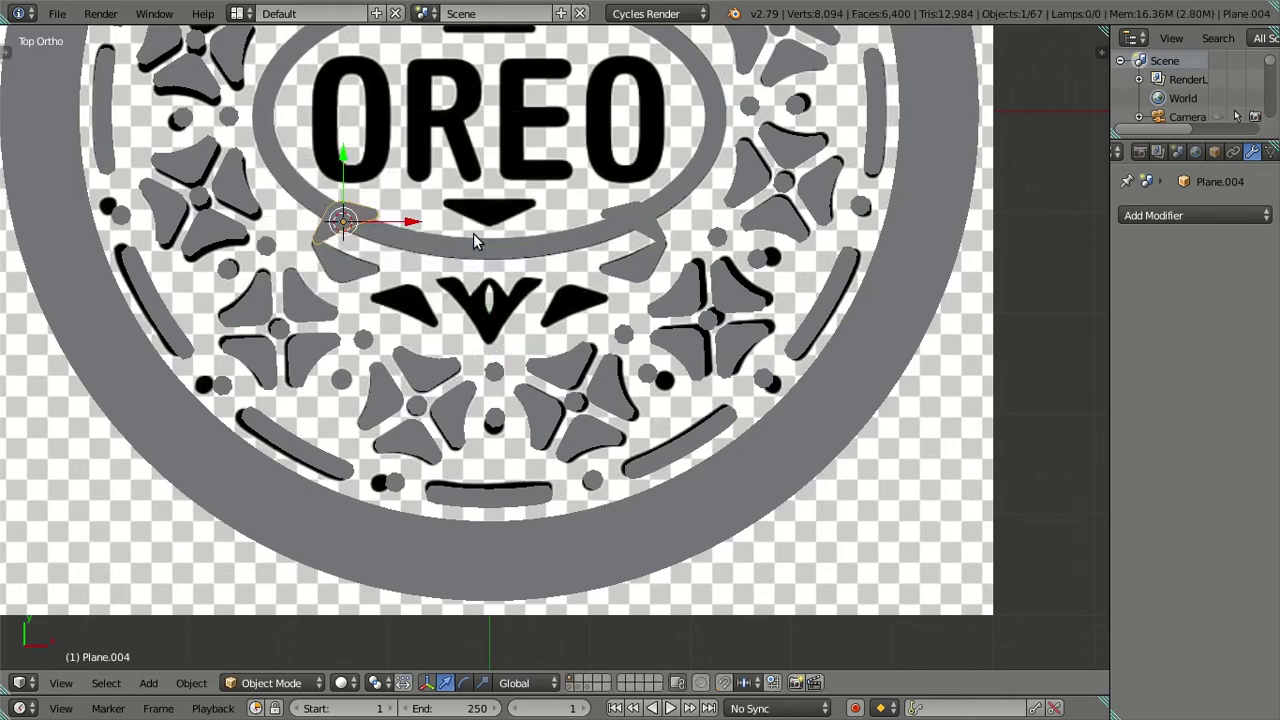
Step: Move both leaf copies vertically beside the black V ornament, then select the left copy
middle_click_drag(430, 280, 452, 355, "shift")
scroll(480, 400, "up", 2)
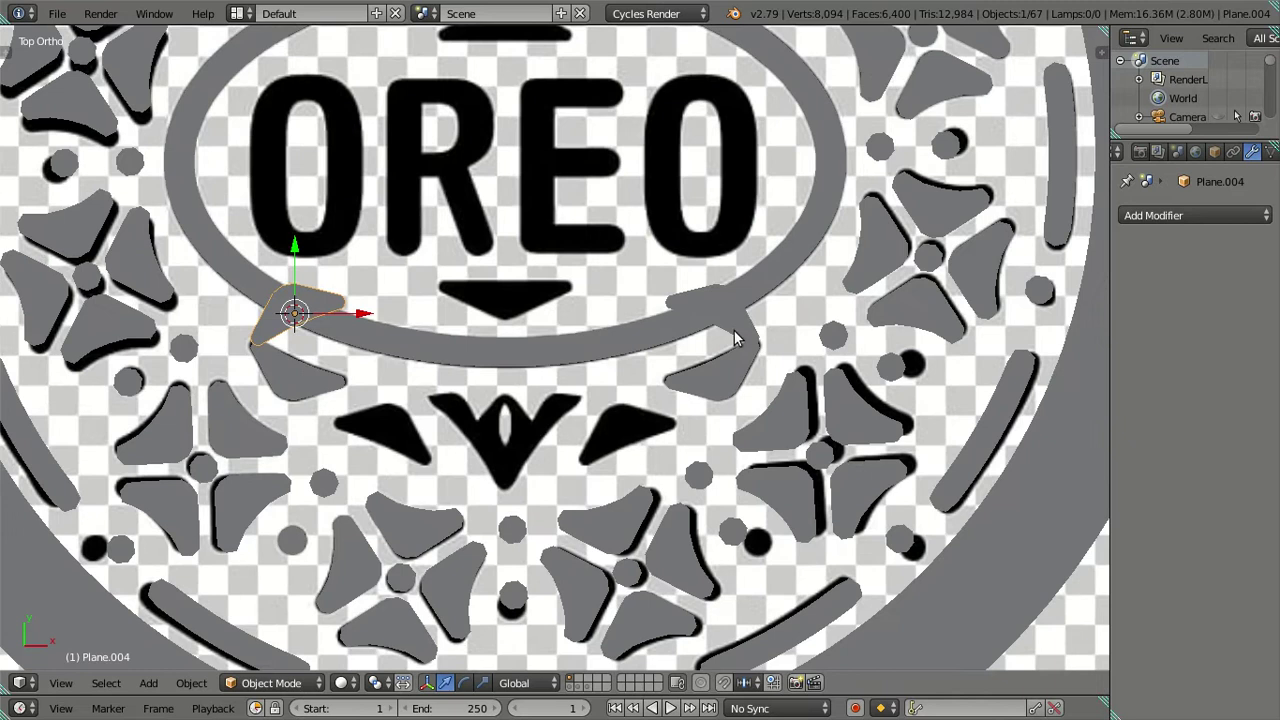
left_click(700, 303, "shift")
key("g")
key("y")
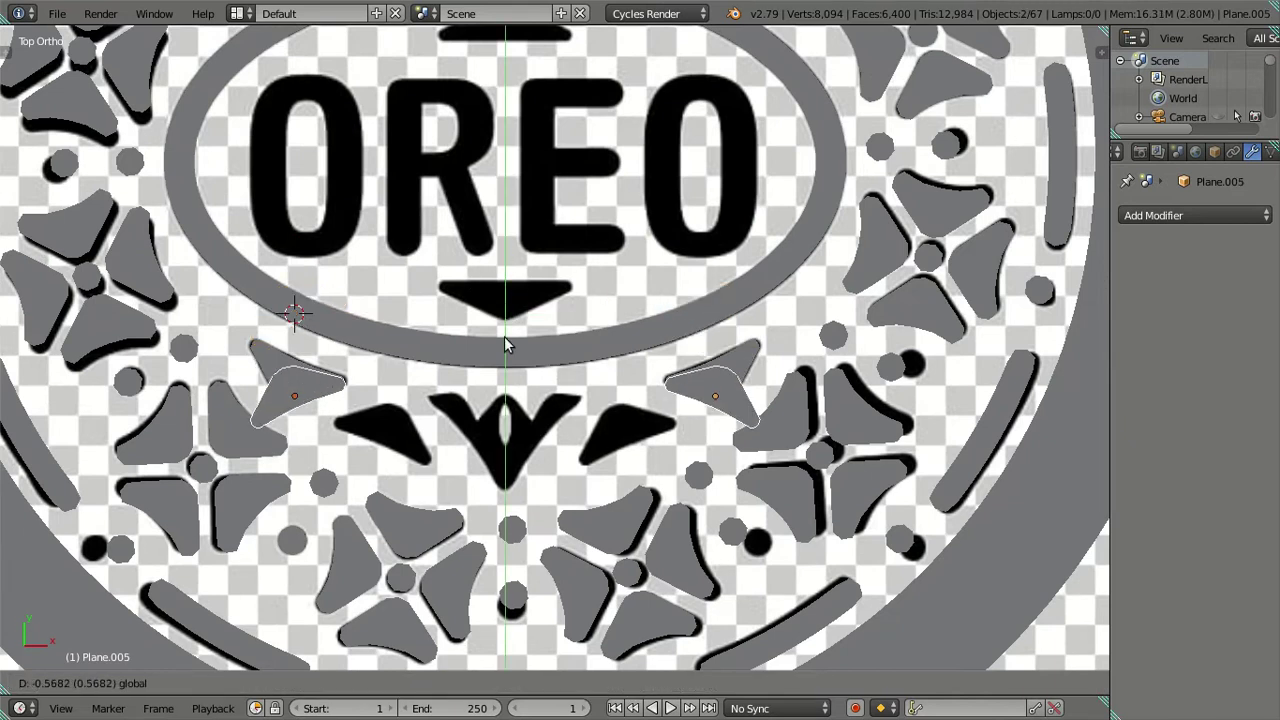
left_click(508, 363)
scroll(605, 340, "up", 3)
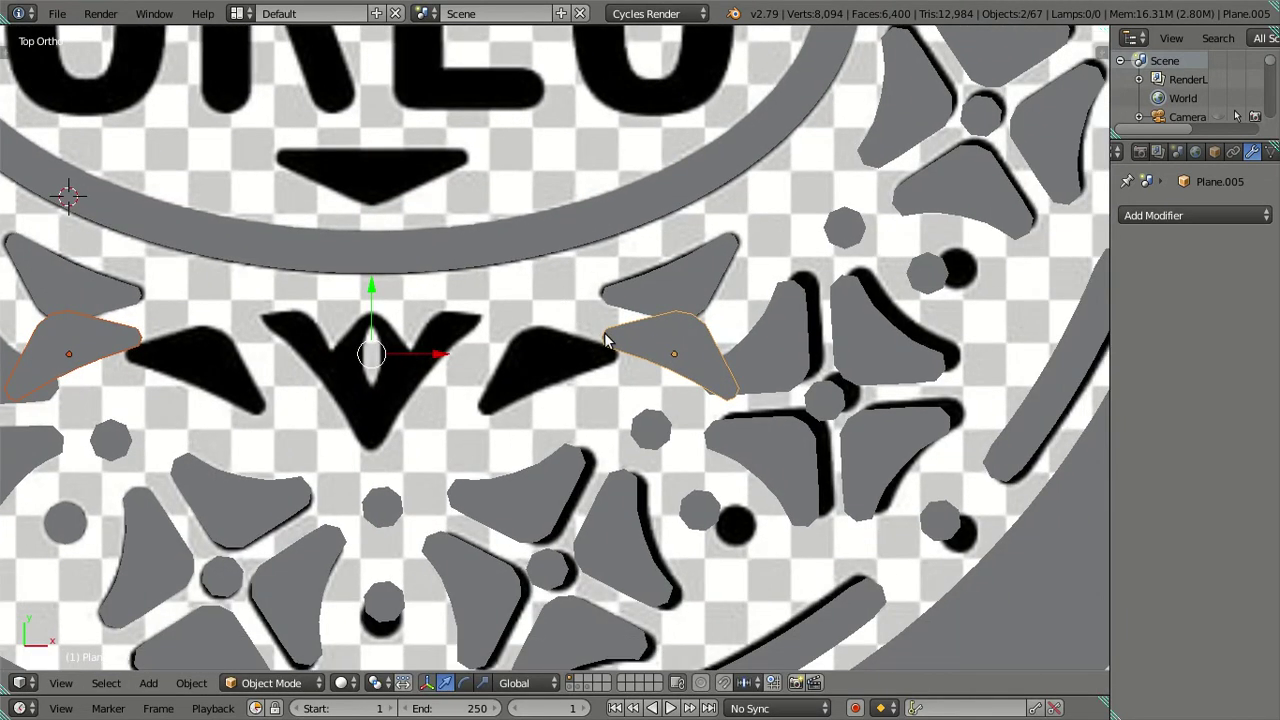
left_click(110, 345)
Step: Delete the left leaf copy and slide the right copy horizontally toward the black wing shape
key("x")
left_click(160, 350)
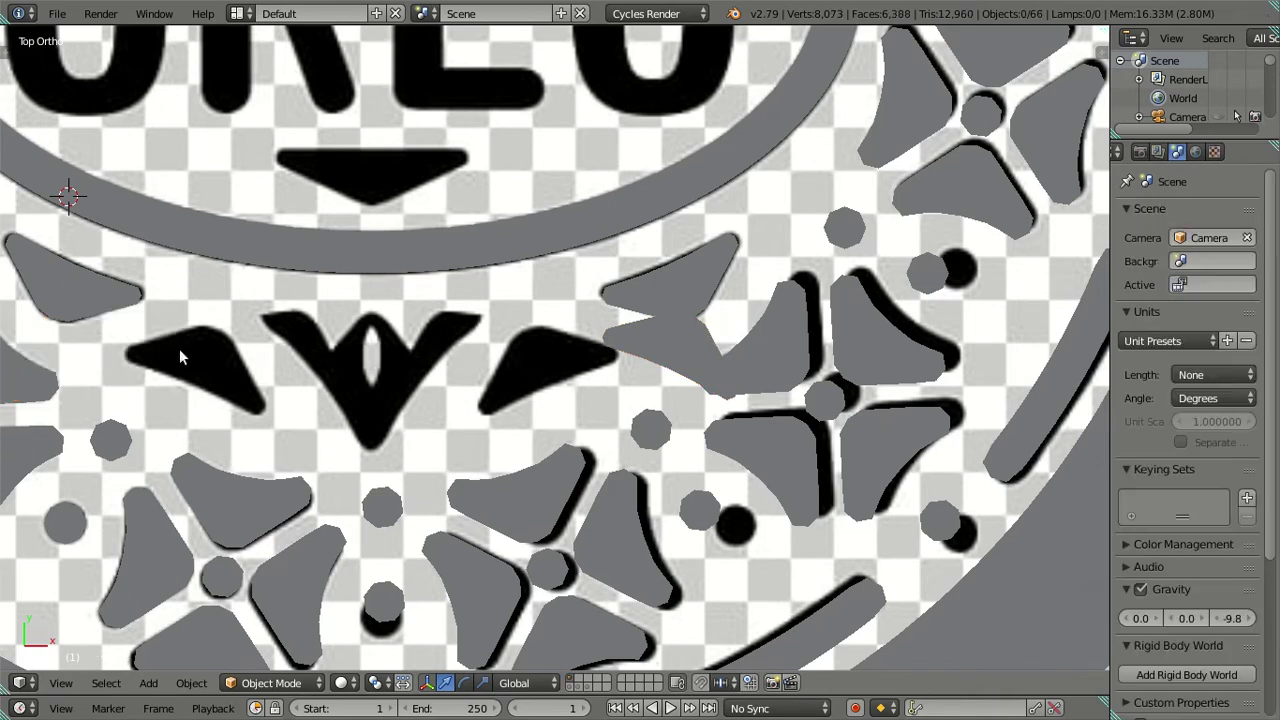
left_click(686, 338)
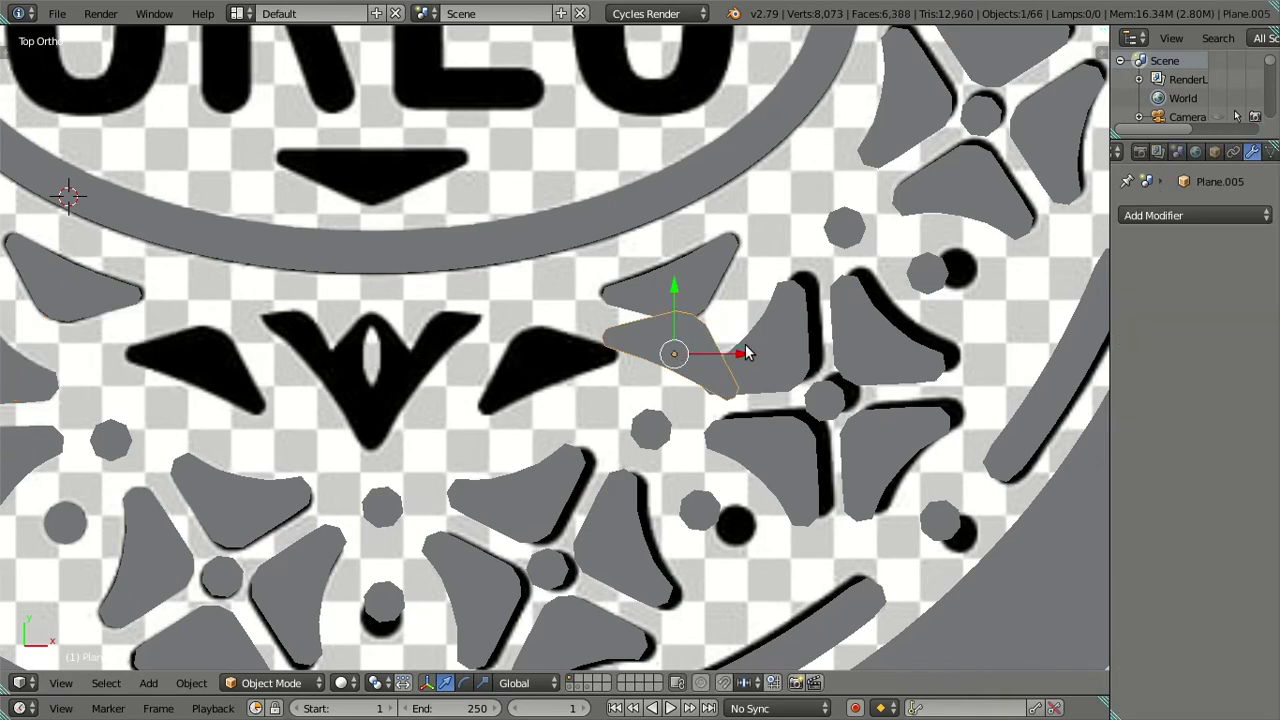
key("g")
key("x")
left_click(280, 357)
Step: Fine-tune the leaf copy's horizontal and vertical position over the black wing shape
scroll(562, 323, "up", 3)
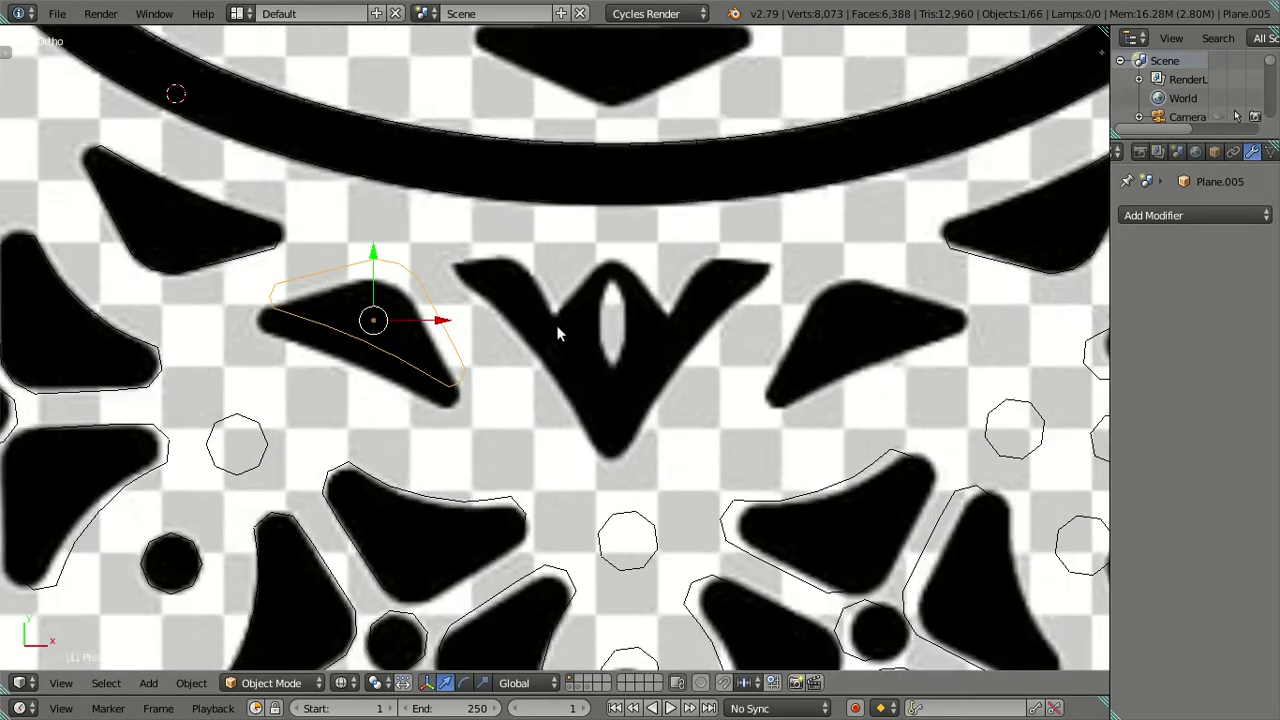
key("g")
left_click(404, 245)
key("g")
key("x")
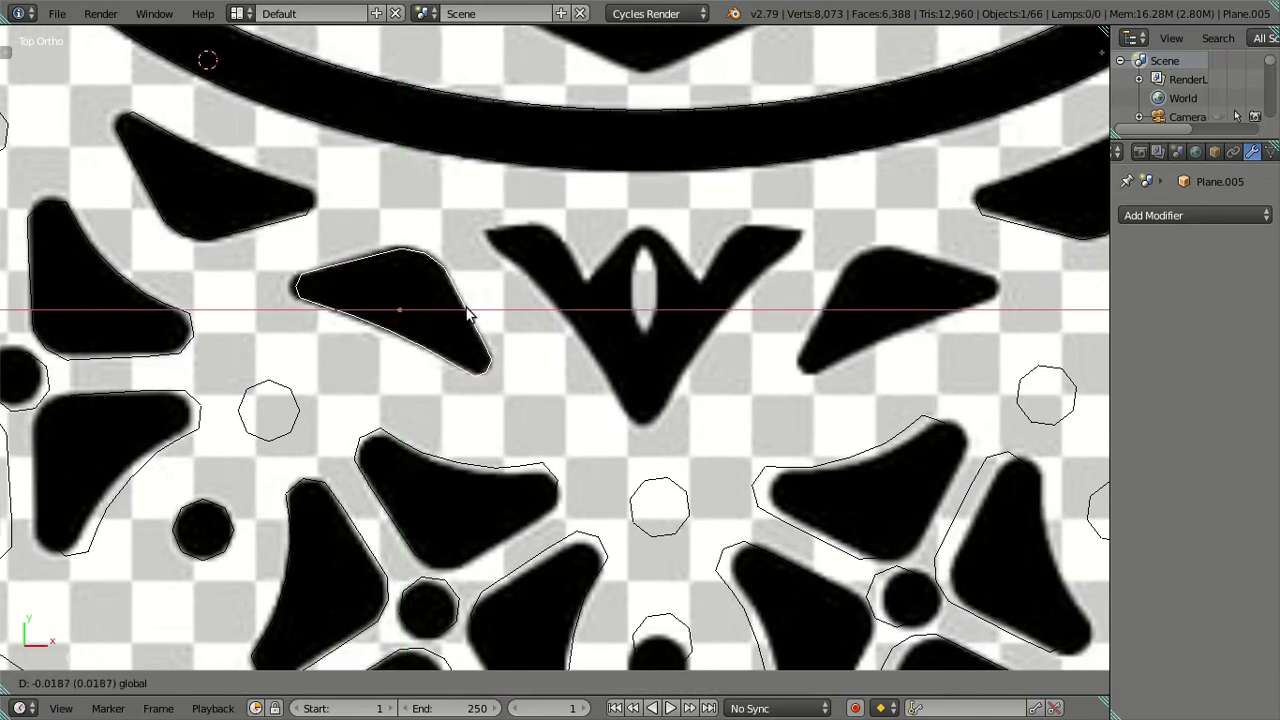
left_click(463, 315)
key("g")
key("y")
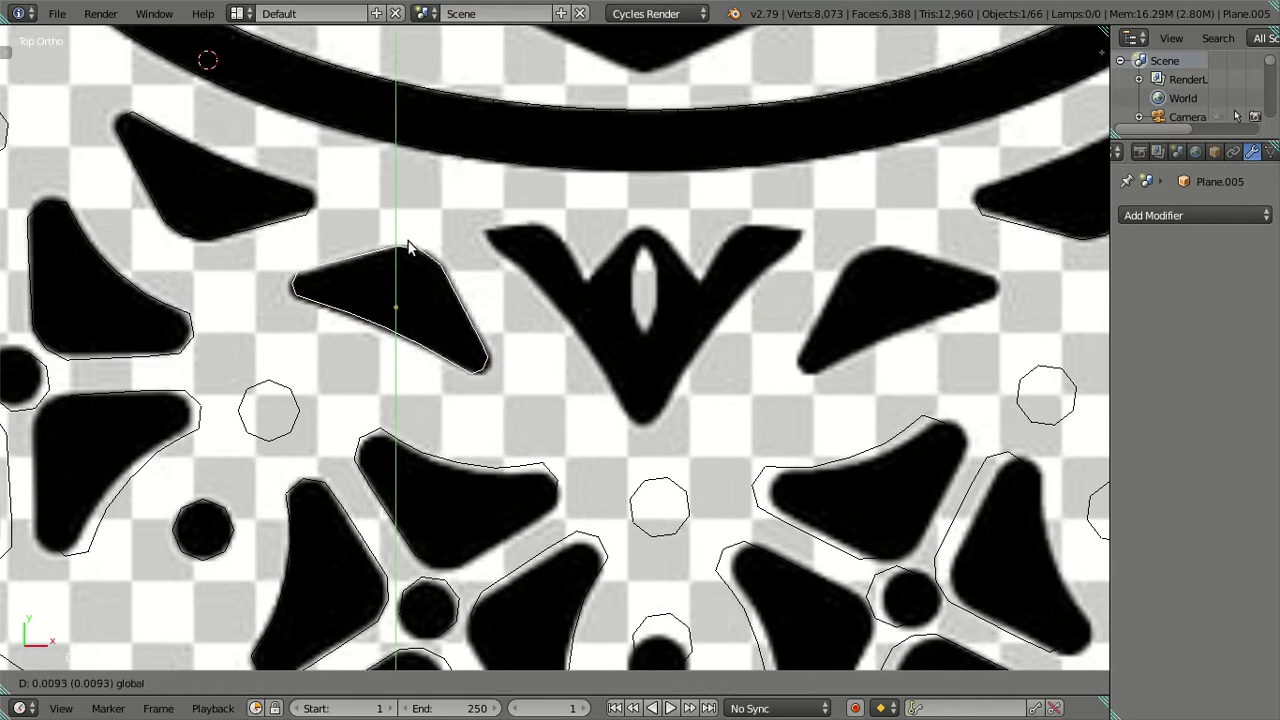
left_click(408, 247)
Step: Place the 3D cursor beside the petal and briefly inspect its traced mesh
left_click(447, 300)
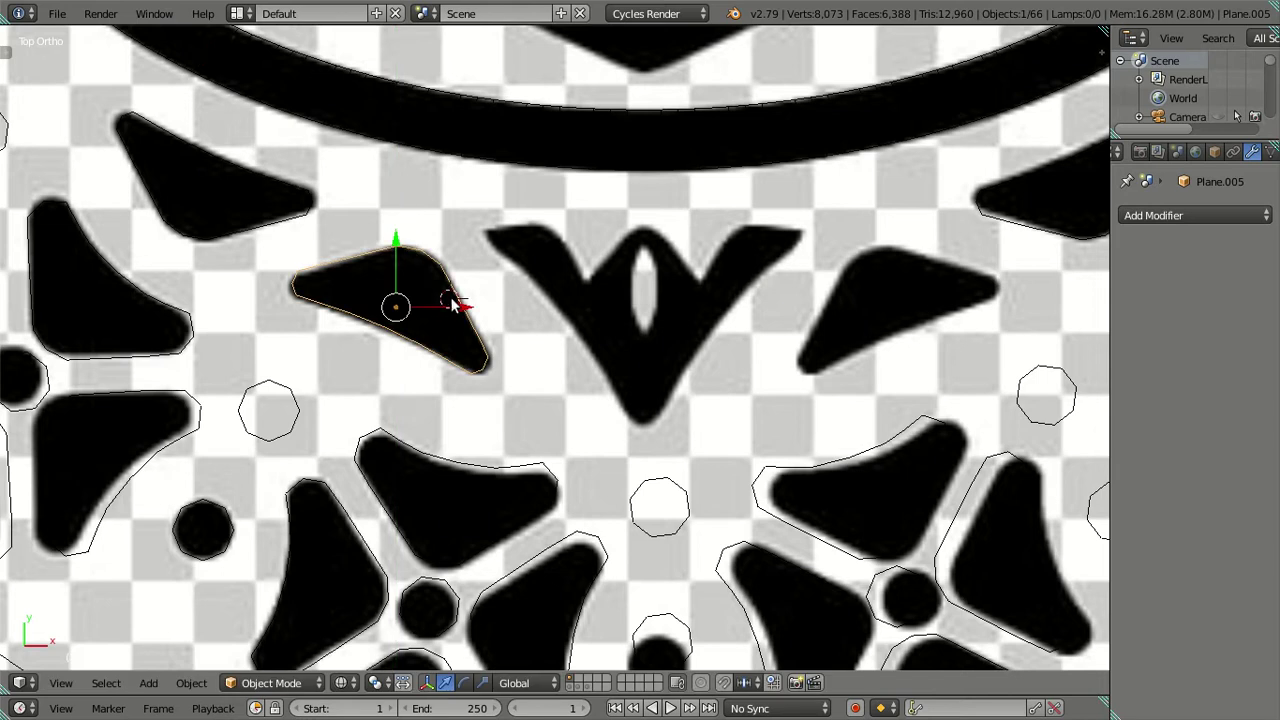
scroll(515, 292, "down", 2)
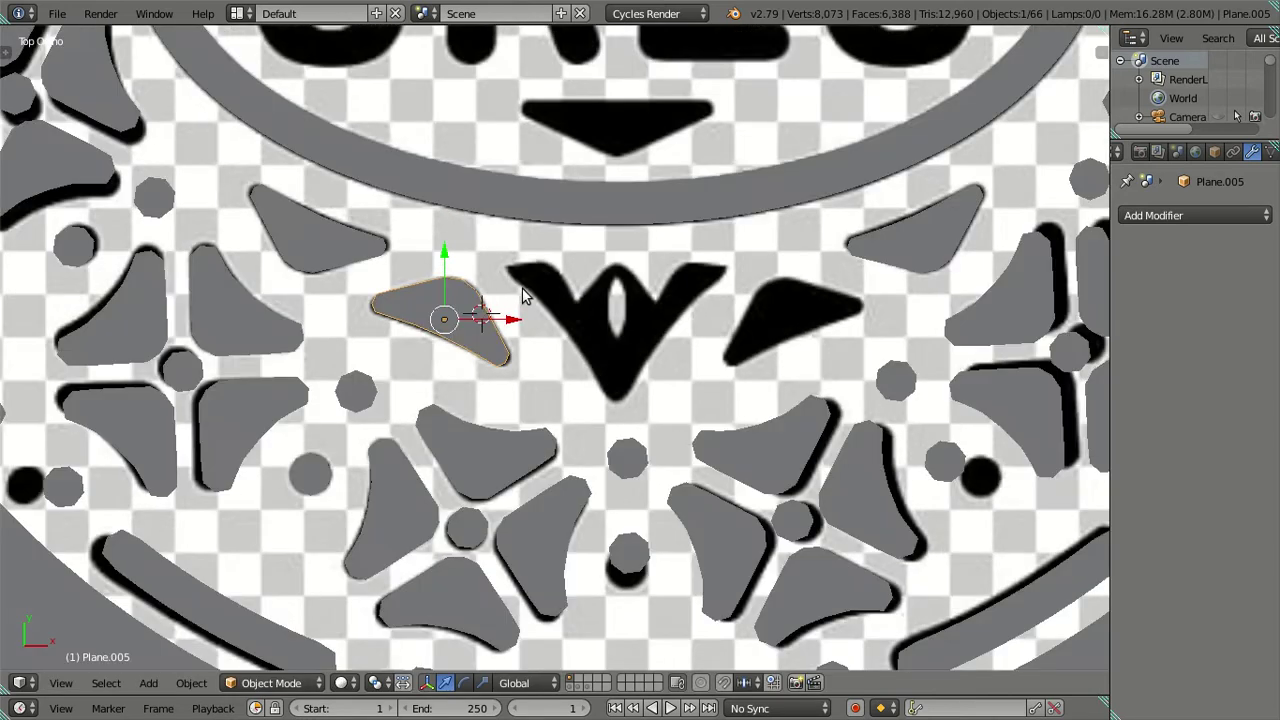
scroll(540, 290, "down", 3)
scroll(560, 320, "down", 1)
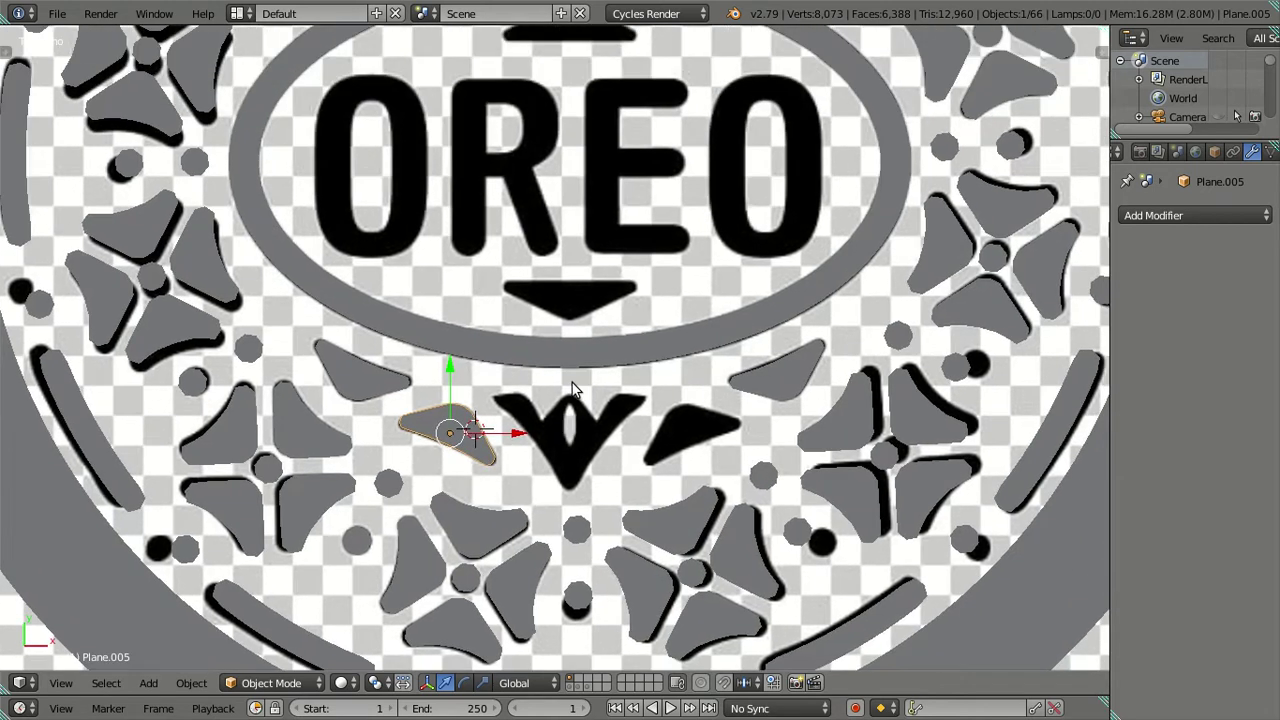
scroll(580, 345, "down", 1)
key("Tab")
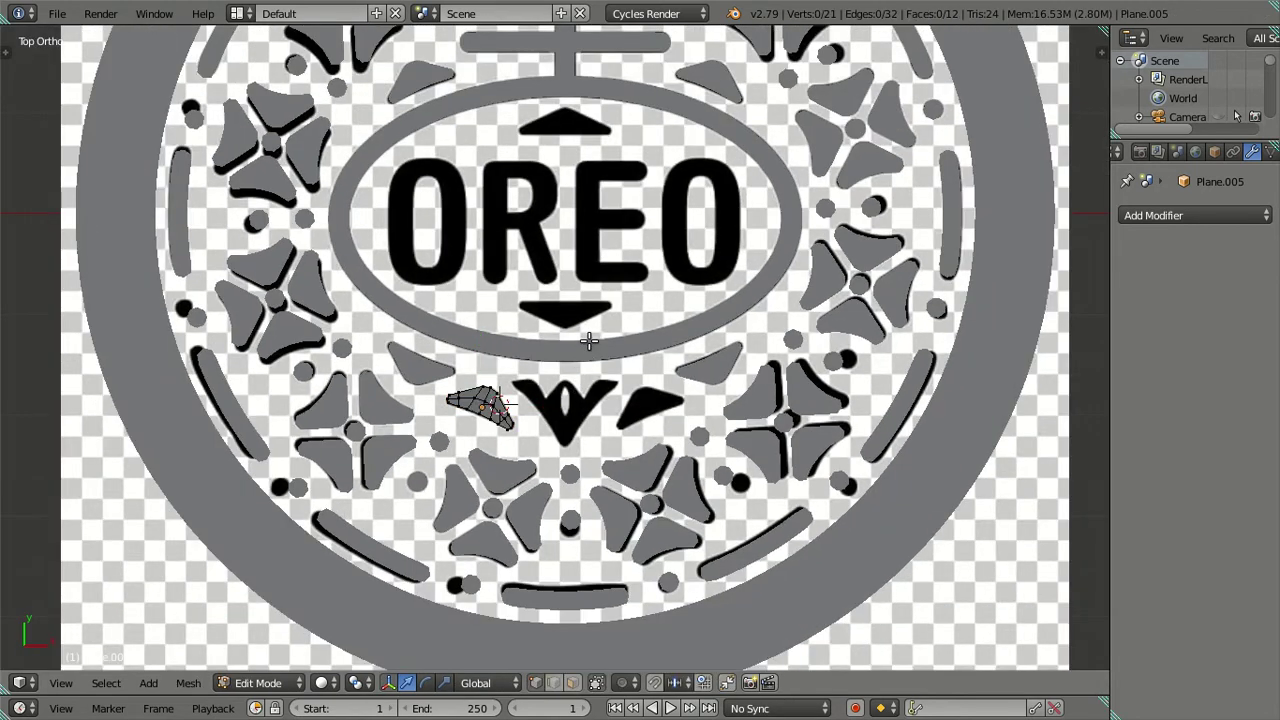
key("Tab")
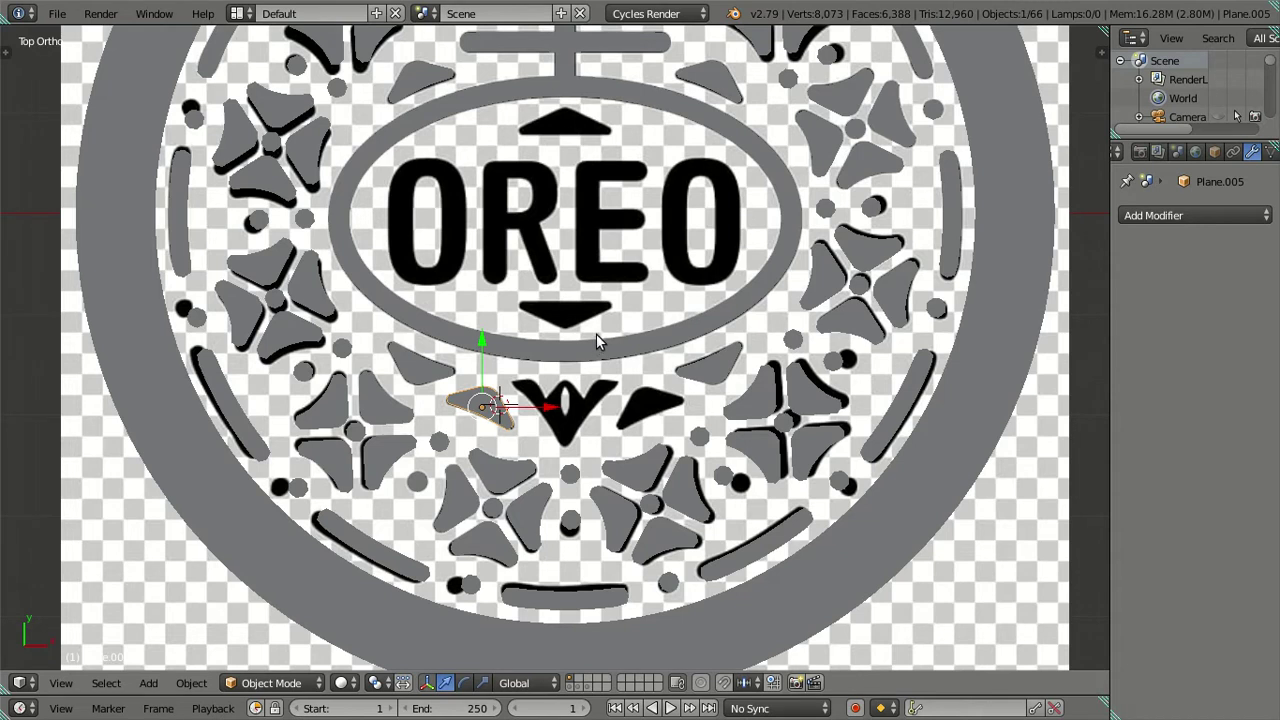
Step: Snap the 3D cursor to the world centre and set the petal's origin there
key("shift+s")
left_click(585, 357)
key("shift+ctrl+alt+c")
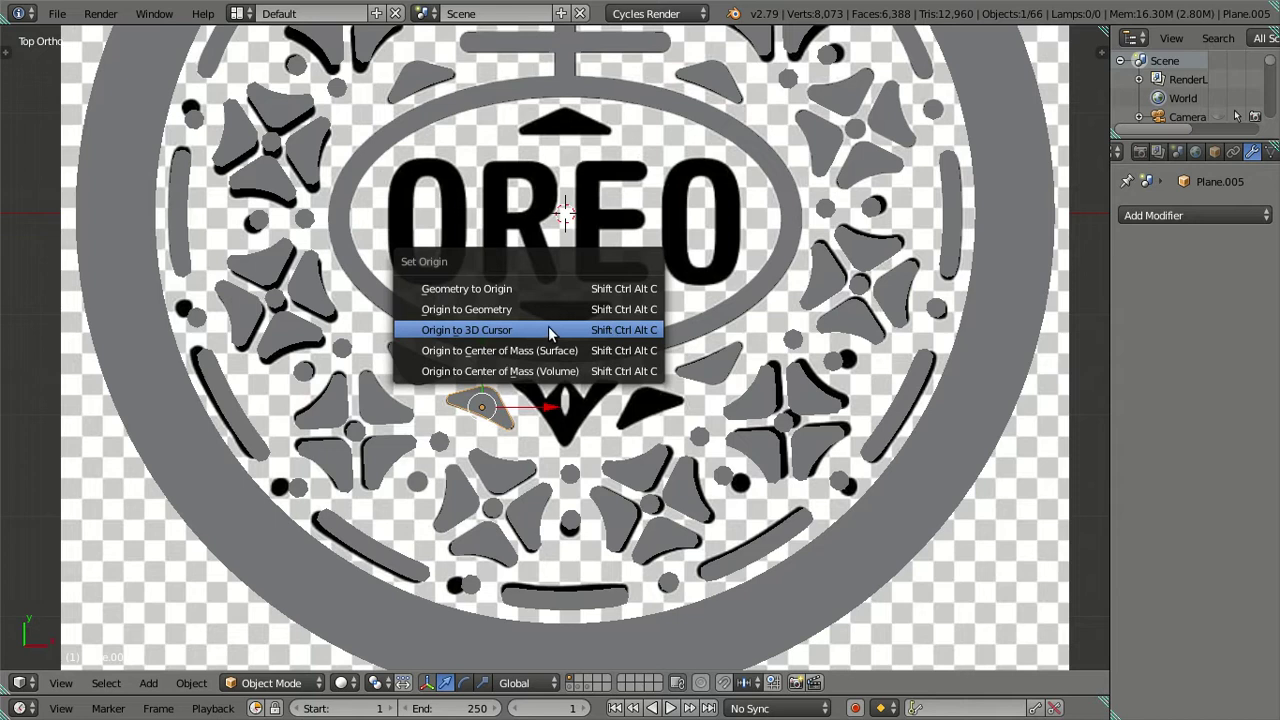
left_click(548, 331)
Step: Duplicate the petal in place and rotate the copy 180° about Y to the right side
key("shift+d")
right_click(660, 318)
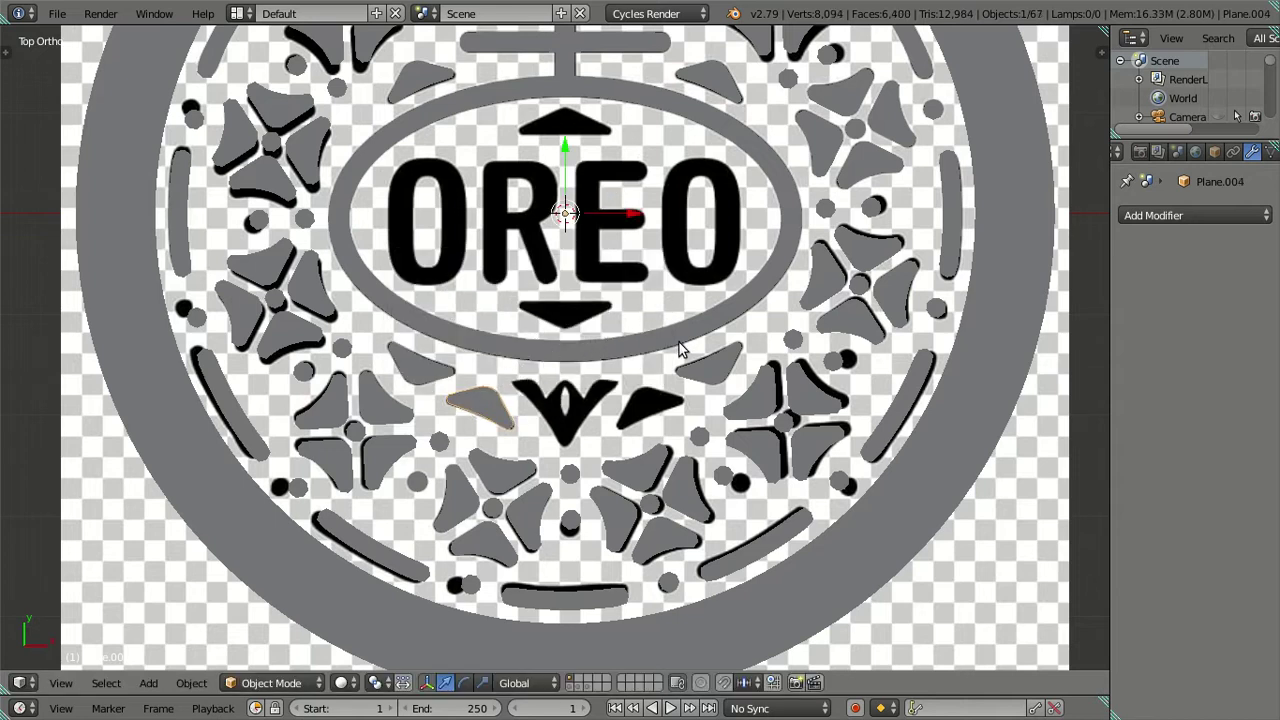
key("r")
type("y")
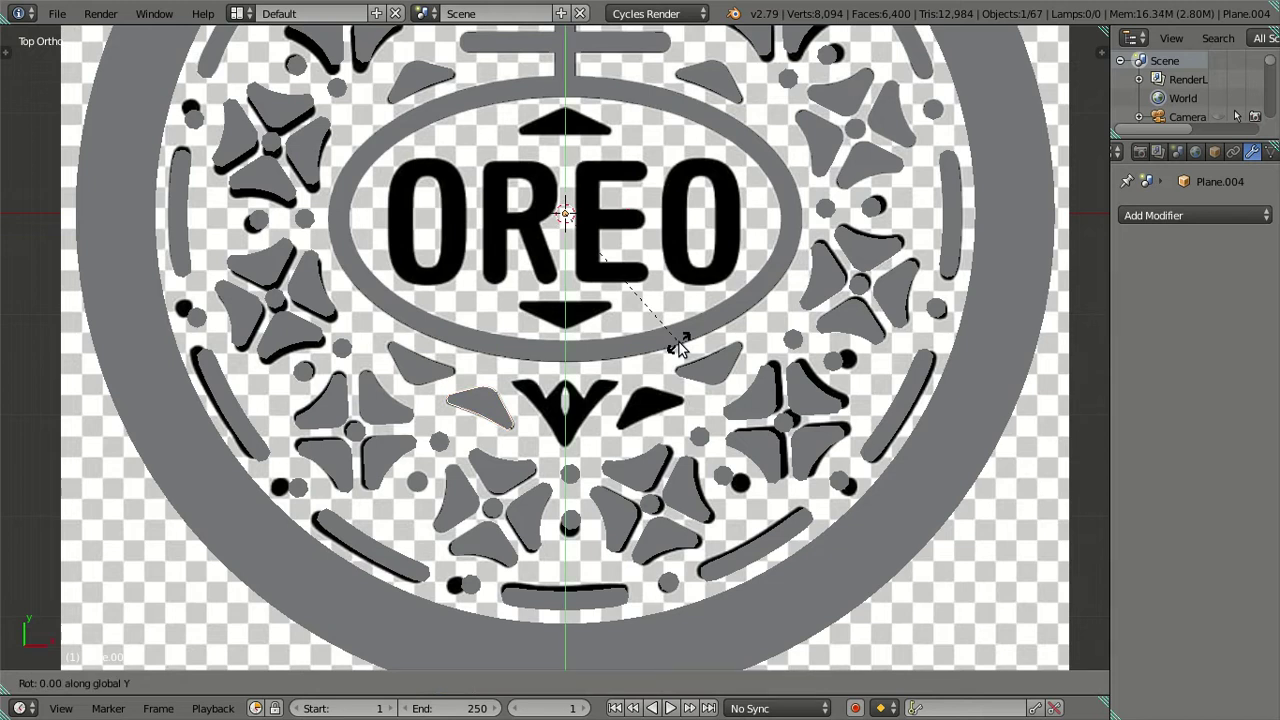
type("180")
key("Return")
Step: Flip the normals of the mirrored right-side petal in Edit Mode
right_click(678, 378)
key("Tab")
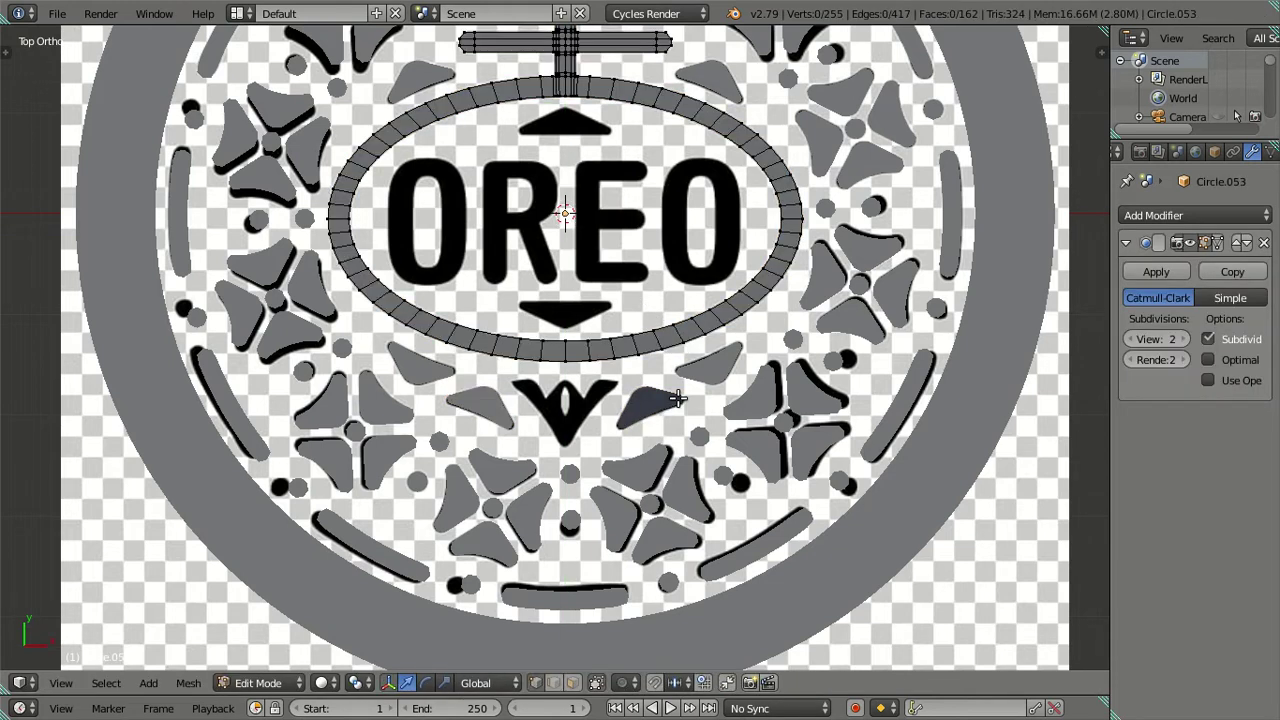
key("Tab")
scroll(690, 400, "up", 3)
right_click(704, 433)
key("Tab")
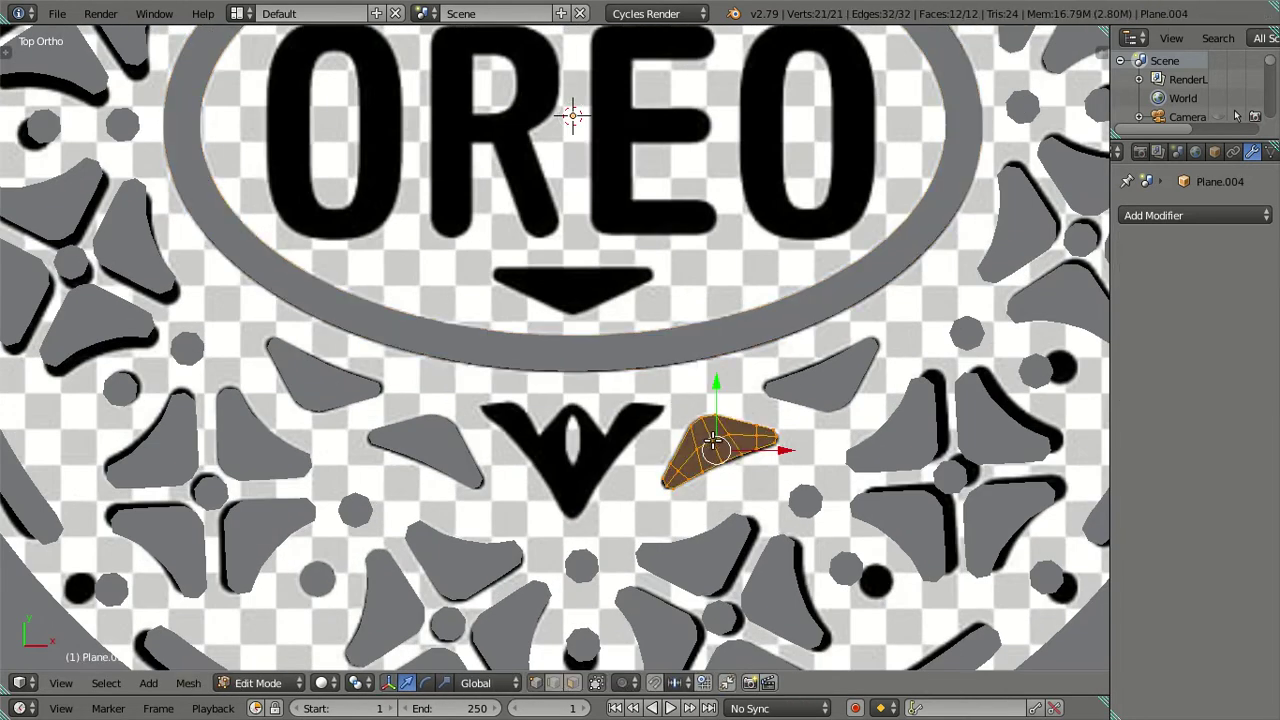
key("ctrl+f")
left_click(668, 208)
scroll(648, 290, "down", 3)
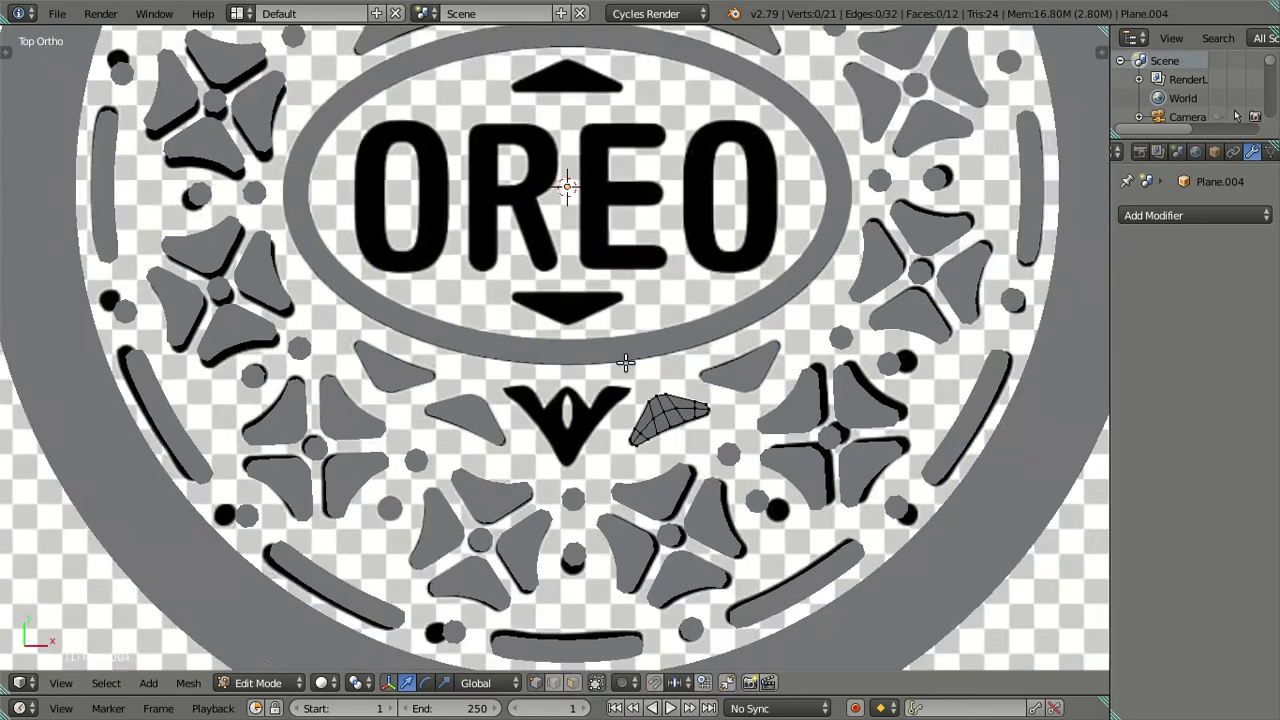
key("Tab")
Step: Deselect everything and frame the whole cookie in view
scroll(632, 372, "down", 2)
key("a")
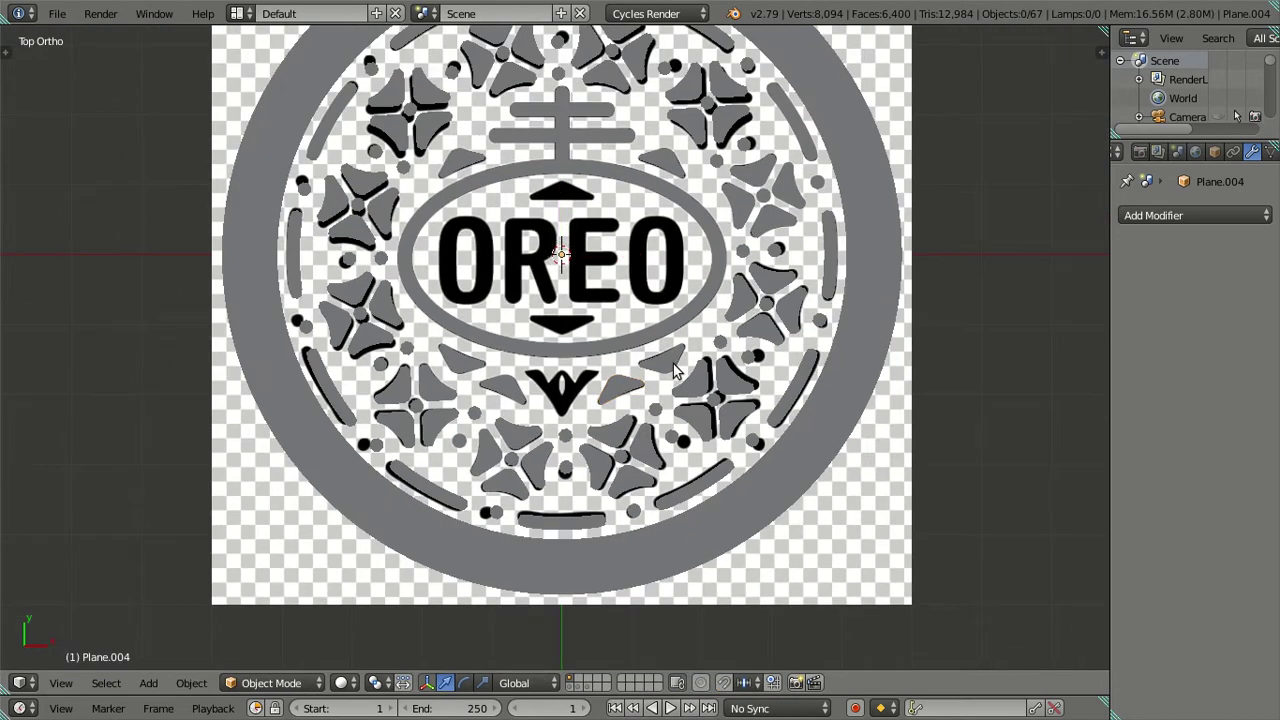
key("Home")
scroll(661, 410, "up", 2)
scroll(581, 289, "up", 4)
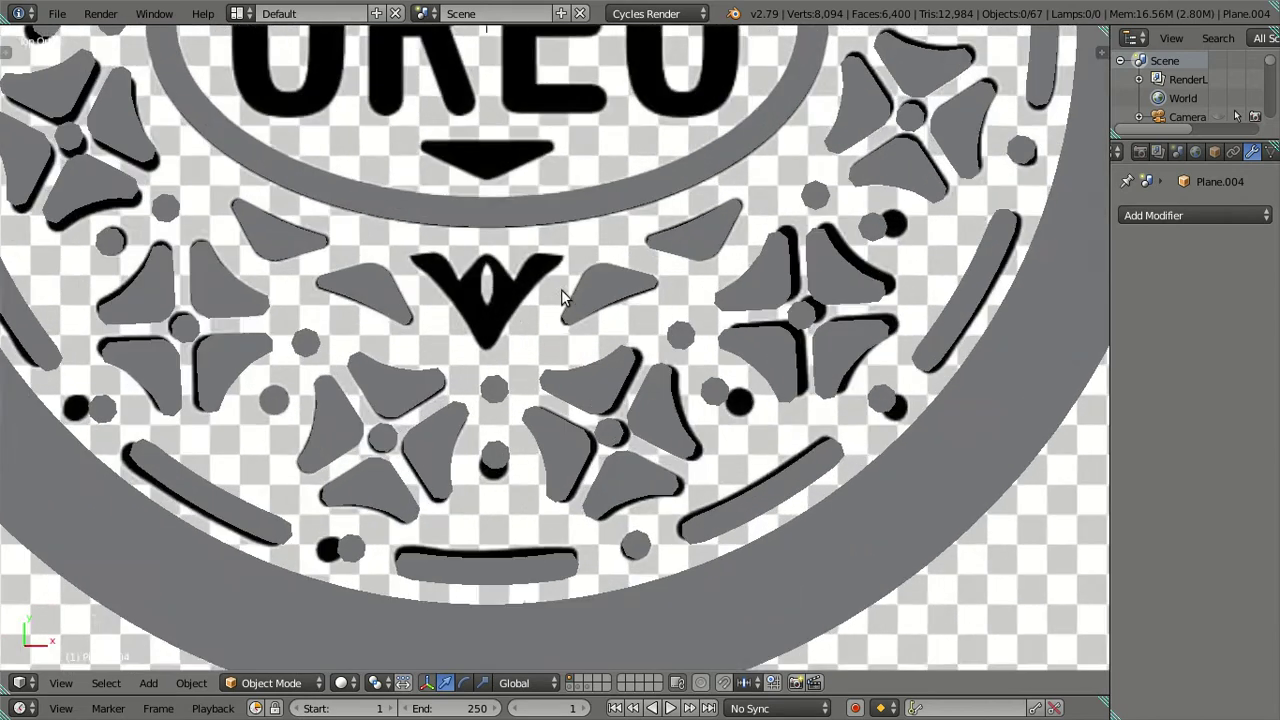
scroll(561, 289, "down", 2)
scroll(572, 398, "up", 3)
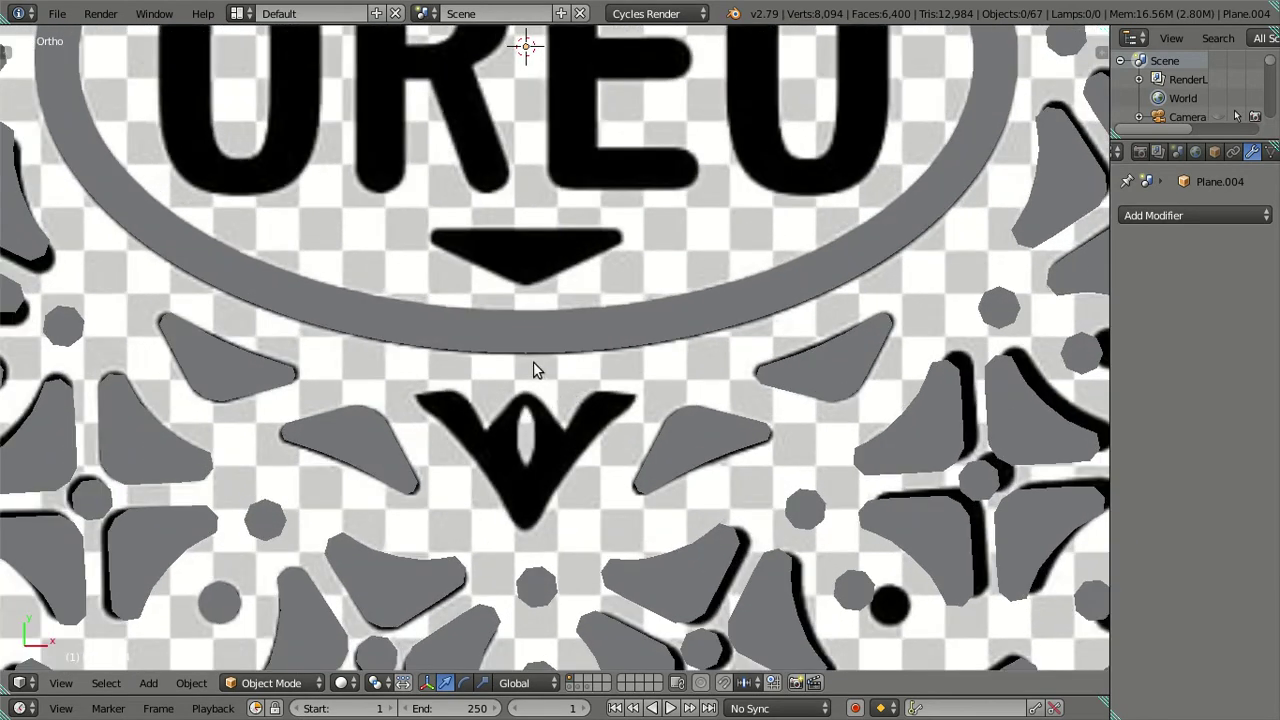
scroll(533, 370, "down", 3)
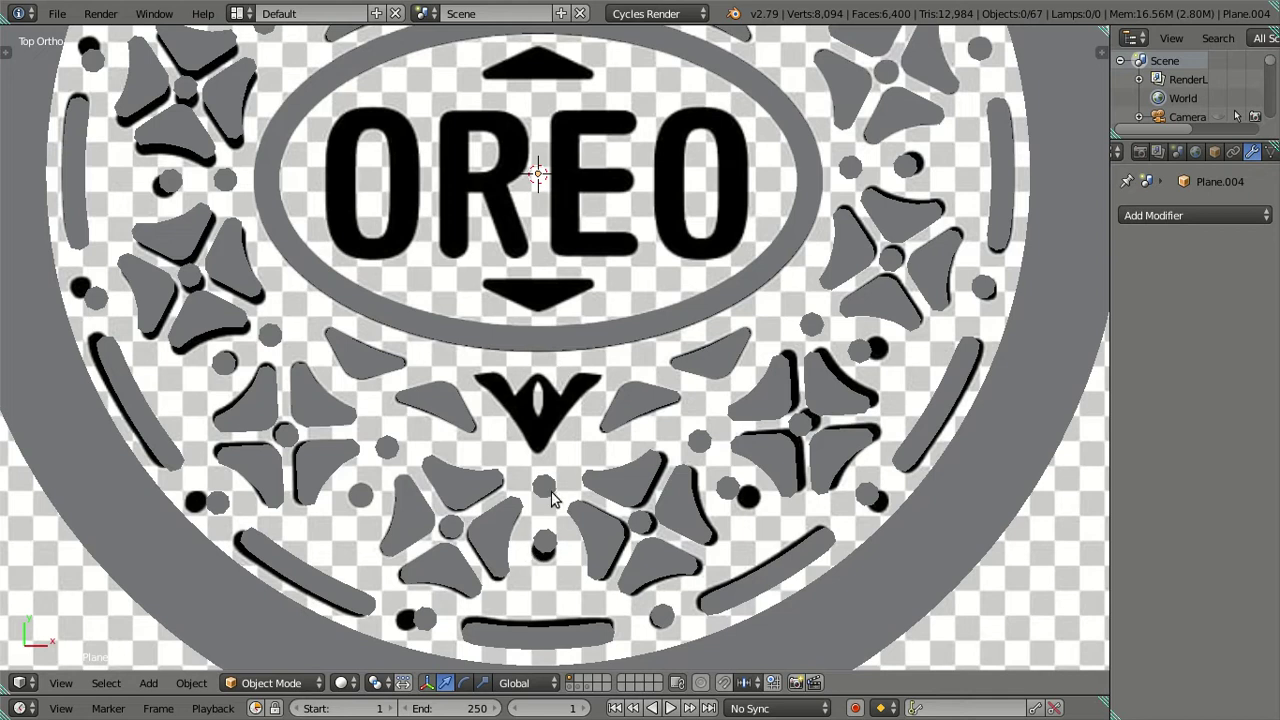
key("shift+s")
Step: Add a new plane at the world centre and return to top view with outline display
left_click(576, 199)
key("shift+a")
left_click(638, 201)
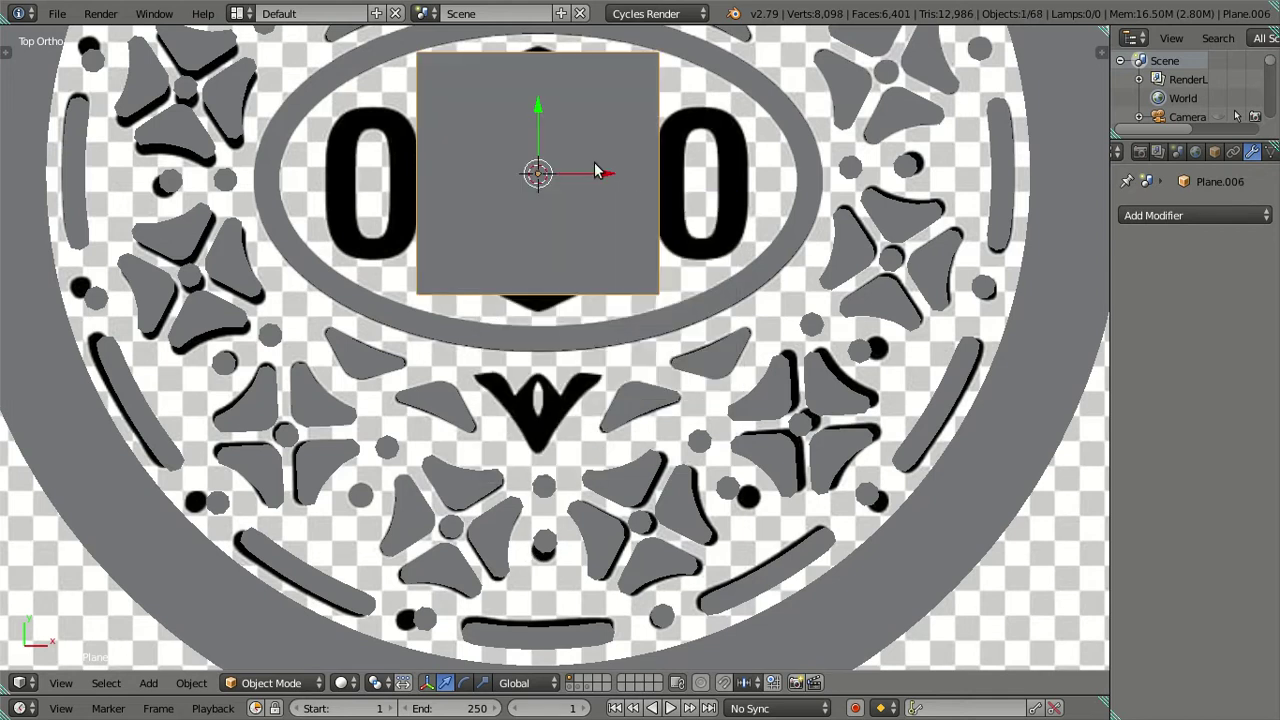
middle_click_drag(580, 113, 576, 182, "shift")
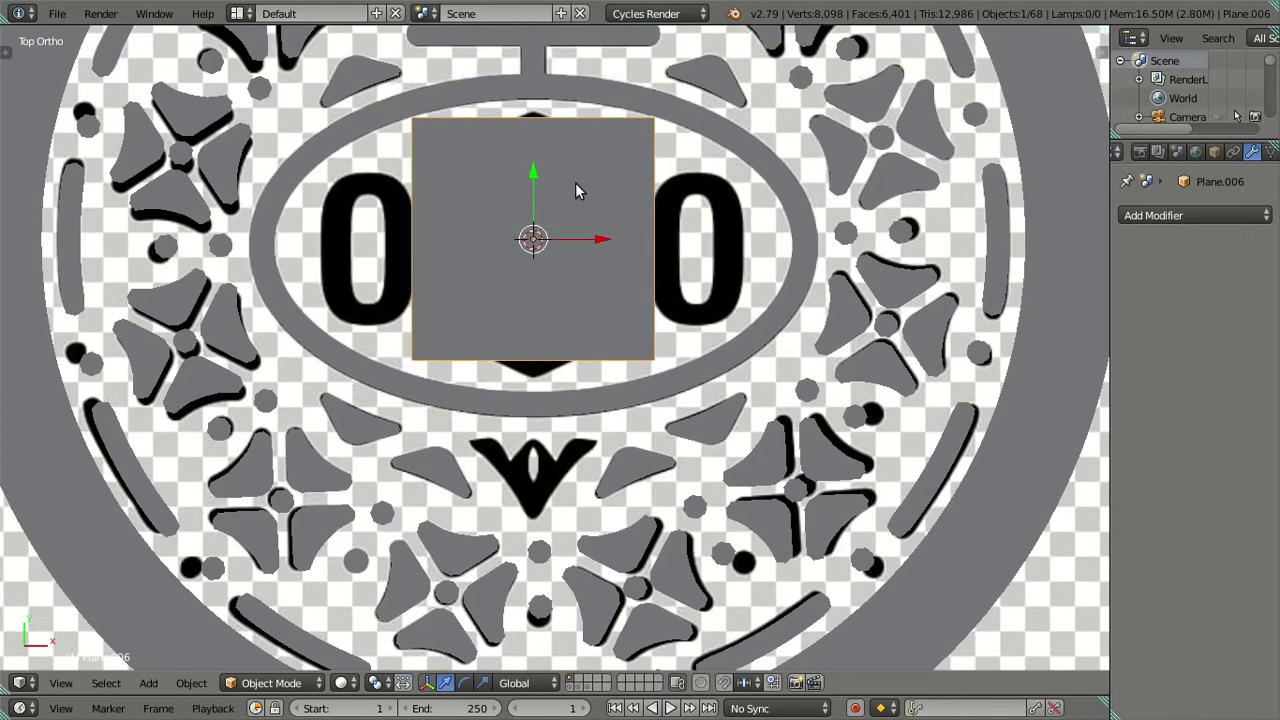
key("z")
key("z")
mouse_move(654, 423)
middle_mouse_down()
mouse_move(603, 294)
mouse_move(523, 286)
mouse_move(522, 313)
mouse_move(623, 453)
mouse_move(659, 428)
middle_mouse_up()
scroll(522, 306, "down", 2)
key("KP_7")
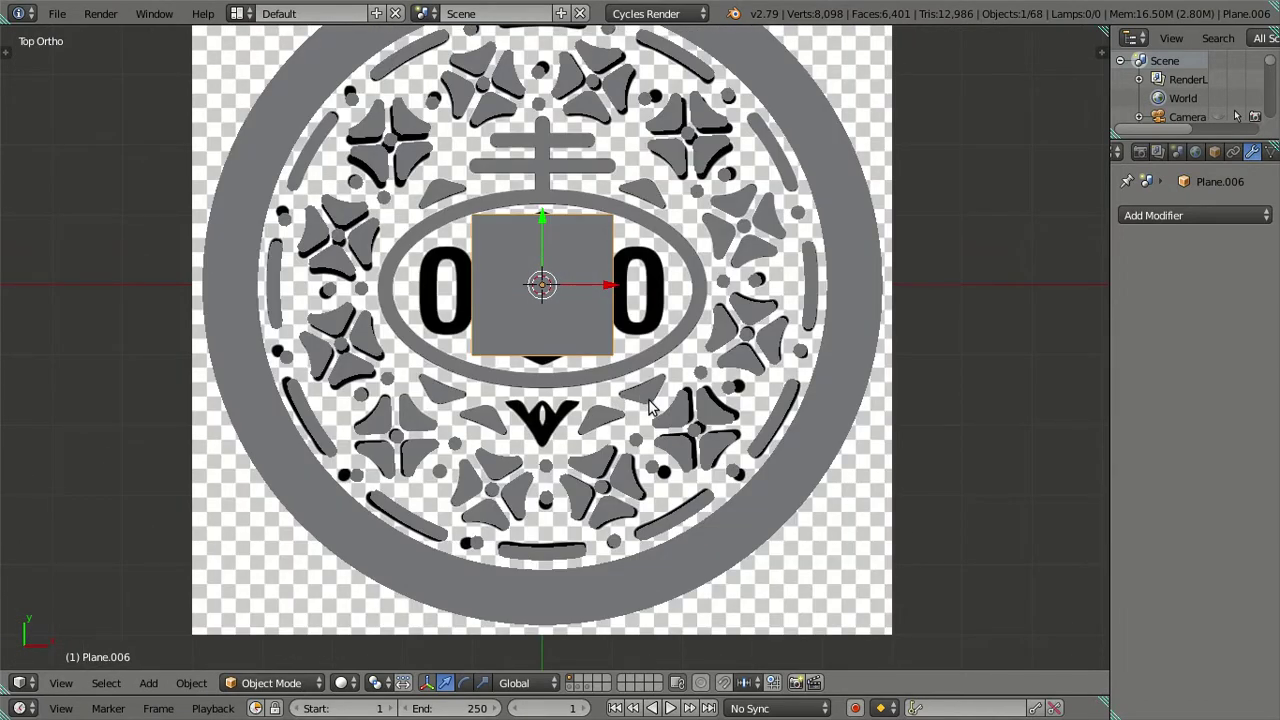
key("z")
scroll(592, 270, "up", 2)
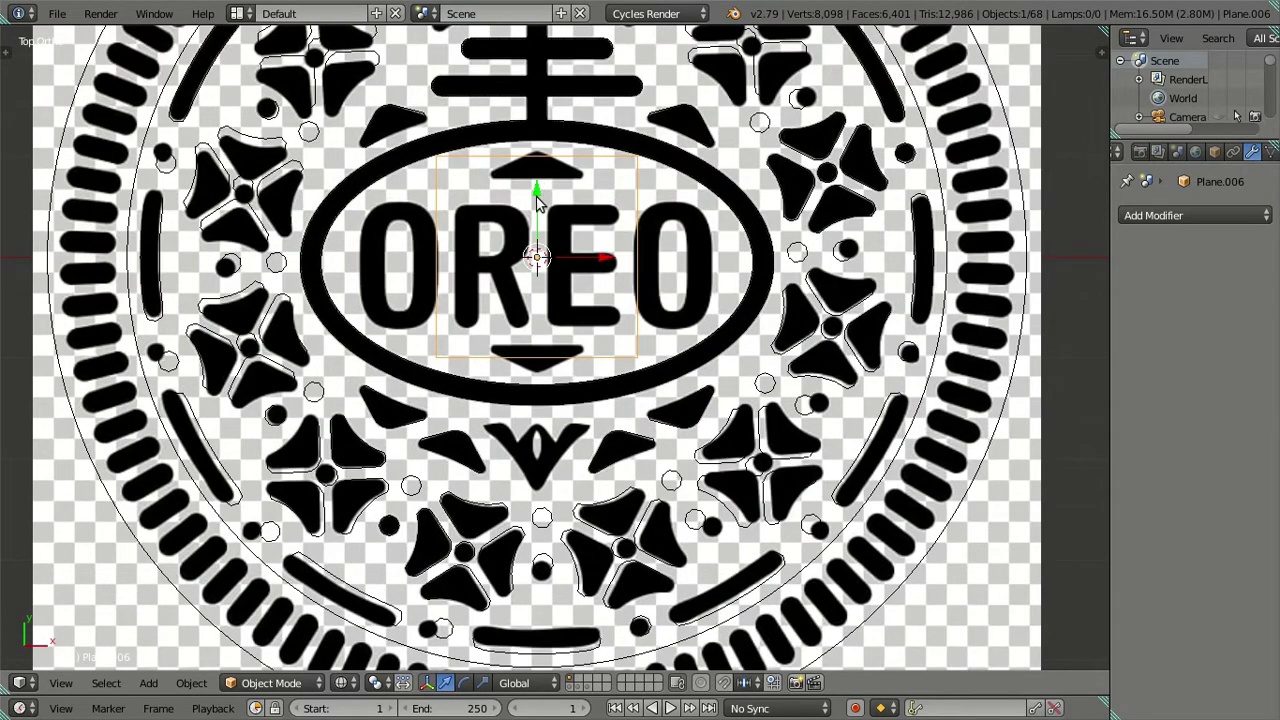
Step: Loop-cut the plane down its centre and delete the left half face
key("Tab")
key("z")
key("ctrl+r")
left_click(538, 157)
right_click(538, 157)
key("ctrl+space")
right_click(446, 155, "shift")
right_click(448, 330, "shift")
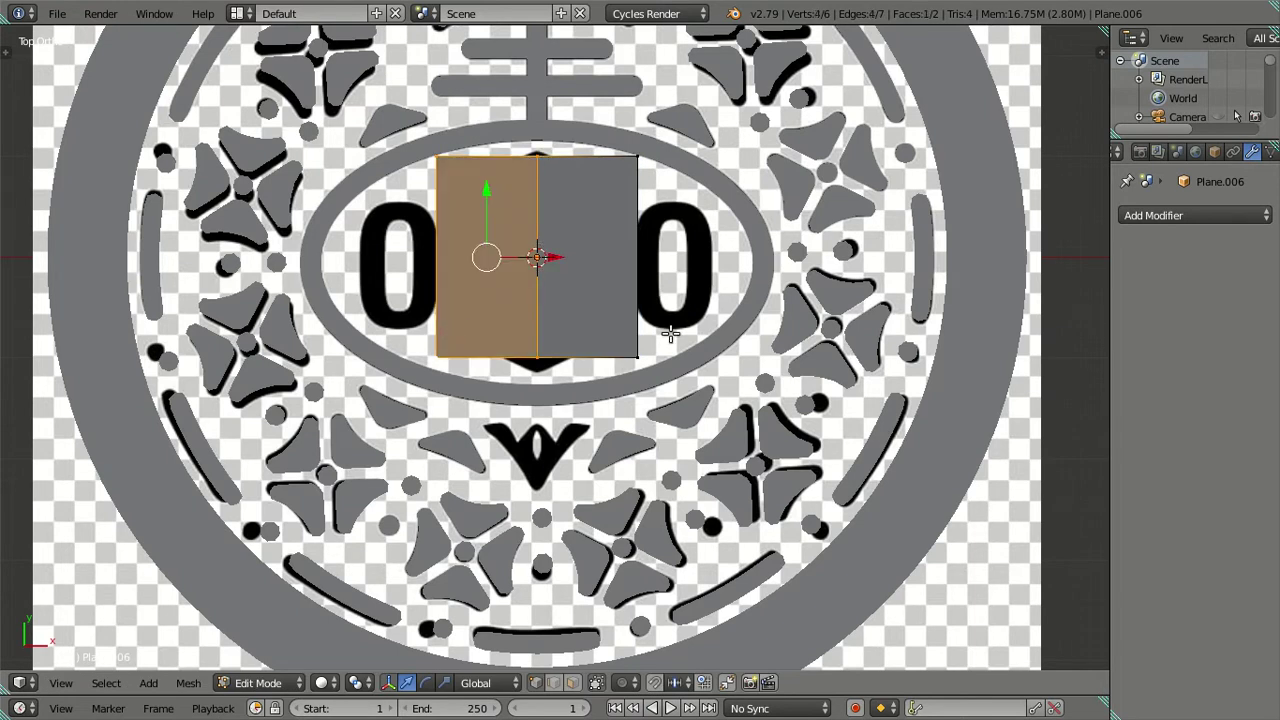
key("x")
left_click(606, 374)
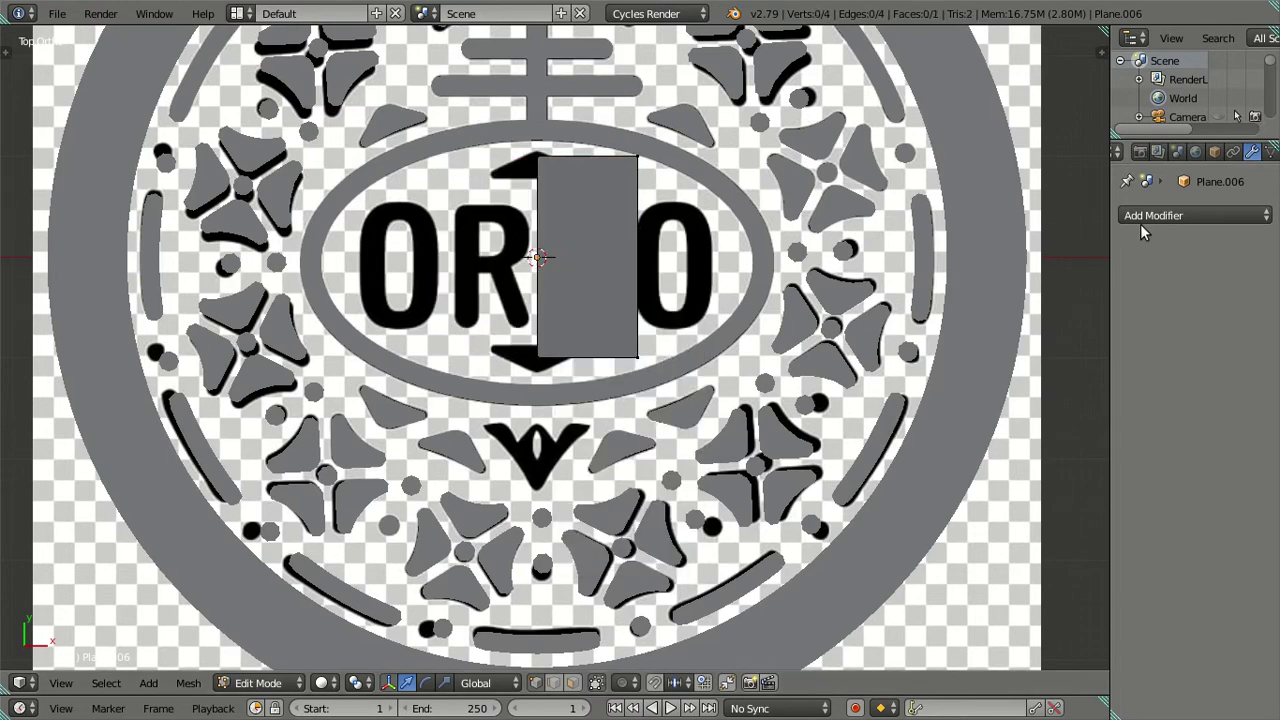
Step: Add a Mirror modifier to the half plane with Clipping enabled
left_click(1140, 215)
left_click(916, 401)
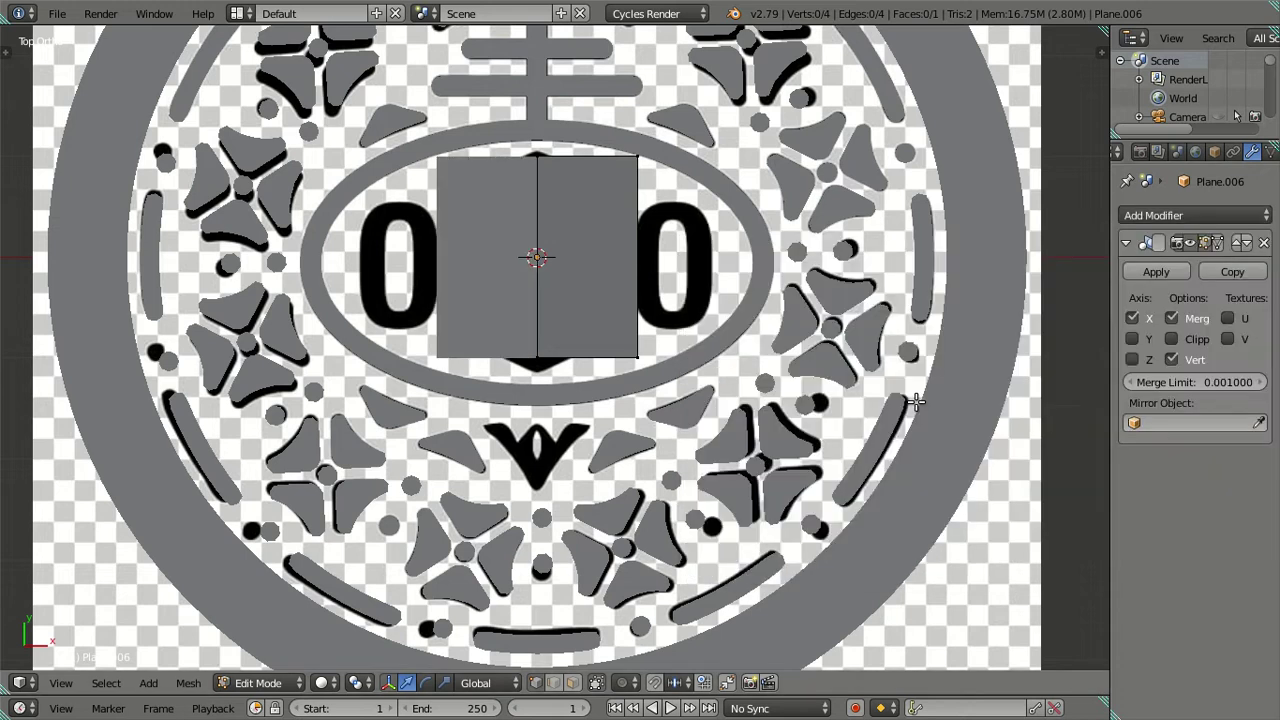
left_click(1171, 339)
key("Tab")
Step: Move the mirrored plane down over the V emblem below the oval
mouse_move(524, 184)
left_mouse_down()
mouse_move(545, 280)
mouse_move(555, 238)
mouse_move(565, 378)
left_mouse_up()
scroll(565, 378, "up", 3)
scroll(600, 450, "down", 3, "shift")
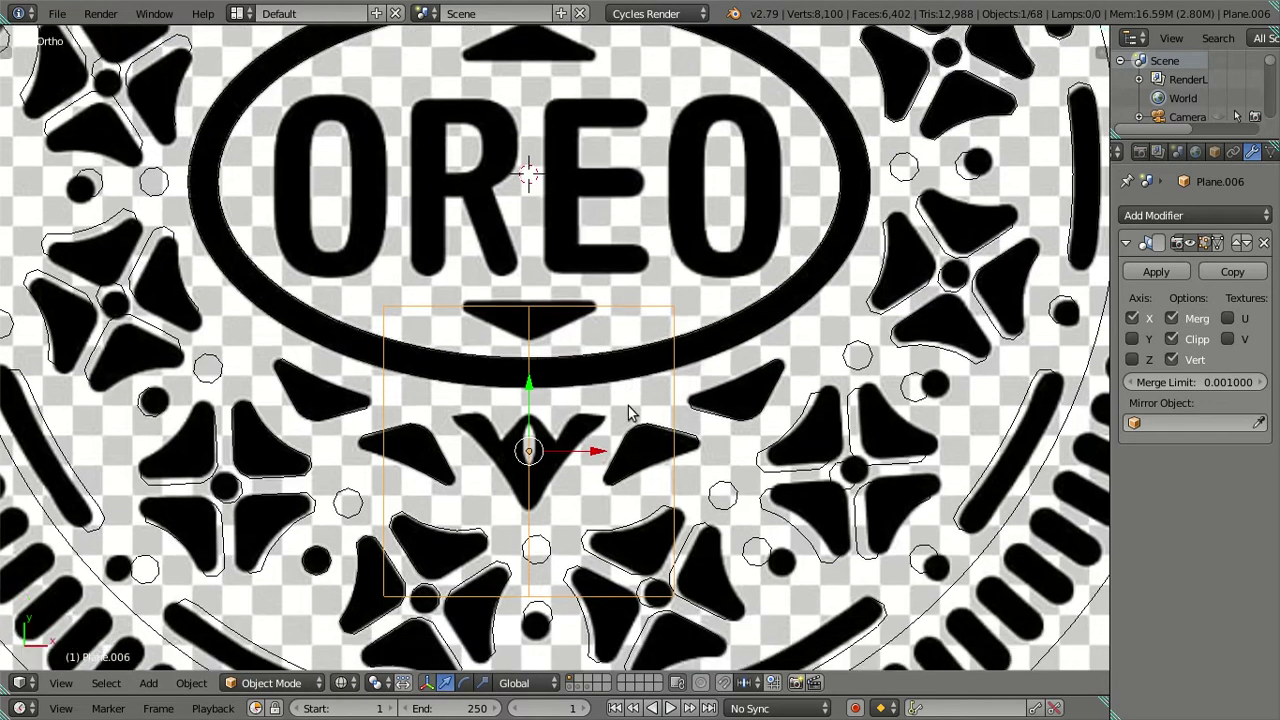
key("Tab")
key("Tab")
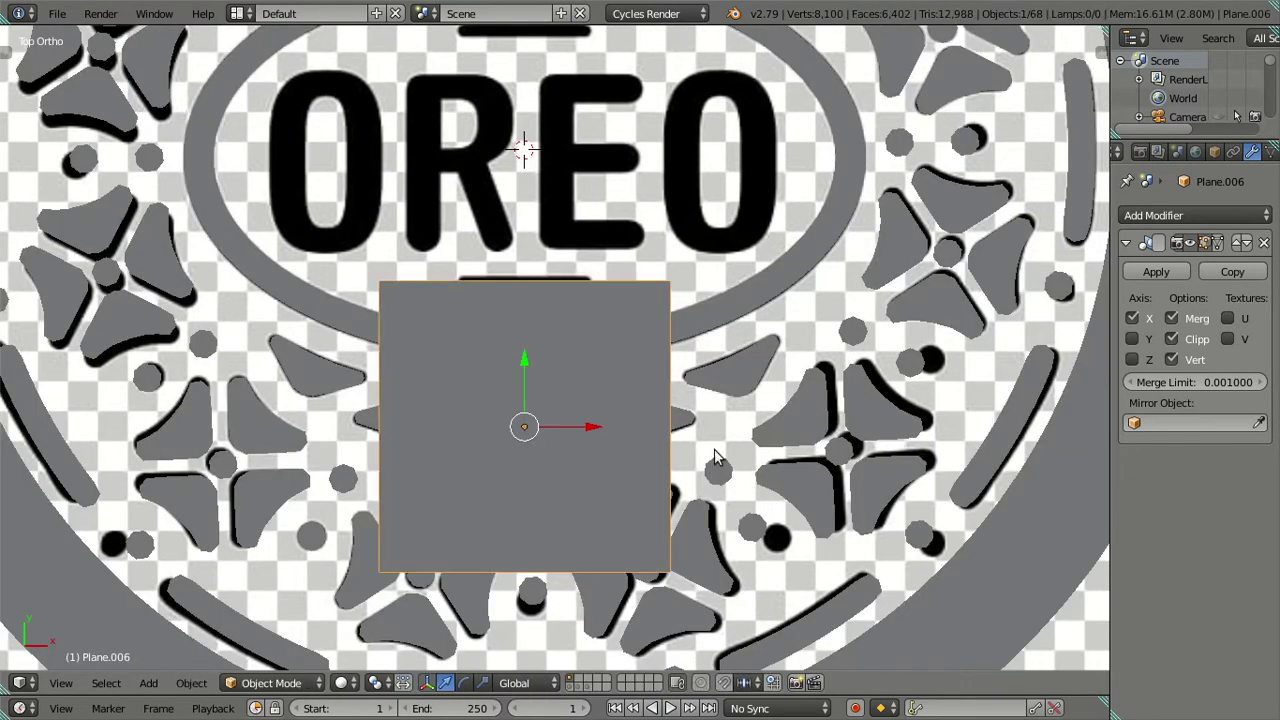
Step: Scale the plane to half size (0.5) and switch to outline display
type("s0.5")
key("Return")
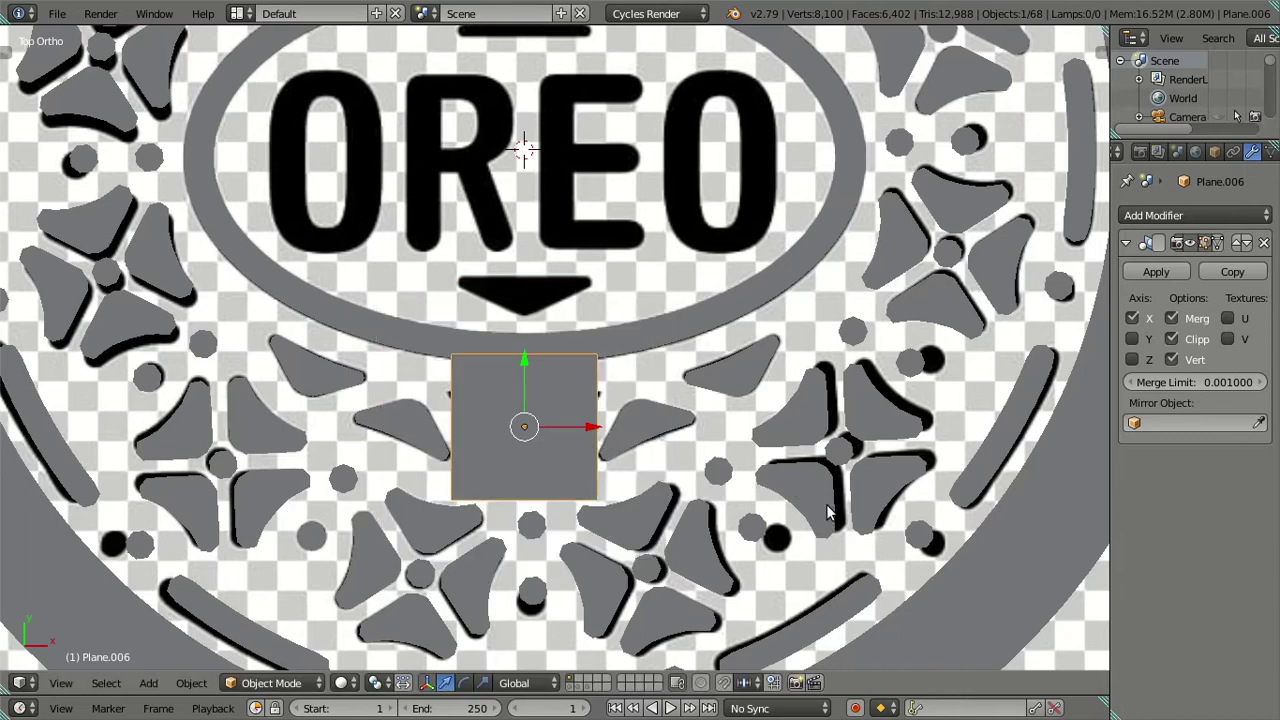
right_click(829, 514)
scroll(735, 467, "up", 2)
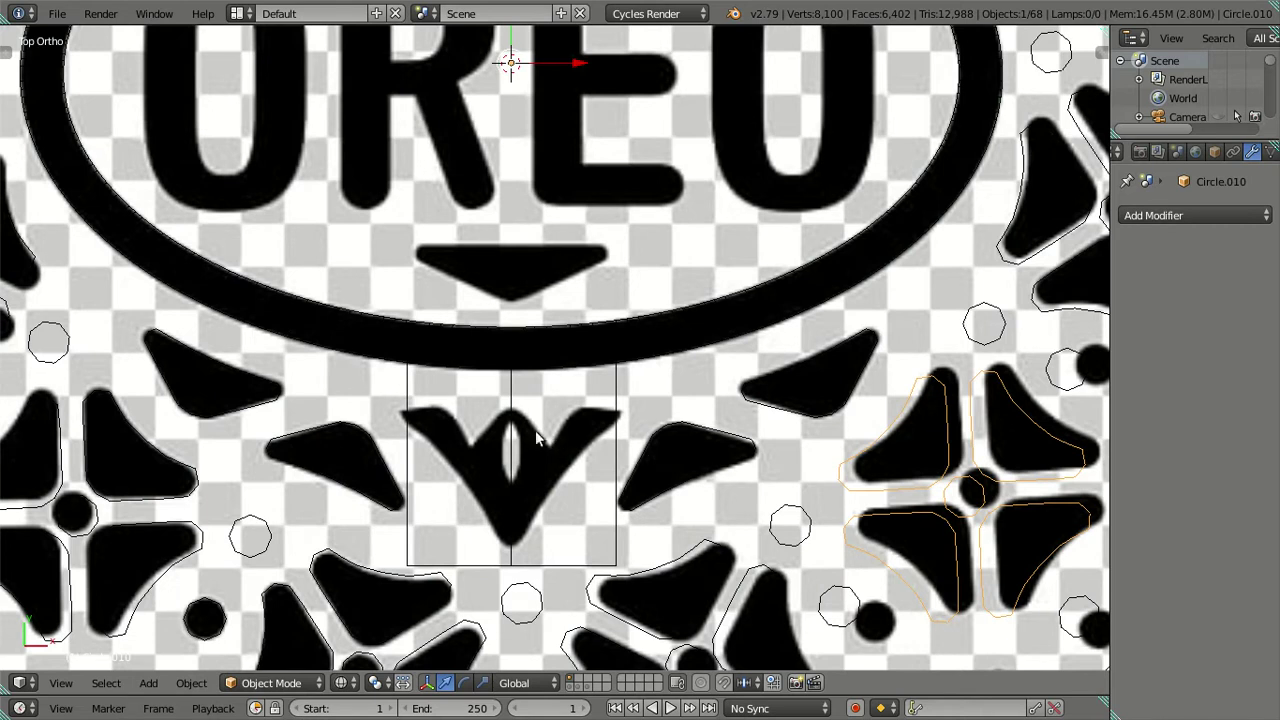
key("z")
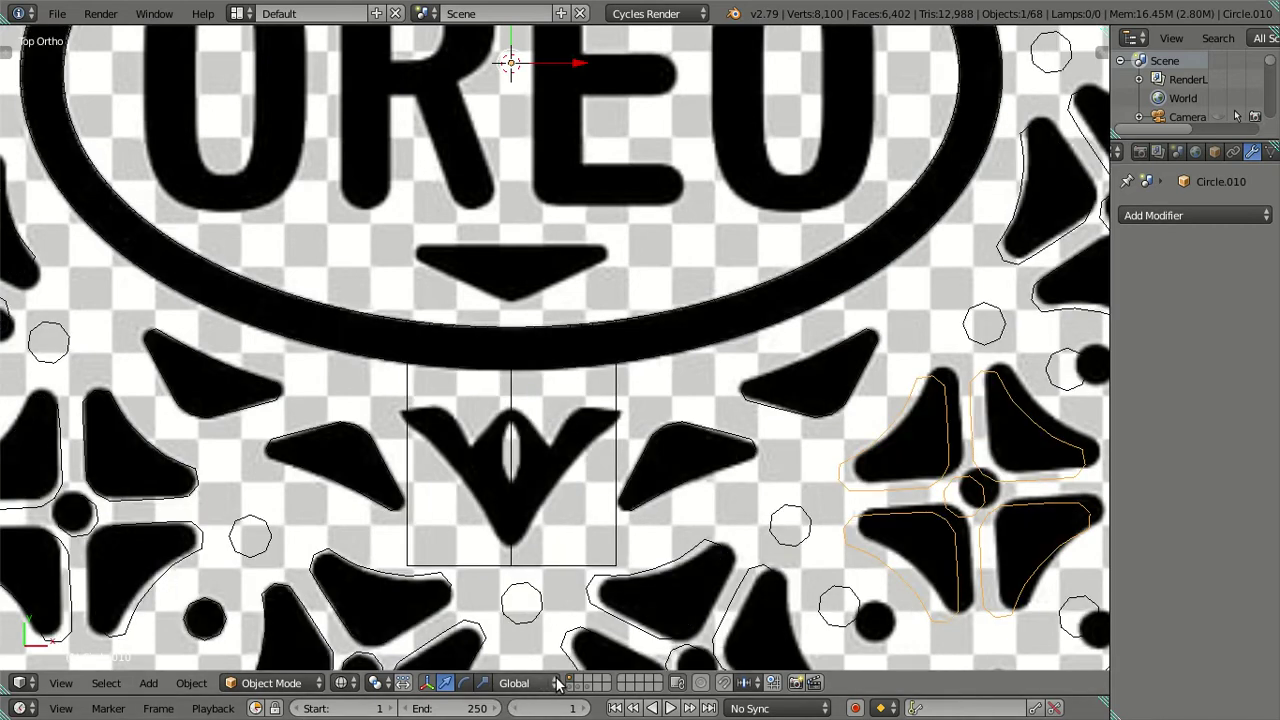
key("Tab")
Step: Shorten the plane's right half face by scaling it along Y
key("Tab")
right_click(511, 492)
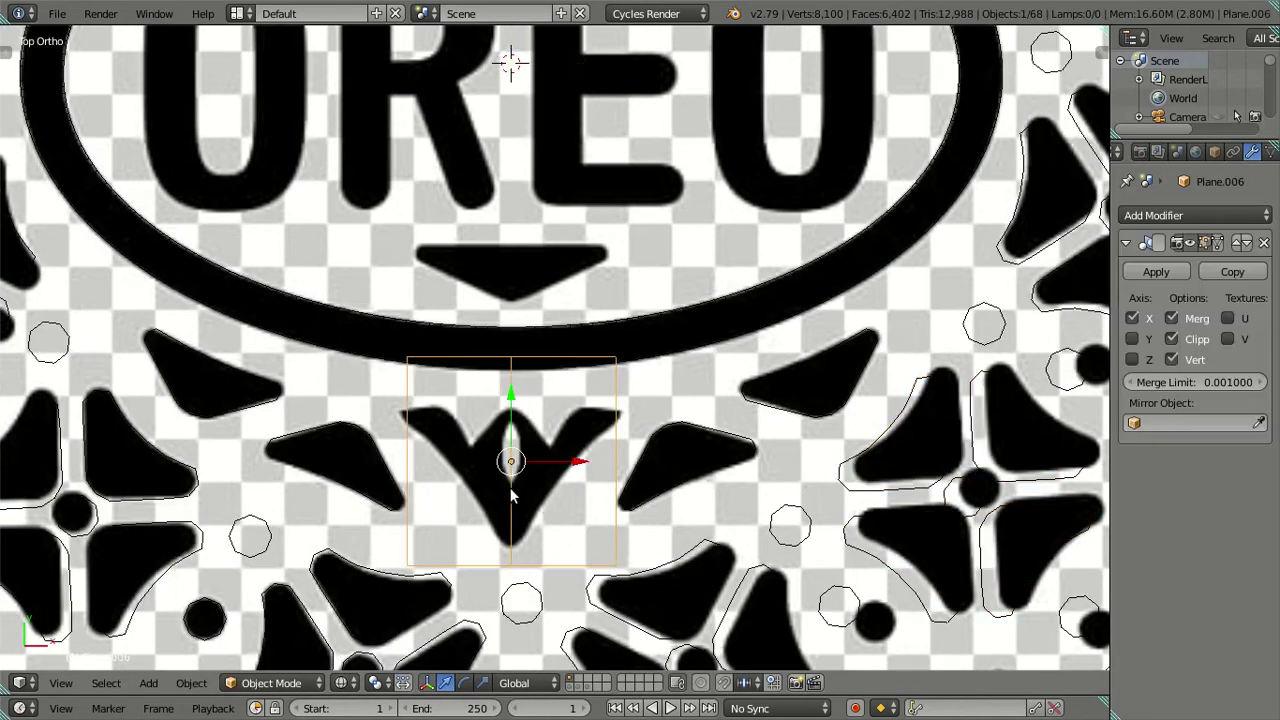
key("Tab")
scroll(511, 488, "up", 1)
right_click(519, 483)
right_click(643, 294, "shift")
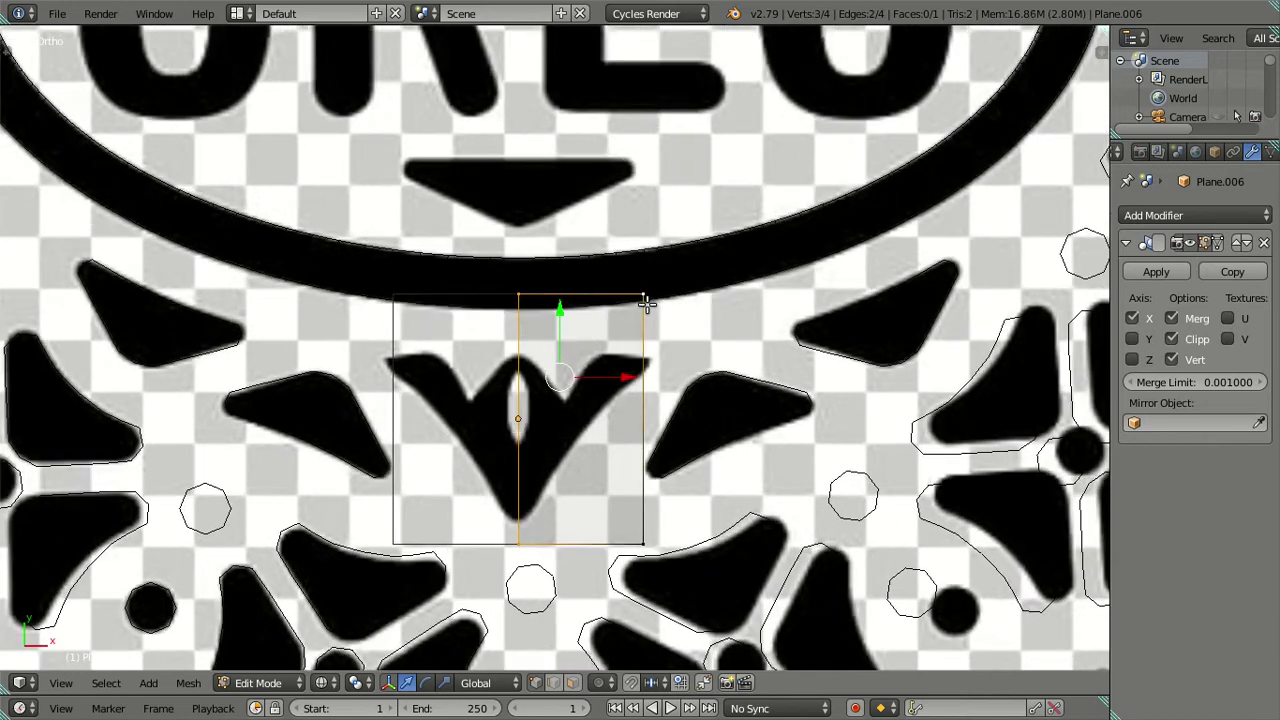
right_click(643, 544, "shift")
key("s")
key("y")
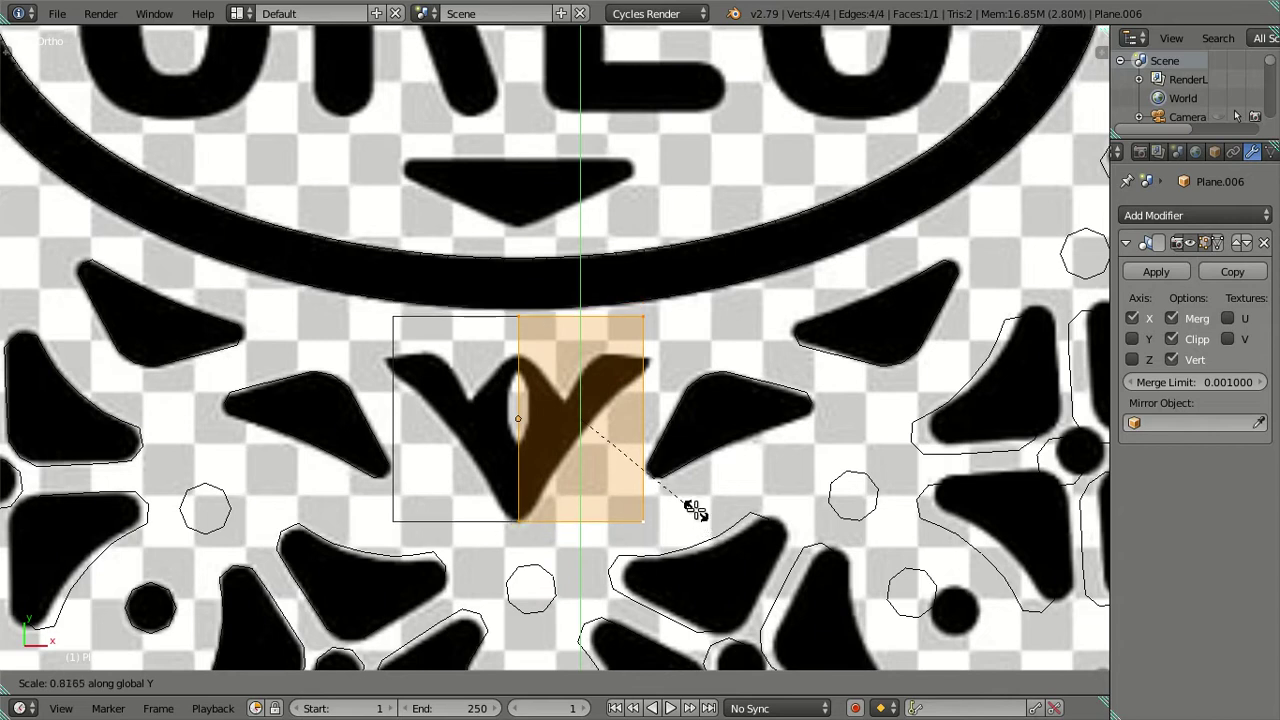
left_click(697, 508)
Step: Lower the top edge to the emblem's top and pull the right edge in to its side
scroll(614, 396, "up", 1)
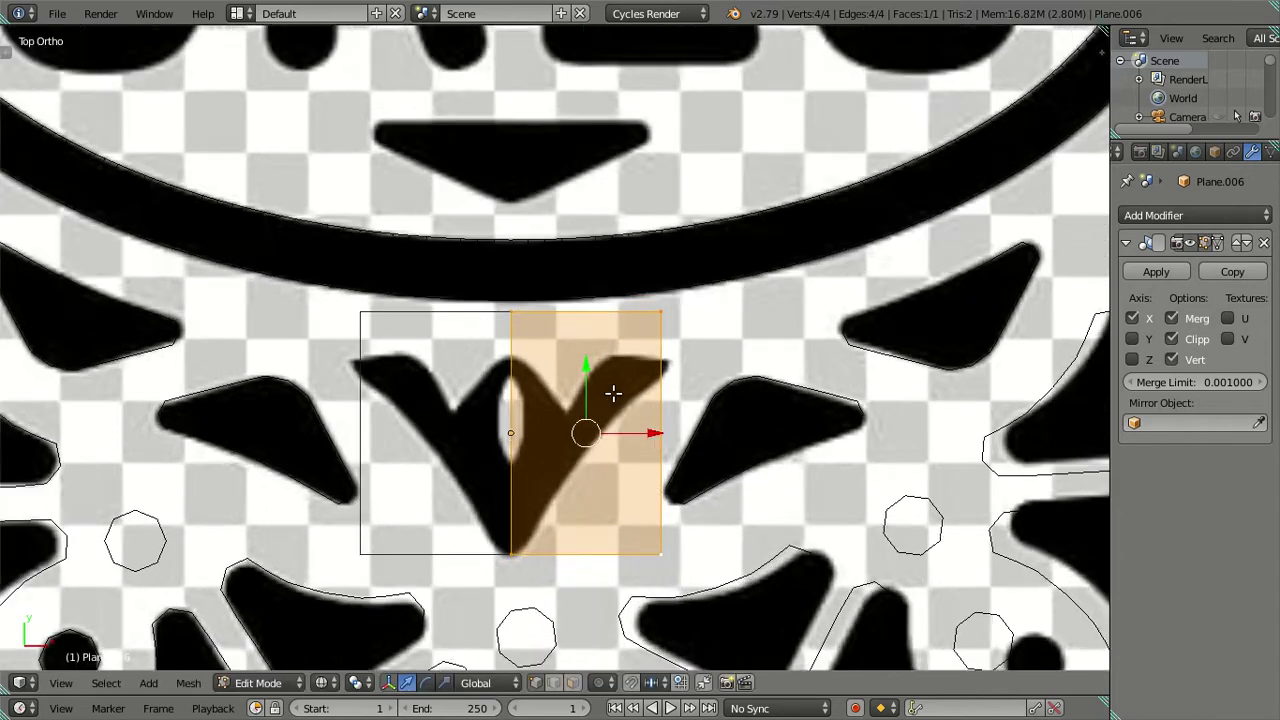
middle_click_drag(551, 327, 543, 191, "shift")
right_click(486, 181)
right_click(625, 181, "shift")
left_click_drag(561, 113, 592, 156)
left_click(636, 379)
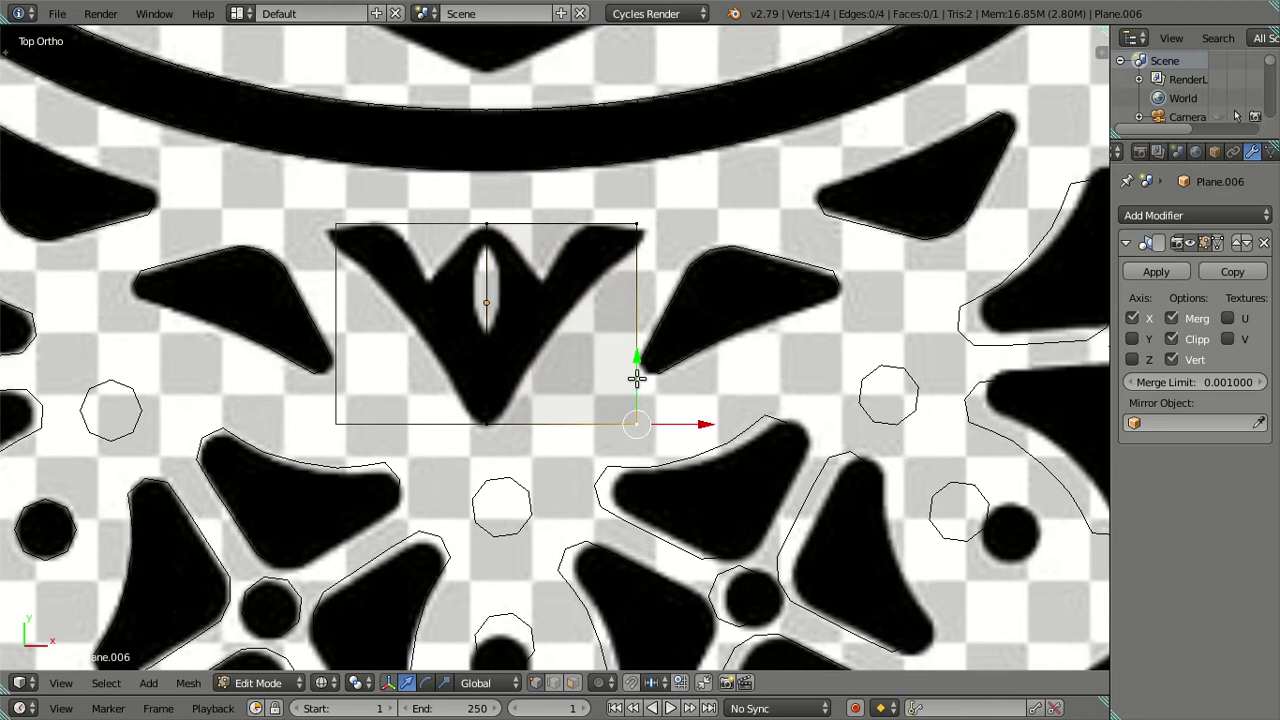
left_click_drag(705, 324, 614, 300)
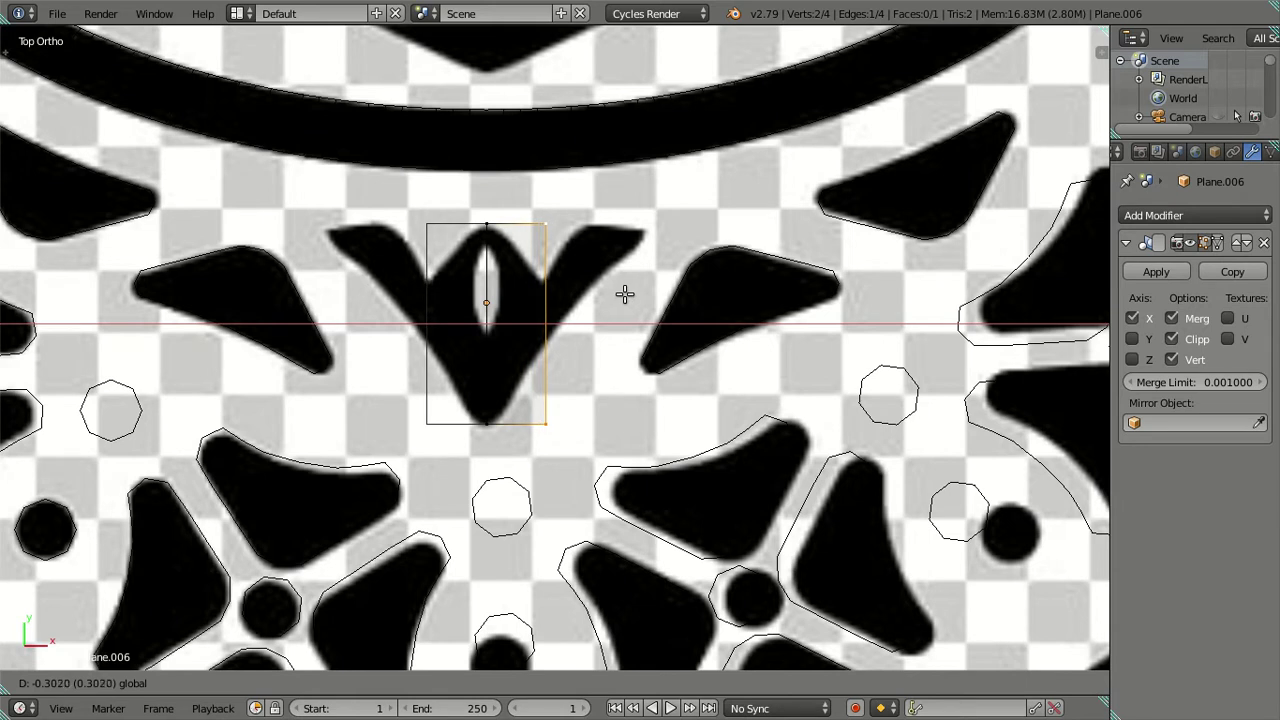
left_click(624, 293)
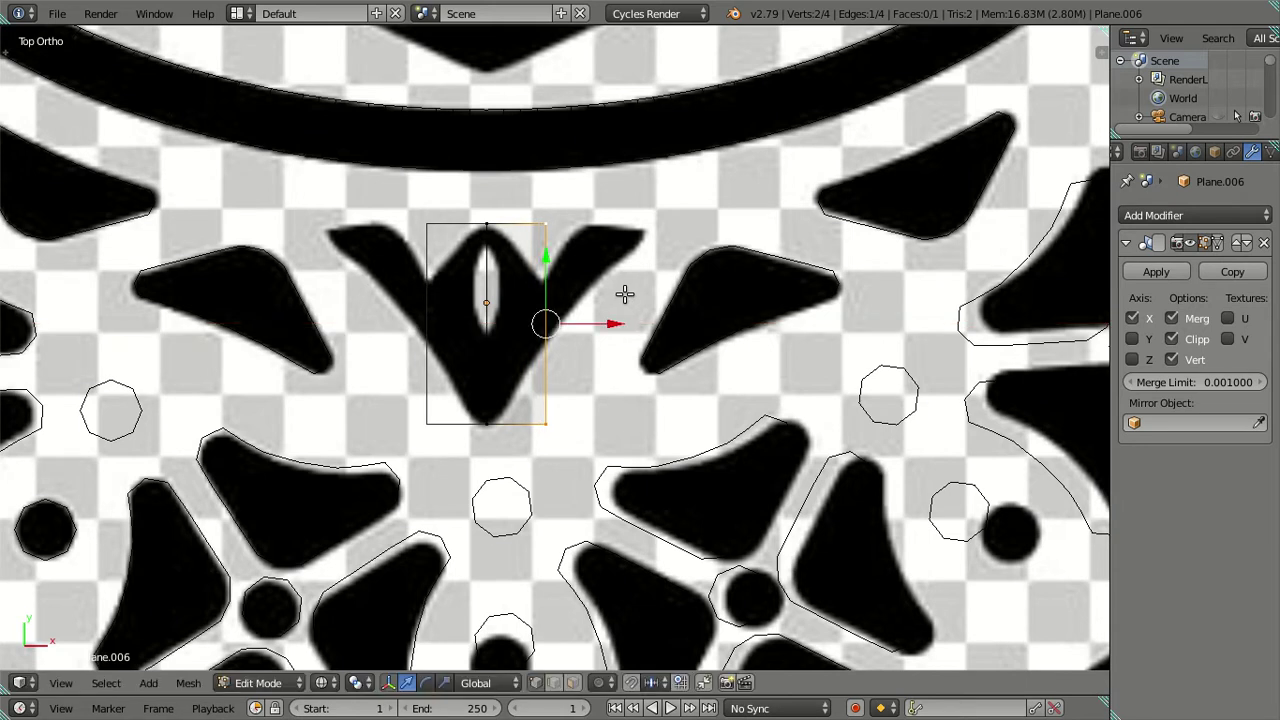
key("z")
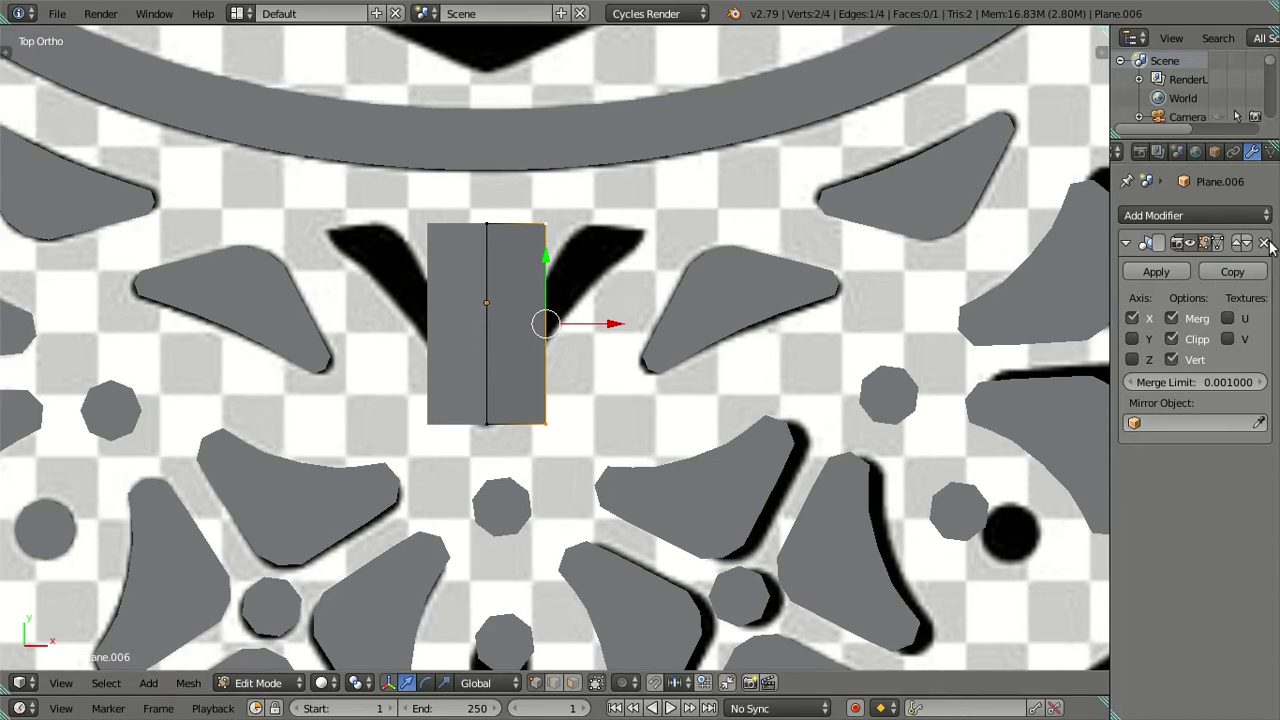
Step: Remove the Mirror modifier from Plane.006 and show wireframe over the reference
left_click(1264, 246)
key("z")
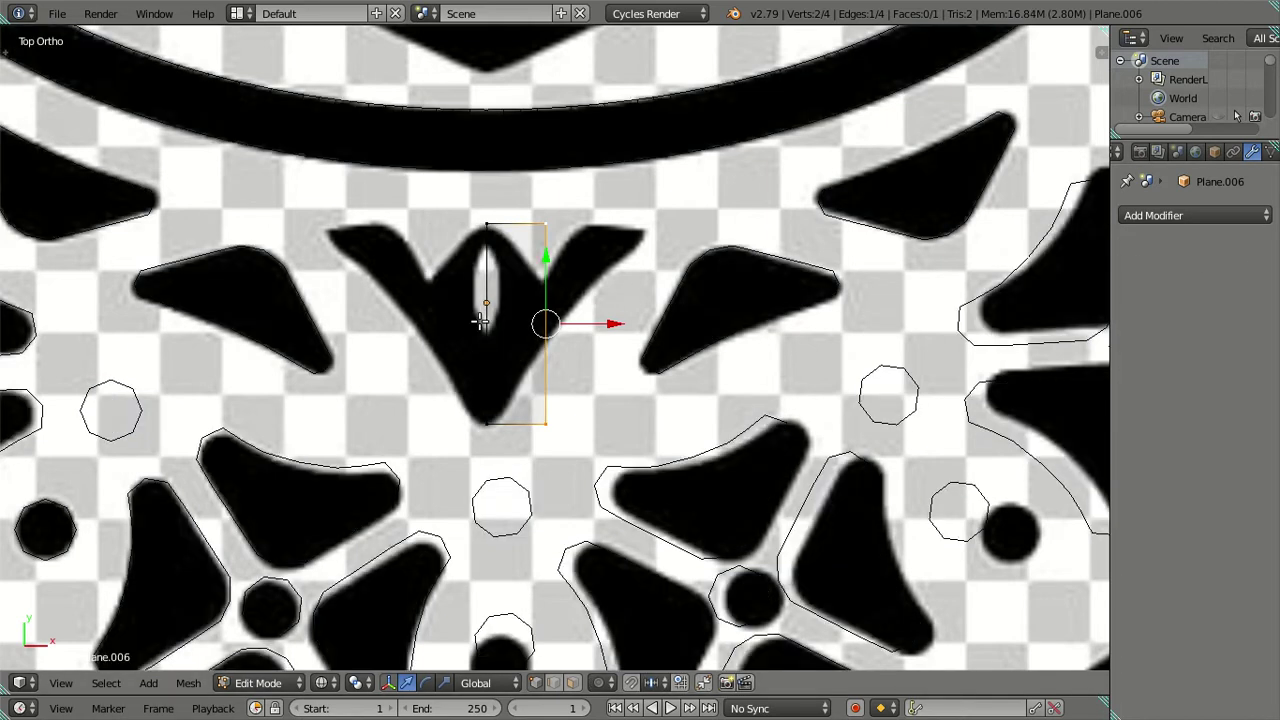
key("z")
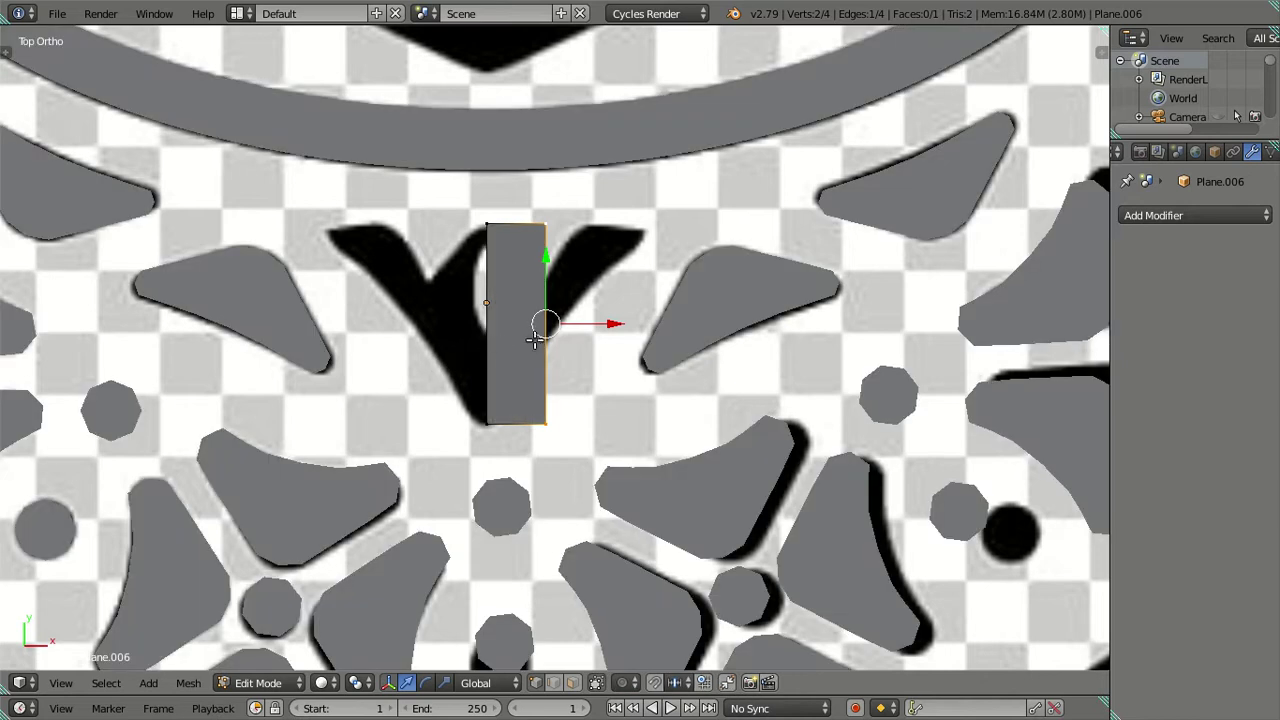
key("z")
Step: Add two horizontal loop cuts to the strip, sliding the upper one near the V's top
key("ctrl+r")
left_click(546, 322)
left_click(560, 329)
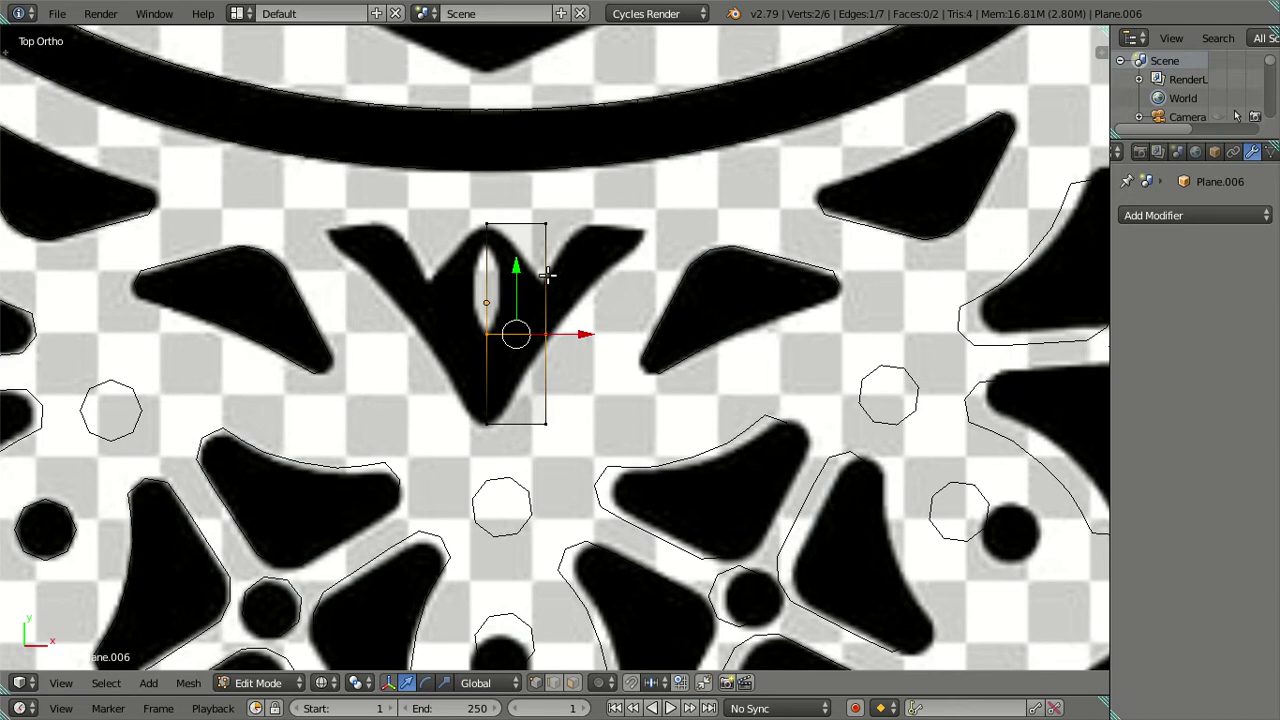
scroll(543, 302, "up", 1)
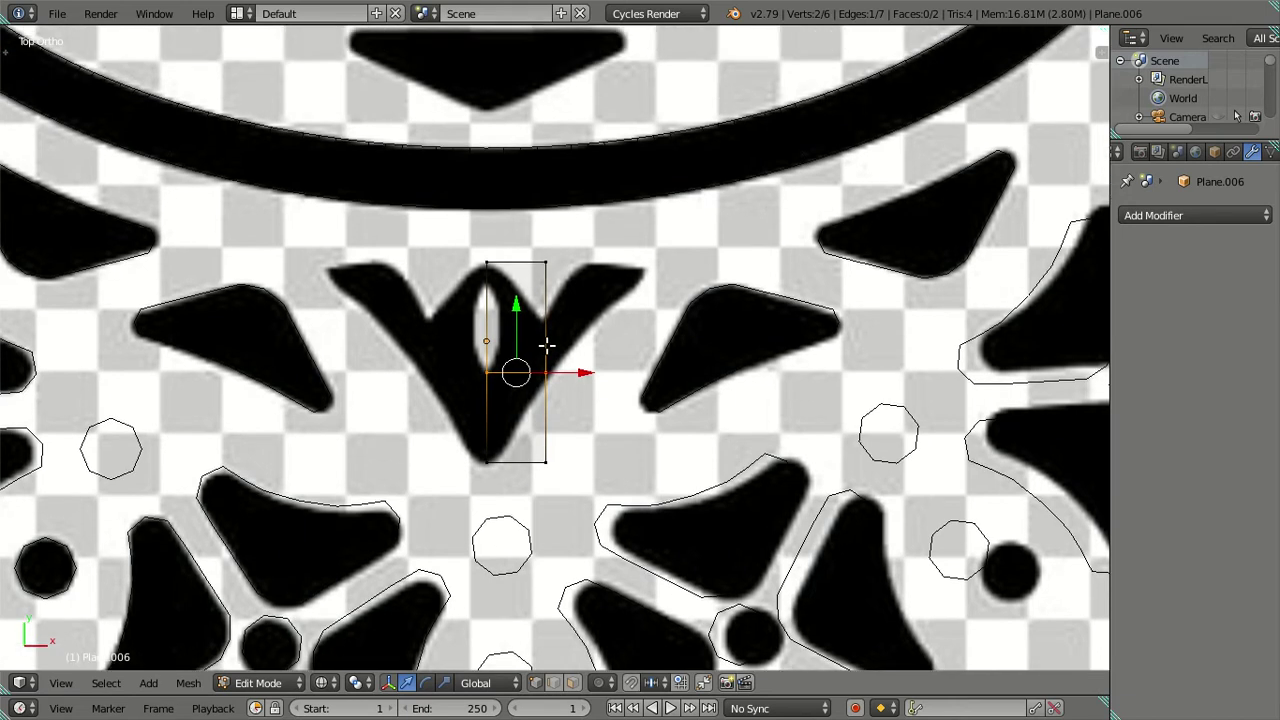
scroll(545, 313, "up", 1)
key("ctrl+r")
left_click(545, 245)
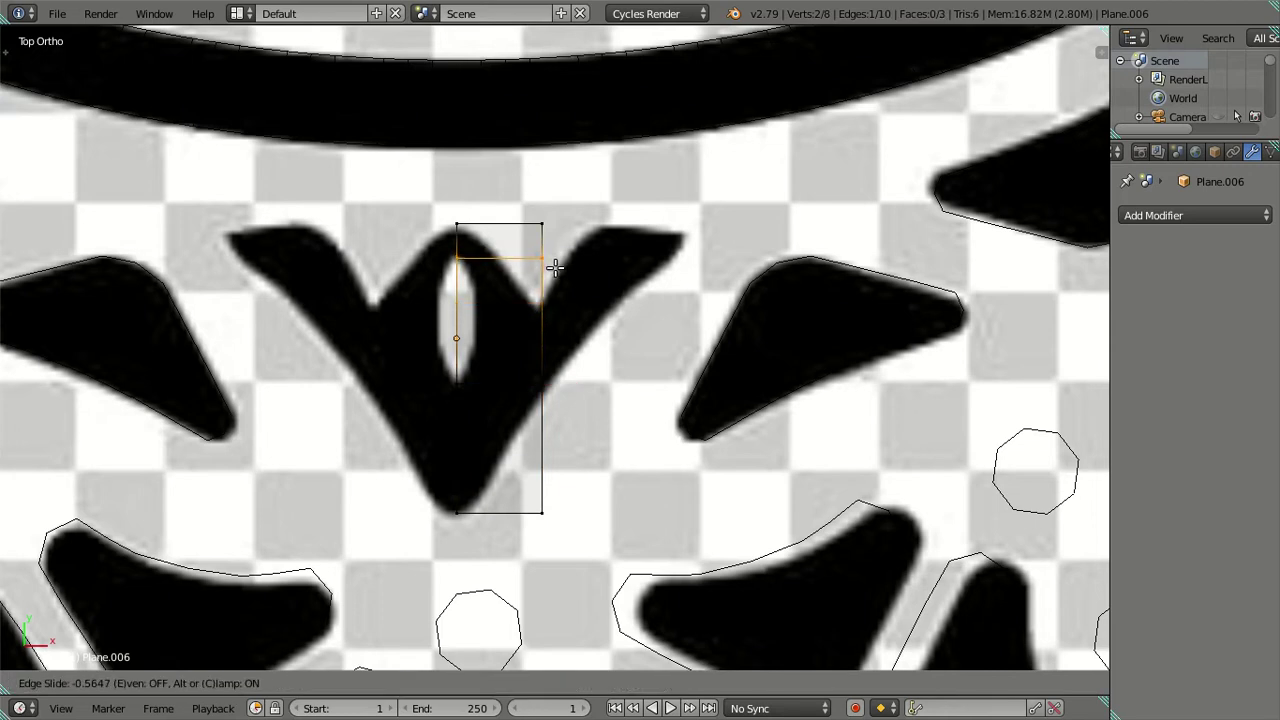
left_click(554, 268)
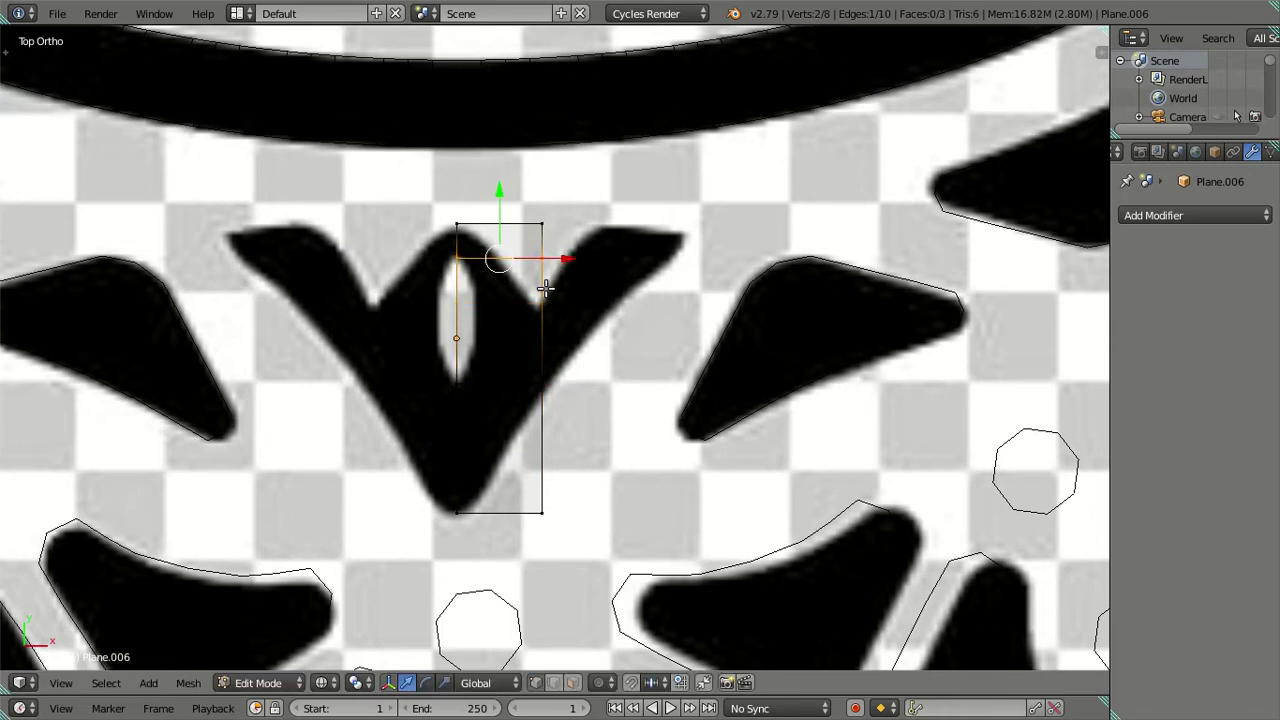
key("z")
key("z")
key("z")
key("z")
Step: Delete the strip's middle face in face select mode
left_click(574, 682)
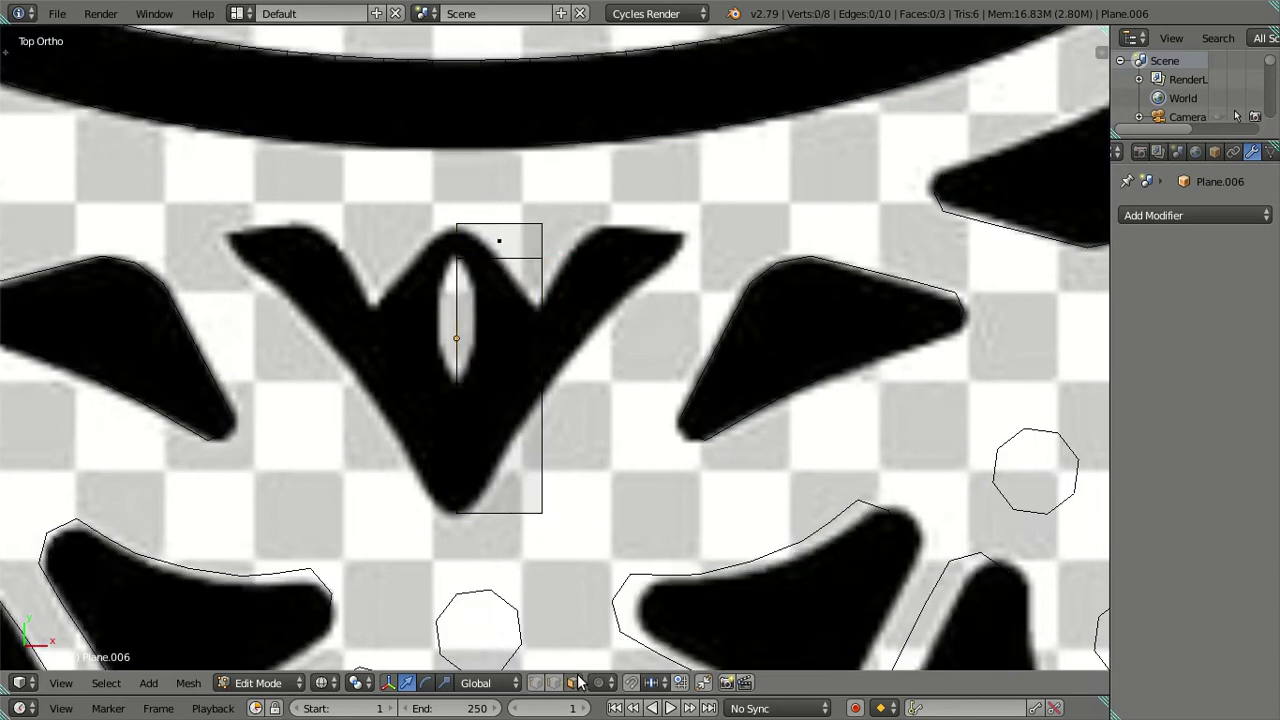
right_click(508, 352)
key("x")
left_click(532, 339)
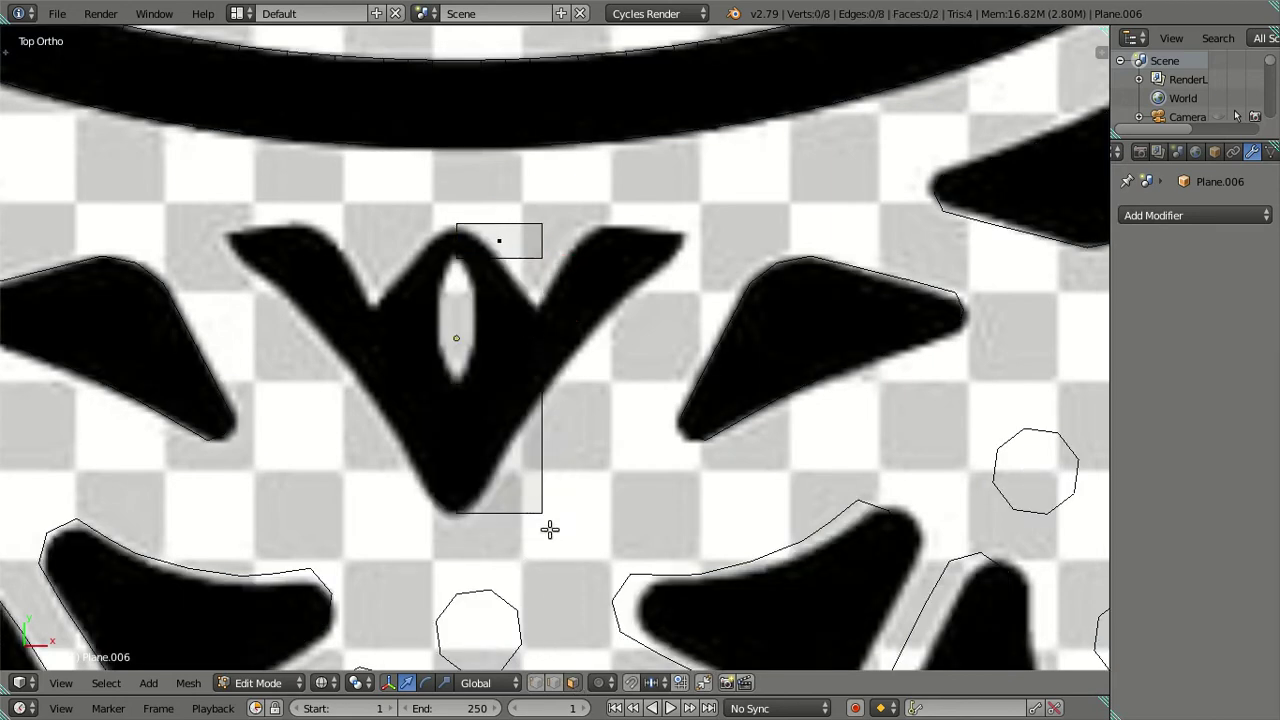
left_click(536, 682)
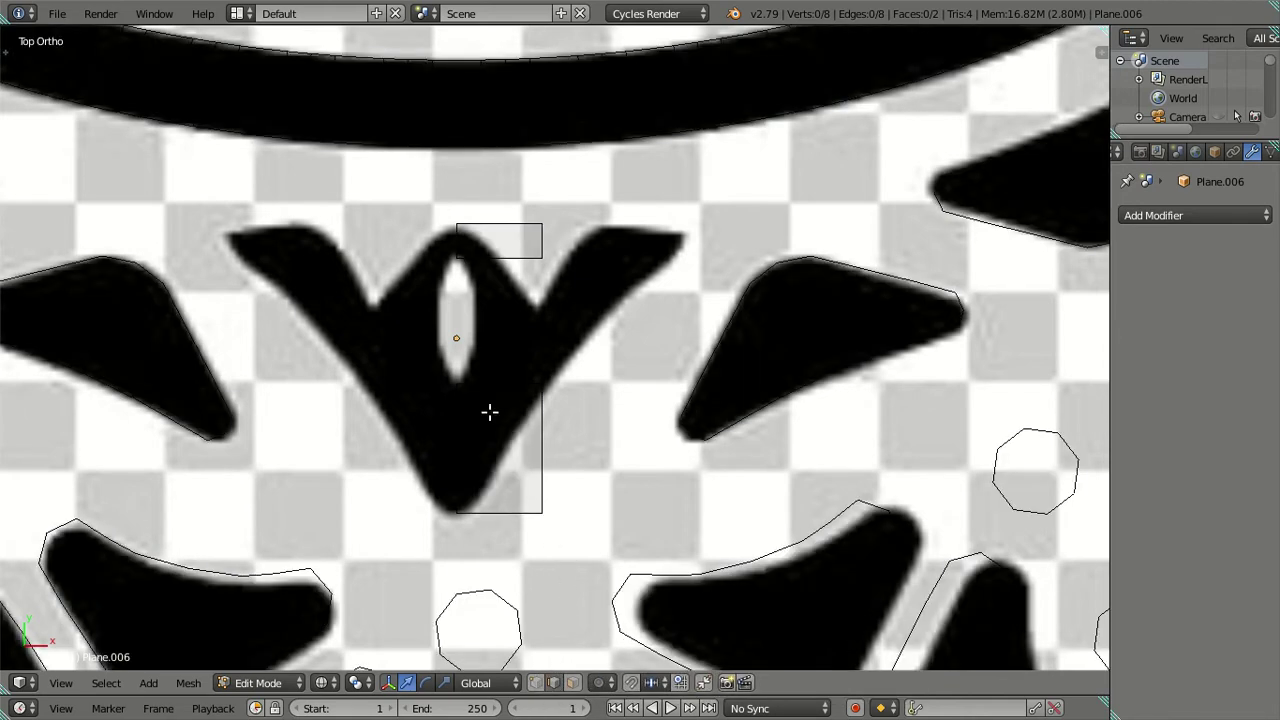
Step: In vertex mode, move the strip's lower-right and upper-right vertices onto the V's right-arm edge
left_click(535, 682)
right_click(538, 514)
left_click_drag(600, 514, 529, 483)
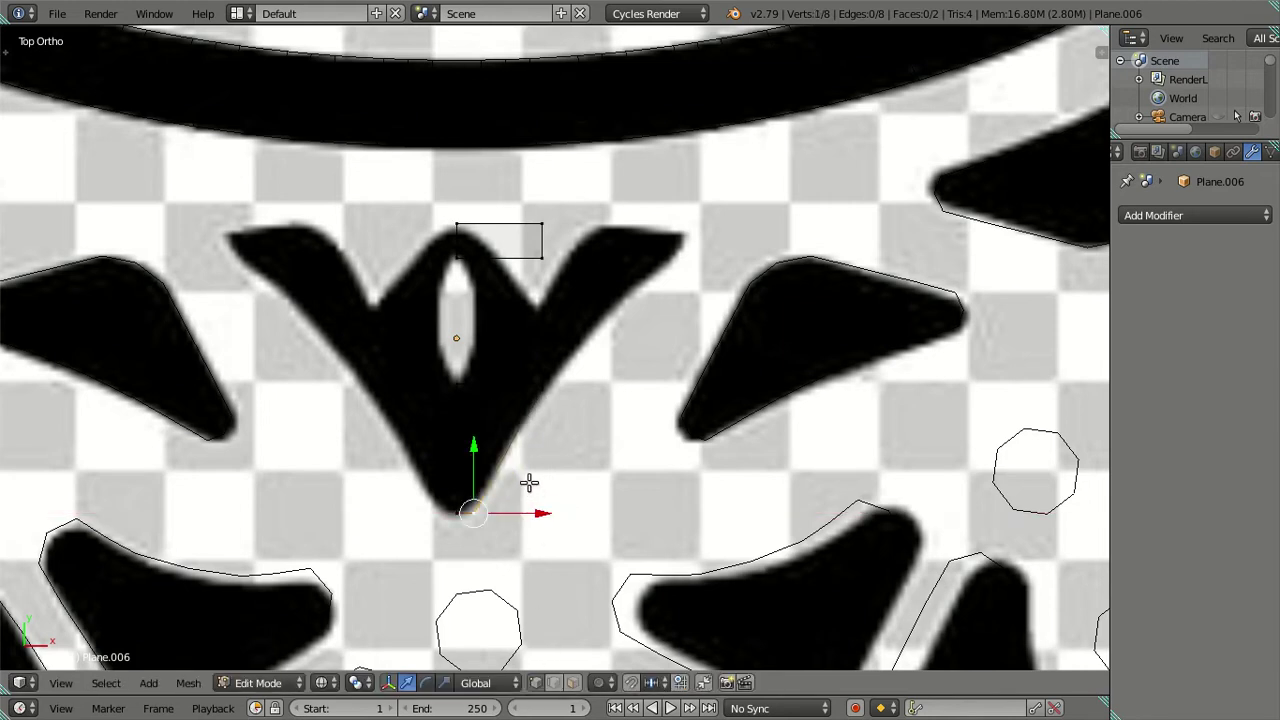
left_click_drag(474, 447, 480, 437)
left_click_drag(538, 510, 542, 512)
left_click_drag(486, 437, 481, 420)
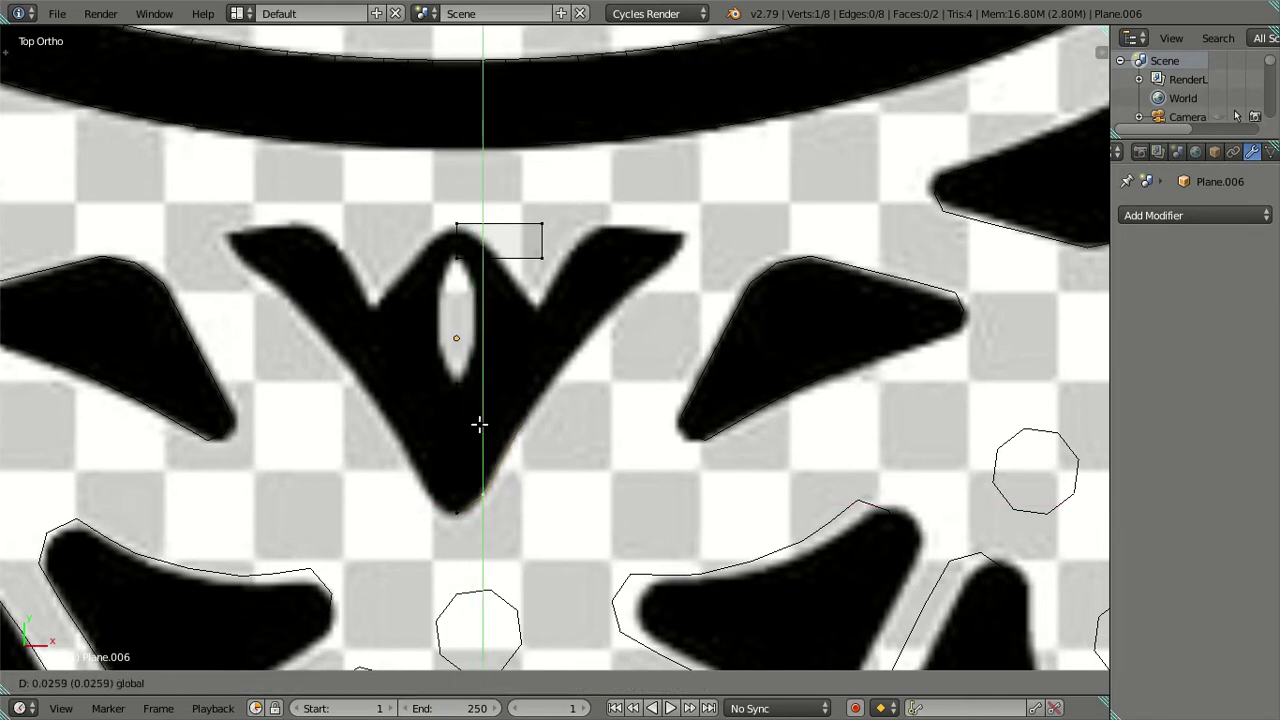
key("z")
right_click(540, 383)
mouse_move(580, 383)
left_mouse_down()
mouse_move(526, 360)
mouse_move(477, 305)
left_mouse_up()
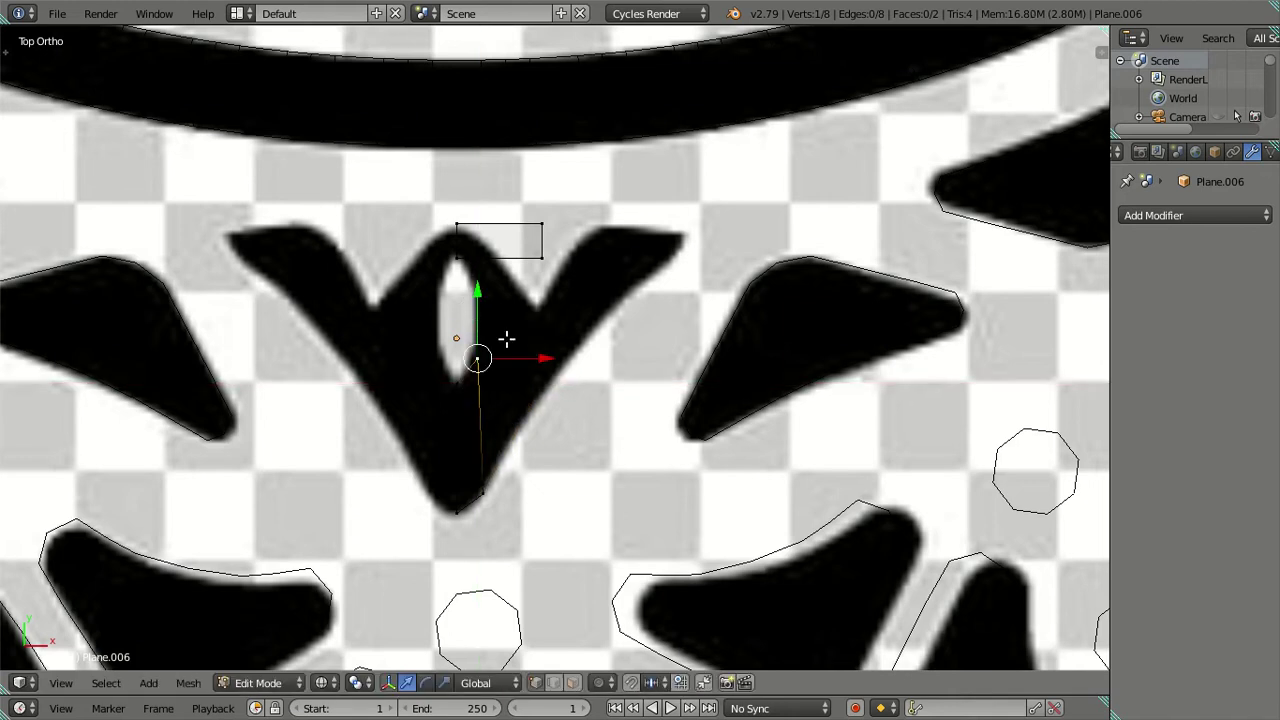
left_click_drag(546, 358, 544, 358)
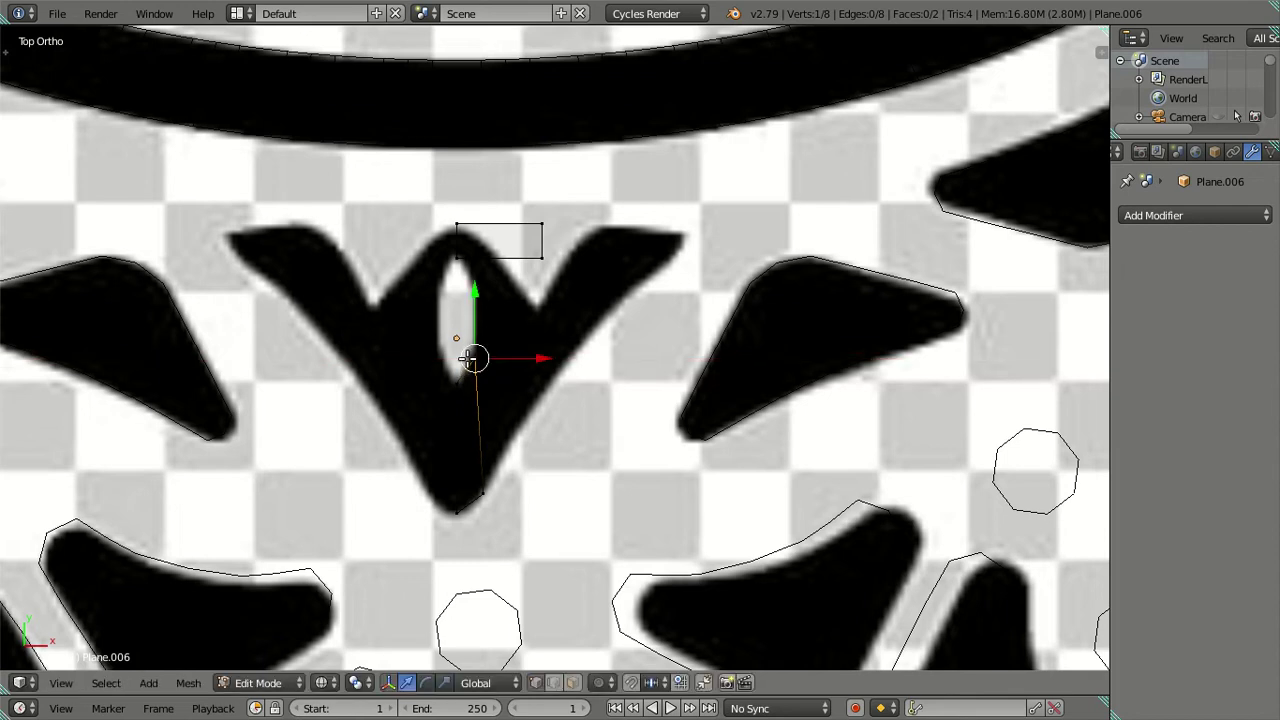
Step: Extrude the strip's edge down the V's right arm and align the new lower vertex
key("g")
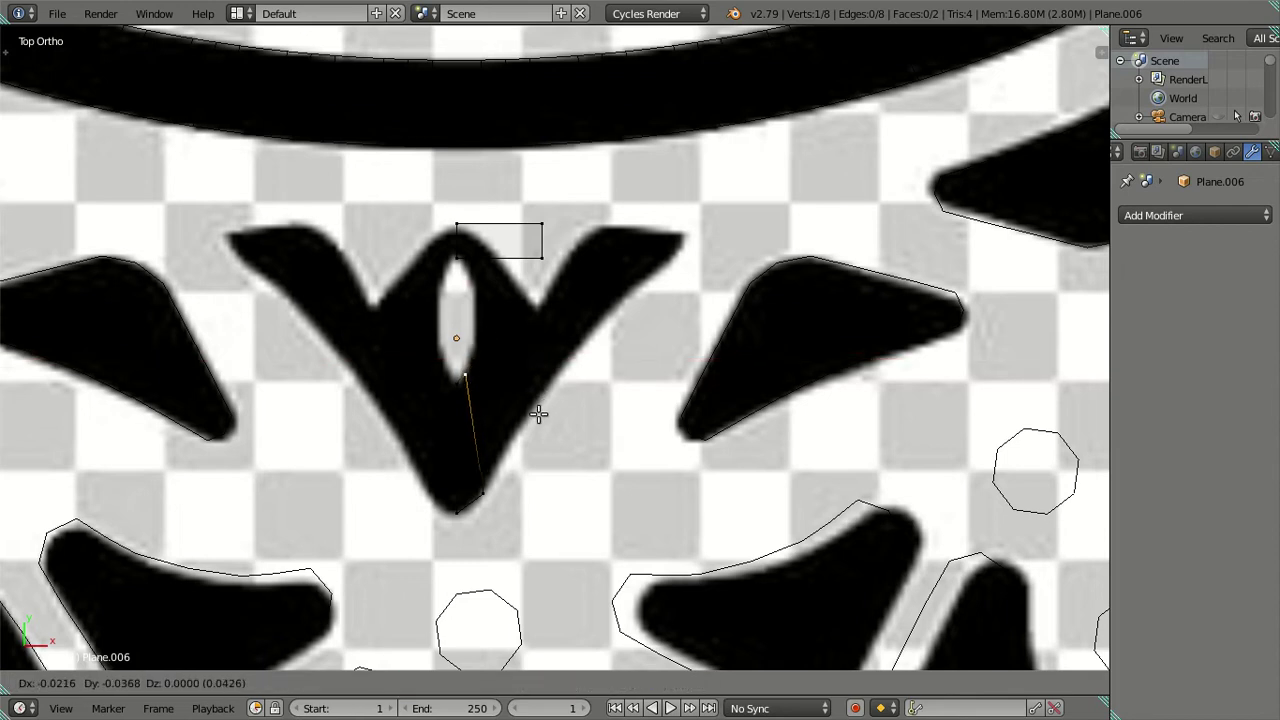
left_click(538, 418)
left_click(503, 489, "shift")
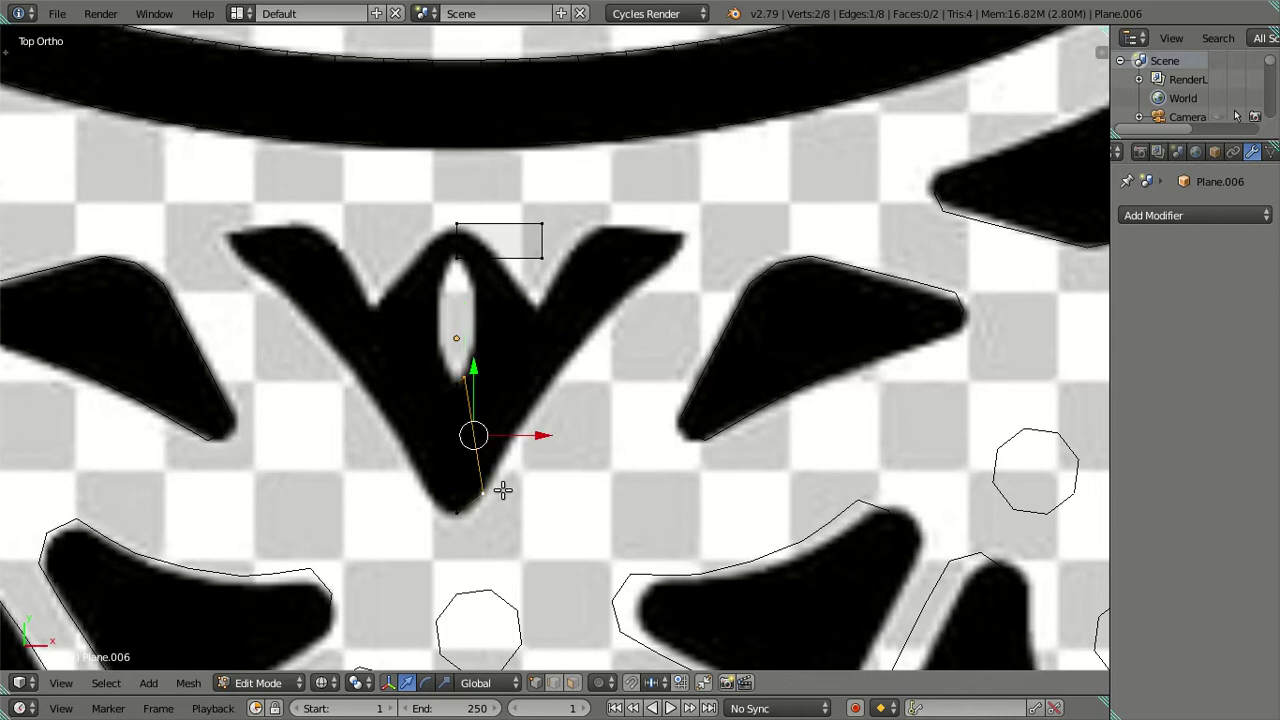
key("e")
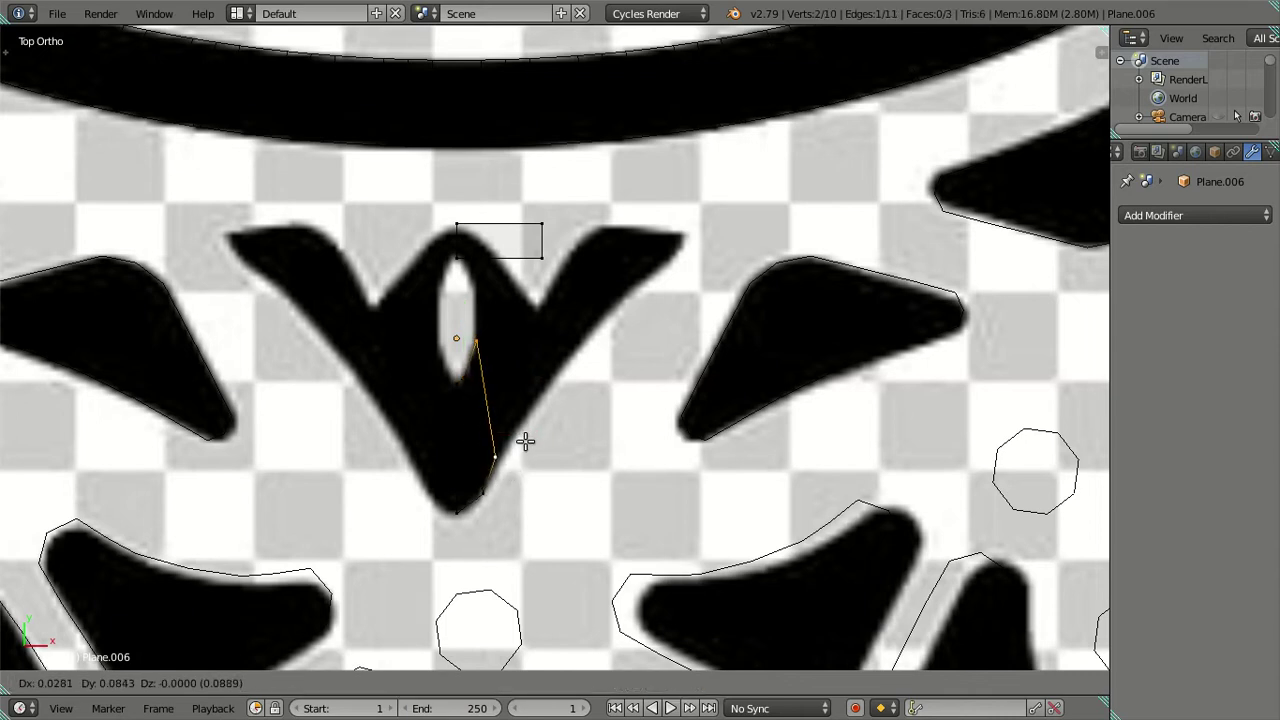
left_click(522, 444)
right_click(503, 463)
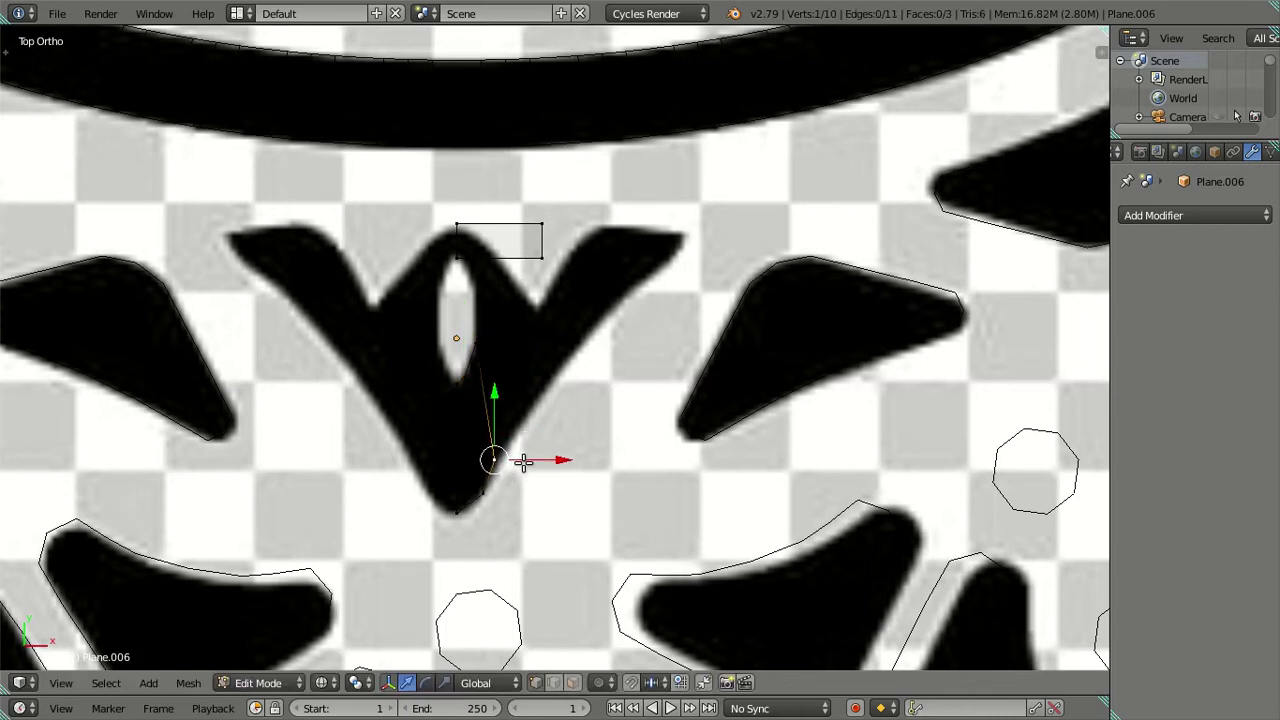
key("g")
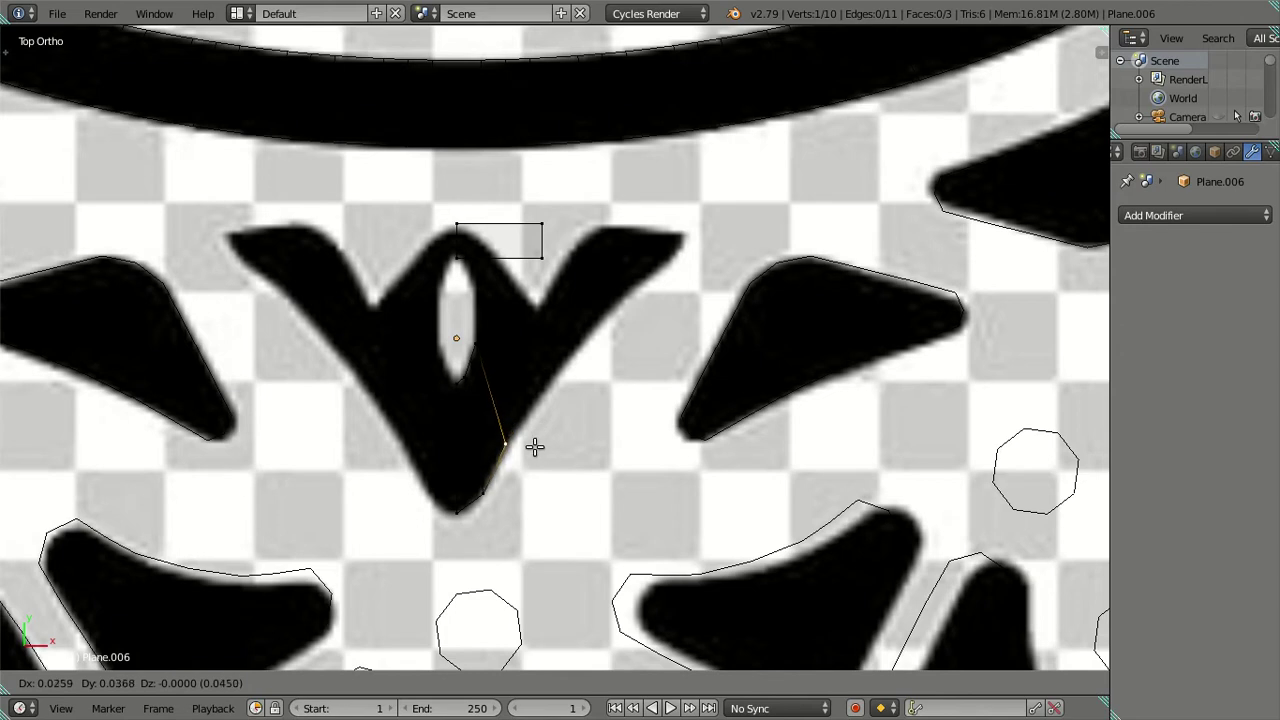
left_click(535, 447)
Step: Extrude another edge, raise it vertically, and reposition its lower vertex along the V's arm
right_click(478, 343, "shift")
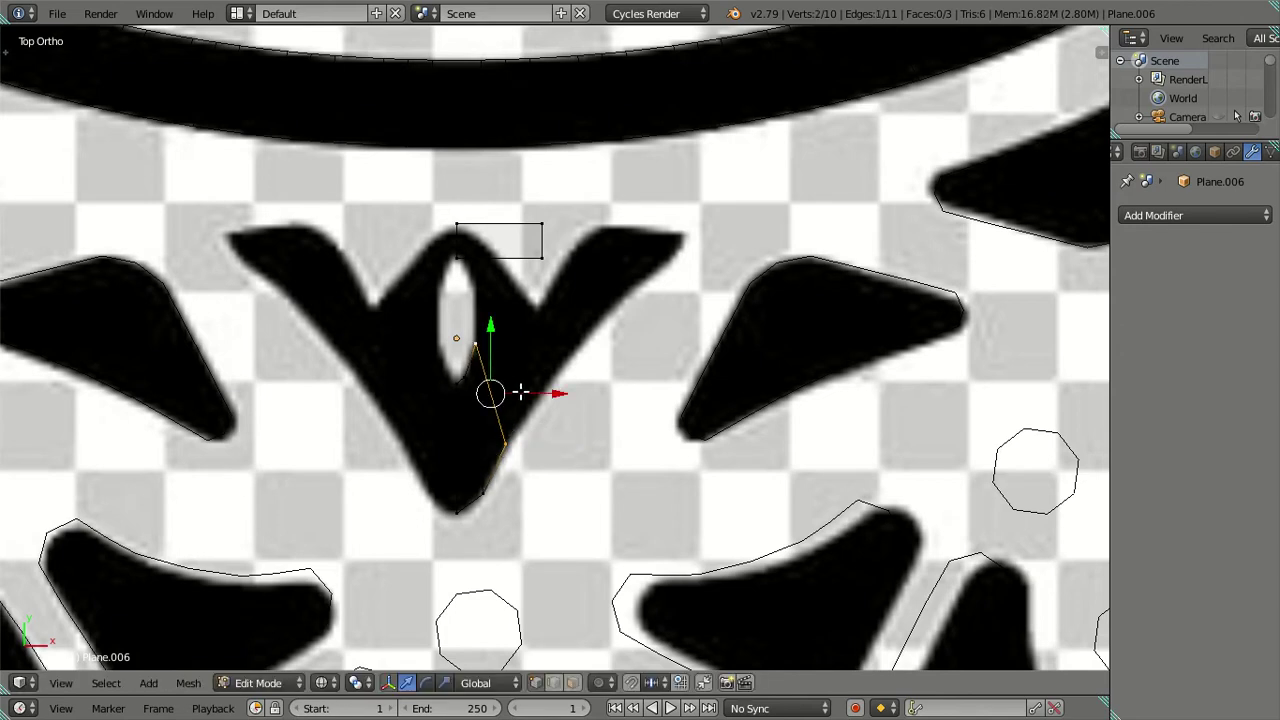
key("e")
right_click(517, 369)
key("g")
key("y")
left_click(490, 302)
right_click(506, 420)
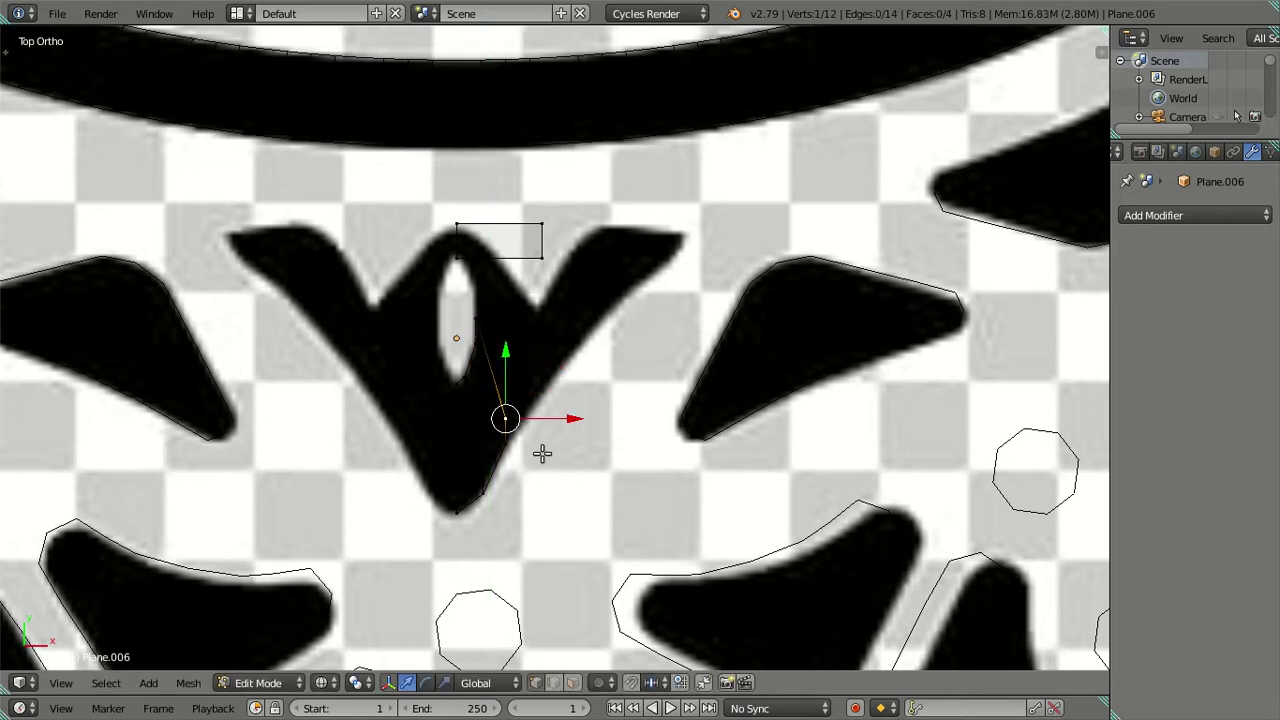
key("g")
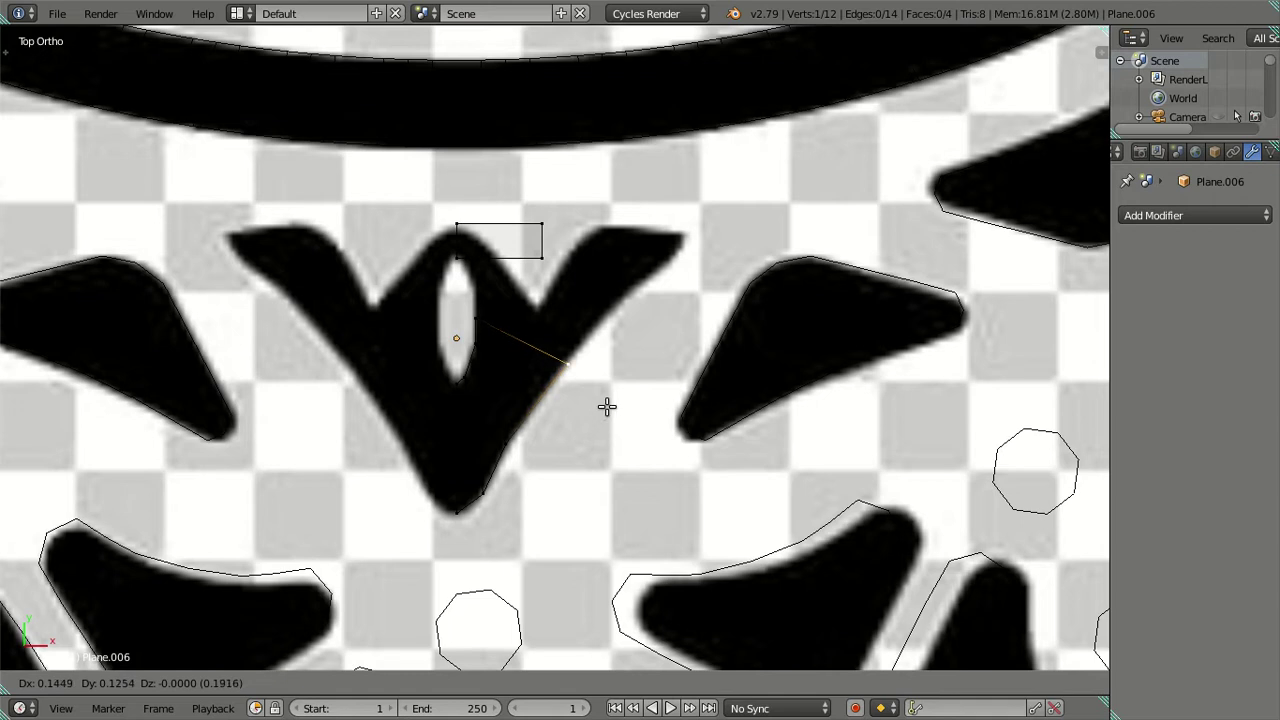
left_click(604, 404)
Step: Undo the last vertex move and place the vertex on the V's bottom tip
key("ctrl+z")
key("g")
right_click(546, 440)
left_click_drag(517, 438, 494, 487)
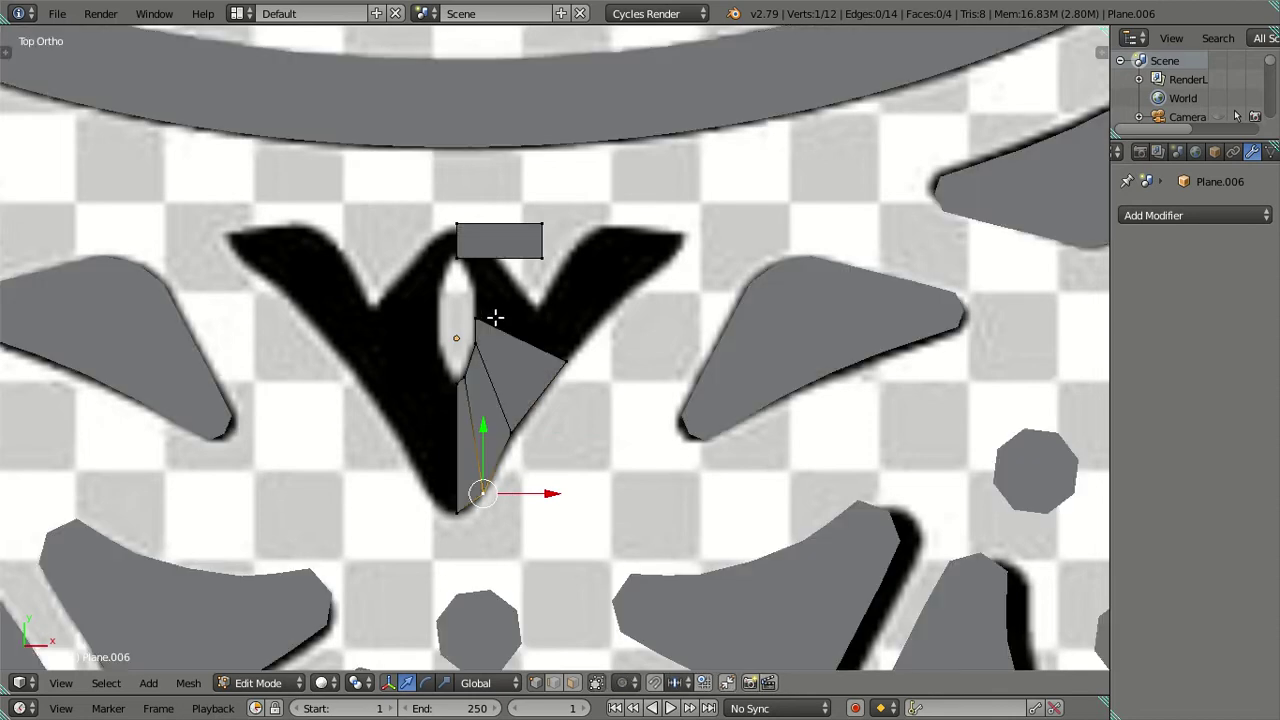
Step: Rotate the top rectangle's edge about 46° and move it toward the V's centre
right_click(478, 282)
right_click(543, 226, "shift")
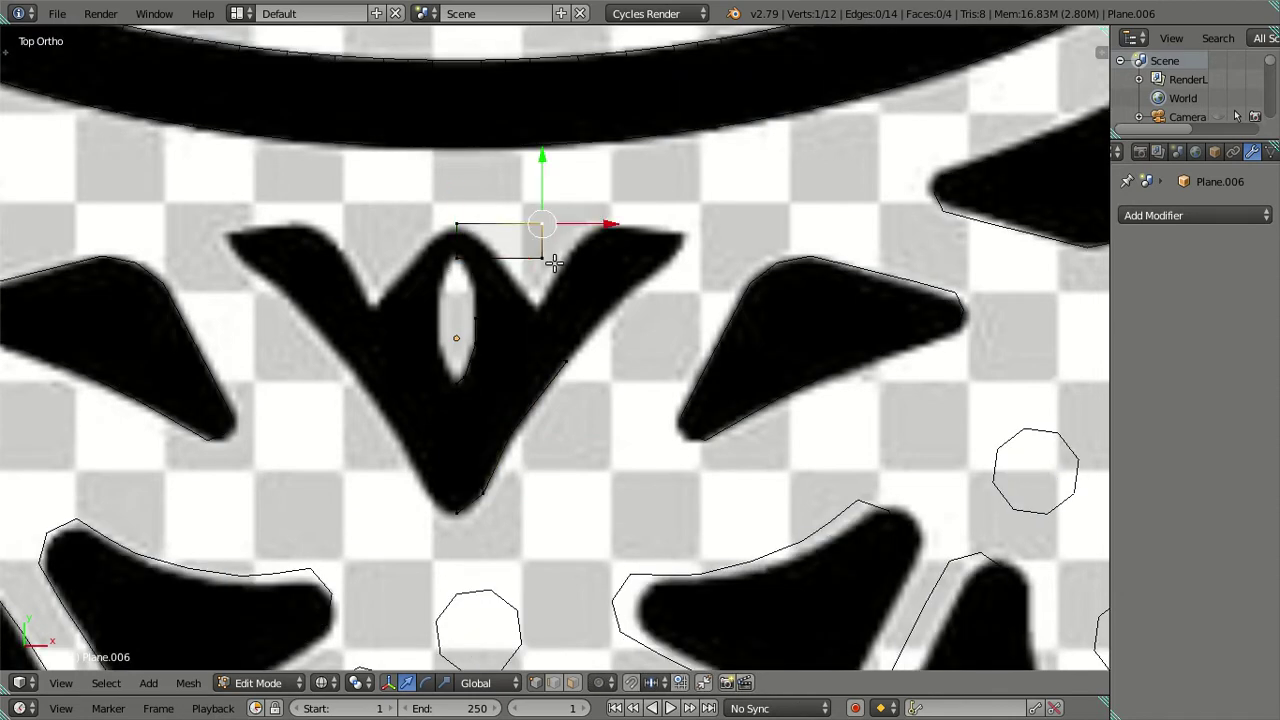
key("r")
left_click(549, 376)
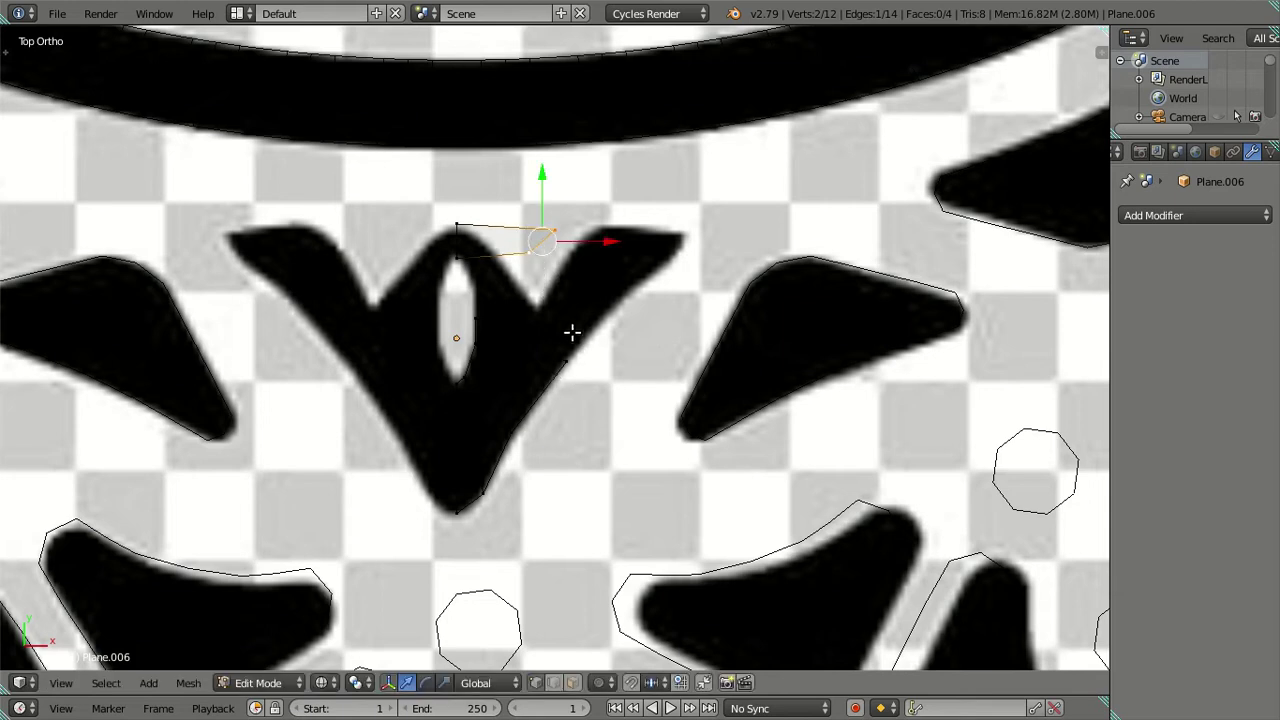
key("g")
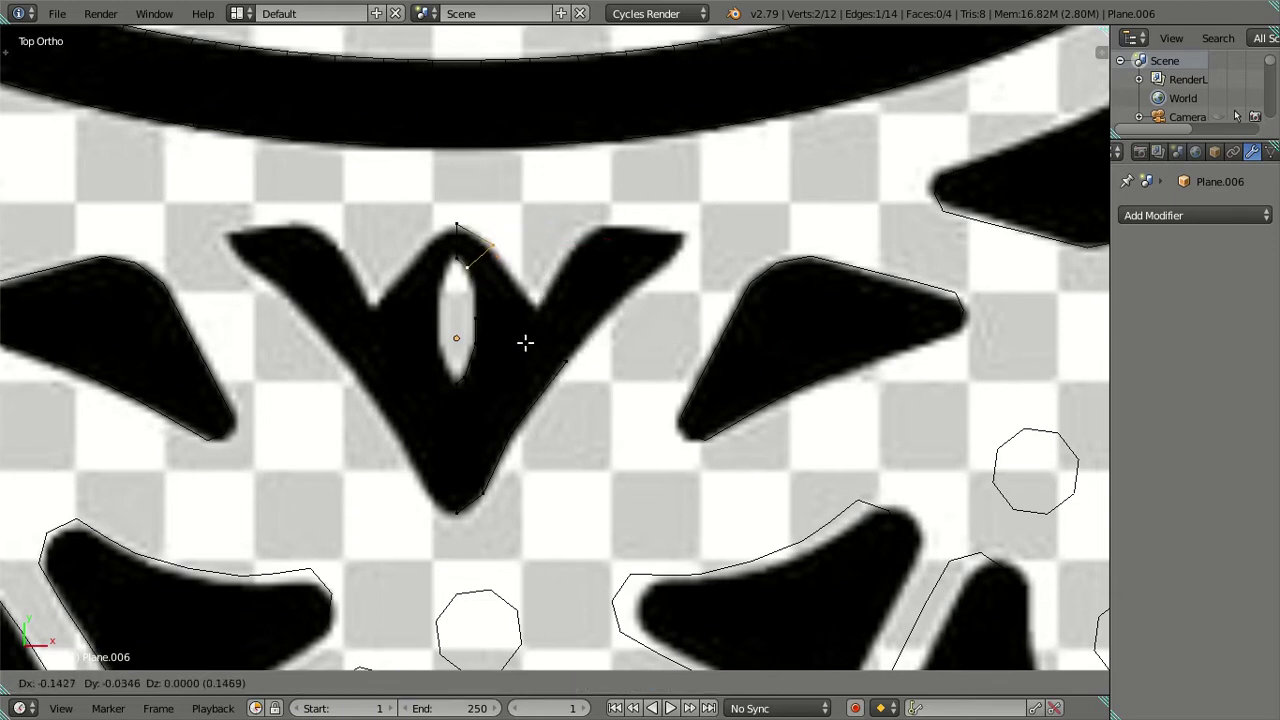
left_click(523, 340)
Step: Fine-tune one vertex of the rotated edge with X- and Y-constrained moves
right_click(516, 250)
key("g")
key("x")
left_click(534, 238)
key("g")
key("y")
left_click(483, 166)
key("g")
key("x")
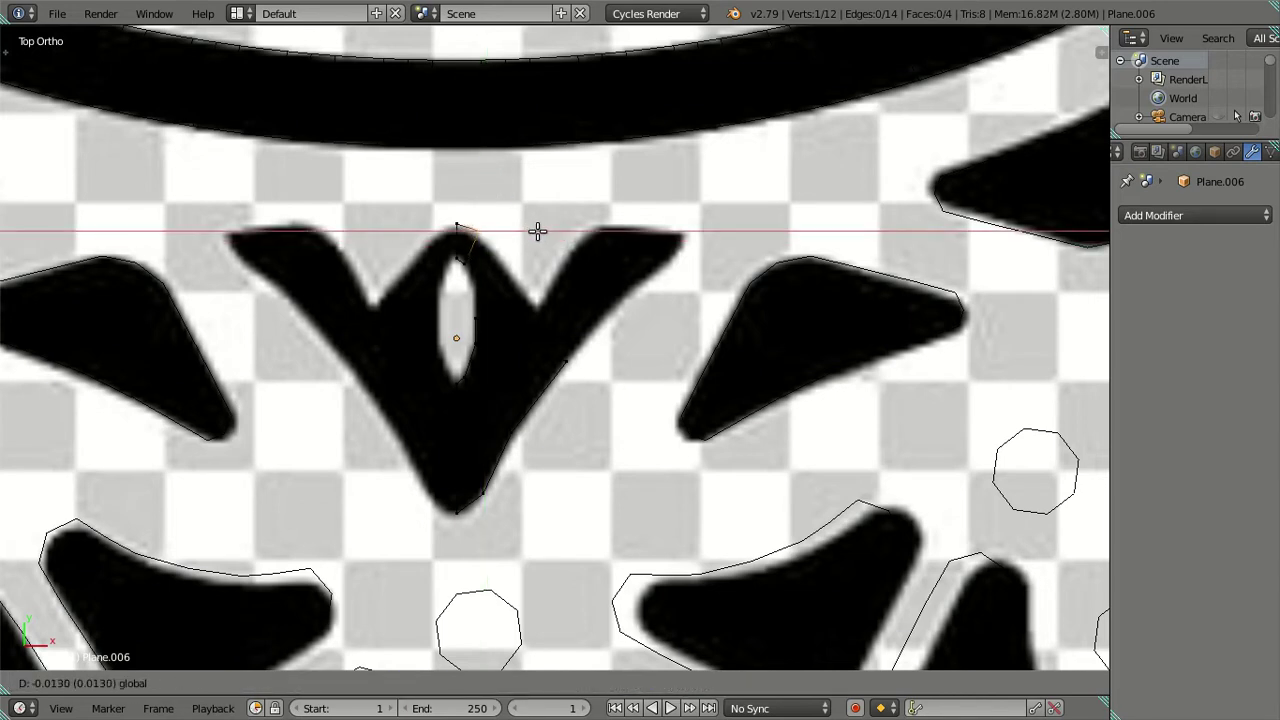
left_click(538, 232)
key("g")
key("y")
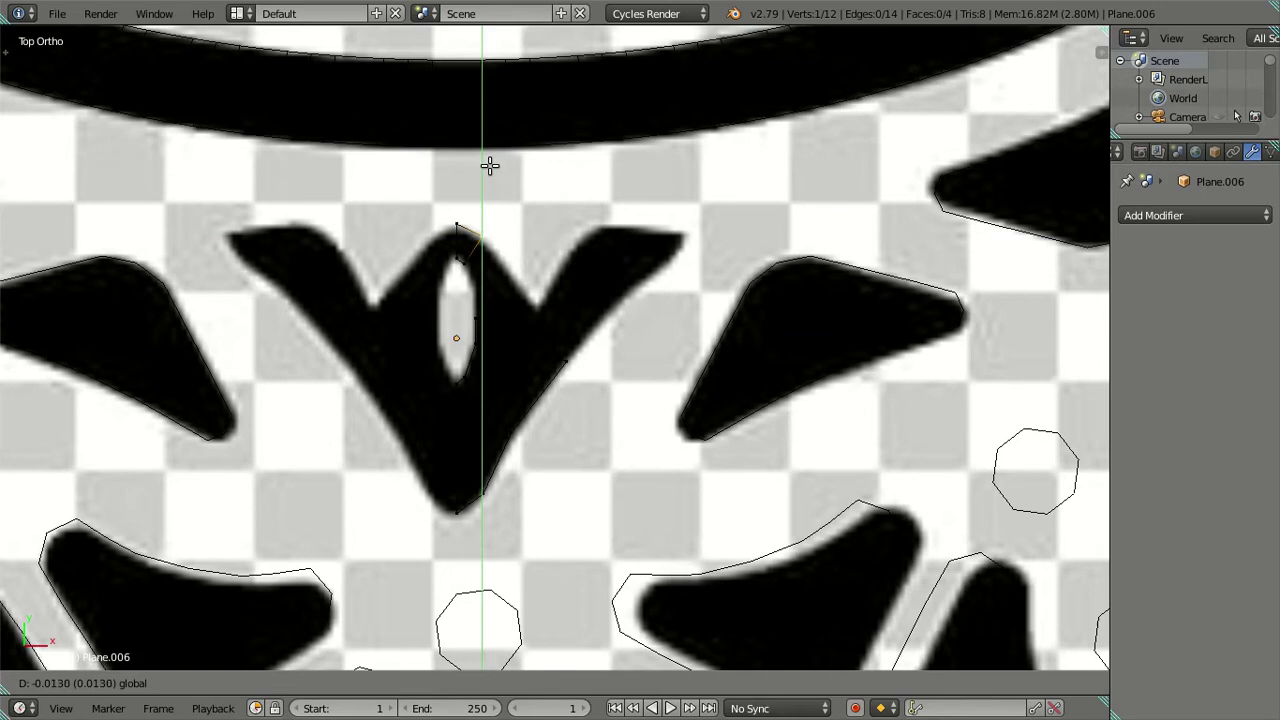
left_click(490, 166)
Step: Extrude a new edge from the rotated edge into the V's upper inner notch
right_click(470, 252, "shift")
key("e")
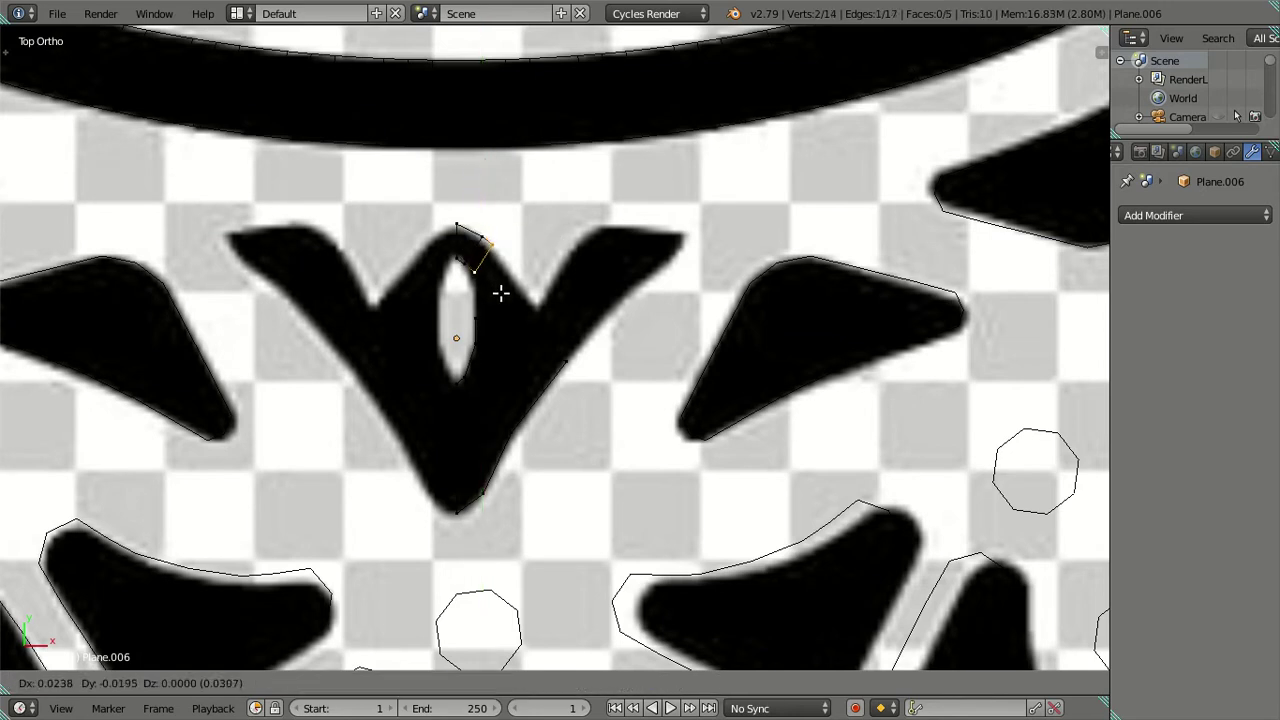
left_click(498, 304)
right_click(500, 268)
key("e")
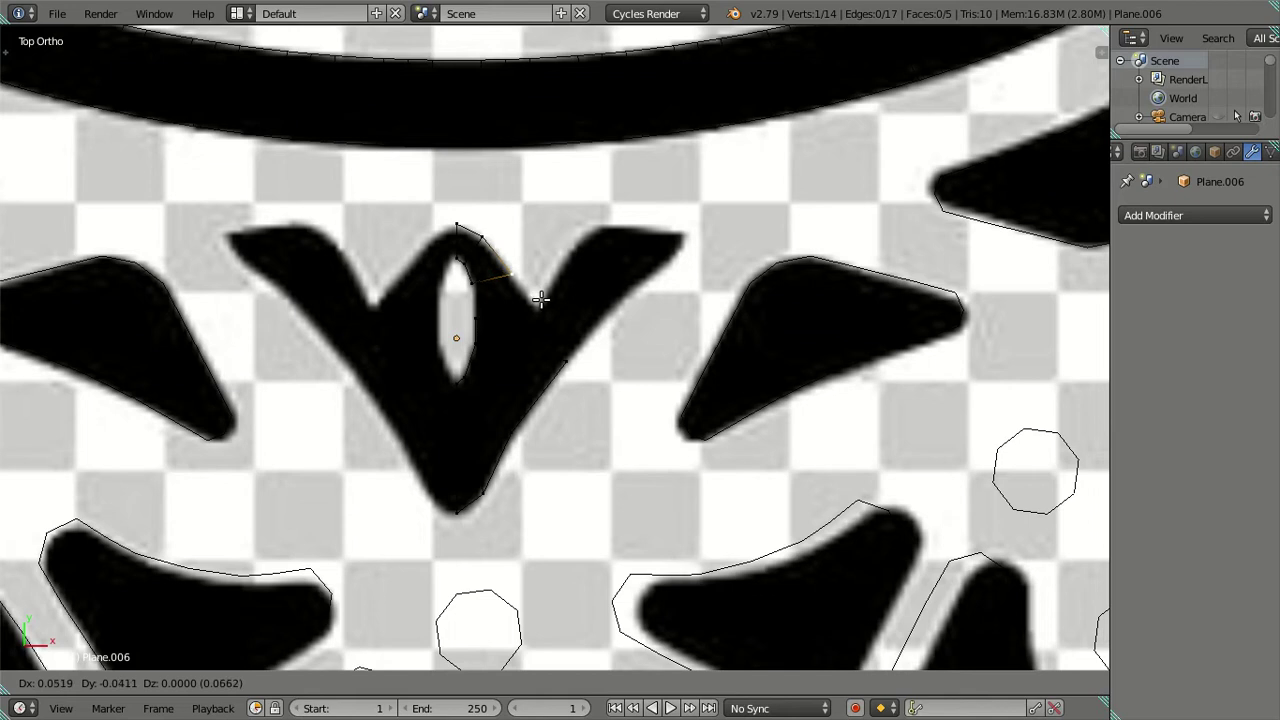
Step: Cut a new edge loop across the V ornament's half-mesh faces, redoing the first attempt
left_click(541, 302)
key("z")
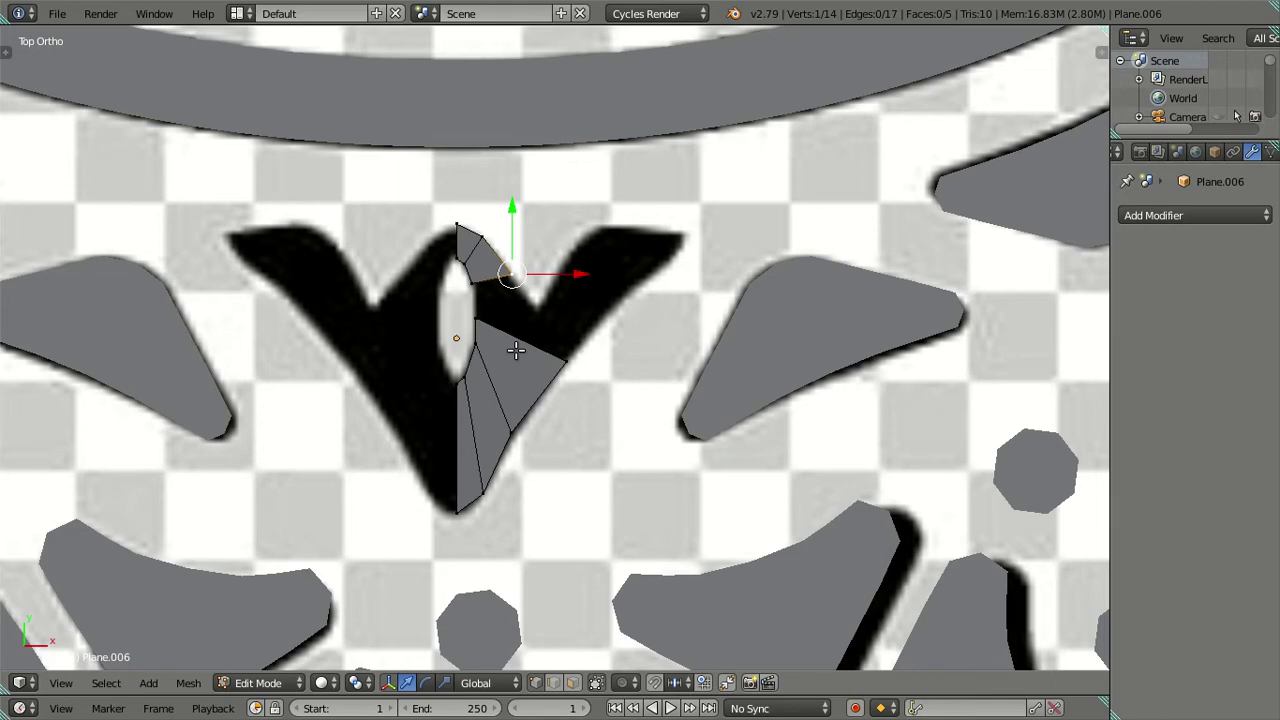
key("ctrl+r")
left_click(527, 348)
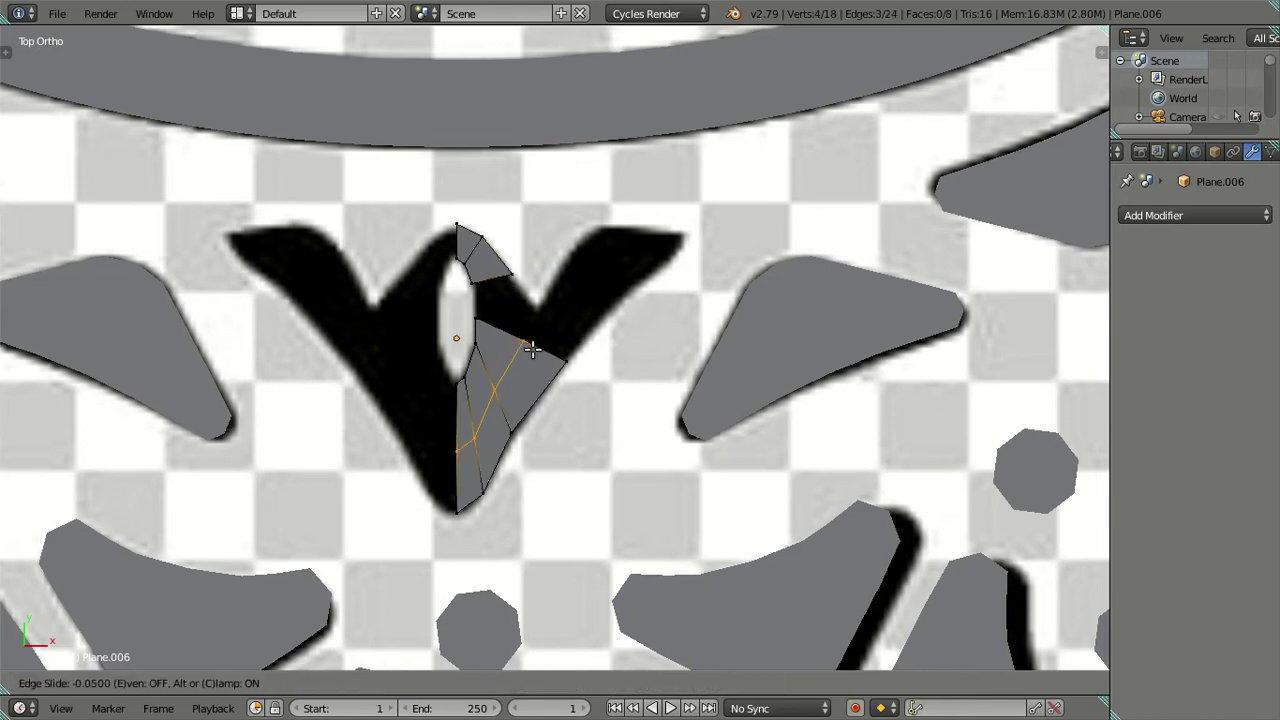
left_click(534, 348)
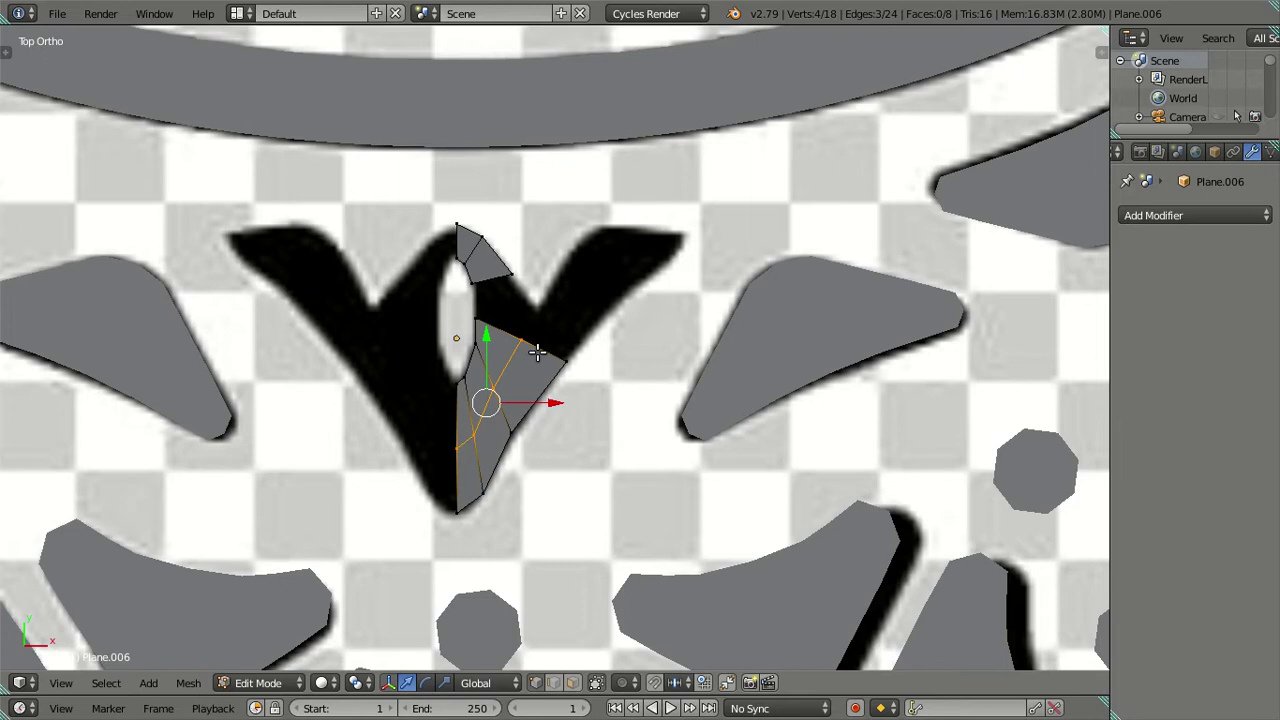
key("ctrl+z")
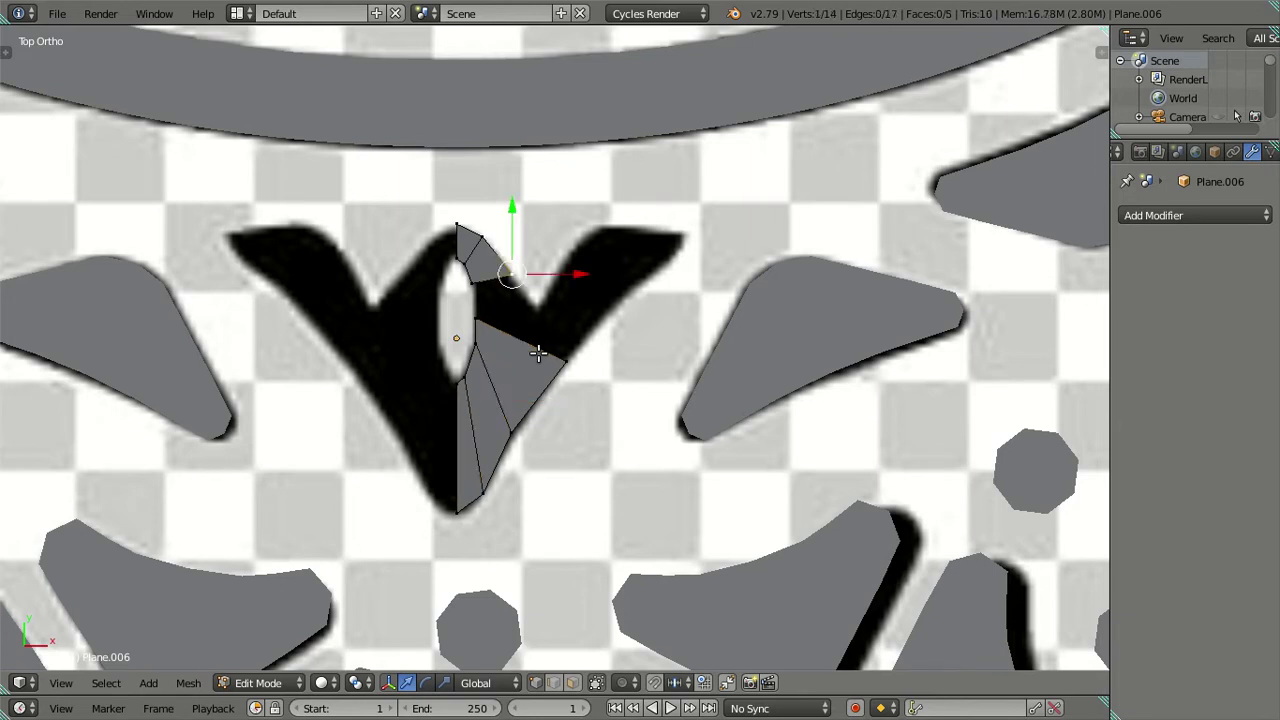
key("ctrl+r")
left_click(541, 355)
left_click(543, 357)
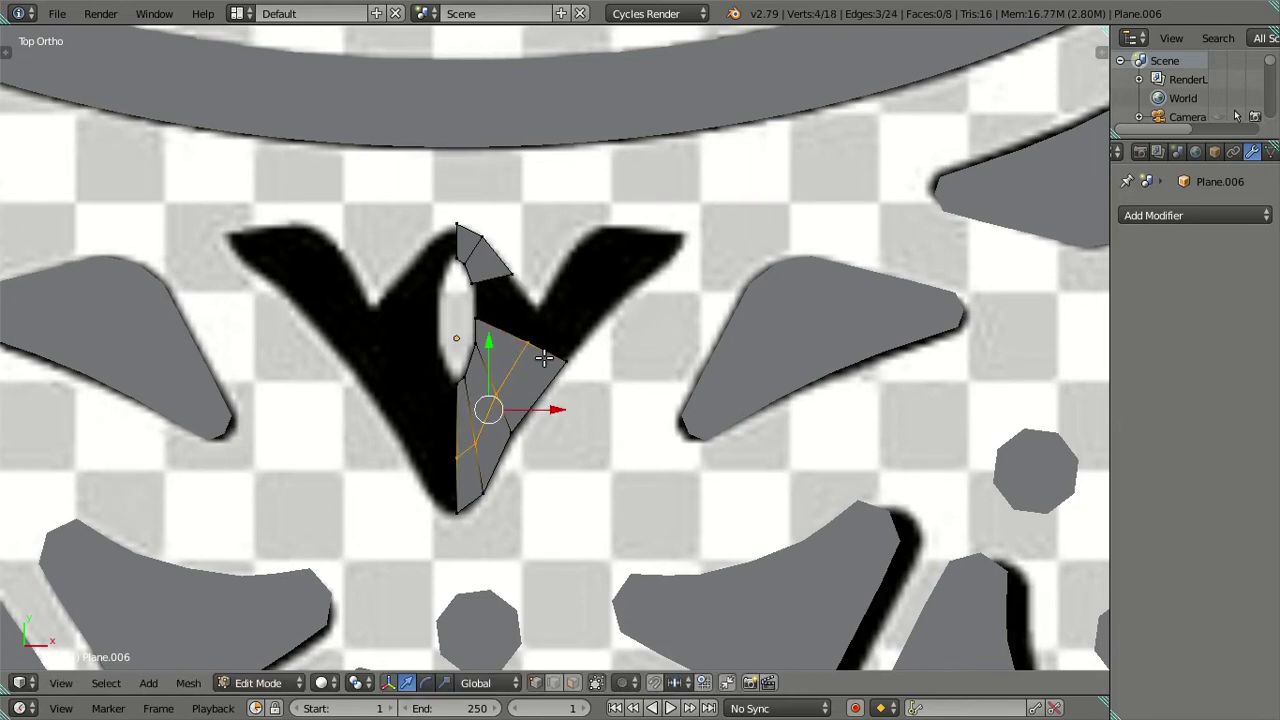
Step: Fill a face between two gap edges and move its outer corner vertex onto the emblem outline
right_click(500, 338)
right_click(480, 282, "shift")
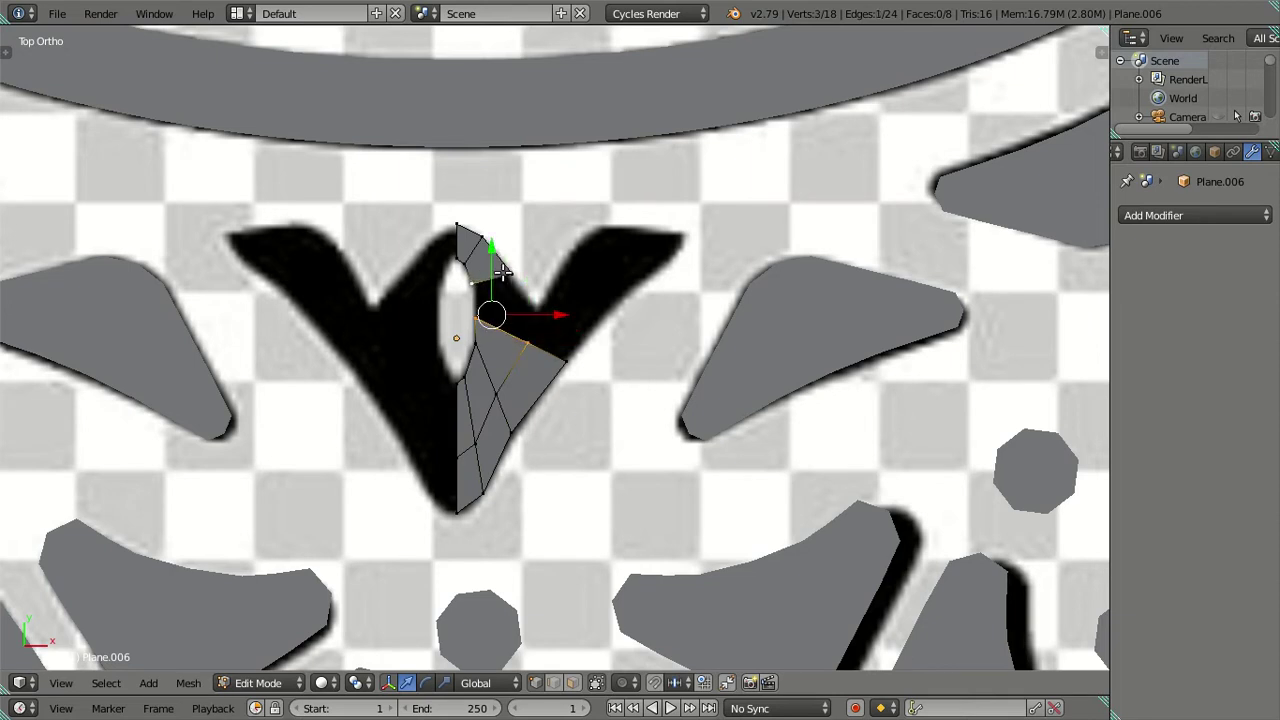
key("f")
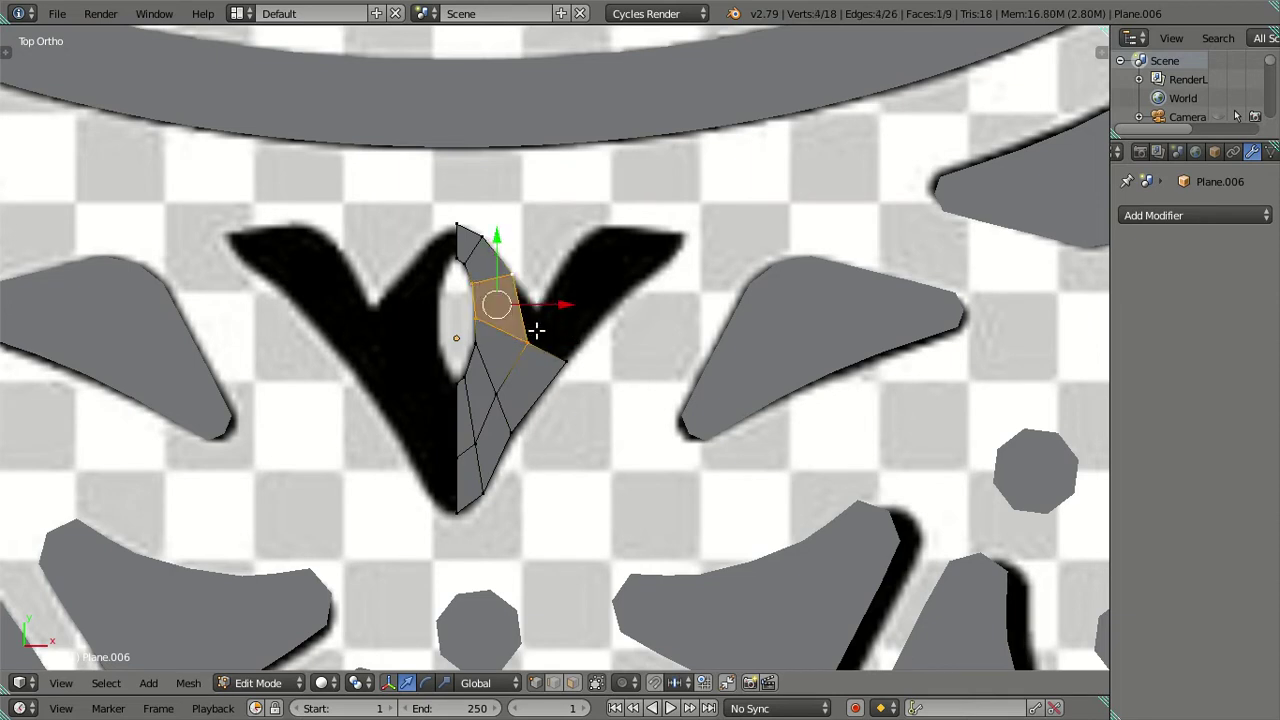
right_click(530, 343)
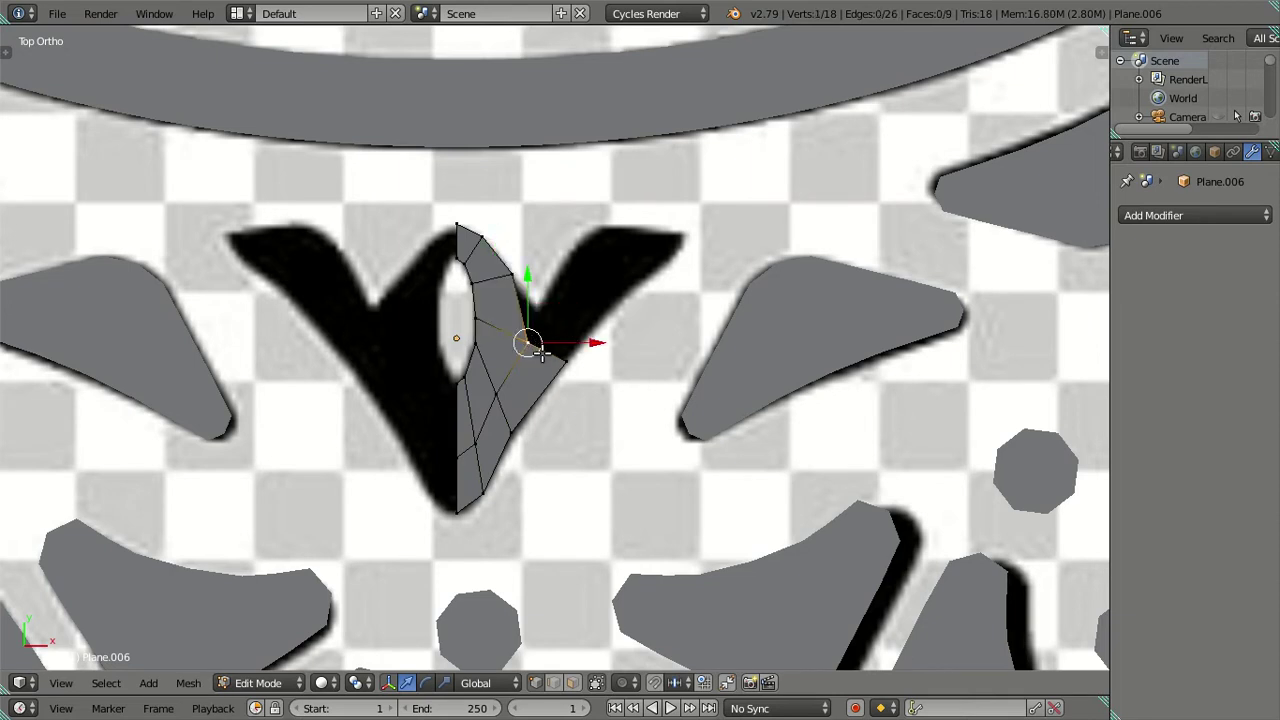
key("g")
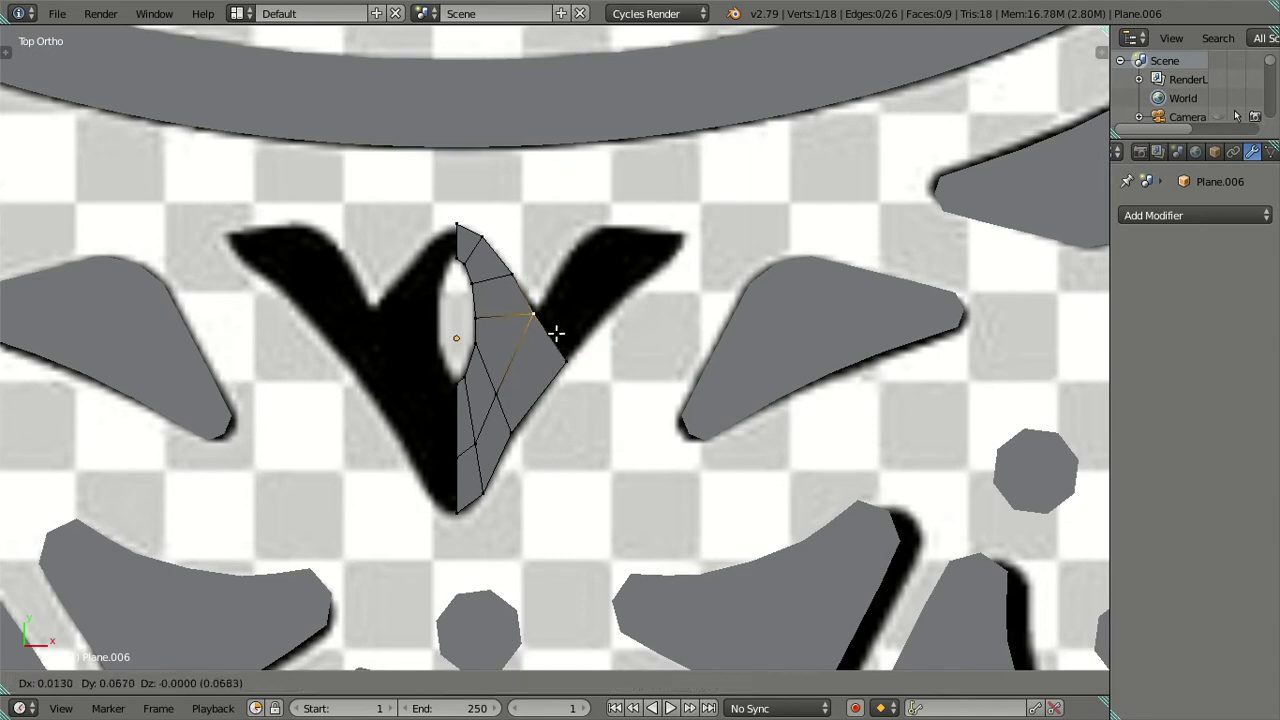
left_click(559, 330)
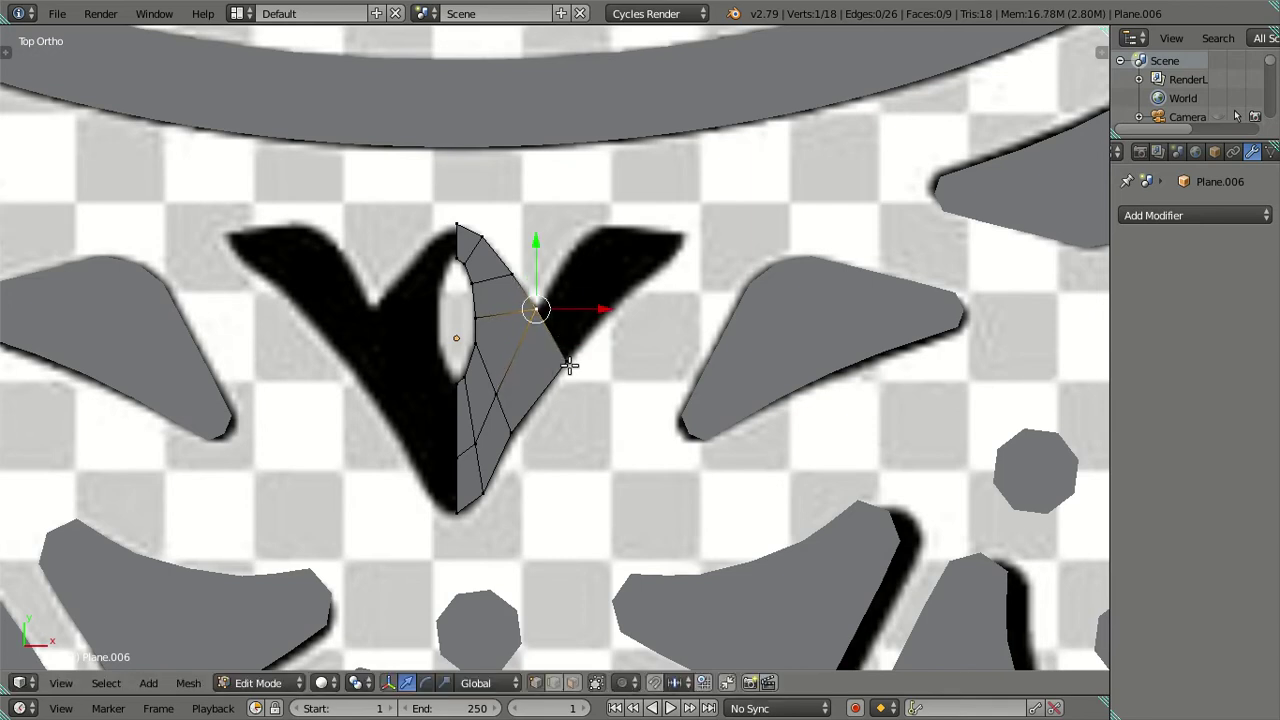
key("ctrl+z")
key("z")
key("z")
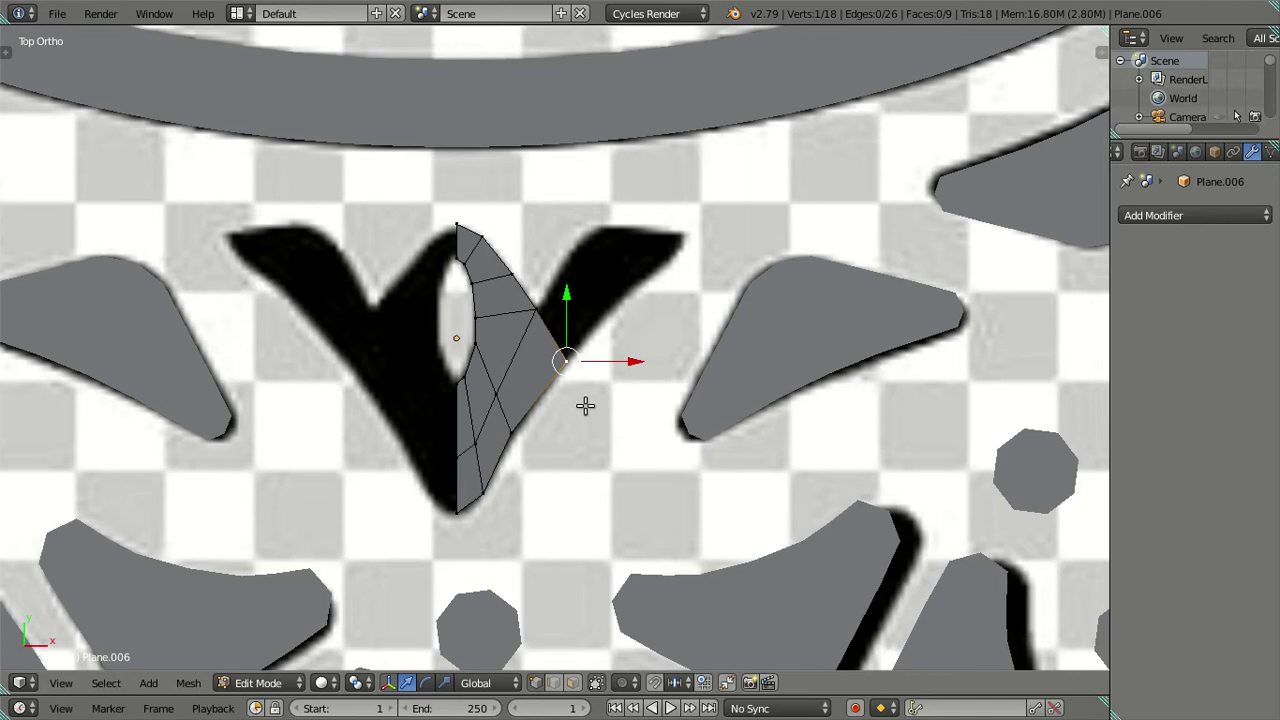
key("z")
key("g")
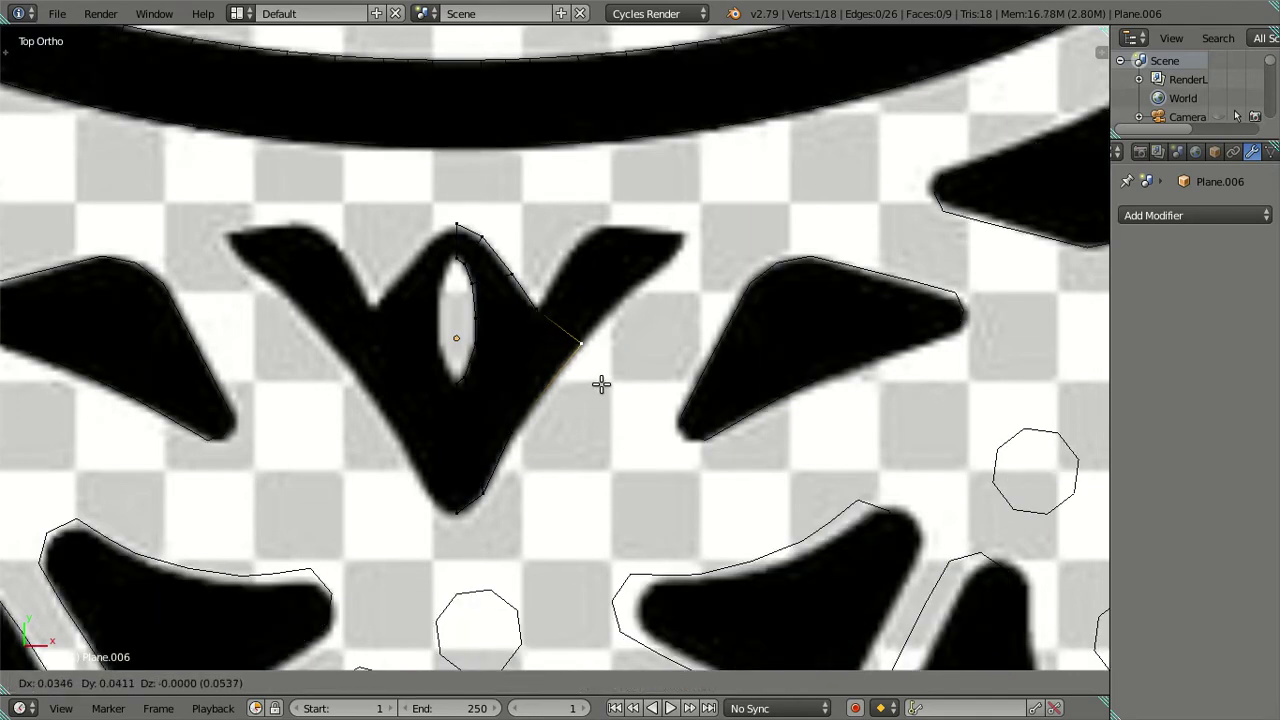
Step: Extrude the outer edge in two steps up the V's right arm
left_click(600, 384)
key("z")
key("z")
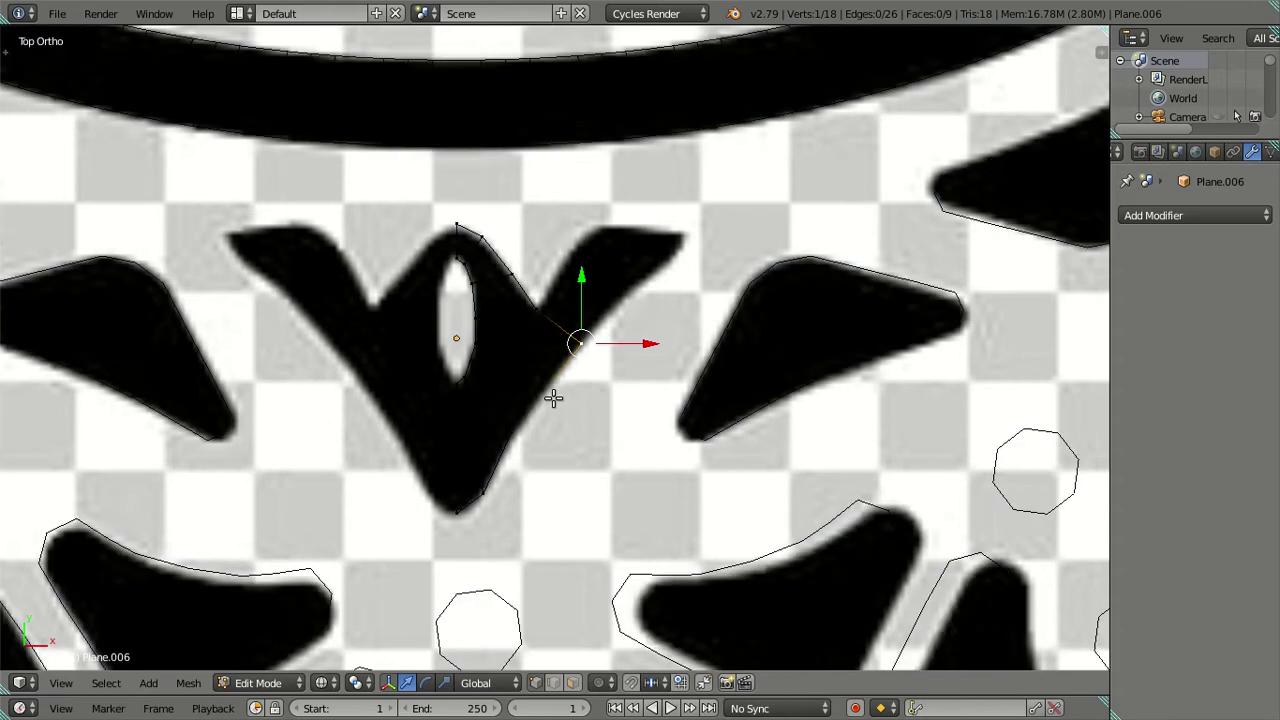
right_click(549, 317, "shift")
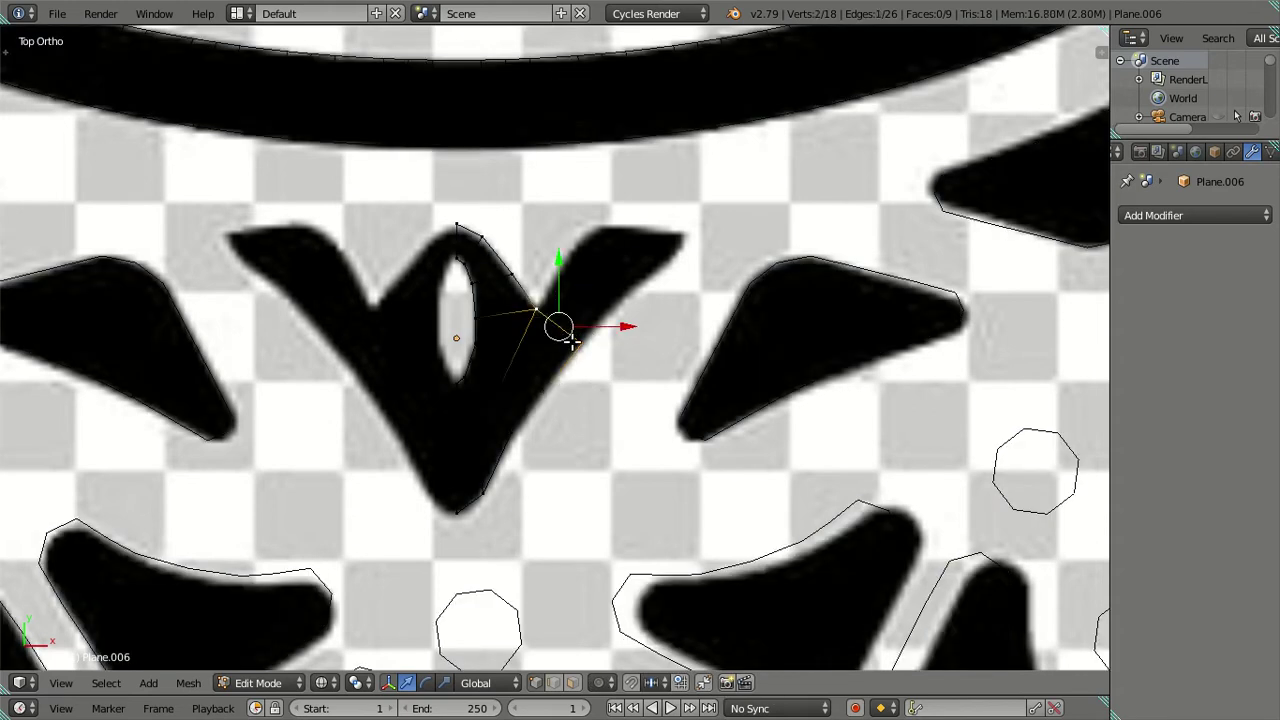
key("e")
left_click(600, 302)
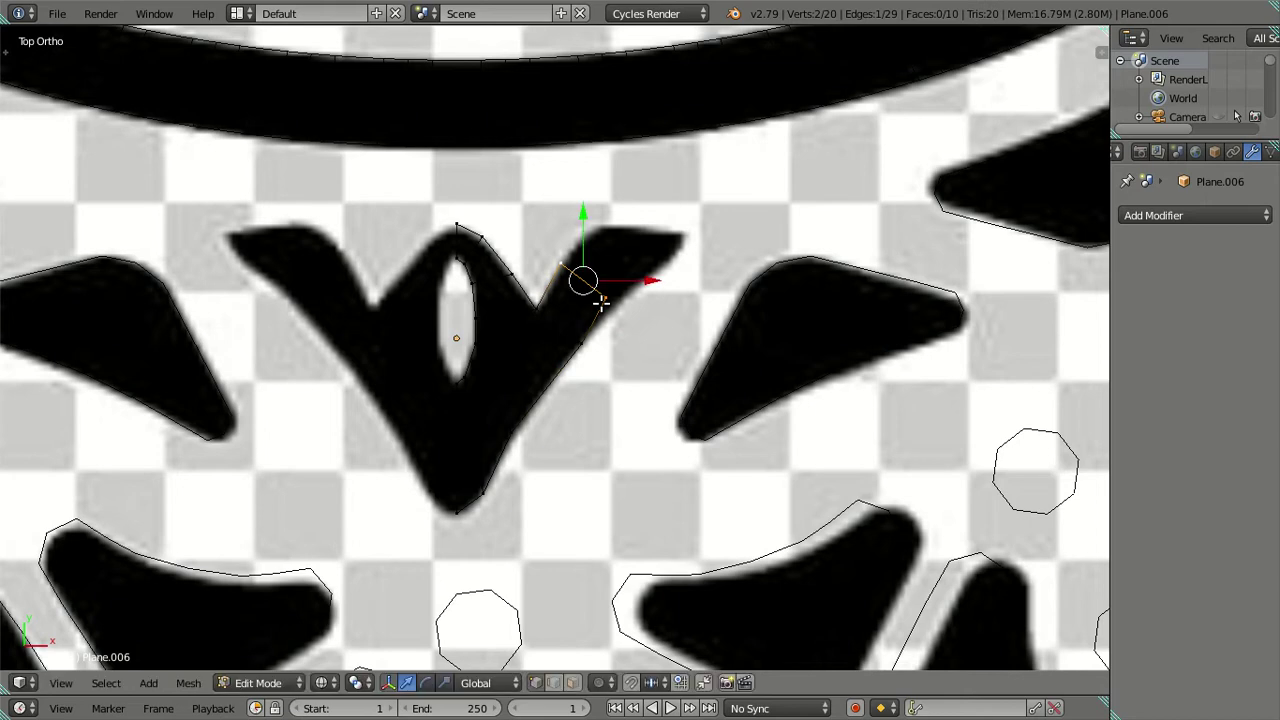
key("e")
right_click(617, 330)
key("g")
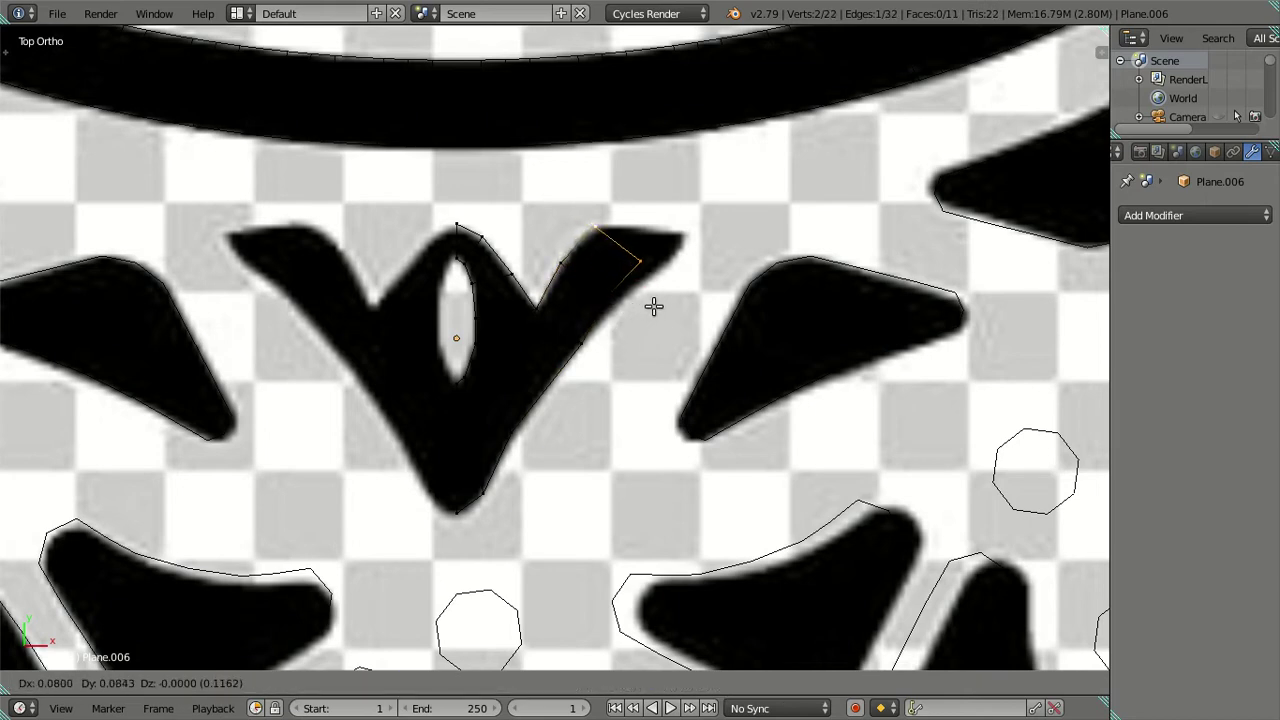
left_click(654, 304)
Step: Fit the new face's outer and inner corner vertices onto the arm's black outline
right_click(607, 298)
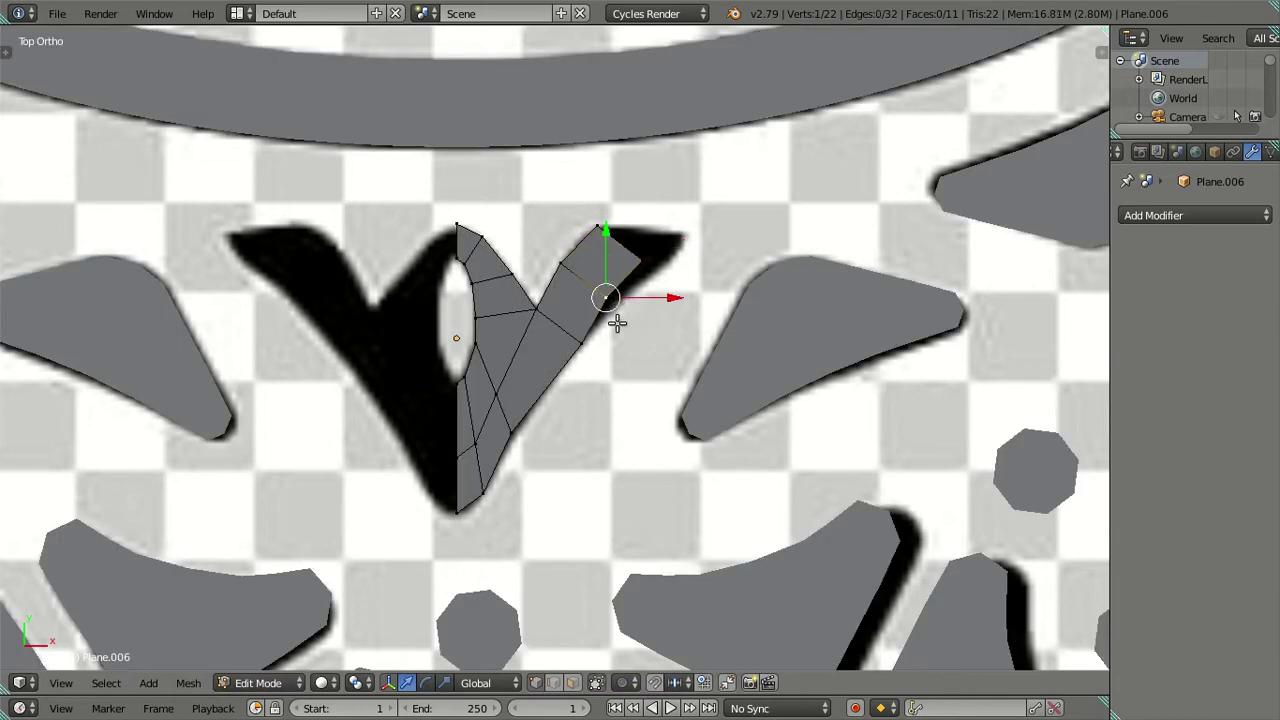
key("g")
left_click(655, 282)
key("g")
left_click(667, 294)
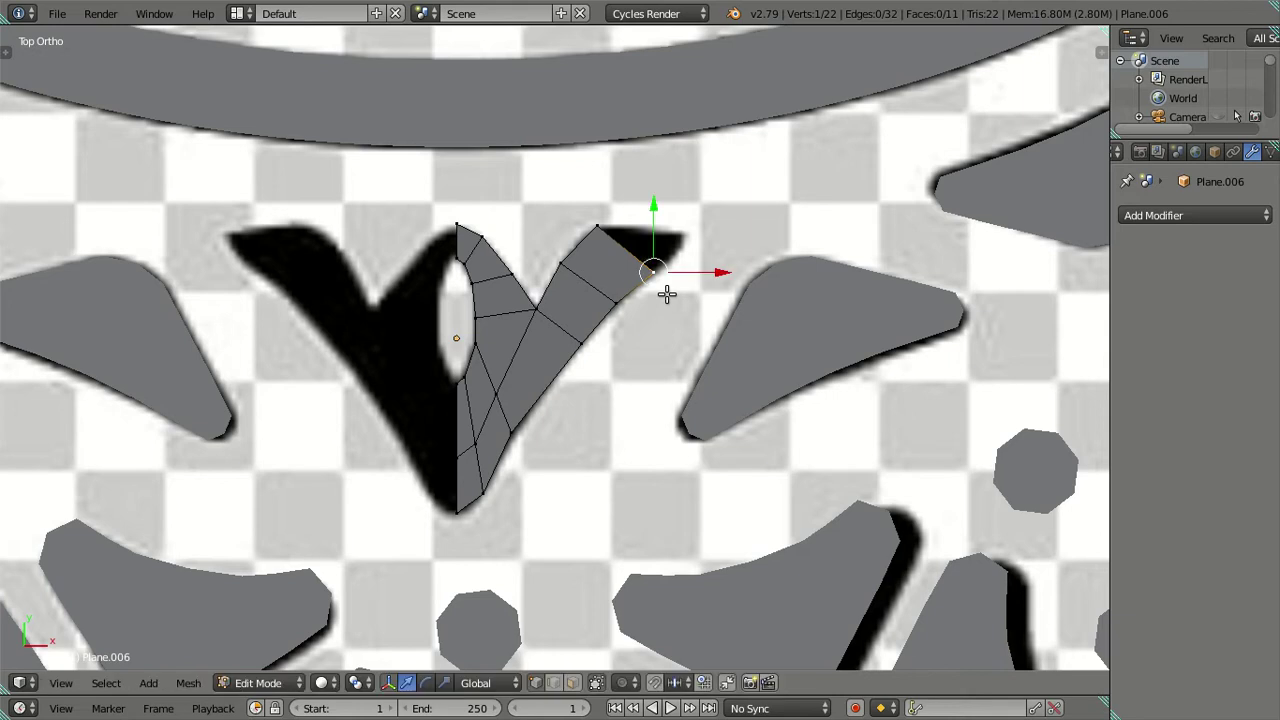
key("z")
scroll(666, 290, "up", 1)
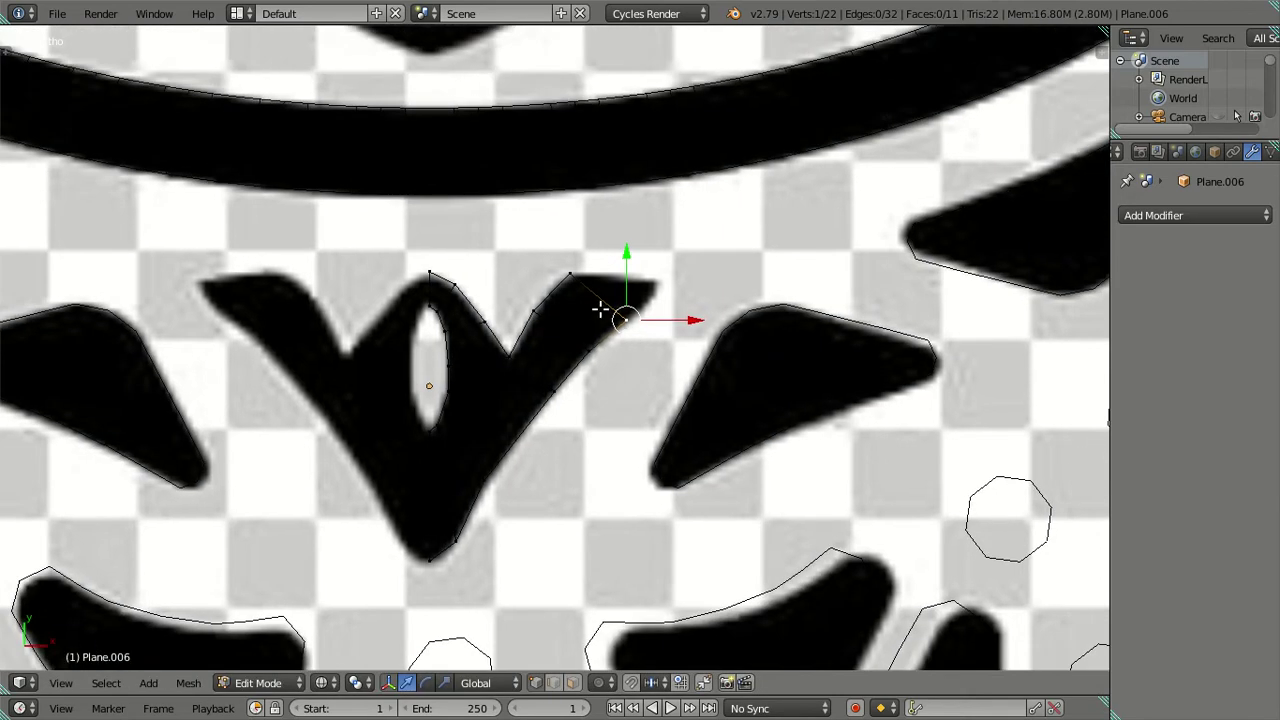
right_click(567, 270)
key("g")
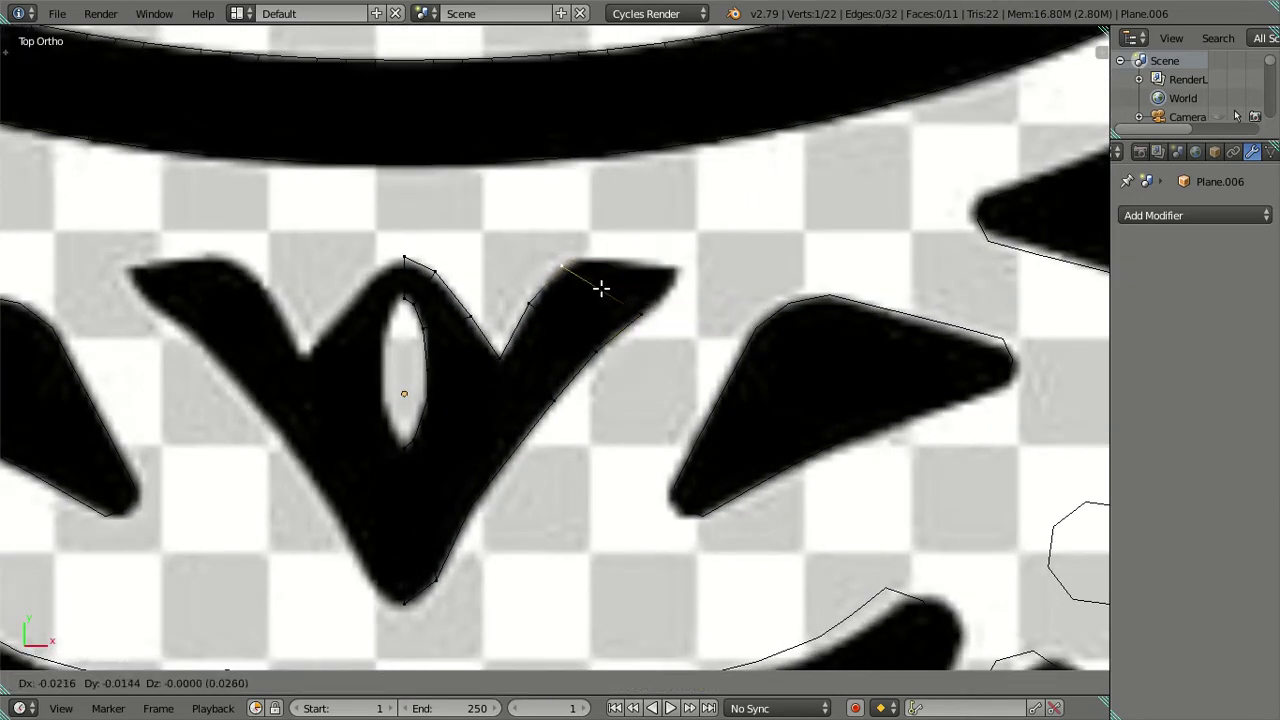
left_click(593, 291)
Step: Extrude the edge toward the arm's tip and place the end vertex at the pointed tip
right_click(638, 312, "shift")
key("e")
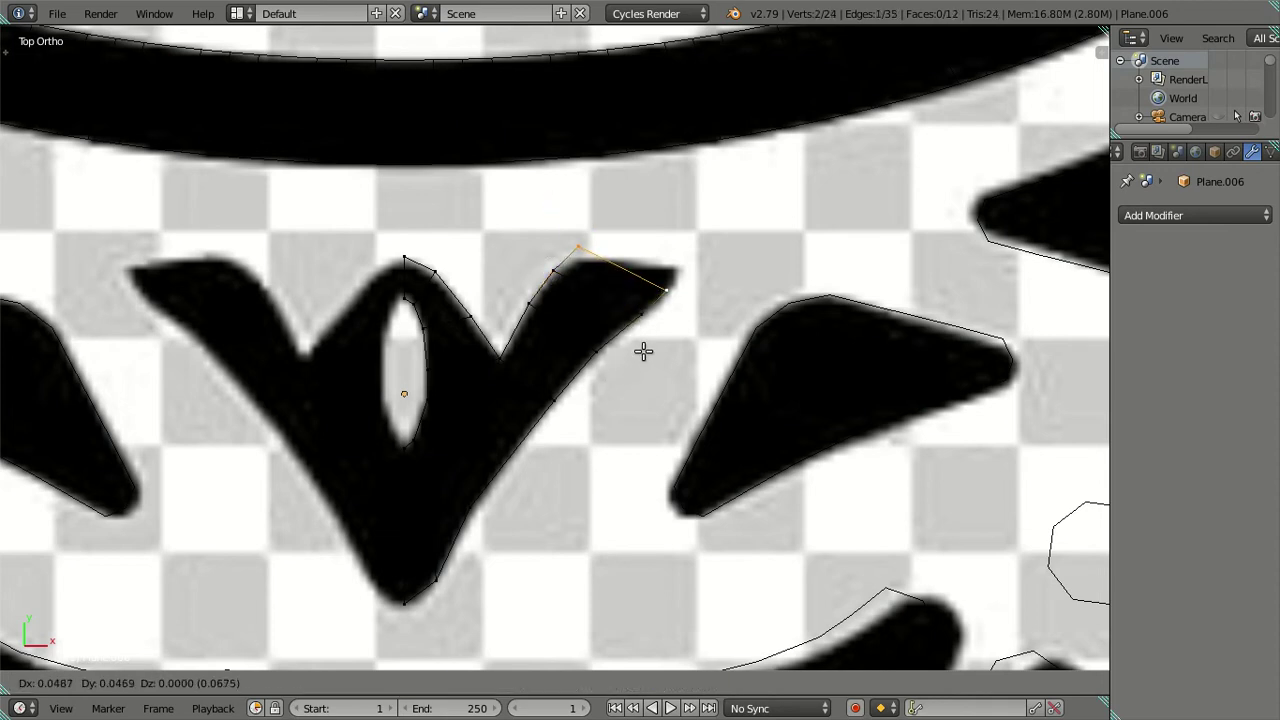
left_click(638, 360)
right_click(660, 300)
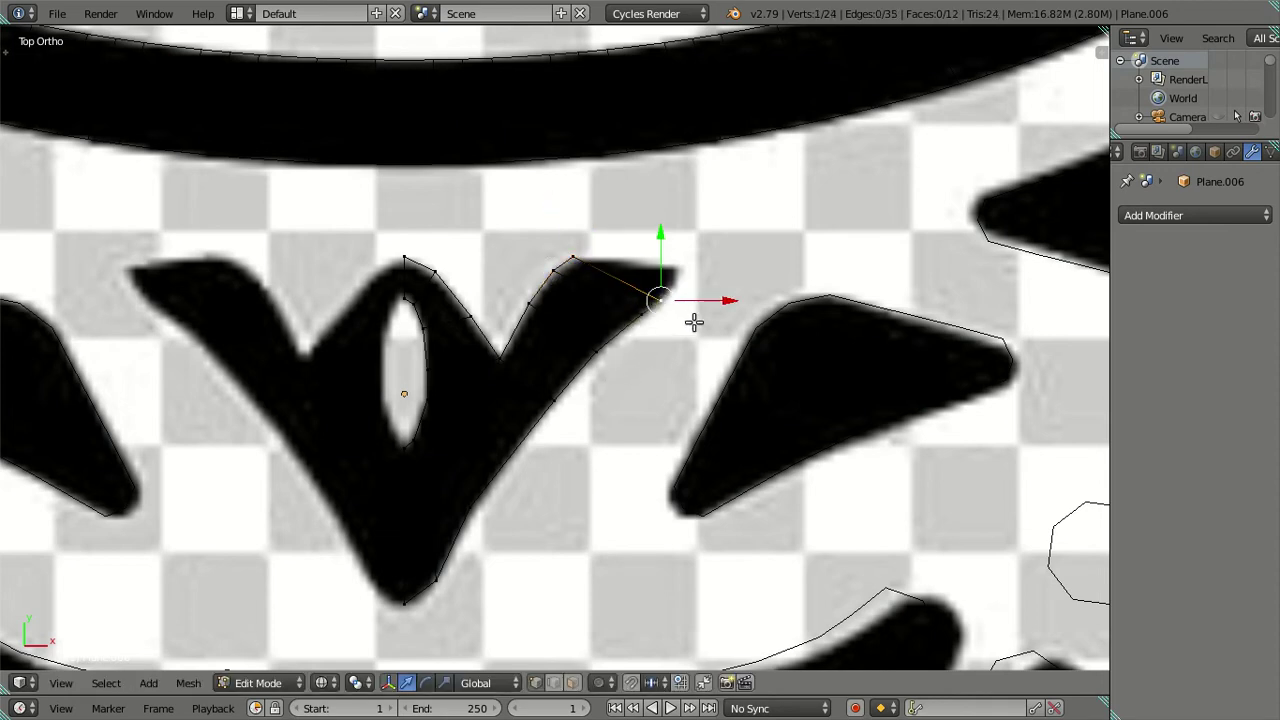
key("g")
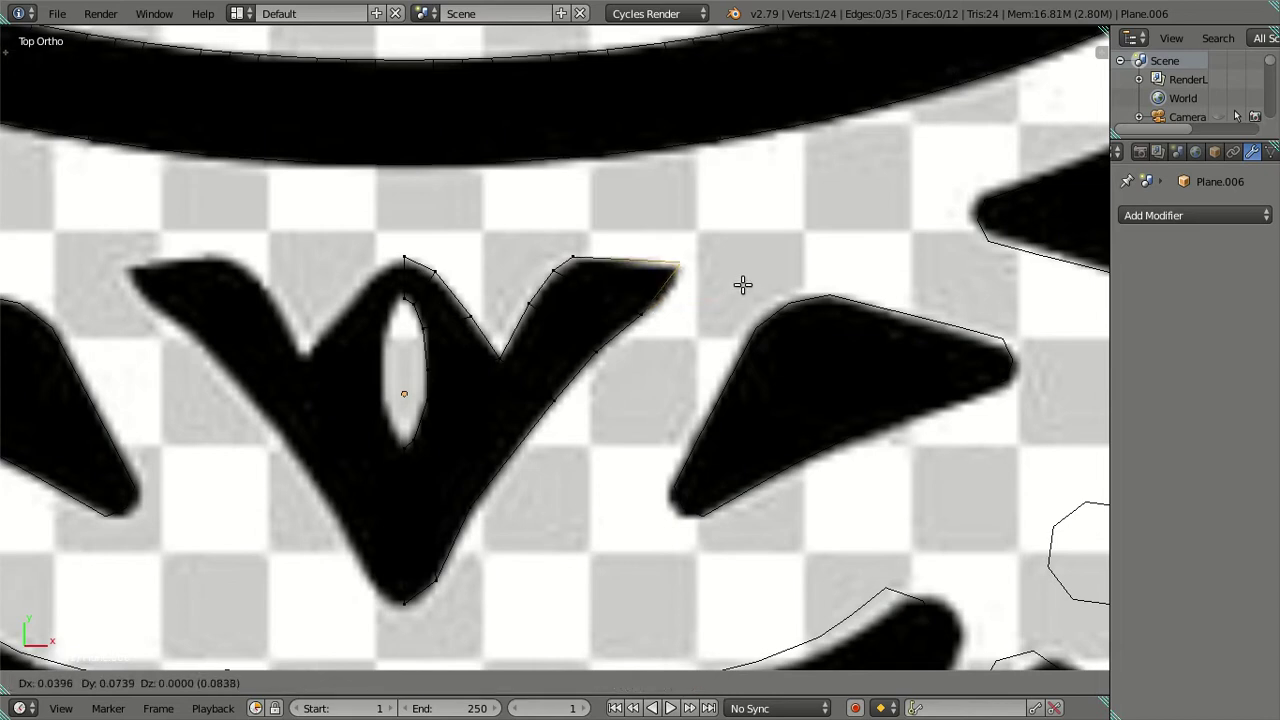
left_click(742, 285)
Step: Reposition the arm's upper and lower vertices onto the emblem outline
right_click(642, 311)
right_click(598, 351)
right_click(640, 311)
key("g")
left_click(675, 330)
right_click(600, 352)
key("g")
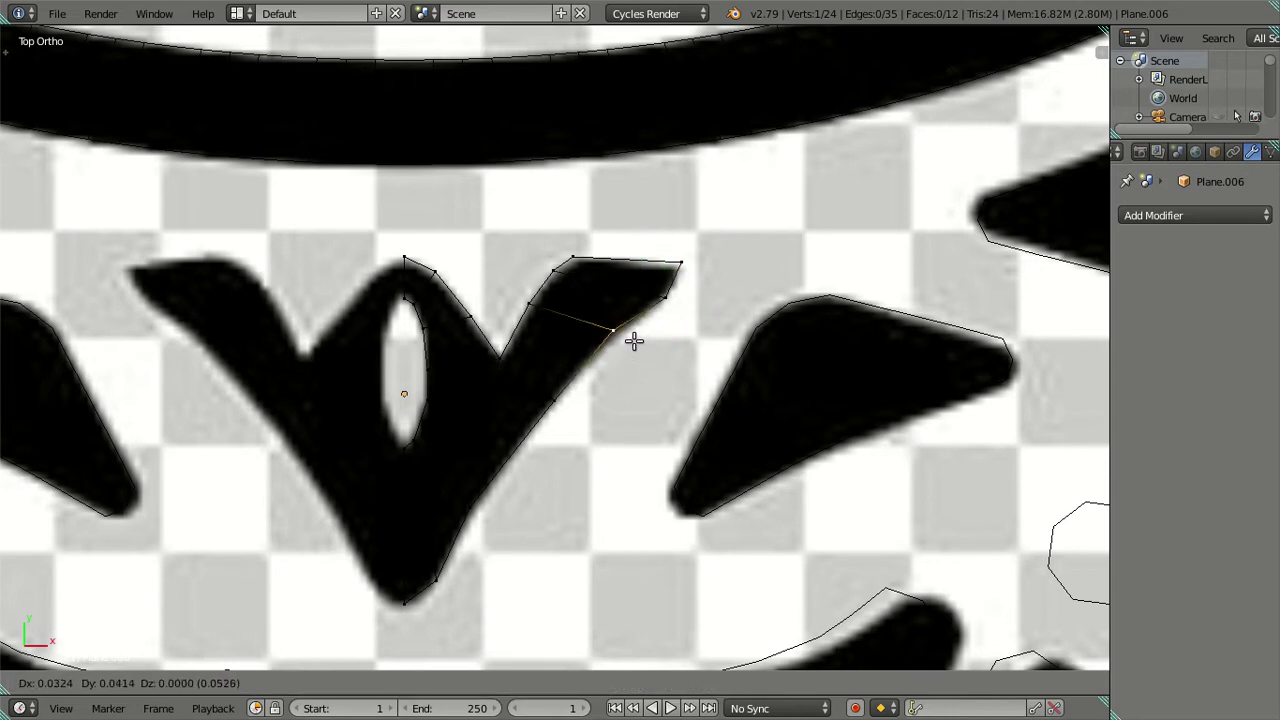
left_click(634, 341)
Step: Fine-tune the upper-right and lower arm vertices to match the outline
right_click(666, 308)
key("g")
left_click(675, 323)
right_click(558, 400)
key("g")
left_click(588, 404)
Step: Add faces along the arm's lower edge and check the mesh in solid shading
key("alt+z")
left_click(529, 449)
key("alt+z")
key("g")
key("Escape")
right_click(458, 522)
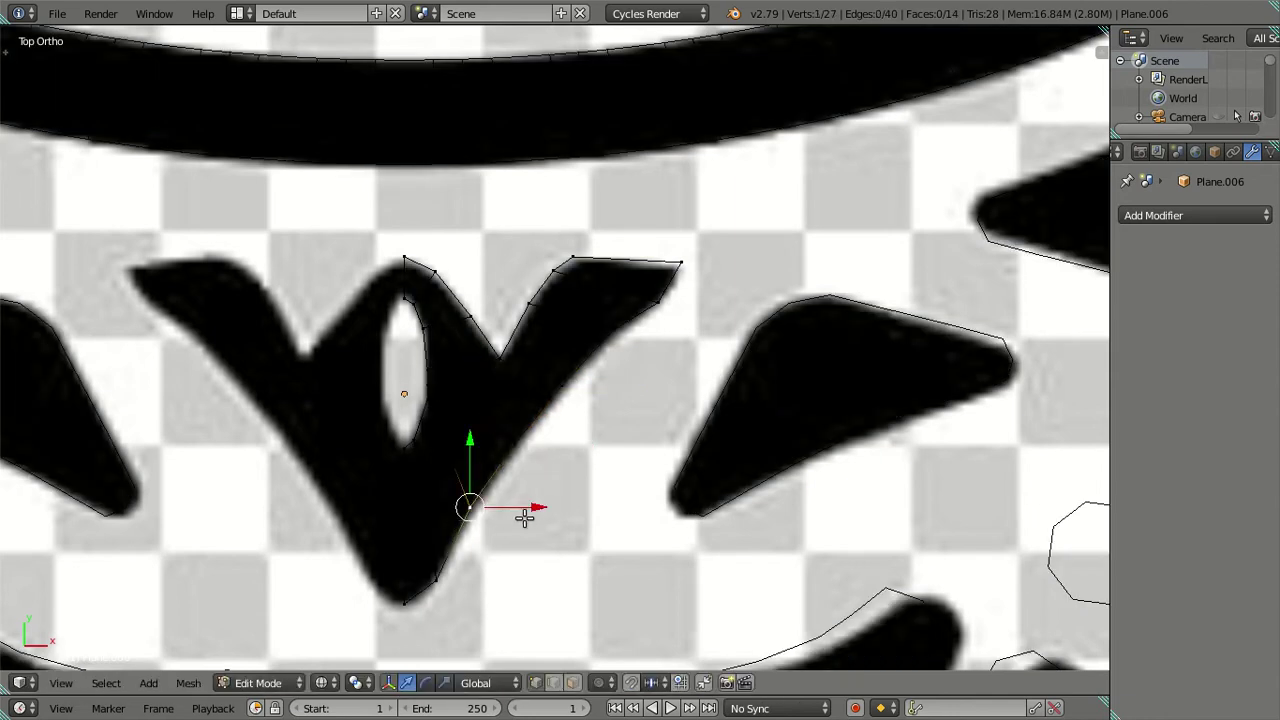
key("alt+z")
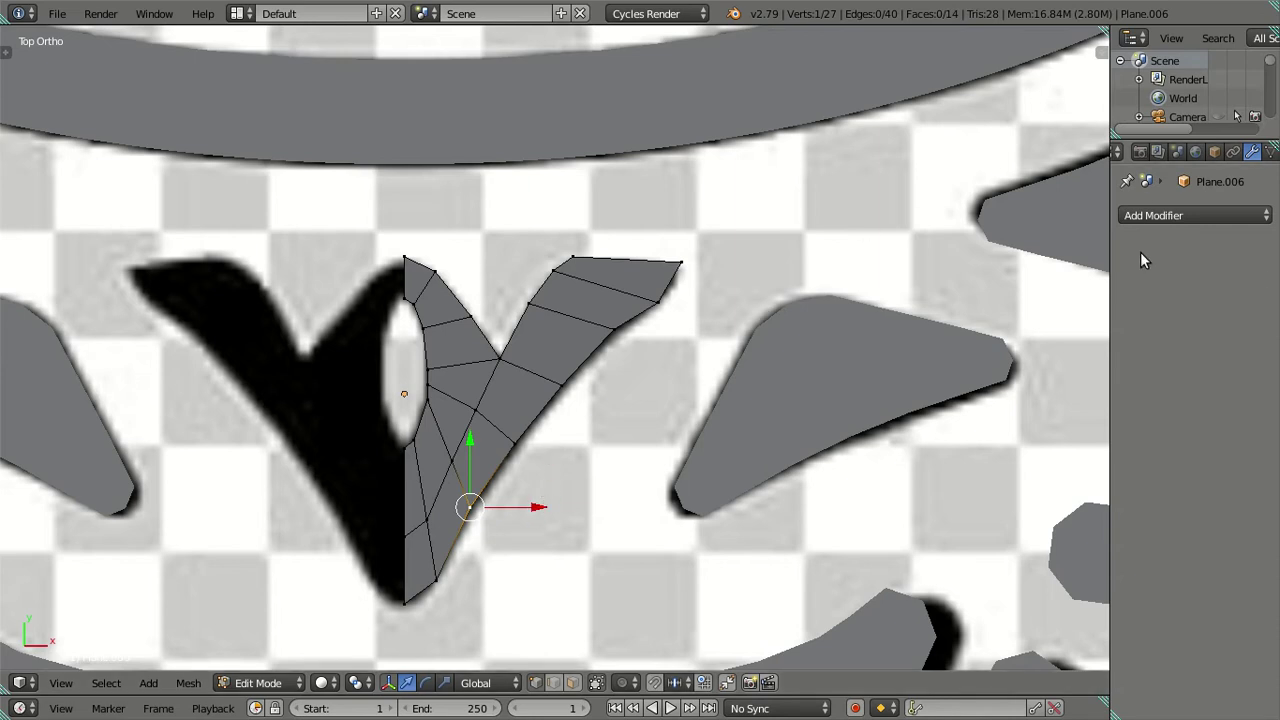
Step: Move the right arm's tip vertex vertically up onto the emblem's point
key("alt+z")
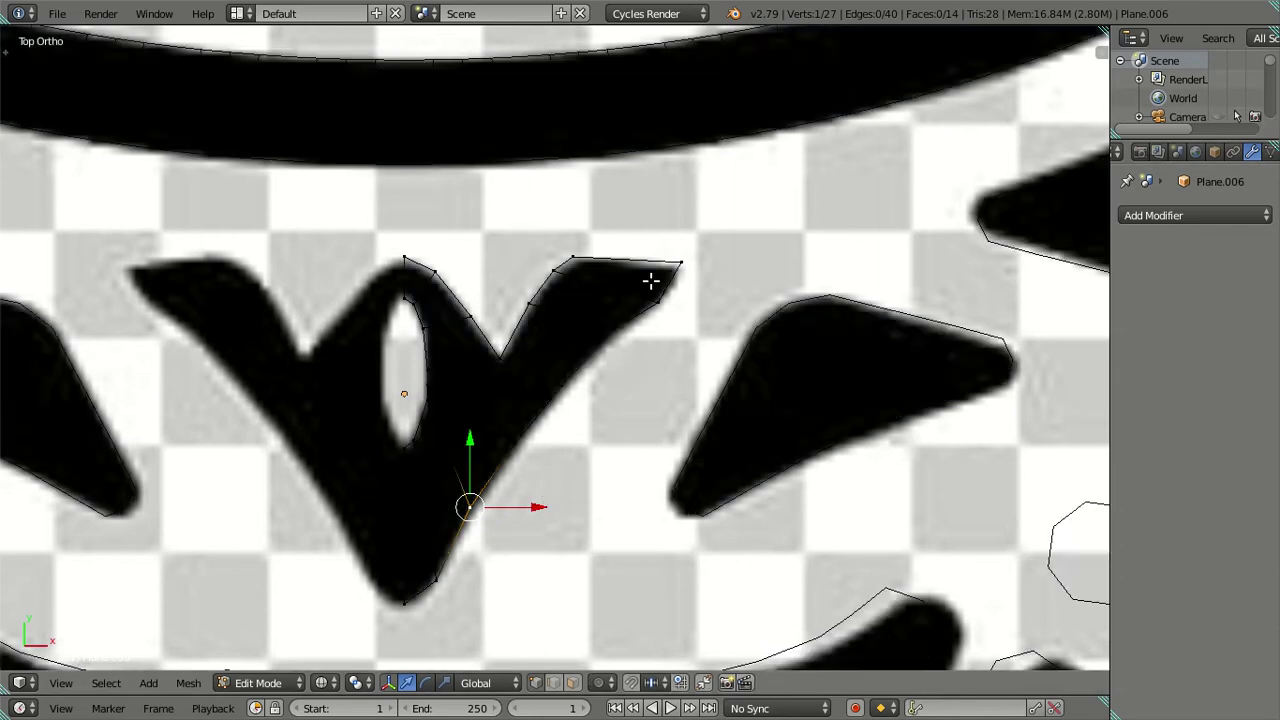
right_click(680, 258)
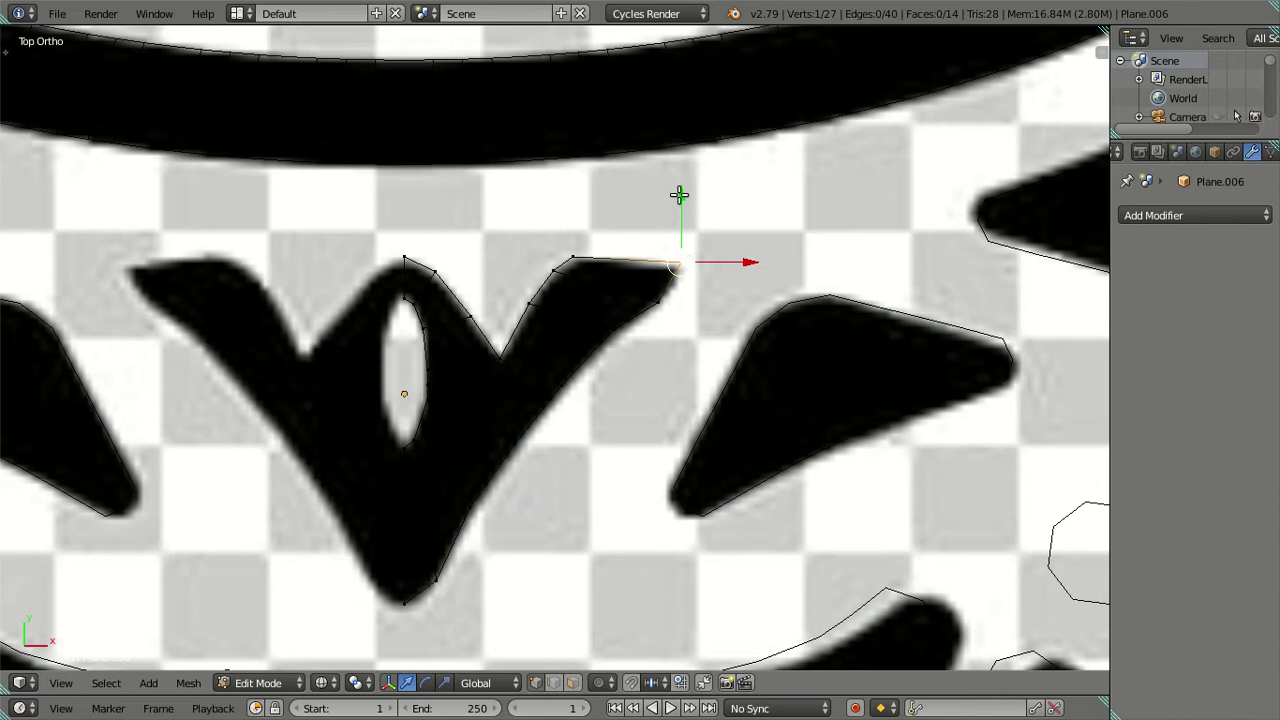
key("g")
key("y")
left_click(689, 198)
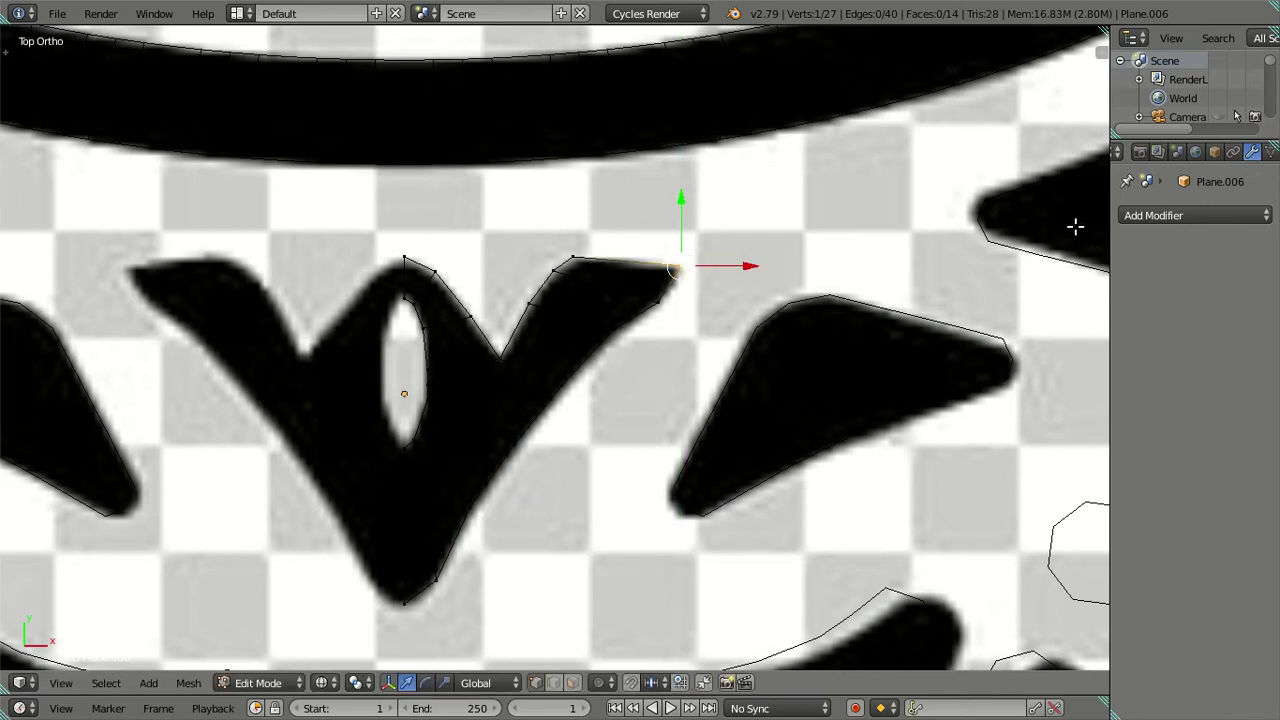
Step: Add a Mirror modifier to complete the V shape and return to Edit Mode
left_click(1147, 215)
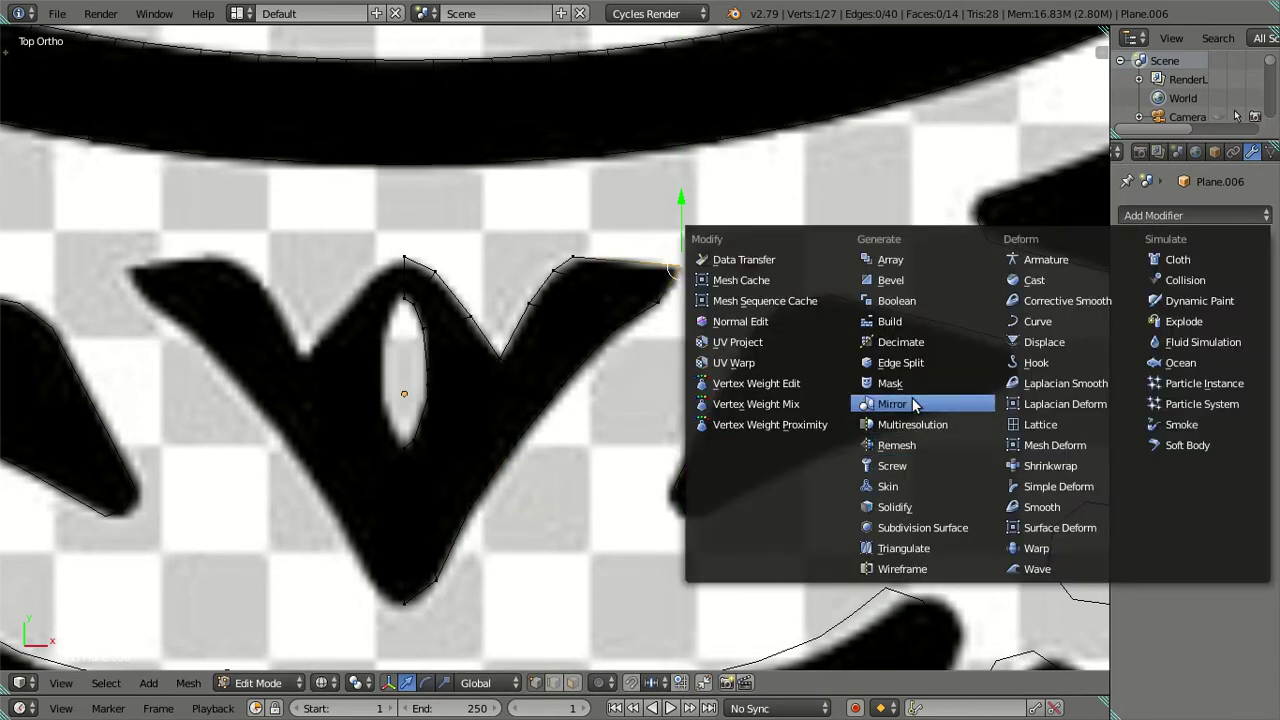
left_click(912, 404)
key("alt+z")
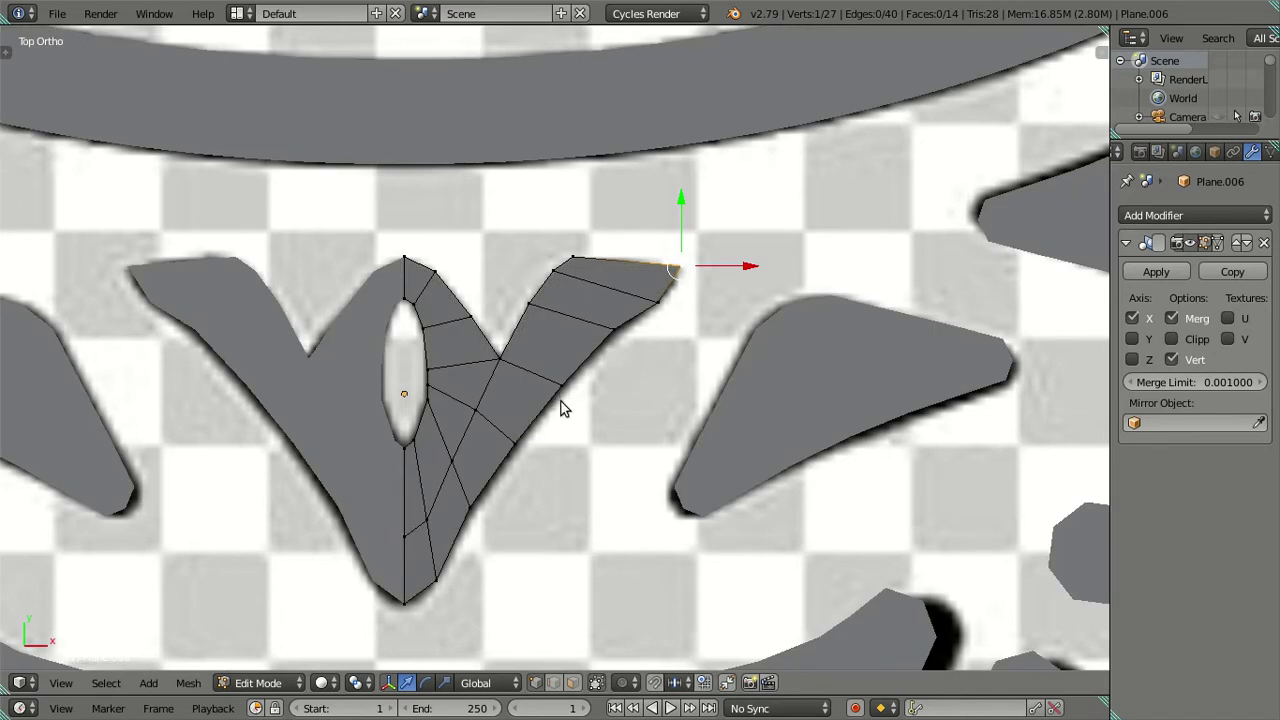
key("Tab")
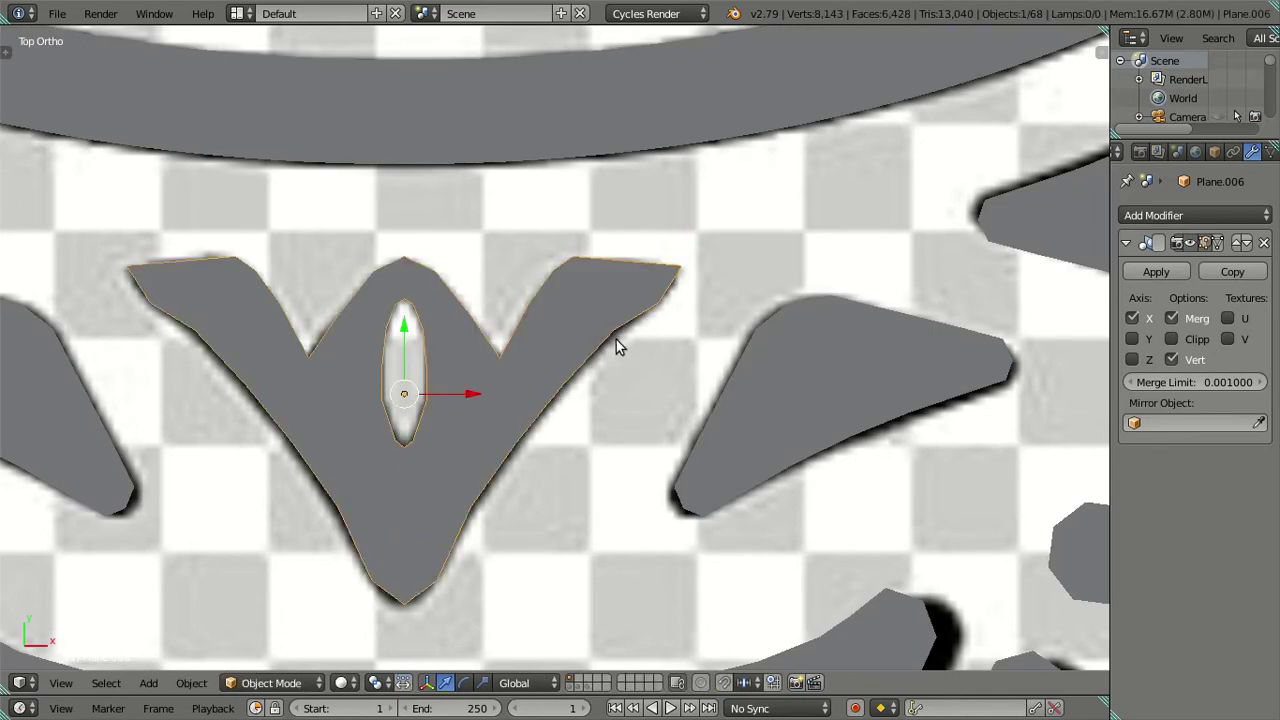
key("Tab")
Step: Nudge the right arm's corner vertex vertically and shift three outline vertices sideways onto the edge
right_click(613, 329)
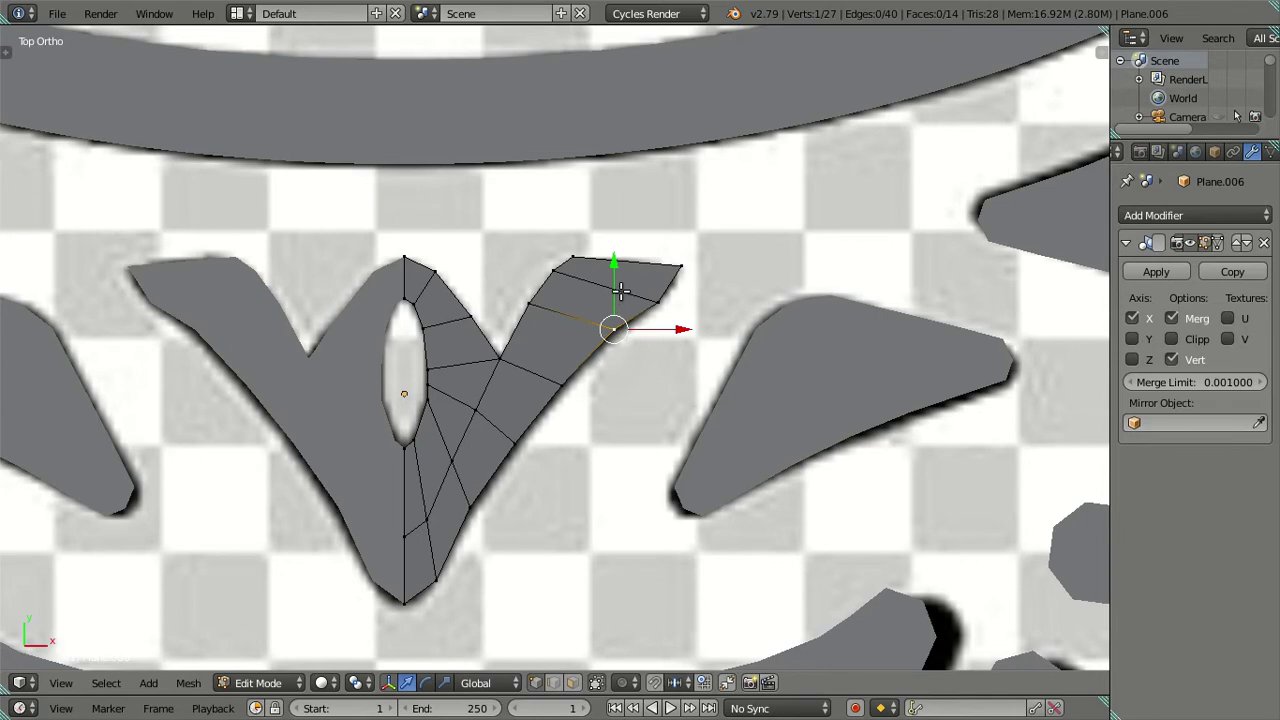
left_click_drag(613, 262, 617, 265)
right_click(522, 442)
right_click(564, 390, "shift")
right_click(470, 508, "shift")
left_click_drag(574, 443, 580, 443)
key("a")
Step: Move two inner vertices near the arm junction vertically and sideways, comparing against the emblem
key("alt+z")
right_click(449, 462)
right_click(477, 410, "shift")
left_click_drag(455, 368, 466, 374)
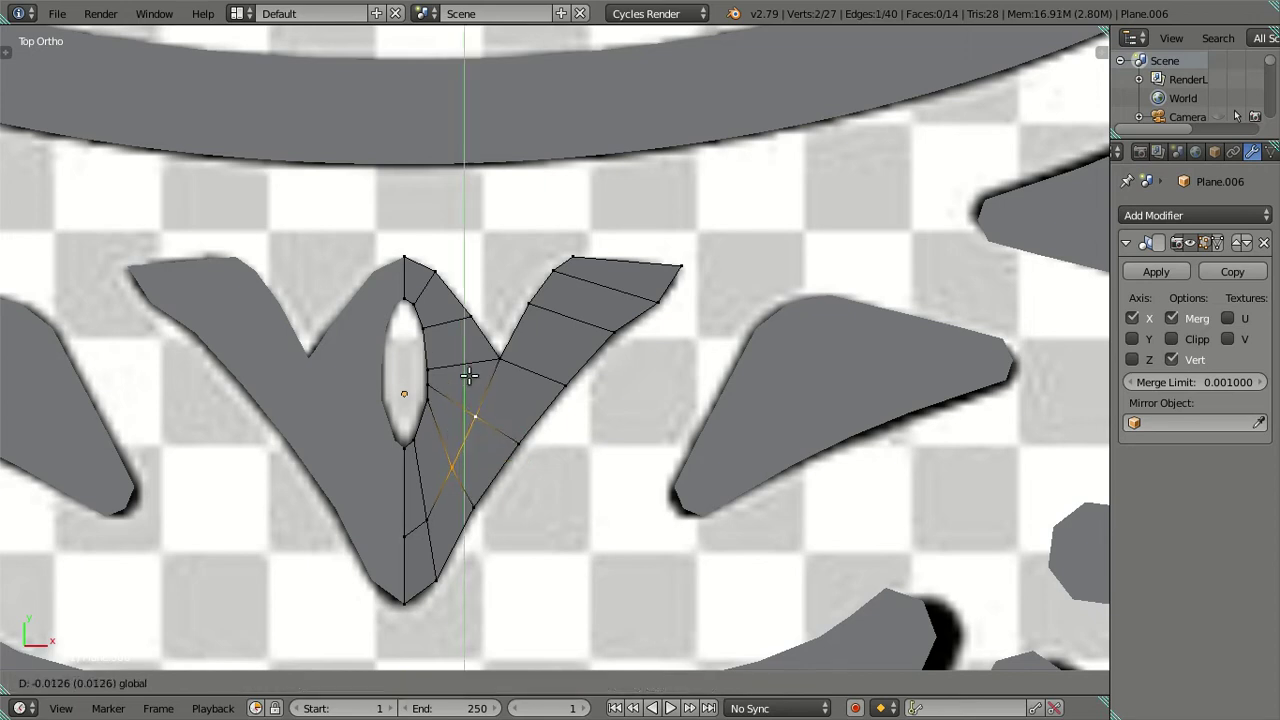
left_click_drag(528, 438, 531, 442)
key("alt+z")
key("alt+z")
key("a")
key("alt+z")
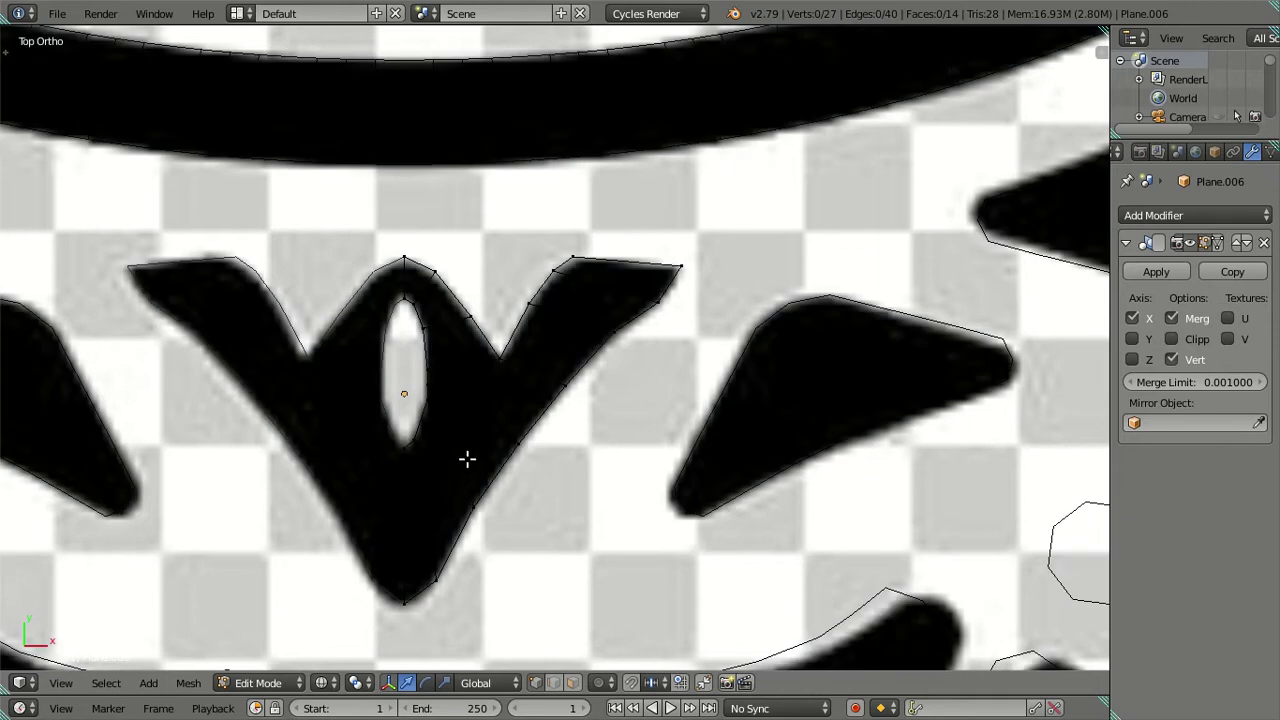
key("alt+z")
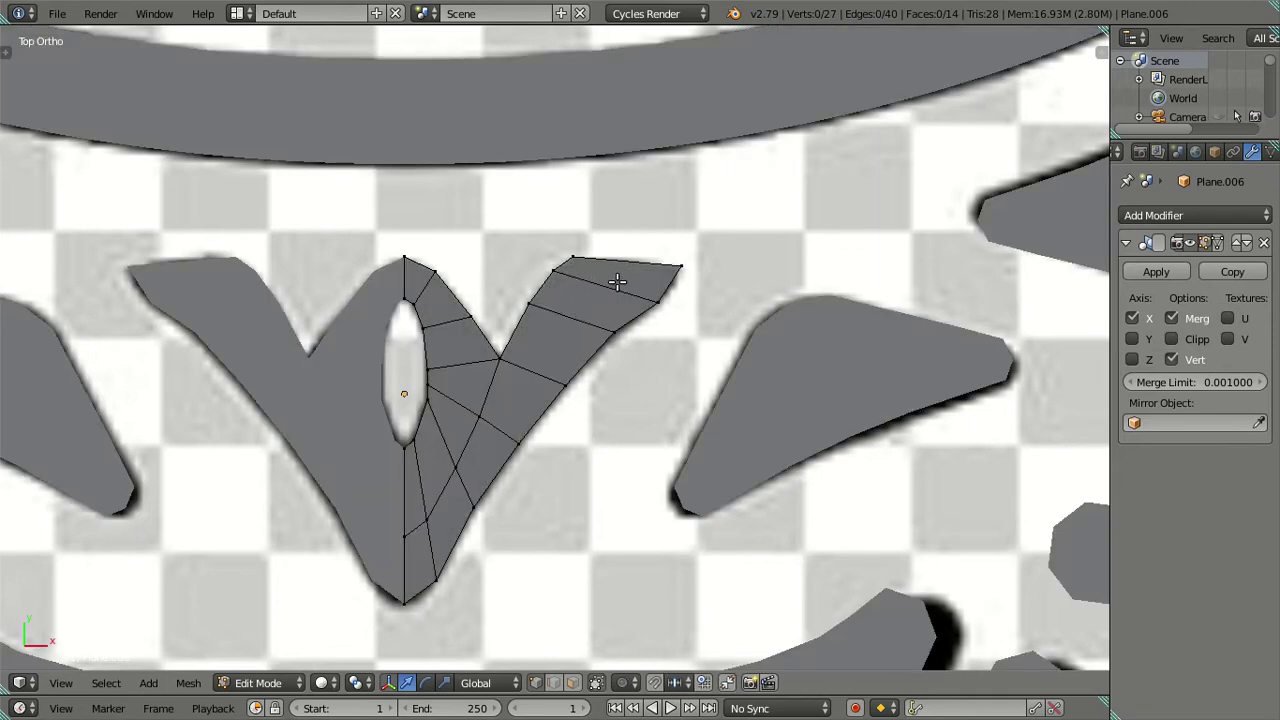
Step: Add several edge loops along the right arm, dissolving the unwanted loop edges
key("ctrl+r")
left_click(620, 292)
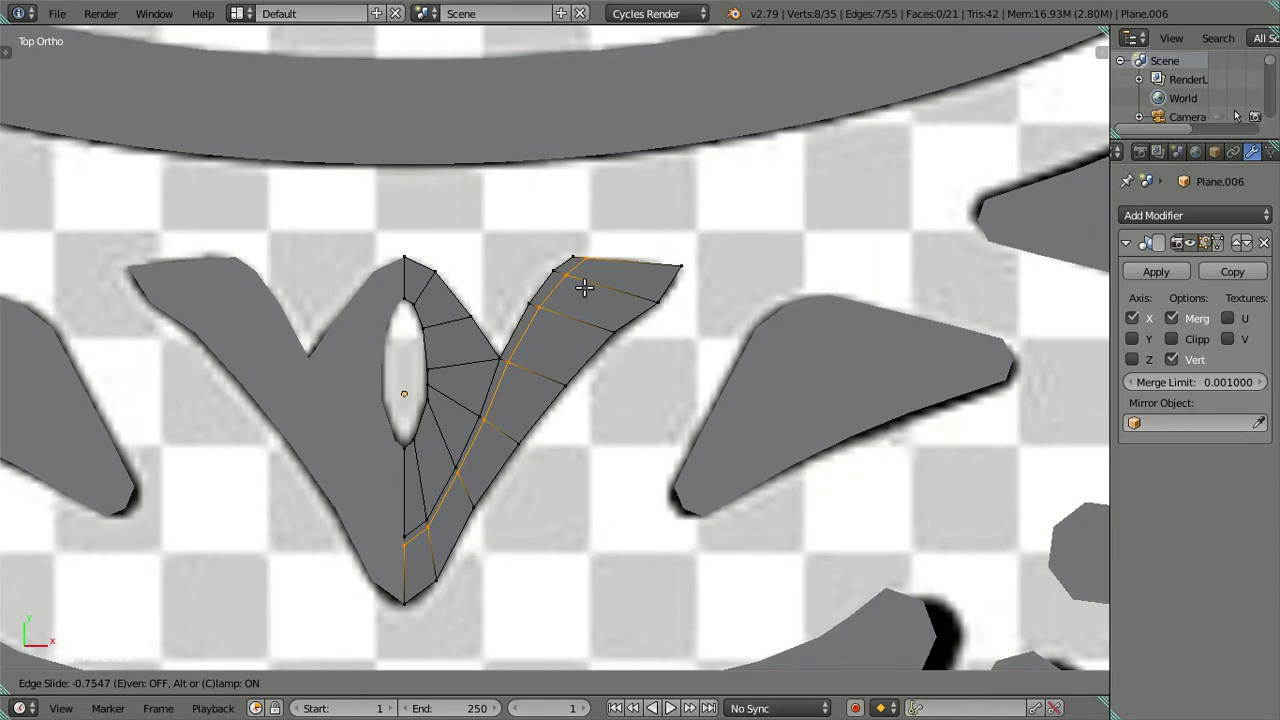
key("Escape")
key("ctrl+r")
scroll(586, 287, "up", 5)
left_click(609, 298)
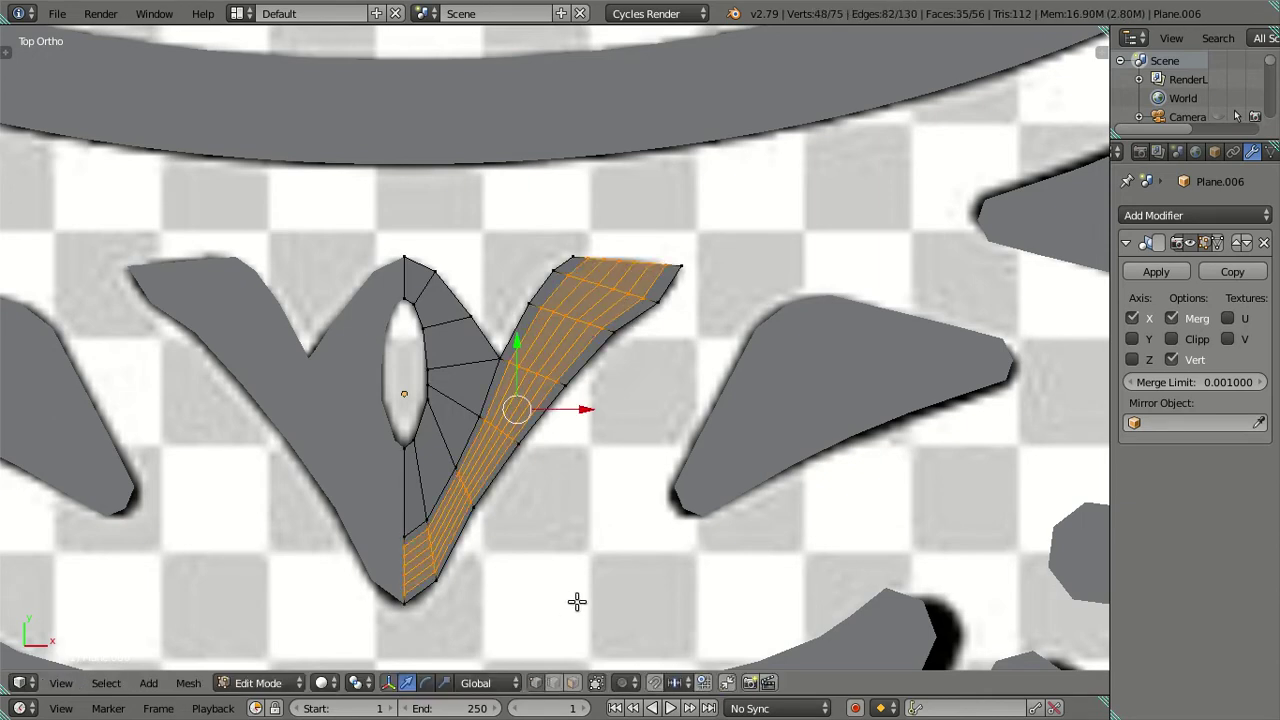
key("ctrl+z")
key("ctrl+r")
left_click(575, 292)
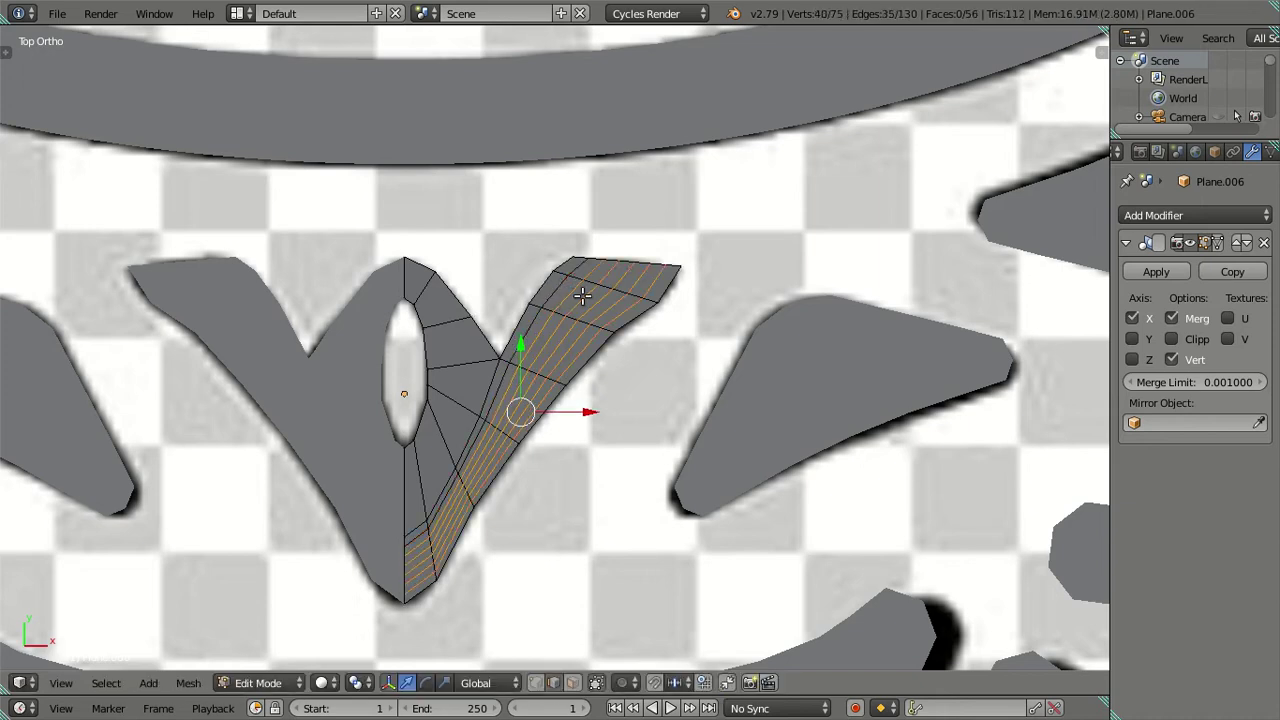
key("x")
left_click(694, 415)
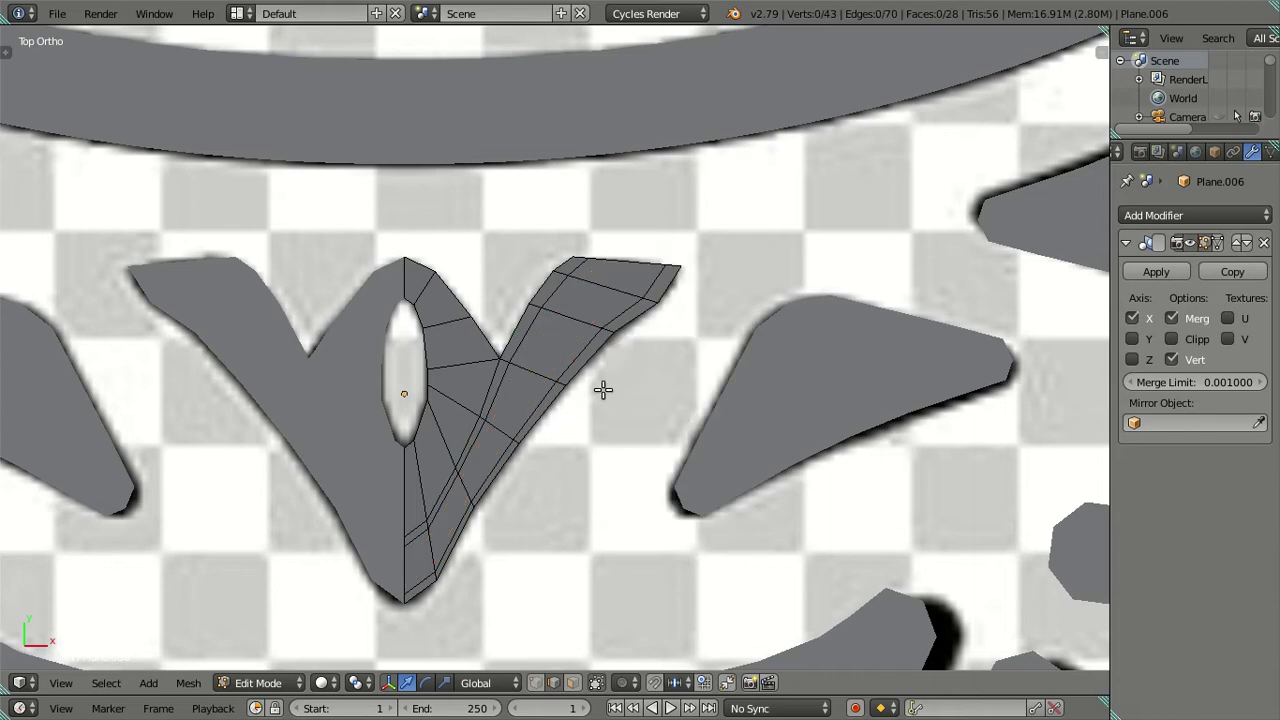
Step: Add multiple edge loops beside the oval hole and dissolve the extra ones
key("ctrl+r")
left_click(458, 352)
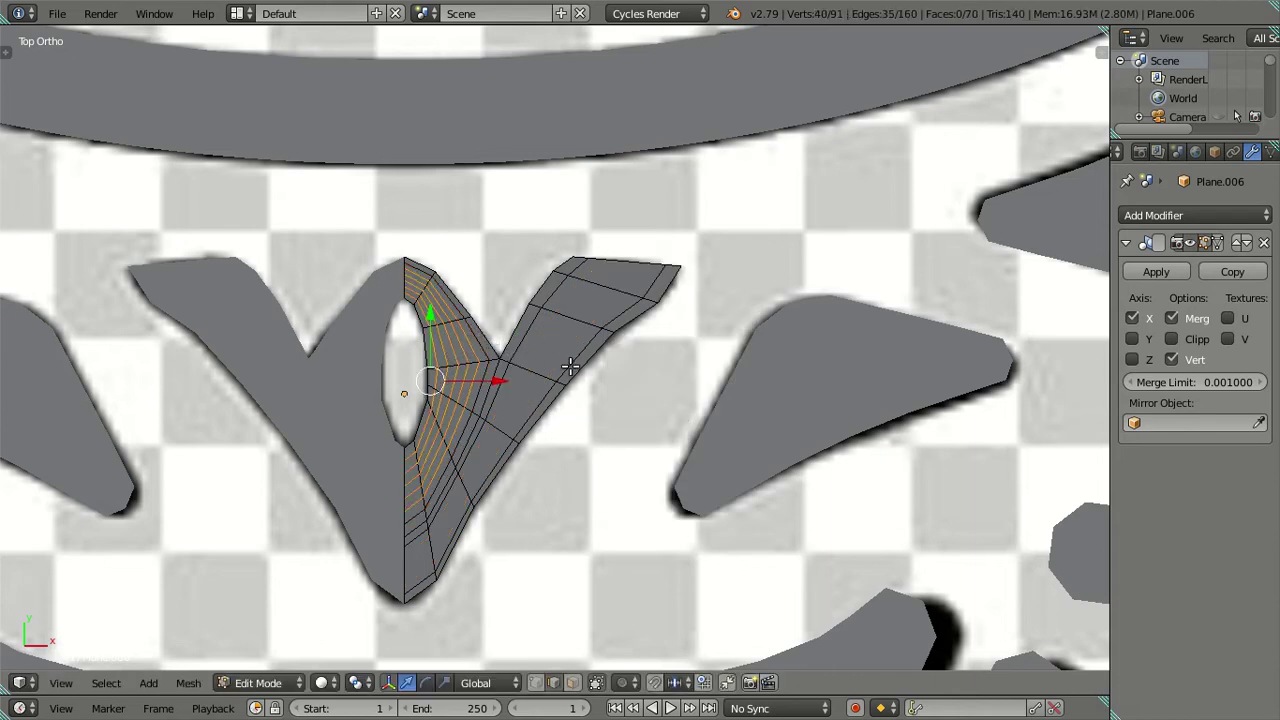
key("x")
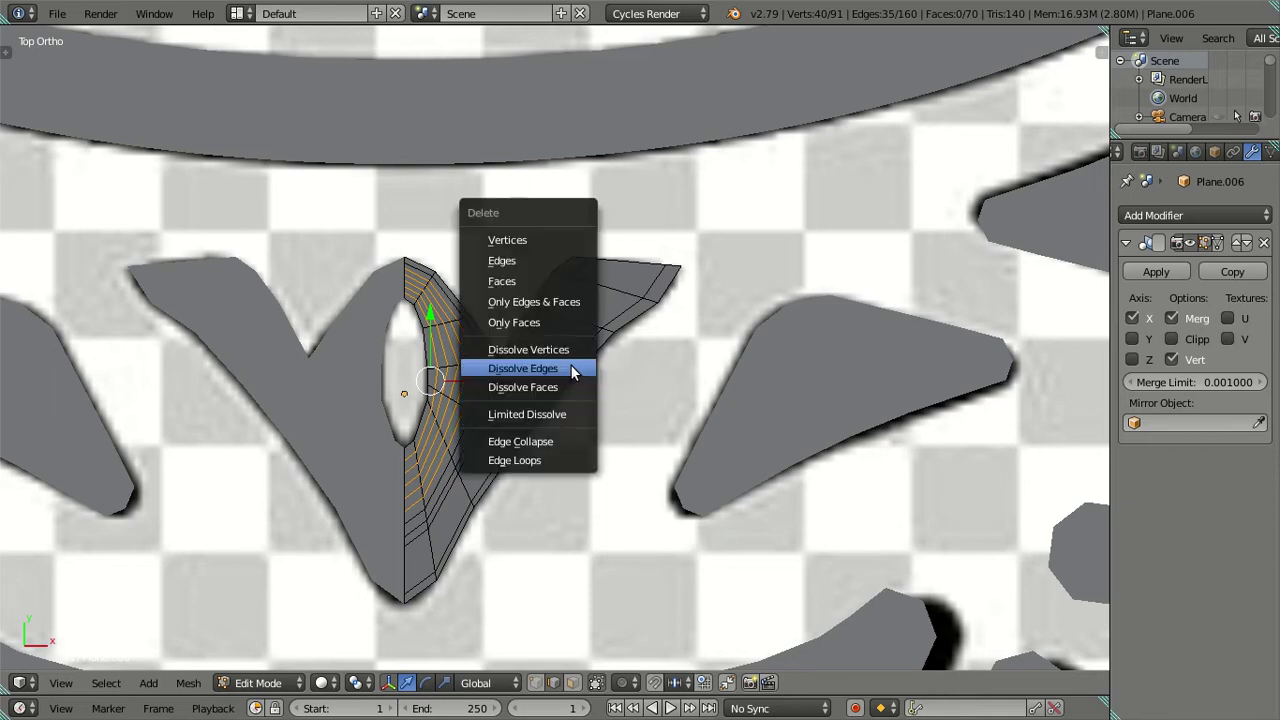
left_click(573, 372)
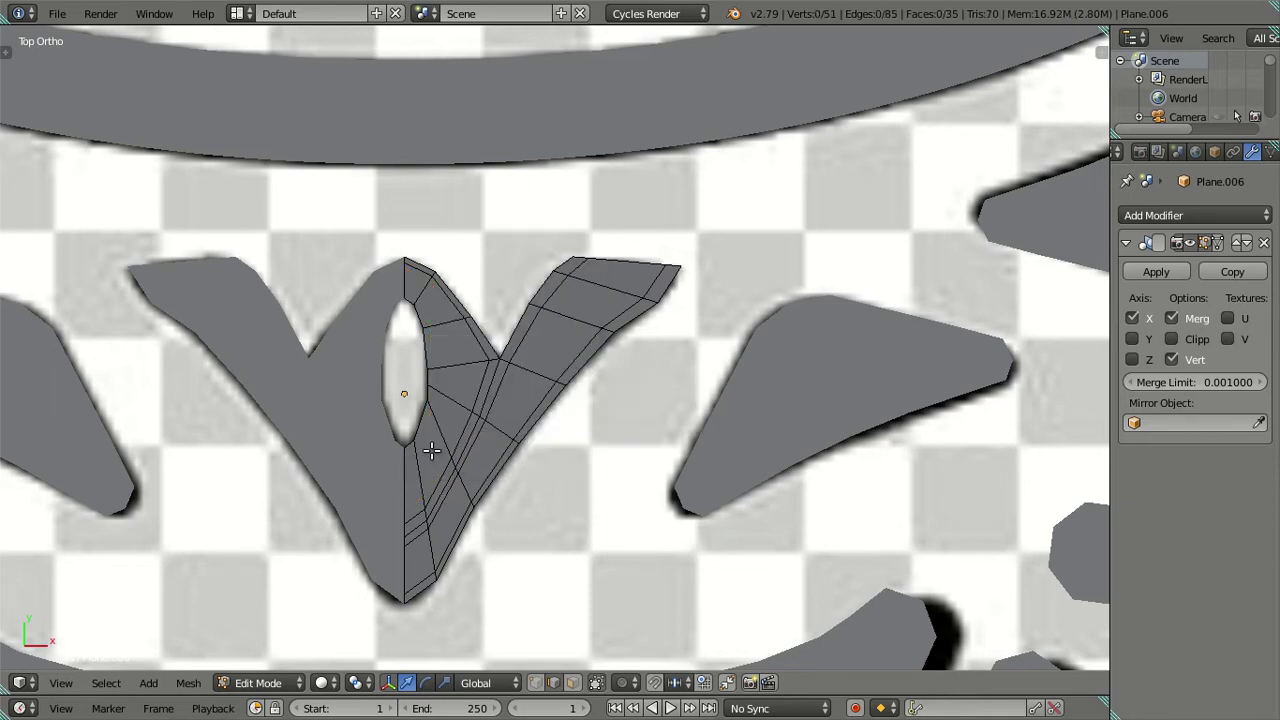
scroll(410, 278, "up", 1)
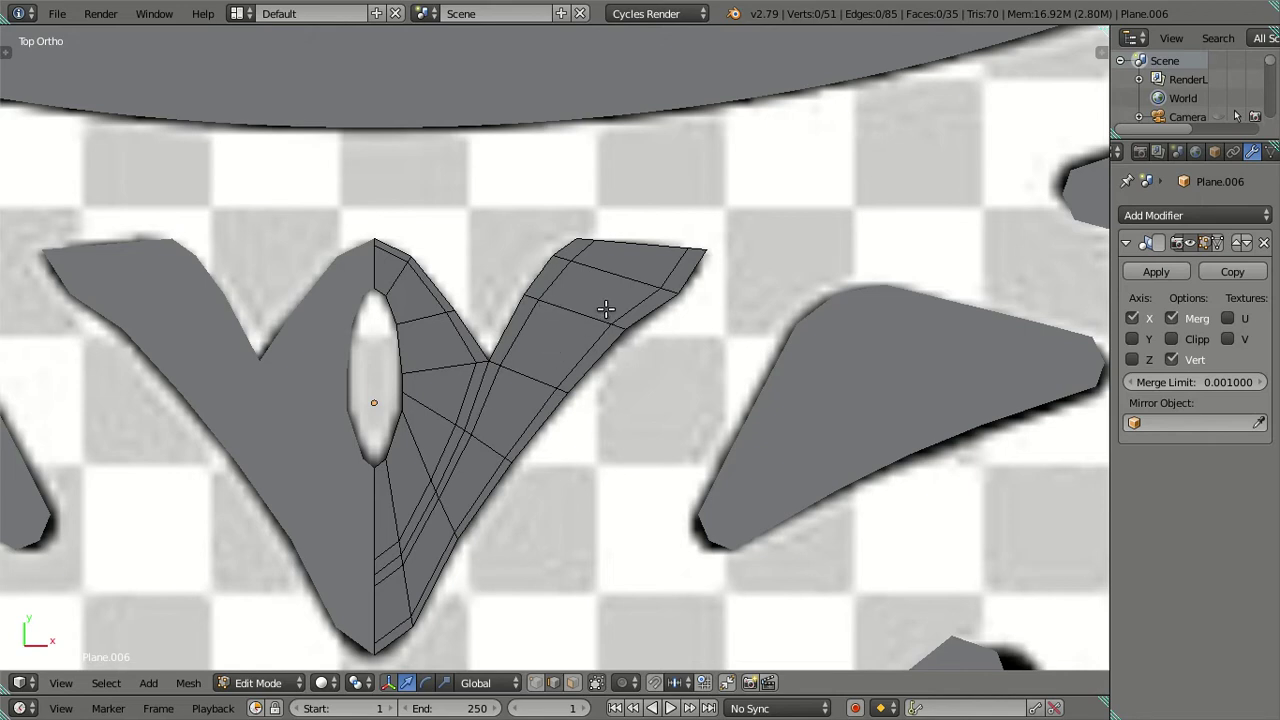
Step: Cut centred loops across the right arm again, dissolving the selected loop edges
key("ctrl+r")
scroll(590, 357, "up", 5)
left_click(590, 357)
right_click(590, 357)
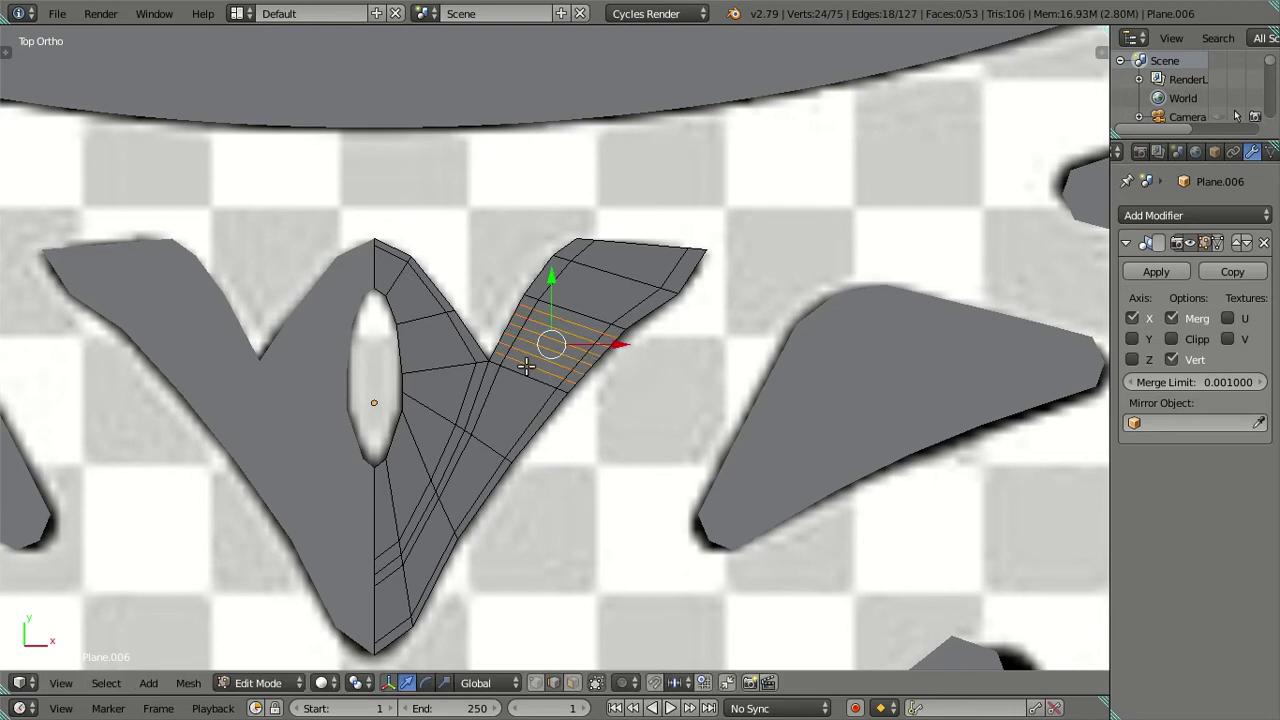
key("x")
left_click(527, 365)
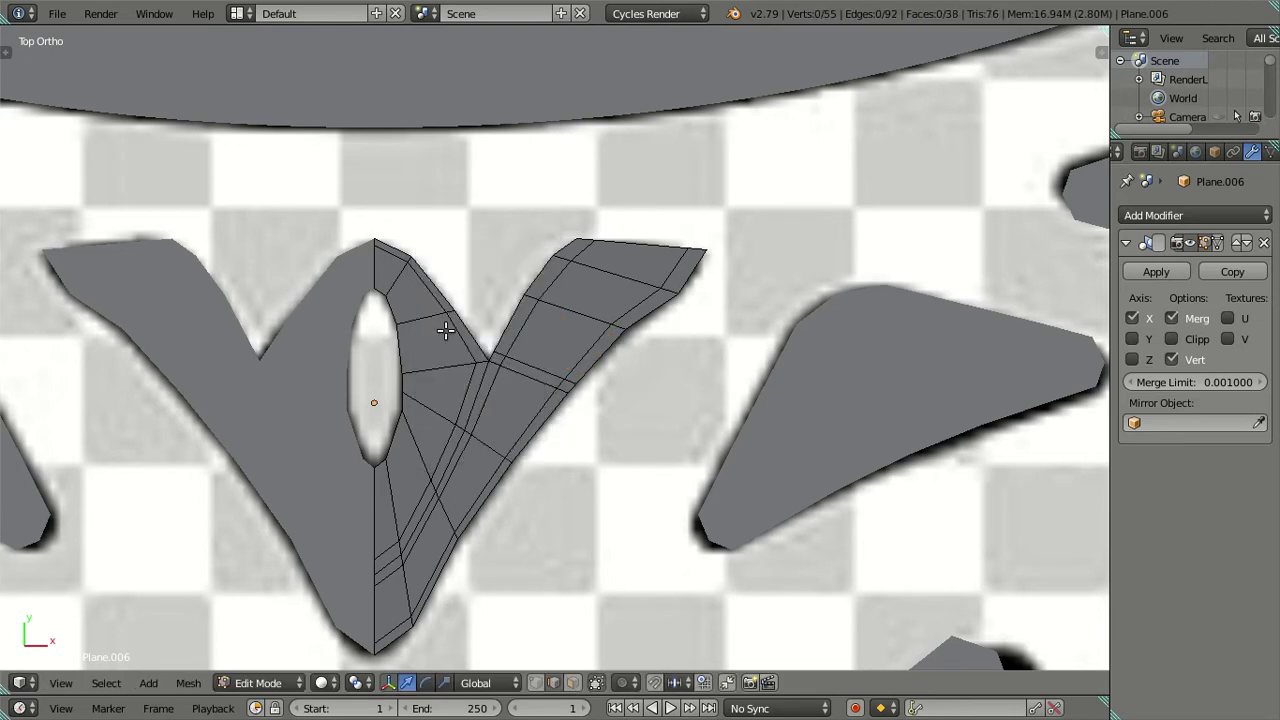
Step: Cut centred loops beside the oval hole, then dissolve the loop cuts there
key("ctrl+r")
scroll(446, 338, "up", 5)
left_click(451, 347)
right_click(451, 347)
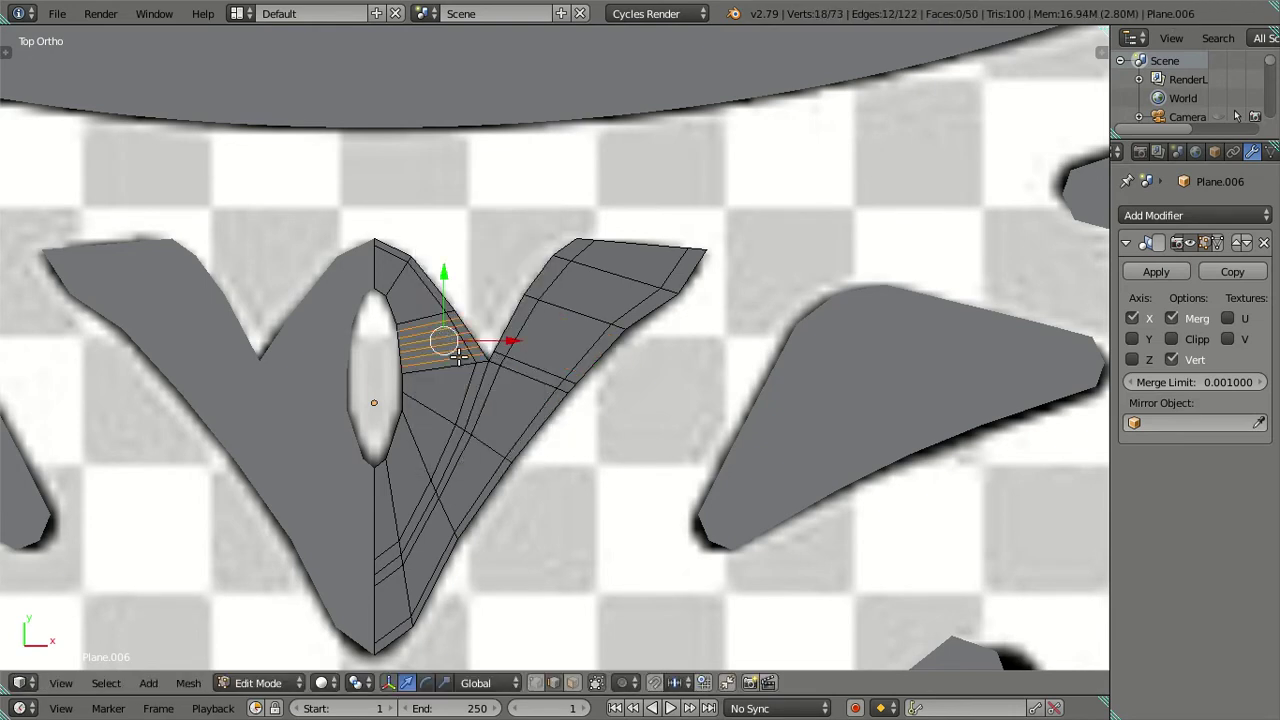
scroll(609, 379, "up", 2)
key("ctrl+z")
key("ctrl+shift+z")
key("x")
left_click(568, 374)
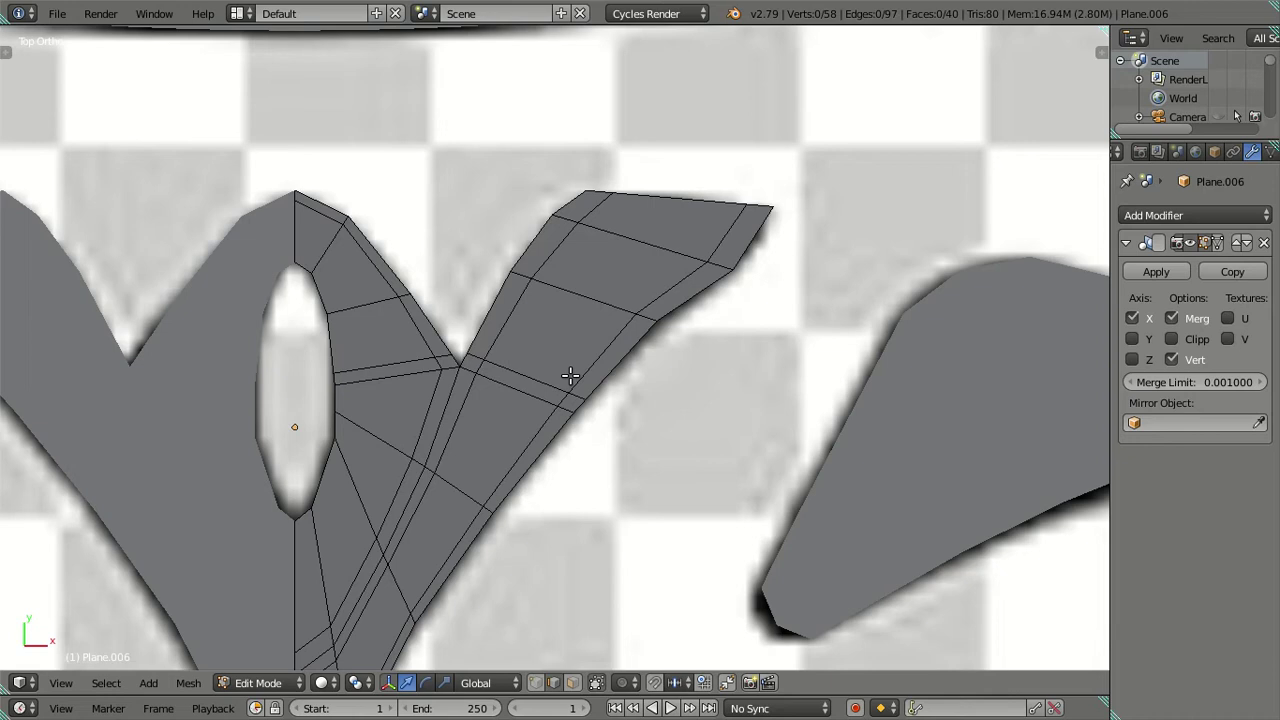
Step: Add a Subdivision Surface modifier to the V mesh, preview it at viewport level 2, then return to Edit Mode
left_click(1173, 215)
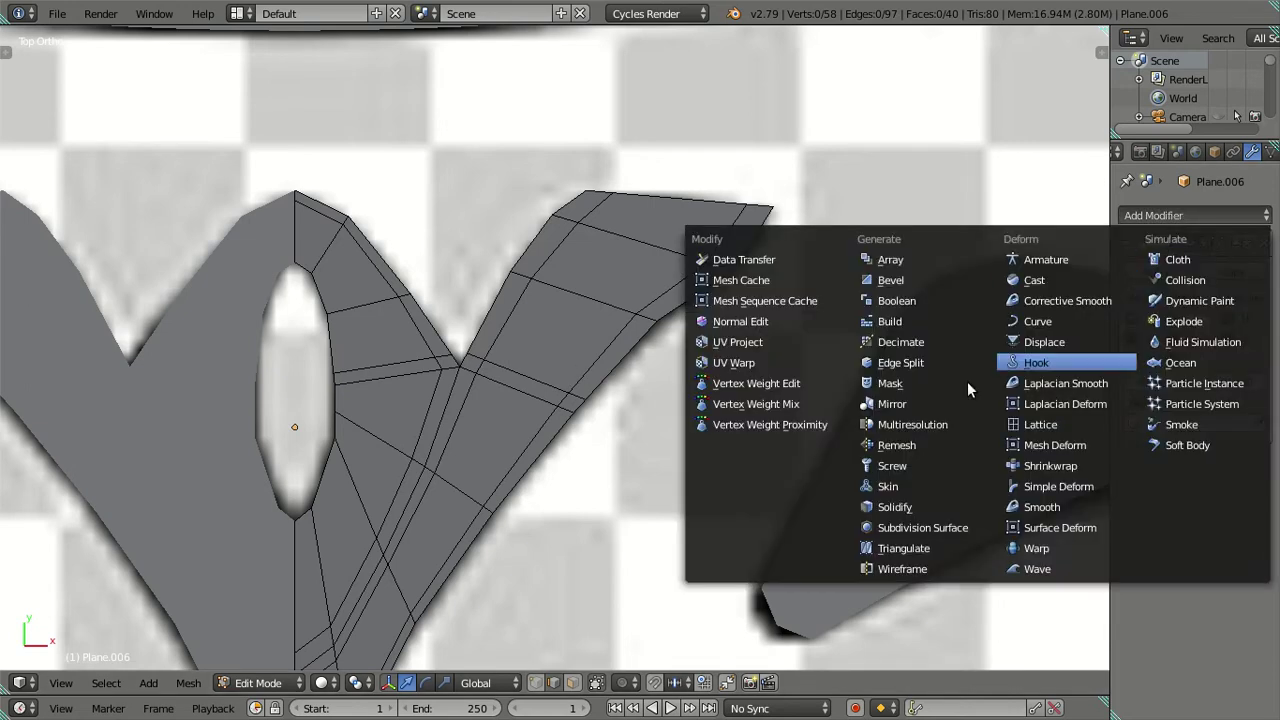
left_click(932, 528)
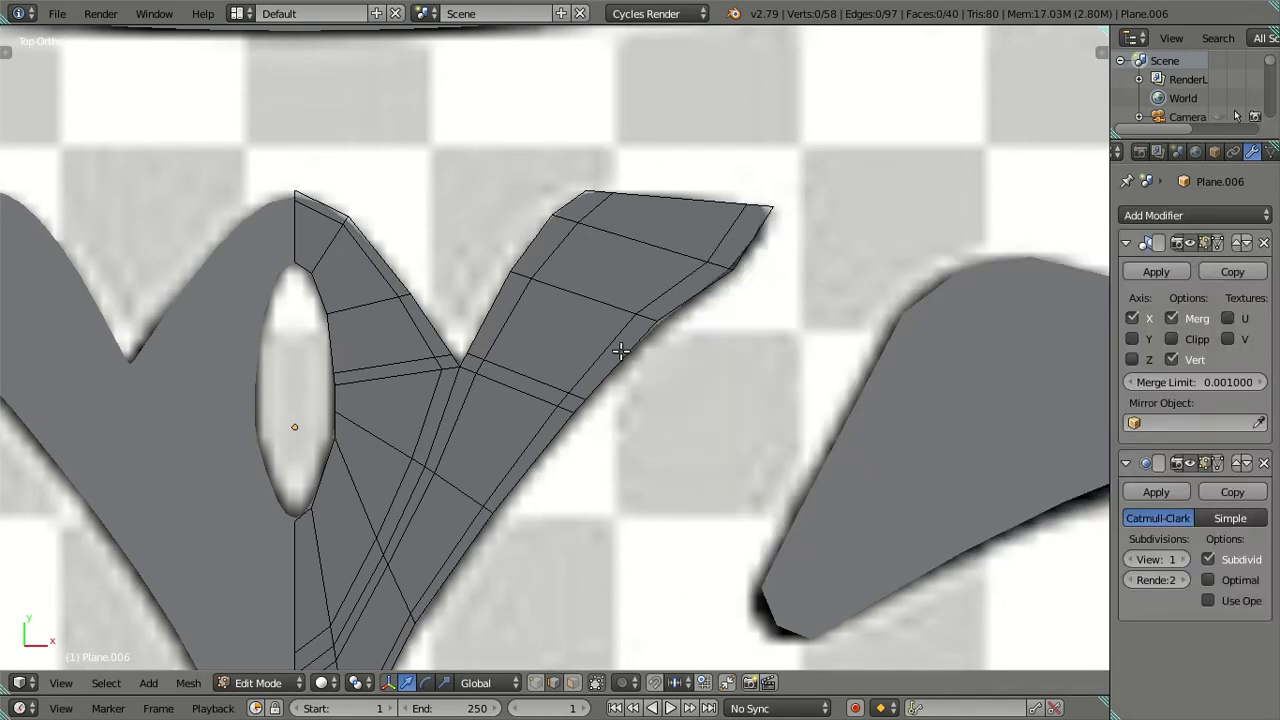
key("Tab")
key("ctrl+space")
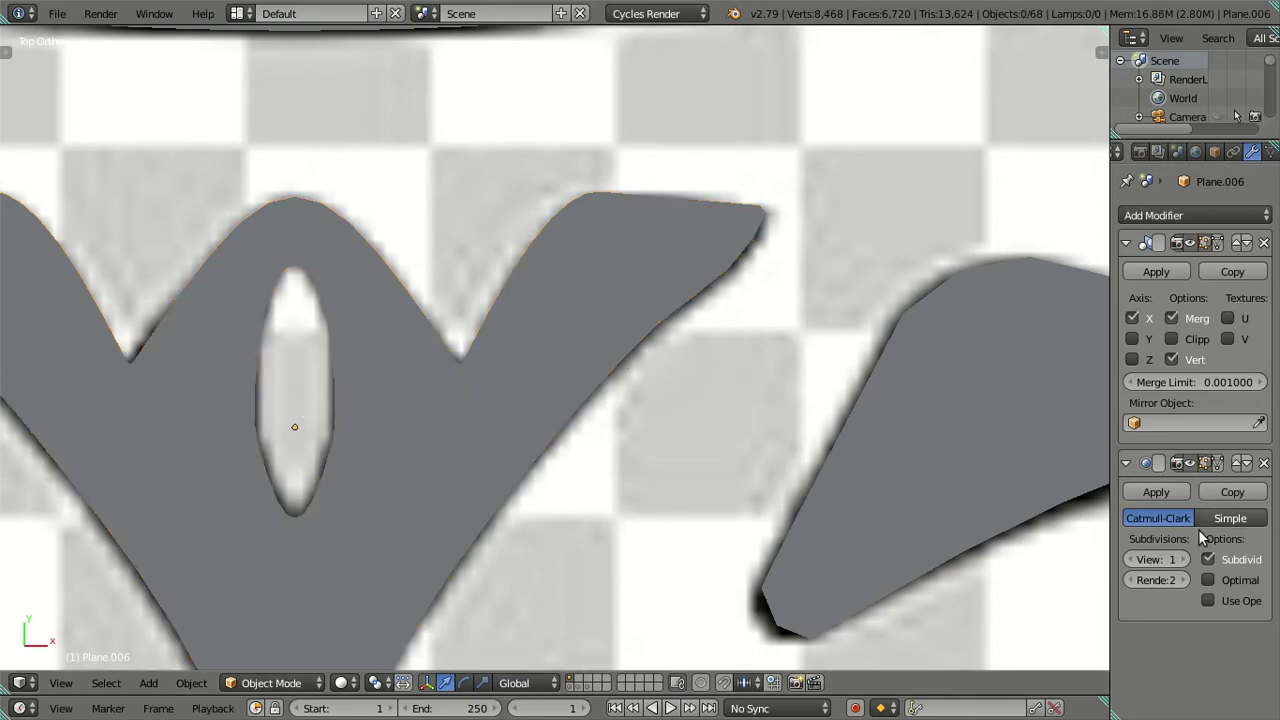
left_click(1183, 558)
scroll(761, 373, "down", 1)
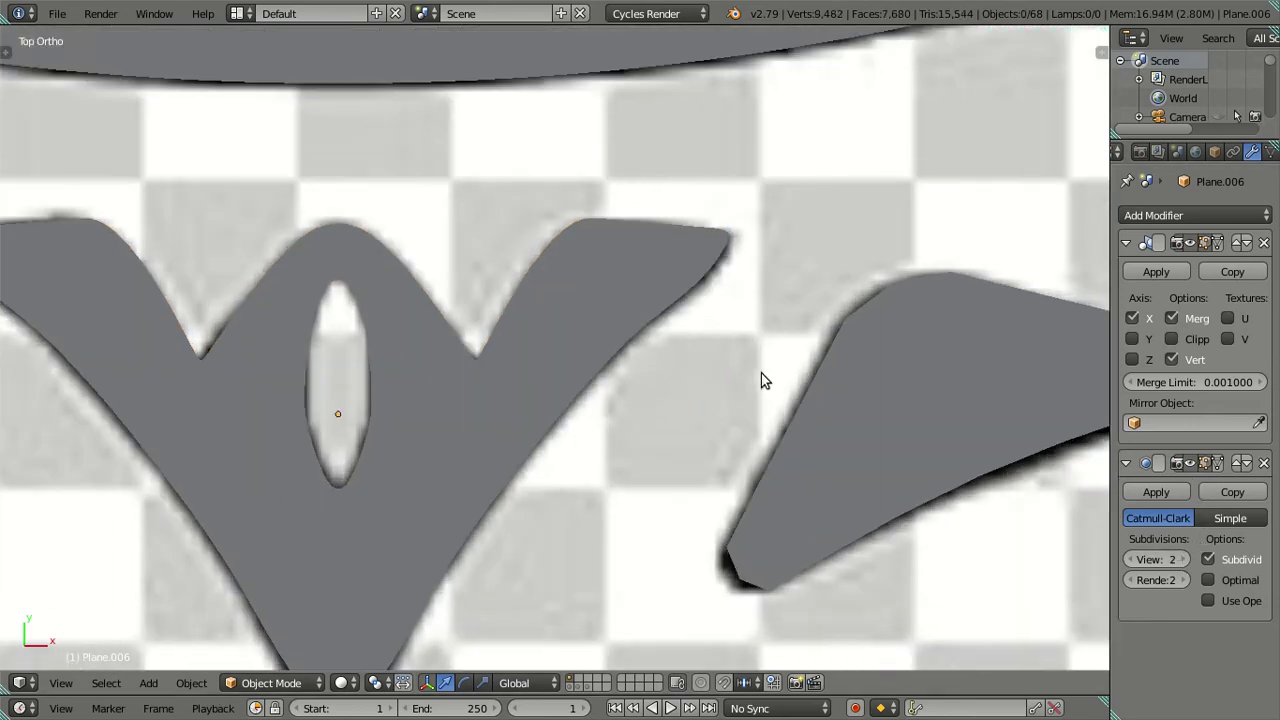
scroll(761, 373, "down", 1)
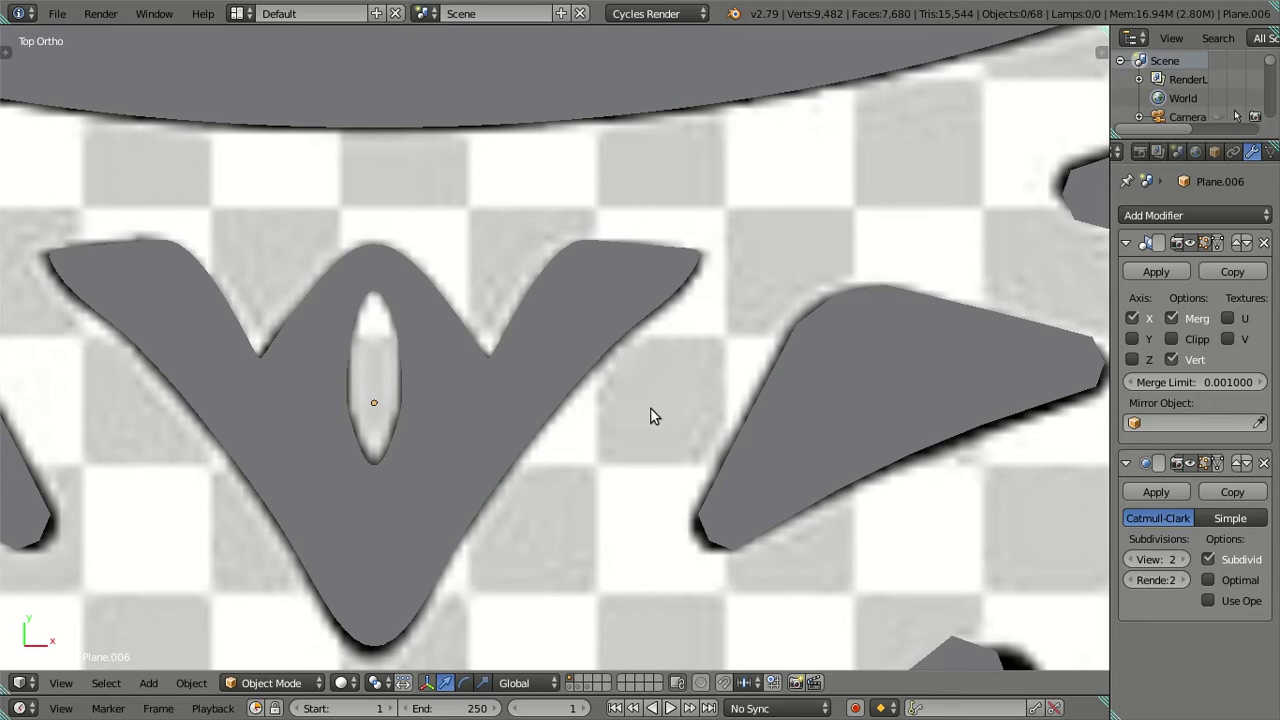
key("Tab")
scroll(434, 491, "up", 2)
scroll(432, 503, "up", 2)
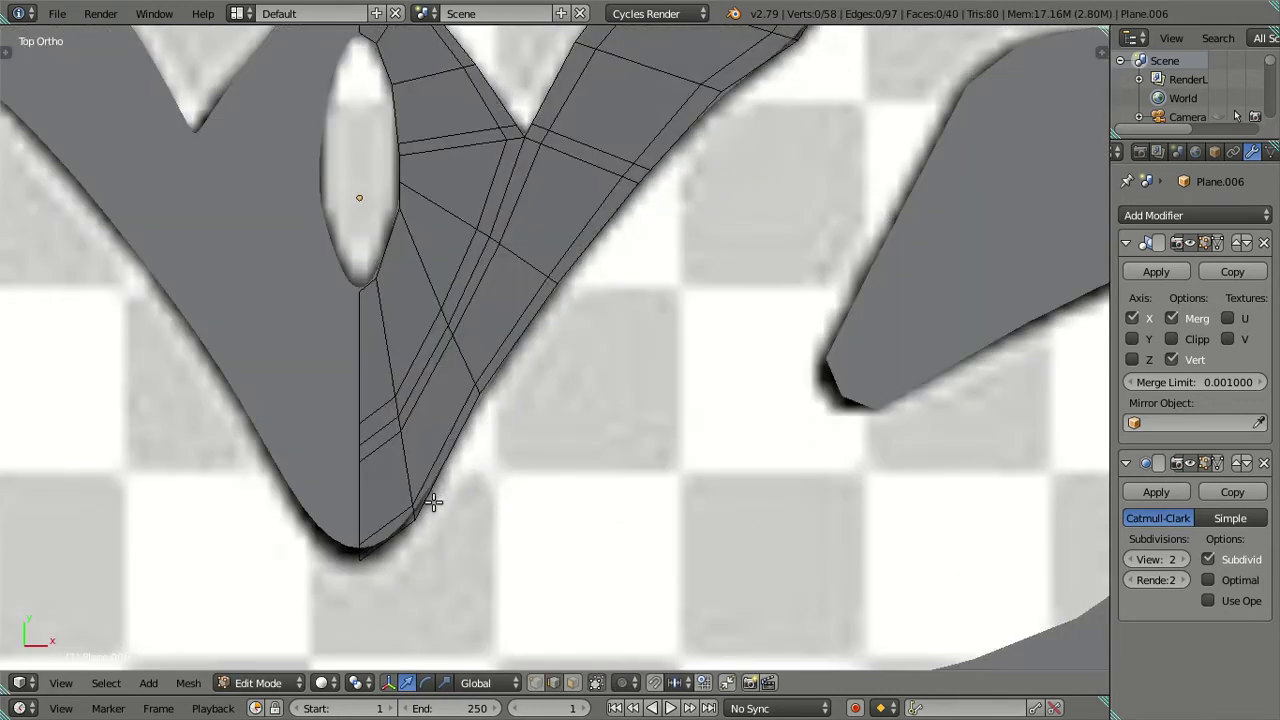
Step: Try moving the V's bottom tip vertices vertically, then undo the move
middle_click_drag(432, 502, 451, 449, "shift")
right_click(432, 463)
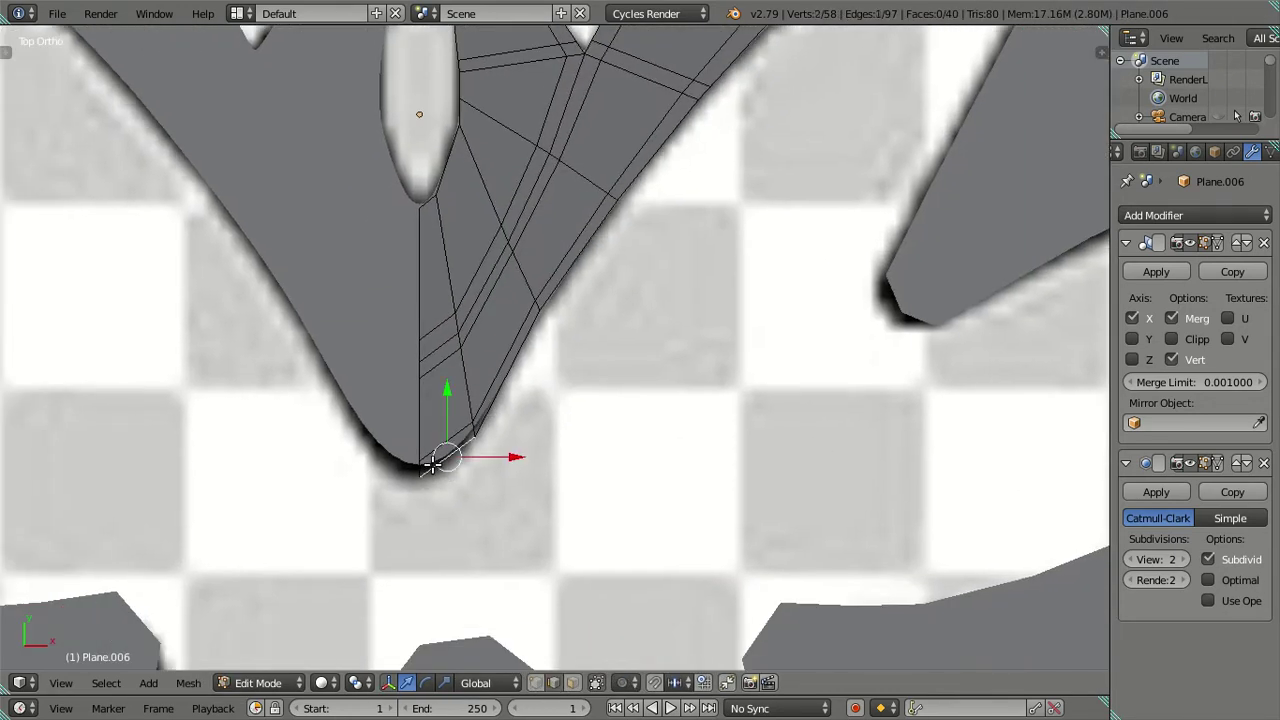
right_click(420, 473)
left_click(470, 435, "shift")
key("g")
key("y")
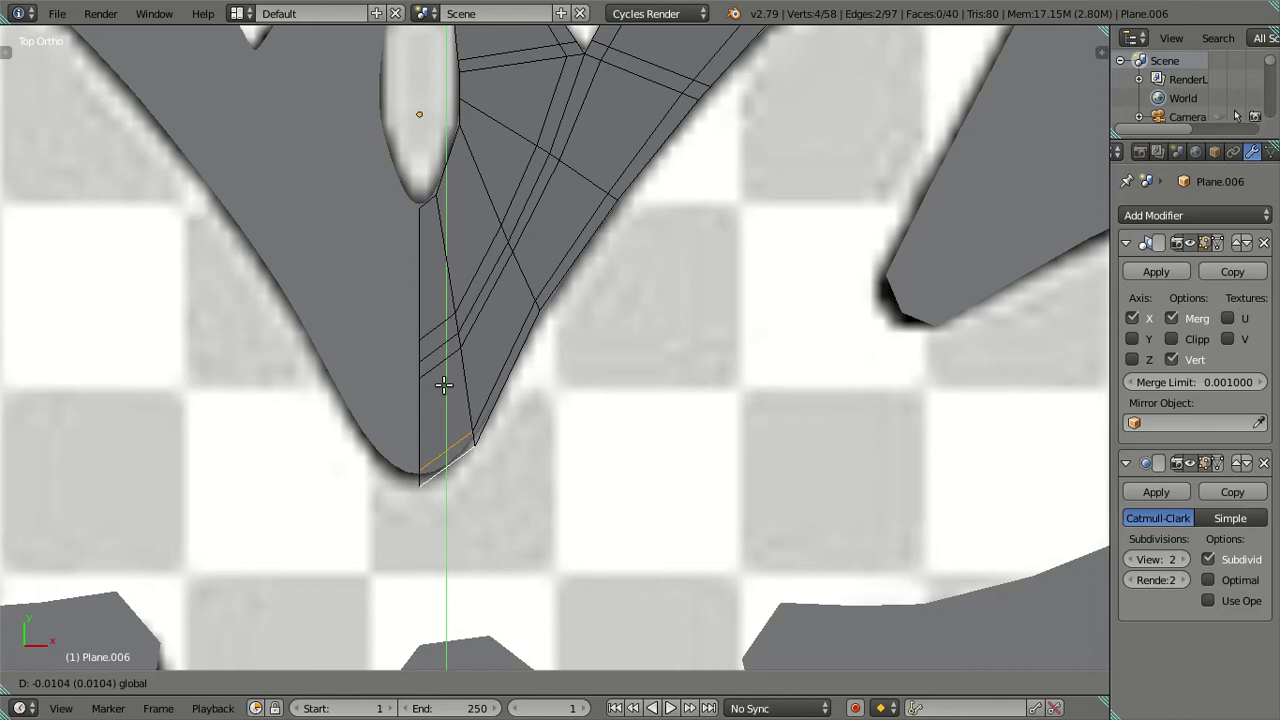
left_click(444, 385)
scroll(557, 400, "up", 3, "shift")
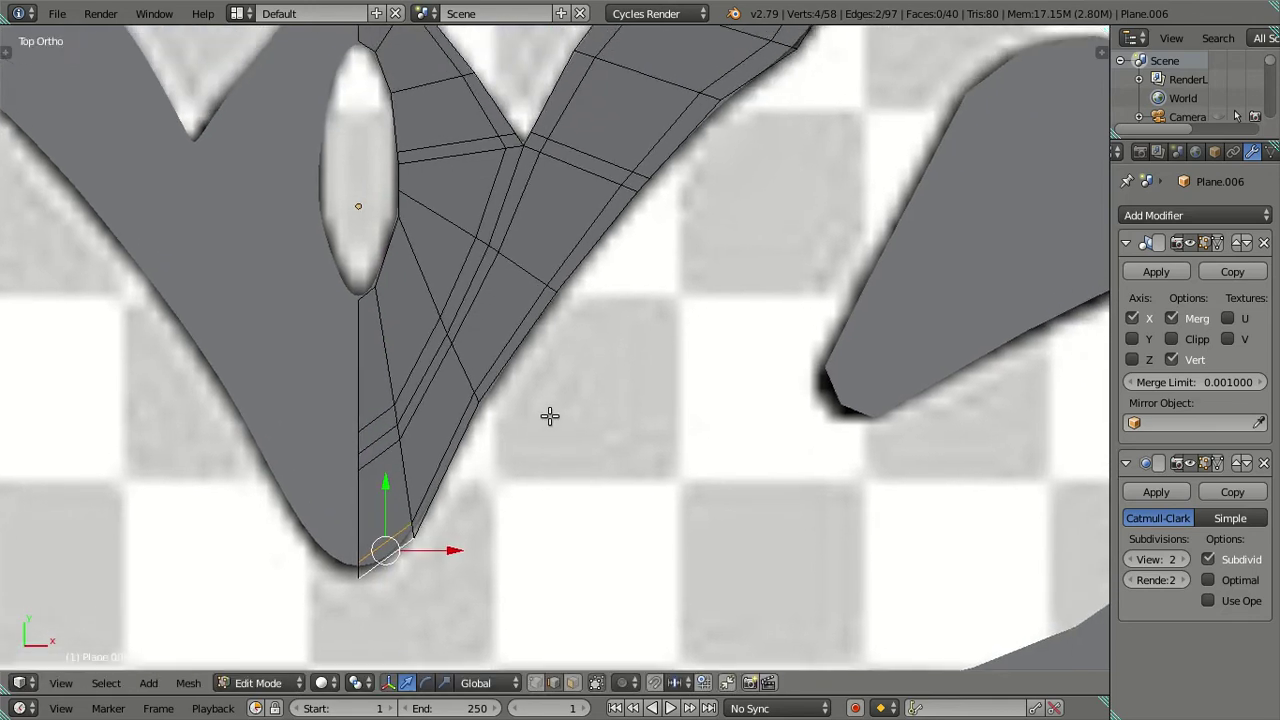
key("ctrl+z")
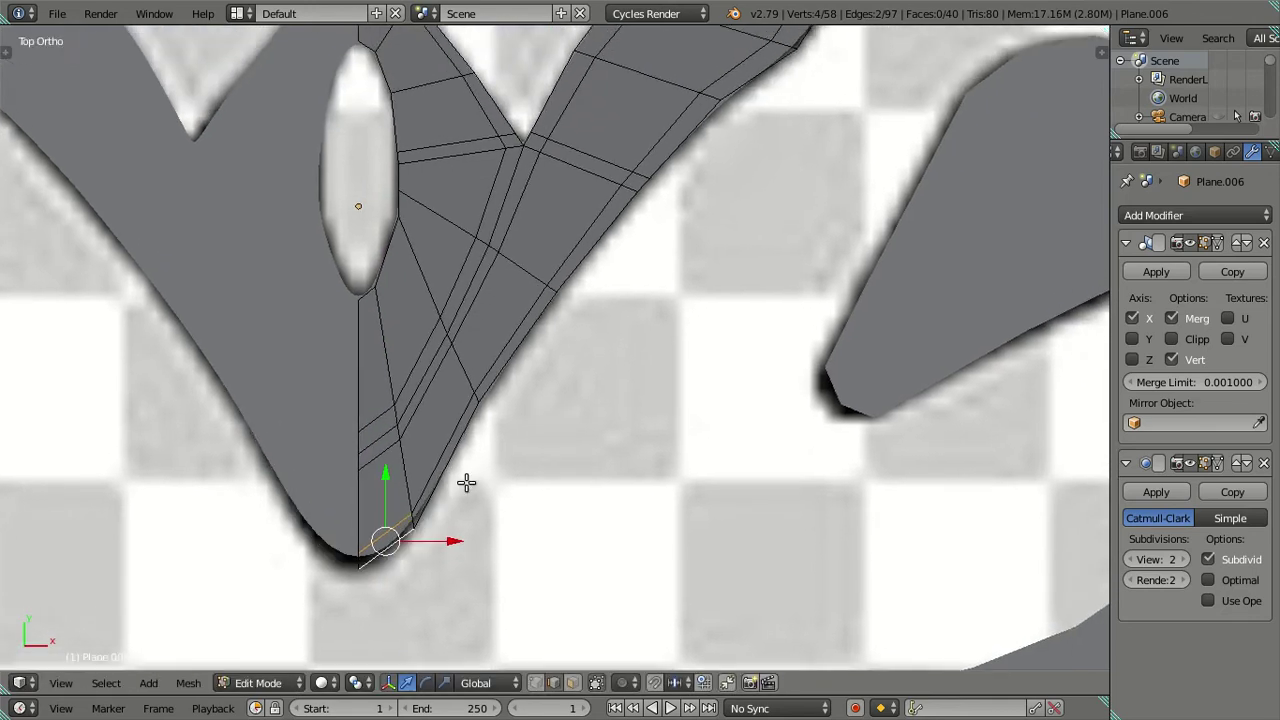
Step: Move the V's bottom vertex vertically onto the emblem outline
key("a")
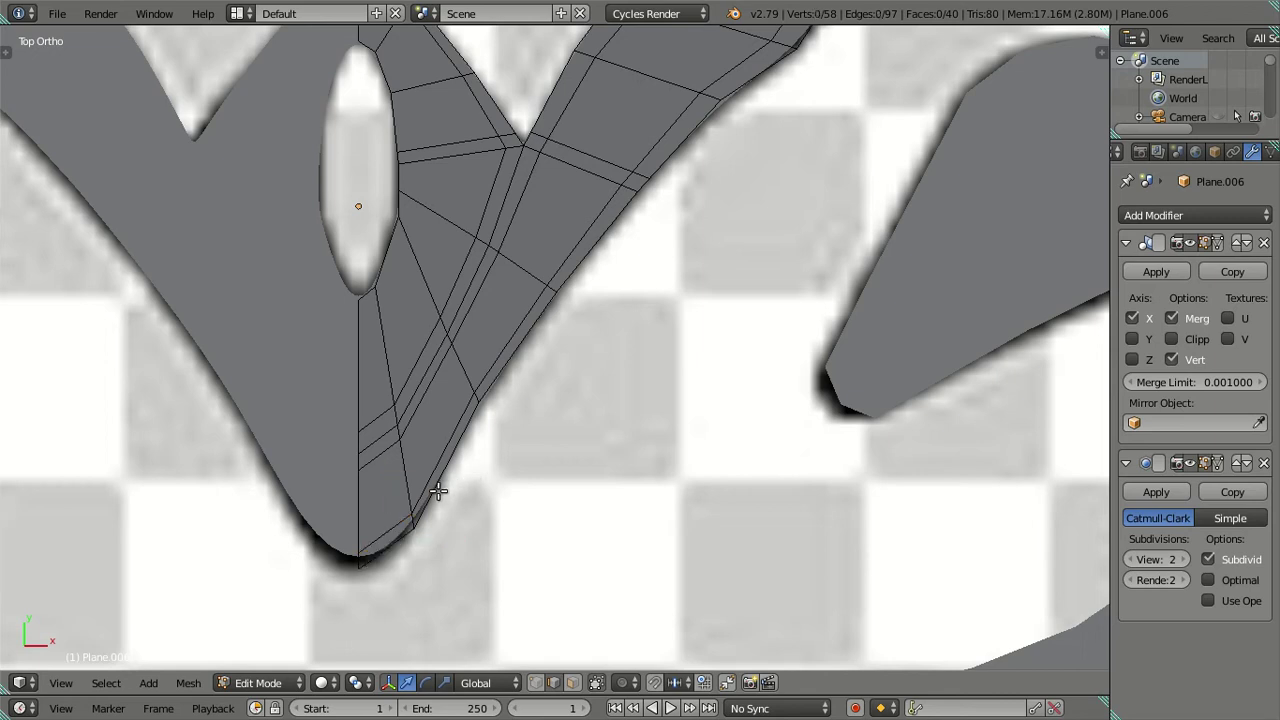
scroll(437, 489, "down", 1)
right_click(382, 524)
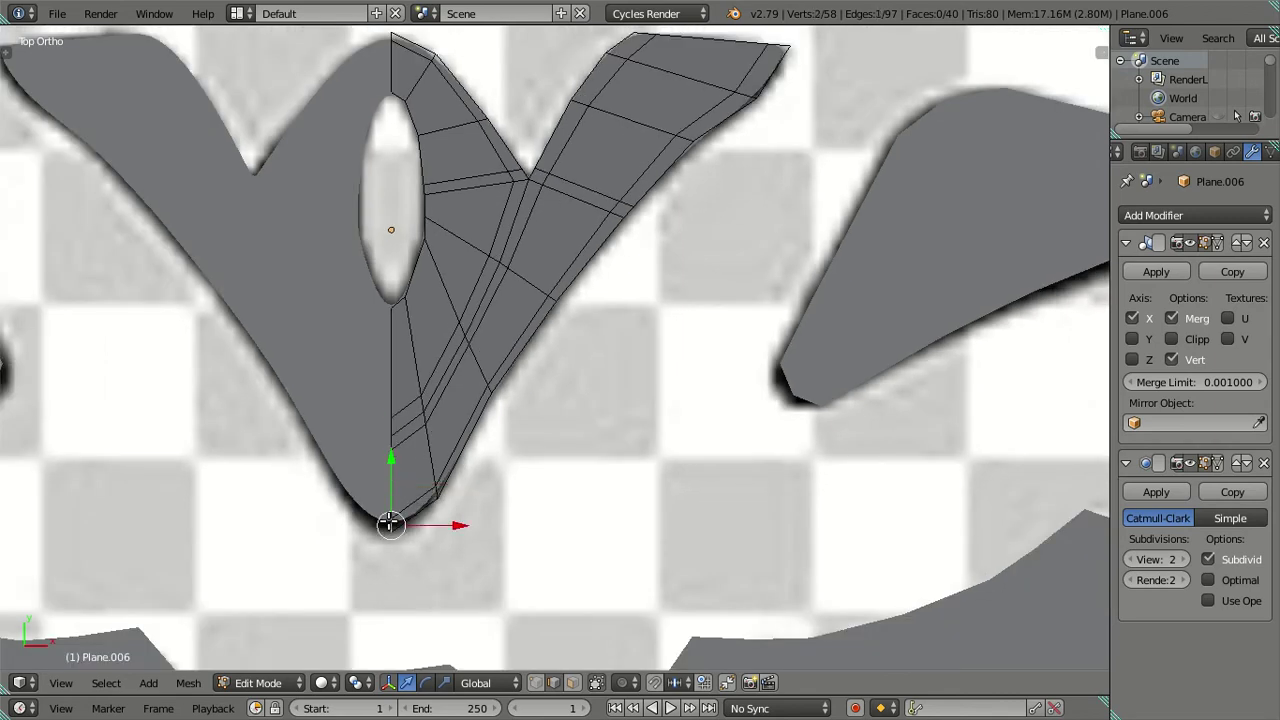
key("g")
key("y")
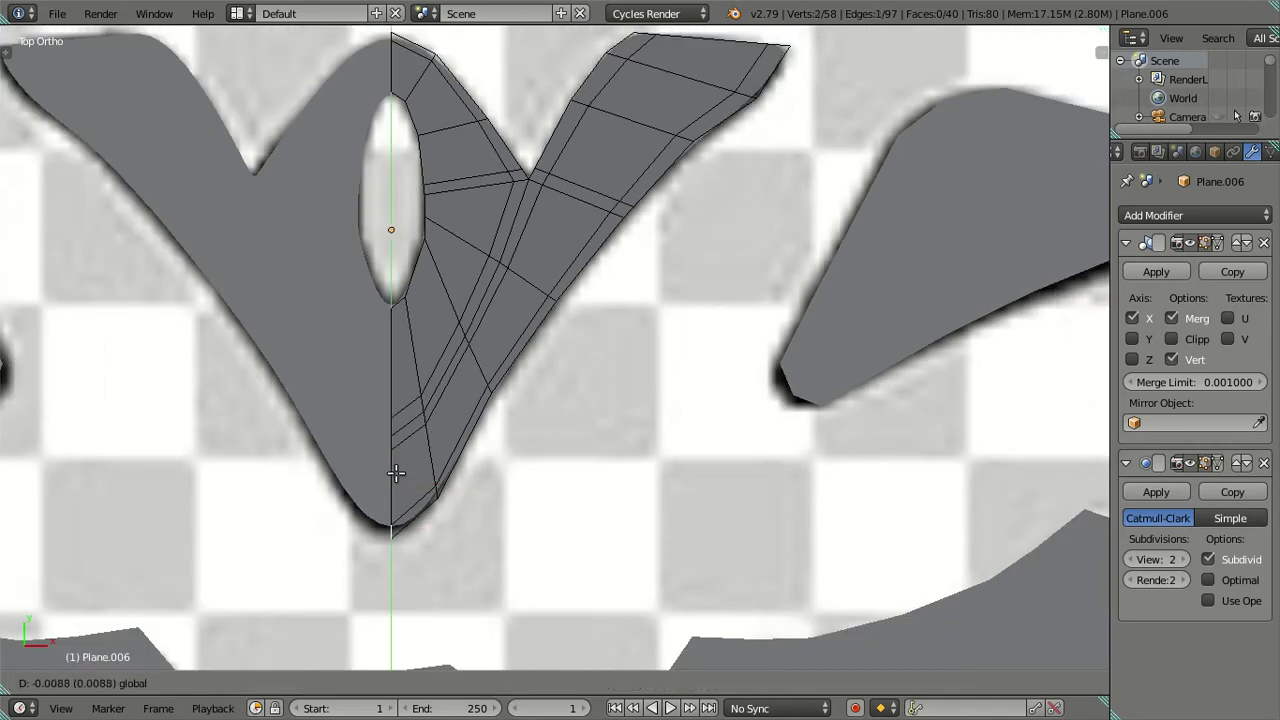
left_click(397, 476)
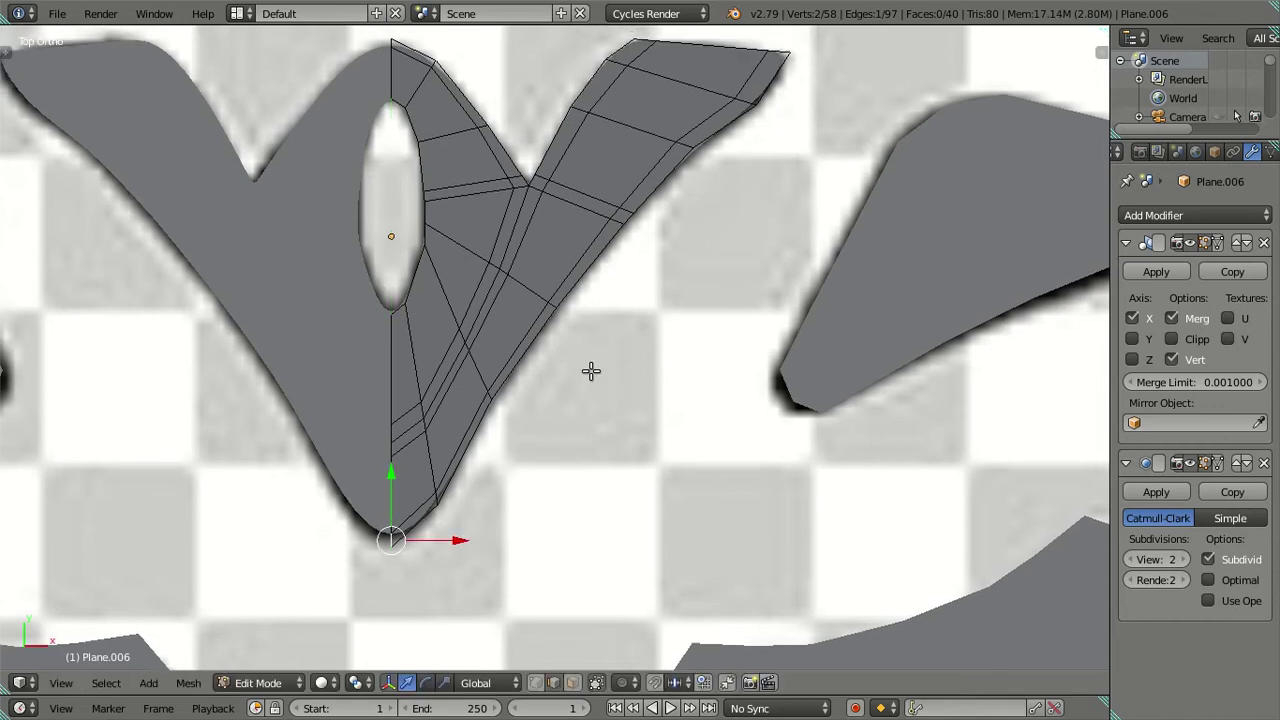
Step: Shift the right arm's two tip vertices to the right along X
middle_click_drag(589, 369, 470, 535, "shift")
right_click(649, 242)
right_click(634, 238, "shift")
key("g")
key("x")
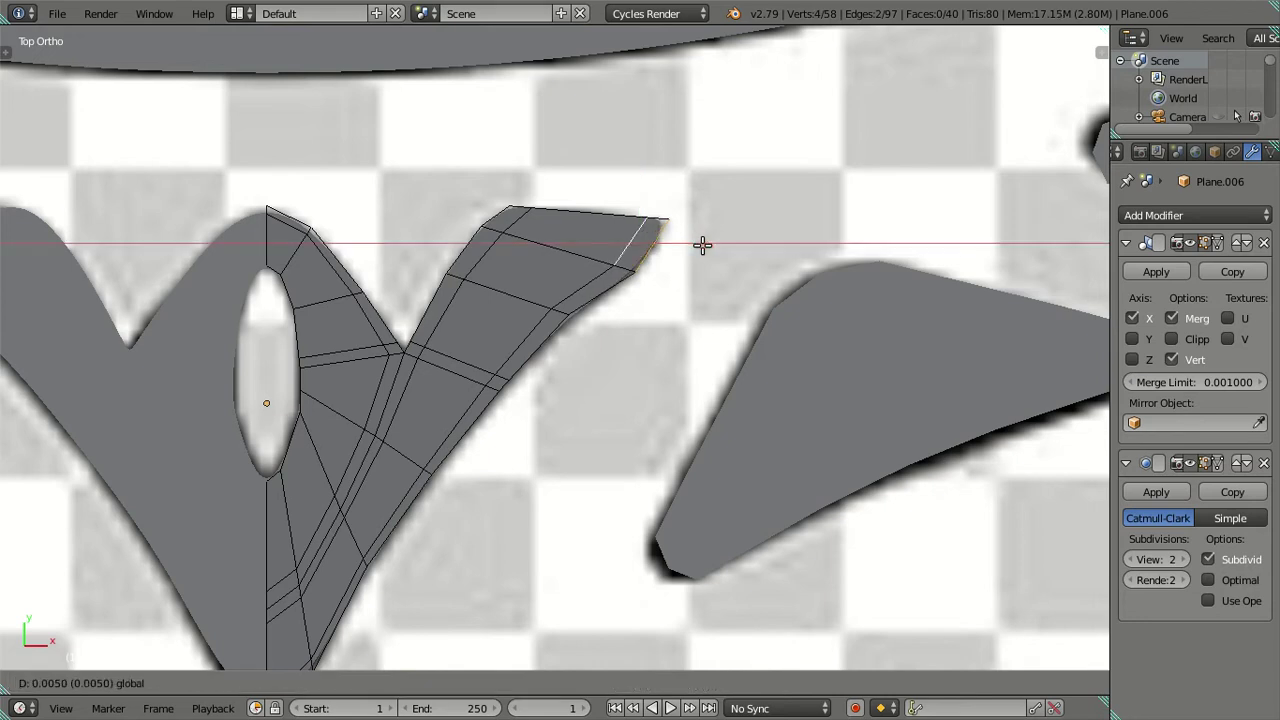
right_click(702, 244)
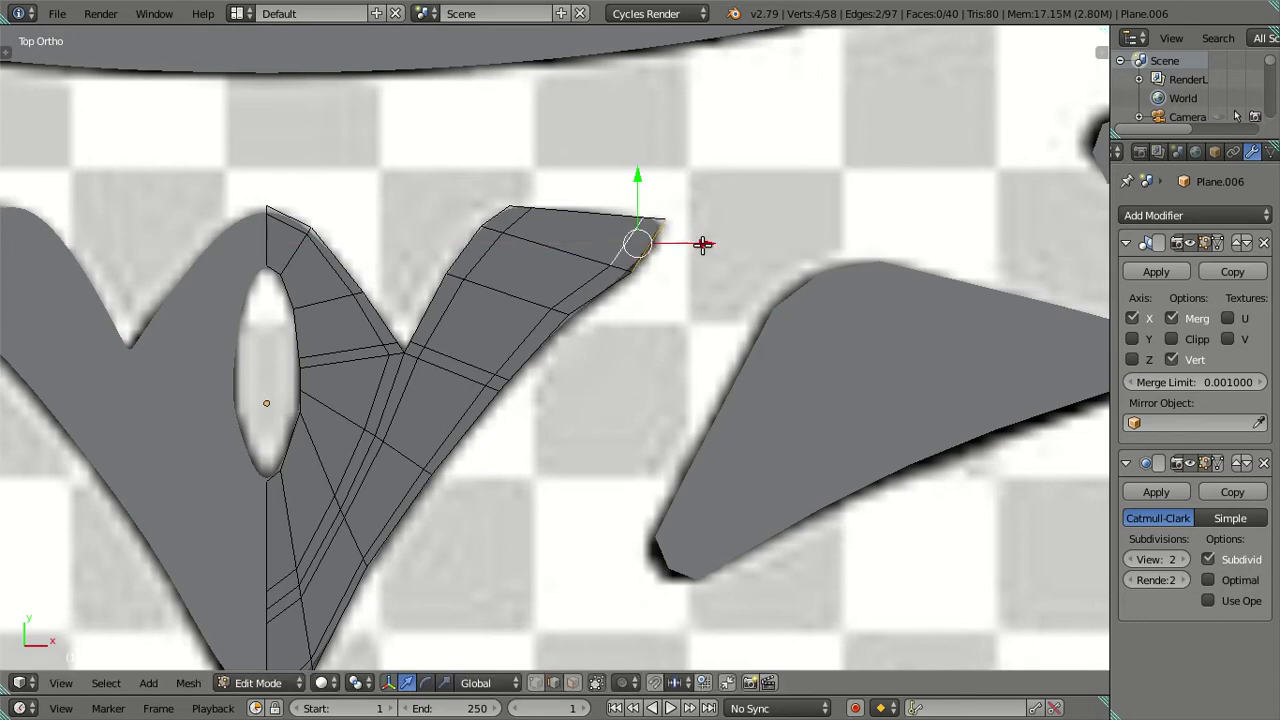
key("r")
right_click(730, 312)
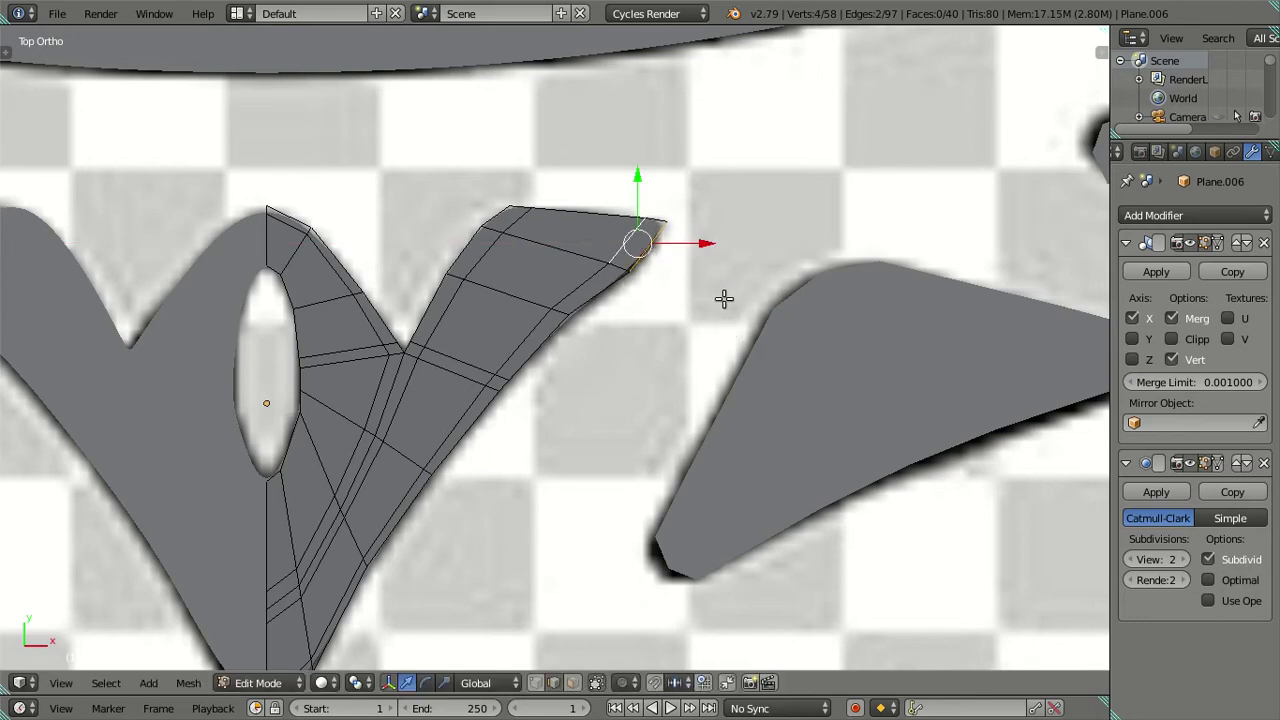
key("g")
key("x")
left_click(707, 245)
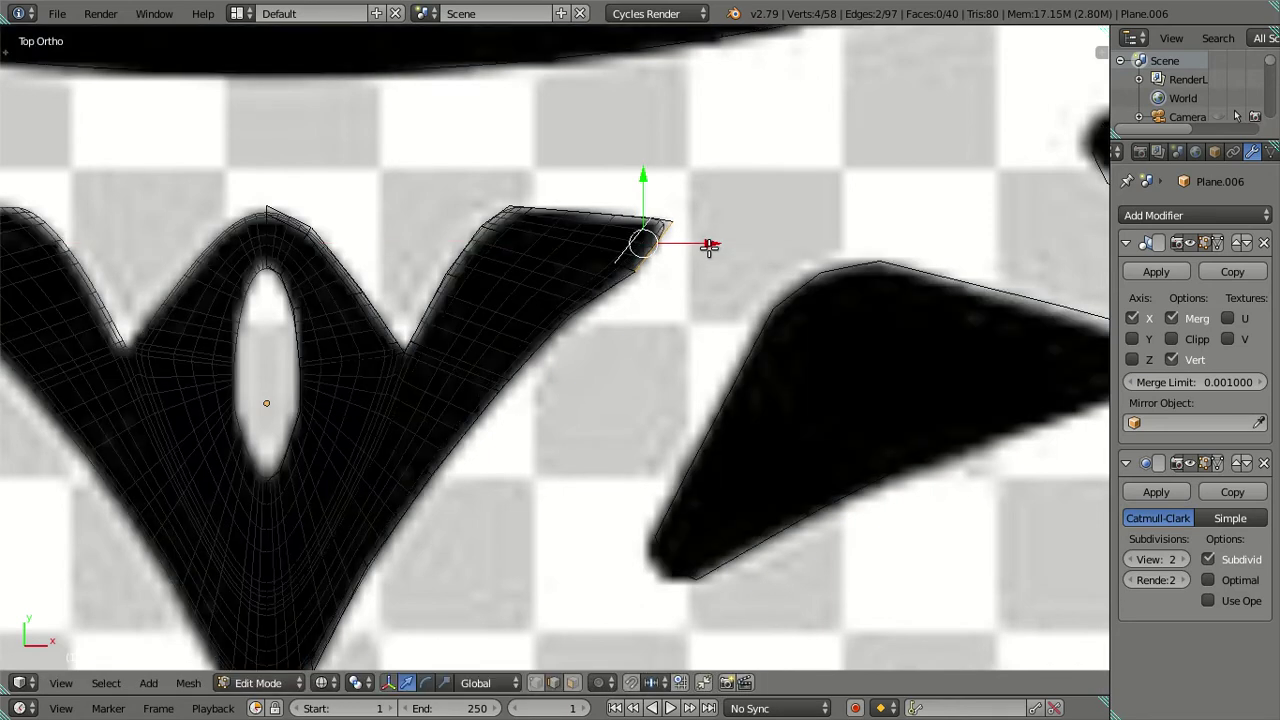
Step: Nudge one wing-edge vertex along X to match the emblem outline
right_click(563, 309)
key("g")
key("x")
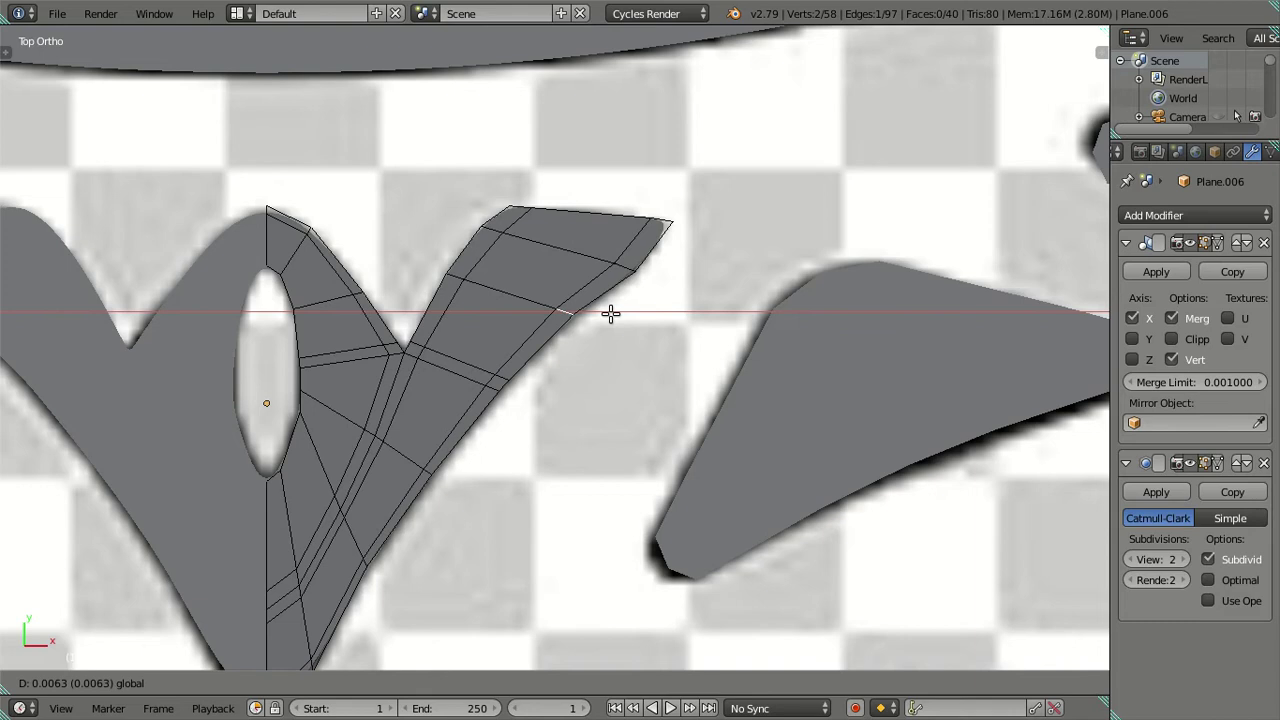
left_click(610, 314)
Step: Return to Object Mode and delete the Subdivision Surface modifier from Plane.006
key("a")
scroll(610, 314, "down", 3)
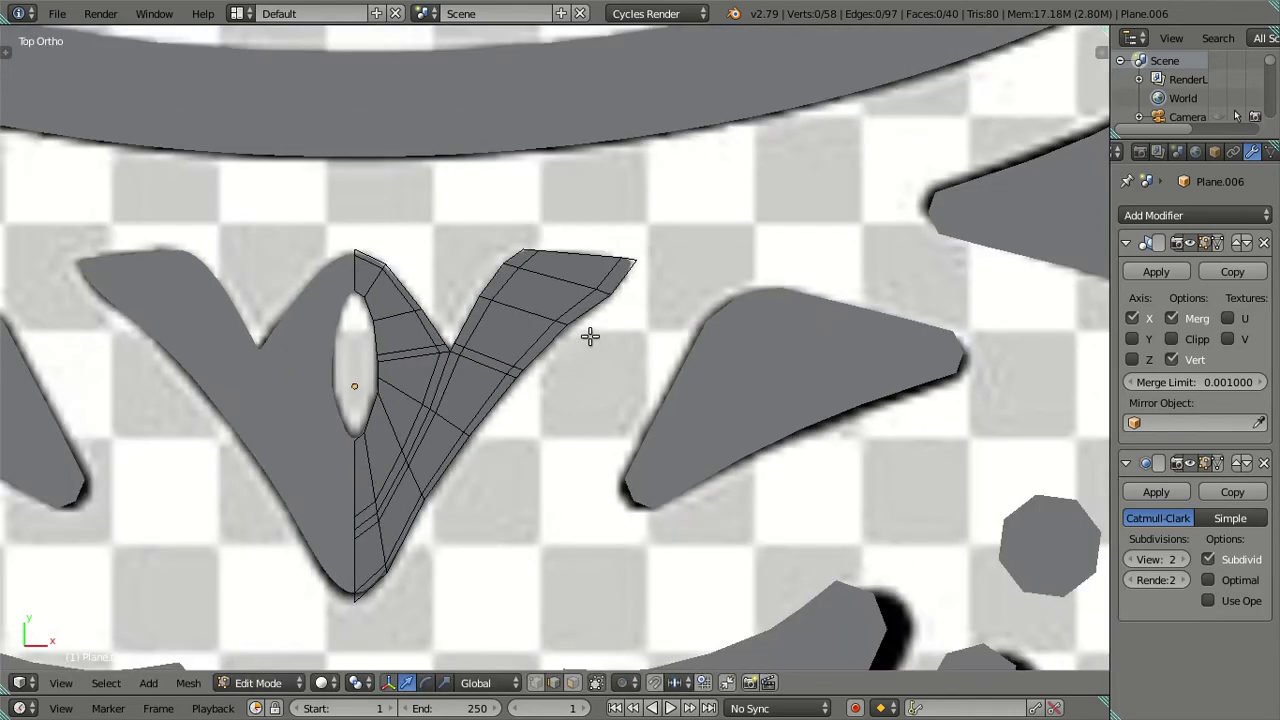
key("Tab")
scroll(574, 349, "down", 2)
scroll(648, 378, "down", 1)
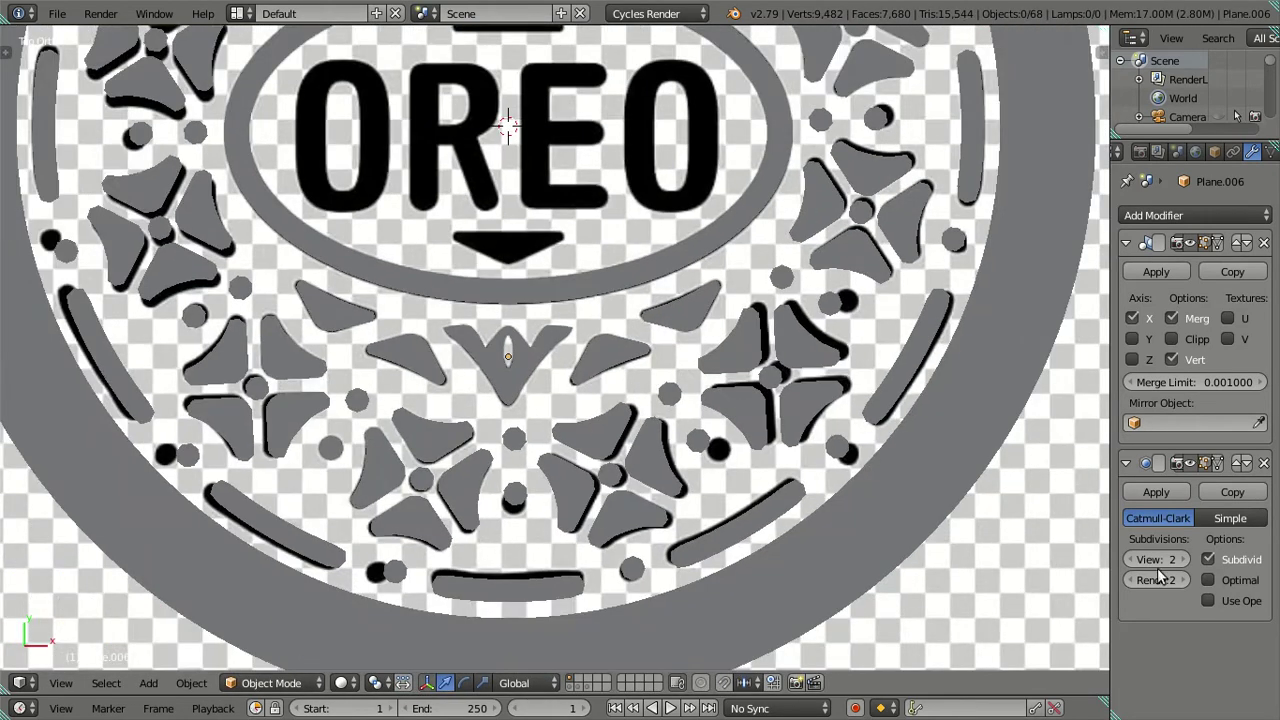
left_click(1264, 464)
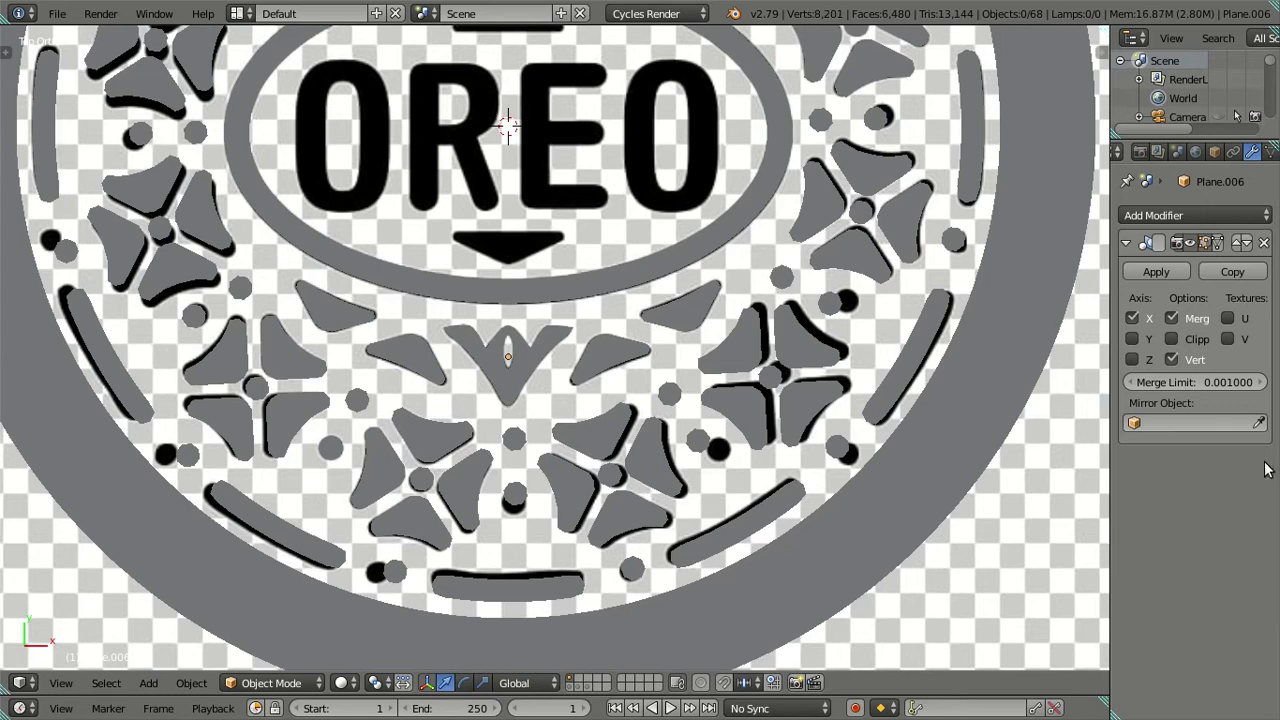
Step: Apply the Mirror modifier and check the full 80-face V geometry in Edit Mode
middle_click_drag(790, 343, 750, 395, "shift")
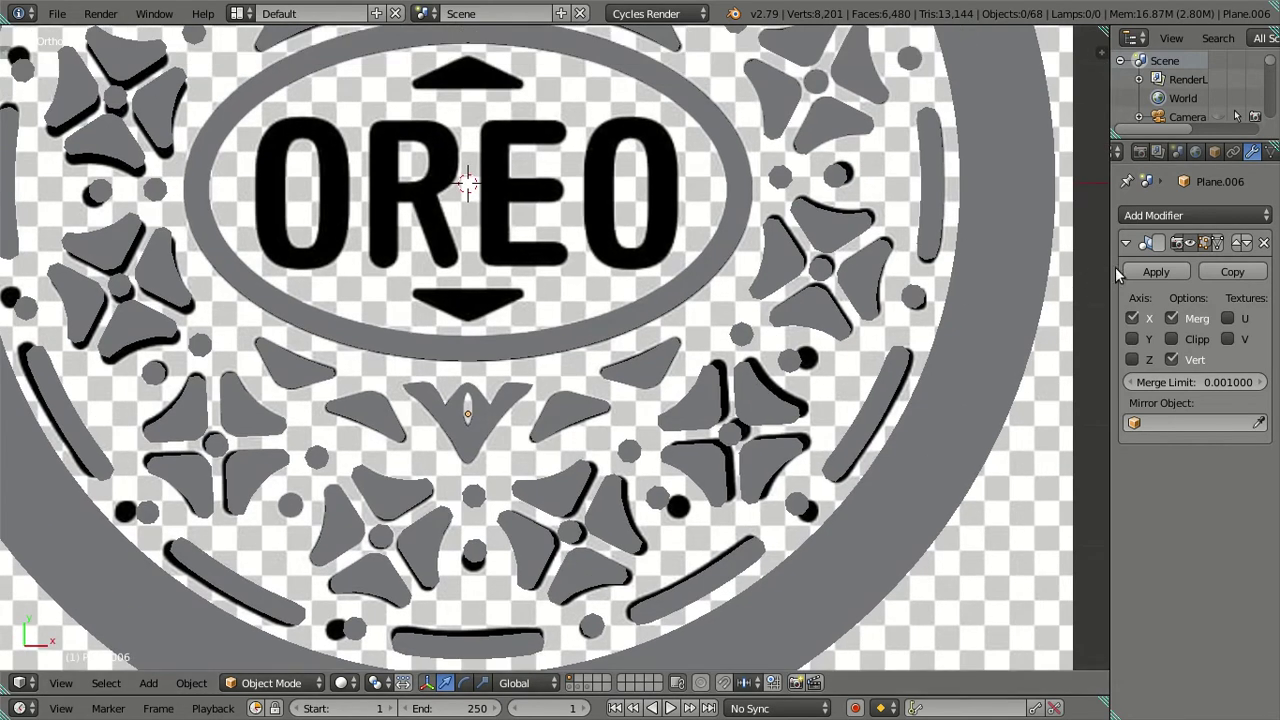
left_click(1156, 271)
key("Tab")
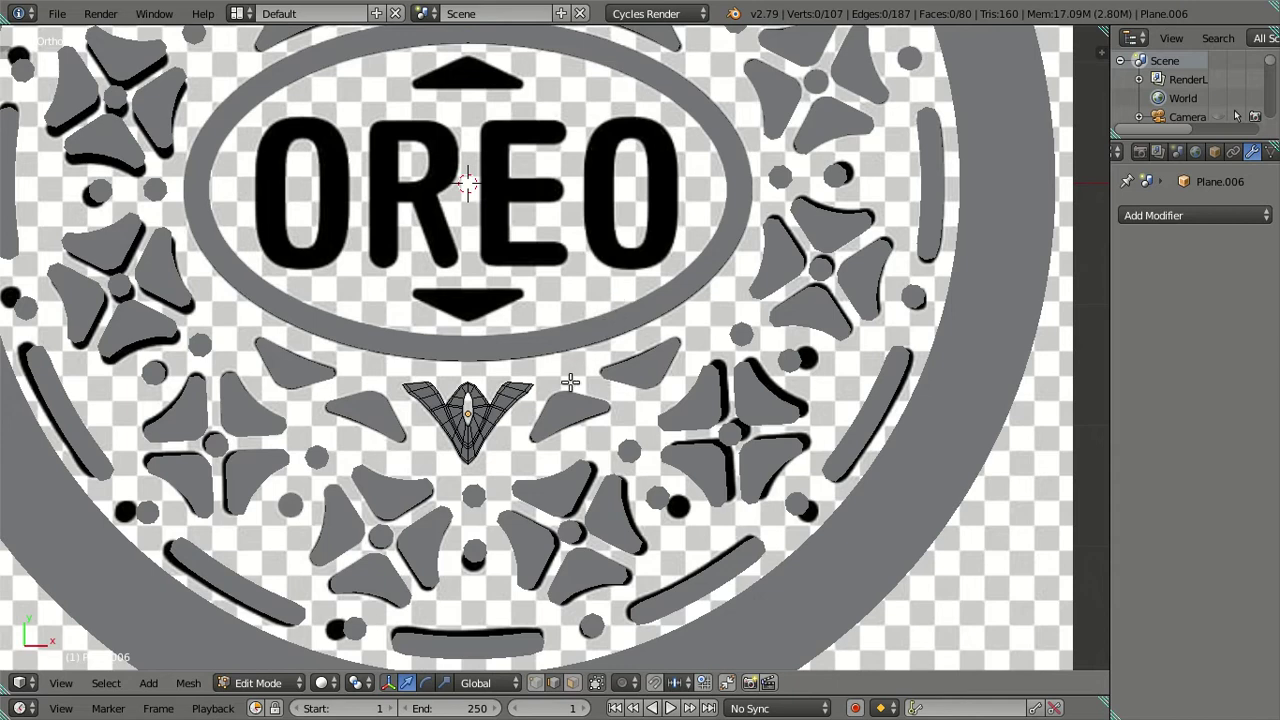
scroll(567, 392, "up", 2)
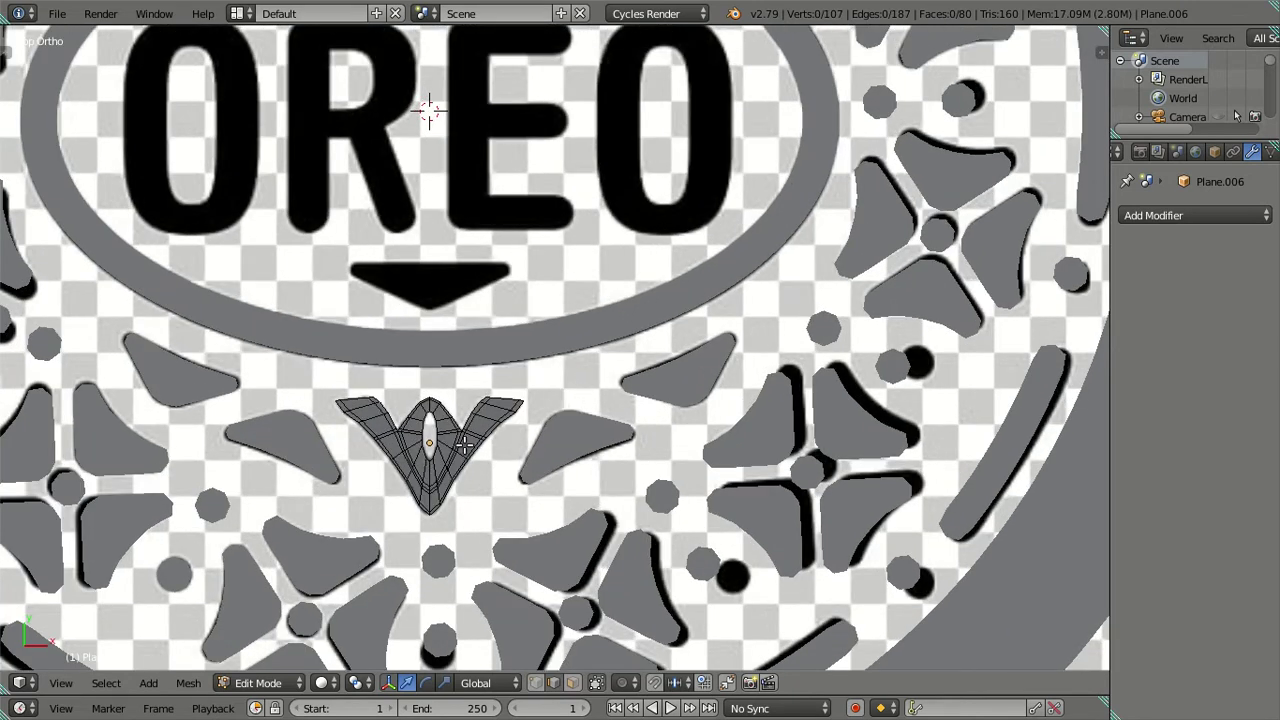
key("a")
key("a")
scroll(521, 443, "down", 3)
key("Tab")
Step: Center the view on the OREO text and snap the 3D cursor to the world centre
scroll(522, 447, "down", 3)
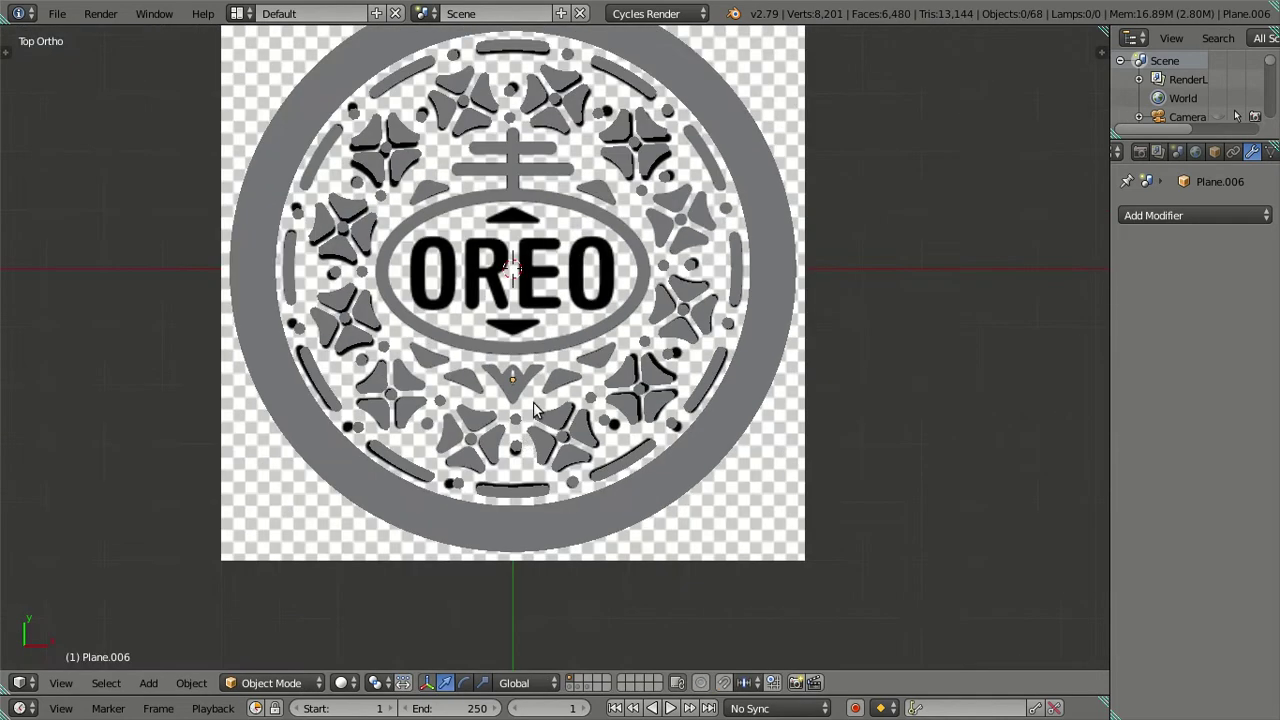
scroll(575, 435, "up", 4)
scroll(560, 380, "down", 1)
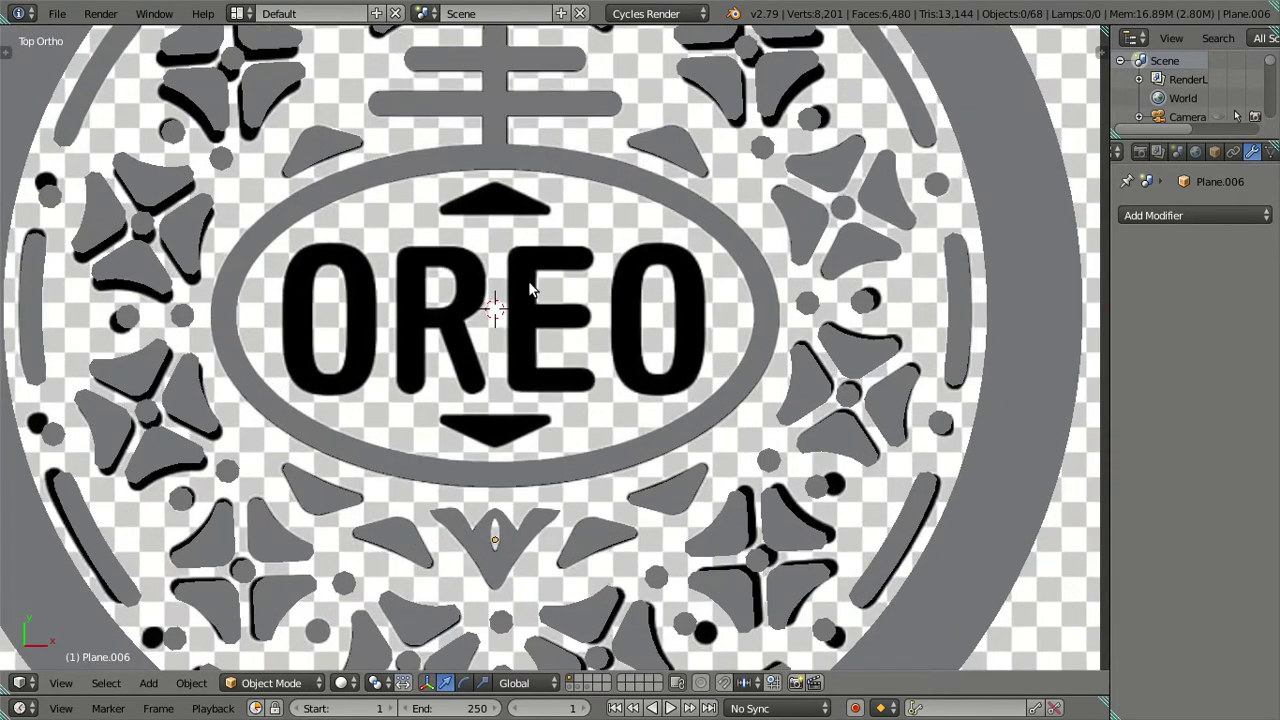
scroll(548, 336, "up", 2)
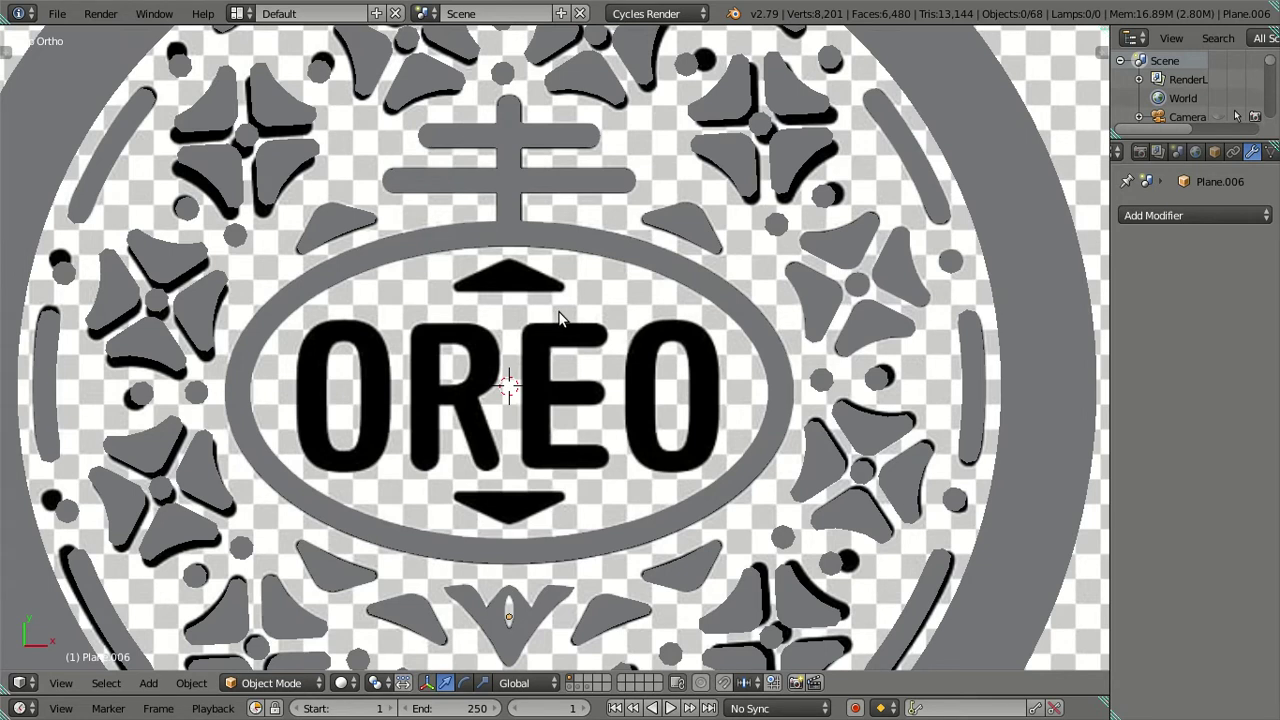
middle_click_drag(560, 318, 573, 221, "shift")
key("shift+s")
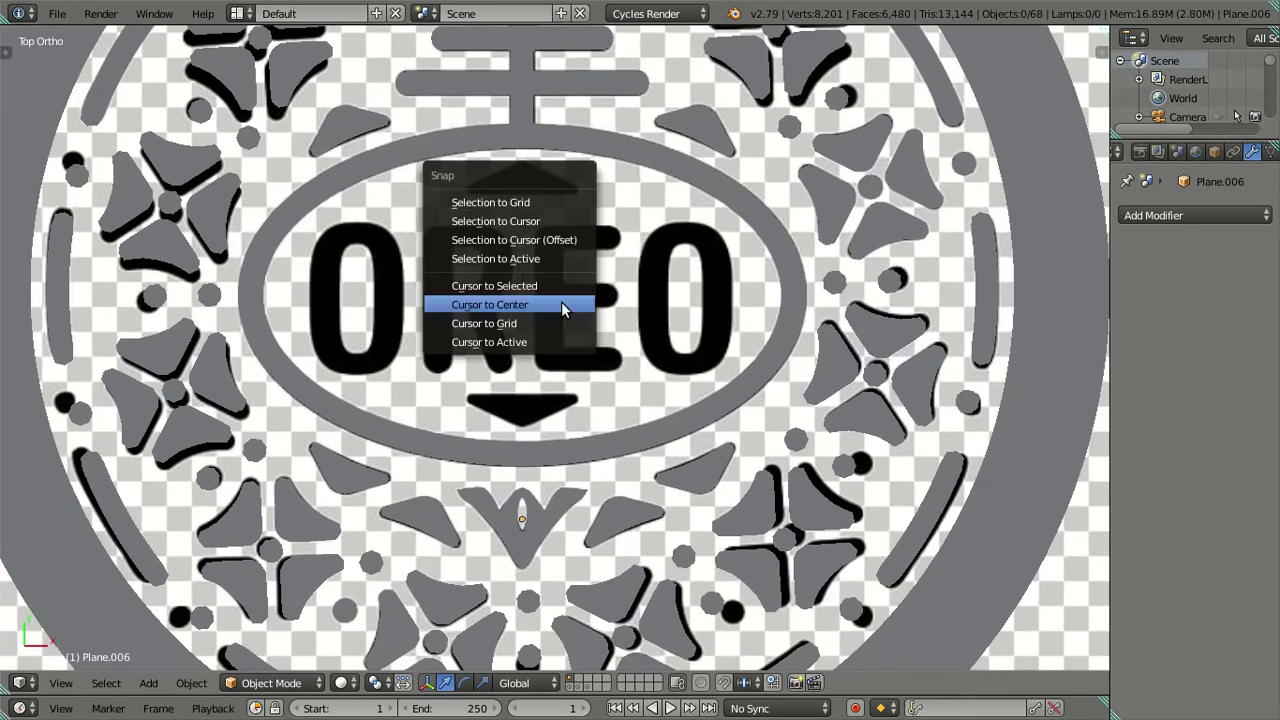
left_click(563, 303)
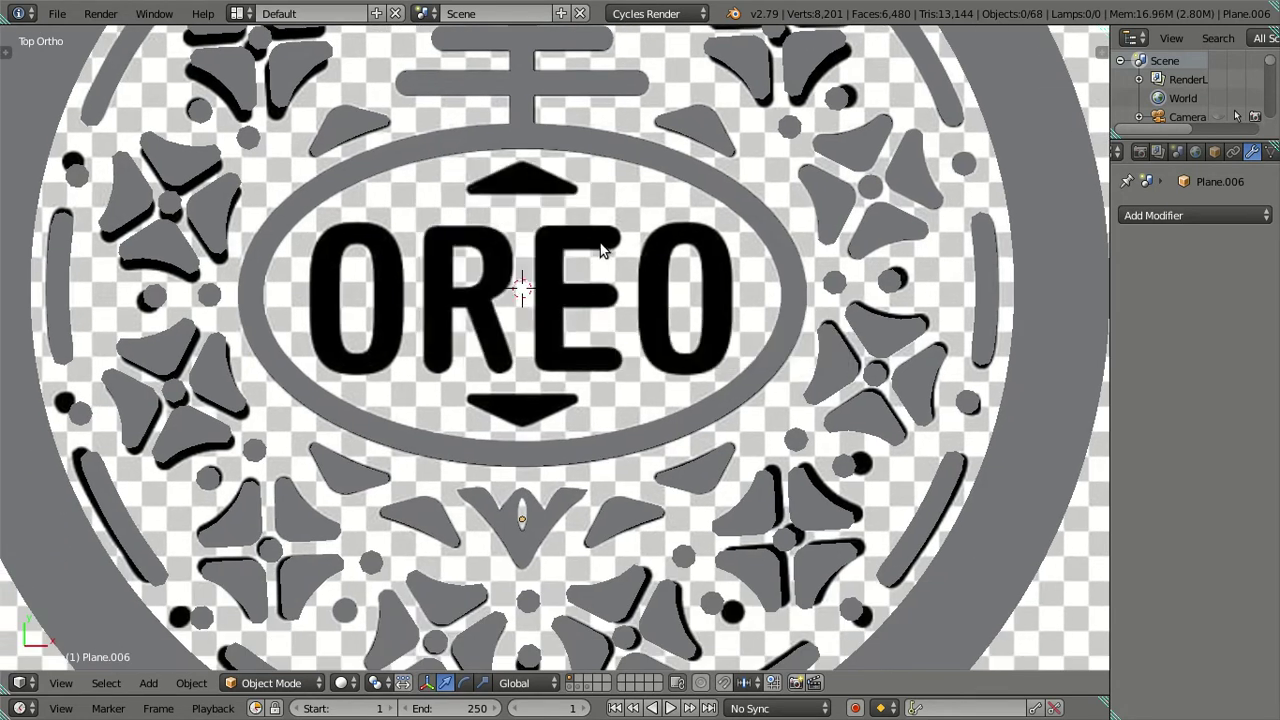
key("shift+s")
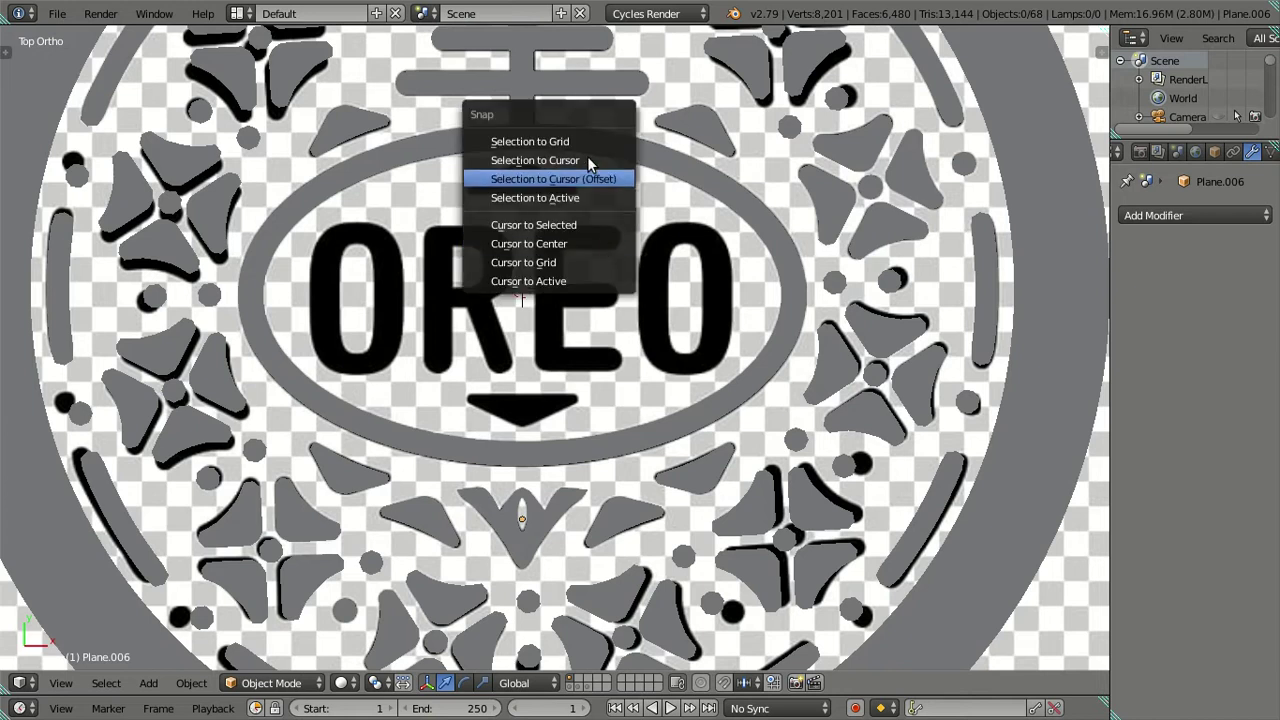
key("Escape")
Step: Add a plane, scale it to 0.5, and enter Edit Mode on it
key("shift+a")
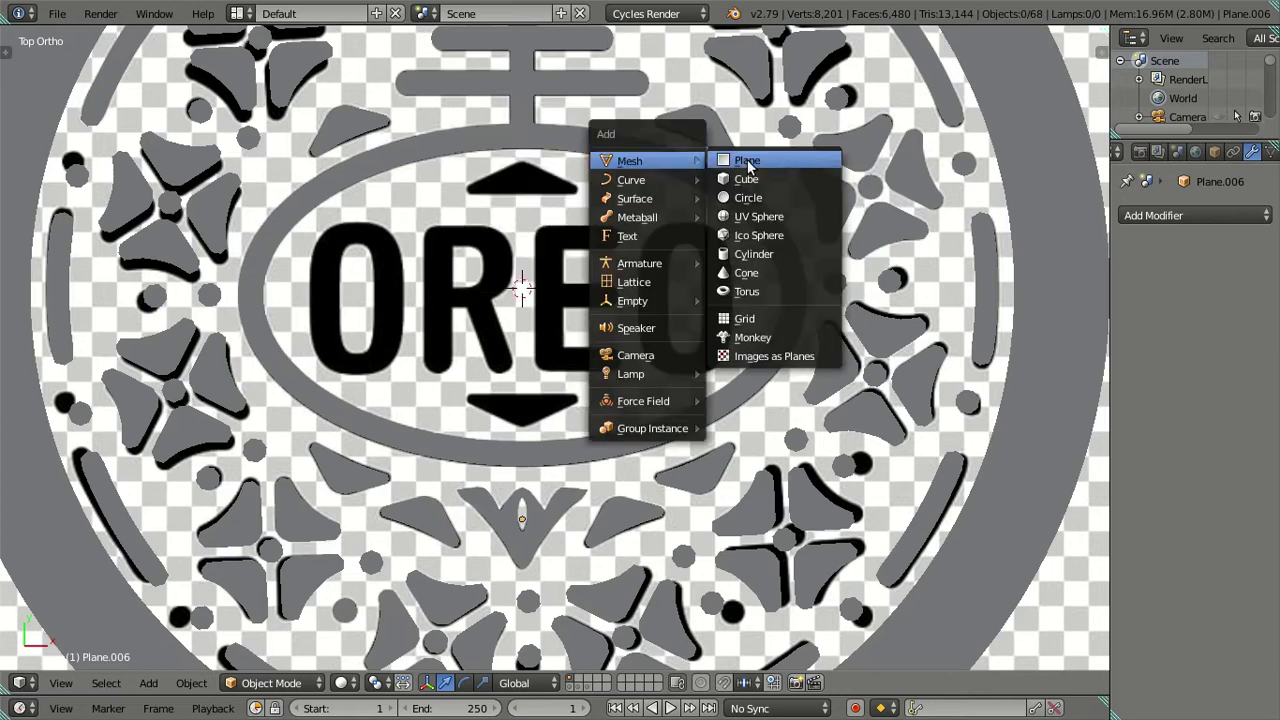
left_click(748, 161)
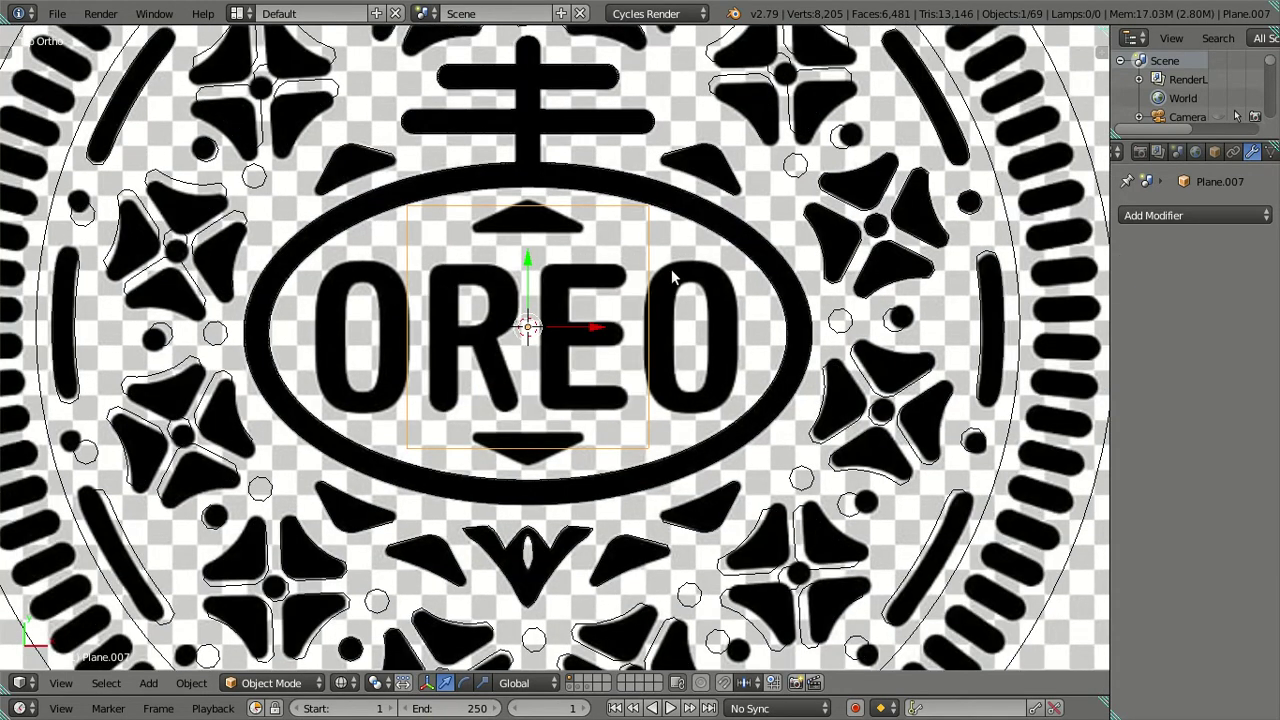
scroll(676, 305, "up", 1)
key("s")
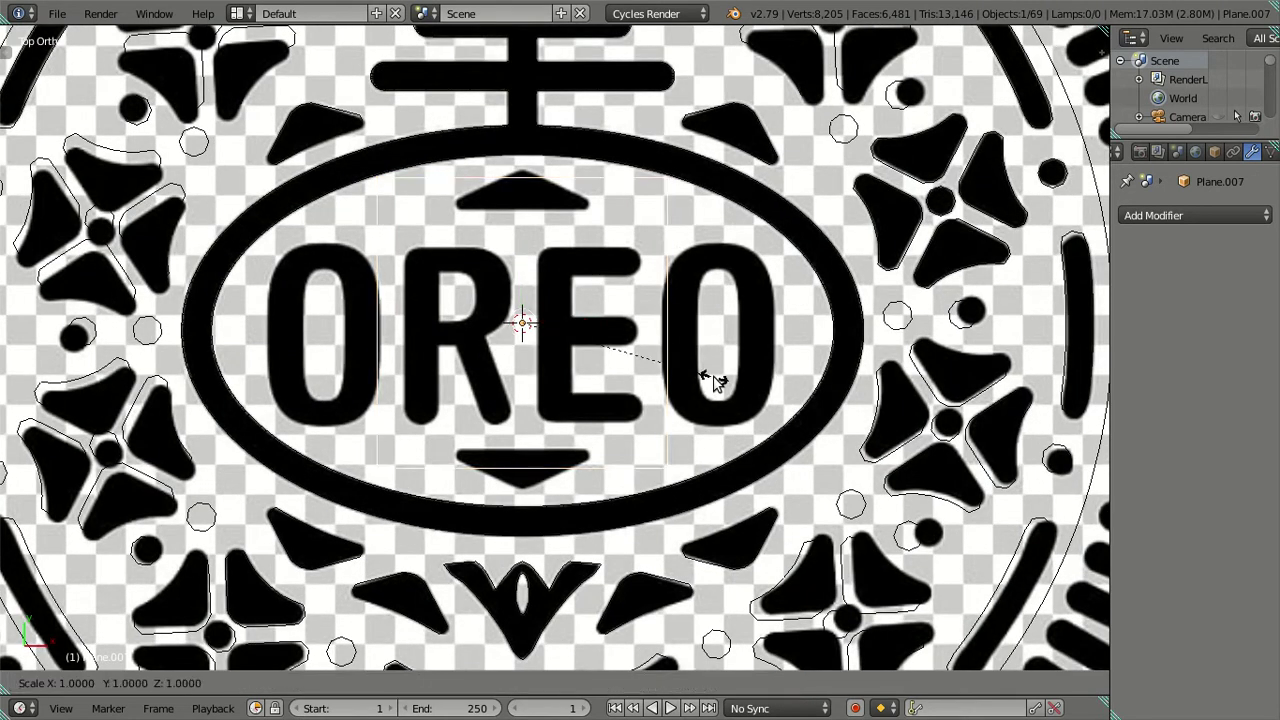
key("Escape")
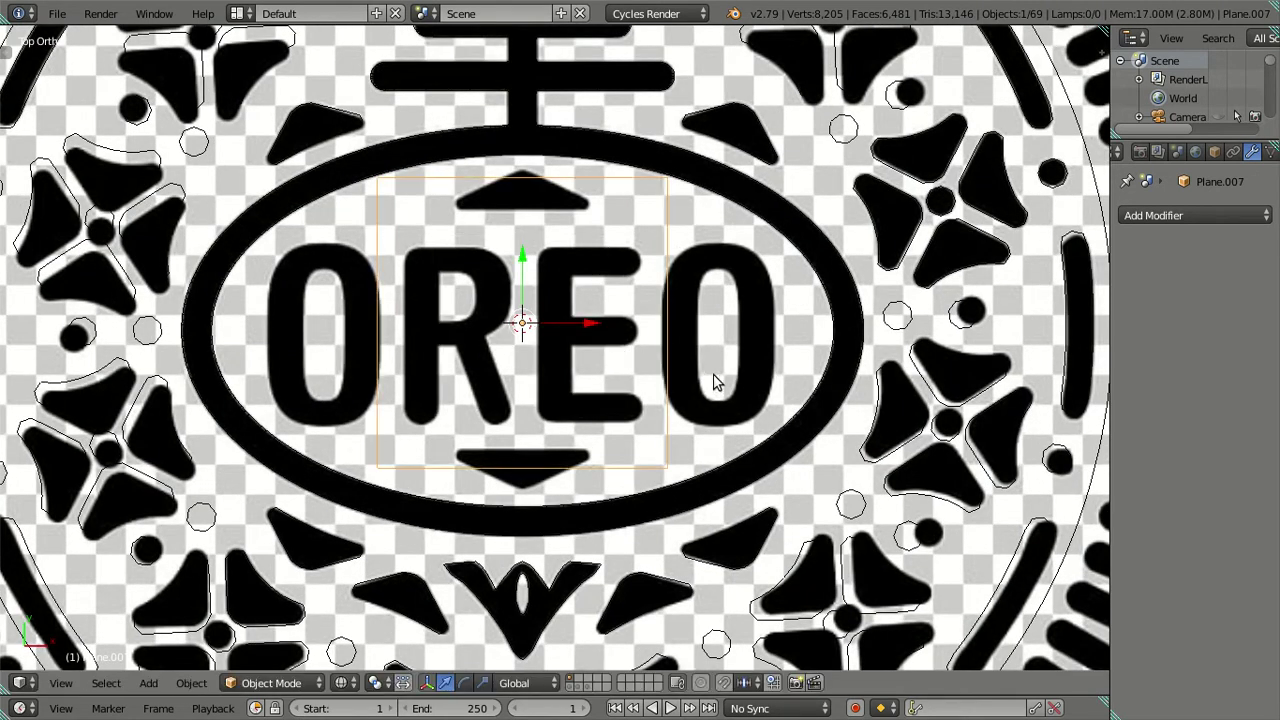
type("s.5")
key("Return")
scroll(565, 281, "up", 2)
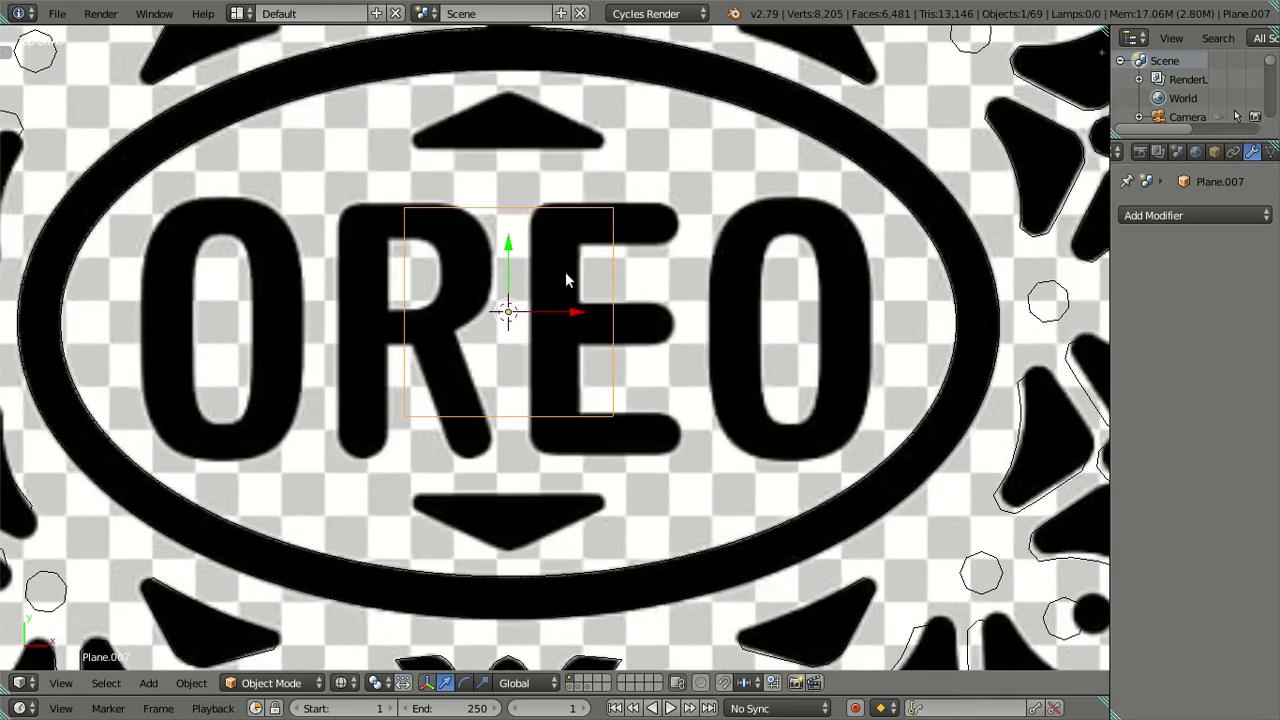
middle_click_drag(565, 281, 567, 288, "shift")
key("Tab")
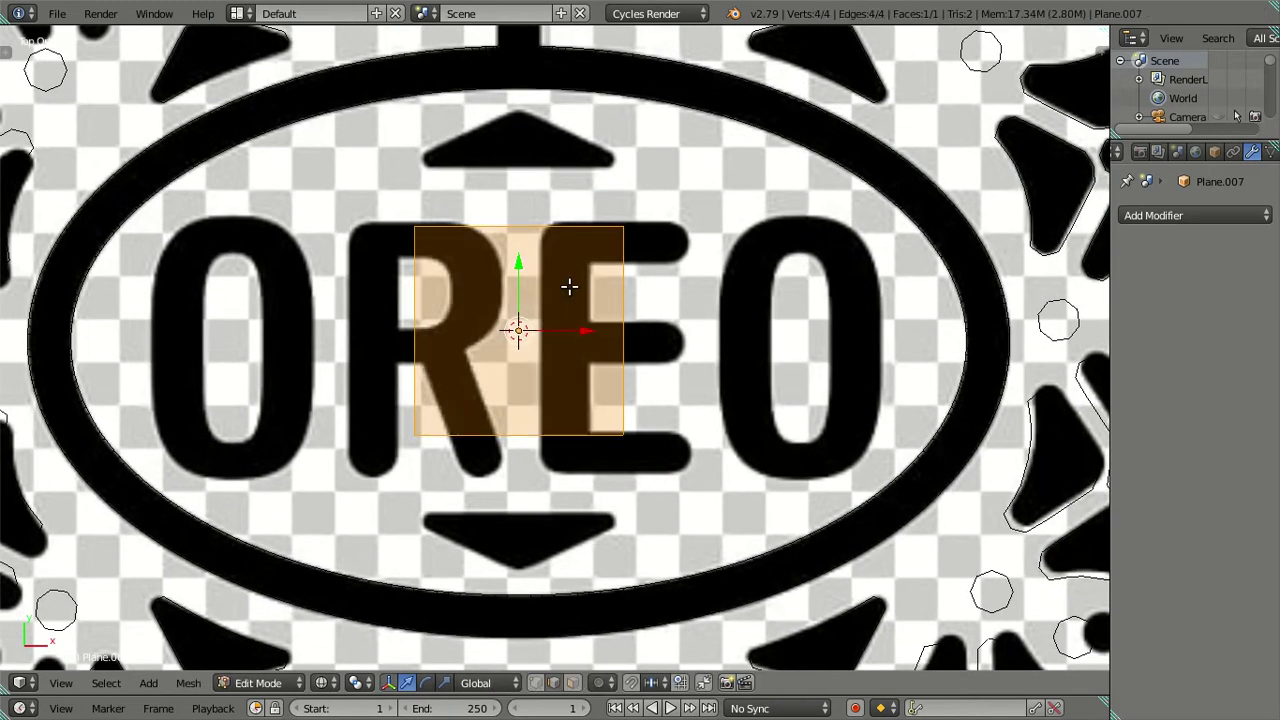
Step: Move the plane over the upper triangle and fit its top and bottom edges to it
left_click_drag(517, 264, 523, 88)
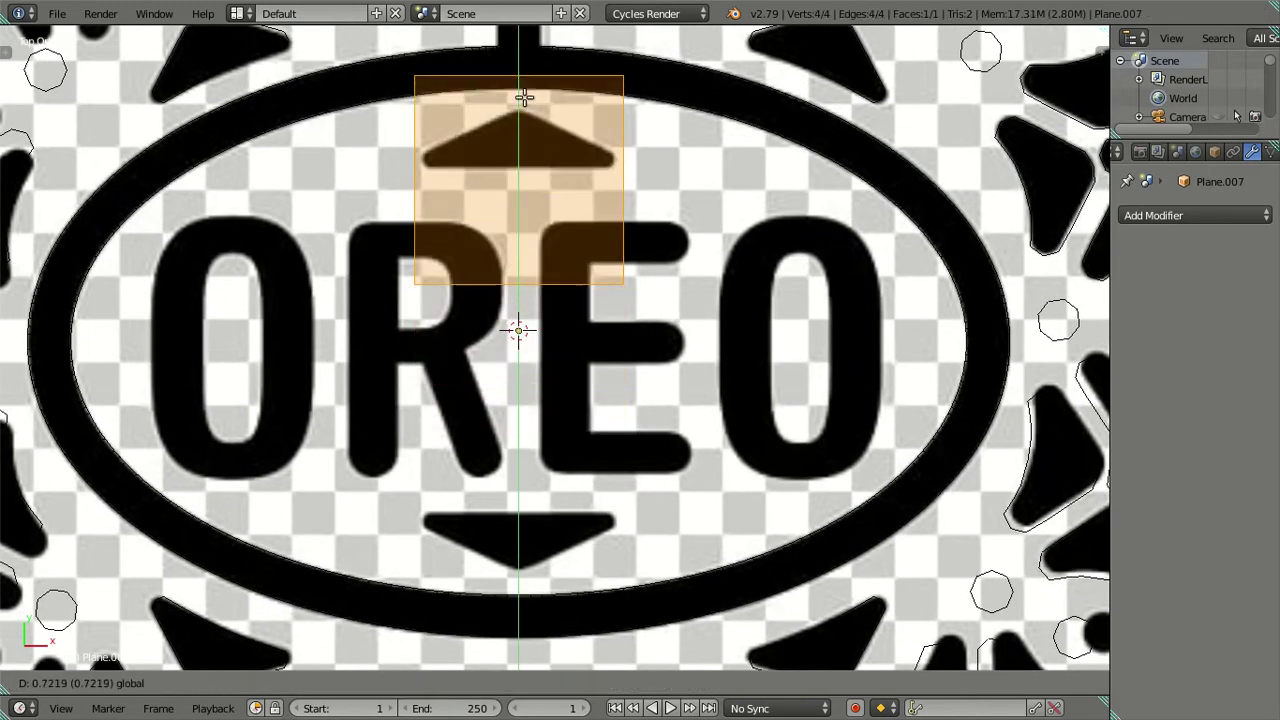
scroll(537, 277, "up", 2, "shift")
scroll(556, 400, "up", 2)
scroll(556, 400, "up", 1)
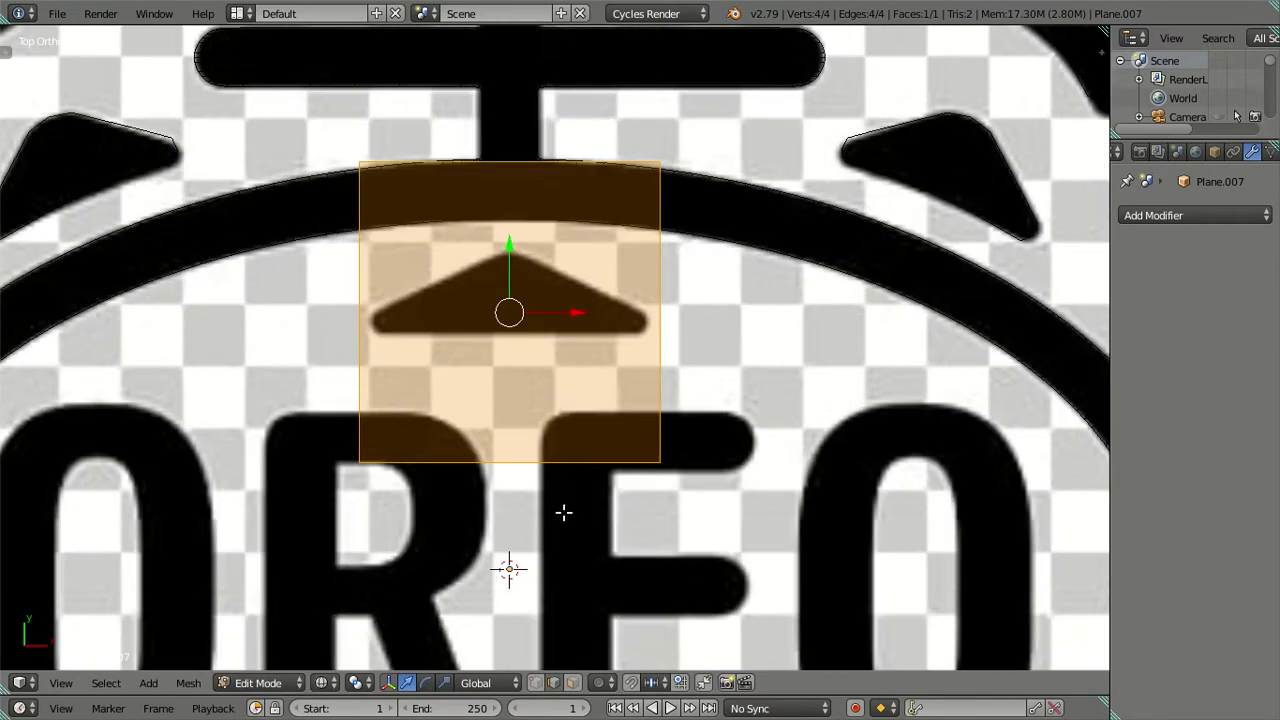
right_click(505, 425)
left_click_drag(517, 406, 520, 271)
right_click(519, 165)
mouse_move(509, 96)
left_mouse_down()
mouse_move(519, 151)
mouse_move(543, 180)
left_mouse_up()
scroll(530, 235, "up", 2)
middle_click_drag(520, 257, 519, 316, "shift")
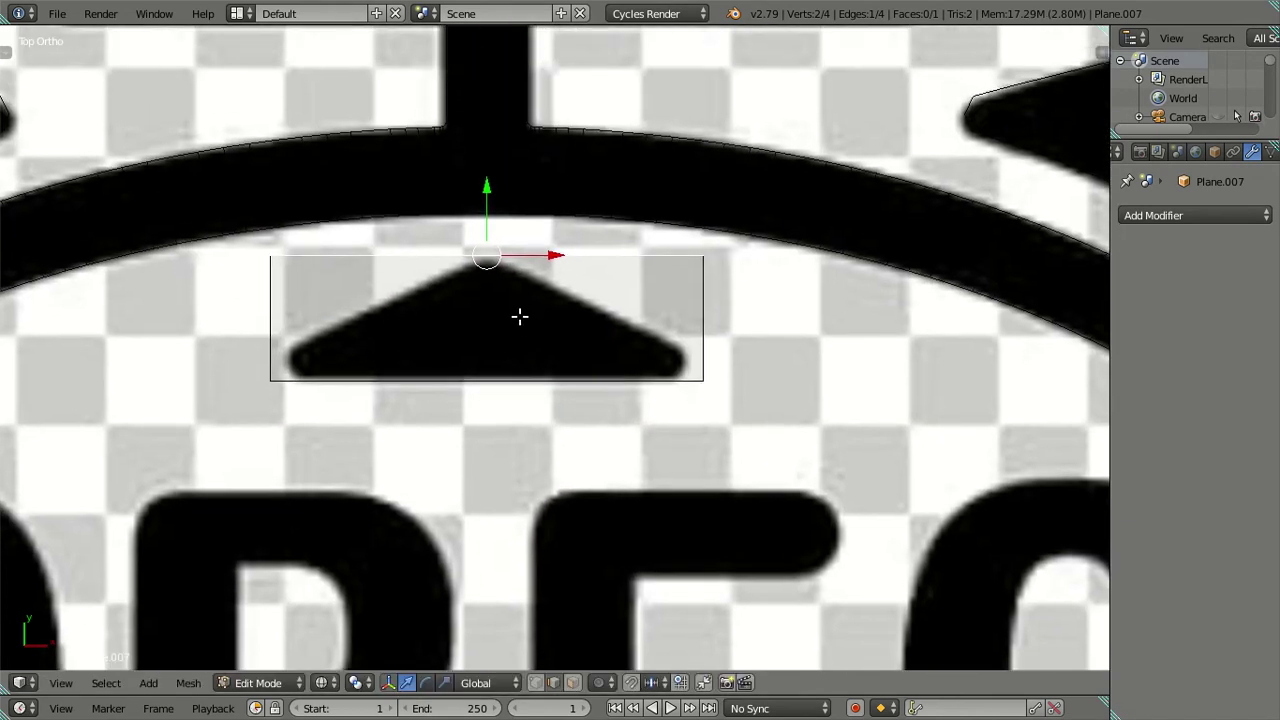
right_click(486, 371)
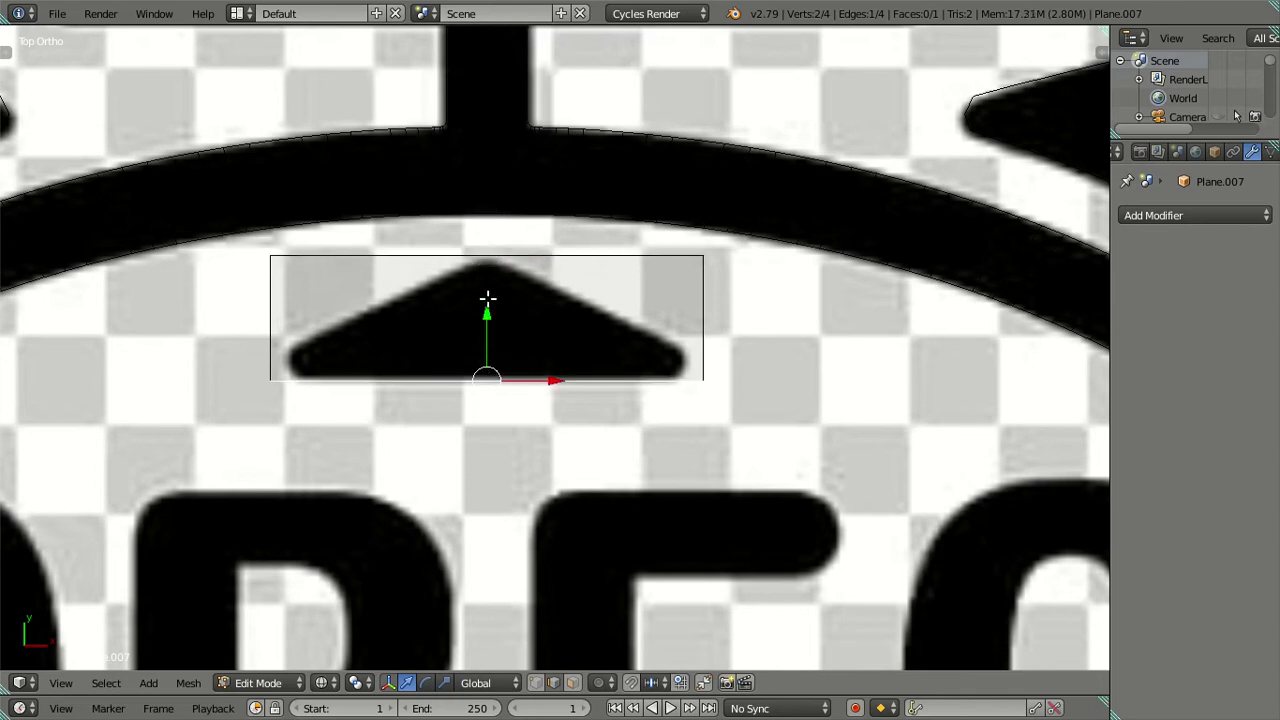
mouse_move(487, 300)
left_mouse_down()
mouse_move(504, 310)
mouse_move(486, 300)
left_mouse_up()
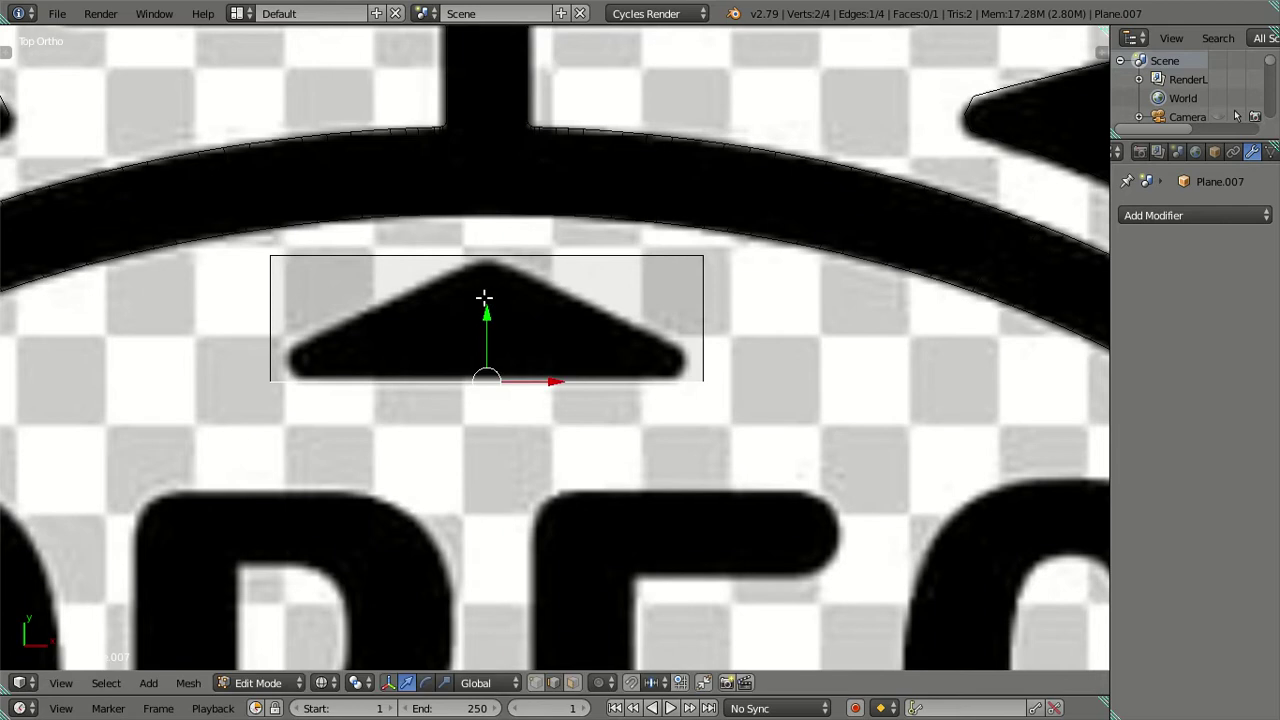
Step: Add three vertical loop cuts: one centred and one through each half
key("ctrl+r")
left_click(487, 245)
right_click(487, 245)
key("ctrl+Tab")
left_click(487, 245)
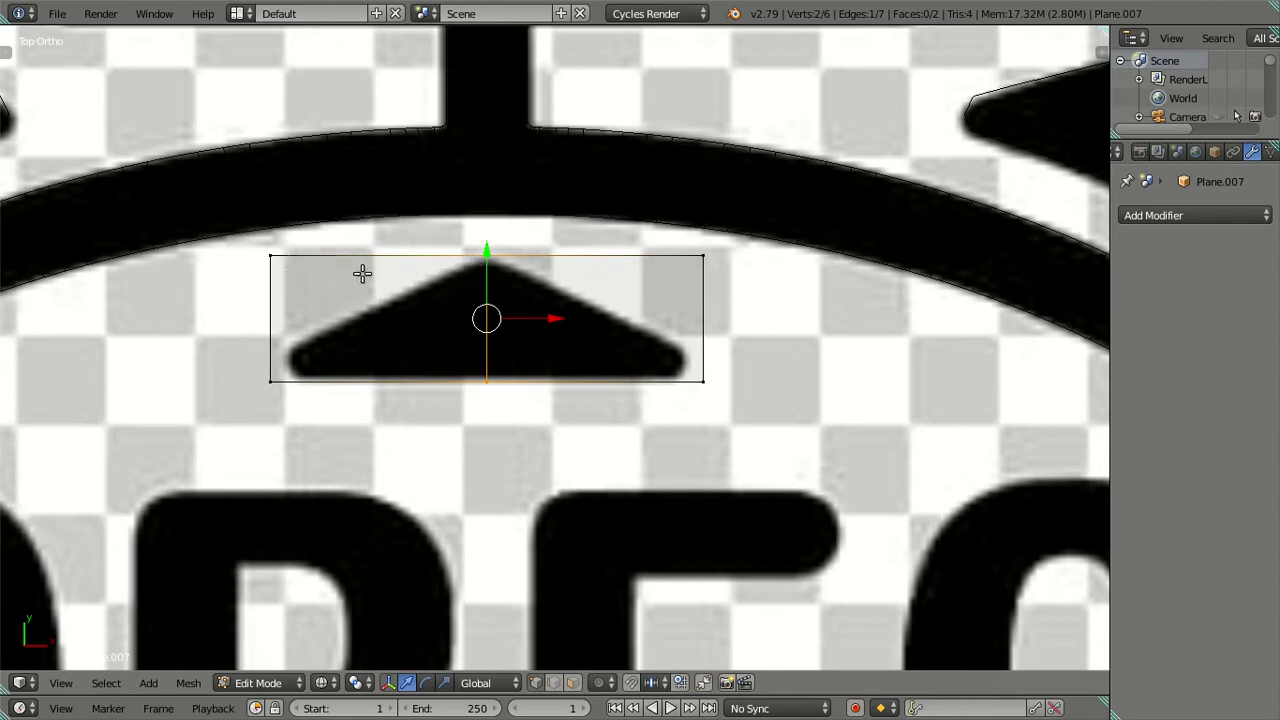
key("ctrl+r")
left_click(400, 263)
right_click(420, 262)
key("ctrl+r")
left_click(560, 300)
Step: Pinch the inner top vertices toward the apex and lower the top edge slightly
right_click(523, 266)
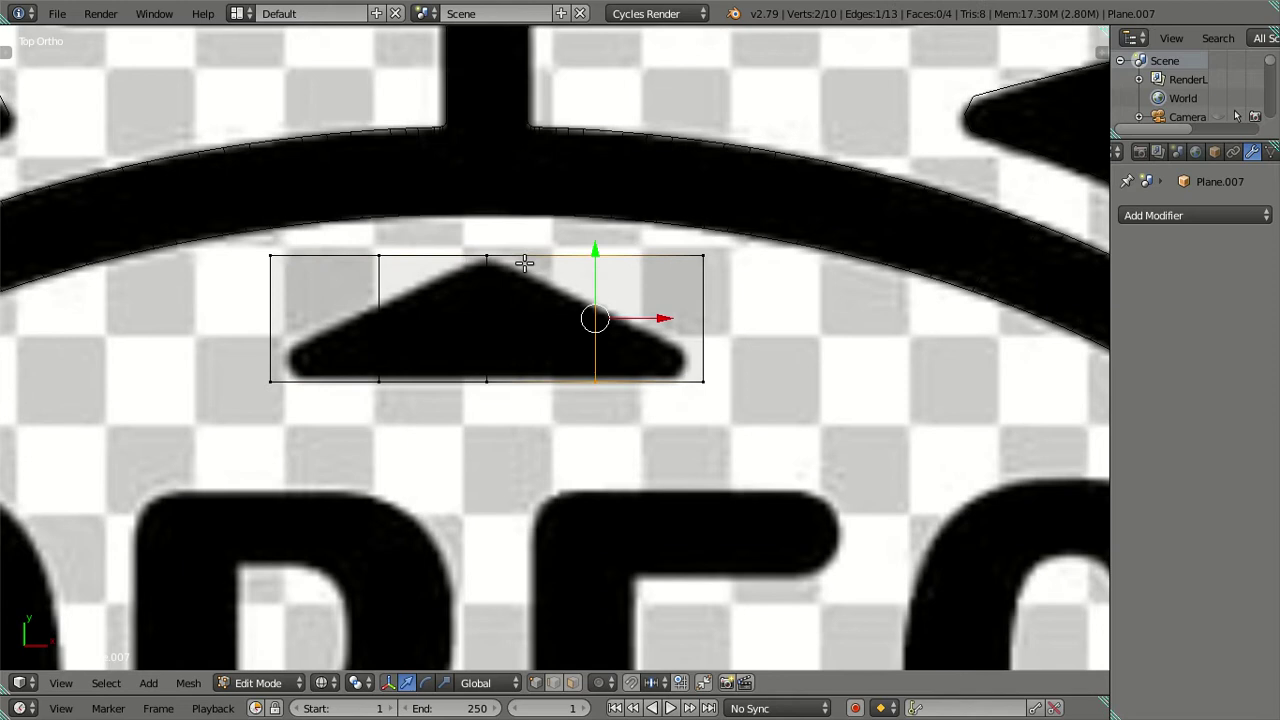
right_click(490, 257)
key("s")
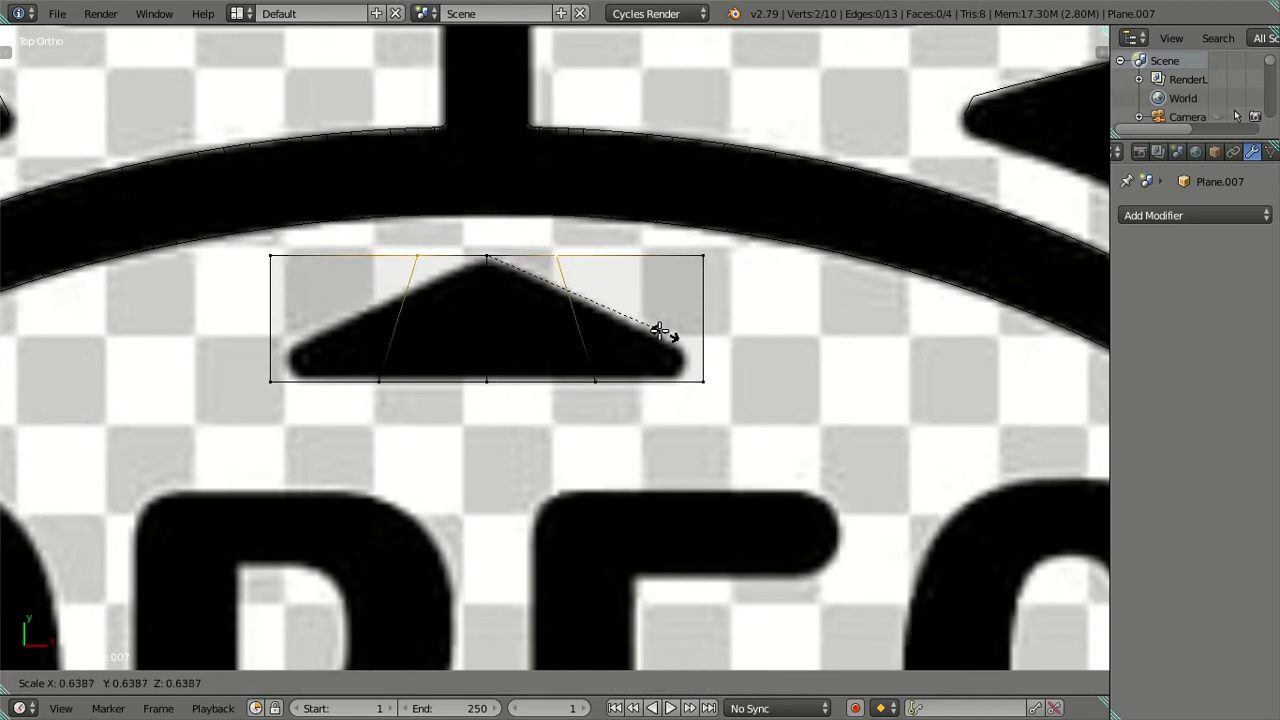
left_click(484, 212)
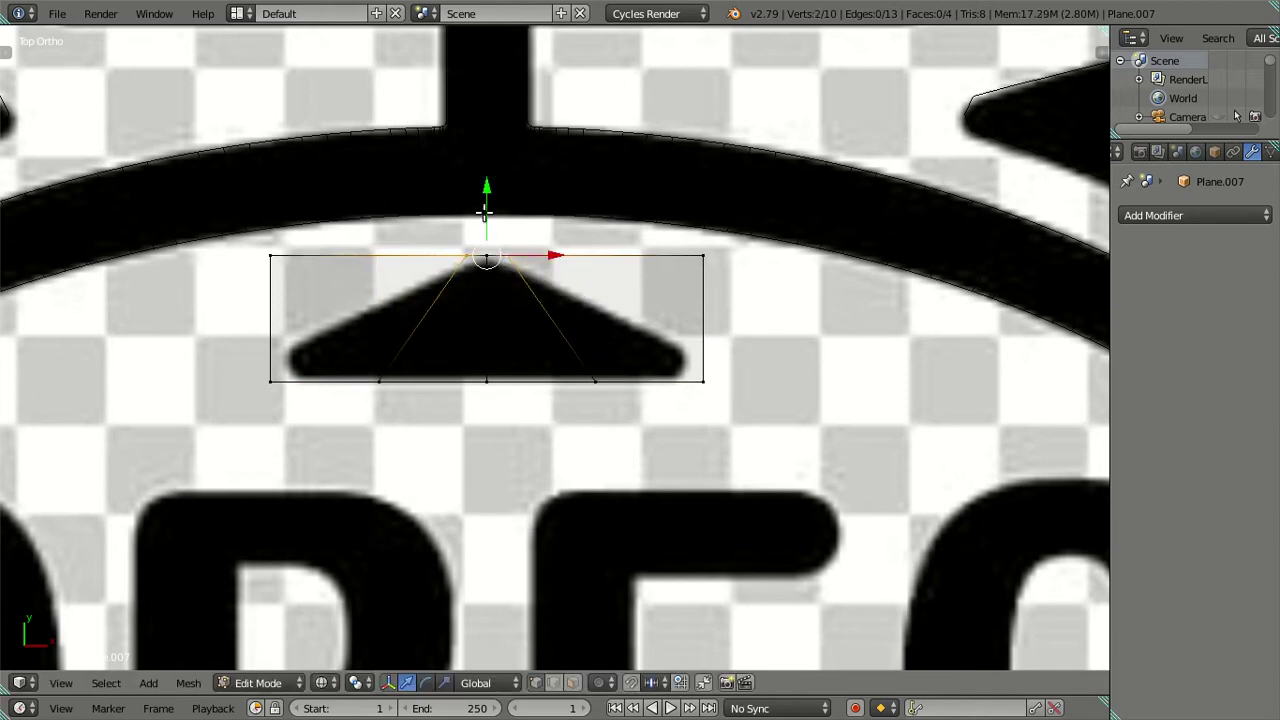
right_click(298, 247, "shift")
right_click(705, 249, "shift")
left_click_drag(494, 178, 491, 190)
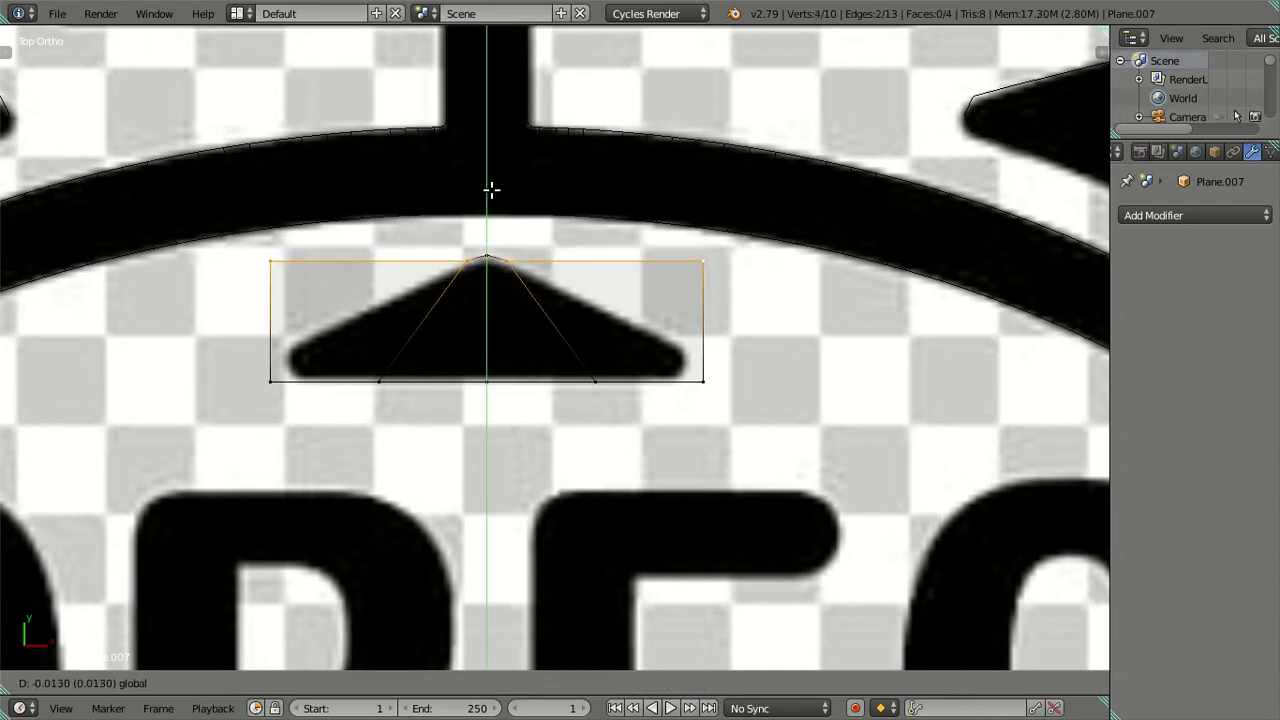
left_click(491, 190)
Step: Scale the four corner vertices along X to narrow the plane to the triangle
key("a")
right_click(667, 261)
right_click(263, 257, "shift")
right_click(258, 390, "shift")
right_click(706, 400, "shift")
key("s")
key("x")
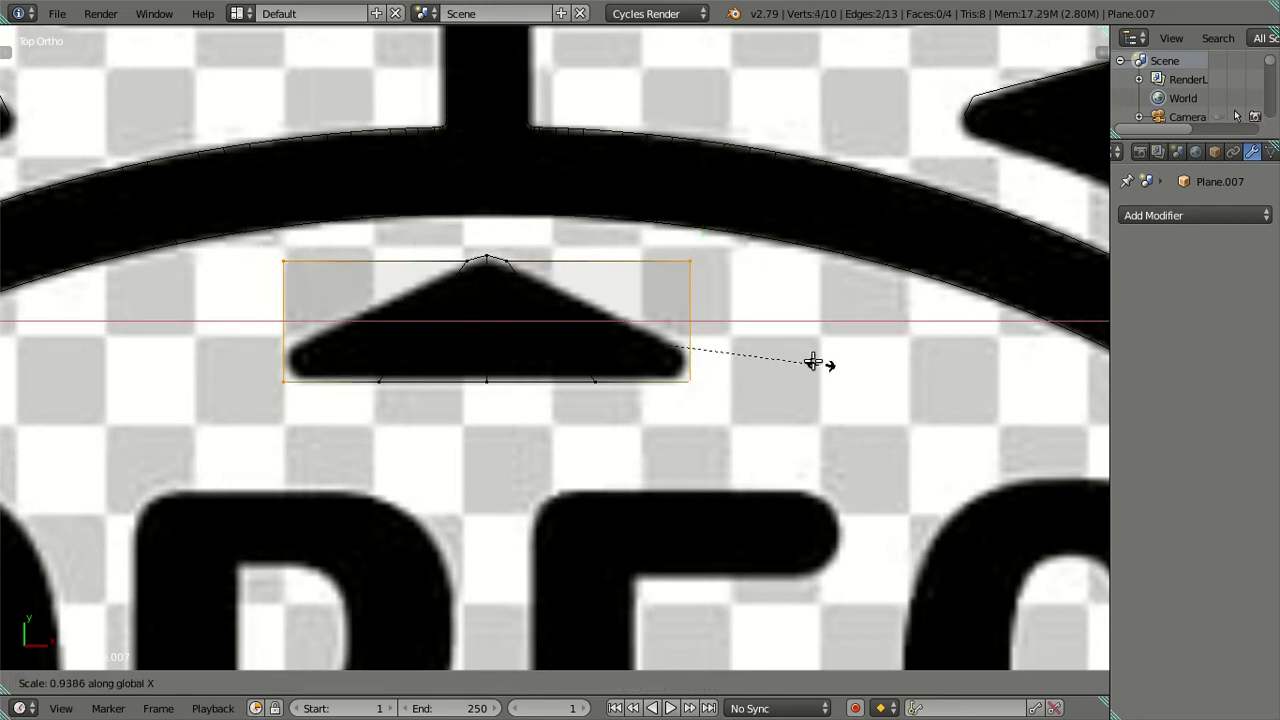
left_click(802, 353)
Step: Move the top corners vertically and pull the bottom corners inward along X
right_click(690, 265)
right_click(300, 243, "shift")
key("g")
key("y")
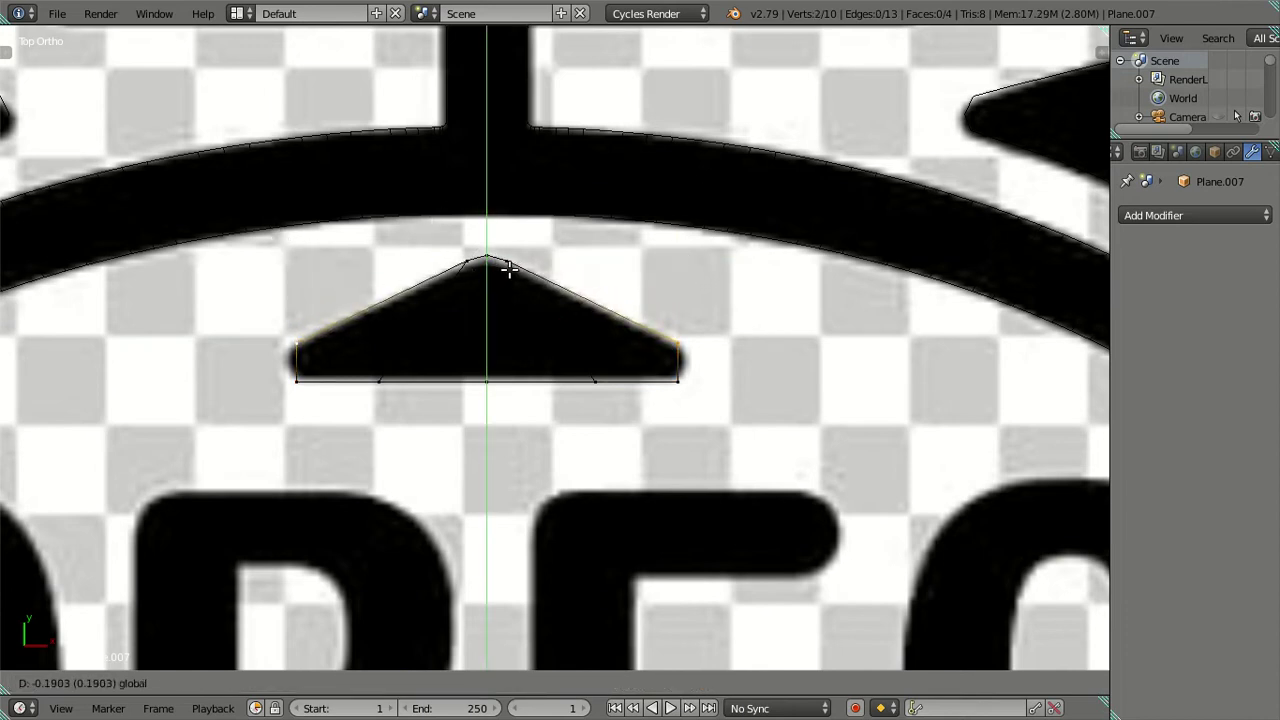
left_click(509, 268)
left_click(592, 377)
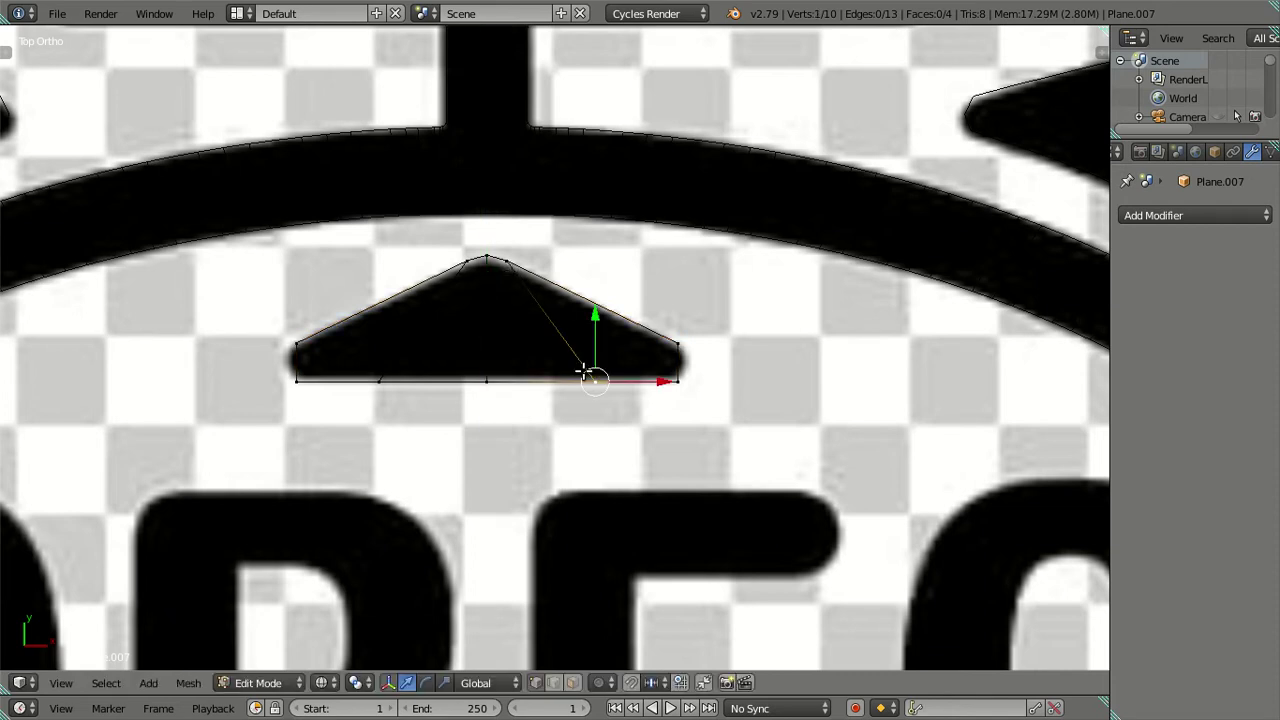
left_click(382, 382, "shift")
key("s")
key("x")
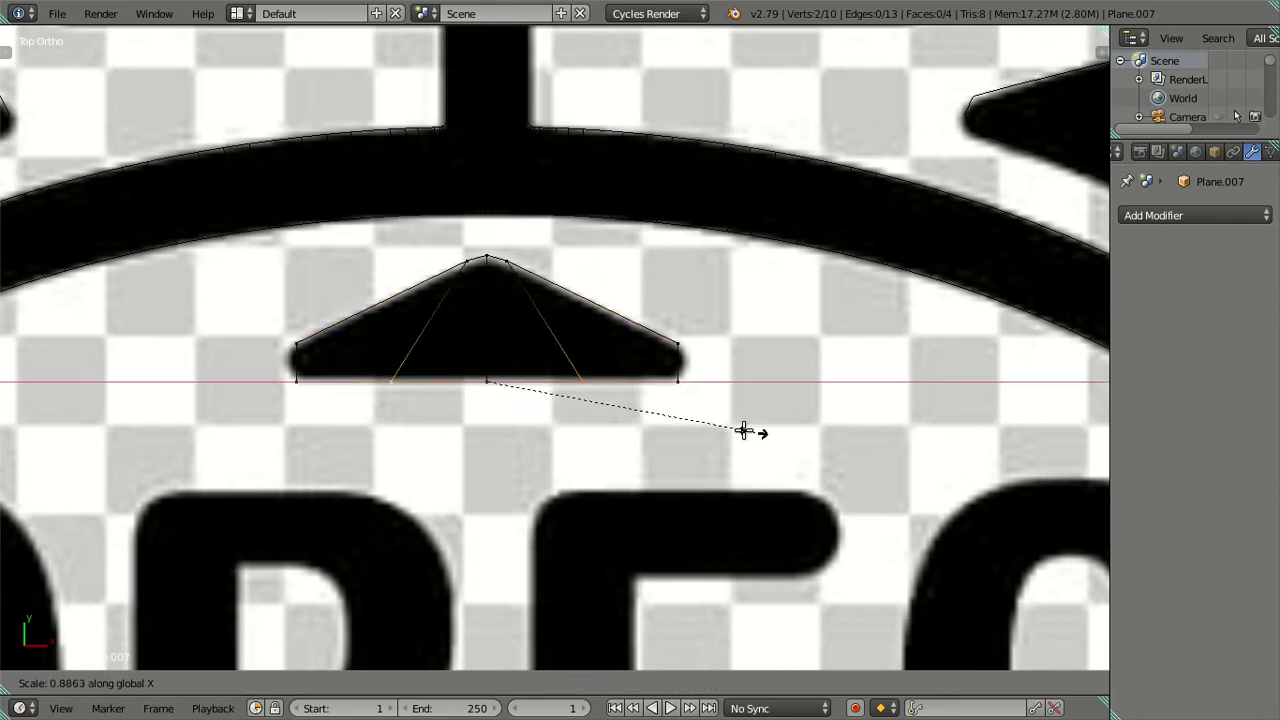
left_click(695, 388)
left_click(695, 388)
left_click(318, 388, "shift")
Step: Nudge the bottom edge and pull the bottom corners slightly inward, then switch to solid shading
key("a")
left_click(519, 386, "alt")
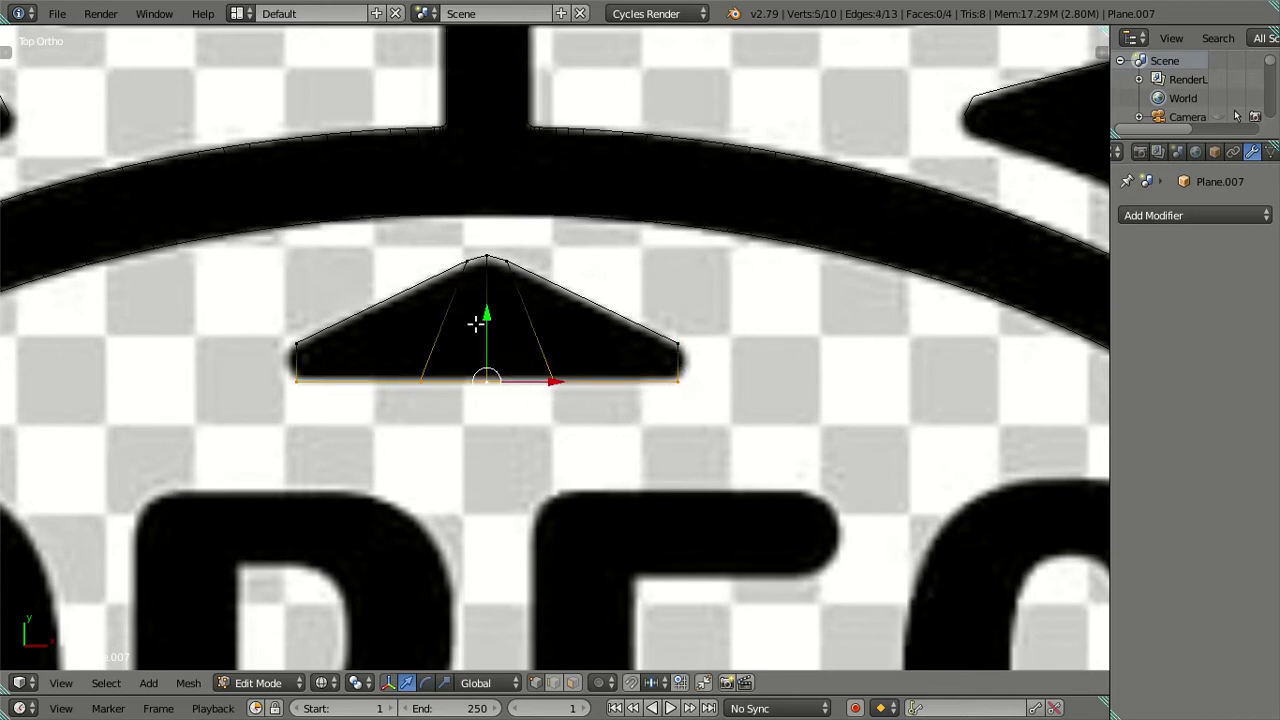
left_click_drag(486, 320, 491, 309)
left_click(695, 386)
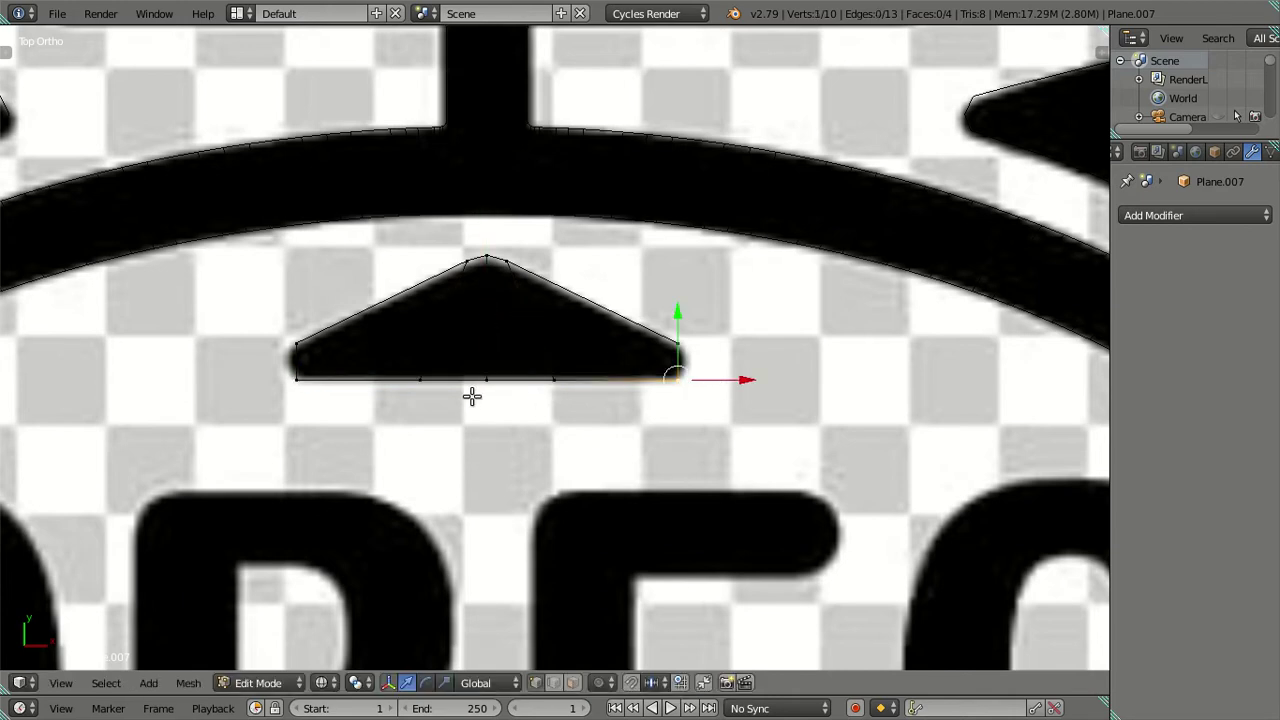
left_click(303, 383, "shift")
key("s")
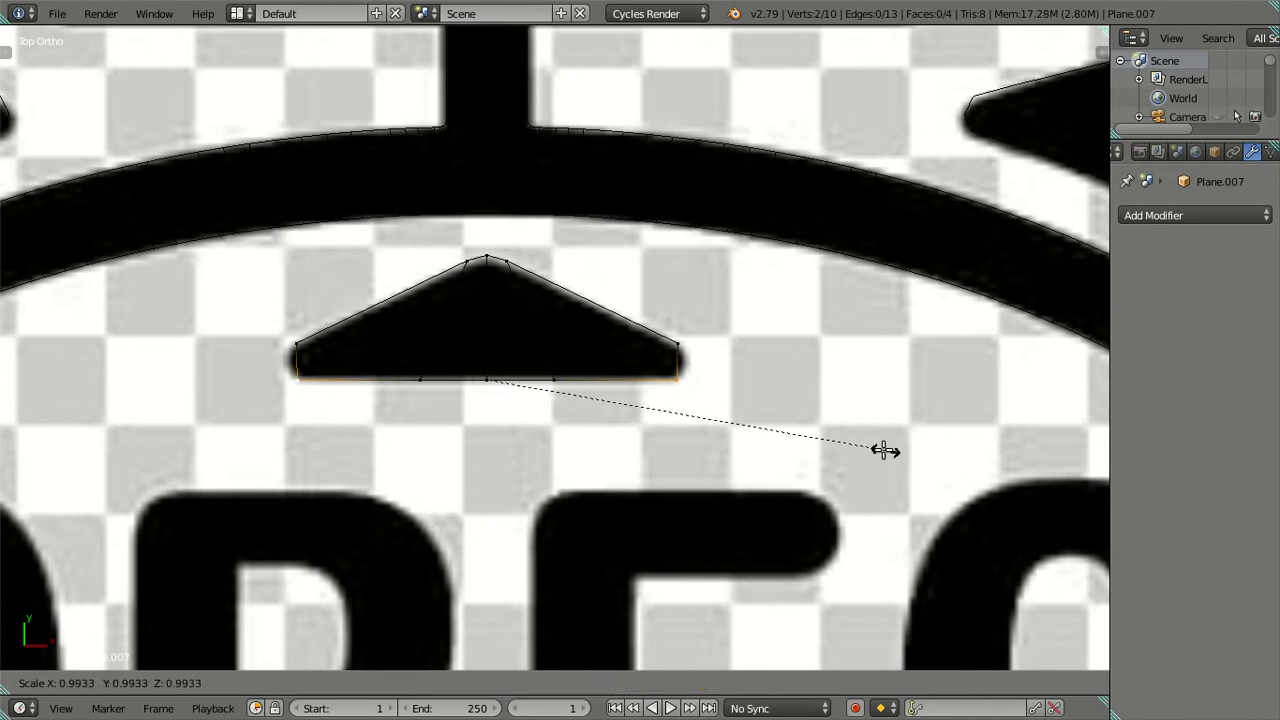
left_click(870, 442)
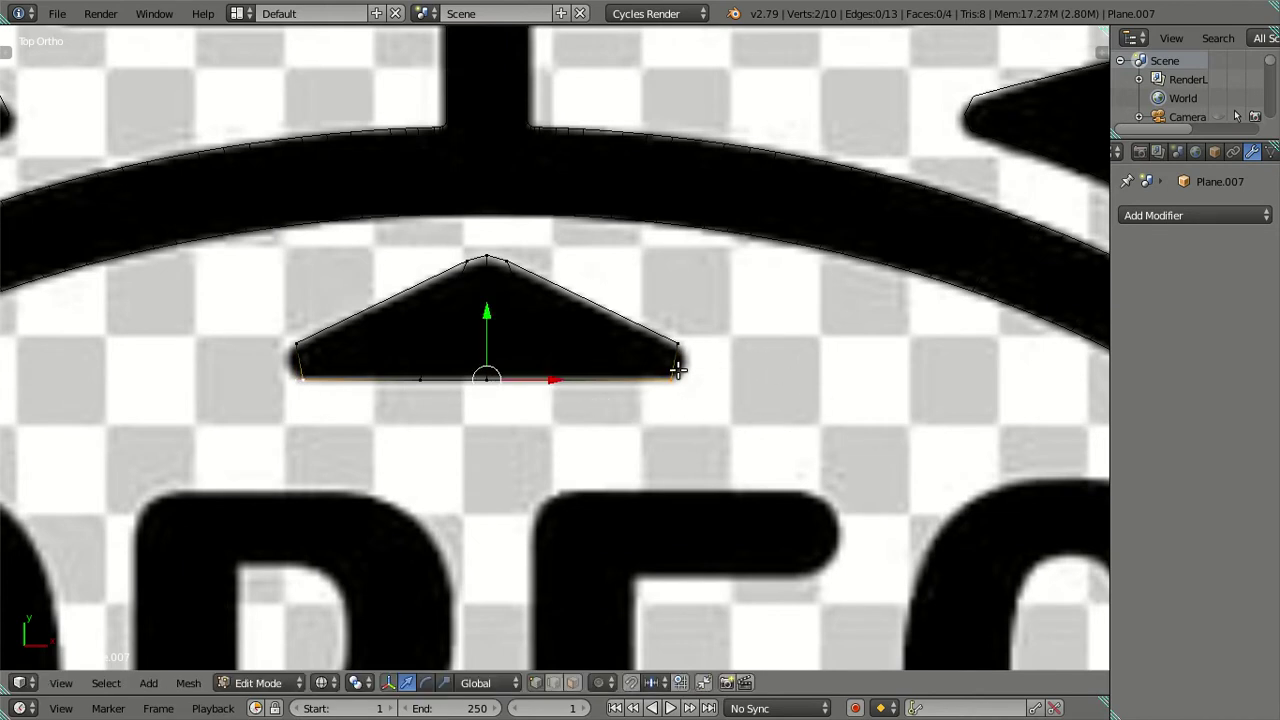
key("ctrl+r")
key("alt+z")
Step: Add three loop cuts across the triangle mesh: one central, one right, one left
left_click(634, 320)
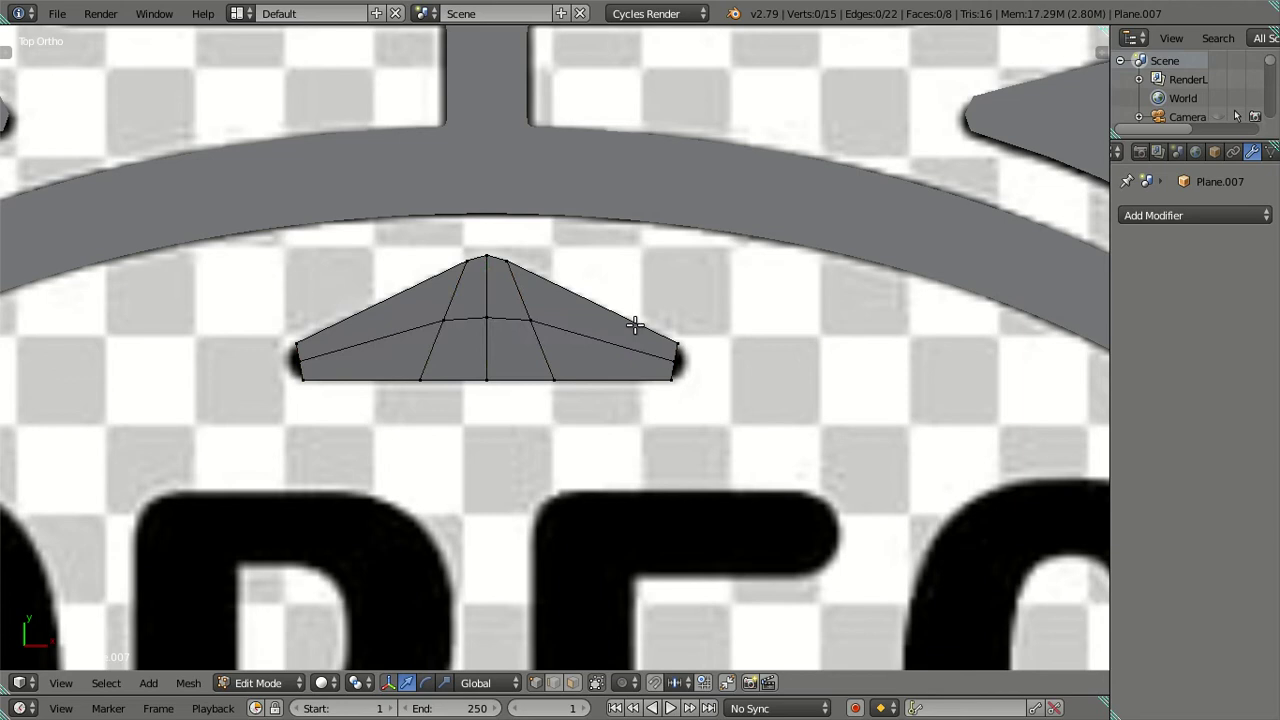
key("ctrl+r")
left_click(618, 333)
key("ctrl+r")
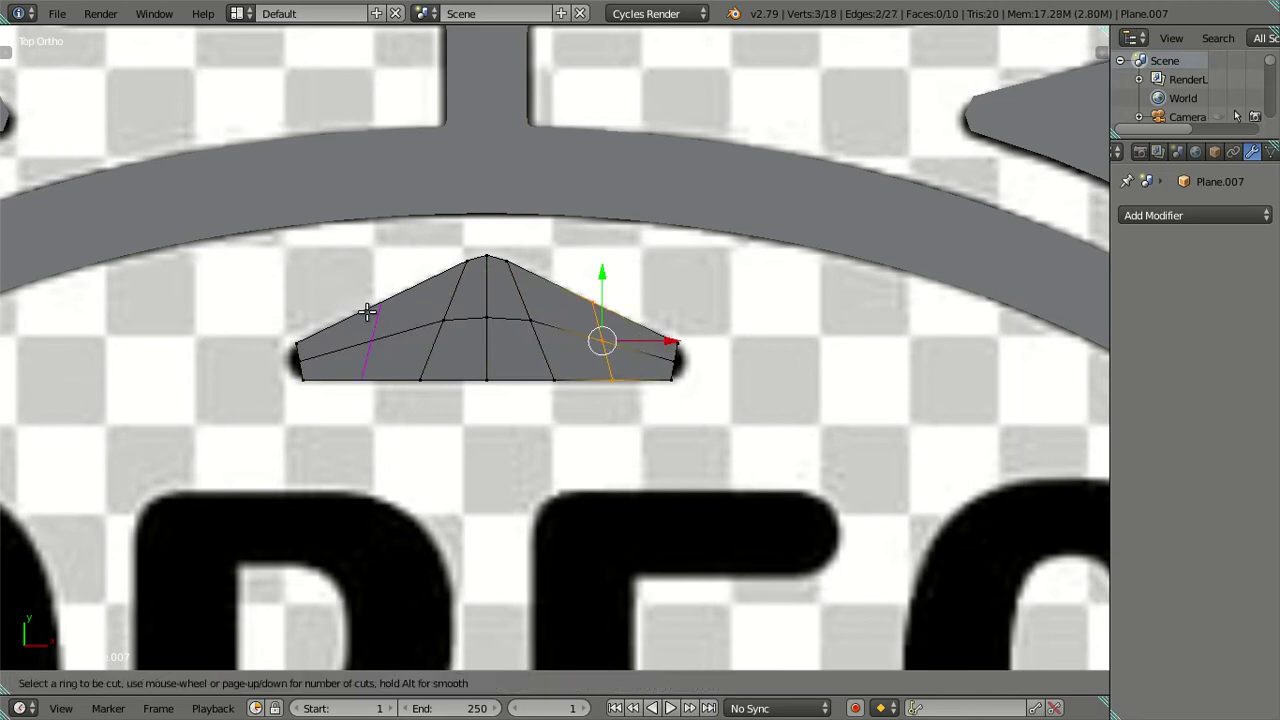
left_click(368, 313)
Step: Select the horizontal edge loop and dissolve it
right_click(664, 340)
right_click(600, 303, "shift")
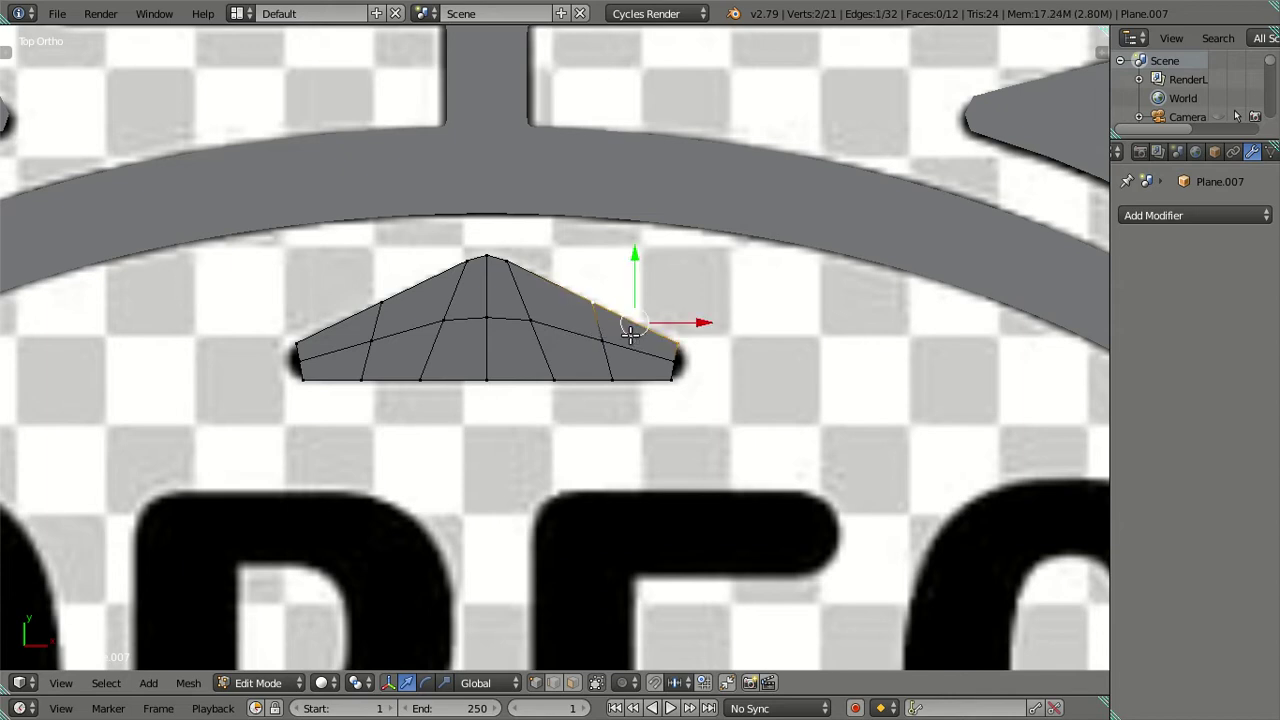
right_click(568, 334, "alt")
key("x")
left_click(678, 332)
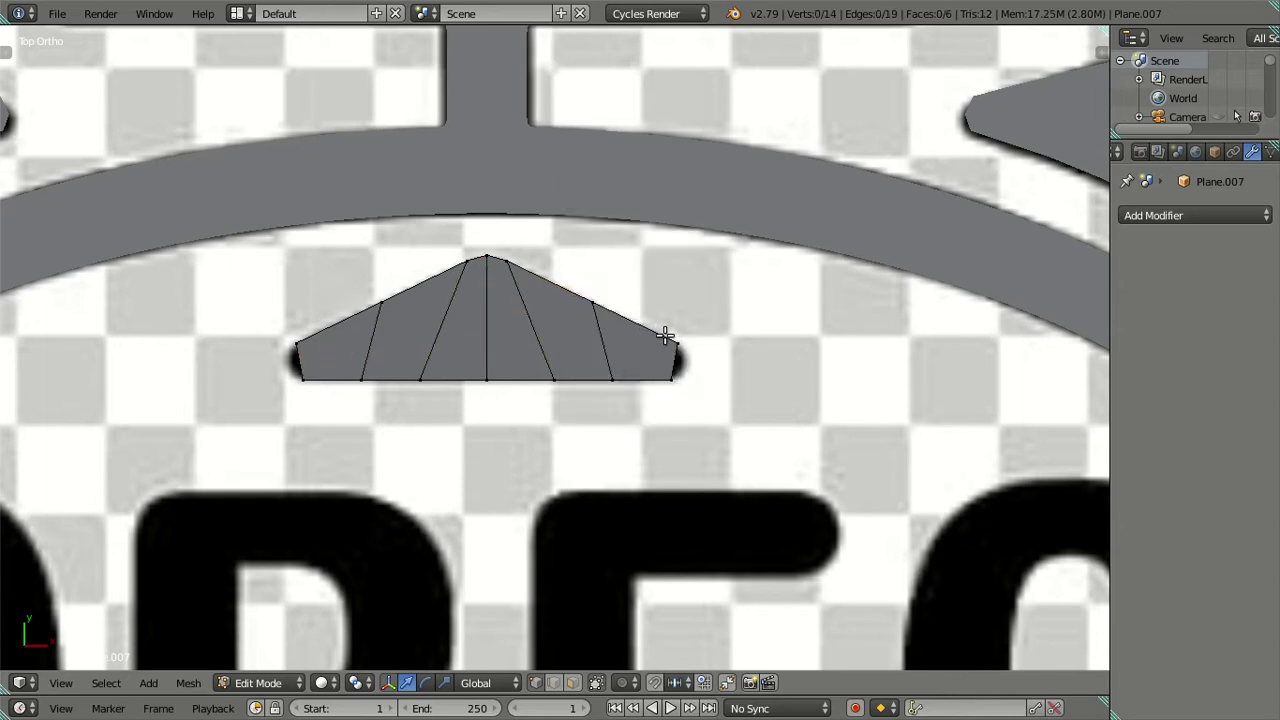
Step: Snap the right end vertex onto the midpoint of the right end edge with Shift+S
right_click(667, 338)
right_click(590, 302, "shift")
key("shift+s")
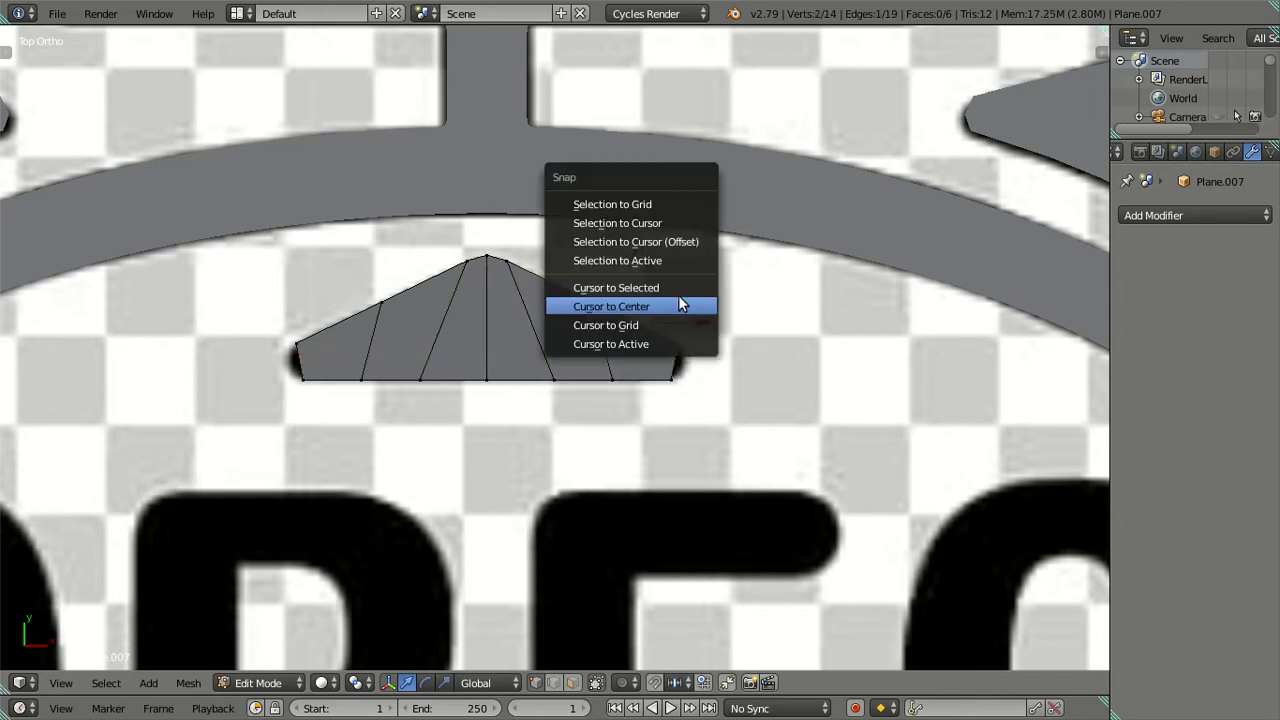
left_click(684, 304)
key("shift+s")
left_click(735, 270)
right_click(722, 342)
key("shift+s")
key("Escape")
key("shift+s")
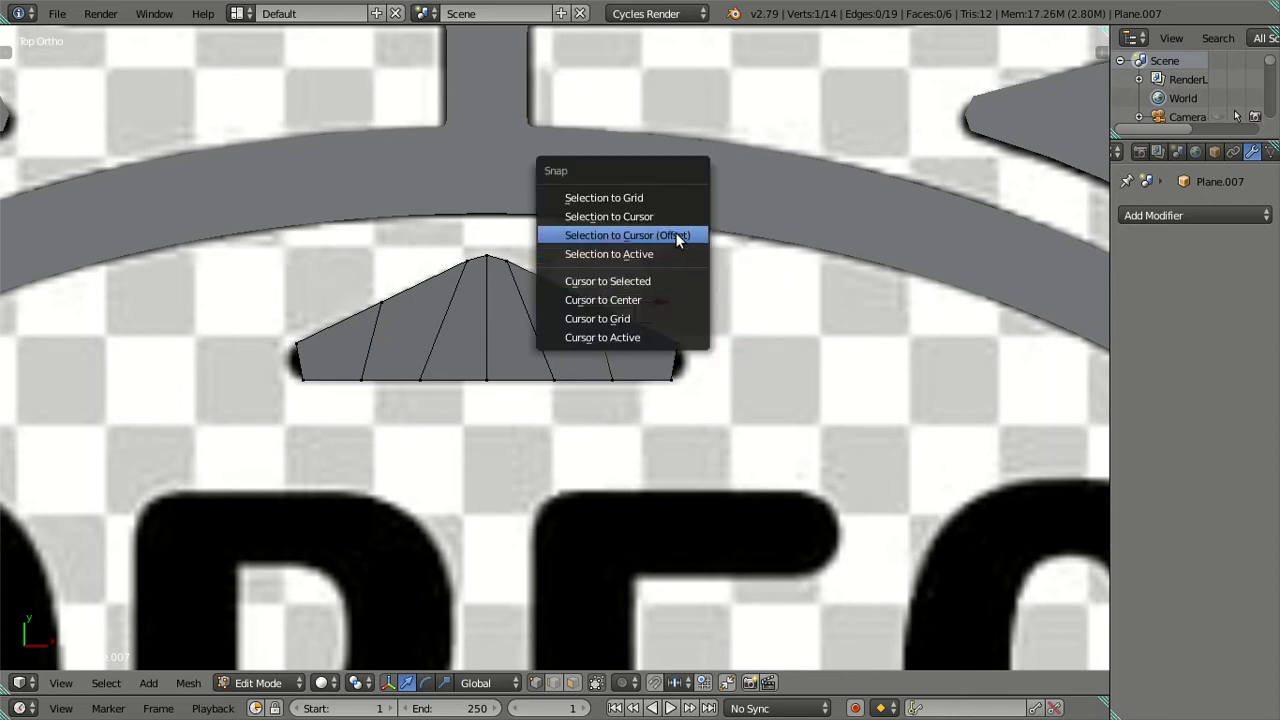
left_click(675, 232)
Step: Snap the cursor to the midpoint of the left end vertex pair, then deselect all
right_click(298, 343)
right_click(383, 303, "shift")
key("shift+s")
left_click(386, 332)
key("shift+s")
key("a")
Step: Add a curved cross loop, then lower and spread its end vertices against the emblem texture
key("ctrl+r")
left_click(665, 362)
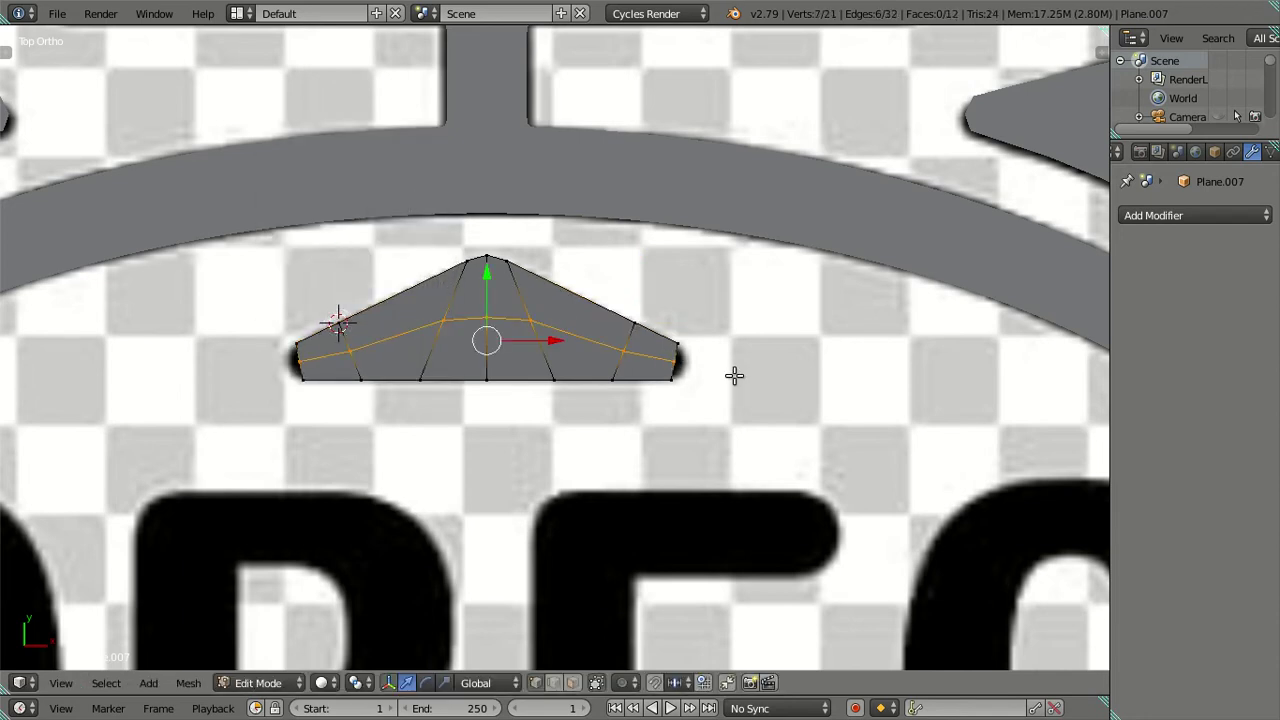
scroll(734, 374, "up", 2)
scroll(723, 374, "up", 1)
right_click(762, 370)
right_click(118, 372, "shift")
key("alt+z")
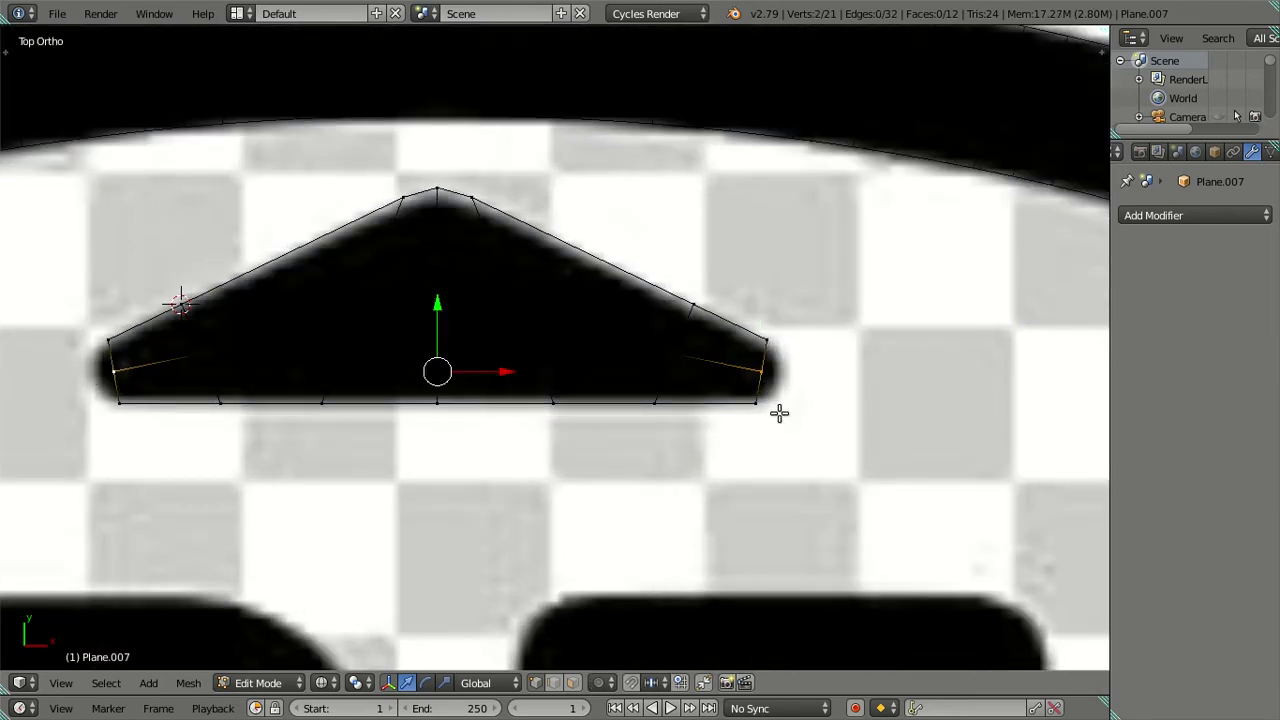
key("s")
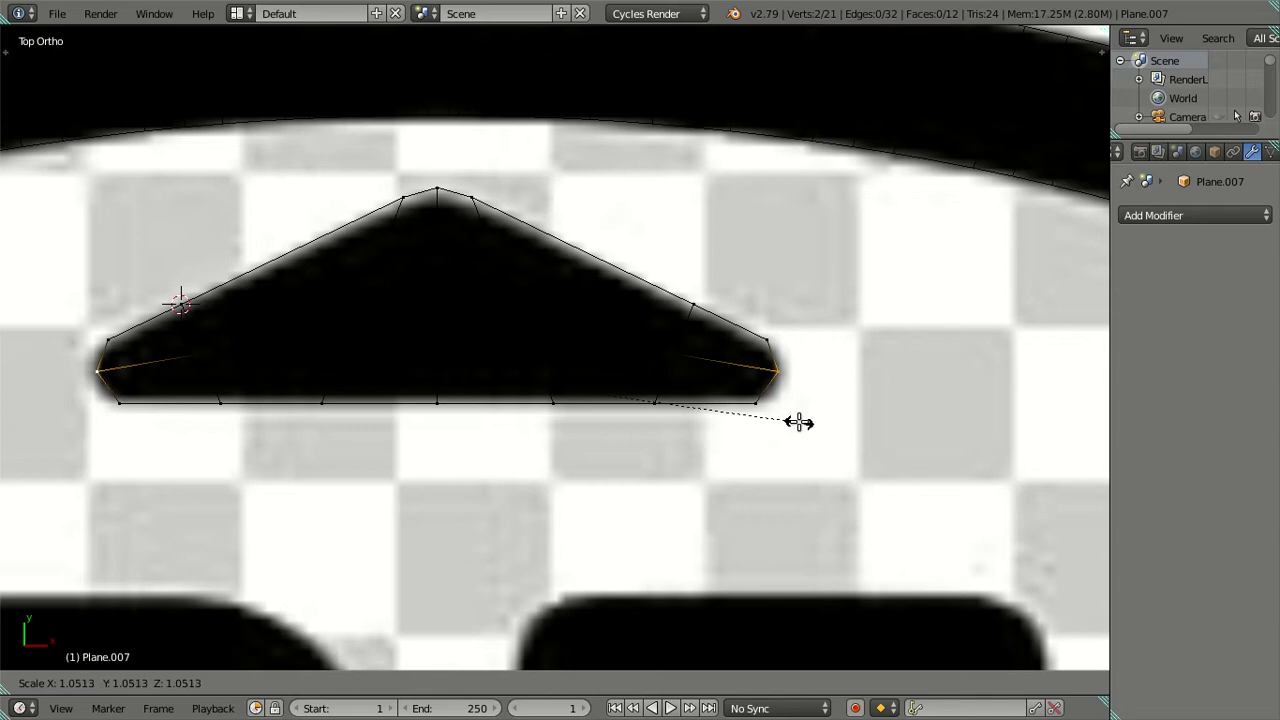
left_click(799, 422)
left_click_drag(437, 303, 437, 313)
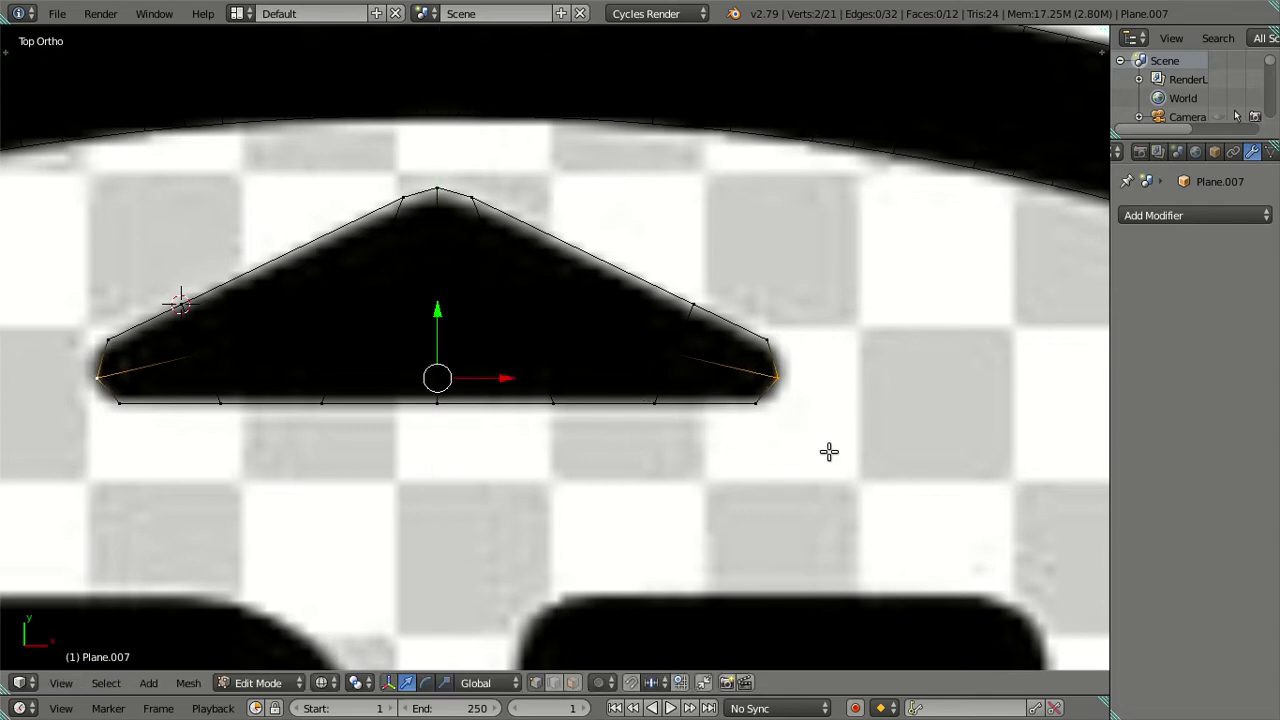
key("s")
left_click(835, 451)
Step: Scale the bottom corners and the side end vertices slightly outward, then nudge them down
left_click(761, 410)
left_click(124, 400, "shift")
key("s")
left_click(724, 450)
left_click(750, 338)
left_click(113, 341, "shift")
key("s")
left_click(683, 474)
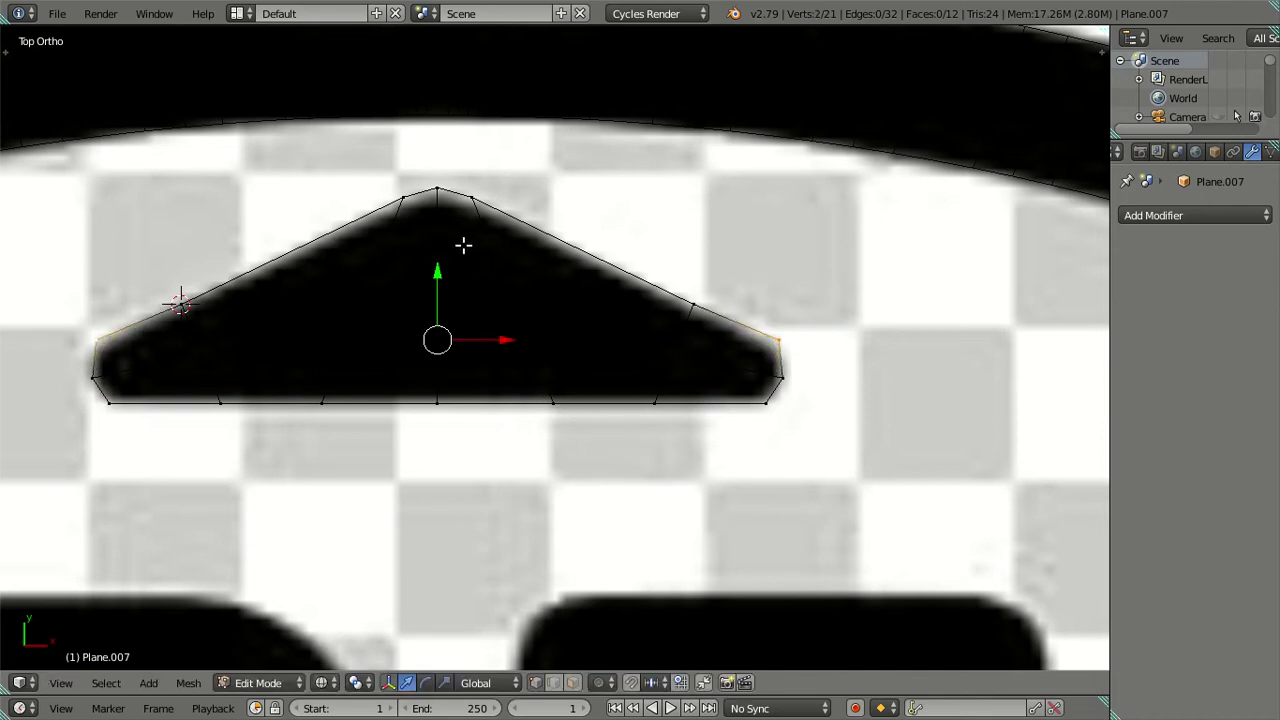
left_click_drag(435, 270, 457, 286)
Step: Raise and rescale the cross loop's two side vertices to fit the black shape
left_click(674, 360)
left_click(210, 352, "shift")
left_click_drag(437, 288, 443, 280)
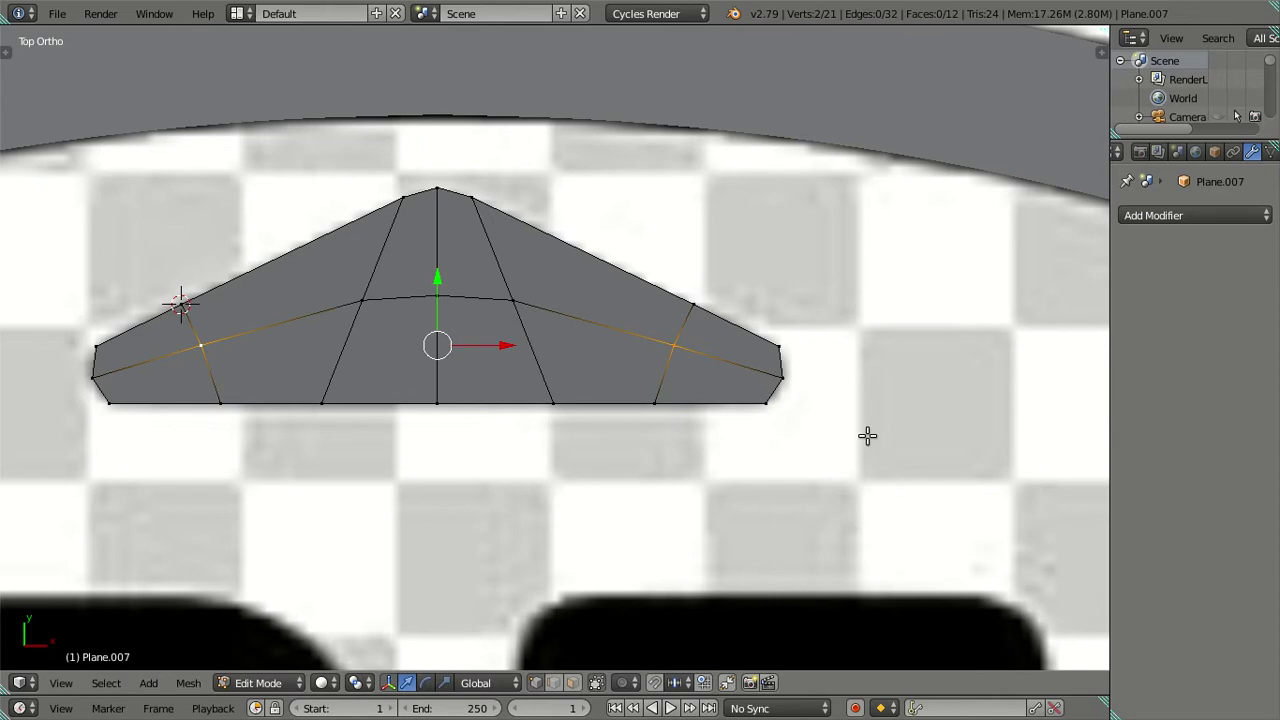
key("s")
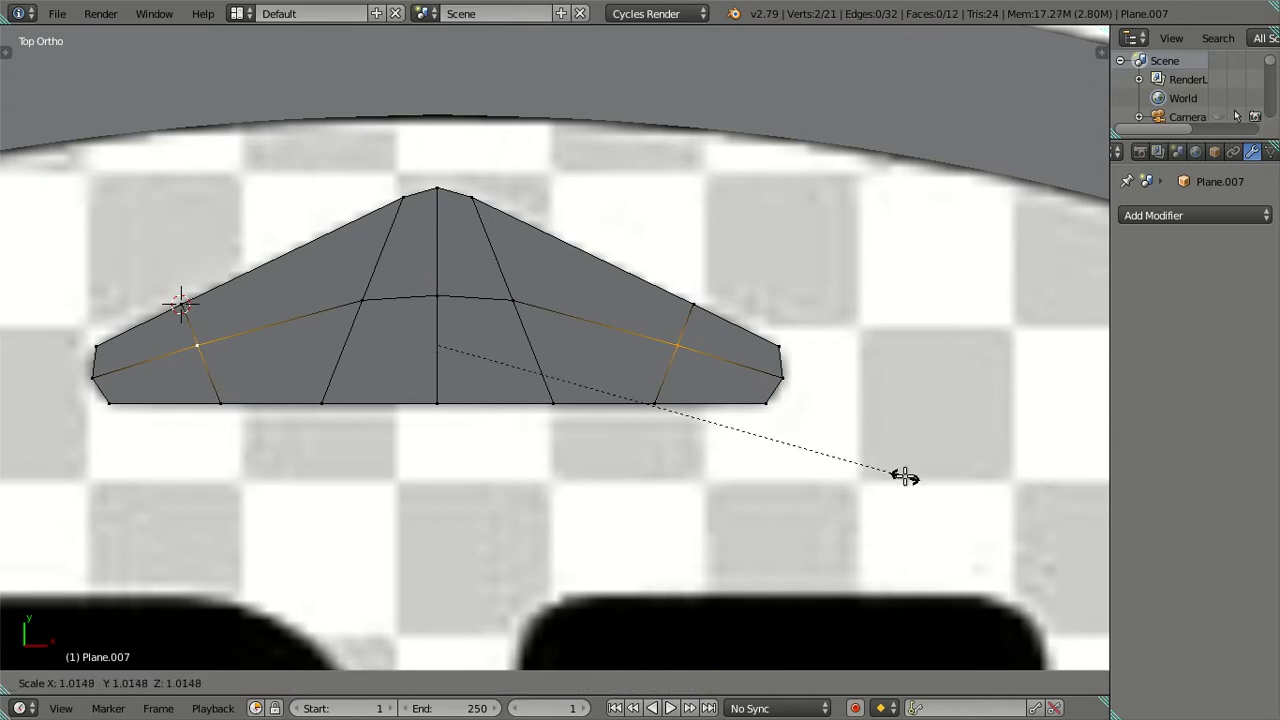
left_click(904, 477)
key("a")
key("alt+z")
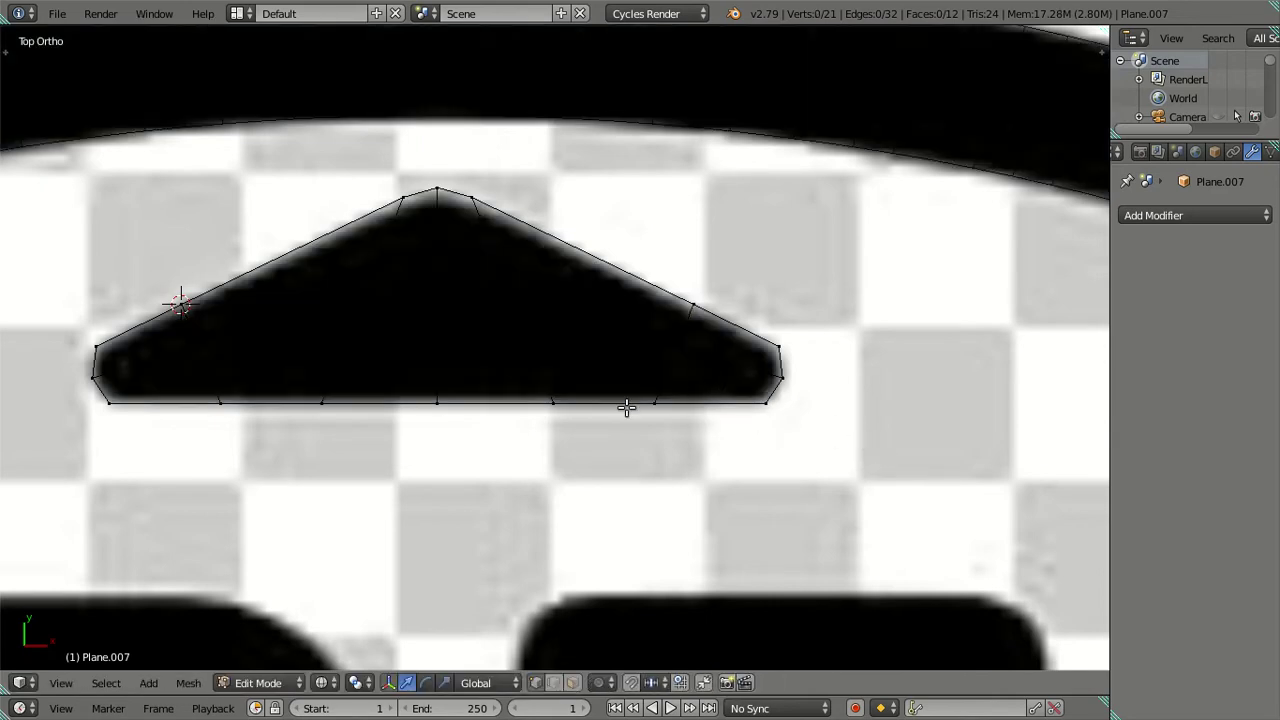
key("alt+z")
scroll(640, 405, "down", 4)
Step: Duplicate the triangle mesh in place and rotate the copy 180 degrees
scroll(623, 400, "down", 4)
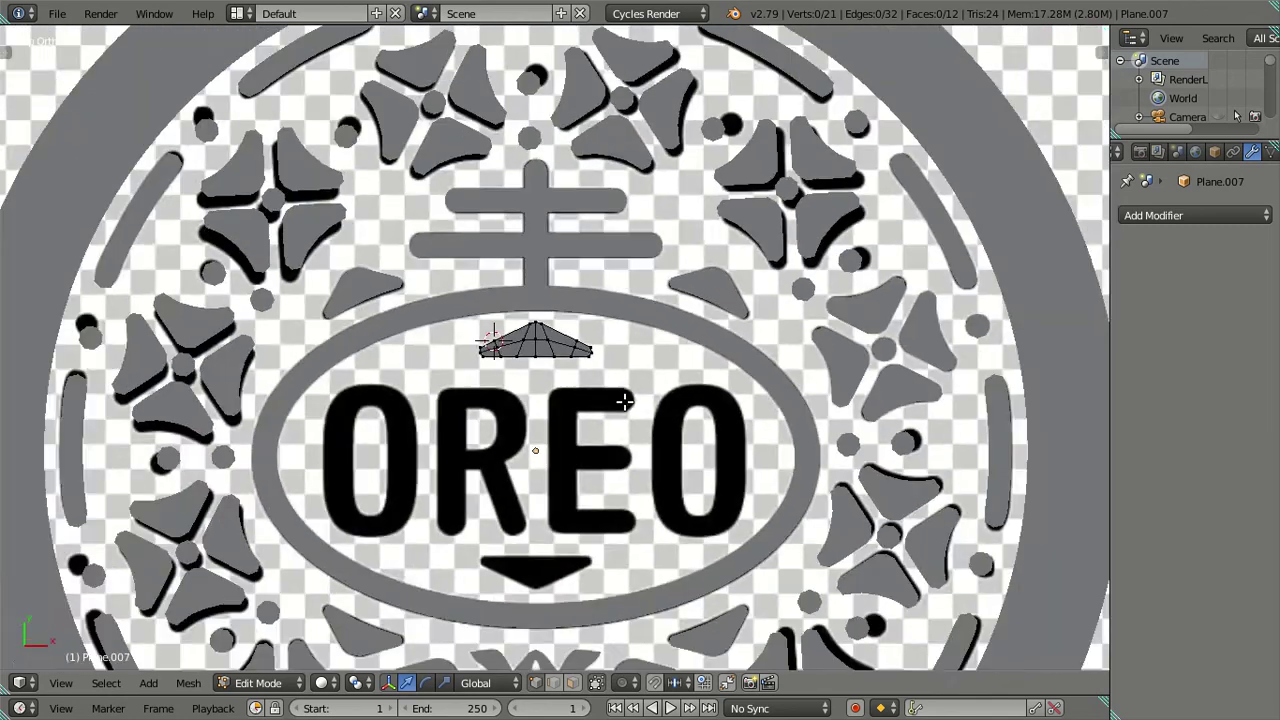
key("Tab")
middle_click_drag(624, 400, 624, 358, "shift")
key("shift+d")
right_click(725, 378)
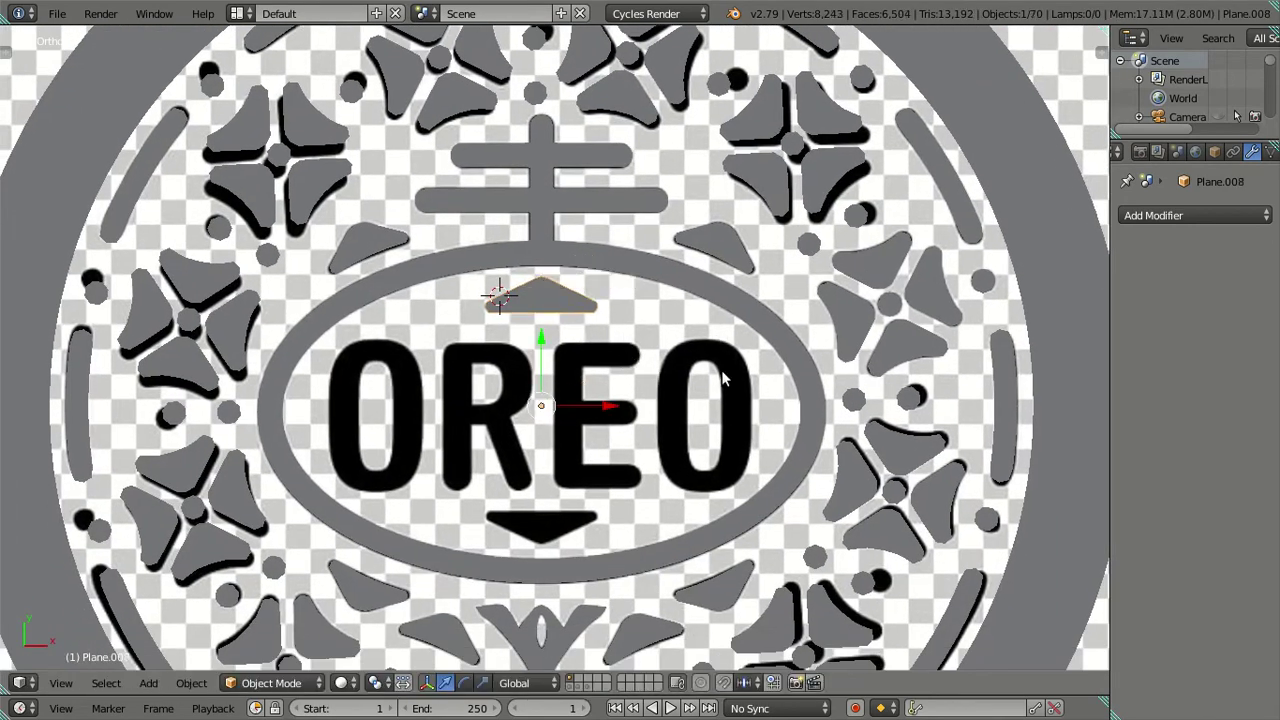
key("ctrl+m")
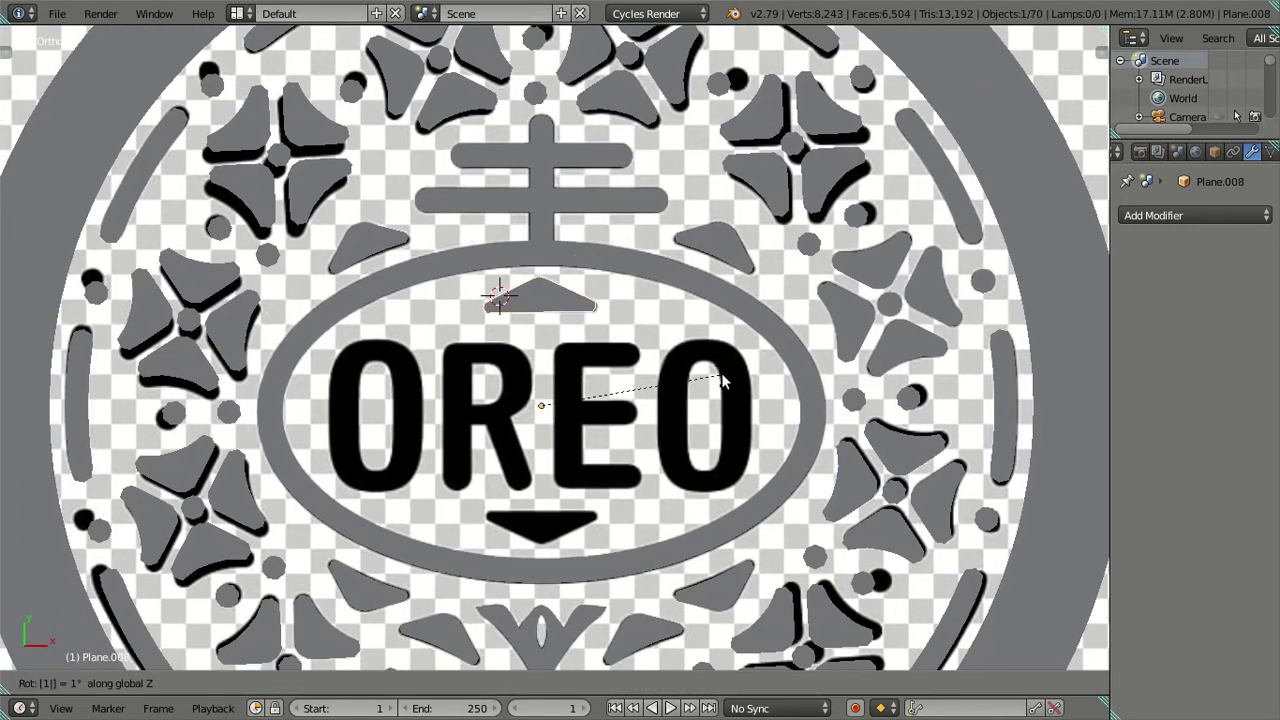
key("y")
key("Return")
middle_click_drag(600, 461, 593, 336, "shift")
Step: In top view with the emblem texture, move the whole copy along Y onto the chevron below OREO
key("Tab")
scroll(594, 423, "up", 2)
key("alt+z")
key("KP_7")
key("alt+z")
key("Tab")
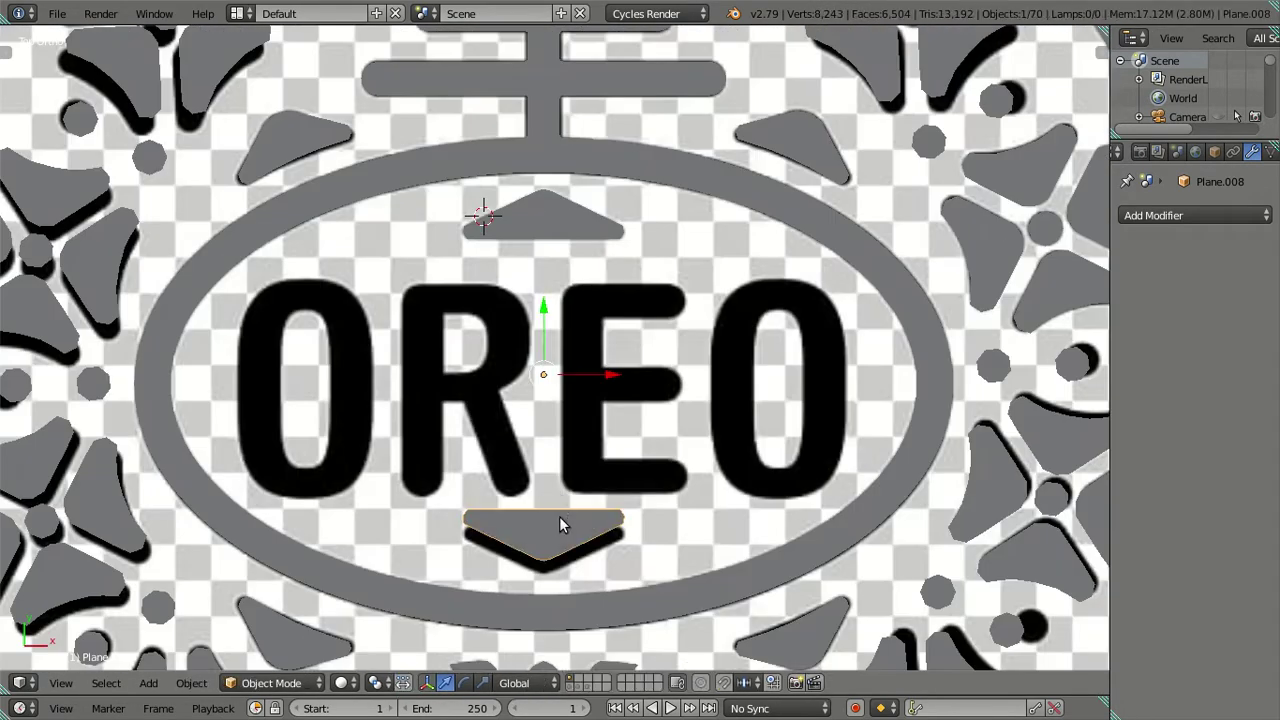
scroll(559, 516, "up", 1)
scroll(583, 352, "up", 2)
key("Tab")
scroll(552, 320, "up", 1)
scroll(571, 366, "up", 2)
key("a")
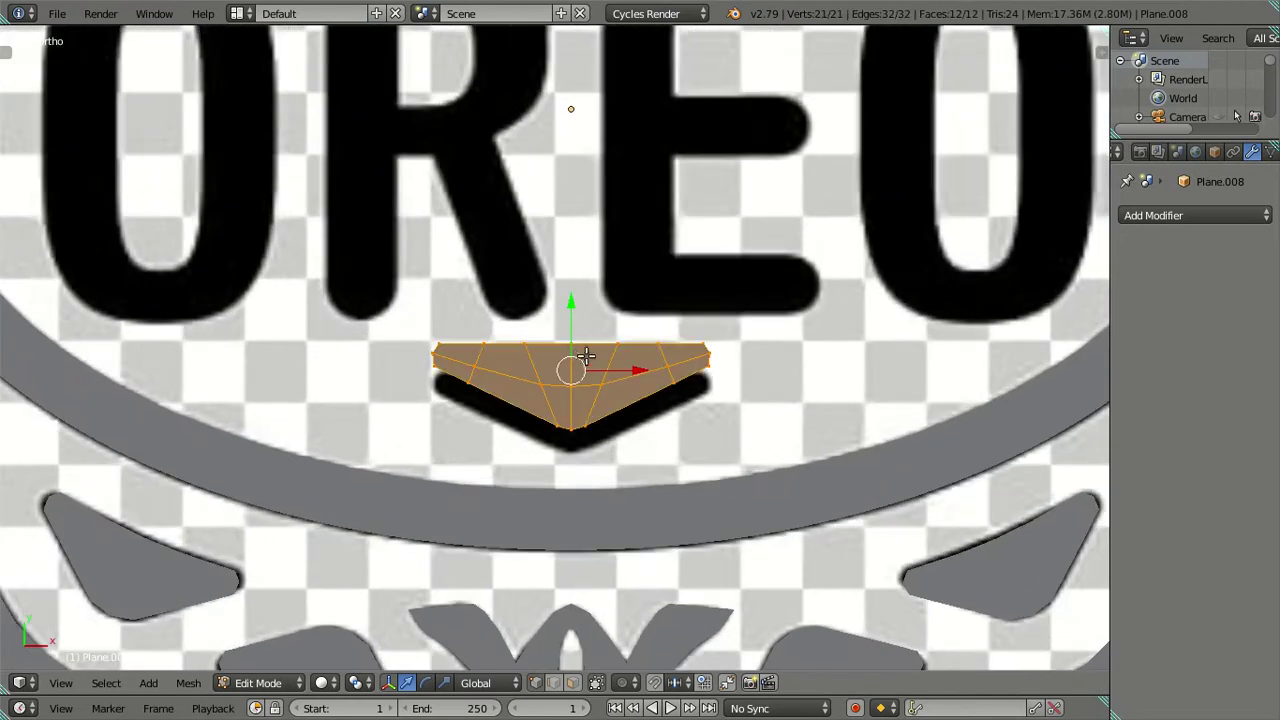
key("g")
key("y")
left_click_drag(579, 315, 591, 333)
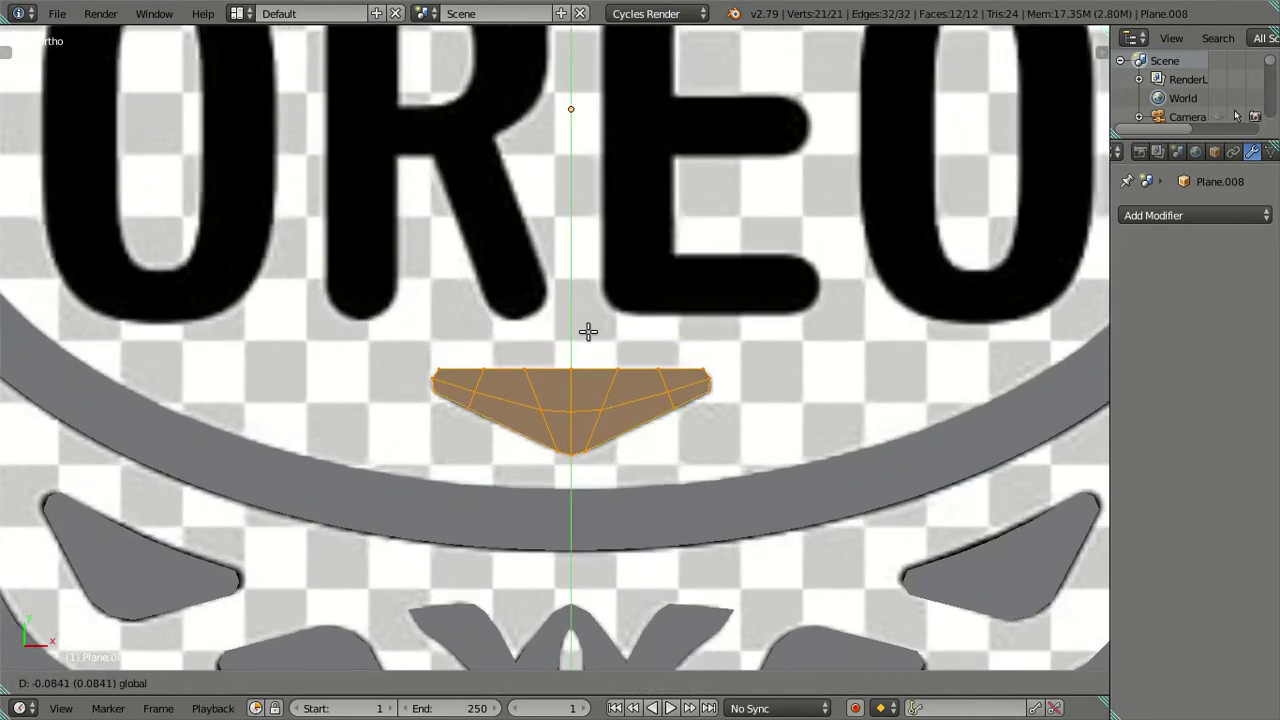
left_click(591, 333)
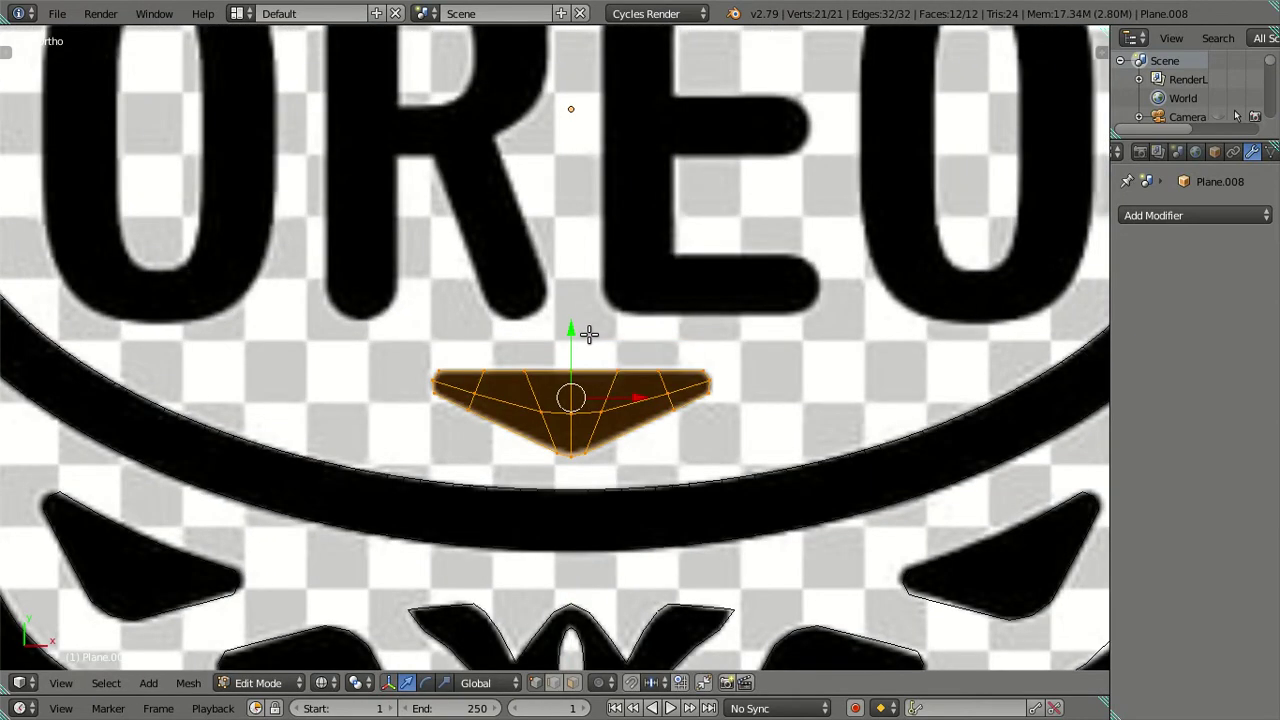
Step: Fine-tune the copy's vertical position, leave Edit Mode and return to solid shading
scroll(589, 333, "up", 3)
key("g")
key("y")
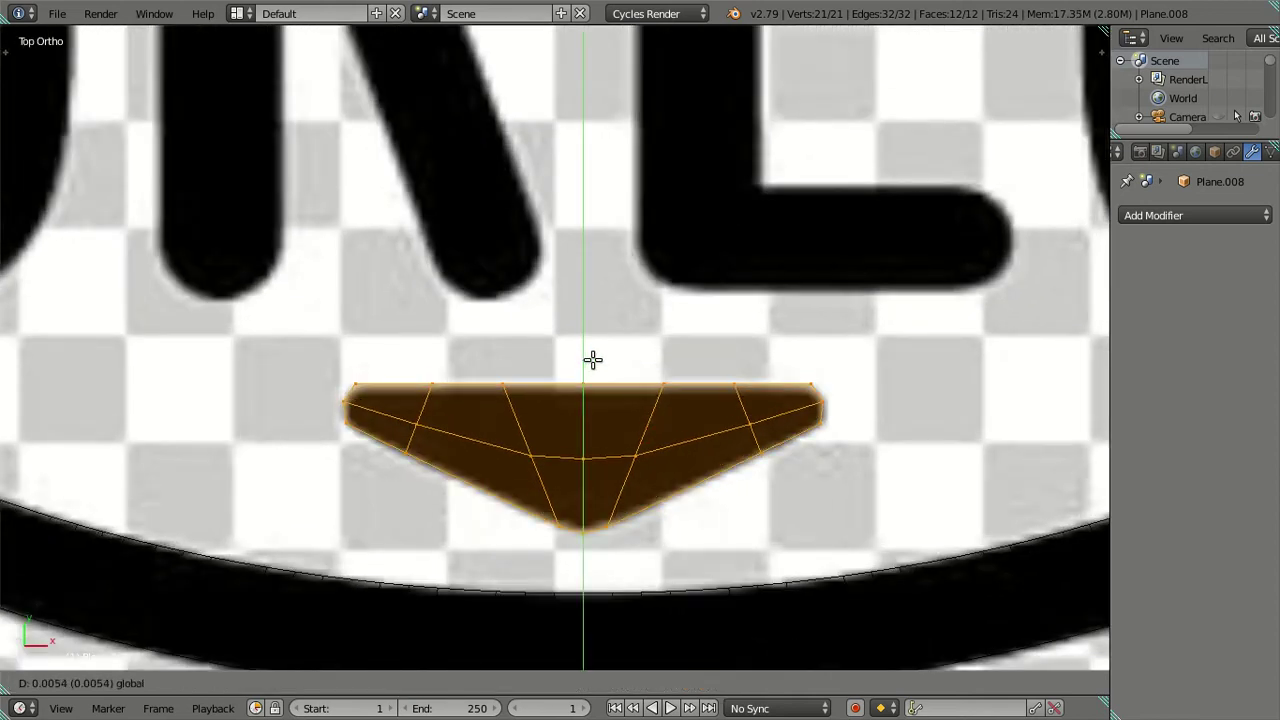
left_click(595, 360)
key("Tab")
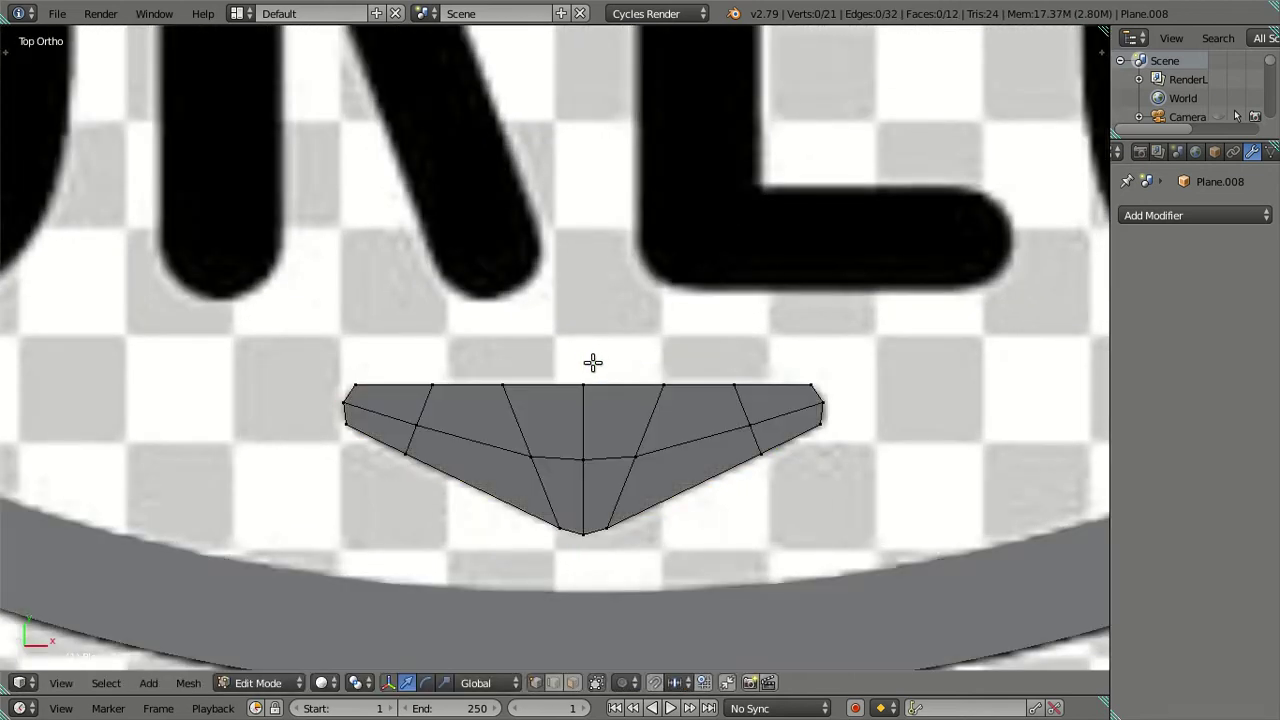
scroll(591, 363, "down", 4)
scroll(634, 272, "down", 1)
mouse_move(665, 261)
middle_mouse_down("shift")
mouse_move(629, 307)
mouse_move(556, 276)
mouse_move(627, 382)
middle_mouse_up("shift")
key("alt+z")
Step: In top view with the emblem texture, snap the 3D cursor back to the scene centre
scroll(547, 292, "up", 1)
key("KP_7")
key("alt+z")
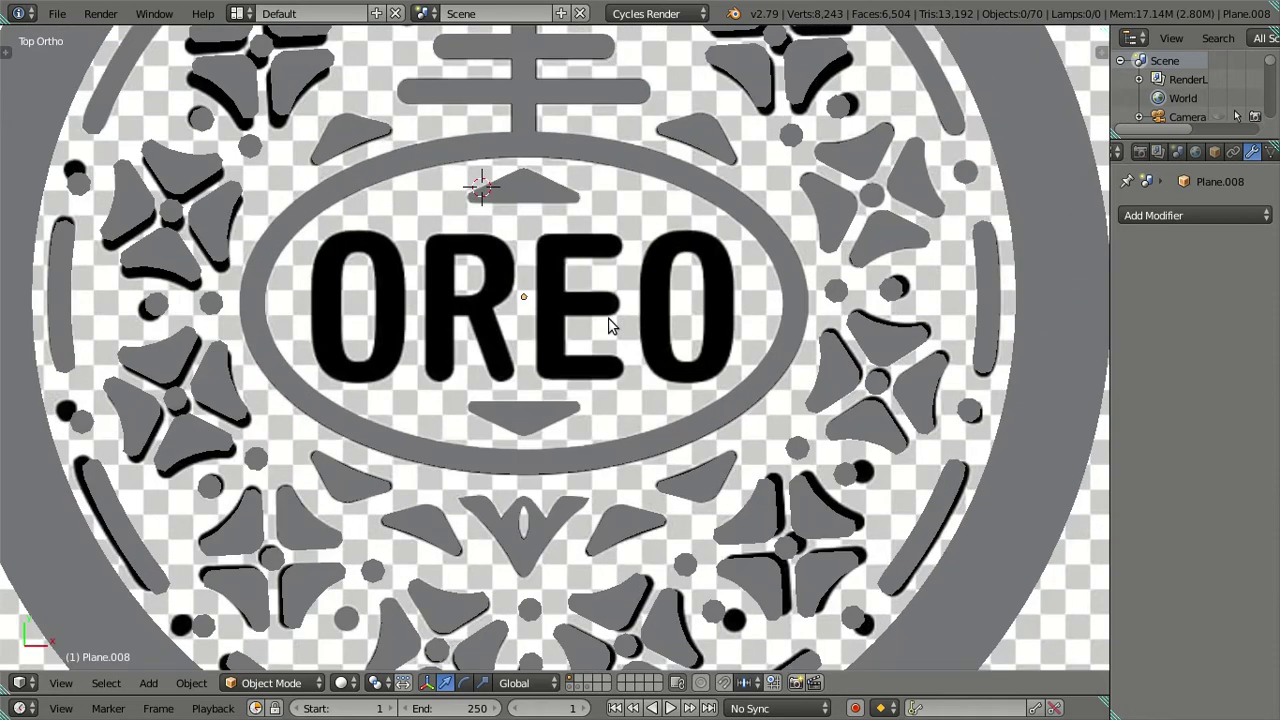
key("Tab")
key("Tab")
key("shift+a")
key("Escape")
key("shift+s")
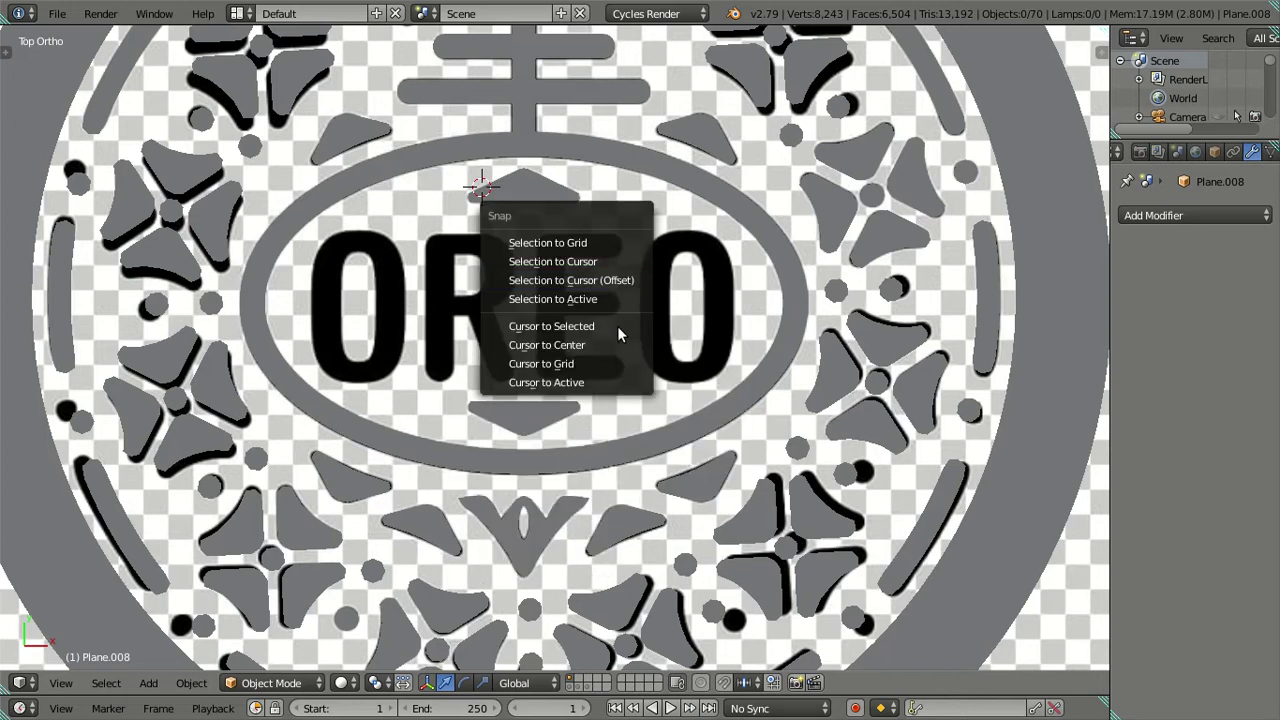
left_click(610, 345)
Step: Add a plane at the centre, switch to wireframe, and scale it along Y to about 0.72
key("shift+a")
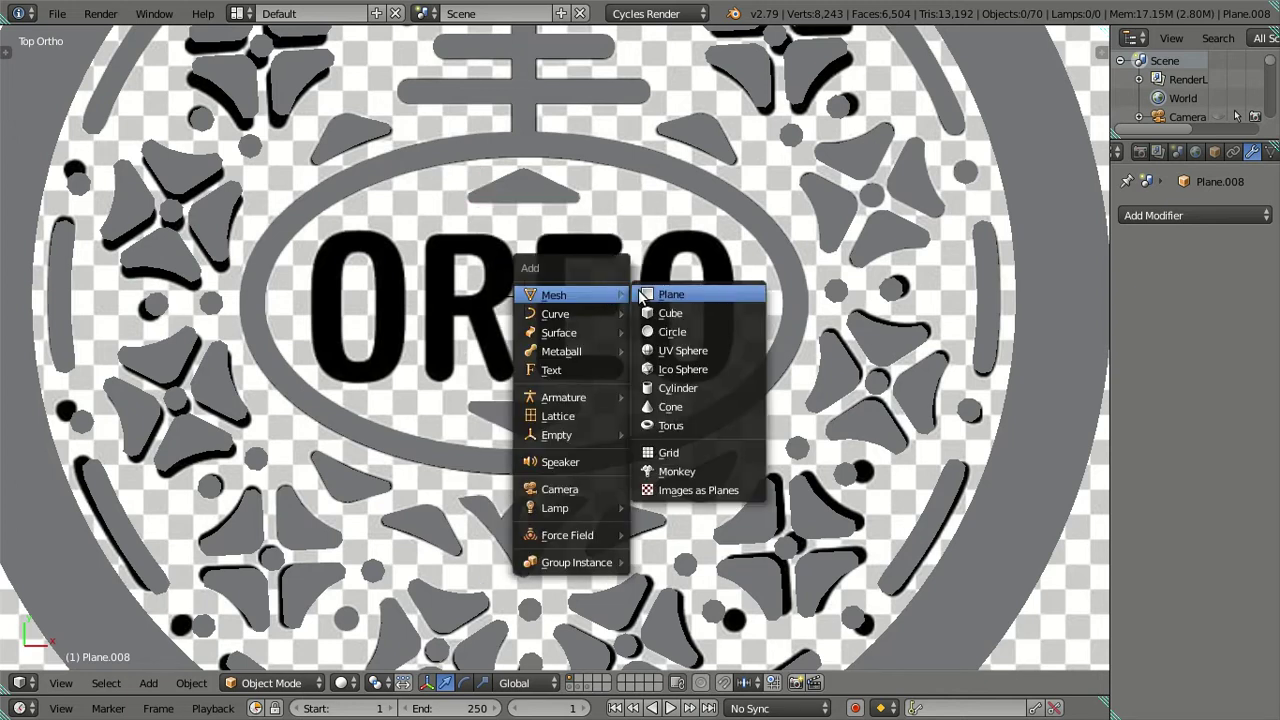
left_click(660, 295)
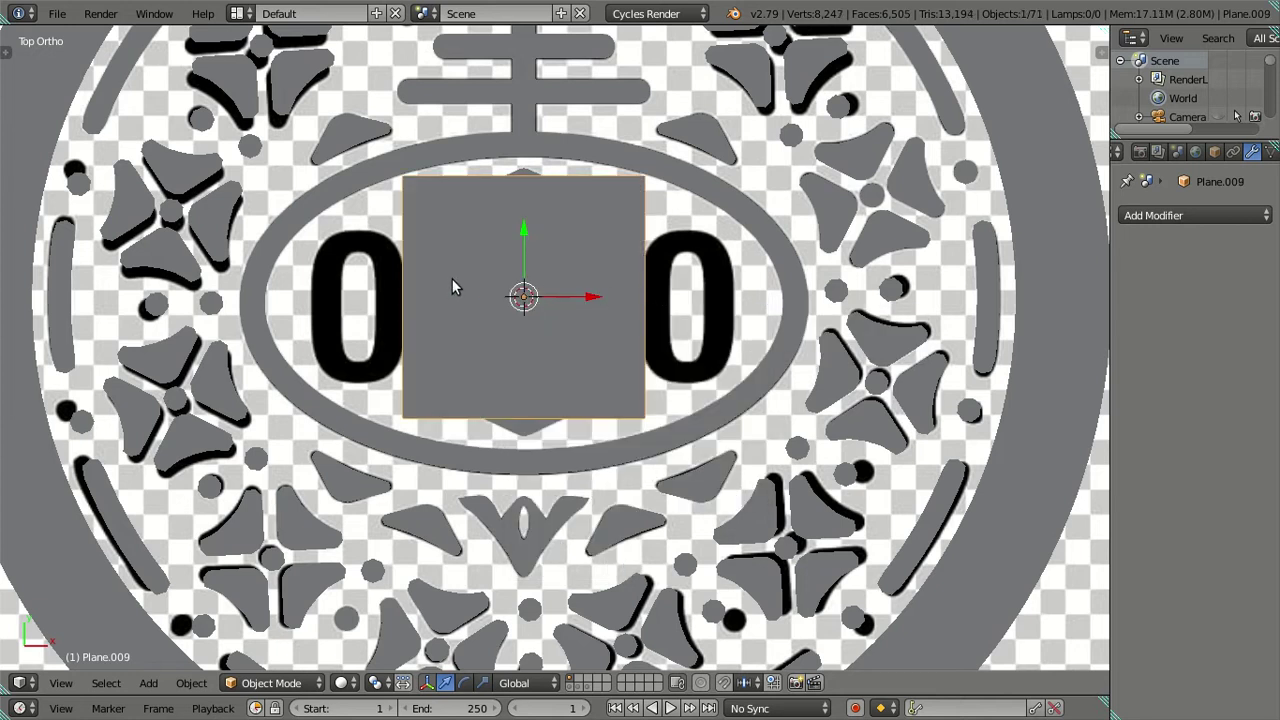
key("z")
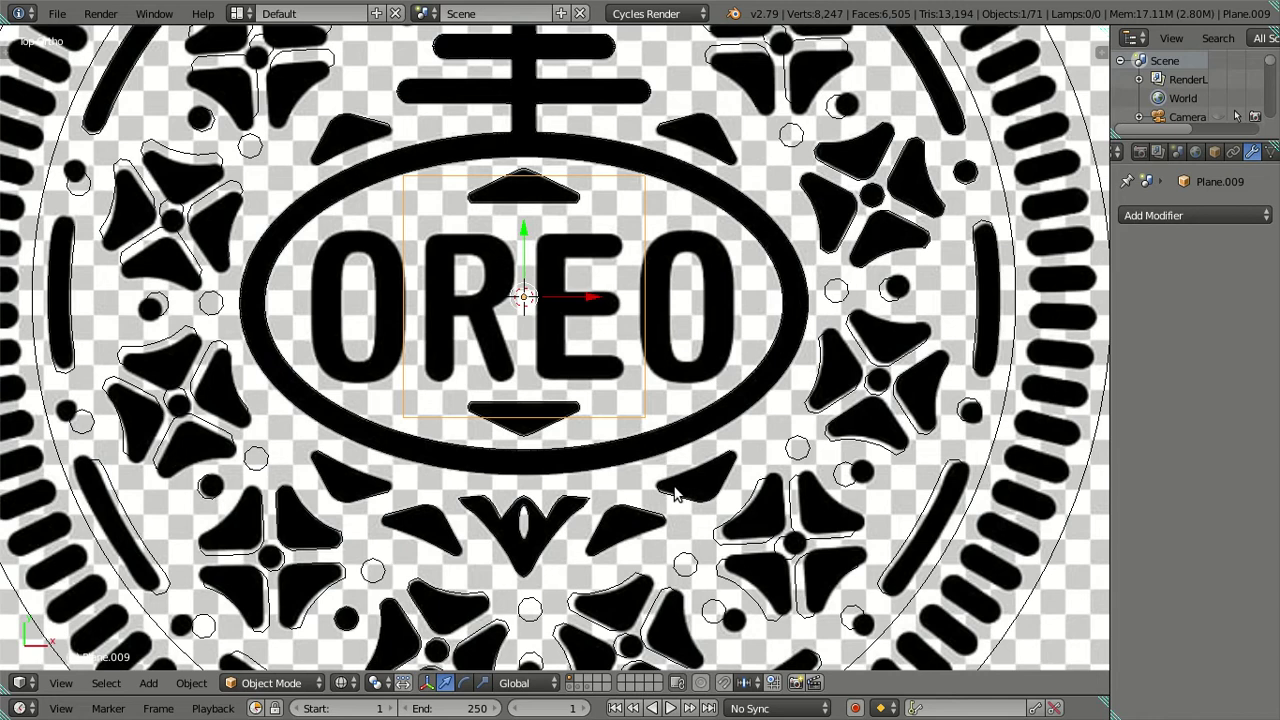
scroll(674, 494, "up", 1)
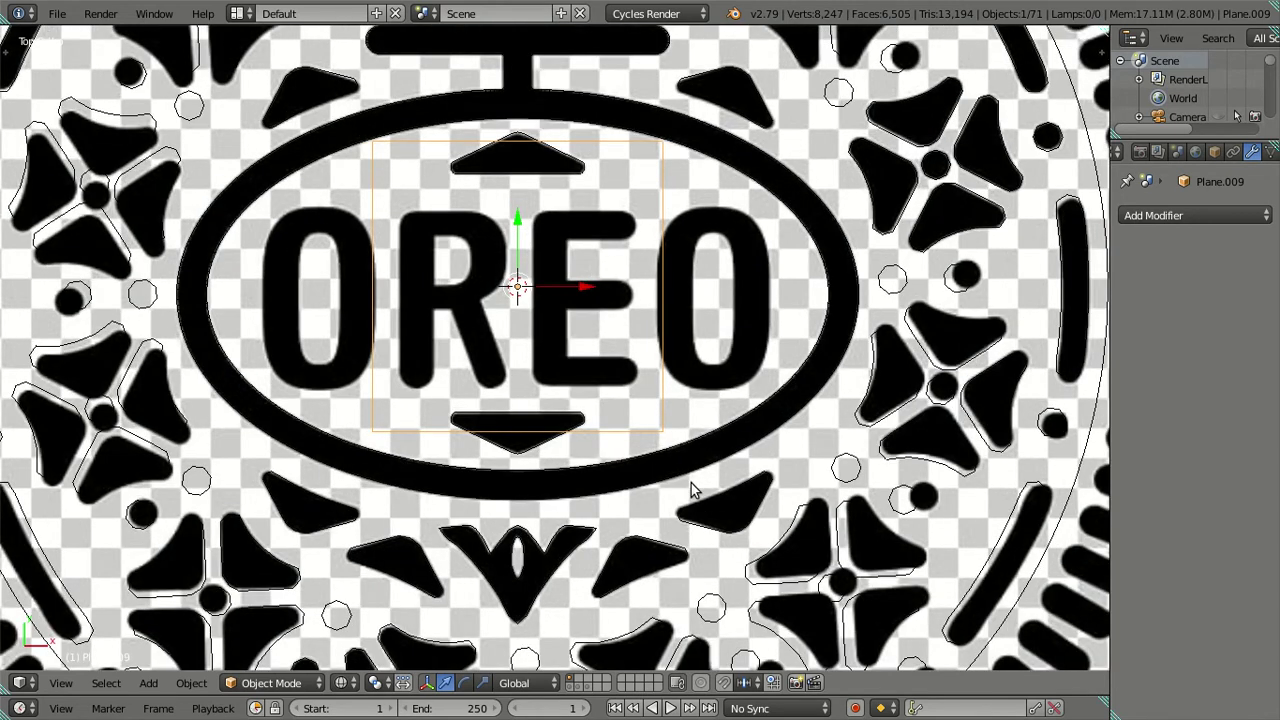
key("s")
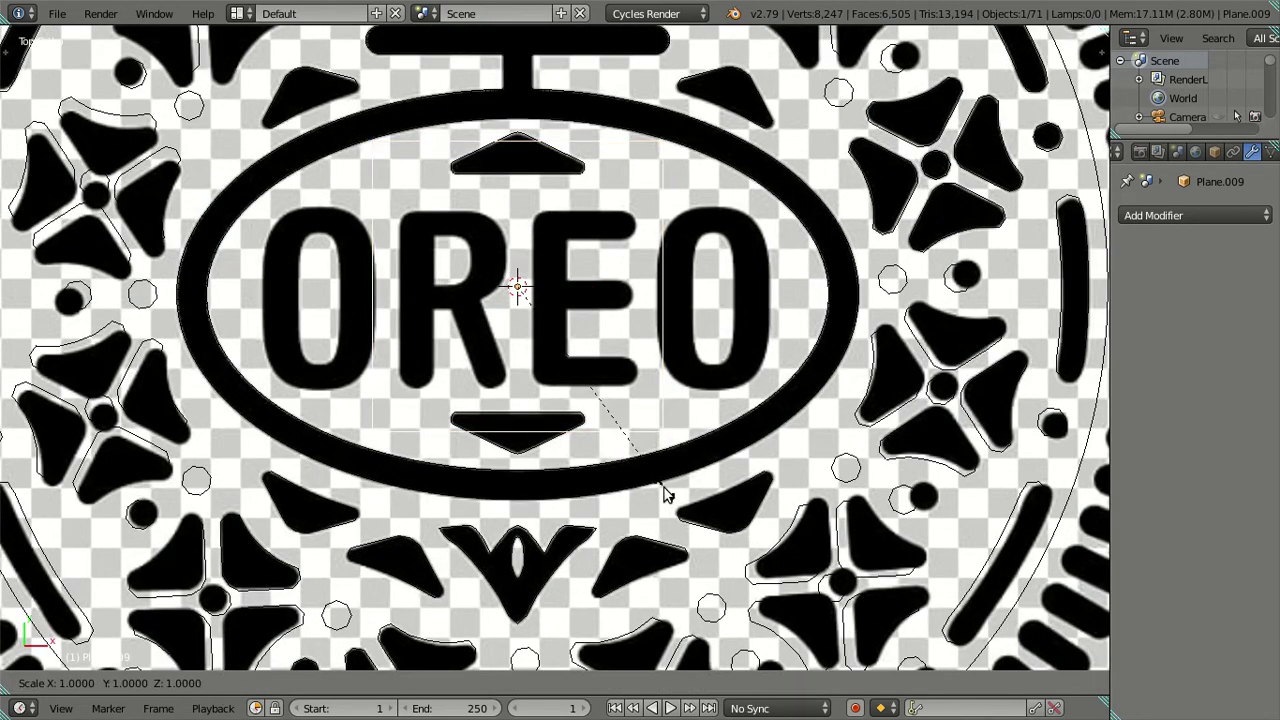
key("y")
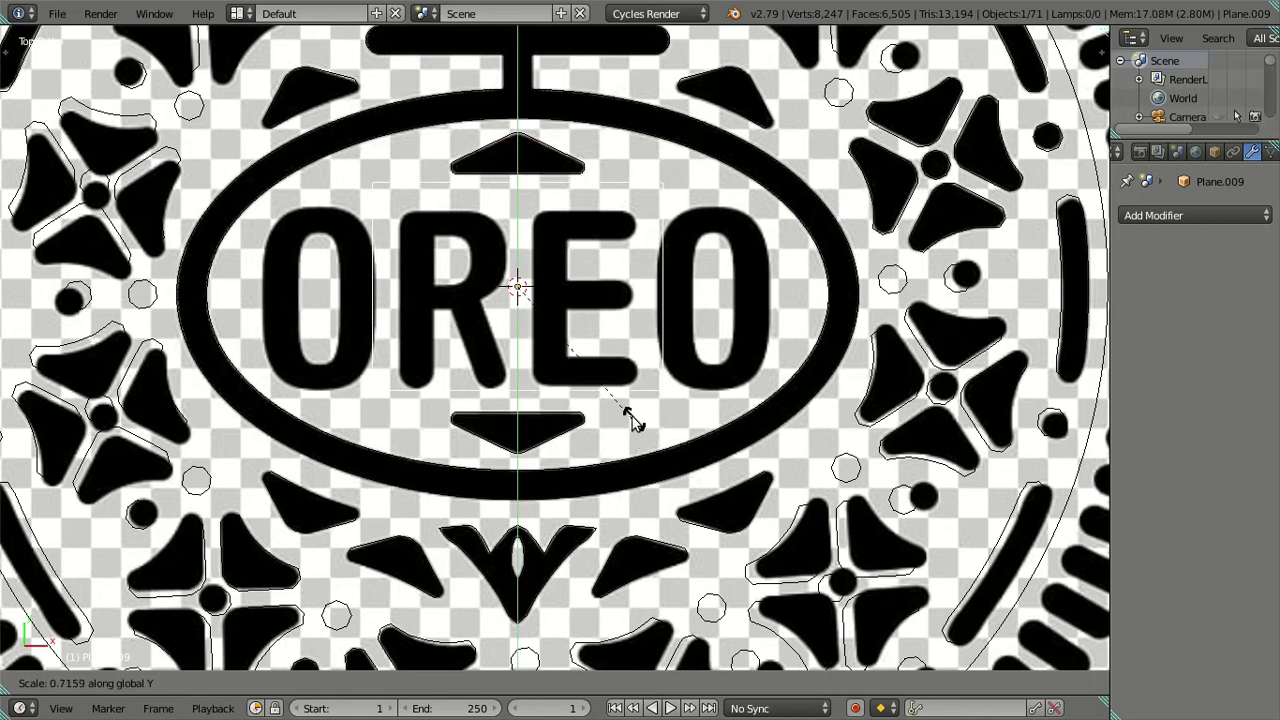
left_click(620, 397)
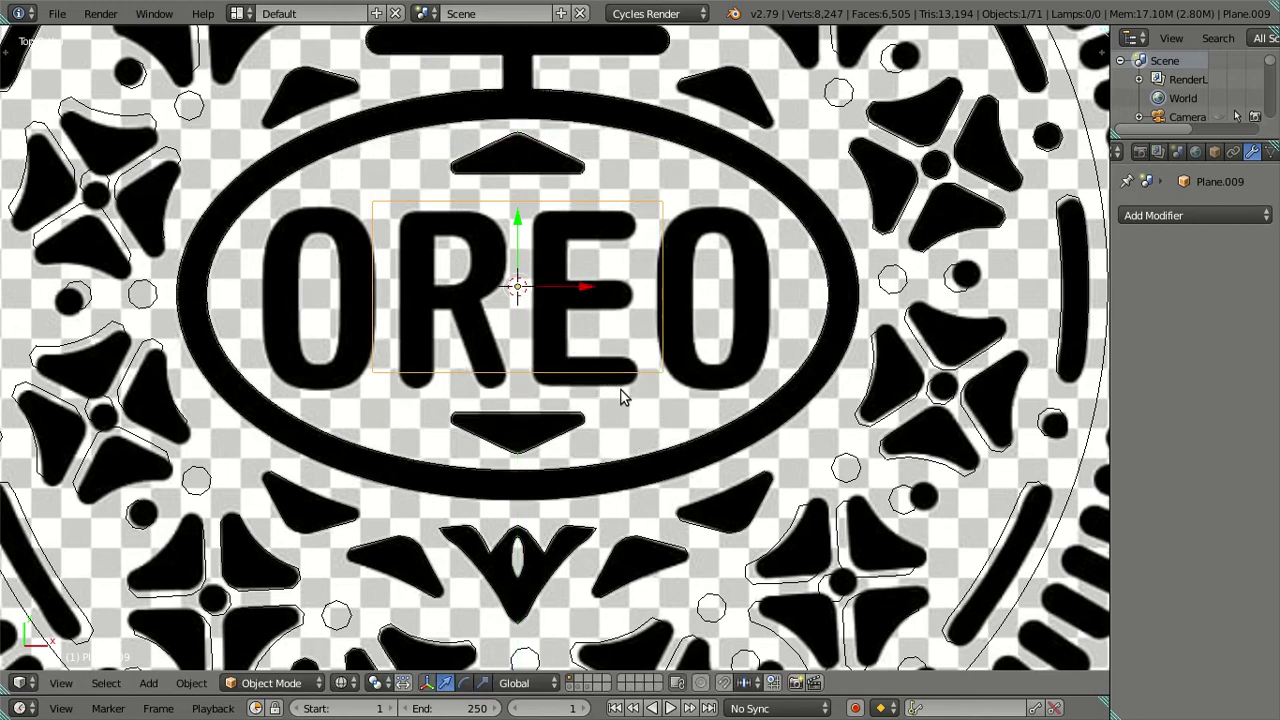
Step: Stretch the plane along X so it spans the whole OREO word
key("Tab")
scroll(536, 303, "up", 1)
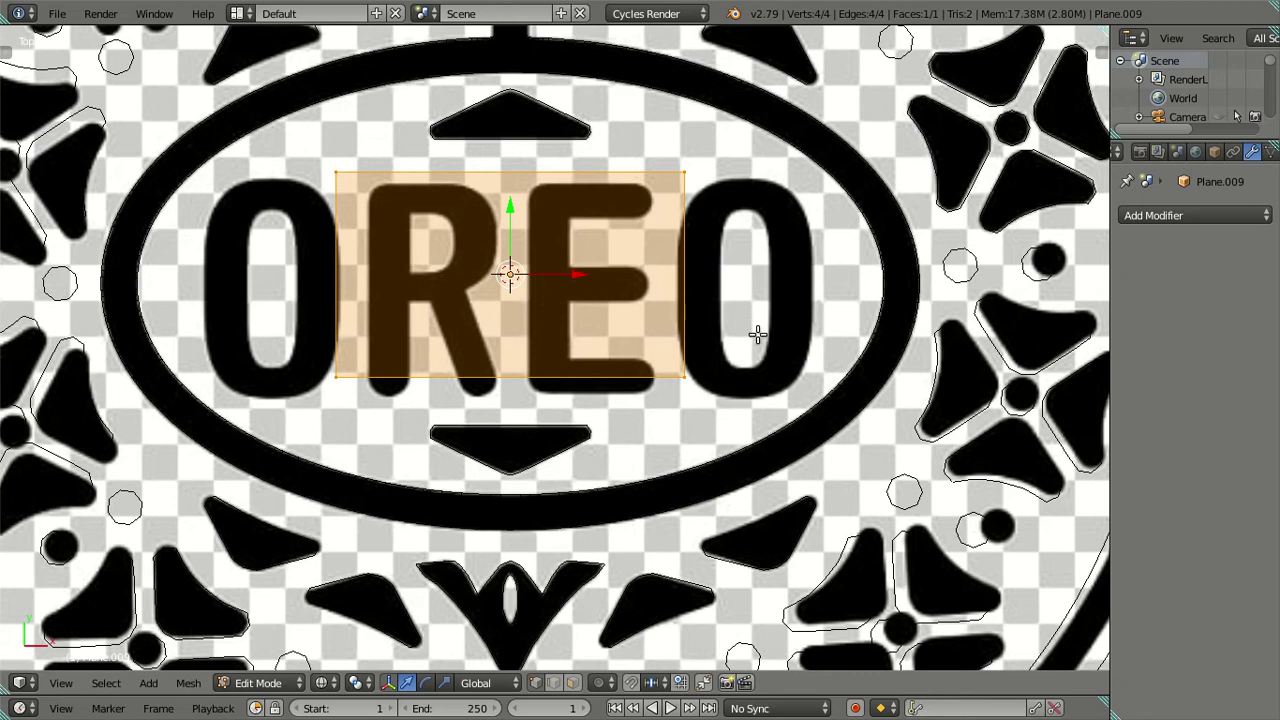
key("s")
key("x")
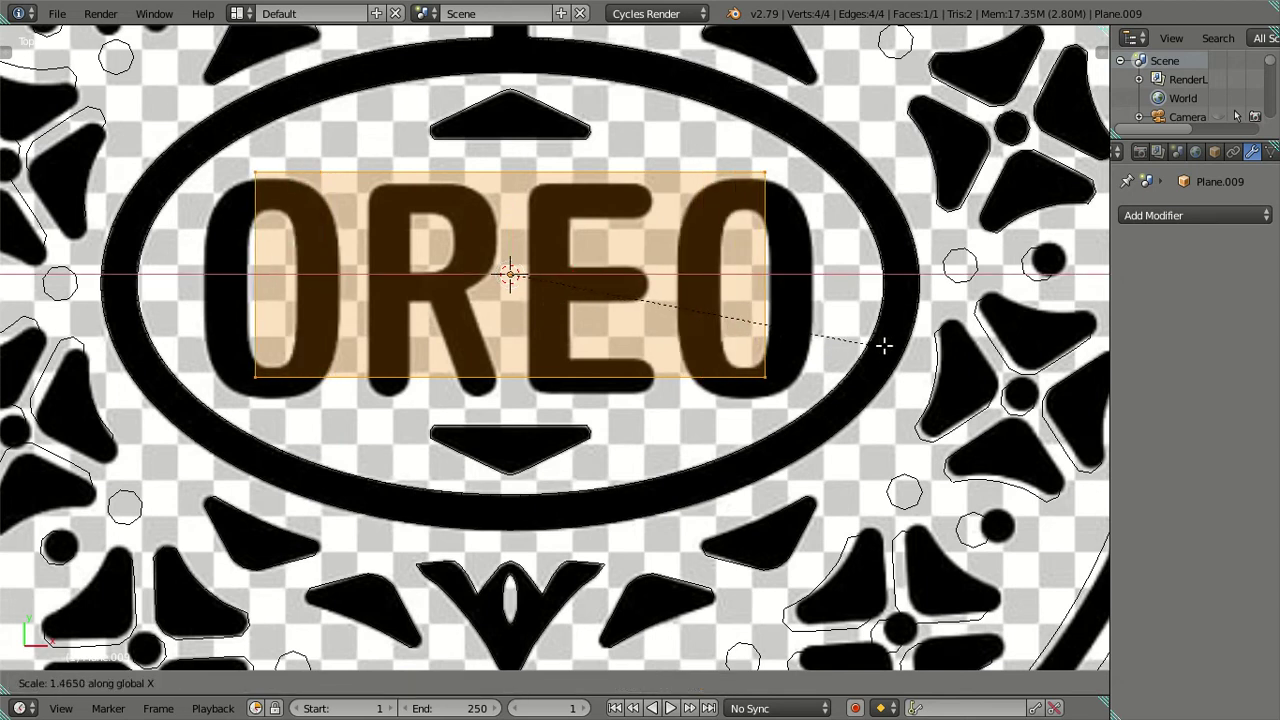
left_click(944, 348)
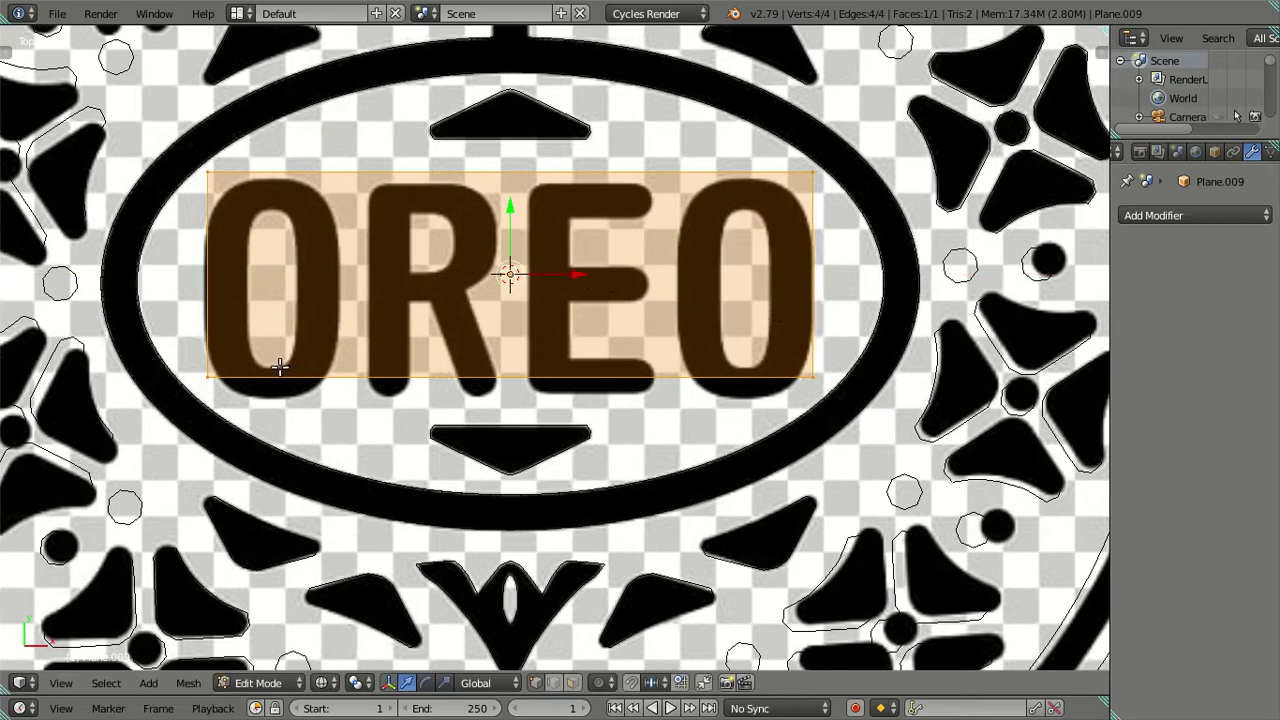
Step: Move the plane's left edge to line up with the first O
key("Tab")
right_click(204, 192, "shift")
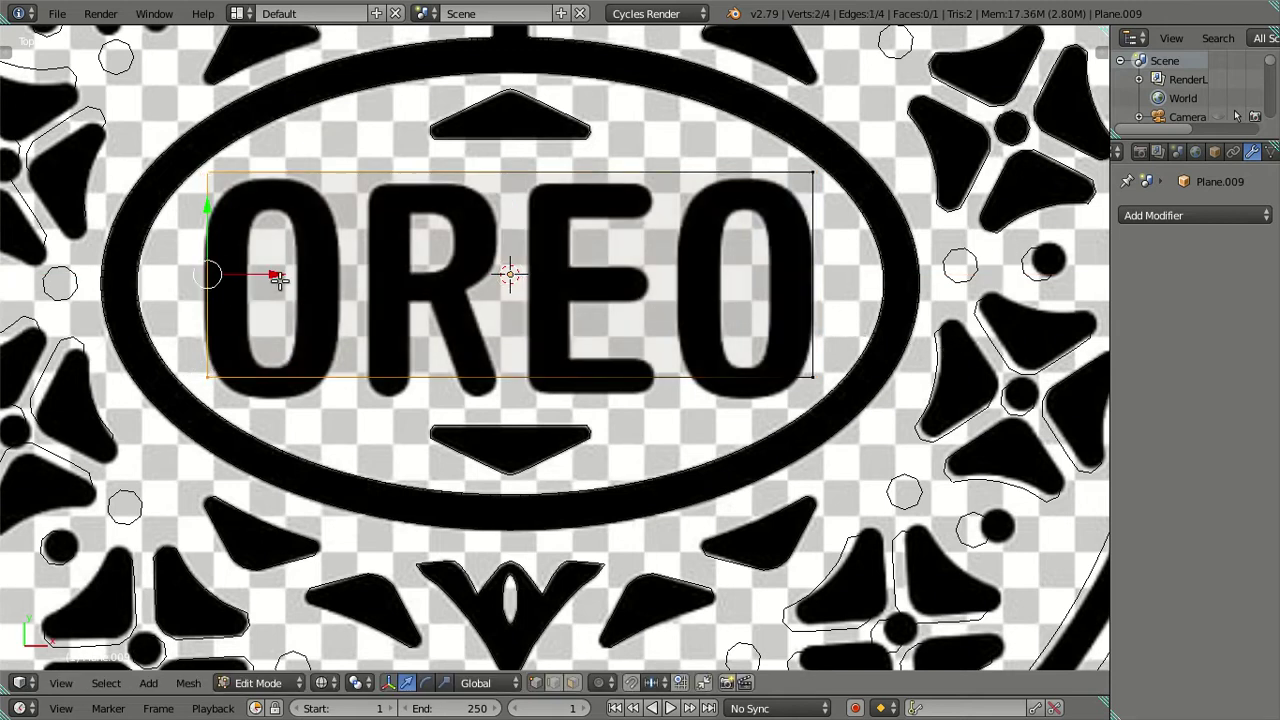
left_click_drag(279, 280, 277, 283)
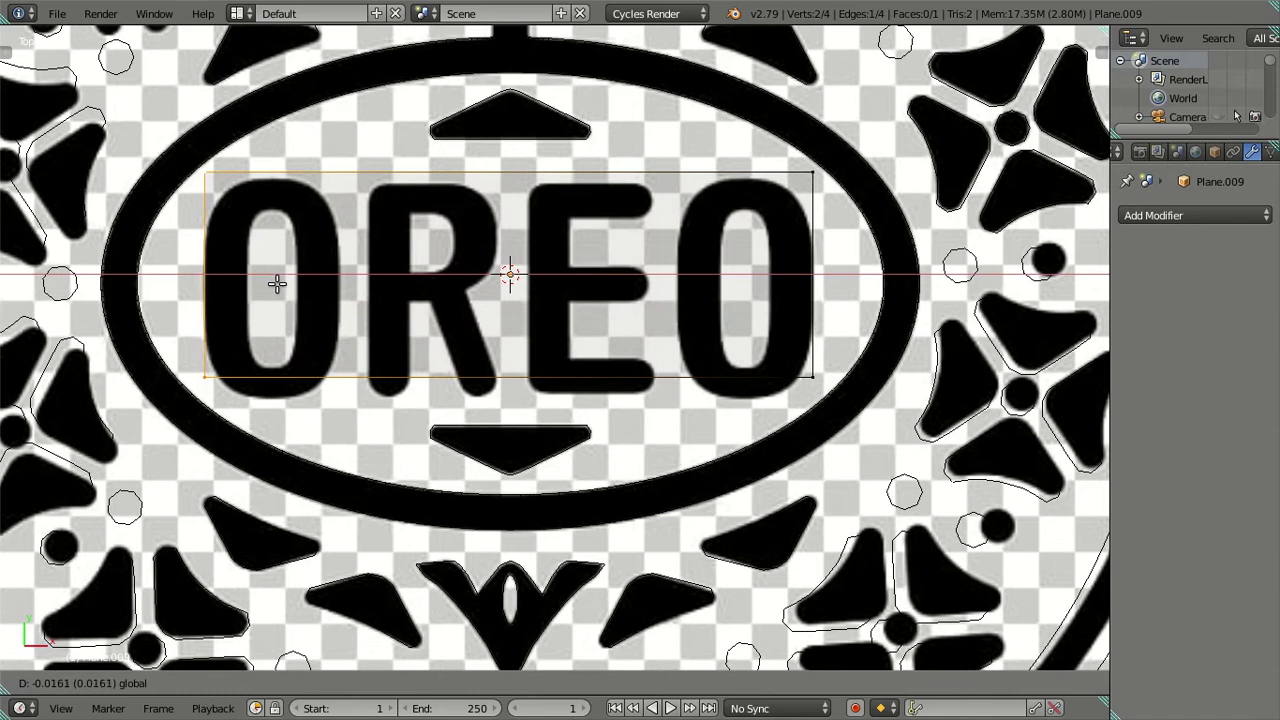
left_click_drag(277, 283, 271, 283)
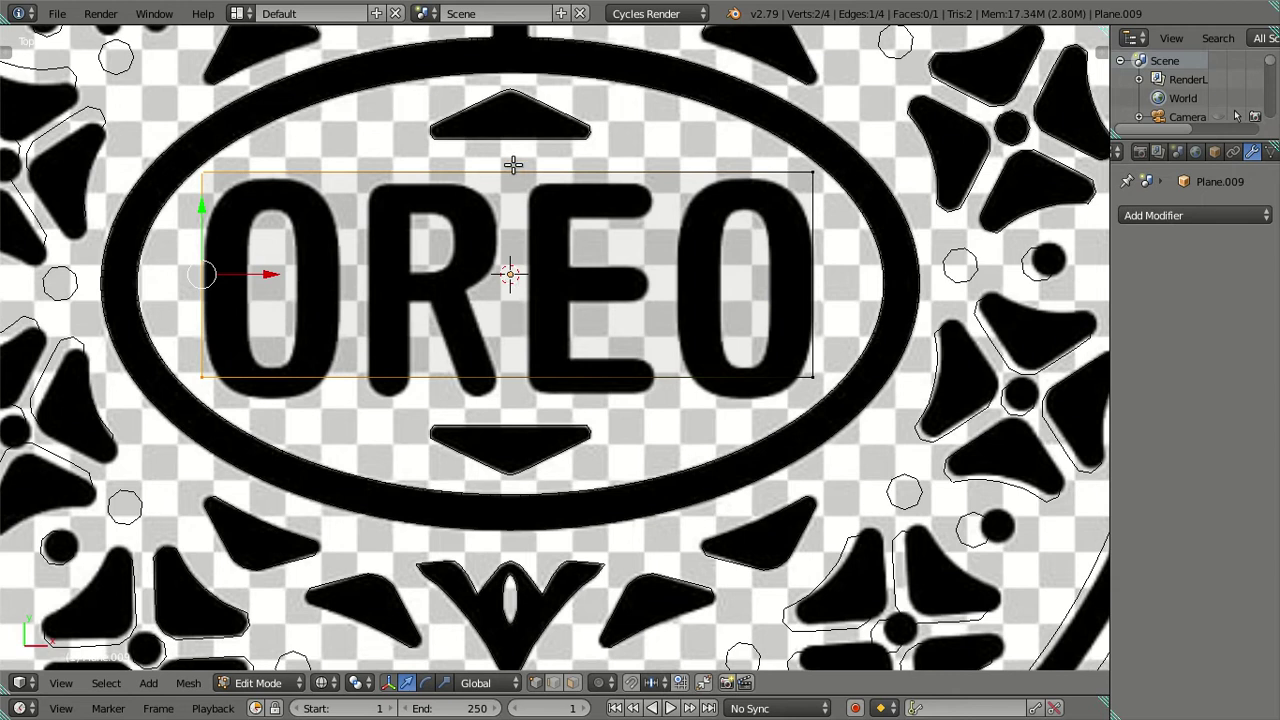
Step: Lower the top edge to the letters' tops and the bottom edge to their base
right_click(808, 170)
right_click(242, 178, "shift")
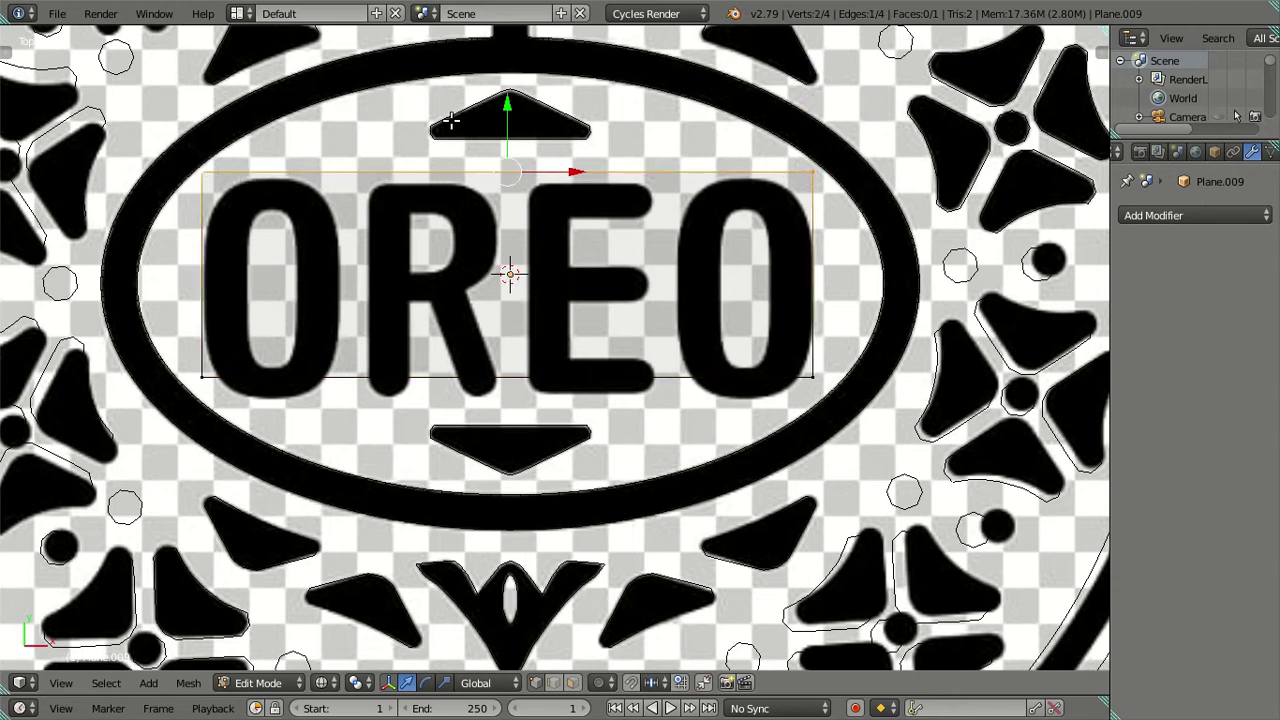
left_click_drag(510, 104, 537, 114)
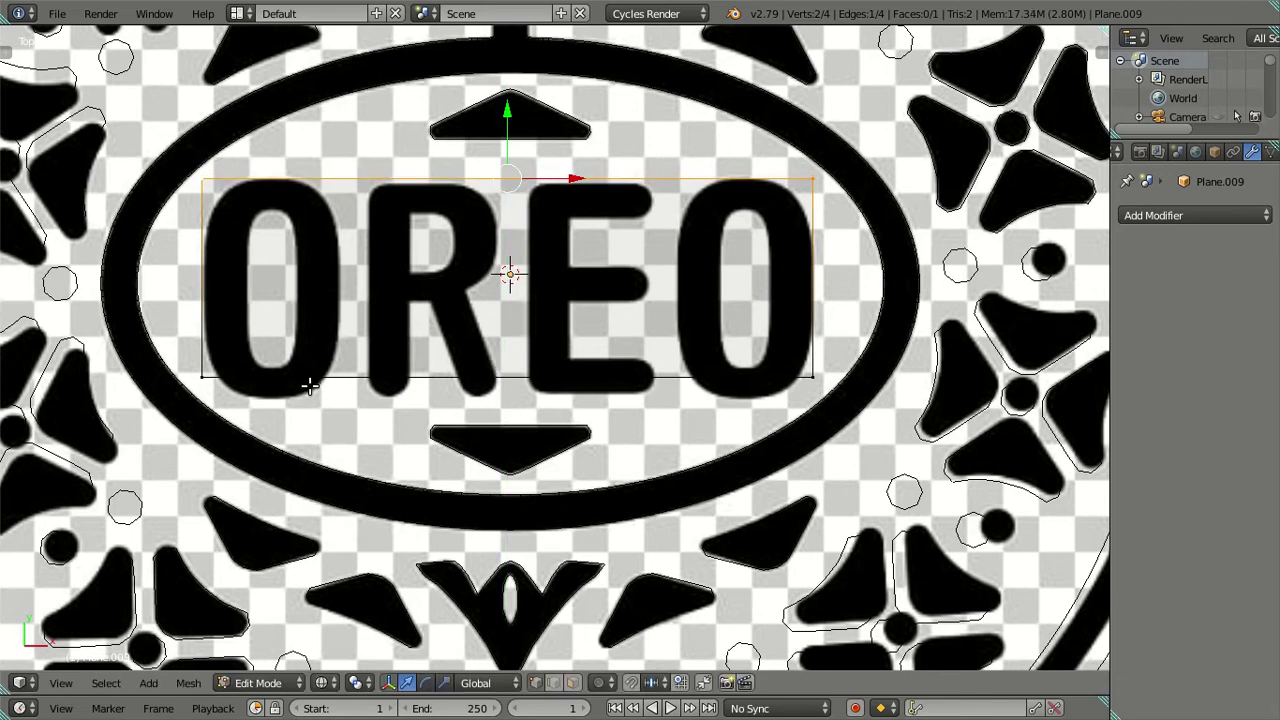
key("ctrl+Tab")
left_click(443, 398)
right_click(437, 377)
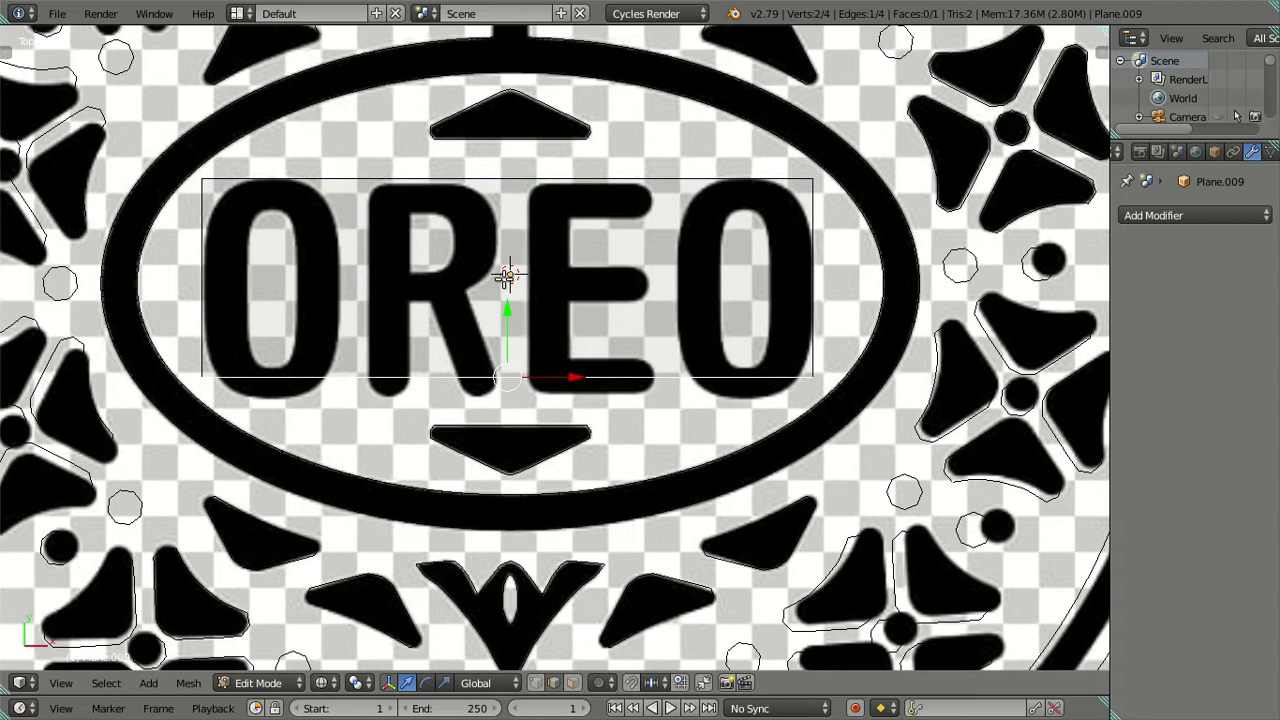
left_click_drag(509, 308, 543, 326)
Step: Add vertical loop cuts at the last O's left edge, the E's right edge, and one more between letters
key("a")
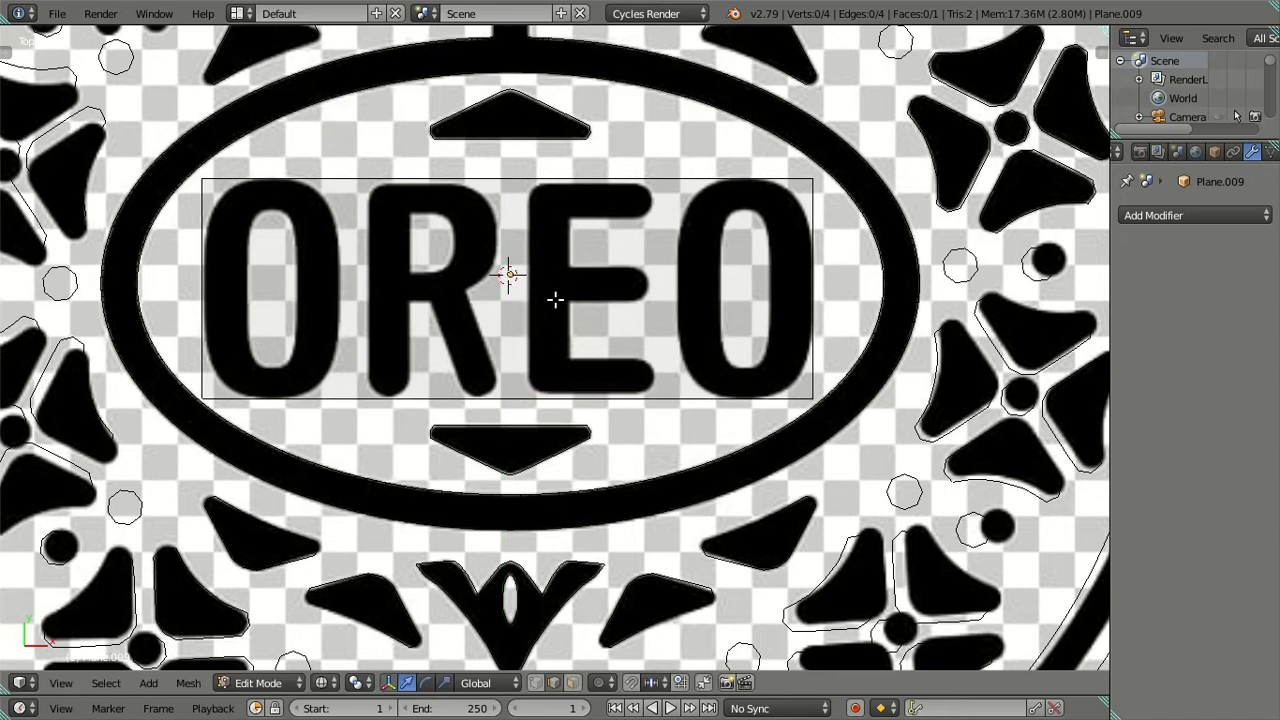
key("ctrl+r")
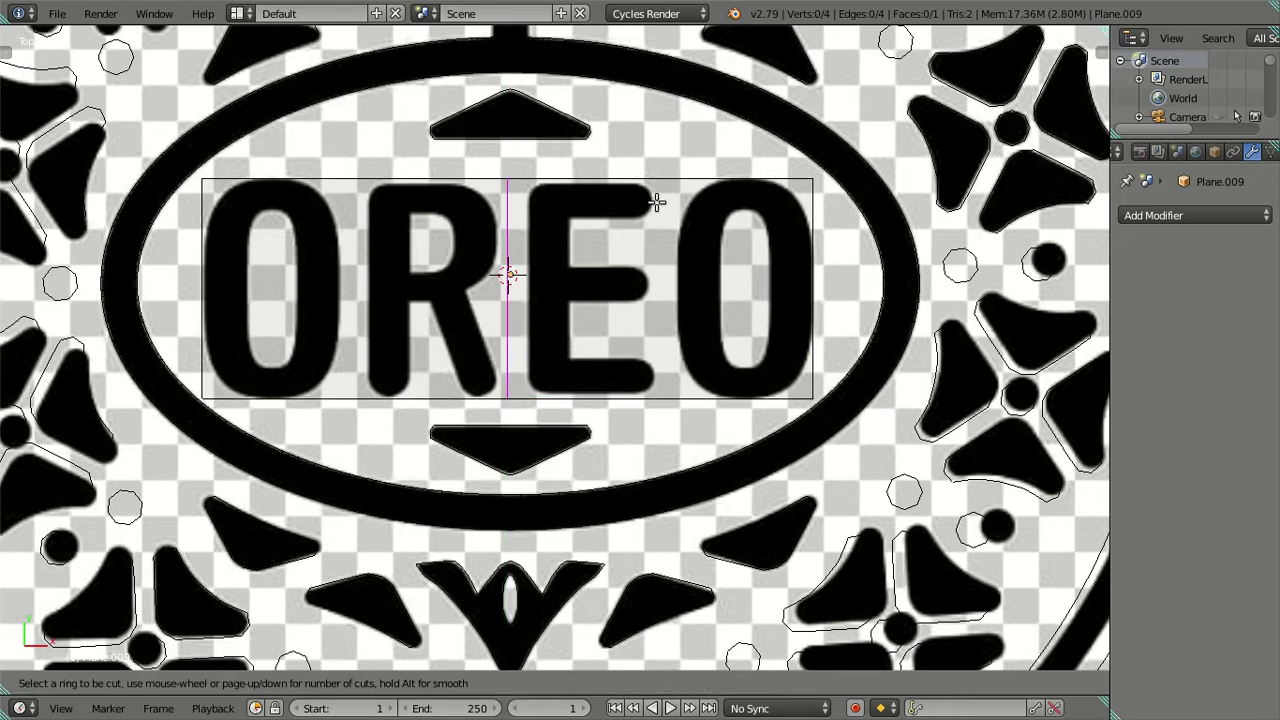
left_click(656, 203)
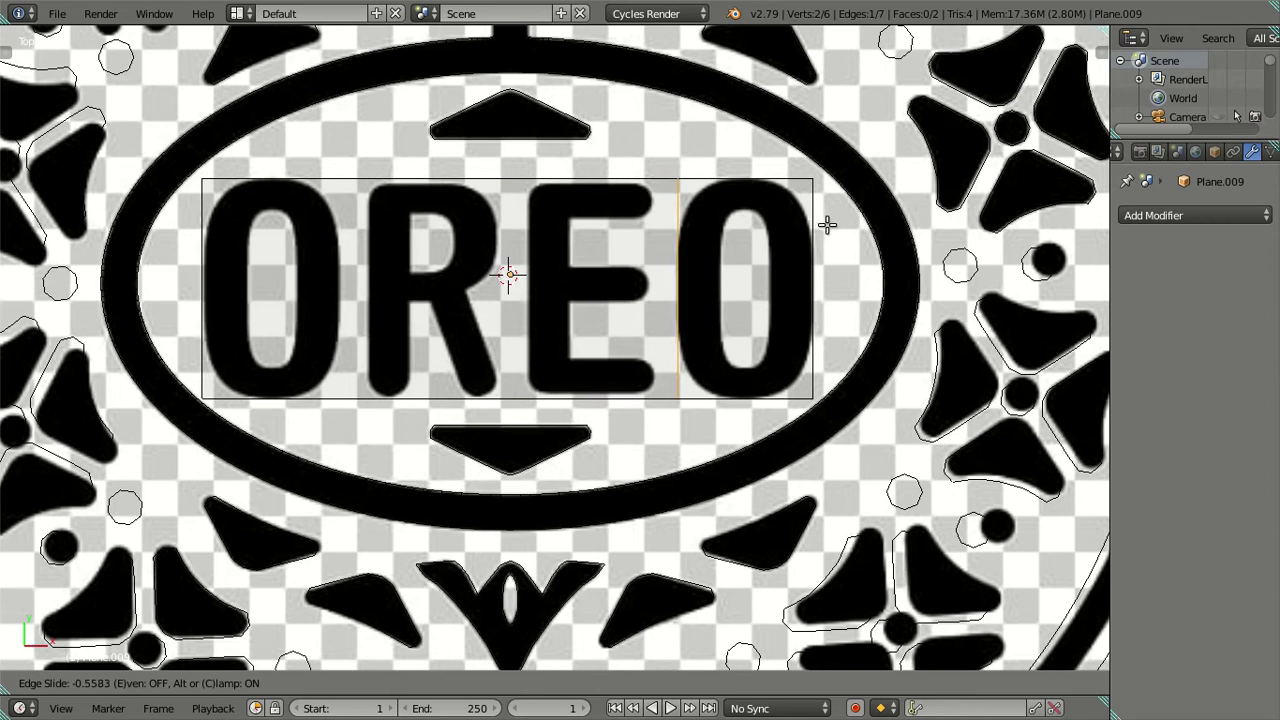
left_click(826, 224)
key("ctrl+r")
left_click(646, 179)
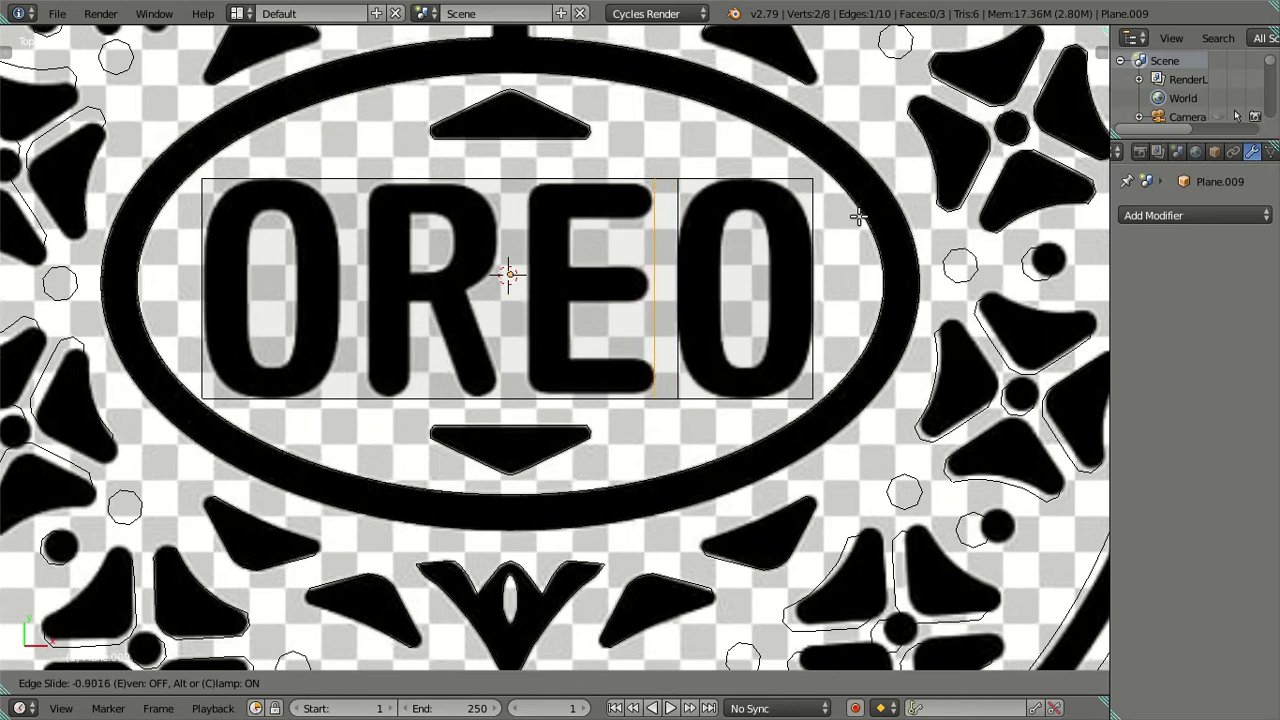
left_click(858, 216)
key("ctrl+r")
left_click(527, 183)
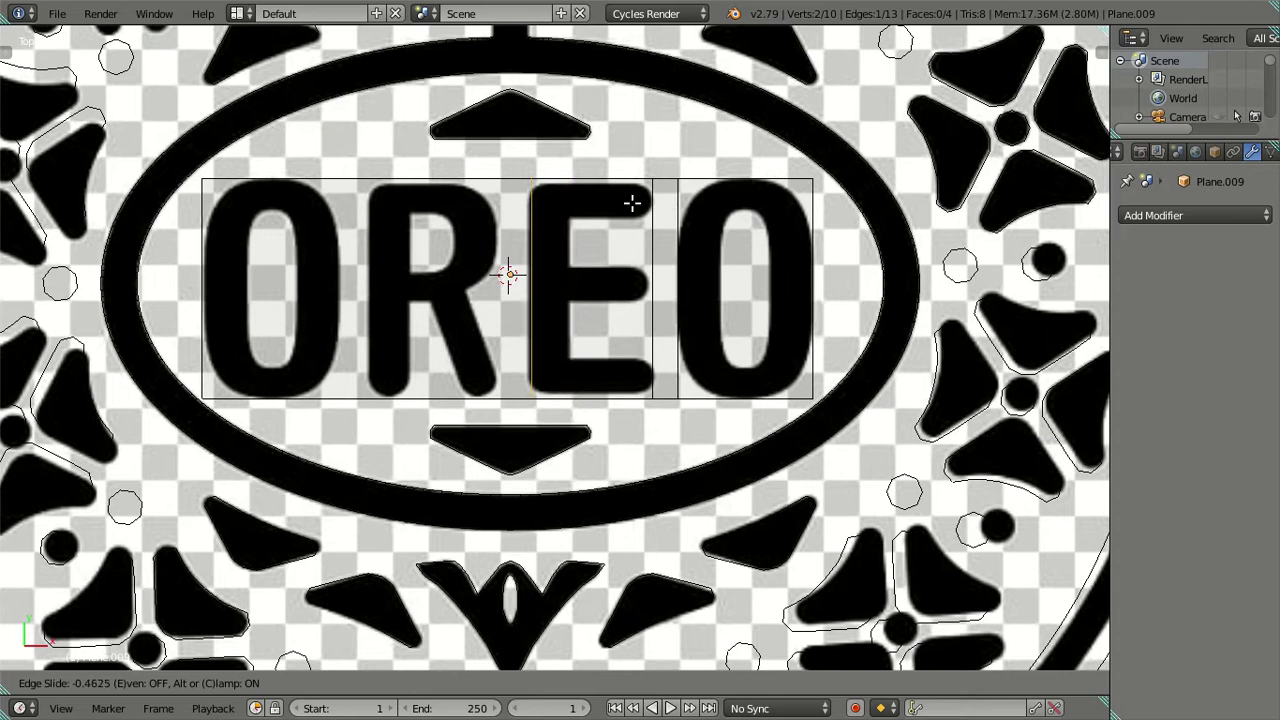
left_click(627, 202)
Step: Add vertical loop cuts beside the R, at the E's left side and at the first O's right side
key("ctrl+r")
left_click(381, 194)
left_click(388, 194)
key("ctrl+r")
left_click(508, 187)
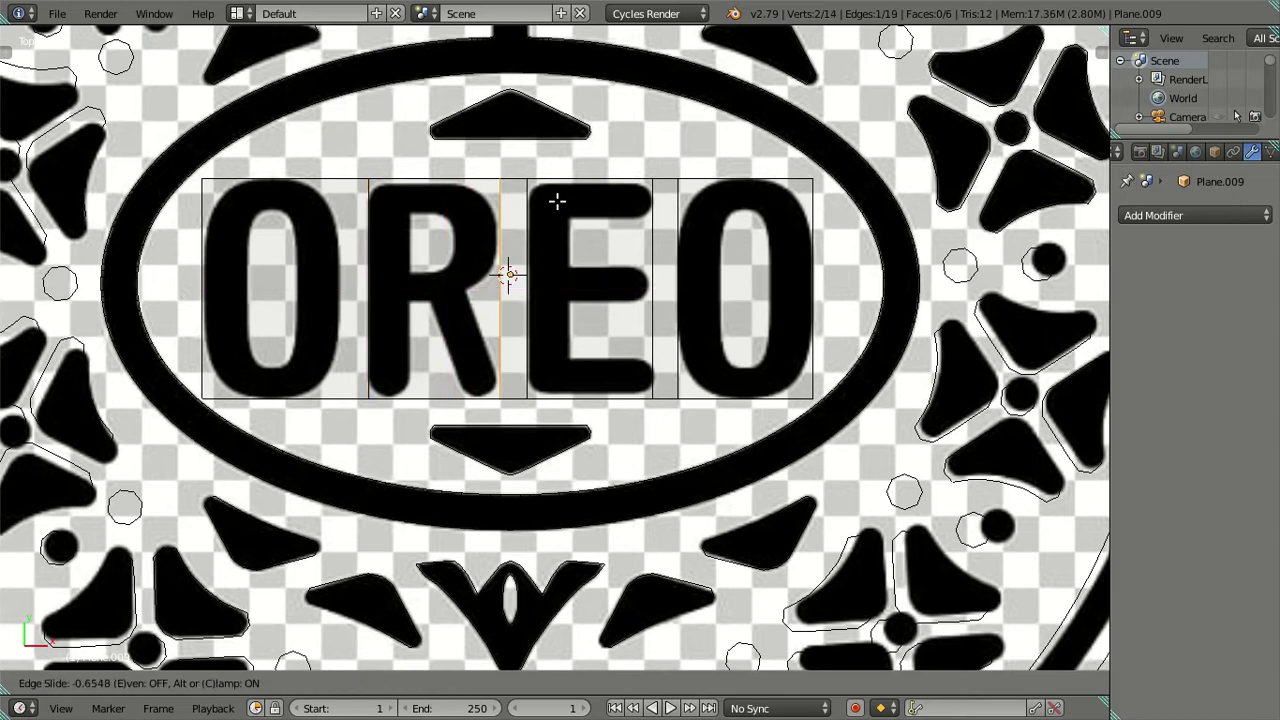
left_click(554, 200)
key("ctrl+r")
left_click(340, 188)
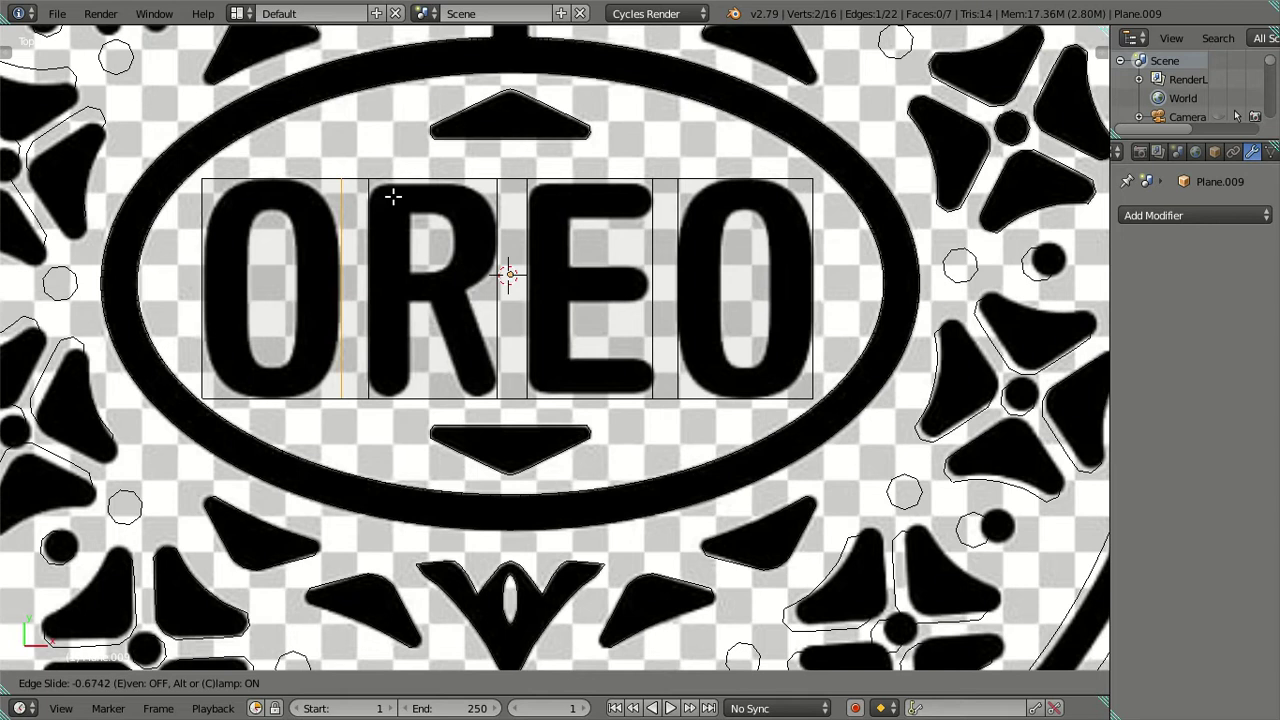
left_click(392, 197)
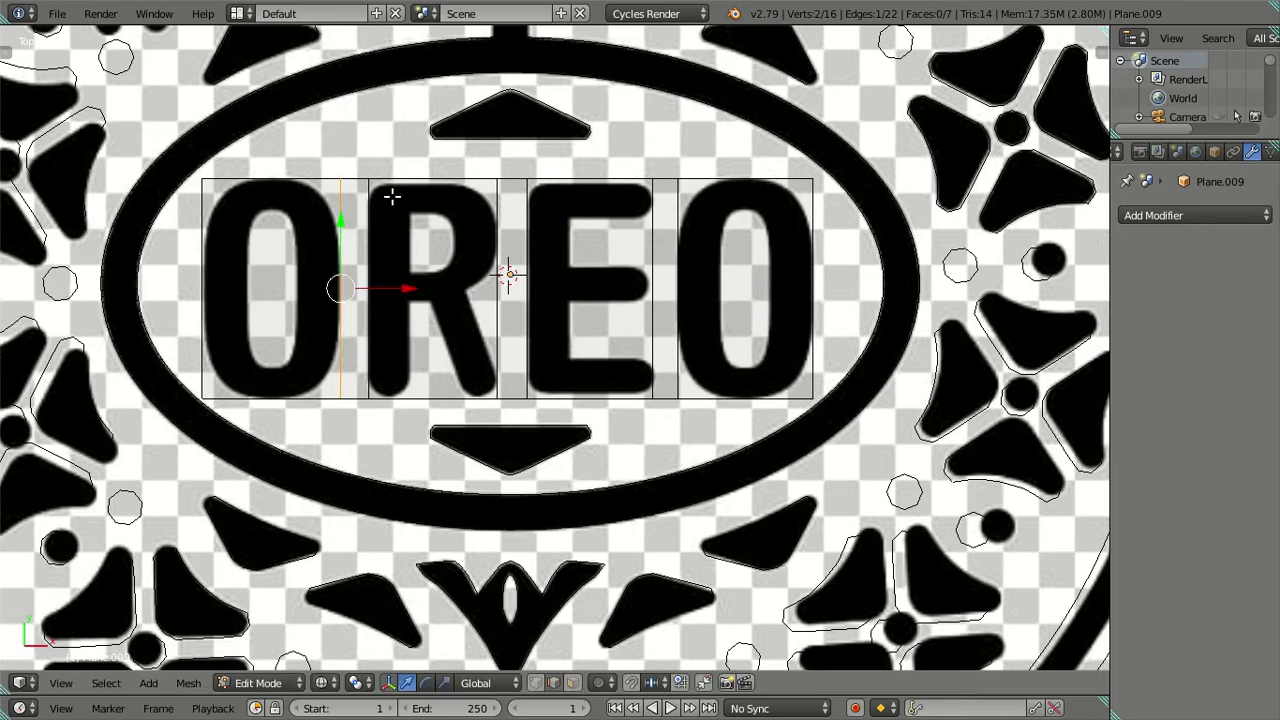
Step: In face mode, select the three gap strips between E–O, R–E and O–R
left_click(572, 682)
right_click(660, 289)
right_click(506, 287, "shift")
right_click(350, 289, "shift")
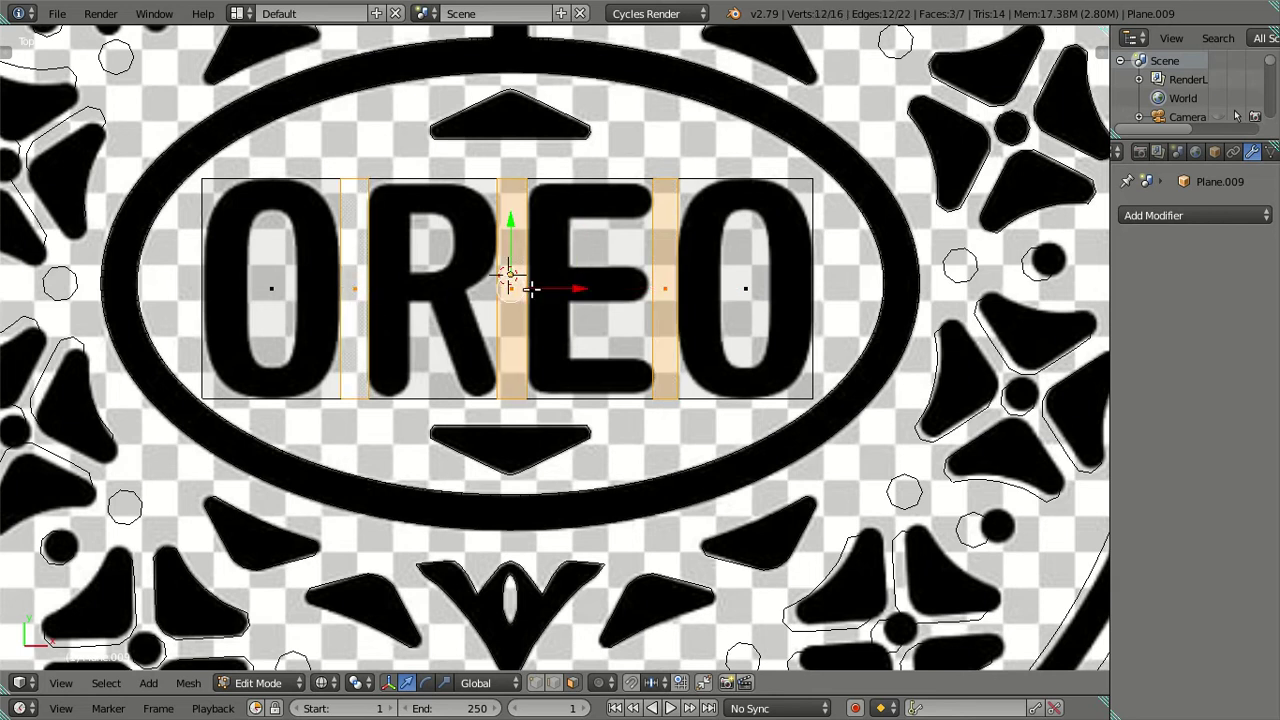
Step: Add two horizontal loop cuts across the lettered plane, one lower and one higher
key("ctrl+r")
left_click(790, 335)
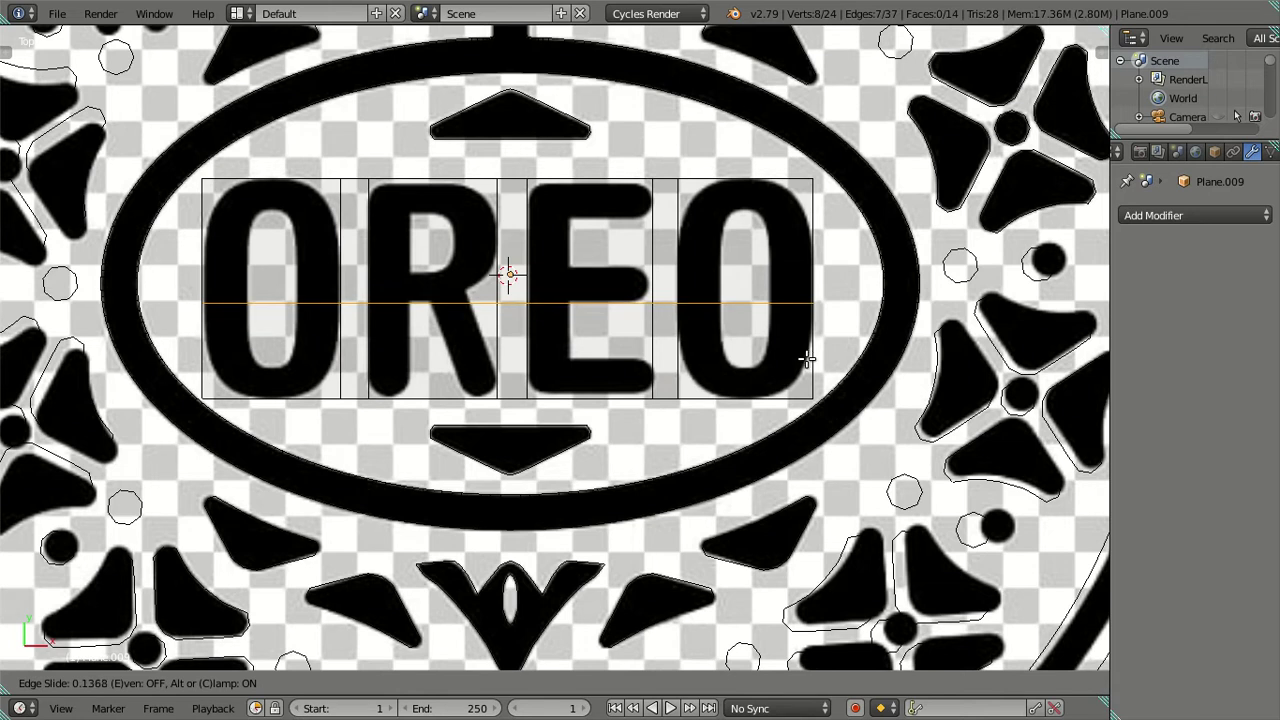
left_click(808, 358)
key("ctrl+r")
left_click(810, 240)
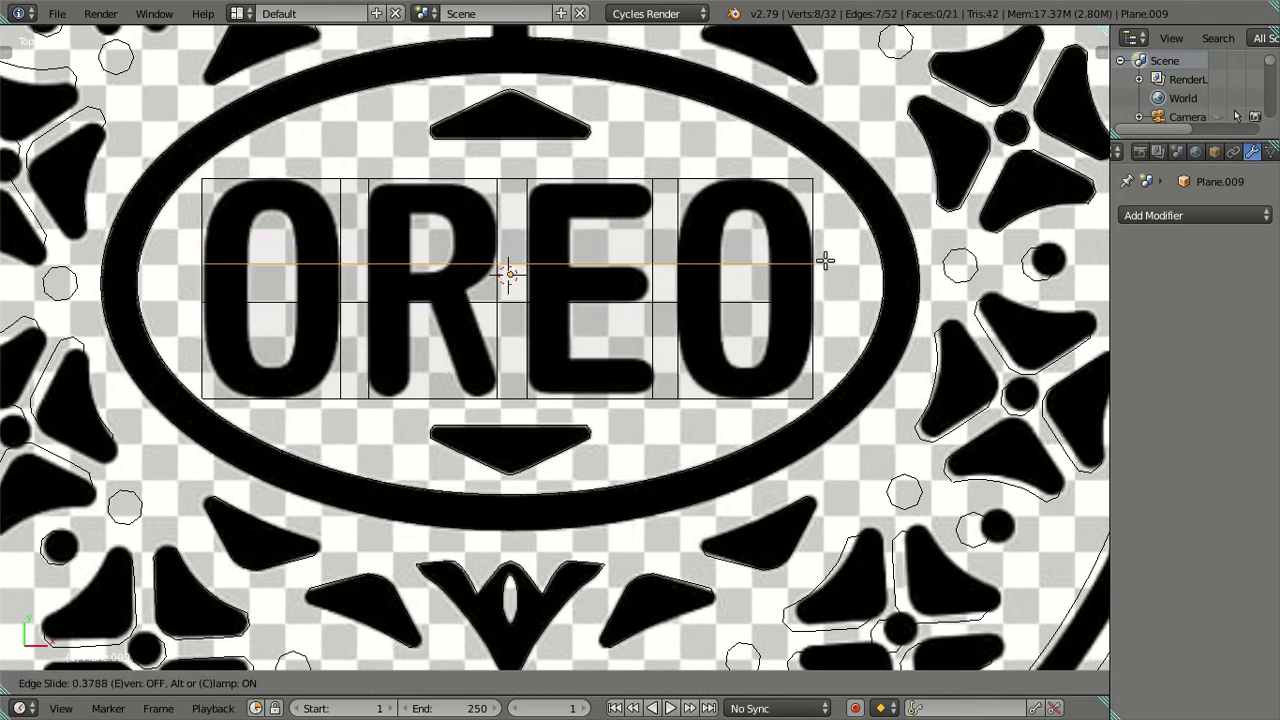
left_click(825, 262)
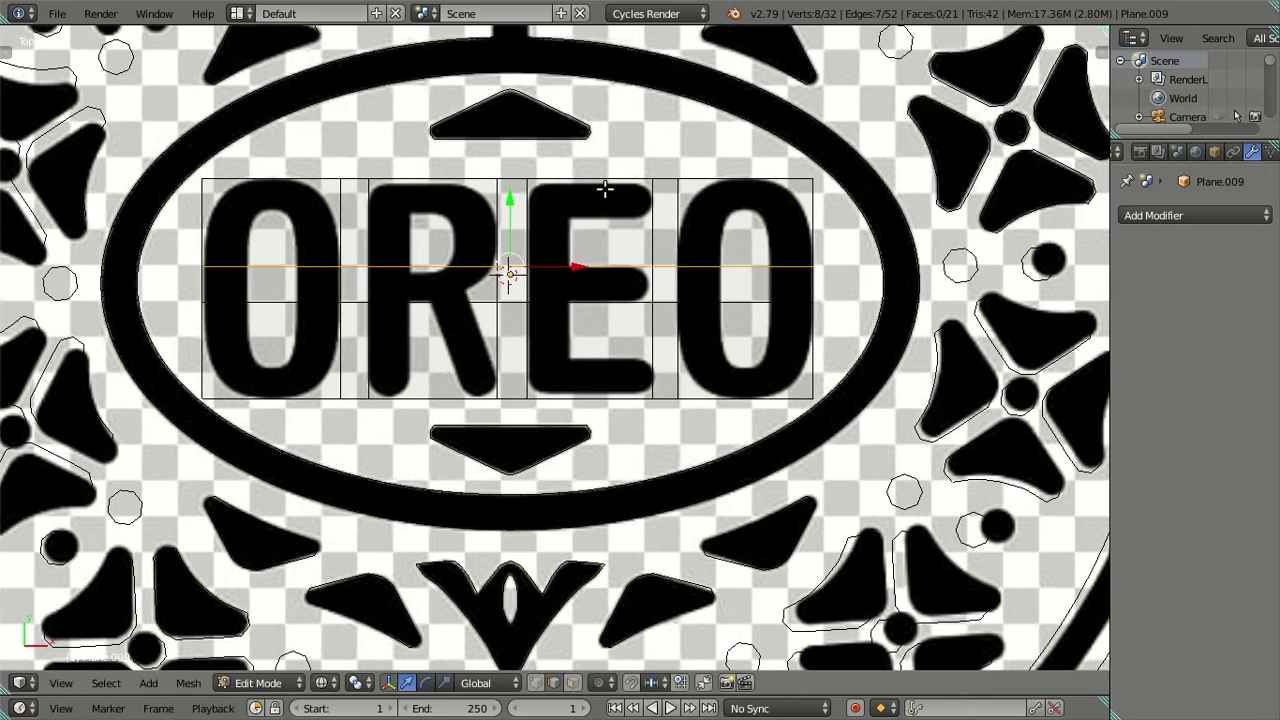
Step: Shift the cut edge segments on the R and the E's middle bar vertically to follow the letters
right_click(425, 264)
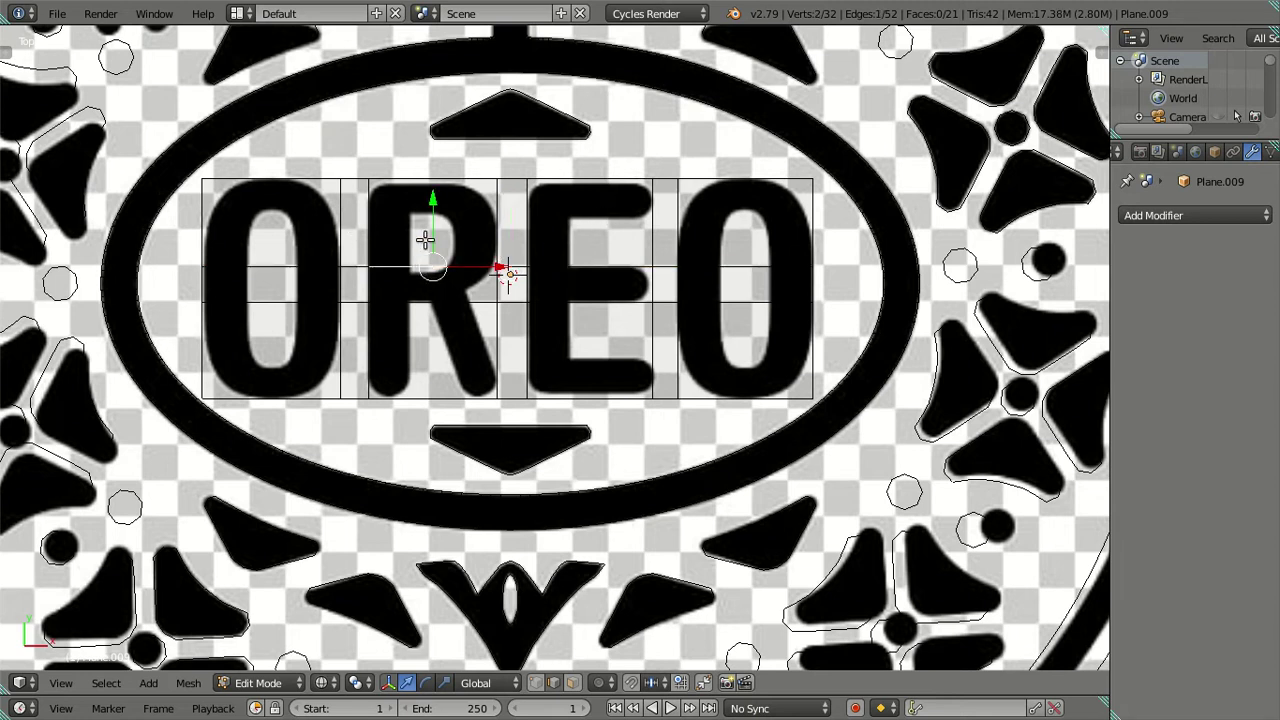
scroll(425, 240, "up", 1)
left_click_drag(403, 168, 420, 190)
right_click(400, 296)
left_click_drag(401, 238, 408, 228)
right_click(630, 298)
left_click_drag(596, 232, 599, 235)
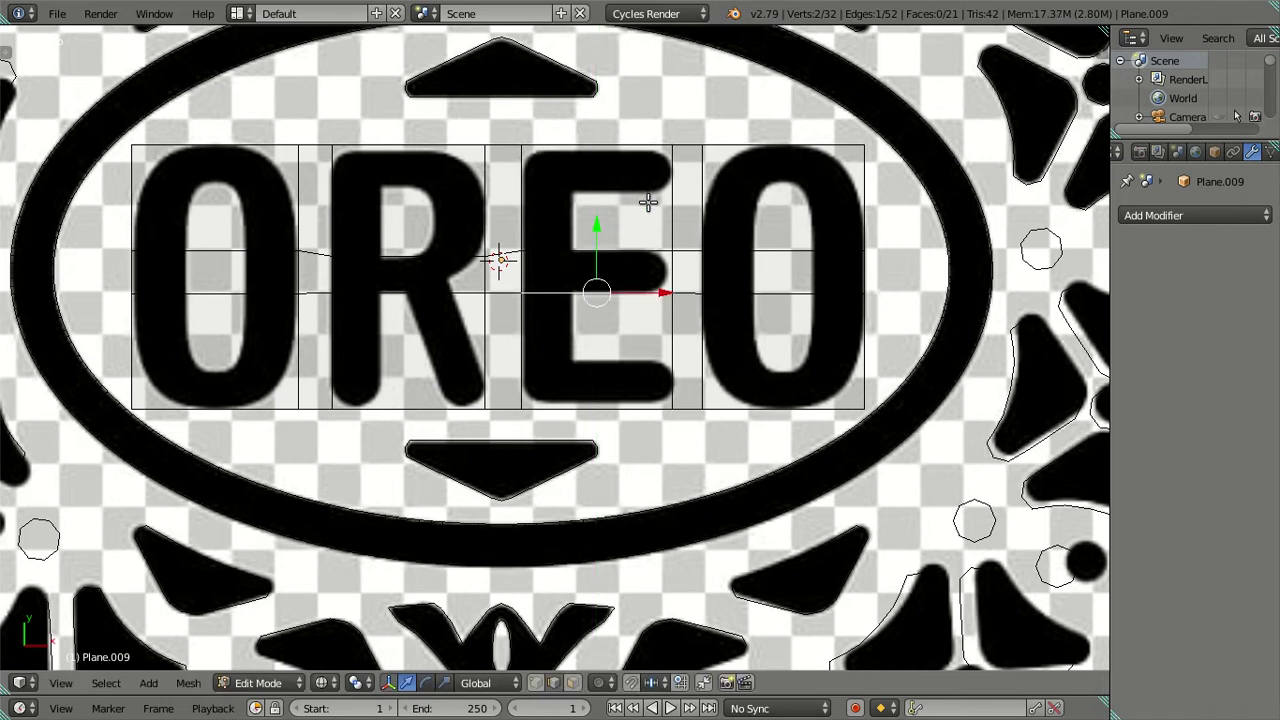
Step: Switch to face select and pick the gap strip between E and O
left_click(572, 683)
key("a")
key("a")
right_click(683, 252)
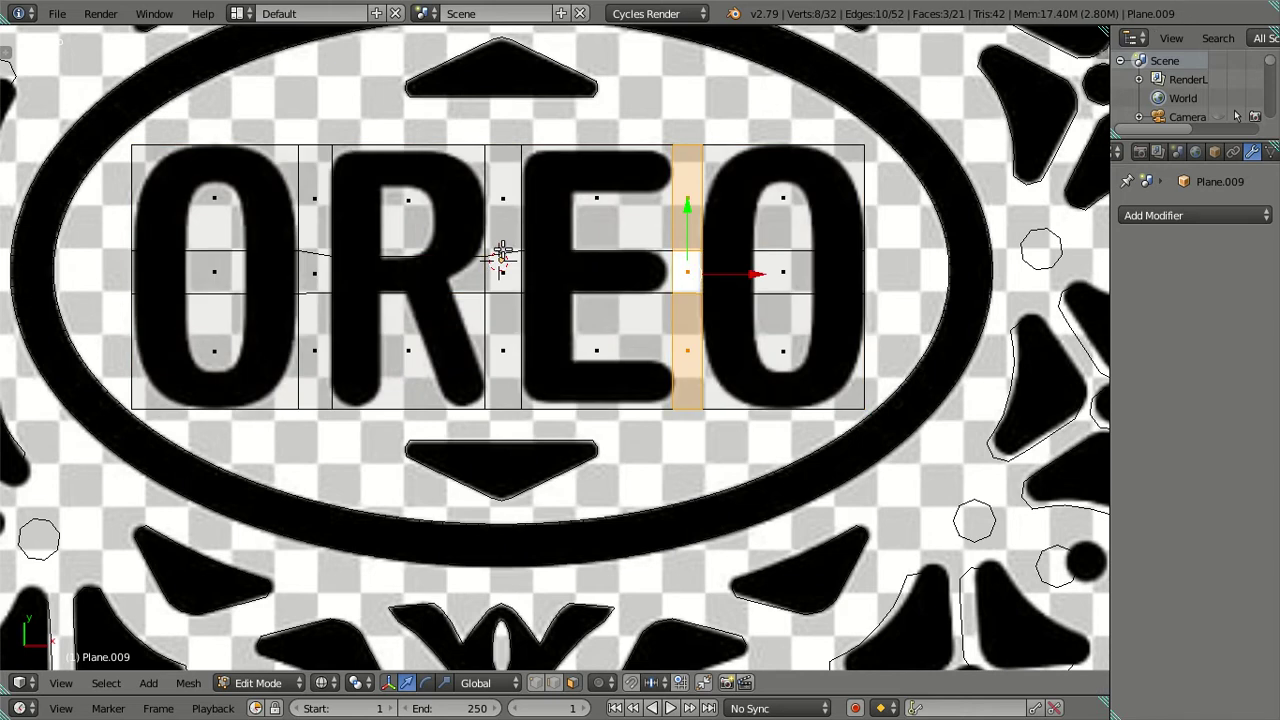
Step: Delete the three gap strips between the letters
right_click(503, 250, "shift")
right_click(312, 255, "shift")
key("x")
left_click(433, 155)
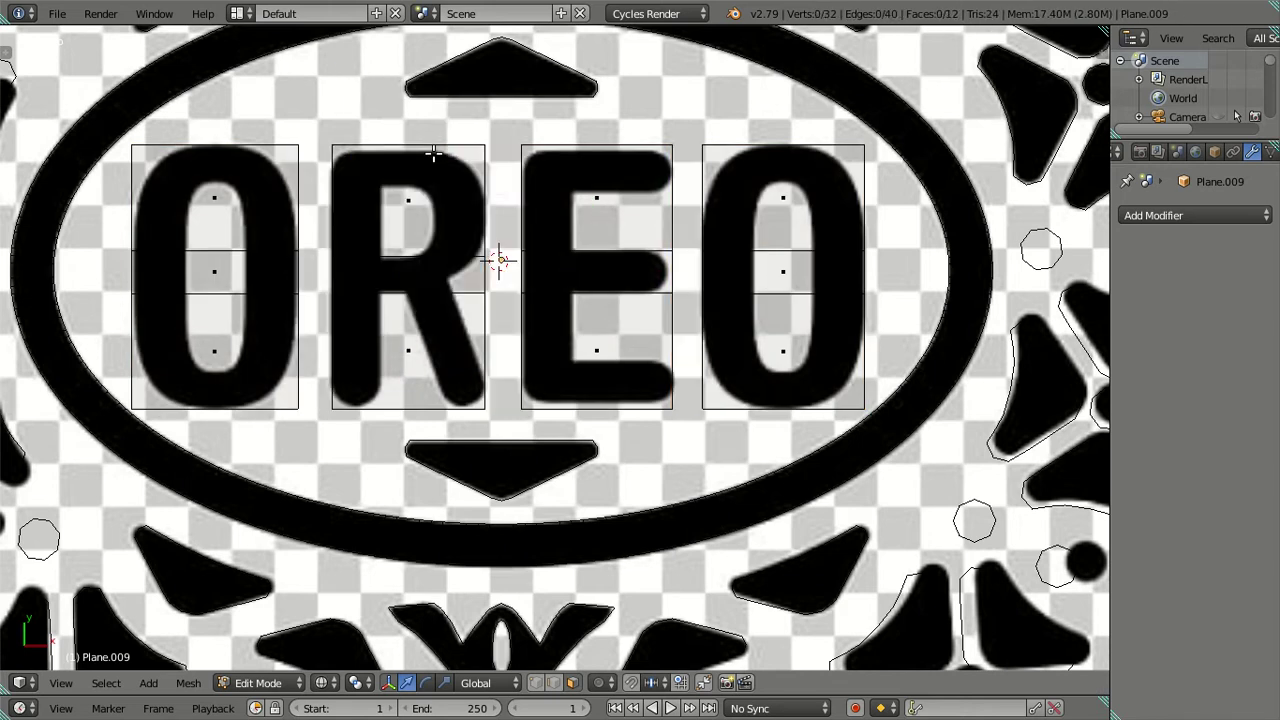
Step: Add two horizontal loop cuts and one vertical cut through the E
key("ctrl+r")
left_click(673, 208)
left_click(688, 206)
key("ctrl+r")
left_click(668, 343)
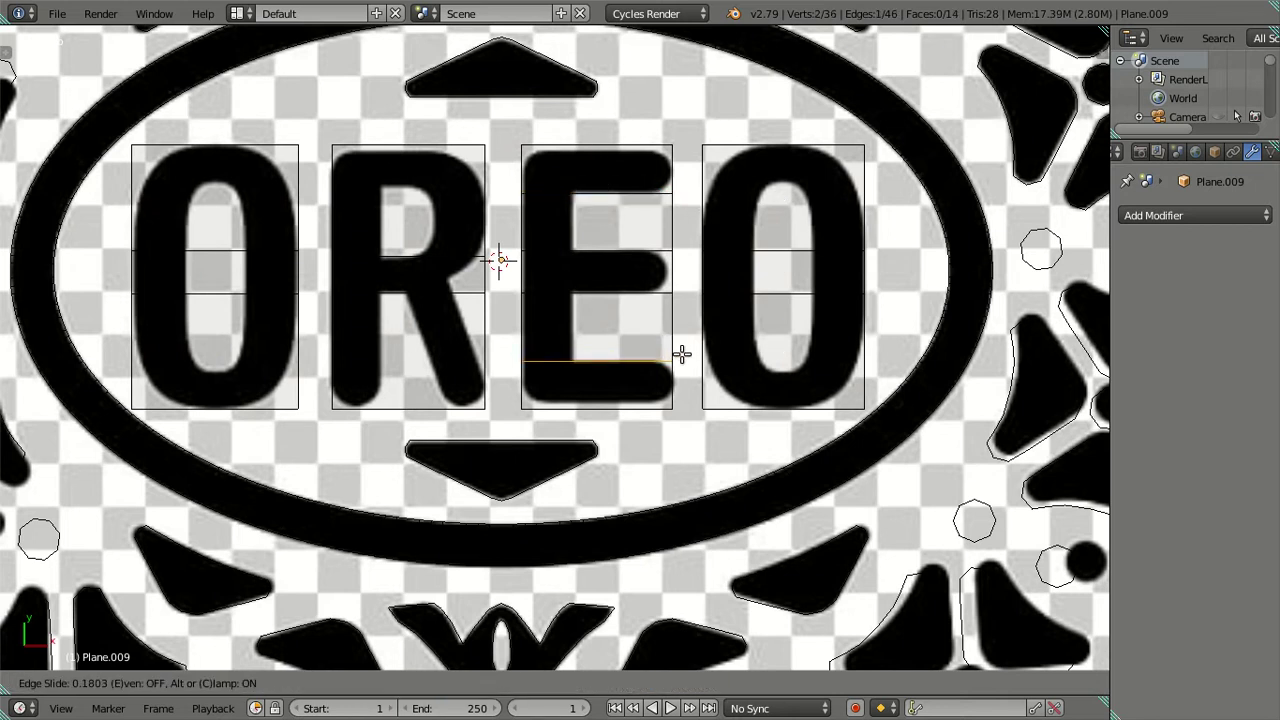
left_click(680, 351)
key("ctrl+r")
left_click(594, 136)
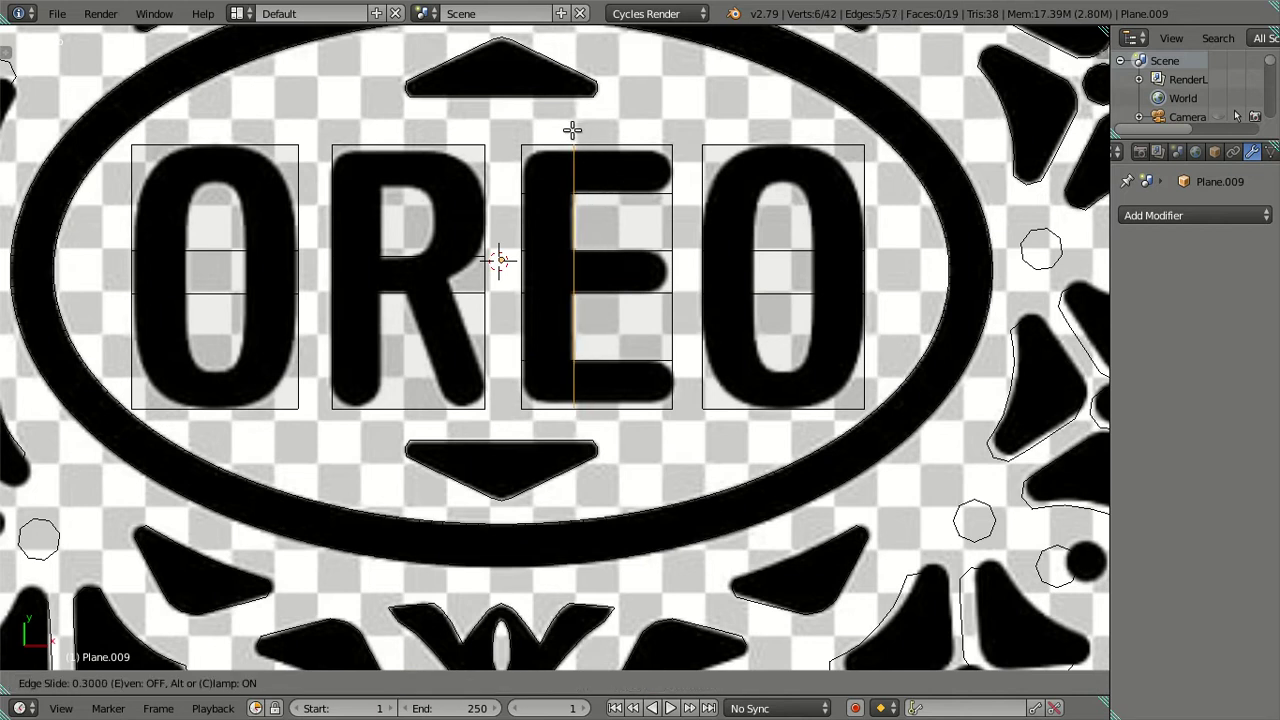
left_click(572, 130)
Step: Move the E's top and bottom edges onto the letter and pull its middle-arm tip slightly left
right_click(595, 138)
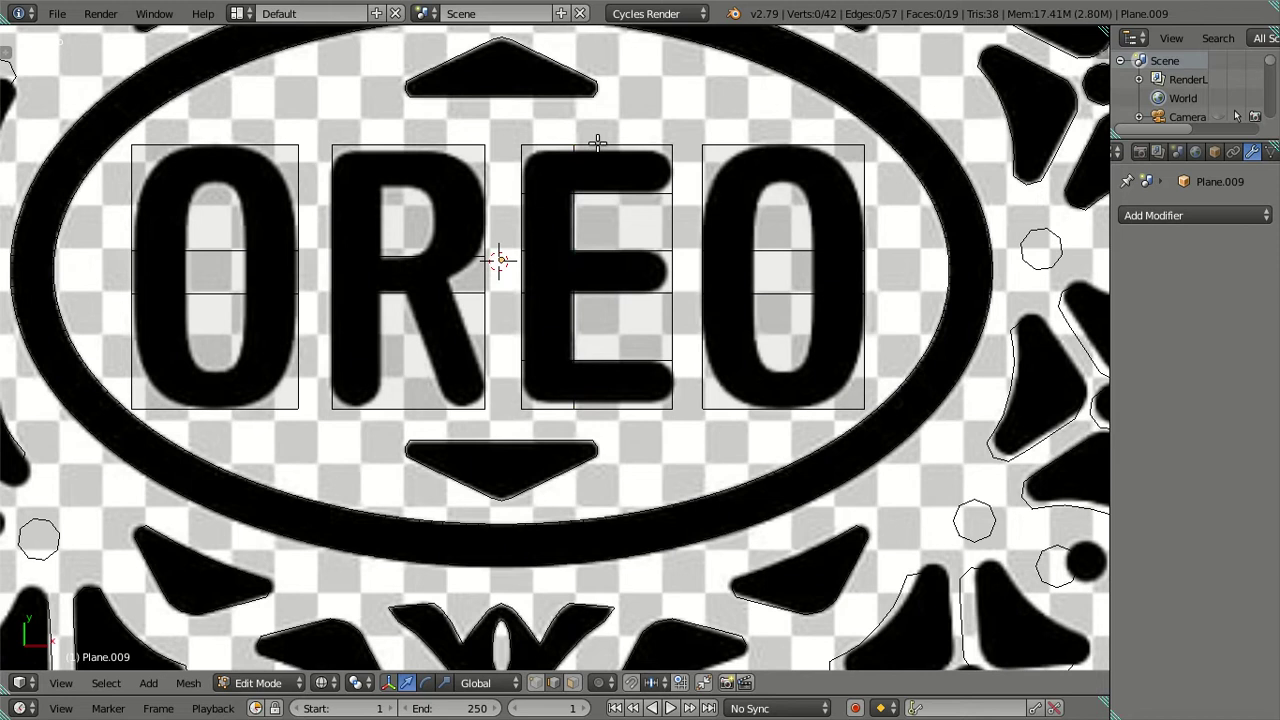
left_click_drag(587, 80, 597, 79)
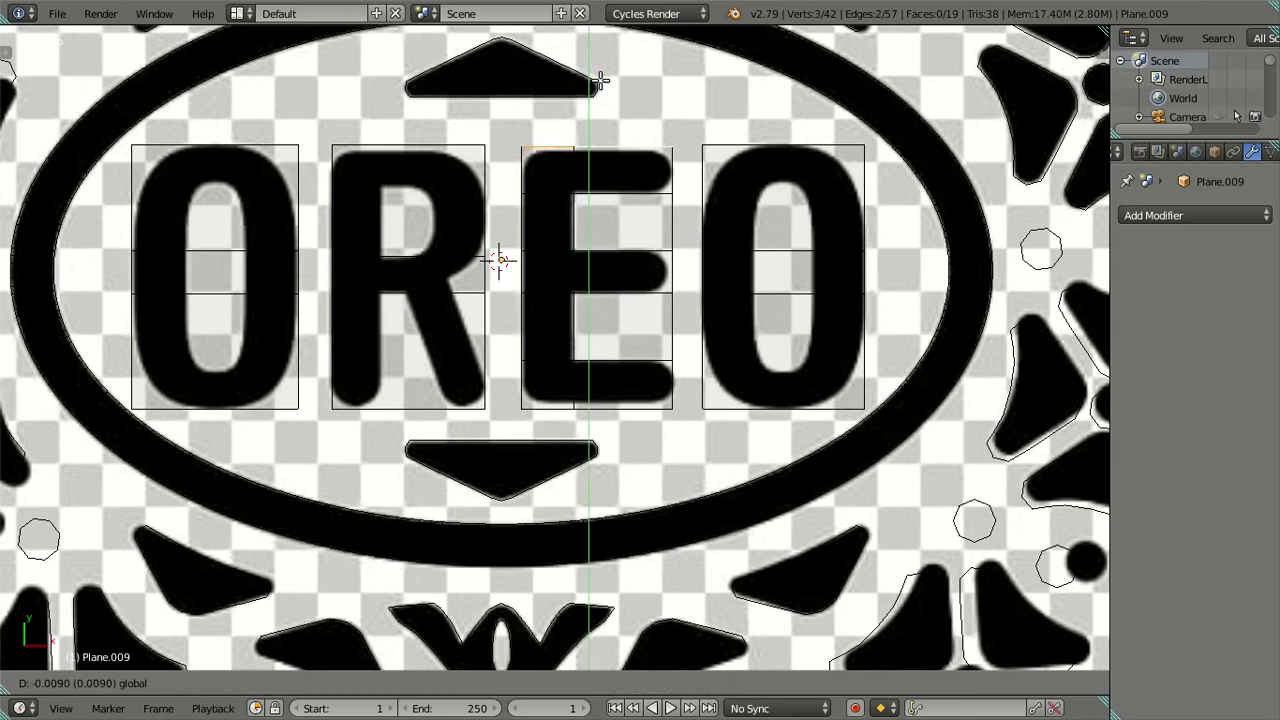
left_click_drag(600, 80, 600, 80)
right_click(590, 360)
left_click_drag(590, 352, 599, 347)
left_click(601, 348)
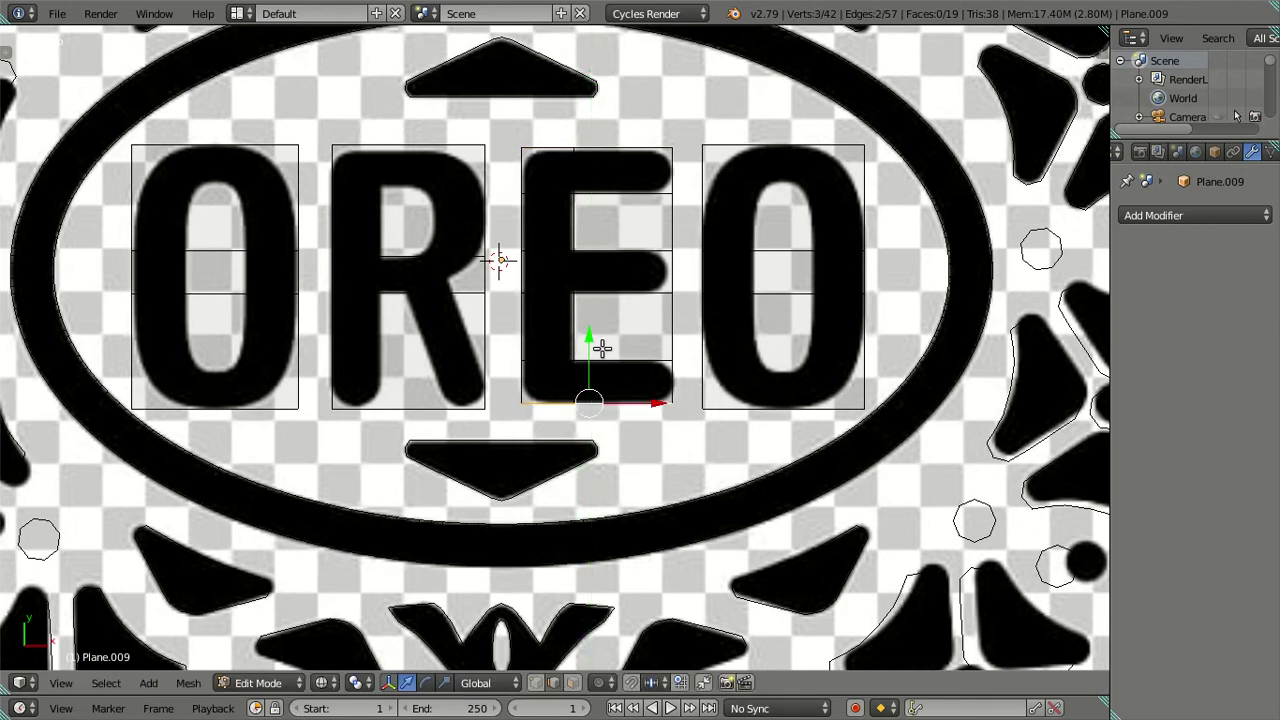
right_click(664, 266)
left_click_drag(728, 272, 724, 270)
key("a")
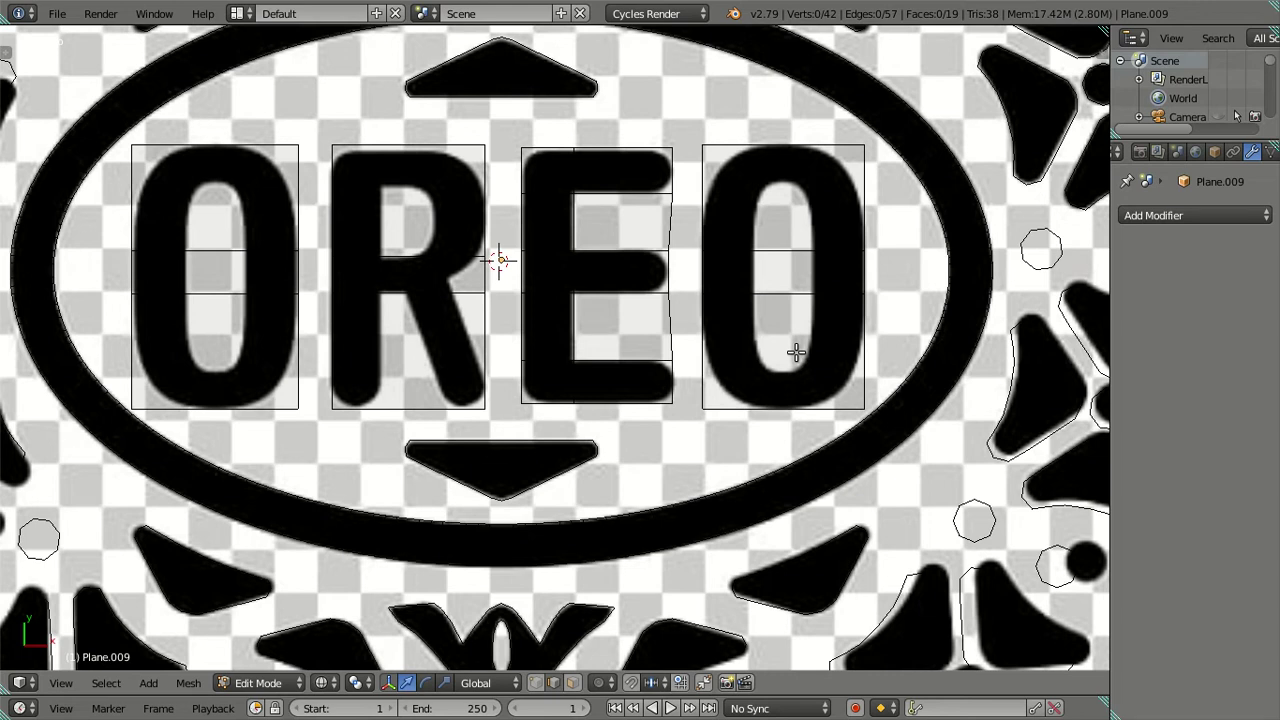
Step: Add two vertical cuts through the right O and scale them horizontally to its hole width
key("ctrl+r")
scroll(796, 350, "up", 1)
left_click(796, 350)
right_click(796, 350)
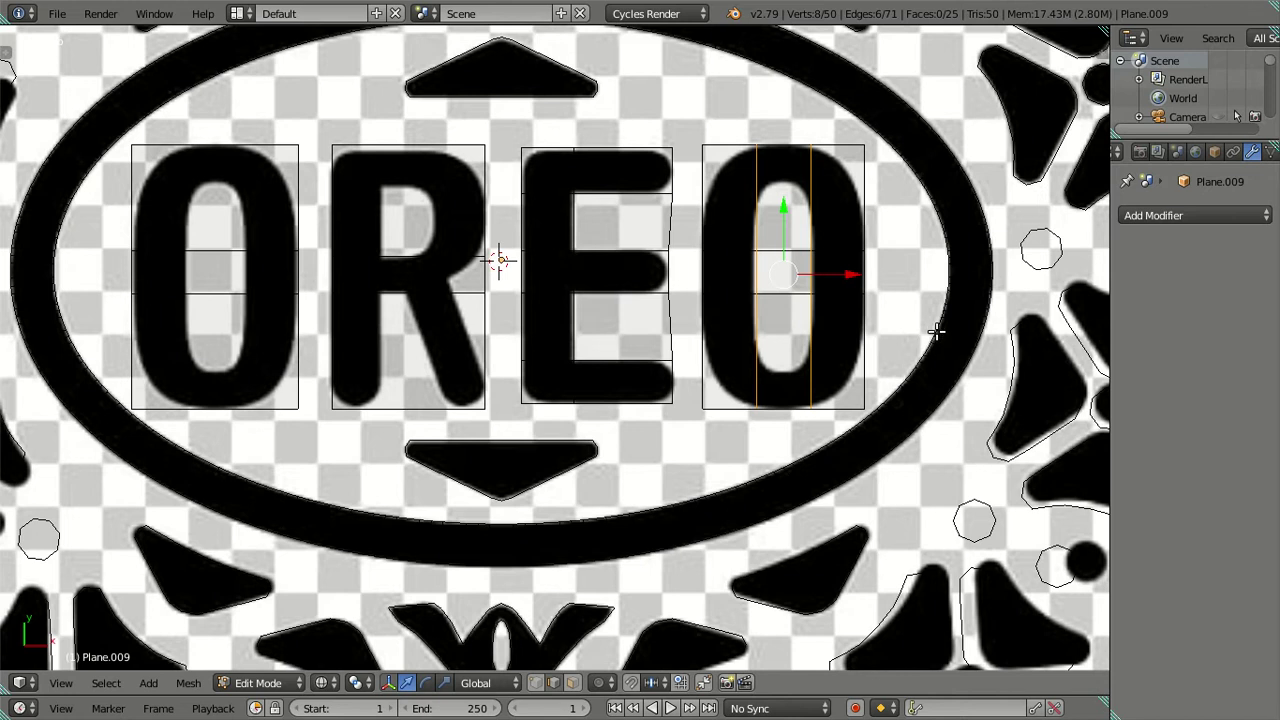
key("s")
key("x")
left_click(940, 335)
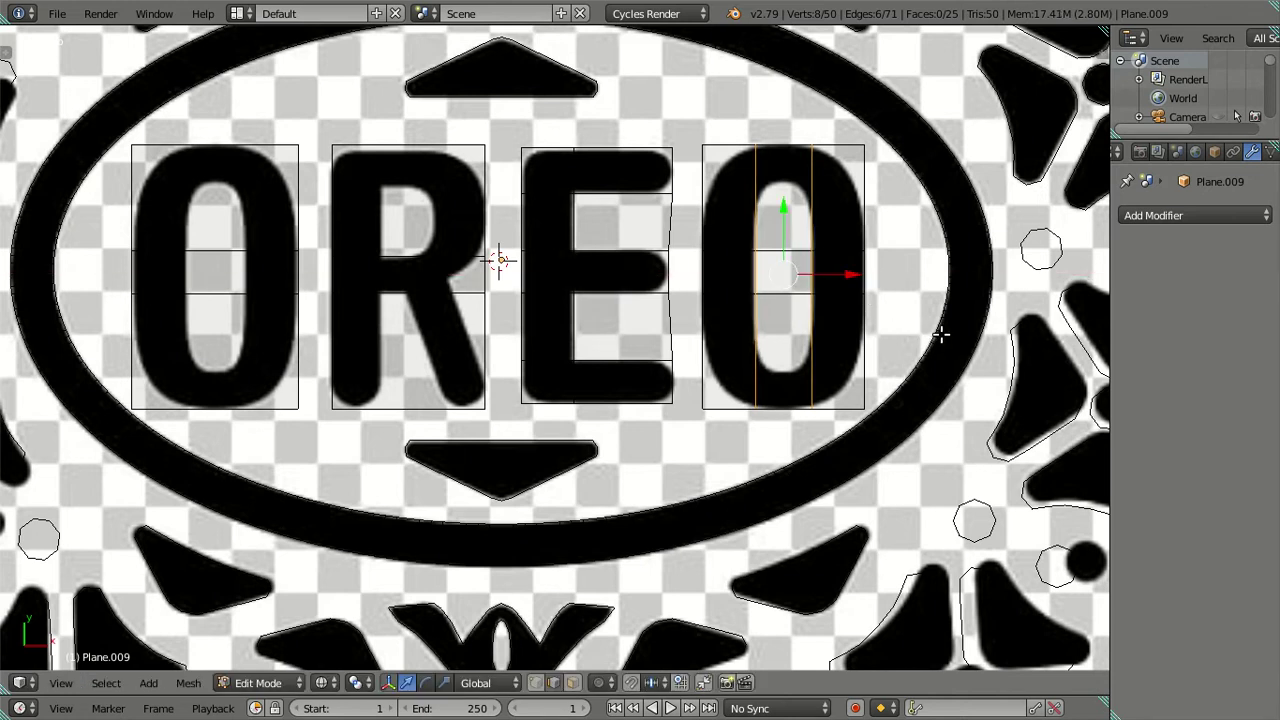
Step: Add two vertical cuts through the left O and scale them horizontally to fit its hole
key("ctrl+r")
left_click(249, 292)
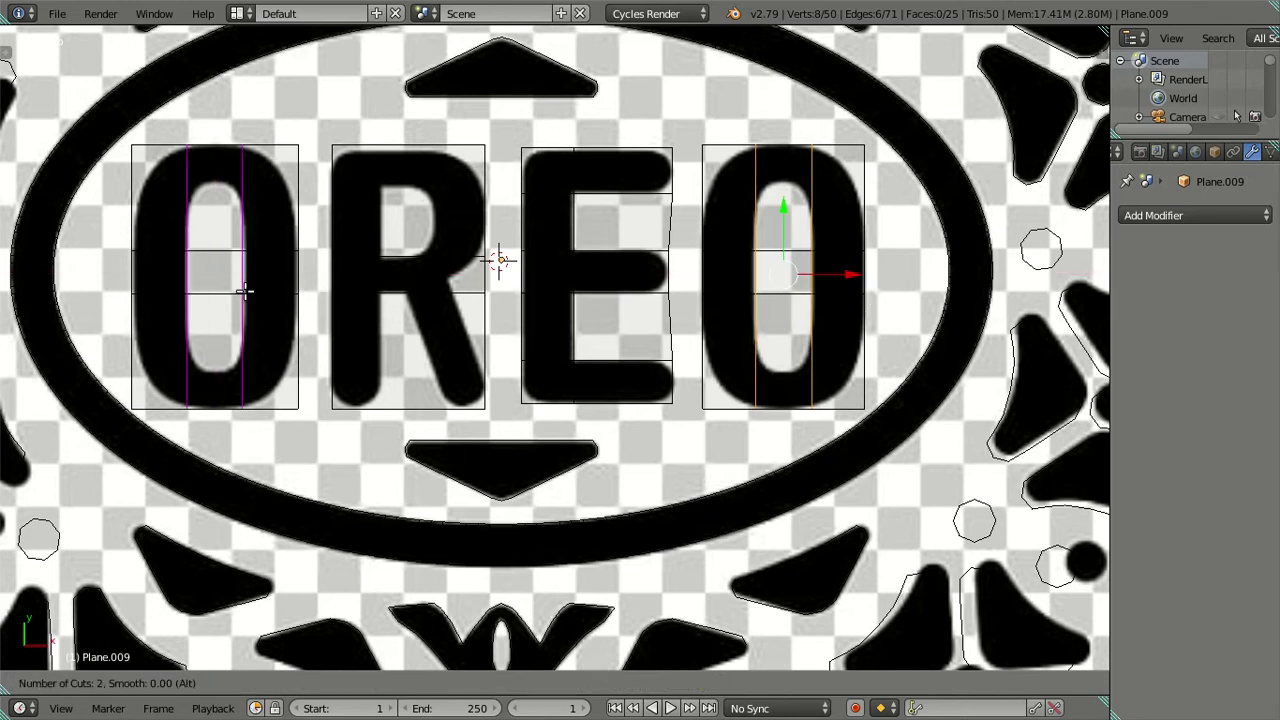
right_click(249, 292)
key("s")
key("x")
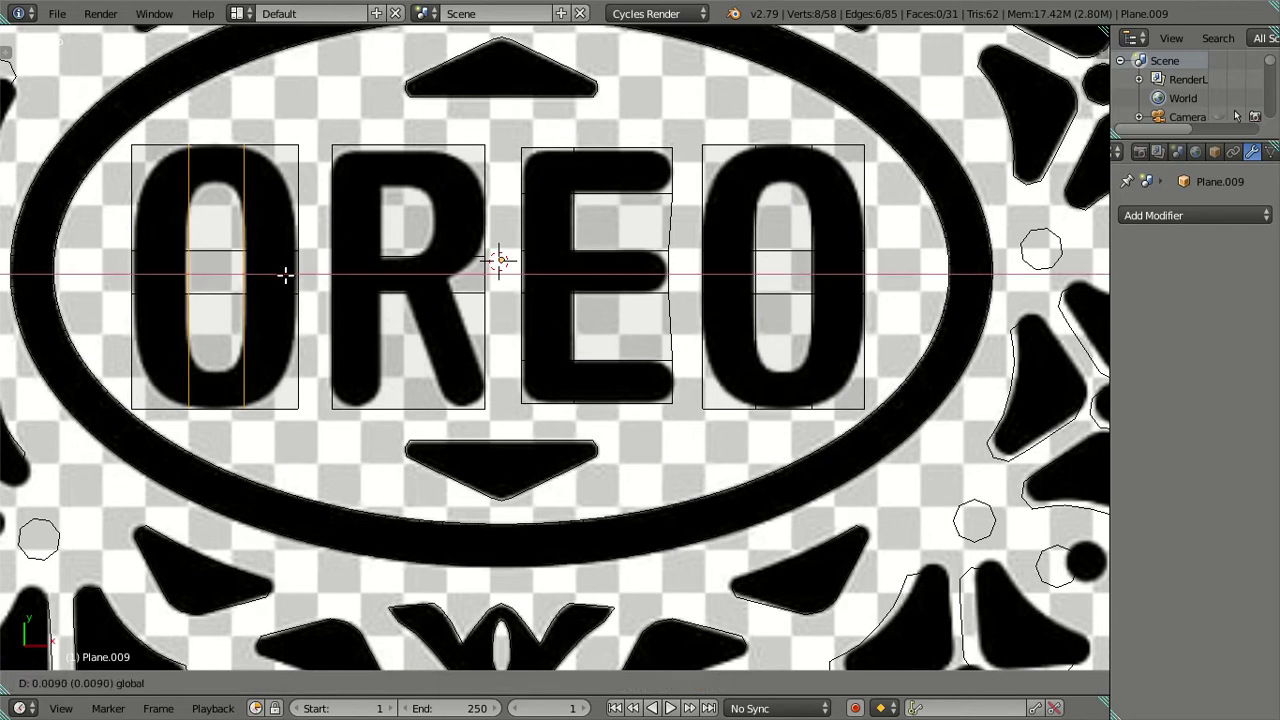
left_click(284, 274)
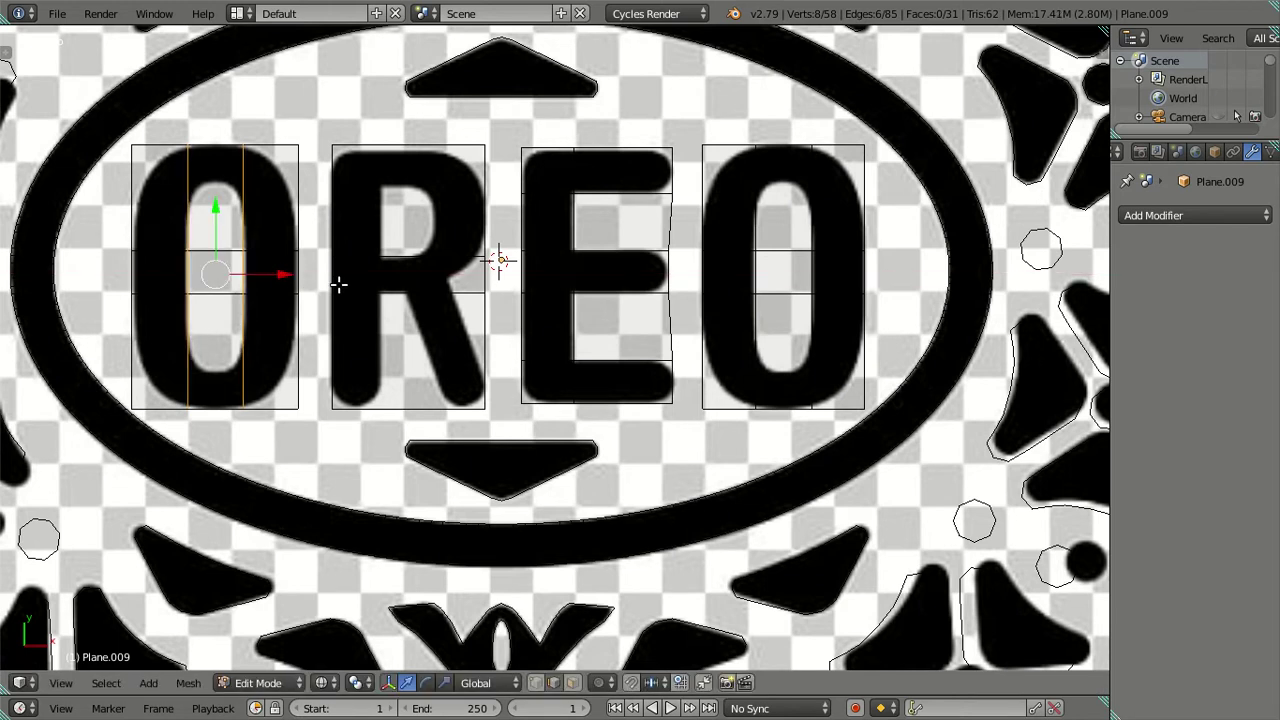
key("s")
key("x")
left_click(366, 291)
key("a")
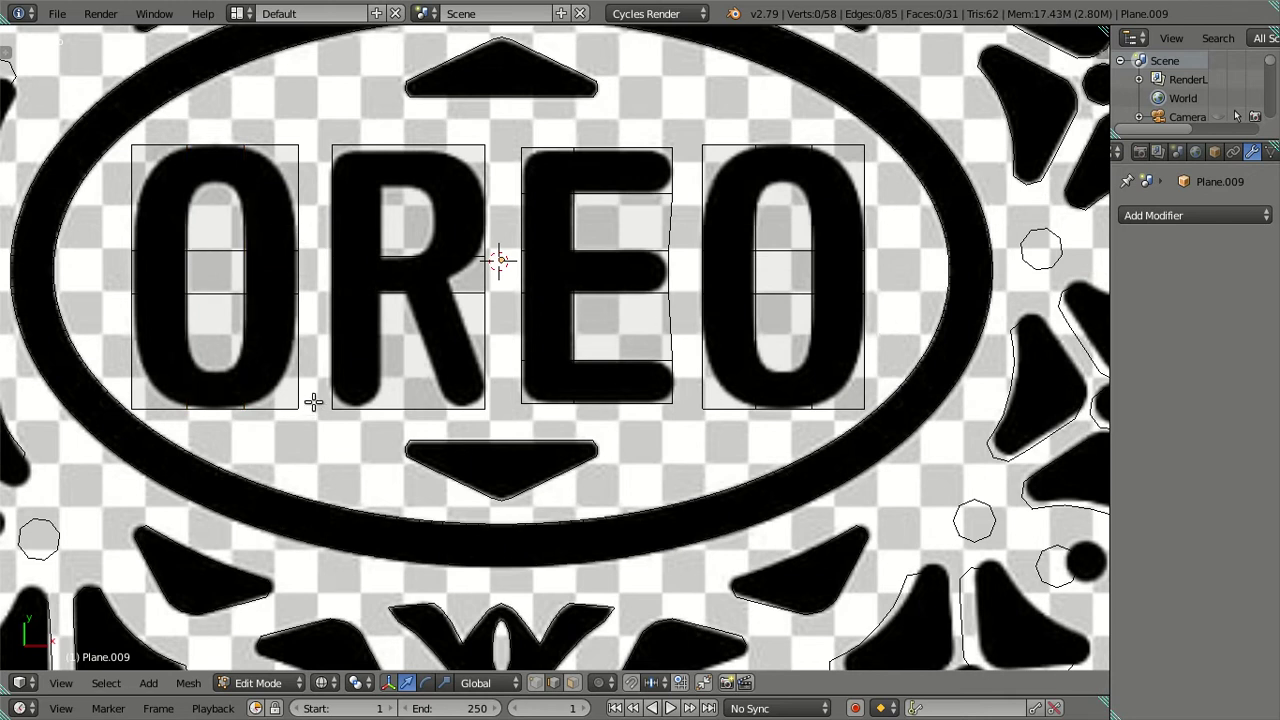
Step: Raise the R's bottom edge slightly to match the letter
right_click(423, 404)
left_click_drag(407, 347, 415, 347)
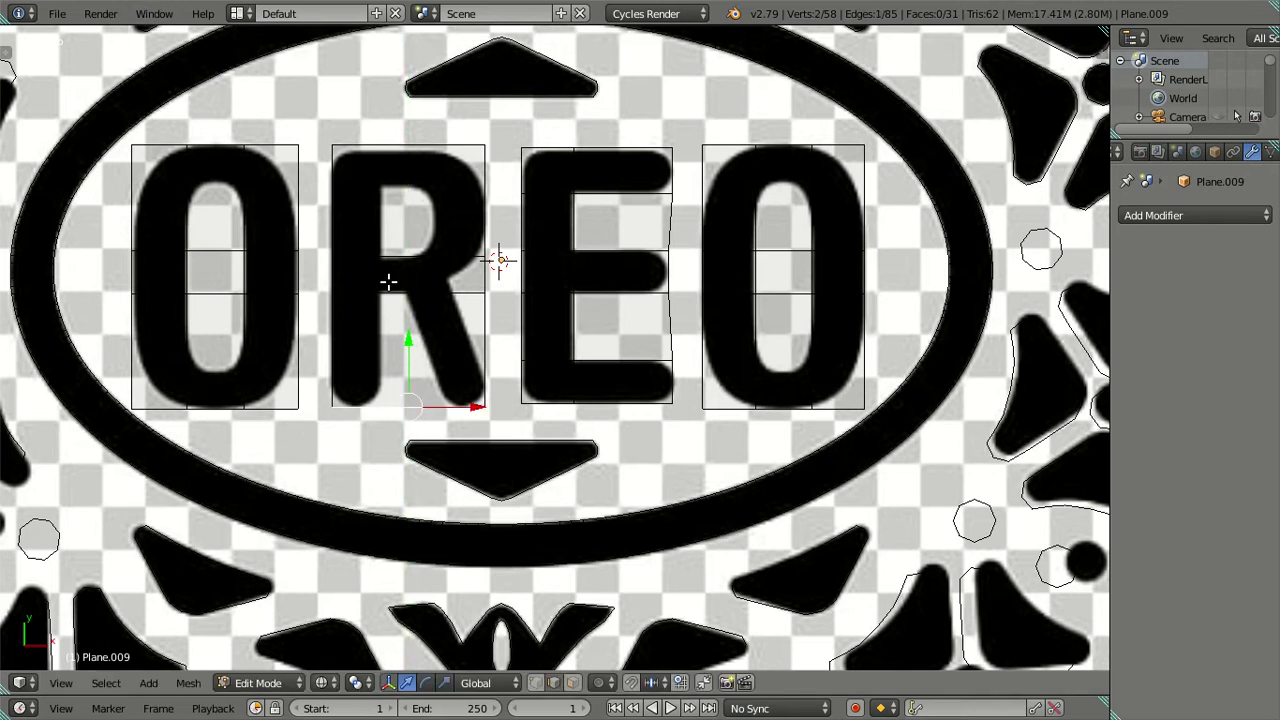
key("ctrl+r")
Step: Add two vertical loop cuts through the R, one along its stem and one centred
left_click(395, 278)
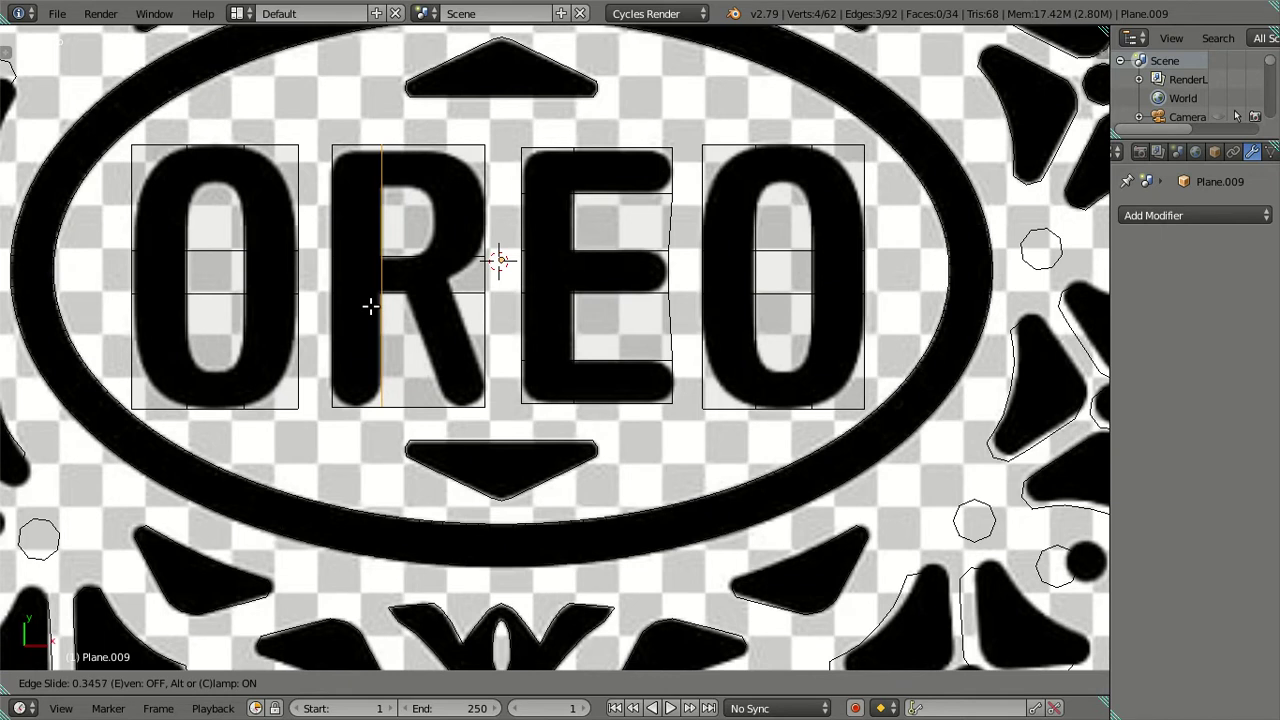
left_click(370, 306)
key("a")
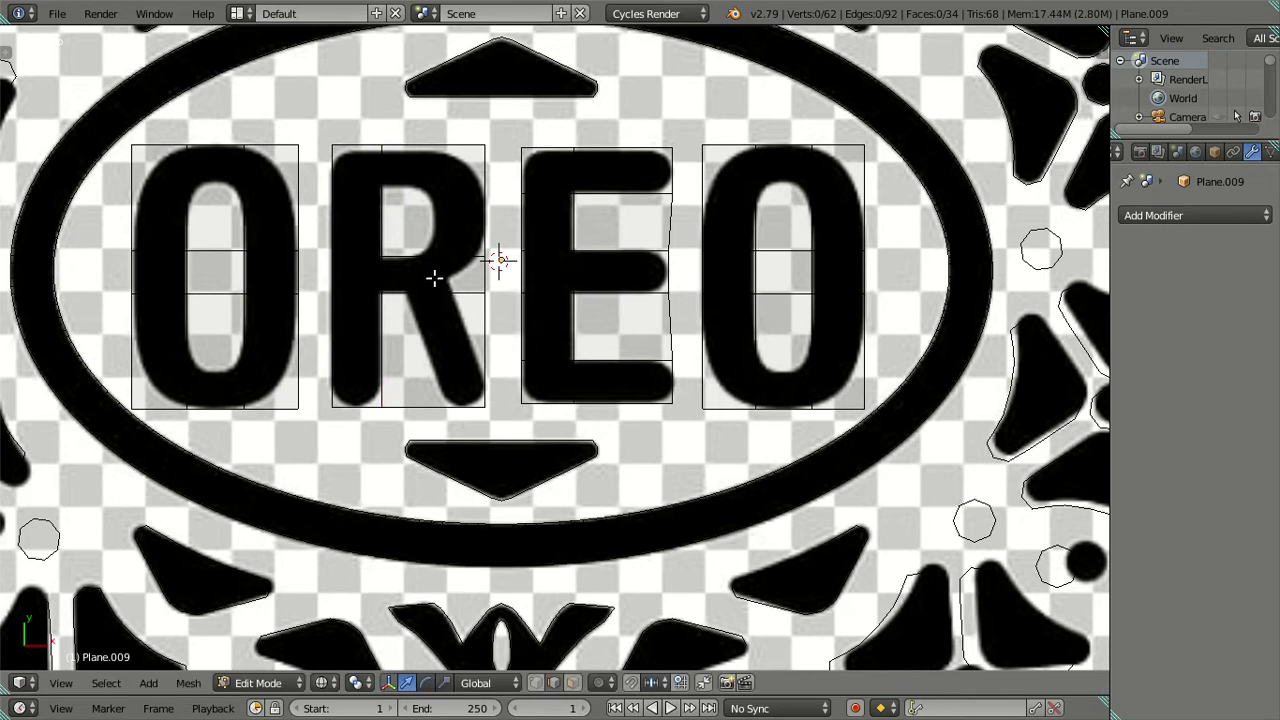
key("ctrl+r")
left_click(435, 288)
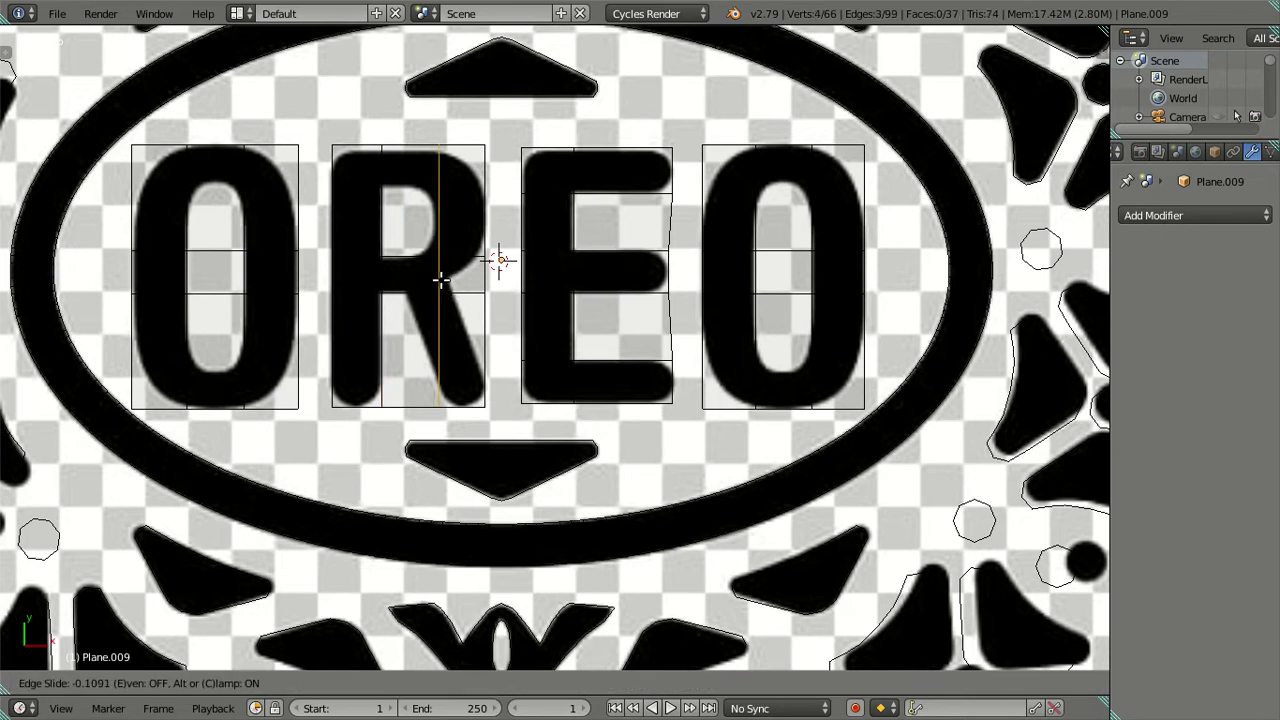
right_click(447, 362)
key("a")
key("alt+z")
key("alt+z")
Step: Try two more cuts near the R's right side, undo the extra one, and check against the texture
key("ctrl+r")
left_click(395, 285)
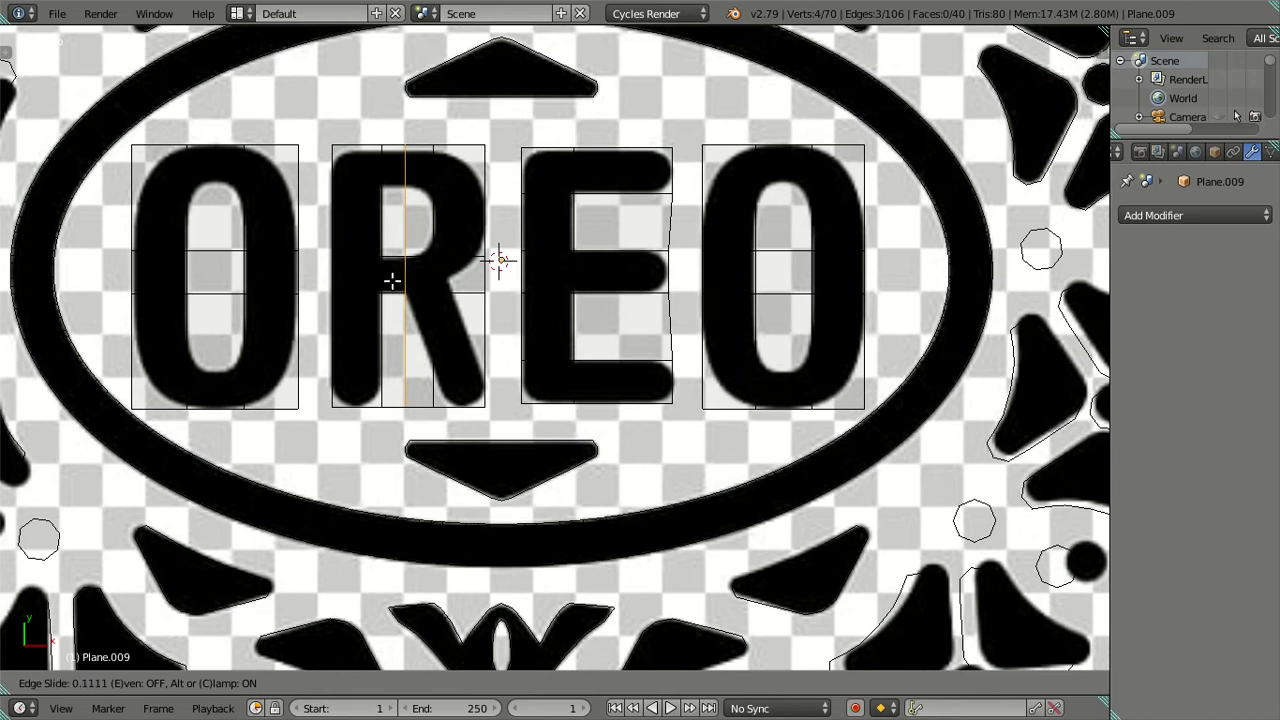
left_click(392, 281)
key("ctrl+r")
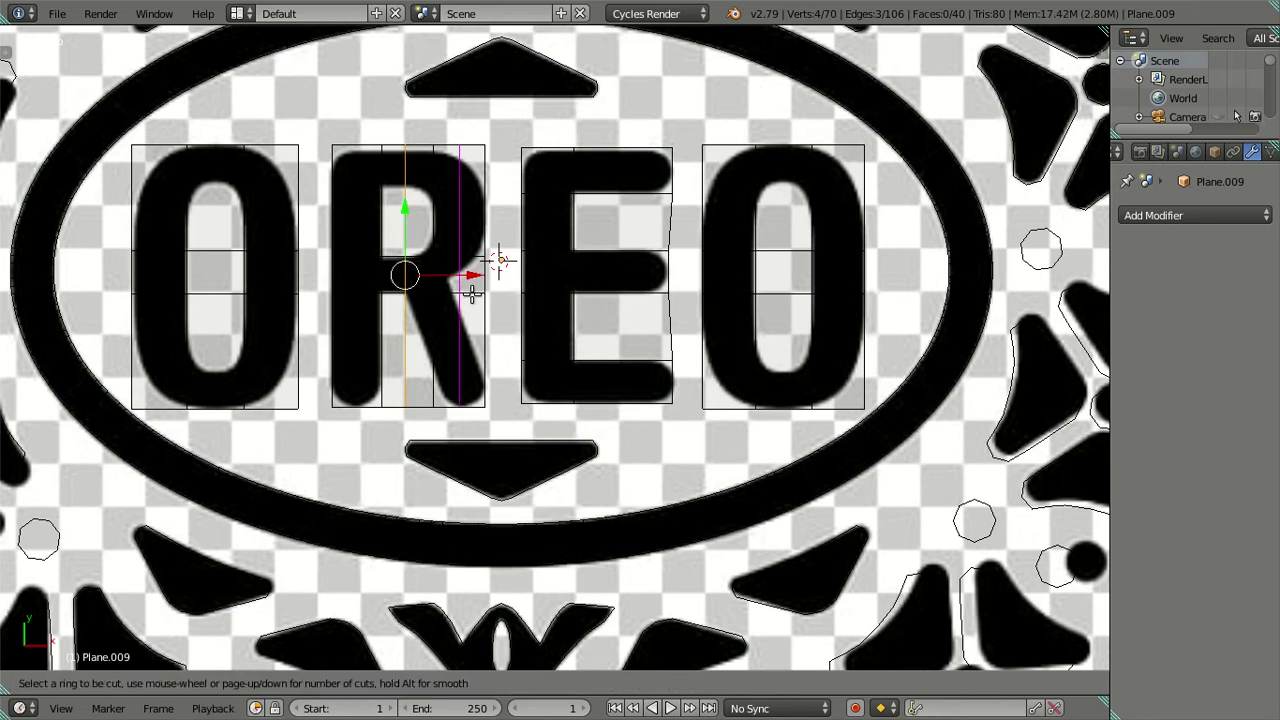
left_click(471, 292)
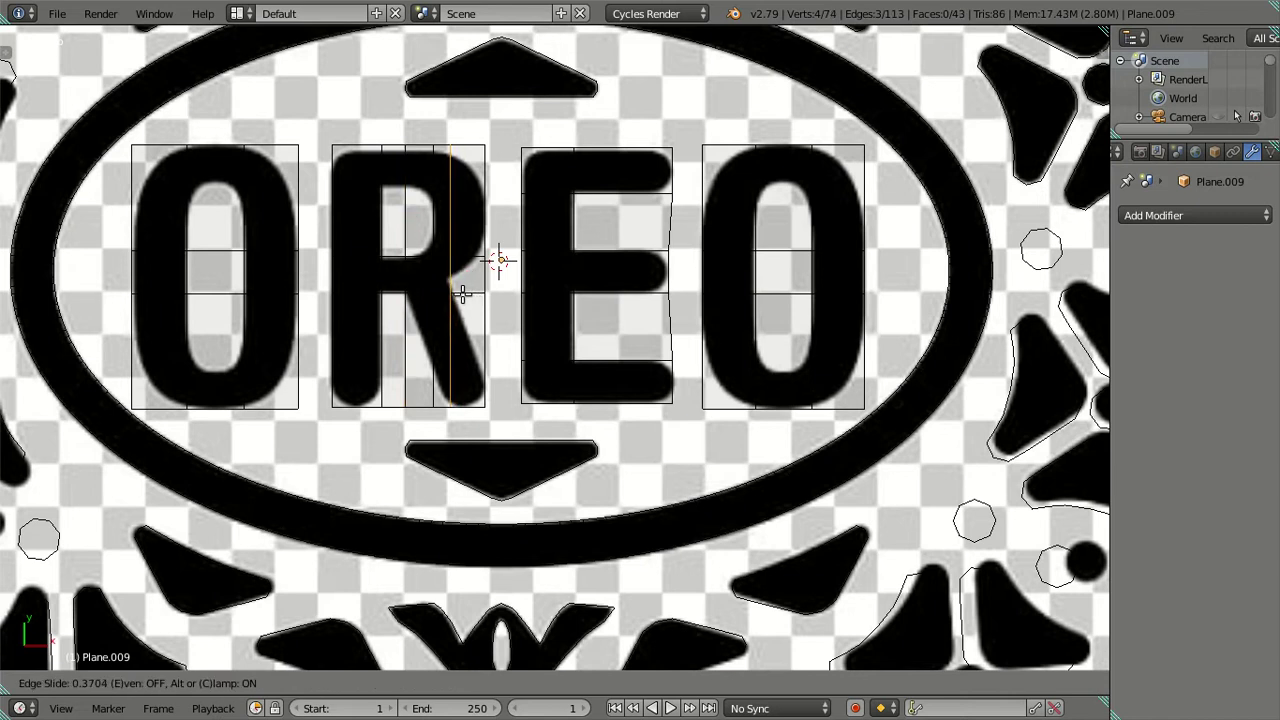
left_click(461, 292)
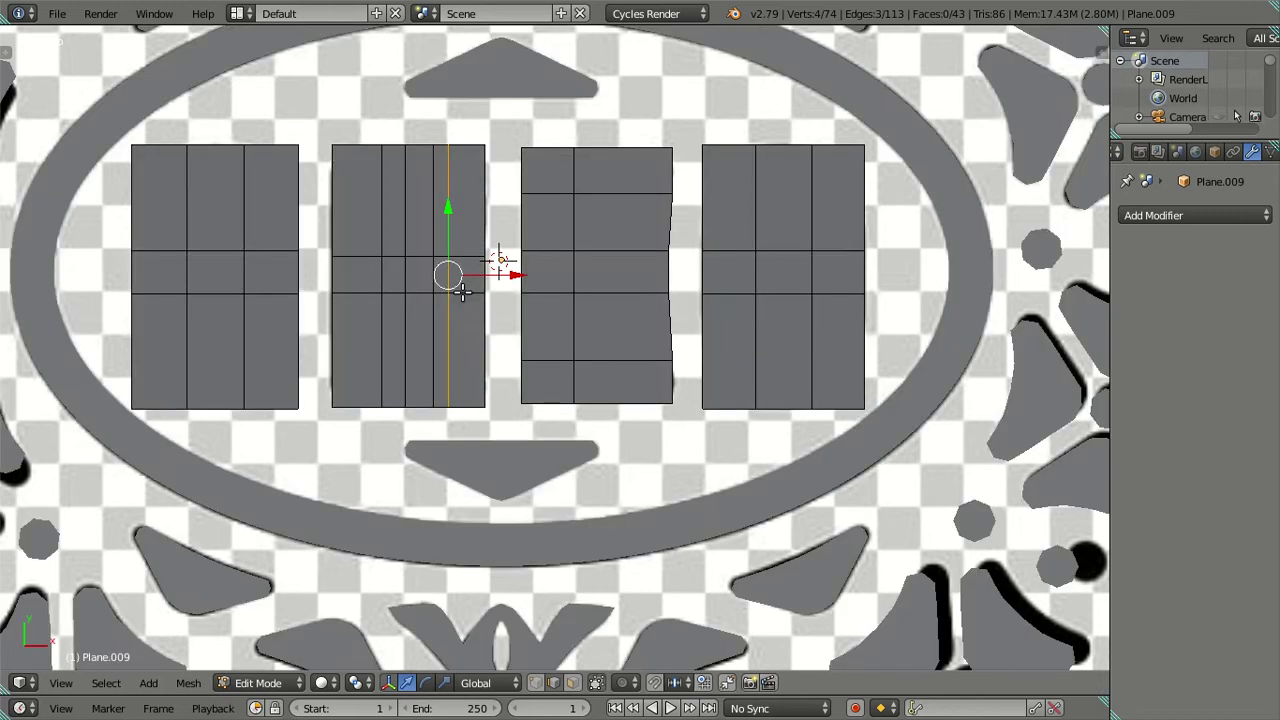
key("alt+z")
key("ctrl+z")
key("ctrl+z")
key("ctrl+z")
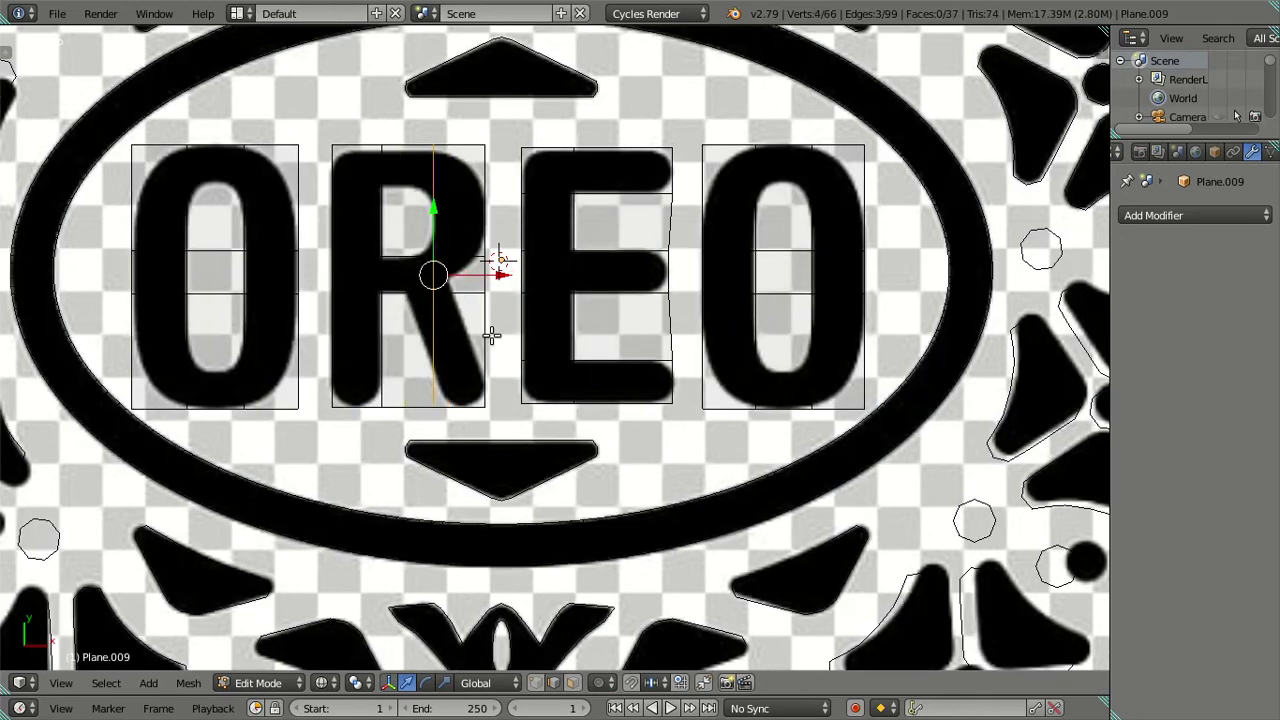
key("a")
key("alt+z")
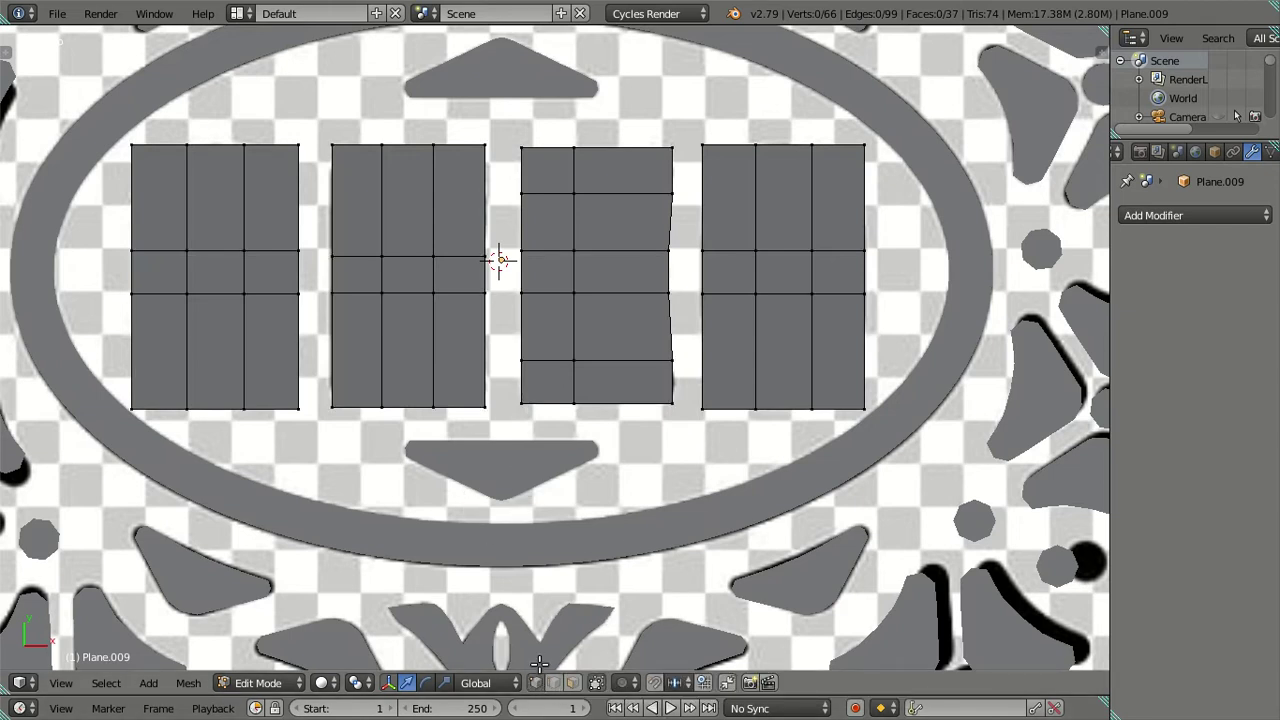
key("alt+z")
Step: Delete the E's upper and lower gap faces
left_click(573, 682)
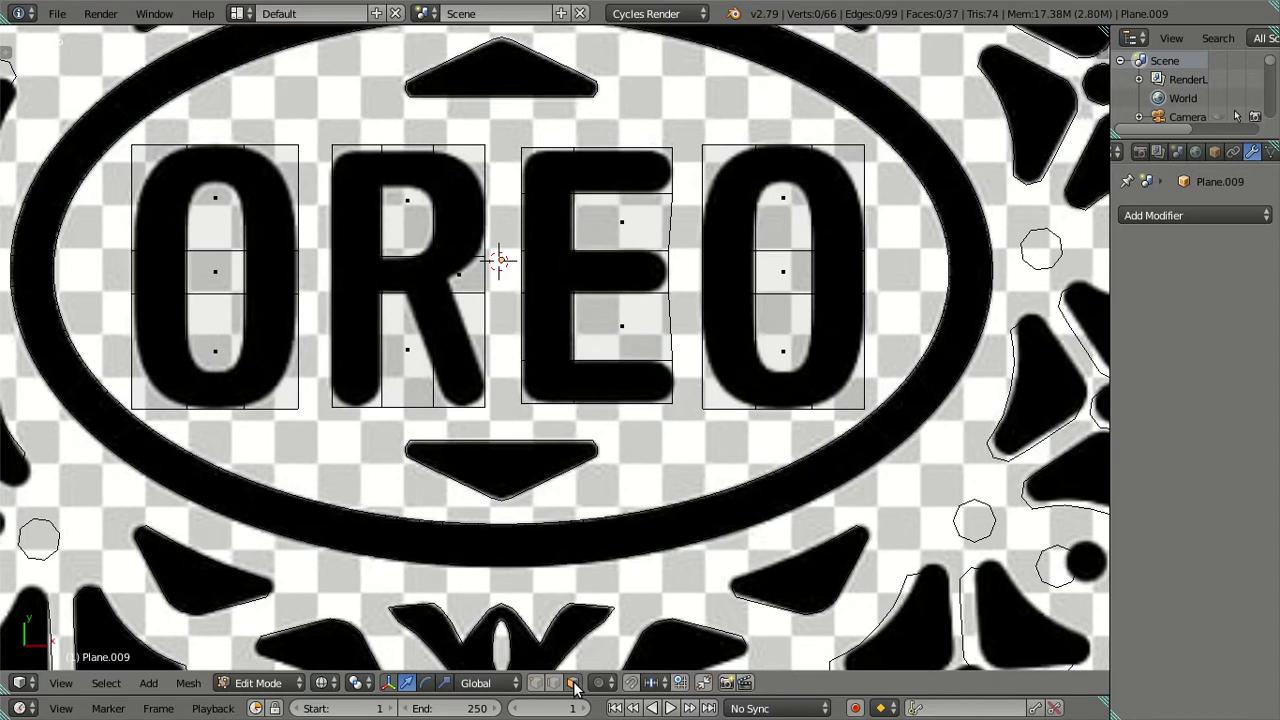
right_click(628, 318)
right_click(628, 218, "shift")
key("alt+z")
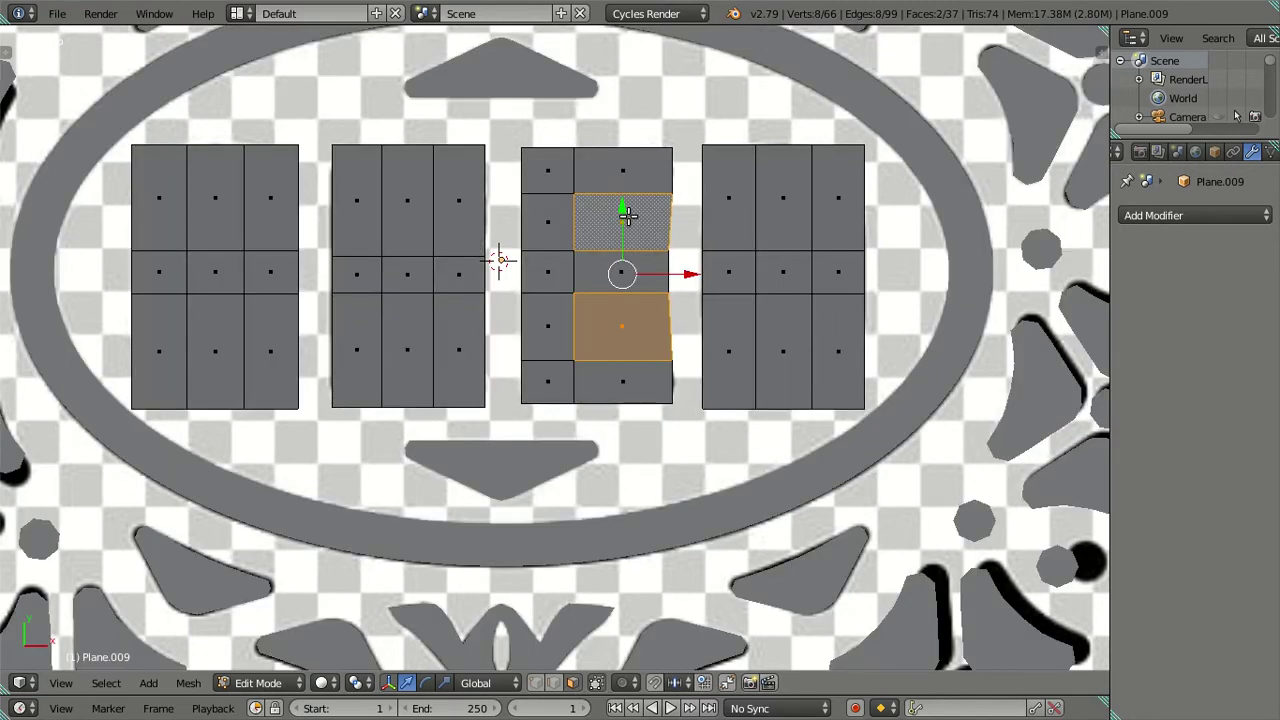
key("x")
left_click(595, 220)
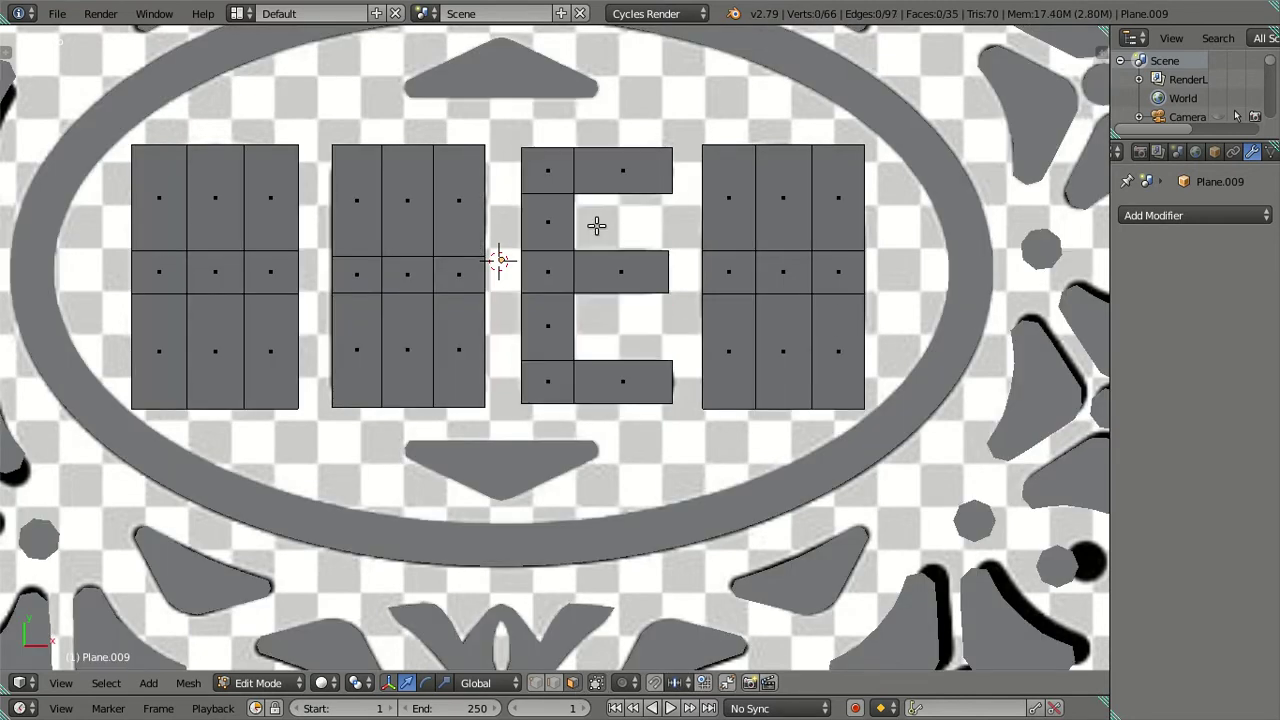
key("alt+z")
Step: Add horizontal loop cuts at the bottom and top of the last O's hole
right_click(779, 340)
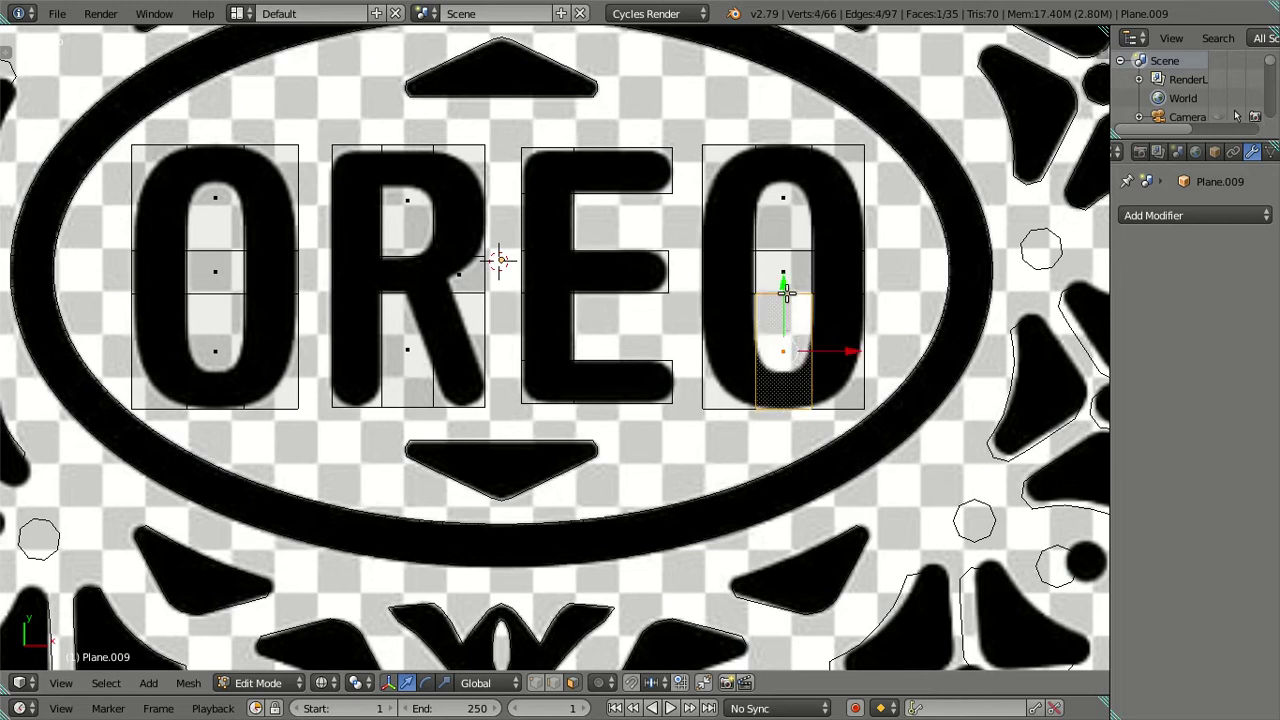
key("ctrl+r")
left_click(860, 357)
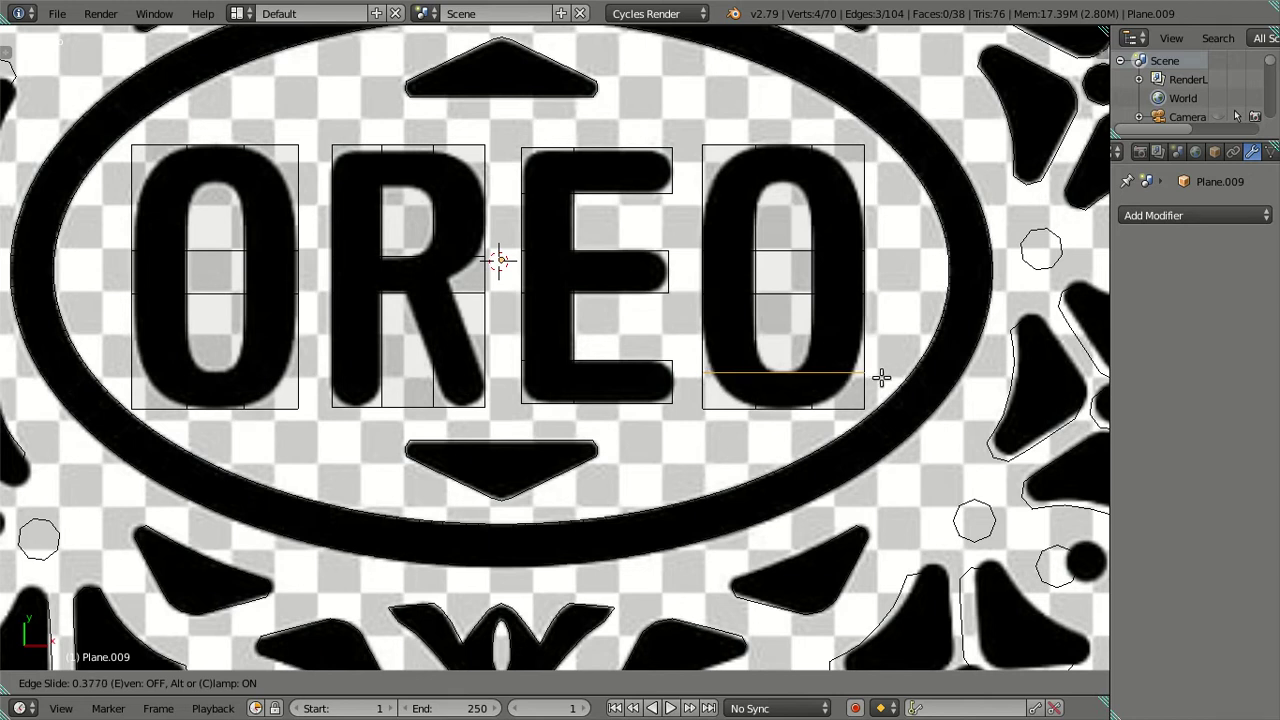
left_click(878, 377)
key("ctrl+r")
left_click(860, 212)
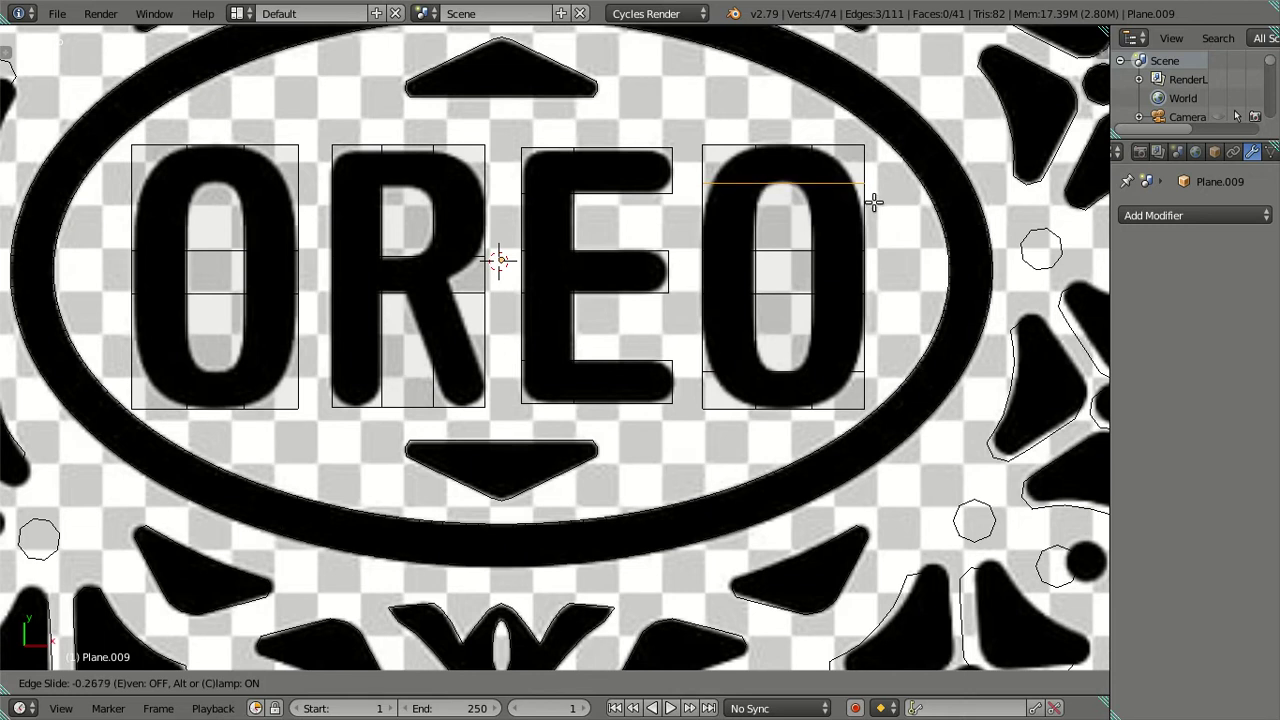
left_click(875, 204)
Step: Delete the three middle-column faces to open the last O's hole
key("alt+z")
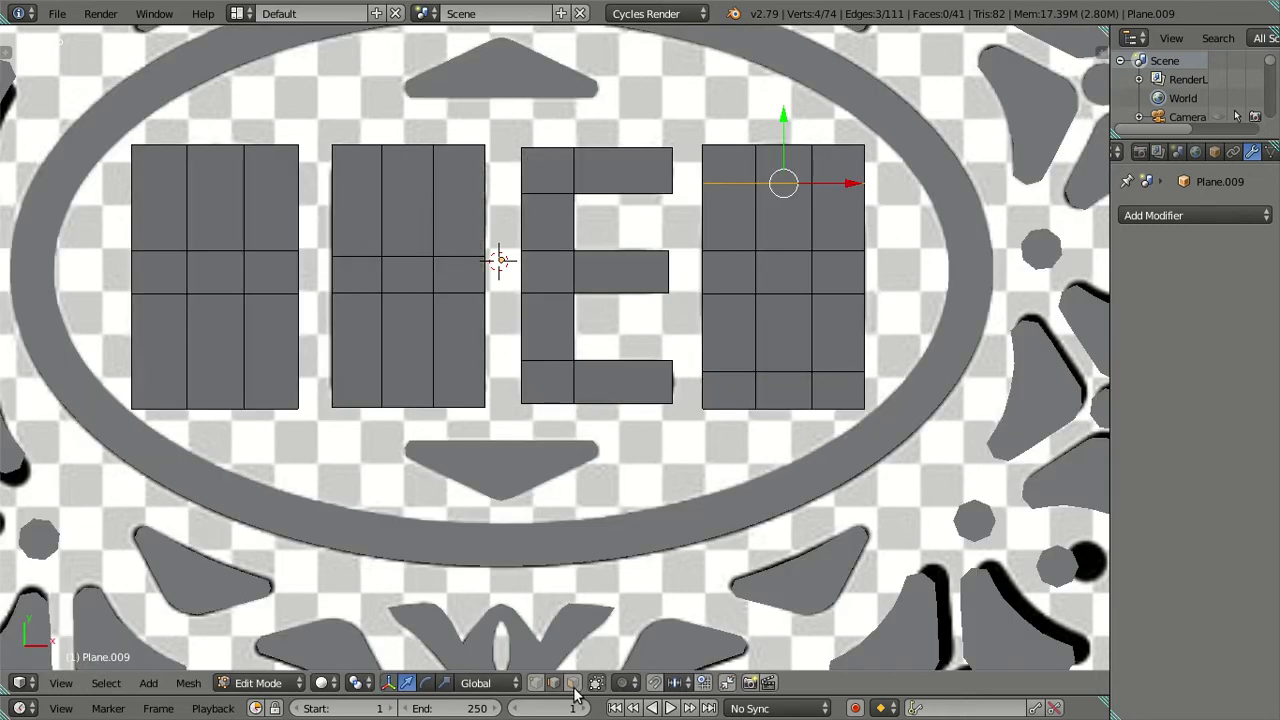
key("a")
left_click(783, 332)
left_click(783, 271, "shift")
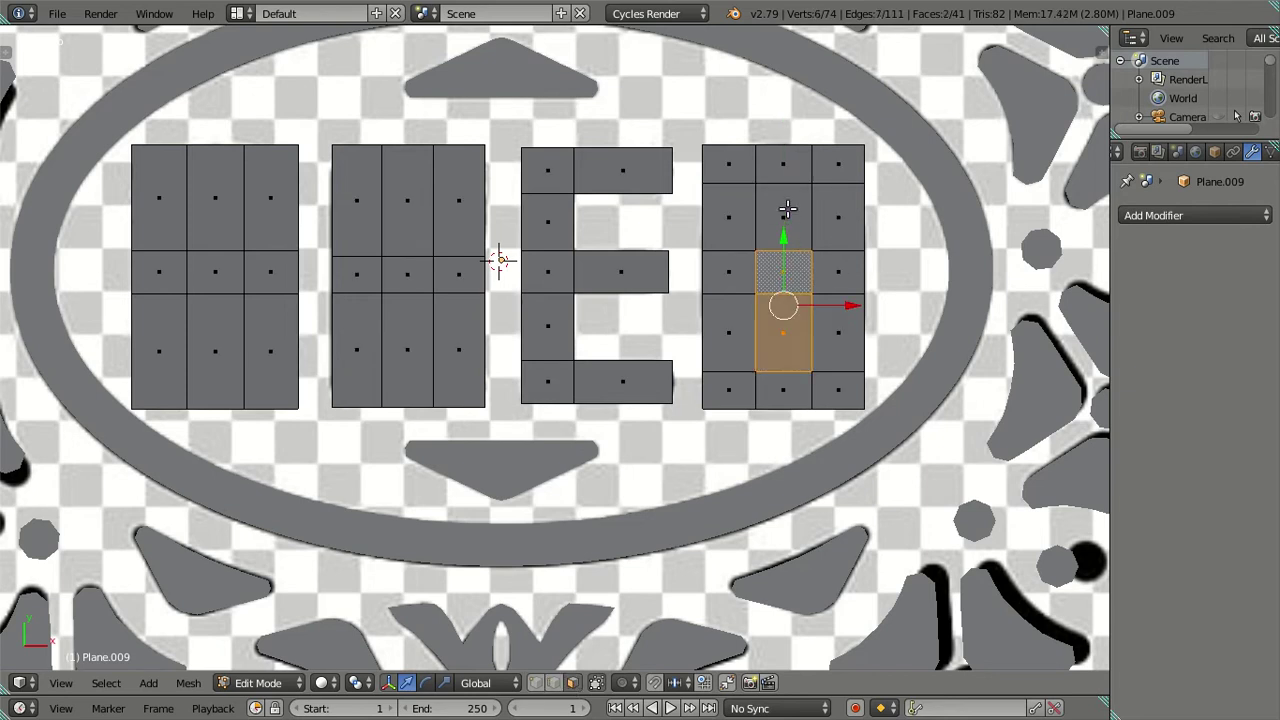
left_click(783, 217, "shift")
key("x")
left_click(768, 207)
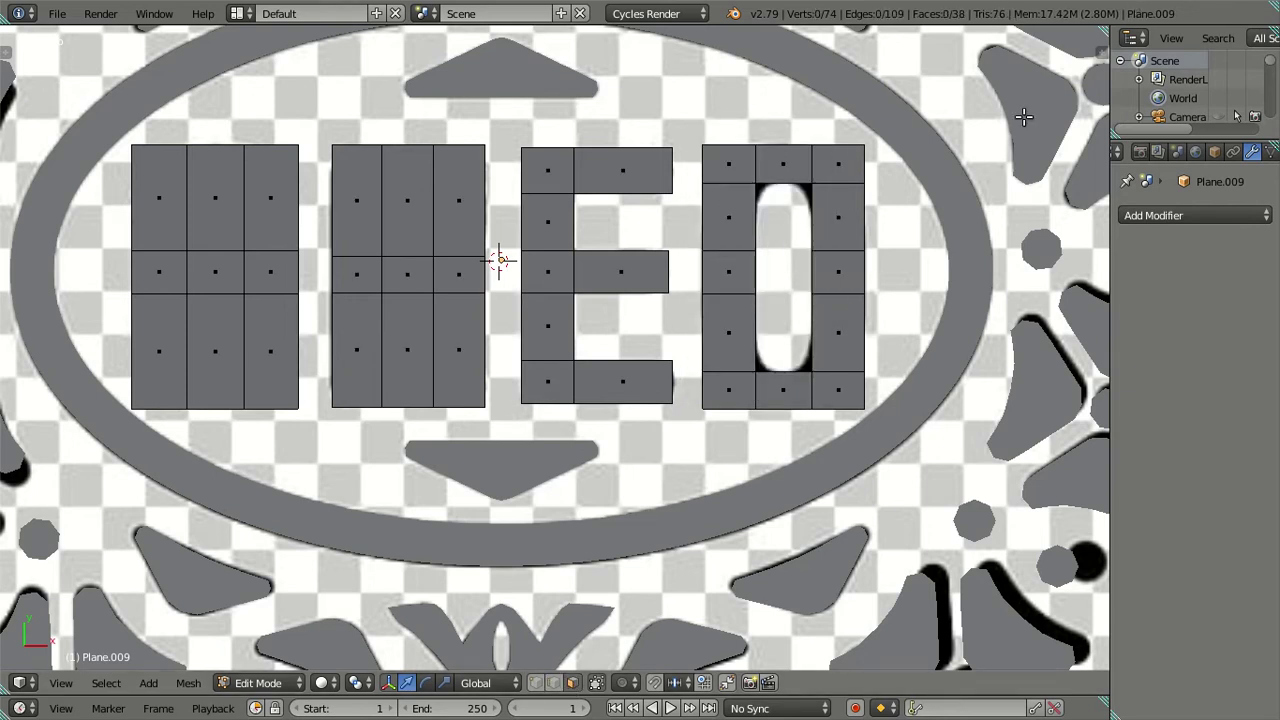
key("alt+z")
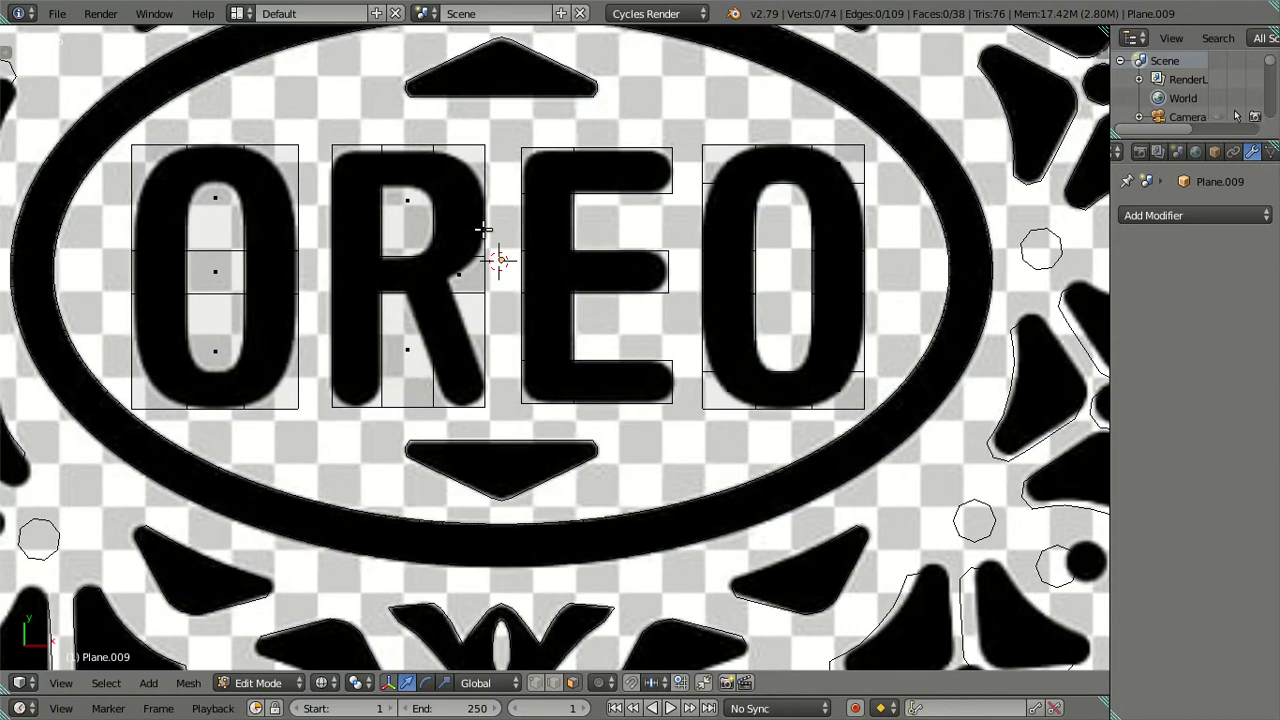
Step: Add a loop near the R's top and delete the face over its counter
key("ctrl+r")
left_click(500, 225)
left_click(514, 210)
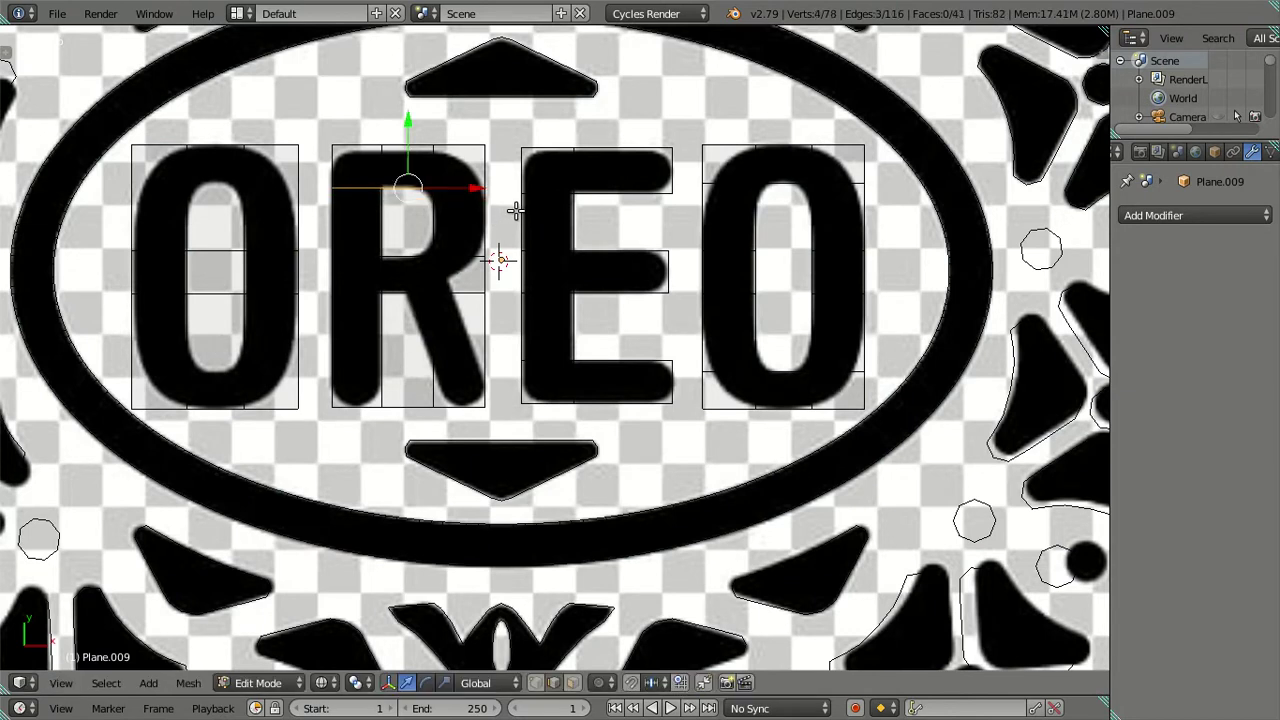
left_click(412, 222)
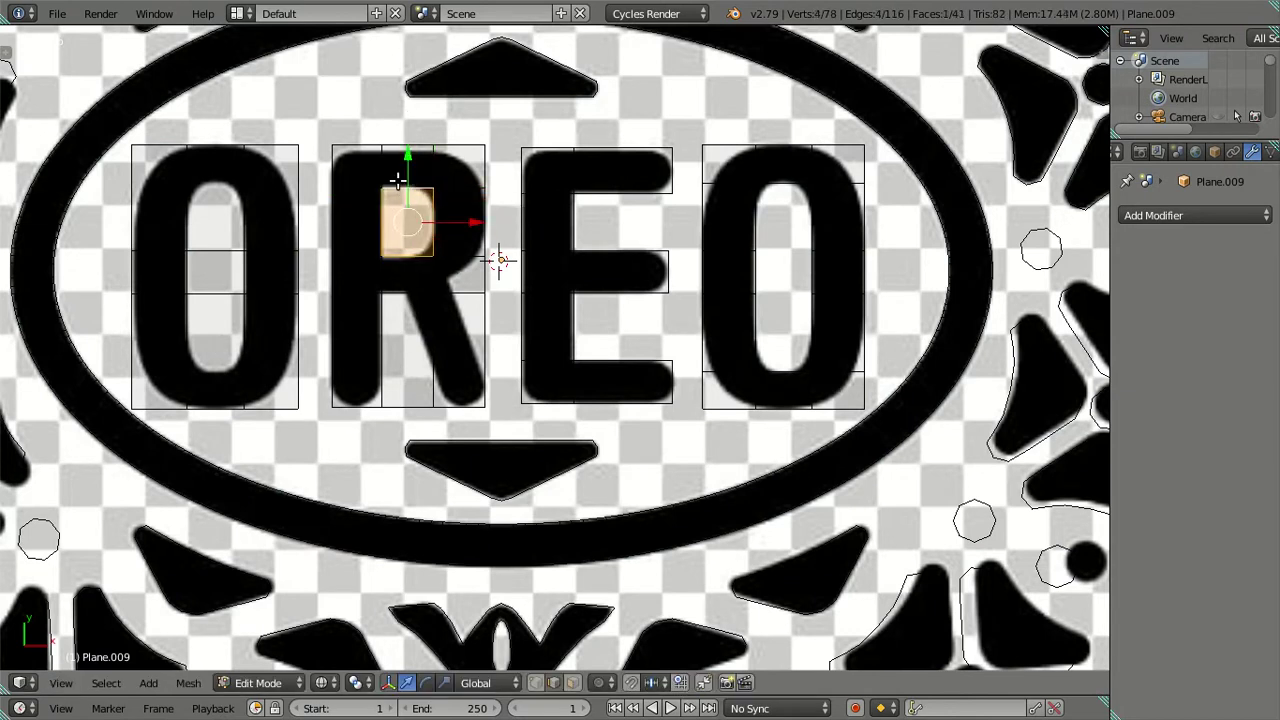
key("alt+z")
key("x")
left_click(478, 220)
key("alt+z")
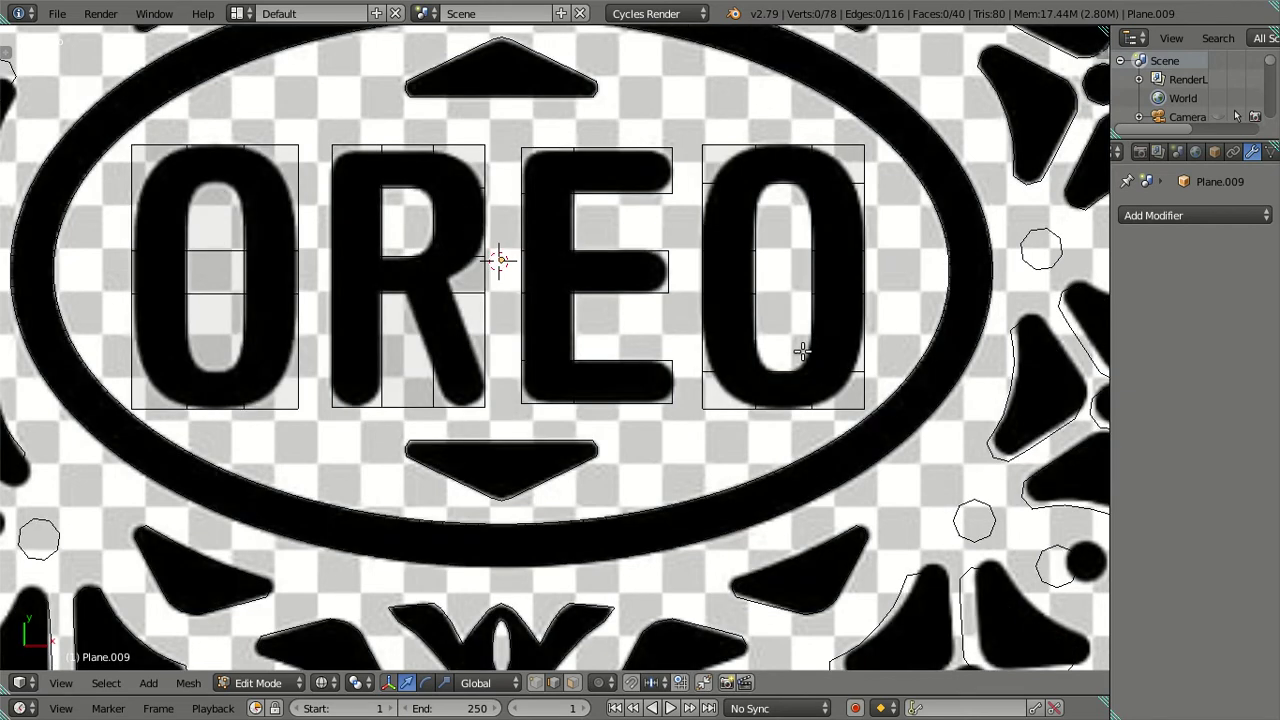
key("alt+z")
key("alt+z")
Step: Pull the last O's four outer corner vertices inward, then narrow them horizontally
left_click(535, 682)
right_click(864, 408)
right_click(703, 408, "shift")
right_click(703, 147, "shift")
right_click(864, 147, "shift")
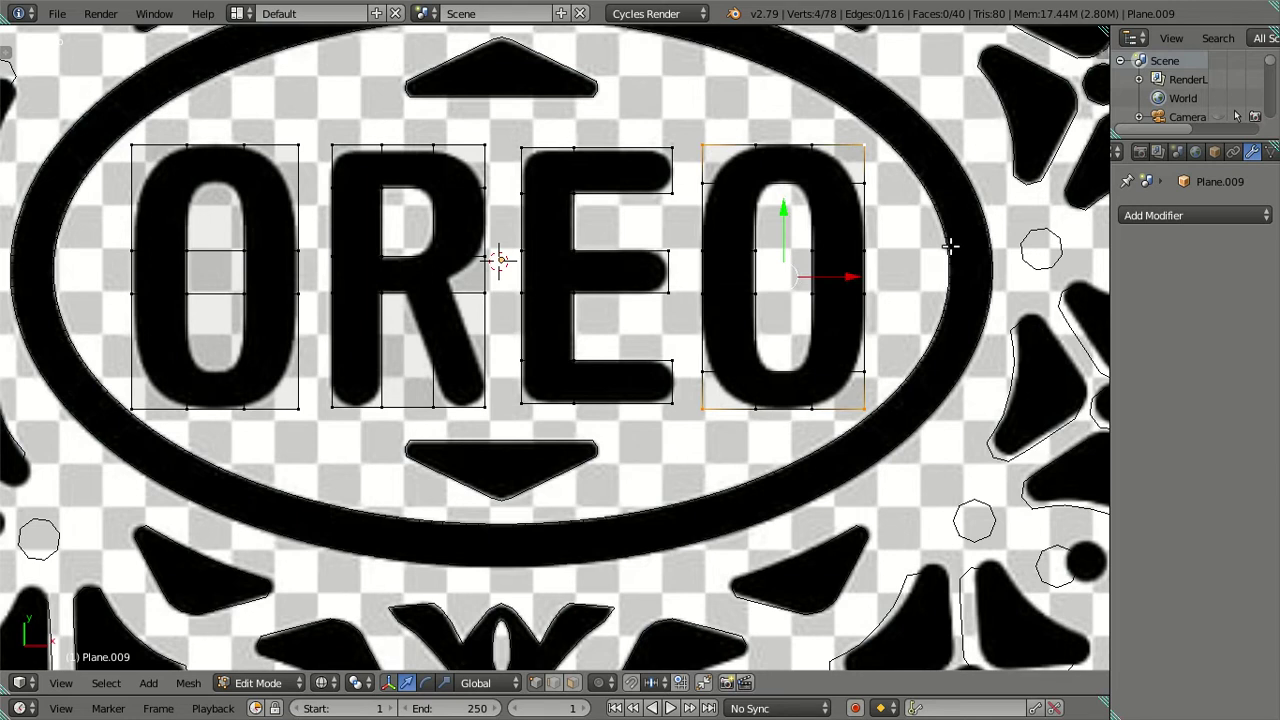
key("s")
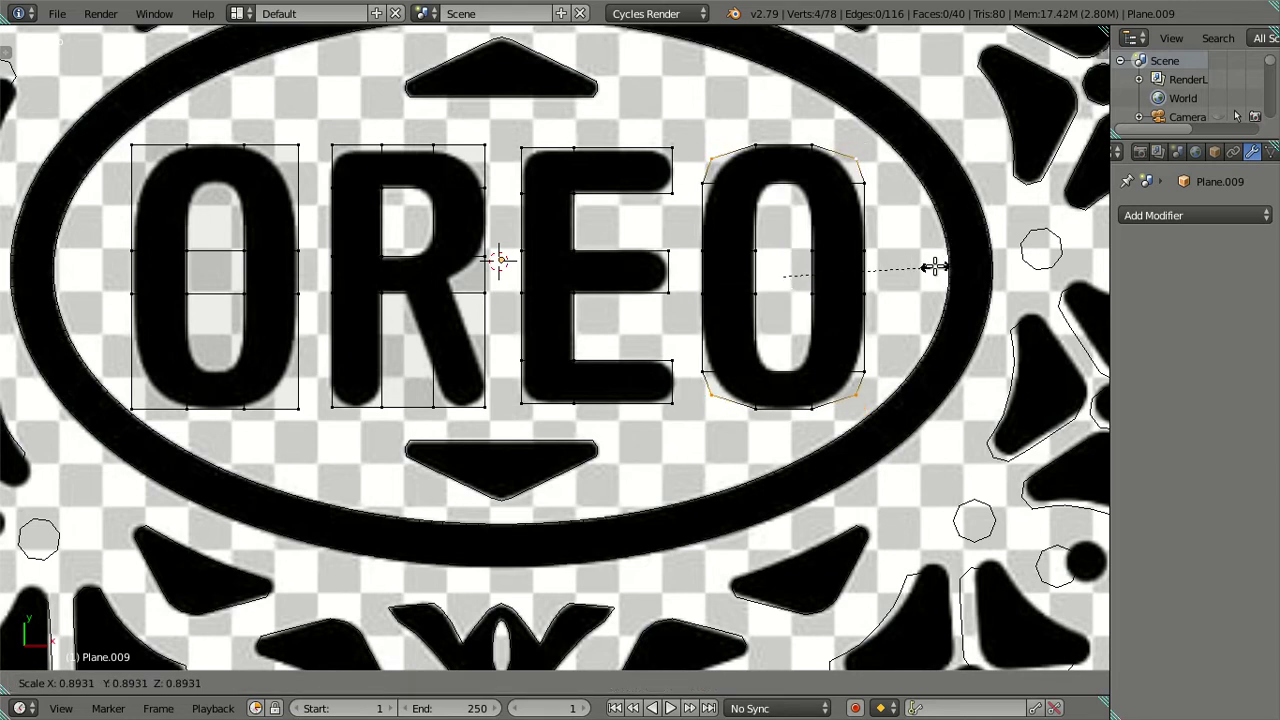
left_click(933, 267)
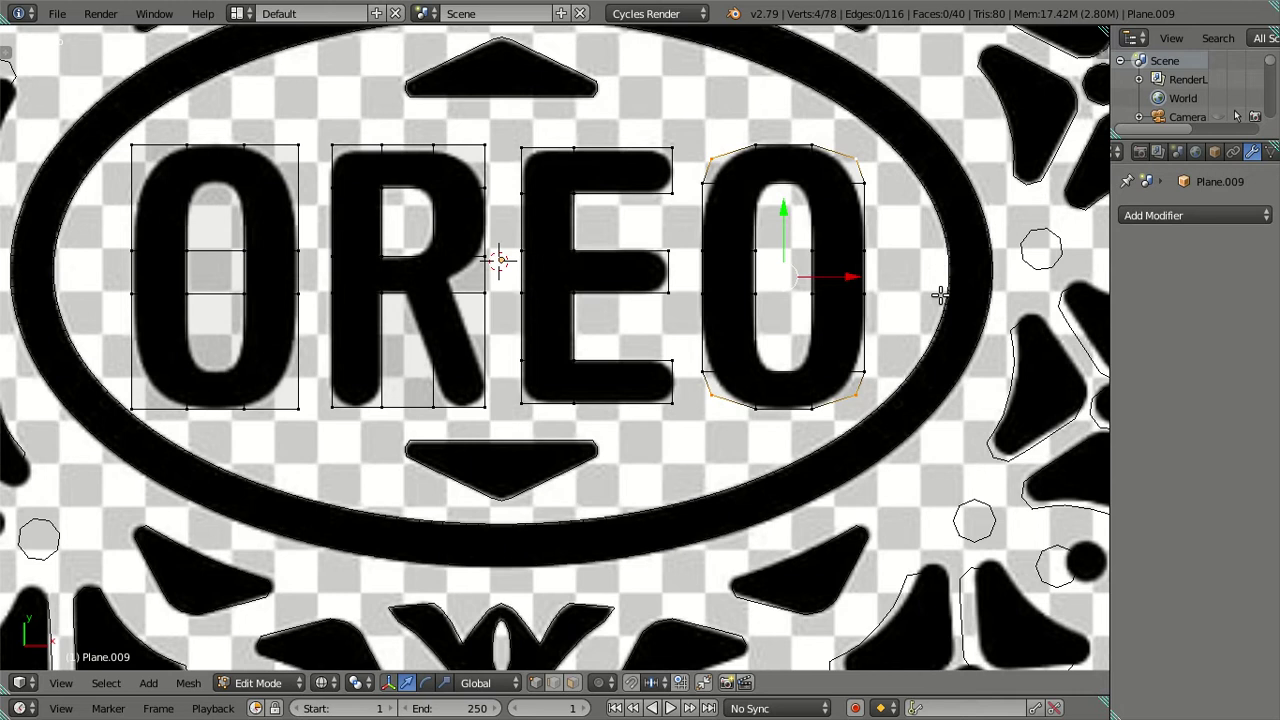
key("s")
key("x")
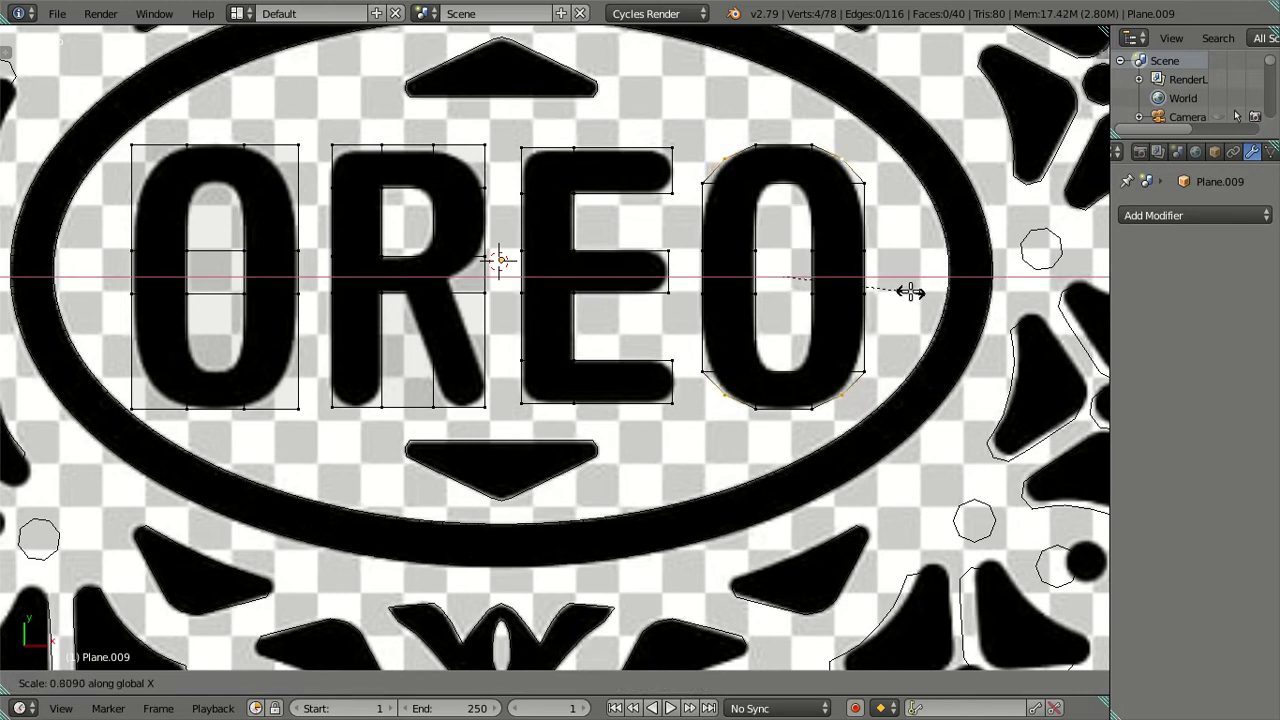
left_click(905, 291)
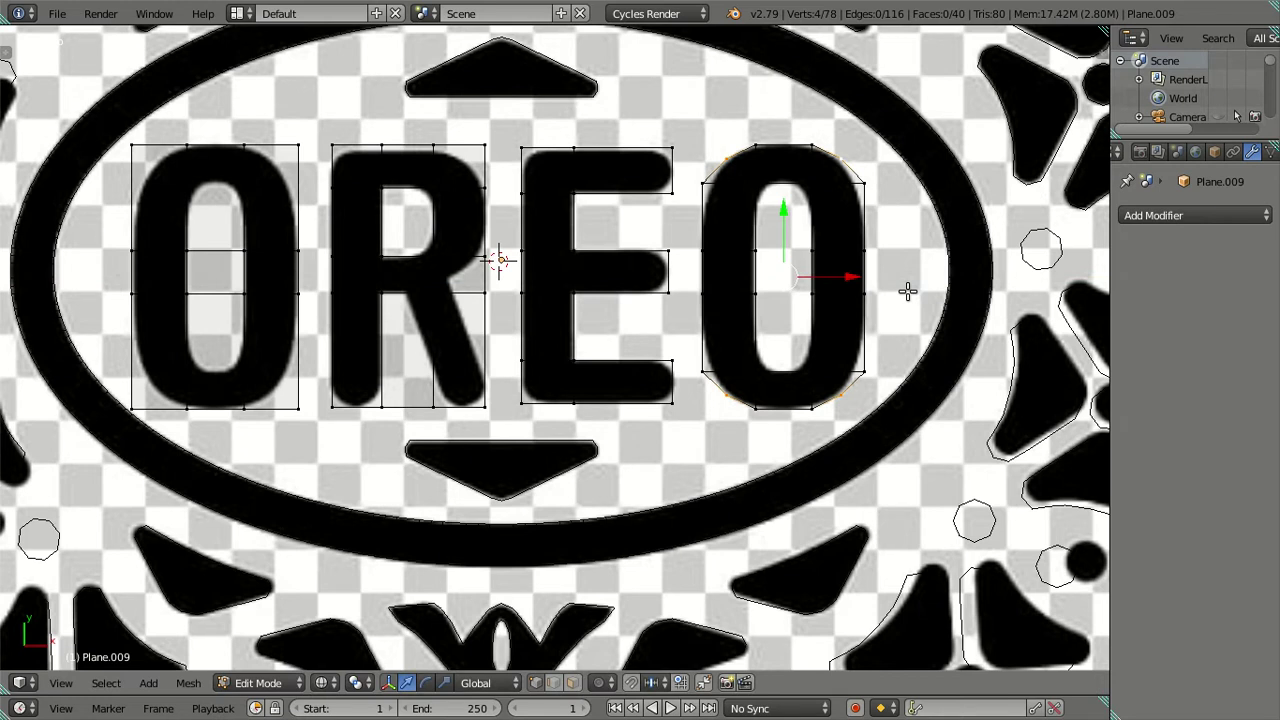
Step: Refine four more O vertices with horizontal, vertical and horizontal scaling to round the outline
right_click(891, 372)
right_click(871, 191, "shift")
right_click(714, 206, "shift")
right_click(697, 370, "shift")
key("s")
key("x")
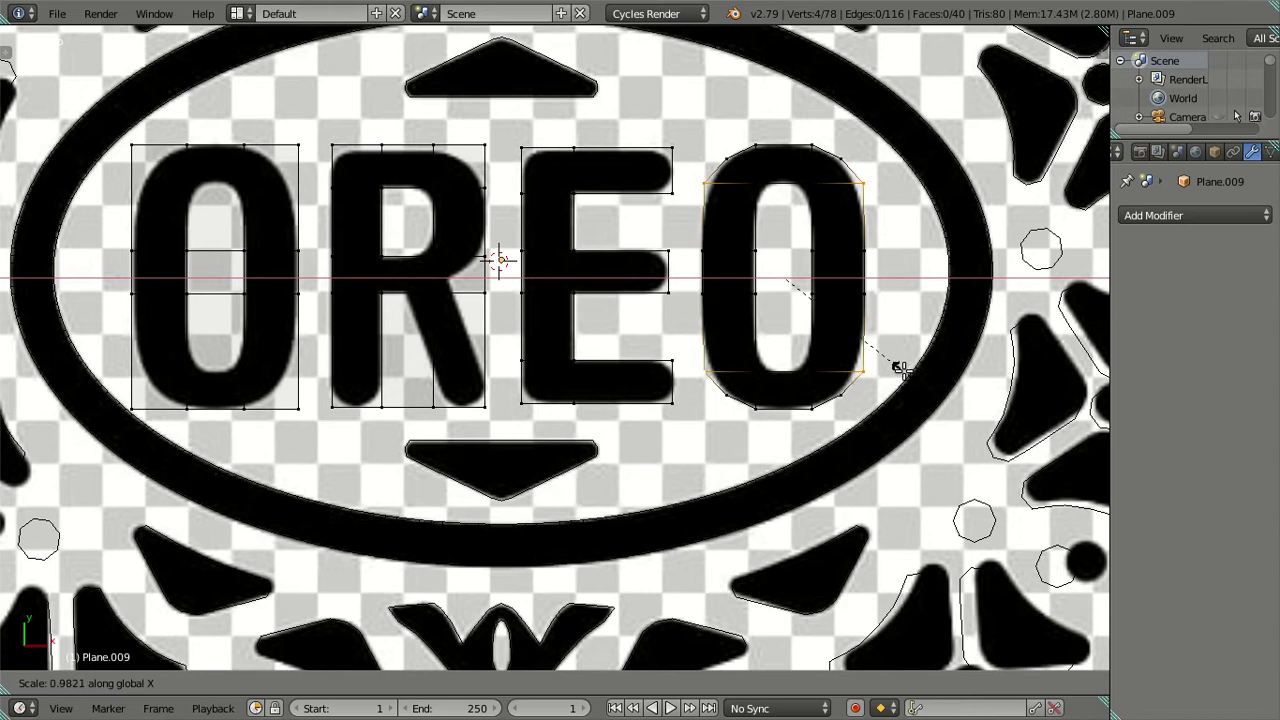
left_click(899, 368)
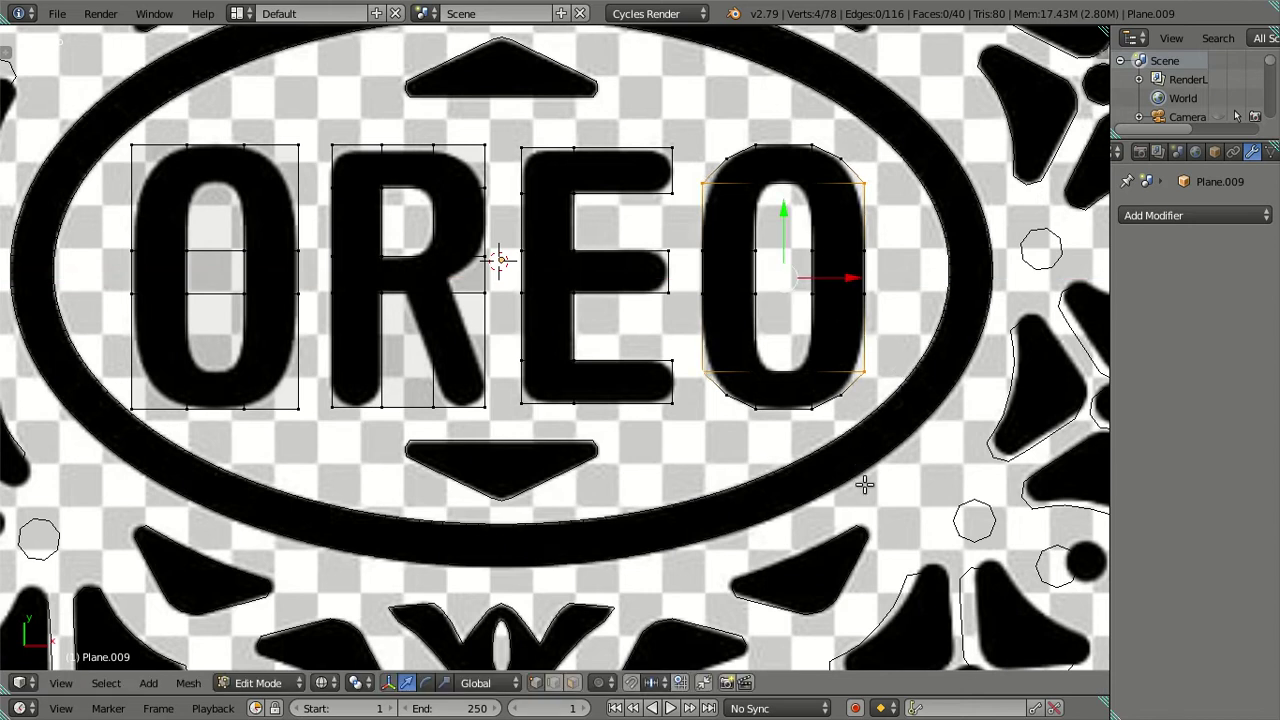
key("s")
key("y")
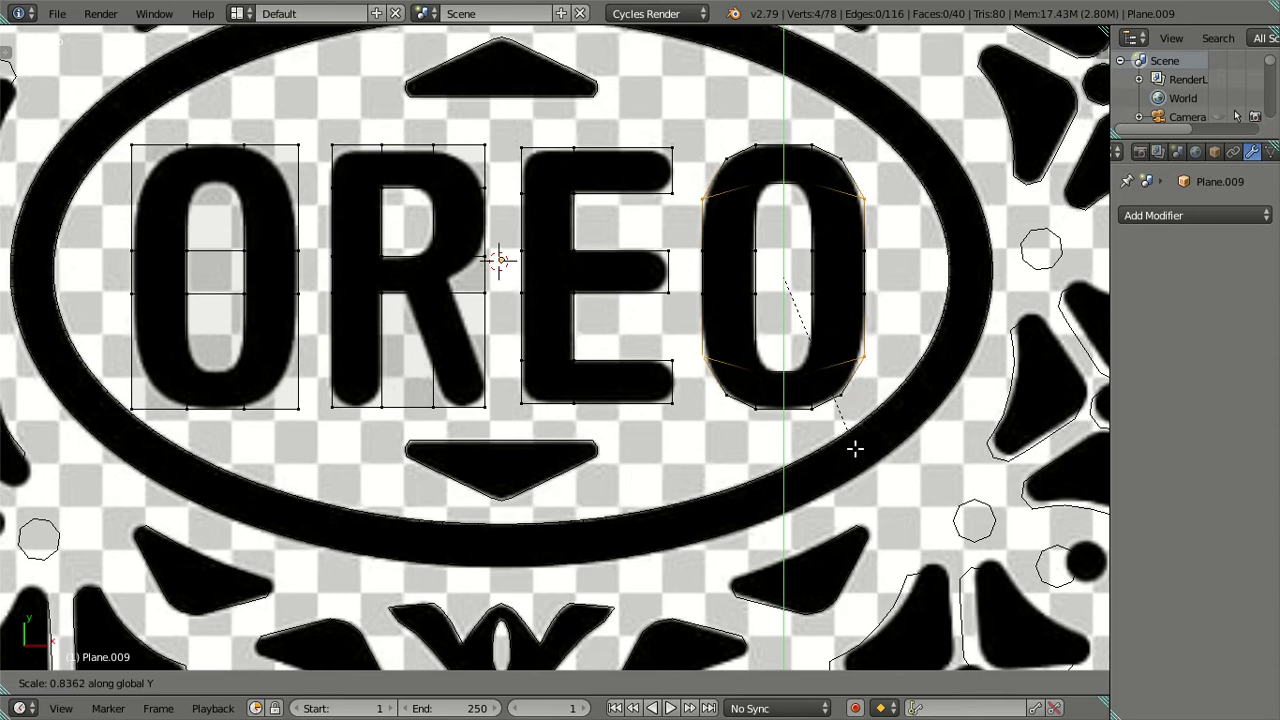
left_click(855, 452)
key("s")
key("x")
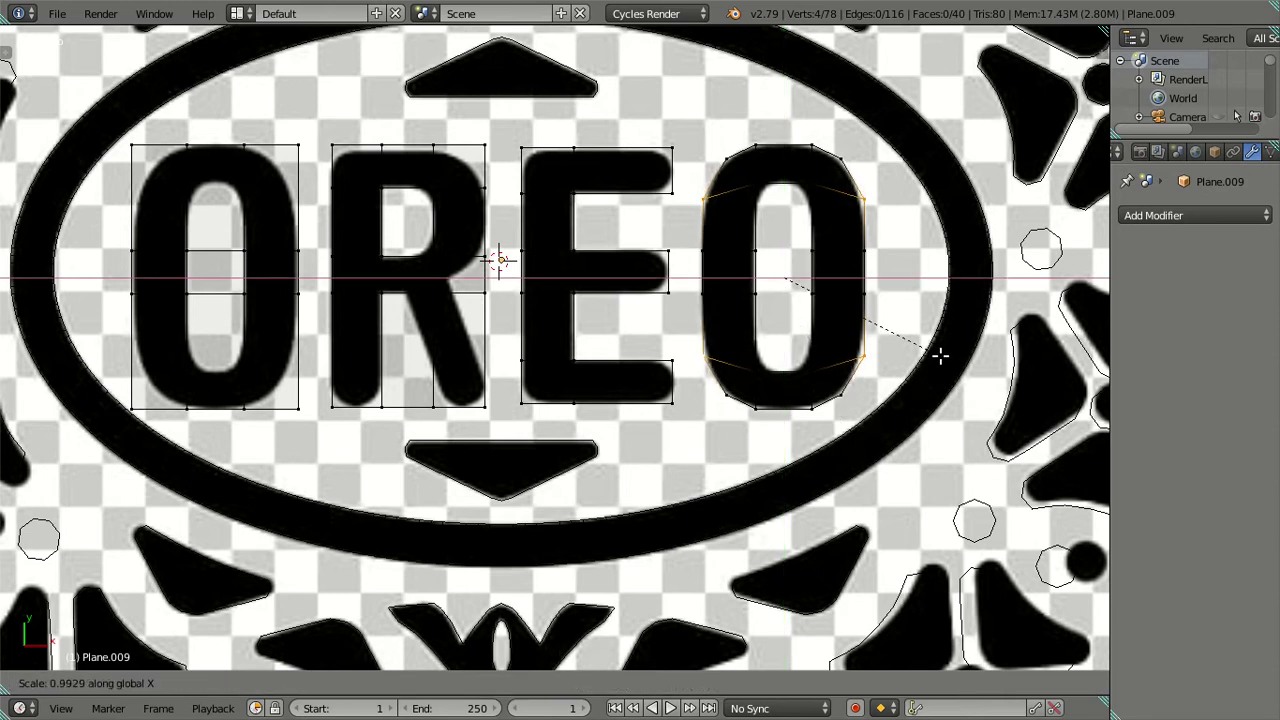
left_click(930, 353)
Step: Stretch the O's left and right side bands taller
key("alt+z")
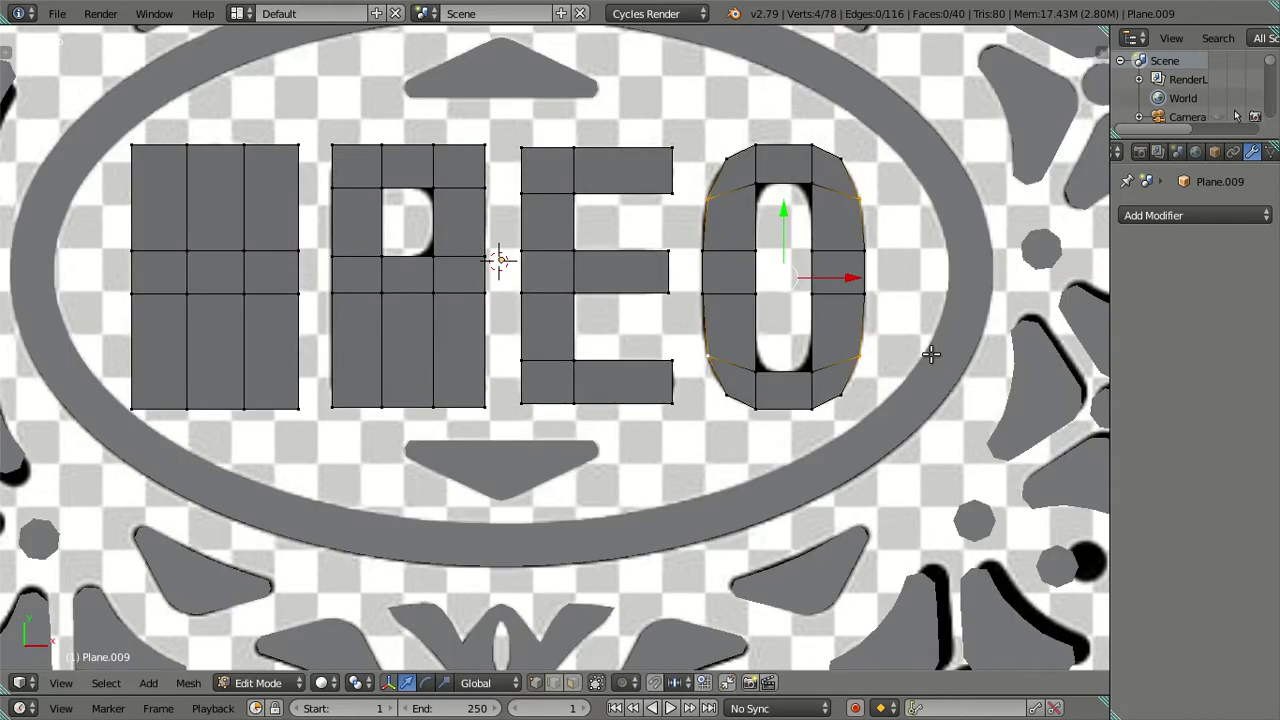
key("alt+z")
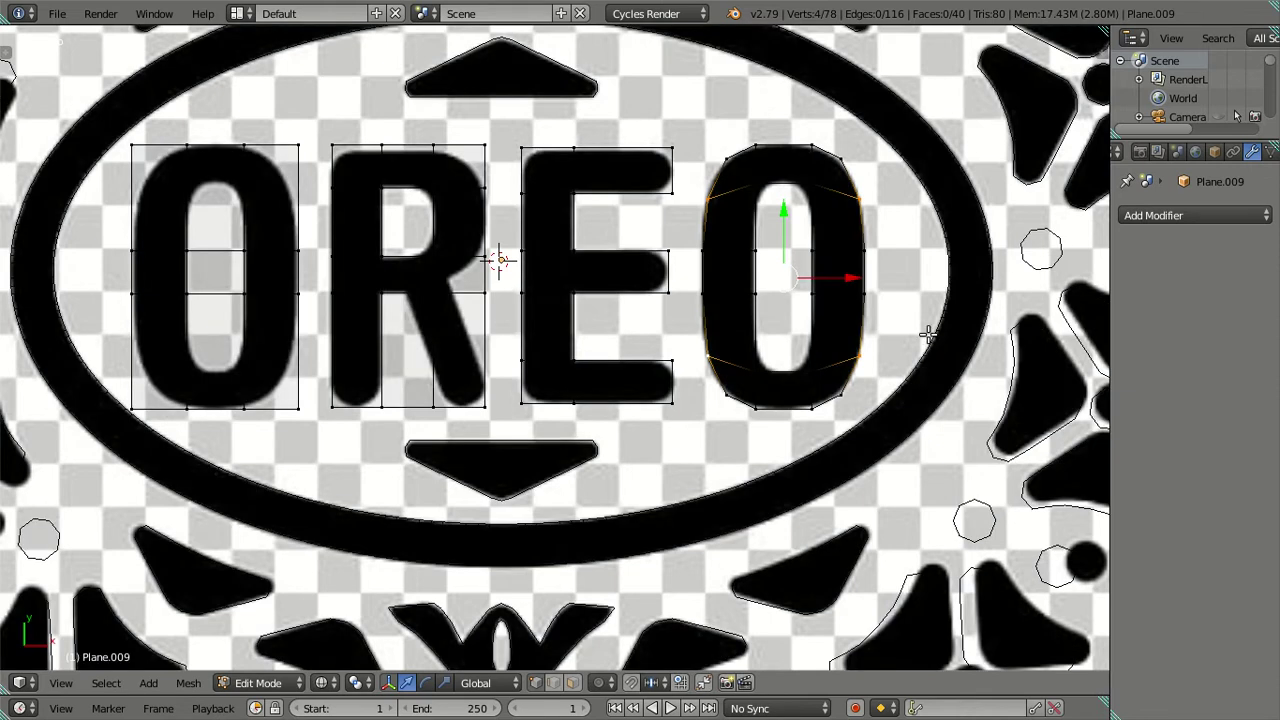
right_click(866, 268)
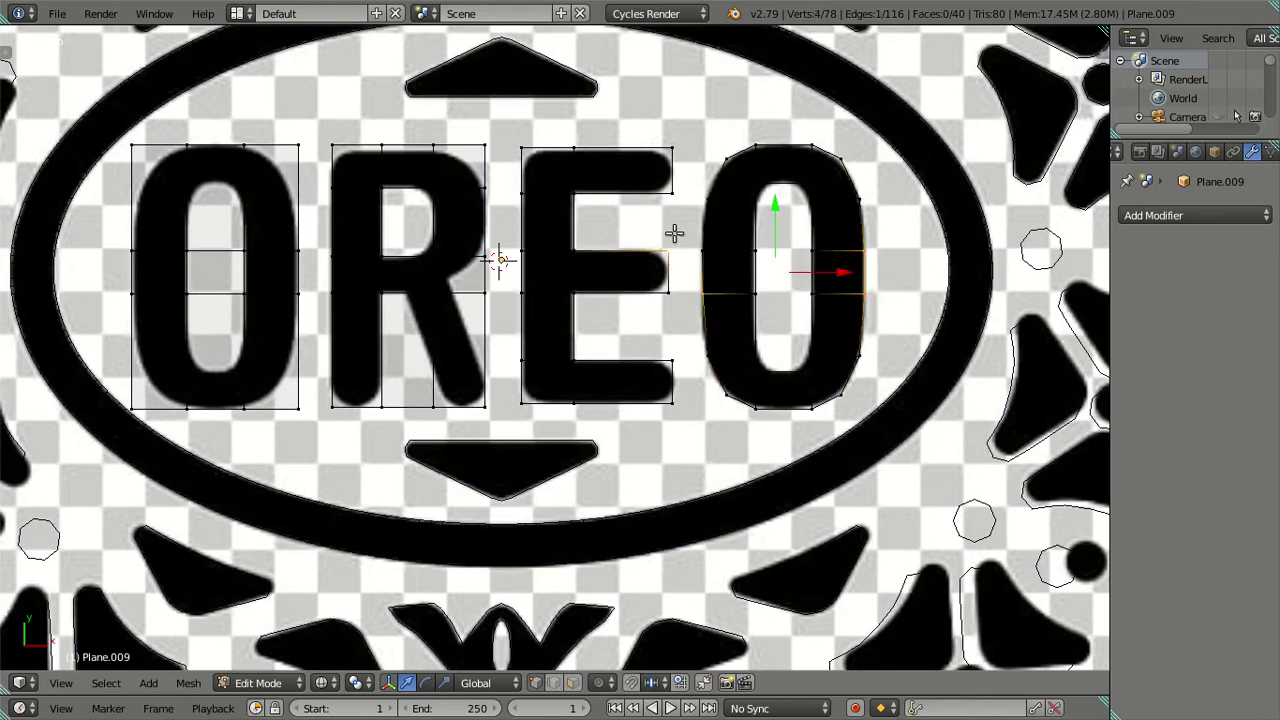
right_click(705, 291)
right_click(705, 250, "shift")
right_click(756, 295, "shift")
right_click(756, 250, "shift")
right_click(866, 250, "shift")
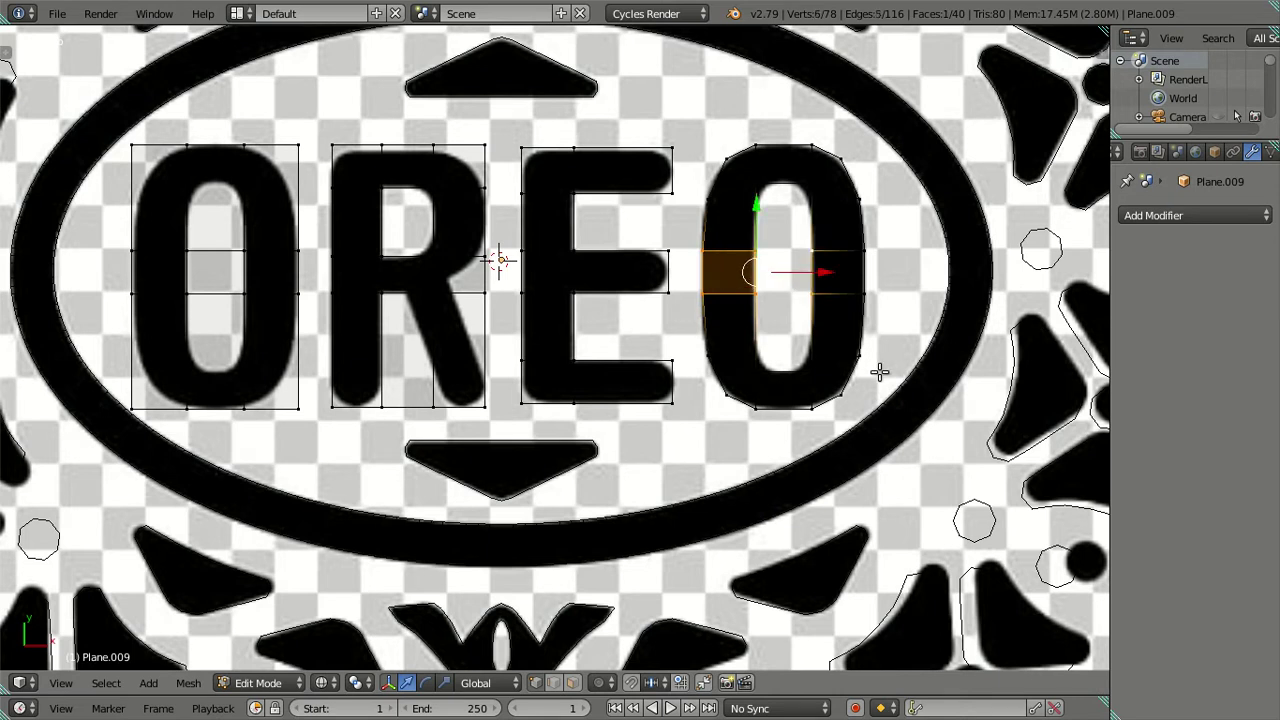
right_click(866, 293, "shift")
right_click(866, 252, "shift")
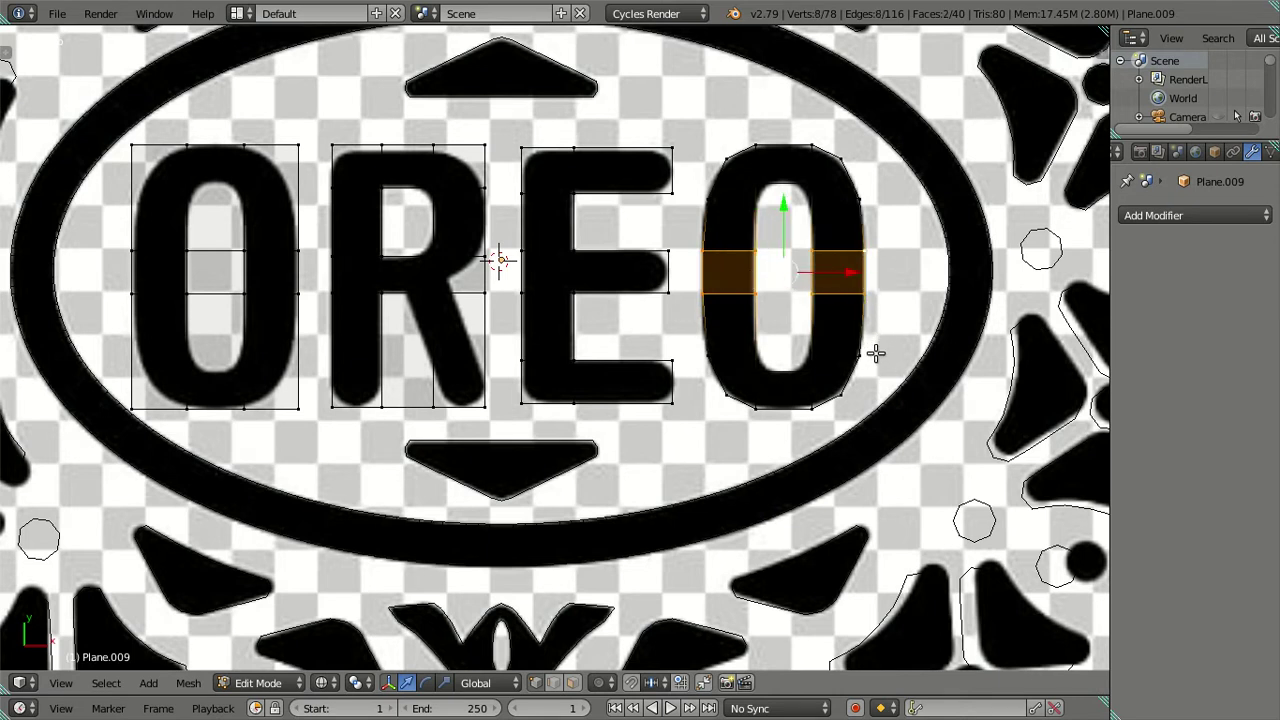
key("s")
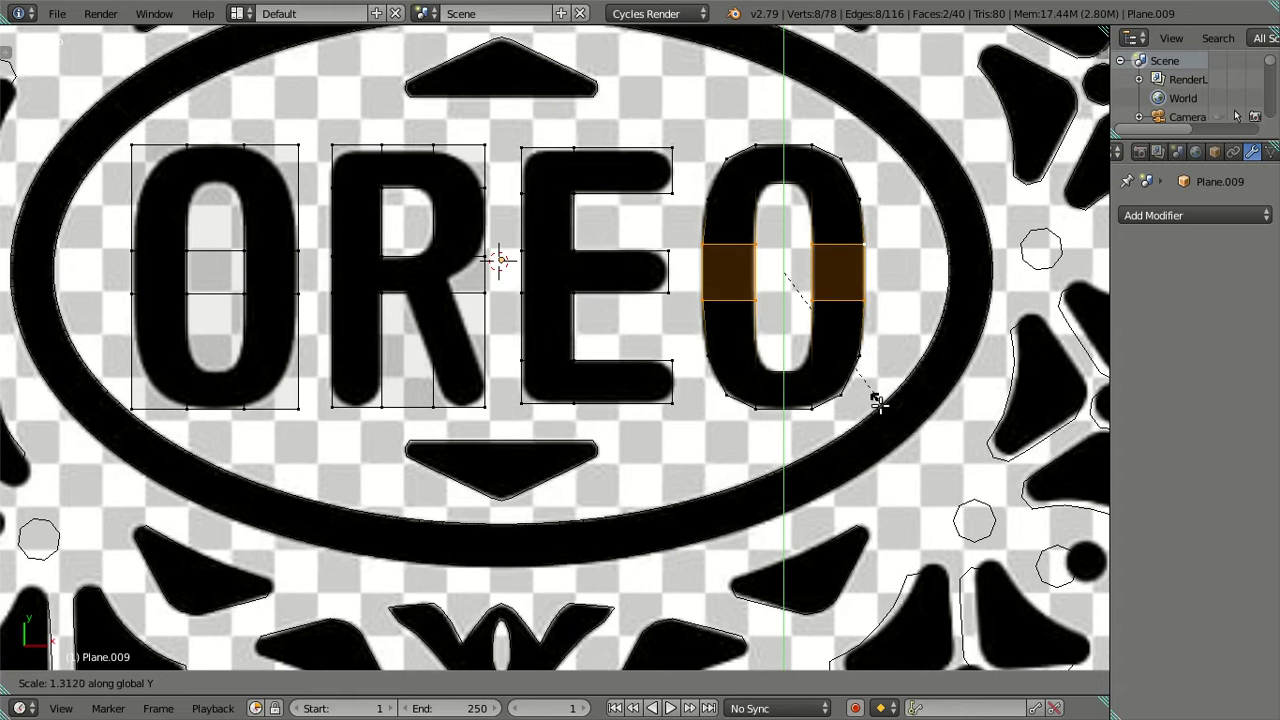
left_click(876, 497)
Step: Select the O's inner top and bottom vertices and pull them closer together vertically
key("alt+z")
key("a")
right_click(812, 186)
right_click(757, 189, "shift")
right_click(757, 371, "shift")
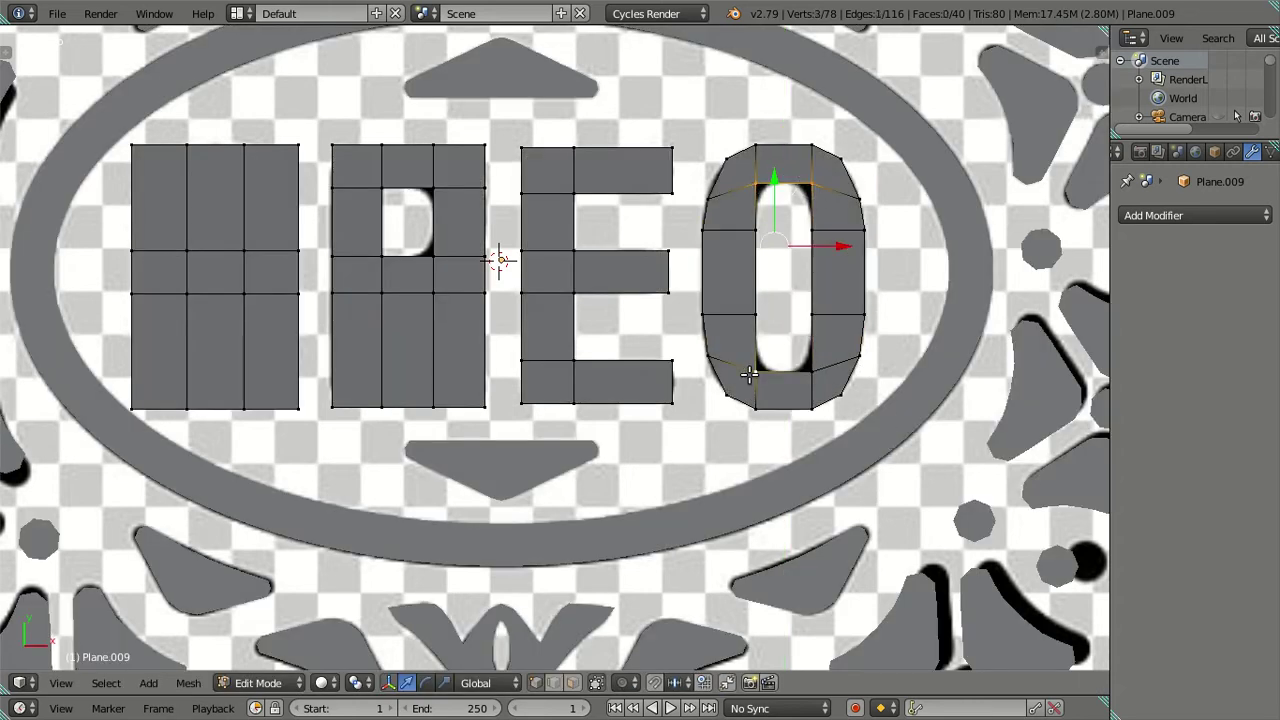
right_click(812, 371, "shift")
key("alt+z")
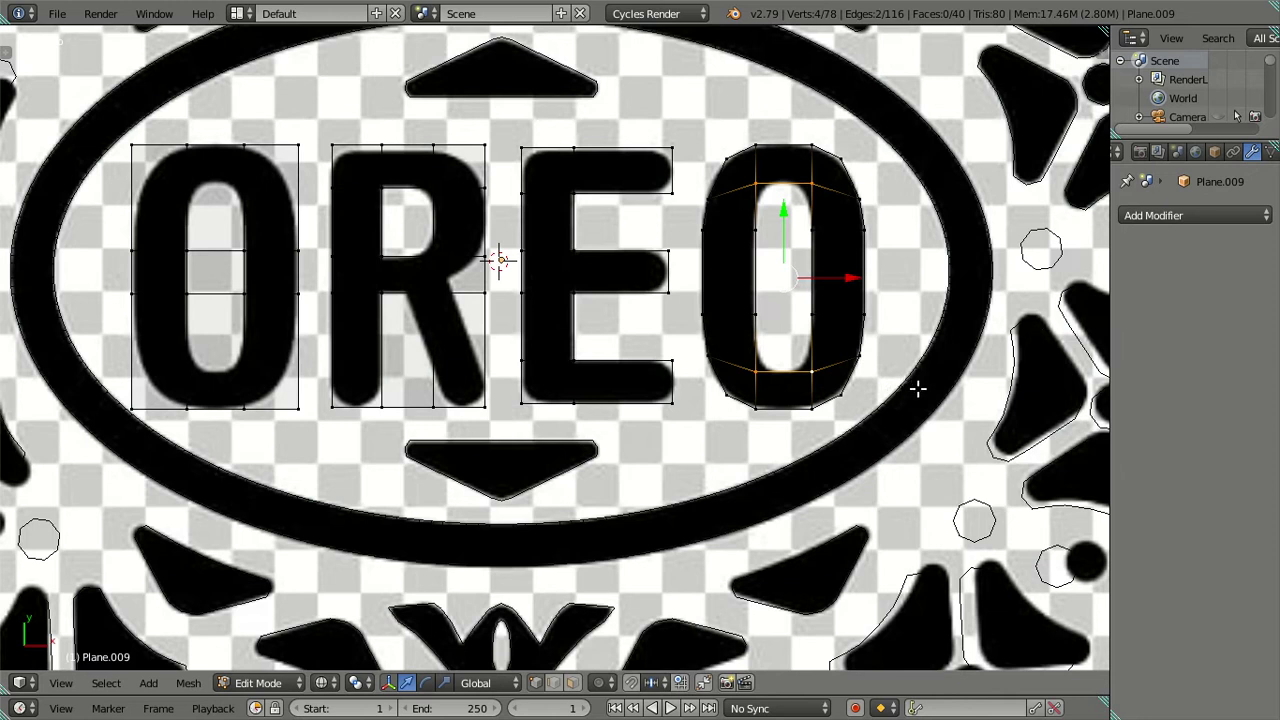
key("s")
key("x")
key("Escape")
key("s")
key("y")
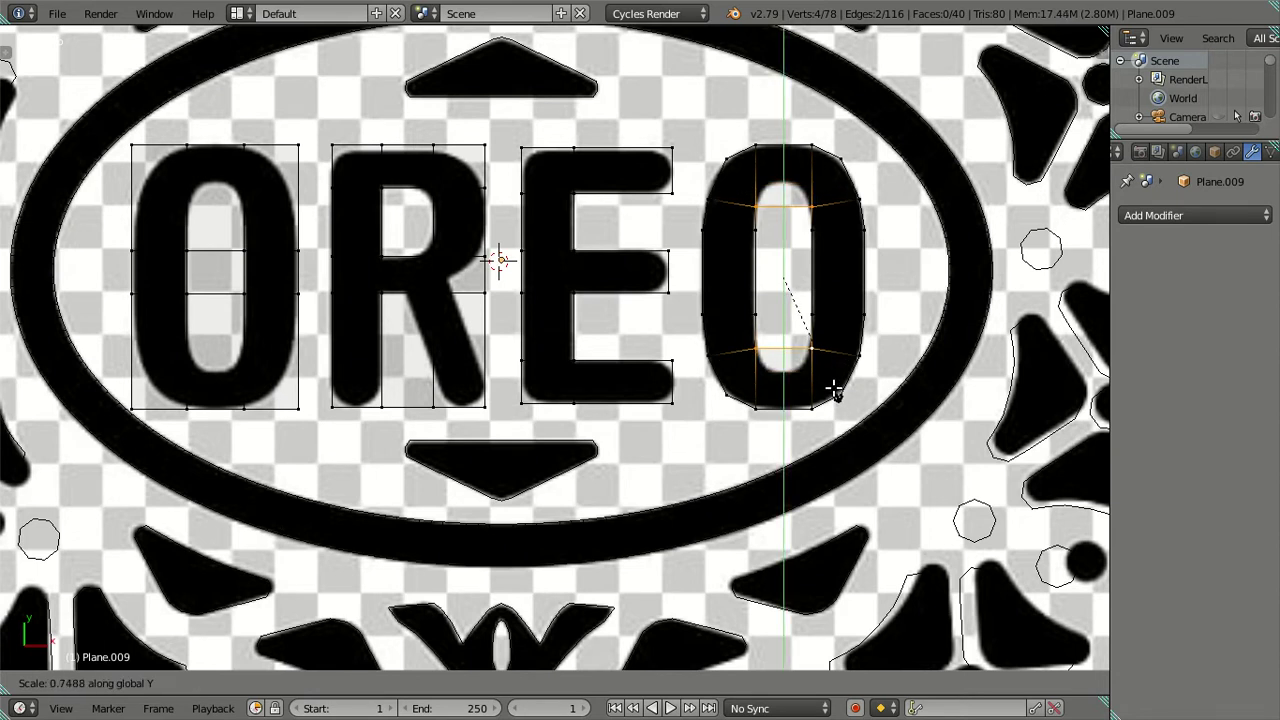
left_click(833, 385)
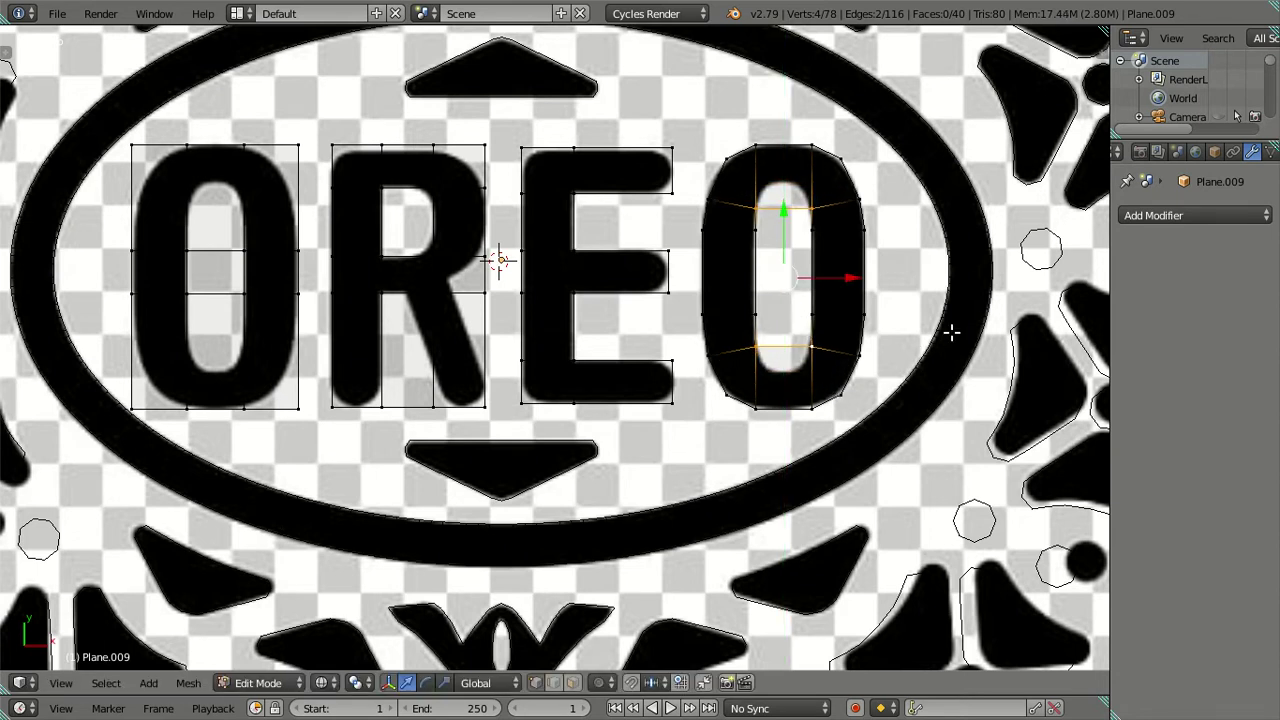
Step: Narrow the inner edges horizontally and spread them vertically to match the O's opening
key("s")
key("x")
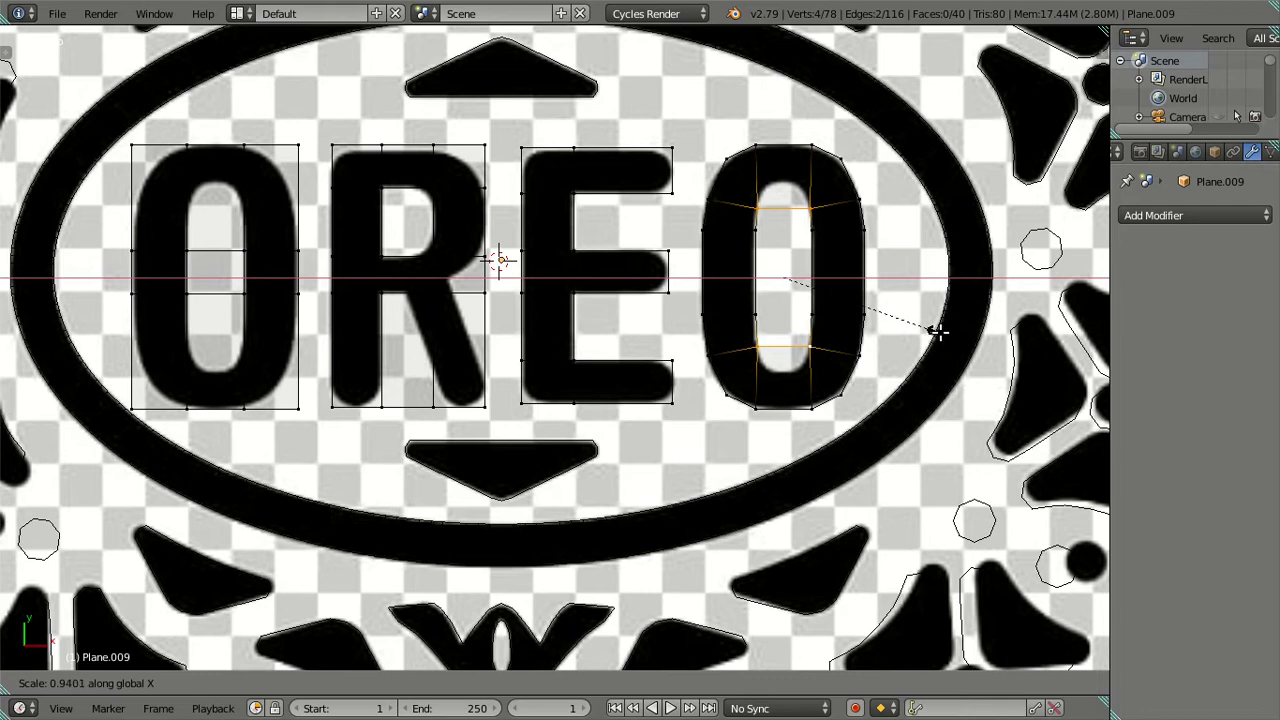
left_click(938, 332)
scroll(938, 332, "up", 2)
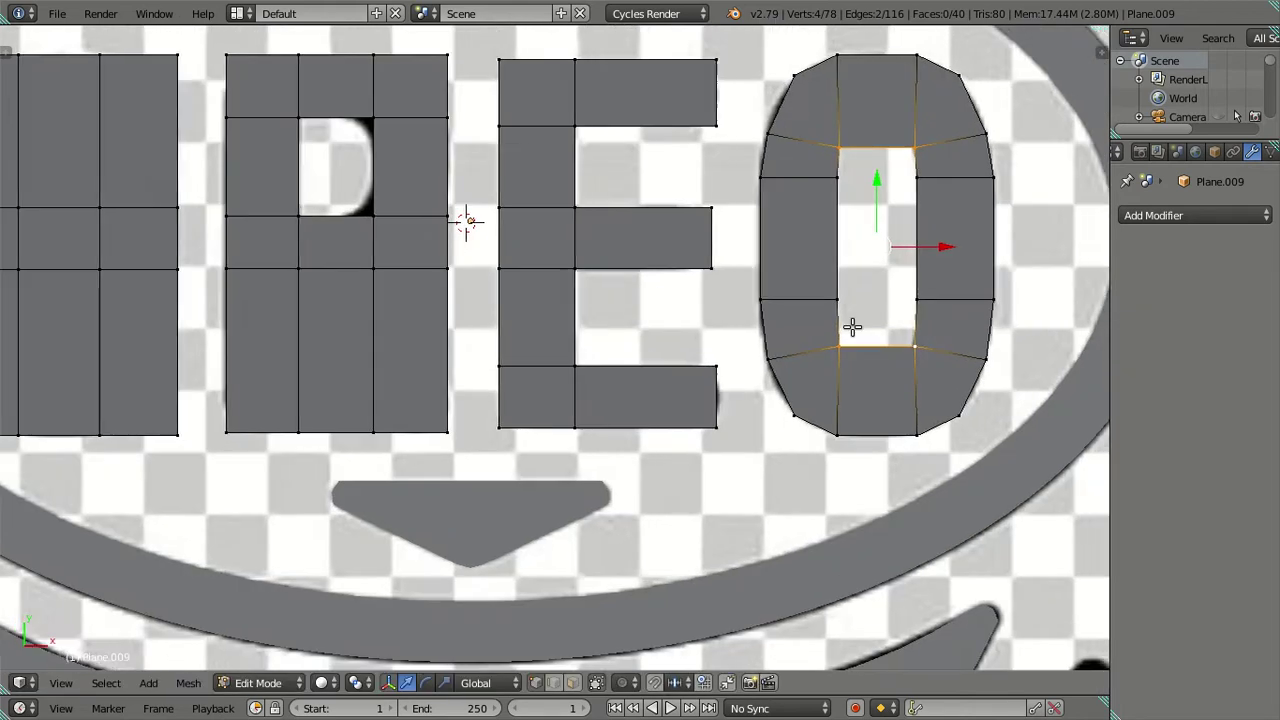
scroll(745, 340, "down", 1)
scroll(677, 423, "up", 2)
middle_click_drag(677, 411, 663, 354, "shift")
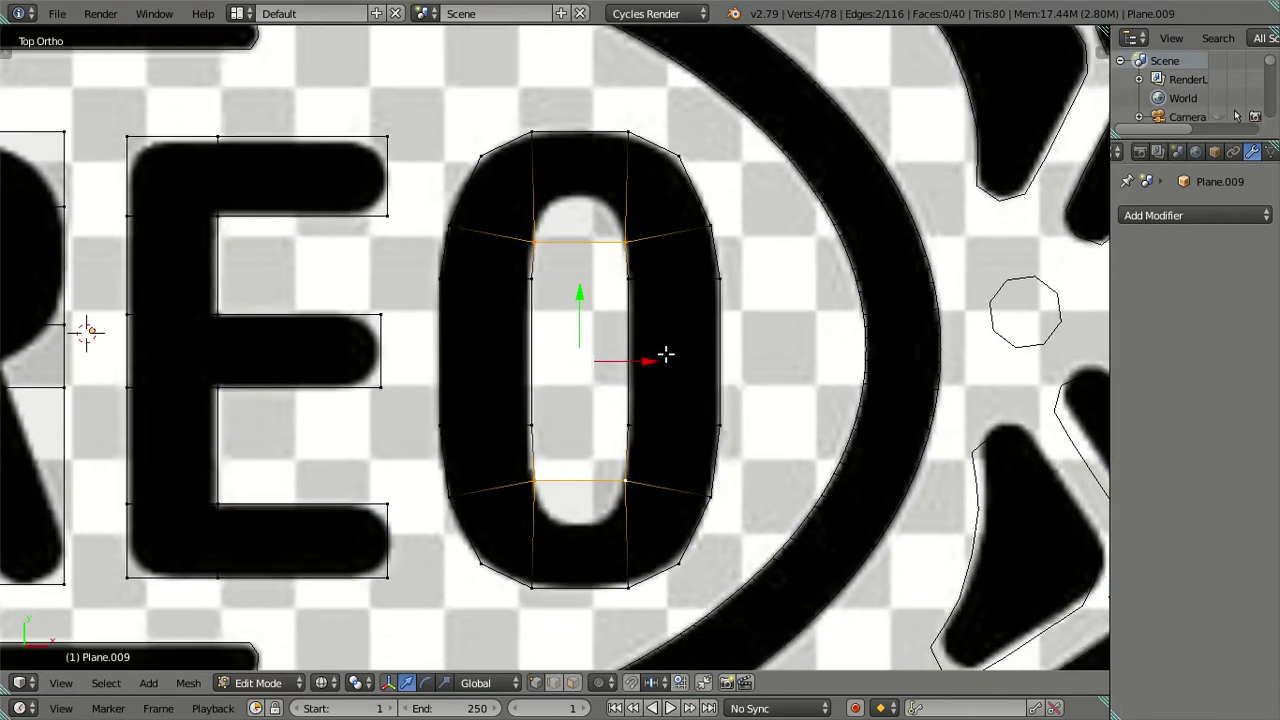
key("s")
key("x")
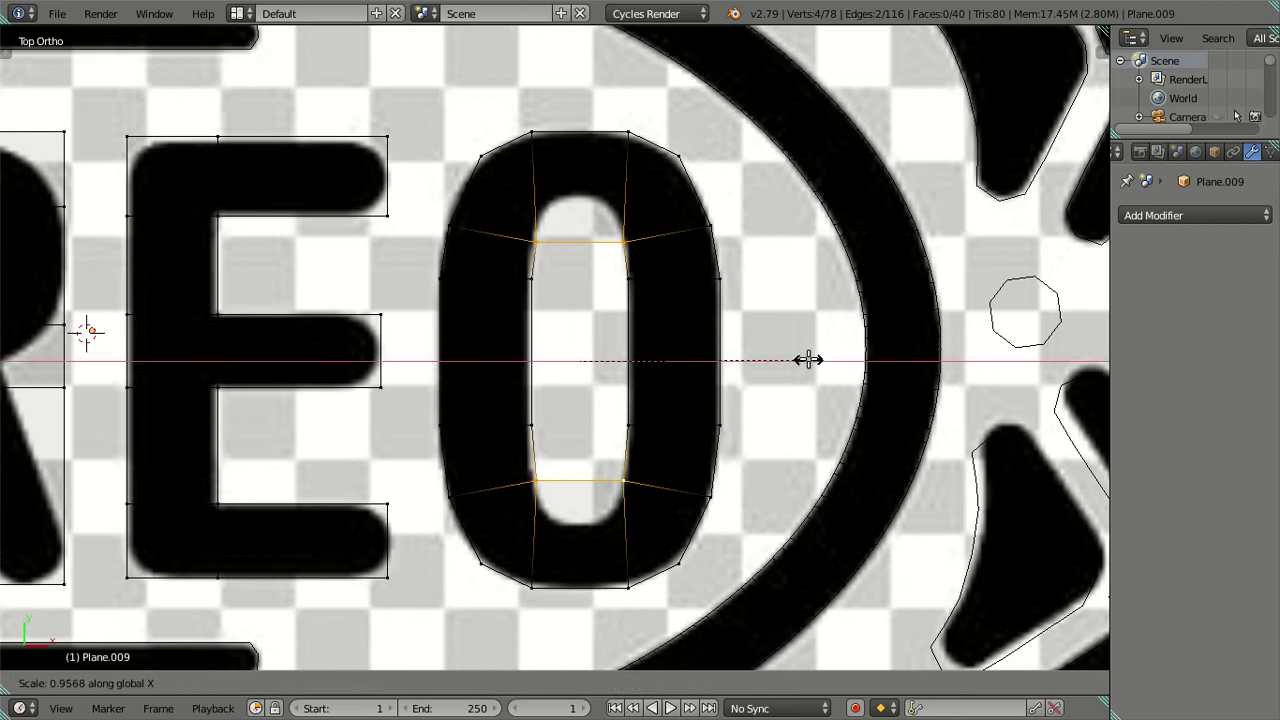
left_click(808, 358)
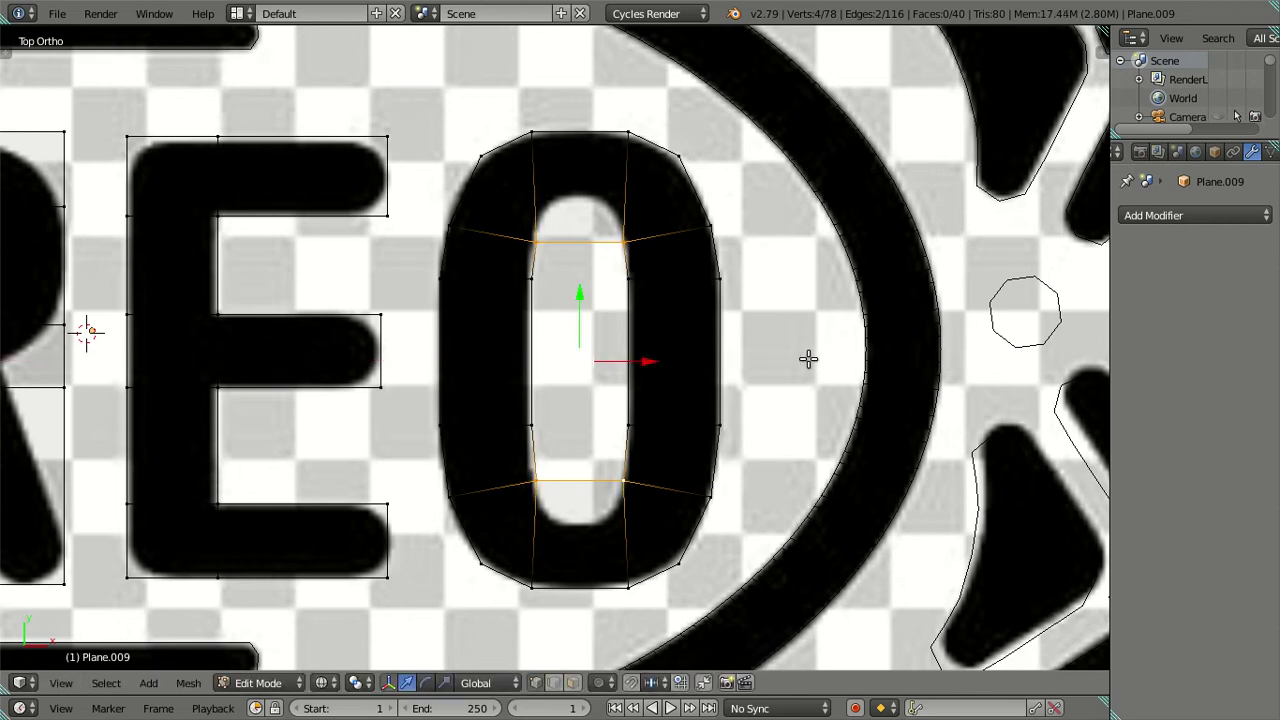
key("s")
key("y")
left_click(767, 516)
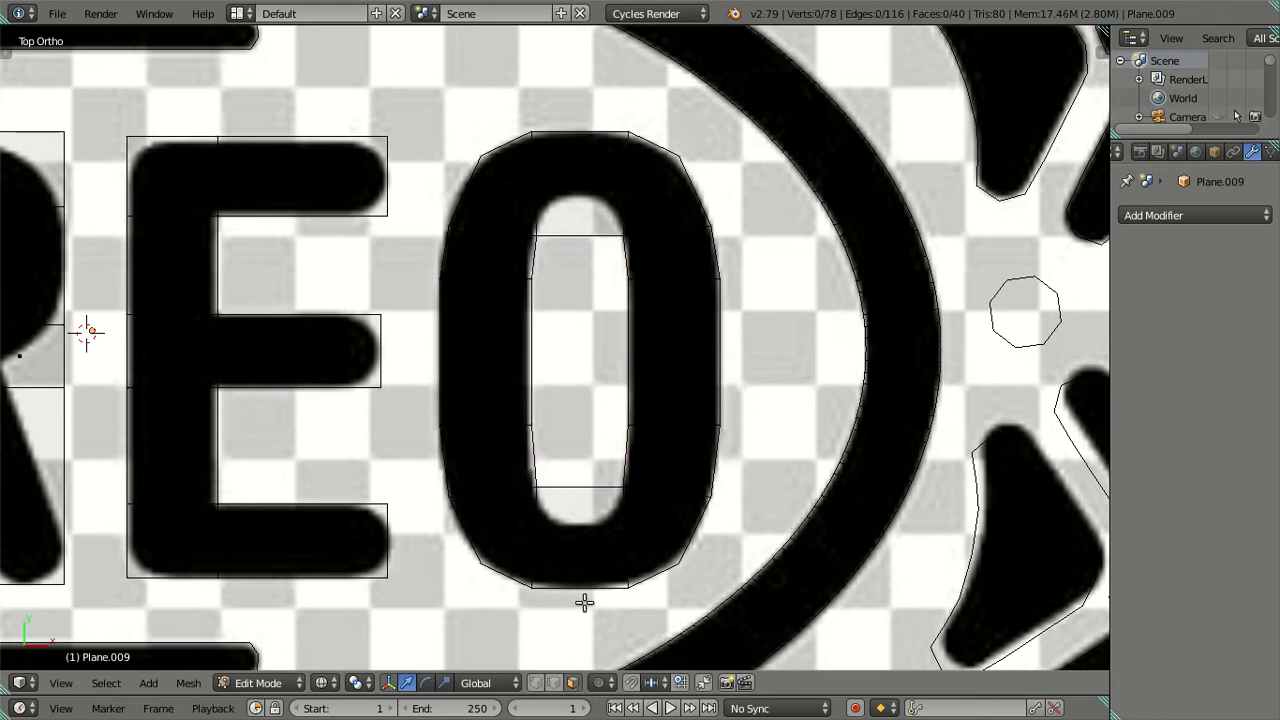
Step: Delete the two inner faces of the last O
key("alt+z")
right_click(585, 520)
right_click(584, 144, "shift")
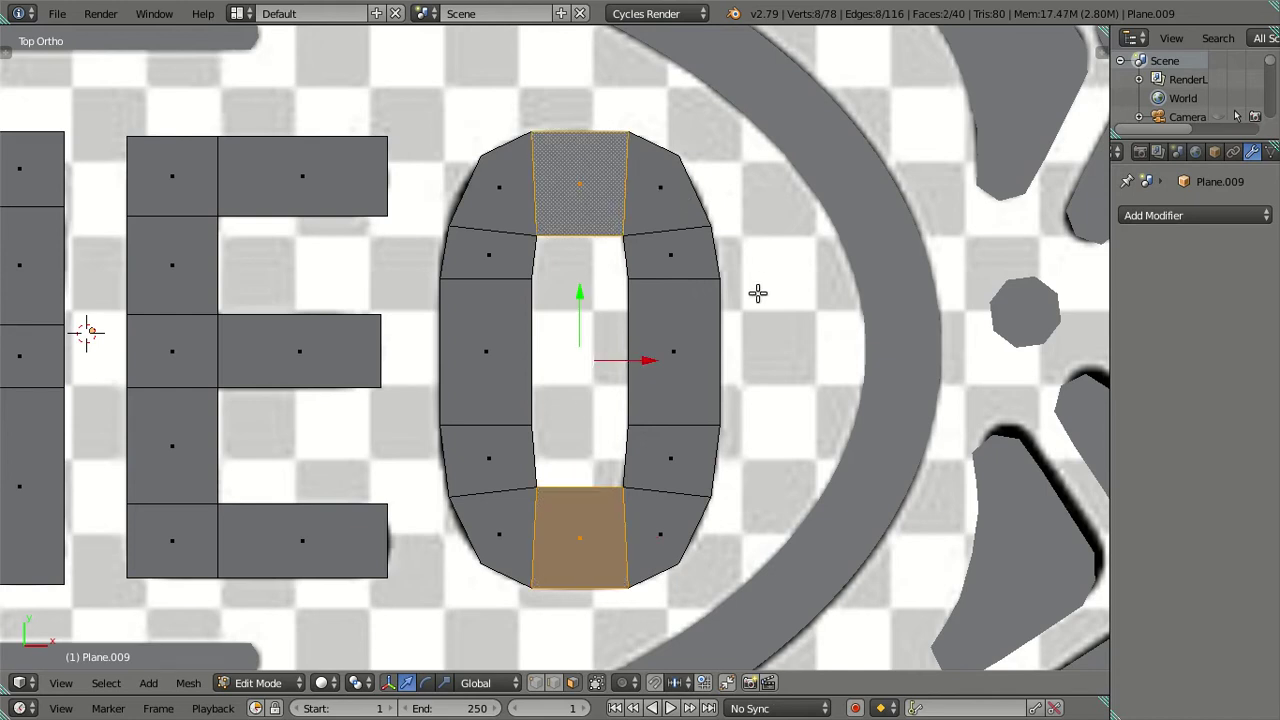
key("x")
key("x")
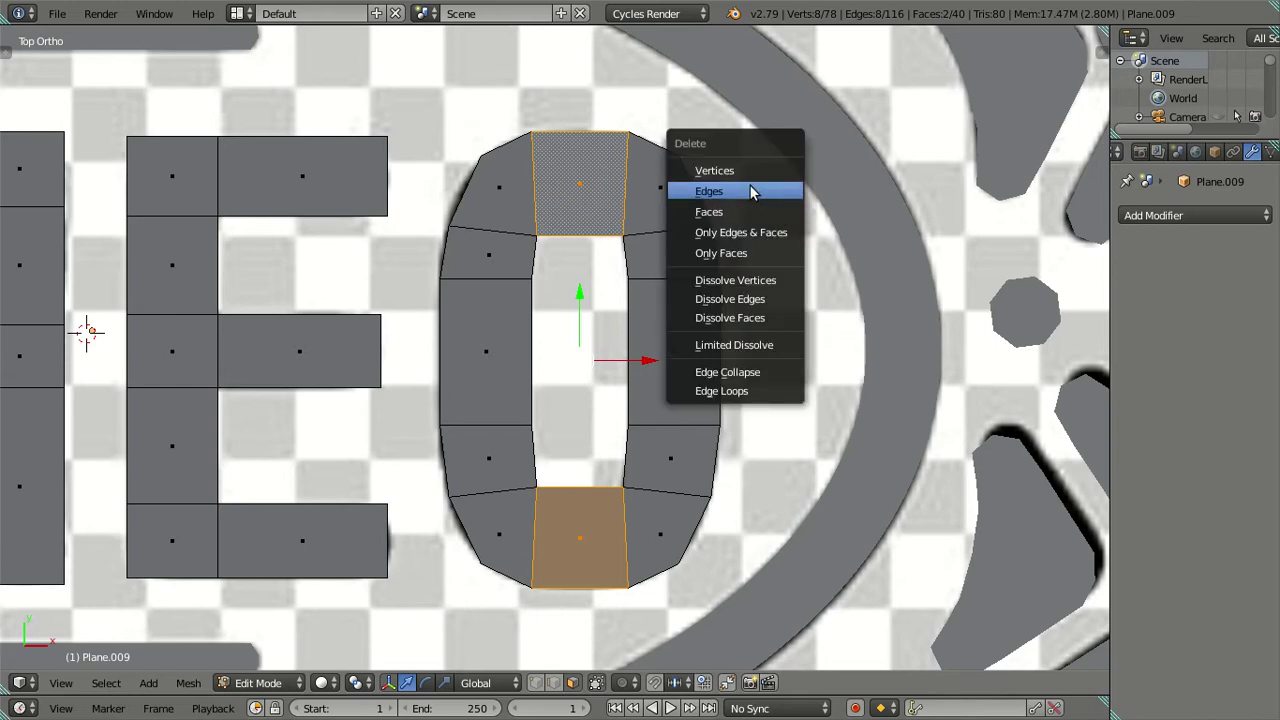
left_click(737, 206)
Step: Select the O's four inner vertices and extrude them in place
key("z")
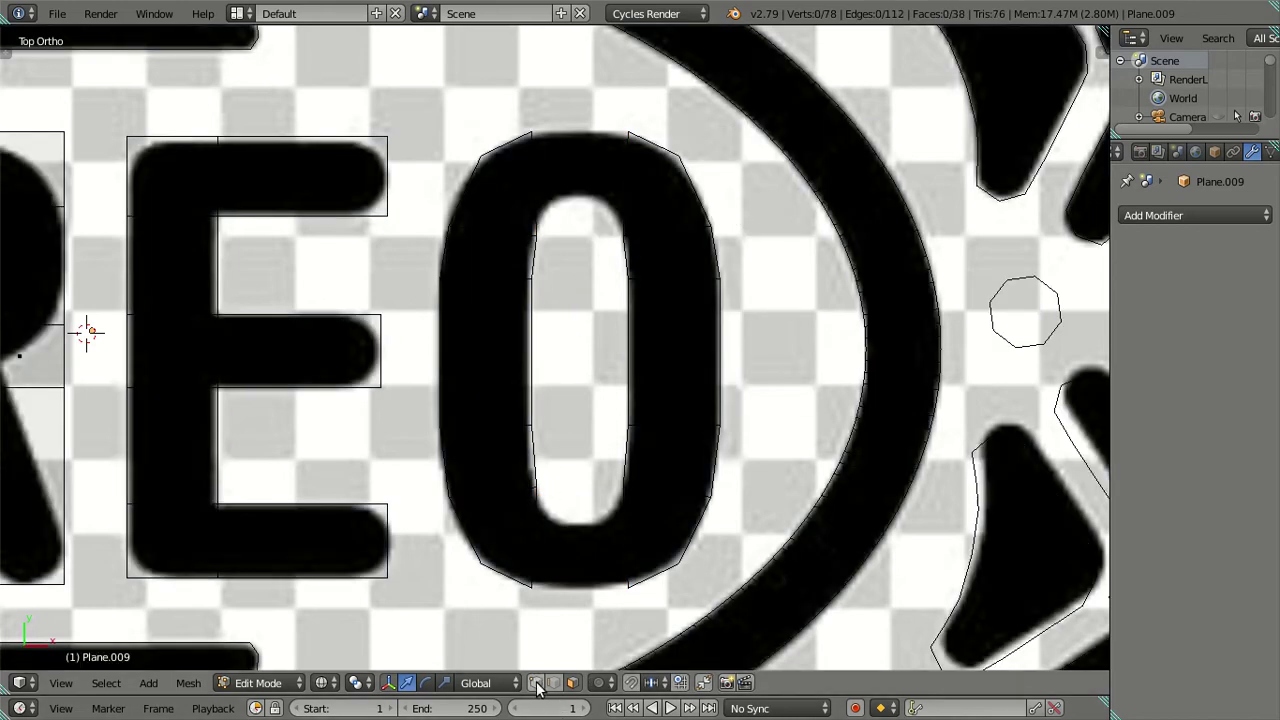
key("z")
middle_click_drag(595, 569, 608, 420, "shift")
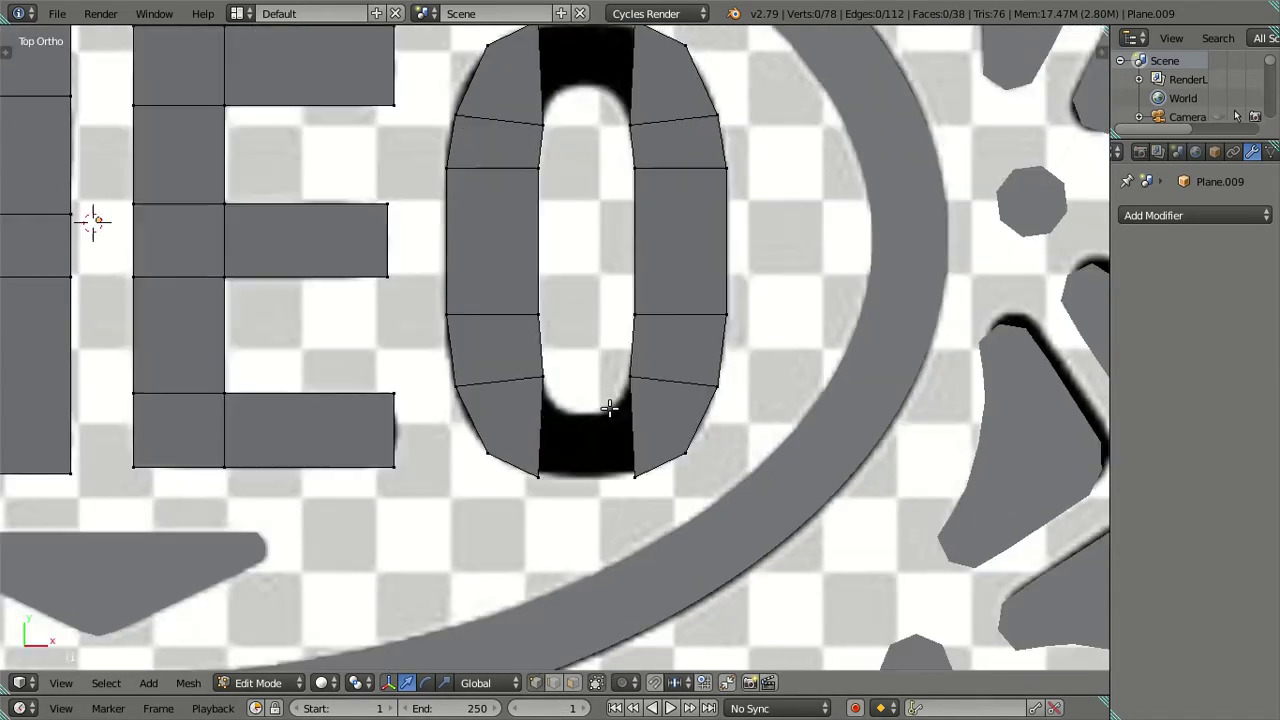
scroll(617, 394, "up", 2)
left_click(521, 390)
left_click(630, 390, "shift")
scroll(614, 360, "down", 1)
scroll(563, 252, "down", 1)
left_click(540, 224, "shift")
left_click(602, 226, "shift")
key("e")
key("Escape")
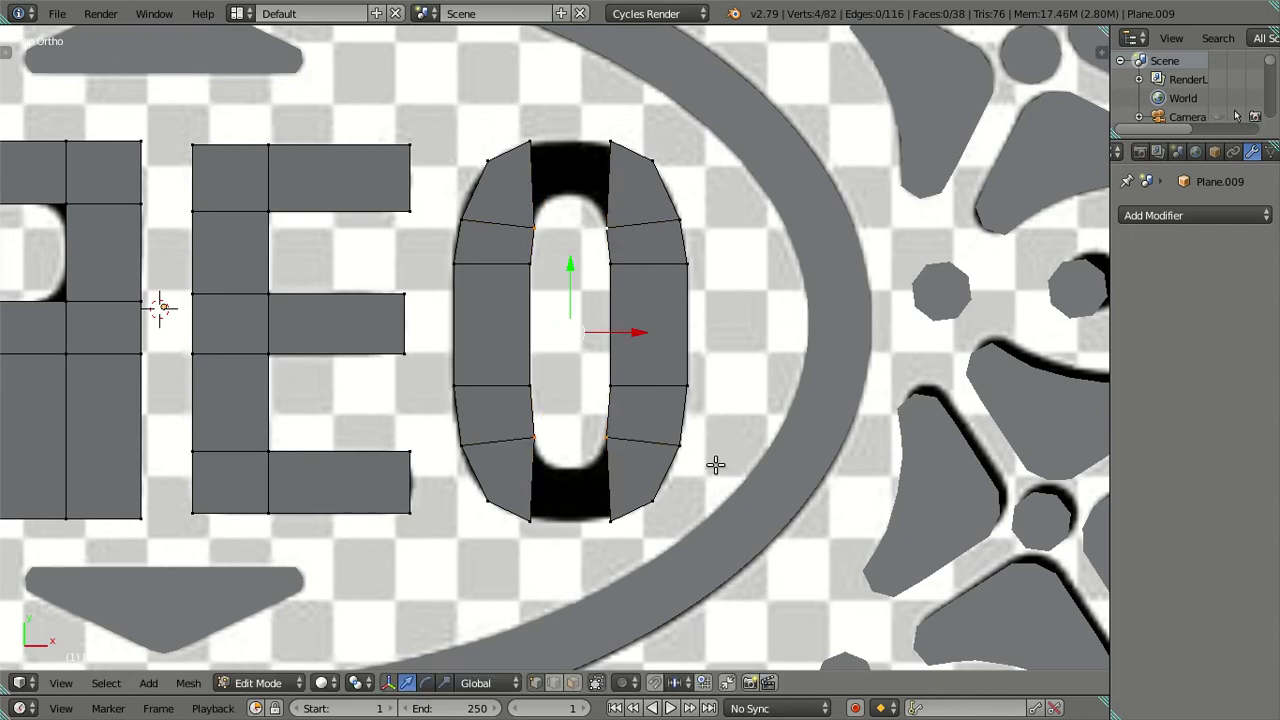
Step: Rescale the new inner vertices vertically, horizontally, then vertically into an oval hole
key("s")
key("y")
left_click(733, 524)
key("s")
key("x")
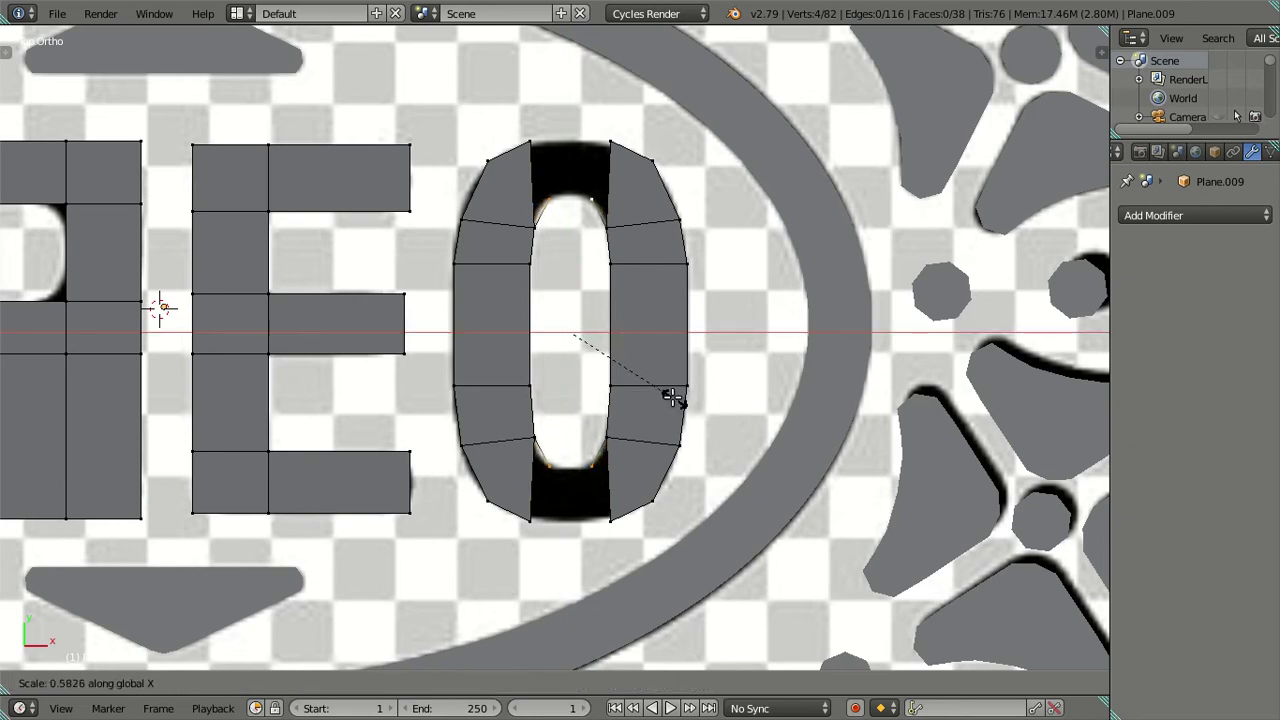
left_click(671, 394)
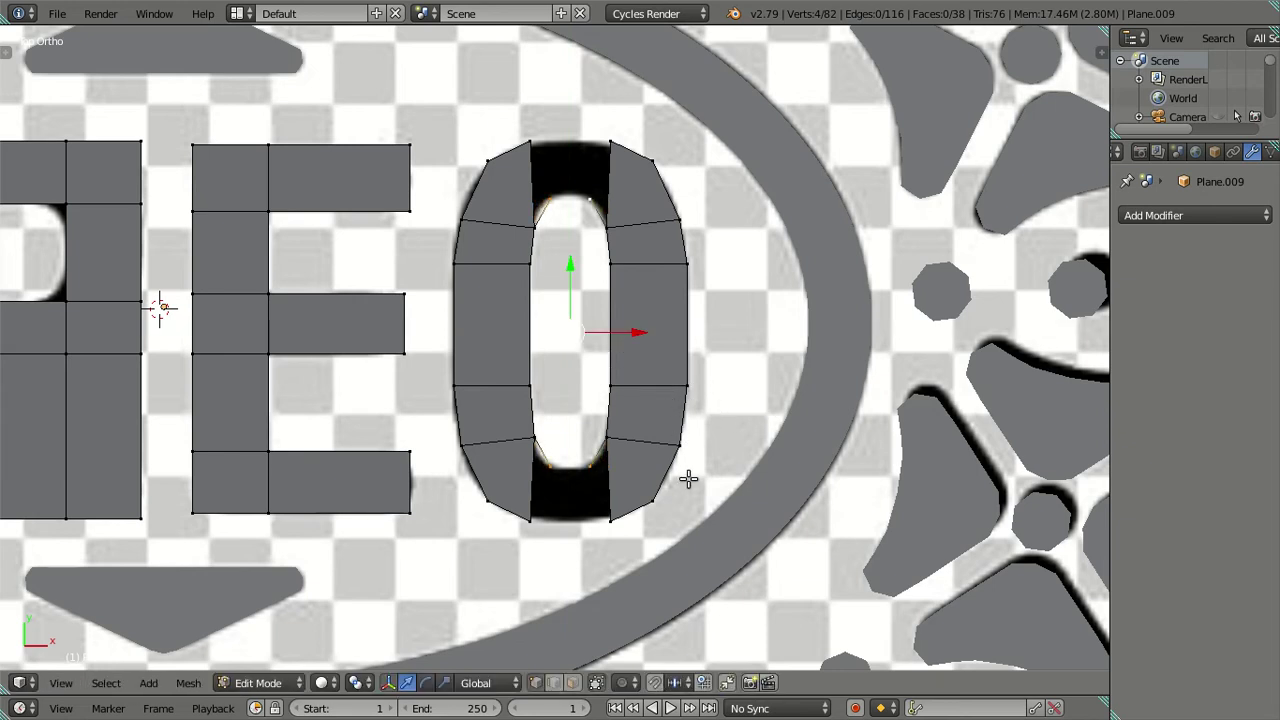
key("s")
key("y")
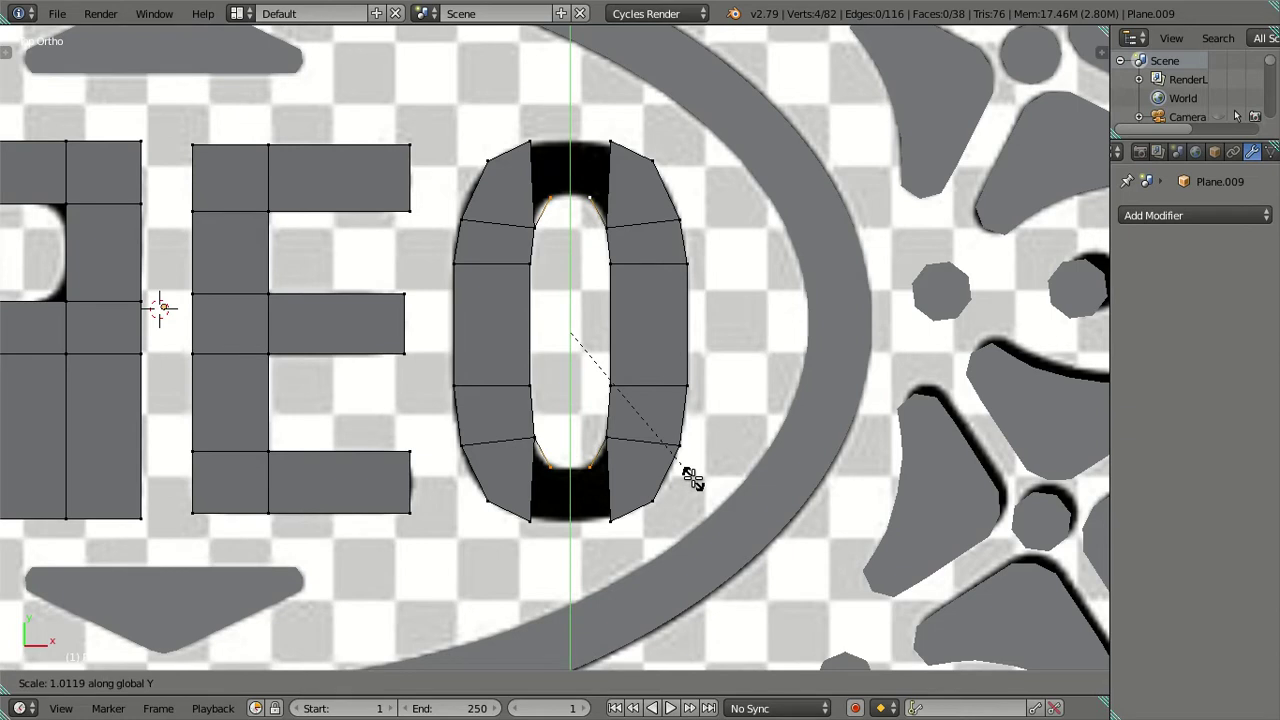
left_click(690, 476)
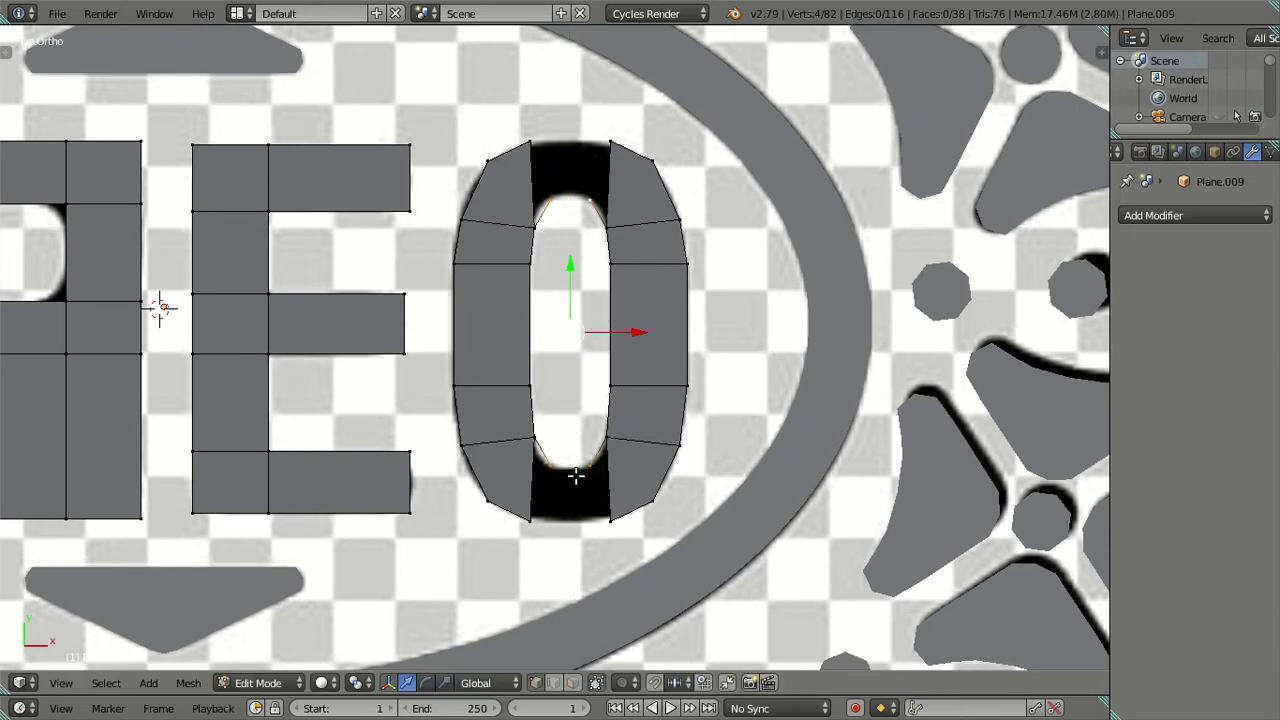
Step: Fill the gap at the O's bottom with a four-corner face
scroll(576, 476, "up", 2)
scroll(600, 486, "up", 1)
scroll(608, 334, "up", 1)
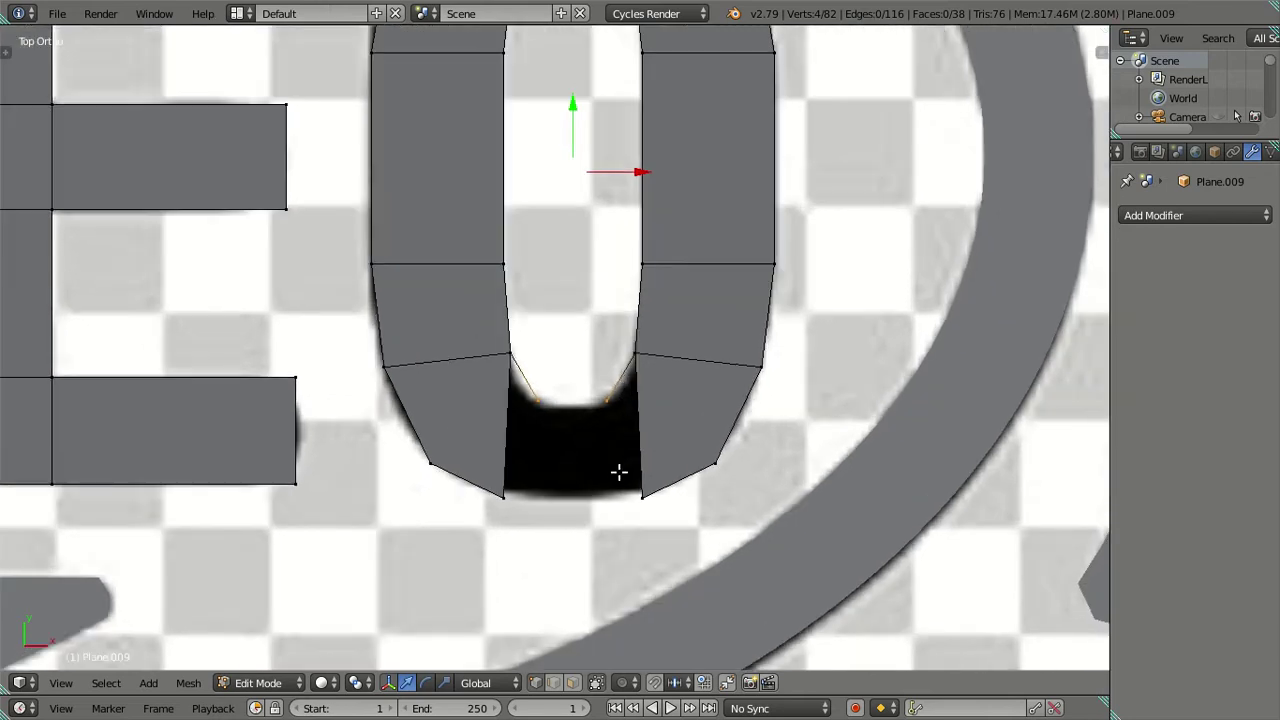
left_click(638, 494)
left_click(502, 494, "shift")
left_click(535, 398, "shift")
left_click(606, 400, "shift")
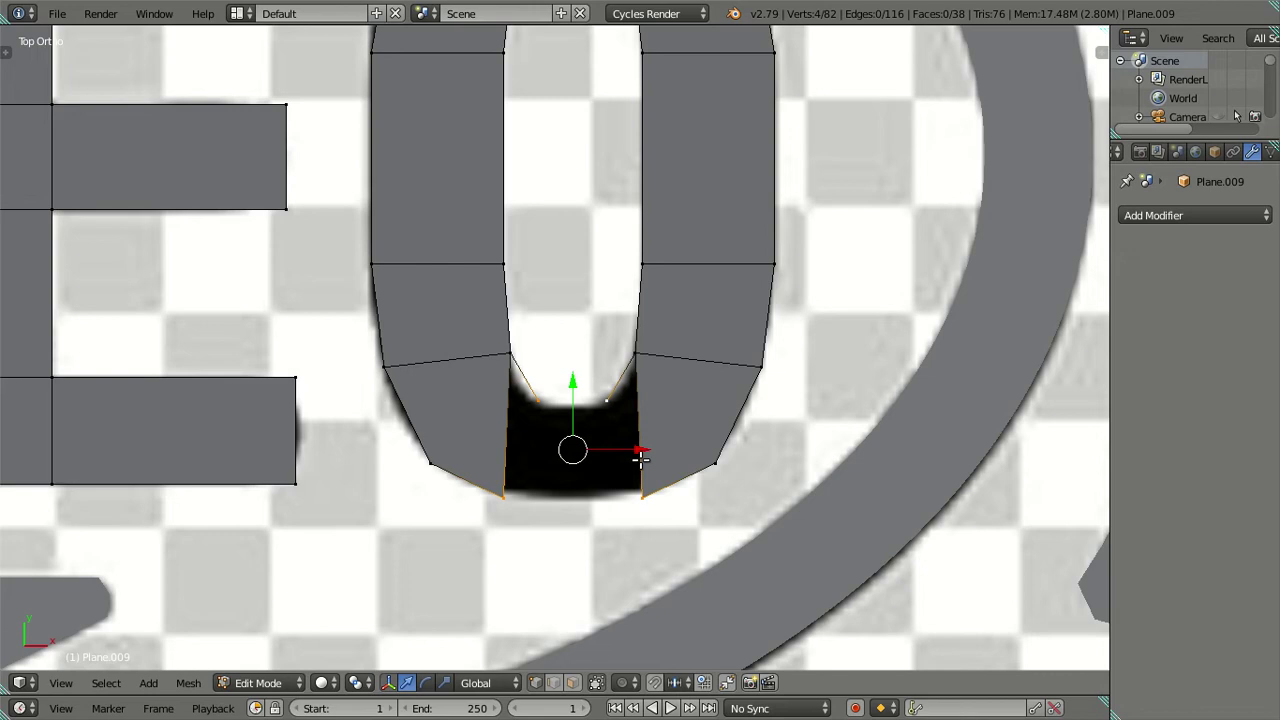
key("f")
key("a")
Step: Reselect the bottom face's four corners and dismiss the Face menu without changes
left_click(633, 420, "alt")
left_click(606, 400)
left_click(535, 398, "shift")
left_click(502, 494, "shift")
left_click(640, 494, "shift")
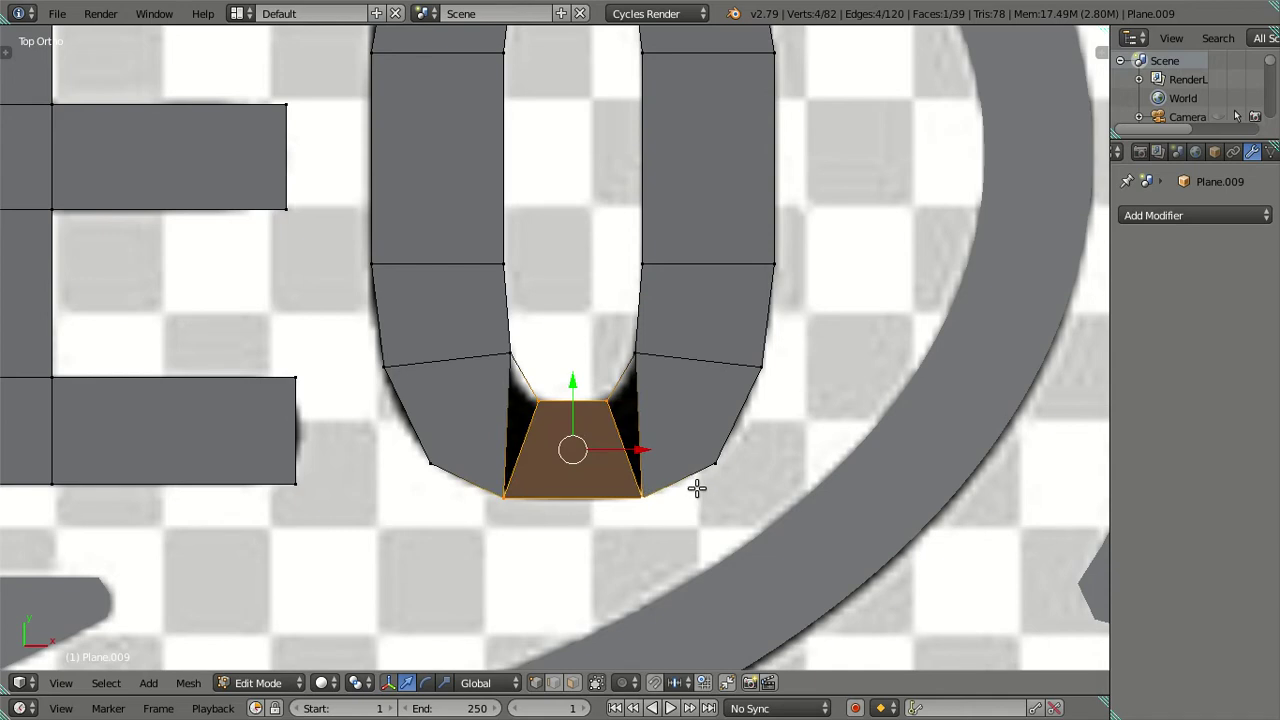
key("ctrl+f")
left_click(642, 203)
key("a")
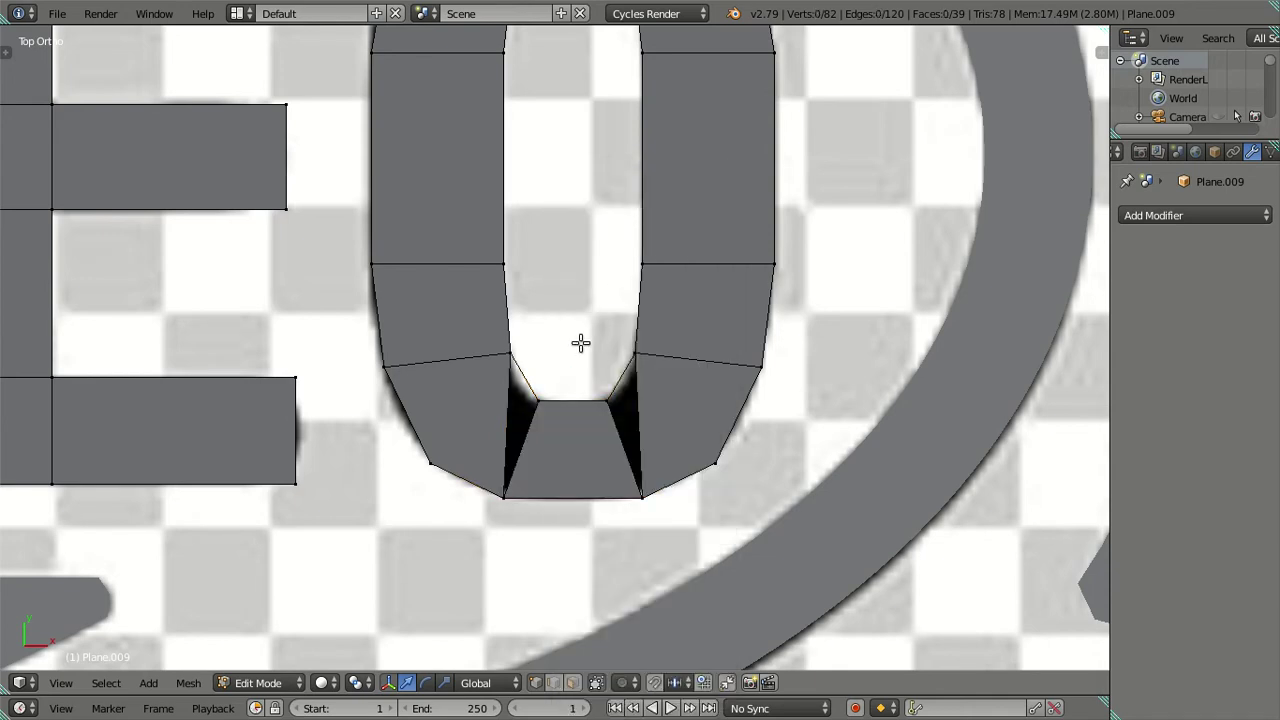
Step: Fill the bottom-left and bottom-right triangular gaps with faces
left_click(535, 399)
left_click(510, 353, "shift")
left_click(504, 493, "shift")
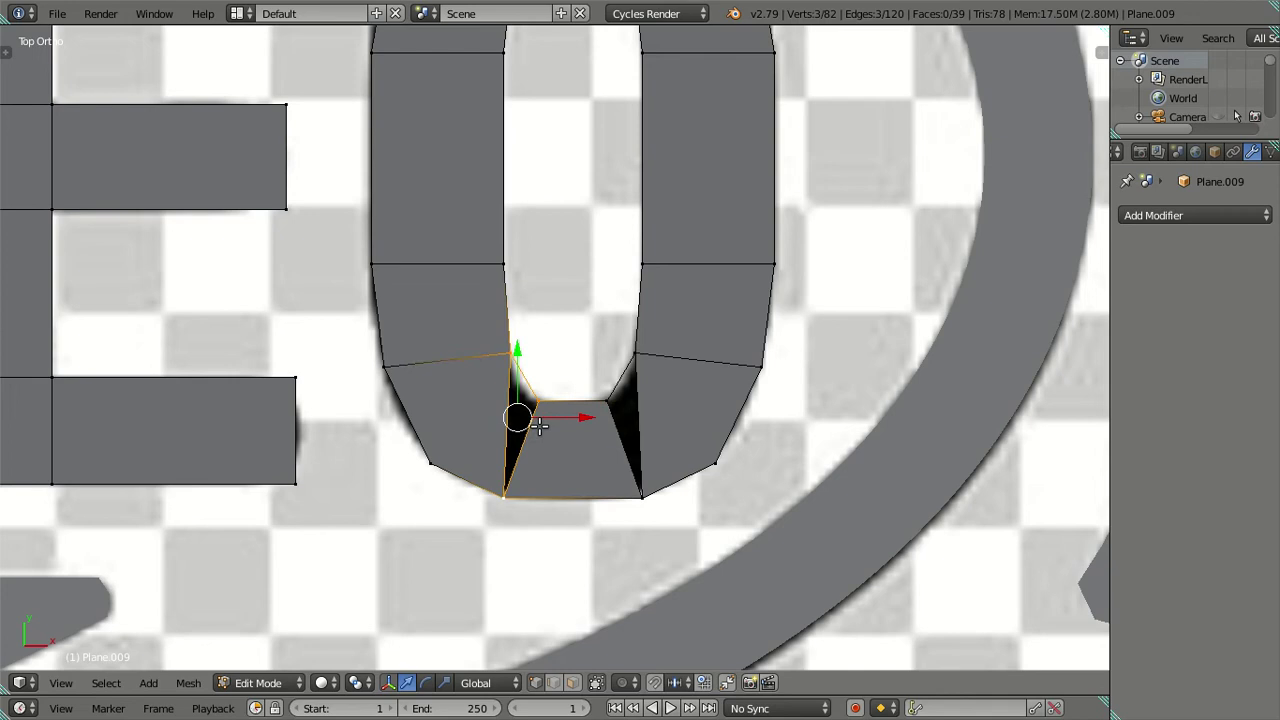
key("f")
left_click(607, 400)
left_click(634, 354, "shift")
left_click(628, 483, "shift")
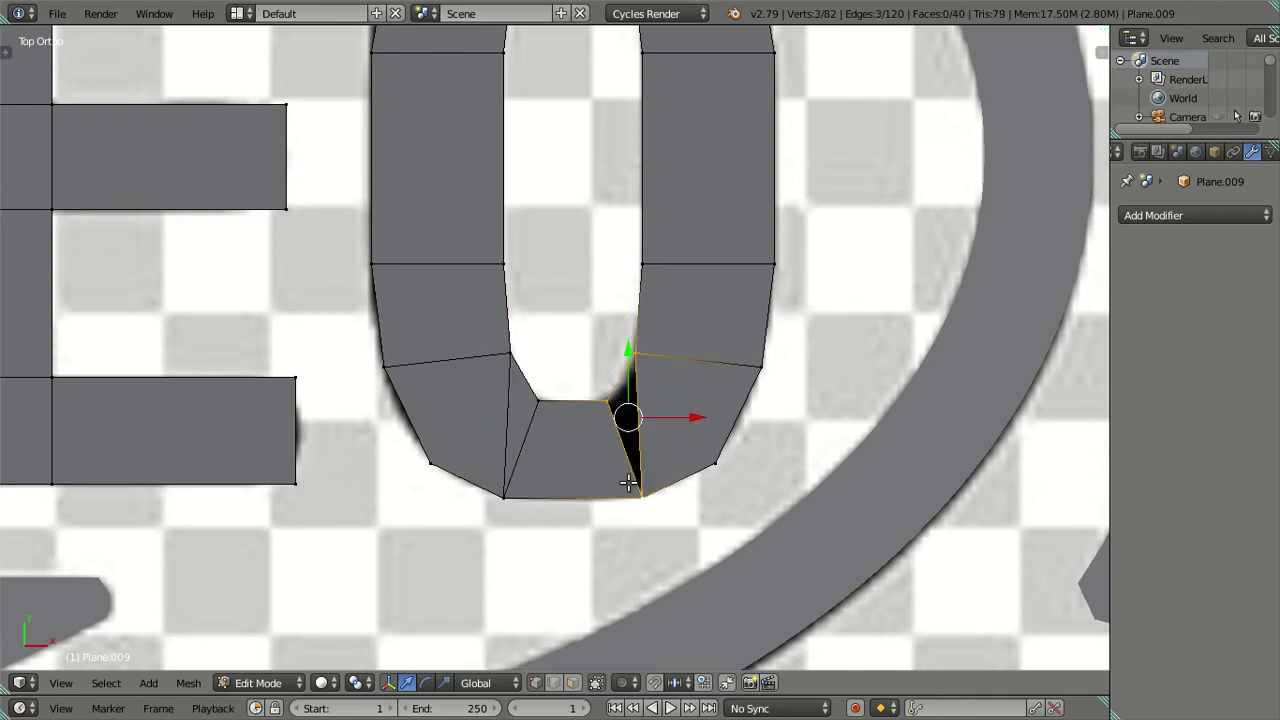
key("f")
key("a")
Step: Fill the gap at the O's top with a face
scroll(710, 340, "down", 5)
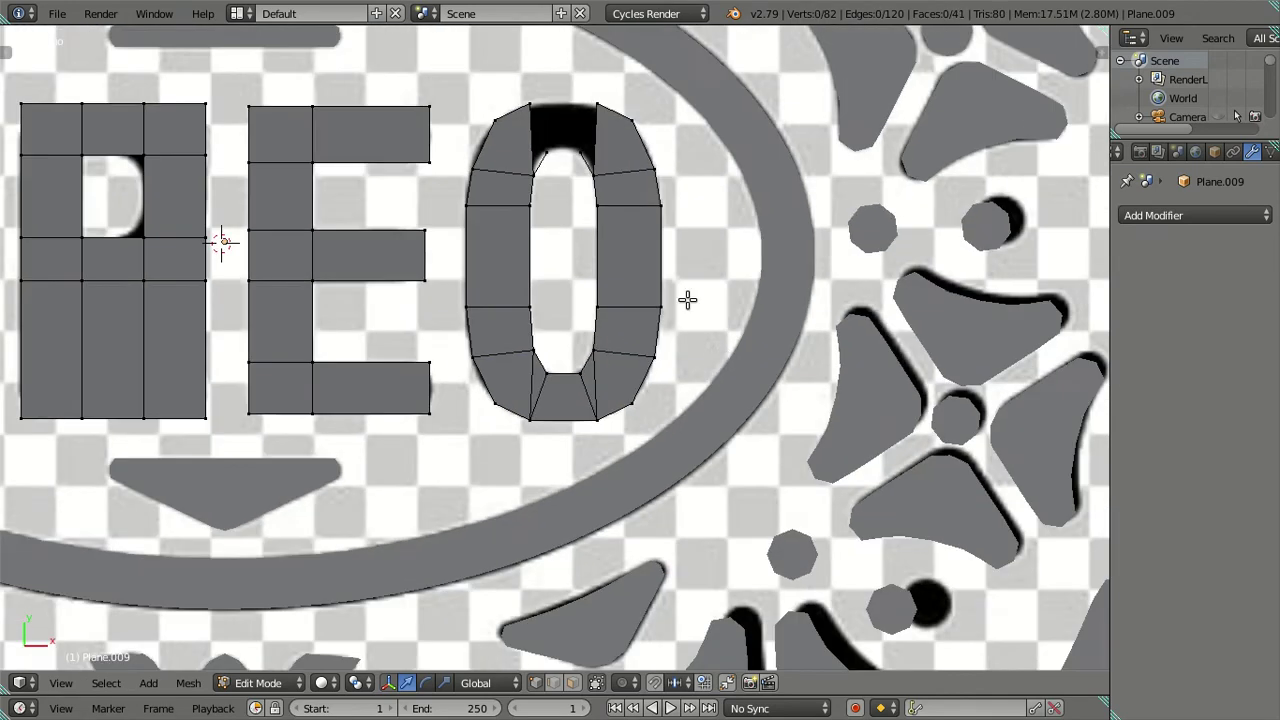
scroll(613, 412, "up", 1)
scroll(613, 412, "up", 2)
left_click(545, 298)
left_click(599, 298, "shift")
left_click(526, 217, "shift")
left_click(621, 222, "shift")
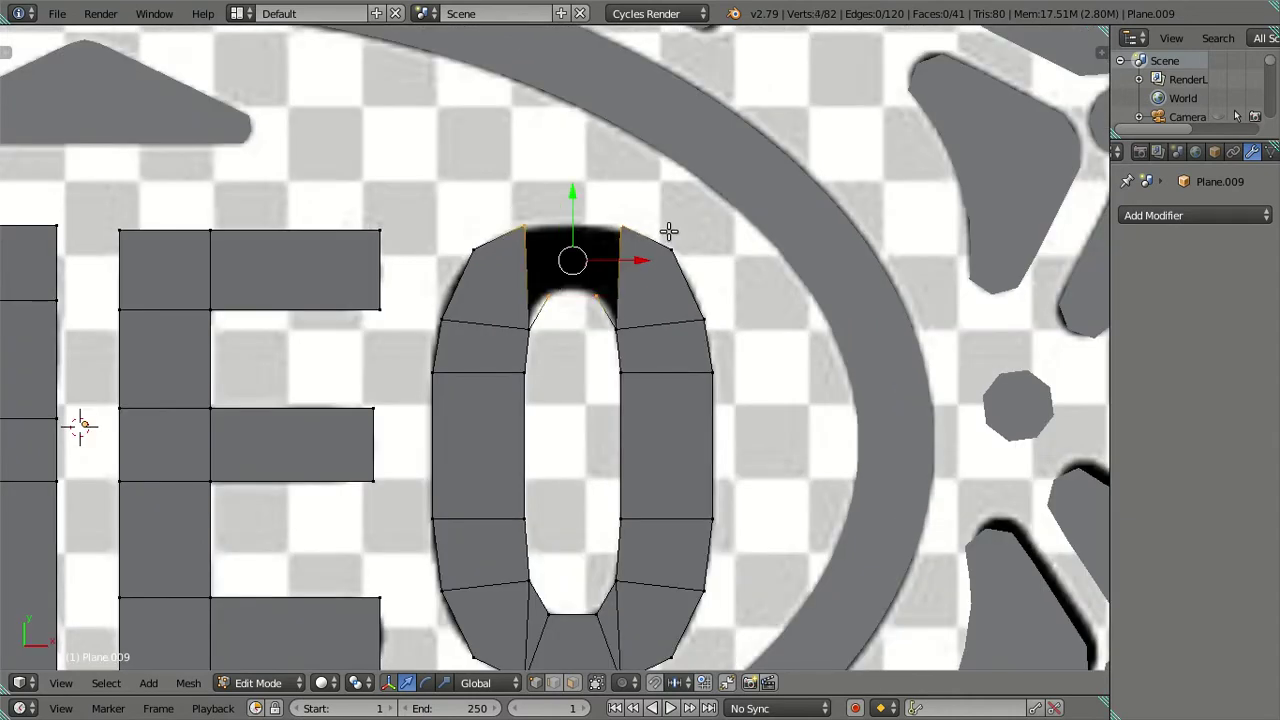
key("f")
Step: Cancel an accidental move and dismiss the Face menu, leaving the top face unchanged
key("shift+a")
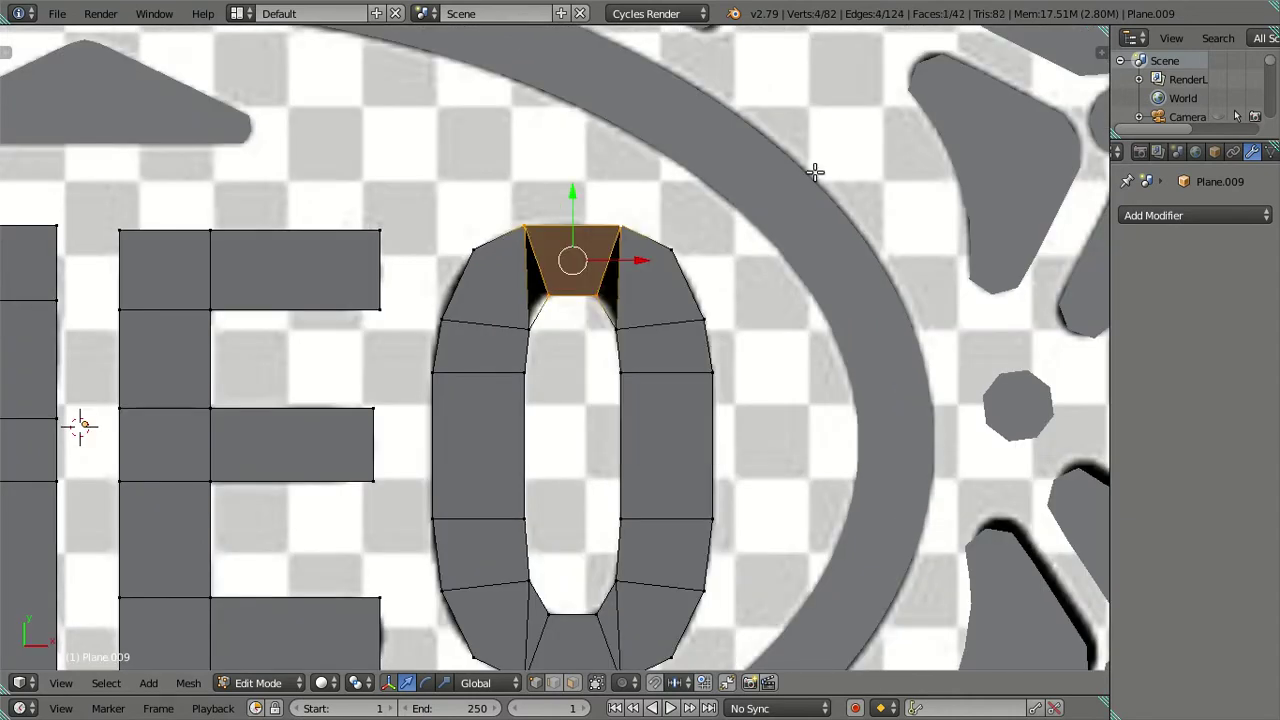
key("g")
key("x")
key("Escape")
key("ctrl+f")
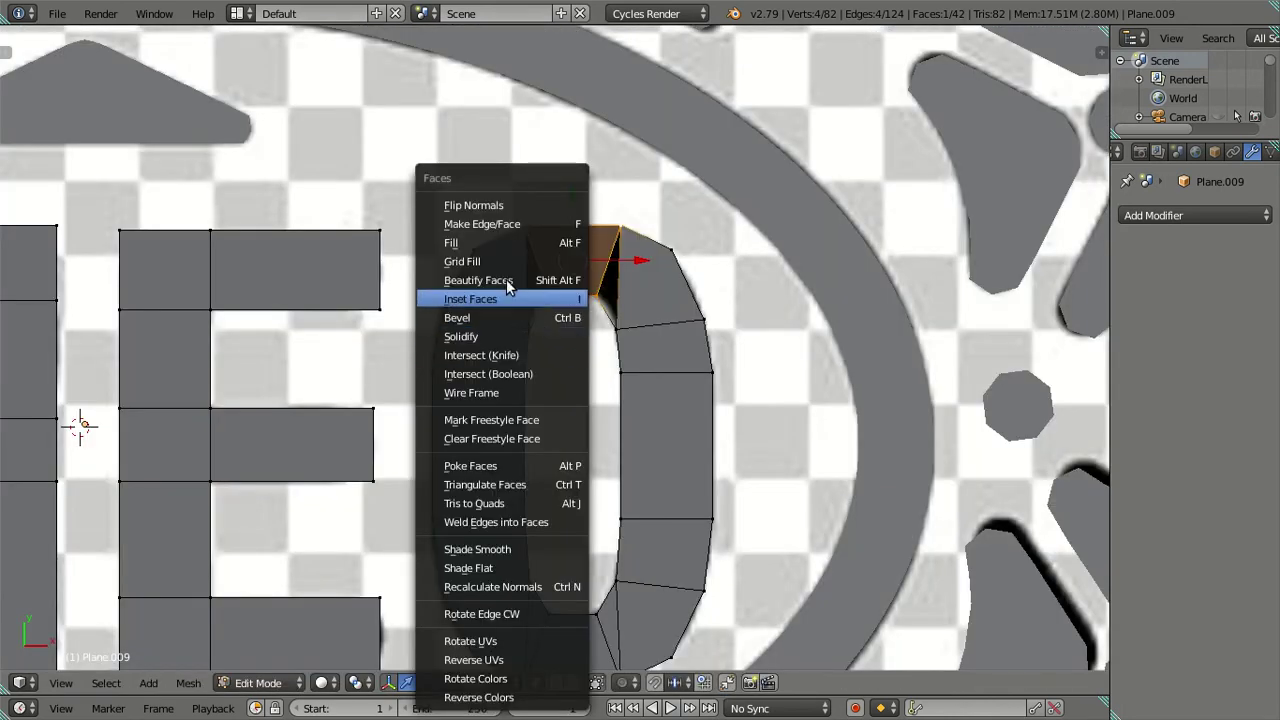
key("Escape")
key("a")
Step: Fill the top-right and top-left triangular gaps with faces, closing the O ring
scroll(642, 334, "up", 1)
right_click(606, 286)
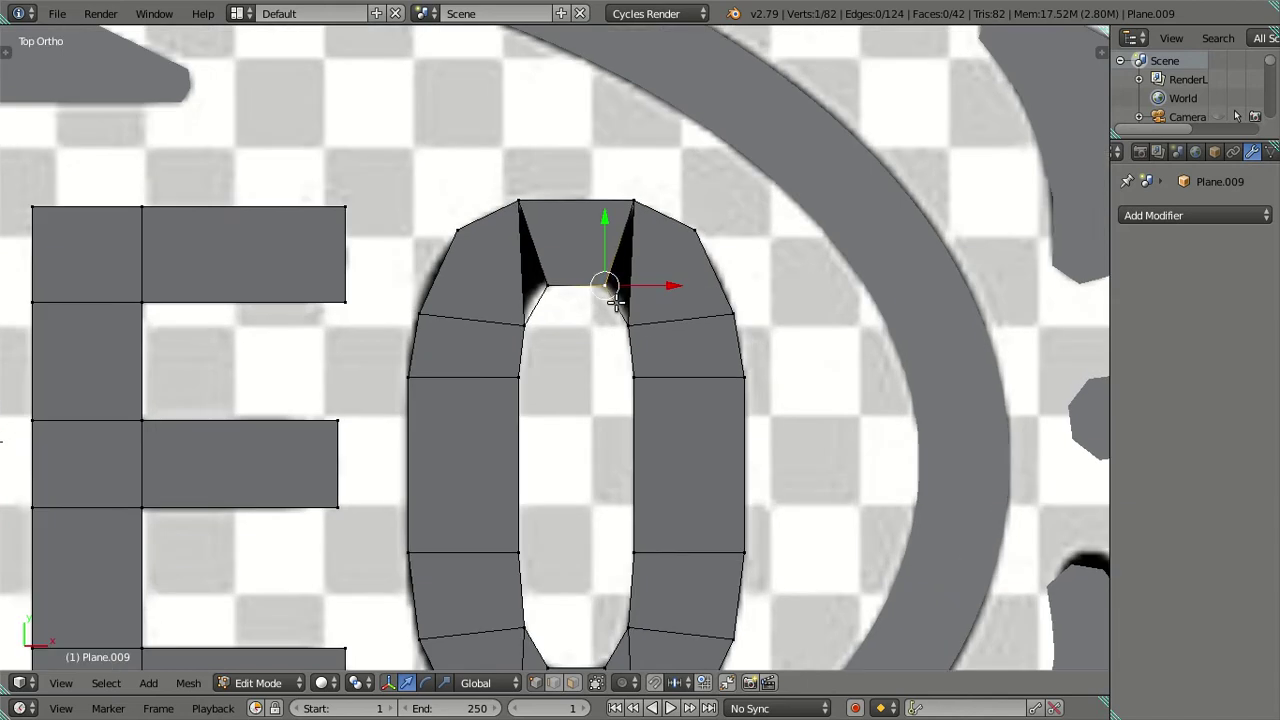
right_click(627, 322, "shift")
right_click(633, 203, "shift")
key("f")
right_click(546, 284)
right_click(524, 323, "shift")
right_click(519, 203, "shift")
key("f")
key("a")
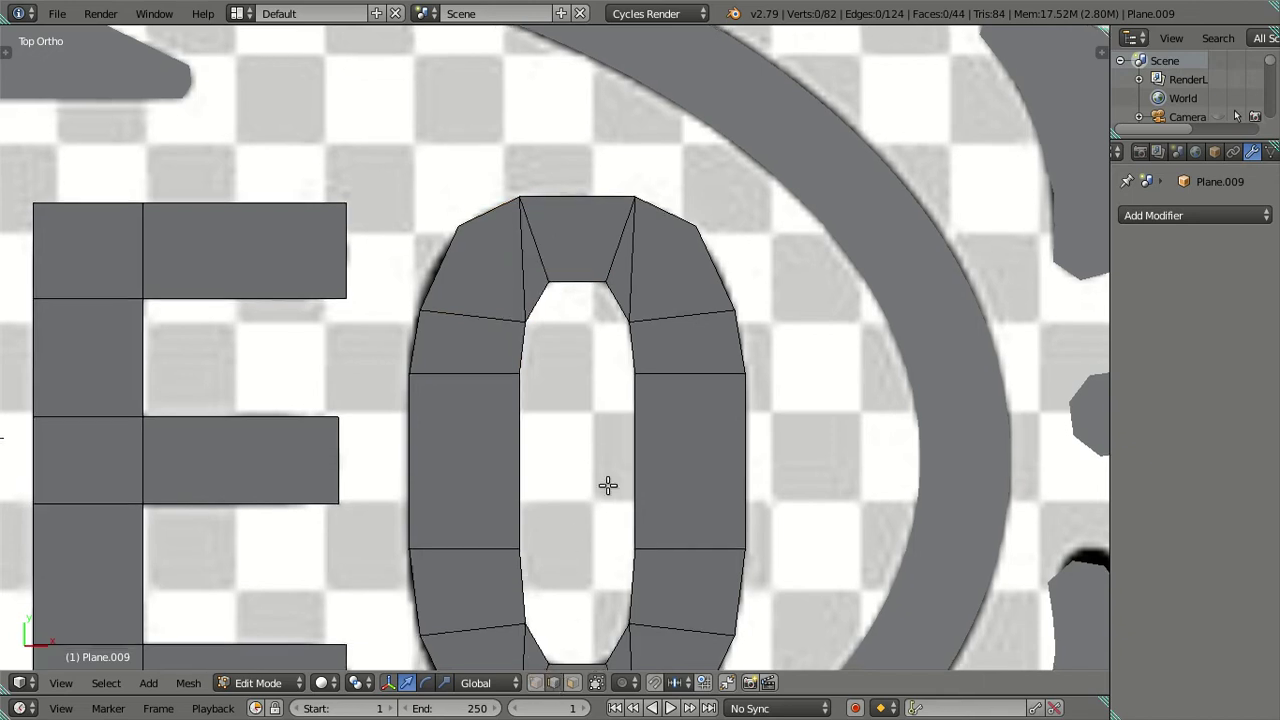
middle_click_drag(608, 485, 612, 323, "shift")
Step: Dissolve the four diagonal edges so the O's top and bottom pieces become single faces
right_click(634, 112)
right_click(526, 123, "shift")
right_click(522, 514, "shift")
right_click(638, 503, "shift")
key("x")
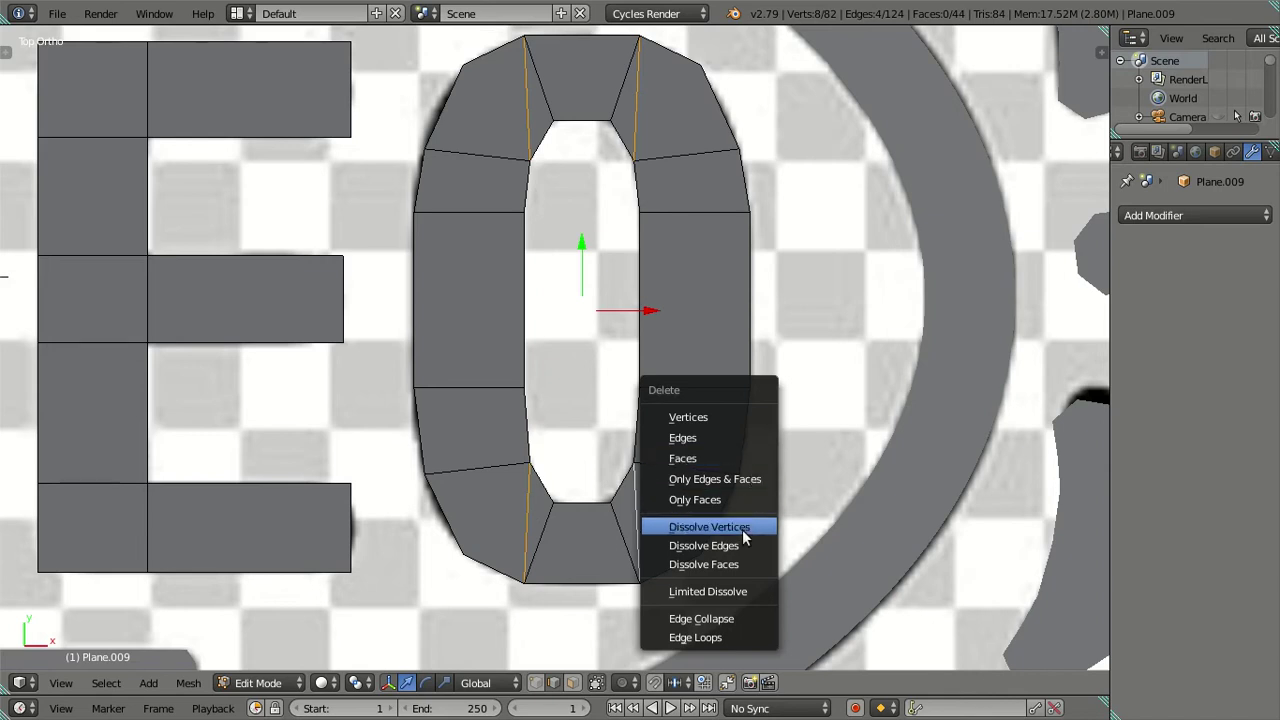
key("Escape")
key("x")
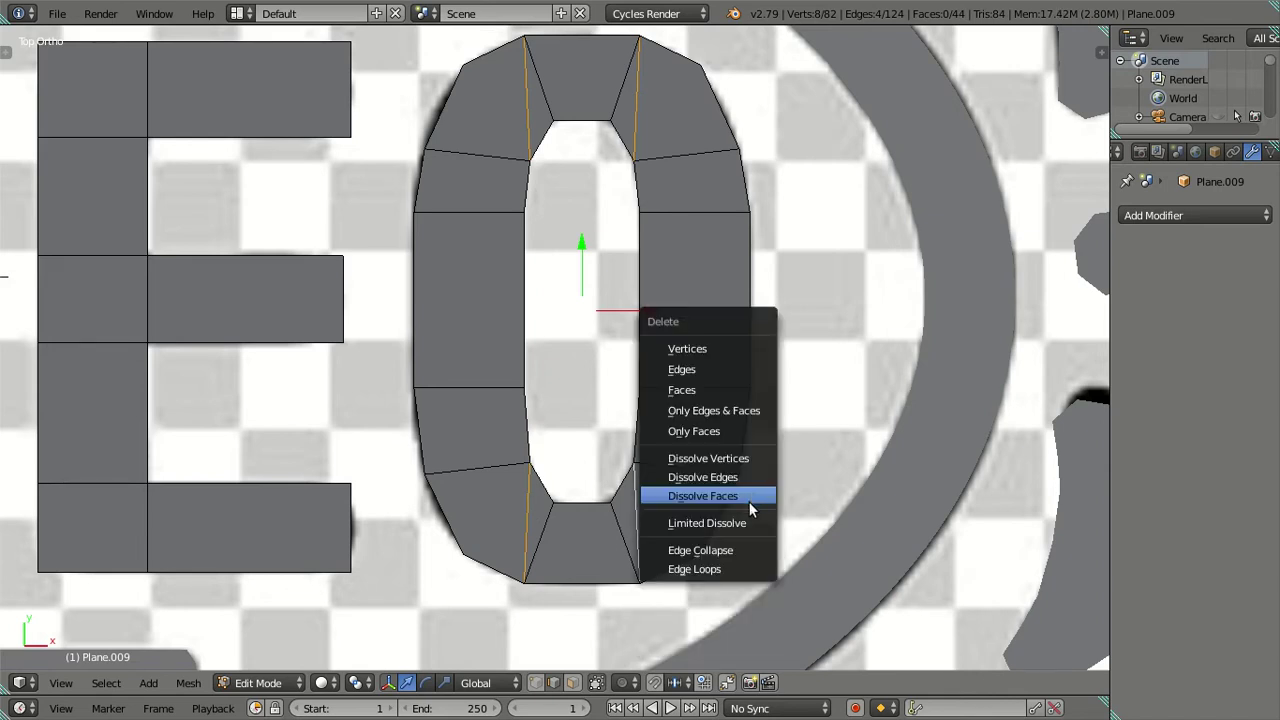
left_click(750, 476)
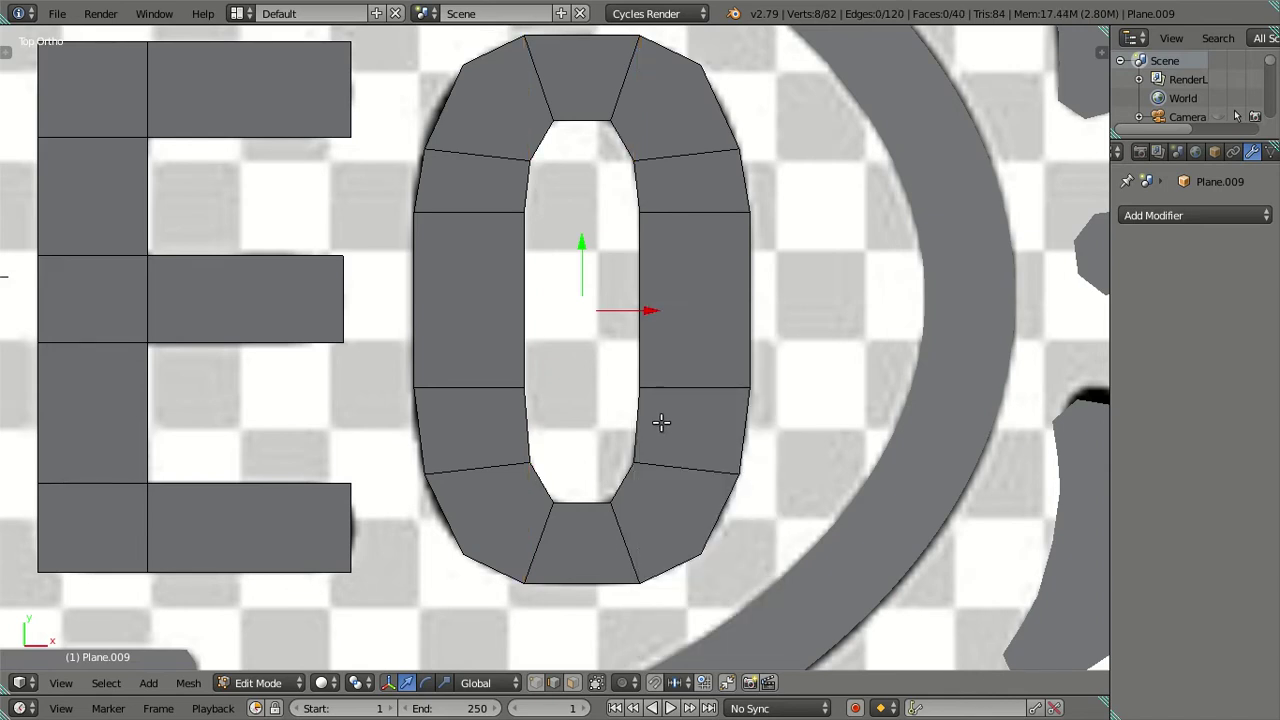
Step: With the emblem visible through the mesh, select the O's four outer side vertices
key("z")
key("z")
key("z")
left_click(536, 682)
key("z")
right_click(720, 163)
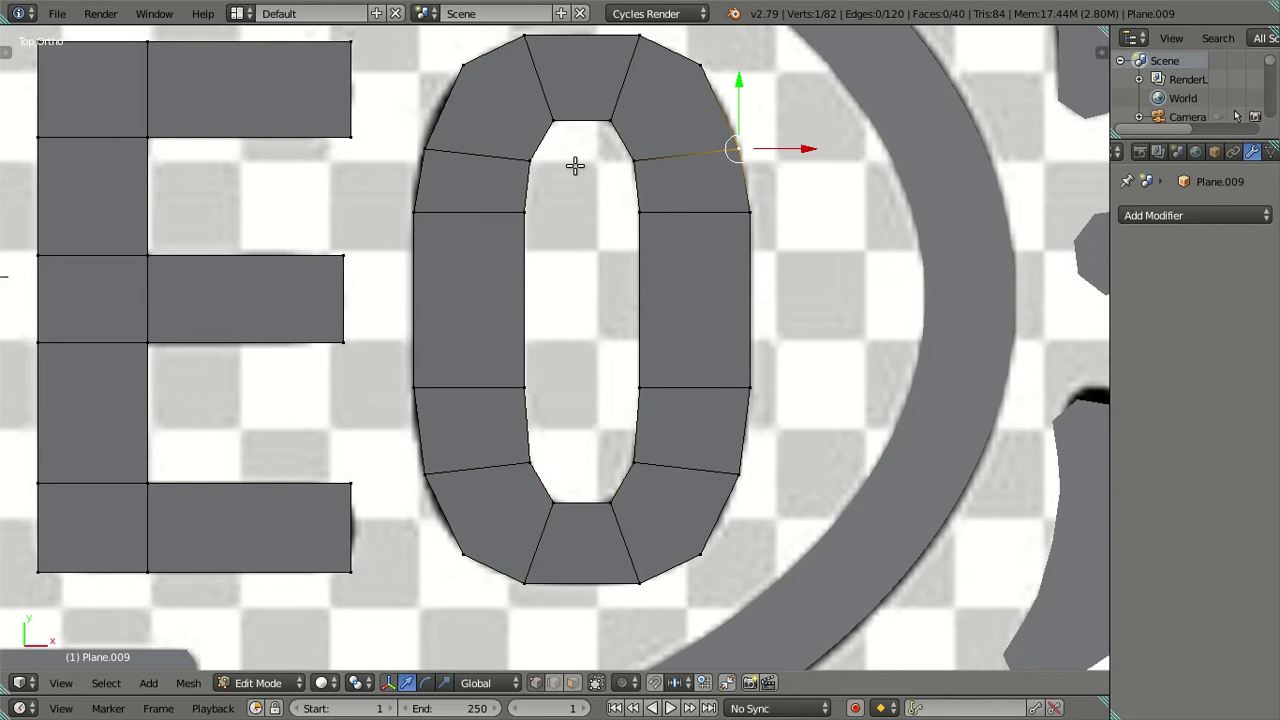
right_click(423, 155, "shift")
right_click(424, 465, "shift")
right_click(737, 474, "shift")
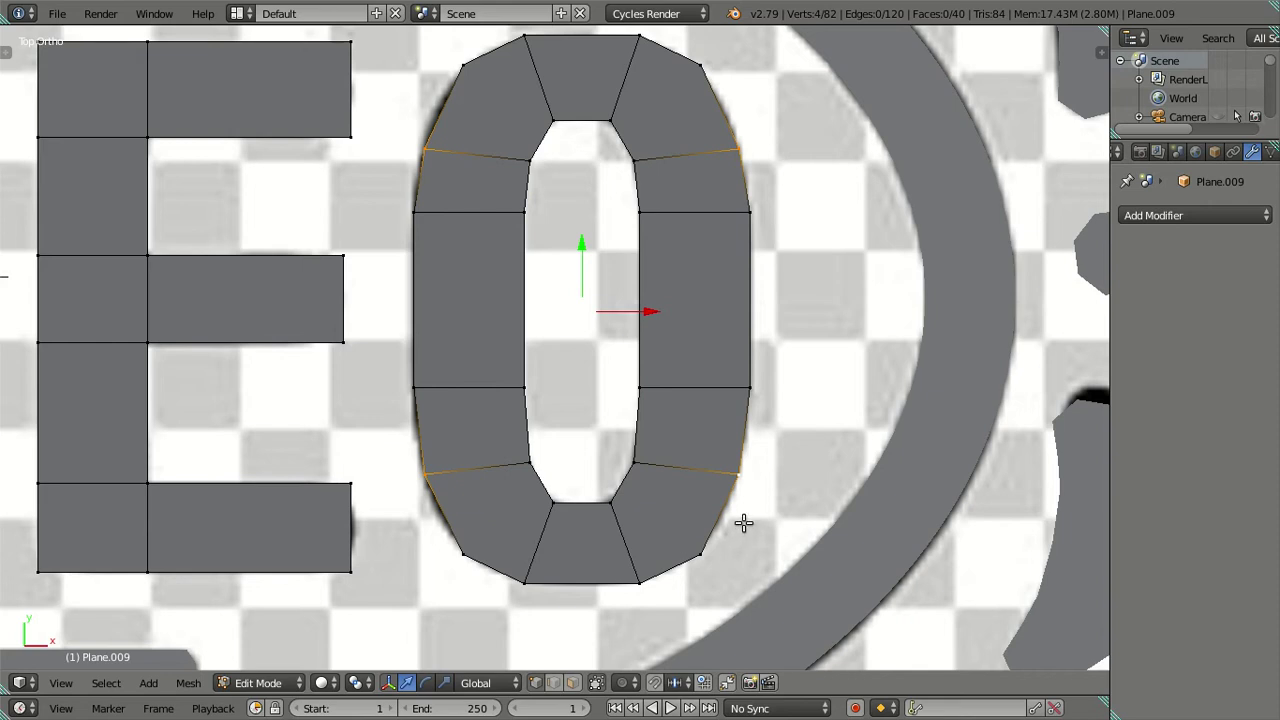
Step: Stretch the side vertices vertically along Y by about 1.08 to hug the O outline
key("shift+z")
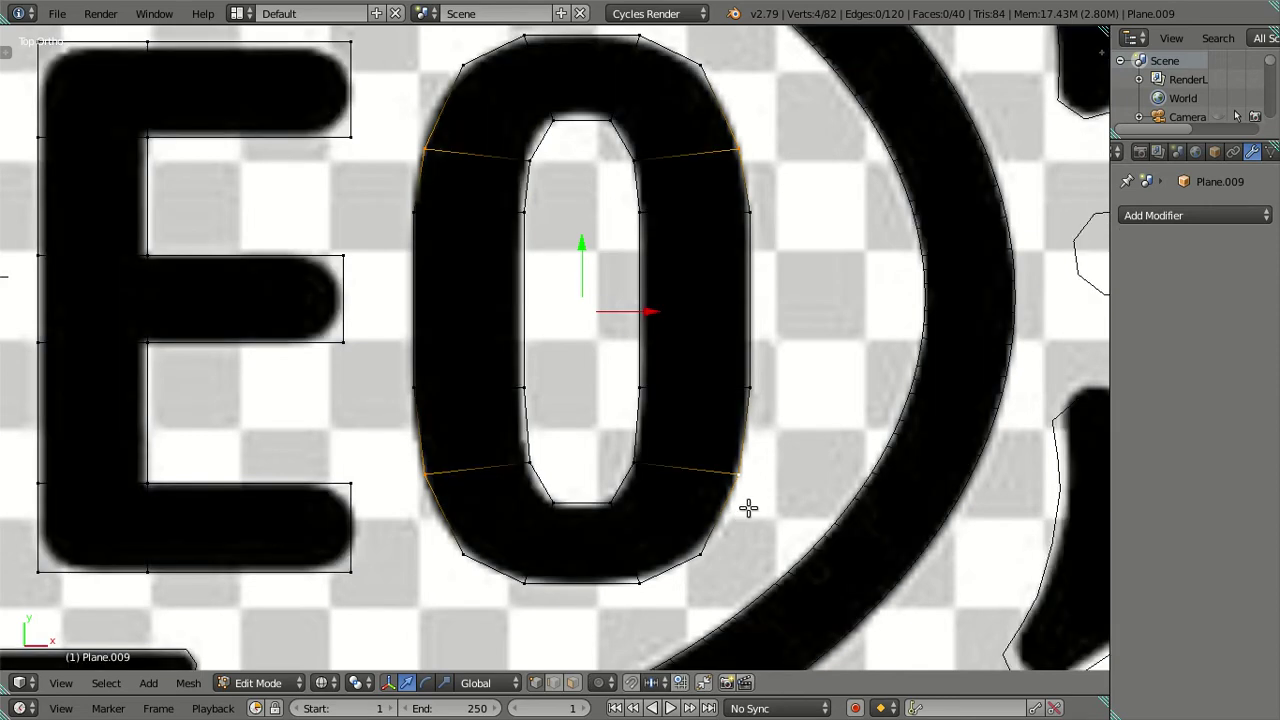
key("s")
key("y")
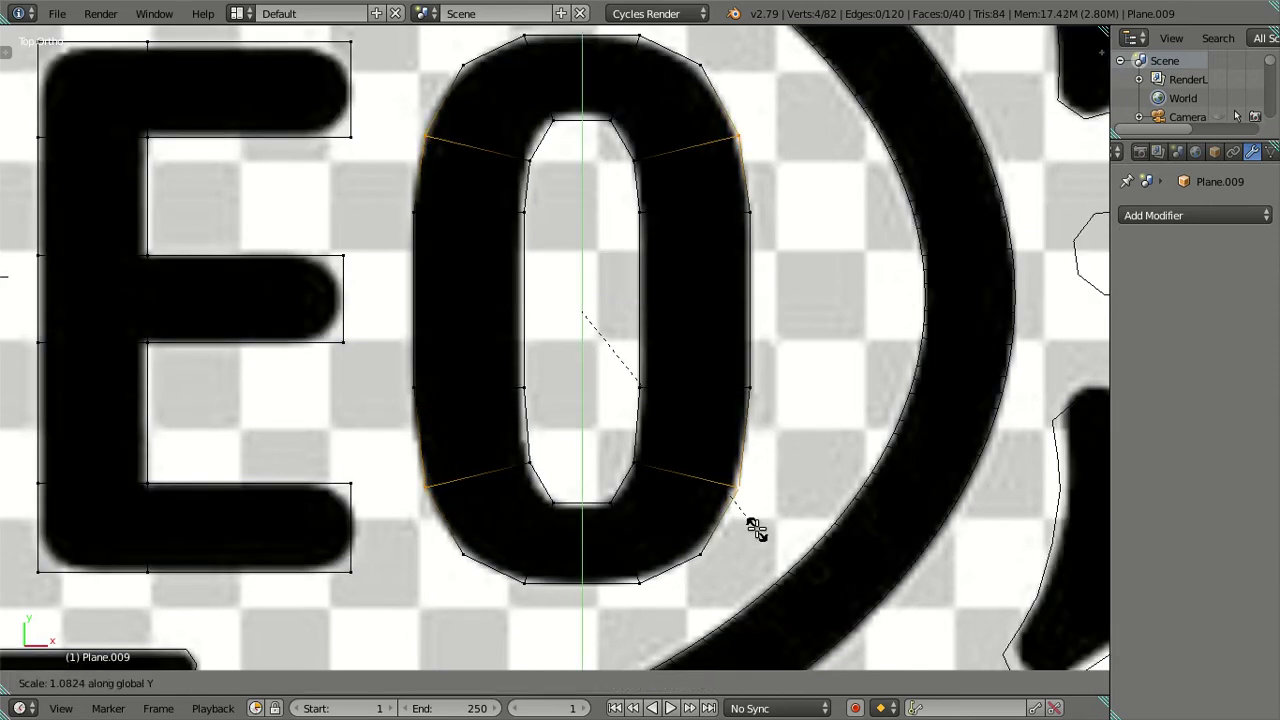
left_click(757, 528)
key("a")
key("shift+z")
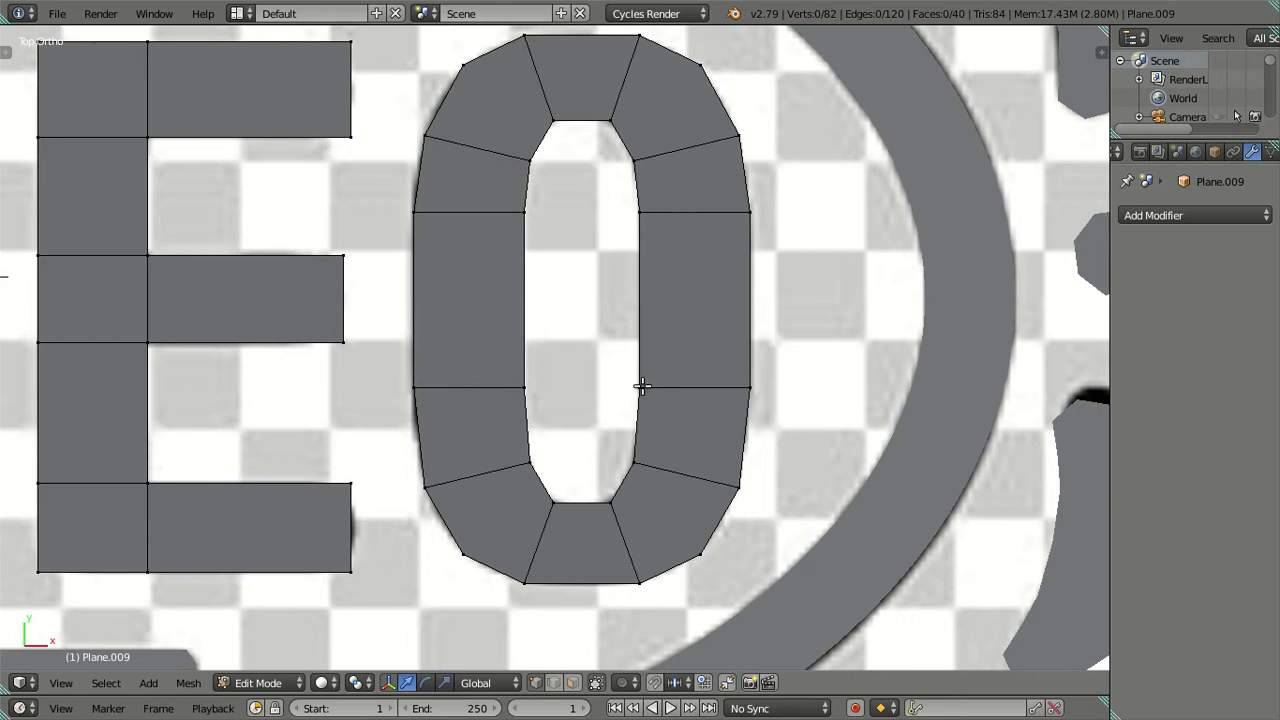
Step: Bevel the O's four outer corner vertices with Ctrl+Shift+B
key("z")
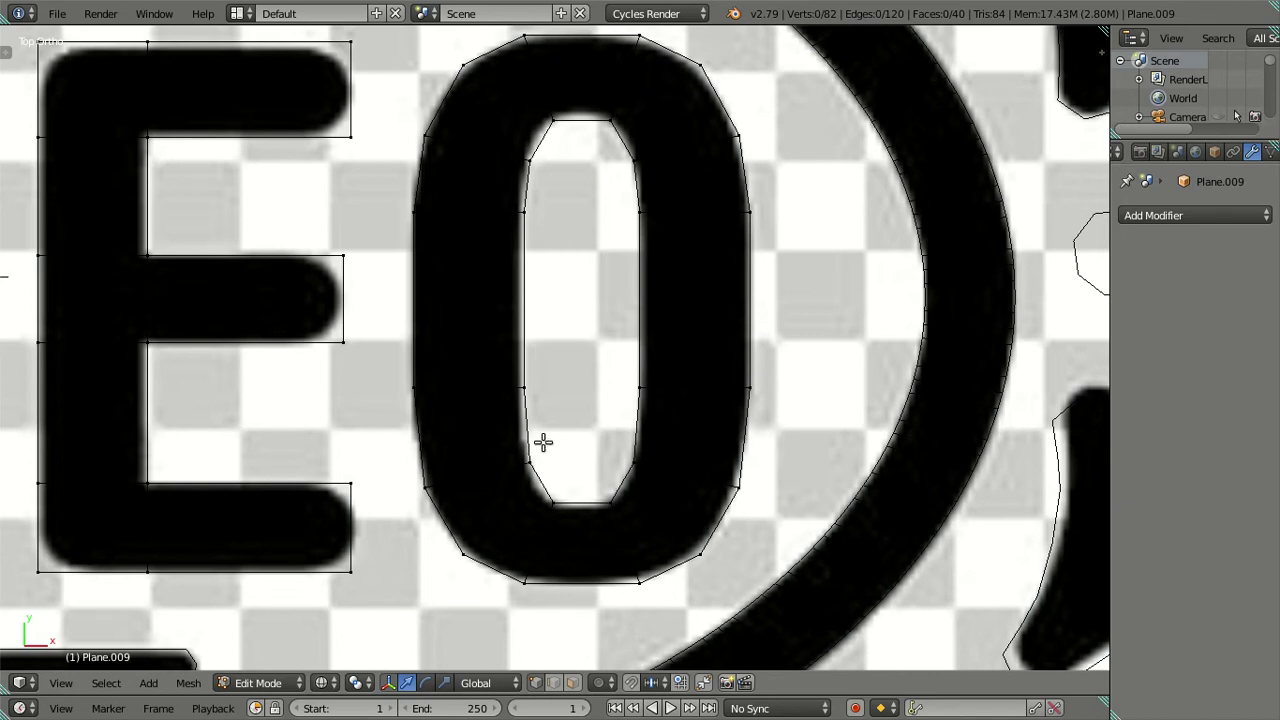
key("z")
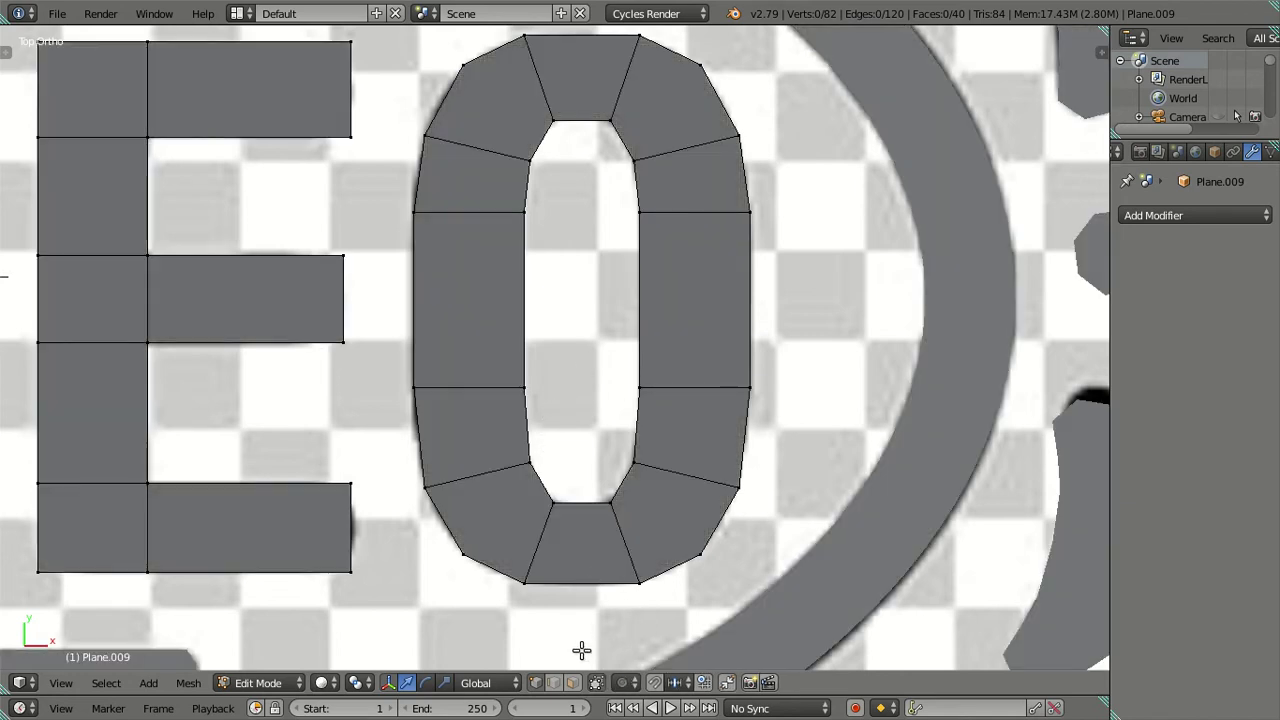
left_click(572, 682)
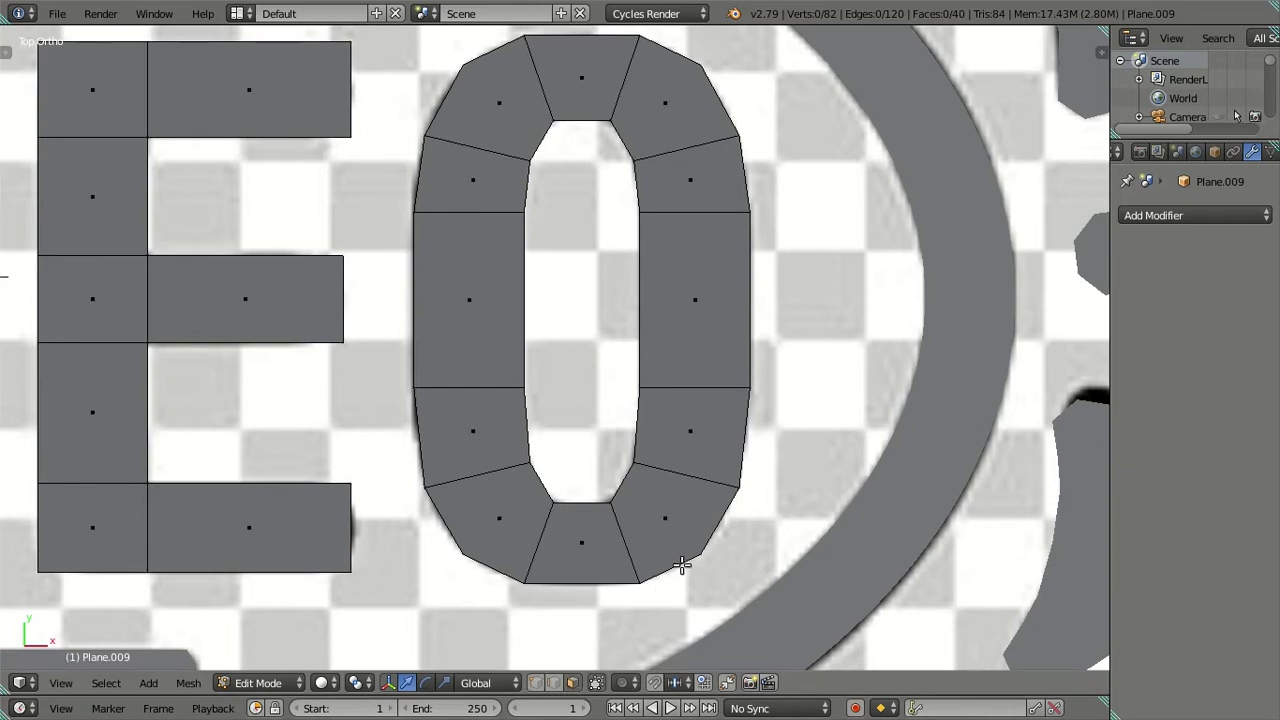
left_click(536, 682)
left_click(688, 556)
left_click(468, 555, "shift")
scroll(491, 320, "down", 1)
left_click(489, 130, "shift")
left_click(676, 130, "shift")
key("ctrl+shift+b")
left_click(765, 340)
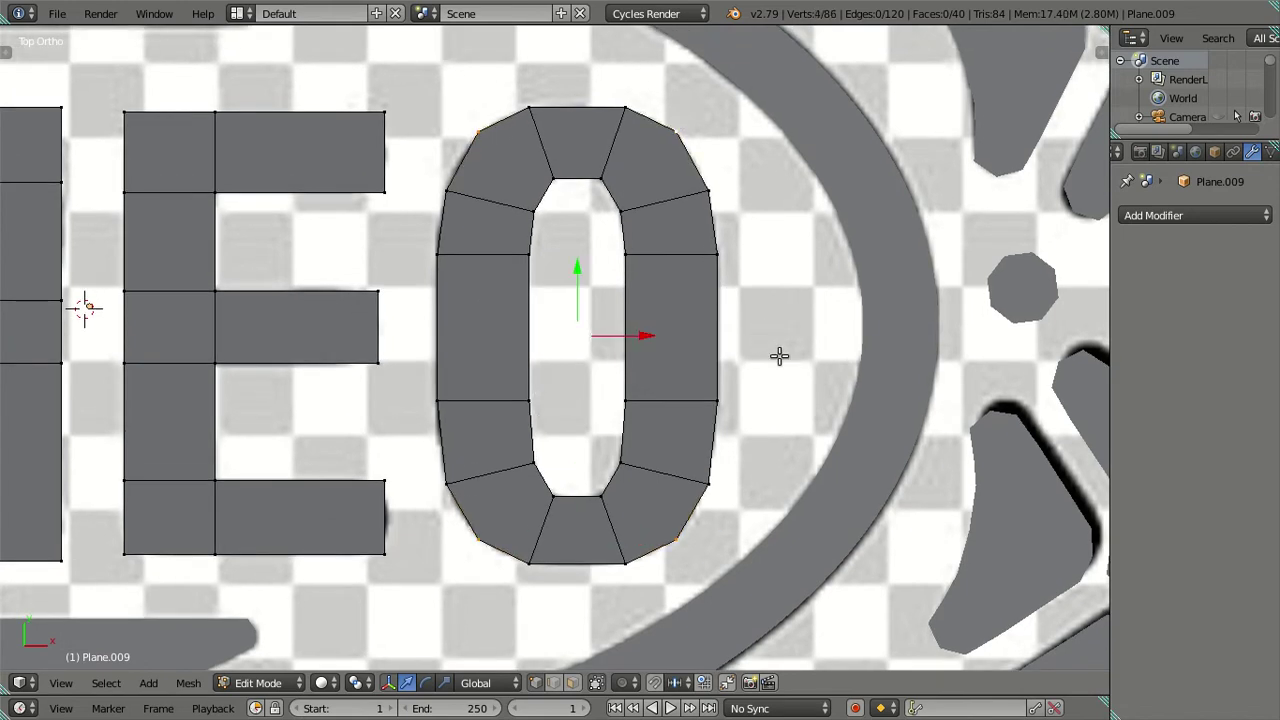
Step: Select the O's four diagonal corner faces for deletion
left_click(573, 682)
left_click(636, 508)
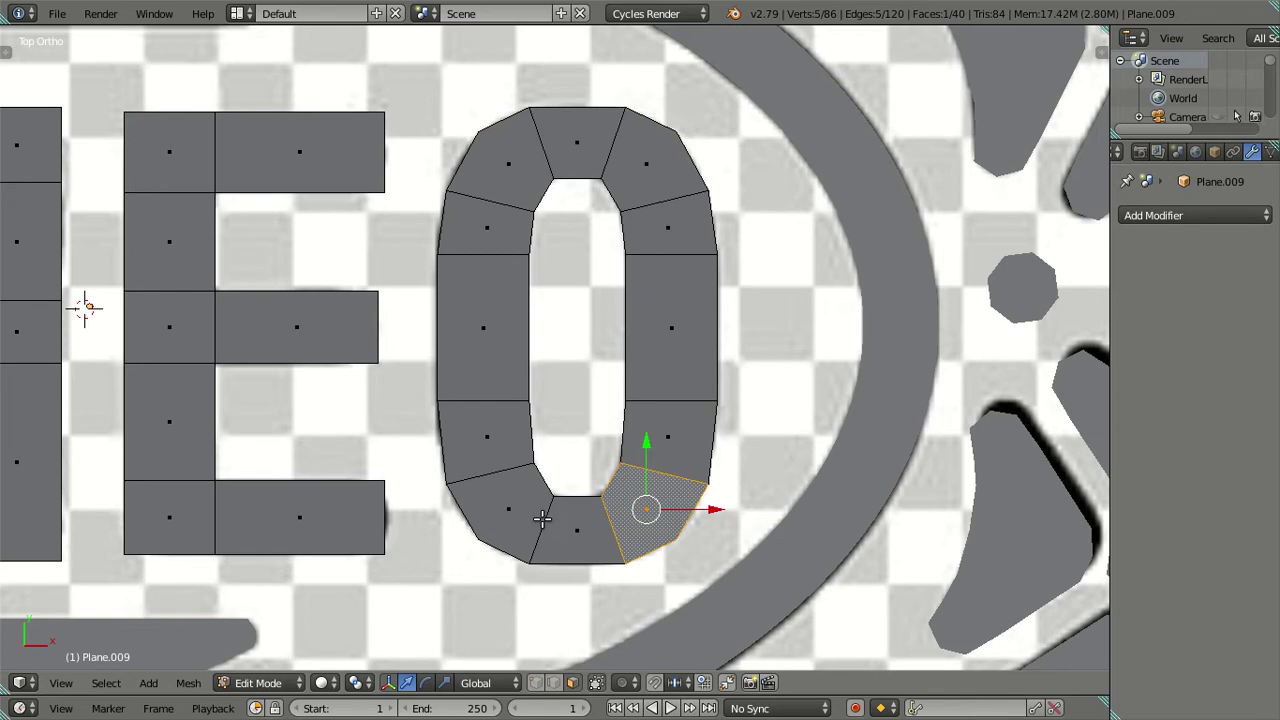
left_click(530, 511, "shift")
left_click(503, 162, "shift")
left_click(646, 168, "shift")
key("x")
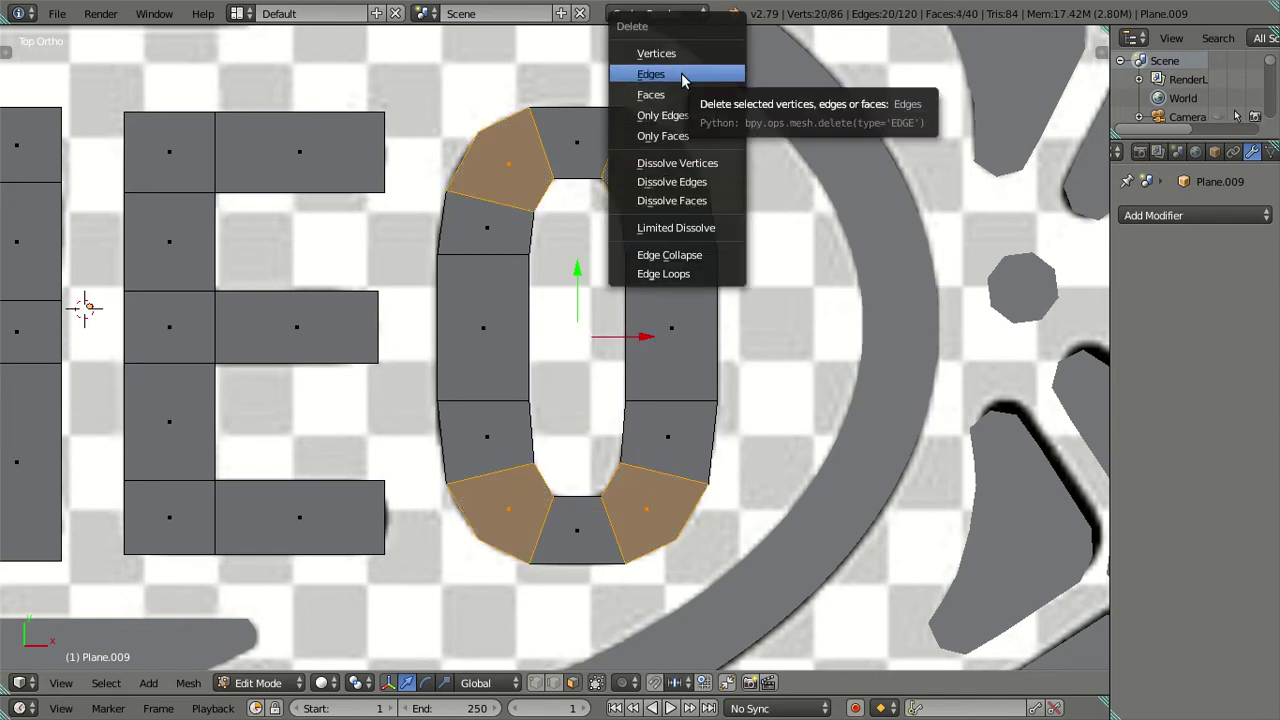
Step: Delete the O's four selected corner faces
left_click(683, 95)
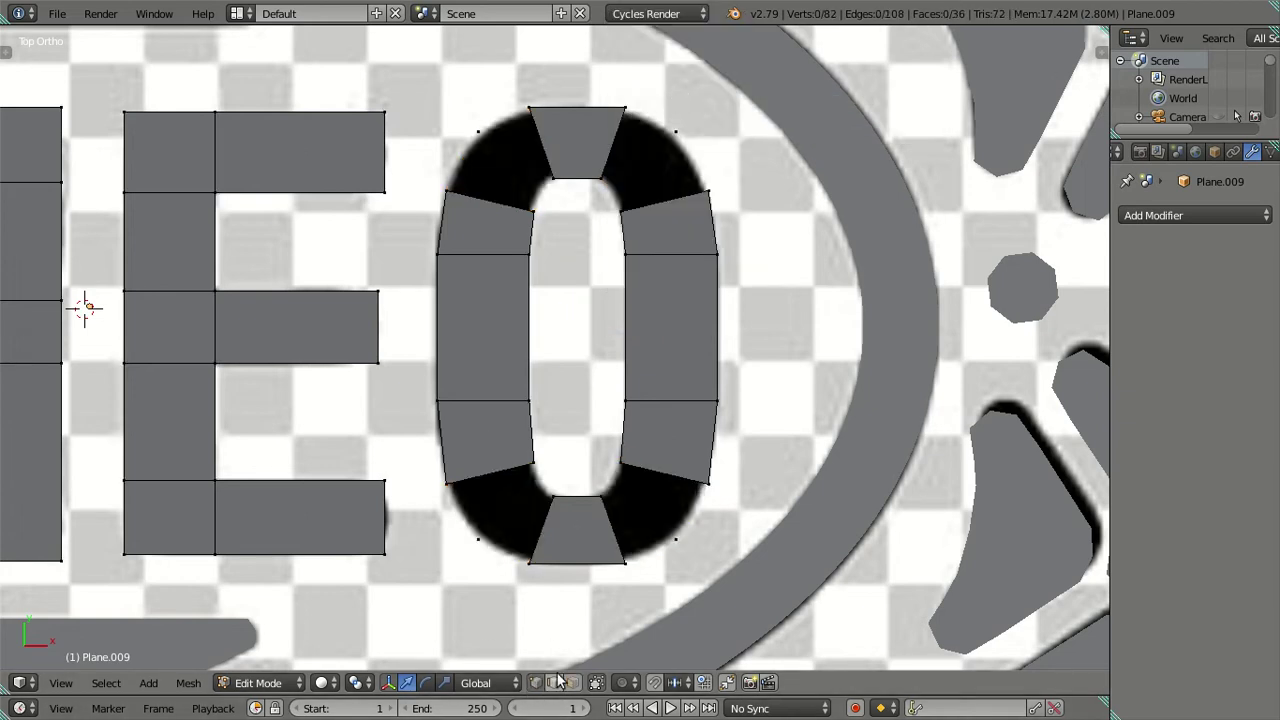
scroll(646, 523, "up", 1)
scroll(648, 522, "up", 1)
scroll(648, 522, "up", 1)
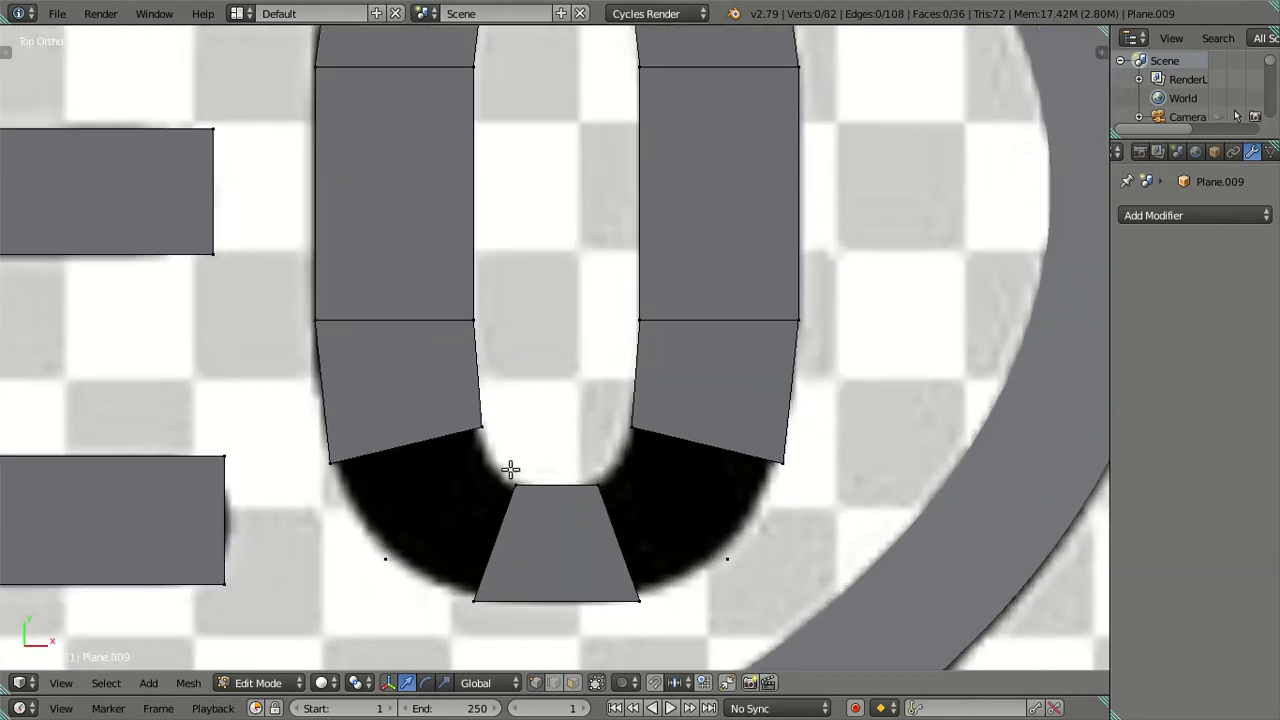
scroll(521, 499, "up", 1)
middle_click_drag(589, 491, 572, 392, "shift")
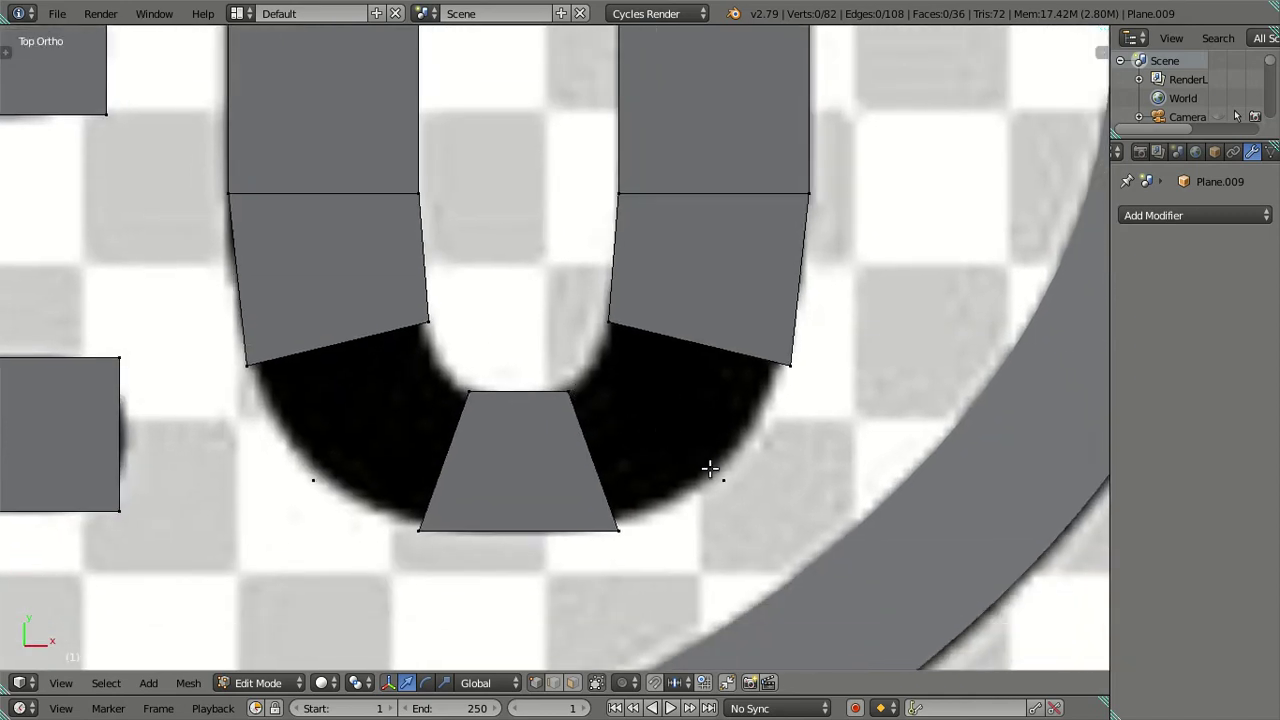
Step: Select the bottom trapezoid's top vertices and the top trapezoid's inner vertices
right_click(565, 392)
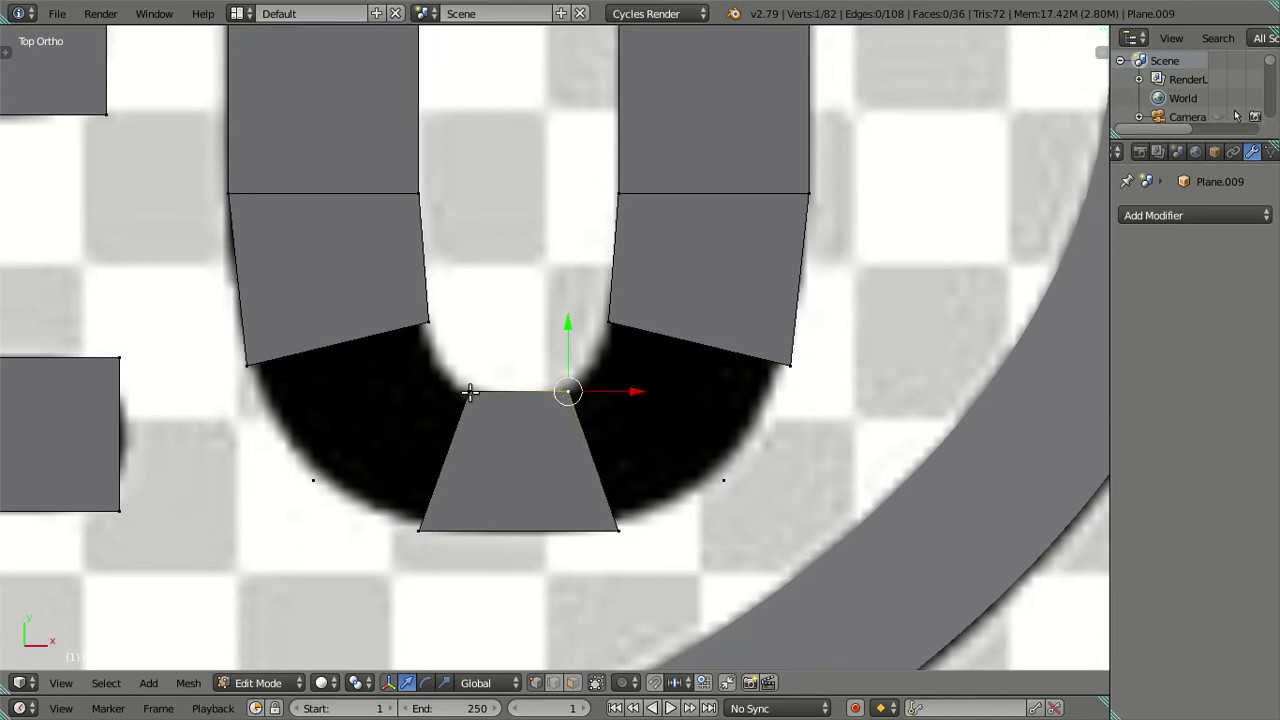
right_click(470, 392, "shift")
scroll(470, 392, "down", 1)
scroll(480, 383, "down", 2)
scroll(500, 300, "down", 2)
right_click(521, 200, "shift")
right_click(560, 200, "shift")
Step: Scale the selected inner edges of the O slightly
key("s")
key("x")
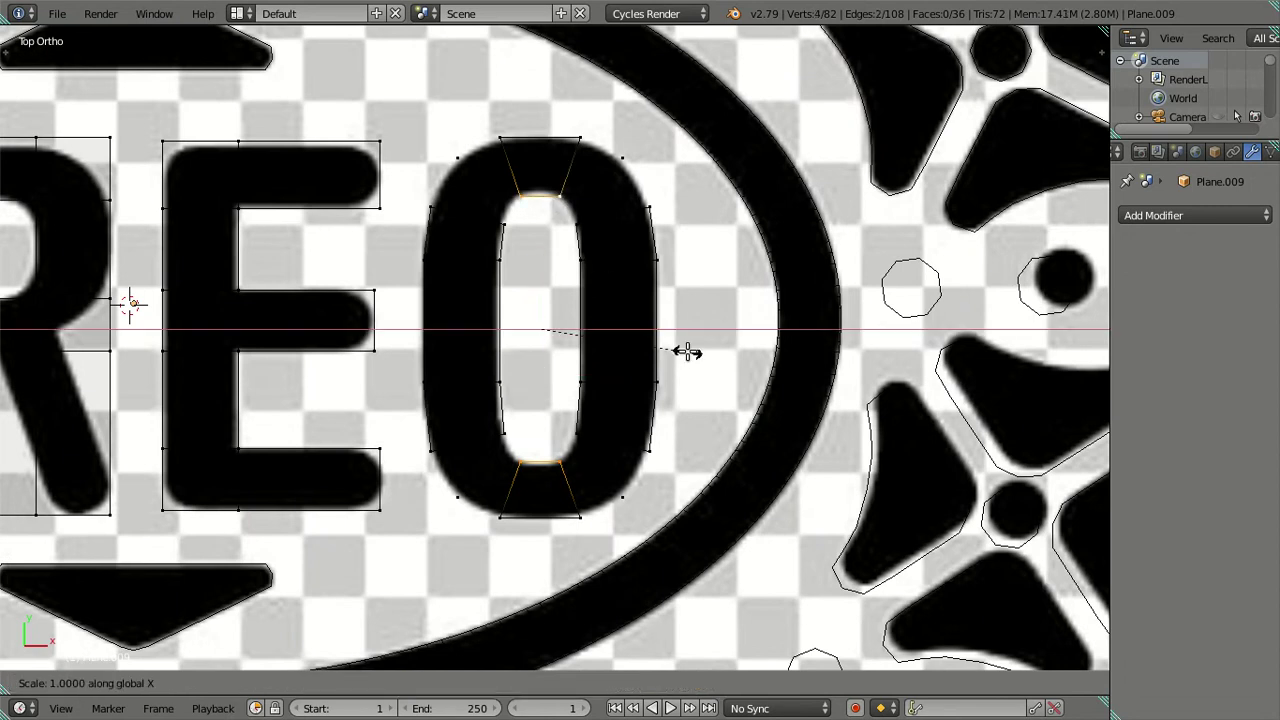
right_click(655, 360)
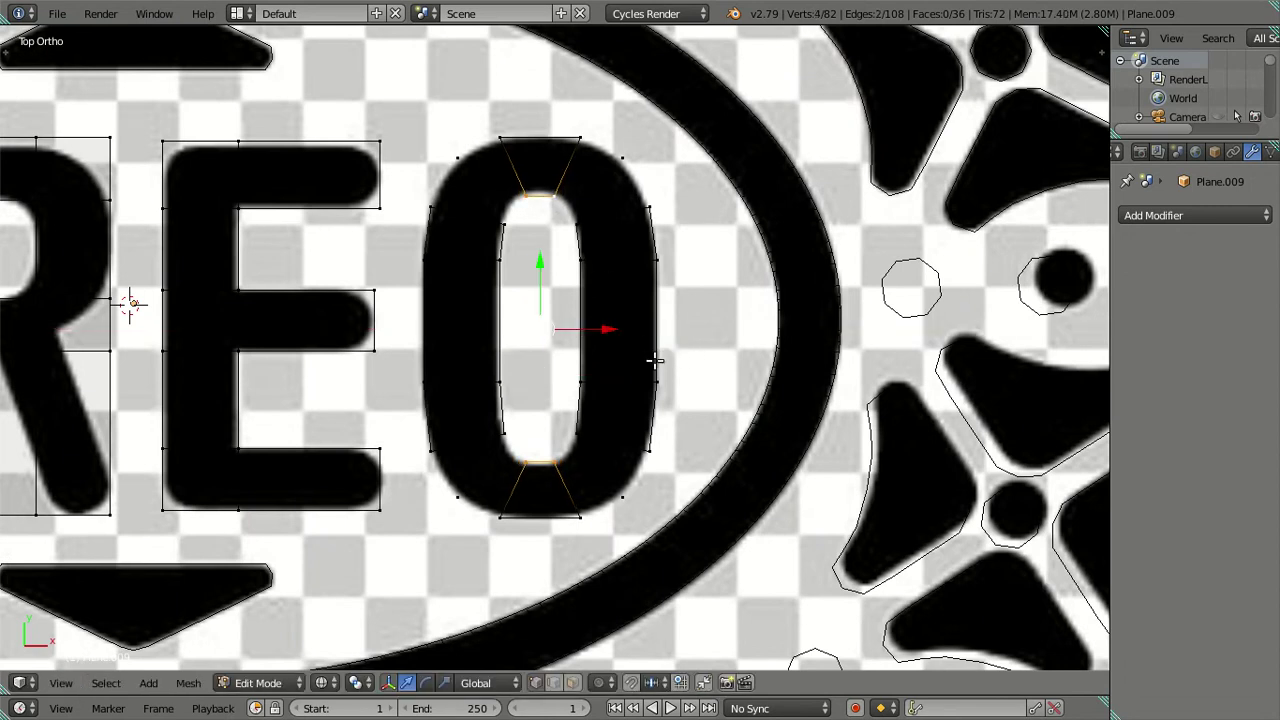
key("s")
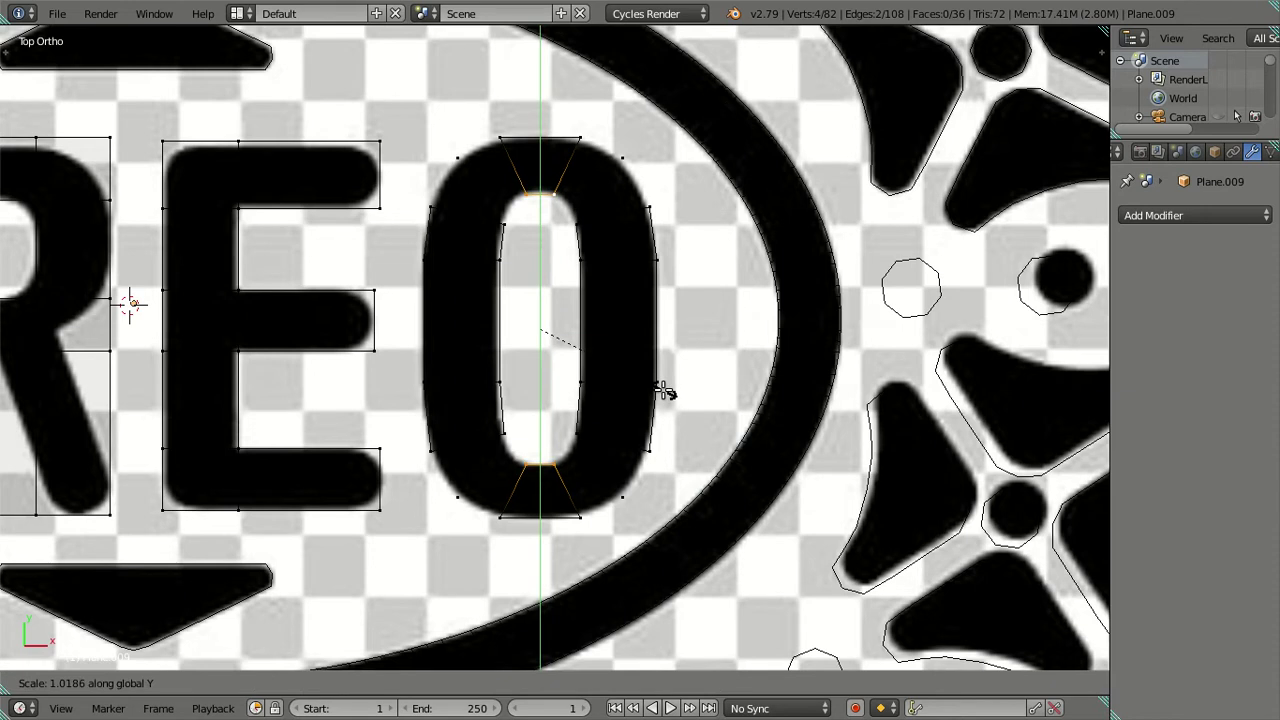
left_click(663, 388)
key("z")
middle_click_drag(663, 380, 642, 307, "shift")
key("a")
scroll(634, 366, "up", 4)
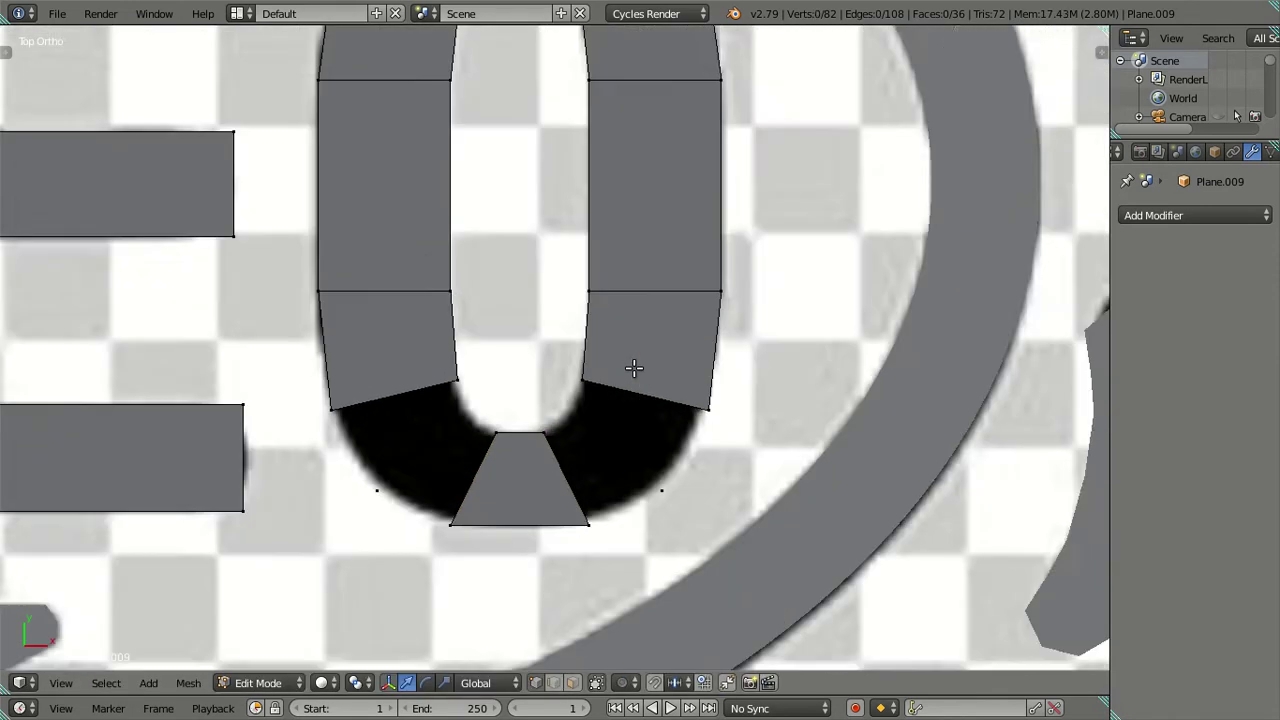
Step: Add a new vertex at the midpoint of the right bottom gap
right_click(544, 442)
right_click(588, 388, "shift")
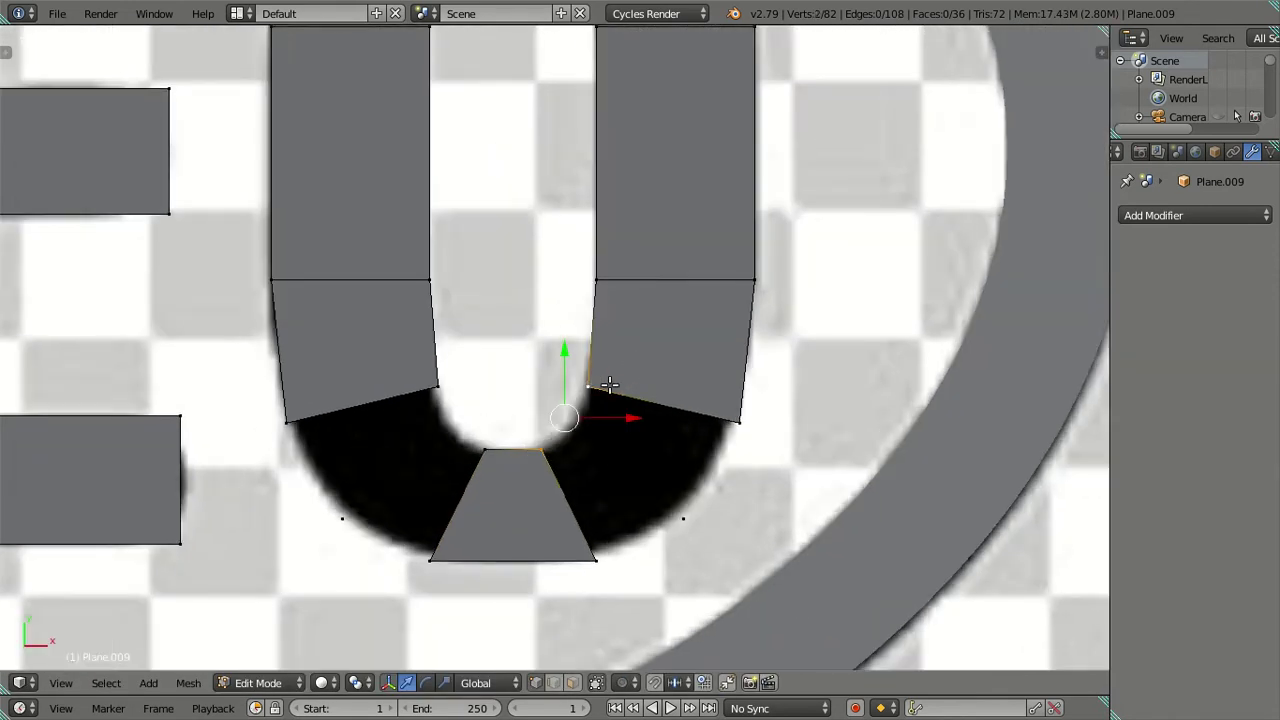
key("shift+s")
left_click(569, 377)
left_click(683, 518, "ctrl")
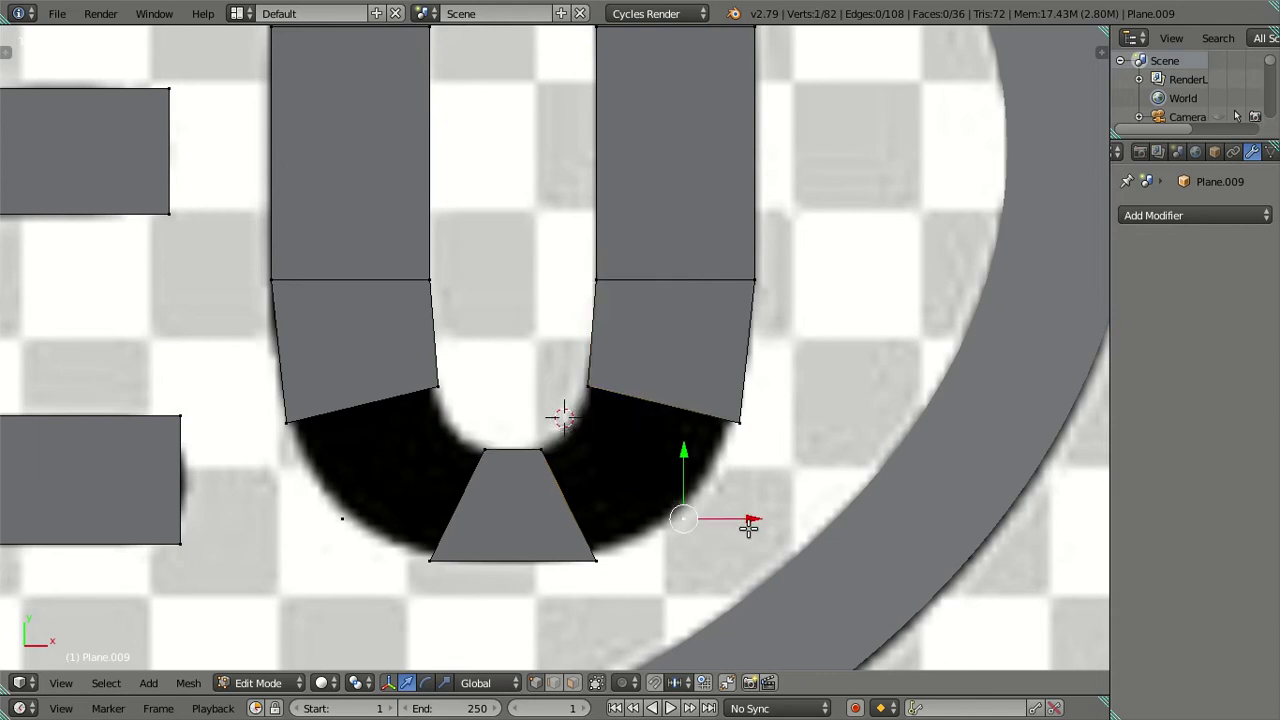
key("shift+s")
left_click(722, 384)
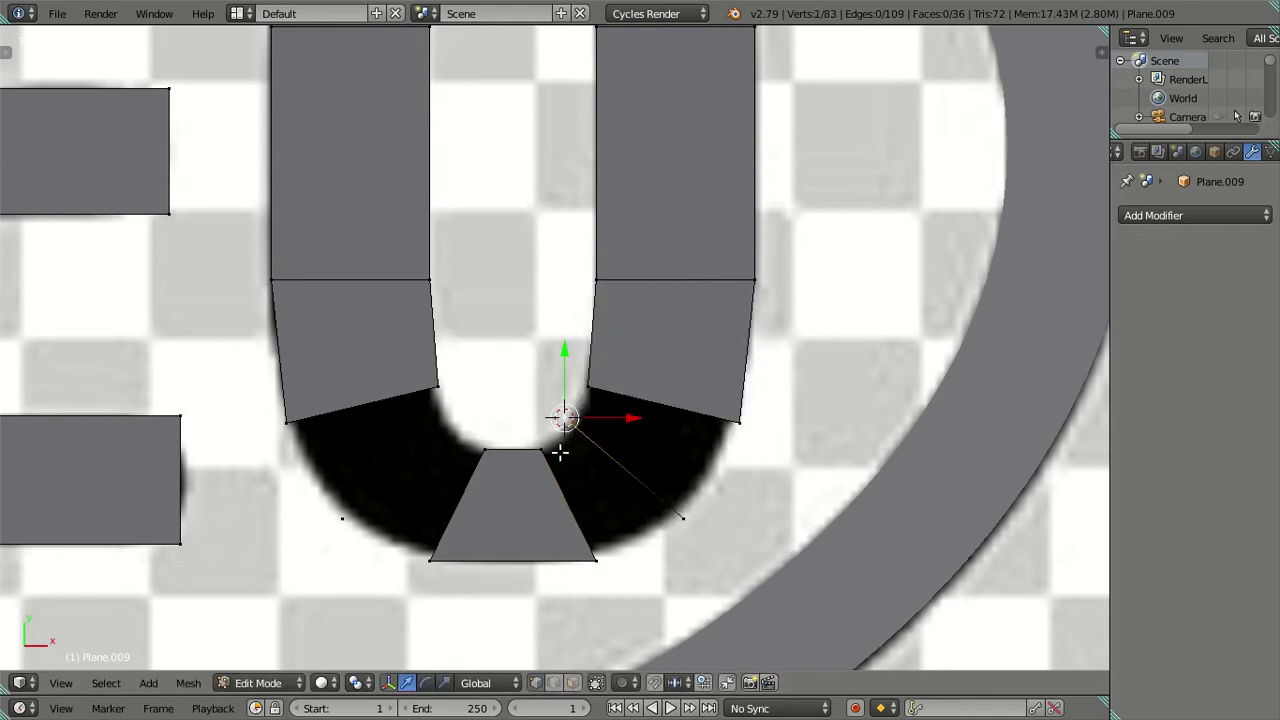
Step: Add a new vertex at the midpoint of the left bottom gap
right_click(465, 393)
right_click(557, 417, "shift")
key("shift+s")
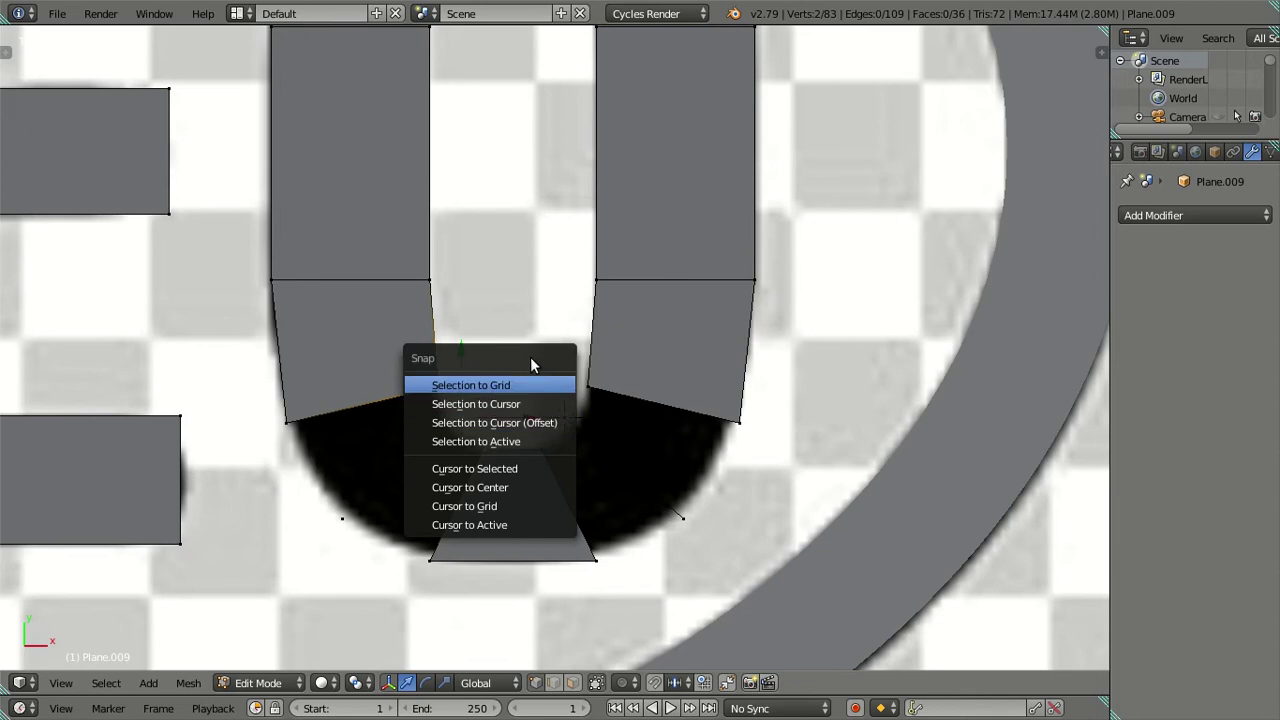
left_click(520, 468)
right_click(343, 518, "ctrl")
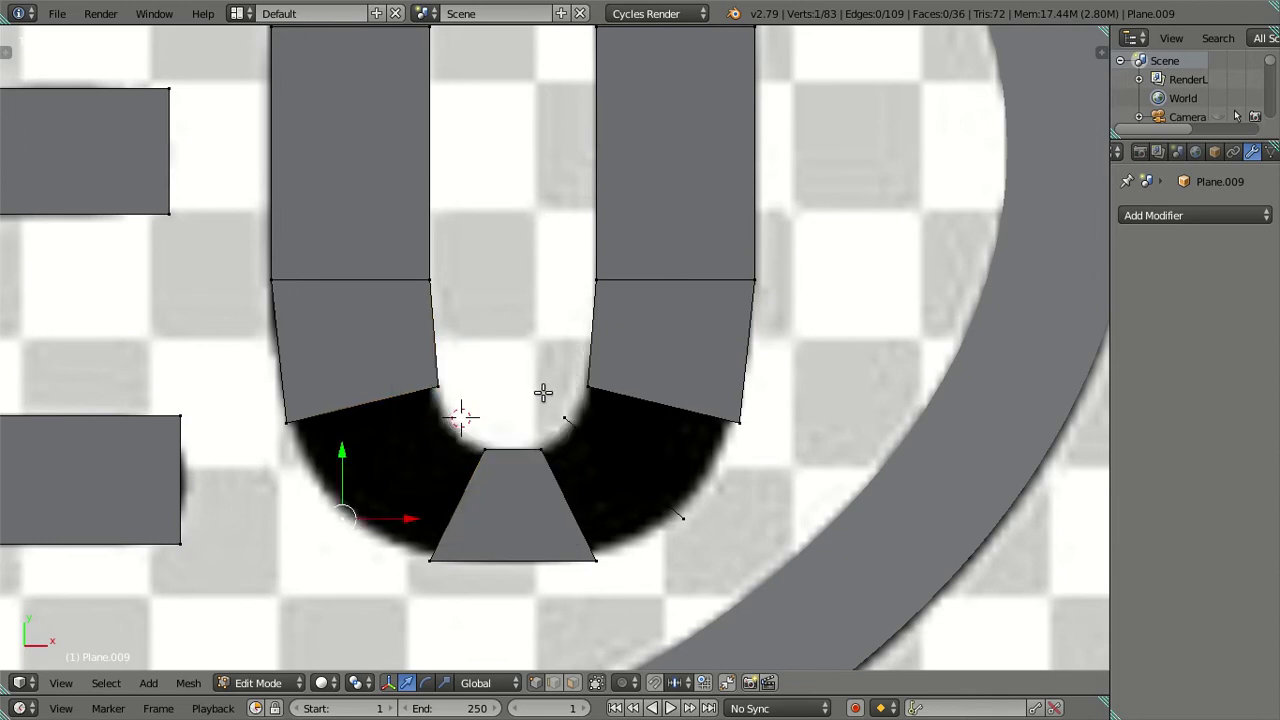
key("shift+s")
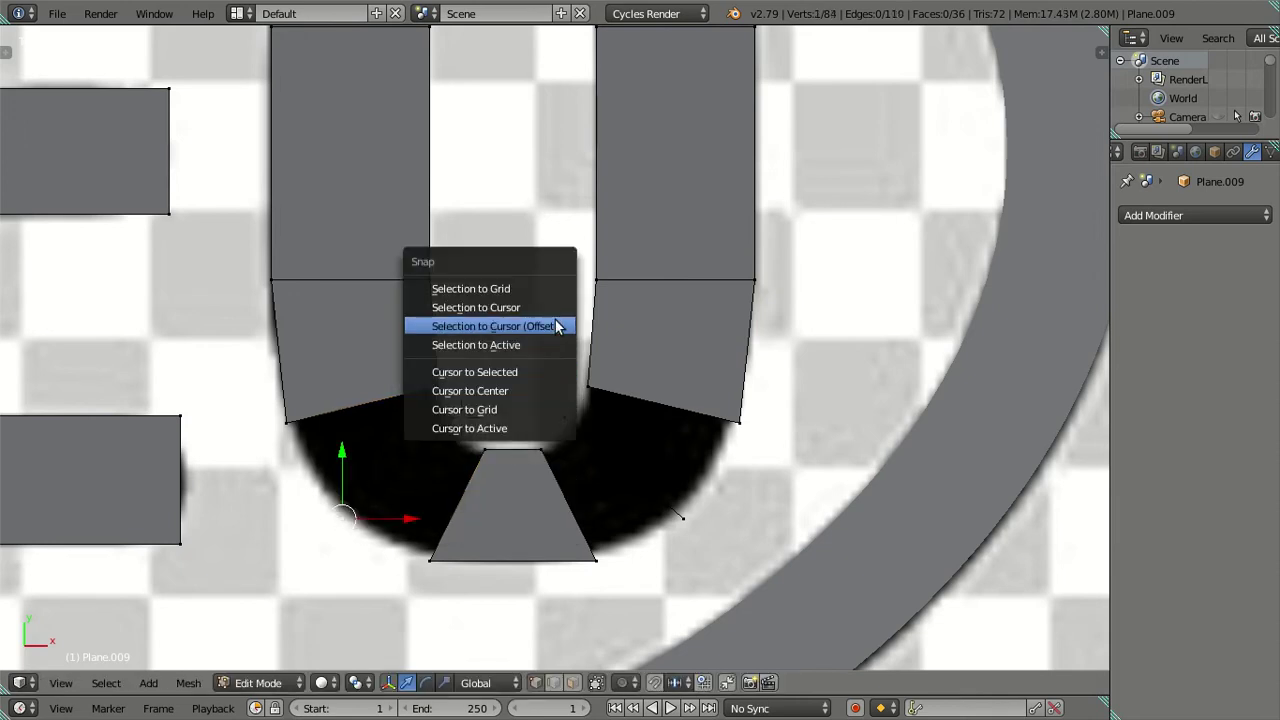
left_click(555, 322)
Step: Fill the lower-right gap and the next bottom gap with faces
right_click(552, 447)
right_click(560, 416, "shift")
right_click(676, 516, "shift")
right_click(612, 553, "shift")
key("f")
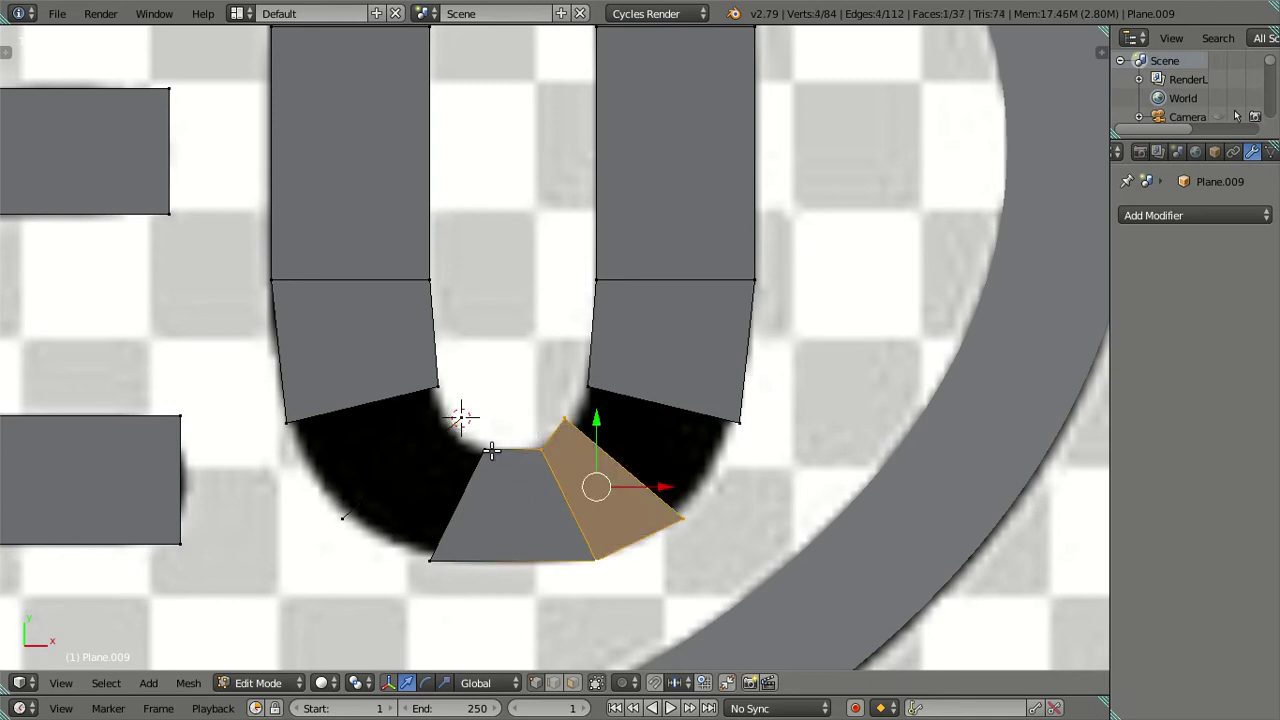
right_click(491, 452)
right_click(463, 412, "shift")
right_click(347, 517, "shift")
right_click(430, 559, "shift")
key("f")
Step: Fill the left bottom gap and the remaining right gap with faces
right_click(345, 517)
right_click(300, 420, "shift")
right_click(412, 392, "shift")
right_click(460, 418, "shift")
key("f")
right_click(565, 420)
right_click(588, 387, "shift")
right_click(683, 518, "shift")
right_click(740, 422, "shift")
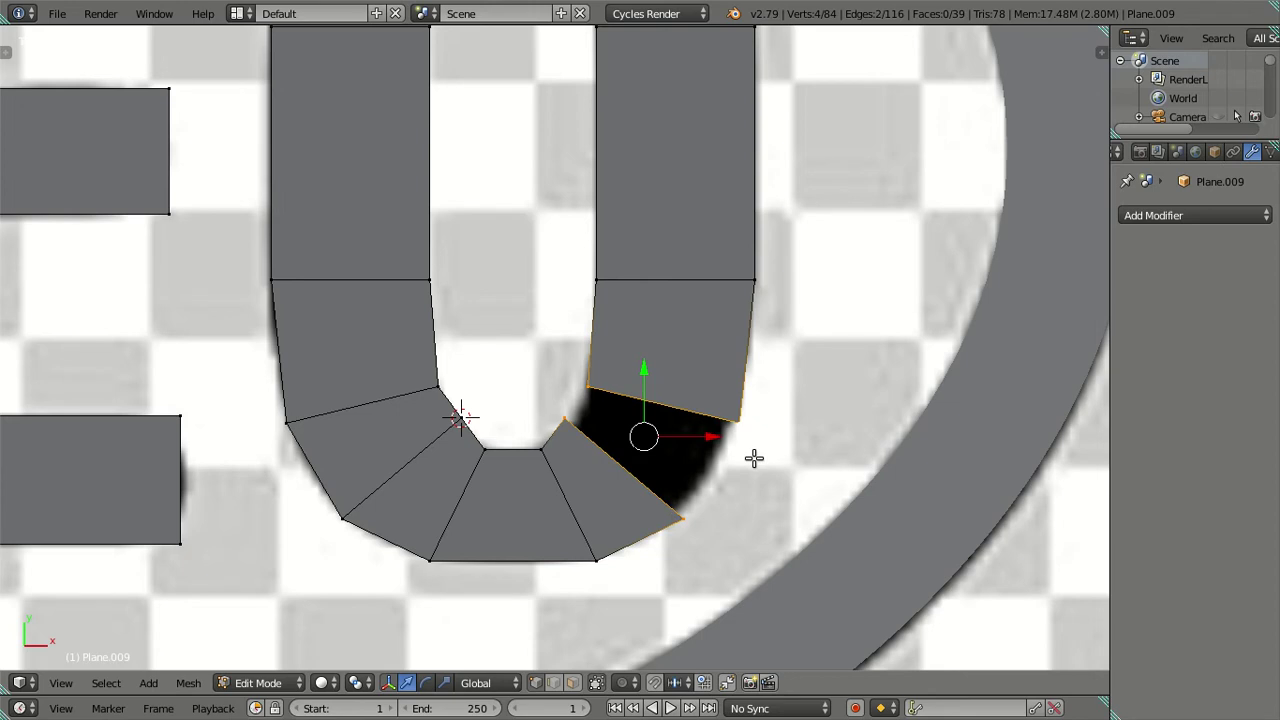
key("f")
key("a")
scroll(750, 446, "down", 2)
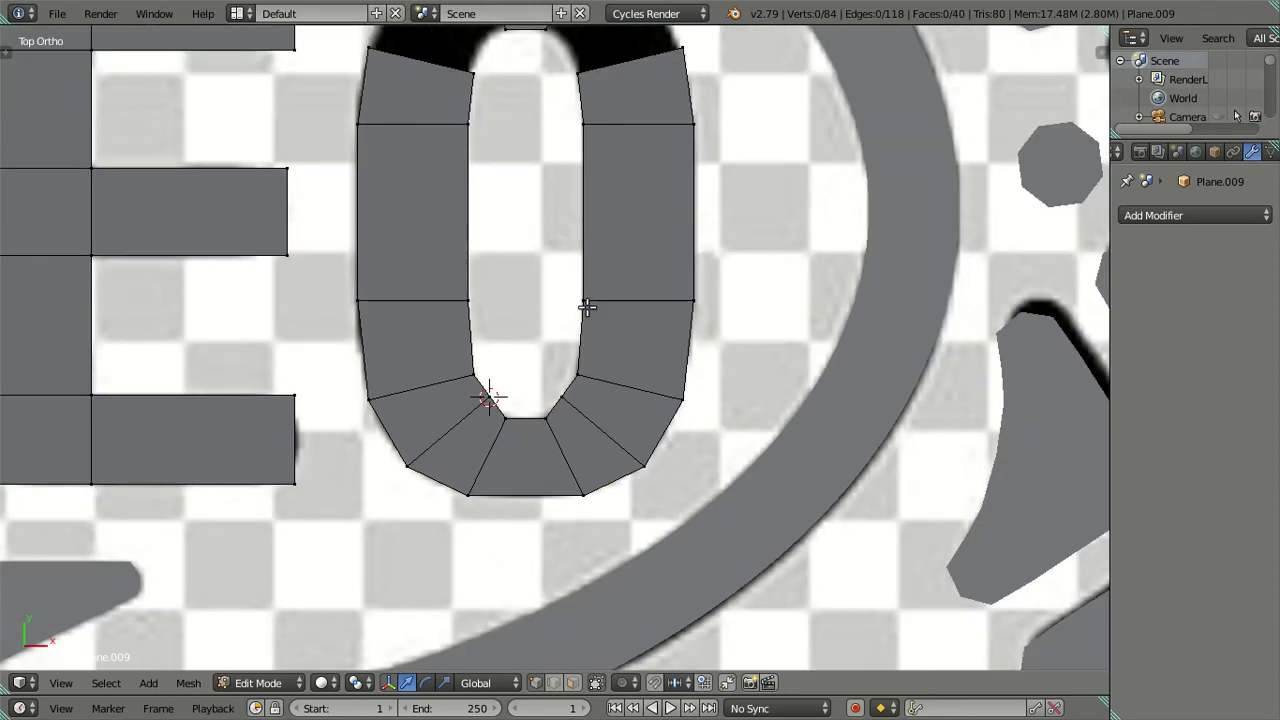
Step: Extrude a vertex from the top-right outer corner onto the right top gap's midpoint
middle_click_drag(587, 307, 523, 443, "shift")
scroll(560, 386, "up", 2)
right_click(573, 348)
right_click(609, 397, "shift")
key("shift+s")
left_click(620, 363)
right_click(705, 260)
key("e")
right_click(696, 336)
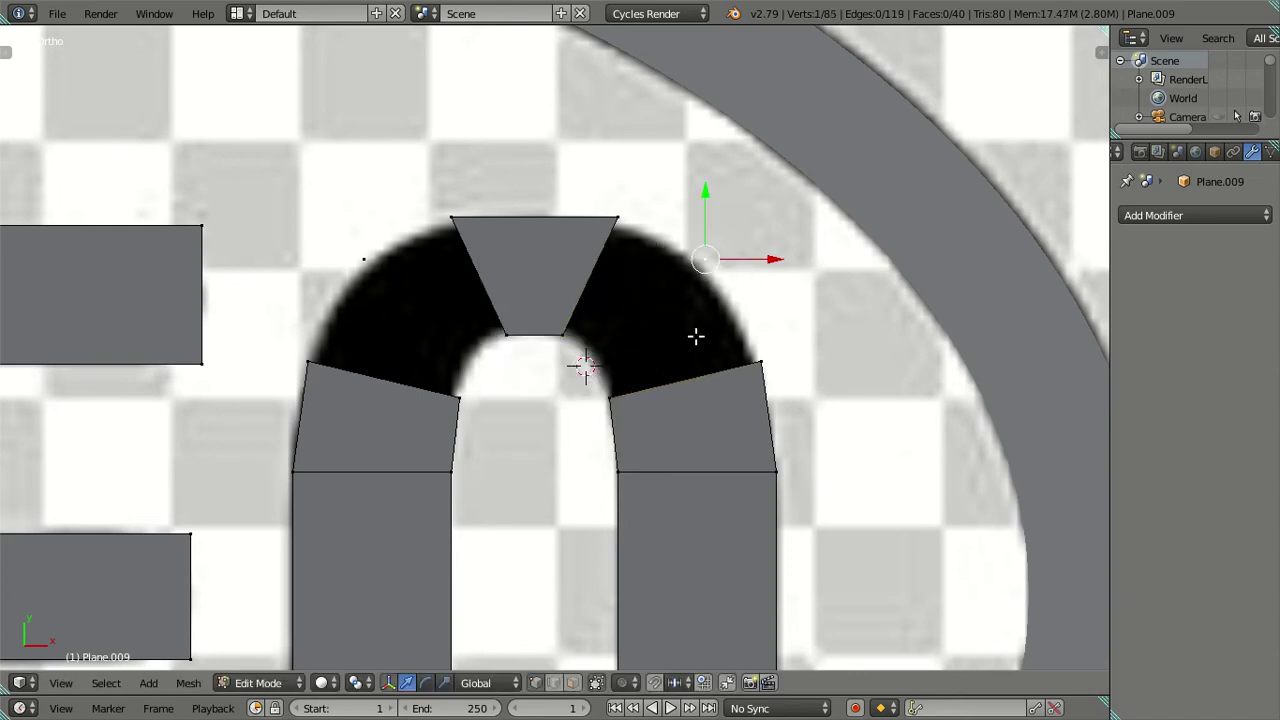
key("shift+s")
left_click(640, 289)
Step: Extrude a vertex from the top-left outer corner onto the left top gap's midpoint
right_click(458, 397, "shift")
key("shift+s")
left_click(509, 394)
right_click(352, 248)
key("e")
right_click(497, 320)
key("shift+s")
left_click(566, 239)
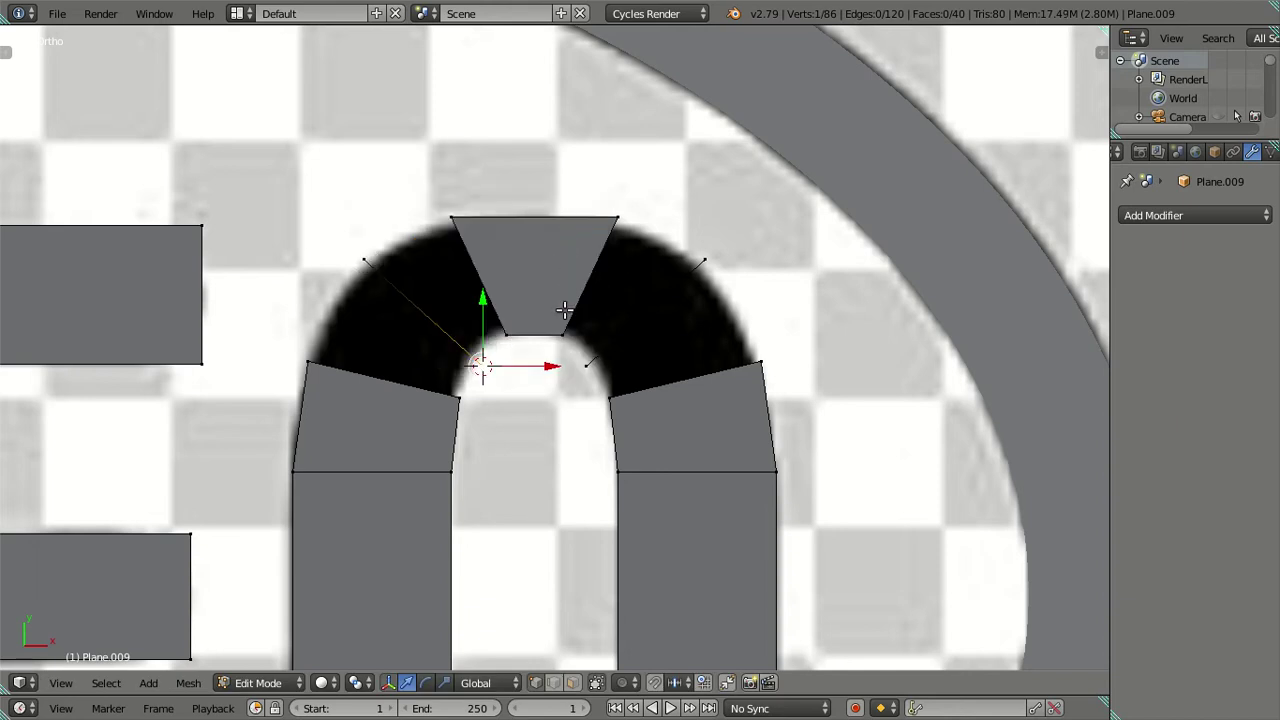
Step: Fill the upper-left outer and inner gaps with faces
right_click(476, 392, "shift")
right_click(364, 264, "shift")
right_click(316, 352, "shift")
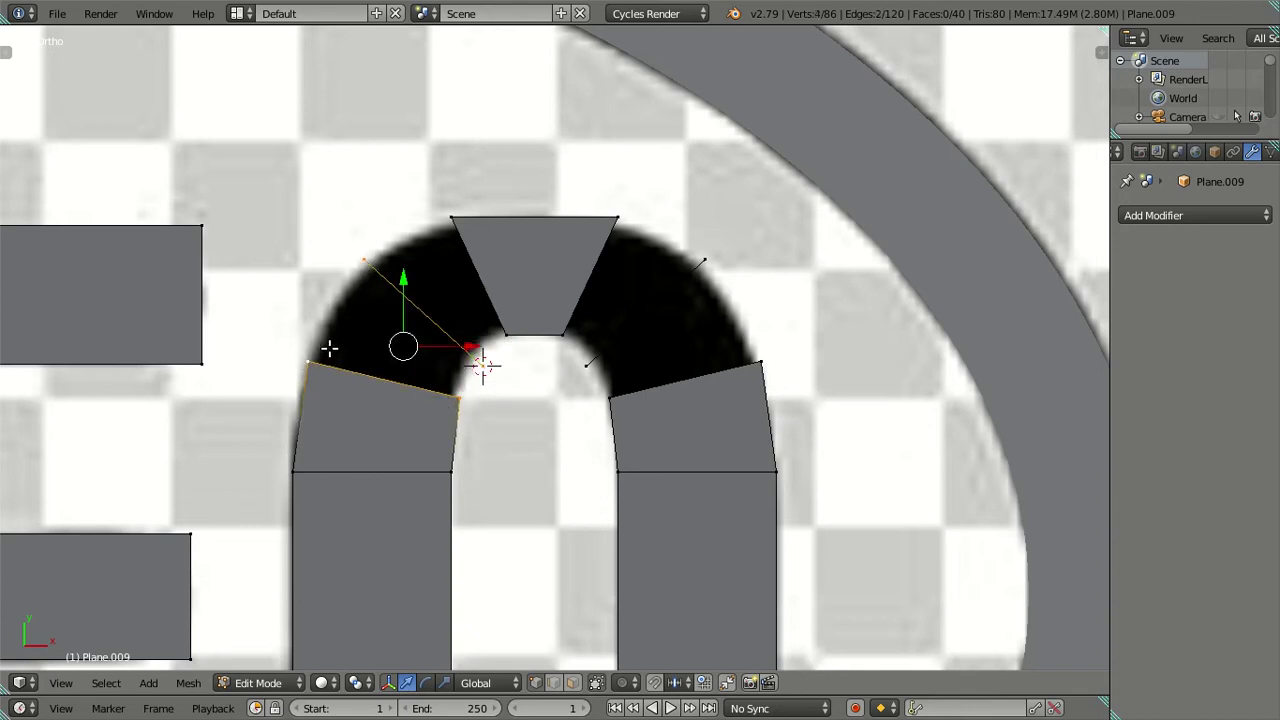
key("f")
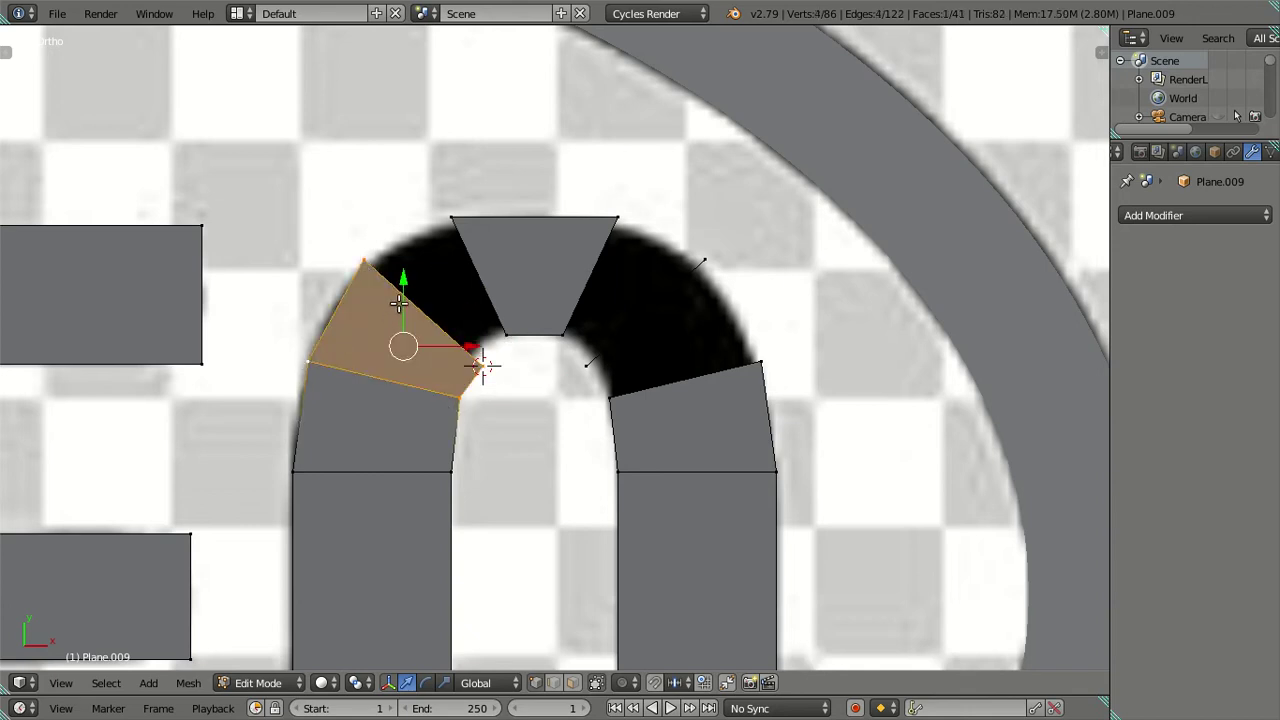
right_click(502, 332)
right_click(452, 218, "shift")
right_click(363, 262, "shift")
right_click(480, 365, "shift")
key("shift+s")
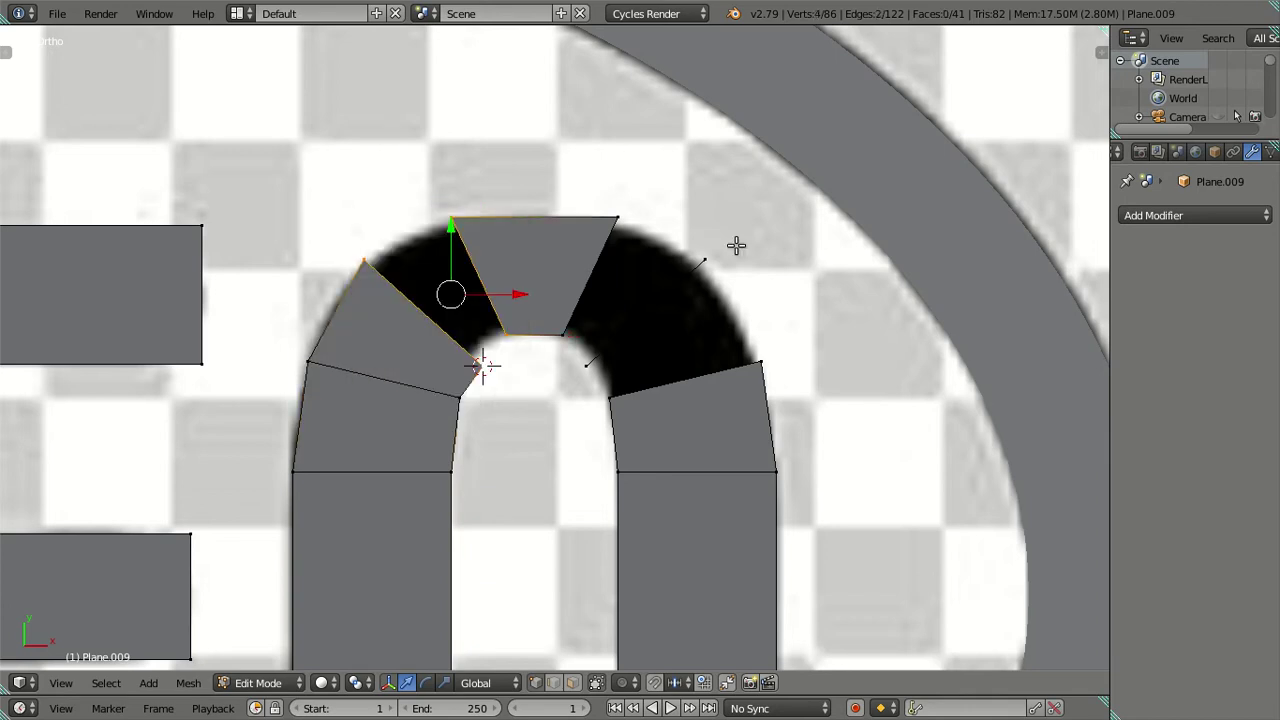
key("f")
Step: Fill the upper-right inner gap and the last top gap with faces
right_click(586, 365)
right_click(563, 334, "shift")
right_click(617, 218, "shift")
right_click(704, 262, "shift")
key("f")
right_click(608, 396)
right_click(588, 364, "shift")
right_click(700, 262, "shift")
right_click(751, 330, "shift")
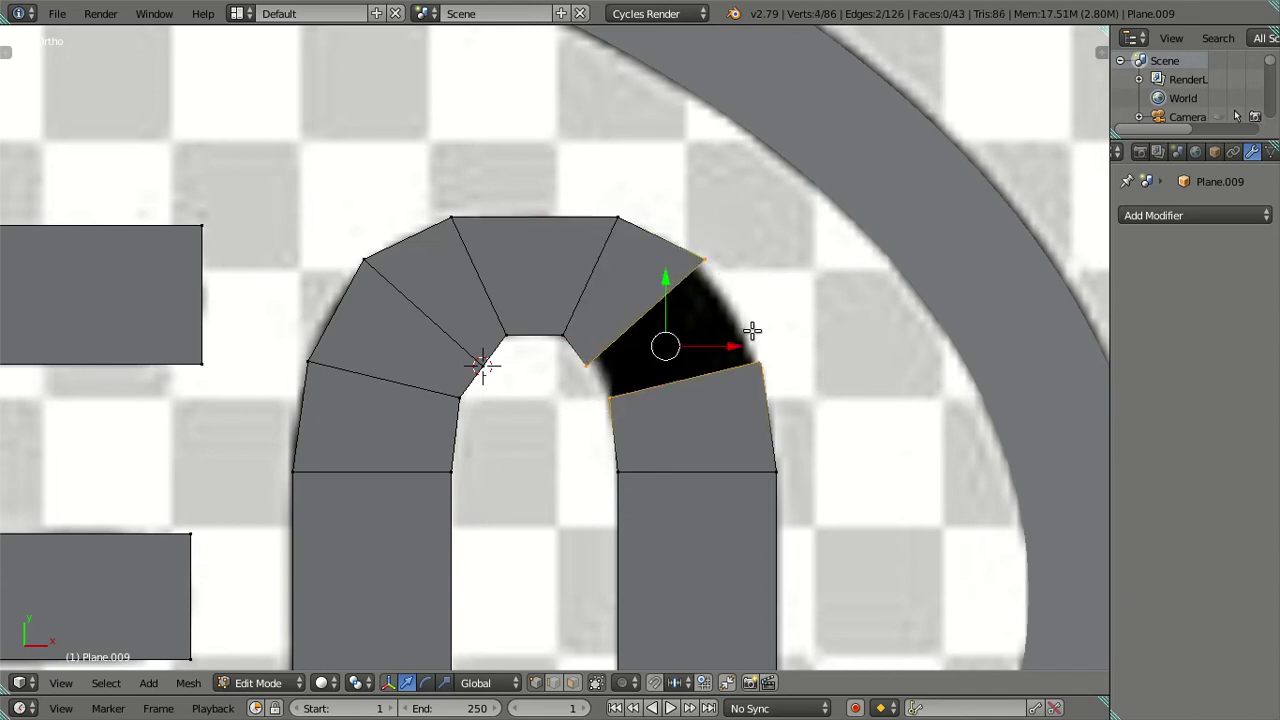
key("f")
Step: Select the inner corner vertices of the O's opening
right_click(484, 360)
right_click(582, 362, "shift")
scroll(571, 355, "down", 4)
scroll(571, 350, "down", 2, "shift")
Step: Scale the O's two lower inner corner vertices slightly apart
right_click(562, 355, "shift")
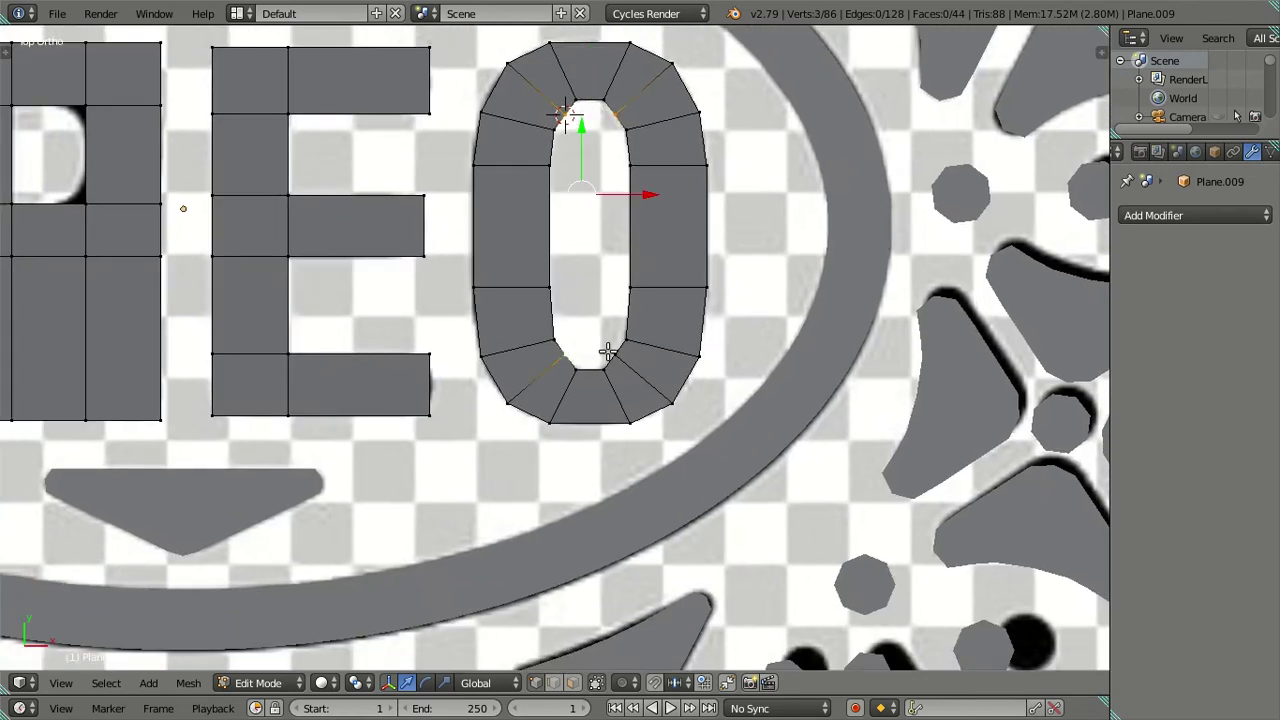
right_click(607, 350, "shift")
scroll(630, 355, "up", 3)
scroll(670, 345, "up", 3)
scroll(615, 420, "up", 2, "shift")
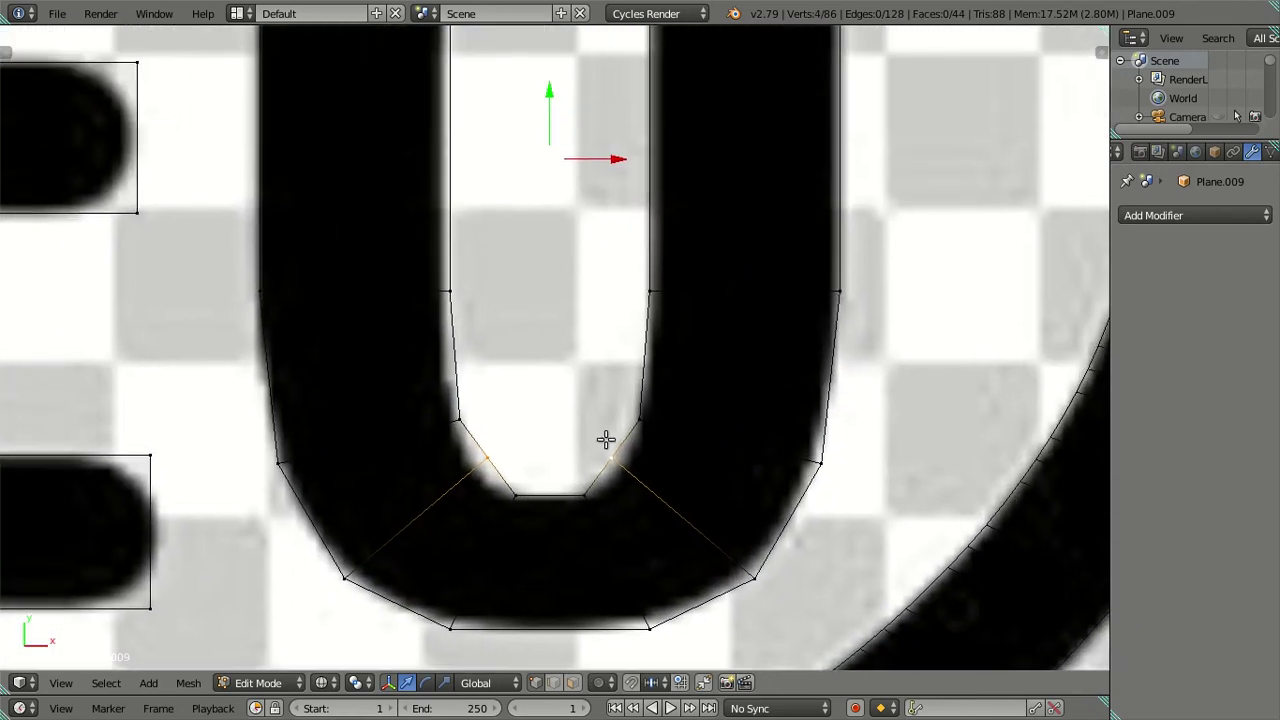
key("s")
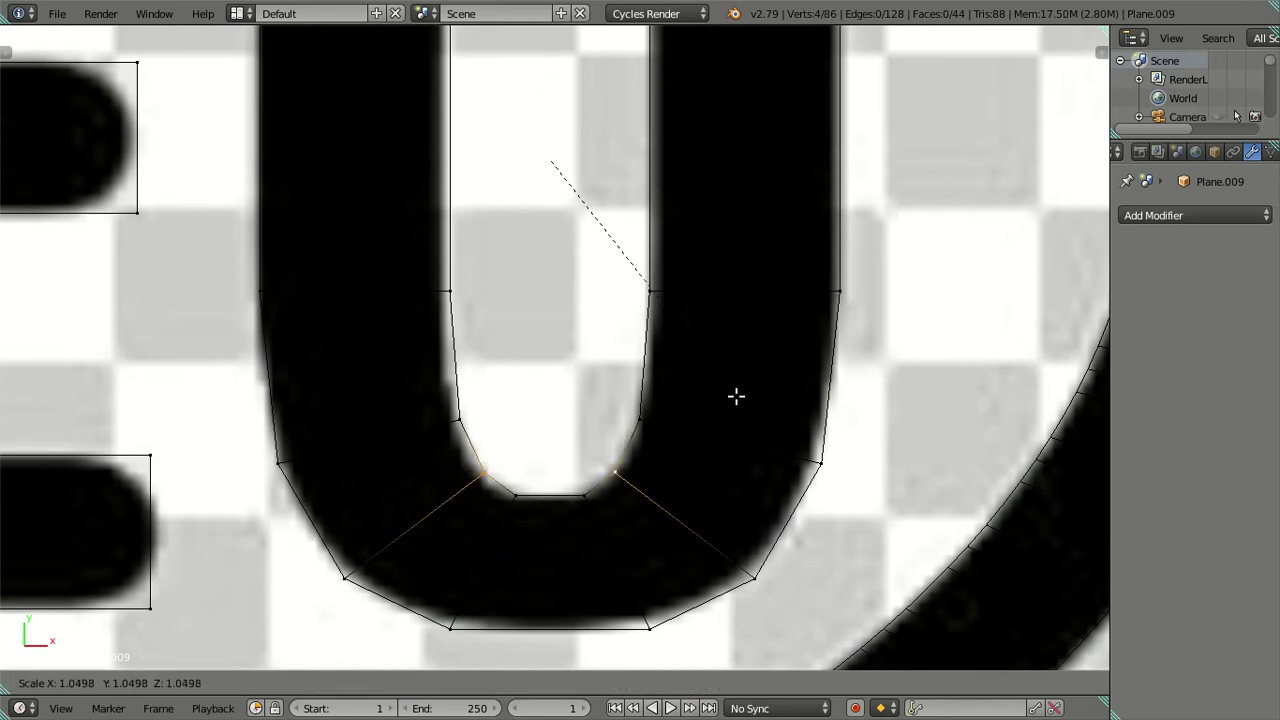
key("Escape")
key("s")
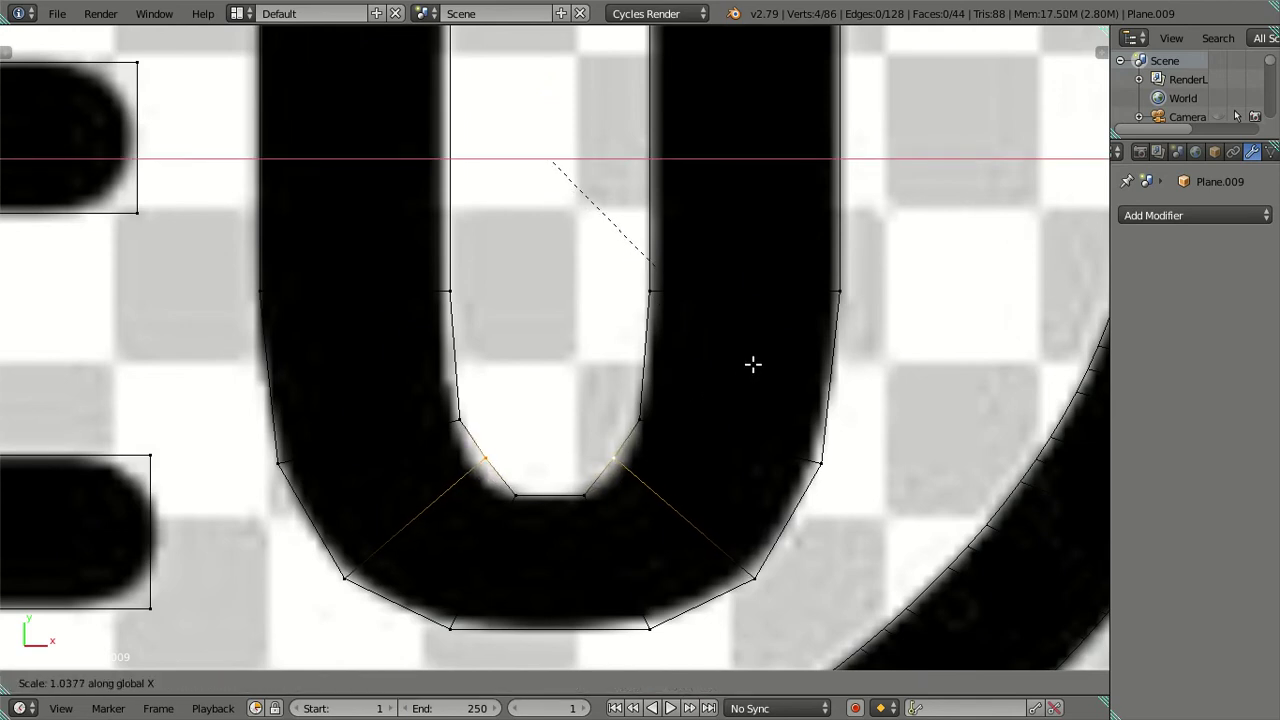
left_click(771, 380)
Step: Rescale the two inner vertices along Y only and return to solid shading
key("s")
key("y")
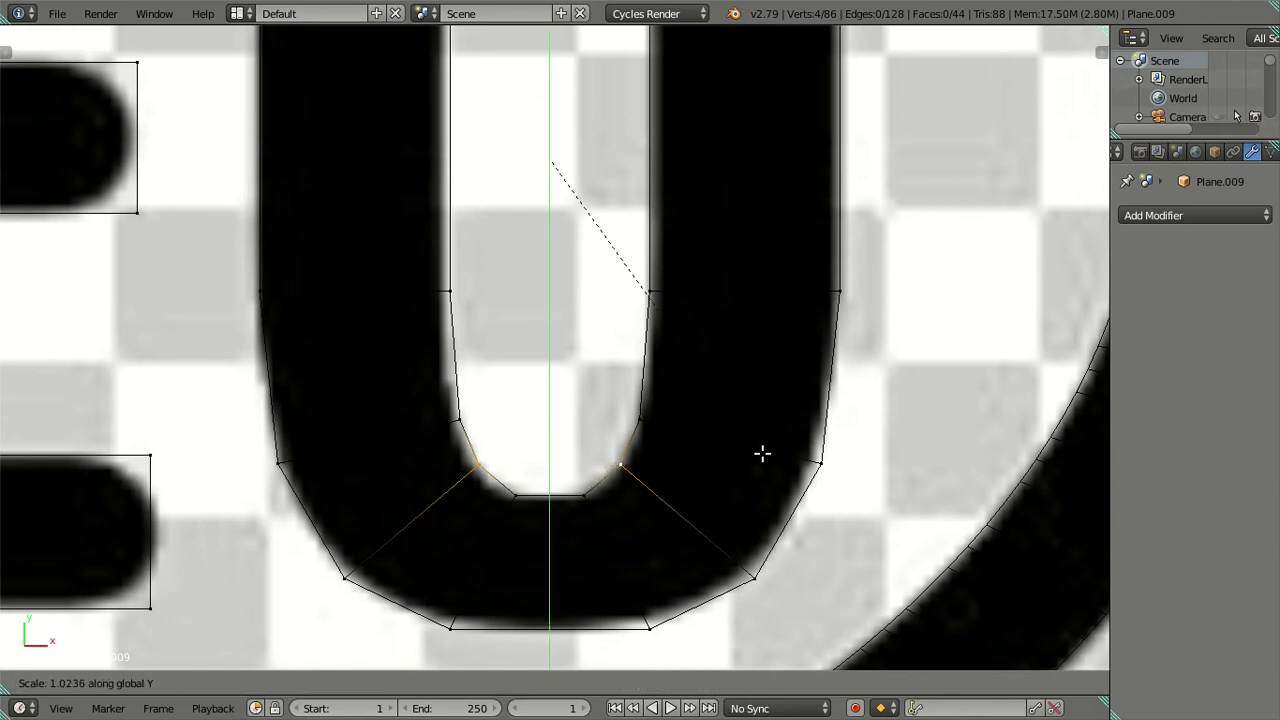
left_click(768, 454)
scroll(694, 386, "down", 5)
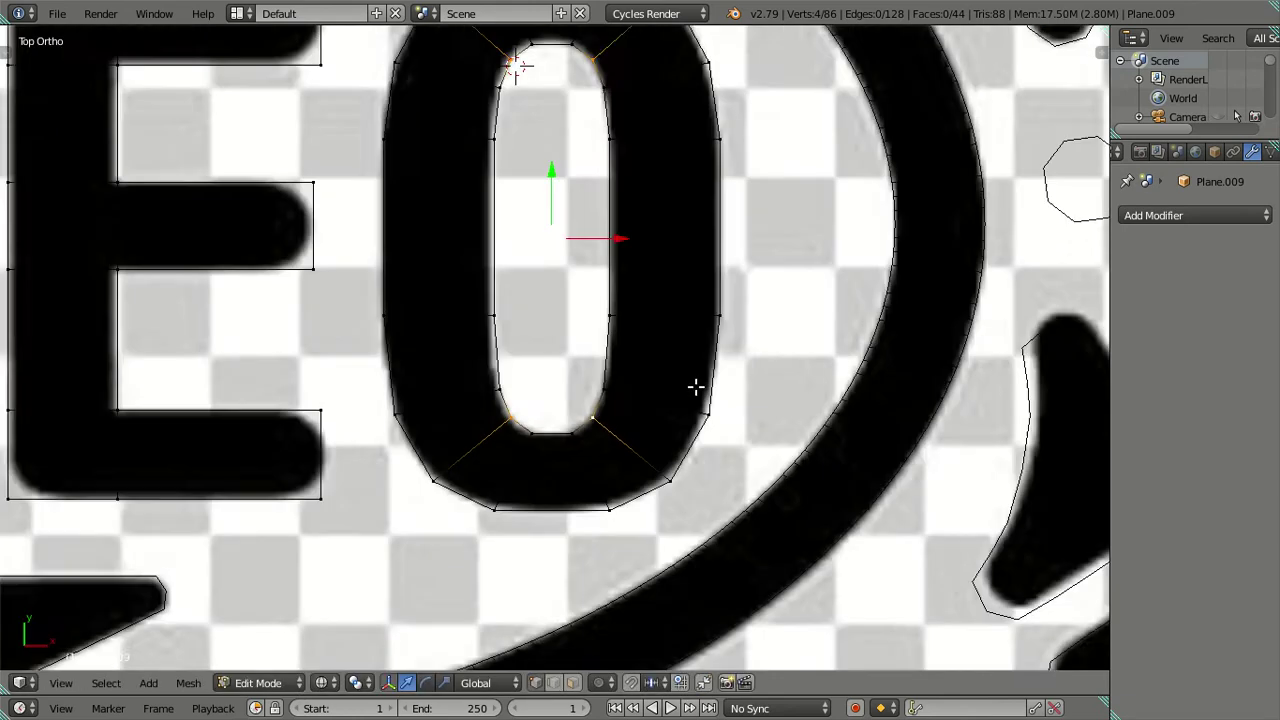
key("alt+z")
scroll(680, 363, "up", 3, "shift")
Step: Select the blocky first-letter placeholder and delete its faces
key("KP_7")
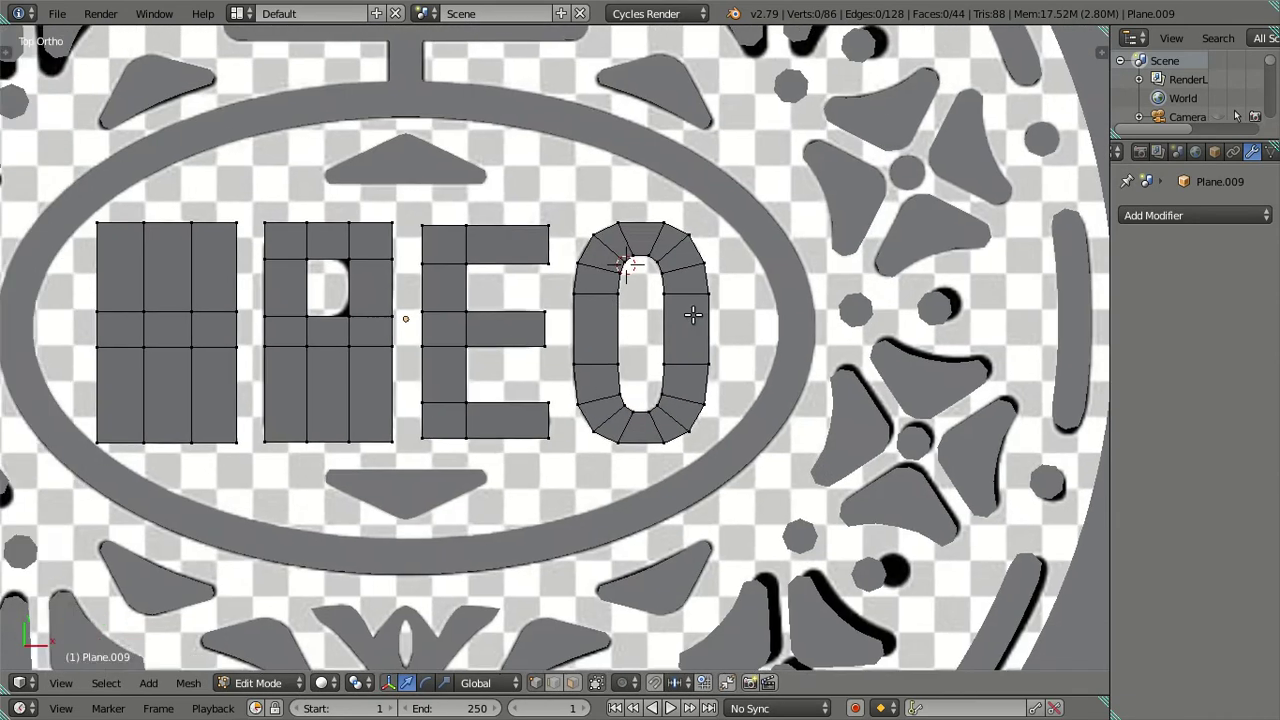
right_click(733, 291)
right_click(257, 317)
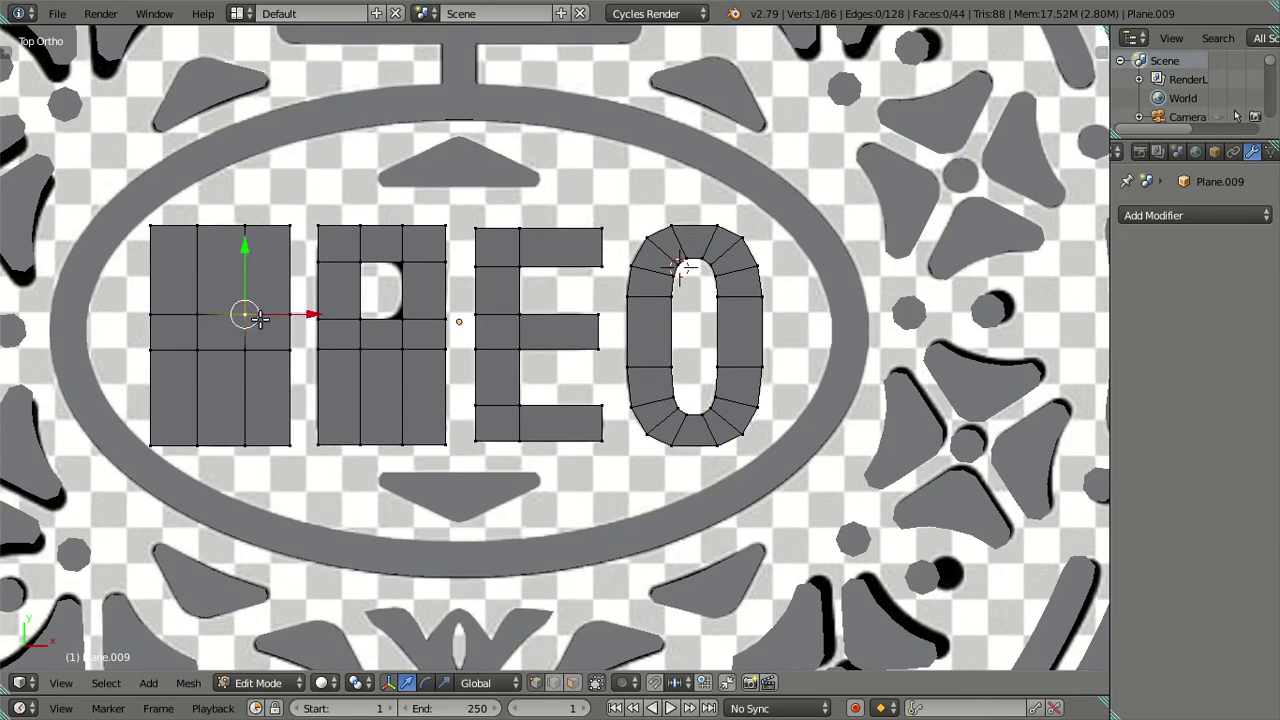
key("ctrl+l")
key("g")
right_click(450, 322)
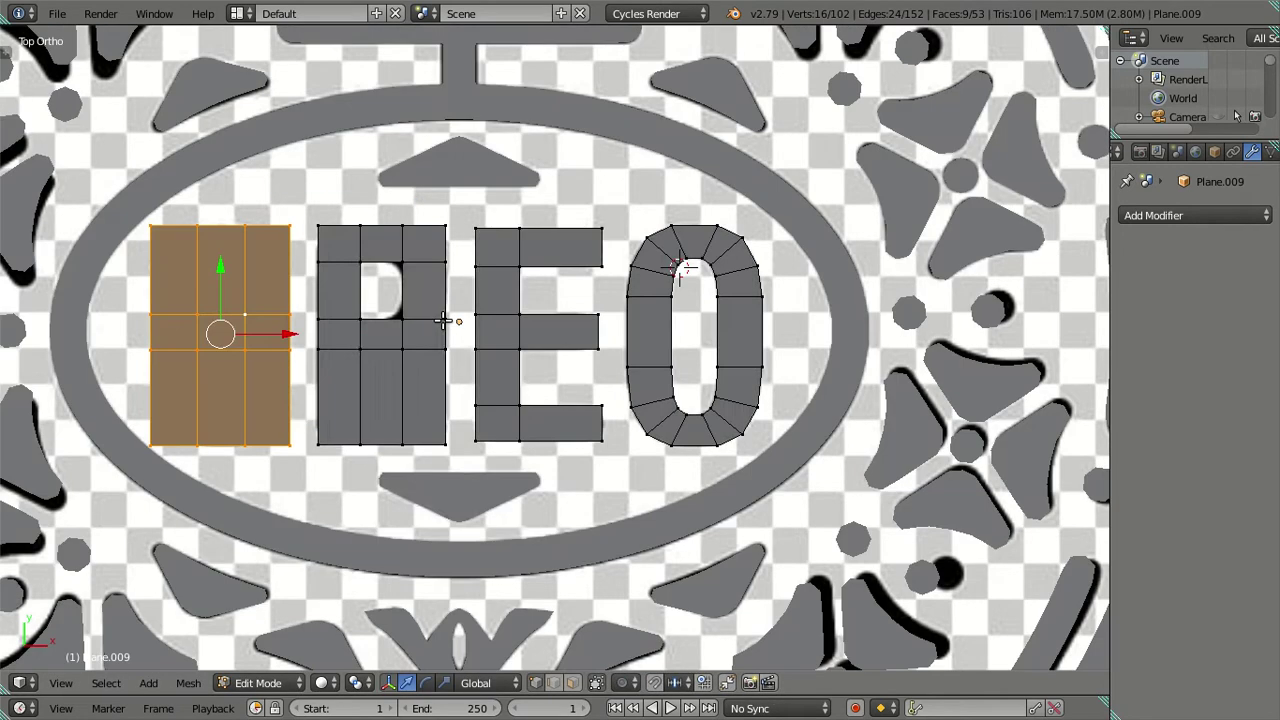
key("x")
left_click(417, 323)
Step: Snap the 3D cursor to the remaining first-letter block's centre, then delete that block
right_click(208, 337)
key("ctrl+l")
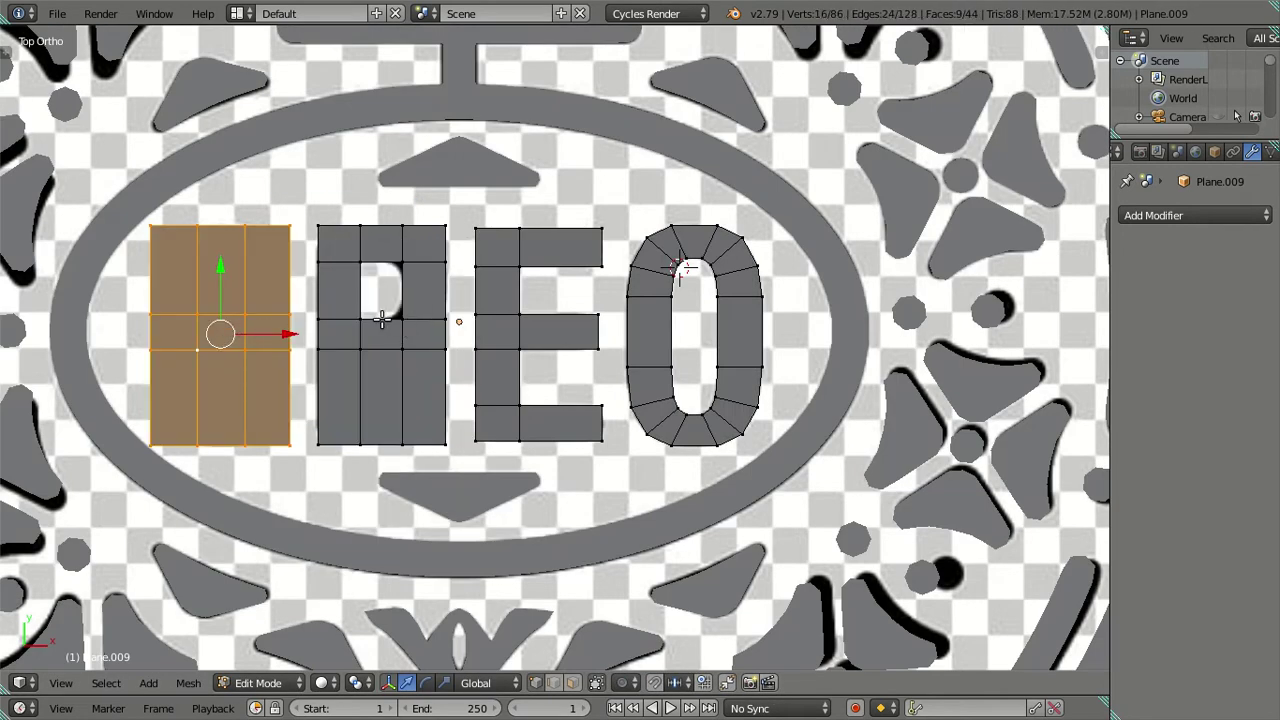
key("shift+s")
left_click(361, 386)
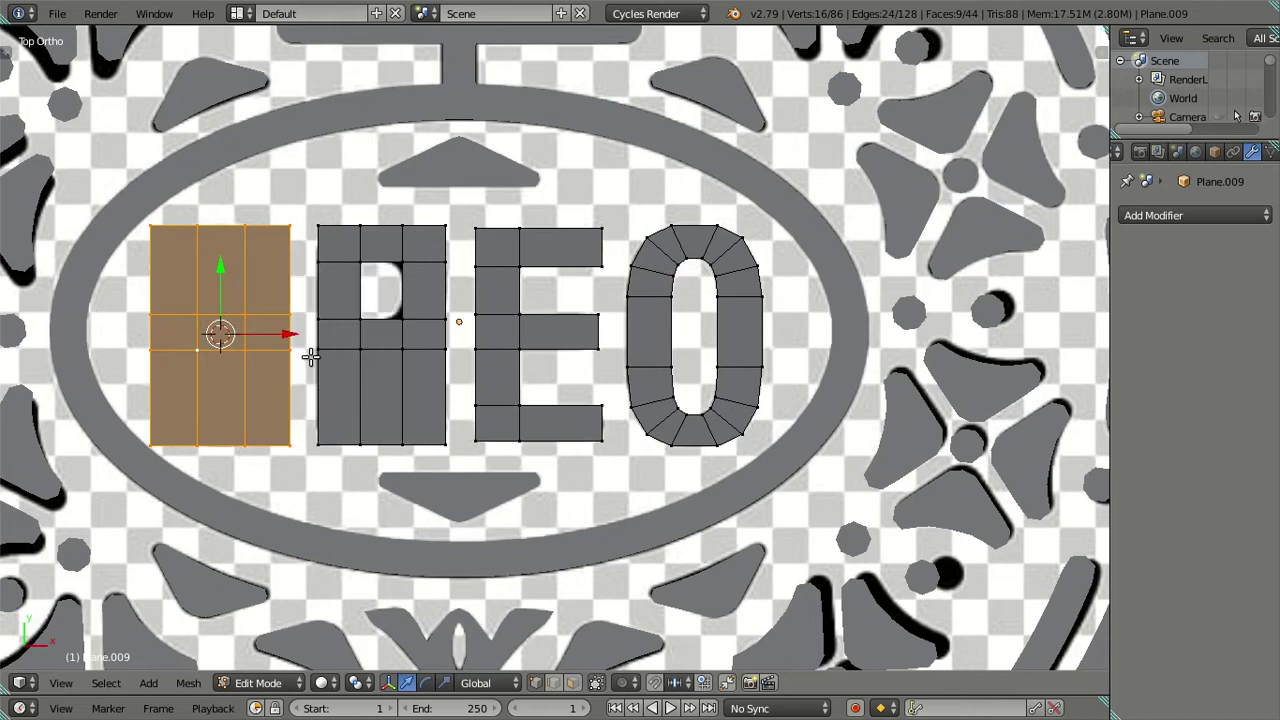
key("x")
left_click(228, 333)
Step: Duplicate the traced O and snap the copy to the cursor in the first letter's spot
right_click(670, 298)
key("ctrl+l")
key("shift+d")
right_click(786, 309)
key("shift+s")
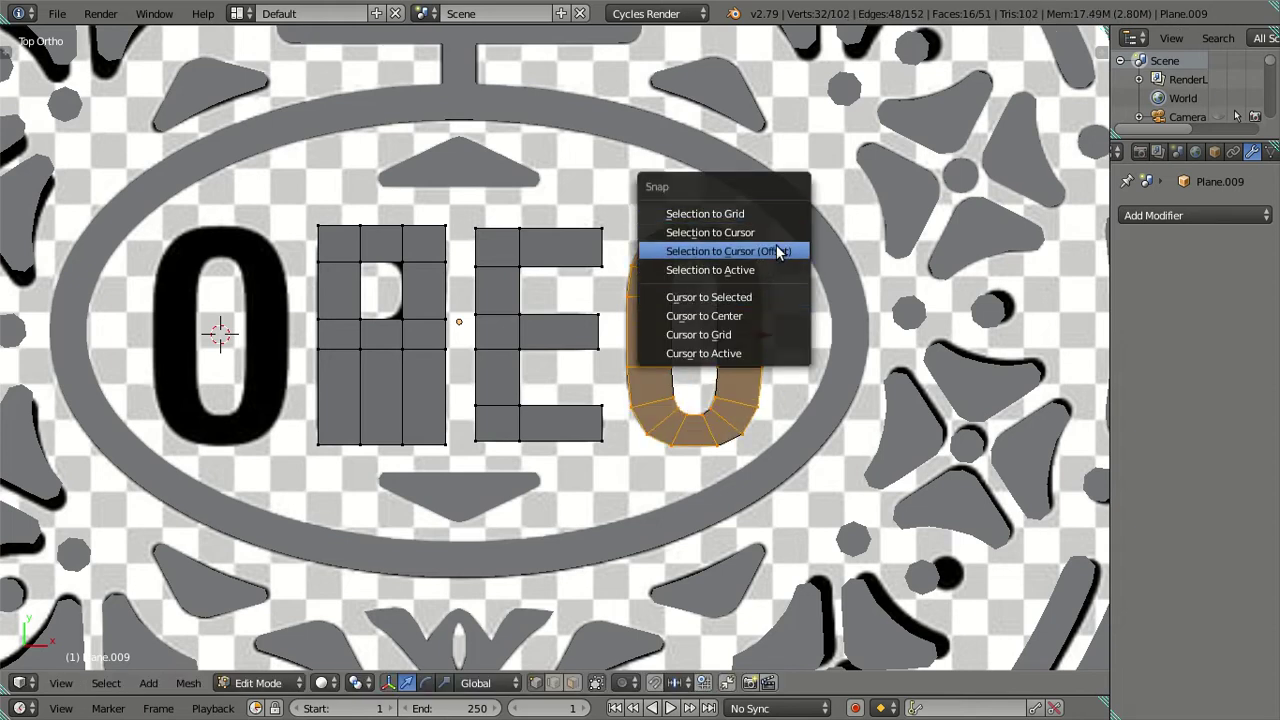
left_click(778, 252)
Step: Add centred edge loops splitting the E's top and bottom bars lengthwise
key("a")
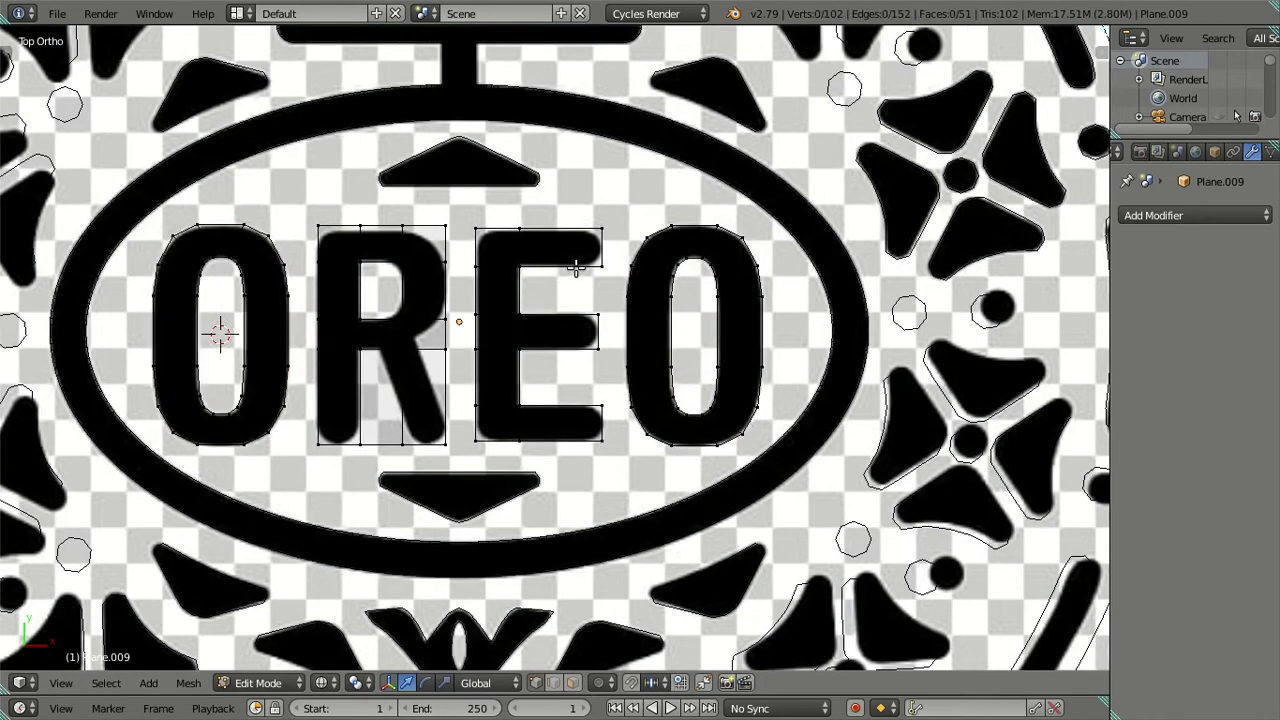
scroll(576, 268, "up", 2)
scroll(590, 250, "up", 1)
scroll(621, 190, "up", 1)
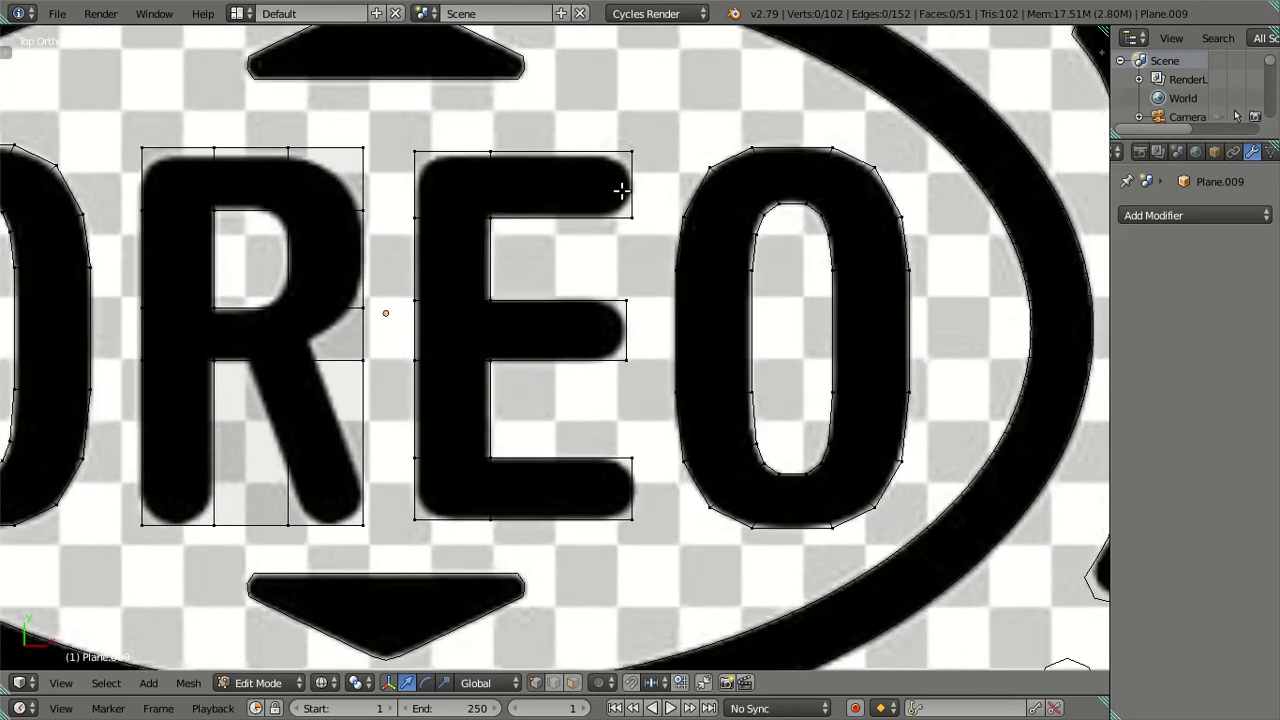
key("ctrl+r")
left_click(624, 186)
right_click(624, 186)
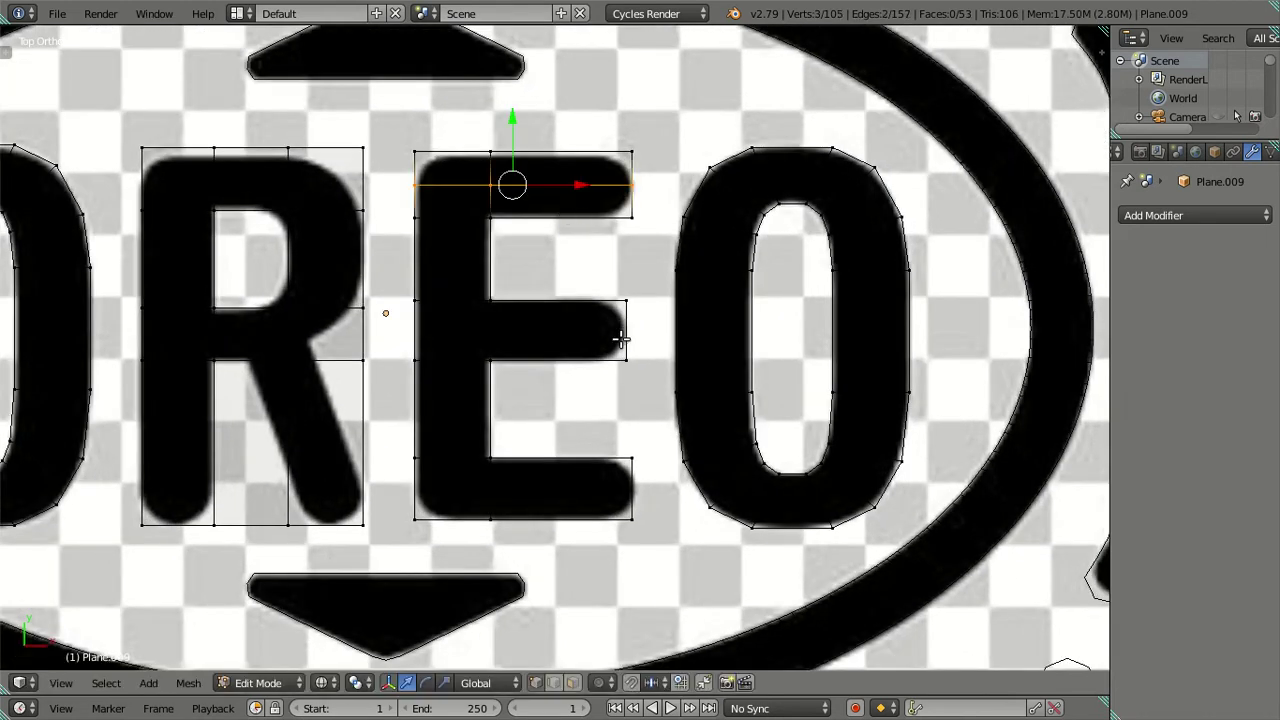
key("ctrl+r")
left_click(617, 466)
right_click(617, 466)
Step: Try vertical loop cuts through the E's middle, top and bottom bars, then undo them
key("a")
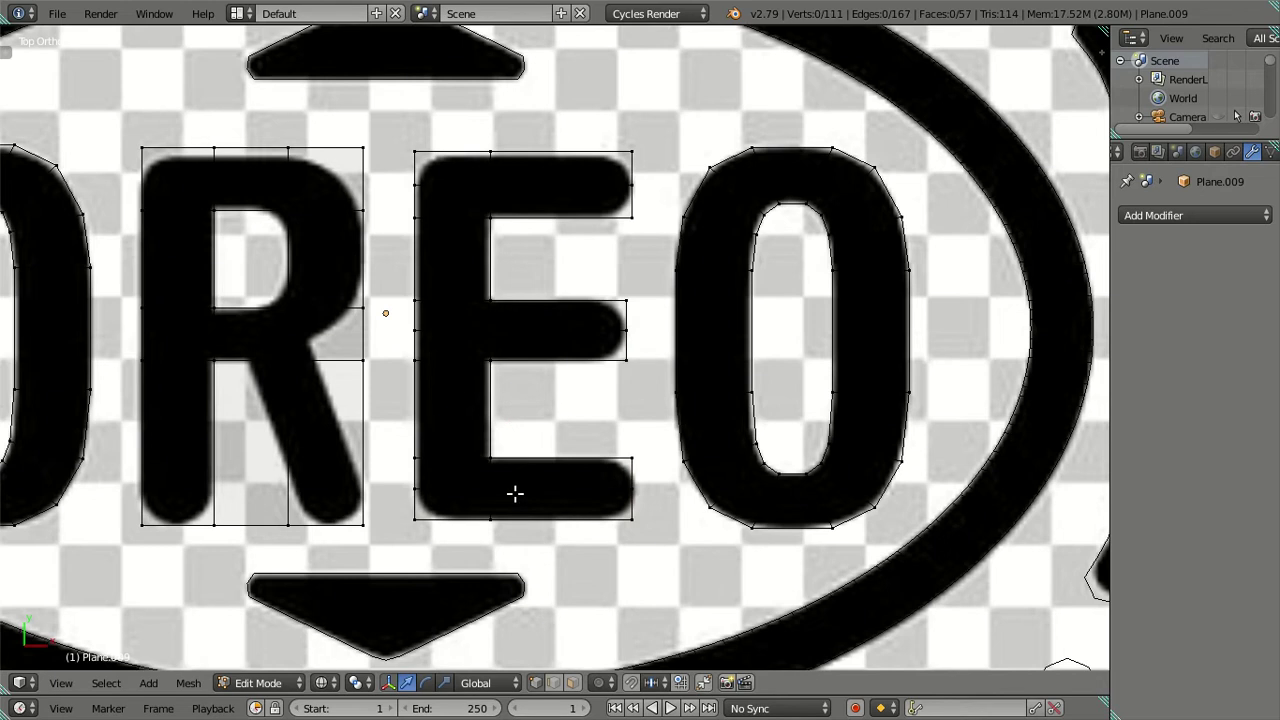
middle_click_drag(519, 442, 531, 420, "shift")
key("alt+z")
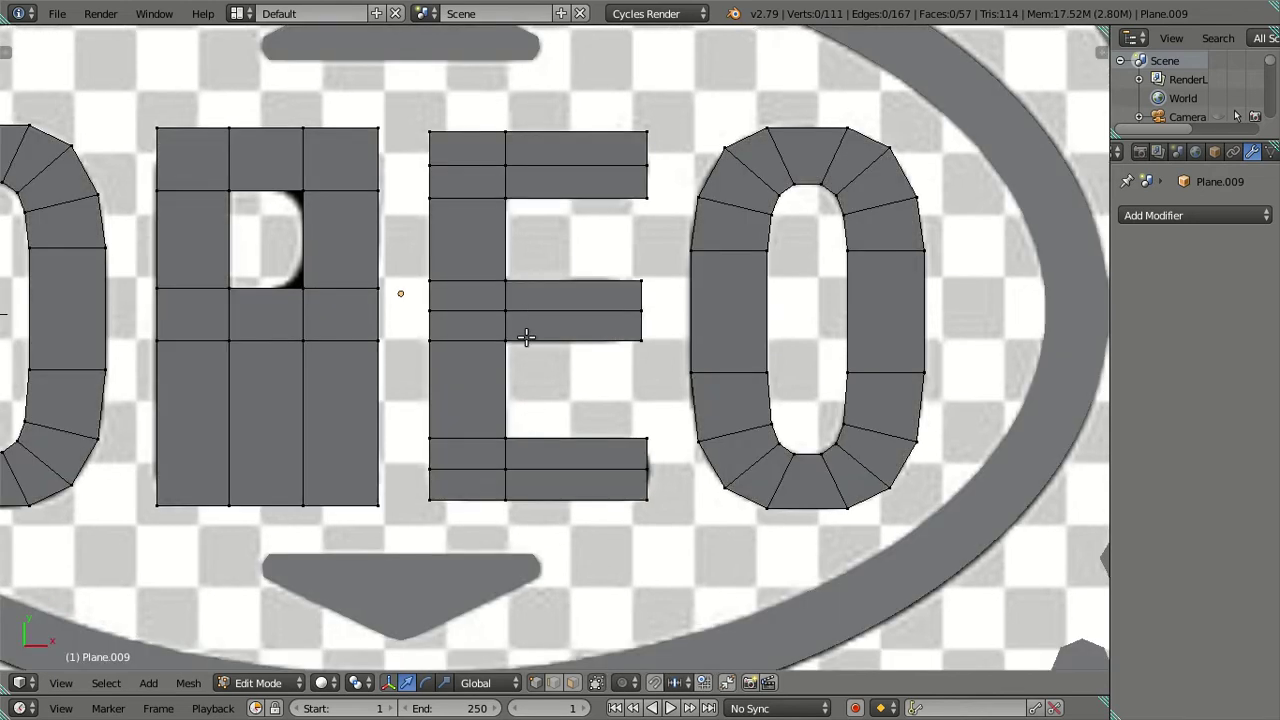
key("ctrl+r")
left_click(559, 286)
key("ctrl+r")
left_click(566, 194)
right_click(566, 194)
key("ctrl+r")
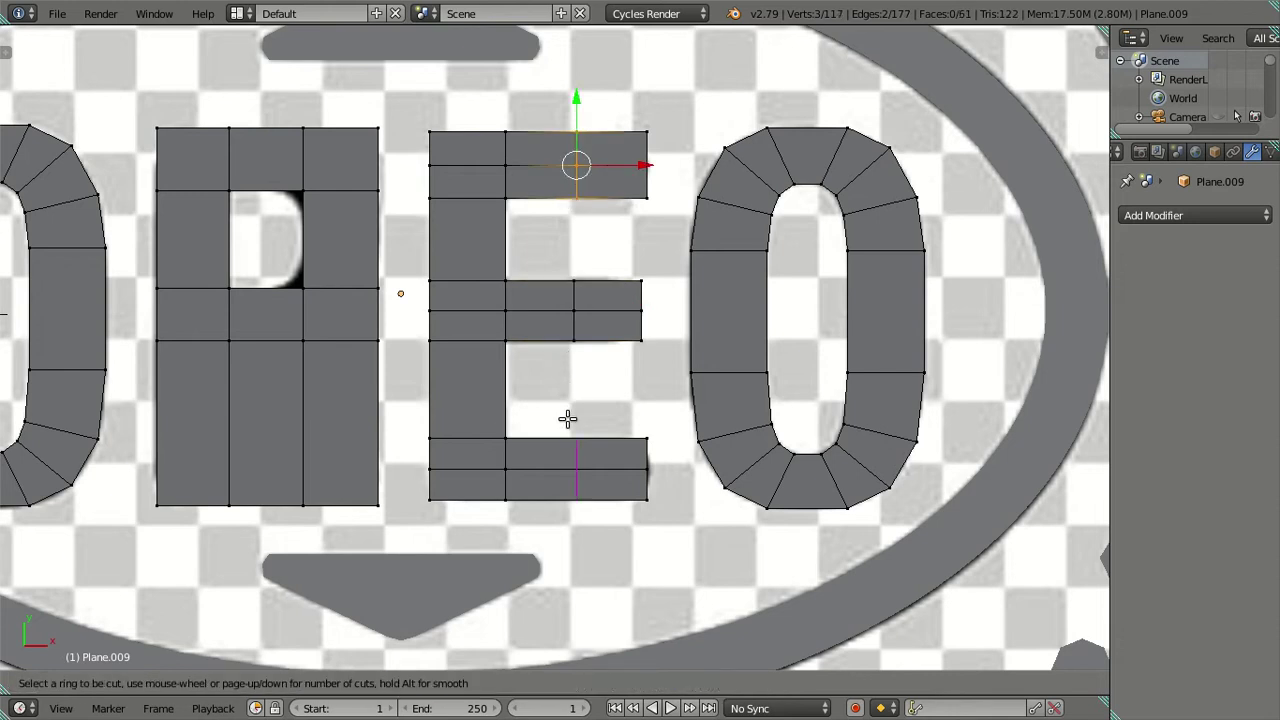
left_click(567, 419)
right_click(567, 419)
key("ctrl+z")
key("ctrl+z")
key("ctrl+z")
Step: Loop-cut the E's bottom bar and slide the new loop toward the stem
key("ctrl+r")
left_click(552, 445)
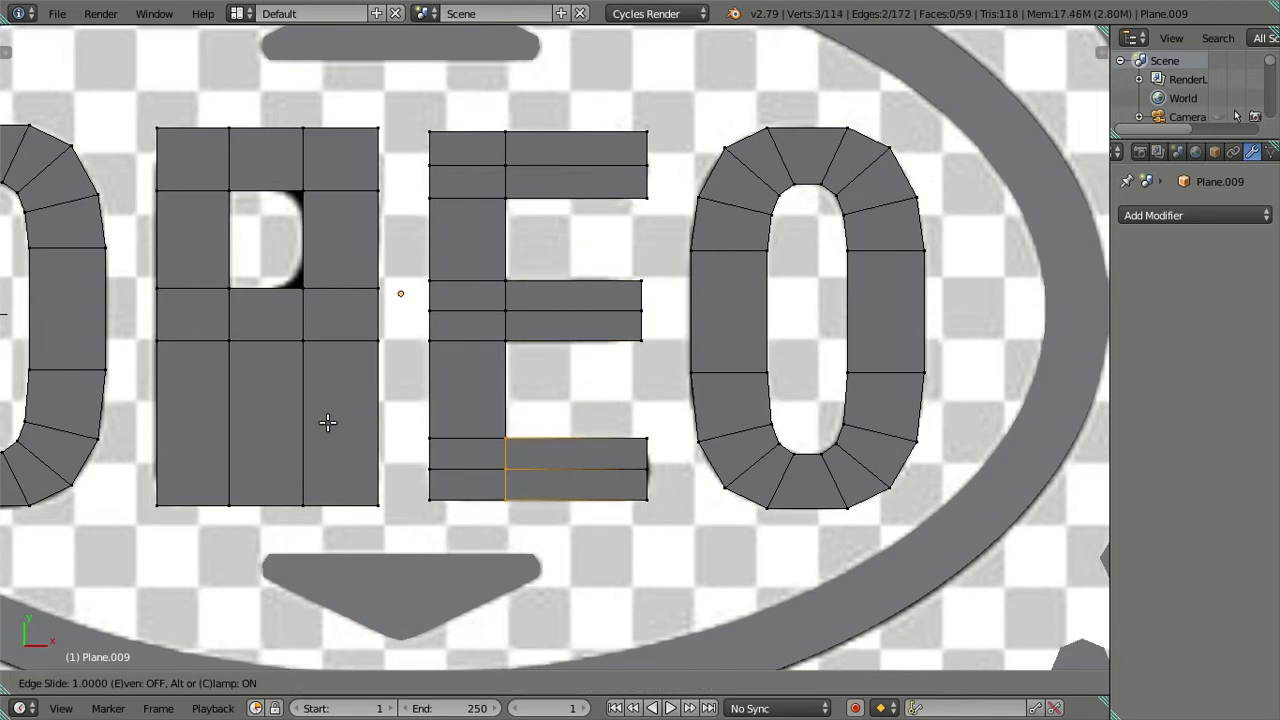
left_click(330, 423)
key("alt+z")
Step: Move the bottom-bar edge along X and confirm it at .0 offset
scroll(599, 487, "up", 1)
scroll(599, 487, "up", 1)
scroll(589, 519, "up", 1)
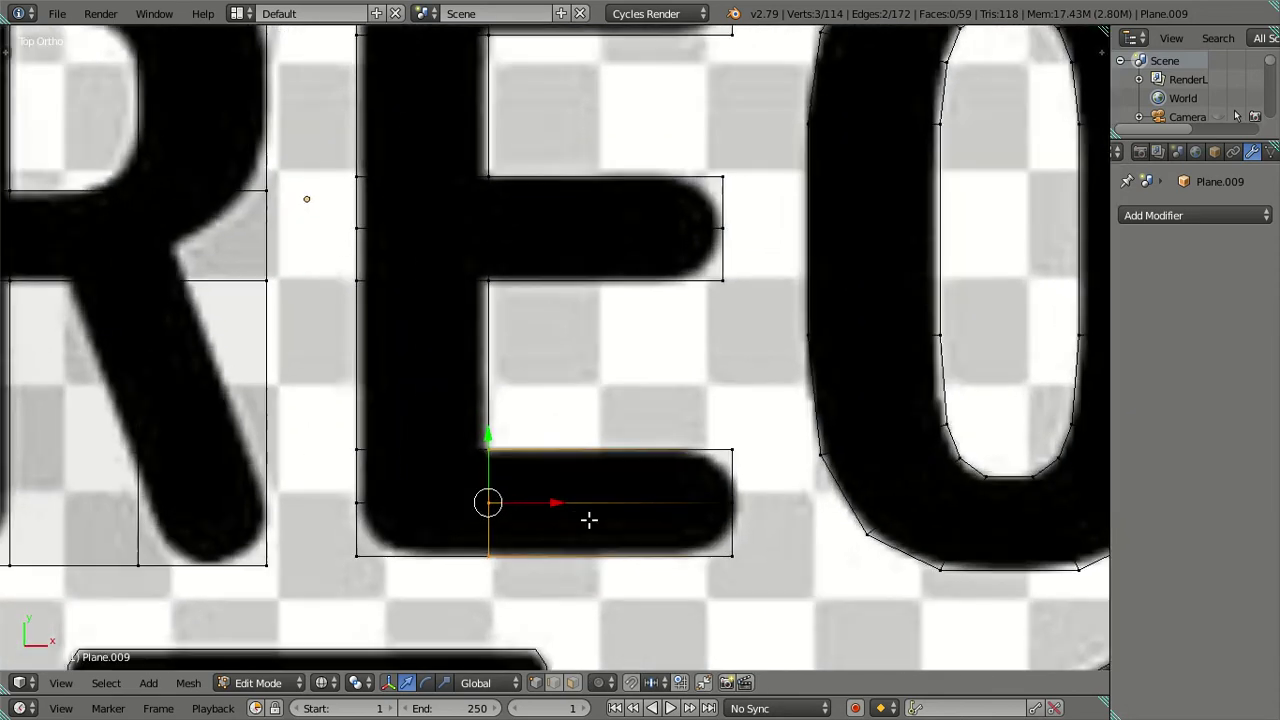
left_click_drag(559, 501, 572, 503)
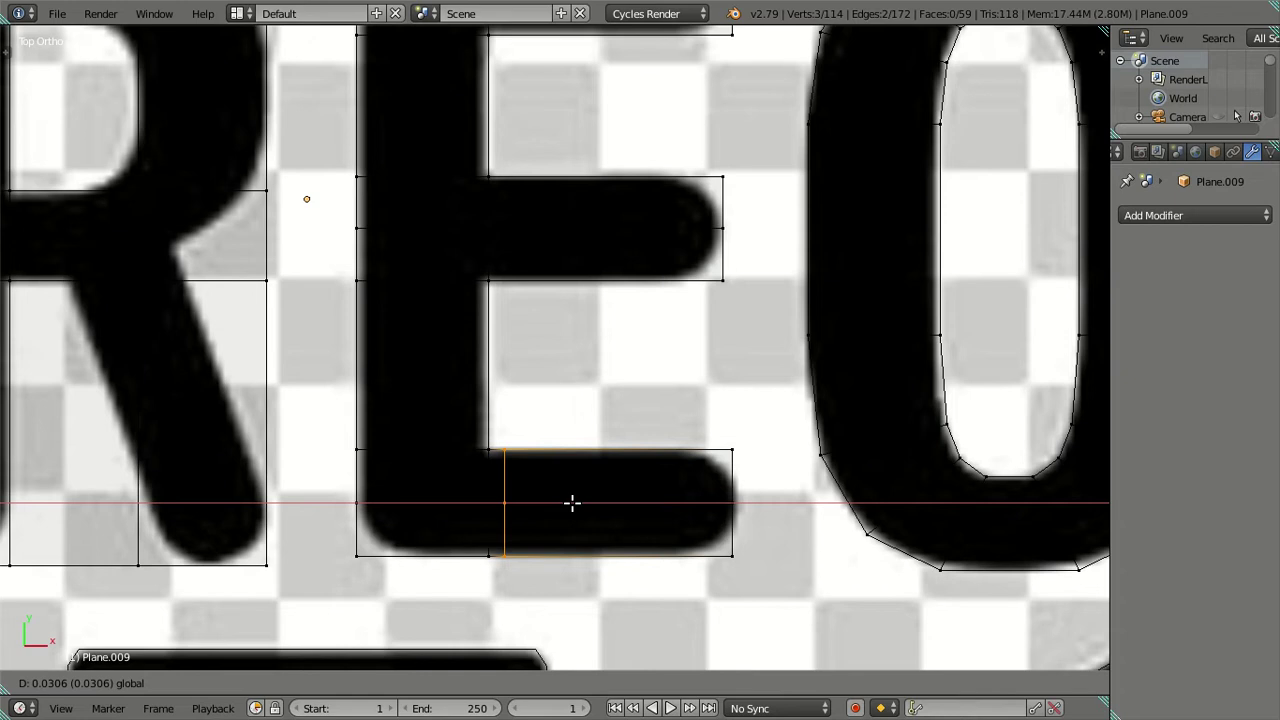
type(".0")
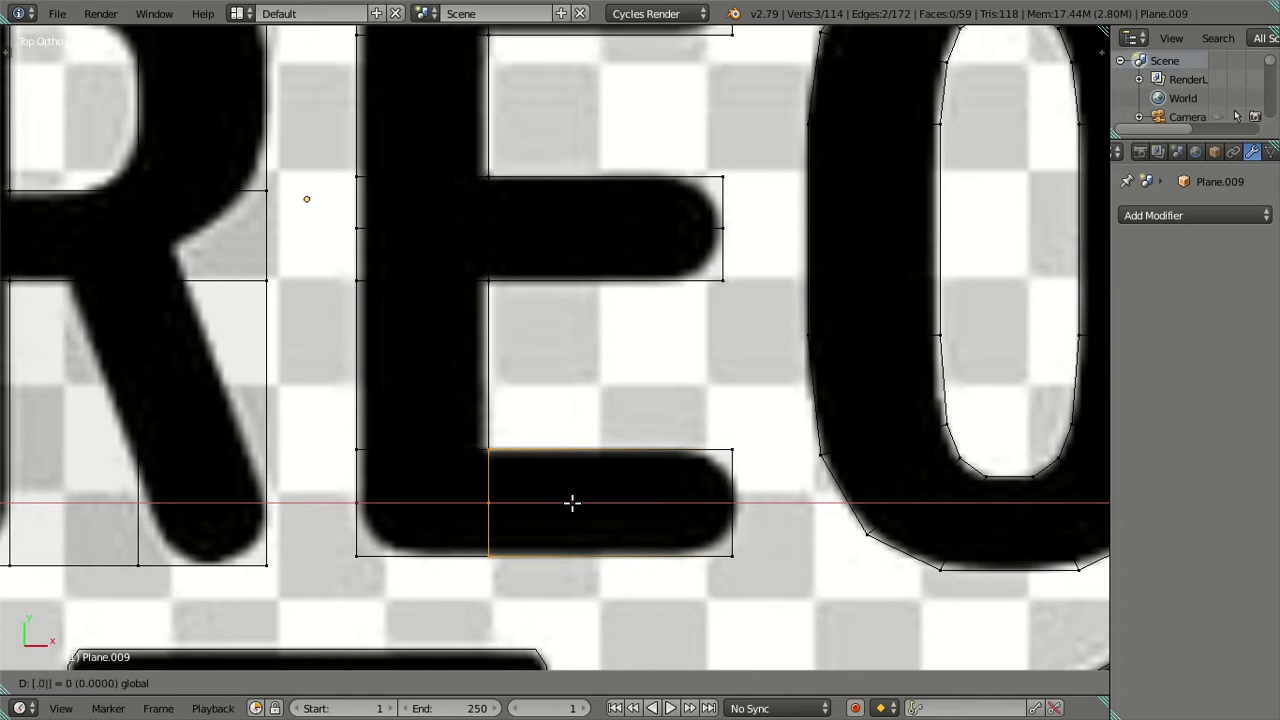
key("Return")
Step: Loop-cut the E's middle bar, sliding the loop toward the stem and adjusting it along X
key("ctrl+r")
left_click(556, 250)
left_click(338, 260)
key("g")
key("x")
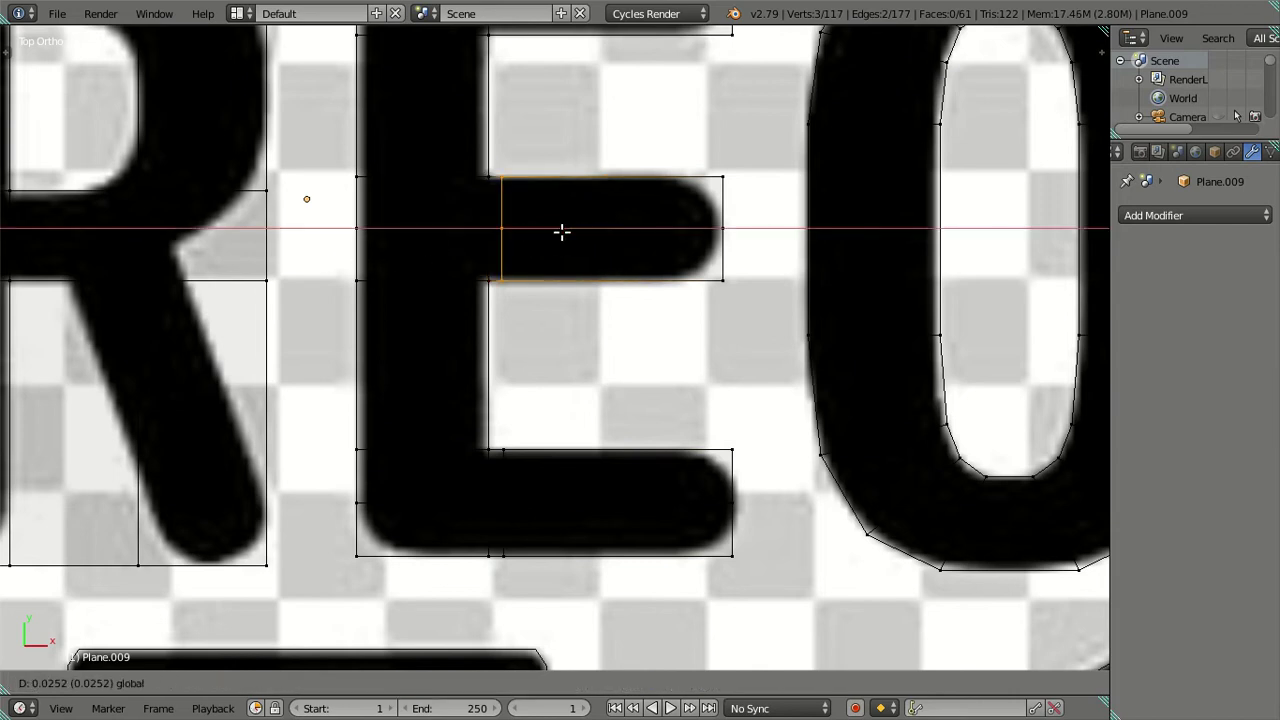
key("Return")
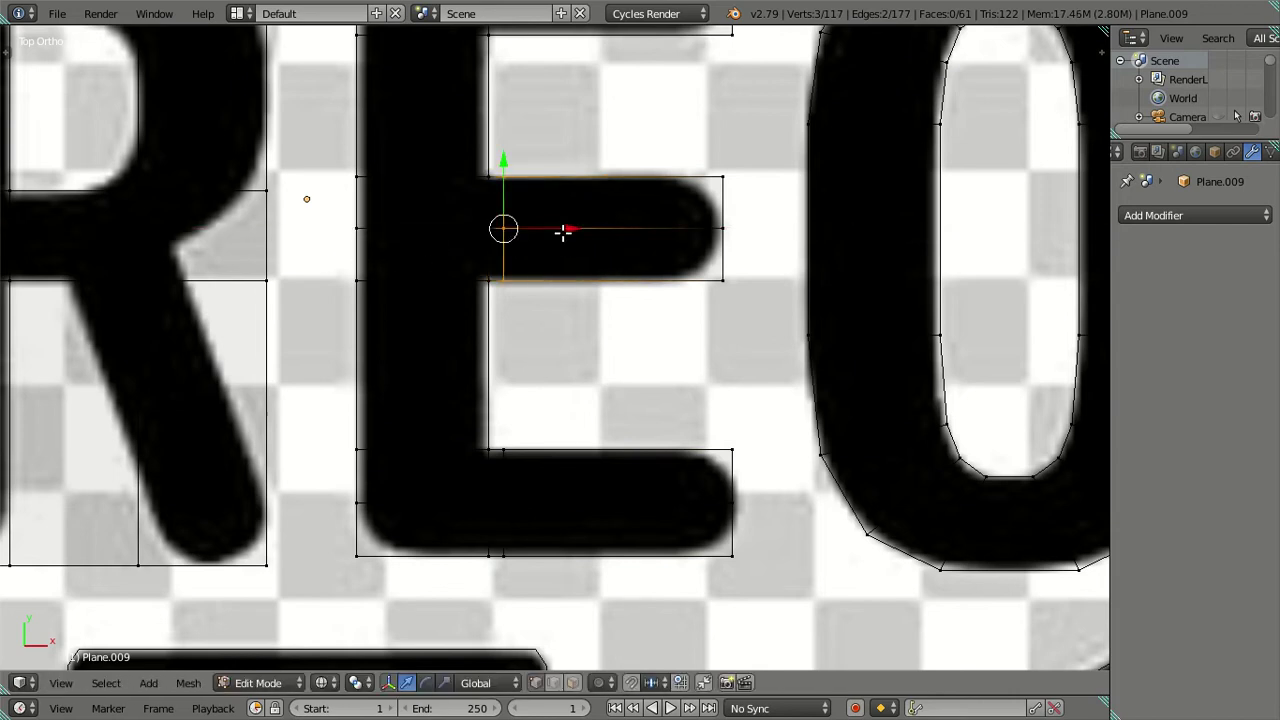
Step: Loop-cut the E's top bar, align it with the stem using gx.0, and check the shading
middle_click_drag(571, 151, 560, 437, "shift")
key("ctrl+r")
left_click(523, 283)
left_click(484, 260)
type("gx")
type(".034")
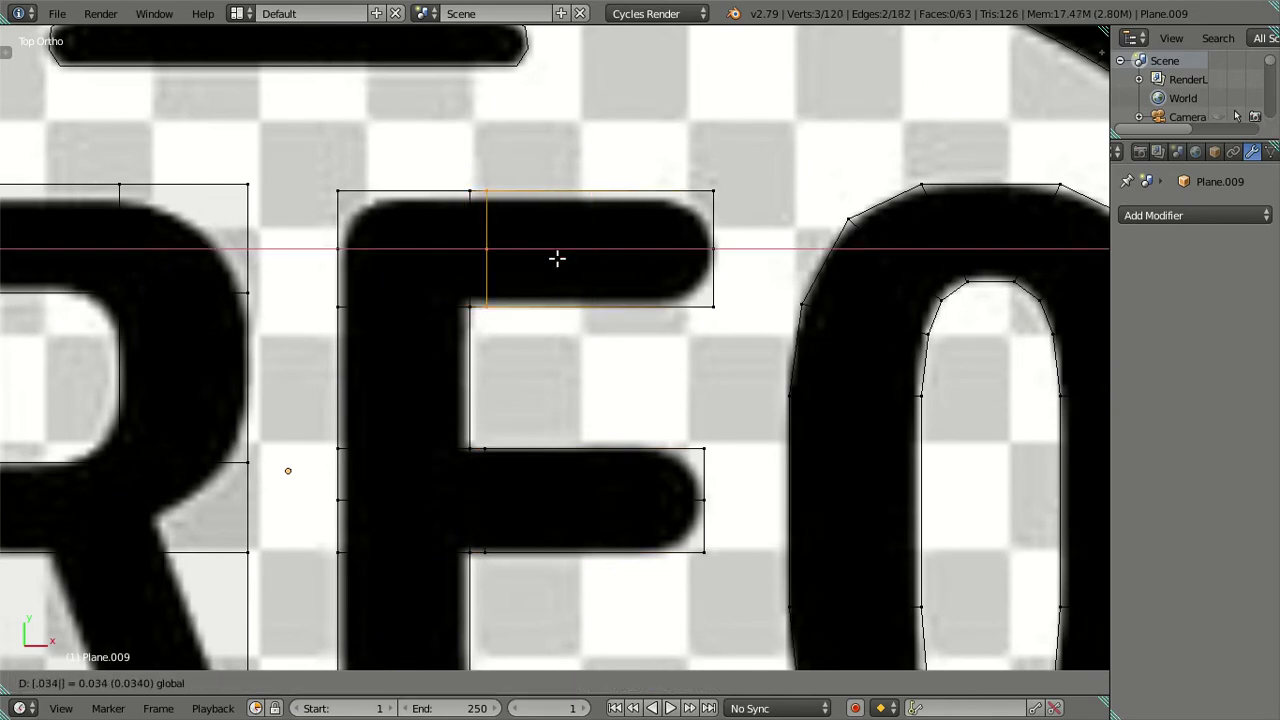
key("Return")
key("alt+z")
middle_click_drag(551, 449, 574, 315, "shift")
key("alt+z")
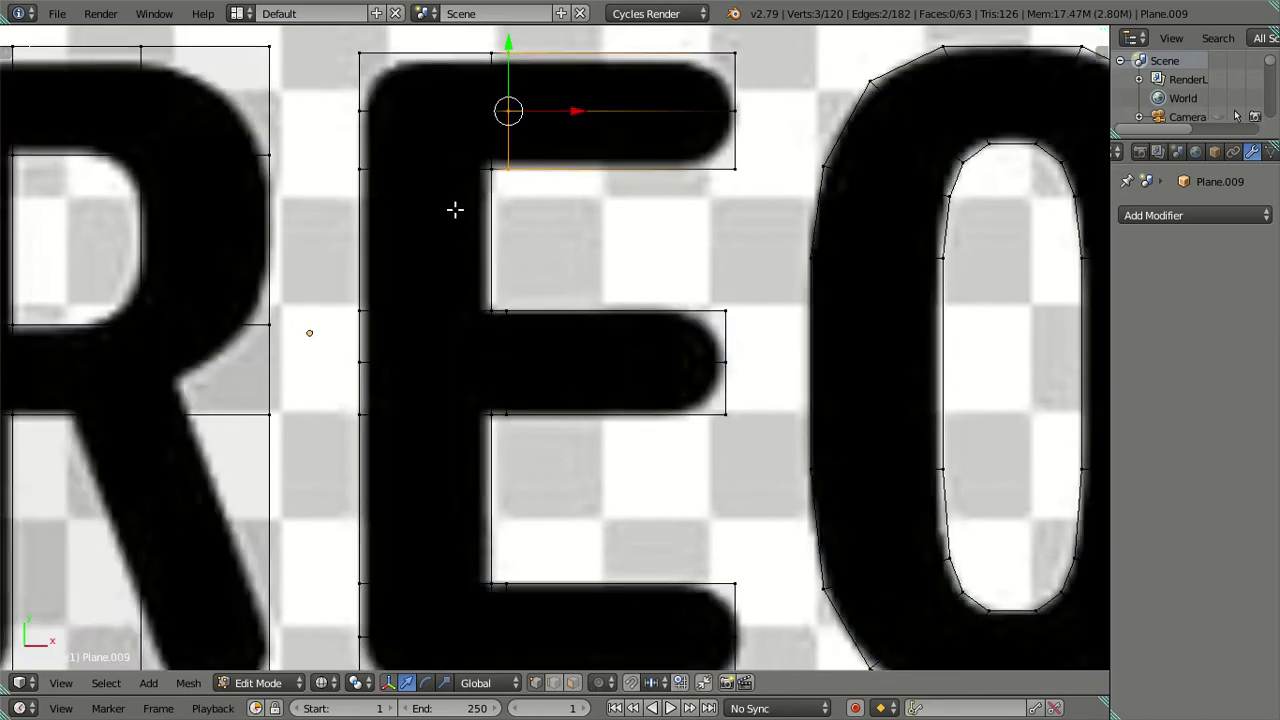
Step: Add two loops across the E's stem and move them vertically, the second by -0.03 in Y
key("ctrl+r")
left_click(508, 158)
key("g")
key("y")
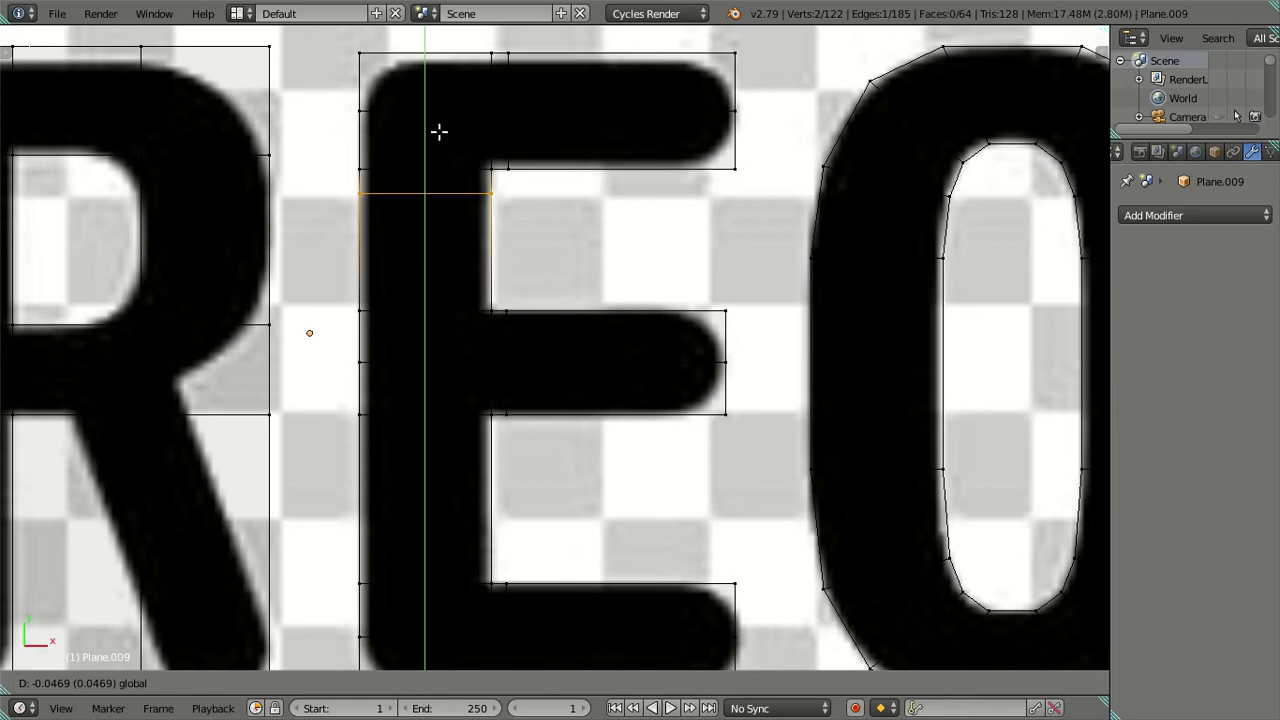
type("-0")
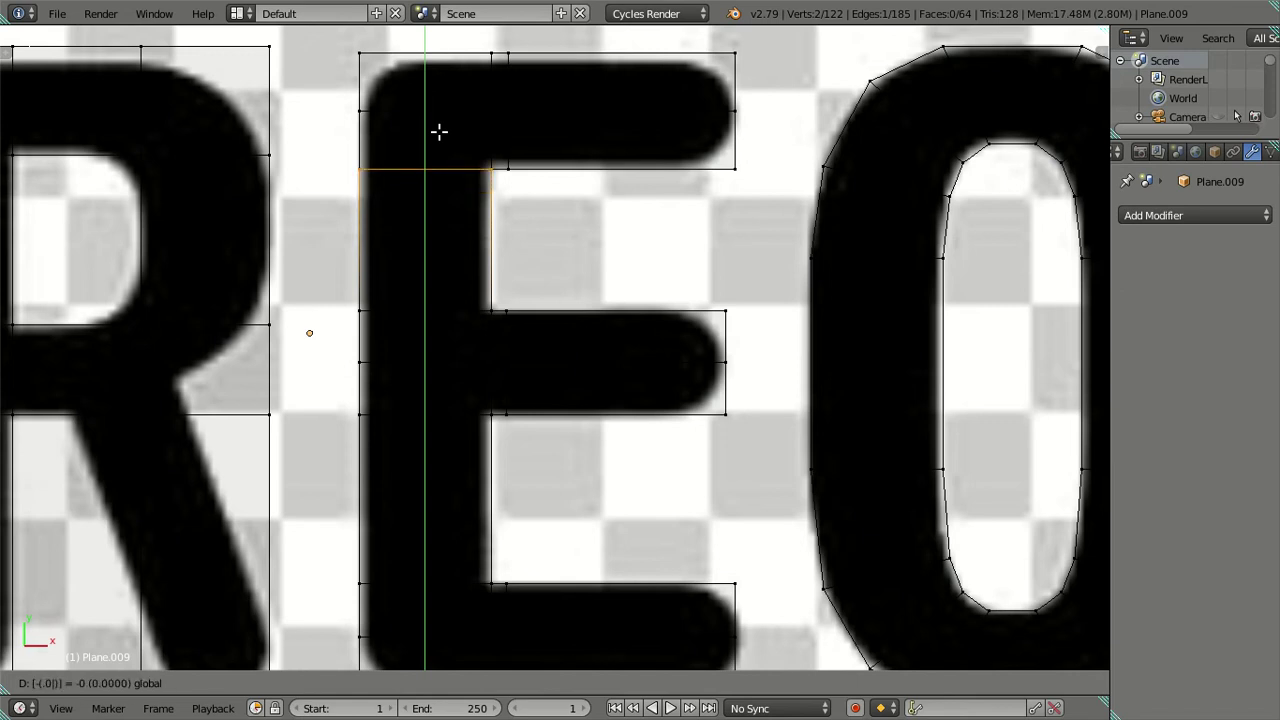
key("Return")
key("ctrl+r")
left_click(500, 465)
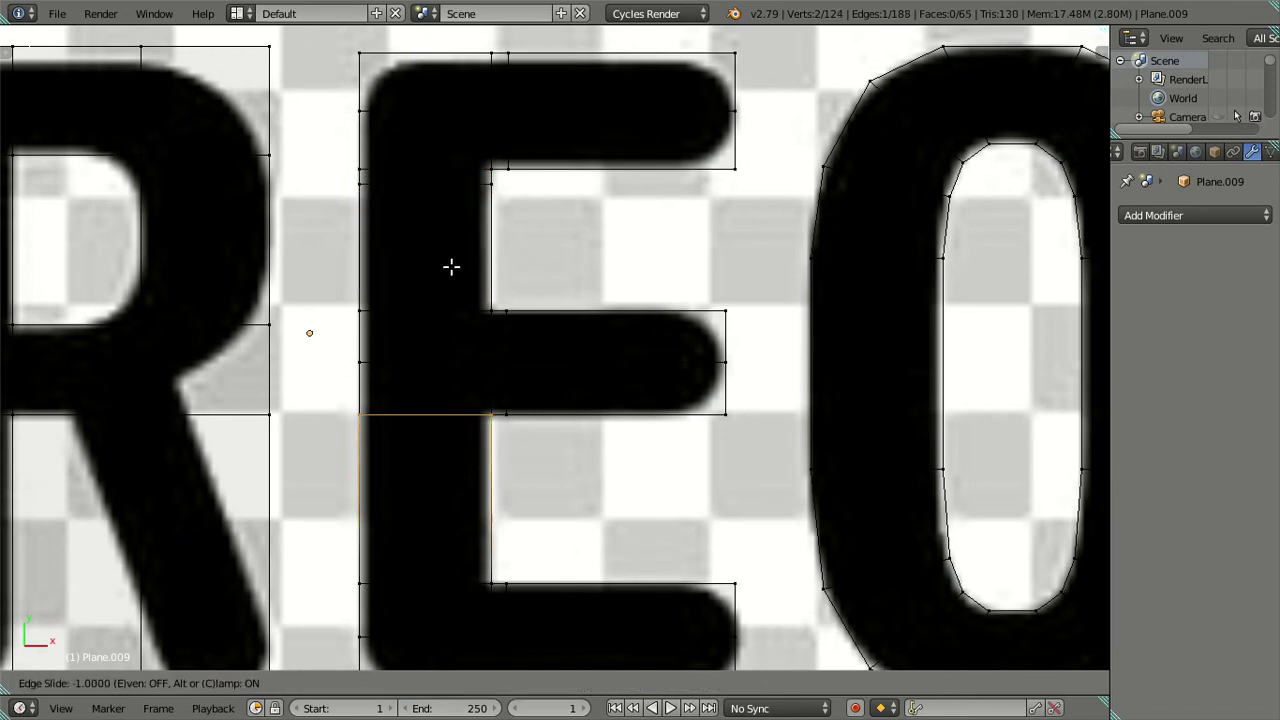
left_click(449, 258)
type("gy")
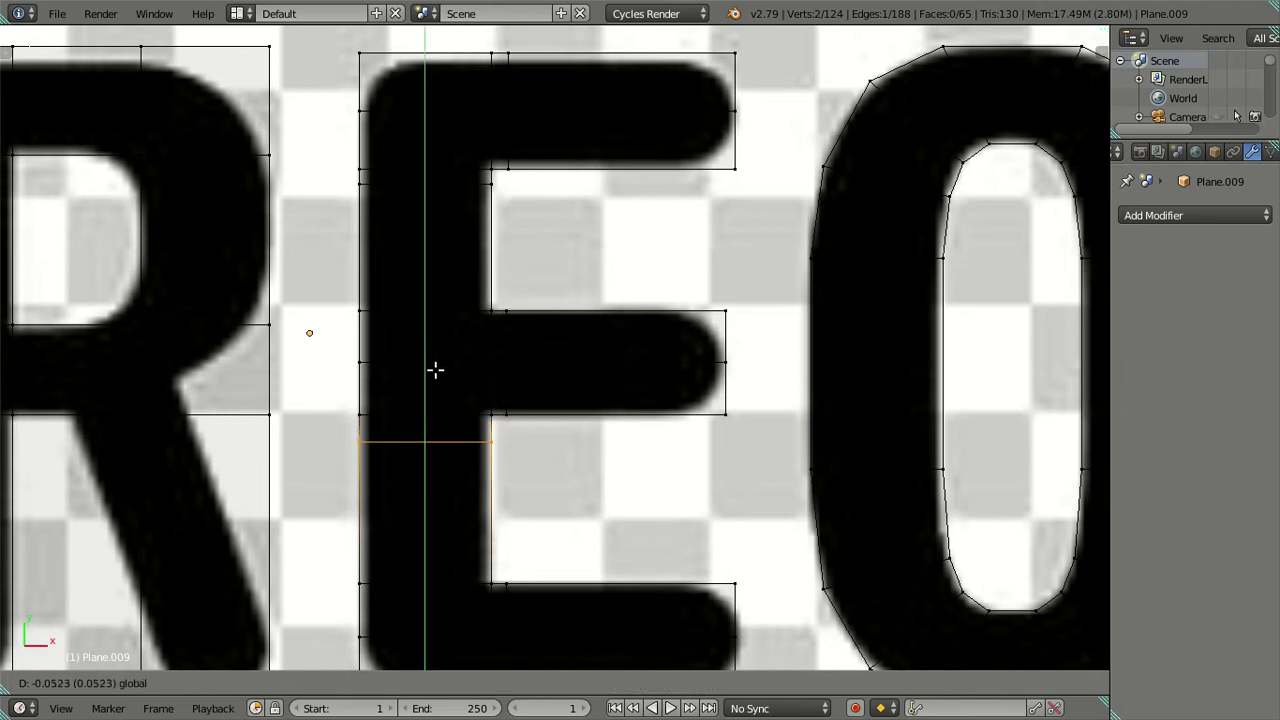
type("-0.03")
key("Return")
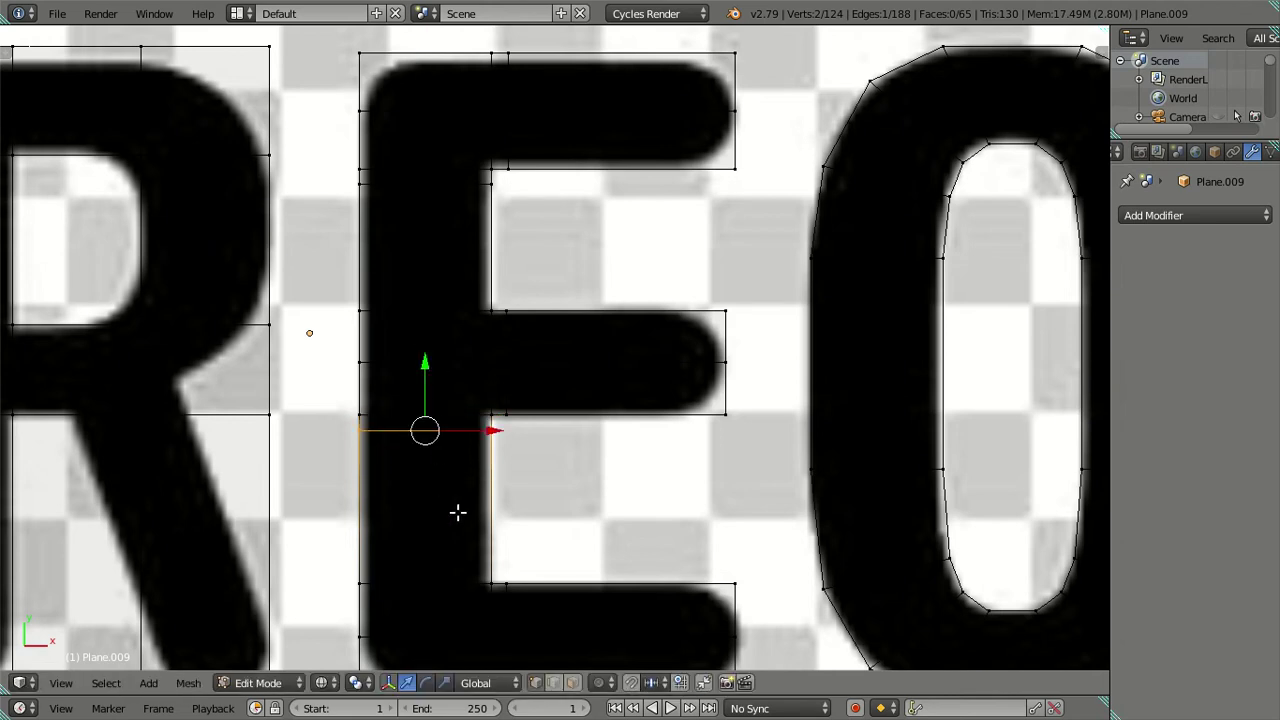
Step: Extrude the stem edge down to the bottom bar, align it along Y, and check in solid shading
middle_click_drag(518, 519, 544, 385, "shift")
key("e")
left_click(488, 514)
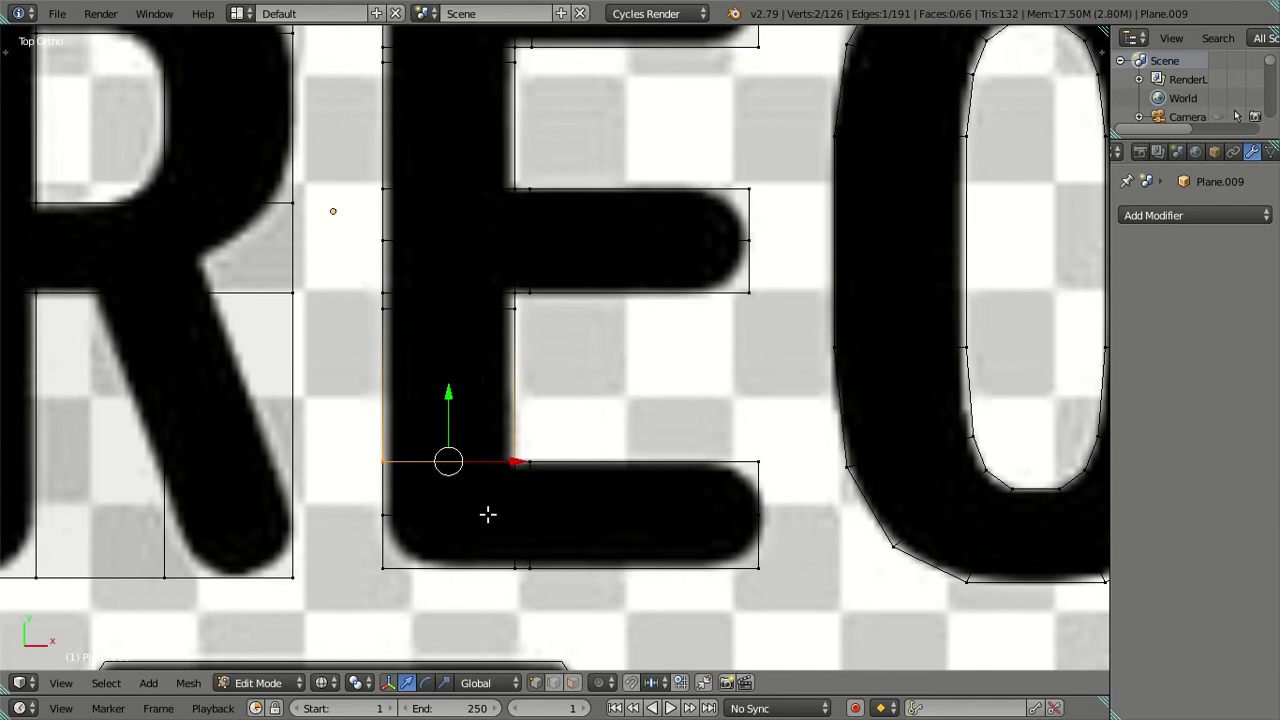
type("gy")
type(".0")
key("Return")
scroll(540, 226, "up", 3, "ctrl")
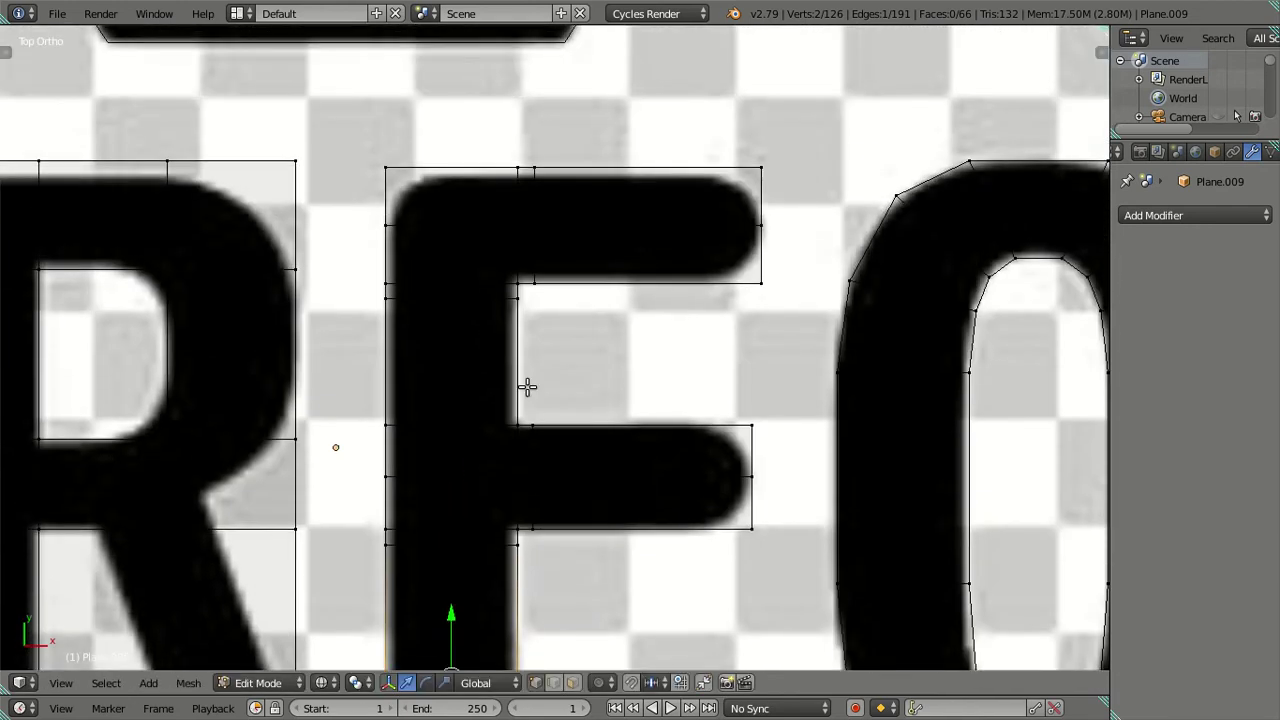
key("g")
key("g")
key("Escape")
type("gy")
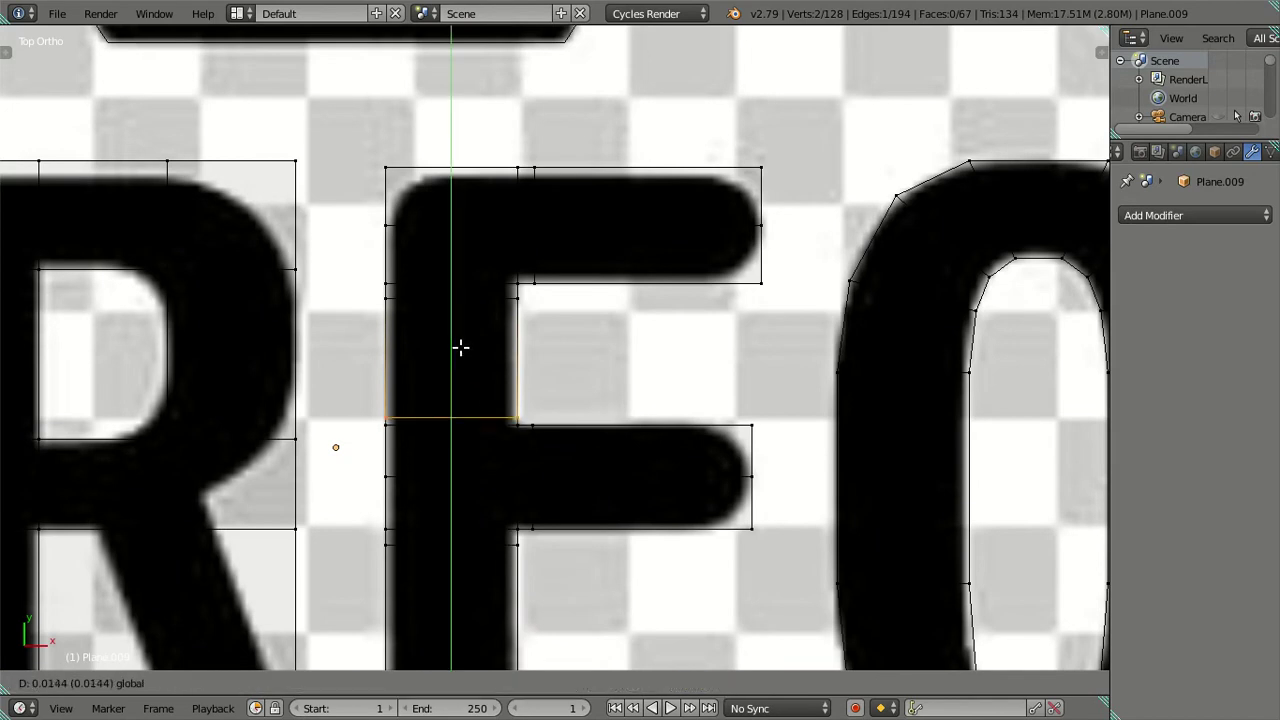
type(".0")
key("Return")
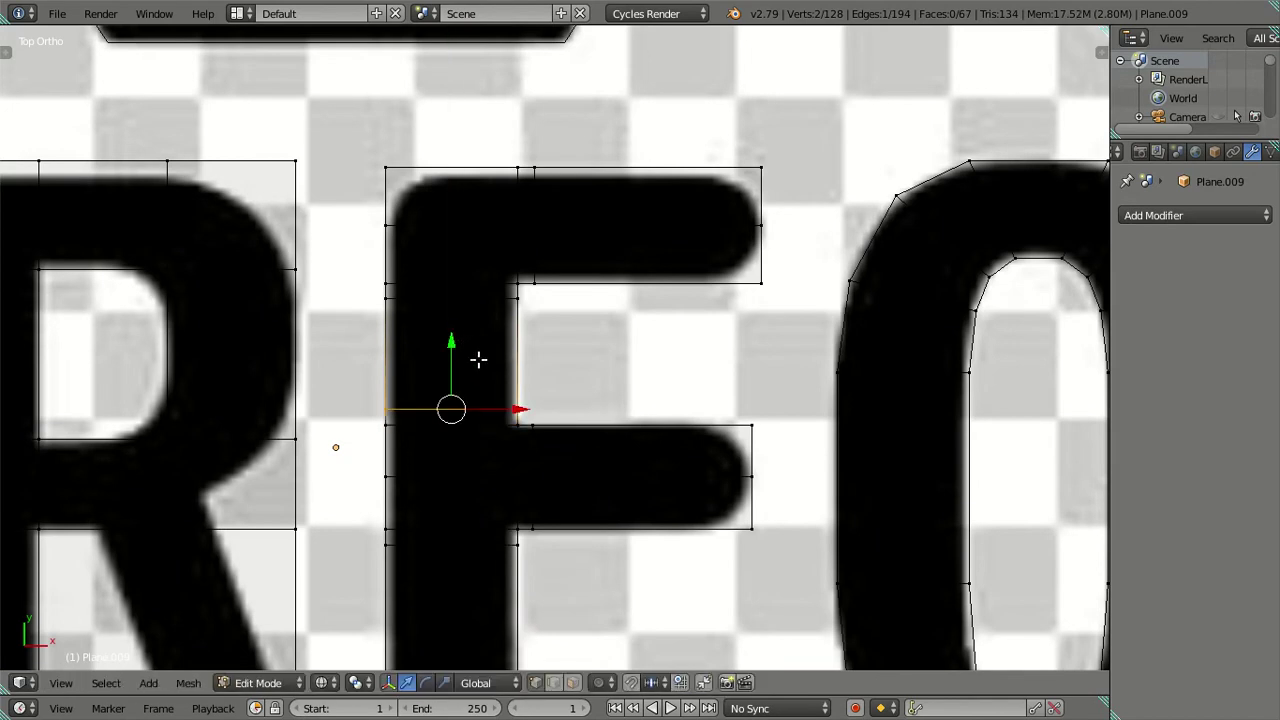
key("alt+z")
scroll(477, 360, "down", 3)
scroll(514, 400, "down", 1)
Step: Cut a new edge loop through the E's stem and slide it into place
key("a")
key("alt+z")
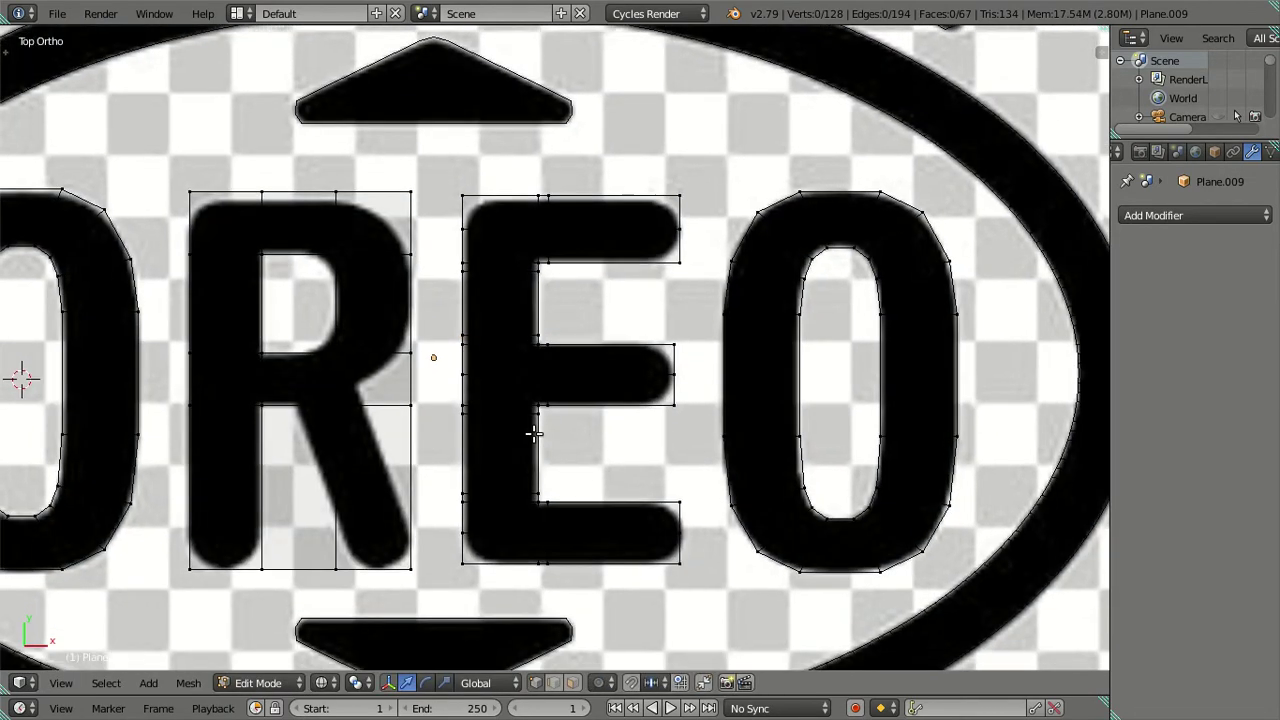
scroll(506, 506, "down", 1, "shift")
scroll(506, 506, "up", 1)
scroll(514, 470, "down", 1, "shift")
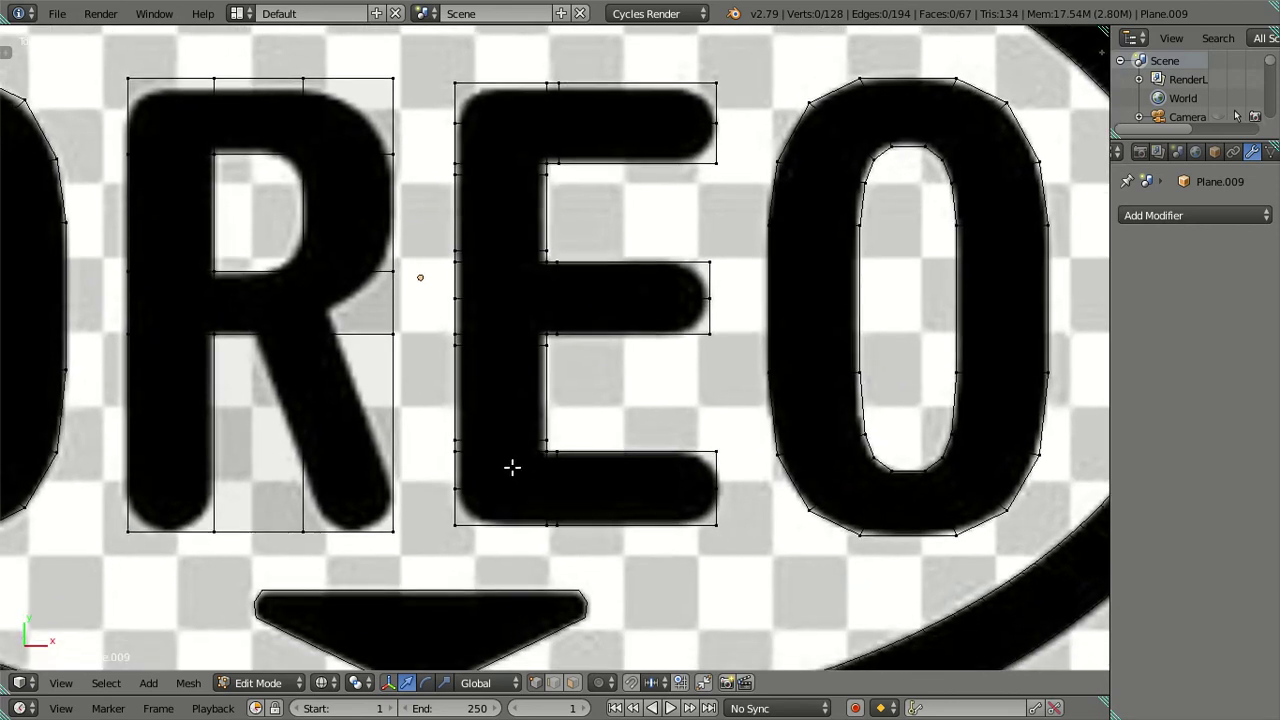
key("ctrl+r")
left_click(490, 90)
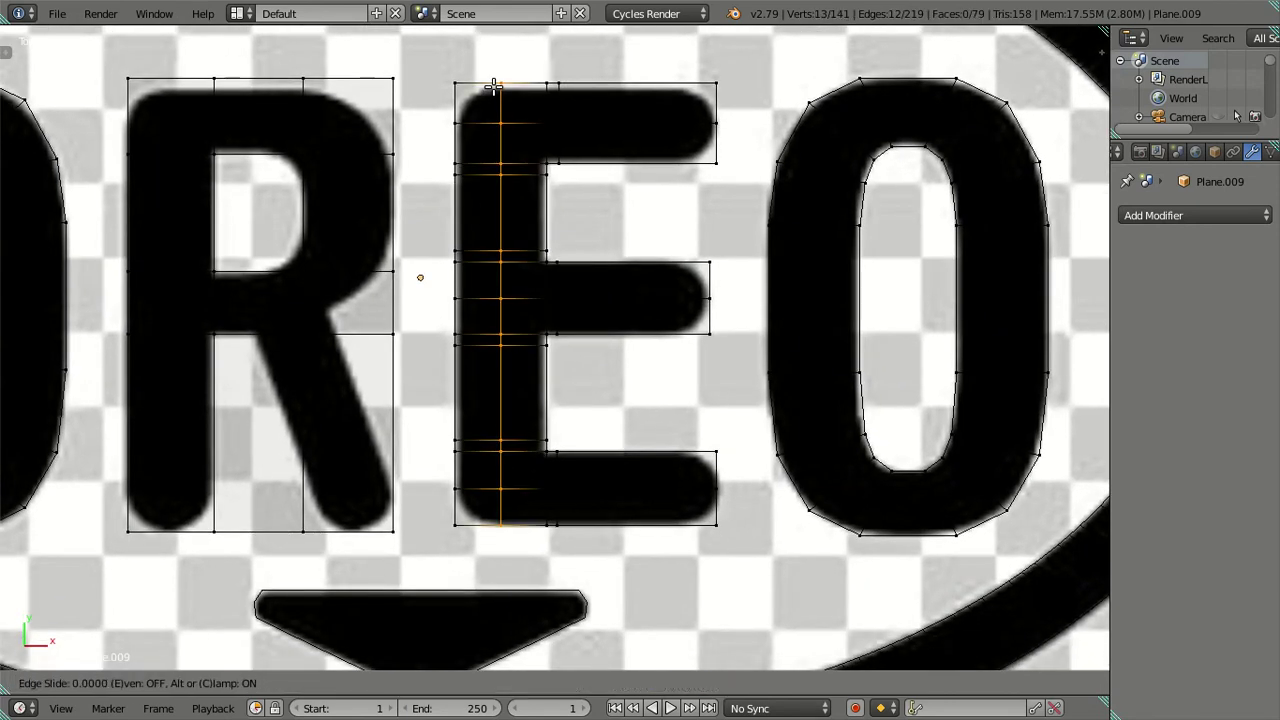
left_click(484, 134)
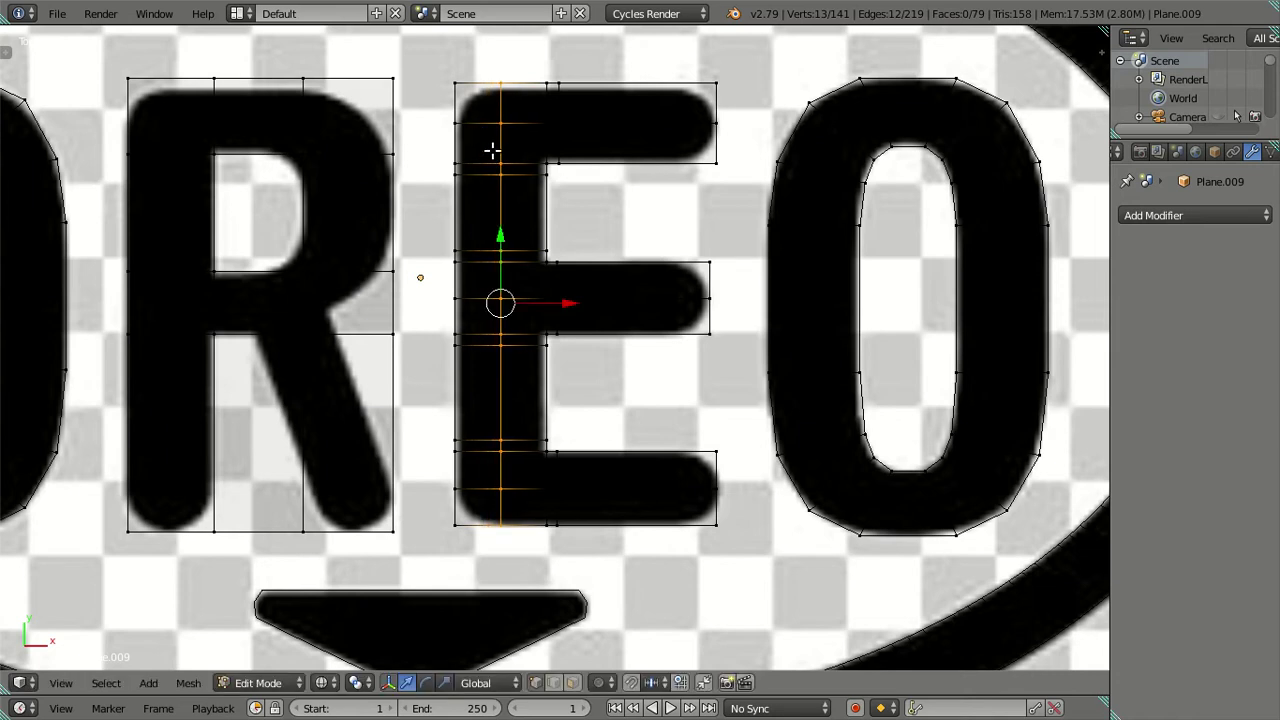
Step: Select the E's top-left and bottom-left corner vertices, checking in solid shading
left_click(458, 82)
left_click(465, 497, "shift")
left_click(456, 502, "shift")
key("alt+z")
key("alt+z")
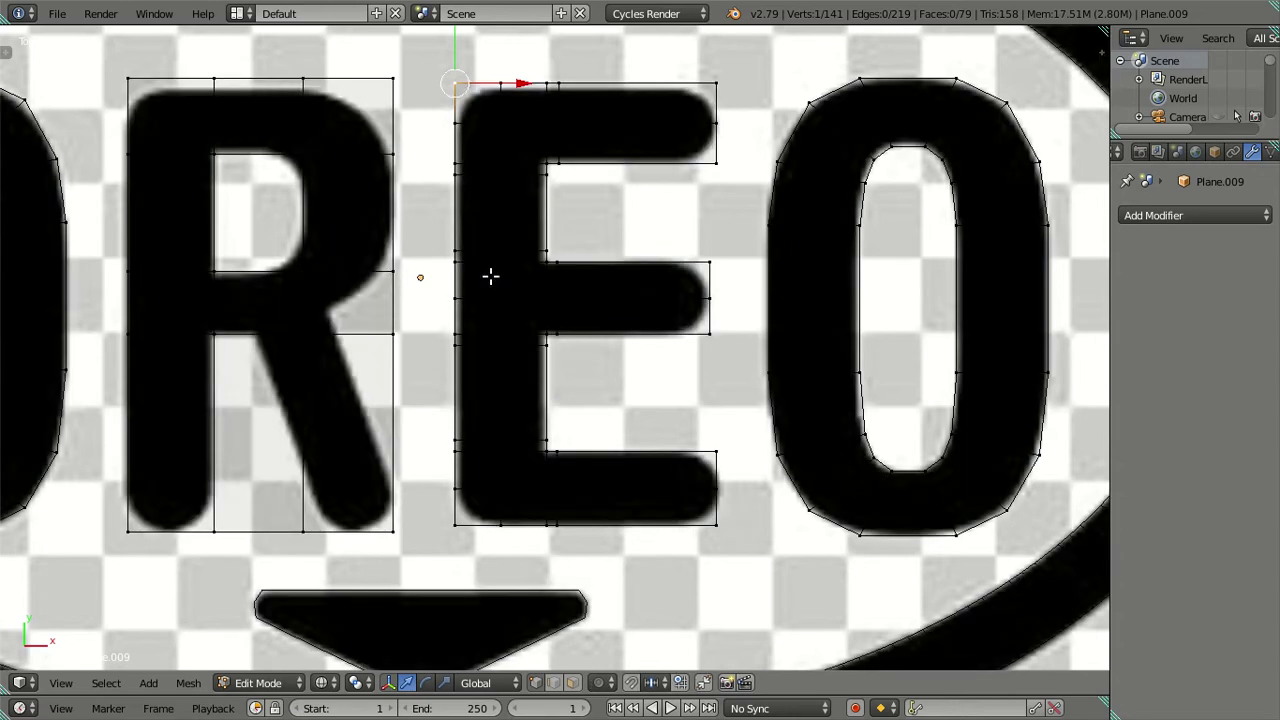
left_click(460, 523, "shift")
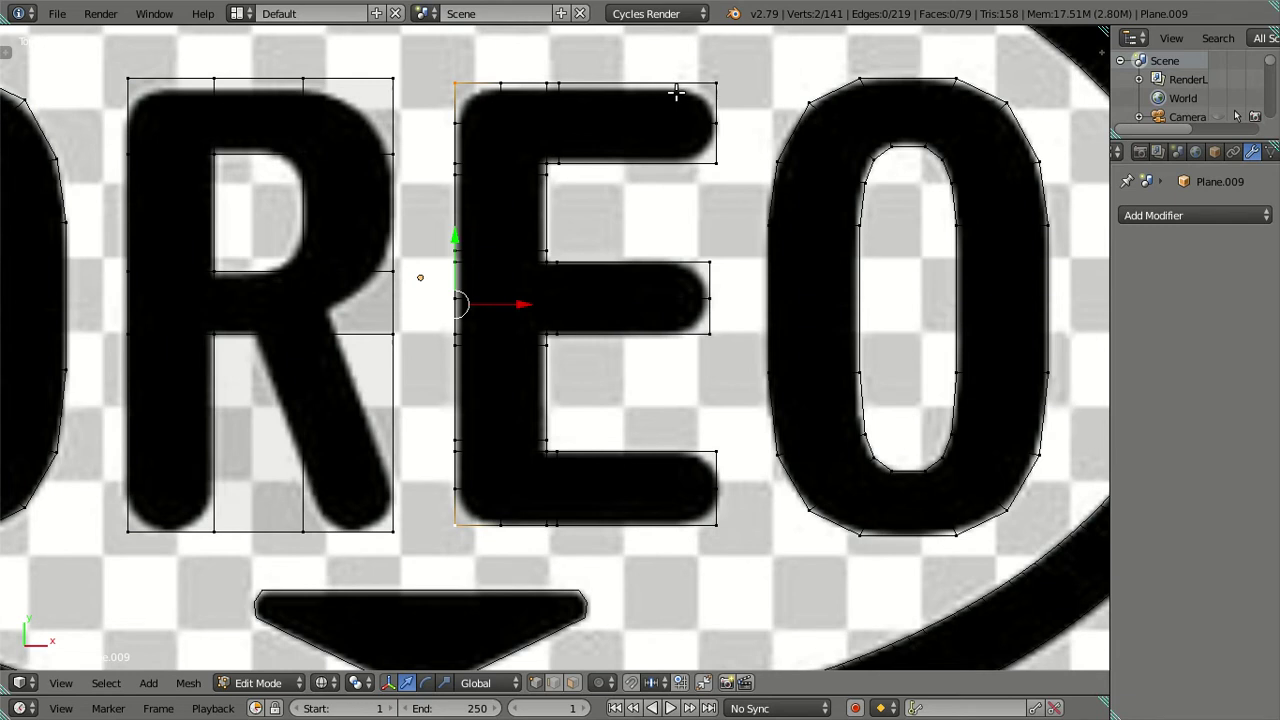
Step: Loop-cut across the E's top, middle and bottom arms and select all three loops
key("ctrl+r")
left_click(666, 124)
key("ctrl+r")
left_click(646, 278)
key("ctrl+r")
left_click(651, 438)
left_click(634, 305, "alt+shift")
left_click(630, 124, "alt+shift")
Step: Slide the three arm loops horizontally toward the E's right-hand tips
key("g")
key("x")
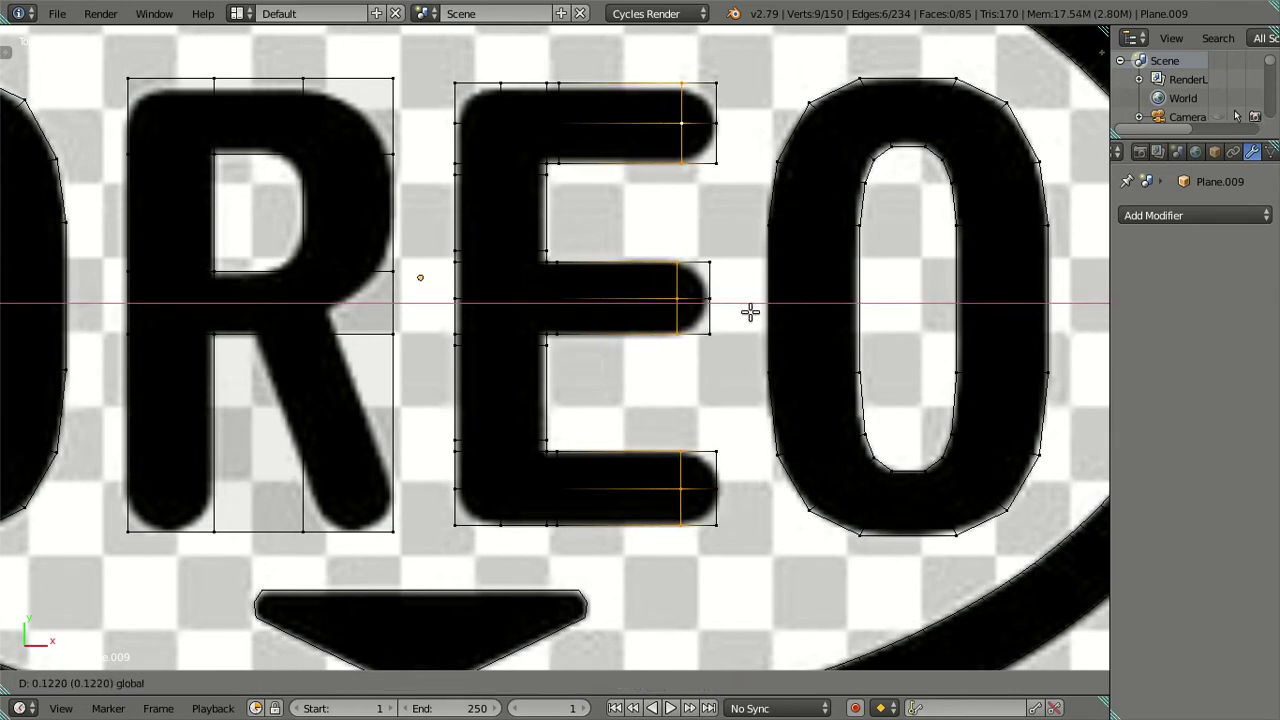
left_click(735, 306)
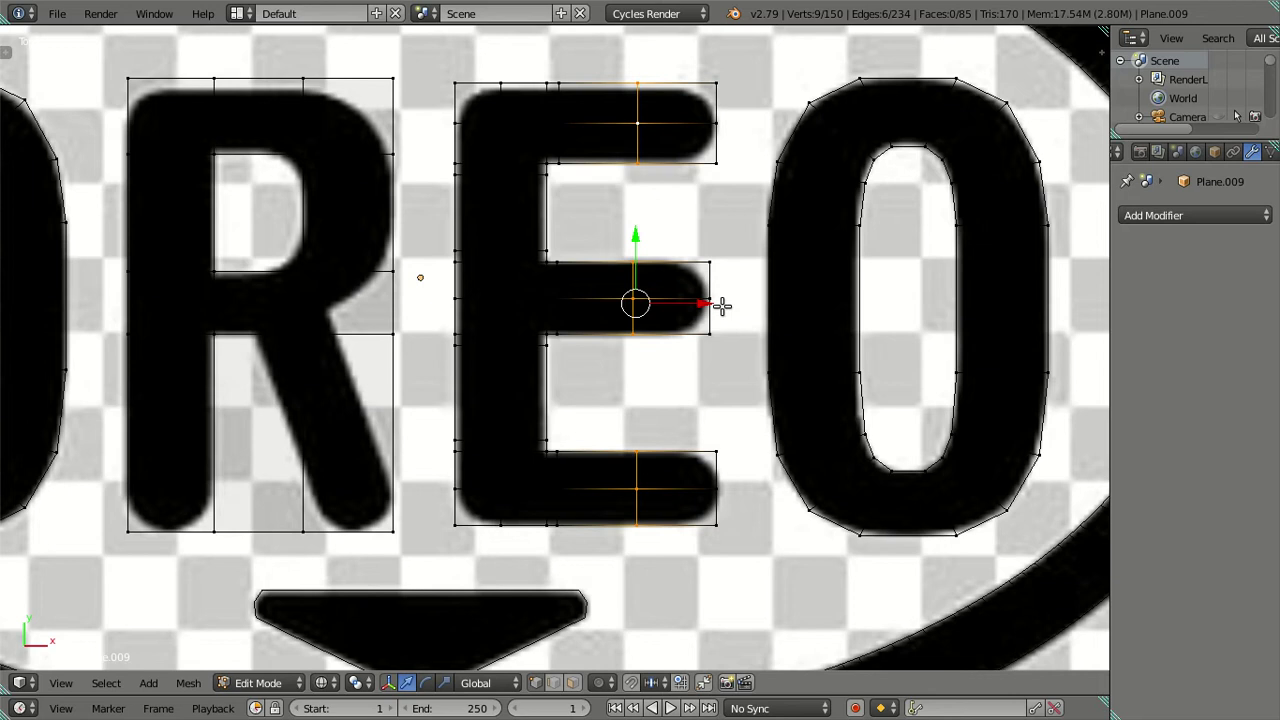
key("a")
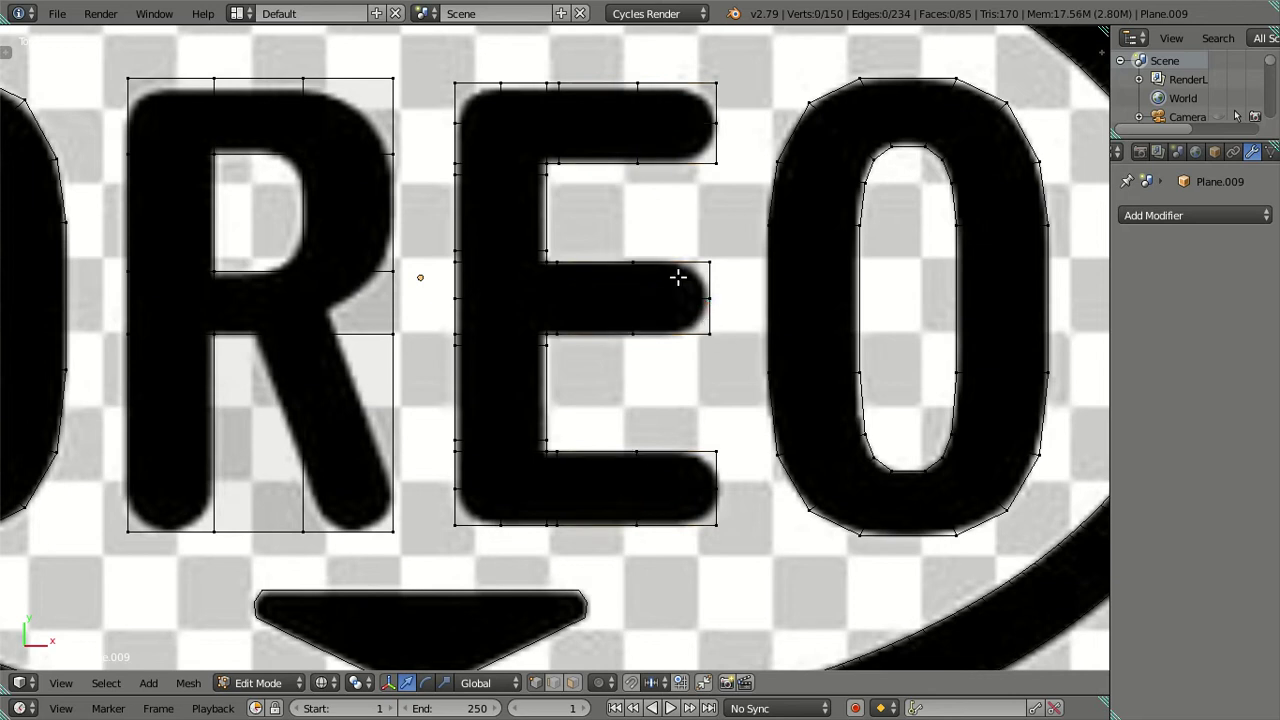
key("ctrl+z")
key("g")
key("x")
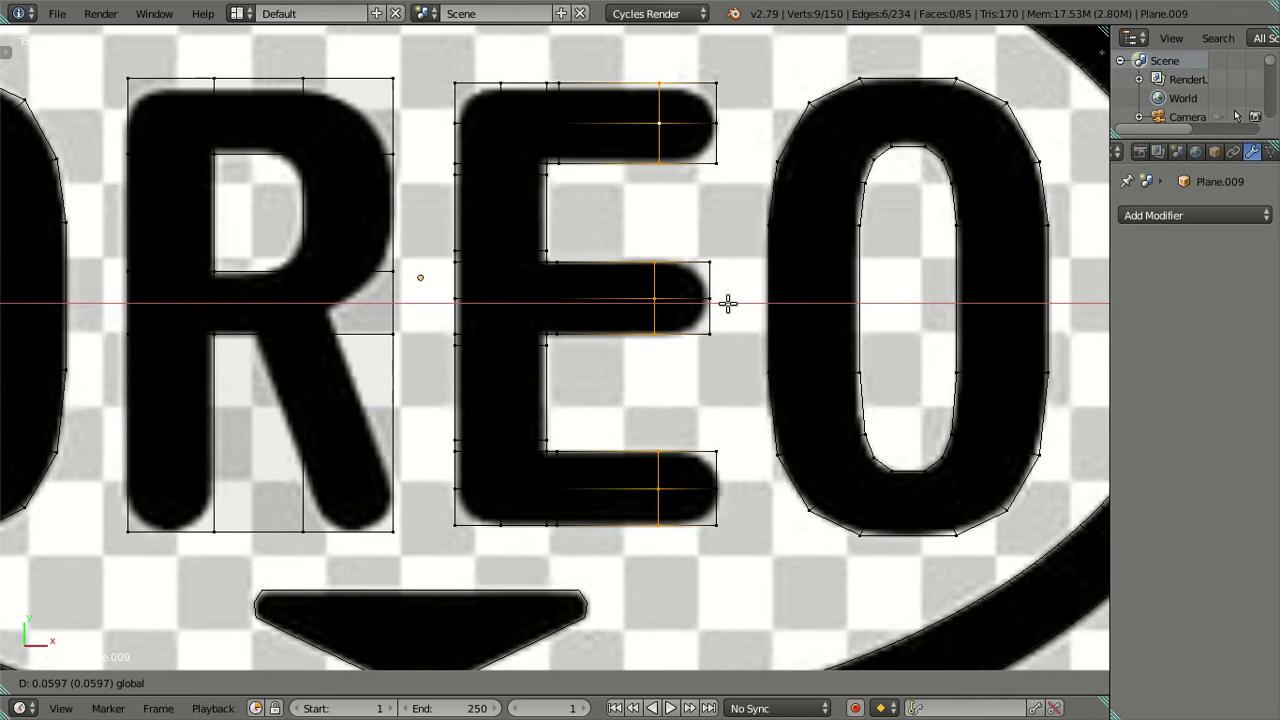
Step: Pull the E's four arm-tip vertices sideways so the arms end in points
left_click(727, 303)
right_click(726, 298)
right_click(722, 128, "shift")
right_click(716, 520, "shift")
right_click(718, 452, "shift")
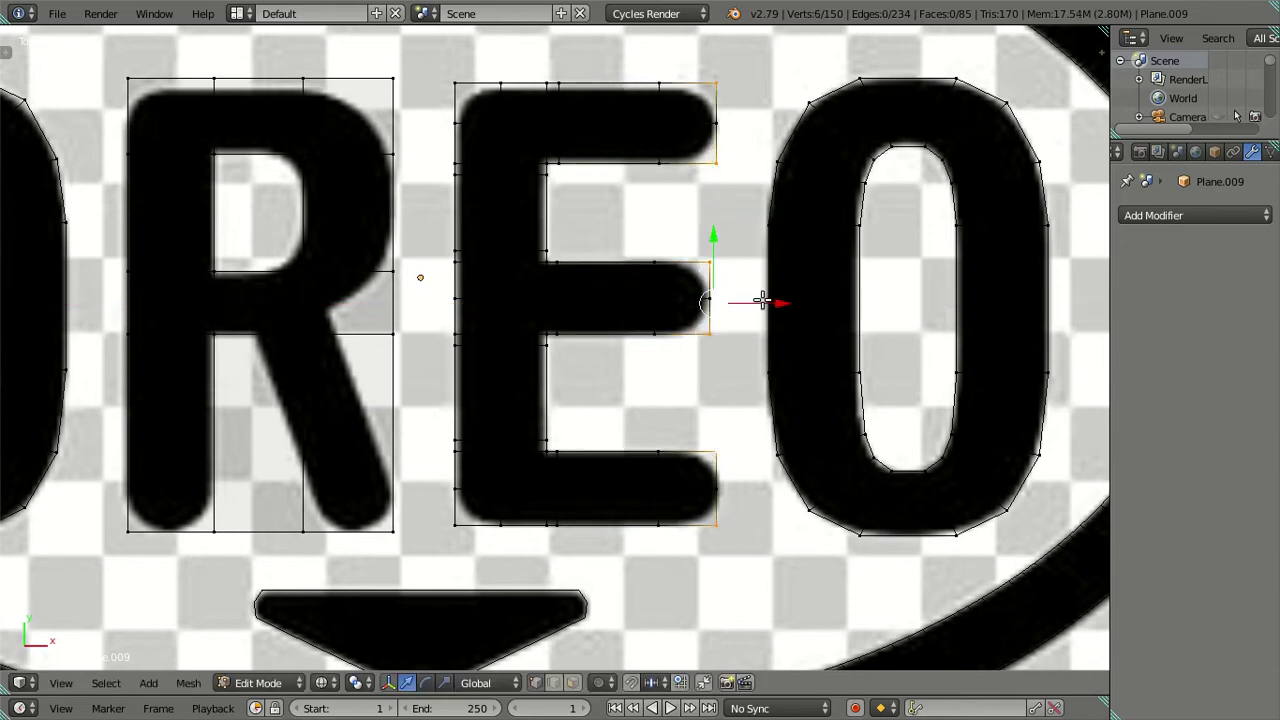
key("g")
key("x")
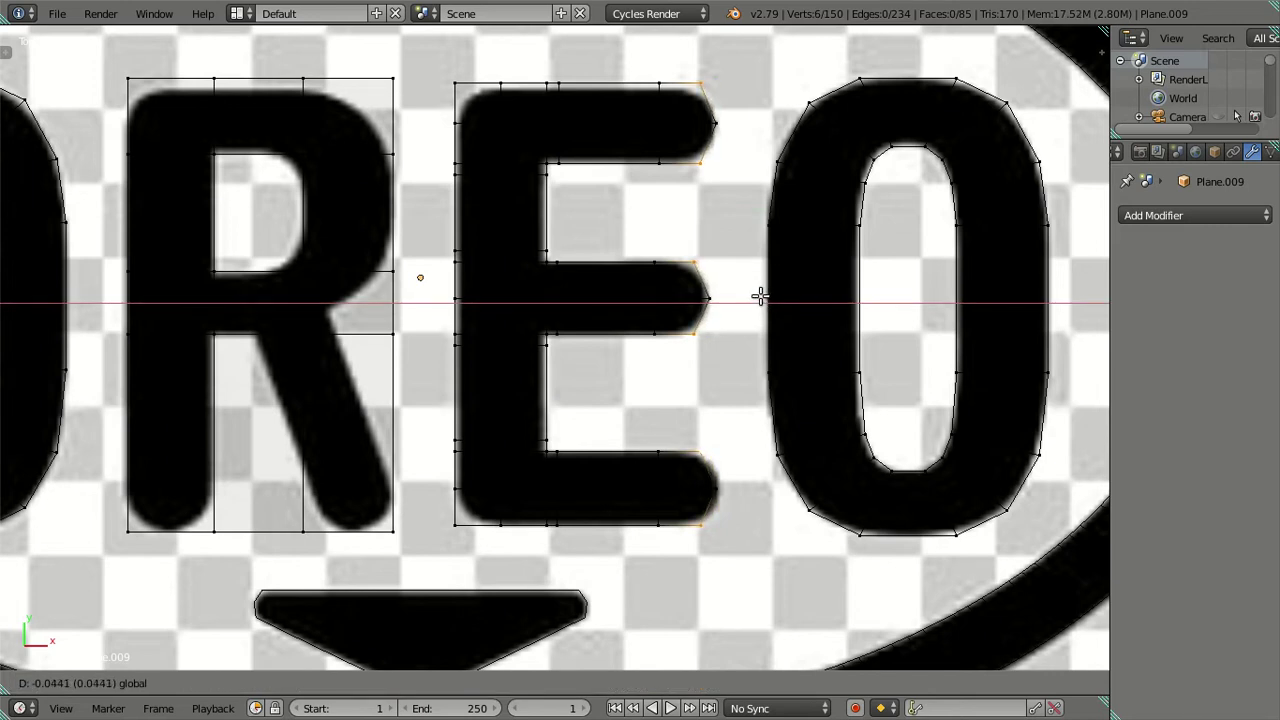
left_click(760, 296)
Step: Shift the three bottom-arm tip vertices horizontally to sharpen the bottom arm's point
key("a")
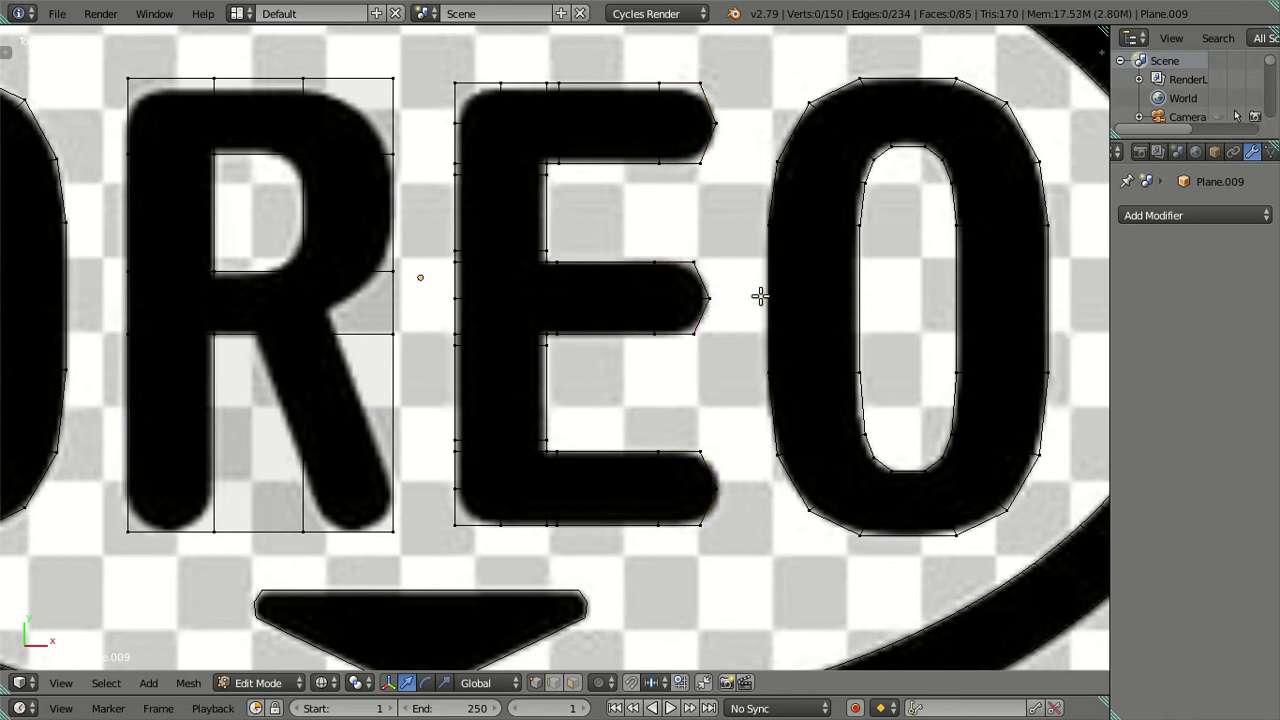
key("alt+z")
key("alt+z")
key("b")
left_click_drag(741, 477, 695, 508)
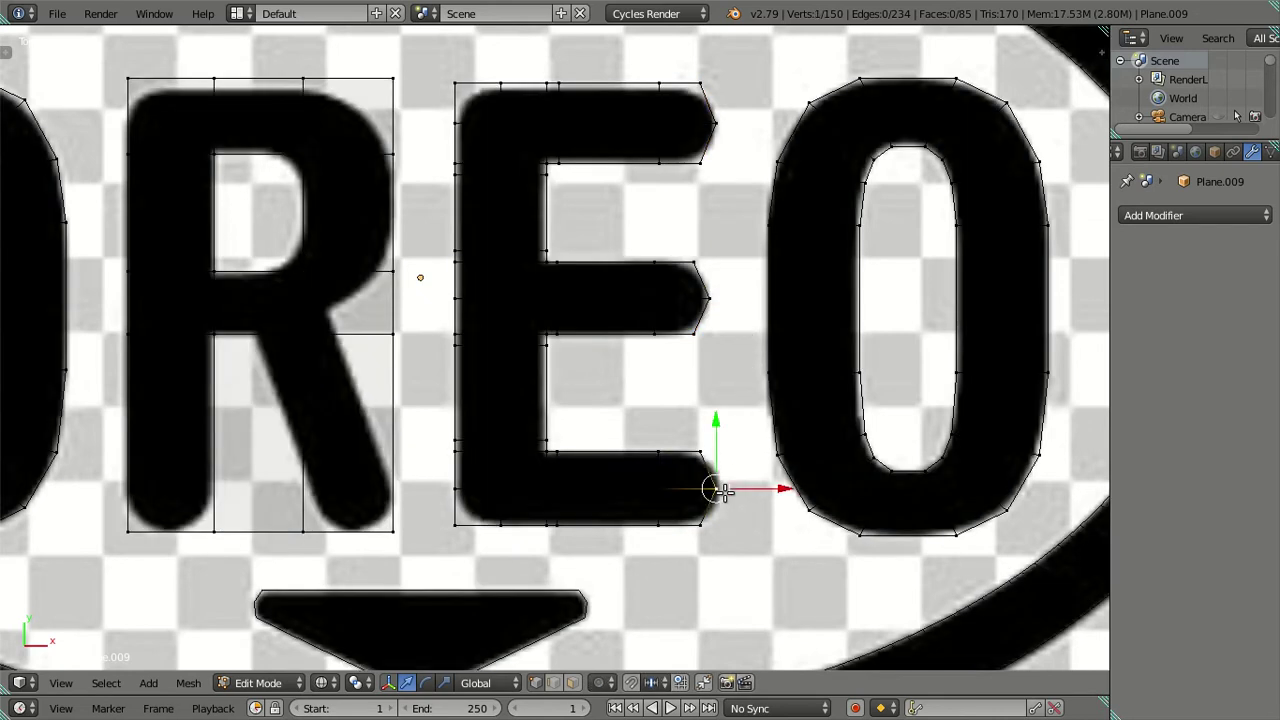
key("g")
key("x")
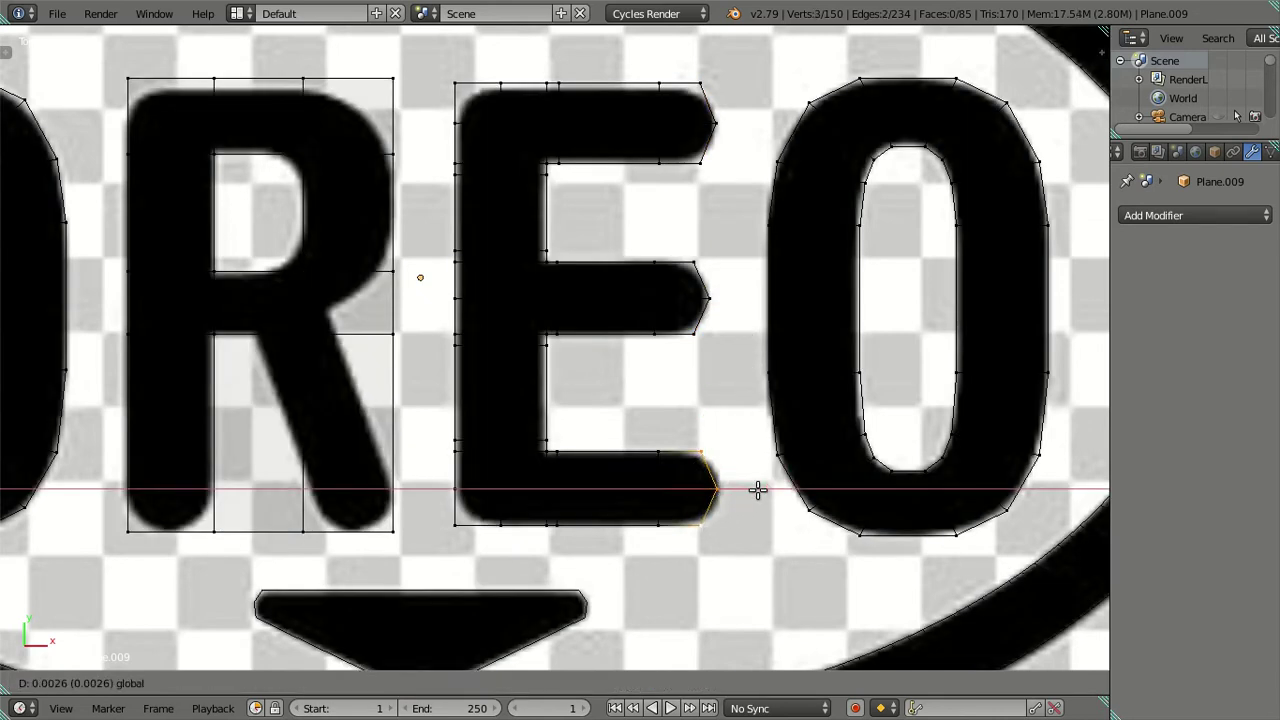
left_click(762, 489)
Step: Nudge the E's top-left and bottom-left corner vertices inward and stretch them vertically
key("a")
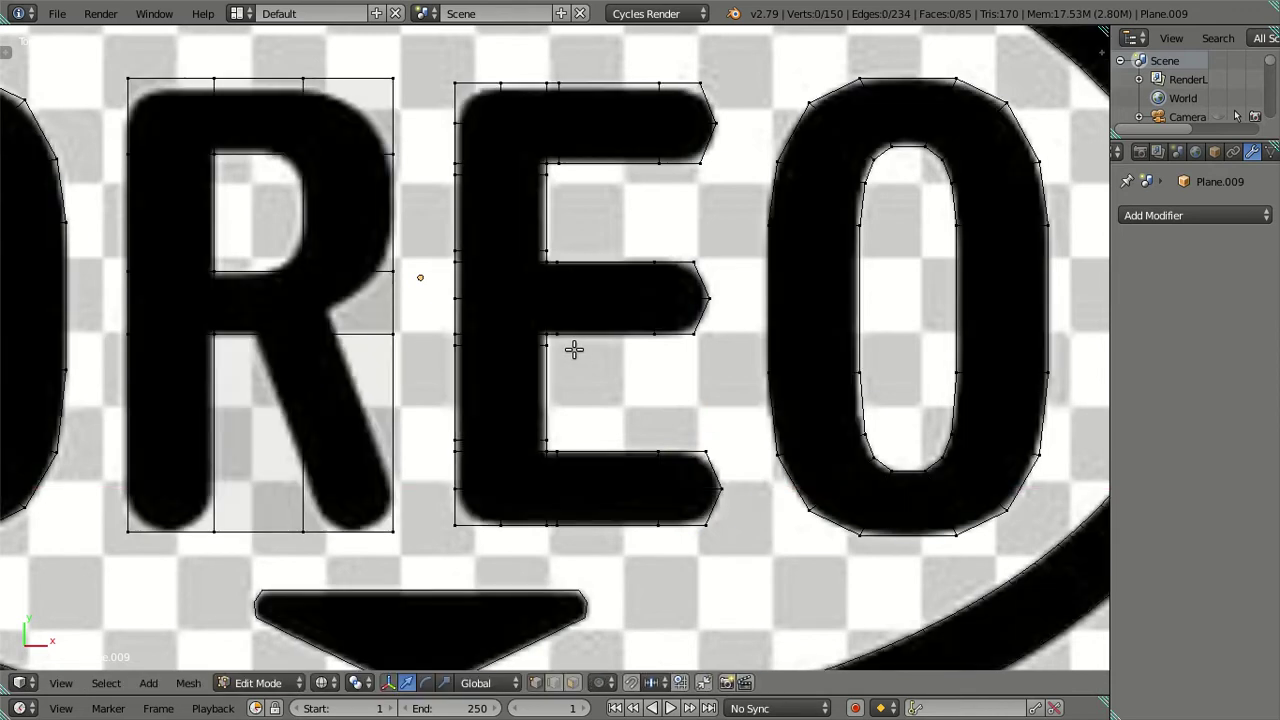
right_click(408, 540)
right_click(460, 505)
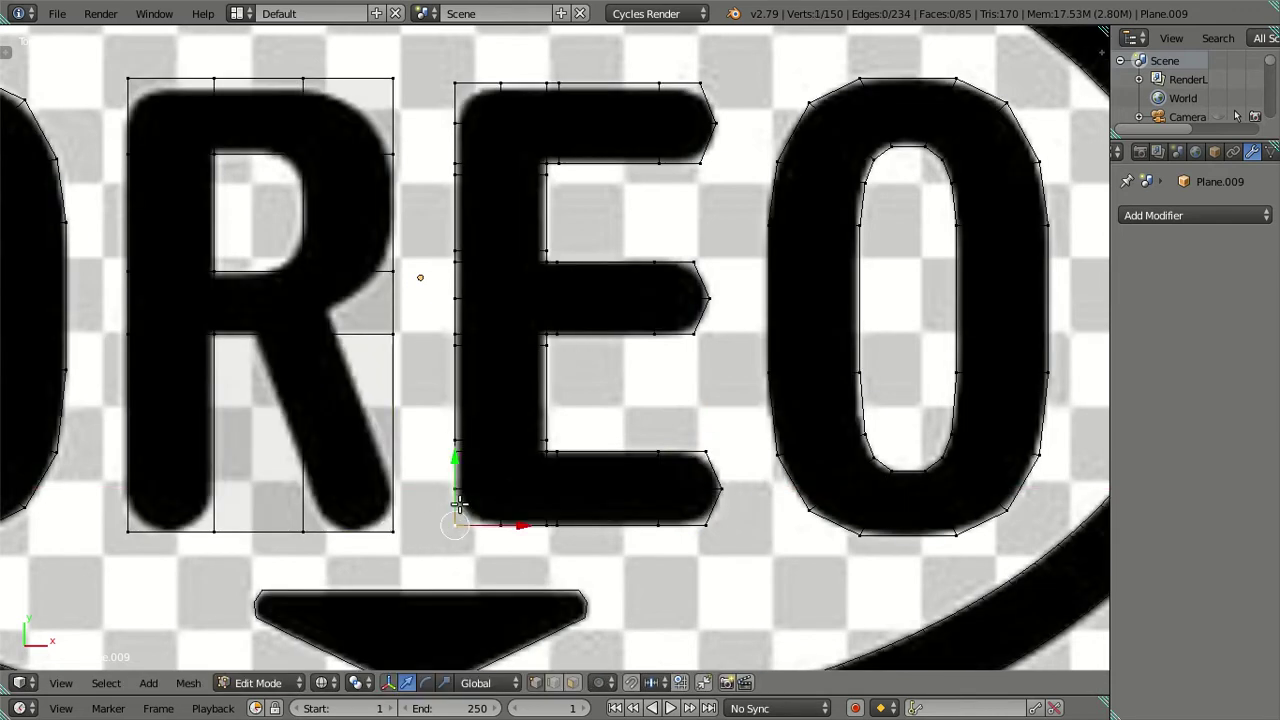
right_click(444, 95, "shift")
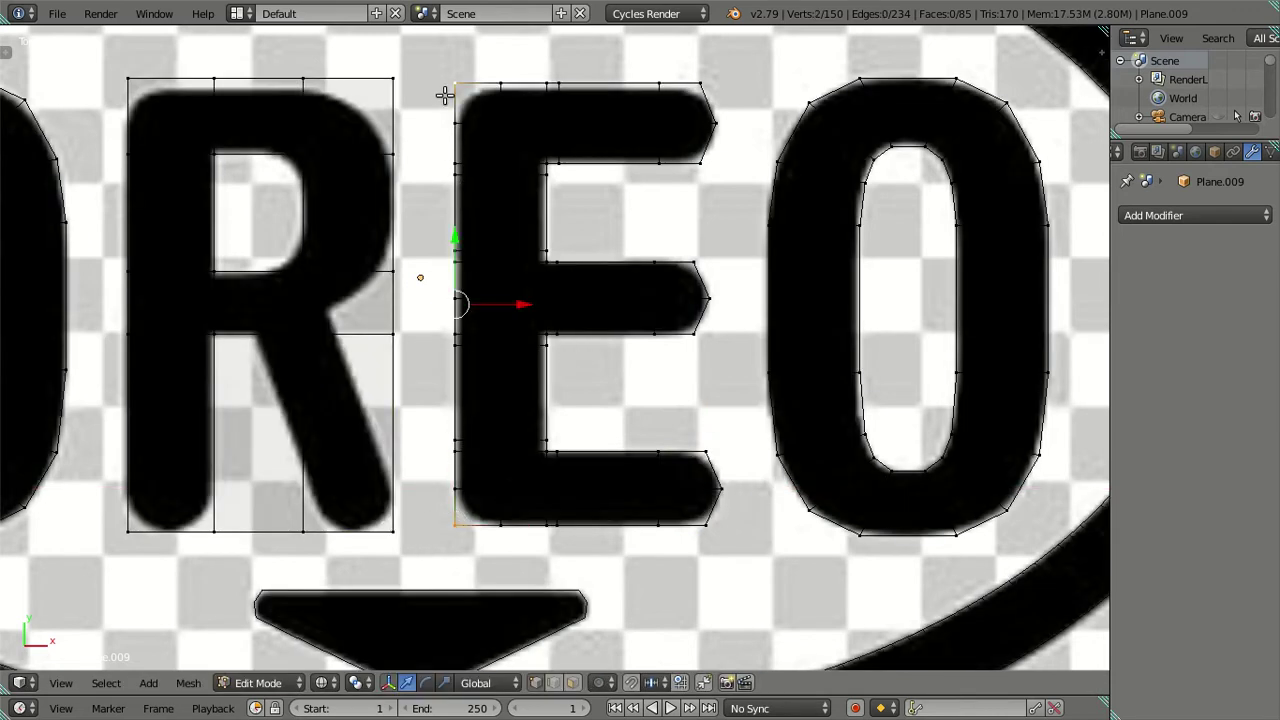
key("g")
key("x")
left_click(541, 306)
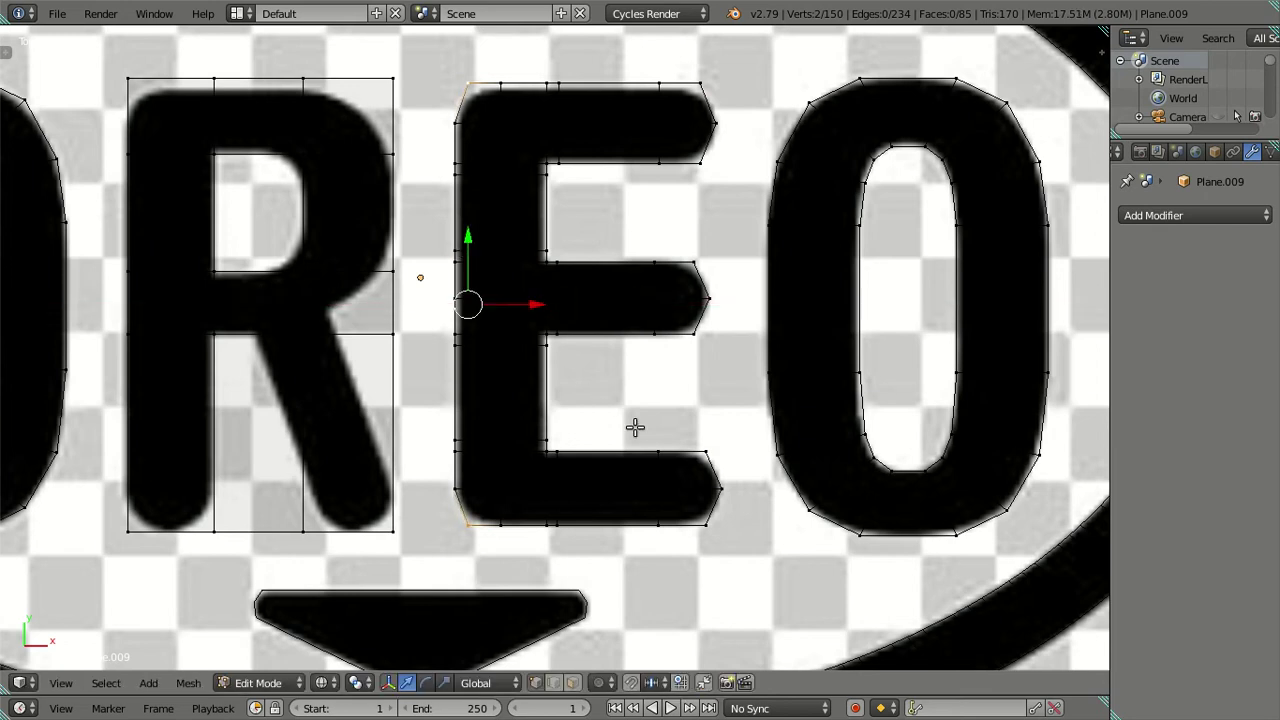
key("s")
key("y")
left_click(632, 418)
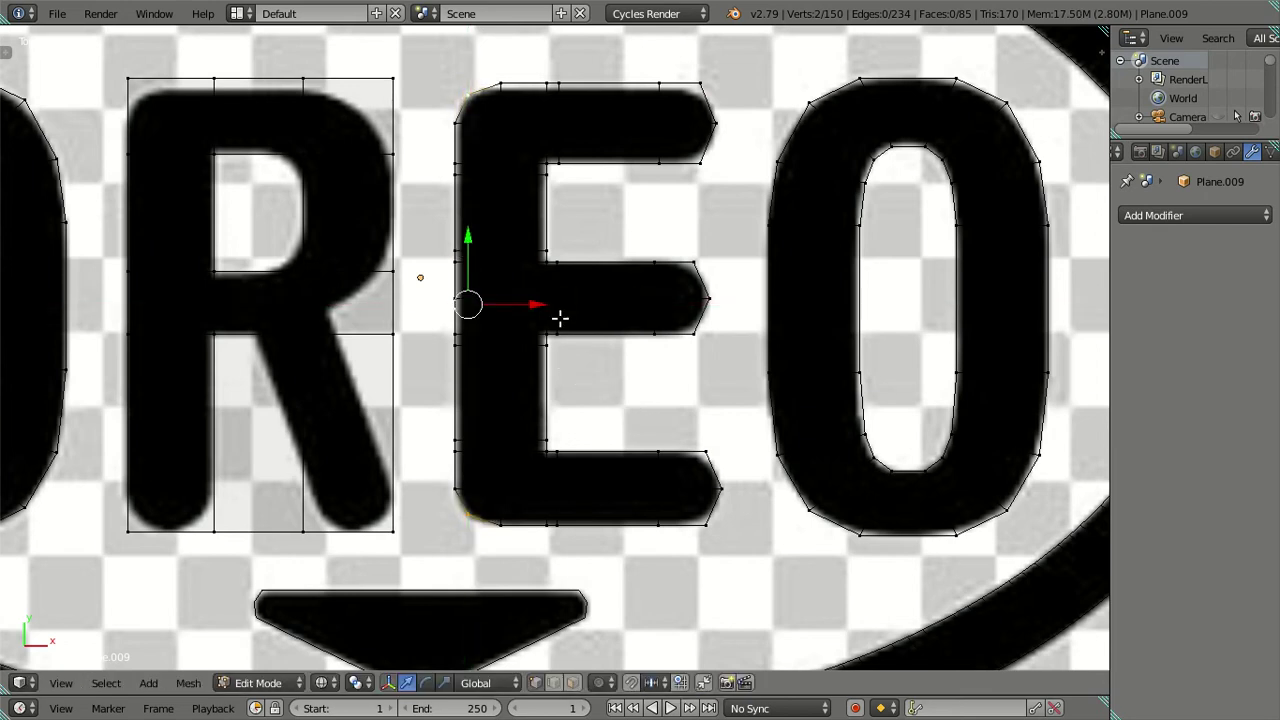
Step: Refine the left corners with another horizontal nudge and vertical stretch to match the rounded reference
key("g")
key("x")
left_click(534, 309)
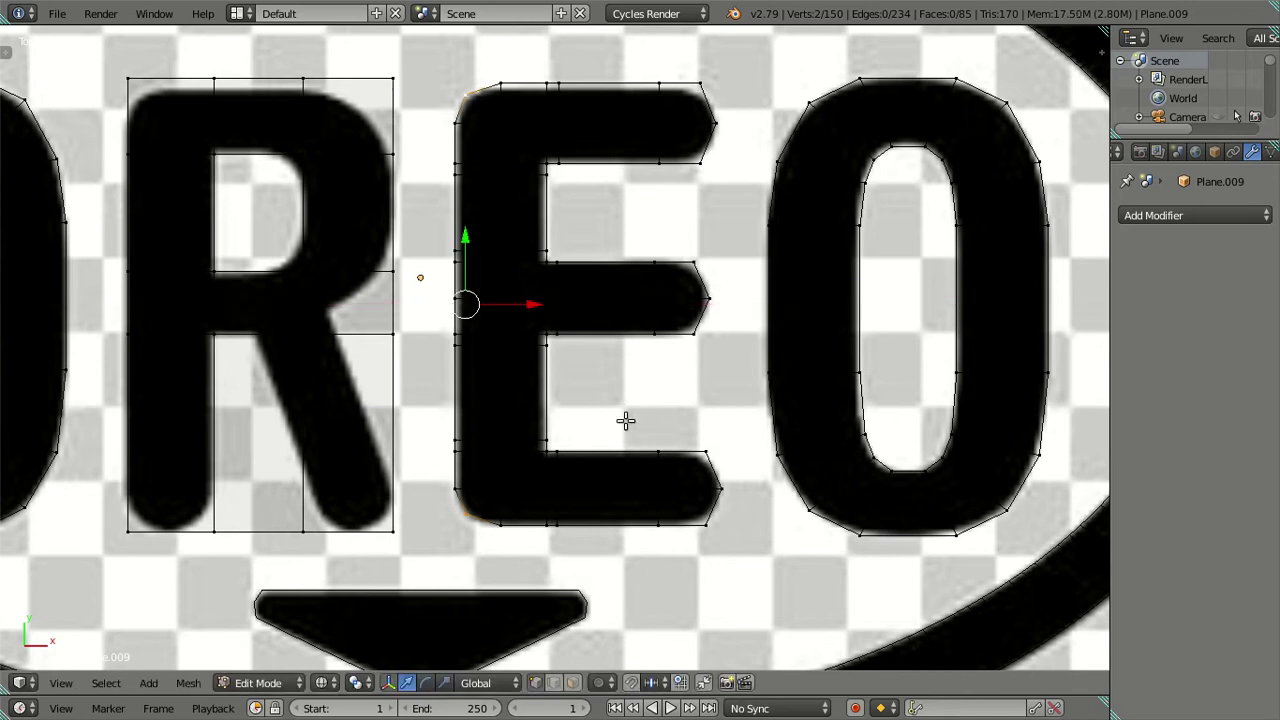
key("s")
key("y")
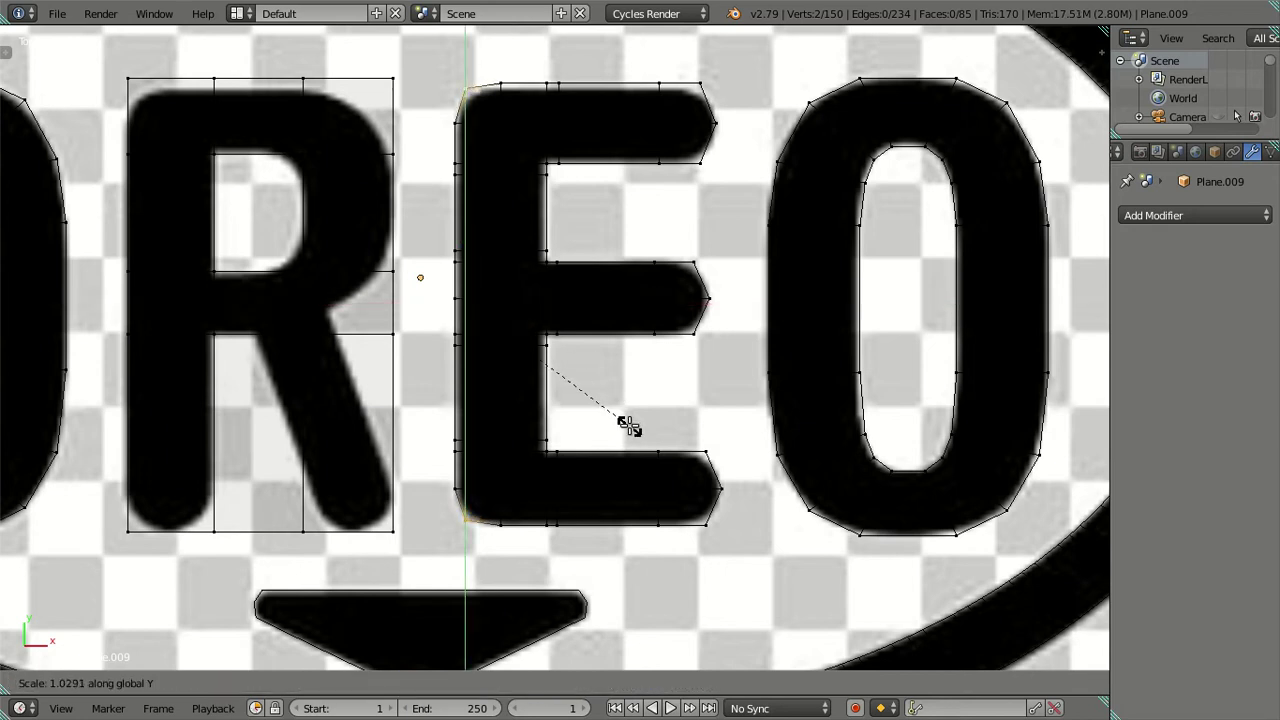
left_click(628, 425)
key("Tab")
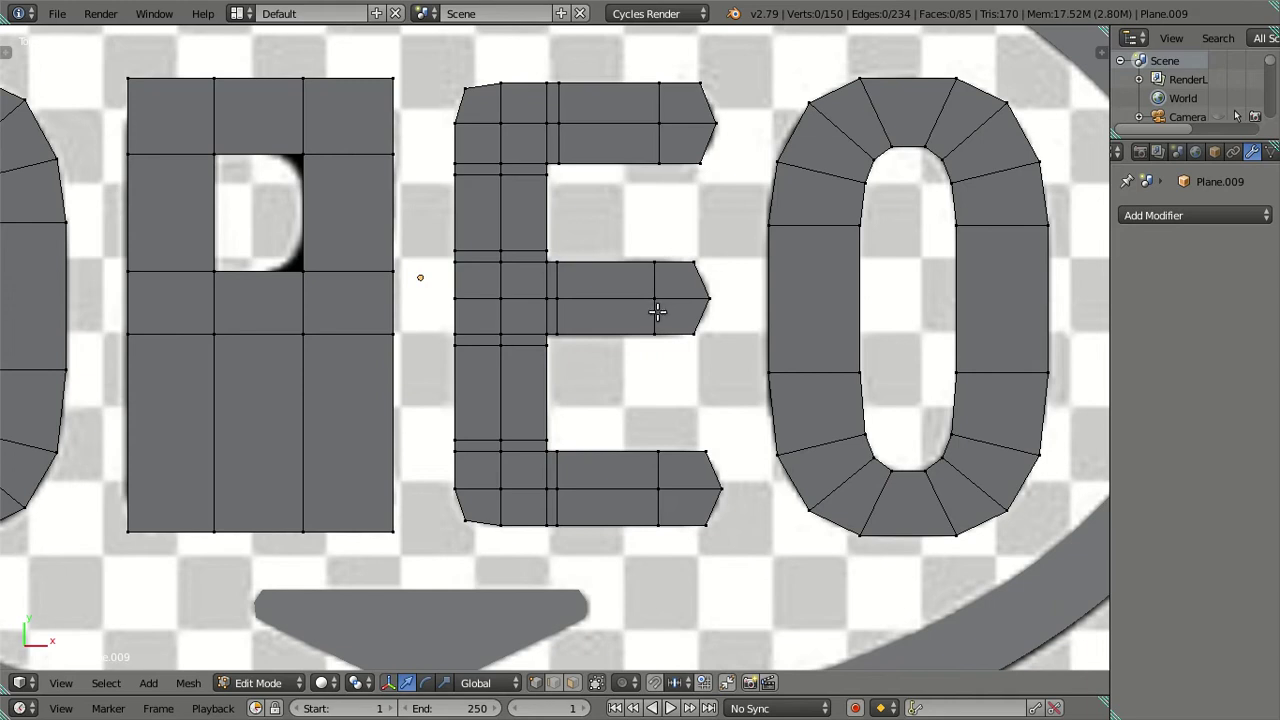
left_click(1179, 215)
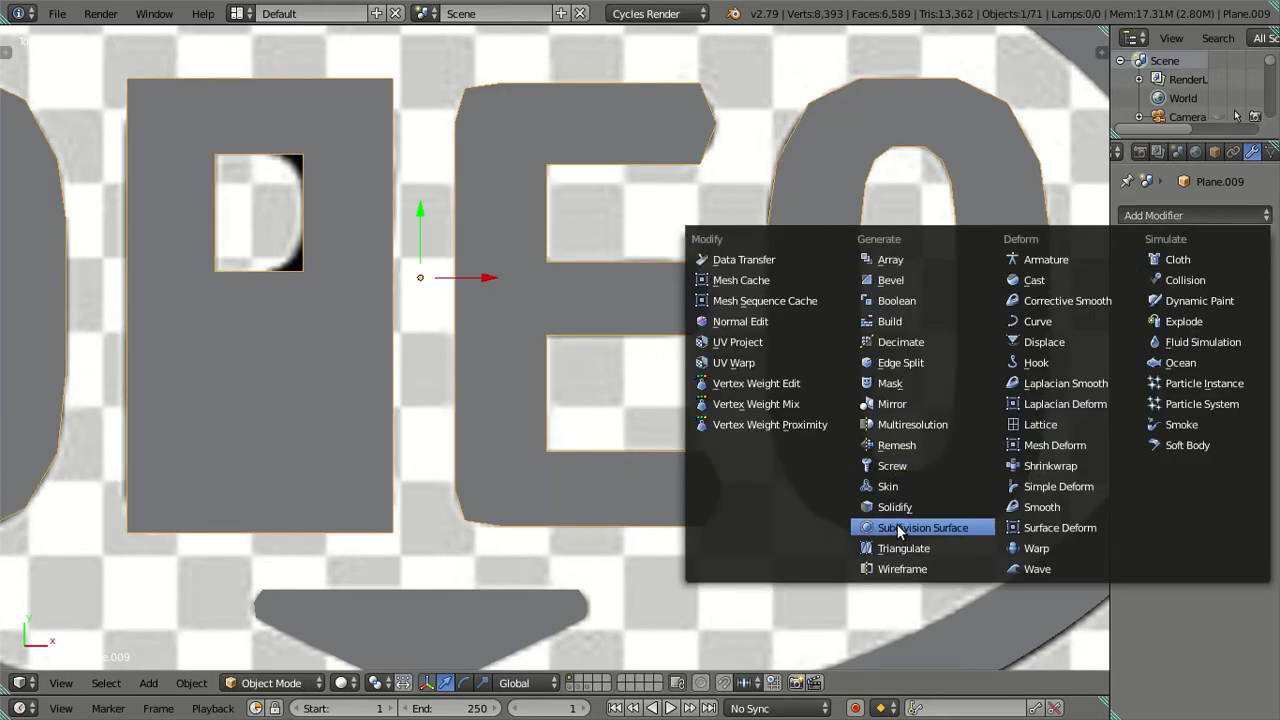
left_click(858, 525)
key("z")
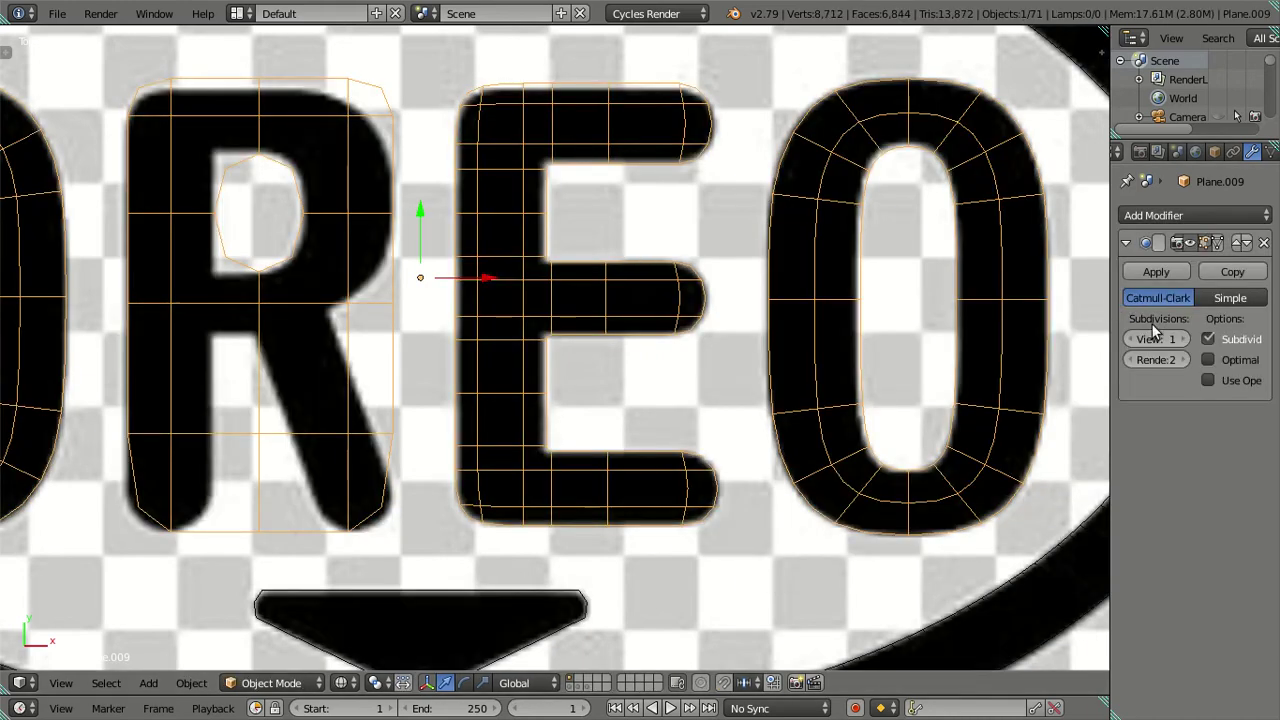
left_click(1185, 340)
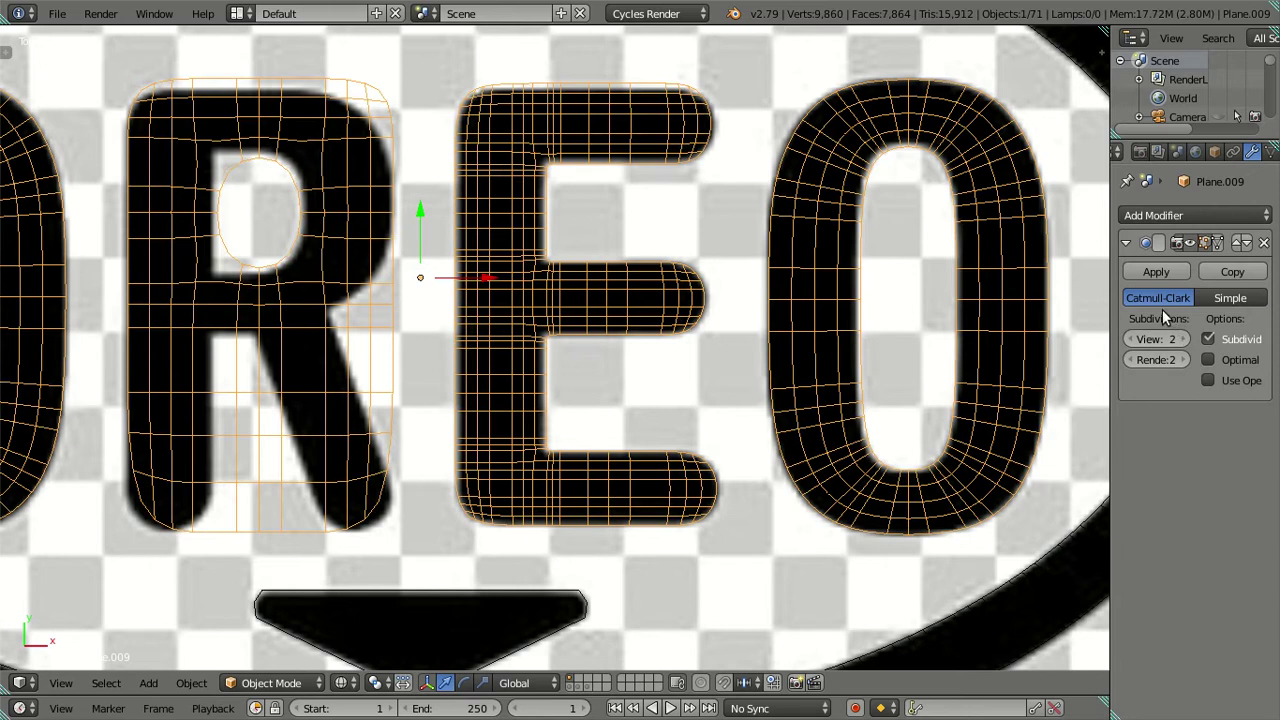
left_click(1263, 243)
key("Tab")
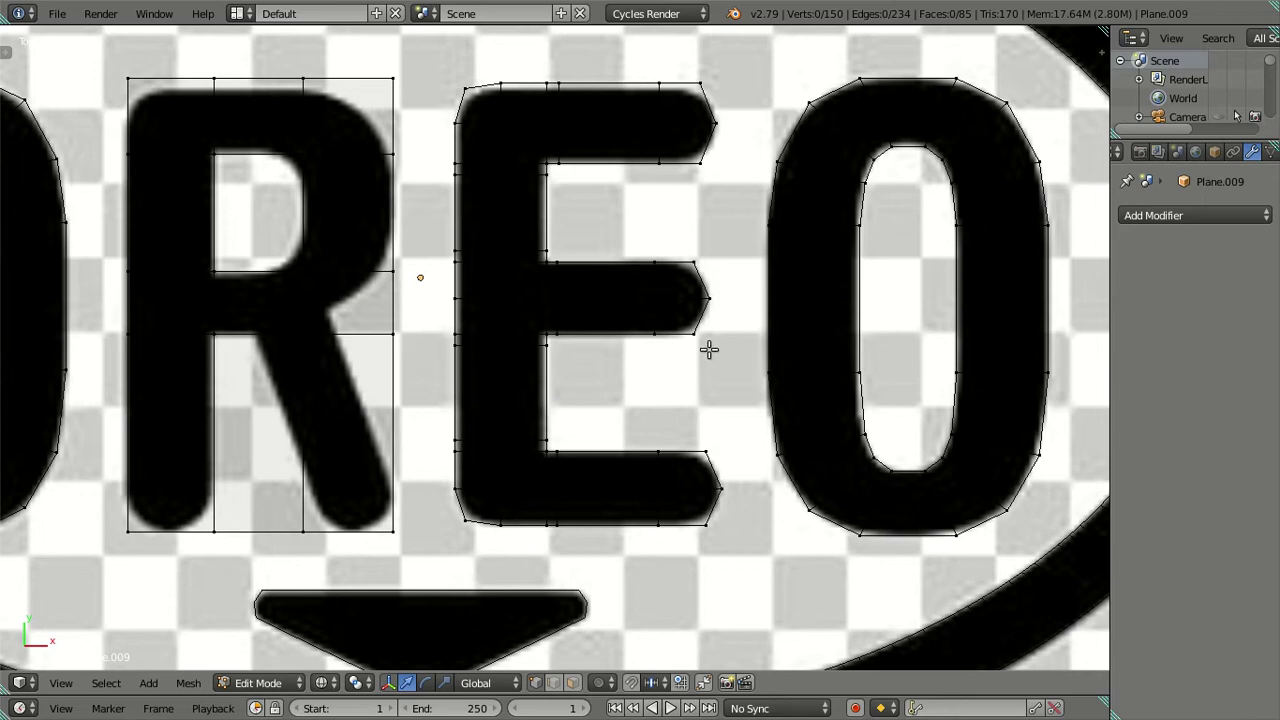
Step: Slide the E's top, middle and bottom arm loops horizontally into place
right_click(664, 309, "alt")
right_click(663, 143, "alt+shift")
right_click(663, 459, "alt+shift")
key("g")
key("x")
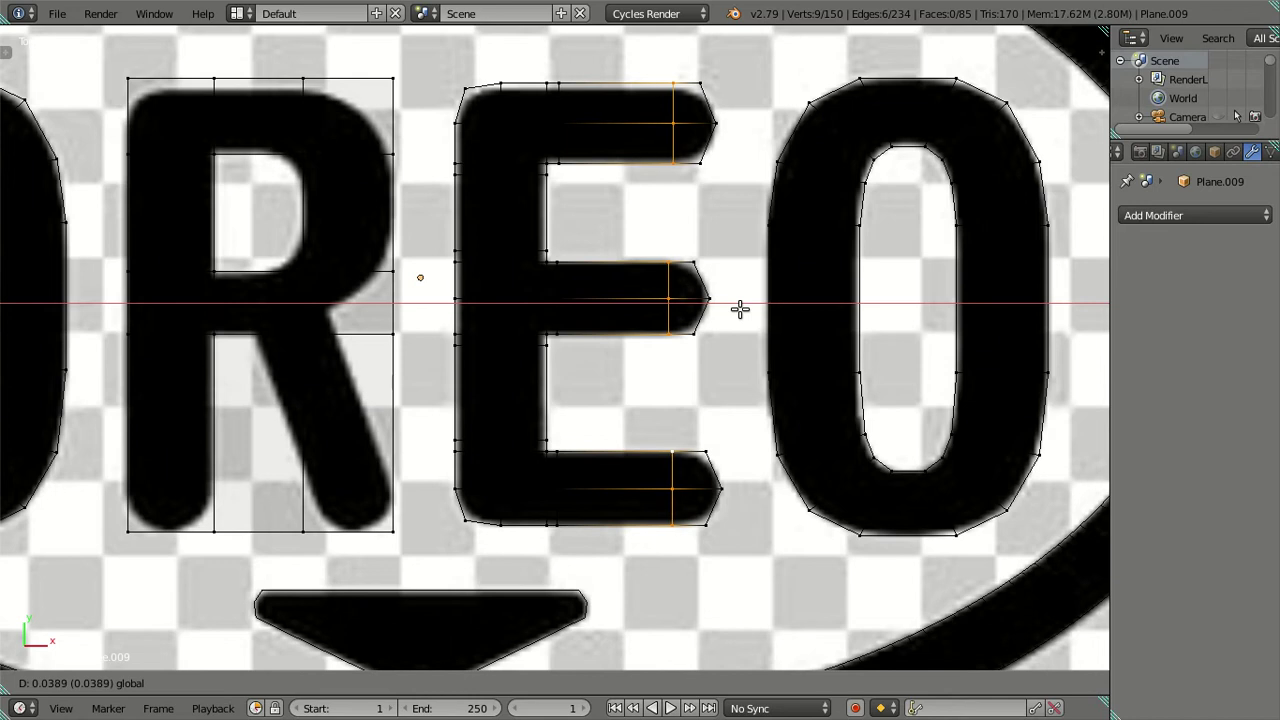
left_click(740, 309)
key("a")
Step: Preview a level-2 Subdivision Surface modifier on the letters, then remove it
left_click(1162, 216)
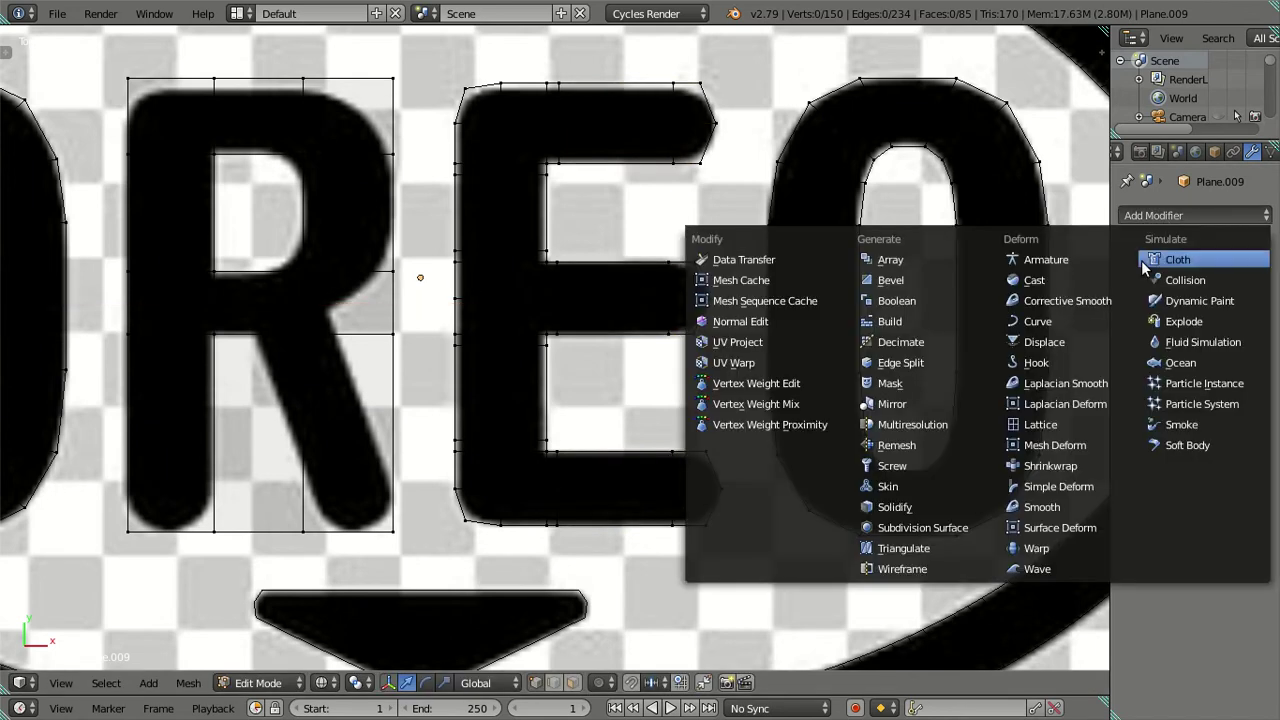
left_click(960, 527)
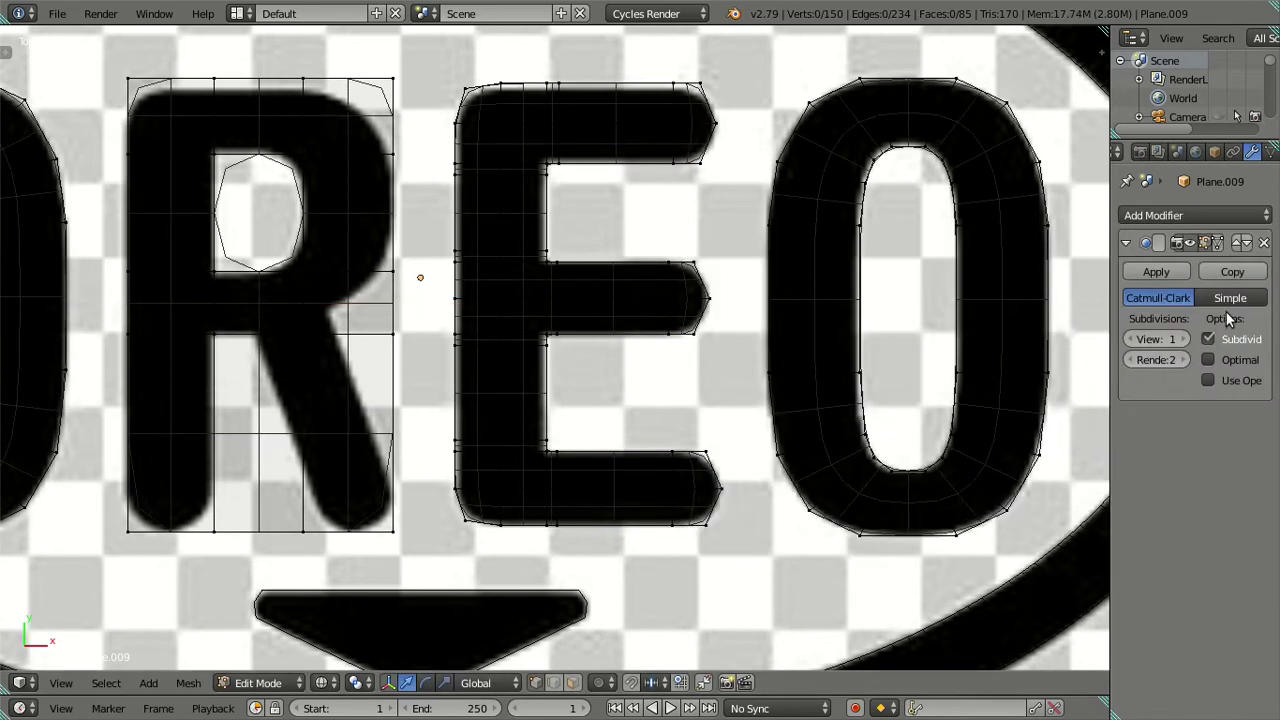
left_click(1183, 338)
key("Tab")
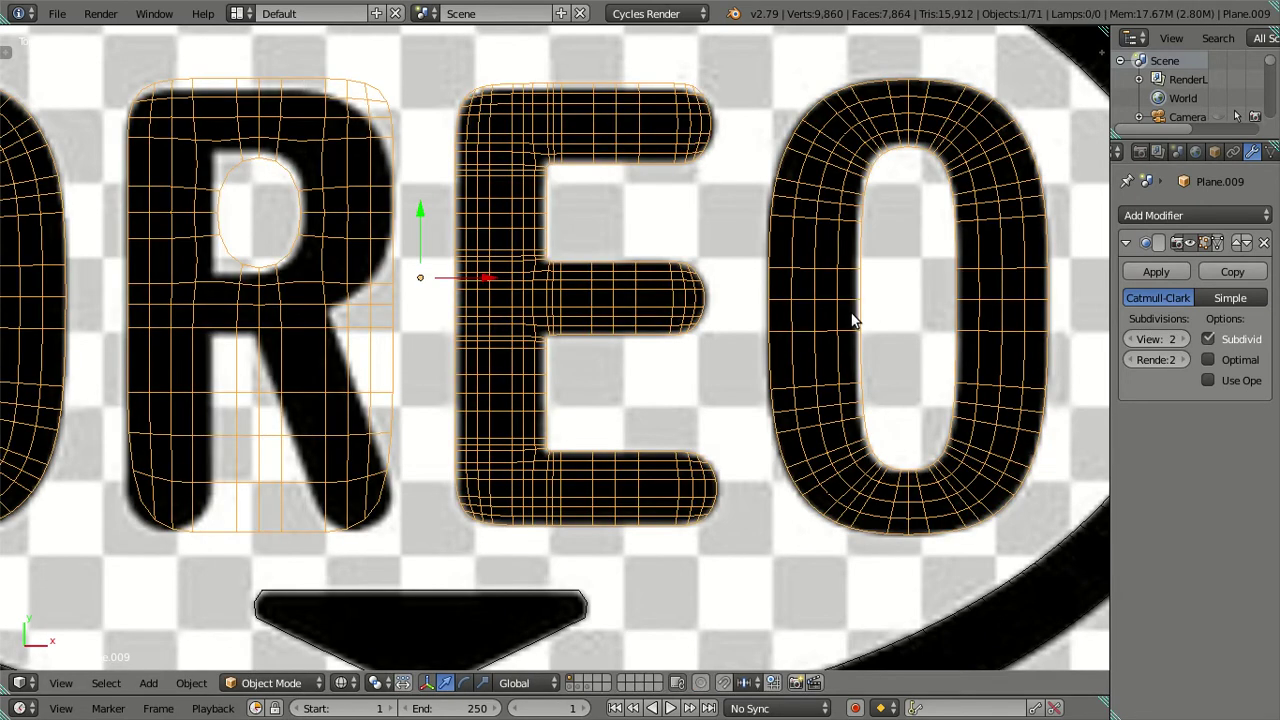
key("a")
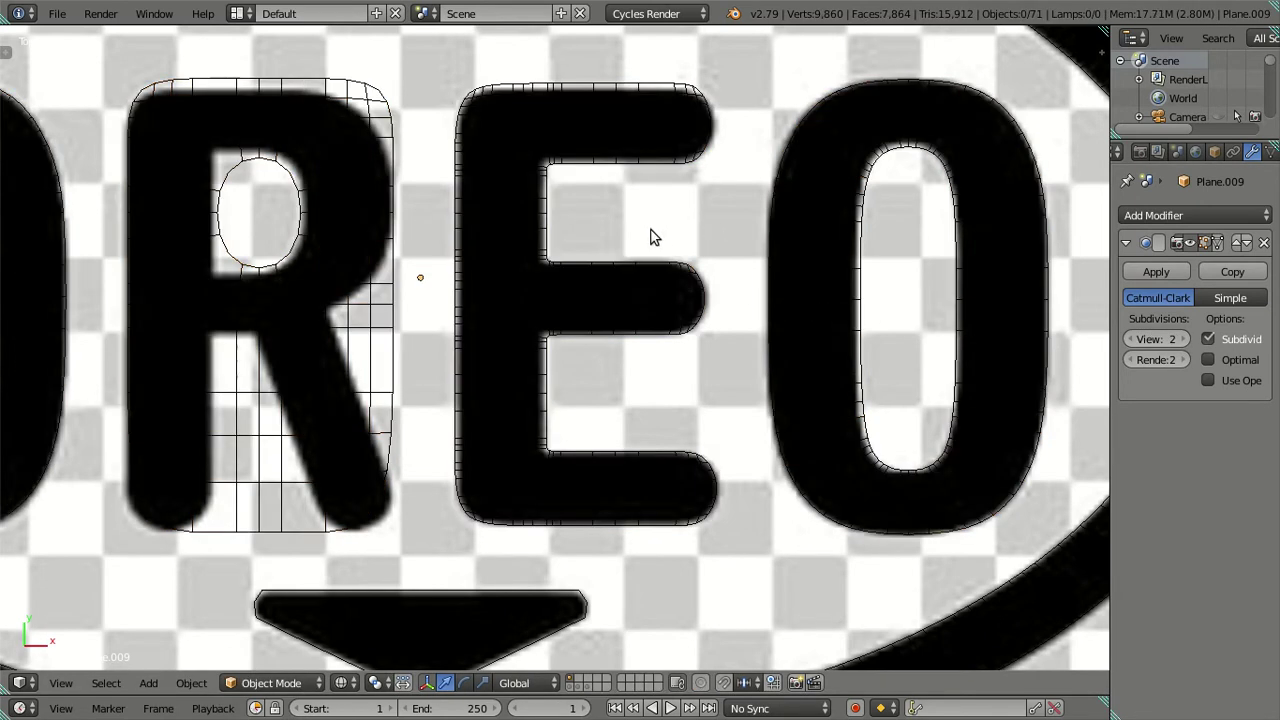
left_click(1263, 242)
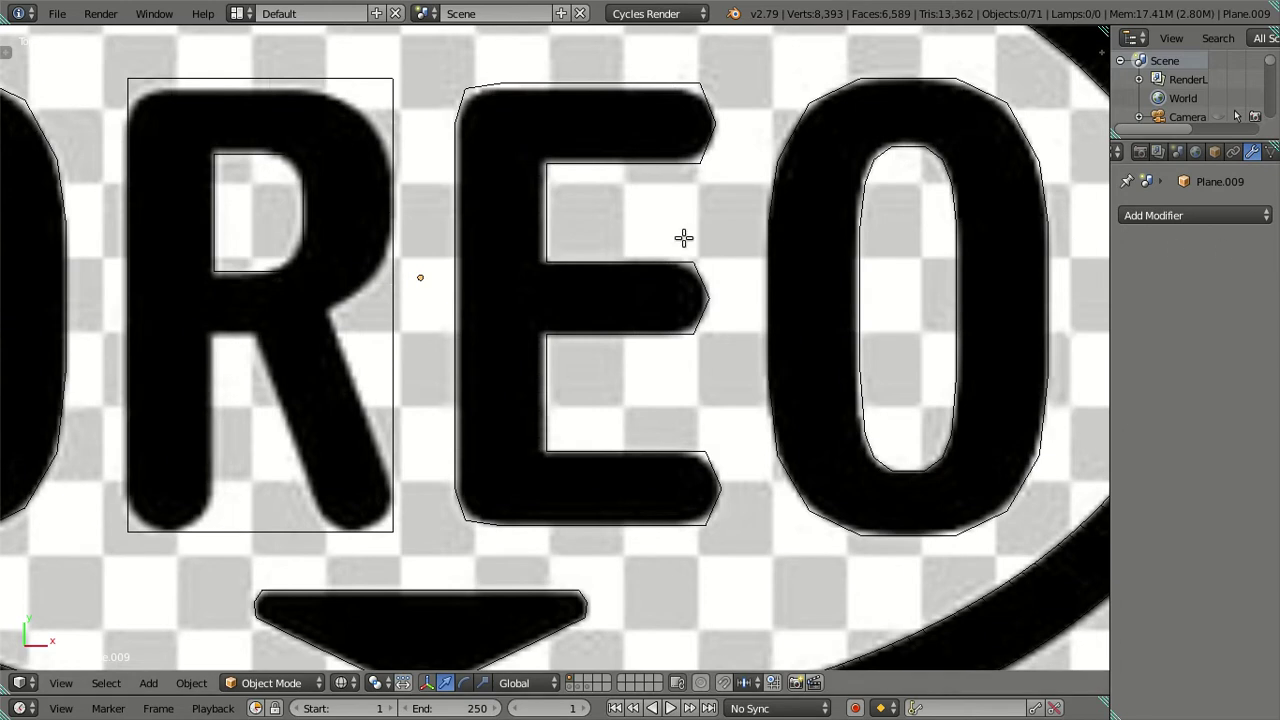
Step: Nudge the E's left edge column sideways onto the reference outline
key("Tab")
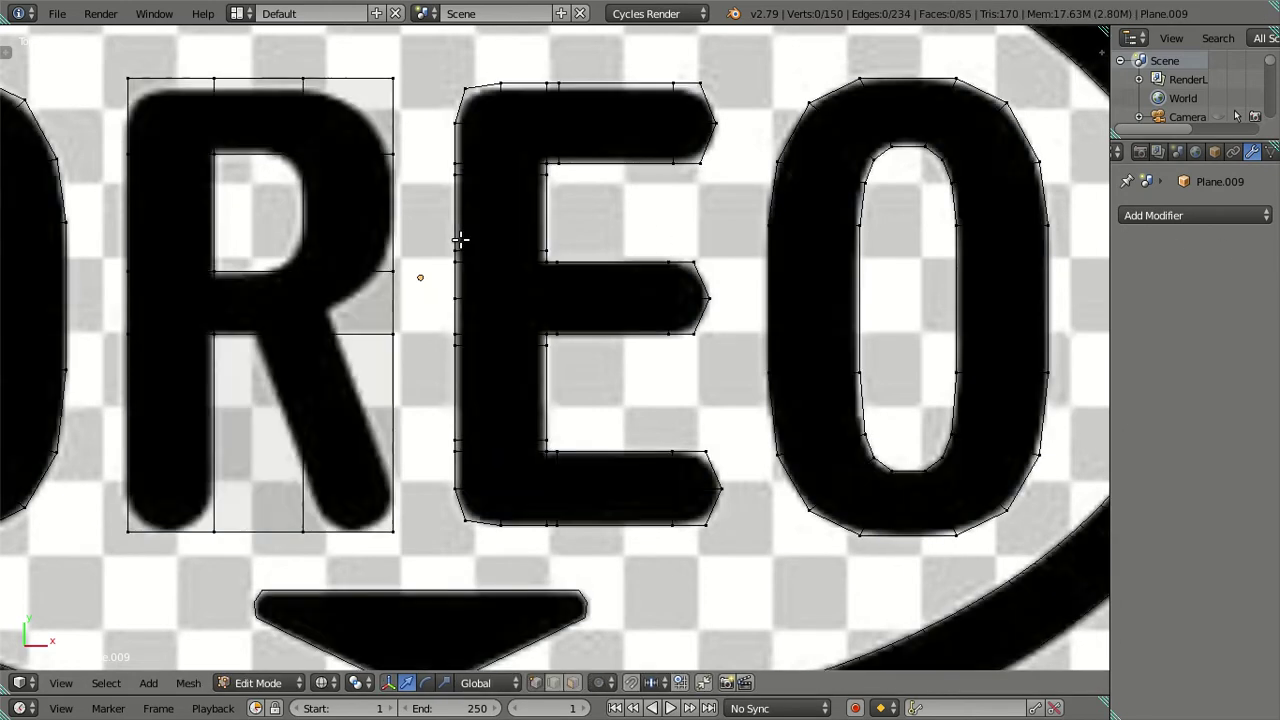
right_click(455, 390, "alt")
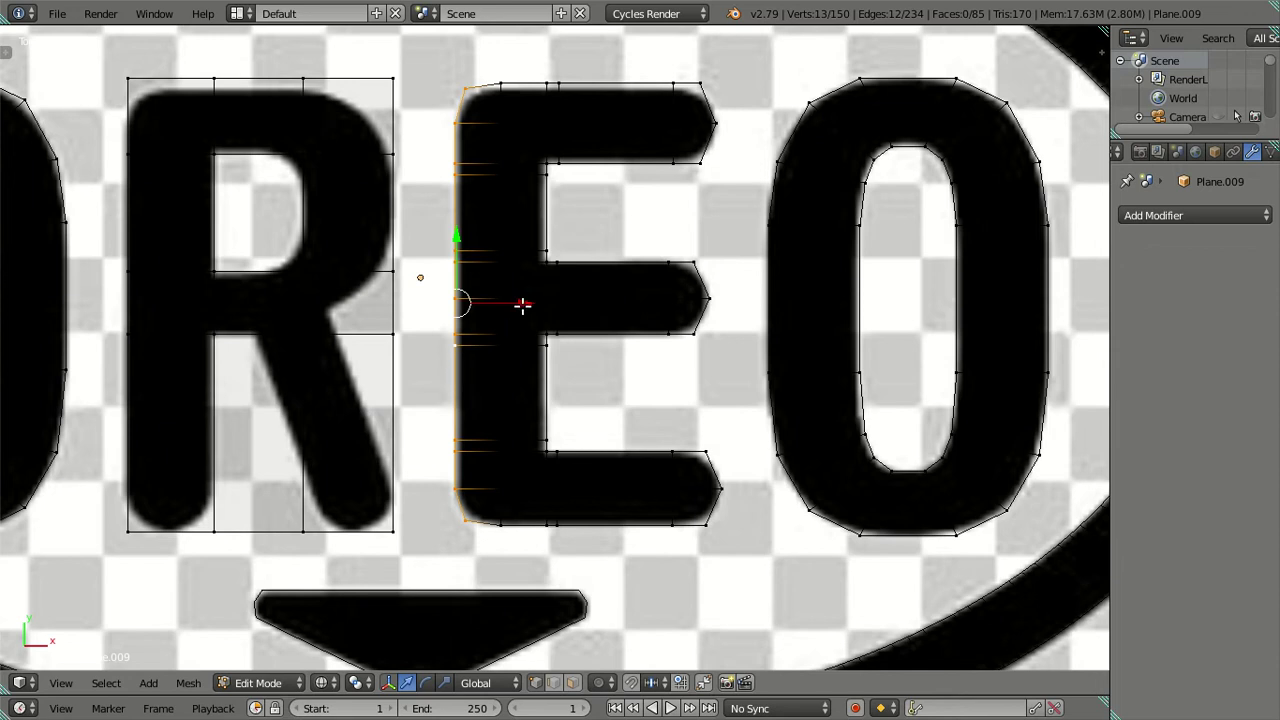
key("g")
key("x")
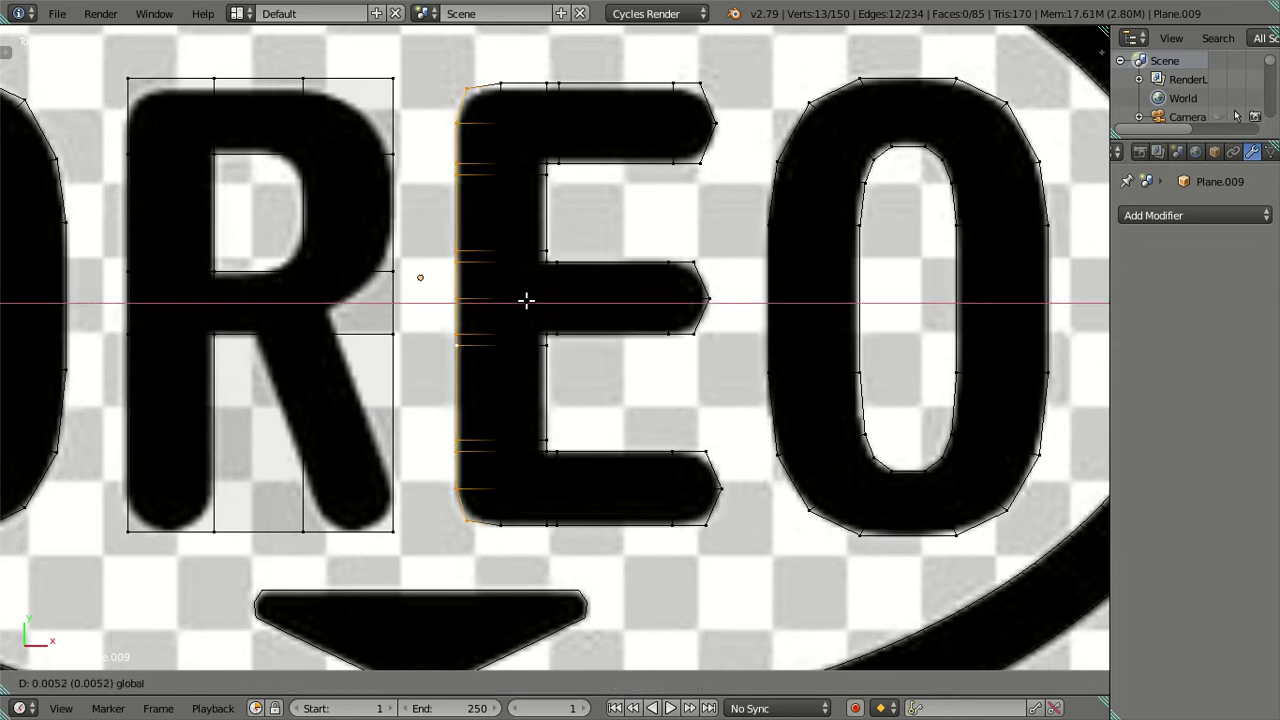
left_click(526, 300)
key("a")
key("alt+z")
key("alt+z")
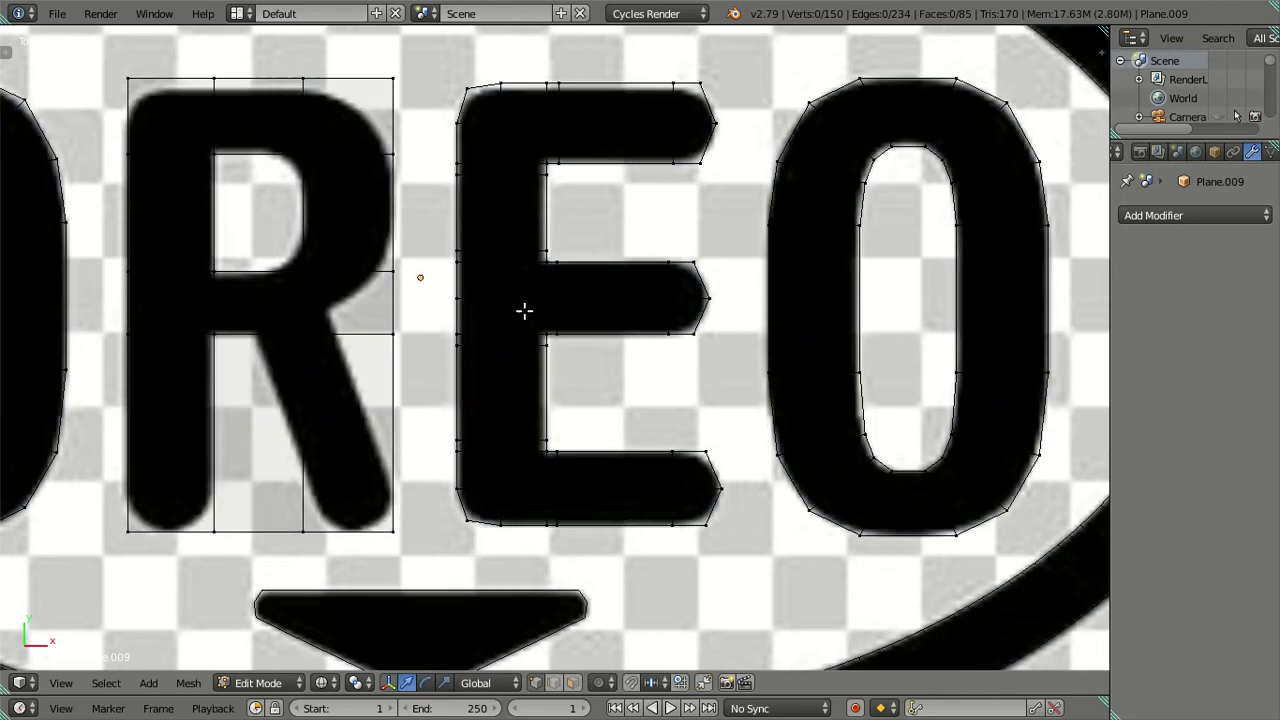
right_click(719, 516)
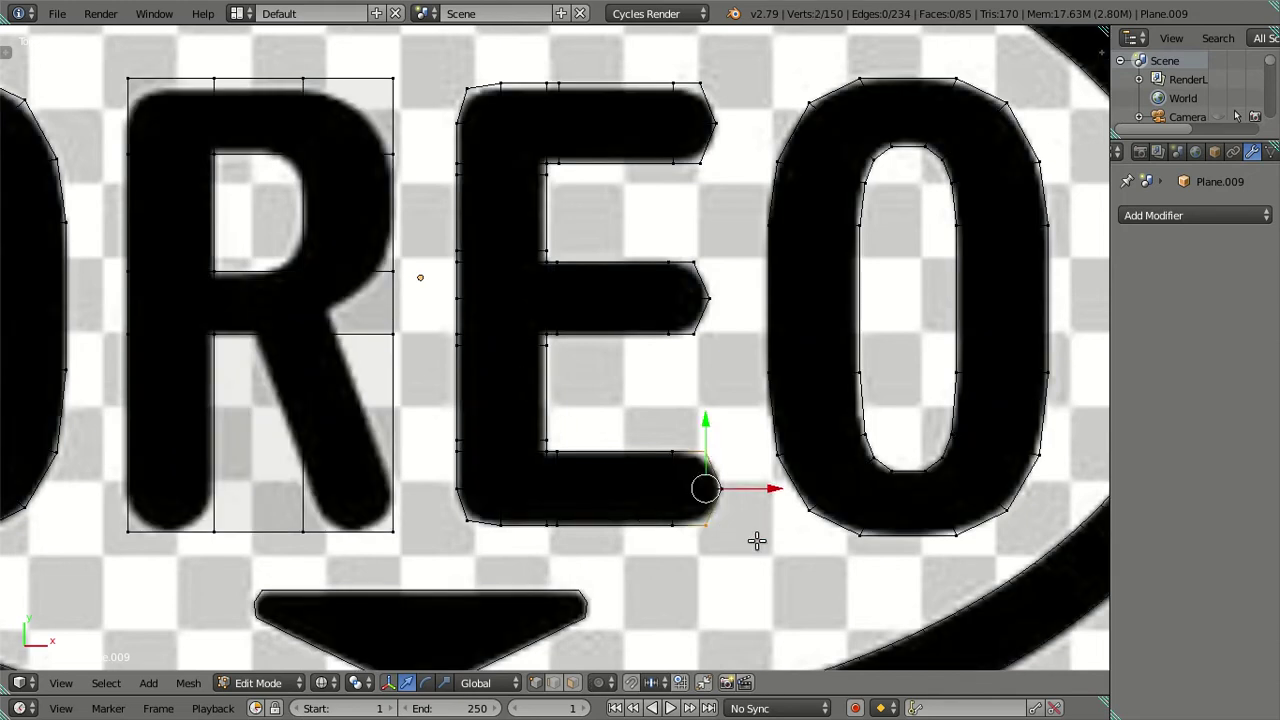
key("s")
key("Escape")
Step: Add a centred edge loop across the R's right strip and stretch it vertically
key("alt+z")
key("a")
scroll(372, 263, "down", 3)
mouse_move(372, 263)
middle_mouse_down("shift")
mouse_move(586, 286)
mouse_move(511, 320)
middle_mouse_up("shift")
key("alt+z")
scroll(591, 297, "up", 2)
scroll(521, 288, "up", 1)
key("alt+z")
key("alt+z")
right_click(650, 313)
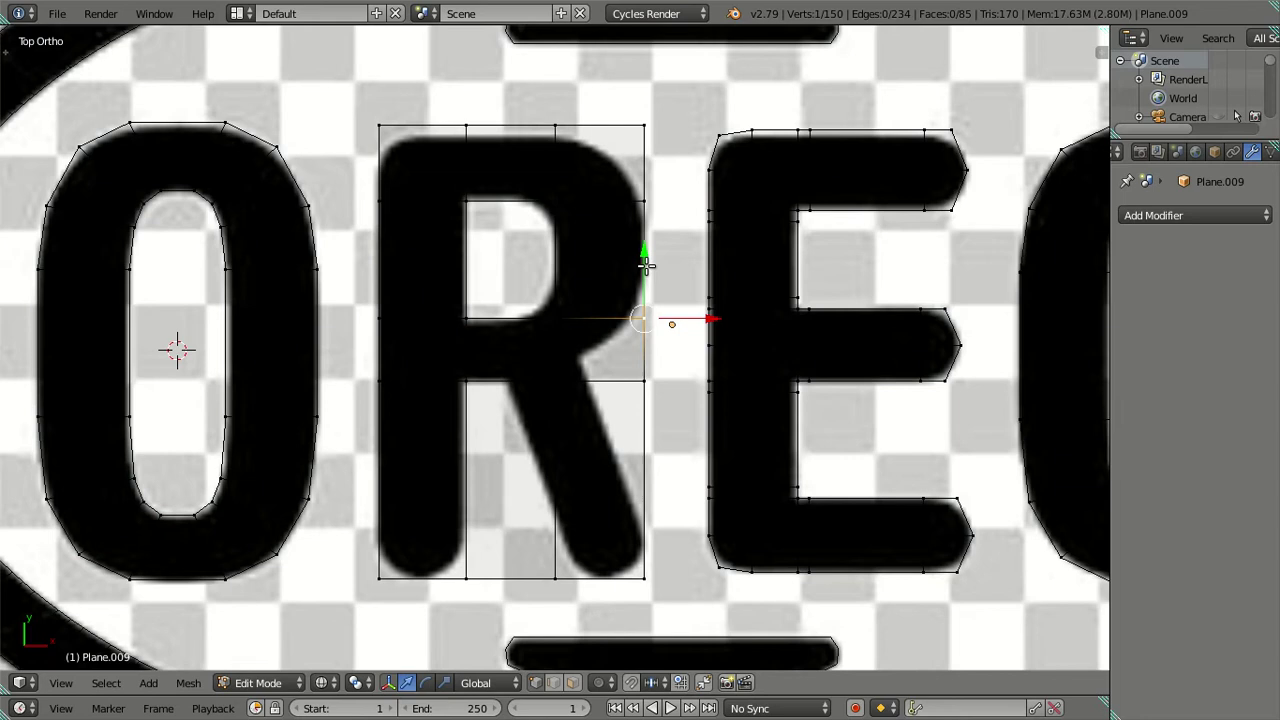
key("ctrl+r")
left_click(655, 268)
right_click(653, 264)
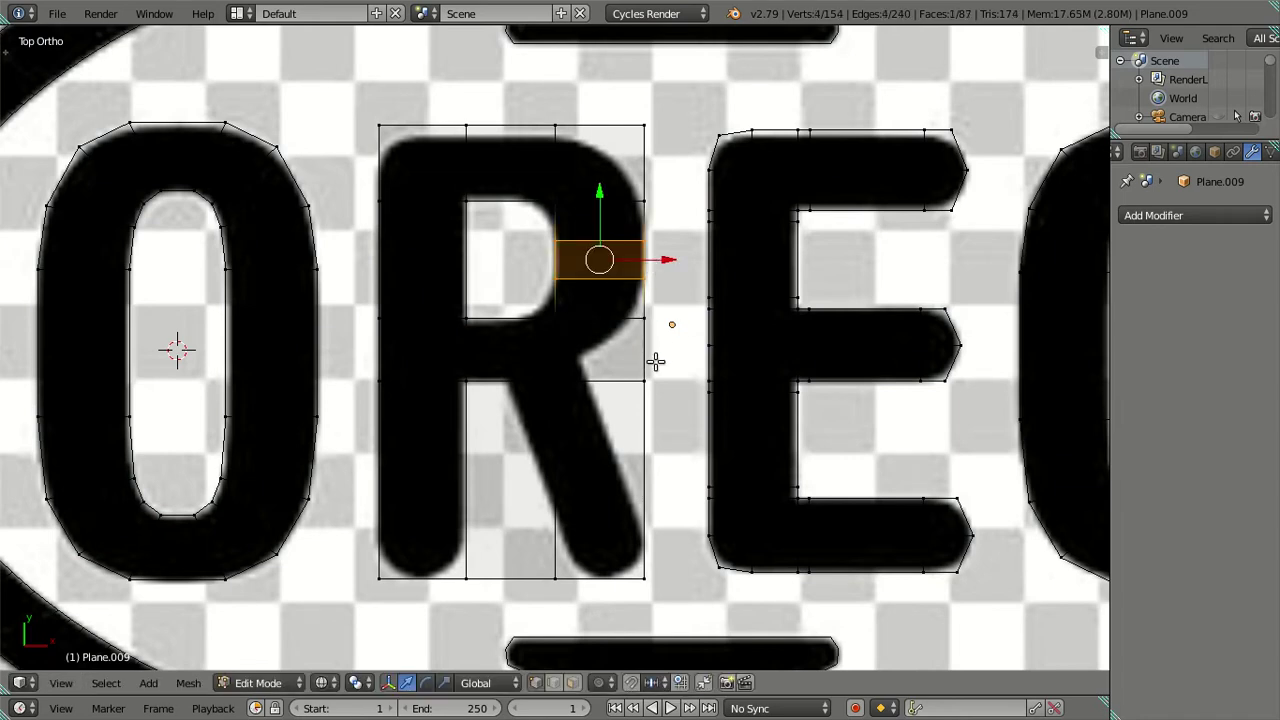
key("s")
key("y")
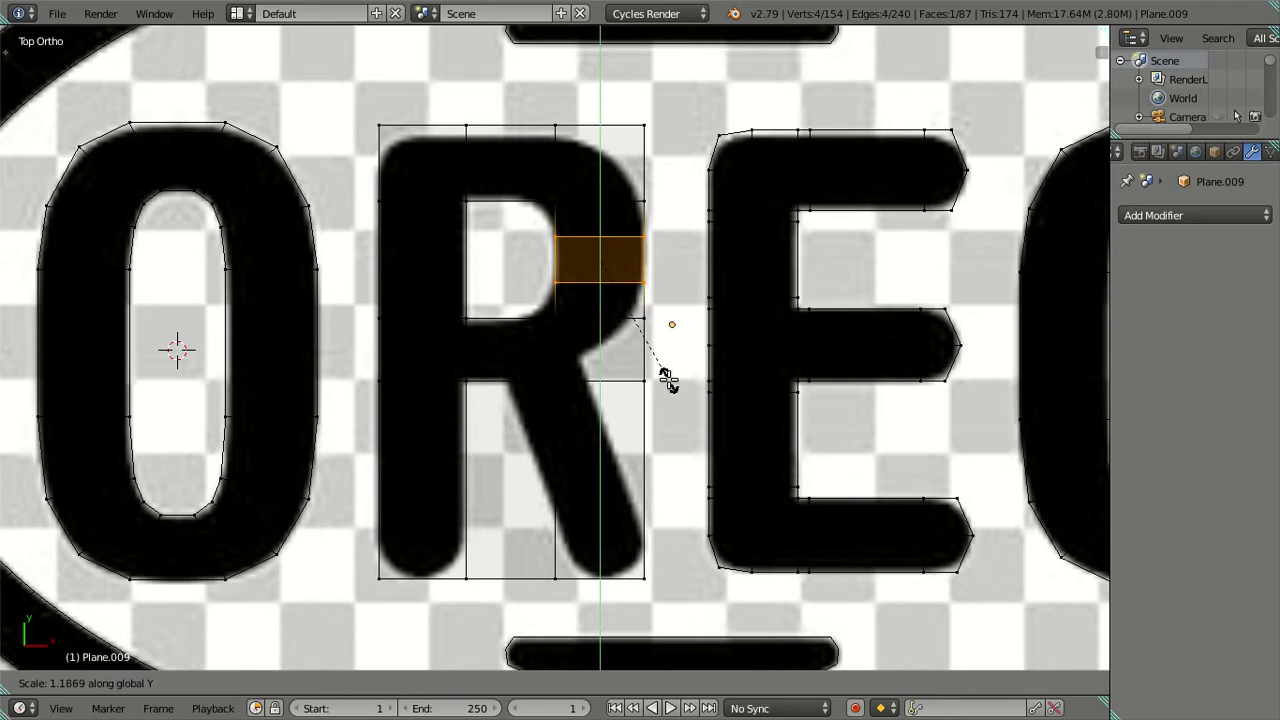
left_click(668, 380)
Step: Stretch the R's right-side edge and vertex pair vertically, then shift them horizontally
right_click(652, 243)
right_click(659, 286, "shift")
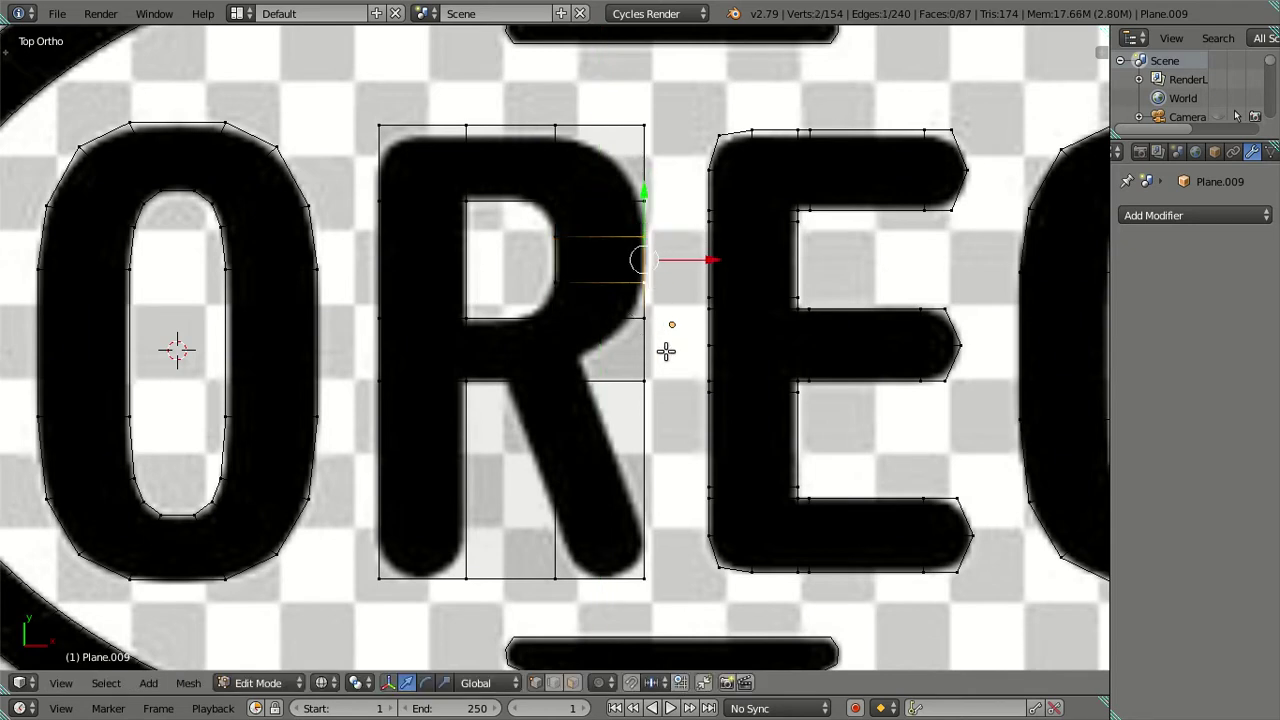
key("s")
key("y")
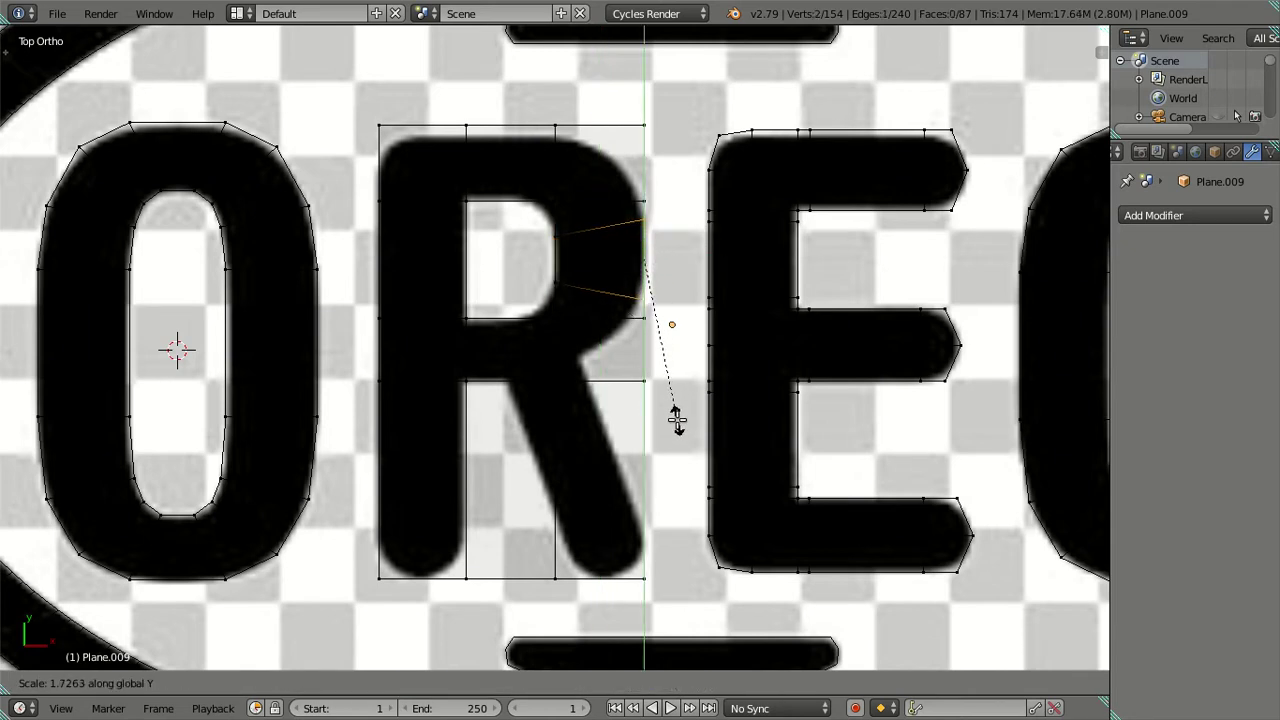
left_click(672, 400)
right_click(656, 211)
right_click(650, 316, "shift")
right_click(651, 320, "shift")
right_click(657, 336, "shift")
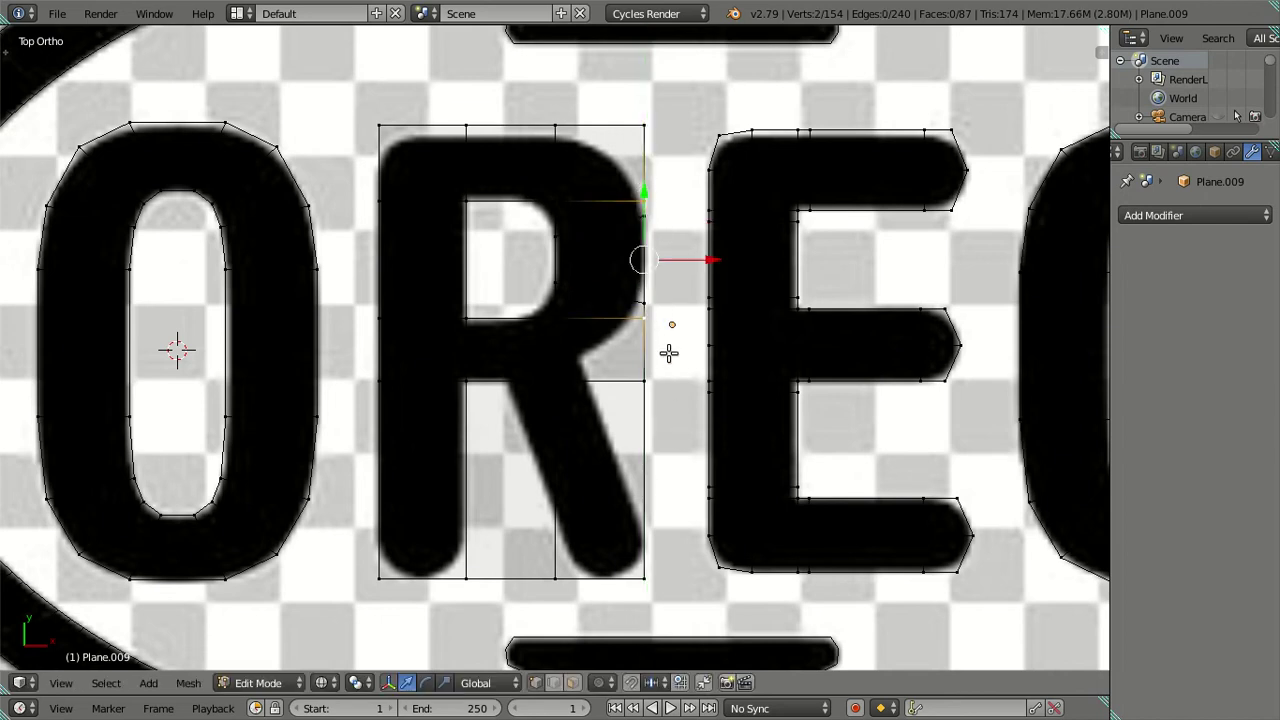
key("s")
key("y")
left_click(673, 404)
key("g")
key("x")
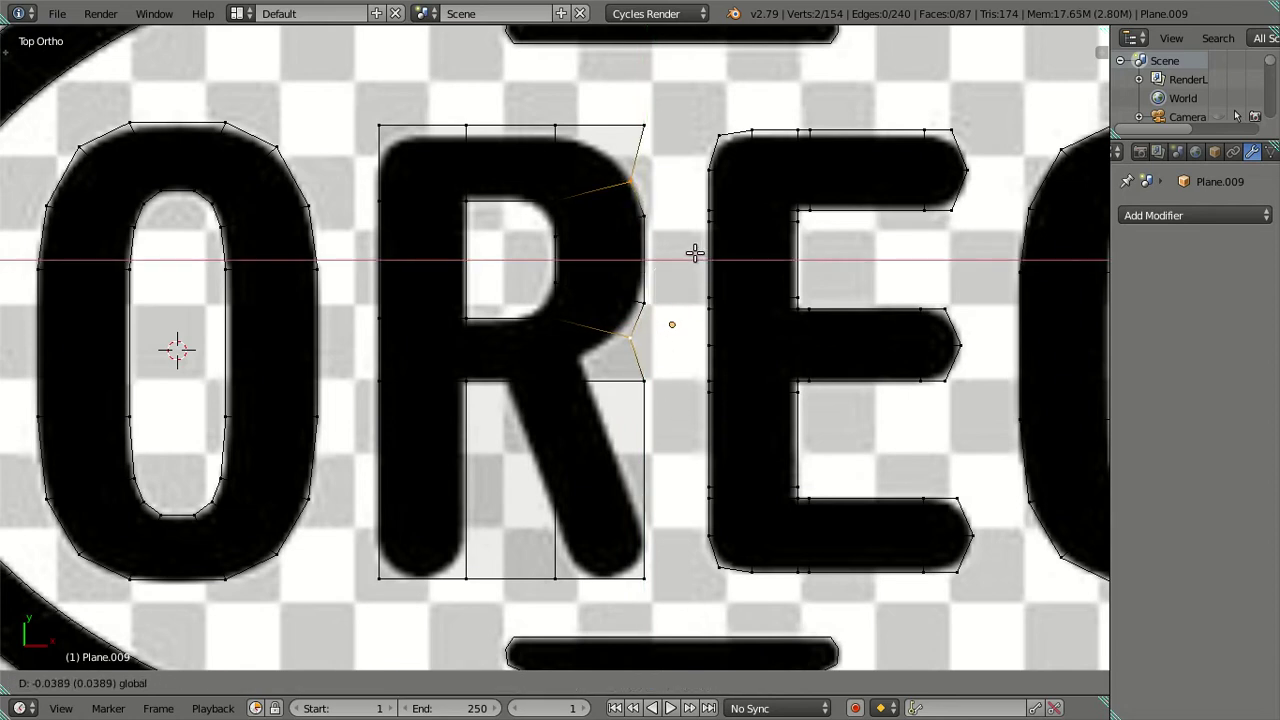
left_click(695, 253)
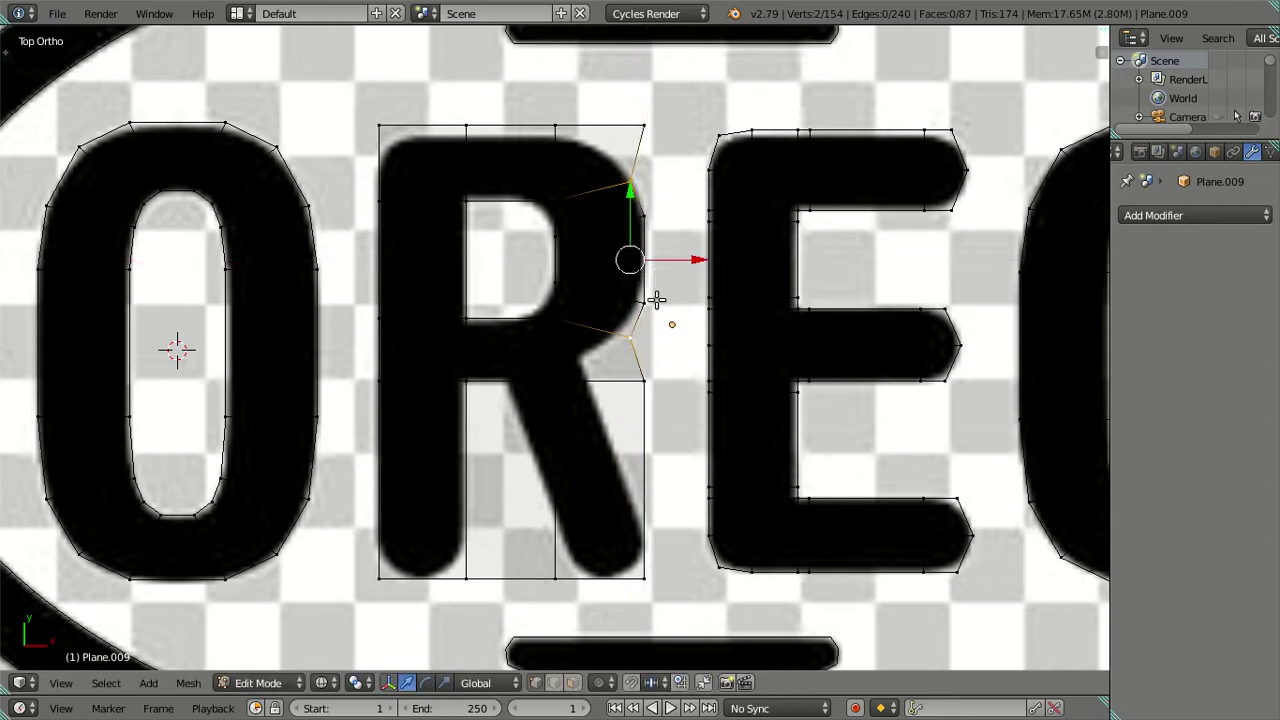
Step: Move and vertically stretch the upper and lower bowl vertices to fit the R's curve
right_click(656, 300)
right_click(638, 334)
right_click(629, 185, "shift")
key("g")
key("y")
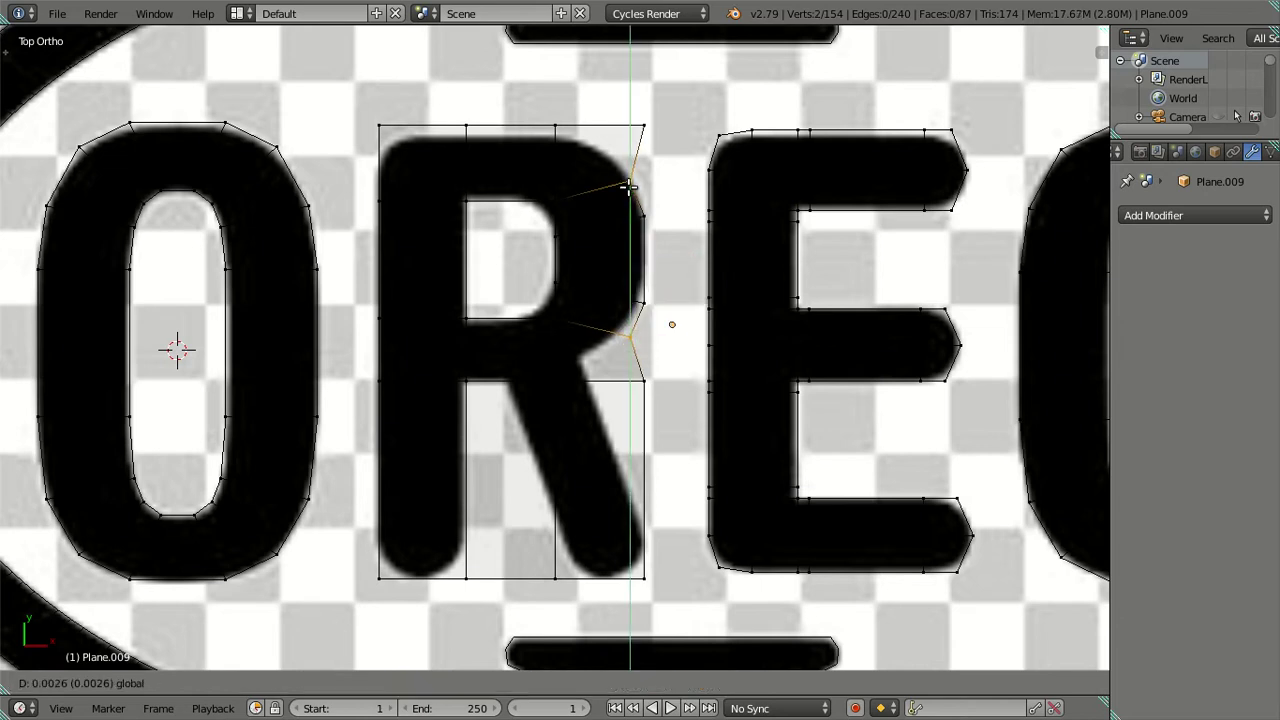
left_click(632, 175)
left_click_drag(696, 238, 694, 248)
key("s")
key("y")
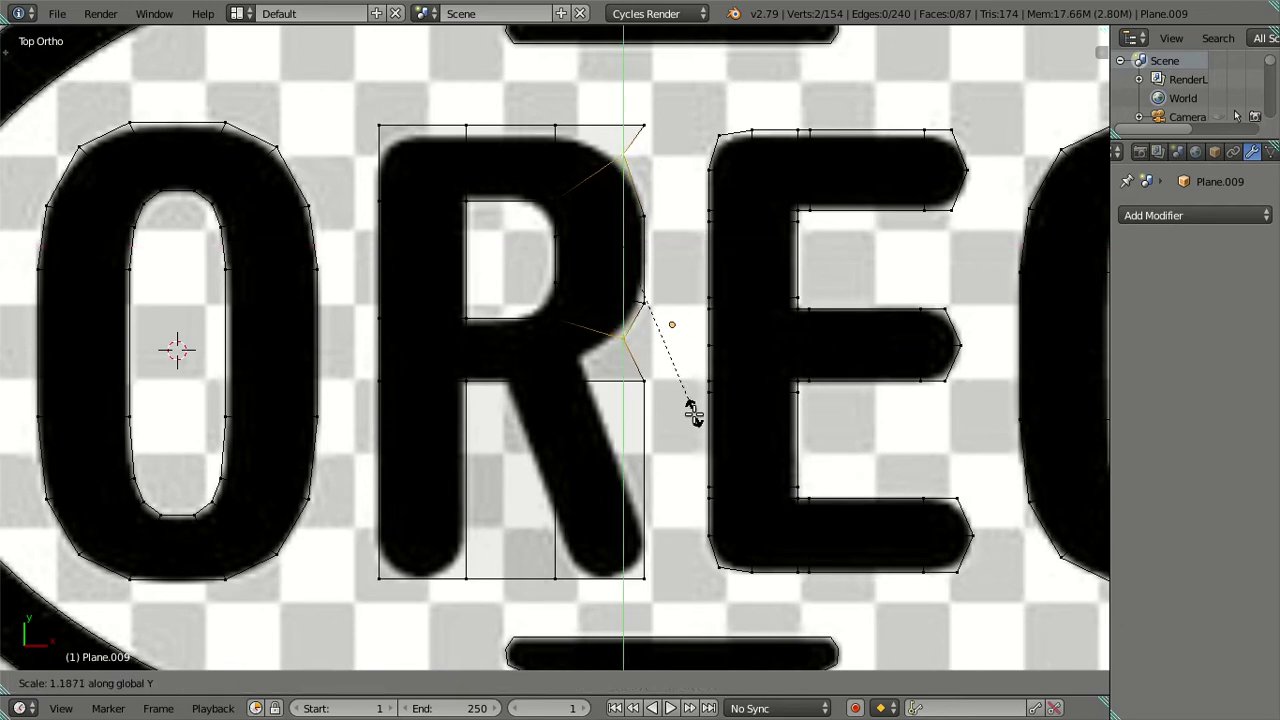
left_click(690, 396)
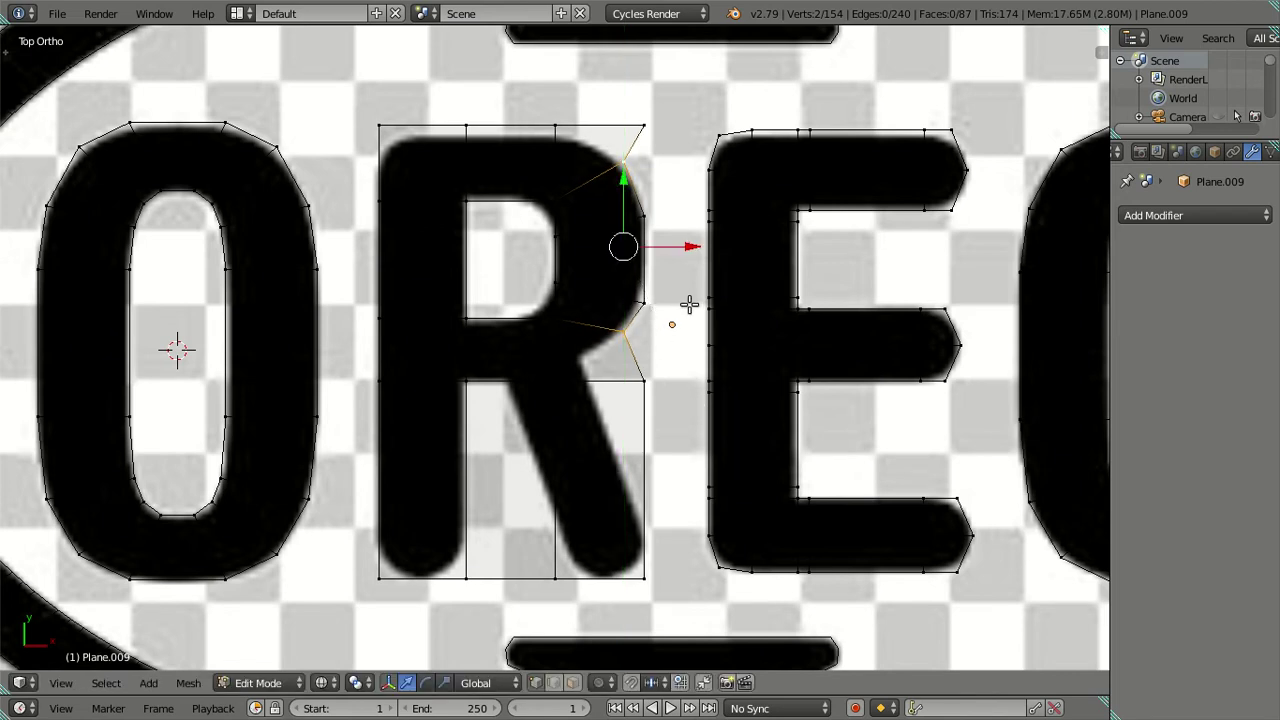
left_click_drag(620, 180, 624, 190)
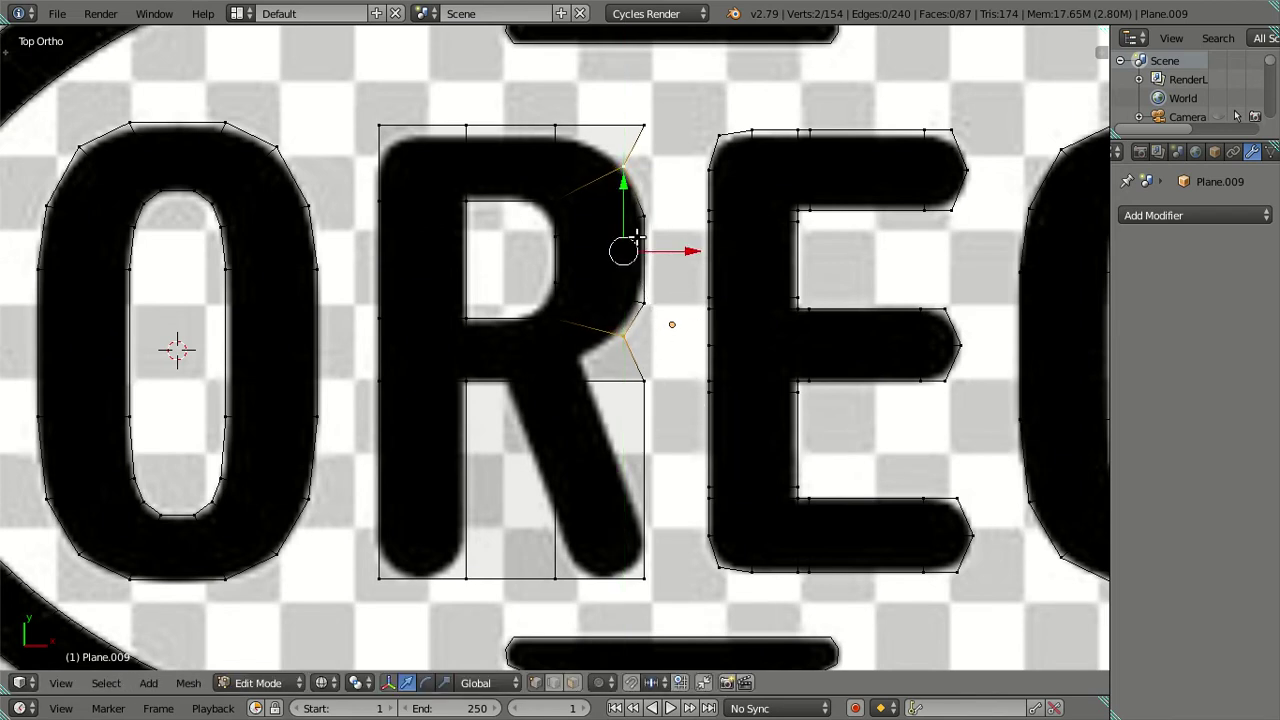
Step: Shift and rotate the remaining curve vertices to hug the R's bowl outline
right_click(640, 308)
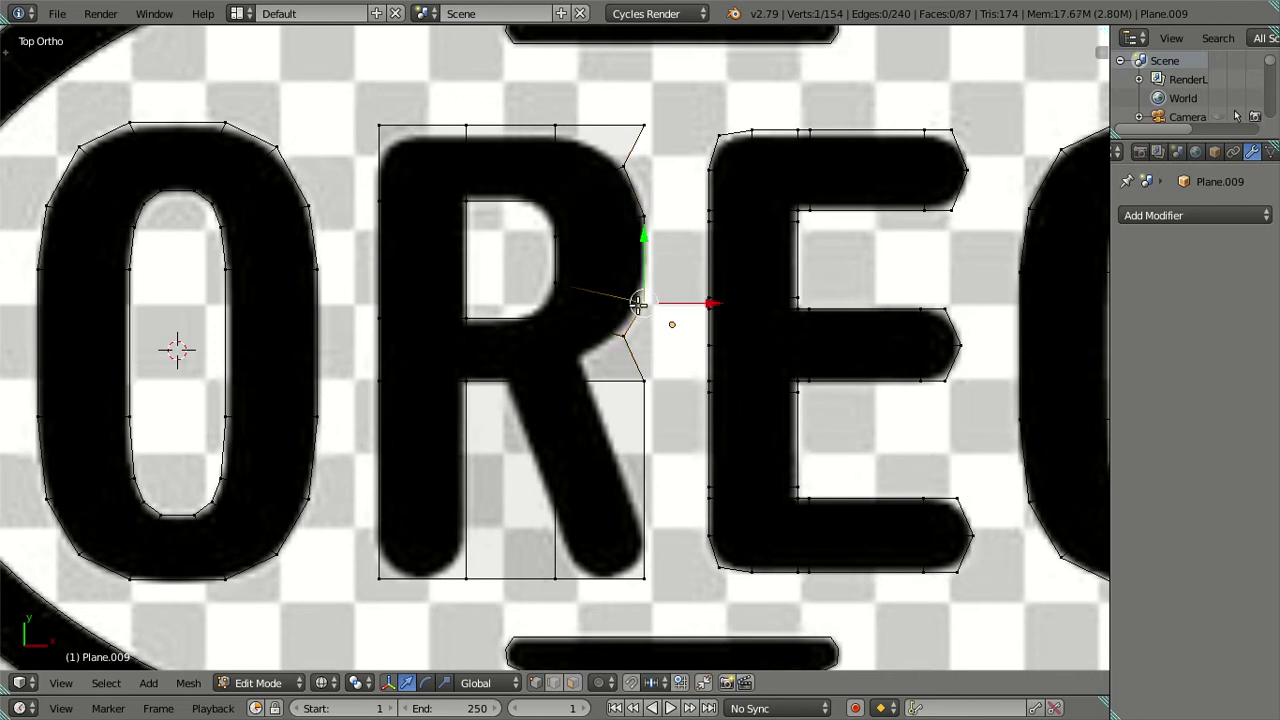
left_click_drag(666, 308, 677, 316)
key("r")
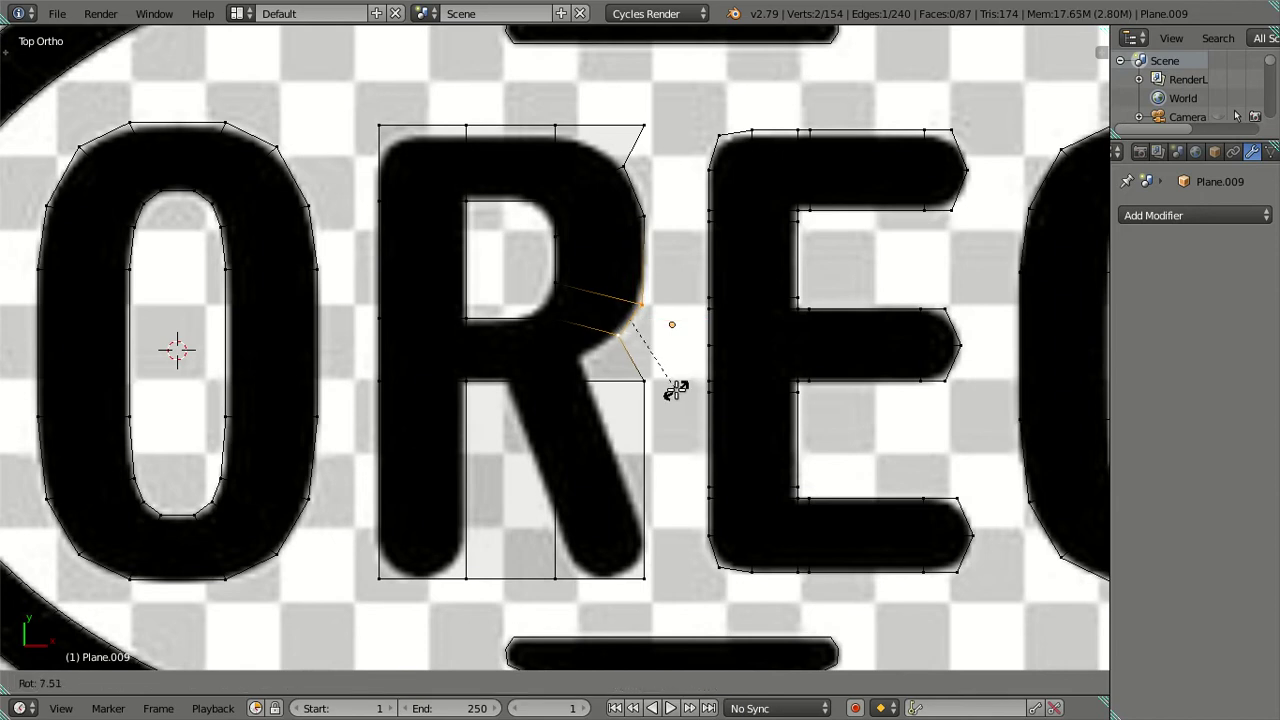
left_click(680, 385)
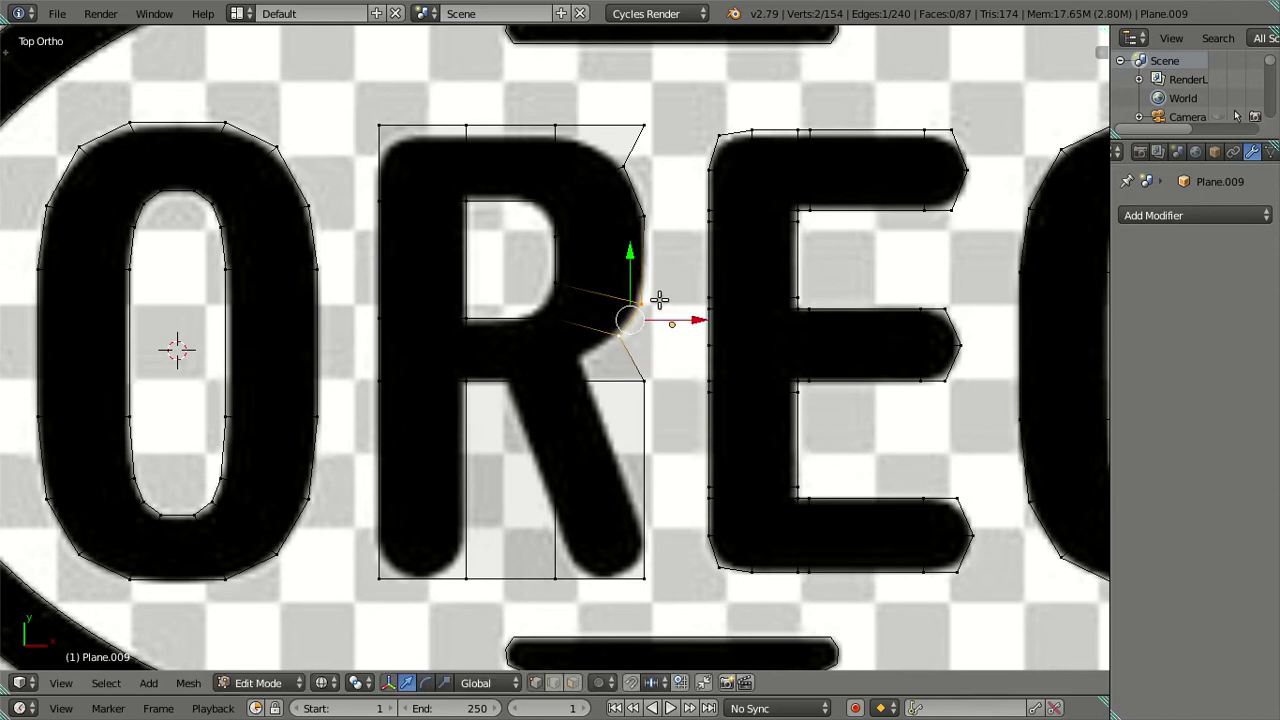
Step: Move the leg's notch vertex up-left and the bottom-right corner out to the leg's end
key("z")
key("z")
key("a")
right_click(650, 388)
key("g")
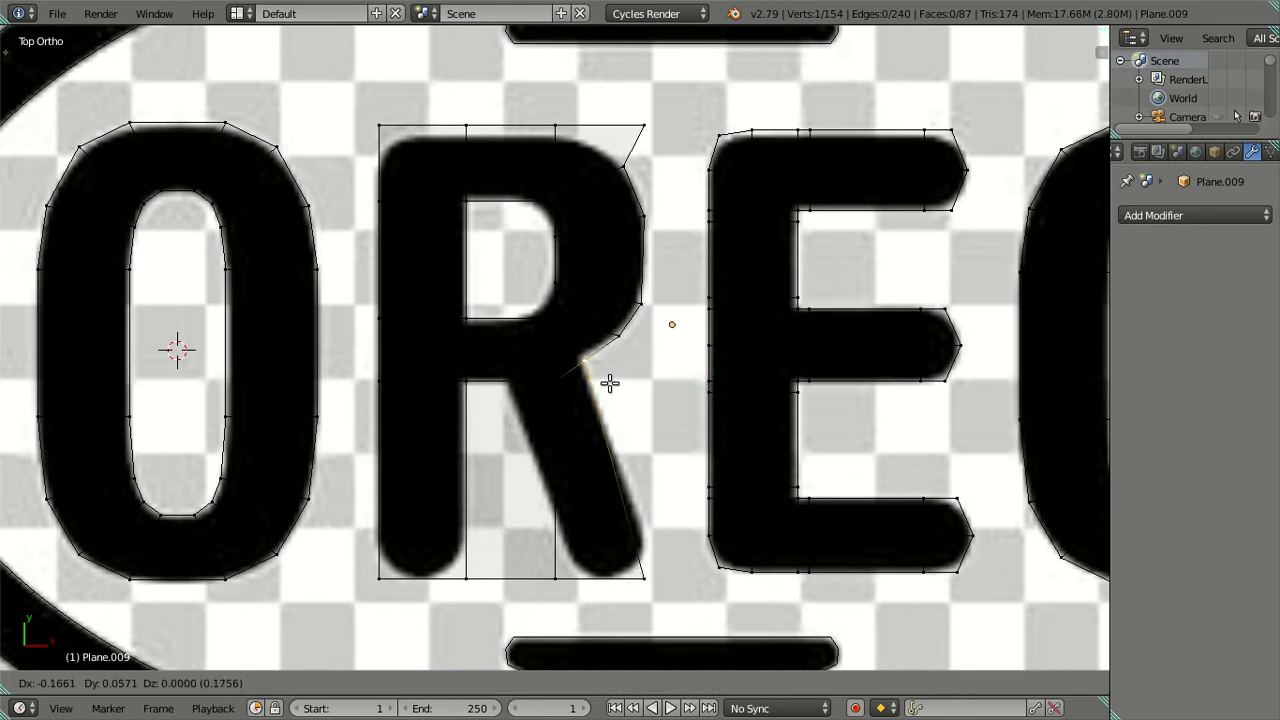
left_click(606, 380)
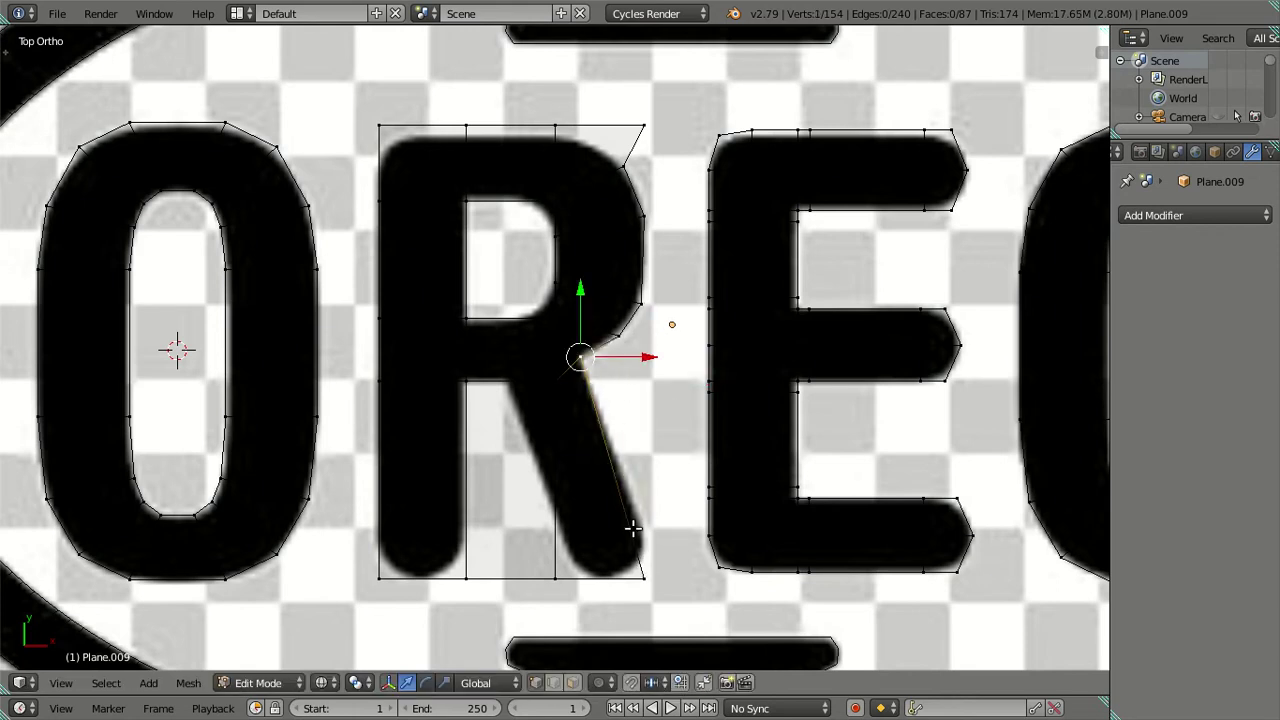
right_click(658, 582)
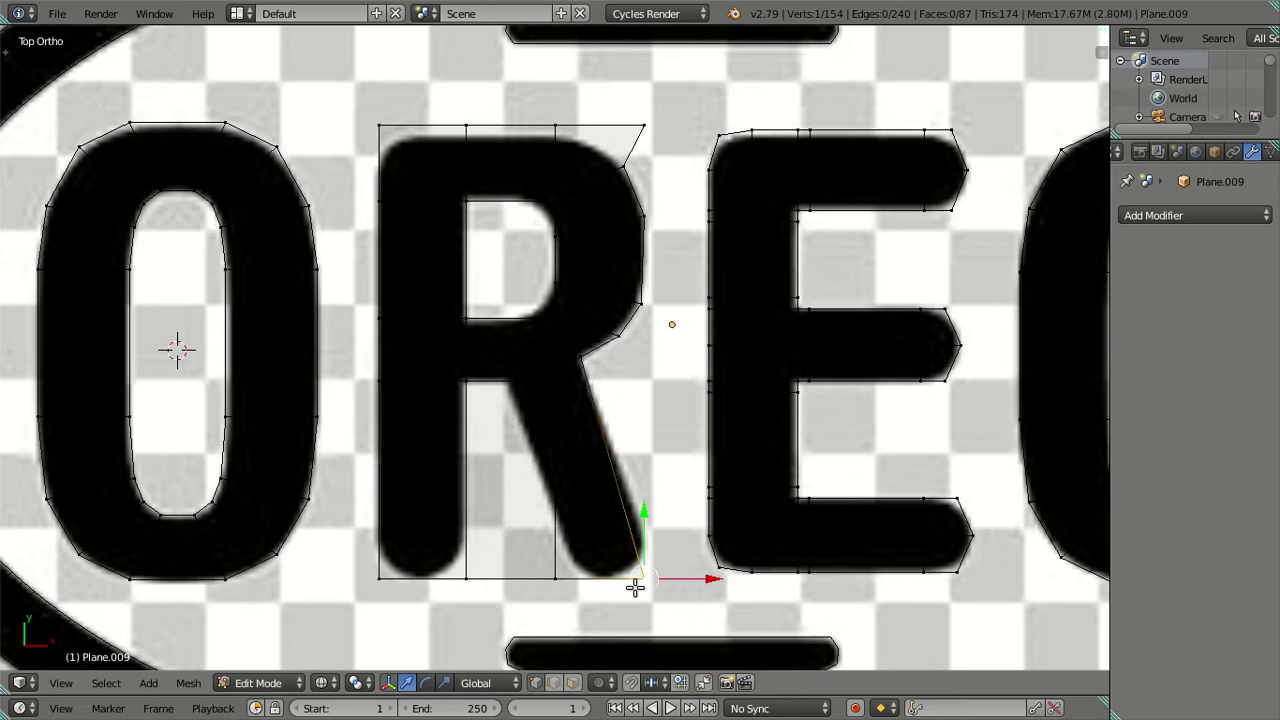
key("g")
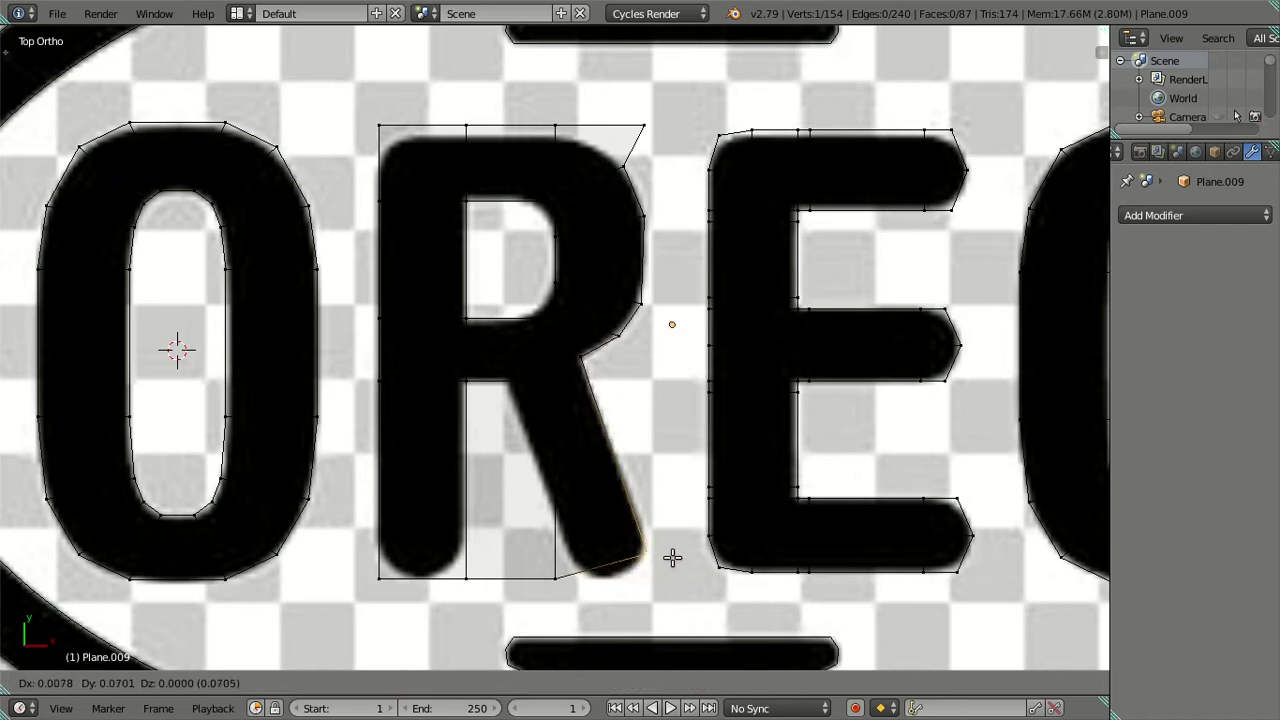
left_click(680, 565)
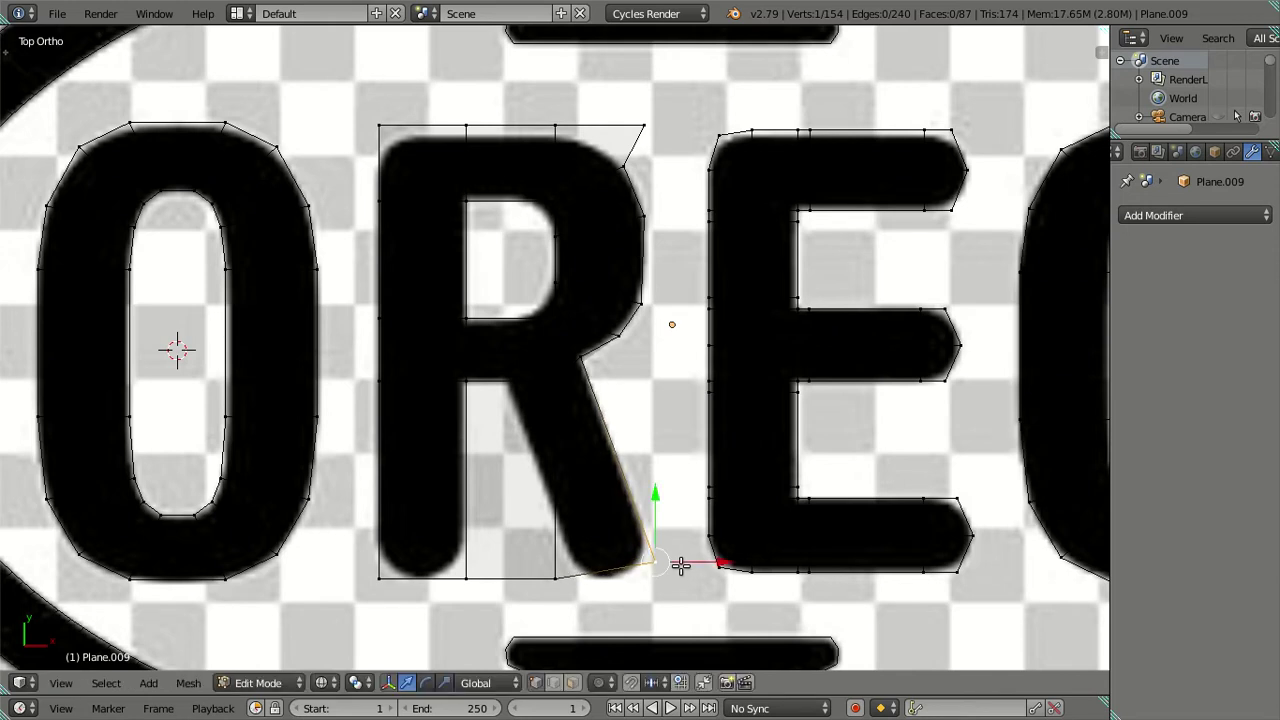
Step: Reposition the leg's bottom vertex and inner start vertex along the diagonal
right_click(555, 580)
key("g")
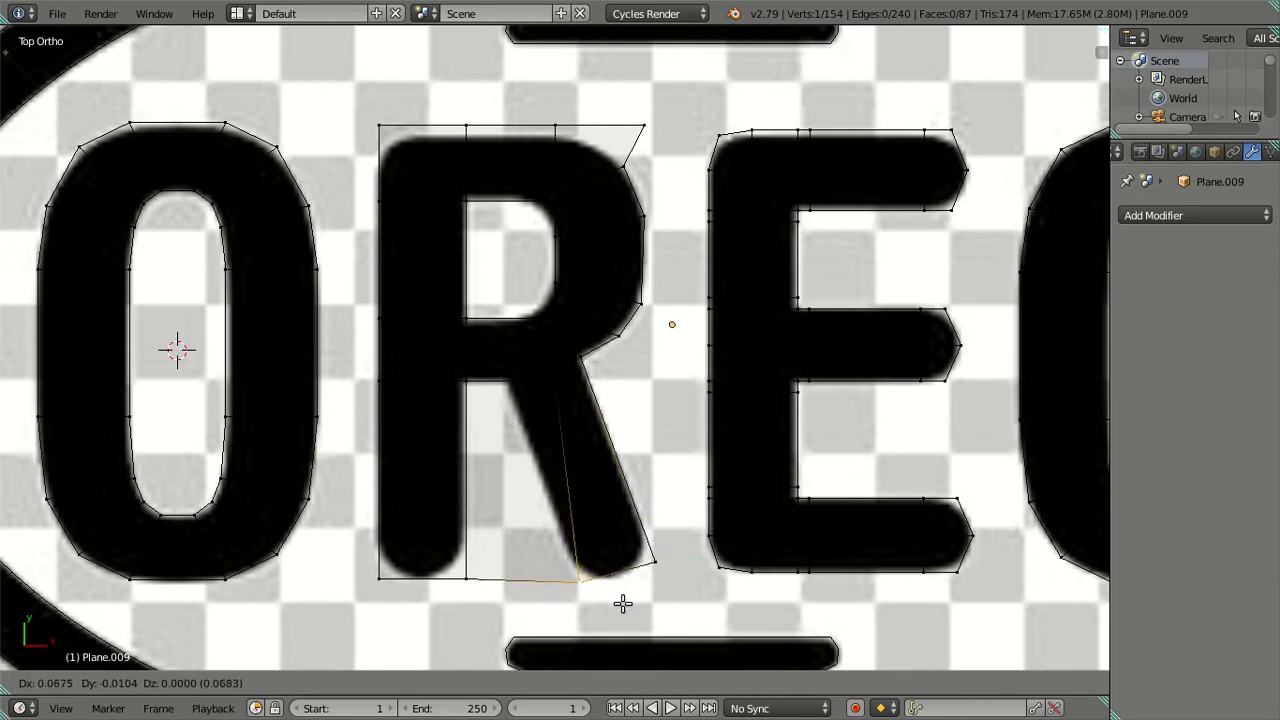
left_click(620, 603)
right_click(555, 381)
key("g")
right_click(551, 421)
left_click_drag(616, 382, 578, 378)
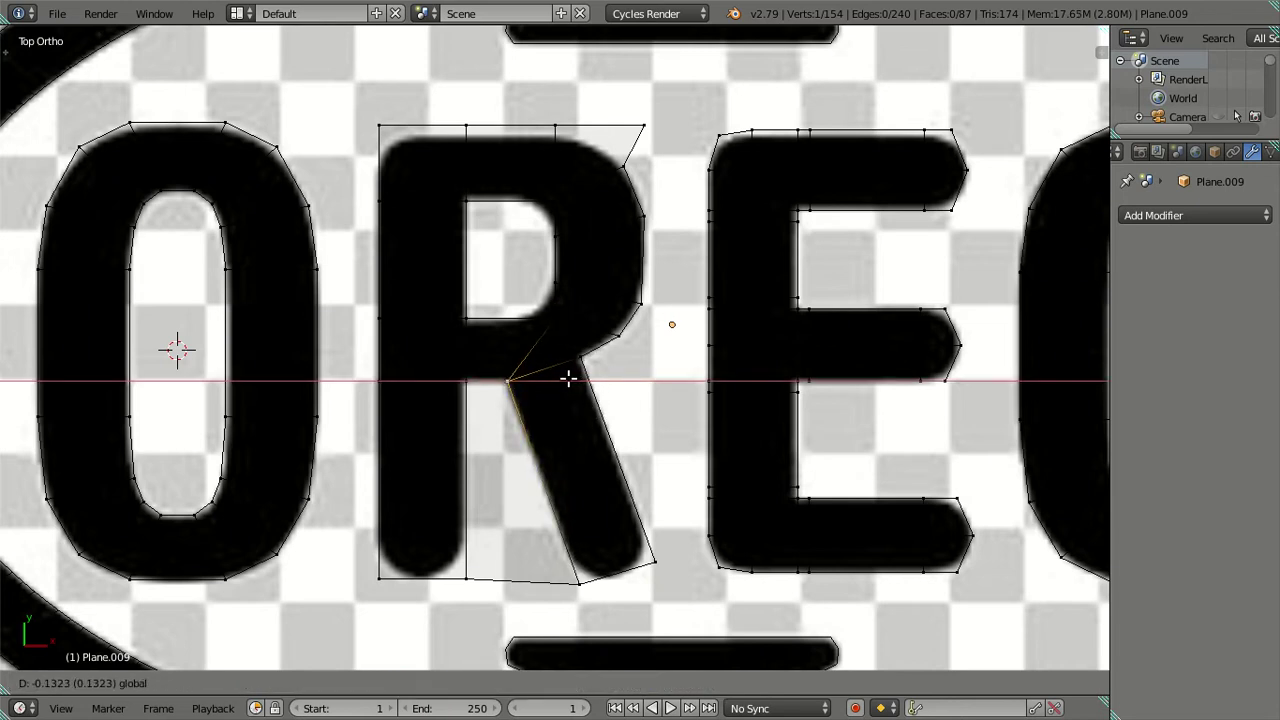
left_click(565, 379)
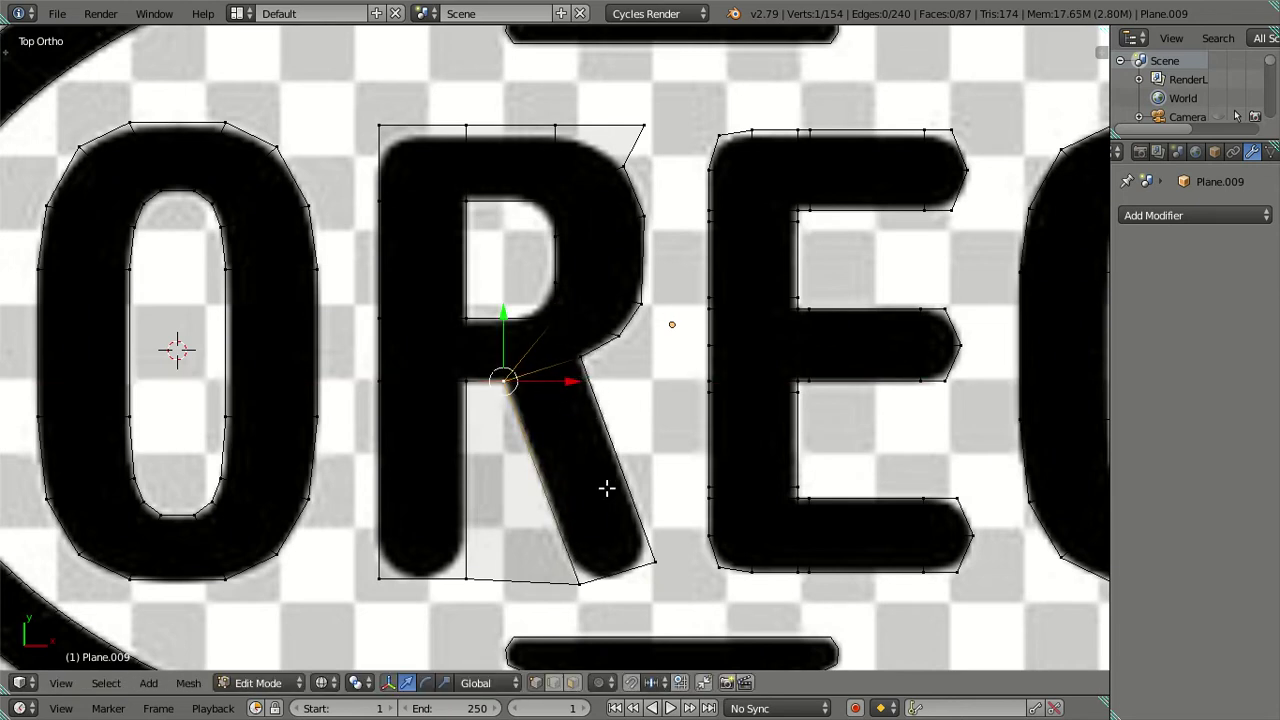
Step: Cut an edge loop through the R's leg and merge two fanned vertices At First
key("z")
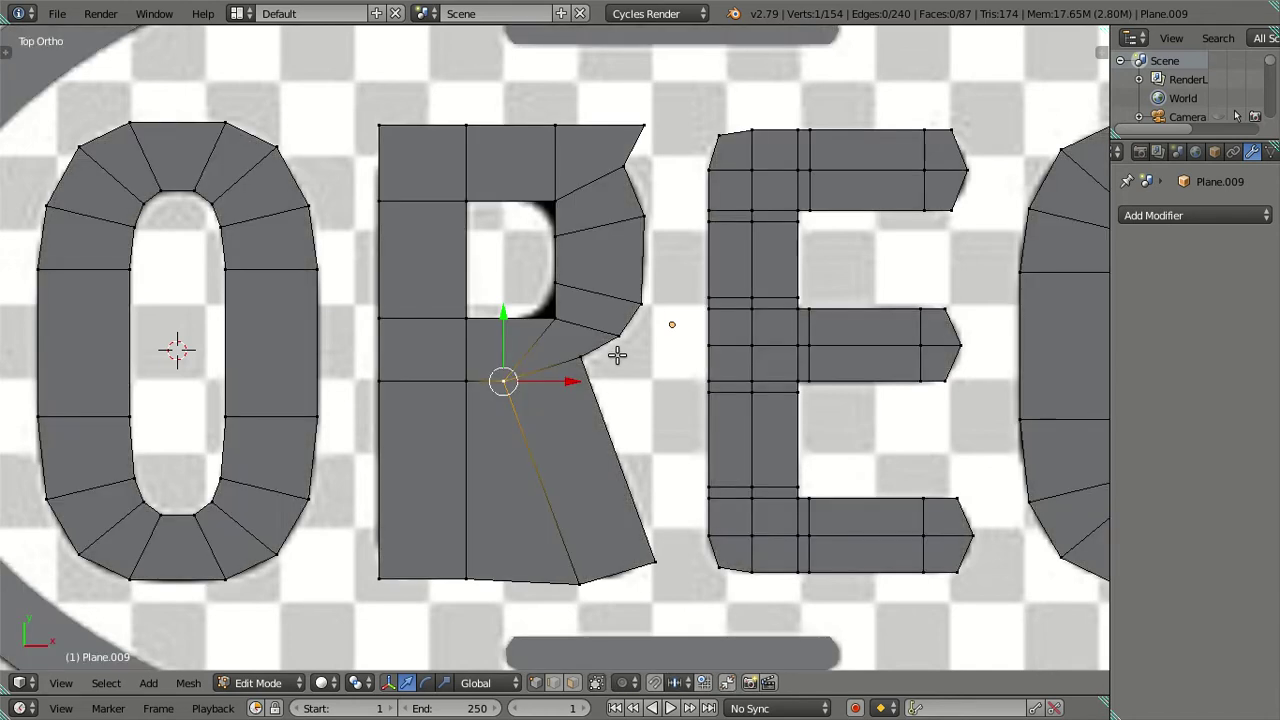
key("z")
key("z")
key("ctrl+r")
left_click(525, 337)
right_click(525, 337)
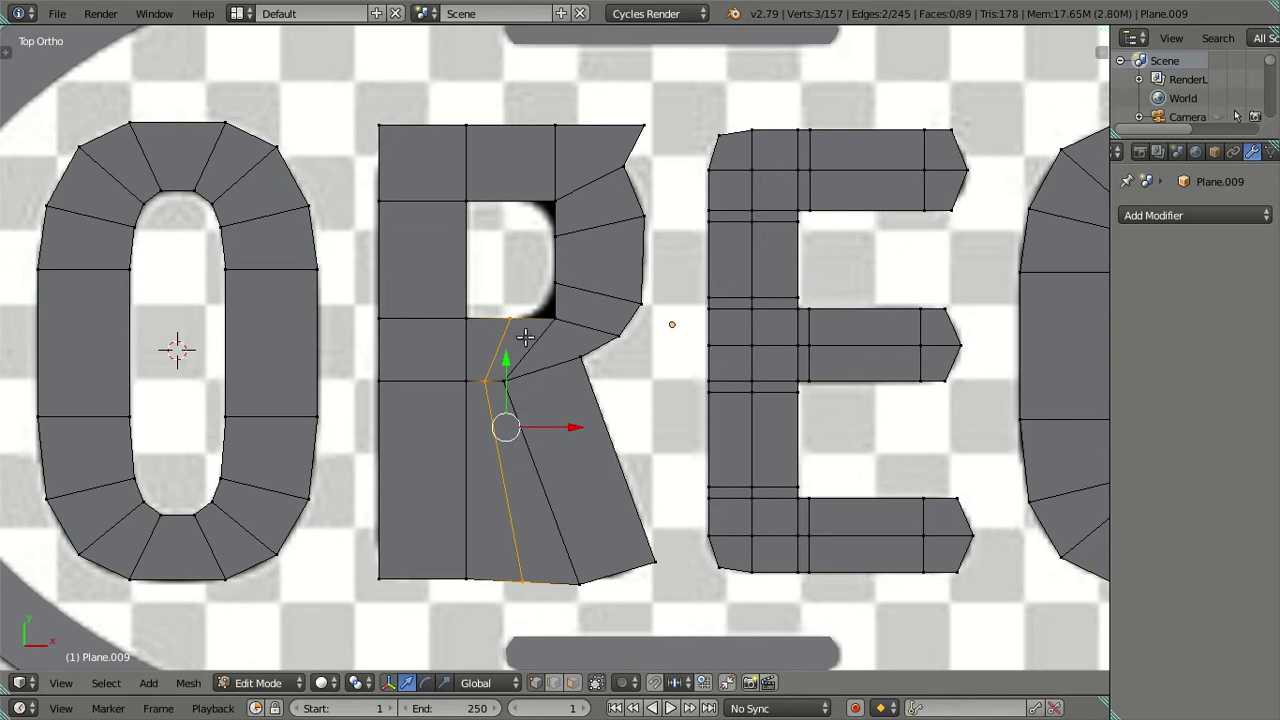
right_click(486, 381)
right_click(503, 383, "shift")
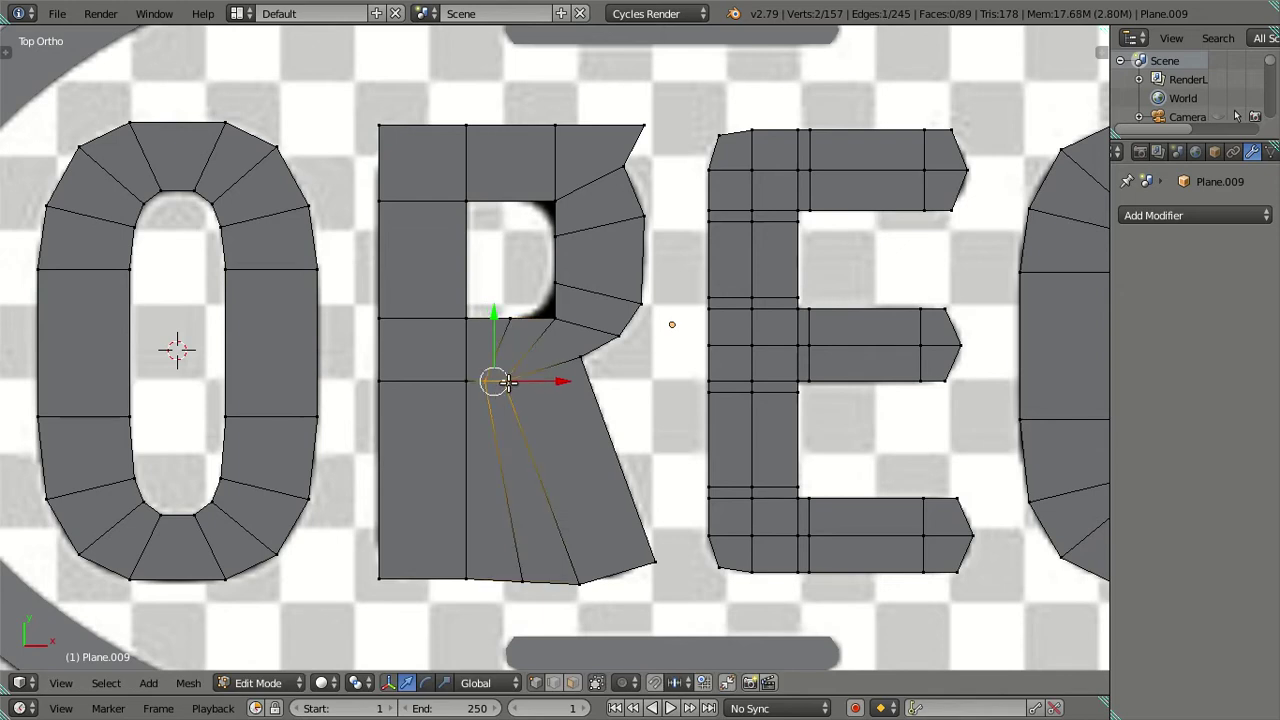
key("alt+m")
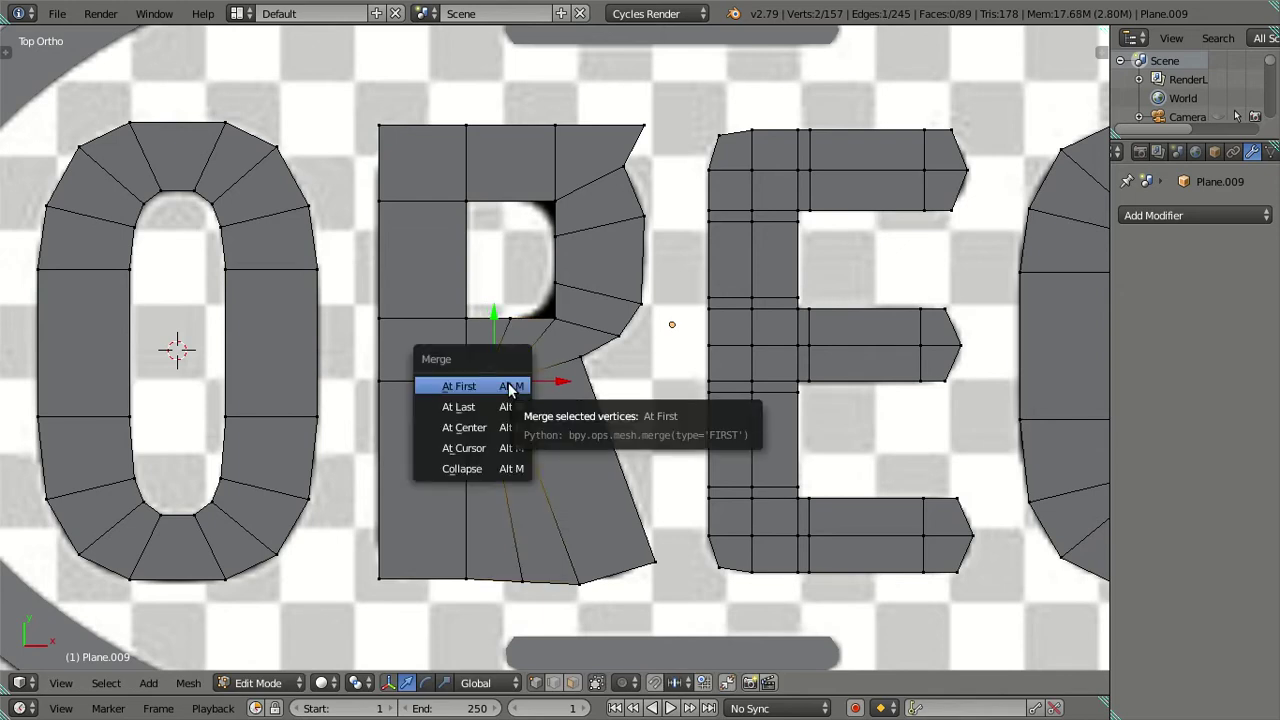
left_click(498, 407)
Step: Dissolve two extra junction vertices and merge a bowl-edge vertex pair At Last
right_click(500, 370, "shift")
right_click(542, 332, "shift")
key("x")
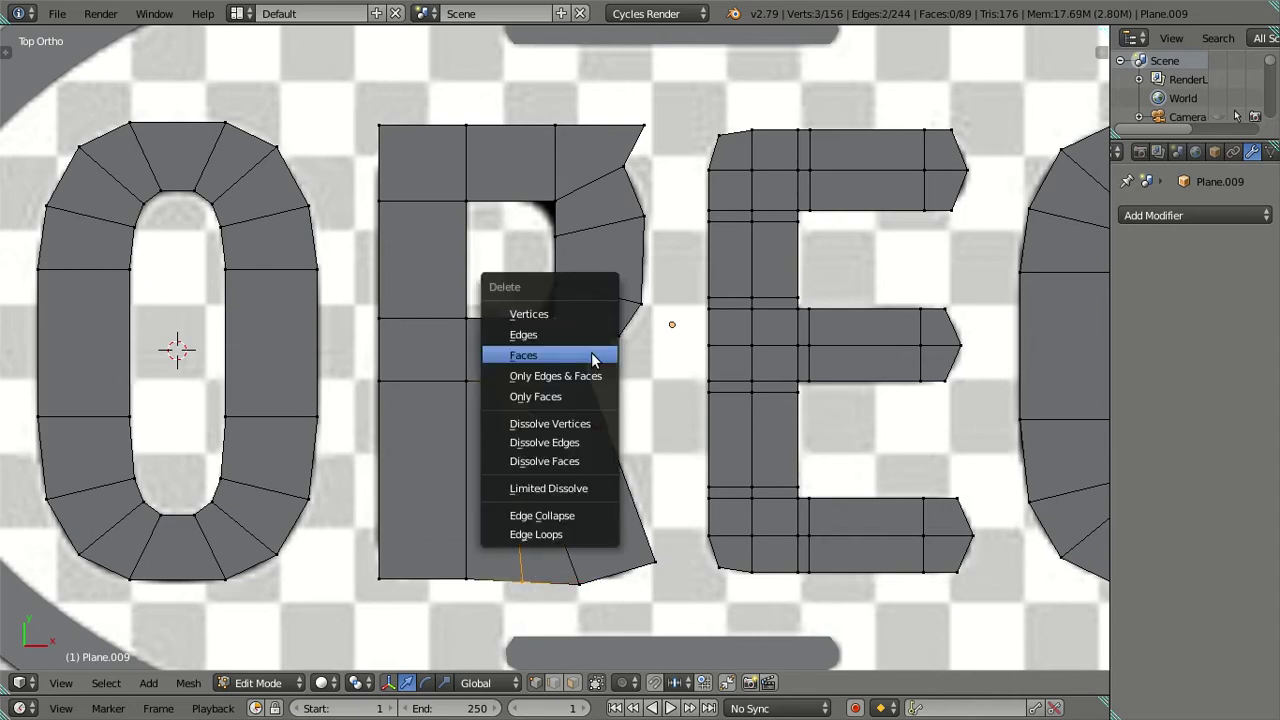
left_click(590, 424)
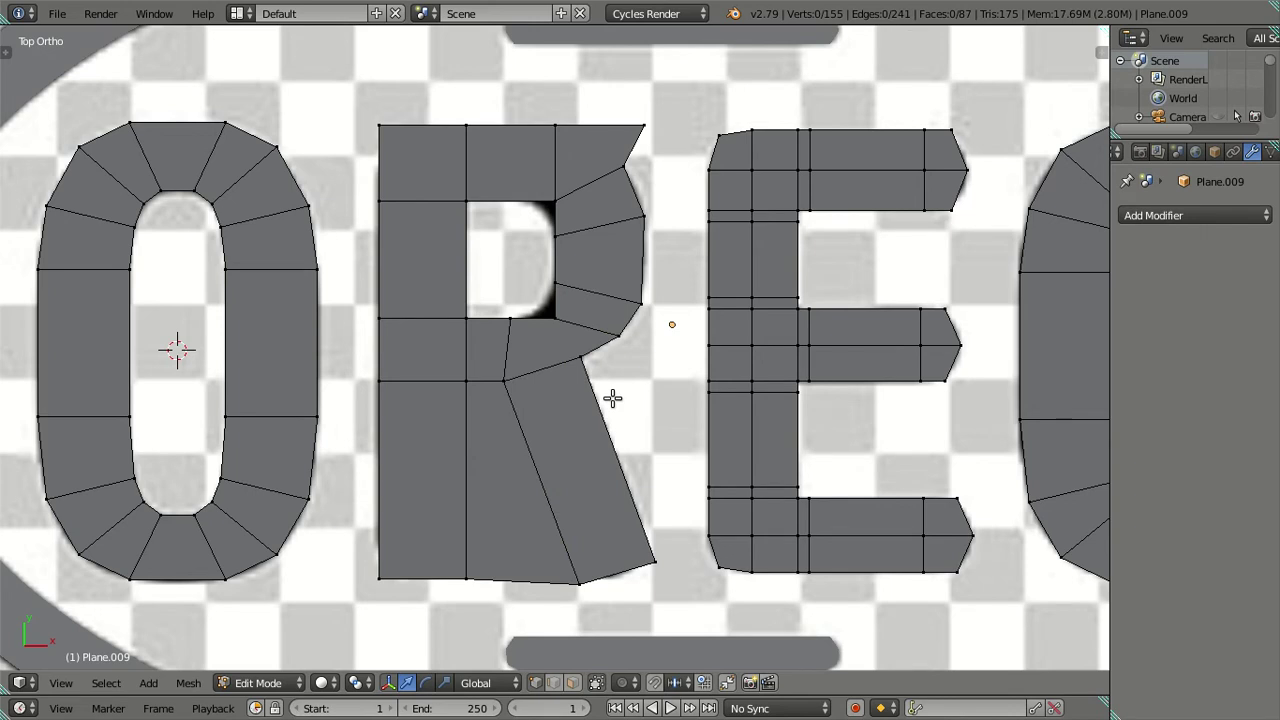
right_click(624, 343)
right_click(585, 360, "shift")
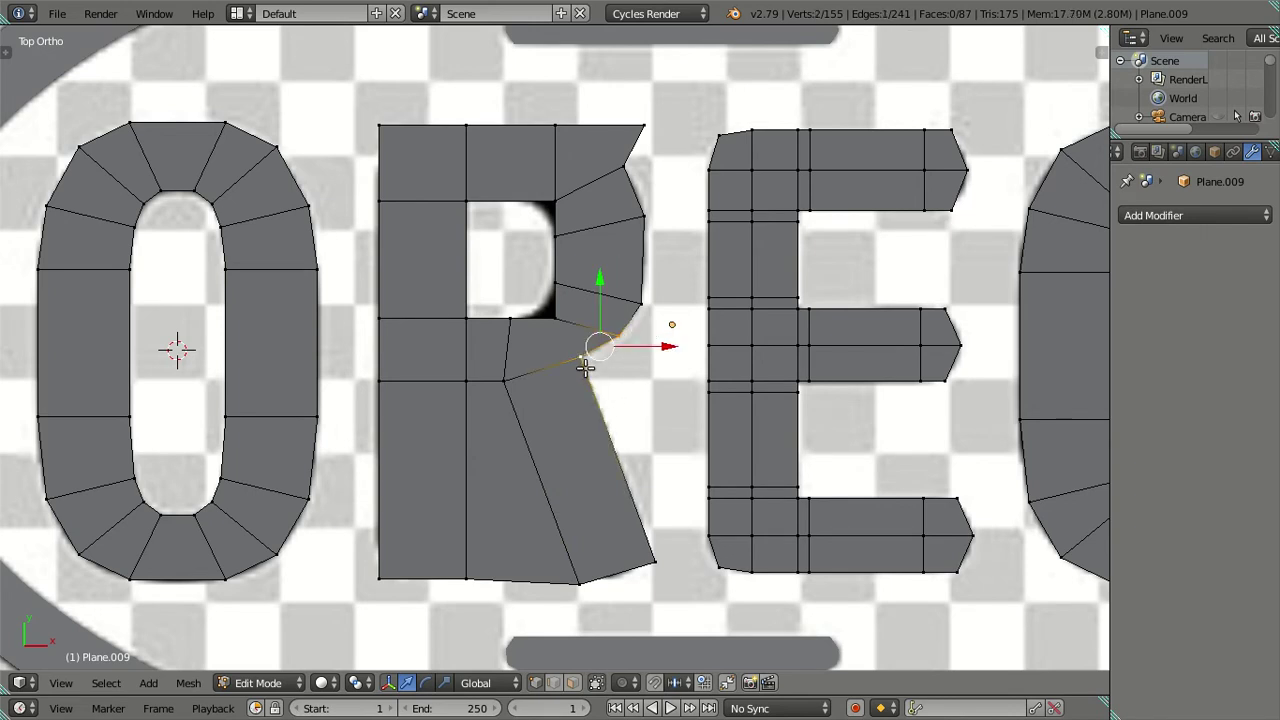
key("alt+m")
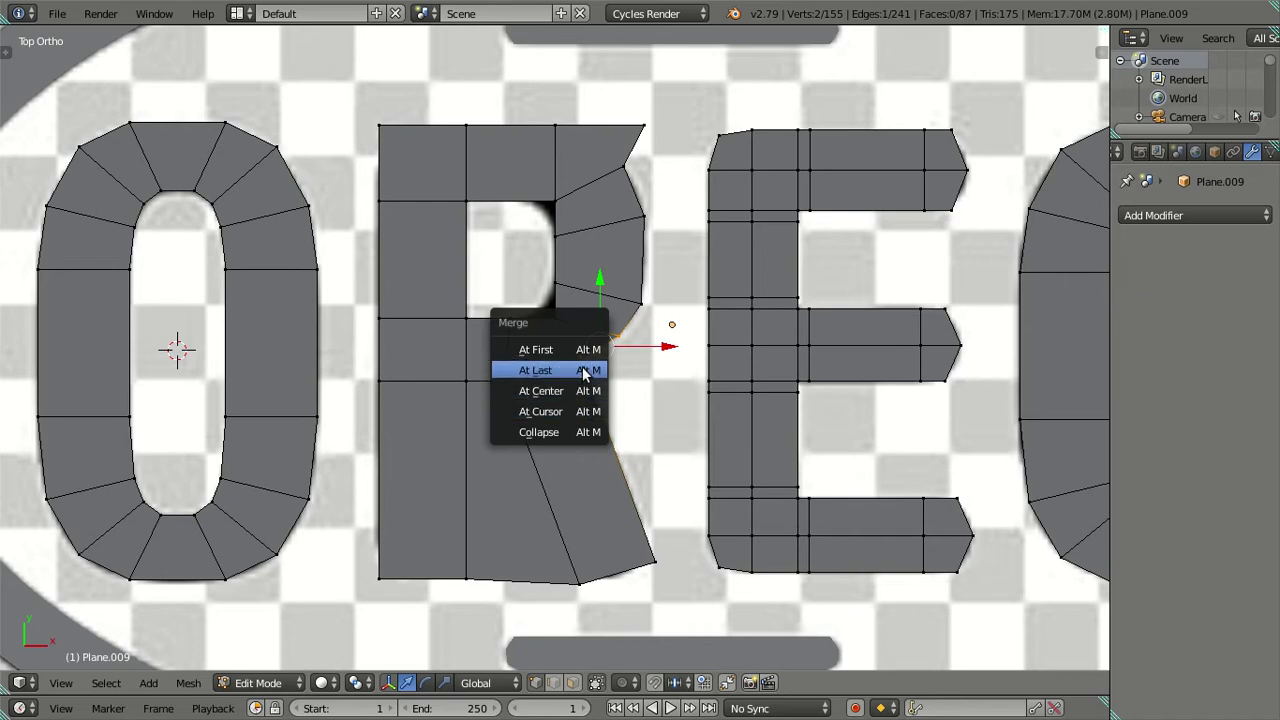
left_click(583, 368)
key("z")
key("z")
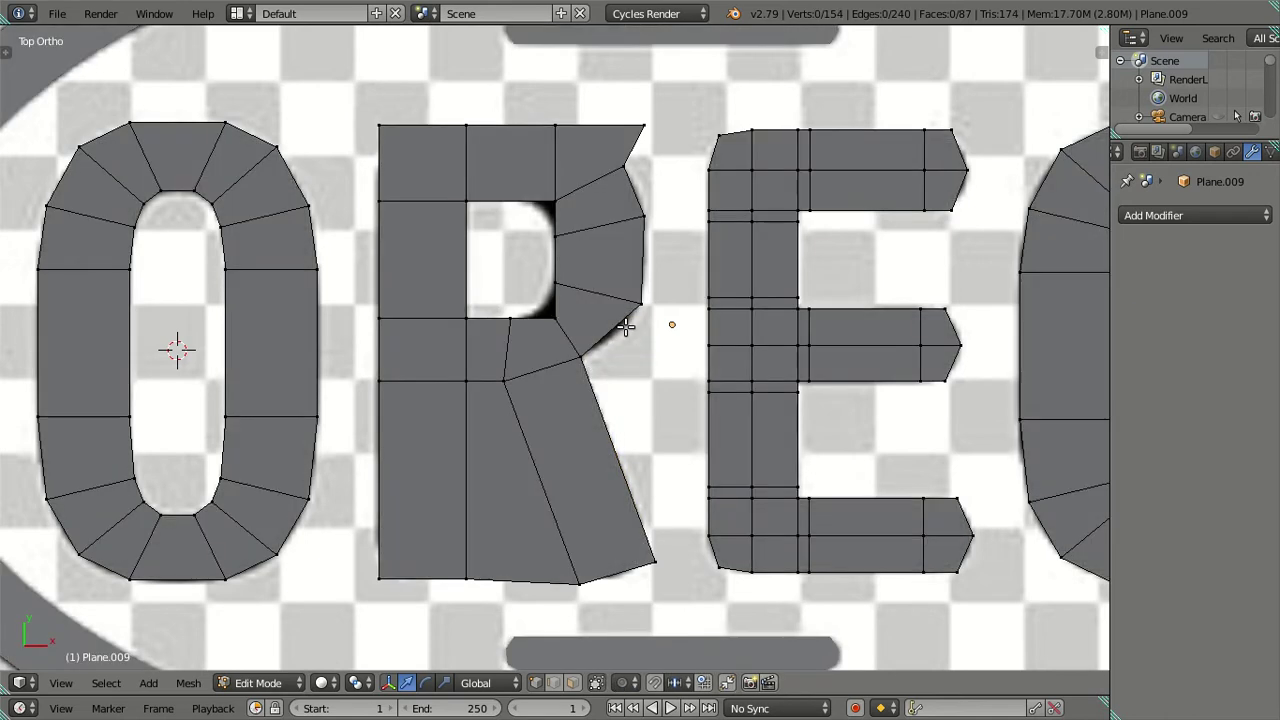
right_click(585, 324)
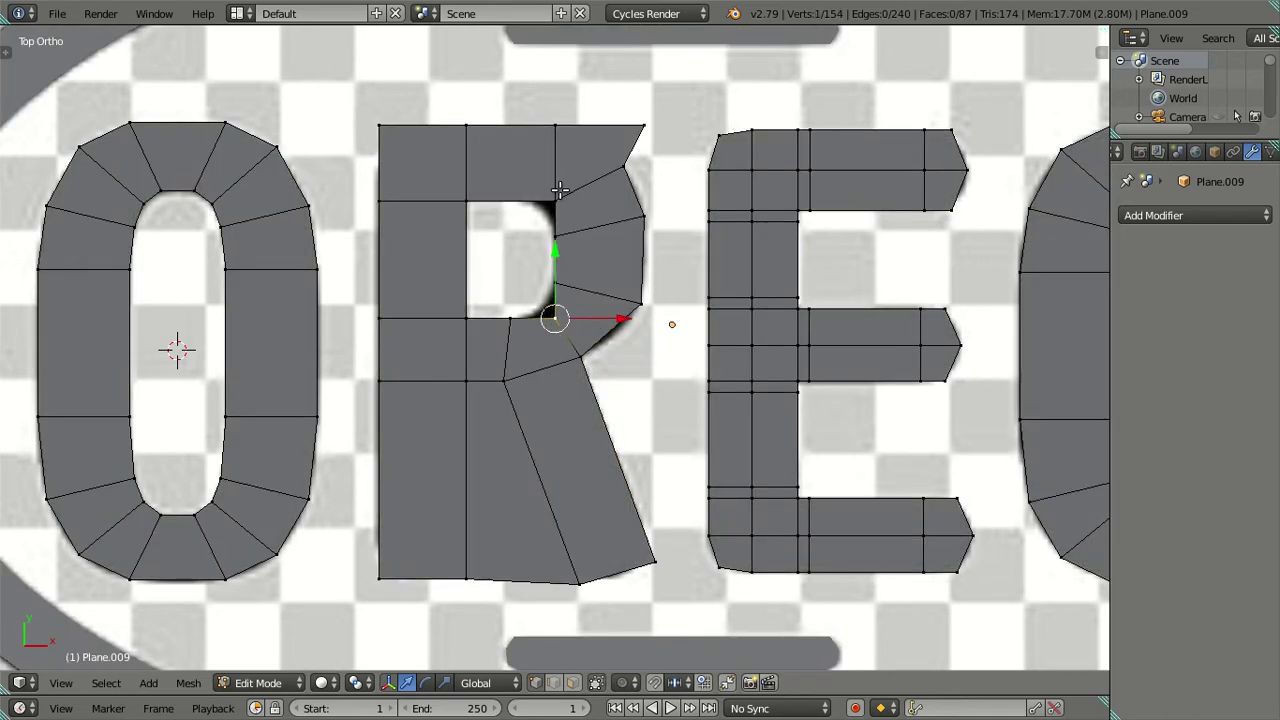
Step: Cut a new vertical edge loop through the R's top bar
right_click(575, 206, "shift")
key("shift+z")
key("shift+z")
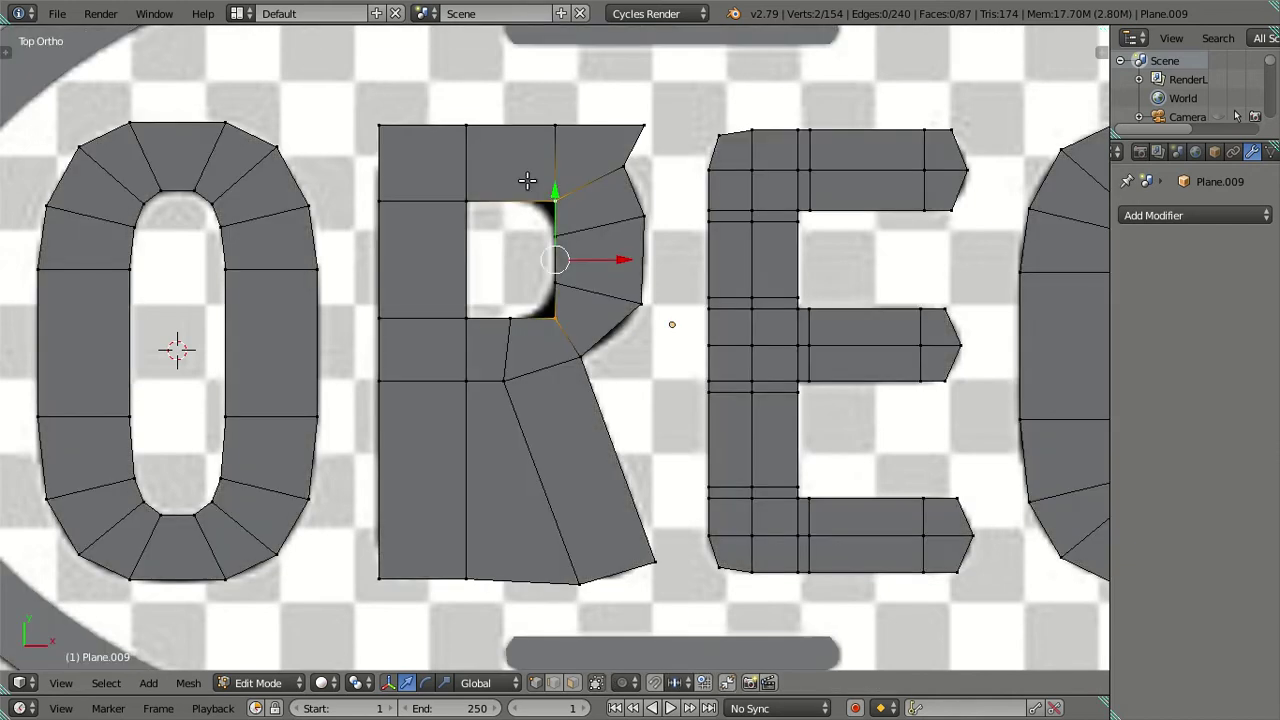
key("ctrl+r")
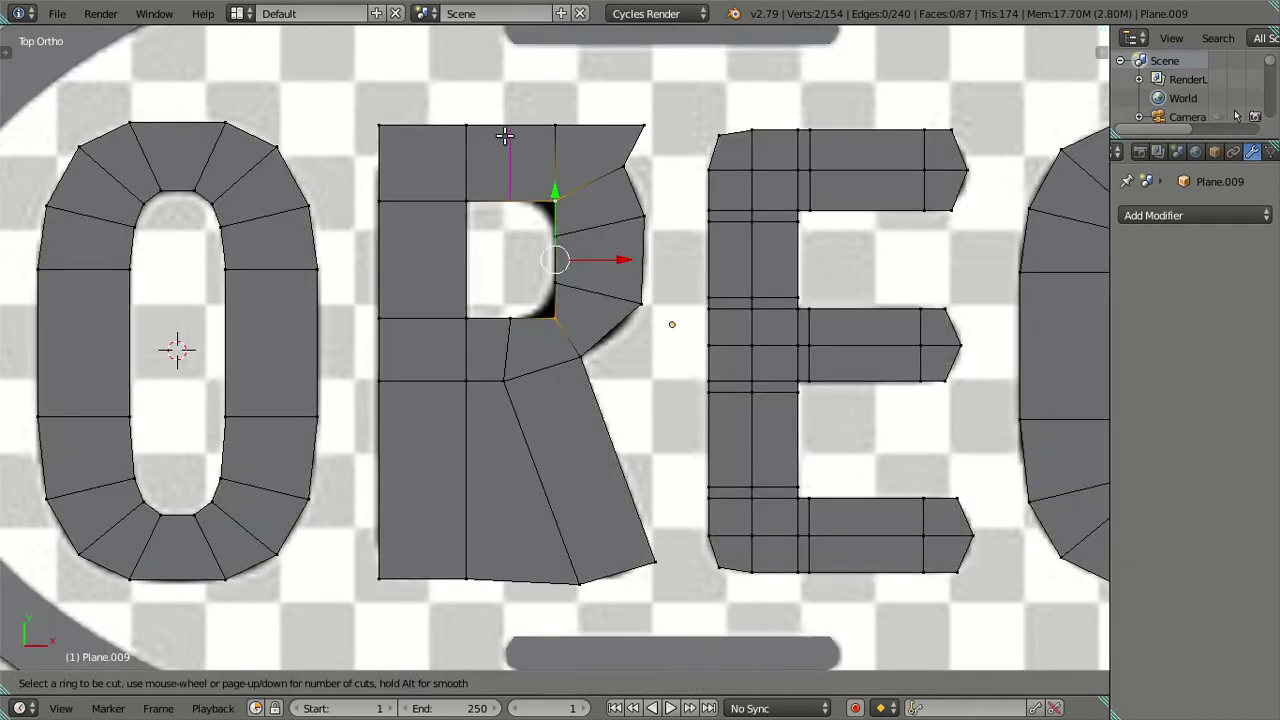
left_click(505, 135)
key("shift+z")
Step: Straighten the R's two counter vertices into one vertical line with S X 0
right_click(558, 200)
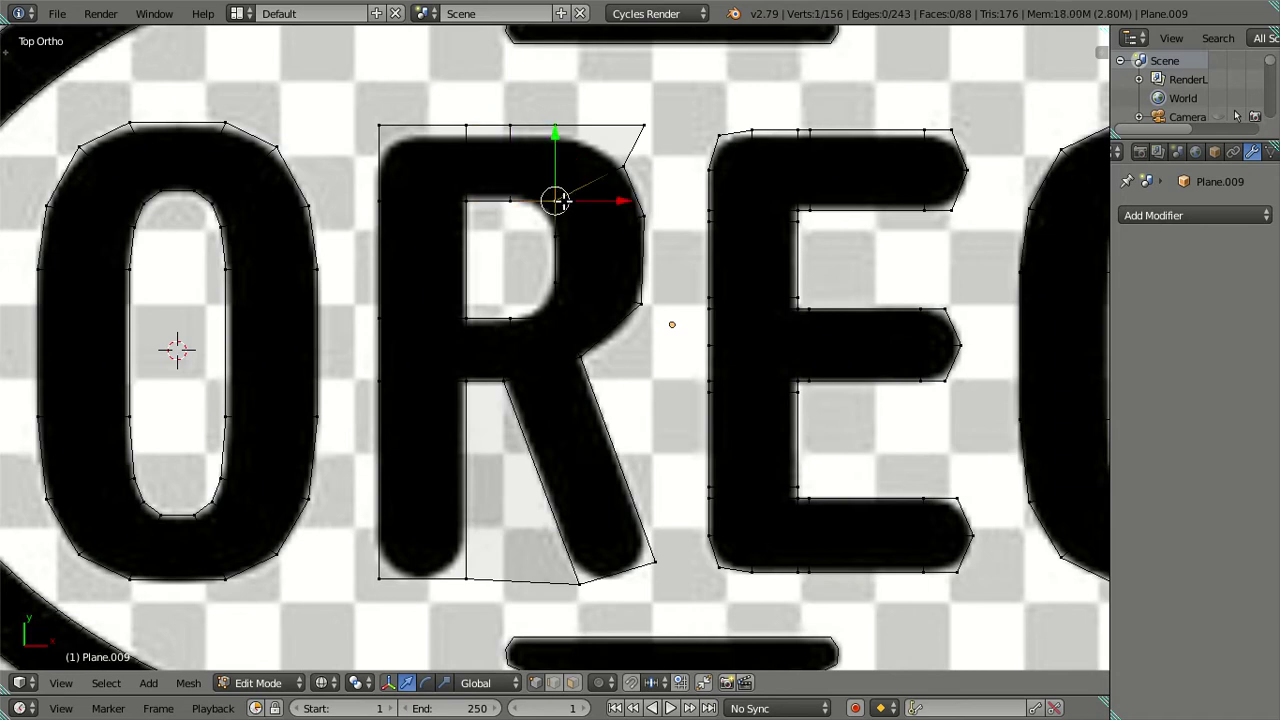
right_click(552, 314, "shift")
key("s")
key("x")
key("0")
key("Return")
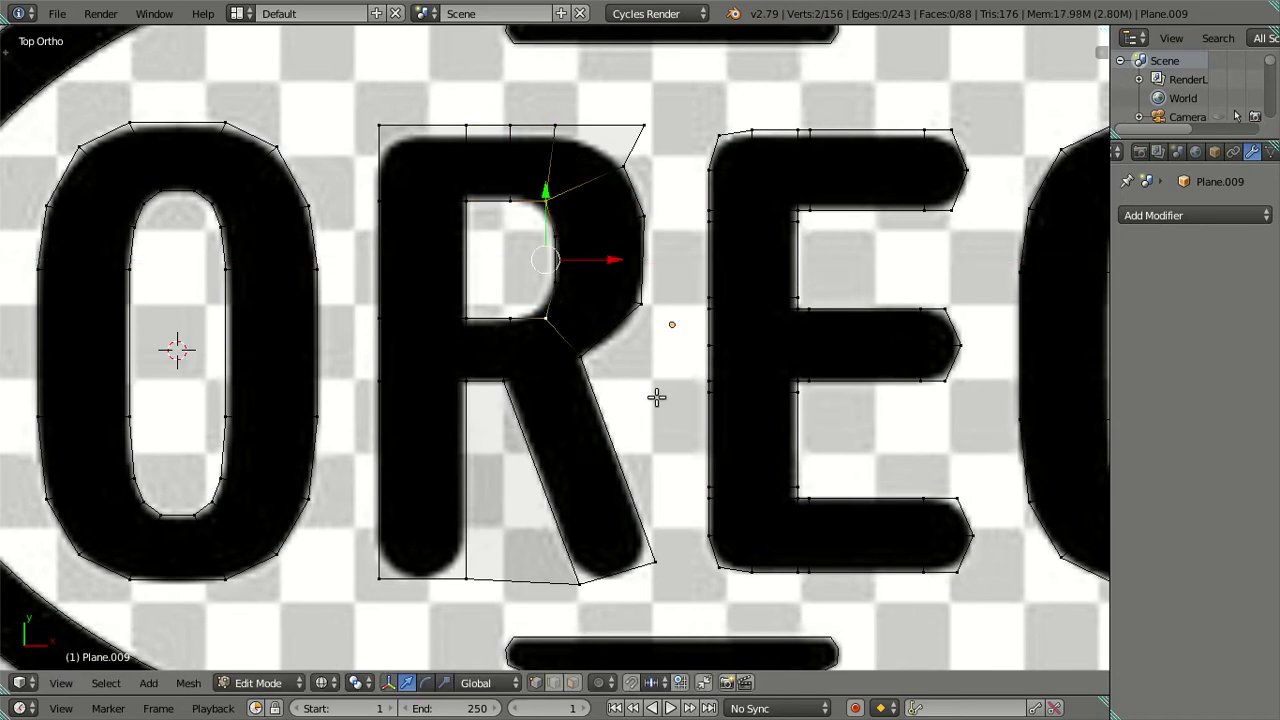
key("s")
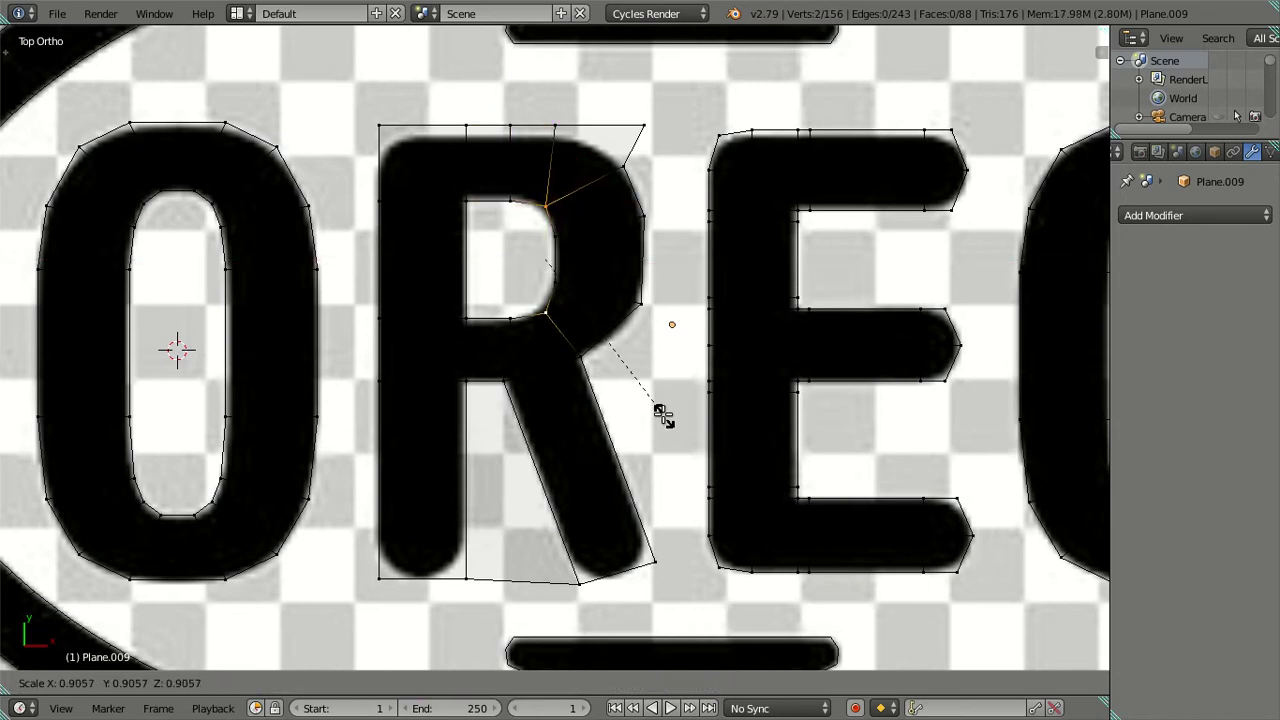
left_click(657, 402)
Step: Move the R's top edge along Y to sit on the reference
key("z")
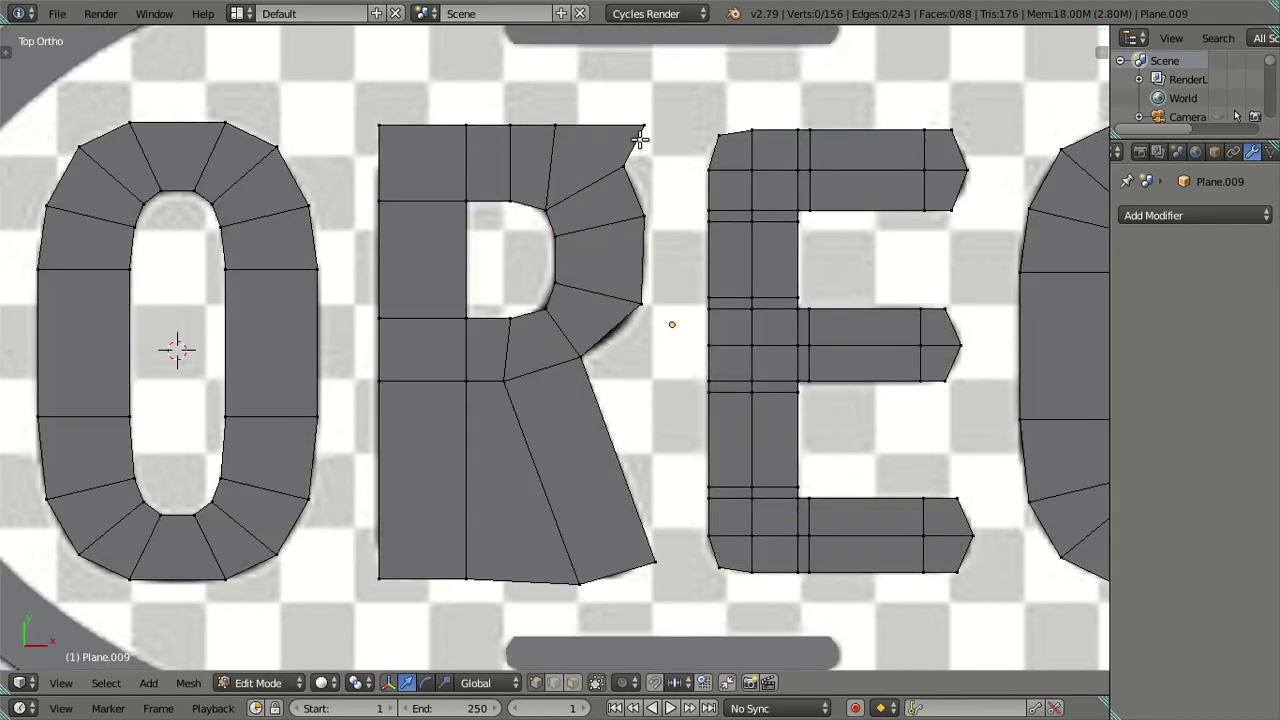
right_click(648, 133)
key("z")
key("z")
key("z")
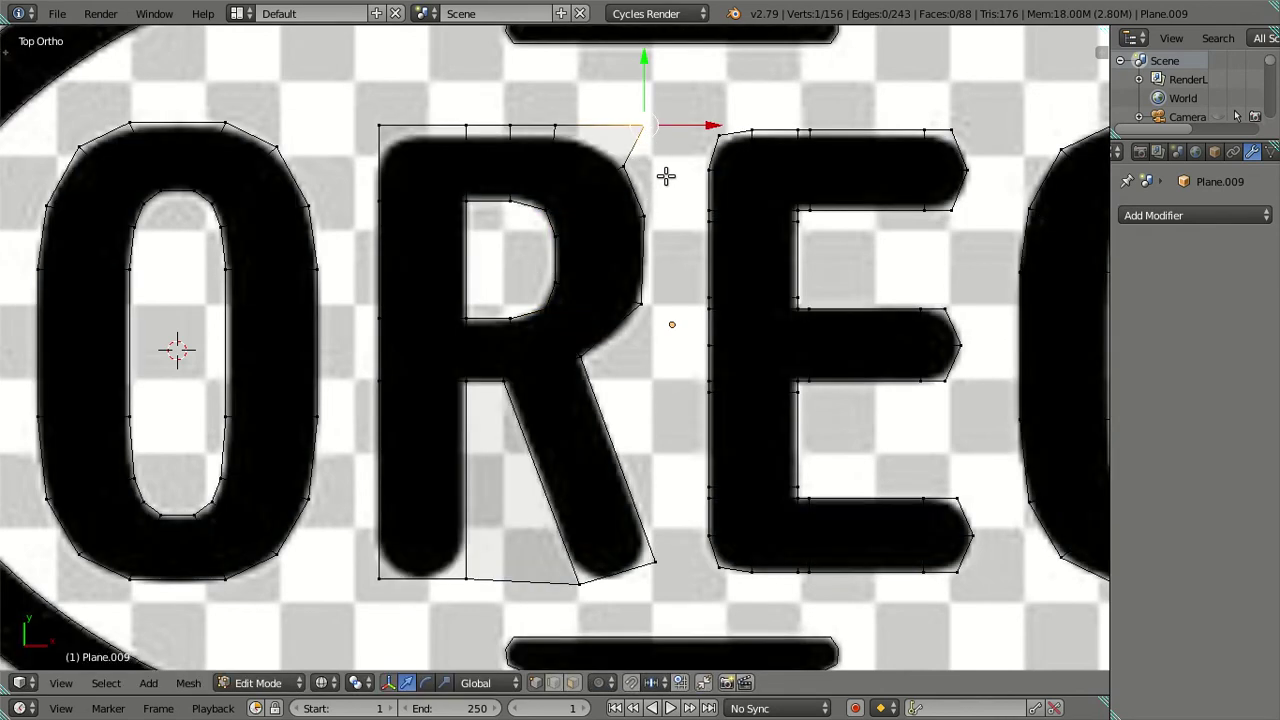
right_click(527, 127, "alt")
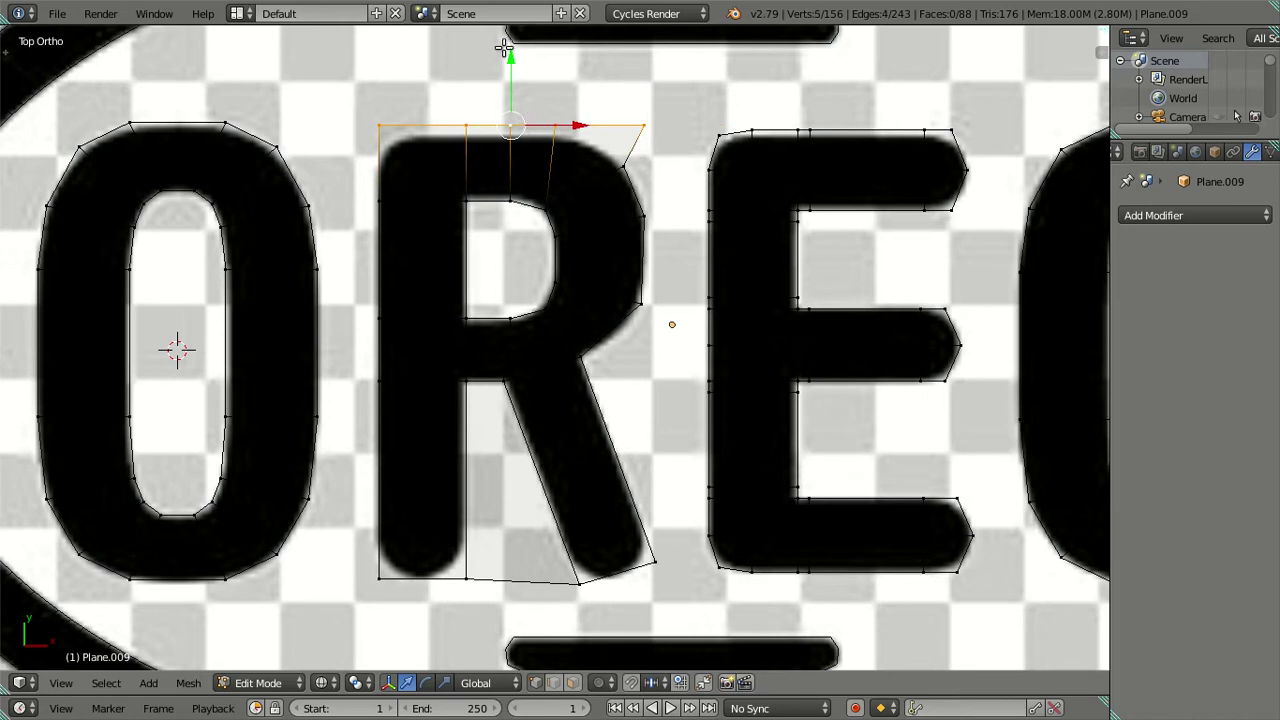
key("g")
key("y")
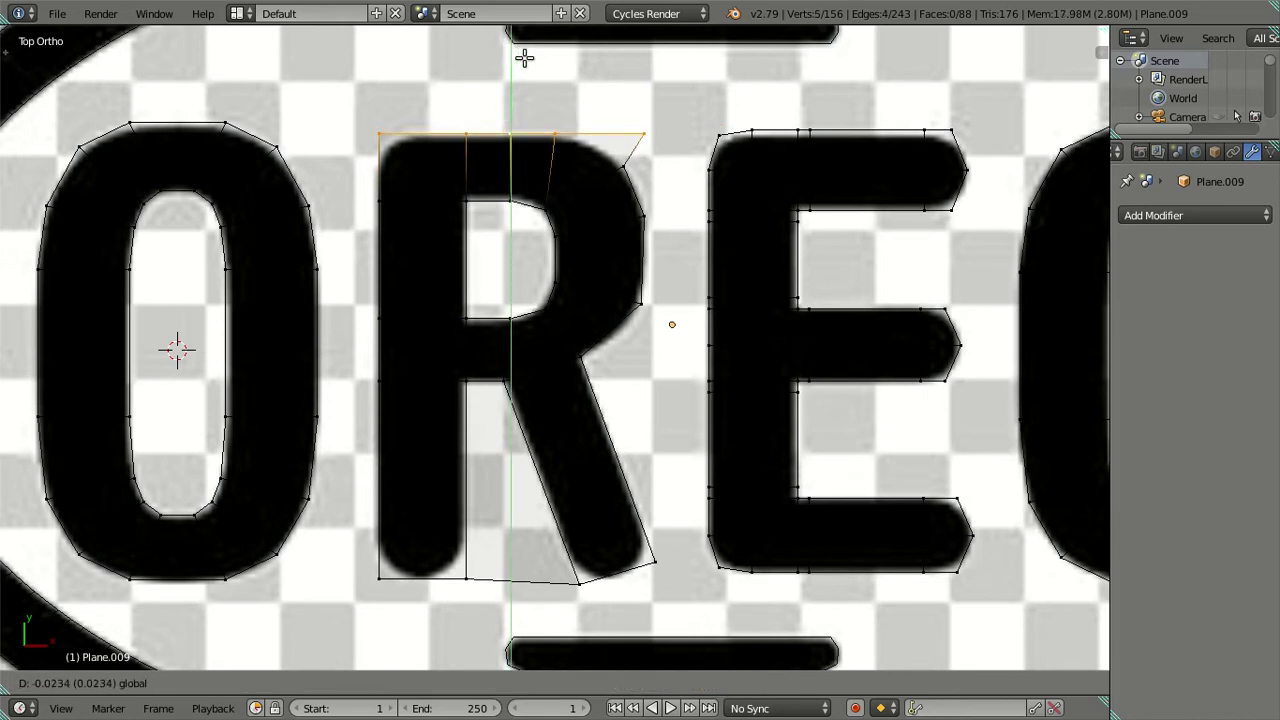
left_click(524, 58)
Step: Add a centred vertical loop through the R's stem and a horizontal loop across its lower body
key("ctrl+r")
left_click(423, 177)
right_click(423, 177)
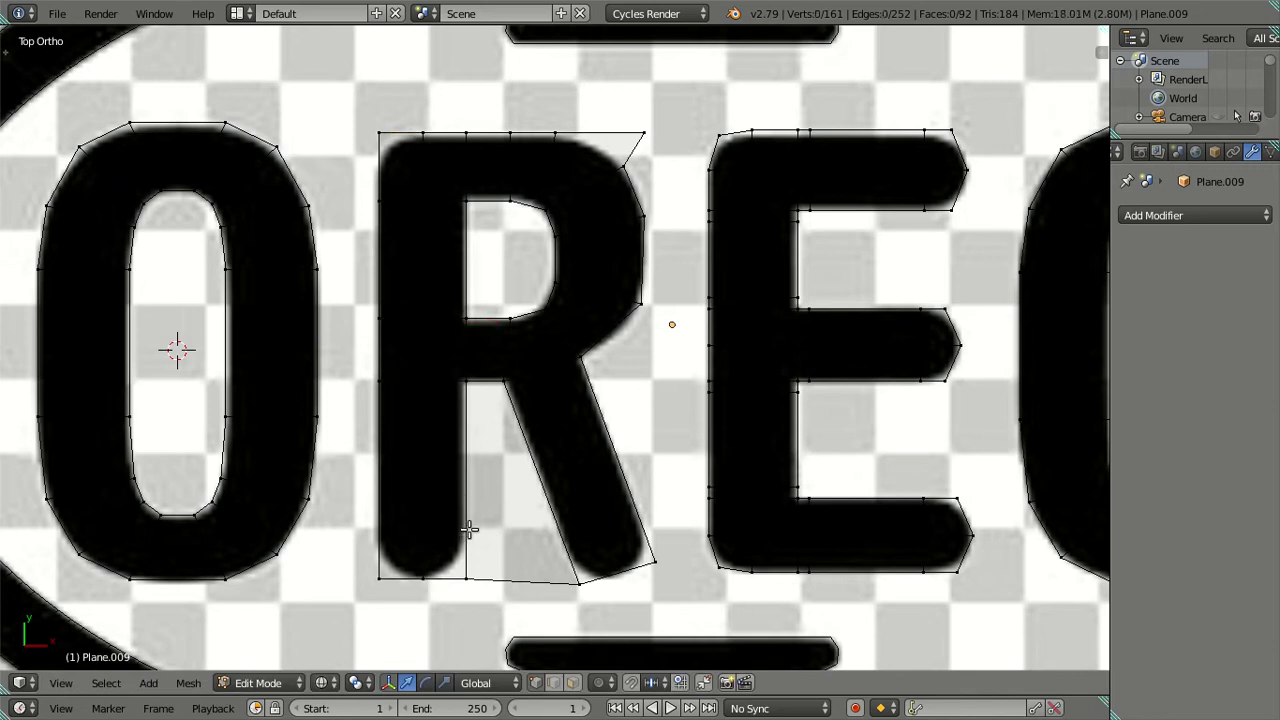
key("ctrl+r")
left_click(471, 466)
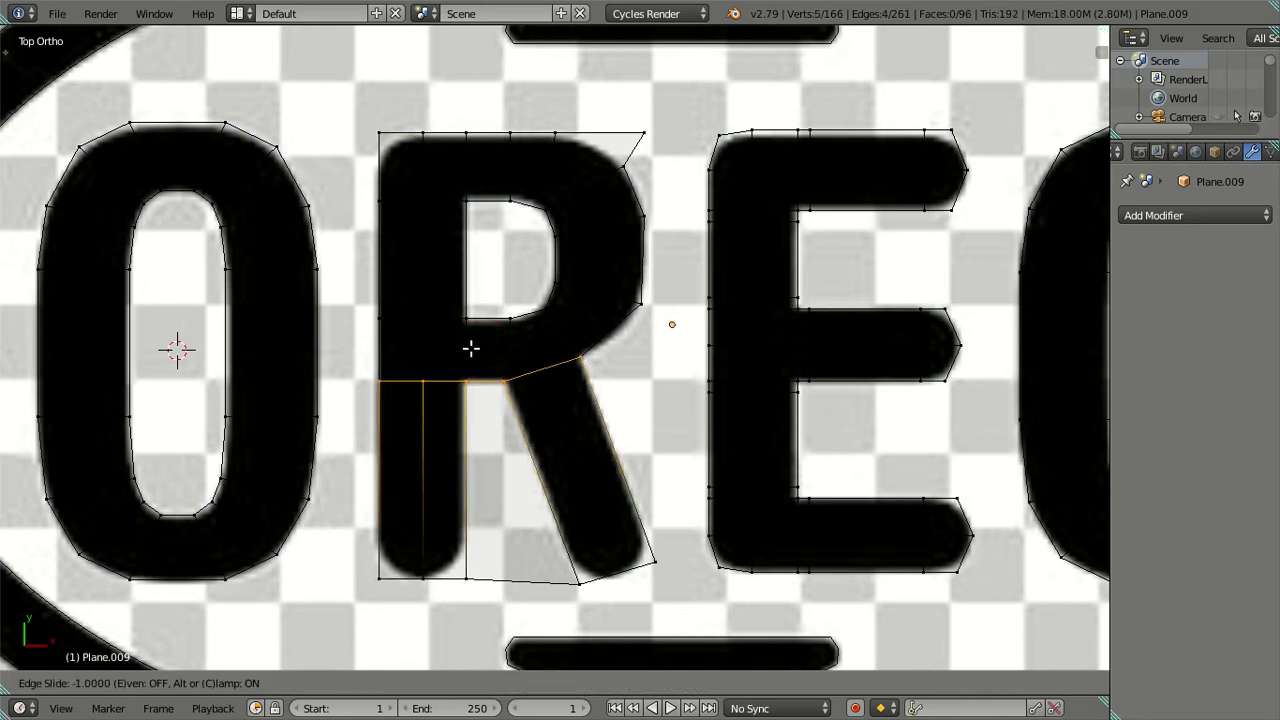
left_click(478, 425)
key("z")
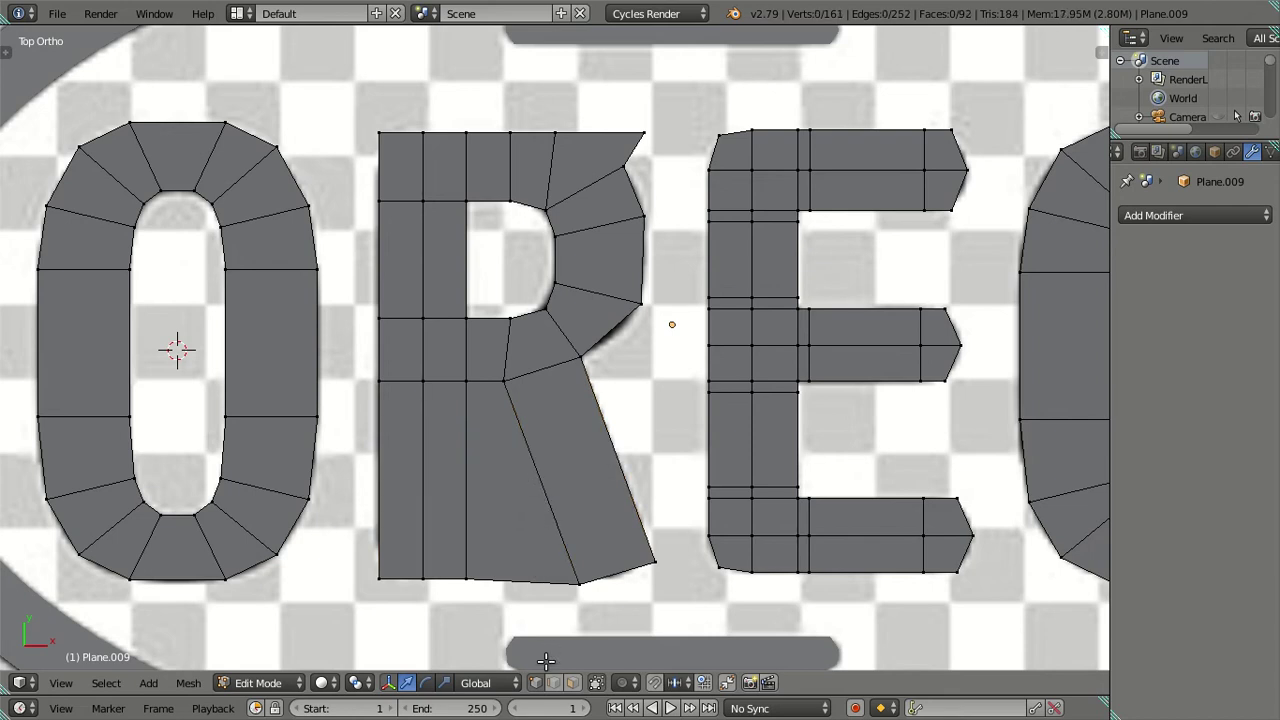
Step: Add horizontal loop cuts near the R's bottom and where its leg starts
key("z")
key("ctrl+r")
left_click(557, 517)
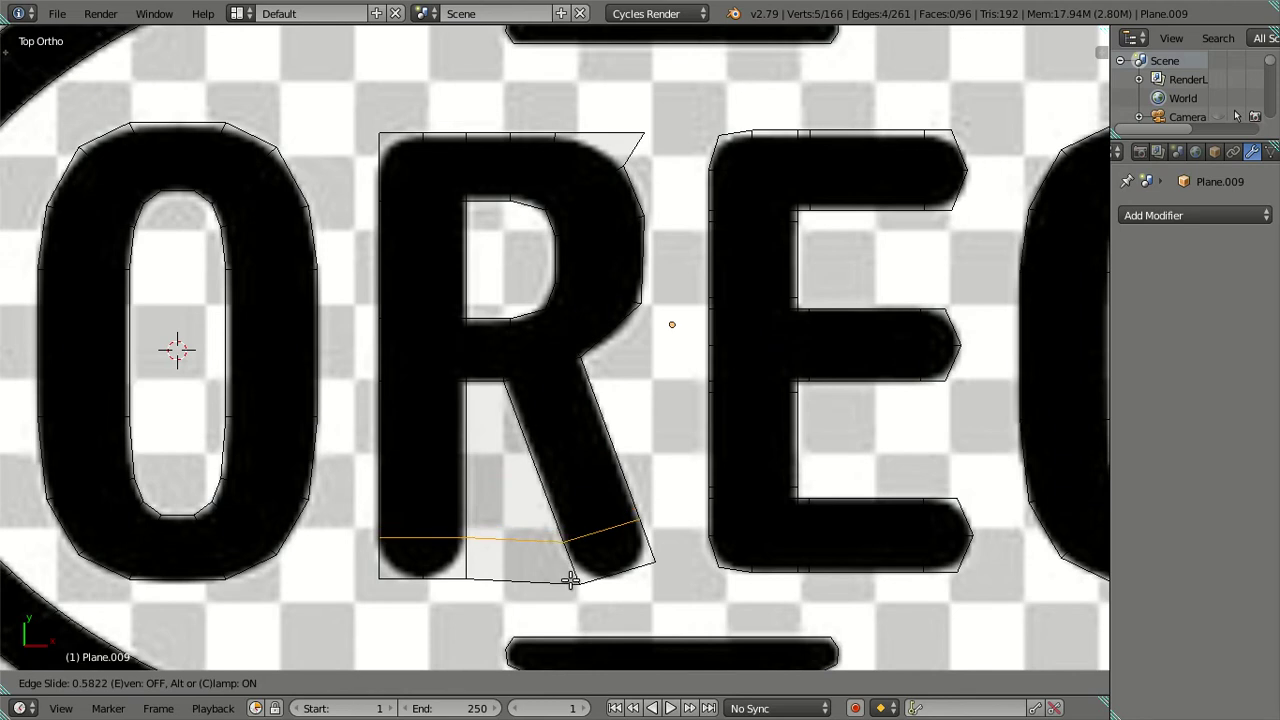
left_click(570, 580)
left_click(570, 682)
left_click(525, 560)
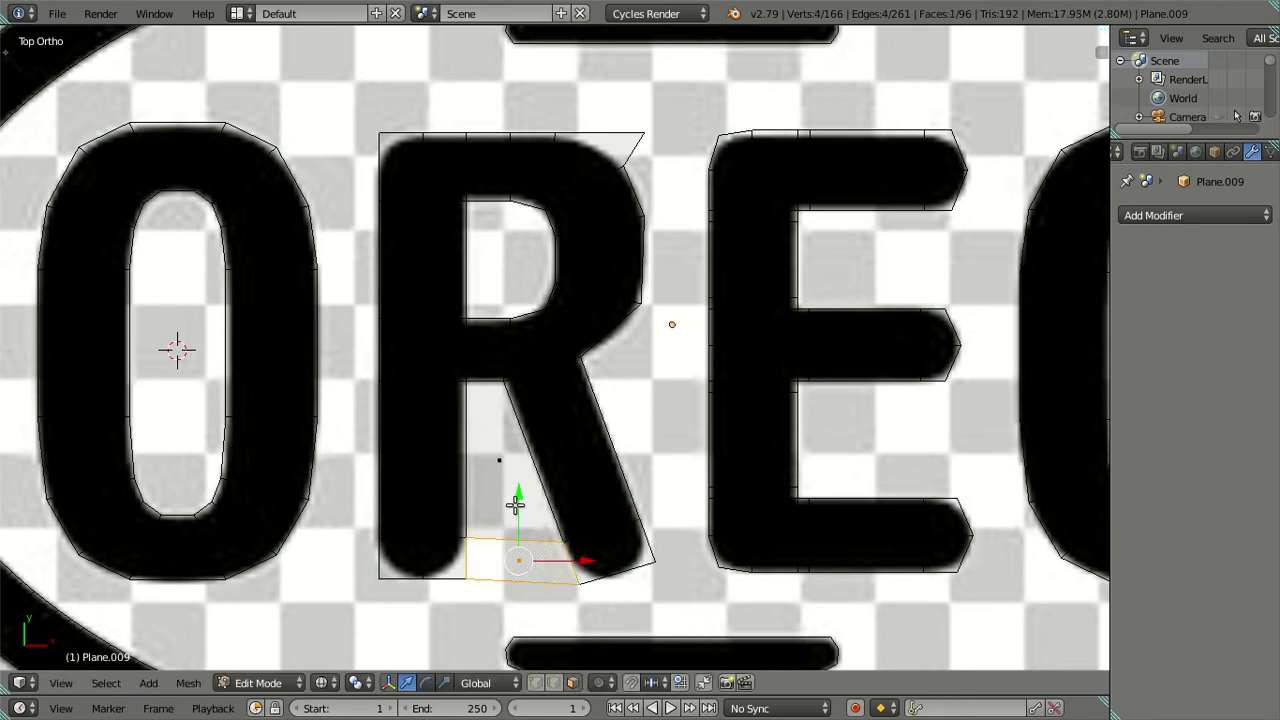
left_click(528, 468, "shift")
key("a")
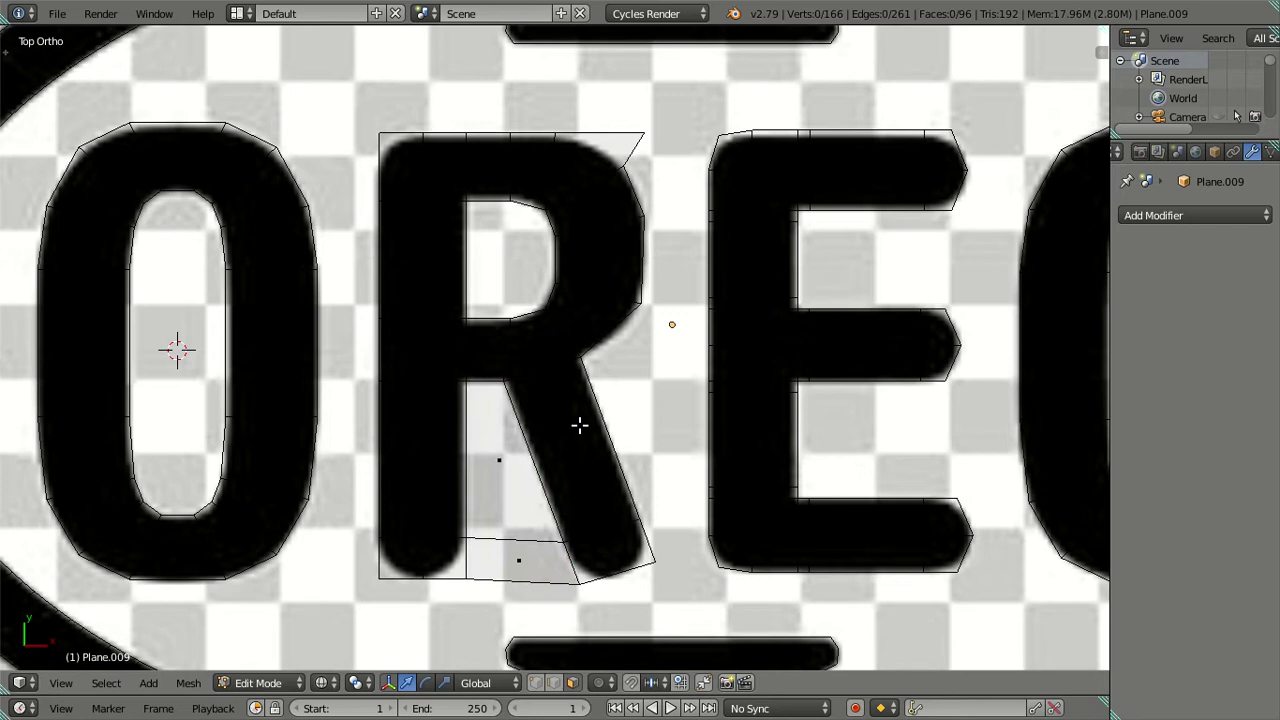
key("ctrl+r")
left_click(578, 425)
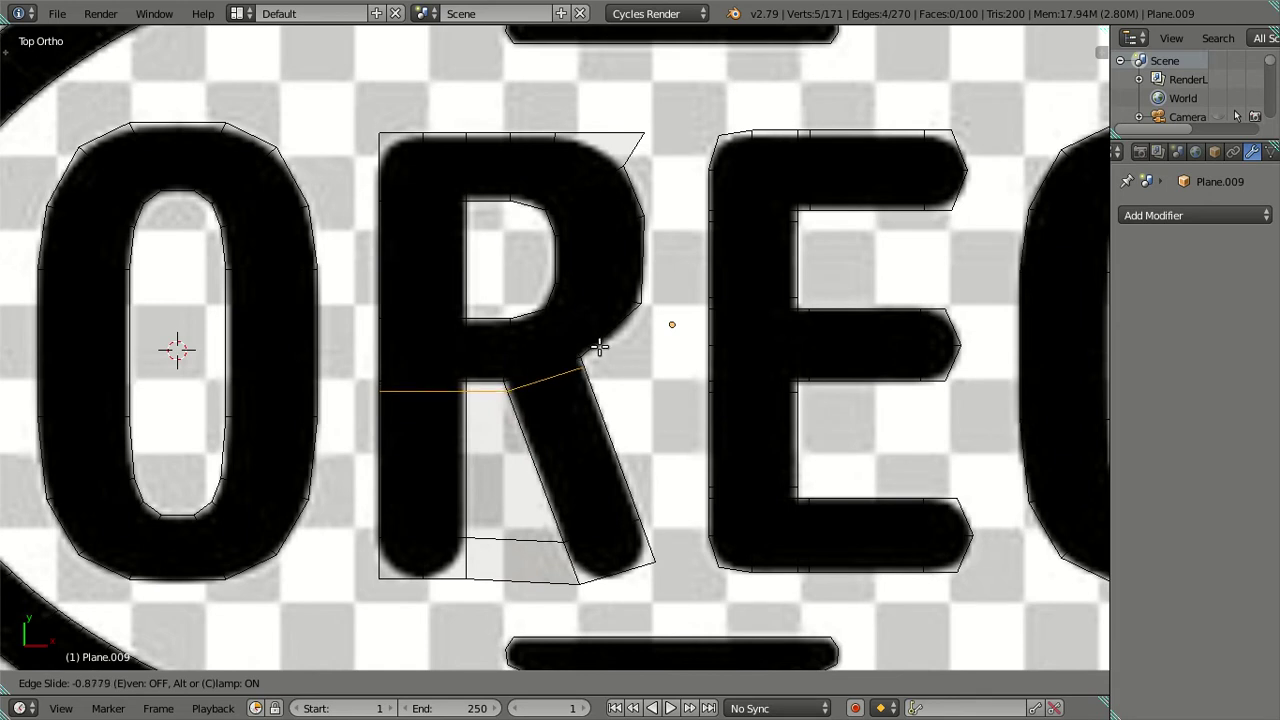
left_click(599, 346)
key("z")
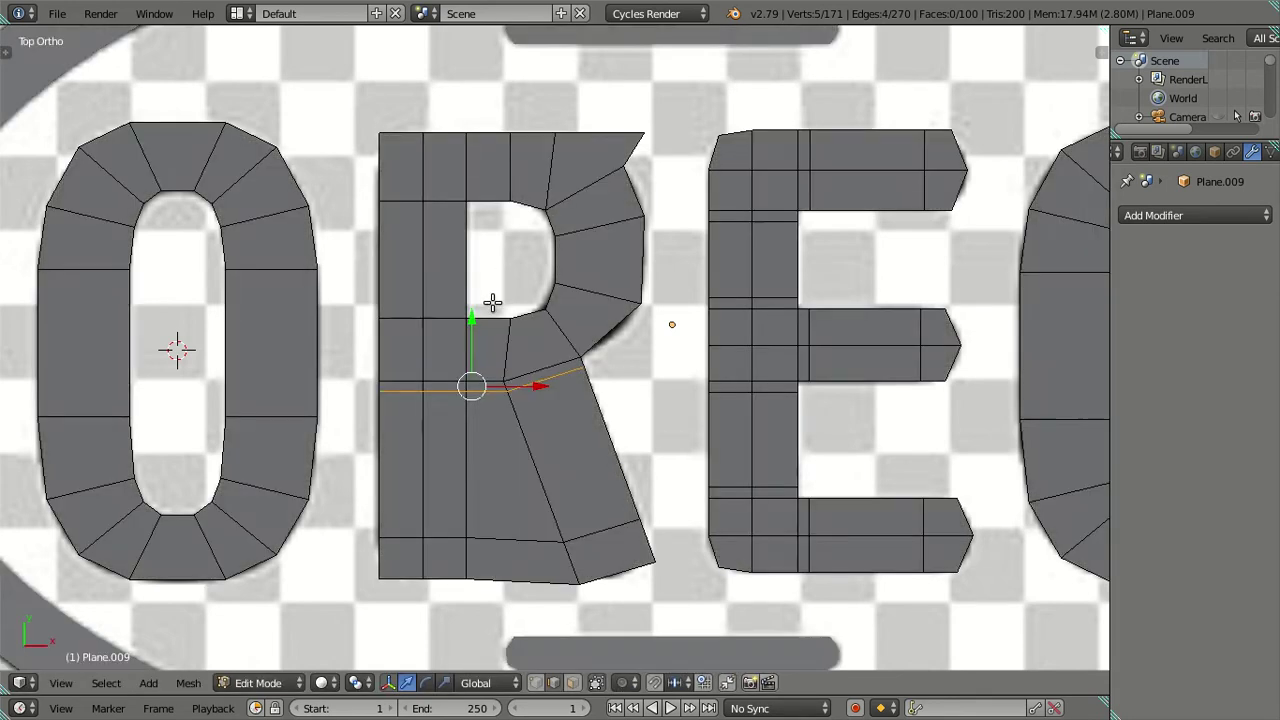
Step: Delete the face column between the R's stem and leg
left_click(572, 660)
left_click(572, 682)
right_click(503, 550)
right_click(483, 383, "alt")
key("x")
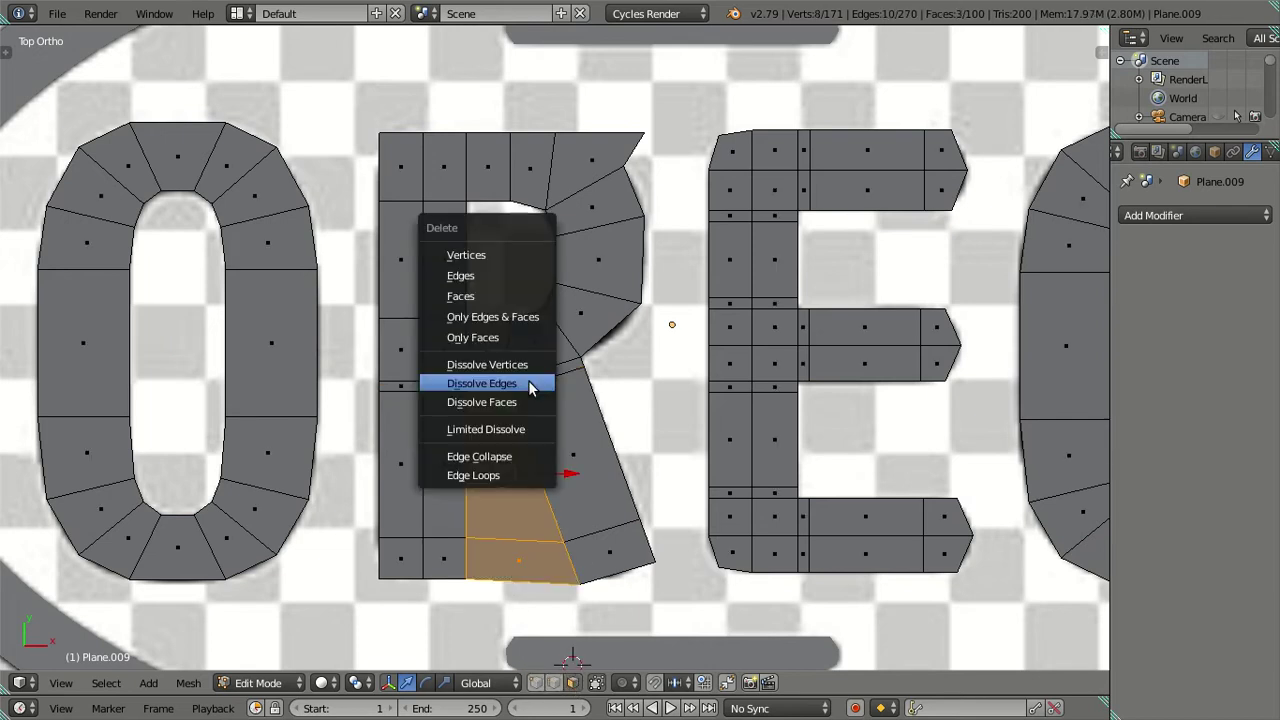
left_click(486, 296)
key("z")
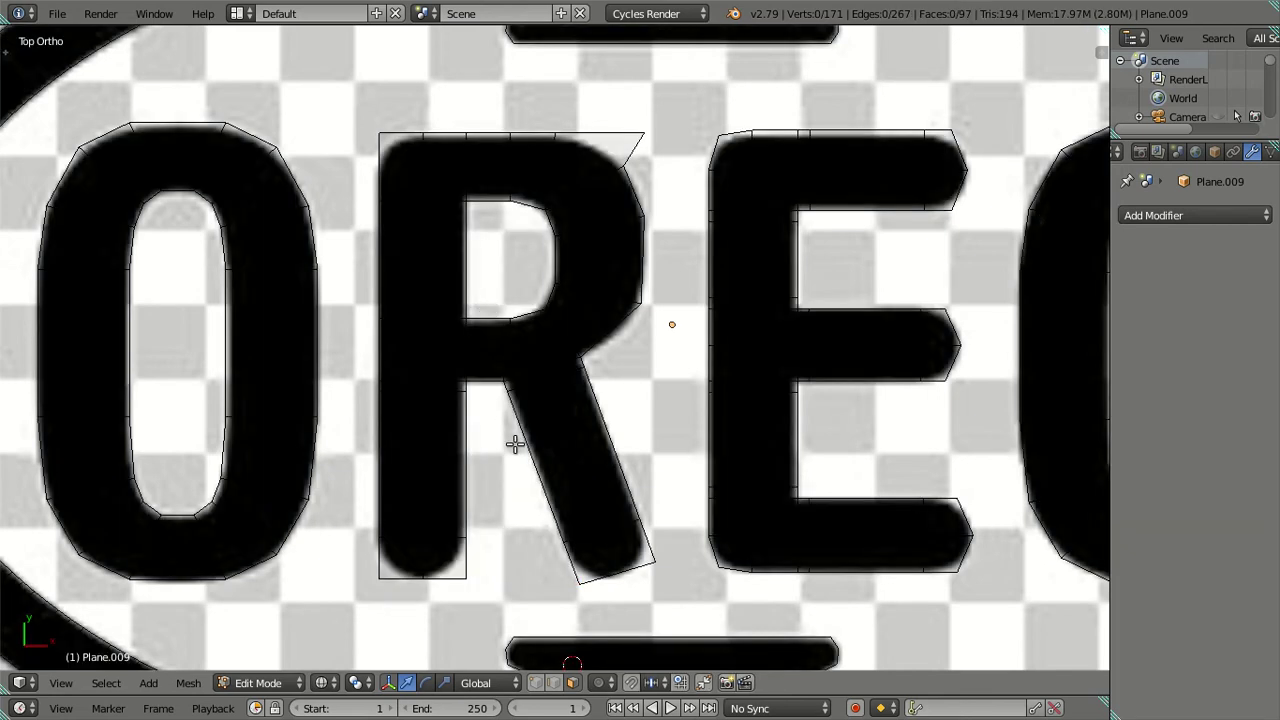
key("z")
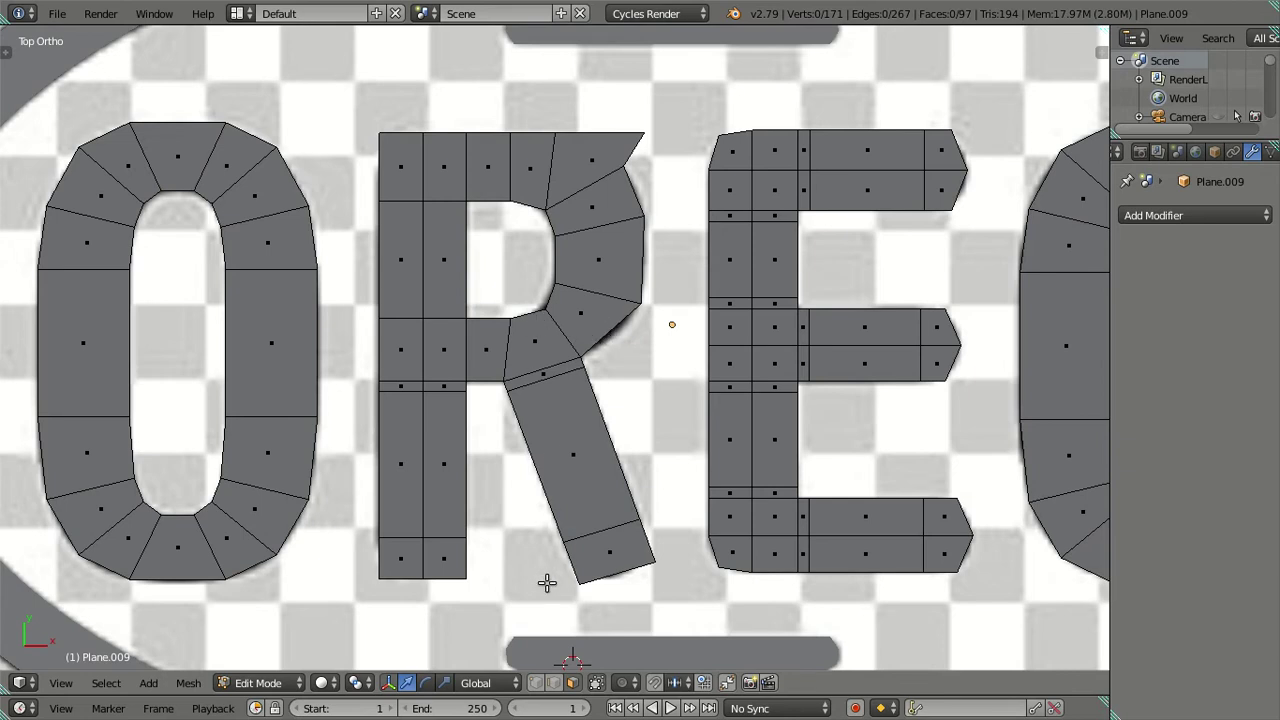
Step: Shift the R's two counter vertices slightly left in vertex mode
left_click(537, 683)
right_click(508, 200)
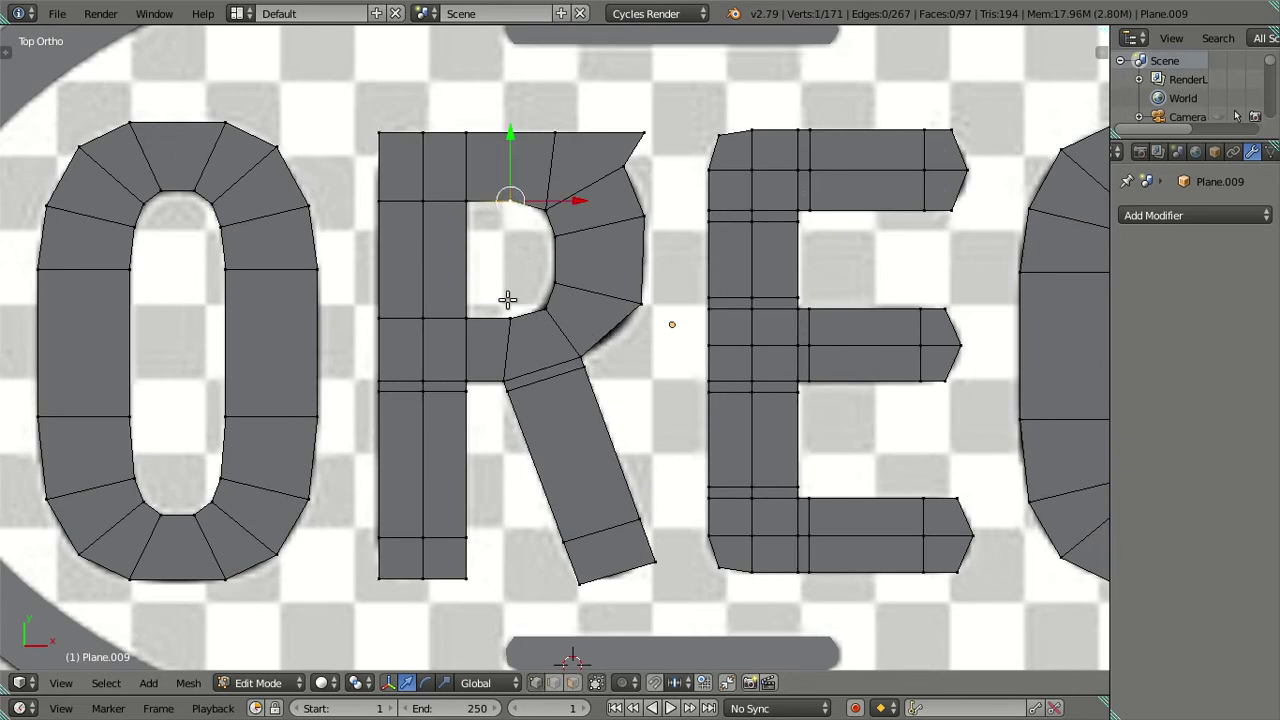
right_click(508, 302, "shift")
key("z")
left_click_drag(584, 258, 579, 252)
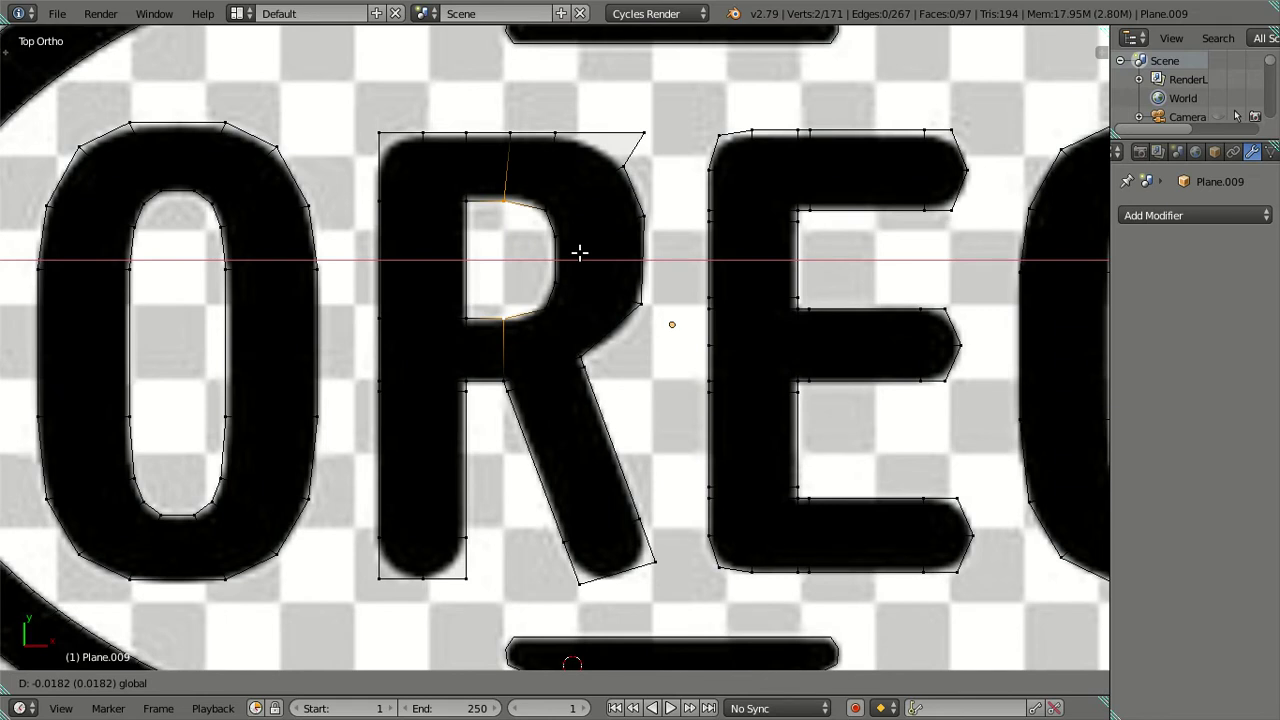
left_click_drag(579, 252, 583, 275)
key("z")
key("a")
Step: Scale the two counter vertices vertically and move them slightly left
right_click(548, 308)
right_click(546, 206, "shift")
key("s")
key("y")
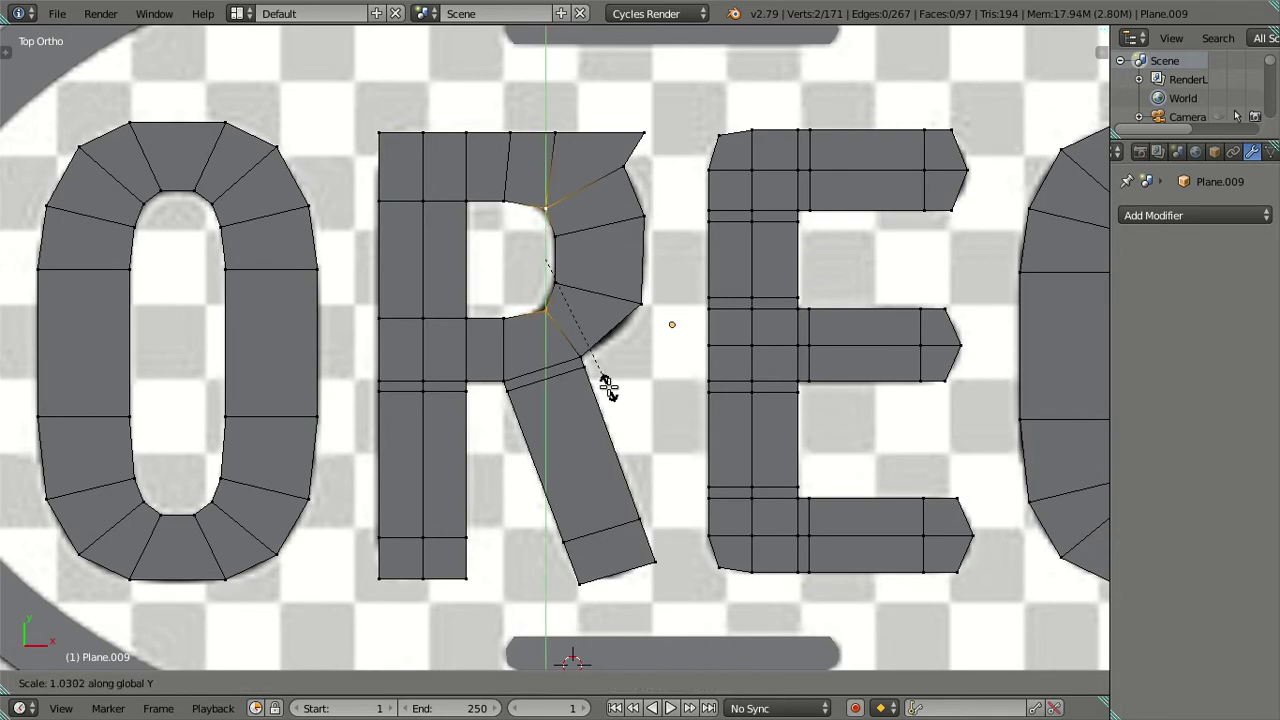
left_click(607, 388)
key("g")
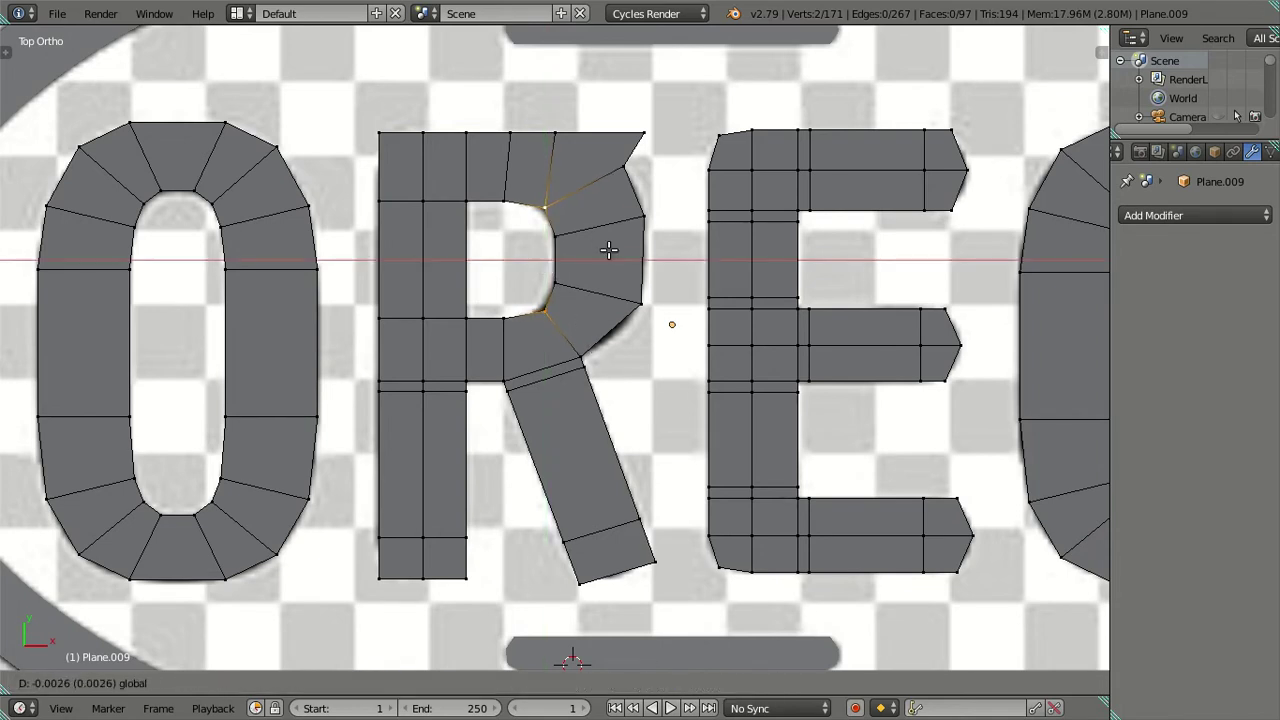
left_click(603, 248)
key("z")
key("a")
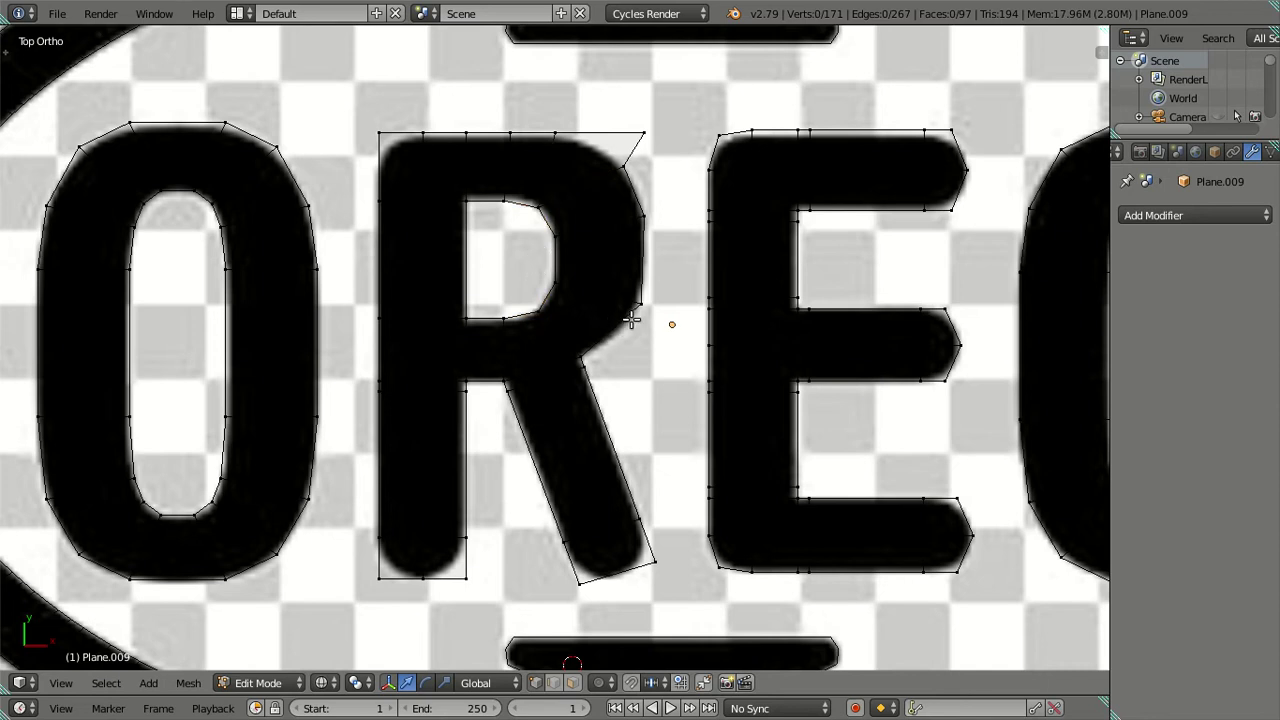
key("z")
Step: Add an edge loop across the R's bowl
right_click(634, 316)
key("z")
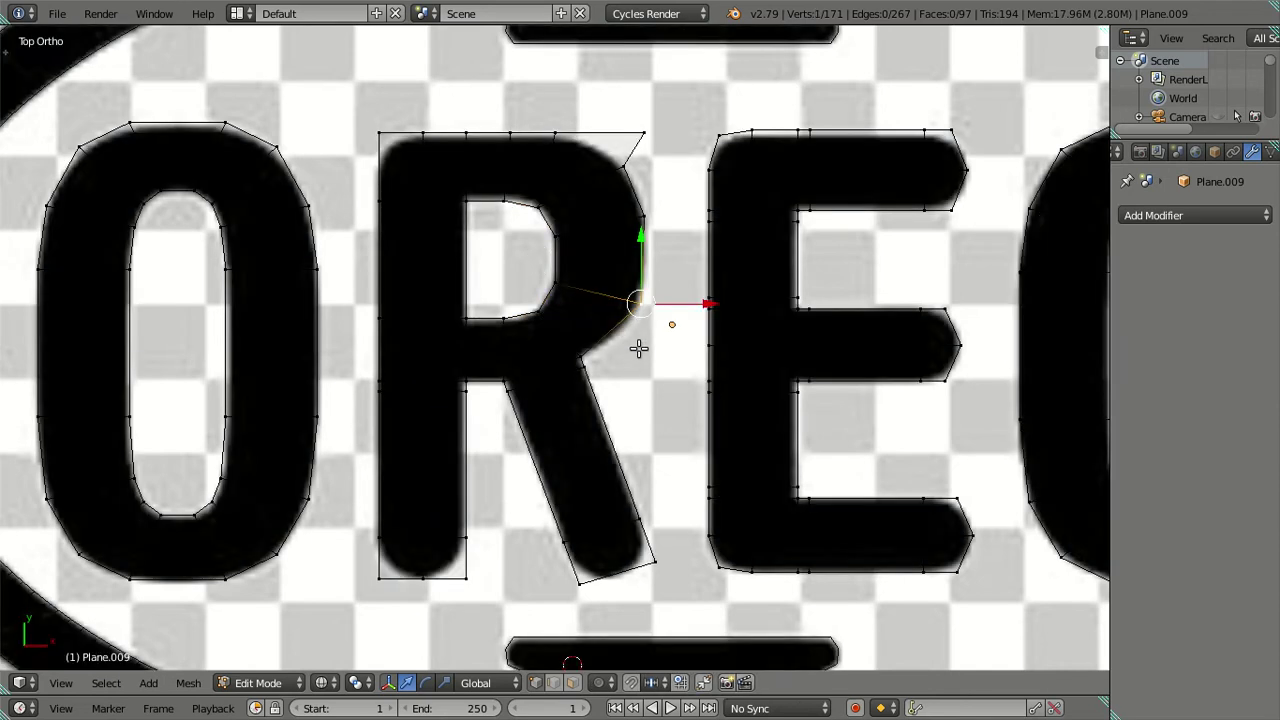
key("ctrl+r")
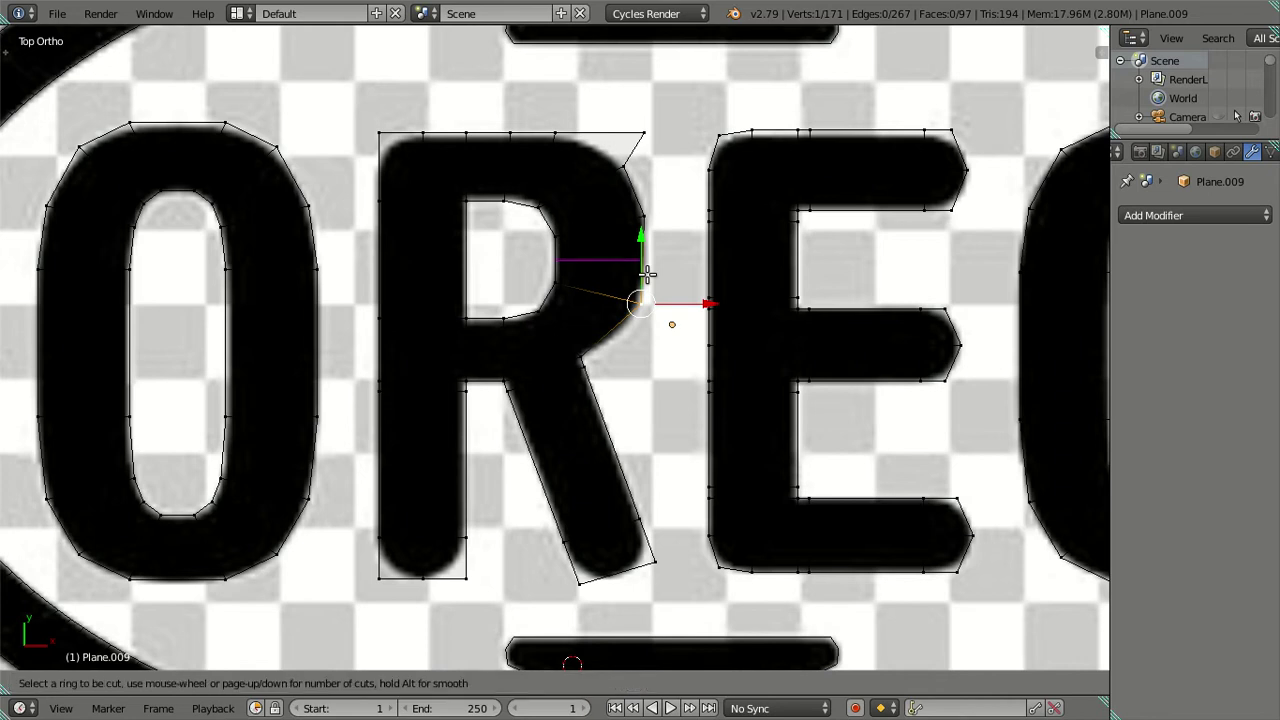
left_click(647, 273)
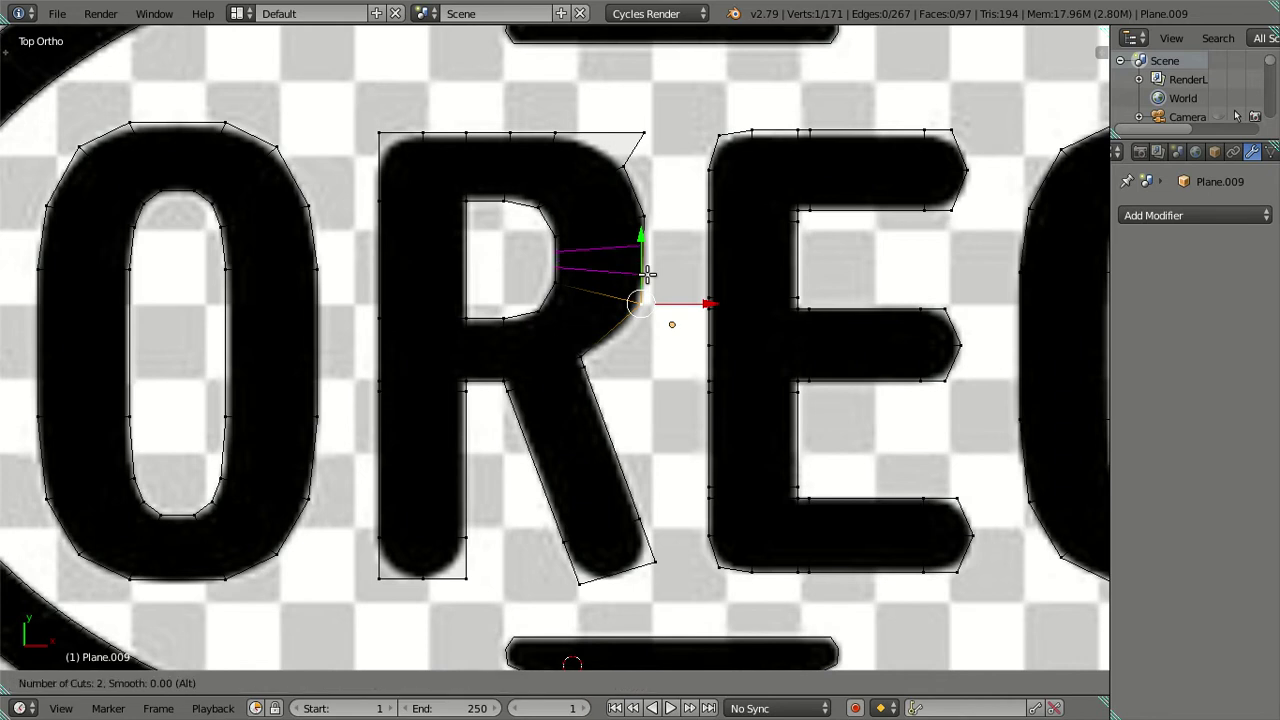
left_click(644, 290)
key("a")
Step: Move the new bowl vertex up onto the R's outer curve
right_click(641, 311)
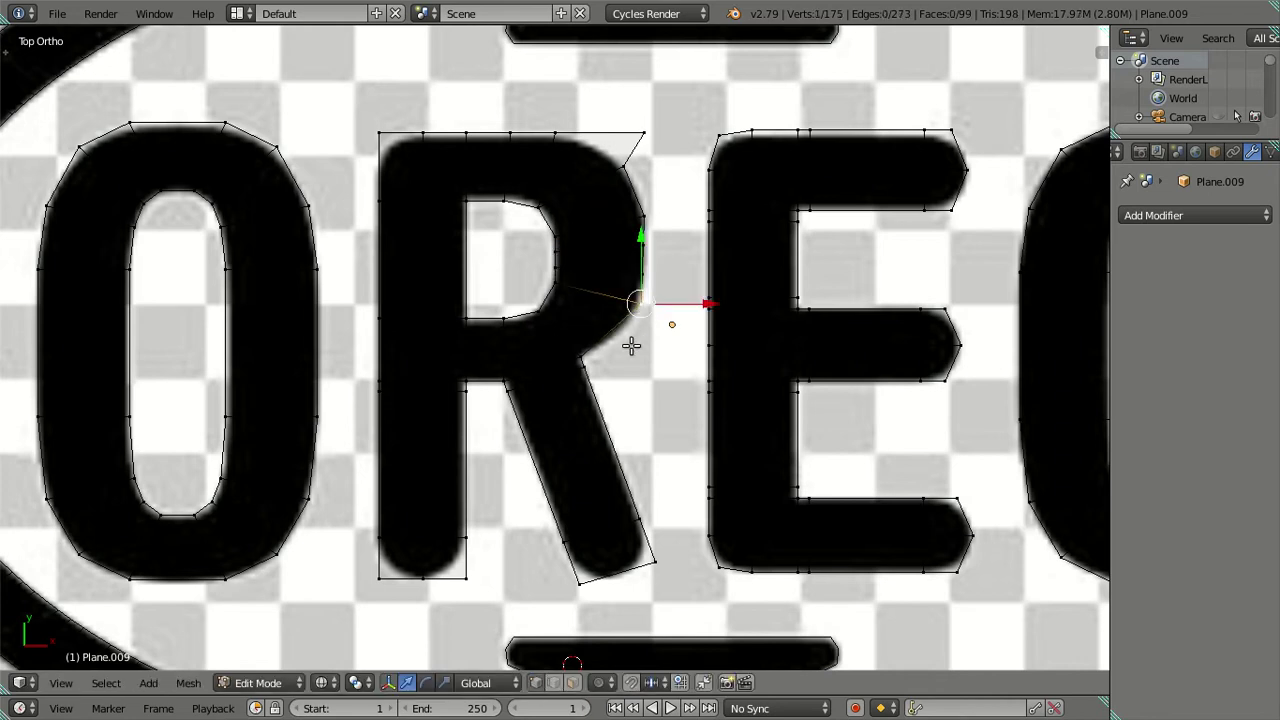
key("g")
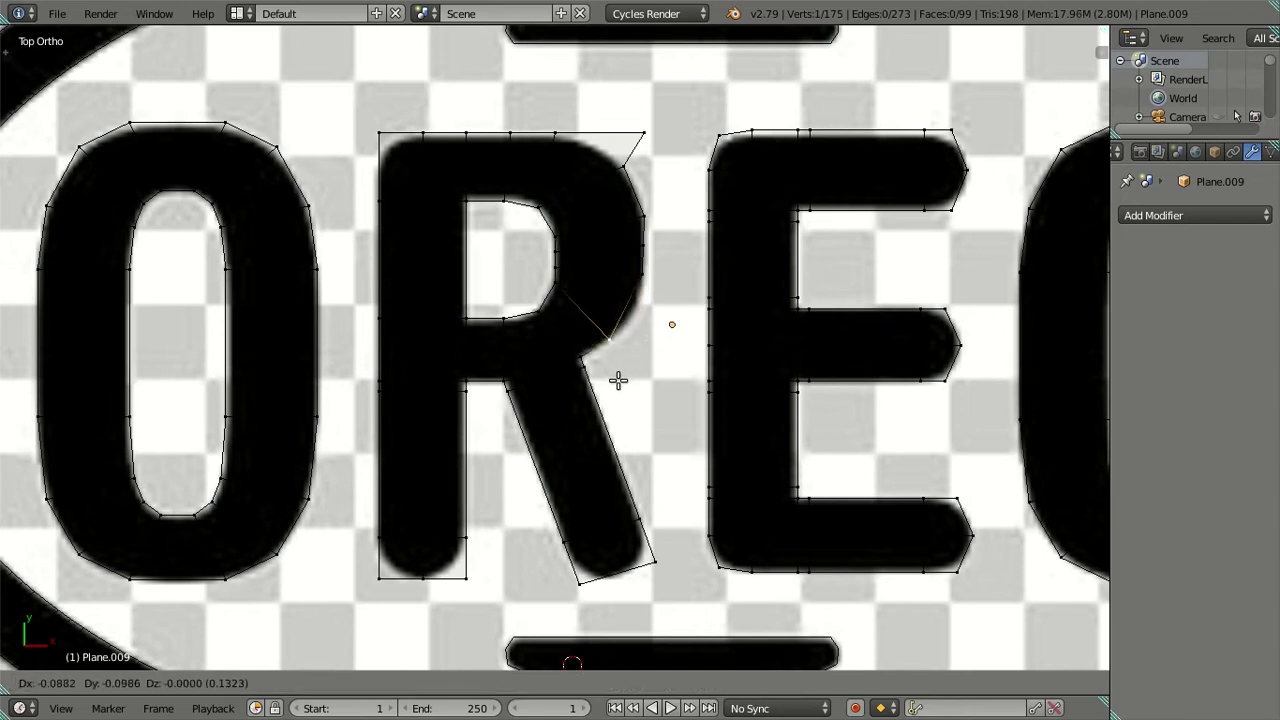
left_click(614, 381)
key("ctrl+z")
key("g")
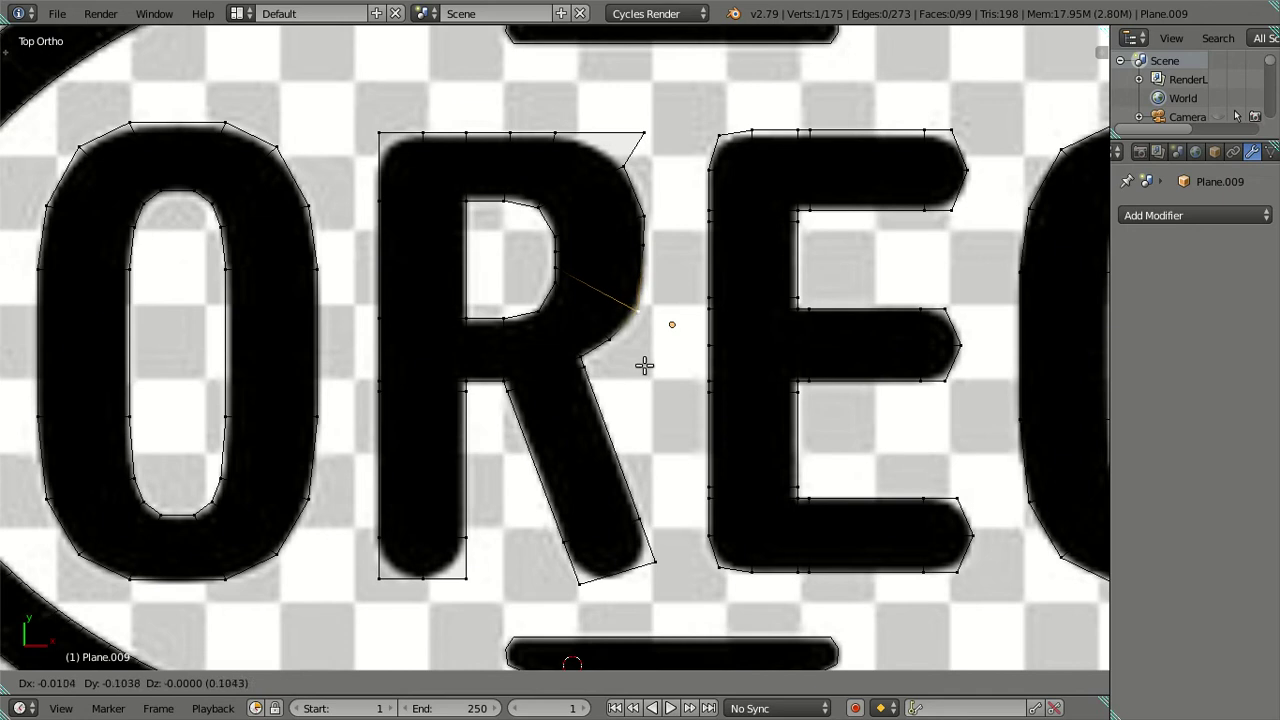
right_click(643, 364)
left_click_drag(645, 240, 648, 177)
key("g")
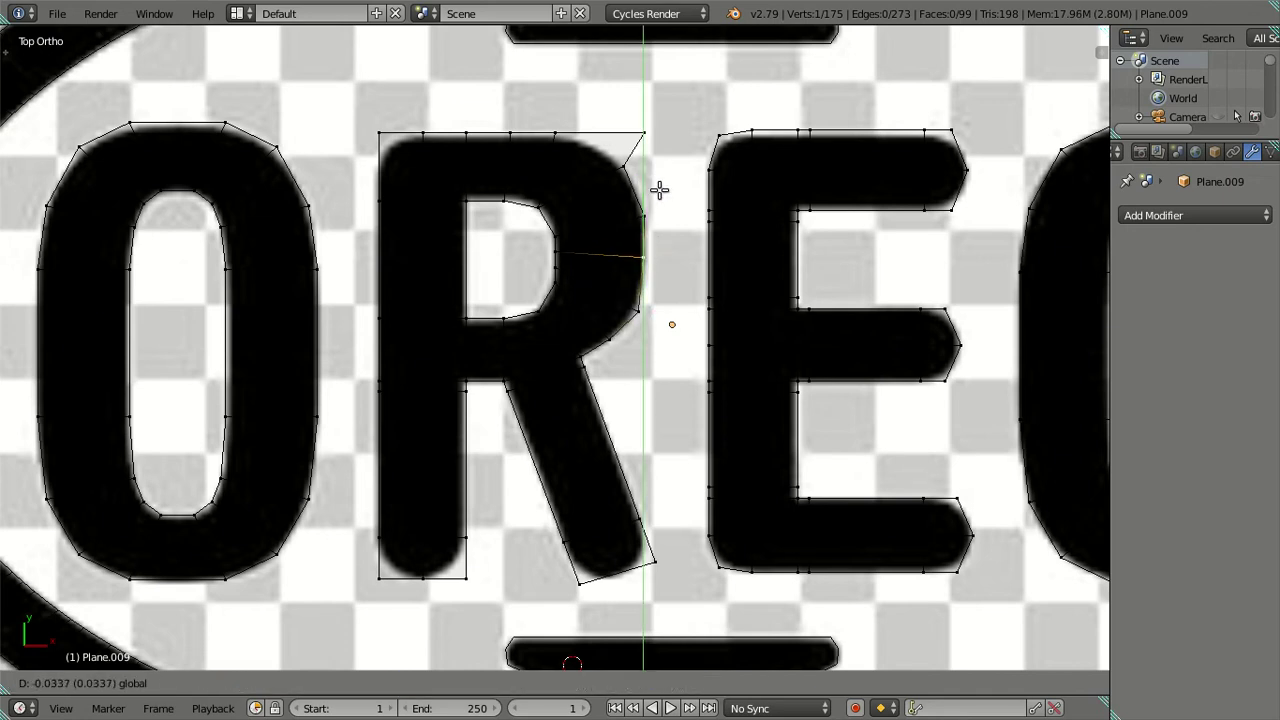
left_click(662, 200)
key("a")
key("alt+z")
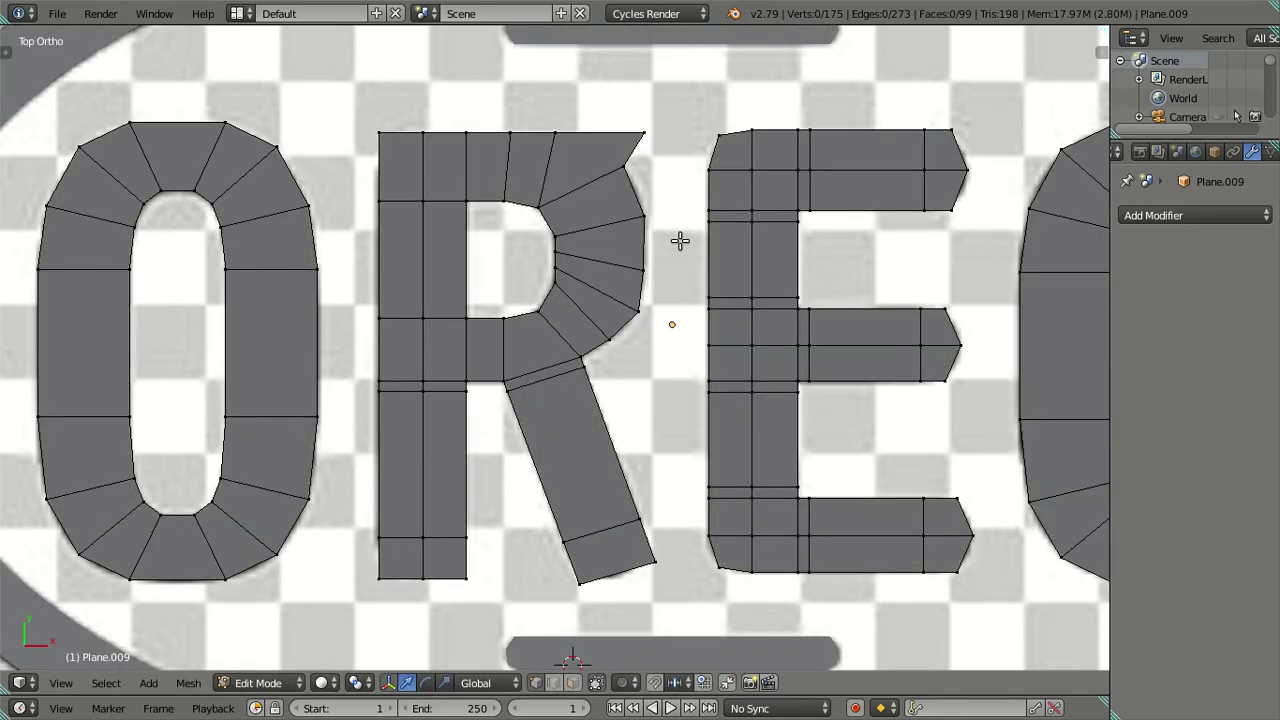
key("alt+z")
Step: Try spreading two inner-curve vertices of the bowl apart, then cancel the scale
key("alt+z")
right_click(550, 288)
key("alt+z")
right_click(555, 233, "shift")
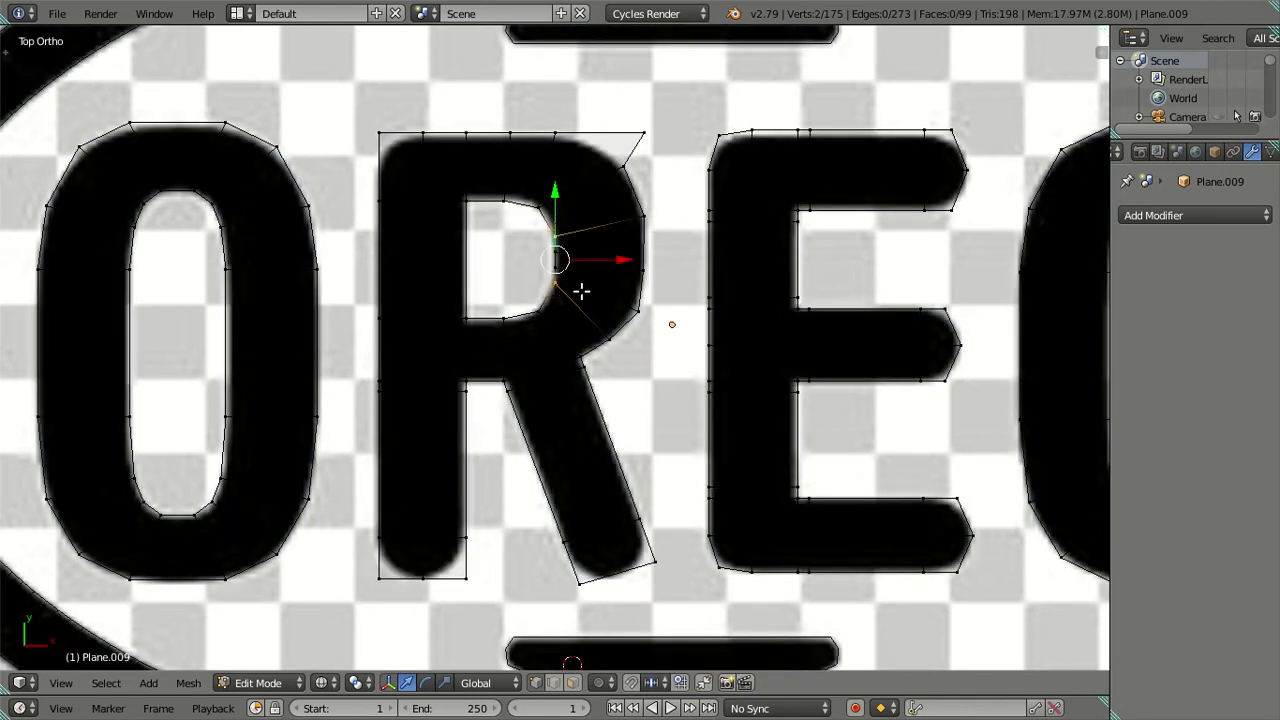
key("s")
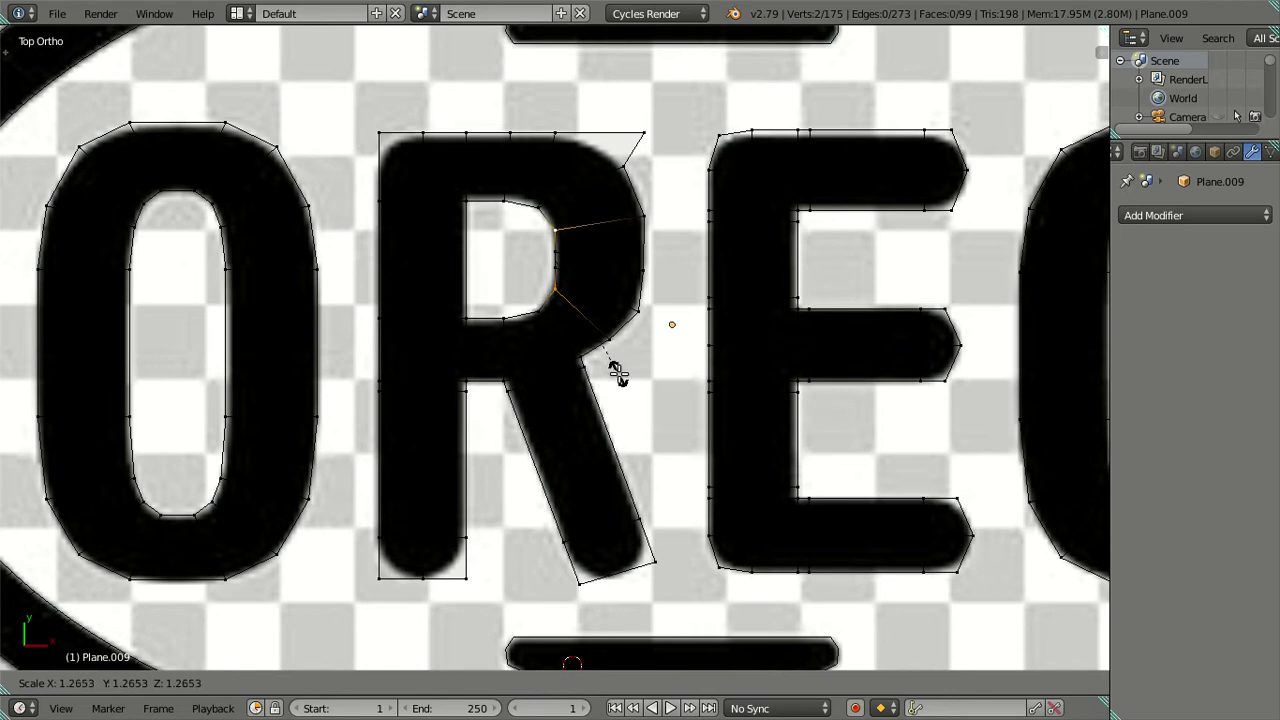
left_click(622, 380)
left_click_drag(623, 261, 619, 261)
key("s")
right_click(631, 320)
key("z")
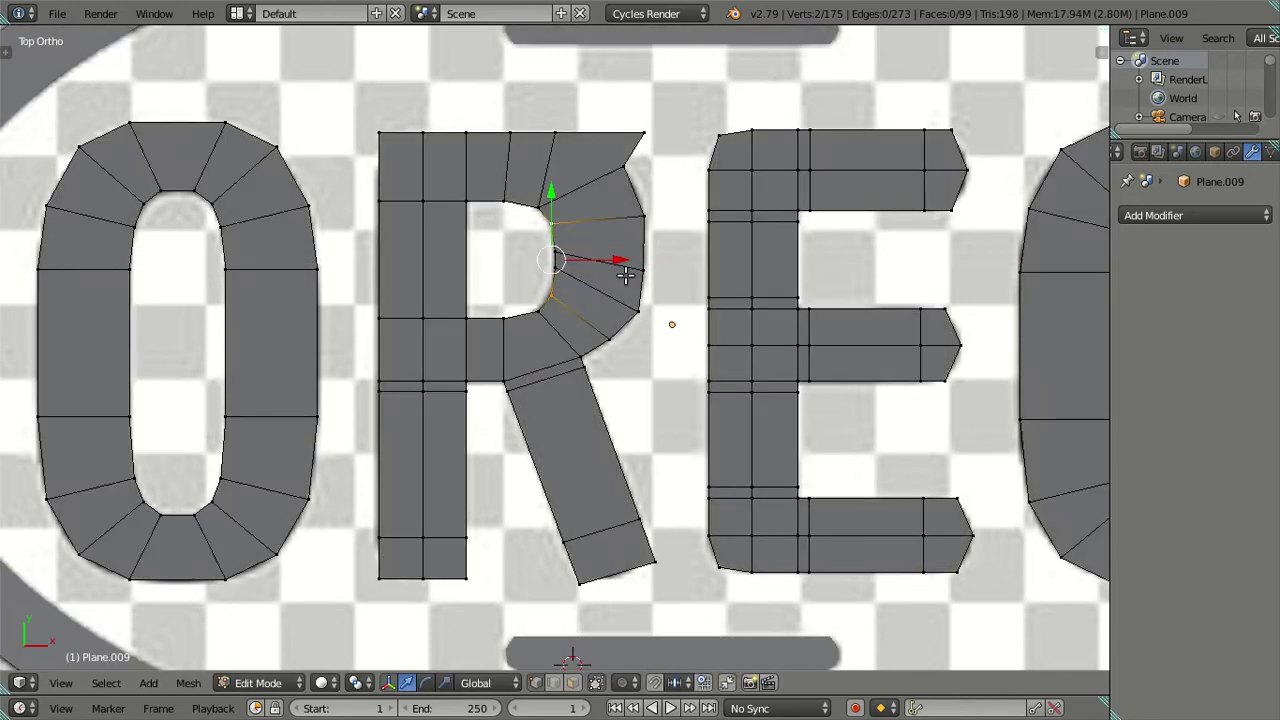
Step: Raise a vertex on the R's right edge to follow the reference
right_click(641, 269)
mouse_move(644, 225)
left_mouse_down()
mouse_move(648, 171)
mouse_move(648, 225)
left_mouse_up()
key("z")
key("g")
left_click(666, 250)
key("a")
key("z")
Step: Raise another bowl vertex along the R's curve
right_click(652, 312)
key("z")
key("g")
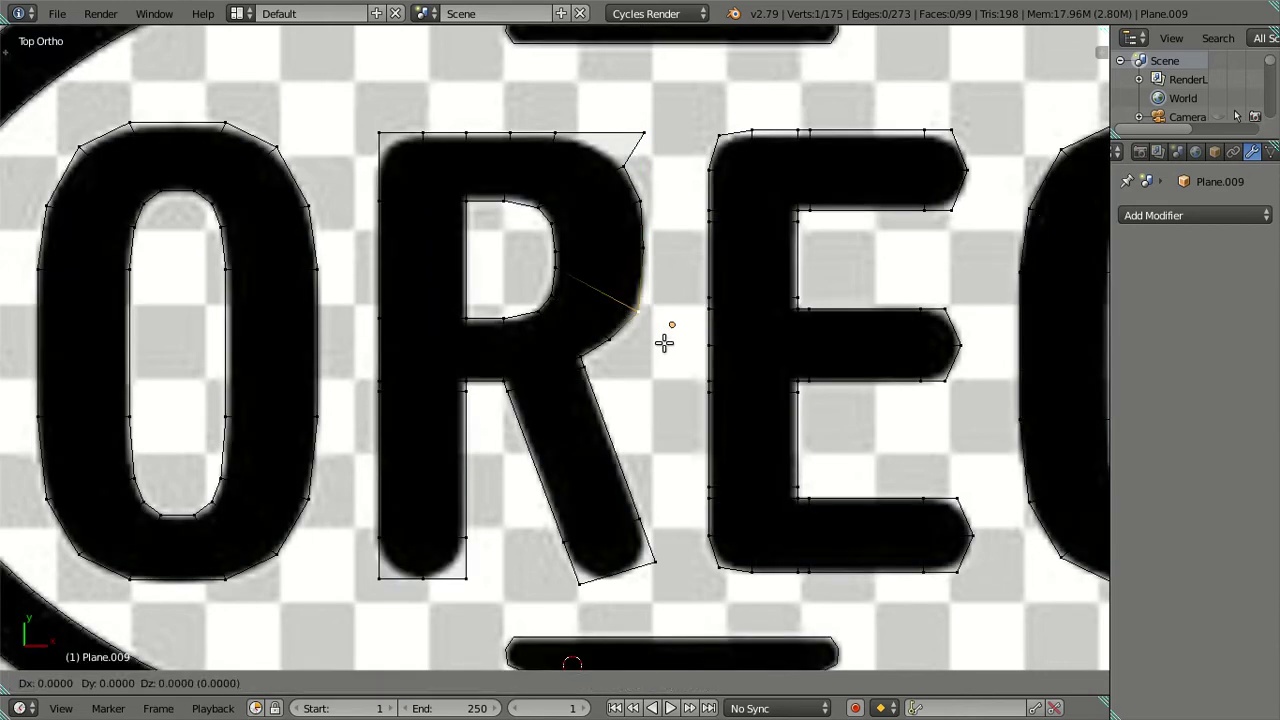
left_click(663, 334)
left_click_drag(640, 285, 653, 195)
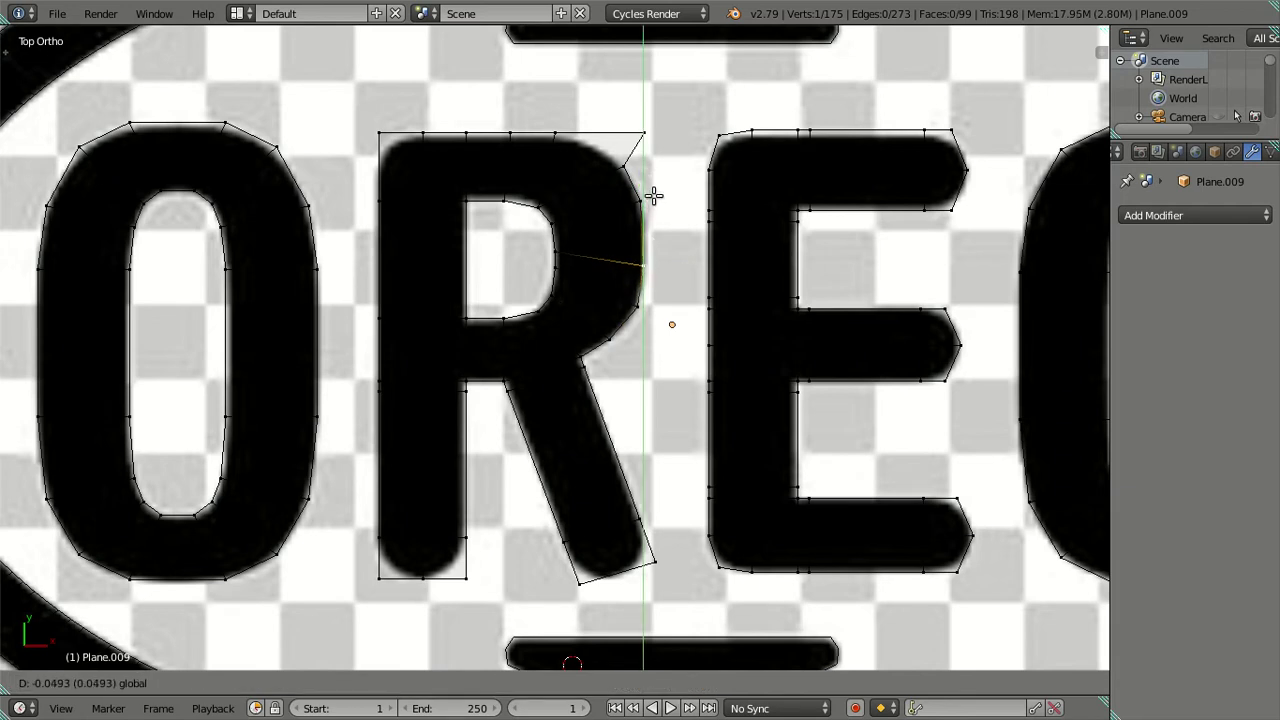
left_click(653, 195)
key("z")
key("z")
Step: Pull the R's top-right corner vertex onto the curve and add a loop along the leg
right_click(644, 132)
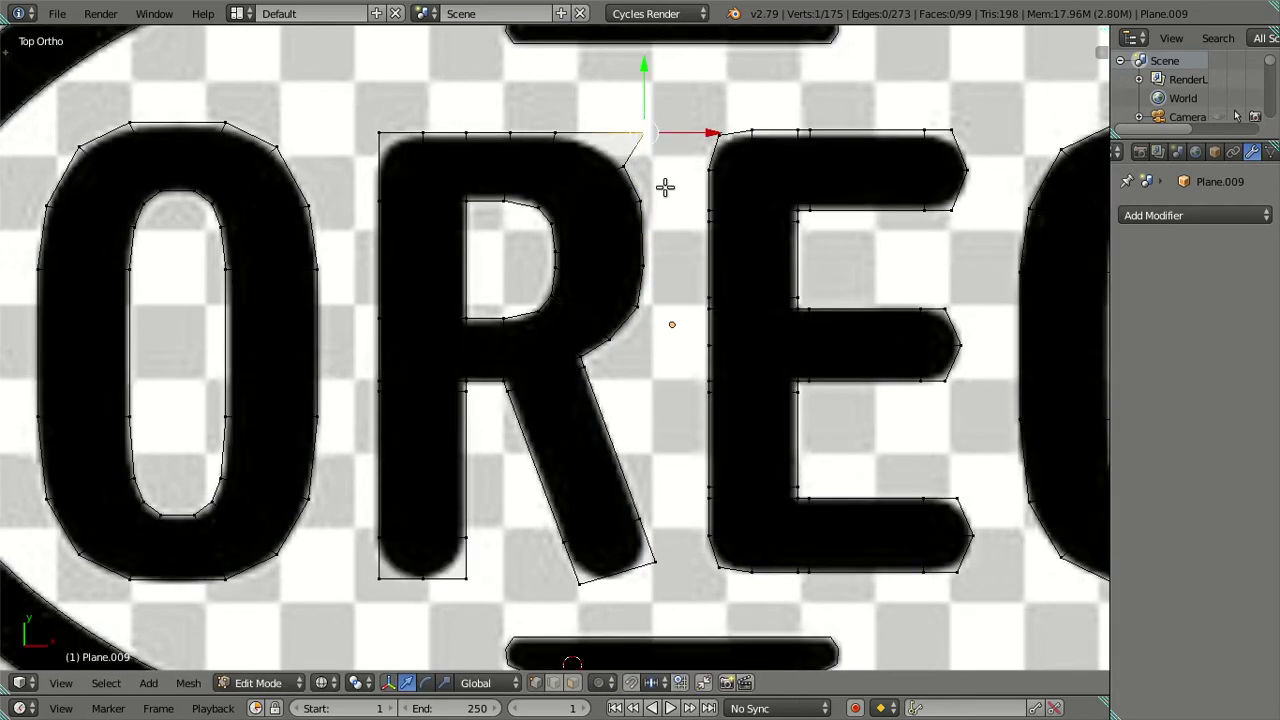
key("g")
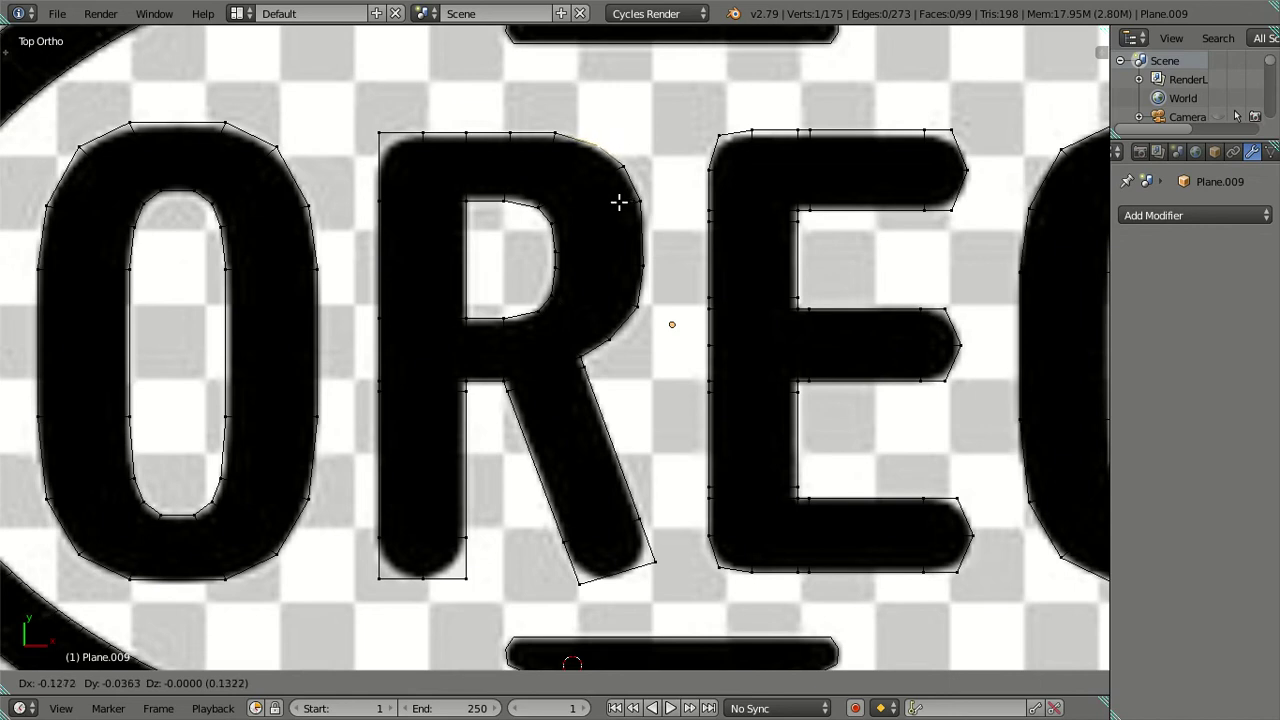
left_click(619, 202)
key("a")
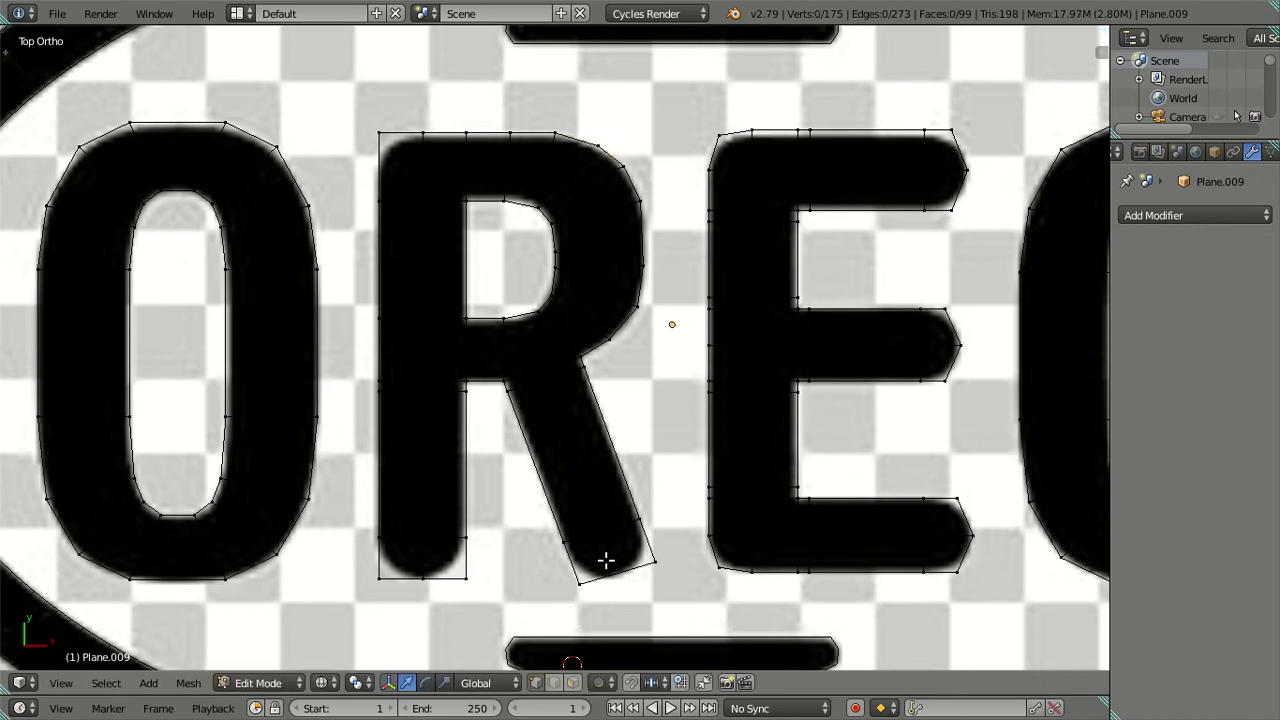
key("ctrl+r")
left_click(607, 562)
Step: Select the R leg's two bottom corners, then move and narrow that bottom edge
right_click(582, 582)
right_click(652, 566, "shift")
key("g")
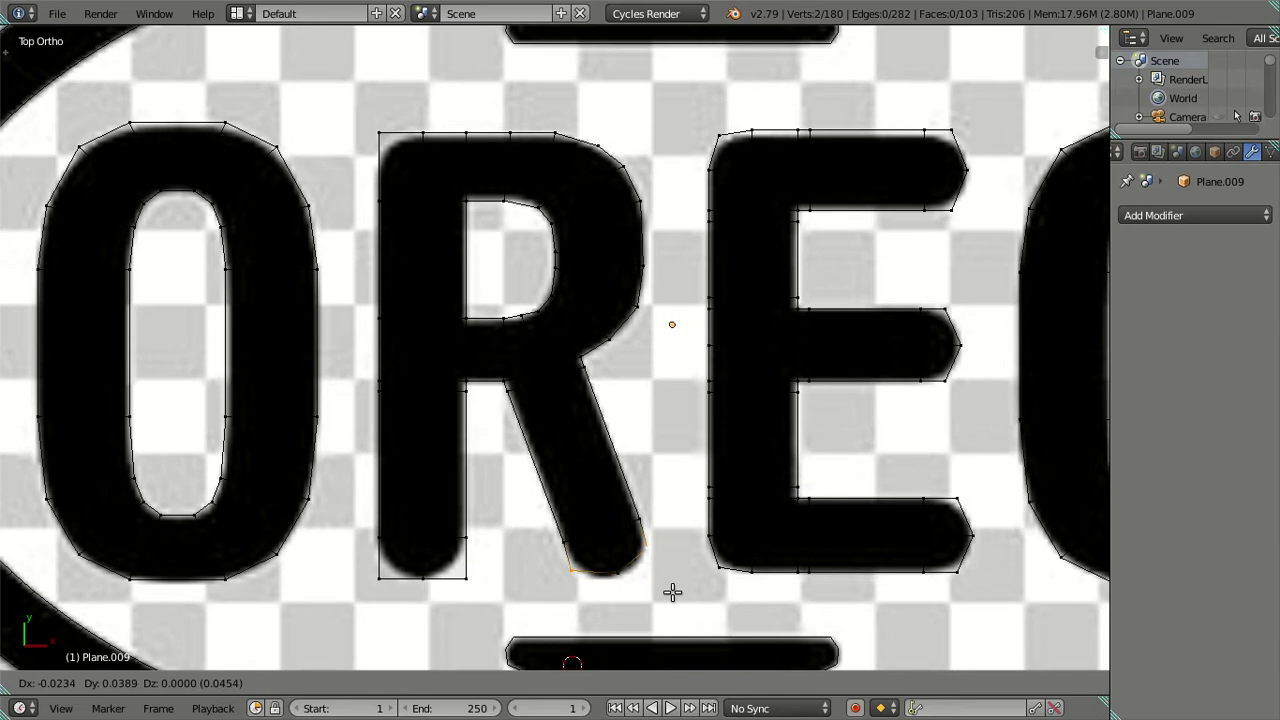
left_click(672, 592)
key("s")
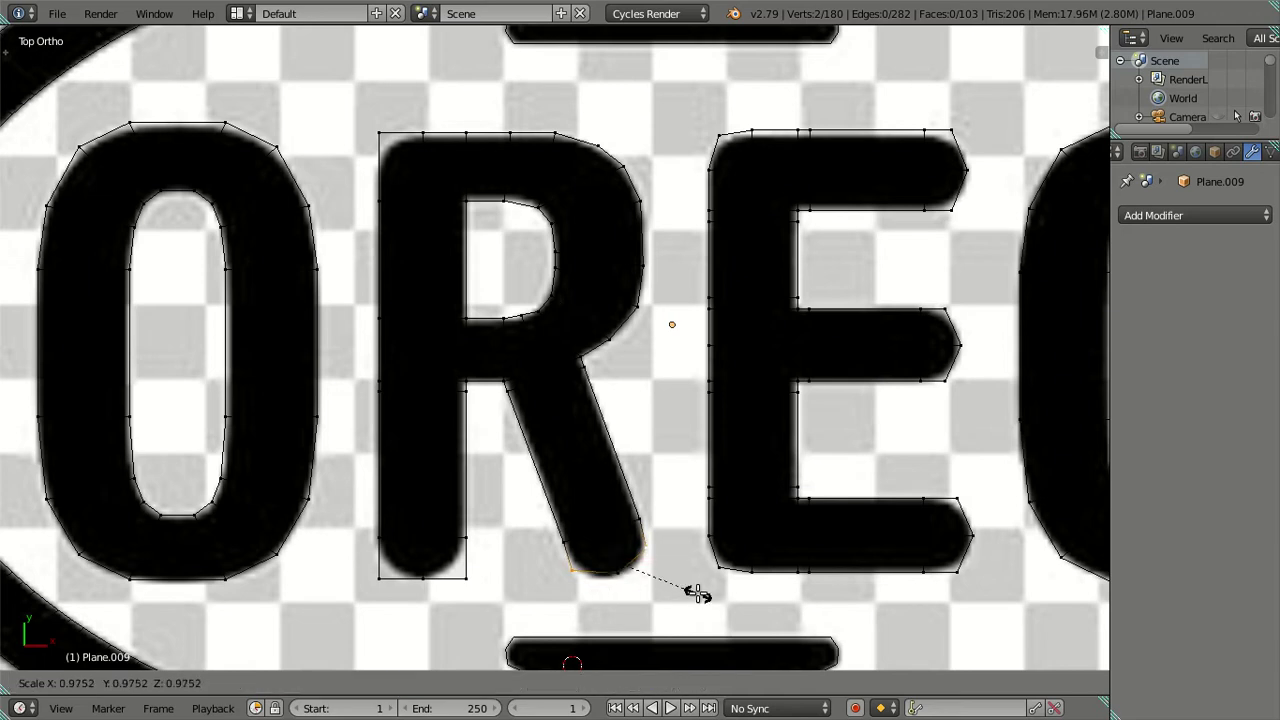
left_click(689, 589)
key("g")
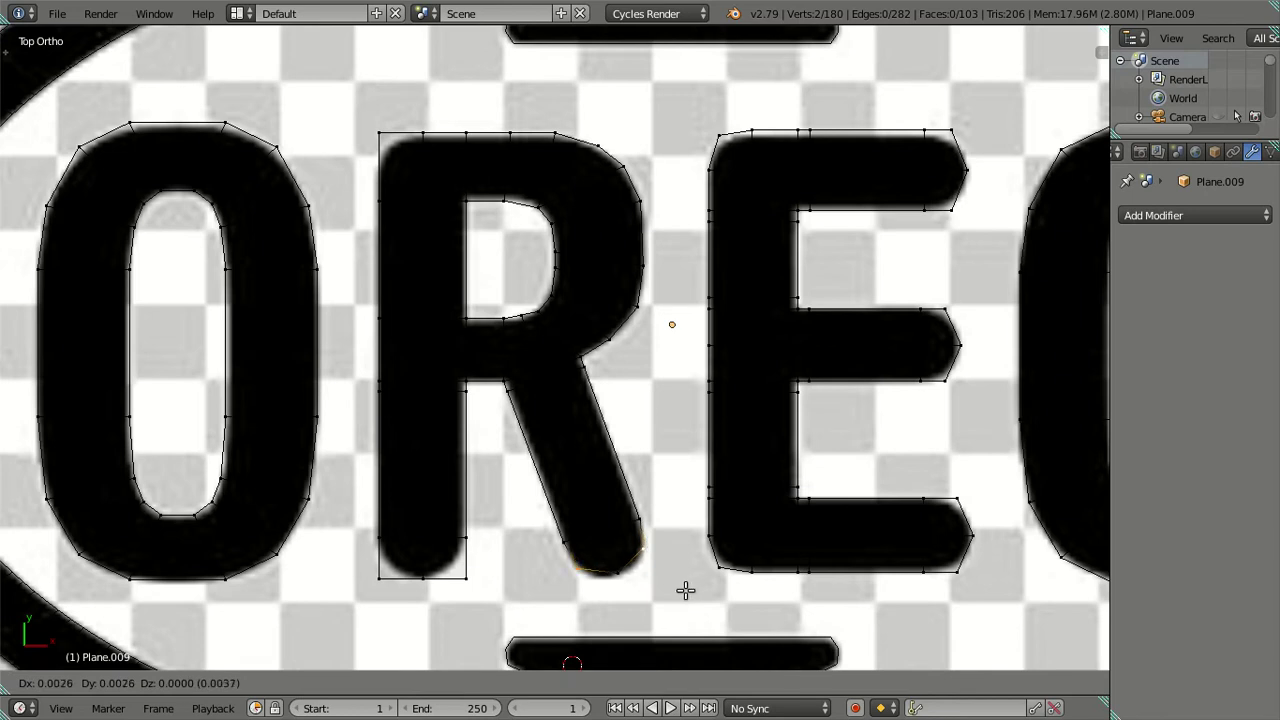
left_click(688, 591)
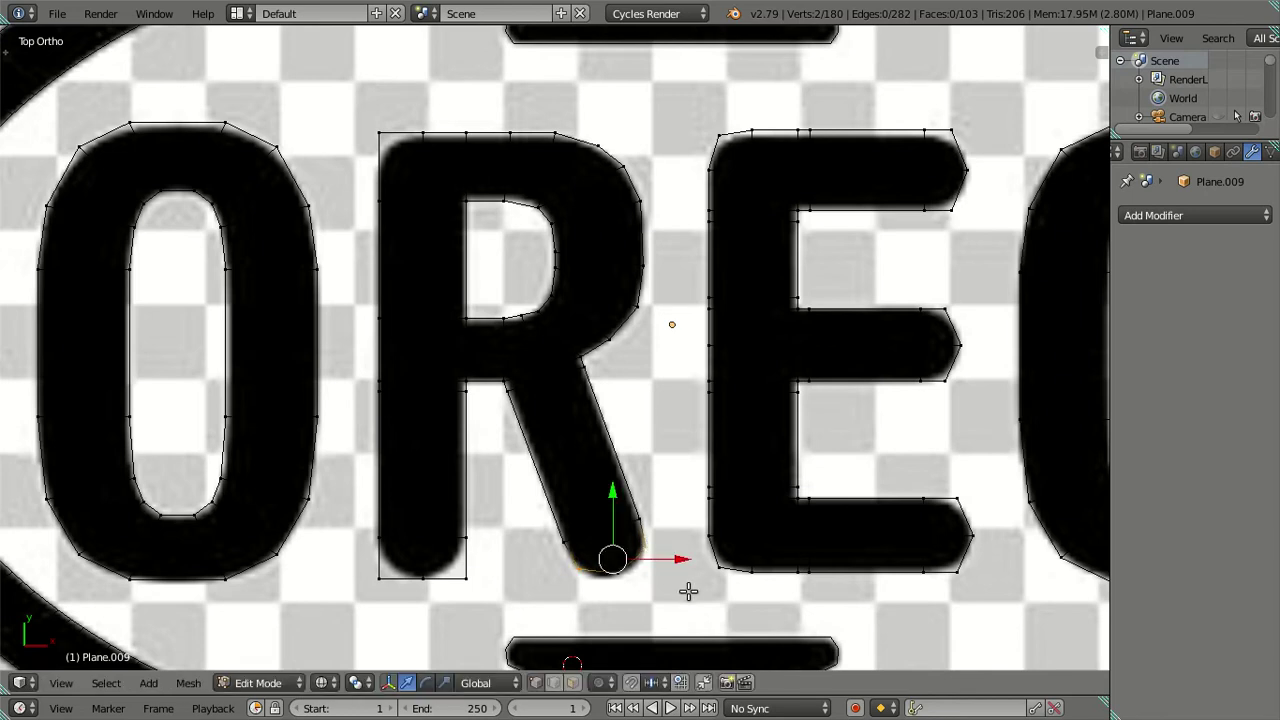
key("ctrl+z")
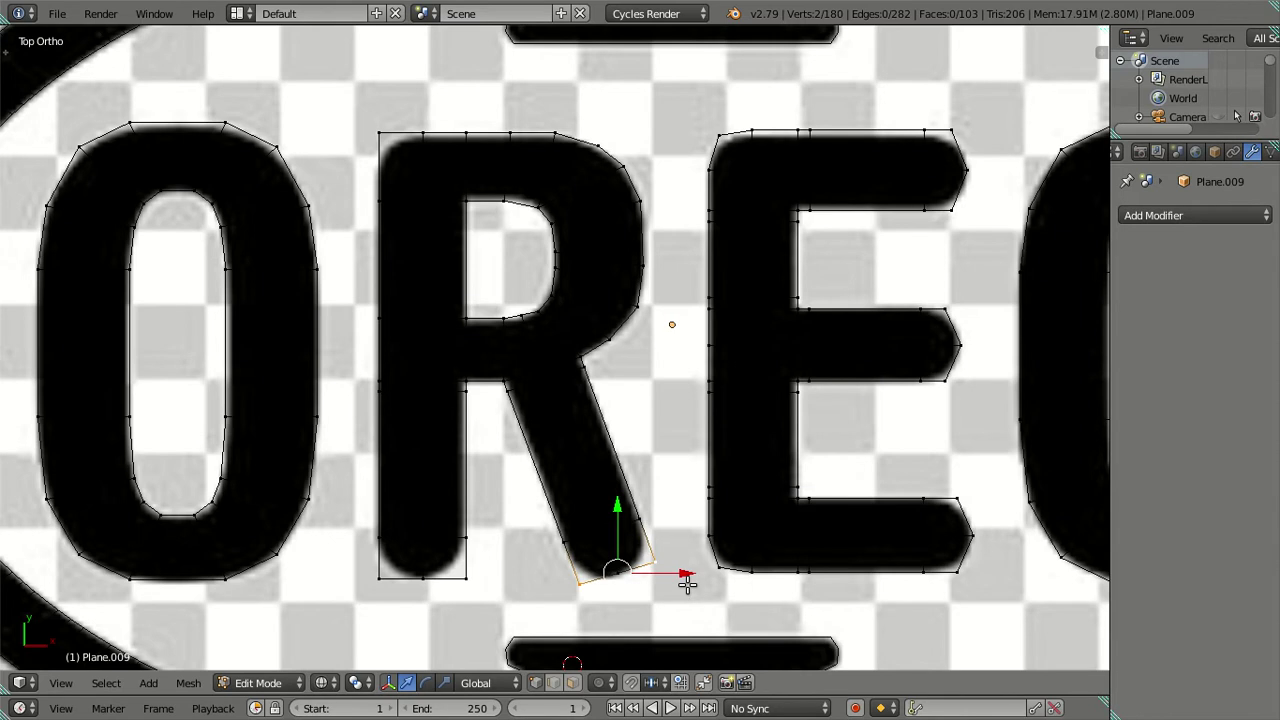
Step: Shorten the leg's bottom edge and raise it into the rounded end
scroll(681, 591, "up", 2)
scroll(700, 595, "up", 2)
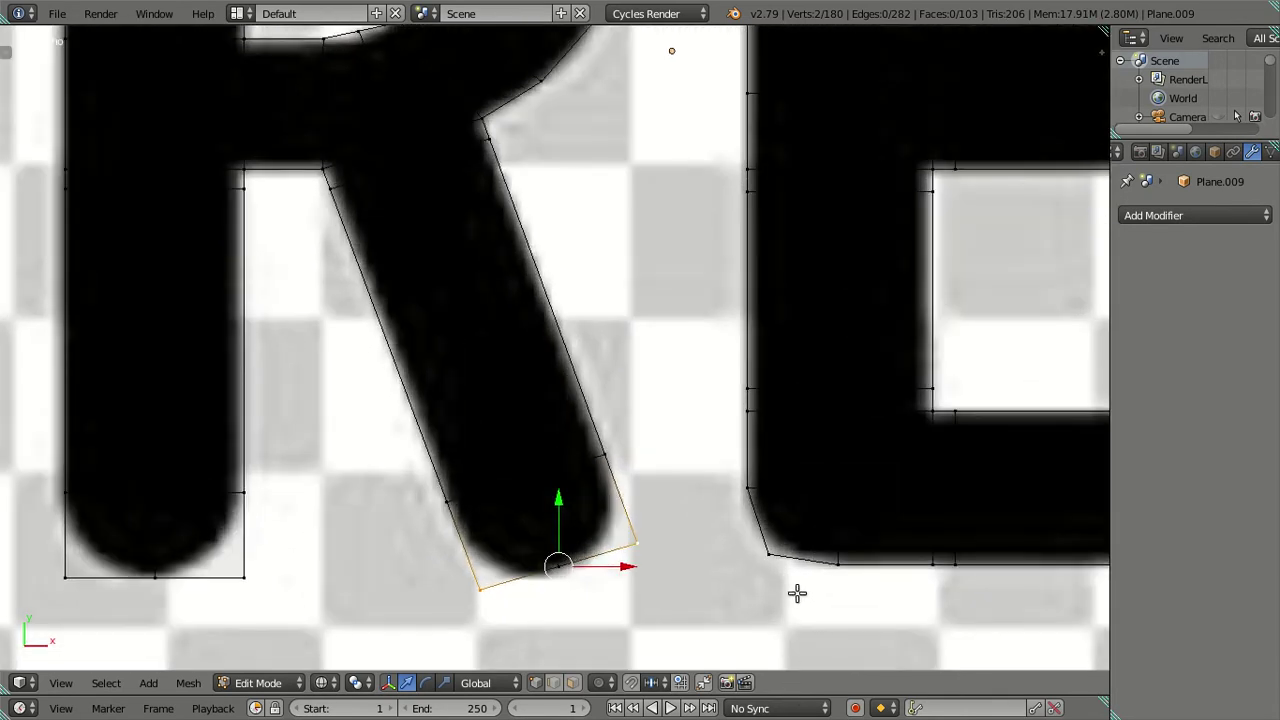
key("s")
left_click(762, 581)
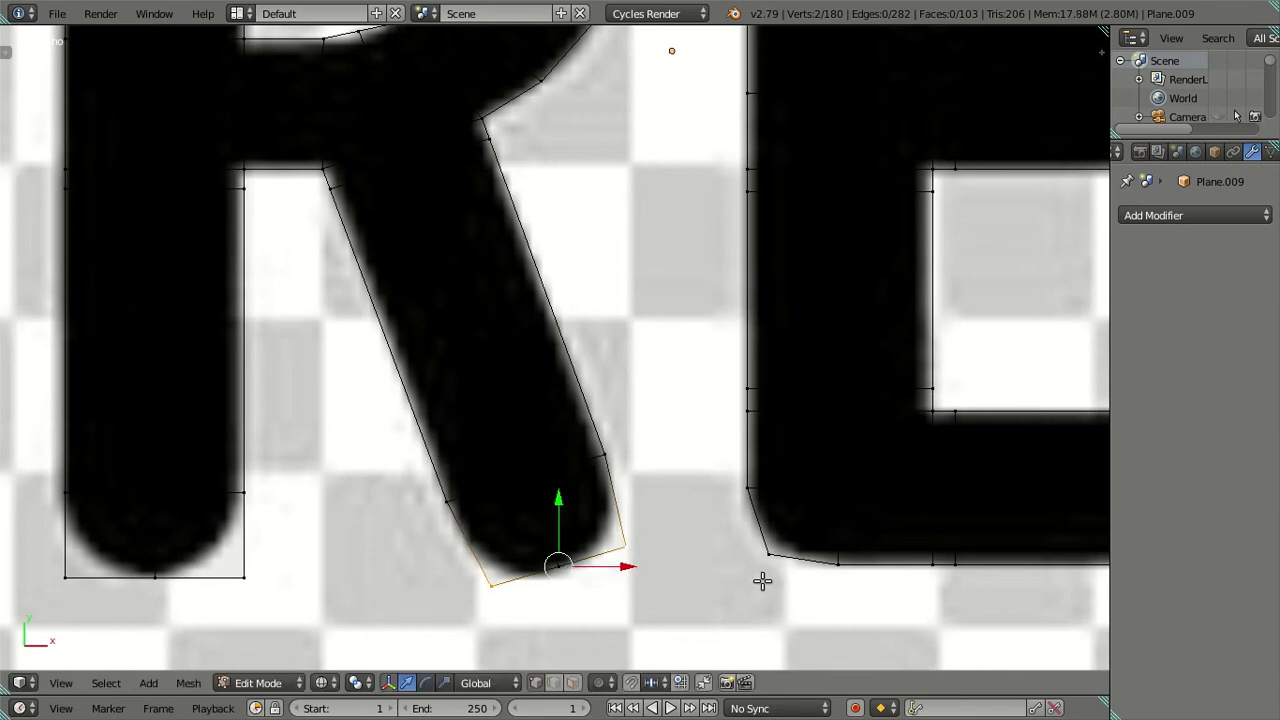
scroll(762, 581, "down", 4)
scroll(760, 571, "up", 3)
scroll(760, 571, "up", 2)
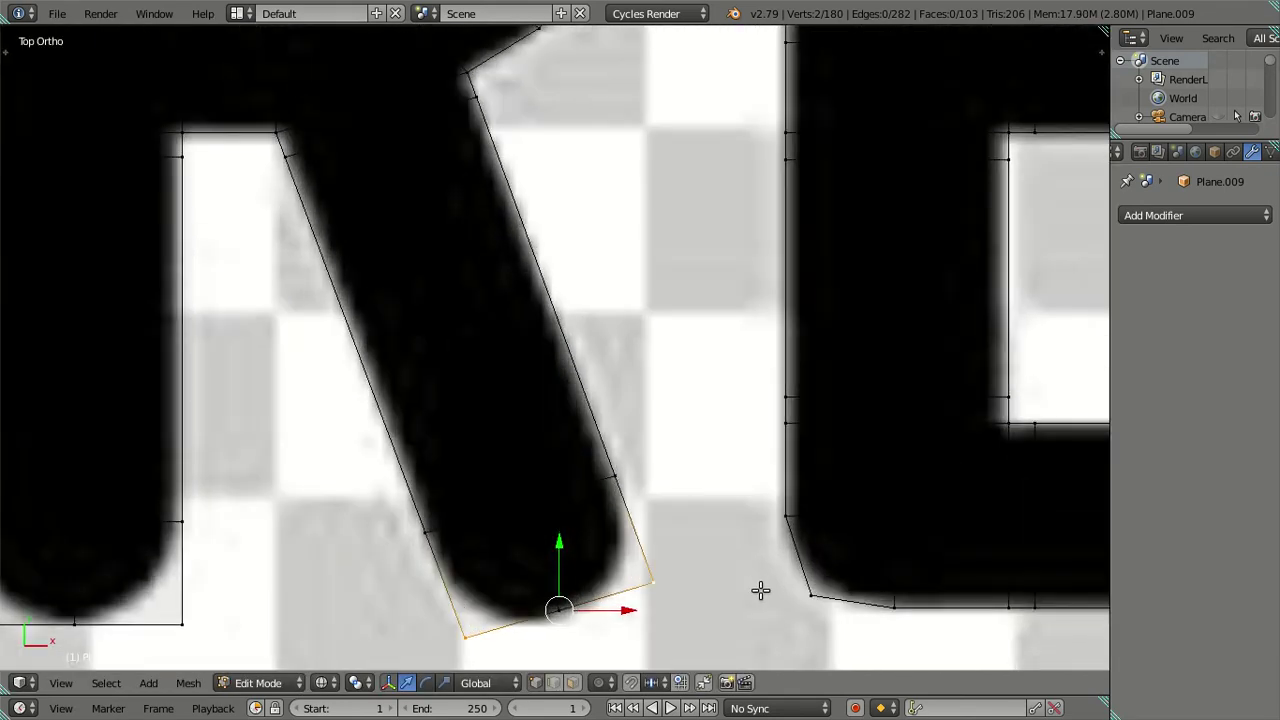
key("g")
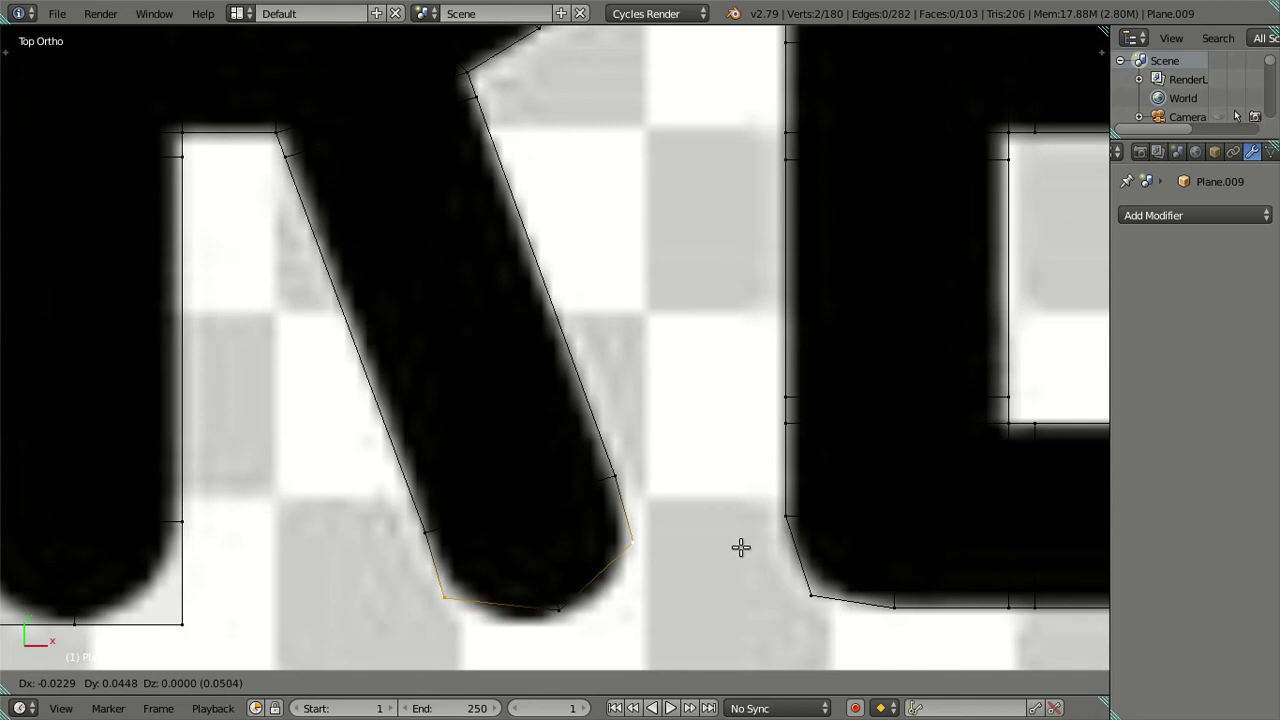
left_click(741, 547)
Step: Slide the leg's bottom-left vertex horizontally to match the reference
right_click(489, 594)
key("g")
key("x")
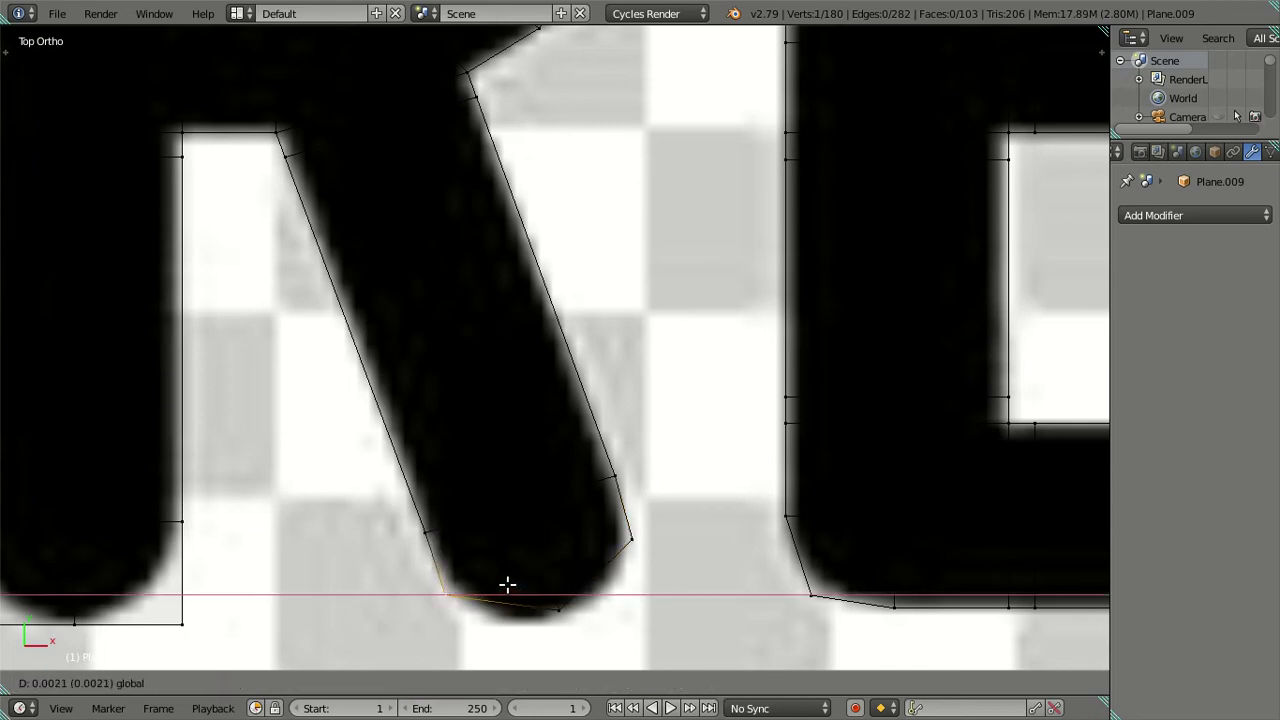
left_click(512, 585)
key("a")
scroll(514, 571, "down", 5)
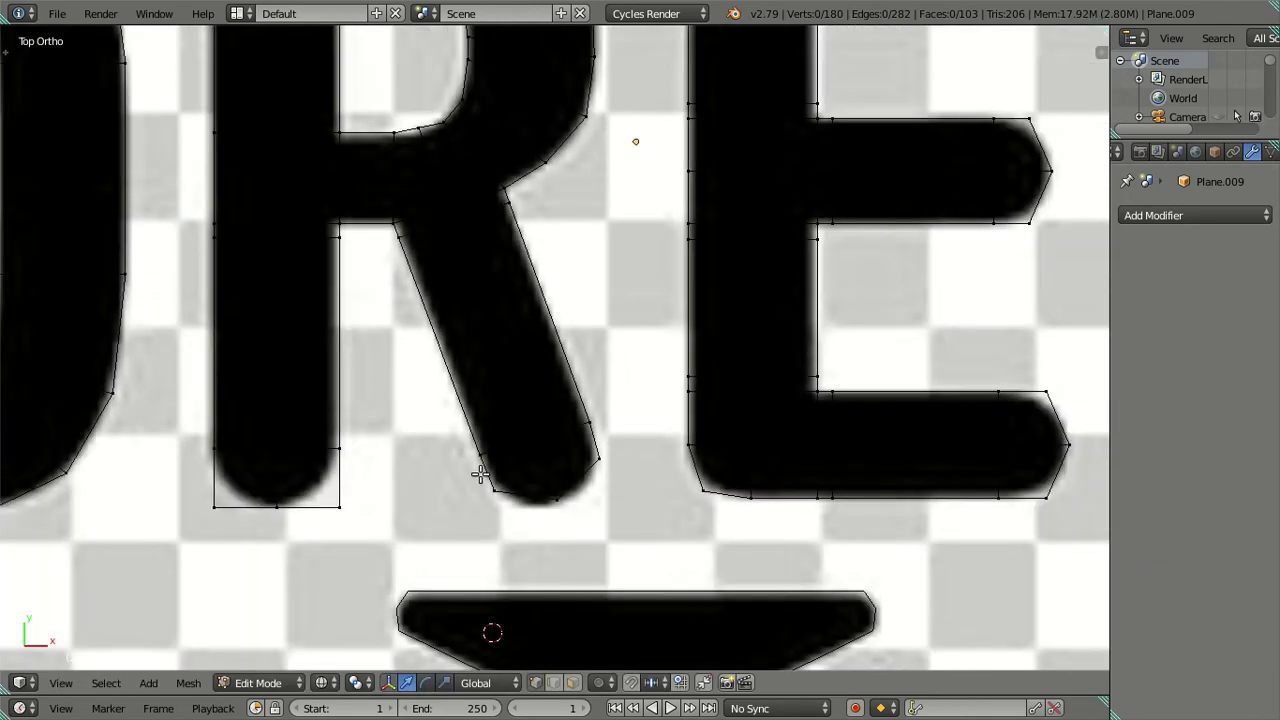
scroll(491, 545, "up", 2)
Step: Raise the R stem's bottom edge vertically and pull its two corners inward
right_click(500, 595)
right_click(374, 598, "shift")
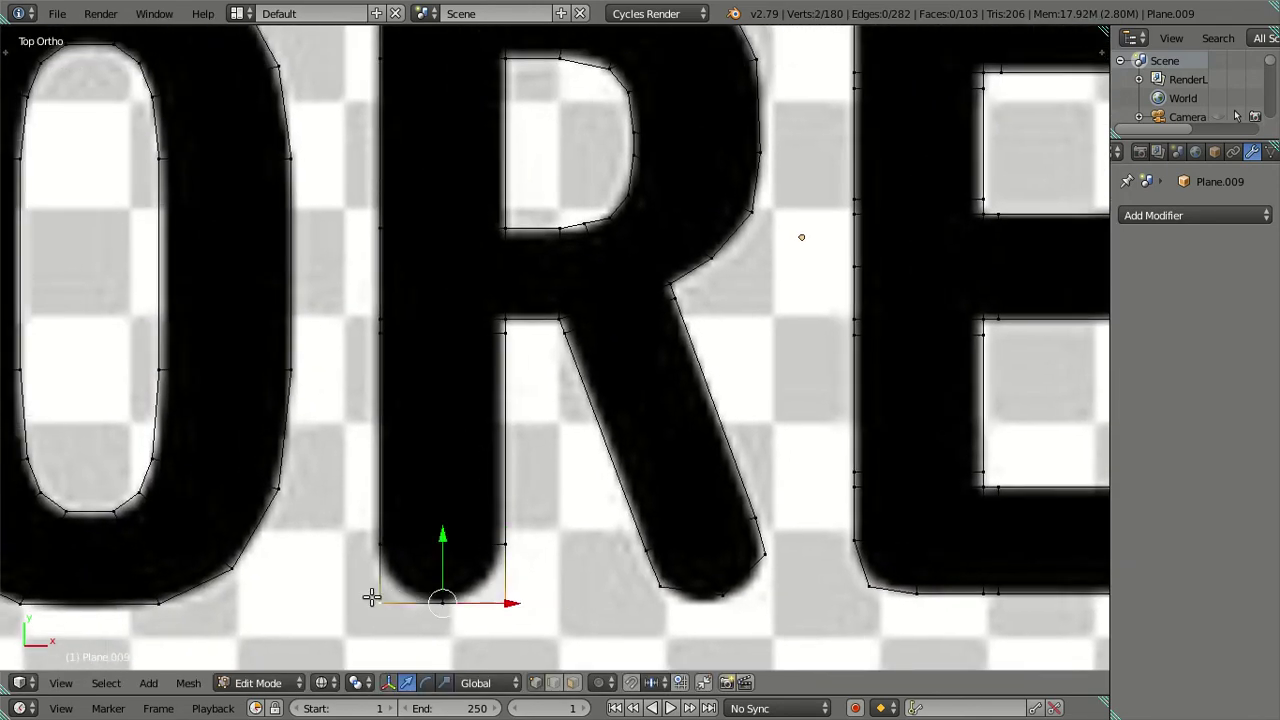
key("g")
key("y")
left_click(443, 517)
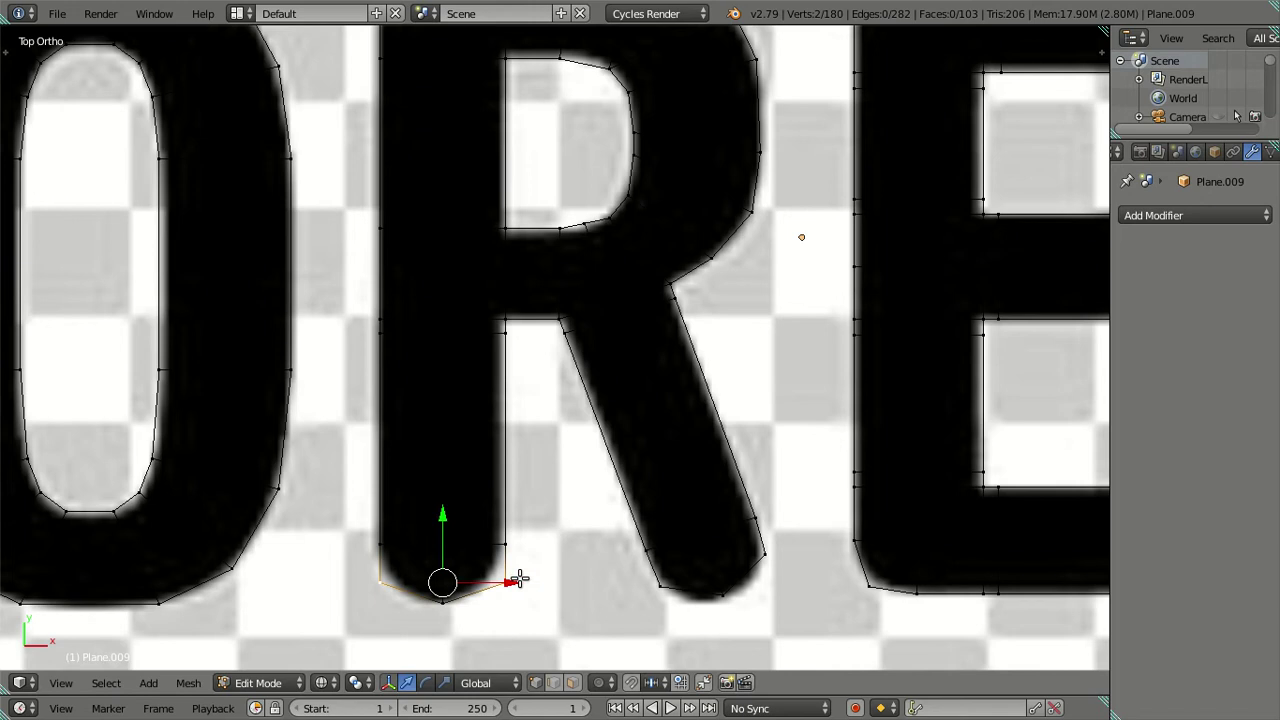
key("s")
left_click(571, 580)
key("a")
Step: Reposition the leg's bottom-left vertex and check the leg's end vertices
right_click(659, 588)
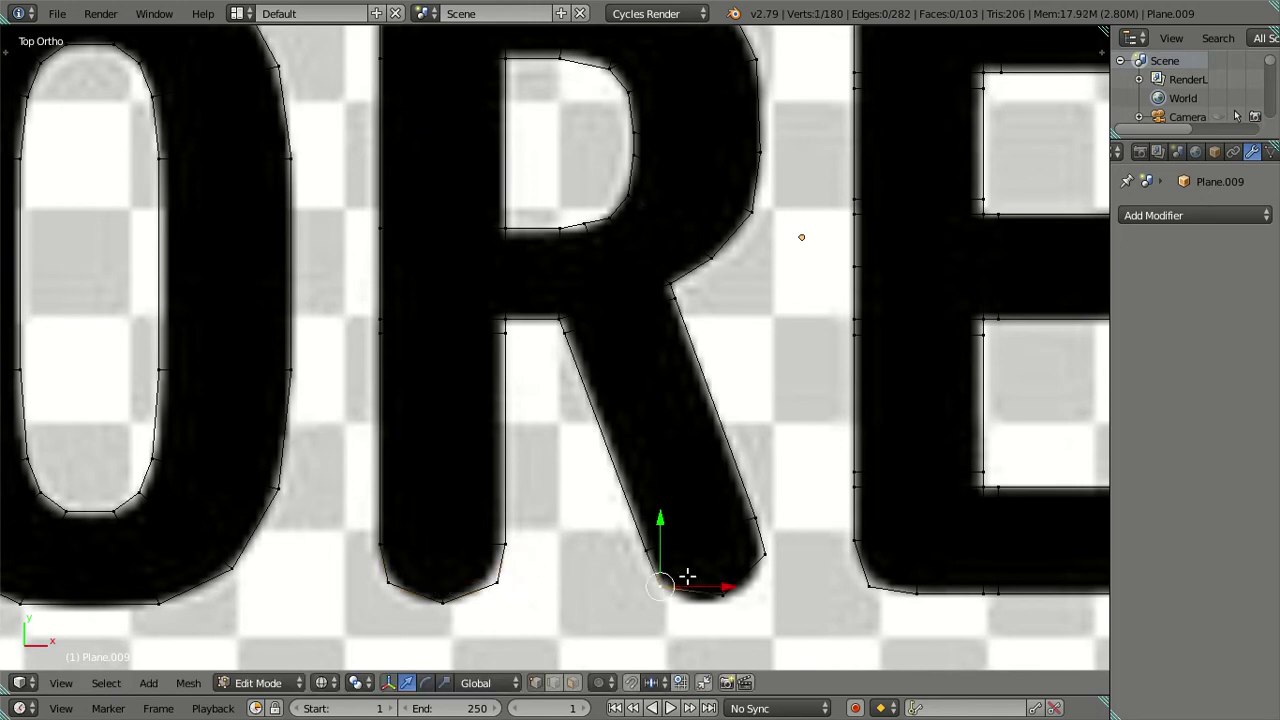
key("g")
left_click(763, 592)
key("a")
right_click(770, 557)
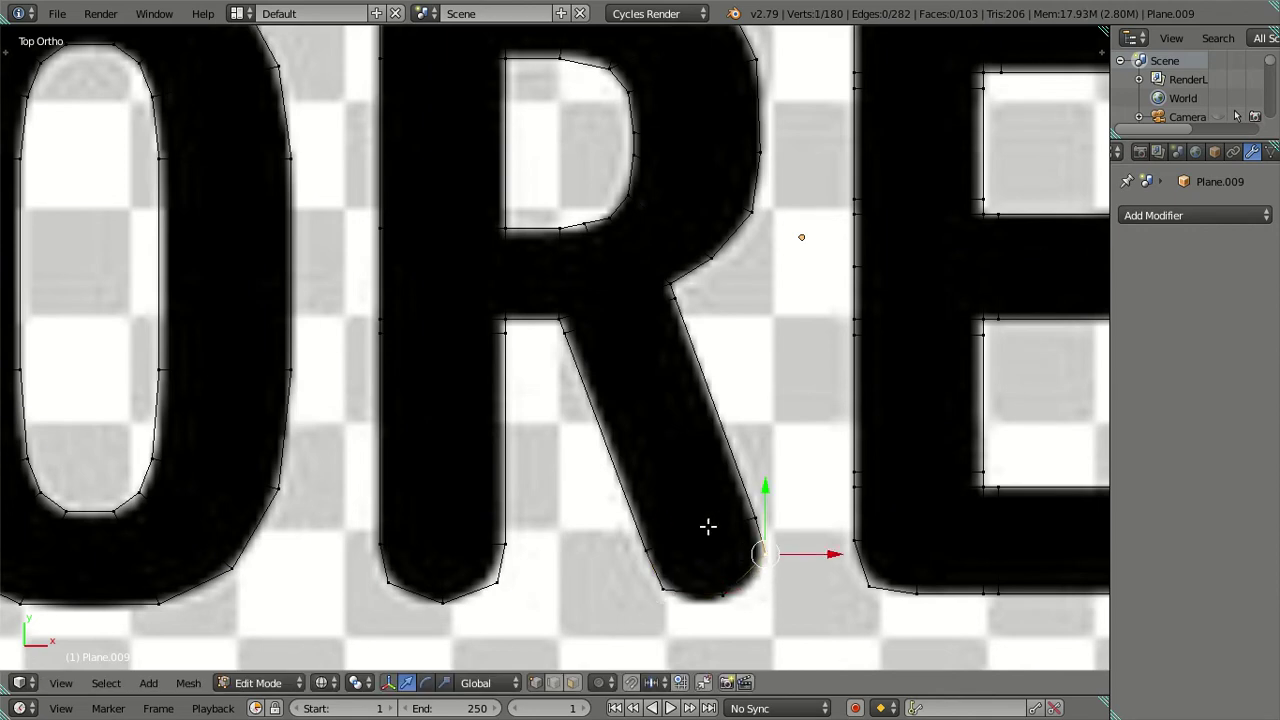
key("a")
scroll(638, 477, "down", 3)
Step: Center the view on the R and add a horizontal loop across its left stem, moved vertically into place
key("alt+z")
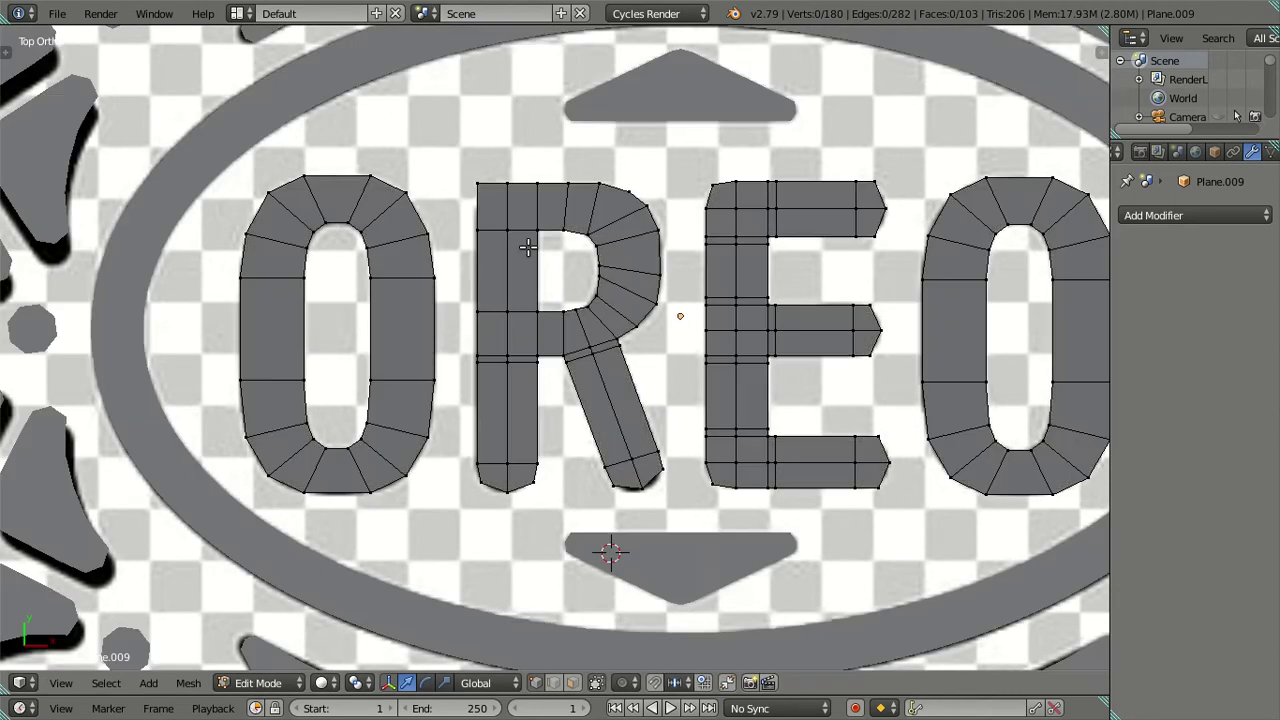
middle_click_drag(491, 257, 514, 352, "shift")
key("alt+z")
scroll(514, 352, "up", 2)
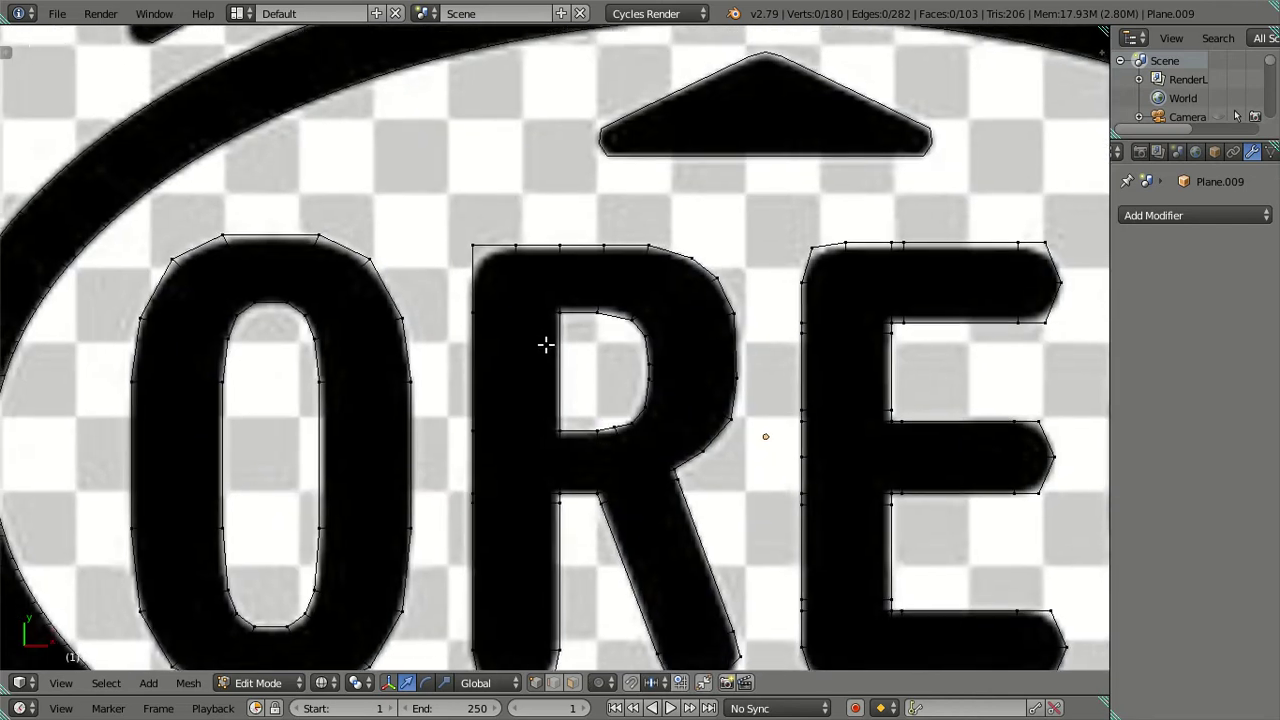
scroll(543, 343, "up", 2)
key("alt+z")
key("ctrl+r")
left_click(562, 382)
left_click(565, 240)
key("g")
key("y")
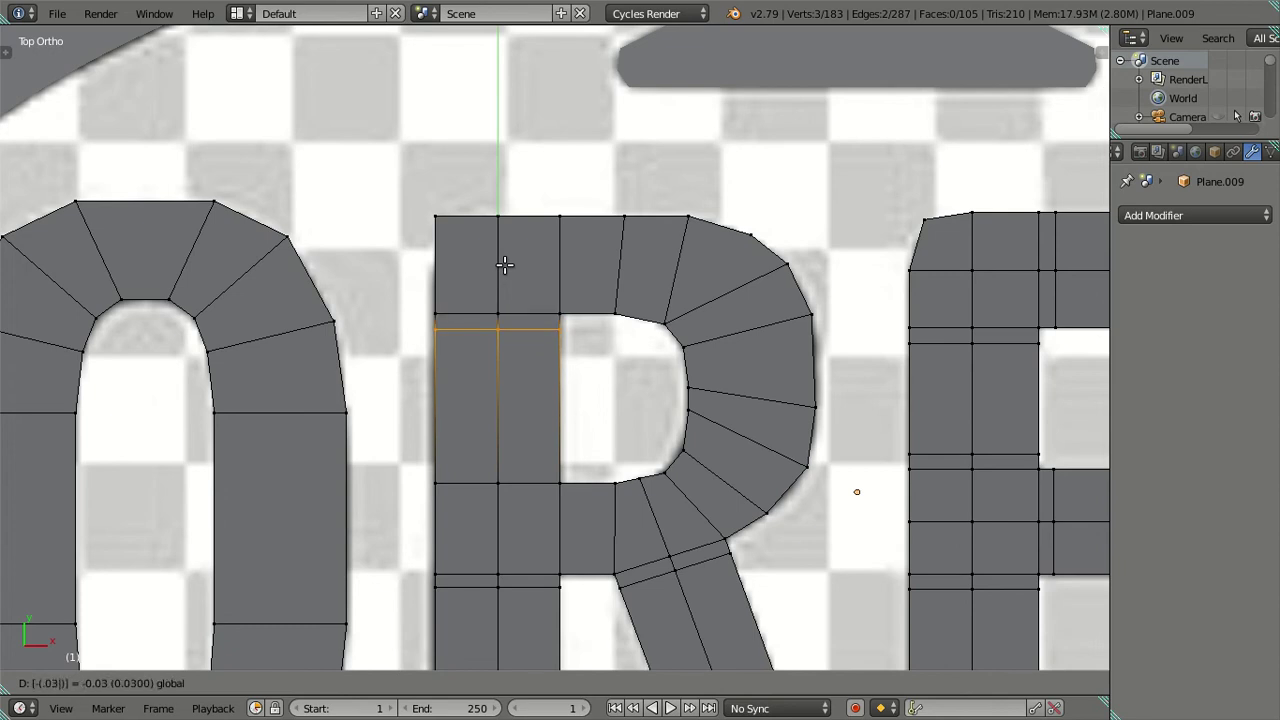
key("Return")
Step: Add a second horizontal loop across the stem and lower it into place
key("ctrl+r")
key("Escape")
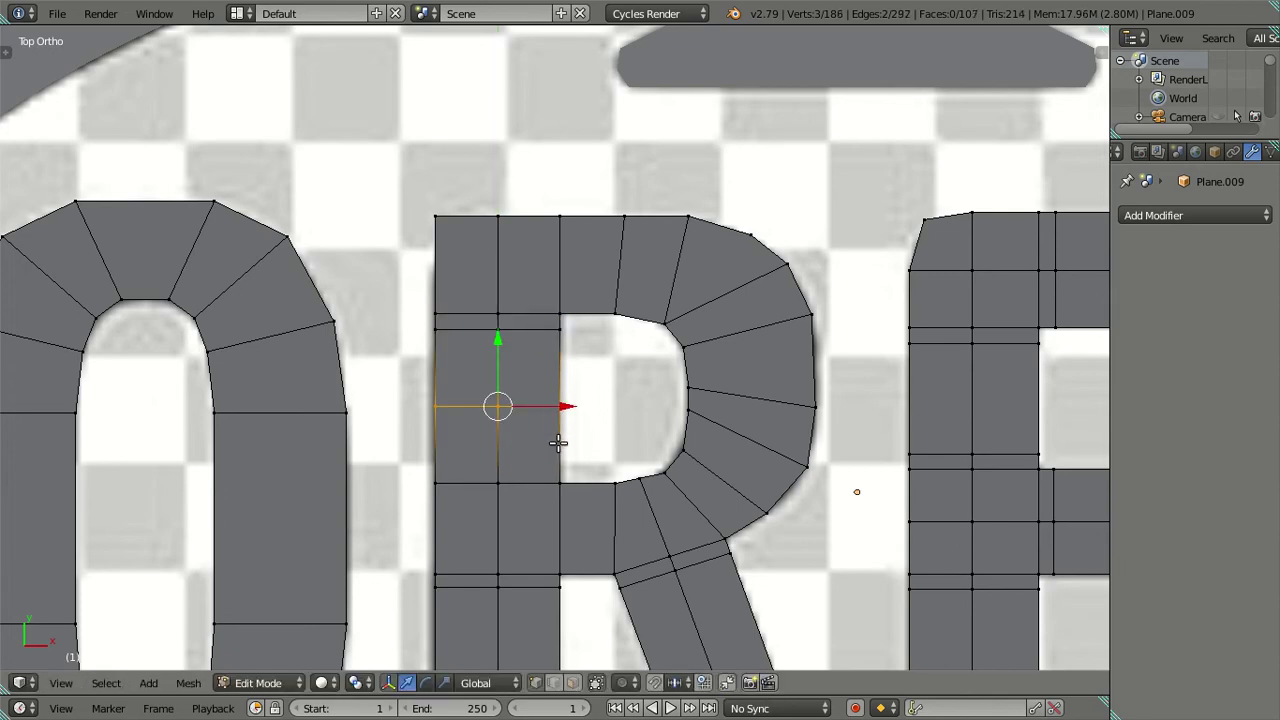
key("ctrl+r")
left_click(552, 430)
left_click(508, 397)
key("g")
key("y")
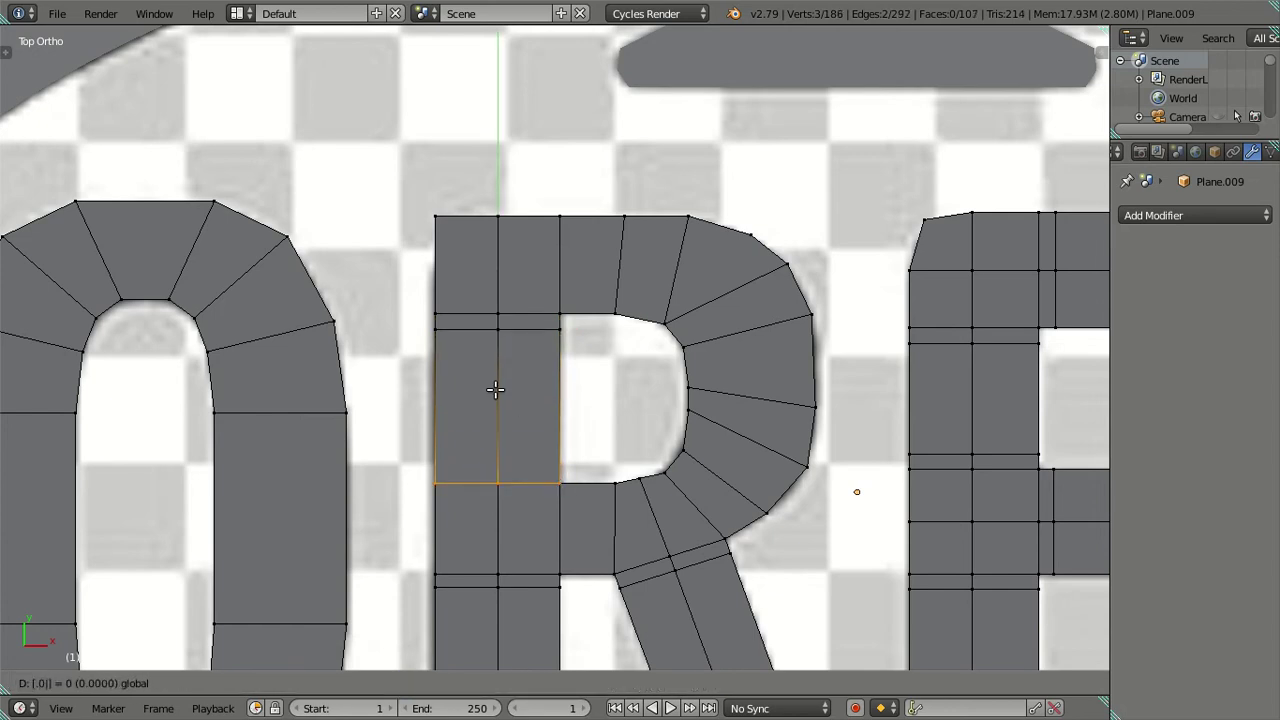
key("Return")
key("a")
middle_click_drag(580, 533, 574, 414, "shift")
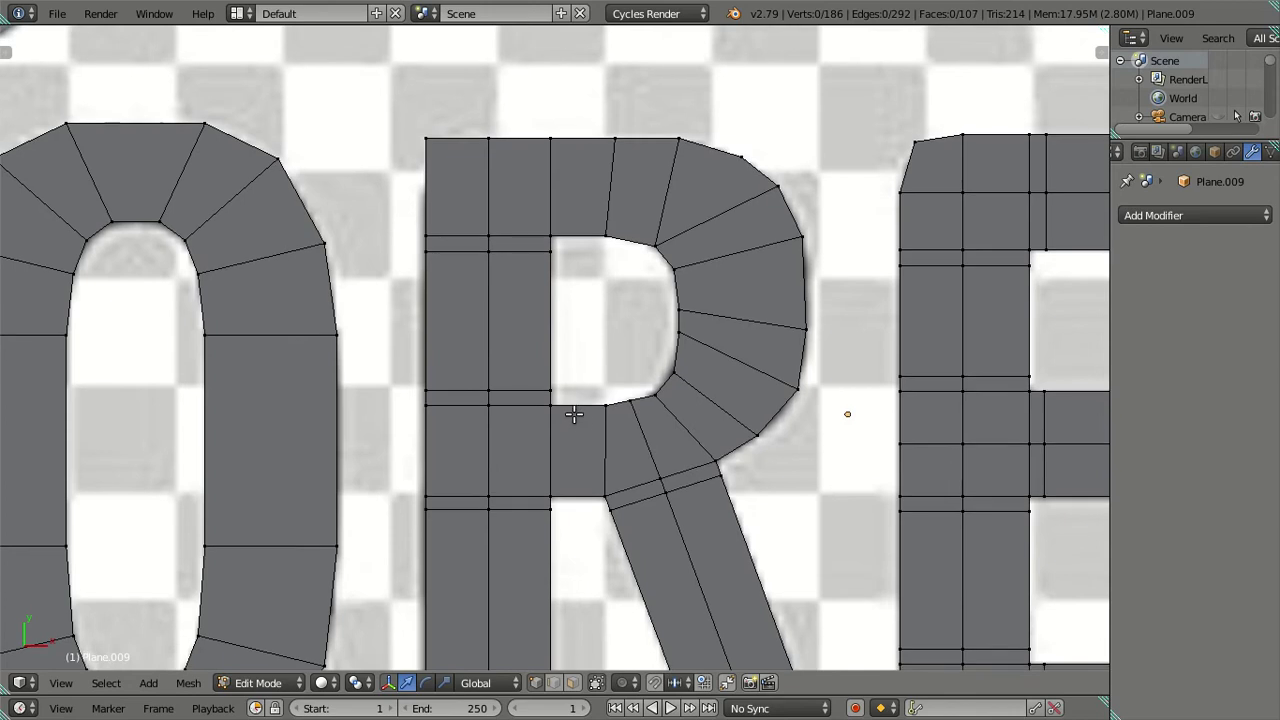
Step: Cut two vertical loops through the stem, each kept at zero X offset
key("ctrl+r")
left_click(574, 420)
left_click(580, 450)
type("gx0")
key("Return")
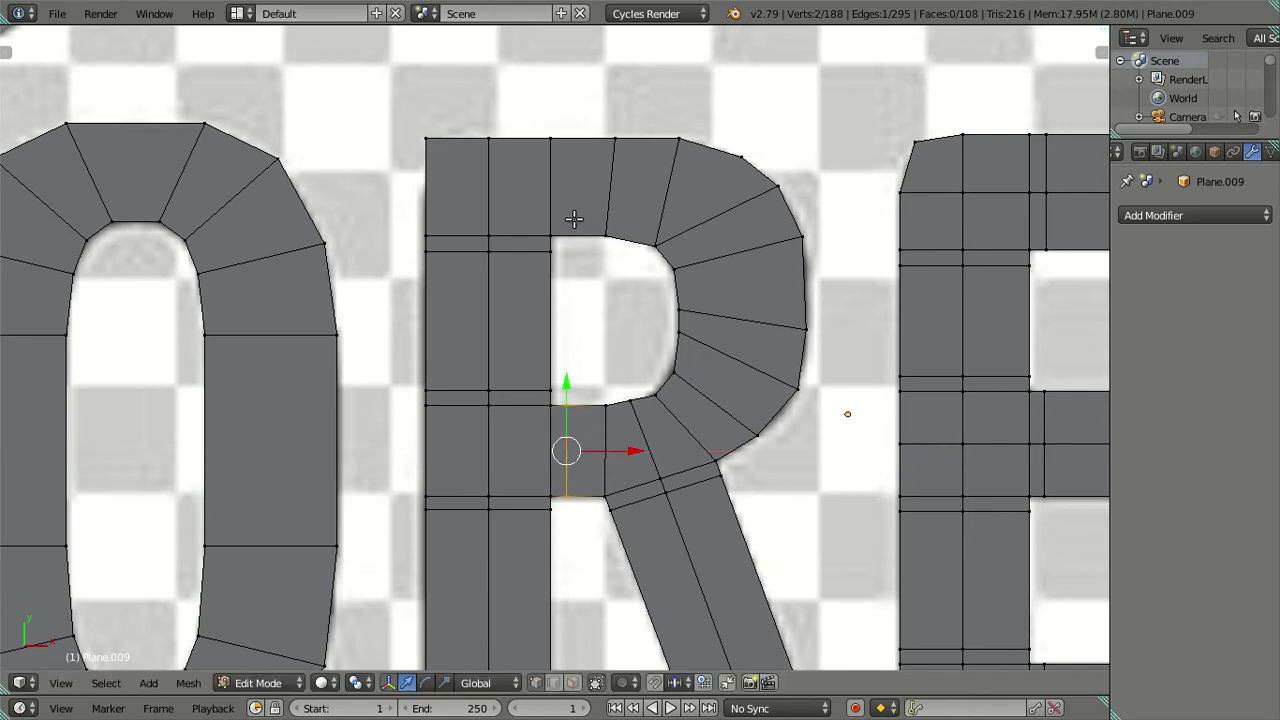
key("ctrl+r")
left_click(573, 213)
left_click(428, 203)
type("gx")
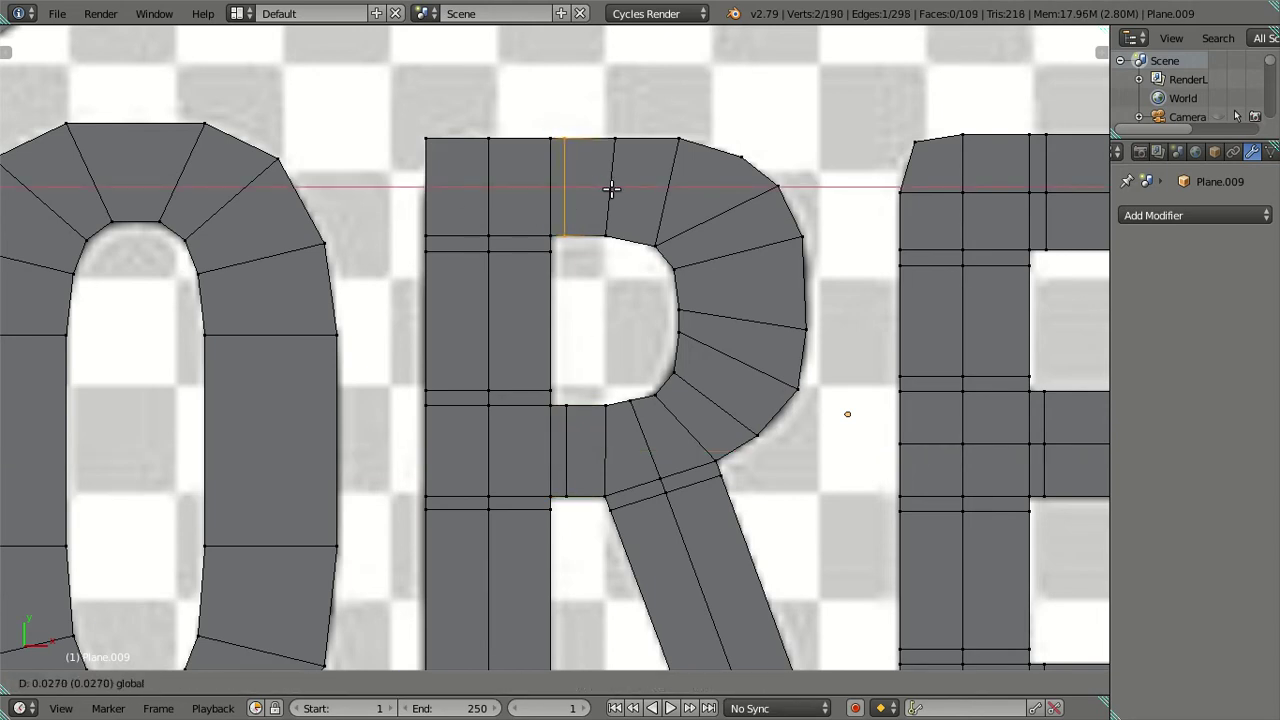
type("0")
key("Return")
key("a")
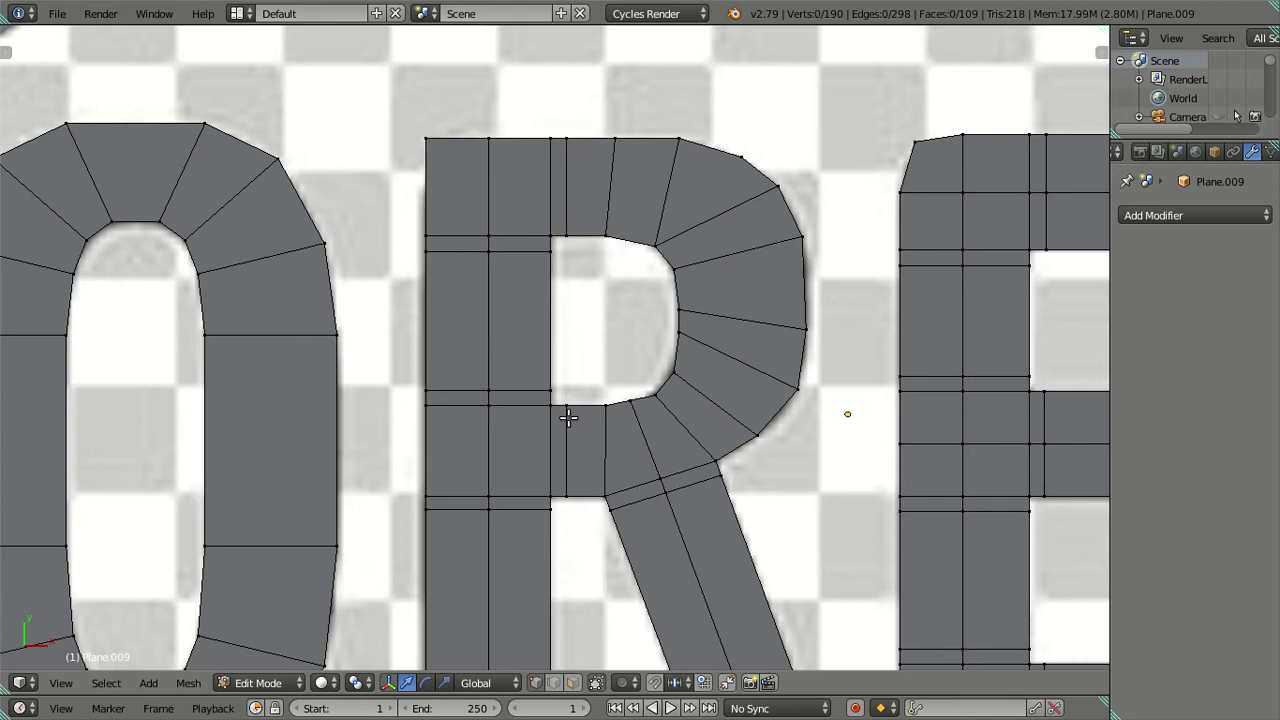
Step: Compare against the reference and add a trial loop across the R's top, left centered
key("shift+z")
key("shift+z")
key("shift+z")
key("shift+z")
key("ctrl+r")
left_click(563, 180)
right_click(570, 181)
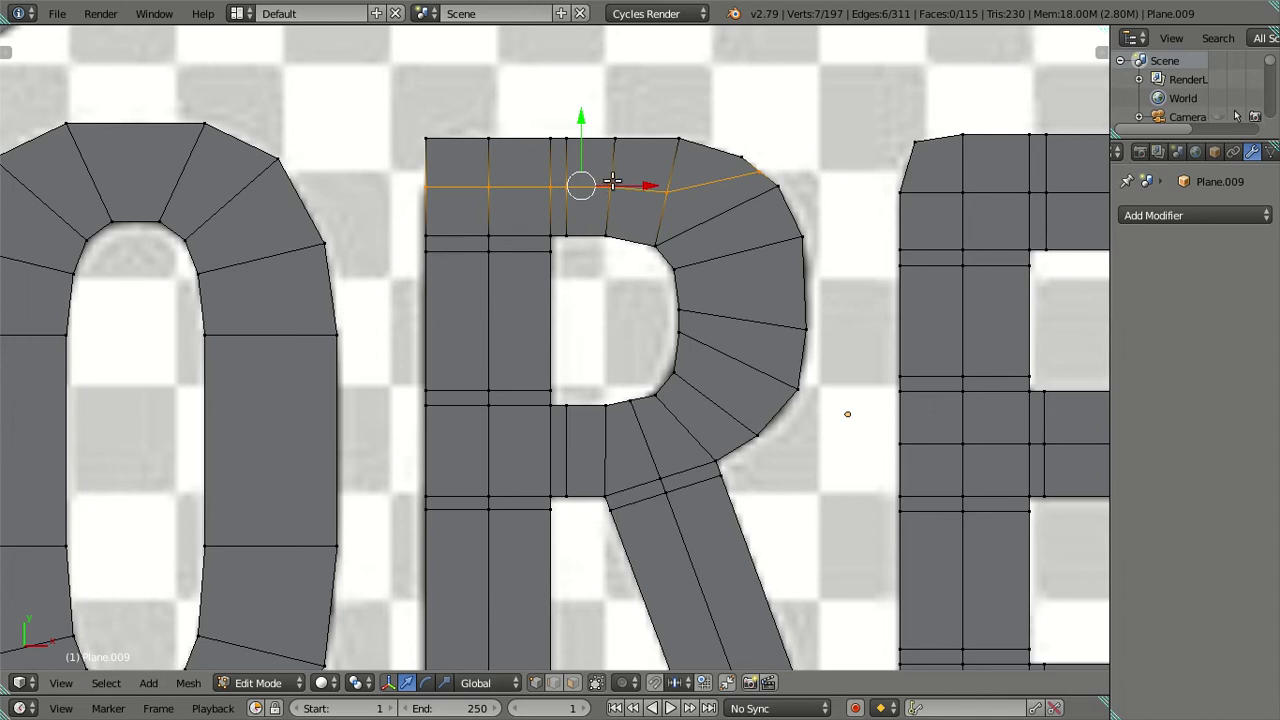
Step: Merge the two vertices at the R's top corner at the last-selected one
key("z")
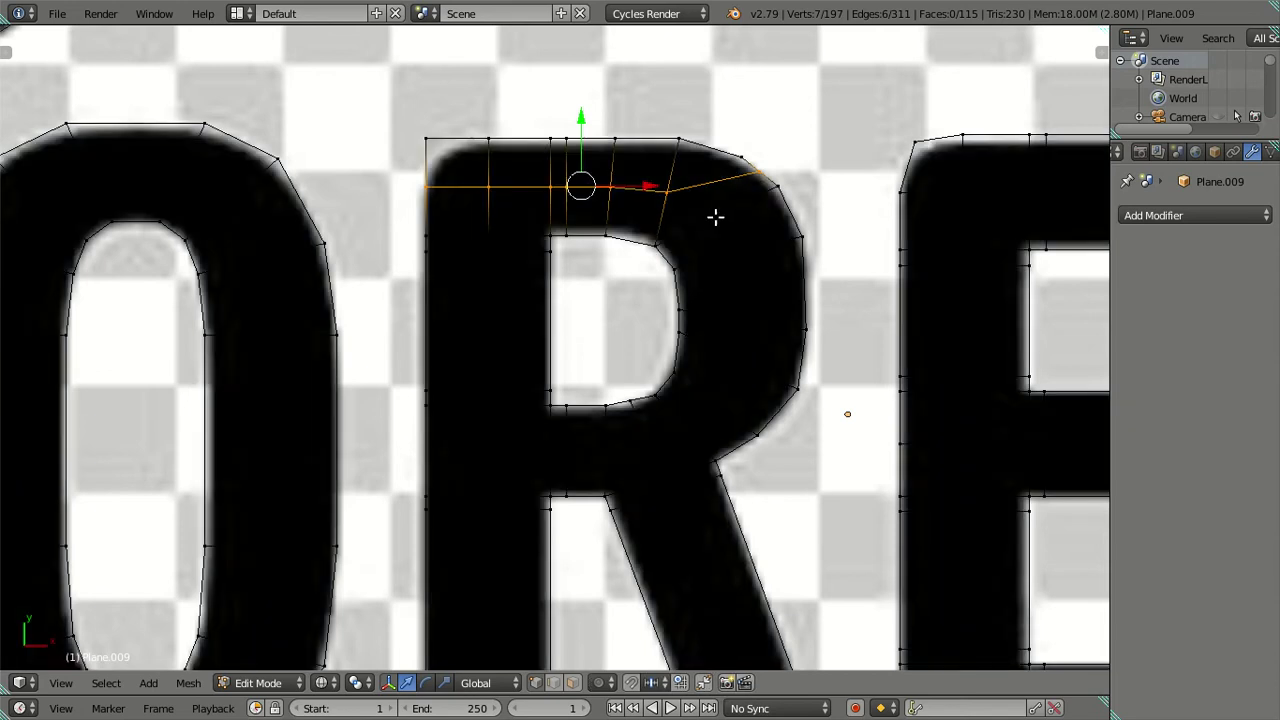
key("z")
key("ctrl+x")
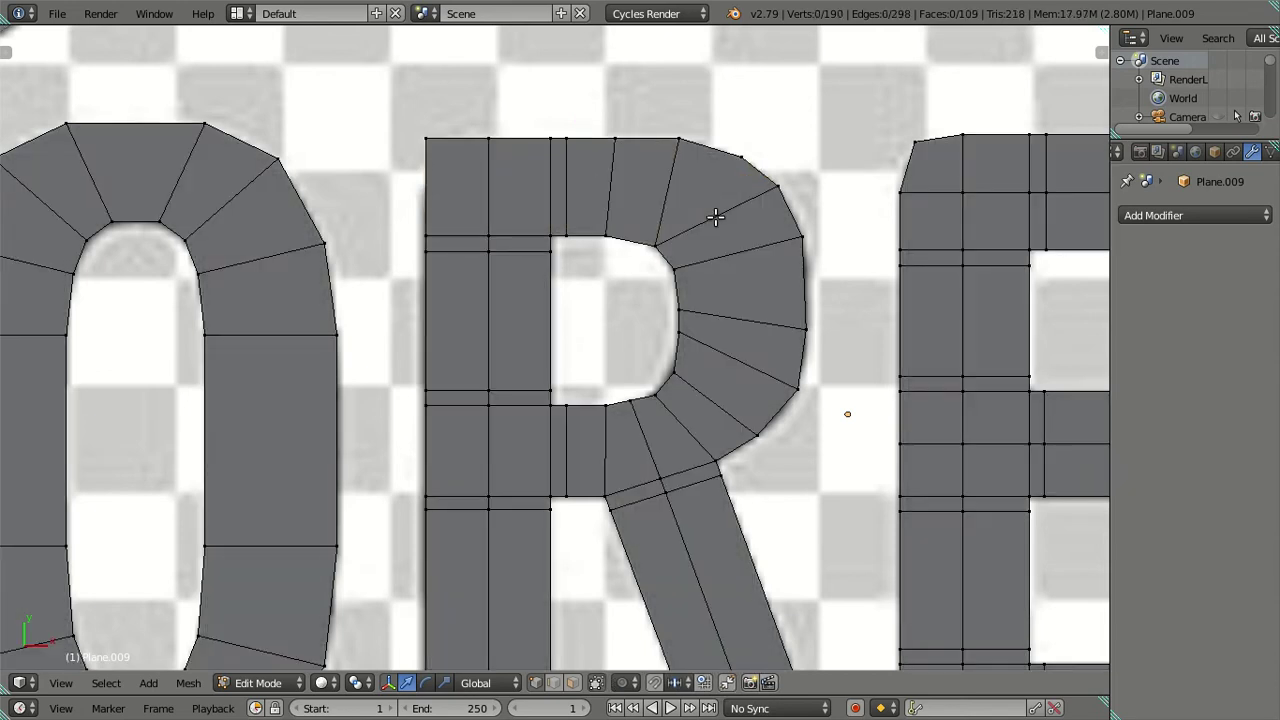
right_click(762, 171)
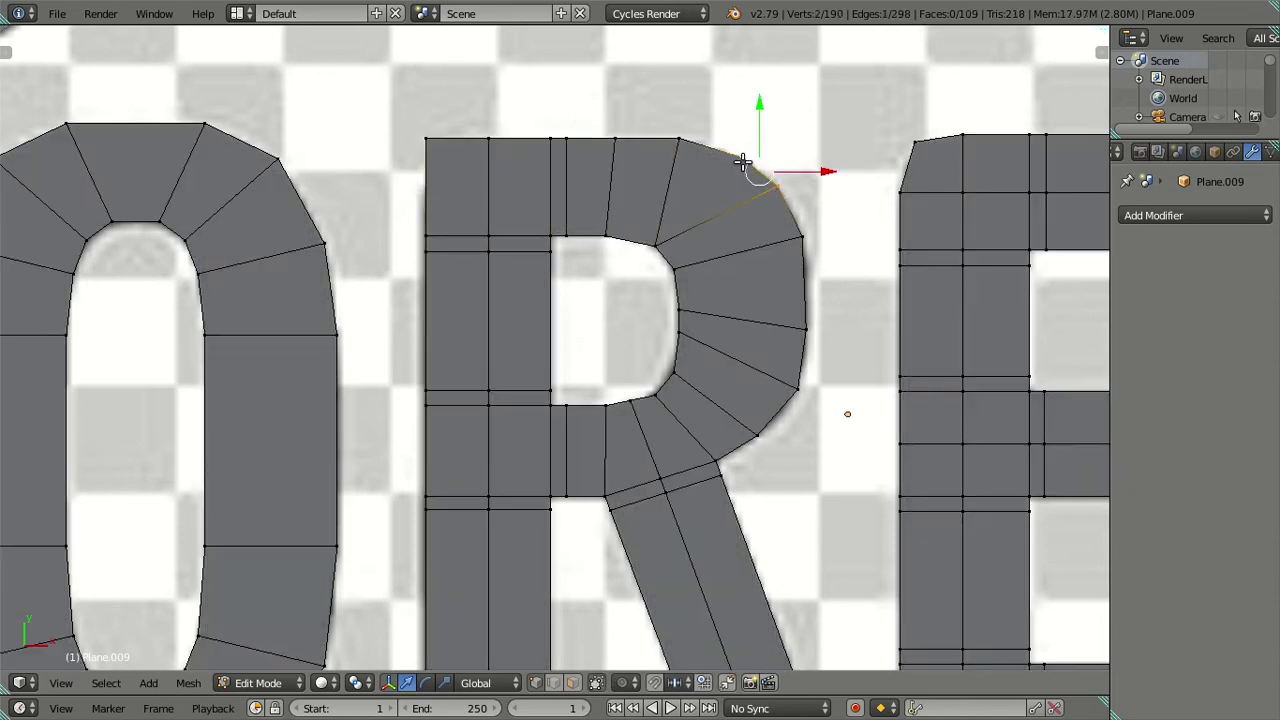
key("alt+m")
left_click(738, 166)
Step: Move the R's upper-right corner vertex onto the reference curve
key("a")
right_click(800, 237)
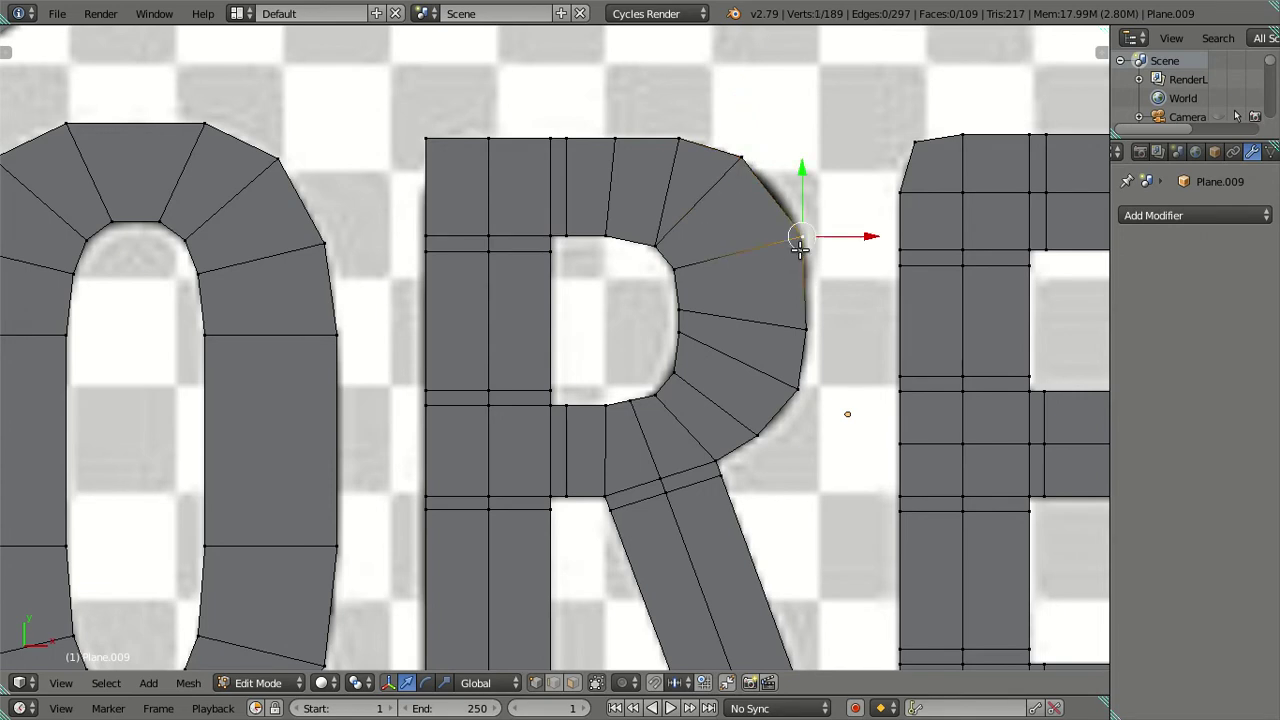
key("z")
key("g")
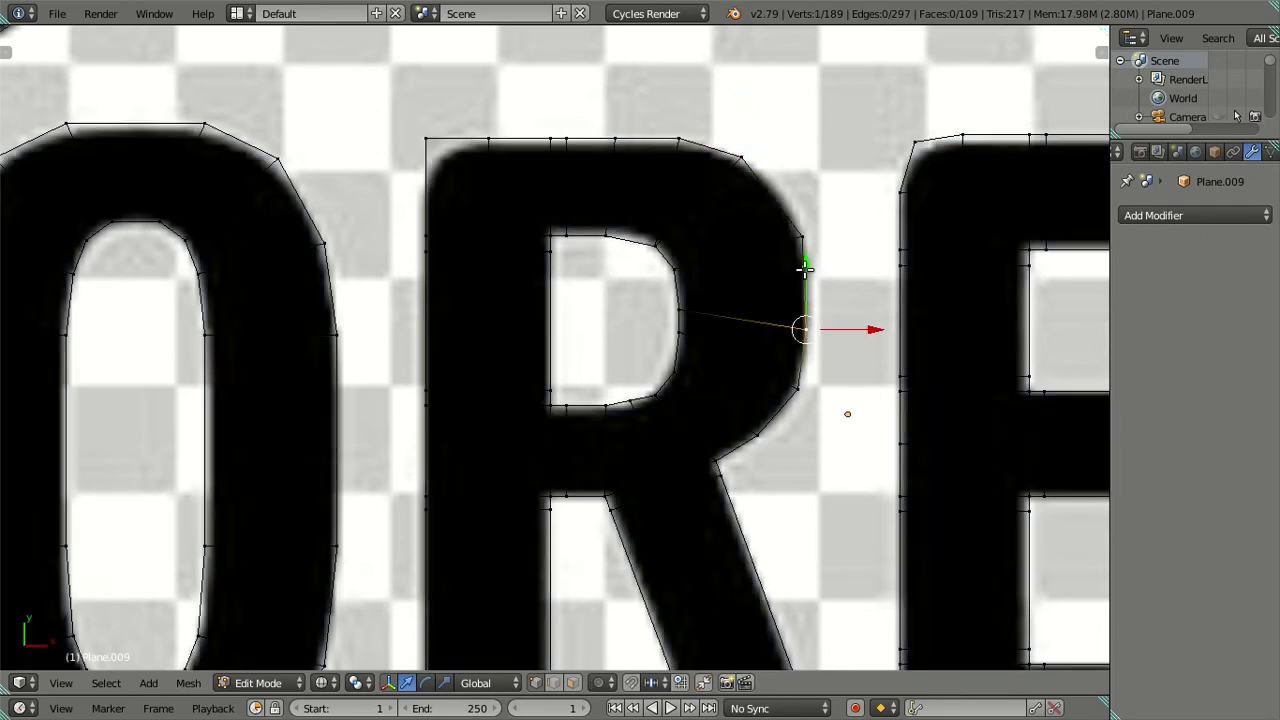
key("y")
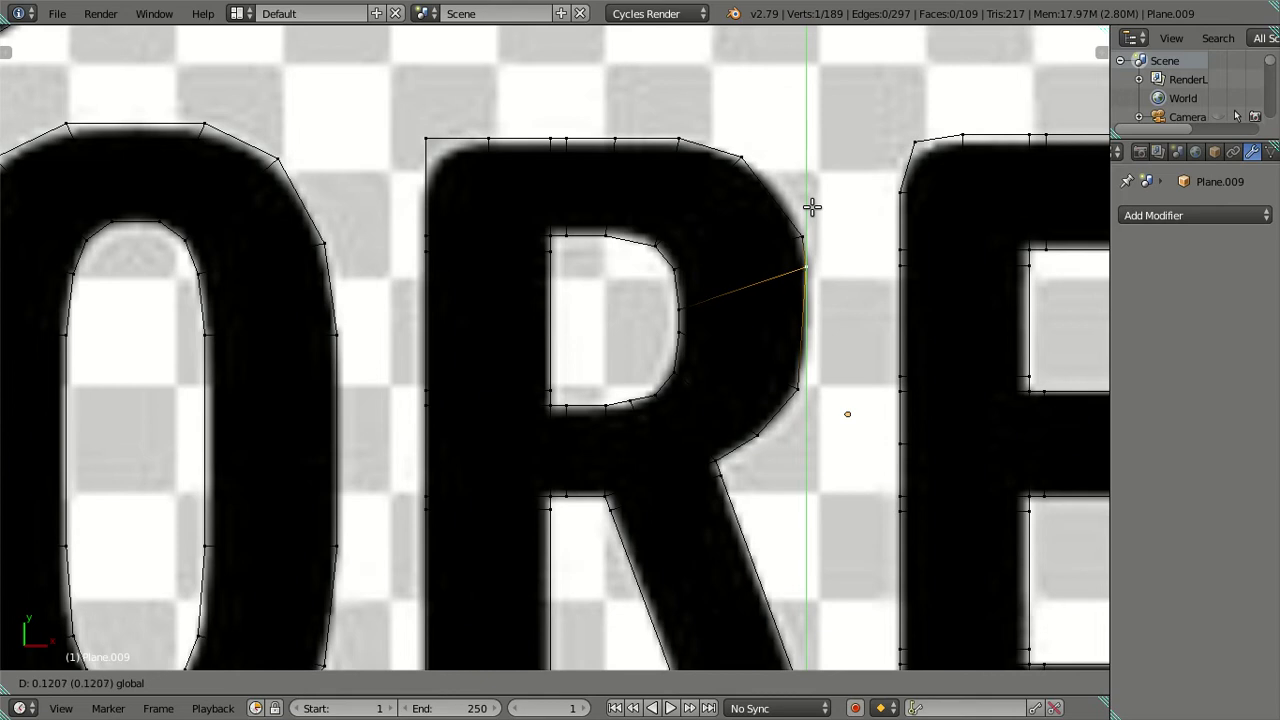
left_click(811, 207)
key("ctrl+z")
key("g")
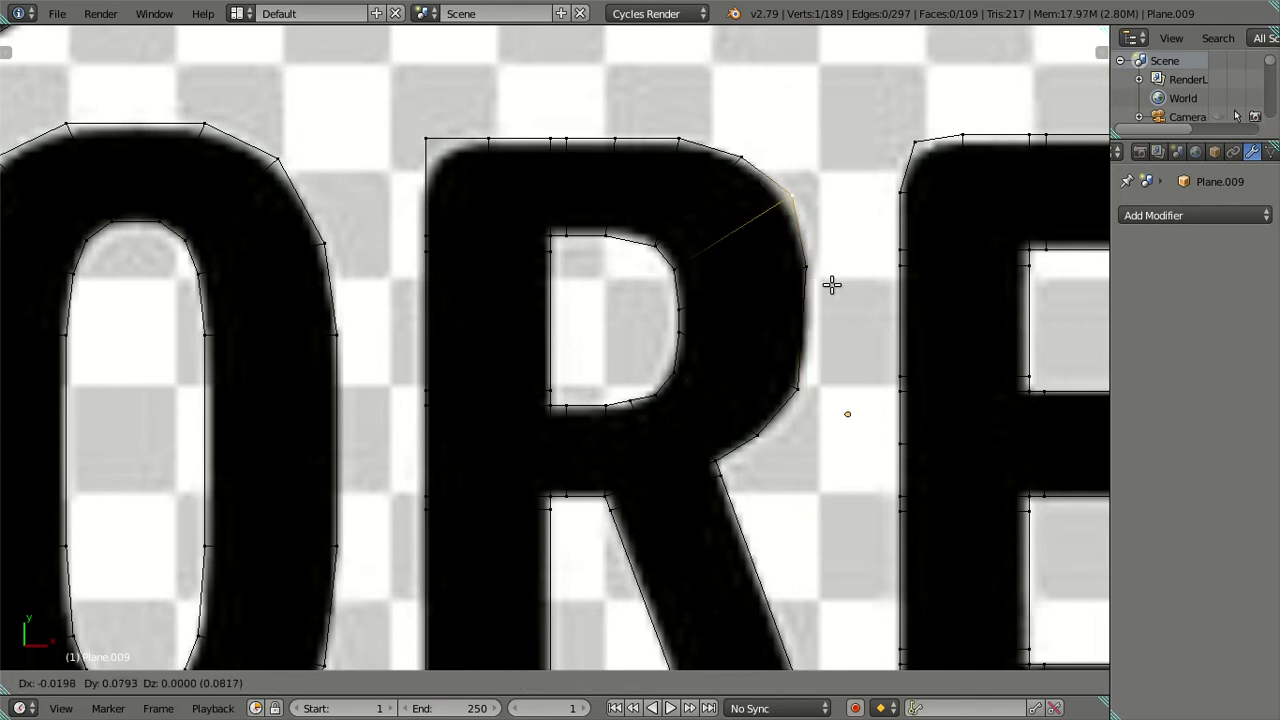
left_click(820, 289)
key("z")
key("a")
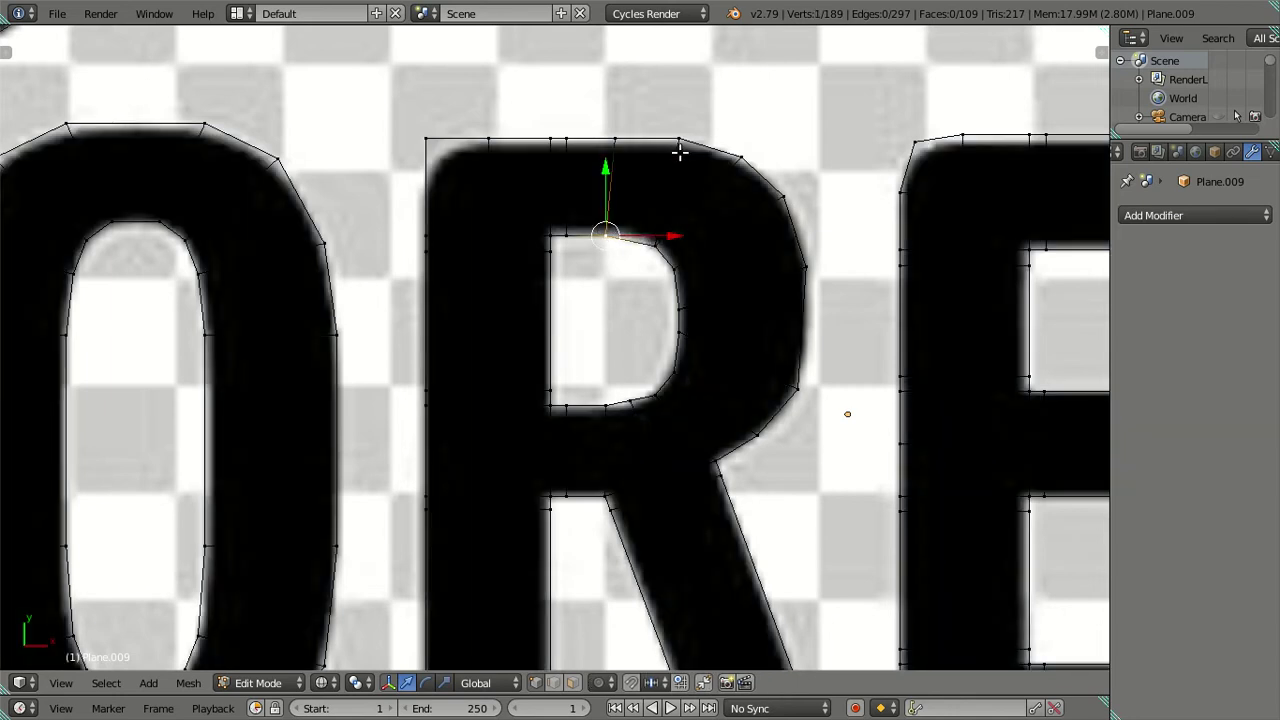
Step: Merge another pair of vertices on the R's top edge and shift the result horizontally
right_click(736, 147, "shift")
key("f")
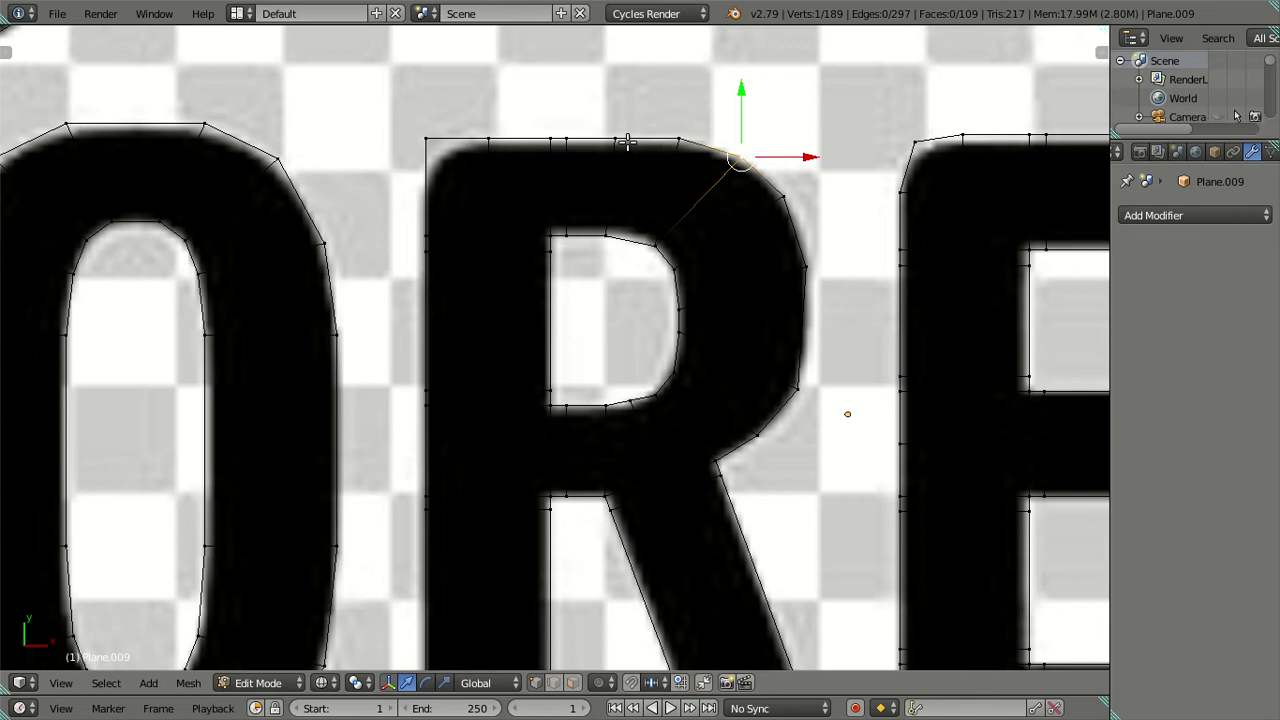
right_click(681, 140, "shift")
right_click(681, 140, "shift")
right_click(681, 140)
right_click(742, 154, "shift")
key("alt+m")
left_click(749, 240)
key("g")
key("x")
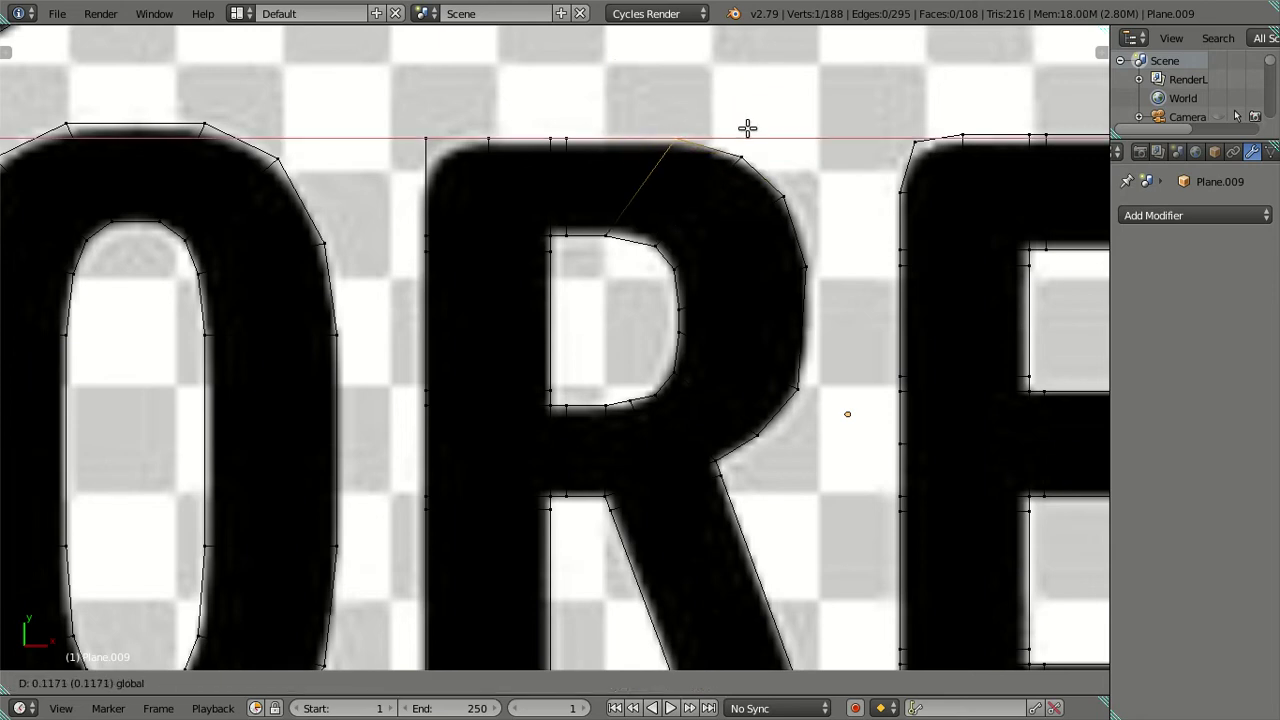
left_click(749, 130)
key("a")
key("z")
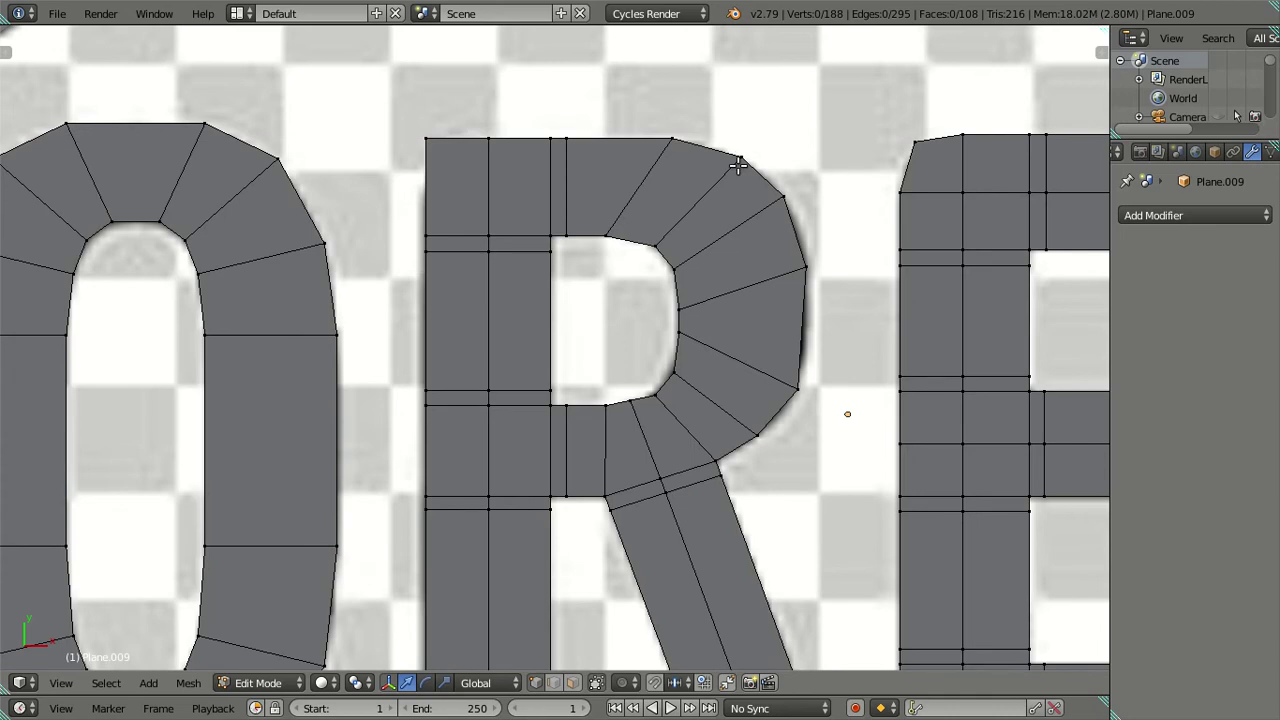
Step: Slide and raise a vertex on the R's right edge to follow the reference curve
right_click(815, 381)
key("g")
key("y")
left_click(804, 312)
key("g")
key("x")
key("Escape")
key("g")
key("g")
left_click(787, 431)
key("g")
key("x")
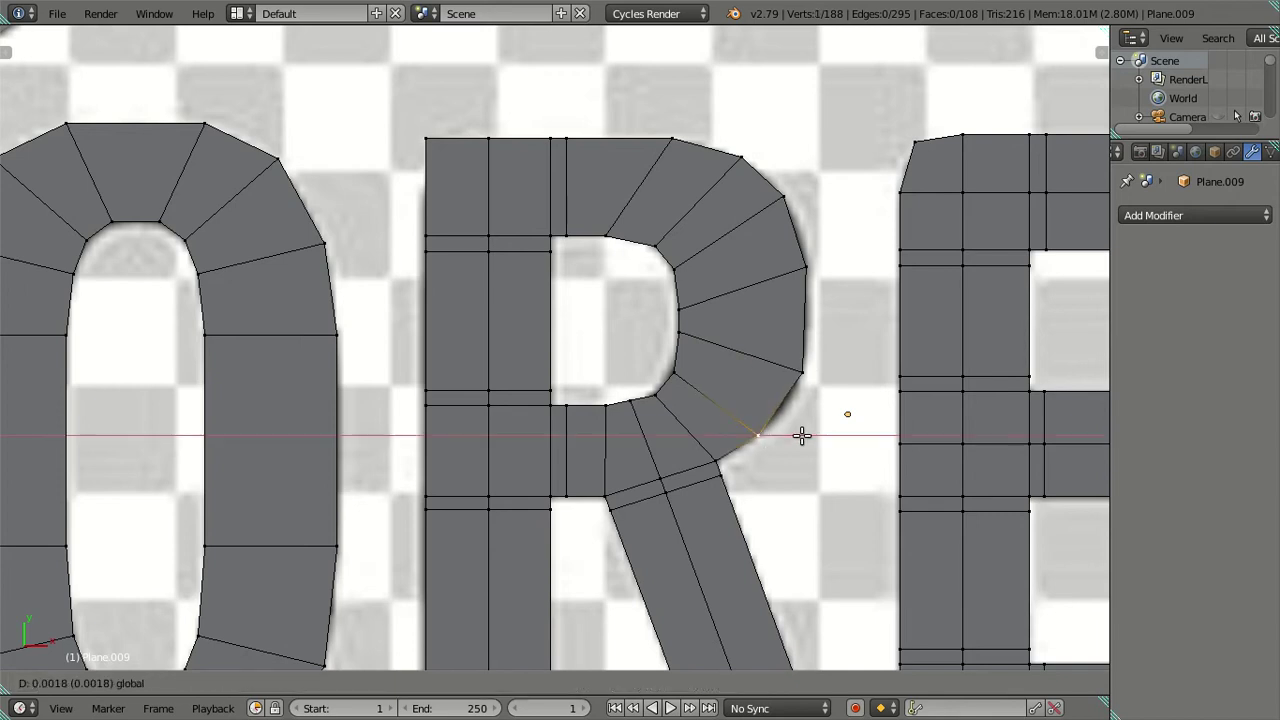
key("Escape")
key("g")
key("y")
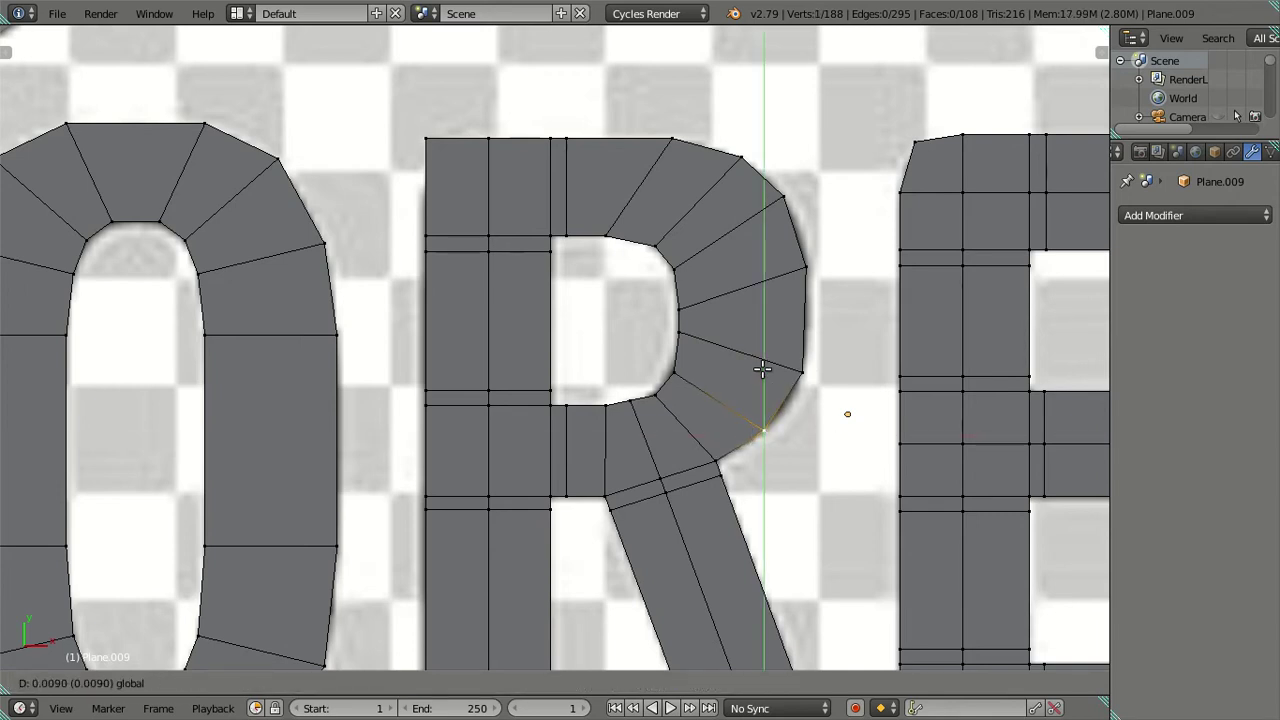
left_click(762, 370)
key("a")
Step: Shift three vertices on the R's right curve horizontally to match the outline
left_click(763, 433)
left_click(806, 269, "shift")
left_click(802, 371, "shift")
key("g")
key("x")
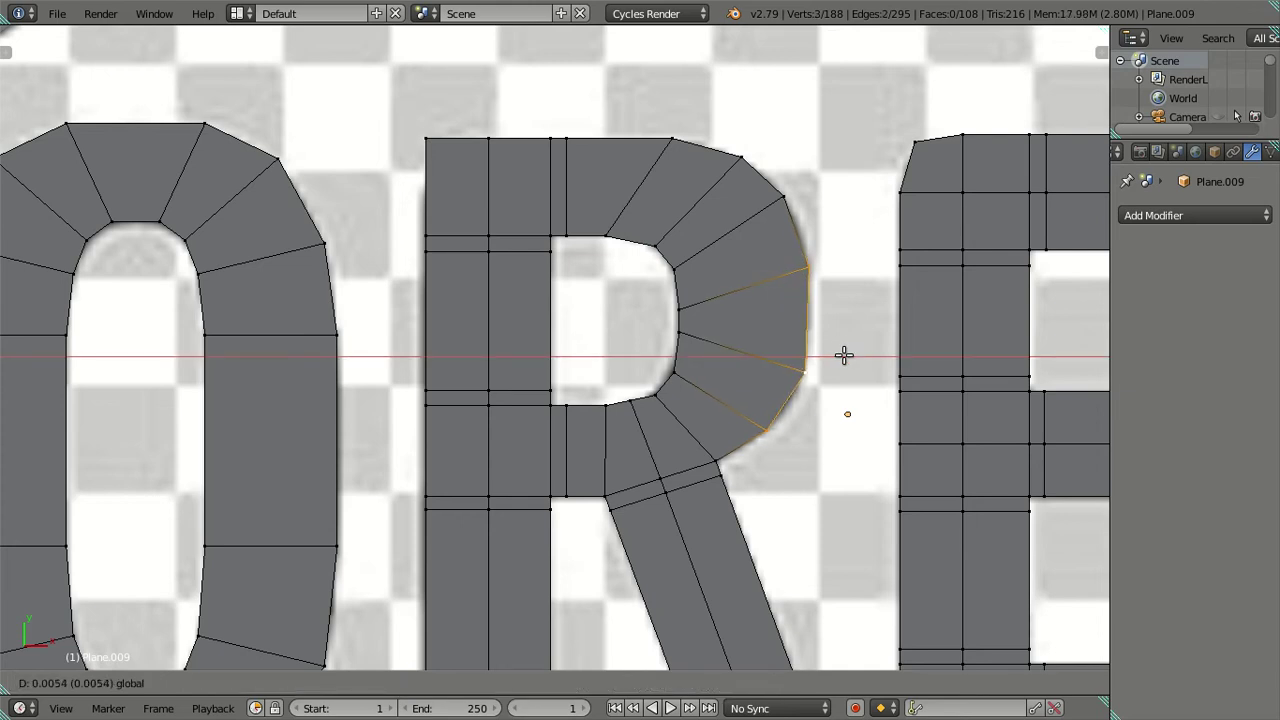
left_click(845, 356)
key("a")
Step: Check the R's upper-curve and inner-curve vertices against the reference, leaving them unchanged
right_click(799, 205)
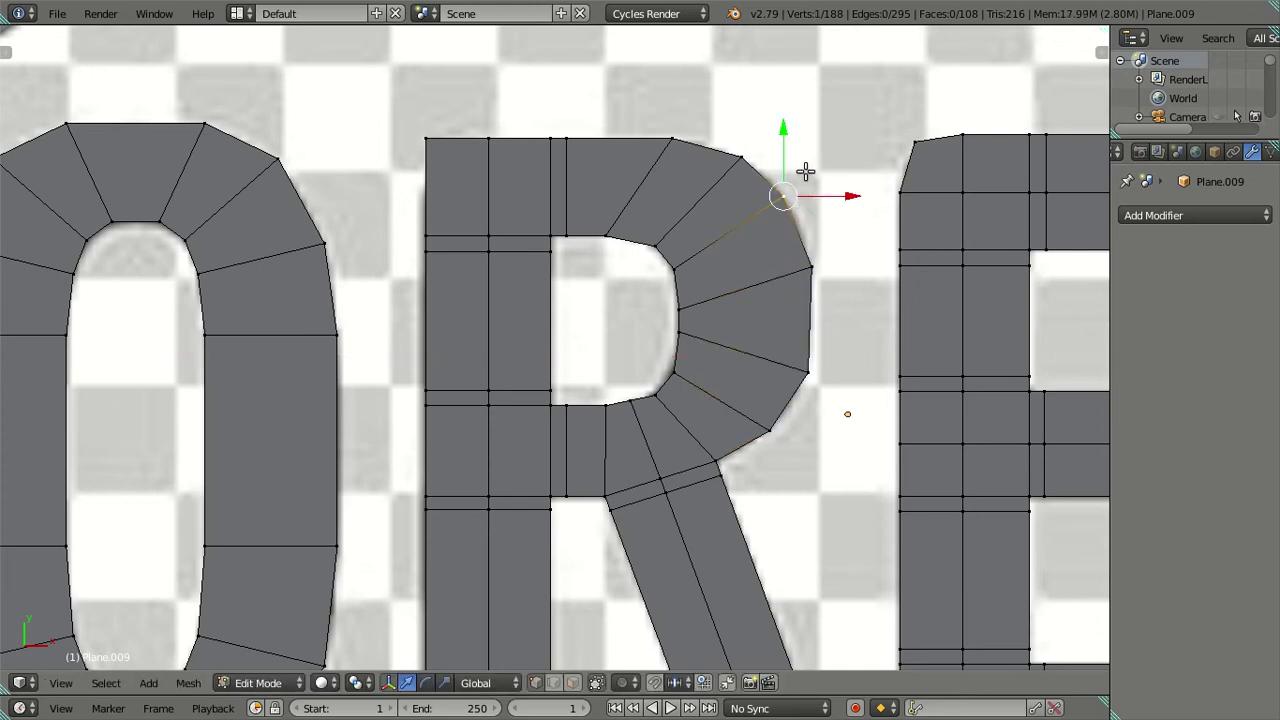
key("g")
key("y")
key("Escape")
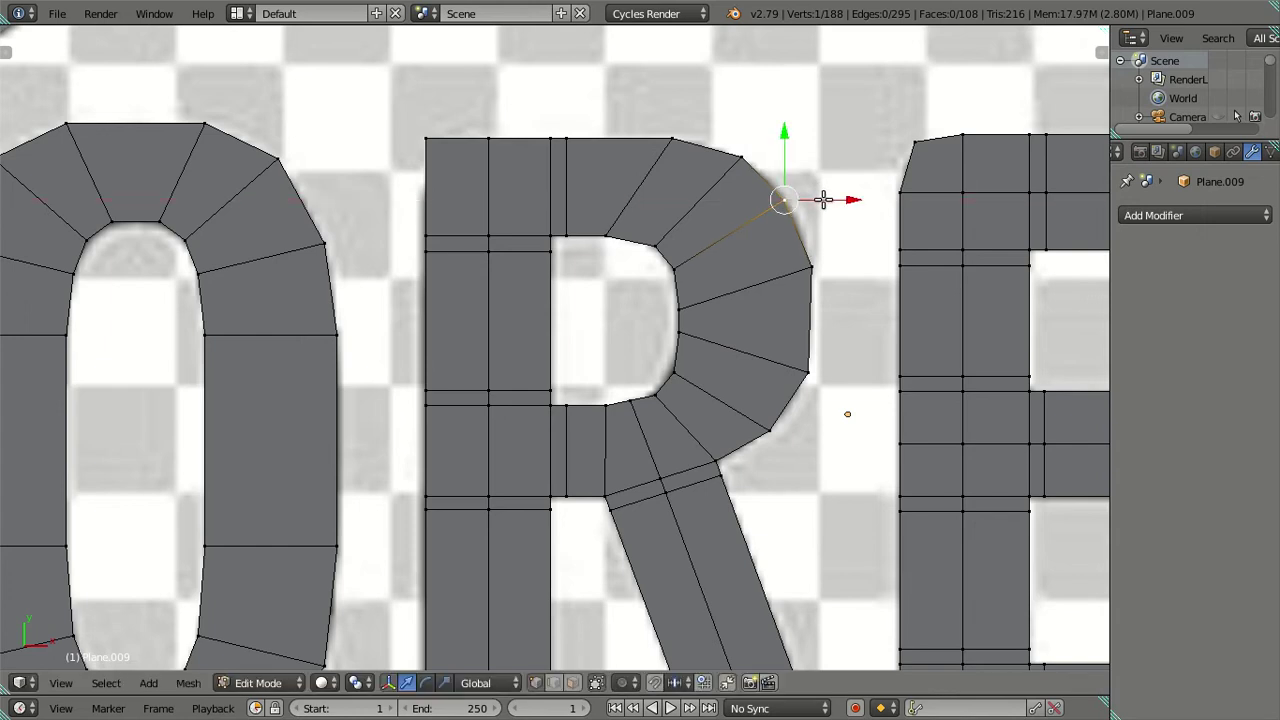
key("a")
key("shift+z")
key("shift+z")
right_click(678, 320)
key("s")
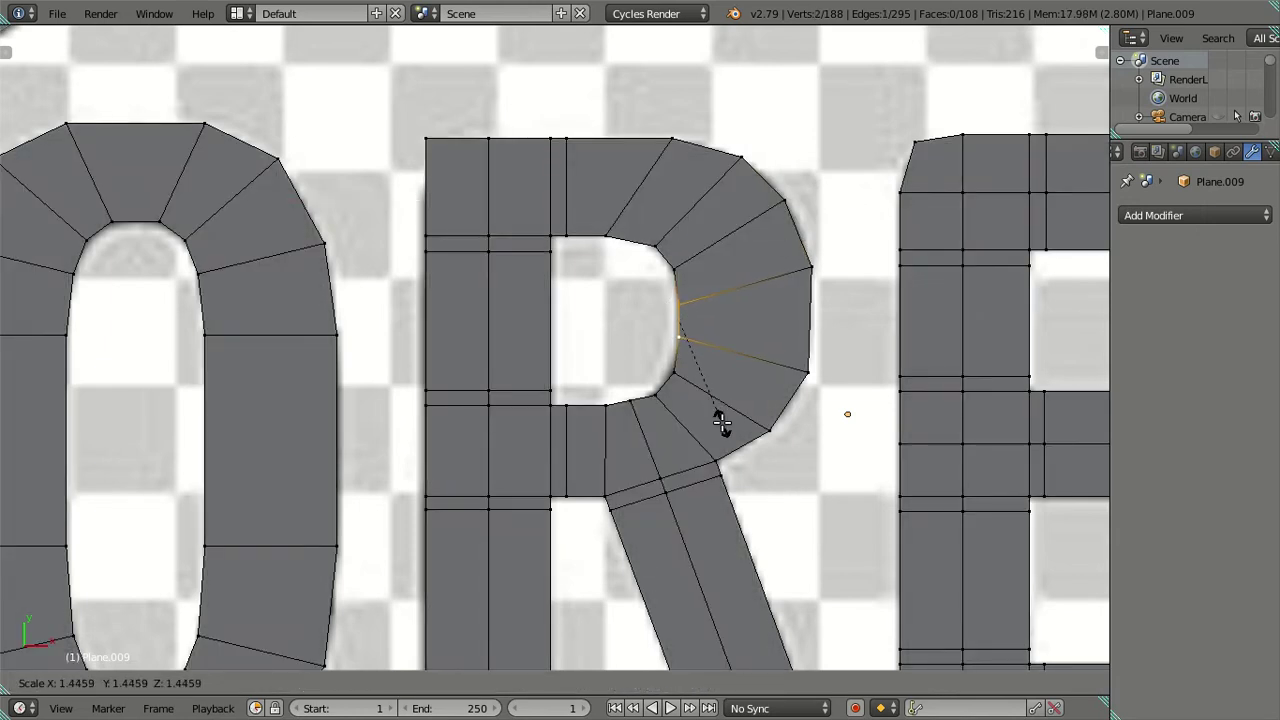
key("Escape")
key("shift+z")
key("a")
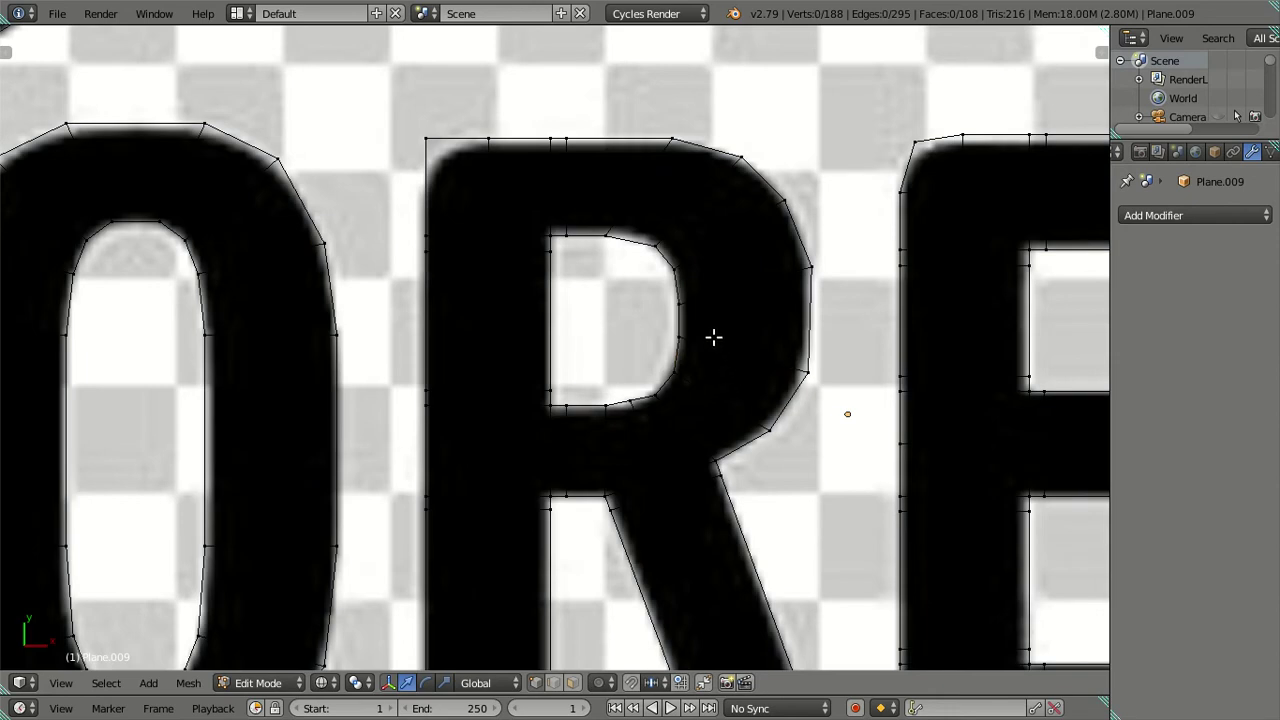
key("shift+z")
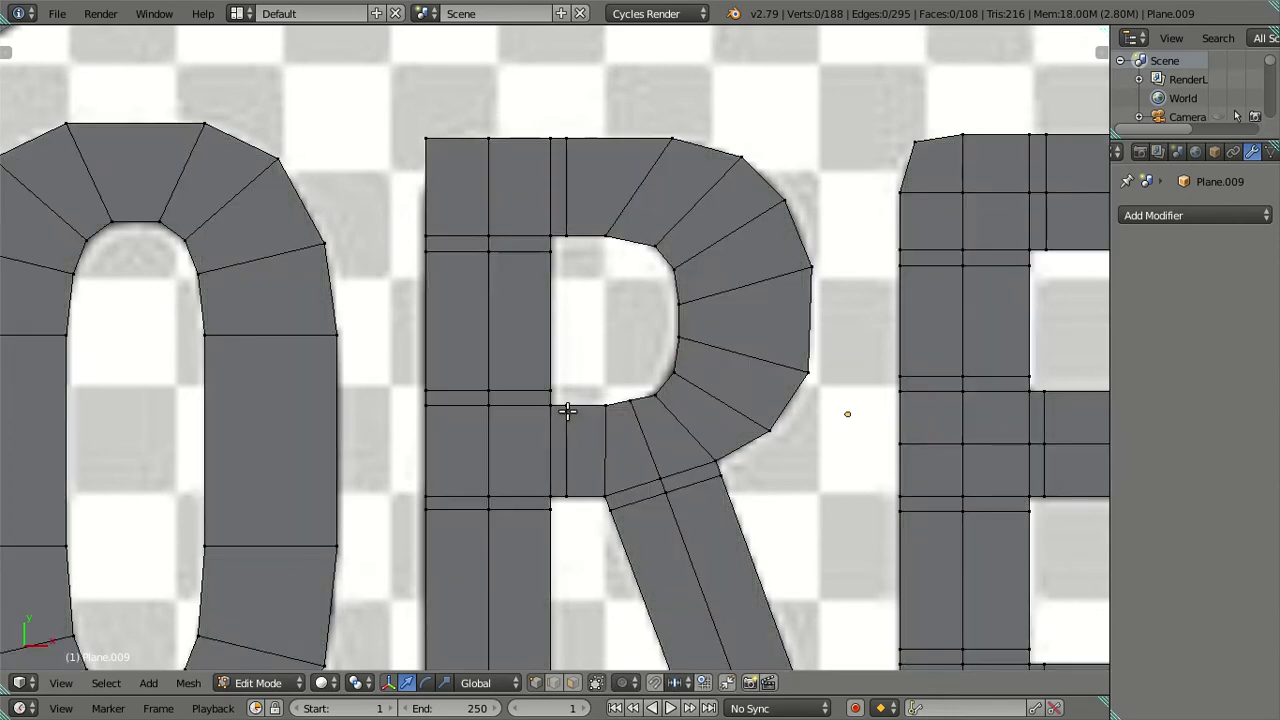
Step: Add a centered loop cut across the R and snap its top-left corner vertex to the reference
key("ctrl+r")
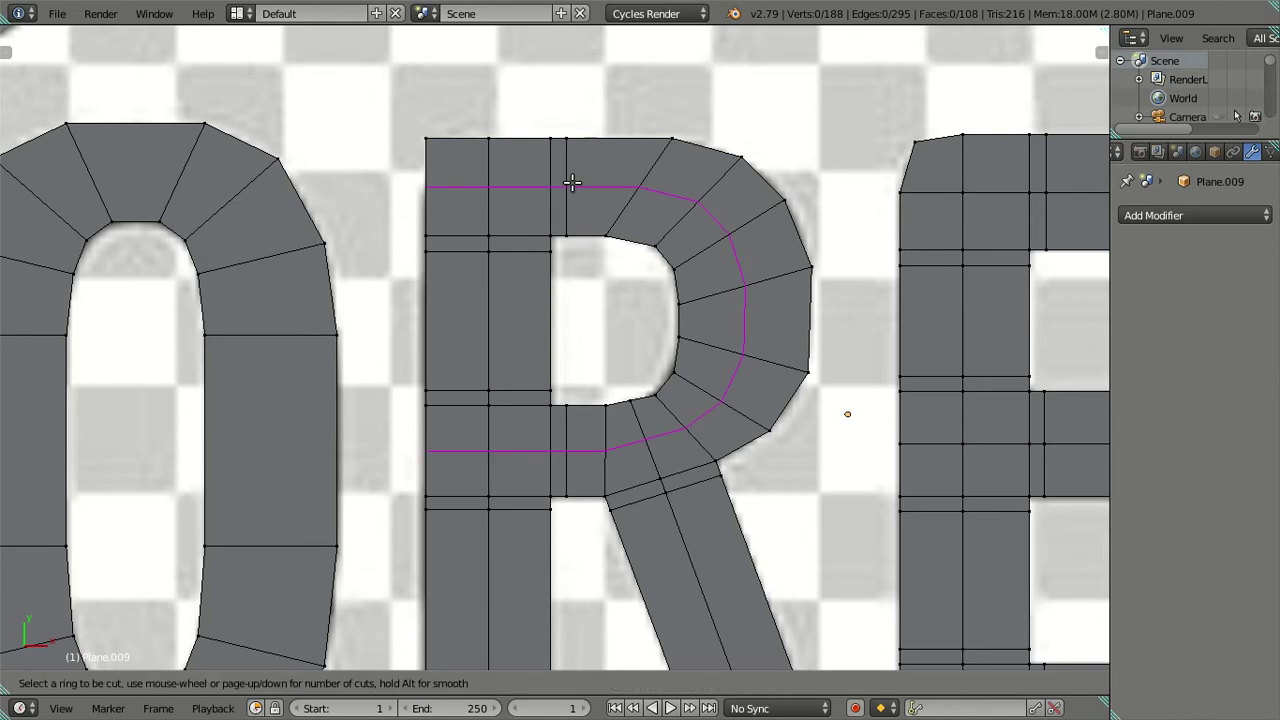
left_click(571, 181)
right_click(571, 181)
key("shift+z")
right_click(416, 130)
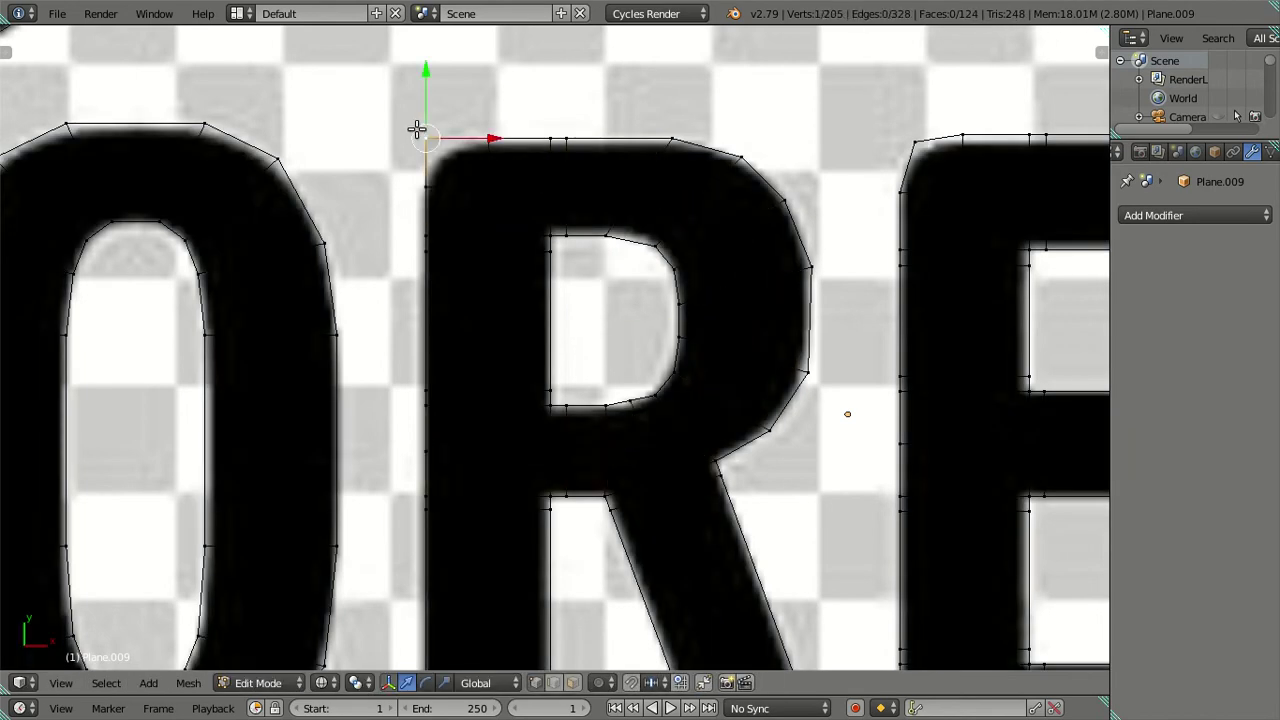
key("g")
left_click(506, 215)
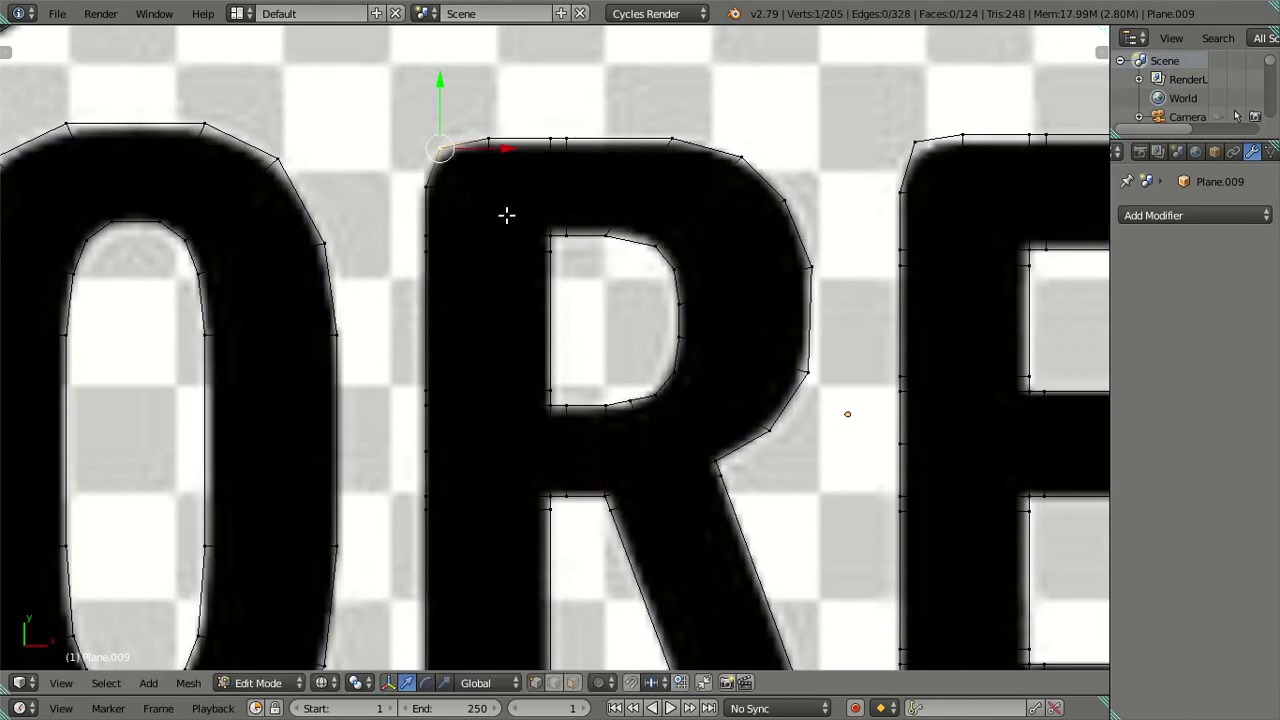
scroll(502, 210, "down", 2)
key("shift+z")
scroll(543, 266, "up", 1)
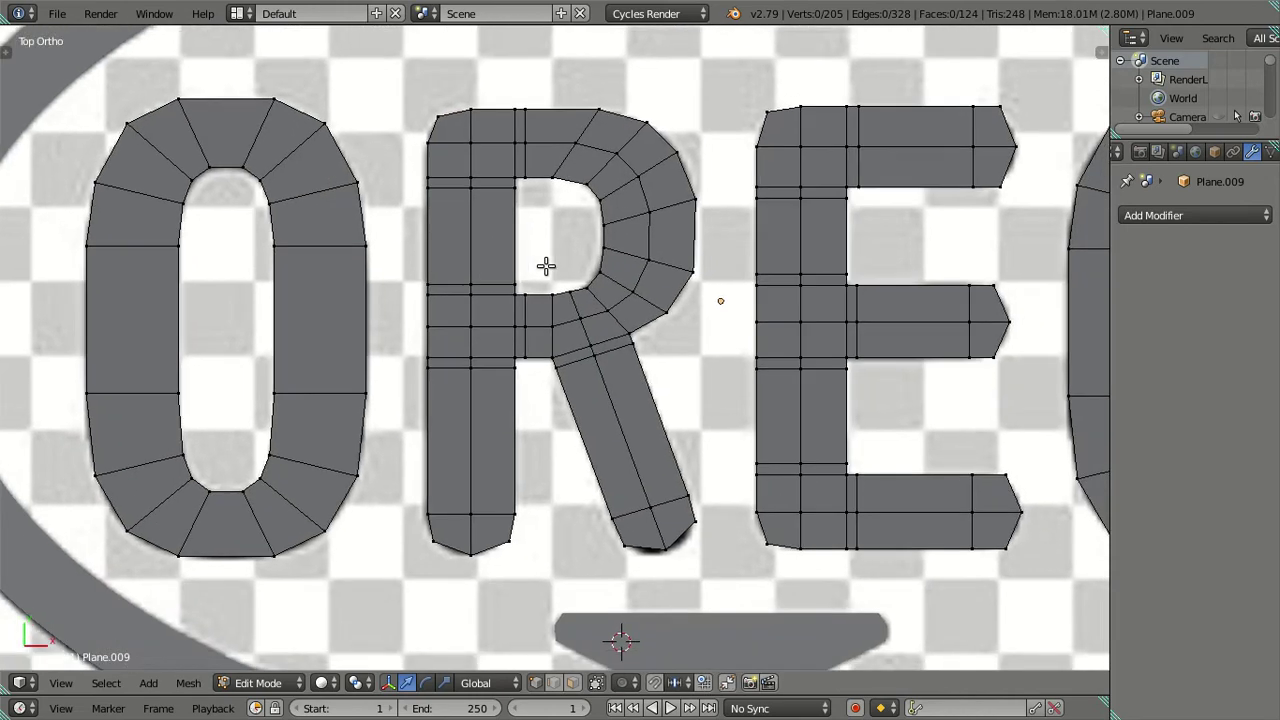
Step: Add a Subdivision Surface modifier to the OREO letters
key("Tab")
scroll(575, 277, "up", 1)
left_click(1170, 215)
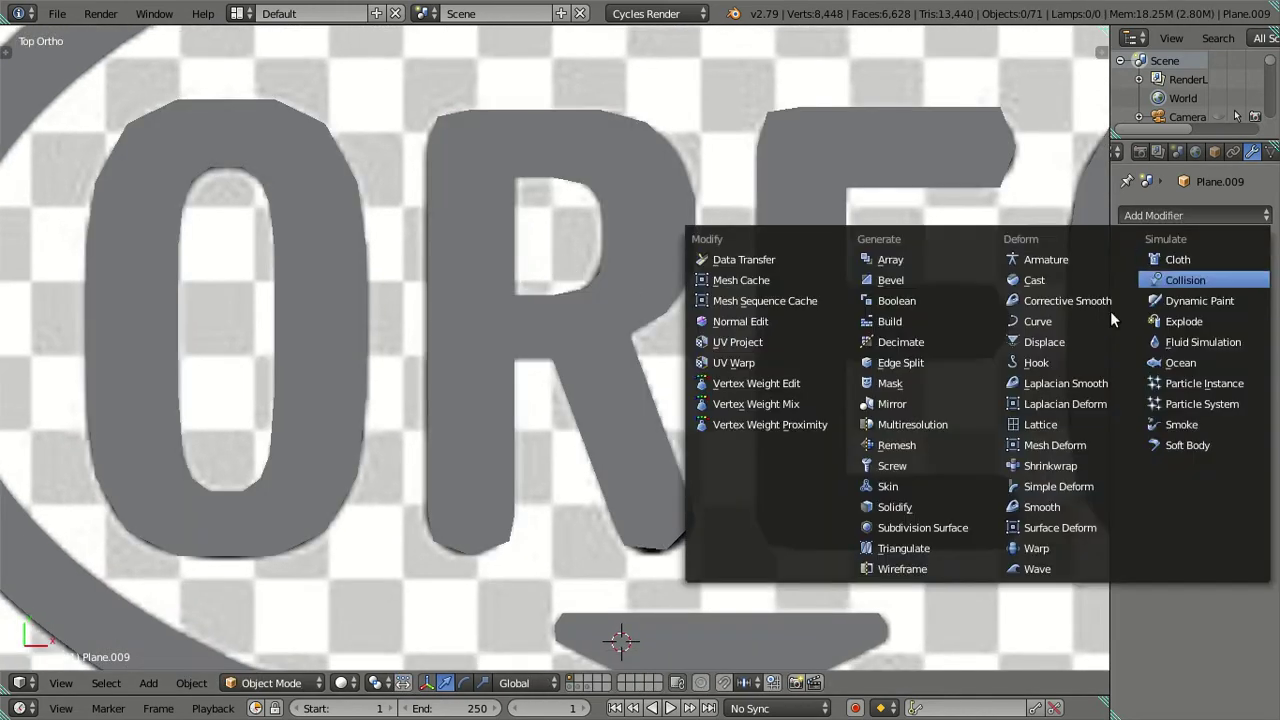
left_click(954, 526)
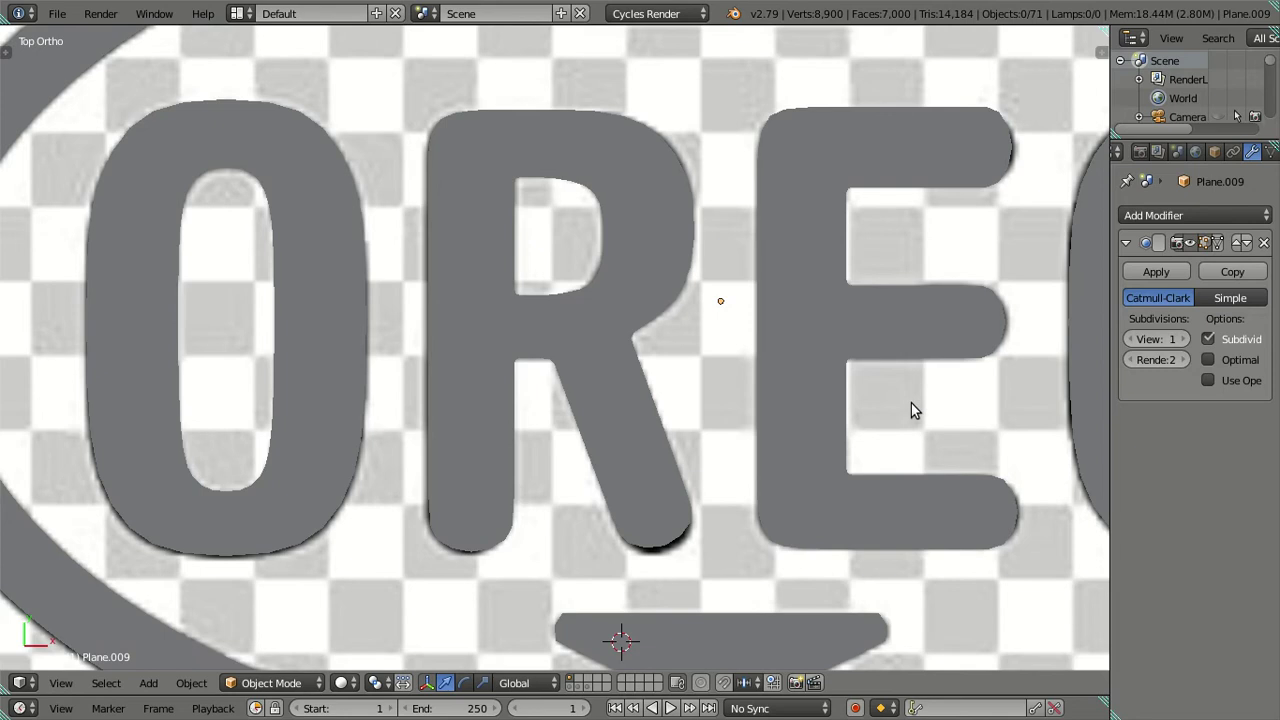
scroll(880, 415, "down", 1)
Step: Box-select the R leg's bottom vertices and move them to the rounded reference end
key("Tab")
scroll(686, 543, "up", 2)
scroll(609, 491, "up", 2)
left_click_drag(517, 502, 628, 455)
key("g")
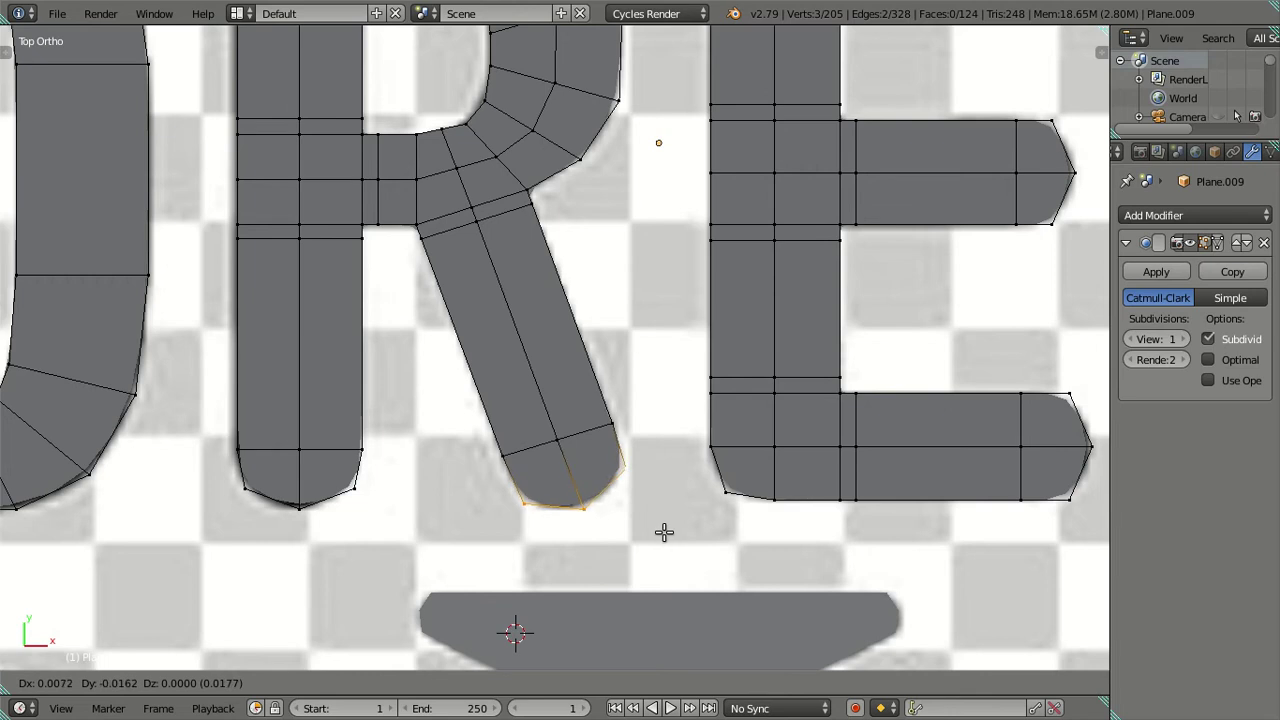
left_click(664, 532)
key("a")
Step: Return to object mode and orbit around the smoothed logo
scroll(330, 425, "down", 2)
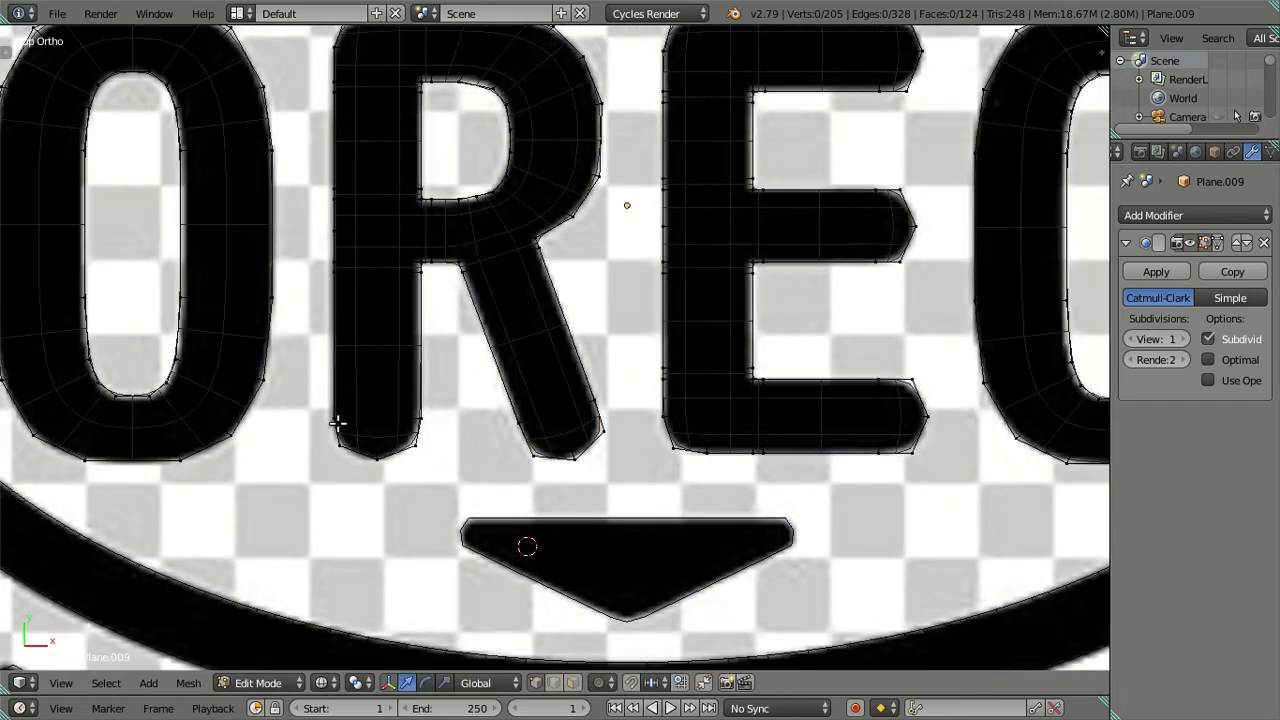
scroll(529, 386, "down", 2)
key("Tab")
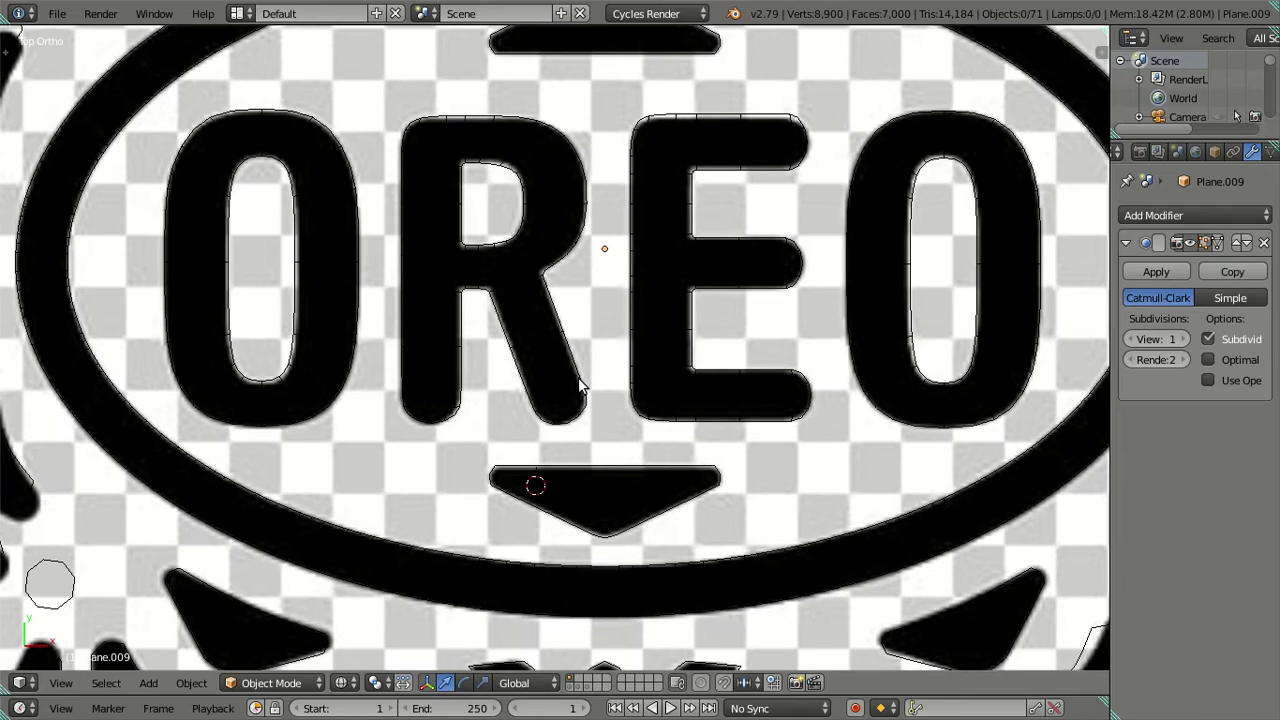
scroll(639, 373, "up", 1)
scroll(693, 333, "down", 2)
scroll(680, 364, "down", 2)
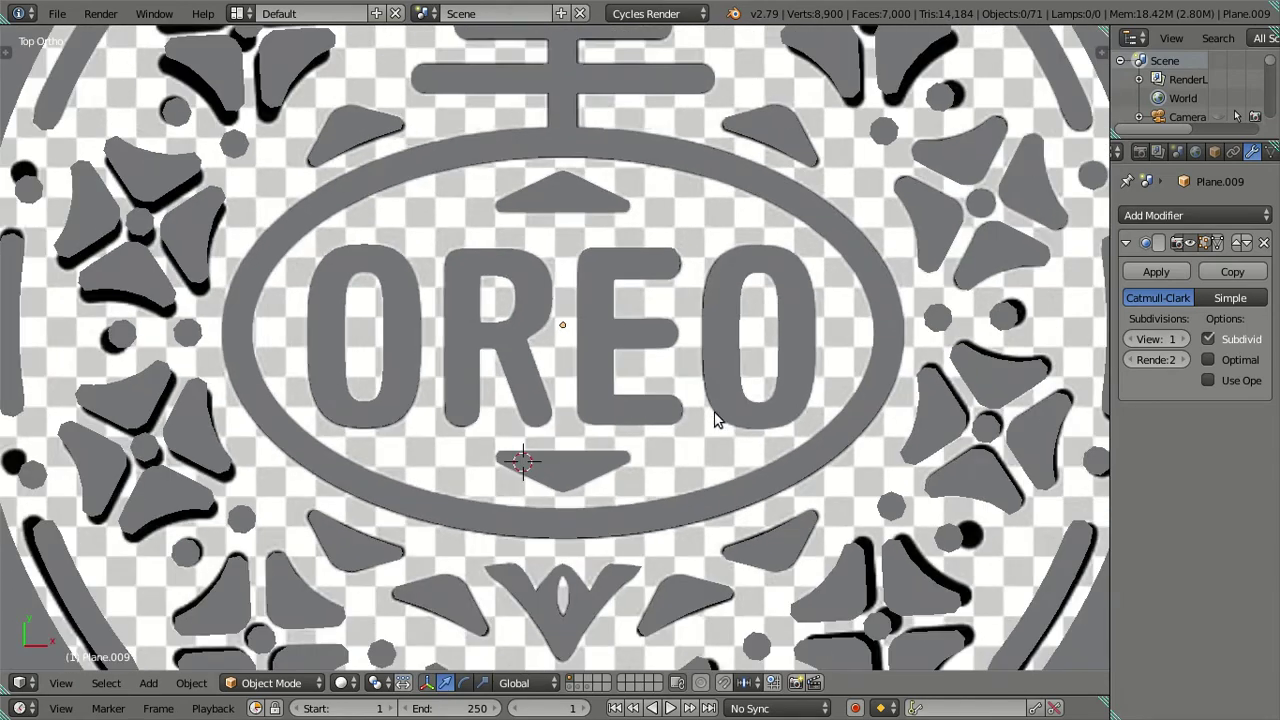
middle_click_drag(716, 414, 628, 277)
scroll(642, 372, "up", 3)
middle_click_drag(642, 372, 652, 352)
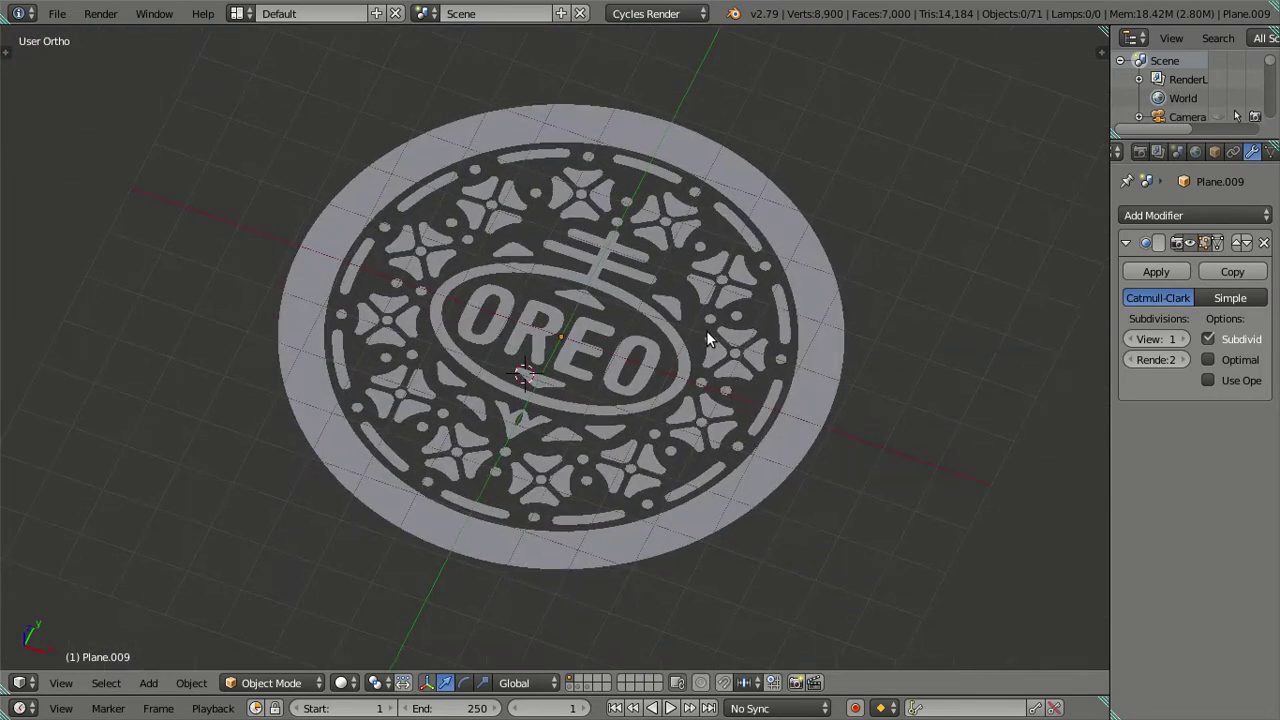
Step: Save the blend file, overwriting the existing one
key("ctrl+s")
left_click(706, 330)
middle_click_drag(706, 330, 756, 392)
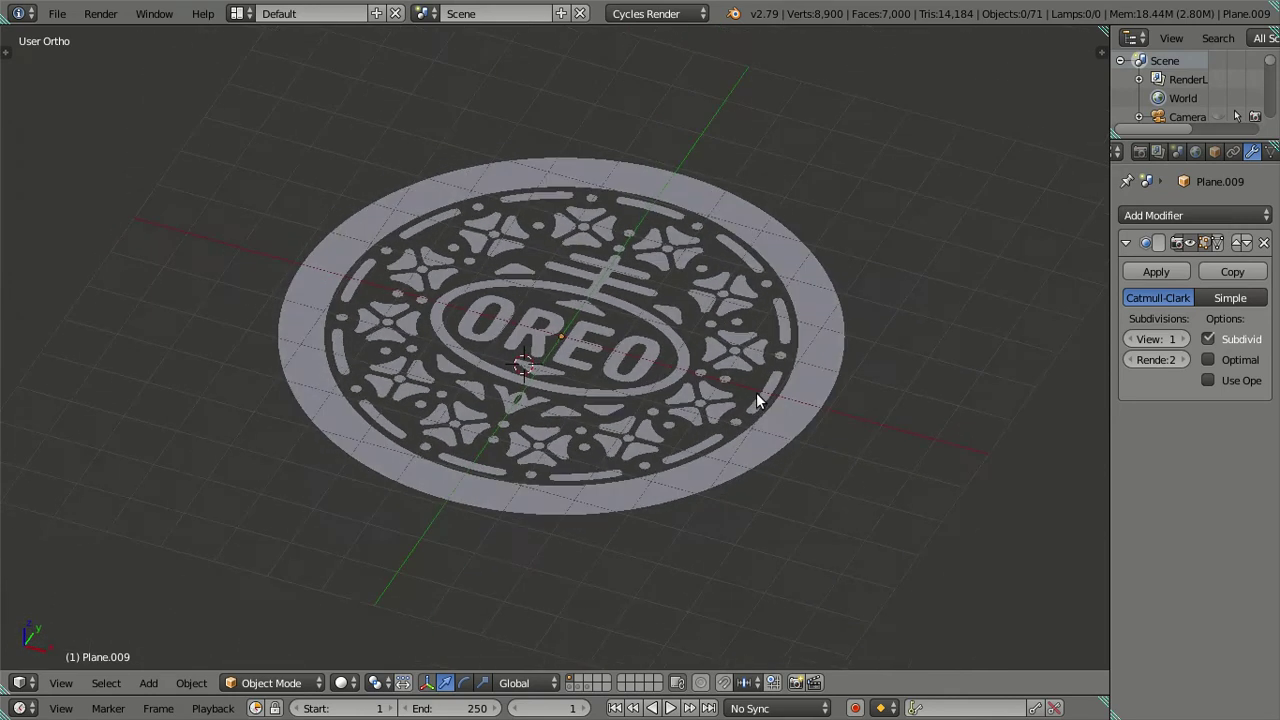
scroll(756, 392, "up", 2)
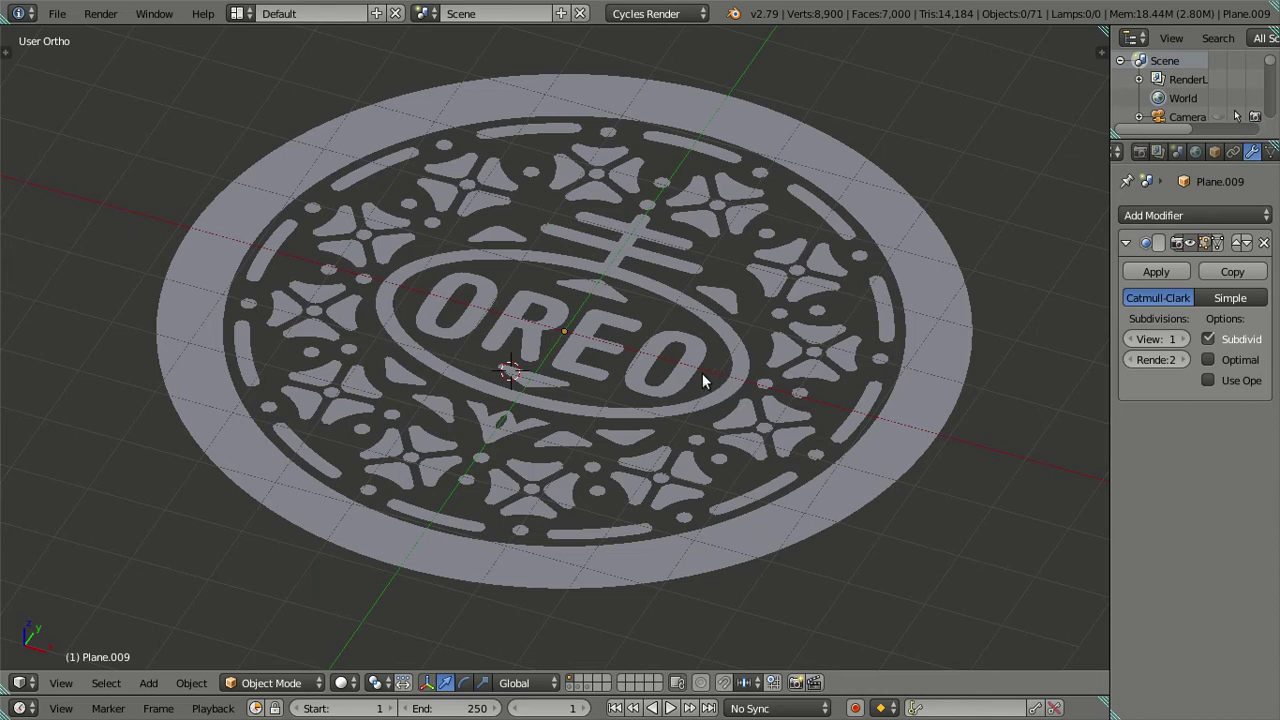
middle_click_drag(702, 373, 699, 381)
key("ctrl+s")
left_click(699, 381)
Step: Duplicate all traced shapes in place and move the copies to another layer
key("a")
key("a")
key("a")
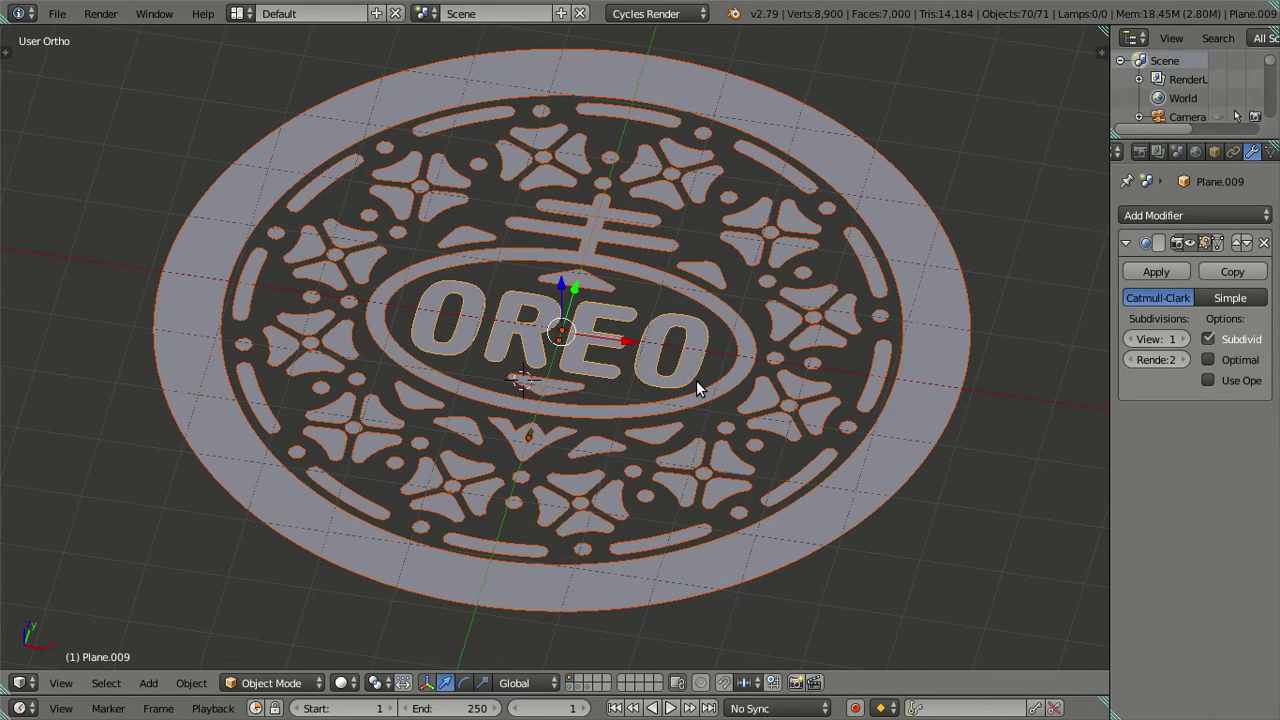
key("shift+d")
right_click(775, 345)
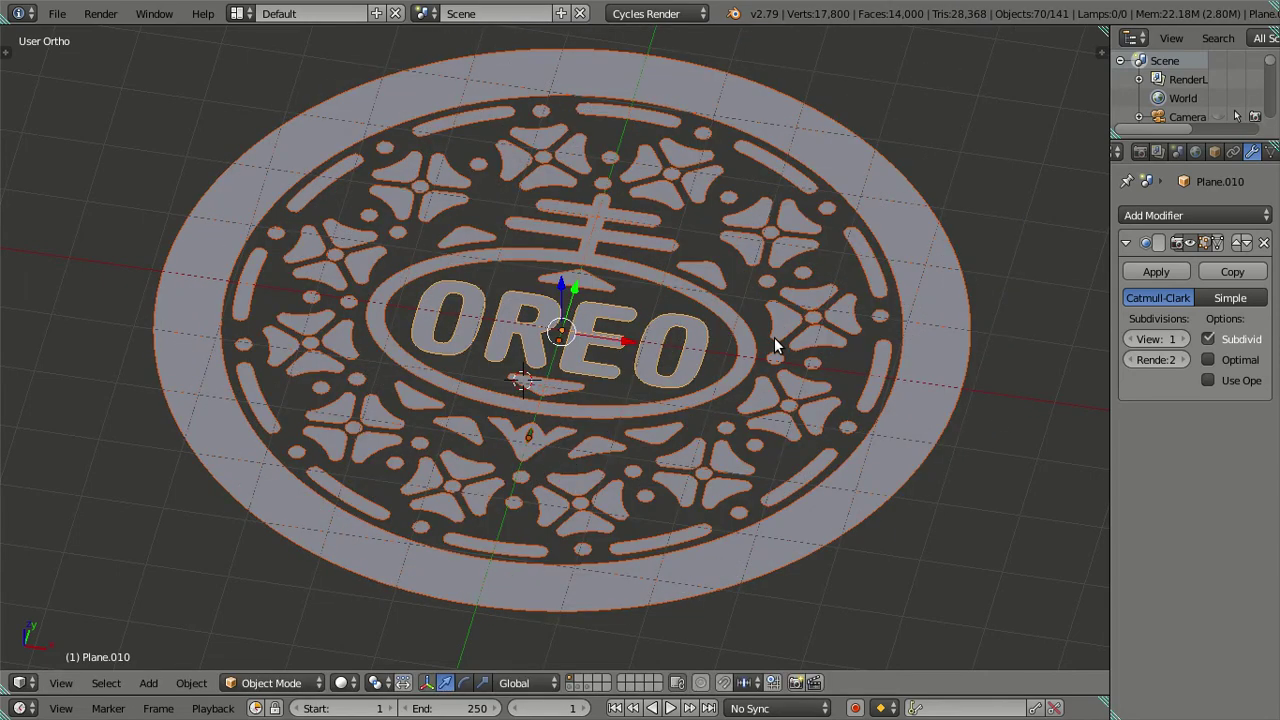
key("m")
left_click(966, 382)
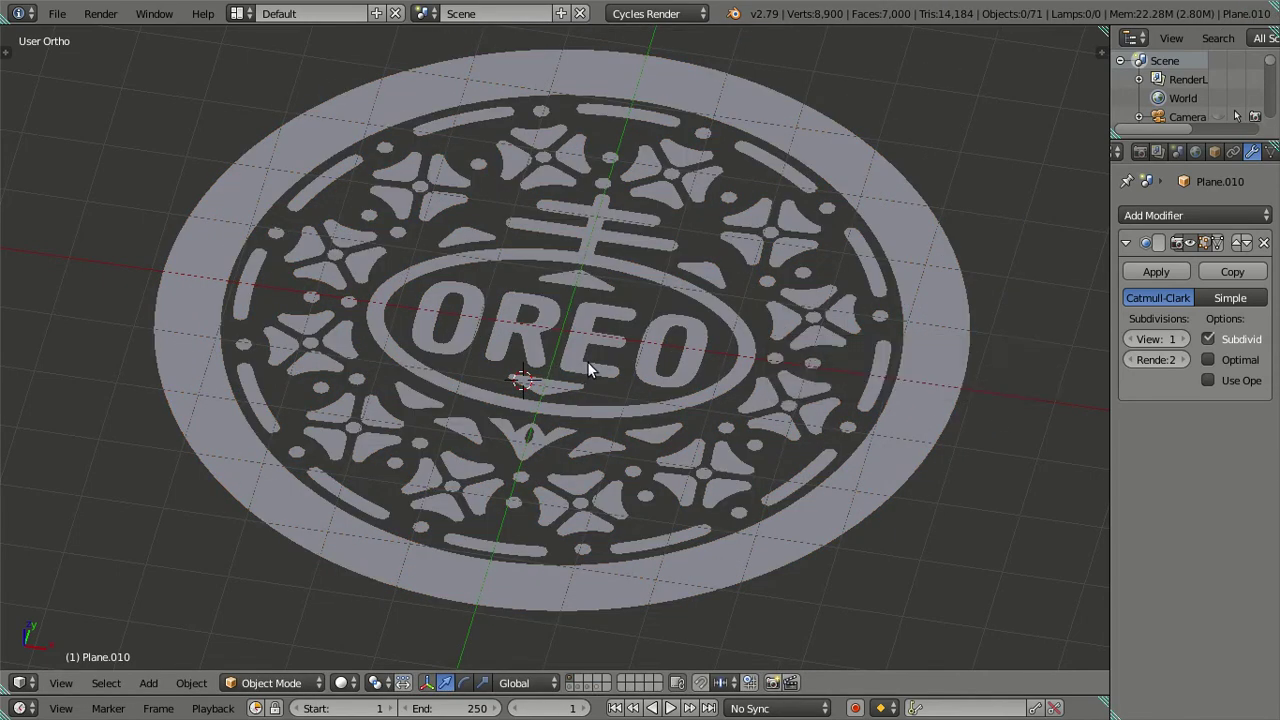
Step: Join all the original shapes into Plane.009 with Ctrl+J
right_click(589, 369)
right_click(589, 369)
key("a")
key("a")
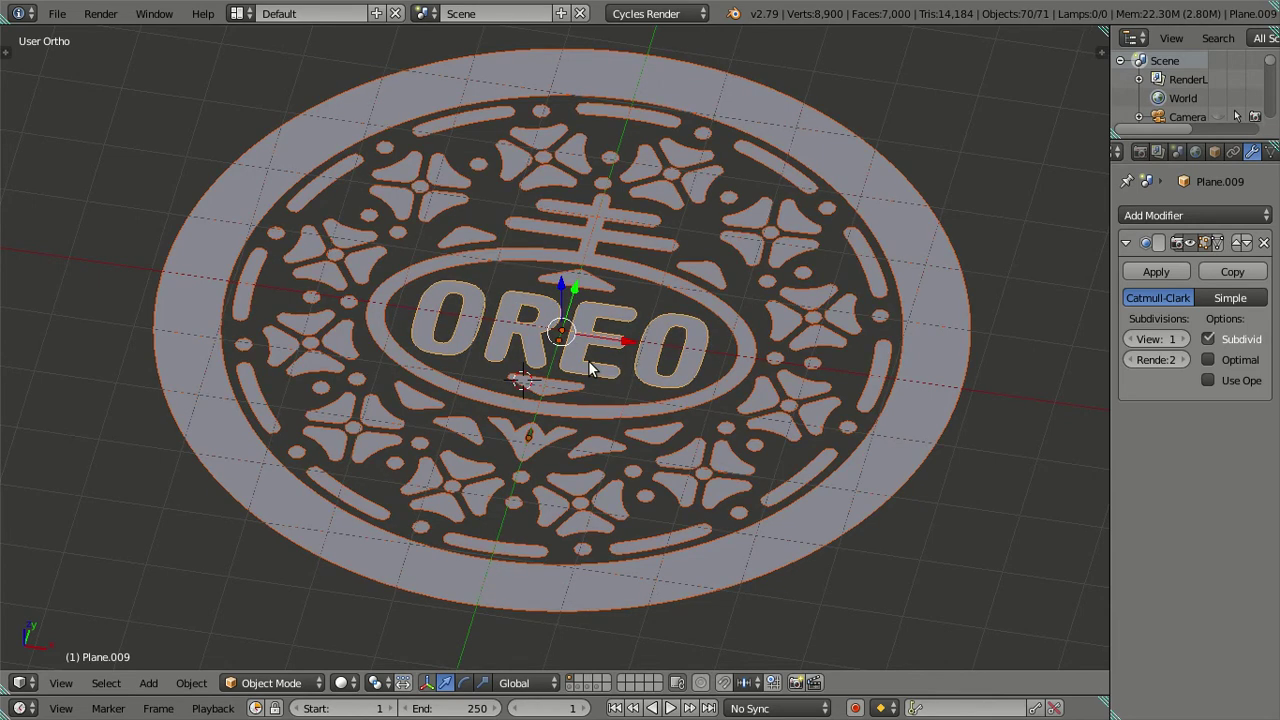
key("ctrl+j")
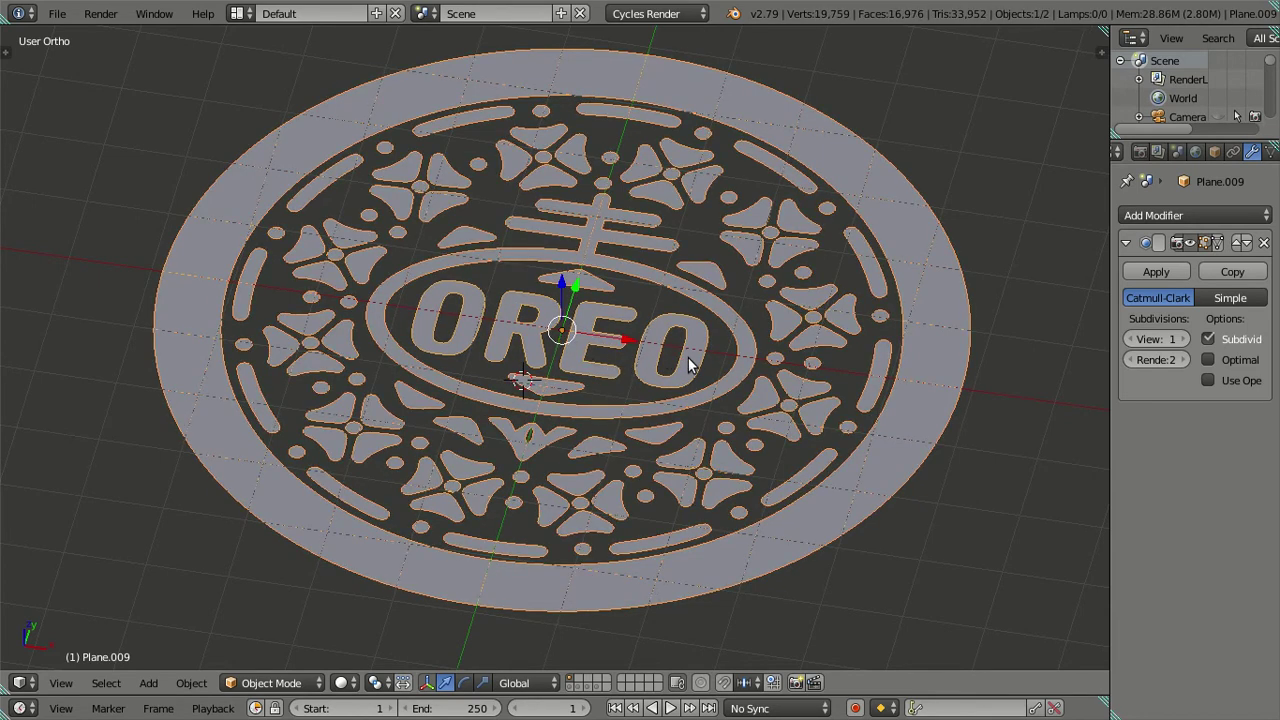
Step: Inspect the joined mesh in edit mode from the top view, then return to object mode
key("Tab")
middle_click_drag(690, 360, 735, 465)
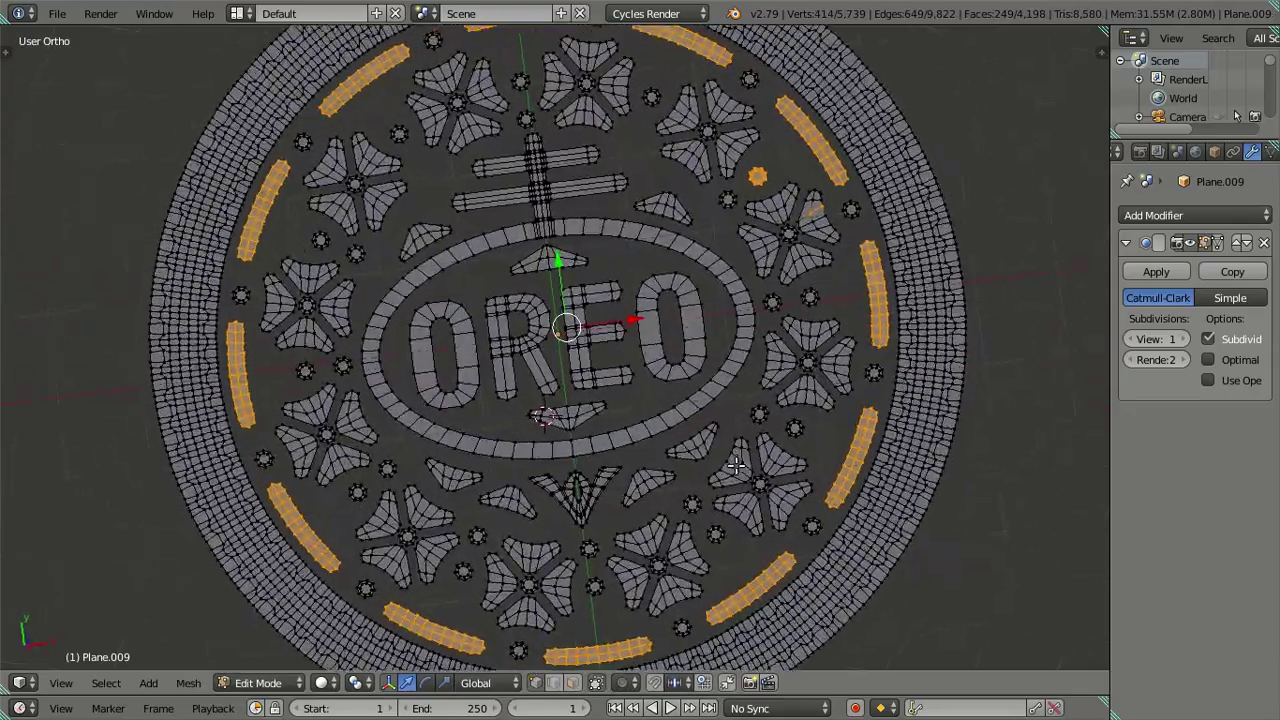
mouse_move(709, 403)
middle_mouse_down()
mouse_move(719, 374)
mouse_move(700, 358)
middle_mouse_up()
key("a")
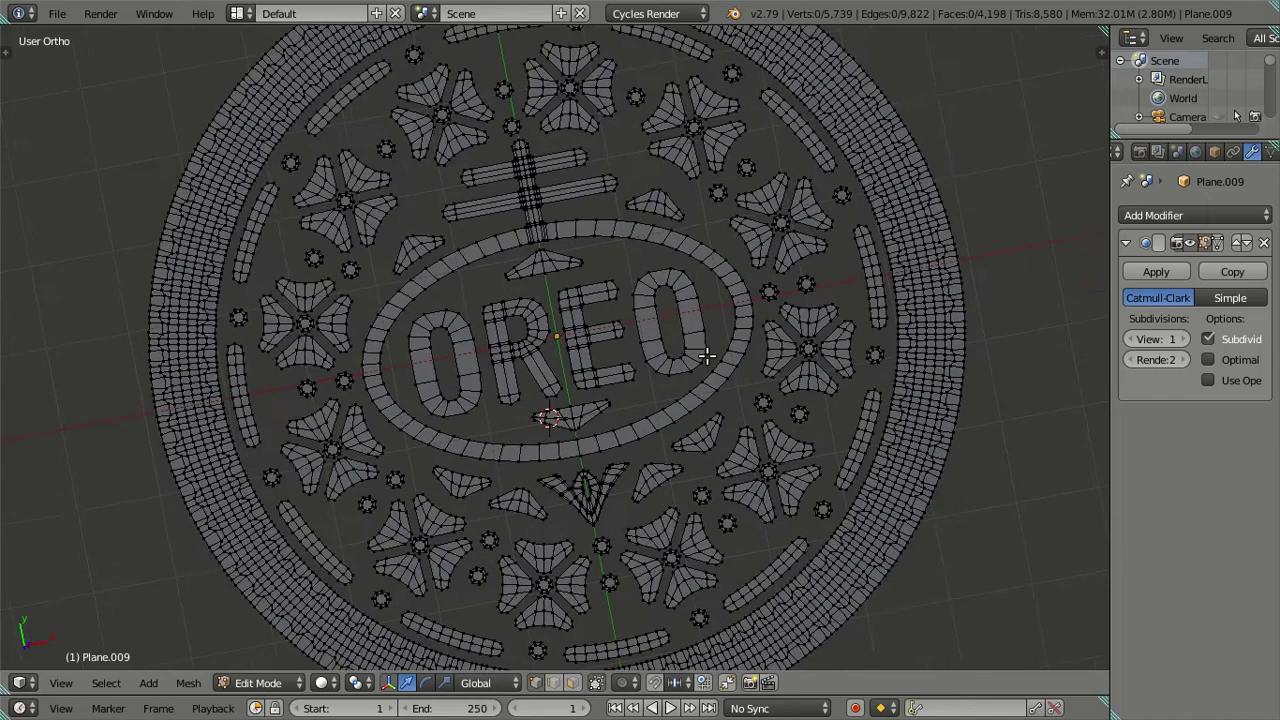
key("KP_7")
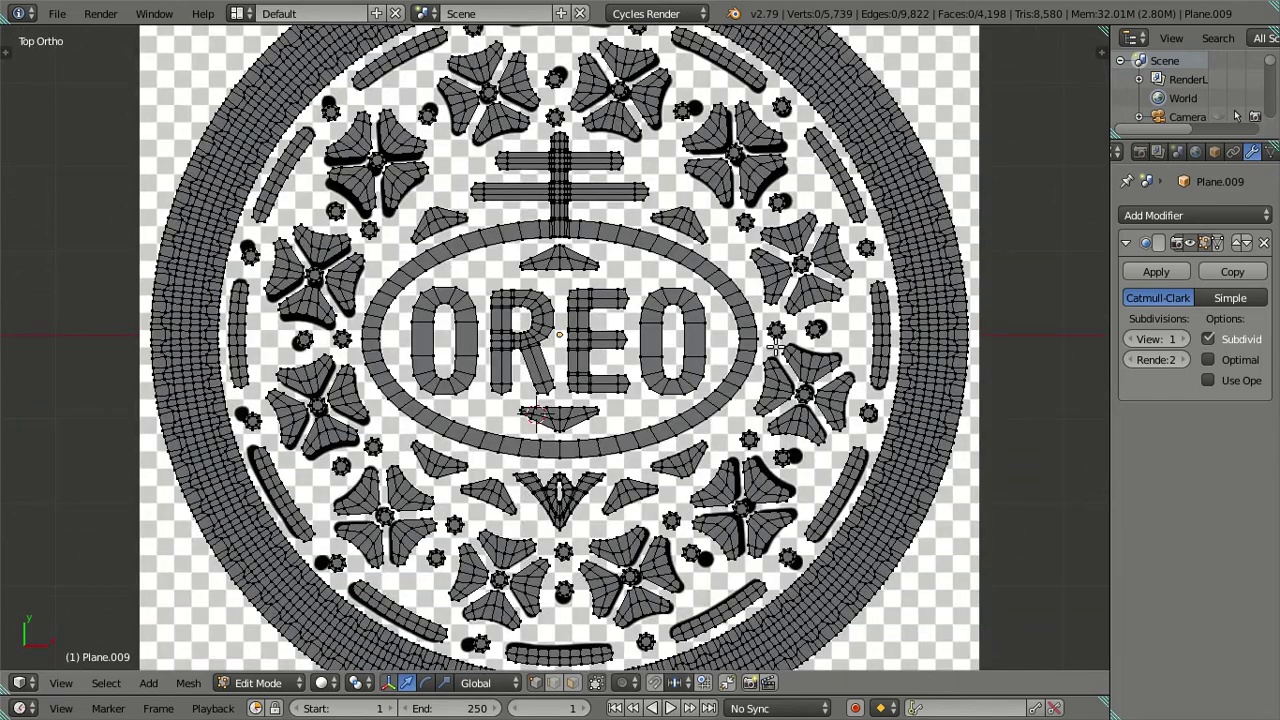
key("n")
key("n")
key("n")
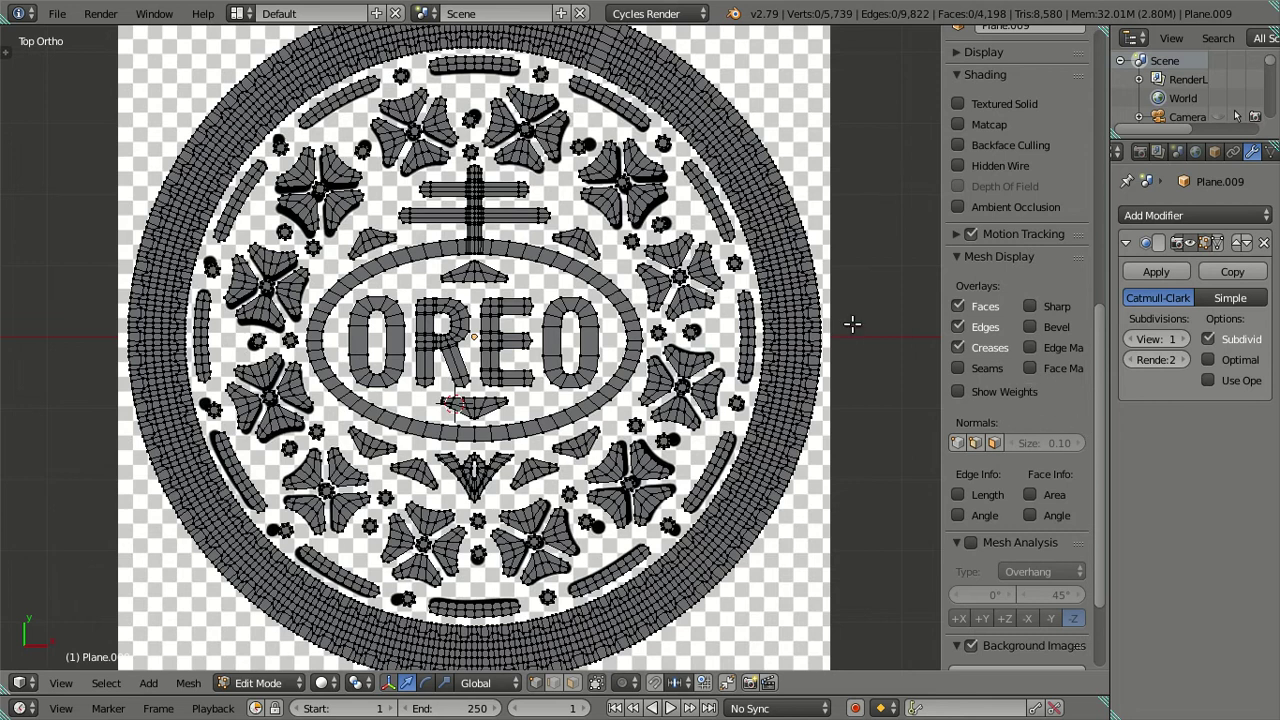
key("Tab")
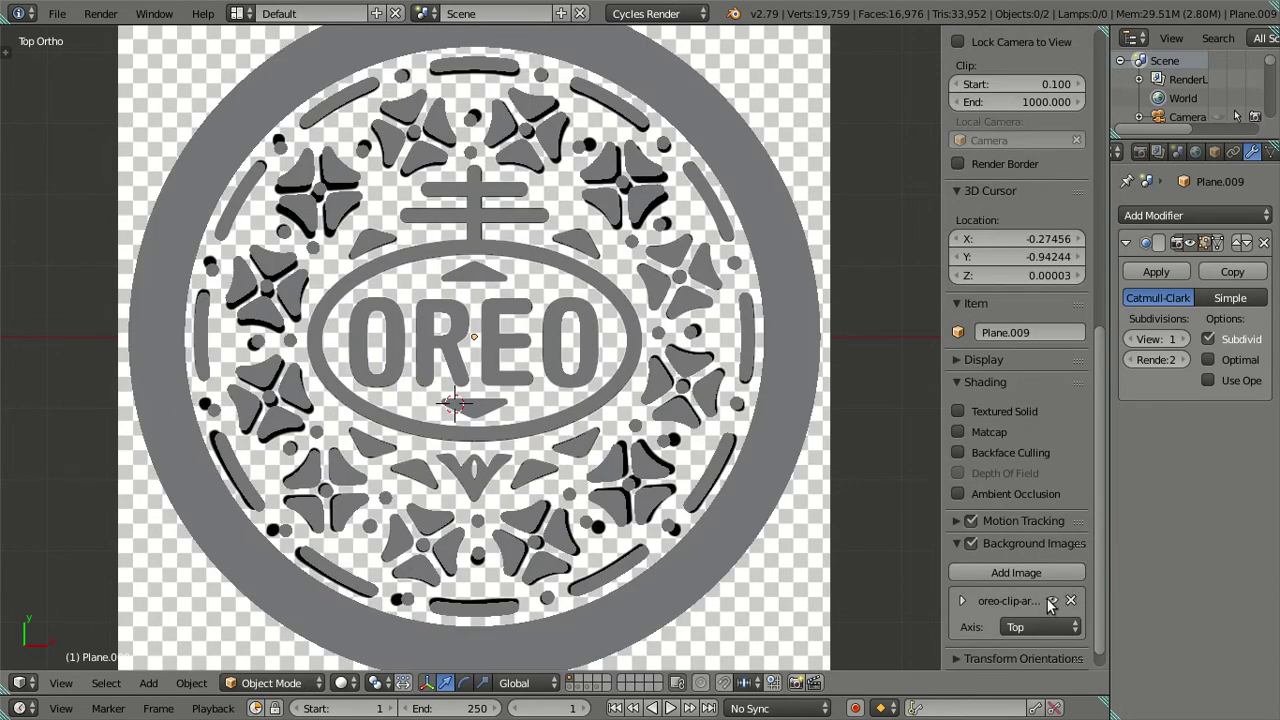
Step: Hide the background reference image and the viewport side panel
left_click(1052, 601)
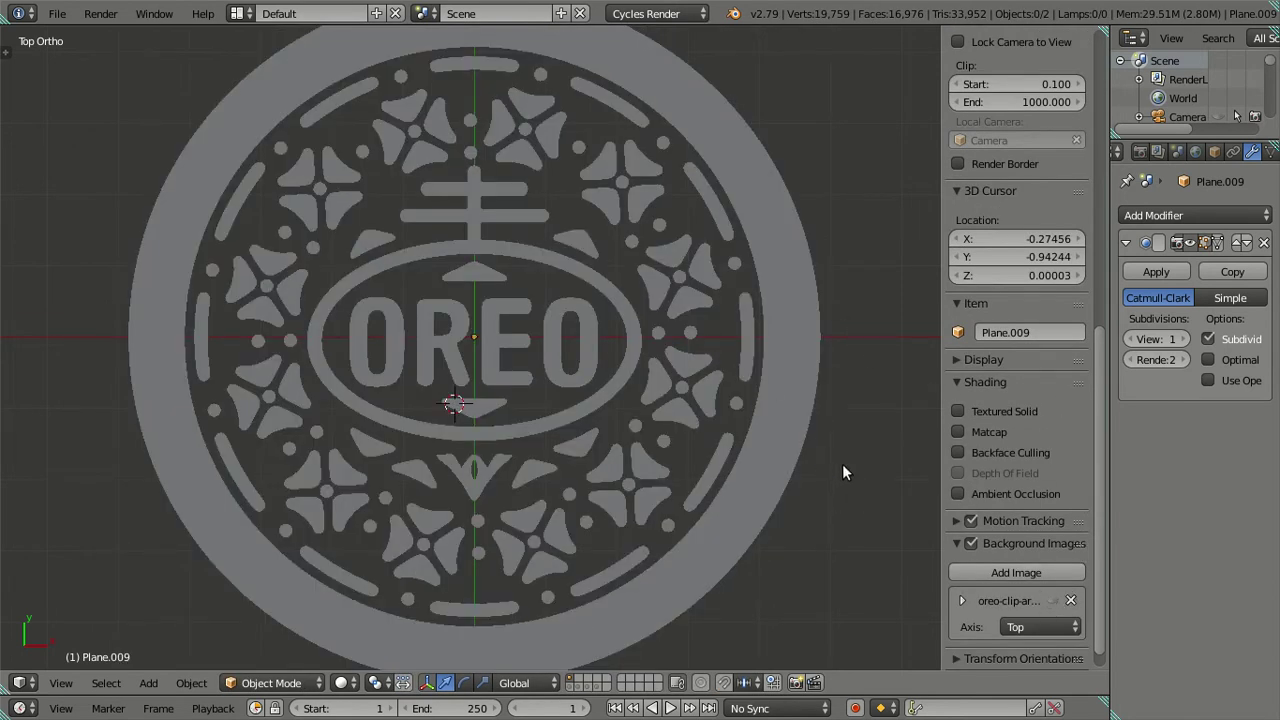
key("n")
middle_click_drag(811, 388, 696, 292)
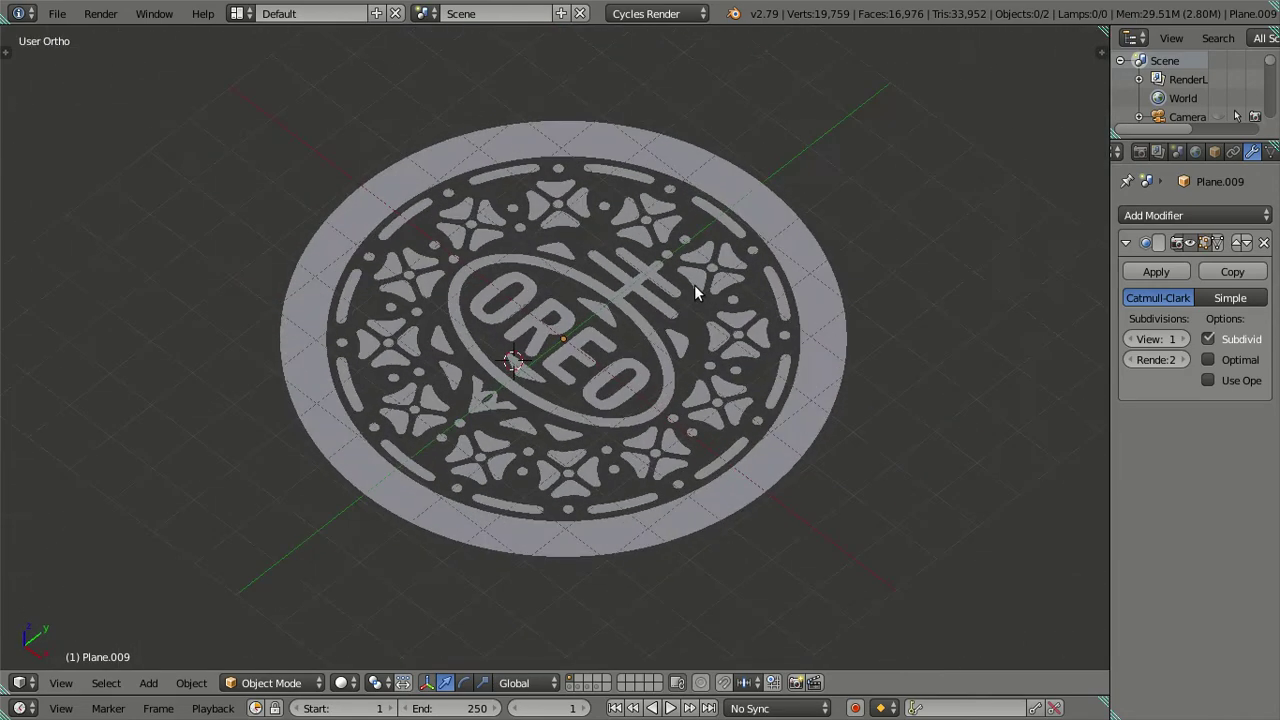
Step: Check the mesh's edges in Edit Mode and set the Subdivision viewport level to 0
key("Tab")
scroll(680, 320, "up", 4)
key("ctrl+Tab")
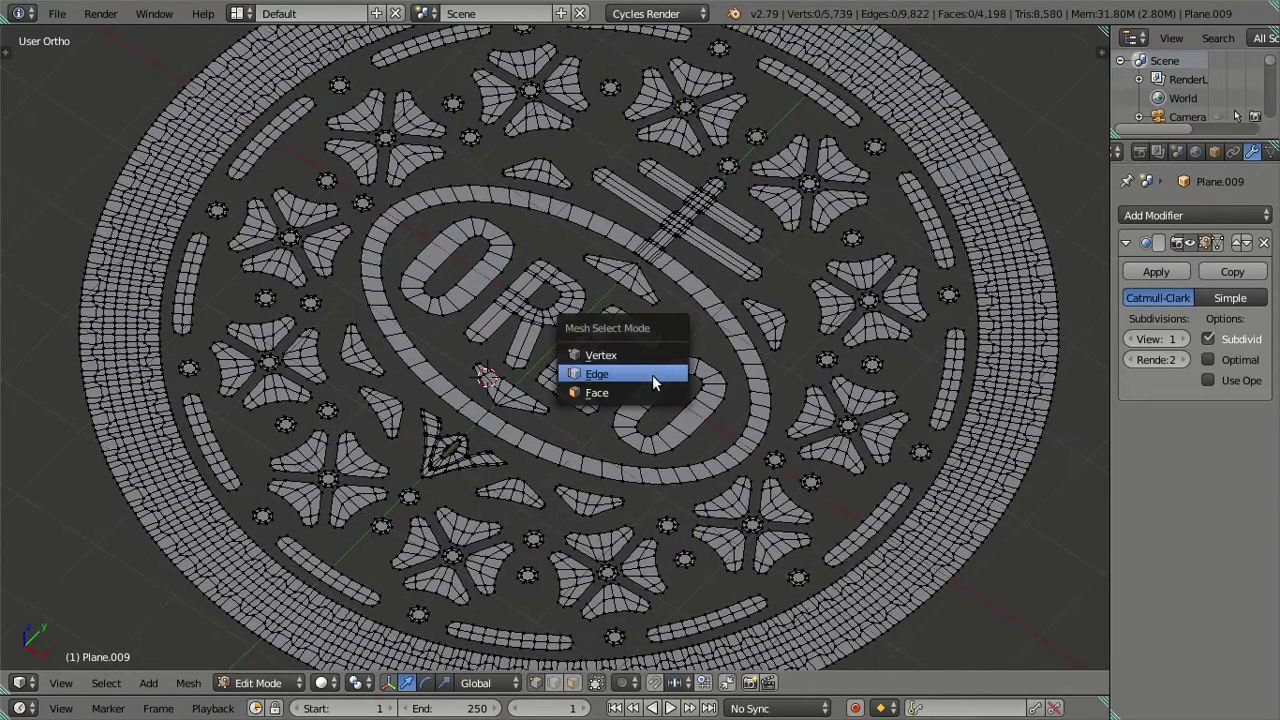
left_click(653, 377)
mouse_move(653, 377)
middle_mouse_down()
mouse_move(675, 365)
mouse_move(707, 404)
middle_mouse_up()
key("a")
key("a")
left_click(1128, 340)
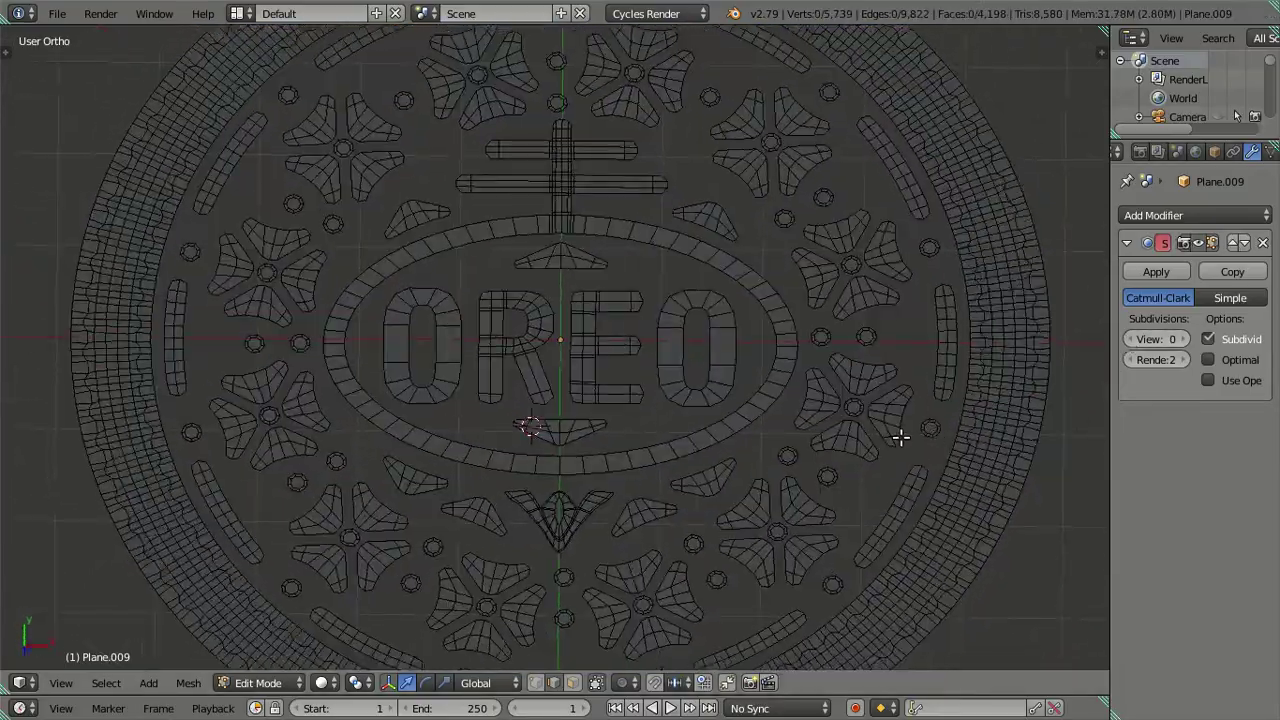
key("Tab")
Step: Delete the Subdivision modifier and inspect the flat Oreo mesh from above
mouse_move(900, 437)
middle_mouse_down()
mouse_move(838, 279)
mouse_move(1019, 336)
mouse_move(830, 262)
middle_mouse_up()
key("a")
key("a")
left_click(1262, 243)
scroll(785, 284, "up", 3)
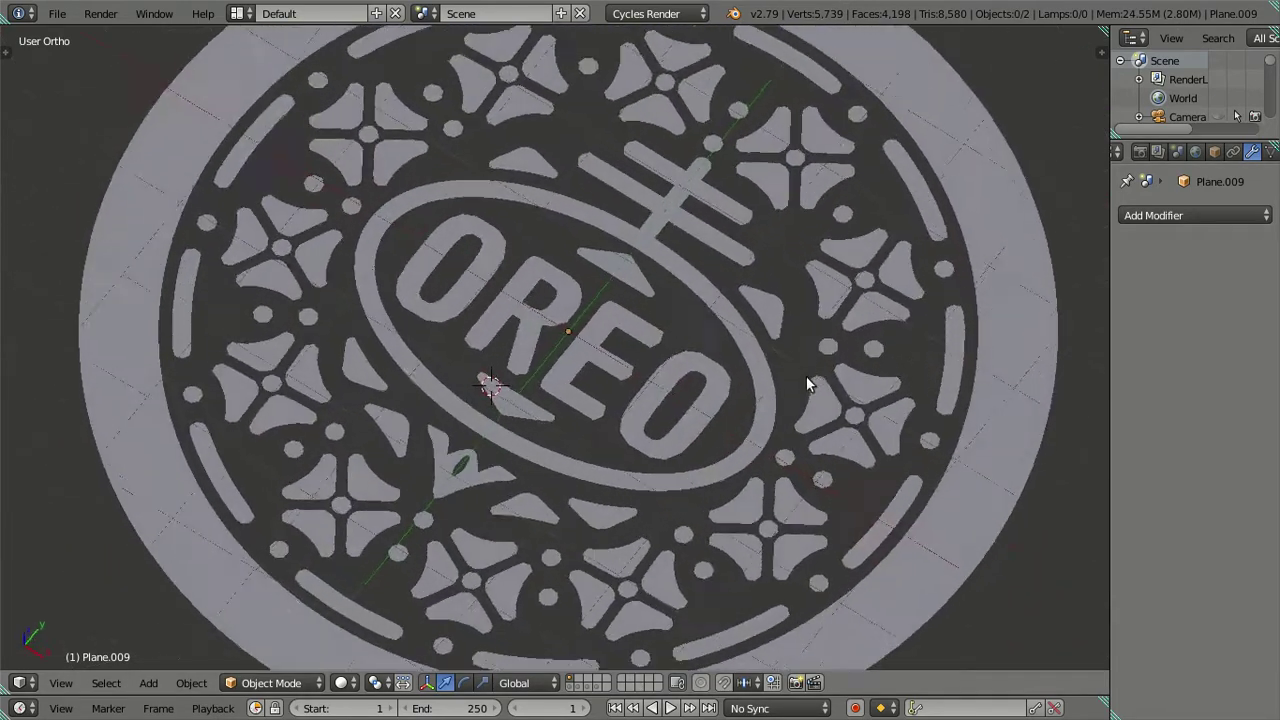
middle_click_drag(806, 376, 980, 421)
key("a")
middle_click_drag(851, 409, 671, 317)
key("a")
Step: Leave Blender's fullscreen mode and show the Desktop folder in the file manager
left_click(152, 14)
left_click(175, 57)
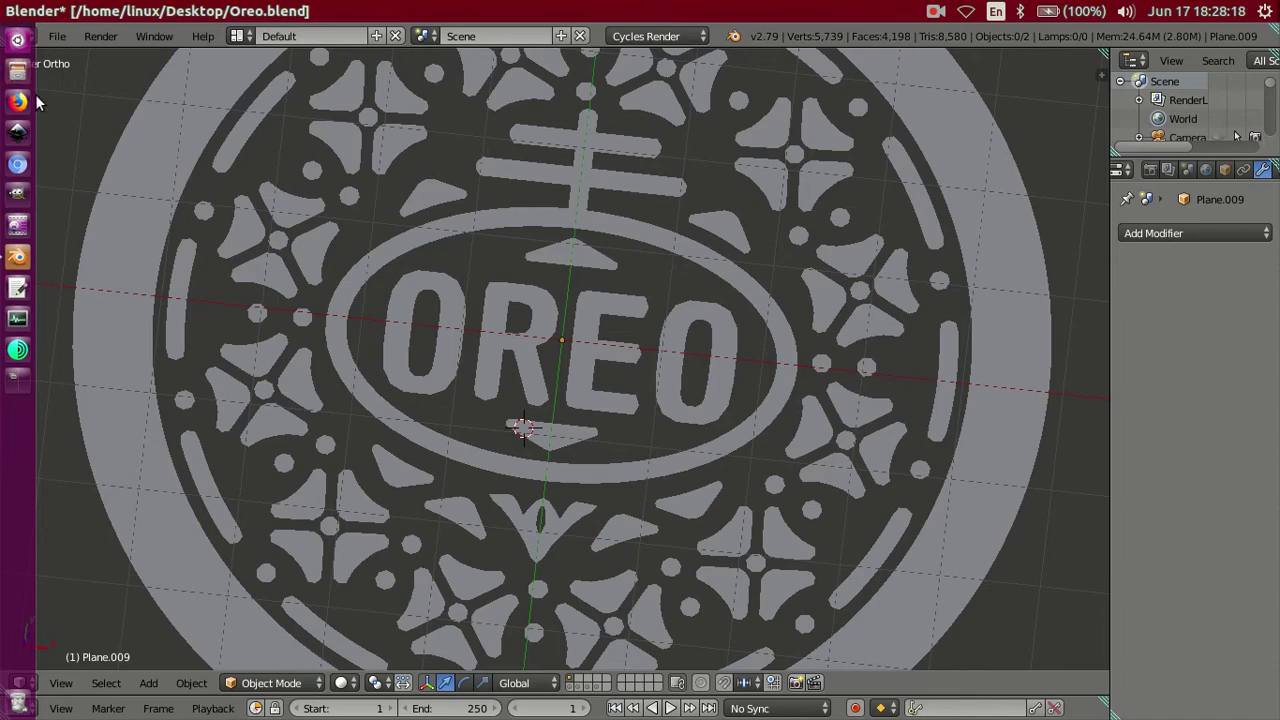
left_click(35, 100)
left_click(63, 136)
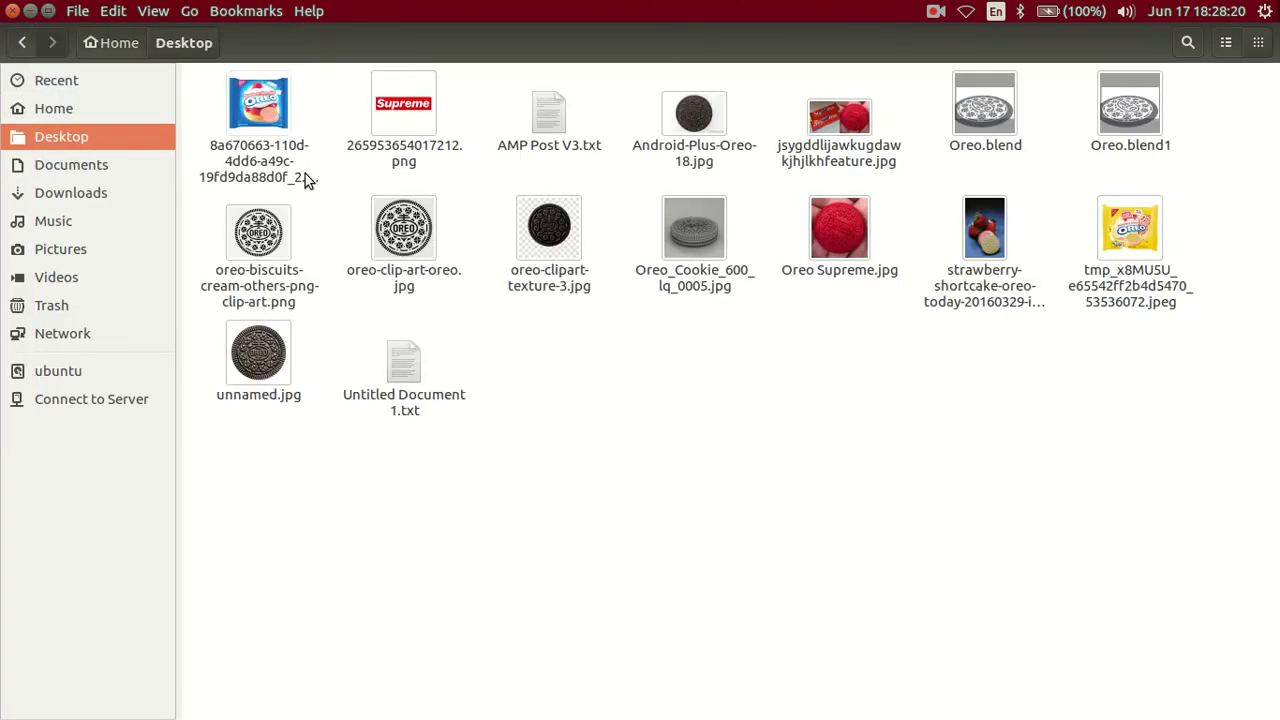
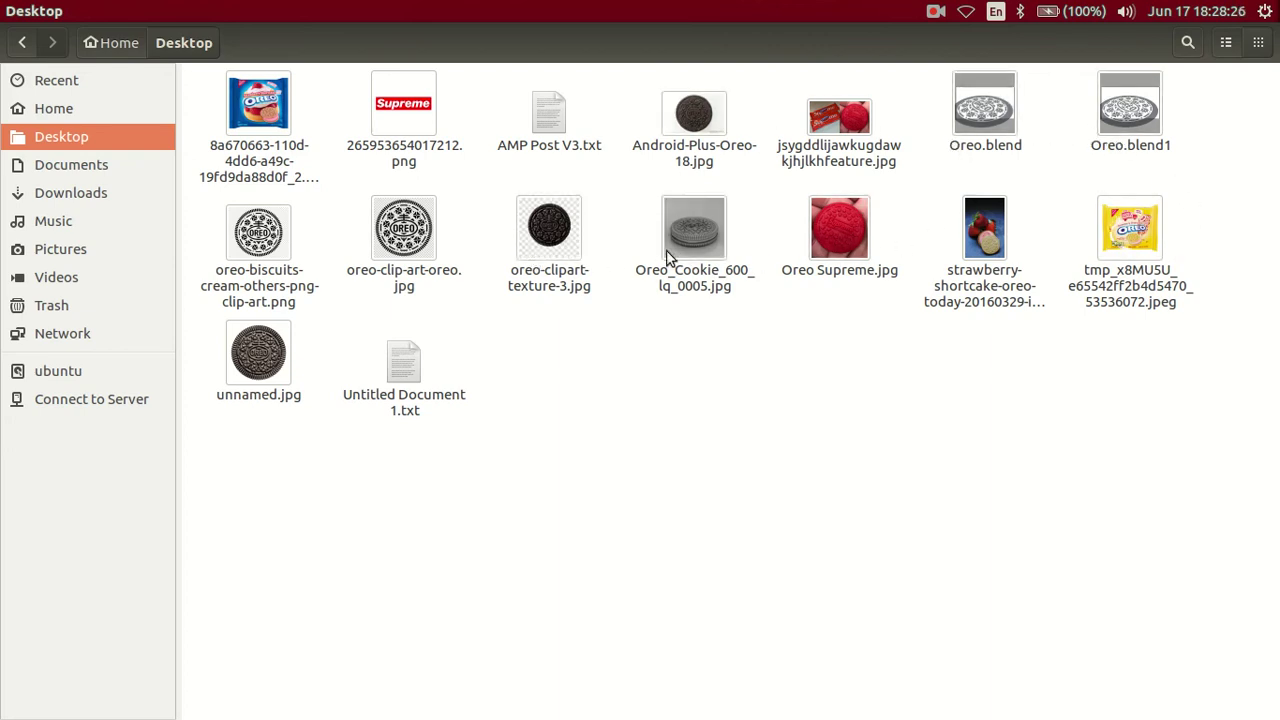
Step: Open Android-Plus-Oreo-18.jpg, zoom in to inspect the dark Oreo close-up, and close it
double_click(700, 128)
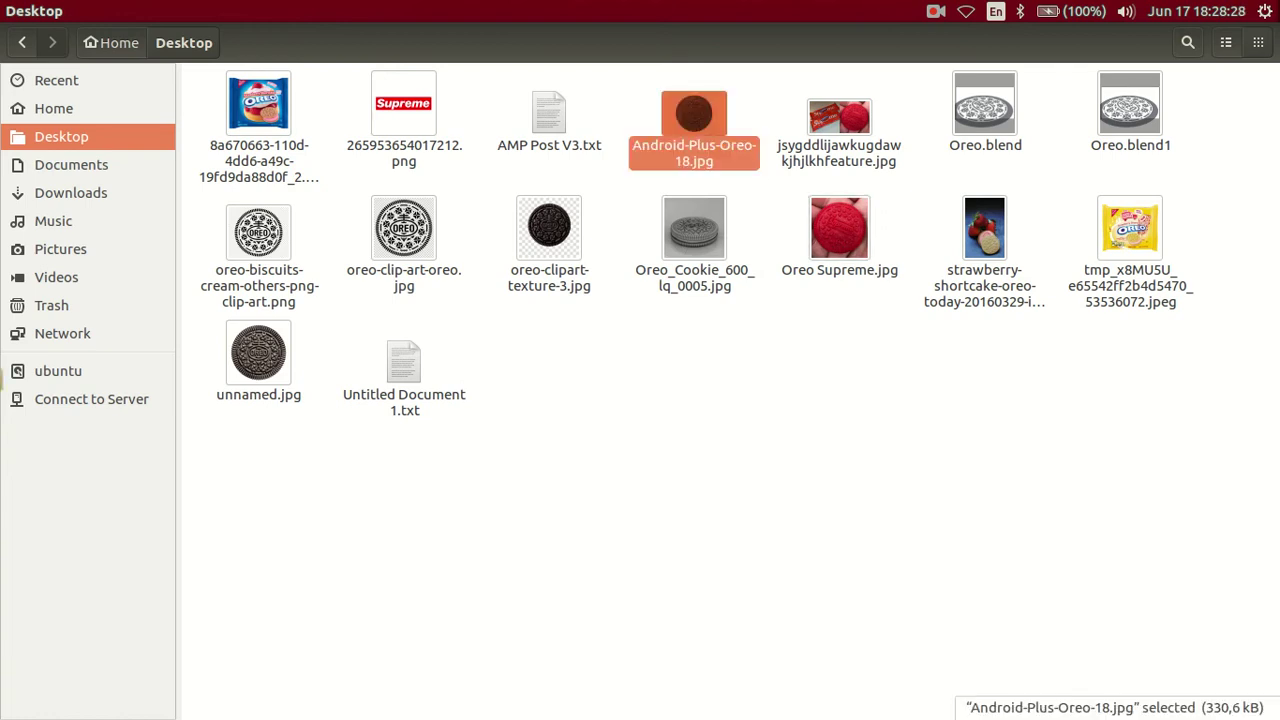
scroll(653, 317, "up", 2)
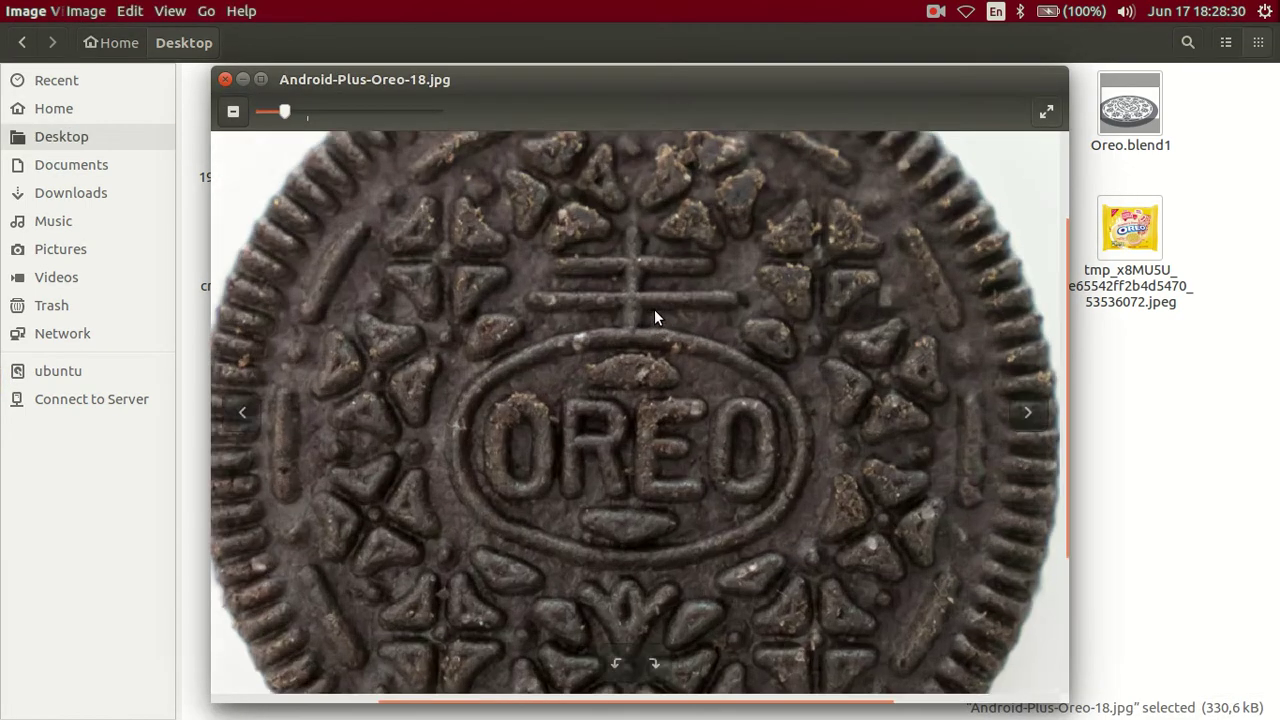
scroll(587, 366, "up", 1)
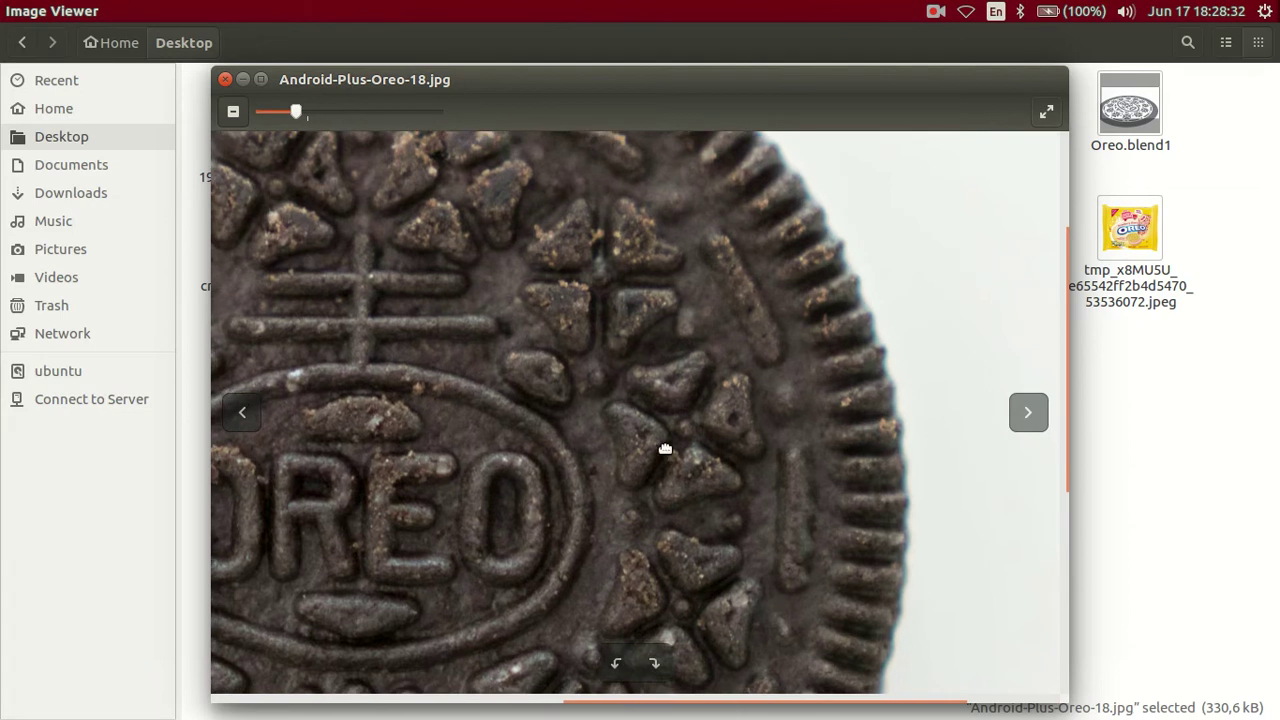
left_click_drag(663, 449, 546, 537)
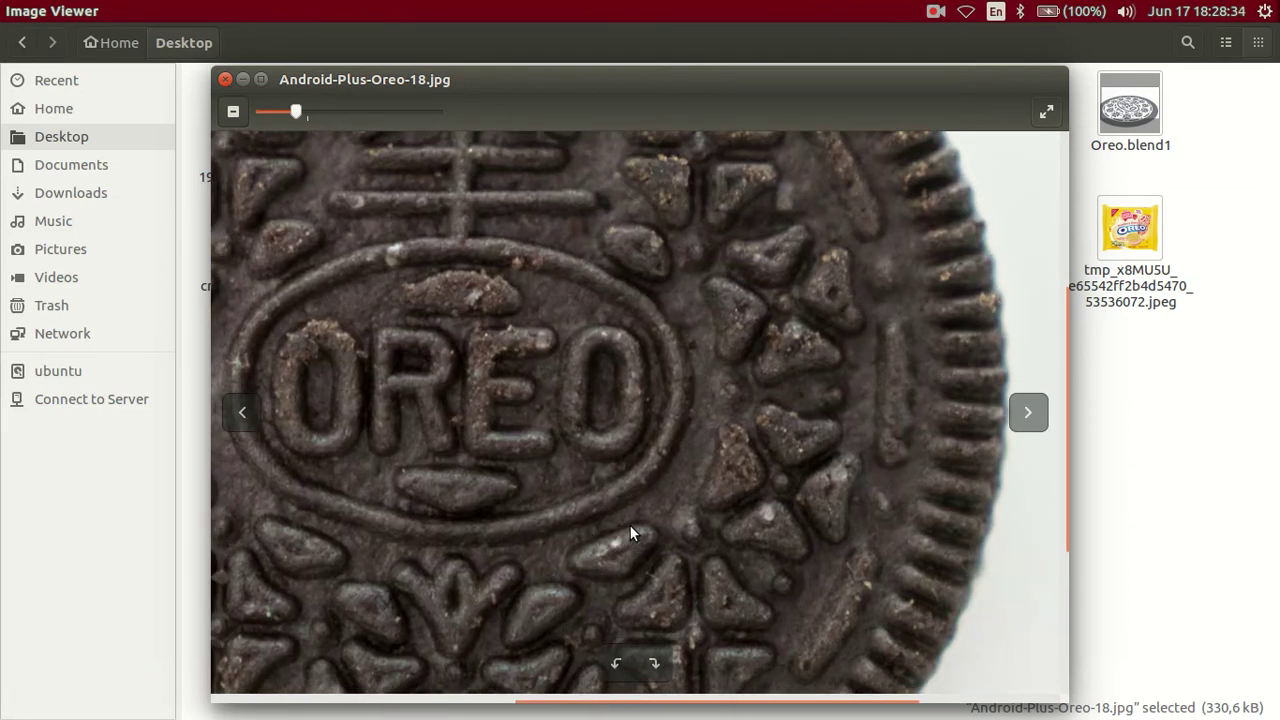
scroll(677, 360, "up", 2)
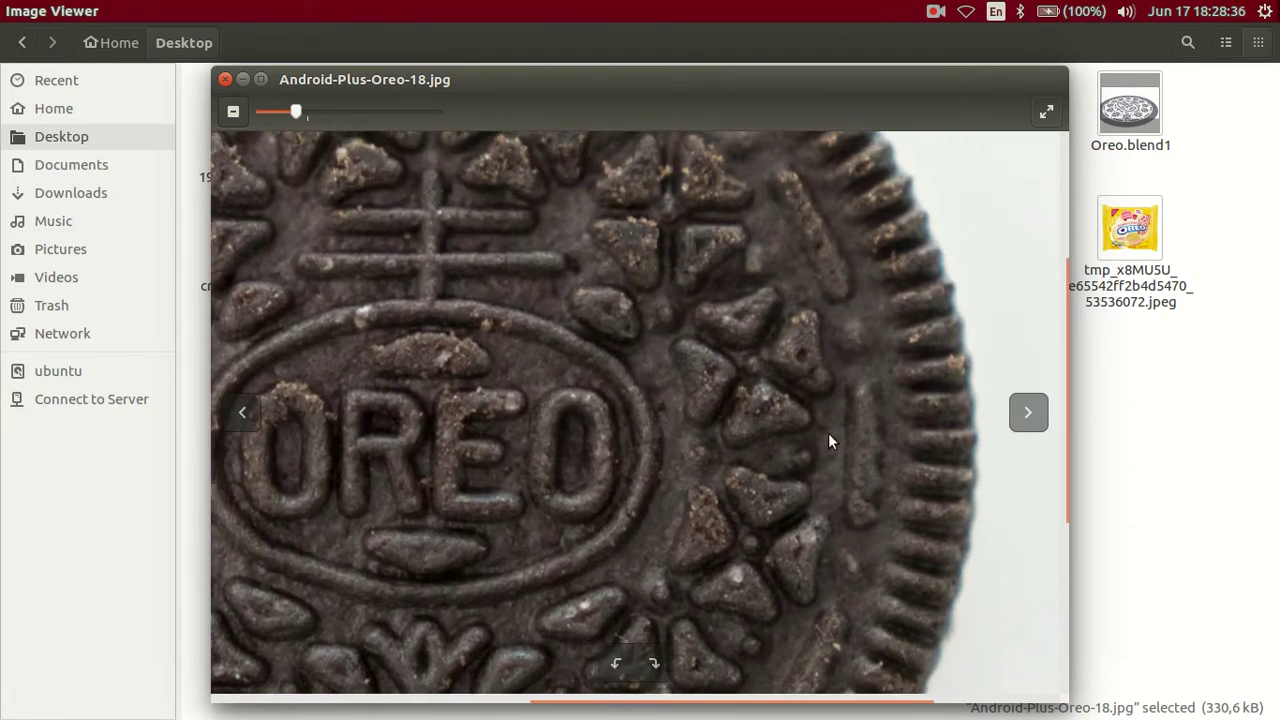
scroll(829, 440, "right", 3)
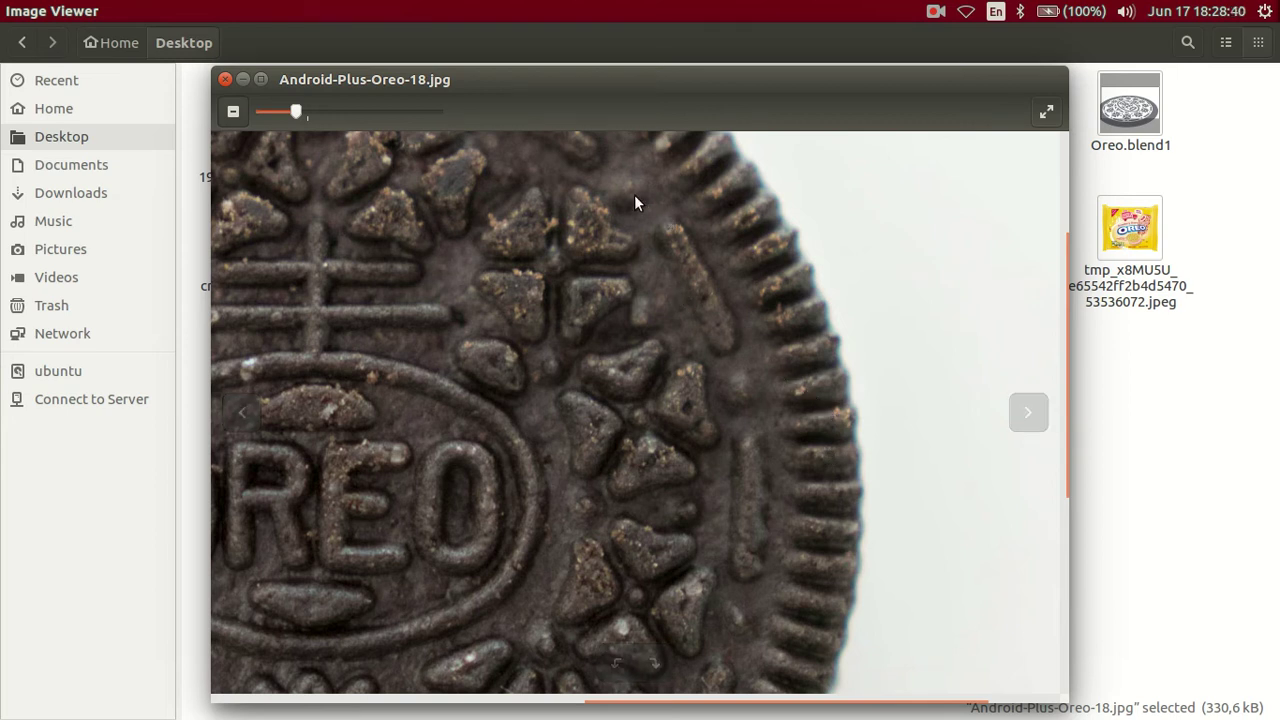
left_click(224, 80)
Step: View the Strawberry Shortcake package image up close, then close it
left_click(857, 406)
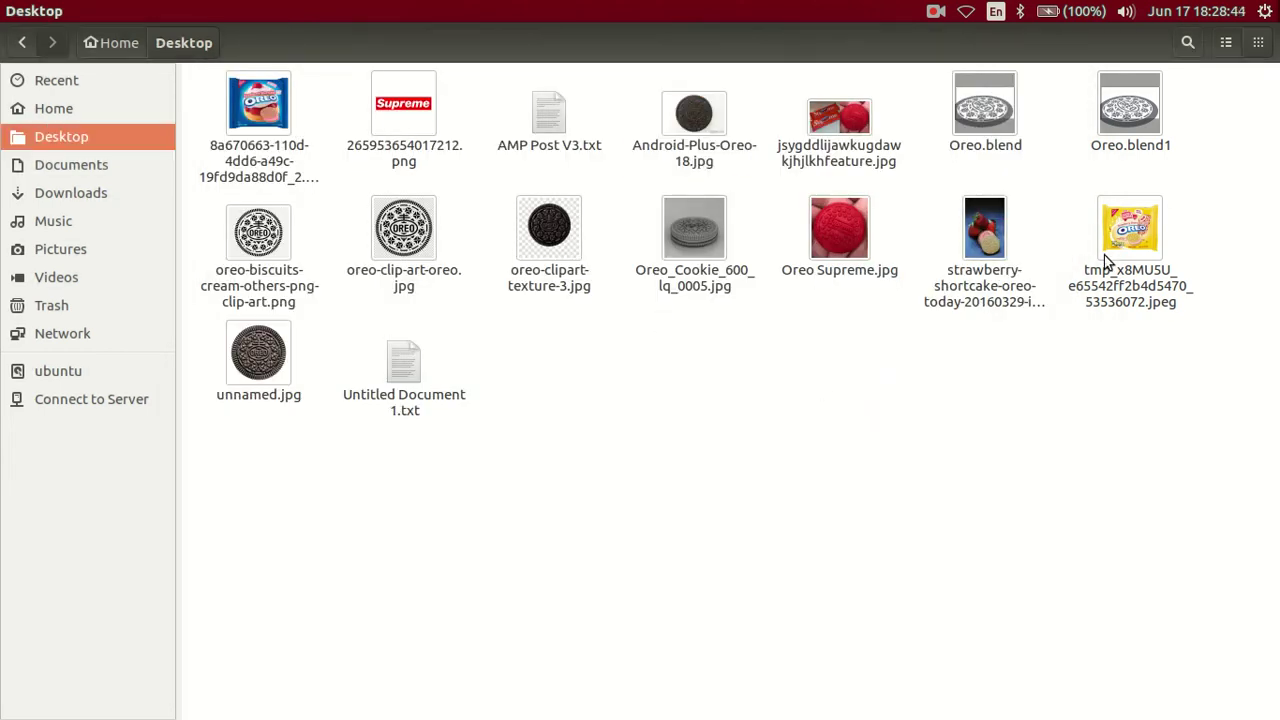
left_click(1130, 235)
key("Return")
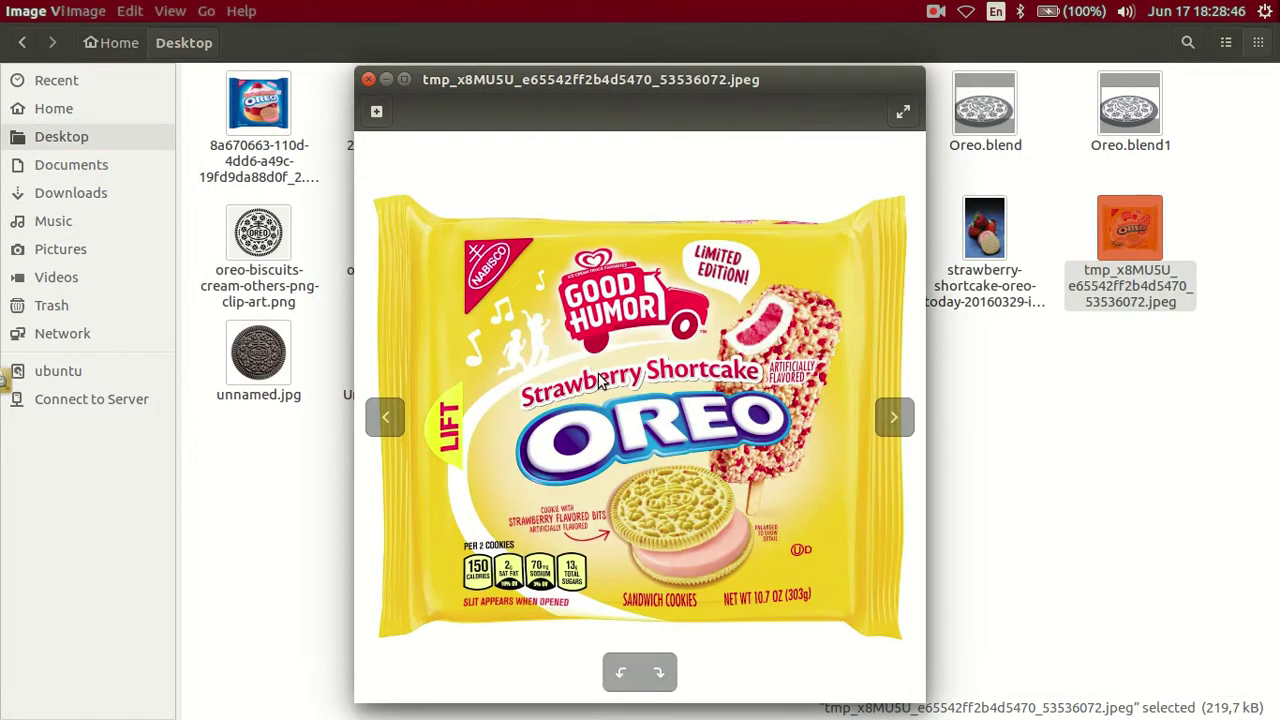
scroll(722, 545, "up", 2)
scroll(710, 490, "up", 1)
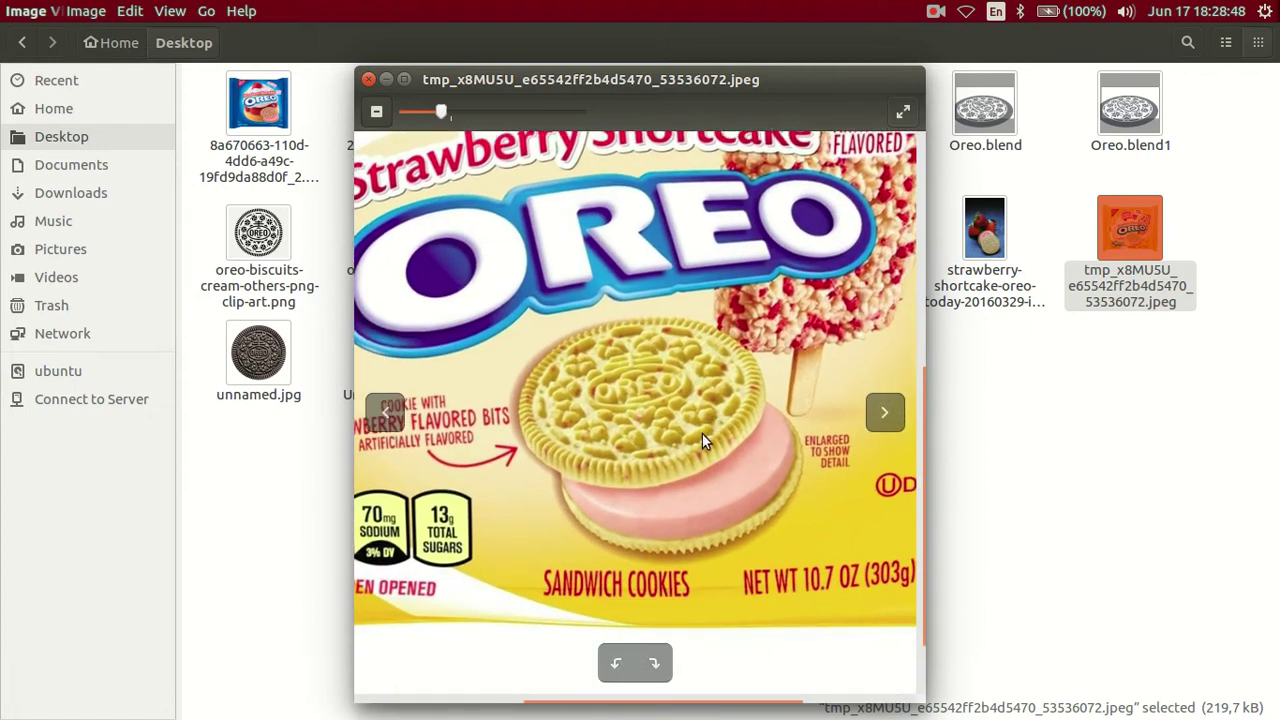
scroll(690, 460, "up", 2)
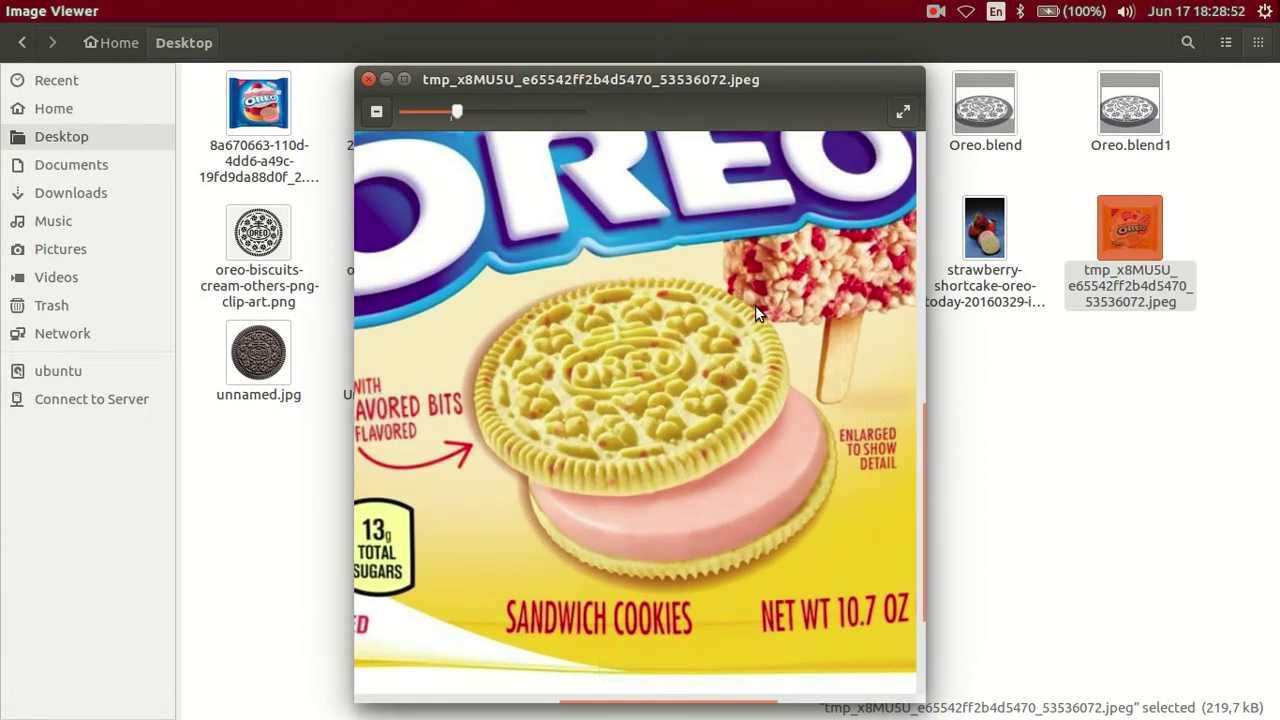
left_click(366, 81)
Step: Inspect the first Strawberry Shortcake Oreo photo and unnamed.jpg, then close the viewer
left_click(258, 102)
key("Return")
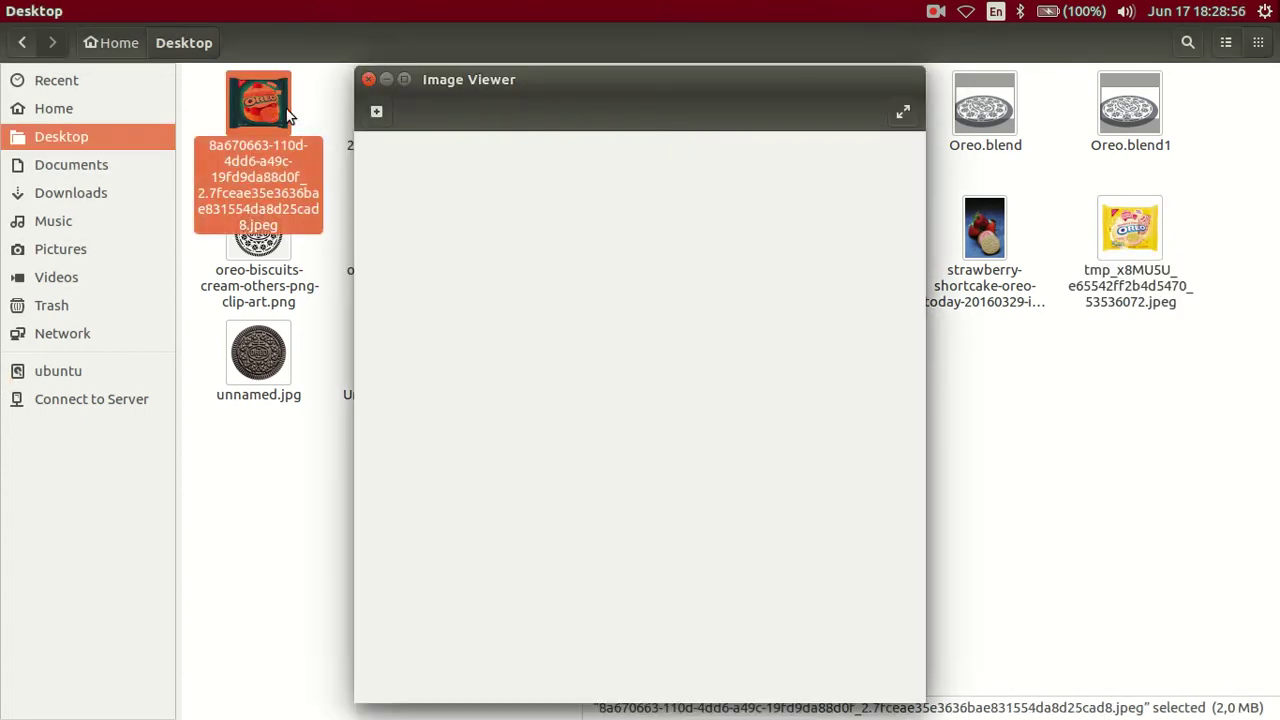
scroll(578, 465, "up", 2)
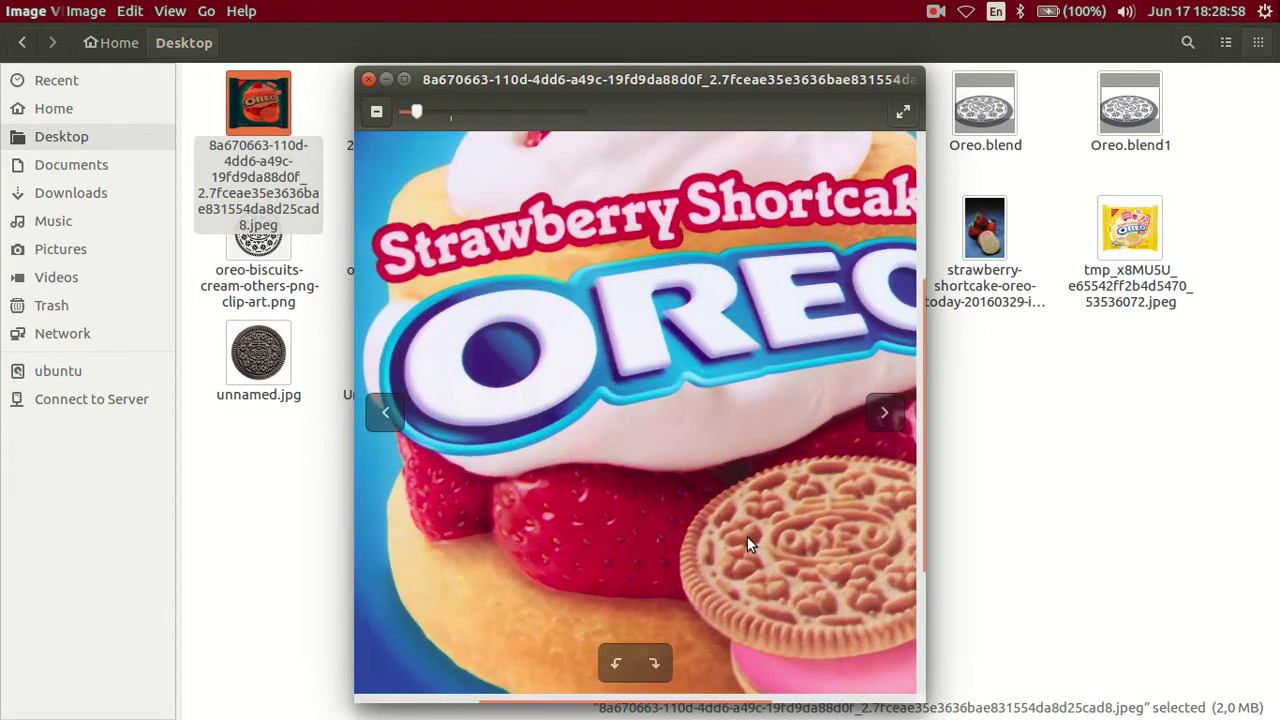
scroll(626, 526, "up", 2)
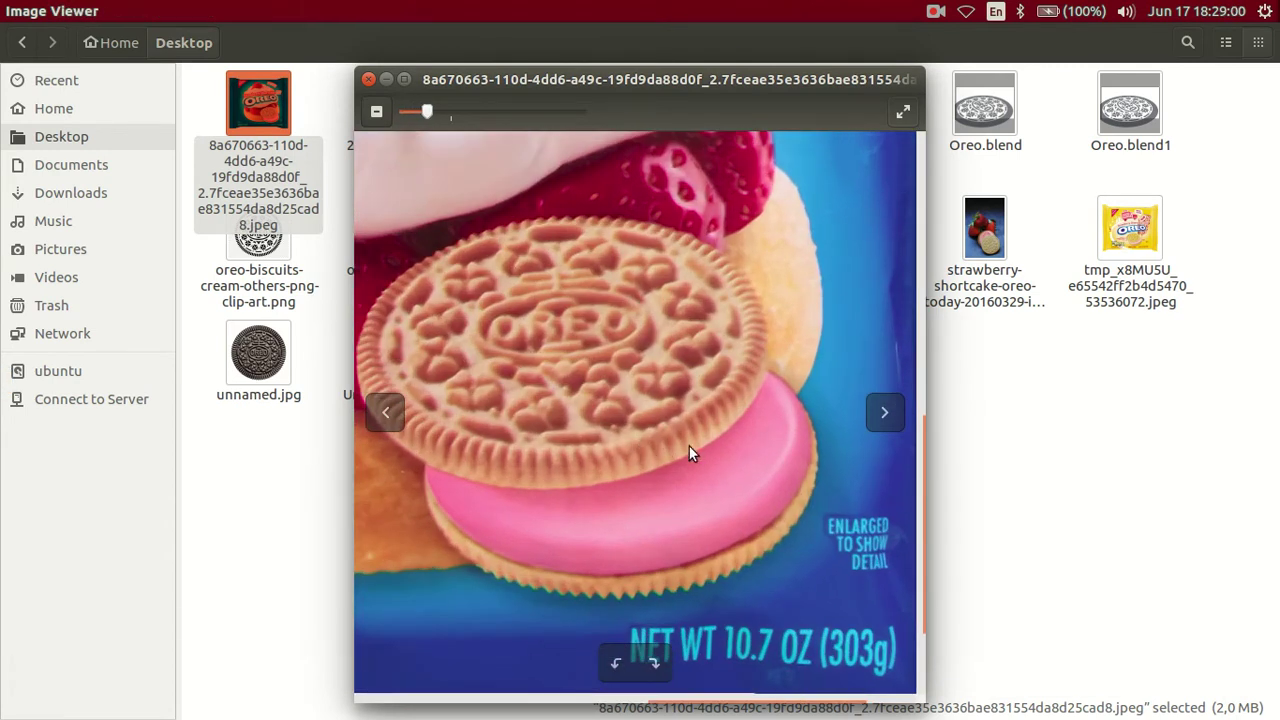
double_click(265, 370)
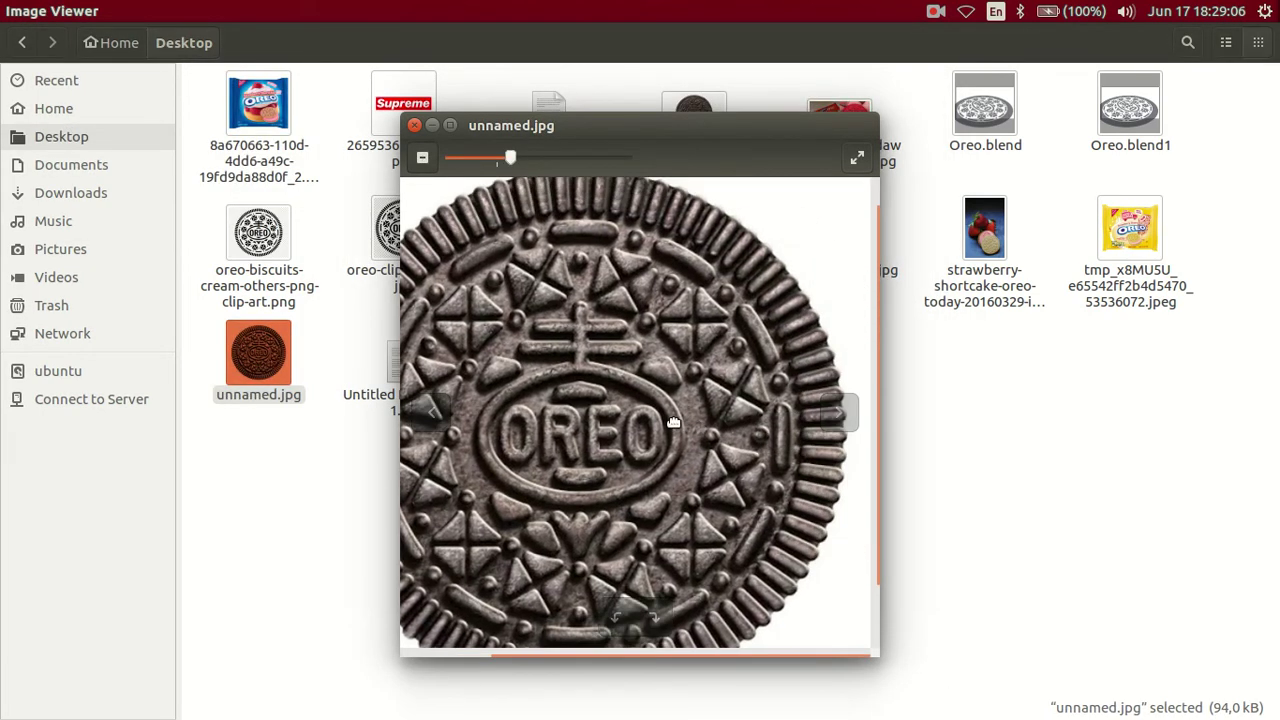
left_click(415, 126)
Step: Quit the image viewer from the launcher and return to Blender
right_click(17, 382)
left_click(56, 432)
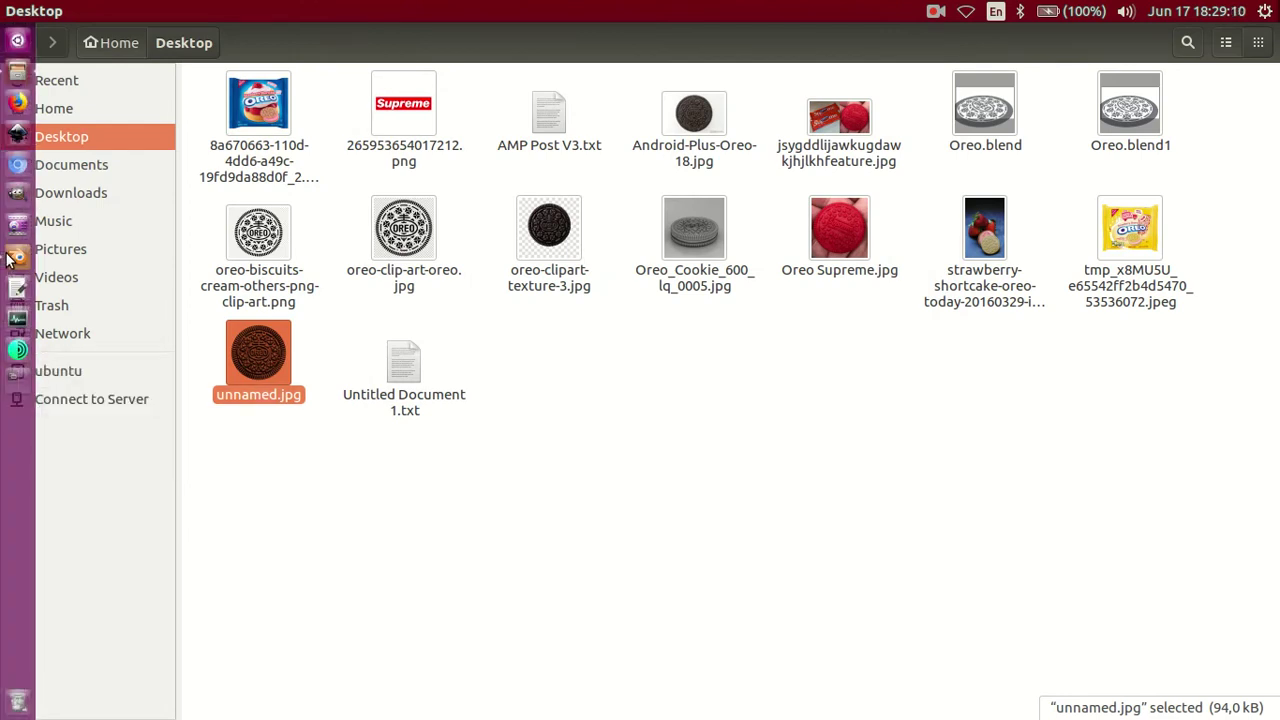
left_click(17, 257)
Step: Make the Blender window fullscreen and enter Edit Mode on the cookie mesh
left_click(154, 36)
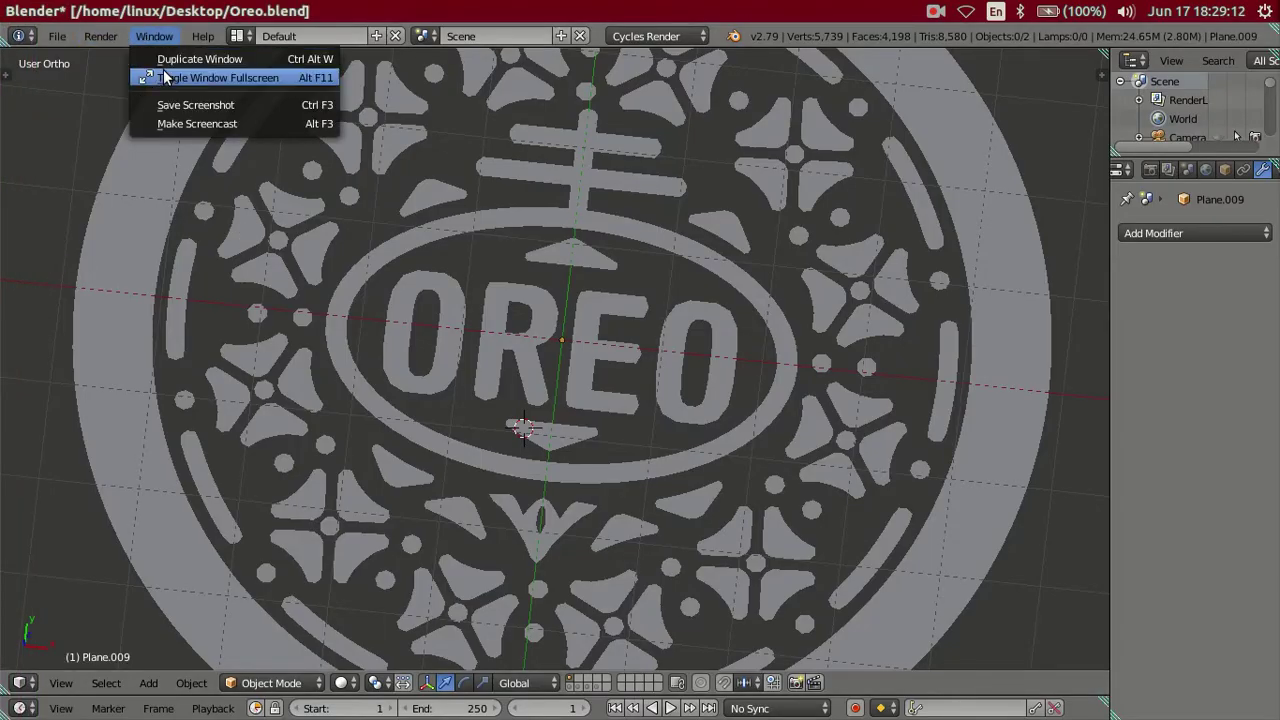
left_click(175, 74)
mouse_move(394, 286)
middle_mouse_down()
mouse_move(482, 378)
mouse_move(508, 349)
middle_mouse_up()
key("Tab")
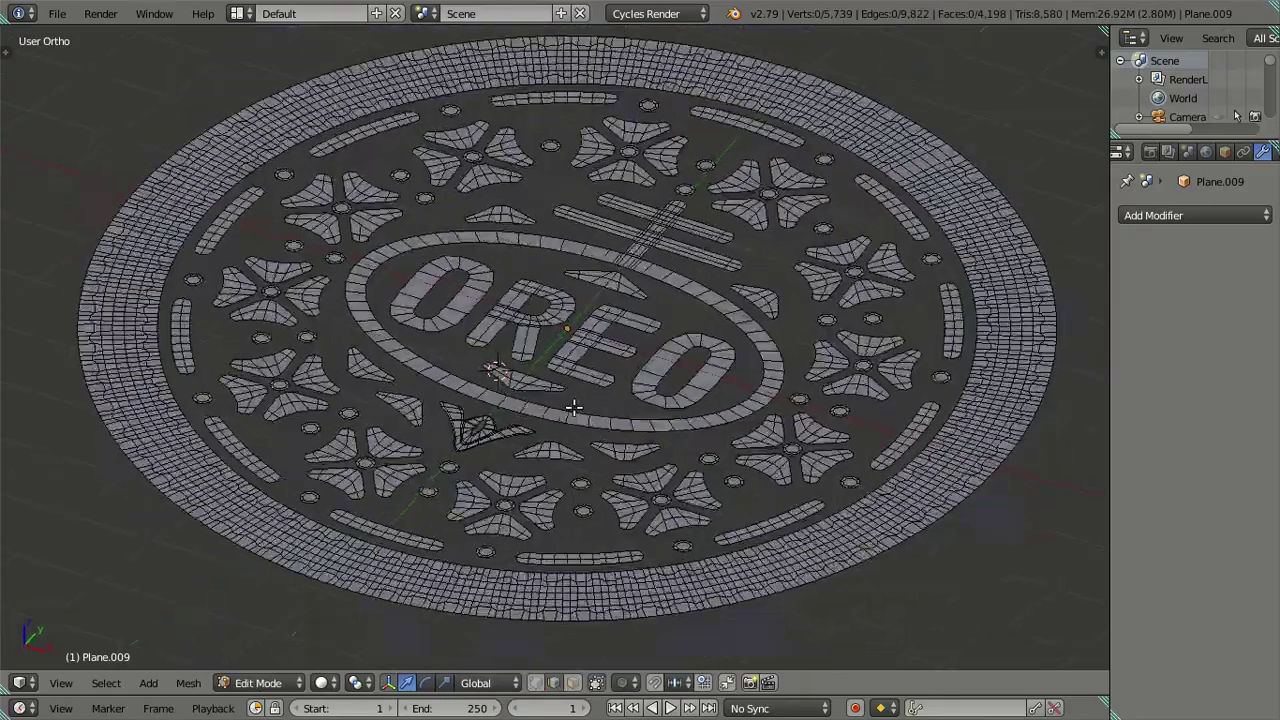
Step: In face select mode, select the two outermost rim face loops
scroll(466, 509, "up", 3)
scroll(500, 486, "up", 2)
mouse_move(500, 486)
middle_mouse_down("shift")
mouse_move(511, 313)
mouse_move(443, 309)
mouse_move(508, 286)
mouse_move(513, 256)
mouse_move(491, 243)
middle_mouse_up("shift")
scroll(511, 313, "up", 2)
scroll(697, 266, "up", 3)
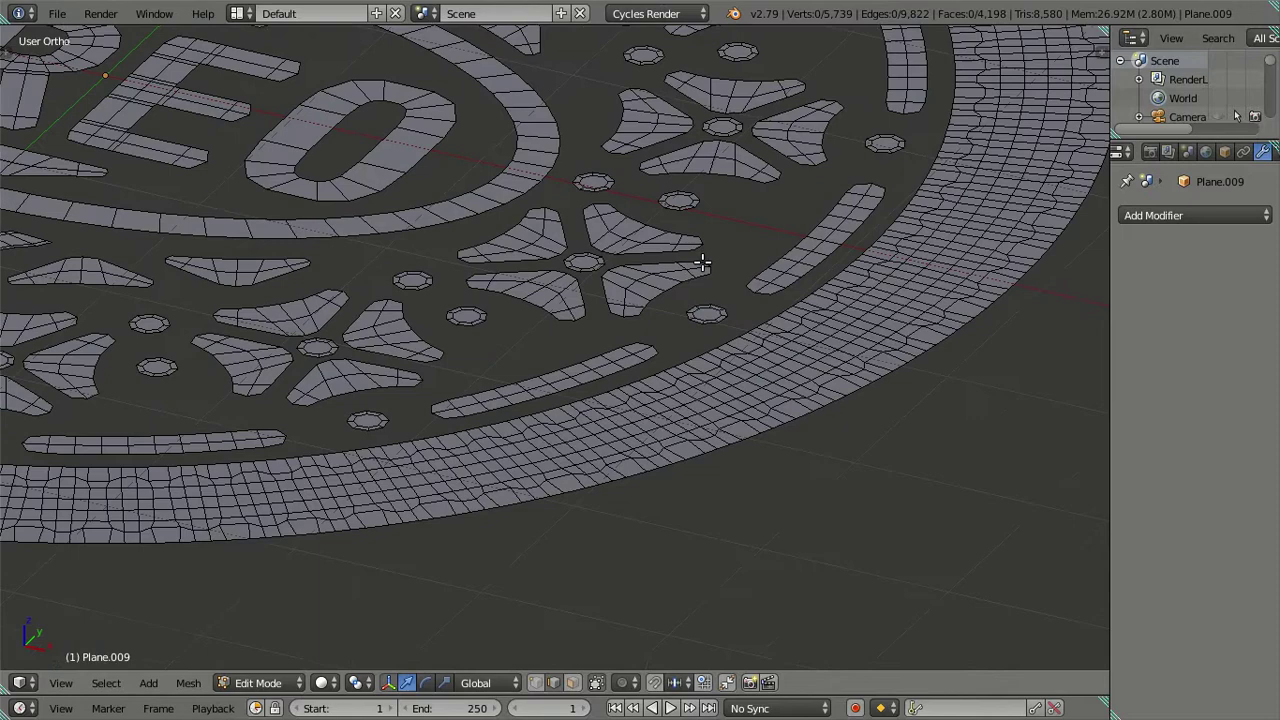
middle_click_drag(697, 266, 400, 366, "shift")
scroll(633, 369, "up", 2)
middle_click_drag(633, 369, 666, 376)
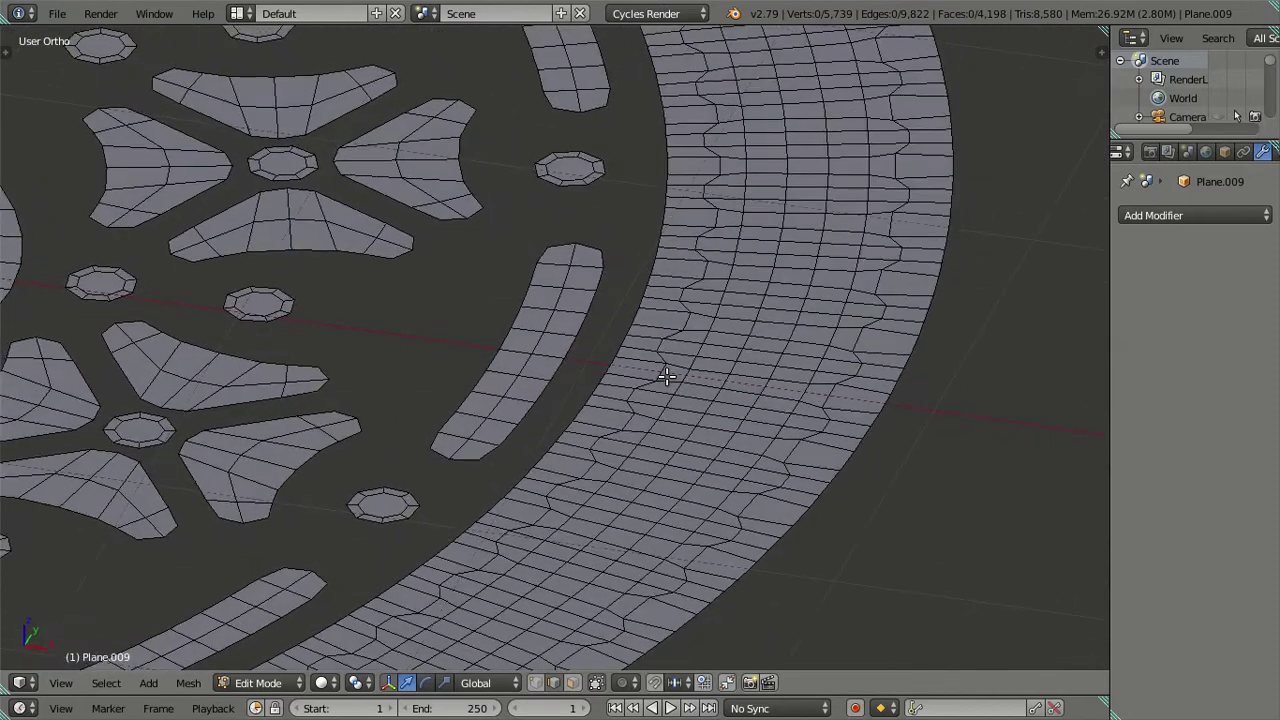
left_click(573, 683)
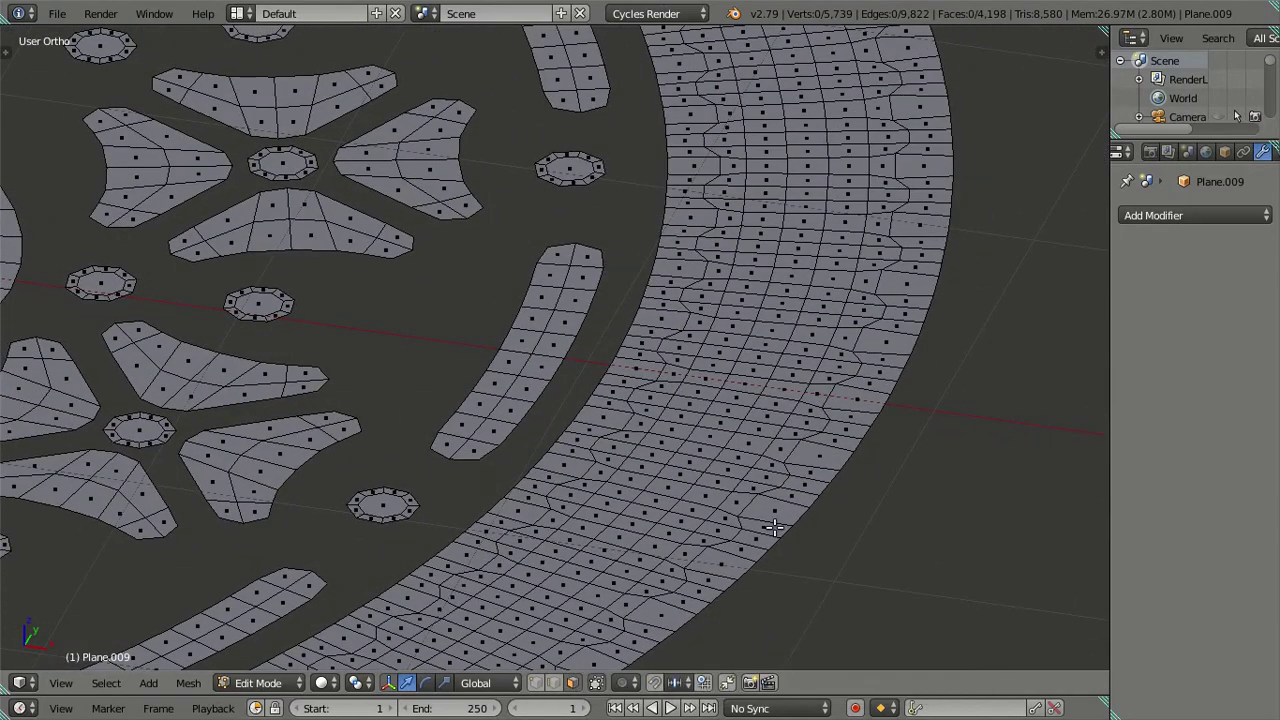
left_click(817, 462, "alt")
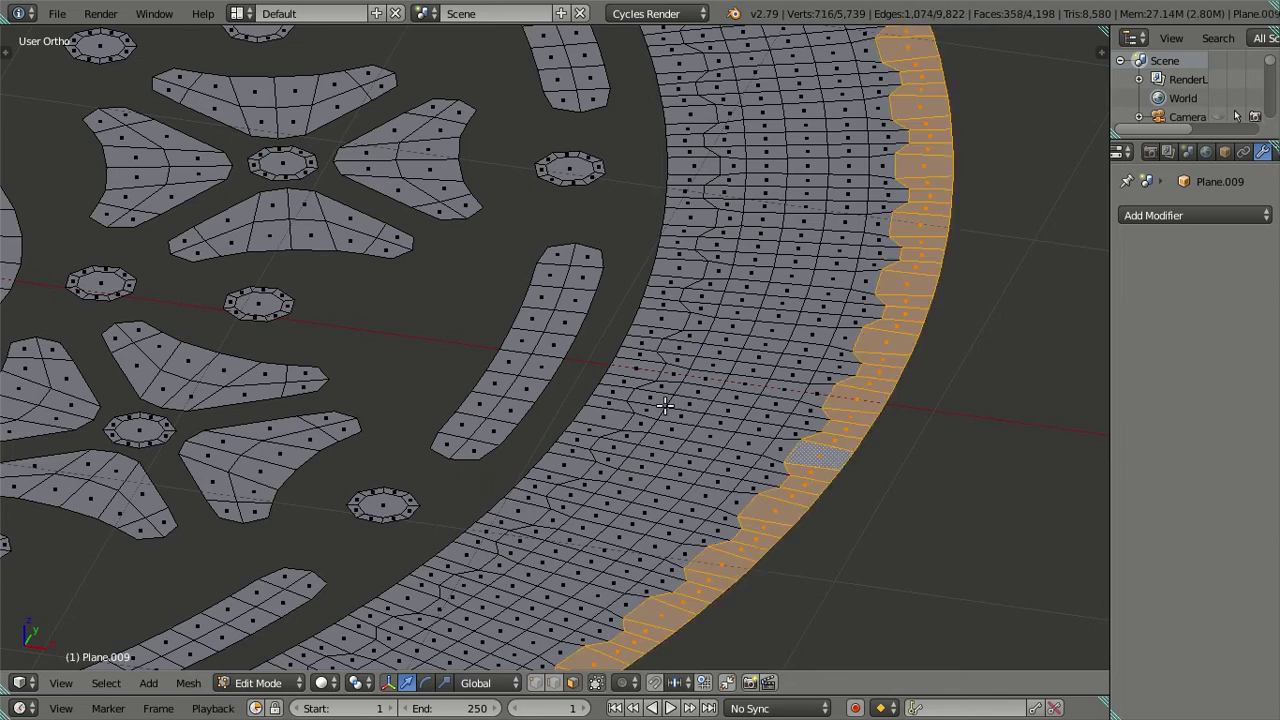
left_click(620, 382, "alt+shift")
Step: Inspect the selected rim faces from top-down and low oblique views
scroll(722, 413, "down", 4)
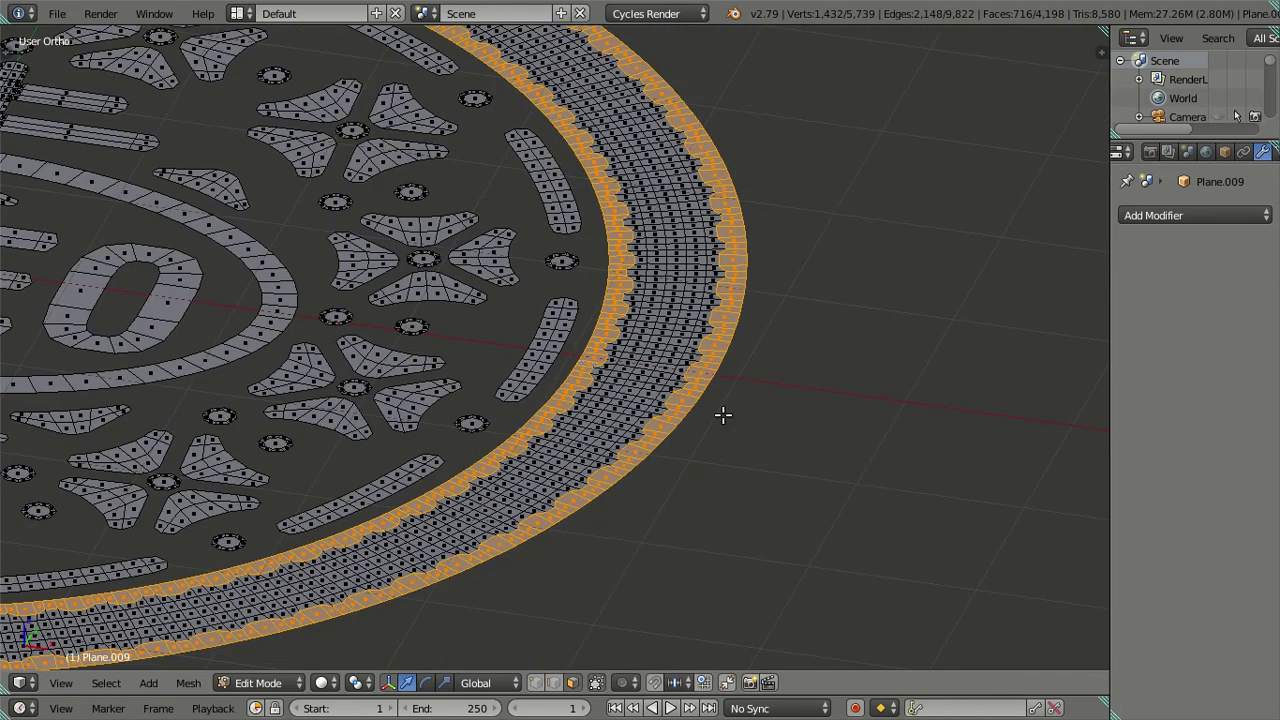
scroll(722, 413, "down", 3)
middle_click_drag(698, 417, 600, 440)
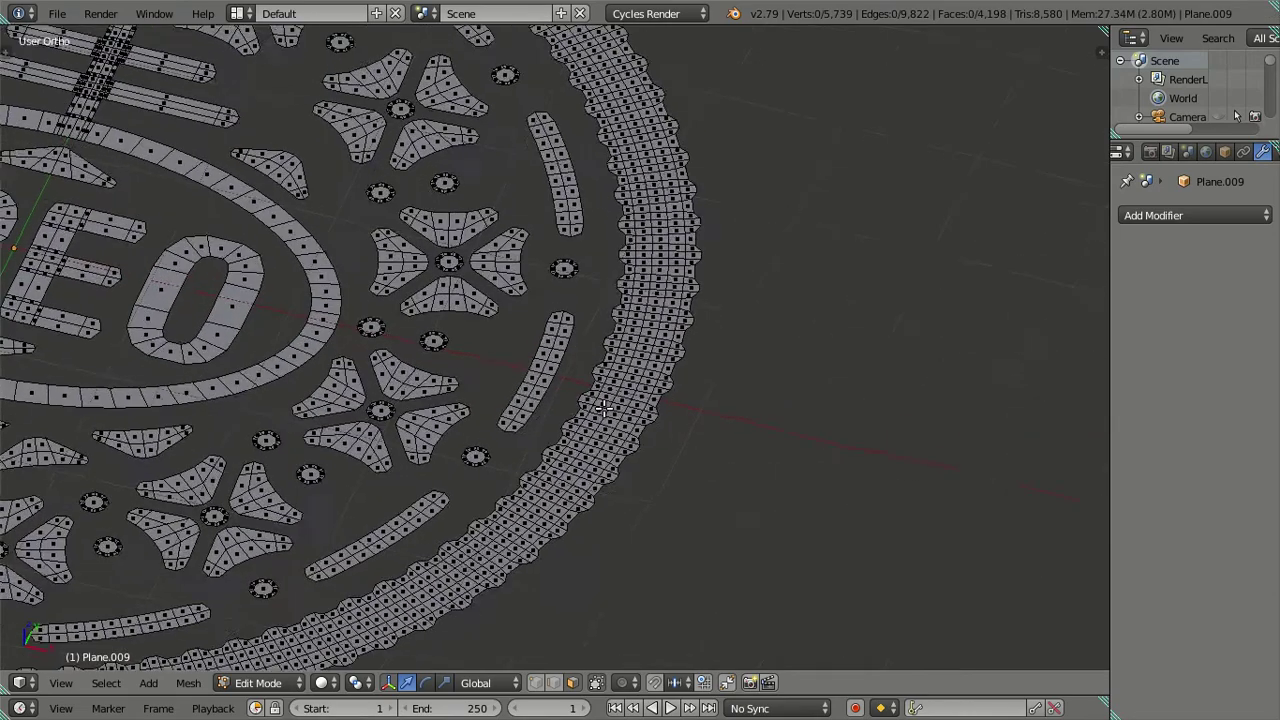
scroll(529, 457, "up", 8)
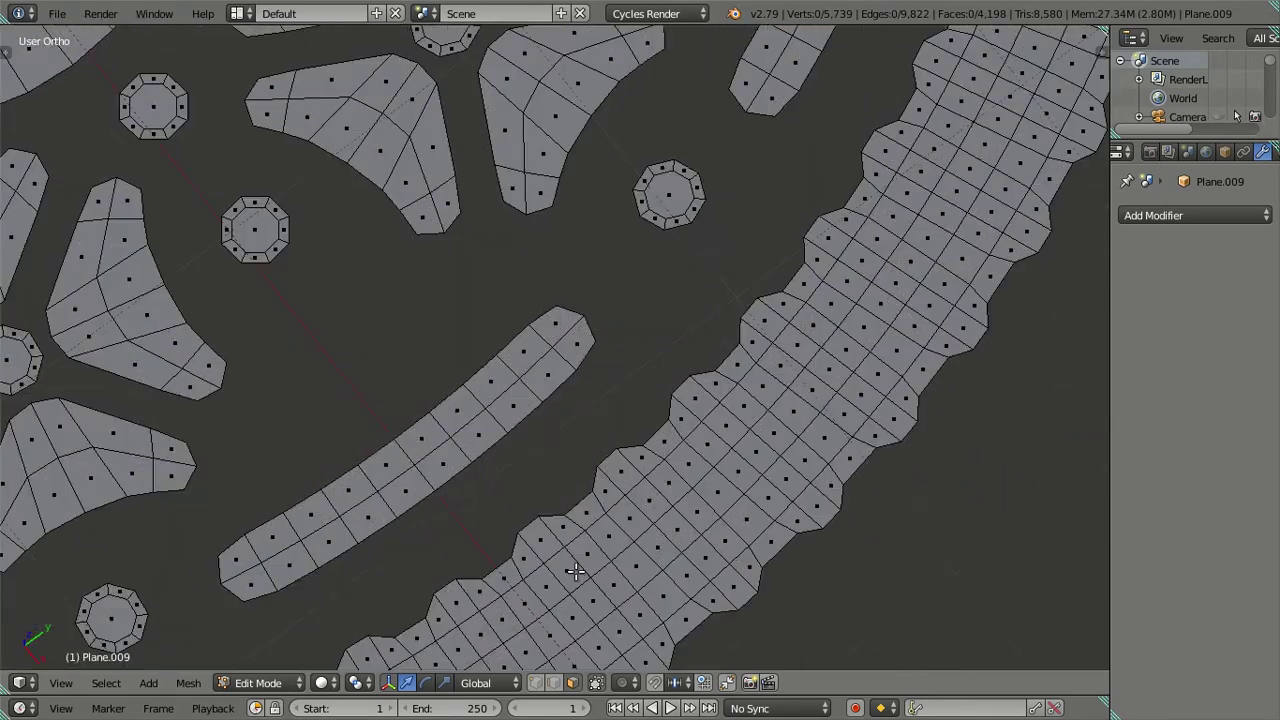
scroll(514, 466, "down", 4)
scroll(529, 426, "down", 2)
mouse_move(529, 426)
middle_mouse_down()
mouse_move(543, 315)
mouse_move(651, 337)
mouse_move(710, 436)
mouse_move(580, 400)
mouse_move(514, 429)
mouse_move(445, 372)
mouse_move(460, 388)
middle_mouse_up()
scroll(663, 360, "up", 3)
scroll(710, 436, "up", 2)
scroll(460, 388, "down", 5)
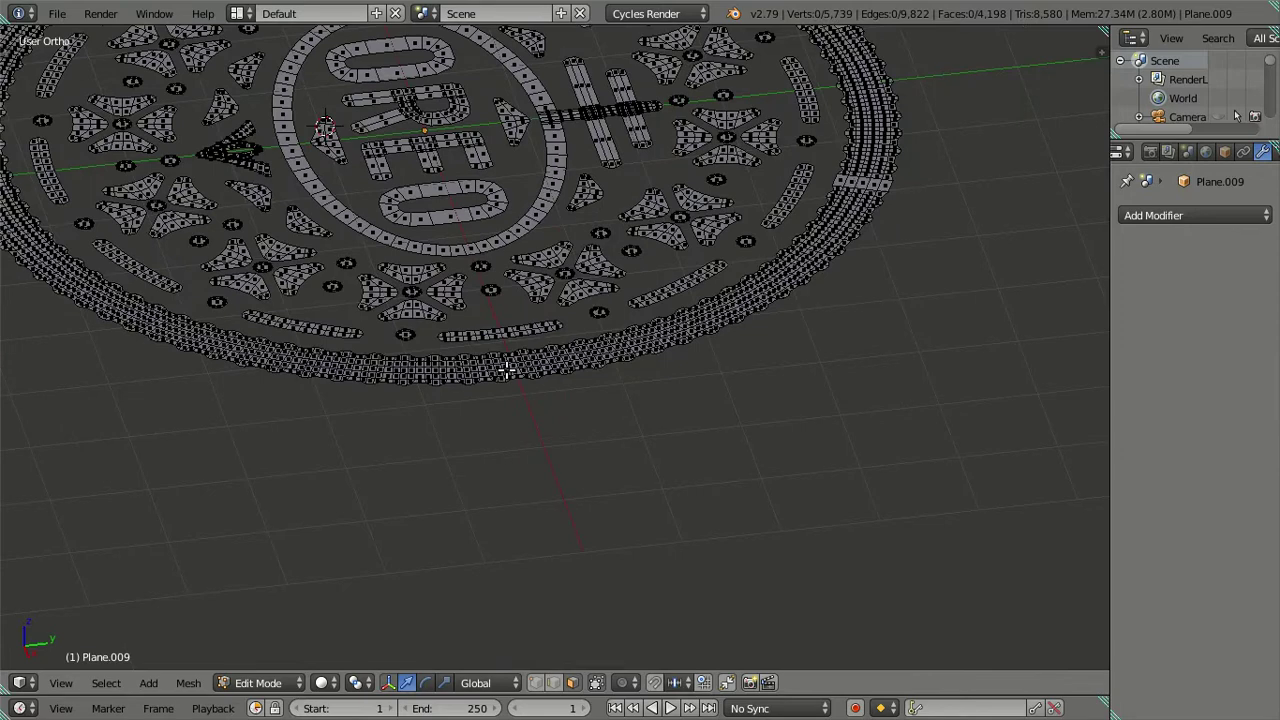
Step: From top view, select several alternating cross face loops across the rim strip
key("KP_7")
scroll(508, 366, "up", 2)
scroll(677, 393, "up", 3)
scroll(677, 393, "up", 2)
scroll(578, 348, "up", 2)
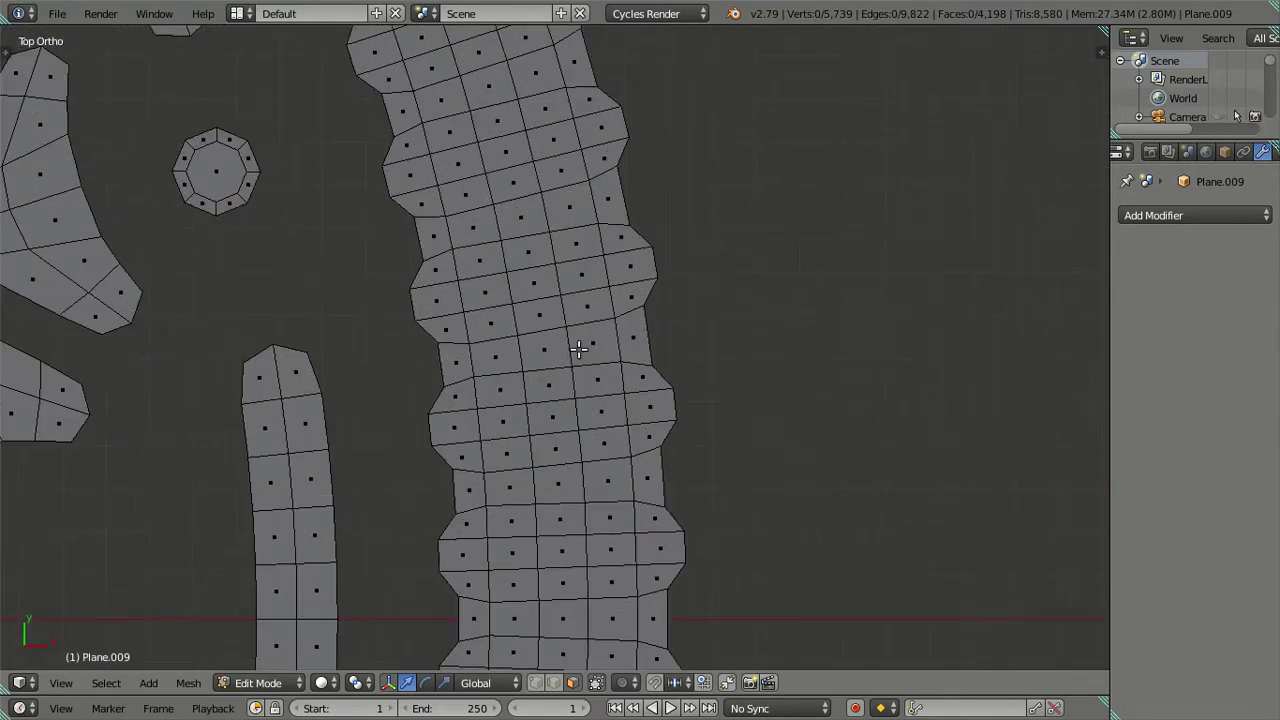
right_click(572, 343, "alt")
right_click(540, 198, "alt+shift")
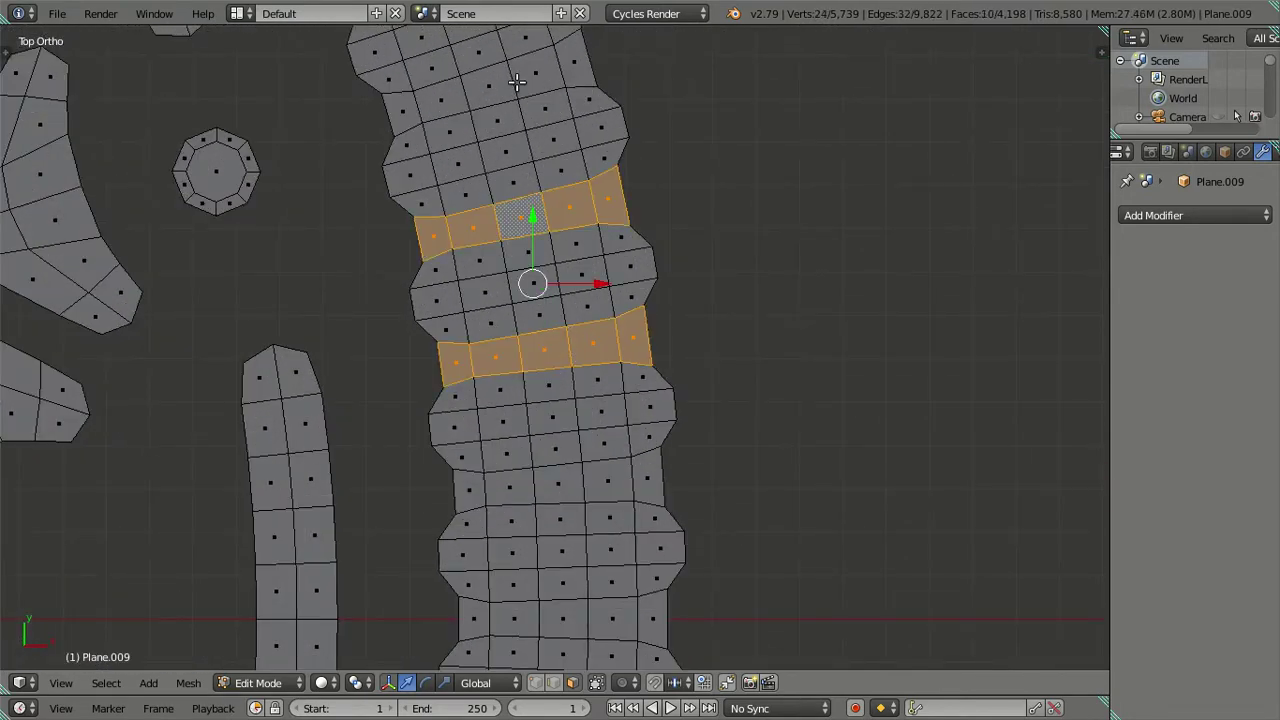
right_click(517, 82, "alt+shift")
scroll(519, 79, "down", 3)
scroll(594, 375, "down", 3, "shift")
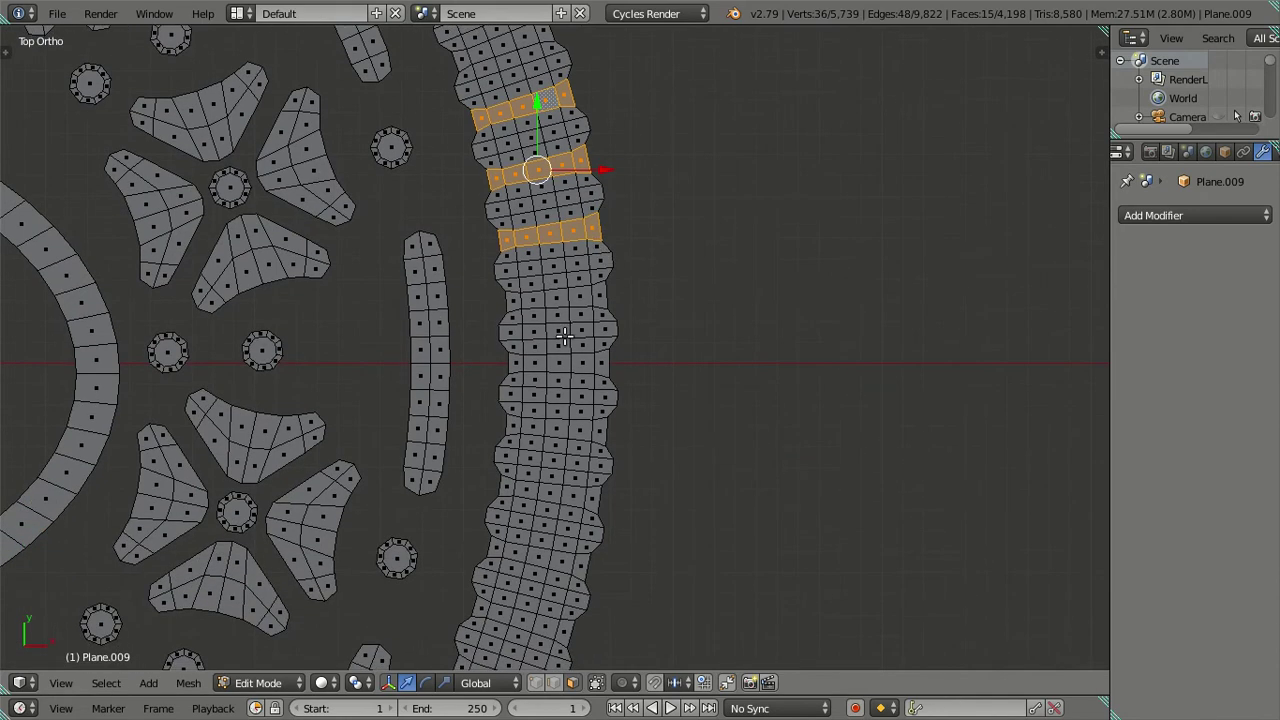
scroll(590, 300, "up", 4)
right_click(600, 238, "alt+shift")
right_click(645, 382, "alt+shift")
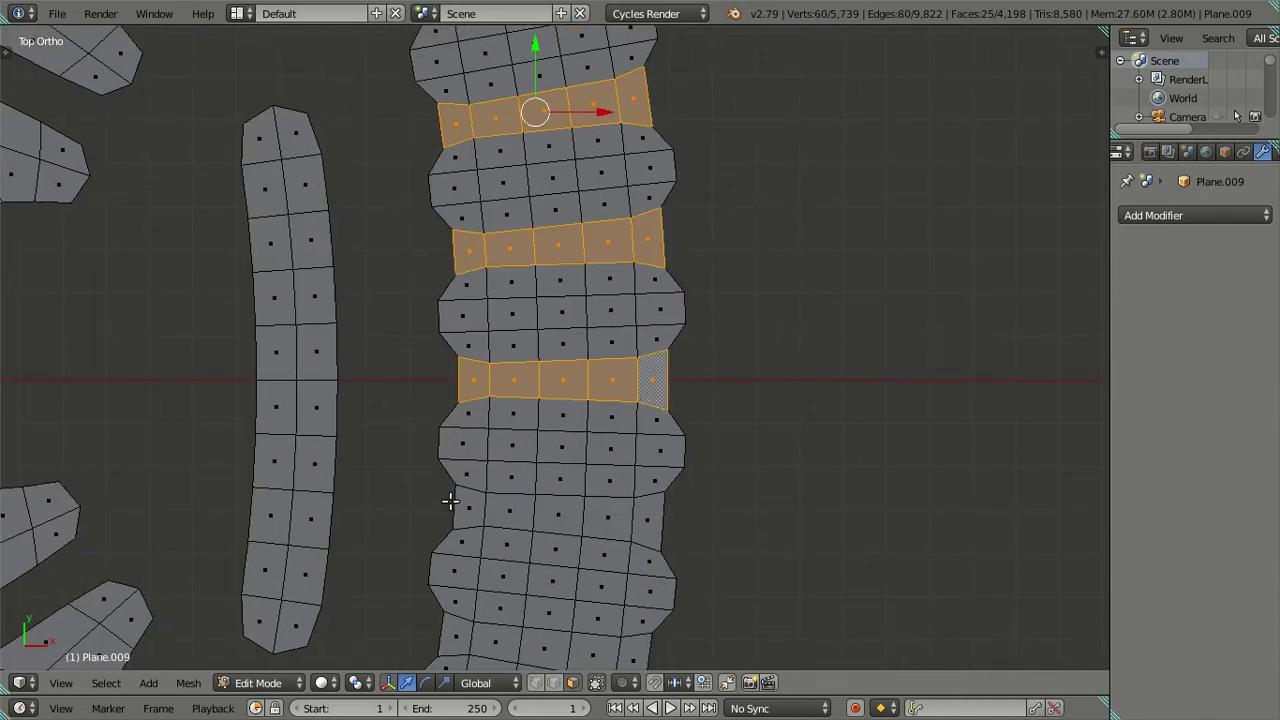
right_click(450, 501, "alt+shift")
Step: Undo an accidental long edge-loop pick and add more alternating cross loops around the rim
scroll(571, 457, "down", 2)
scroll(575, 440, "down", 2)
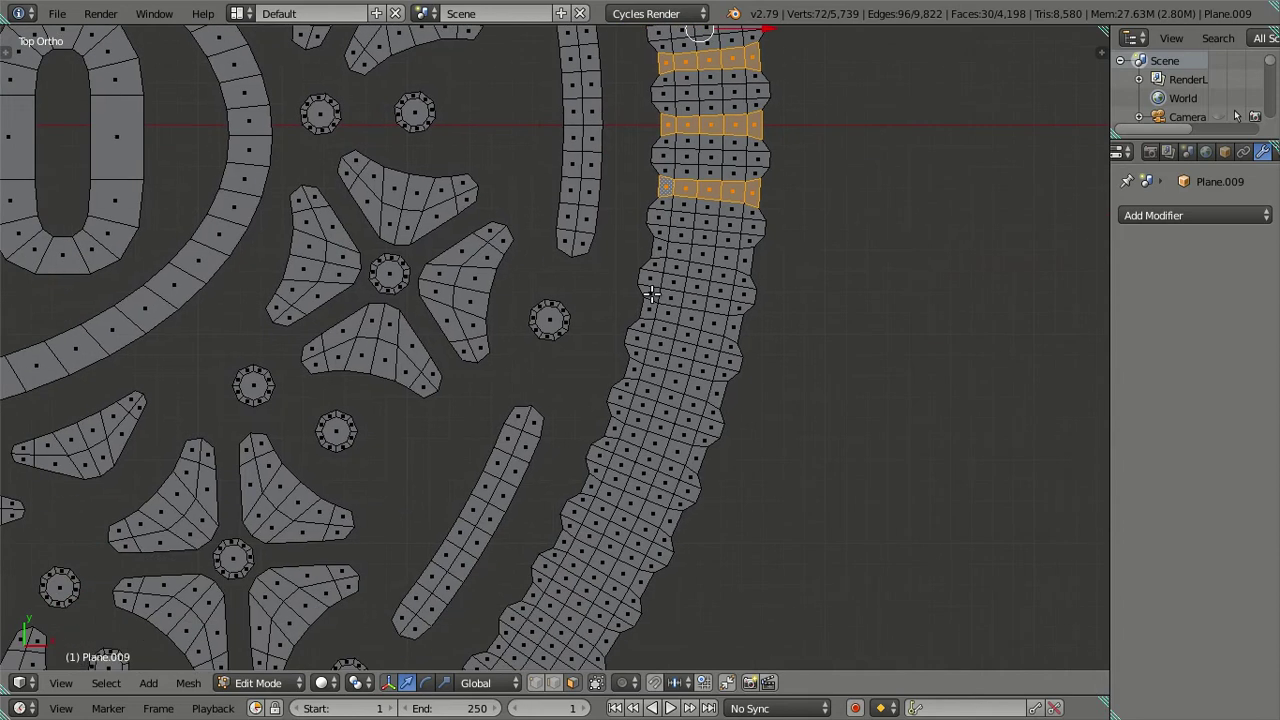
right_click(658, 252, "alt+shift")
key("ctrl+z")
scroll(688, 262, "up", 2)
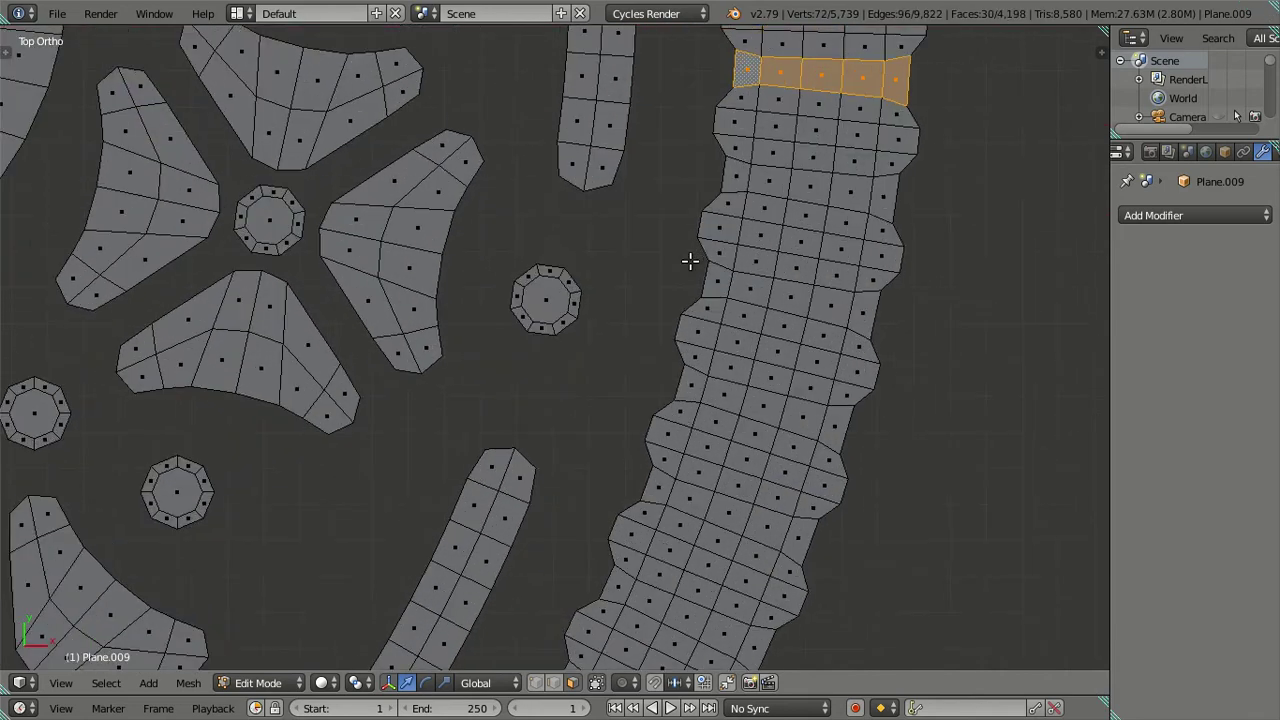
right_click(748, 180, "alt+shift")
right_click(728, 275, "alt+shift")
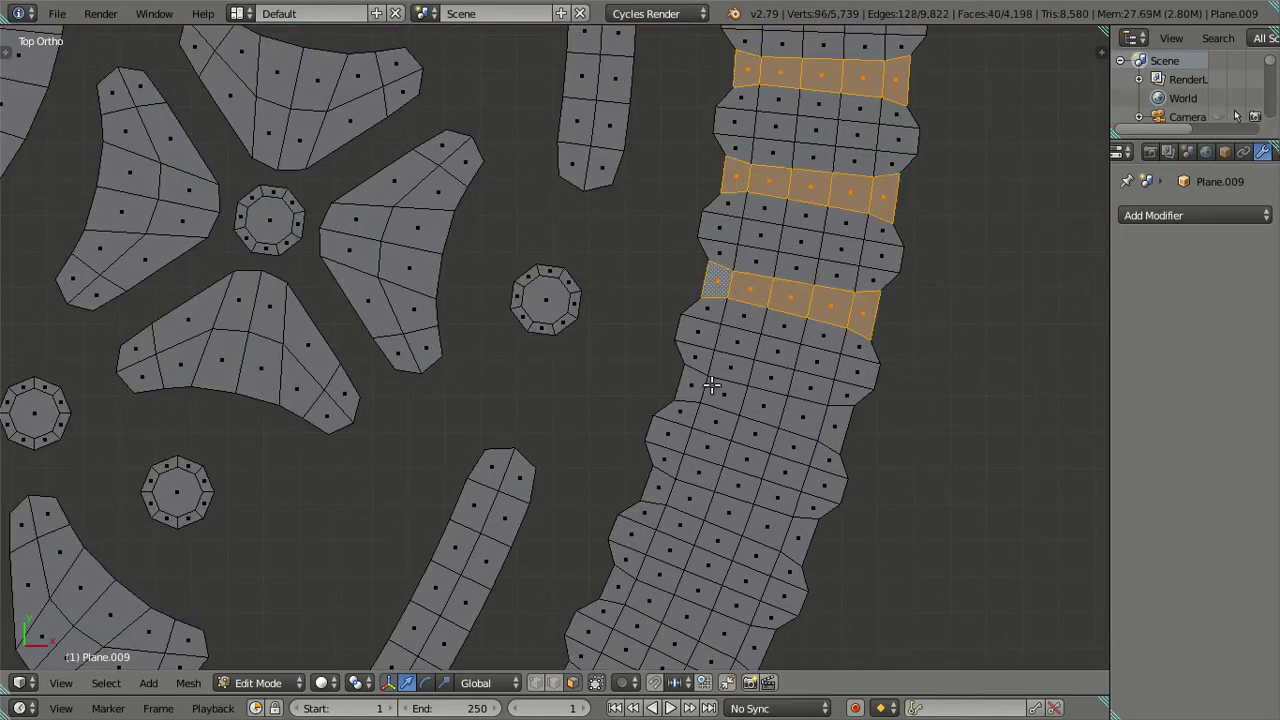
right_click(696, 388, "alt+shift")
right_click(678, 474, "alt+shift")
scroll(783, 268, "down", 5, "shift")
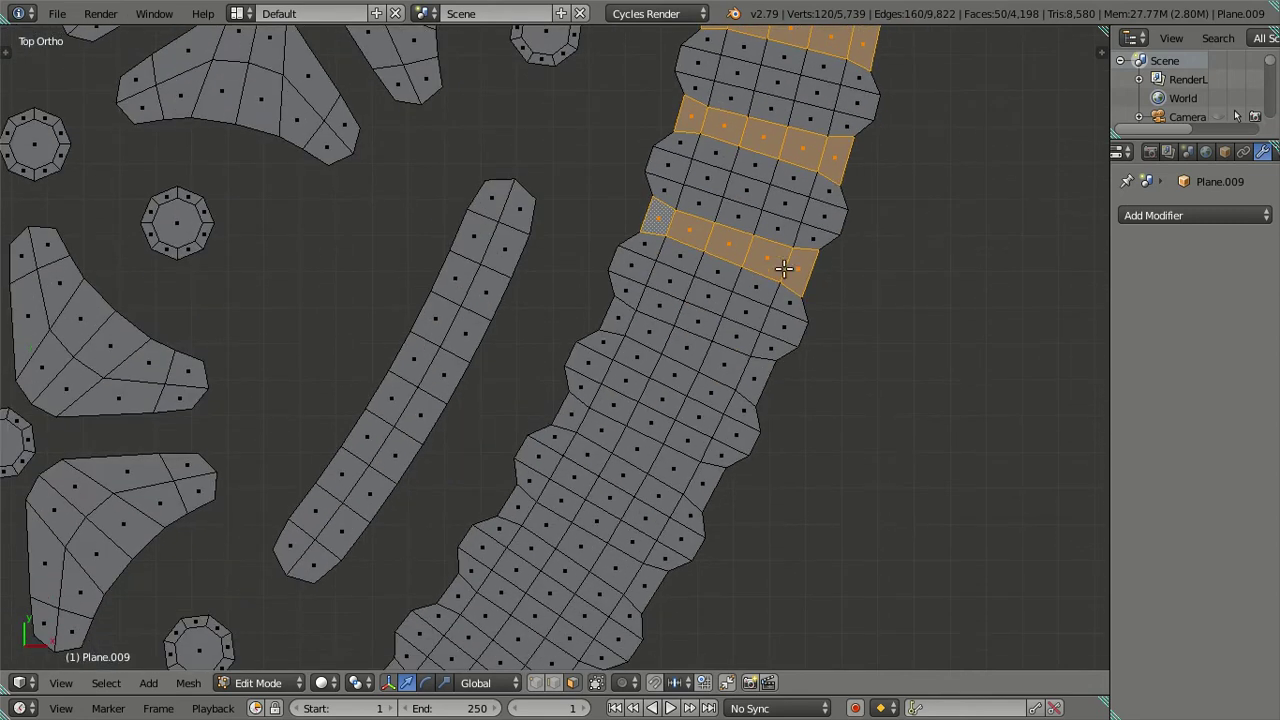
right_click(760, 388, "alt+shift")
scroll(748, 444, "down", 5, "shift")
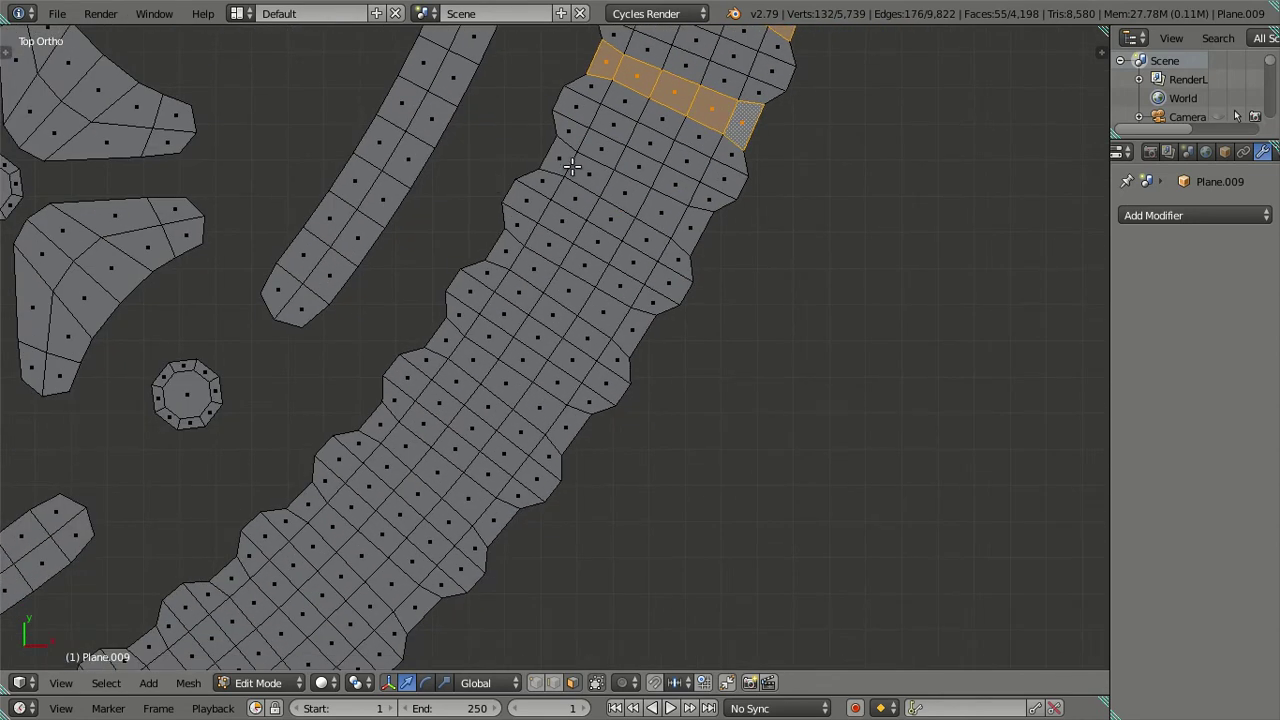
right_click(530, 203, "alt+shift")
right_click(497, 236, "alt+shift")
right_click(432, 328, "alt+shift")
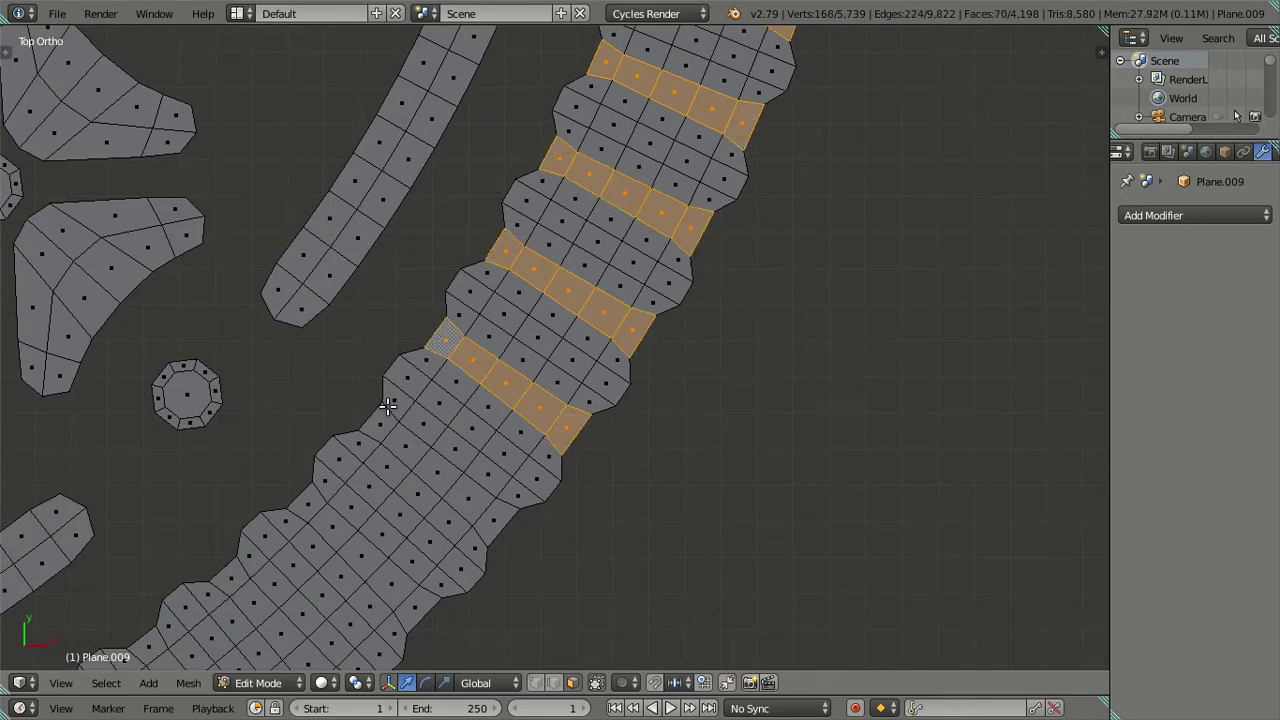
right_click(338, 458, "alt+shift")
right_click(300, 492, "alt+shift")
right_click(222, 569, "alt+shift")
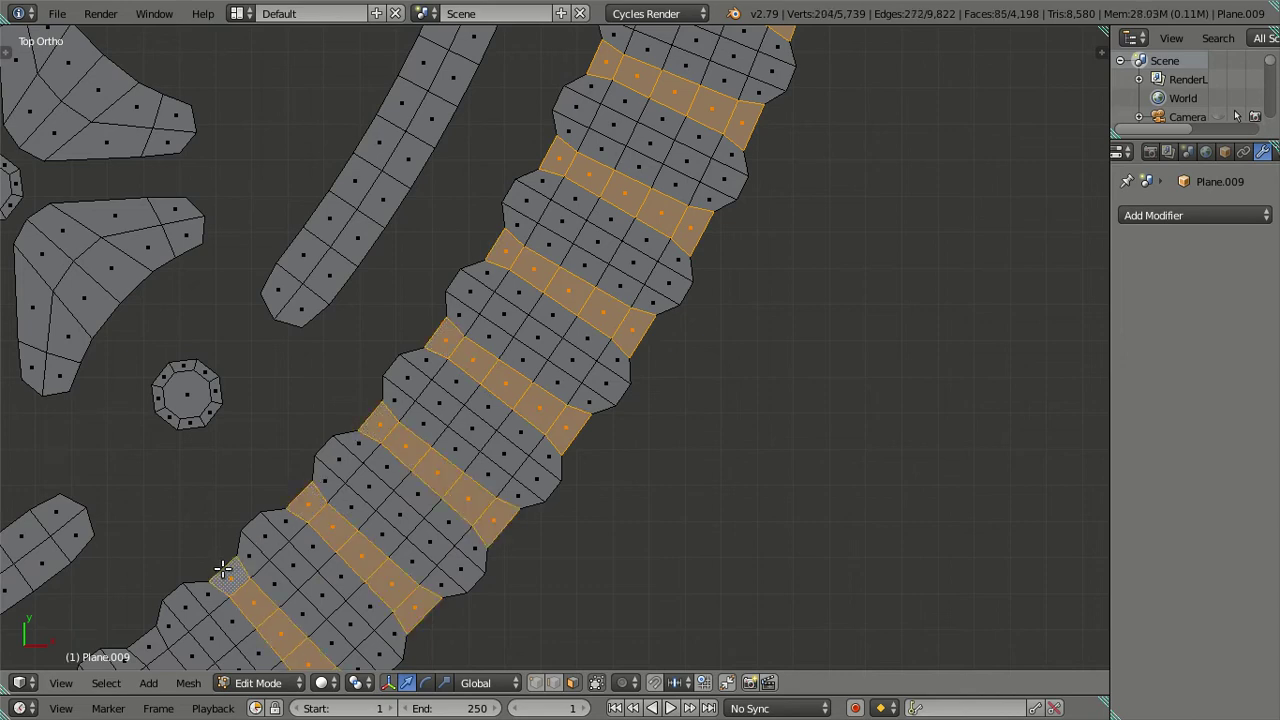
Step: Add the rim's outer and inner border loops to the selection
scroll(271, 501, "down", 2)
mouse_move(271, 501)
middle_mouse_down("shift")
mouse_move(665, 240)
mouse_move(483, 388)
middle_mouse_up("shift")
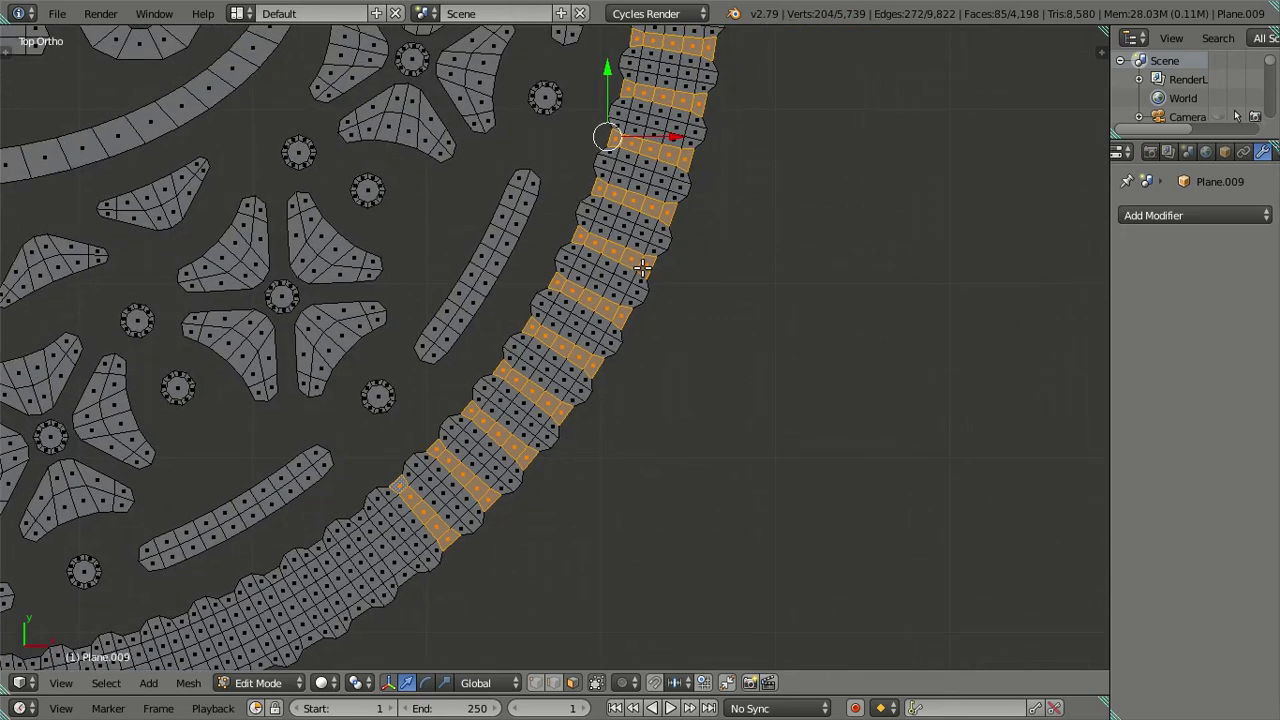
scroll(642, 268, "down", 2)
scroll(640, 266, "down", 2)
right_click(634, 266, "alt")
right_click(560, 266, "alt+shift")
scroll(665, 253, "up", 4)
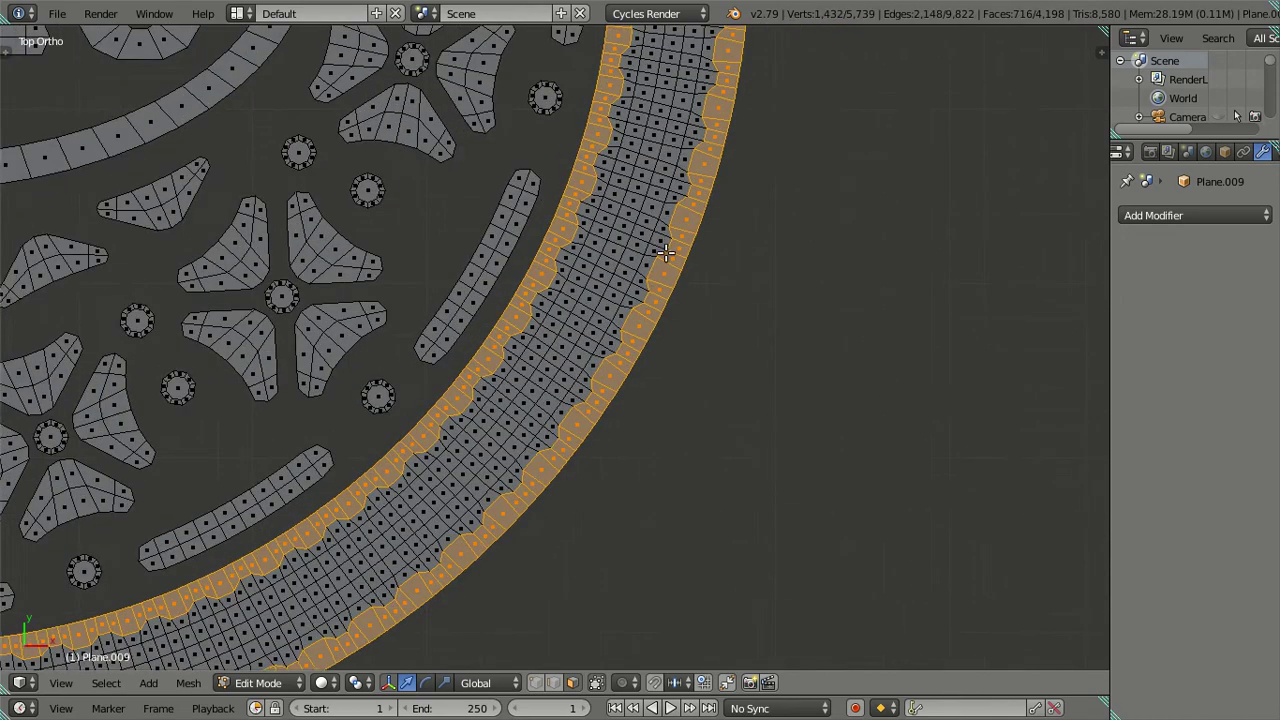
scroll(660, 258, "down", 1)
scroll(558, 393, "up", 4)
scroll(558, 390, "up", 1)
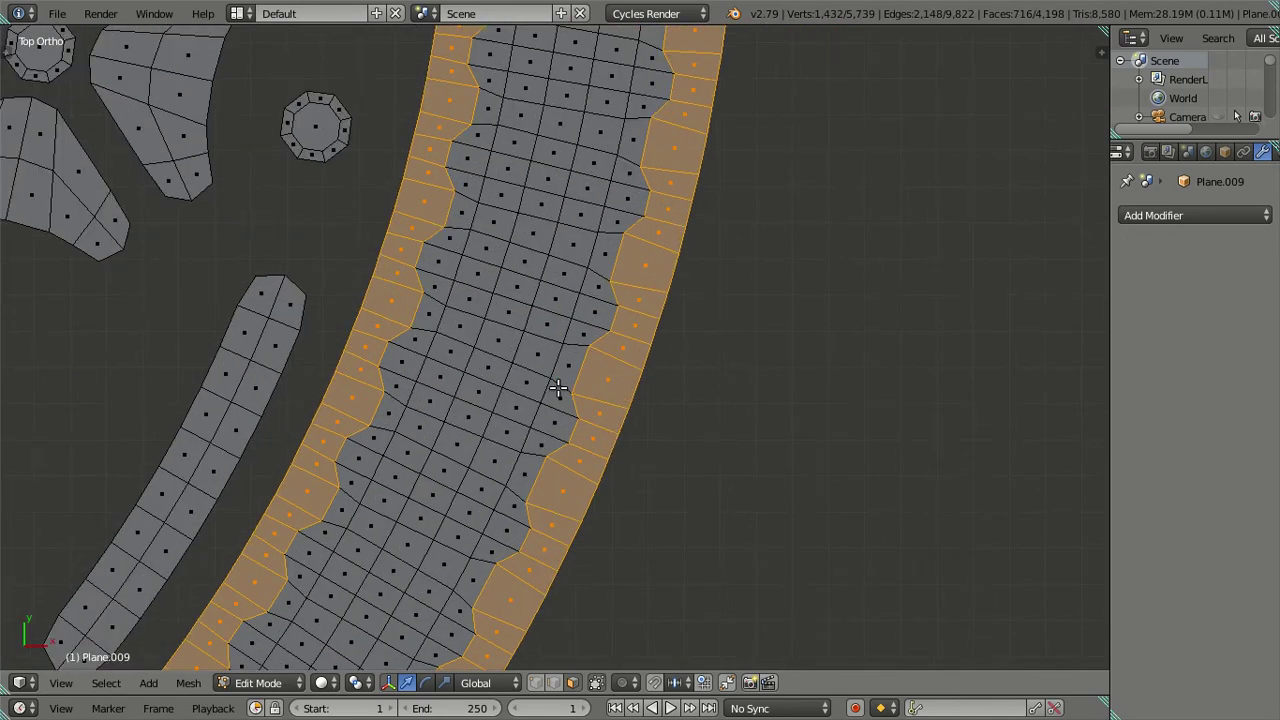
scroll(521, 473, "up", 1)
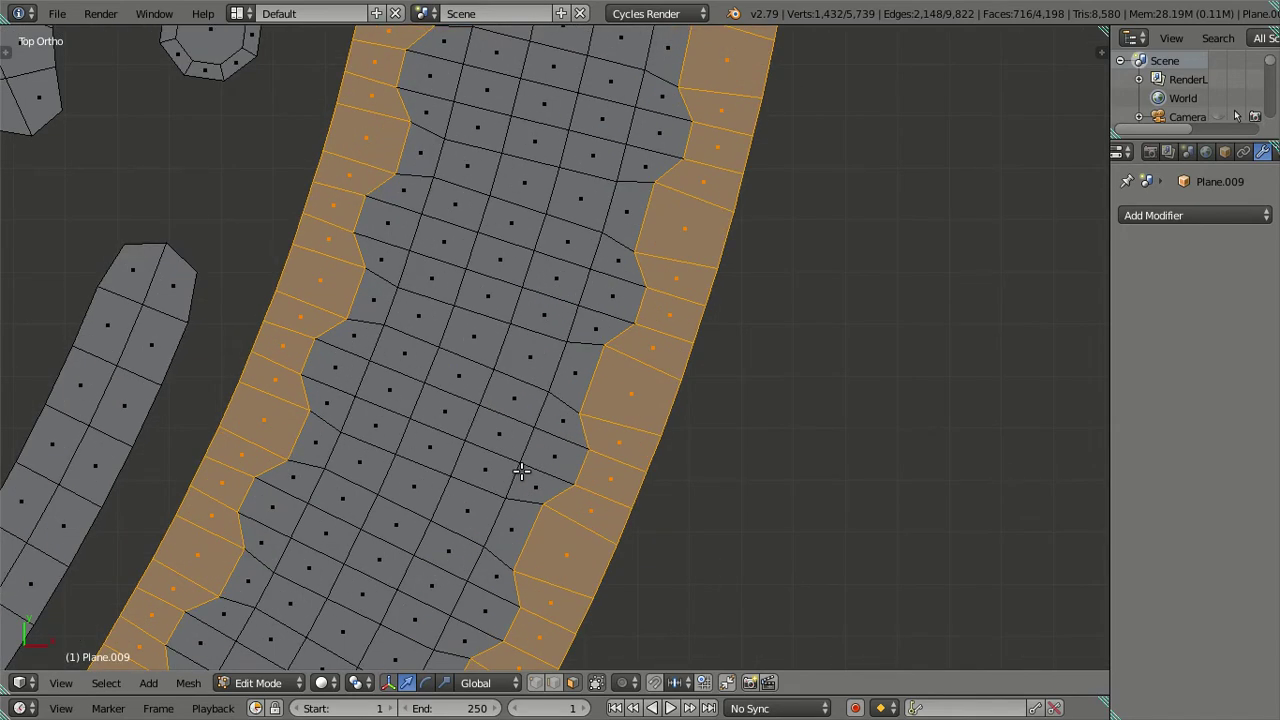
Step: Clear the selection, then select the linked rim strip without its border faces
key("a")
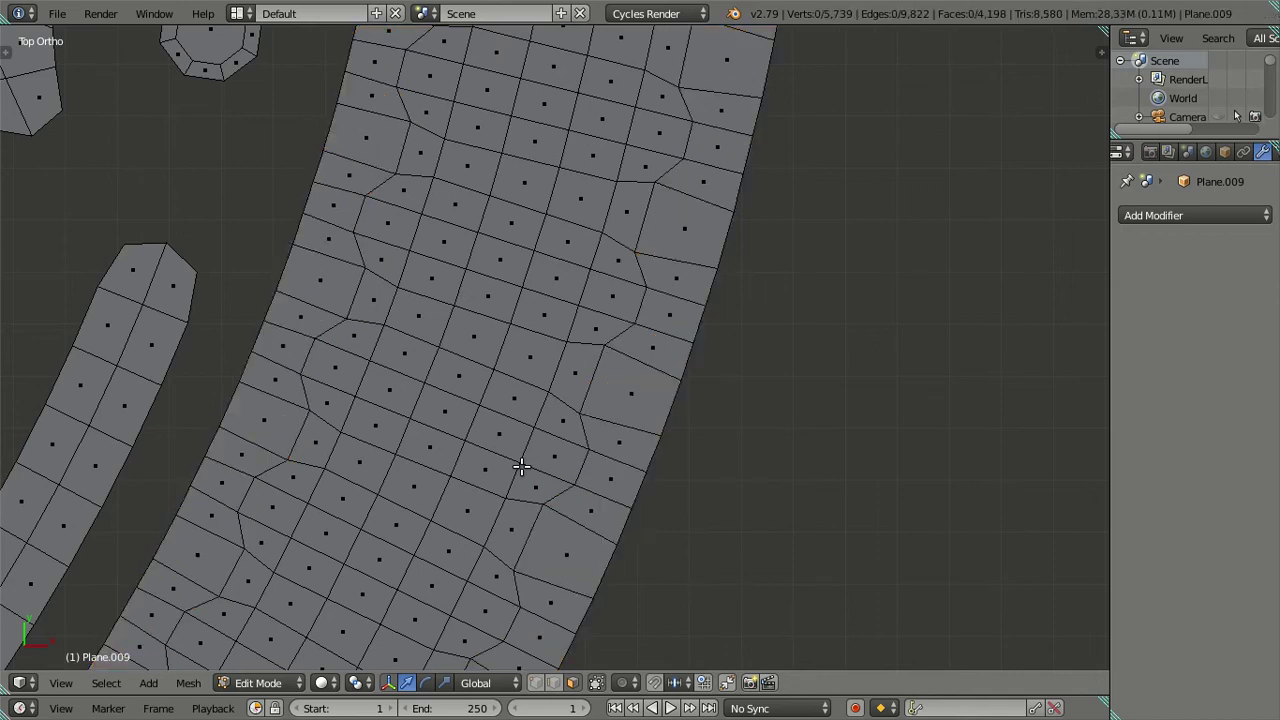
right_click(536, 441)
key("ctrl+l")
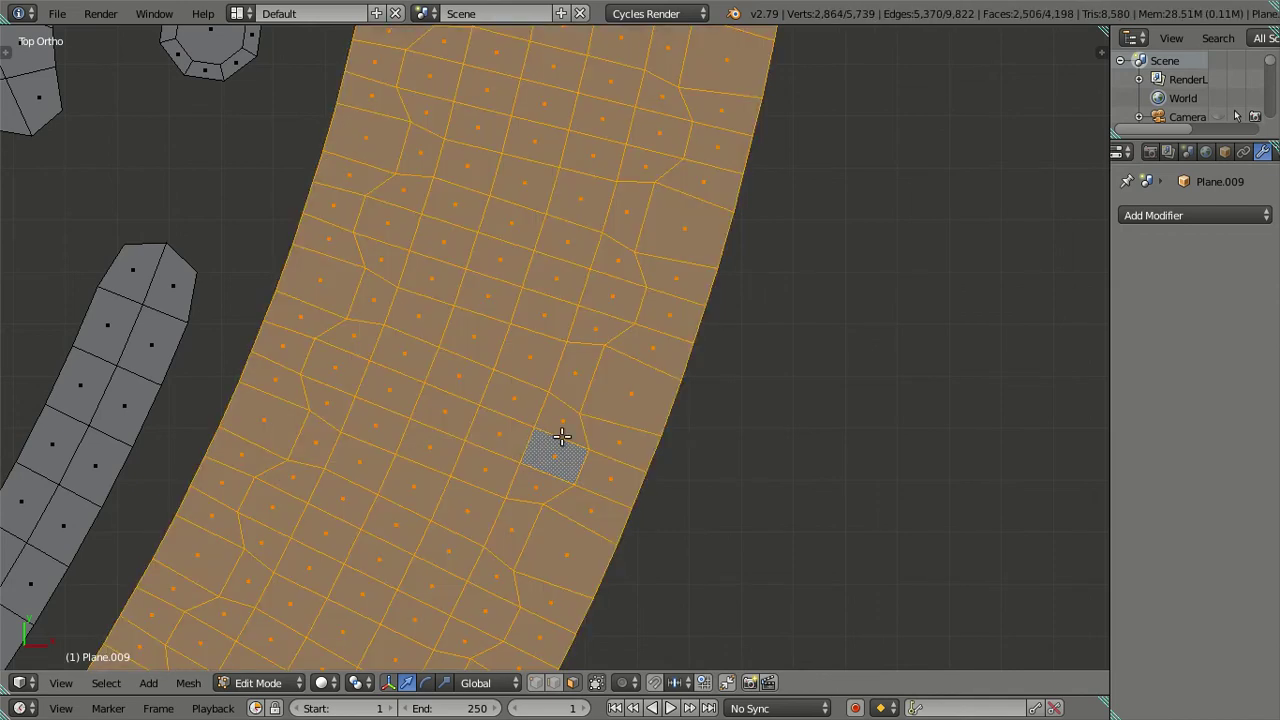
key("shift+l")
key("shift+l")
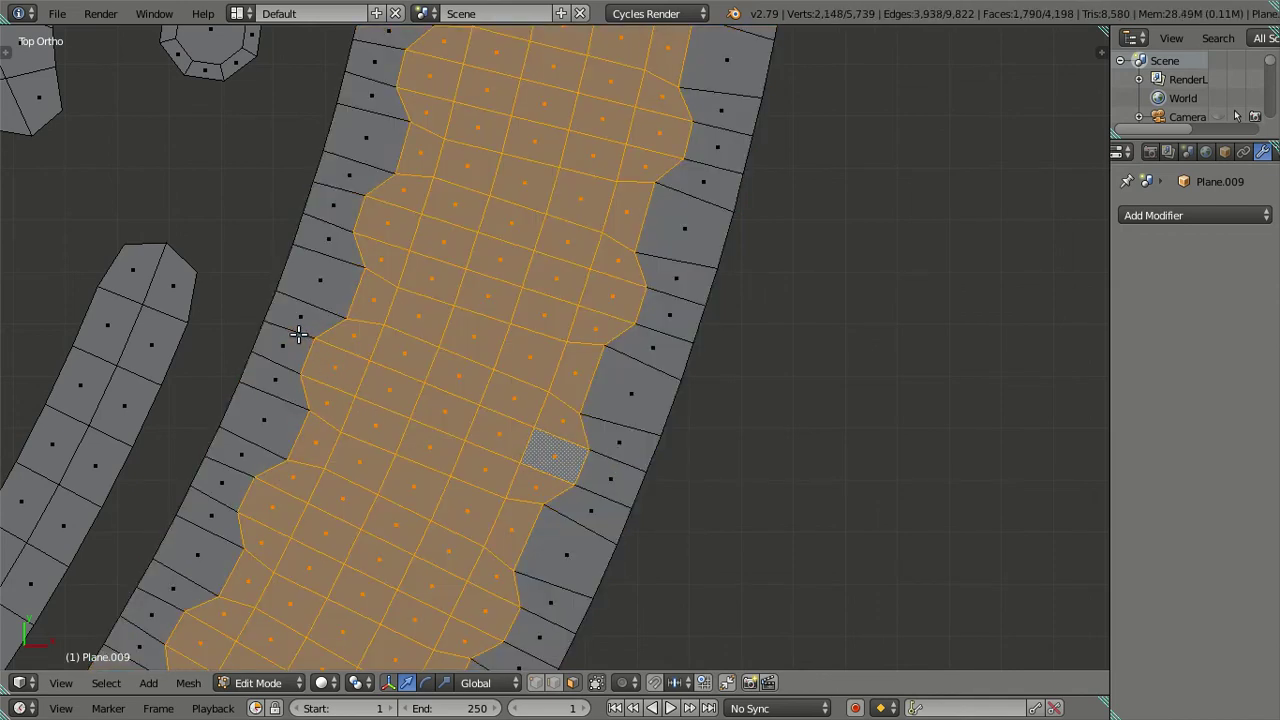
Step: Deselect cross rings at intervals to start splitting the strip into separate segments
left_click(495, 341, "alt+shift")
left_click(549, 197, "alt+shift")
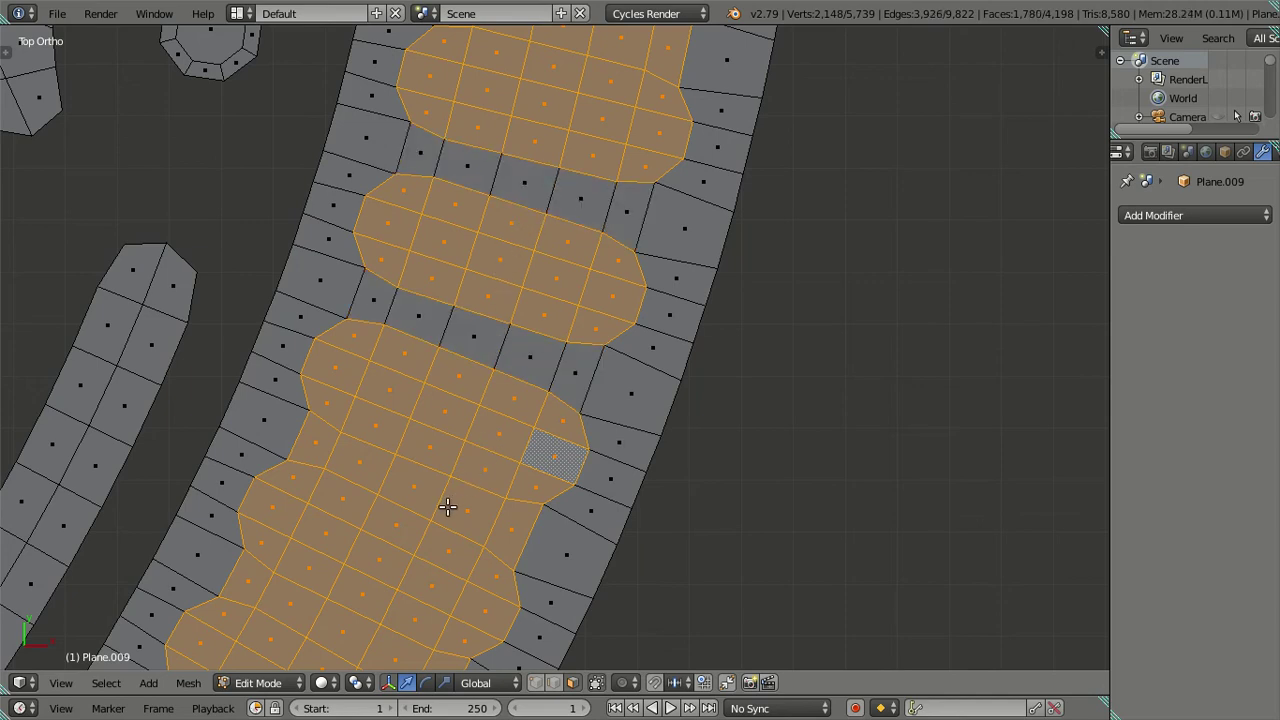
scroll(447, 507, "down", 2)
left_click(440, 490, "alt+shift")
scroll(531, 294, "up", 3)
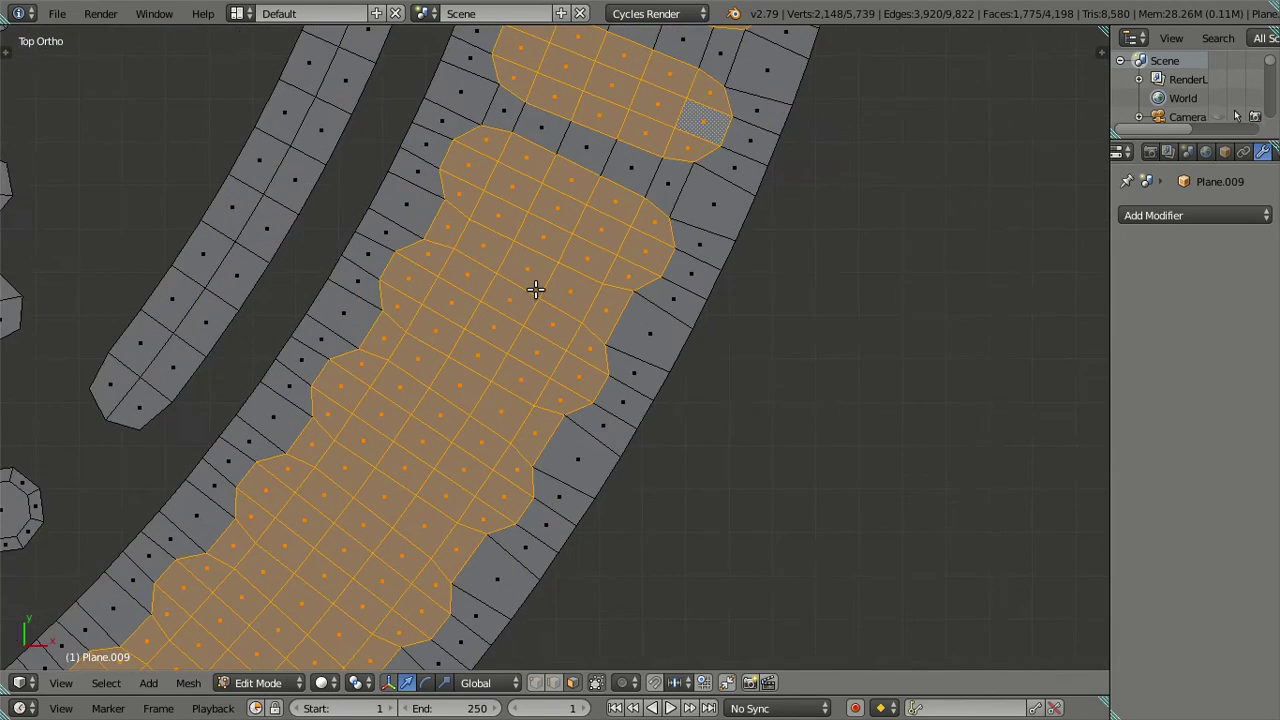
middle_click_drag(541, 300, 634, 263, "shift")
left_click(634, 263, "alt+shift")
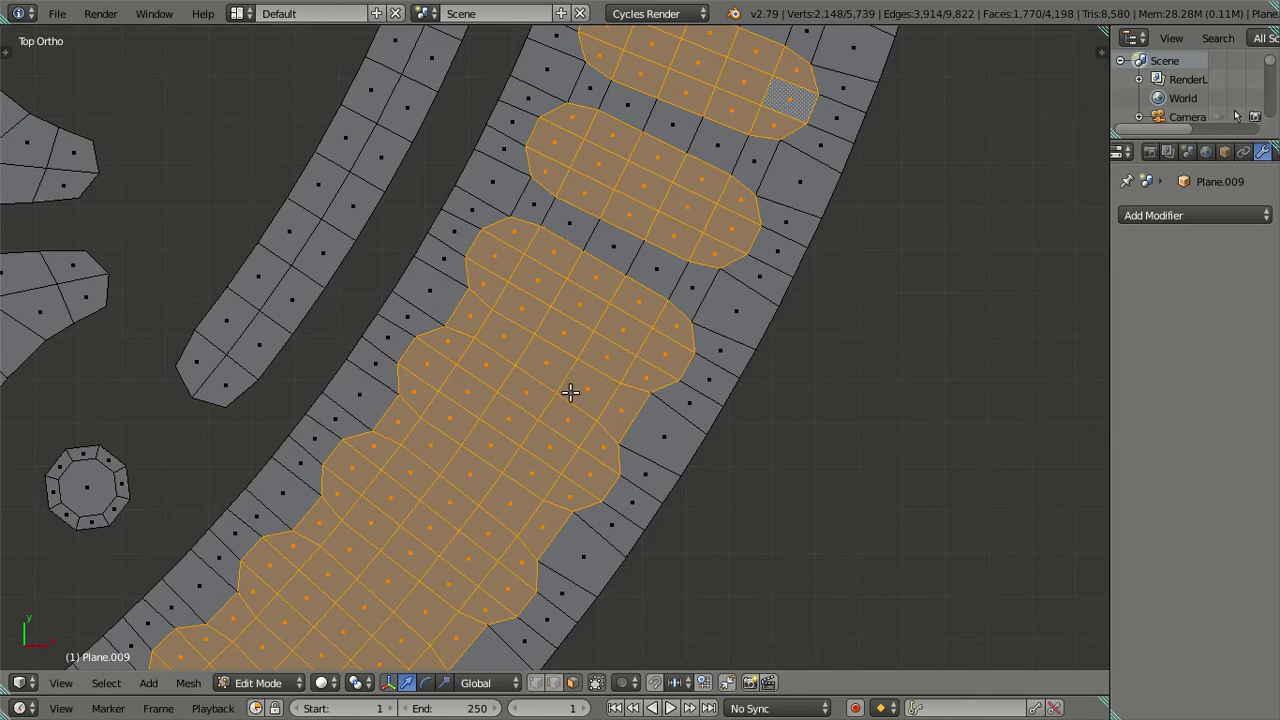
left_click(571, 391, "alt+shift")
left_click(470, 492, "alt+shift")
left_click(325, 530, "alt+shift")
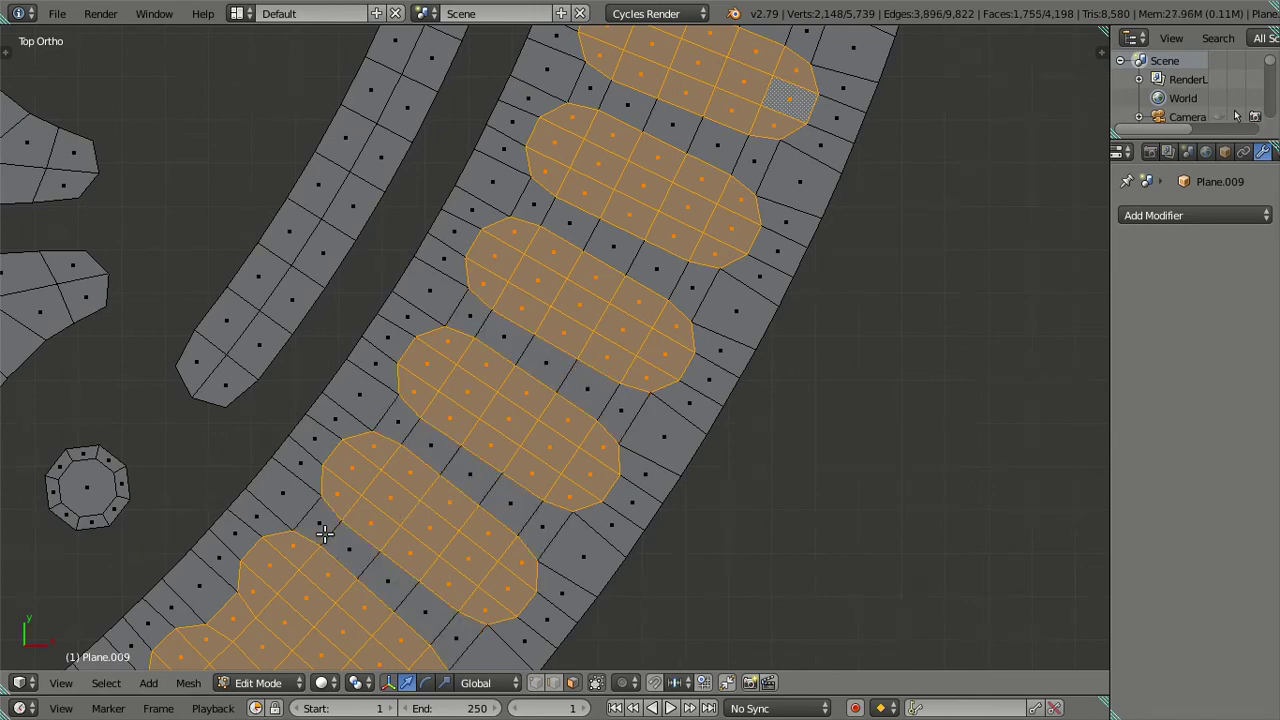
scroll(330, 528, "down", 3)
scroll(626, 312, "up", 3)
left_click(718, 340, "alt+shift")
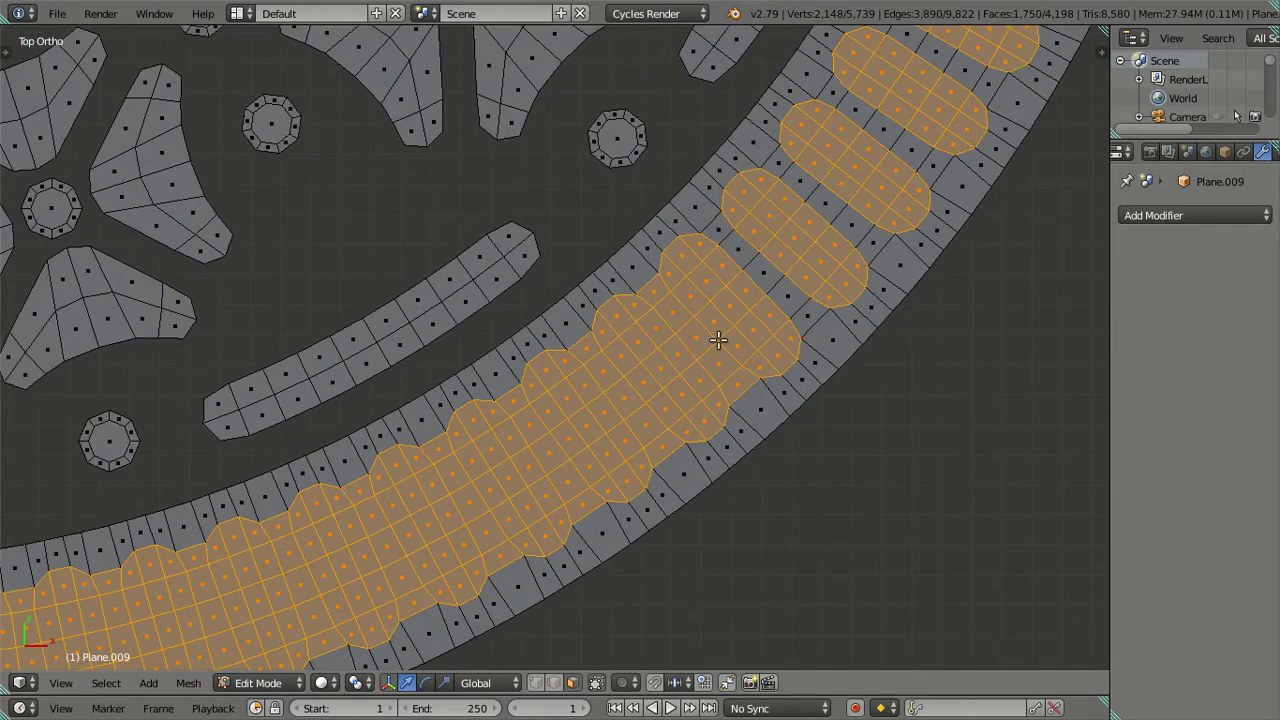
left_click(667, 375, "alt+shift")
left_click(613, 385, "alt+shift")
left_click(505, 462, "alt+shift")
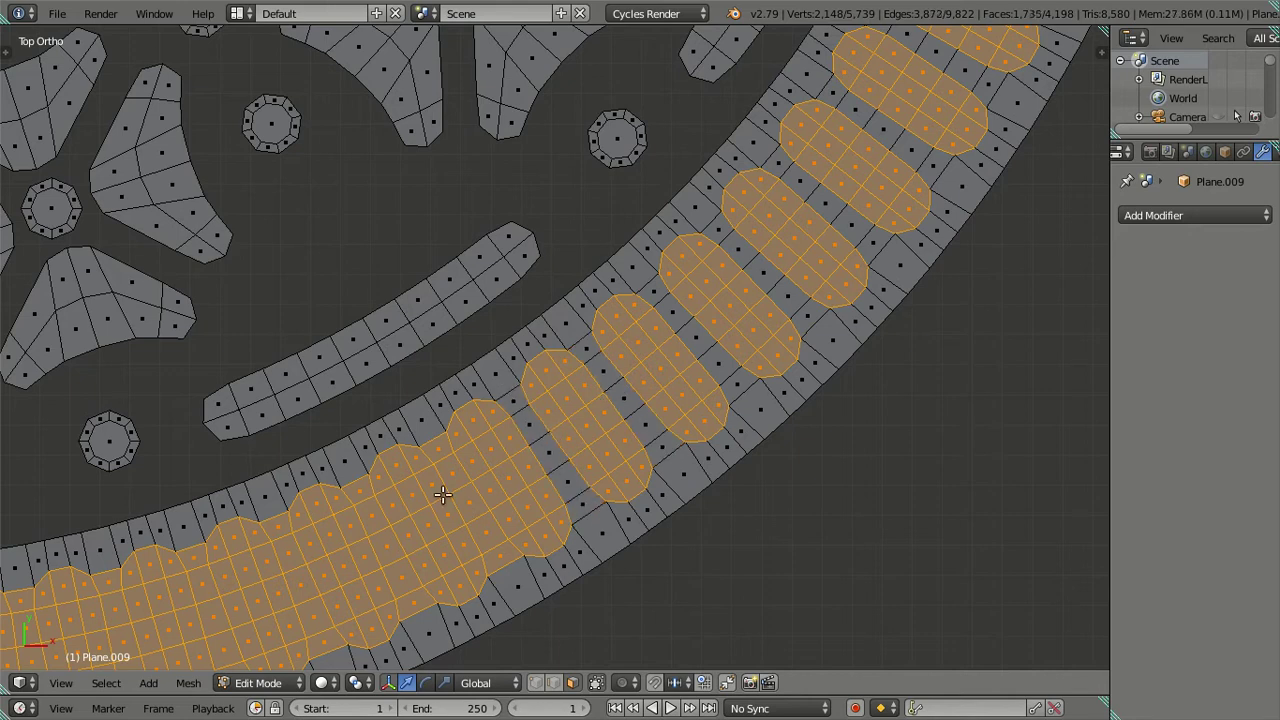
left_click(461, 489, "alt+shift")
left_click(378, 536, "alt+shift")
left_click(300, 560, "alt+shift")
Step: Continue deselecting cross rings further along the ring
middle_click_drag(300, 560, 624, 228, "shift")
left_click(610, 236, "alt+shift")
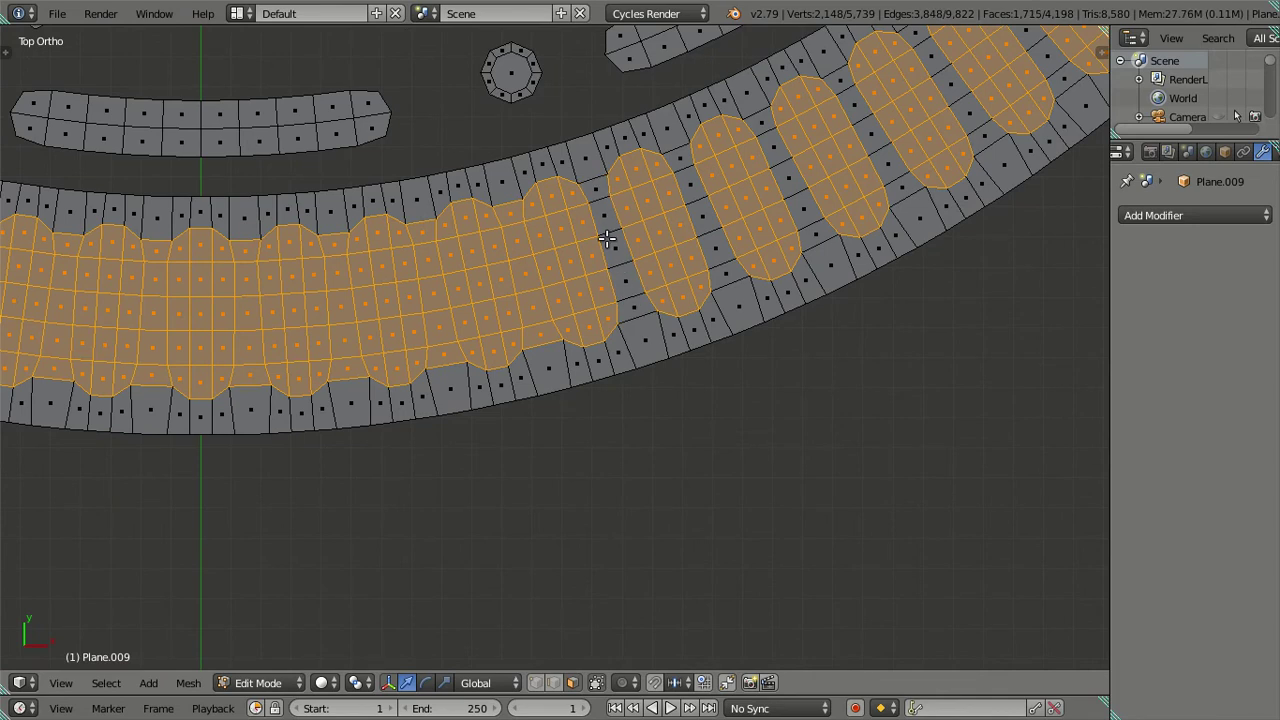
left_click(523, 251, "alt+shift")
left_click(432, 273, "alt+shift")
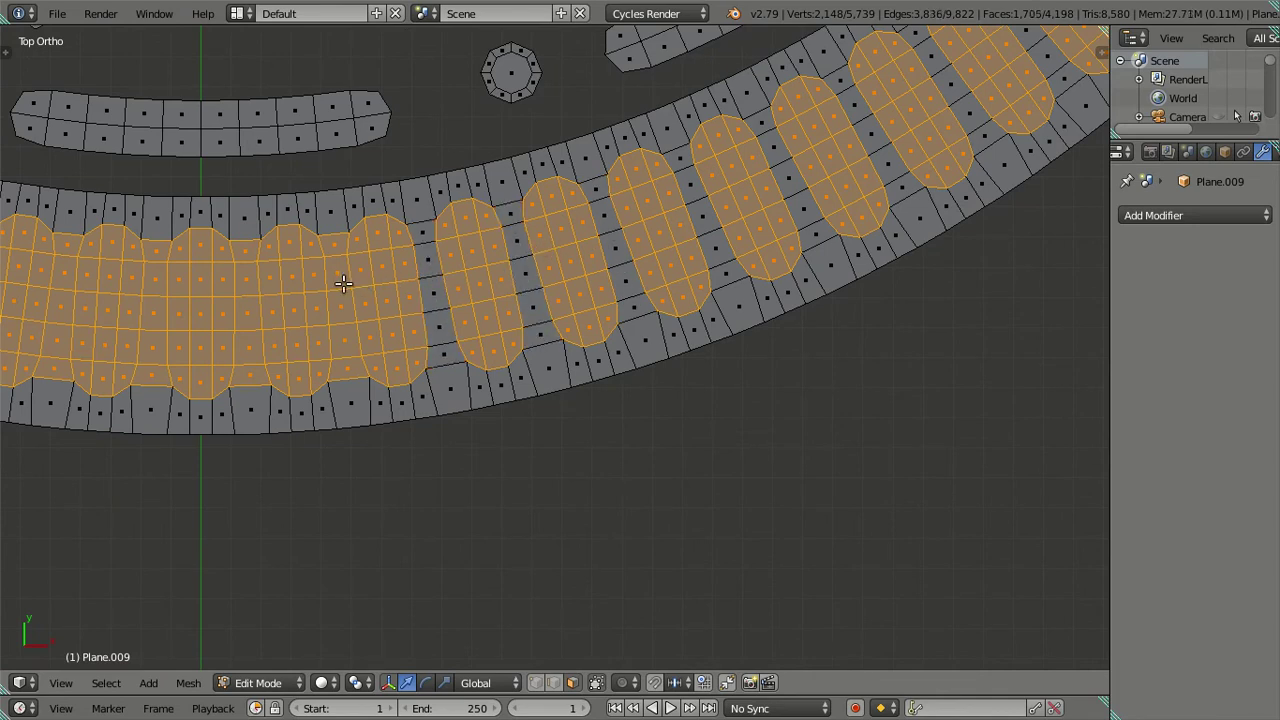
left_click(343, 285, "alt+shift")
left_click(249, 293, "alt+shift")
left_click(158, 294, "alt+shift")
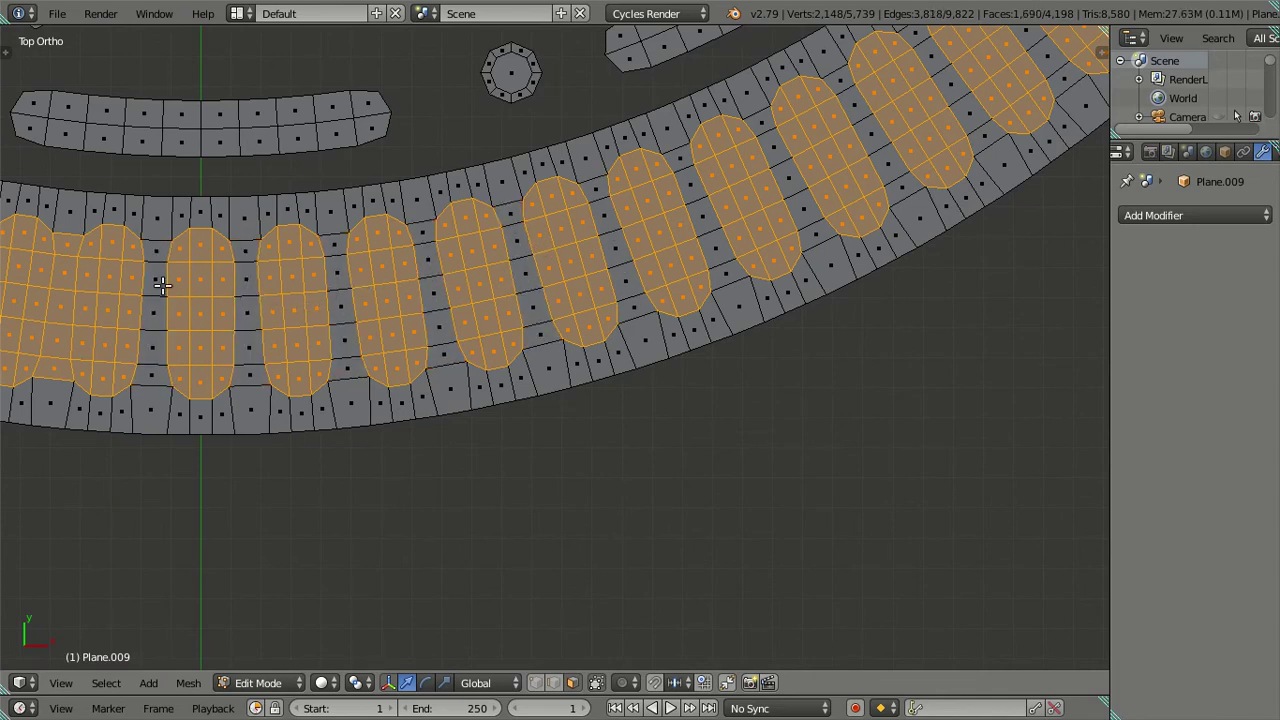
middle_click_drag(158, 294, 680, 264, "shift")
left_click(591, 266, "alt+shift")
left_click(490, 251, "alt+shift")
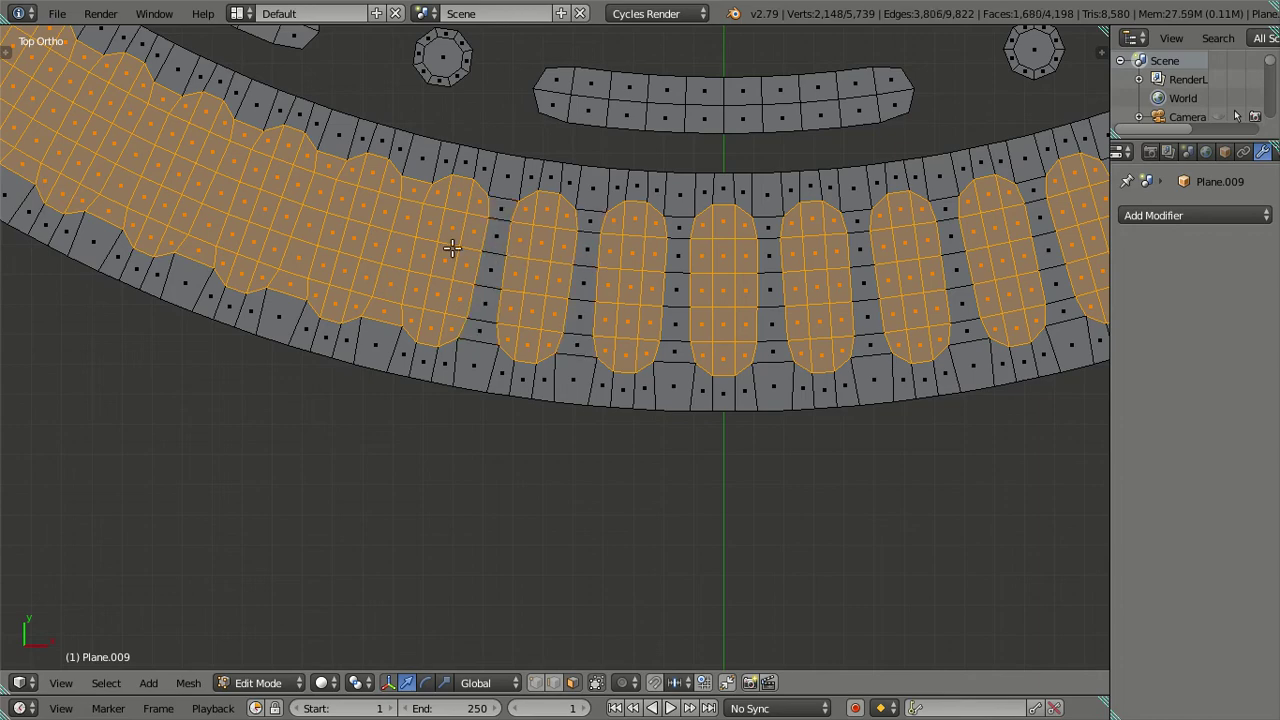
left_click(408, 236, "alt+shift")
left_click(314, 214, "alt+shift")
left_click(230, 170, "alt+shift")
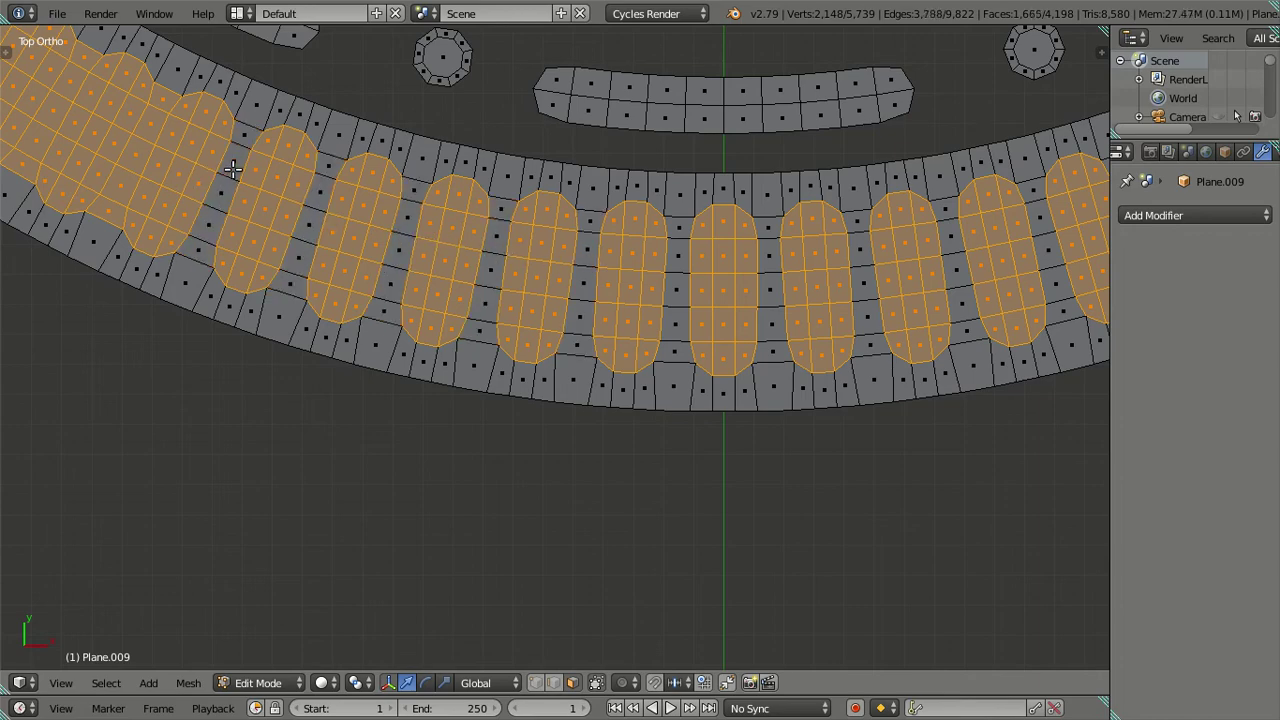
left_click(151, 142, "alt+shift")
Step: Return to top view and deselect more face rings between capsules
mouse_move(151, 142)
middle_mouse_down()
mouse_move(637, 300)
mouse_move(626, 271)
mouse_move(669, 230)
middle_mouse_up()
key("KP_7")
scroll(548, 290, "up", 5)
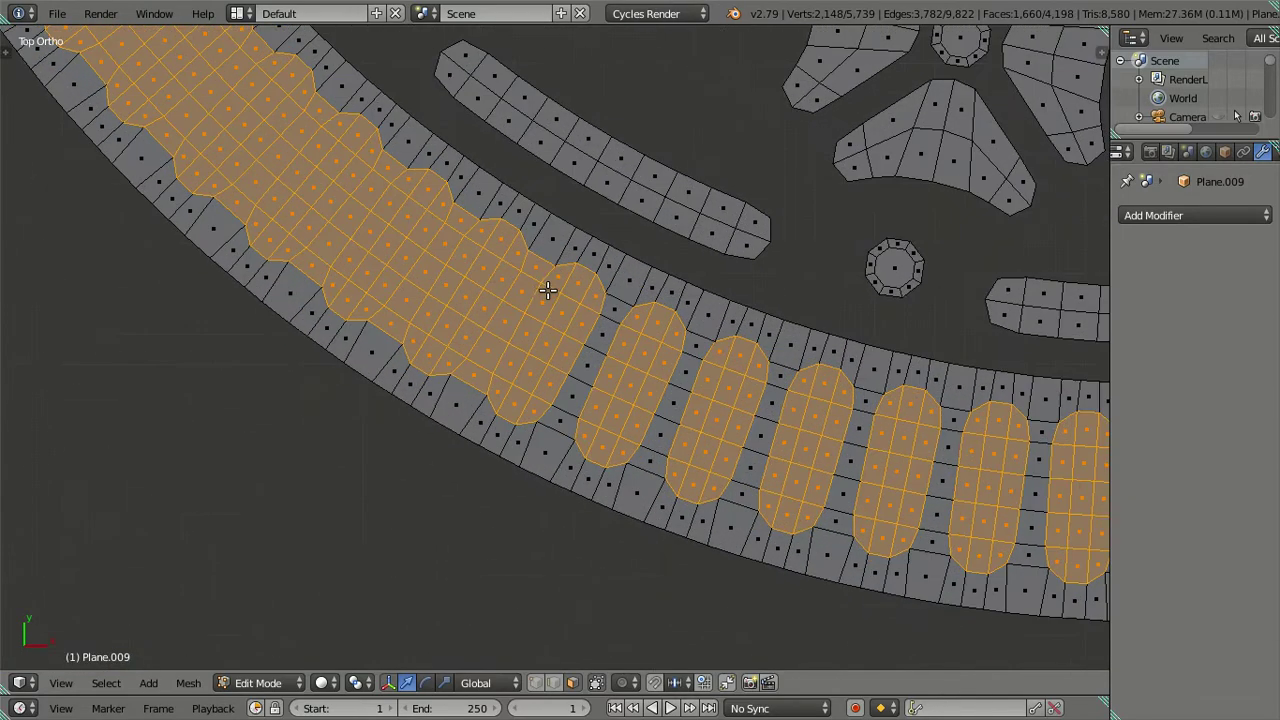
left_click(531, 270, "alt+shift")
left_click(454, 224, "alt+shift")
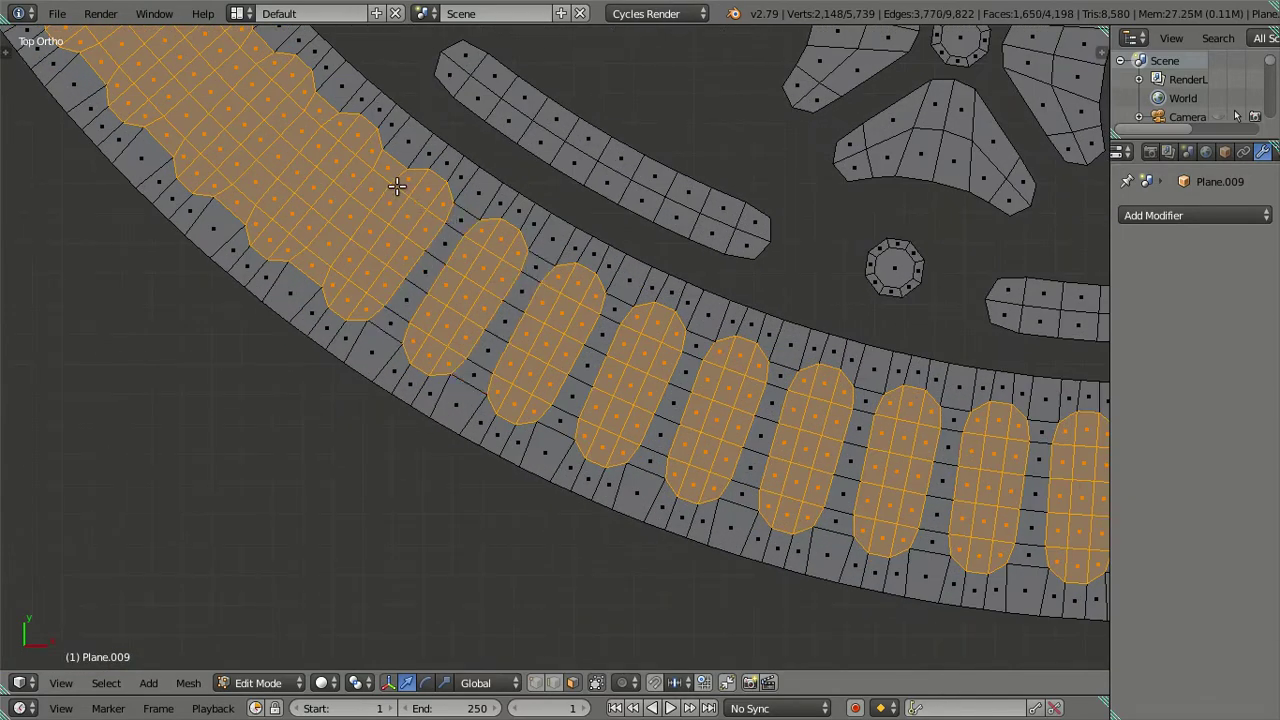
left_click(376, 175, "alt+shift")
left_click(305, 108, "alt+shift")
left_click(258, 64, "alt+shift")
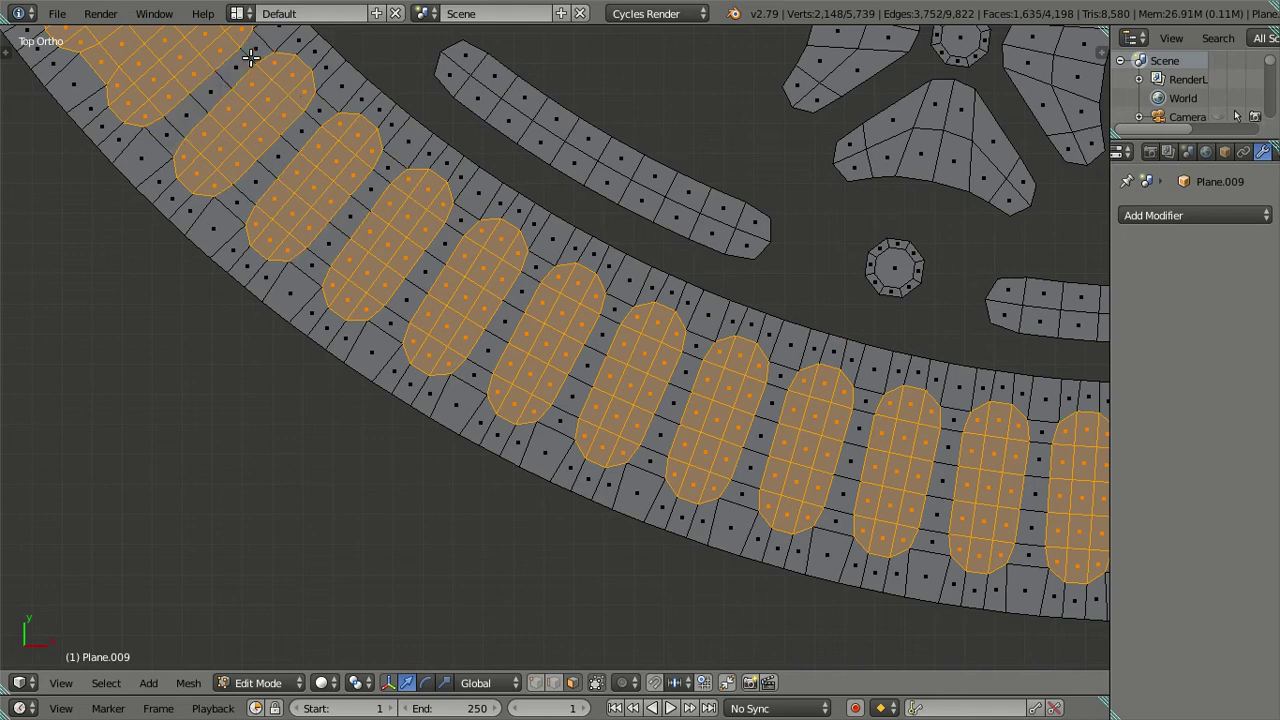
scroll(252, 58, "down", 3)
scroll(600, 406, "up", 3)
scroll(730, 396, "up", 3)
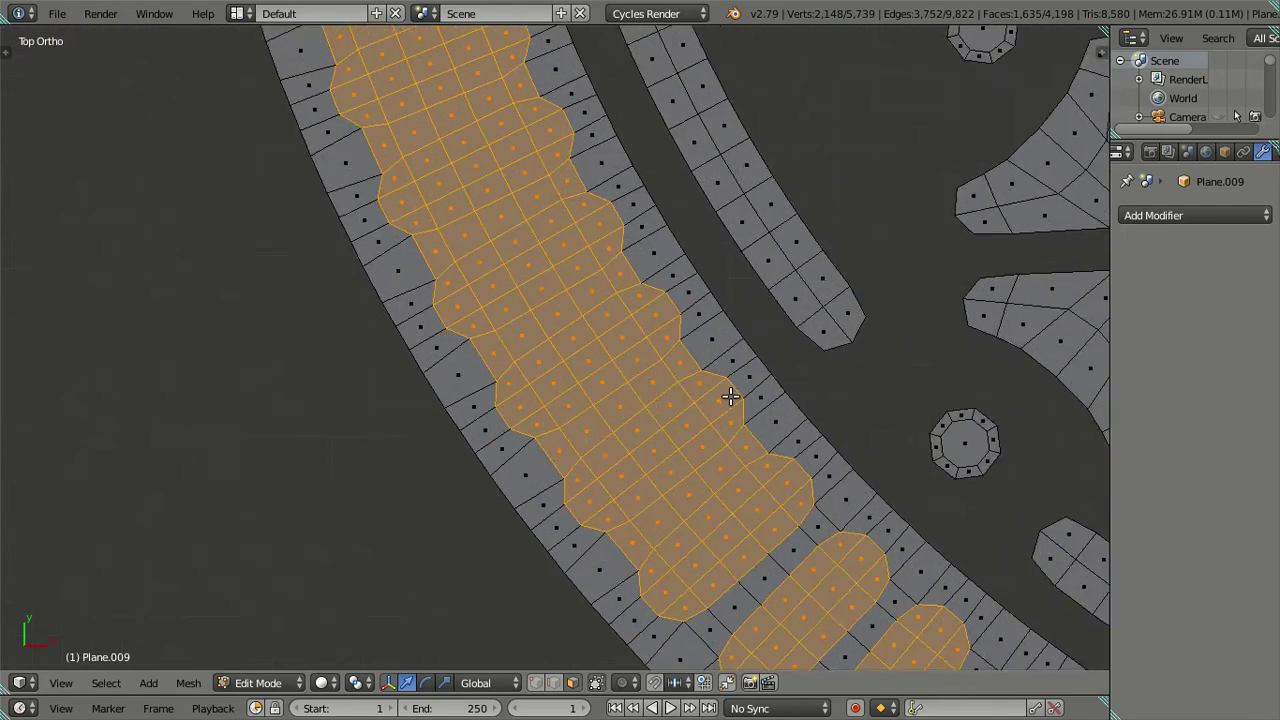
left_click(739, 453, "alt+shift")
left_click(665, 362, "alt+shift")
left_click(630, 288, "alt+shift")
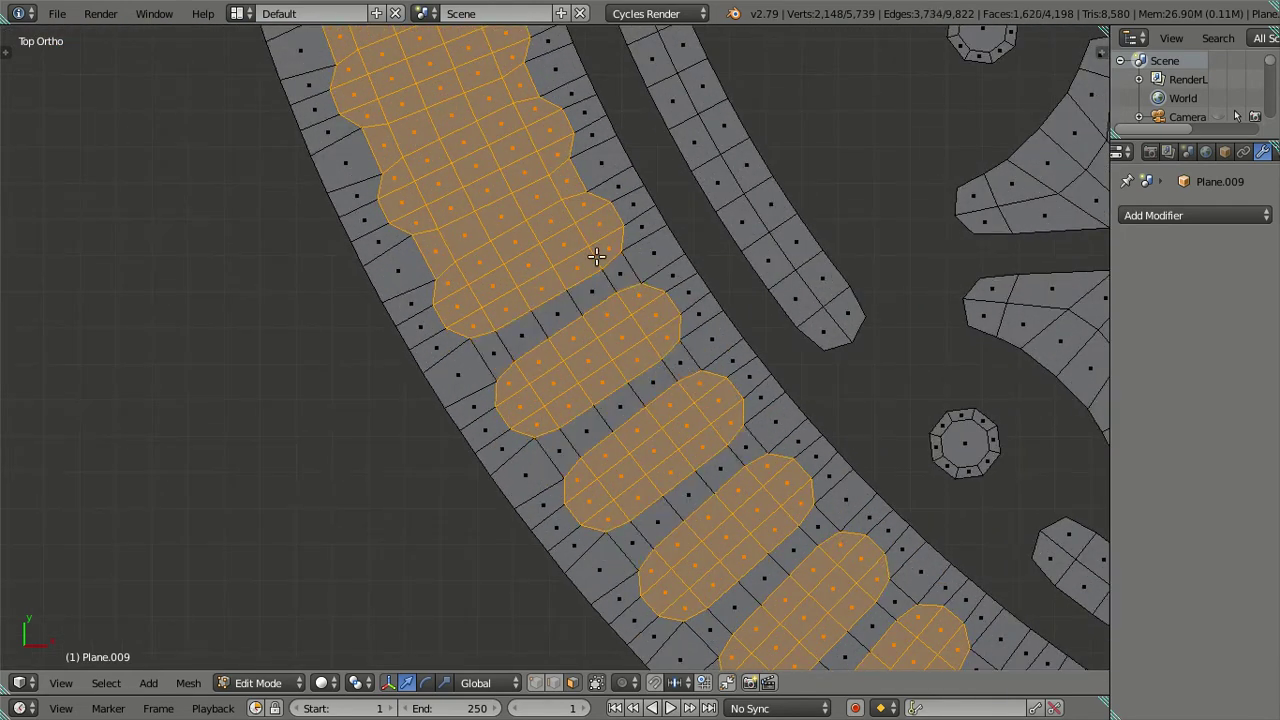
left_click(553, 183, "alt+shift")
left_click(508, 94, "alt+shift")
Step: Deselect the gap rings between capsules along the next stretch of the strip
scroll(508, 149, "down", 3)
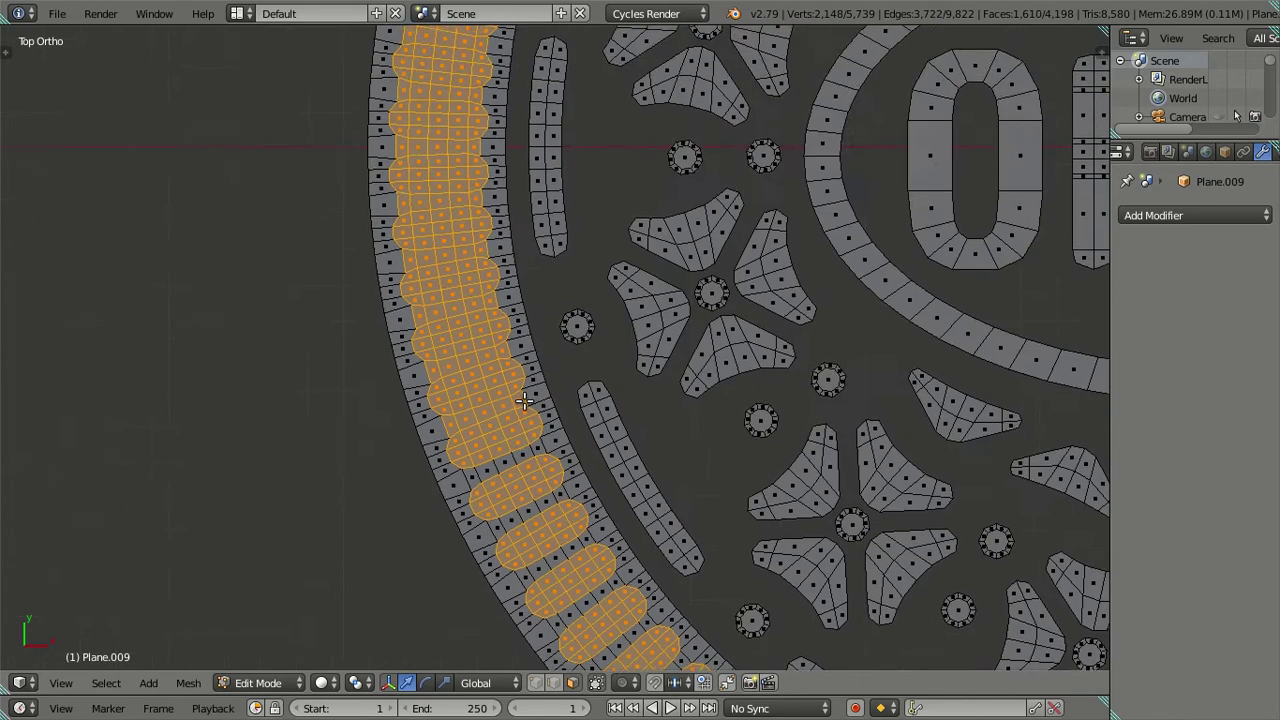
scroll(524, 401, "up", 3)
left_click(481, 455, "alt+shift")
left_click(455, 360, "alt+shift")
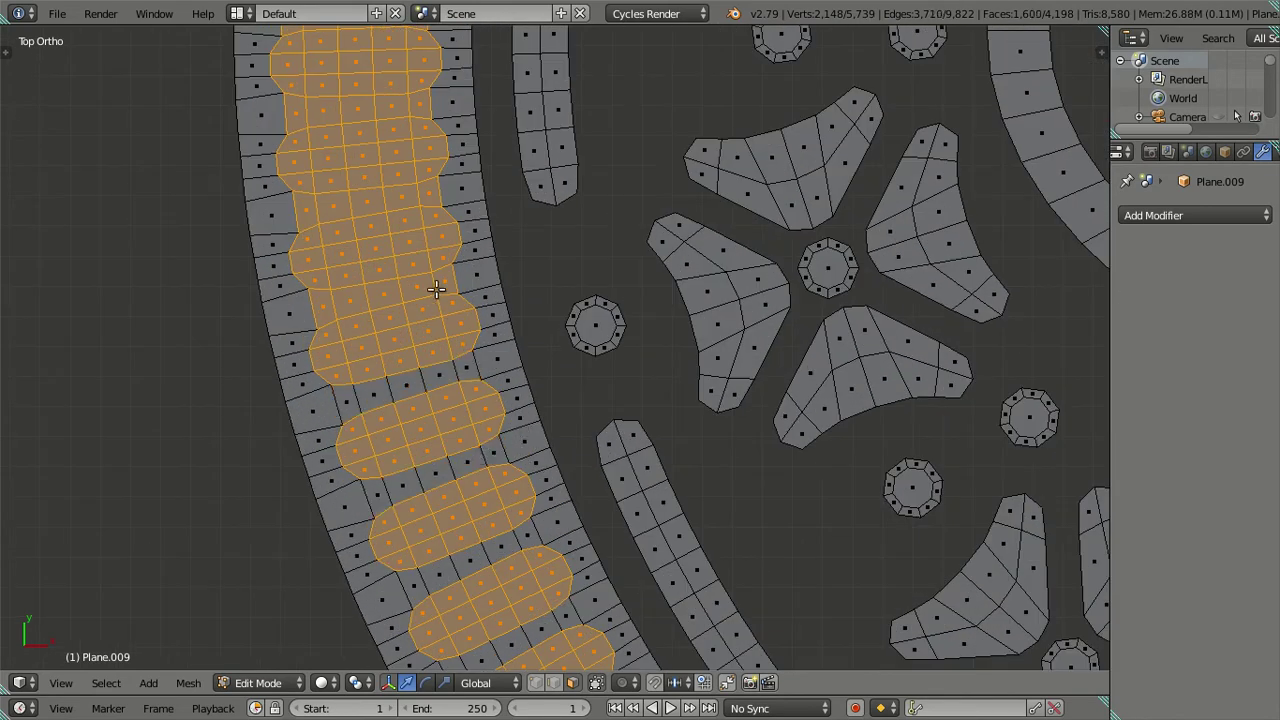
left_click(435, 285, "alt+shift")
left_click(420, 195, "alt+shift")
left_click(410, 114, "alt+shift")
scroll(410, 114, "down", 3)
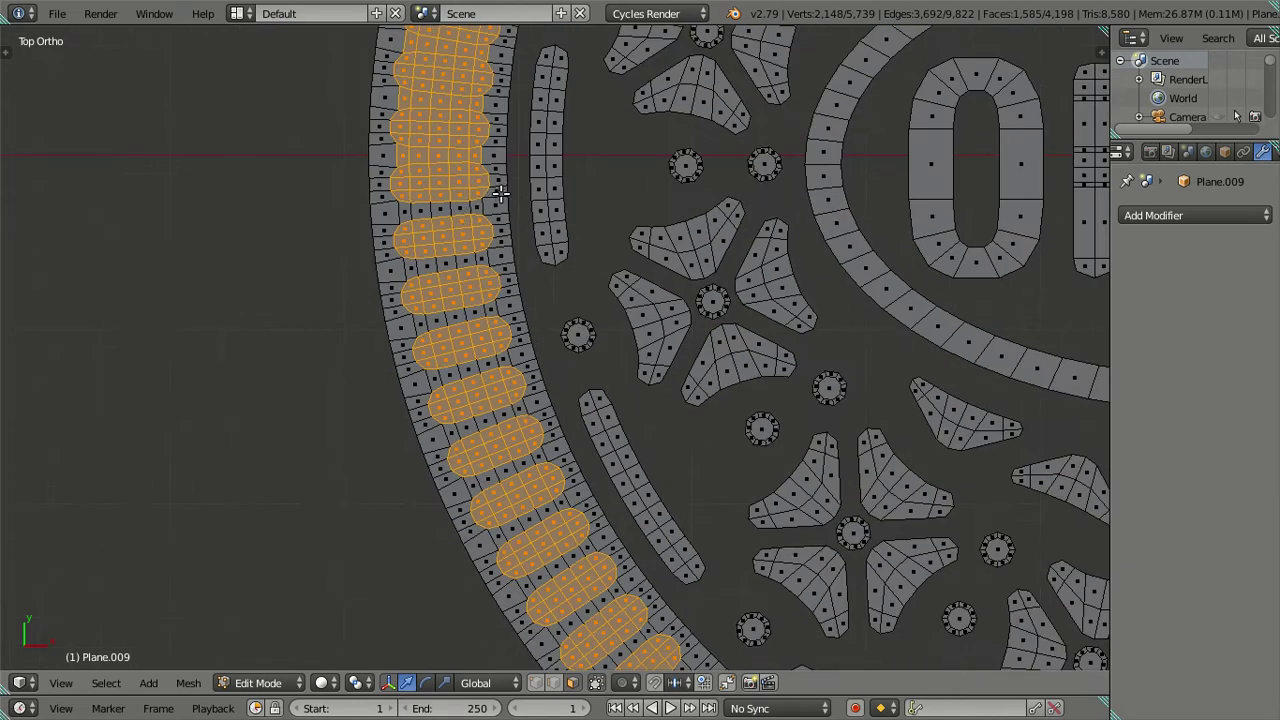
scroll(393, 487, "up", 1)
scroll(393, 487, "up", 2)
left_click(366, 494, "alt+shift")
left_click(368, 420, "alt+shift")
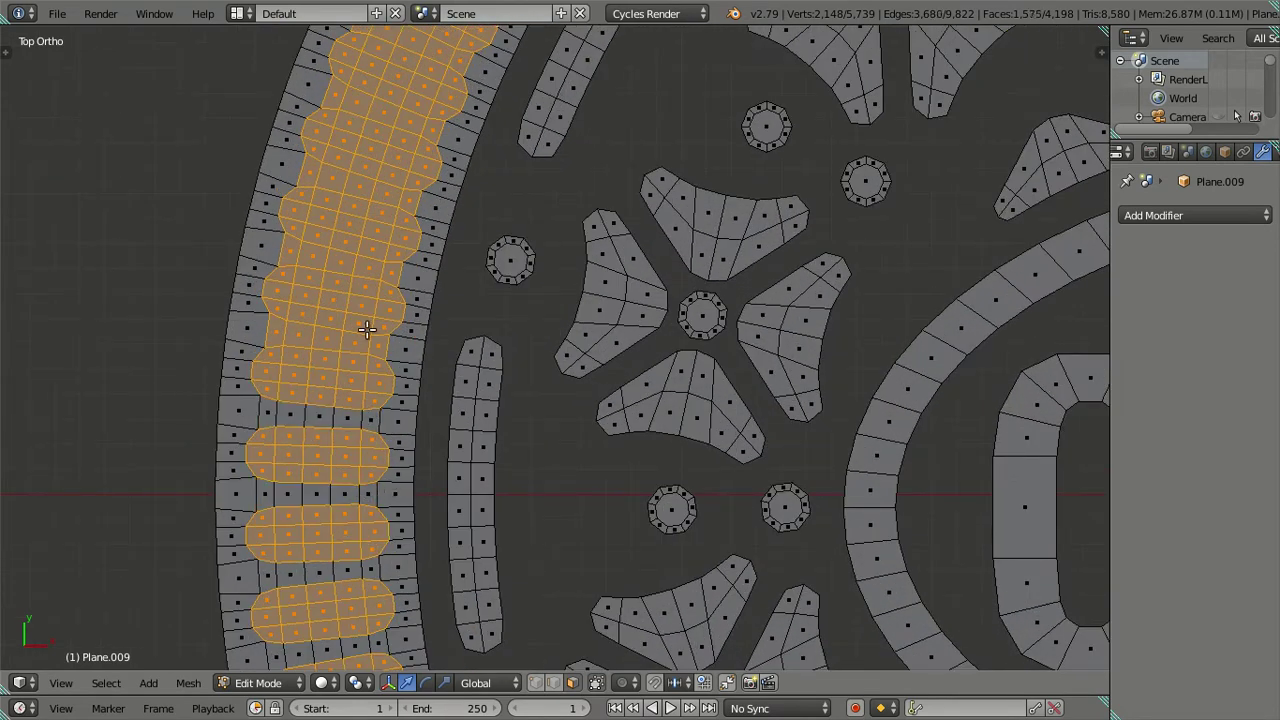
left_click(370, 334, "alt+shift")
left_click(382, 262, "alt+shift")
left_click(402, 196, "alt+shift")
left_click(428, 116, "alt+shift")
Step: Clear further gap rings between capsules, working up toward the upper rim
scroll(428, 116, "down", 3)
scroll(440, 512, "up", 2)
scroll(440, 512, "up", 2)
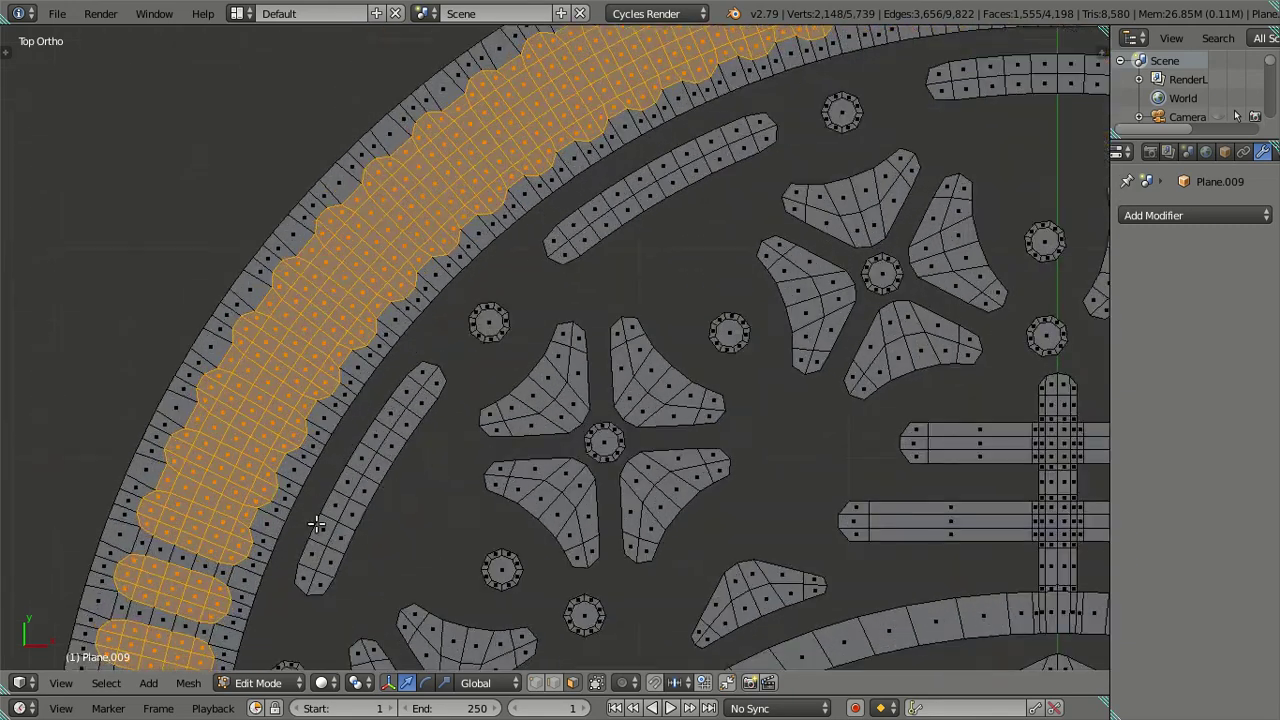
scroll(300, 525, "up", 1)
left_click(241, 392, "alt+shift")
left_click(280, 321, "alt+shift")
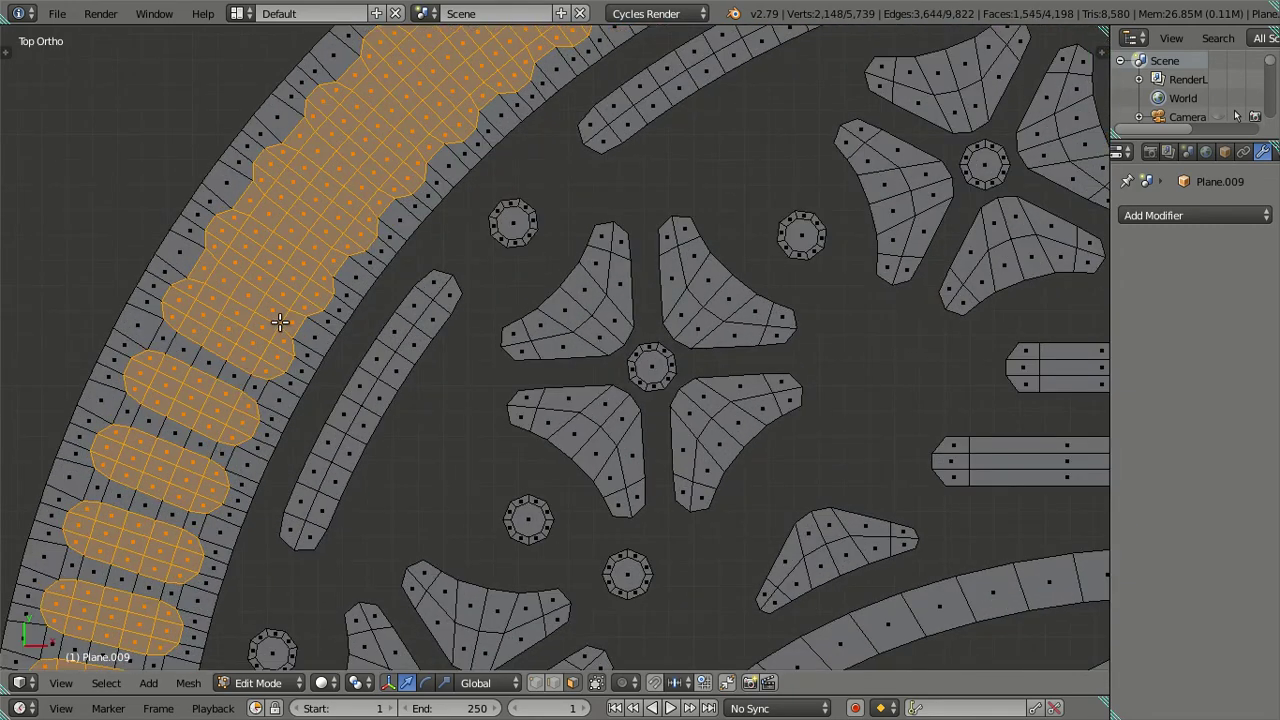
left_click(315, 272, "alt+shift")
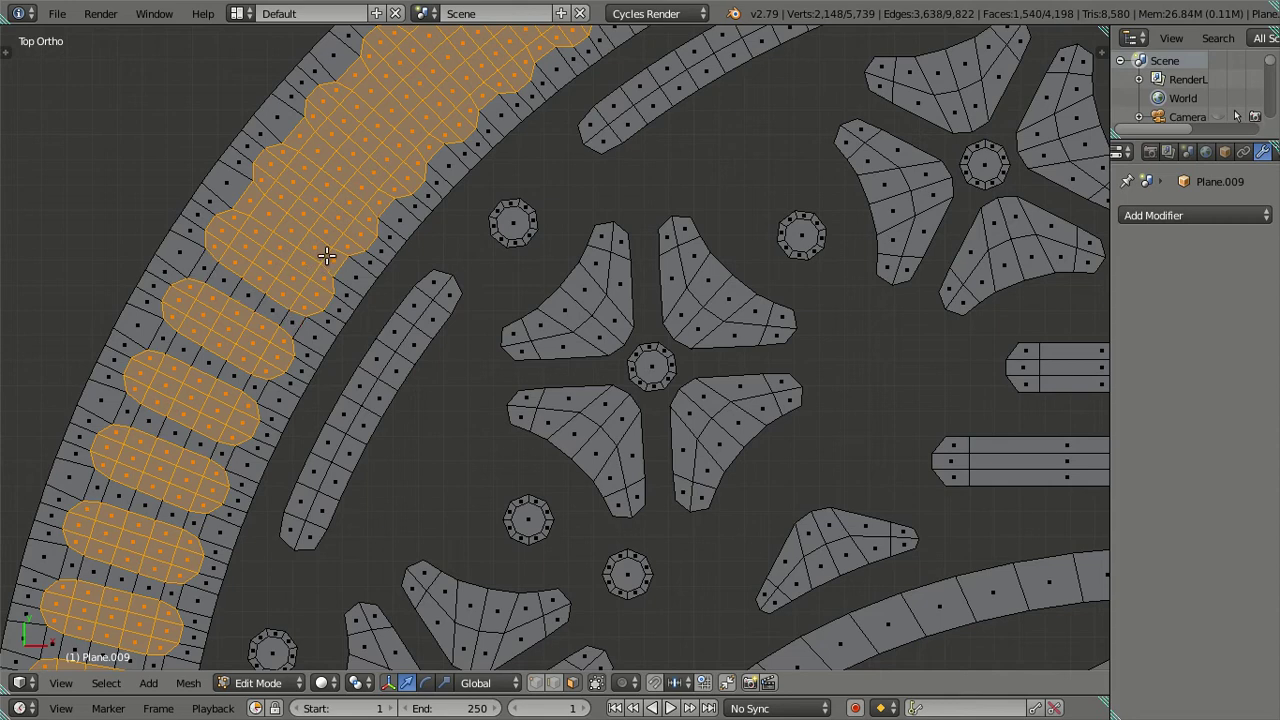
left_click(337, 234, "alt+shift")
left_click(393, 163, "alt+shift")
left_click(427, 142, "alt+shift")
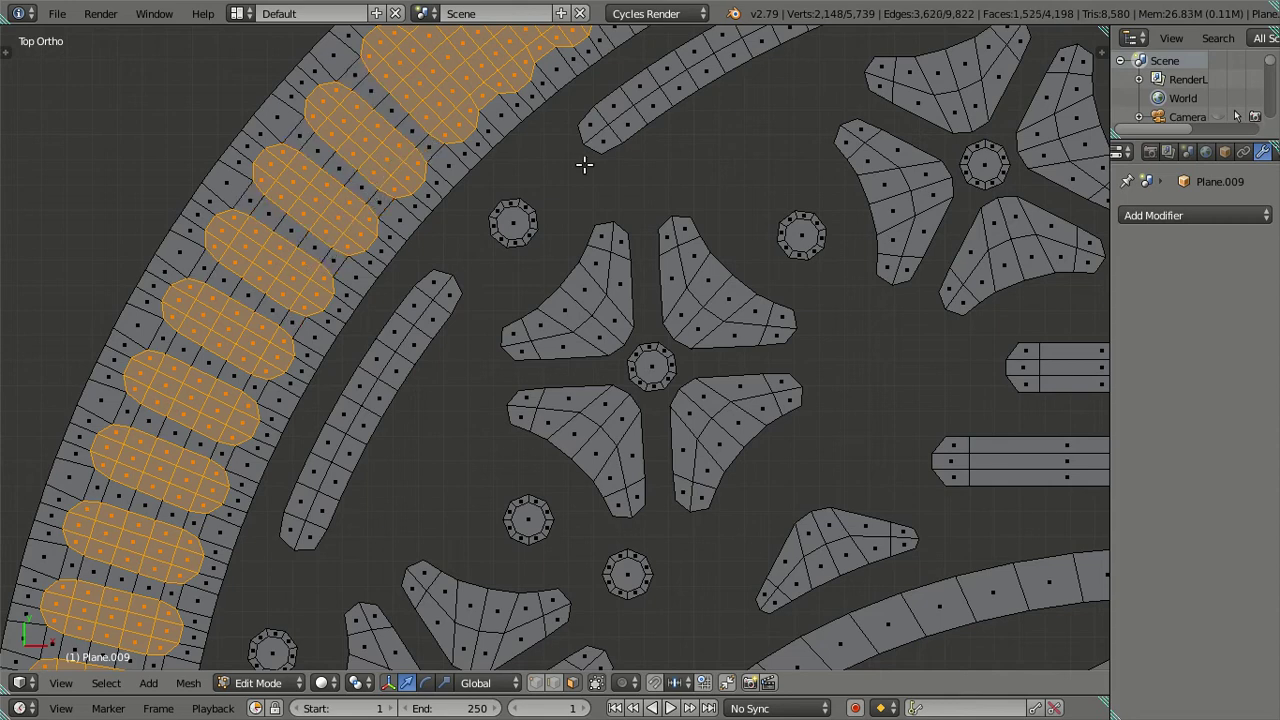
middle_click_drag(586, 165, 342, 552, "shift")
left_click(253, 487, "alt+shift")
left_click(331, 412, "alt+shift")
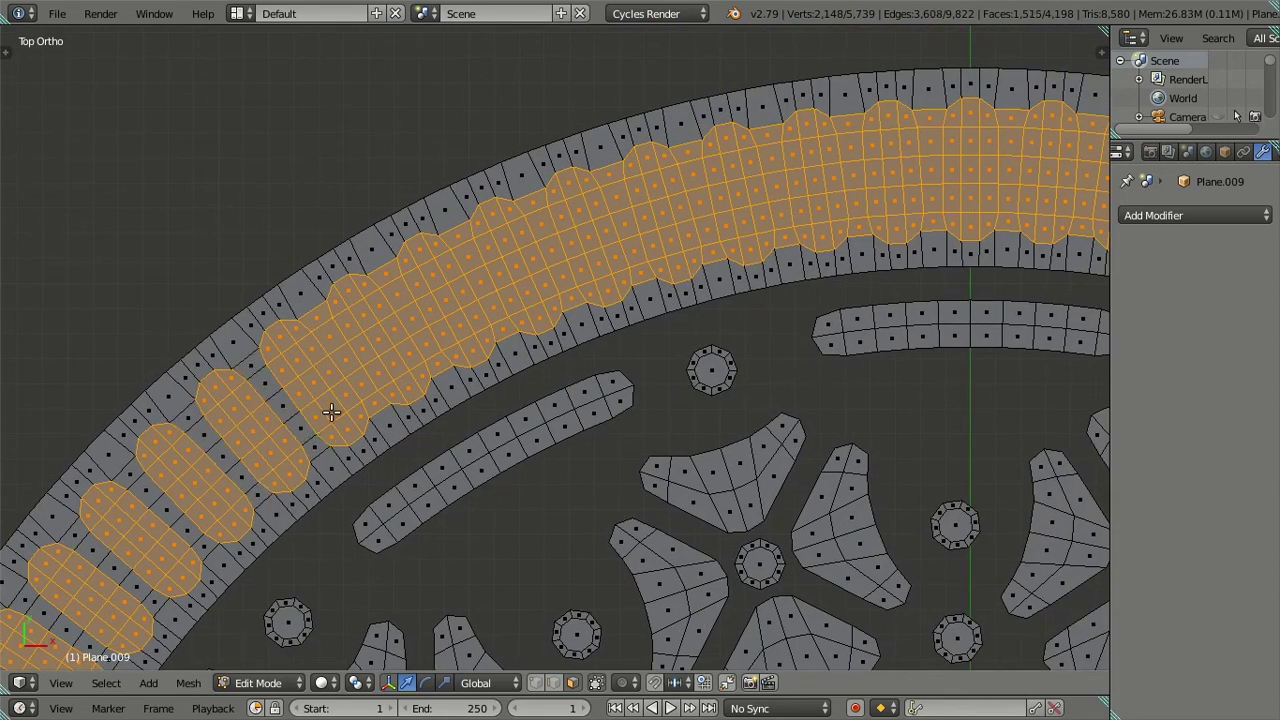
left_click(367, 395, "alt+shift")
left_click(432, 356, "alt+shift")
left_click(505, 326, "alt+shift")
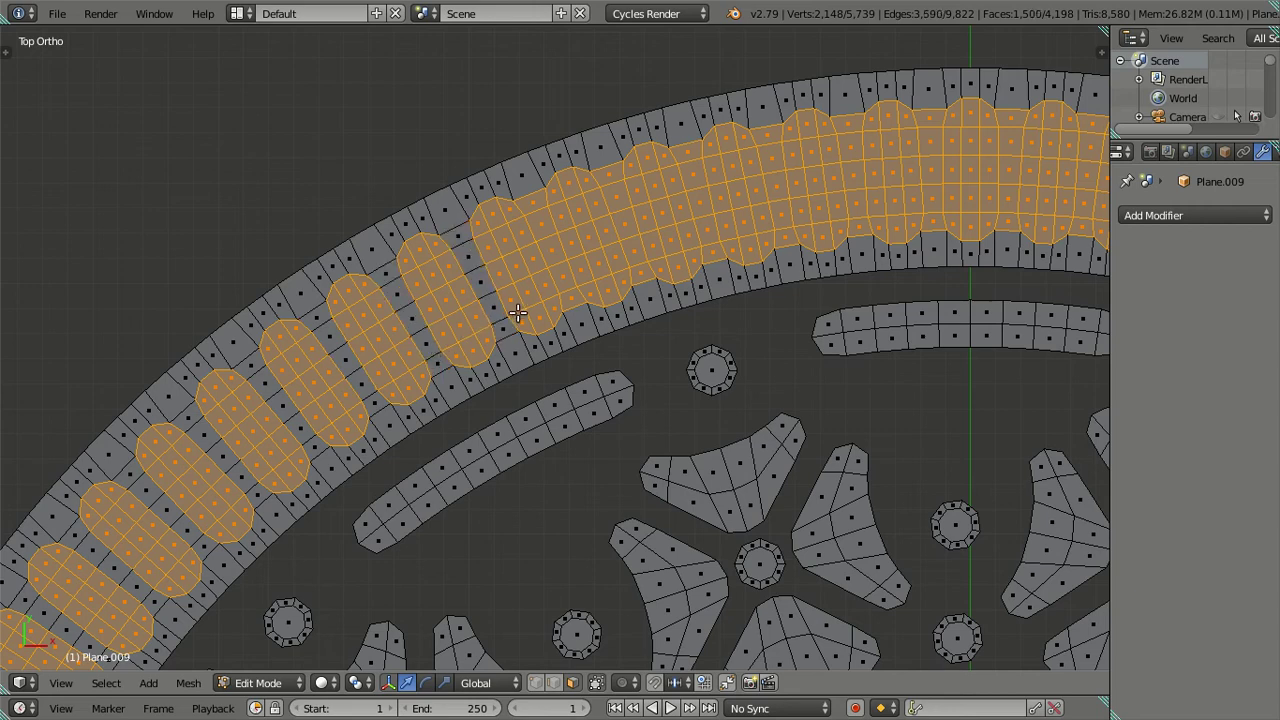
left_click(567, 288, "alt+shift")
Step: Deselect the remaining gap rings across the top of the rim, leaving 1,450 faces selected
middle_click_drag(663, 371, 276, 401, "shift")
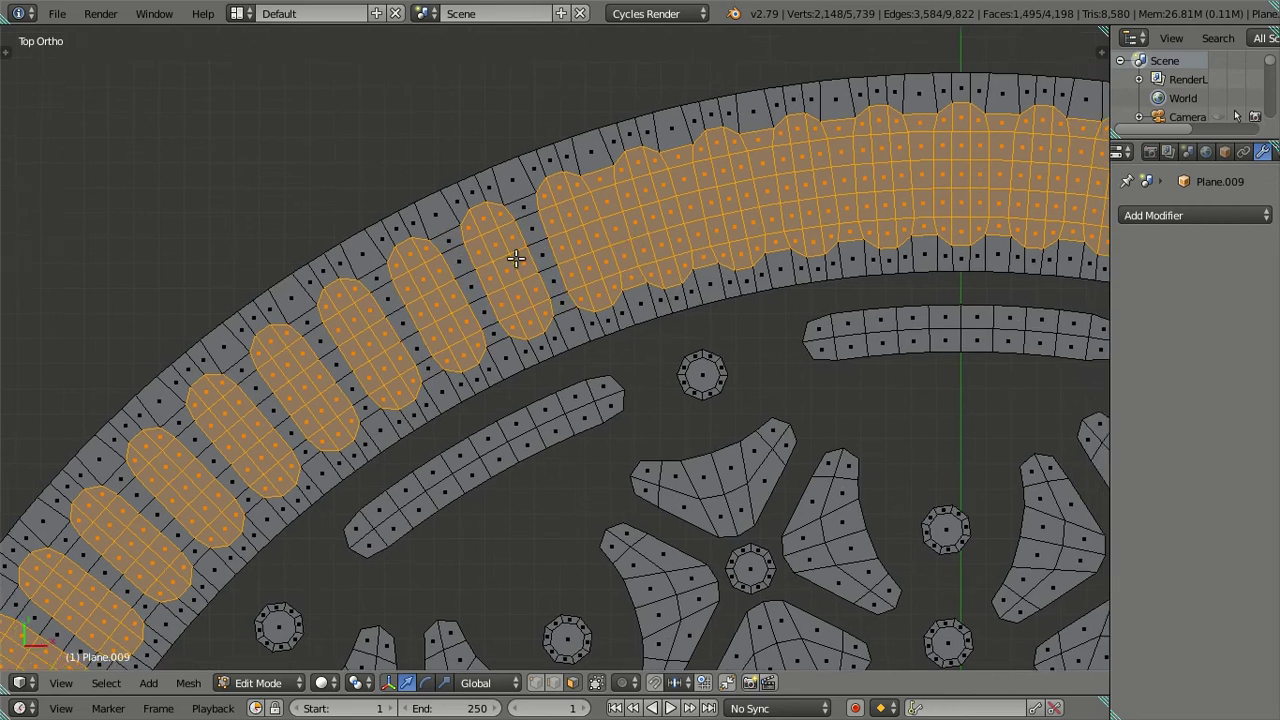
left_click(247, 296, "alt+shift")
left_click(322, 274, "alt+shift")
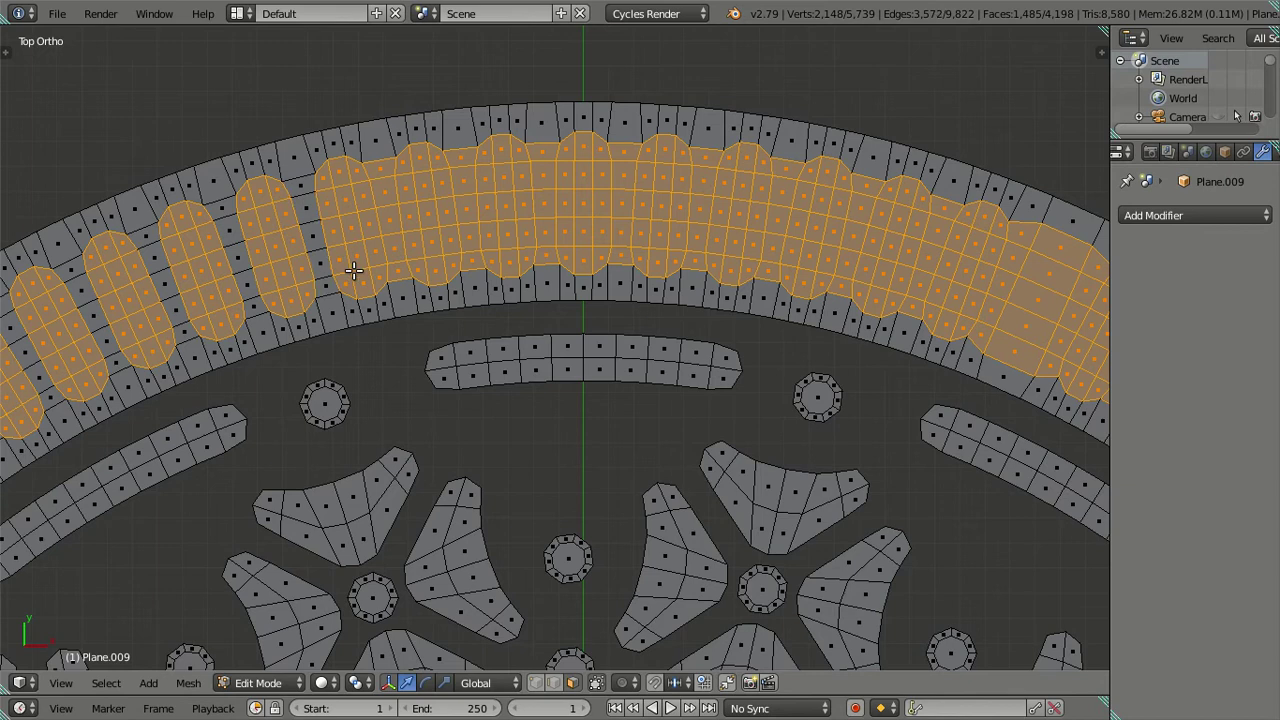
left_click(397, 264, "alt+shift")
left_click(463, 258, "alt+shift")
left_click(555, 251, "alt+shift")
left_click(568, 245, "alt+shift")
left_click(603, 238, "alt+shift")
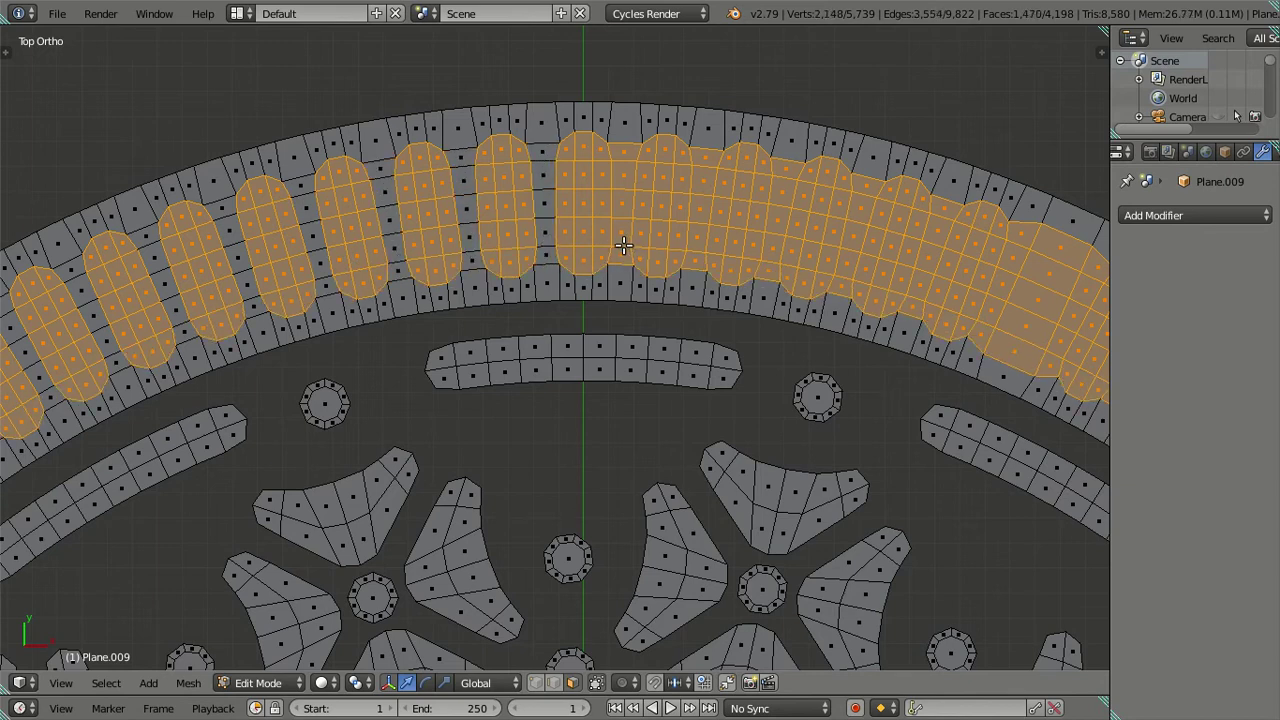
left_click(692, 253, "alt+shift")
left_click(701, 255, "alt+shift")
left_click(720, 263, "alt+shift")
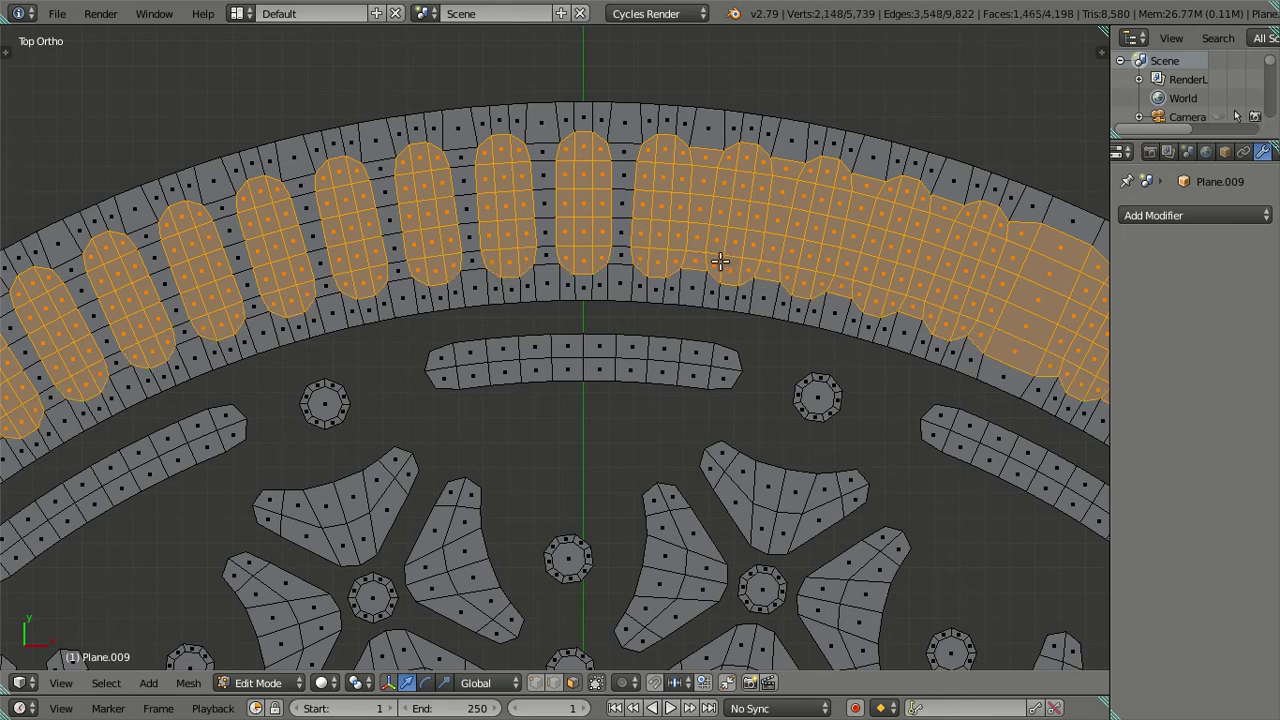
left_click(708, 252, "alt+shift")
left_click(767, 260, "alt+shift")
left_click(842, 280, "alt+shift")
middle_click_drag(917, 334, 584, 304, "shift")
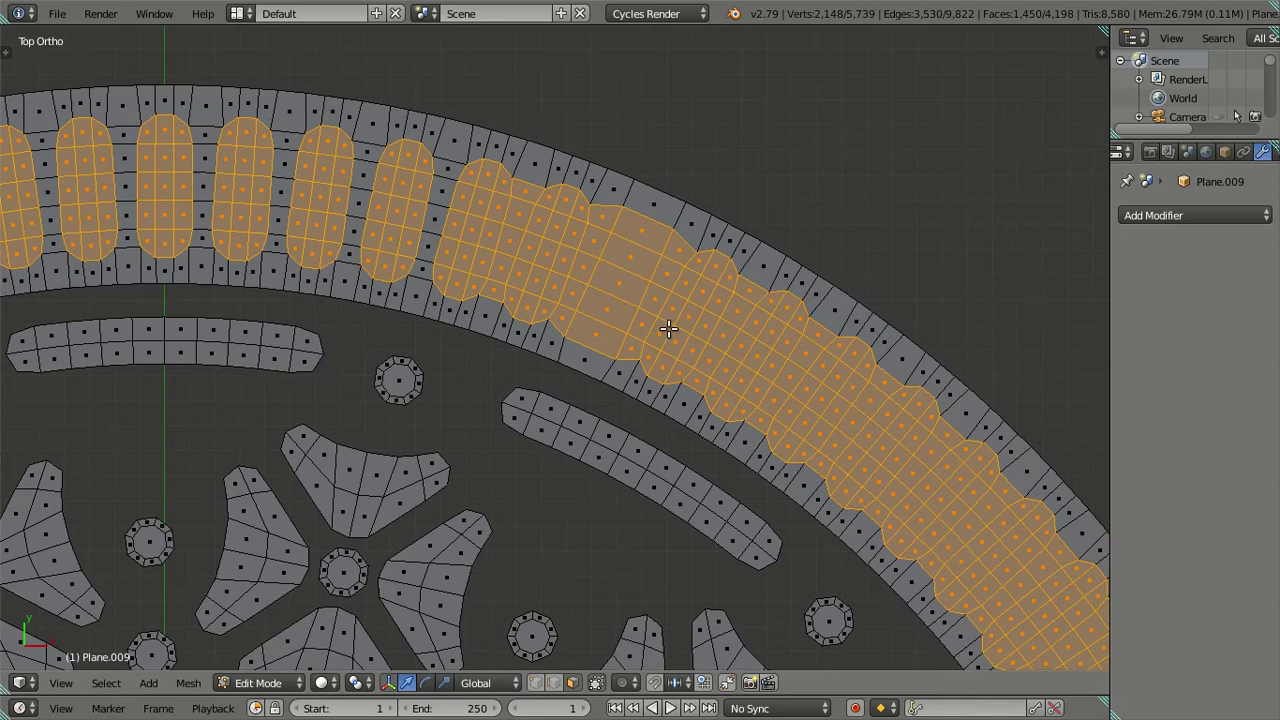
scroll(669, 329, "up", 3)
middle_click_drag(669, 329, 538, 373, "shift")
Step: Switch to wireframe with the side panel open and frame the rim capsules, nothing selected
key("z")
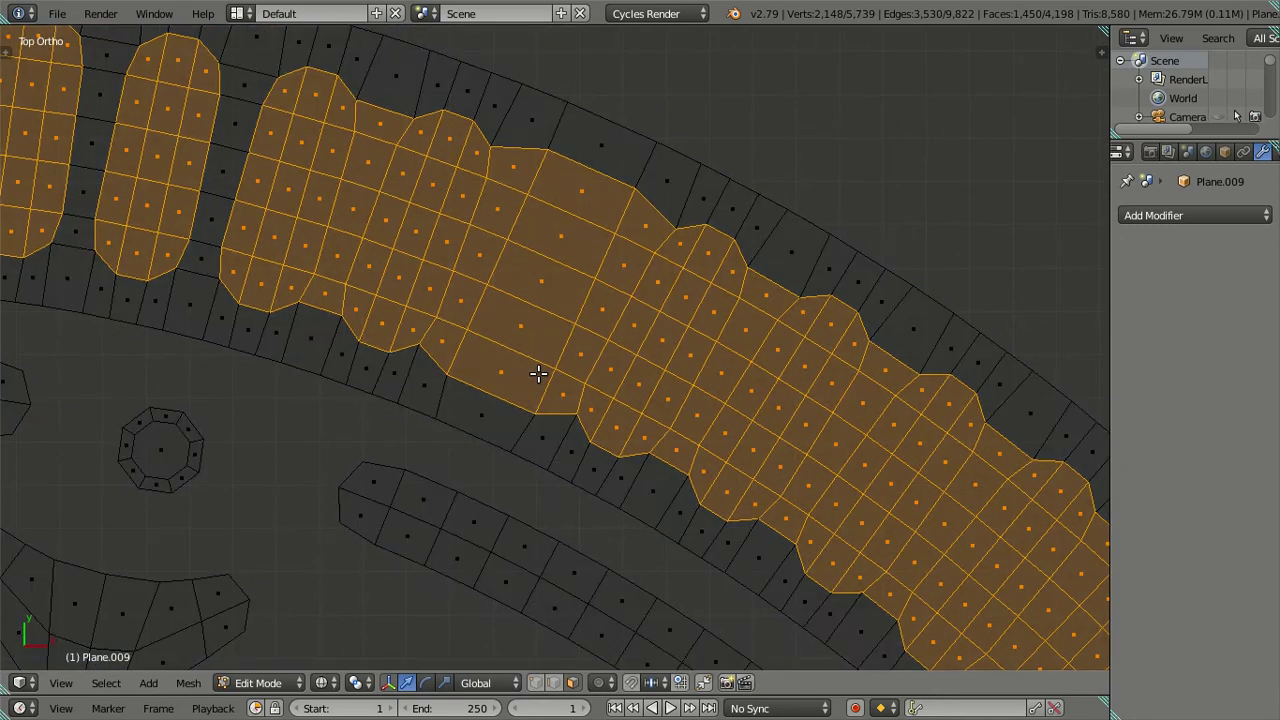
key("n")
key("Tab")
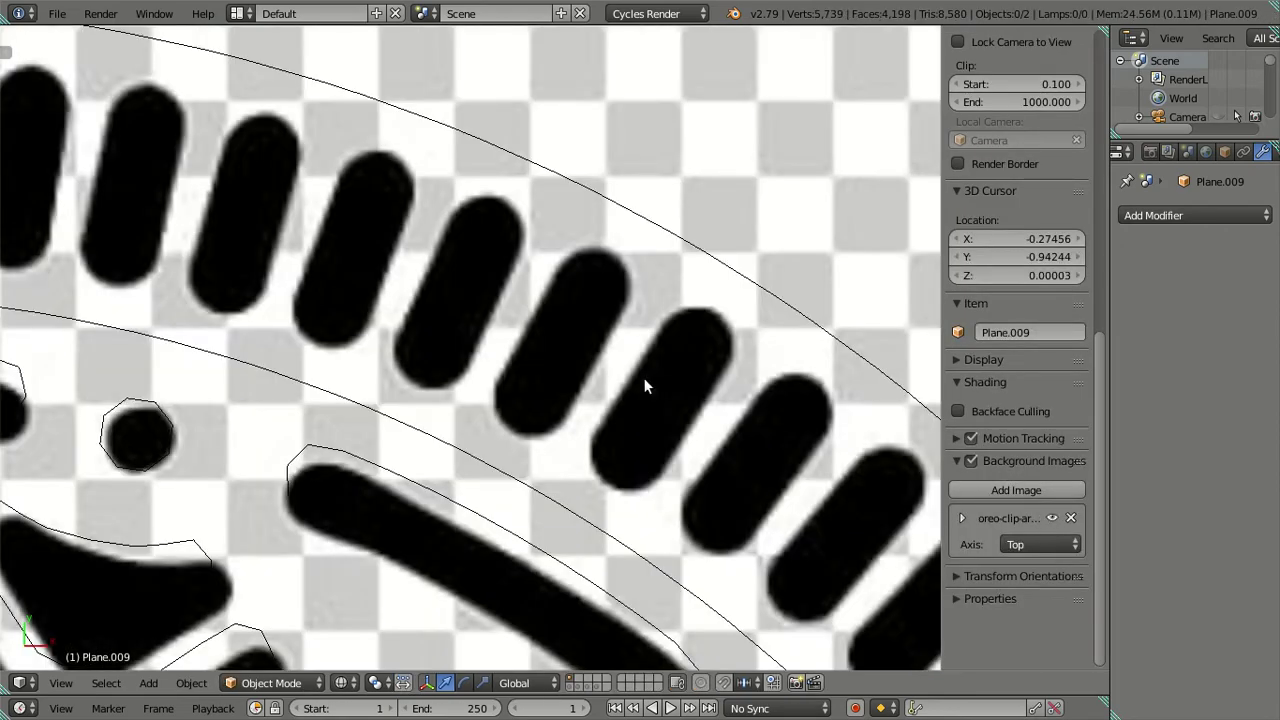
key("Tab")
middle_click_drag(444, 285, 478, 313, "shift")
key("a")
scroll(501, 277, "up", 2)
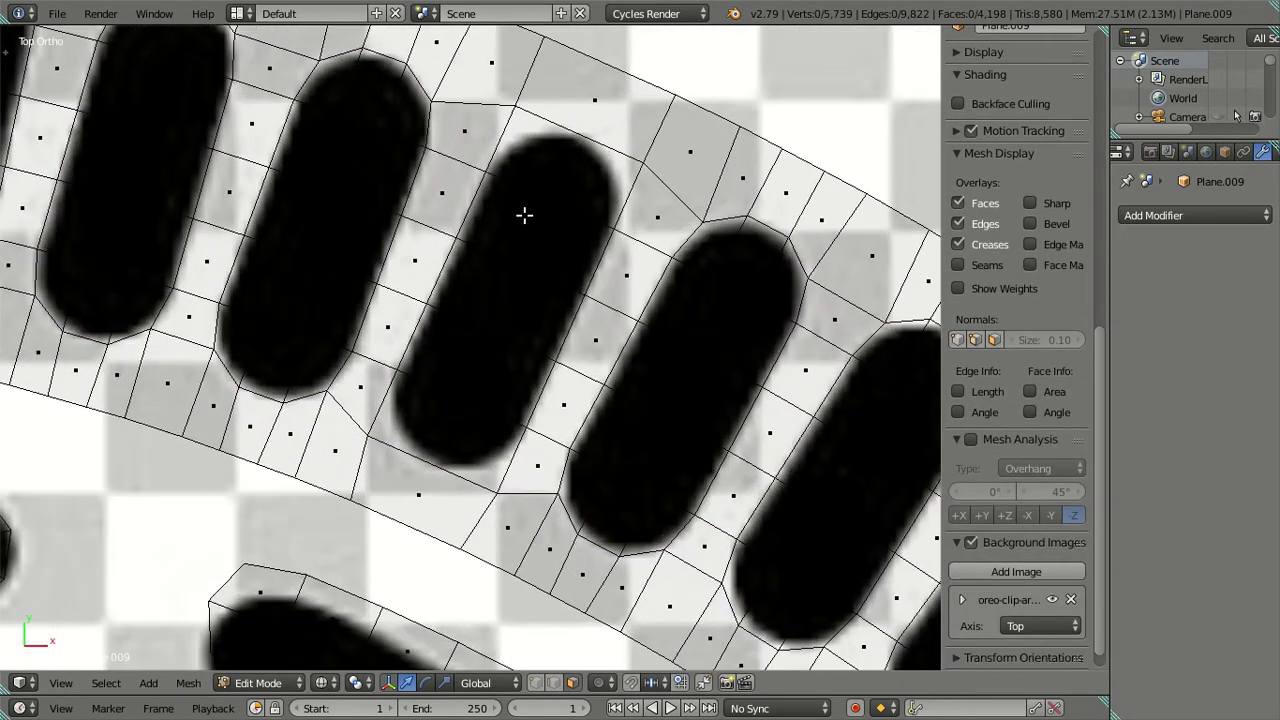
scroll(525, 289, "up", 2)
Step: Add two centred loop cuts across the middle rim capsule
key("ctrl+r")
scroll(545, 255, "up", 1)
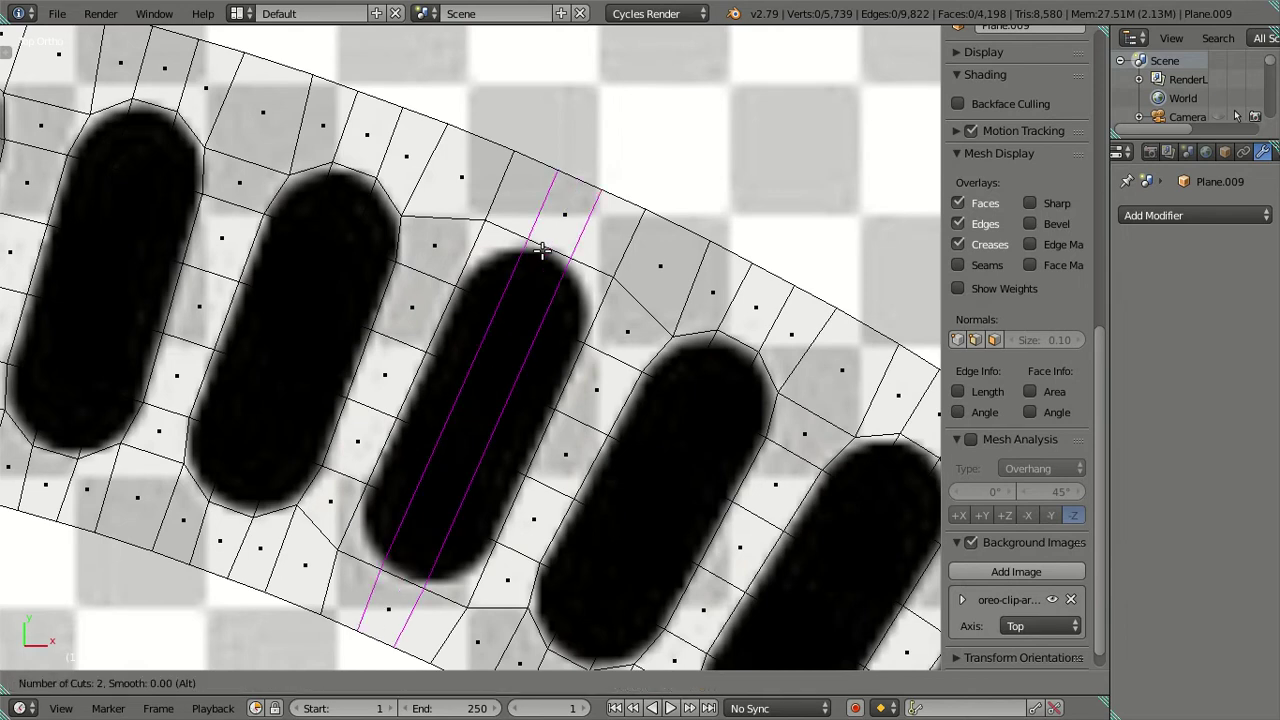
left_click(545, 255)
right_click(545, 255)
Step: Select the end vertices of the new loops and scale them
left_click(538, 682)
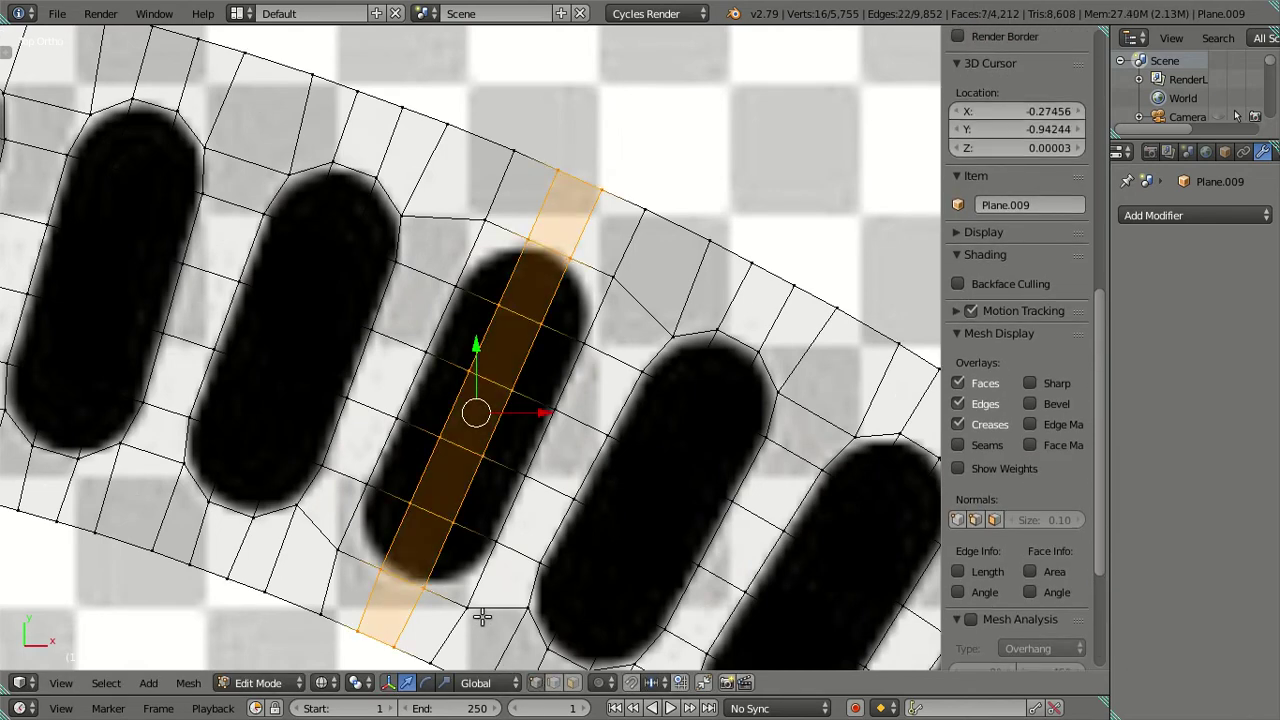
right_click(466, 607)
right_click(336, 547, "shift")
right_click(484, 218, "shift")
right_click(612, 275, "shift")
type("s.")
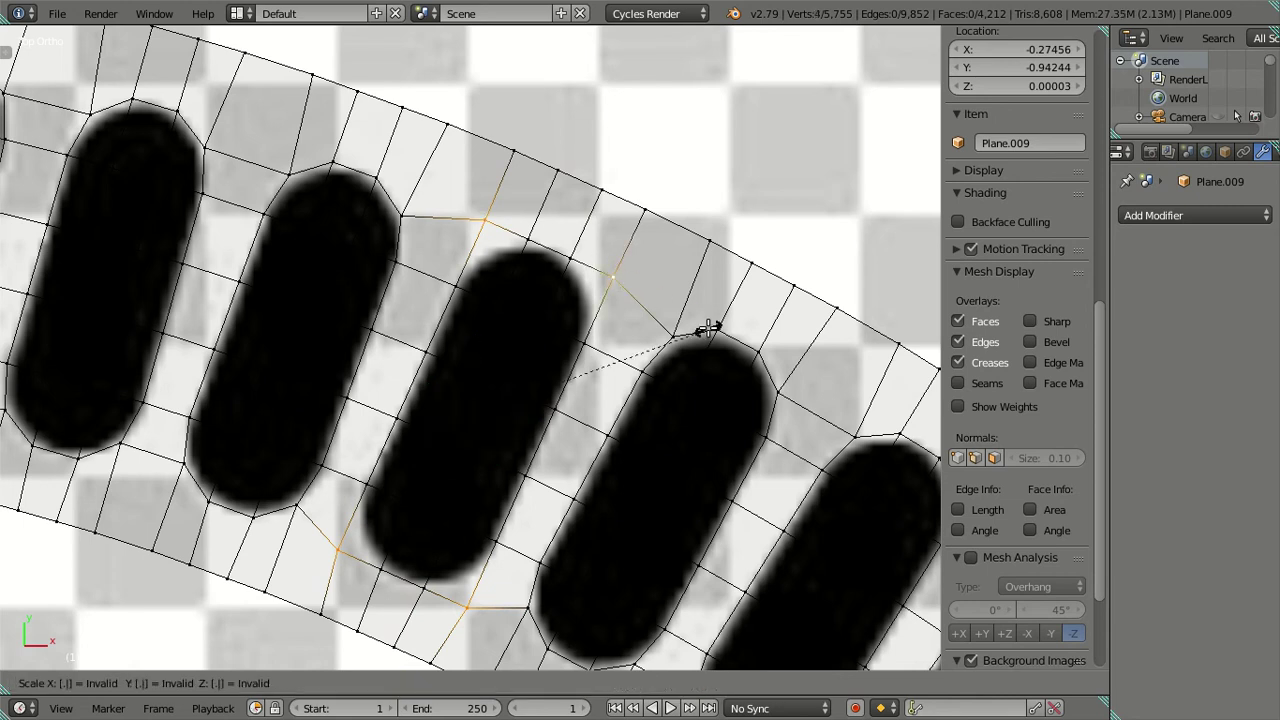
key("Return")
scroll(706, 329, "down", 3)
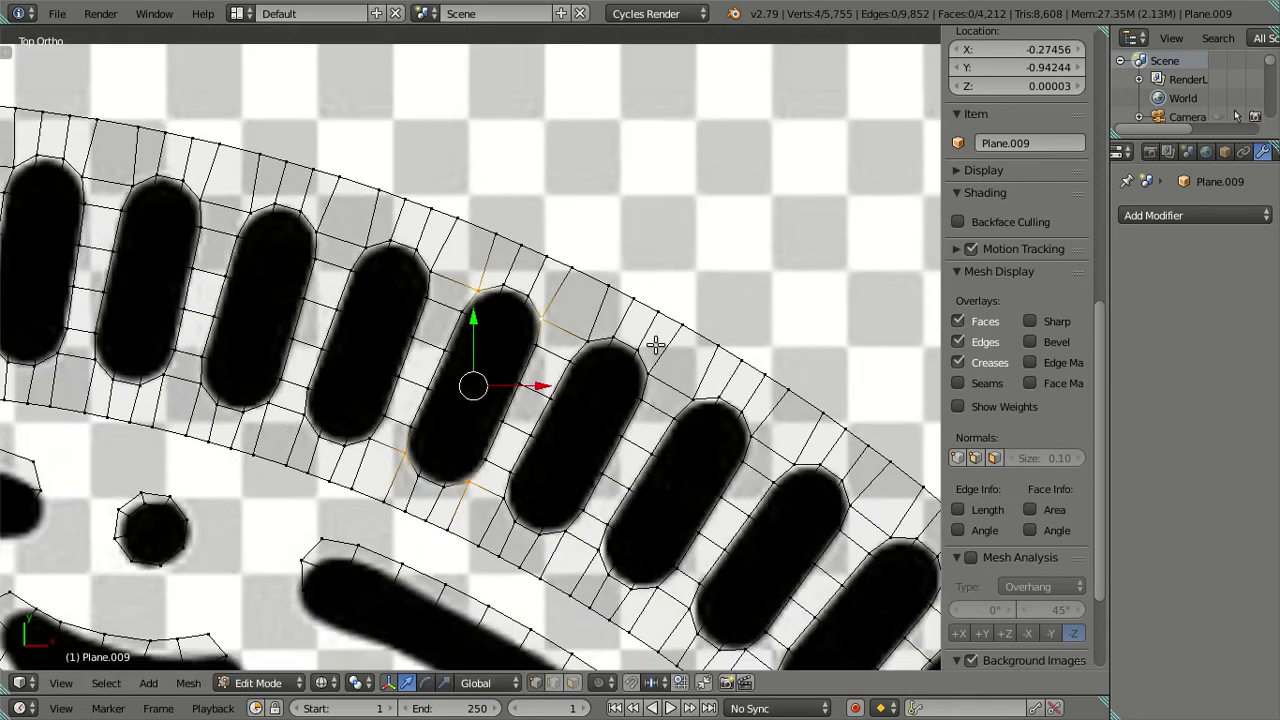
Step: Return to solid shading, hide the side panel and reference image, and use face selection
key("alt+z")
key("a")
scroll(655, 344, "down", 4)
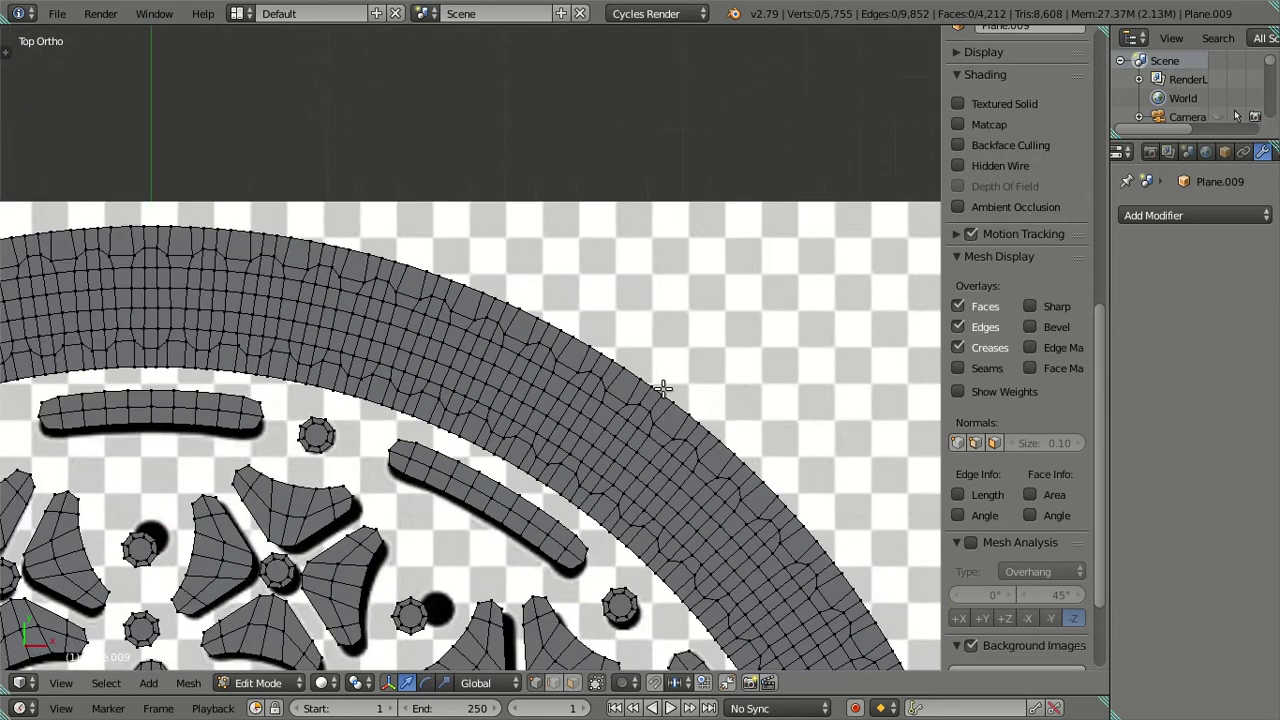
scroll(663, 389, "up", 2)
scroll(569, 237, "up", 1, "shift")
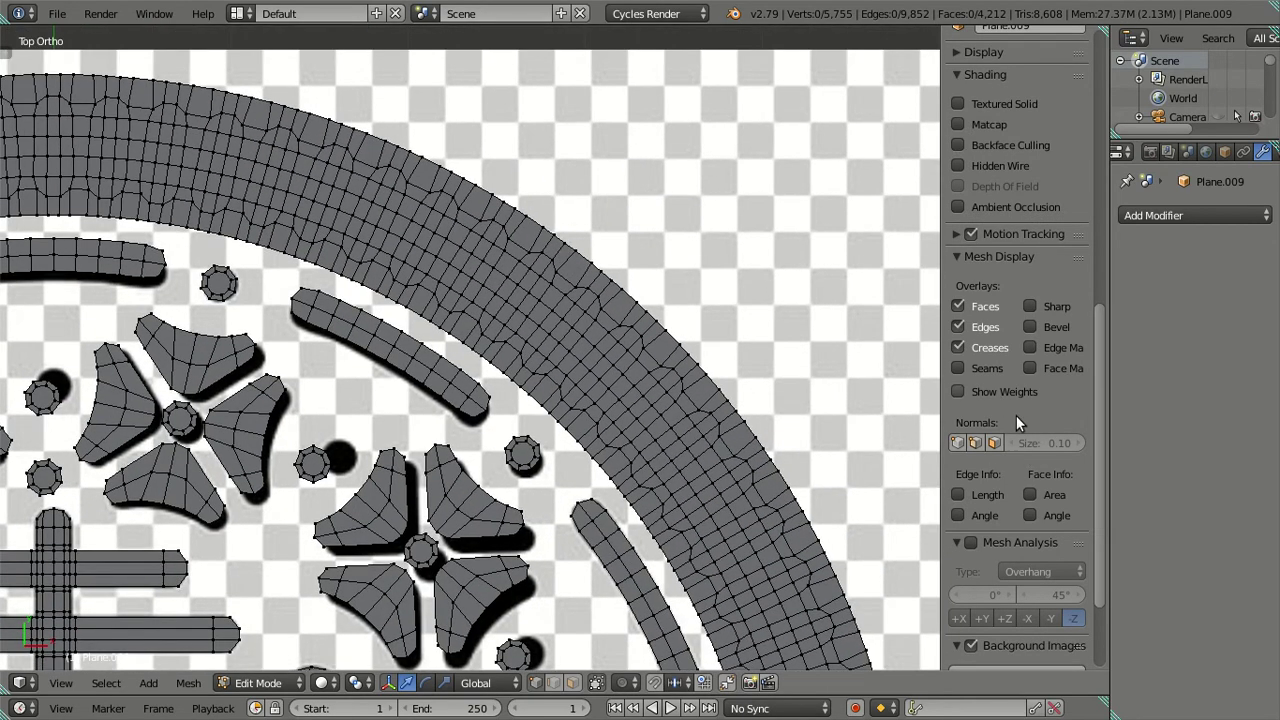
key("Tab")
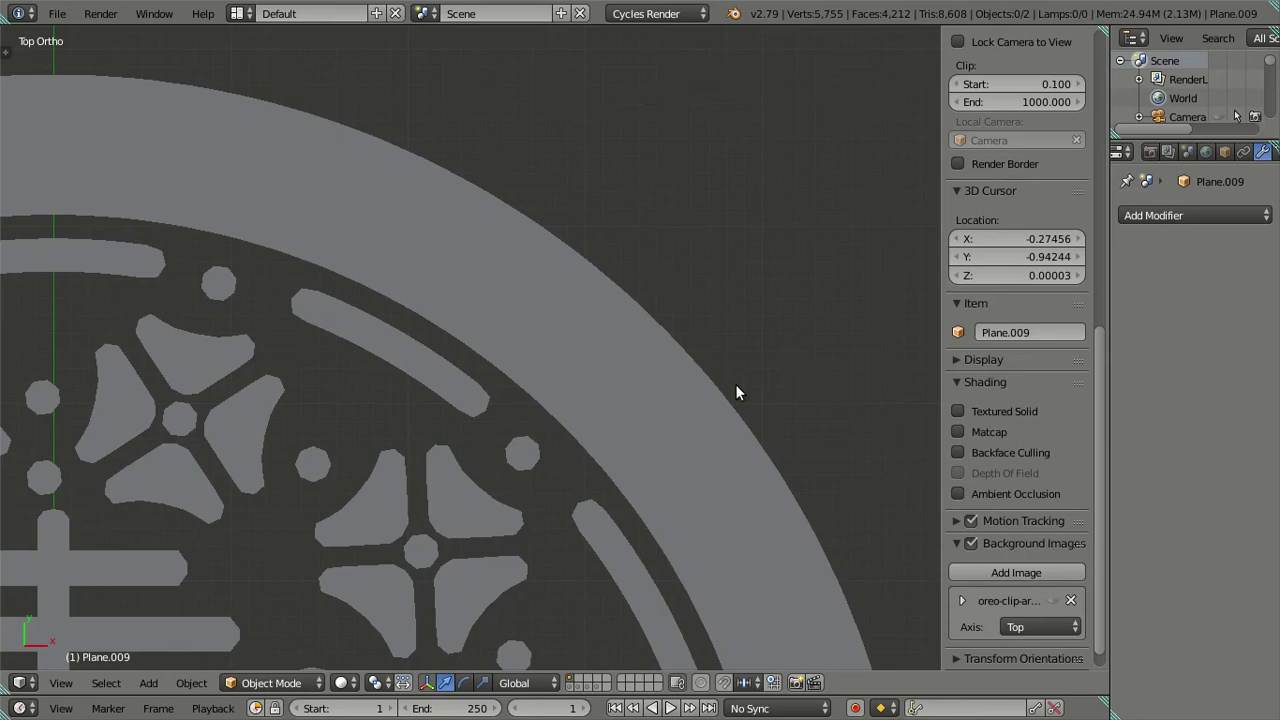
key("n")
key("Tab")
scroll(714, 340, "down", 1)
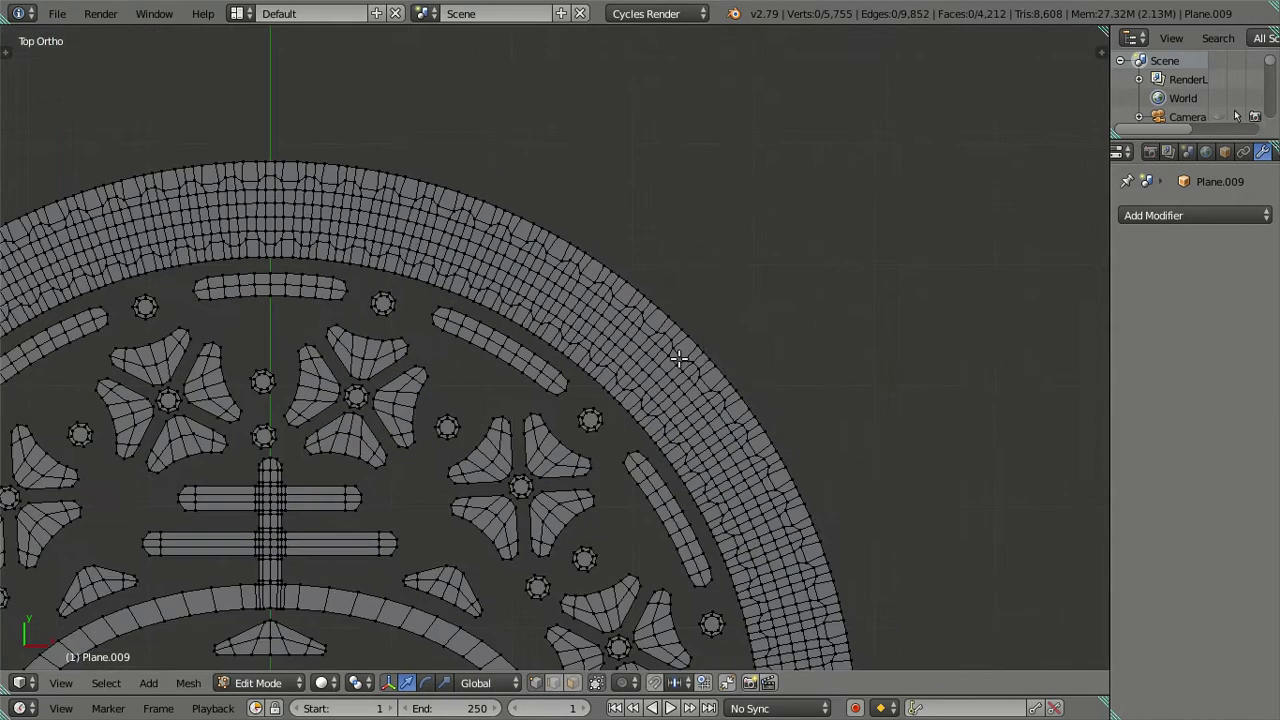
scroll(680, 360, "down", 2)
scroll(686, 388, "down", 1)
scroll(597, 637, "down", 1)
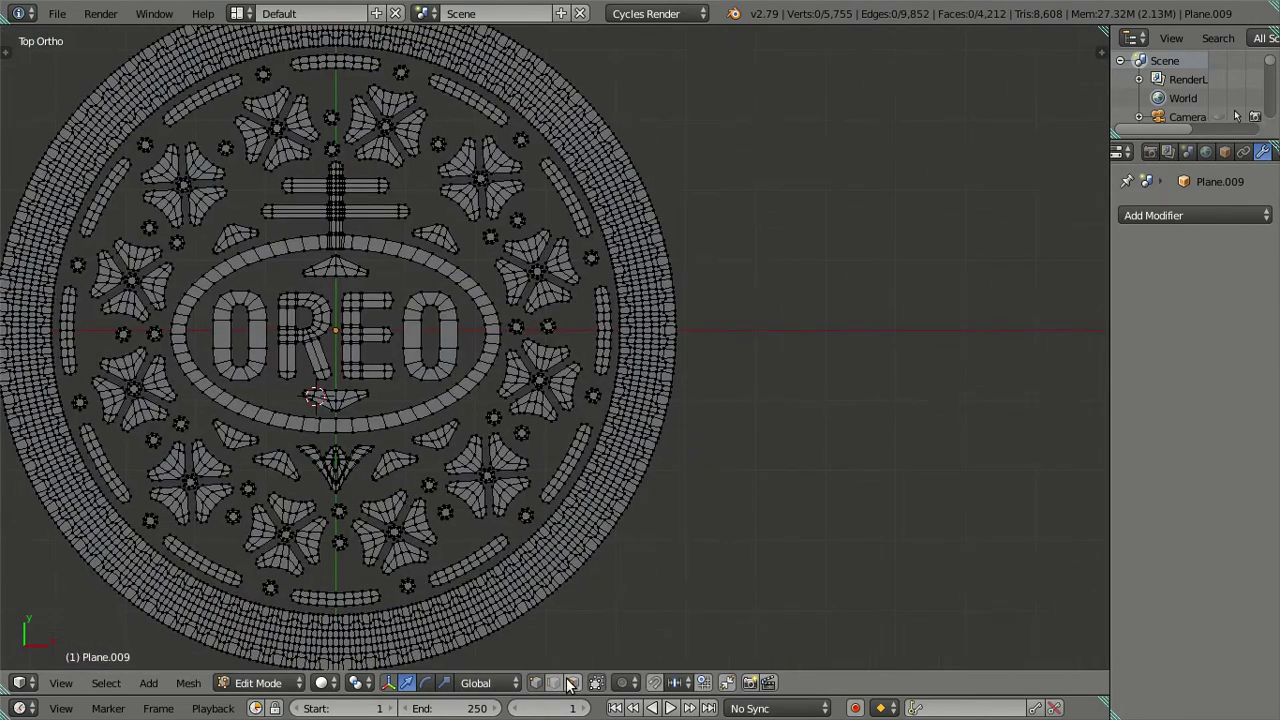
left_click(571, 683)
Step: Save the cookie over its existing file and zoom in on the outer ring
key("ctrl+s")
left_click(637, 369)
scroll(600, 365, "up", 3)
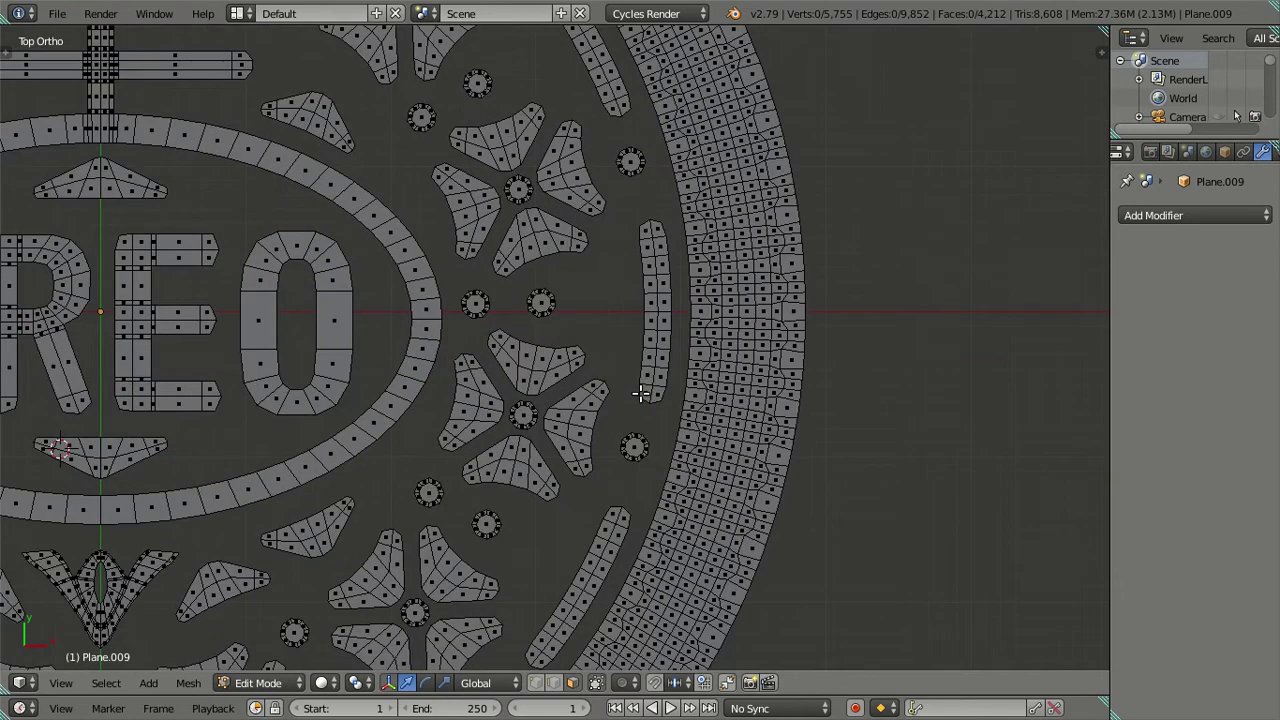
scroll(520, 360, "up", 3)
scroll(459, 353, "up", 2)
scroll(459, 353, "up", 1)
Step: Select the linked outer ring, then drop its inner and outer edge loops from the selection
right_click(448, 310)
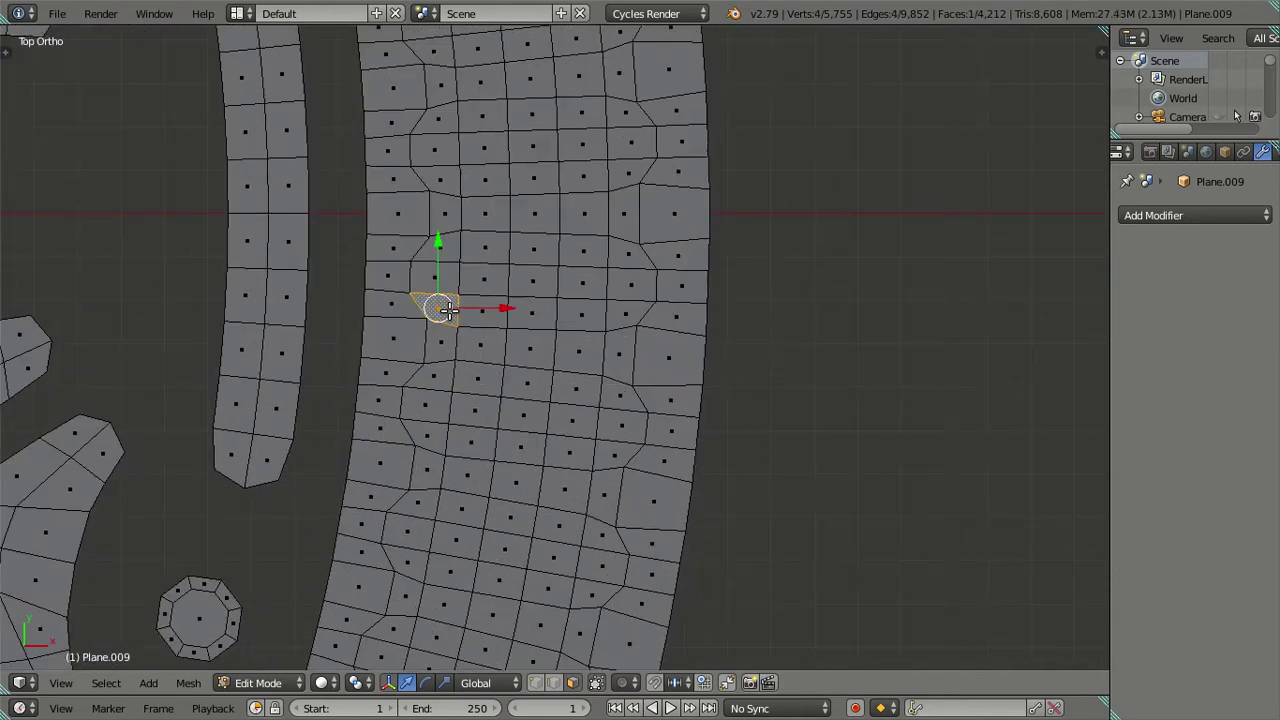
key("l")
right_click(397, 320, "alt+shift")
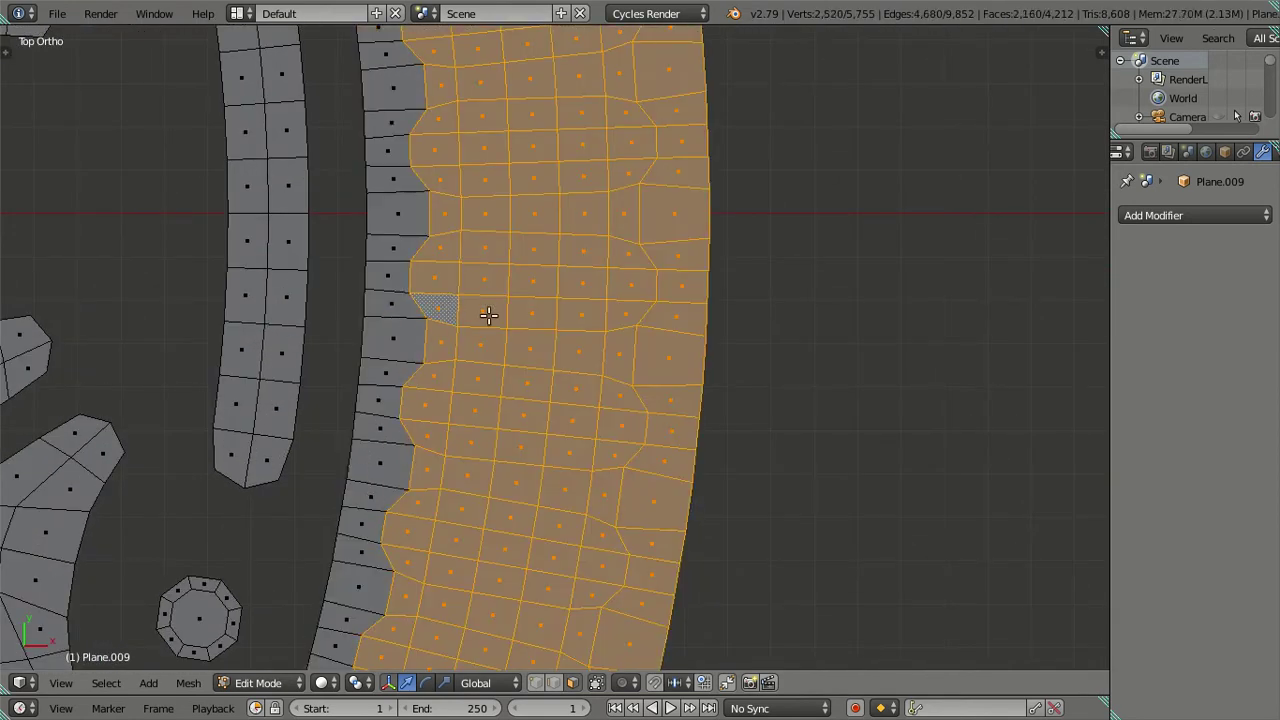
right_click(660, 355)
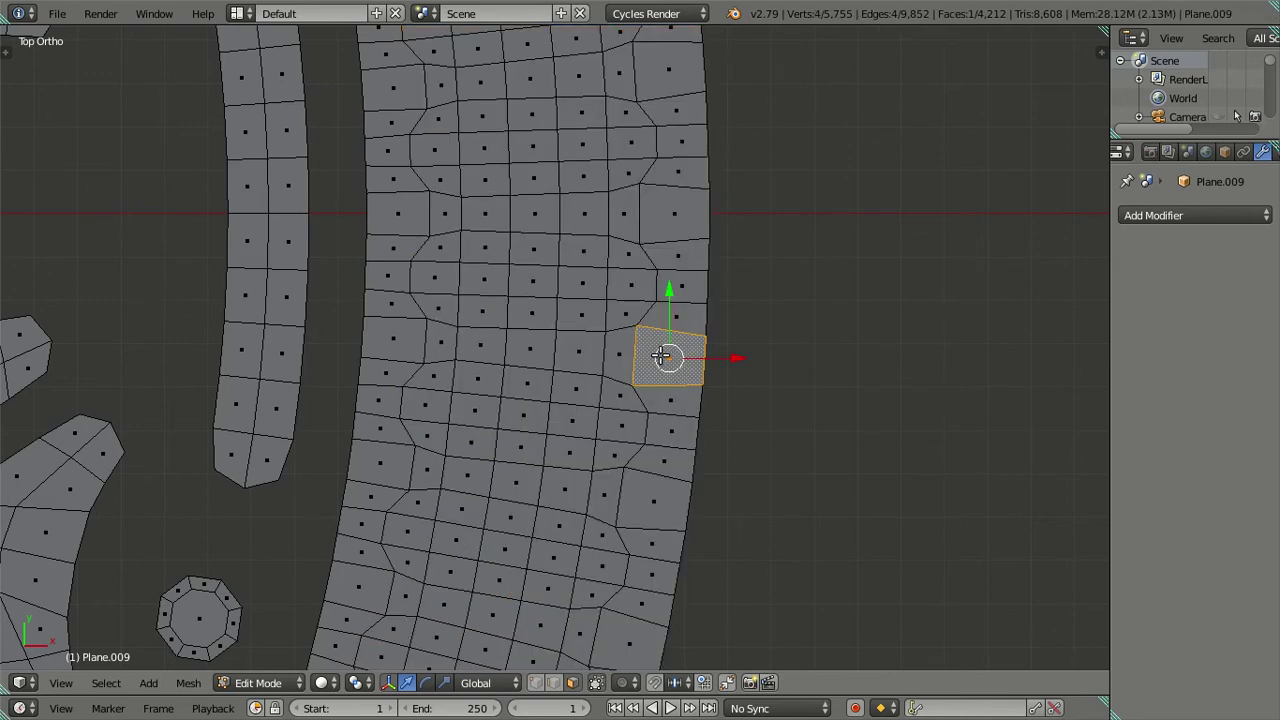
key("l")
right_click(668, 297, "alt+shift")
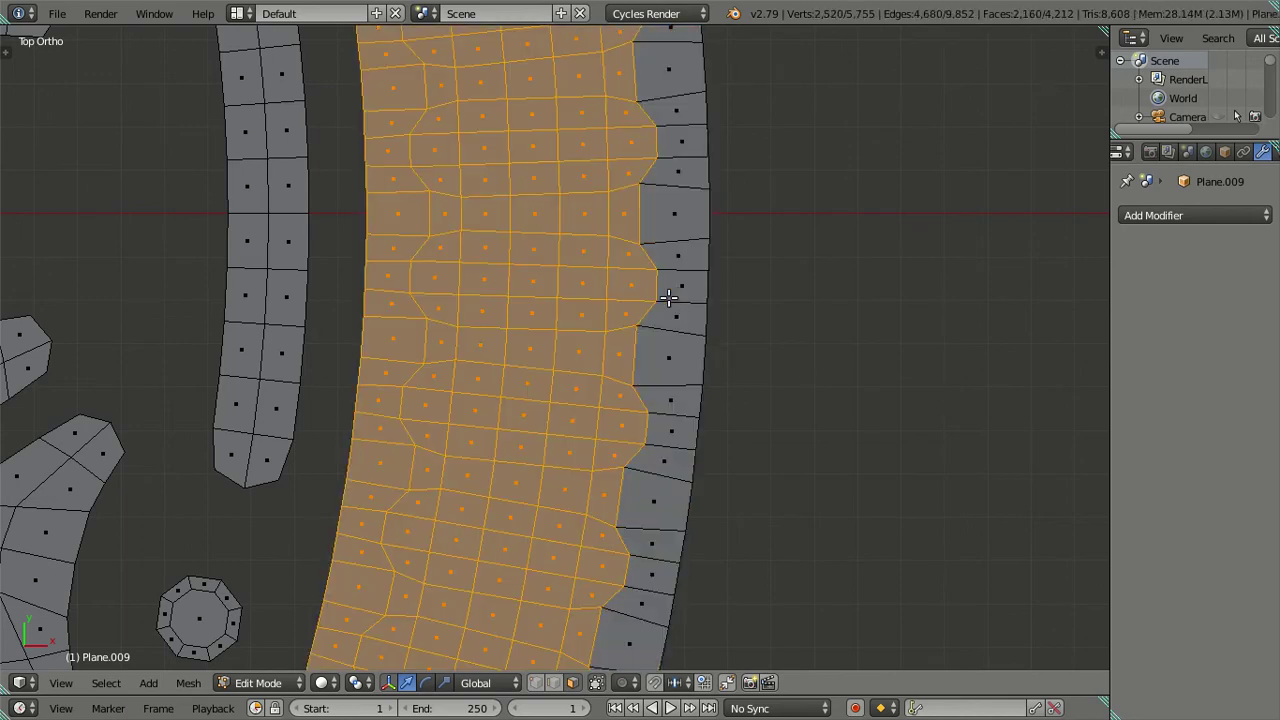
right_click(394, 318, "alt+shift")
Step: Deselect the first cross rows of faces, splitting the band into capsules
right_click(456, 343, "alt+shift")
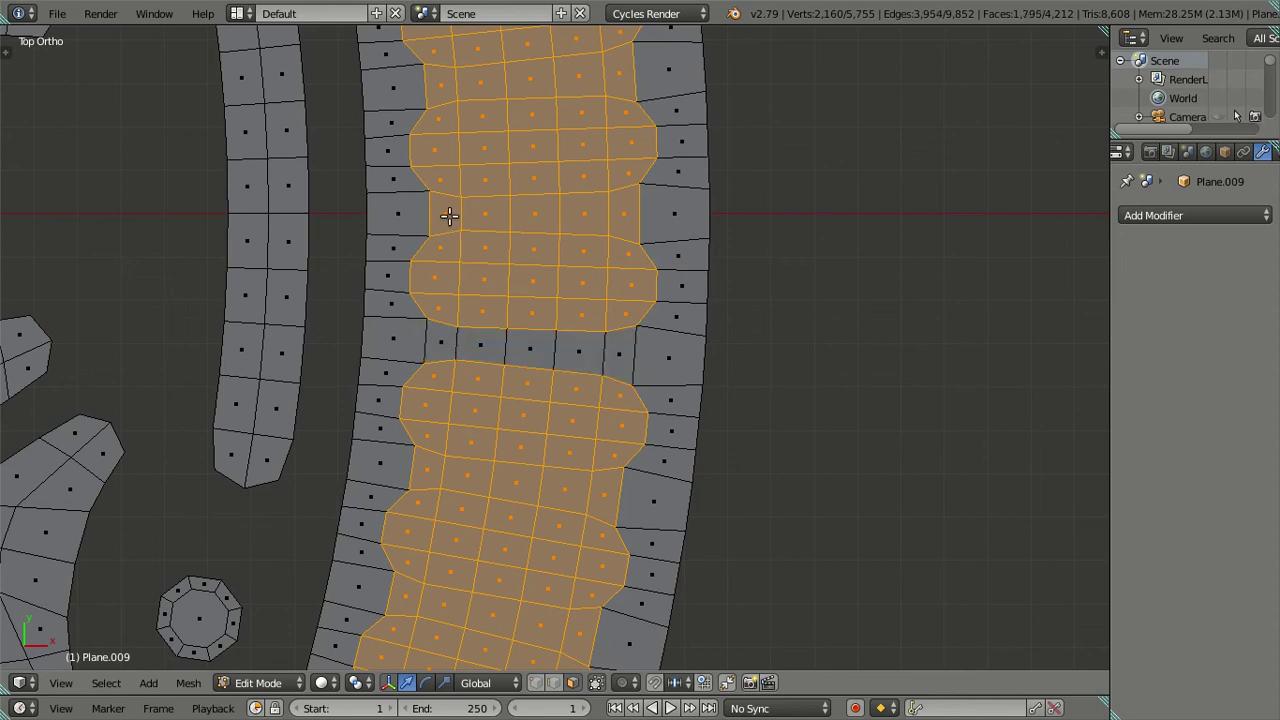
right_click(449, 216, "alt+shift")
scroll(449, 216, "down", 2)
scroll(480, 260, "down", 1)
middle_click_drag(498, 280, 628, 432, "shift")
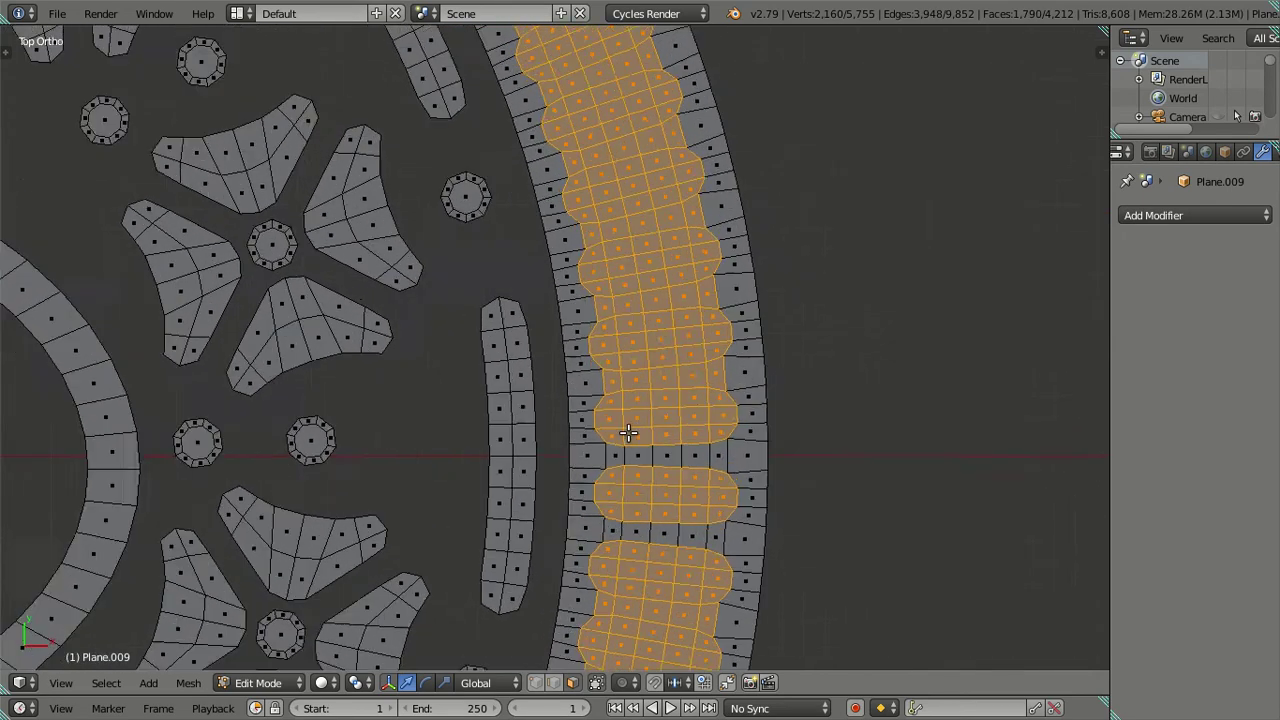
scroll(628, 432, "up", 3)
right_click(660, 402, "alt+shift")
right_click(655, 272, "alt+shift")
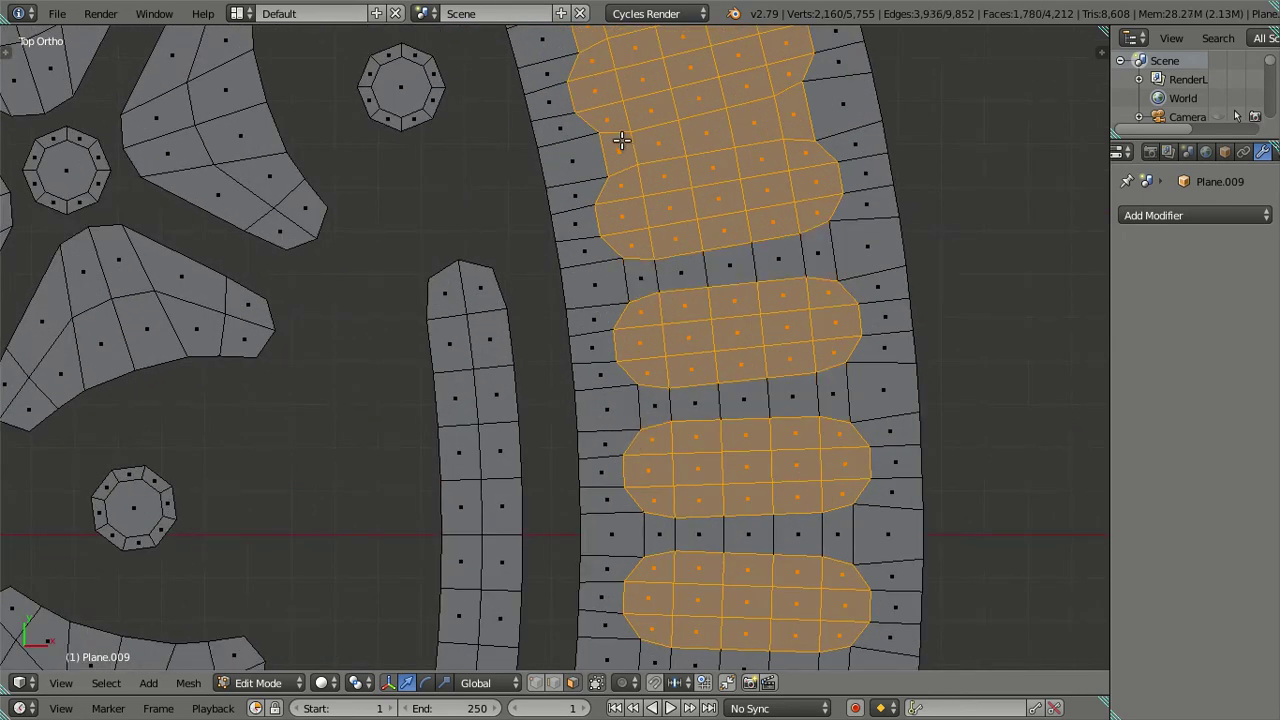
right_click(621, 140, "alt+shift")
scroll(621, 140, "down", 3)
middle_click_drag(799, 417, 809, 437, "shift")
scroll(809, 437, "up", 1)
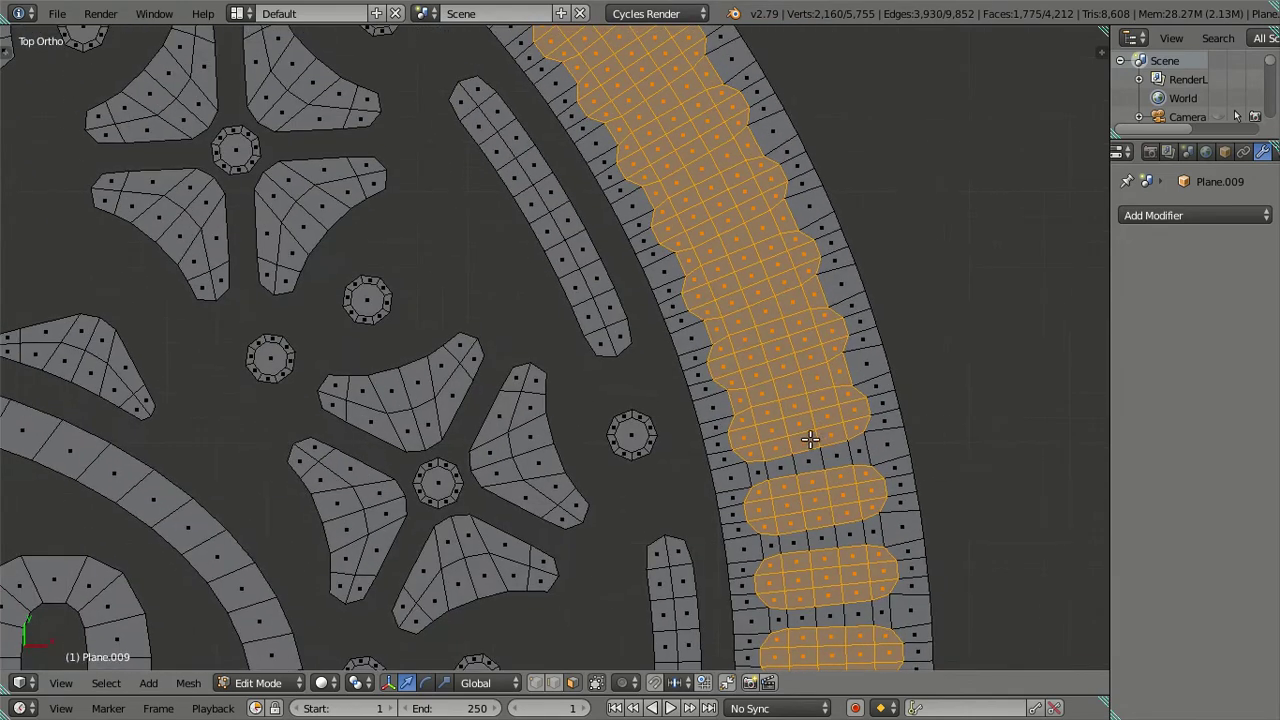
Step: Deselect six more cross rows further along the ring
right_click(719, 323, "alt+shift")
right_click(698, 242, "alt+shift")
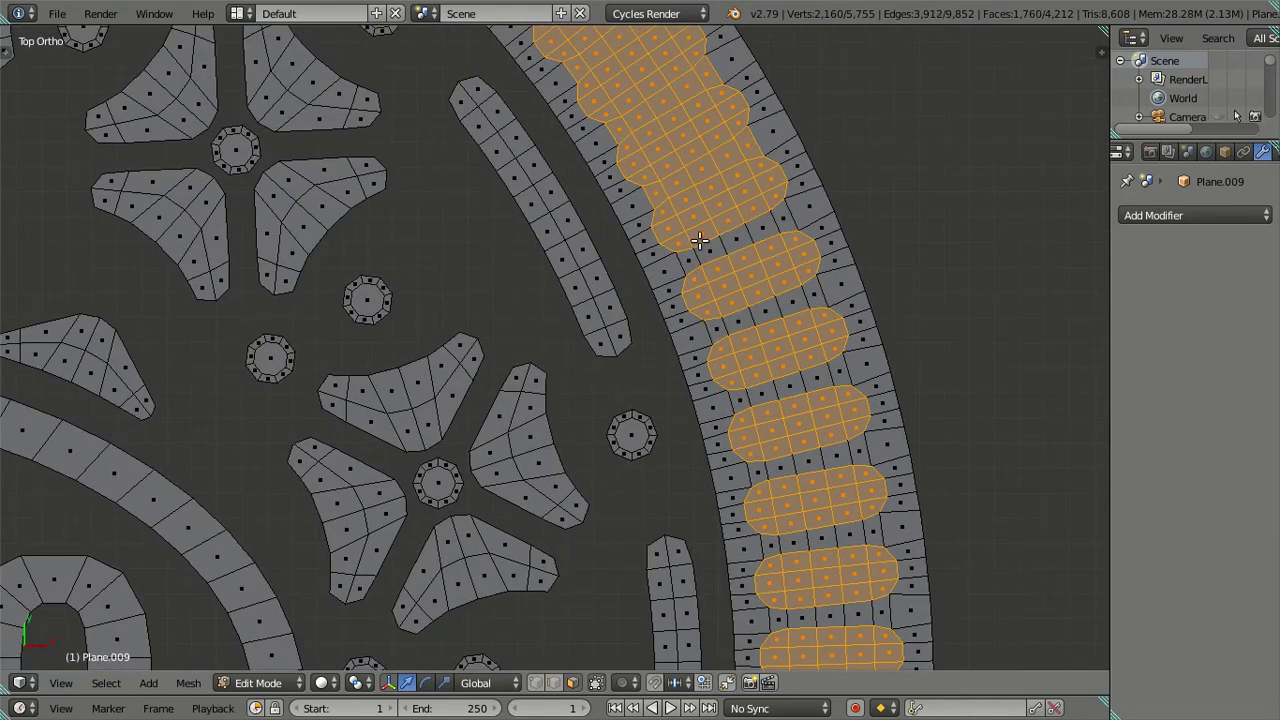
middle_click_drag(634, 170, 700, 285, "shift")
right_click(705, 277, "alt+shift")
right_click(687, 229, "alt+shift")
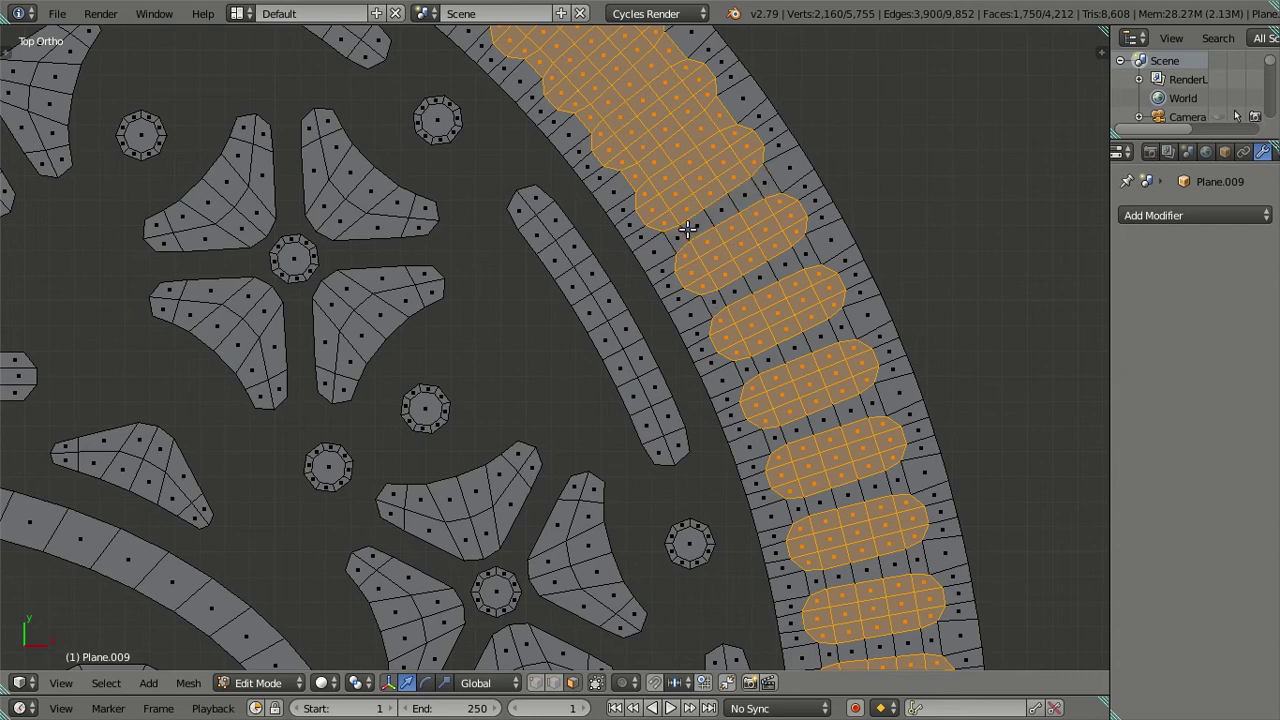
right_click(640, 168, "alt+shift")
right_click(599, 112, "alt+shift")
Step: Deselect nine cross rows across the next stretch of the band
middle_click_drag(608, 129, 814, 424, "shift")
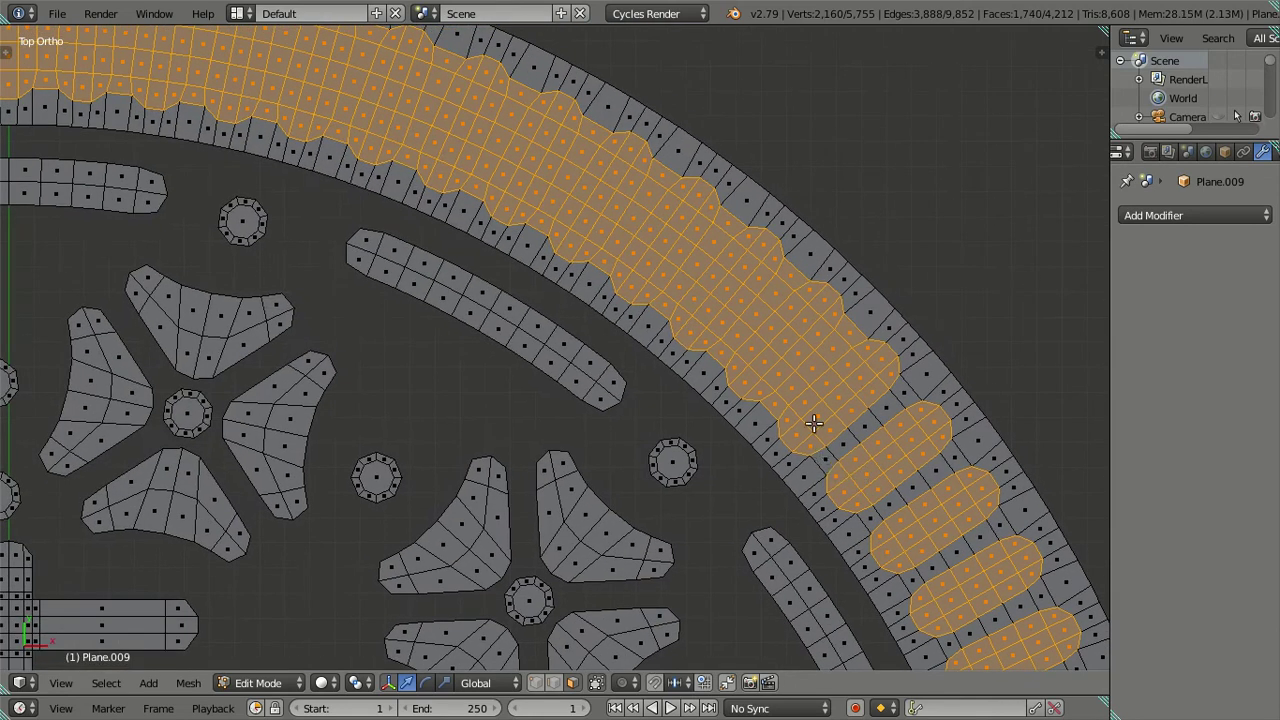
right_click(772, 393, "alt+shift")
right_click(710, 330, "alt+shift")
right_click(662, 300, "alt+shift")
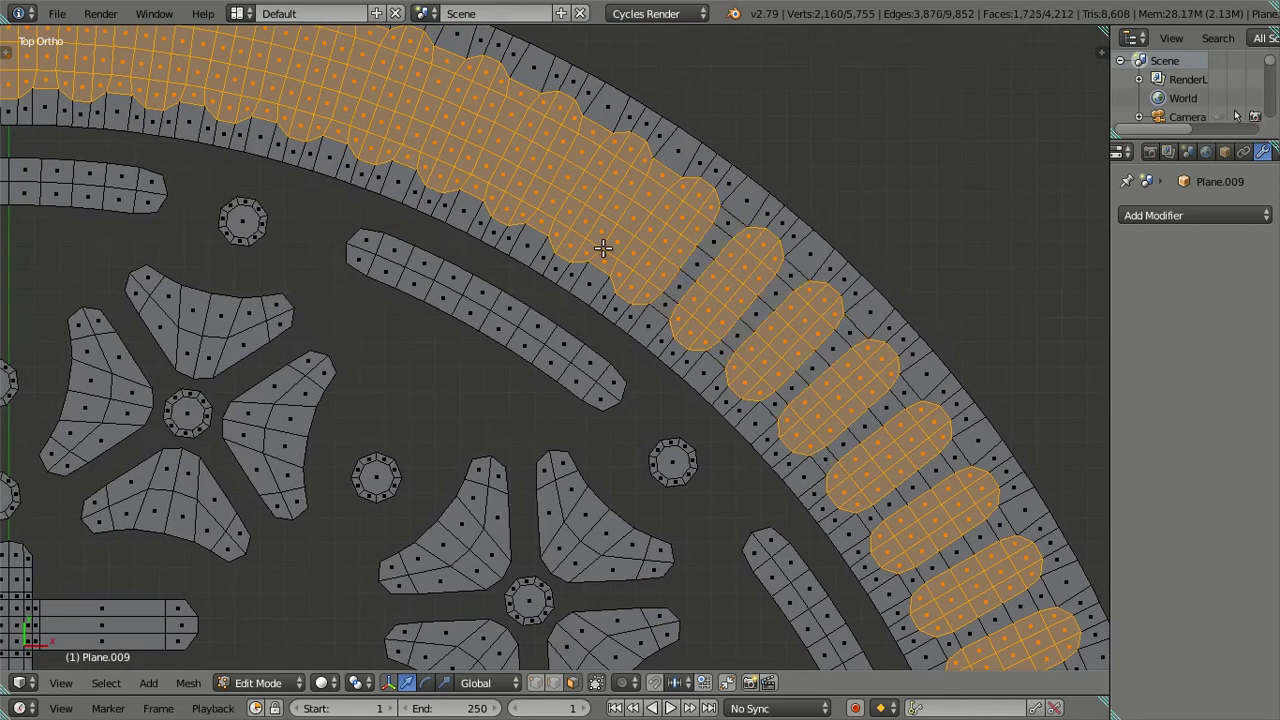
right_click(604, 250, "alt+shift")
right_click(537, 204, "alt+shift")
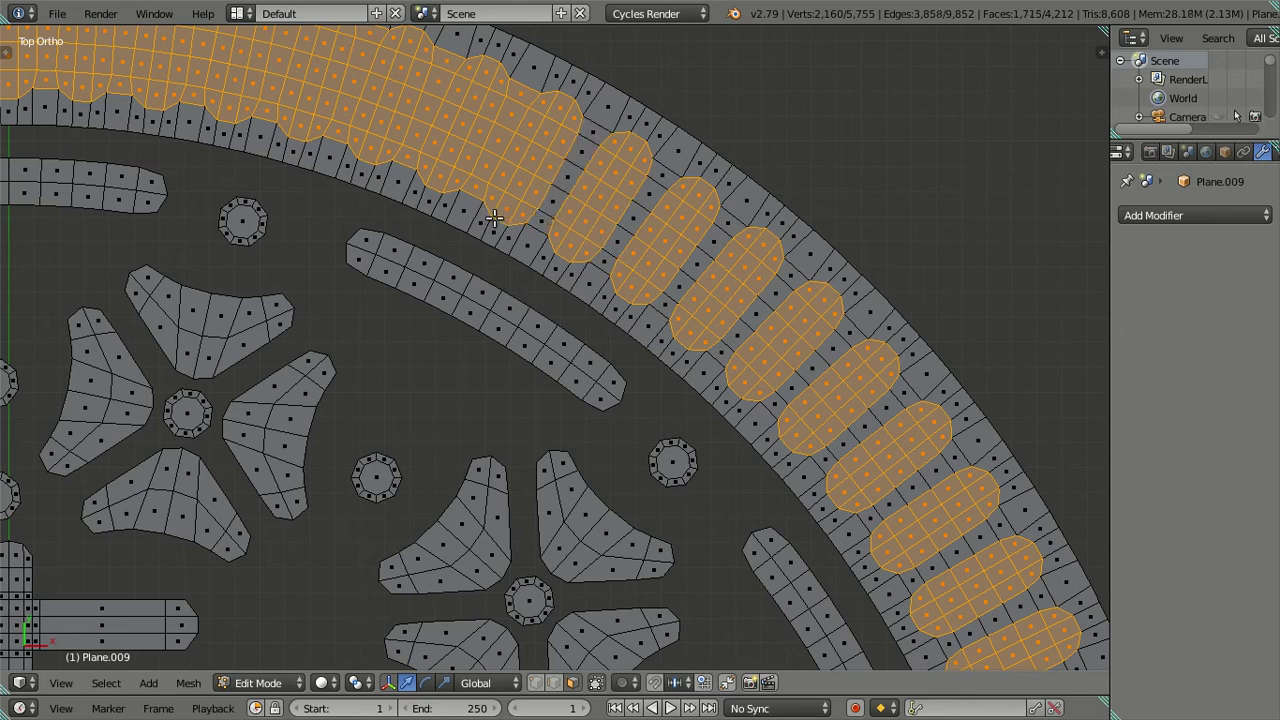
right_click(480, 175, "alt+shift")
right_click(408, 145, "alt+shift")
right_click(340, 122, "alt+shift")
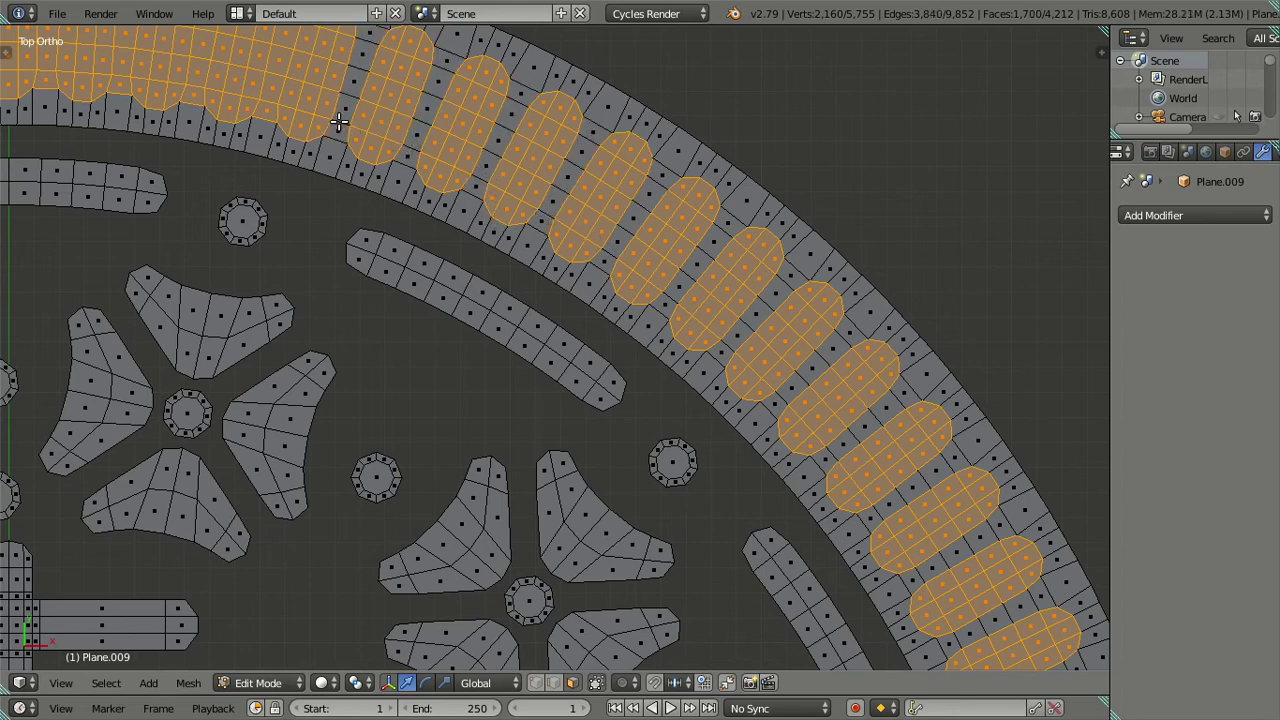
right_click(267, 99, "alt+shift")
Step: Deselect six cross rows in the following section of the ring
scroll(294, 130, "down", 4)
scroll(683, 232, "up", 4)
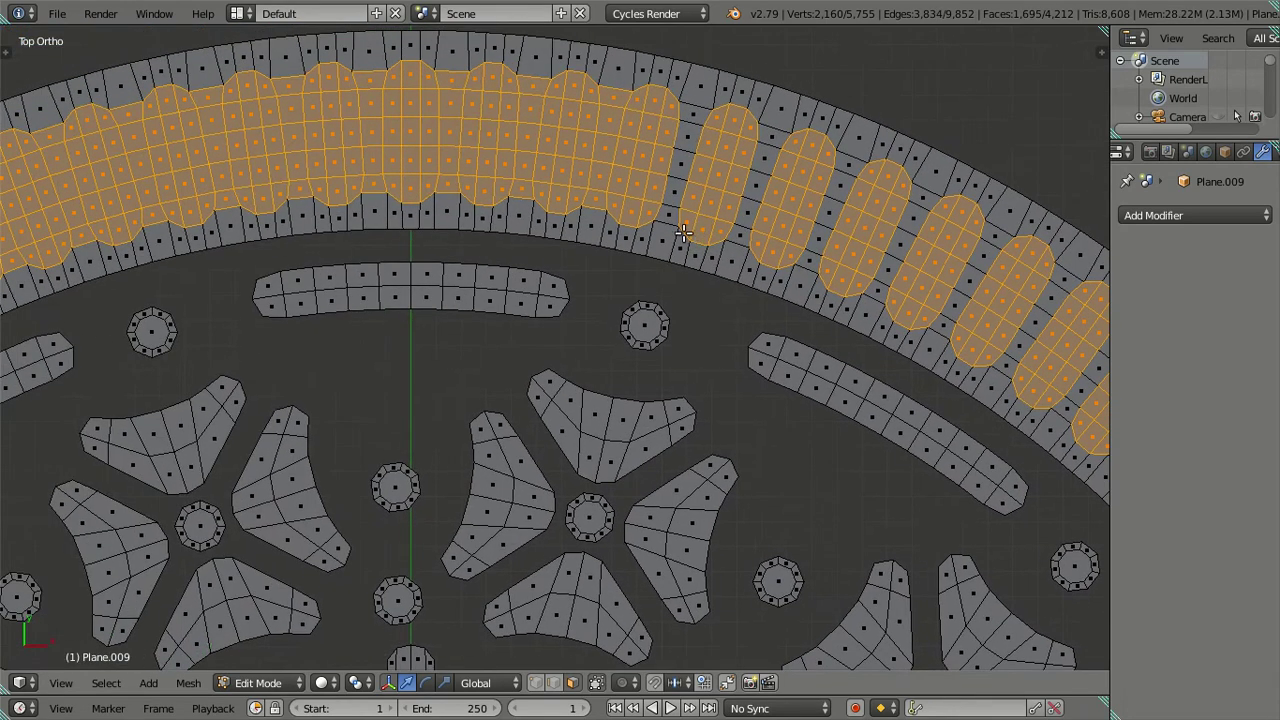
right_click(600, 186, "alt+shift")
right_click(525, 178, "alt+shift")
right_click(436, 176, "alt+shift")
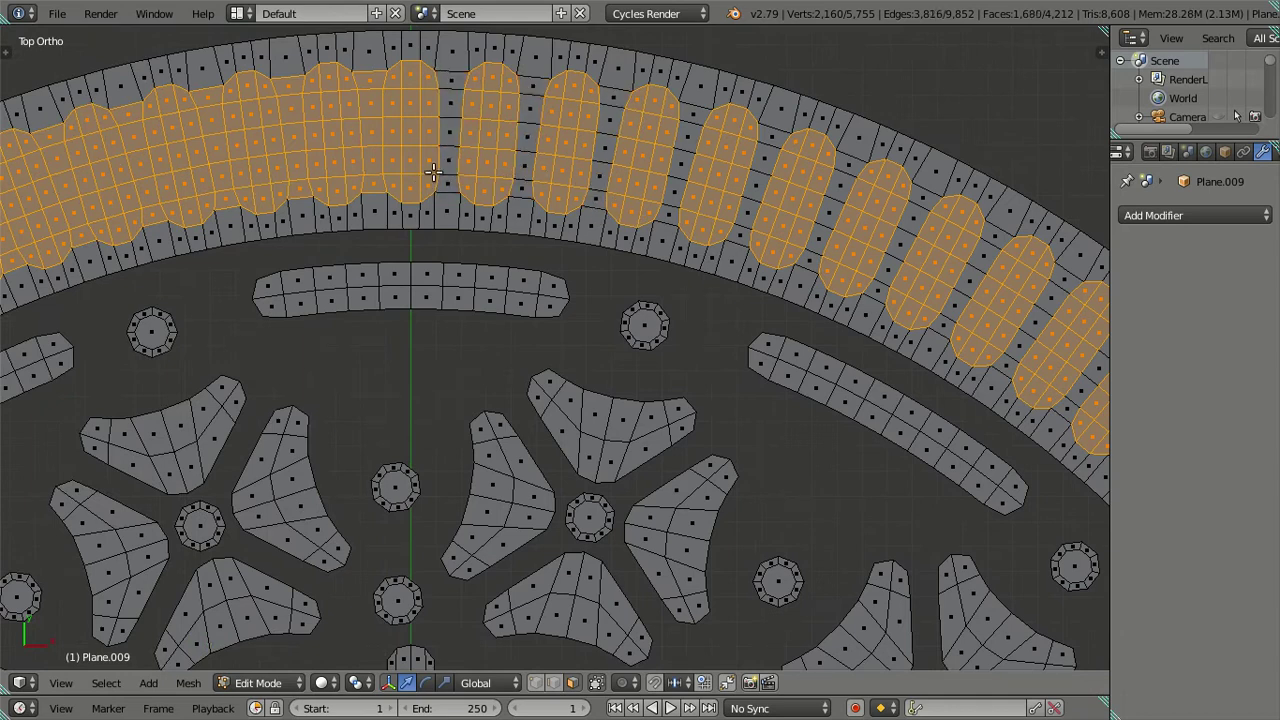
right_click(380, 173, "alt+shift")
right_click(300, 177, "alt+shift")
right_click(224, 190, "alt+shift")
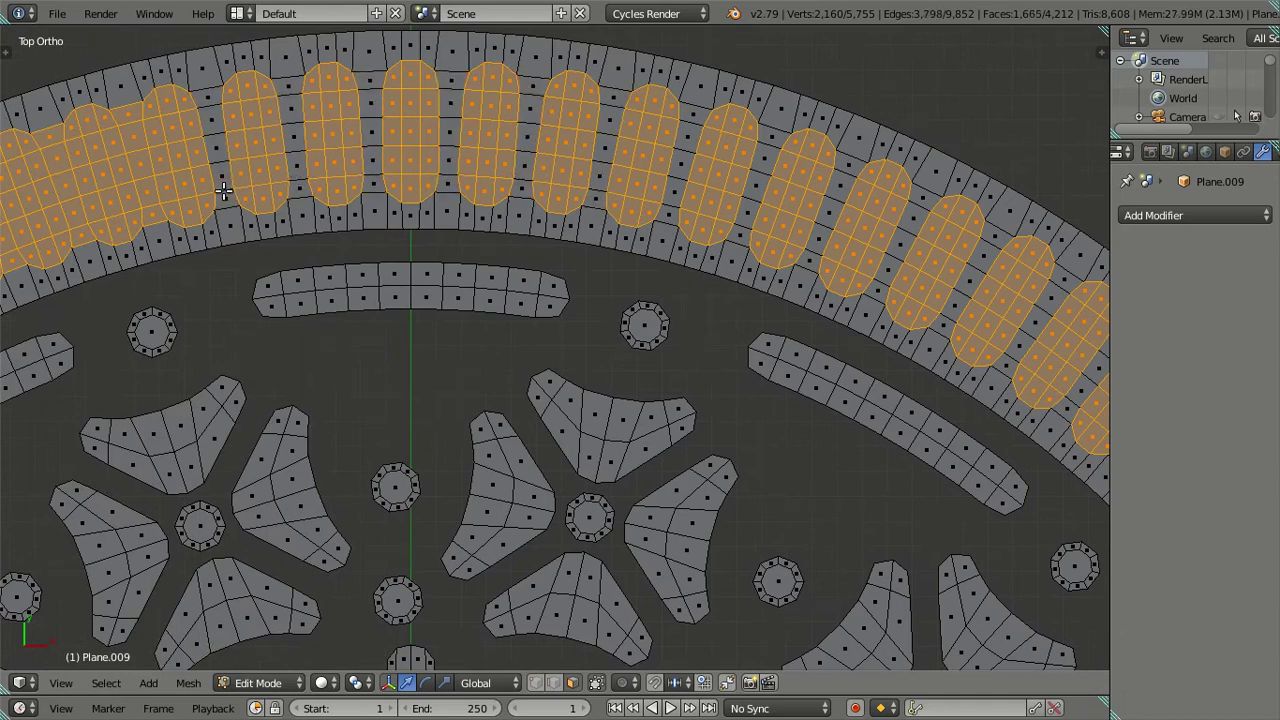
Step: Deselect eleven alternating cross rows at the start of this band section
right_click(148, 203, "alt+shift")
scroll(148, 203, "down", 3)
scroll(716, 188, "up", 2)
scroll(716, 188, "up", 1)
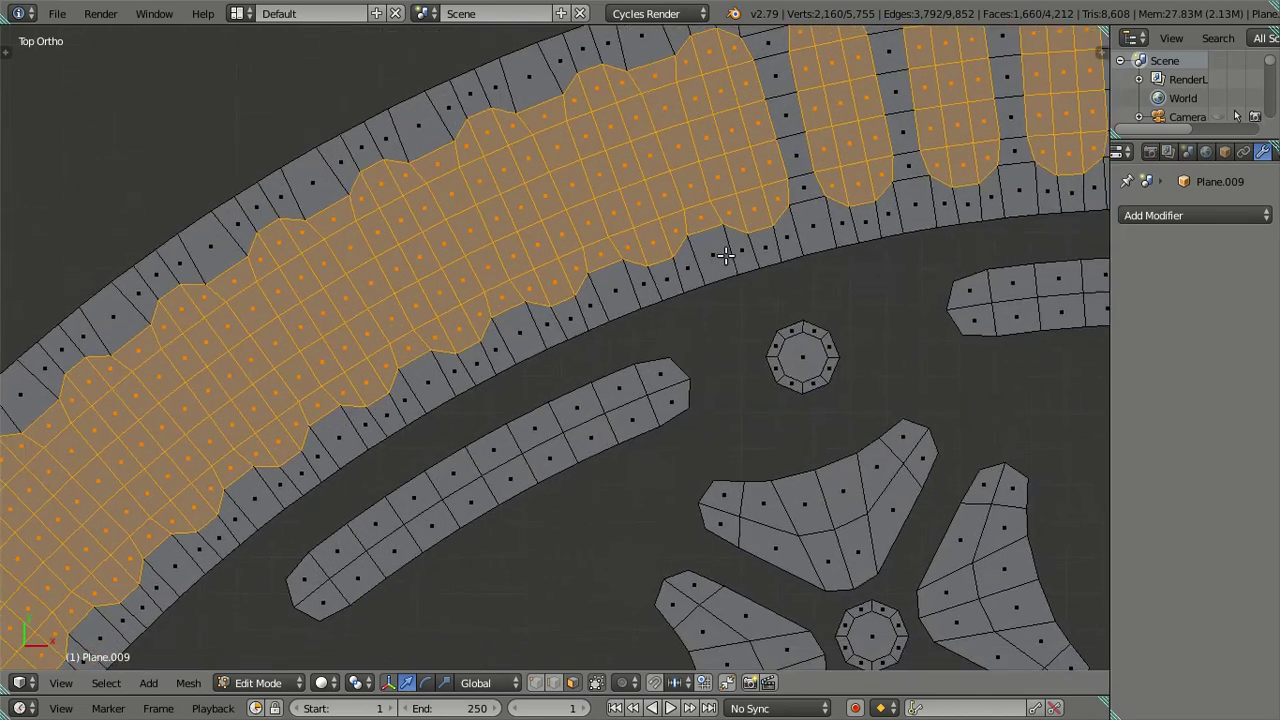
scroll(716, 188, "up", 1)
right_click(716, 188, "alt+shift")
right_click(576, 262, "alt+shift")
right_click(465, 289, "alt+shift")
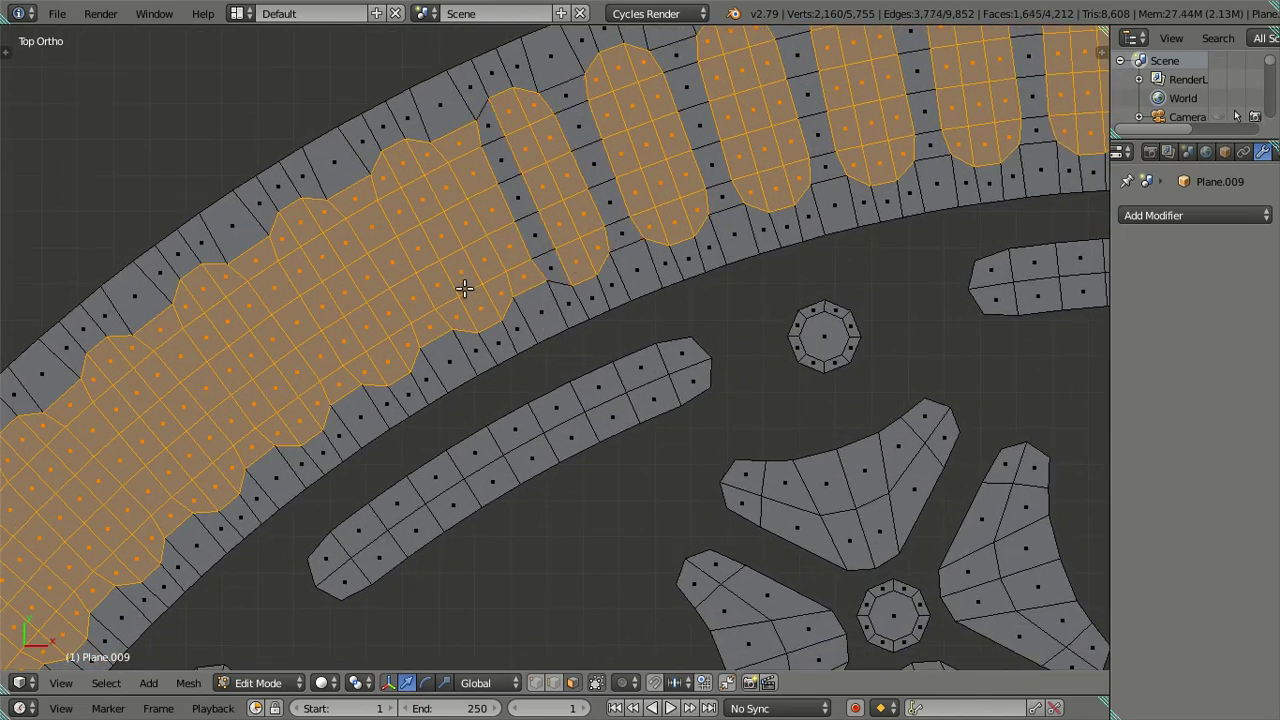
right_click(419, 317, "alt+shift")
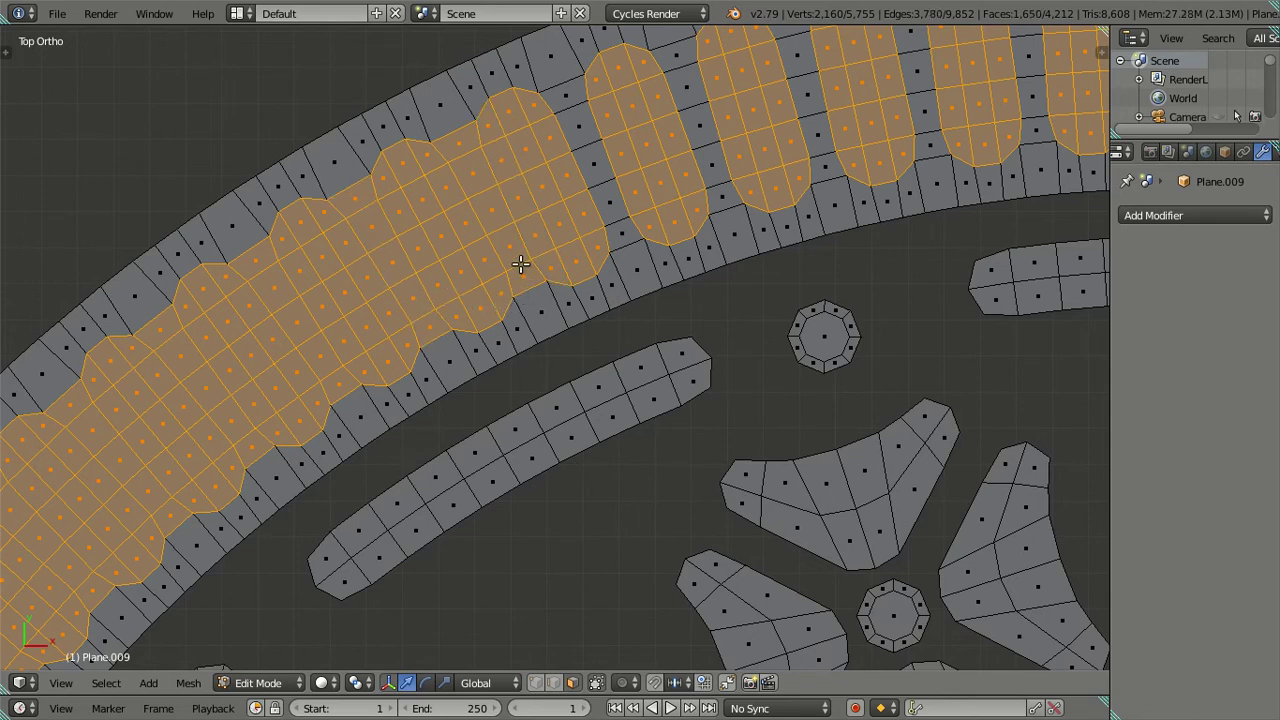
right_click(520, 263, "alt+shift")
right_click(419, 307, "alt+shift")
right_click(333, 372, "alt+shift")
right_click(258, 430, "alt+shift")
Step: Deselect six more cross rows while moving along the ring
scroll(258, 433, "down", 1)
scroll(258, 433, "down", 2)
scroll(568, 275, "up", 3)
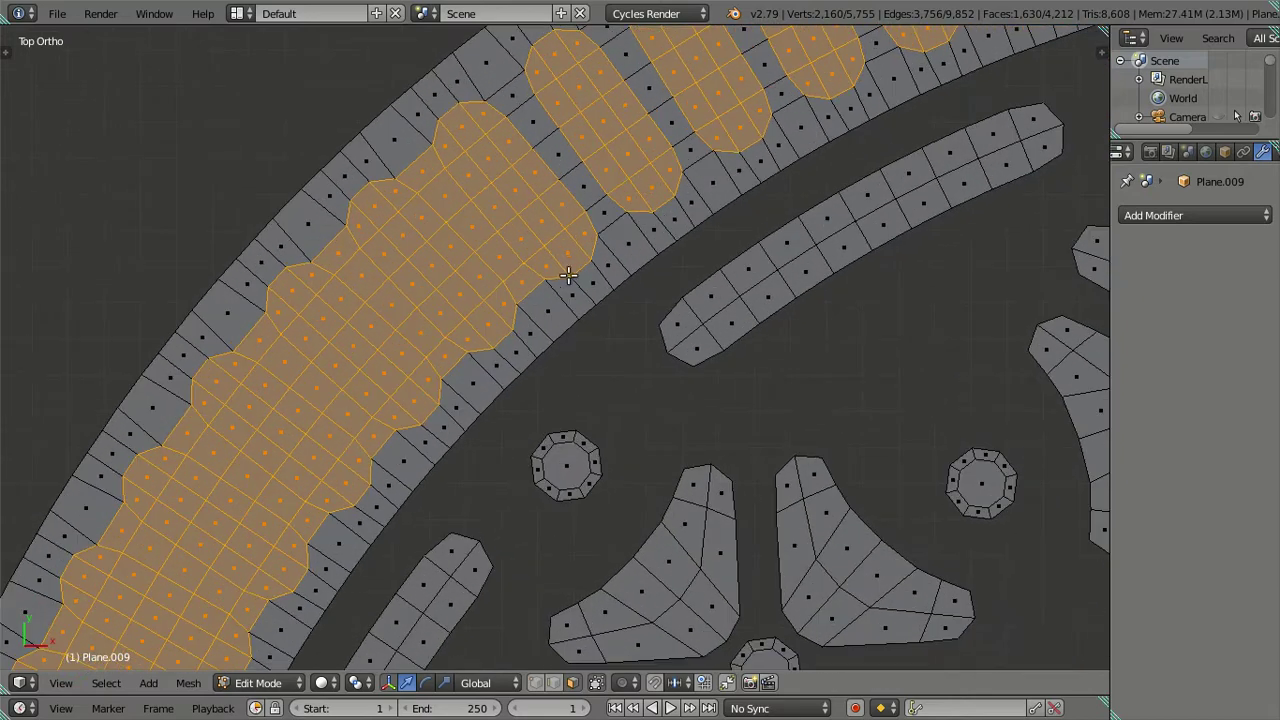
right_click(488, 294, "alt+shift")
right_click(414, 399, "alt+shift")
right_click(368, 430, "alt+shift")
mouse_move(357, 474)
middle_mouse_down("shift")
mouse_move(637, 229)
mouse_move(642, 204)
middle_mouse_up("shift")
right_click(595, 237, "alt+shift")
right_click(540, 325, "alt+shift")
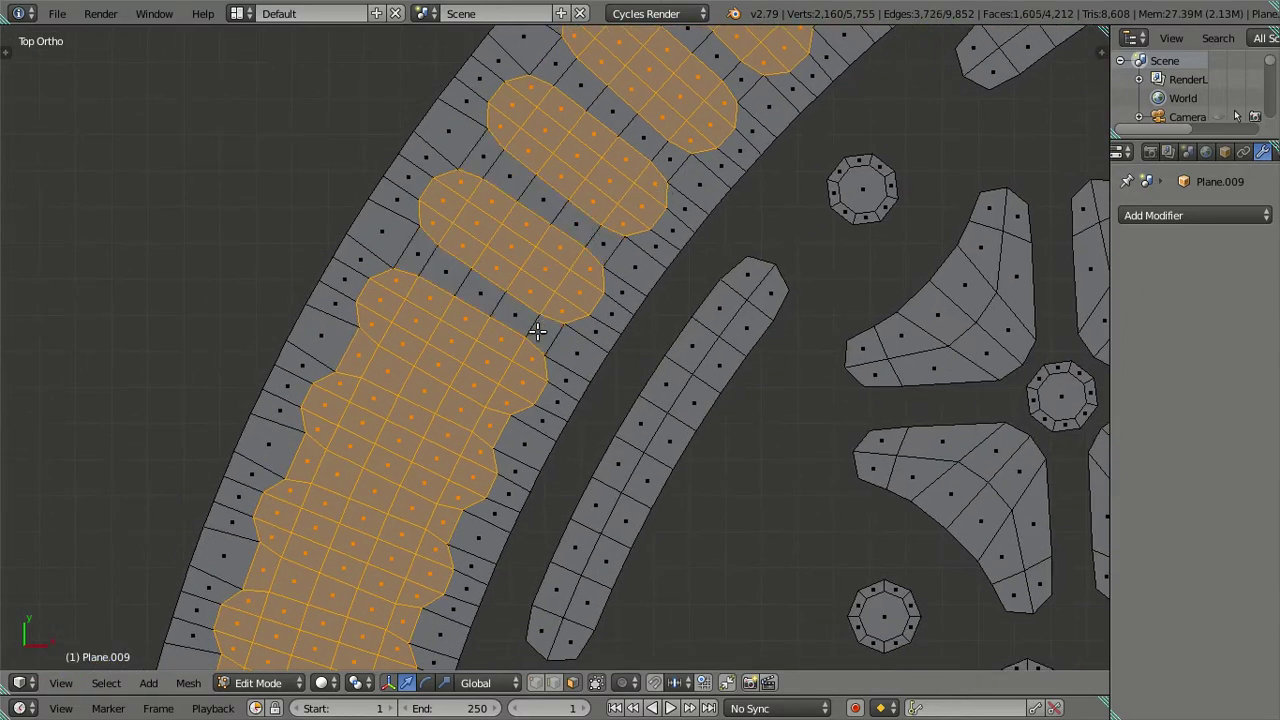
right_click(484, 413, "alt+shift")
Step: Split the next stretch of the band with six deselected cross rows
middle_click_drag(484, 413, 626, 98, "shift")
right_click(559, 185, "alt+shift")
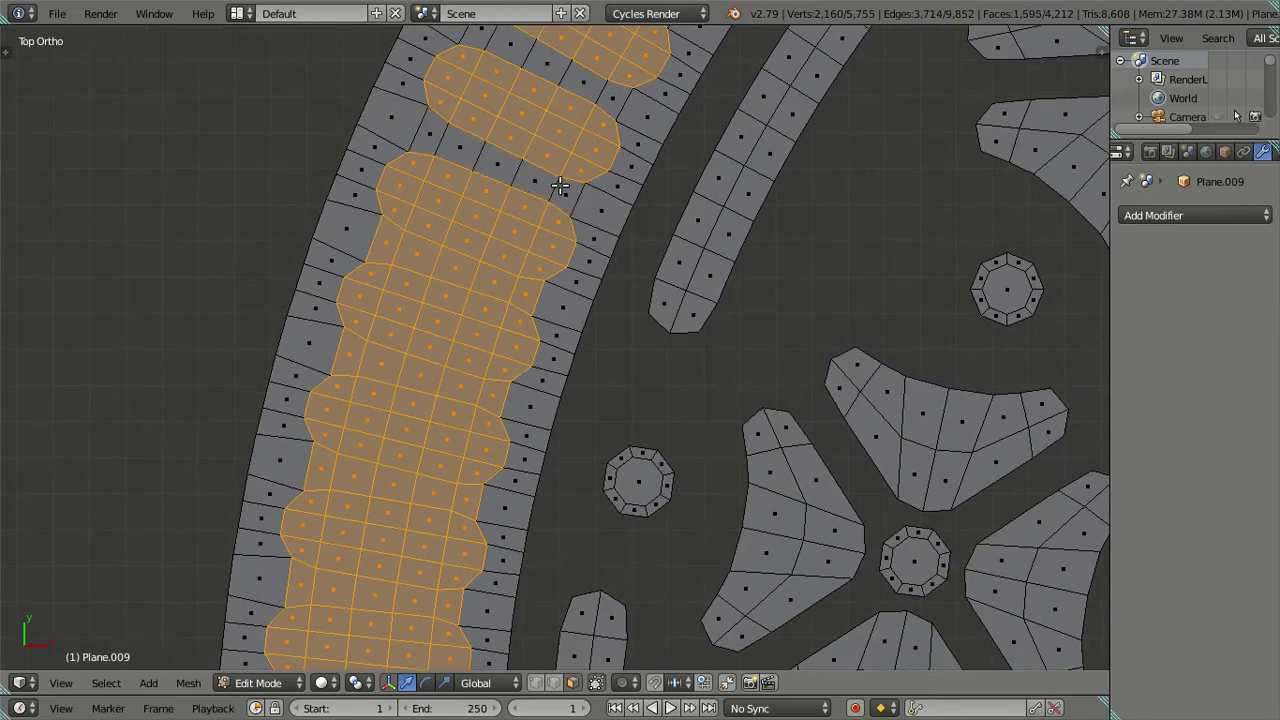
right_click(506, 302, "alt+shift")
right_click(481, 385, "alt+shift")
scroll(481, 385, "down", 2)
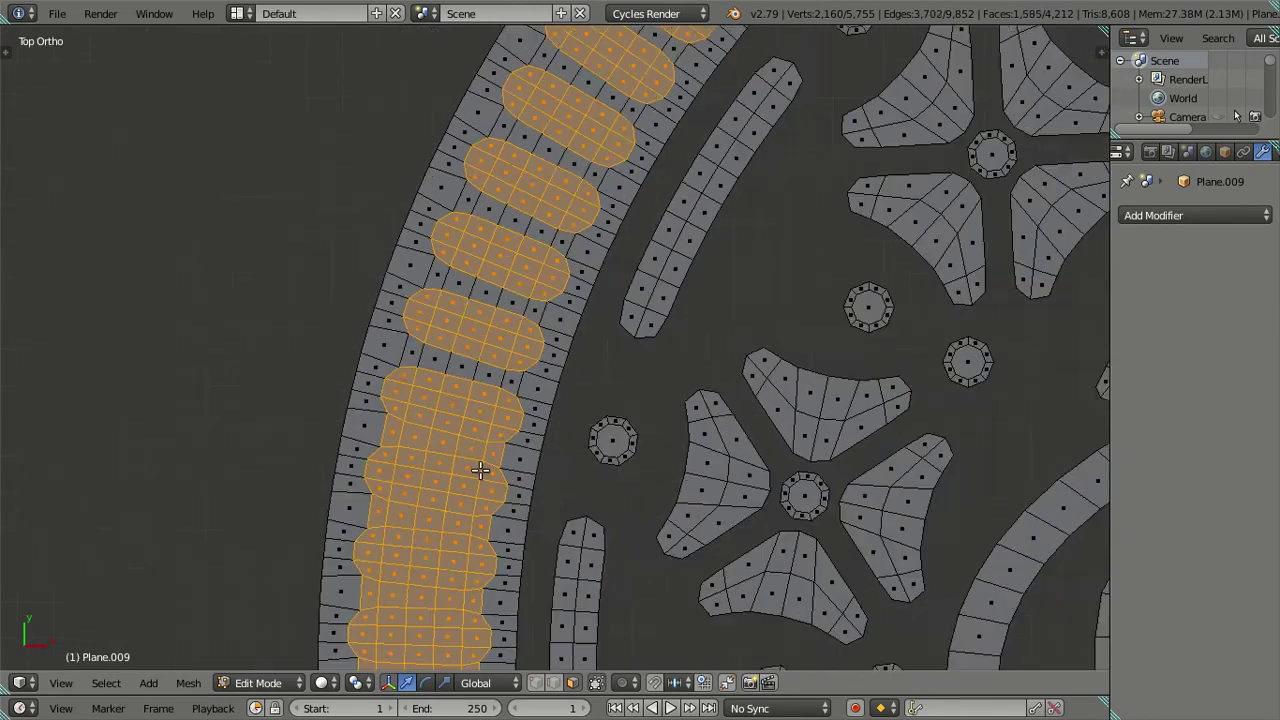
middle_click_drag(481, 385, 554, 217, "shift")
scroll(554, 217, "up", 2)
right_click(541, 188, "alt+shift")
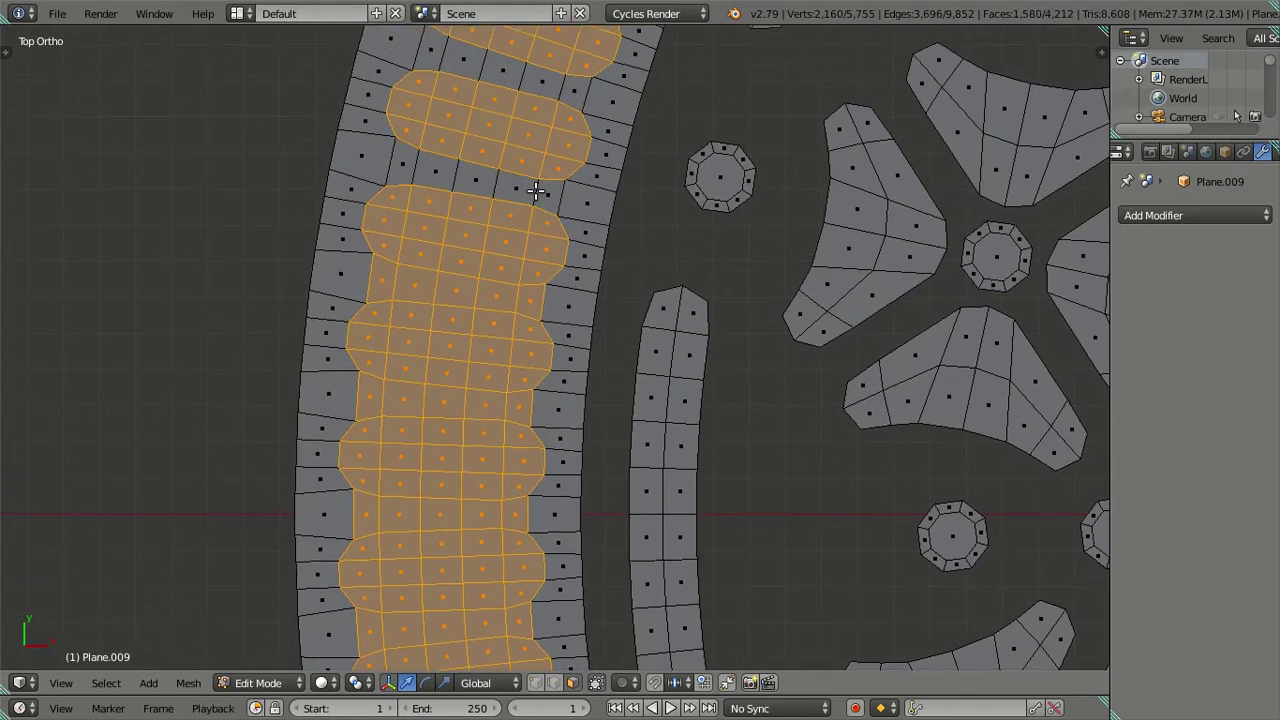
right_click(517, 302, "alt+shift")
right_click(493, 410, "alt+shift")
Step: Deselect seven cross rows in the following part of the ring
middle_click_drag(493, 410, 628, 127, "shift")
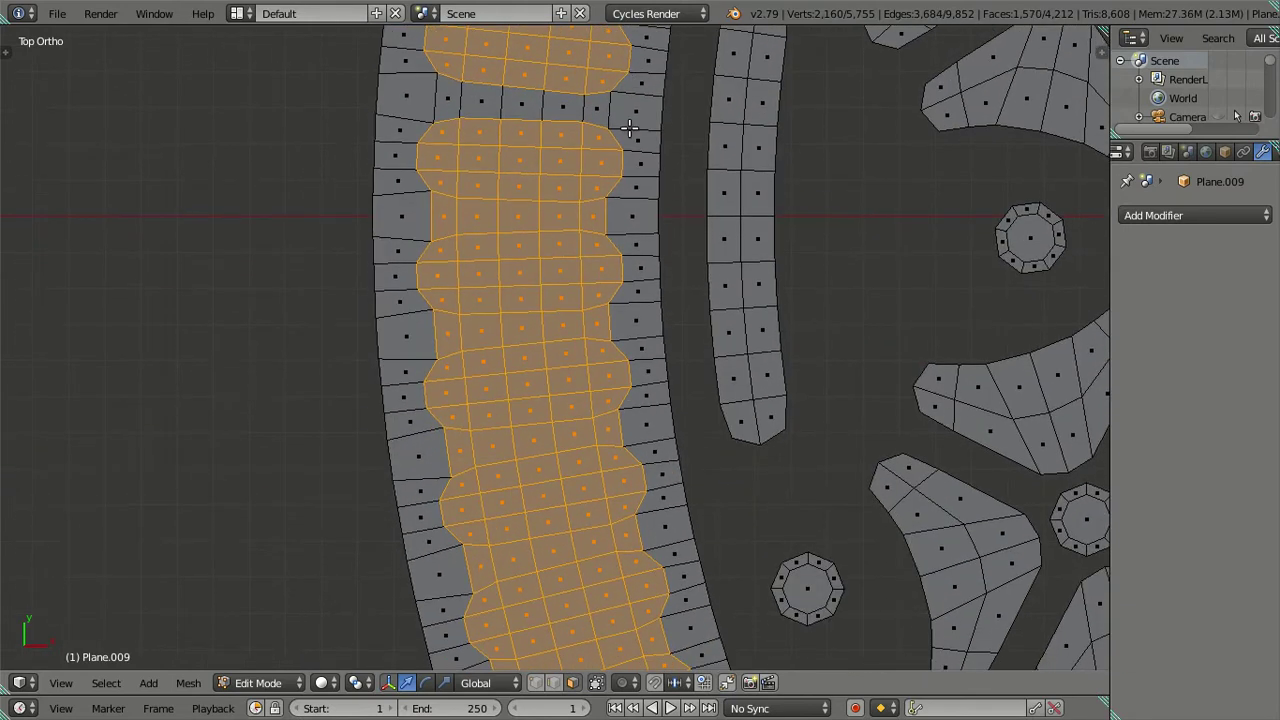
right_click(590, 215, "alt+shift")
right_click(582, 322, "alt+shift")
mouse_move(582, 322)
middle_mouse_down("shift")
mouse_move(580, 106)
mouse_move(543, 157)
middle_mouse_up("shift")
right_click(543, 157, "alt+shift")
right_click(571, 266, "alt+shift")
middle_click_drag(607, 305, 486, 131, "shift")
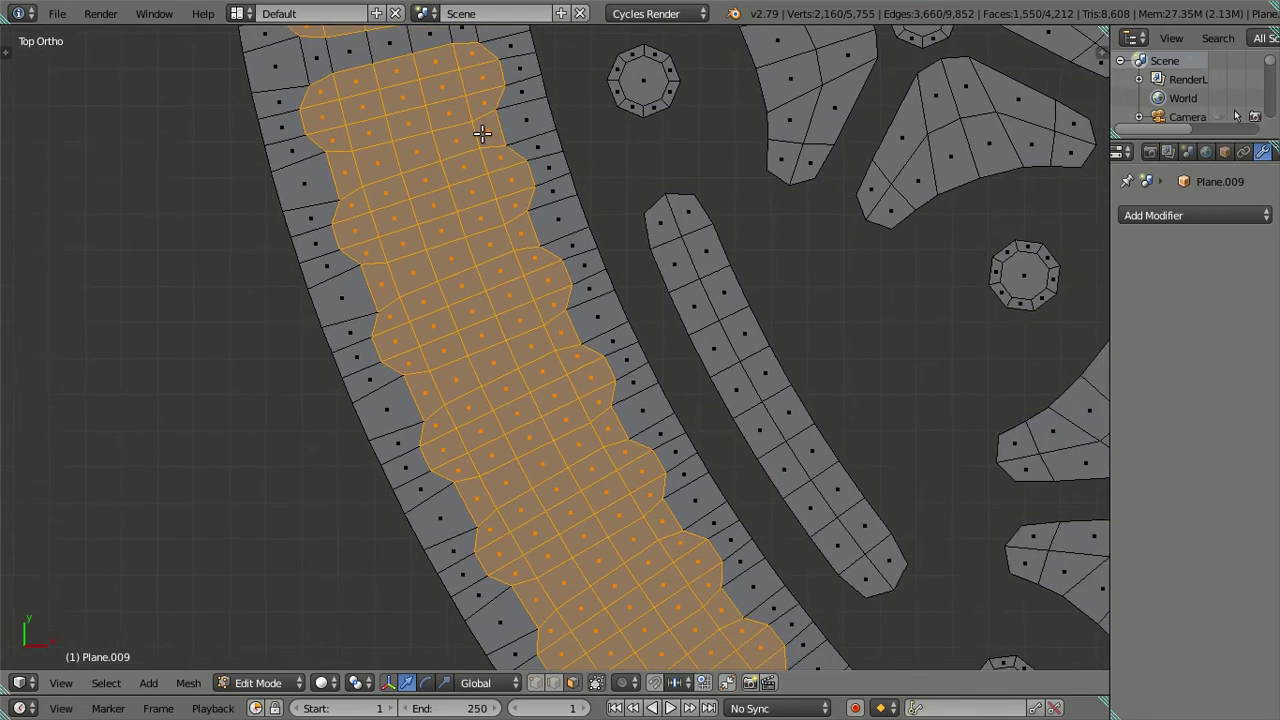
right_click(486, 131, "alt+shift")
right_click(533, 253, "alt+shift")
right_click(556, 334, "alt+shift")
Step: Deselect the remaining cross loops here, restoring an accidentally deselected long edge loop
middle_click_drag(558, 335, 535, 194, "shift")
right_click(573, 304, "alt+shift")
right_click(594, 290, "alt+shift")
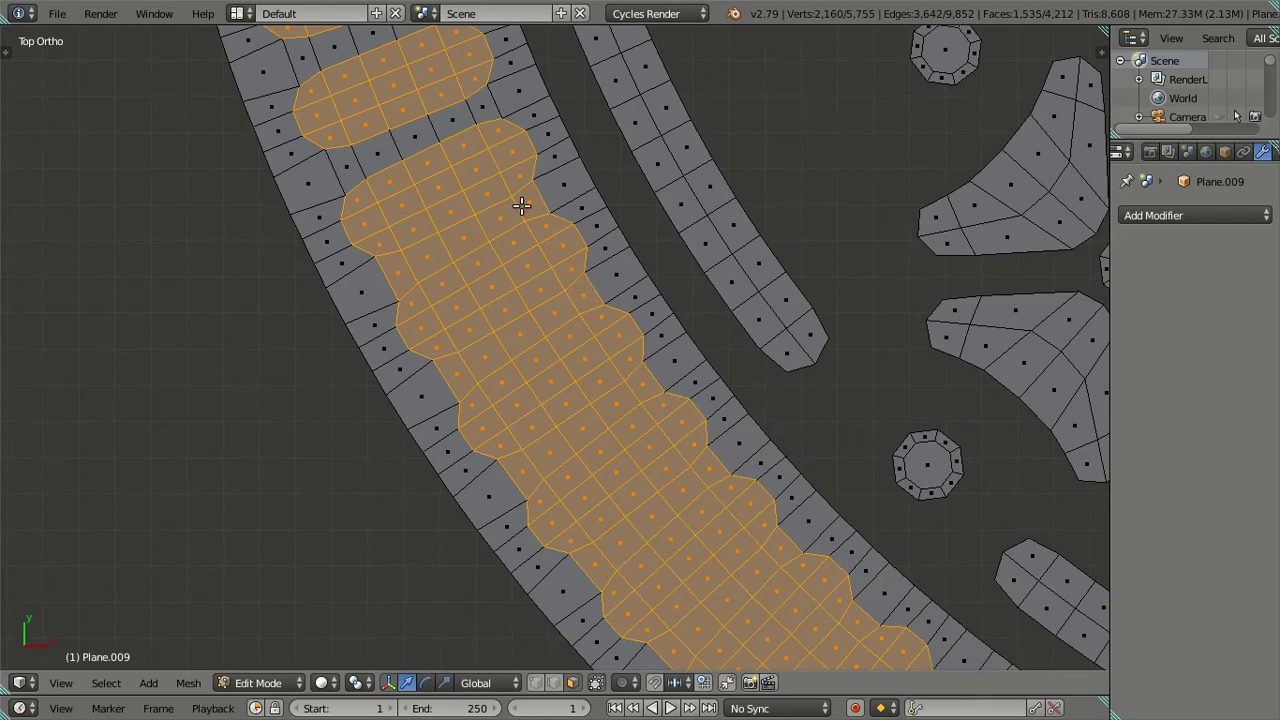
right_click(523, 206, "alt+shift")
right_click(600, 296, "alt+shift")
middle_click_drag(609, 297, 424, 634, "shift")
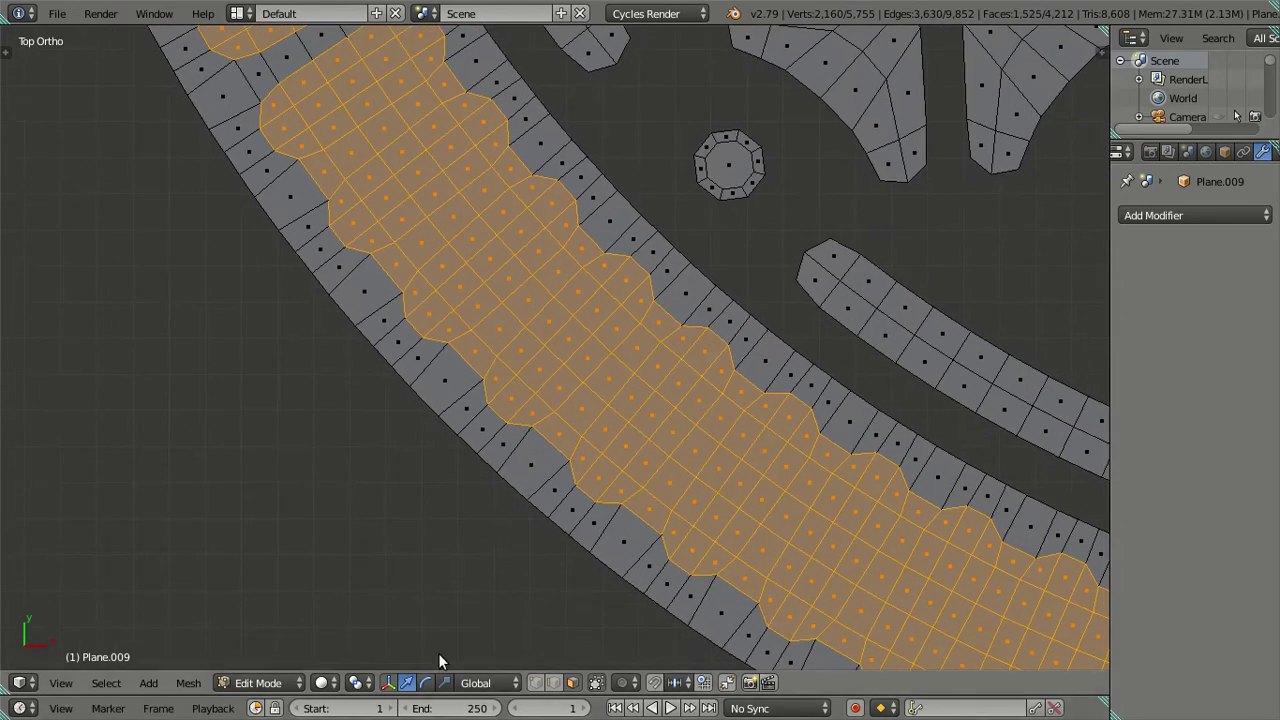
right_click(441, 95, "alt+shift")
Step: Deselect every other cross loop along the first stretch of the rim band to form separate strips
right_click(509, 193, "alt+shift")
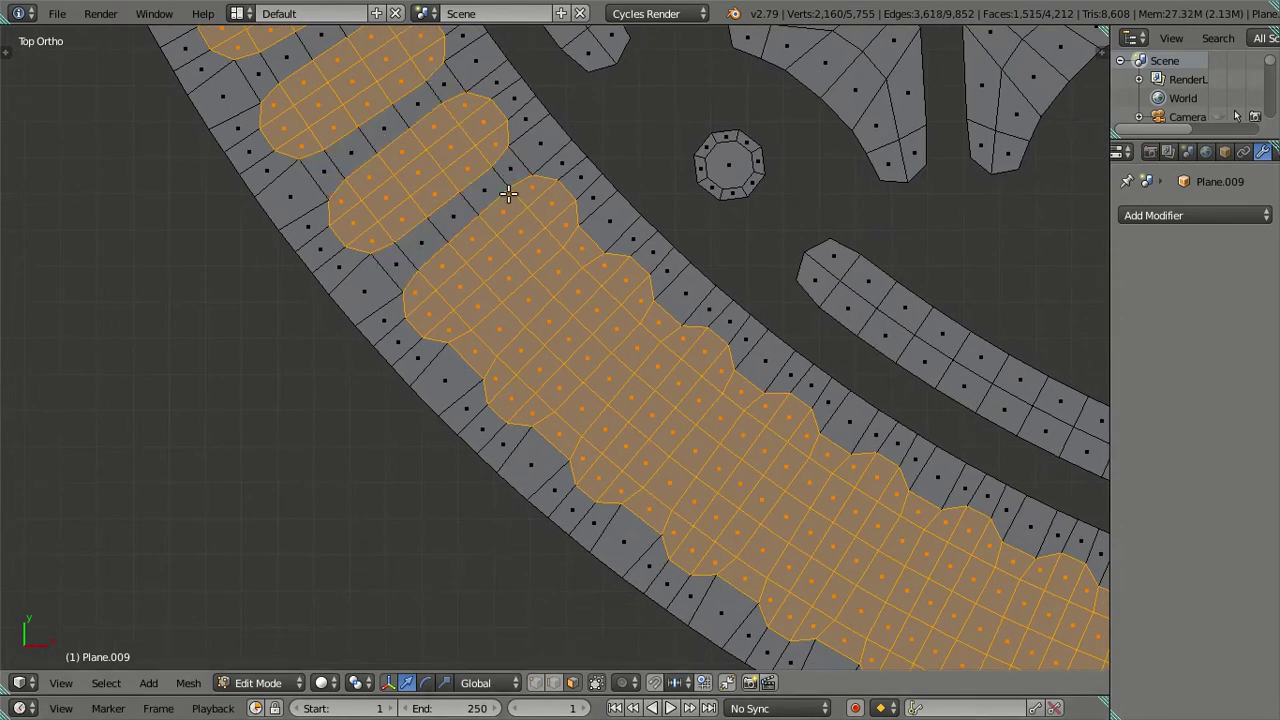
right_click(575, 256, "alt+shift")
right_click(660, 332, "alt+shift")
middle_click_drag(669, 338, 420, 149, "shift")
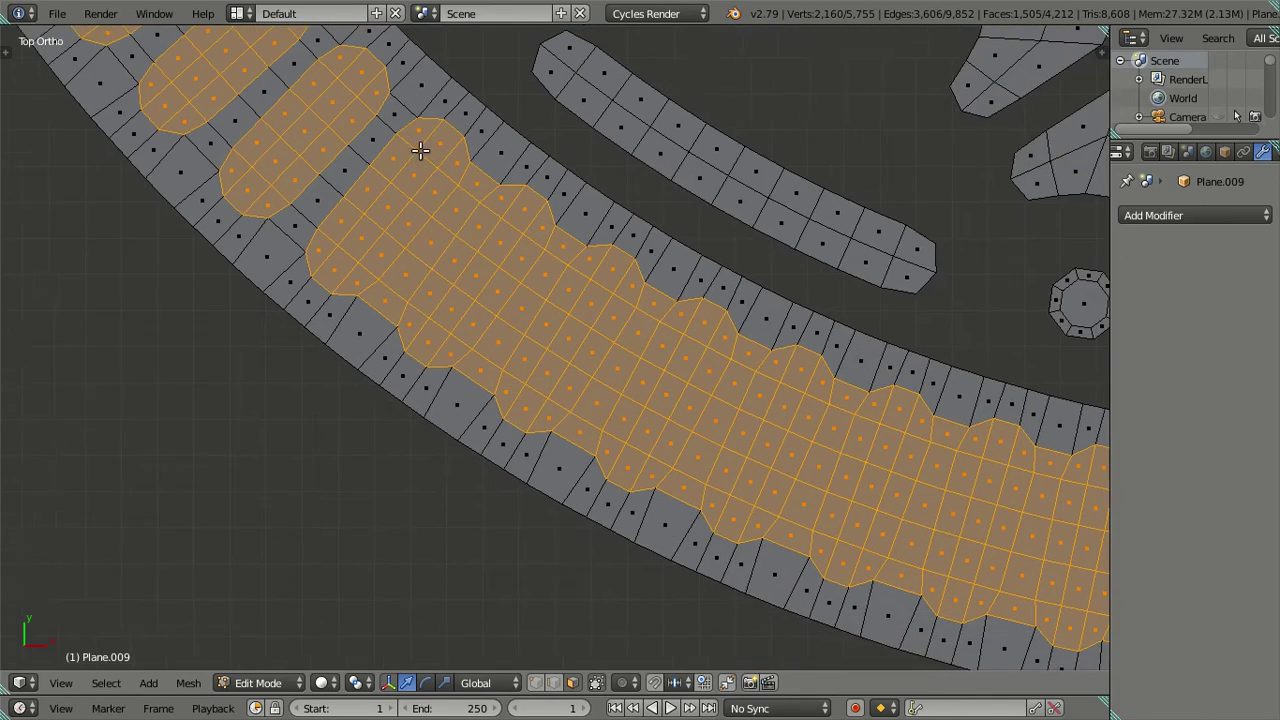
right_click(462, 180, "alt+shift")
right_click(541, 237, "alt+shift")
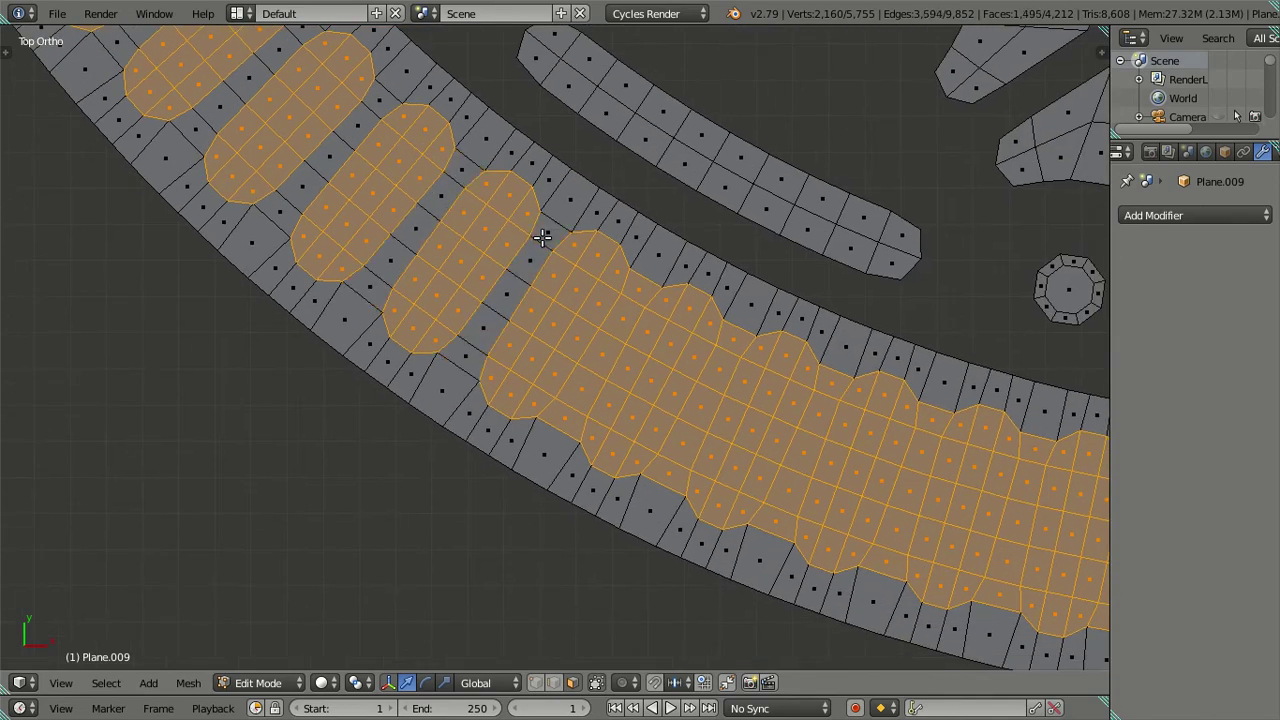
right_click(640, 293, "alt+shift")
right_click(729, 343, "alt+shift")
middle_click_drag(791, 366, 439, 122, "shift")
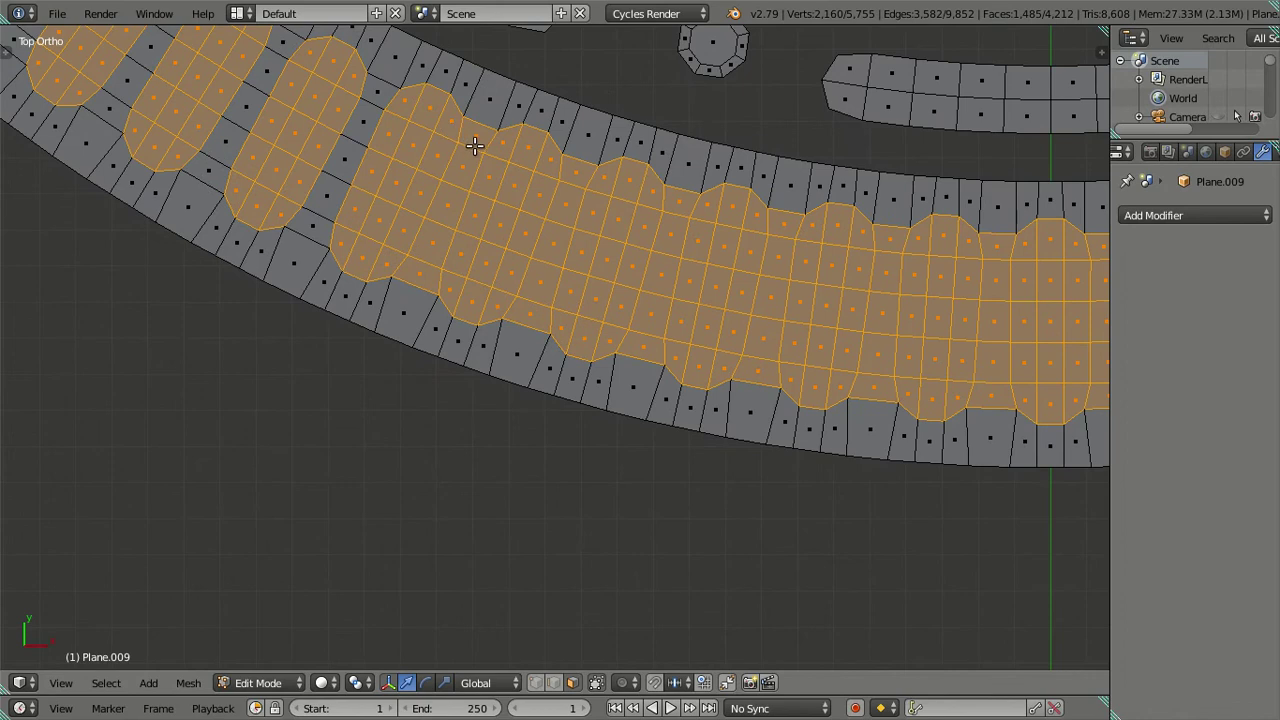
right_click(474, 146, "alt+shift")
right_click(575, 180, "alt+shift")
right_click(680, 213, "alt+shift")
right_click(763, 228, "alt+shift")
Step: Continue deselecting alternating cross loops further around the ring
middle_click_drag(929, 276, 593, 255, "shift")
right_click(565, 240, "alt+shift")
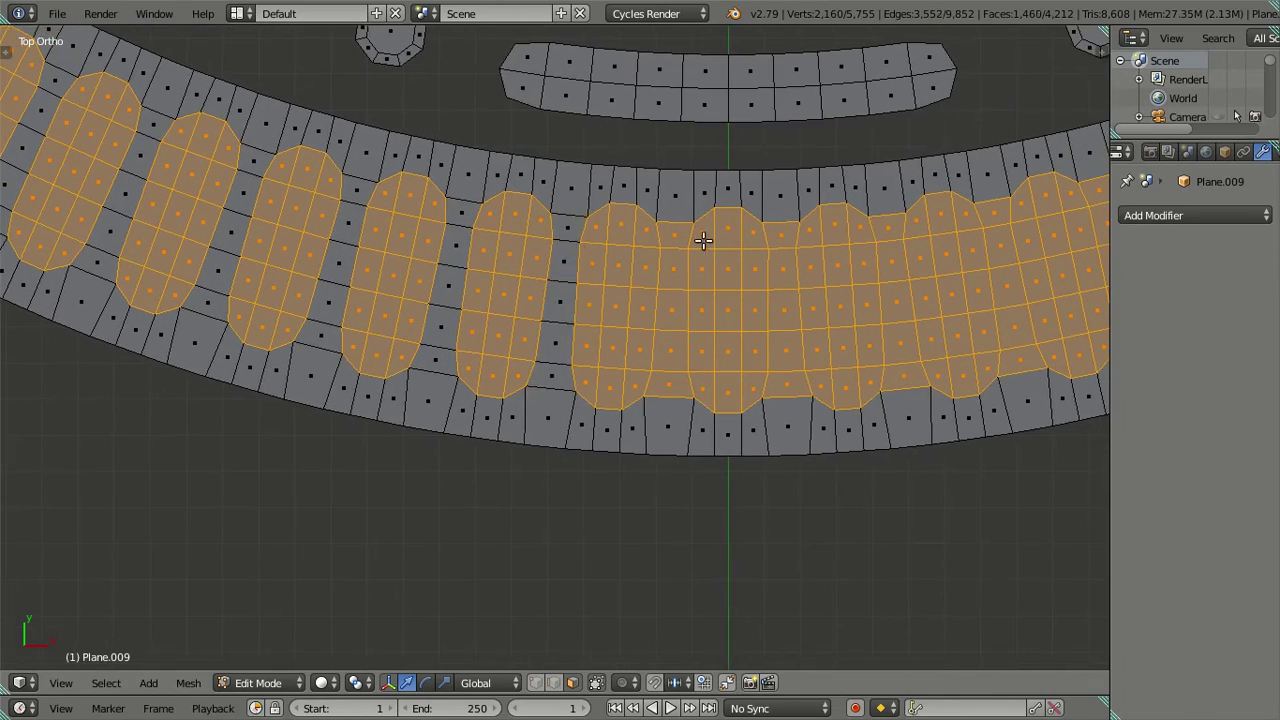
right_click(678, 247, "alt+shift")
right_click(780, 248, "alt+shift")
right_click(900, 237, "alt+shift")
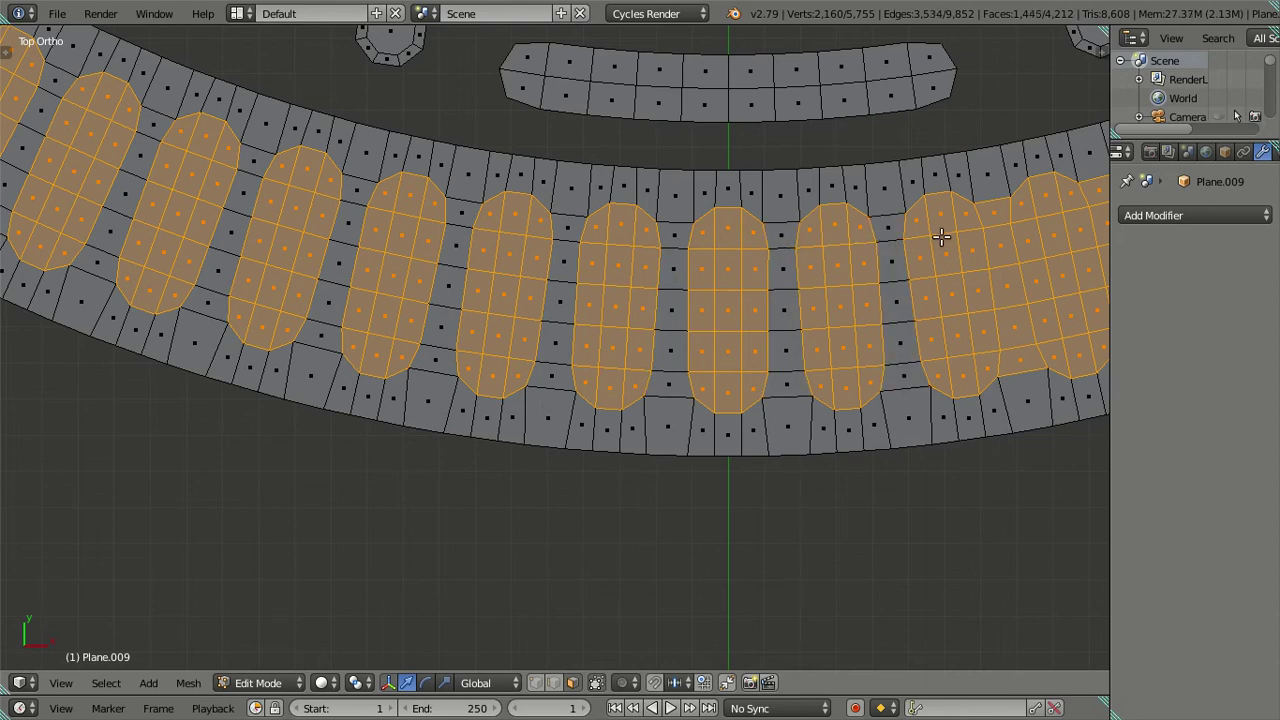
middle_click_drag(943, 234, 455, 330, "shift")
right_click(517, 330, "alt+shift")
right_click(640, 307, "alt+shift")
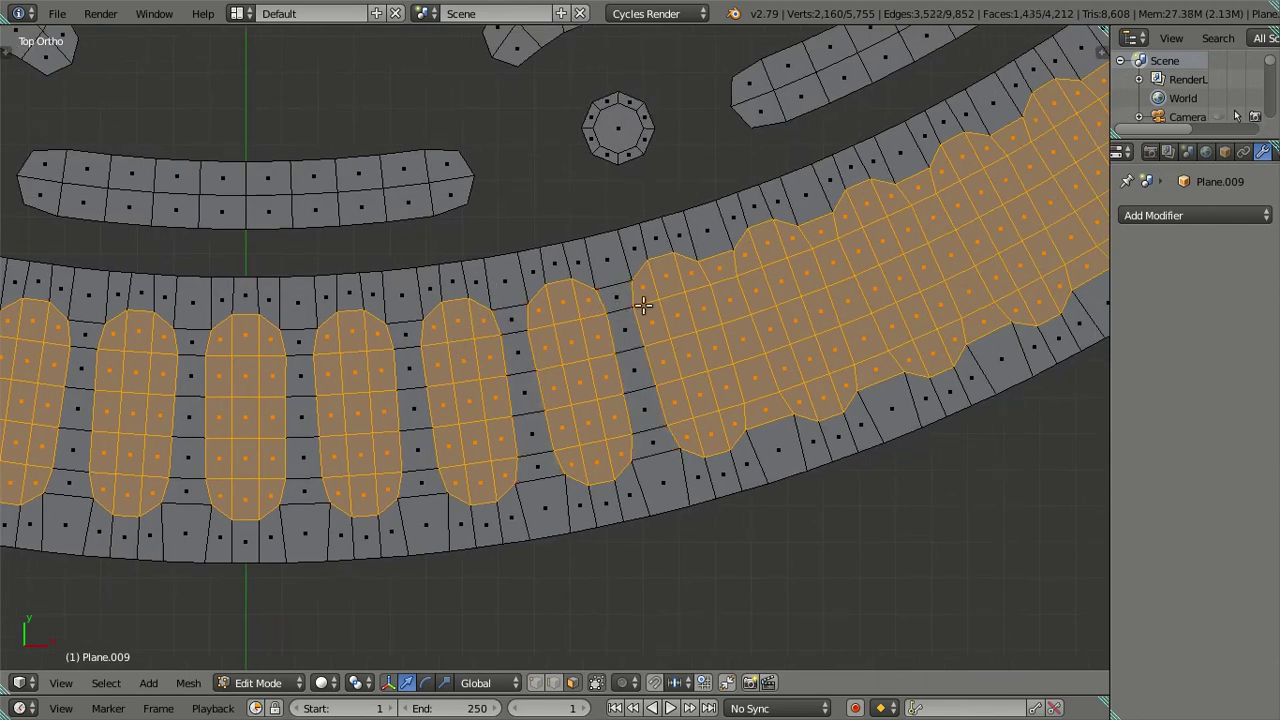
right_click(736, 277, "alt+shift")
right_click(912, 197, "alt+shift")
middle_click_drag(912, 197, 571, 329, "shift")
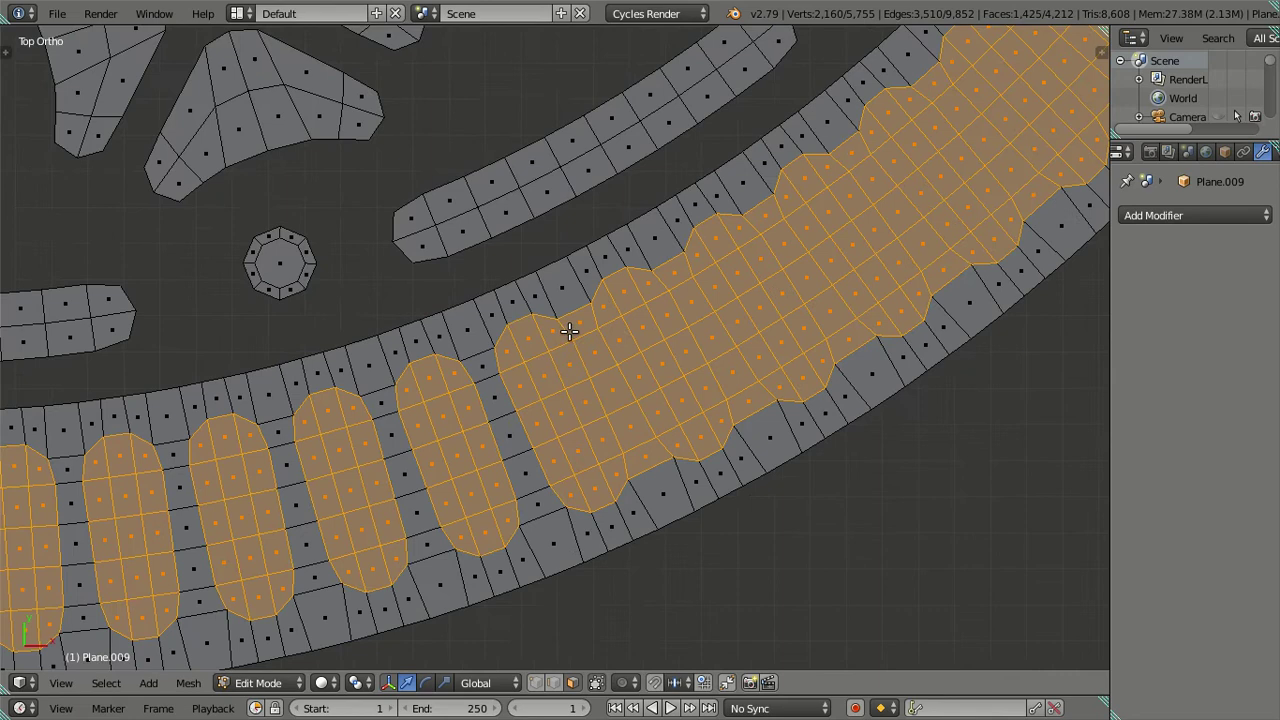
right_click(588, 327, "alt+shift")
right_click(671, 285, "alt+shift")
right_click(755, 218, "alt+shift")
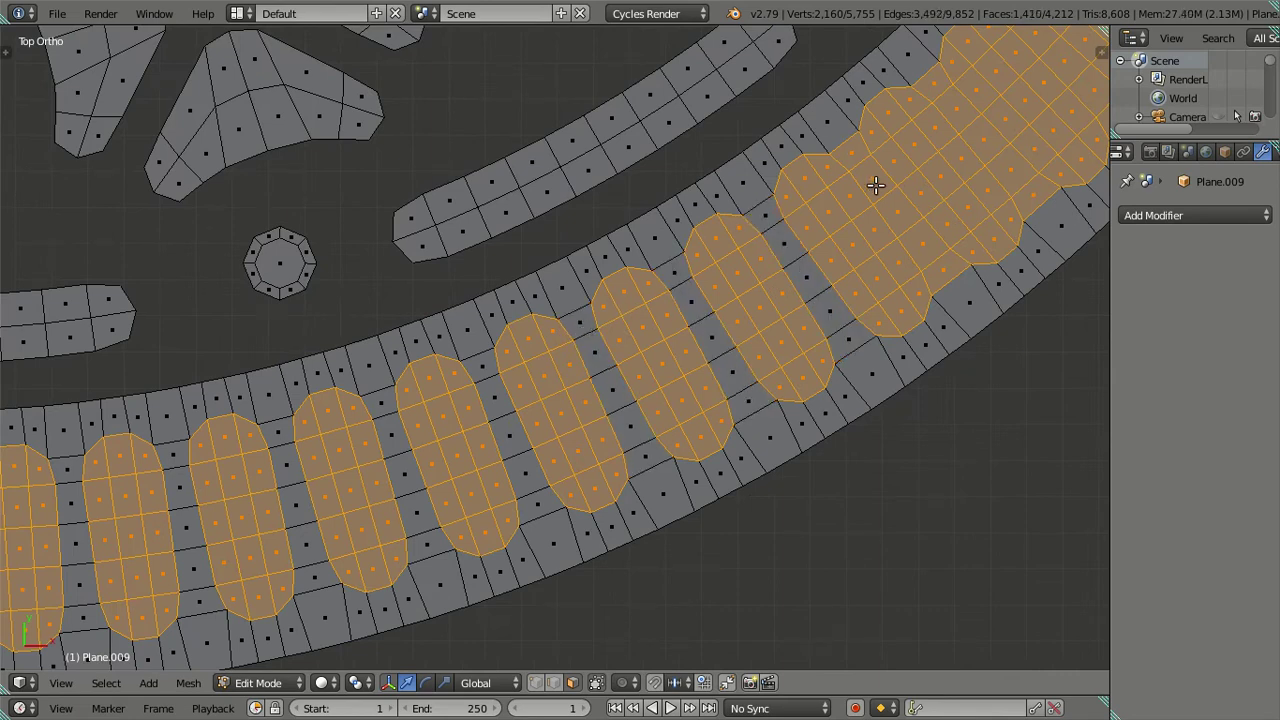
Step: Deselect the remaining cross loops on the vertical part of the ring, undoing one wrong long loop
middle_click_drag(877, 186, 583, 366, "shift")
right_click(575, 347, "alt+shift")
right_click(666, 265, "alt+shift")
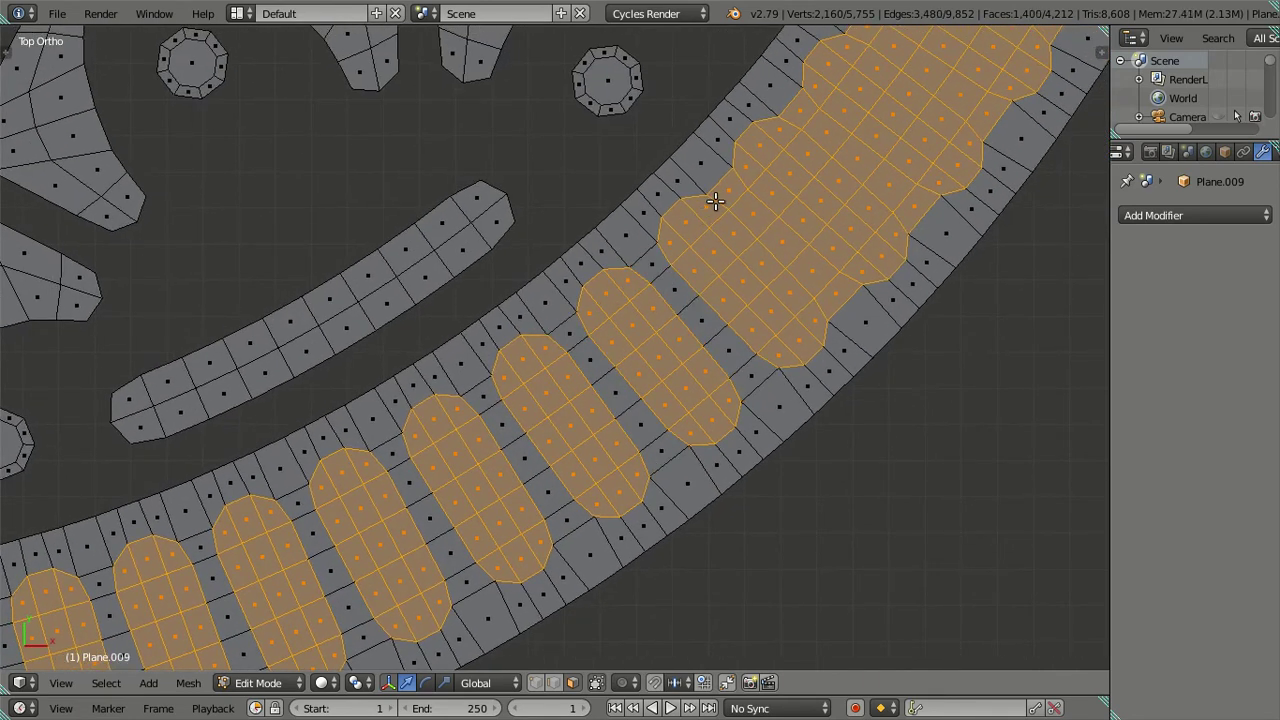
right_click(746, 192, "alt+shift")
right_click(806, 115, "alt+shift")
mouse_move(806, 115)
middle_mouse_down("shift")
mouse_move(802, 158)
mouse_move(657, 351)
mouse_move(486, 409)
middle_mouse_up("shift")
right_click(489, 386, "alt+shift")
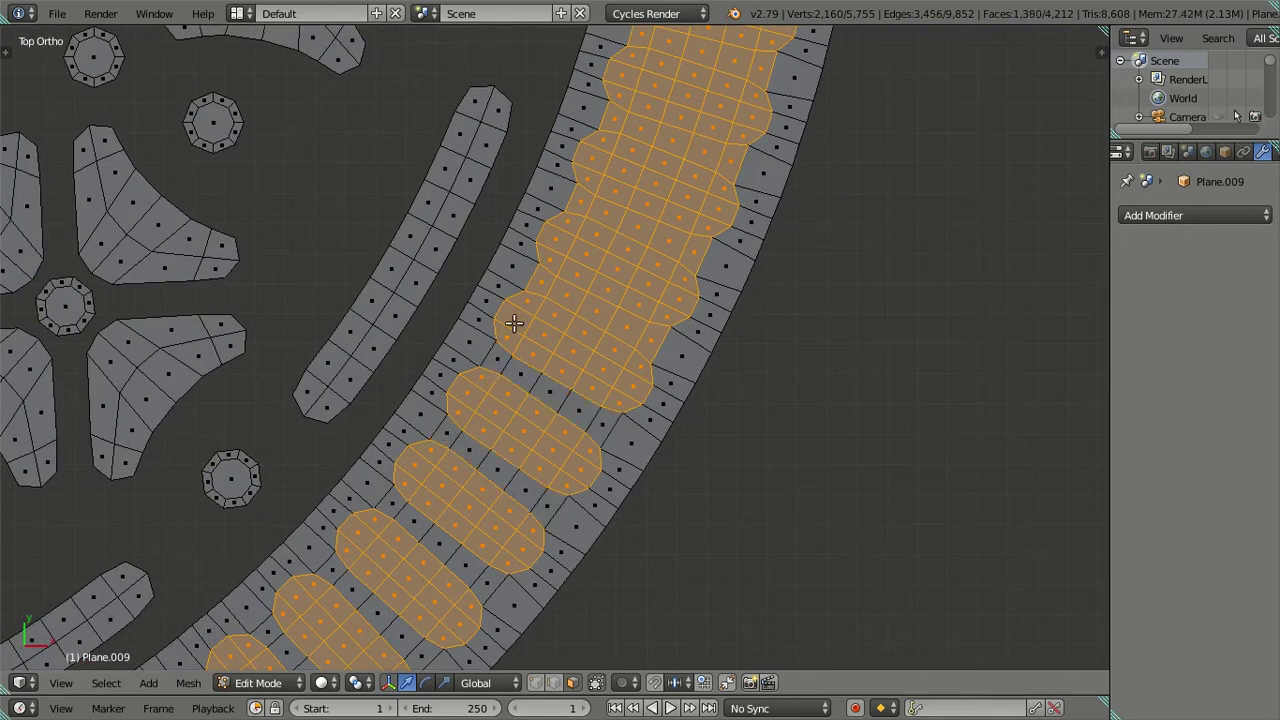
right_click(560, 283, "alt+shift")
key("ctrl+z")
right_click(556, 280, "alt+shift")
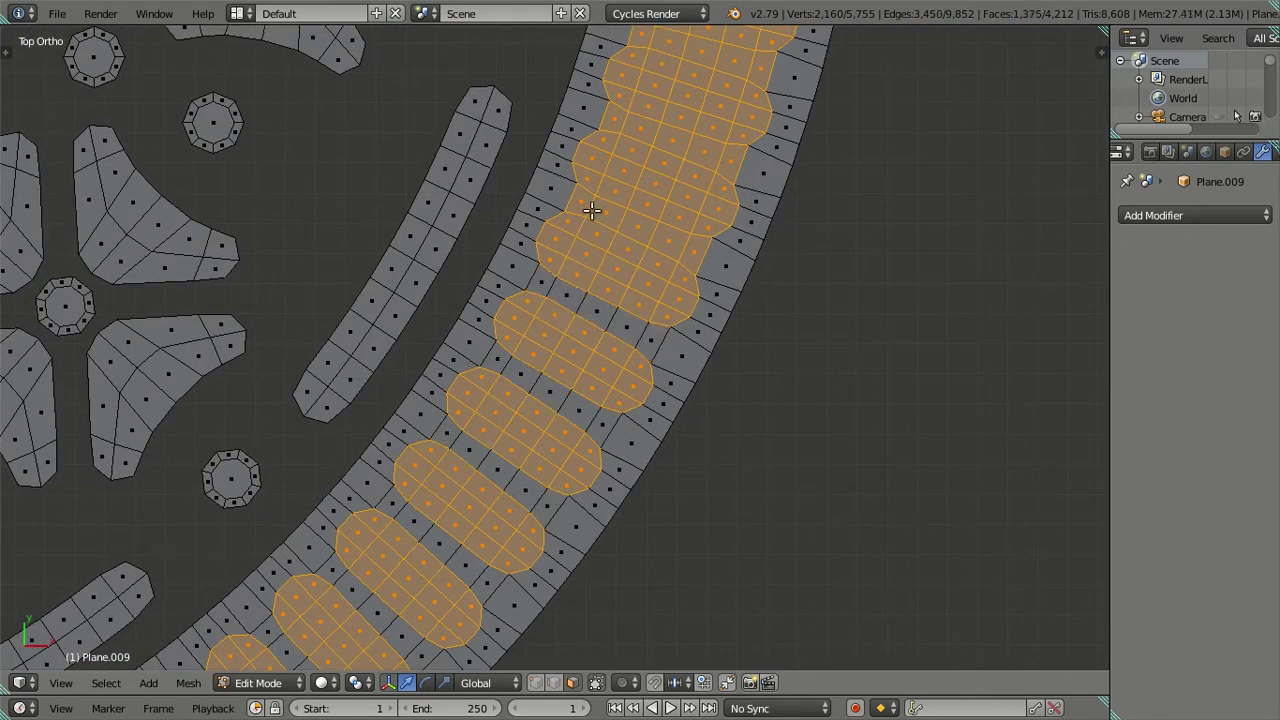
right_click(592, 208, "alt+shift")
right_click(630, 120, "alt+shift")
middle_click_drag(631, 118, 552, 519, "shift")
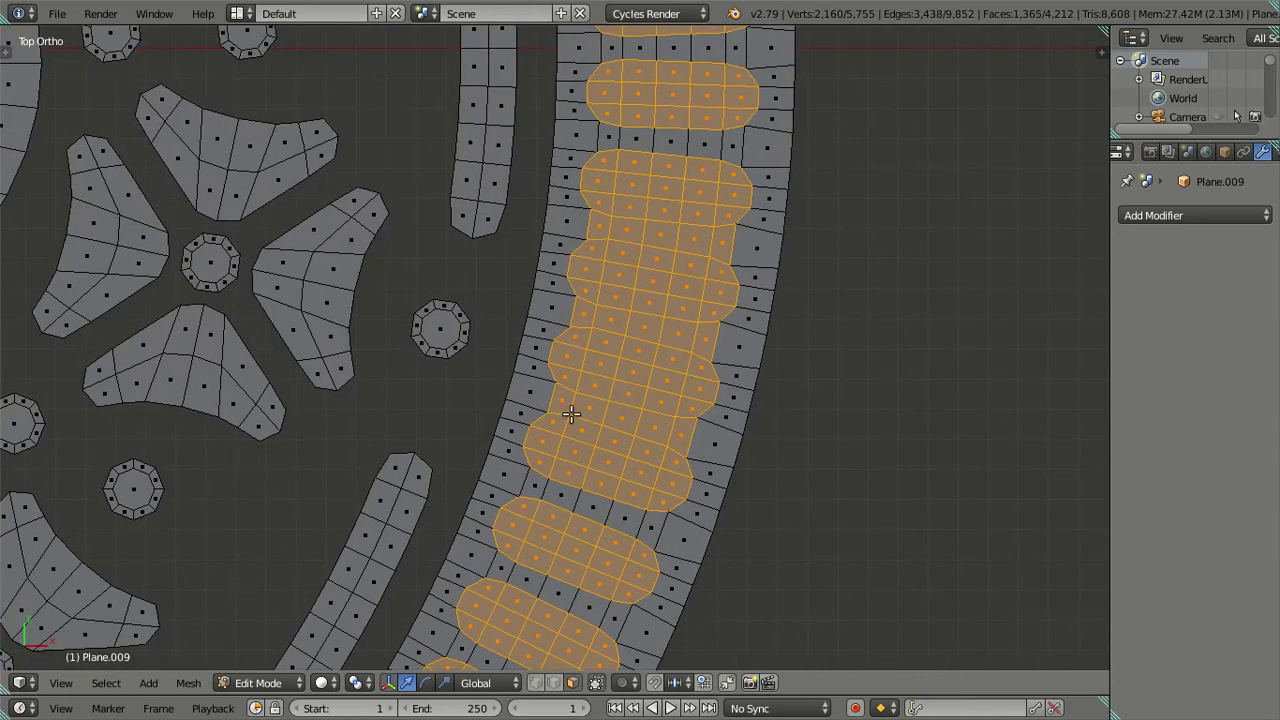
right_click(570, 413, "alt+shift")
right_click(592, 318, "alt+shift")
right_click(606, 229, "alt+shift")
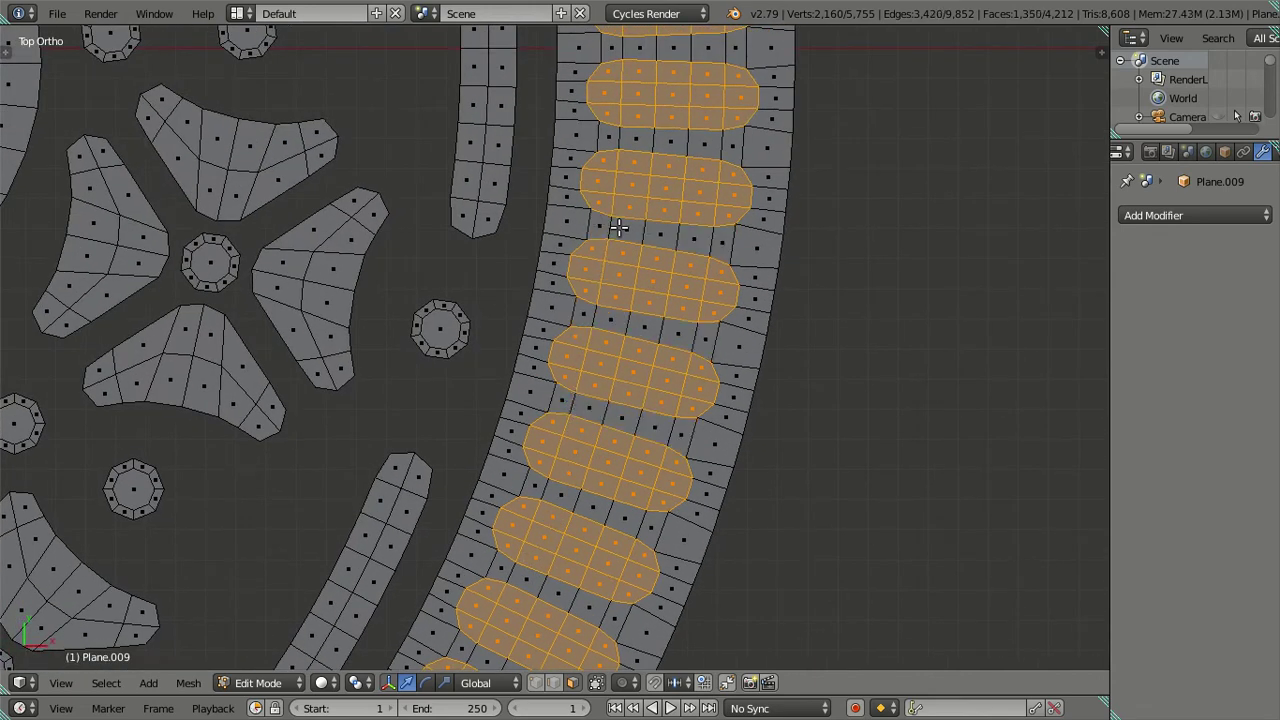
scroll(645, 278, "down", 3)
Step: Save over Oreo.blend and tilt the view to inspect the rim capsules
key("ctrl+s")
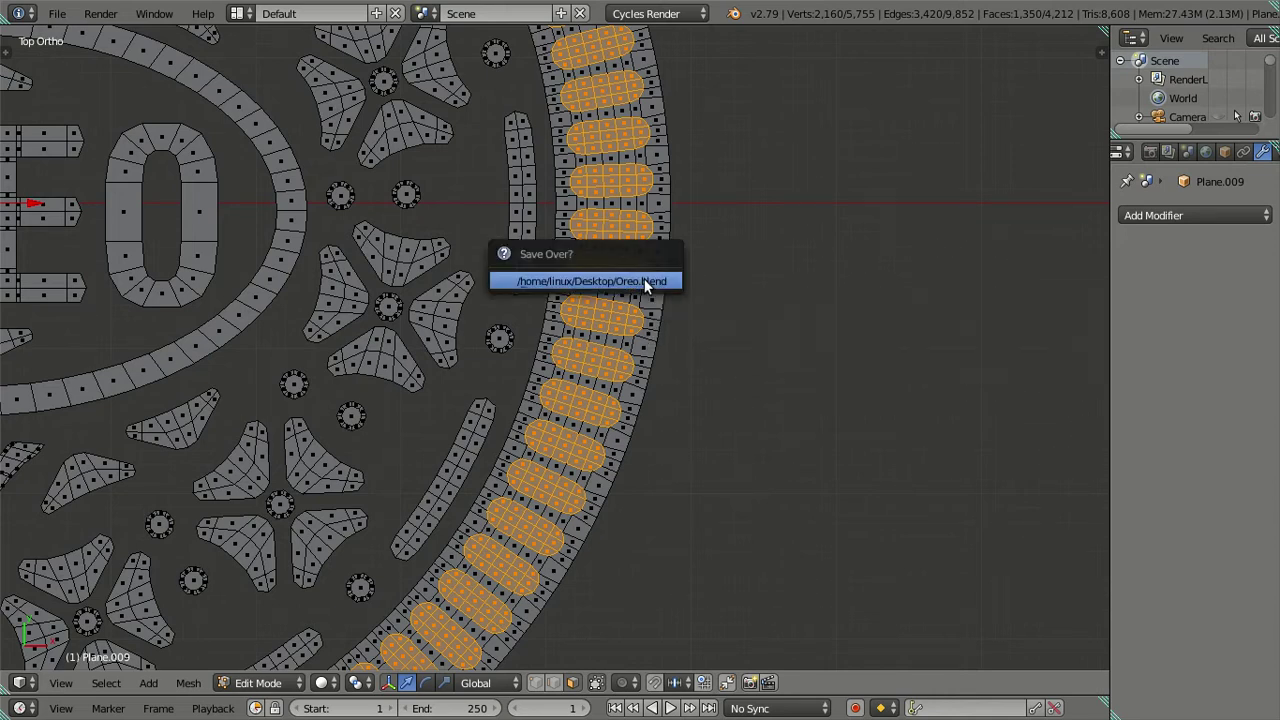
left_click(644, 282)
mouse_move(639, 240)
middle_mouse_down("shift")
mouse_move(664, 395)
mouse_move(543, 286)
mouse_move(549, 433)
middle_mouse_up("shift")
Step: In top view with face dots hidden, add the remaining bars, dots and flower petals with L
scroll(536, 320, "down", 2)
scroll(520, 360, "down", 3)
scroll(543, 418, "down", 2)
key("KP_7")
scroll(700, 380, "up", 4)
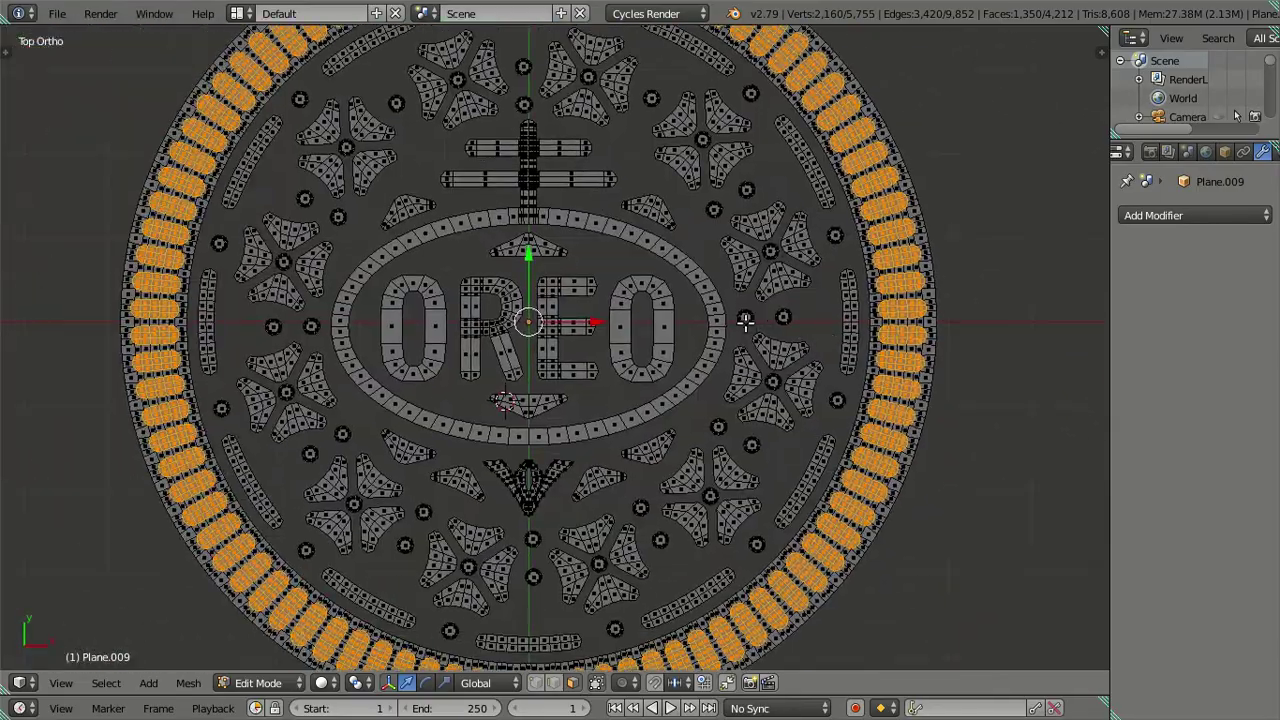
scroll(700, 380, "down", 1)
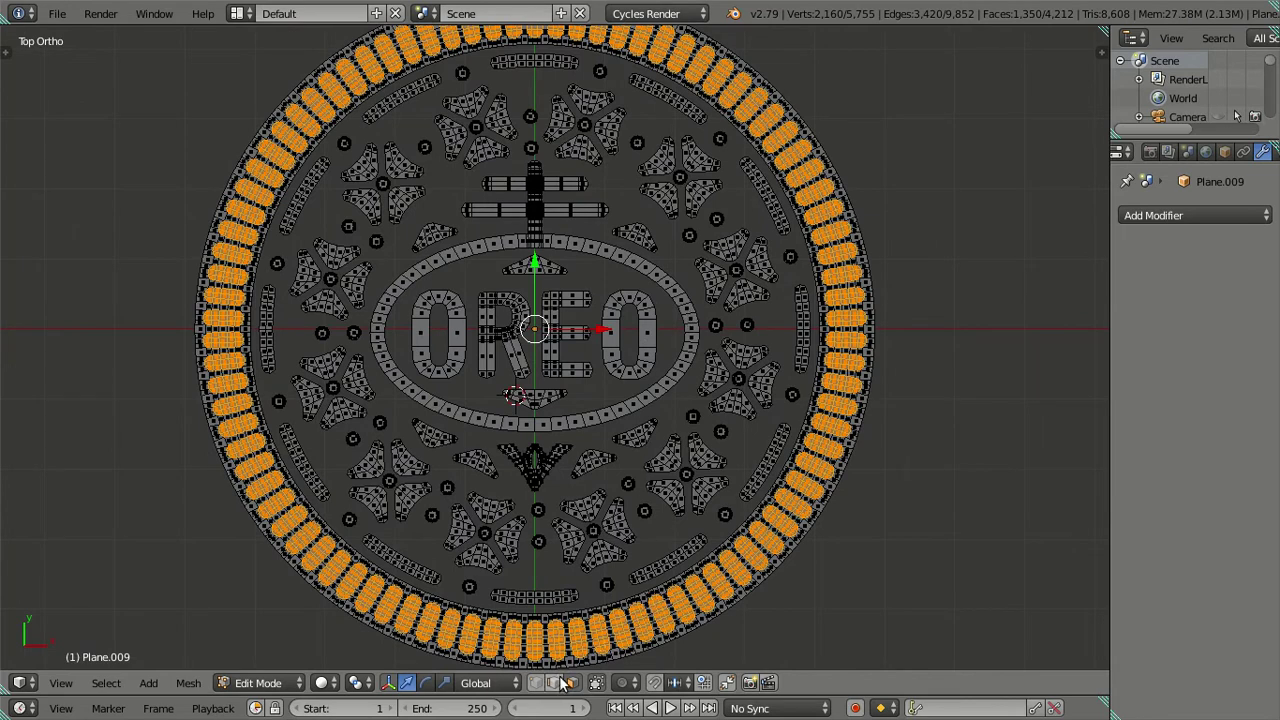
left_click(562, 682)
key("l")
key("l")
key("l")
key("l")
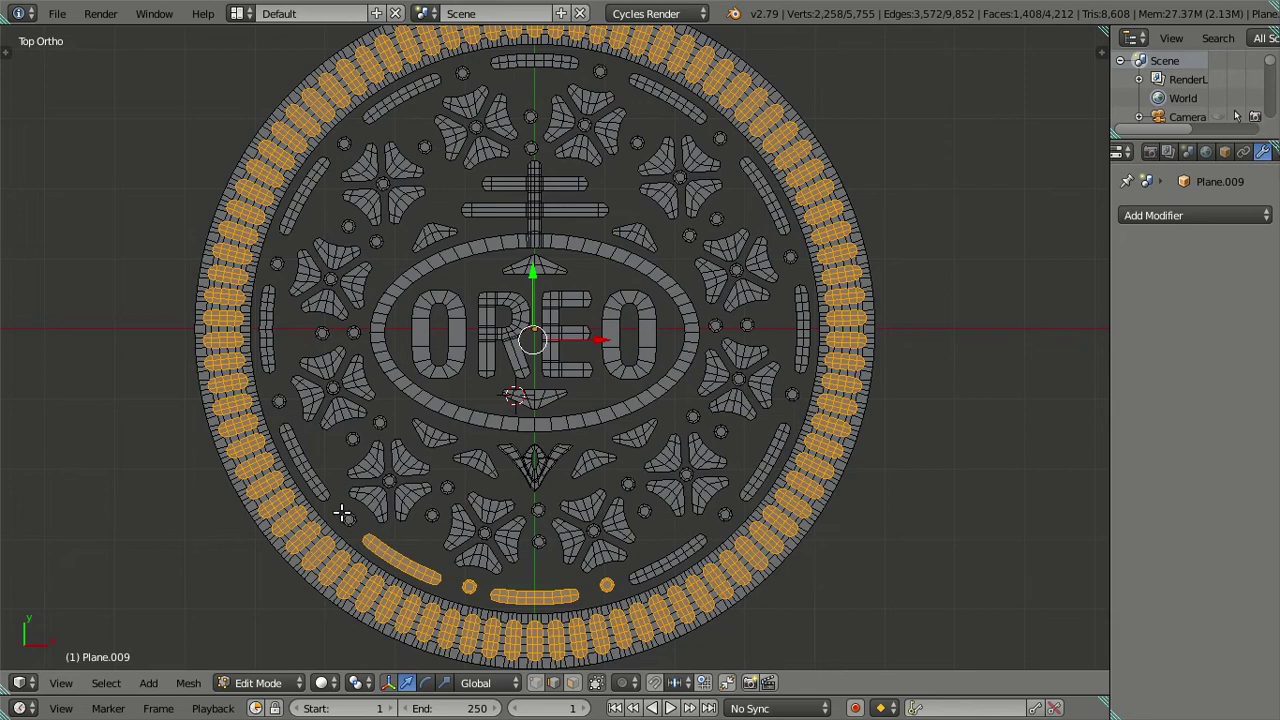
key("l")
key("l")
key("l")
key("l")
key("l")
key("l")
key("l")
key("l")
key("l")
key("l")
key("l")
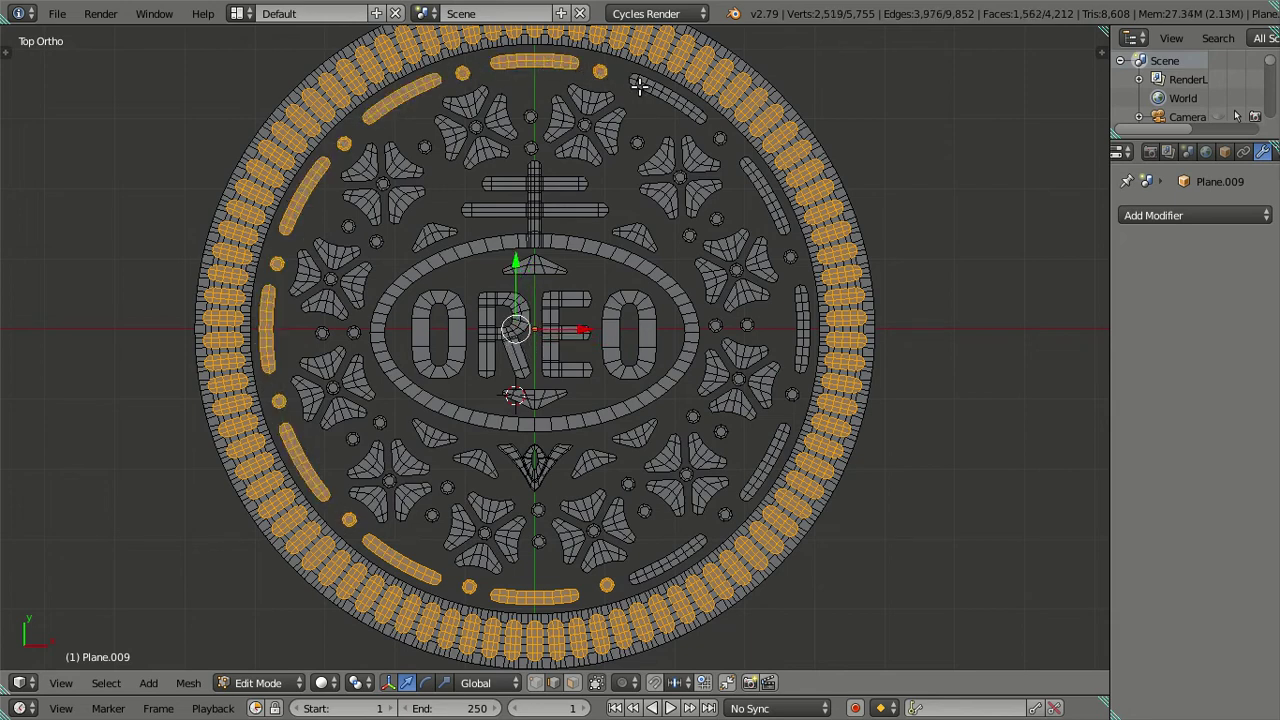
key("l")
key("l")
key("l")
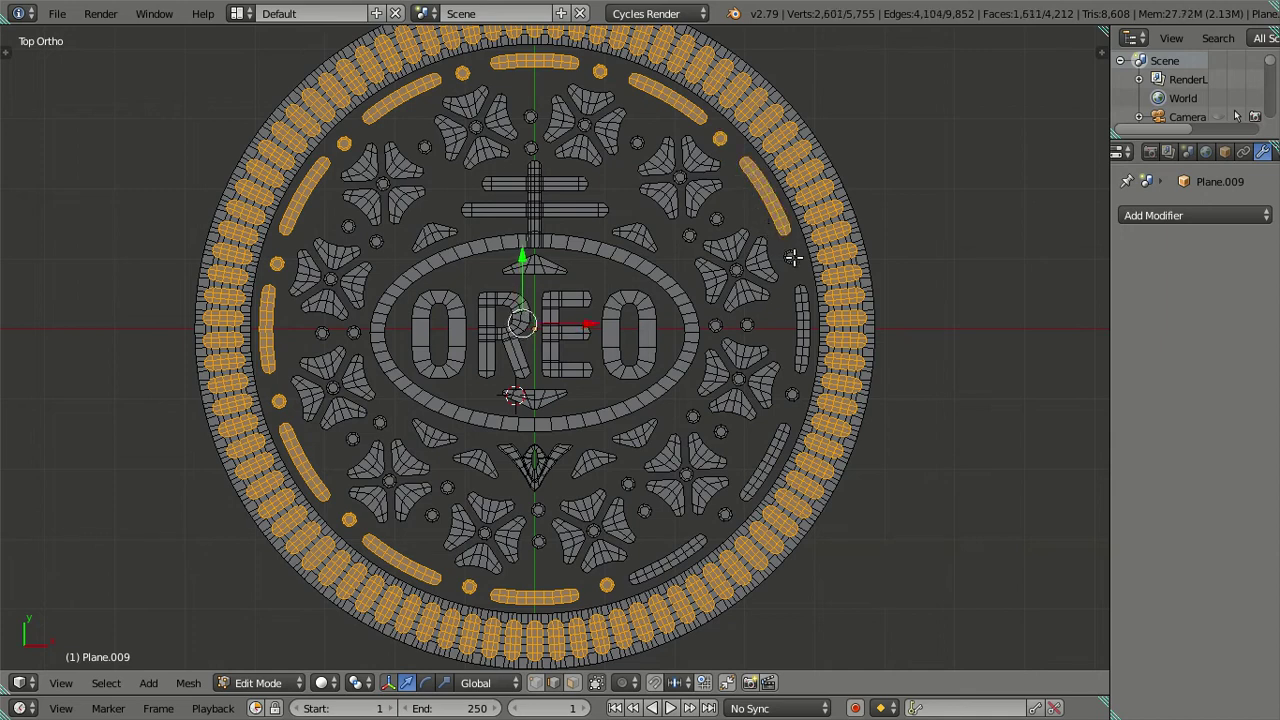
key("l")
key("l")
key("l")
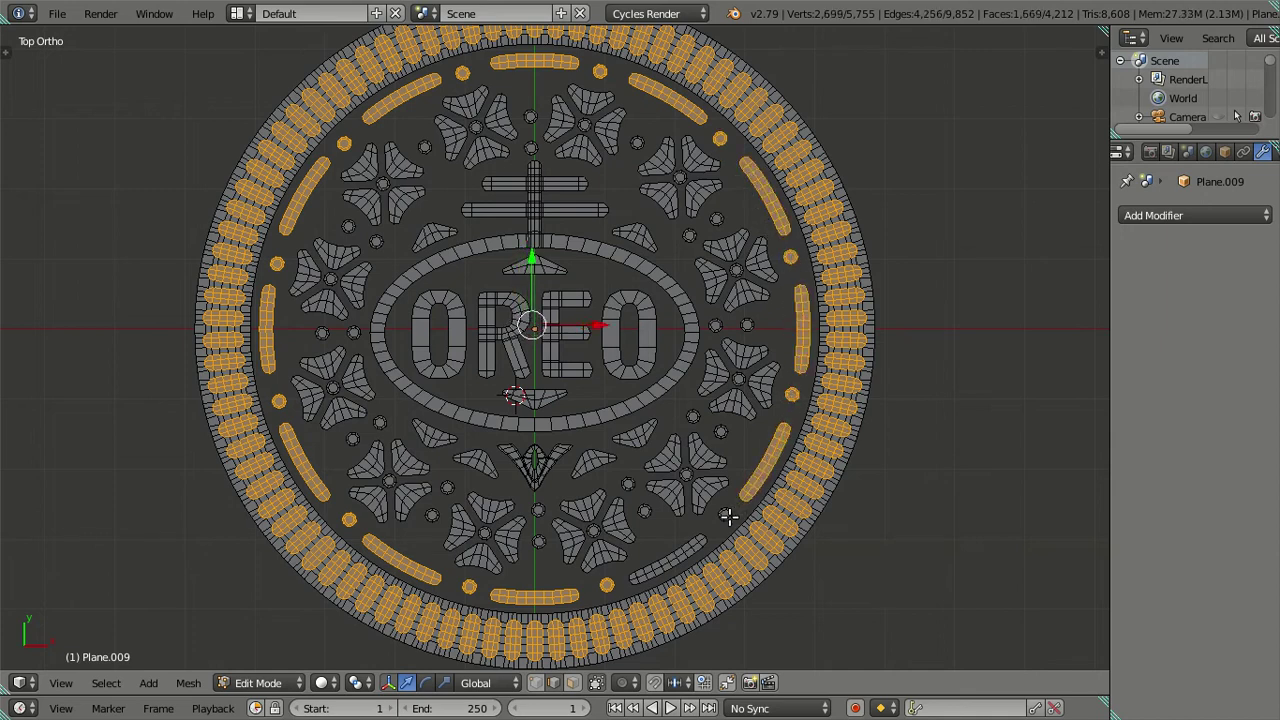
key("l")
key("l")
key("l")
key("l")
key("l")
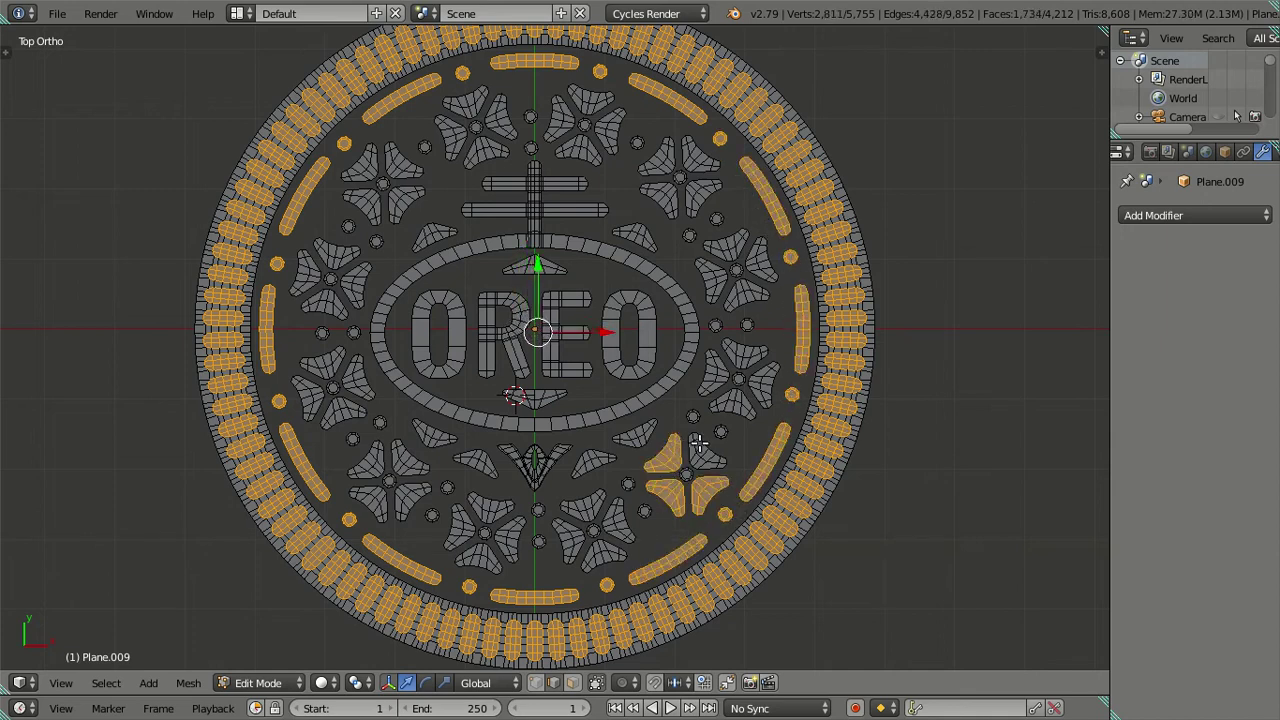
key("l")
key("l")
key("l")
key("l")
key("l")
key("l")
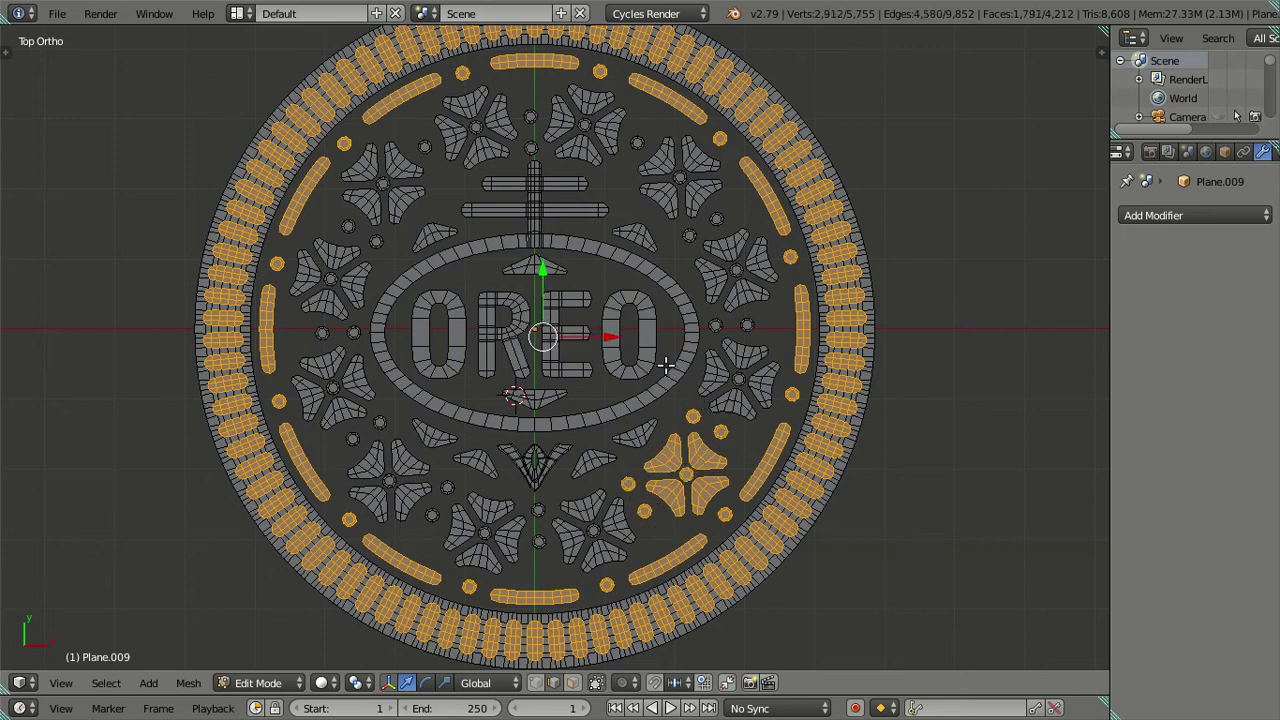
Step: Circle-select the whole inner pattern in wireframe view, undoing one mistaken deselection
key("c")
scroll(537, 362, "down", 5)
scroll(537, 362, "down", 8)
key("Escape")
key("z")
key("c")
scroll(535, 332, "down", 2)
scroll(538, 328, "down", 3)
scroll(538, 326, "down", 5)
scroll(540, 323, "down", 4)
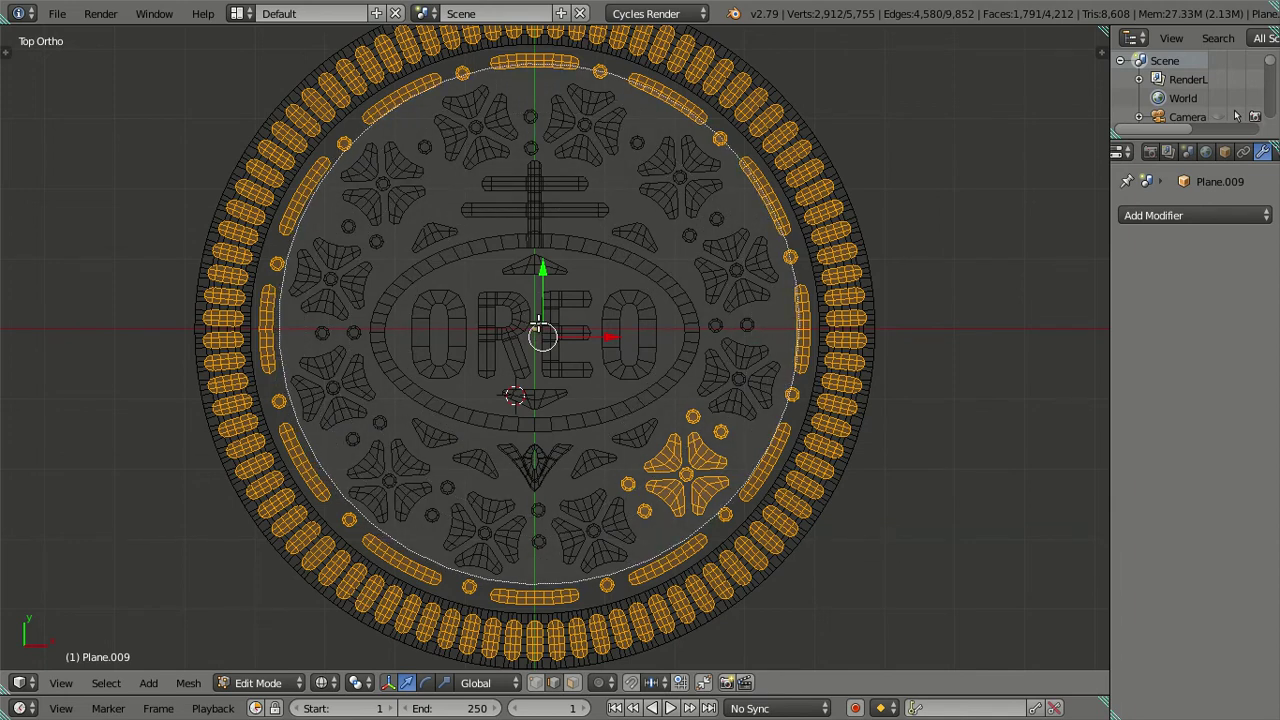
middle_click(538, 322)
right_click(538, 325)
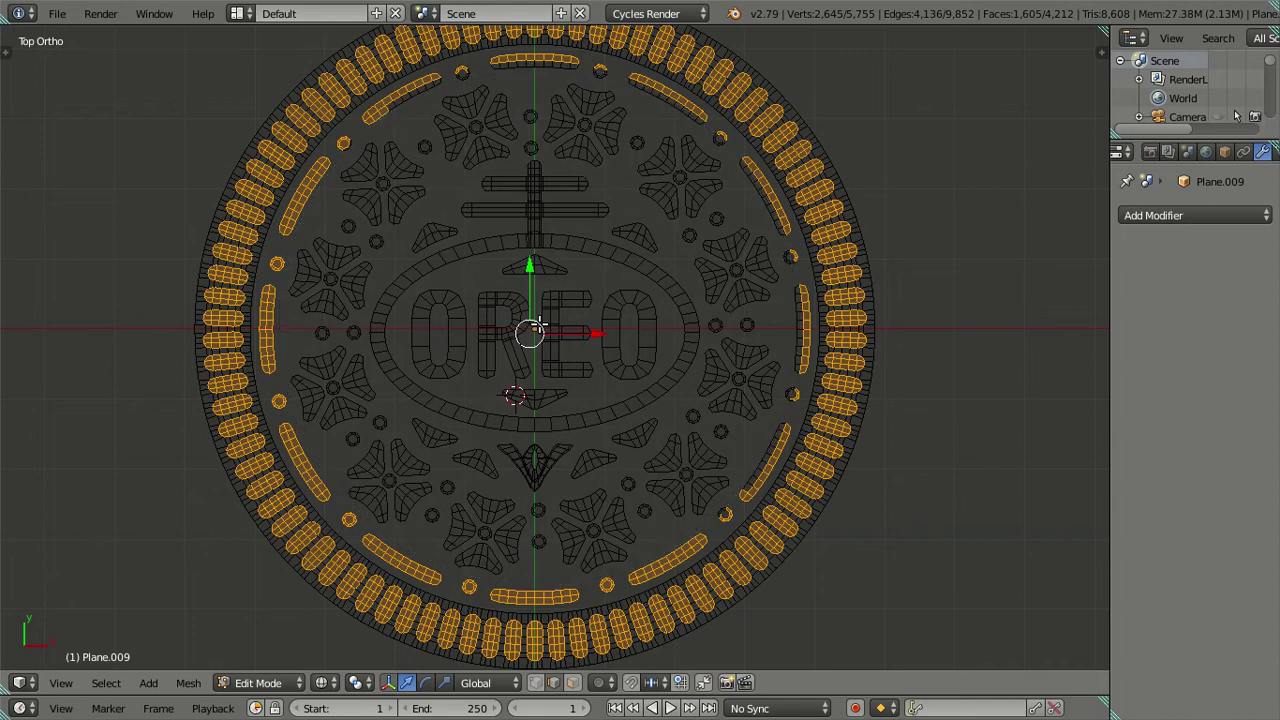
key("ctrl+z")
key("c")
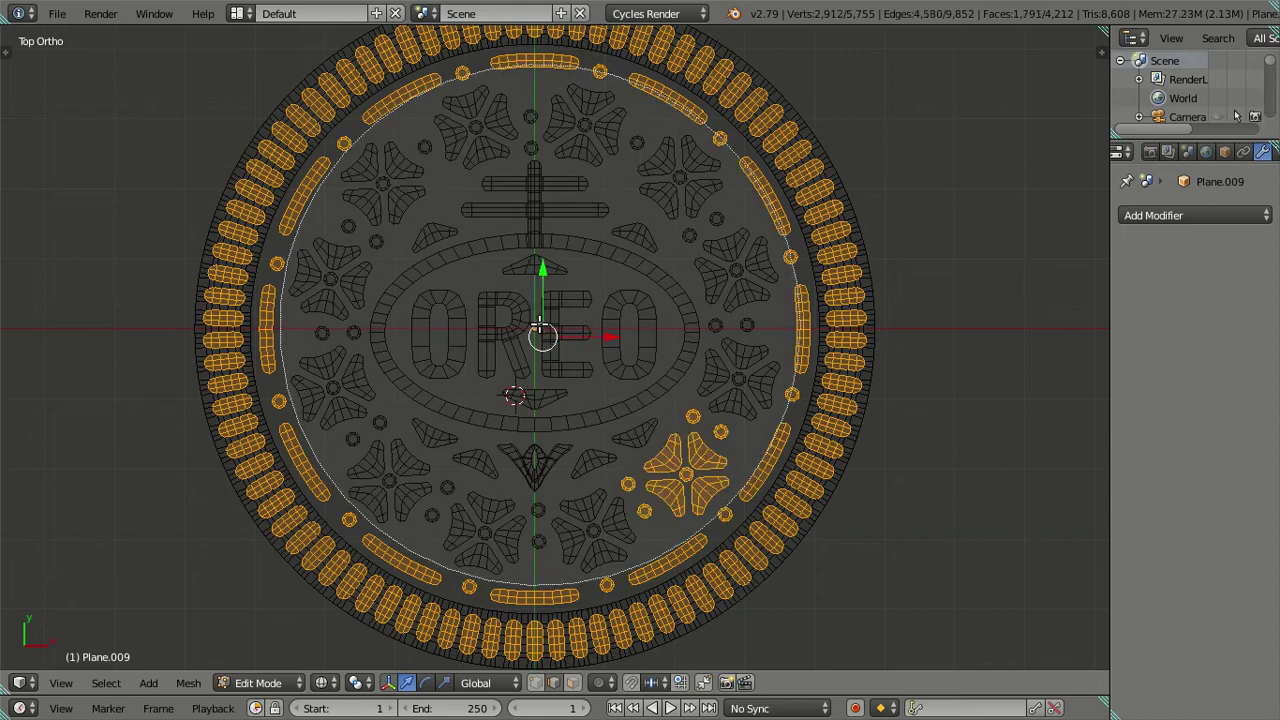
left_click(538, 325)
Step: Finish the circle selection, return to solid shading, and save over the file
right_click(536, 327)
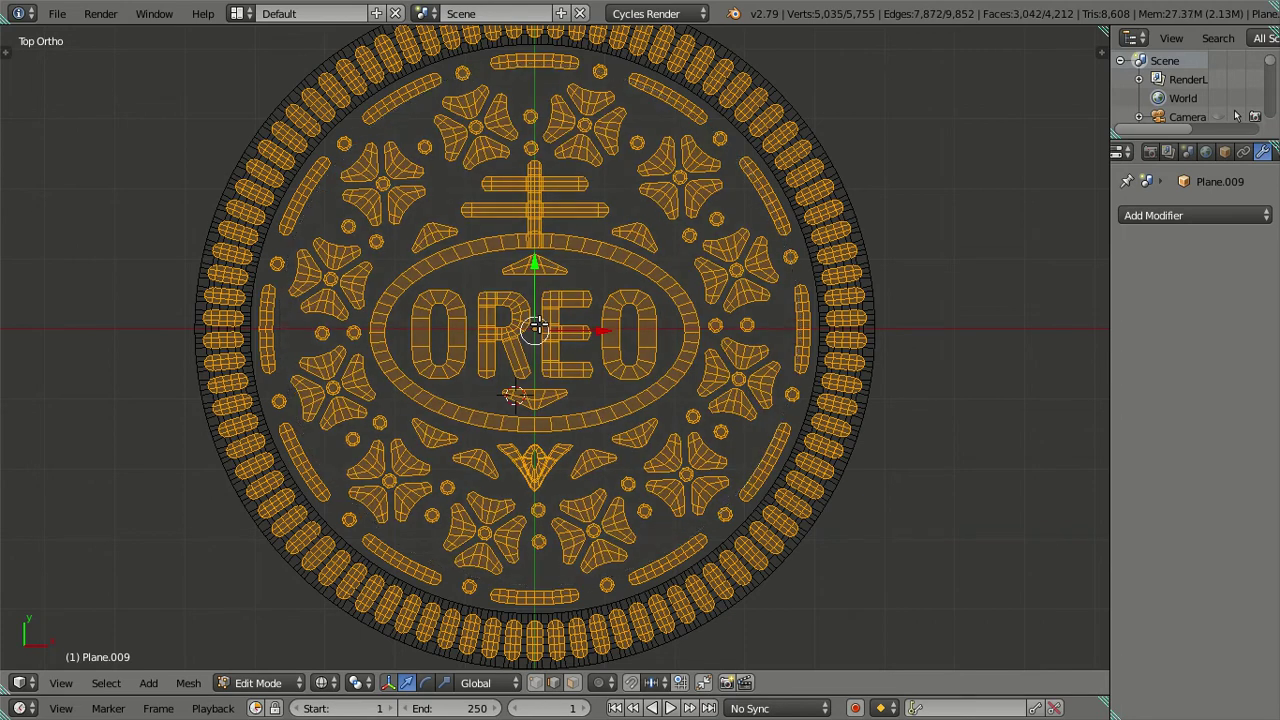
middle_click_drag(597, 440, 600, 405)
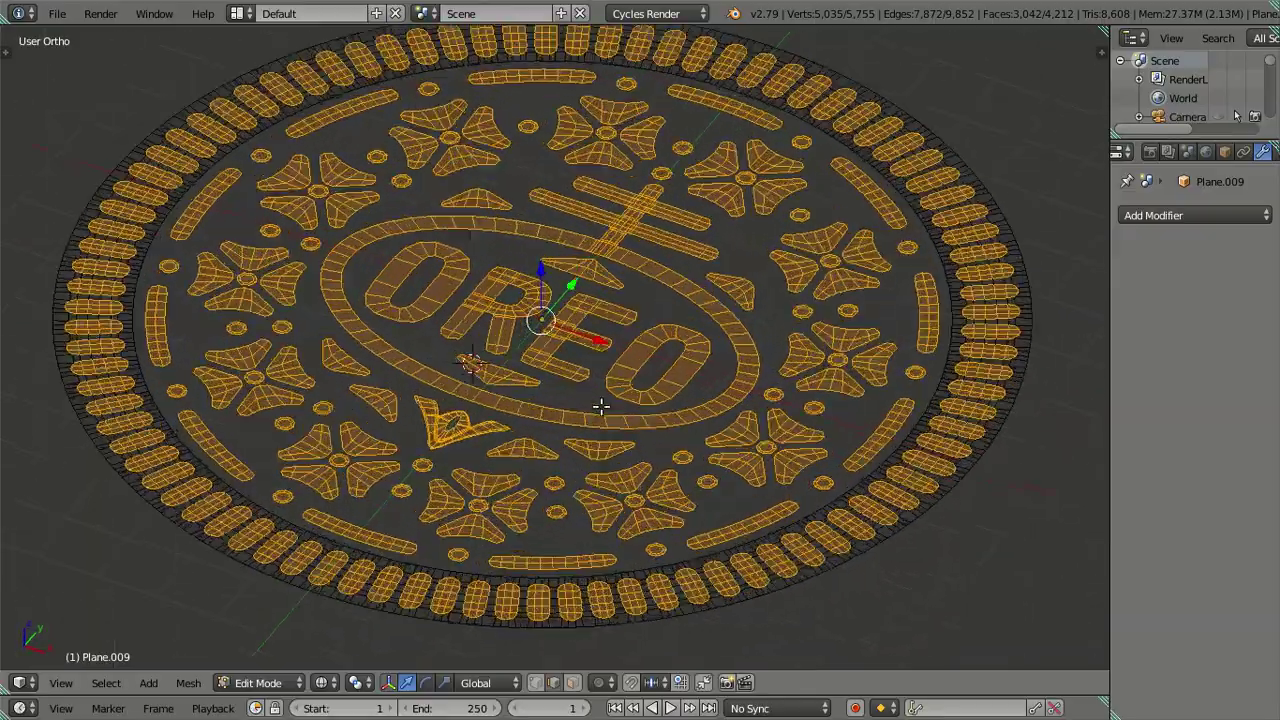
key("z")
mouse_move(592, 570)
middle_mouse_down()
mouse_move(612, 522)
mouse_move(679, 562)
middle_mouse_up()
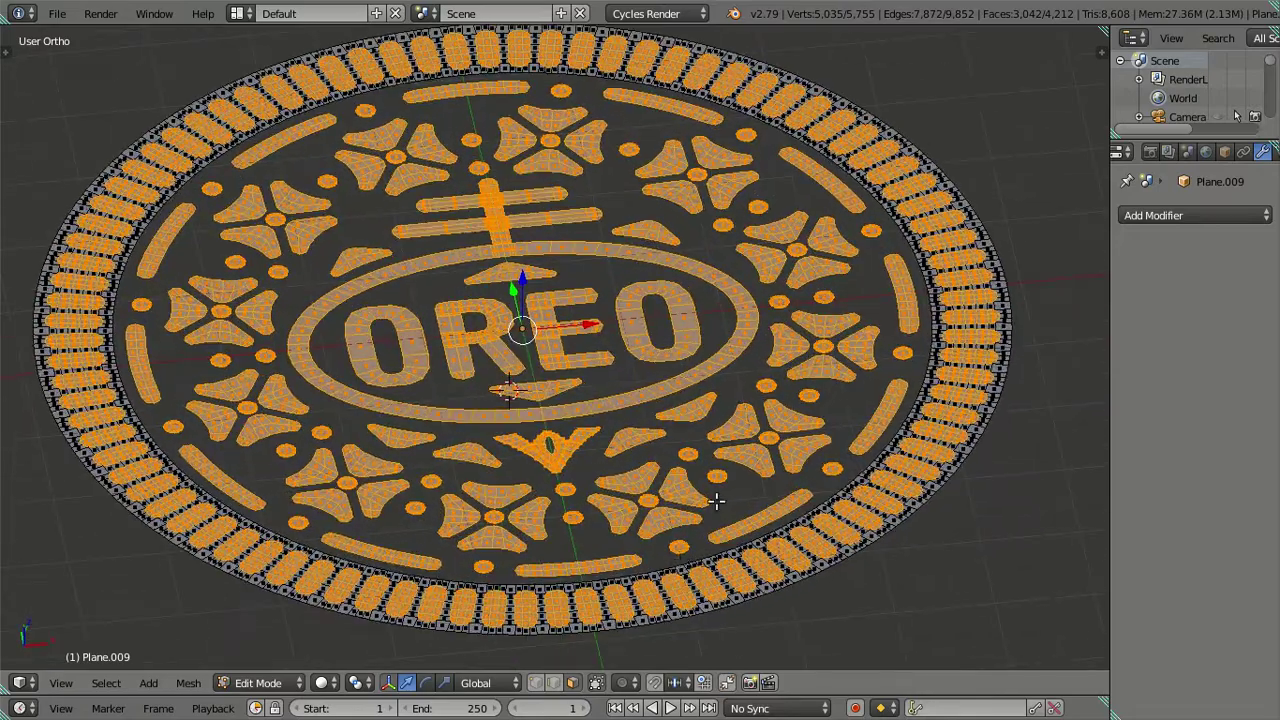
key("ctrl+s")
left_click(716, 502)
middle_click_drag(716, 502, 617, 375)
scroll(617, 375, "up", 2)
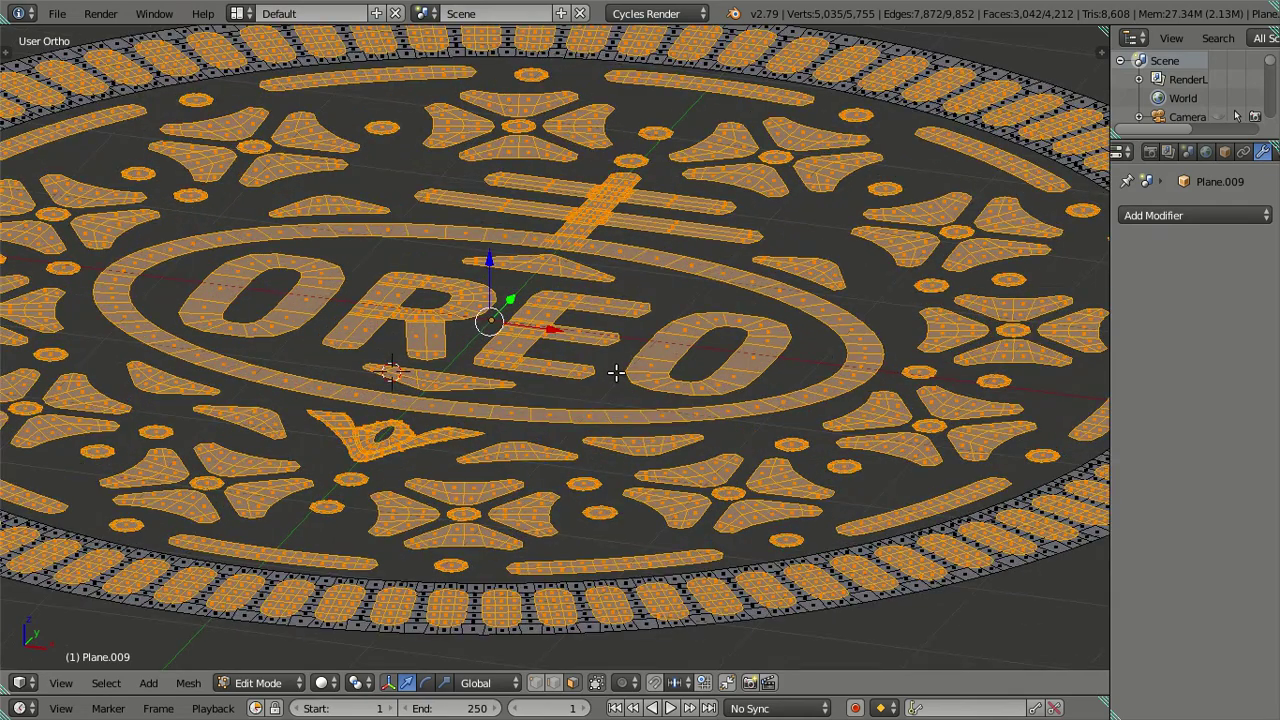
Step: Extrude the selected pattern and rim faces upward by 0.02, after cancelling a first attempt
key("e")
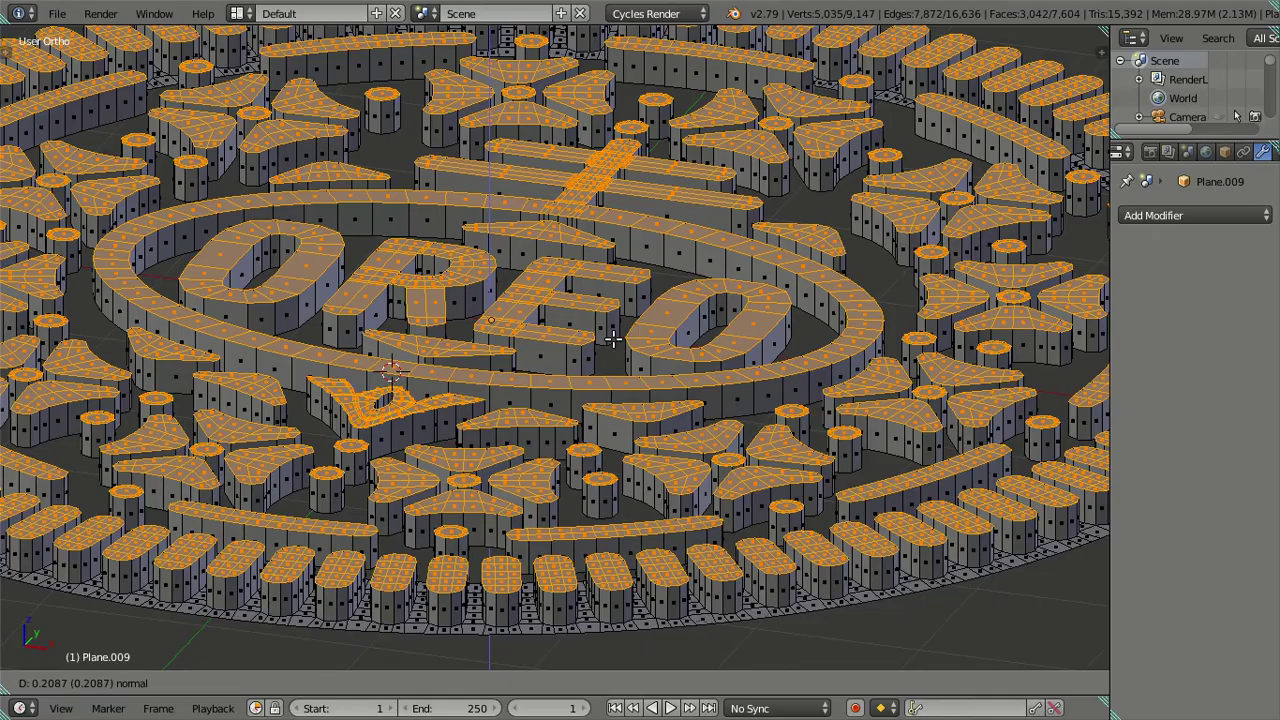
right_click(613, 340)
scroll(613, 340, "down", 4)
key("n")
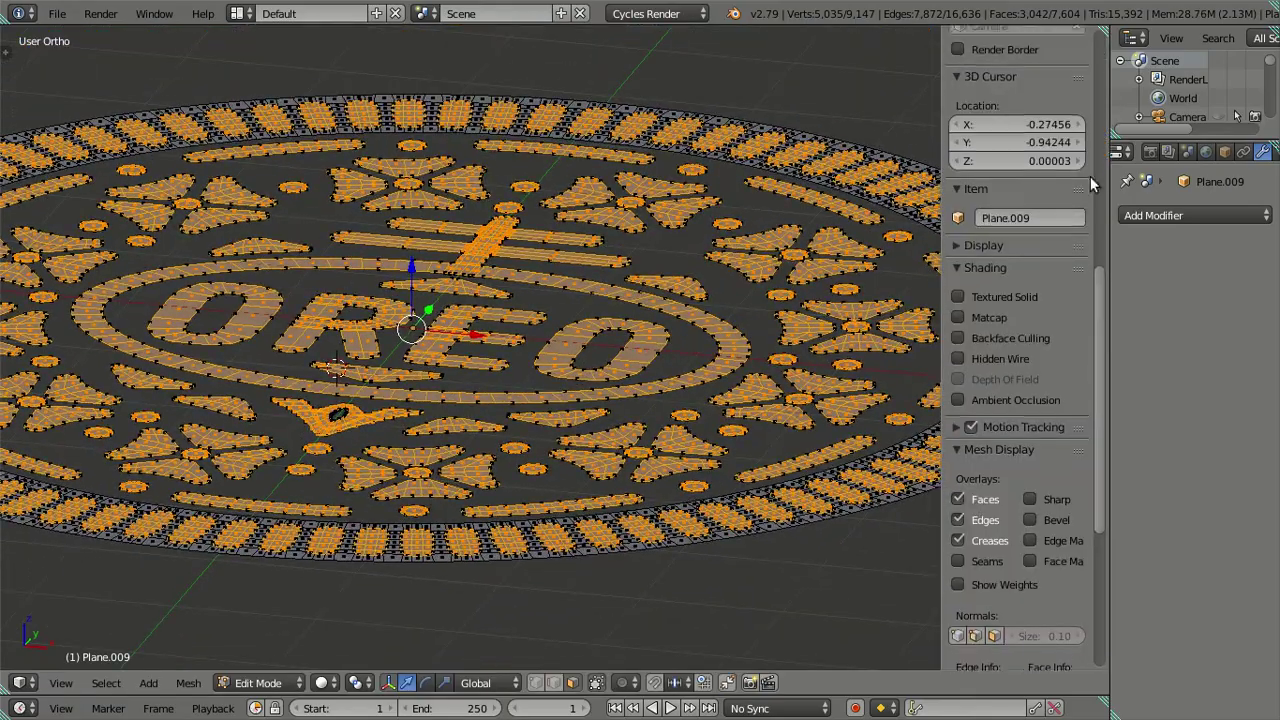
scroll(1090, 176, "up", 10)
scroll(517, 414, "up", 3)
middle_click_drag(517, 414, 453, 338)
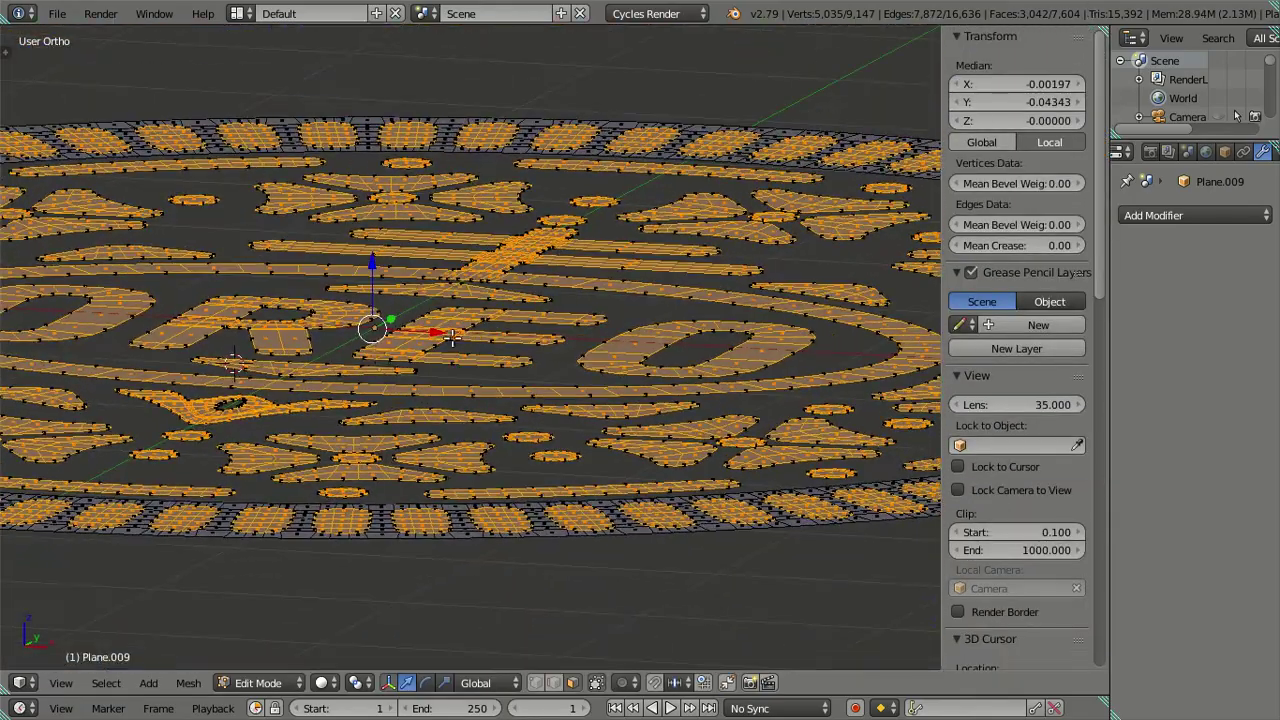
scroll(453, 338, "up", 2)
scroll(491, 291, "up", 2)
scroll(491, 291, "down", 3)
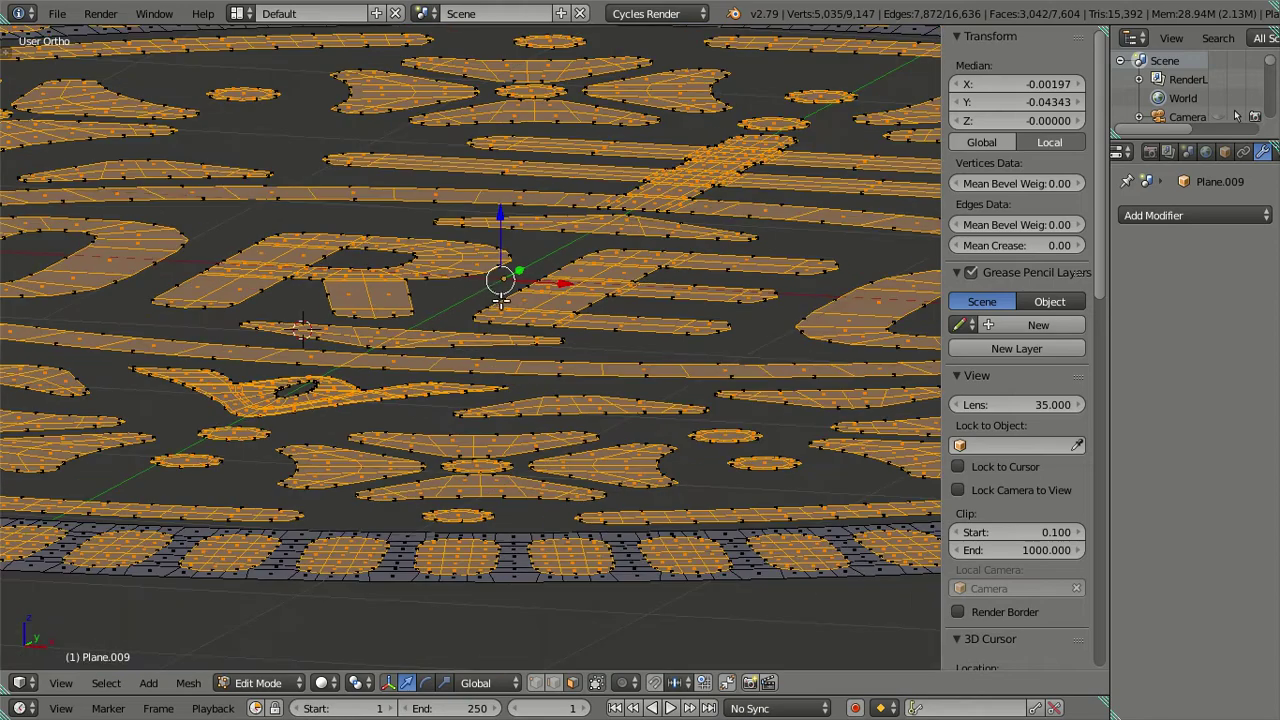
scroll(485, 280, "up", 2)
scroll(480, 269, "up", 1)
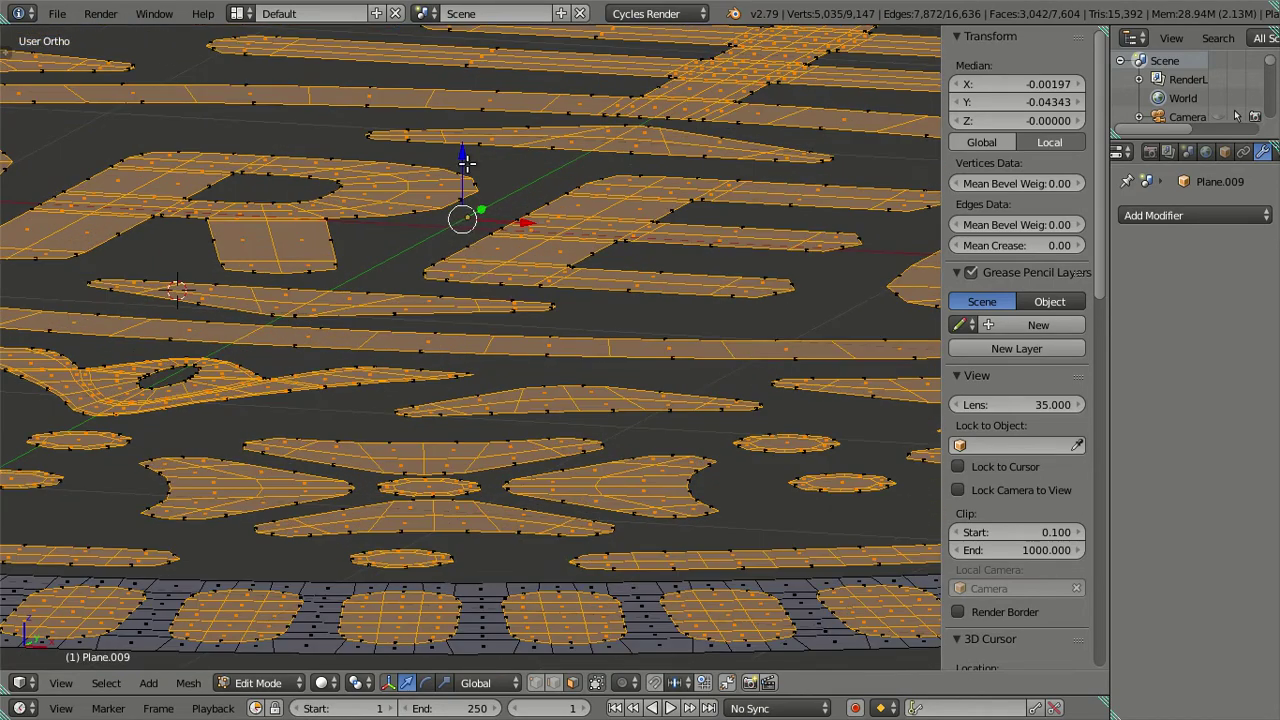
key("e")
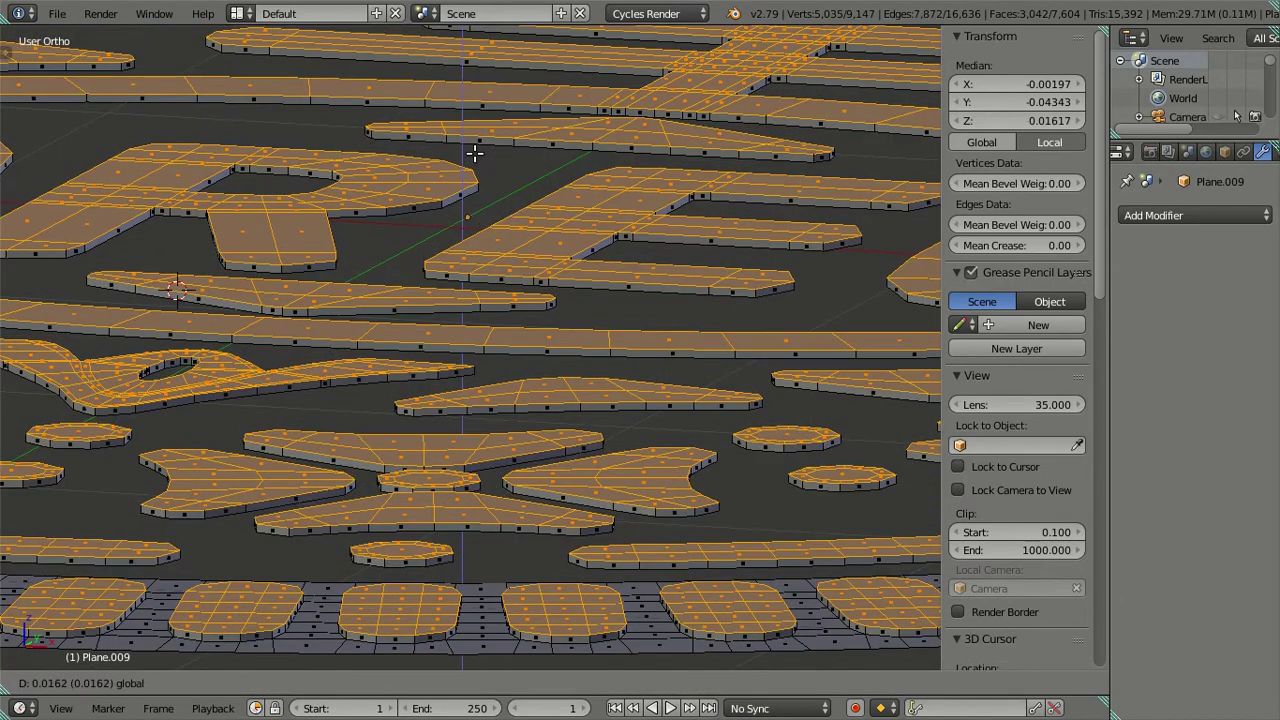
type("0")
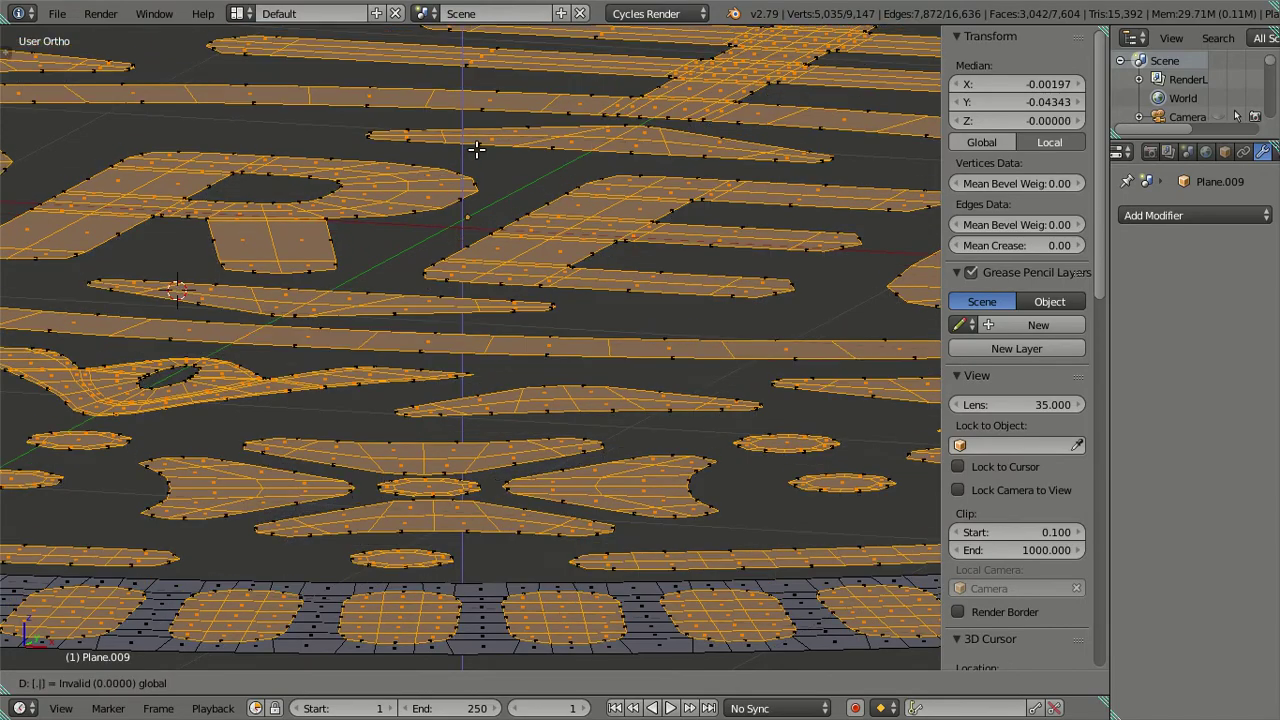
type("2")
key("Return")
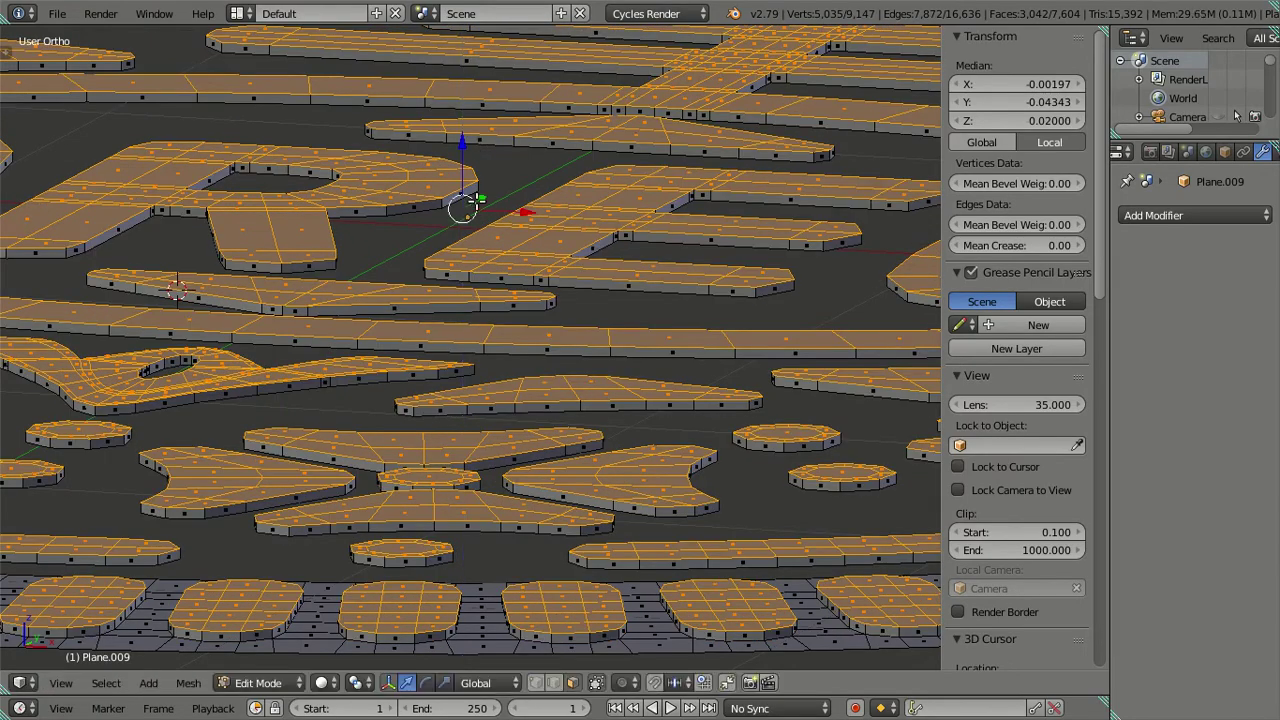
scroll(471, 200, "down", 3)
scroll(513, 261, "up", 2)
mouse_move(513, 261)
middle_mouse_down()
mouse_move(580, 277)
mouse_move(510, 179)
mouse_move(478, 248)
mouse_move(530, 265)
middle_mouse_up()
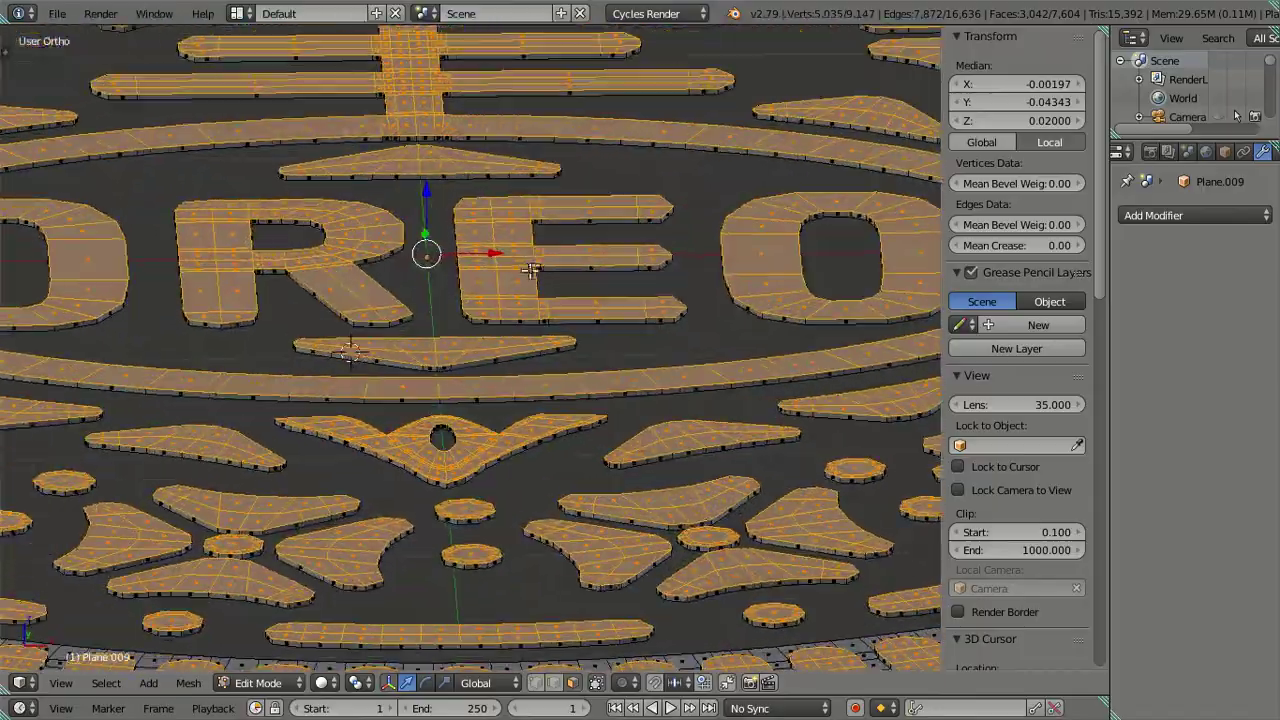
Step: Raise the extruded pattern faces along Z so their tops sit at 0.07
key("e")
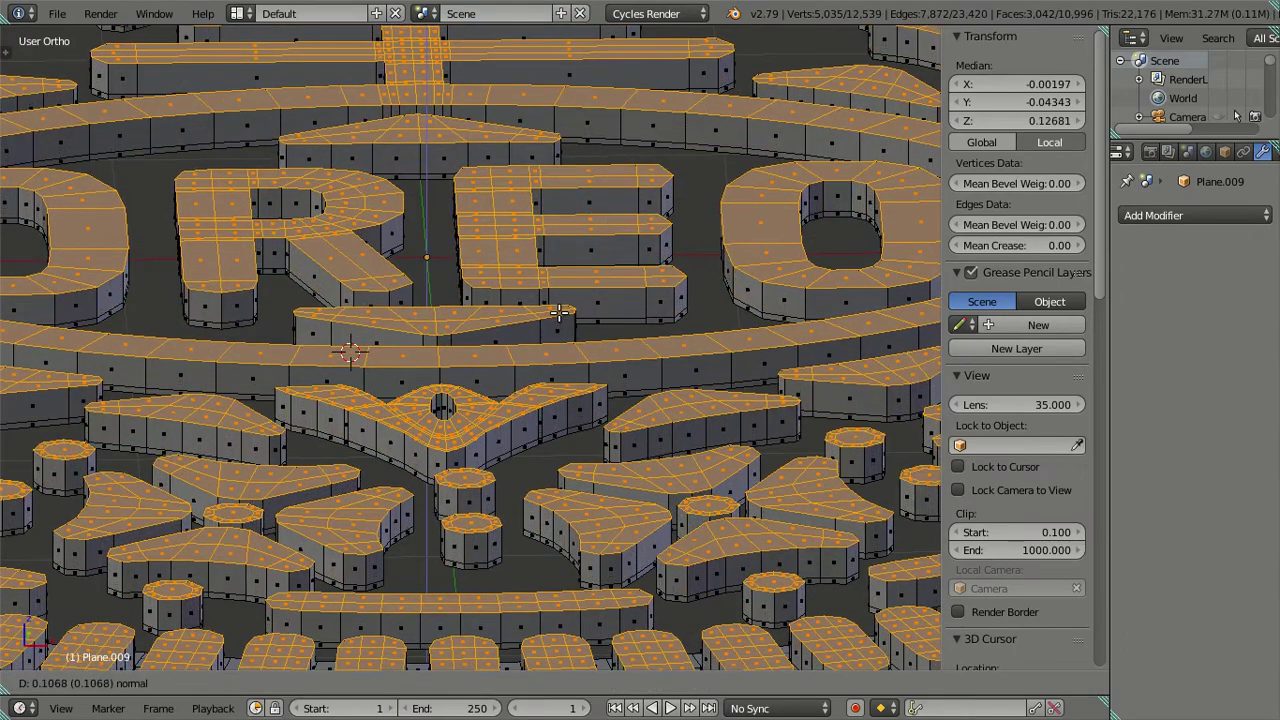
key("Escape")
middle_click_drag(472, 249, 455, 235)
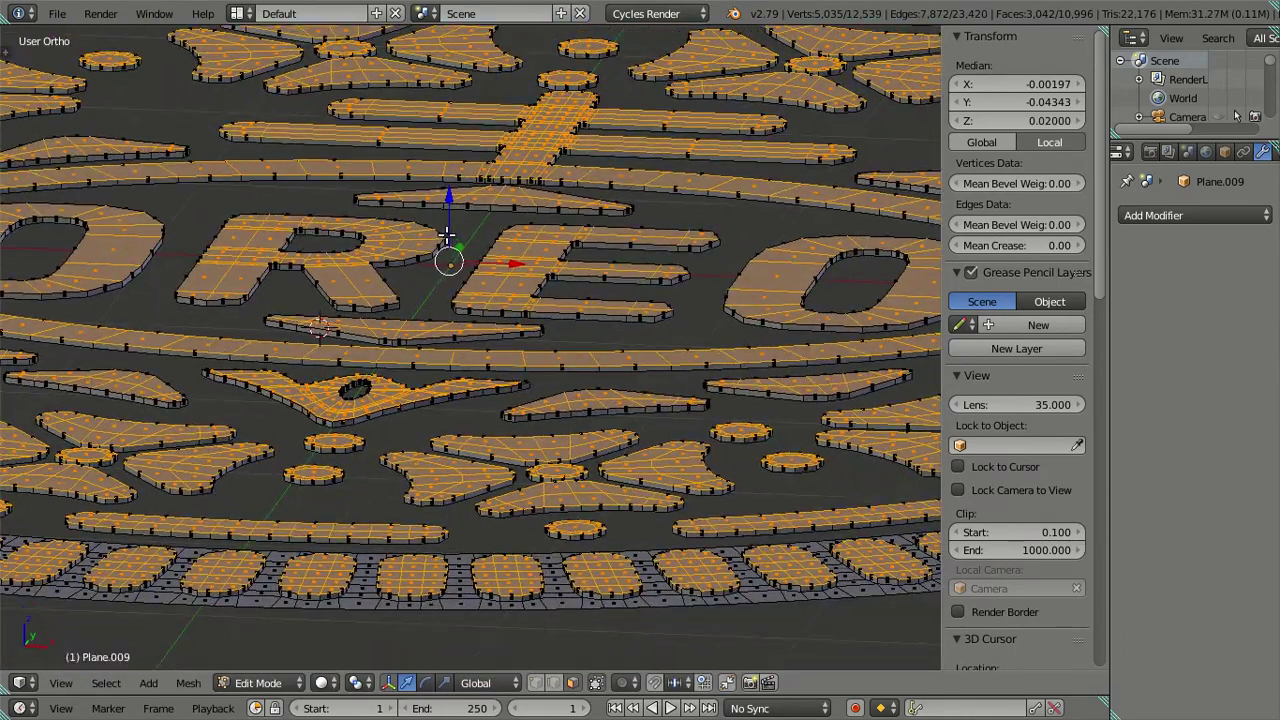
scroll(452, 229, "up", 3)
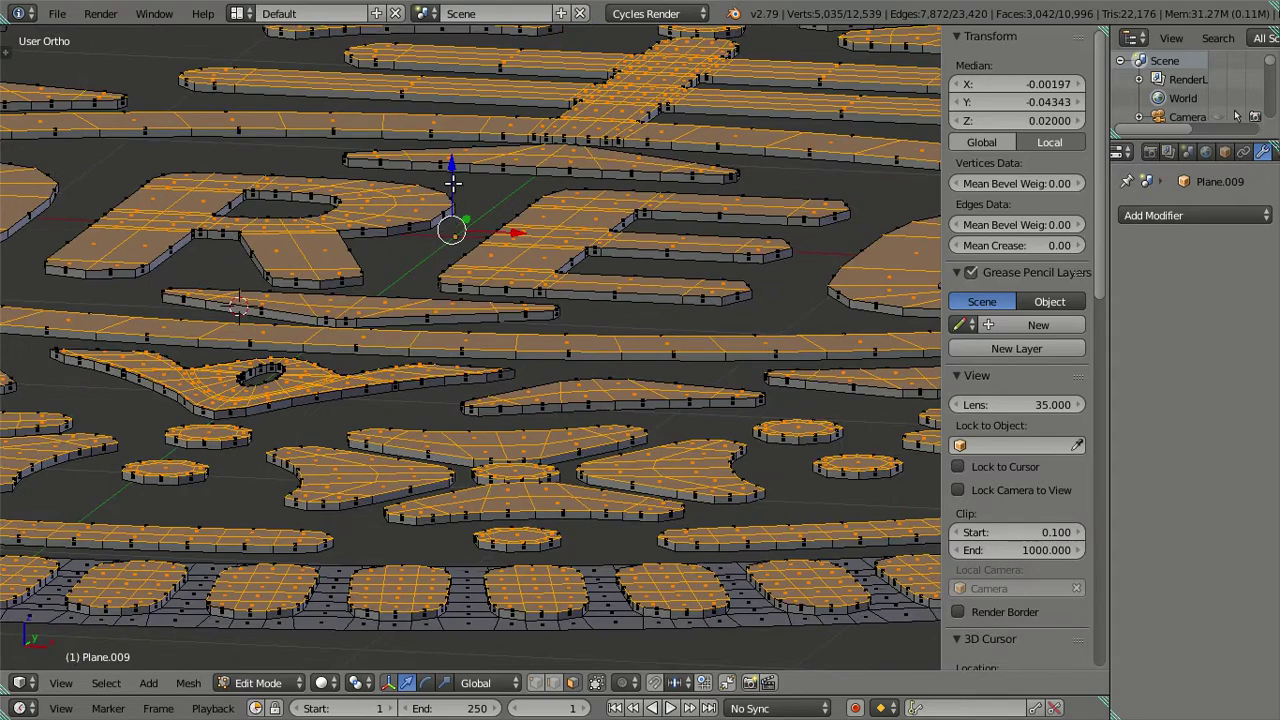
left_click_drag(449, 165, 453, 141)
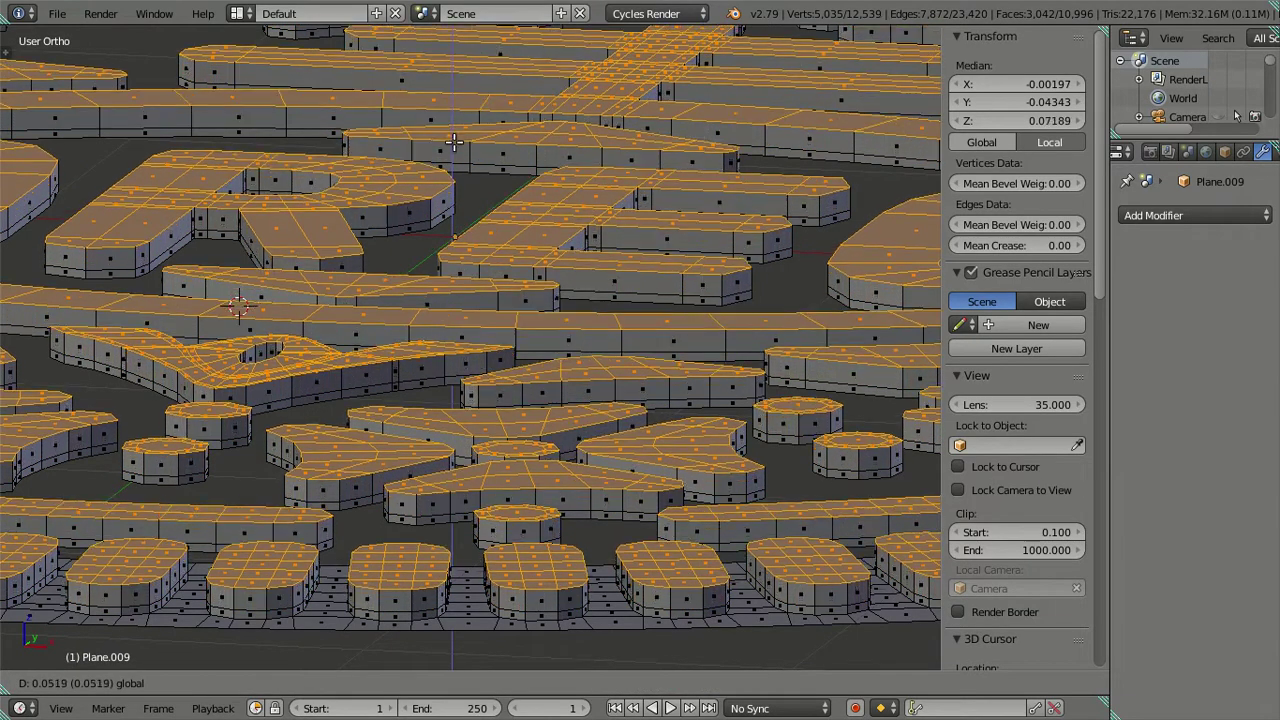
left_click_drag(453, 141, 464, 143)
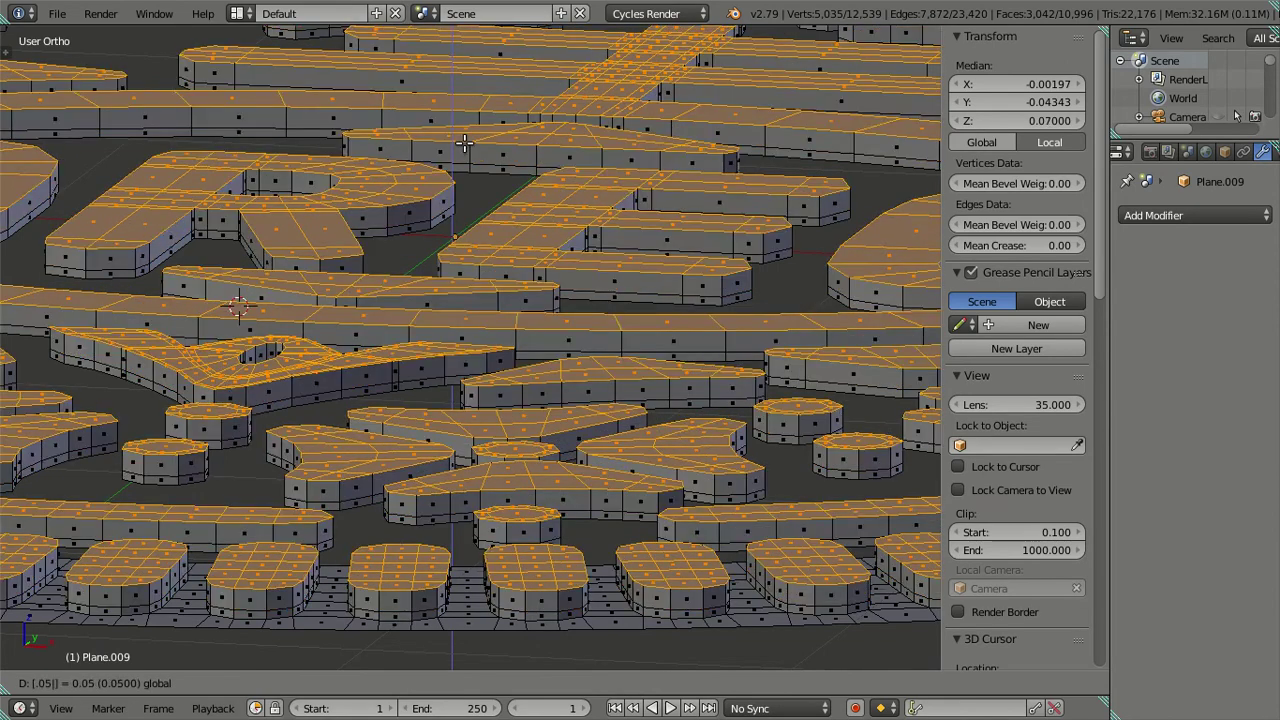
left_click(470, 162)
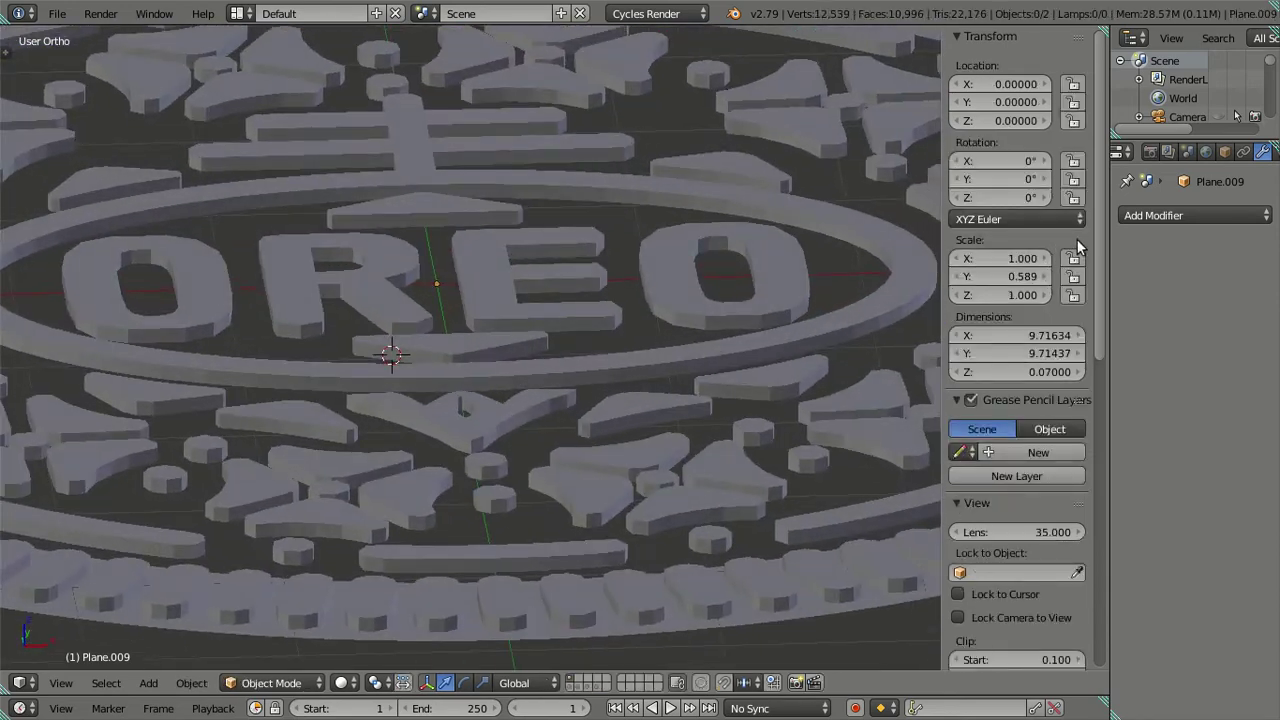
Step: Add a Catmull-Clark Subdivision Surface modifier, inspect the rounded emblem, and return to Edit Mode
left_click(1126, 215)
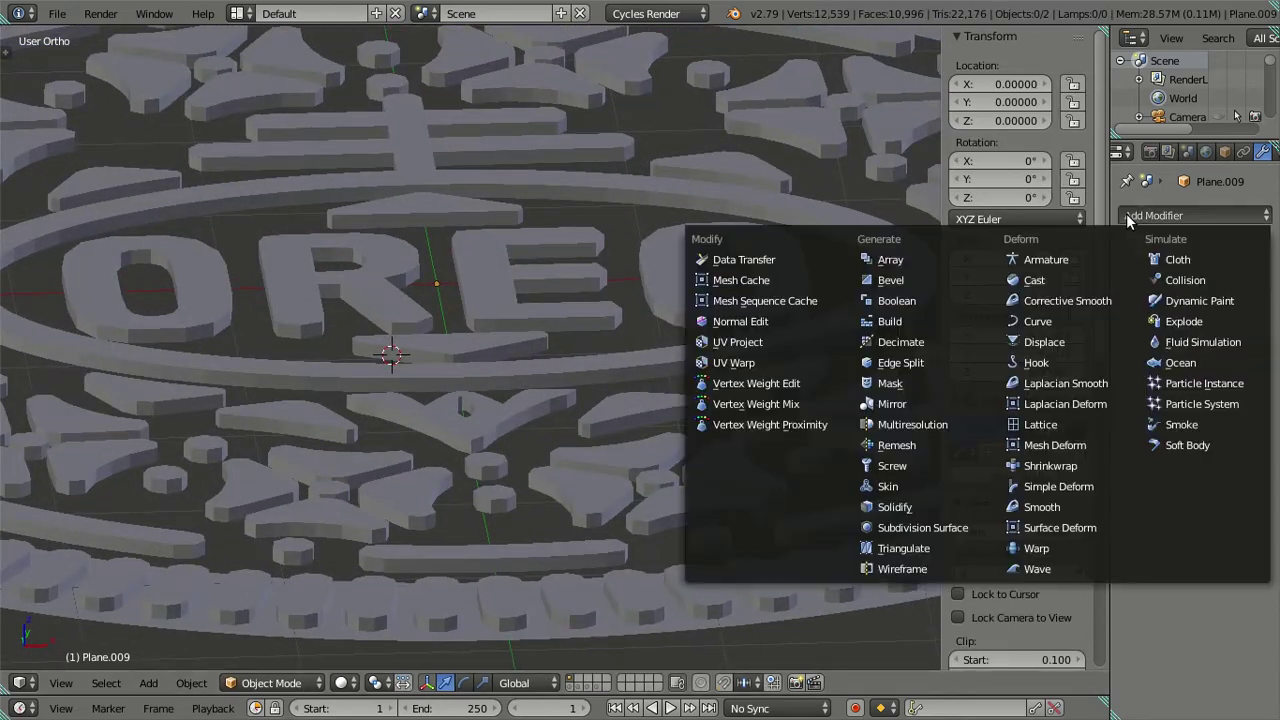
left_click(940, 527)
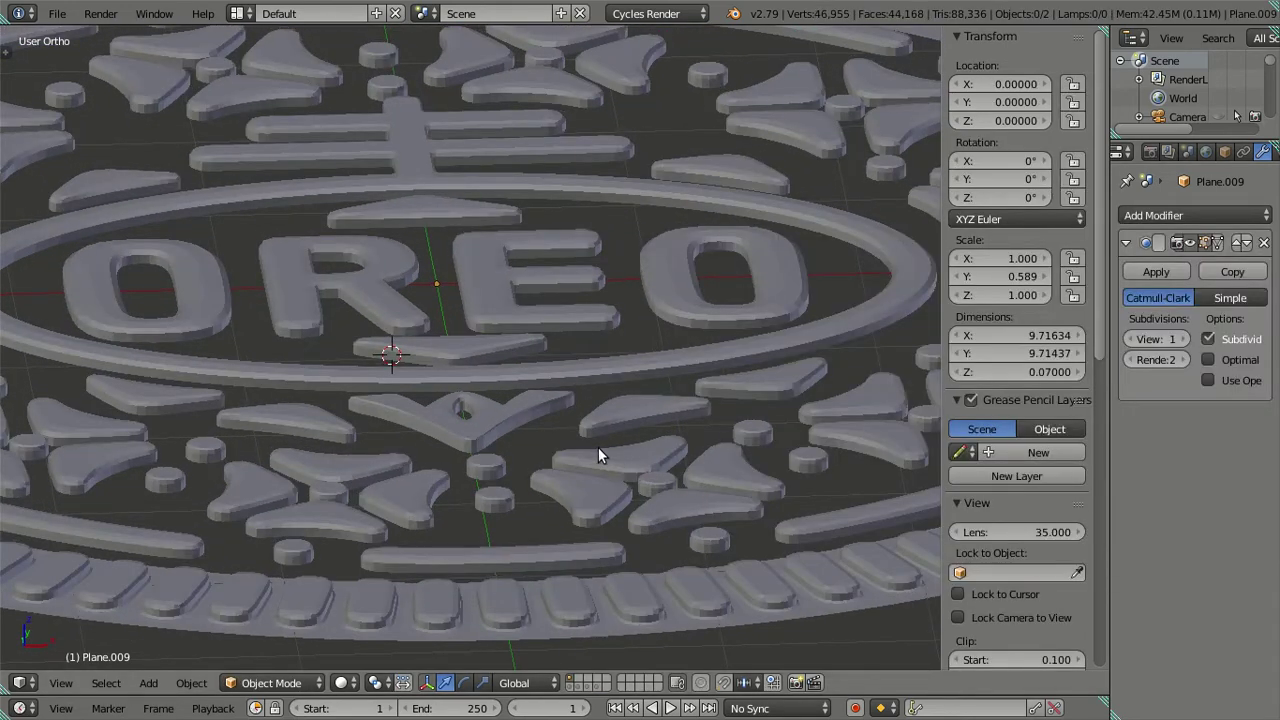
mouse_move(554, 394)
middle_mouse_down()
mouse_move(564, 473)
mouse_move(511, 409)
mouse_move(498, 410)
mouse_move(541, 435)
mouse_move(394, 347)
middle_mouse_up()
scroll(556, 386, "up", 3)
scroll(456, 423, "up", 2)
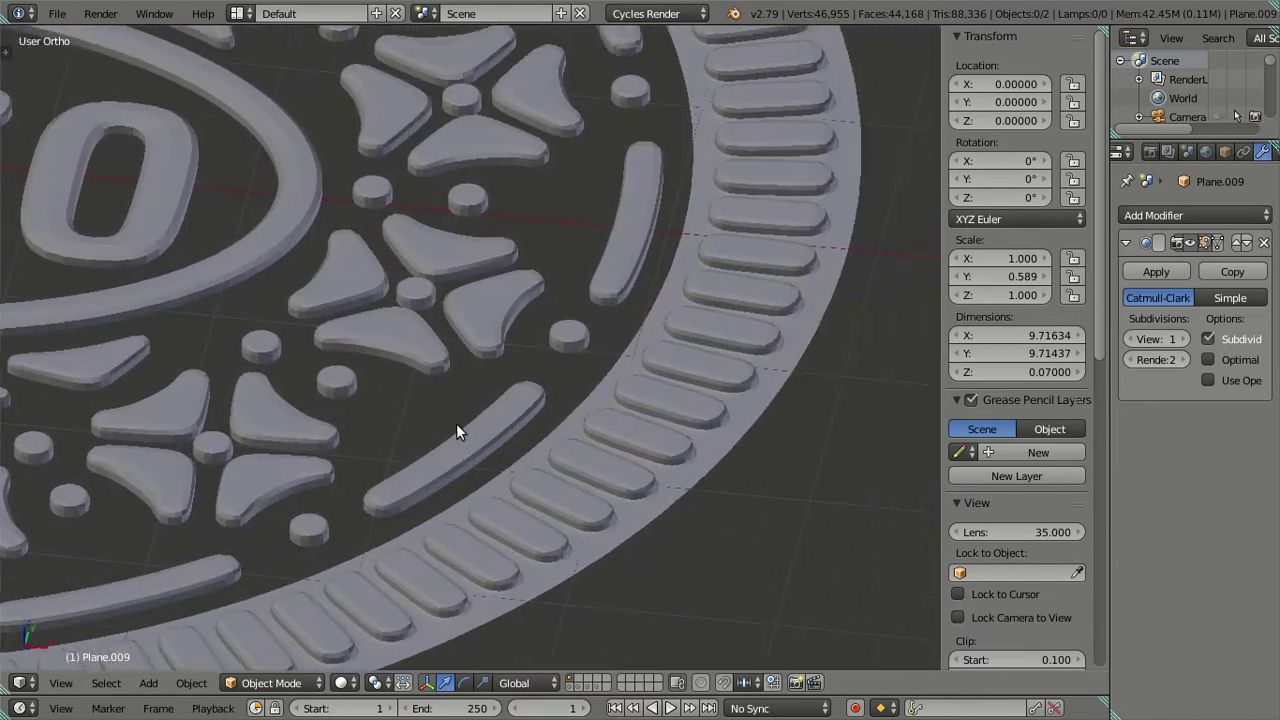
scroll(674, 449, "up", 2)
scroll(673, 415, "down", 4)
mouse_move(646, 397)
middle_mouse_down()
mouse_move(646, 331)
mouse_move(680, 286)
mouse_move(713, 296)
mouse_move(728, 360)
mouse_move(674, 352)
mouse_move(588, 261)
middle_mouse_up()
scroll(600, 300, "down", 3)
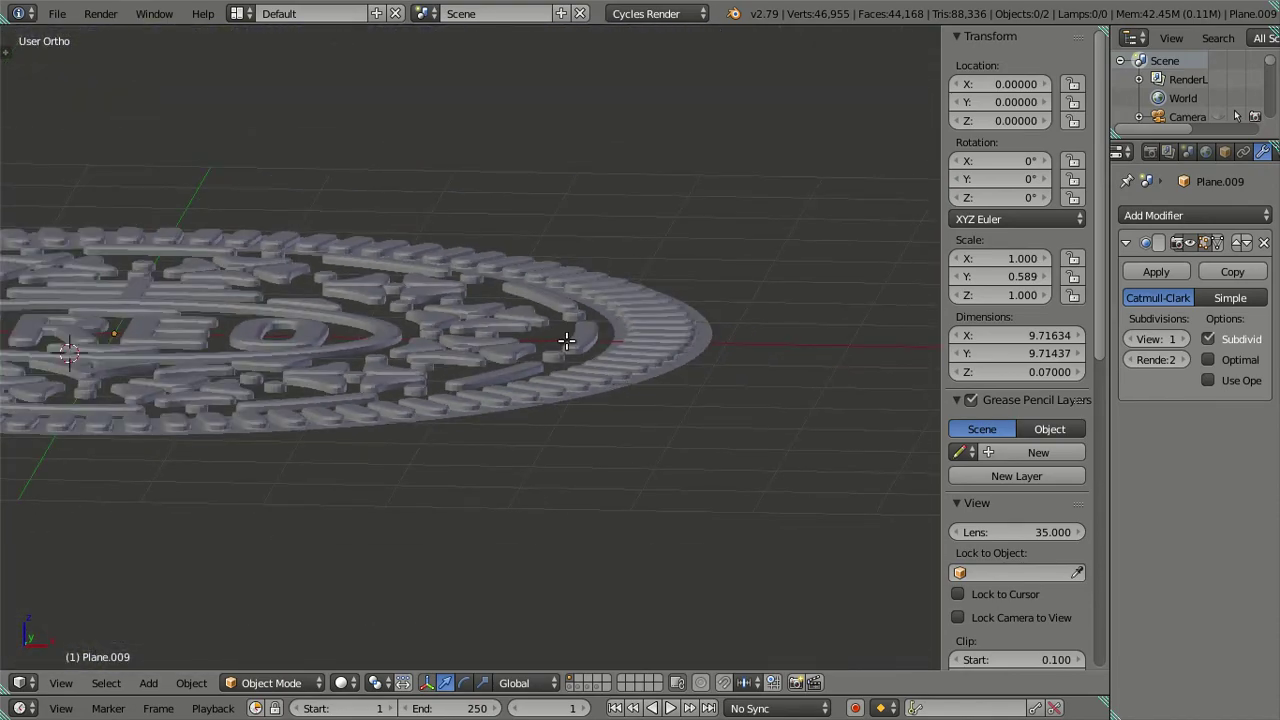
key("Tab")
scroll(453, 372, "up", 3)
scroll(453, 372, "up", 2)
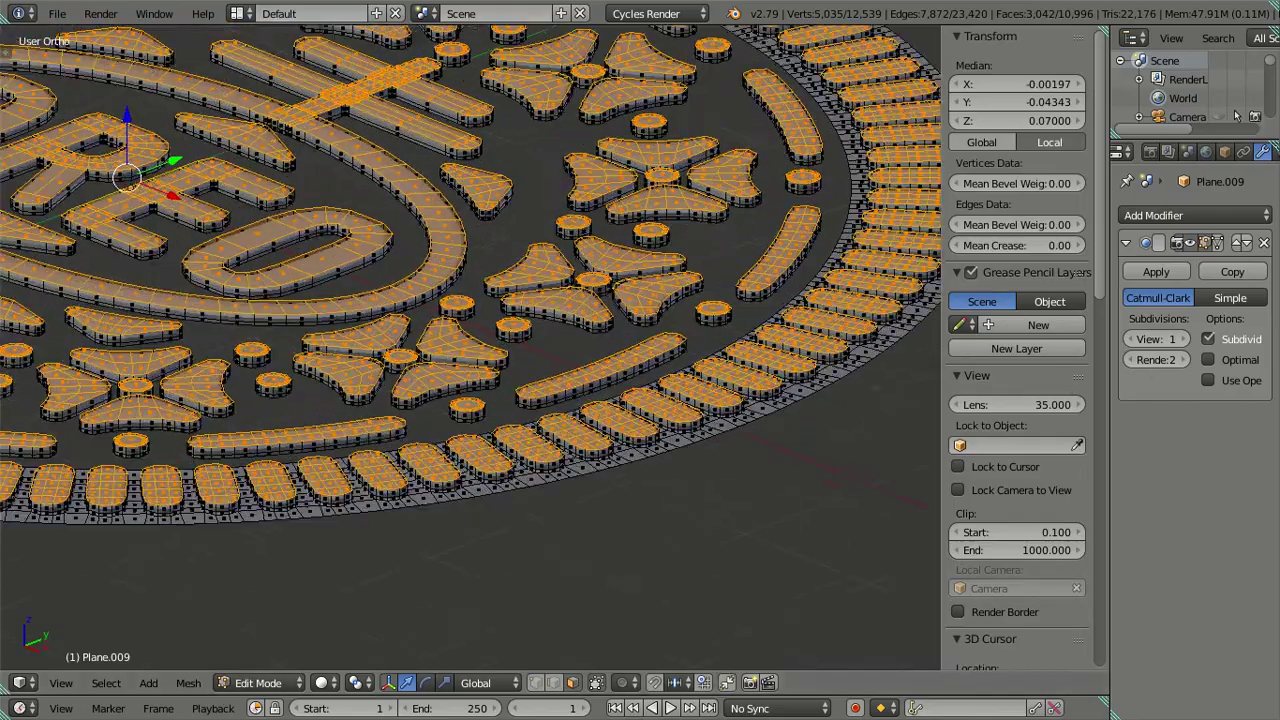
Step: Remove the Subdivision Surface modifier and pan across the pattern
left_click(1263, 244)
scroll(620, 432, "up", 2)
mouse_move(540, 400)
middle_mouse_down("shift")
mouse_move(620, 432)
mouse_move(480, 383)
mouse_move(540, 344)
middle_mouse_up("shift")
scroll(480, 383, "up", 3)
scroll(480, 383, "up", 2)
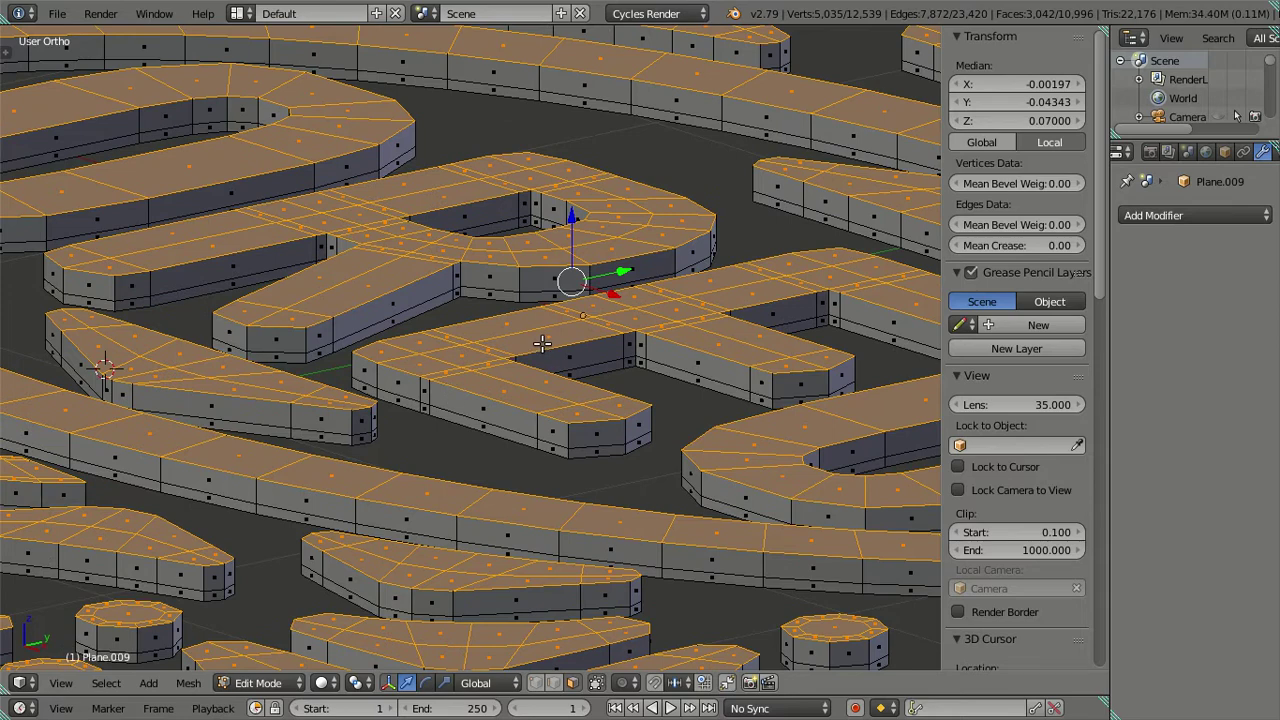
Step: Undo the pattern back to 0.02, then raise it to a height of 0.08
key("ctrl+z")
left_click_drag(568, 254, 573, 200)
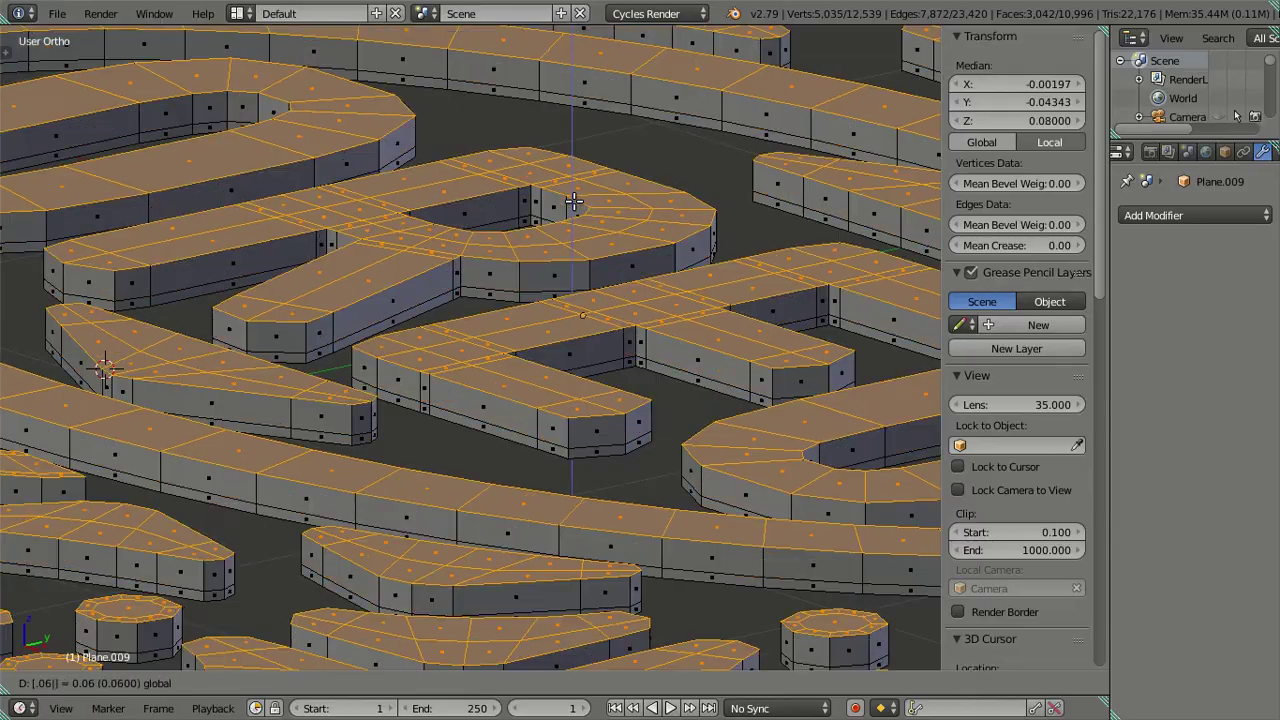
left_click(538, 283)
scroll(538, 283, "down", 3)
scroll(498, 232, "up", 2)
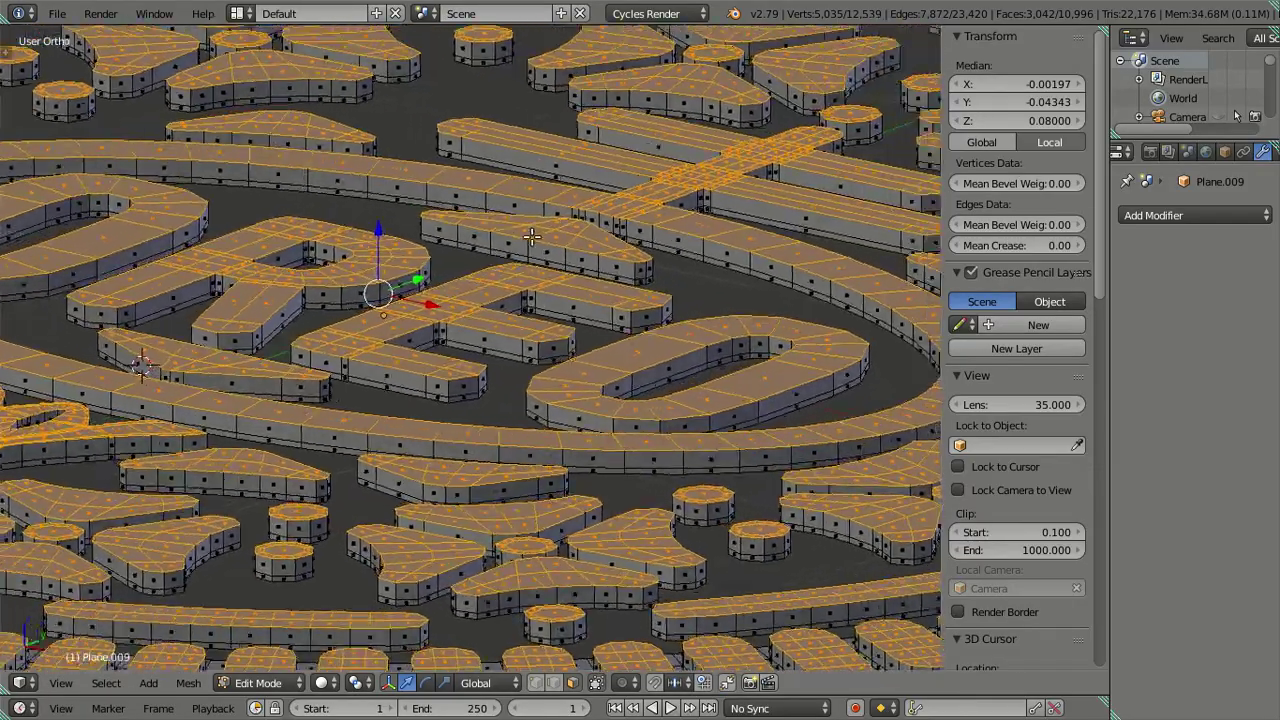
scroll(600, 271, "up", 3)
scroll(620, 268, "up", 2)
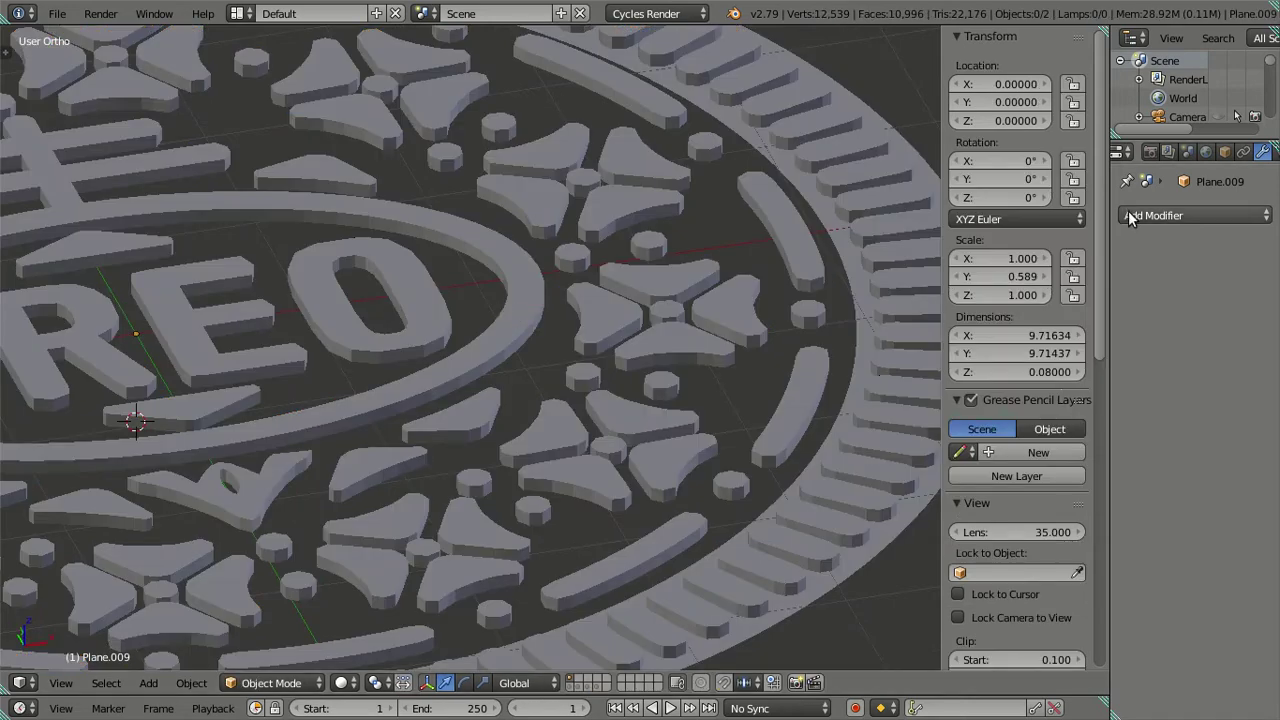
Step: Add a Catmull-Clark Subdivision Surface modifier to the cookie
left_click(1150, 215)
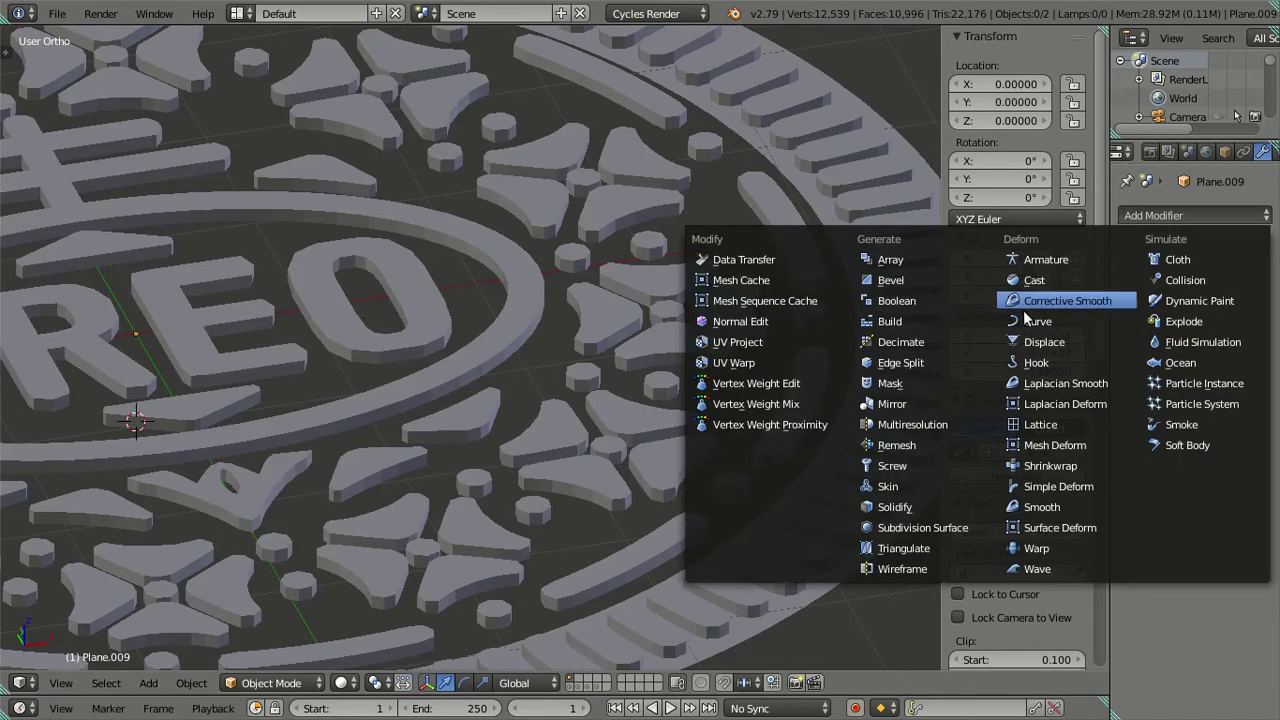
left_click(922, 527)
scroll(675, 428, "up", 2)
scroll(632, 420, "up", 1)
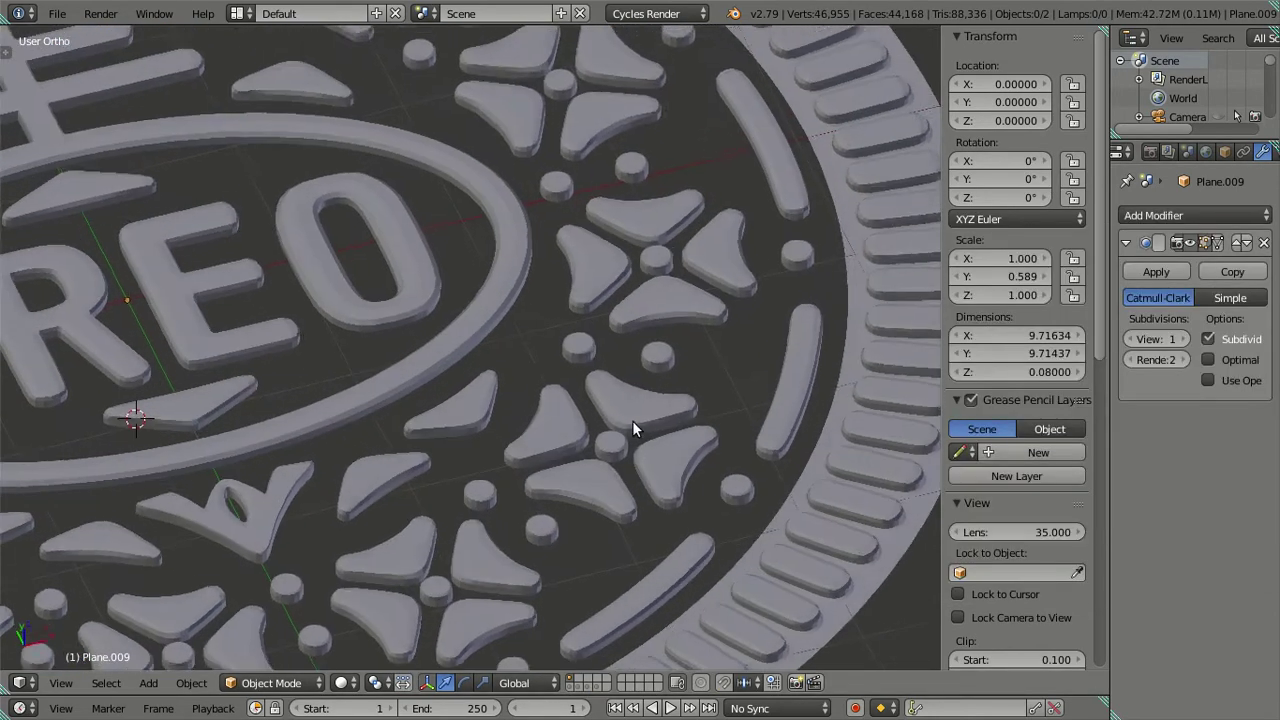
scroll(632, 420, "down", 2)
Step: Select the cookie in wireframe view and apply Smooth shading from the Tool Shelf
mouse_move(634, 408)
middle_mouse_down()
mouse_move(623, 372)
mouse_move(560, 367)
middle_mouse_up()
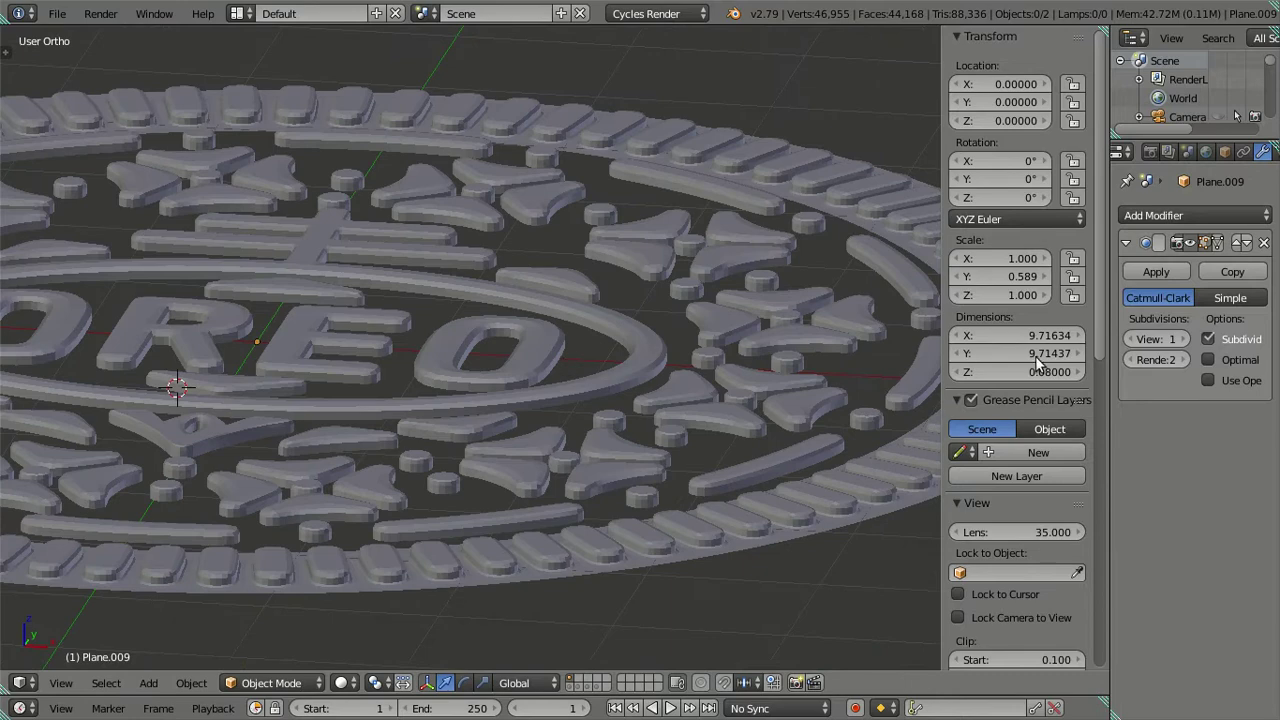
key("z")
right_click(697, 264)
key("t")
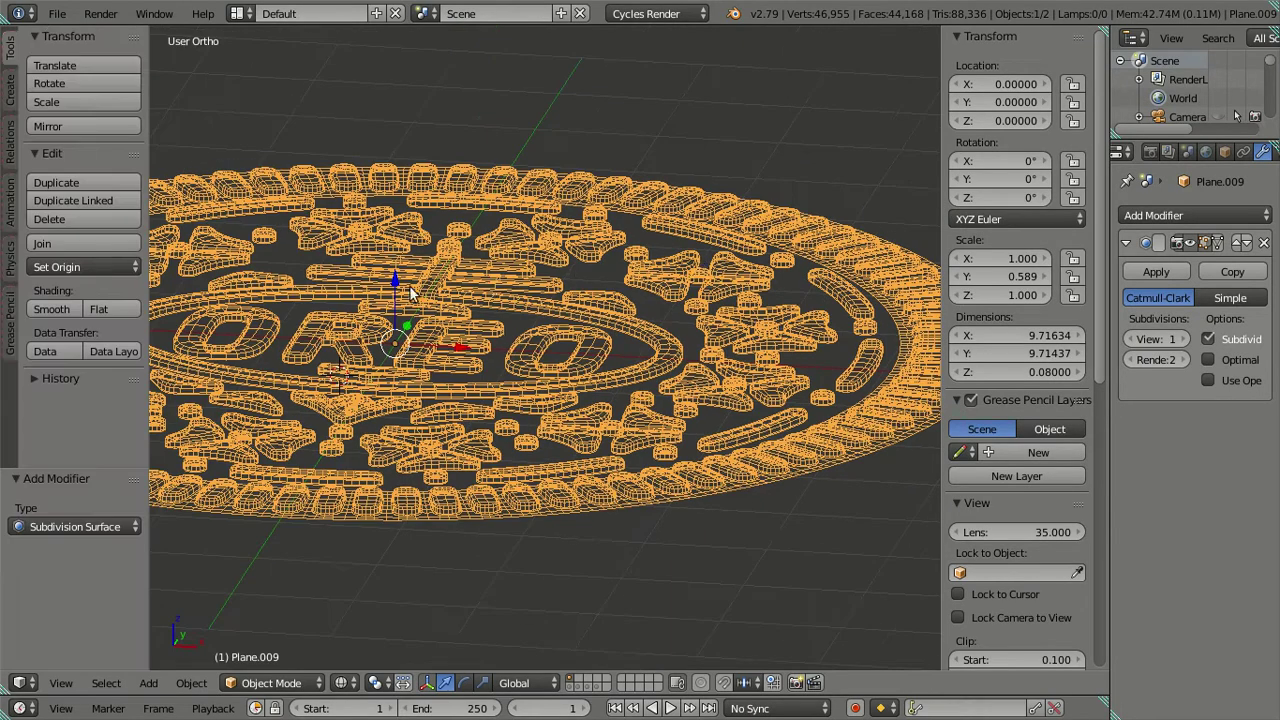
left_click(66, 309)
key("t")
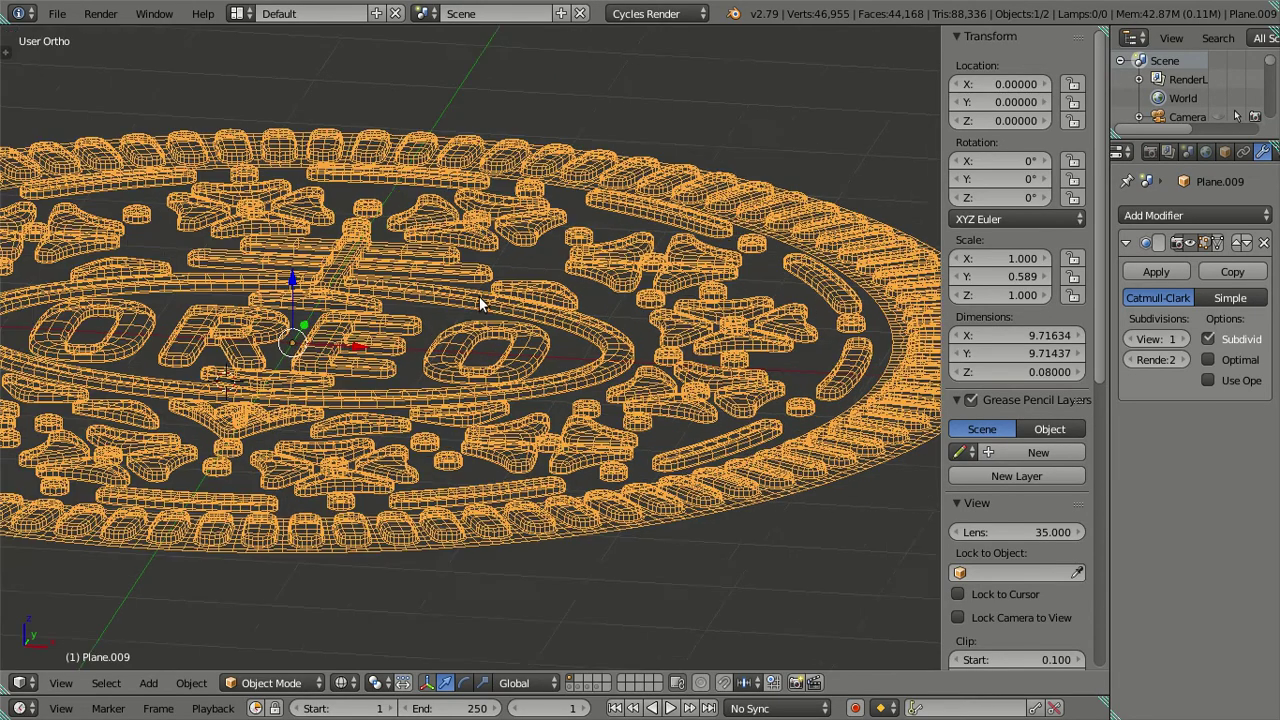
scroll(479, 296, "up", 3)
key("z")
Step: Enter Edit Mode briefly, then return to Object Mode to check the smoothing
key("Tab")
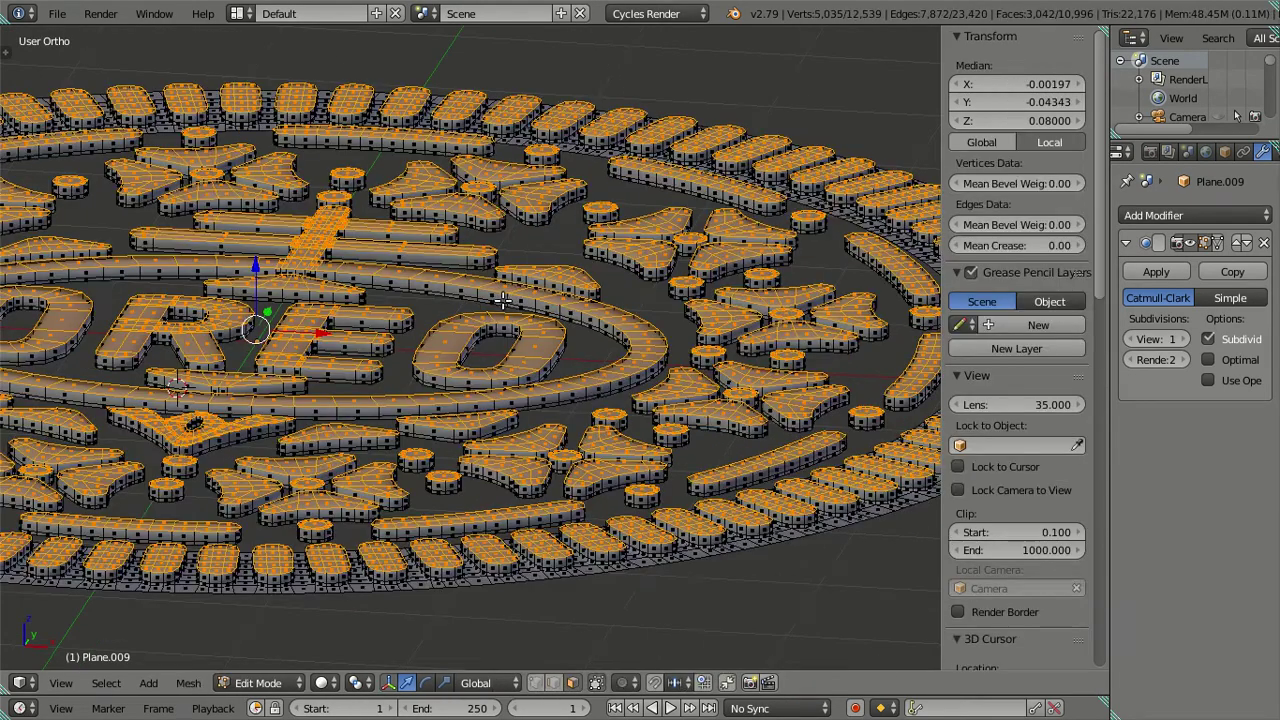
scroll(500, 300, "up", 2)
key("Tab")
scroll(540, 345, "up", 2)
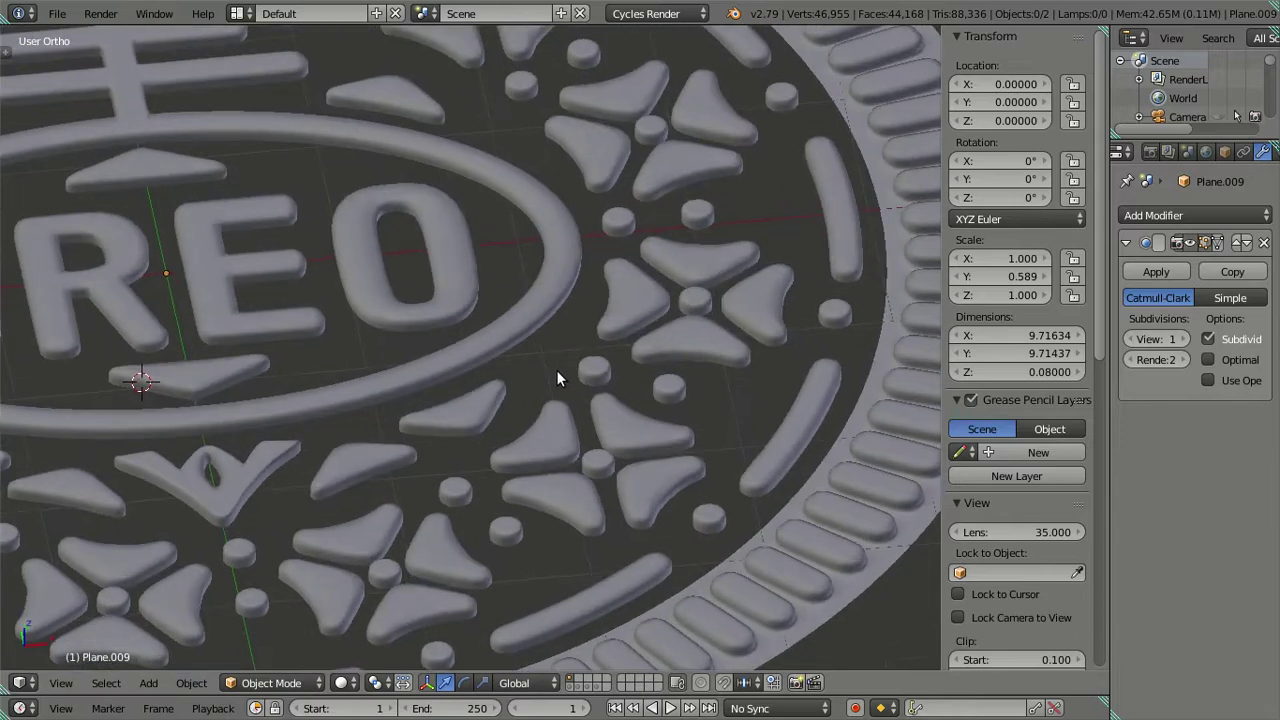
scroll(545, 395, "up", 2)
scroll(535, 390, "up", 2)
Step: Hide the sidebar, enter Edit Mode on the cookie and deselect all geometry
key("n")
scroll(545, 355, "down", 3)
scroll(635, 340, "down", 3)
mouse_move(645, 308)
middle_mouse_down()
mouse_move(546, 248)
mouse_move(622, 338)
mouse_move(634, 340)
mouse_move(677, 272)
mouse_move(692, 278)
middle_mouse_up()
key("Tab")
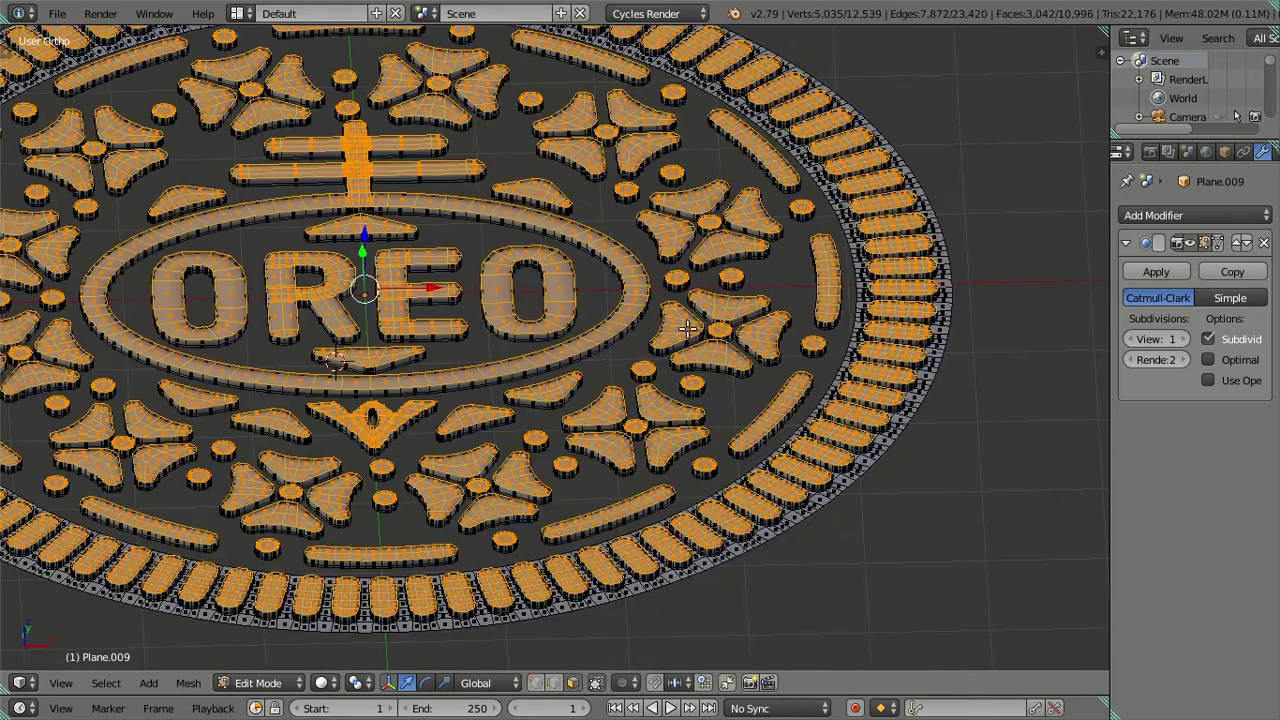
scroll(815, 350, "up", 3)
scroll(700, 340, "up", 2)
key("a")
scroll(700, 345, "up", 1)
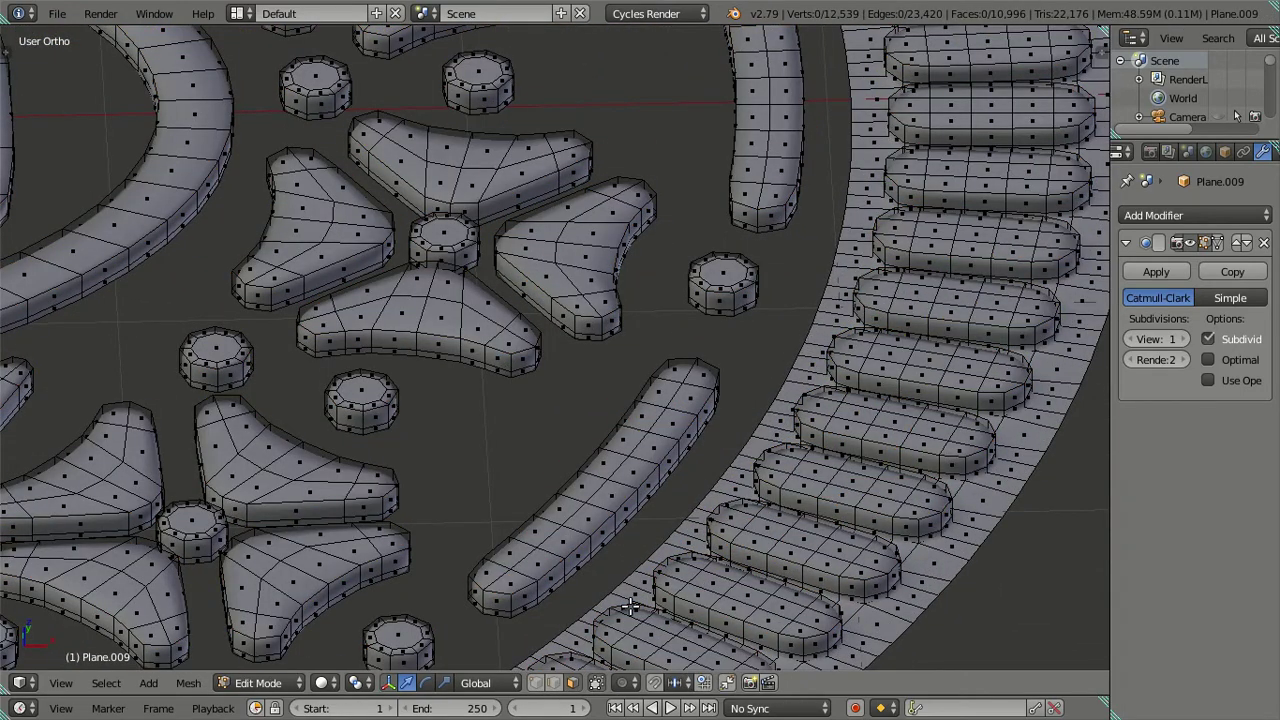
Step: Select the edge loop around the emblem's rim and scale it inward
right_click(820, 282, "alt")
scroll(820, 282, "down", 4)
middle_click_drag(820, 290, 812, 318)
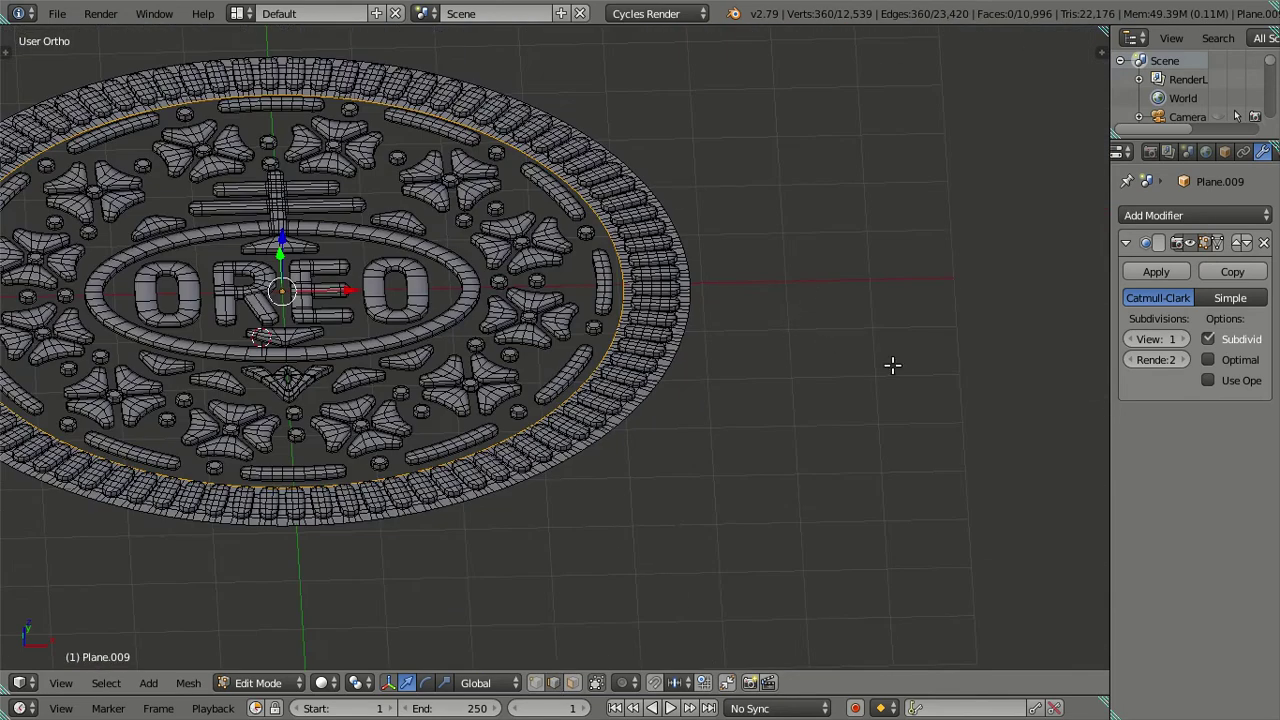
key("g")
right_click(851, 357)
key("ctrl+space")
key("s")
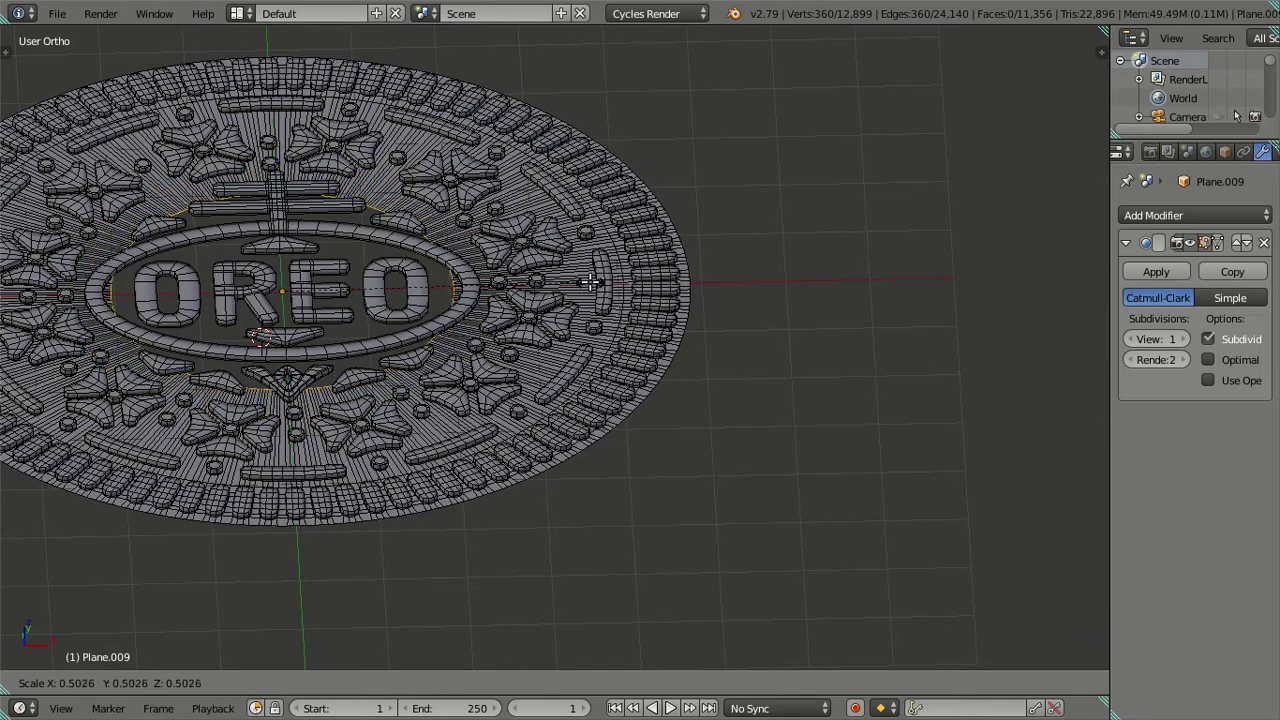
left_click(512, 237)
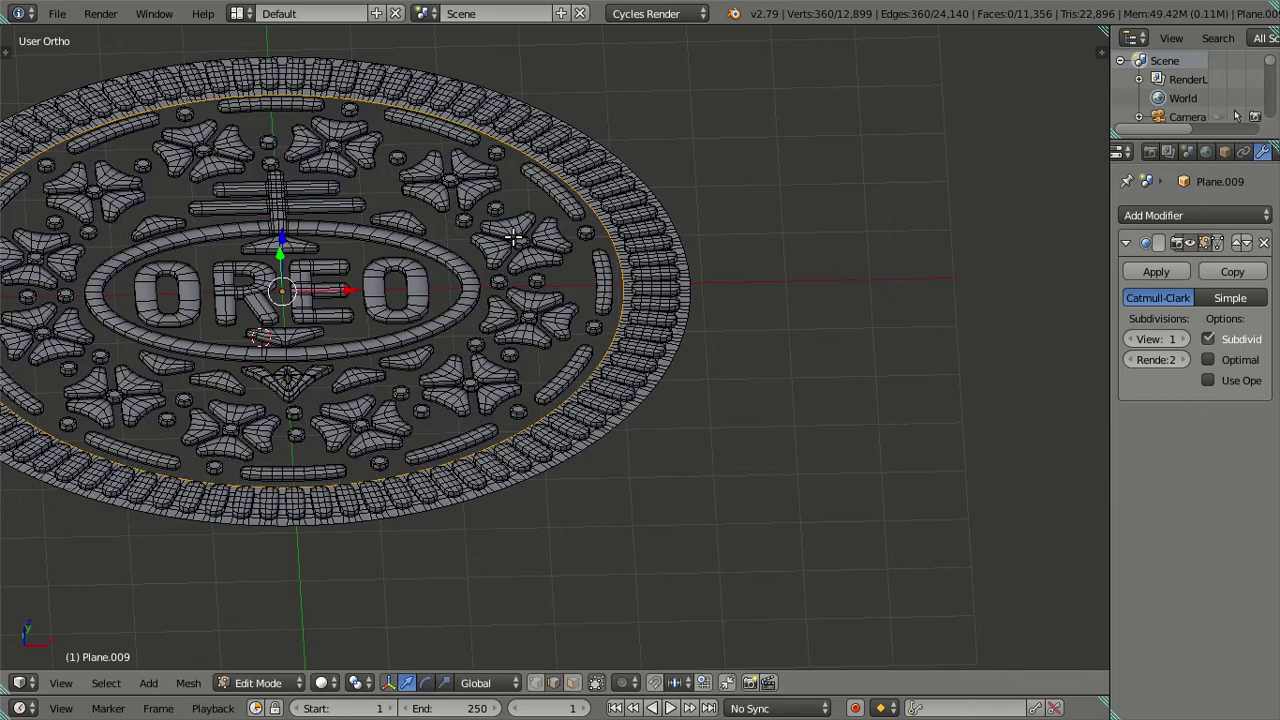
Step: From the top view, shrink the loop further toward the OREO frame
key("KP_7")
middle_click_drag(571, 289, 807, 423, "shift")
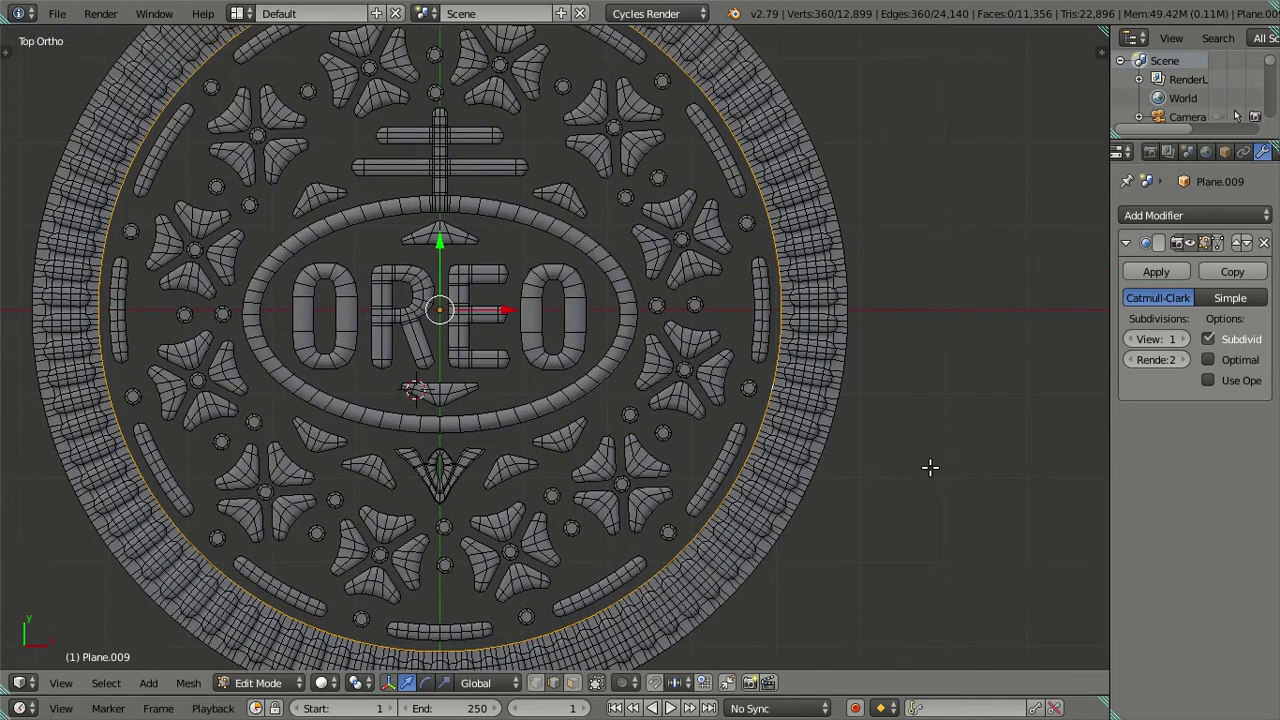
key("s")
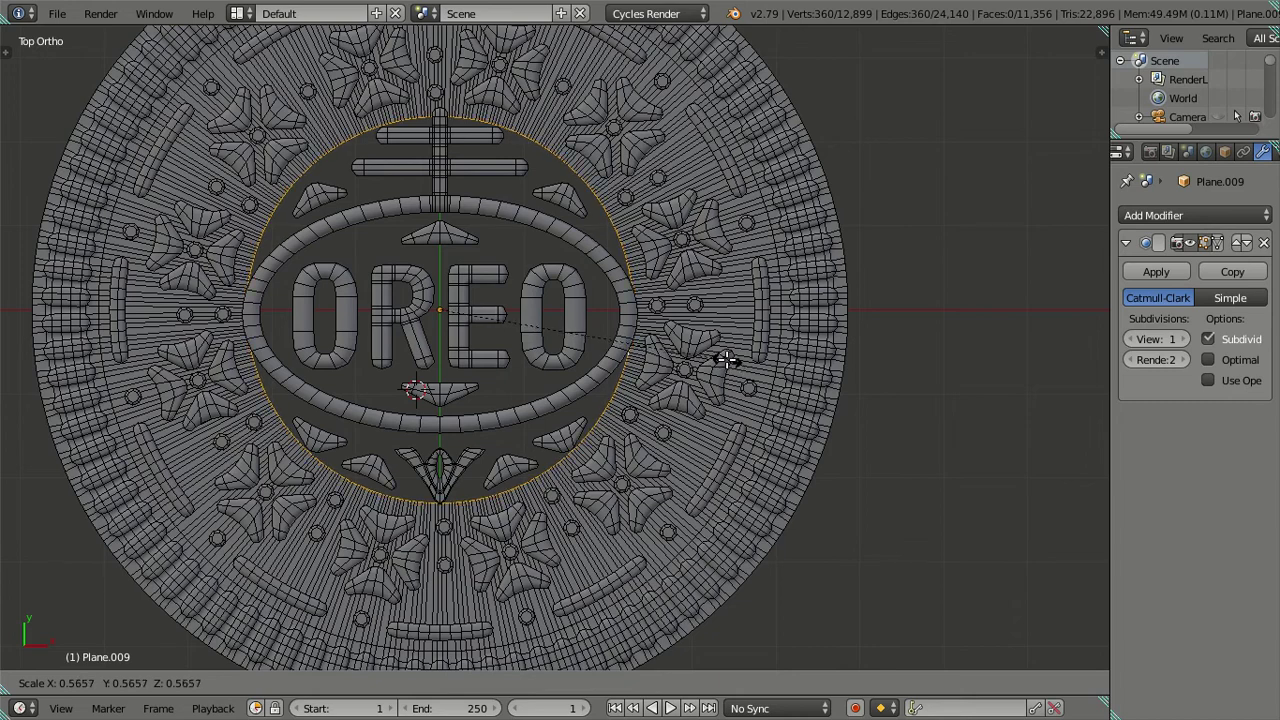
left_click(727, 360)
key("z")
scroll(738, 406, "up", 2)
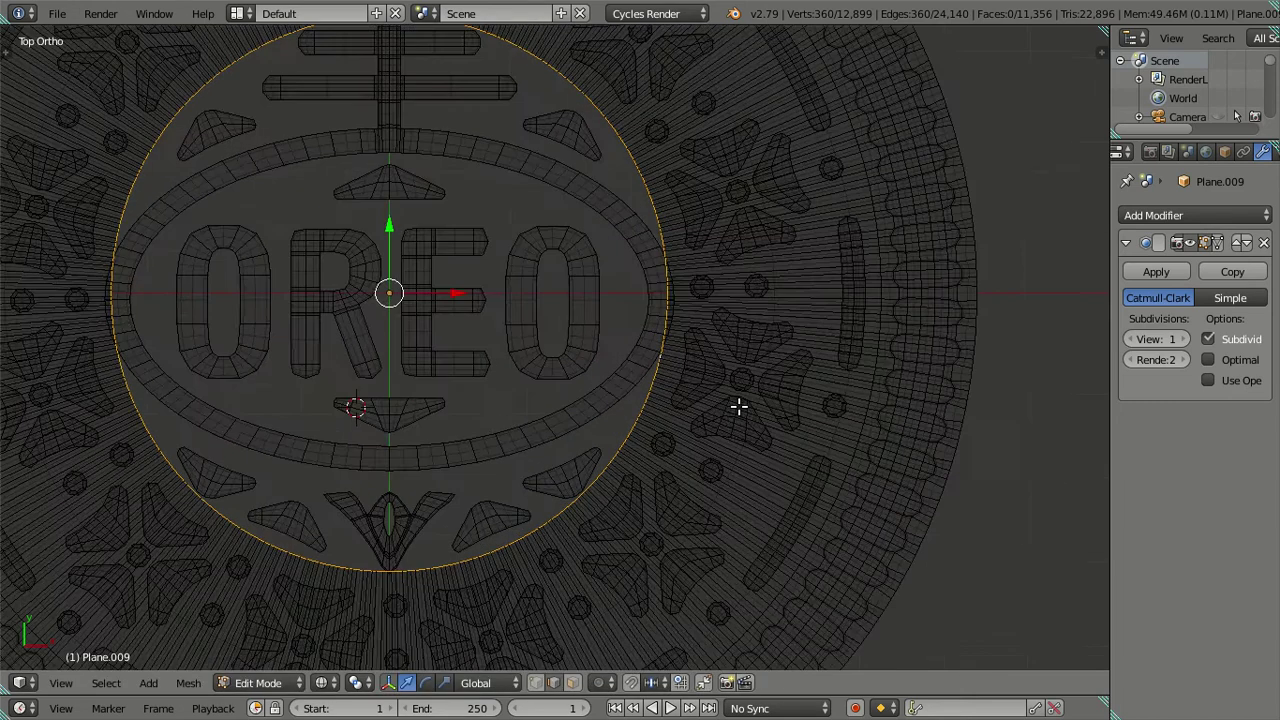
key("s")
left_click(823, 372)
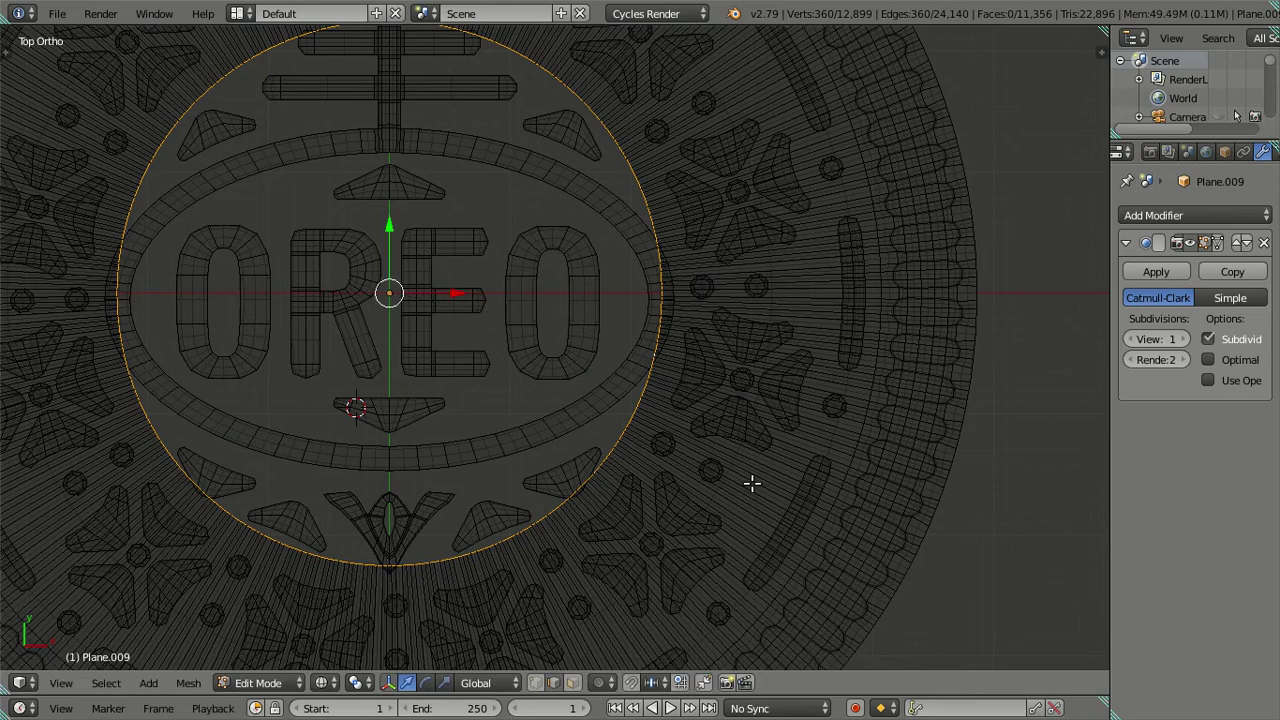
Step: Squash the loop into an oval along Y, fill it with a face, and return to Object Mode
key("s")
key("y")
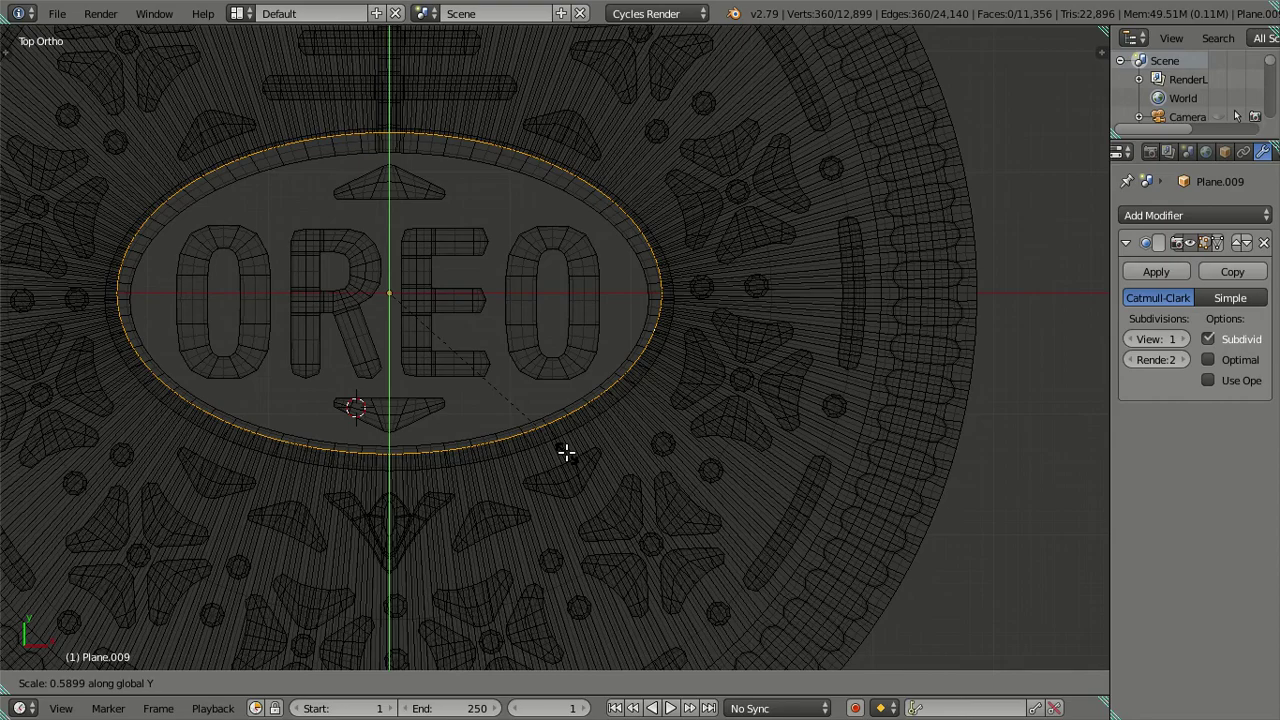
left_click(565, 453)
key("z")
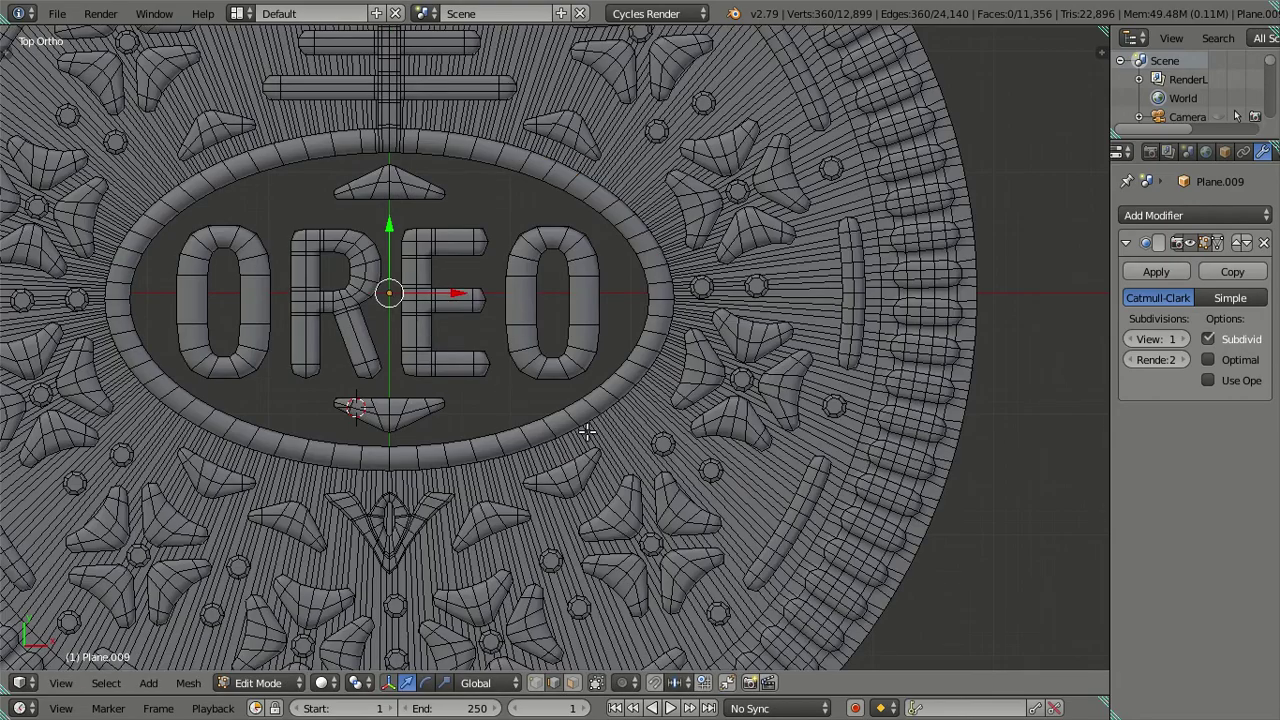
key("f")
key("a")
mouse_move(598, 410)
middle_mouse_down()
mouse_move(605, 342)
mouse_move(618, 347)
mouse_move(662, 298)
mouse_move(721, 301)
mouse_move(786, 337)
mouse_move(646, 297)
mouse_move(935, 316)
mouse_move(991, 343)
mouse_move(963, 440)
mouse_move(933, 329)
mouse_move(600, 320)
middle_mouse_up()
key("Tab")
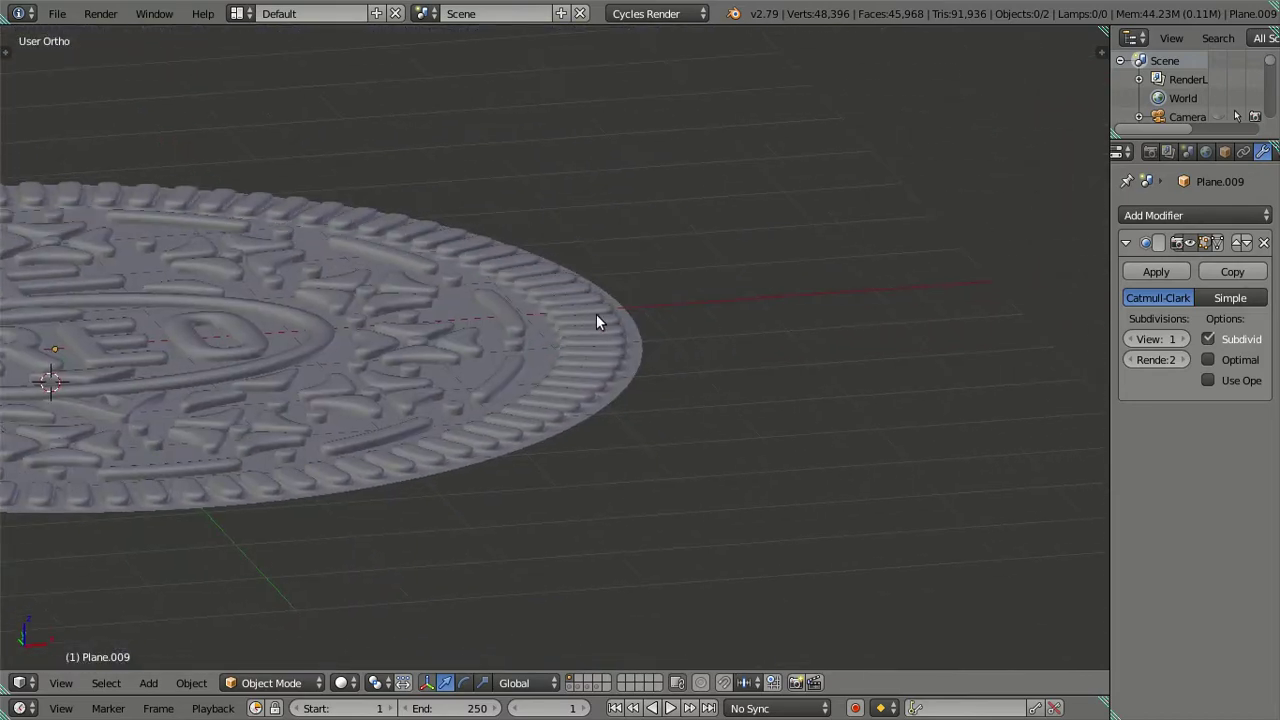
Step: Orbit around the cookie to inspect the ridged edge and the OREO face
scroll(601, 332, "up", 2)
scroll(650, 336, "up", 2)
mouse_move(691, 336)
middle_mouse_down()
mouse_move(724, 324)
mouse_move(769, 346)
mouse_move(719, 465)
mouse_move(678, 490)
mouse_move(397, 277)
mouse_move(431, 289)
mouse_move(509, 371)
mouse_move(385, 322)
middle_mouse_up()
scroll(509, 371, "down", 2)
scroll(385, 322, "down", 2)
mouse_move(568, 423)
middle_mouse_down()
mouse_move(579, 512)
mouse_move(546, 371)
mouse_move(548, 304)
mouse_move(603, 346)
mouse_move(643, 334)
mouse_move(668, 297)
mouse_move(541, 272)
mouse_move(506, 306)
mouse_move(546, 337)
mouse_move(487, 343)
mouse_move(509, 374)
mouse_move(474, 314)
middle_mouse_up()
scroll(546, 371, "up", 2)
scroll(545, 380, "up", 2)
mouse_move(538, 400)
middle_mouse_down()
mouse_move(700, 451)
mouse_move(763, 429)
middle_mouse_up()
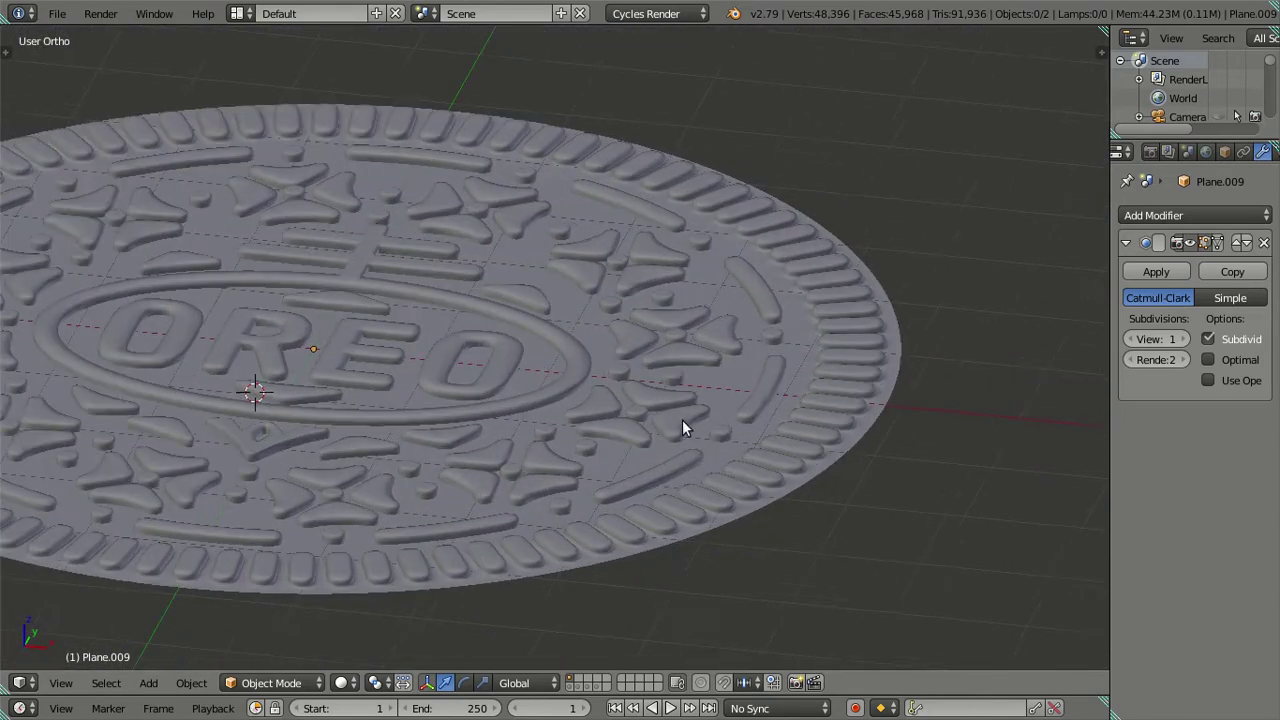
scroll(689, 477, "up", 2)
Step: In top view, select the cookie in Edit Mode and undo the oval fill and loop reshaping
key("KP_7")
scroll(969, 408, "down", 1)
scroll(807, 349, "down", 3)
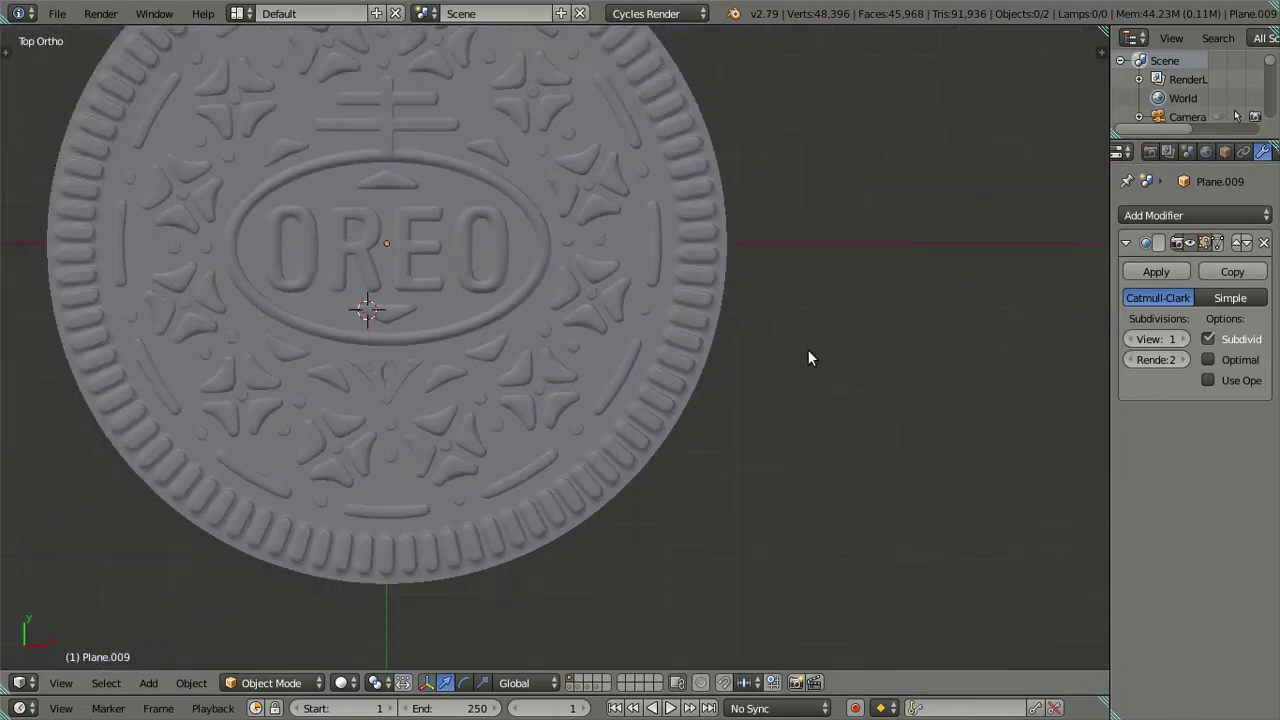
key("z")
right_click(677, 370)
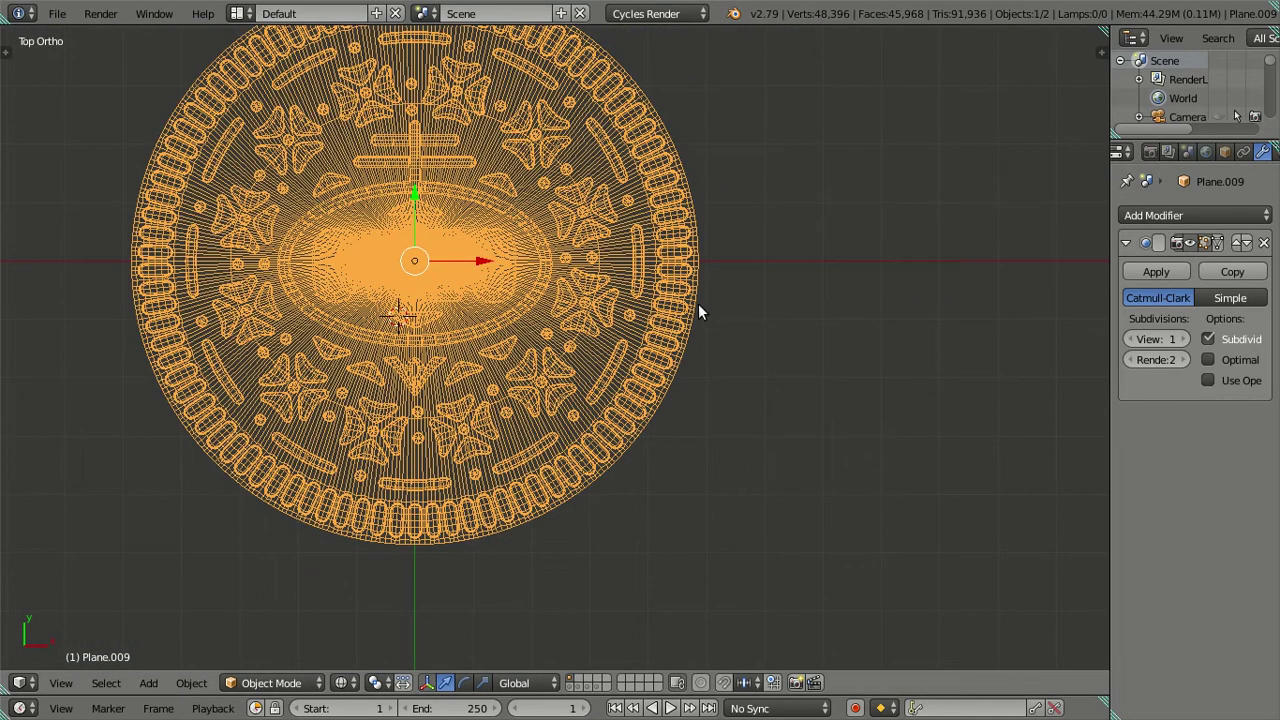
key("Tab")
key("z")
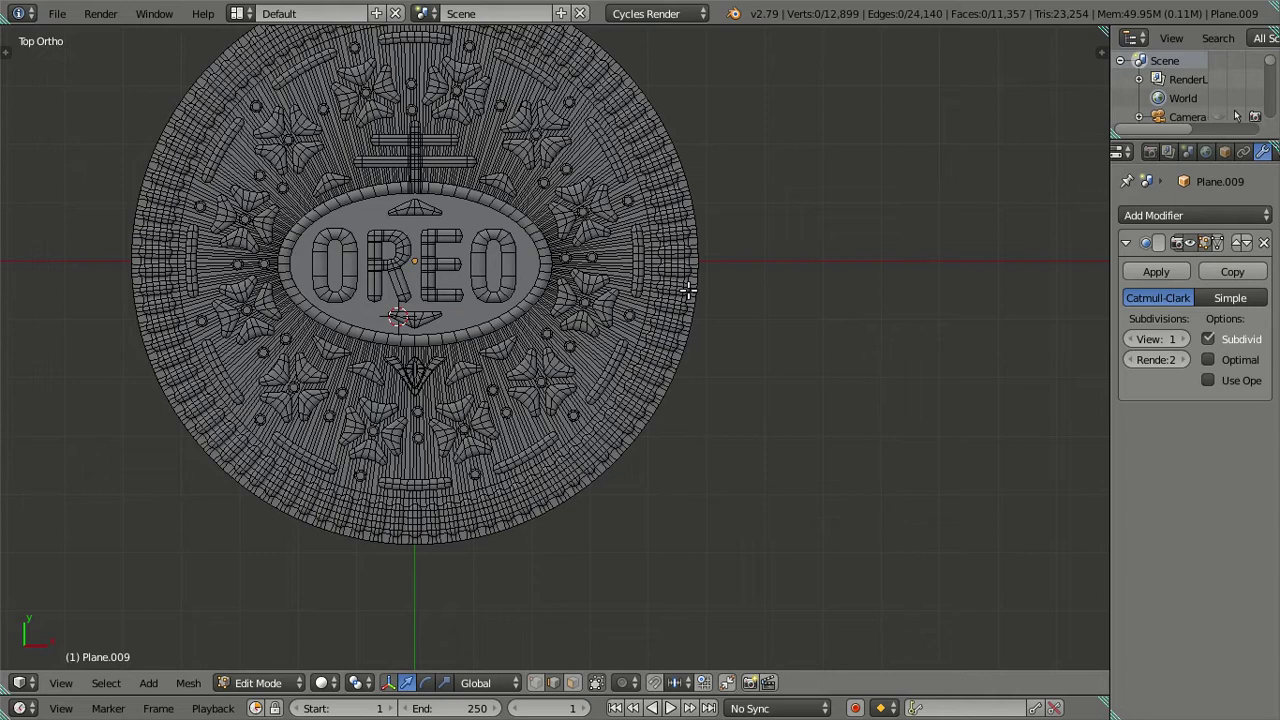
right_click(688, 290)
key("x")
key("a")
Step: Set the Subdivision modifier's viewport level to 0 and return to Object Mode
key("z")
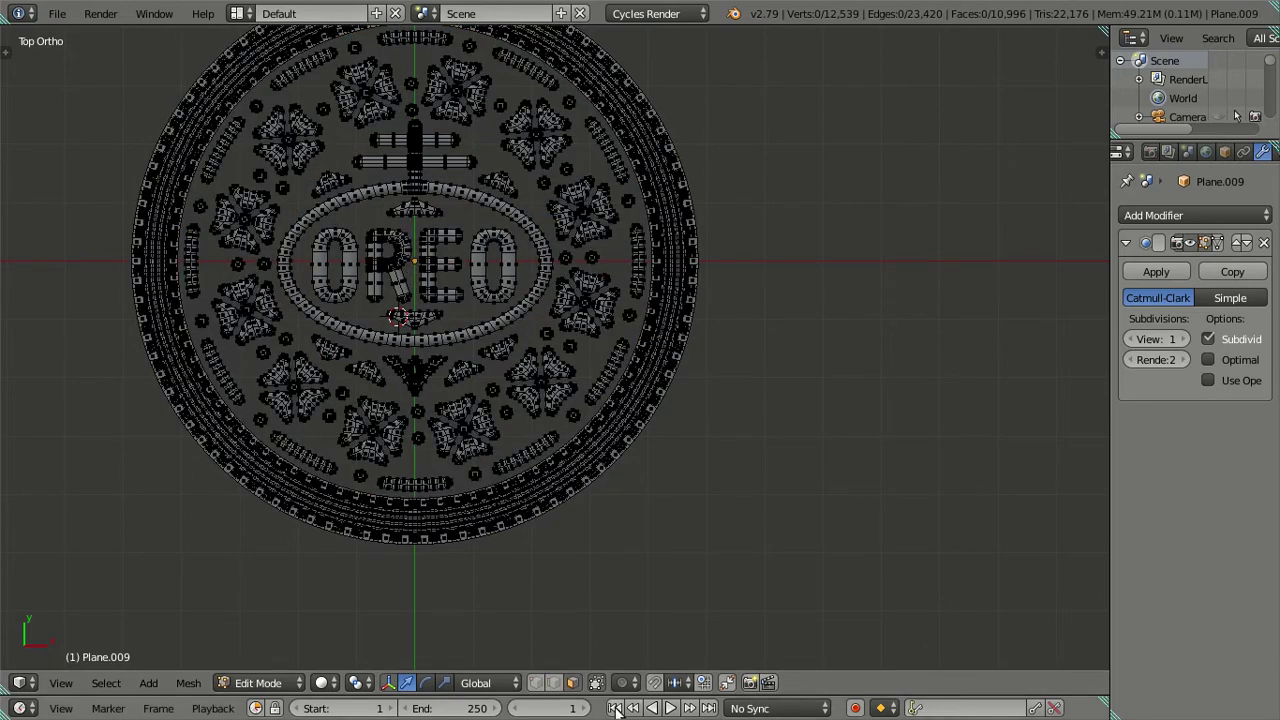
key("z")
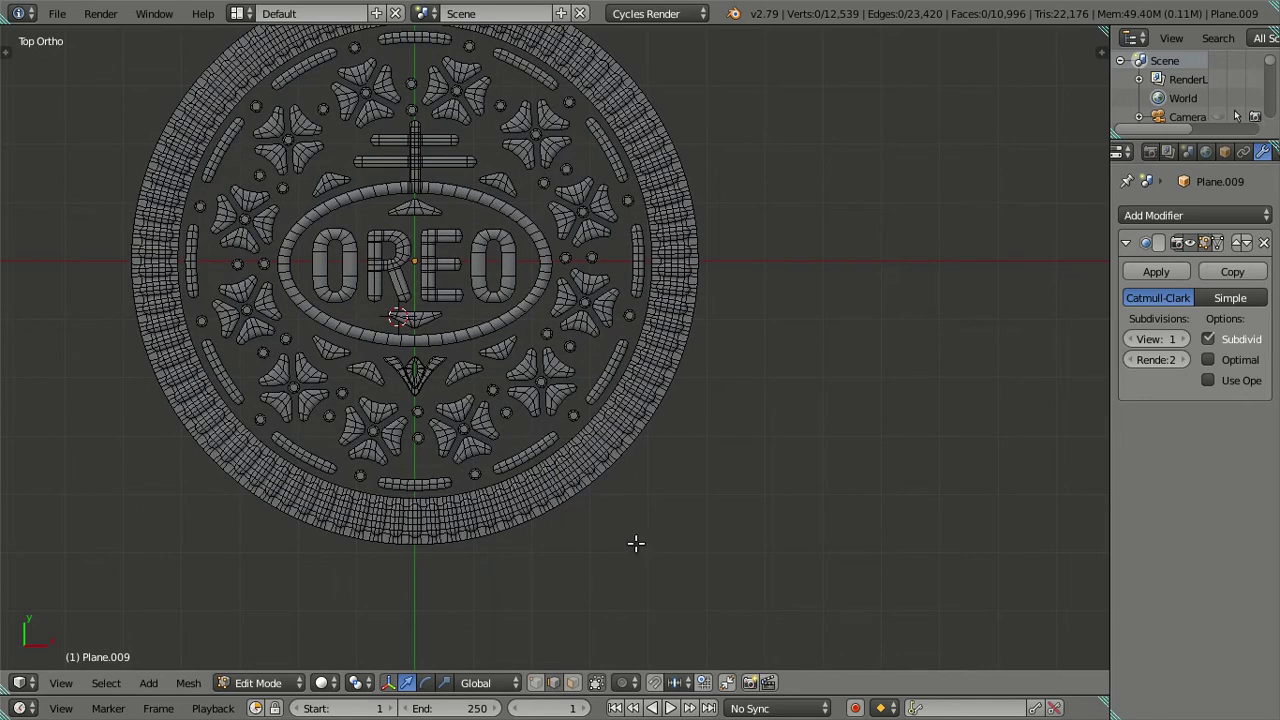
middle_click_drag(606, 506, 1276, 270)
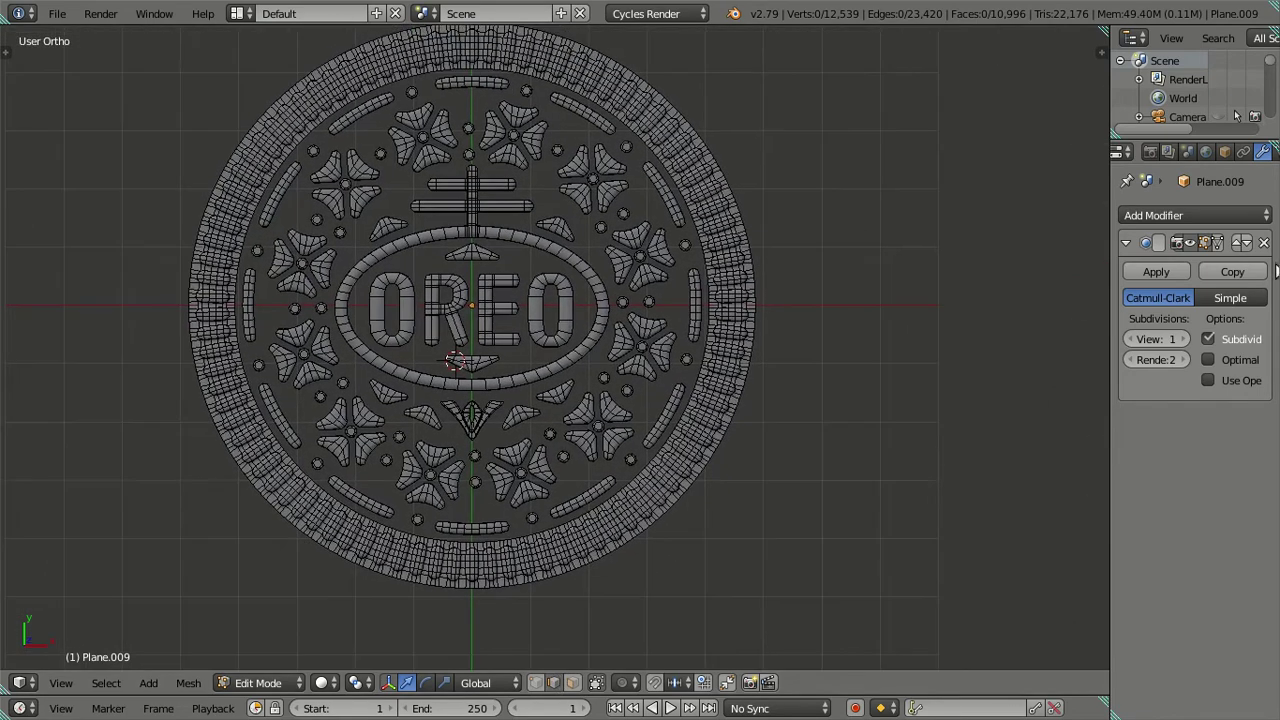
left_click(1130, 339)
key("t")
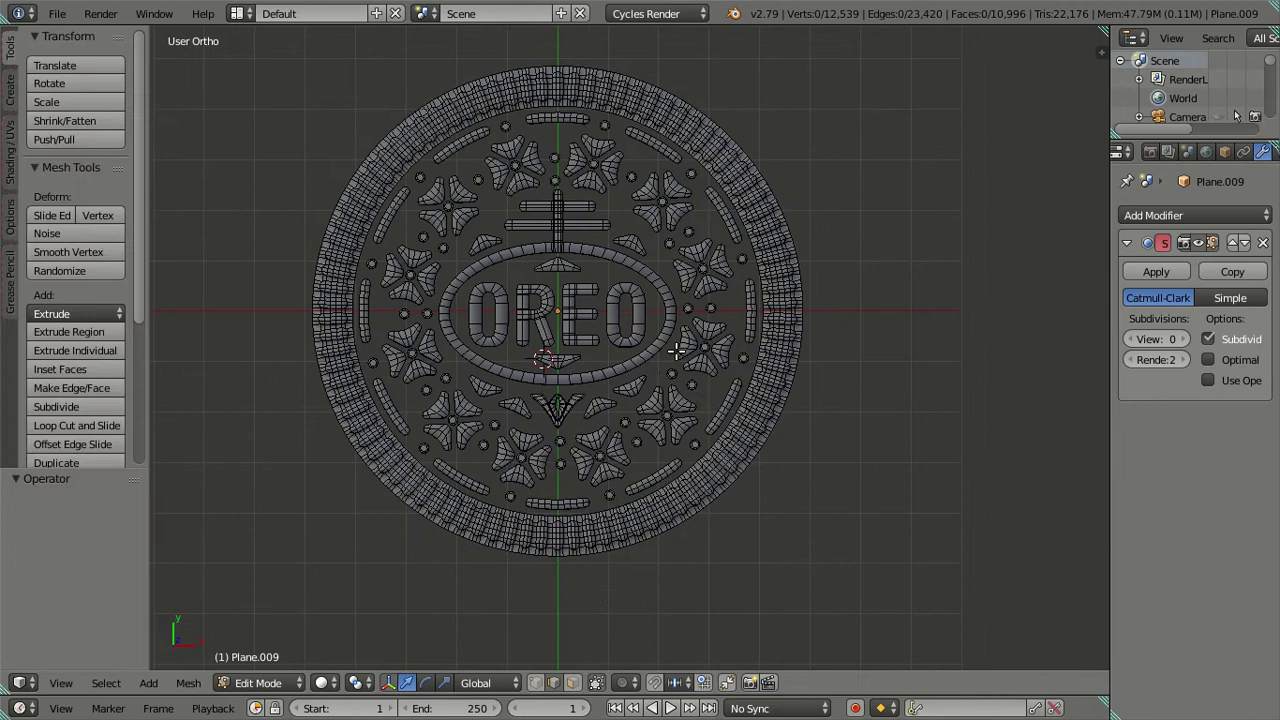
key("z")
key("z")
key("Tab")
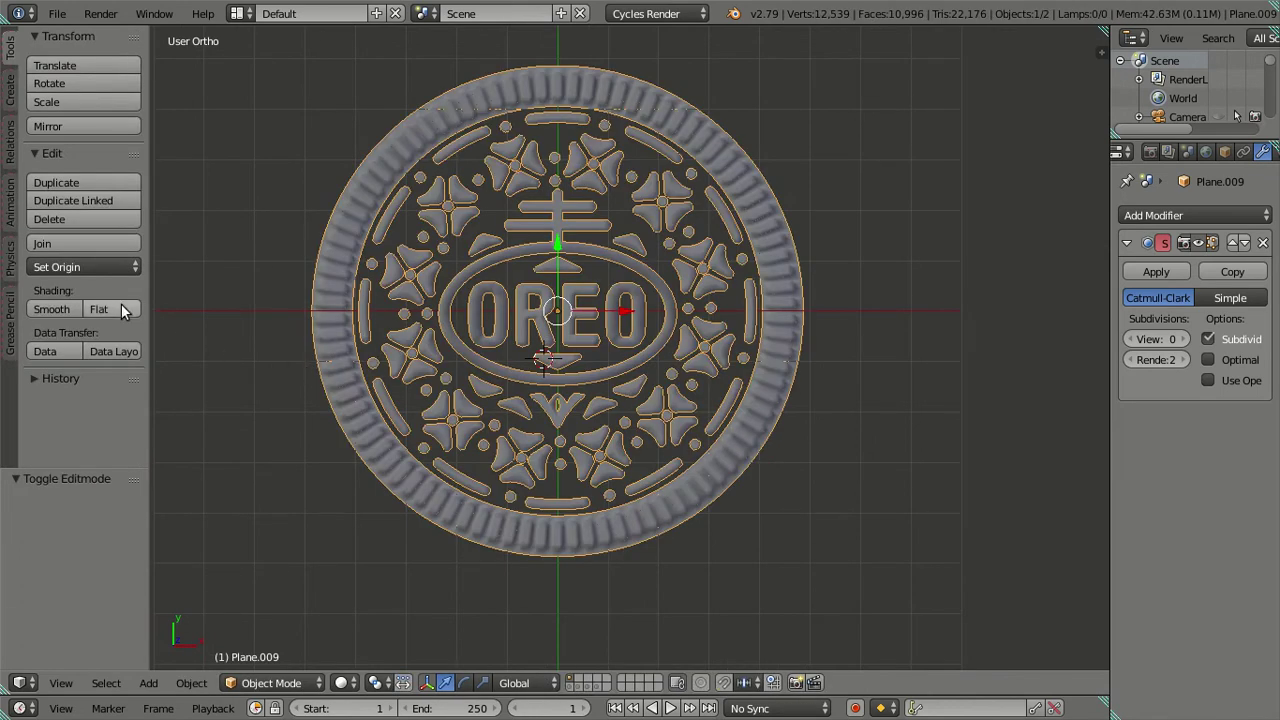
Step: Give the cookie Flat shading, deselect it, and enter Edit Mode
left_click(121, 309)
key("t")
key("a")
mouse_move(567, 377)
middle_mouse_down()
mouse_move(579, 329)
mouse_move(577, 500)
middle_mouse_up()
key("Tab")
Step: Select the outer rim face loop and extrude it along its normals
scroll(536, 344, "up", 3)
scroll(536, 344, "up", 3)
scroll(575, 500, "up", 2)
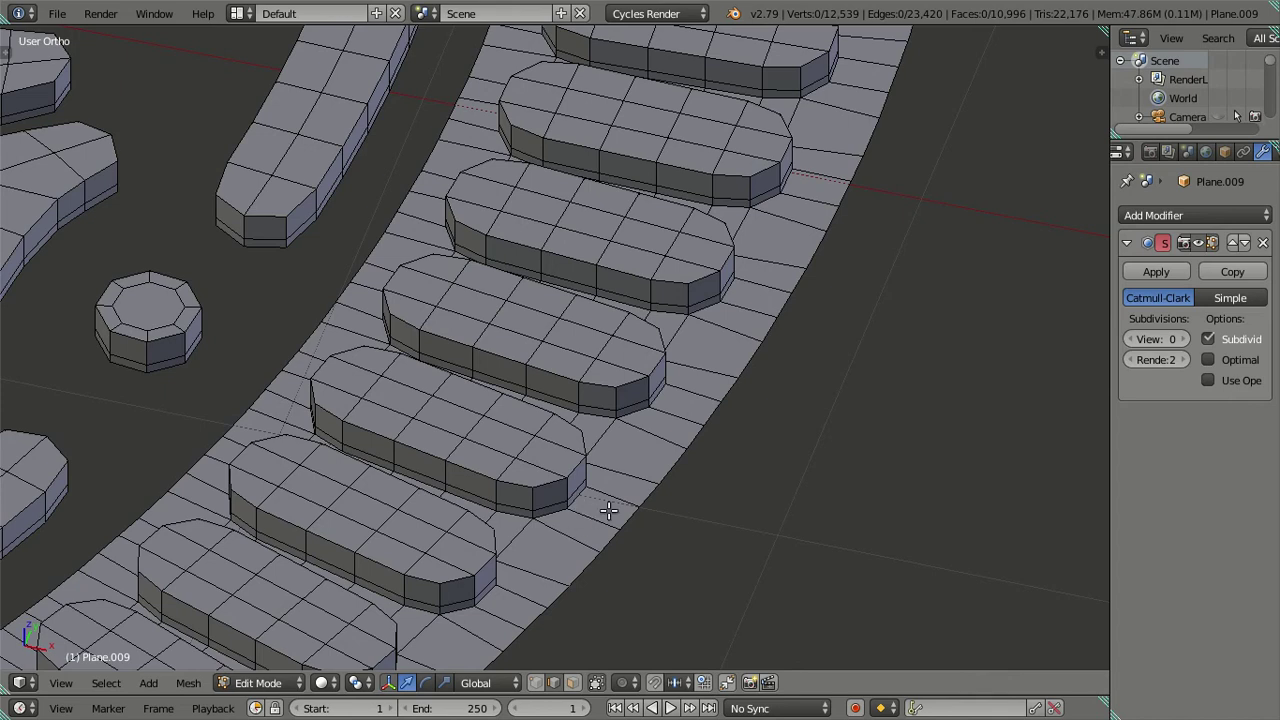
middle_click_drag(609, 511, 651, 420, "shift")
scroll(650, 427, "up", 2)
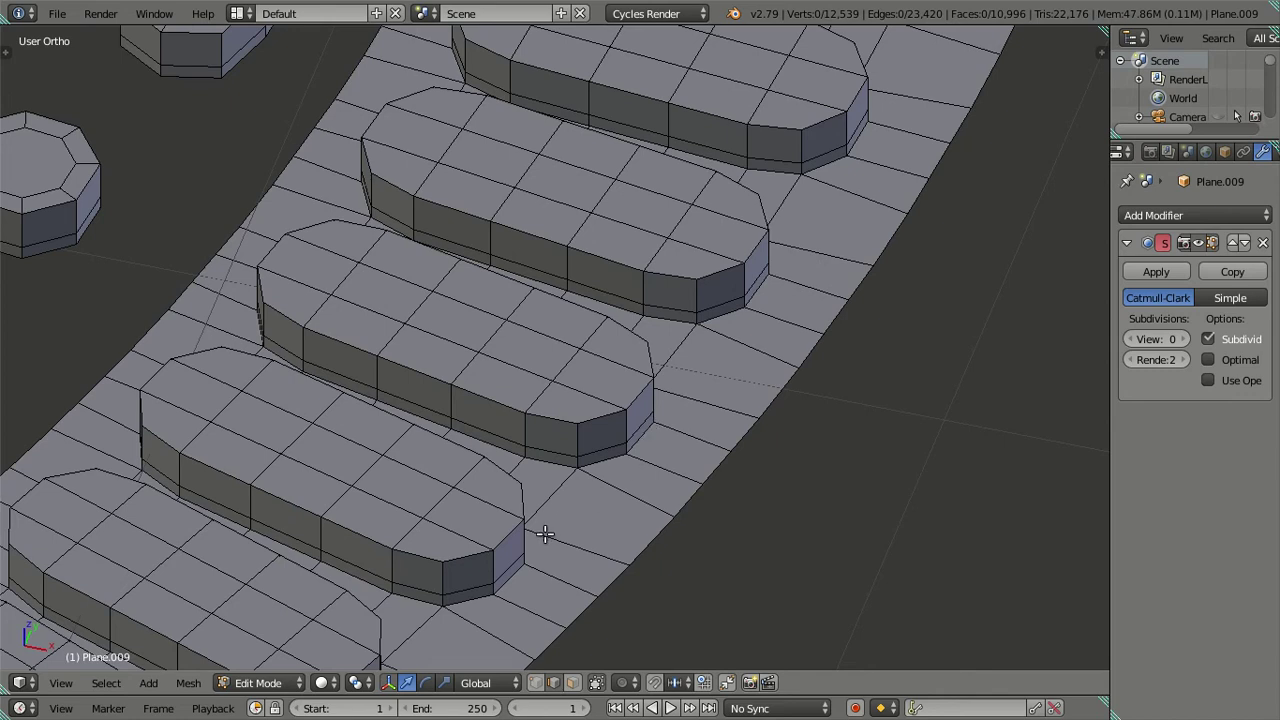
middle_click_drag(545, 535, 568, 387, "shift")
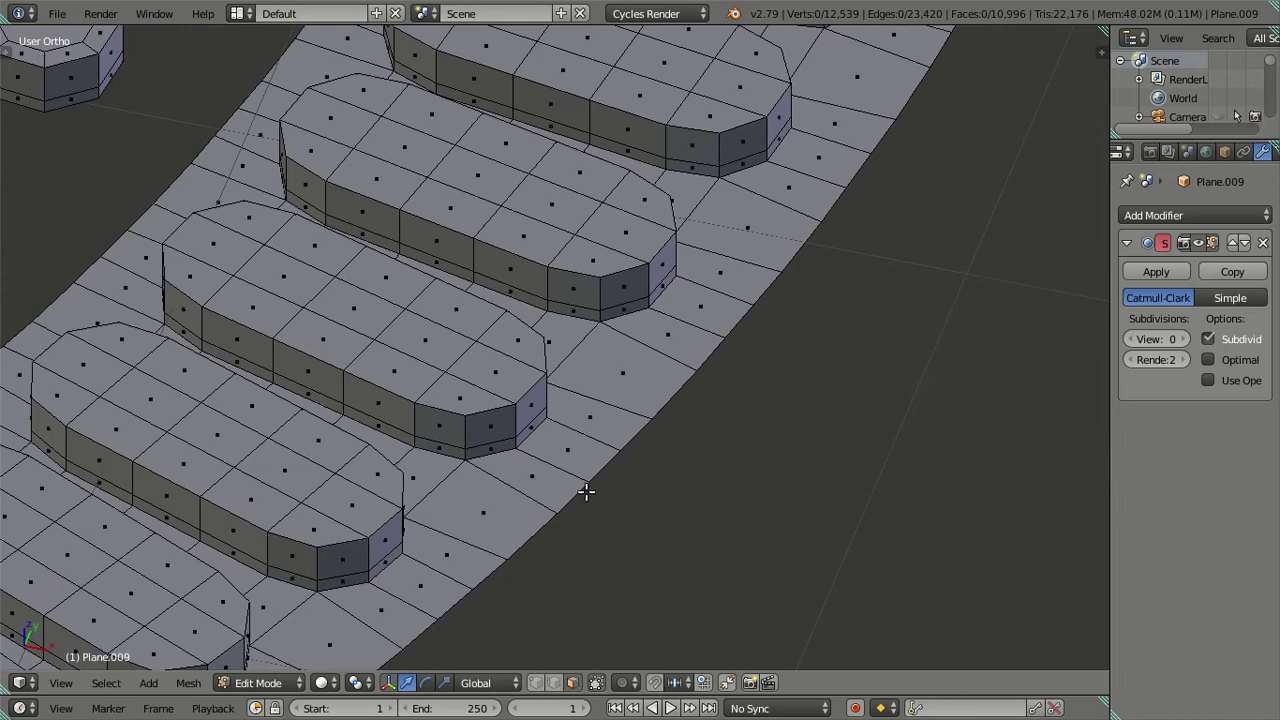
left_click(609, 397, "alt")
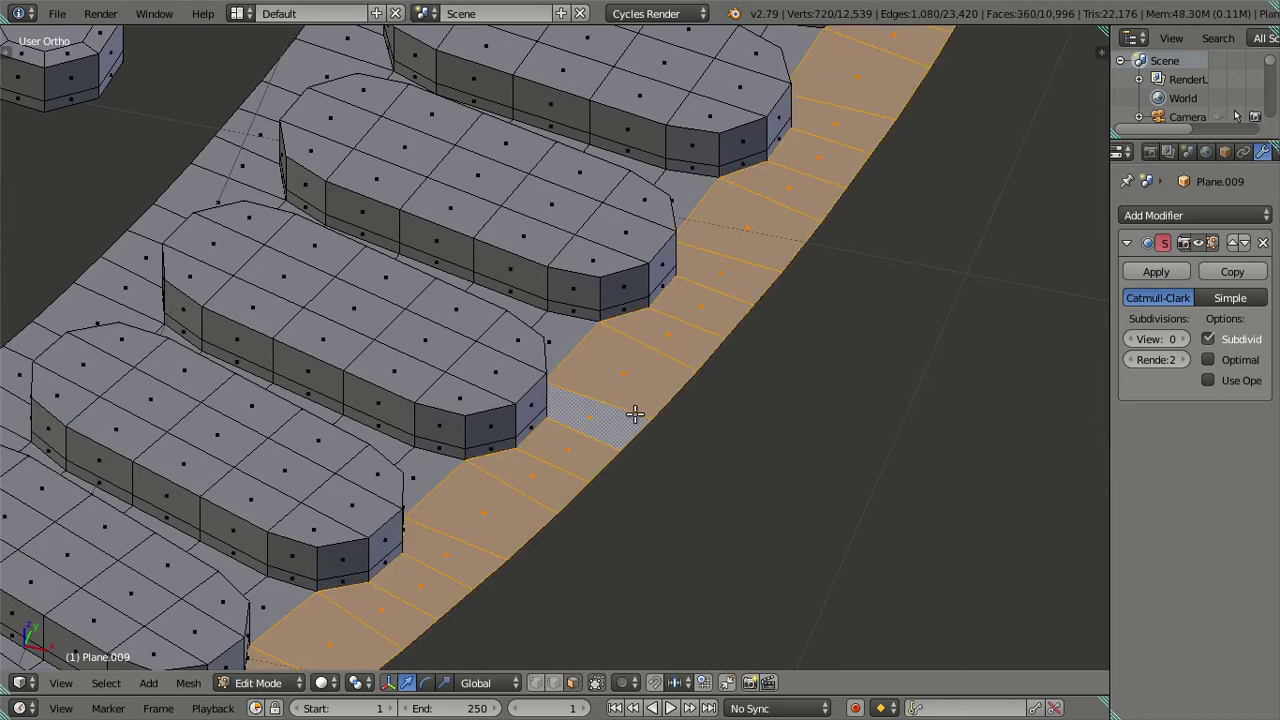
key("e")
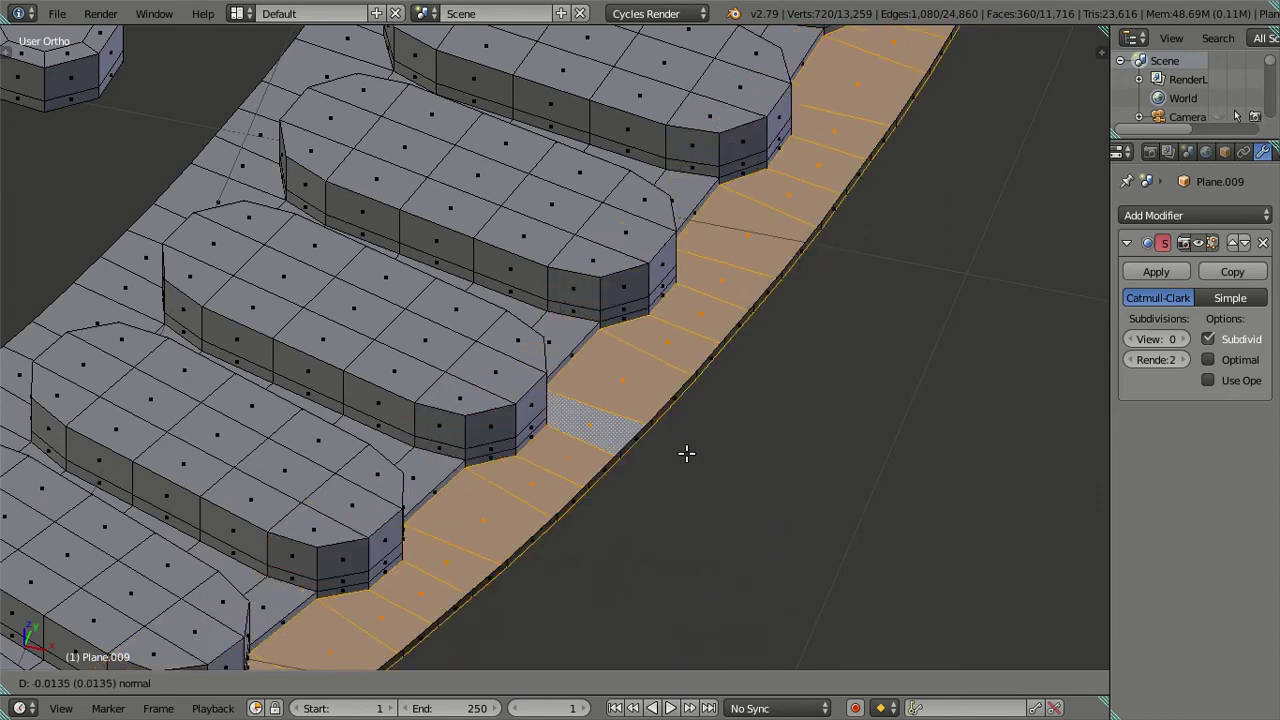
Step: Confirm the rim extrusion and orbit around the rim to inspect it
left_click(705, 517)
mouse_move(709, 517)
middle_mouse_down()
mouse_move(452, 401)
mouse_move(254, 386)
mouse_move(243, 417)
mouse_move(313, 393)
mouse_move(606, 409)
mouse_move(583, 380)
mouse_move(626, 363)
mouse_move(823, 386)
mouse_move(608, 355)
mouse_move(751, 360)
mouse_move(813, 389)
mouse_move(840, 340)
mouse_move(792, 355)
mouse_move(630, 320)
mouse_move(565, 327)
mouse_move(593, 350)
middle_mouse_up()
scroll(823, 386, "down", 2)
scroll(831, 394, "down", 2)
scroll(751, 360, "up", 2)
scroll(705, 330, "up", 2)
scroll(660, 318, "up", 2)
scroll(565, 327, "down", 5)
scroll(593, 350, "up", 2)
scroll(540, 310, "up", 2)
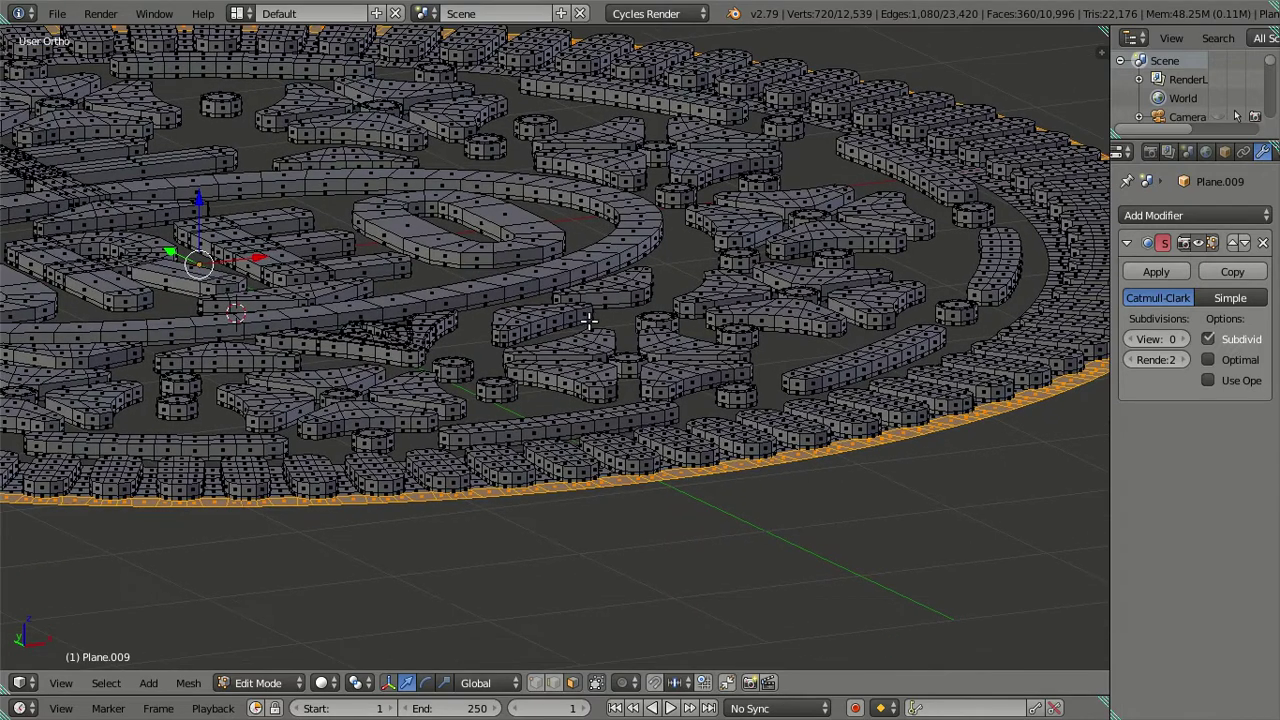
scroll(470, 260, "up", 2)
scroll(420, 220, "up", 1)
Step: Test lowering the rim ring to stretch the block walls, then undo it
left_click_drag(138, 50, 145, 168)
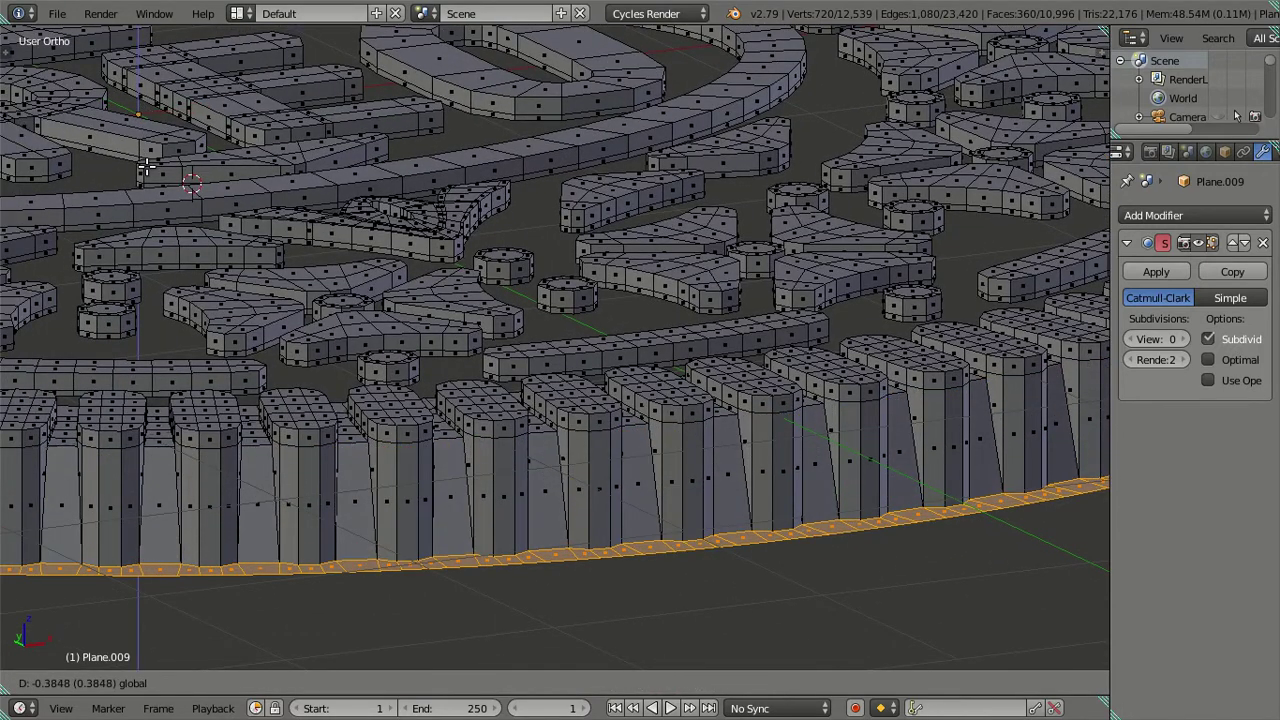
left_click(145, 168)
scroll(145, 168, "down", 2)
scroll(145, 168, "down", 3)
middle_click_drag(145, 168, 160, 200)
mouse_move(383, 202)
middle_mouse_down()
mouse_move(599, 380)
mouse_move(873, 414)
mouse_move(643, 423)
mouse_move(681, 396)
middle_mouse_up()
scroll(599, 380, "up", 2)
scroll(599, 380, "up", 2)
scroll(599, 380, "down", 3)
scroll(650, 425, "up", 2)
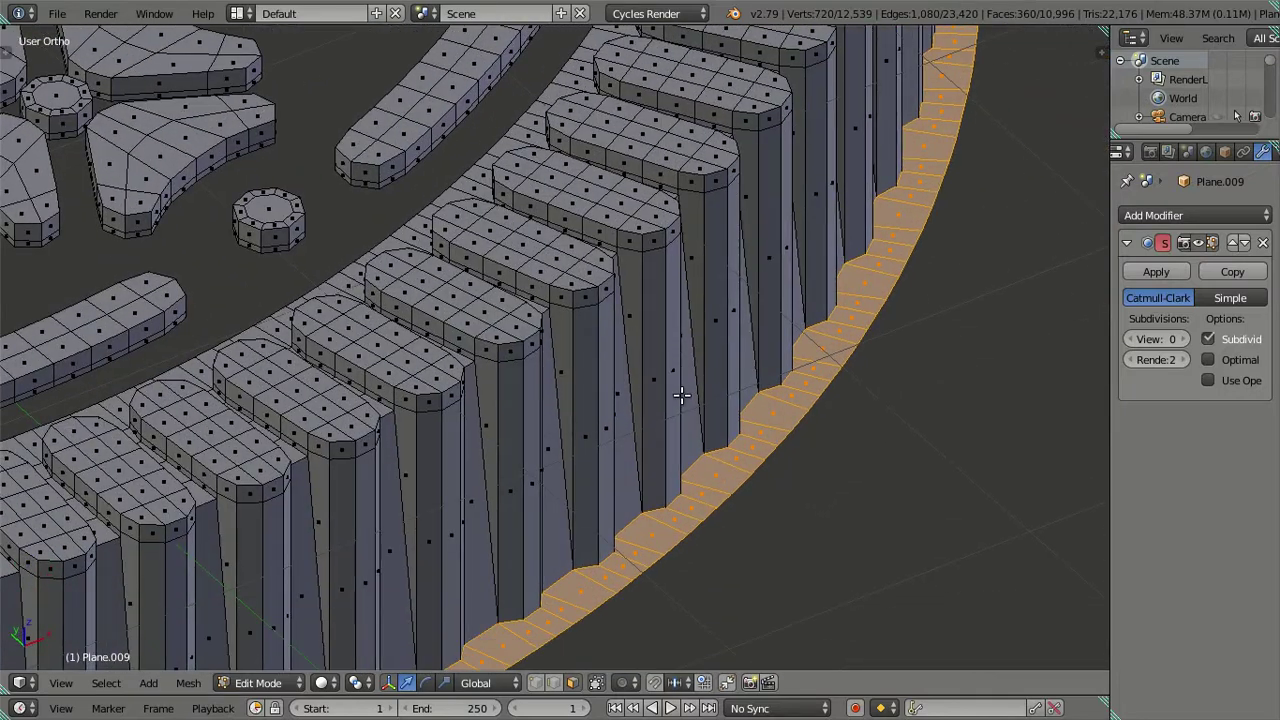
scroll(681, 395, "up", 2)
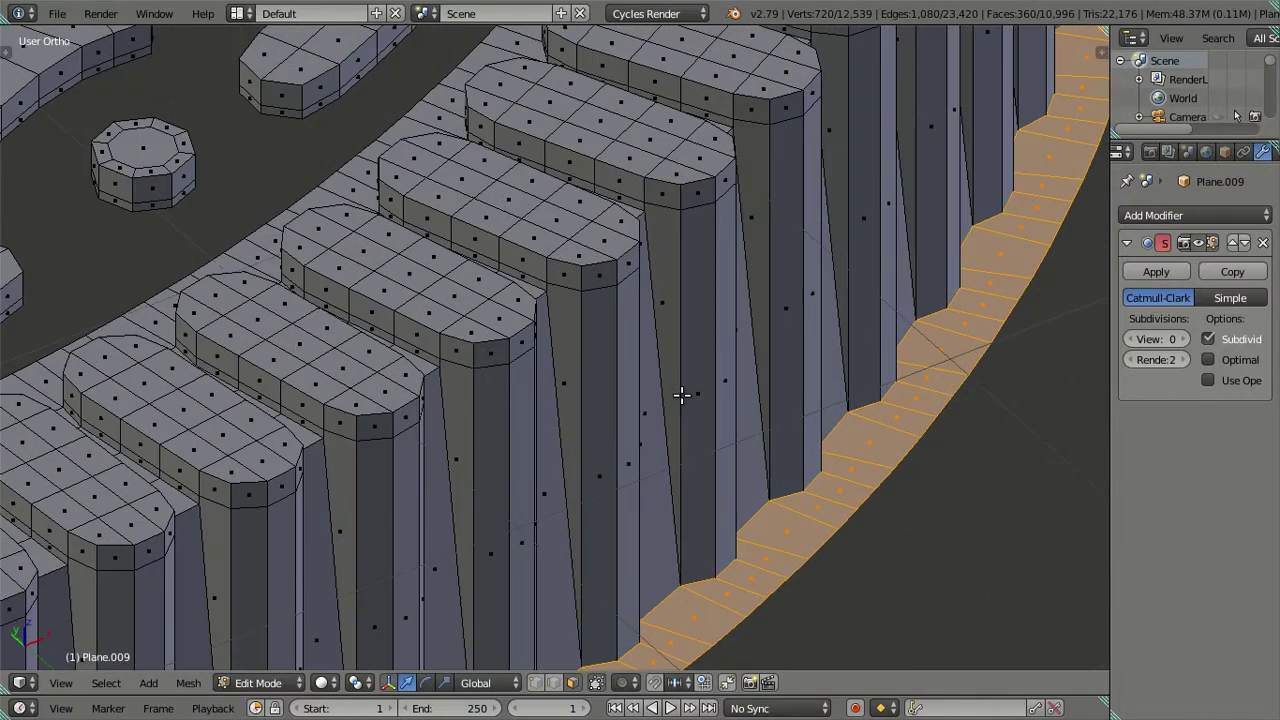
key("ctrl+z")
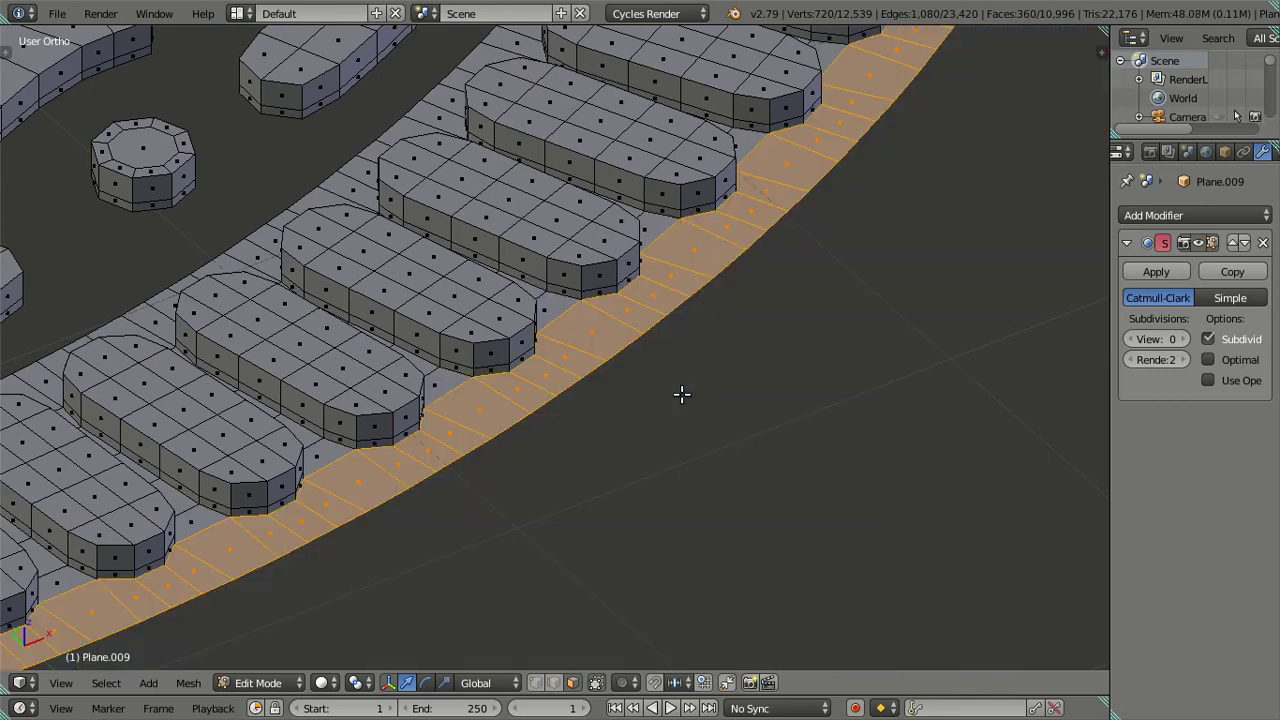
scroll(566, 363, "down", 3)
scroll(566, 363, "down", 2)
Step: Extrude the outer rim ring in place and open the N sidebar for vertex coordinates
scroll(566, 363, "down", 2)
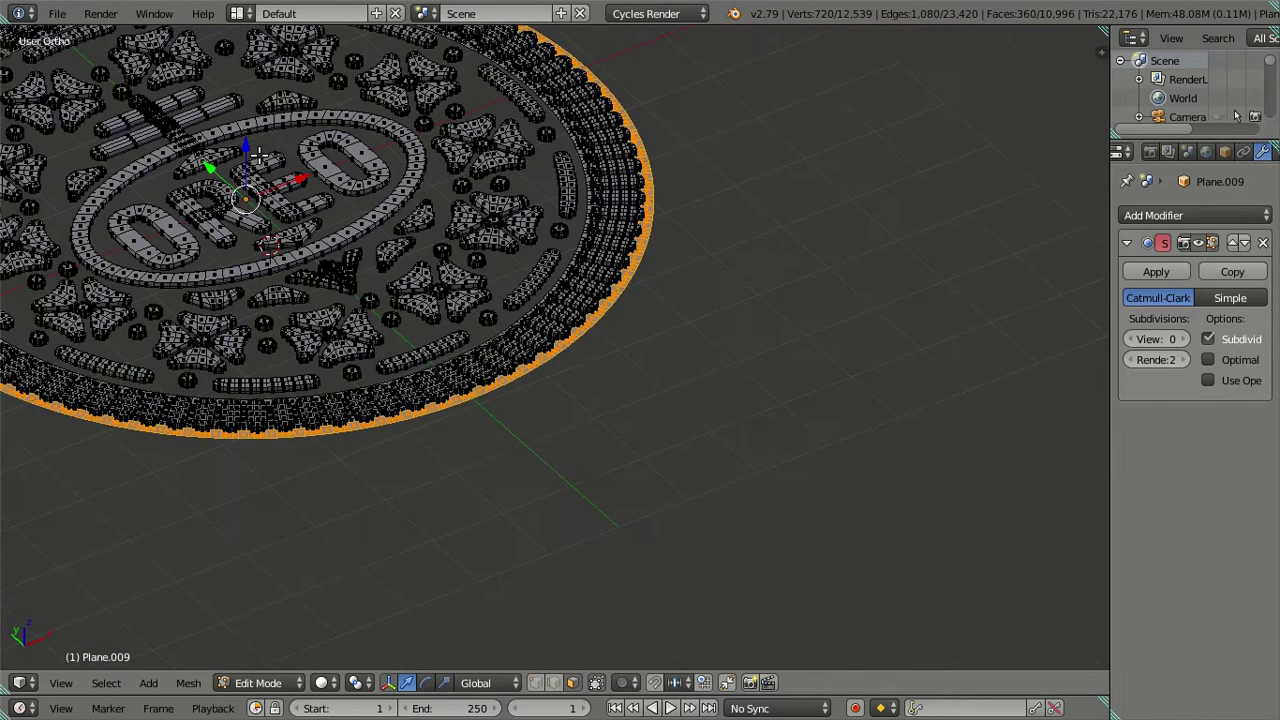
key("g")
key("z")
left_click(527, 338)
key("e")
right_click(408, 330)
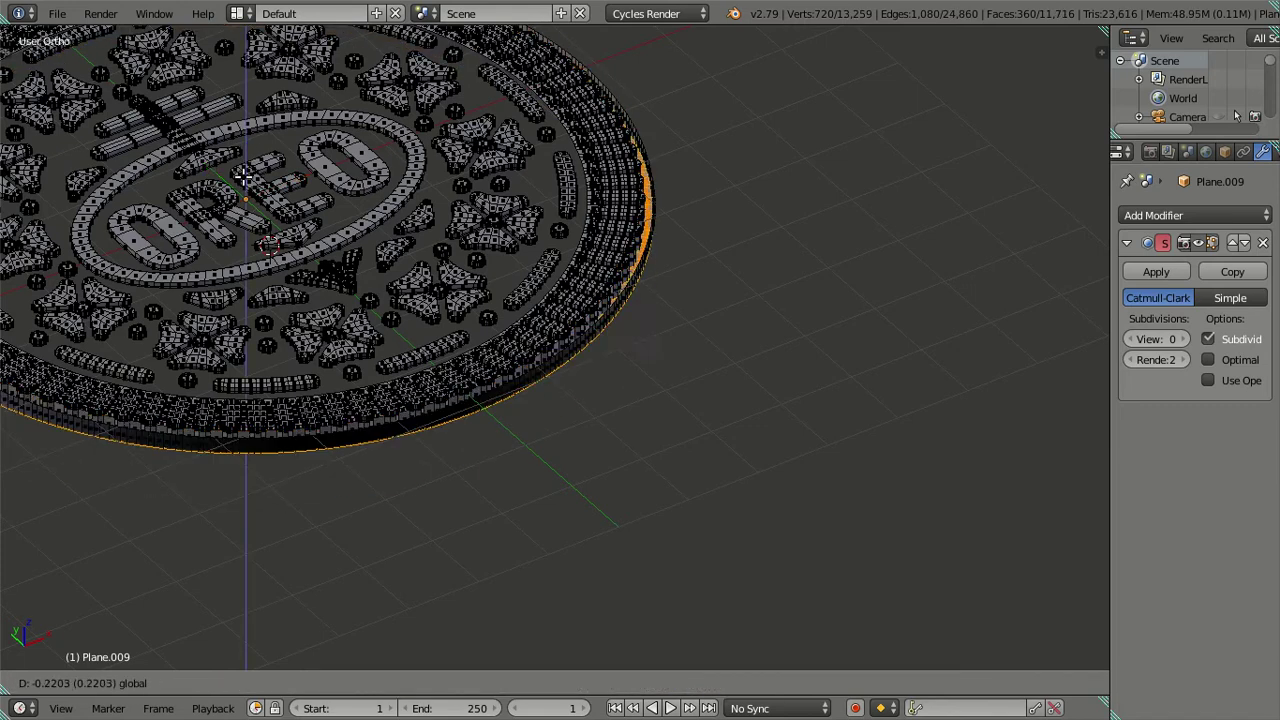
middle_click_drag(252, 165, 582, 360)
scroll(582, 360, "up", 4)
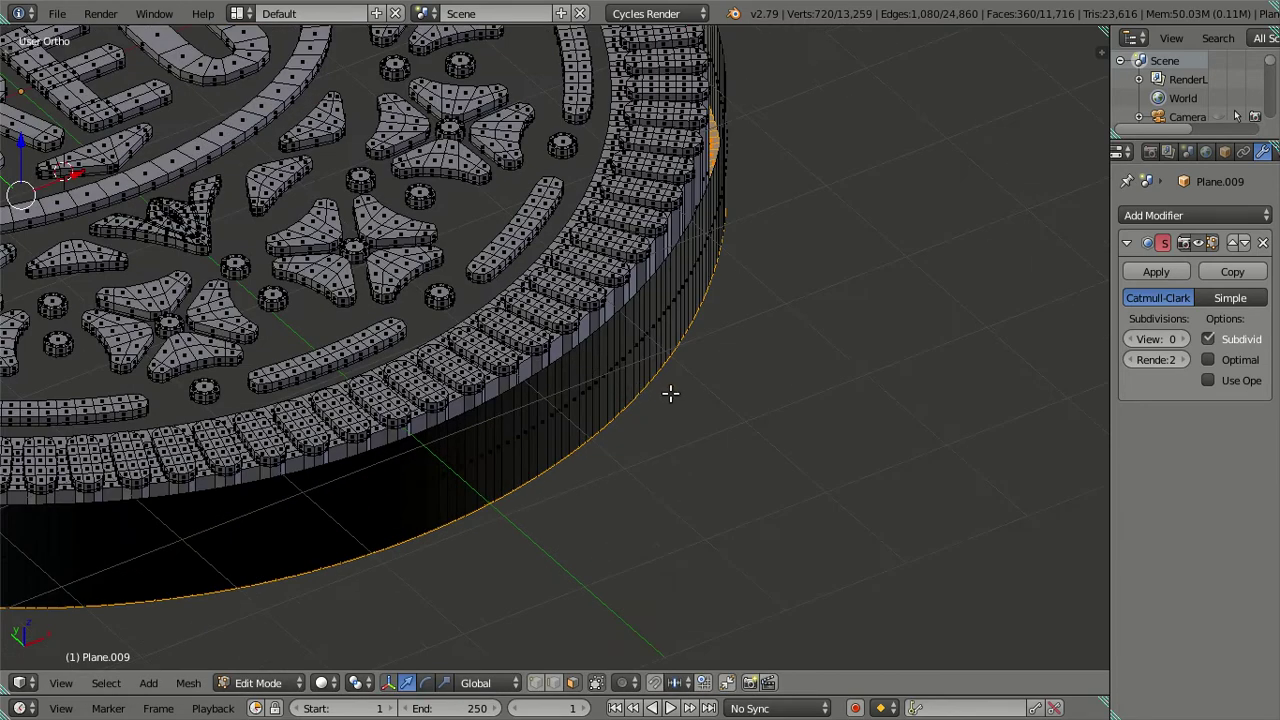
key("n")
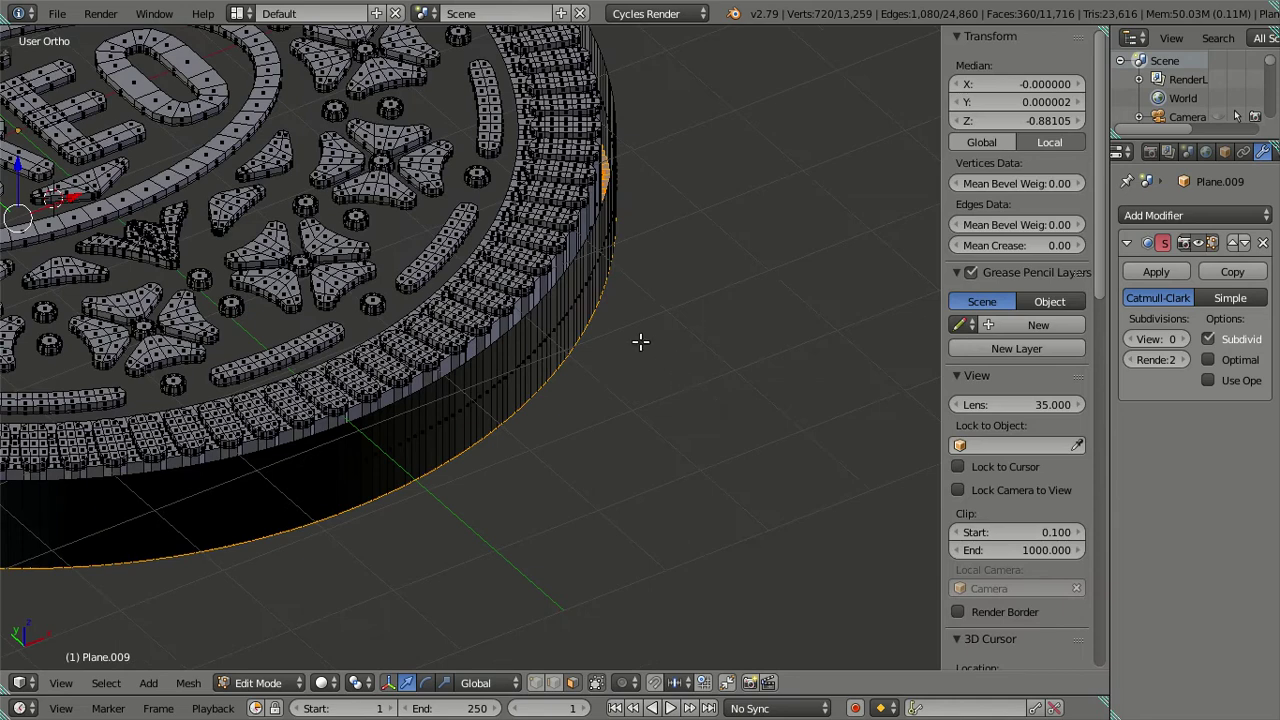
key("ctrl+z")
Step: Lower the extruded rim ring, settling its Median Z at -0.5 after trying -1.2 and -1
middle_click_drag(437, 305, 652, 443, "shift")
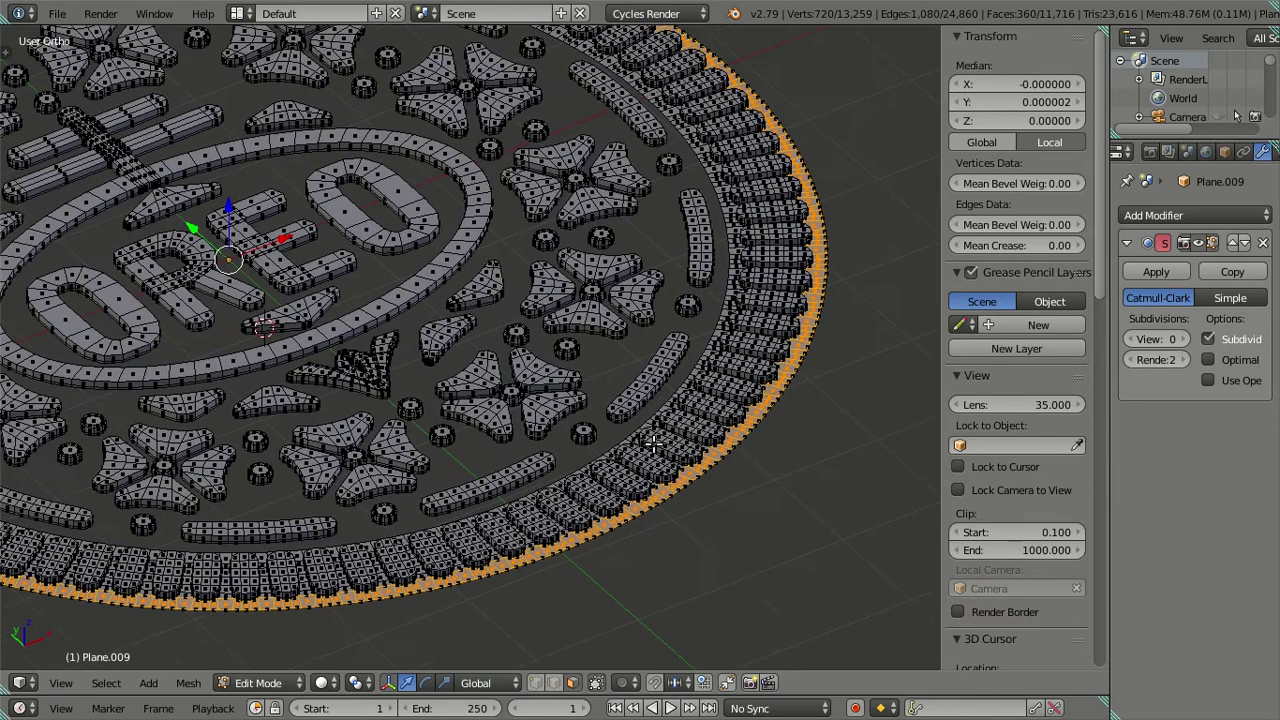
key("g")
key("z")
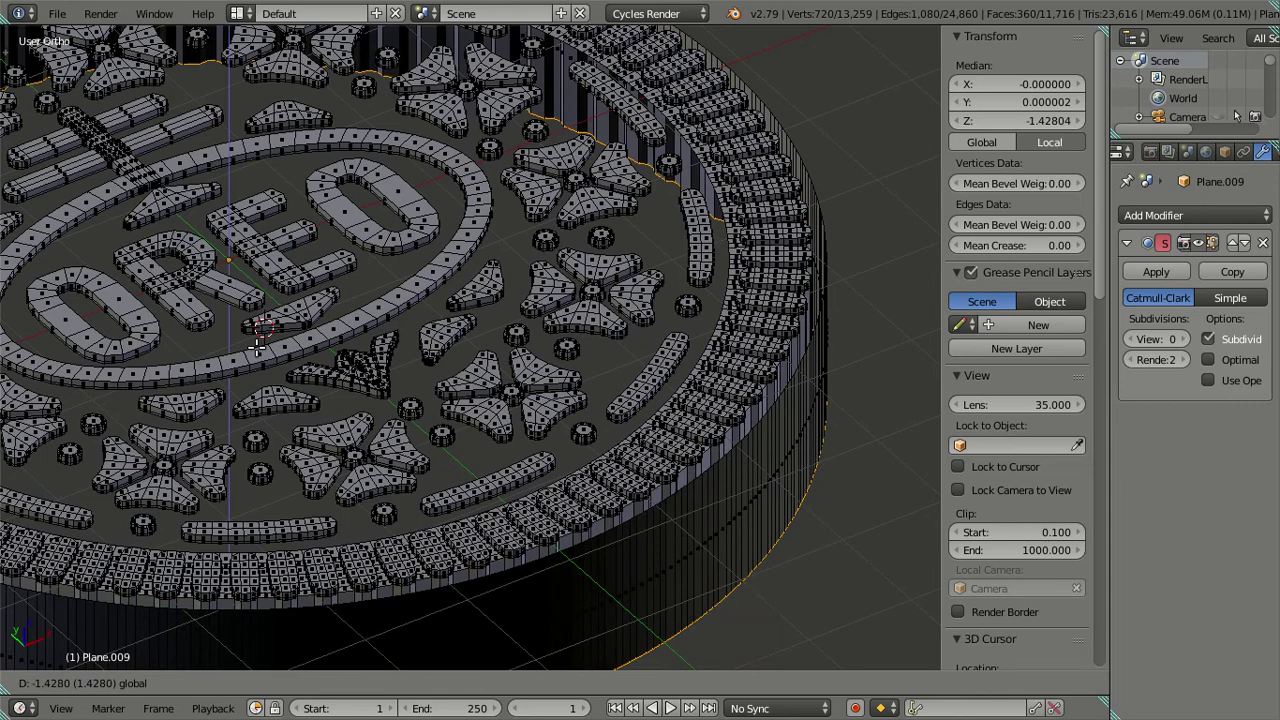
left_click(257, 345)
middle_click_drag(925, 413, 895, 289, "shift")
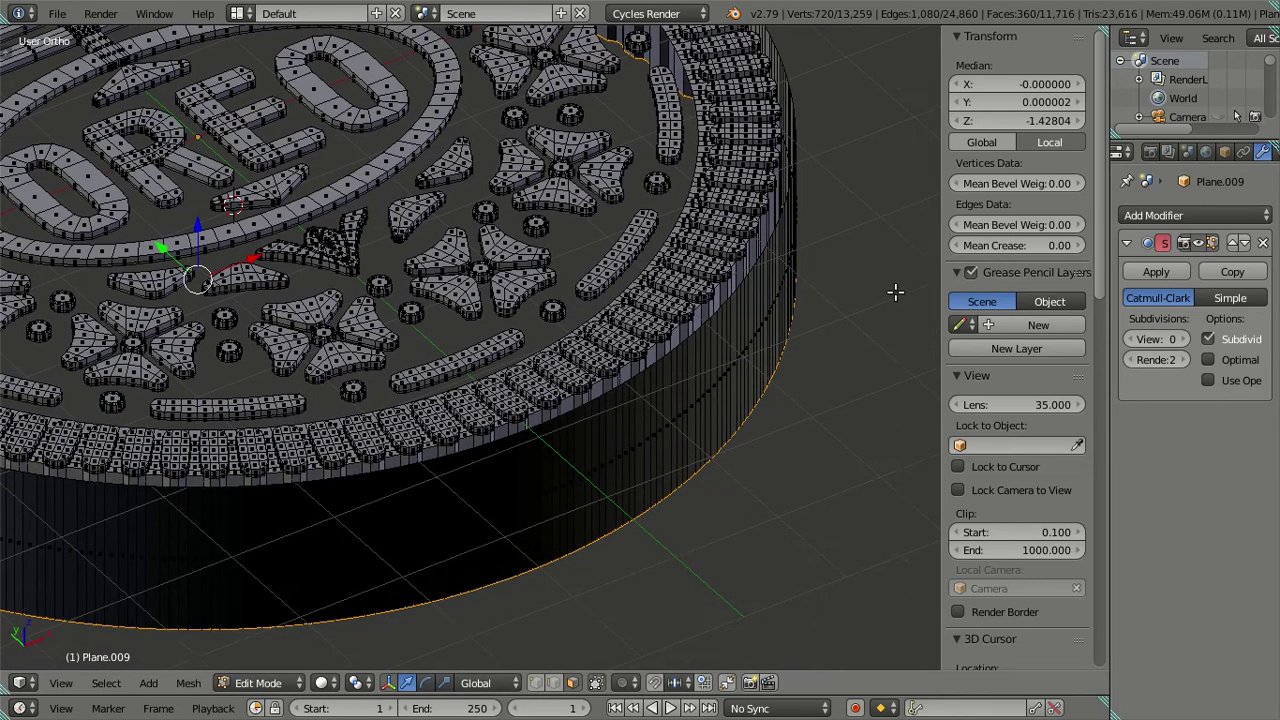
left_click(1003, 120)
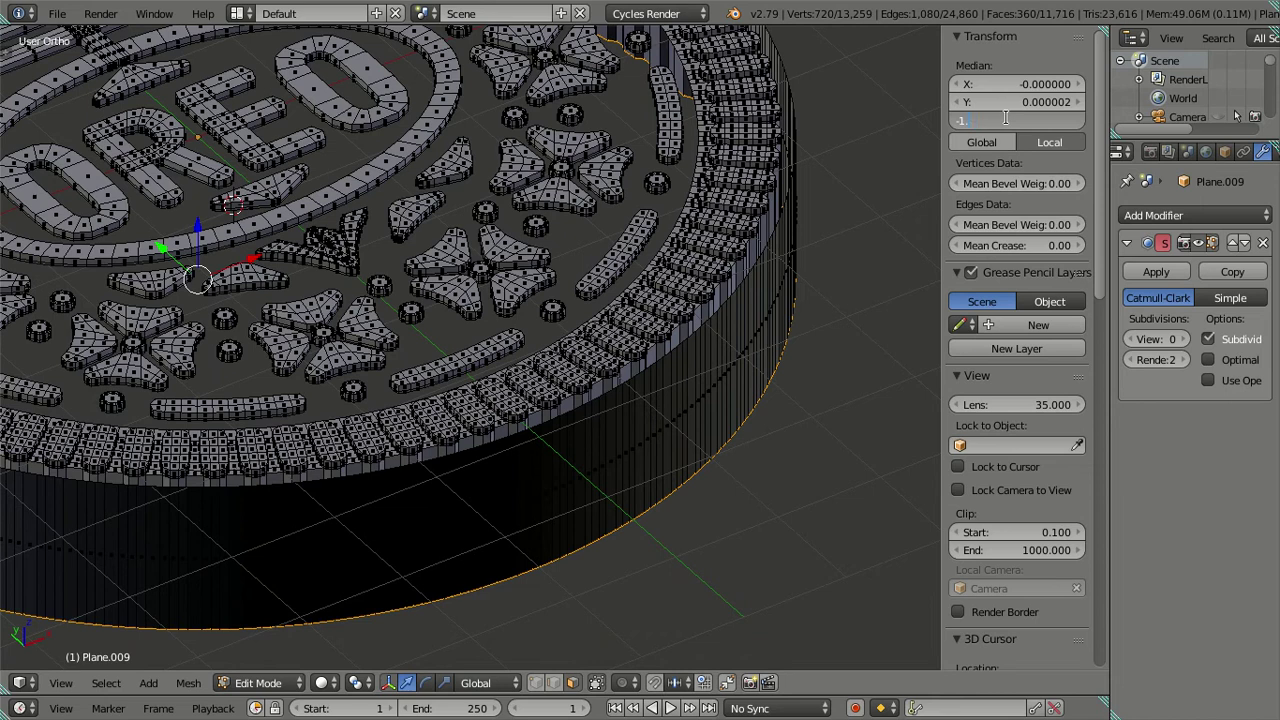
type(".2")
key("Return")
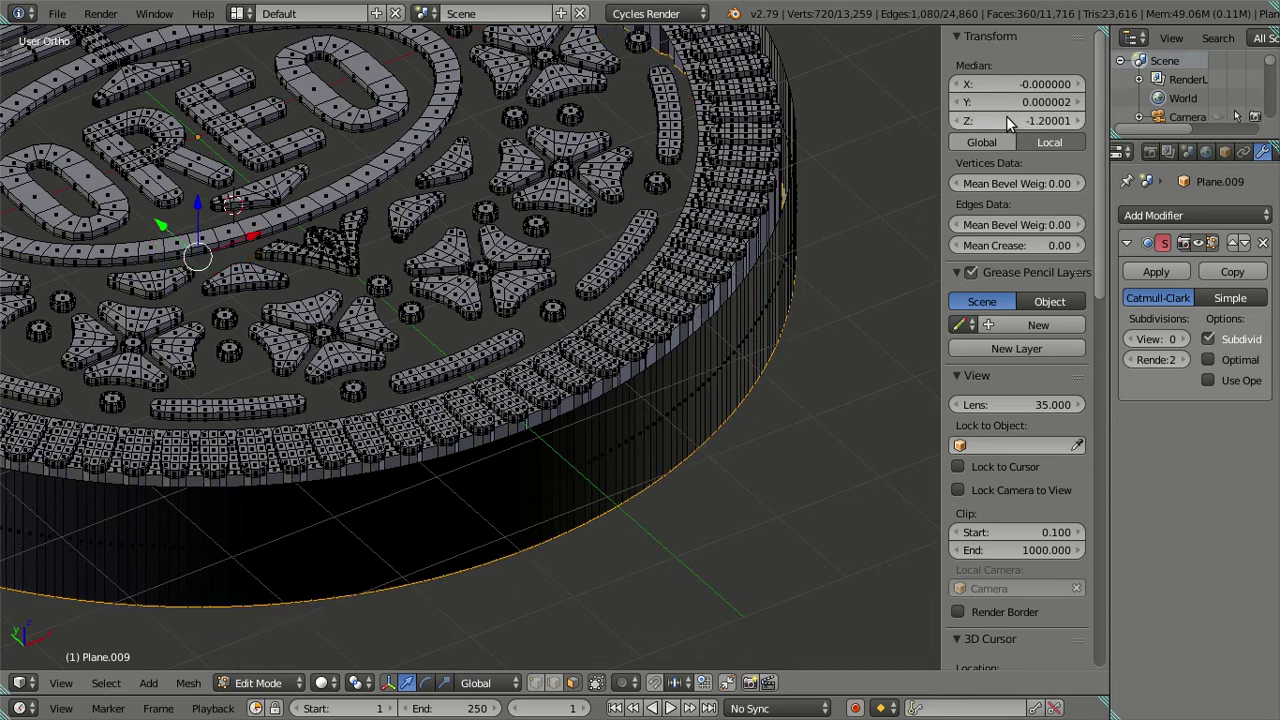
left_click(1016, 120)
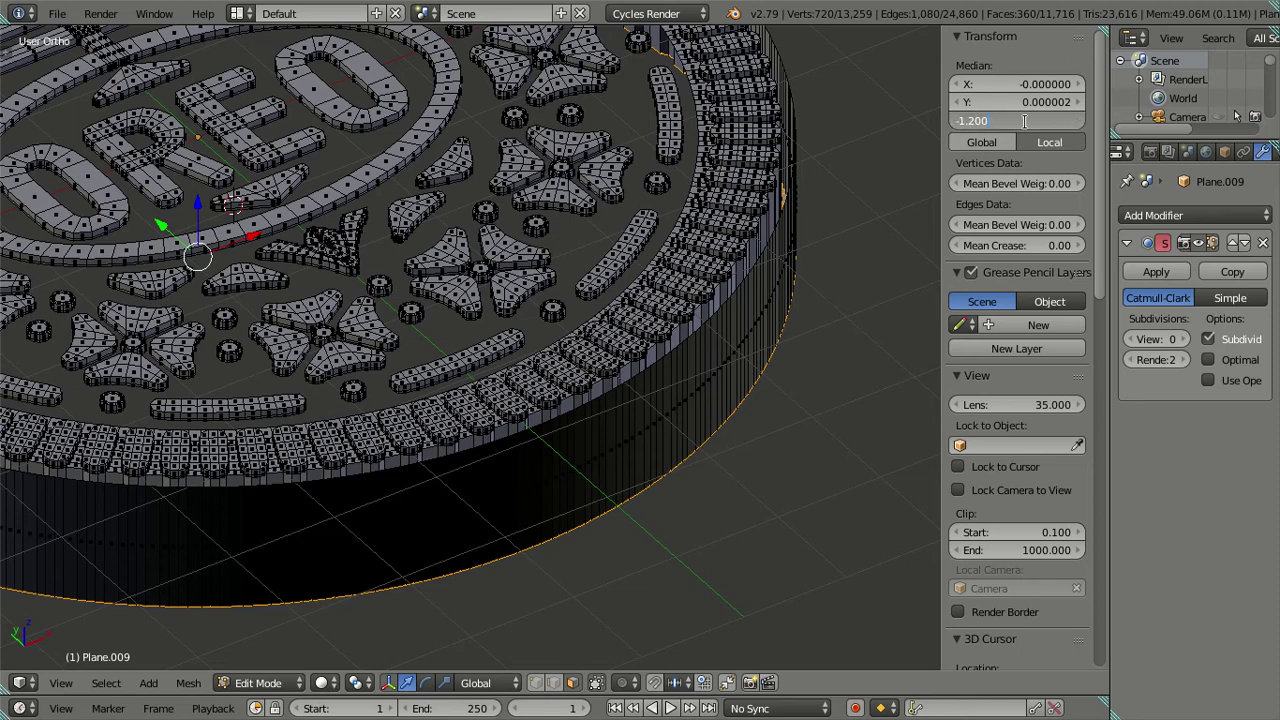
type("-1.00000")
key("Return")
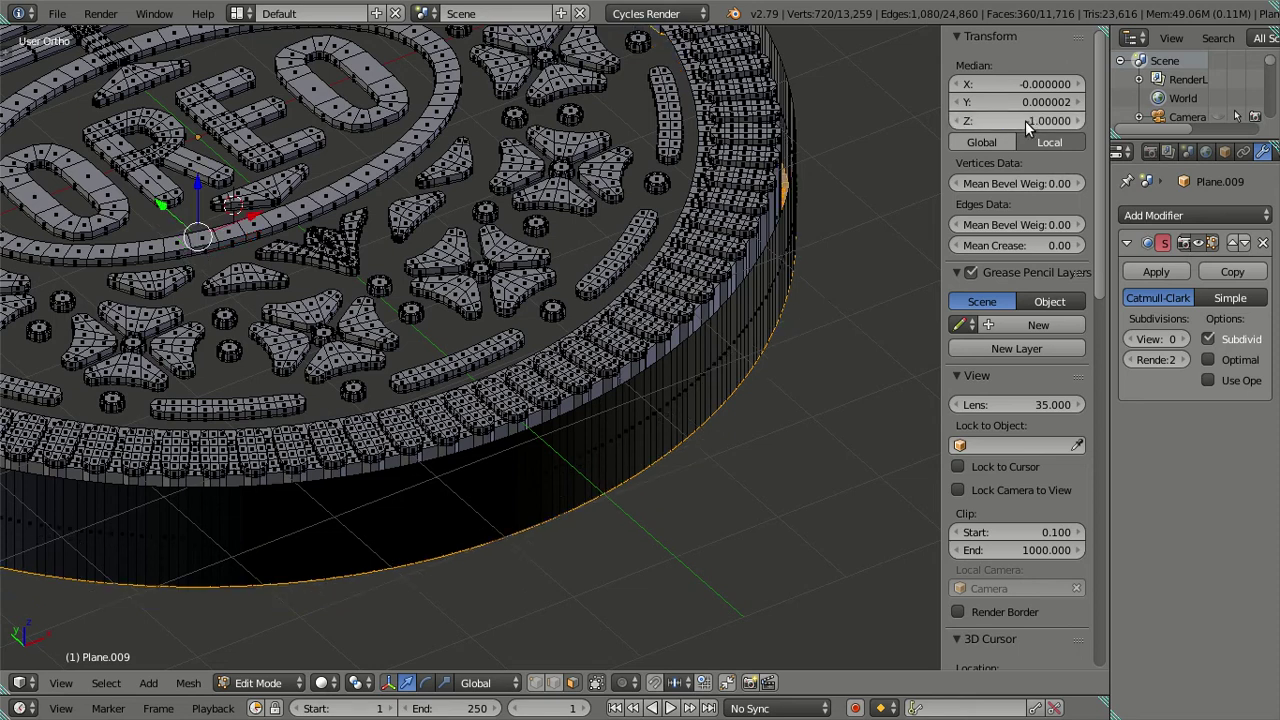
left_click(1024, 122)
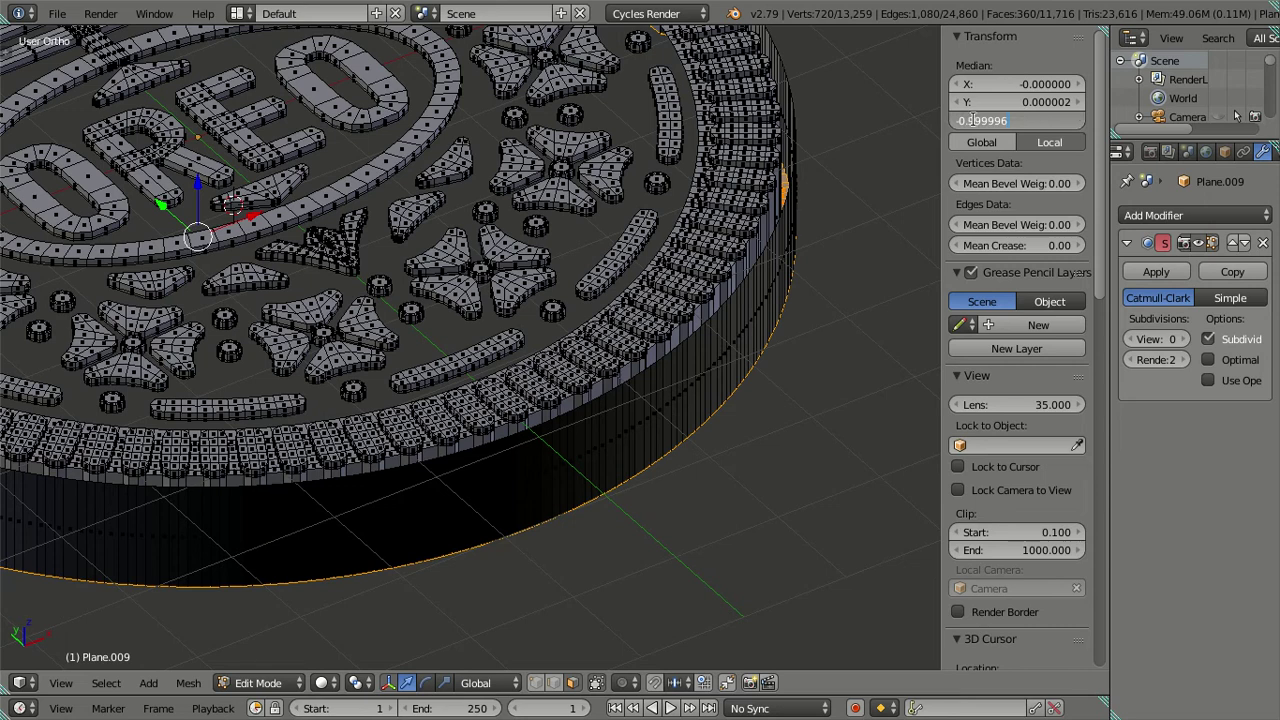
key("BackSpace")
key("Return")
Step: Deselect everything in the mesh and bring the new side wall into view
mouse_move(806, 295)
middle_mouse_down()
mouse_move(766, 260)
mouse_move(720, 325)
middle_mouse_up()
key("a")
scroll(690, 380, "up", 3)
scroll(694, 393, "up", 2)
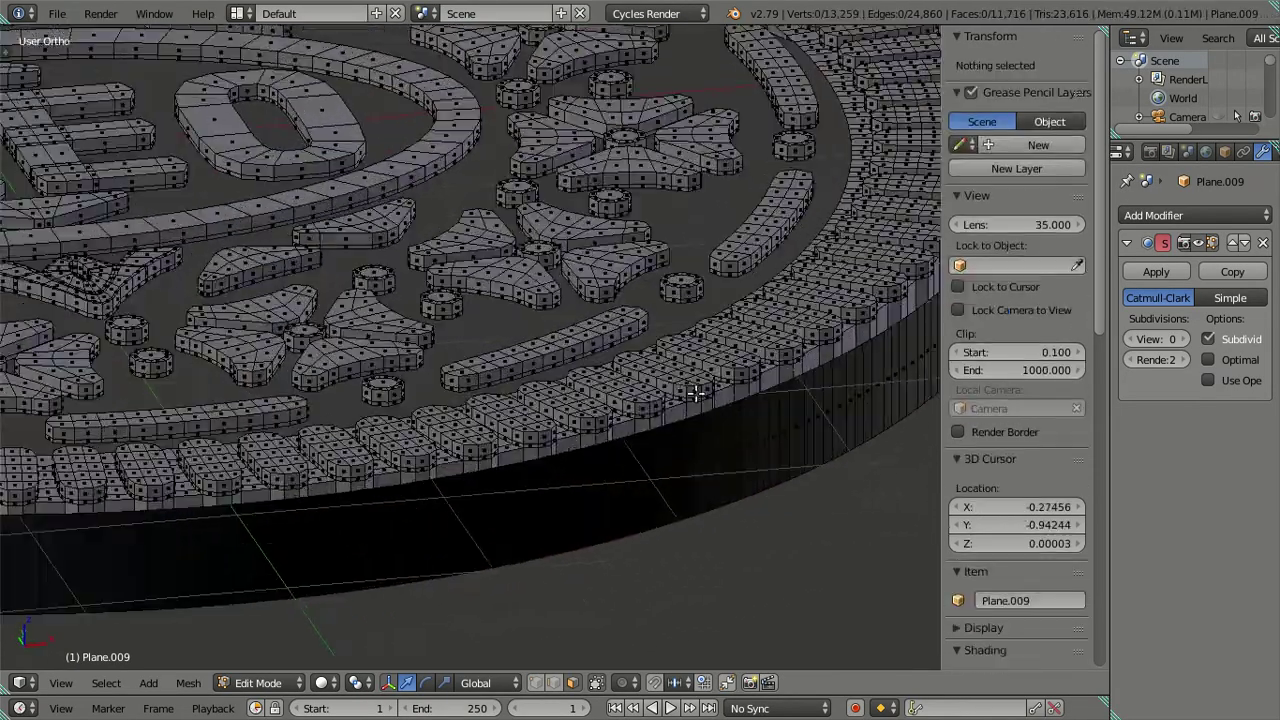
middle_click_drag(694, 393, 720, 500)
Step: Select the side wall face loop and delete its faces
right_click(740, 595, "alt")
scroll(740, 583, "down", 3)
key("x")
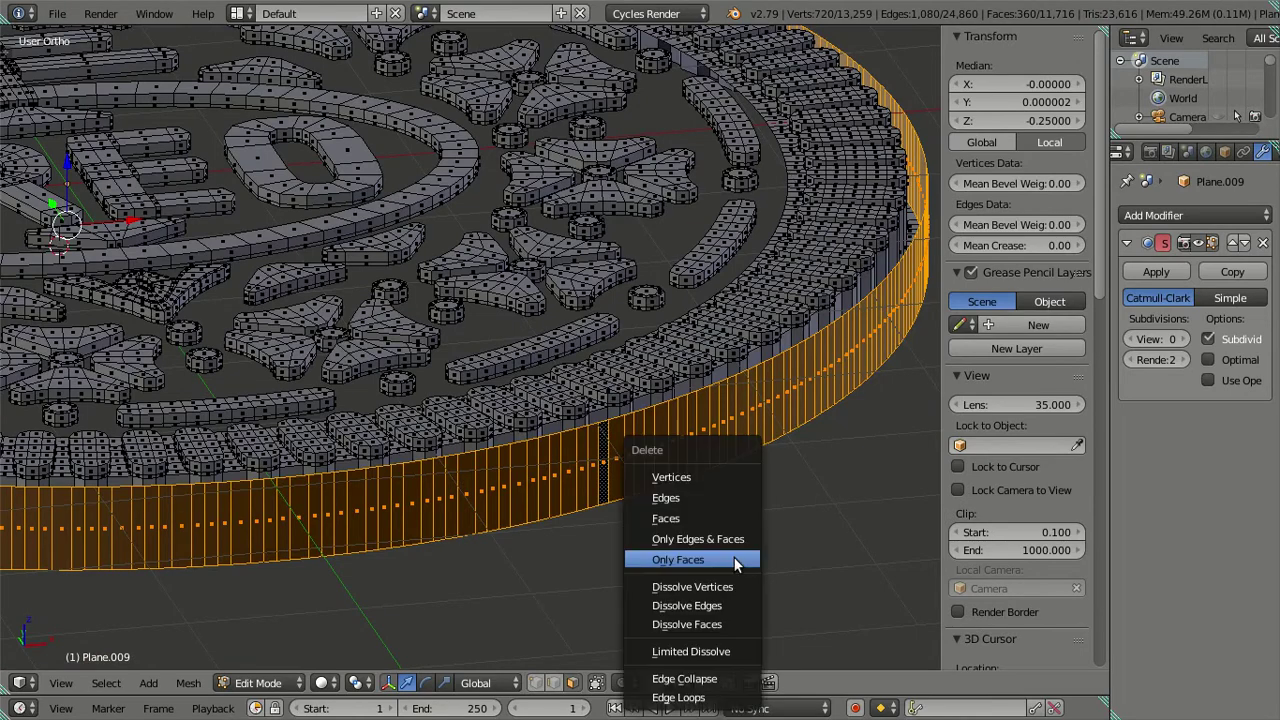
left_click(714, 518)
middle_click_drag(714, 518, 660, 465)
scroll(660, 465, "up", 3)
scroll(457, 400, "up", 3)
scroll(531, 517, "up", 2)
scroll(571, 527, "up", 2)
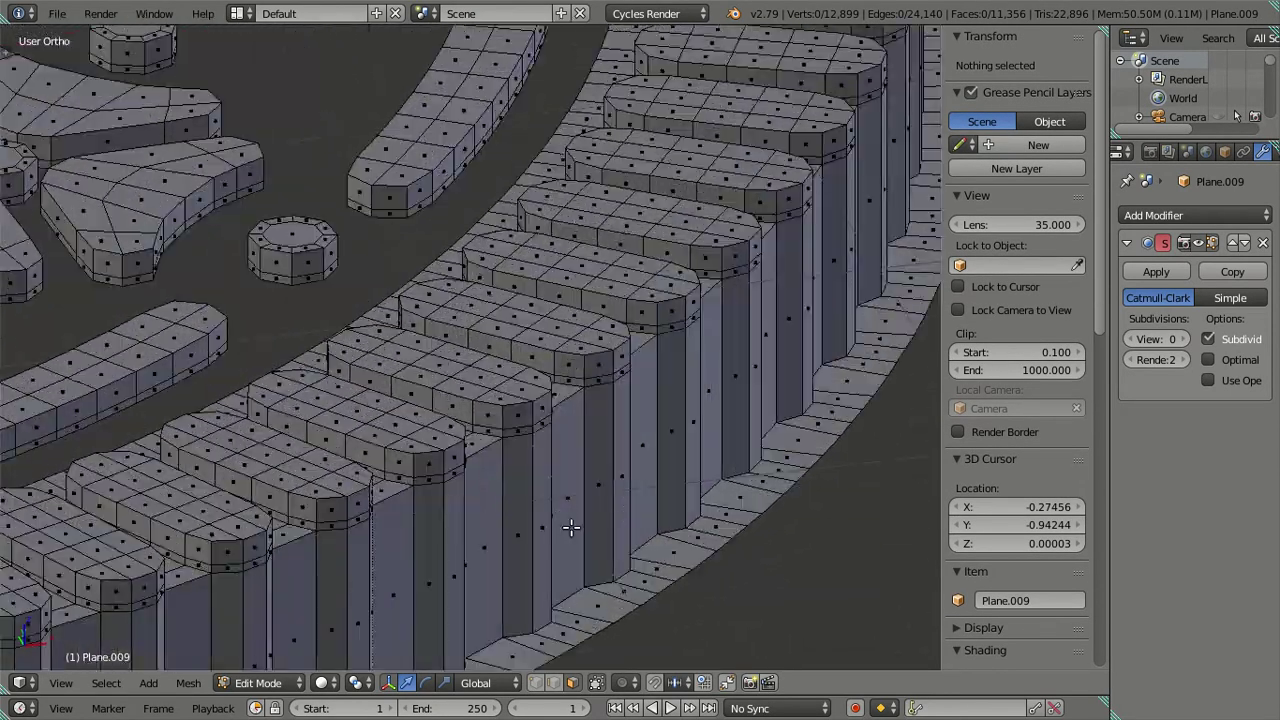
Step: Select the outer rim floor loop and delete those faces too
right_click(622, 594, "alt")
key("x")
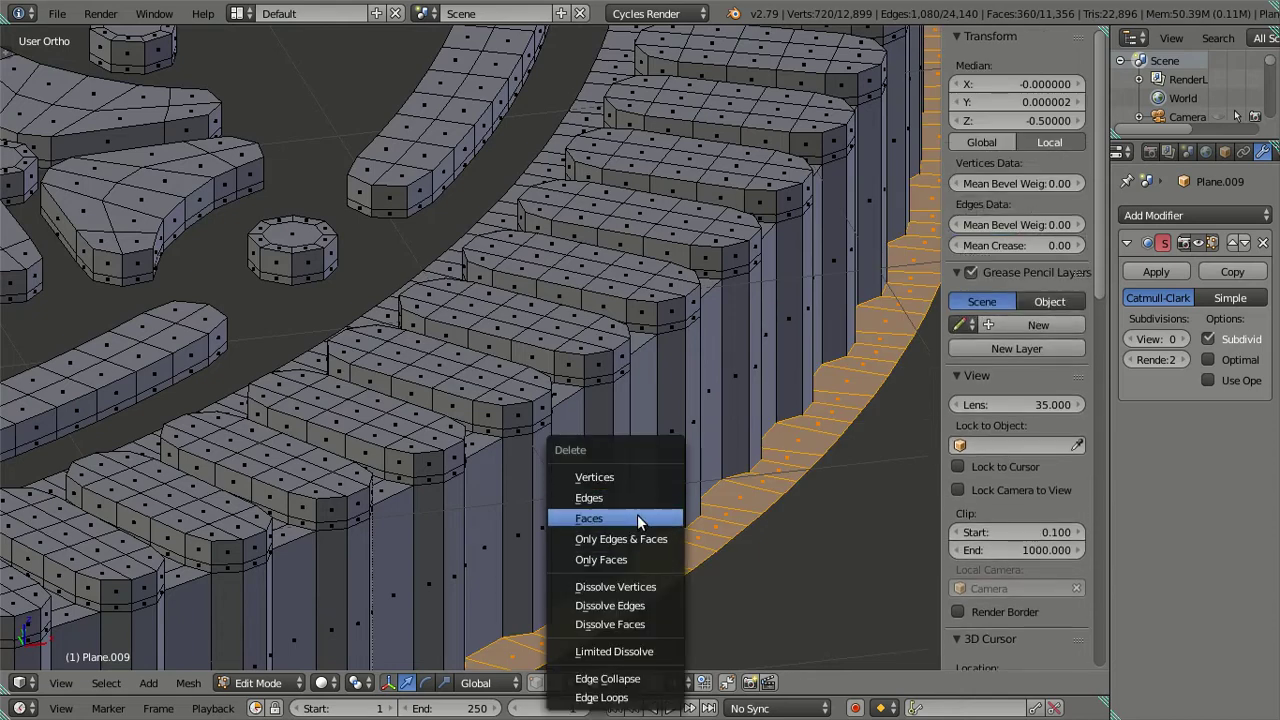
left_click(637, 514)
scroll(605, 328, "down", 5)
Step: Inspect the toothed rim in Object Mode, then return to Edit Mode
key("Tab")
mouse_move(601, 323)
middle_mouse_down()
mouse_move(700, 221)
mouse_move(526, 311)
mouse_move(444, 207)
mouse_move(451, 198)
mouse_move(460, 281)
mouse_move(527, 276)
mouse_move(680, 300)
mouse_move(650, 325)
mouse_move(650, 383)
mouse_move(564, 347)
mouse_move(528, 440)
mouse_move(541, 343)
mouse_move(623, 266)
middle_mouse_up()
scroll(620, 314, "up", 3)
scroll(655, 296, "down", 4)
scroll(528, 440, "up", 4)
scroll(537, 441, "down", 2)
scroll(541, 343, "up", 2)
scroll(541, 343, "down", 2)
scroll(657, 429, "up", 3)
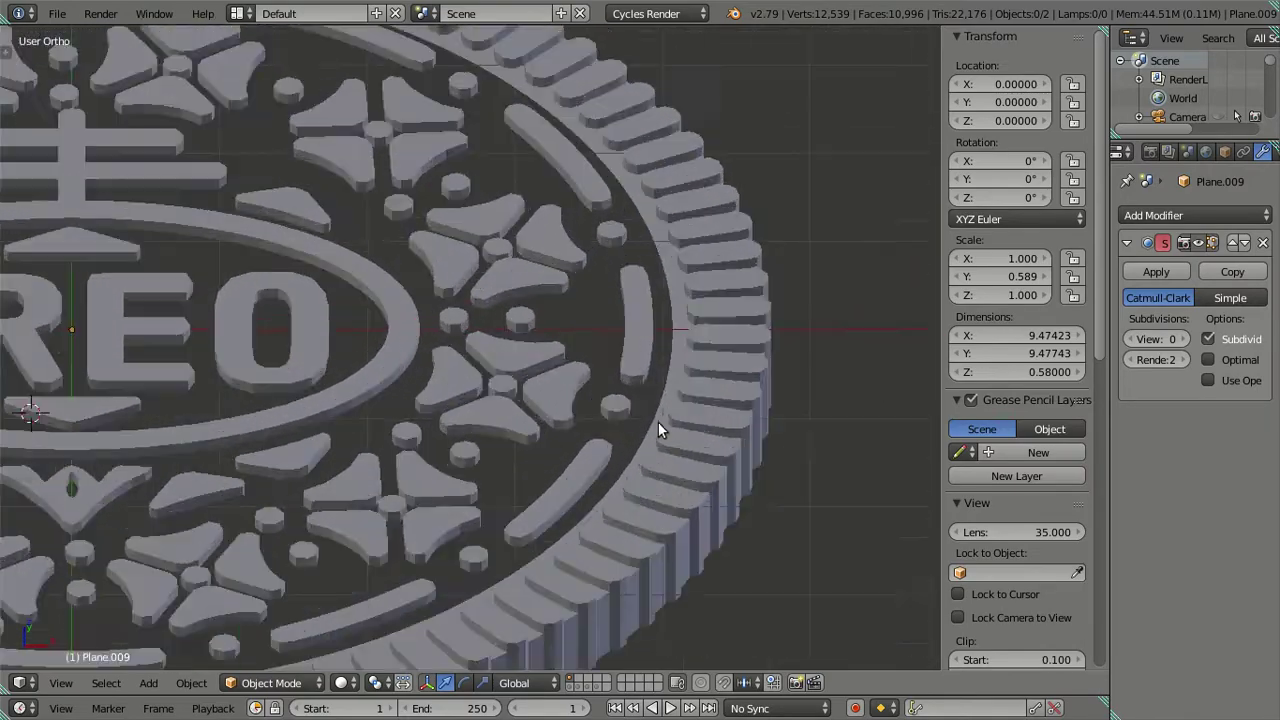
key("Tab")
scroll(657, 429, "up", 2)
scroll(517, 399, "up", 2)
mouse_move(517, 399)
middle_mouse_down()
mouse_move(602, 432)
mouse_move(412, 465)
middle_mouse_up()
Step: Select the inner rim edge loop, extrude it in place, and switch to top view
scroll(494, 398, "up", 3)
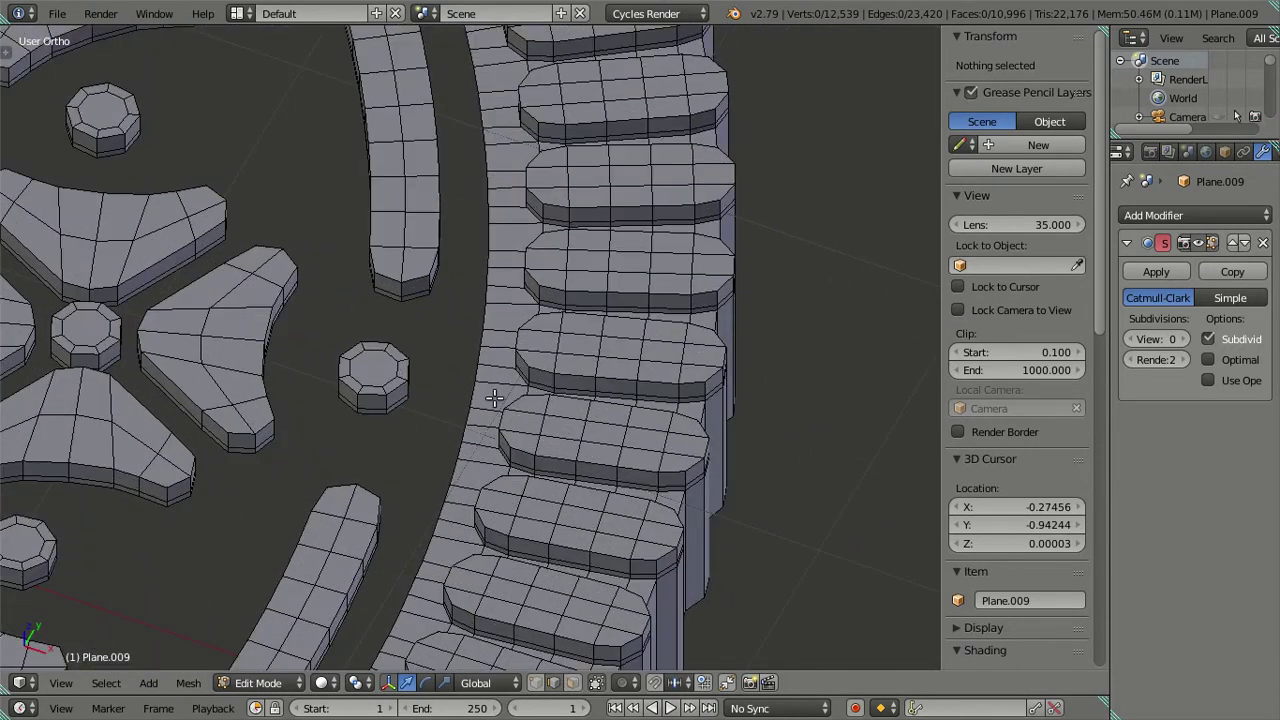
left_click(474, 389, "alt")
scroll(531, 397, "down", 2)
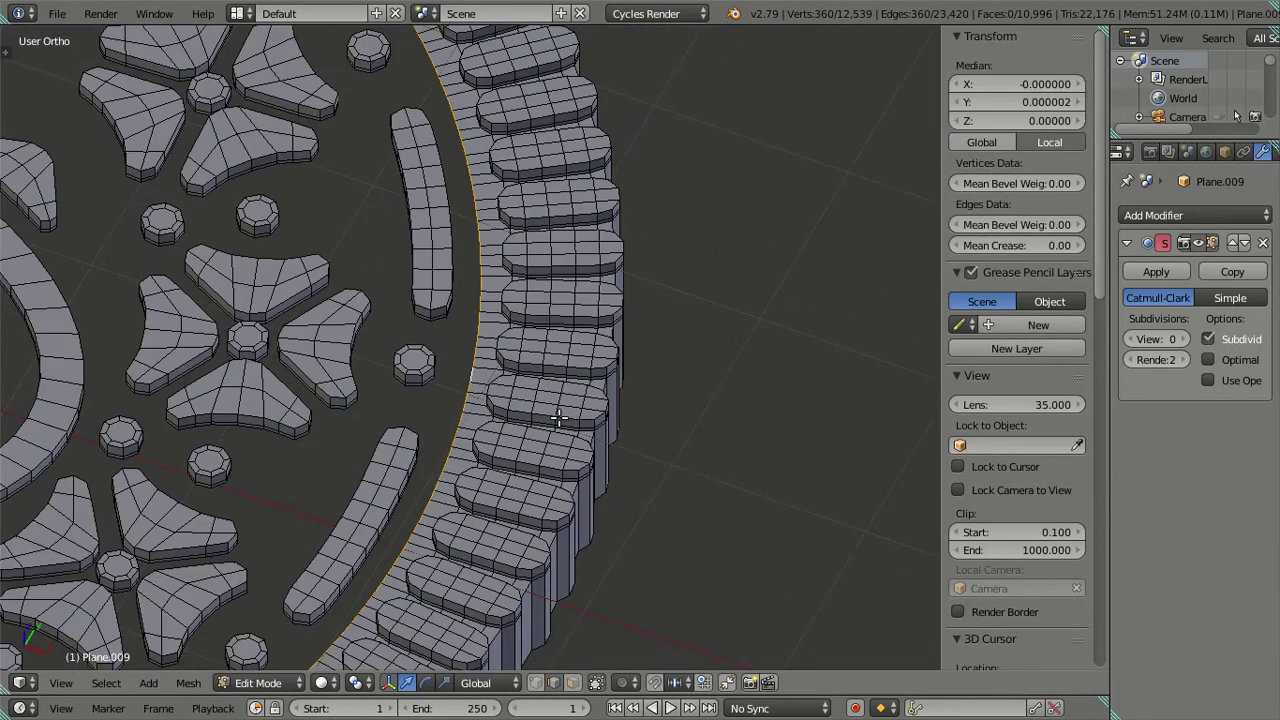
key("e")
key("Escape")
scroll(541, 379, "down", 3)
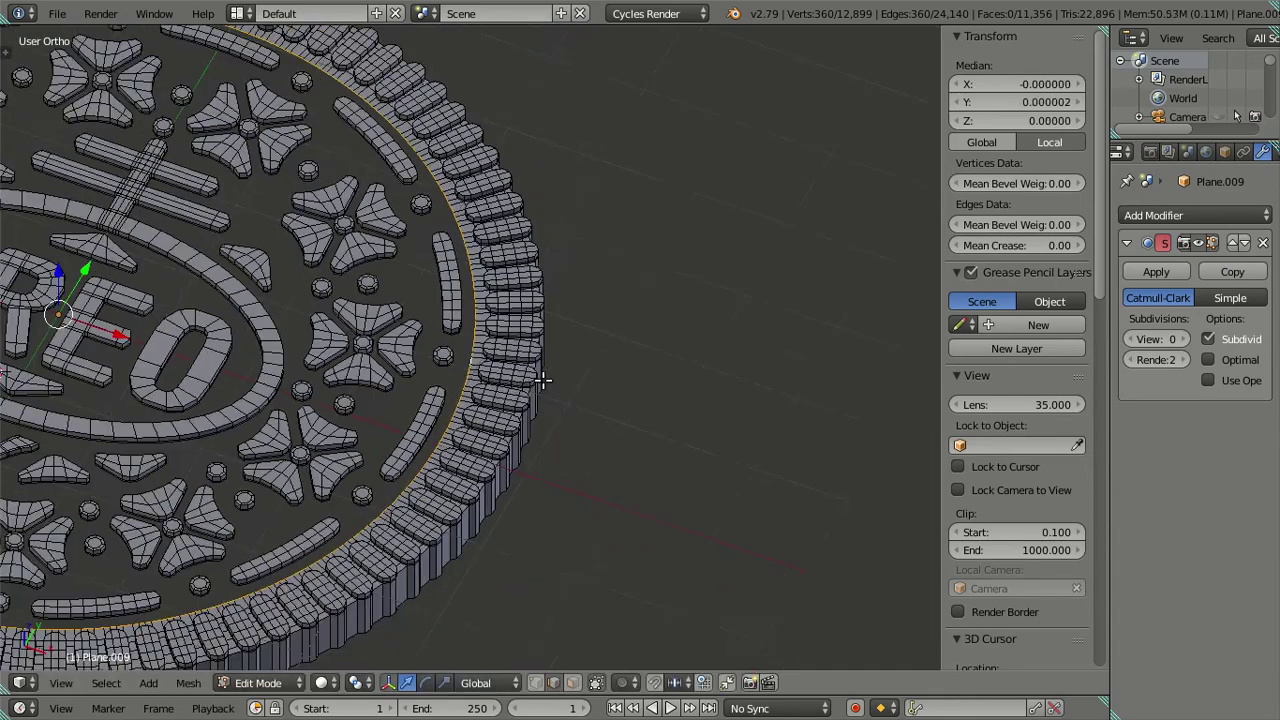
scroll(541, 379, "down", 4)
middle_click_drag(543, 374, 548, 433)
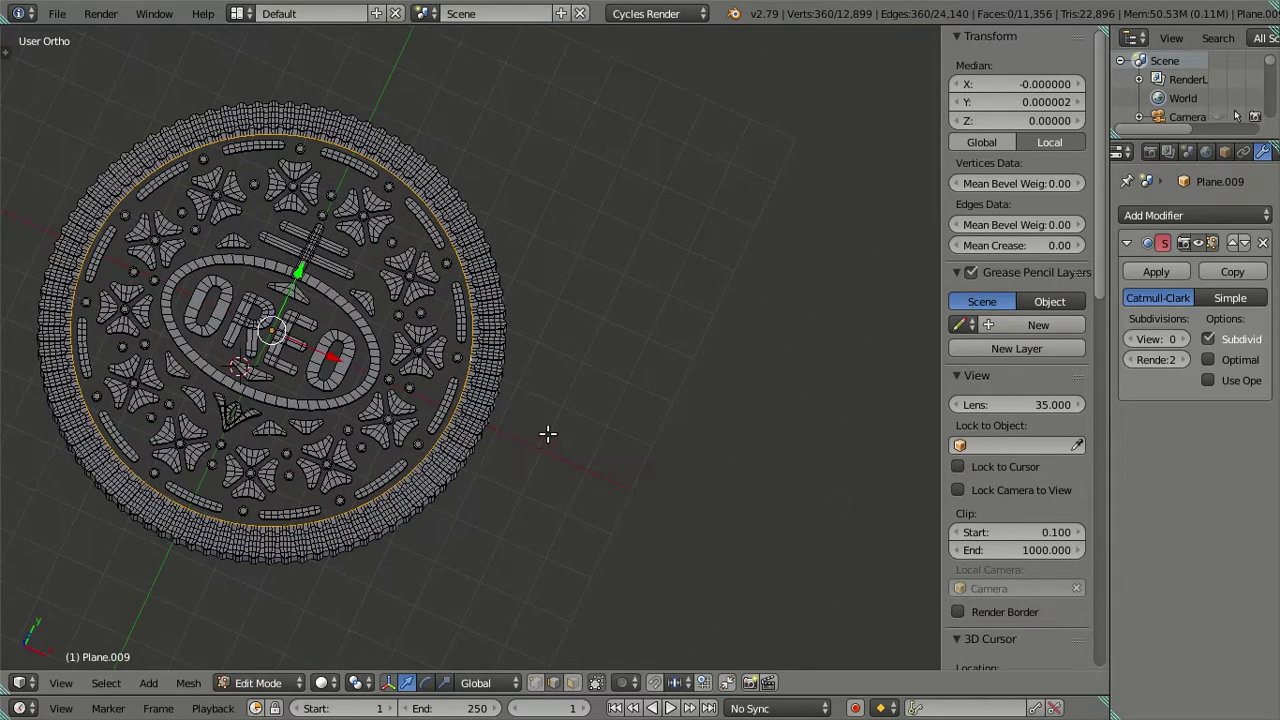
key("KP_7")
scroll(700, 400, "up", 3)
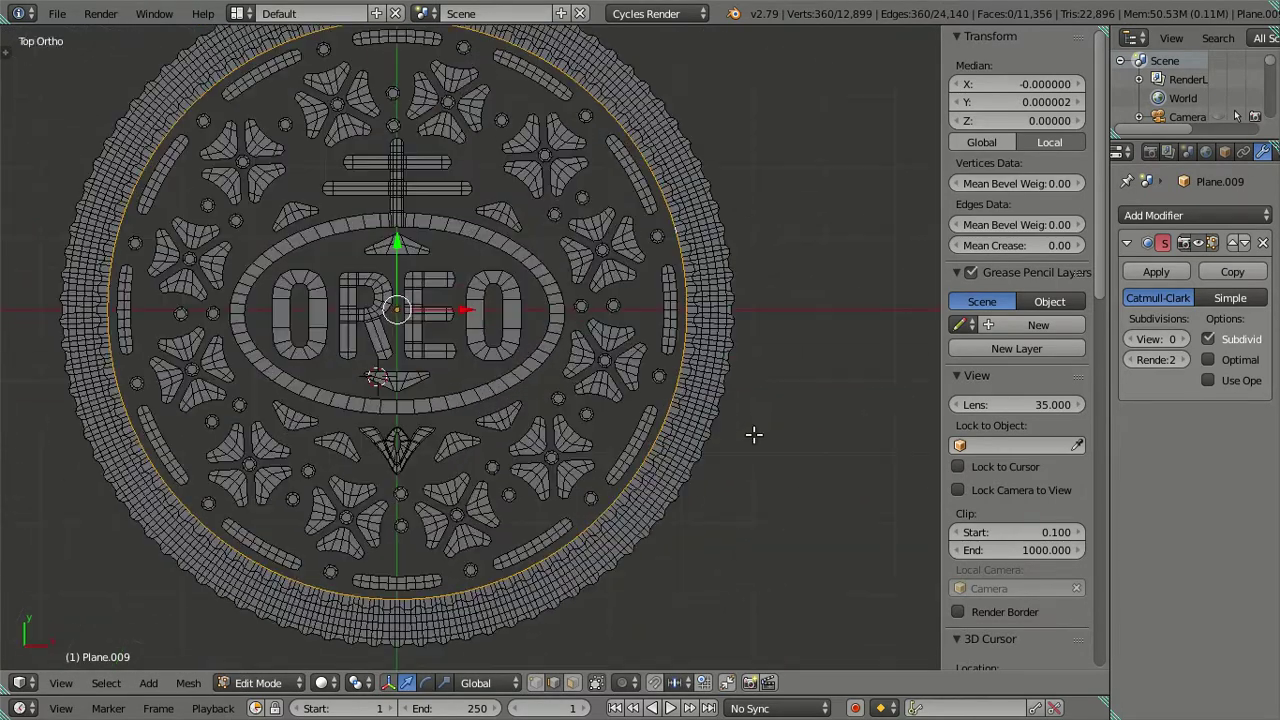
Step: Scale the newly extruded inner loop down slightly
key("s")
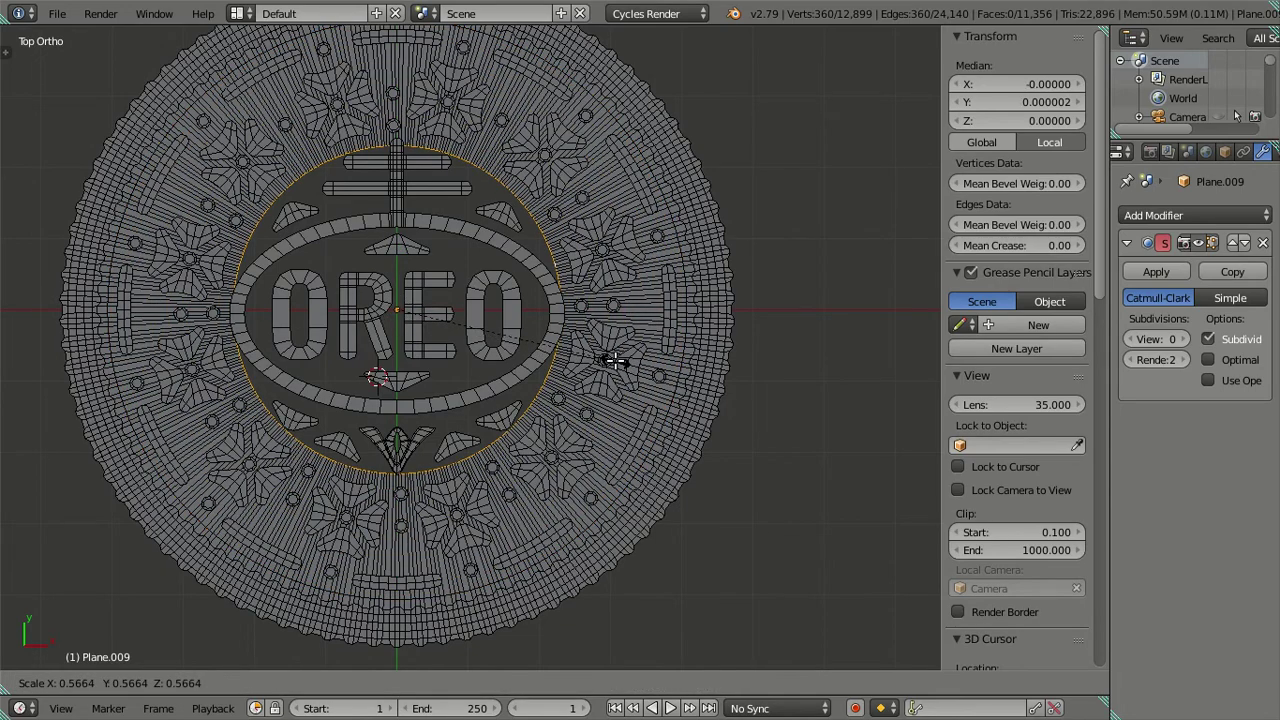
left_click(608, 359)
scroll(640, 333, "up", 3)
scroll(563, 428, "up", 5)
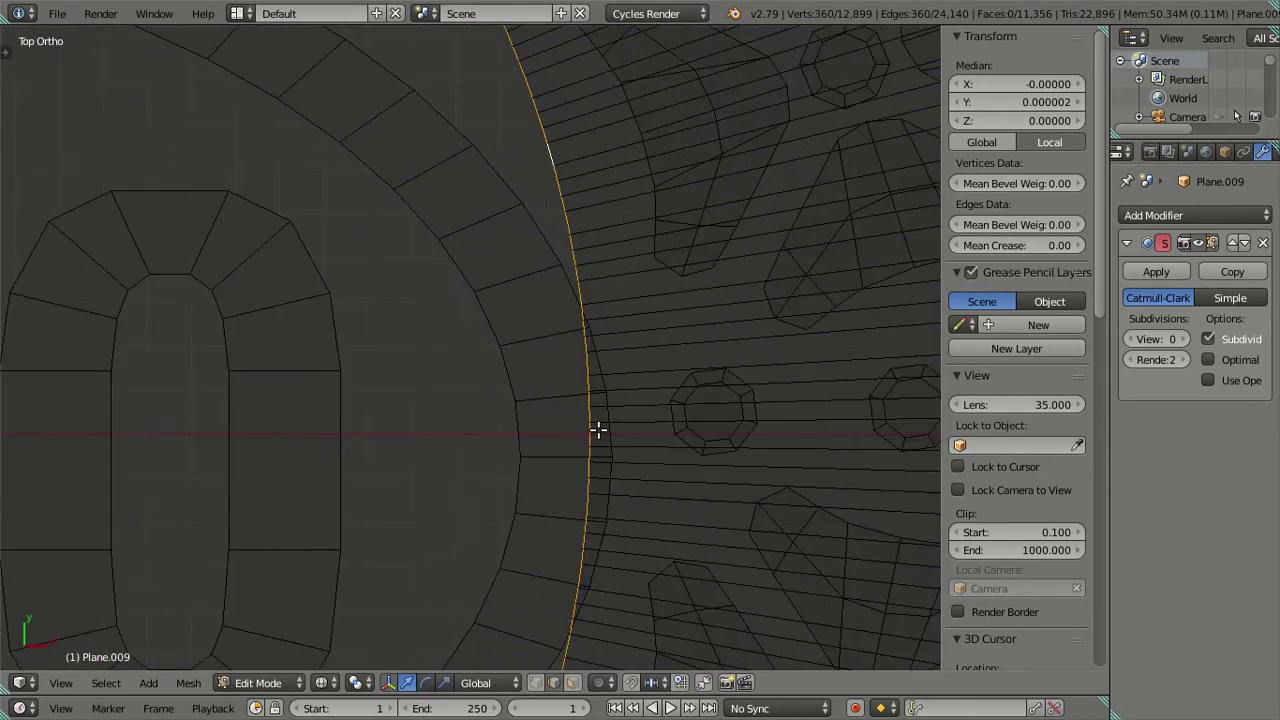
scroll(589, 366, "down", 2)
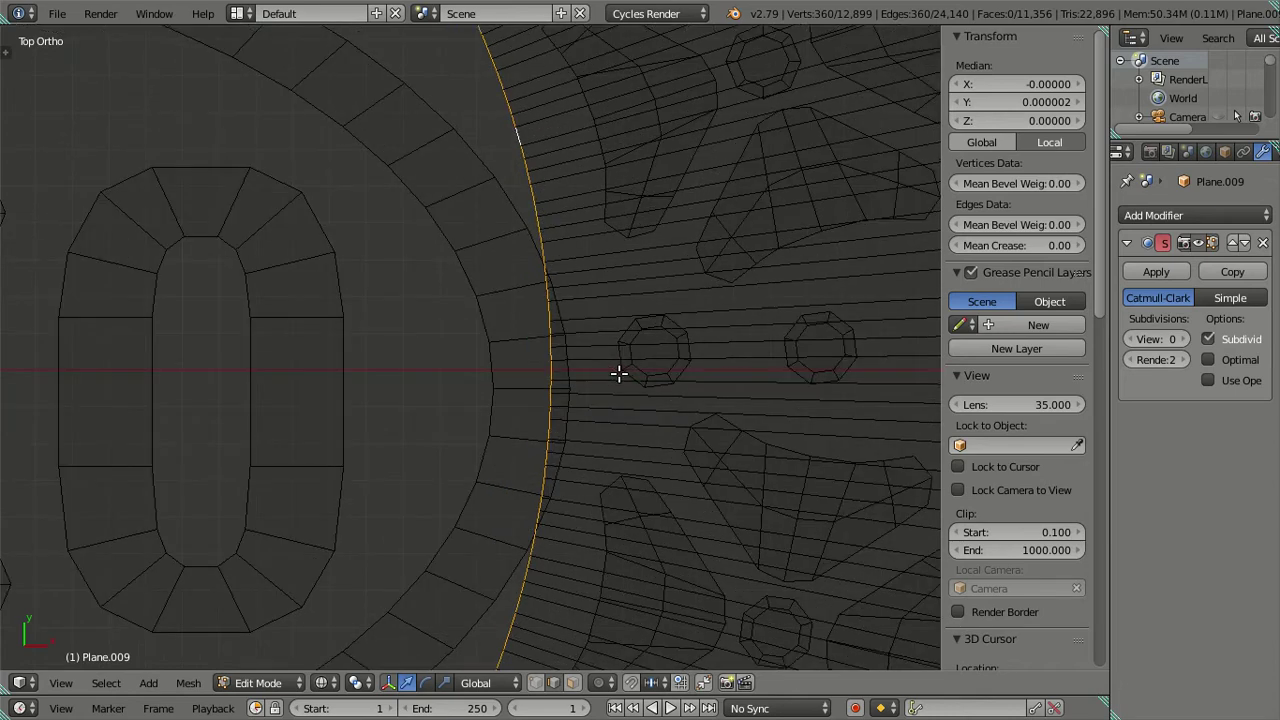
scroll(619, 373, "down", 2)
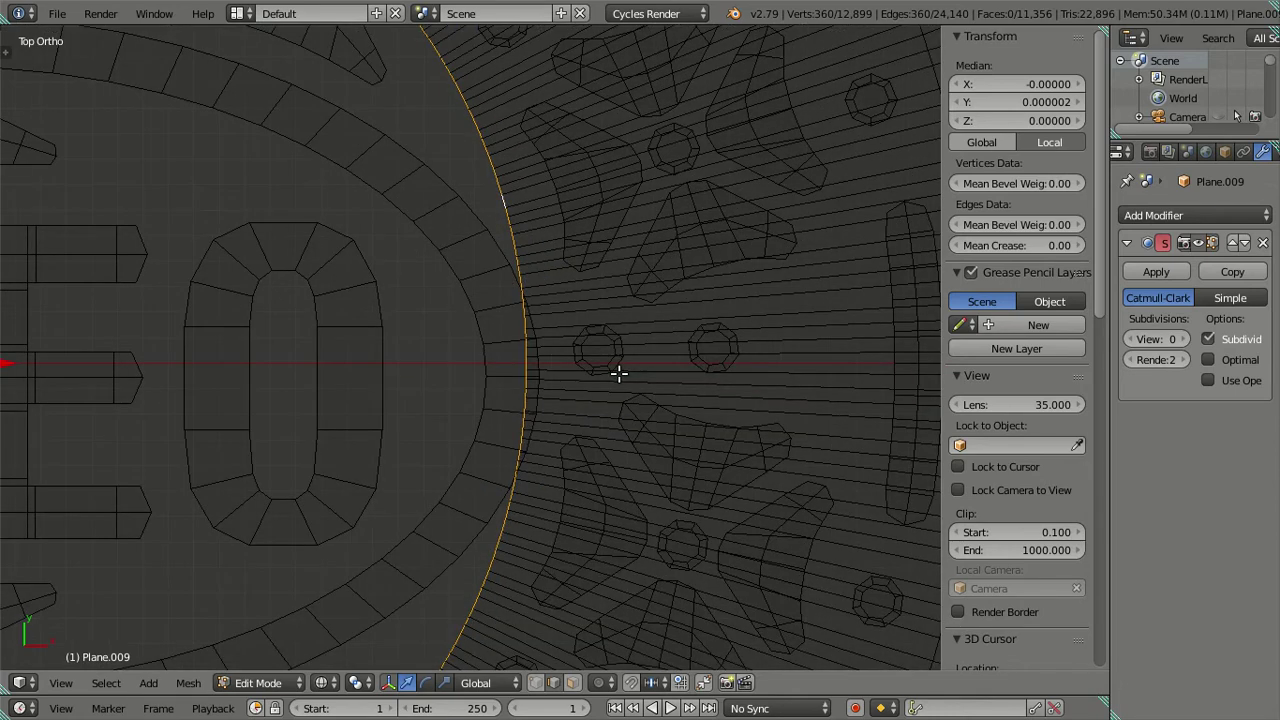
scroll(665, 405, "down", 2)
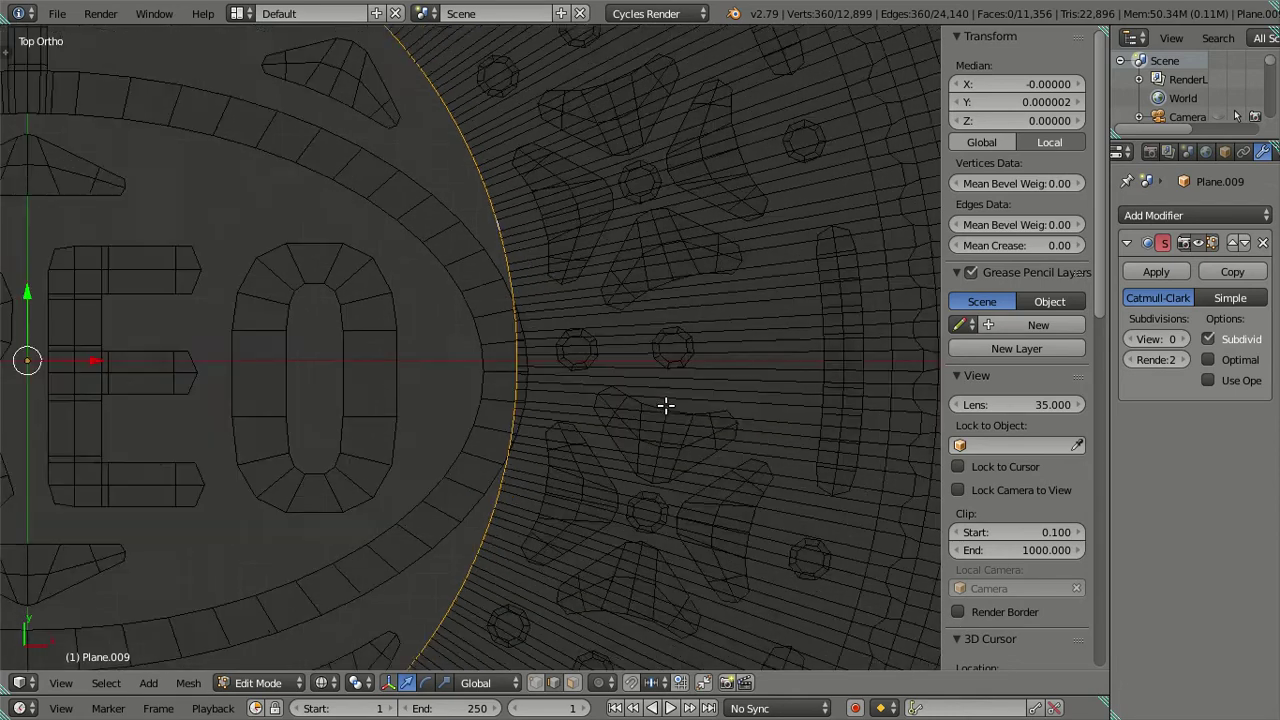
scroll(649, 399, "down", 1)
Step: Fine-tune the ring's size, briefly checking it in solid shading
key("s")
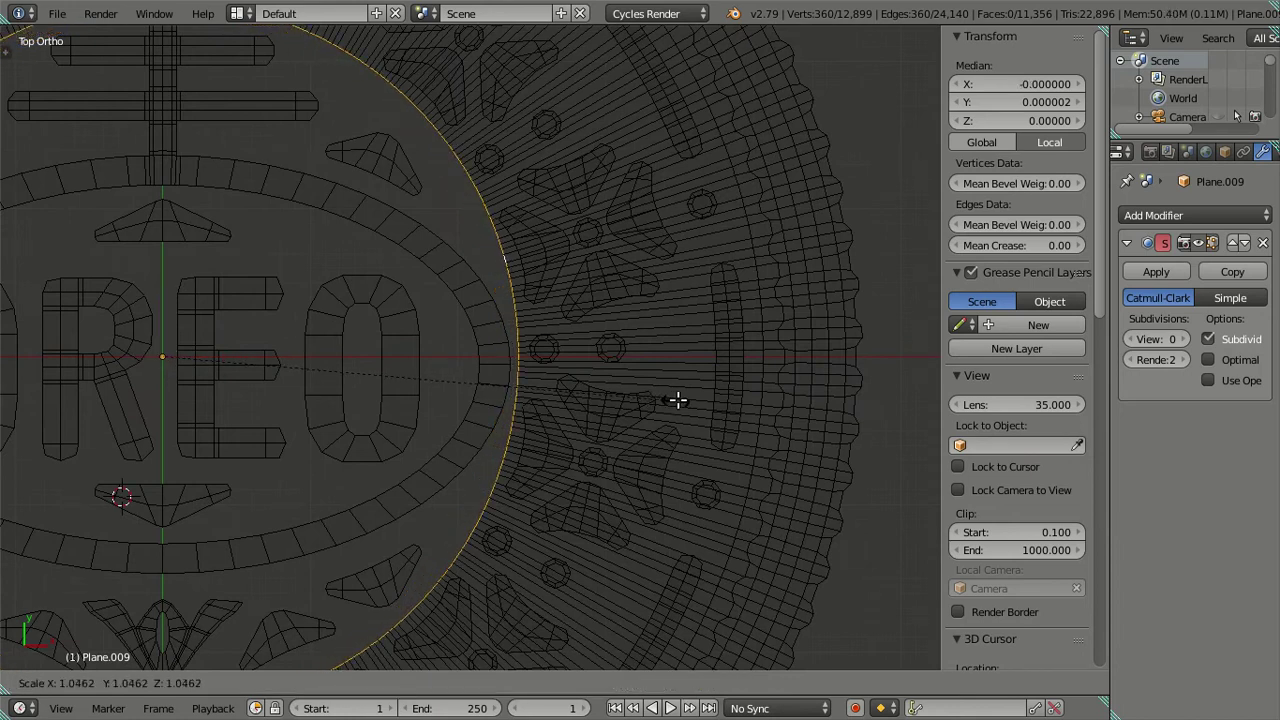
key("Escape")
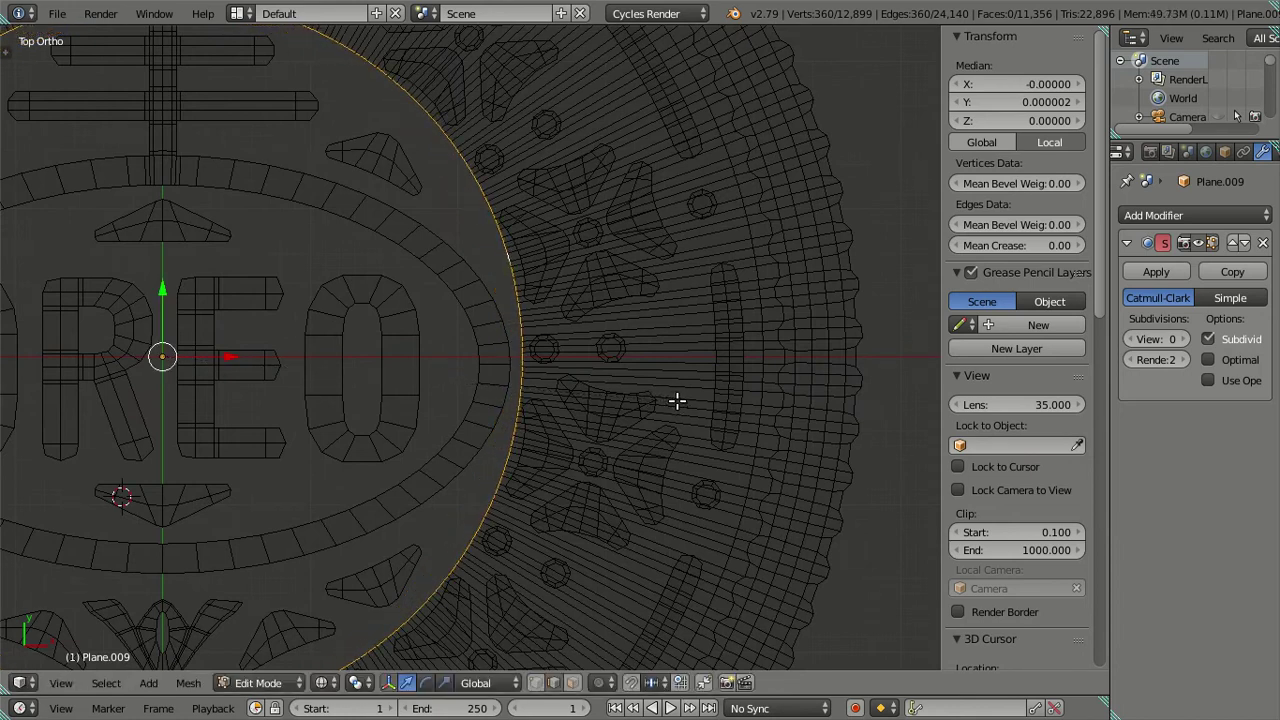
scroll(669, 400, "down", 2)
key("z")
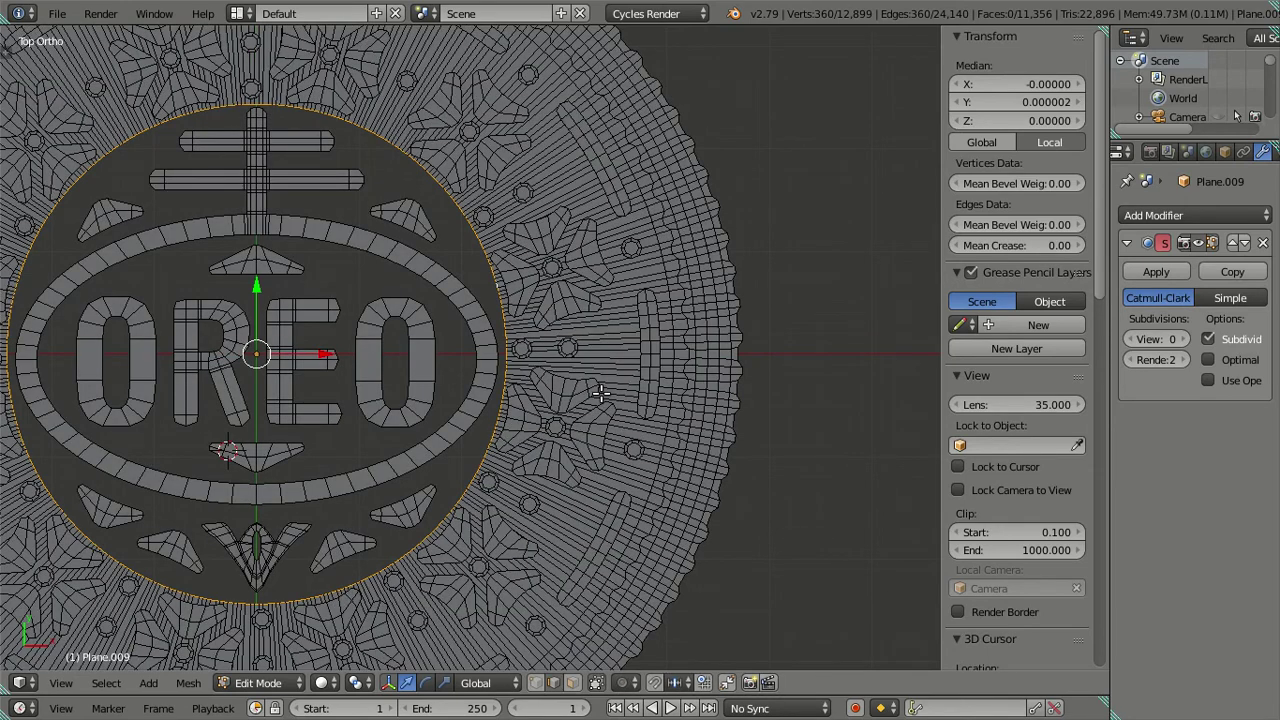
key("z")
scroll(606, 379, "up", 1)
scroll(606, 377, "up", 1)
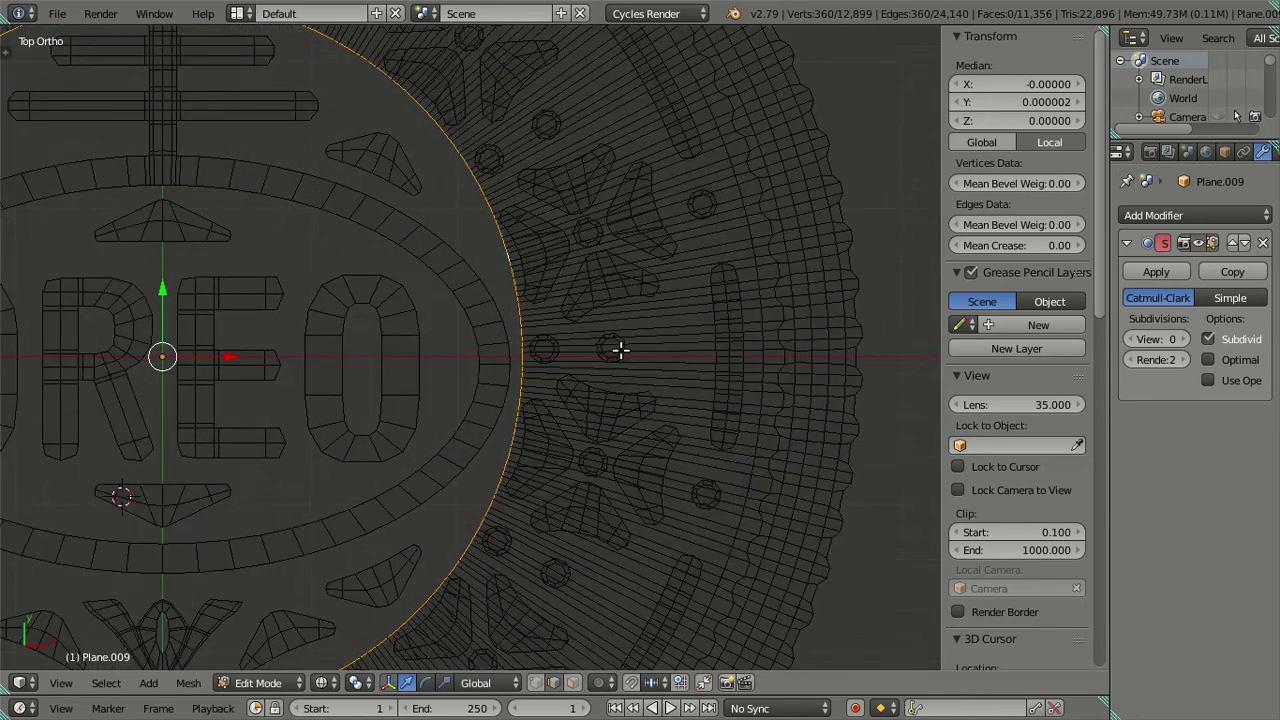
scroll(620, 349, "up", 1)
scroll(637, 380, "up", 1)
key("s")
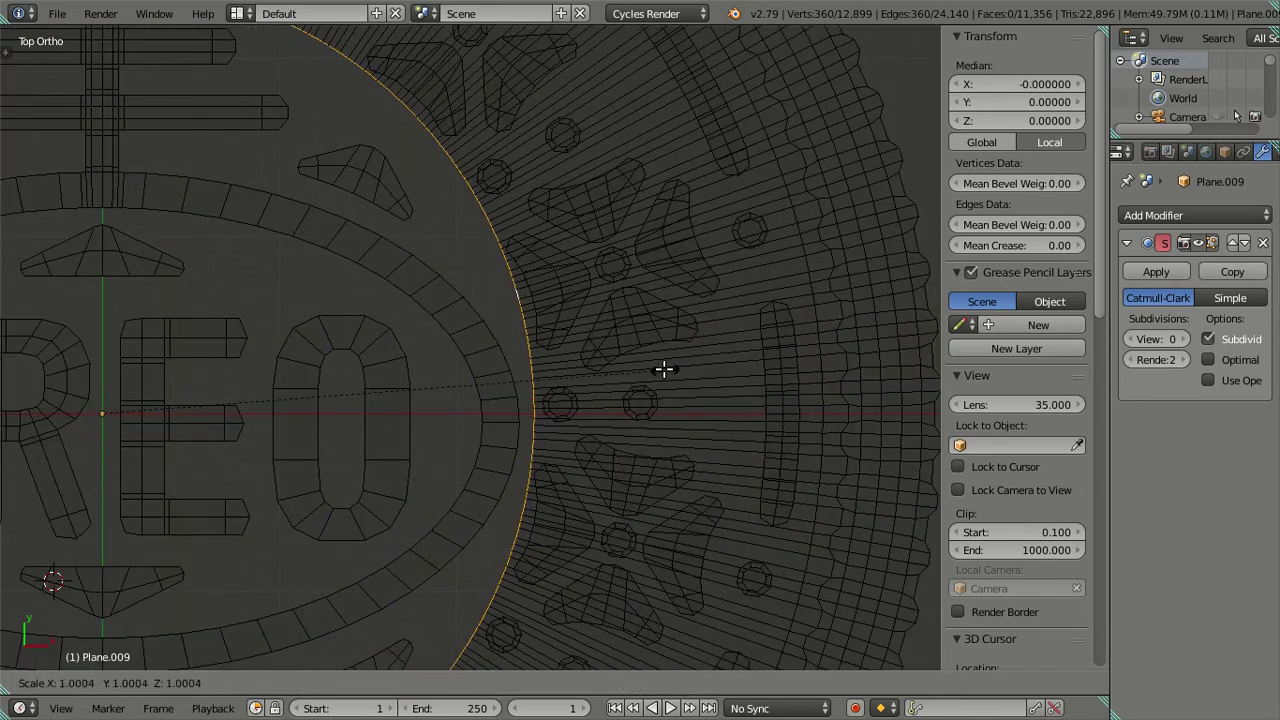
right_click(660, 366)
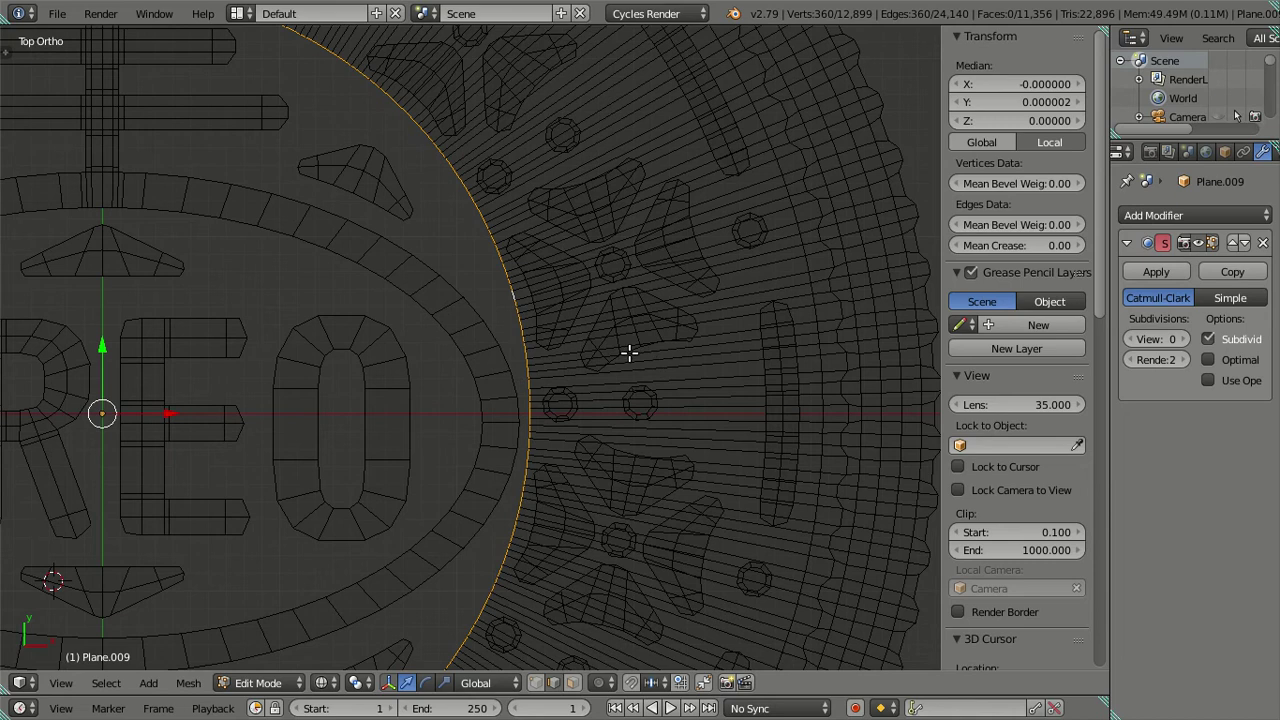
scroll(629, 351, "down", 1)
scroll(634, 349, "down", 2)
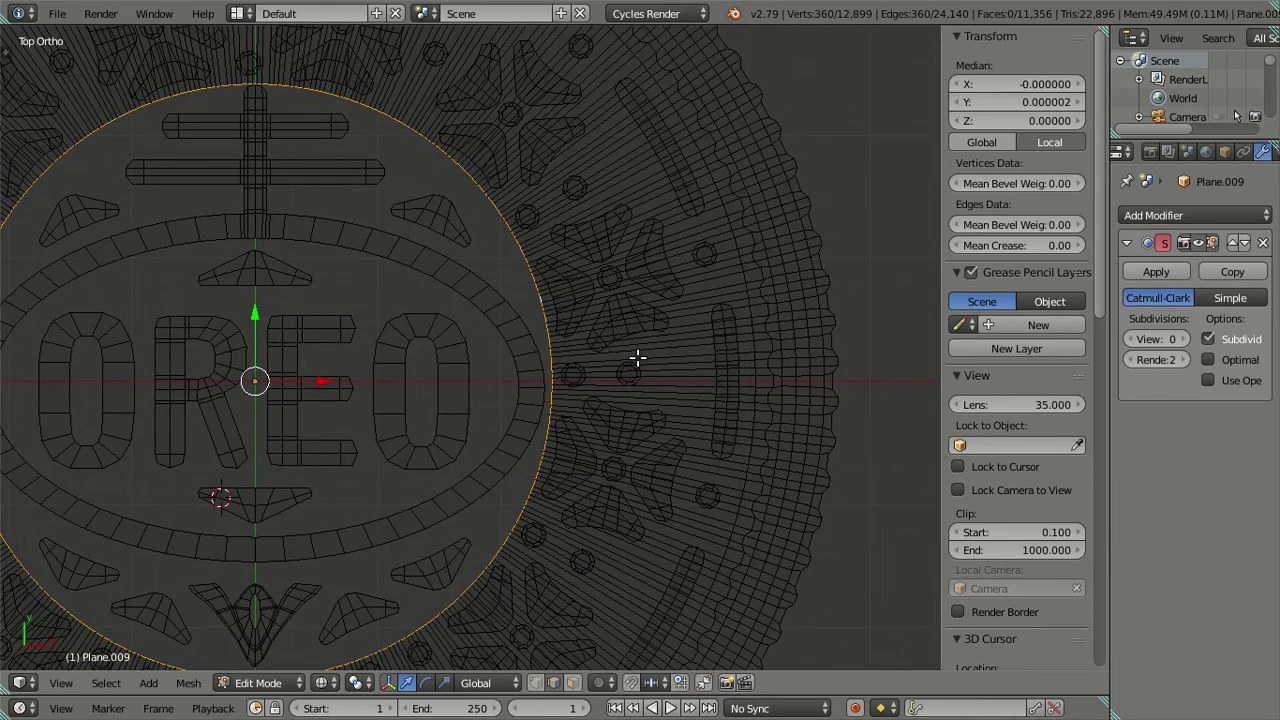
key("s")
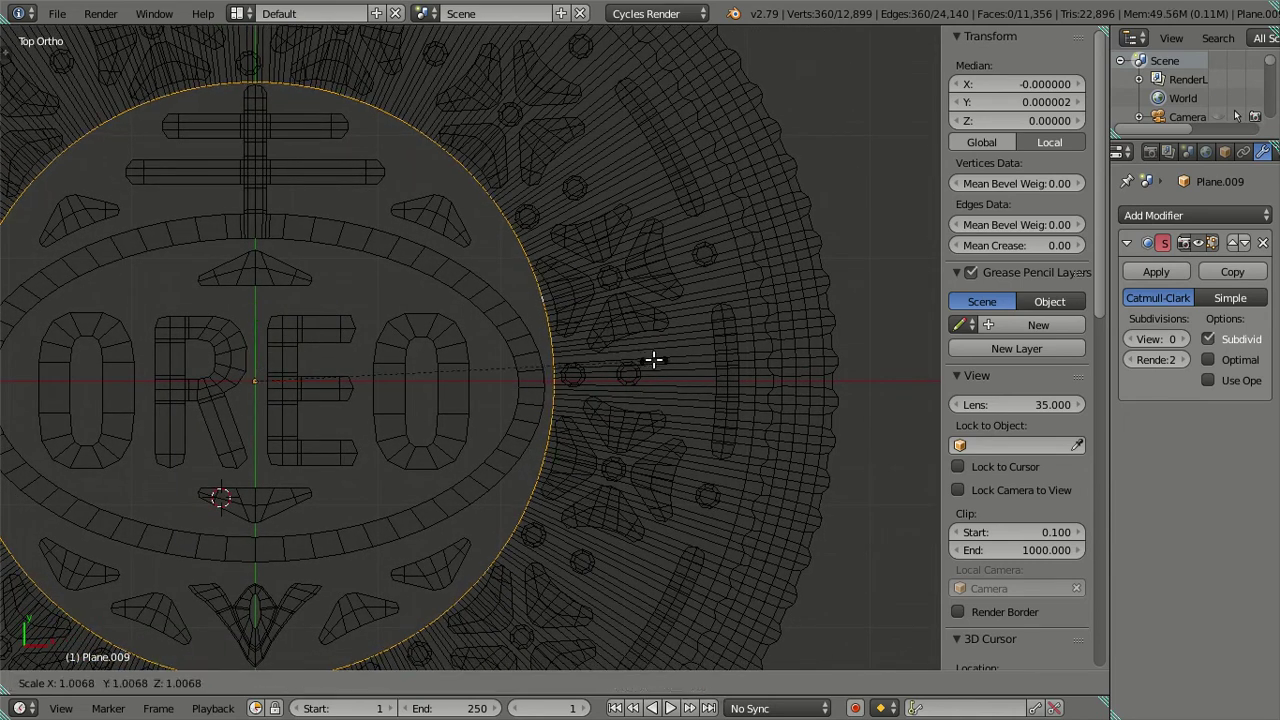
left_click(653, 359)
Step: Extrude the ring again and scale it along X and Y into a flattened ellipse
key("e")
right_click(622, 380)
scroll(657, 400, "up", 2)
scroll(600, 415, "up", 1)
scroll(579, 425, "up", 1)
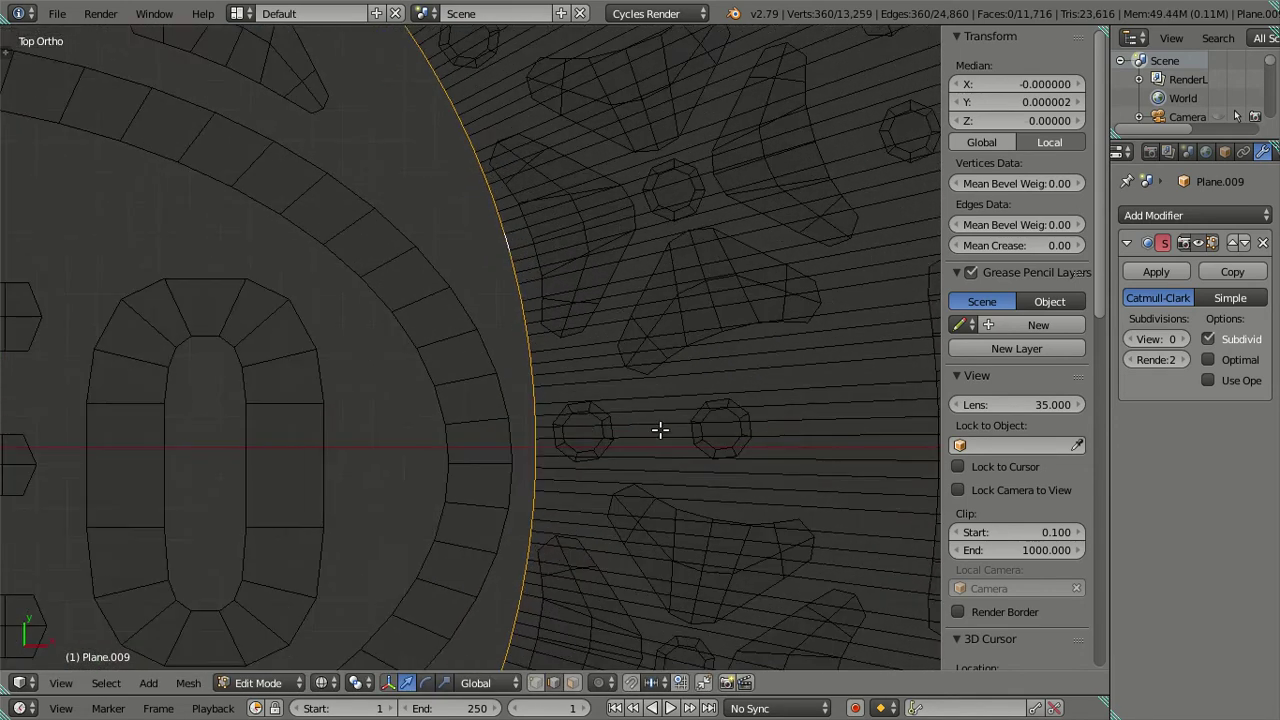
key("s")
key("x")
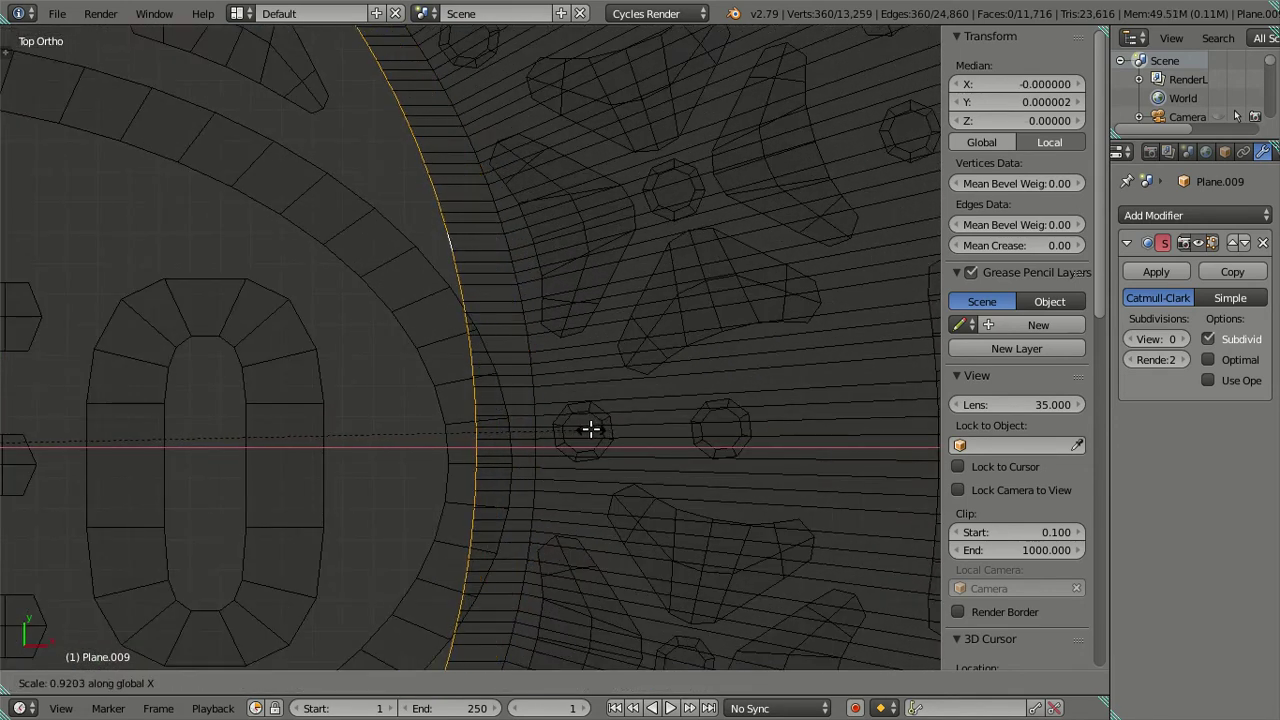
left_click(590, 428)
scroll(763, 383, "down", 2)
scroll(764, 387, "down", 2)
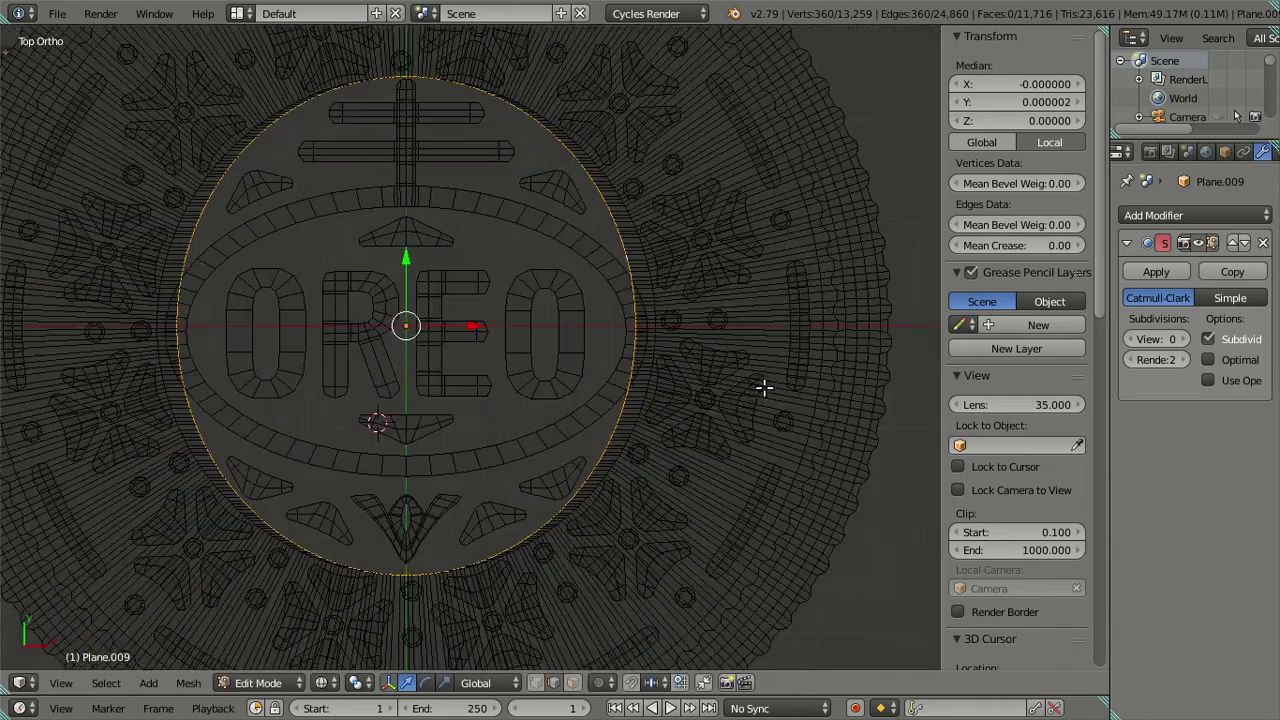
key("s")
left_click(742, 509)
key("s")
key("y")
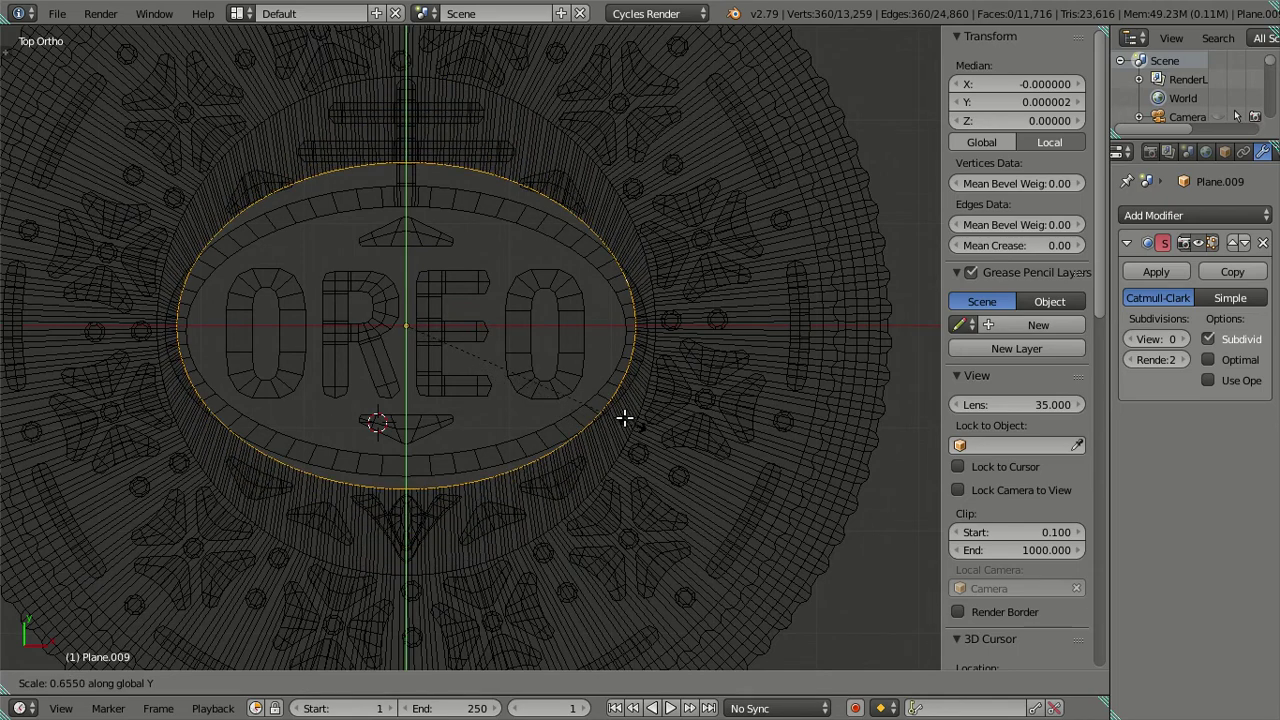
left_click(634, 363)
Step: Shift the ellipse slightly down along Y and reduce its height
scroll(551, 380, "up", 2)
scroll(440, 314, "up", 1)
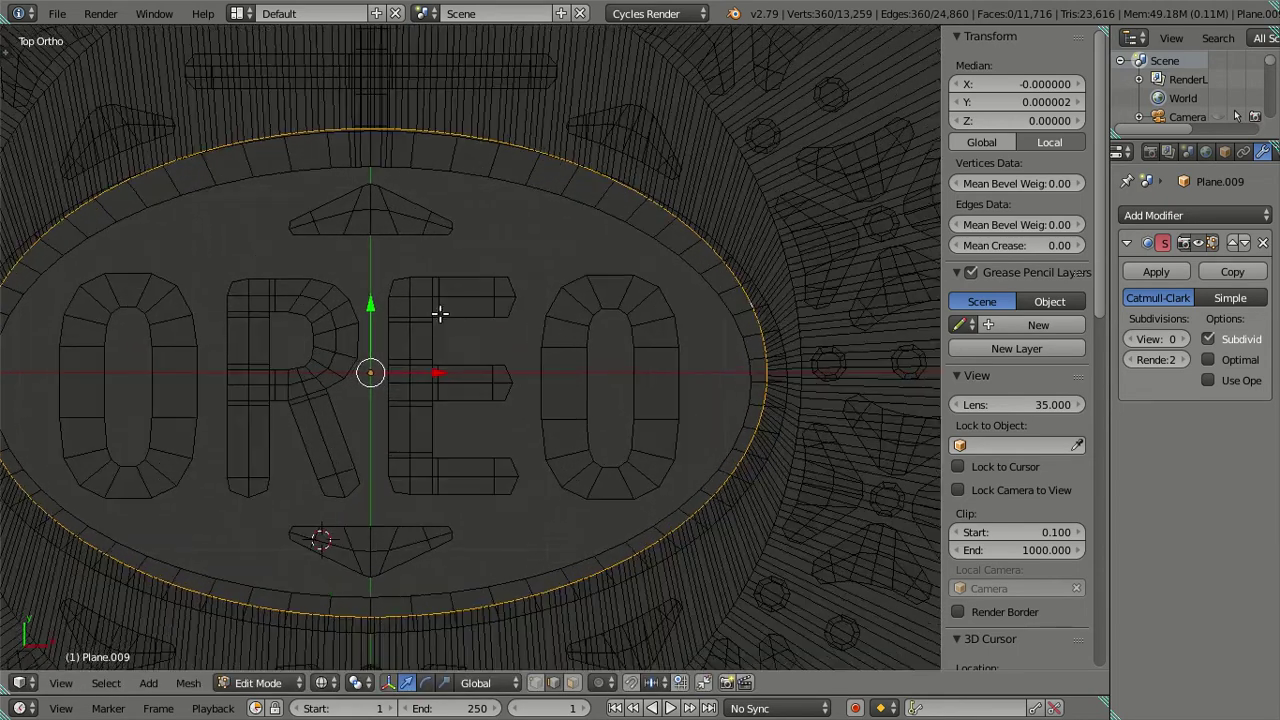
key("g")
key("y")
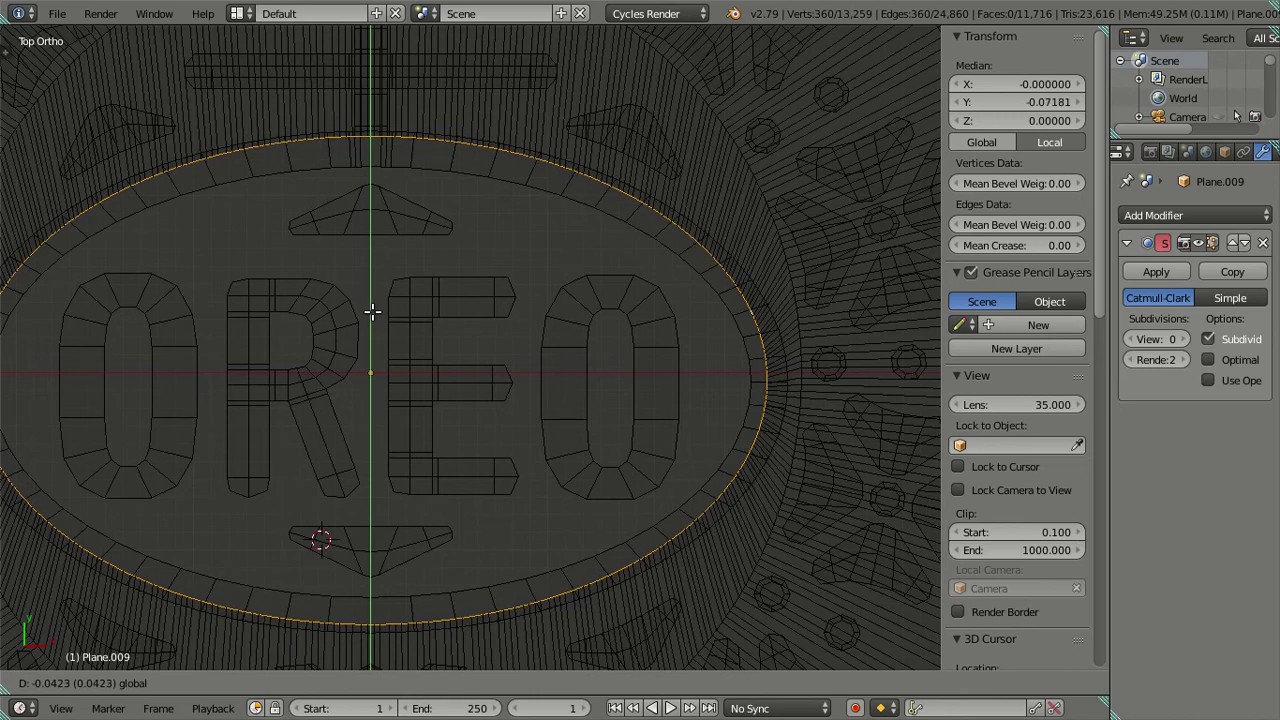
left_click(376, 318)
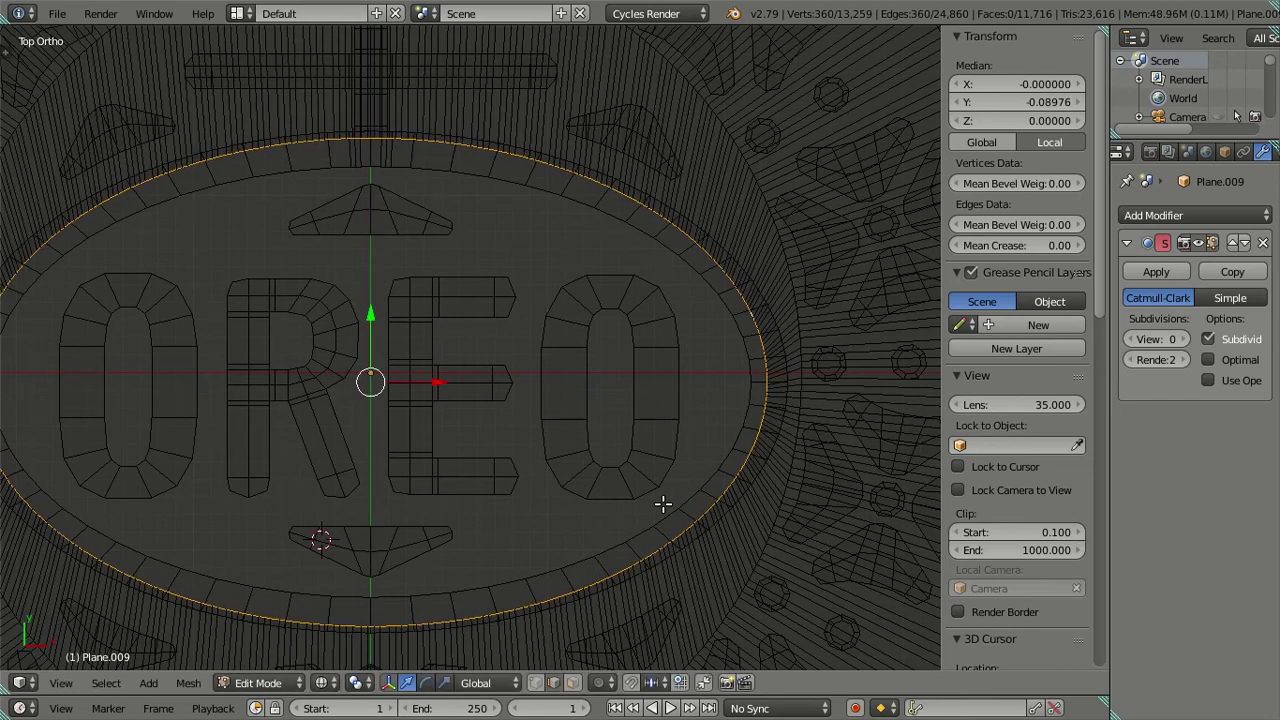
key("s")
key("y")
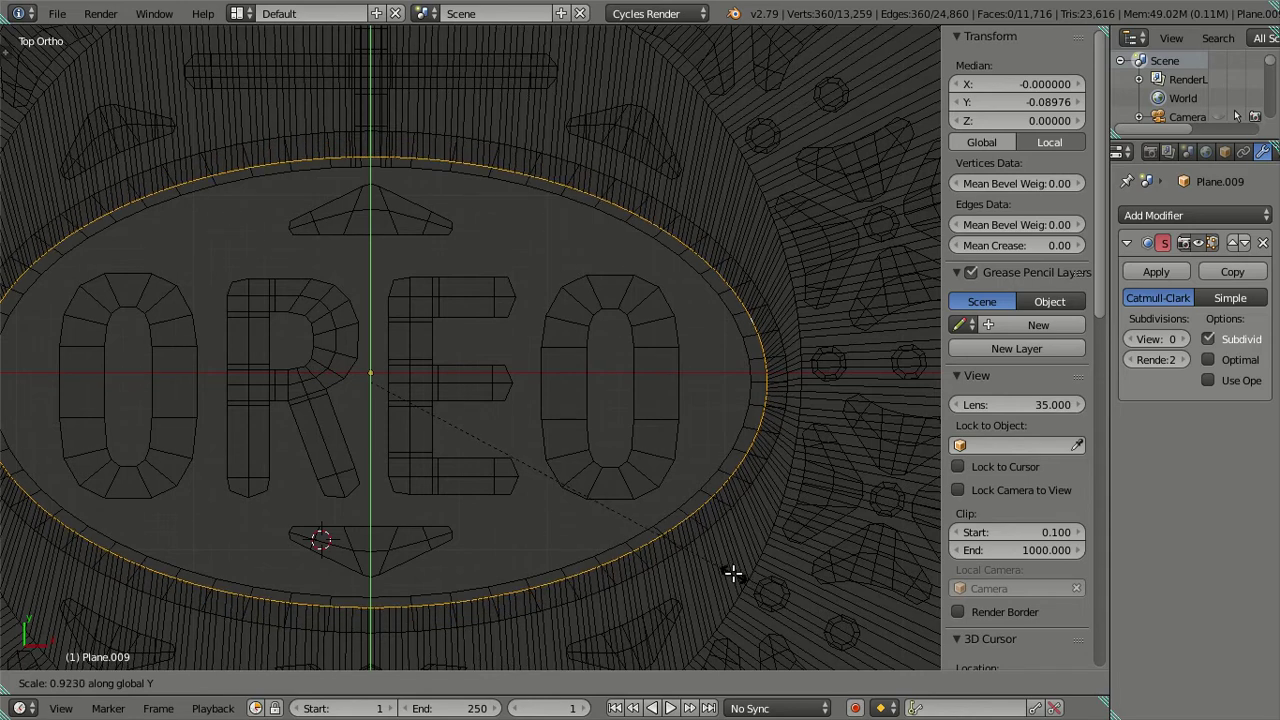
left_click(740, 583)
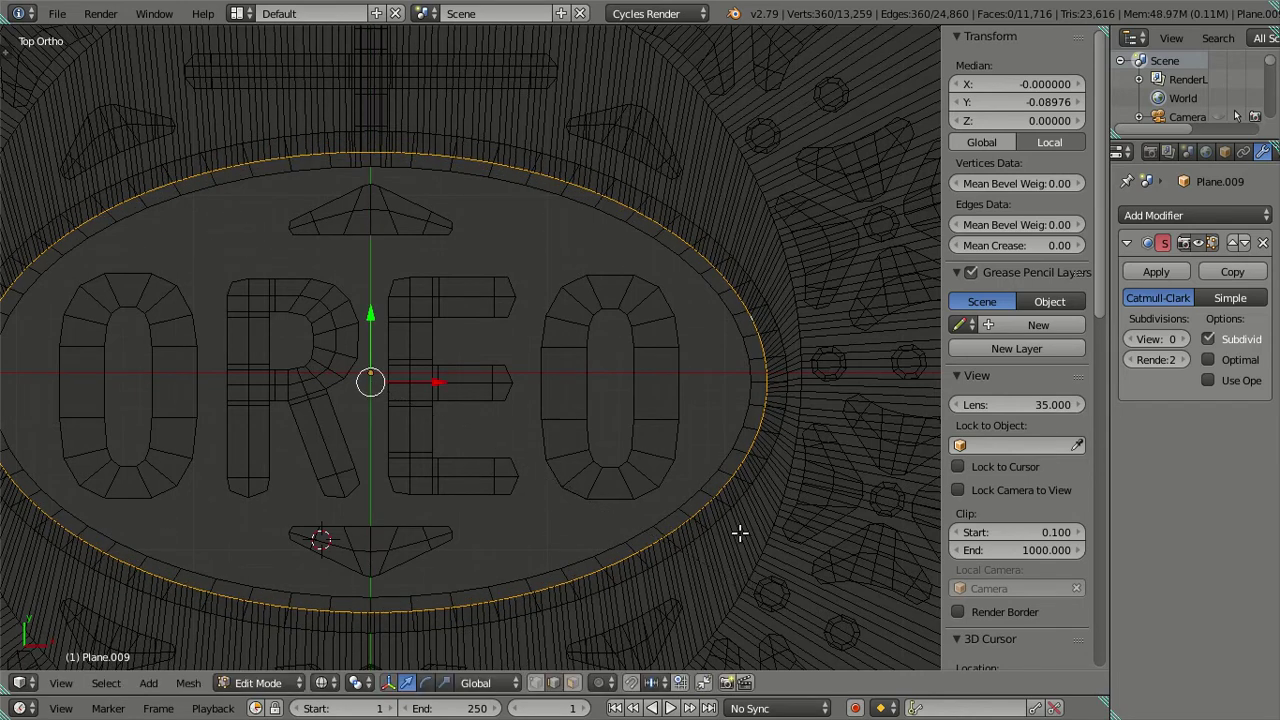
Step: Fill the elliptical loop with a face, deselect, and view the cookie in Object Mode
key("f")
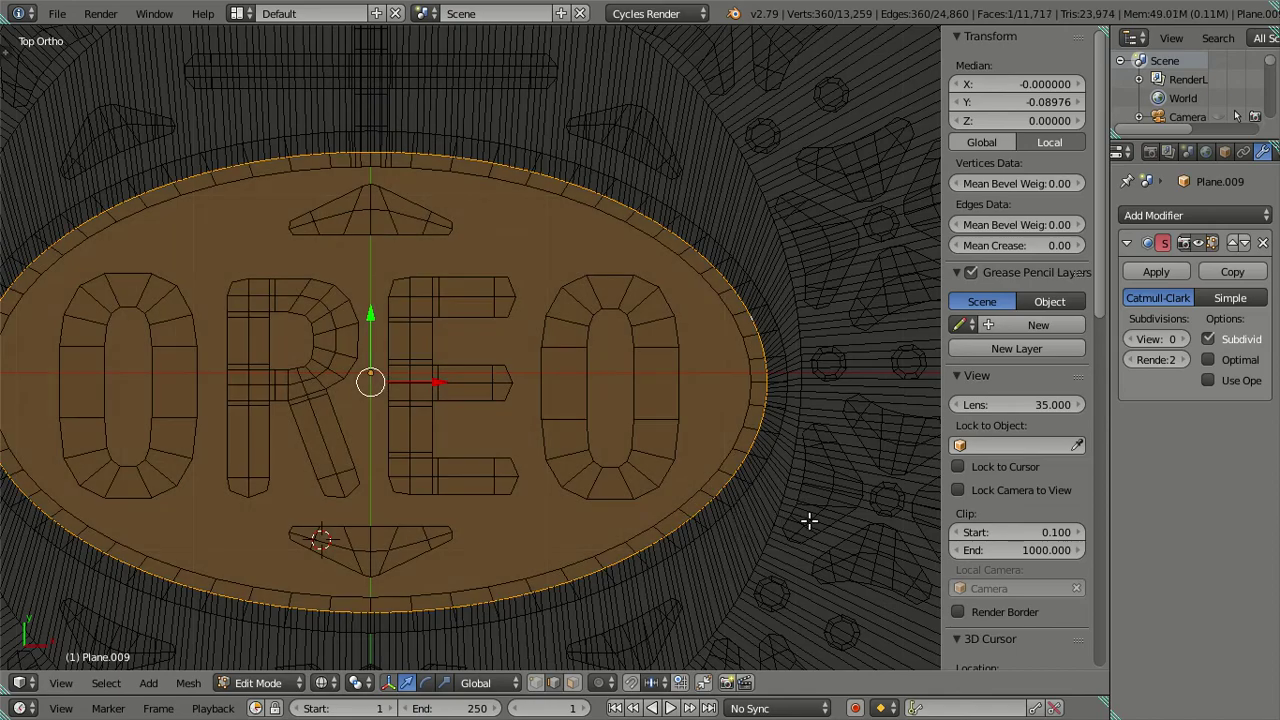
key("a")
scroll(705, 445, "down", 3)
key("Tab")
key("Tab")
Step: Raise the Subsurf viewport level to 2 and orbit to inspect the smoothed lettering and edge
mouse_move(597, 440)
middle_mouse_down()
mouse_move(771, 366)
mouse_move(468, 388)
mouse_move(556, 331)
mouse_move(700, 362)
middle_mouse_up()
key("Tab")
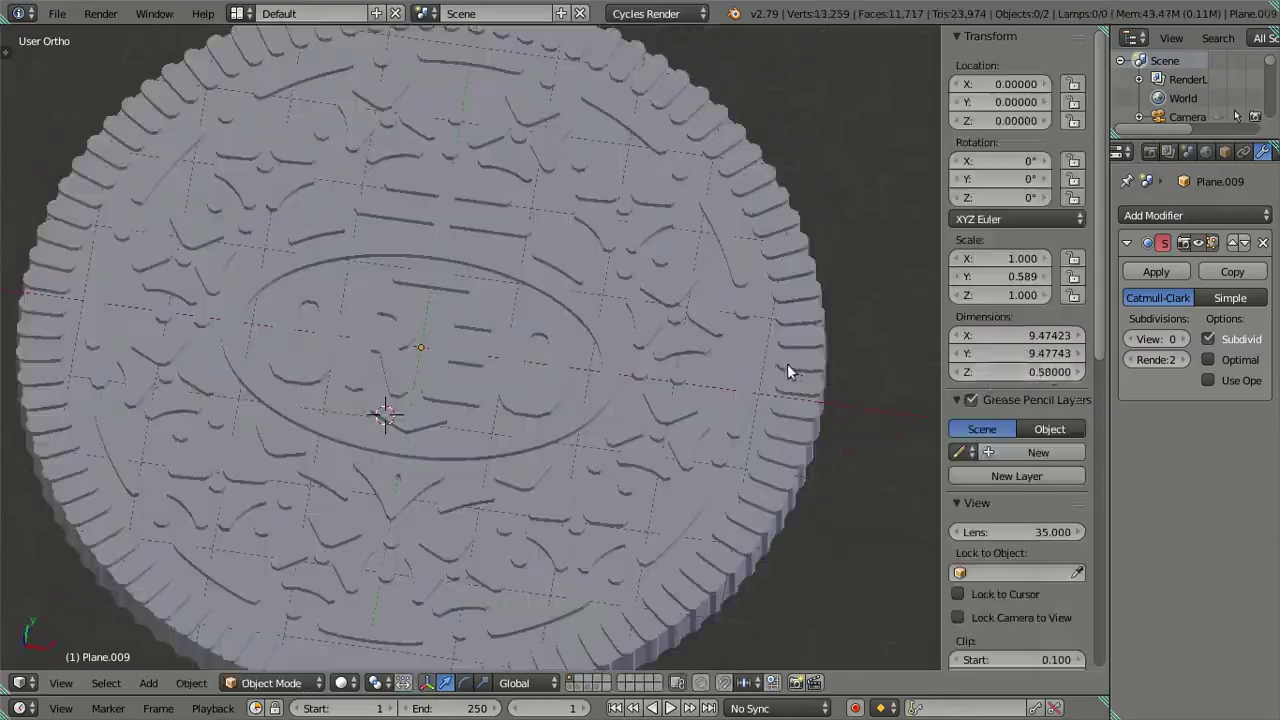
left_click(1186, 339)
left_click(1186, 339)
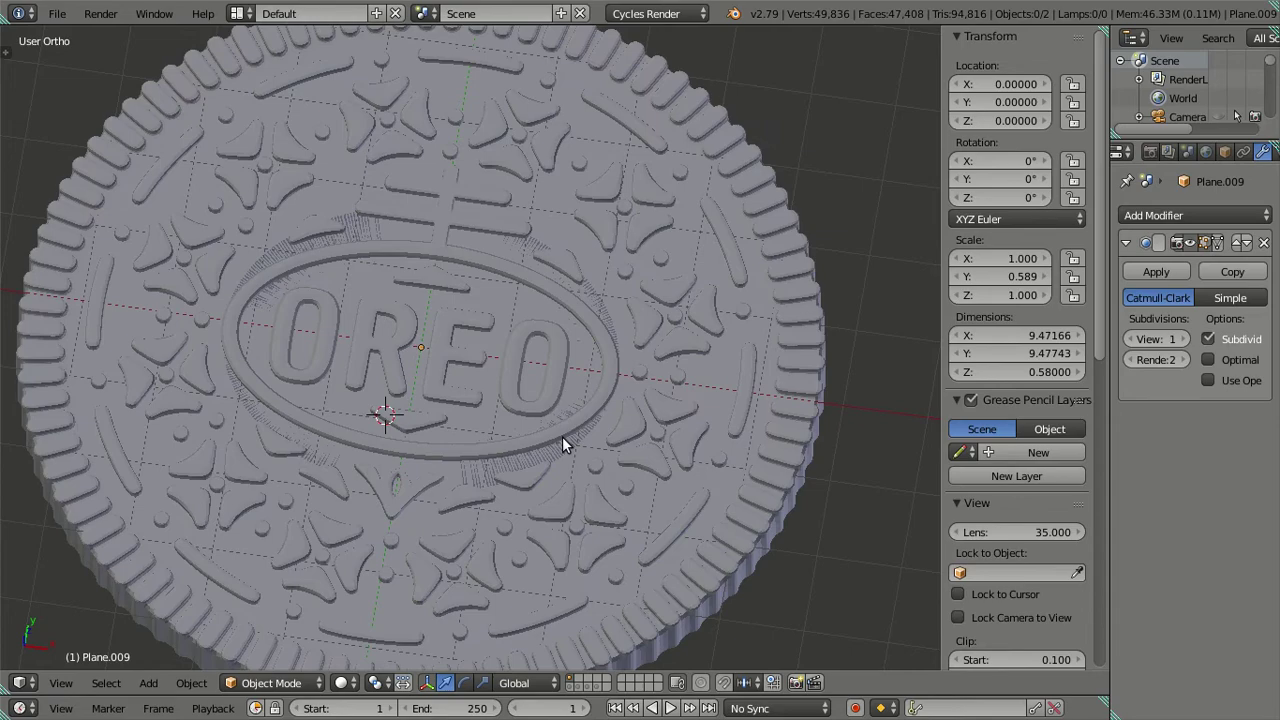
mouse_move(557, 404)
middle_mouse_down()
mouse_move(569, 347)
mouse_move(603, 328)
middle_mouse_up()
scroll(570, 381, "up", 4)
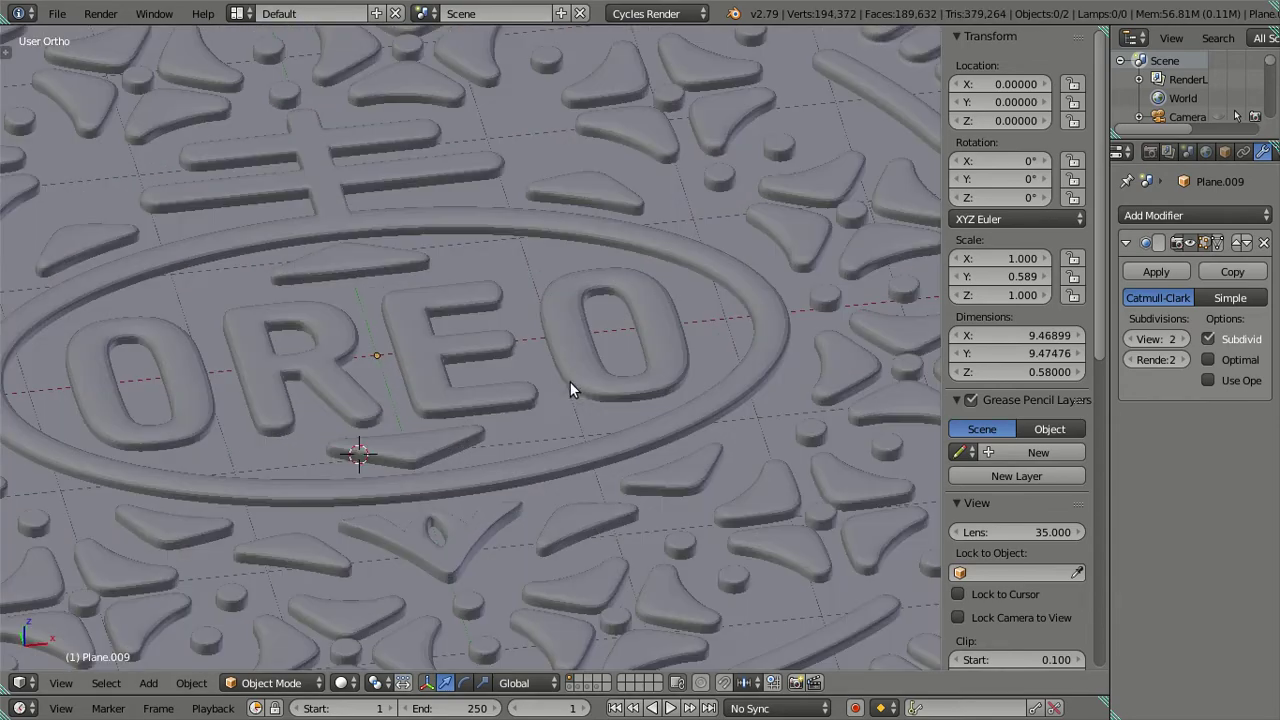
mouse_move(573, 385)
middle_mouse_down()
mouse_move(504, 386)
mouse_move(468, 358)
mouse_move(900, 313)
middle_mouse_up()
mouse_move(607, 369)
middle_mouse_down()
mouse_move(636, 411)
mouse_move(712, 293)
middle_mouse_up()
scroll(554, 296, "down", 3)
mouse_move(554, 296)
middle_mouse_down()
mouse_move(584, 335)
mouse_move(530, 314)
mouse_move(283, 289)
middle_mouse_up()
scroll(573, 344, "up", 2)
scroll(556, 328, "up", 3)
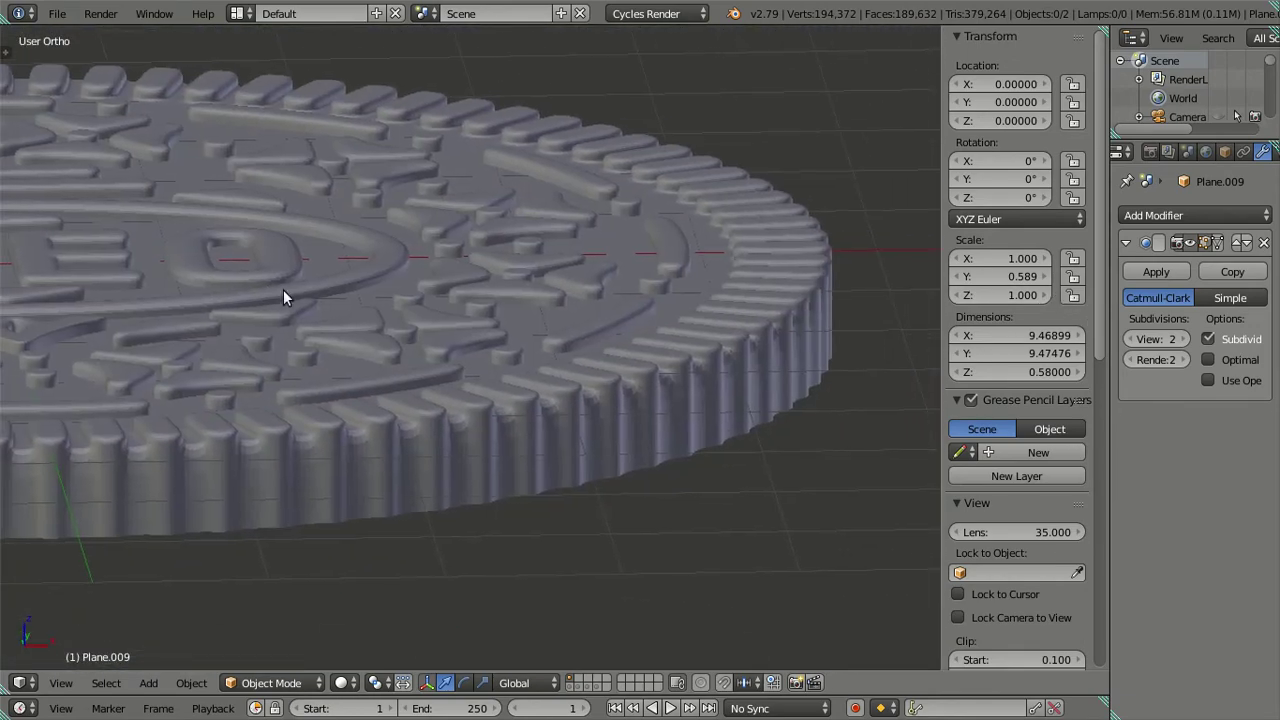
Step: Set the subdivision preview back to 0 and return to Edit Mode
left_click(1130, 339)
mouse_move(651, 327)
middle_mouse_down()
mouse_move(628, 322)
mouse_move(561, 413)
mouse_move(523, 360)
middle_mouse_up()
key("ctrl+0")
key("Tab")
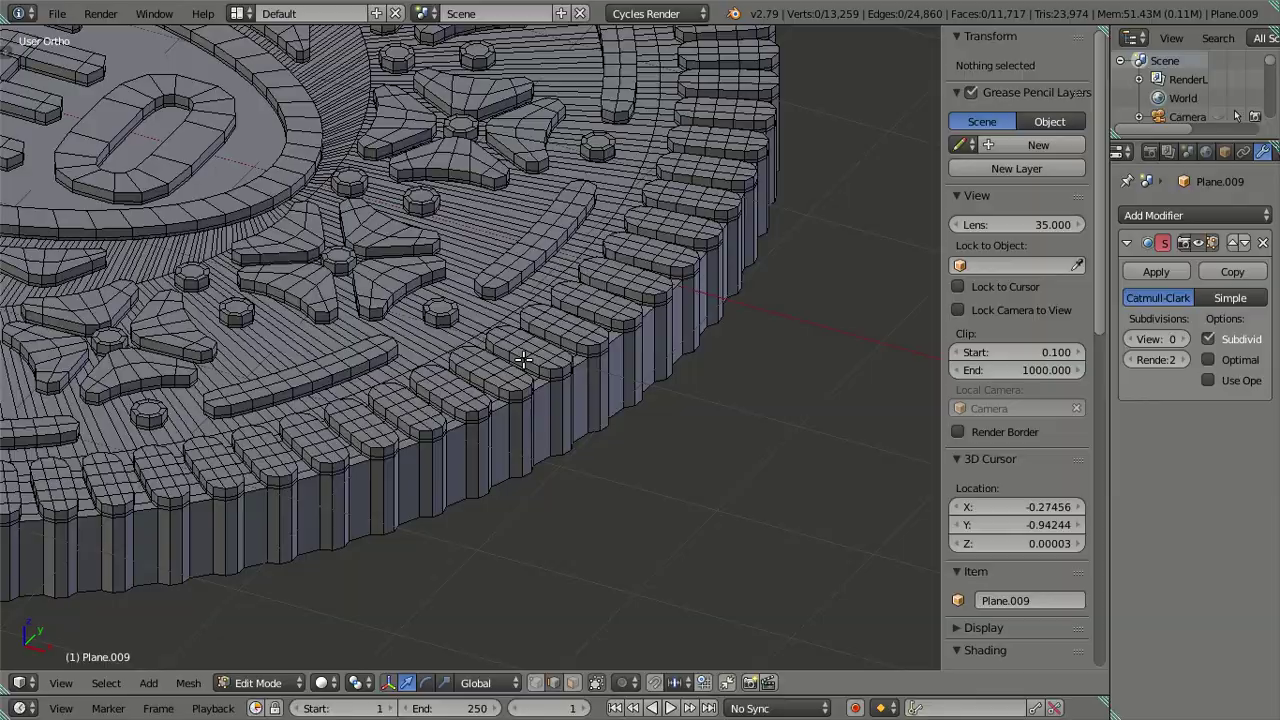
Step: Orbit and zoom around the wafer to inspect its ridged rim from low angles
mouse_move(737, 167)
middle_mouse_down()
mouse_move(676, 157)
mouse_move(654, 80)
mouse_move(697, 656)
mouse_move(769, 49)
mouse_move(786, 54)
mouse_move(786, 617)
mouse_move(735, 563)
mouse_move(734, 491)
middle_mouse_up()
mouse_move(513, 380)
middle_mouse_down()
mouse_move(497, 449)
mouse_move(565, 648)
mouse_move(590, 330)
middle_mouse_up()
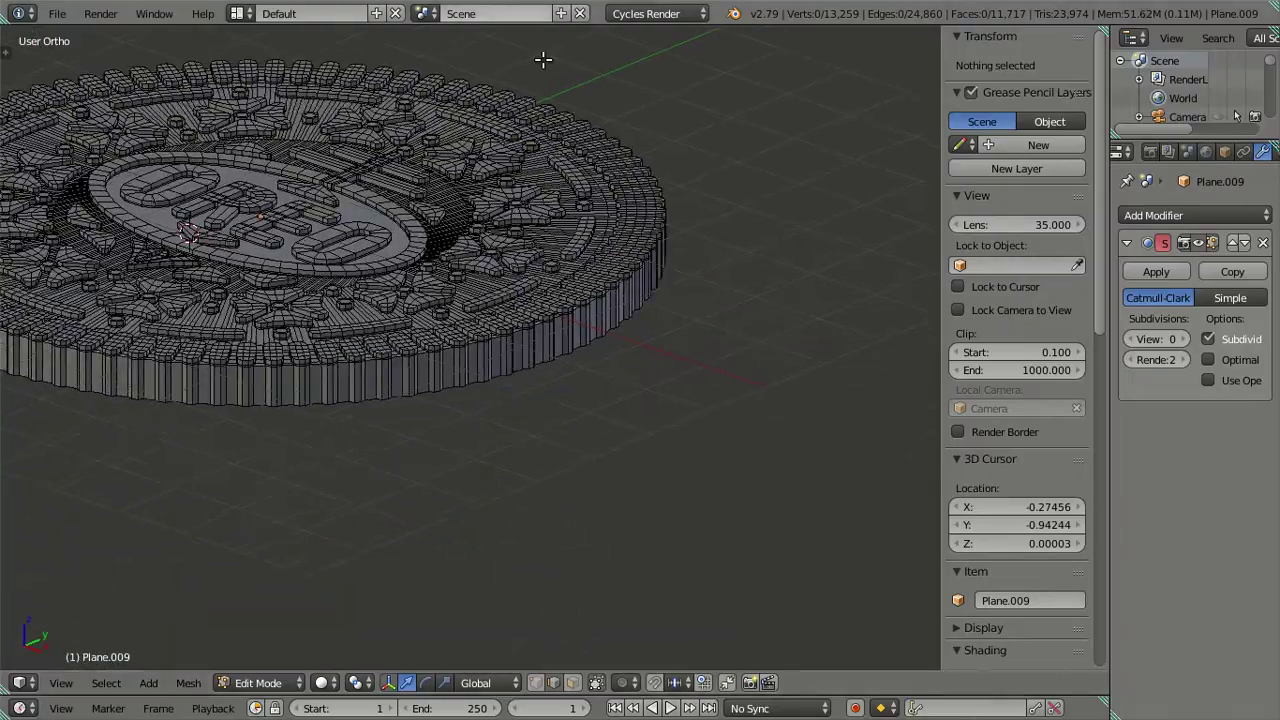
scroll(595, 268, "up", 3)
scroll(595, 268, "up", 1)
middle_click_drag(595, 268, 563, 244)
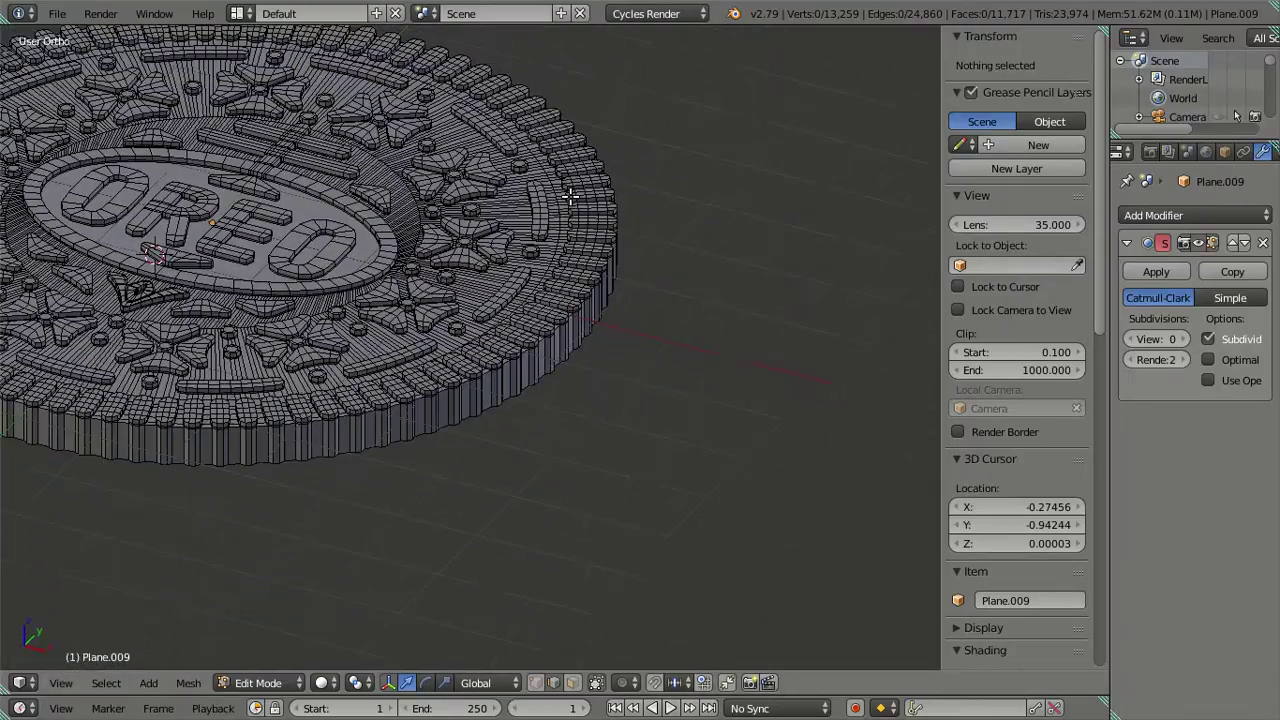
scroll(563, 244, "up", 2)
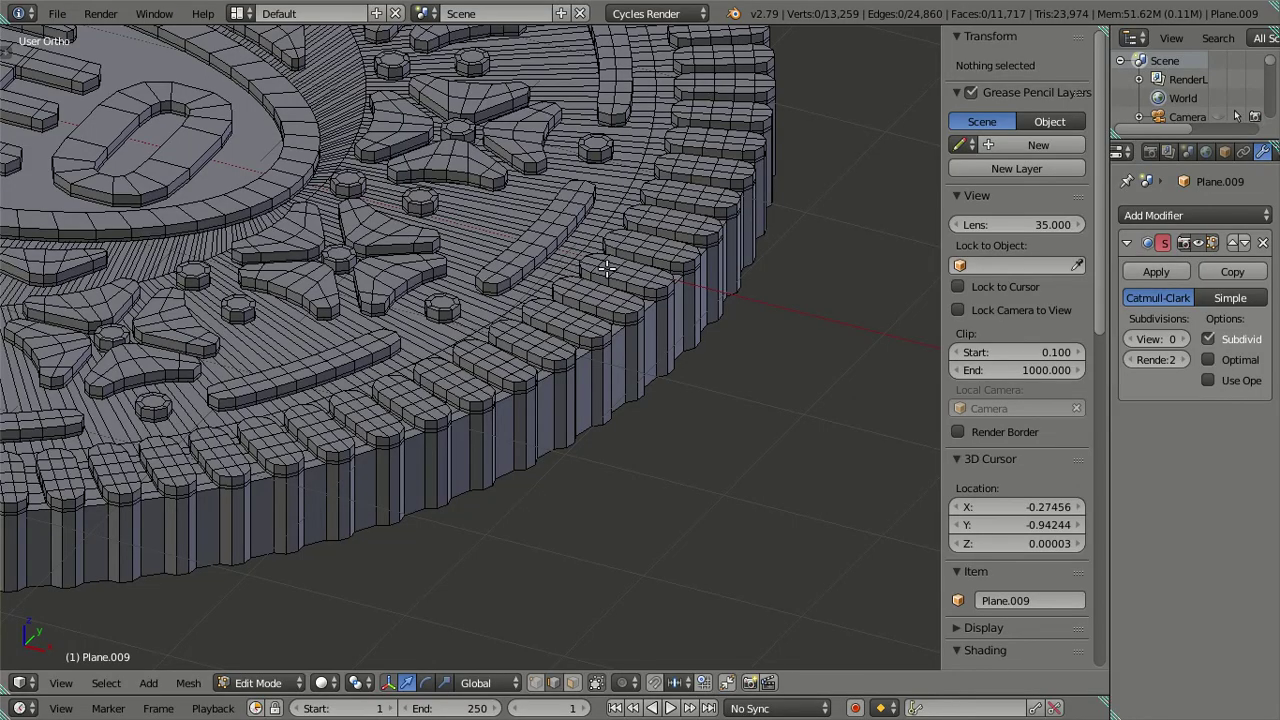
mouse_move(708, 232)
middle_mouse_down()
mouse_move(626, 298)
mouse_move(510, 357)
mouse_move(529, 349)
middle_mouse_up()
scroll(522, 358, "up", 2)
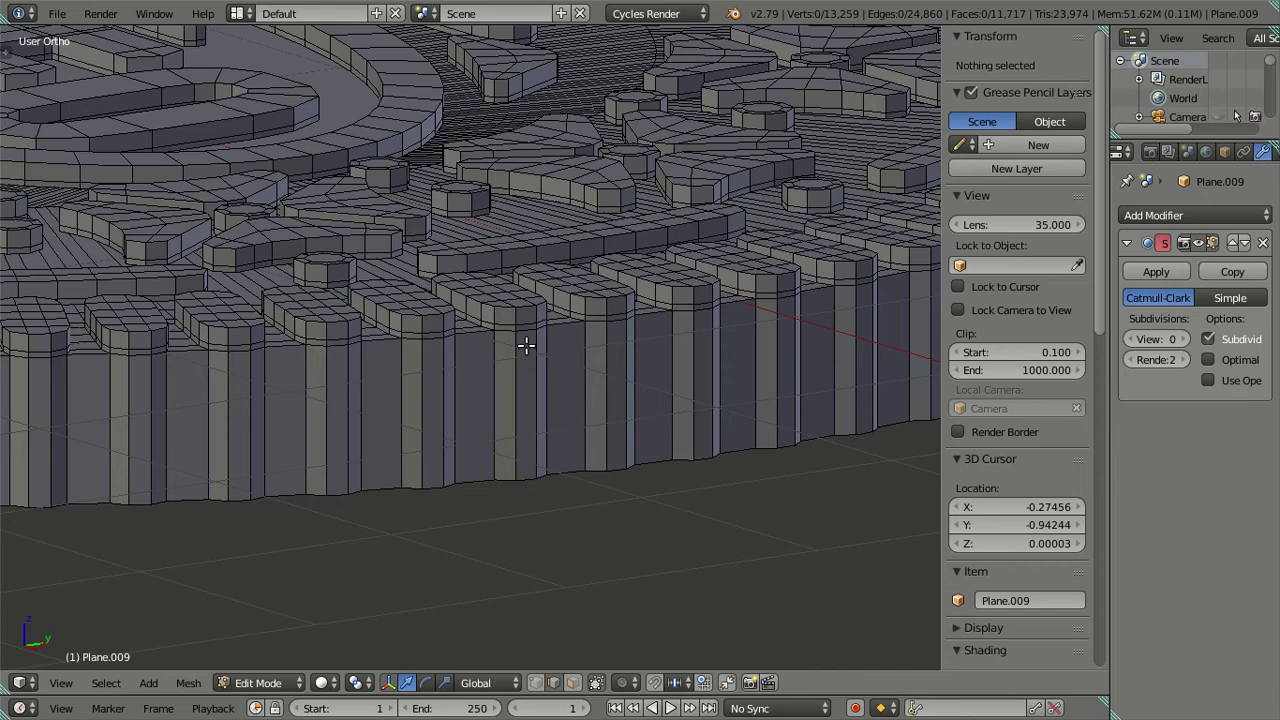
scroll(474, 263, "down", 2)
scroll(457, 306, "down", 1)
scroll(470, 310, "down", 1)
scroll(490, 325, "down", 1)
Step: Hide the viewport properties sidebar with N and keep inspecting the rim's top detail and side walls
key("n")
scroll(520, 340, "up", 1)
mouse_move(530, 348)
middle_mouse_down()
mouse_move(716, 375)
mouse_move(554, 323)
middle_mouse_up()
scroll(621, 365, "up", 2)
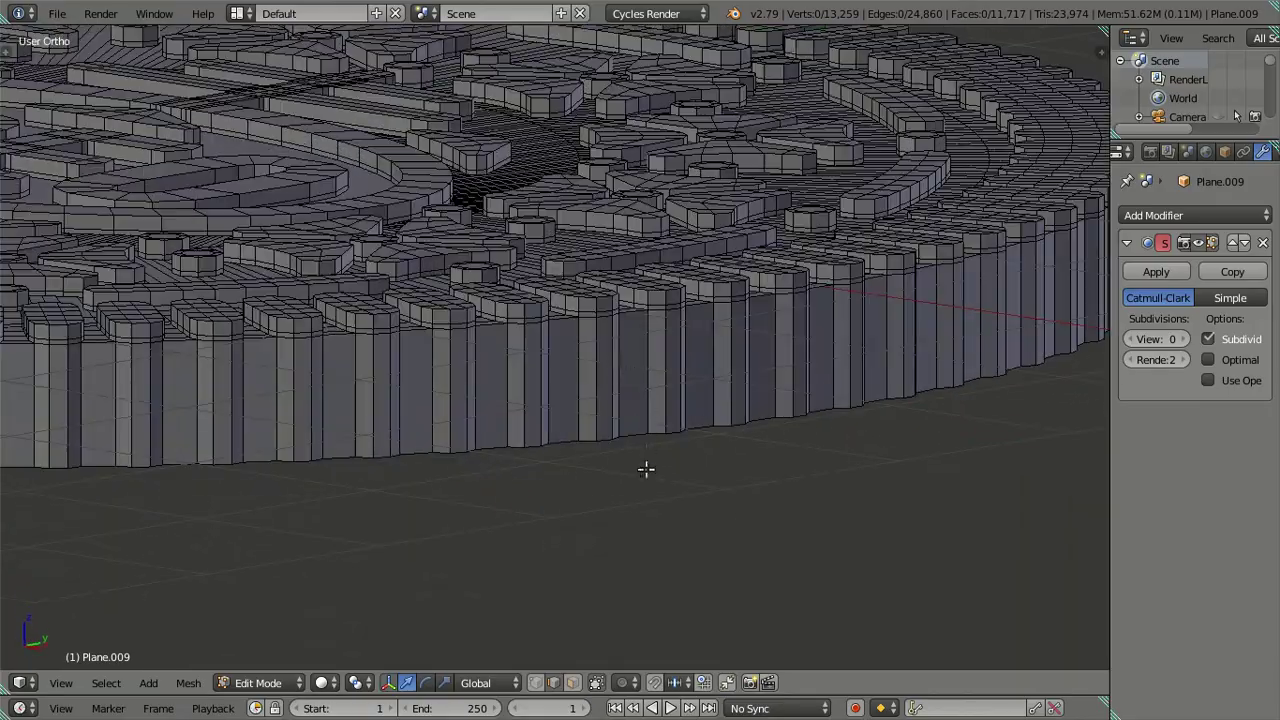
scroll(721, 343, "up", 1)
scroll(517, 294, "up", 1)
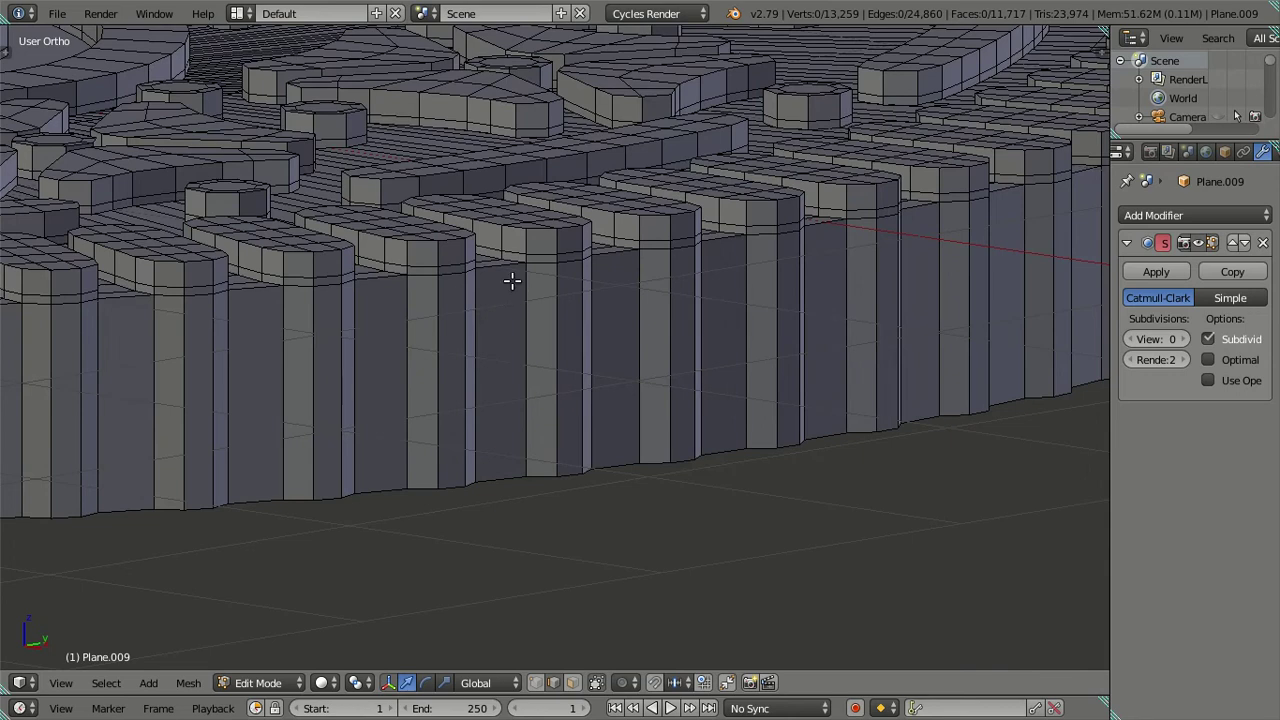
scroll(595, 152, "down", 3)
mouse_move(590, 156)
middle_mouse_down()
mouse_move(610, 200)
mouse_move(677, 229)
mouse_move(602, 318)
mouse_move(766, 330)
mouse_move(750, 314)
mouse_move(690, 340)
middle_mouse_up()
scroll(638, 200, "up", 2)
scroll(640, 360, "down", 2)
scroll(630, 368, "up", 2)
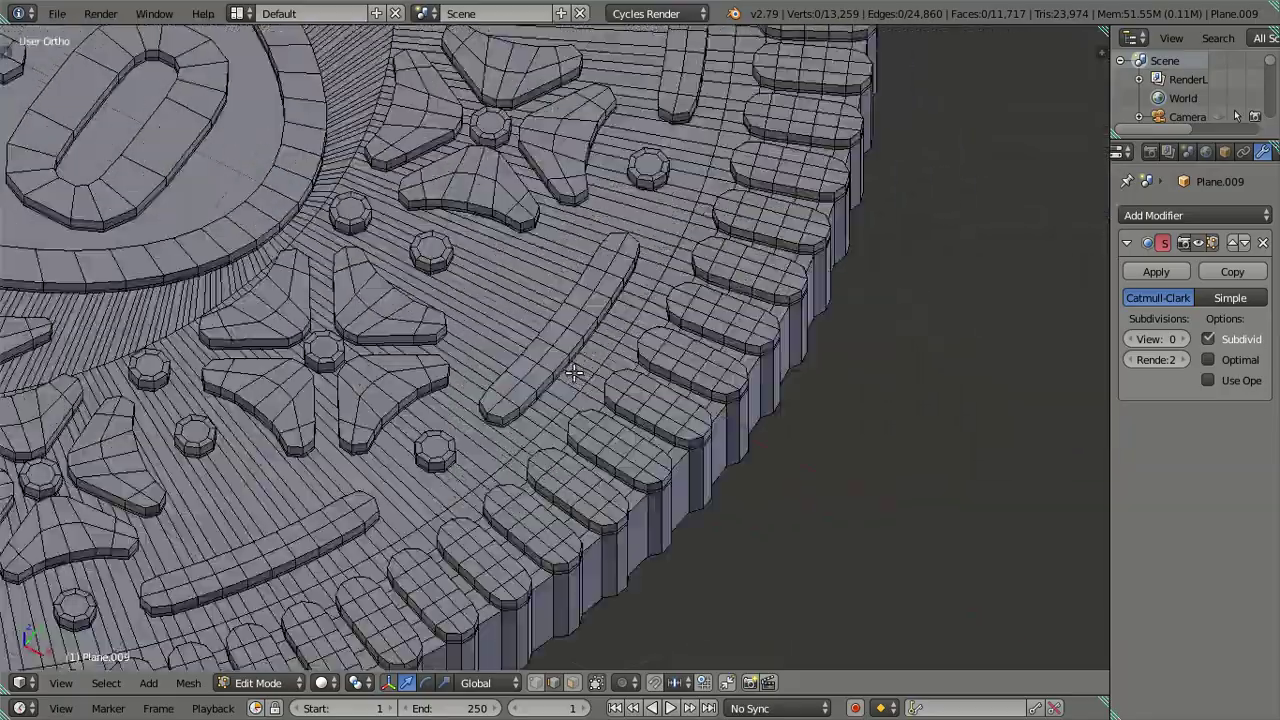
scroll(628, 370, "up", 1)
mouse_move(628, 370)
middle_mouse_down()
mouse_move(617, 316)
mouse_move(645, 268)
mouse_move(636, 251)
middle_mouse_up()
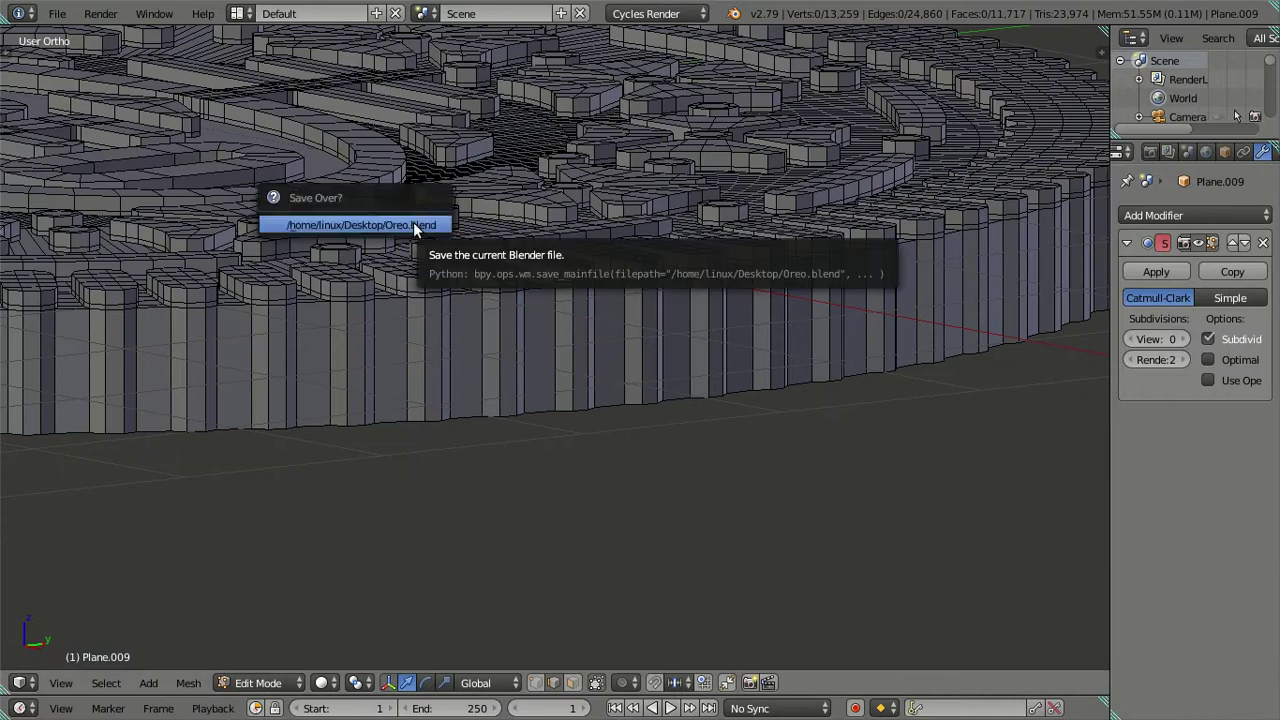
Step: Save over Oreo.blend, then take Blender out of window fullscreen and pause the recorder
left_click(413, 224)
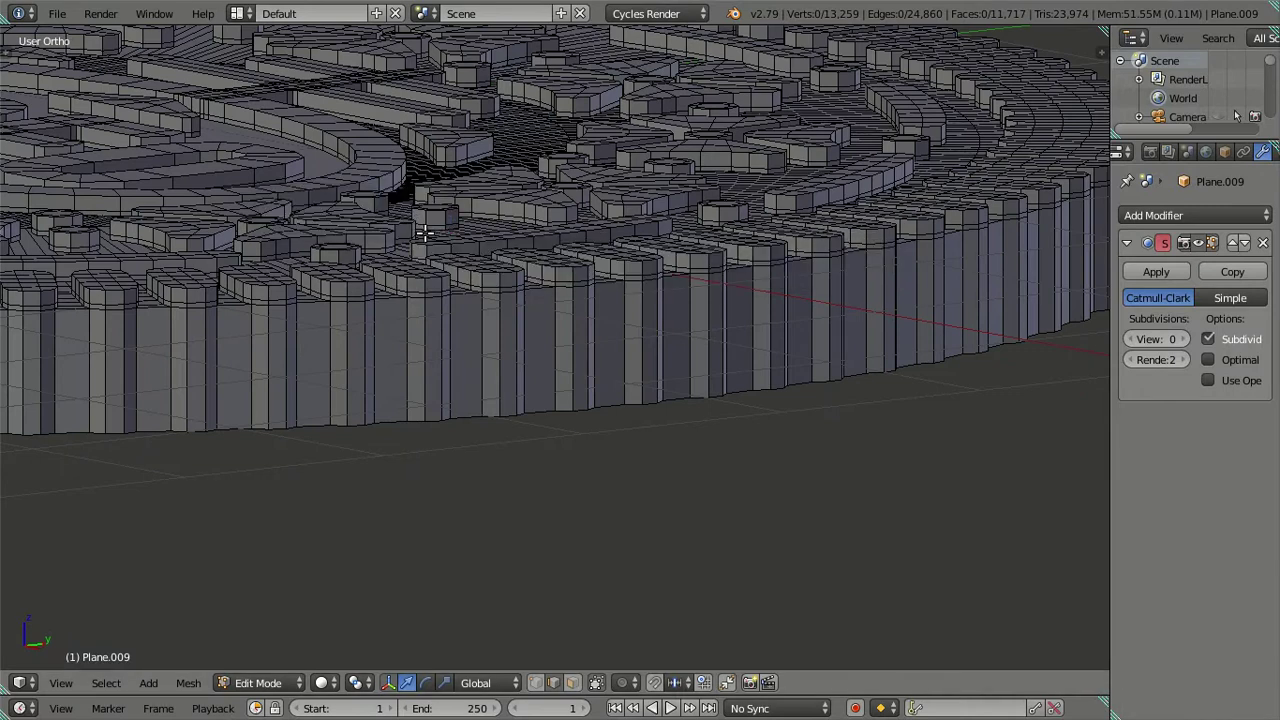
middle_click_drag(424, 232, 473, 262)
left_click(152, 14)
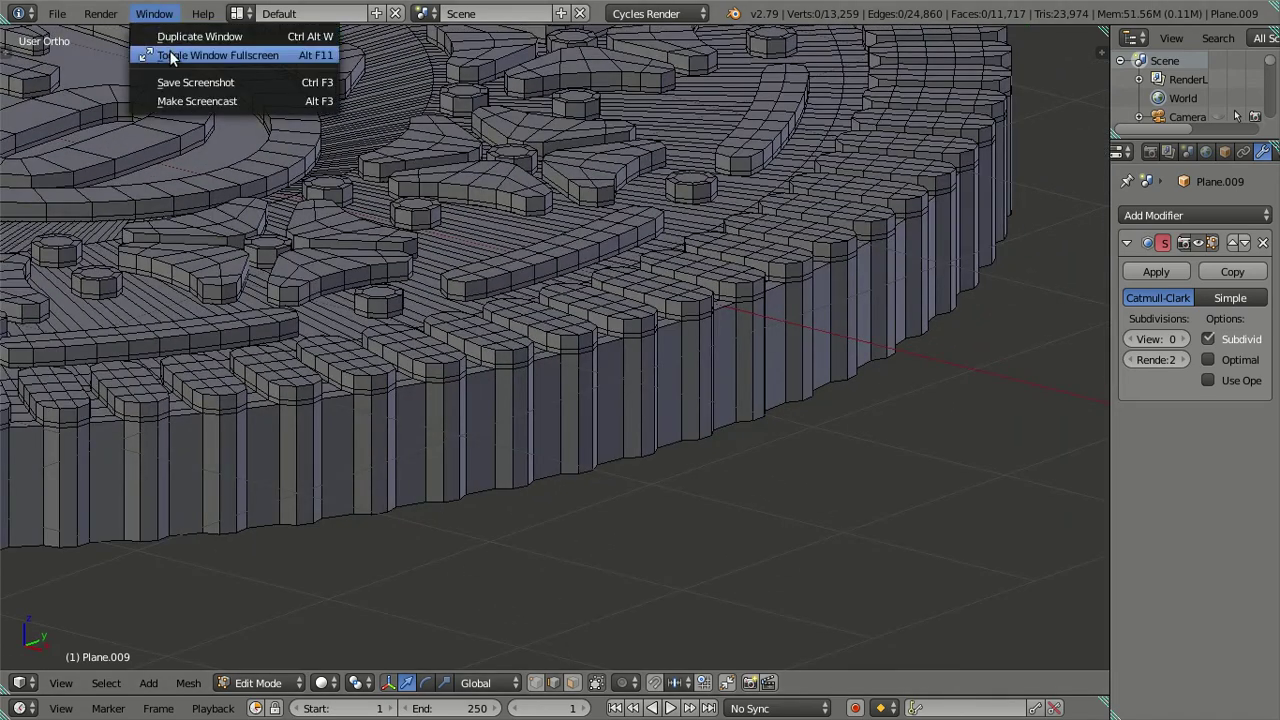
left_click(172, 56)
left_click(933, 14)
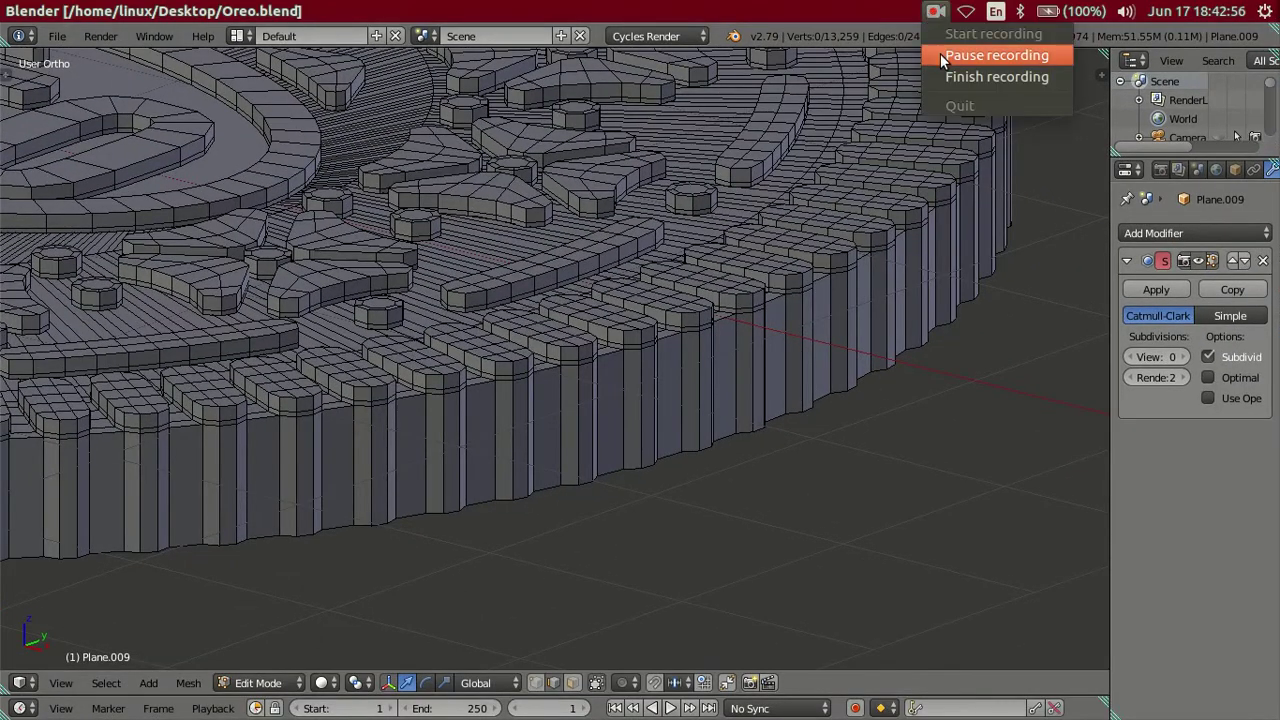
left_click(942, 57)
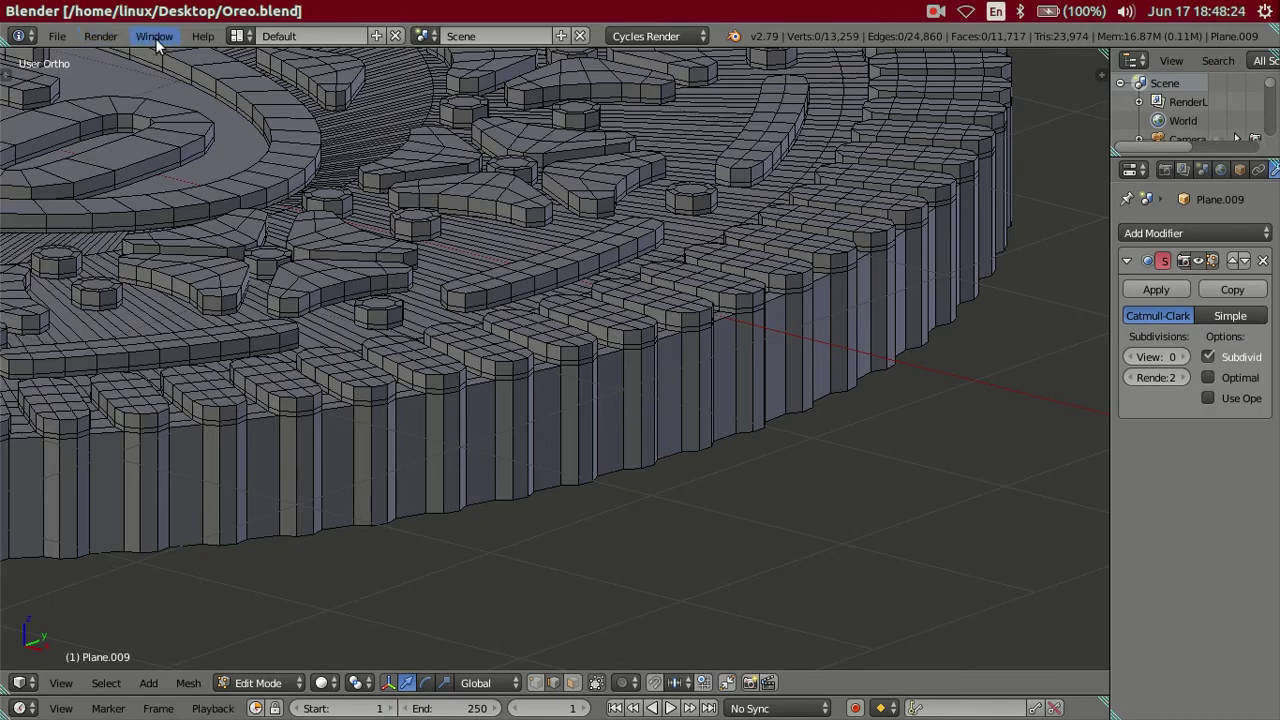
Step: Put Blender back into window fullscreen and orbit beneath the wafer
left_click(155, 37)
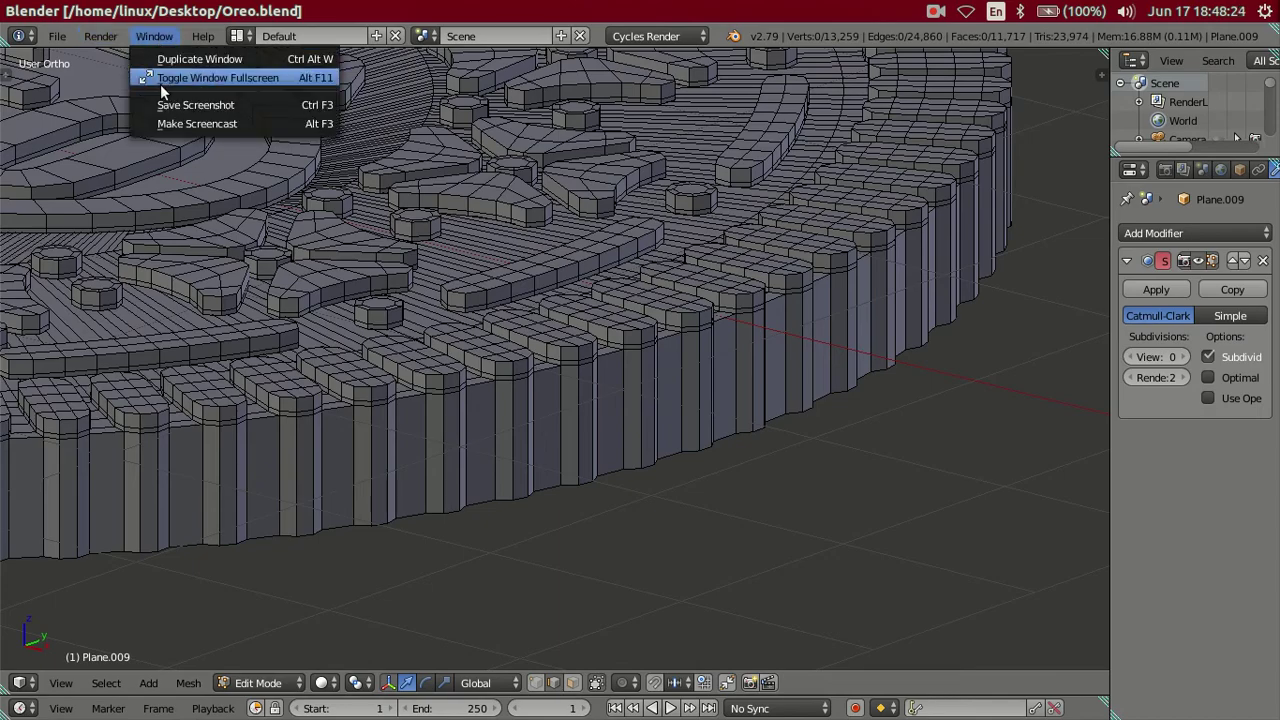
left_click(160, 75)
mouse_move(367, 262)
middle_mouse_down()
mouse_move(500, 420)
mouse_move(531, 343)
mouse_move(519, 301)
mouse_move(420, 320)
mouse_move(503, 377)
mouse_move(577, 371)
mouse_move(680, 286)
mouse_move(818, 356)
mouse_move(794, 320)
mouse_move(543, 443)
mouse_move(586, 380)
mouse_move(625, 238)
mouse_move(764, 318)
middle_mouse_up()
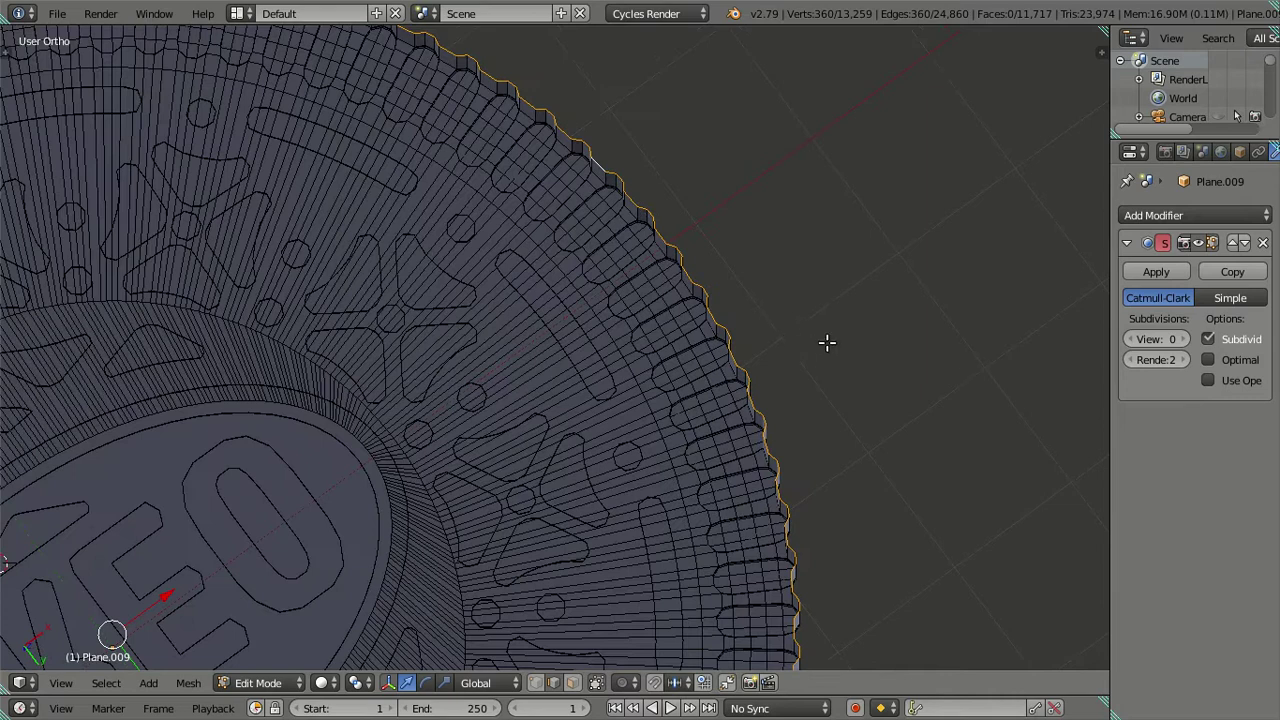
Step: Extrude the outer rim edge loop in place and scale it slightly inward
key("e")
right_click(829, 396)
key("s")
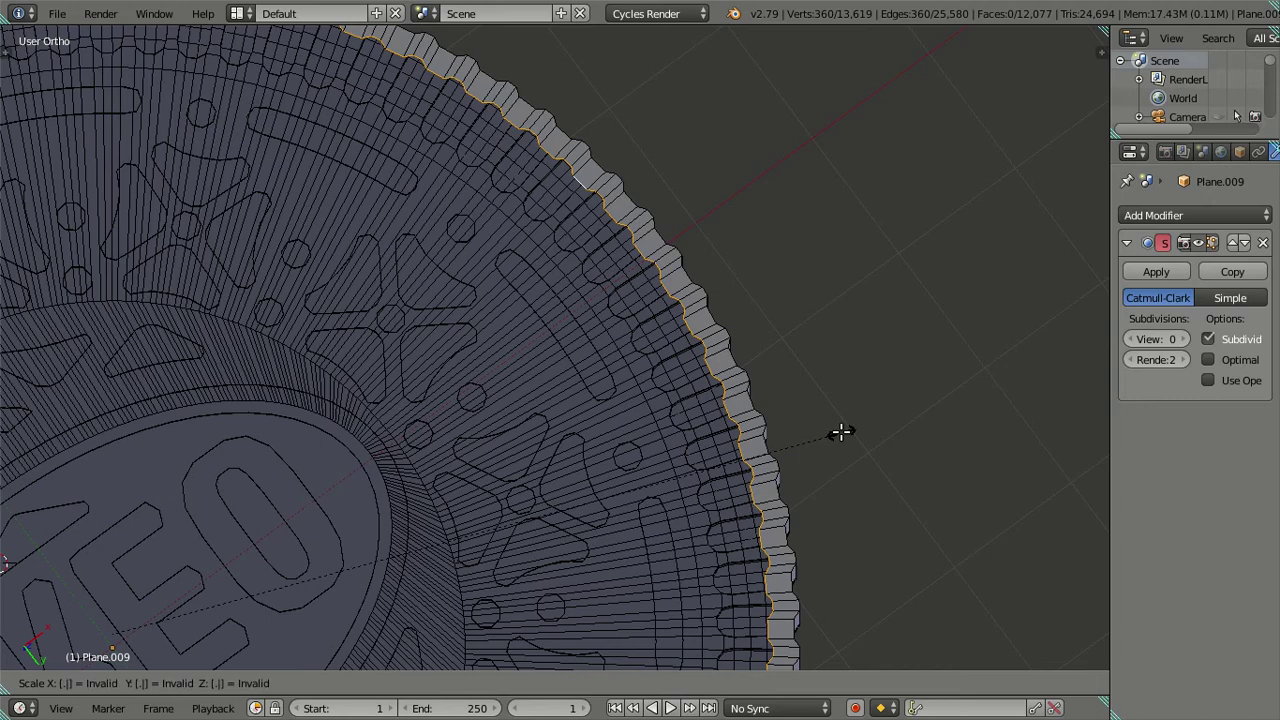
key("Return")
scroll(866, 423, "down", 3)
scroll(795, 443, "down", 2)
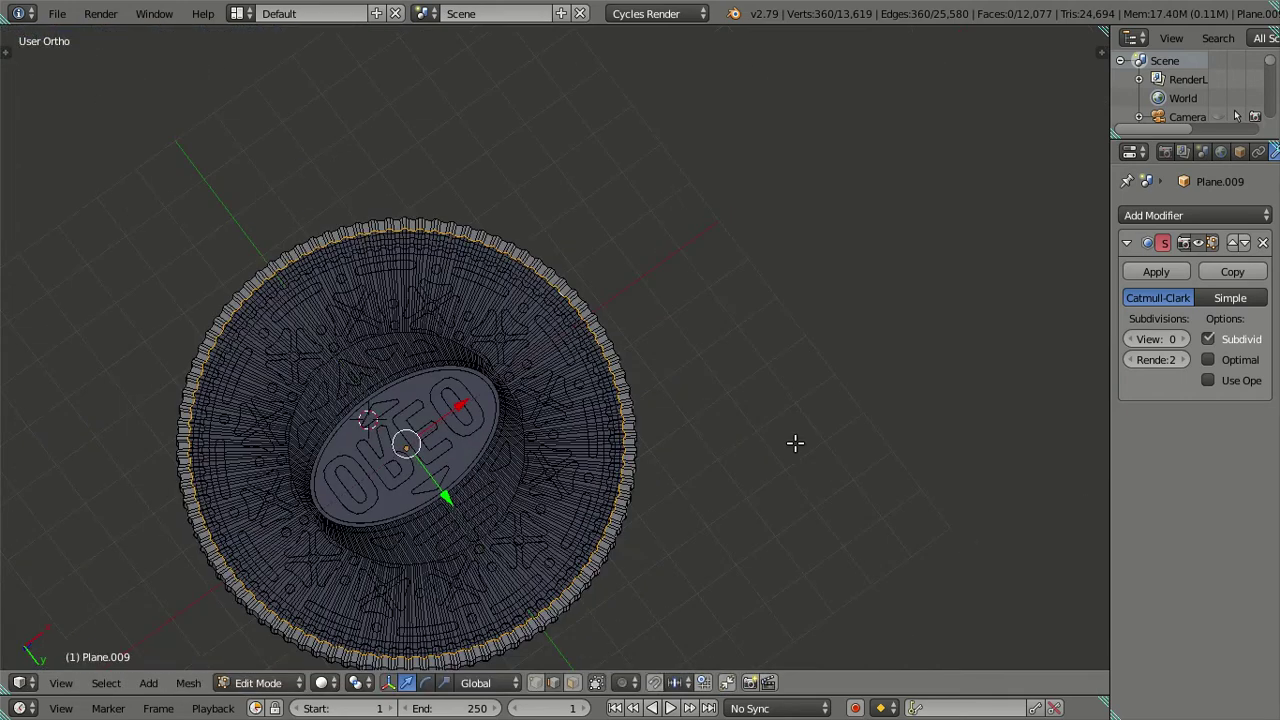
Step: Extrude and scale two more loops inward, to about half and smaller, then fill the centre with a face
key("e")
key("s")
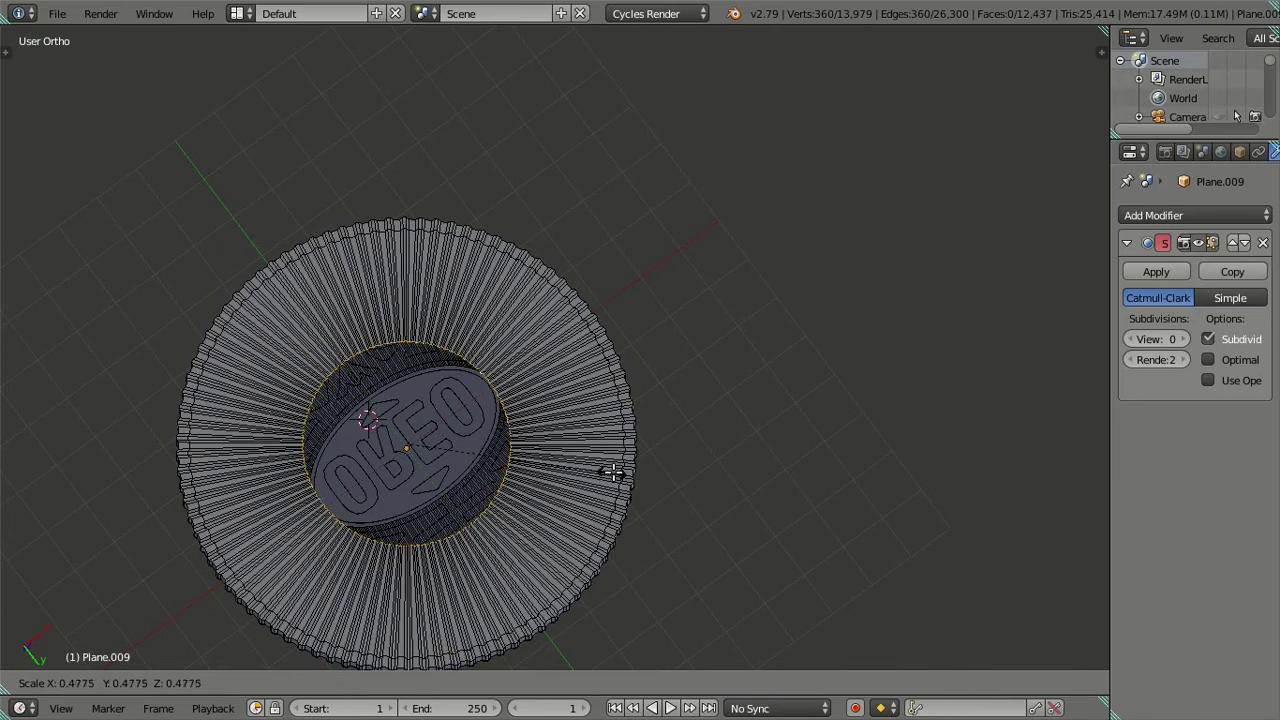
key("Return")
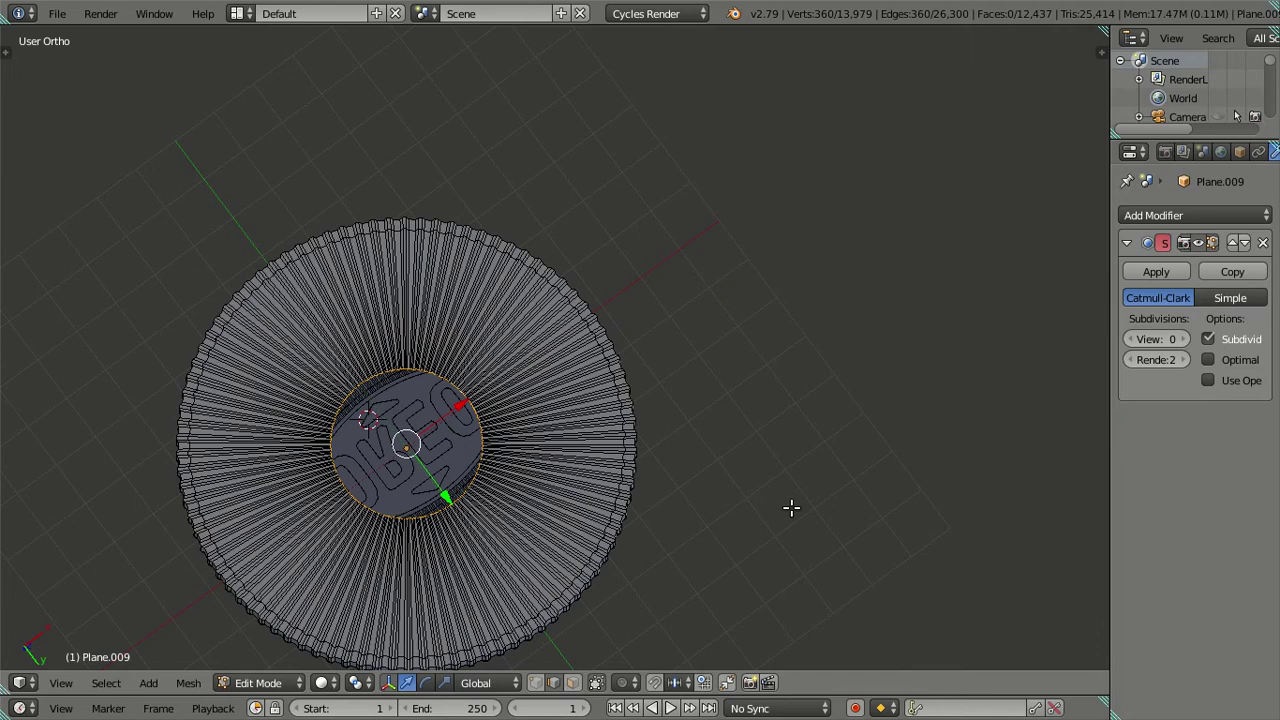
key("e")
key("s")
key("Return")
key("f")
Step: Deselect all, return to Object Mode and tilt in close on the embossed surface
key("a")
key("Tab")
mouse_move(566, 461)
middle_mouse_down()
mouse_move(483, 497)
mouse_move(490, 607)
middle_mouse_up()
scroll(690, 405, "up", 3)
mouse_move(690, 405)
middle_mouse_down()
mouse_move(583, 519)
mouse_move(610, 465)
middle_mouse_up()
Step: Raise the viewport subdivision to 1 then 2 and inspect the underside and teeth
left_click(1183, 339)
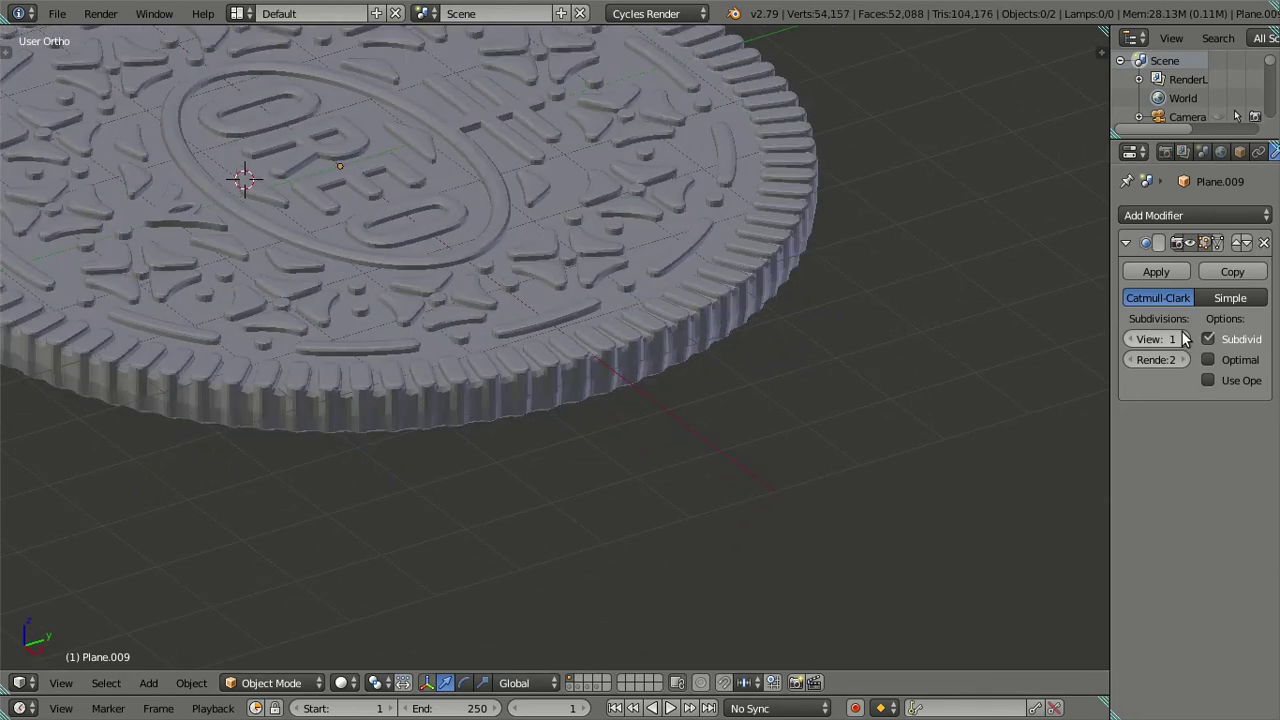
key("ctrl+2")
mouse_move(729, 380)
middle_mouse_down()
mouse_move(691, 286)
mouse_move(600, 251)
mouse_move(515, 262)
mouse_move(494, 286)
mouse_move(503, 350)
mouse_move(586, 391)
mouse_move(714, 374)
mouse_move(785, 303)
mouse_move(646, 337)
mouse_move(765, 268)
mouse_move(523, 358)
middle_mouse_up()
scroll(646, 337, "up", 3)
scroll(651, 309, "up", 2)
scroll(546, 325, "up", 2)
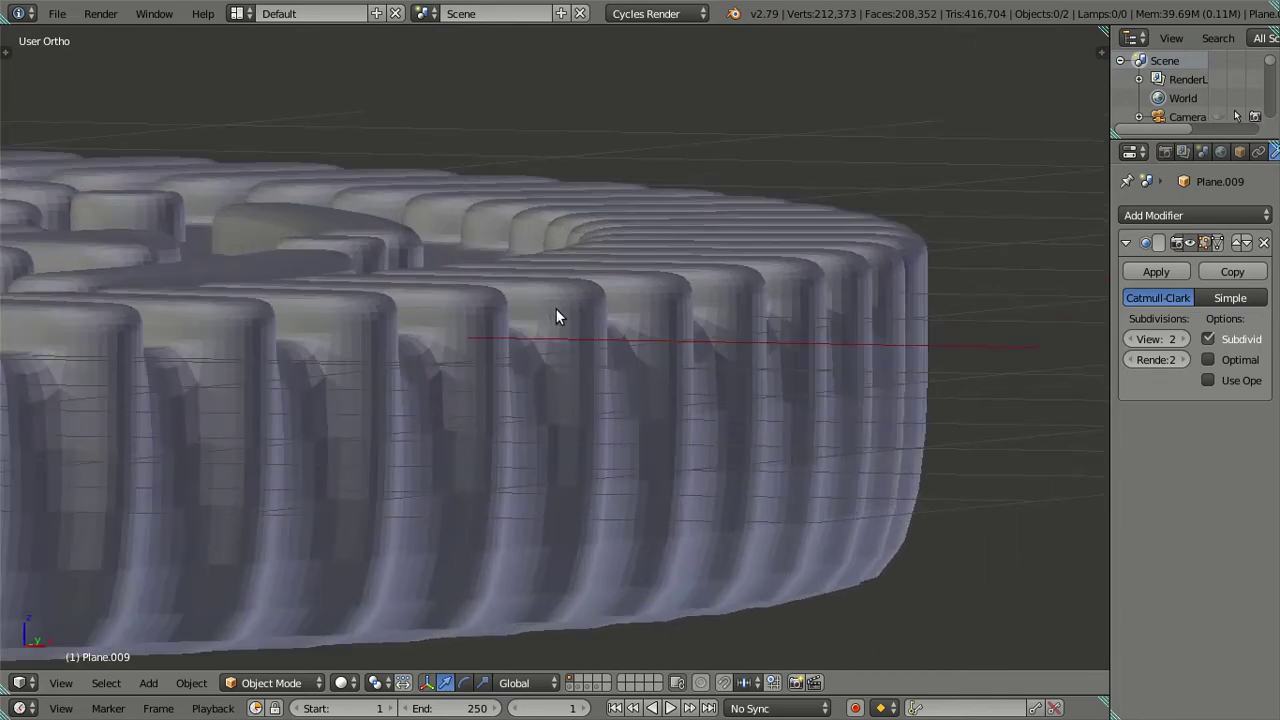
scroll(554, 311, "down", 2)
middle_click_drag(552, 314, 578, 368)
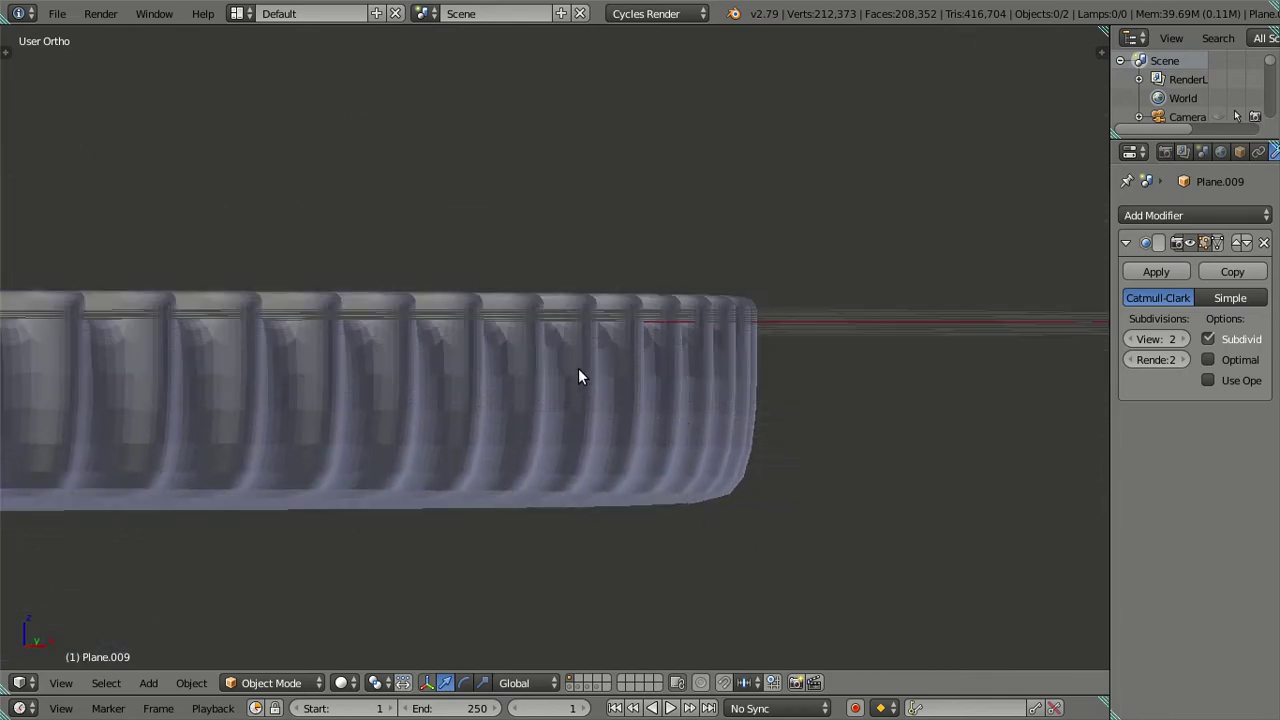
Step: In Edit Mode at subdivision 0, add two loop cuts around the rim wall and dissolve one
key("Tab")
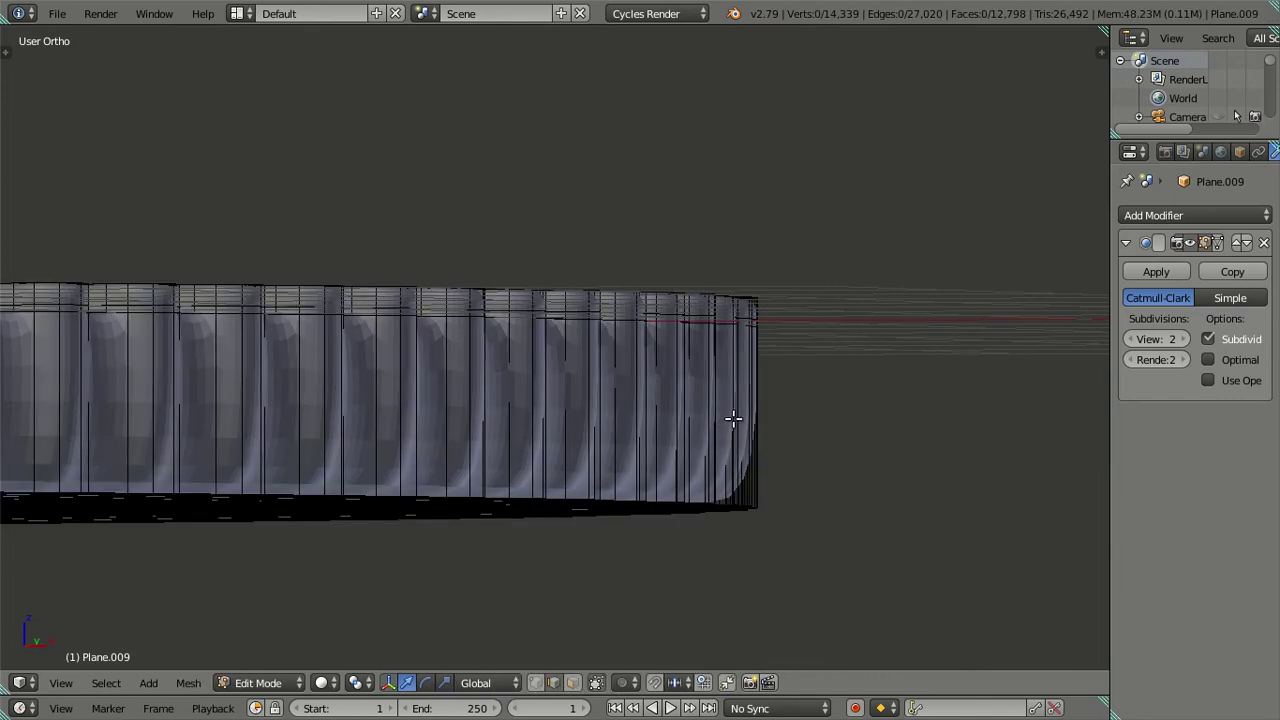
key("ctrl+0")
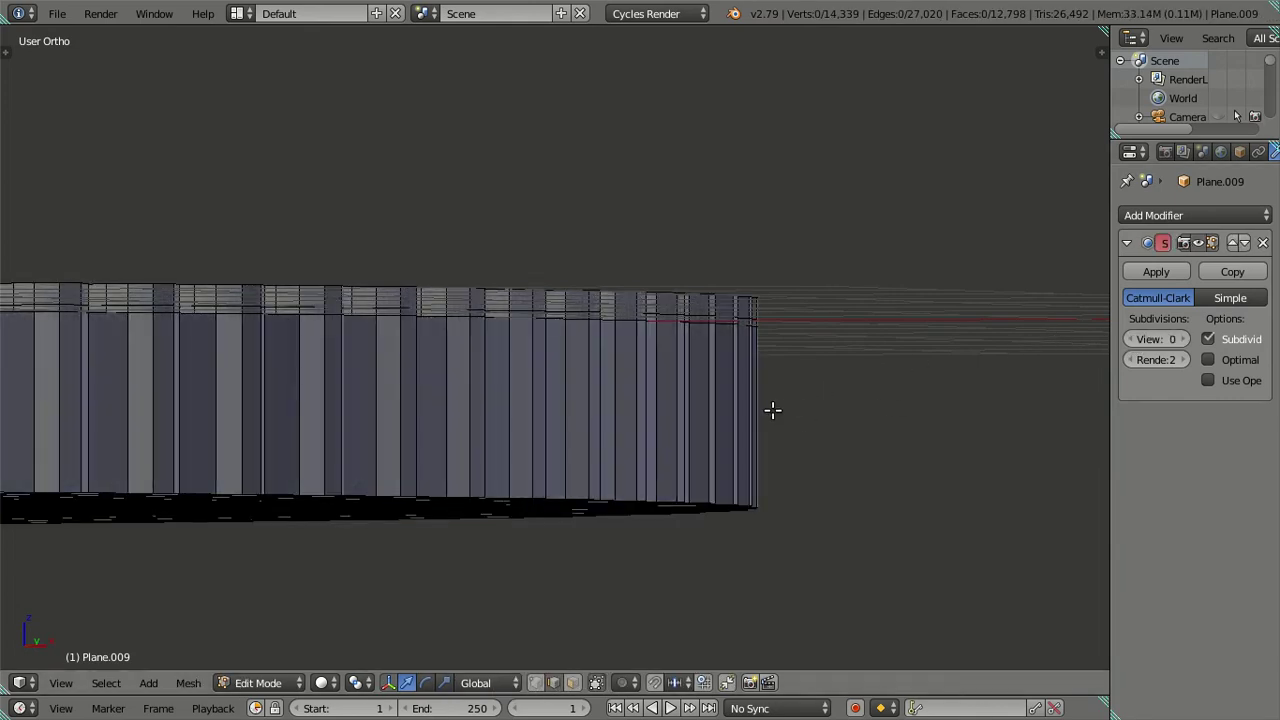
key("ctrl+r")
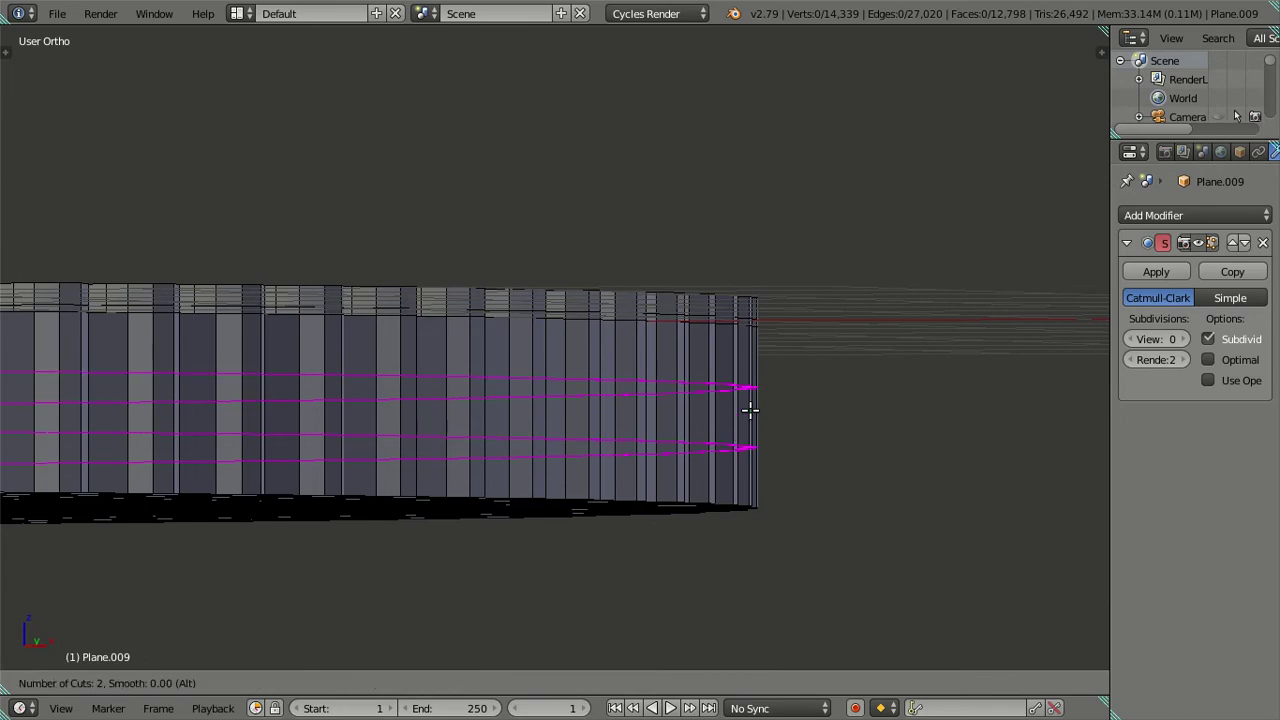
left_click(742, 405)
middle_click_drag(694, 403, 651, 420)
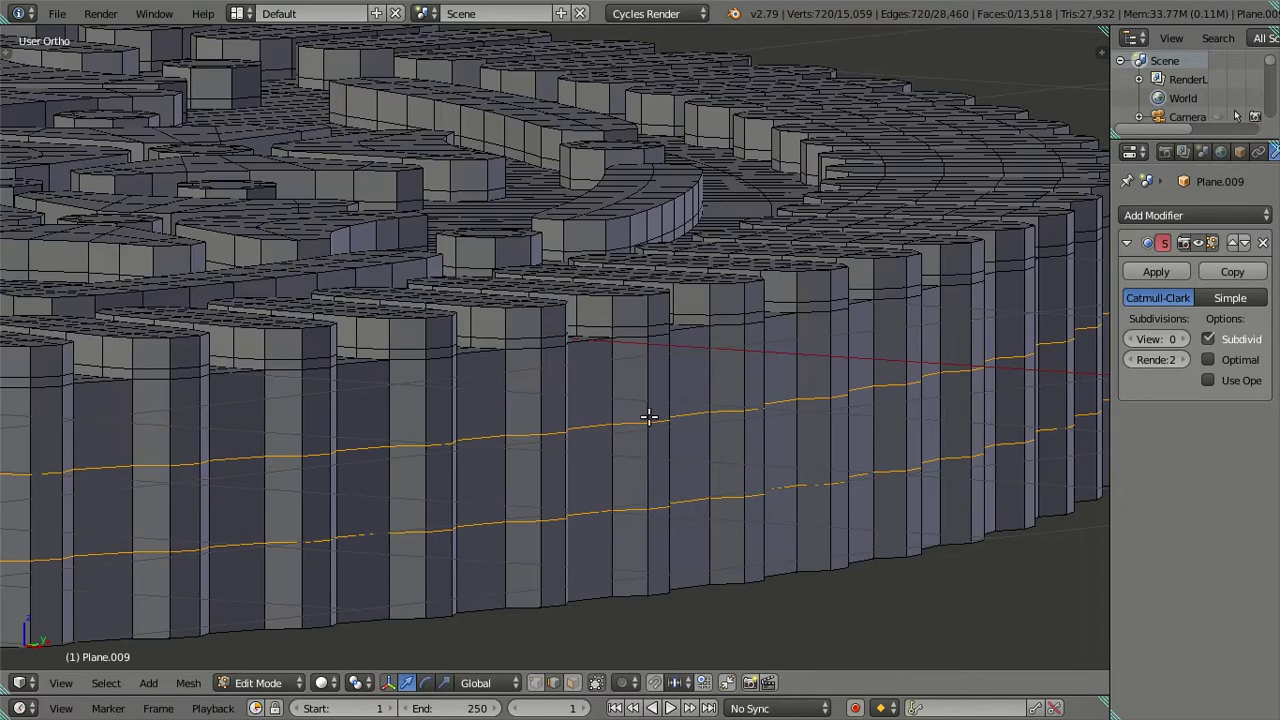
key("x")
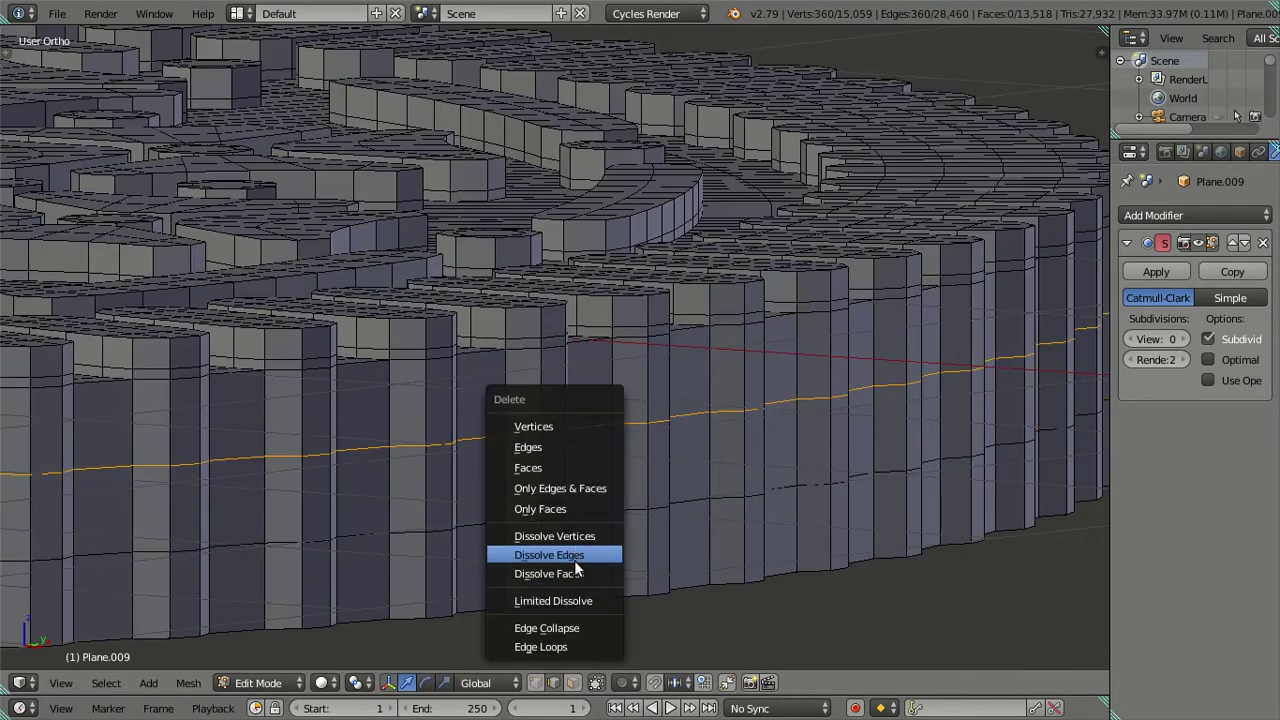
left_click(575, 560)
scroll(582, 418, "down", 2)
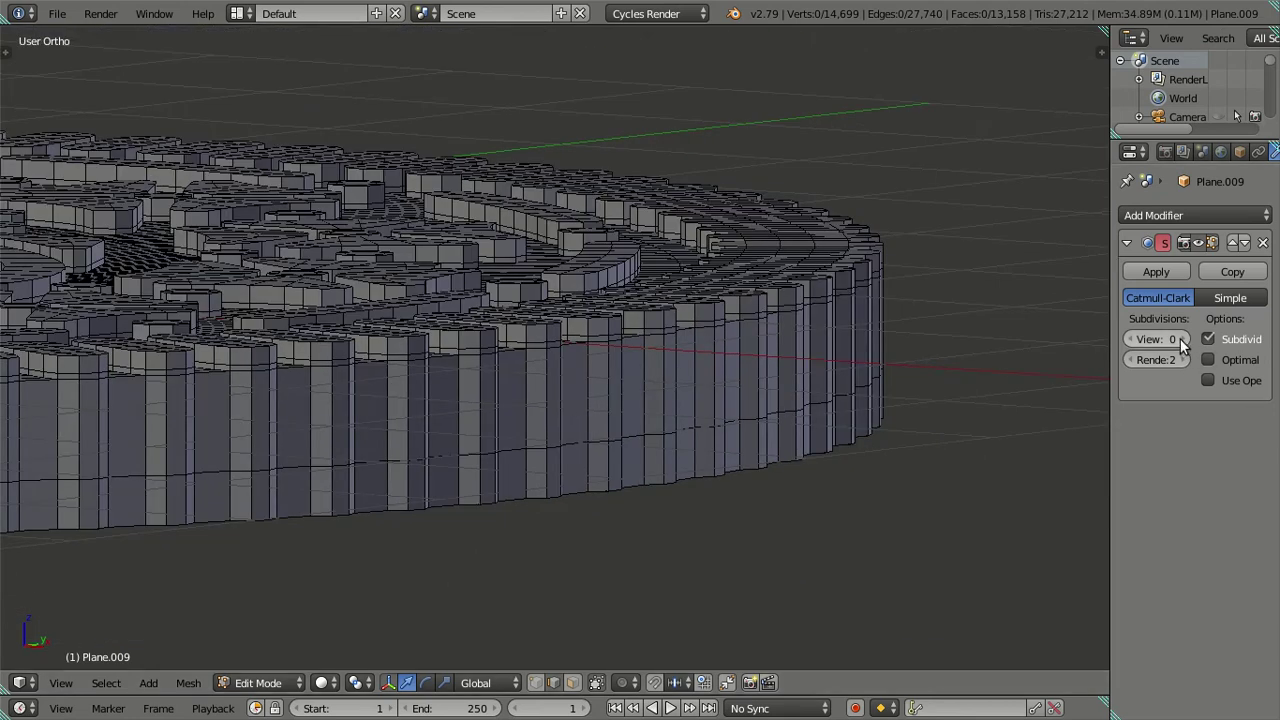
Step: Back in Object Mode, test subdivision levels 1 and 2 on the disc, then reset to 0
key("Tab")
scroll(833, 350, "up", 2)
scroll(858, 413, "up", 3)
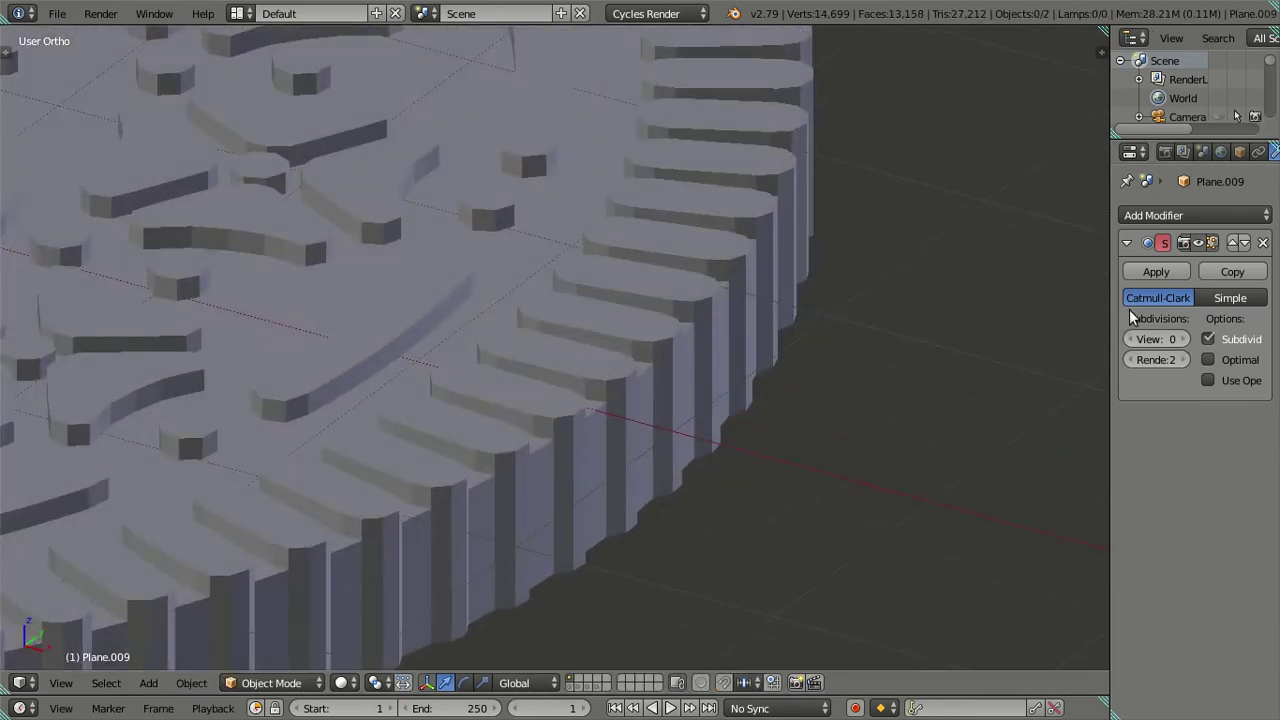
left_click(1184, 339)
key("ctrl+2")
mouse_move(615, 456)
middle_mouse_down()
mouse_move(563, 263)
mouse_move(569, 214)
mouse_move(577, 263)
mouse_move(646, 319)
mouse_move(677, 380)
mouse_move(646, 473)
mouse_move(669, 492)
middle_mouse_up()
key("ctrl+0")
mouse_move(1083, 341)
middle_mouse_down()
mouse_move(747, 291)
mouse_move(653, 417)
mouse_move(560, 301)
mouse_move(557, 399)
middle_mouse_up()
Step: Separate all the wafer geometry into a new object, then select Plane.000 in wireframe view
key("Tab")
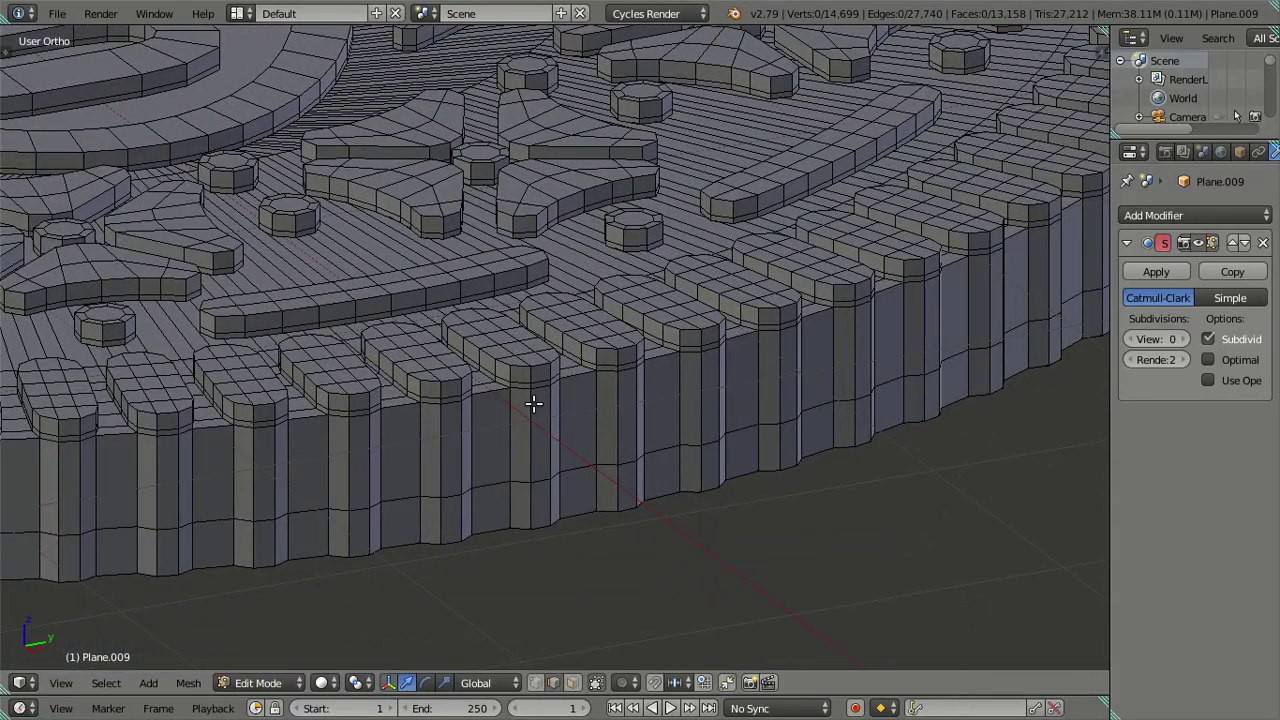
key("a")
key("p")
left_click(527, 415)
key("Tab")
scroll(527, 415, "down", 5)
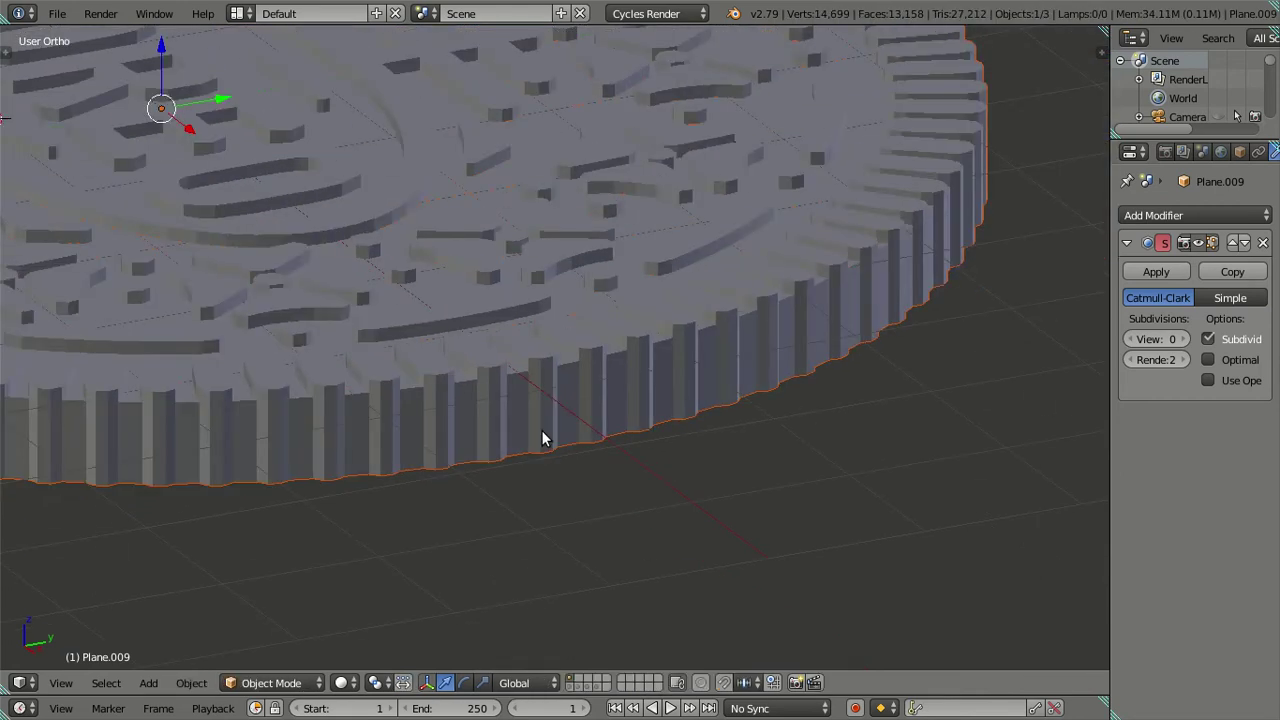
middle_click_drag(547, 395, 586, 378)
scroll(586, 378, "up", 3)
key("z")
right_click(569, 387)
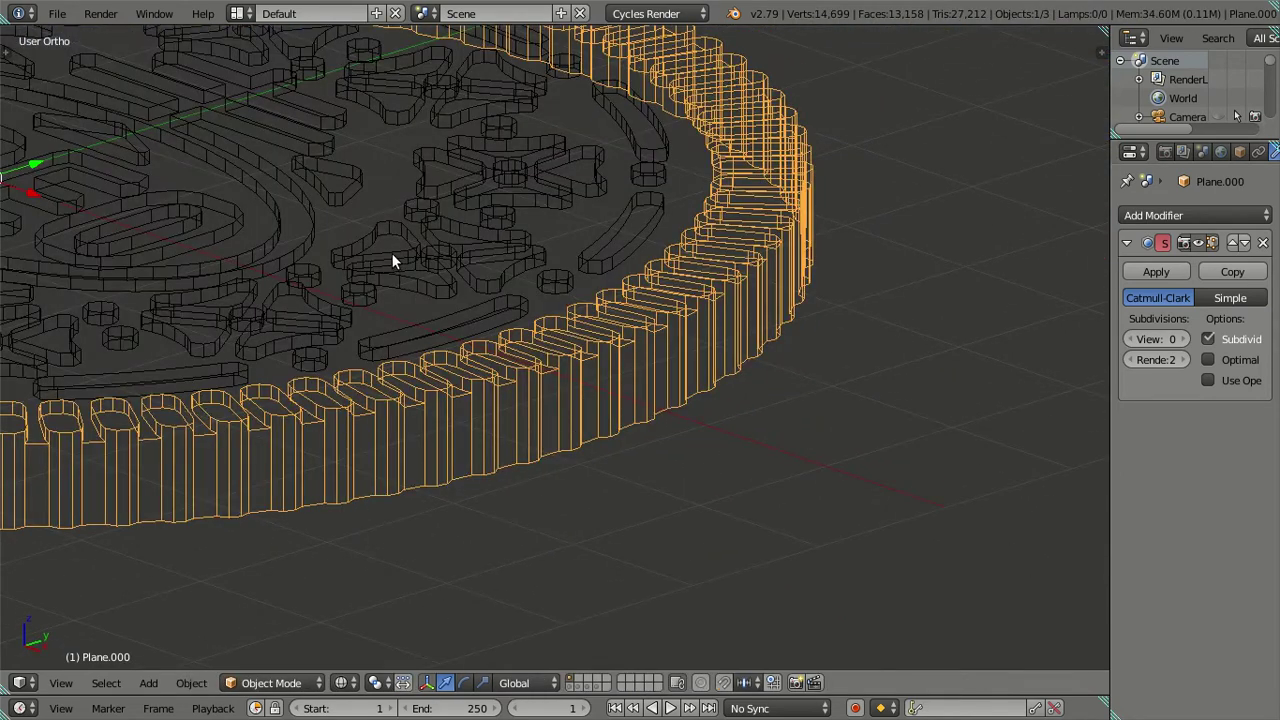
Step: Hide the inner embossed pattern and enter Edit Mode on the outer toothed ring in solid shading
right_click(392, 260)
key("h")
right_click(543, 405)
key("z")
mouse_move(542, 407)
middle_mouse_down()
mouse_move(560, 358)
mouse_move(640, 379)
middle_mouse_up()
key("Tab")
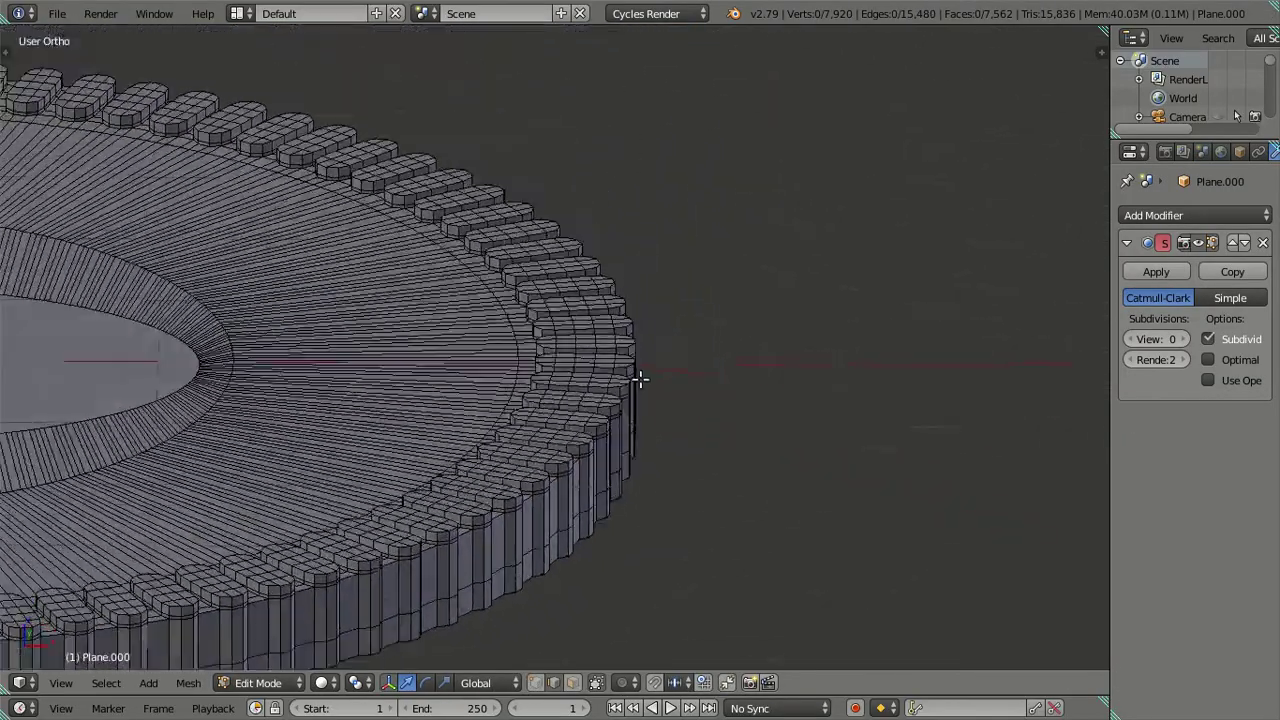
Step: View the rim walls from below, trial-select two face rings, then clear the selection
scroll(620, 382, "up", 3)
scroll(614, 386, "up", 3)
scroll(572, 410, "up", 2)
mouse_move(572, 410)
middle_mouse_down()
mouse_move(523, 509)
mouse_move(497, 324)
mouse_move(514, 357)
mouse_move(609, 371)
mouse_move(563, 429)
mouse_move(565, 456)
mouse_move(571, 400)
mouse_move(549, 381)
mouse_move(537, 496)
middle_mouse_up()
middle_click_drag(591, 601, 611, 475)
right_click(517, 494, "alt")
scroll(514, 494, "down", 3)
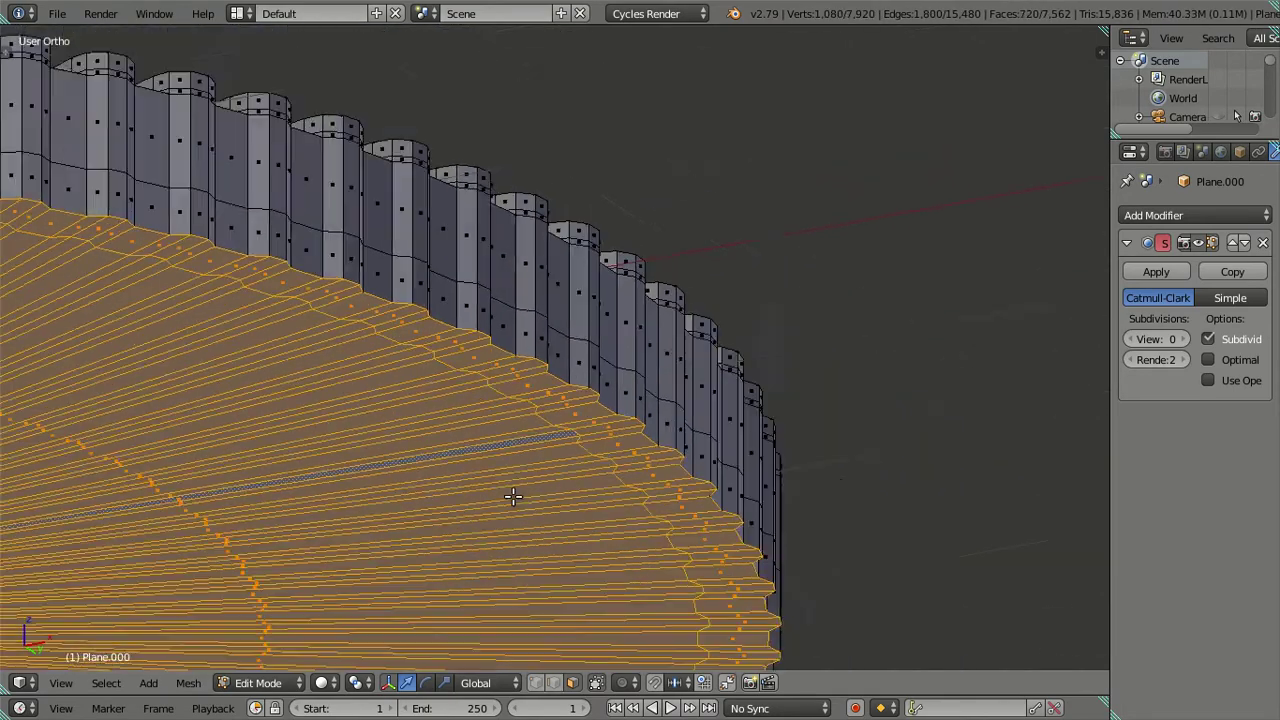
scroll(429, 491, "down", 2)
middle_click_drag(429, 491, 716, 455)
scroll(716, 455, "up", 4)
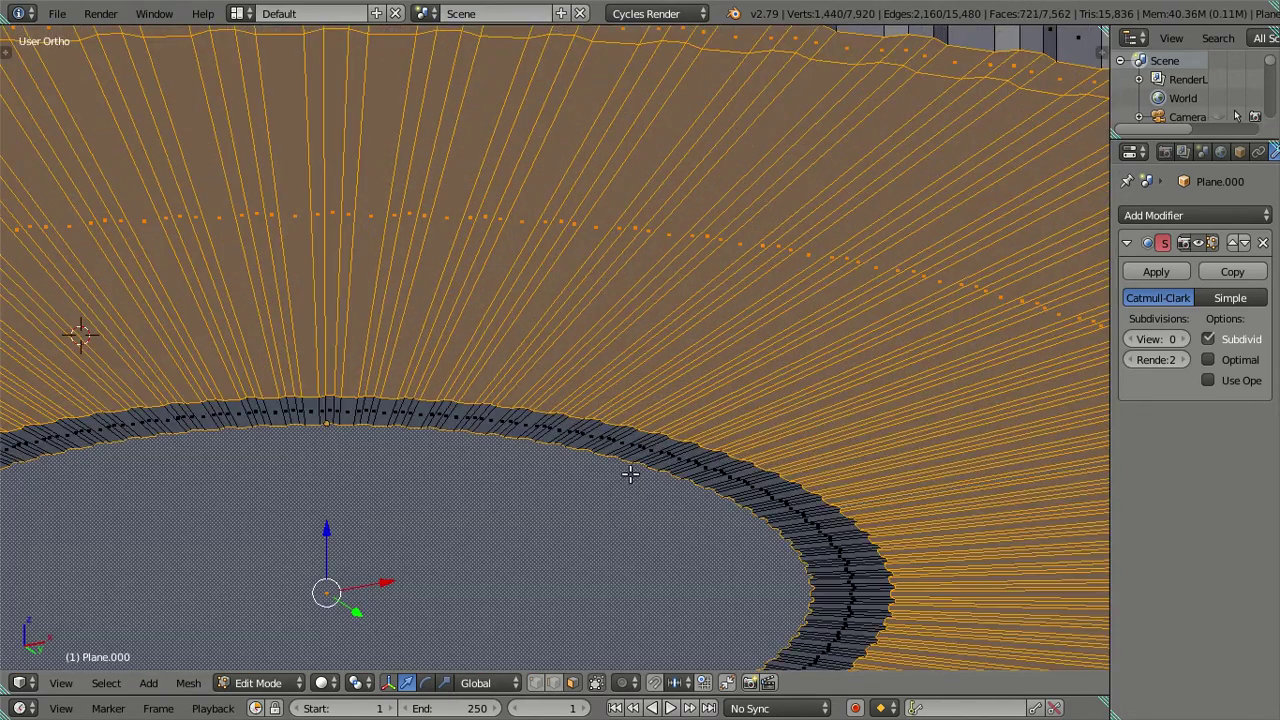
right_click(634, 443, "alt+shift")
key("a")
Step: Select the bottom ring of side faces and the ring above it
scroll(634, 443, "down", 3)
mouse_move(631, 437)
middle_mouse_down()
mouse_move(834, 377)
mouse_move(734, 431)
middle_mouse_up()
scroll(723, 422, "up", 4)
scroll(723, 422, "up", 1)
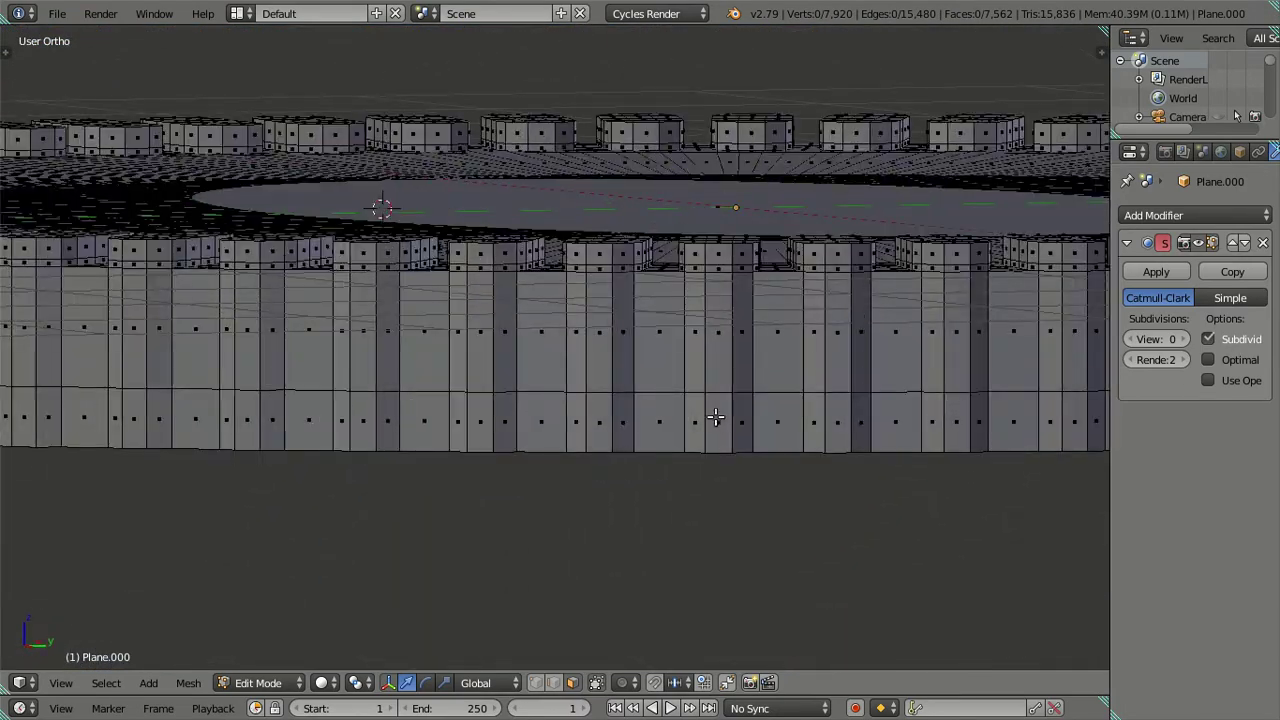
right_click(723, 422, "alt")
right_click(707, 329, "alt+shift")
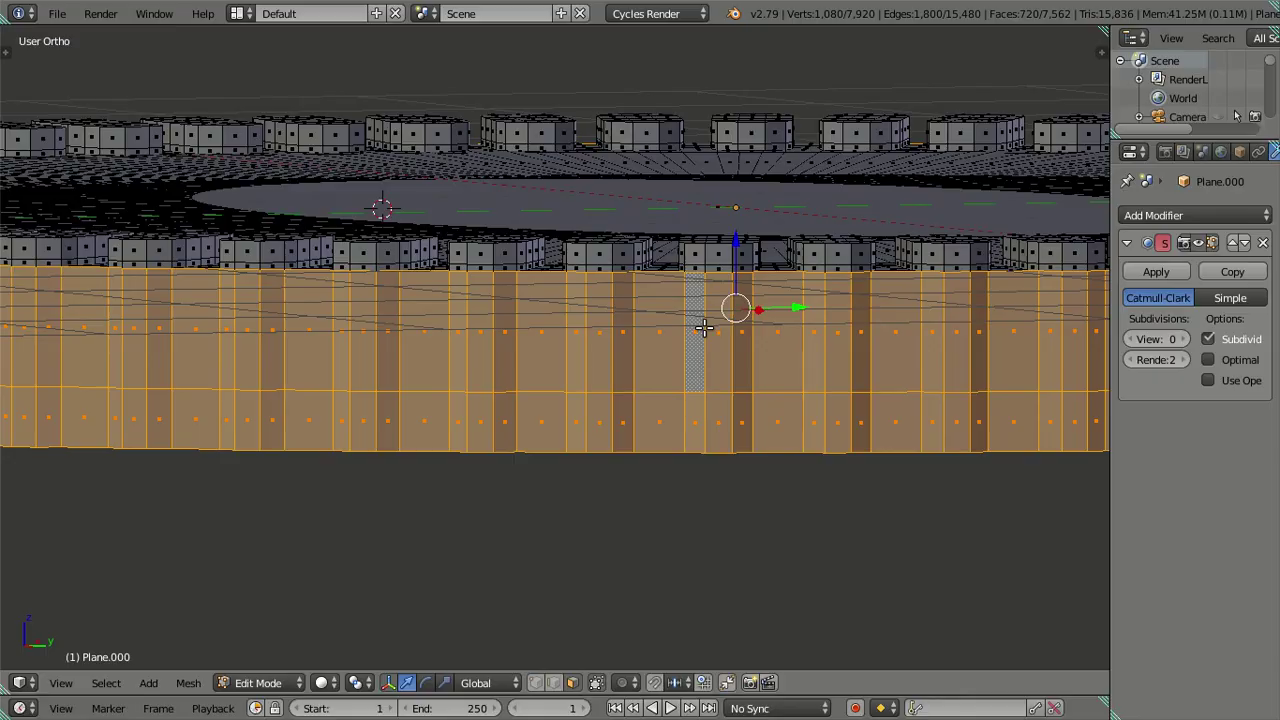
middle_click_drag(704, 328, 609, 333)
scroll(700, 363, "up", 3)
scroll(632, 166, "down", 2)
Step: Add the top cap face and its surrounding face rings out to the outer edge to the selection
right_click(627, 162)
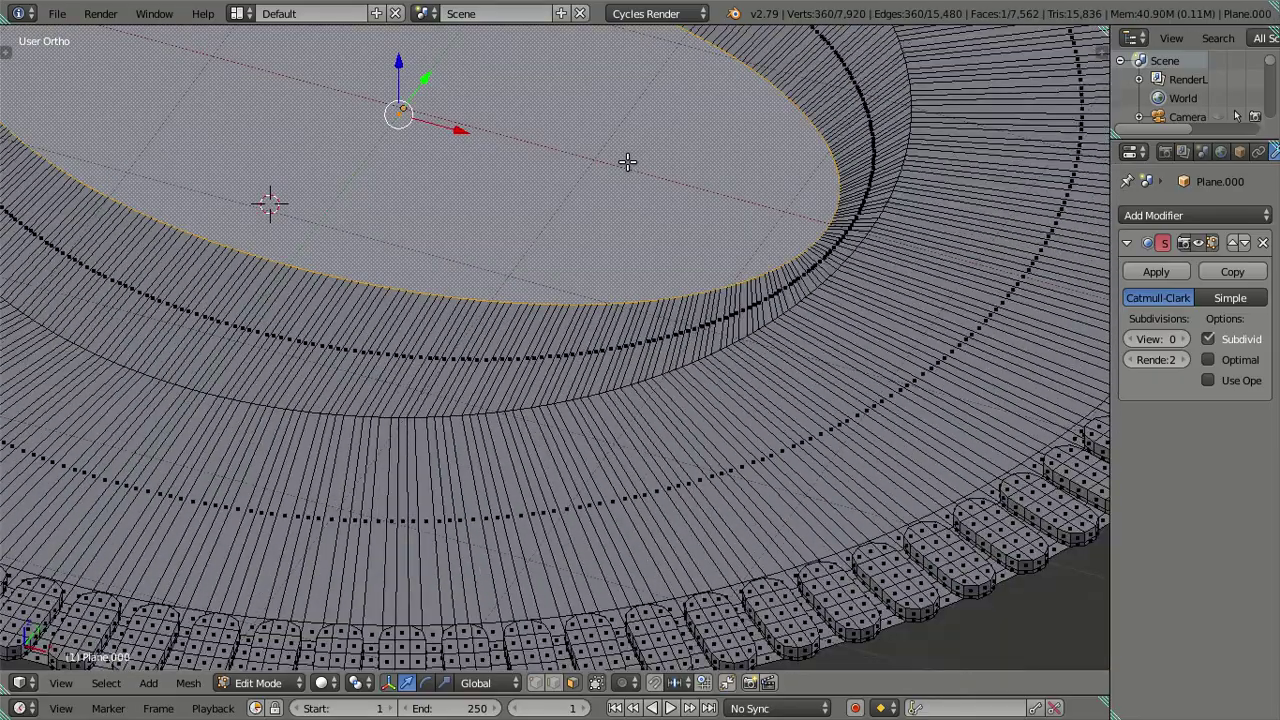
right_click(581, 347, "alt+shift")
right_click(651, 444, "alt+shift")
middle_click_drag(880, 460, 251, 437, "shift")
scroll(571, 291, "up", 2)
middle_click_drag(571, 291, 569, 377)
right_click(617, 262, "alt+shift")
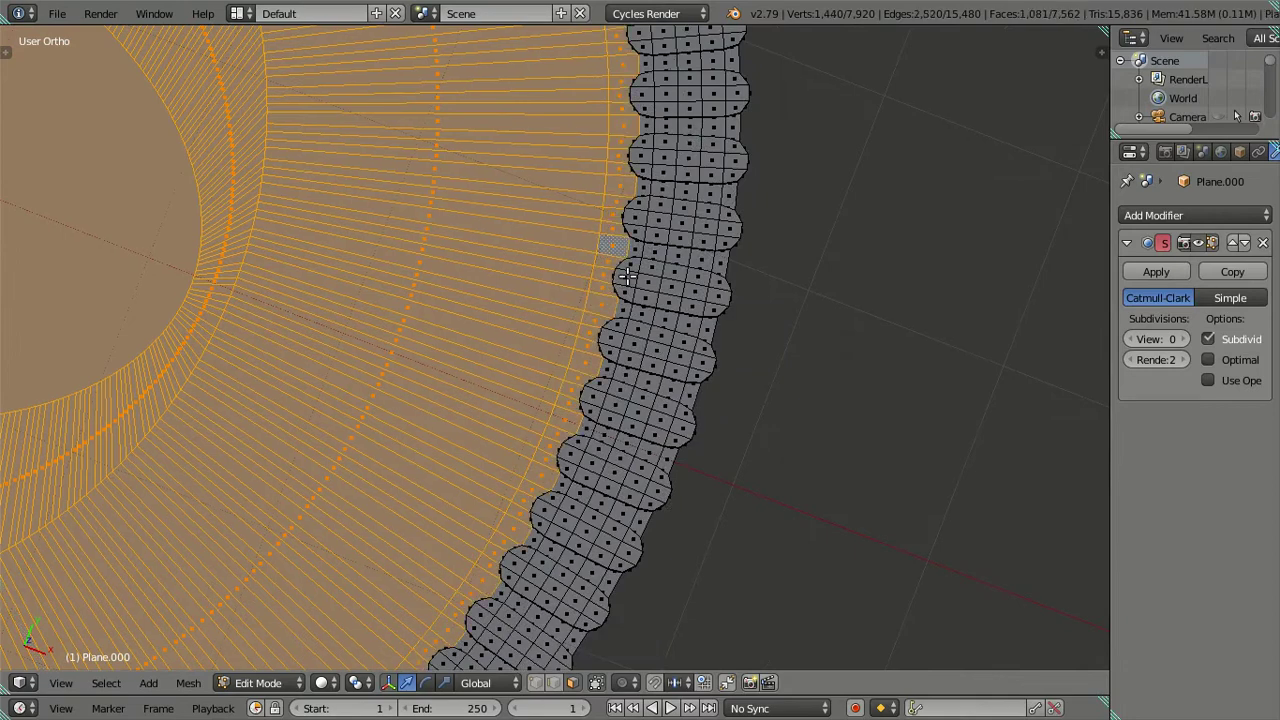
Step: Hide the selected cap and rings, then view the remaining teeth at an angle
key("h")
mouse_move(631, 314)
middle_mouse_down()
mouse_move(424, 426)
mouse_move(531, 423)
mouse_move(301, 367)
mouse_move(386, 370)
mouse_move(483, 437)
mouse_move(487, 528)
mouse_move(420, 389)
mouse_move(334, 441)
mouse_move(414, 503)
mouse_move(526, 326)
mouse_move(476, 373)
mouse_move(543, 401)
mouse_move(524, 412)
middle_mouse_up()
scroll(440, 424, "up", 2)
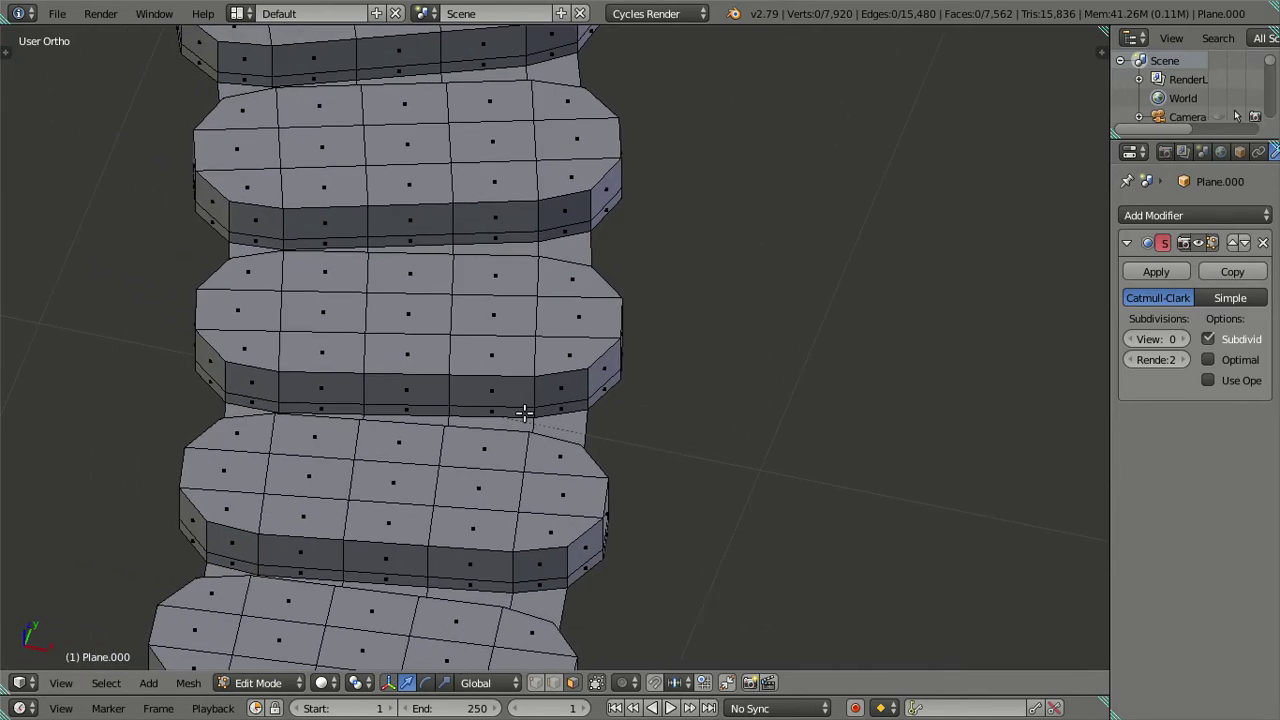
Step: Select three vertical face loops of the teeth and hide them
scroll(524, 412, "up", 2)
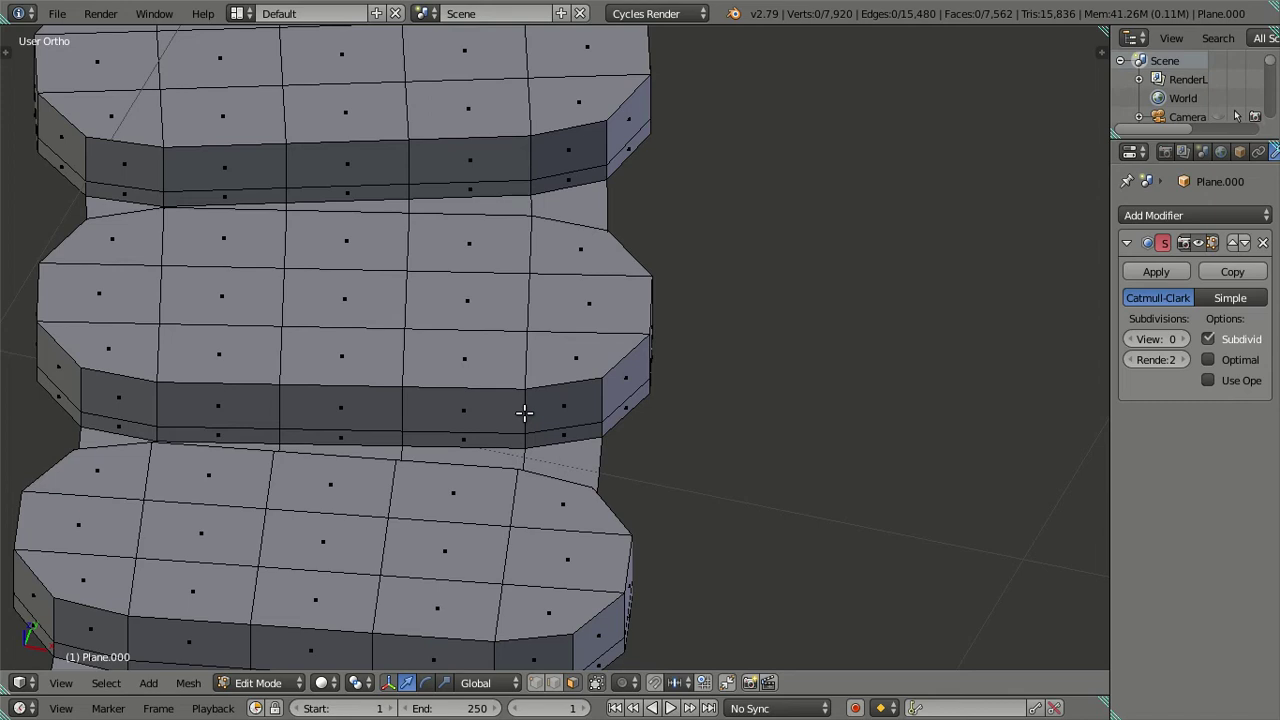
left_click(463, 390, "alt")
left_click(343, 386, "alt+shift")
left_click(207, 373, "alt+shift")
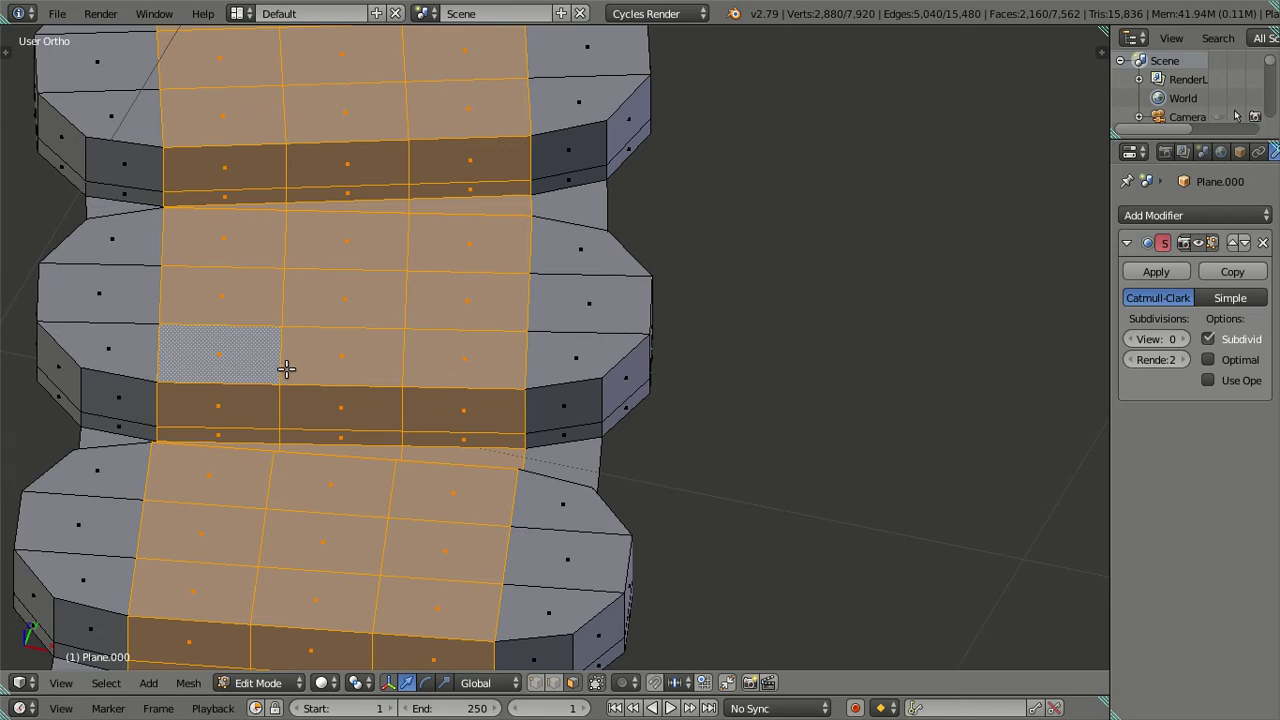
key("h")
Step: Shrink the selected tooth faces slightly with a scale
mouse_move(314, 360)
middle_mouse_down()
mouse_move(417, 343)
mouse_move(449, 306)
mouse_move(417, 300)
mouse_move(420, 329)
mouse_move(295, 318)
mouse_move(343, 343)
mouse_move(392, 420)
mouse_move(403, 500)
mouse_move(356, 352)
middle_mouse_up()
scroll(295, 318, "down", 1)
scroll(295, 318, "down", 2)
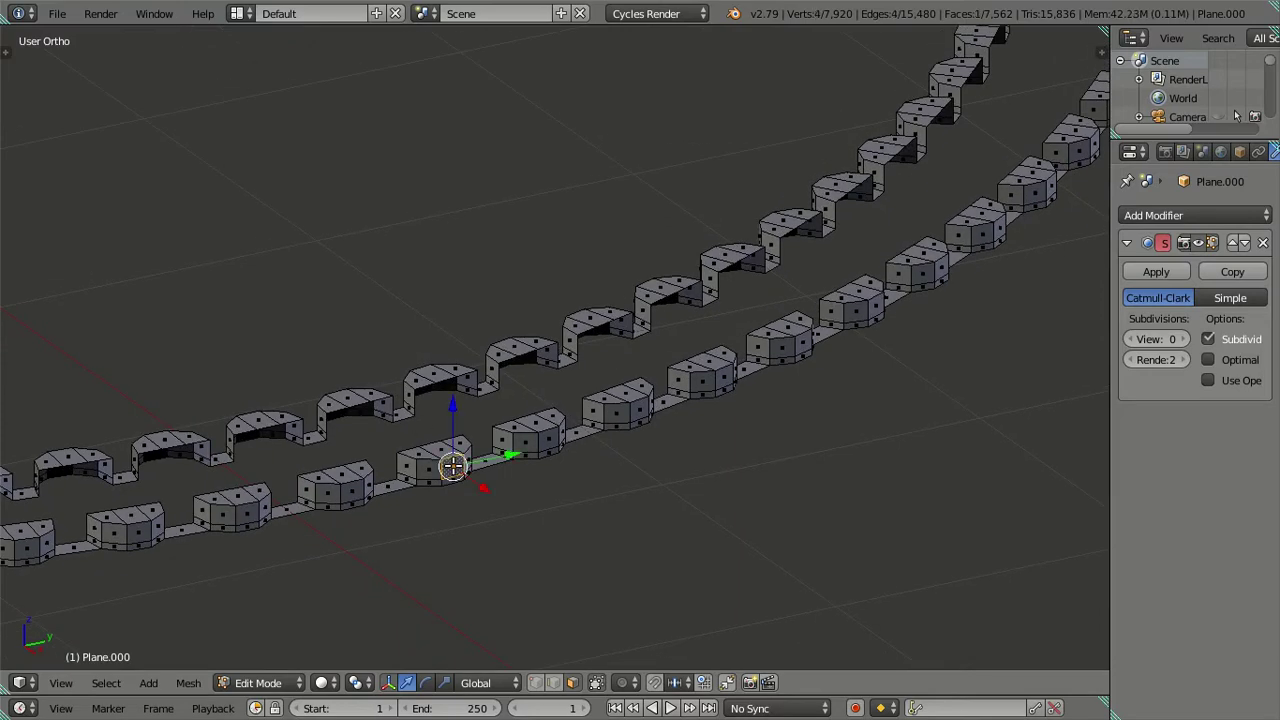
mouse_move(509, 458)
middle_mouse_down()
mouse_move(560, 306)
mouse_move(603, 451)
mouse_move(587, 405)
middle_mouse_up()
key("a")
scroll(509, 458, "up", 1)
mouse_move(503, 401)
middle_mouse_down()
mouse_move(417, 320)
mouse_move(337, 363)
middle_mouse_up()
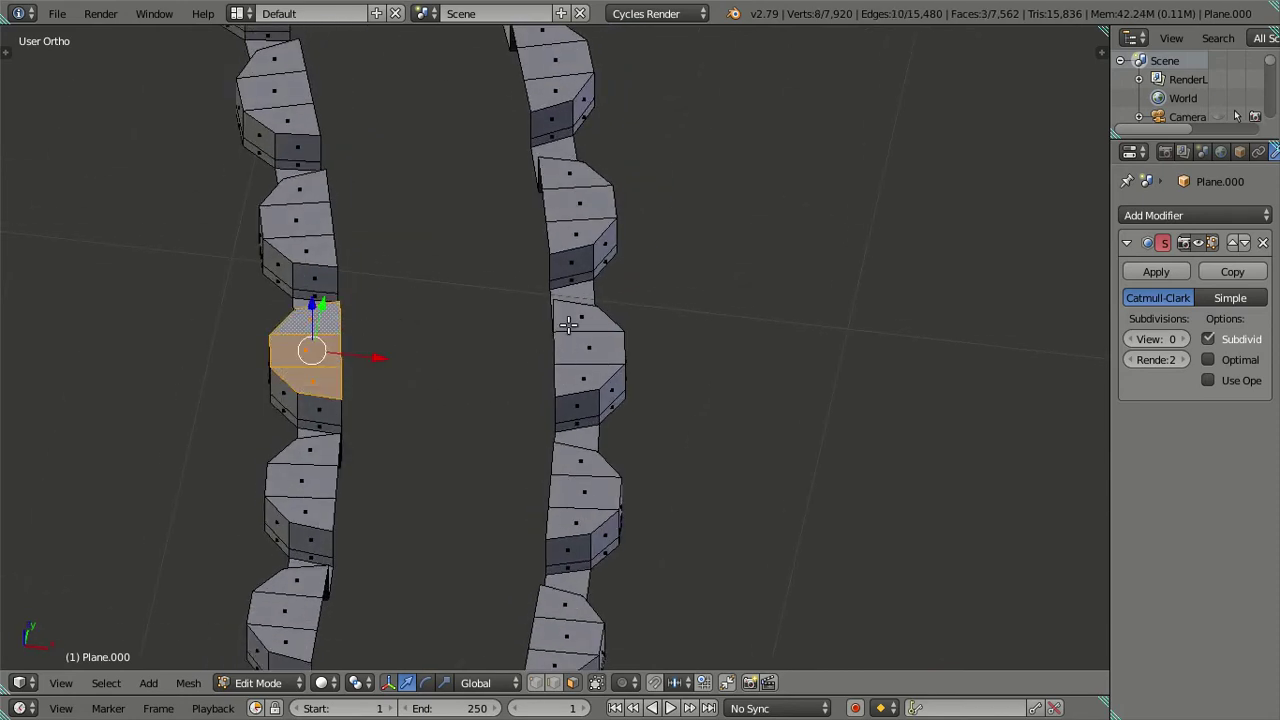
mouse_move(612, 345)
middle_mouse_down()
mouse_move(640, 337)
mouse_move(740, 397)
middle_mouse_up()
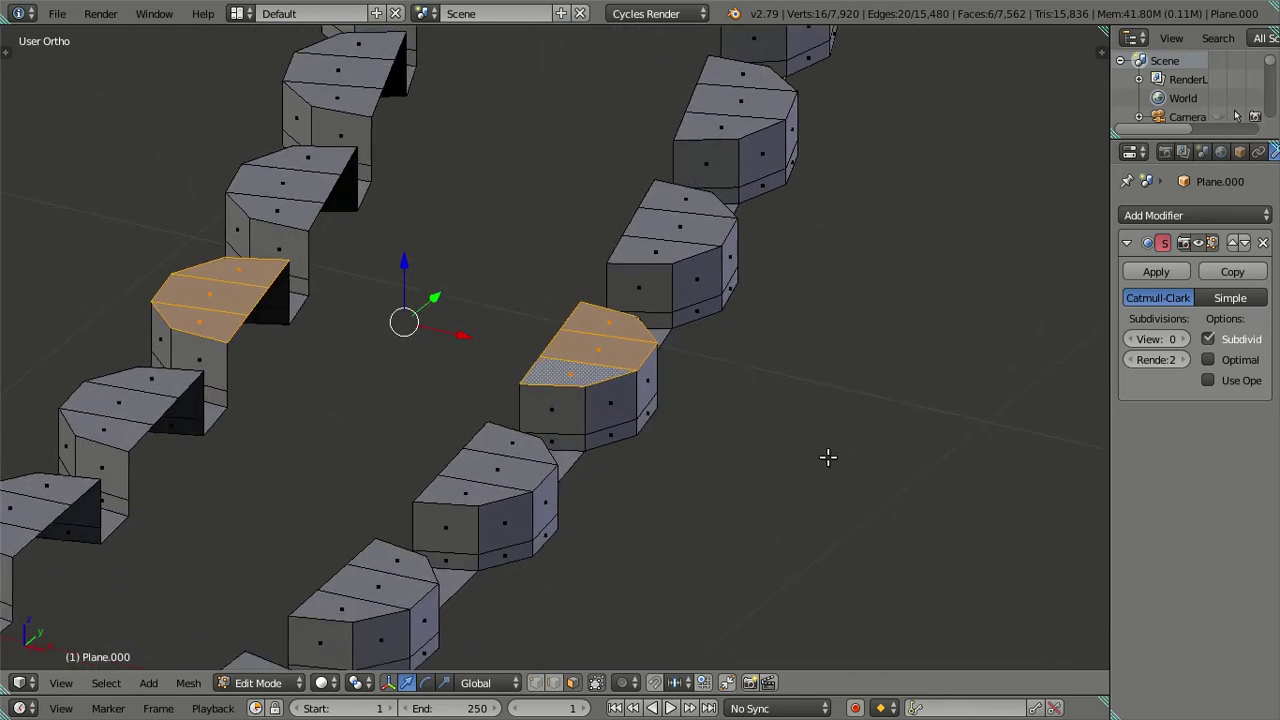
key("s")
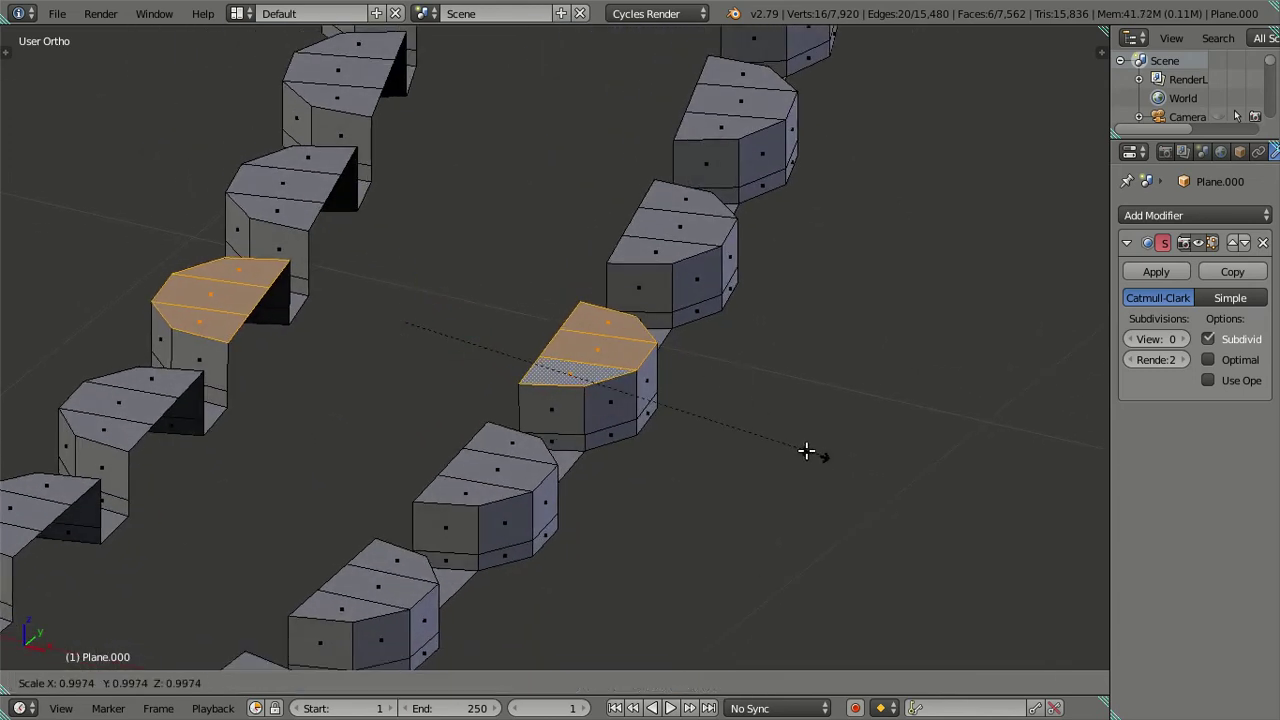
left_click(780, 443)
Step: Preview the mesh at subdivision levels 1 and 2, then return to edit mode at level 0
key("Tab")
scroll(768, 435, "up", 5)
mouse_move(768, 435)
middle_mouse_down()
mouse_move(620, 439)
mouse_move(458, 398)
mouse_move(496, 406)
middle_mouse_up()
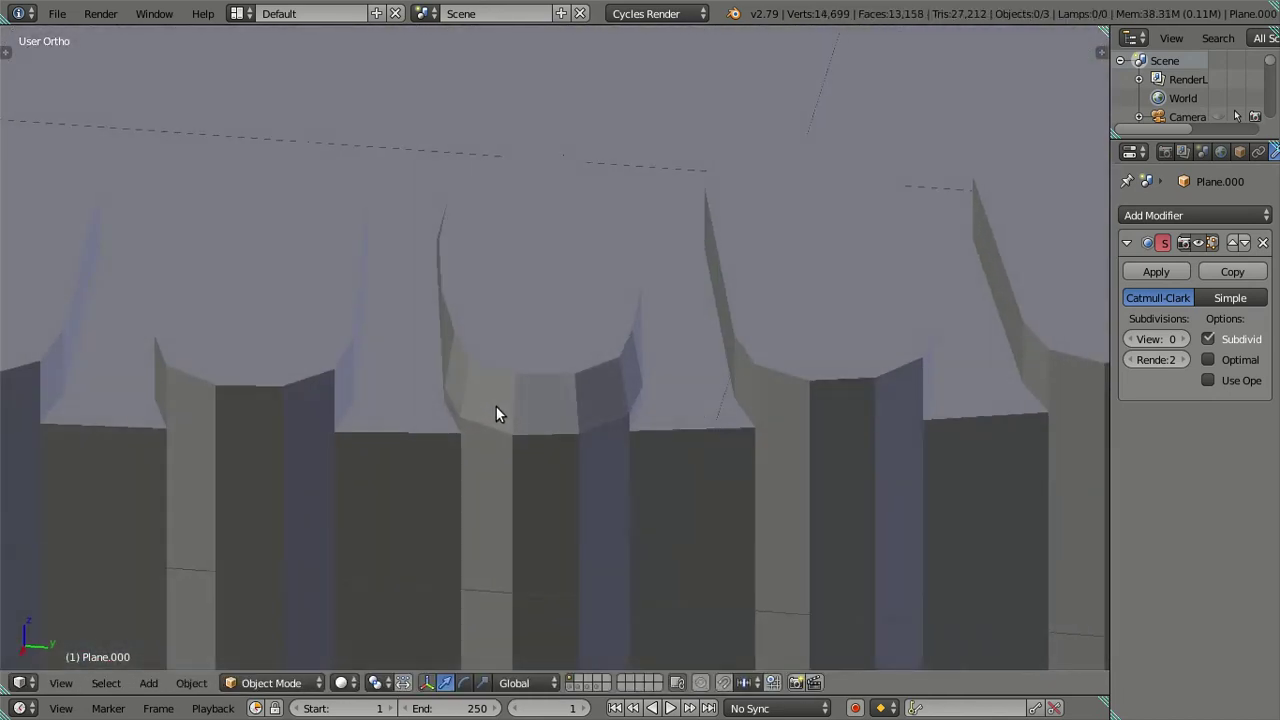
left_click(1184, 339)
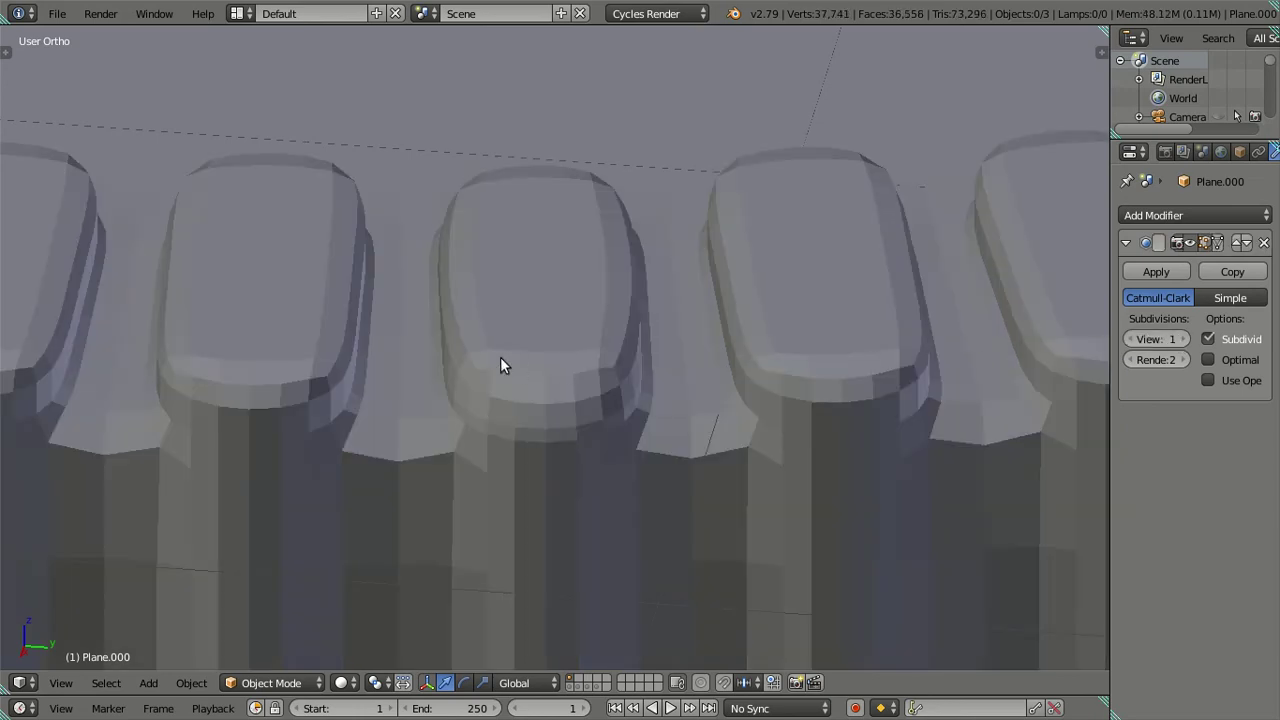
key("ctrl+2")
mouse_move(531, 391)
middle_mouse_down()
mouse_move(660, 383)
mouse_move(674, 329)
mouse_move(560, 340)
mouse_move(630, 391)
mouse_move(631, 473)
mouse_move(574, 428)
mouse_move(574, 400)
middle_mouse_up()
key("Tab")
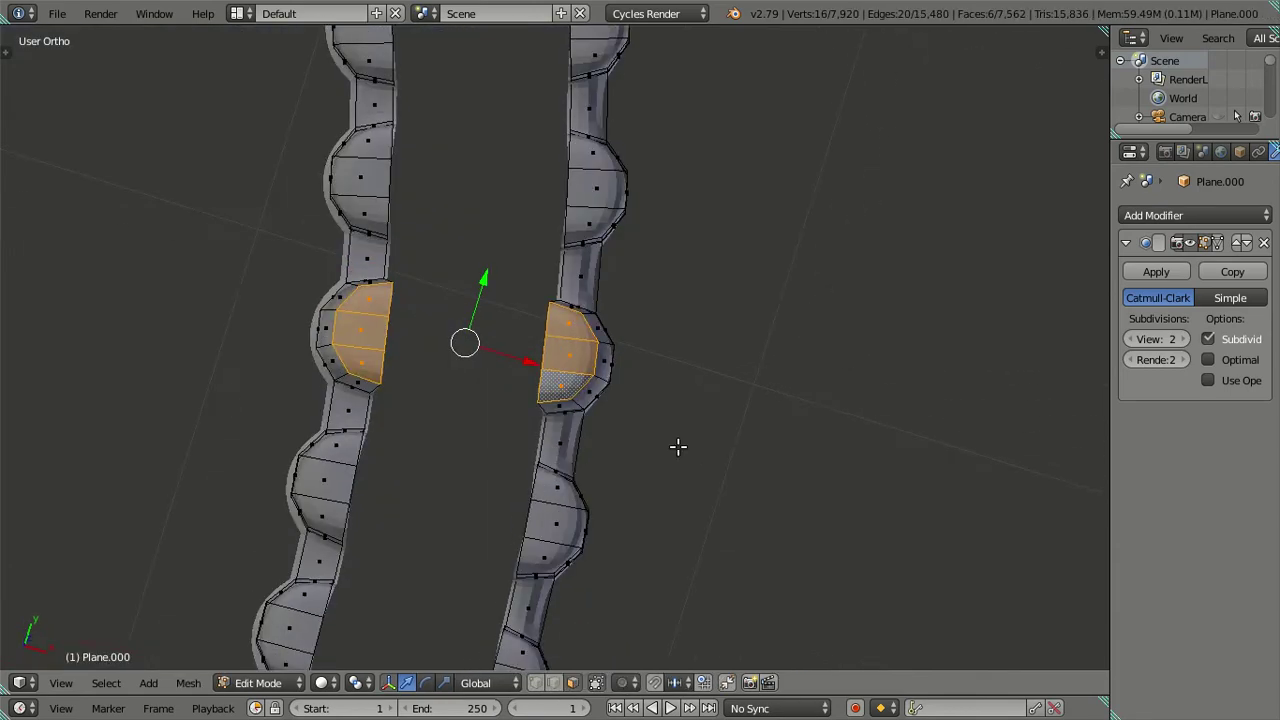
key("ctrl+0")
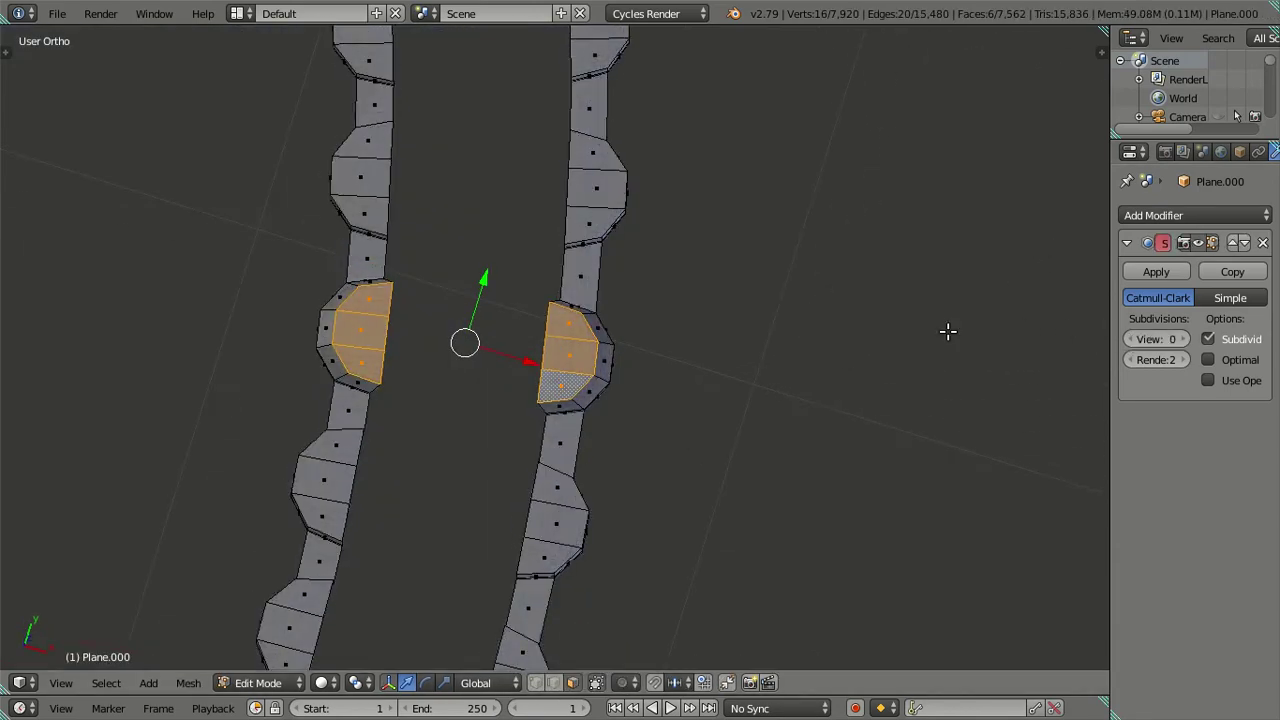
key("ctrl+z")
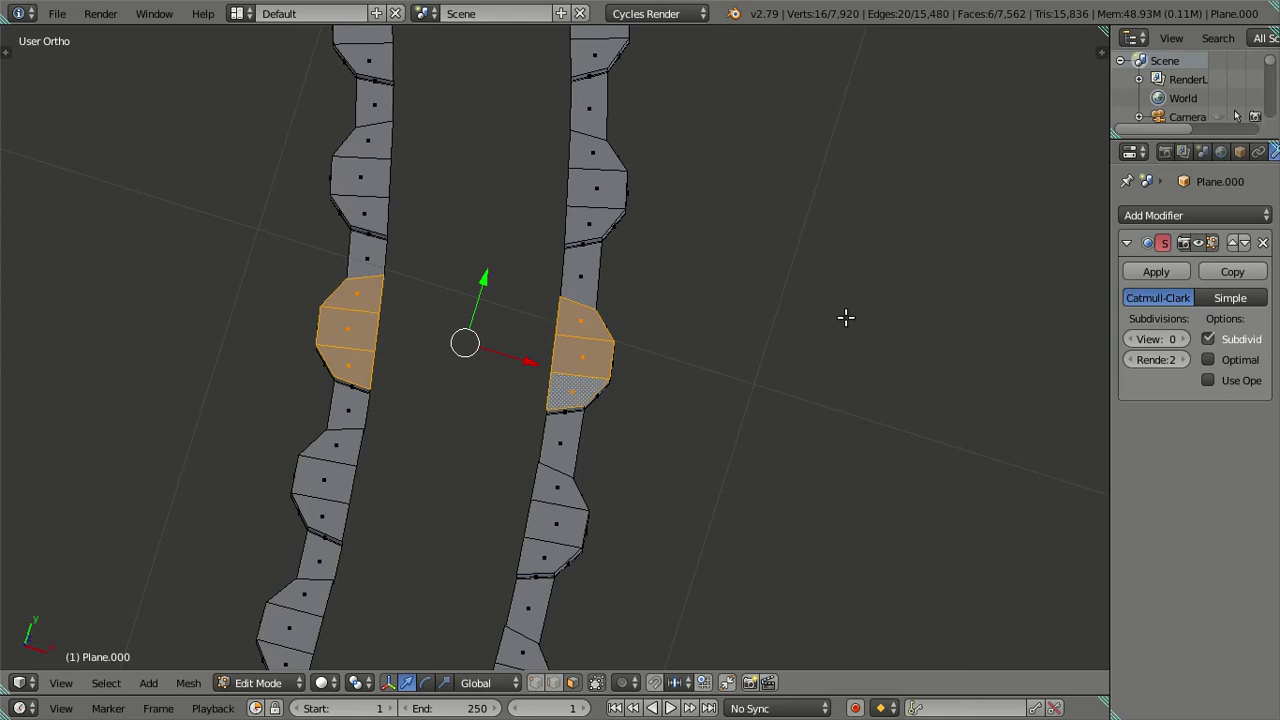
Step: With Gimbal orientation, try sliding a tooth face along X, cancel, and deselect
mouse_move(563, 251)
middle_mouse_down()
mouse_move(505, 280)
mouse_move(455, 162)
mouse_move(428, 157)
middle_mouse_up()
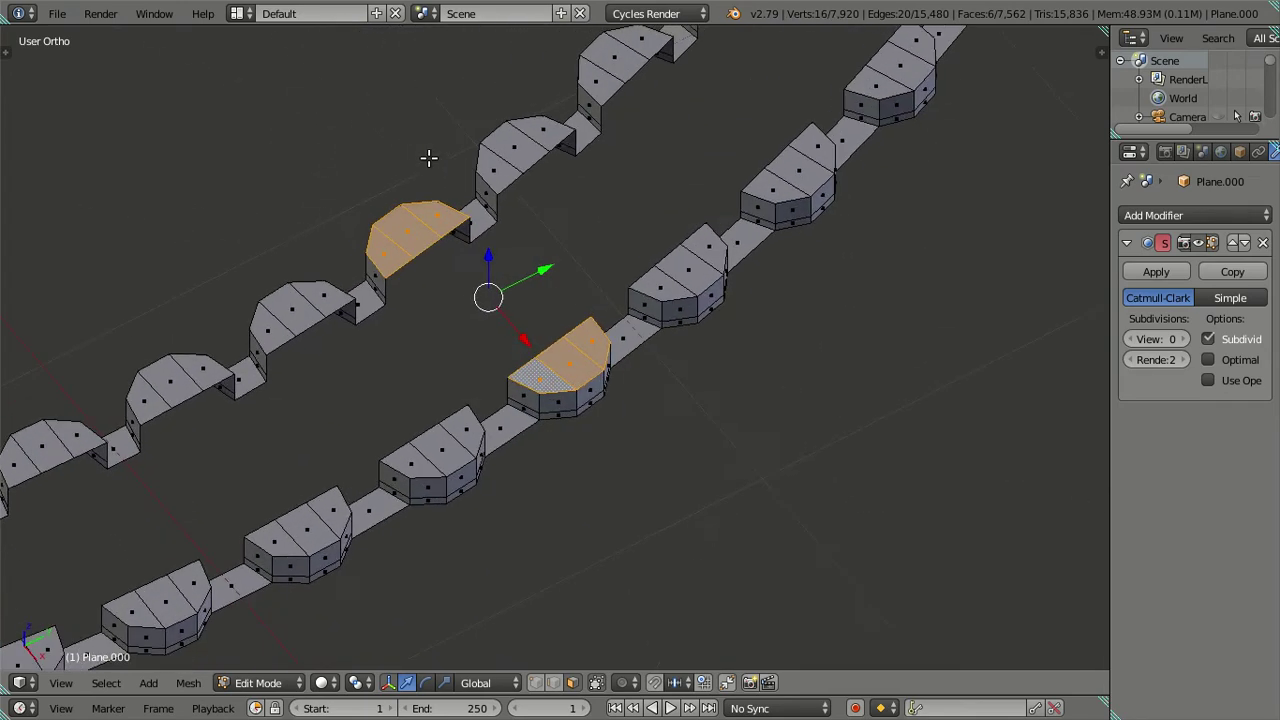
left_click(484, 690)
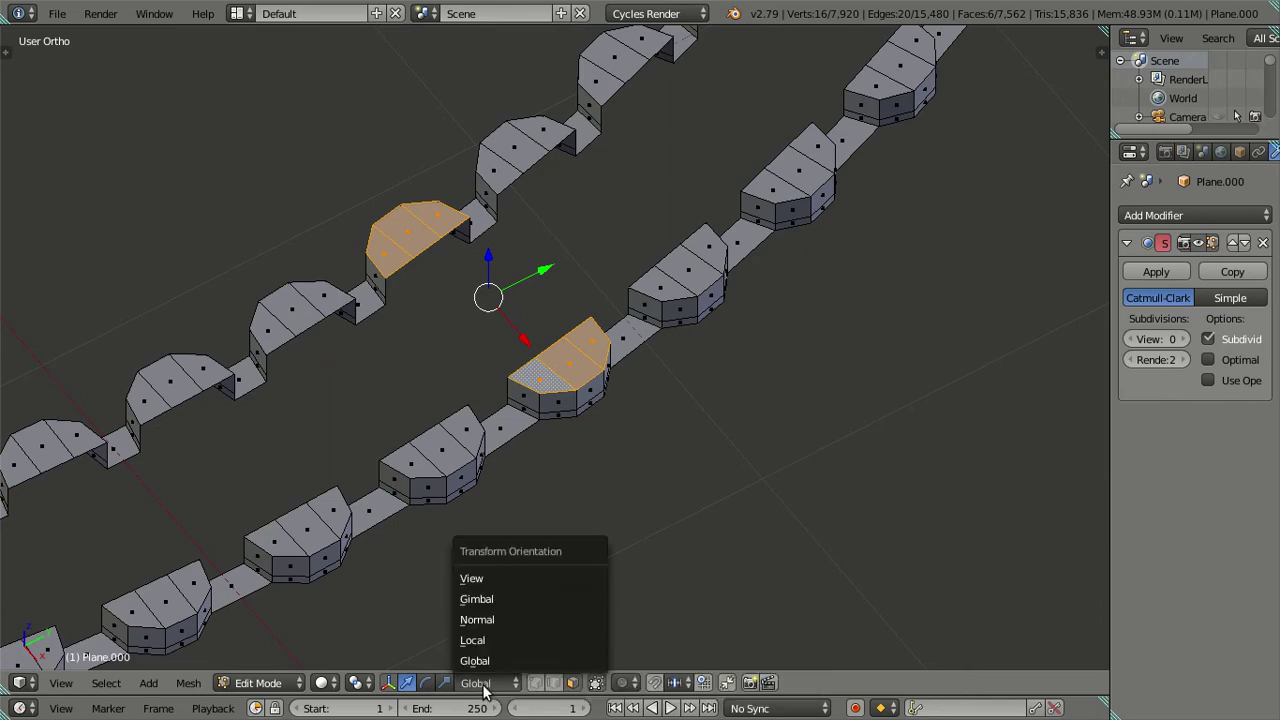
left_click(499, 599)
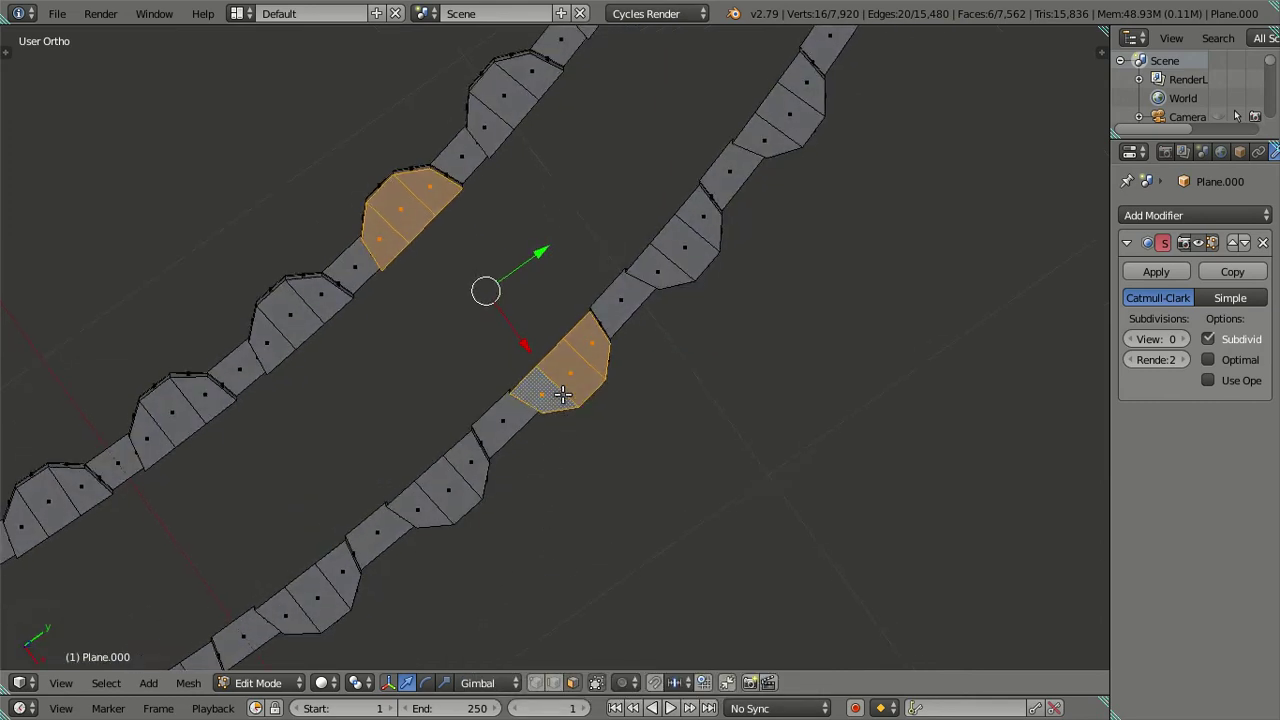
right_click(565, 368)
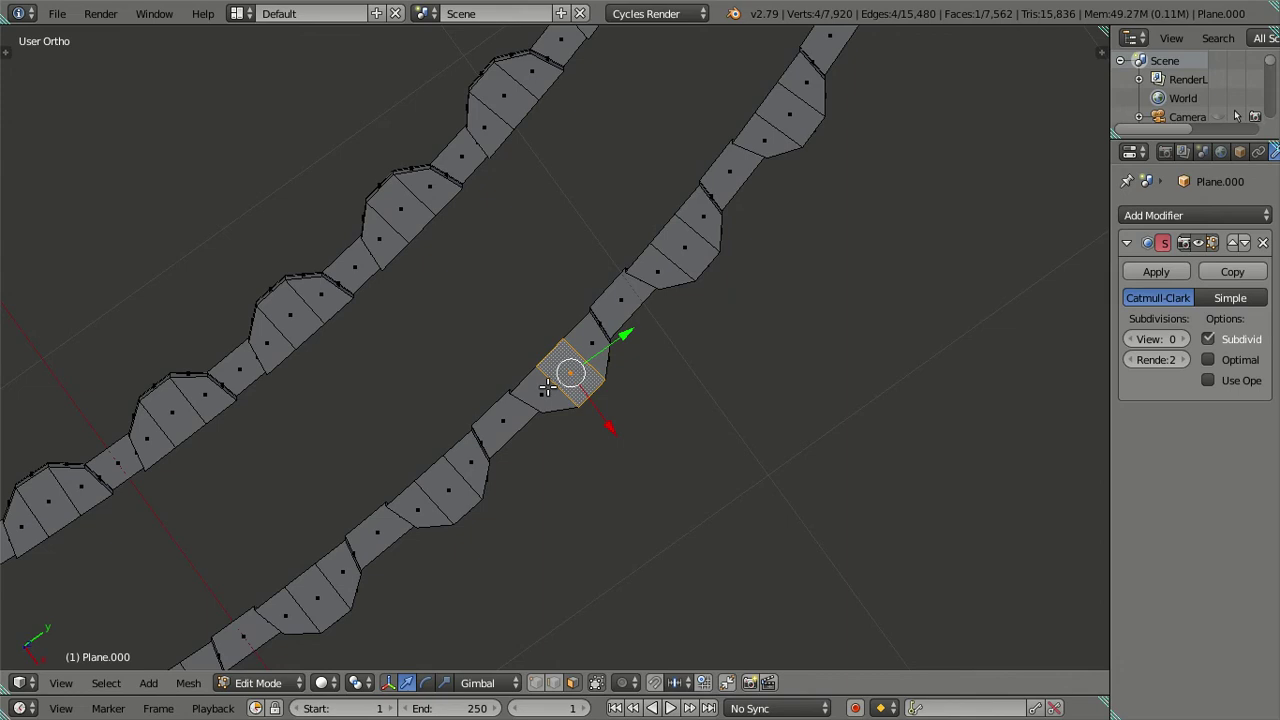
key("KP_7")
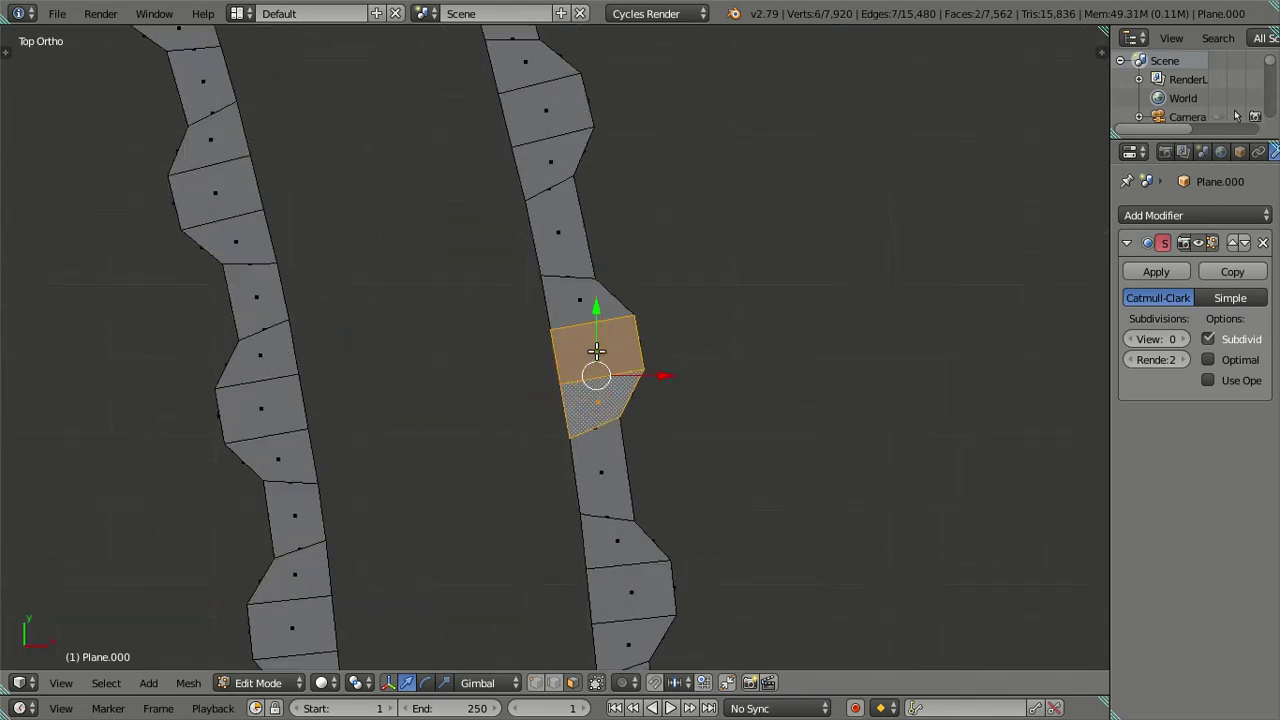
left_click_drag(652, 350, 620, 353)
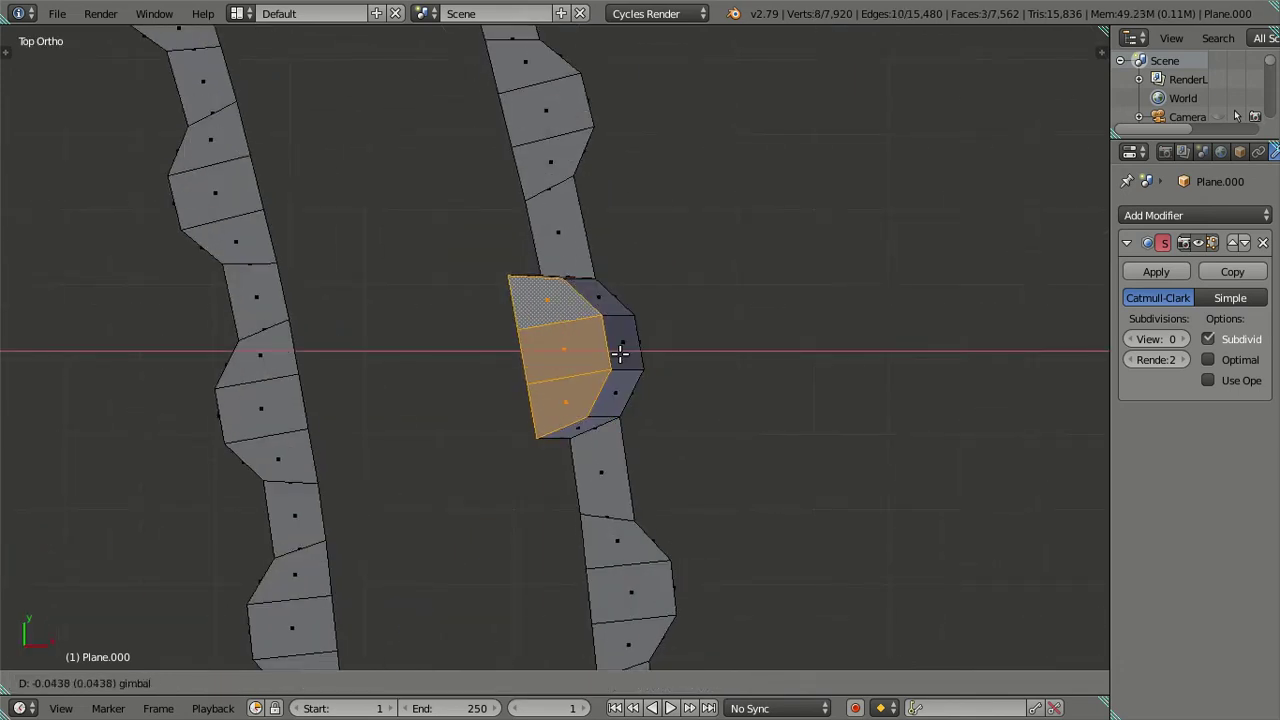
right_click(621, 353)
key("a")
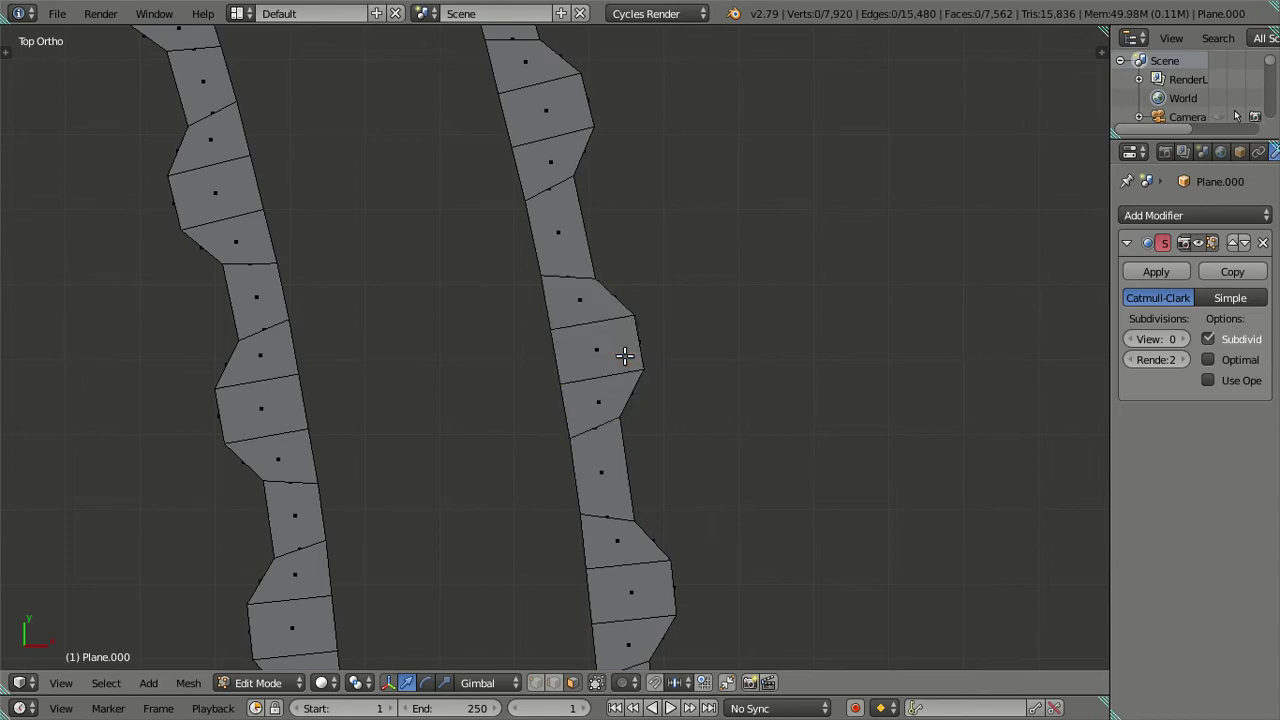
key("Tab")
Step: Set transform orientation back to Global and select tooth faces on both strips
left_click(505, 681)
left_click(510, 597)
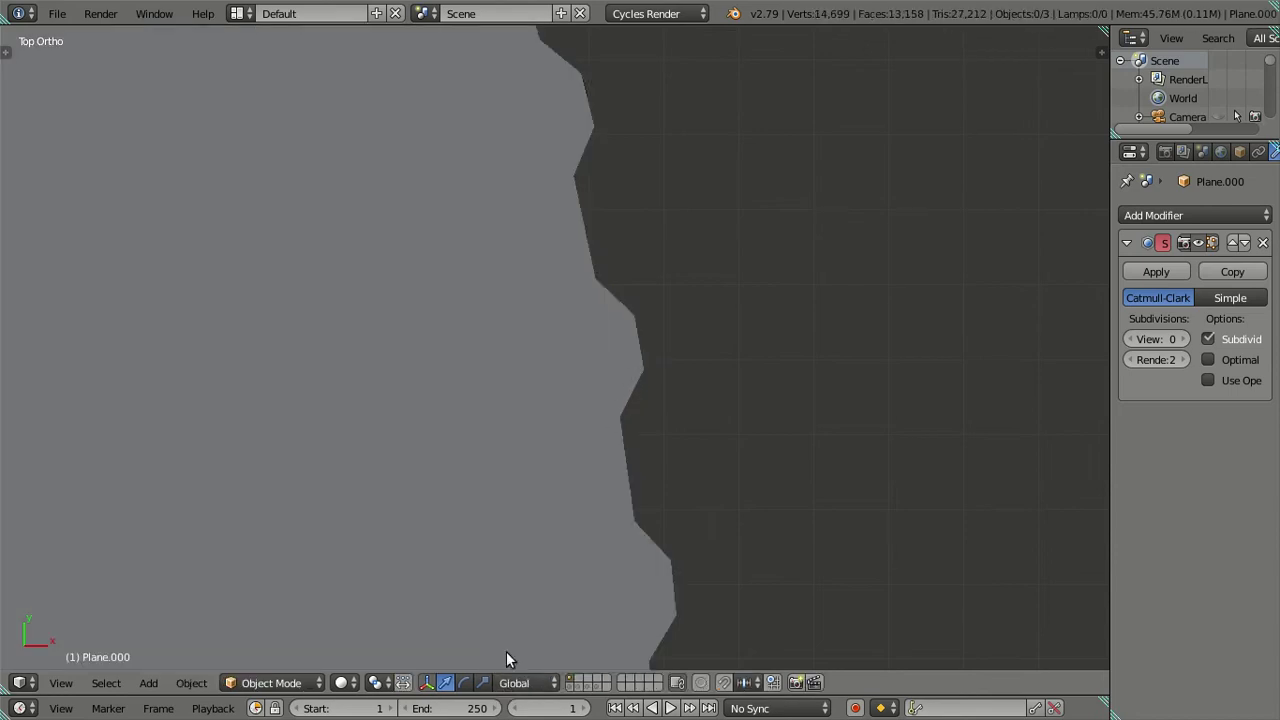
key("Tab")
right_click(595, 346)
right_click(597, 390)
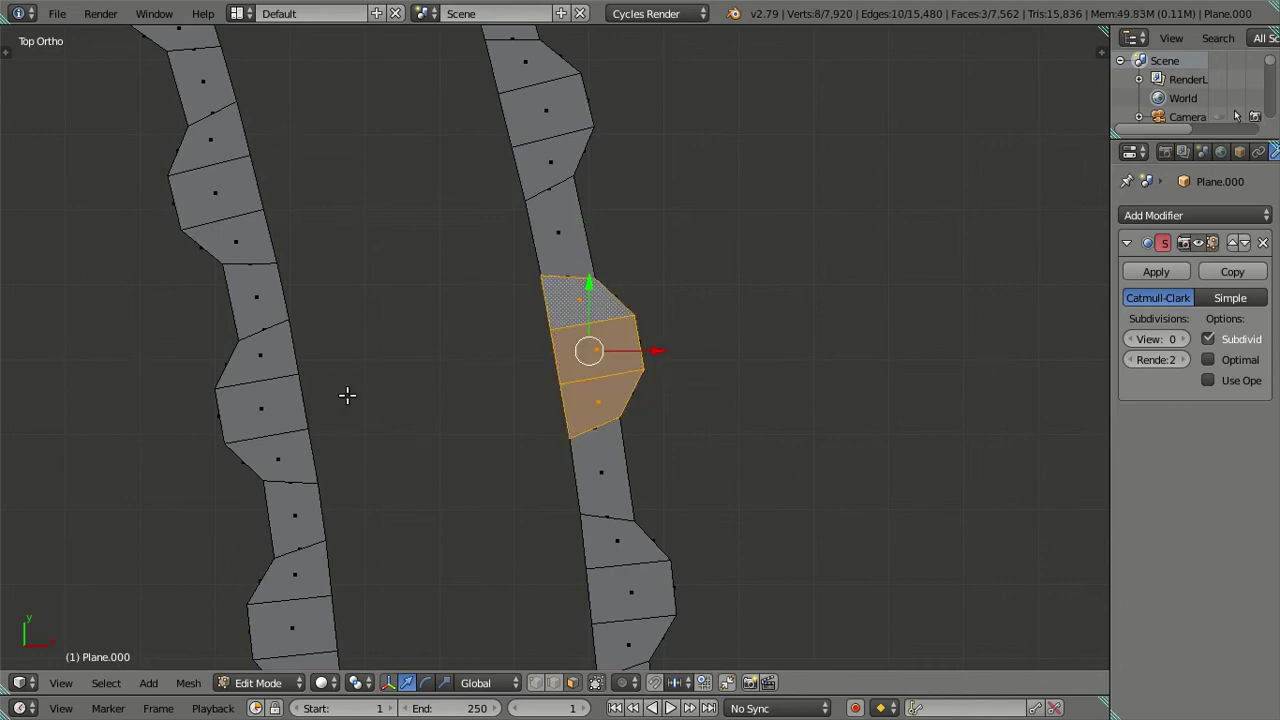
right_click(267, 427)
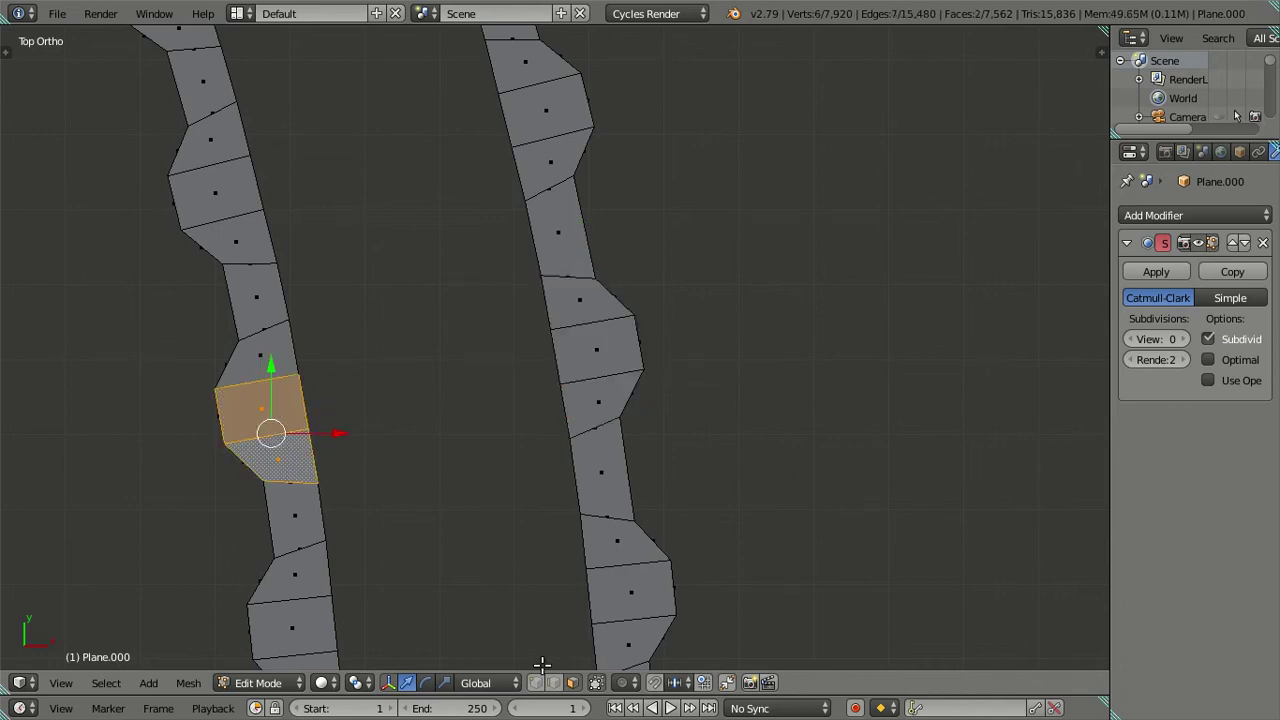
Step: Switch orientation to Normal, select two right-strip tooth faces, then deselect all
left_click(503, 684)
left_click(503, 617)
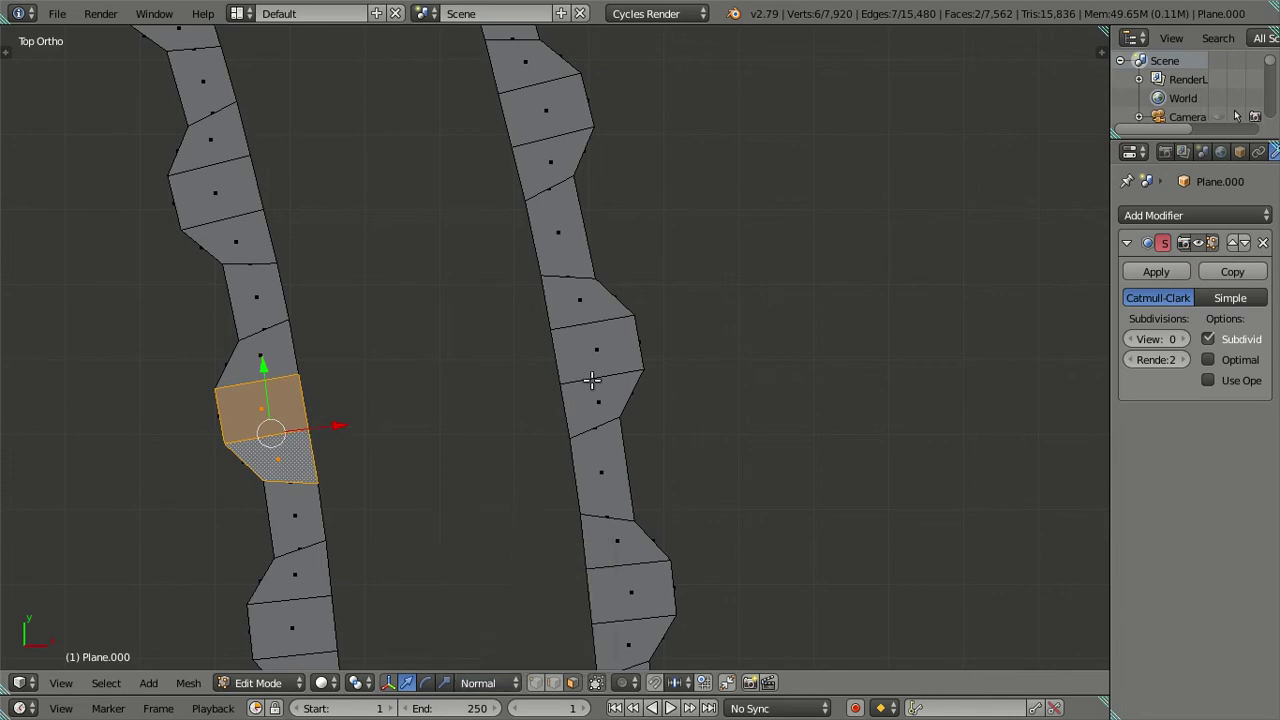
right_click(580, 316)
right_click(594, 399, "shift")
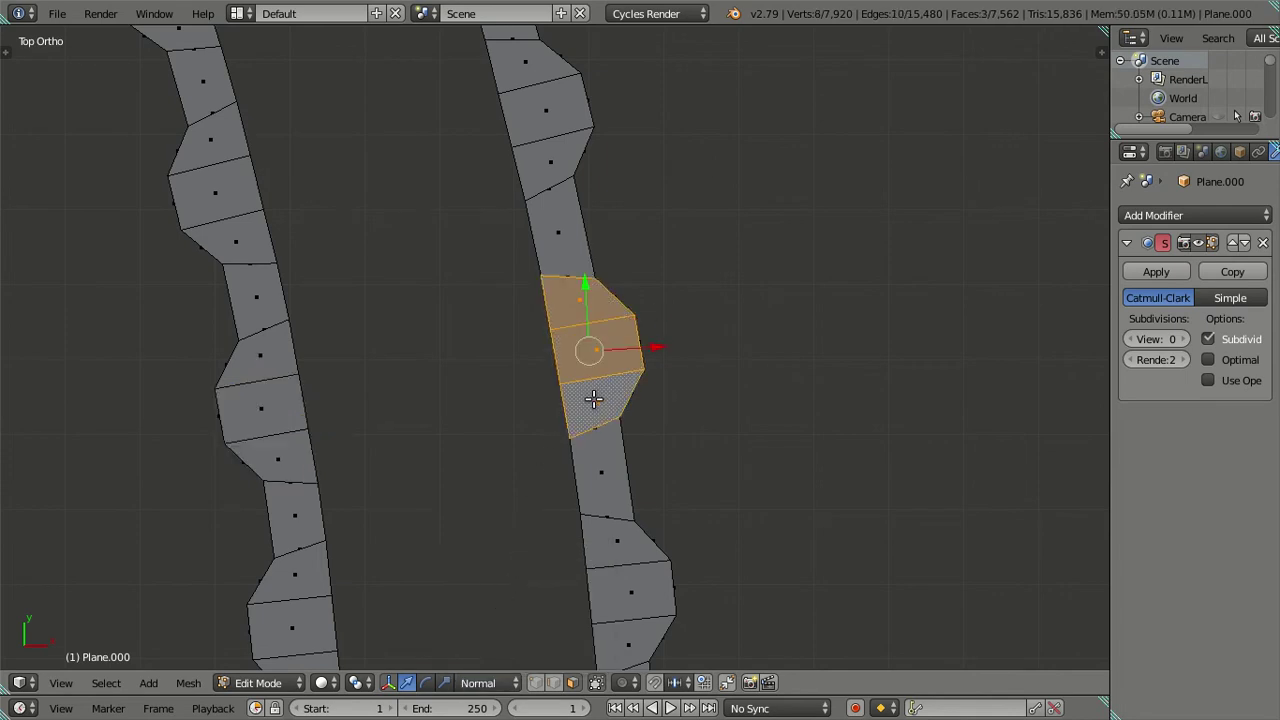
scroll(589, 397, "down", 4)
scroll(352, 251, "down", 3)
scroll(352, 251, "down", 3)
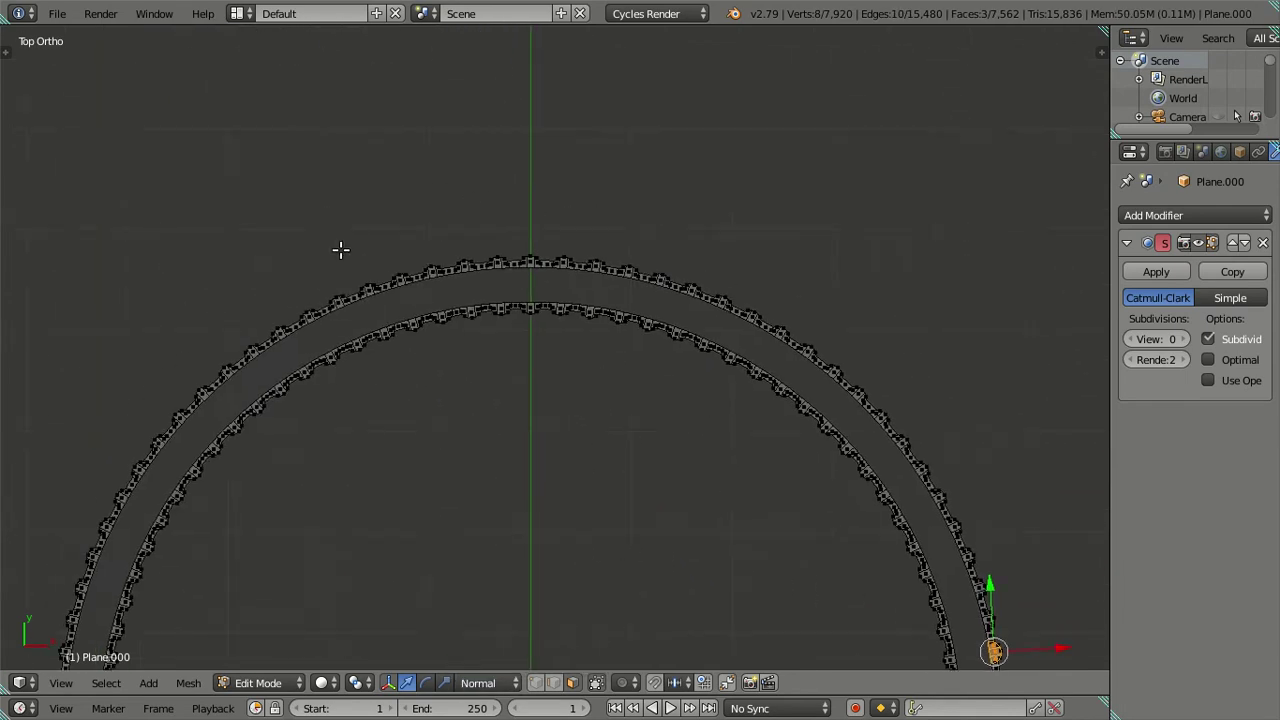
scroll(383, 240, "up", 6)
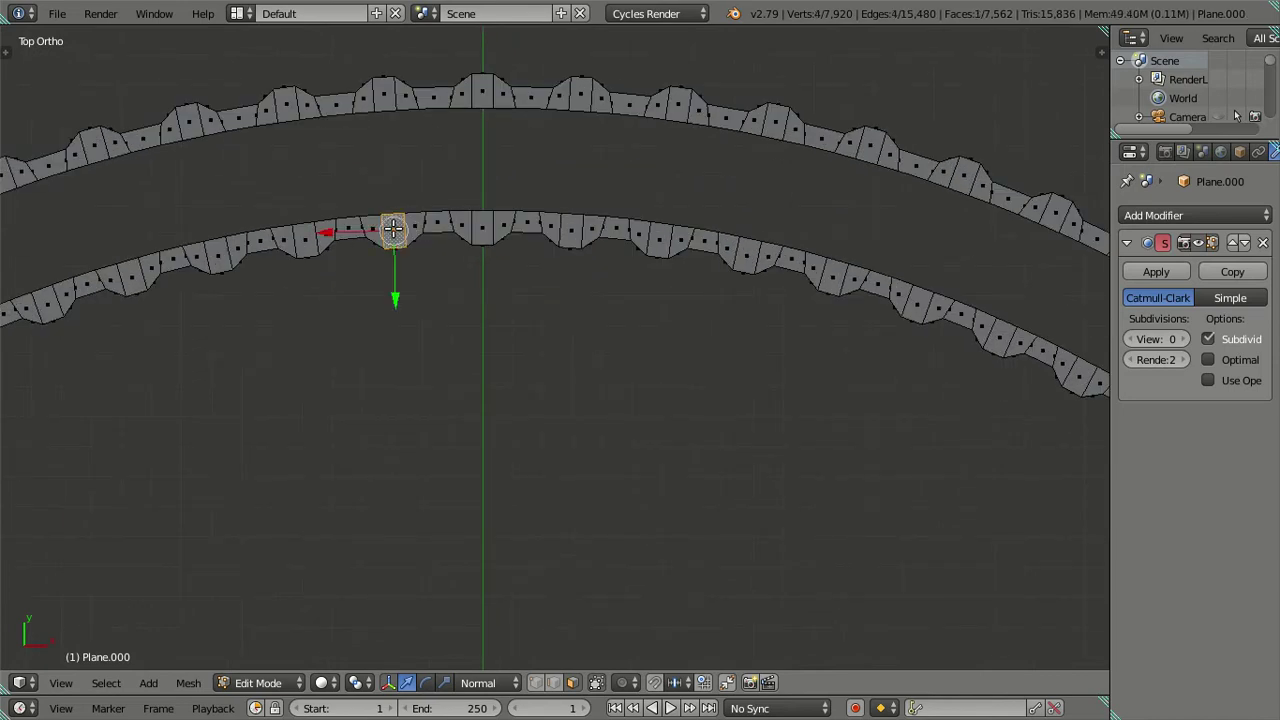
scroll(393, 229, "down", 3)
key("a")
Step: Set the transform orientation to Global with both strips viewed at an oblique angle
scroll(746, 474, "down", 2)
scroll(334, 203, "up", 3)
scroll(358, 312, "up", 3)
mouse_move(257, 310)
middle_mouse_down("shift")
mouse_move(709, 377)
mouse_move(639, 478)
middle_mouse_up("shift")
left_click(490, 683)
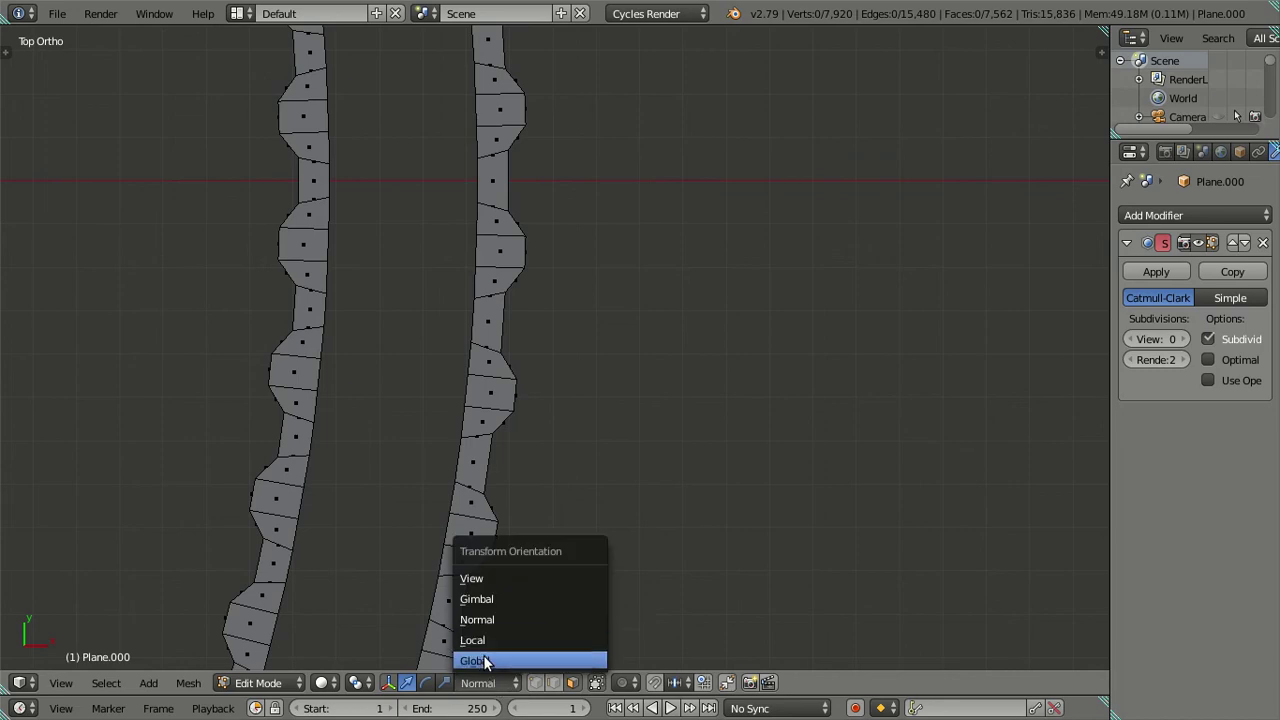
left_click(486, 662)
middle_click_drag(446, 403, 535, 466, "shift")
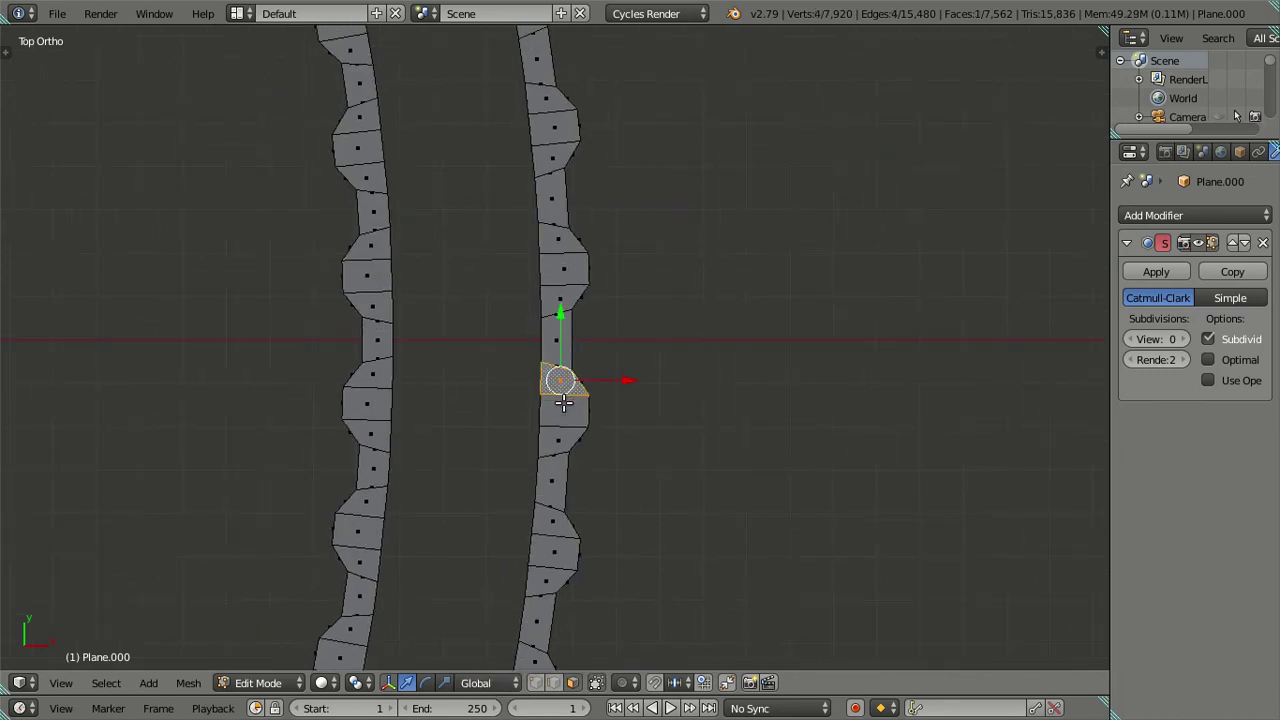
scroll(563, 424, "up", 3)
middle_click_drag(617, 437, 513, 294)
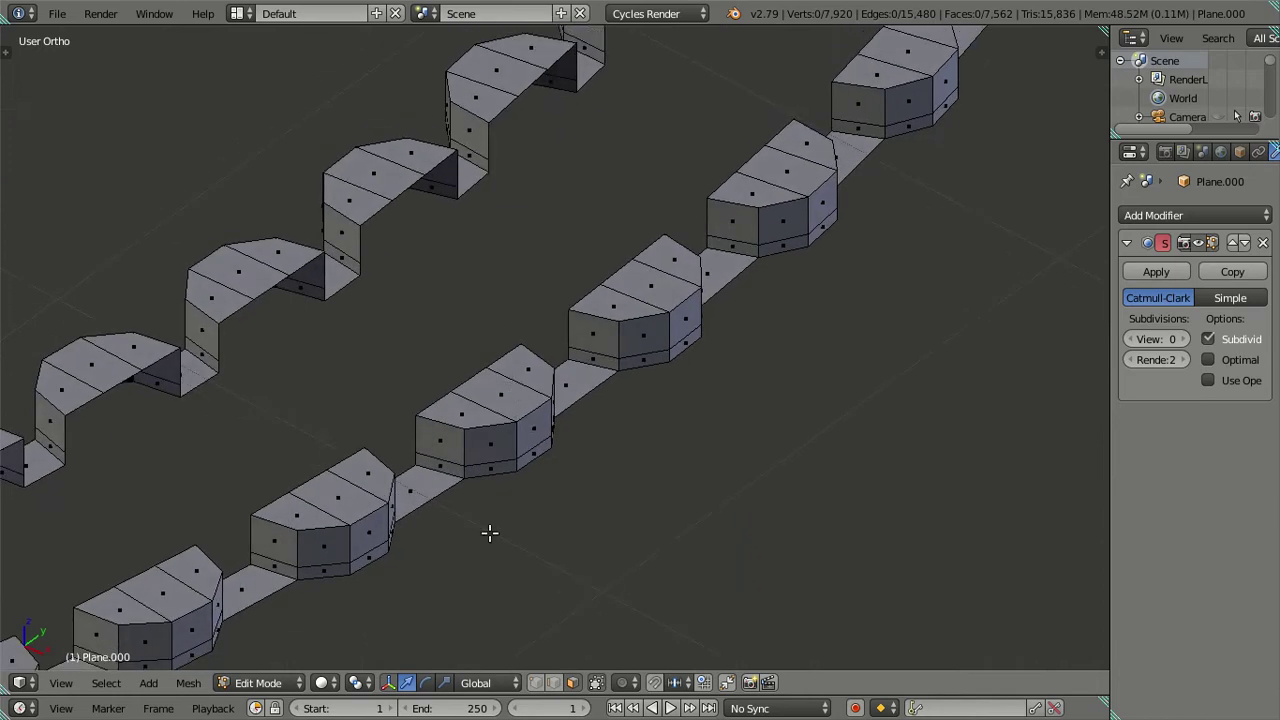
Step: Select the lower and upper block strips with Ctrl+L and L, then deselect
left_click(517, 378)
key("ctrl+l")
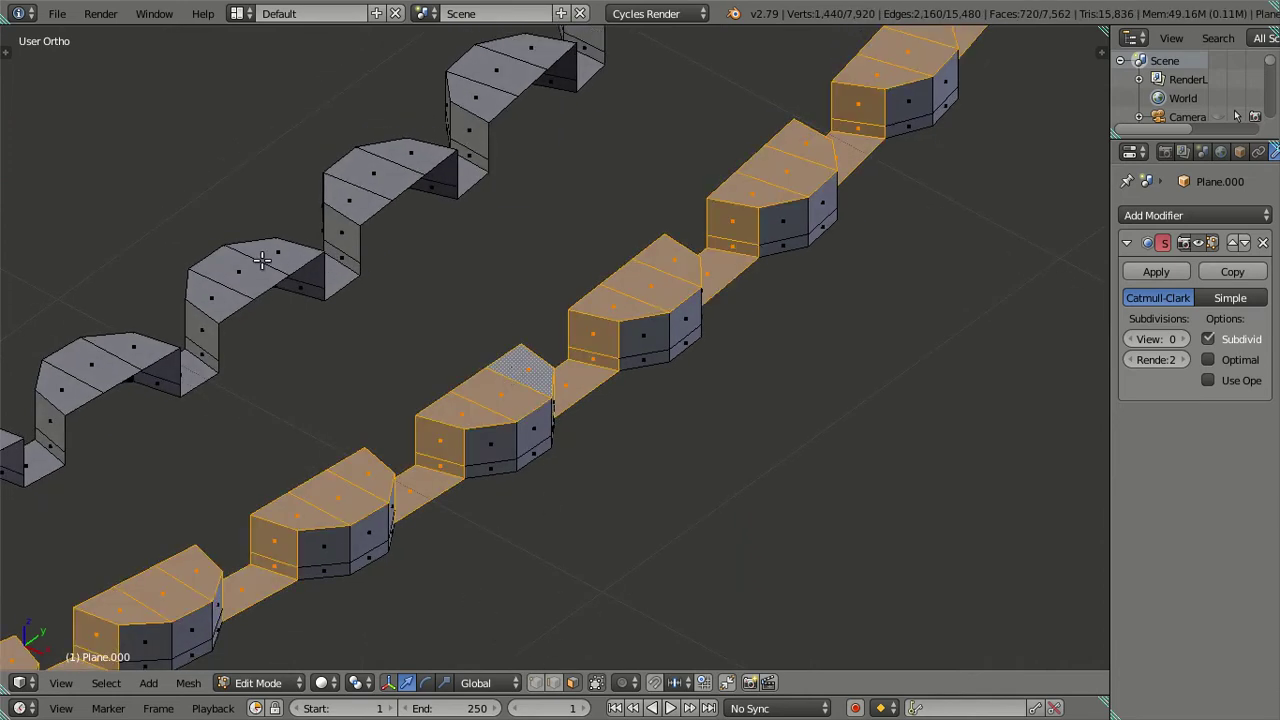
key("l")
mouse_move(261, 260)
middle_mouse_down()
mouse_move(466, 258)
mouse_move(498, 439)
mouse_move(386, 277)
mouse_move(370, 345)
mouse_move(279, 259)
middle_mouse_up()
key("a")
mouse_move(358, 251)
middle_mouse_down()
mouse_move(403, 329)
mouse_move(380, 269)
mouse_move(448, 313)
mouse_move(453, 369)
middle_mouse_up()
mouse_move(530, 404)
middle_mouse_down()
mouse_move(403, 320)
mouse_move(409, 306)
mouse_move(454, 506)
mouse_move(514, 511)
mouse_move(517, 436)
mouse_move(507, 493)
mouse_move(548, 457)
mouse_move(581, 376)
mouse_move(580, 528)
mouse_move(553, 427)
mouse_move(430, 346)
mouse_move(314, 327)
mouse_move(267, 364)
mouse_move(230, 369)
mouse_move(226, 443)
mouse_move(214, 434)
mouse_move(352, 405)
mouse_move(337, 353)
mouse_move(420, 362)
middle_mouse_up()
Step: Preview the mesh in object mode, then reveal the hidden strip geometry and deselect it
key("Tab")
key("Tab")
key("alt+h")
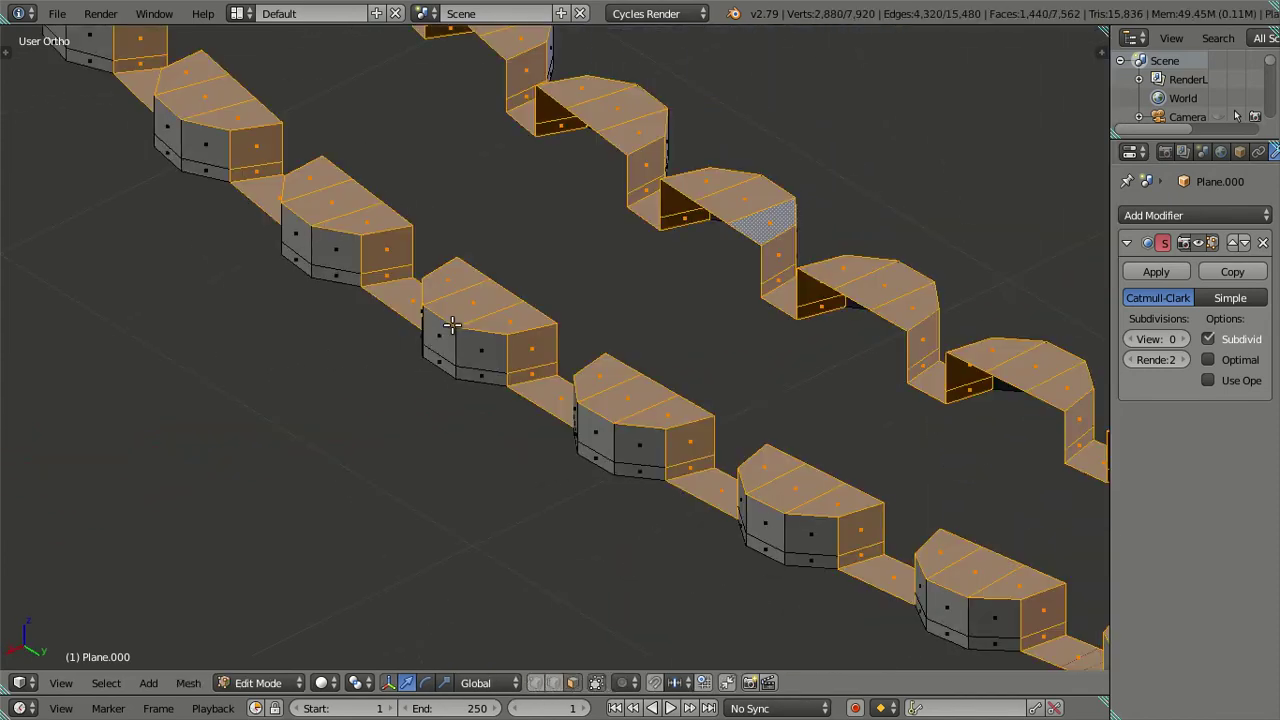
key("a")
mouse_move(452, 318)
middle_mouse_down()
mouse_move(679, 323)
mouse_move(663, 294)
mouse_move(609, 354)
mouse_move(614, 306)
mouse_move(602, 415)
middle_mouse_up()
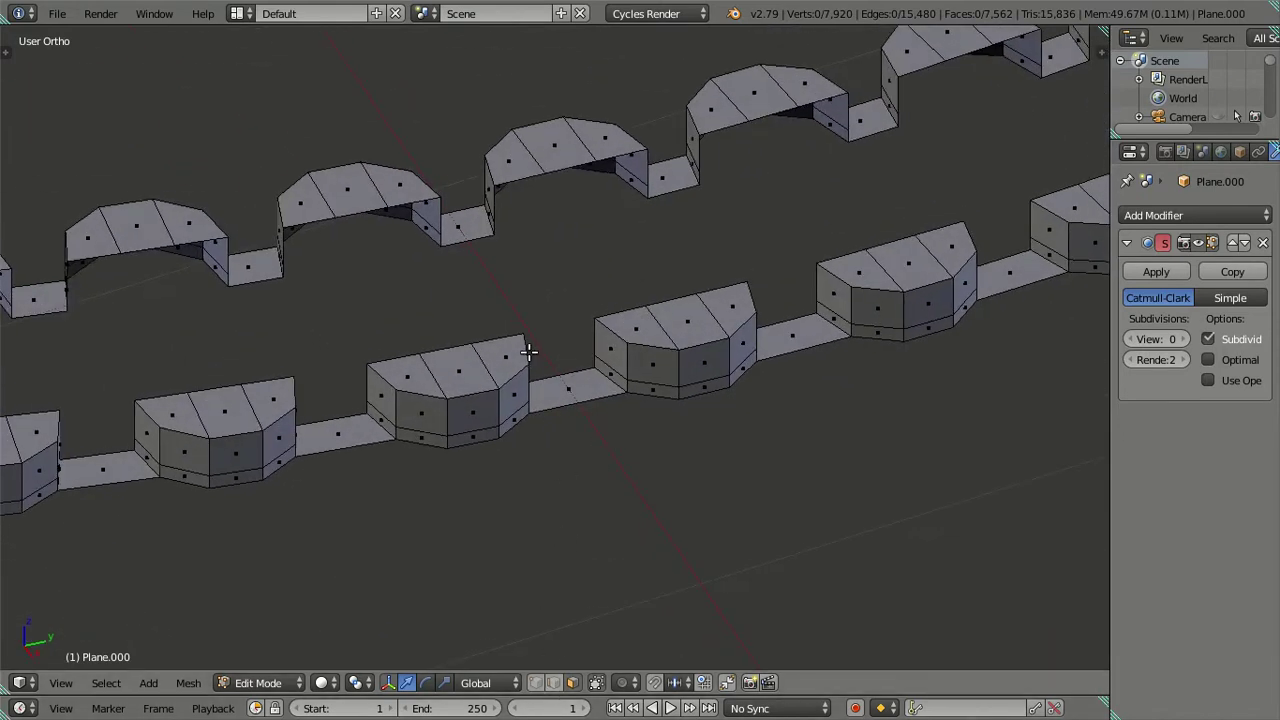
mouse_move(446, 364)
middle_mouse_down()
mouse_move(467, 393)
mouse_move(414, 366)
mouse_move(434, 465)
mouse_move(403, 380)
mouse_move(417, 373)
mouse_move(551, 417)
mouse_move(554, 430)
middle_mouse_up()
Step: Nudge the selected block face slightly along X and check the shape in object mode
left_click(553, 682)
mouse_move(553, 682)
middle_mouse_down()
mouse_move(451, 363)
mouse_move(421, 395)
middle_mouse_up()
mouse_move(517, 358)
middle_mouse_down()
mouse_move(620, 577)
mouse_move(588, 517)
mouse_move(556, 379)
middle_mouse_up()
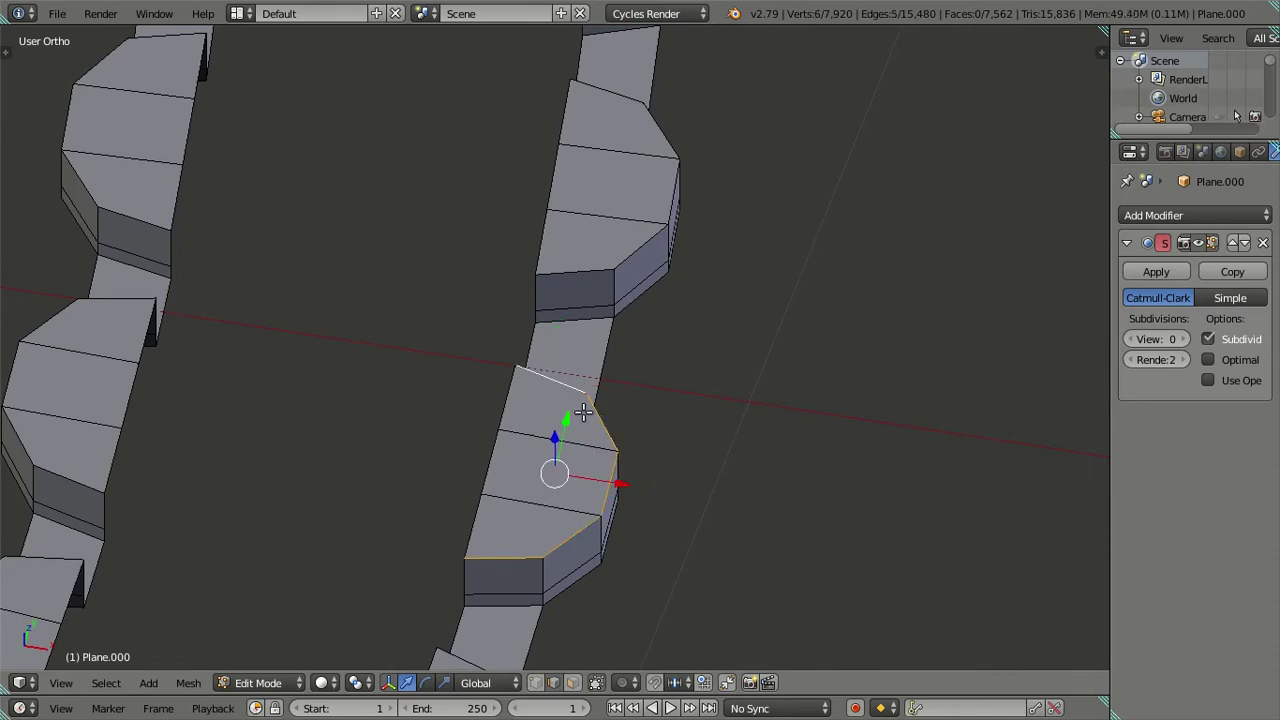
middle_click_drag(624, 467, 622, 564)
left_click_drag(625, 512, 586, 474)
mouse_move(586, 474)
middle_mouse_down()
mouse_move(506, 357)
mouse_move(557, 271)
mouse_move(690, 280)
mouse_move(577, 371)
mouse_move(434, 428)
mouse_move(423, 466)
mouse_move(387, 371)
mouse_move(297, 363)
mouse_move(283, 389)
mouse_move(679, 386)
middle_mouse_up()
key("Tab")
key("Tab")
Step: Select the right-hand strip of blocks with L and hide it
scroll(679, 386, "down", 5)
middle_click_drag(580, 366, 557, 433)
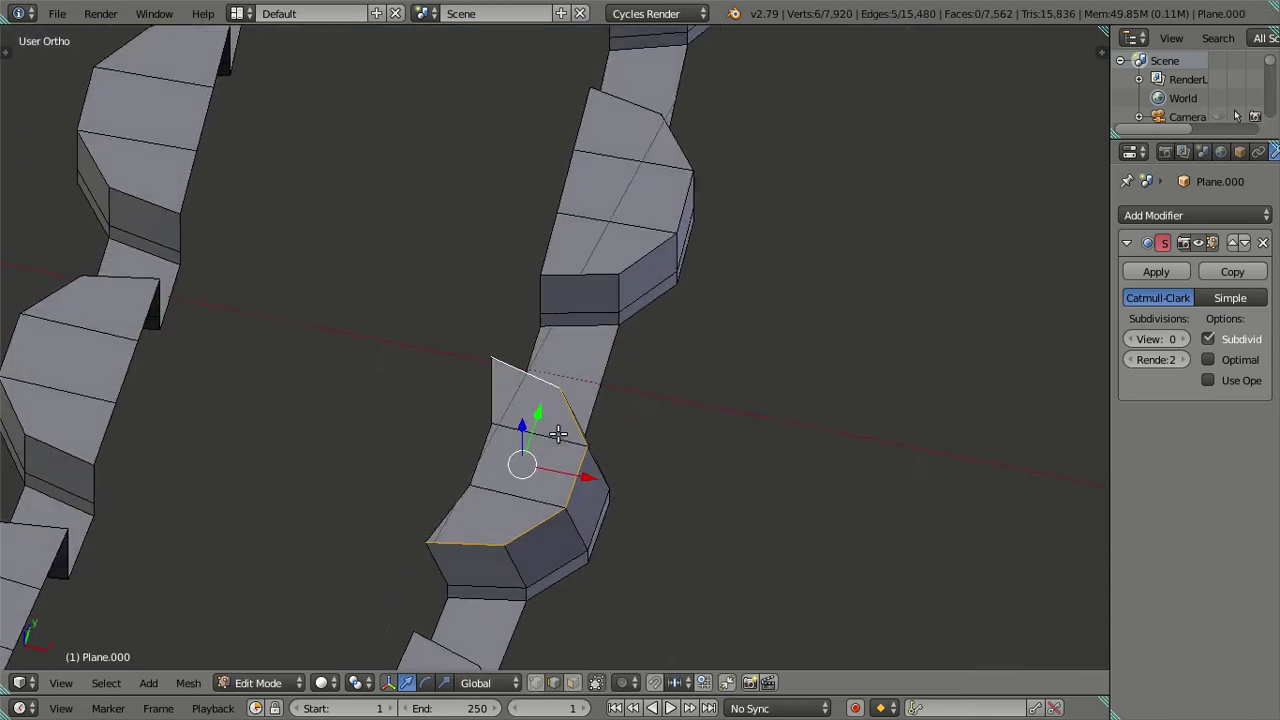
scroll(545, 420, "down", 3)
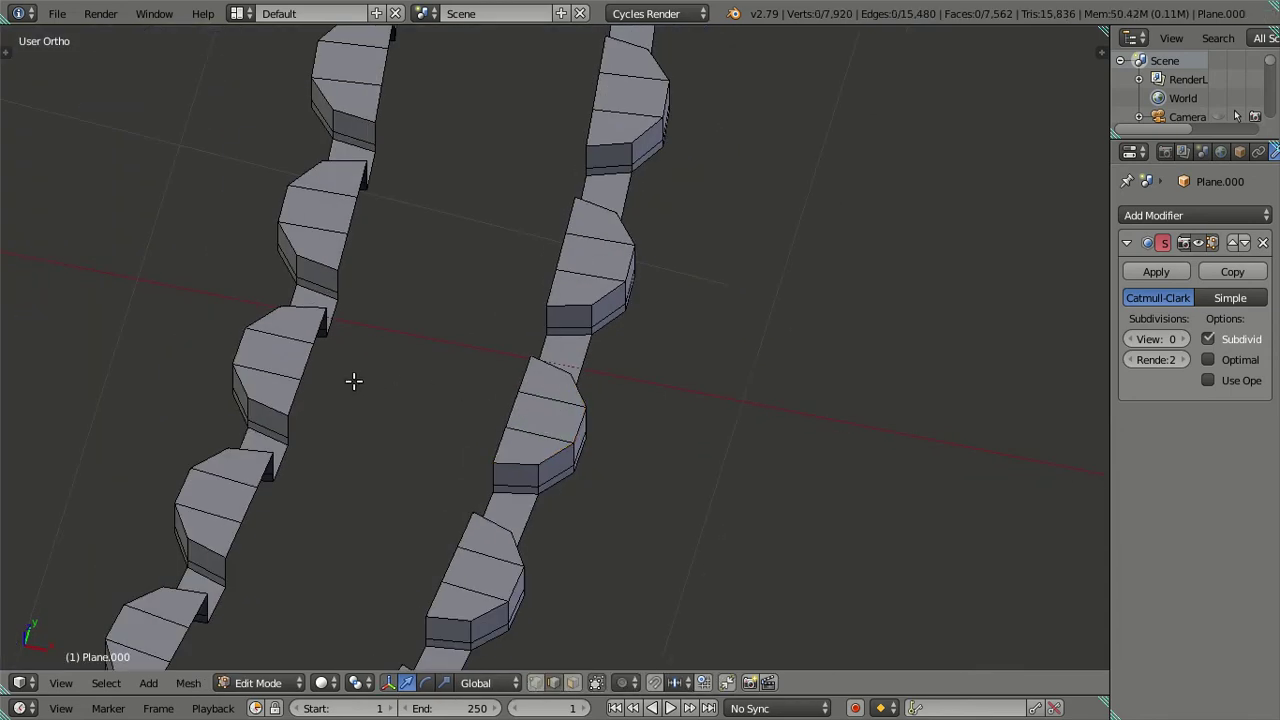
key("l")
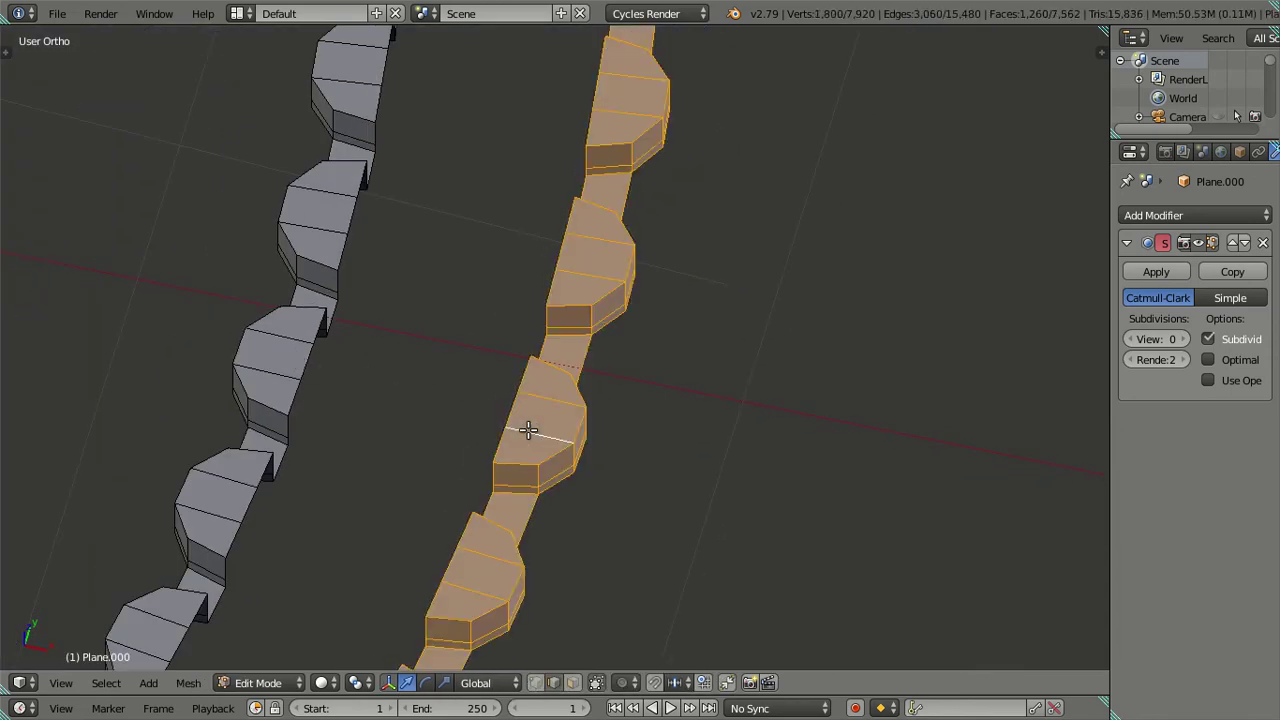
key("h")
middle_click_drag(620, 460, 432, 319)
Step: In wireframe Right Ortho view, box-select the top vertices of the outer blocks
key("KP_3")
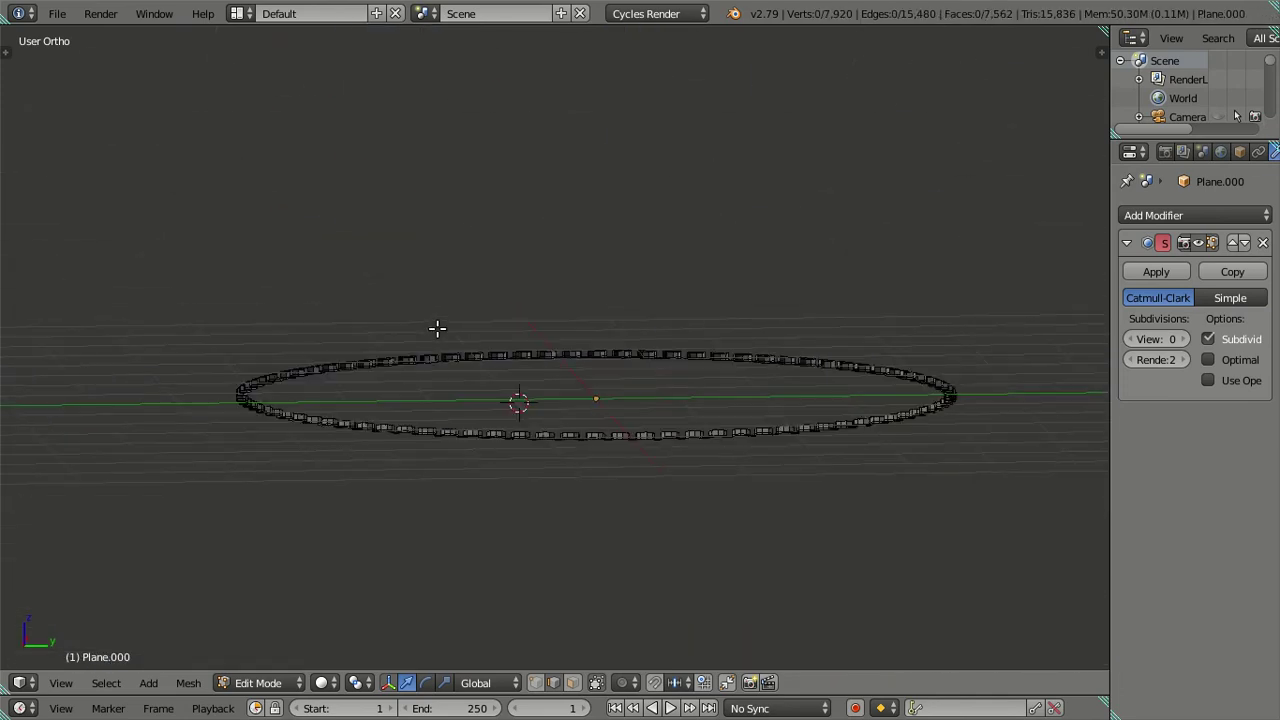
key("KP_Decimal")
scroll(537, 390, "down", 2)
key("z")
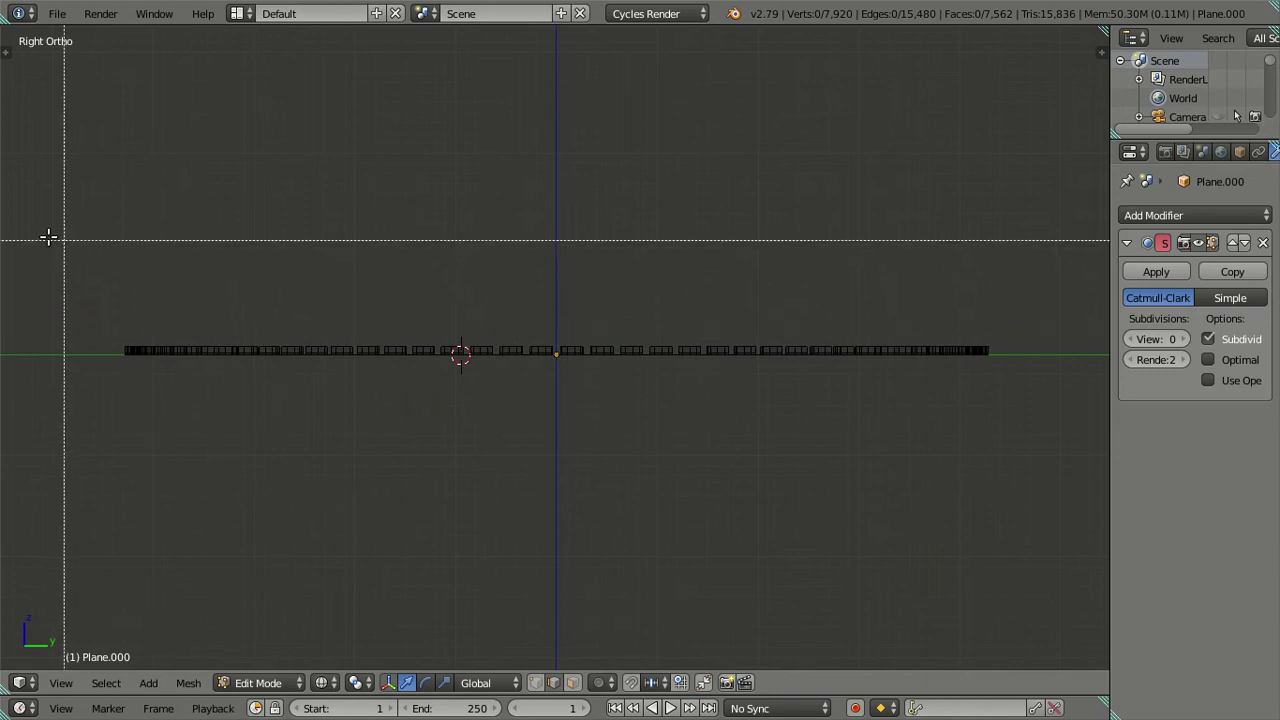
left_click_drag(31, 247, 1020, 349)
mouse_move(971, 354)
middle_mouse_down()
mouse_move(518, 485)
mouse_move(526, 502)
middle_mouse_up()
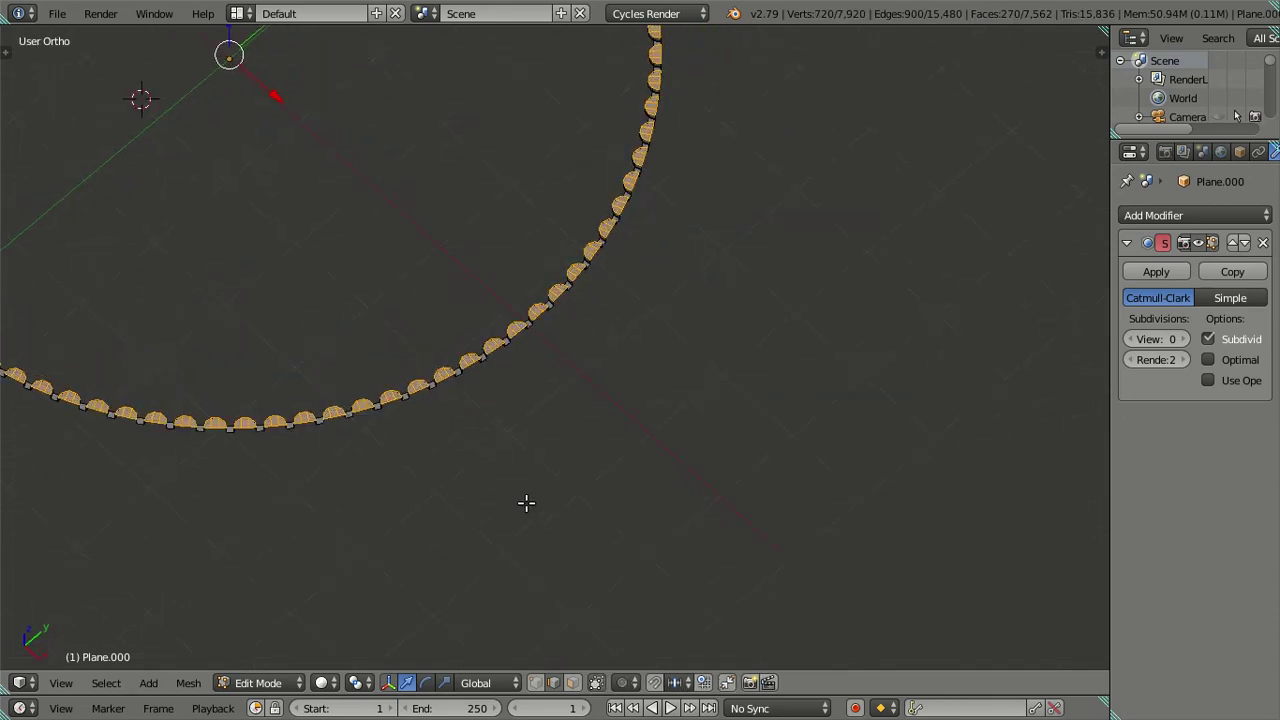
mouse_move(476, 428)
middle_mouse_down()
mouse_move(477, 534)
mouse_move(449, 420)
mouse_move(466, 386)
mouse_move(450, 245)
mouse_move(500, 209)
mouse_move(660, 260)
mouse_move(791, 377)
mouse_move(892, 397)
mouse_move(737, 377)
middle_mouse_up()
key("KP_7")
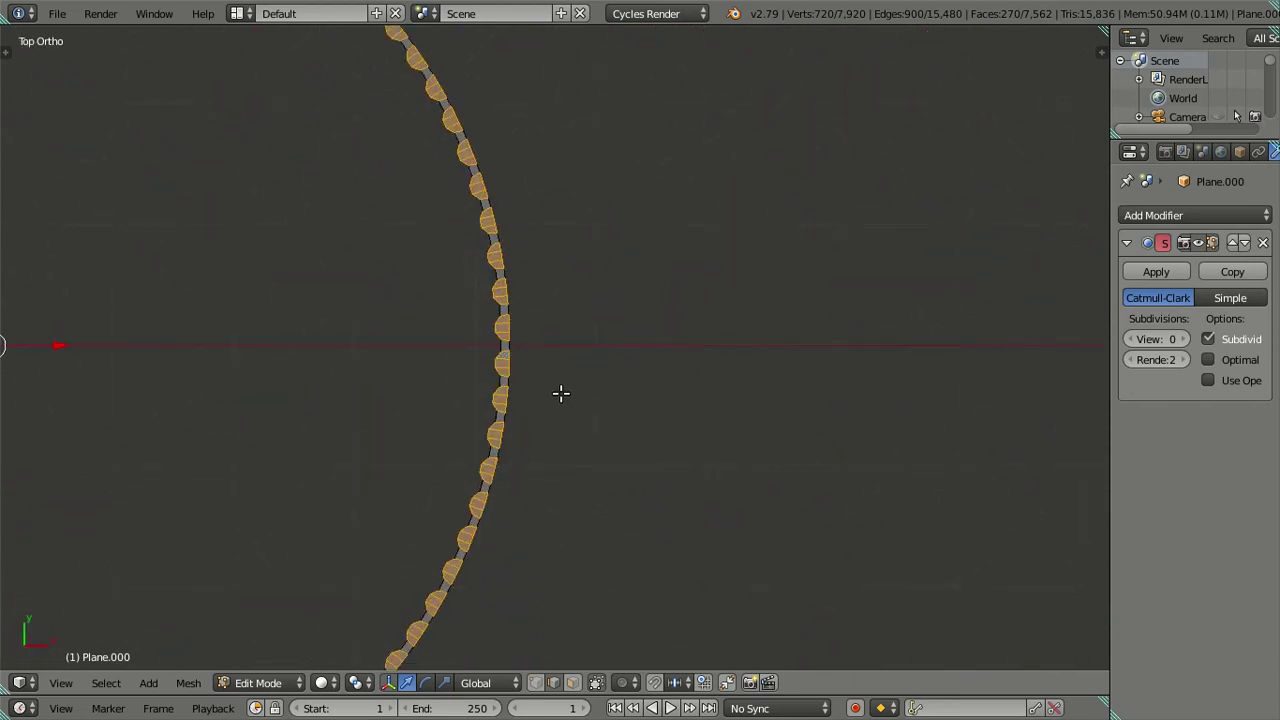
scroll(561, 393, "up", 4)
scroll(694, 403, "up", 3)
scroll(734, 363, "up", 4)
scroll(649, 389, "up", 1)
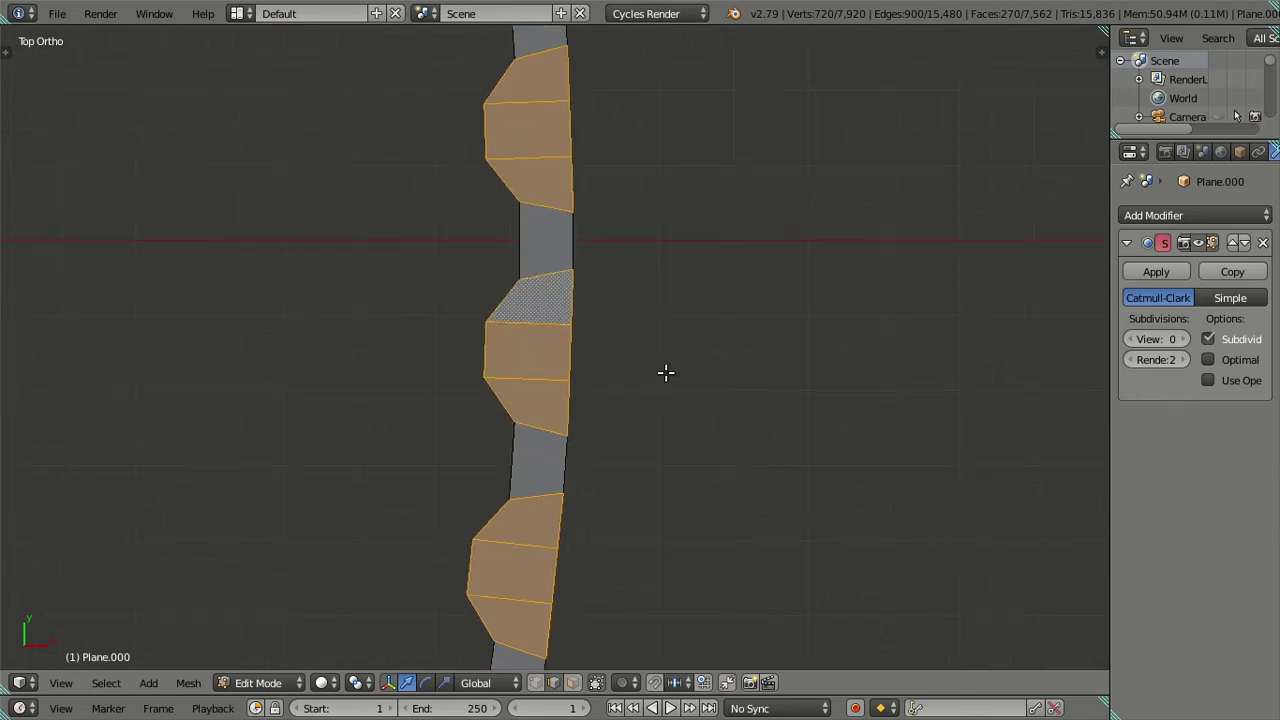
Step: Scale the selected block tops by 1.009
key("s")
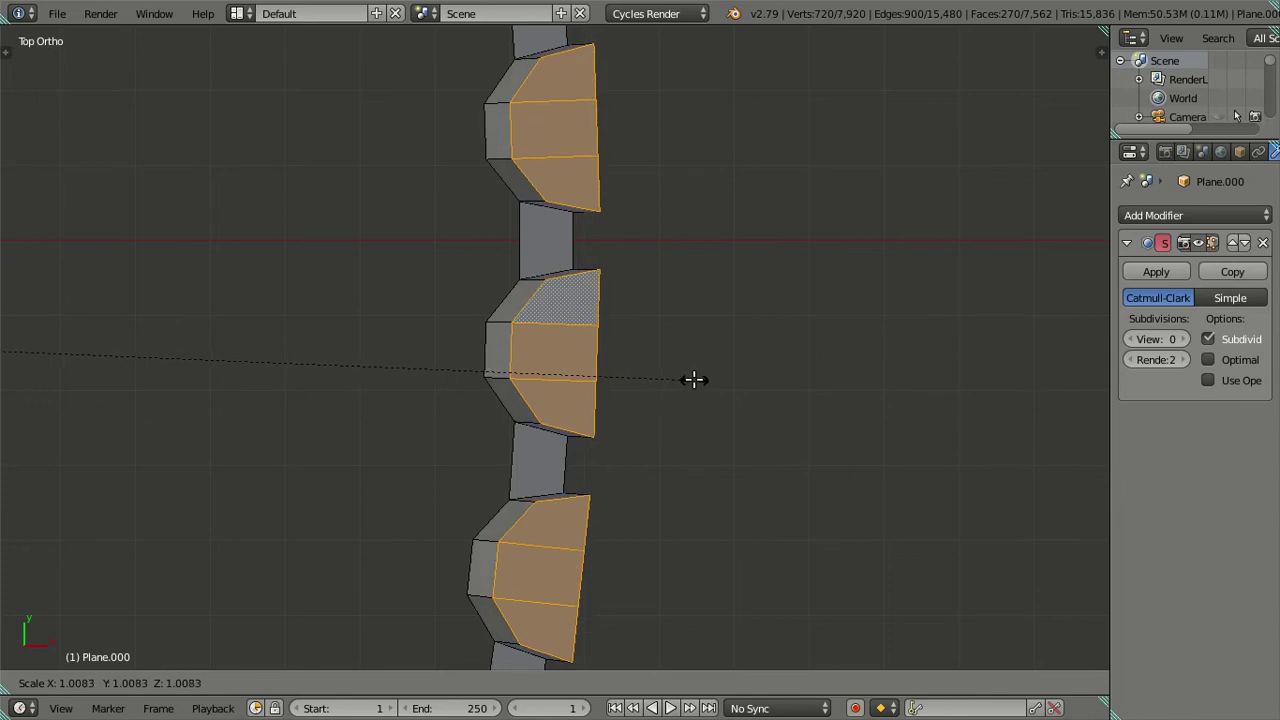
key("Escape")
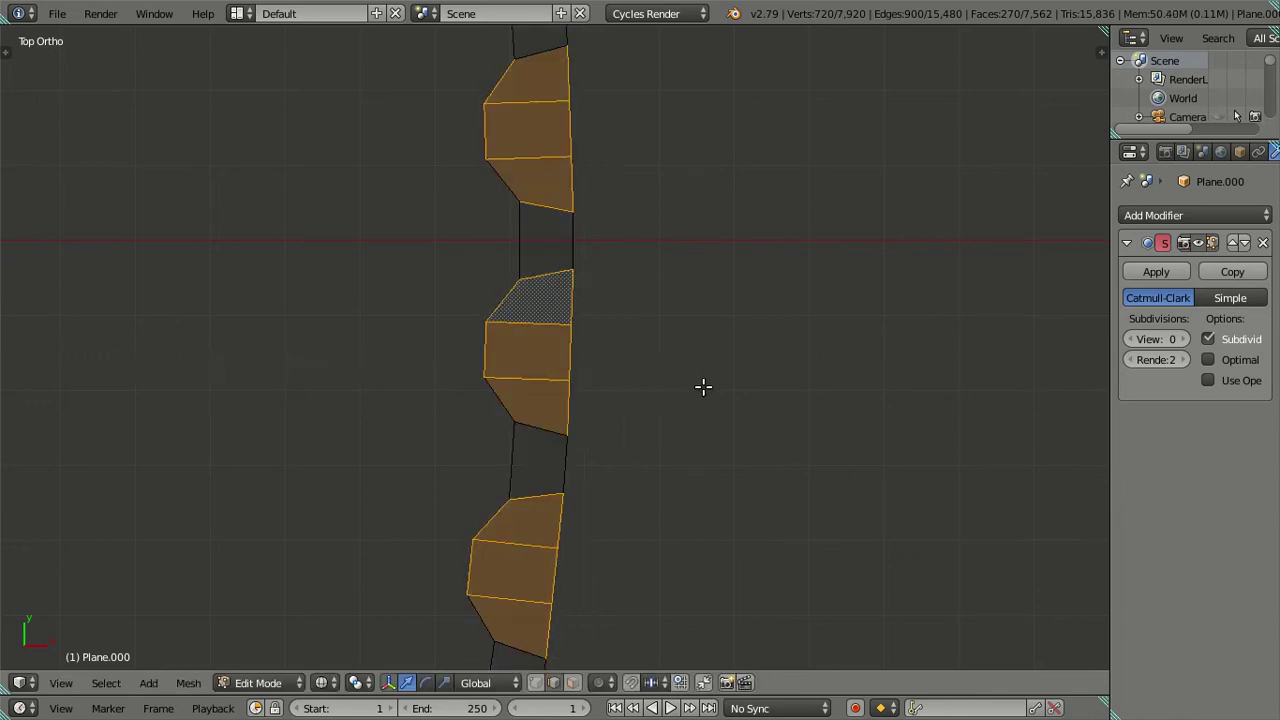
key("s")
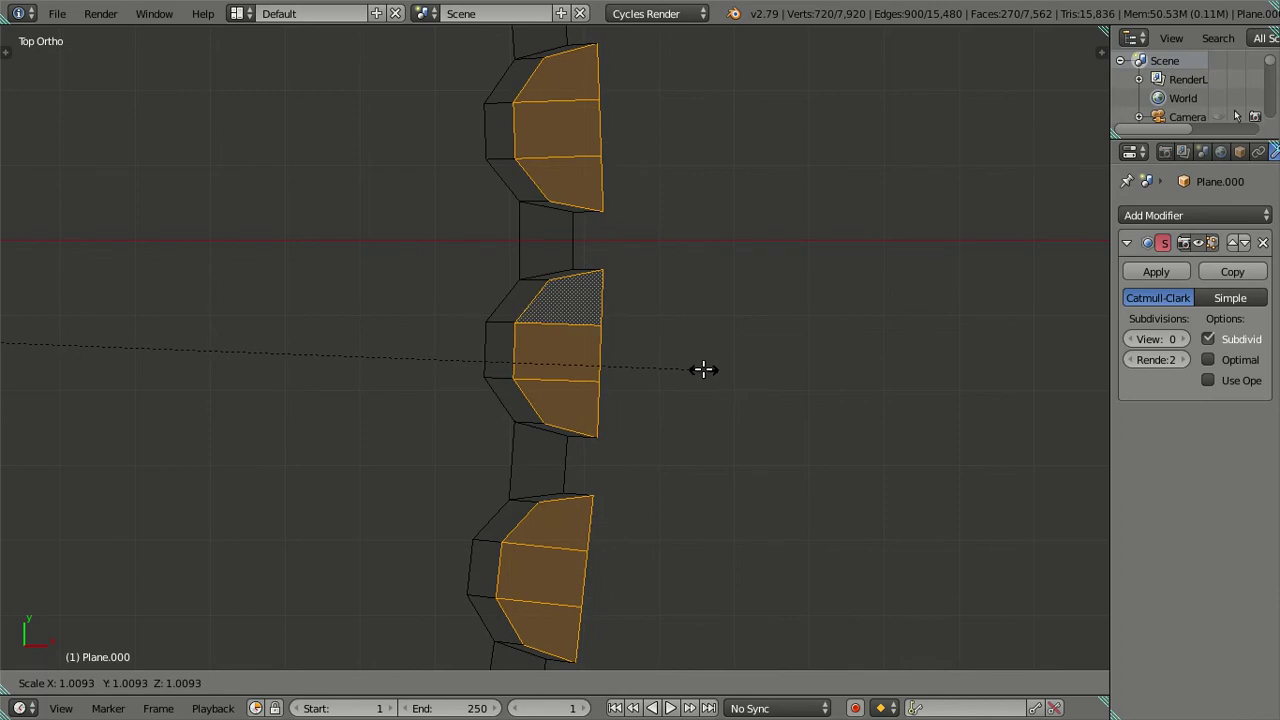
type("1.00")
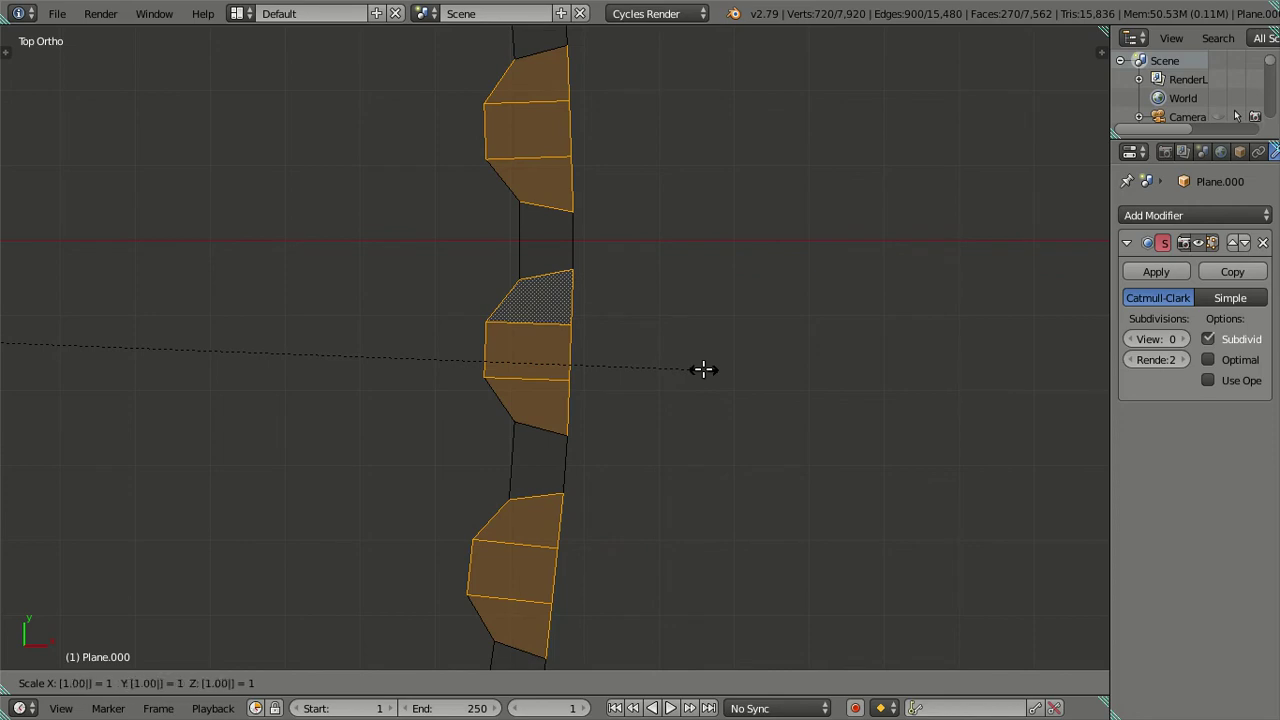
type("95")
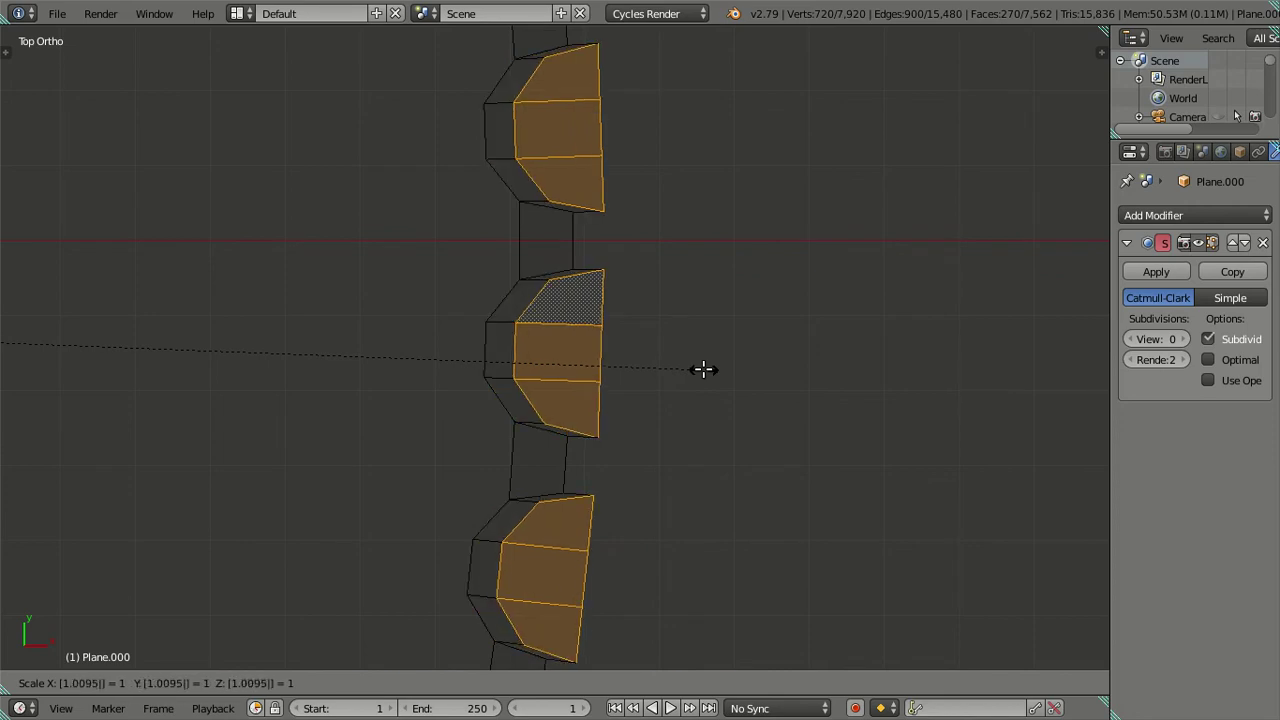
key("Return")
Step: Deselect all and reveal the hidden disc geometry with Alt+H
key("a")
scroll(690, 366, "down", 3)
scroll(680, 372, "down", 2)
key("alt+h")
mouse_move(640, 430)
middle_mouse_down()
mouse_move(706, 351)
mouse_move(657, 371)
middle_mouse_up()
scroll(620, 440, "up", 3)
Step: Select the linked outer teeth with L and turn on see-through display
key("a")
mouse_move(600, 447)
middle_mouse_down()
mouse_move(523, 571)
mouse_move(513, 473)
mouse_move(583, 563)
mouse_move(594, 534)
middle_mouse_up()
key("l")
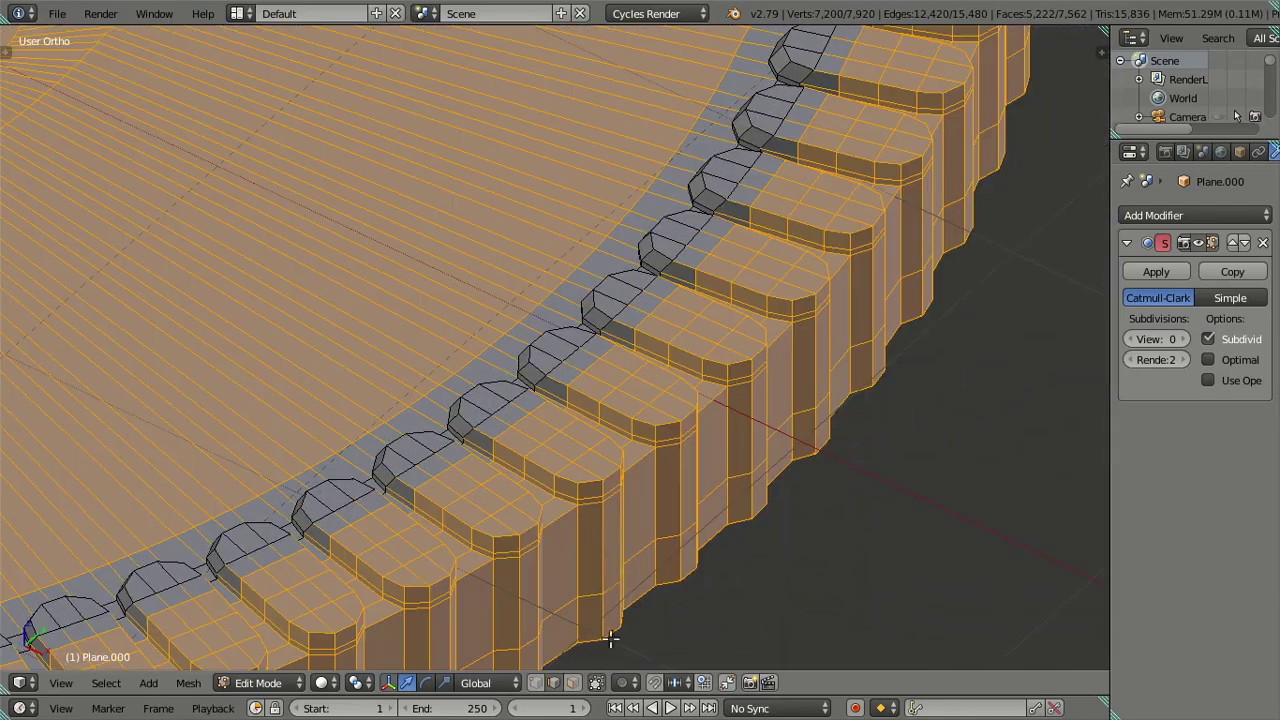
left_click(573, 683)
mouse_move(570, 495)
middle_mouse_down()
mouse_move(583, 477)
mouse_move(563, 446)
mouse_move(573, 485)
middle_mouse_up()
scroll(573, 485, "up", 2)
left_click(531, 546, "alt+shift")
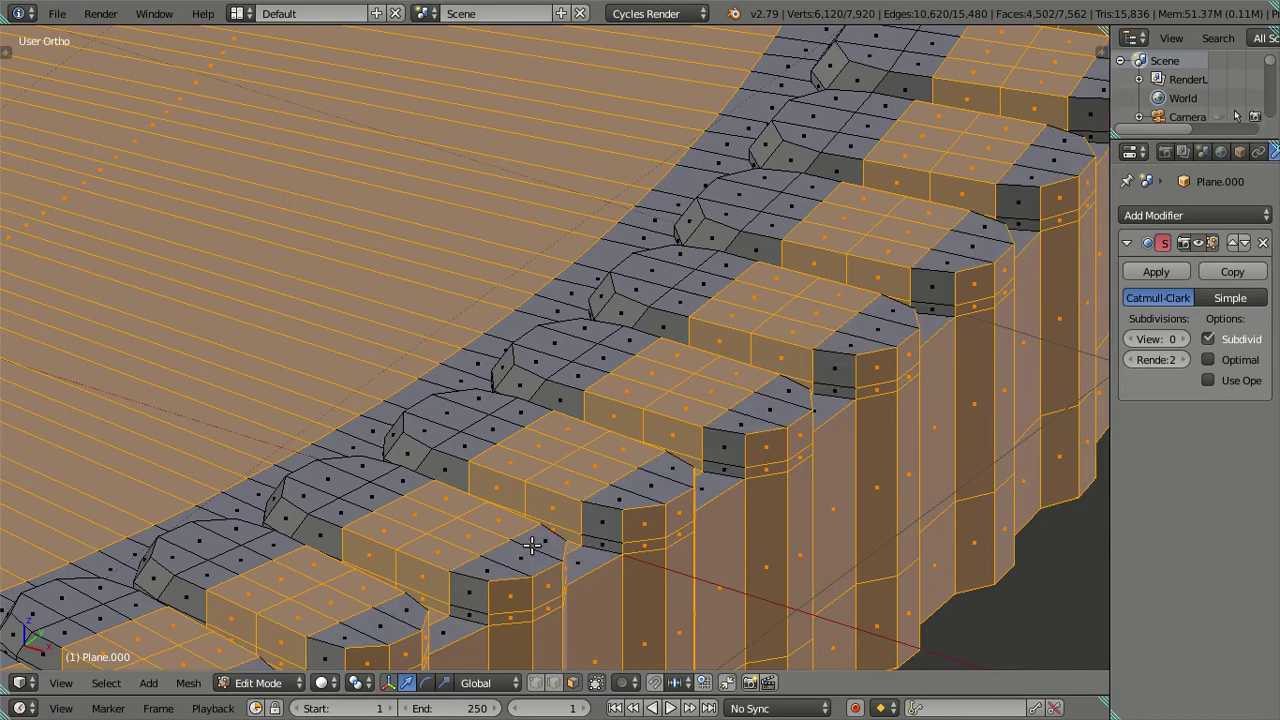
left_click(537, 575, "alt+shift")
Step: Deselect the ring of narrow faces and hide the selected teeth
mouse_move(537, 579)
middle_mouse_down()
mouse_move(543, 526)
mouse_move(514, 600)
mouse_move(520, 553)
mouse_move(507, 528)
mouse_move(530, 524)
middle_mouse_up()
left_click(483, 621, "alt+shift")
scroll(508, 573, "down", 3)
scroll(520, 553, "up", 3)
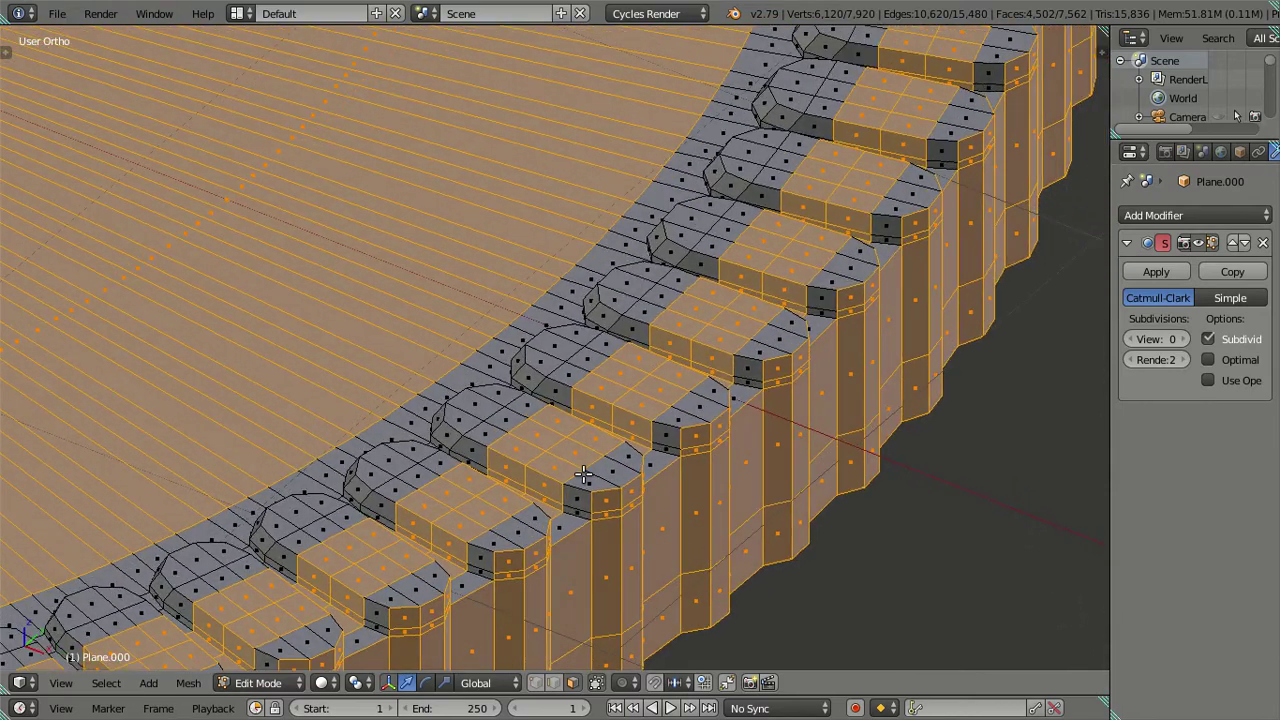
key("h")
Step: Select the inner ring with Ctrl+L and hide it
mouse_move(534, 345)
middle_mouse_down()
mouse_move(597, 504)
mouse_move(608, 363)
mouse_move(567, 281)
mouse_move(766, 386)
mouse_move(771, 449)
mouse_move(755, 358)
mouse_move(777, 349)
mouse_move(666, 360)
mouse_move(664, 451)
mouse_move(675, 305)
middle_mouse_up()
key("a")
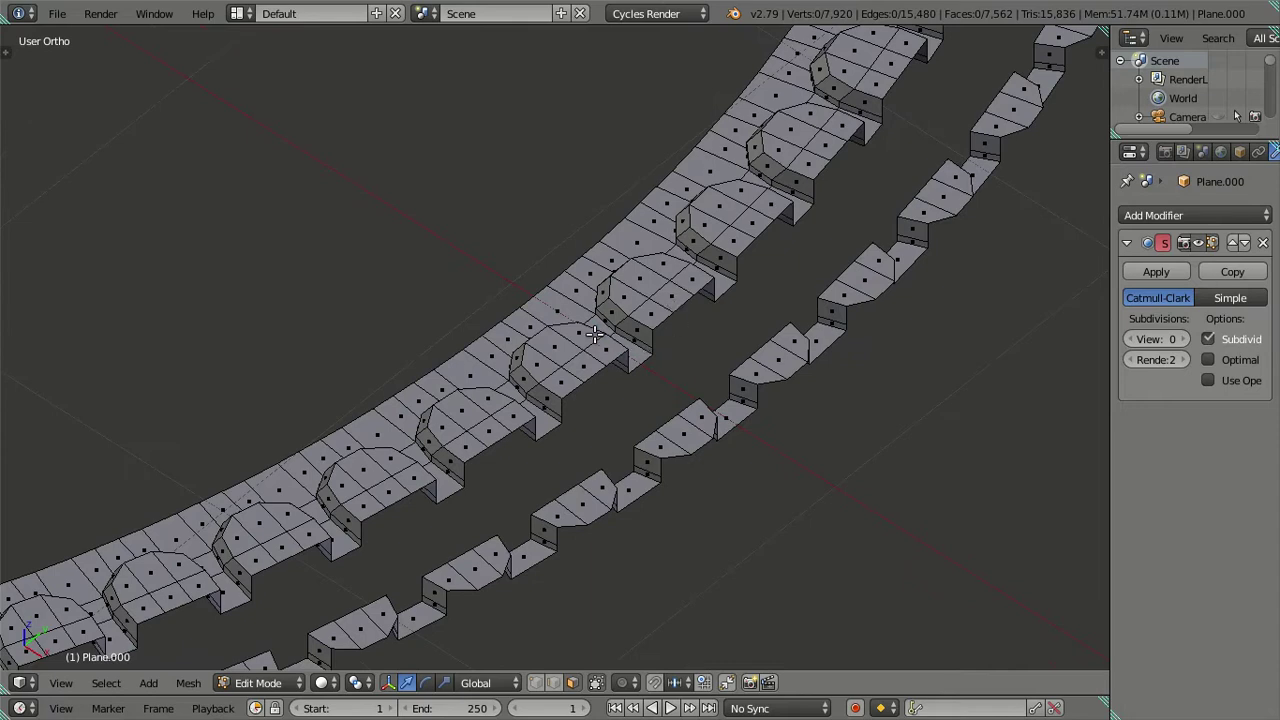
key("ctrl+l")
key("h")
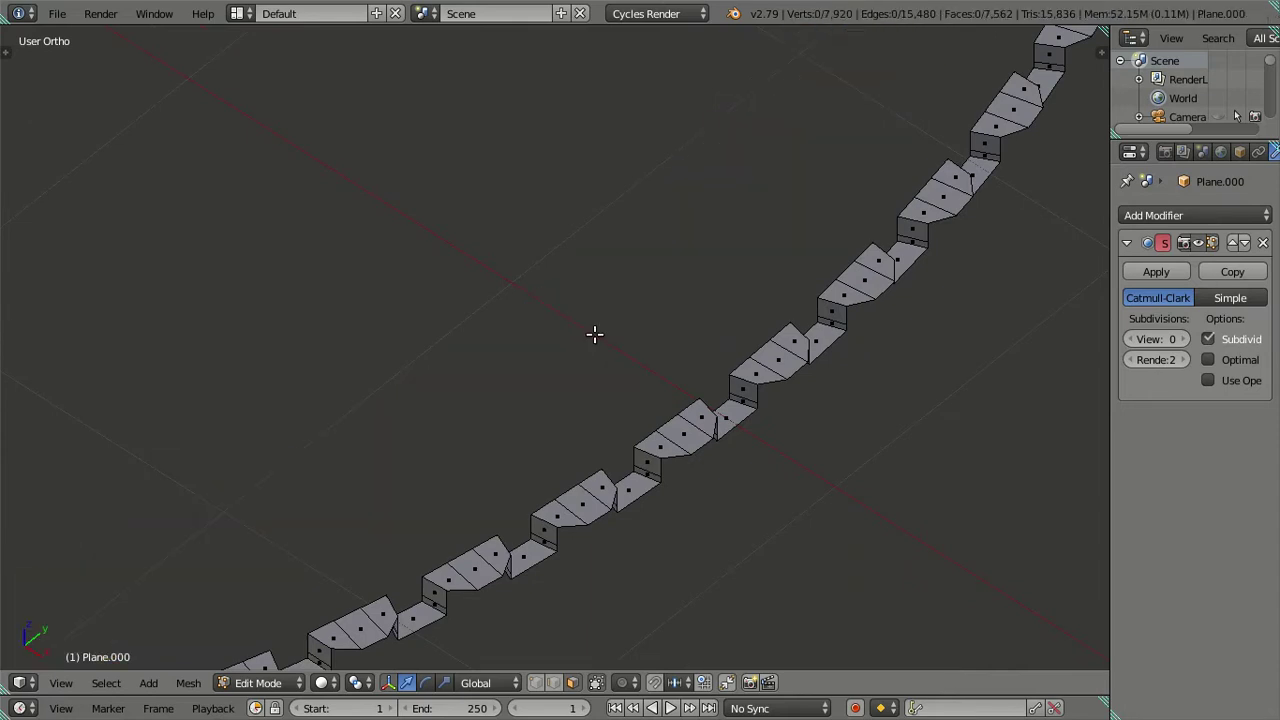
Step: Box-select the raised top row of the stepped strip in Right Ortho view
key("KP_3")
scroll(594, 337, "down", 3)
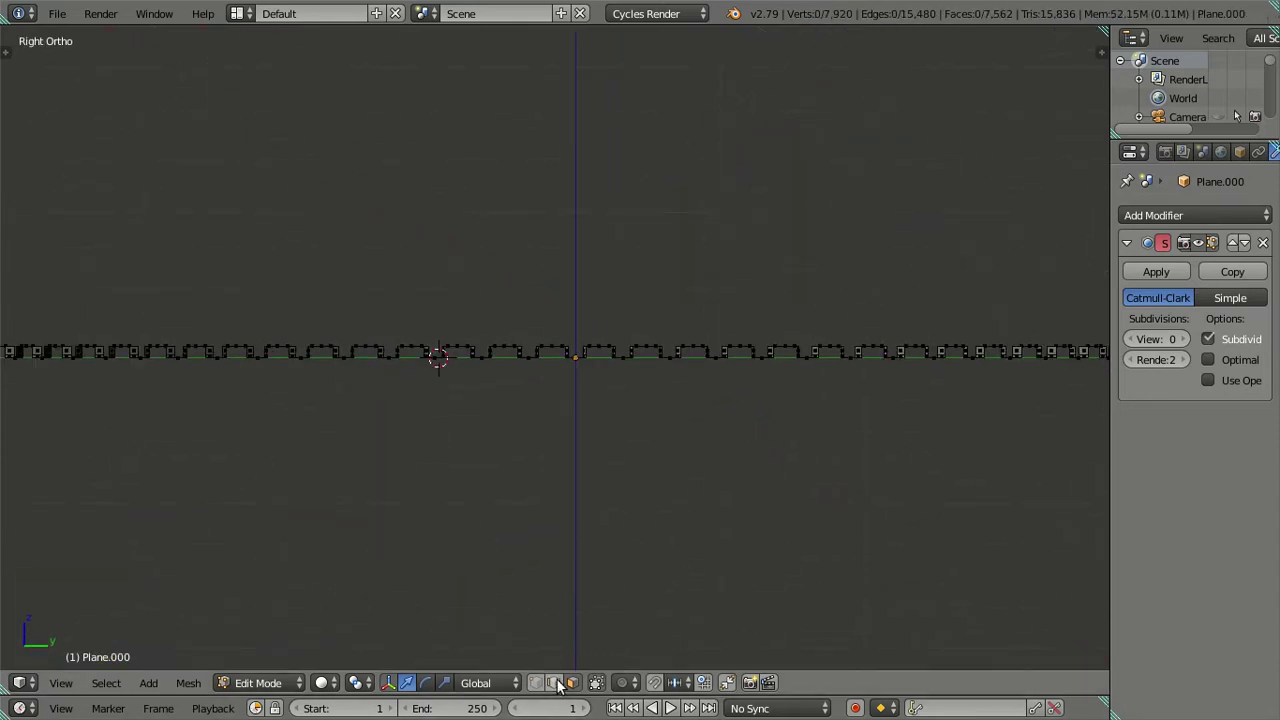
scroll(568, 549, "down", 3)
key("b")
left_click_drag(579, 287, 1040, 348)
middle_click_drag(1040, 348, 680, 460)
scroll(677, 465, "up", 3)
scroll(640, 462, "up", 3)
mouse_move(651, 403)
middle_mouse_down()
mouse_move(720, 523)
mouse_move(749, 409)
middle_mouse_up()
key("KP_7")
scroll(734, 420, "up", 4)
scroll(688, 420, "up", 3)
scroll(626, 423, "up", 3)
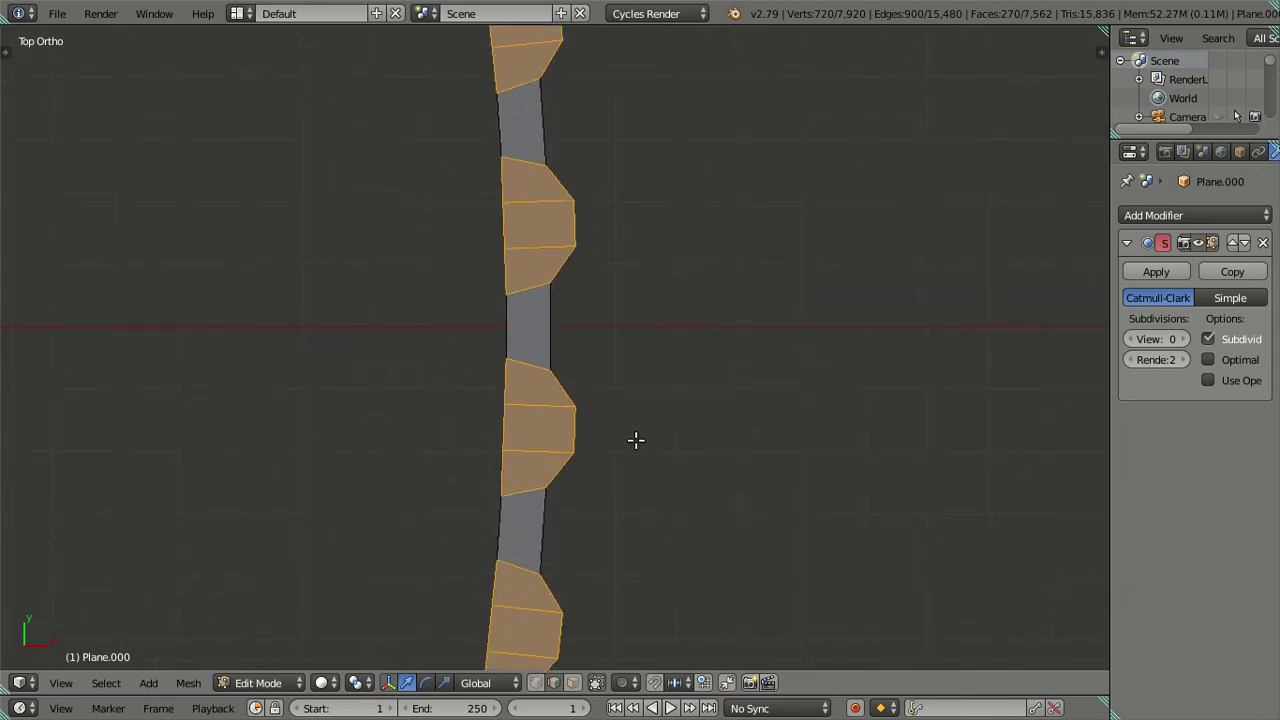
mouse_move(636, 440)
middle_mouse_down()
mouse_move(531, 286)
mouse_move(560, 423)
middle_mouse_up()
Step: Check the rim teeth in top wireframe view, briefly previewing them in Object Mode
key("KP_7")
key("z")
key("Tab")
scroll(658, 450, "up", 2)
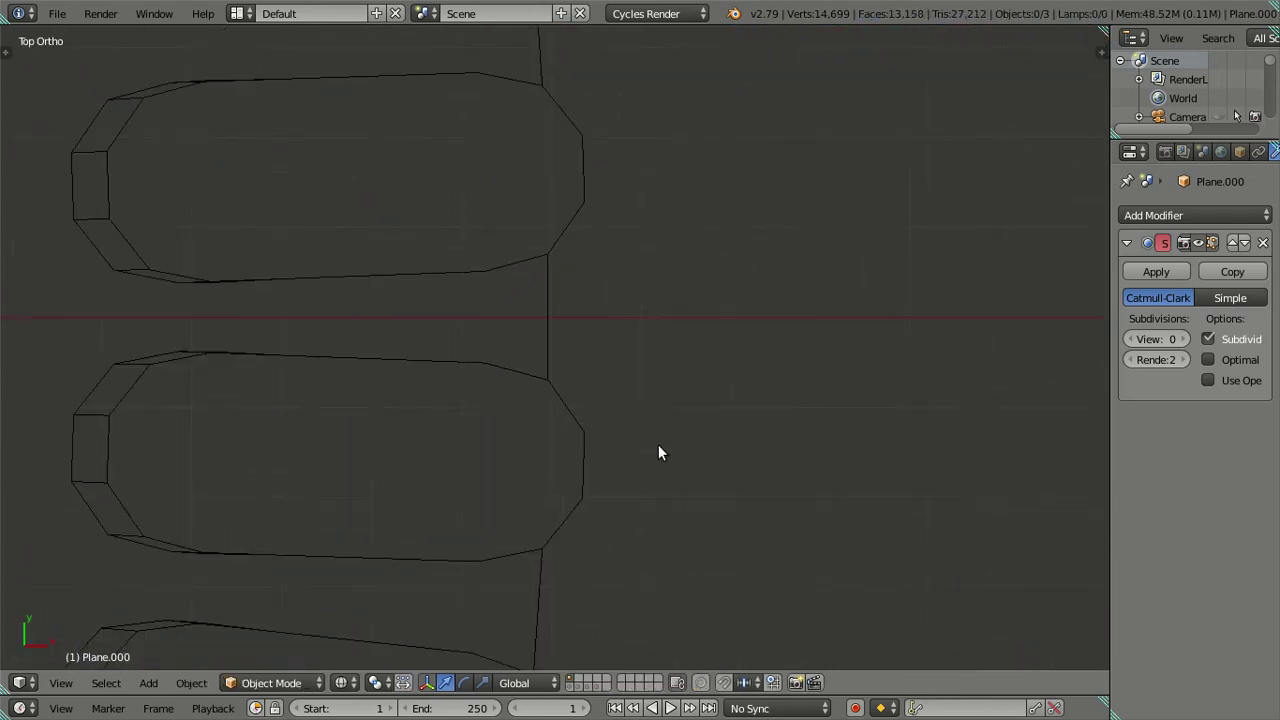
key("Tab")
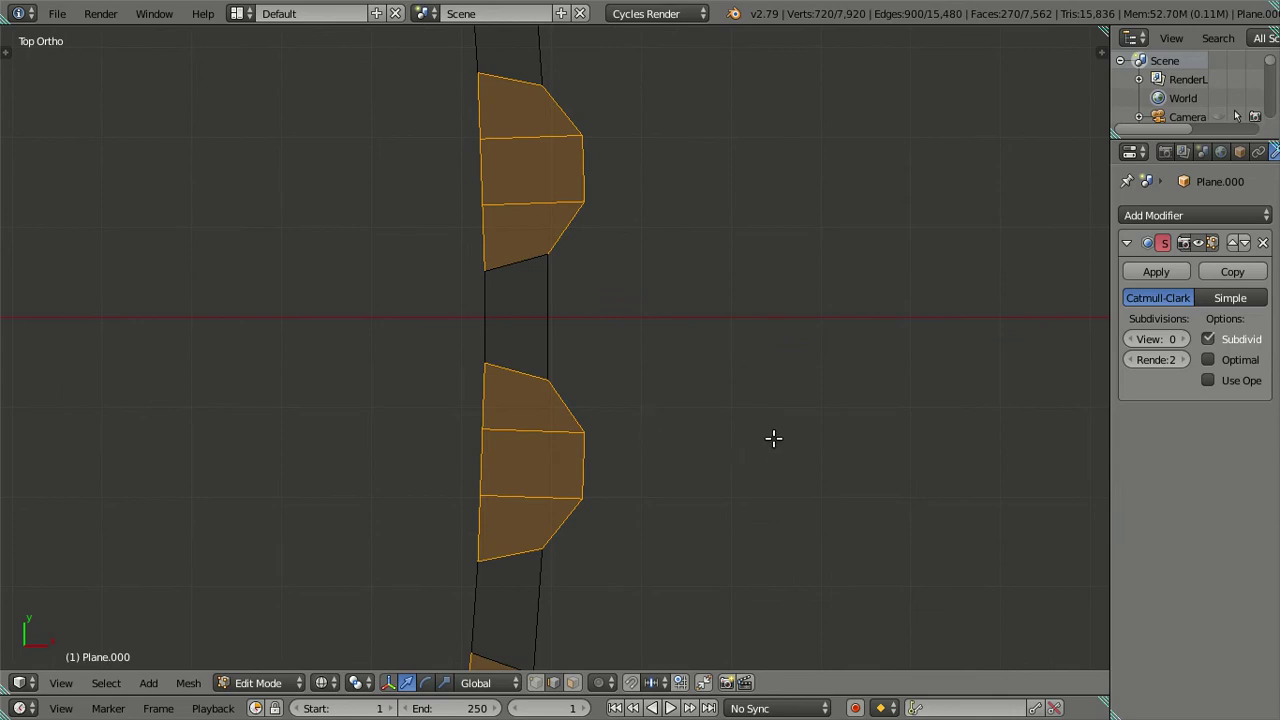
Step: Scale the selected tooth faces to 0.991, then deselect everything
key("s")
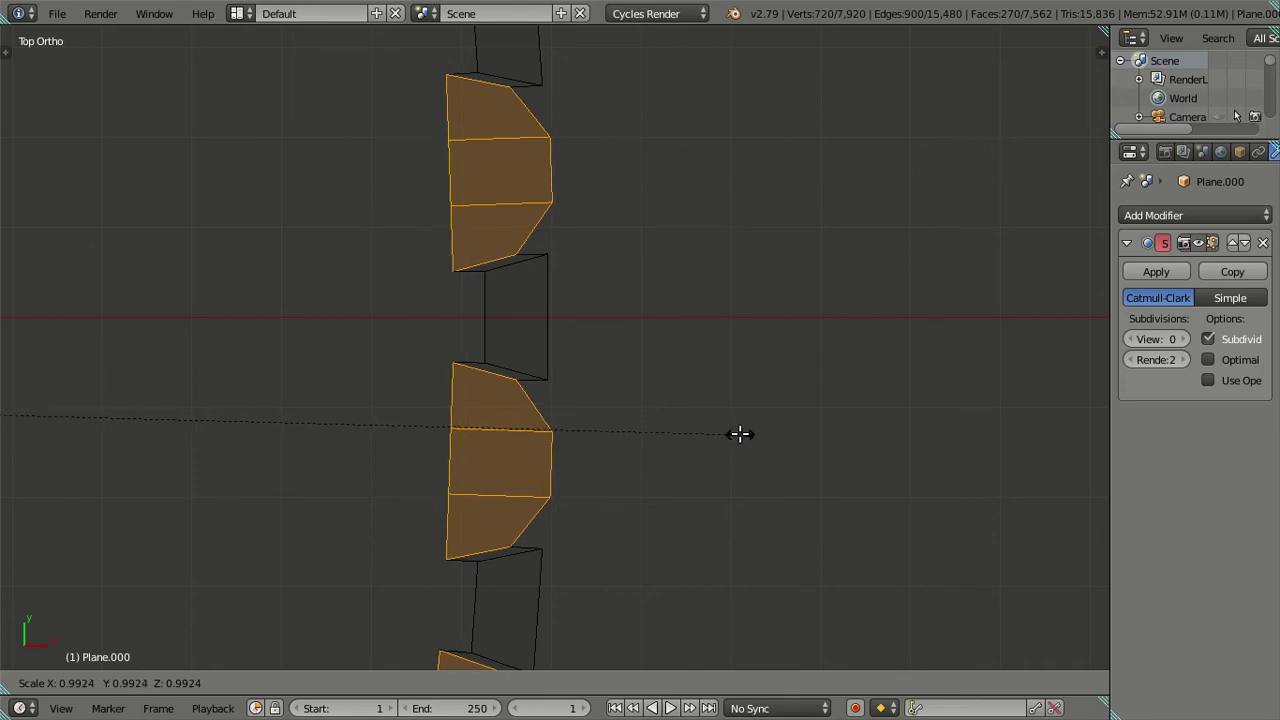
type(".99")
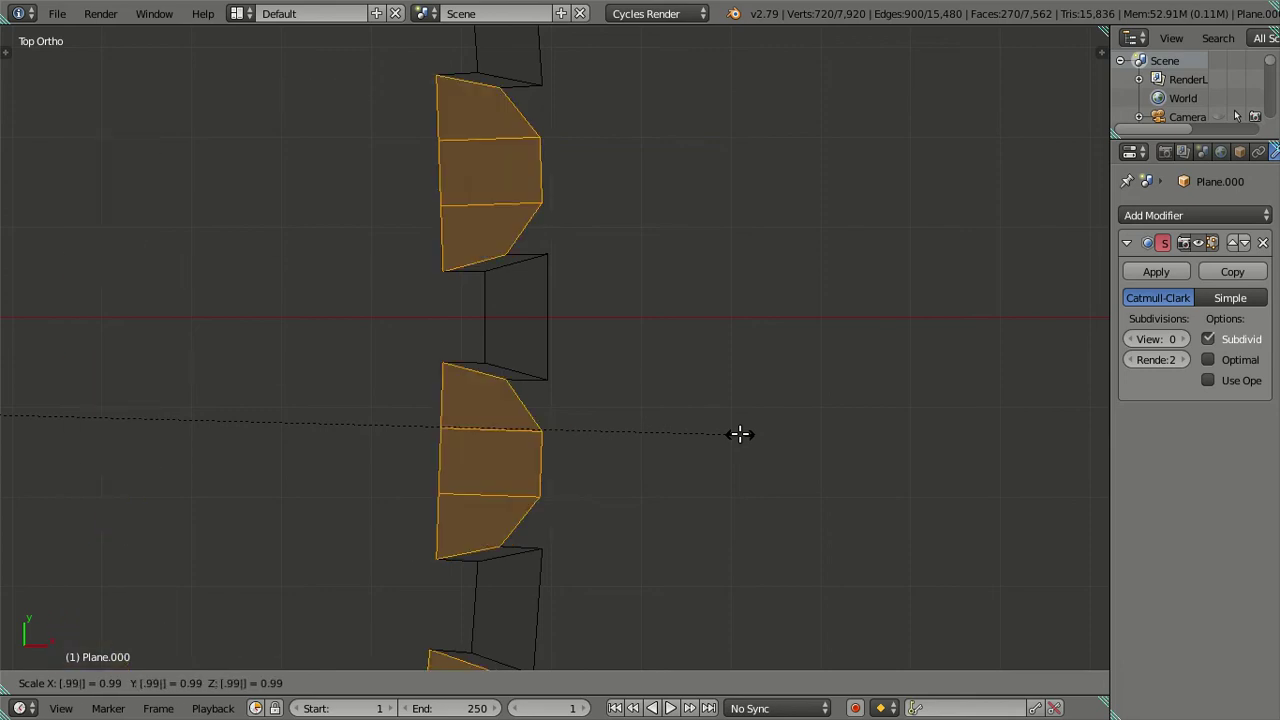
type("5")
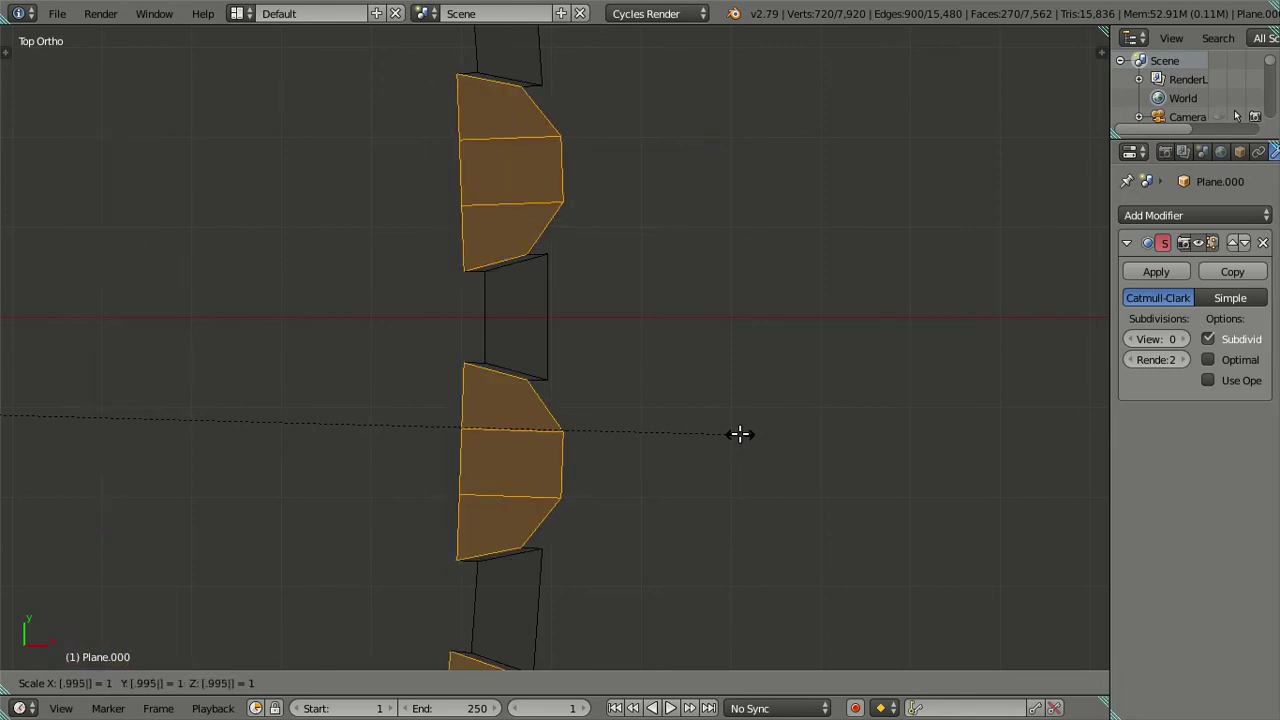
key("BackSpace")
type("2")
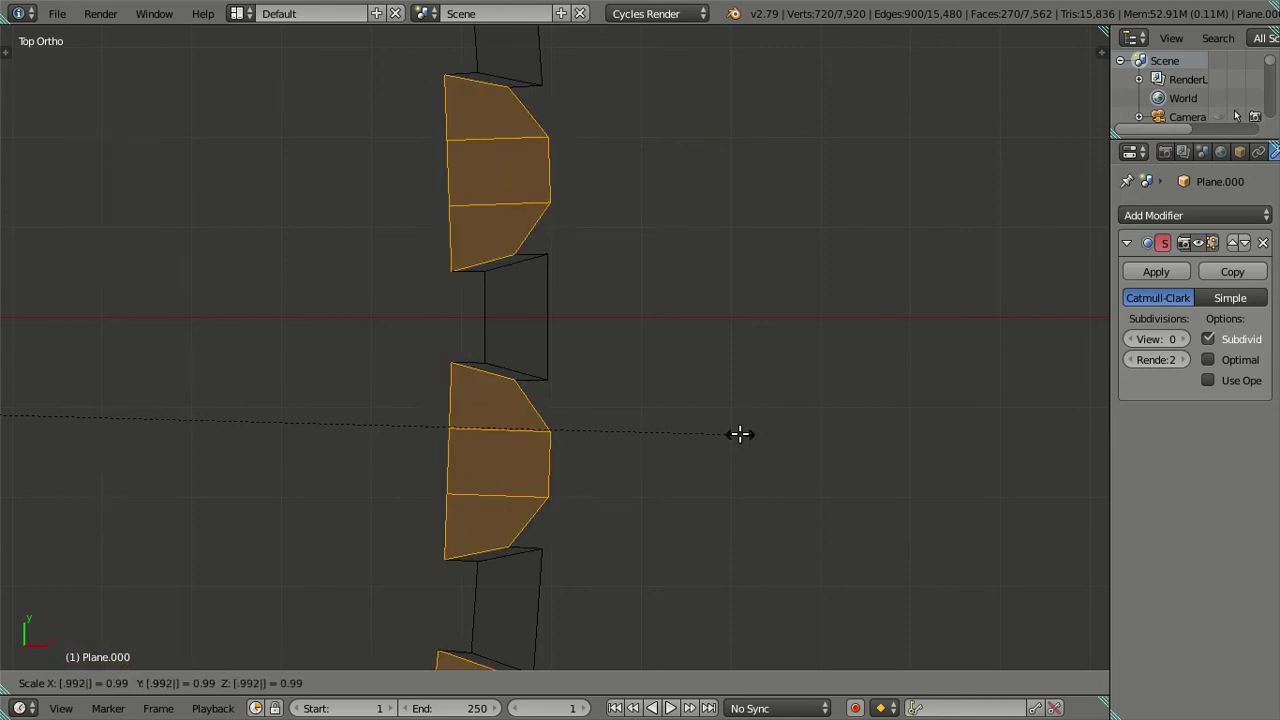
key("BackSpace")
type("1")
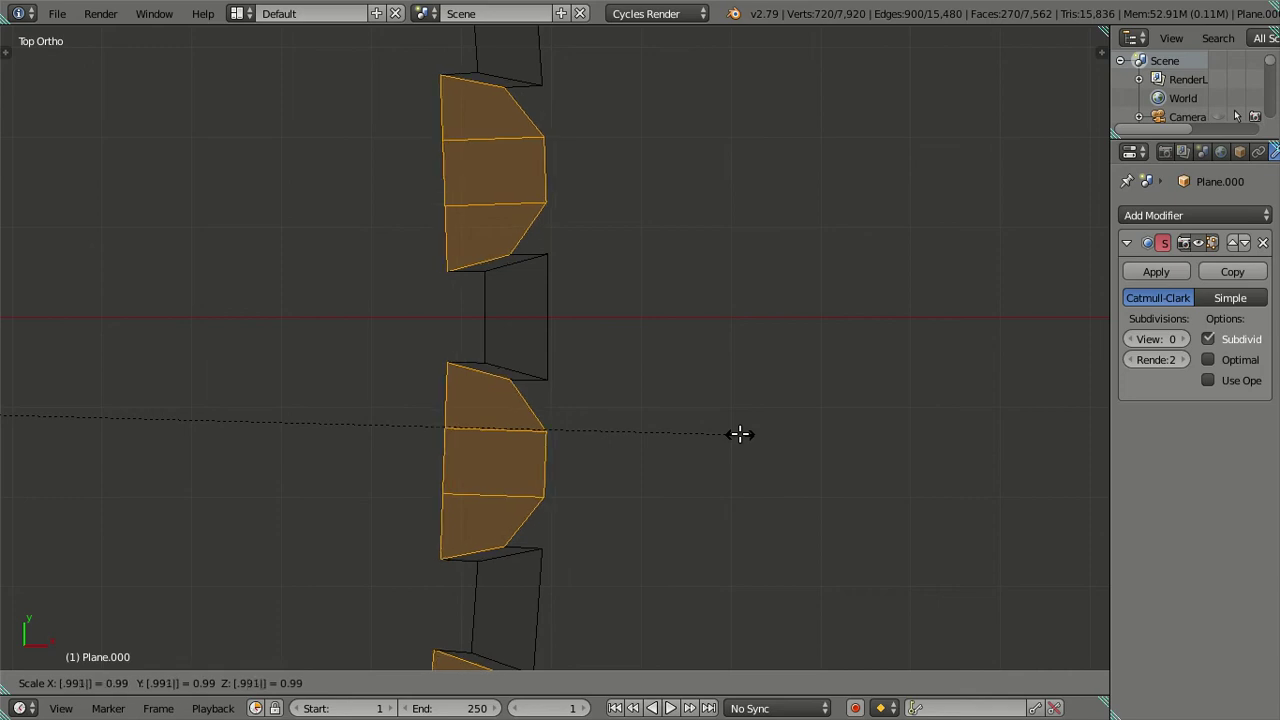
key("Return")
key("a")
middle_click_drag(677, 420, 590, 386)
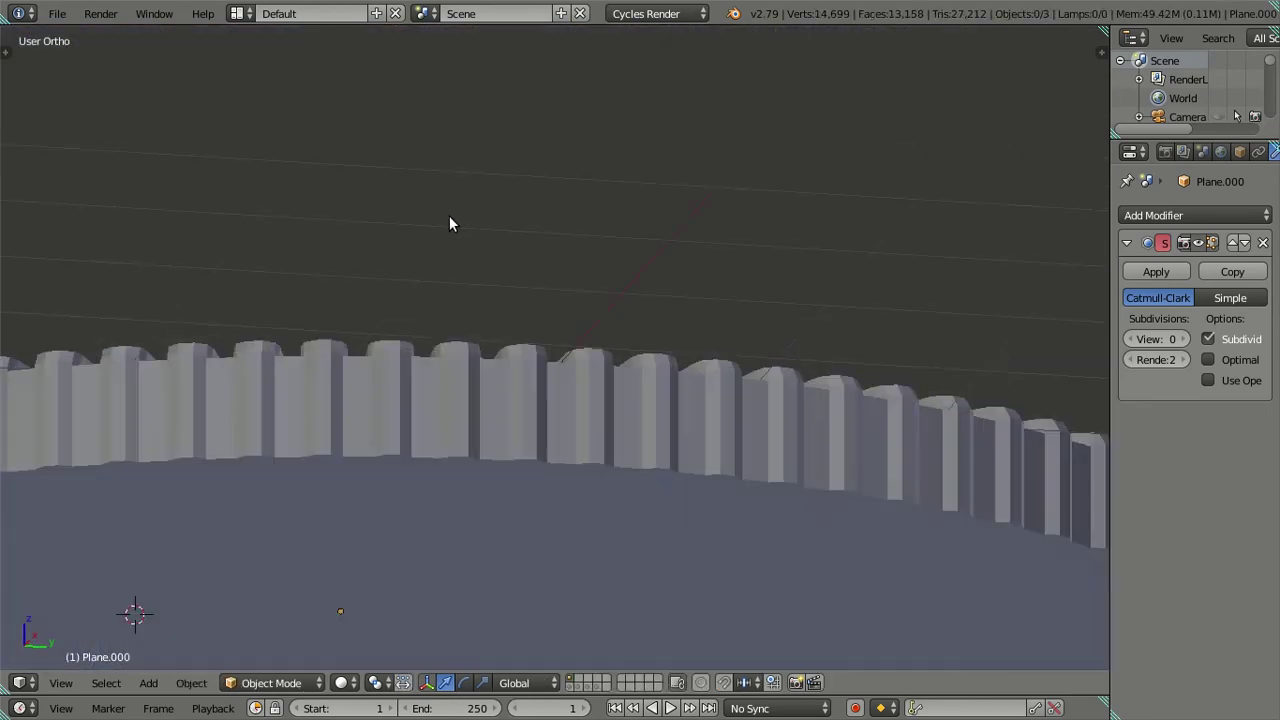
mouse_move(449, 217)
middle_mouse_down()
mouse_move(303, 360)
mouse_move(340, 434)
mouse_move(436, 377)
mouse_move(627, 303)
middle_mouse_up()
key("Tab")
key("Tab")
middle_click_drag(877, 316, 1106, 352)
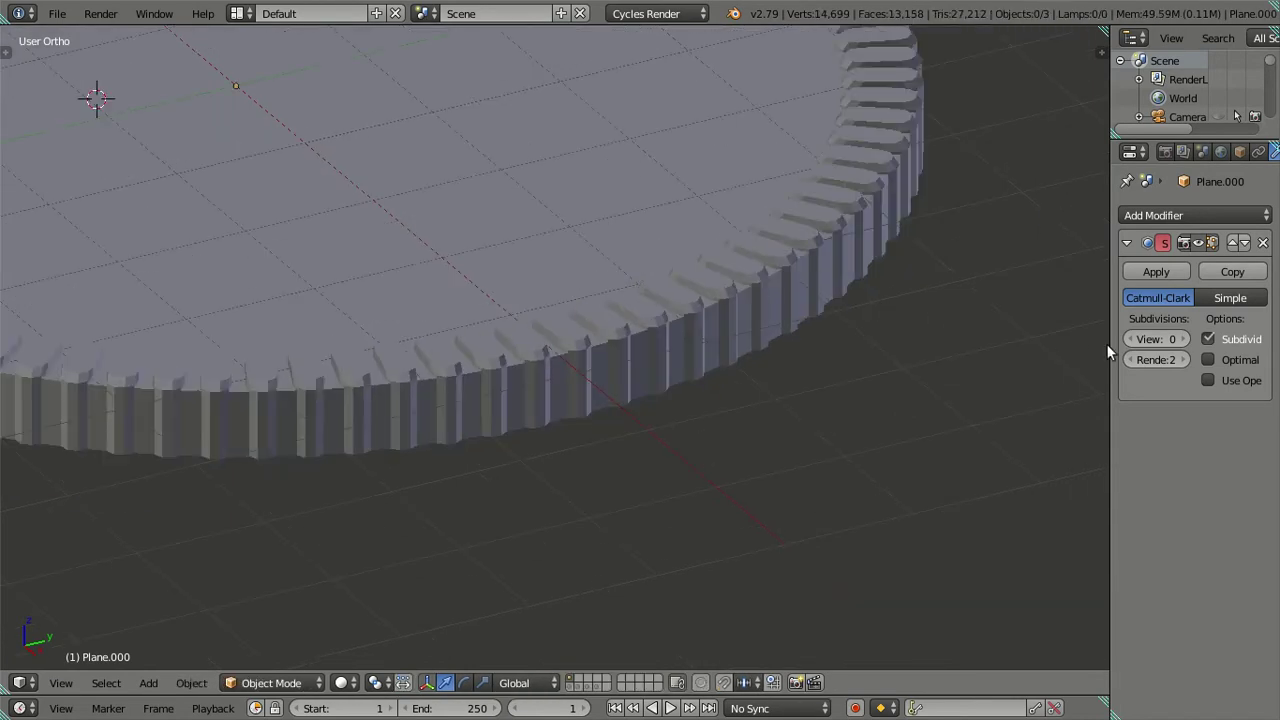
left_click(1181, 339)
key("ctrl+2")
mouse_move(631, 419)
middle_mouse_down()
mouse_move(686, 406)
mouse_move(677, 294)
mouse_move(646, 363)
mouse_move(577, 277)
mouse_move(474, 266)
mouse_move(417, 294)
mouse_move(410, 393)
mouse_move(477, 400)
mouse_move(557, 357)
mouse_move(603, 374)
mouse_move(555, 405)
mouse_move(603, 540)
mouse_move(637, 482)
mouse_move(604, 362)
middle_mouse_up()
scroll(639, 366, "up", 3)
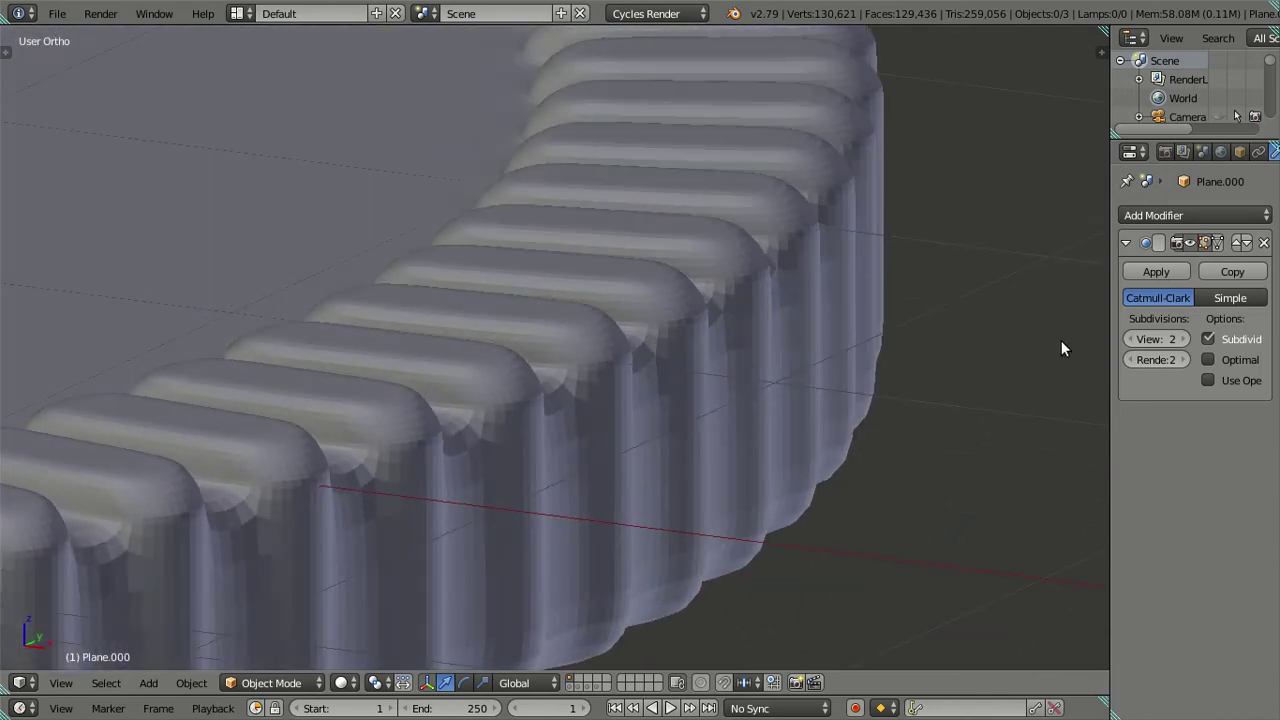
left_click(1128, 339)
left_click(1128, 339)
mouse_move(858, 348)
middle_mouse_down()
mouse_move(718, 394)
mouse_move(686, 357)
mouse_move(706, 314)
mouse_move(741, 416)
mouse_move(654, 360)
mouse_move(654, 374)
mouse_move(688, 405)
mouse_move(711, 360)
mouse_move(614, 400)
mouse_move(677, 414)
mouse_move(617, 397)
mouse_move(580, 338)
middle_mouse_up()
key("Tab")
Step: Select four edges between rim teeth and lower them about 0.057 along Z
right_click(582, 396)
right_click(772, 338, "shift")
right_click(966, 253, "shift")
right_click(432, 440, "shift")
left_click_drag(673, 300, 668, 332)
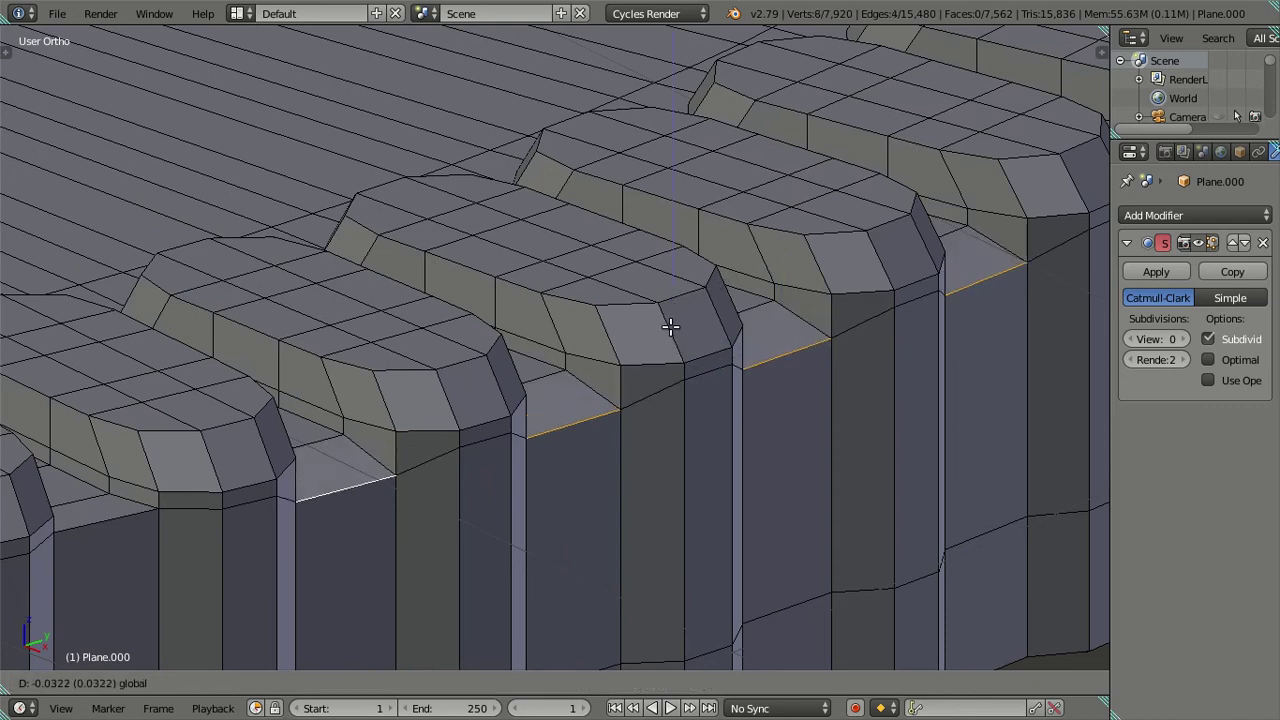
right_click(668, 332)
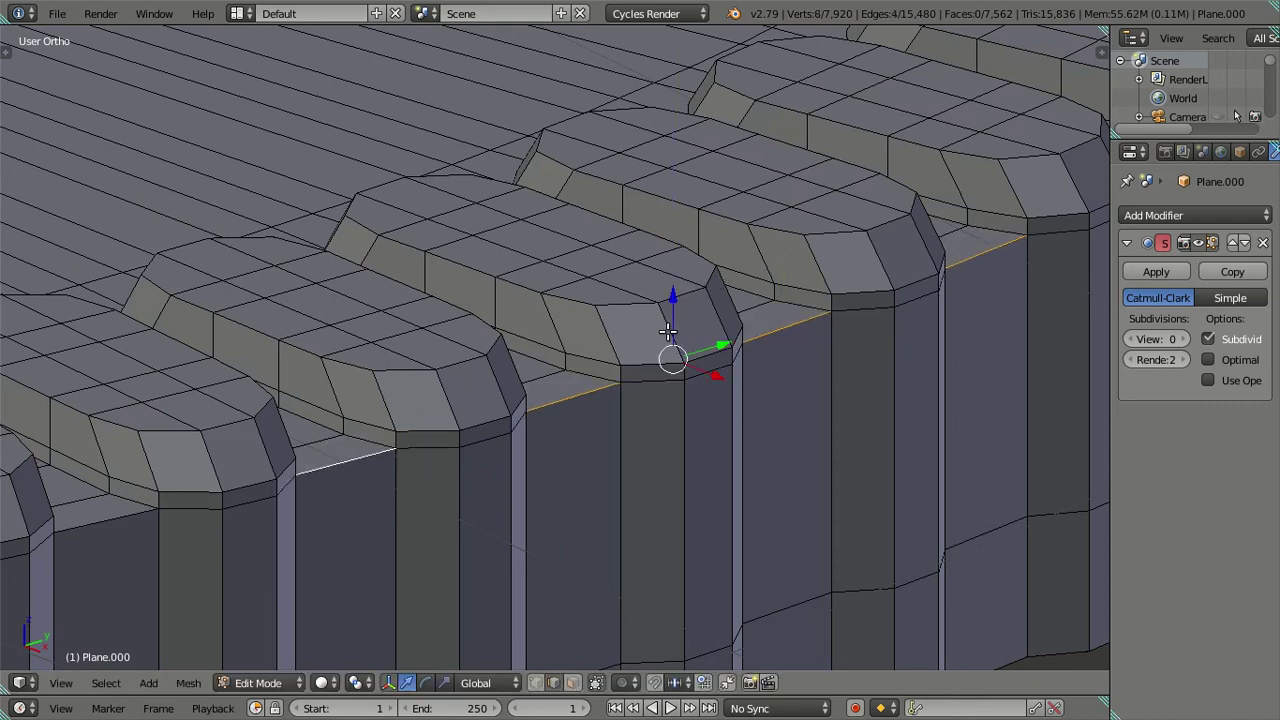
left_click_drag(672, 300, 674, 351)
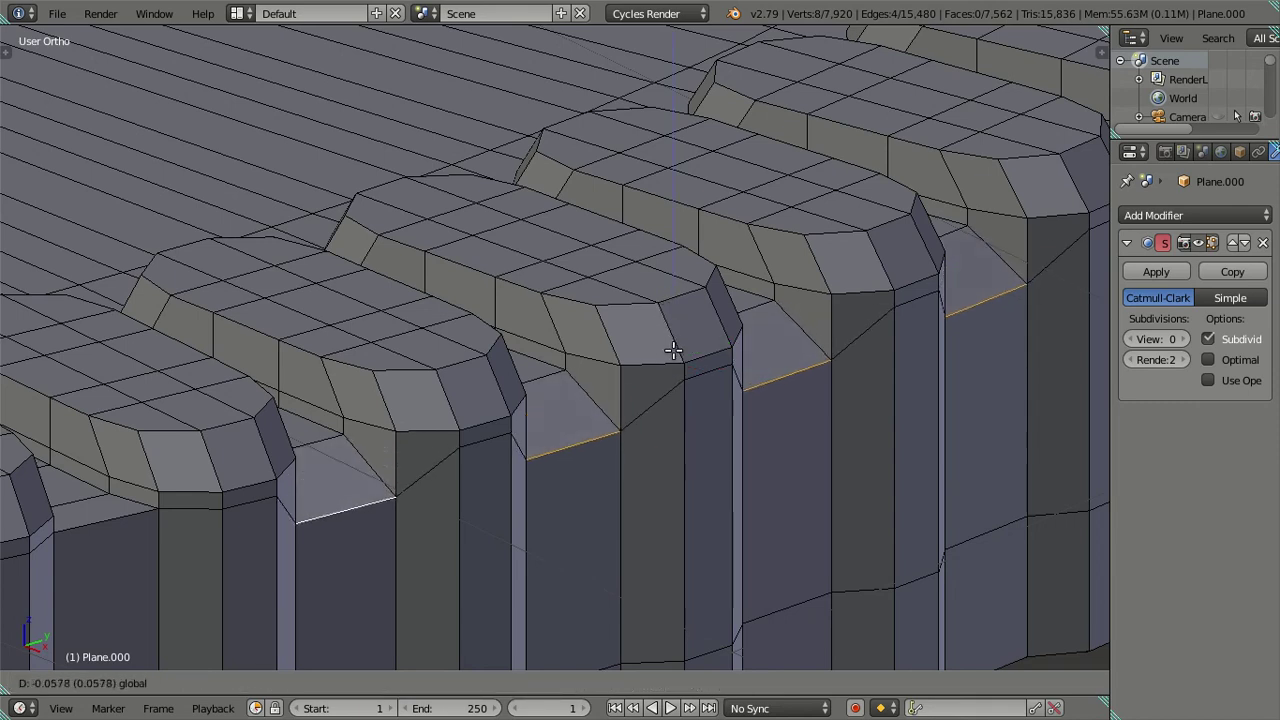
key("Tab")
Step: Preview the lowered teeth with viewport subdivision set to 2
mouse_move(674, 344)
middle_mouse_down()
mouse_move(725, 340)
mouse_move(682, 401)
middle_mouse_up()
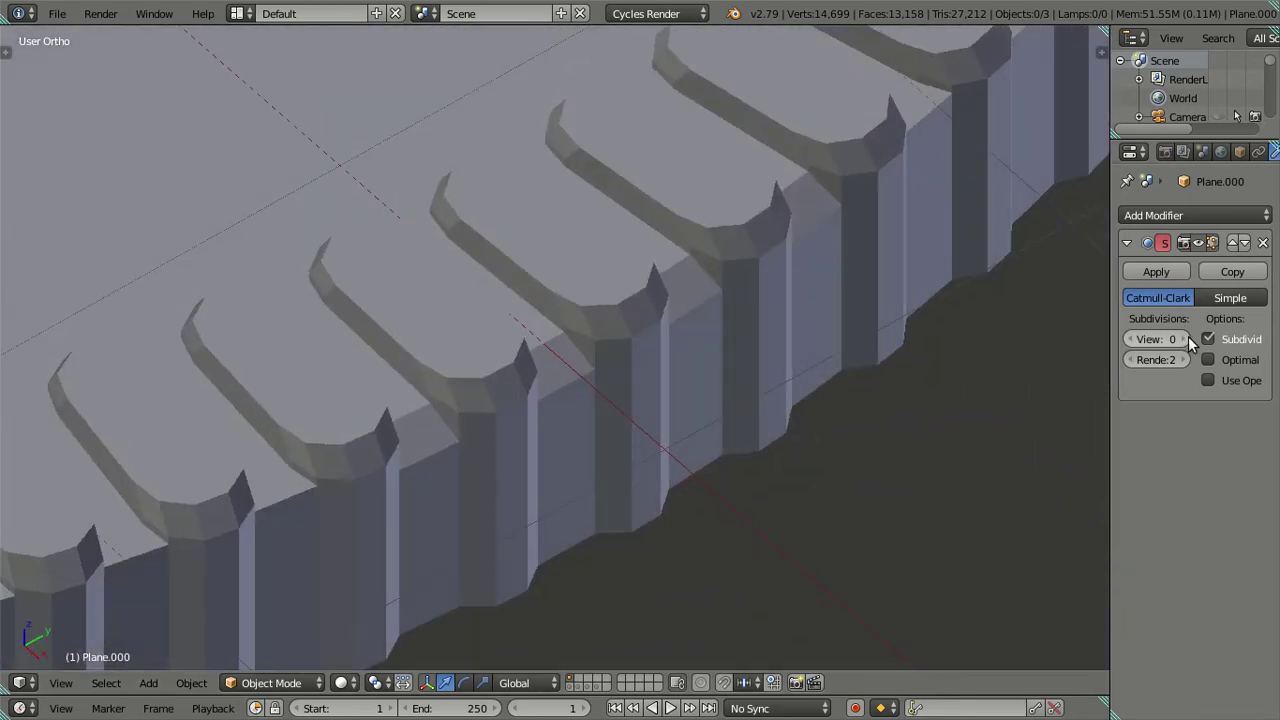
left_click(1176, 338)
type("2")
key("Return")
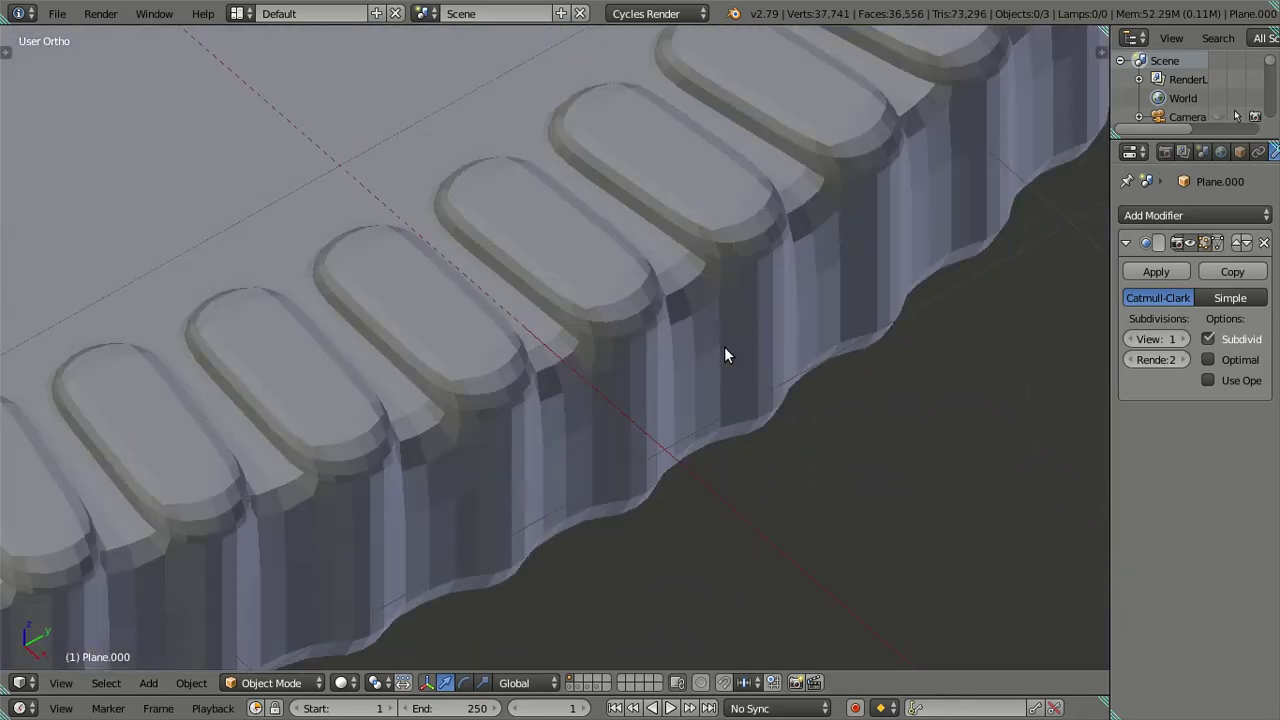
mouse_move(715, 296)
middle_mouse_down()
mouse_move(502, 246)
mouse_move(876, 288)
mouse_move(739, 254)
mouse_move(780, 355)
mouse_move(706, 310)
mouse_move(616, 335)
middle_mouse_up()
Step: Deselect the rim in Edit Mode and reset viewport subdivision to 0 in Object Mode
key("Tab")
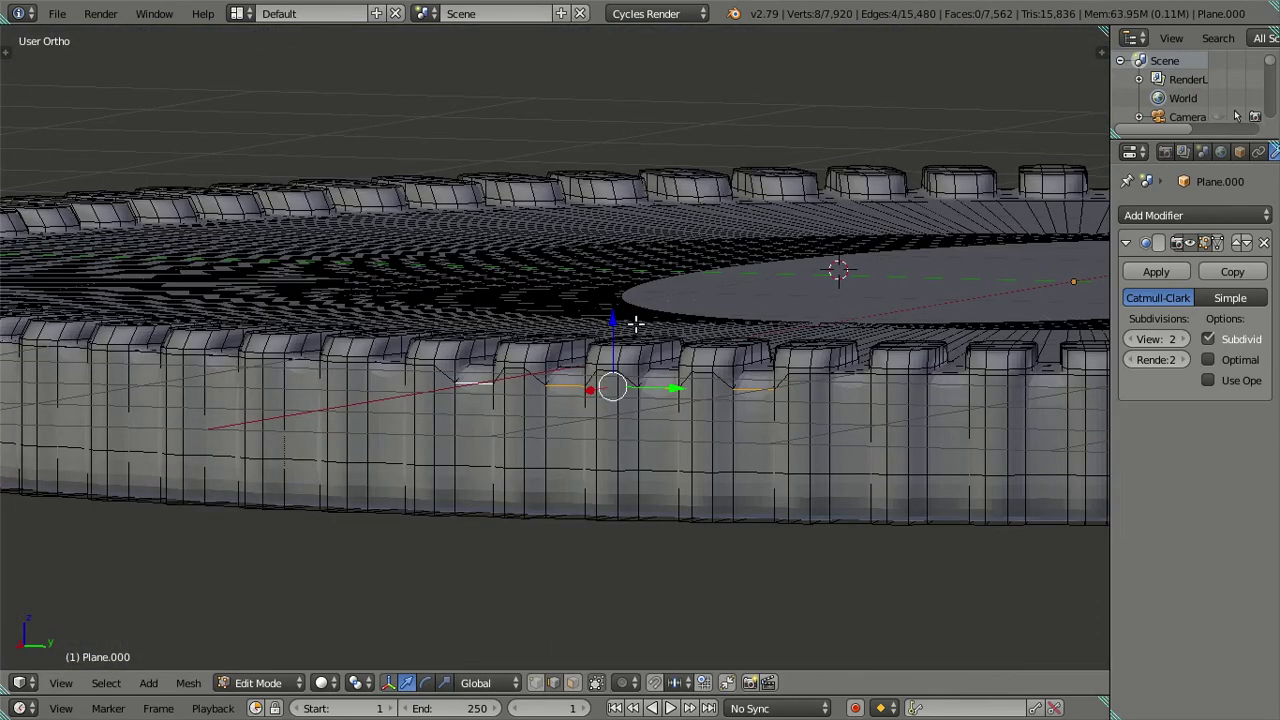
key("ctrl+z")
key("a")
mouse_move(635, 323)
middle_mouse_down()
mouse_move(414, 63)
mouse_move(774, 357)
mouse_move(459, 355)
middle_mouse_up()
key("Tab")
left_click(1156, 339)
type("0")
key("Return")
scroll(459, 355, "down", 3)
middle_click_drag(556, 416, 599, 585)
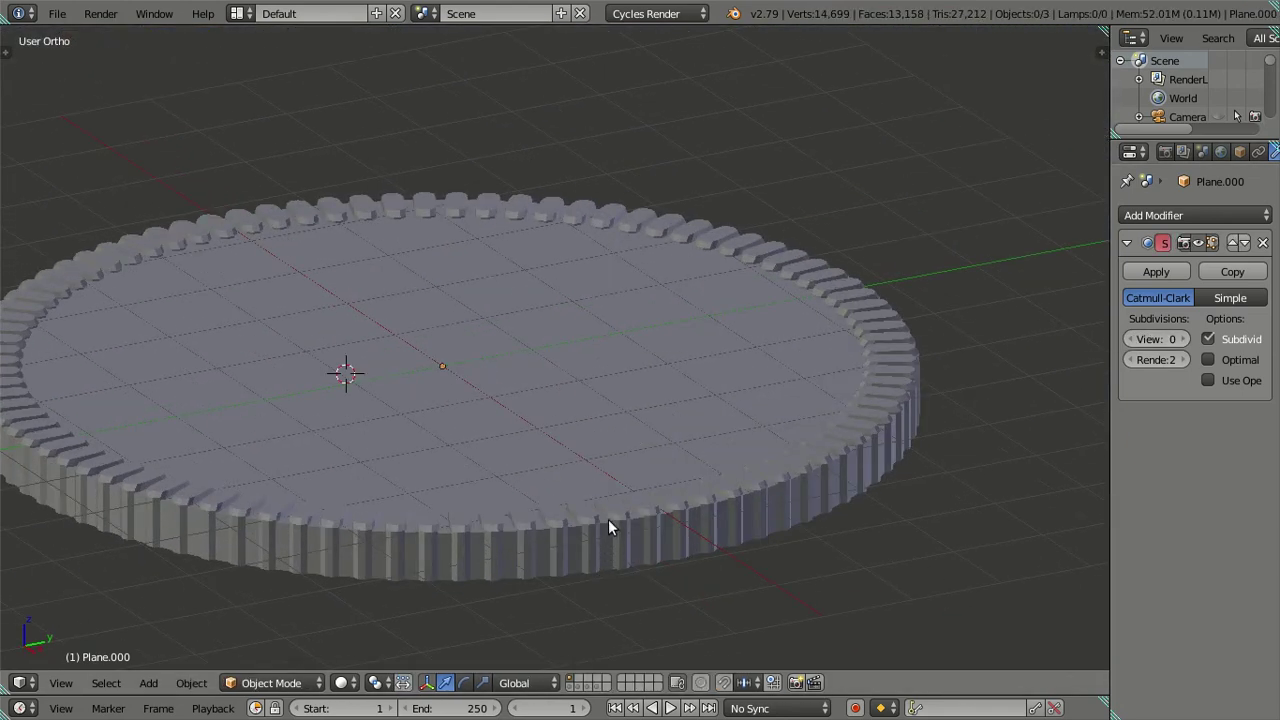
Step: Unhide all objects, then hide the camera and switch to wireframe
key("alt+h")
key("a")
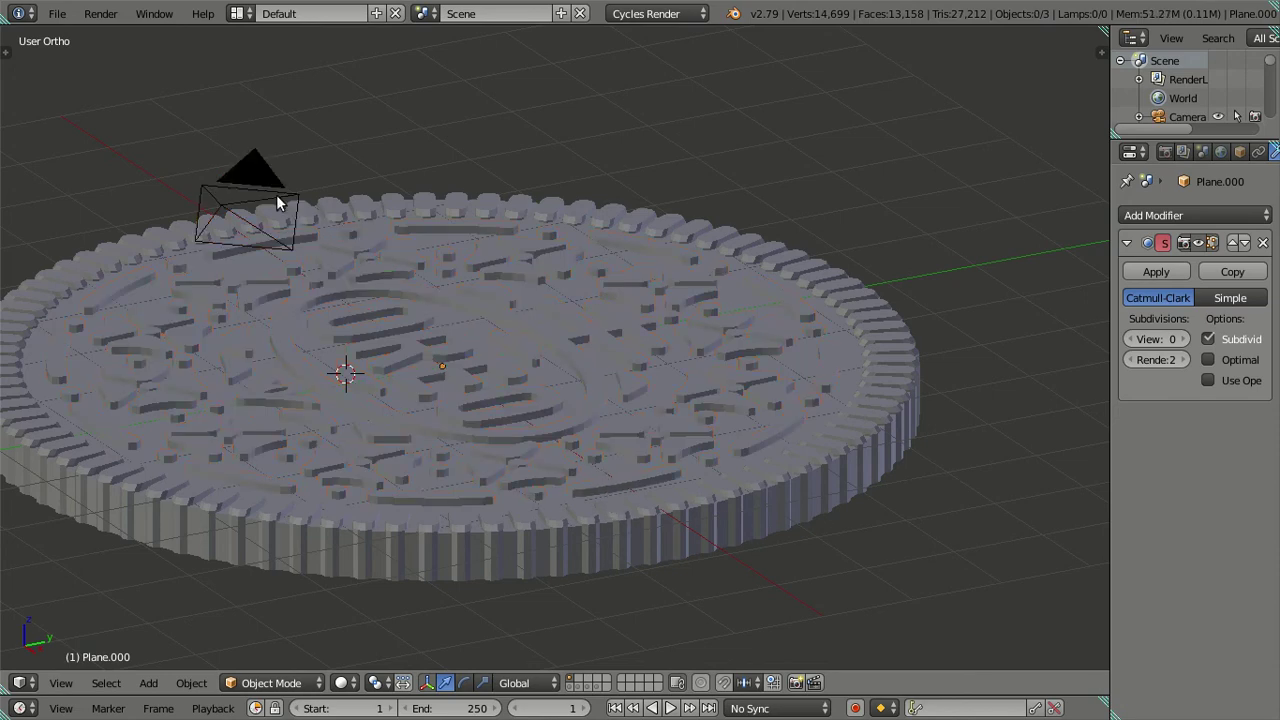
right_click(260, 178)
key("h")
key("z")
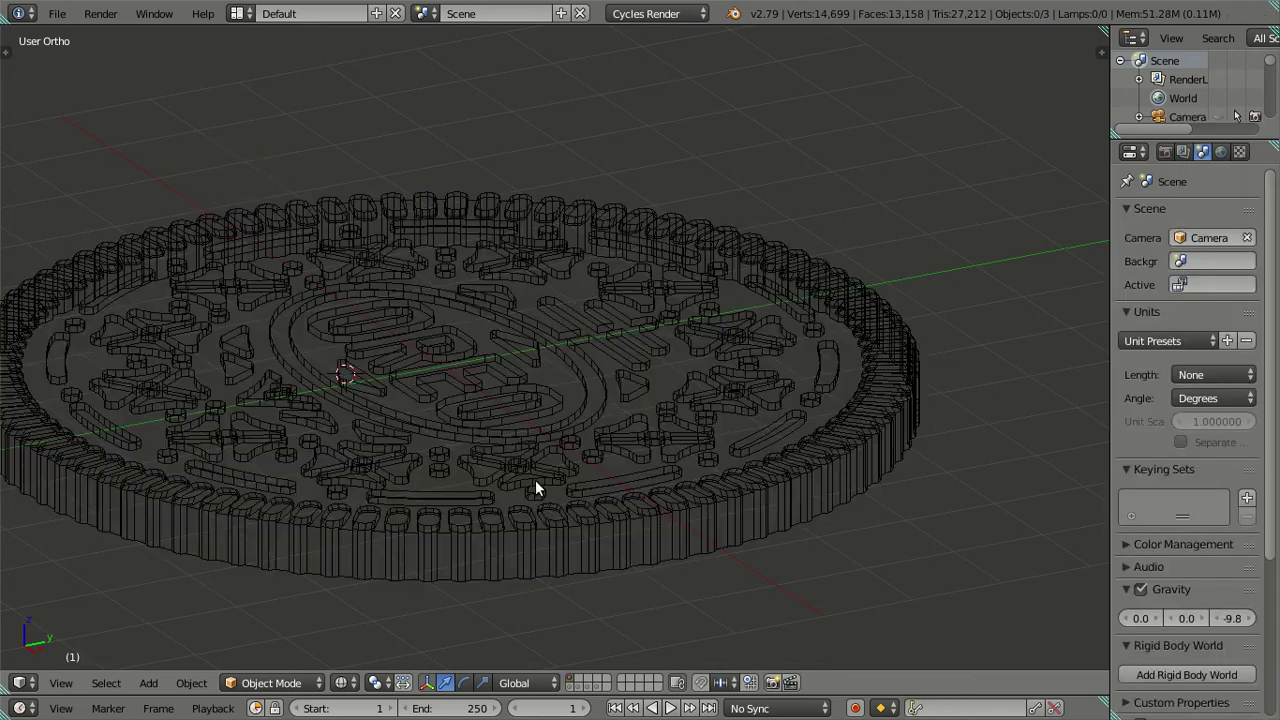
Step: Join the embossed pattern and toothed rim into one object with Ctrl+J
right_click(548, 476)
right_click(553, 534)
right_click(542, 465, "shift")
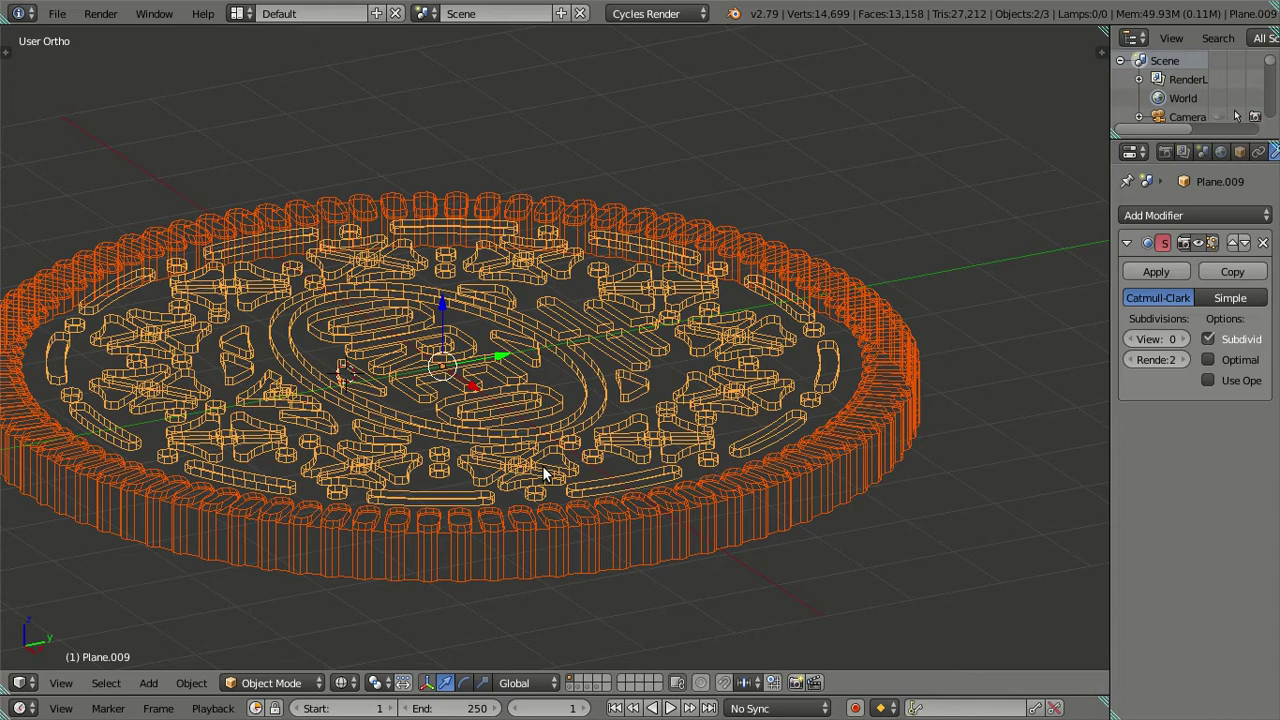
key("ctrl+j")
key("a")
key("z")
Step: Select the joined wafer, frame it from the front, and enter Edit Mode
mouse_move(531, 474)
middle_mouse_down()
mouse_move(539, 401)
mouse_move(600, 514)
mouse_move(571, 557)
mouse_move(543, 431)
mouse_move(512, 459)
middle_mouse_up()
right_click(512, 459)
key("KP_1")
scroll(594, 427, "up", 1)
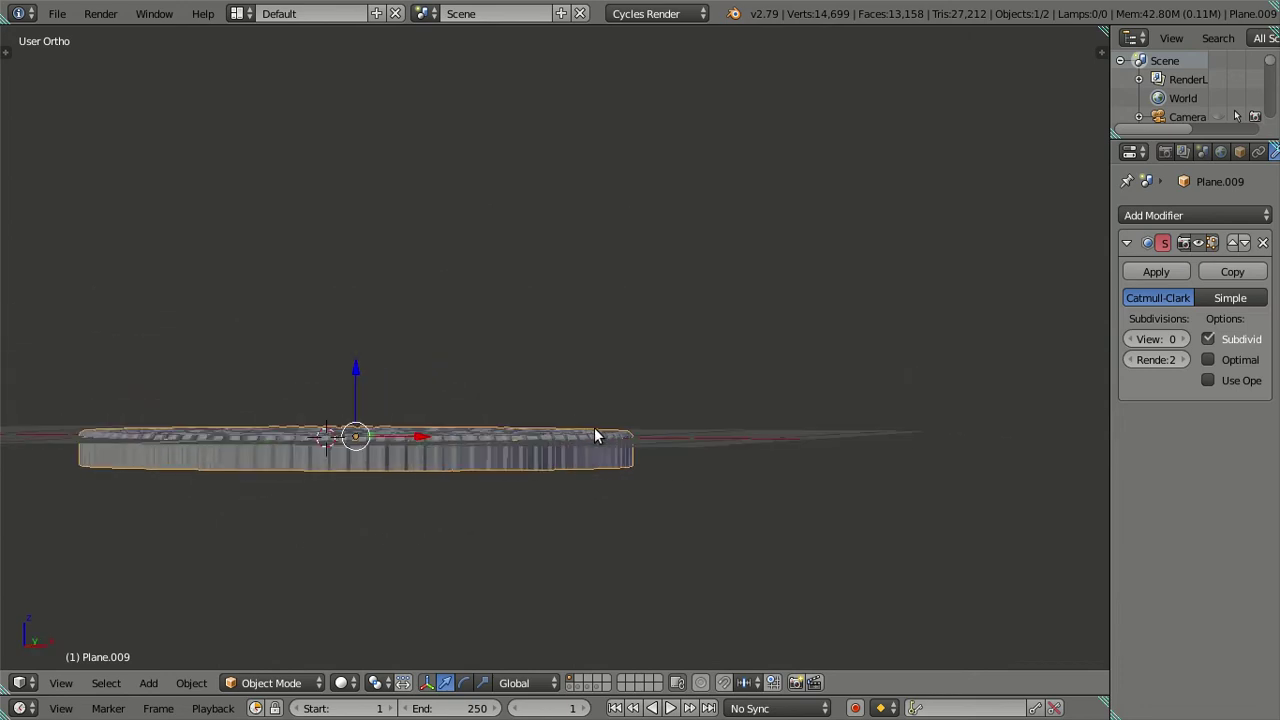
scroll(392, 513, "up", 3)
middle_click_drag(392, 513, 670, 333, "shift")
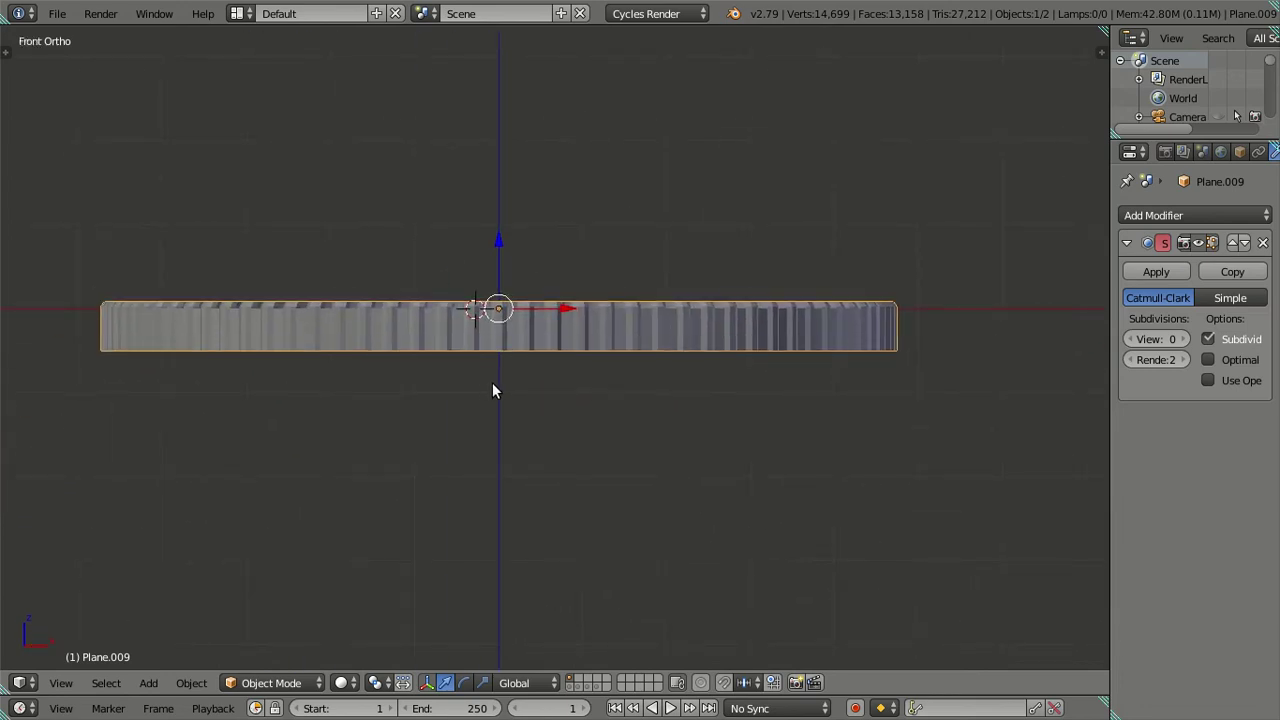
middle_click_drag(532, 357, 536, 323)
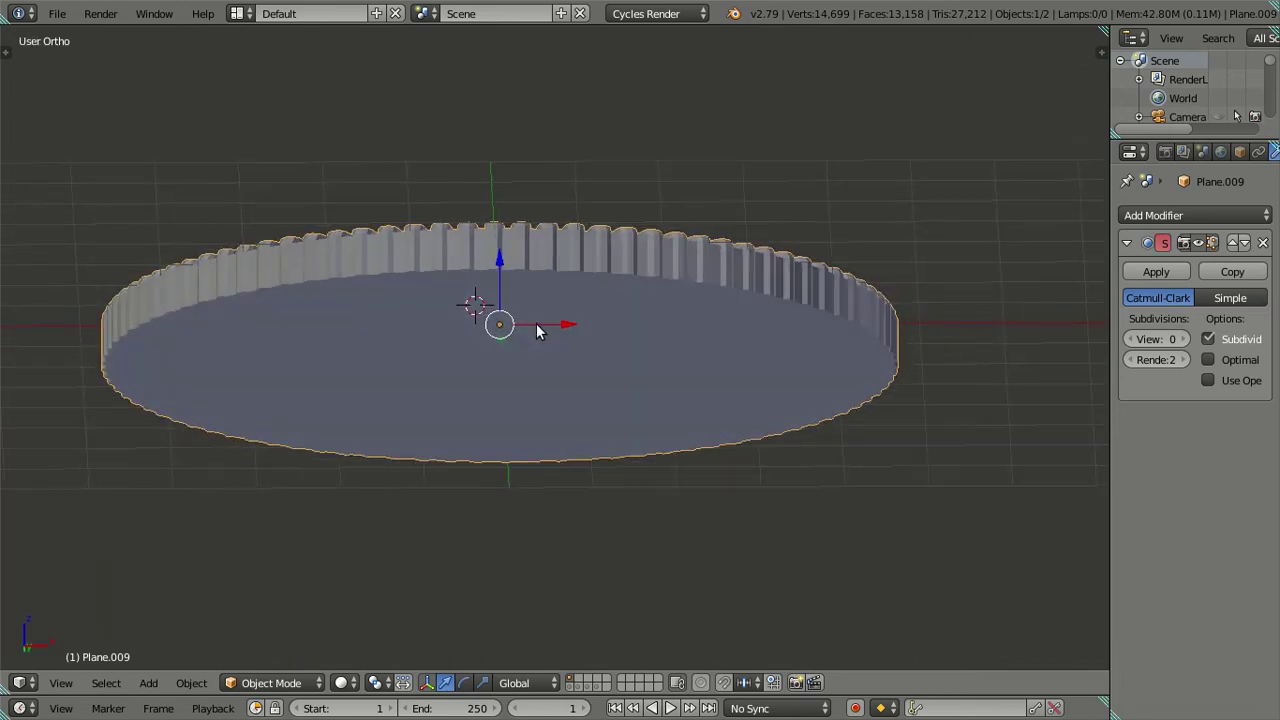
key("Tab")
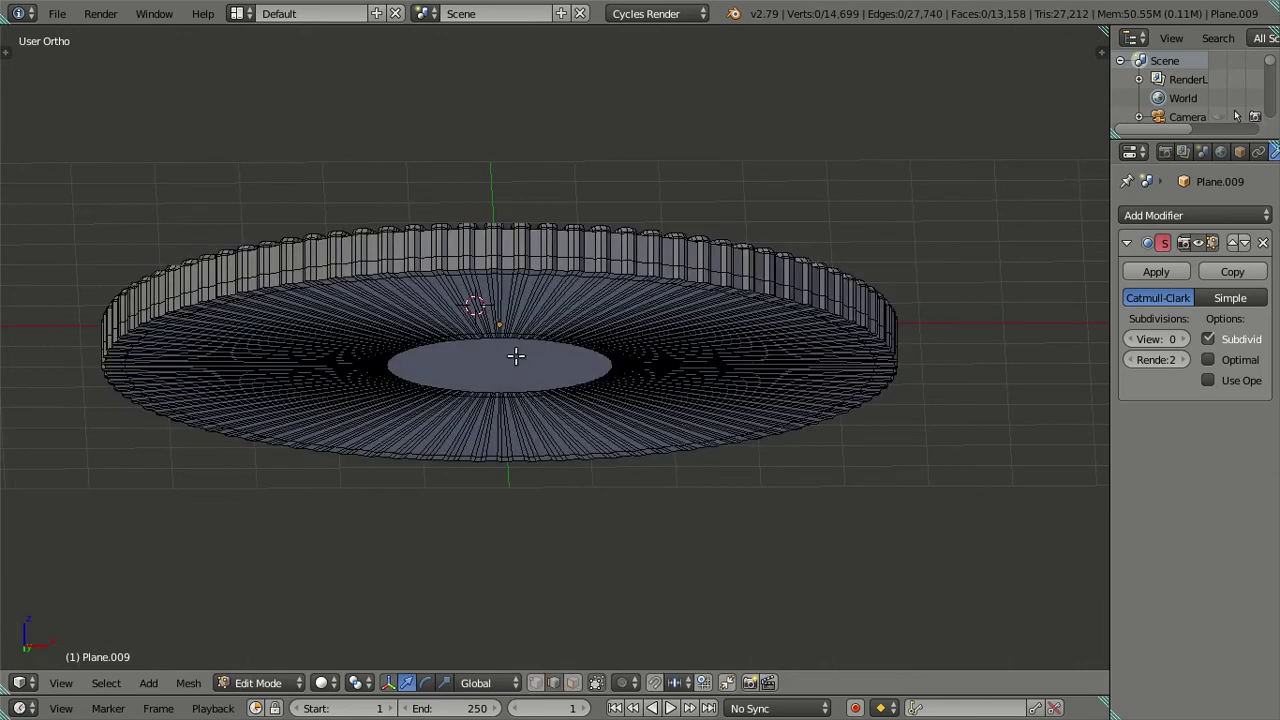
Step: Snap the 3D cursor to the inner disc face and set the wafer's origin there
right_click(516, 356)
key("shift+s")
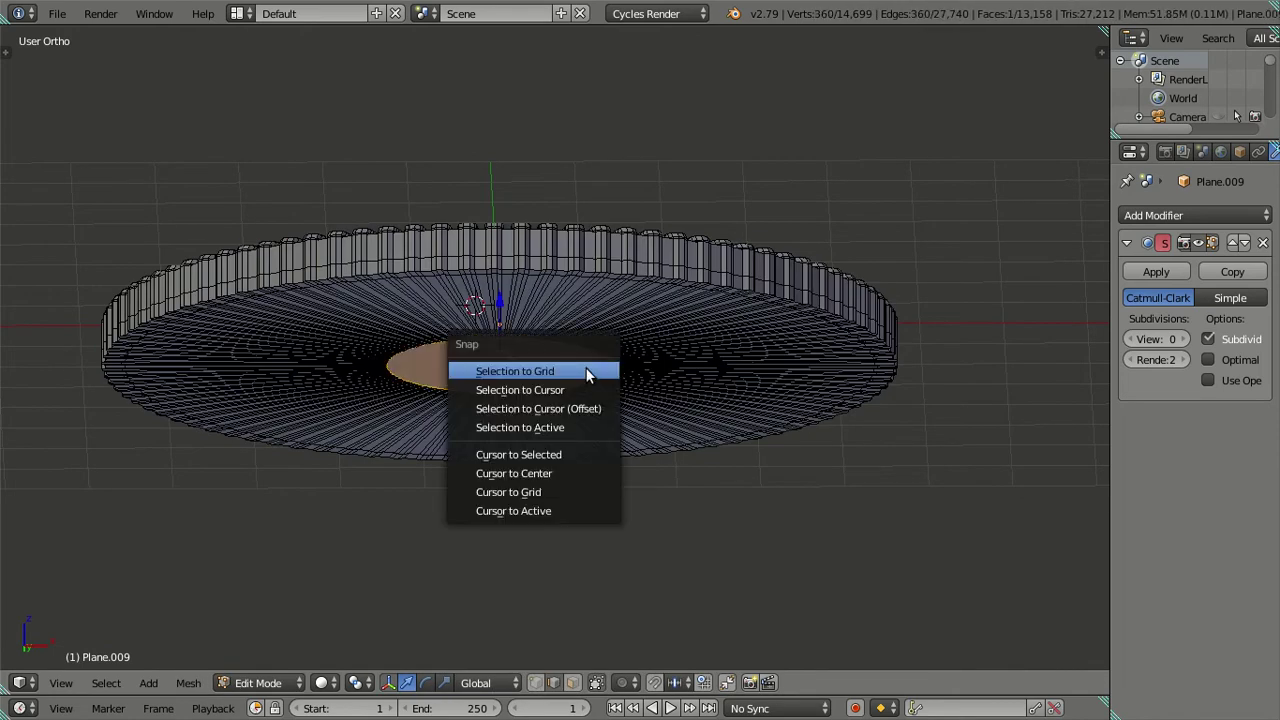
left_click(585, 452)
key("a")
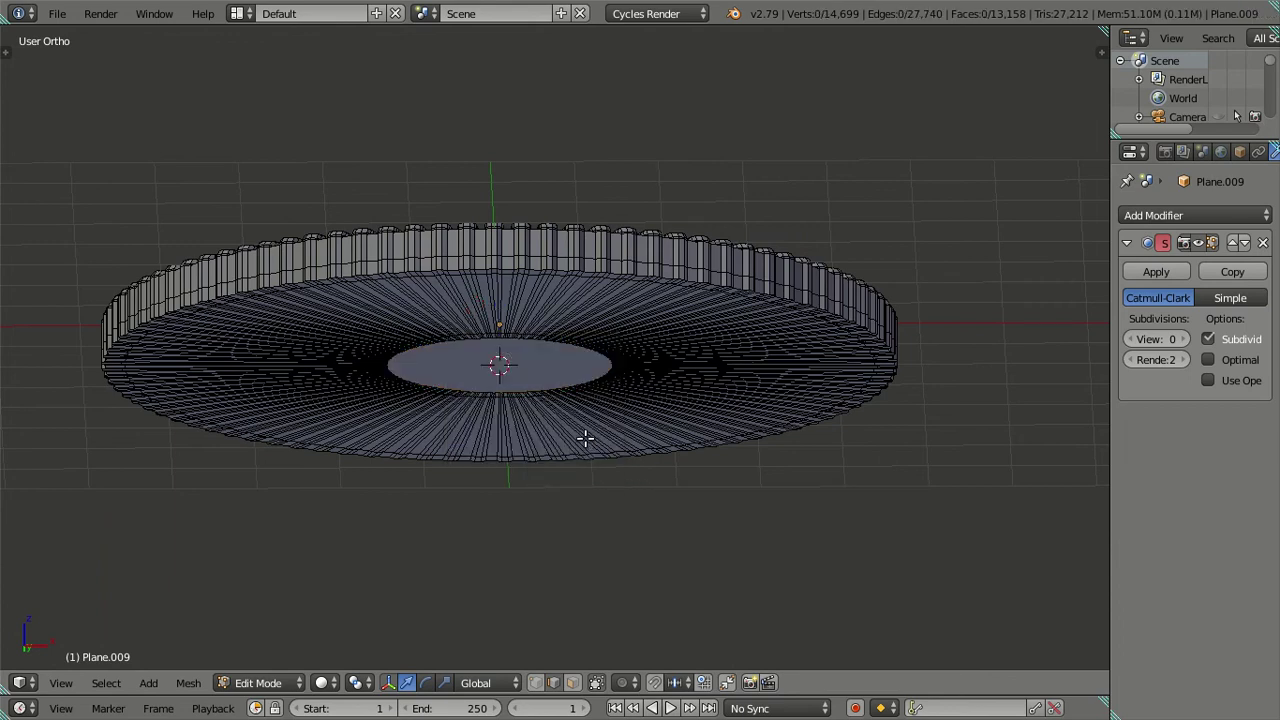
key("Tab")
key("shift+ctrl+alt+c")
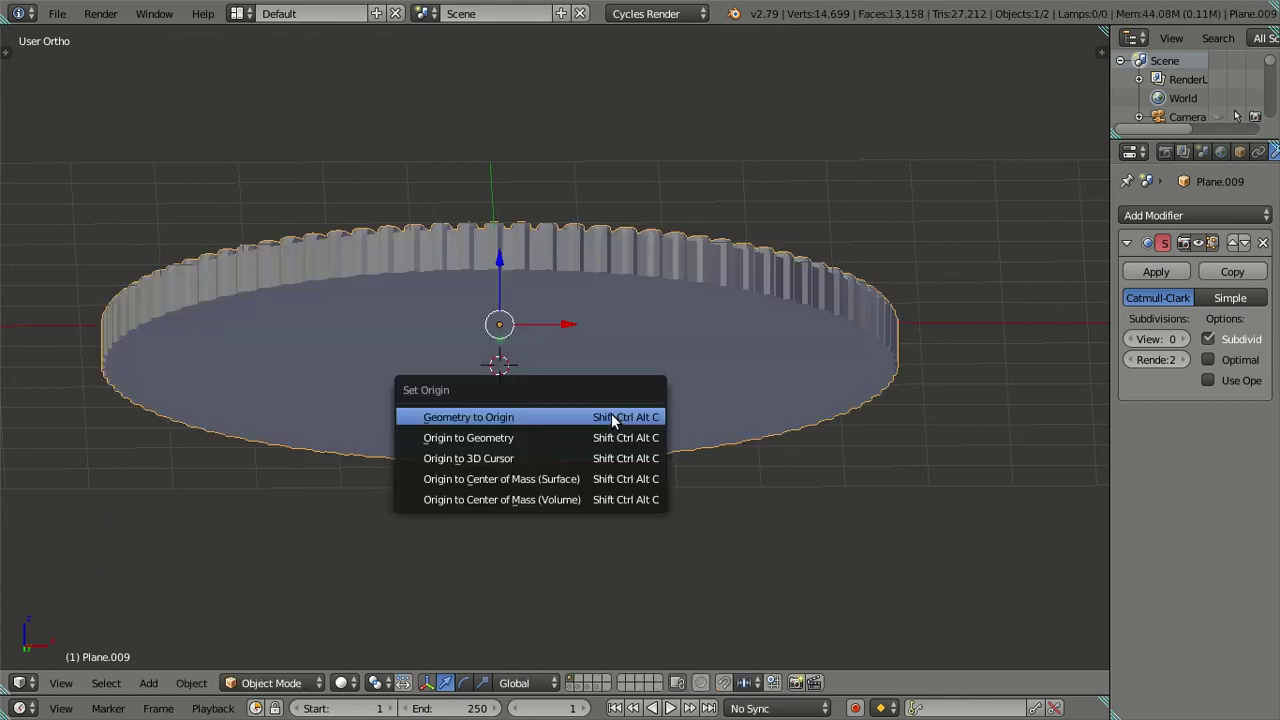
left_click(571, 456)
Step: Move the cursor to the world centre and snap the wafer onto it
key("shift+a")
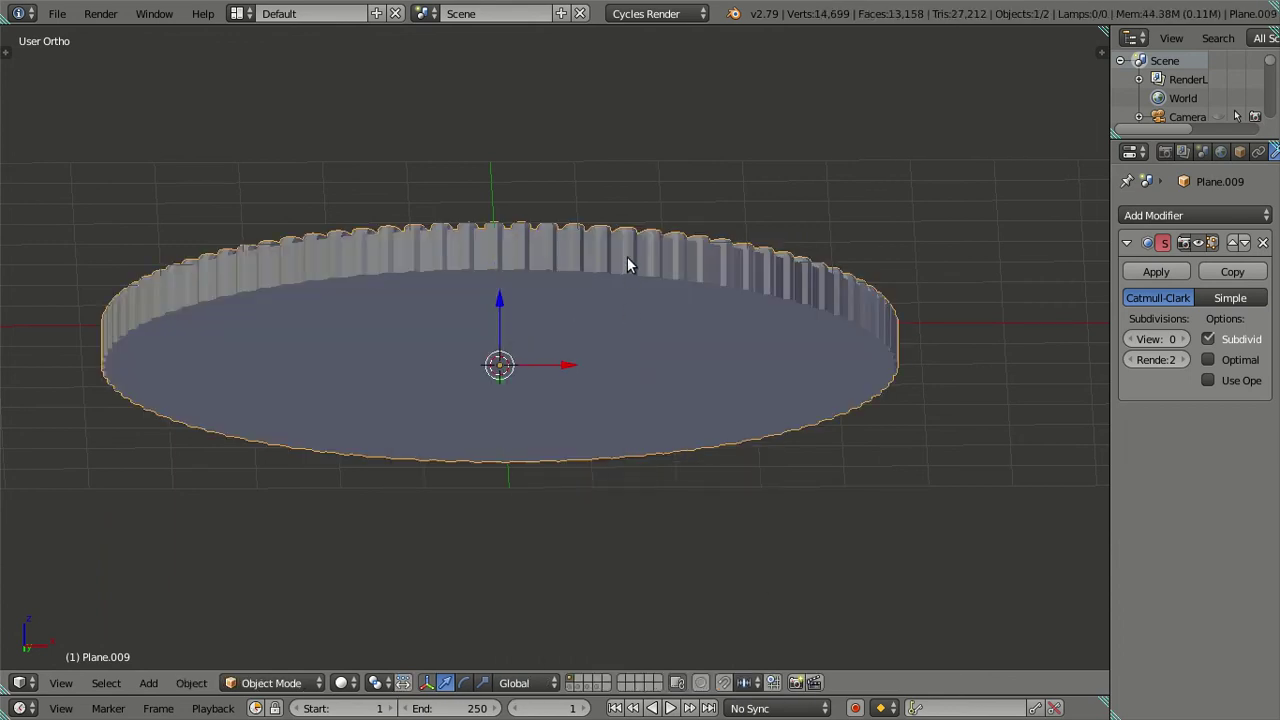
key("shift+s")
left_click(651, 337)
key("shift+a")
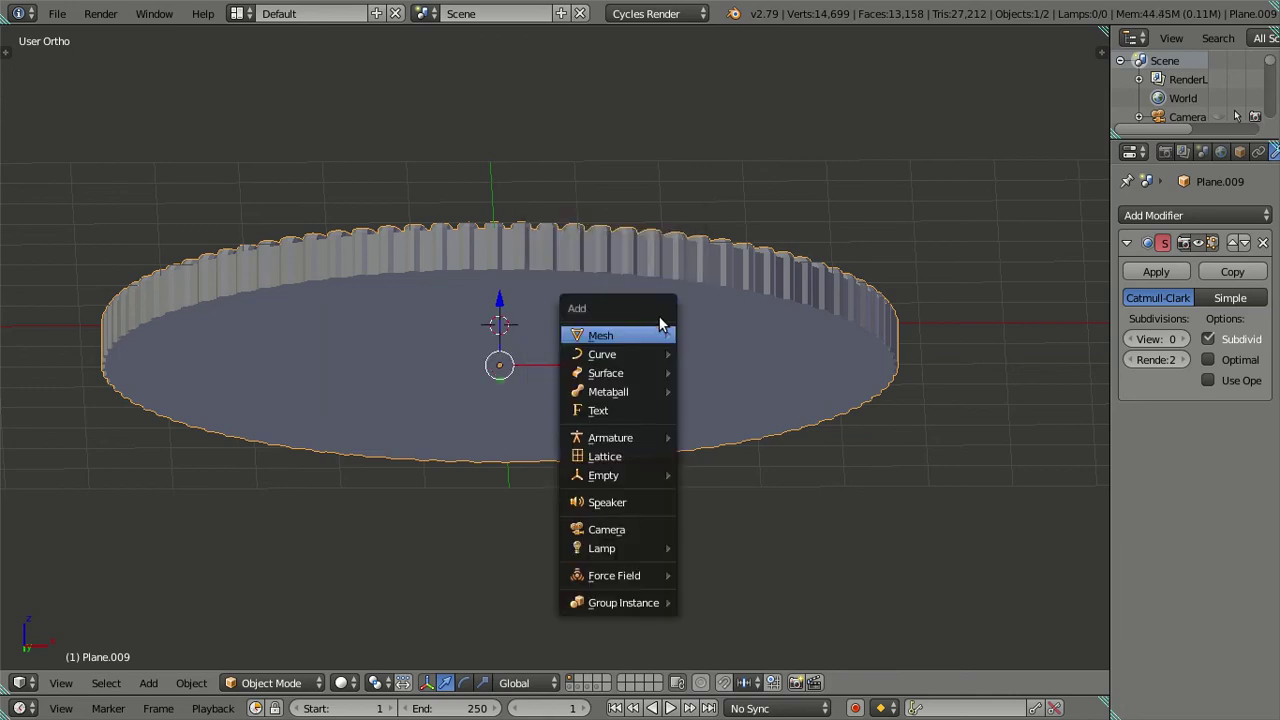
key("shift+s")
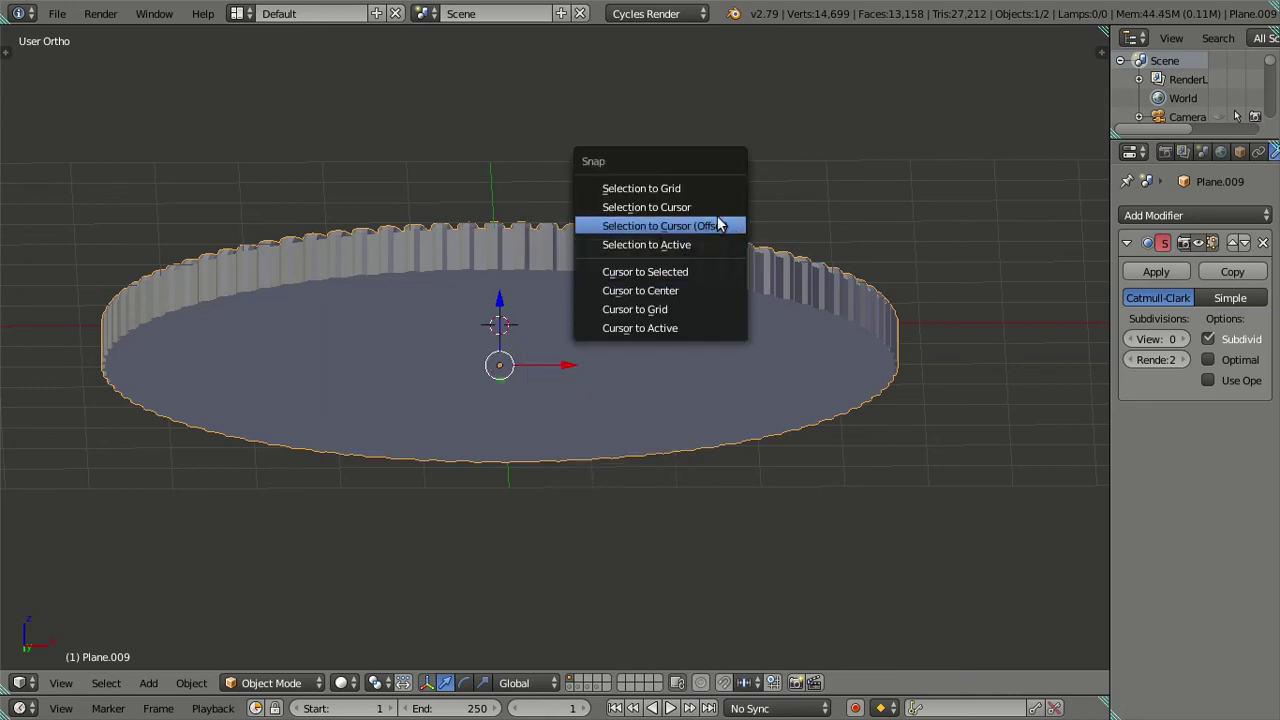
left_click(708, 219)
key("a")
mouse_move(518, 292)
middle_mouse_down()
mouse_move(554, 460)
mouse_move(534, 284)
mouse_move(513, 266)
mouse_move(517, 194)
mouse_move(506, 195)
mouse_move(514, 226)
mouse_move(500, 189)
mouse_move(482, 244)
mouse_move(943, 271)
mouse_move(723, 277)
mouse_move(739, 342)
middle_mouse_up()
right_click(543, 329)
Step: Add a 60-vertex circle mesh at the 3D cursor
key("KP_1")
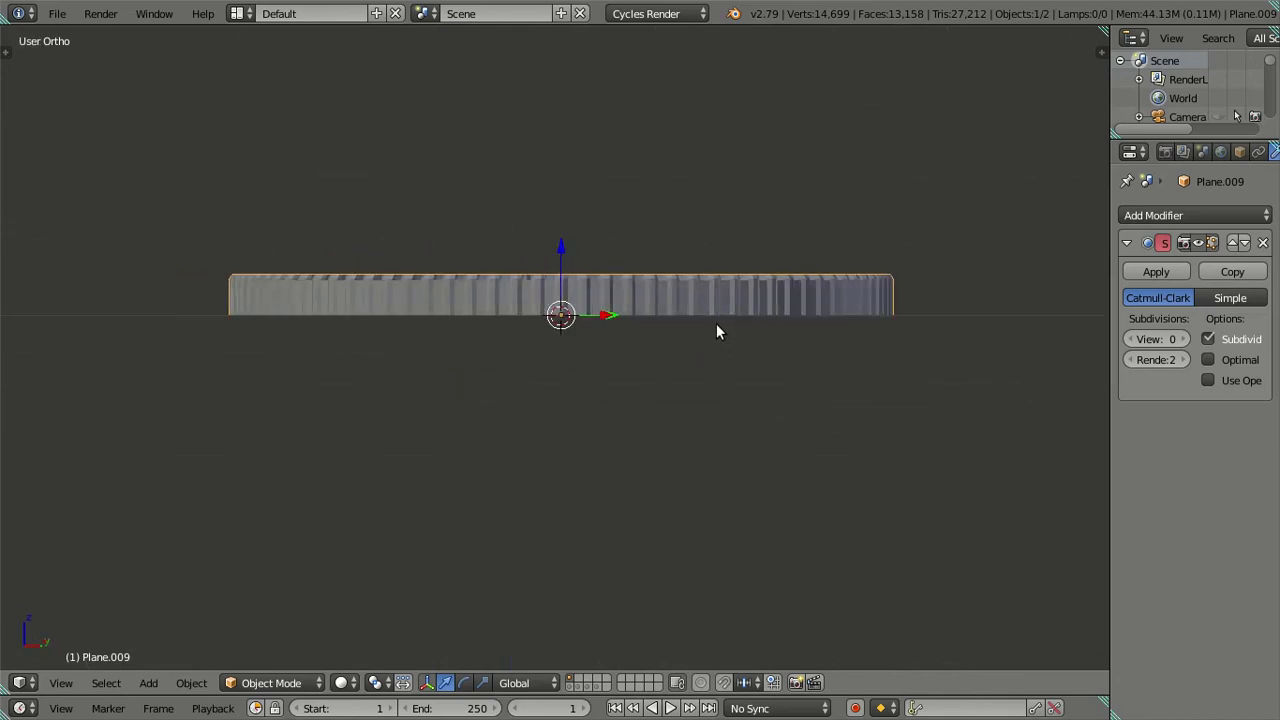
scroll(559, 321, "up", 1)
scroll(568, 285, "up", 1)
middle_click_drag(568, 285, 571, 282, "shift")
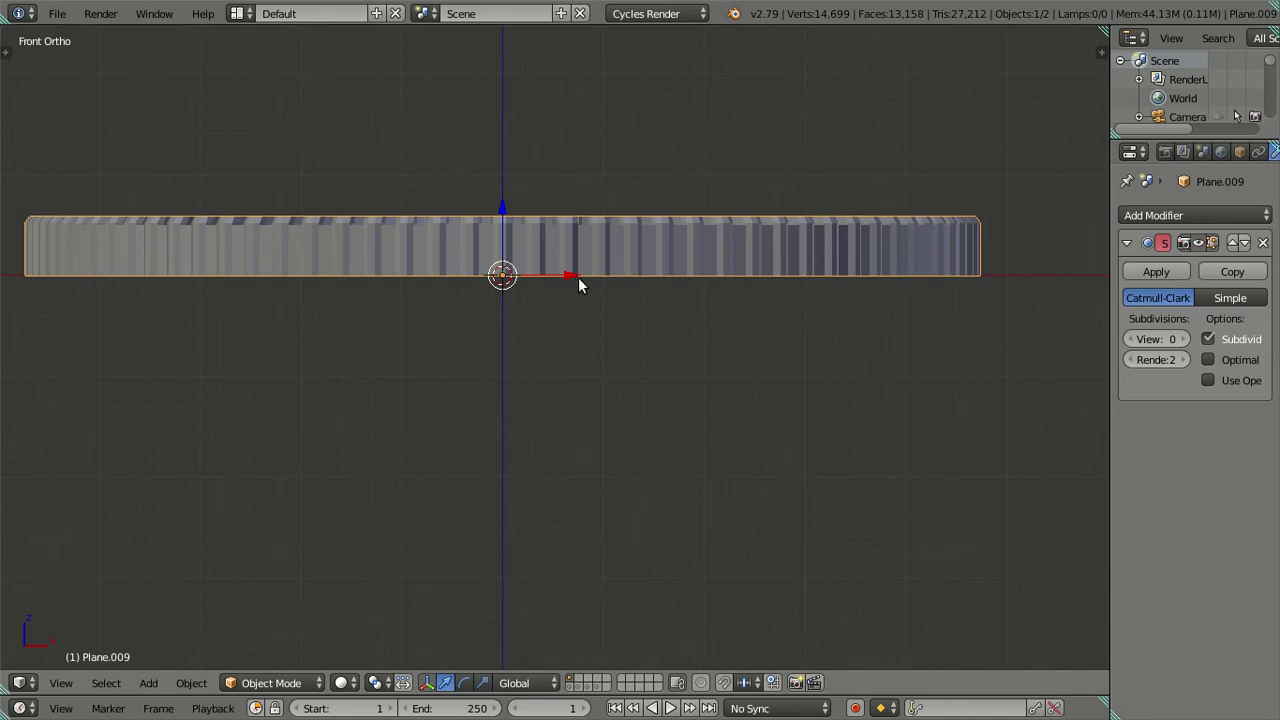
key("t")
key("shift+a")
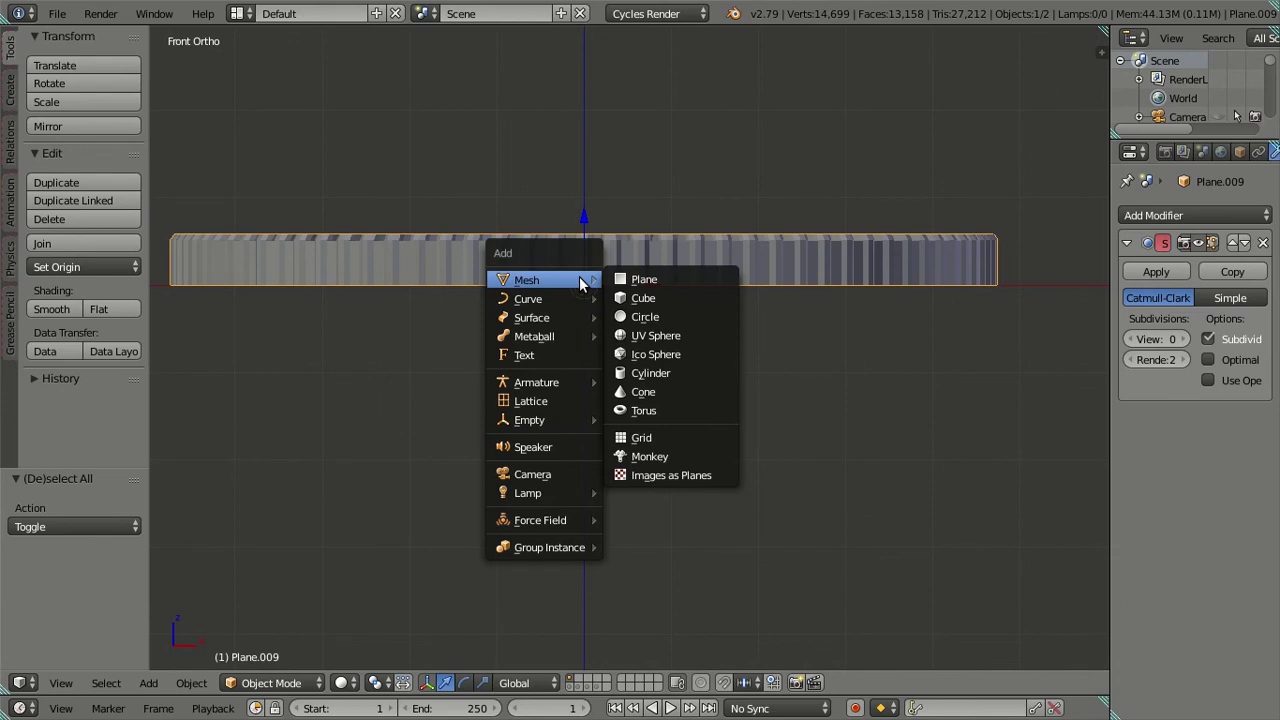
left_click(639, 318)
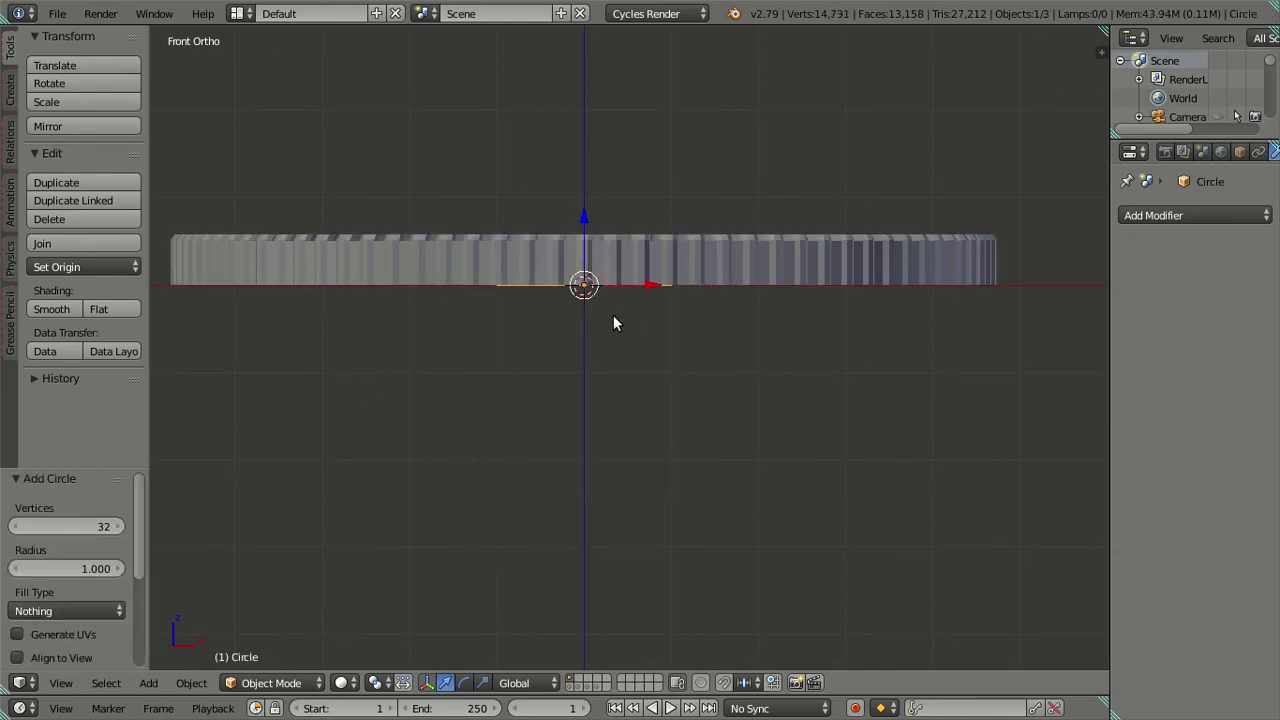
left_click(90, 527)
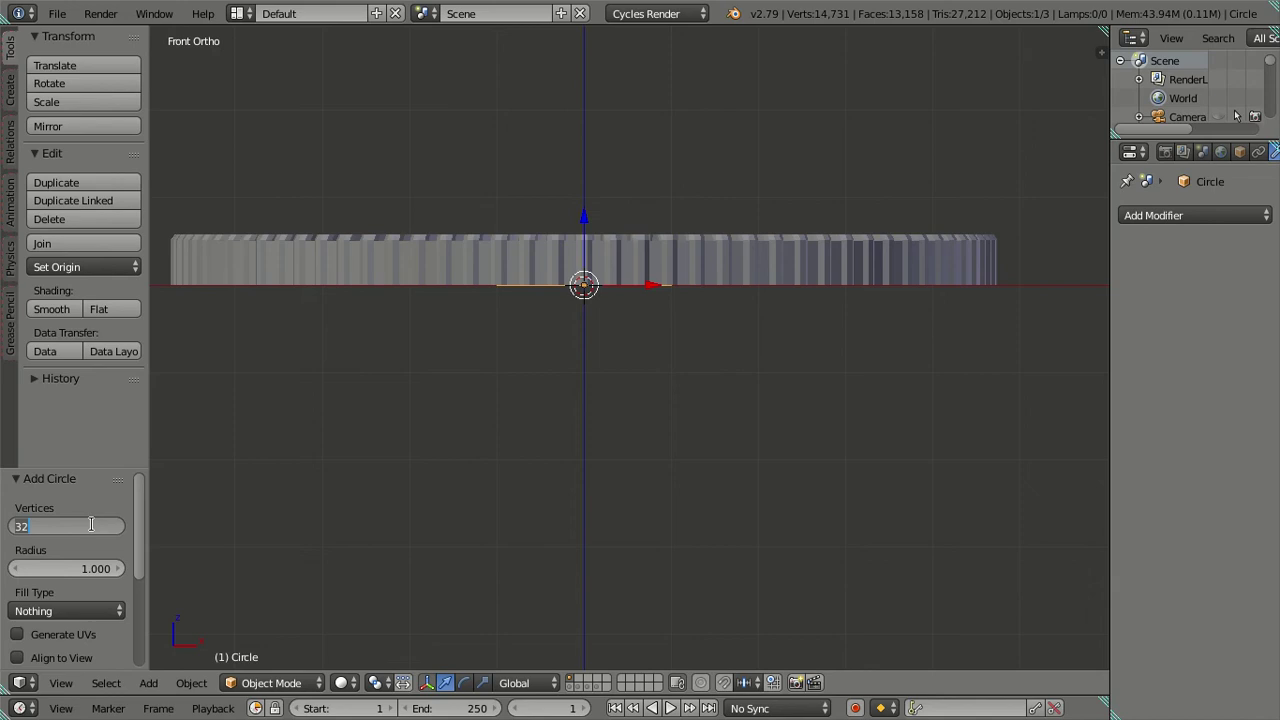
type("60")
key("Return")
Step: Switch to top wireframe view and select the Circle object
middle_click_drag(205, 562, 267, 497)
scroll(259, 427, "up", 3)
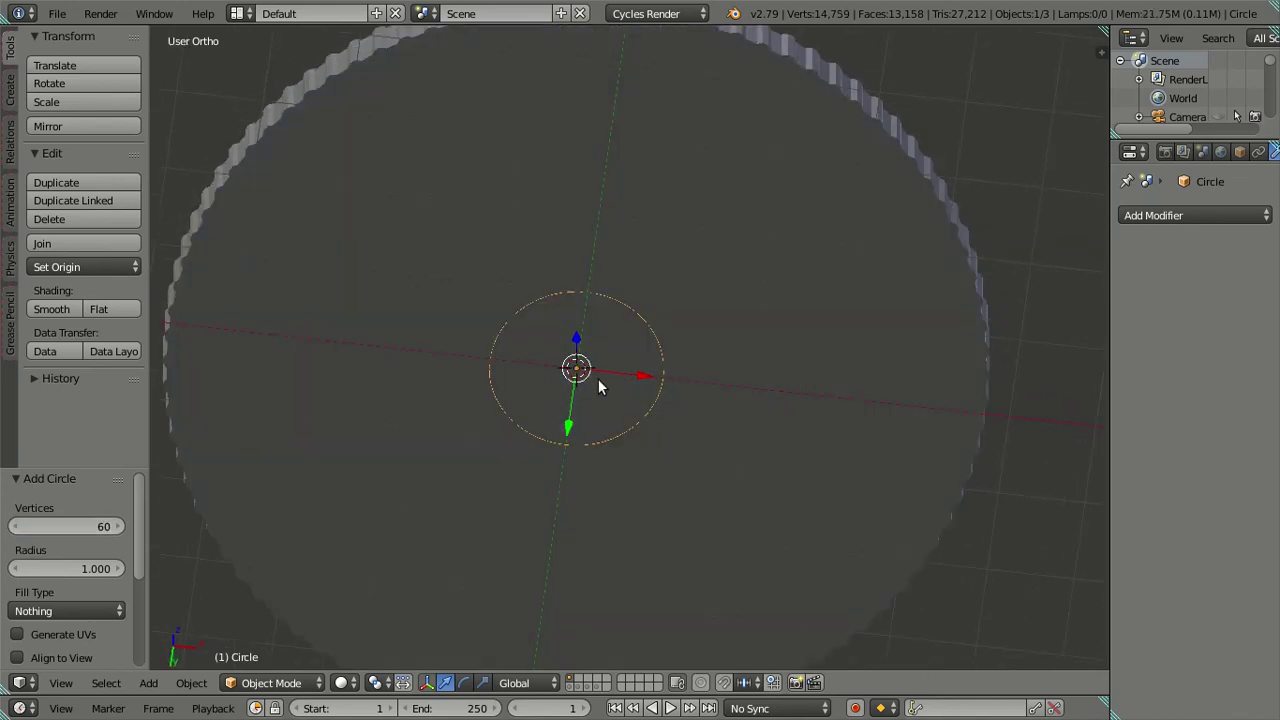
scroll(763, 334, "down", 3)
mouse_move(727, 493)
middle_mouse_down()
mouse_move(743, 382)
mouse_move(741, 398)
middle_mouse_up()
key("KP_7")
key("z")
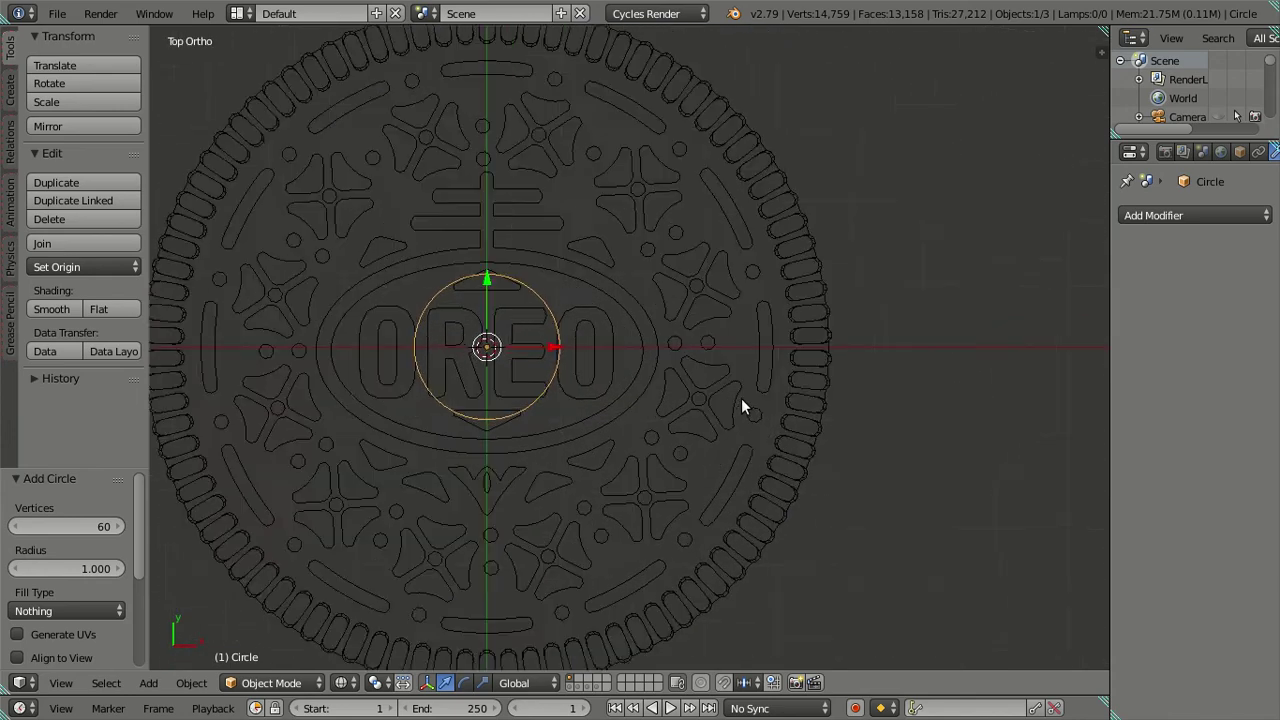
scroll(803, 356, "up", 3)
key("t")
scroll(815, 369, "up", 1)
key("a")
key("a")
key("a")
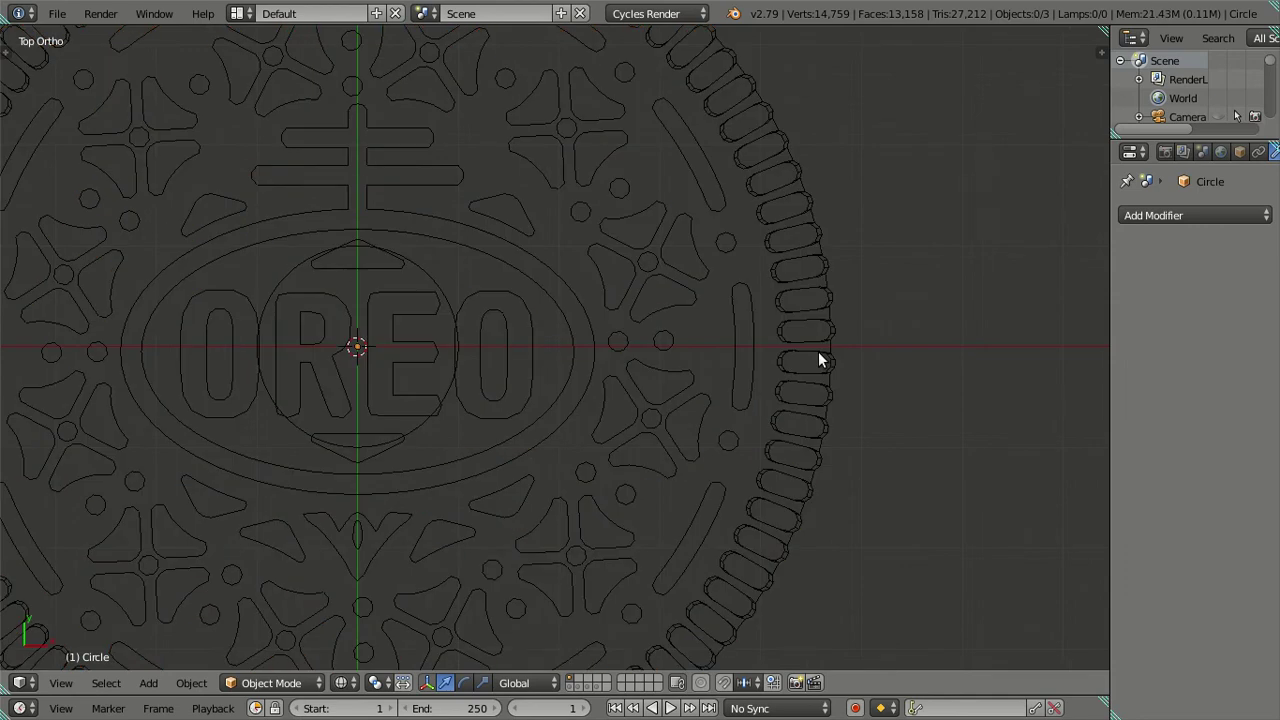
right_click(423, 277)
Step: Scale the Circle's vertices by 4.6 to match the wafer's outer edge
key("Tab")
scroll(615, 330, "down", 1)
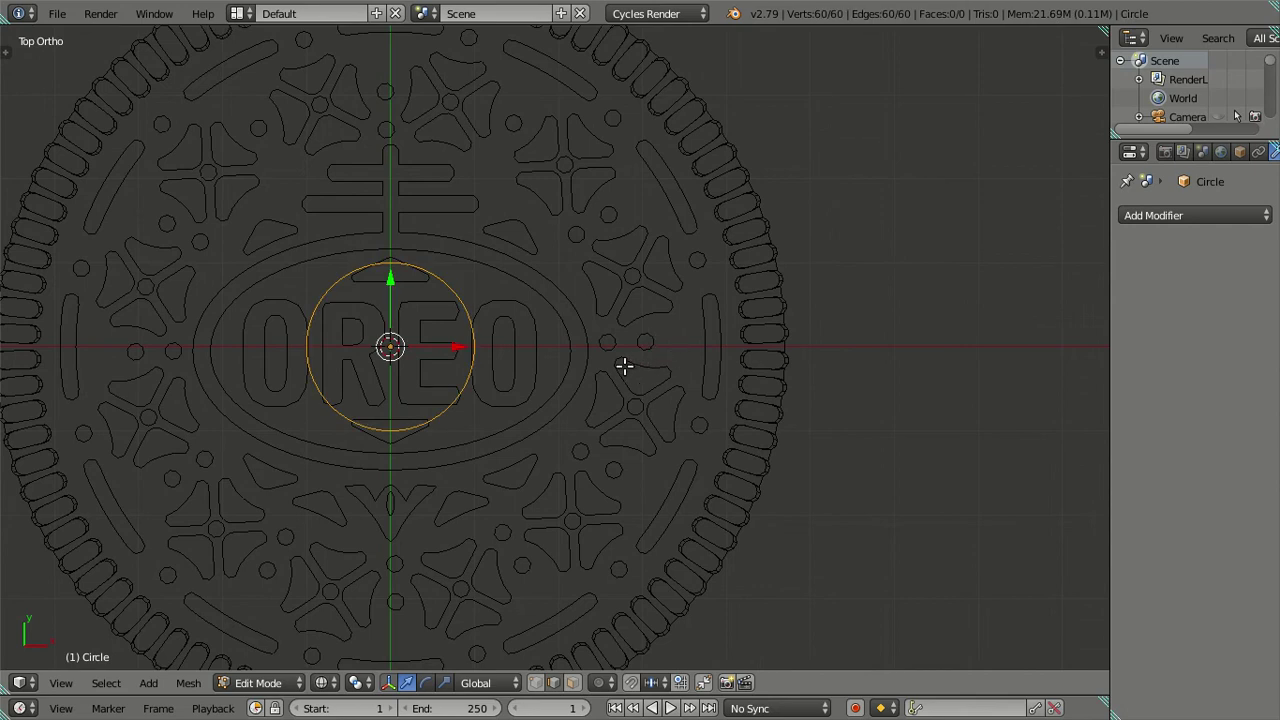
key("s")
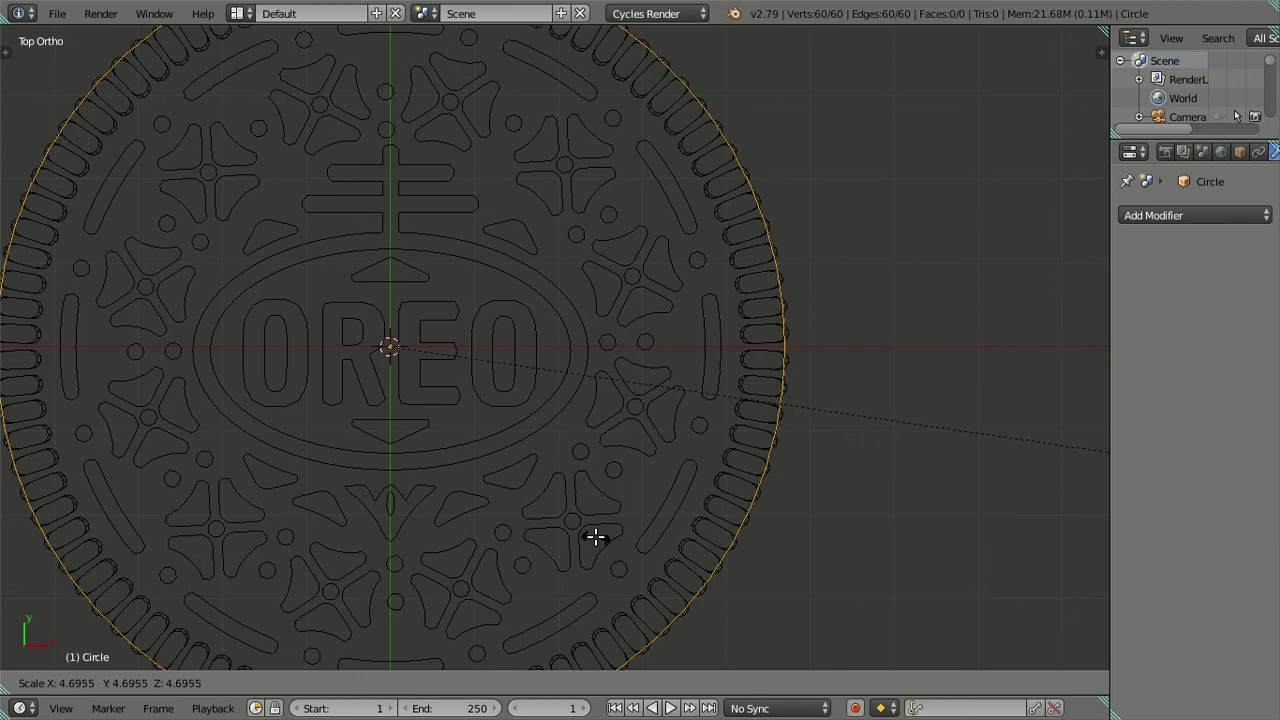
type("4.6")
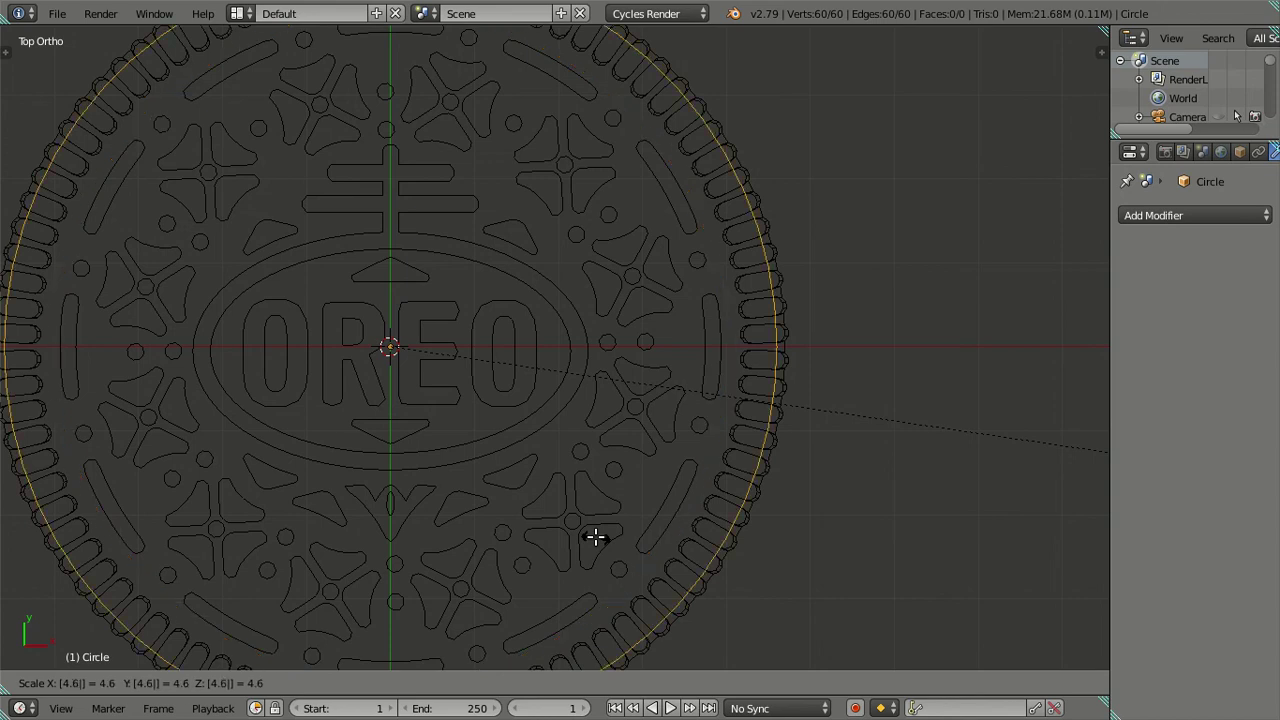
key("Return")
key("Tab")
mouse_move(797, 578)
middle_mouse_down()
mouse_move(637, 316)
mouse_move(640, 289)
mouse_move(680, 303)
mouse_move(692, 407)
mouse_move(691, 451)
mouse_move(663, 494)
mouse_move(594, 323)
mouse_move(601, 279)
middle_mouse_up()
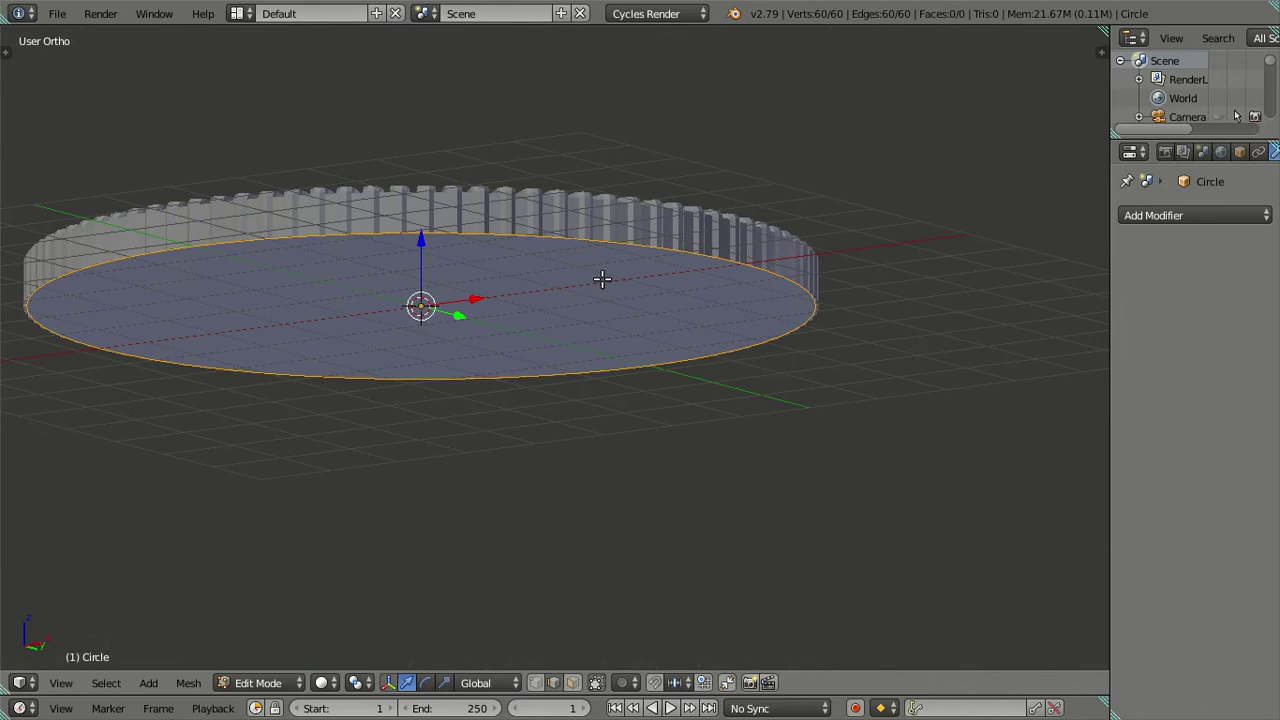
Step: Extrude the circle's edge ring and scale it inward by 0.9
mouse_move(492, 265)
middle_mouse_down()
mouse_move(523, 289)
mouse_move(519, 247)
middle_mouse_up()
key("e")
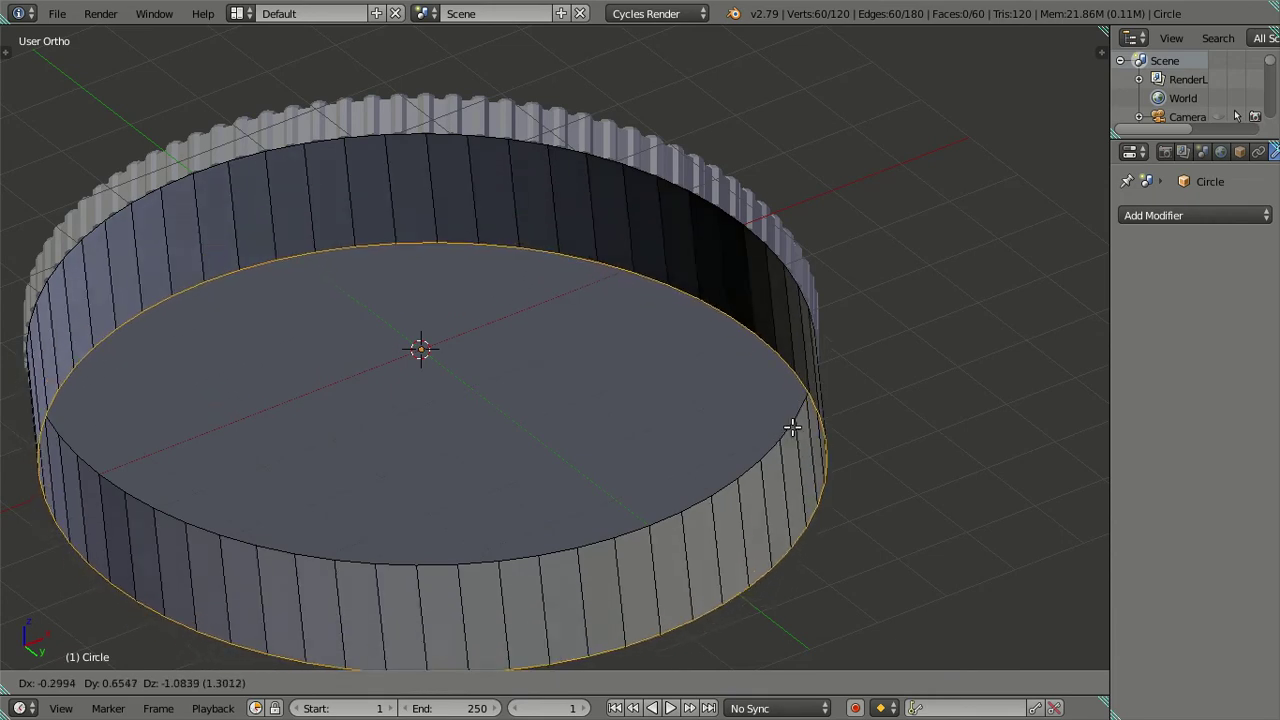
left_click(828, 405)
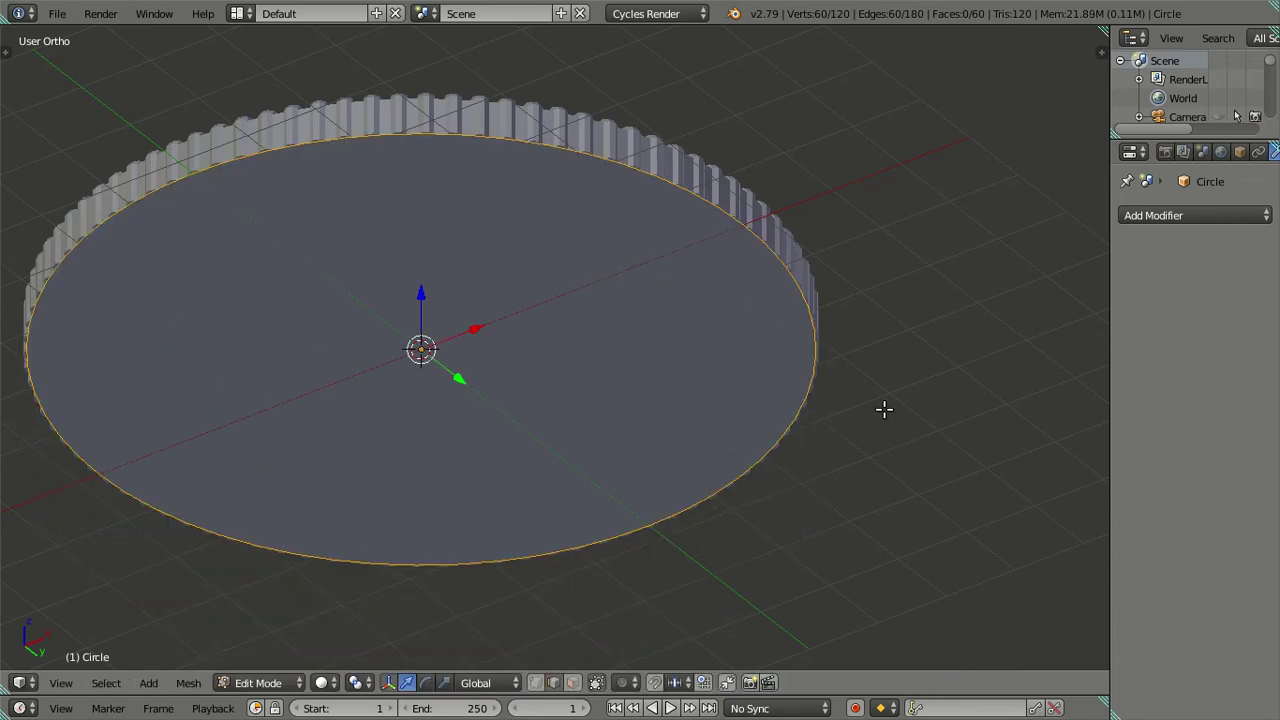
key("s")
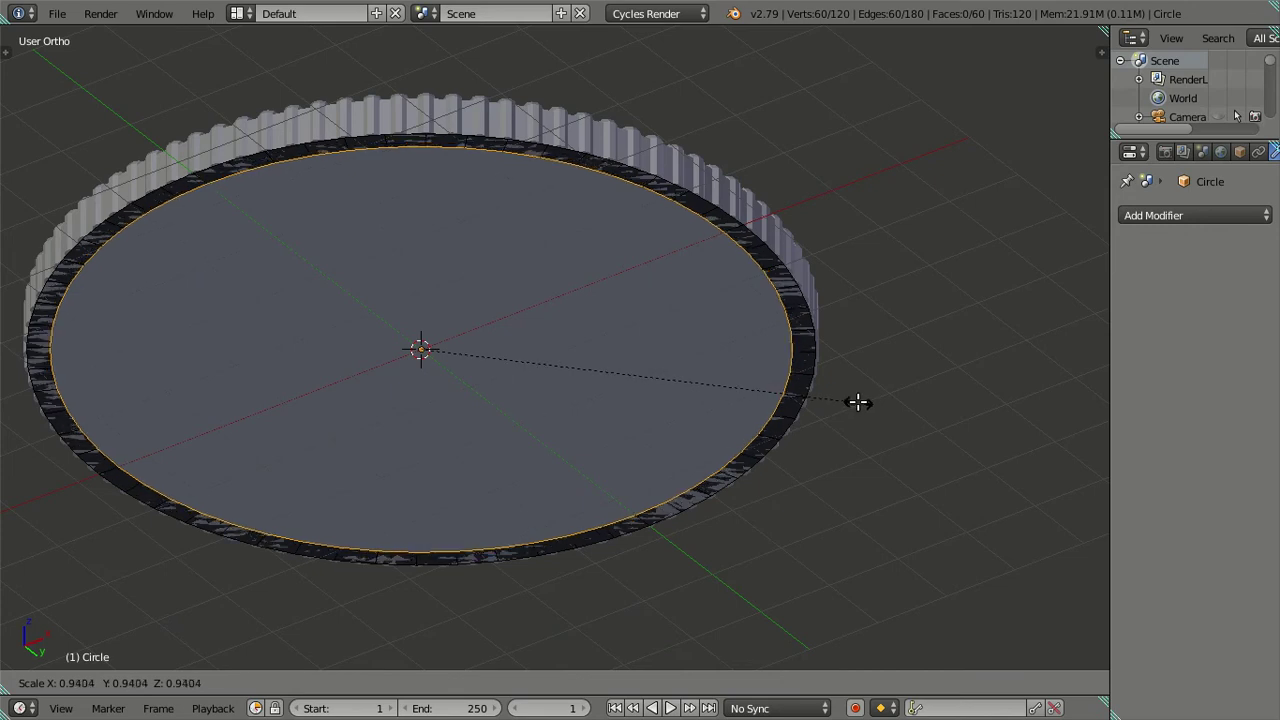
type(".9")
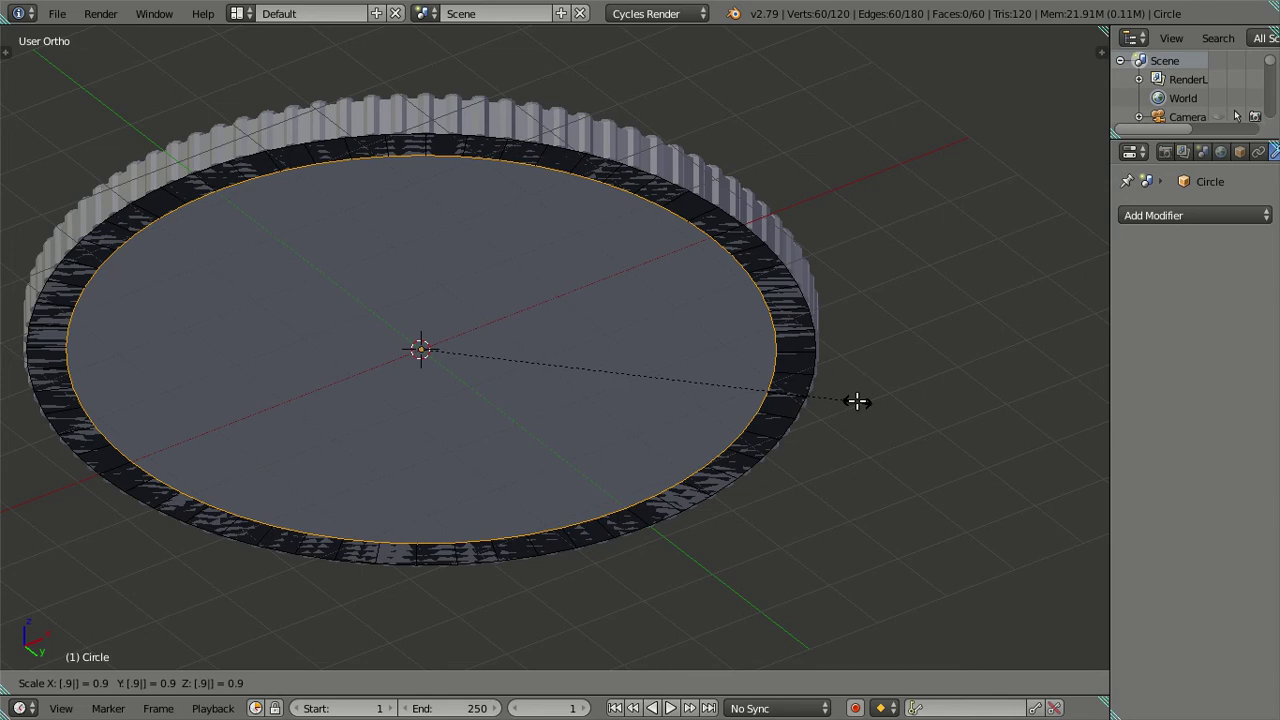
key("BackSpace")
key("BackSpace")
key("Return")
Step: Extrude and shrink inner rings, undoing the extras, leaving one ring just inside the edge
key("e")
key("s")
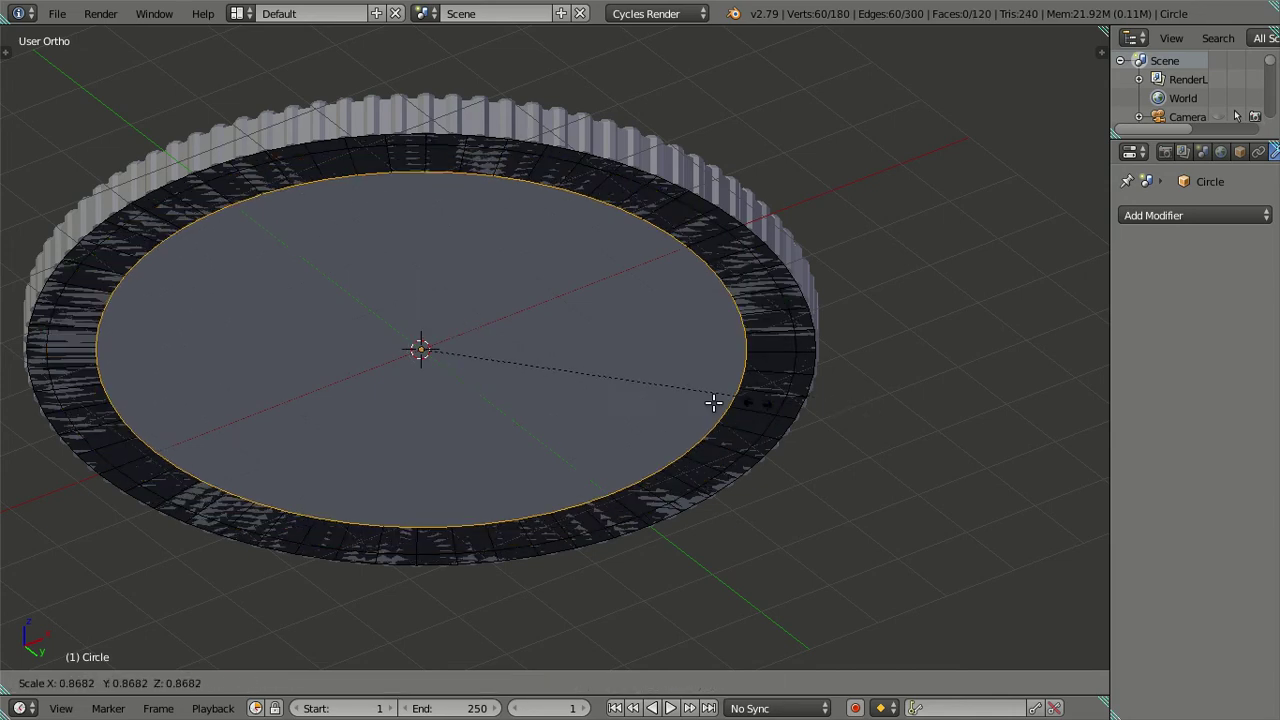
left_click(534, 378)
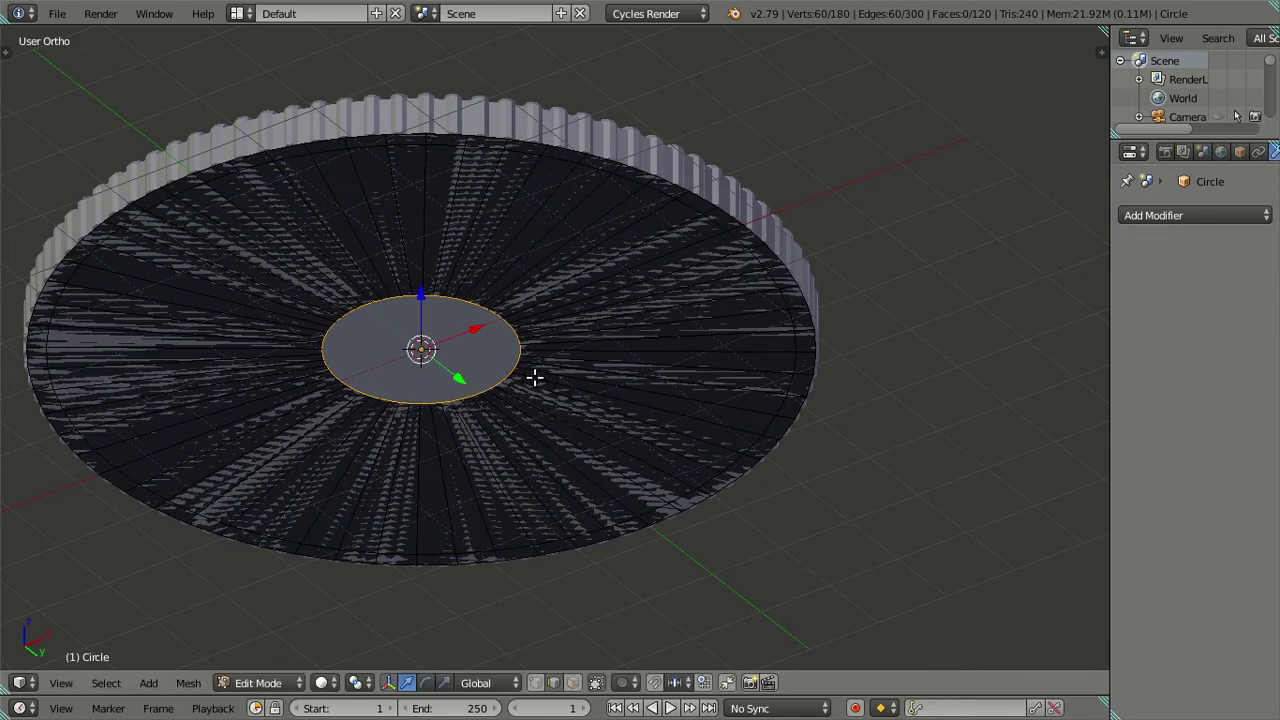
key("e")
key("s")
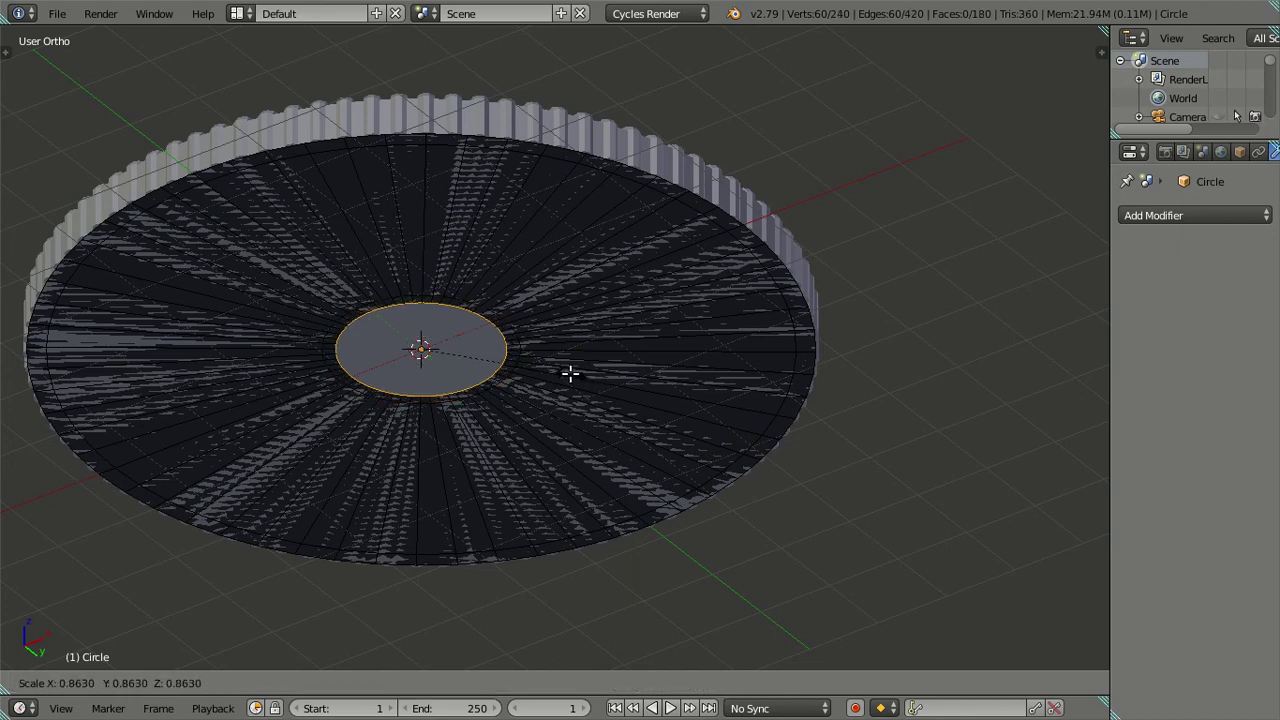
left_click(570, 373)
key("ctrl+z")
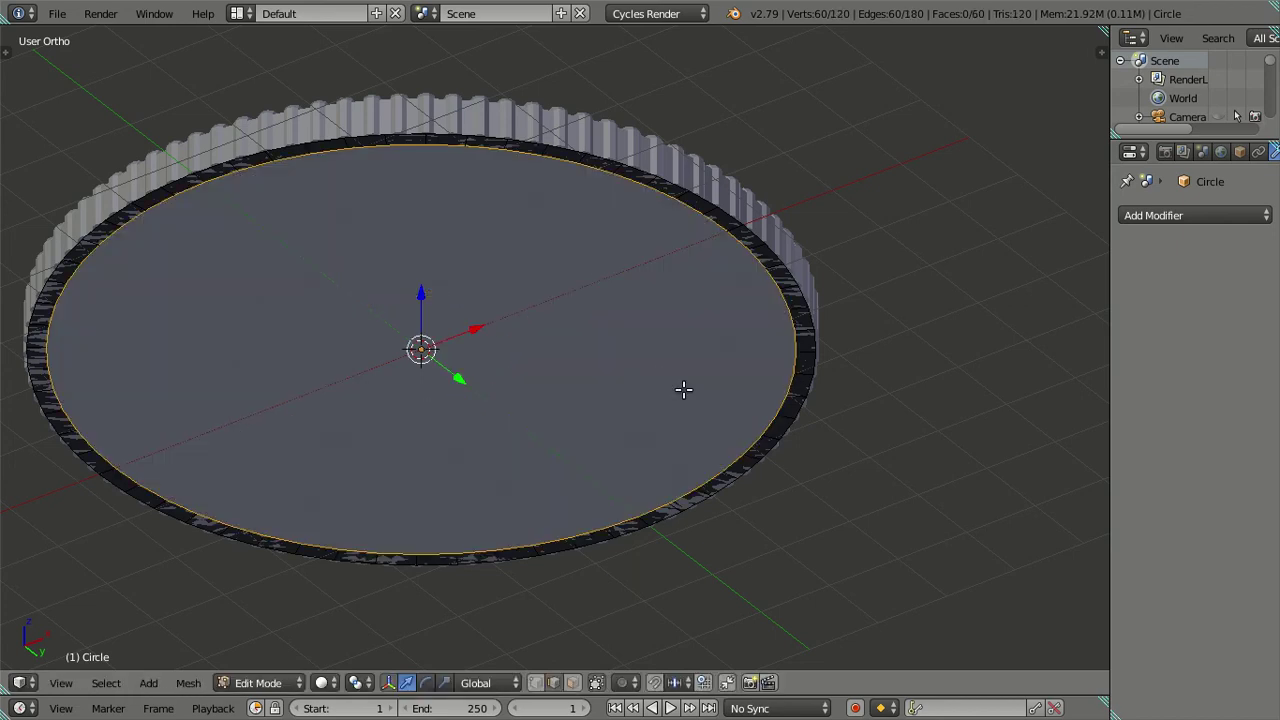
key("s")
left_click(789, 442)
Step: Extrude another inner loop and scale it to 0.2
key("e")
key("s")
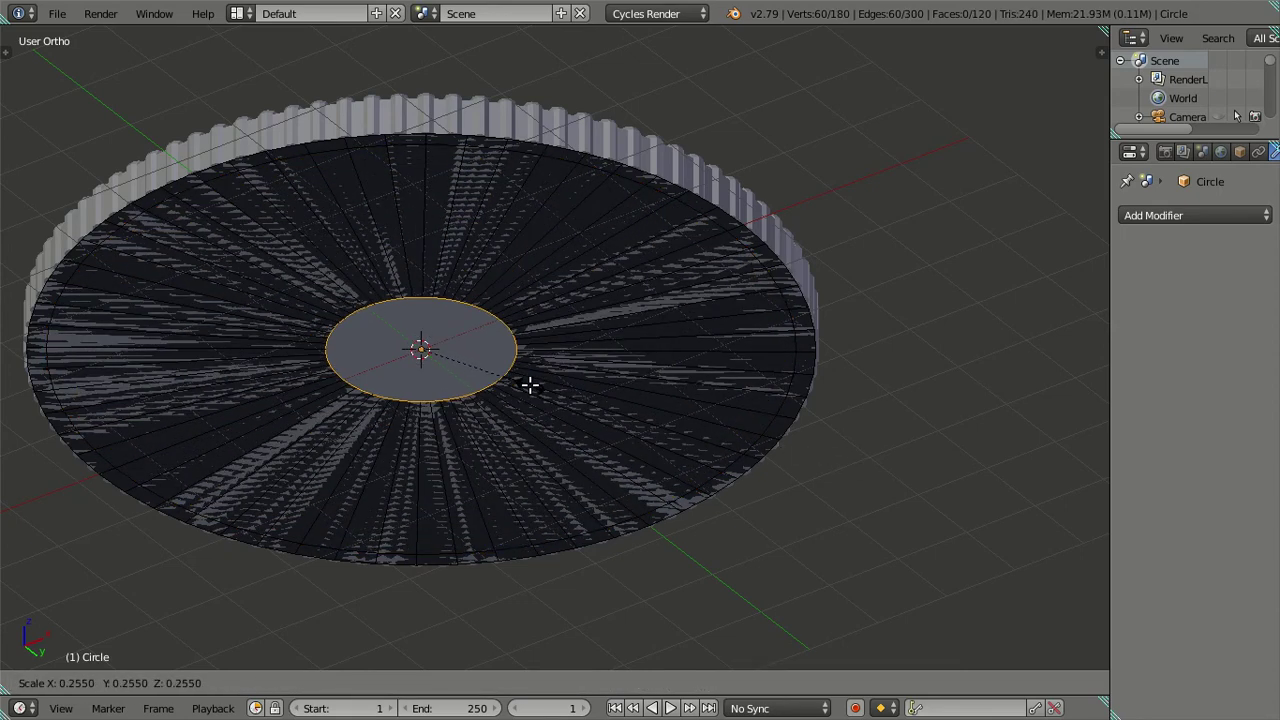
type(".")
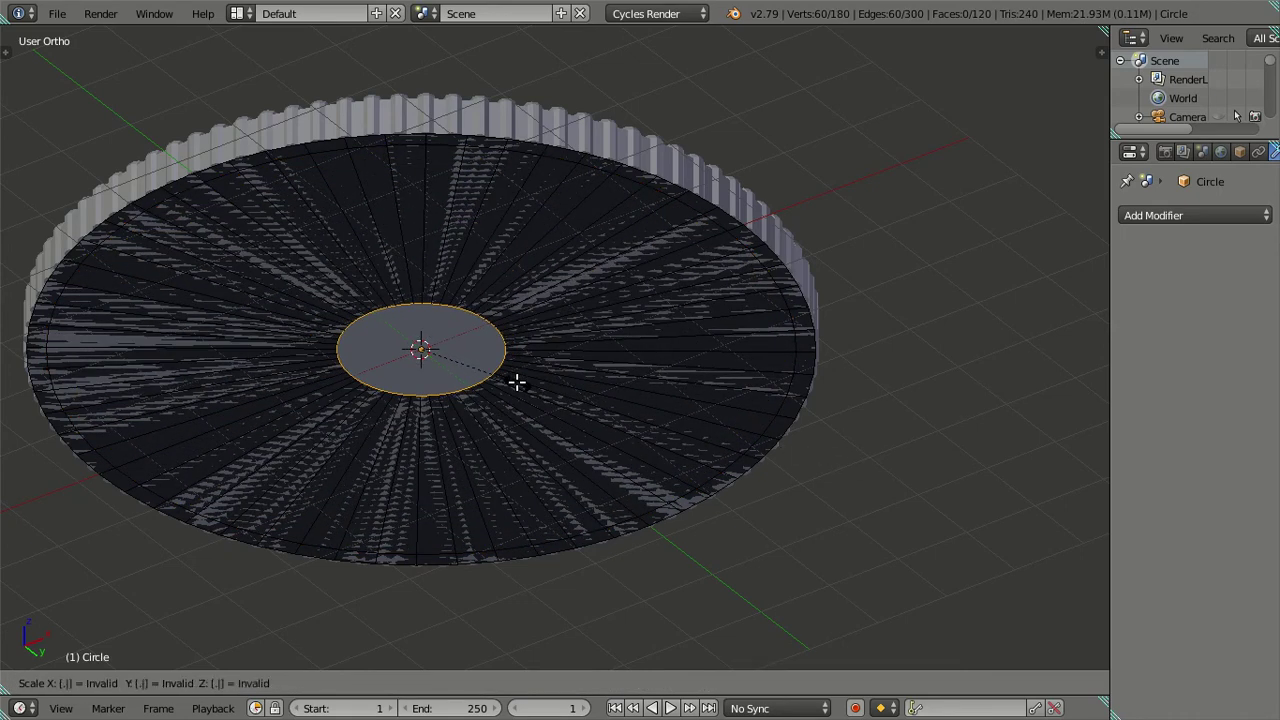
type("02")
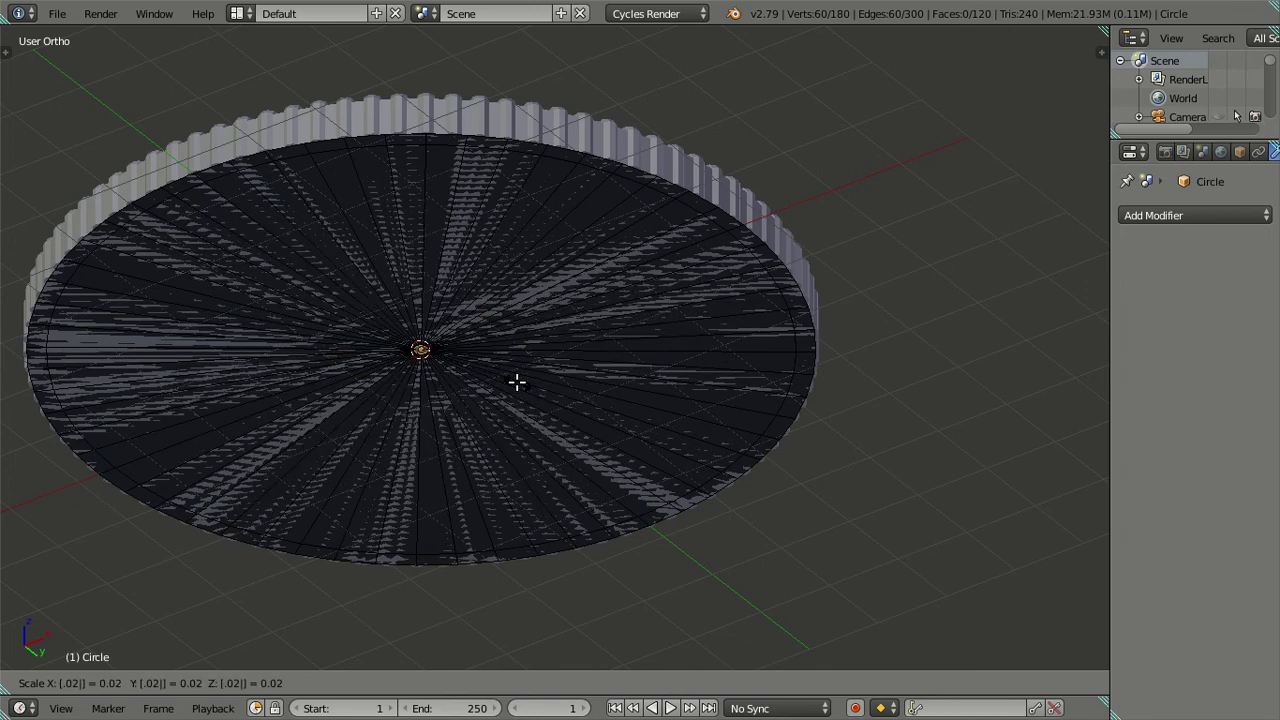
key("Escape")
key("s")
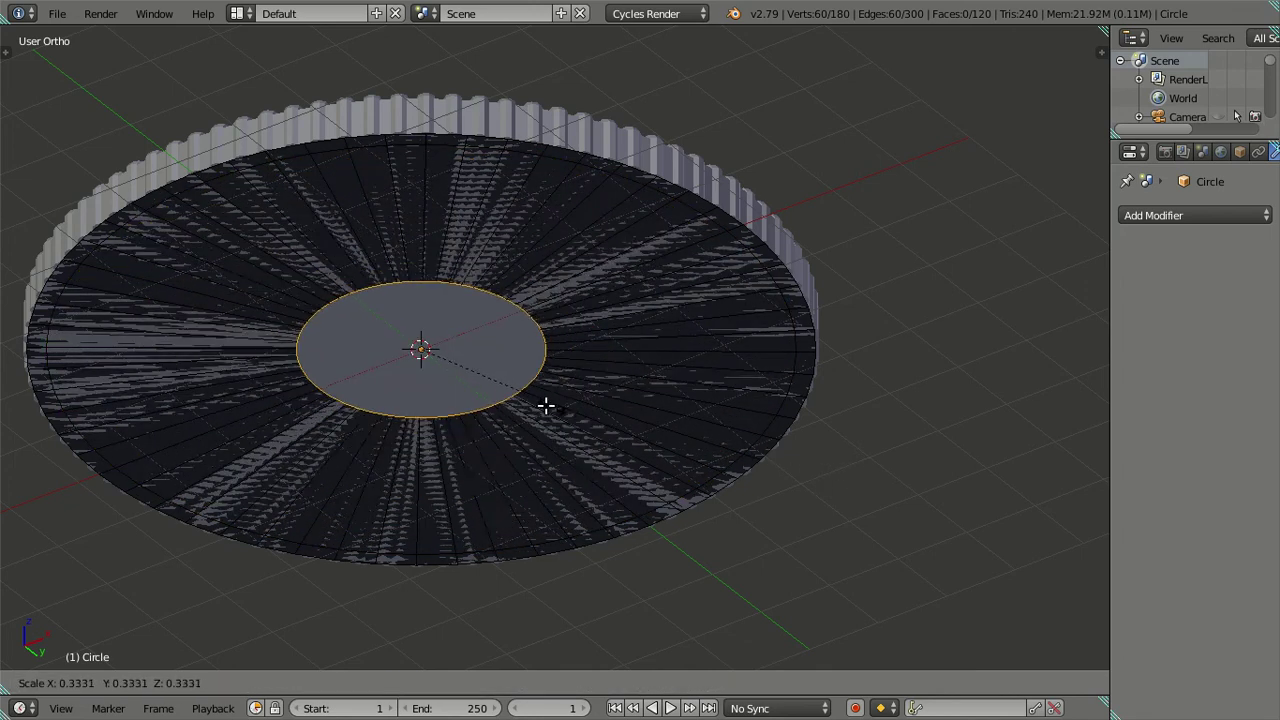
type(".")
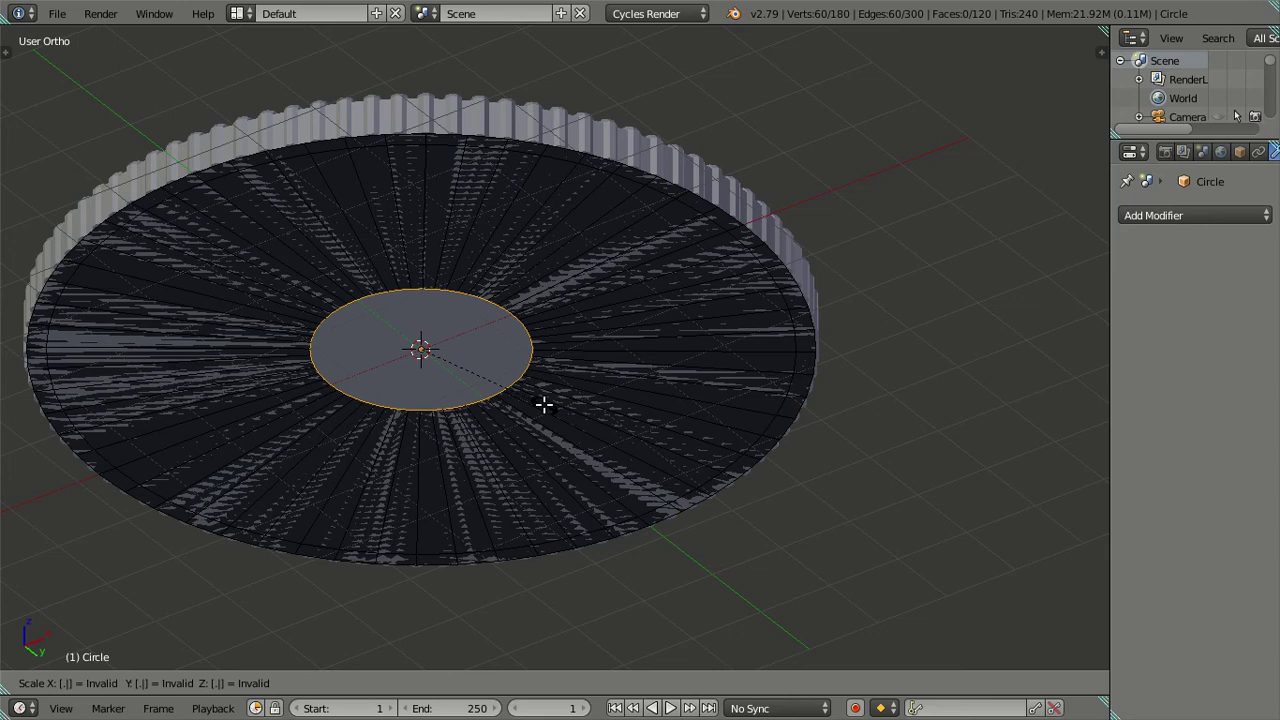
type("2")
key("Return")
Step: Extrude a further loop in place and scale it to 0.28
key("e")
right_click(690, 429)
key("s")
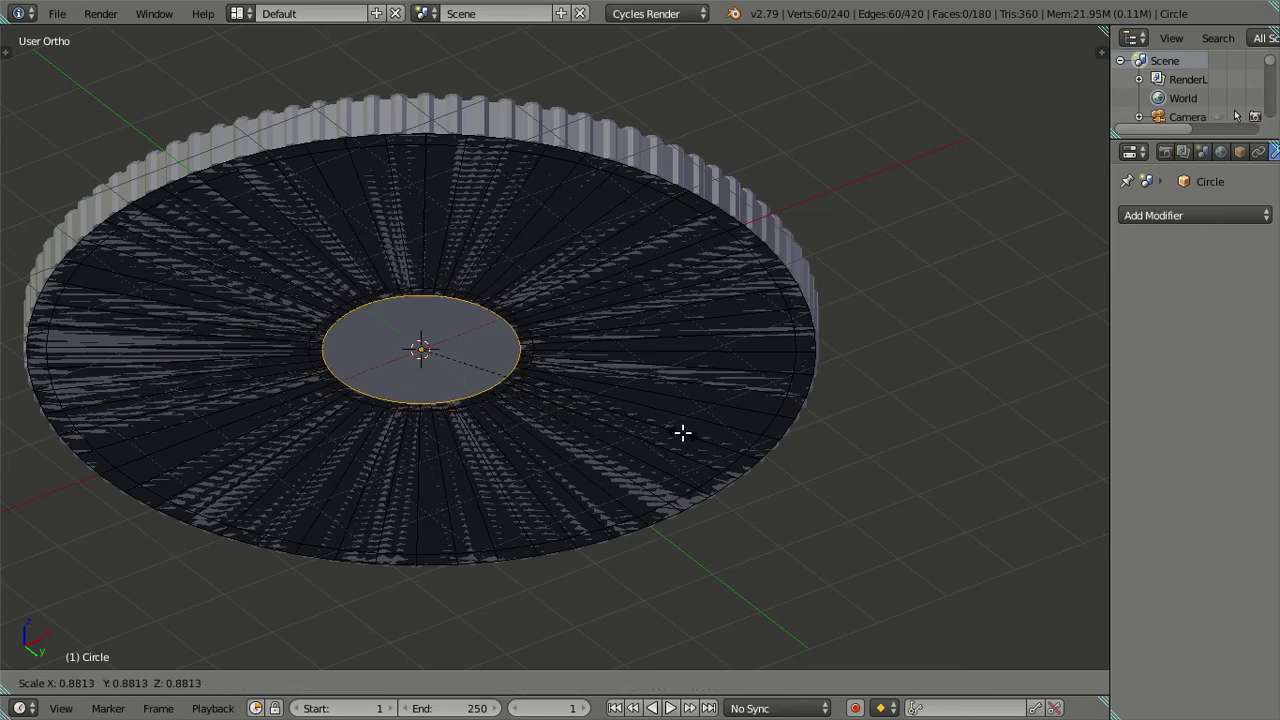
type(".")
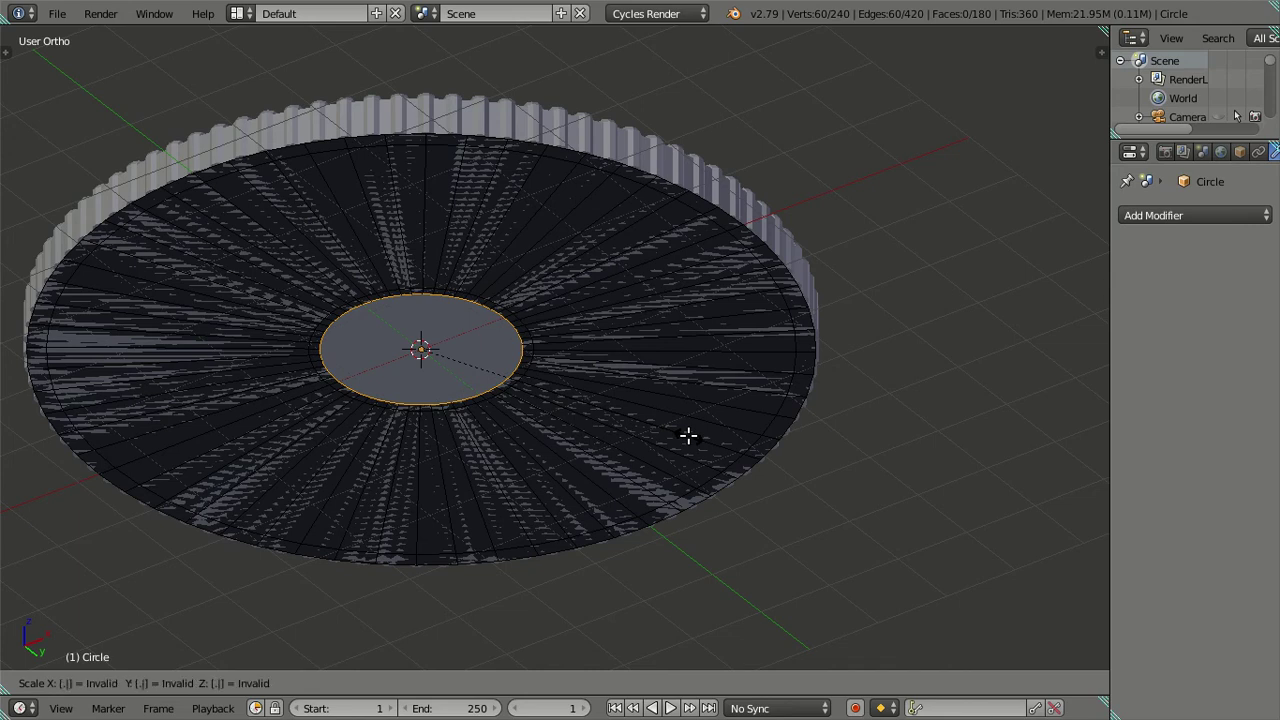
type("1")
key("BackSpace")
key("BackSpace")
type(".28")
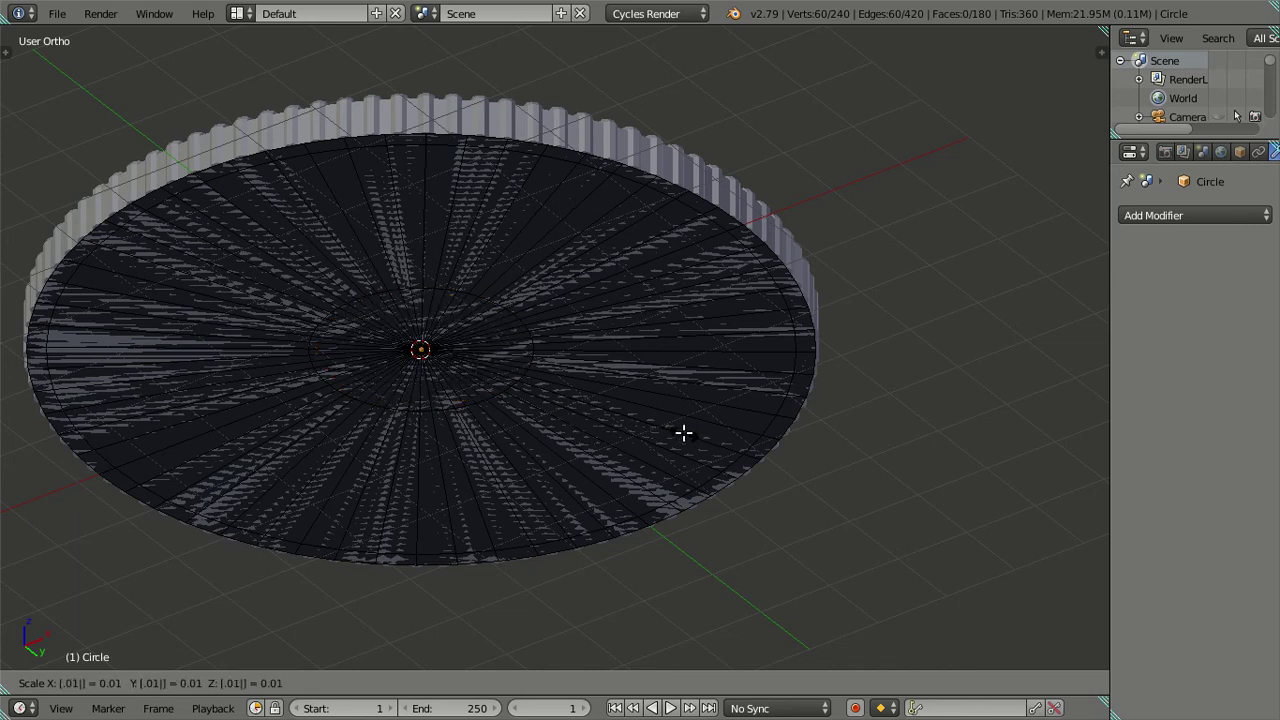
key("Return")
Step: Scale the innermost ring by 0.9, fill the centre with a face, and select the whole disc
key("s")
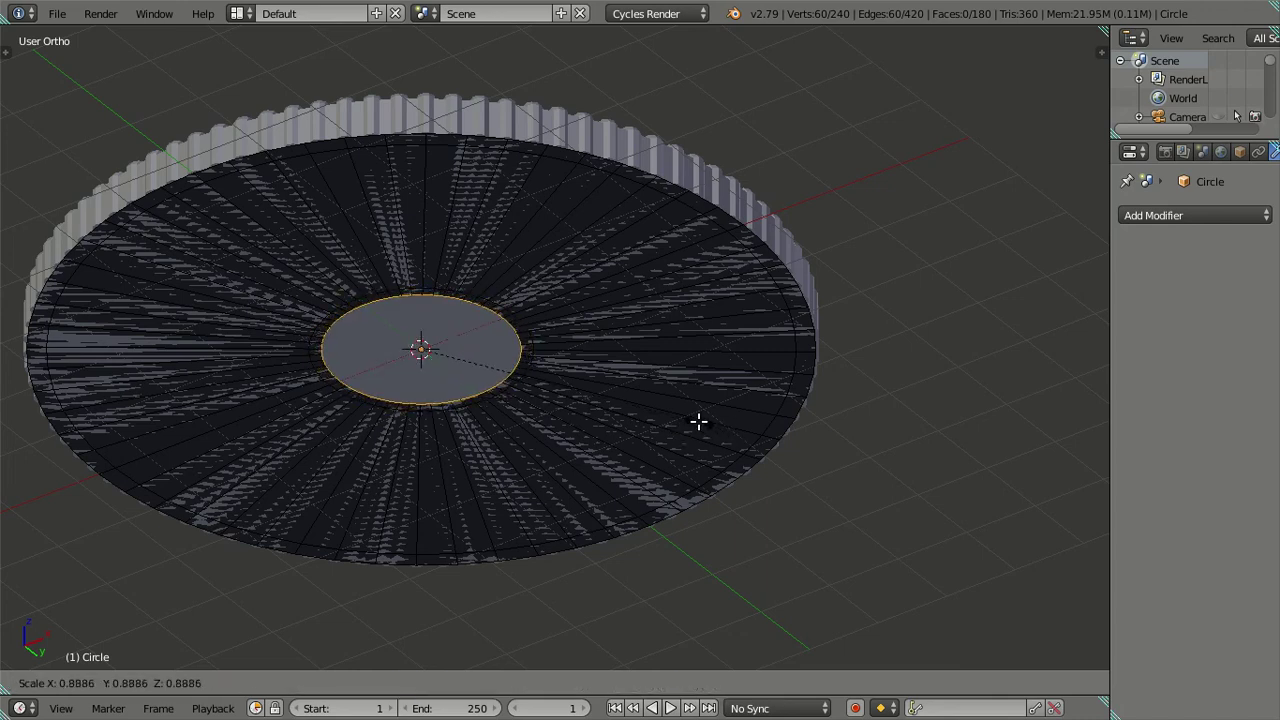
type(".9")
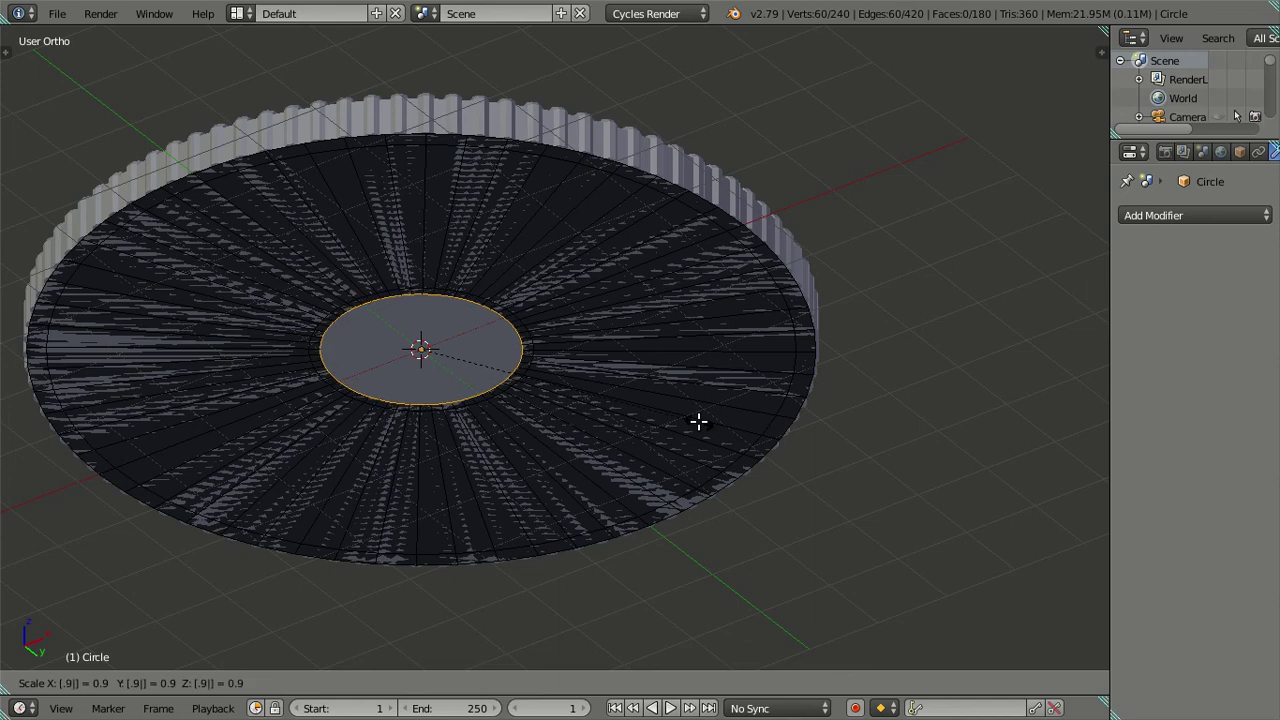
key("Return")
key("f")
key("a")
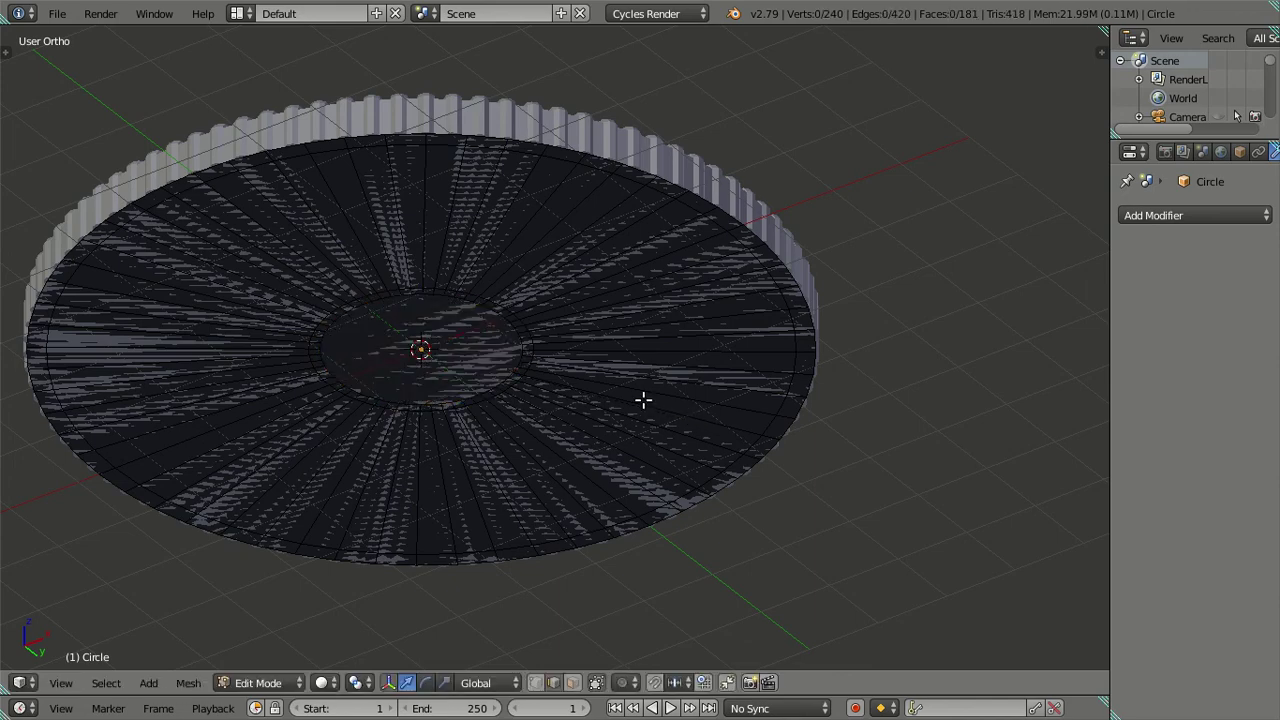
key("a")
mouse_move(606, 374)
middle_mouse_down()
mouse_move(623, 426)
mouse_move(609, 461)
middle_mouse_up()
Step: From the front view, extrude the disc in place and drop it 0.05 below the wafer
key("KP_1")
key("e")
right_click(534, 431)
key("g")
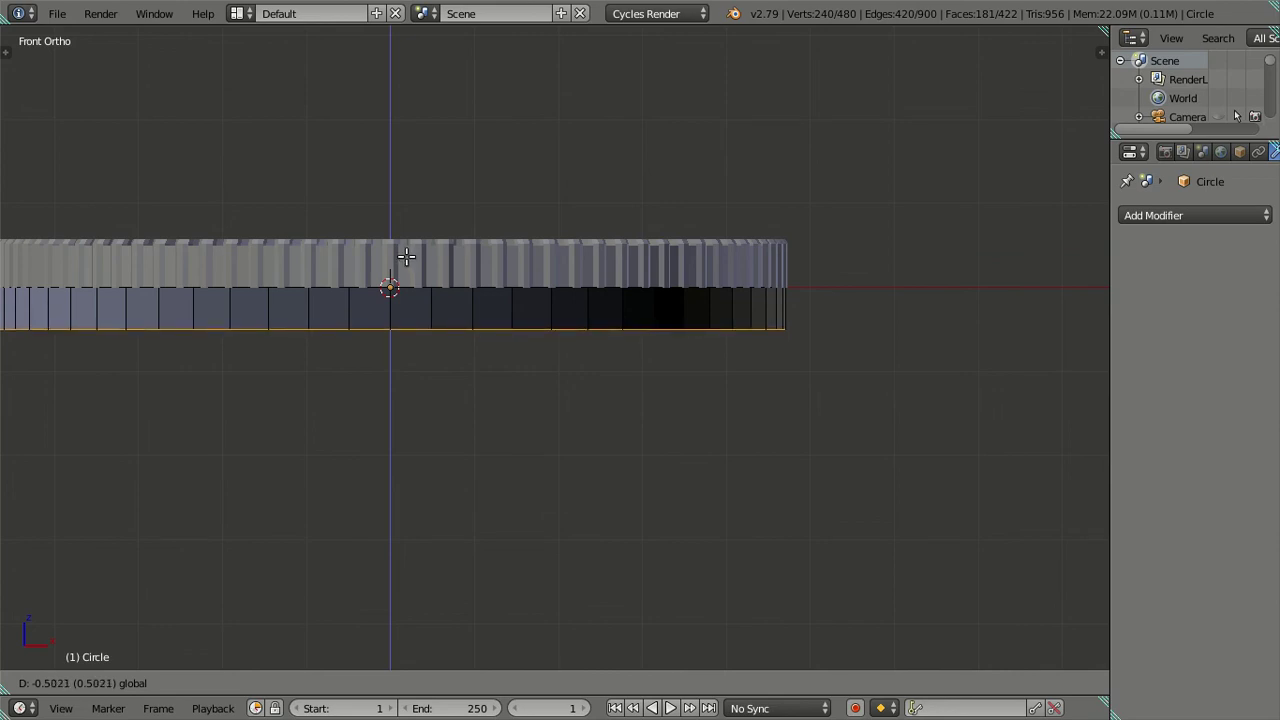
type("-.05")
key("Return")
Step: Extrude the disc -0.5 along Z into a solid slab and return to Object Mode
key("e")
key("z")
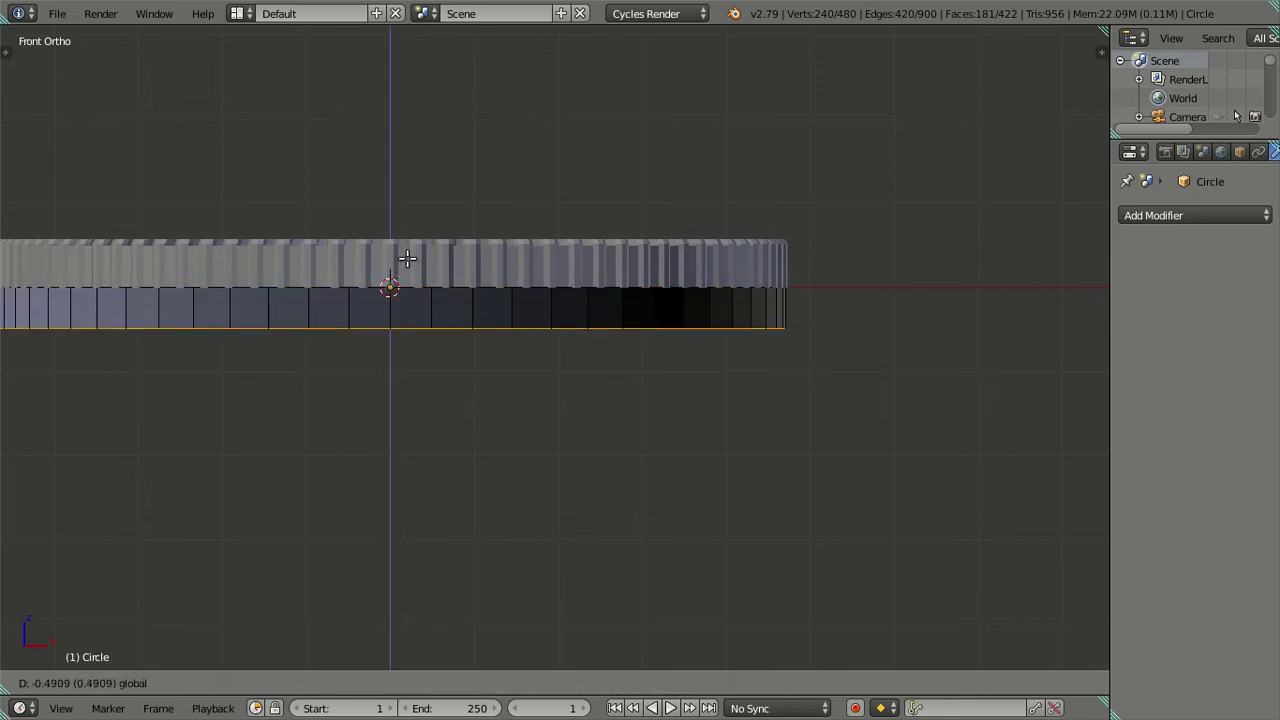
type("-")
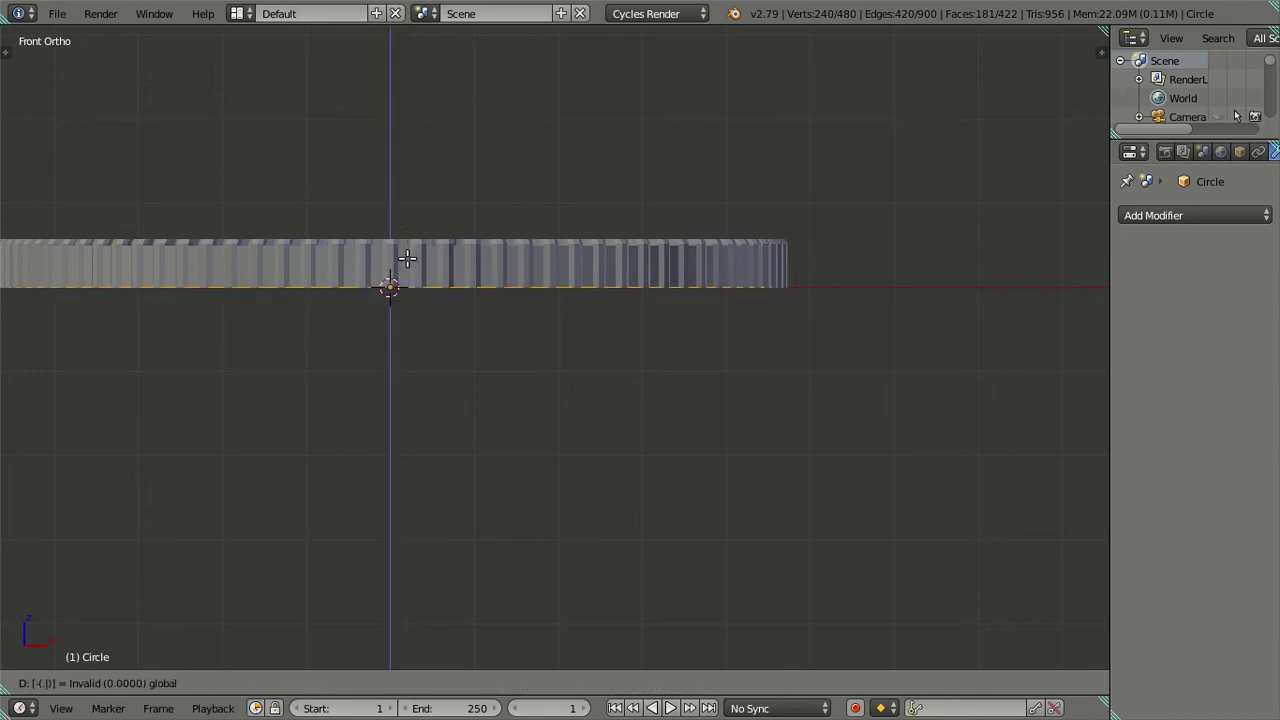
type(".5")
key("Return")
mouse_move(471, 254)
middle_mouse_down()
mouse_move(468, 272)
mouse_move(455, 268)
middle_mouse_up()
key("Tab")
Step: Hide the top cookie wafer Plane.009
right_click(455, 268)
scroll(455, 268, "down", 2)
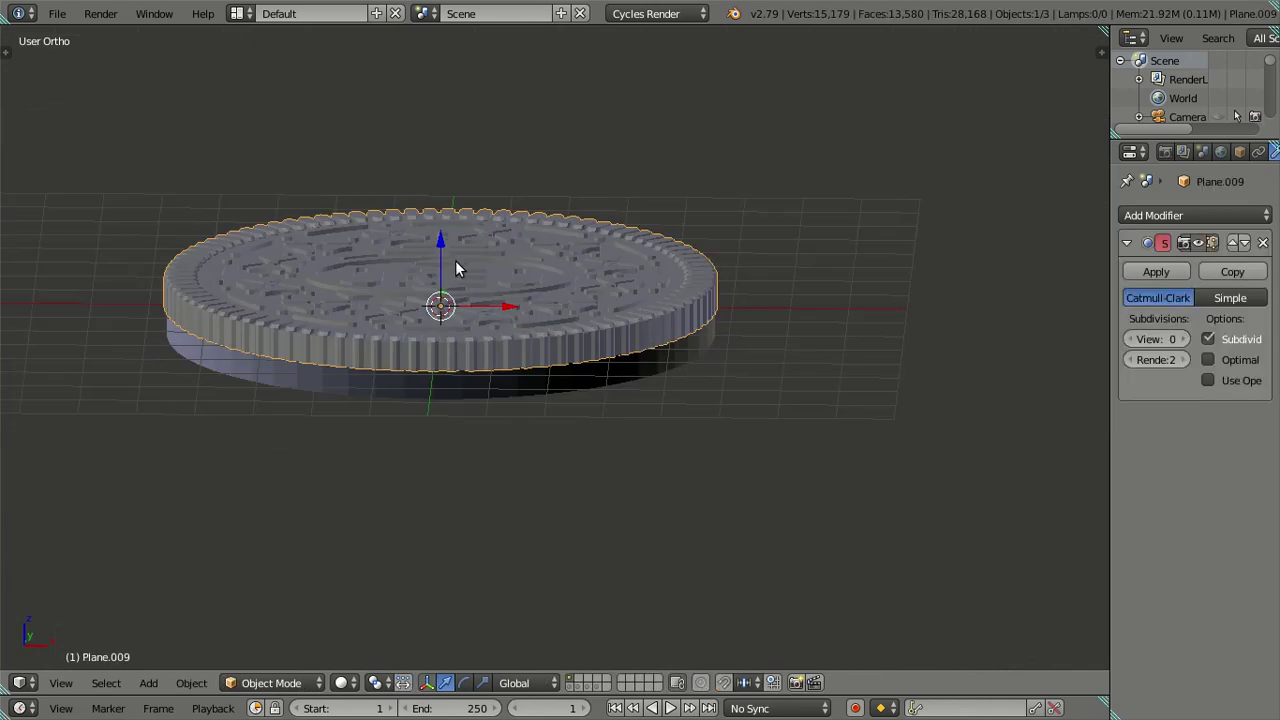
key("h")
scroll(474, 330, "up", 2)
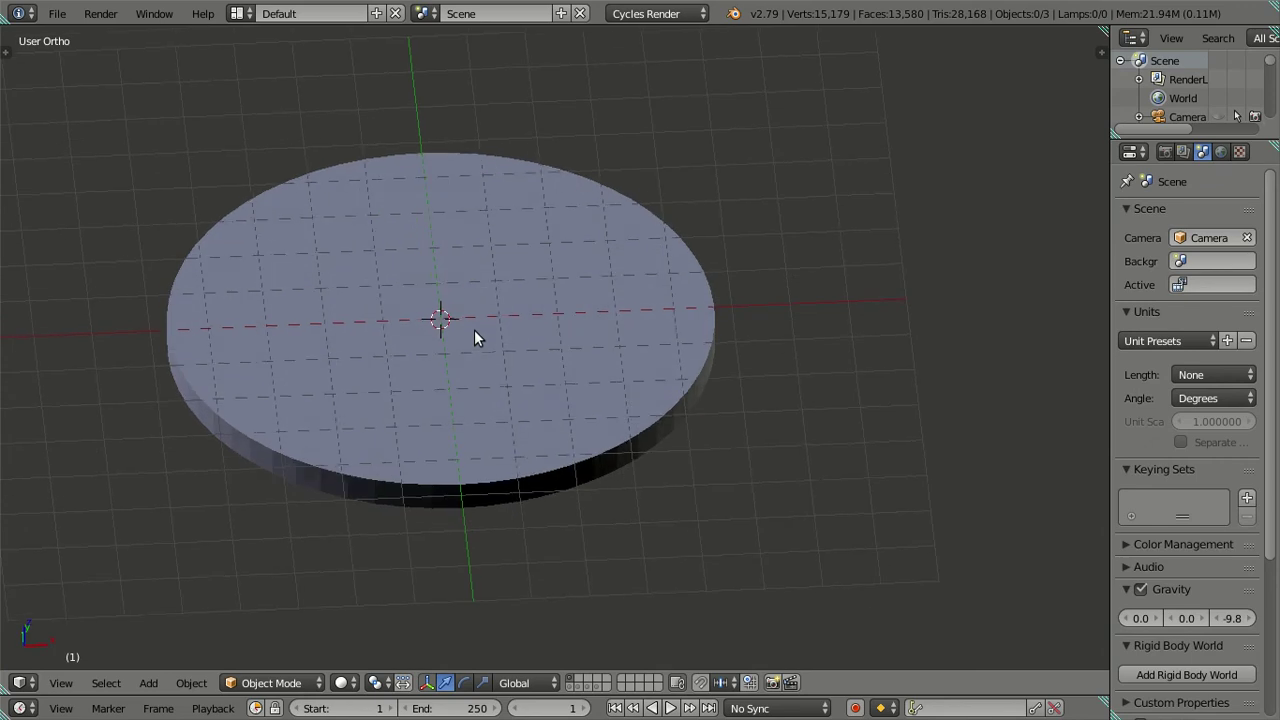
Step: Apply a Ctrl+F face operation to all of the Circle disc's geometry in Edit Mode
right_click(473, 334)
key("Tab")
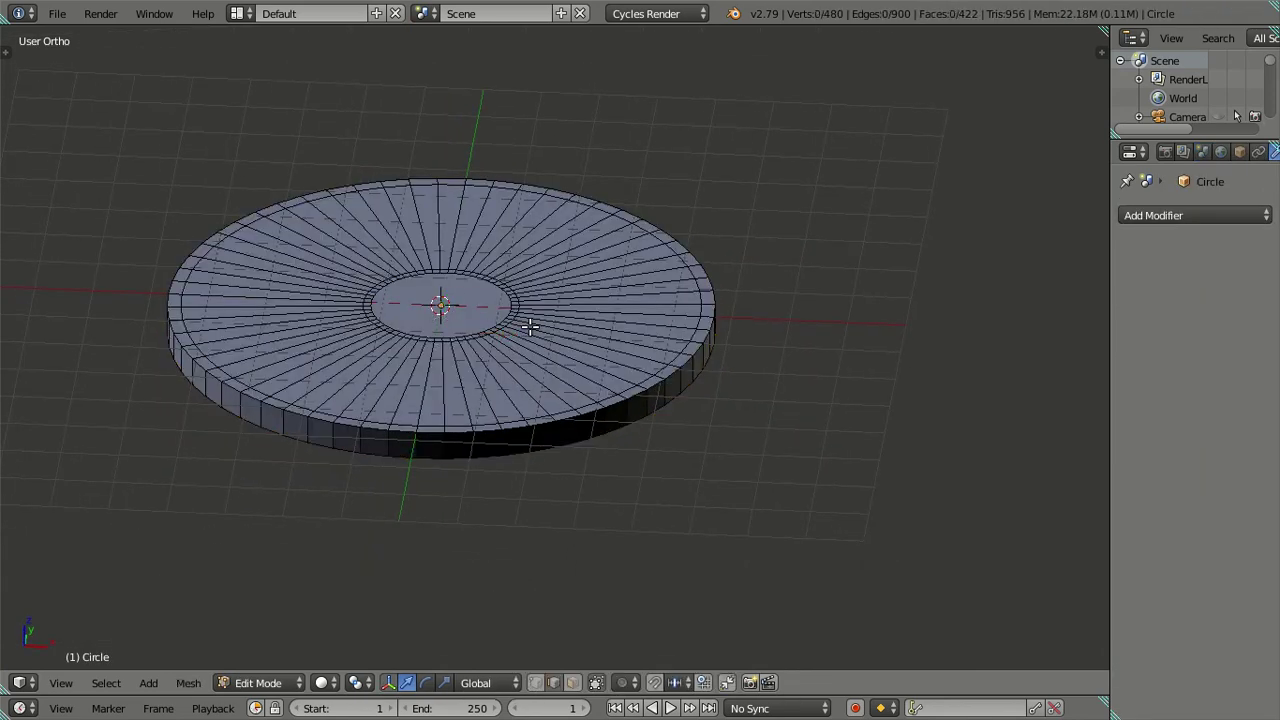
key("a")
key("ctrl+f")
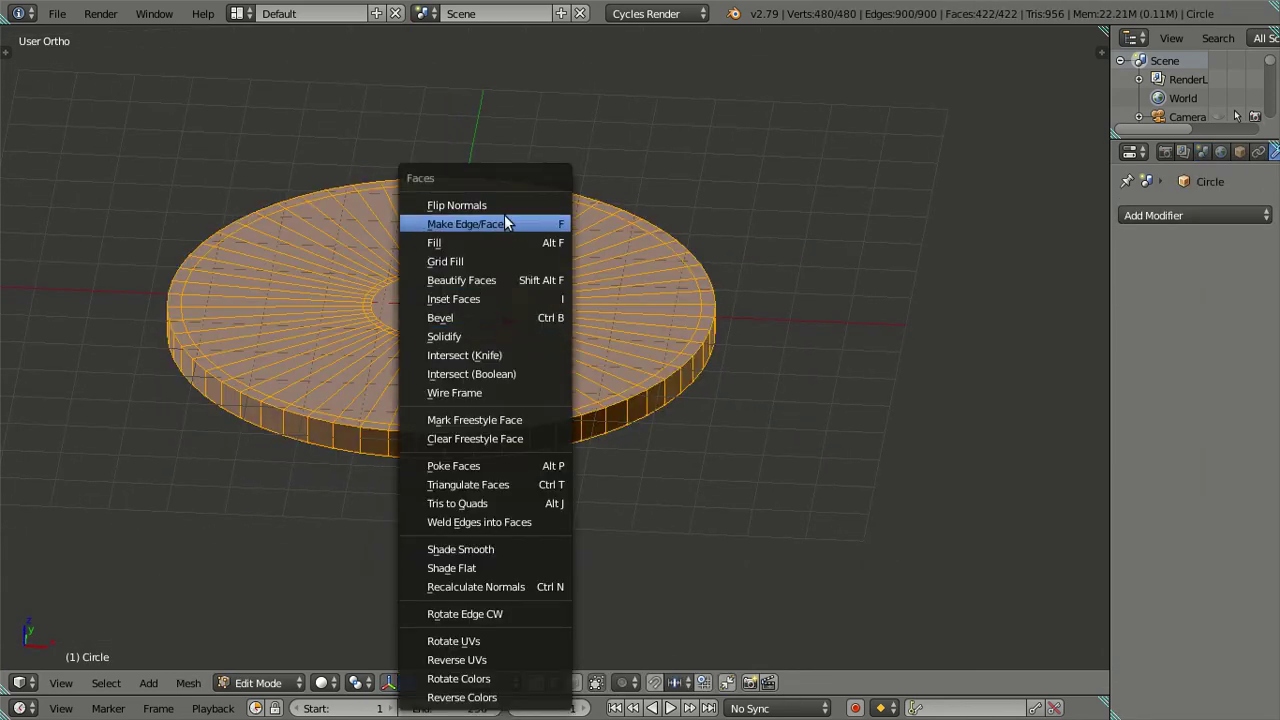
left_click(504, 214)
key("a")
middle_click_drag(497, 200, 460, 230)
scroll(623, 374, "up", 2)
mouse_move(623, 374)
middle_mouse_down()
mouse_move(694, 305)
mouse_move(700, 380)
middle_mouse_up()
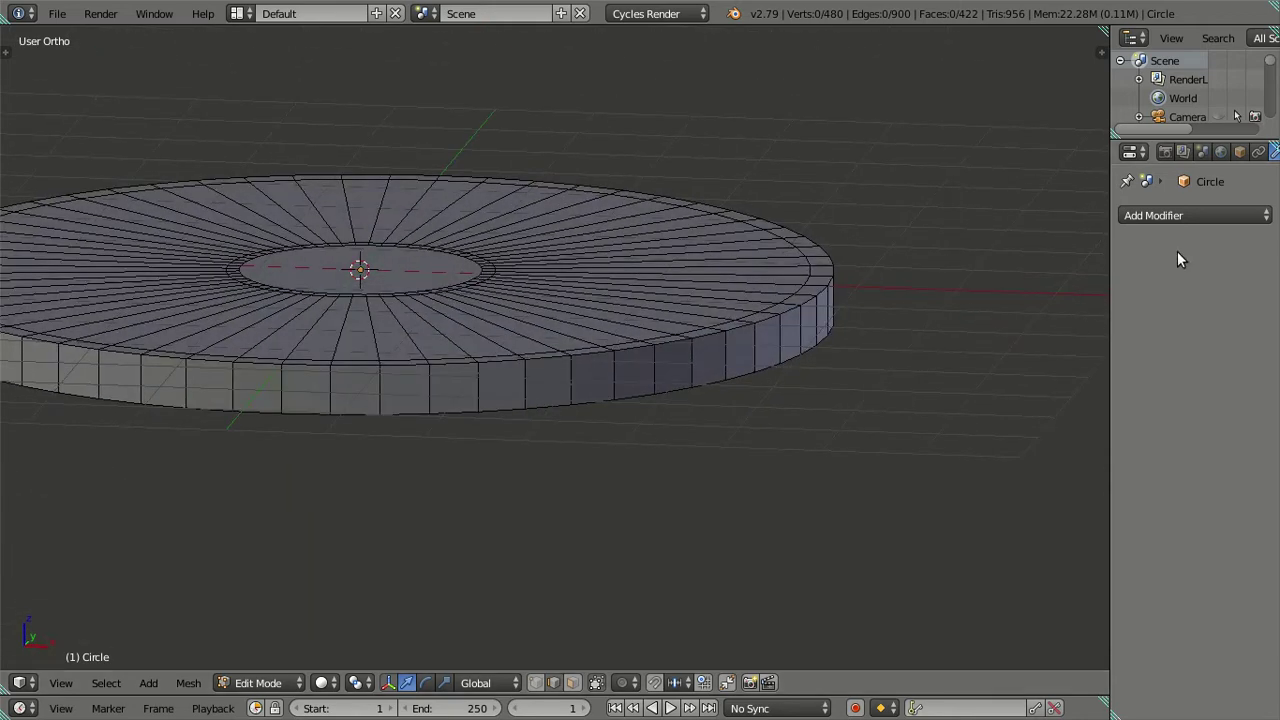
Step: Add a Subdivision Surface modifier to the cream disc and preview it in Object Mode
left_click(1196, 215)
left_click(900, 526)
scroll(794, 437, "up", 2)
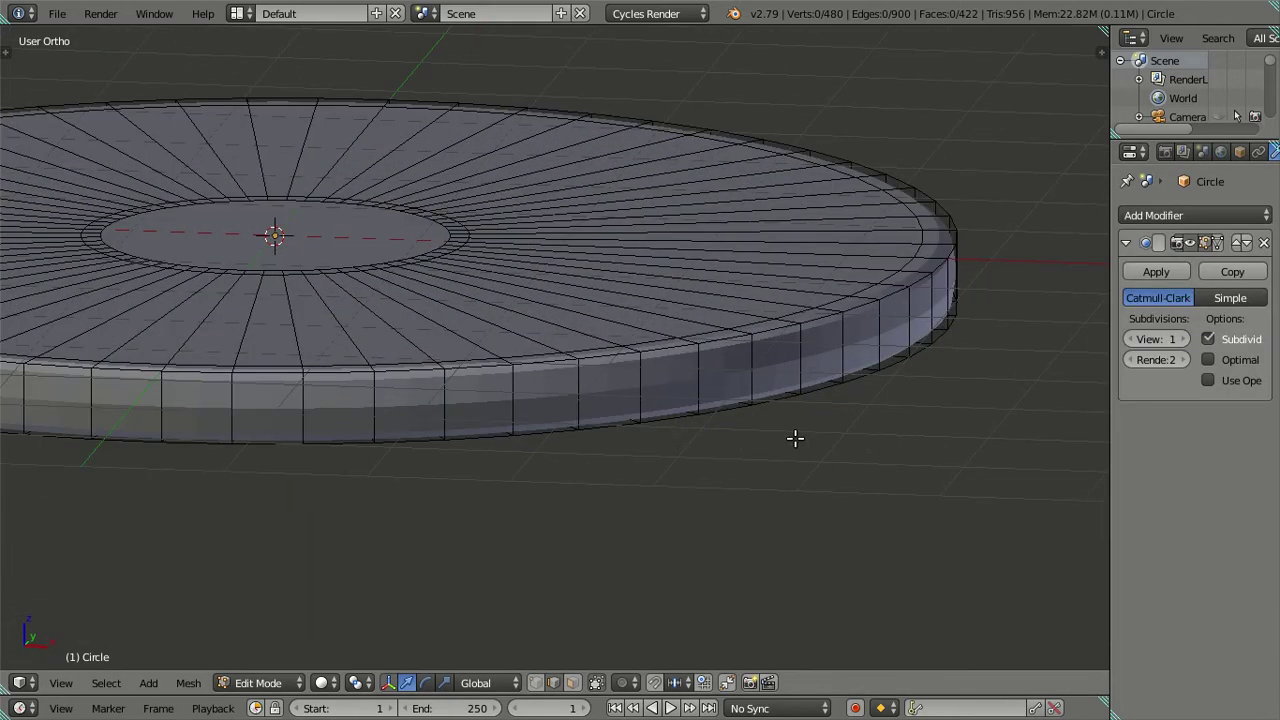
key("Tab")
middle_click_drag(743, 360, 809, 290)
Step: Add a centred loop cut around the disc's side edge
key("Tab")
key("ctrl+r")
left_click(813, 291)
right_click(813, 291)
key("Tab")
Step: Raise the modifier's viewport subdivisions to 2 and inspect the smoothed disc
left_click(1147, 338)
mouse_move(740, 320)
middle_mouse_down()
mouse_move(734, 283)
mouse_move(672, 274)
middle_mouse_up()
scroll(584, 203, "up", 3)
mouse_move(584, 203)
middle_mouse_down()
mouse_move(461, 241)
mouse_move(588, 321)
mouse_move(603, 229)
mouse_move(543, 297)
mouse_move(557, 243)
mouse_move(606, 289)
middle_mouse_up()
scroll(570, 303, "down", 3)
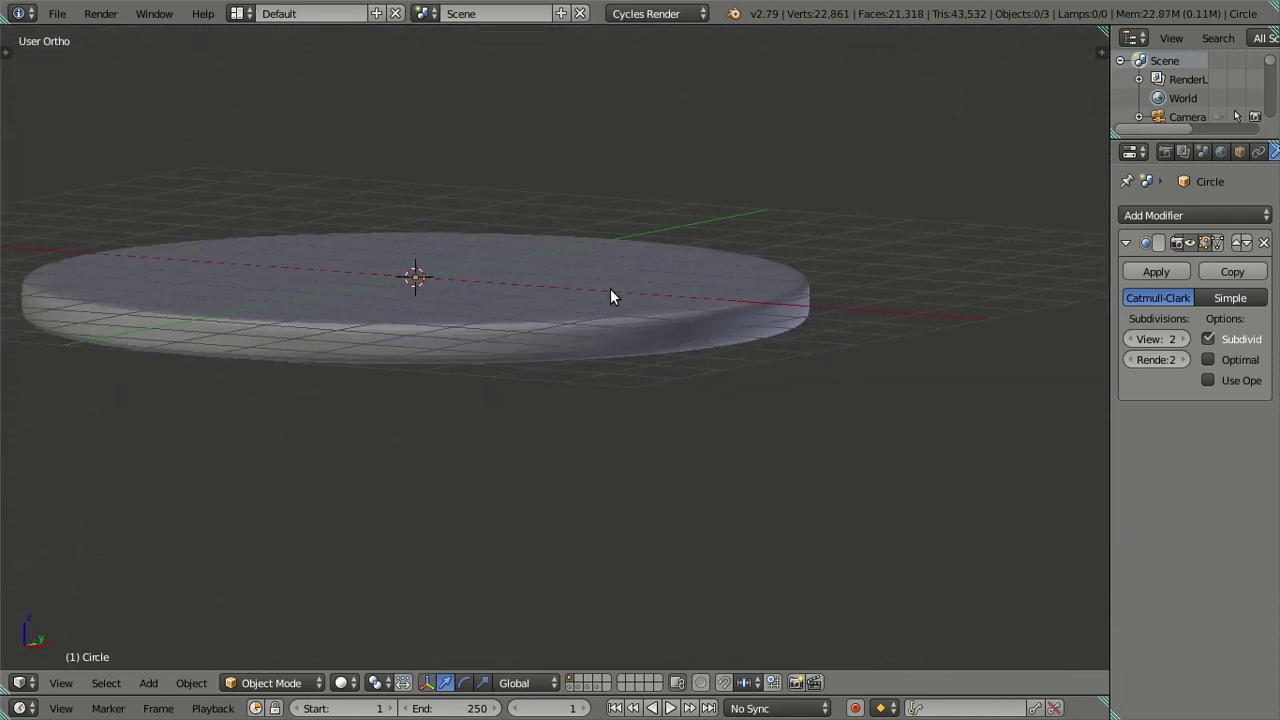
Step: Snap the 3D cursor to the disc's centre and set the cream disc's origin there
key("KP_1")
middle_click_drag(466, 289, 555, 290, "shift")
key("z")
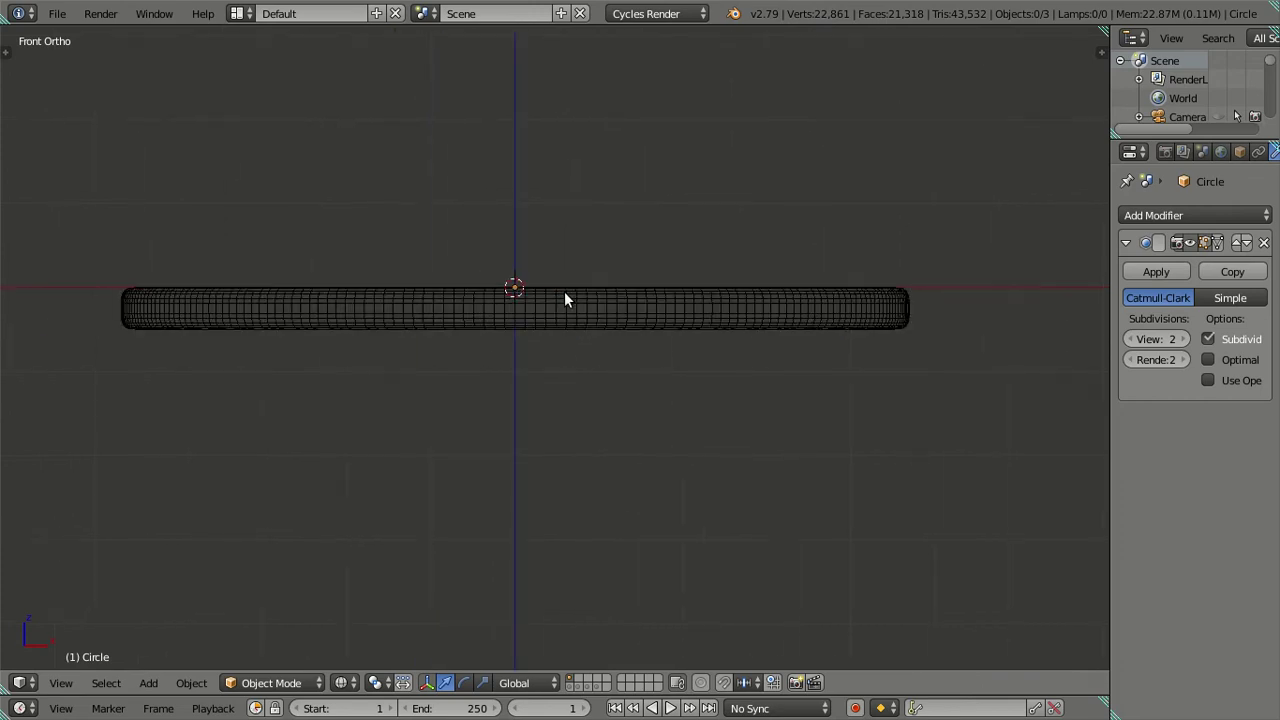
key("Tab")
key("a")
key("shift+s")
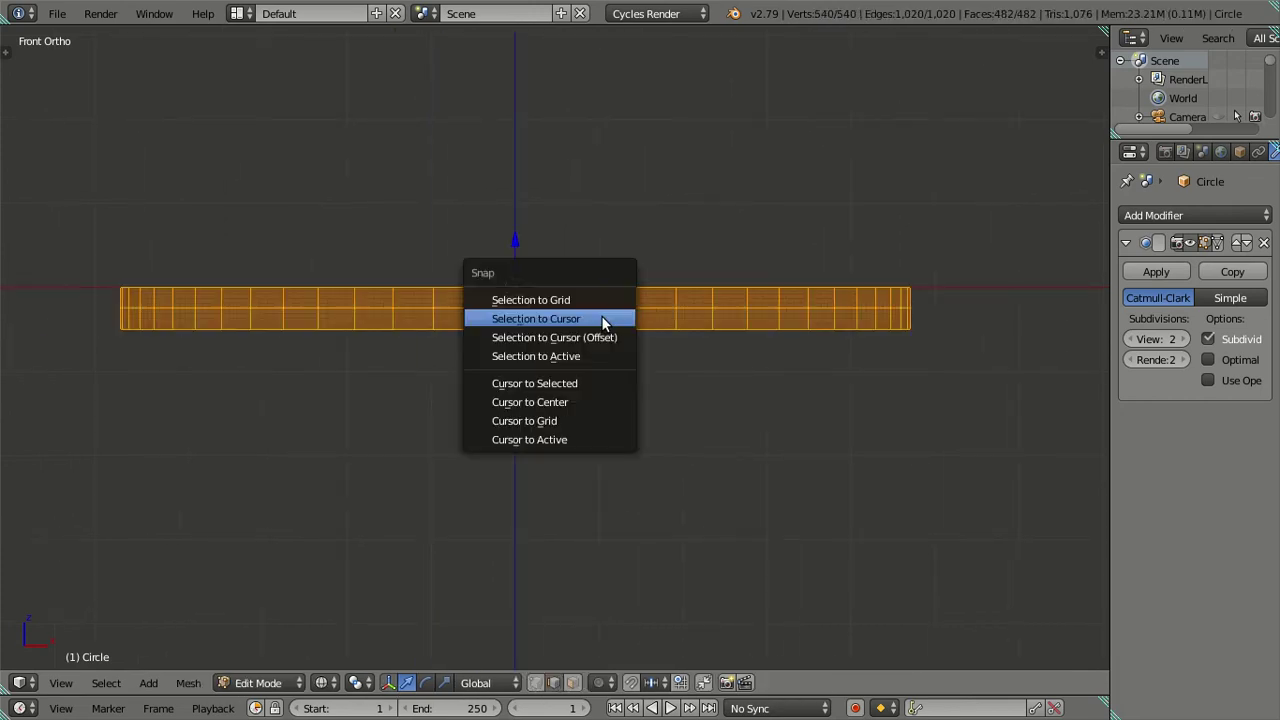
left_click(602, 381)
key("a")
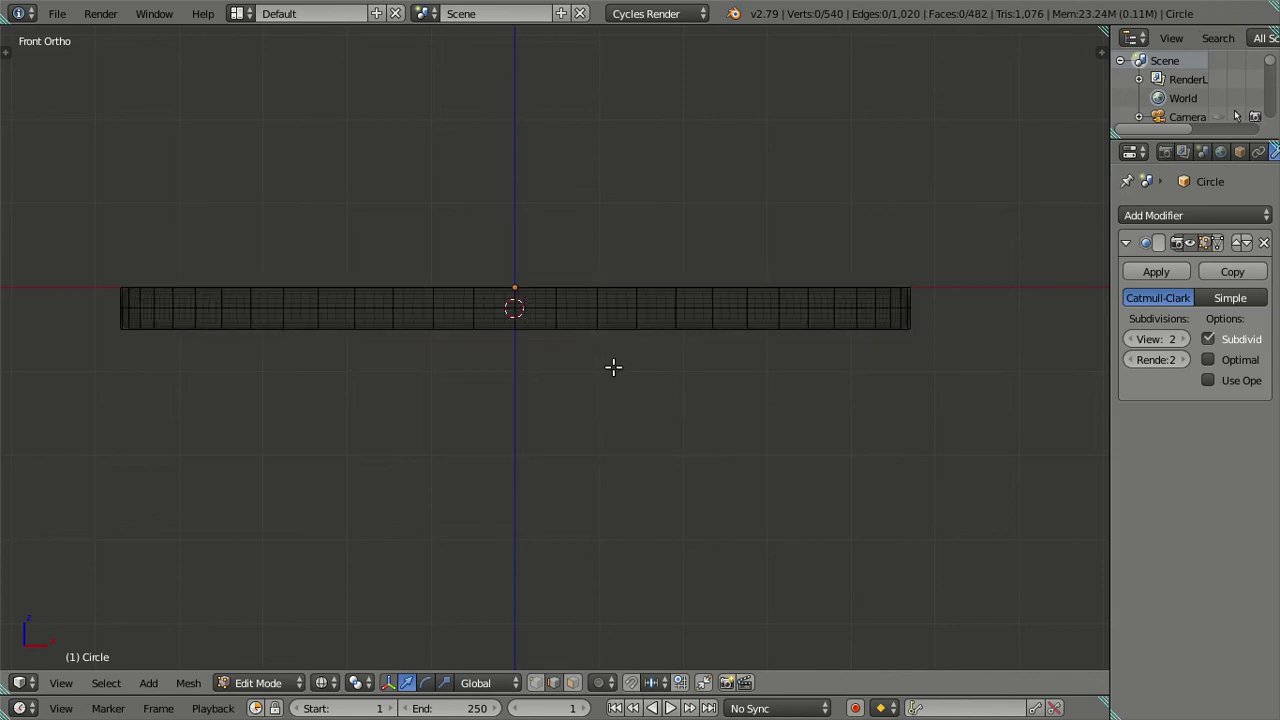
key("Tab")
right_click(618, 305)
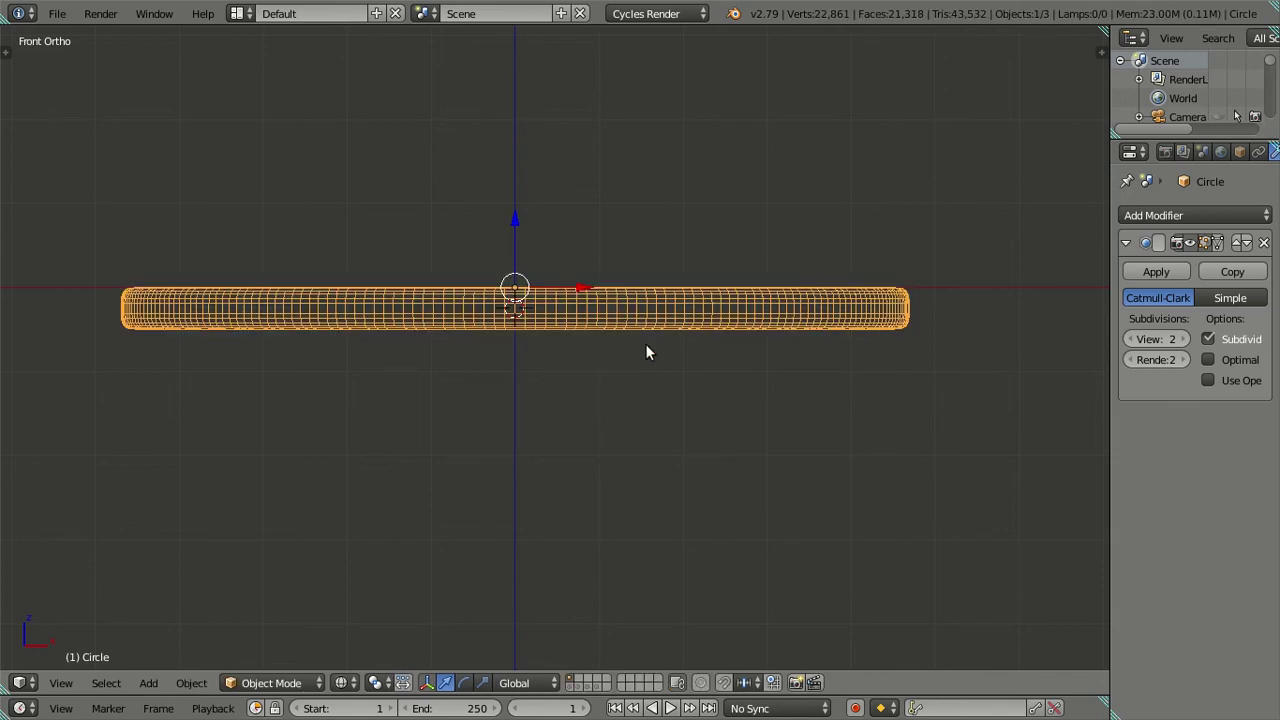
key("shift+ctrl+alt+c")
left_click(612, 350)
Step: Move the 3D cursor to the centre of the disc's small inner top face
middle_click_drag(555, 343, 542, 301)
key("z")
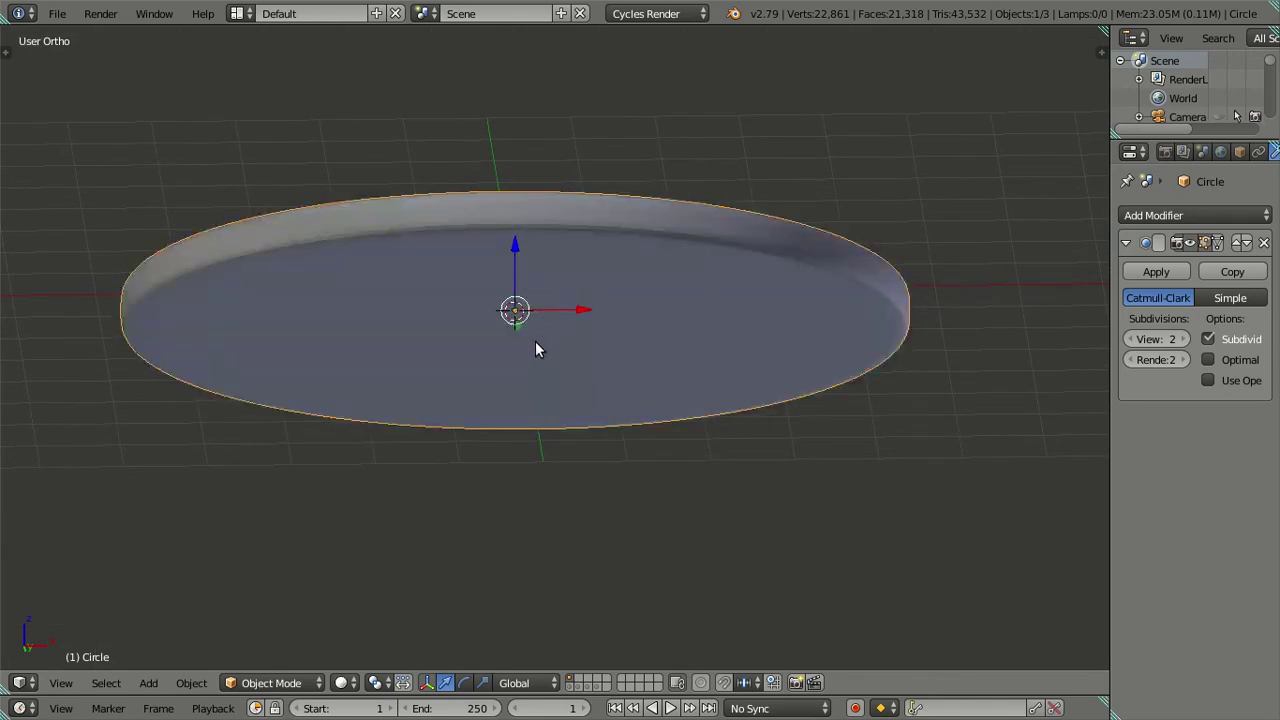
key("Tab")
key("a")
key("a")
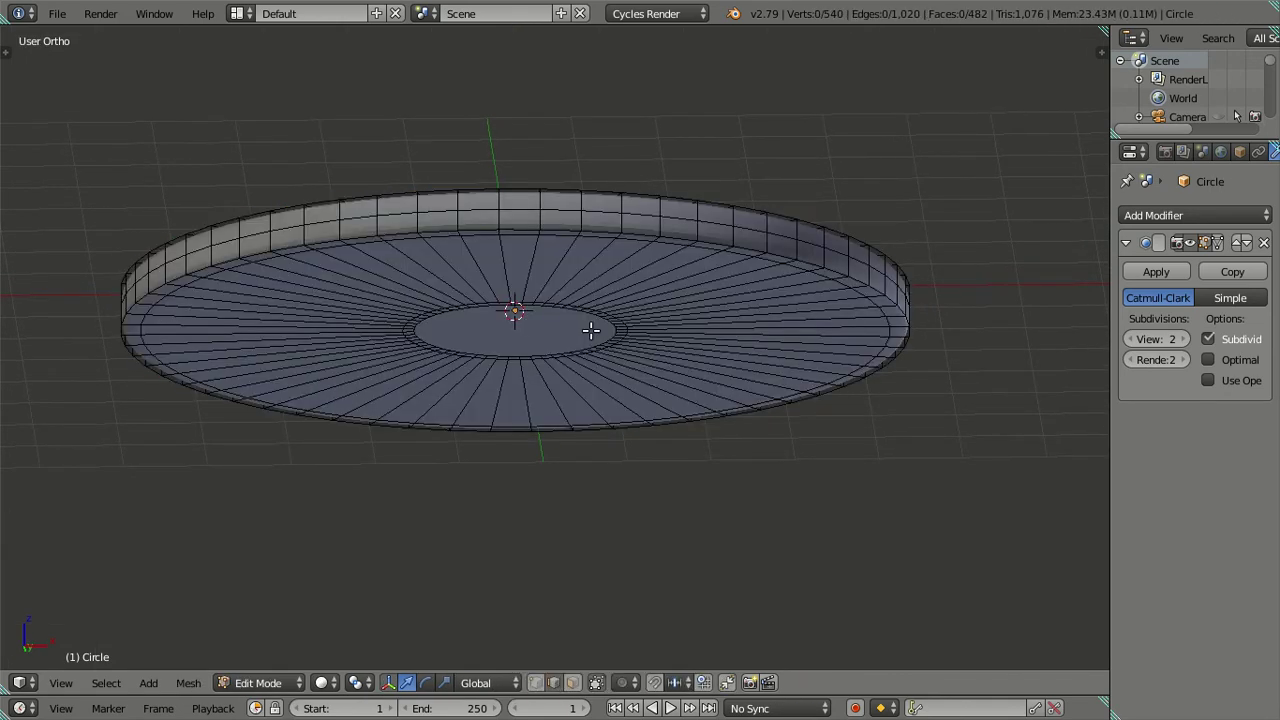
right_click(584, 331)
key("shift+s")
left_click(677, 350)
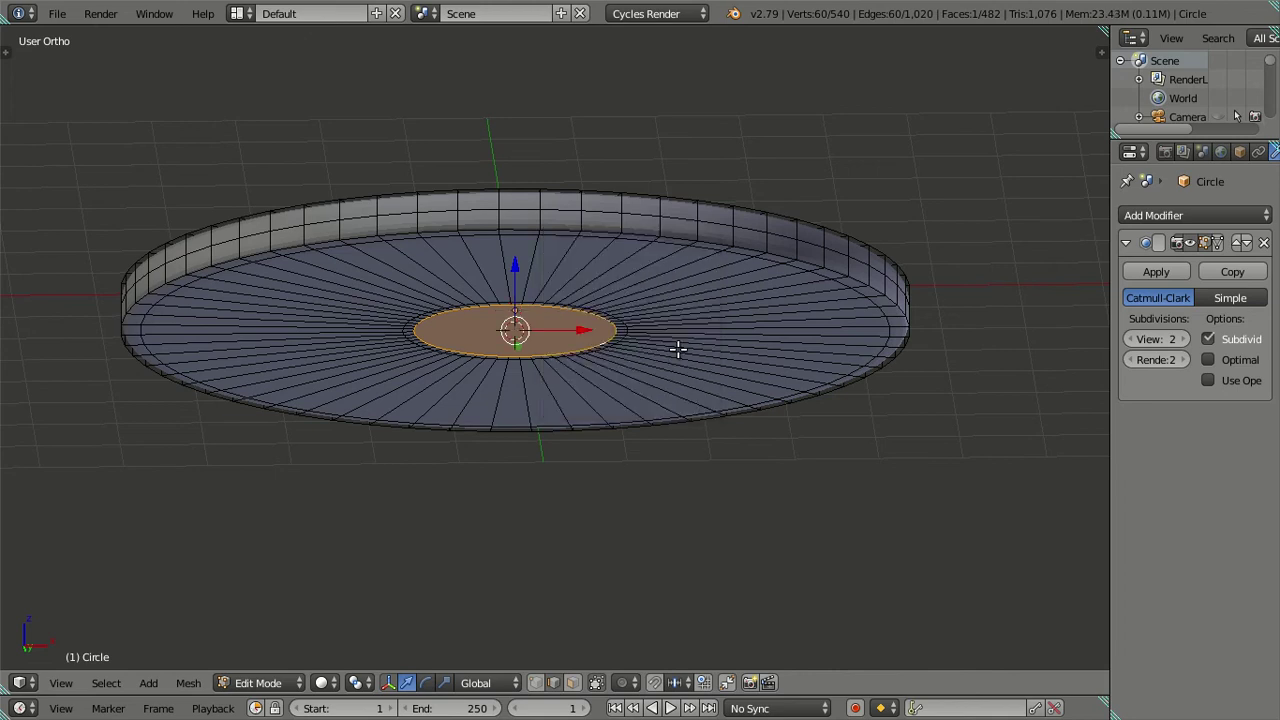
key("a")
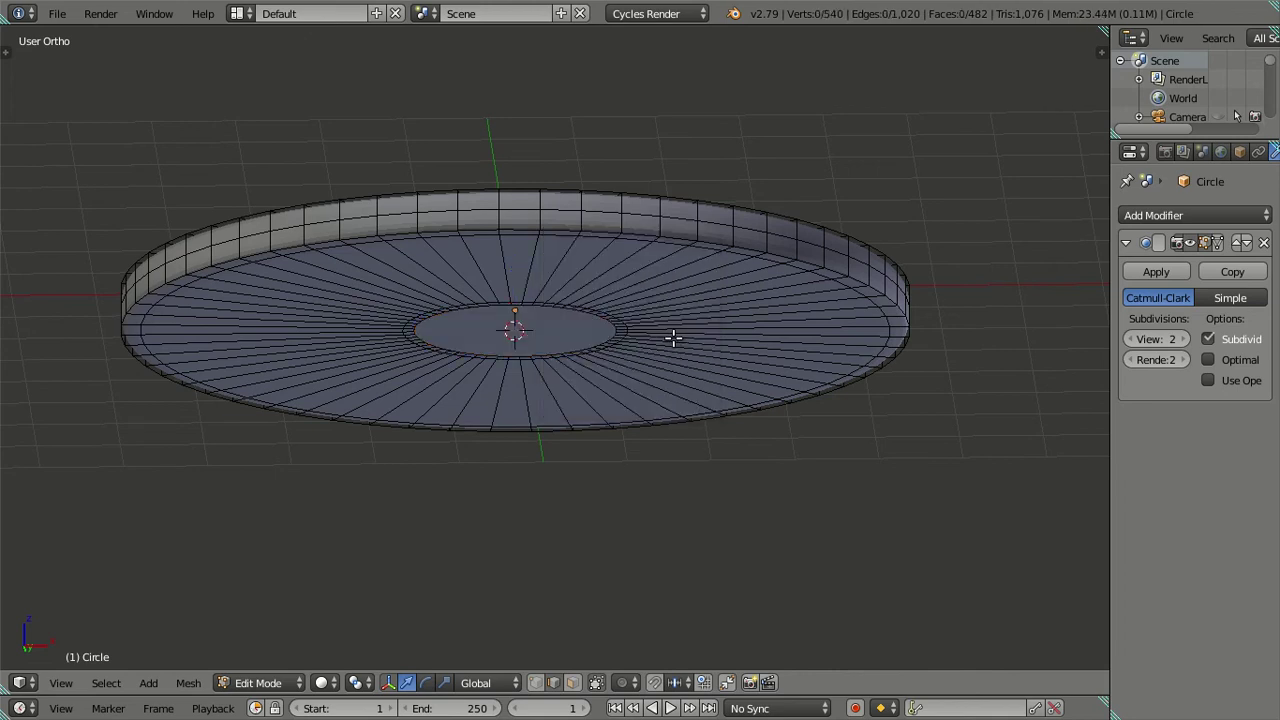
key("Tab")
Step: Hide the camera from the viewport
key("a")
scroll(630, 290, "down", 3)
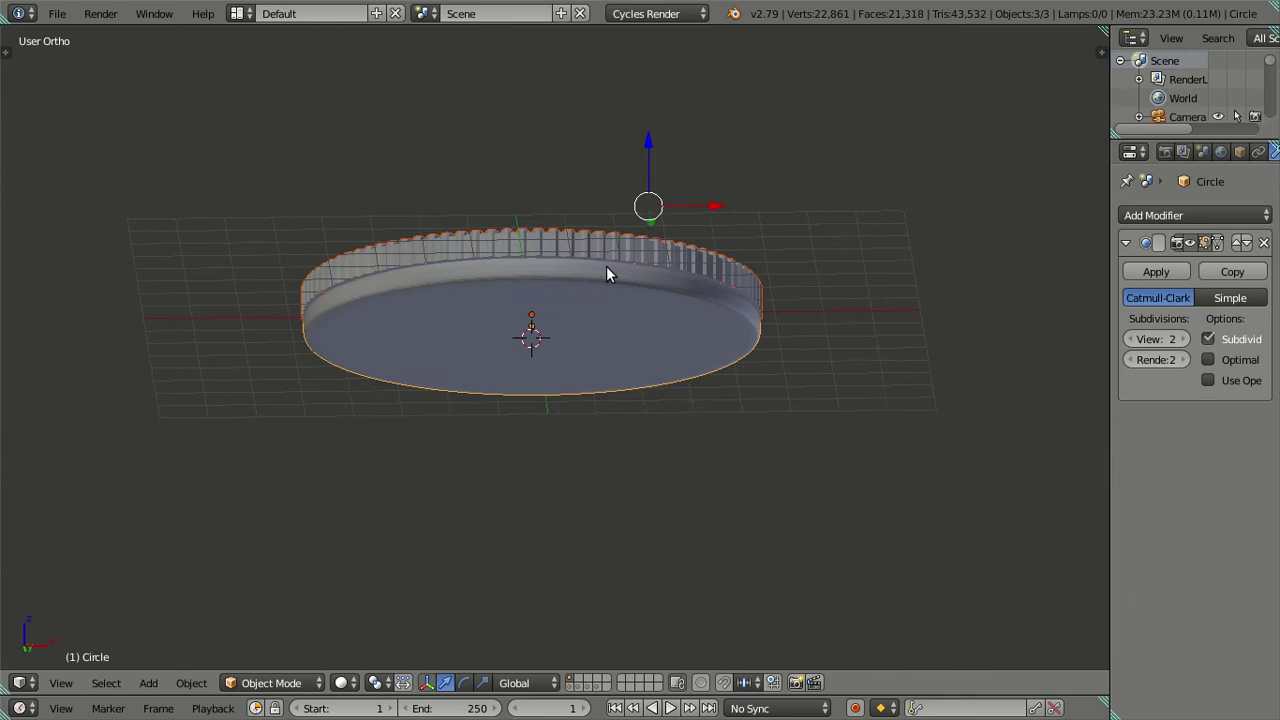
middle_click_drag(606, 266, 610, 299)
right_click(855, 95)
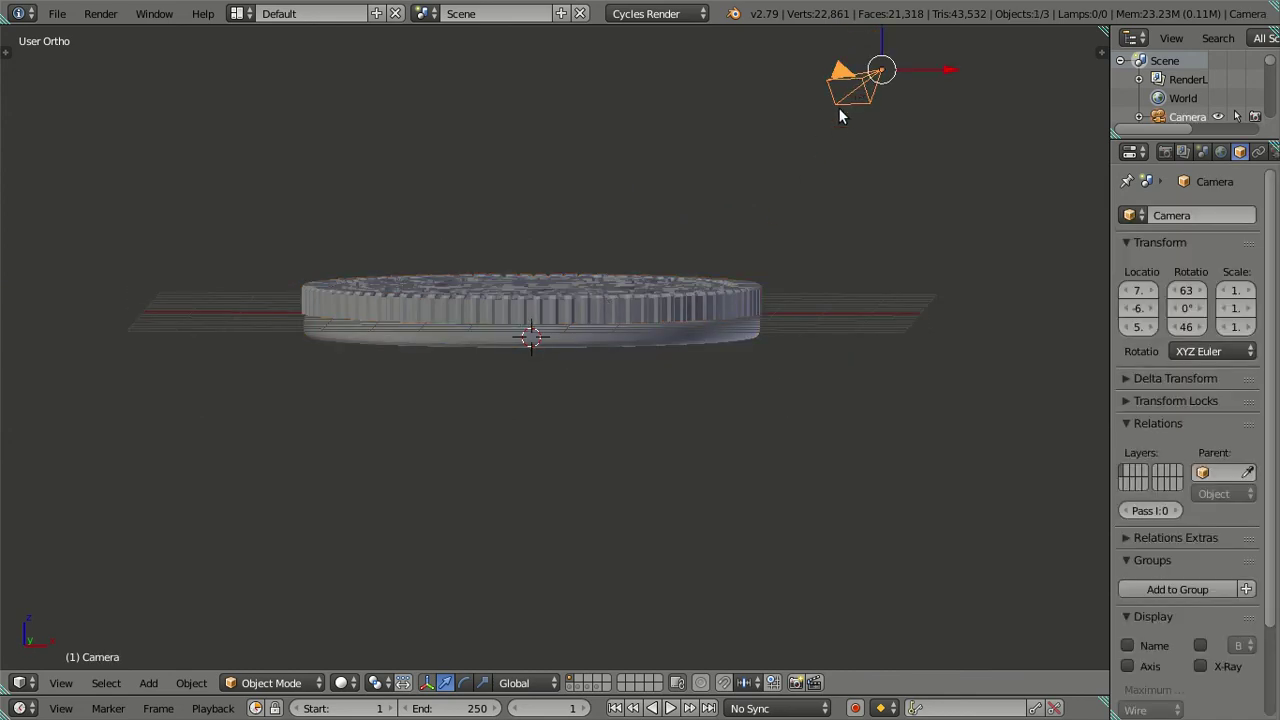
key("h")
Step: Duplicate the top wafer Plane.009 in place and flip the copy 180° around Y
right_click(579, 276)
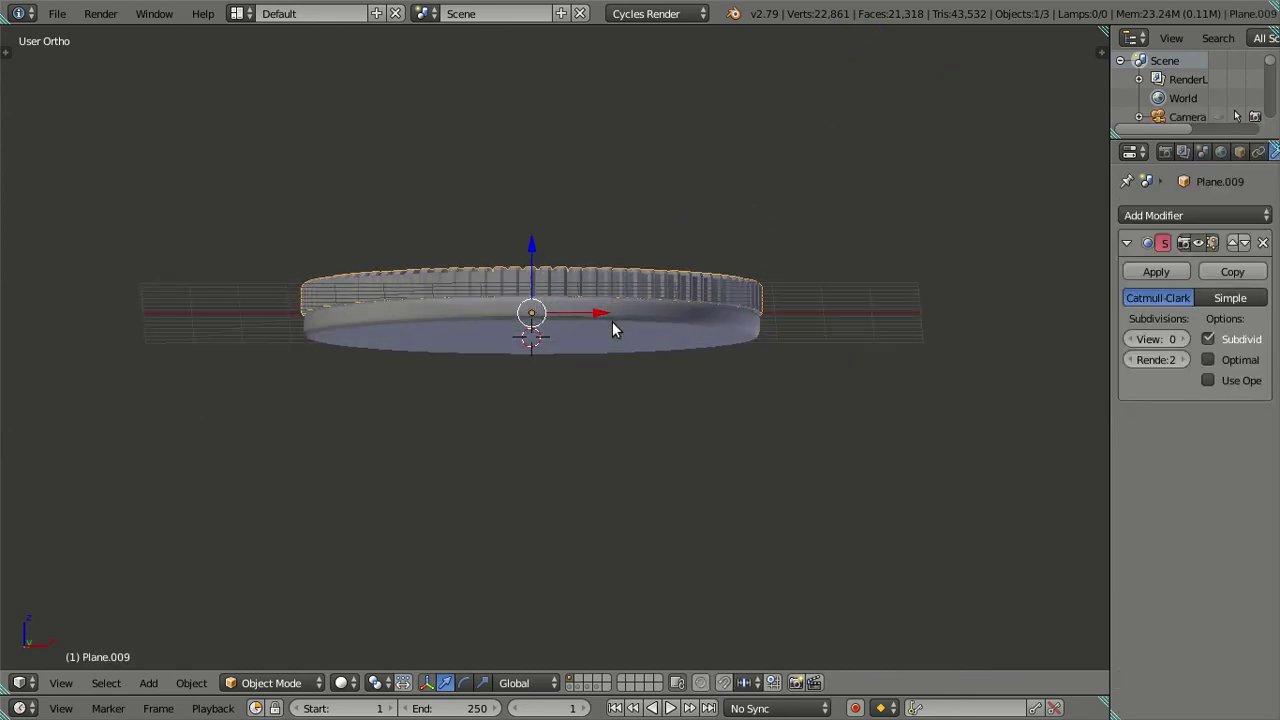
key("shift+d")
right_click(765, 314)
key("KP_1")
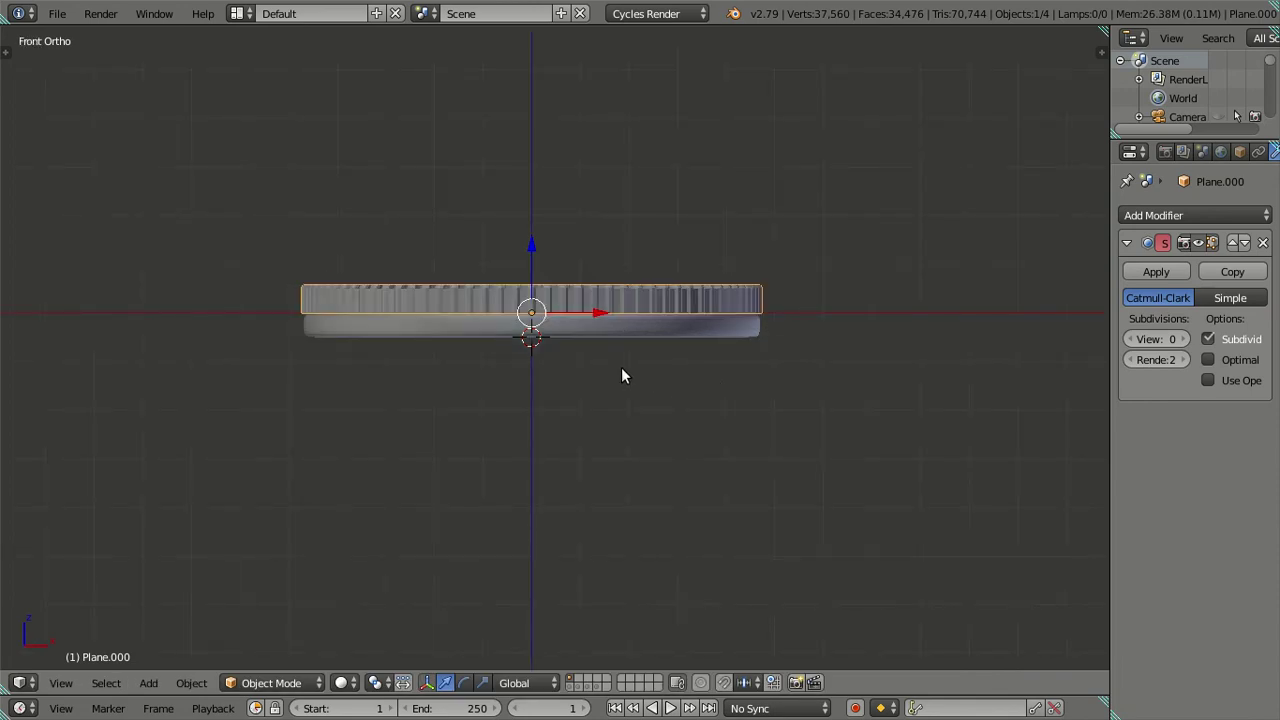
key("r")
key("y")
key("1")
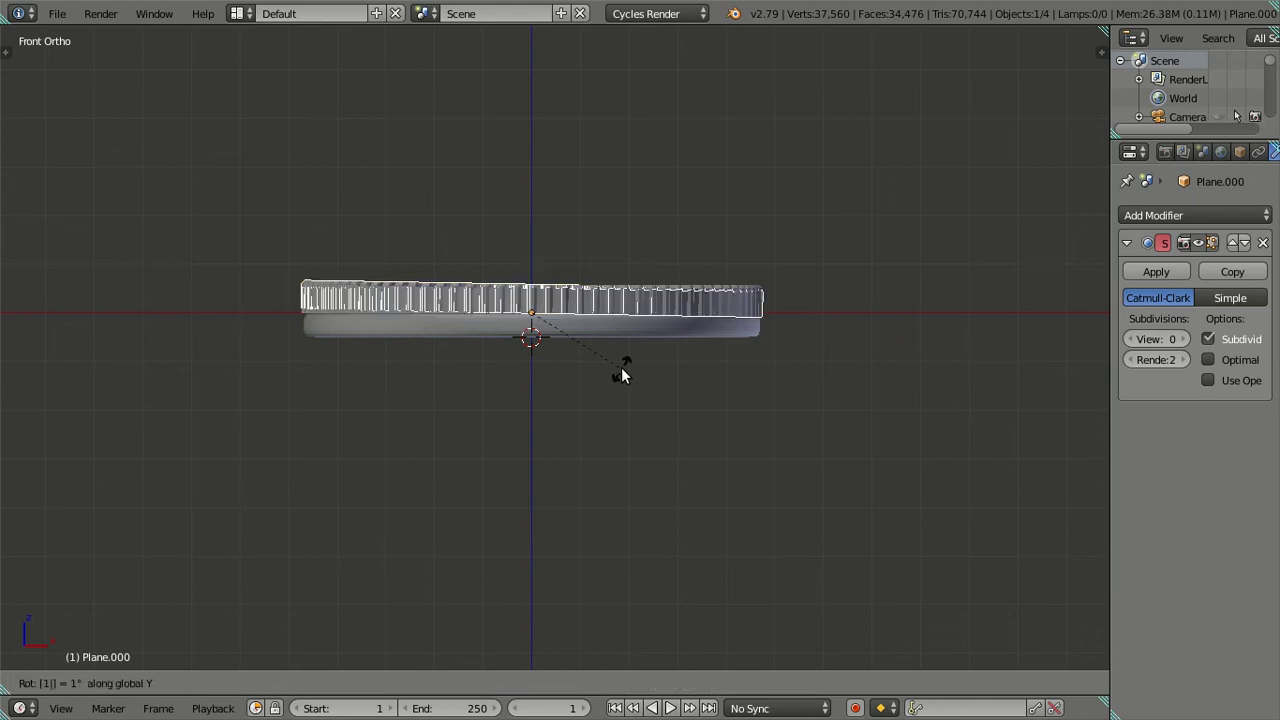
key("8")
key("0")
key("Return")
Step: Snap the flipped wafer copy to the 3D cursor beneath the cream disc
key("shift+s")
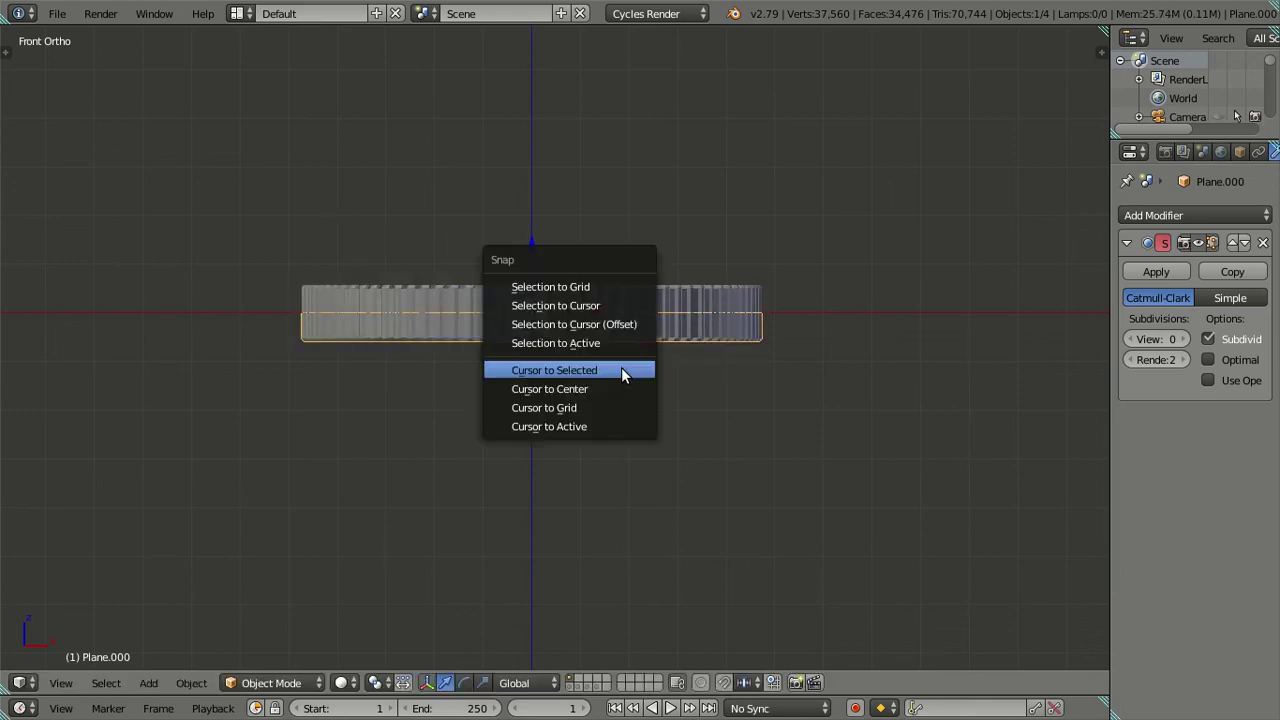
left_click(618, 303)
key("z")
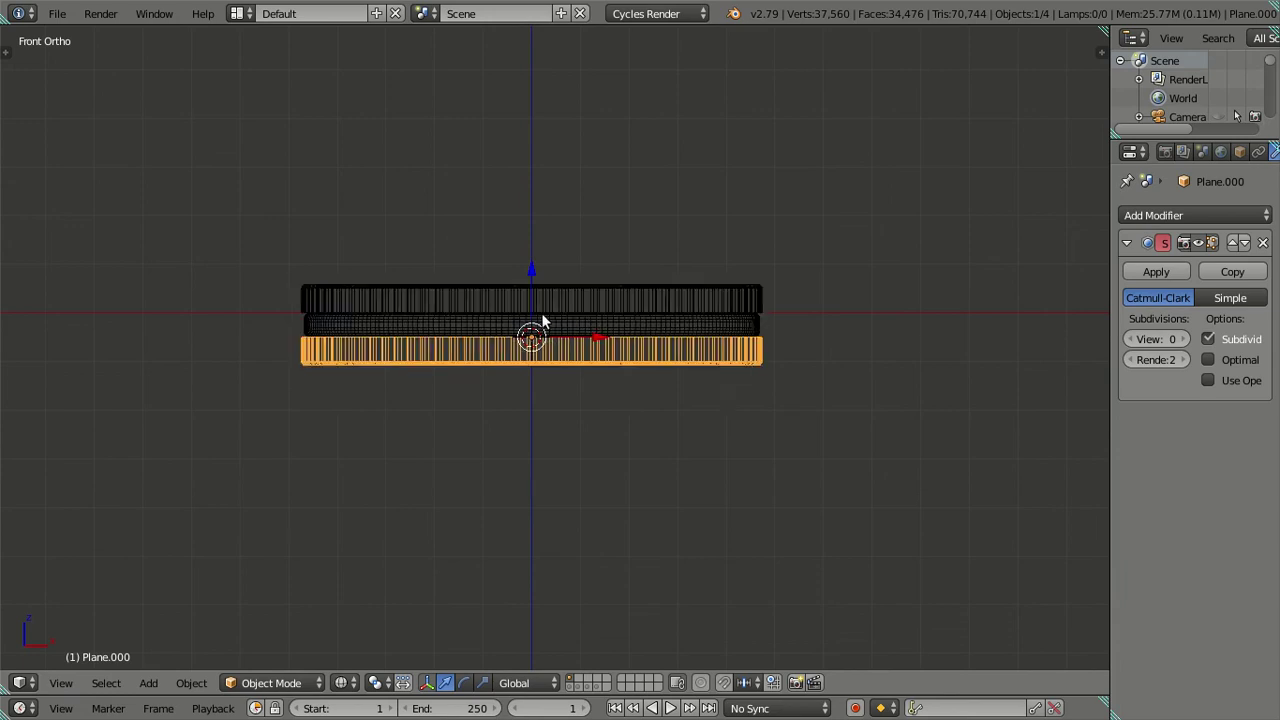
middle_click_drag(618, 316, 531, 330)
key("a")
key("z")
Step: Inspect the wafer-cream-wafer stack in wireframe and select the lower wafer
mouse_move(521, 380)
middle_mouse_down()
mouse_move(576, 348)
mouse_move(586, 371)
mouse_move(671, 380)
mouse_move(519, 360)
mouse_move(544, 380)
middle_mouse_up()
scroll(585, 380, "up", 1)
scroll(597, 385, "up", 2)
scroll(586, 371, "down", 2)
key("z")
scroll(691, 357, "up", 1)
key("z")
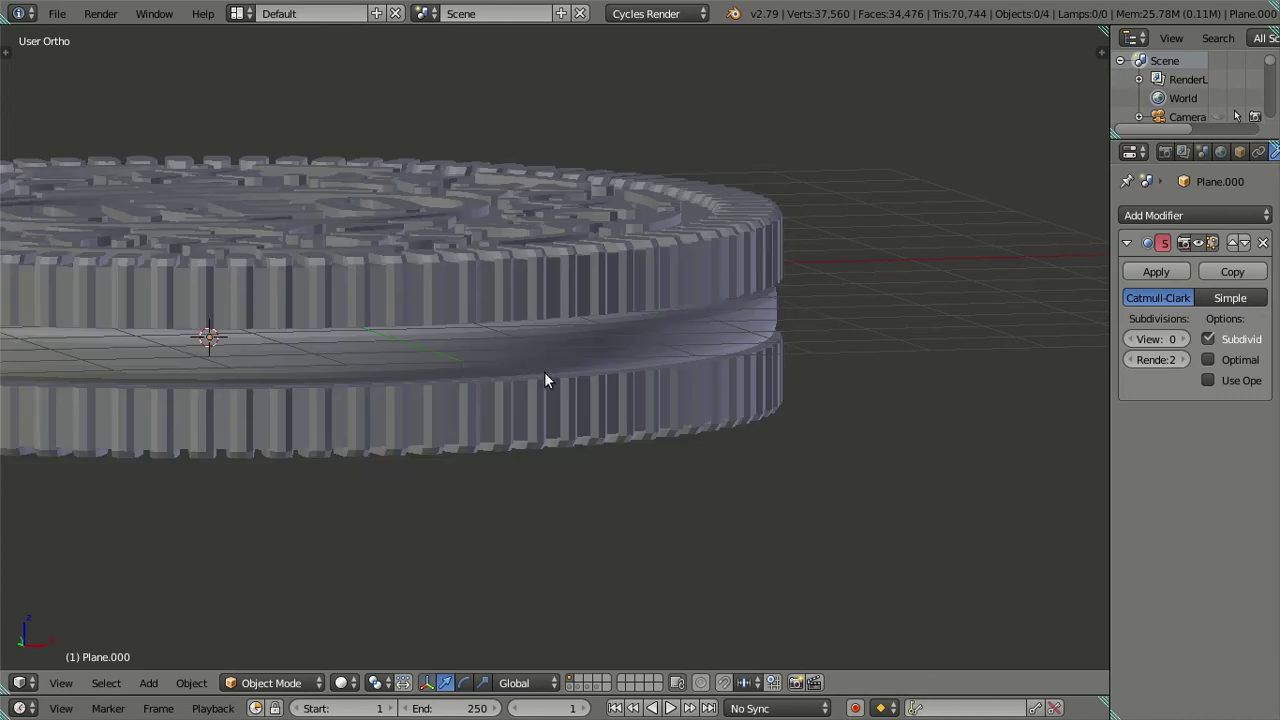
key("z")
right_click(568, 398)
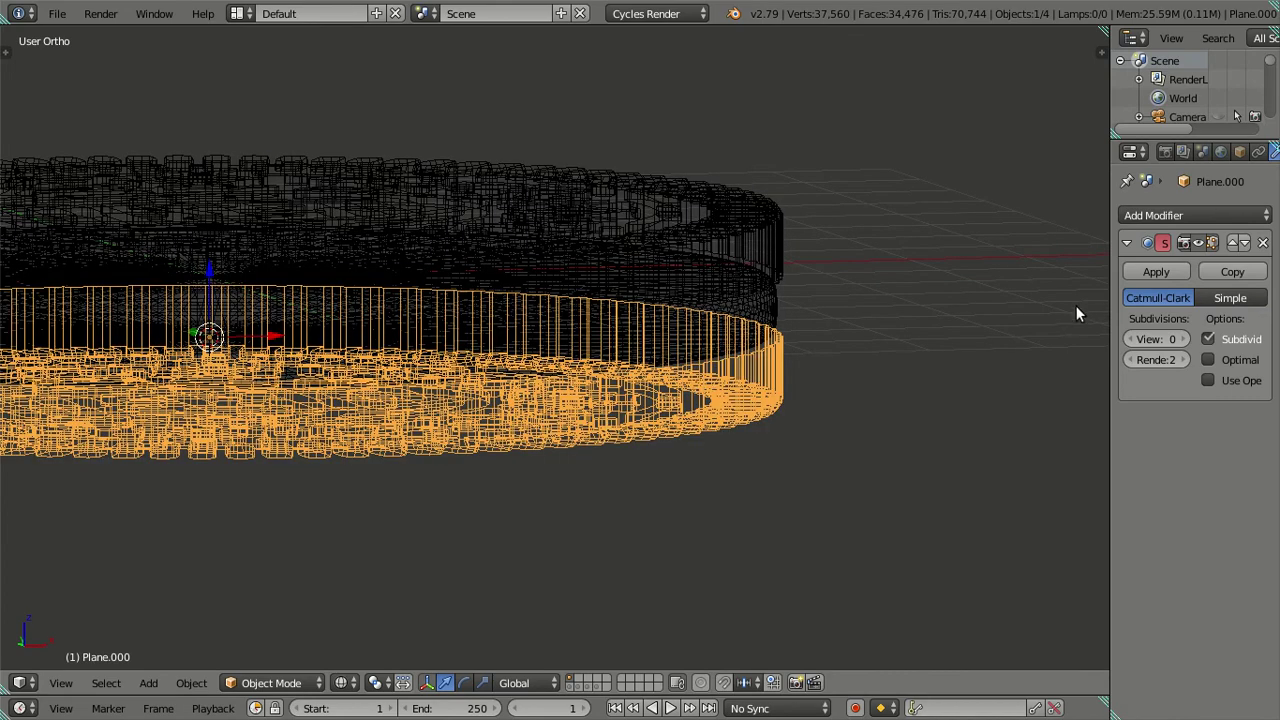
Step: Remove the Subdivision Surface modifiers from the lower wafer, cream disc and upper wafer
left_click(1265, 244)
right_click(779, 308)
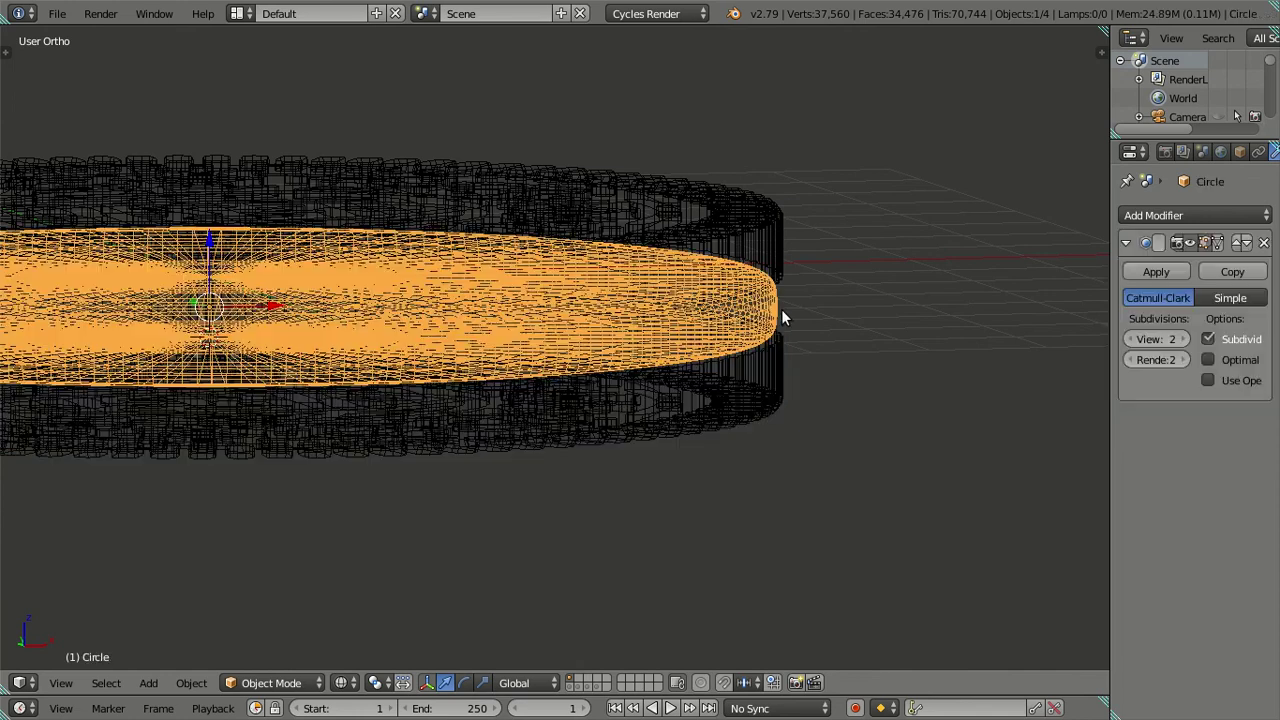
left_click(1263, 244)
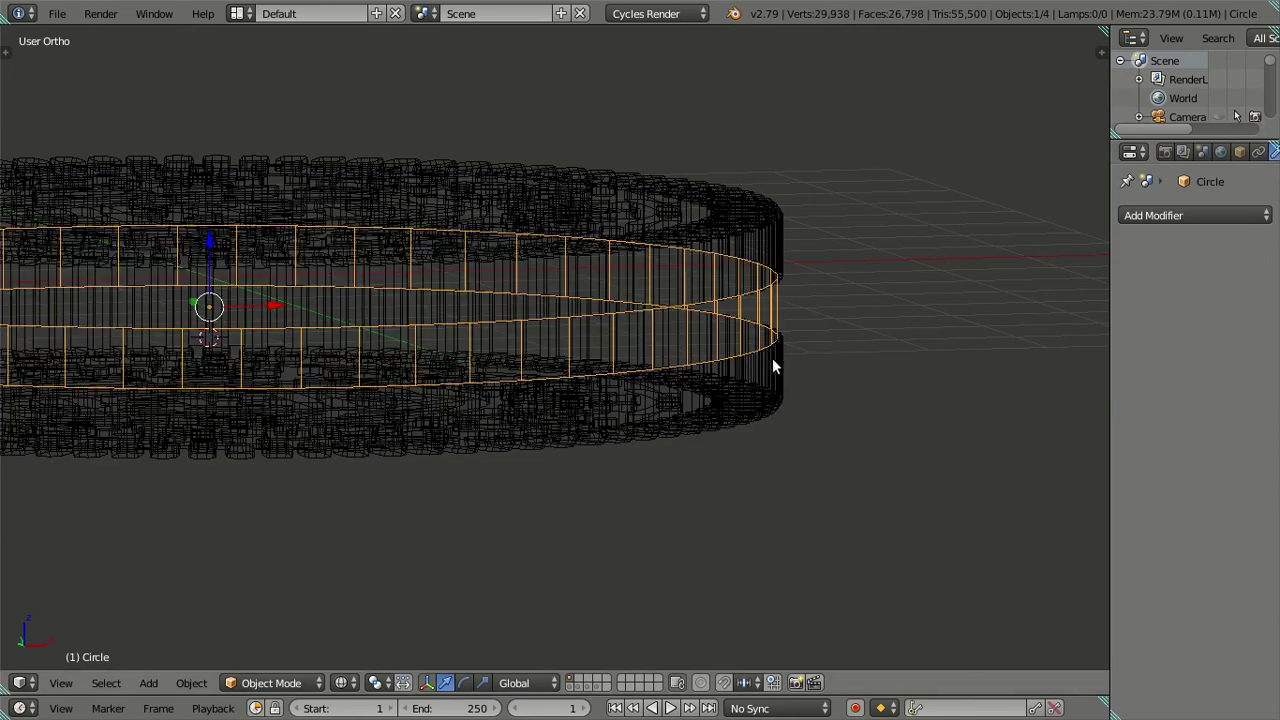
right_click(776, 242)
left_click(1266, 244)
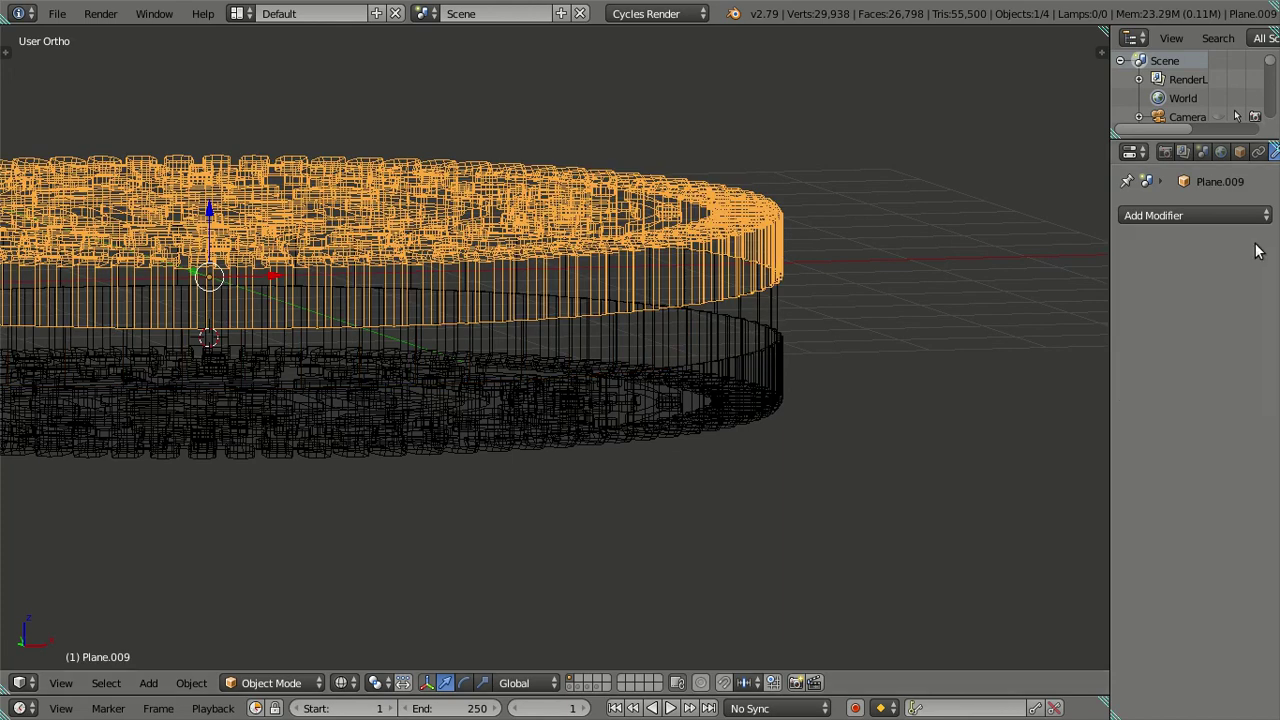
Step: Select the lower wafer Plane.000, upper wafer and cream disc and join them with Ctrl+J
right_click(775, 345)
right_click(777, 312)
right_click(768, 370)
right_click(763, 255, "shift")
right_click(770, 315, "shift")
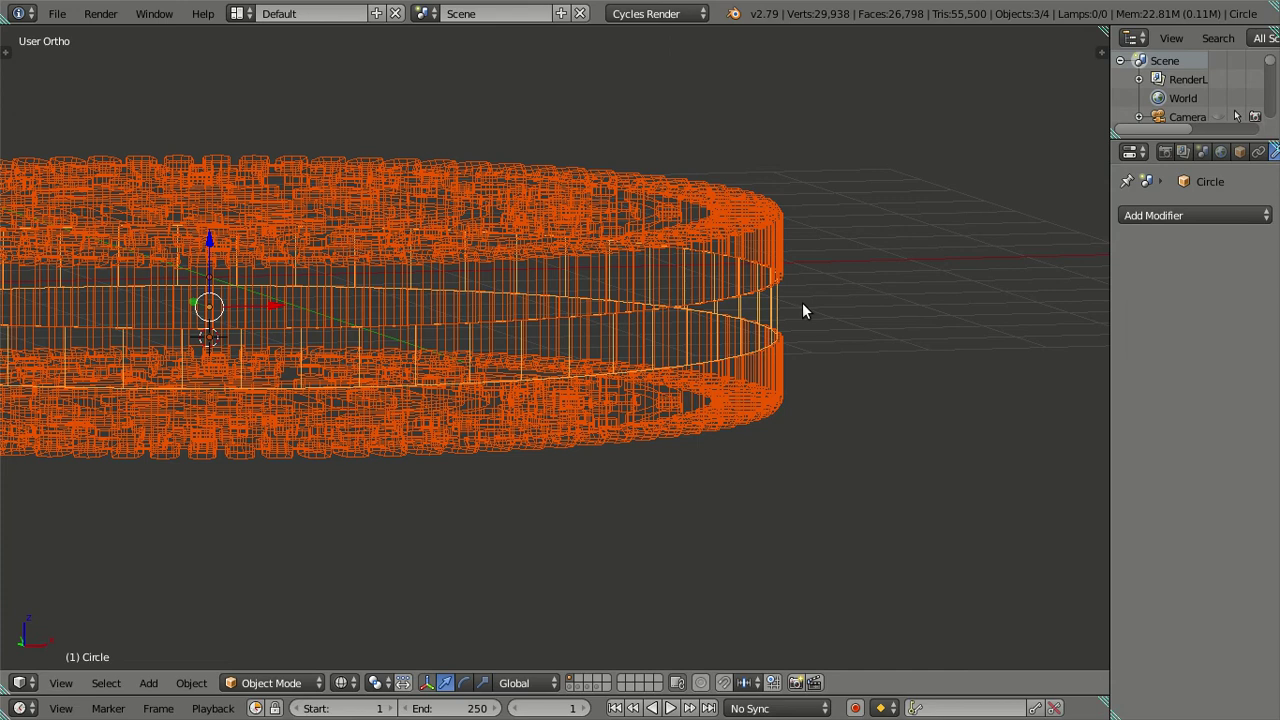
key("ctrl+j")
Step: Reset the 3D cursor to the world centre from the front view
key("a")
key("z")
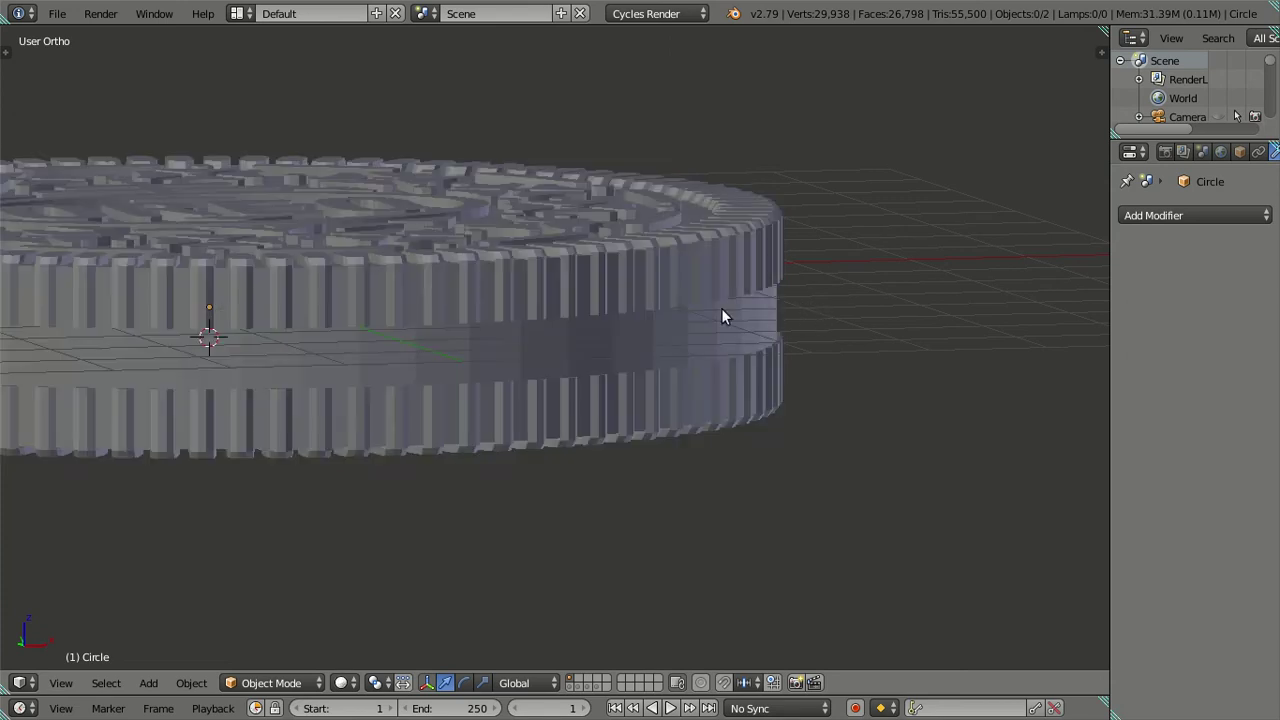
scroll(650, 340, "down", 2)
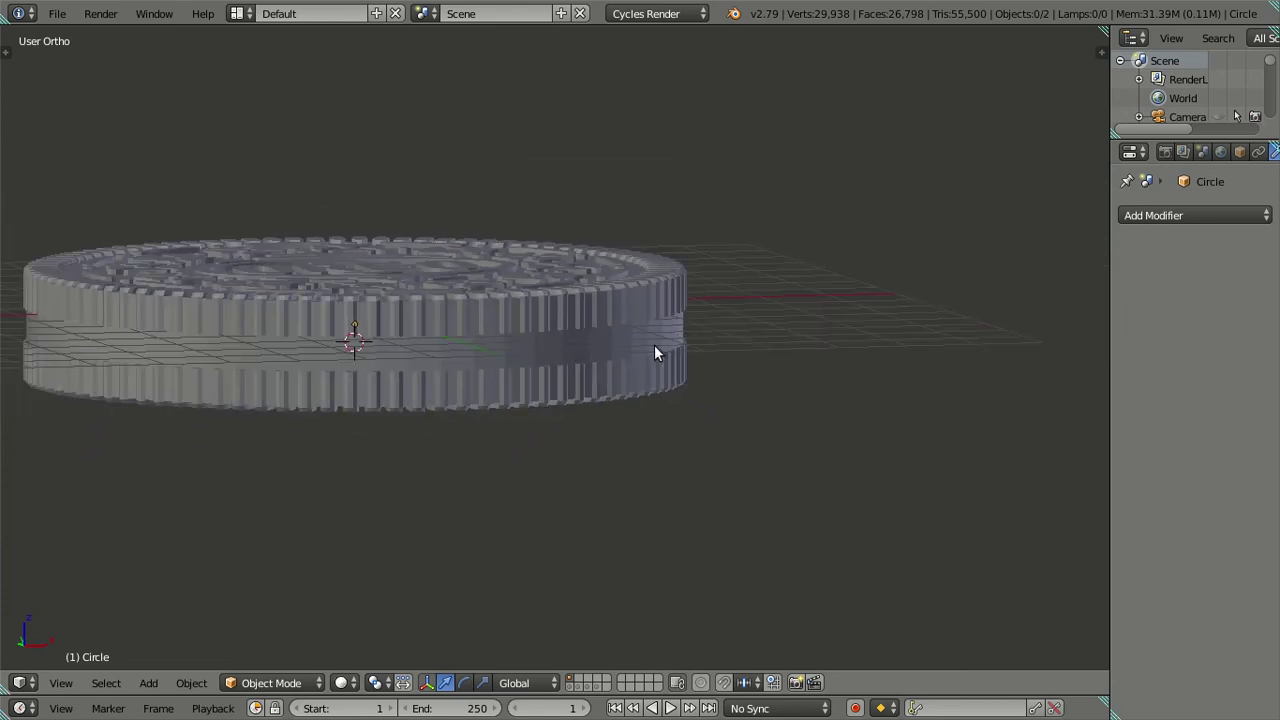
key("KP_1")
key("z")
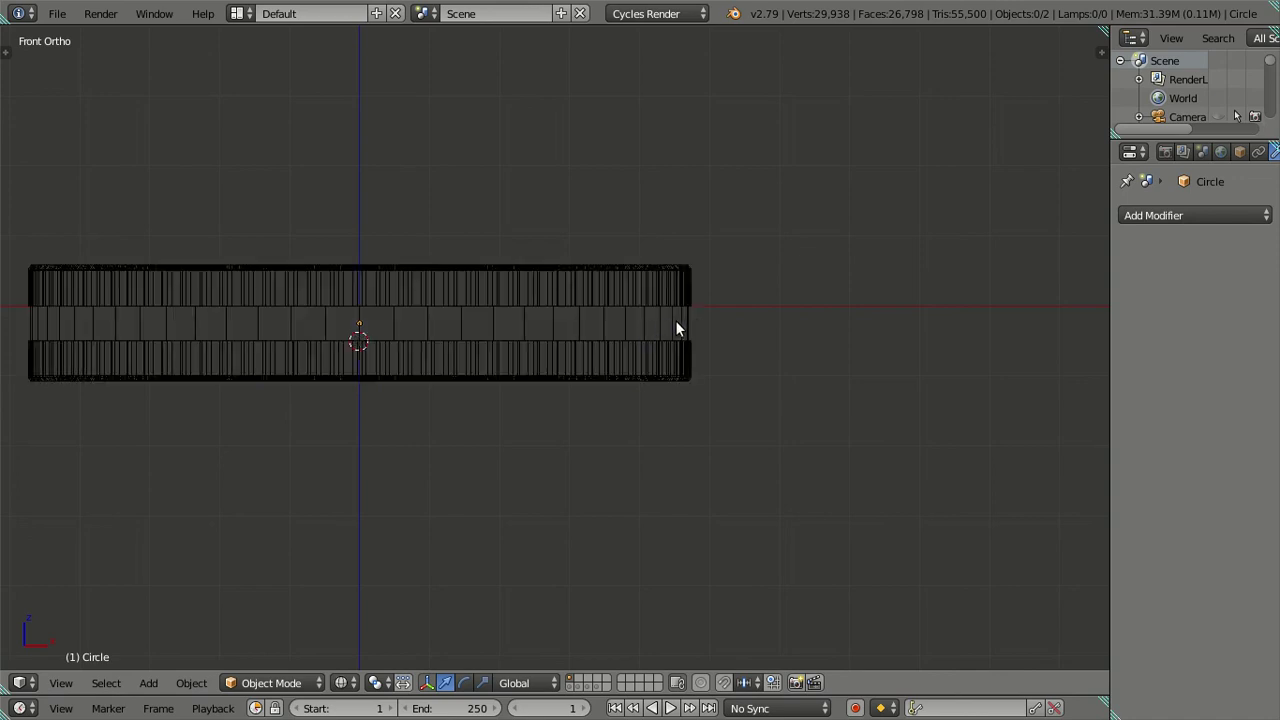
key("shift+a")
key("shift+s")
left_click(731, 355)
Step: Snap the joined cookie onto the 3D cursor at the world origin
right_click(614, 321)
key("shift+s")
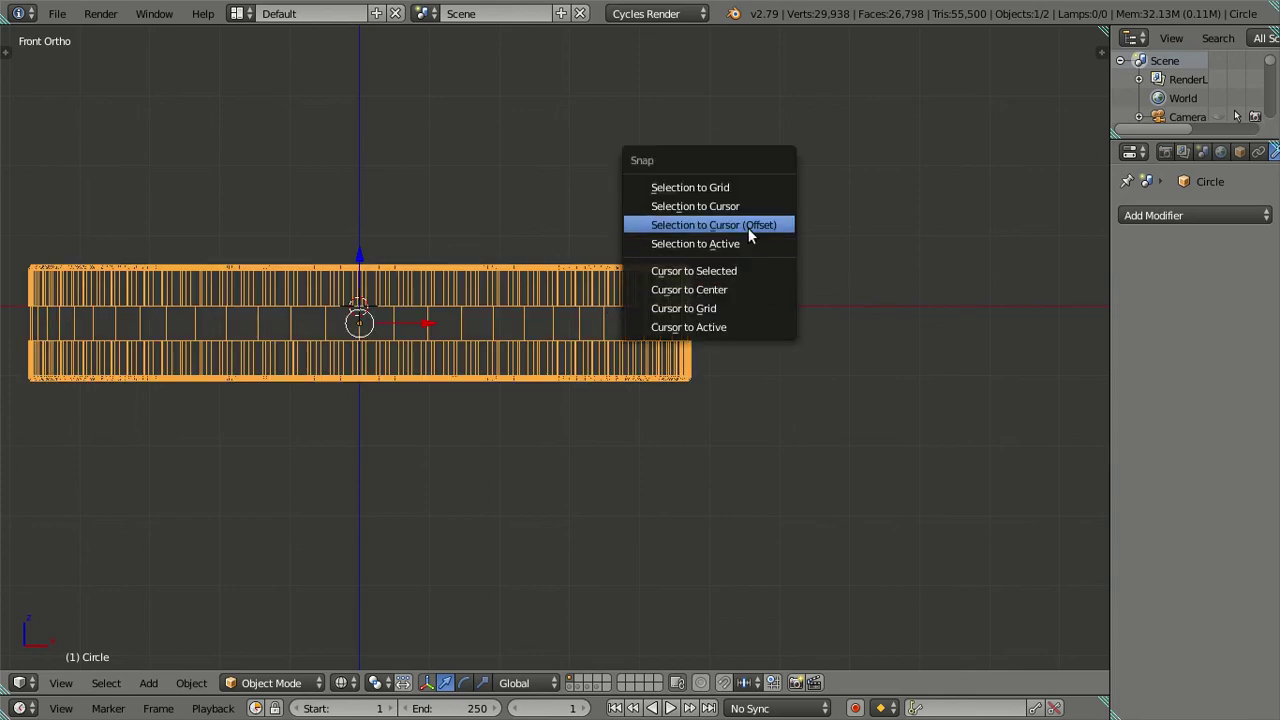
left_click(741, 206)
key("a")
key("z")
mouse_move(728, 205)
middle_mouse_down()
mouse_move(618, 248)
mouse_move(640, 250)
middle_mouse_up()
Step: Add a Subdivision Surface modifier at viewport level 1 to the joined cookie
left_click(1208, 215)
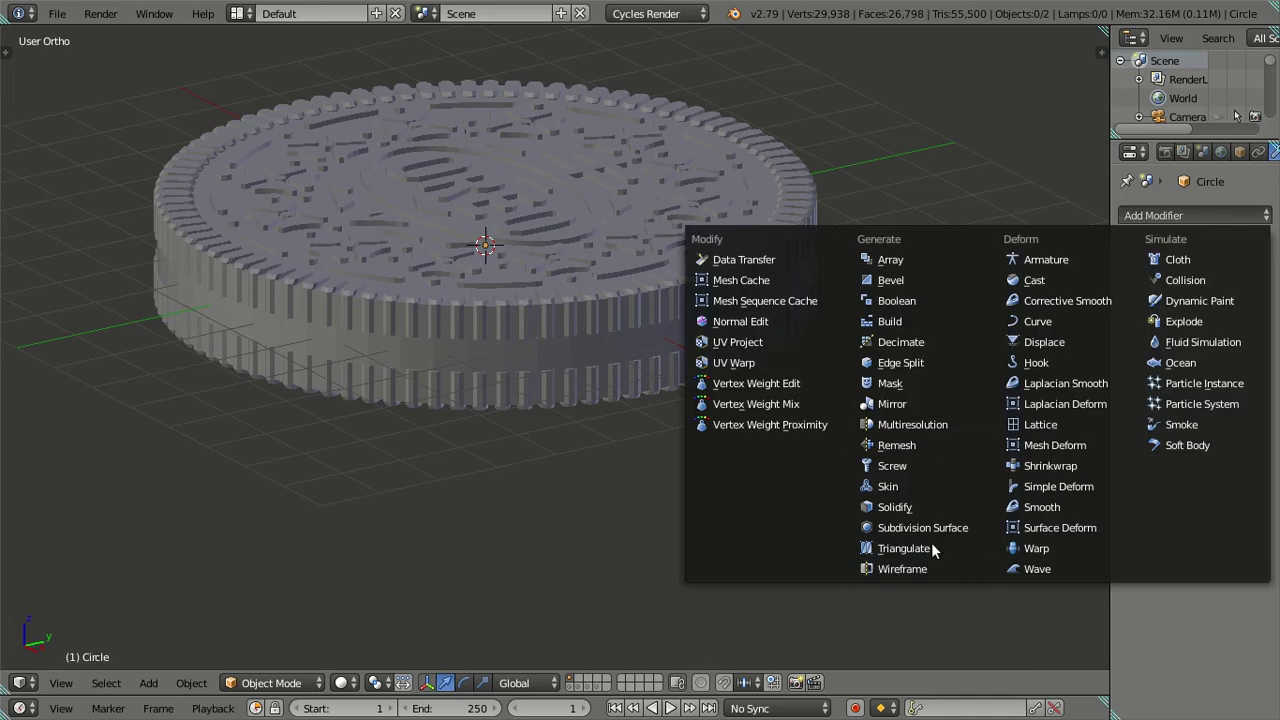
left_click(900, 527)
middle_click_drag(508, 317, 541, 292)
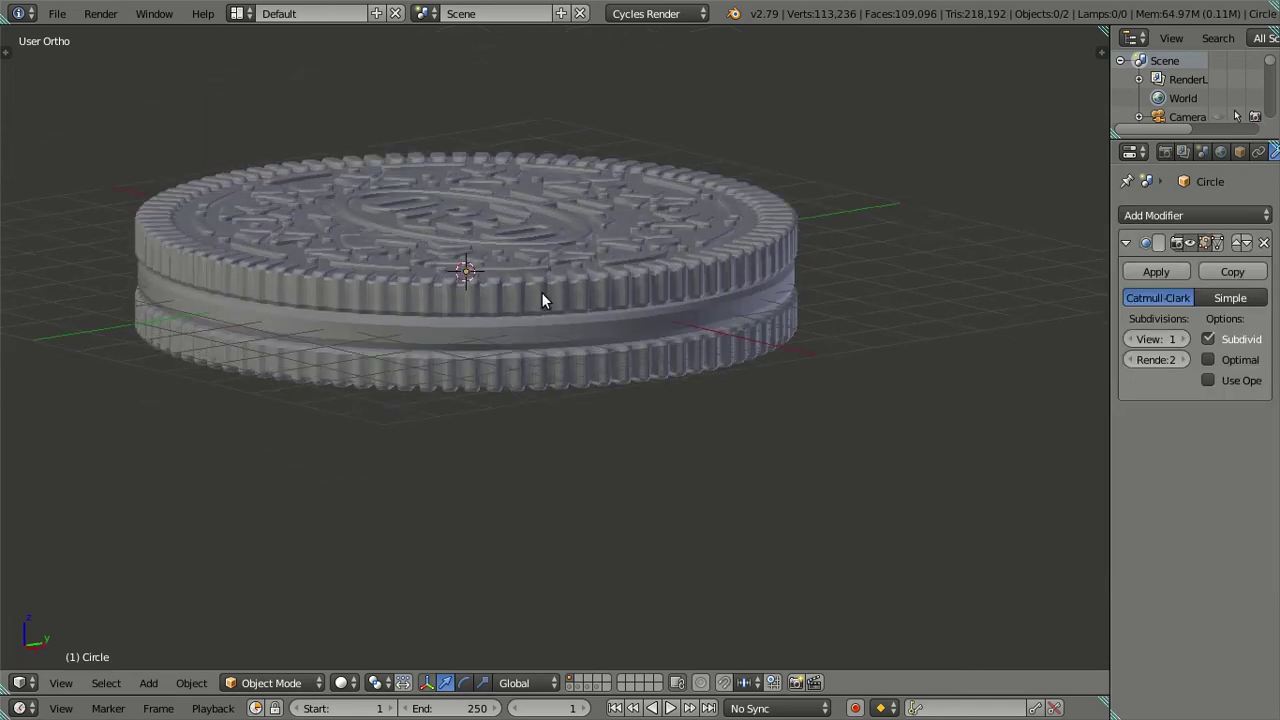
key("z")
key("z")
key("t")
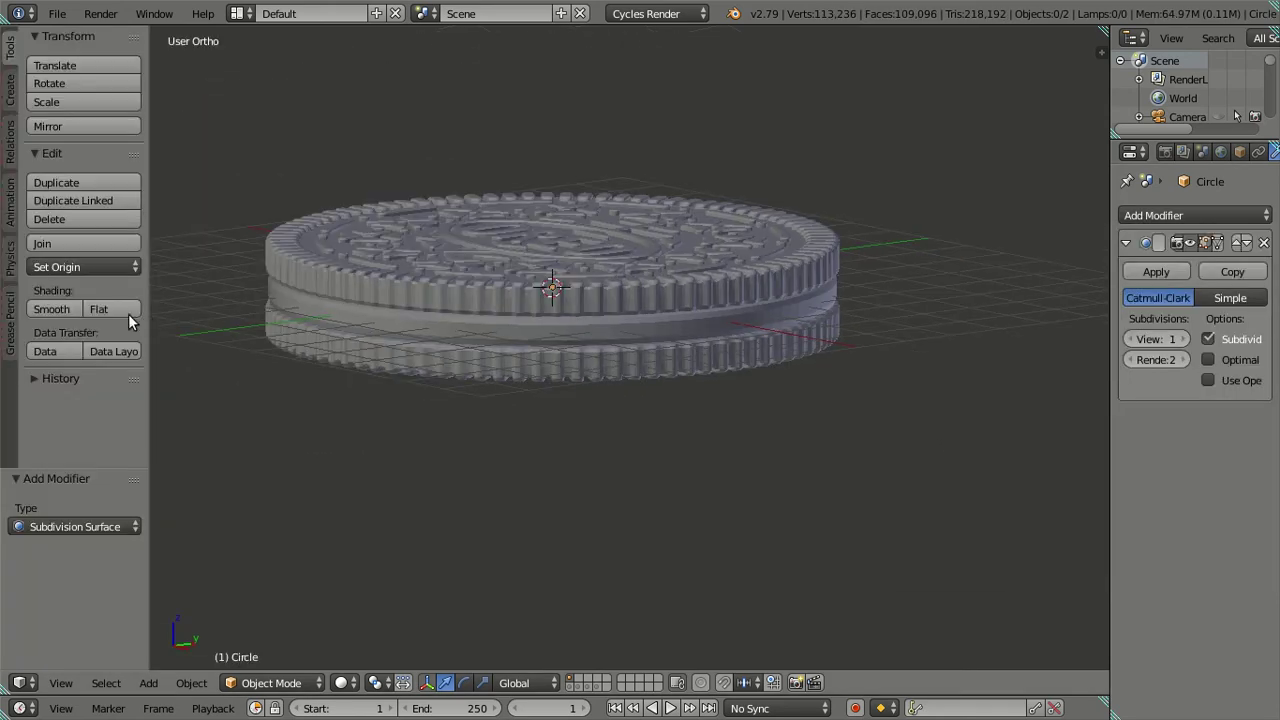
scroll(527, 344, "up", 3)
key("z")
Step: Inspect the OREO lettering, then view the cookie edge-on from the right side (Numpad 3)
right_click(534, 365)
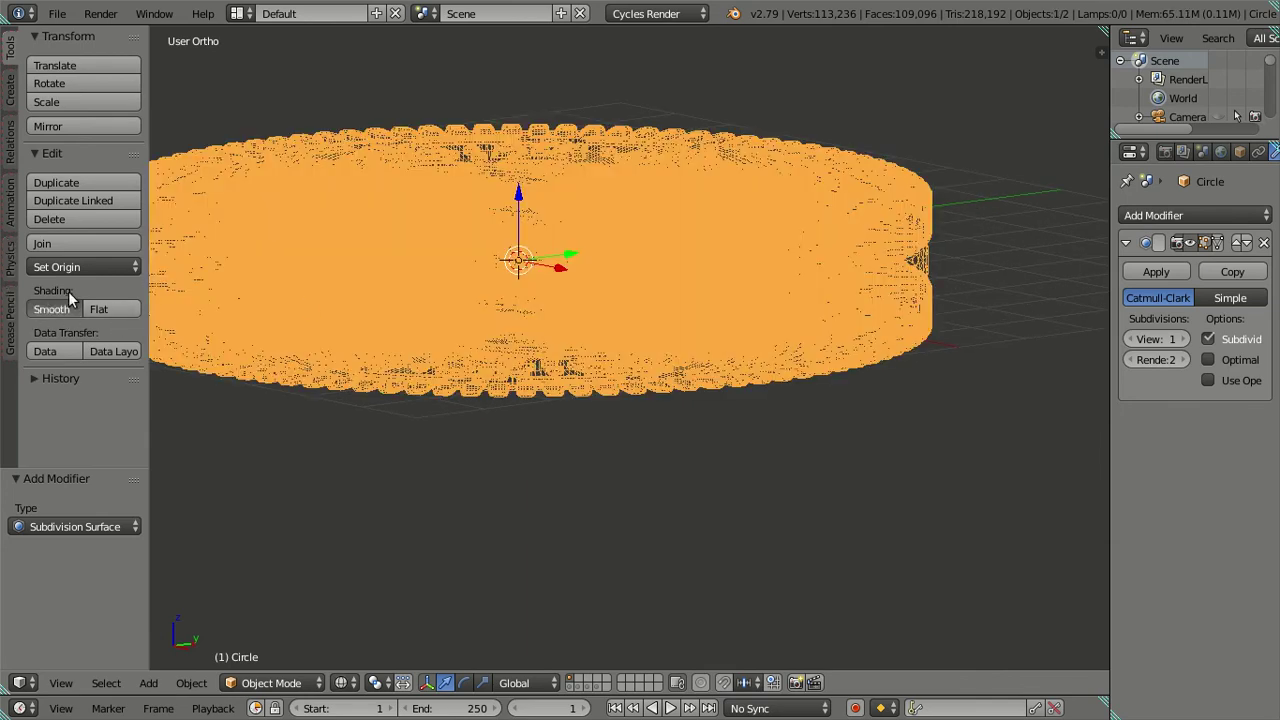
key("t")
key("a")
key("z")
mouse_move(413, 285)
middle_mouse_down()
mouse_move(637, 350)
mouse_move(634, 309)
mouse_move(663, 260)
mouse_move(651, 194)
mouse_move(629, 166)
mouse_move(591, 160)
mouse_move(451, 232)
mouse_move(478, 270)
mouse_move(569, 294)
middle_mouse_up()
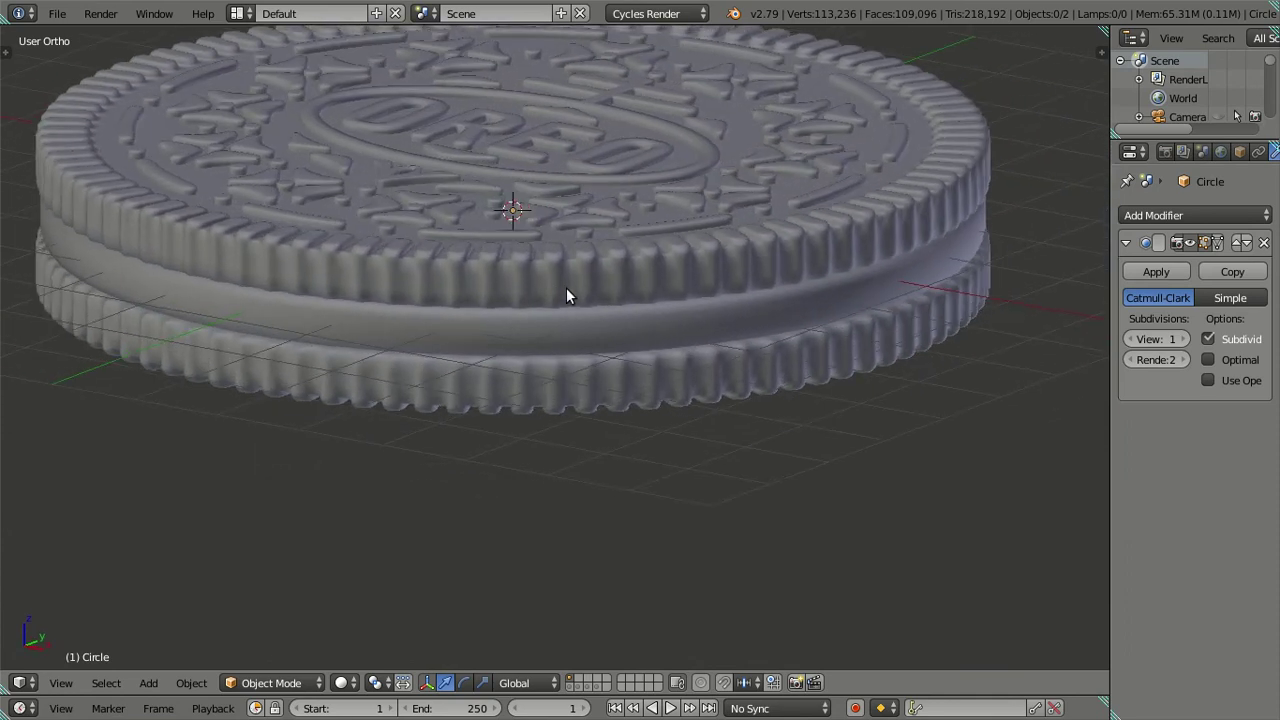
scroll(600, 290, "down", 3)
mouse_move(674, 283)
middle_mouse_down()
mouse_move(706, 244)
mouse_move(721, 253)
middle_mouse_up()
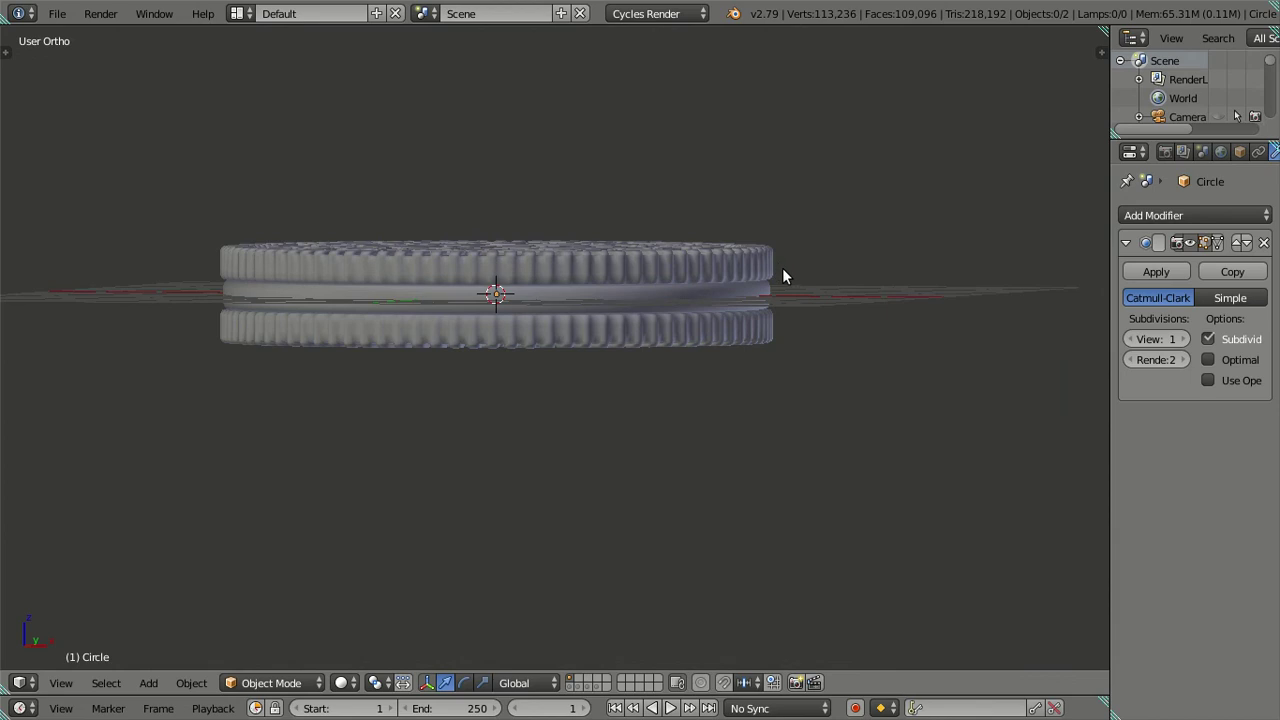
key("KP_3")
Step: In Edit Mode, select an edge loop on each wafer and start a scale, then cancel it
scroll(782, 268, "up", 2)
key("Tab")
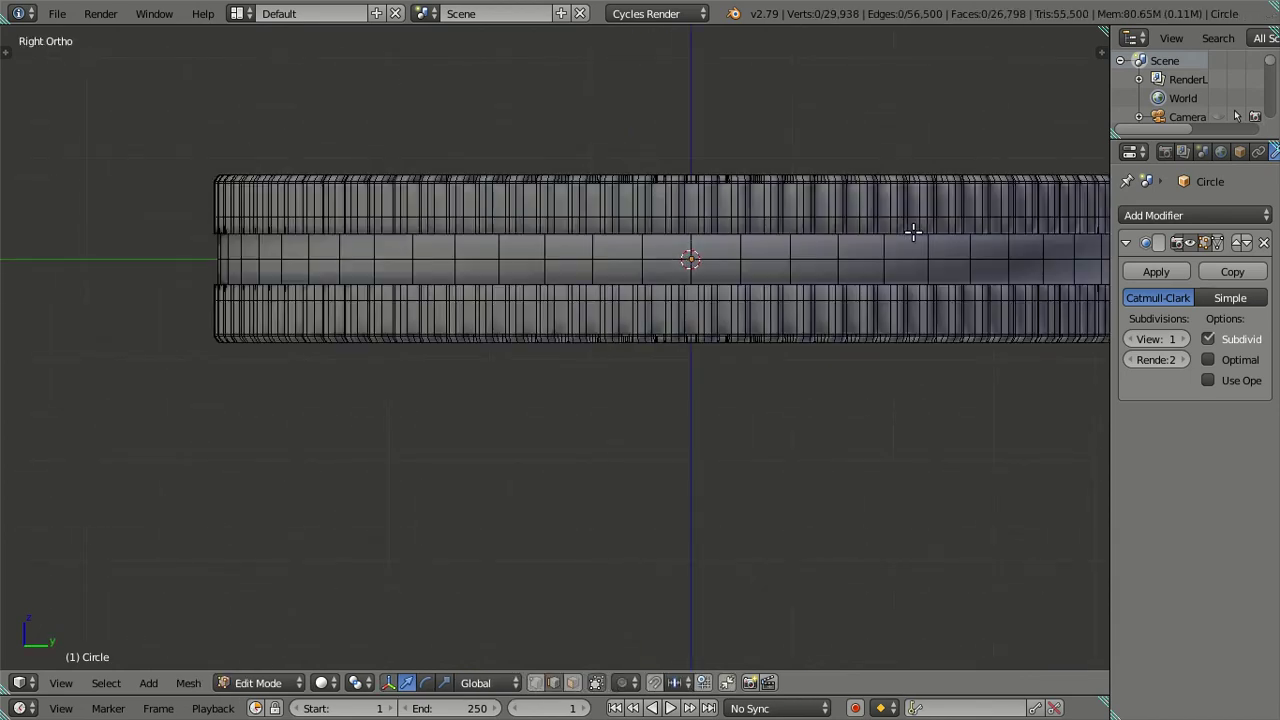
scroll(895, 245, "down", 2)
scroll(594, 327, "down", 1)
scroll(547, 338, "up", 2)
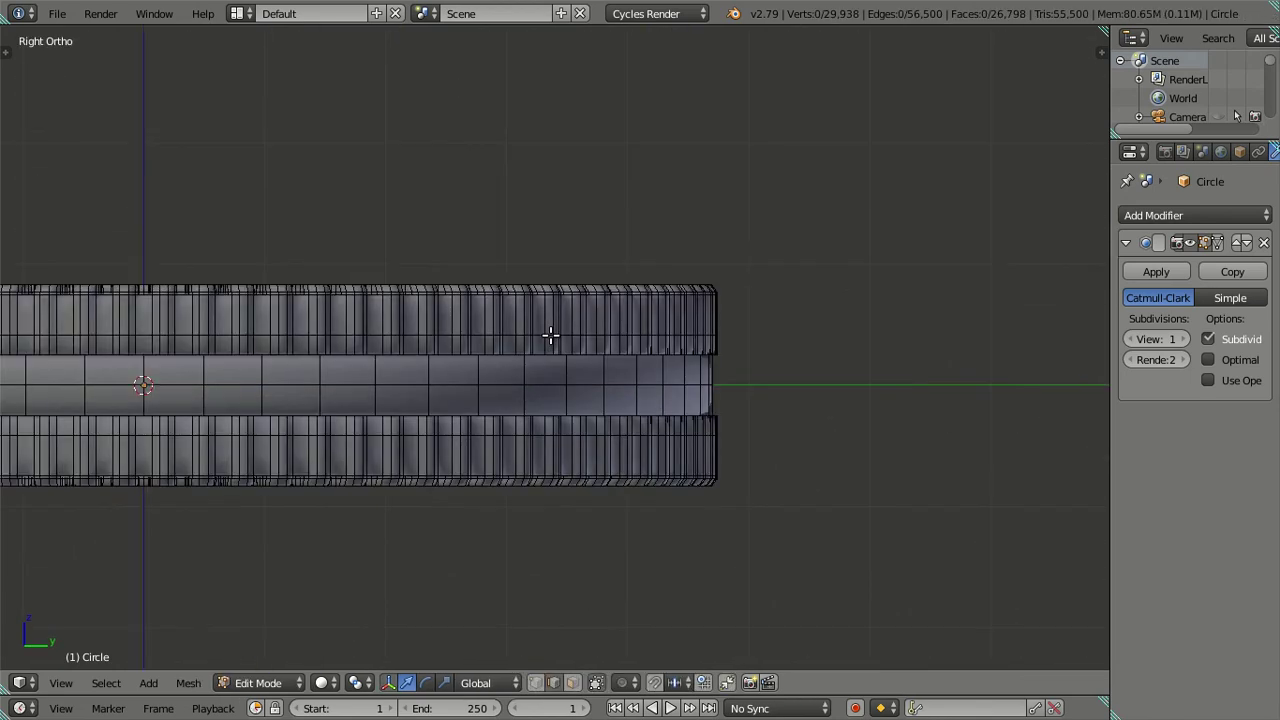
scroll(583, 331, "up", 3)
scroll(578, 360, "up", 1)
left_click(529, 496, "alt")
left_click(526, 322, "alt+shift")
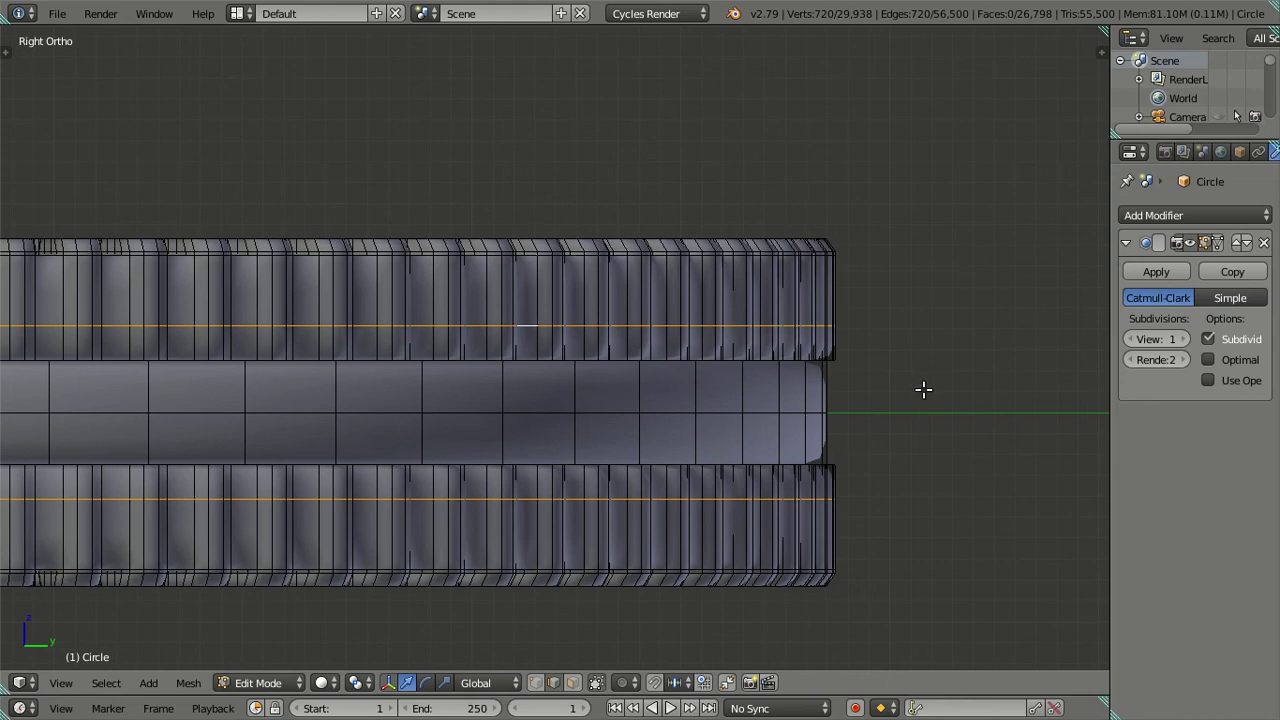
key("s")
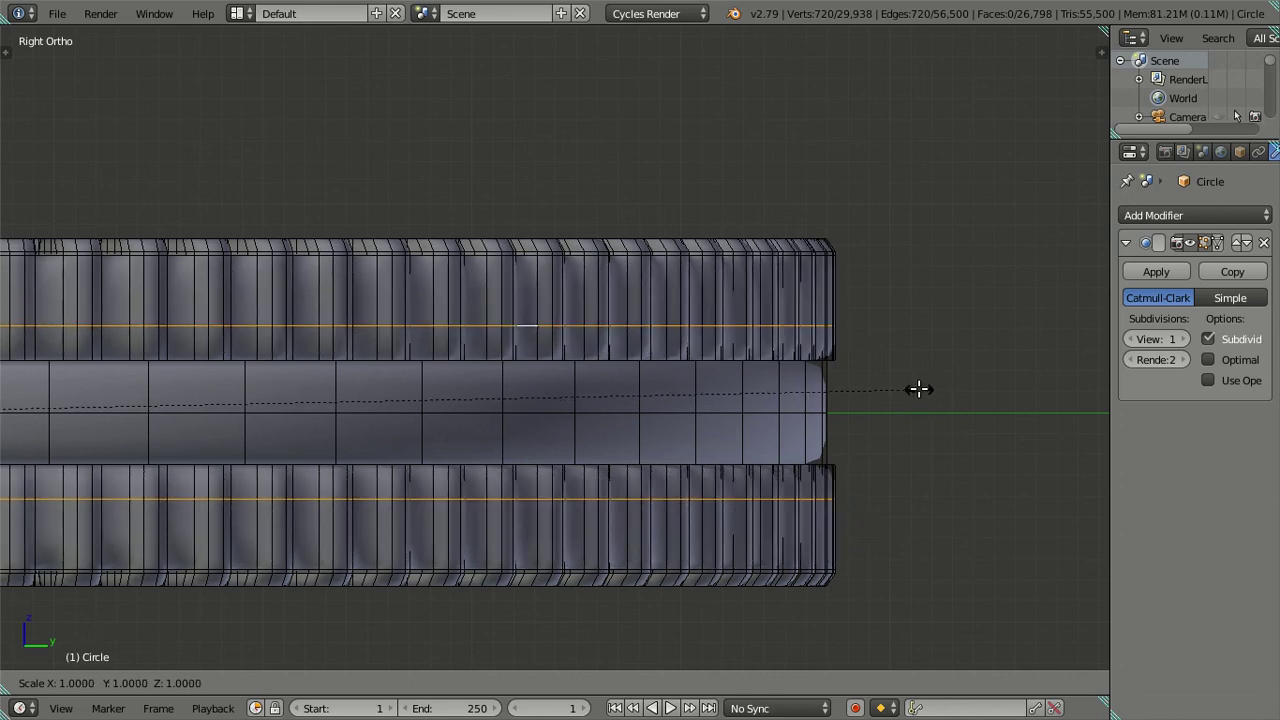
right_click(859, 359)
Step: Cut a new centred edge loop in the upper wafer and set the subdivision preview to 0
key("ctrl+r")
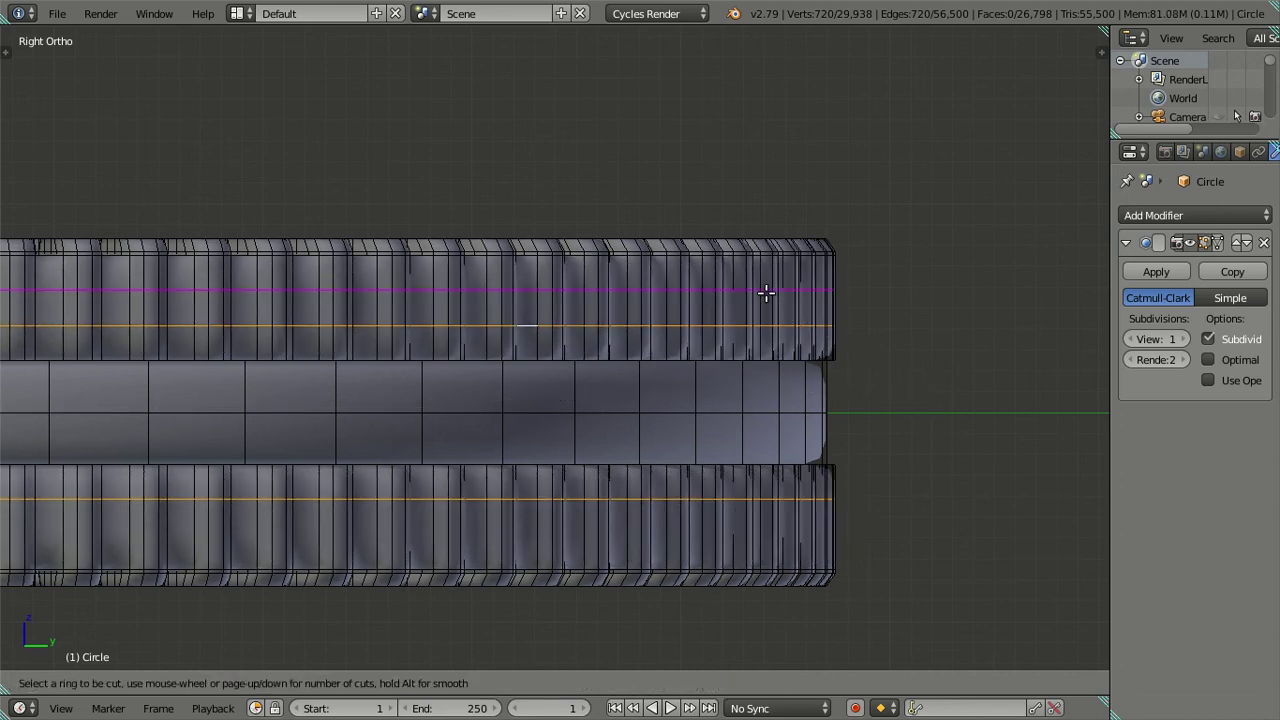
left_click(795, 310)
right_click(795, 310)
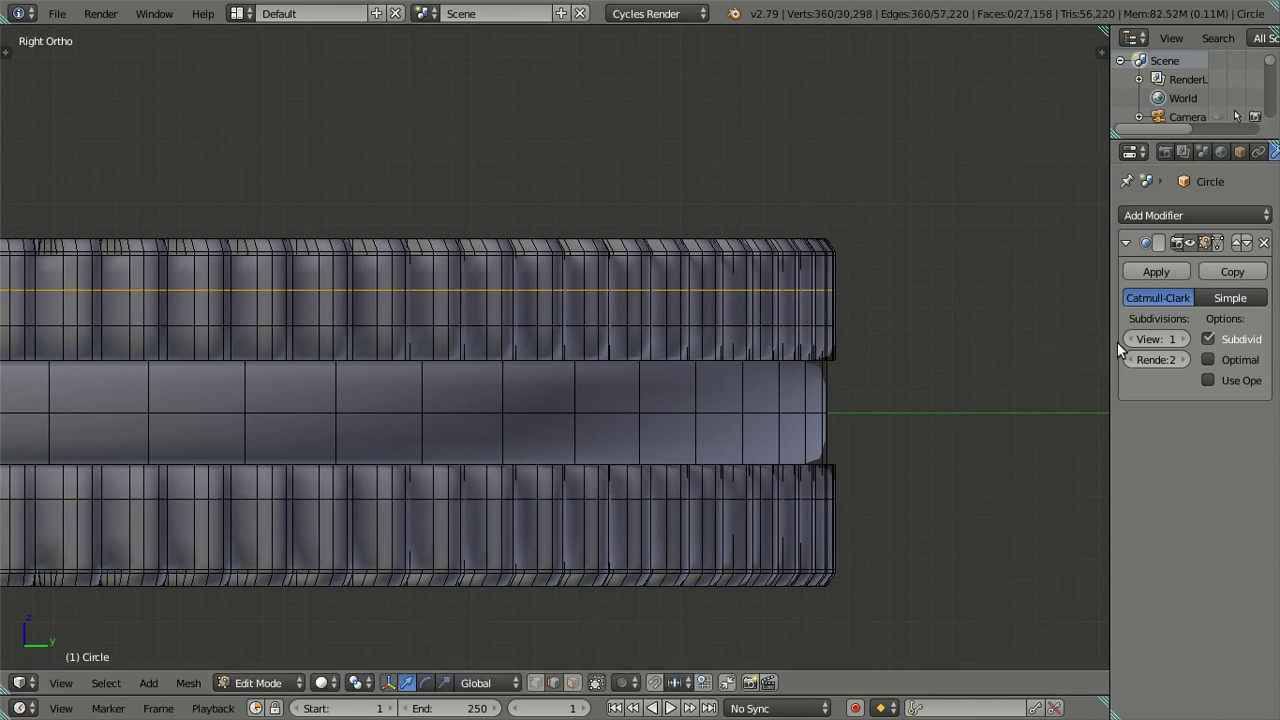
left_click(1131, 339)
right_click(663, 325, "alt+shift")
Step: Cut a lower-wafer loop, then scale the four selected rim loops outward to 1.0051
key("ctrl+r")
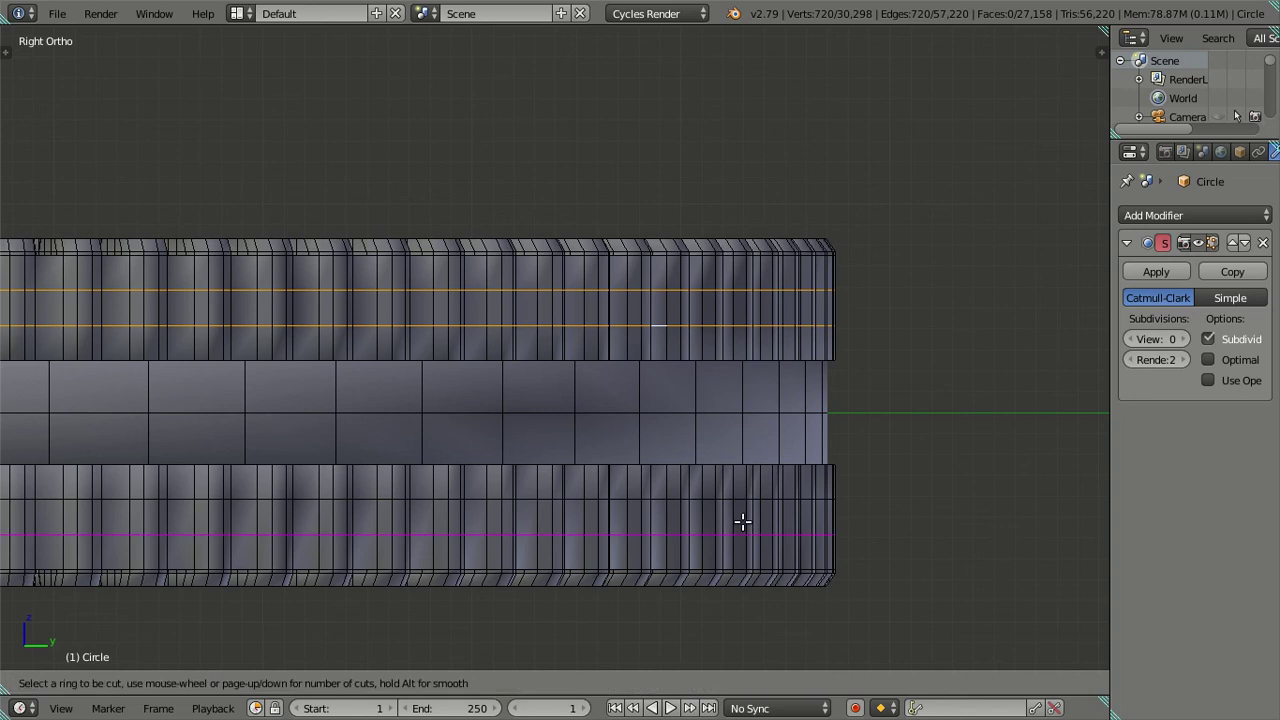
left_click(742, 521)
left_click(711, 500)
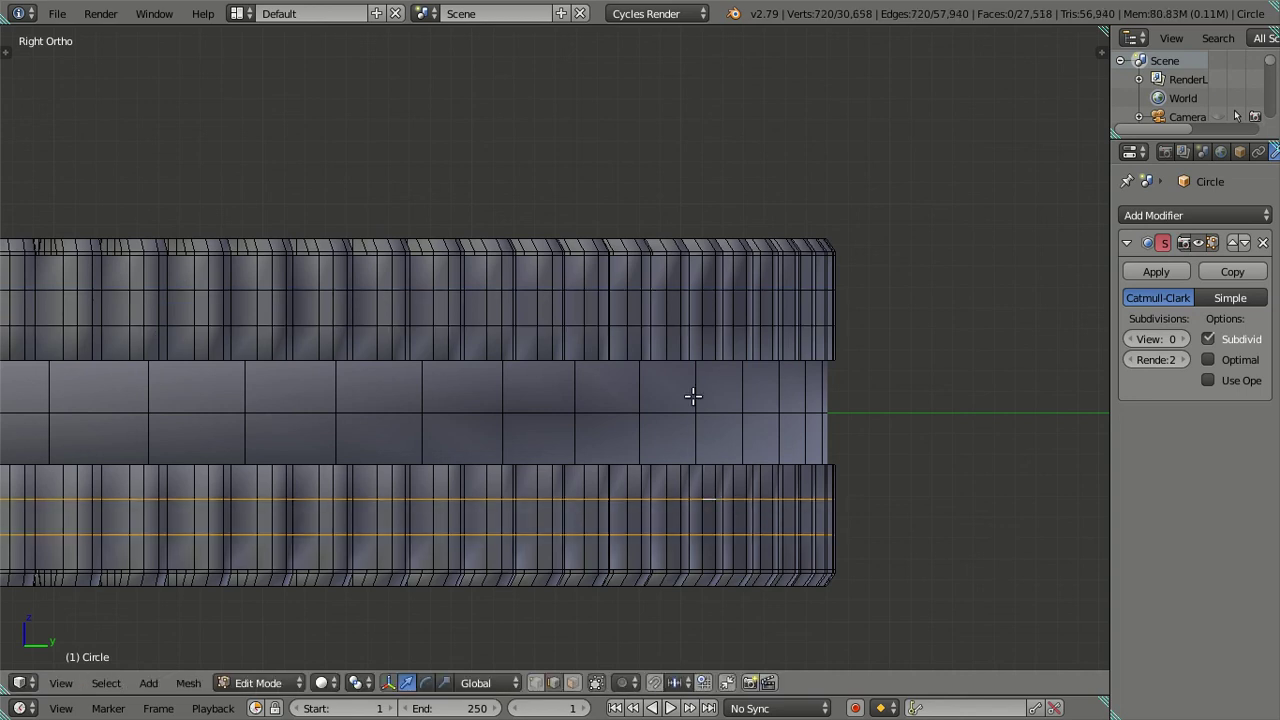
right_click(697, 325, "alt+shift")
right_click(695, 291, "alt+shift")
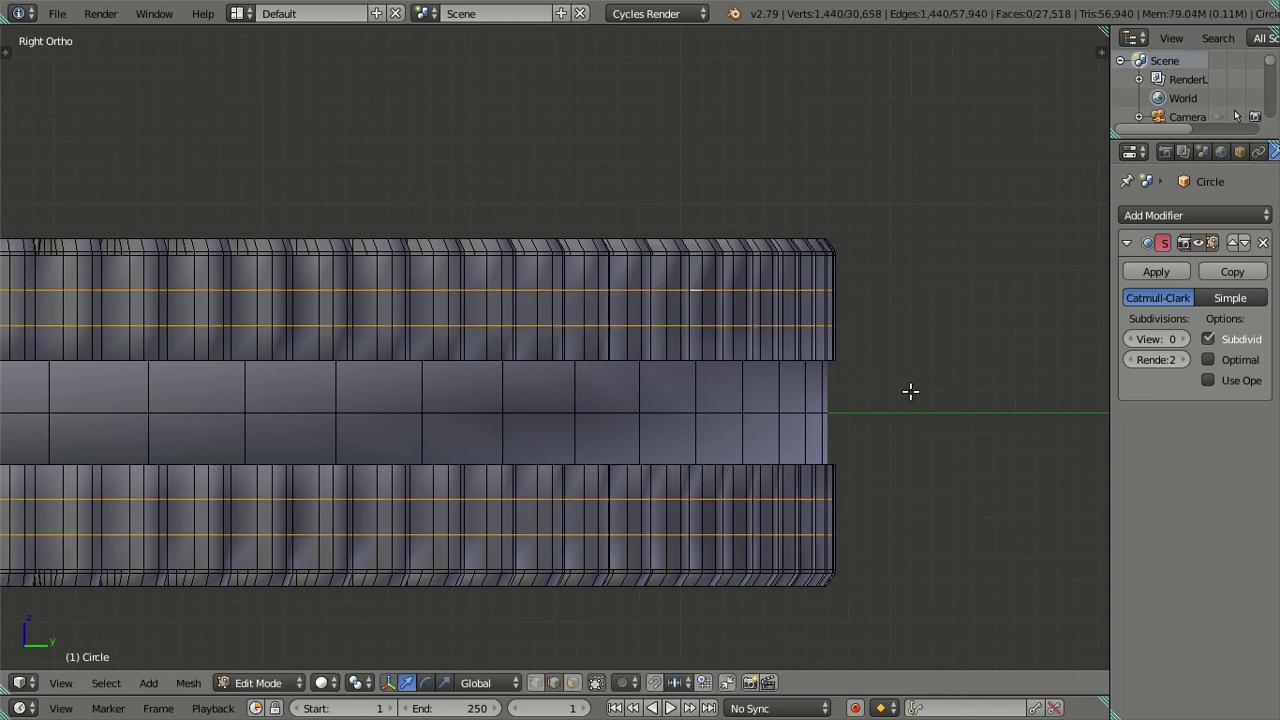
key("s")
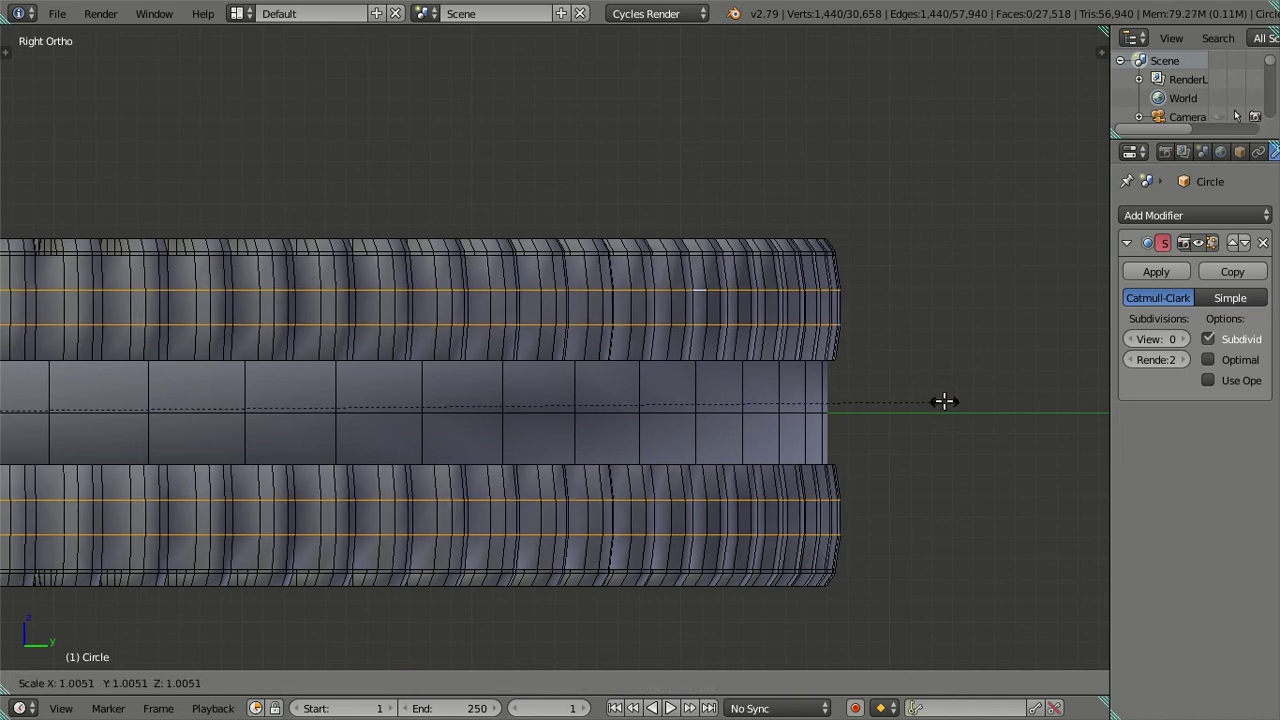
left_click(943, 401)
Step: Return to Object Mode and raise the Subdivision modifier's viewport level to 2
key("Tab")
middle_click_drag(899, 369, 824, 384)
scroll(824, 384, "up", 2)
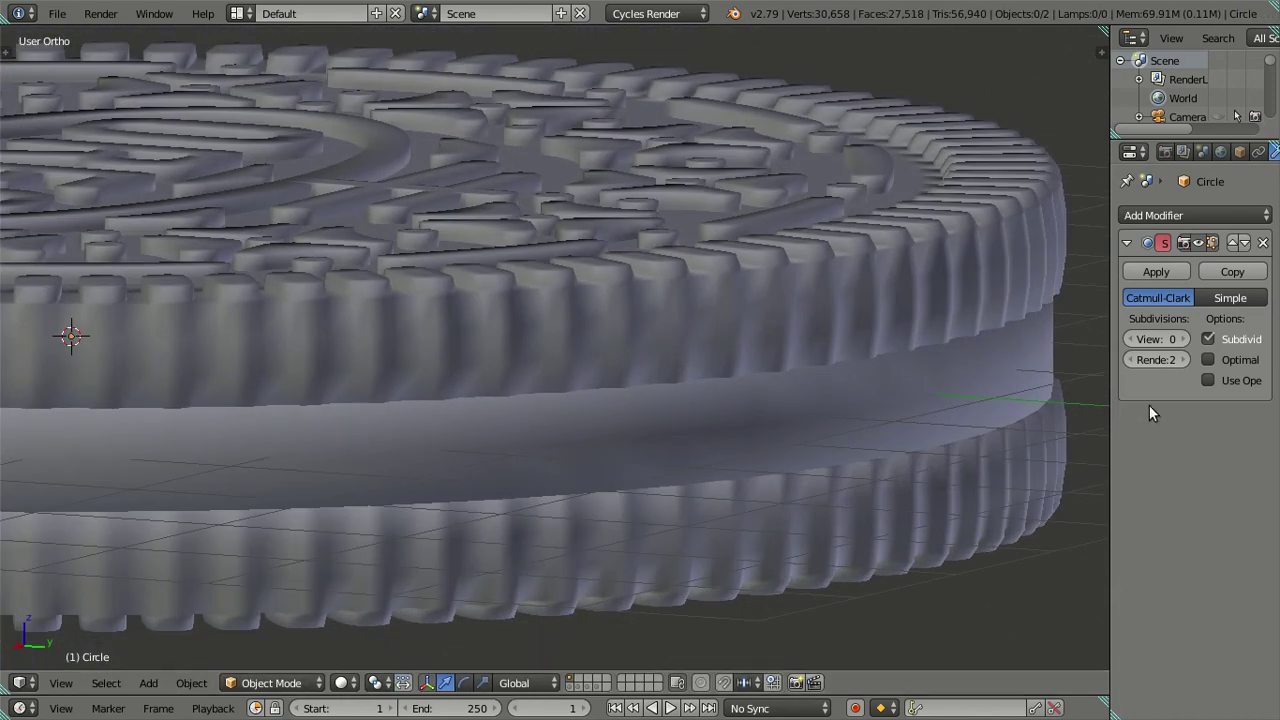
left_click(1182, 338)
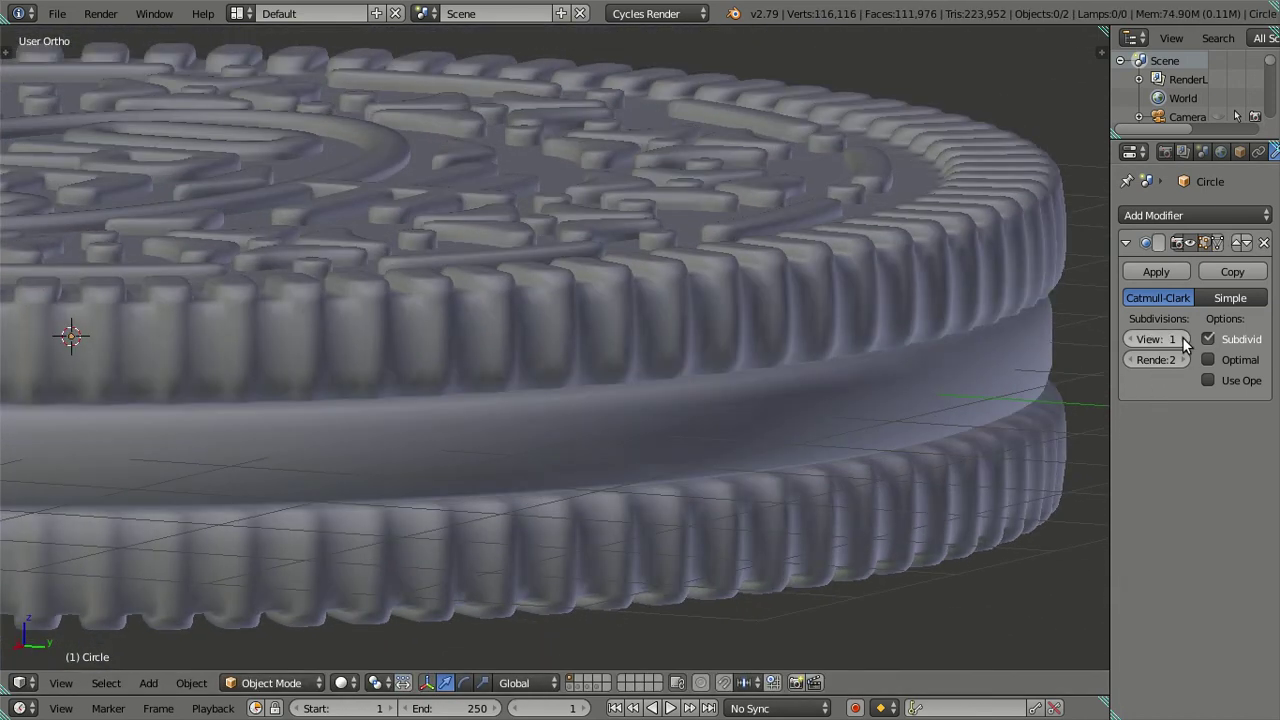
key("ctrl+2")
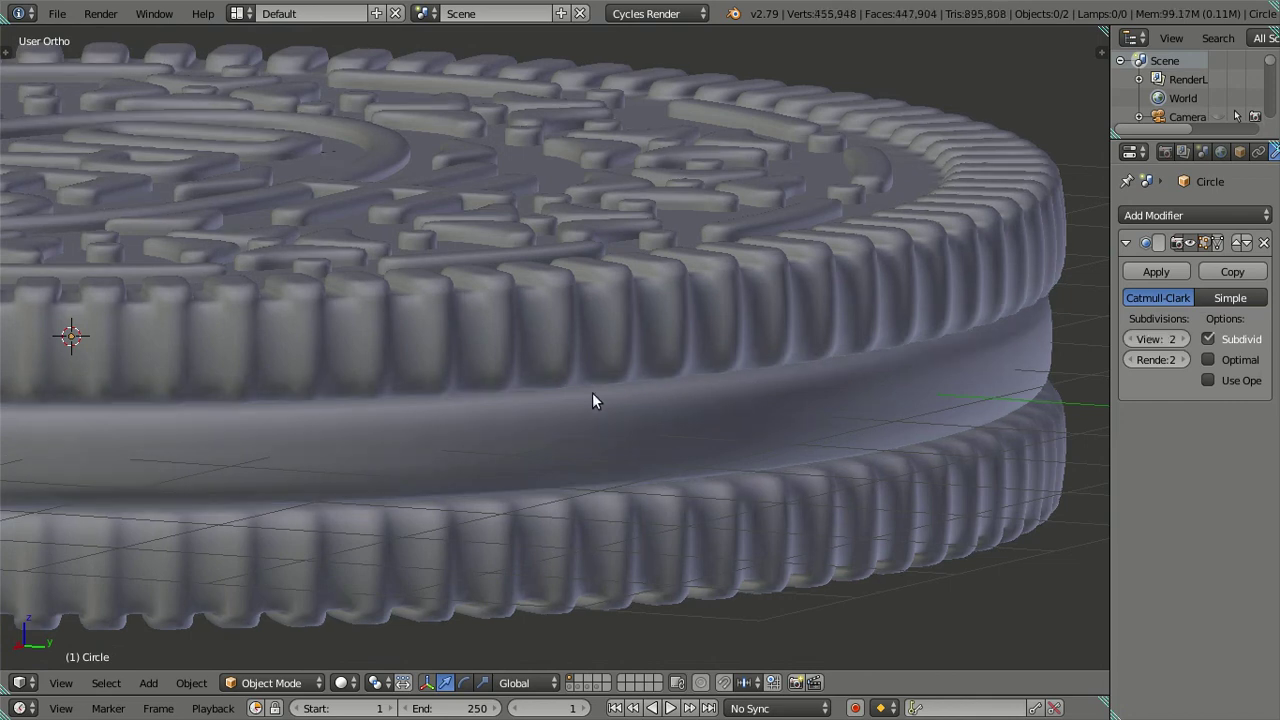
scroll(592, 392, "down", 3)
Step: Orbit and zoom around the smoothed cookie, checking its top-down and oblique side views
mouse_move(536, 410)
middle_mouse_down()
mouse_move(371, 366)
mouse_move(371, 326)
mouse_move(423, 303)
mouse_move(478, 460)
mouse_move(511, 496)
middle_mouse_up()
scroll(423, 306, "down", 3)
scroll(511, 496, "up", 1)
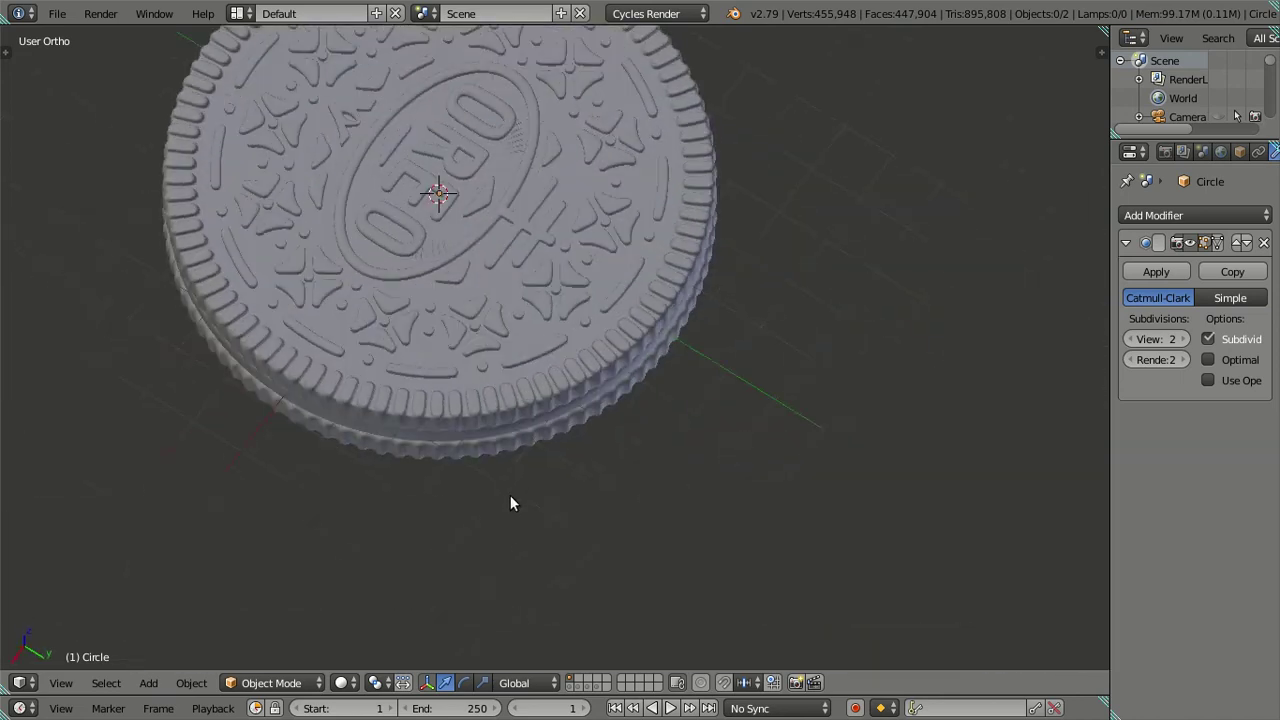
scroll(609, 430, "down", 1)
mouse_move(445, 402)
middle_mouse_down()
mouse_move(631, 430)
mouse_move(671, 342)
mouse_move(457, 424)
middle_mouse_up()
scroll(457, 423, "up", 3)
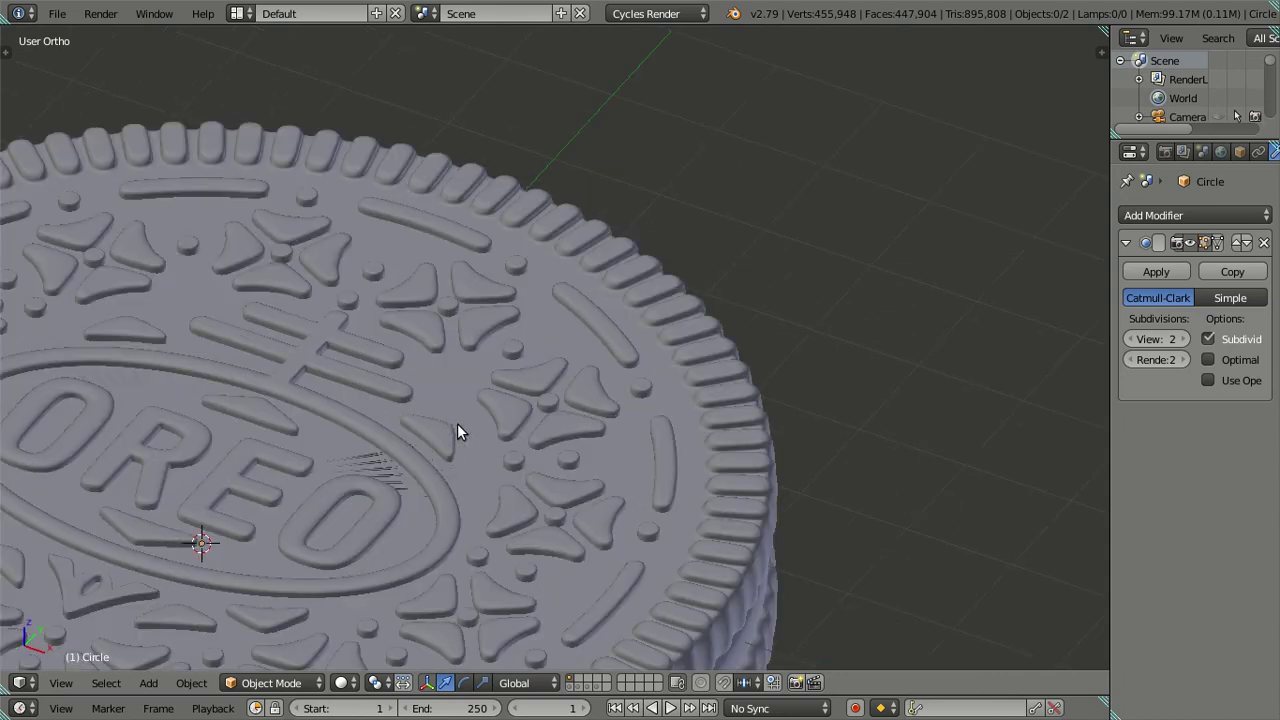
scroll(441, 470, "up", 2)
scroll(640, 269, "up", 1)
scroll(668, 240, "up", 1)
scroll(660, 244, "down", 2)
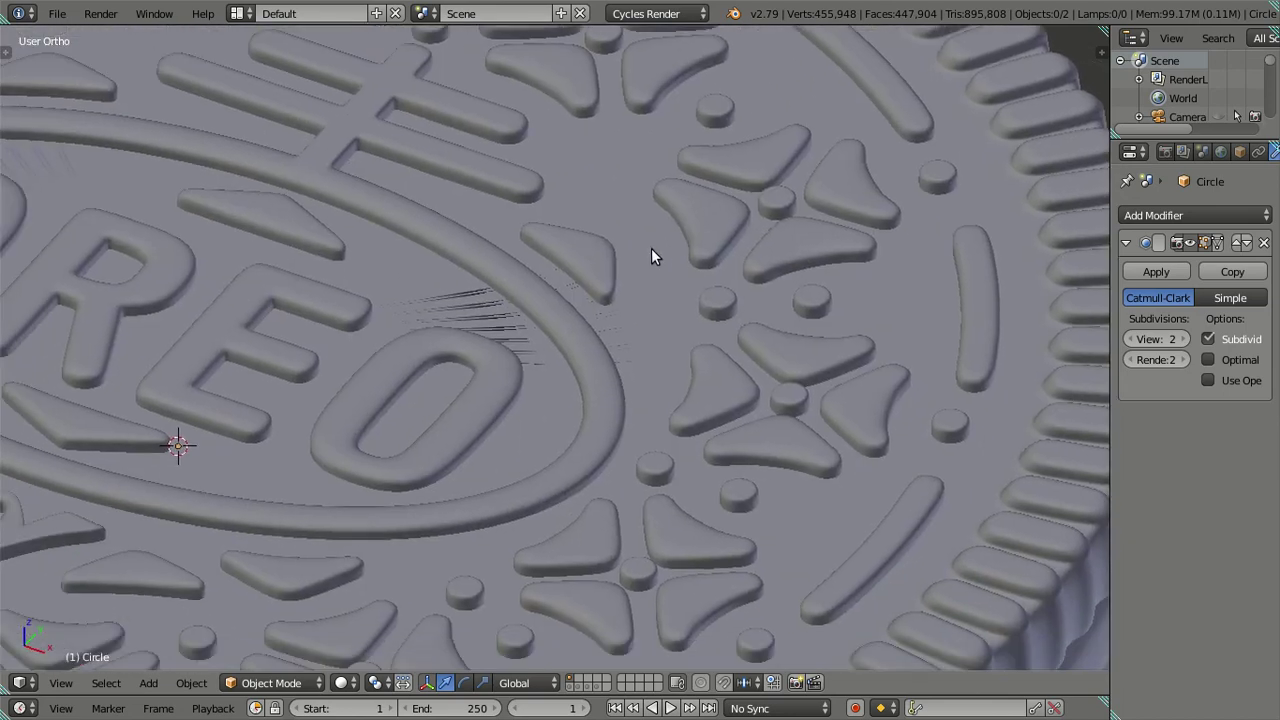
scroll(630, 275, "down", 2)
scroll(560, 340, "down", 2)
mouse_move(522, 386)
middle_mouse_down()
mouse_move(533, 148)
mouse_move(508, 190)
mouse_move(531, 266)
middle_mouse_up()
mouse_move(574, 203)
middle_mouse_down()
mouse_move(580, 283)
mouse_move(649, 531)
mouse_move(687, 551)
mouse_move(722, 514)
middle_mouse_up()
Step: View through the scene camera in perspective with Lock Camera to View enabled
key("KP_5")
scroll(700, 450, "down", 4)
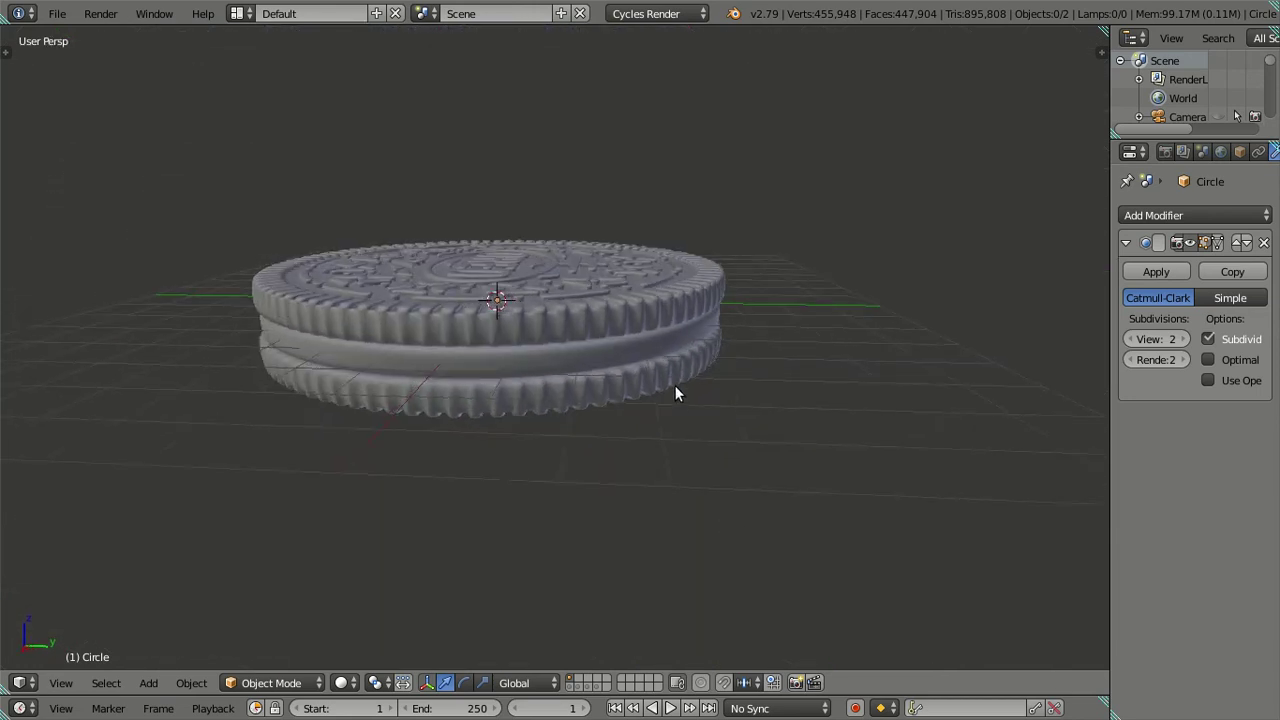
key("KP_0")
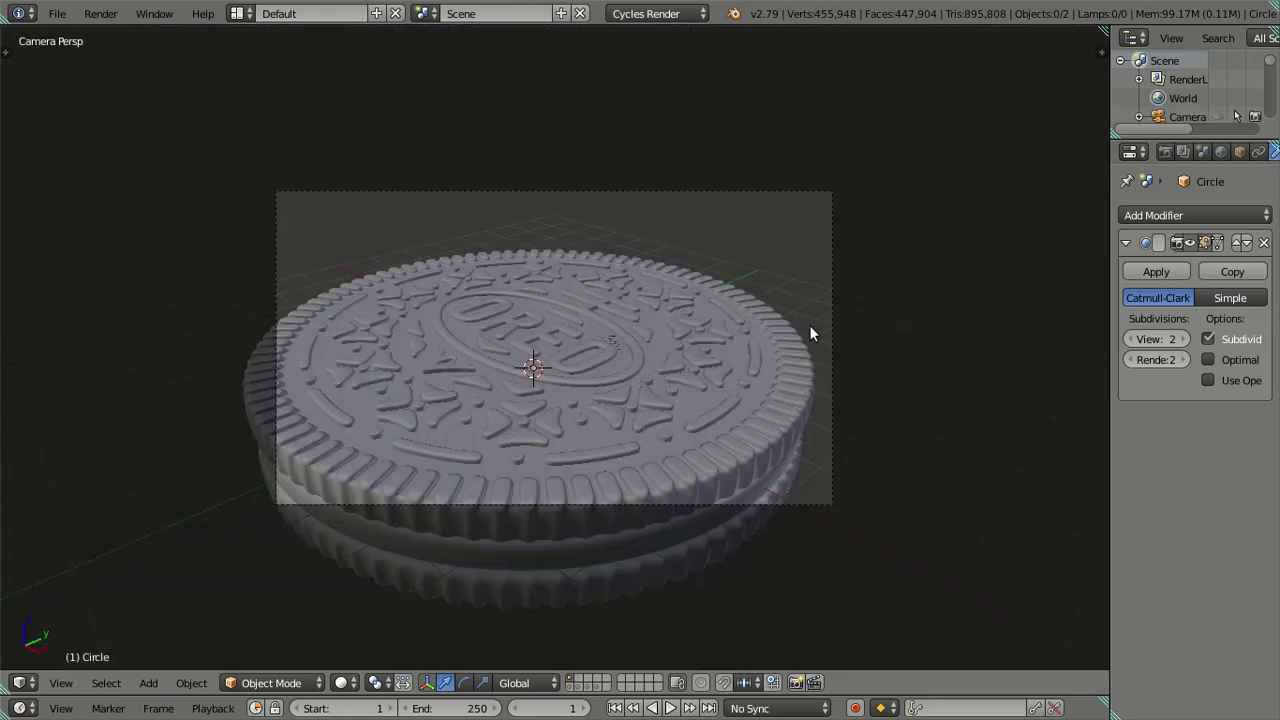
key("n")
left_click(991, 616)
key("n")
Step: Orbit and shift the camera so the Oreo is seen at an oblique angle from above
scroll(723, 367, "down", 3)
scroll(695, 340, "up", 1)
mouse_move(691, 320)
middle_mouse_down()
mouse_move(666, 314)
mouse_move(749, 322)
mouse_move(730, 313)
middle_mouse_up()
scroll(658, 325, "up", 1)
scroll(658, 325, "down", 1)
middle_click_drag(650, 322, 677, 326, "shift")
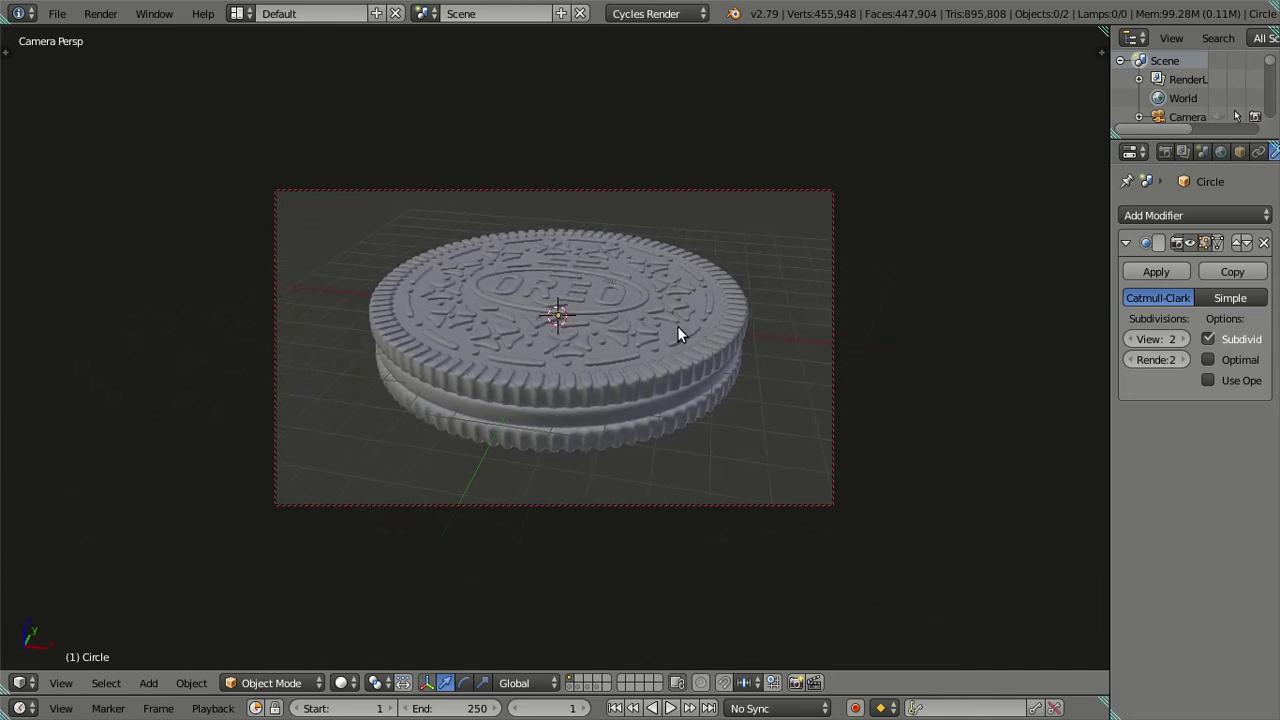
Step: Fine-tune the zoom until the Oreo fills the camera frame, then deselect the camera
key("n")
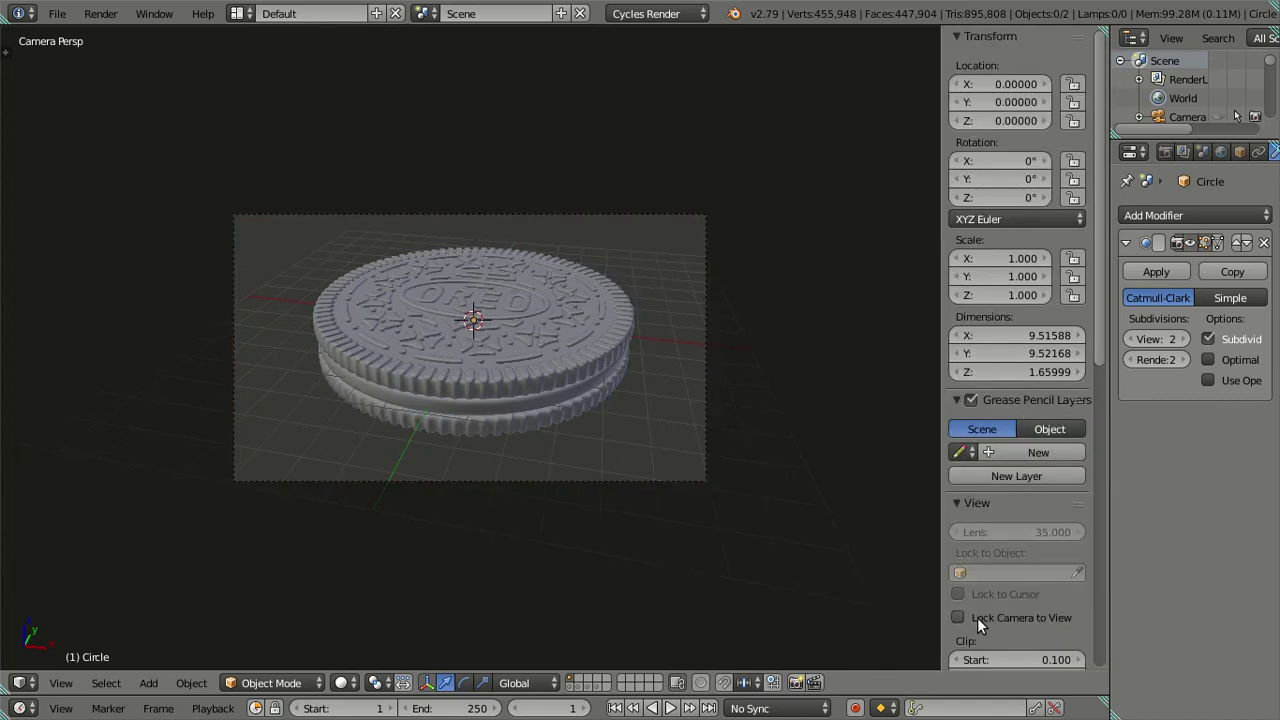
key("n")
scroll(783, 337, "up", 2)
scroll(783, 331, "up", 1)
scroll(922, 376, "up", 1)
scroll(1013, 537, "down", 3)
scroll(1040, 547, "down", 1)
scroll(647, 281, "up", 1)
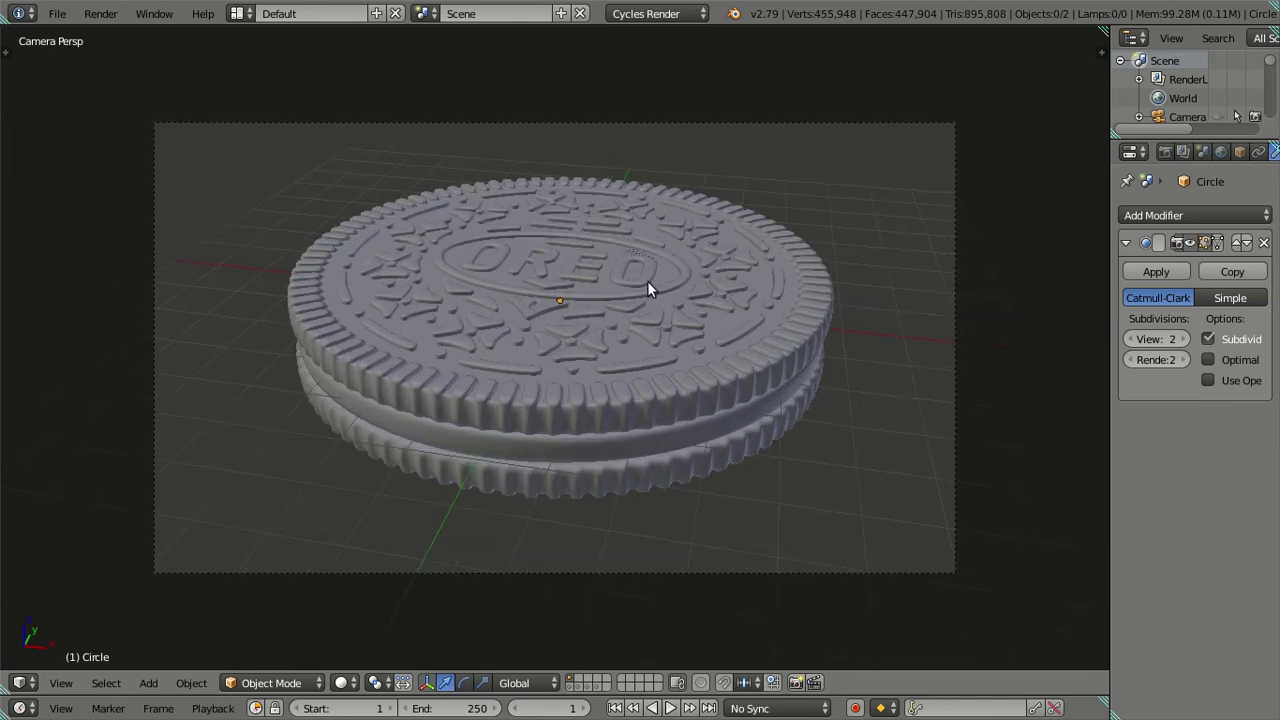
scroll(647, 281, "up", 4)
scroll(647, 281, "down", 2)
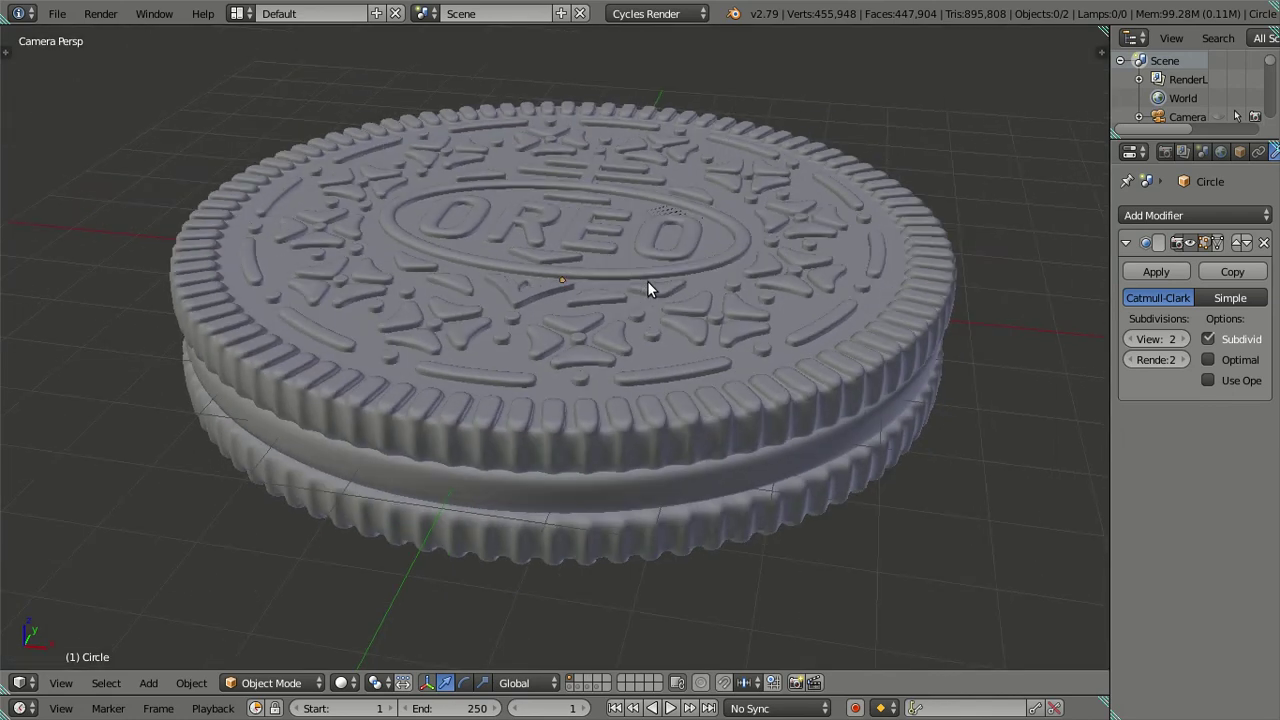
scroll(647, 281, "down", 2)
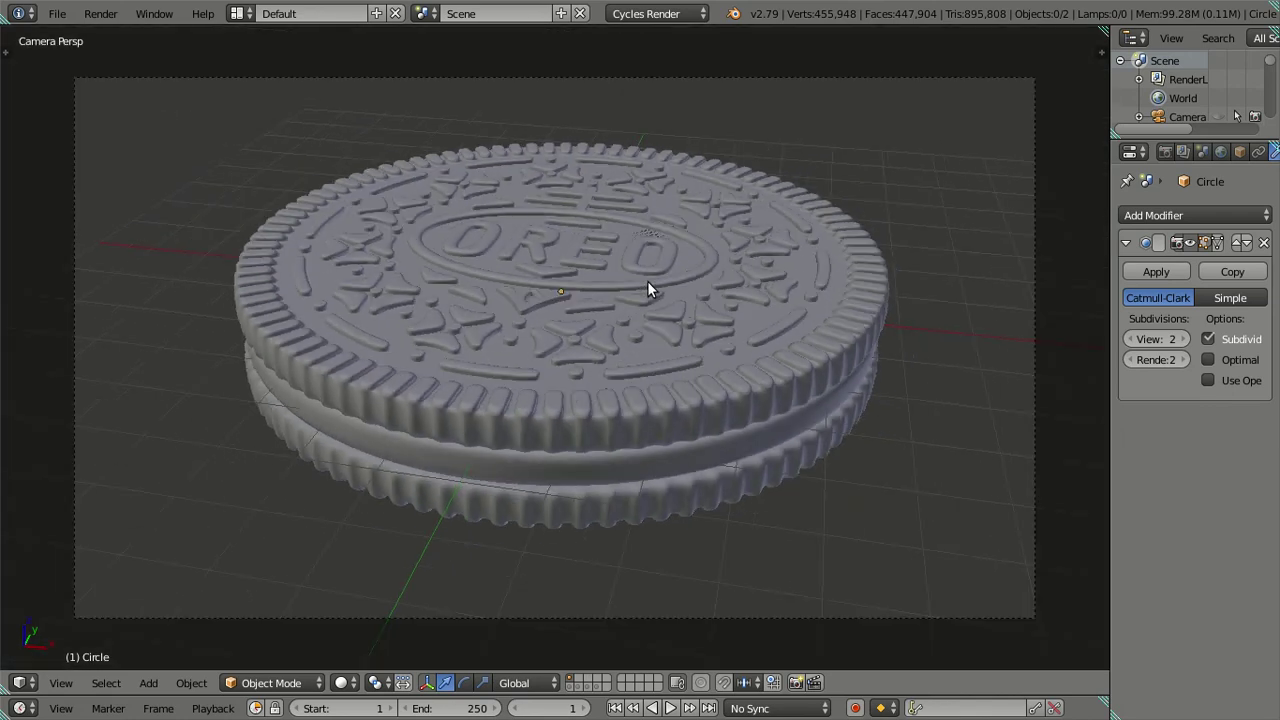
right_click(989, 313)
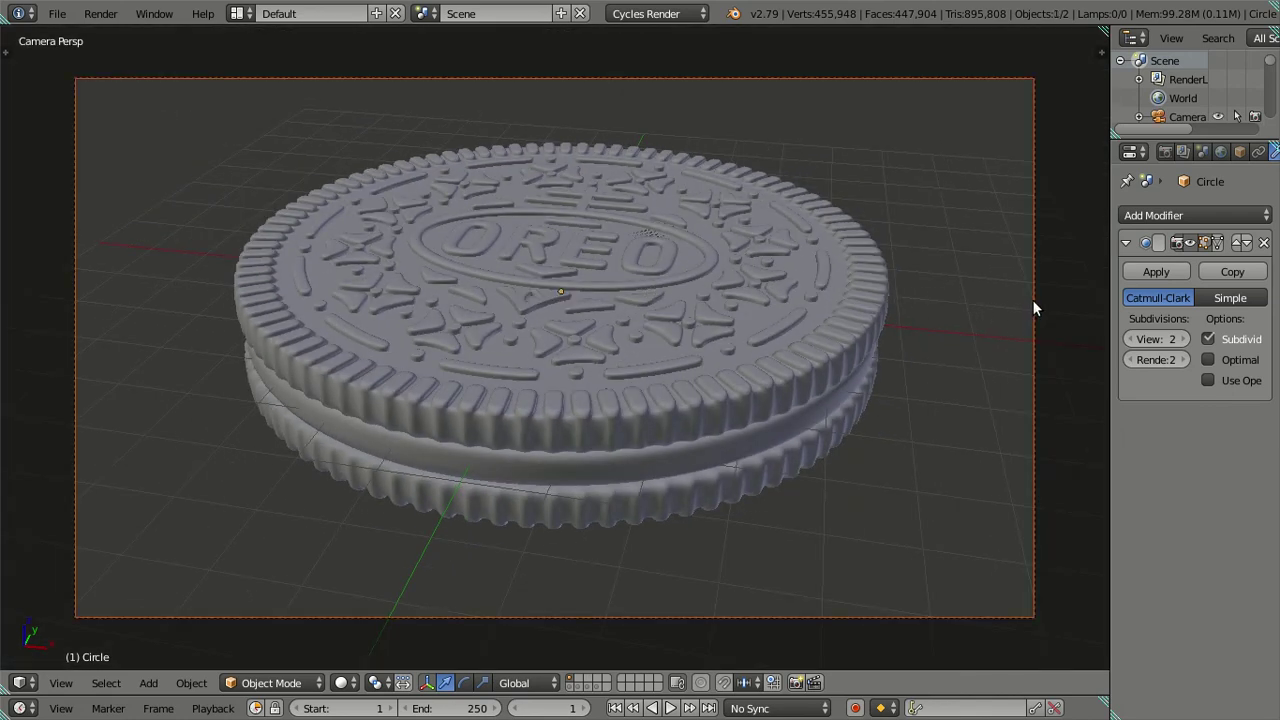
key("a")
scroll(785, 275, "up", 3)
scroll(785, 275, "down", 1)
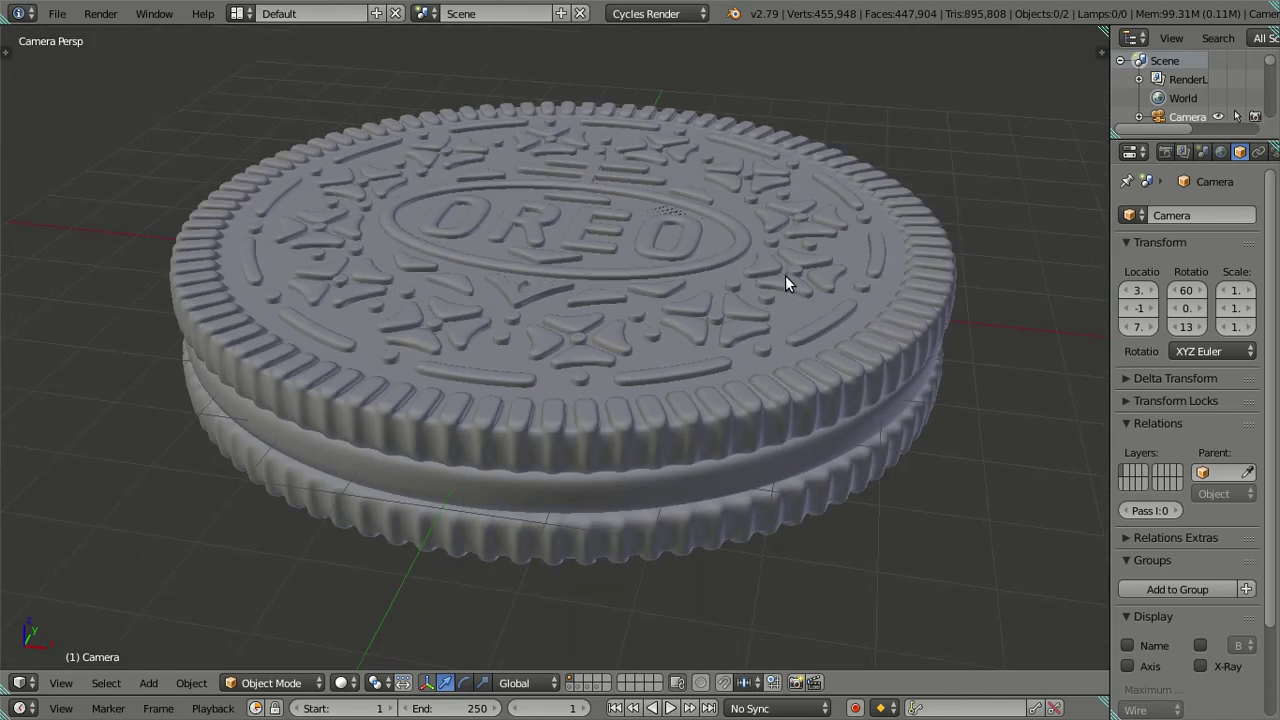
key("space")
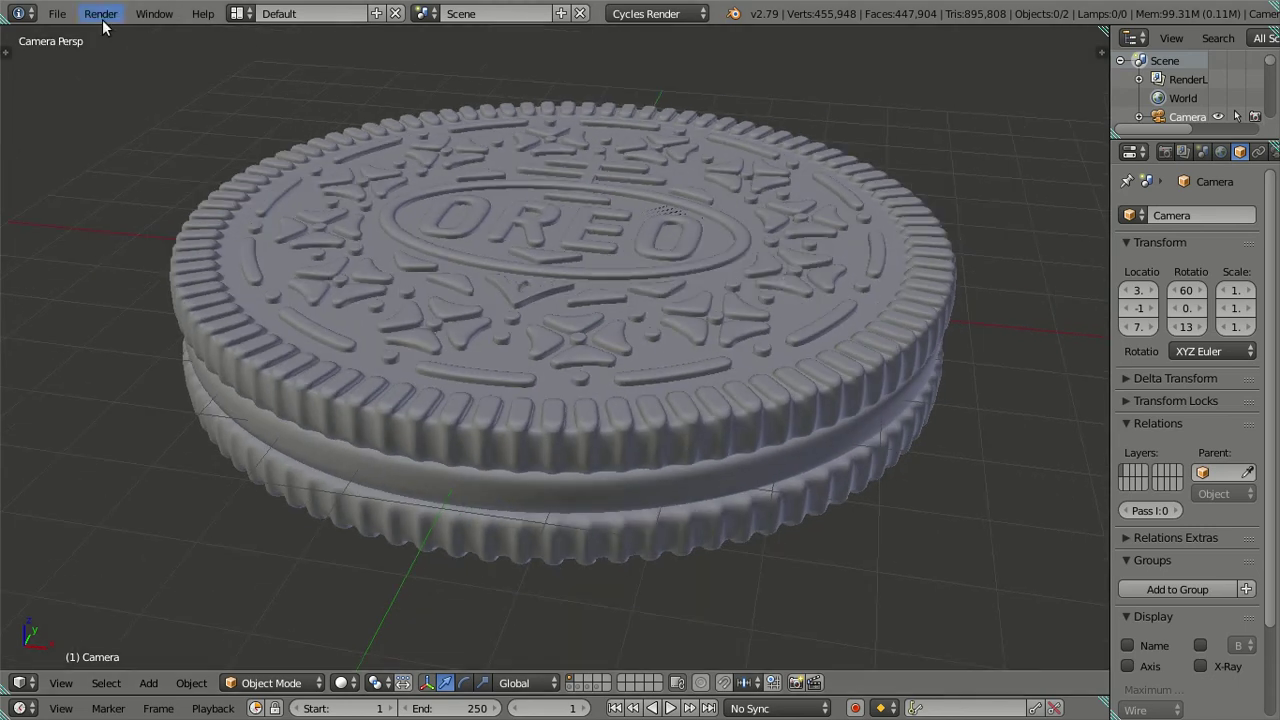